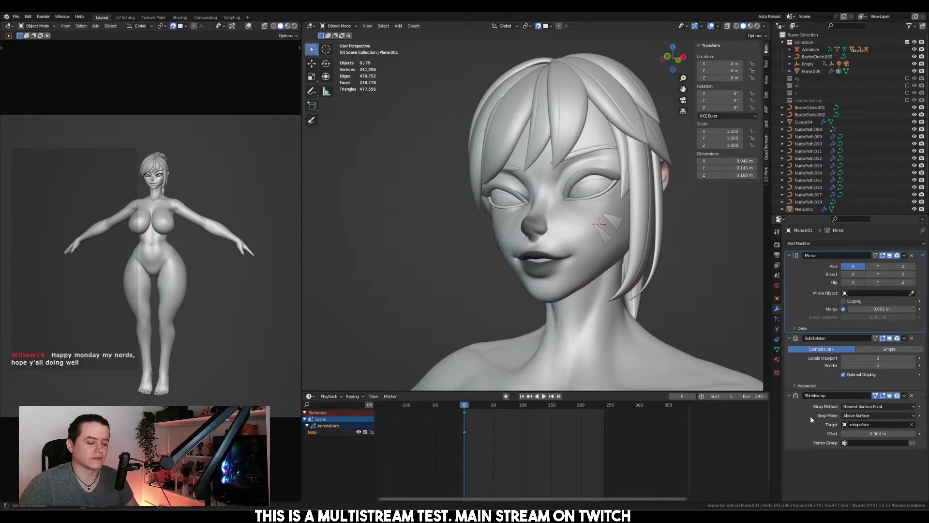
Select the body mesh and switch it to Sculpt Mode with the Grab brush
middle_click_drag(566, 230, 509, 220)
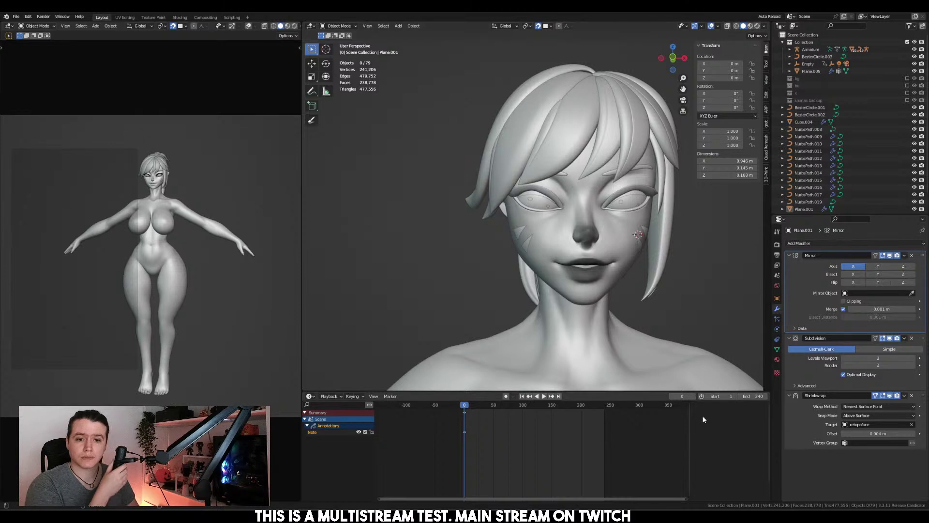
scroll(660, 279, "down", 6)
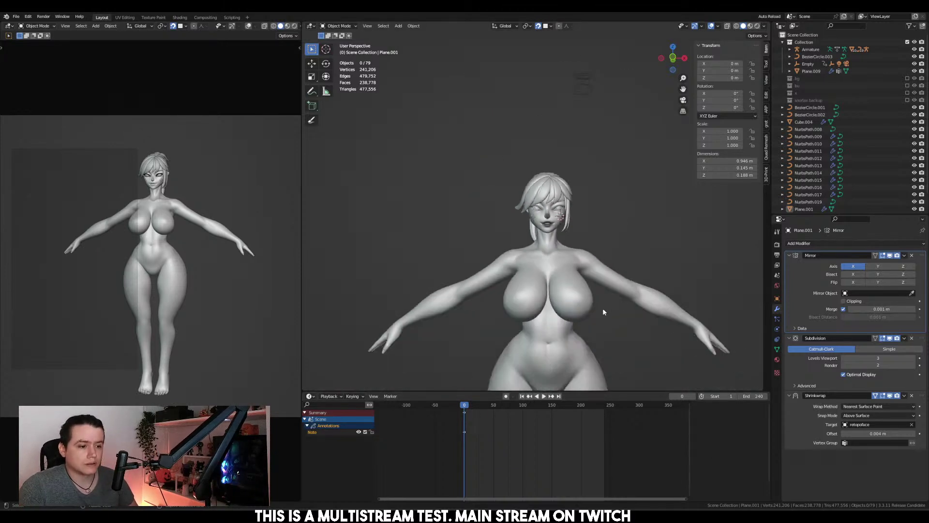
left_click(596, 292)
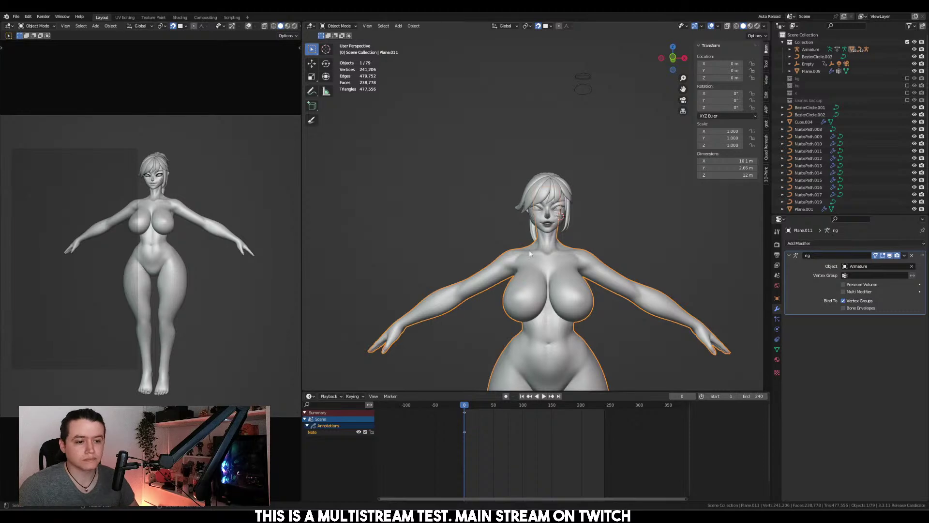
scroll(532, 194, "up", 5)
middle_click_drag(533, 193, 489, 237)
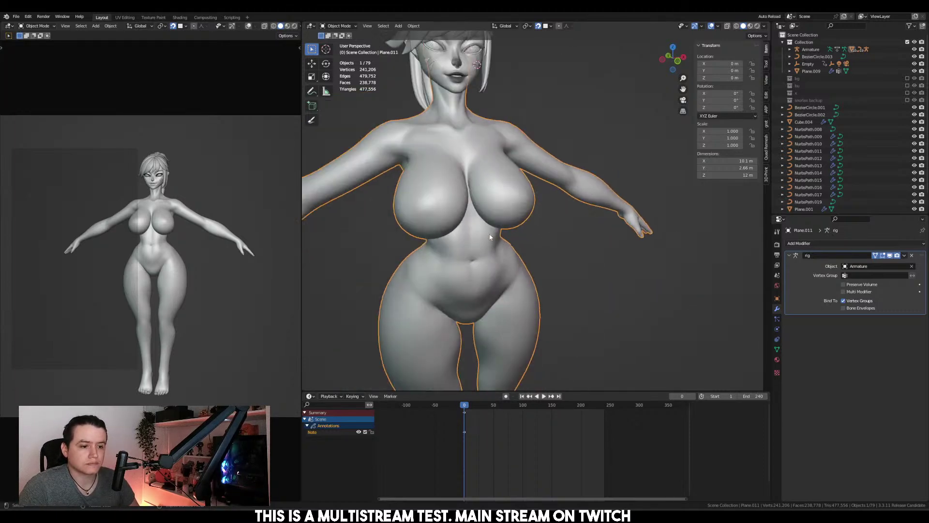
scroll(551, 233, "down", 6)
middle_click_drag(550, 233, 545, 232, "alt")
mouse_move(545, 232)
middle_mouse_down("shift")
mouse_move(579, 227)
mouse_move(472, 227)
mouse_move(599, 245)
mouse_move(591, 242)
mouse_move(503, 316)
middle_mouse_up("shift")
scroll(579, 227, "up", 4)
scroll(599, 246, "up", 1)
scroll(599, 246, "up", 3)
key("ctrl+Tab")
key("g")
scroll(590, 243, "up", 2)
scroll(542, 295, "down", 10)
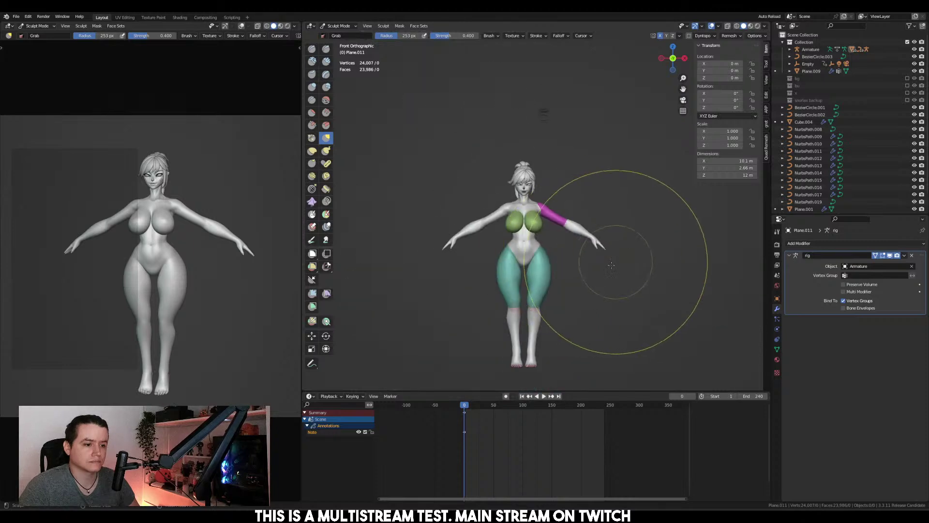
In Edit Mode, select the body's vertical centre edge loop and flatten it by scaling to 0 along X
scroll(612, 265, "up", 5)
key("ctrl+Tab")
scroll(577, 256, "up", 3)
mouse_move(615, 258)
middle_mouse_down()
mouse_move(564, 265)
mouse_move(614, 261)
middle_mouse_up()
key("Tab")
scroll(541, 215, "up", 2)
key("2")
left_click(494, 192, "alt")
key("s")
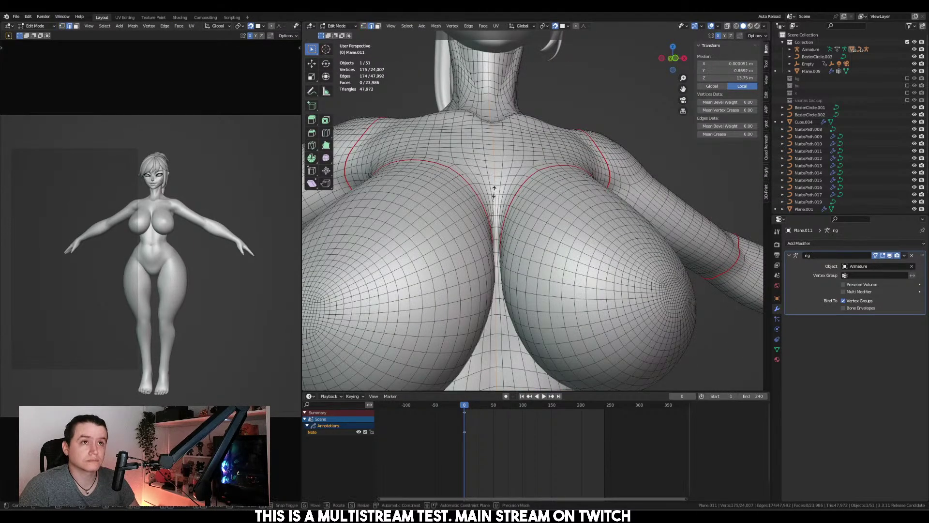
key("s")
key("x")
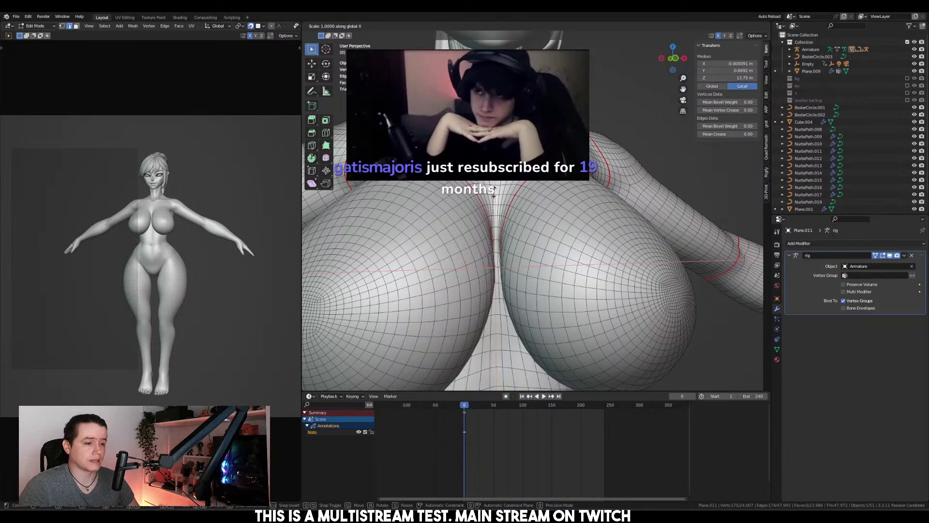
key("0")
key("Return")
Return to Object Mode and add an X-axis Mirror modifier with clipping to the body, placed above the rig modifier
middle_click_drag(494, 194, 597, 201)
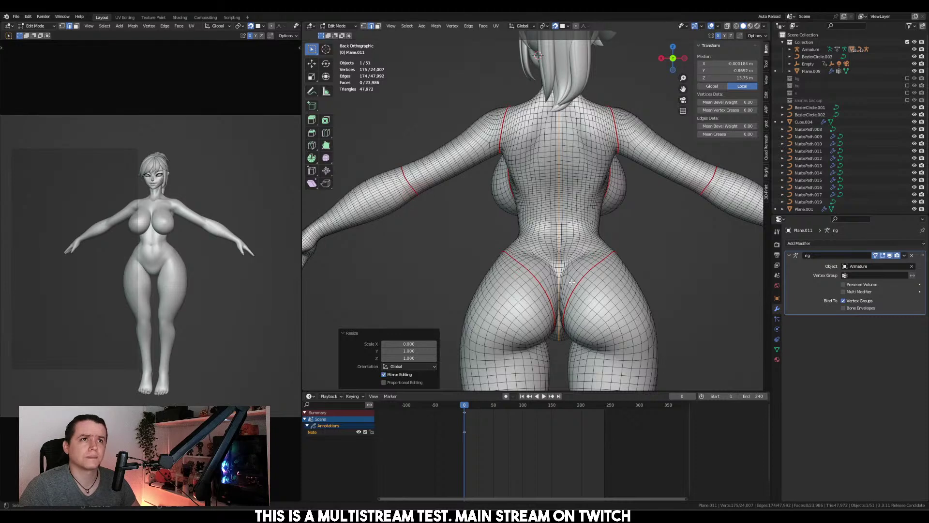
middle_click_drag(584, 283, 600, 221)
key("ctrl+Tab")
left_click(556, 223)
scroll(636, 253, "up", 2)
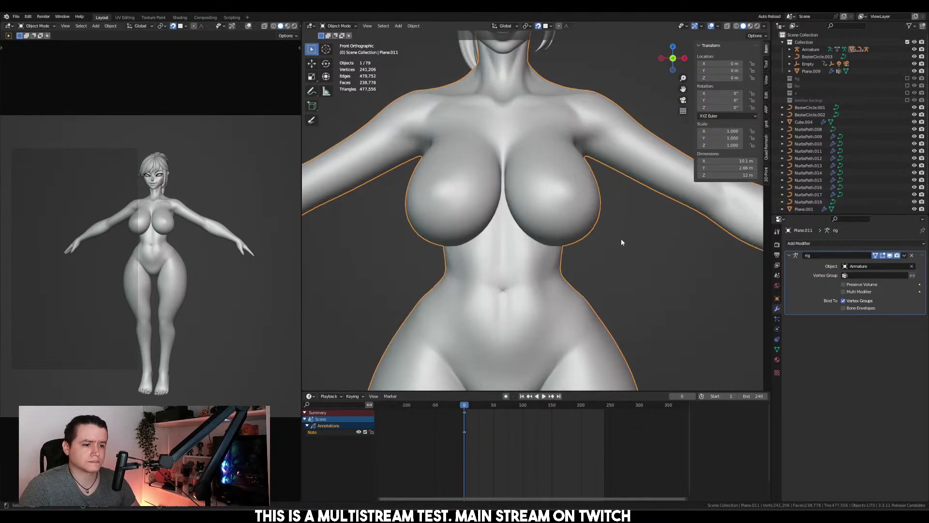
key("alt+shift+x")
left_click_drag(920, 322, 918, 235)
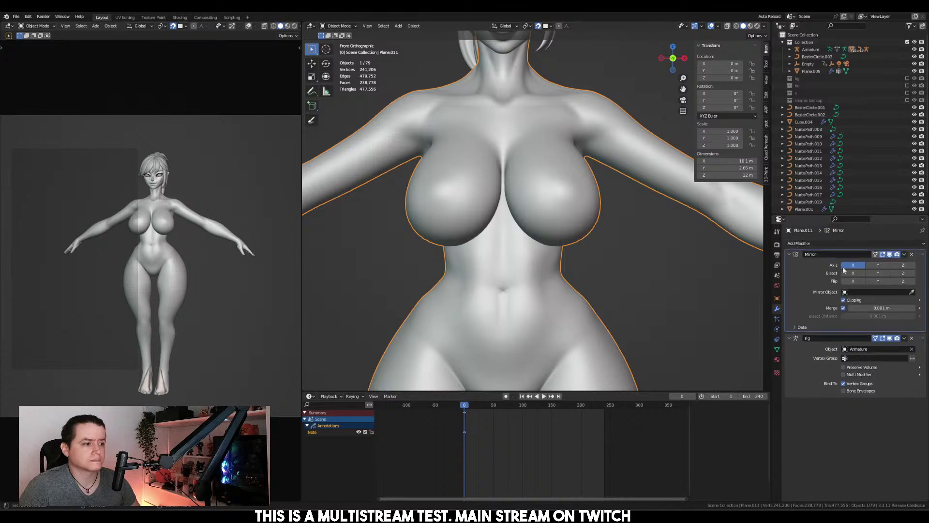
Switch the body to Sculpt Mode and reshape the chest and torso contour with the Grab brush
scroll(596, 277, "down", 3)
key("ctrl+Tab")
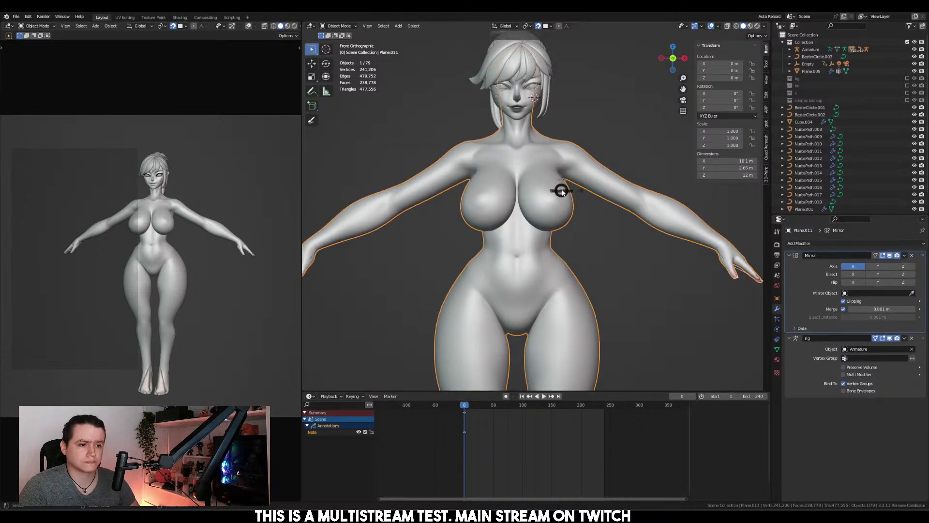
left_click(567, 233)
middle_click_drag(601, 245, 566, 241)
middle_click_drag(508, 240, 549, 214)
scroll(533, 238, "up", 2)
key("f")
left_click(580, 242)
mouse_move(528, 225)
left_mouse_down("ctrl+shift")
mouse_move(507, 293)
mouse_move(613, 286)
mouse_move(597, 248)
left_mouse_up("ctrl+shift")
Apply the Smooth Mask filter and shape the side of the chest below the armpit with a 162 px Grab brush
key("a")
middle_click_drag(489, 210, 528, 242)
key("f")
left_click(531, 254)
left_click_drag(527, 242, 546, 246)
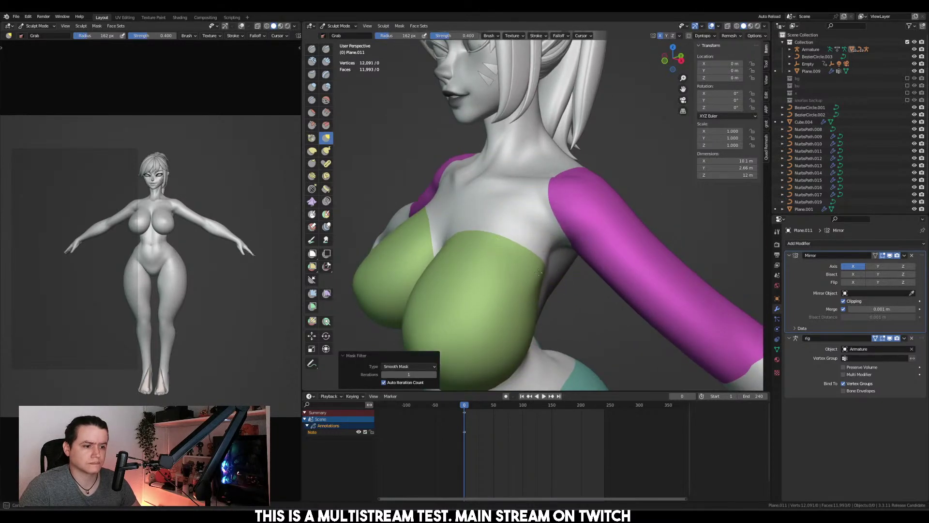
middle_click_drag(539, 318, 550, 218)
left_click_drag(536, 301, 541, 286)
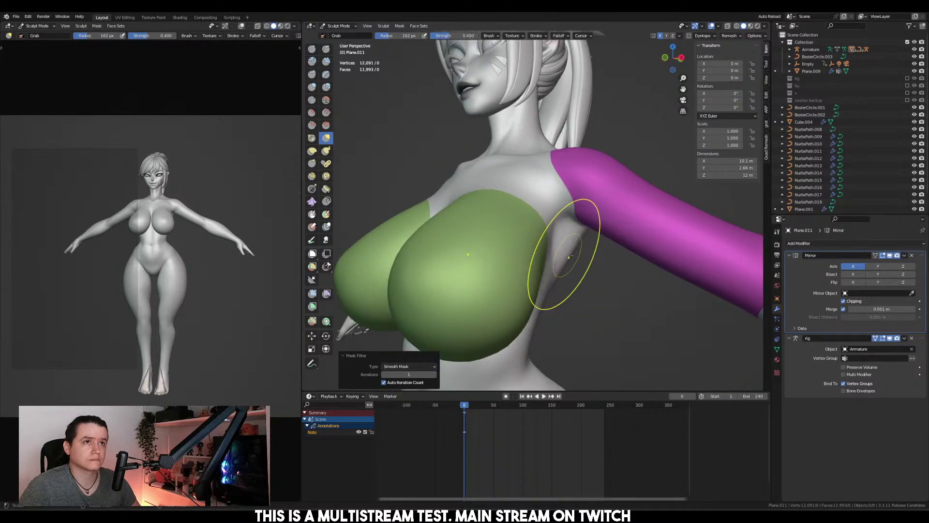
middle_click_drag(563, 255, 542, 247)
Refine the chest and shoulder area with the Grab brush, using radii of 125 px and 61 px
key("f")
left_click(523, 249)
left_click_drag(522, 249, 535, 234)
mouse_move(468, 265)
middle_mouse_down()
mouse_move(605, 263)
mouse_move(601, 269)
middle_mouse_up()
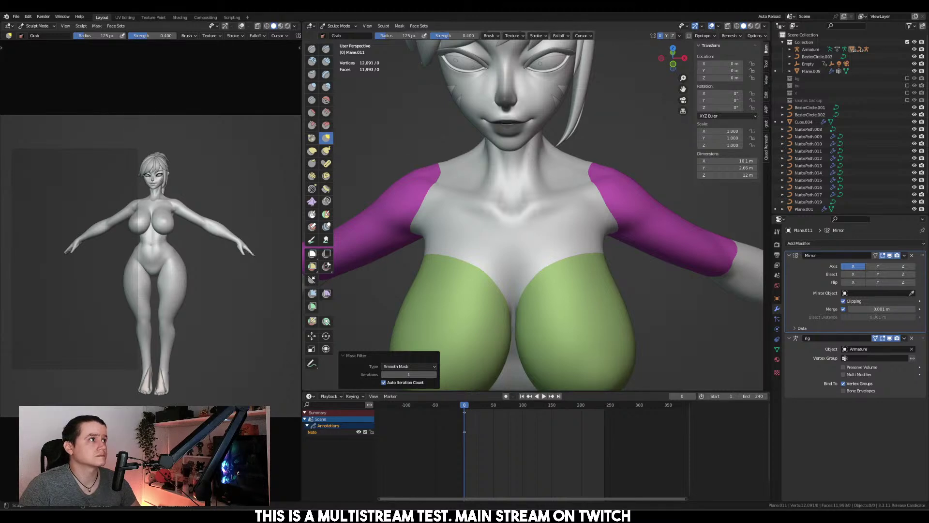
mouse_move(538, 211)
middle_mouse_down()
mouse_move(563, 230)
mouse_move(562, 218)
mouse_move(611, 205)
middle_mouse_up()
key("f")
left_click(595, 209)
scroll(576, 216, "down", 3)
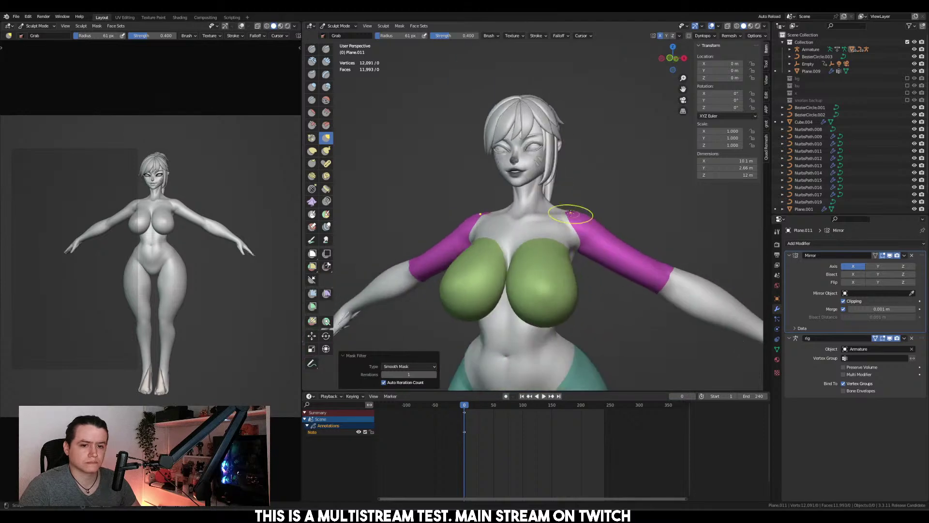
Return to Object Mode and delete the separate mesh on the toes
middle_click_drag(595, 367, 607, 158, "shift")
scroll(608, 232, "down", 4)
middle_click_drag(648, 165, 552, 169)
key("ctrl+Tab")
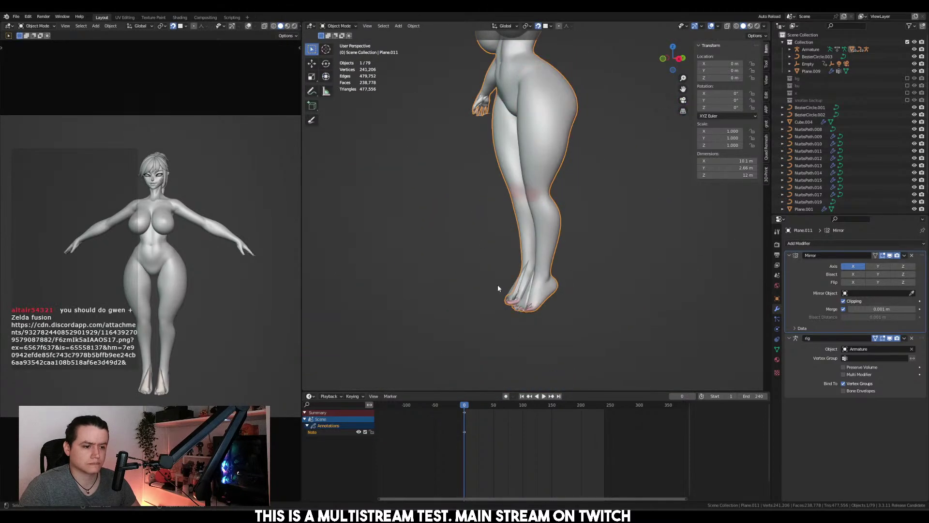
left_click(522, 286)
key("Delete")
mouse_move(514, 266)
middle_mouse_down("alt")
mouse_move(525, 256)
mouse_move(498, 263)
middle_mouse_up("alt")
scroll(568, 282, "up", 3)
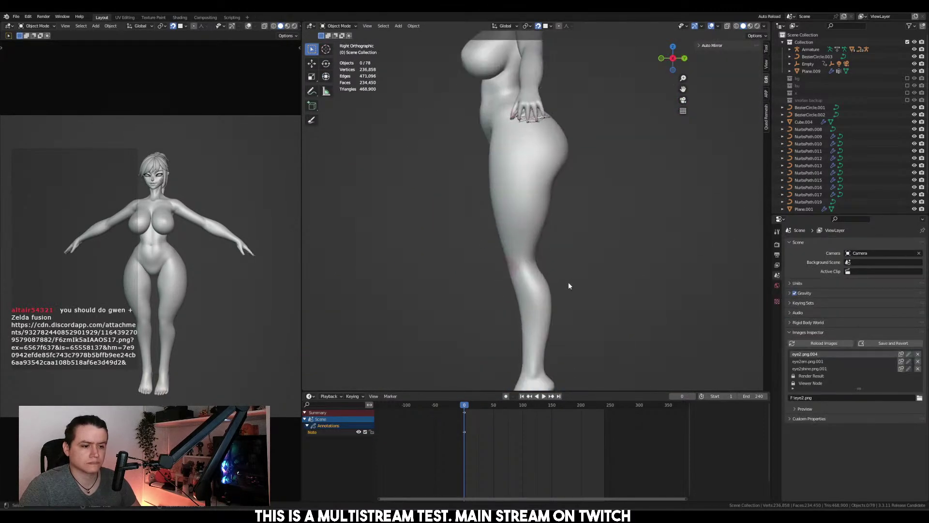
Delete the separate fingernail mesh Plane.009 from the hands
left_click(485, 197)
middle_click_drag(485, 197, 581, 201, "alt")
middle_click_drag(649, 208, 602, 271, "shift")
scroll(603, 273, "up", 3)
left_click(628, 240)
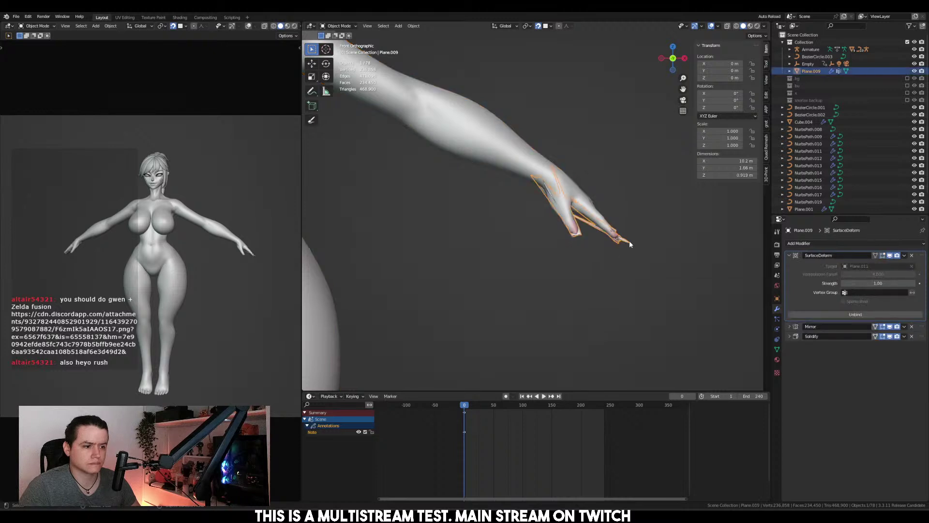
key("Delete")
middle_click_drag(624, 237, 539, 256)
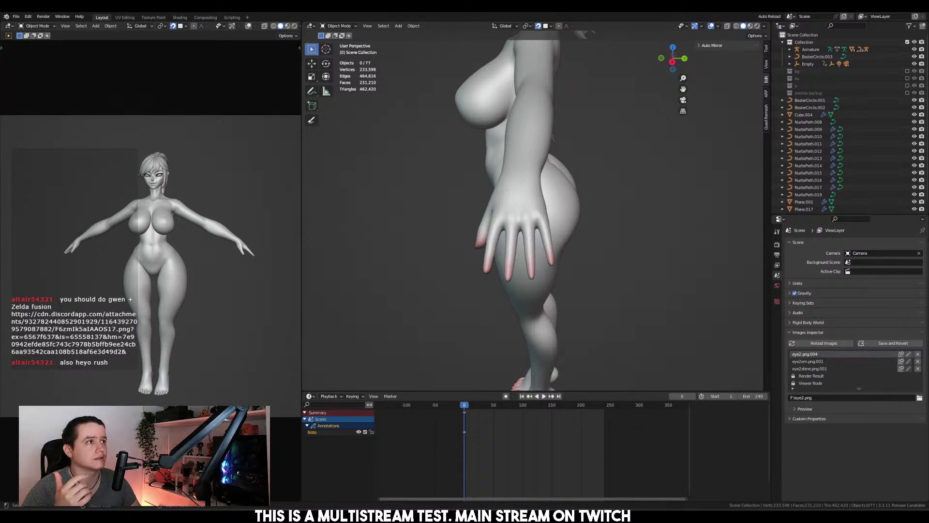
Enlarge the shared Gwen and Zelda fusion artwork in the browser and return to Blender
left_click_drag(583, 138, 578, 154)
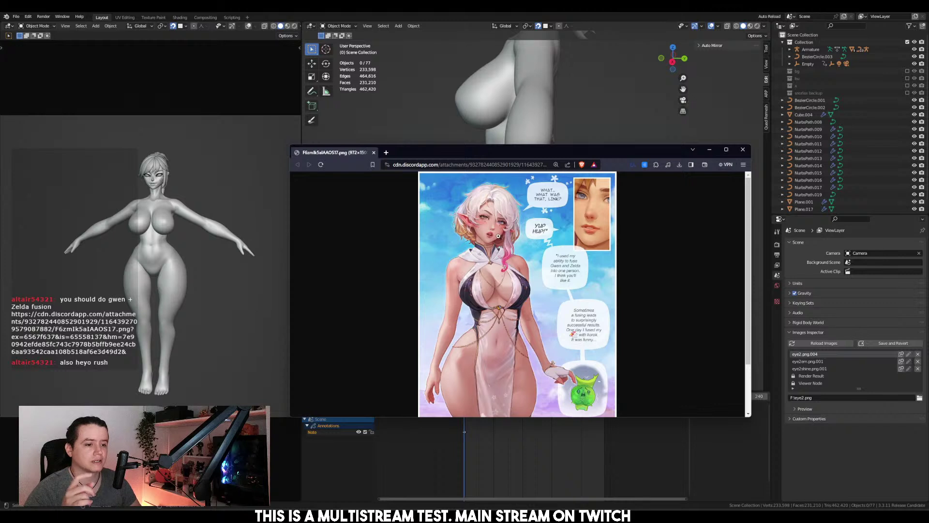
left_click(490, 262)
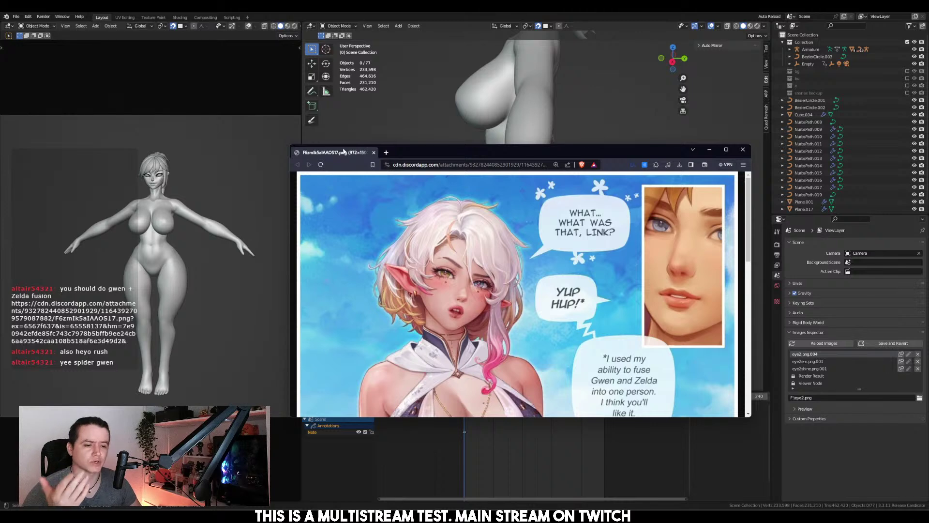
left_click(441, 135)
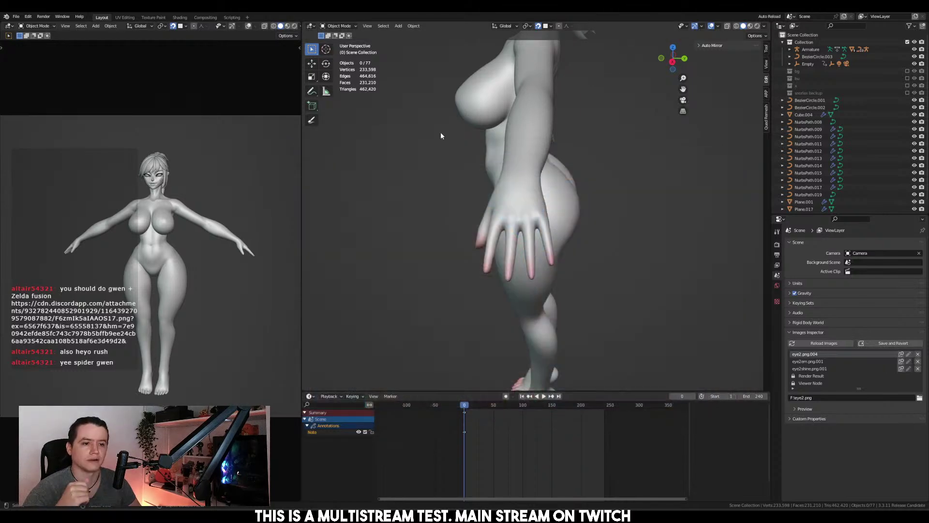
Select the body, enter Sculpt Mode and slim the wrist with a 203 px Grab brush
mouse_move(549, 199)
middle_mouse_down()
mouse_move(573, 199)
mouse_move(543, 214)
mouse_move(528, 187)
mouse_move(532, 196)
middle_mouse_up()
left_click(542, 213)
scroll(544, 213, "up", 2)
key("ctrl+Tab")
key("f")
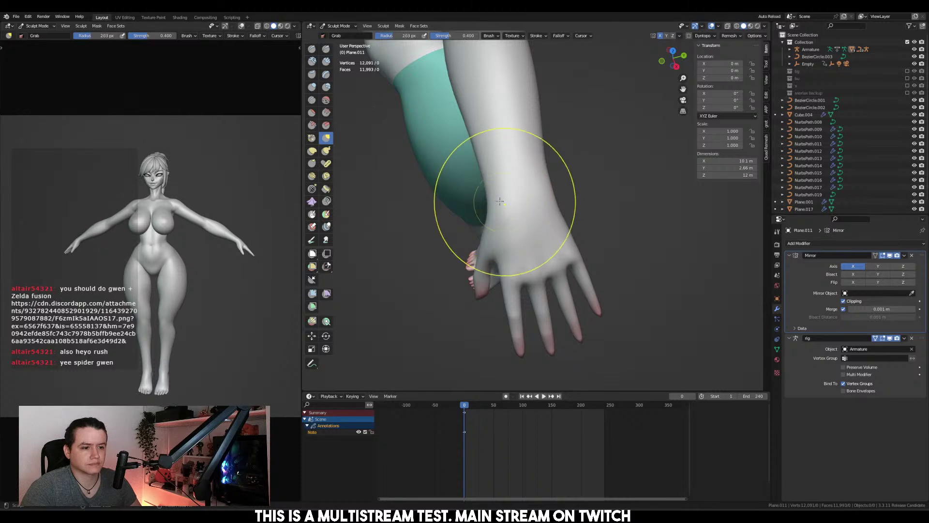
left_click_drag(492, 199, 529, 191)
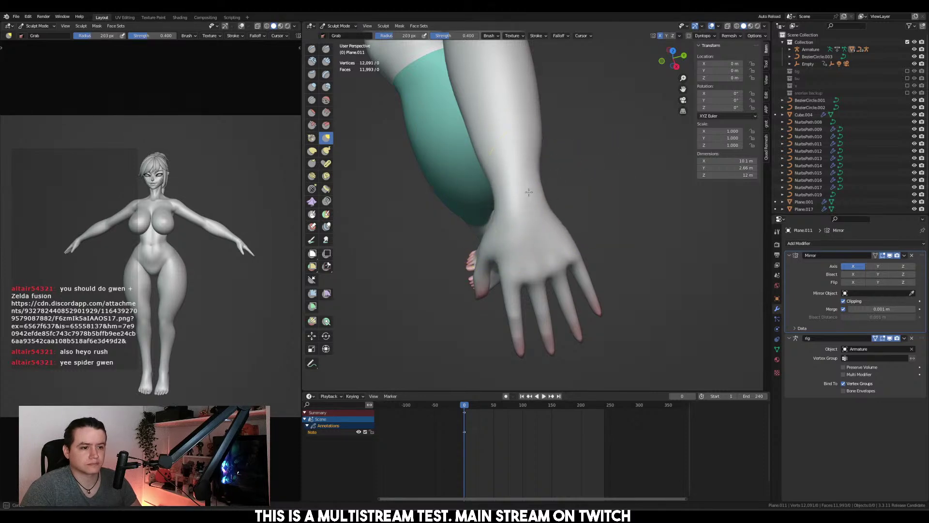
left_click_drag(547, 146, 534, 143)
Reshape the forearm from several sides with the Grab brush, ending with a 191 px radius
middle_click_drag(488, 180, 574, 181)
key("f")
left_click(562, 182)
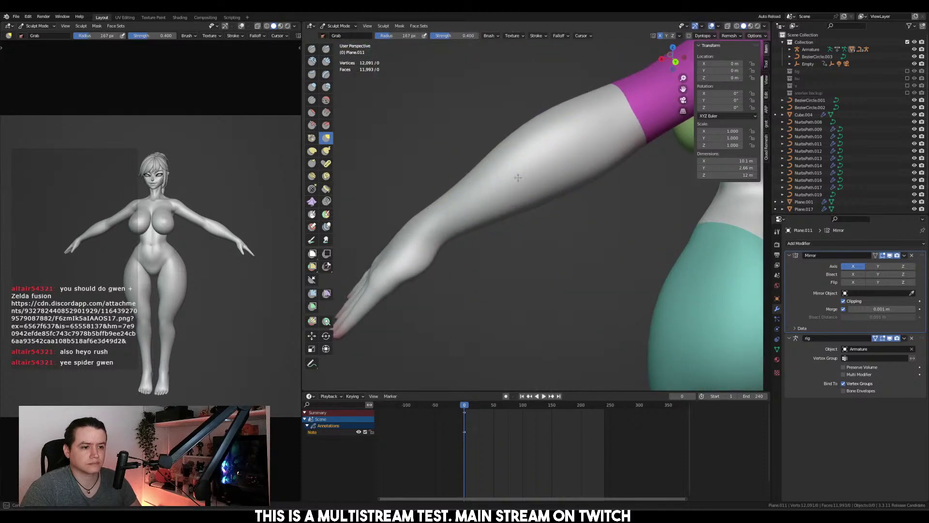
mouse_move(510, 196)
middle_mouse_down()
mouse_move(576, 213)
mouse_move(597, 245)
middle_mouse_up()
key("f")
left_click(606, 245)
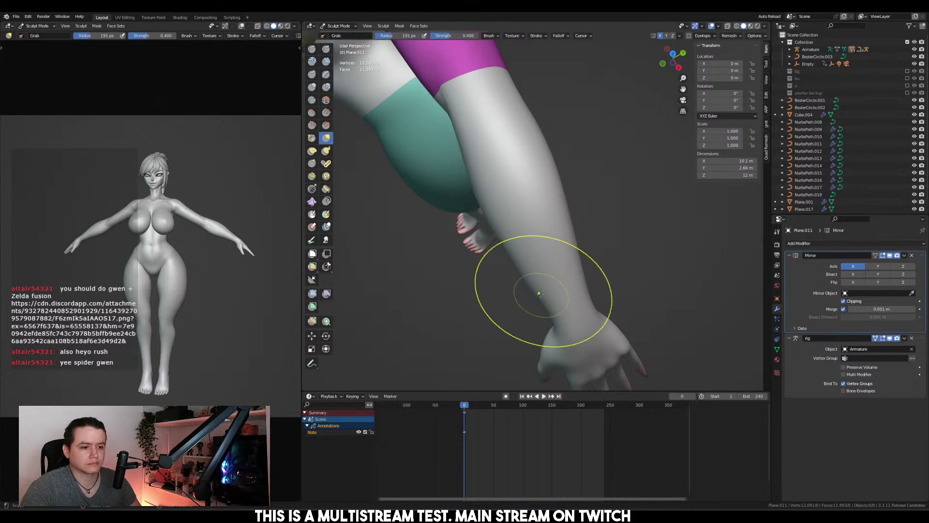
left_click_drag(543, 290, 536, 285)
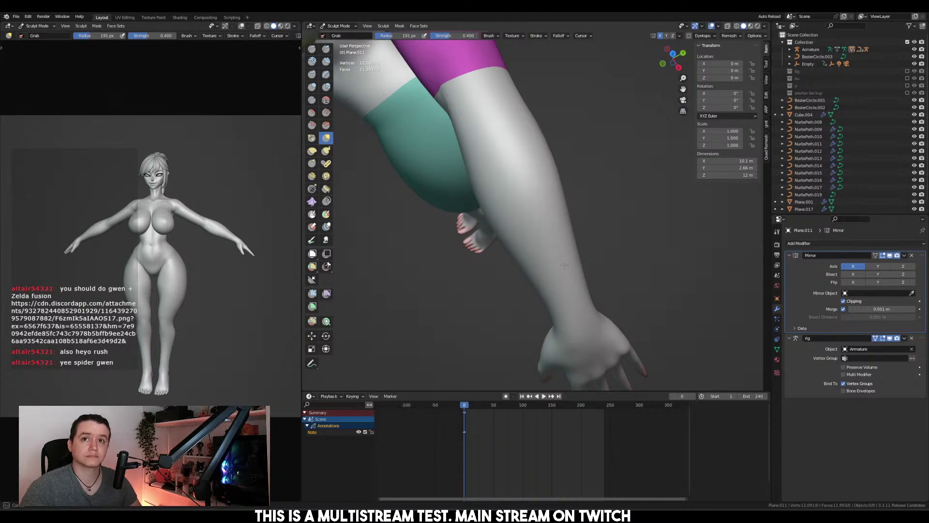
mouse_move(560, 234)
middle_mouse_down()
mouse_move(606, 223)
mouse_move(560, 187)
middle_mouse_up()
Set the viewport focal length to 80 mm
middle_click_drag(580, 232, 504, 256)
scroll(581, 239, "down", 2)
middle_click_drag(591, 238, 686, 247)
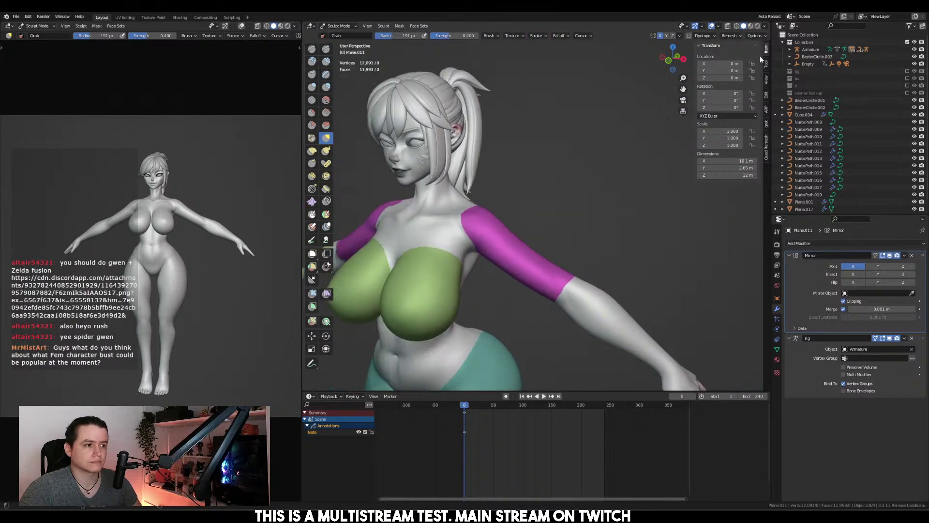
left_click(767, 79)
left_click_drag(733, 56, 742, 57)
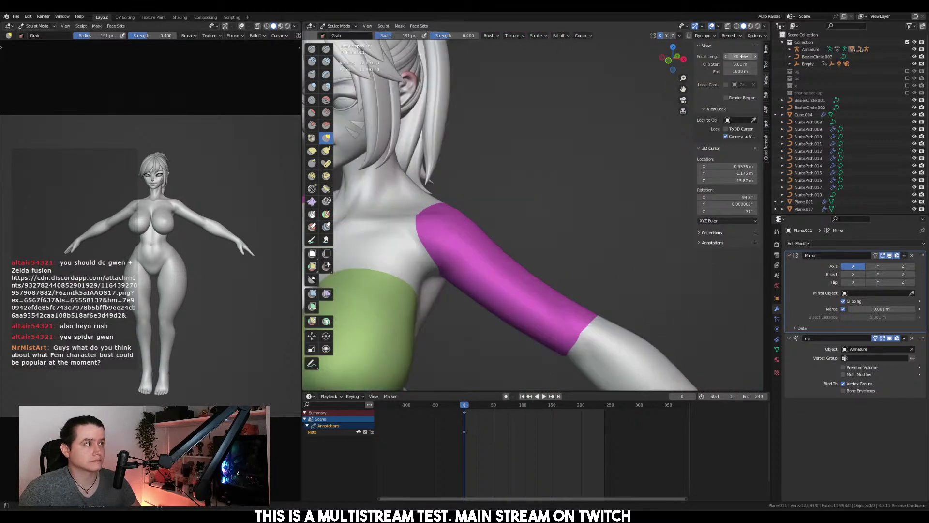
Set the Grab brush radius to 102 px and adjust the upper chest beside the shoulder
mouse_move(570, 166)
middle_mouse_down()
mouse_move(539, 227)
mouse_move(643, 260)
mouse_move(573, 238)
mouse_move(565, 269)
mouse_move(518, 300)
mouse_move(553, 297)
mouse_move(587, 254)
middle_mouse_up()
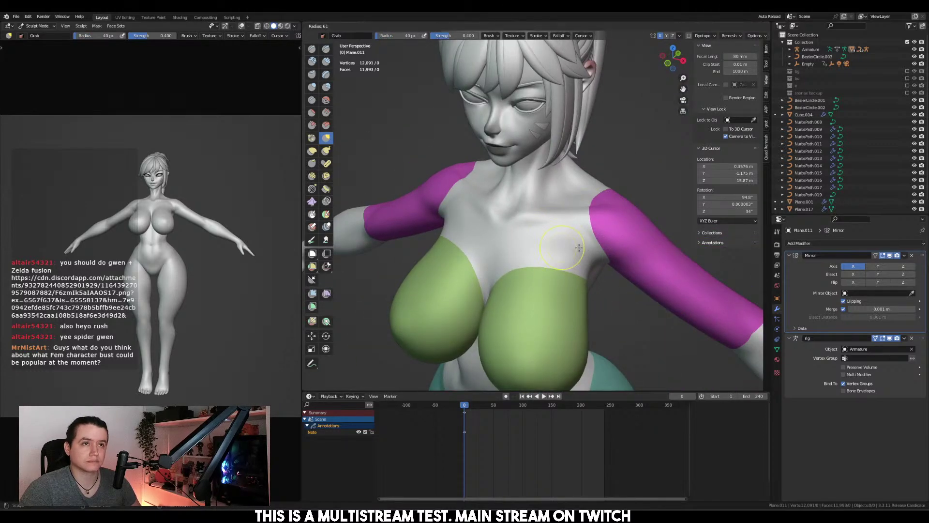
left_click(569, 248)
key("f")
left_click(571, 244)
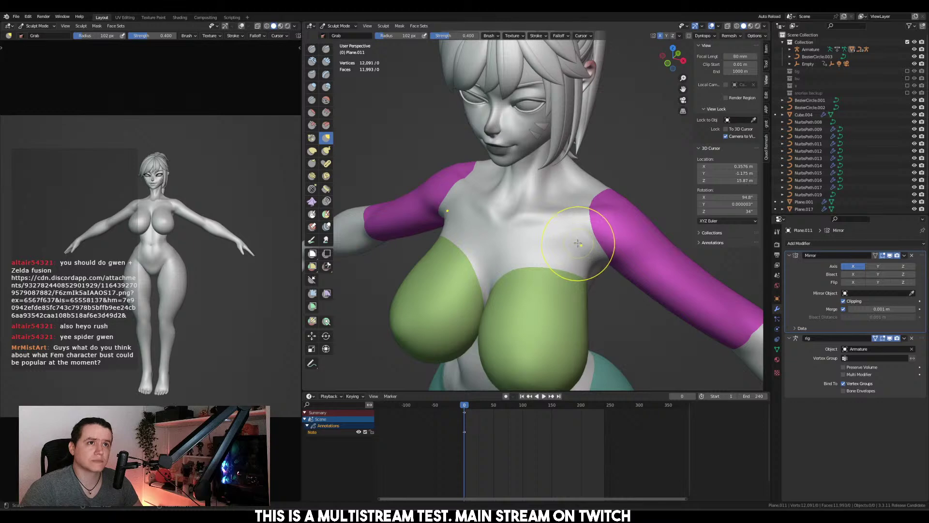
middle_click_drag(569, 243, 537, 266)
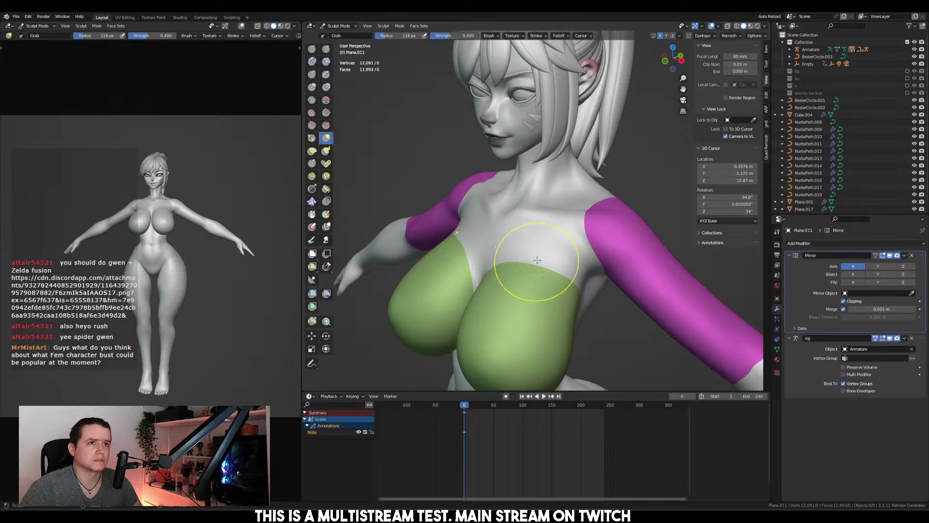
Adjust the upper contour of the breast with the Grab brush, enlarging its radius to 130 px
middle_click_drag(537, 260, 531, 255)
key("f")
left_click(570, 264)
left_click_drag(532, 280, 512, 280)
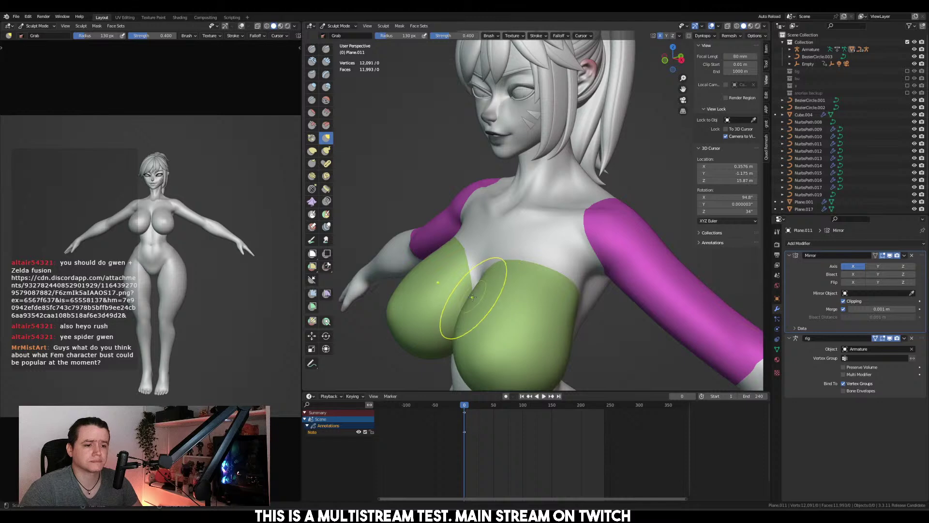
Work on the upper back around the shoulder blades with the Grab brush at a 93 px radius
mouse_move(472, 297)
middle_mouse_down()
mouse_move(586, 274)
mouse_move(498, 228)
mouse_move(565, 249)
mouse_move(520, 188)
middle_mouse_up()
mouse_move(520, 189)
middle_mouse_down()
mouse_move(557, 180)
mouse_move(519, 196)
mouse_move(531, 225)
middle_mouse_up()
key("f")
left_click(511, 196)
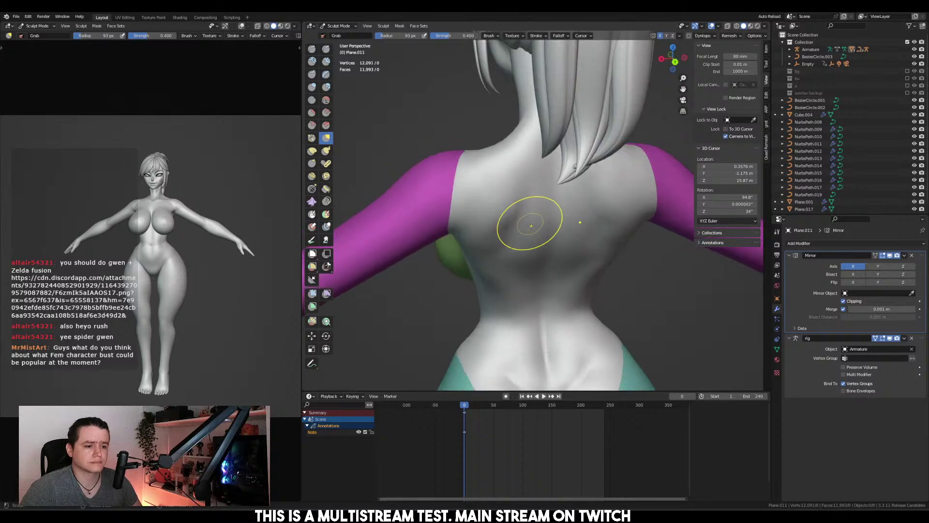
Adjust the lower back just above the buttocks with the Grab brush at a 125 px radius
scroll(531, 225, "down", 3)
middle_click_drag(537, 261, 556, 152, "shift")
scroll(556, 152, "down", 2)
mouse_move(563, 227)
middle_mouse_down("shift")
mouse_move(568, 192)
mouse_move(534, 178)
mouse_move(509, 182)
mouse_move(496, 169)
mouse_move(505, 203)
middle_mouse_up("shift")
scroll(509, 183, "up", 2)
key("f")
left_click(521, 169)
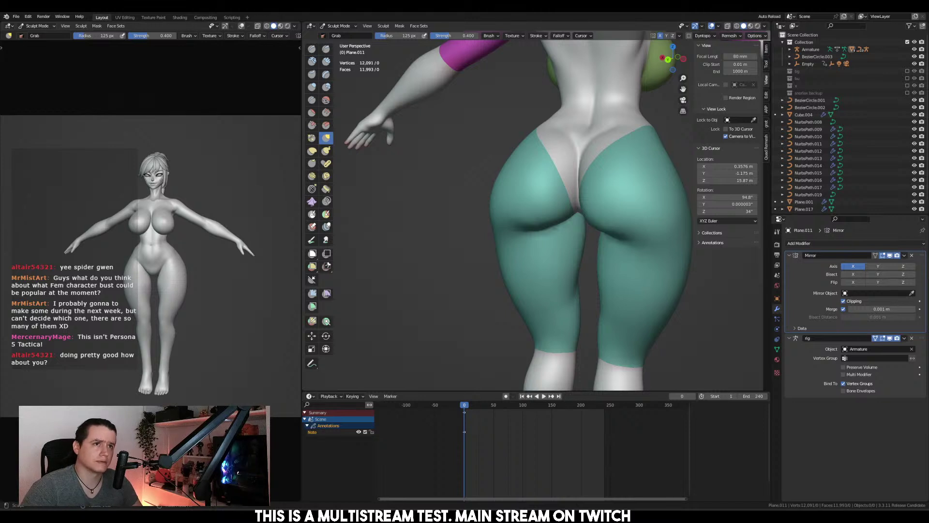
middle_click_drag(561, 172, 572, 173)
Reshape the outer hip and buttock contour from behind with the Grab brush at a 141 px radius
mouse_move(528, 193)
middle_mouse_down("shift")
mouse_move(537, 210)
mouse_move(508, 247)
mouse_move(560, 266)
middle_mouse_up("shift")
scroll(513, 249, "up", 1)
key("f")
left_click(555, 261)
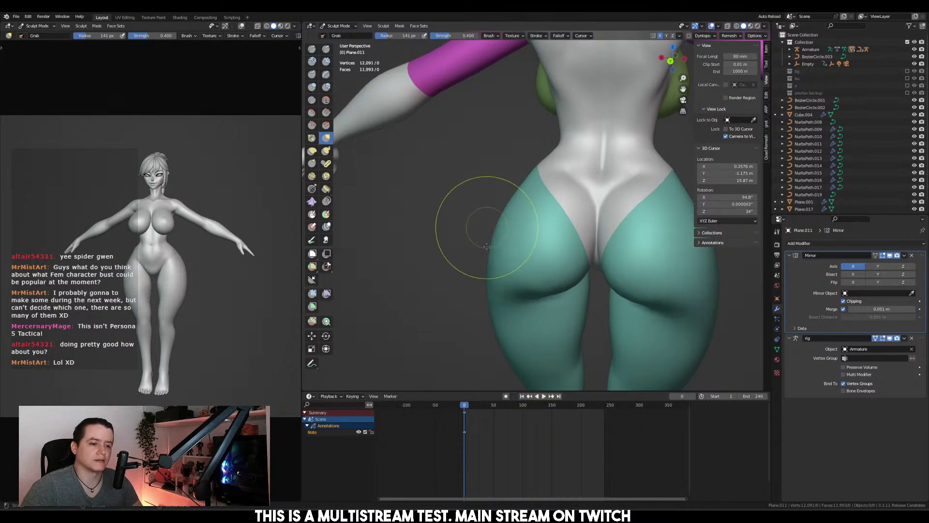
mouse_move(510, 272)
middle_mouse_down()
mouse_move(556, 259)
mouse_move(501, 220)
middle_mouse_up()
Inflate the lower buttock above the thigh fold with the Inflate/Deflate brush at a 125 px radius
key("i")
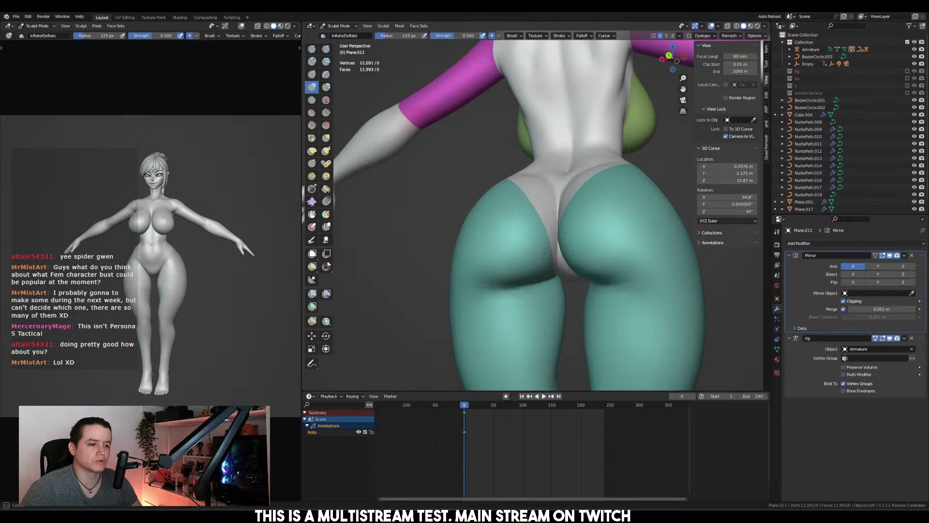
middle_click_drag(511, 260, 511, 283)
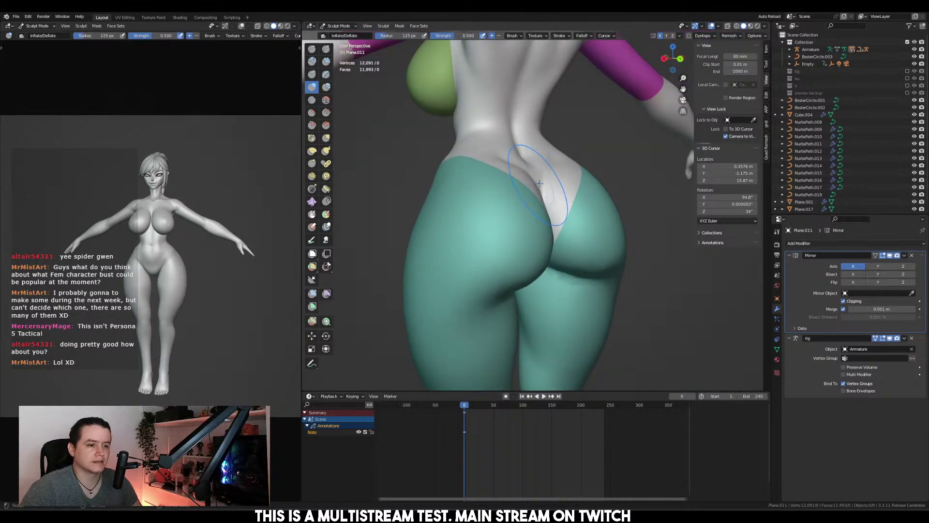
mouse_move(539, 182)
middle_mouse_down()
mouse_move(455, 221)
mouse_move(550, 233)
mouse_move(532, 218)
mouse_move(520, 251)
middle_mouse_up()
Refine the torso's surface with the Crease brush at a 73 px radius, working around to the side of the abdomen
left_click(312, 100)
key("f")
left_click(540, 233)
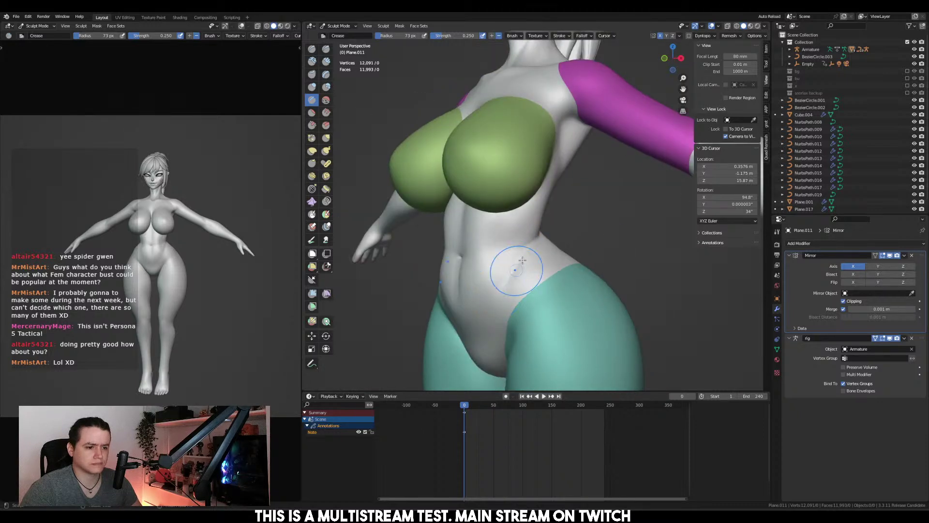
middle_click_drag(550, 213, 446, 188)
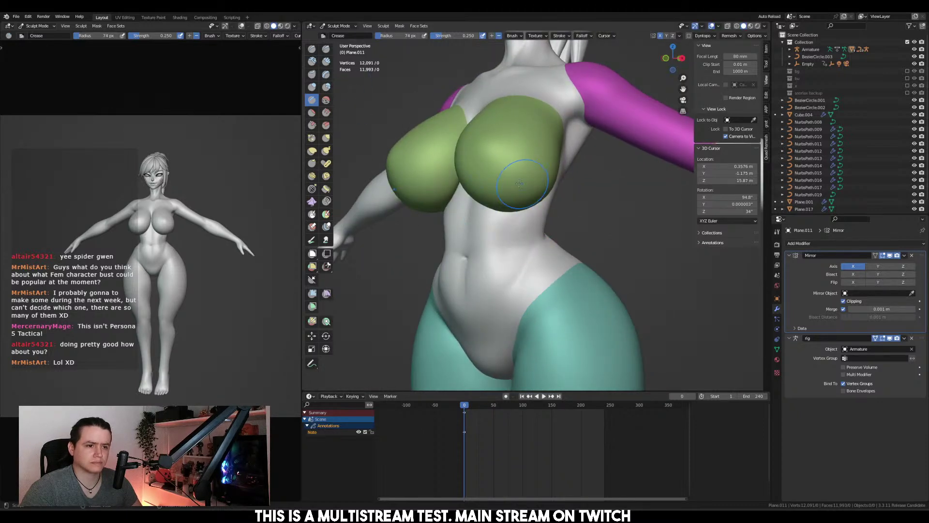
Hide the breast face set, inflate the side of the waist with the Inflate/Deflate brush at a 41 px radius, and show all face sets again
key("h")
left_click(313, 87)
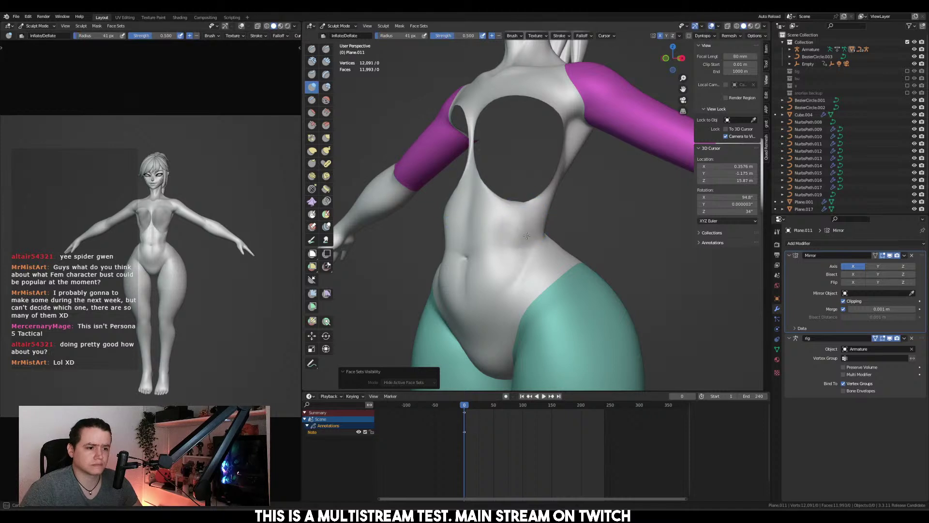
mouse_move(533, 224)
middle_mouse_down()
mouse_move(536, 271)
mouse_move(549, 243)
mouse_move(545, 257)
middle_mouse_up()
key("alt+h")
Adjust the side of the waist with the Grab brush at a 125 px radius
key("g")
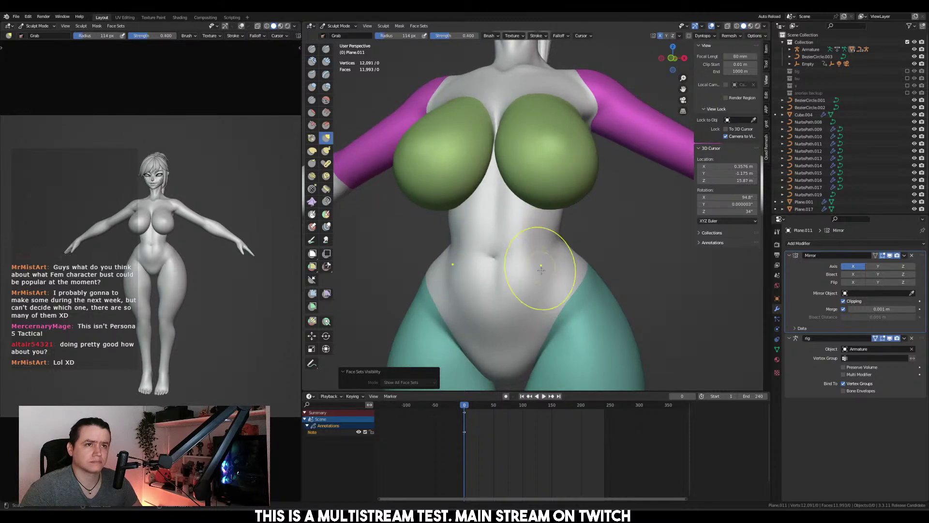
key("bracketright")
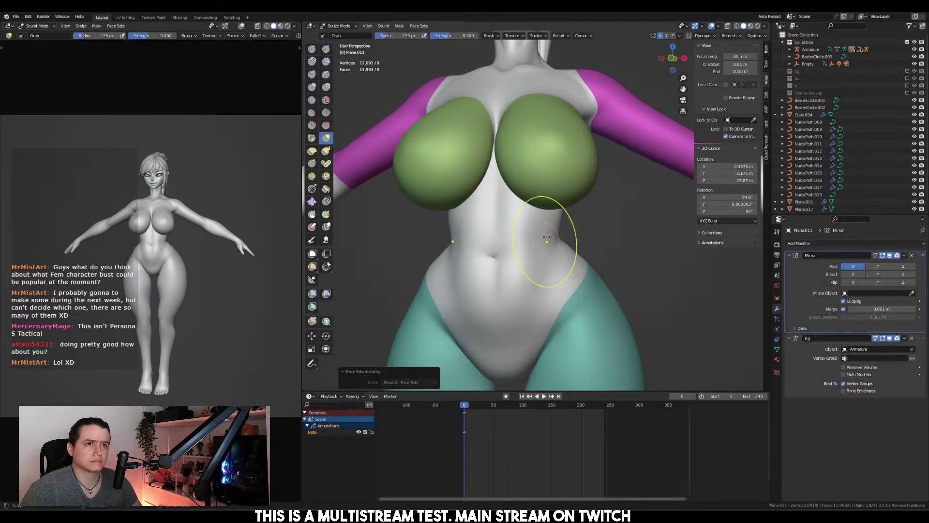
mouse_move(547, 241)
middle_mouse_down()
mouse_move(520, 272)
mouse_move(502, 262)
middle_mouse_up()
Reshape the buttocks and upper hip contour from behind with the Grab brush, enlarging its radius from 135 to 144 px
key("f")
left_click(517, 276)
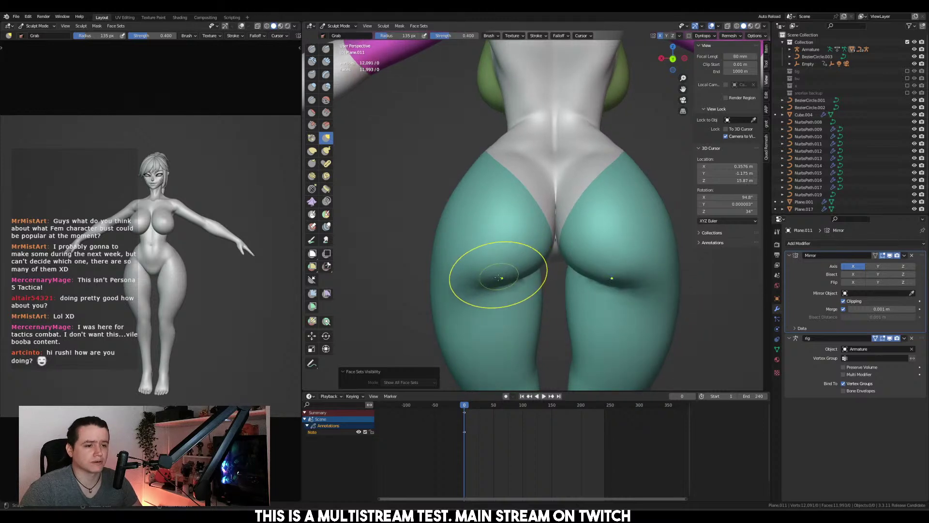
middle_click_drag(476, 199, 469, 208)
key("f")
left_click(465, 209)
key("f")
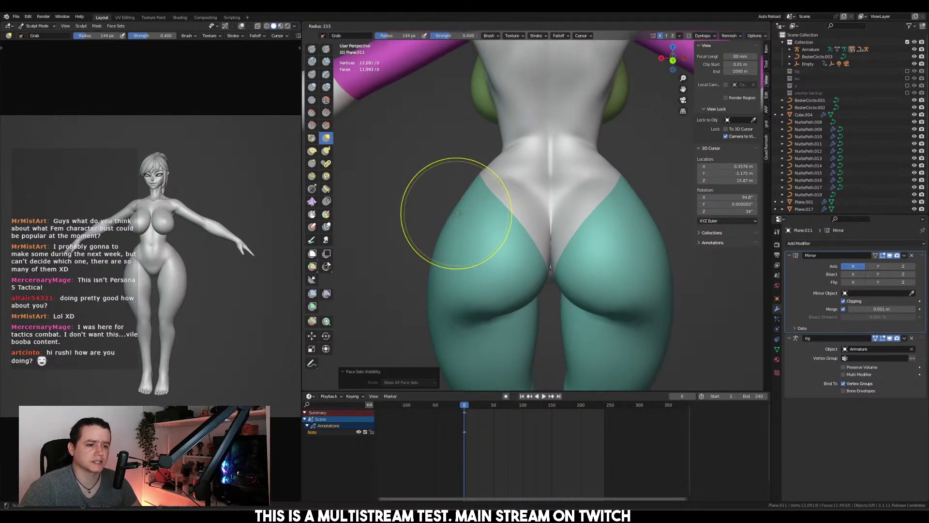
left_click(457, 215)
left_click_drag(457, 217, 460, 219)
middle_click_drag(460, 220, 466, 221)
Adjust the inner volume of the buttocks beside the center line with the Grab brush at a 148 px radius
key("f")
left_click(550, 235)
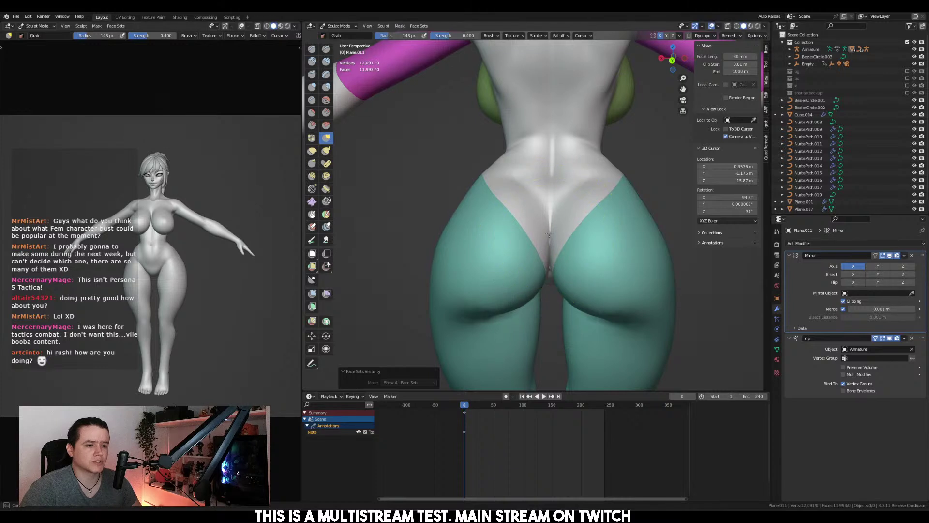
left_click_drag(585, 235, 593, 236)
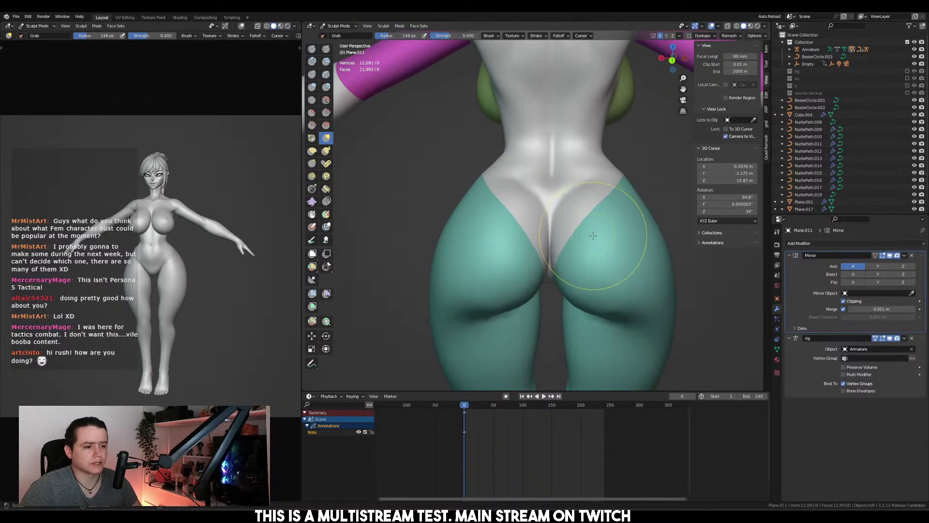
middle_click_drag(592, 236, 587, 226)
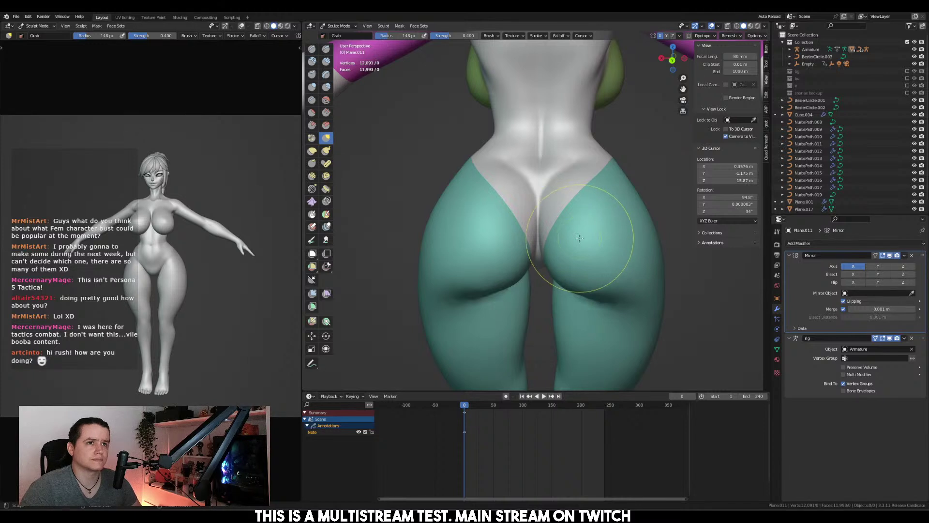
left_click_drag(581, 237, 578, 228)
scroll(579, 227, "up", 2)
Apply the body mesh's Mirror modifier in Object Mode and return to Sculpt Mode
key("ctrl+Tab")
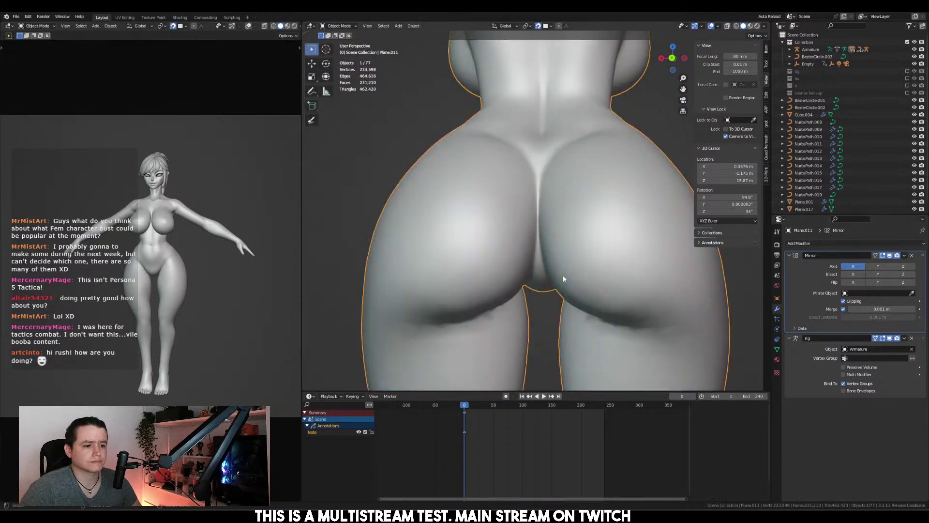
key("ctrl+a")
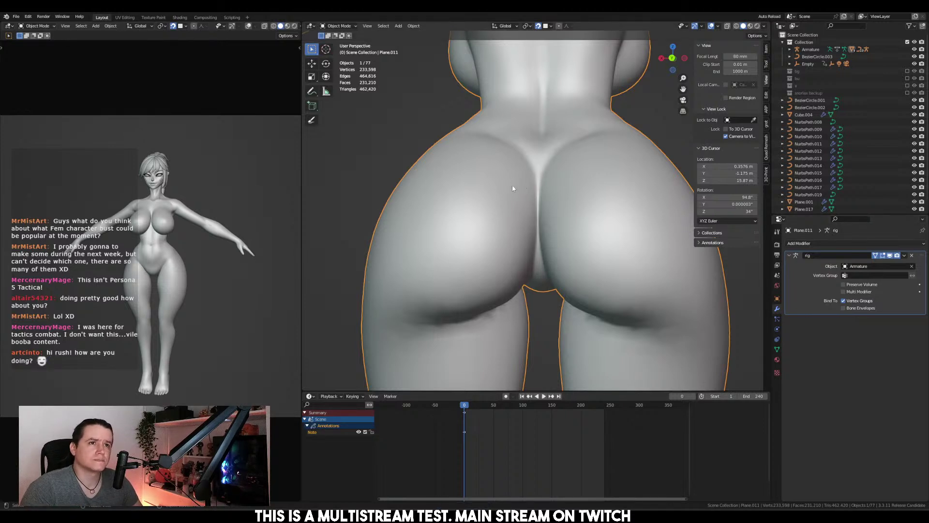
mouse_move(510, 181)
middle_mouse_down()
mouse_move(513, 188)
mouse_move(509, 176)
middle_mouse_up()
key("ctrl+Tab")
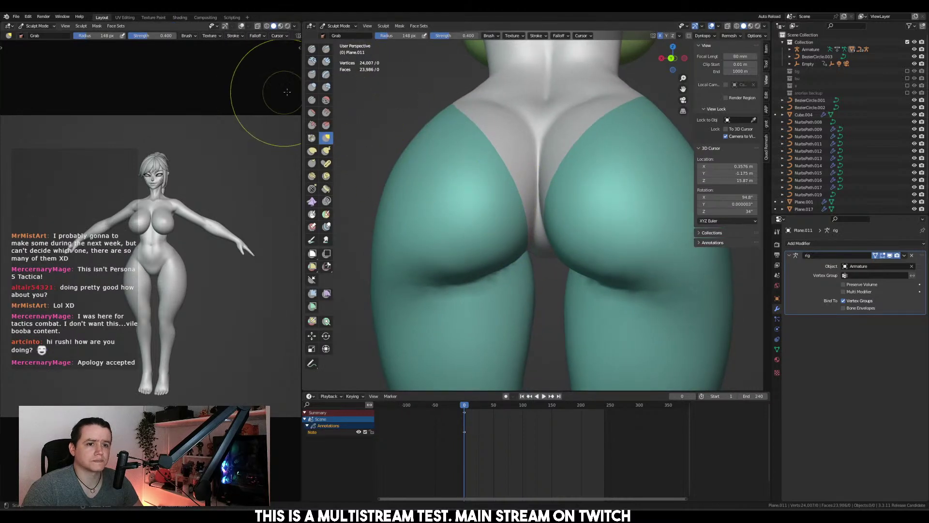
Inflate the fold beneath the buttocks with the Inflate/Deflate brush at a 160 px radius
left_click(312, 87)
key("f")
left_click(484, 220)
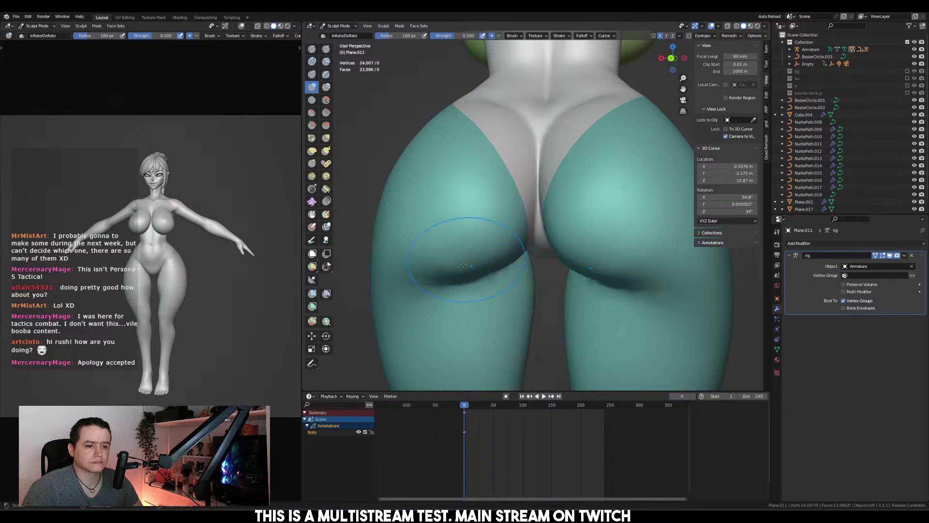
middle_click_drag(434, 264, 537, 209)
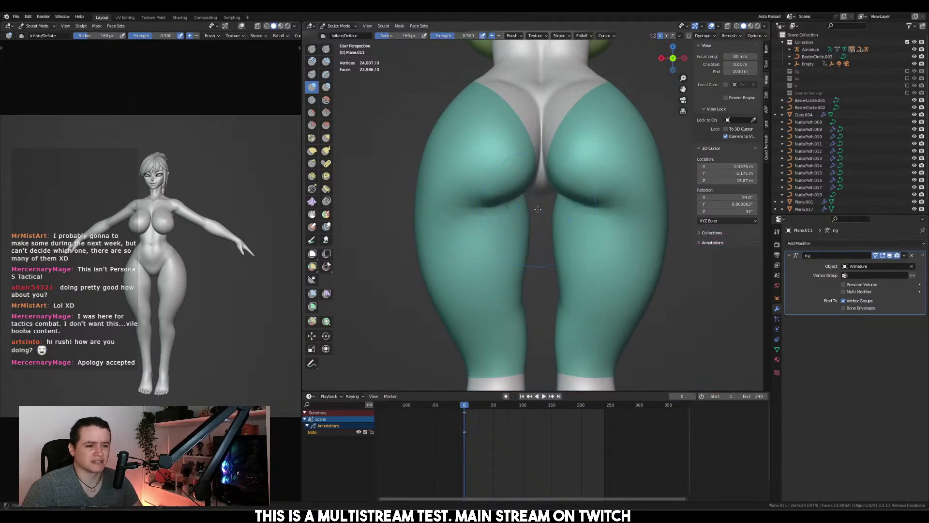
Mask the buttocks down to the thigh fold, inverting the mask and smoothing it with the Smooth Mask filter
mouse_move(525, 197)
left_mouse_down("ctrl+shift")
mouse_move(493, 207)
mouse_move(514, 44)
mouse_move(545, 73)
left_mouse_up("ctrl+shift")
key("ctrl+i")
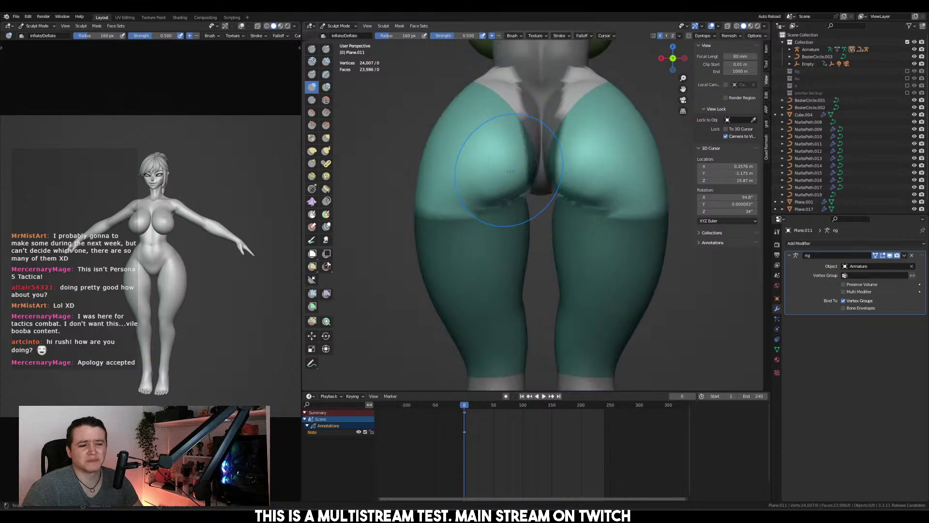
key("a")
key("ctrl+i")
Inflate the unmasked backs of the upper thighs with the Inflate/Deflate brush at a 156 px radius
mouse_move(501, 207)
left_mouse_down()
mouse_move(507, 217)
mouse_move(495, 218)
mouse_move(481, 247)
left_mouse_up()
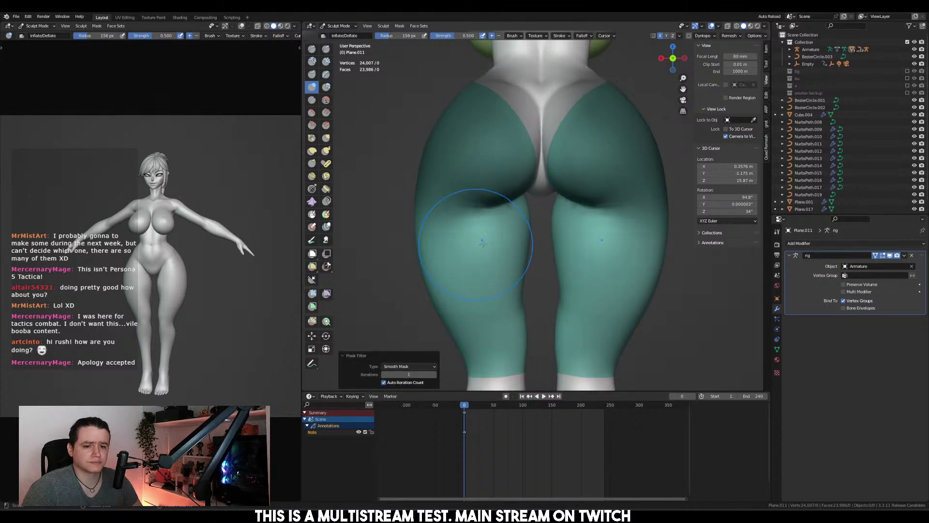
mouse_move(484, 244)
middle_mouse_down()
mouse_move(549, 242)
mouse_move(525, 242)
mouse_move(527, 211)
mouse_move(557, 203)
mouse_move(644, 210)
middle_mouse_up()
scroll(525, 242, "down", 1)
Inflate the front and outer side of the lower thigh with the Inflate/Deflate brush at a 129 px radius
key("f")
left_click(503, 298)
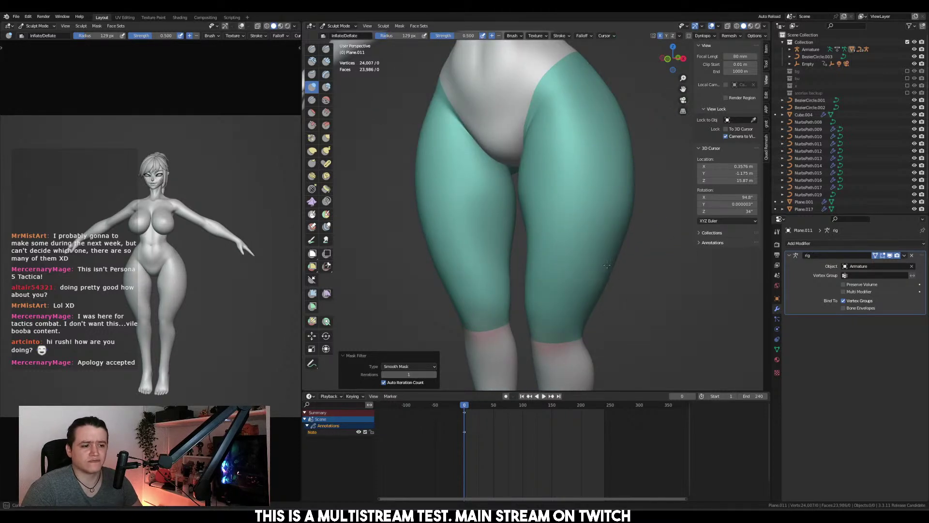
left_click_drag(586, 298, 589, 281)
middle_click_drag(593, 203, 588, 309, "shift")
mouse_move(547, 271)
middle_mouse_down()
mouse_move(615, 253)
mouse_move(605, 253)
middle_mouse_up()
Adjust the hip contour below the waist in front view with the Grab brush, enlarging its radius from 154 to 157 px
key("g")
key("f")
left_click(615, 252)
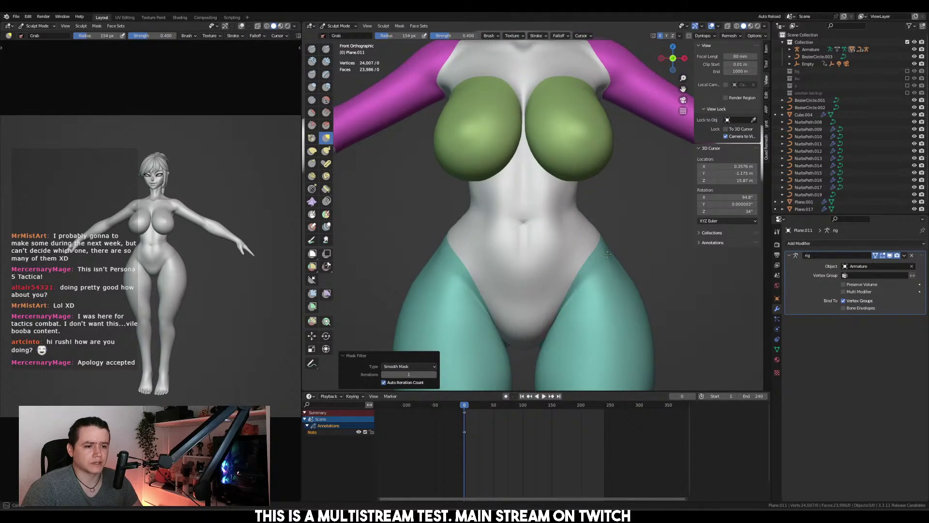
left_click_drag(608, 255, 610, 270)
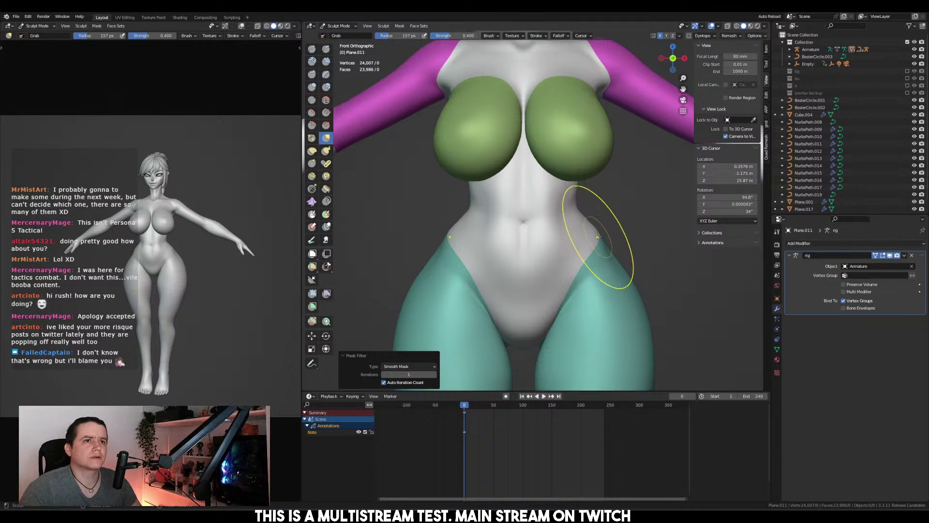
mouse_move(599, 236)
middle_mouse_down()
mouse_move(492, 259)
mouse_move(502, 248)
mouse_move(477, 248)
middle_mouse_up()
Adjust the waist-to-hip transition from behind with the Grab brush at a 166 px radius
middle_click_drag(477, 249, 486, 235, "shift")
key("f")
left_click(514, 247)
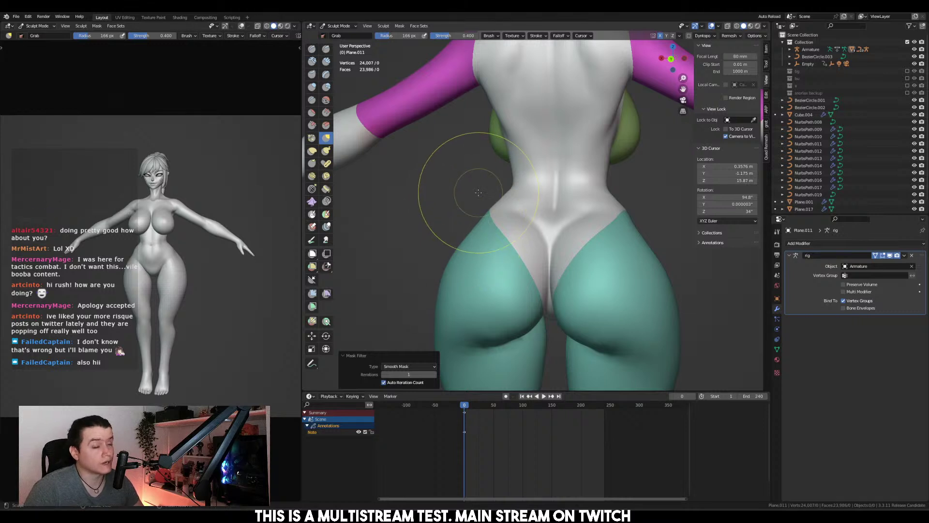
mouse_move(501, 264)
middle_mouse_down()
mouse_move(475, 234)
mouse_move(479, 209)
mouse_move(472, 221)
mouse_move(489, 242)
mouse_move(536, 245)
middle_mouse_up()
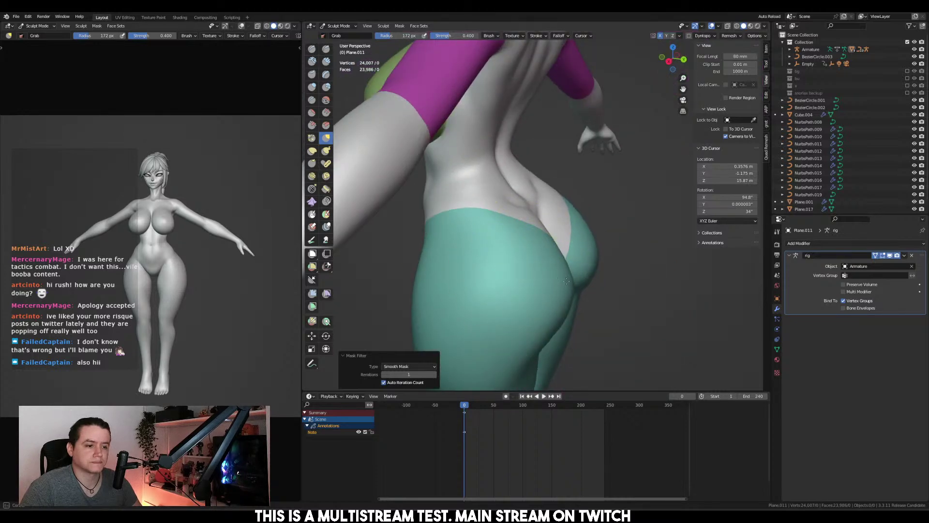
Refine the buttock and hip profile from the side and rear with the Grab brush, reducing its radius from 172 to 160 px
left_click_drag(566, 282, 561, 276)
mouse_move(527, 251)
middle_mouse_down()
mouse_move(556, 250)
mouse_move(489, 223)
middle_mouse_up()
key("f")
left_click(516, 249)
left_click_drag(460, 283, 444, 280)
key("f")
left_click(479, 181)
mouse_move(479, 181)
middle_mouse_down("shift")
mouse_move(502, 280)
mouse_move(523, 277)
middle_mouse_up("shift")
Mask the breast face set on the body mesh
key("h")
key("ctrl+i")
key("h")
key("ctrl+i")
key("a")
key("ctrl+i")
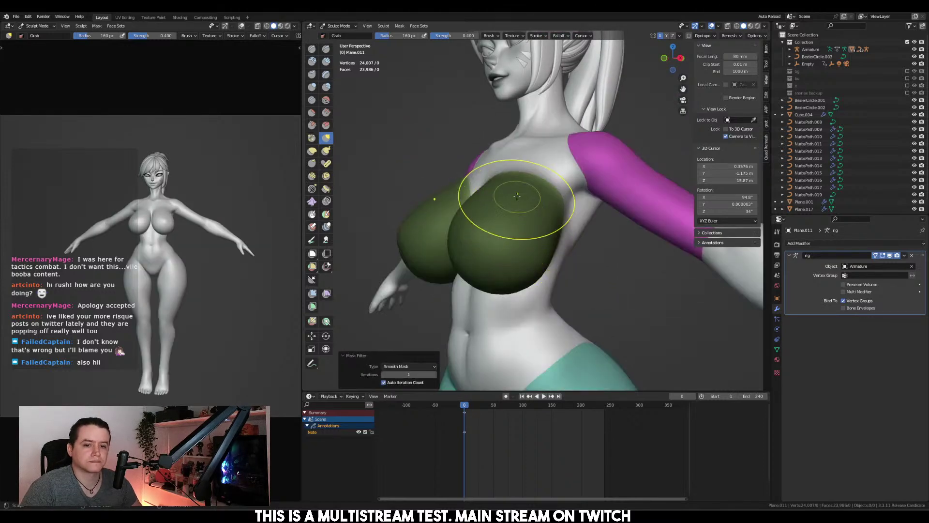
Invert the mask to leave only the breasts unmasked and set the pivot on the surface at their upper edge
key("ctrl+i")
key("ctrl+i")
key("ctrl+i")
right_click(514, 169, "shift")
Scale the unmasked breasts uniformly to 0.952 in front view
key("KP_1")
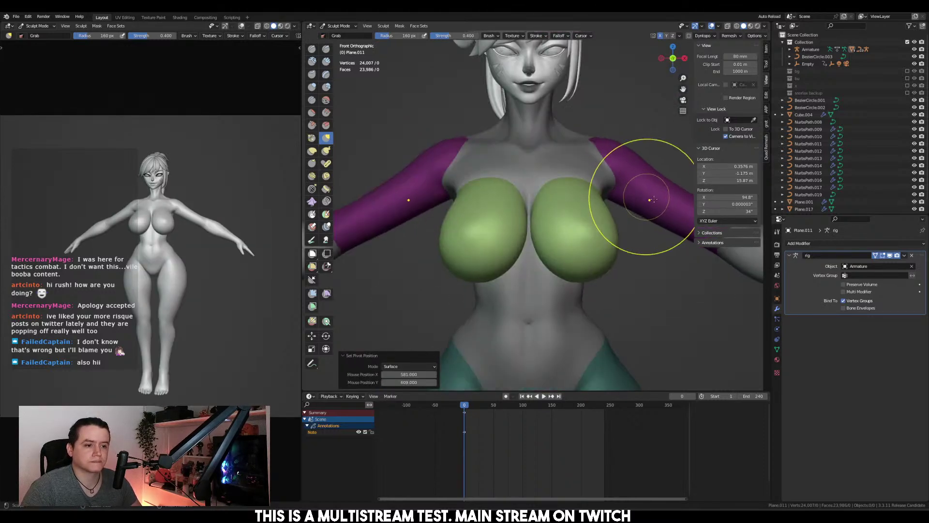
key("s")
left_click(648, 200)
key("KP_3")
key("r")
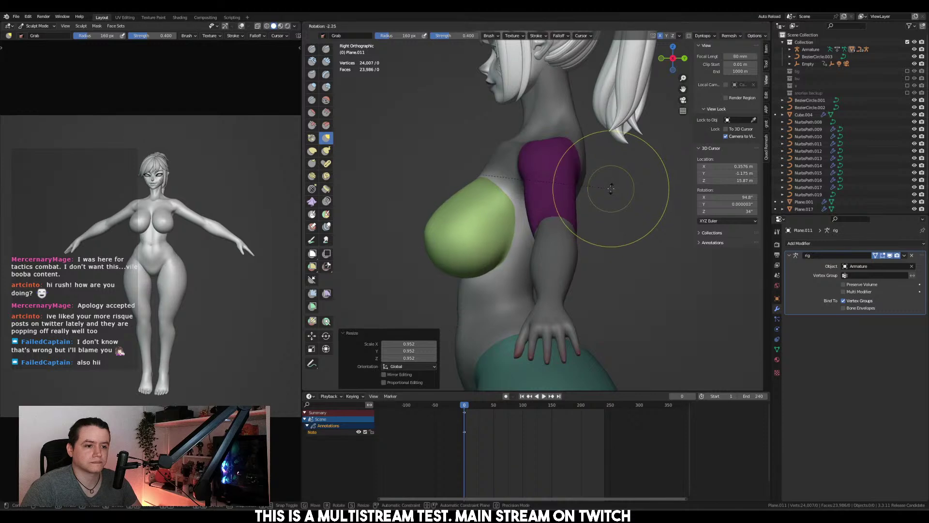
right_click(611, 188)
Clear the mask and adjust the breast's upper contour from the side with the Grab brush at a 138 px radius
middle_click_drag(491, 185, 505, 213, "shift")
key("ctrl+i")
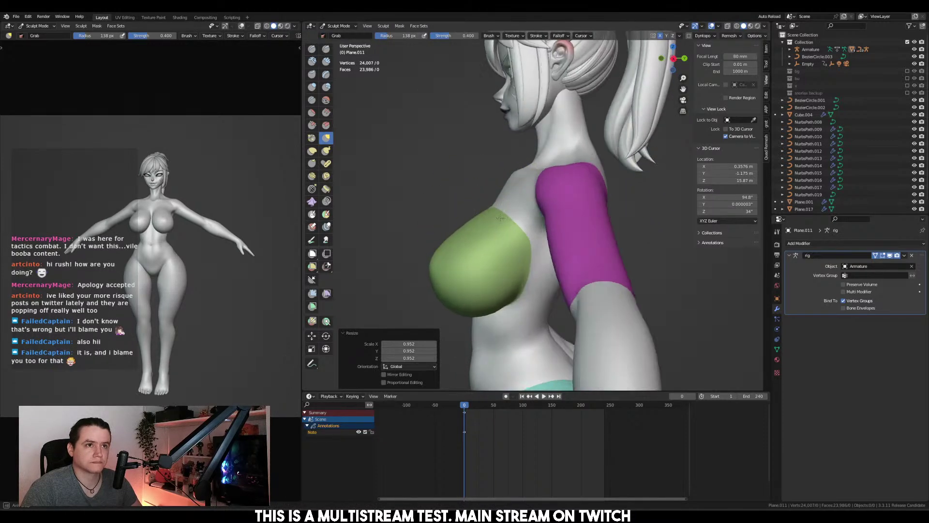
middle_click_drag(489, 215, 559, 229)
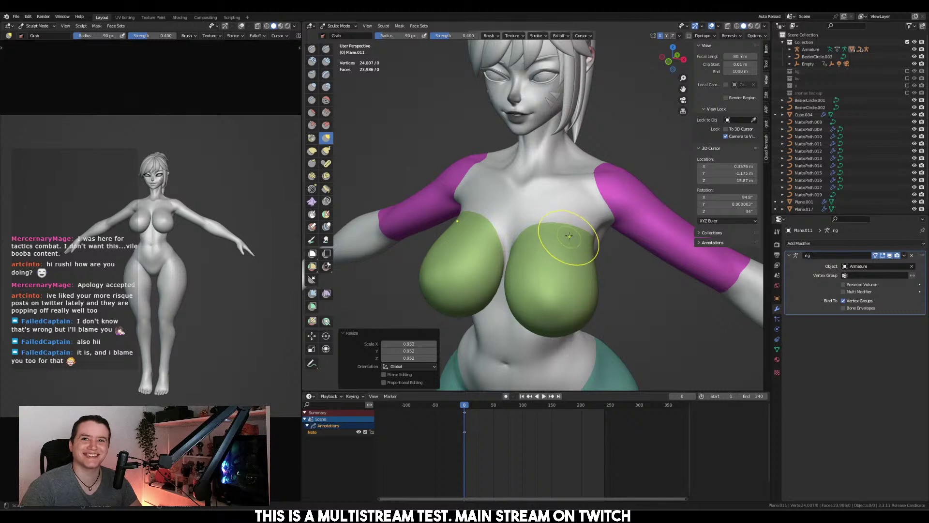
Reshape the upper outer breast toward the armpit with the Grab brush at a 120 px radius
key("f")
left_click(558, 225)
middle_click_drag(558, 224, 574, 225)
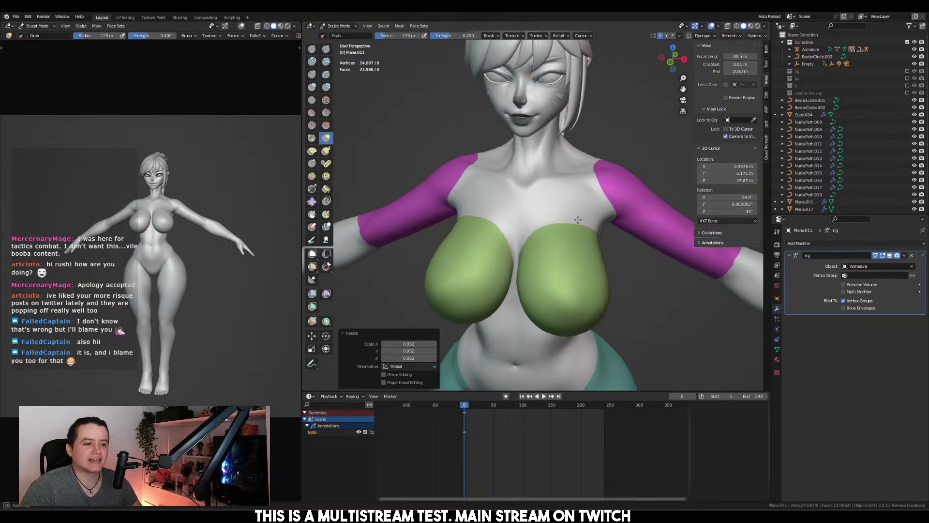
mouse_move(634, 225)
middle_mouse_down("shift")
mouse_move(581, 237)
mouse_move(583, 224)
mouse_move(556, 226)
mouse_move(580, 222)
mouse_move(529, 244)
middle_mouse_up("shift")
Refine the back of the armpit and upper back with the Crease brush at a 64 px radius
left_click(312, 100)
key("f")
left_click(557, 226)
key("f")
left_click(598, 213)
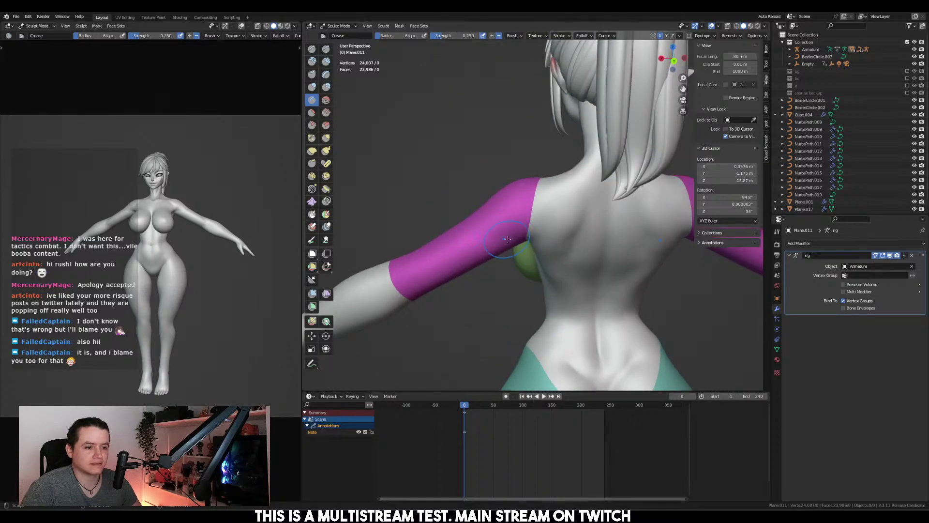
mouse_move(460, 226)
middle_mouse_down()
mouse_move(519, 242)
mouse_move(570, 229)
middle_mouse_up()
Define the top of the shoulder with the Crease brush at a 75 px radius
key("f")
left_click(504, 240)
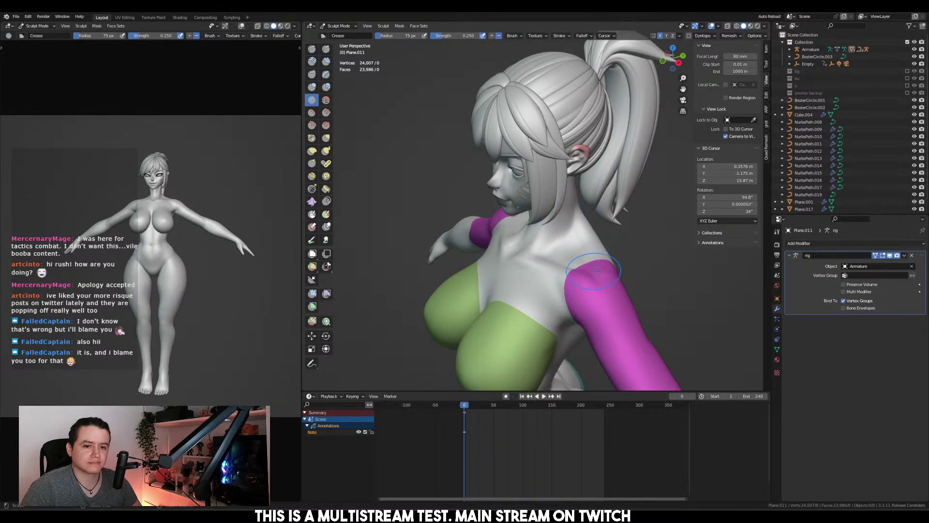
mouse_move(598, 269)
middle_mouse_down()
mouse_move(592, 258)
mouse_move(625, 253)
mouse_move(605, 190)
middle_mouse_up()
Undo the last stroke on the abdomen and redefine the area around the navel with the Crease brush at a 50 px radius
scroll(598, 270, "down", 1)
key("f")
left_click(530, 257)
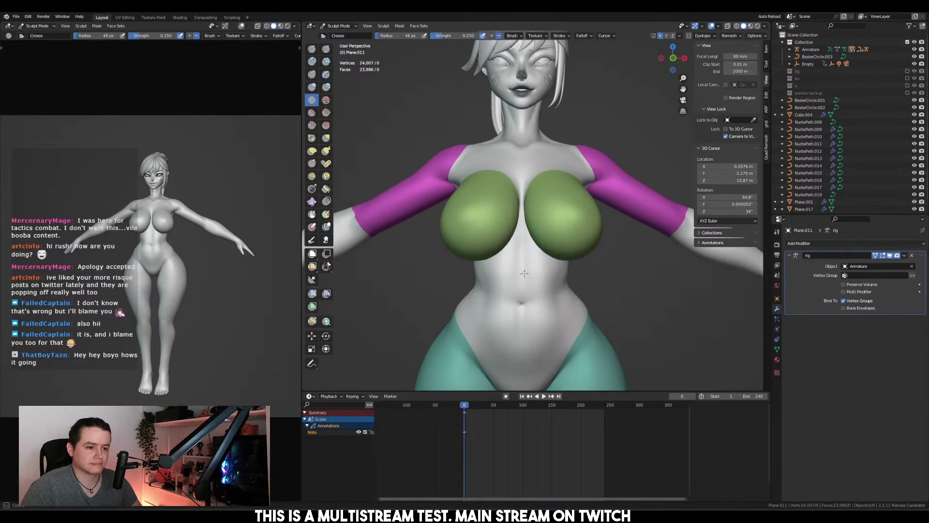
middle_click_drag(524, 272, 534, 254, "shift")
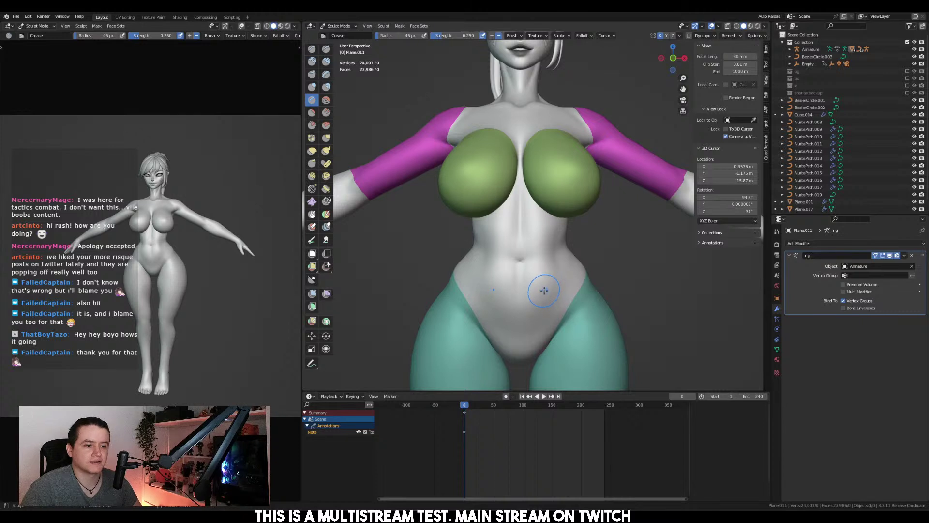
scroll(517, 271, "up", 2)
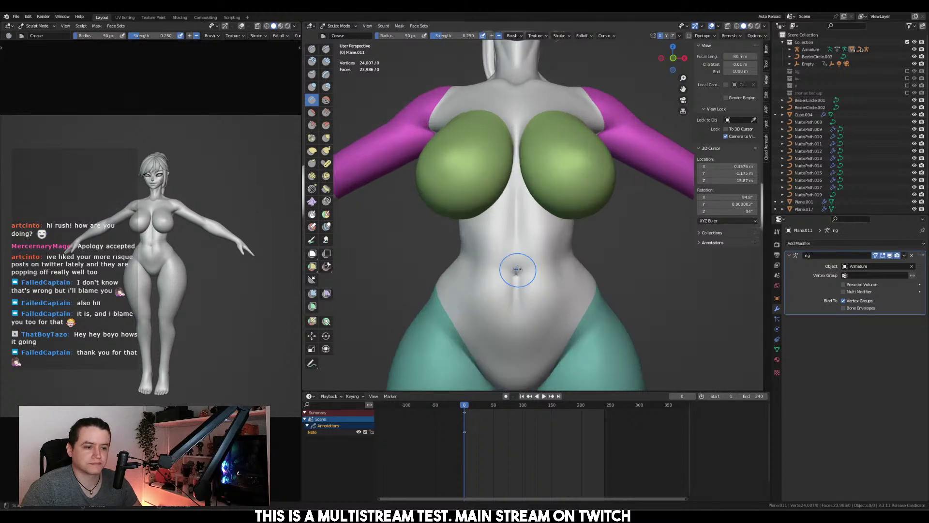
key("ctrl+z")
middle_click_drag(529, 307, 535, 271, "shift")
Adjust the lower back and waist from behind with the Grab brush at a 93 px radius
key("g")
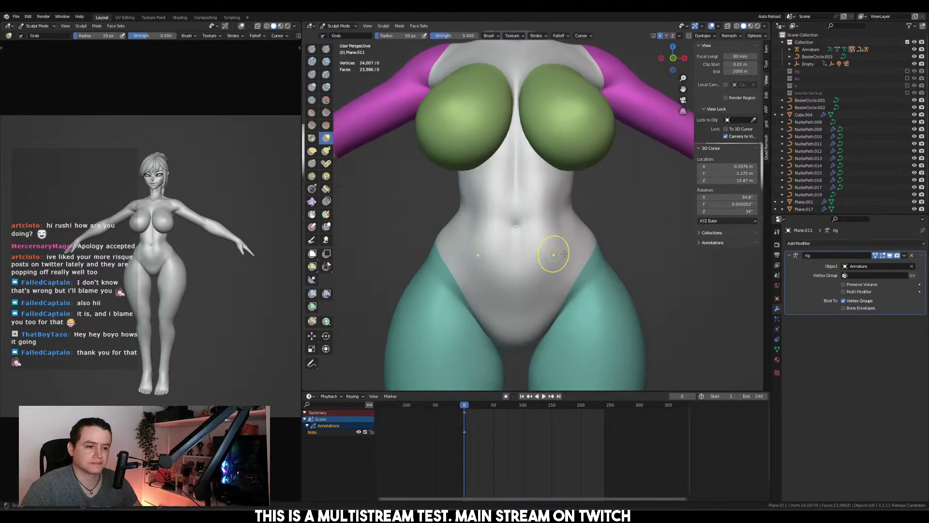
mouse_move(594, 253)
middle_mouse_down("shift")
mouse_move(595, 292)
mouse_move(435, 271)
middle_mouse_up("shift")
key("f")
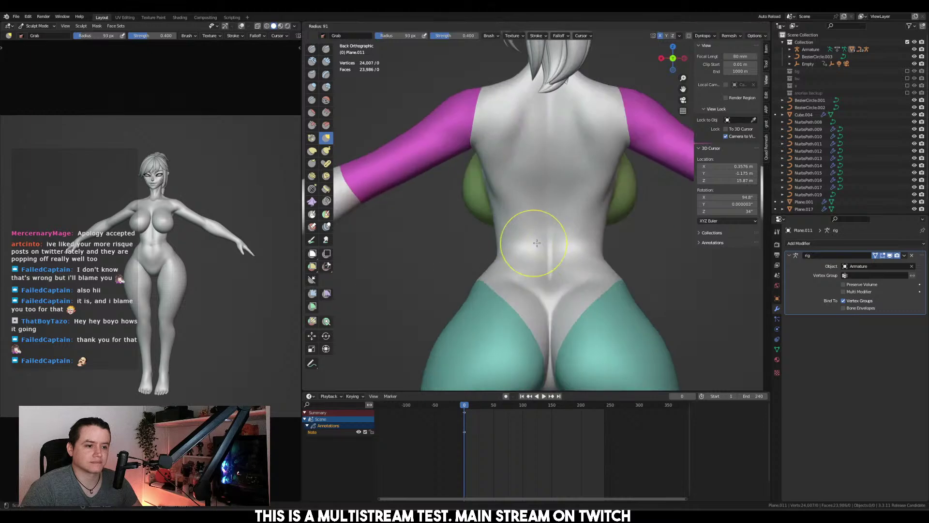
left_click(544, 246)
mouse_move(513, 249)
middle_mouse_down()
mouse_move(605, 250)
mouse_move(559, 252)
middle_mouse_up()
Reshape the side of the ribcage below the breast with the Grab brush at an 86 px radius
key("f")
left_click(536, 251)
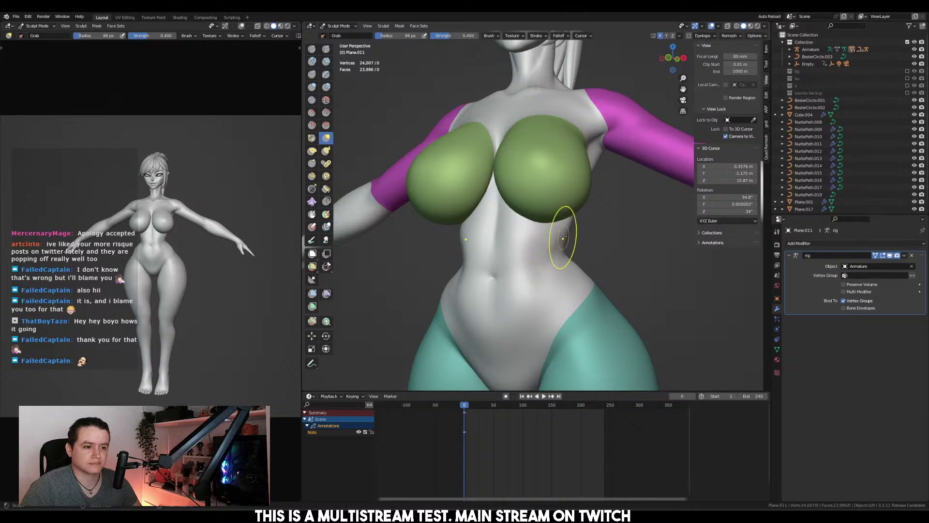
middle_click_drag(568, 229, 494, 213)
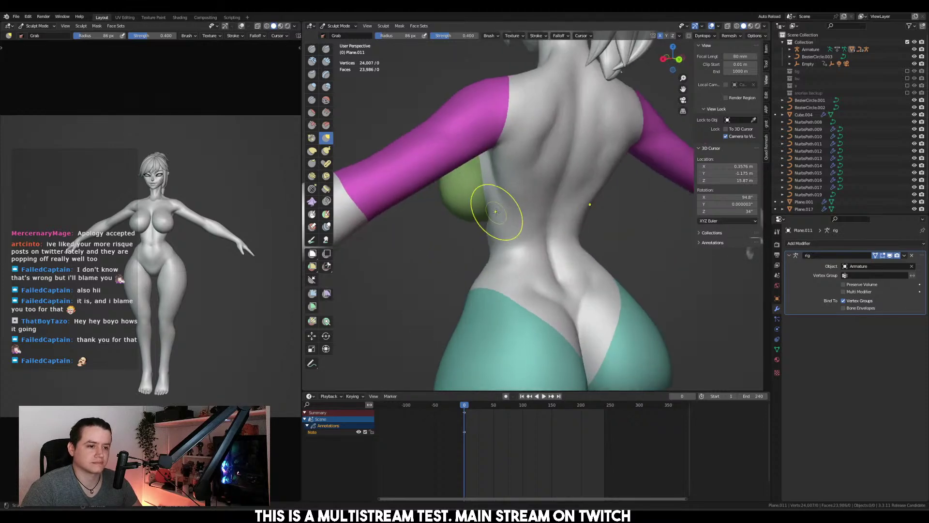
left_click_drag(490, 227, 494, 219)
Adjust the lower edge of the breast in close-up with the Grab brush at a 162 px radius
mouse_move(561, 252)
middle_mouse_down()
mouse_move(514, 265)
mouse_move(484, 257)
mouse_move(425, 284)
middle_mouse_up()
scroll(519, 275, "up", 7)
key("f")
left_click(476, 295)
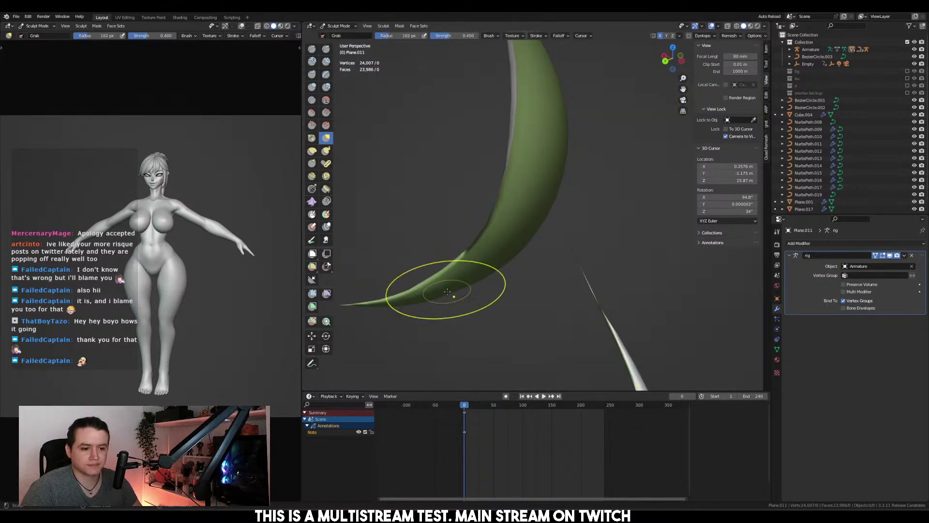
mouse_move(448, 290)
left_mouse_down("shift")
mouse_move(424, 287)
mouse_move(435, 277)
mouse_move(421, 287)
left_mouse_up("shift")
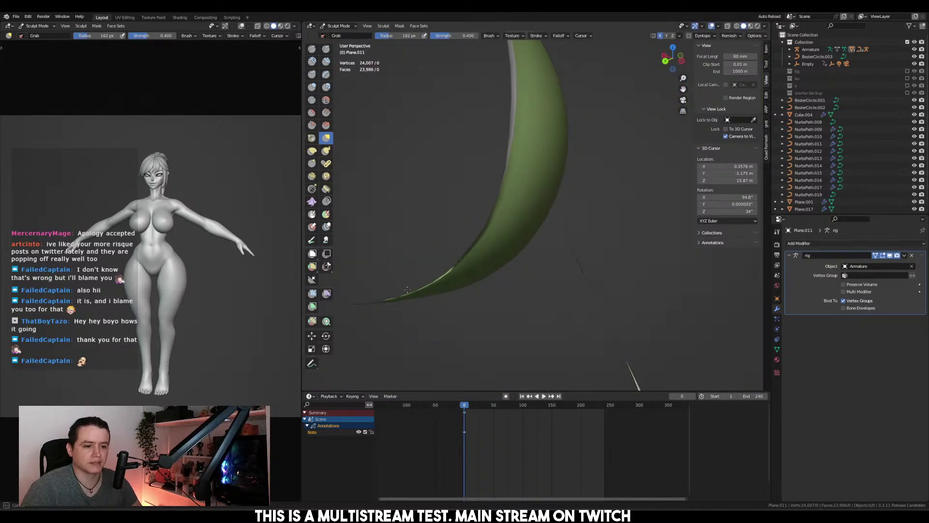
Hide the breast face set to examine the chest underneath from the side, and reveal all face sets again
scroll(418, 286, "down", 3)
middle_click_drag(422, 298, 531, 232)
scroll(593, 274, "up", 2)
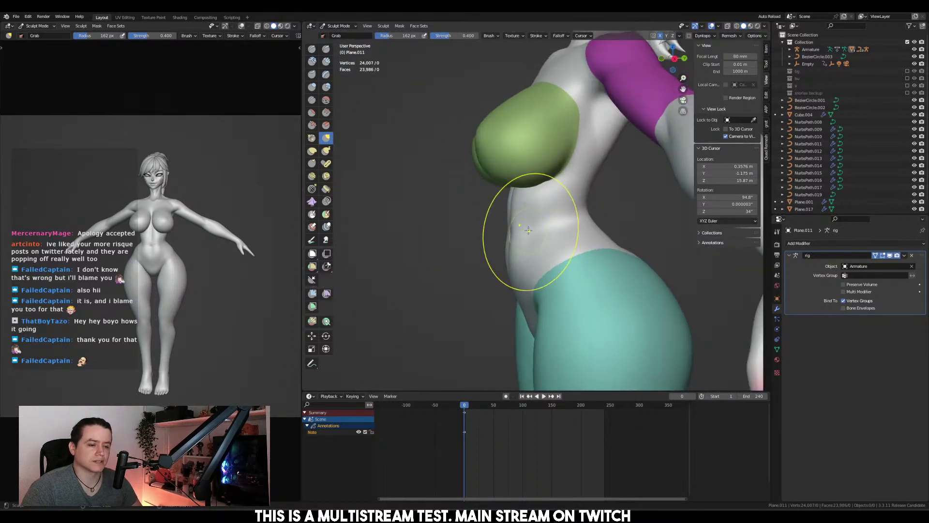
middle_click_drag(535, 191, 532, 235, "shift")
key("h")
key("KP_3")
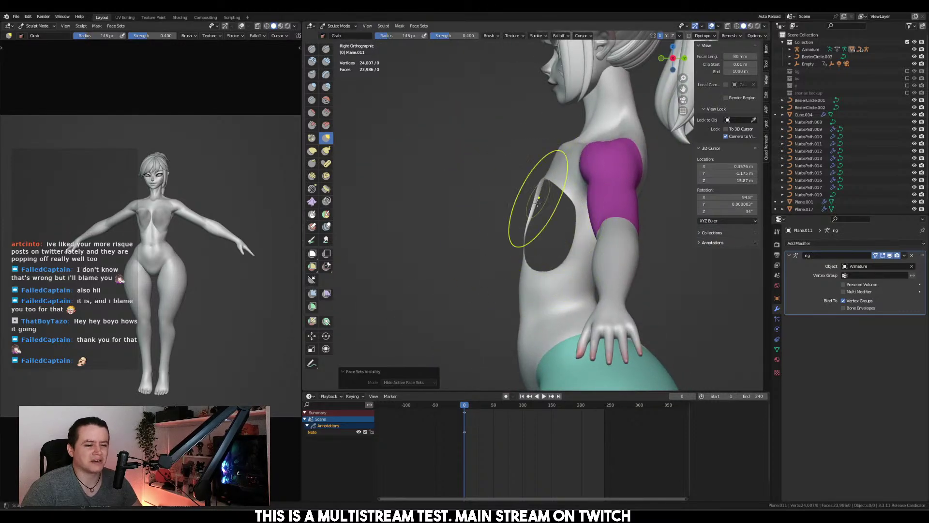
key("alt+h")
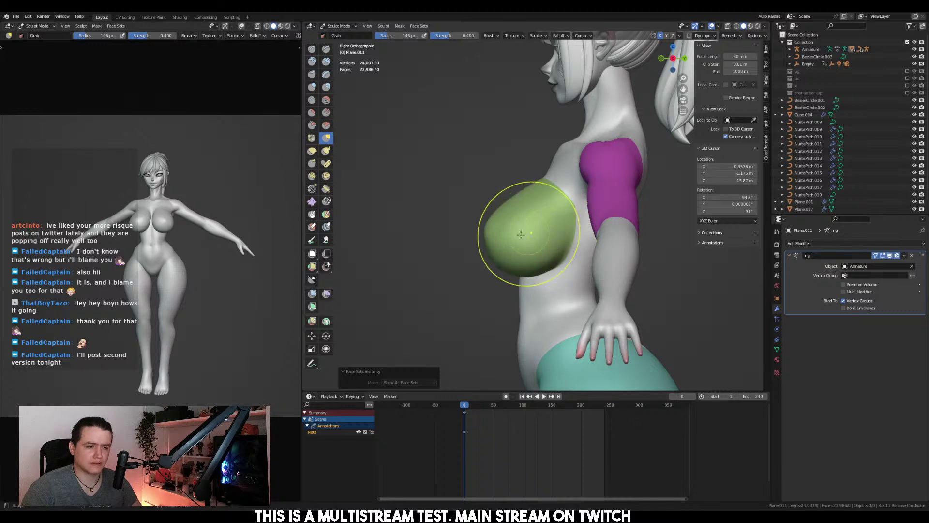
Mask the breast face set, smooth the mask's edge and invert it so the rest of the body is protected
middle_click_drag(524, 228, 620, 237)
middle_click_drag(529, 219, 438, 218)
key("KP_3")
middle_click_drag(585, 193, 569, 229, "shift")
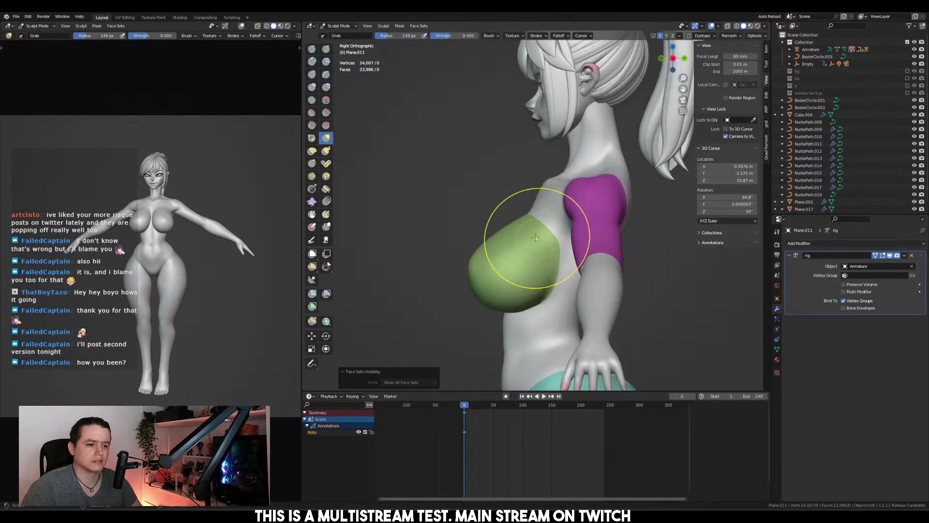
key("h")
key("ctrl+i")
key("alt+h")
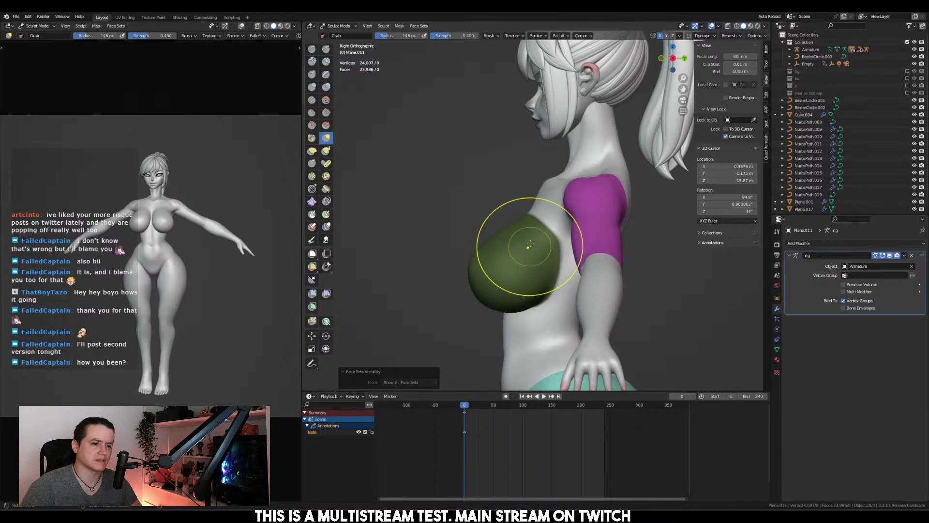
key("ctrl+i")
key("a")
key("ctrl+i")
key("ctrl+i")
key("ctrl+i")
key("ctrl+i")
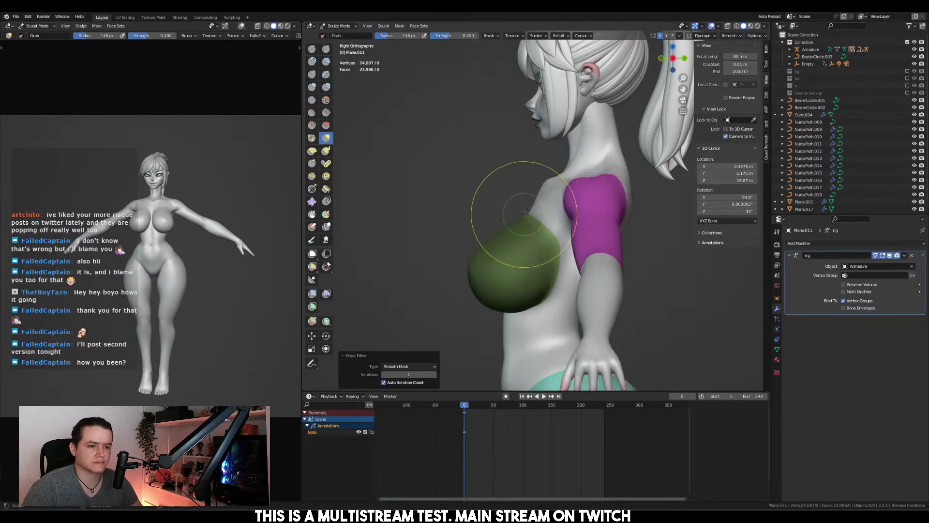
Rotate the unmasked breasts by -12.1° in the side view around their upper edge and move them slightly down and forward
key("r")
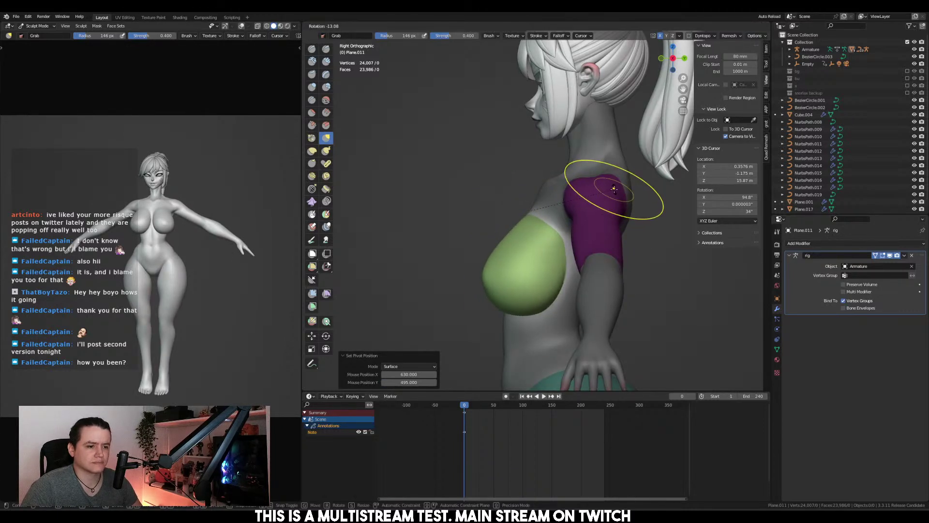
left_click(610, 192)
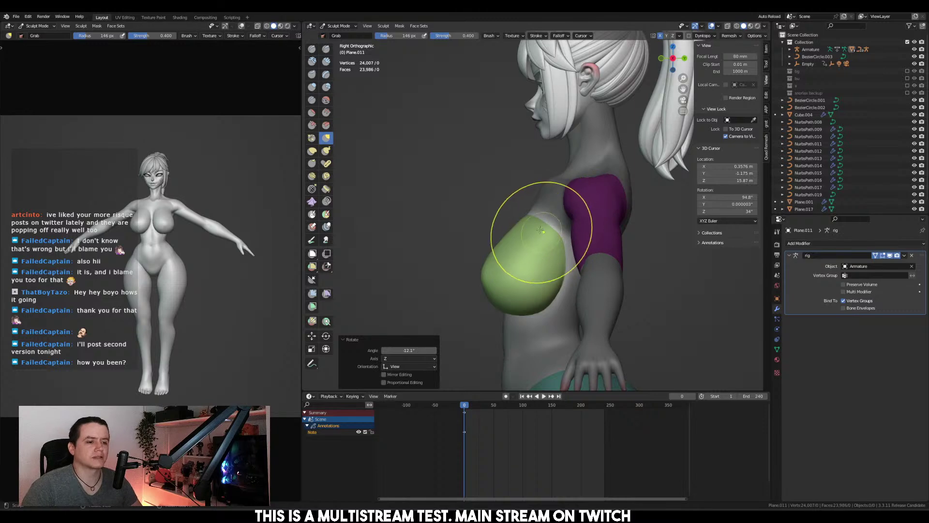
key("g")
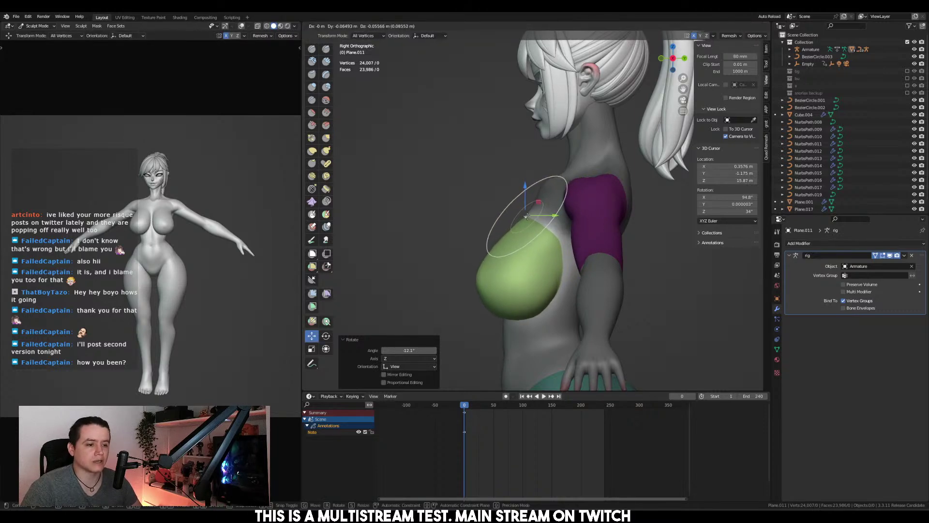
left_click(527, 216)
middle_click_drag(527, 216, 593, 248)
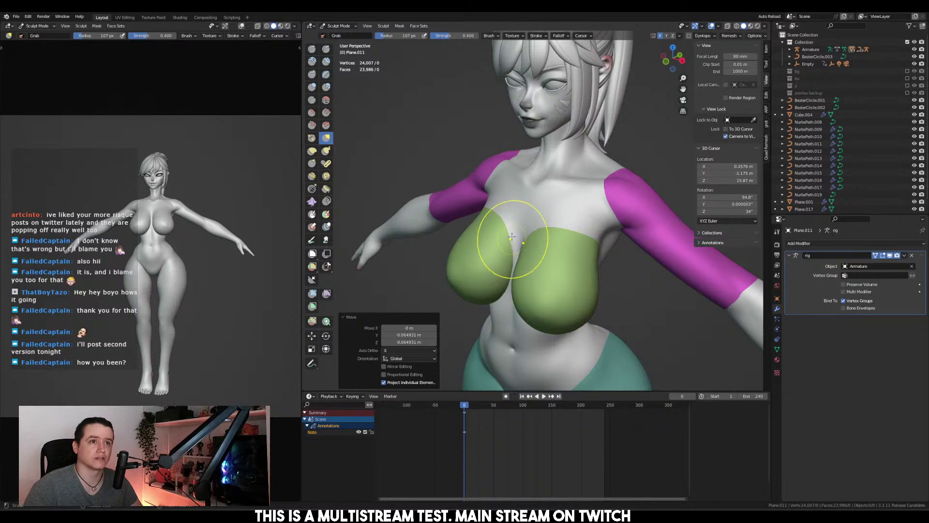
Adjust the chest and shoulder contours from the front and three-quarter views with the Grab brush at a 125 px radius
middle_click_drag(511, 237, 533, 245)
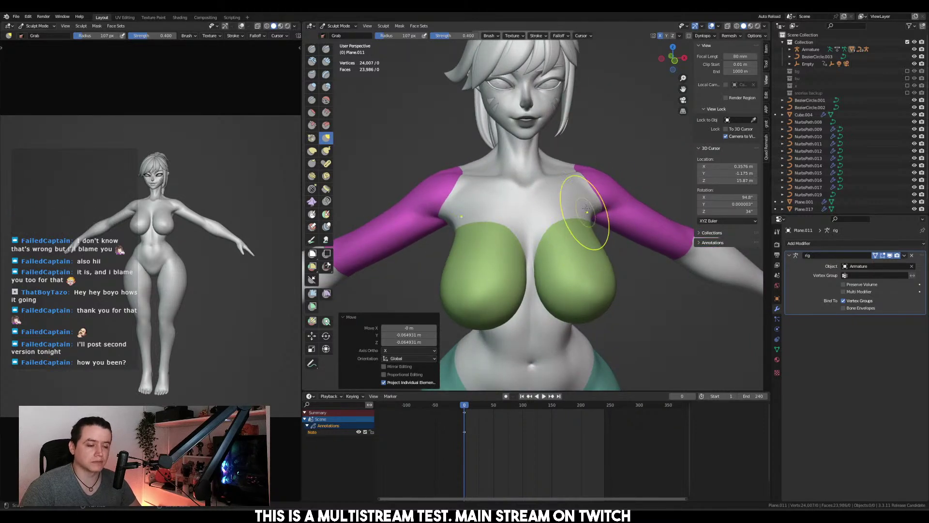
mouse_move(583, 214)
middle_mouse_down("shift")
mouse_move(587, 252)
mouse_move(576, 259)
middle_mouse_up("shift")
key("f")
left_click(558, 224)
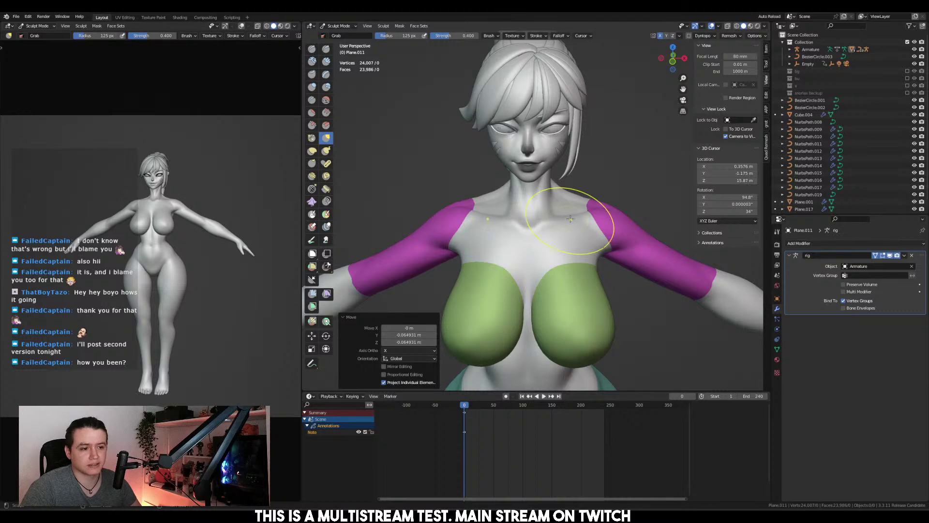
middle_click_drag(633, 201, 646, 212)
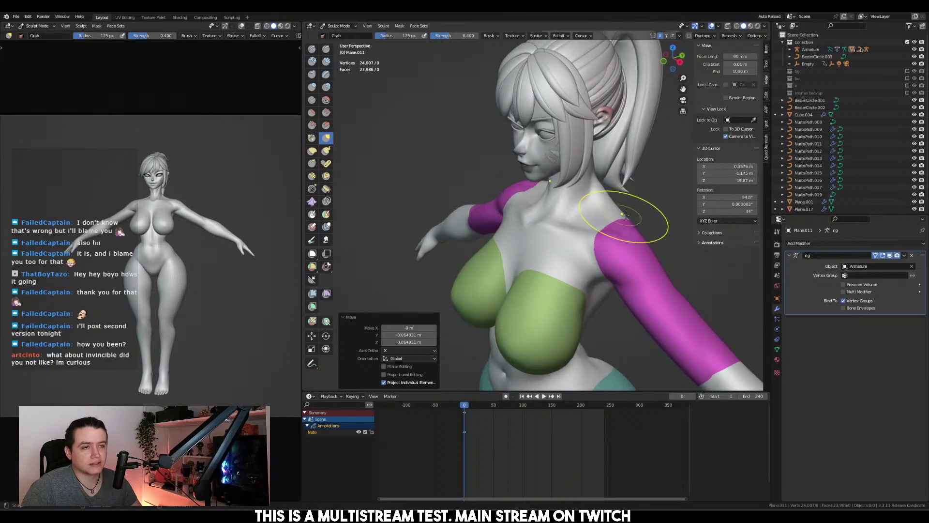
key("KP_1")
key("KP_3")
key("KP_1")
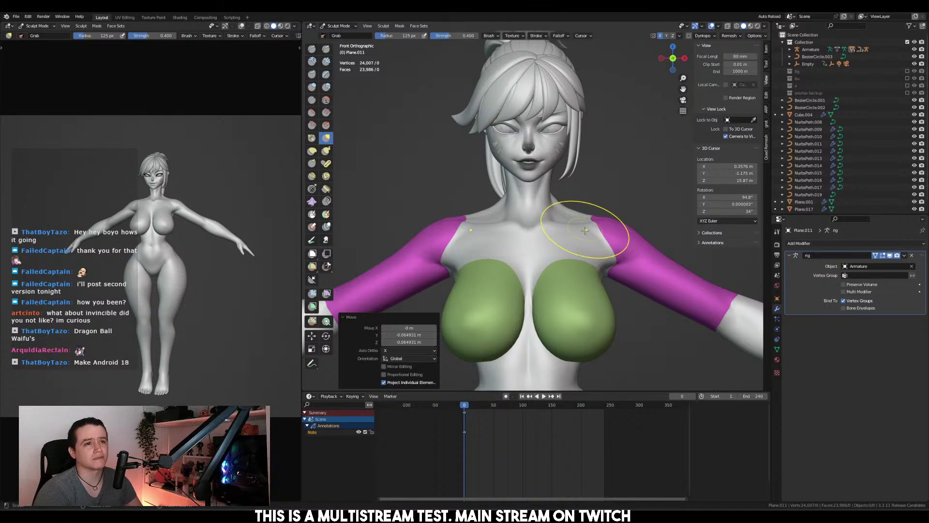
middle_click_drag(623, 191, 594, 225)
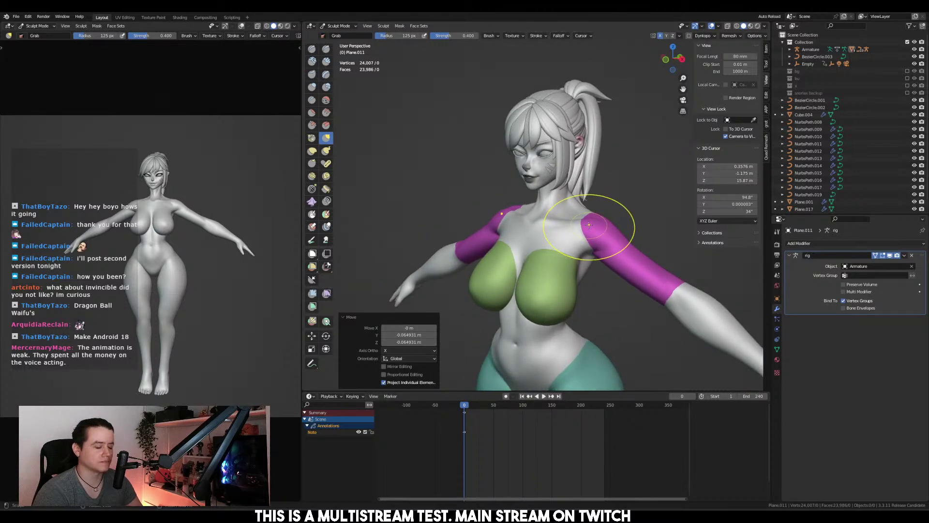
middle_click_drag(602, 208, 600, 213)
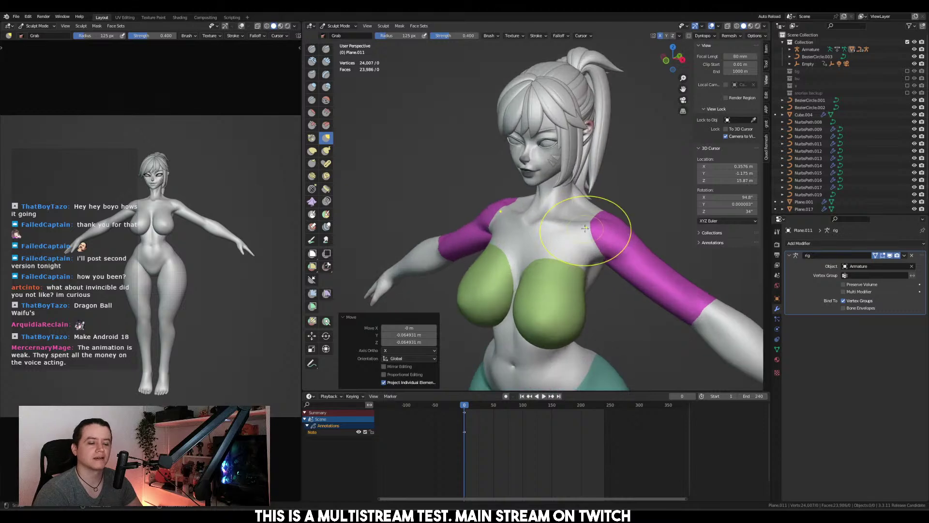
Define the collarbone area and the top of the upper arm with the Crease brush at a 72 px radius
left_click(311, 100)
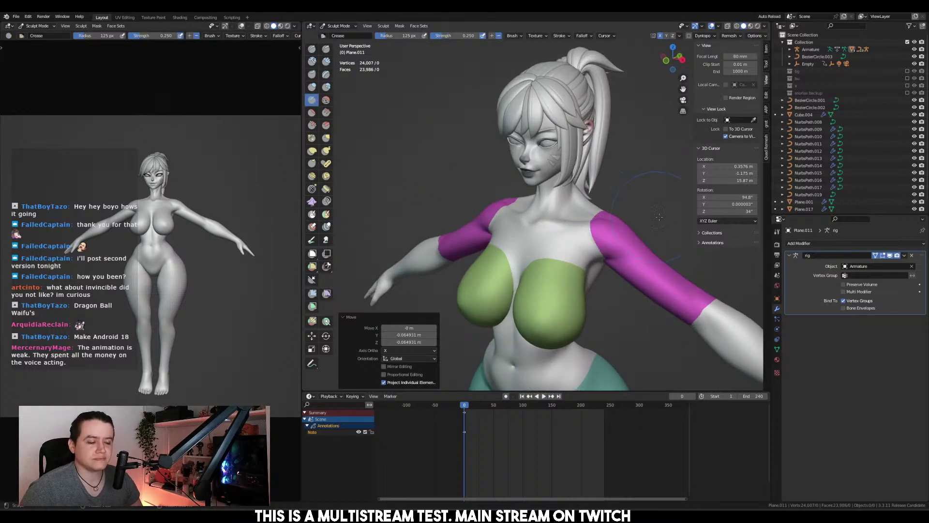
mouse_move(532, 212)
middle_mouse_down()
mouse_move(572, 218)
mouse_move(567, 186)
mouse_move(499, 206)
middle_mouse_up()
scroll(566, 186, "up", 3)
key("f")
left_click(546, 194)
key("f")
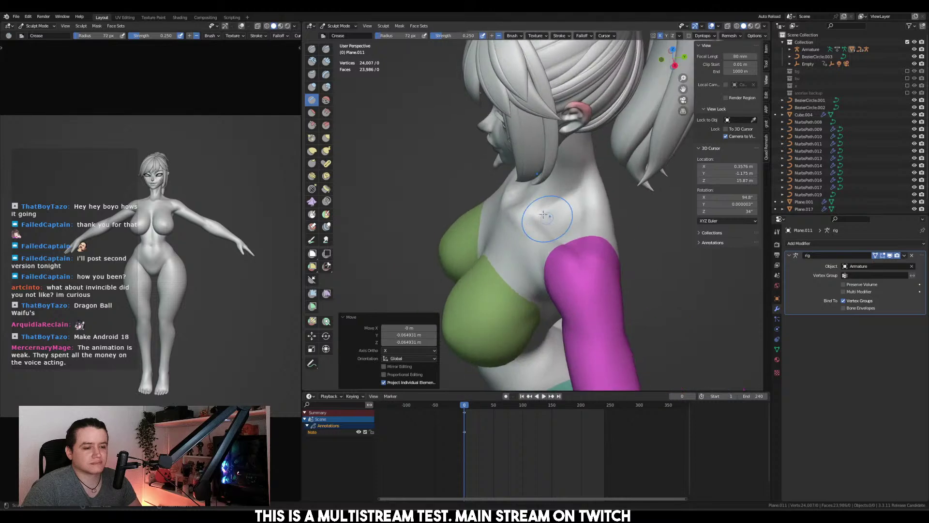
left_click(574, 218)
left_click_drag(572, 238, 592, 280)
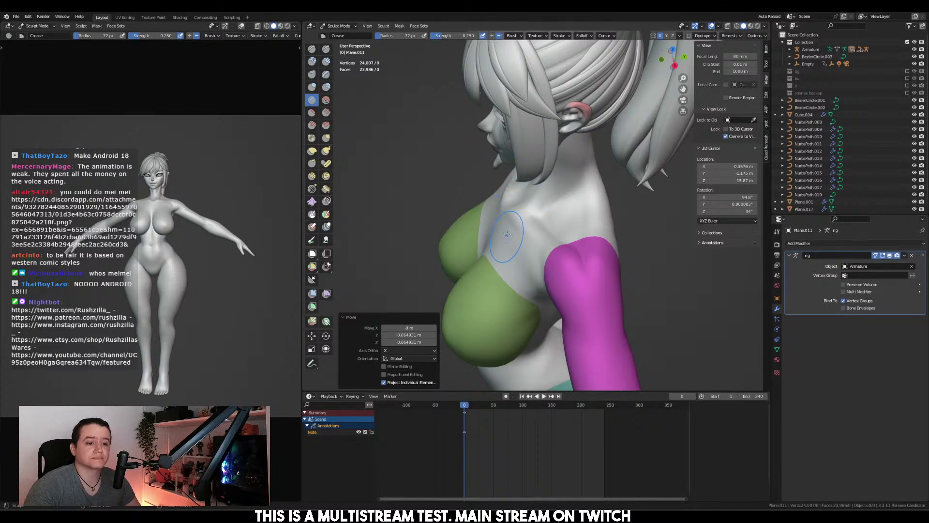
Reshape the upper slope of the breast from the side with the Grab brush at a 241 px radius
mouse_move(504, 239)
middle_mouse_down()
mouse_move(627, 241)
mouse_move(576, 203)
mouse_move(607, 232)
middle_mouse_up()
key("g")
key("f")
left_click(592, 237)
key("f")
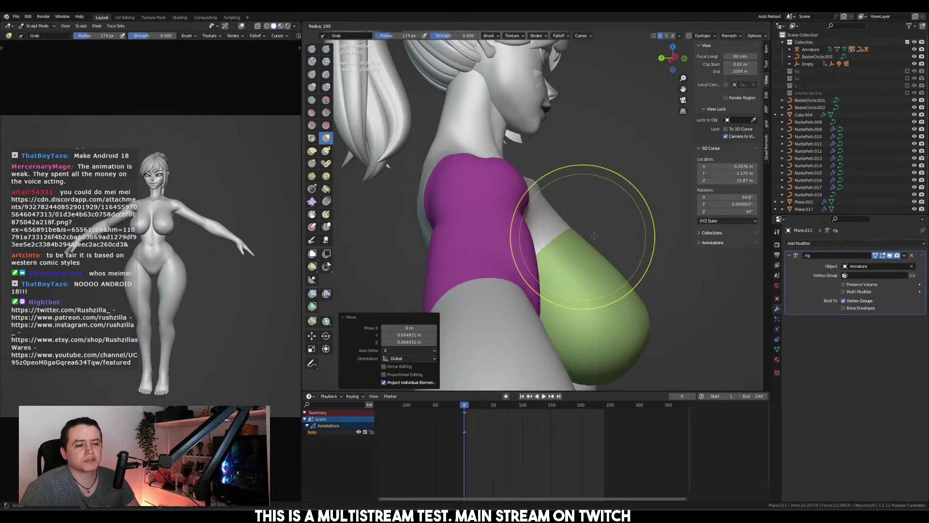
left_click(581, 240)
mouse_move(581, 239)
middle_mouse_down()
mouse_move(591, 228)
mouse_move(502, 294)
middle_mouse_up()
key("f")
left_click(529, 260)
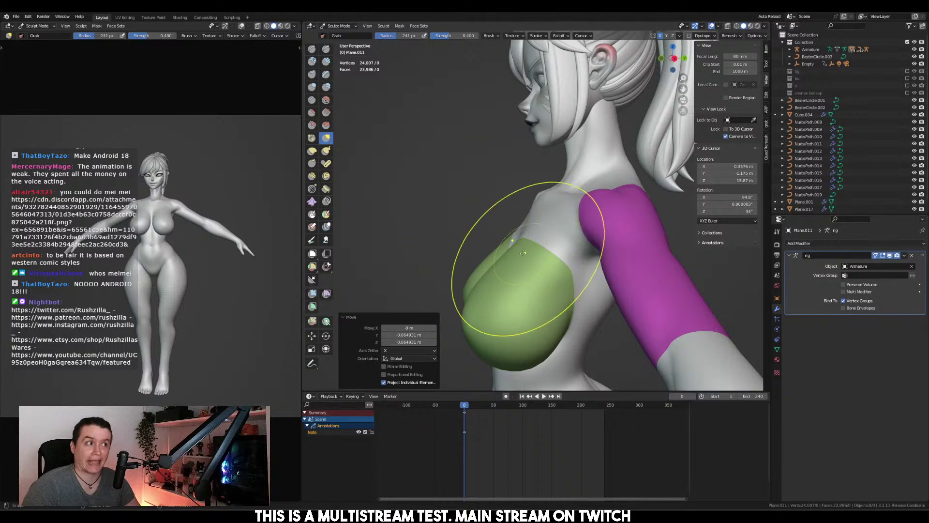
middle_click_drag(530, 259, 514, 247)
left_click_drag(503, 249, 506, 259)
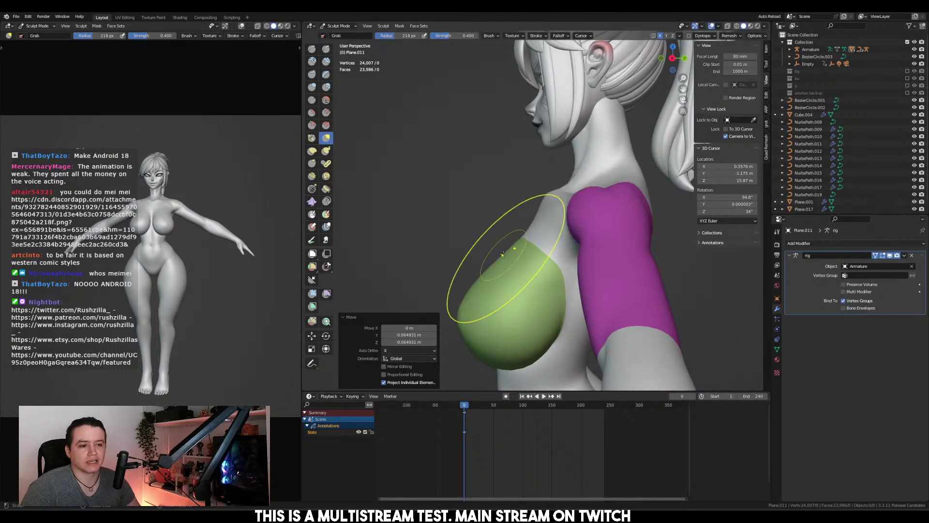
Refine the upper chest and shoulder line with the Grab brush, reducing its radius to 52 px
middle_click_drag(529, 225, 522, 262)
key("f")
left_click(535, 214)
left_click_drag(540, 190, 562, 187)
key("f")
left_click(539, 186)
key("f")
left_click(559, 188)
mouse_move(559, 187)
middle_mouse_down()
mouse_move(552, 208)
mouse_move(553, 200)
mouse_move(630, 213)
mouse_move(642, 186)
middle_mouse_up()
key("f")
left_click(536, 205)
middle_click_drag(624, 231, 576, 217)
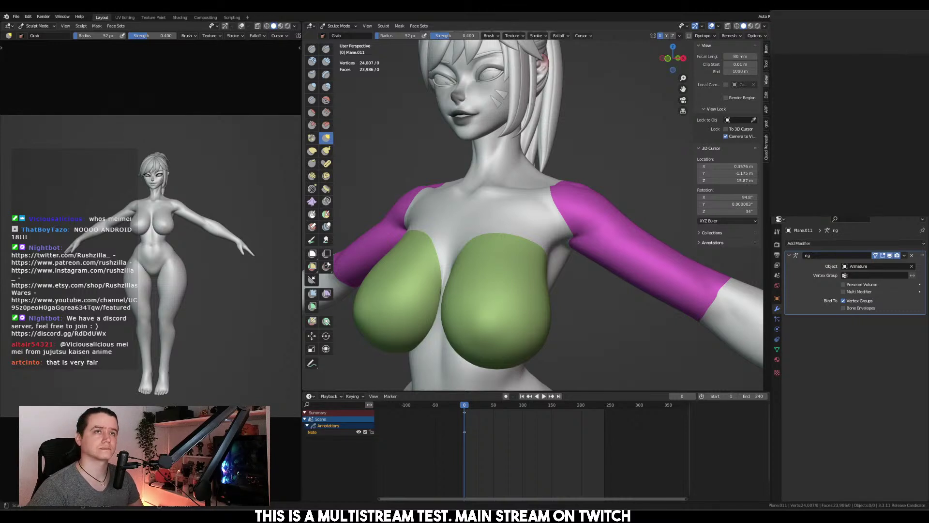
Switch to the reference board window and paste the full-body image of the white-haired character in a purple dress
left_click_drag(606, 273, 536, 248)
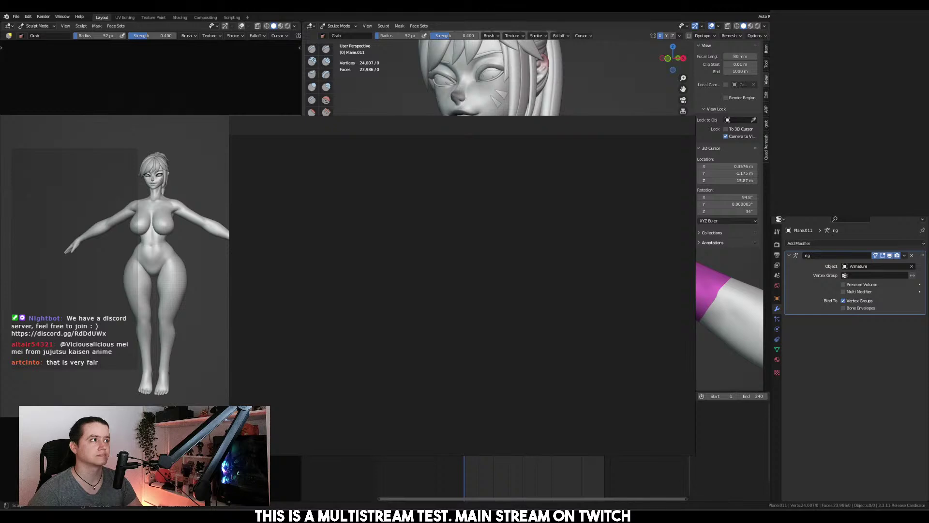
key("ctrl+v")
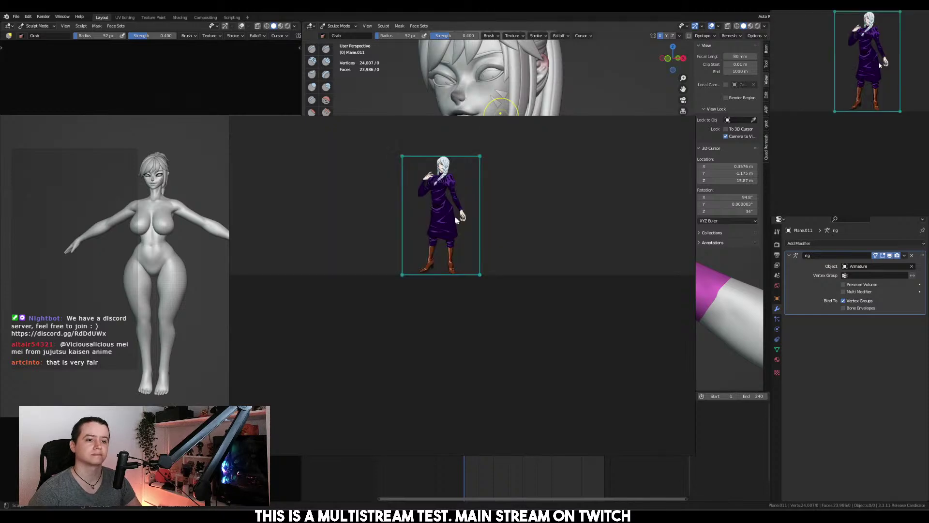
mouse_move(448, 218)
left_mouse_down()
mouse_move(360, 311)
mouse_move(398, 270)
left_mouse_up()
scroll(357, 310, "up", 5)
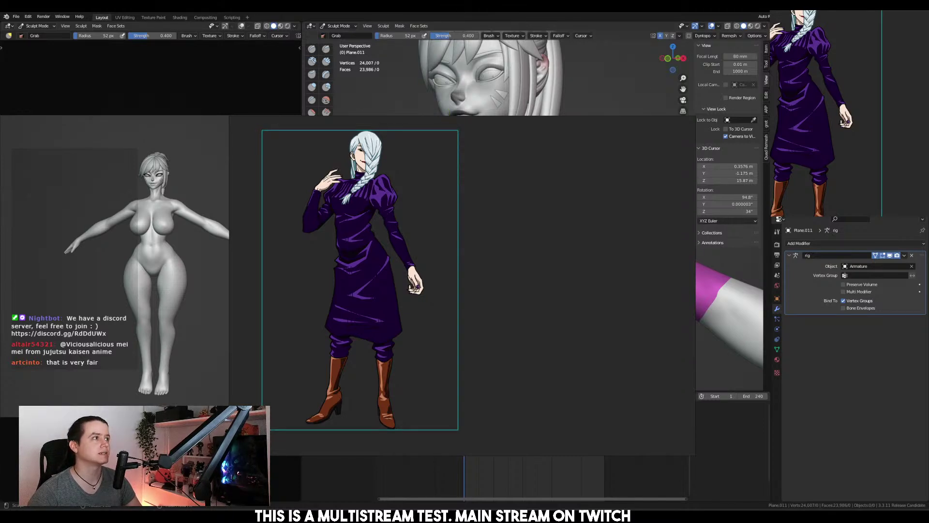
Paste the close-up portrait with white hair covering one eye and place it beside the purple-dress figure
key("ctrl+v")
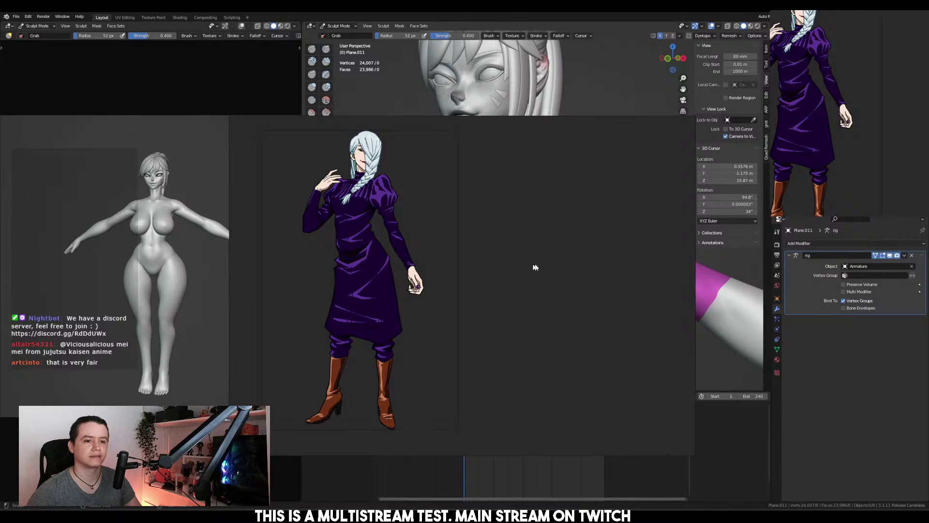
left_click_drag(558, 292, 551, 256)
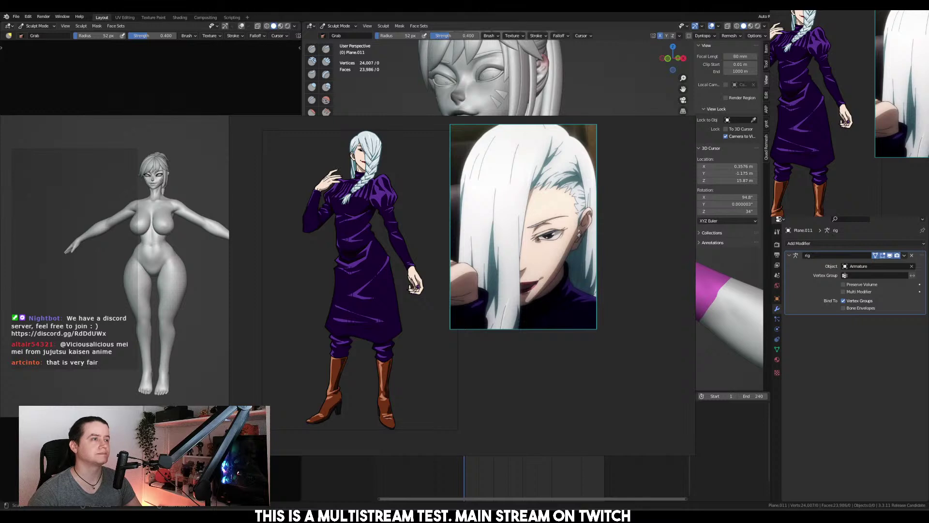
middle_click_drag(603, 228, 568, 220)
Paste the white-background image of the character in a dark dress, crop it to the figure and fit it beside the close-up portrait
left_click(600, 222)
key("ctrl+v")
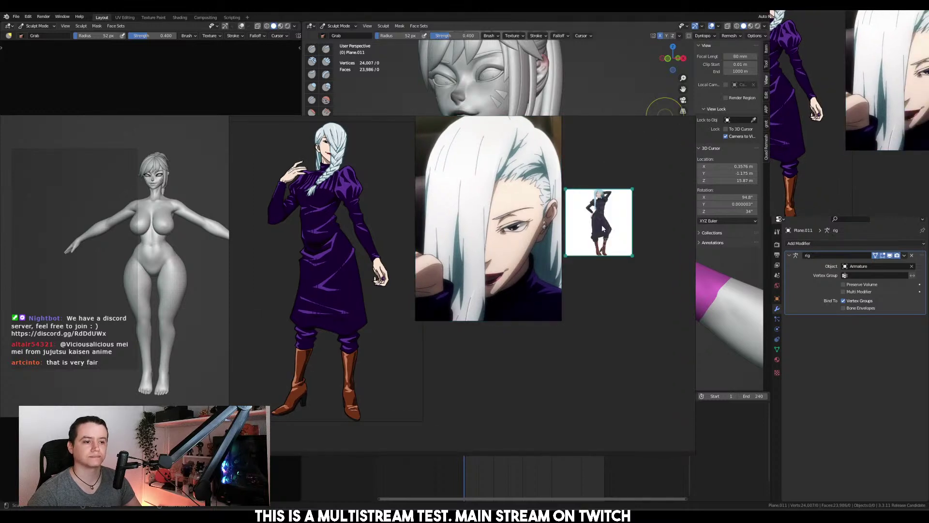
left_click_drag(602, 226, 620, 237, "ctrl+alt")
key("c")
left_click_drag(558, 130, 648, 303)
left_click_drag(604, 239, 634, 239)
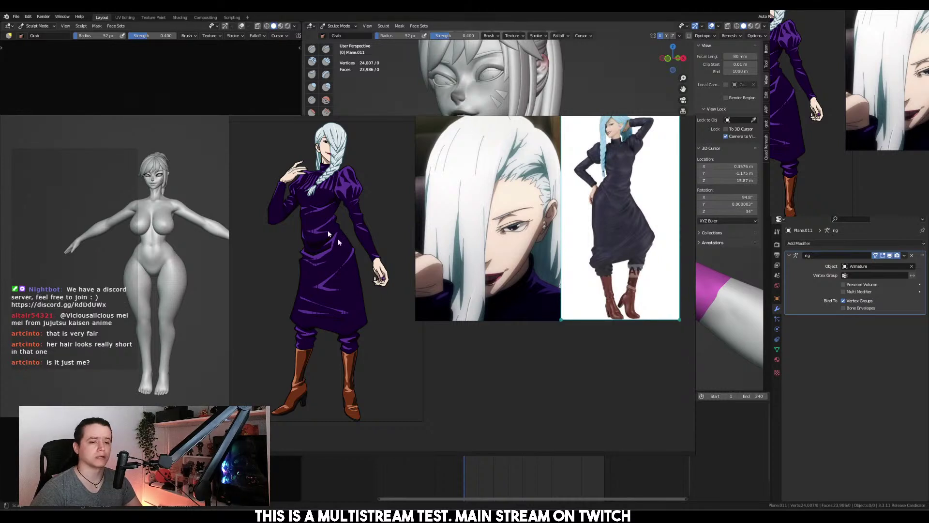
Paste the red-lantern corridor scene, crop it around the woman in the dark suit and fit it beneath the close-up portrait
left_click(467, 344)
key("ctrl+v")
left_click_drag(494, 352, 485, 374)
key("c")
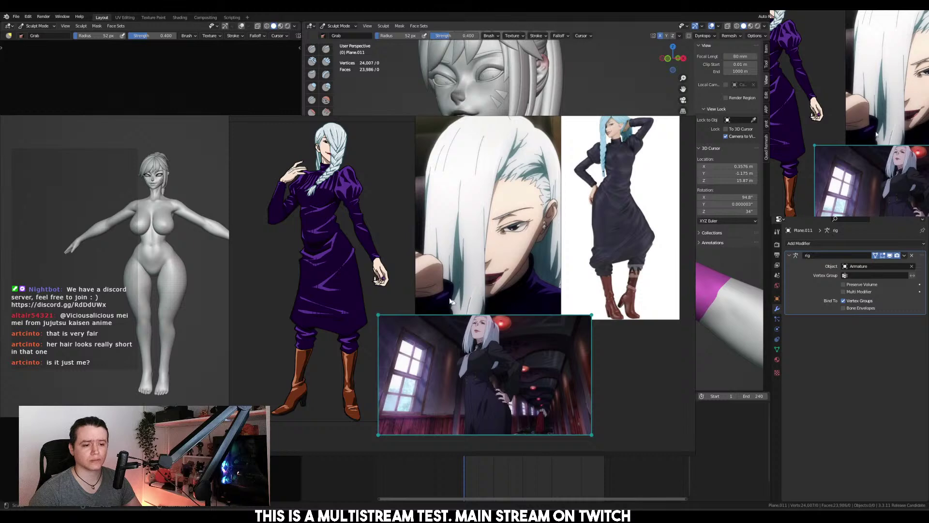
left_click_drag(446, 298, 533, 436)
left_click_drag(502, 398, 524, 395, "ctrl+alt")
middle_click_drag(519, 380, 540, 312)
left_click_drag(532, 282, 527, 321)
middle_click_drag(559, 267, 520, 331)
scroll(520, 324, "down", 1)
middle_click_drag(532, 294, 501, 289)
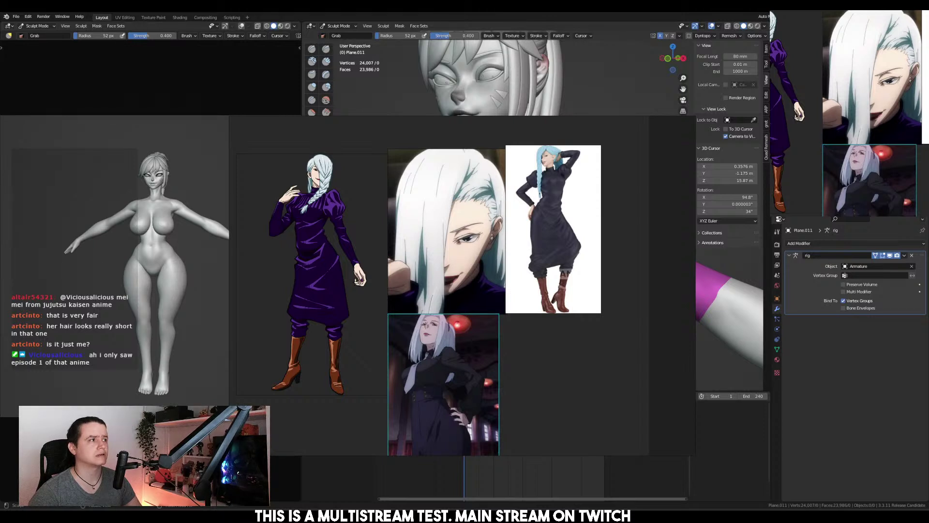
Paste the close-up of the braided hair, crop it around the face and fit it beneath the white-background dress image
left_click(593, 328)
key("ctrl+v")
left_click_drag(582, 362, 591, 353)
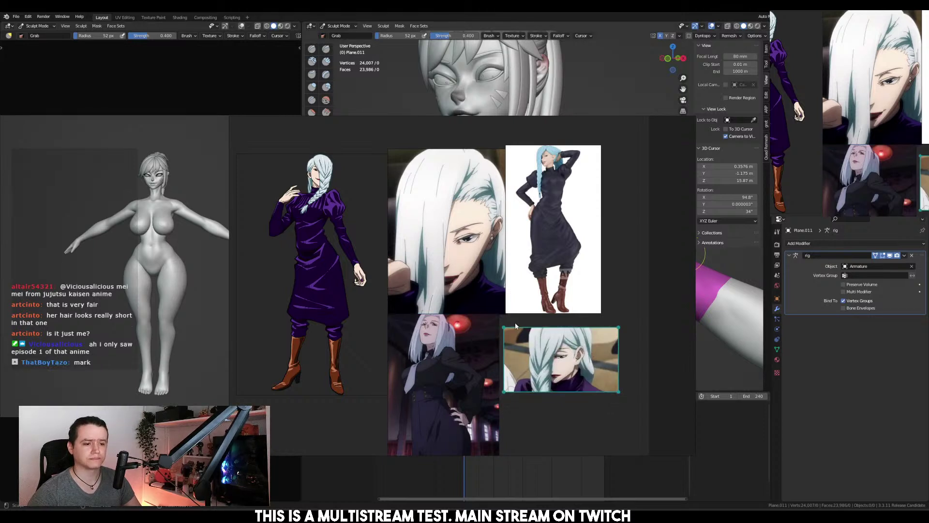
left_click_drag(516, 319, 595, 387)
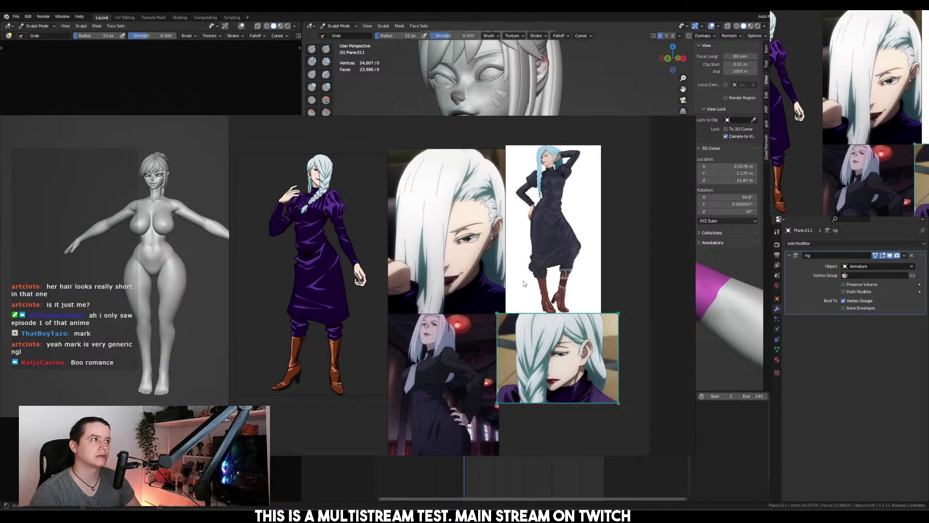
Paste the image of the character with loose flowing hair and enlarge it beside the white-background dress image
middle_click_drag(519, 340, 406, 303)
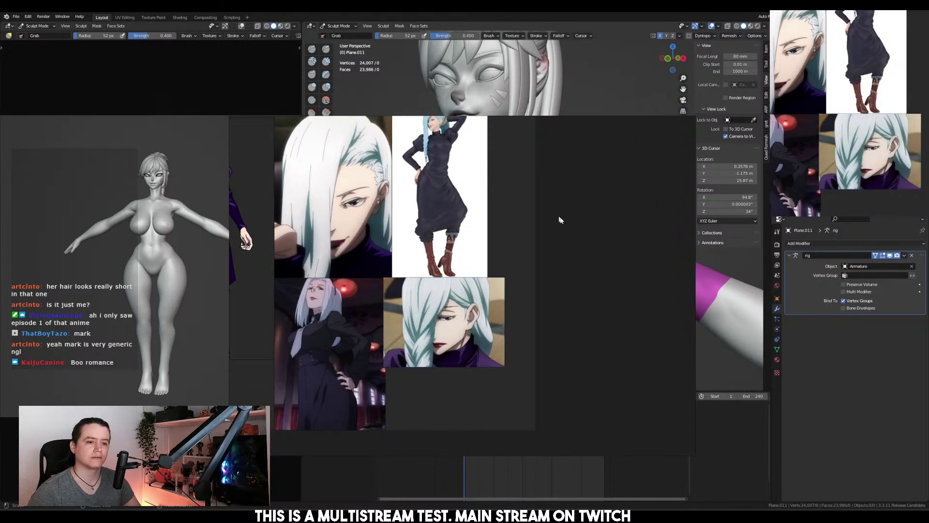
key("ctrl+v")
left_click_drag(515, 165, 621, 288)
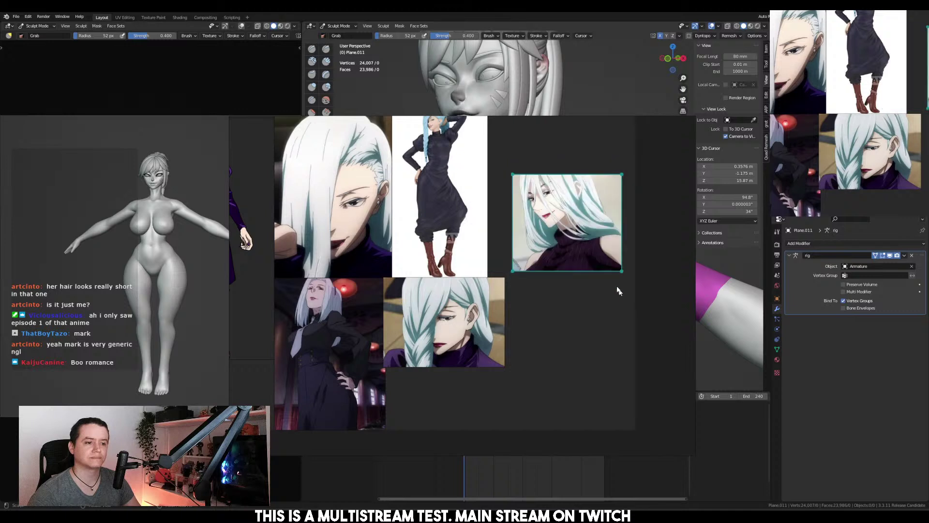
left_click_drag(566, 222, 561, 206)
left_click_drag(507, 157, 493, 144)
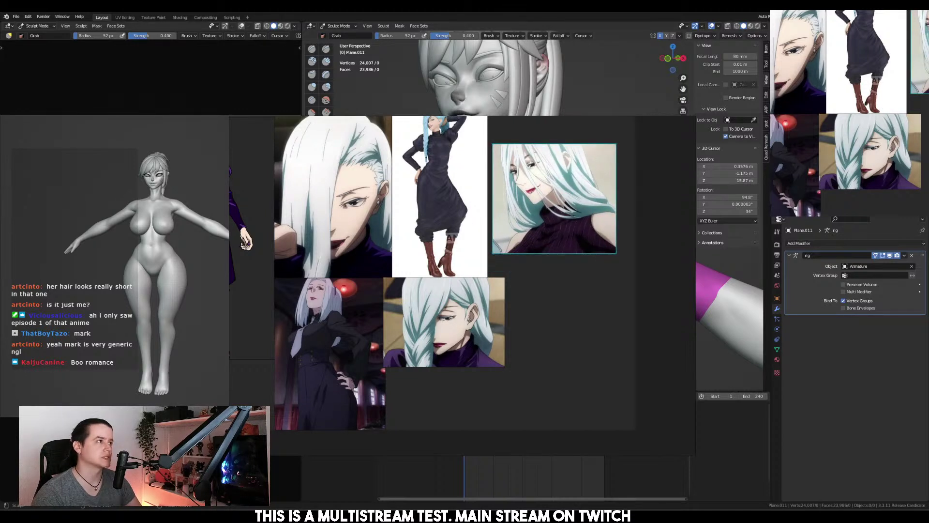
Paste the sunglasses portrait and place it beneath the loose-hair image
left_click(589, 340)
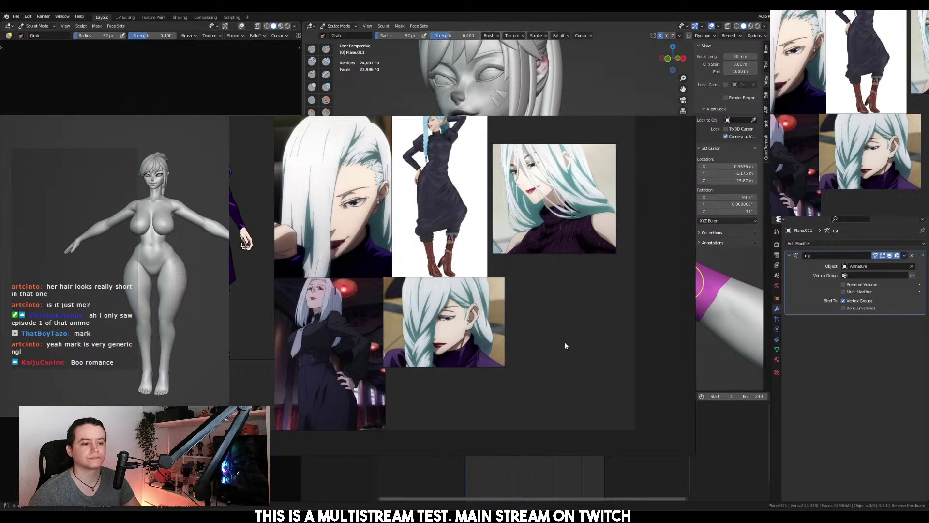
key("ctrl+v")
left_click_drag(558, 342, 567, 296)
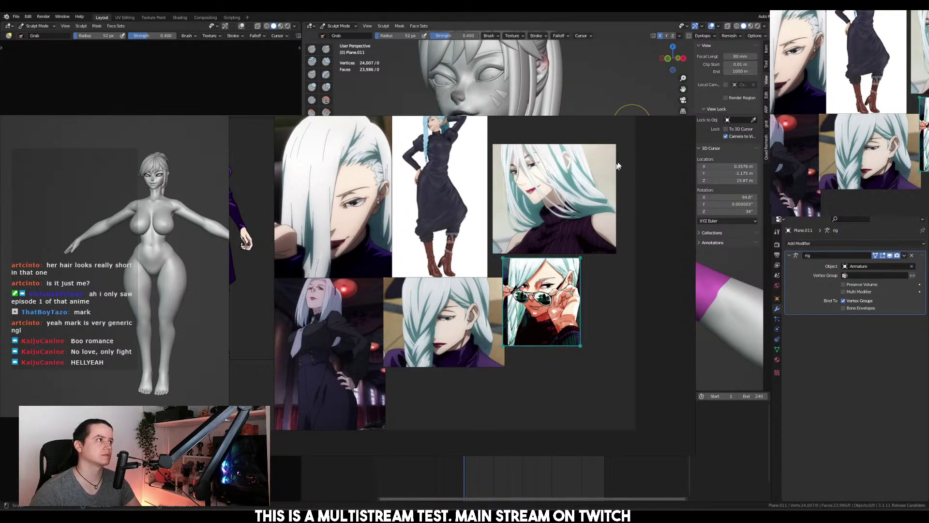
middle_click_drag(571, 235, 563, 183)
Paste the realistic rendering of the braided woman in a tight black dress and crop away its sides
left_click(623, 253)
key("ctrl+v")
left_click_drag(622, 254, 638, 305)
left_click_drag(565, 228, 577, 253)
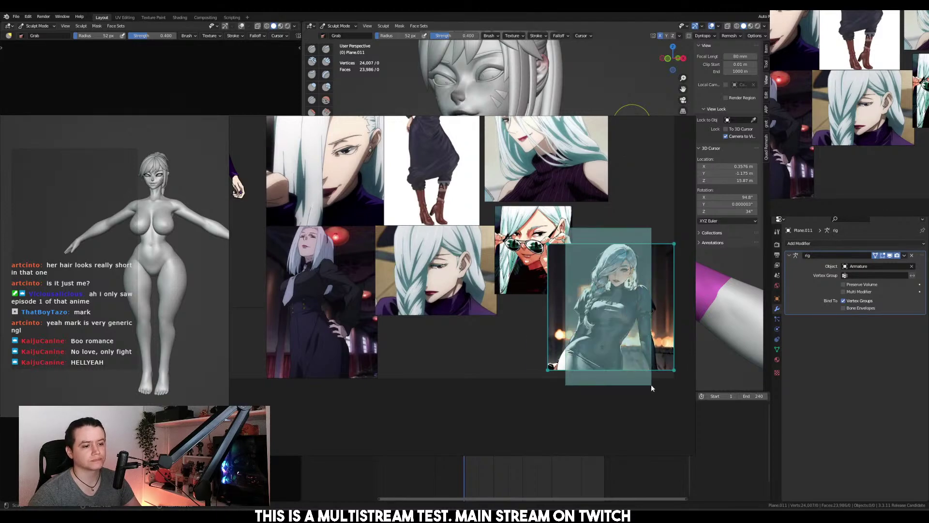
left_click_drag(636, 316, 631, 310)
Examine the braid, torso and dress details of the realistic black-dress rendering up close
middle_click_drag(642, 303, 494, 296)
scroll(494, 296, "up", 4)
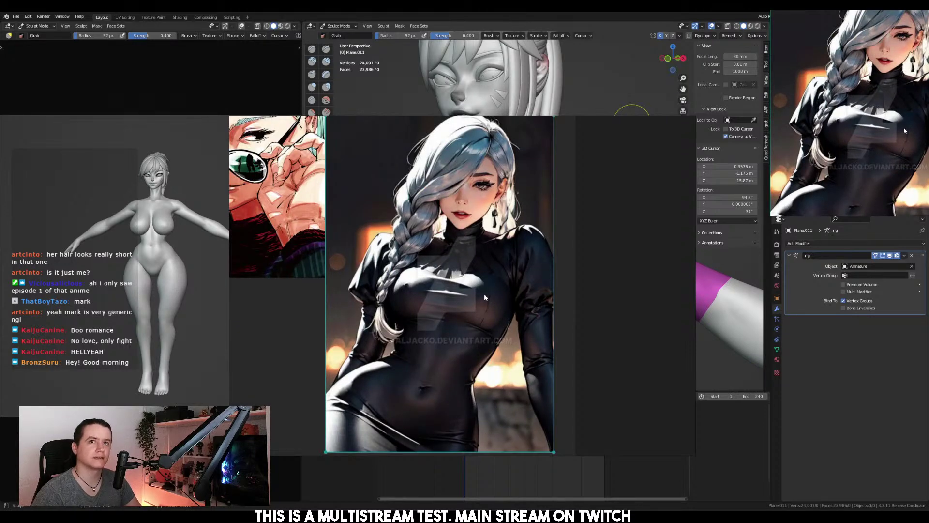
scroll(420, 322, "up", 2)
scroll(421, 326, "up", 2)
middle_click_drag(443, 353, 402, 304)
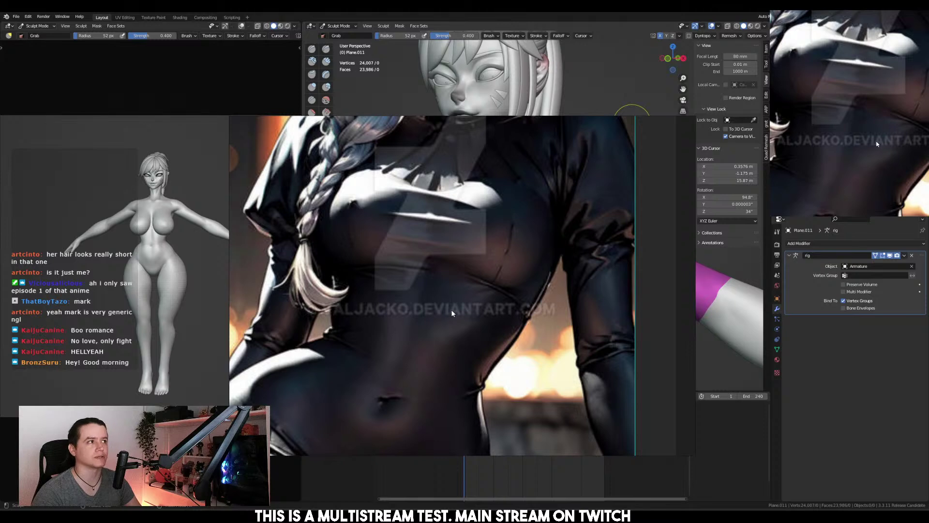
scroll(451, 310, "down", 6)
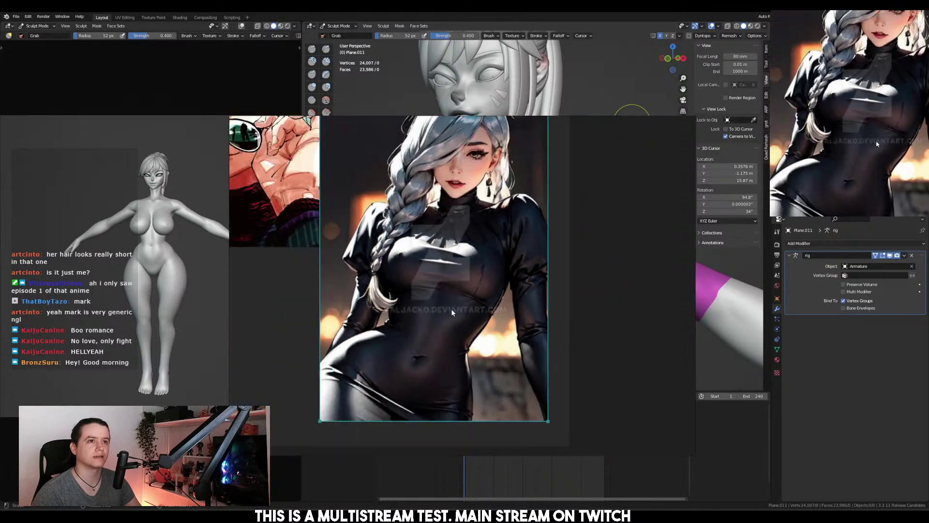
middle_click_drag(439, 274, 564, 346)
scroll(565, 347, "down", 3)
scroll(551, 318, "up", 3)
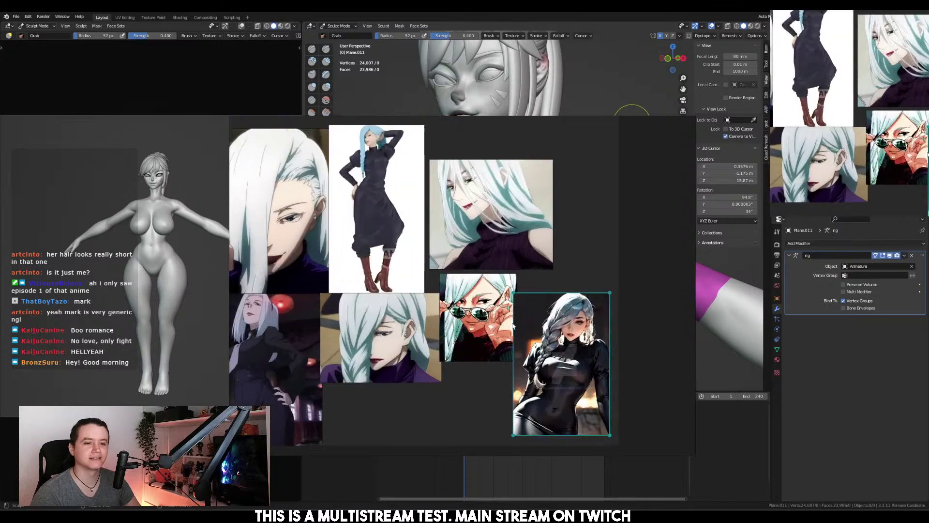
Align the black-dress rendering with the sunglasses portrait and paste the full-body axe pose on grey beneath that portrait
middle_click_drag(608, 334, 567, 328)
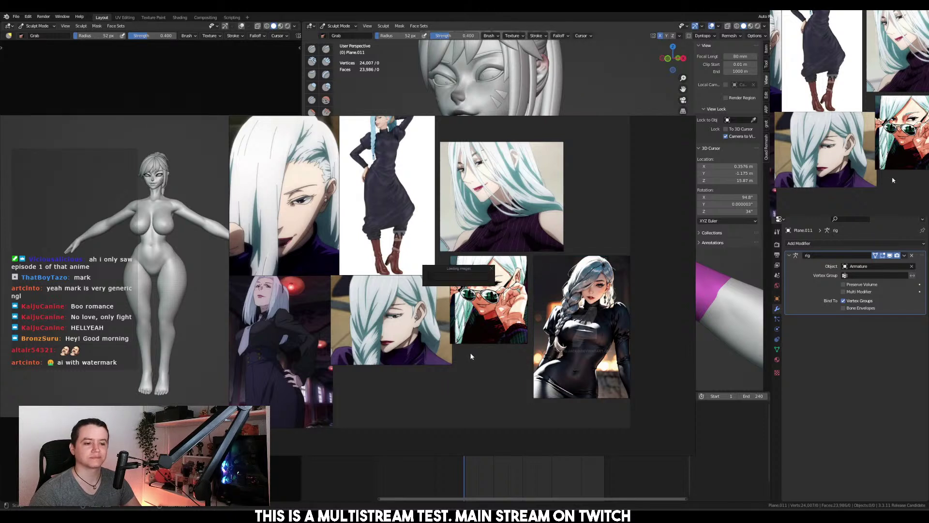
key("ctrl+v")
left_click_drag(449, 359, 490, 386)
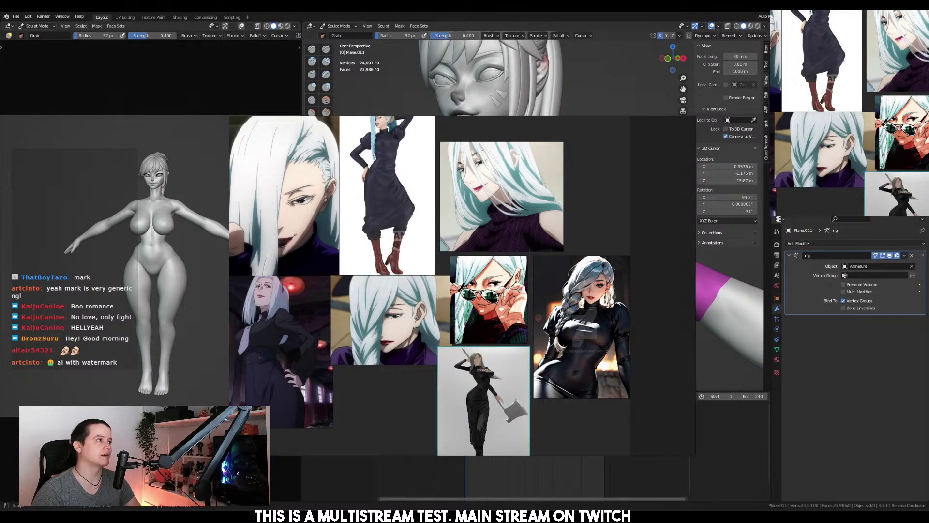
Paste the braided portrait on a pale blue background and enlarge it beside the loose-hair image
key("ctrl+v")
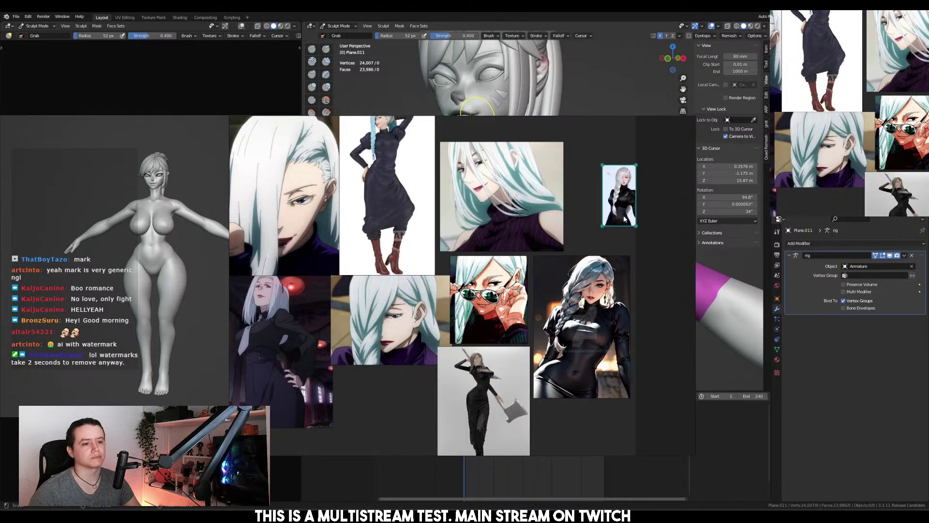
left_click_drag(627, 219, 605, 195)
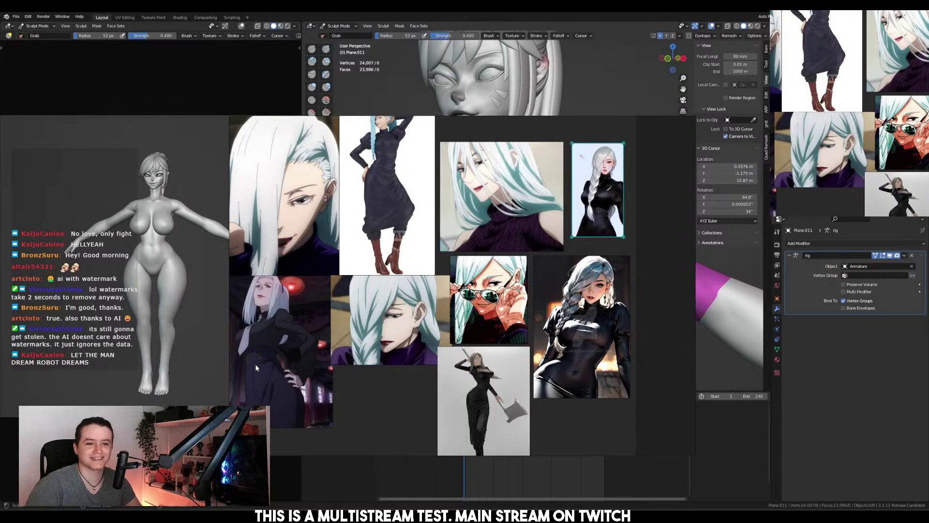
Look over the collected references, examining the purple-dress figure and the dark-suit corridor image up close
mouse_move(397, 394)
middle_mouse_down()
mouse_move(433, 350)
mouse_move(414, 393)
middle_mouse_up()
middle_click_drag(439, 317, 440, 333)
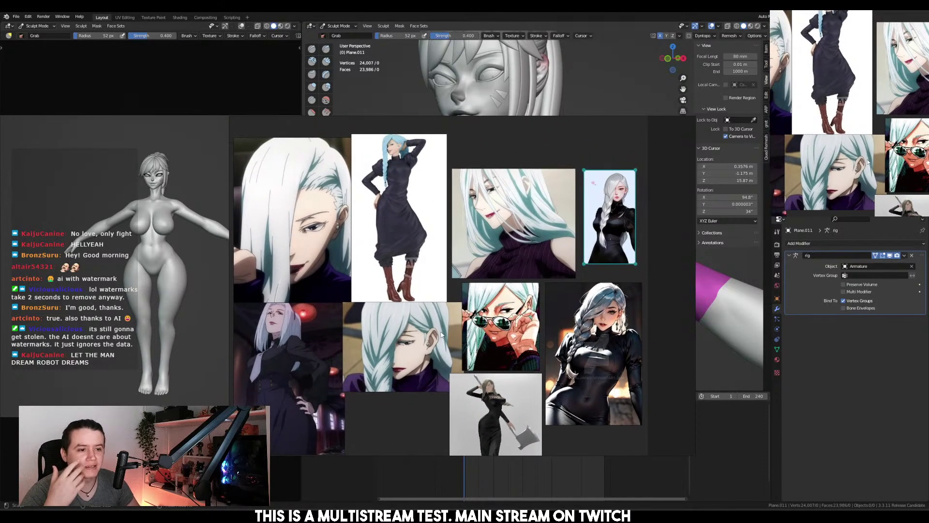
middle_click_drag(367, 332, 450, 324)
middle_click_drag(326, 293, 421, 321)
scroll(426, 334, "up", 2)
scroll(421, 321, "down", 6)
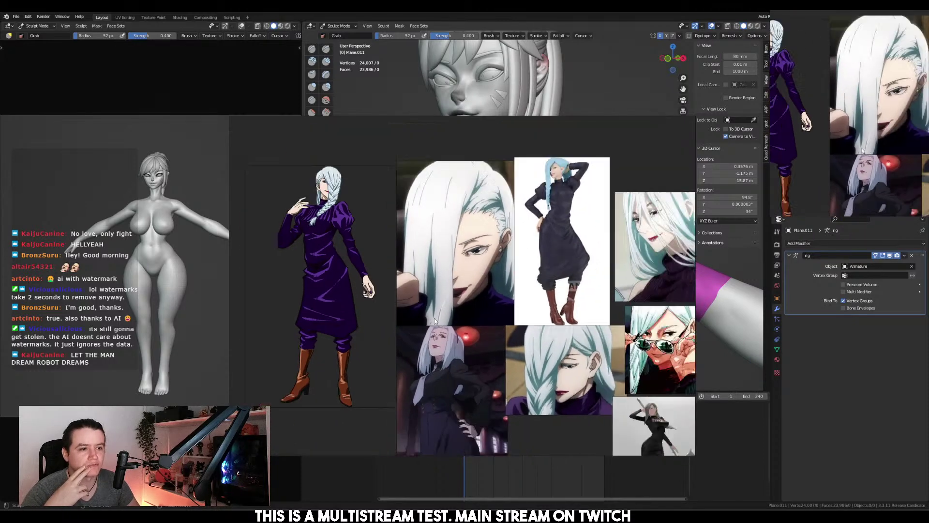
scroll(500, 313, "up", 5)
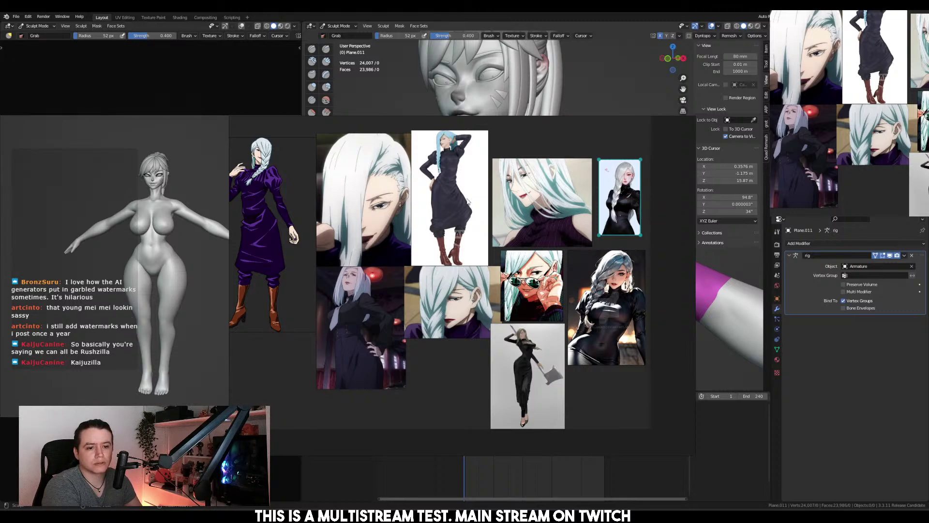
scroll(402, 257, "up", 3)
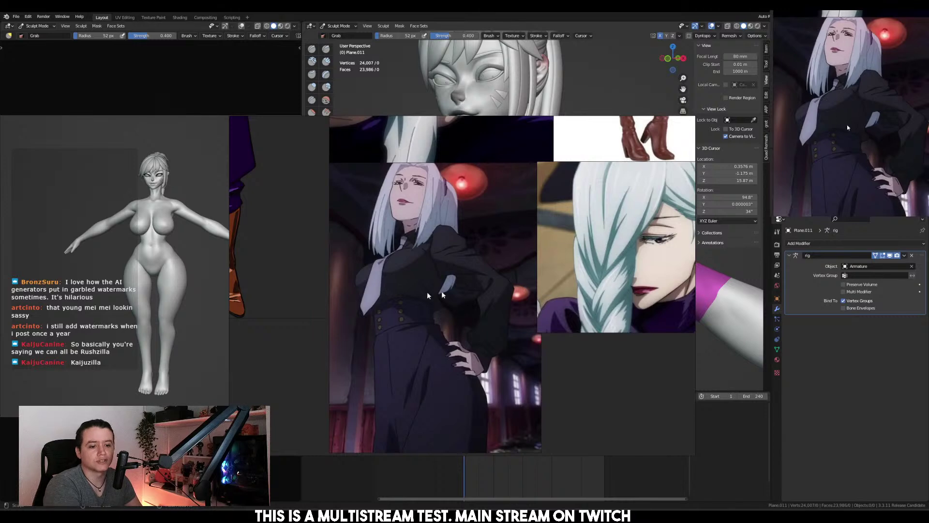
scroll(475, 287, "down", 3)
scroll(576, 221, "down", 1)
middle_click_drag(576, 221, 472, 243)
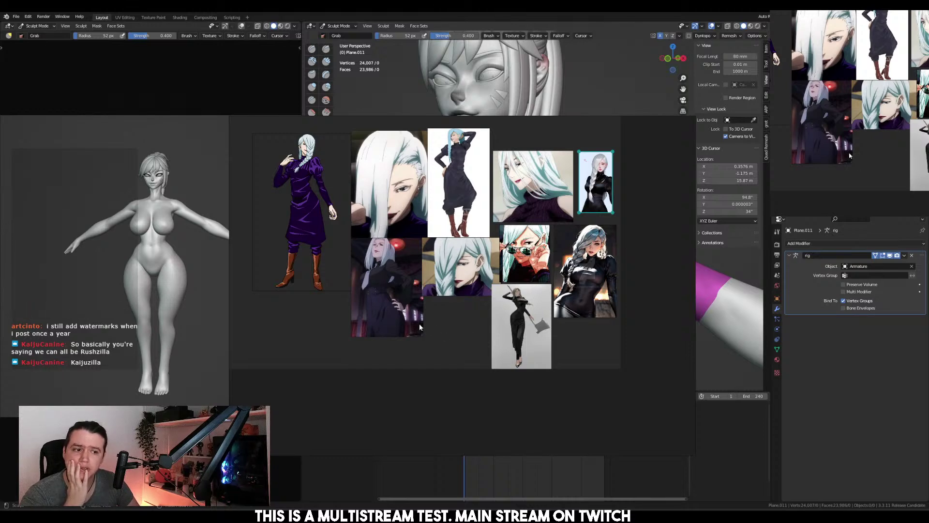
Switch back to Blender and frame the reference board on the face close-ups, dark-dress figure and corridor image
key("alt+Tab")
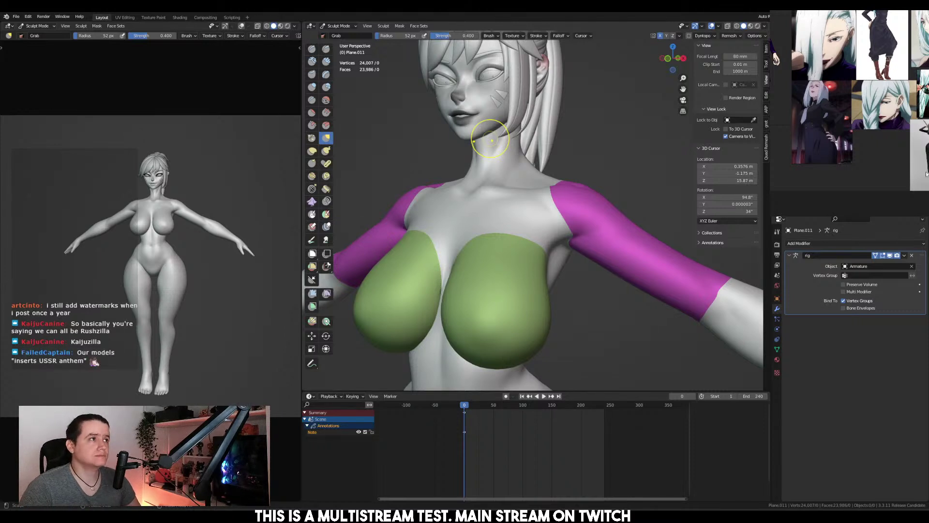
scroll(927, 174, "up", 3)
middle_click_drag(843, 106, 926, 205)
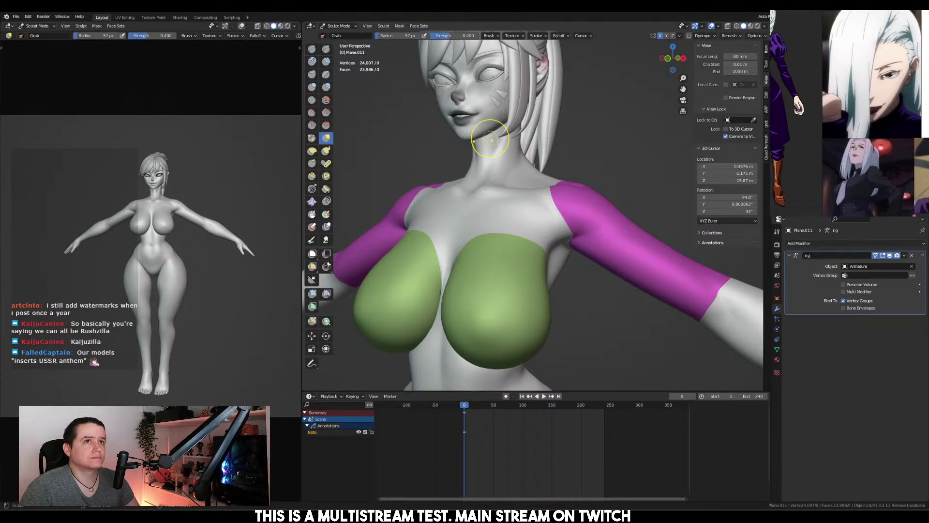
middle_click_drag(895, 165, 847, 127)
scroll(864, 145, "down", 2)
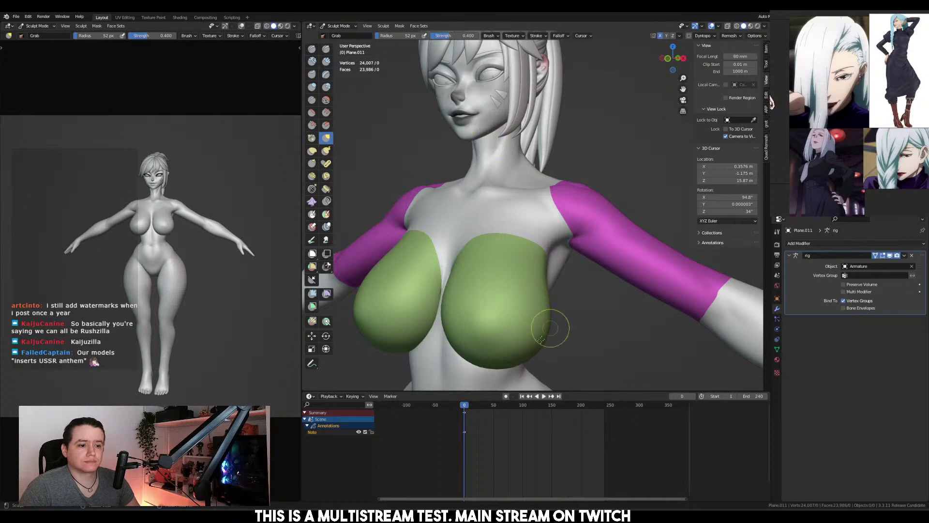
Put the body mesh in Object Mode and add the Basis and Key 1 shape keys to it
middle_click_drag(544, 290, 576, 289)
scroll(581, 290, "down", 2)
key("ctrl+Tab")
left_click(548, 288)
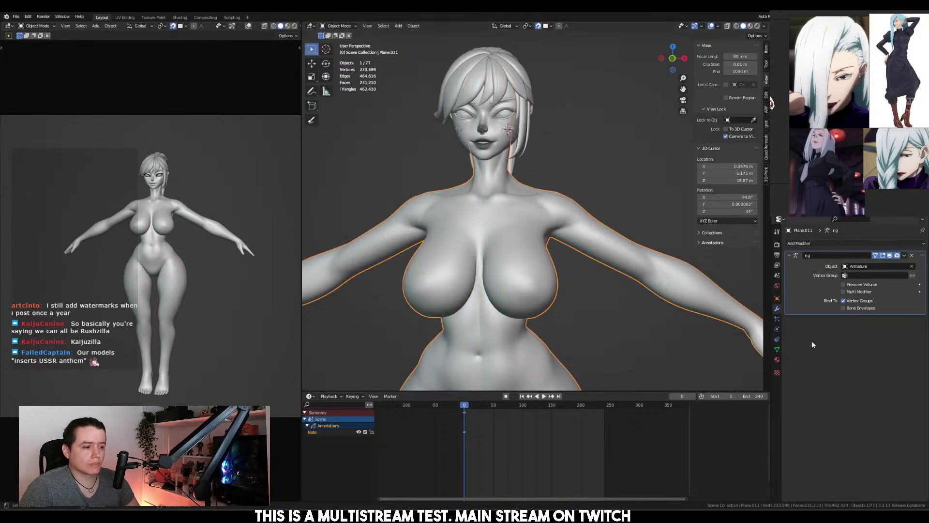
left_click(778, 349)
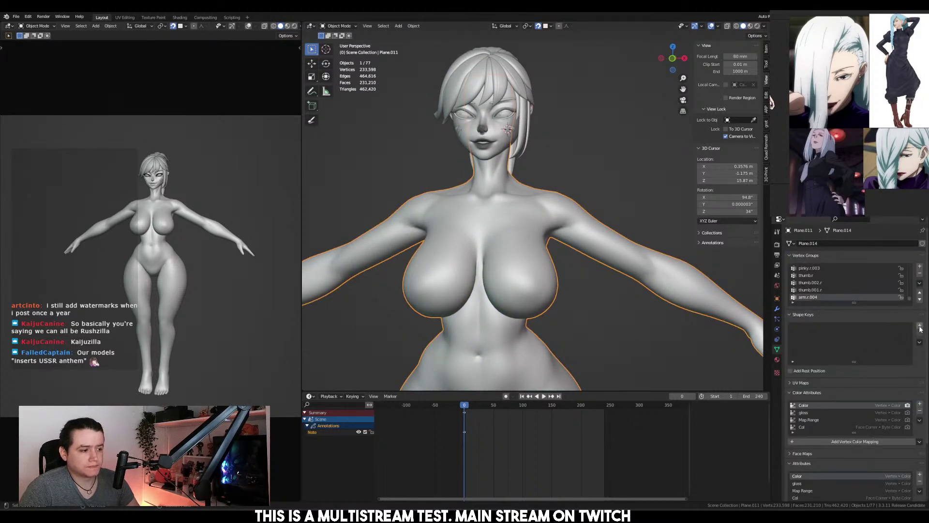
left_click(919, 325)
left_click(919, 325)
Return the body mesh to Sculpt Mode and check its proportions in the front and right orthographic views
scroll(497, 302, "down", 3)
mouse_move(527, 303)
left_mouse_down("alt+shift")
mouse_move(535, 276)
mouse_move(505, 288)
left_mouse_up("alt+shift")
left_click_drag(505, 288, 508, 264, "alt+shift")
scroll(508, 264, "up", 2)
key("ctrl+Tab")
left_click_drag(475, 233, 566, 223, "alt")
key("KP_1")
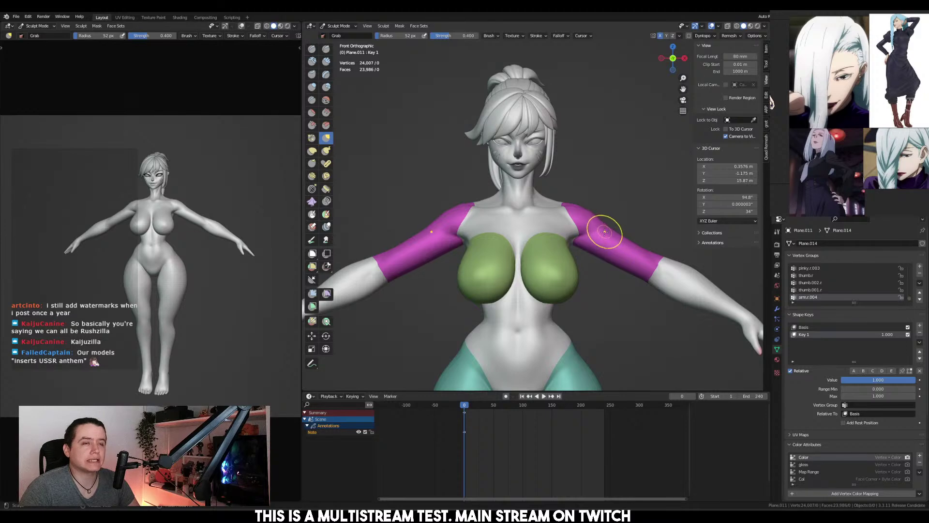
key("KP_3")
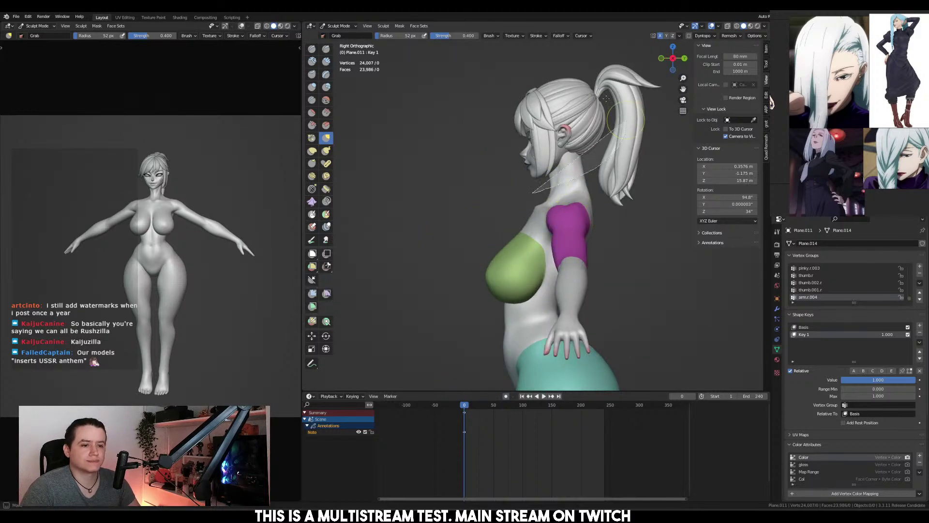
key("KP_1")
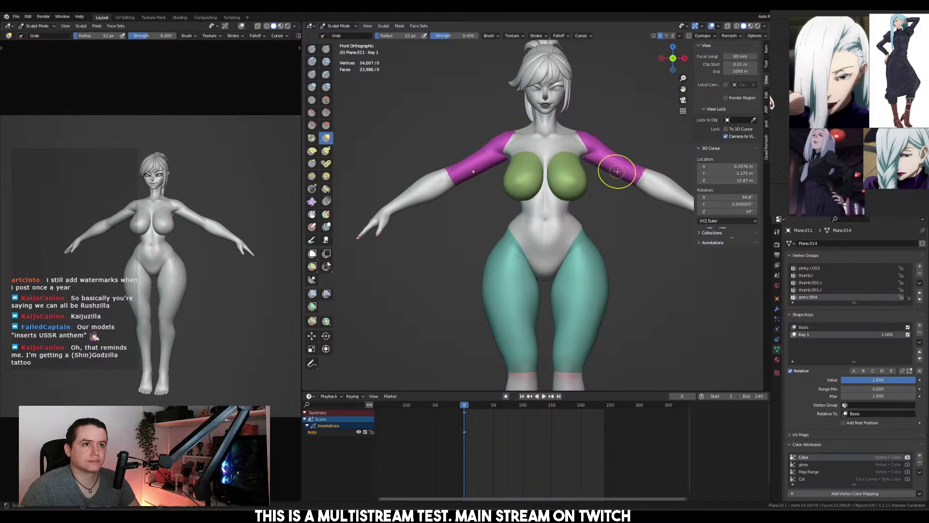
Mask everything except the chest face set and soften the mask edge in the right orthographic view
key("KP_3")
scroll(508, 168, "up", 3)
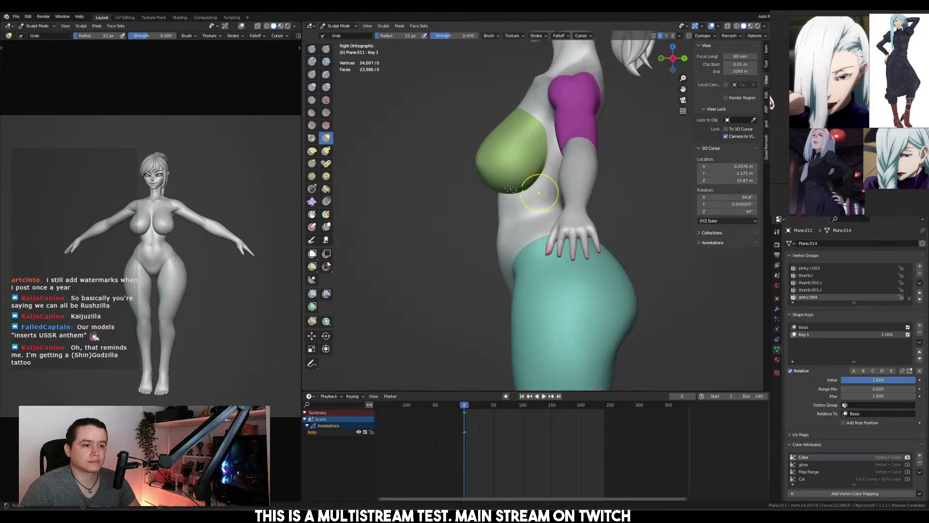
key("h")
key("ctrl+i")
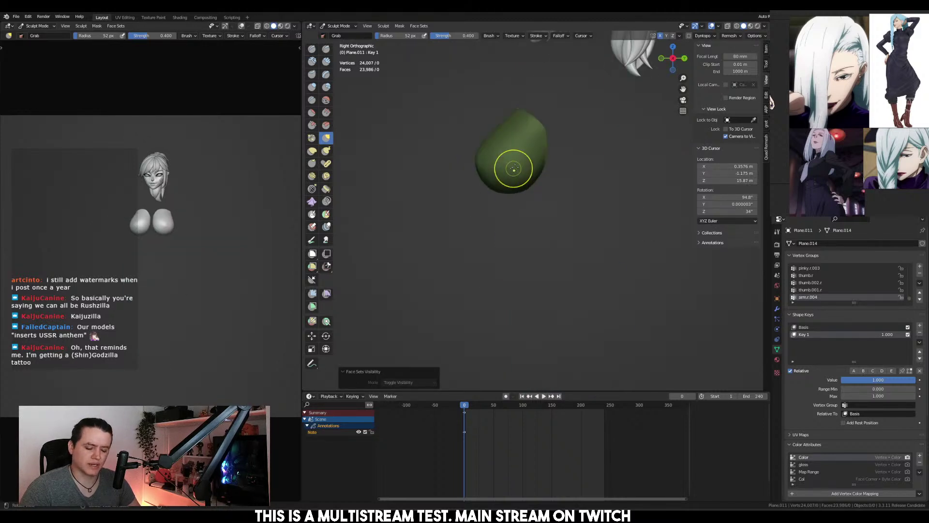
key("alt+h")
key("ctrl+i")
key("ctrl+i")
key("ctrl+i")
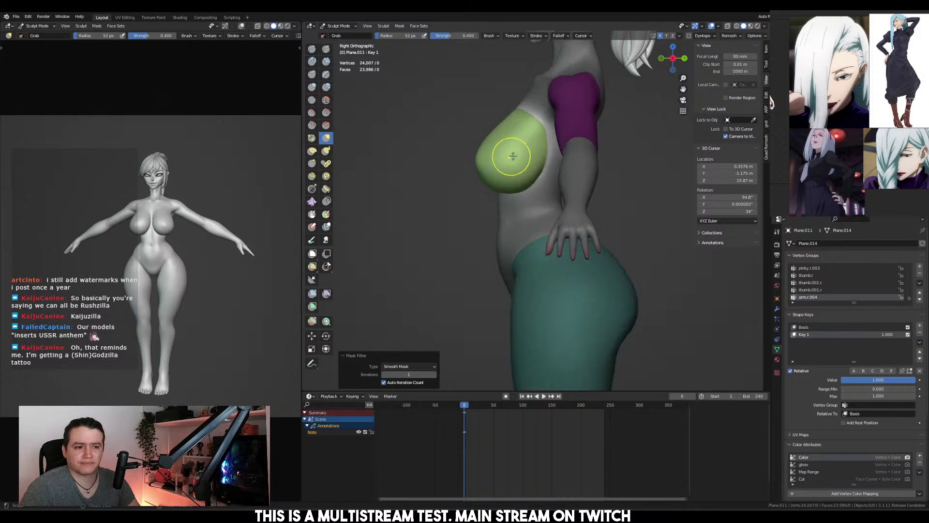
Place the sculpt pivot on the chest, shift it about 0.033 m along Y with Move, and clear the mask
right_click(529, 115, "shift")
key("w")
left_click_drag(556, 115, 555, 114)
key("alt+m")
middle_click_drag(583, 157, 587, 151, "shift")
middle_click_drag(520, 143, 516, 175, "shift")
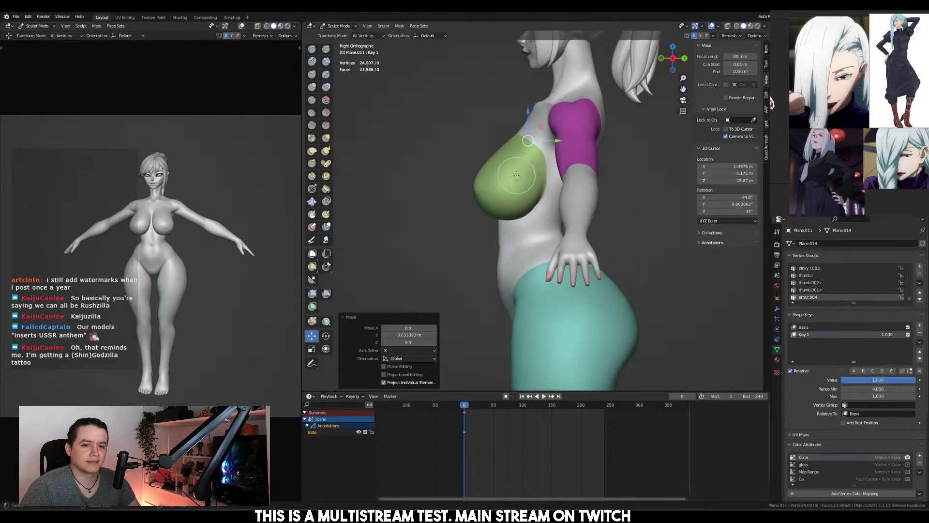
Mask the body from the hips down, smooth the mask, and invert it onto the upper body
middle_click_drag(581, 217, 594, 171, "shift")
middle_click_drag(509, 191, 608, 175, "alt")
mouse_move(615, 173)
left_mouse_down("ctrl+shift")
mouse_move(440, 147)
mouse_move(702, 116)
mouse_move(668, 155)
left_mouse_up("ctrl+shift")
scroll(647, 156, "down", 4)
middle_click_drag(647, 156, 599, 156, "shift")
mouse_move(543, 160)
left_mouse_down("ctrl+shift")
mouse_move(730, 280)
mouse_move(614, 152)
left_mouse_up("ctrl+shift")
middle_click_drag(614, 151, 564, 147, "alt")
key("ctrl+i")
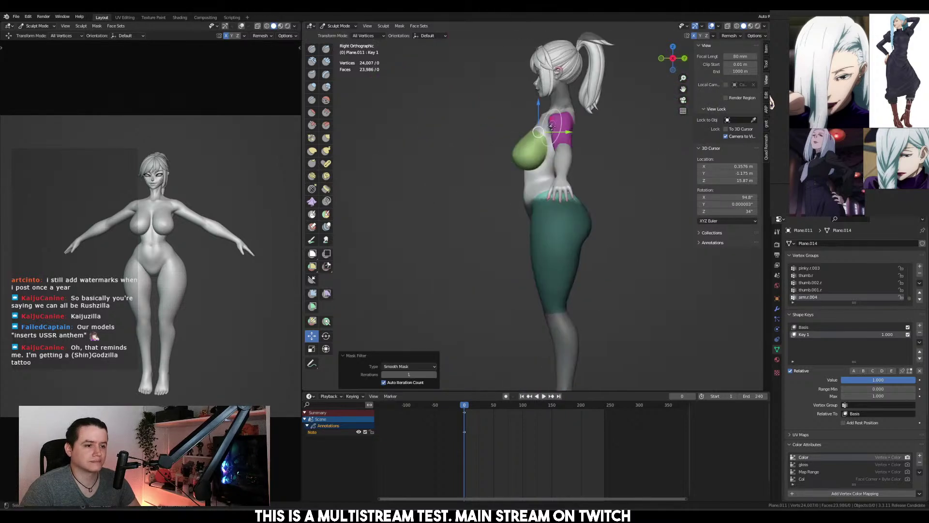
key("ctrl+i")
key("ctrl+i")
key("ctrl+i")
key("ctrl+i")
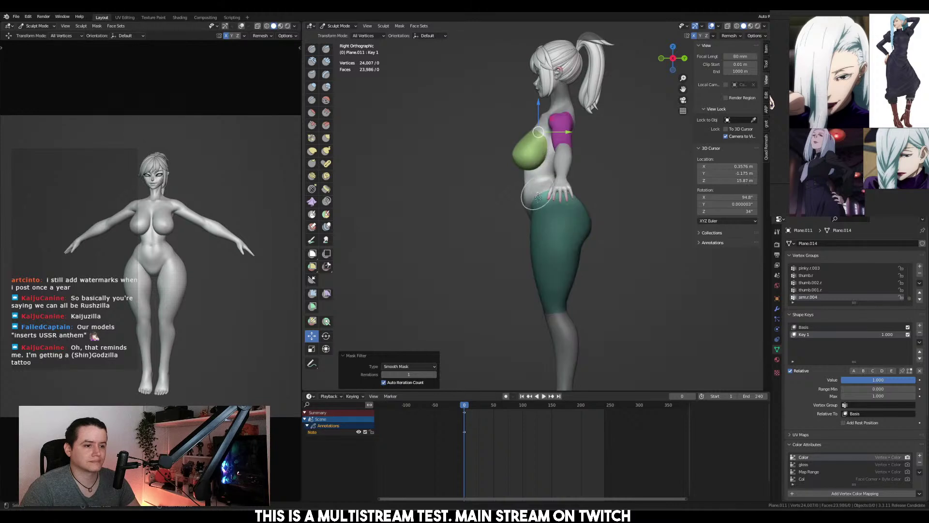
Soften the waist mask further, set the pivot at the hip, and move the unmasked lower body down about 0.138 m
key("ctrl+i")
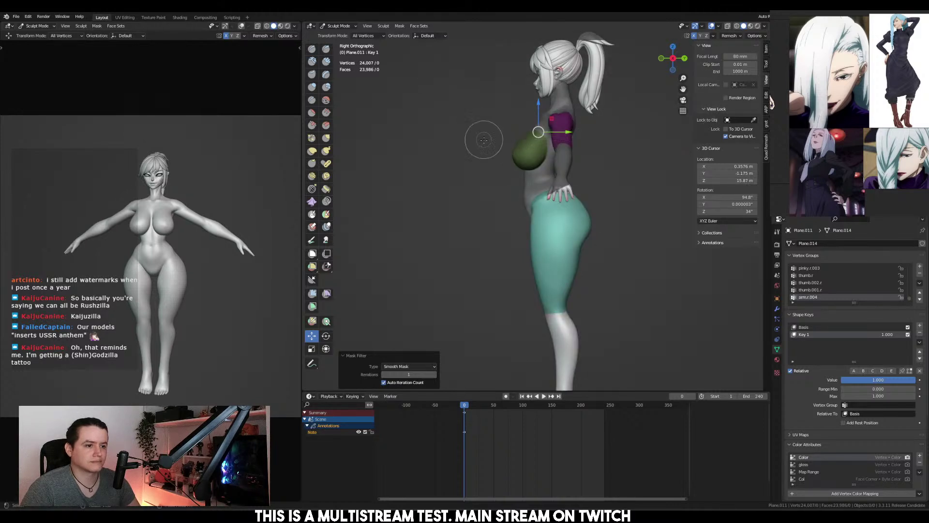
middle_click_drag(484, 140, 663, 166, "alt")
key("ctrl+i")
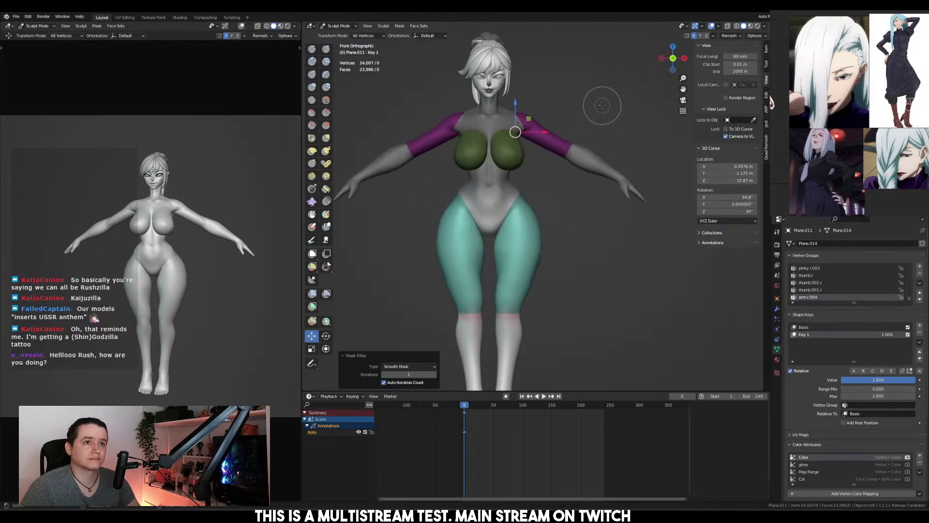
key("ctrl+i")
key("ctrl+i")
key("ctrl+i")
key("ctrl+i")
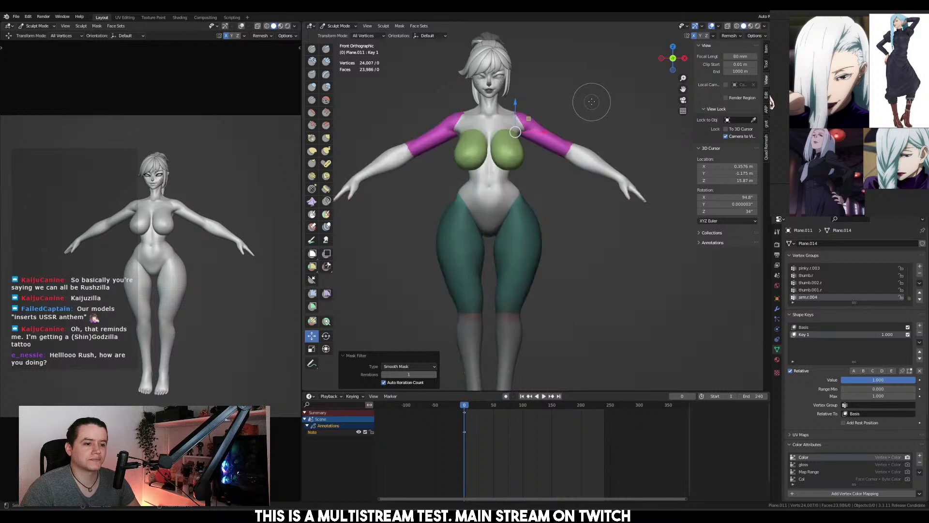
middle_click_drag(581, 107, 492, 147, "alt")
right_click(560, 213, "shift")
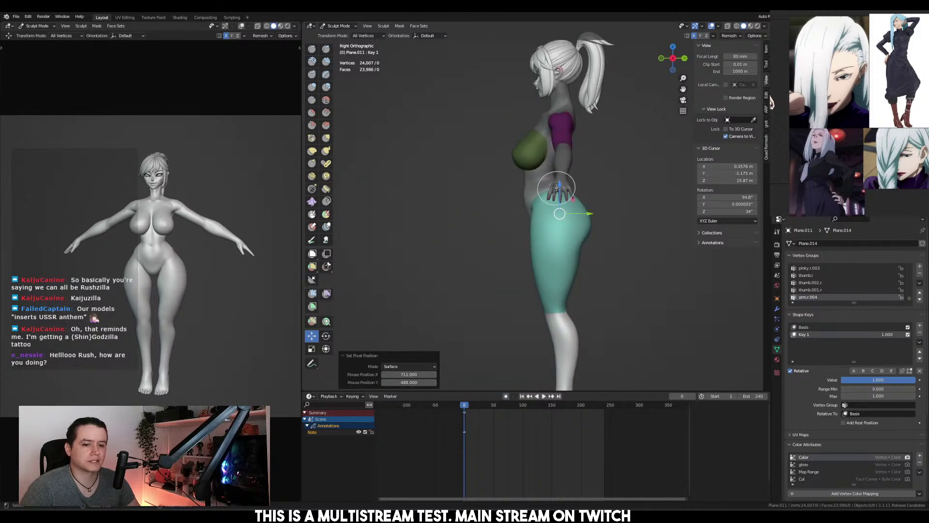
left_click_drag(557, 187, 558, 192)
mouse_move(558, 192)
middle_mouse_down("alt")
mouse_move(579, 185)
mouse_move(552, 186)
middle_mouse_up("alt")
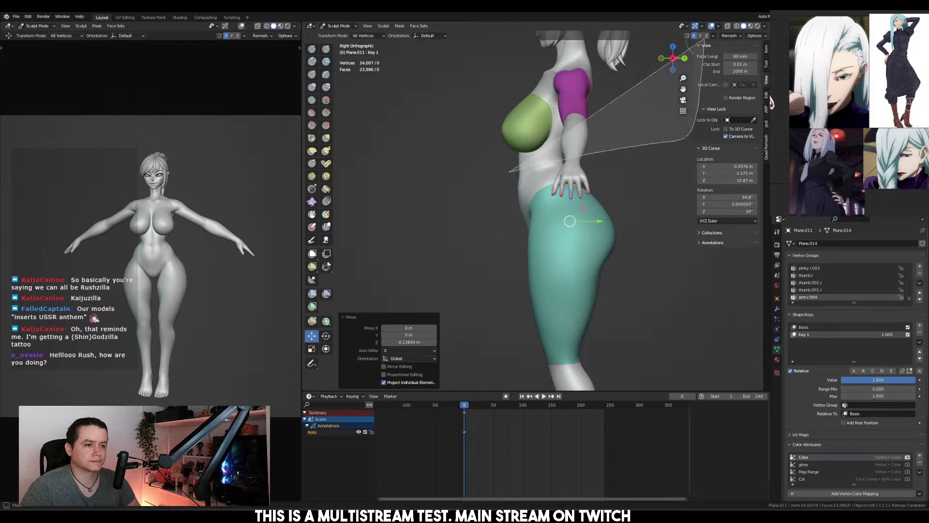
Mask the abdomen, pelvis and legs, smooth the transition at the waist, and invert the mask
middle_click_drag(629, 111, 623, 135, "alt")
key("ctrl+i")
key("a")
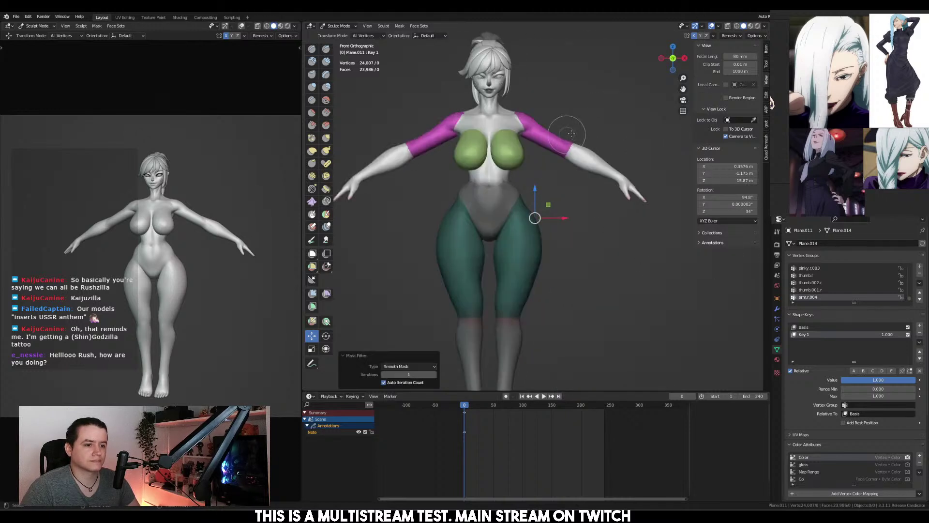
key("ctrl+i")
key("ctrl+i")
key("ctrl+i")
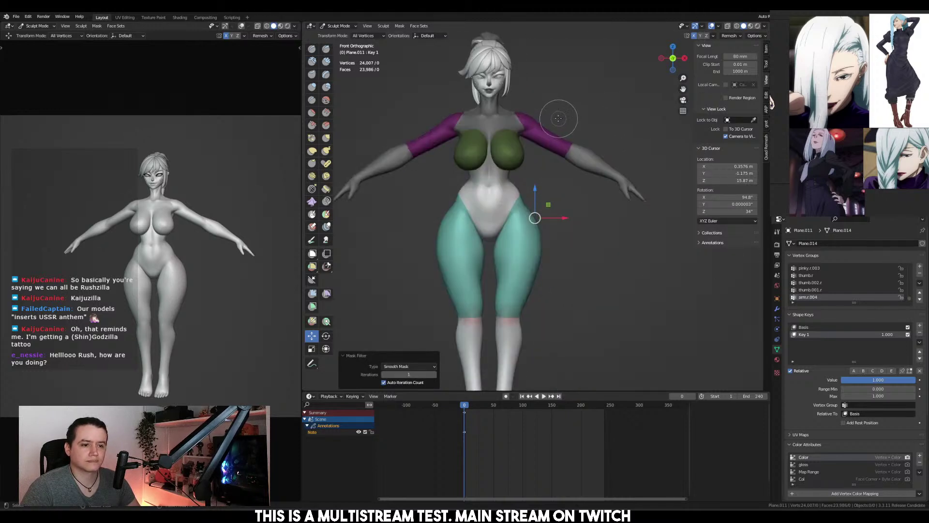
key("ctrl+i")
Mask the legs from the upper thighs down, smooth the mask, and invert it to protect the upper body
key("ctrl+i")
Set the pivot at the waist, move the unmasked lower body down about 0.058 m, and clear the mask
right_click(497, 179, "shift")
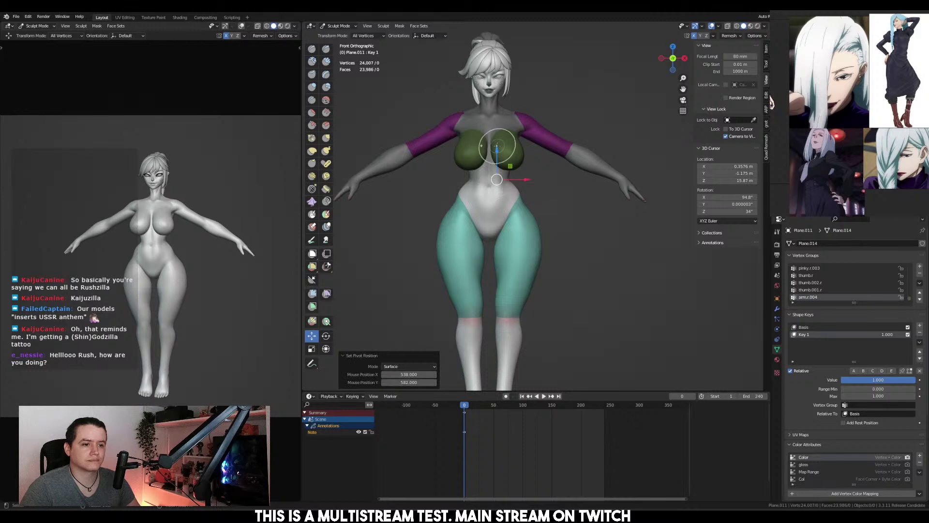
left_click_drag(496, 148, 497, 149)
middle_click_drag(497, 150, 515, 78, "shift")
key("alt+m")
mouse_move(508, 182)
left_mouse_down("ctrl+shift")
mouse_move(617, 15)
mouse_move(291, 86)
left_mouse_up("ctrl+shift")
key("ctrl+i")
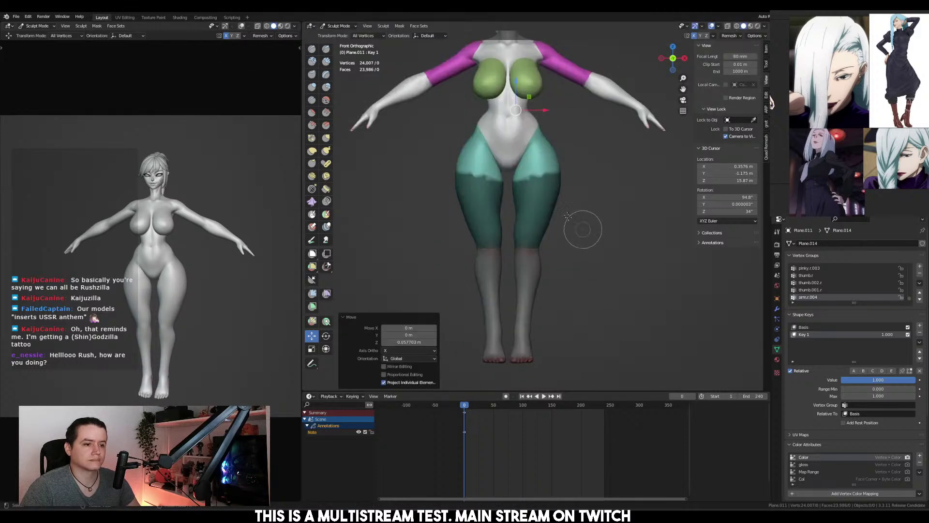
key("a")
key("ctrl+i")
key("ctrl+i")
key("ctrl+i")
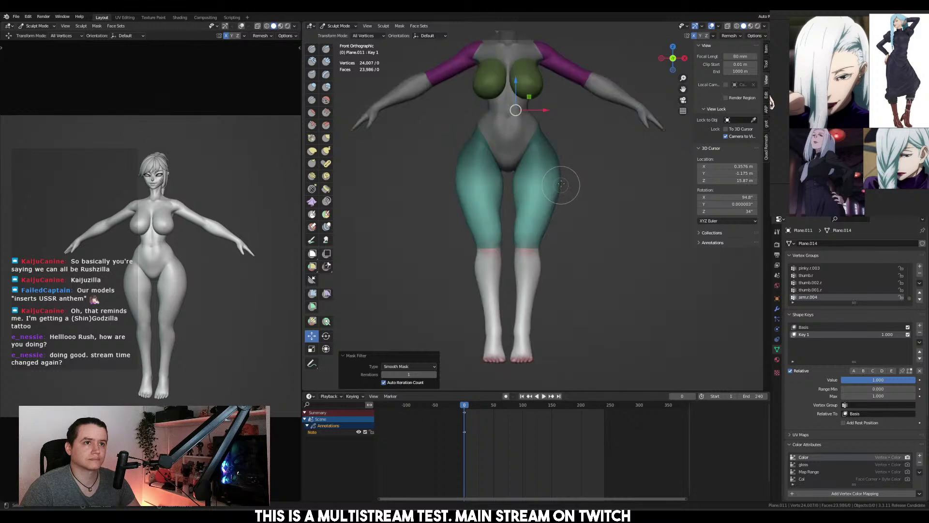
key("ctrl+i")
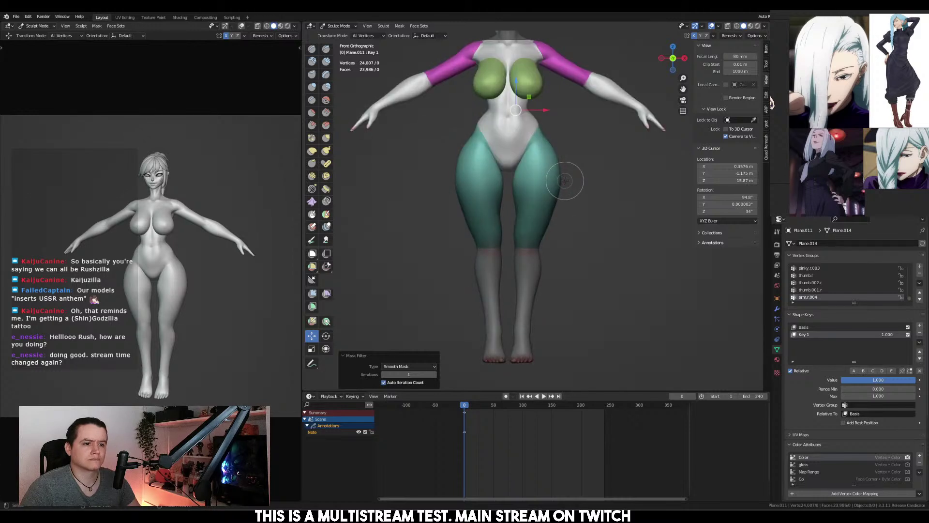
key("ctrl+i")
Set the pivot on the thigh, lower the unmasked legs about 0.035 m, and clear the mask
right_click(535, 183, "shift")
left_click_drag(535, 158, 535, 160)
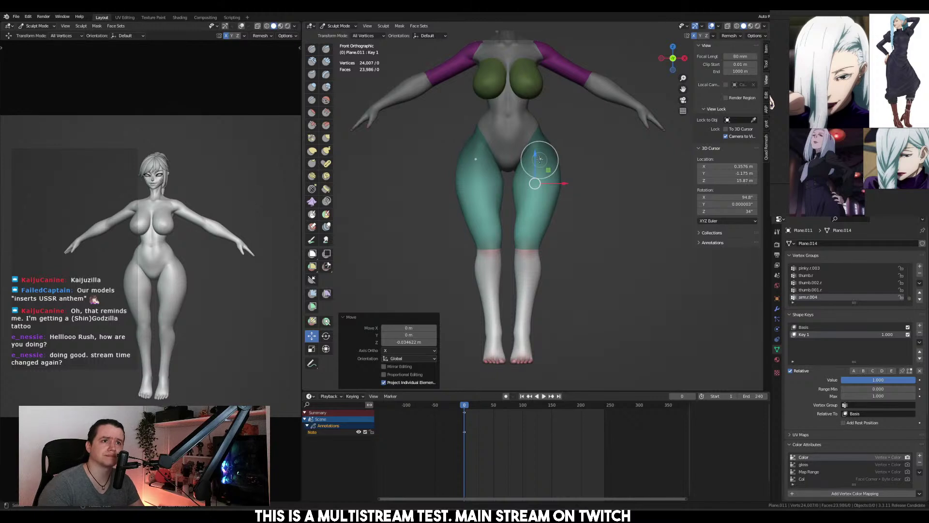
mouse_move(540, 265)
middle_mouse_down("shift")
mouse_move(550, 141)
mouse_move(614, 191)
mouse_move(529, 221)
middle_mouse_up("shift")
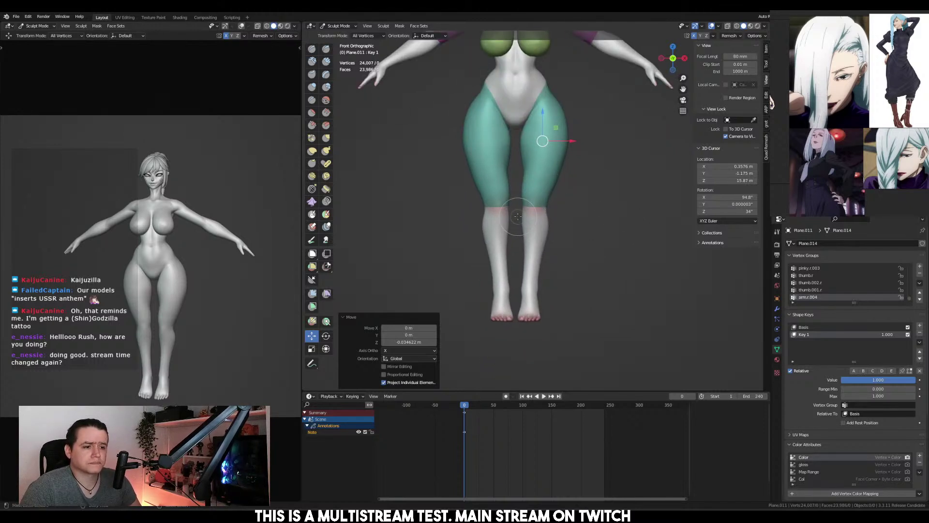
Mask off the body above the knees and smooth the mask edge so the lower legs can be isolated
mouse_move(518, 217)
left_mouse_down("ctrl+shift")
mouse_move(682, 66)
mouse_move(339, 204)
left_mouse_up("ctrl+shift")
middle_click_drag(520, 108, 513, 205, "shift")
mouse_move(510, 213)
left_mouse_down("ctrl+shift")
mouse_move(755, 203)
mouse_move(349, 47)
left_mouse_up("ctrl+shift")
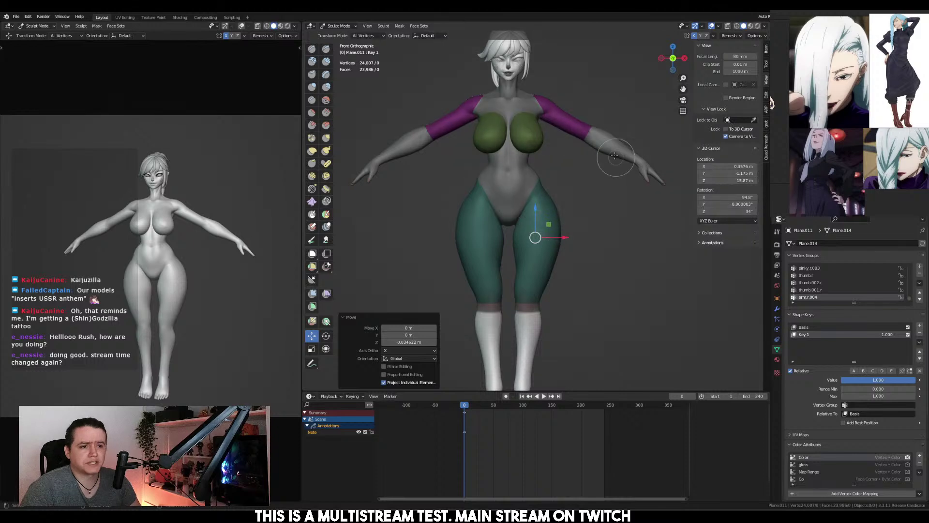
key("a")
key("ctrl+i")
key("ctrl+i")
key("ctrl+i")
key("ctrl+i")
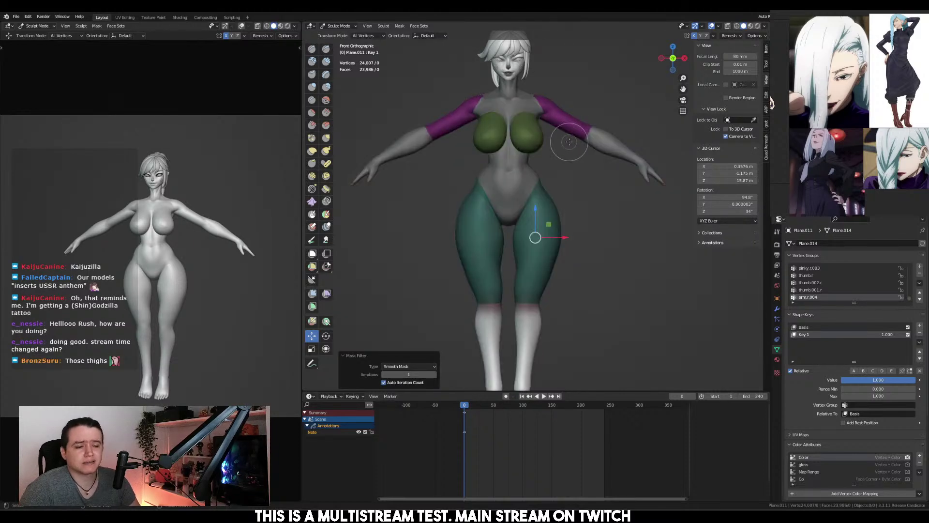
Set the pivot at the knee and move the unmasked lower legs down about 0.012 m
key("ctrl+i")
key("ctrl+i")
key("ctrl+i")
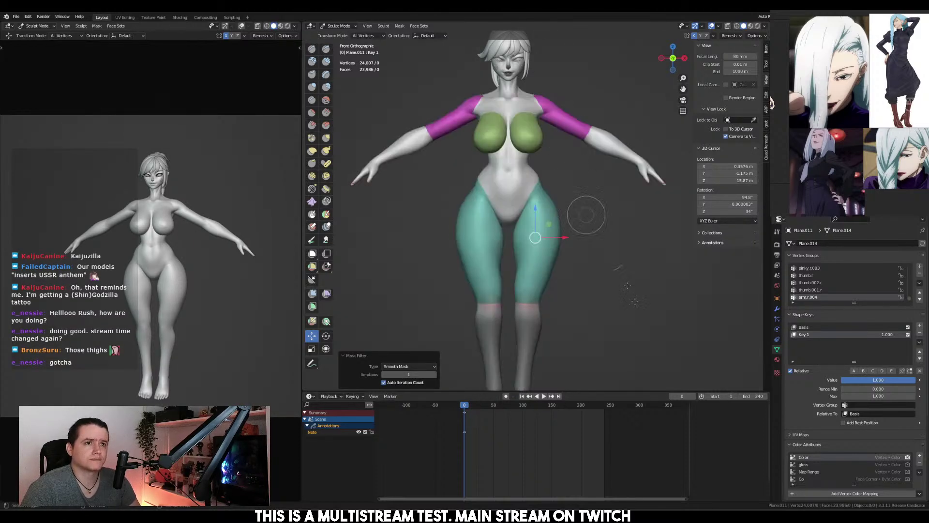
middle_click_drag(620, 339, 620, 224, "shift")
key("ctrl+i")
right_click(530, 199, "shift")
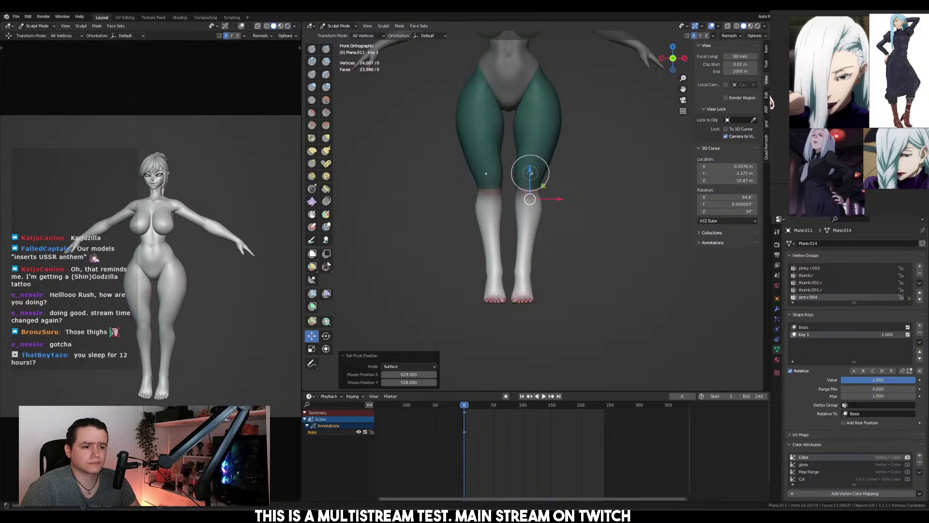
left_click_drag(530, 174, 530, 174)
Reshape the waist contour with a resized Grab brush in the front view
key("KP_3")
scroll(538, 213, "up", 4, "shift")
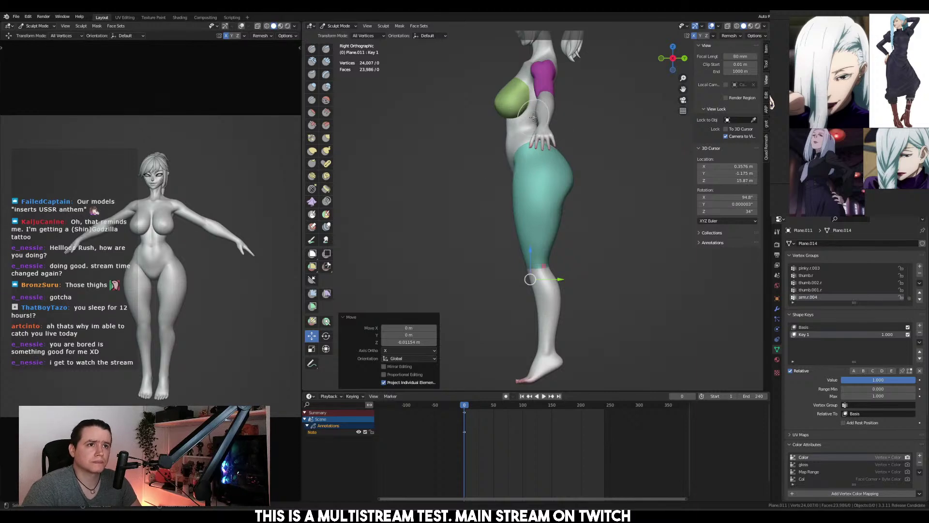
middle_click_drag(589, 126, 591, 129)
scroll(593, 125, "up", 5)
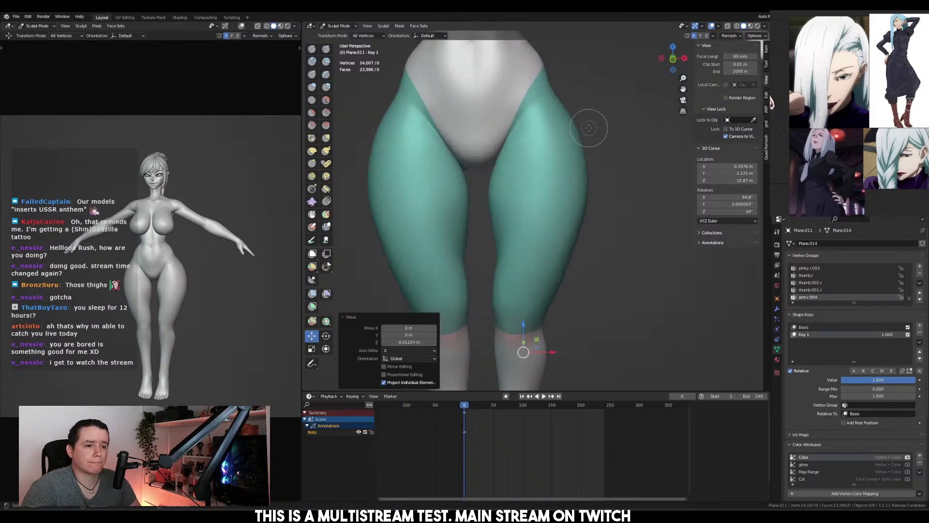
mouse_move(603, 175)
middle_mouse_down()
mouse_move(548, 193)
mouse_move(557, 195)
middle_mouse_up()
key("g")
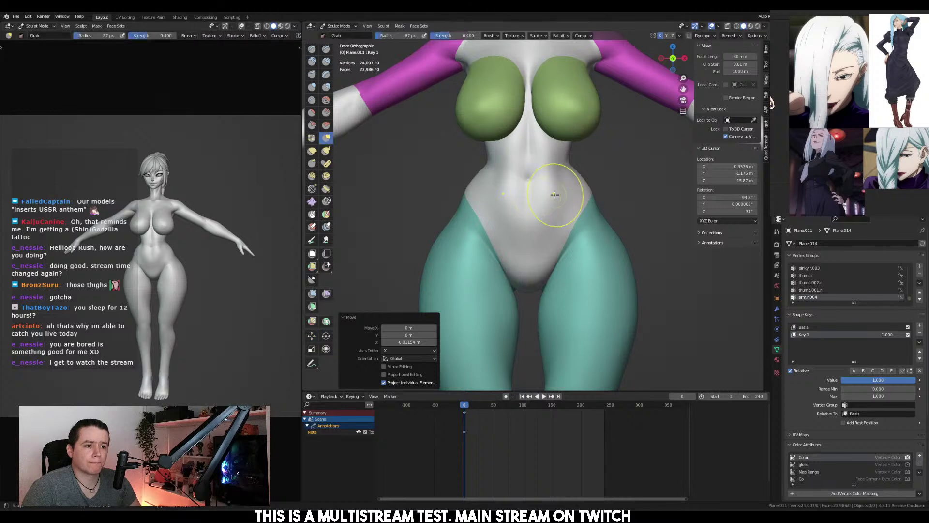
key("f")
left_click(591, 172)
mouse_move(569, 159)
middle_mouse_down("shift")
mouse_move(571, 193)
mouse_move(593, 166)
mouse_move(576, 220)
mouse_move(555, 231)
mouse_move(587, 197)
mouse_move(589, 143)
mouse_move(561, 213)
mouse_move(474, 196)
middle_mouse_up("shift")
Set the Grab brush radius to about 73 px and adjust the neck-to-shoulder slope from behind
key("f")
left_click(549, 213)
key("f")
left_click(547, 209)
middle_click_drag(541, 197, 505, 185)
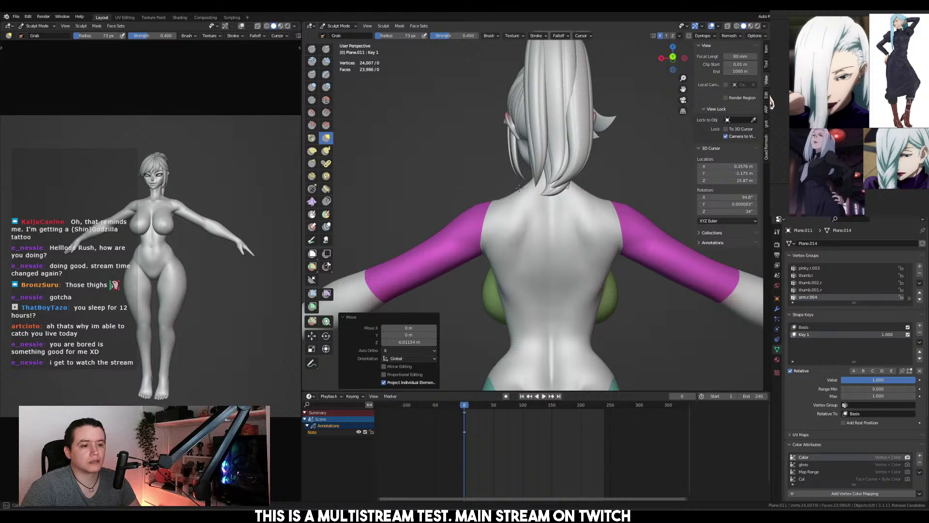
mouse_move(519, 188)
middle_mouse_down()
mouse_move(598, 224)
mouse_move(513, 189)
middle_mouse_up()
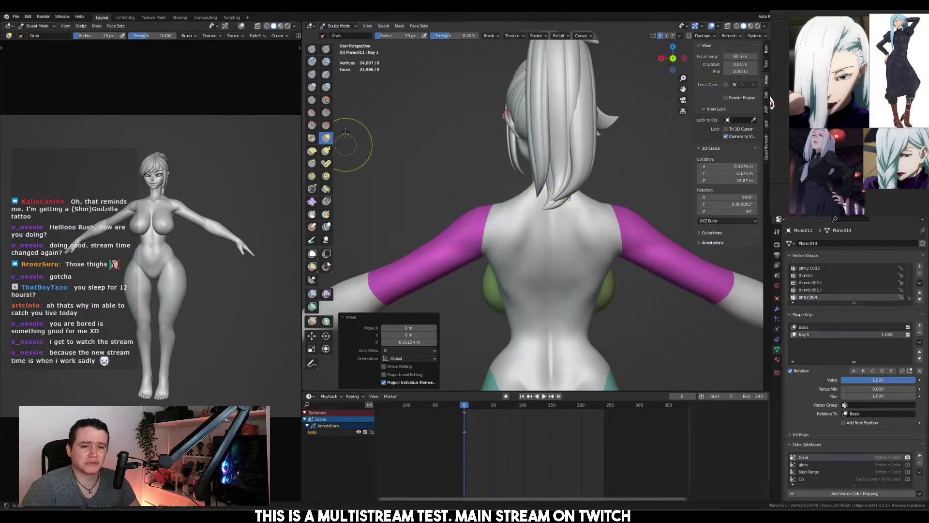
Refine the upper back with the Fill/Deepen brush and the front shoulder area with the Crease brush
left_click(326, 112)
middle_click_drag(552, 218, 556, 204)
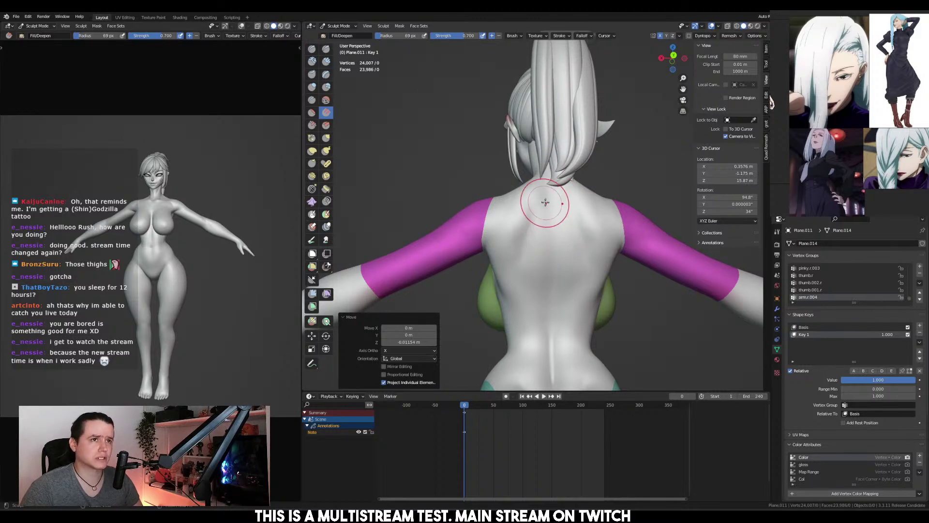
mouse_move(546, 205)
middle_mouse_down()
mouse_move(569, 219)
mouse_move(305, 187)
middle_mouse_up()
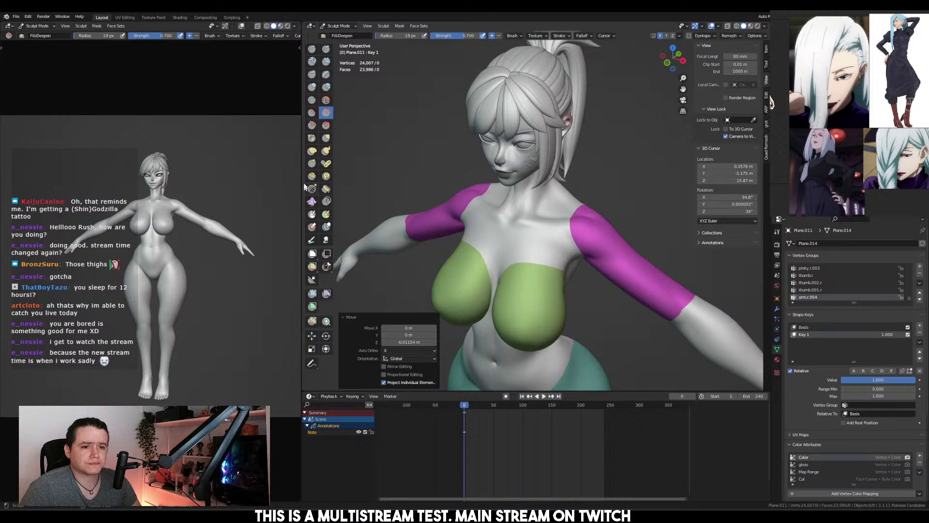
left_click(312, 100)
mouse_move(436, 213)
middle_mouse_down()
mouse_move(540, 227)
mouse_move(546, 213)
mouse_move(620, 236)
mouse_move(547, 232)
mouse_move(550, 199)
middle_mouse_up()
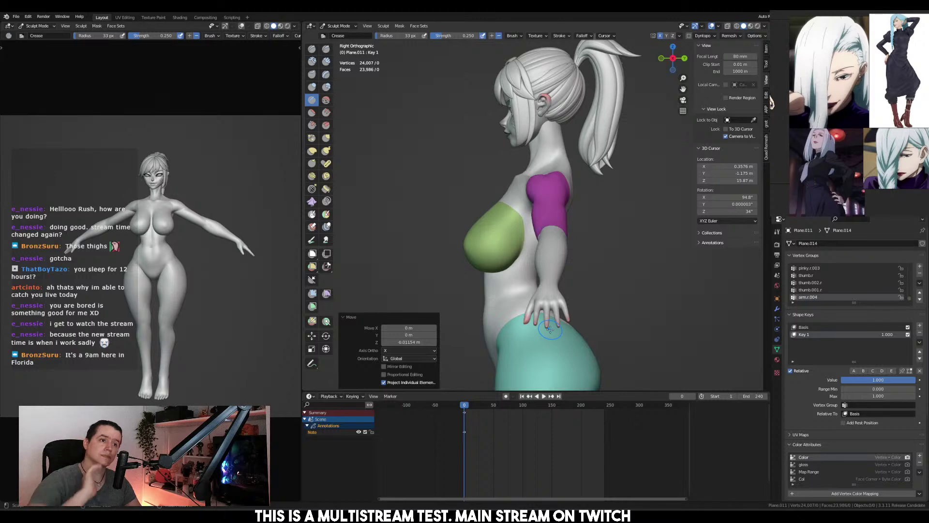
Adjust the hip and buttock contours with a large Grab brush of about 155 px
middle_click_drag(526, 339, 535, 265)
key("g")
middle_click_drag(591, 311, 573, 284)
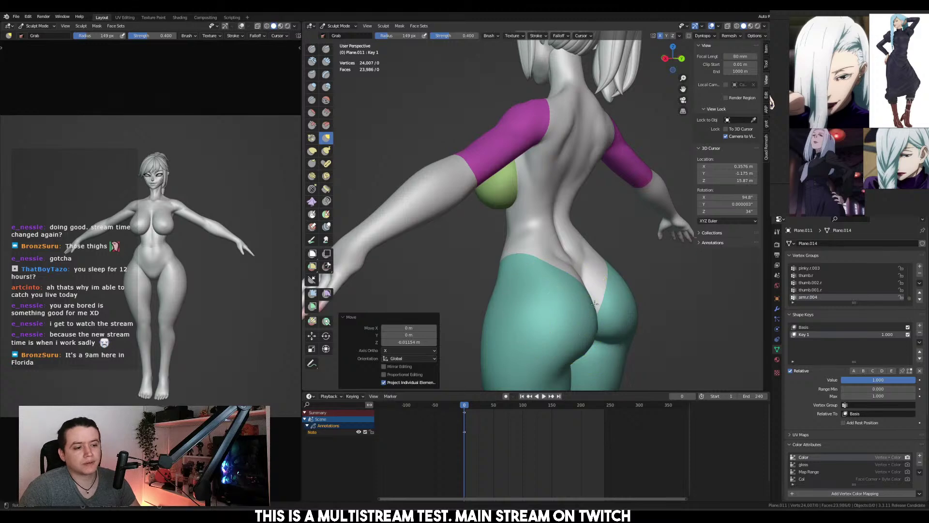
key("KP_1")
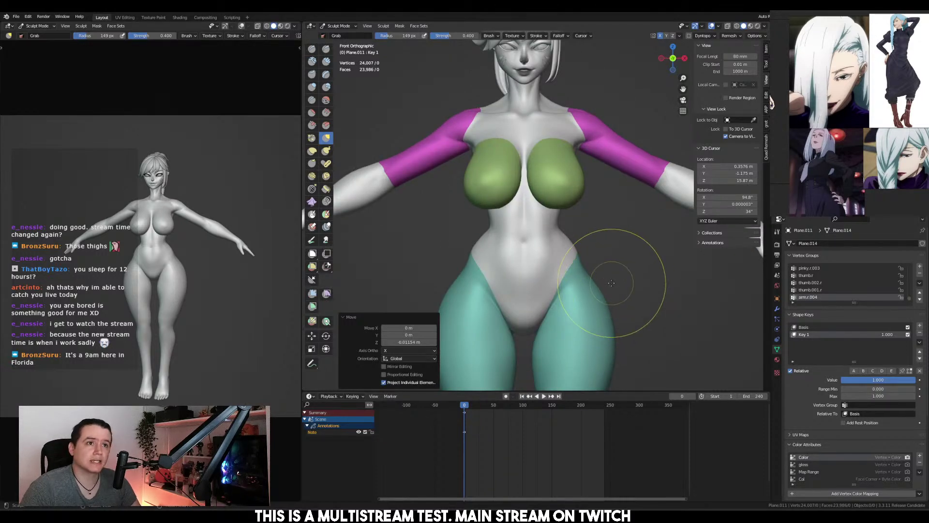
key("KP_3")
middle_click_drag(633, 264, 581, 265)
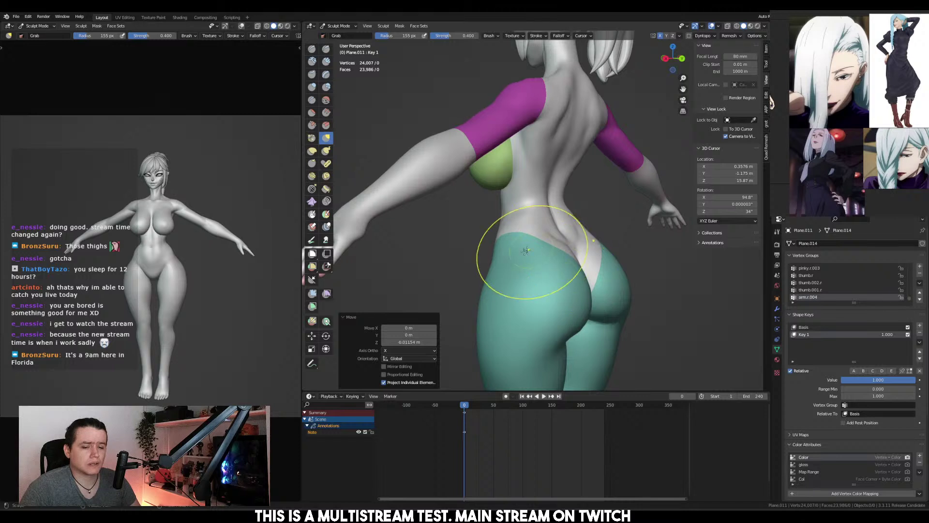
Adjust the arm's thickness with the Inflate/Deflate brush, reducing its radius to about 68 px for the forearm
key("KP_1")
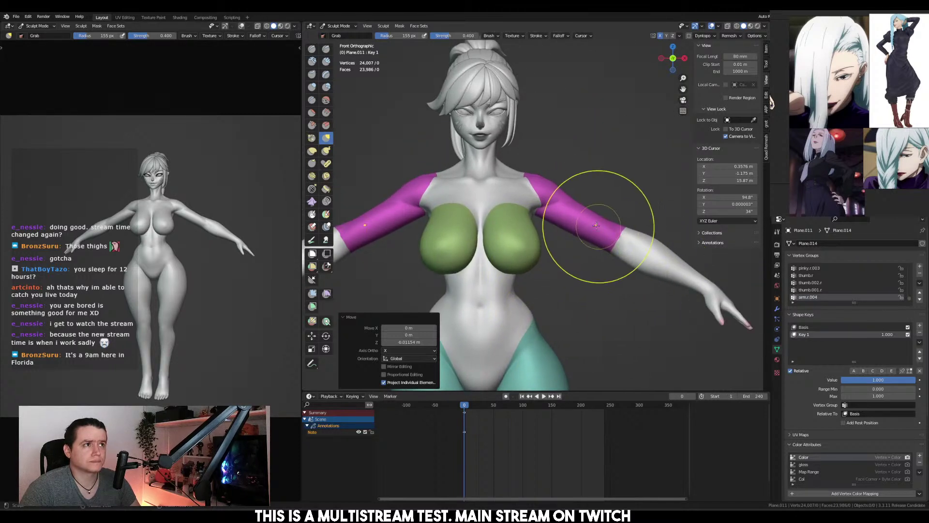
key("i")
middle_click_drag(457, 180, 587, 166)
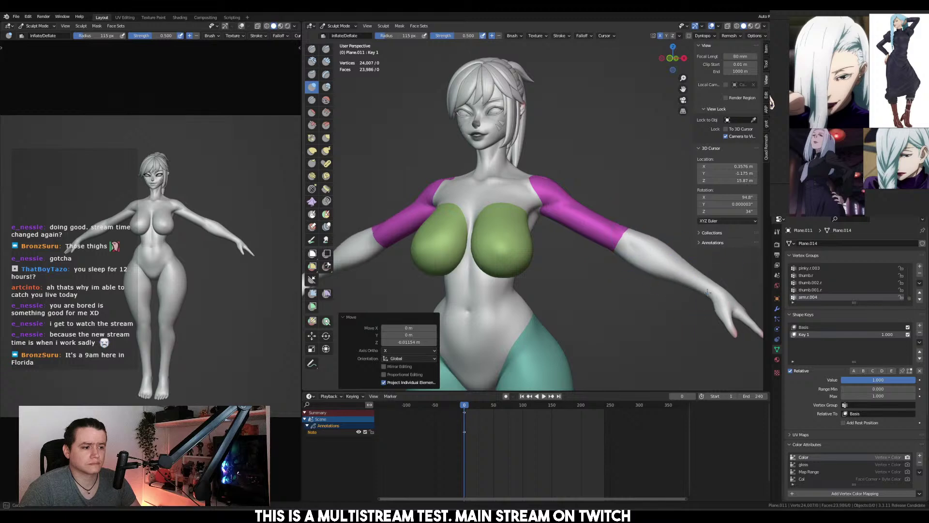
mouse_move(711, 291)
middle_mouse_down()
mouse_move(616, 301)
mouse_move(659, 302)
middle_mouse_up()
middle_click_drag(658, 302, 612, 242, "shift")
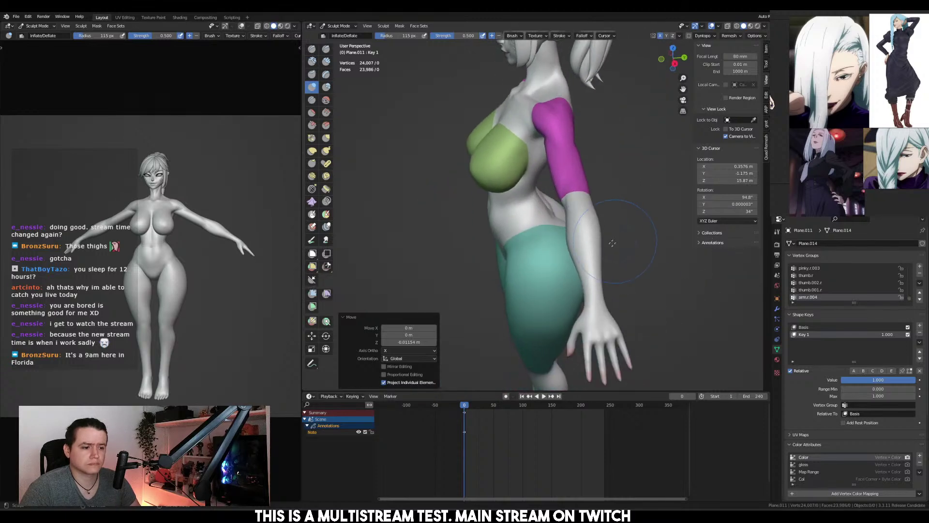
middle_click_drag(585, 276, 594, 300, "shift")
key("f")
left_click(571, 300)
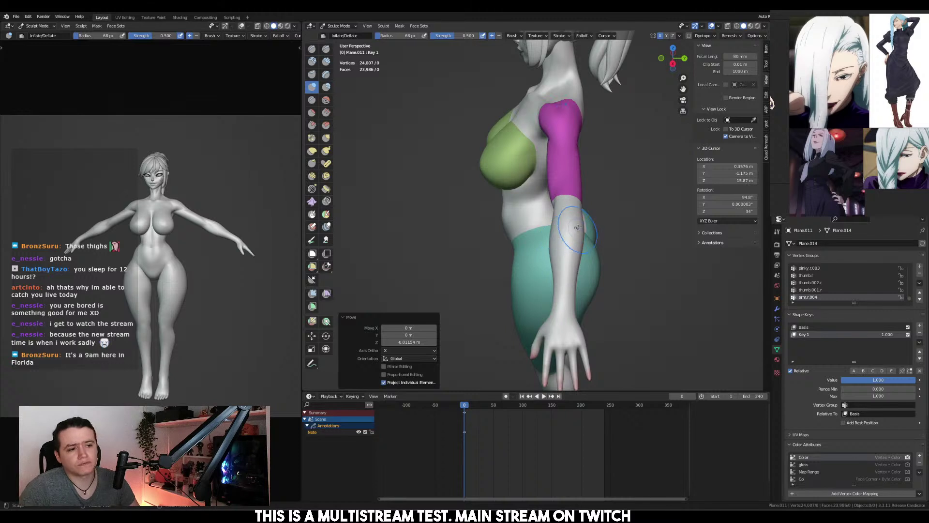
middle_click_drag(567, 231, 594, 227)
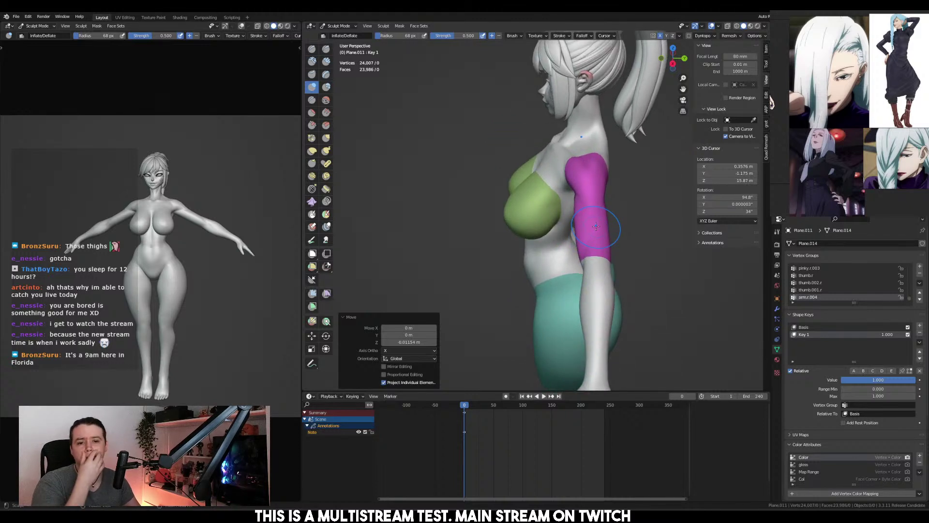
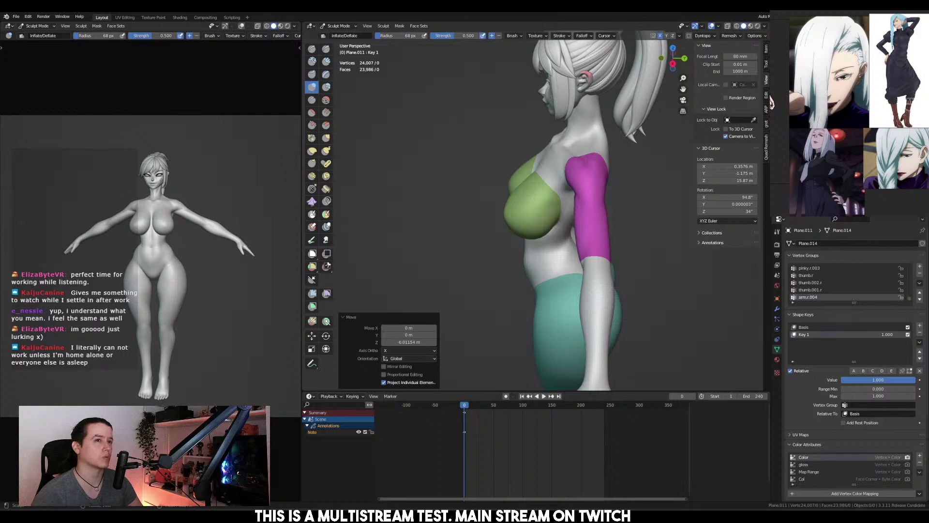
Refine the side of the rib cage beside the breast with the Crease brush, using radii of about 102 px and 80 px
middle_click_drag(499, 251, 524, 221)
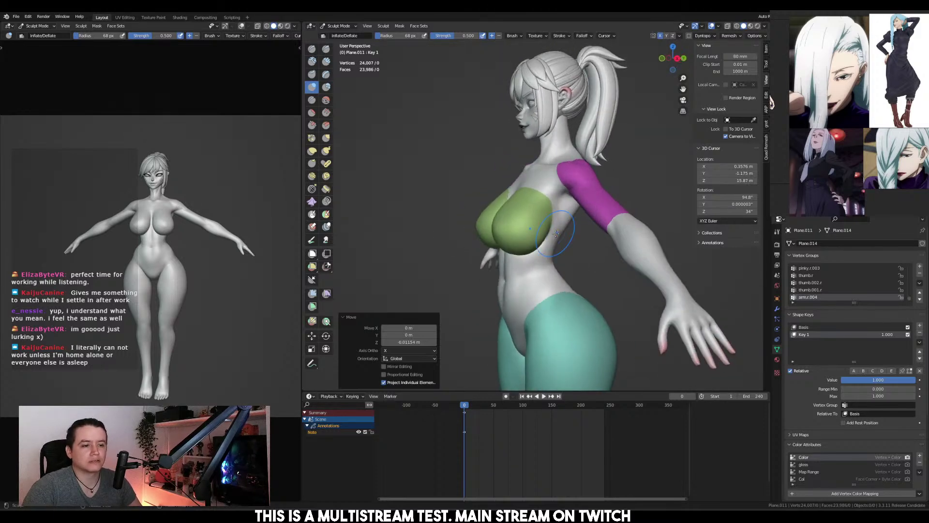
scroll(525, 221, "up", 3)
left_click(310, 100)
middle_click_drag(610, 242, 587, 232)
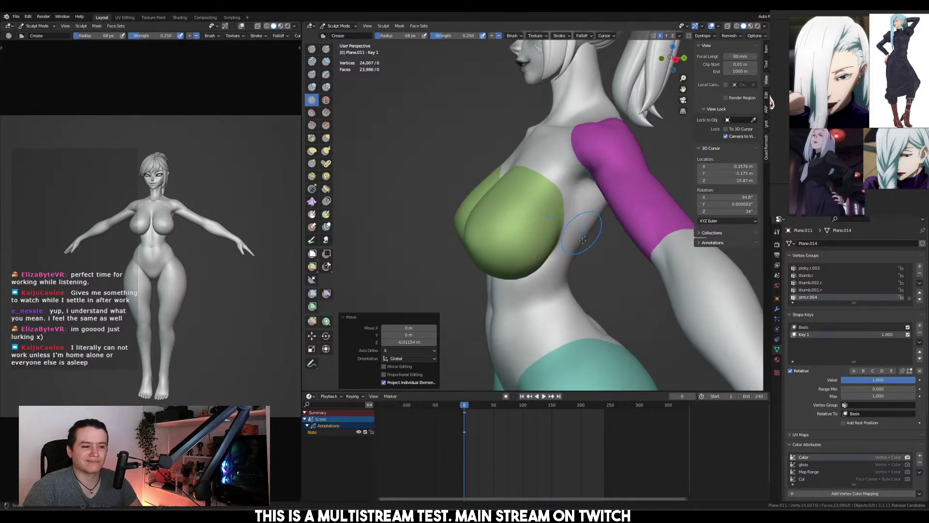
scroll(605, 252, "up", 2)
middle_click_drag(618, 270, 545, 225)
key("f")
left_click(588, 239)
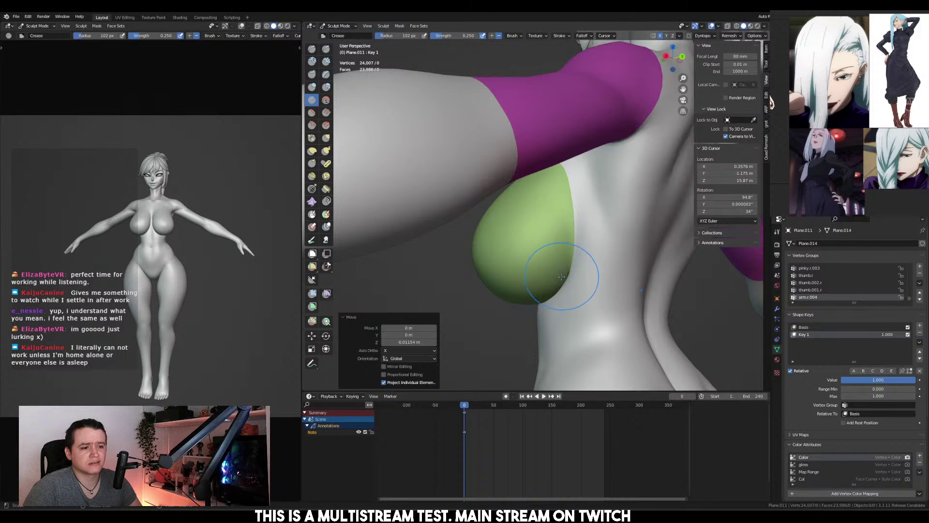
left_click_drag(568, 275, 593, 192)
key("f")
left_click(578, 217)
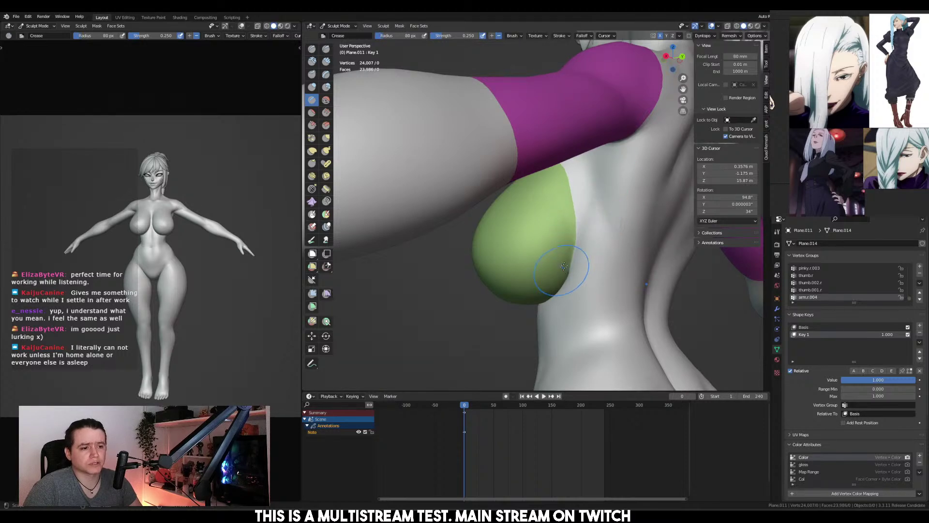
mouse_move(579, 217)
middle_mouse_down()
mouse_move(505, 214)
mouse_move(554, 199)
mouse_move(537, 251)
middle_mouse_up()
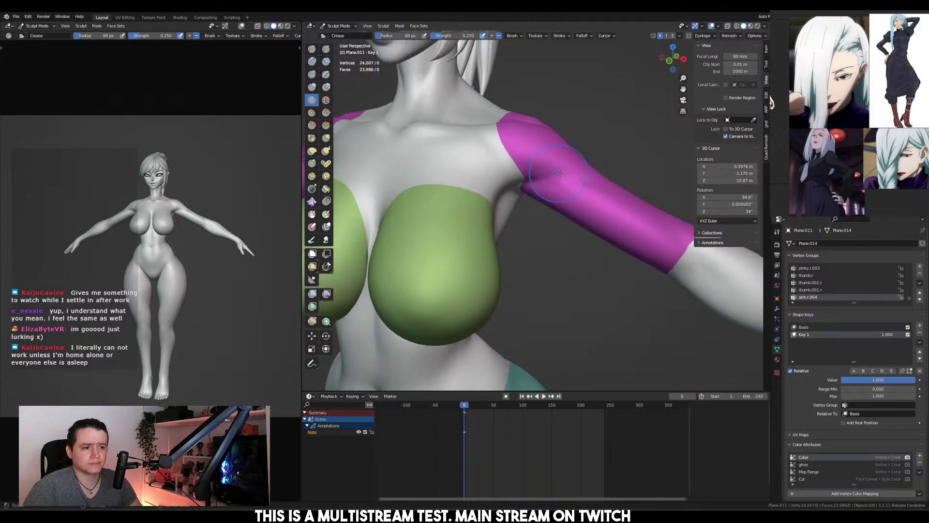
Switch to Object Mode and check the body's proportions and silhouette from the front
key("Tab")
key("Tab")
scroll(591, 186, "down", 4)
key("ctrl+Tab")
mouse_move(596, 188)
middle_mouse_down()
mouse_move(619, 216)
mouse_move(582, 191)
middle_mouse_up()
left_click(558, 215)
scroll(574, 212, "down", 4)
key("KP_1")
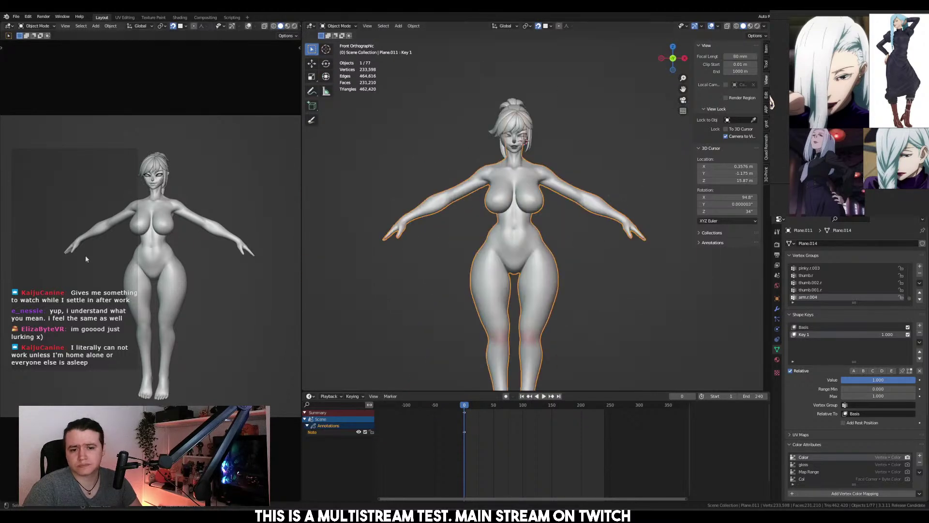
scroll(569, 264, "up", 5)
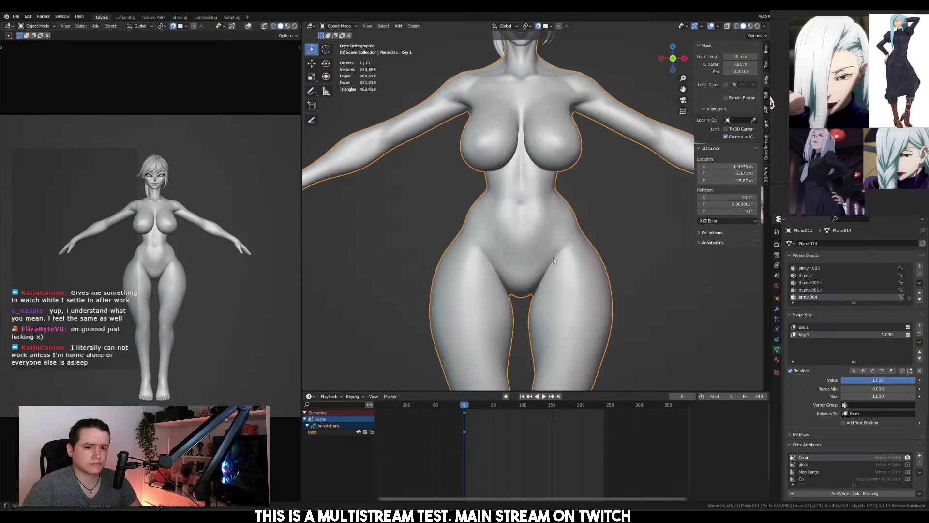
Return to Sculpt Mode, mask the breasts and soften the mask's edge with Smooth Mask
key("ctrl+Tab")
left_click(553, 222)
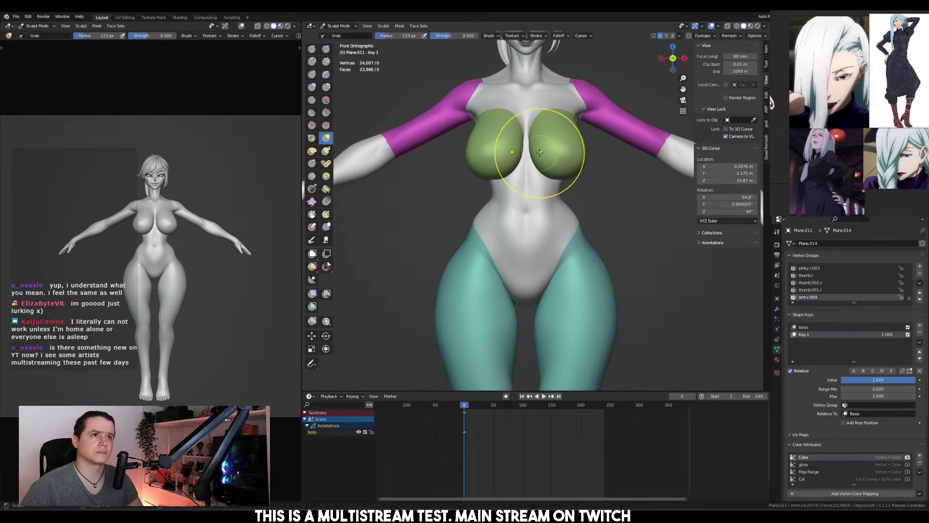
key("shift+h")
key("h")
key("ctrl+i")
key("a")
key("ctrl+i")
key("ctrl+i")
key("ctrl+i")
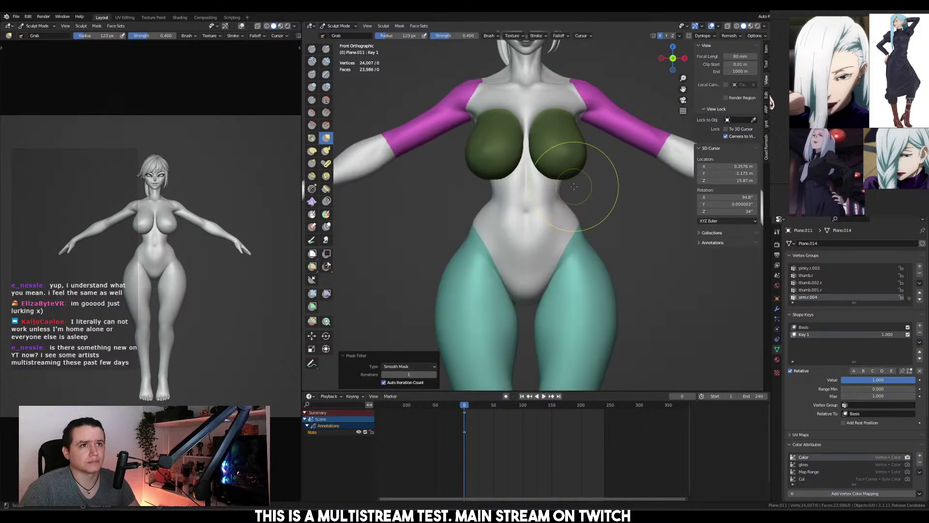
Adjust the waist contour with the Grab brush at about 136 px from the front and 112 px from behind
key("bracketright")
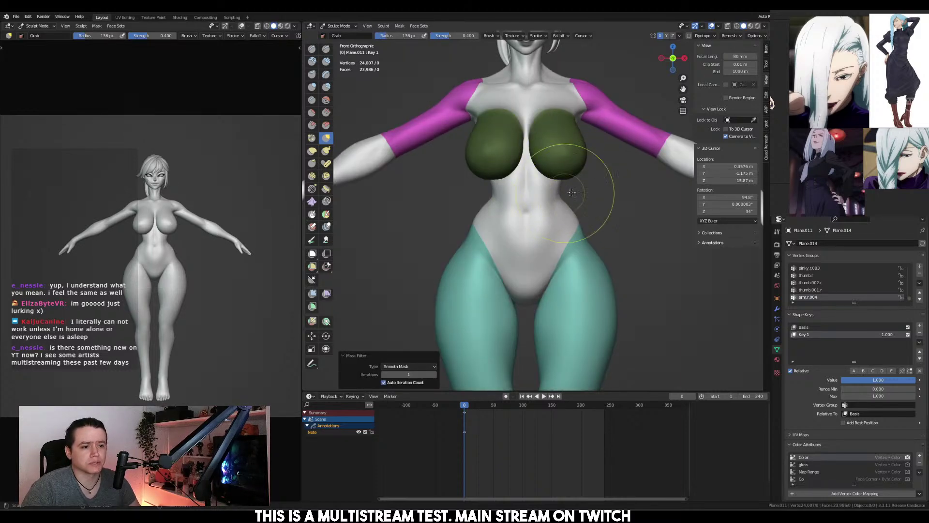
key("ctrl+KP_1")
key("bracketleft")
key("bracketleft")
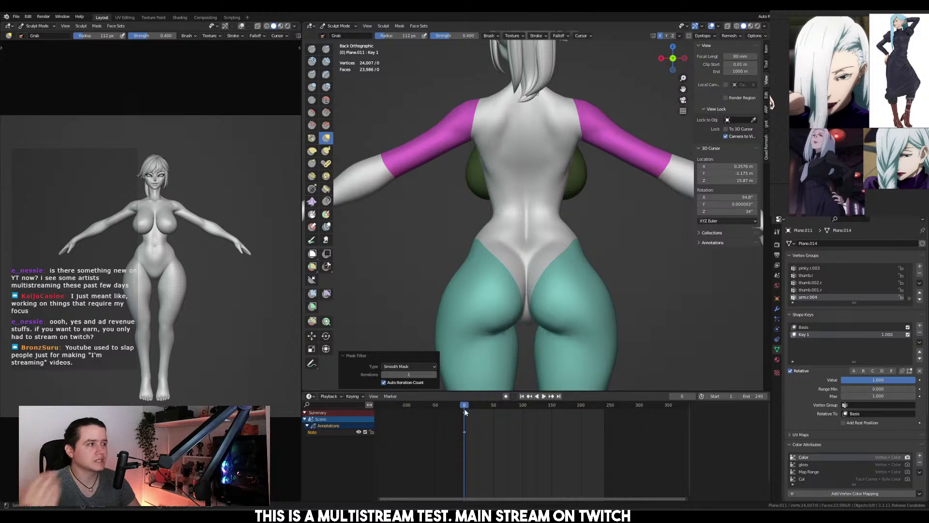
Delete all annotation keyframes from the timeline
key("a")
key("x")
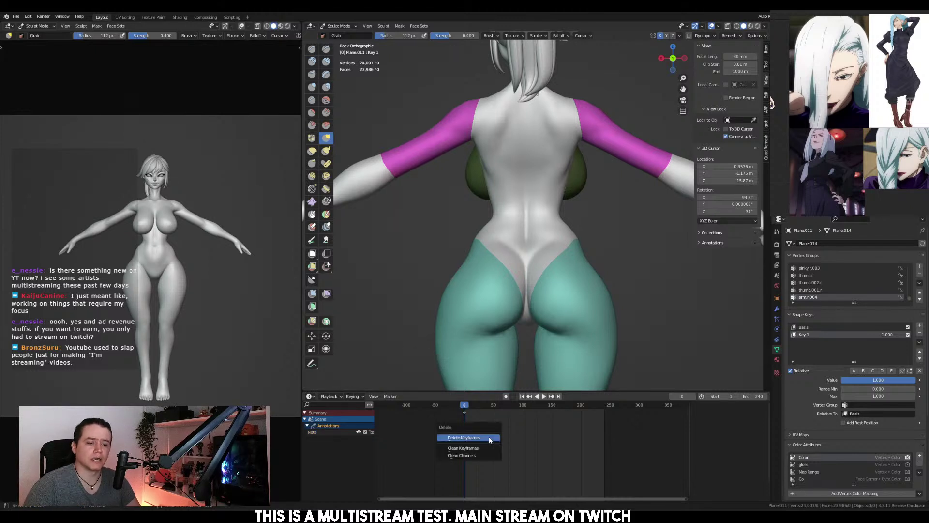
left_click(489, 437)
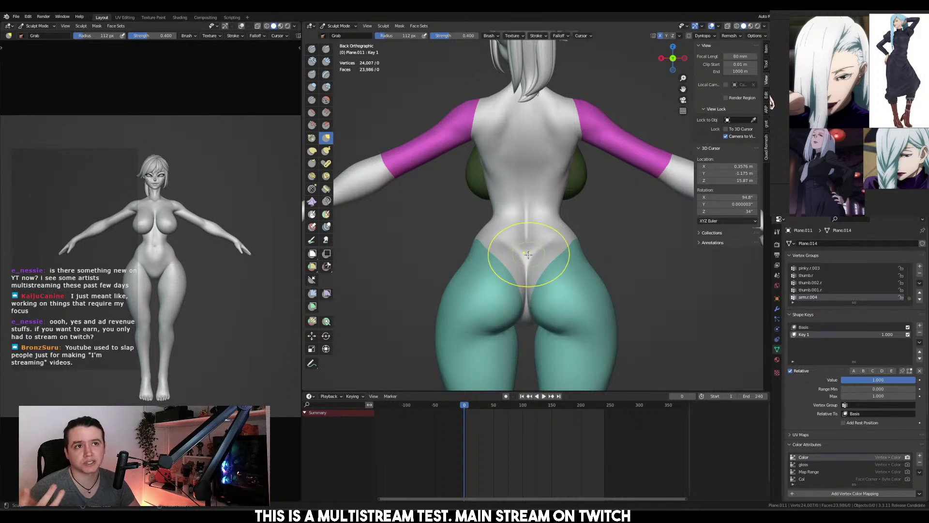
Adjust the waist and lower back with the Grab brush at about 90 px, and clear the mask
mouse_move(485, 206)
middle_mouse_down()
mouse_move(632, 183)
mouse_move(580, 216)
mouse_move(611, 245)
mouse_move(577, 177)
mouse_move(562, 202)
middle_mouse_up()
key("f")
left_click(607, 247)
key("alt+m")
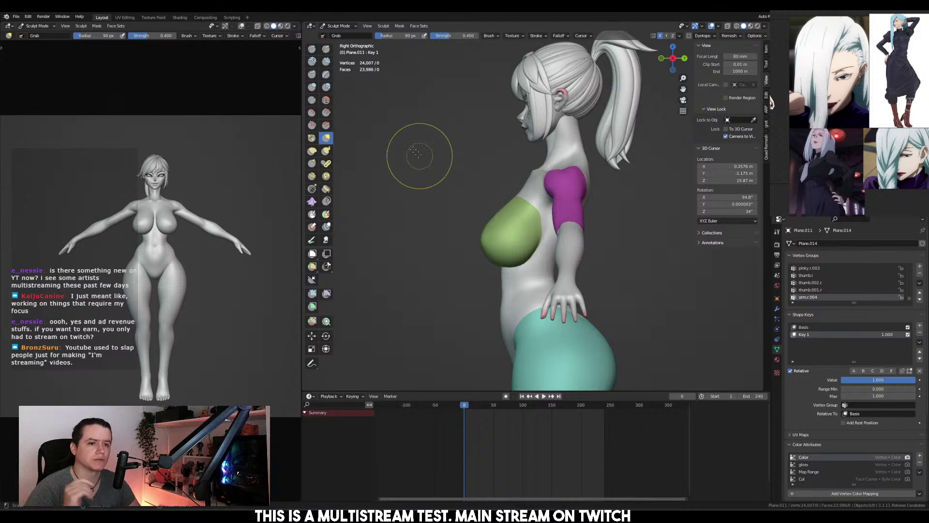
Refine the back with the Crease brush at about 49 px, and adjust the waist with the Grab brush at about 109 px
left_click(311, 100)
mouse_move(436, 218)
middle_mouse_down()
mouse_move(537, 271)
mouse_move(533, 245)
middle_mouse_up()
key("f")
left_click(549, 246)
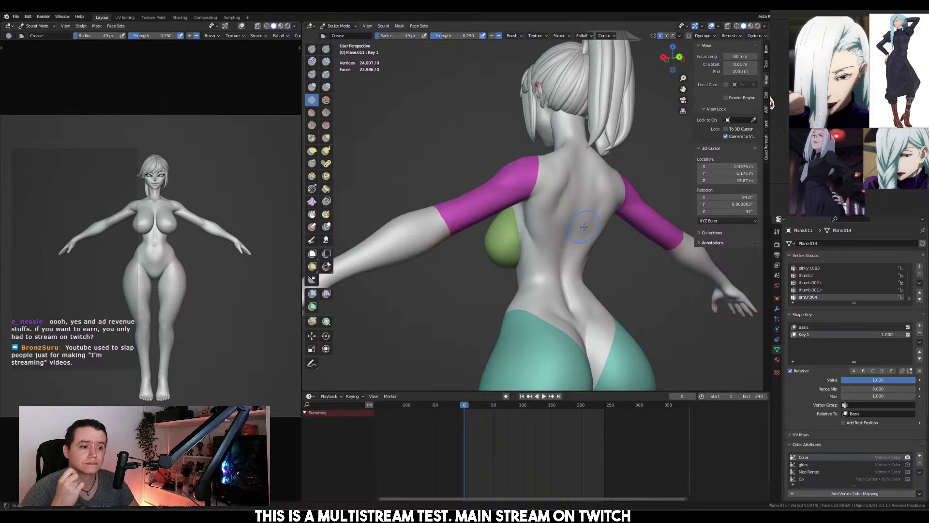
mouse_move(584, 227)
middle_mouse_down()
mouse_move(701, 228)
mouse_move(532, 225)
middle_mouse_up()
key("g")
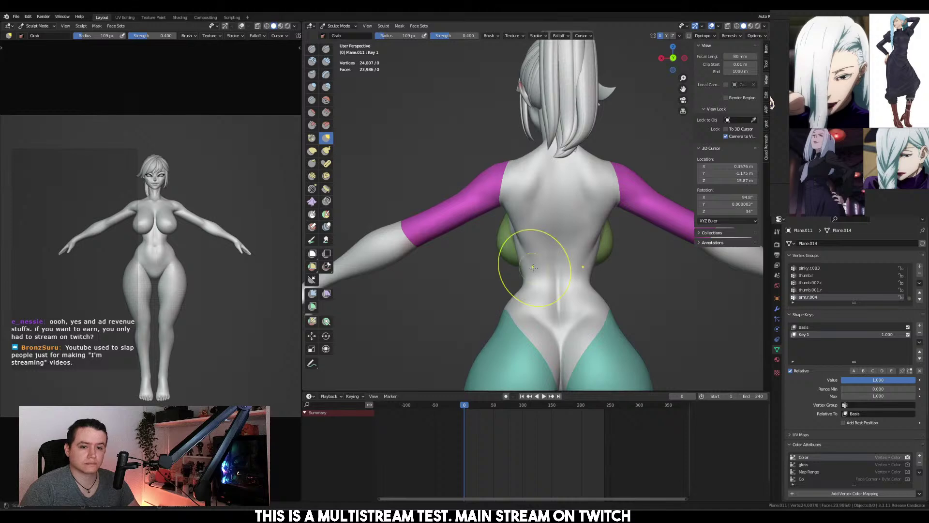
mouse_move(535, 242)
middle_mouse_down()
mouse_move(690, 269)
mouse_move(581, 224)
middle_mouse_up()
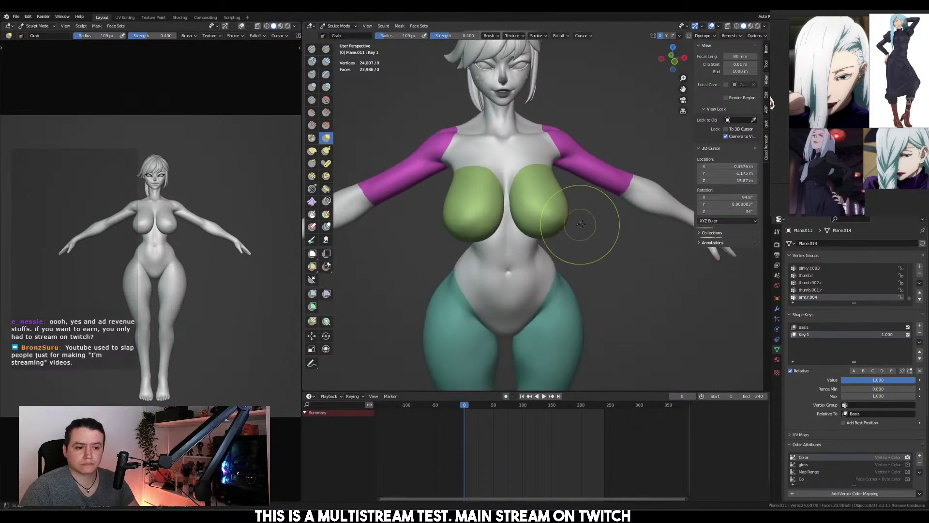
Mask the breasts from the side view, smooth the mask's edge and invert it
key("KP_3")
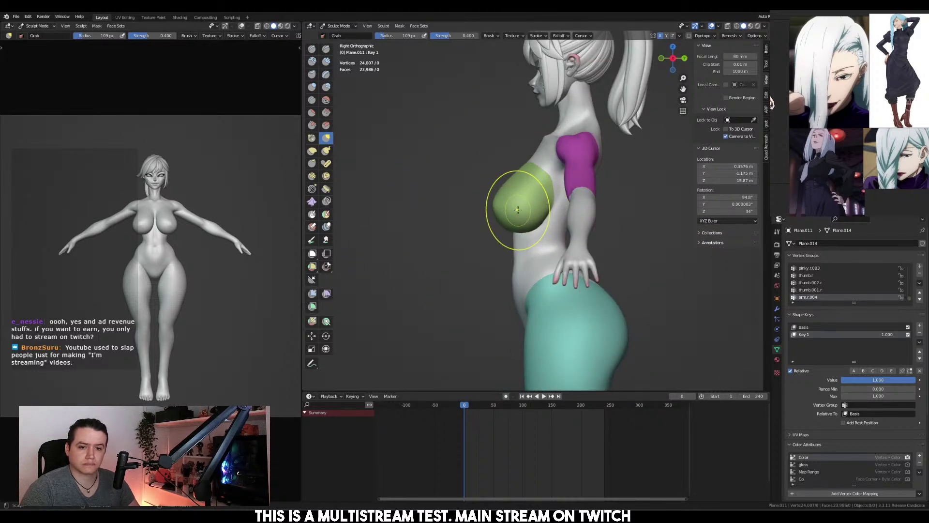
key("h")
key("ctrl+i")
key("h")
key("a")
key("ctrl+i")
key("ctrl+i")
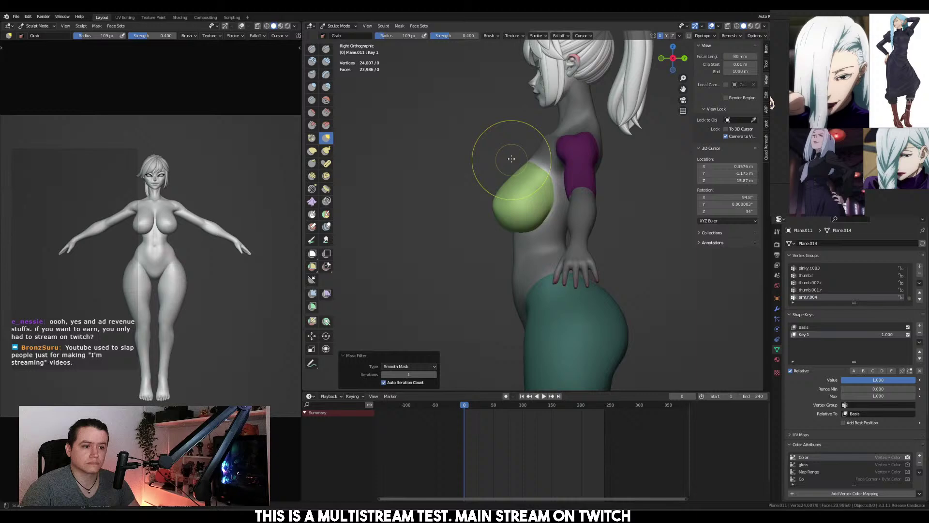
key("ctrl+i")
Place the transform pivot above the breast, move the breasts vertically by about 0.013 m, and clear the mask
right_click(537, 160, "shift")
key("shift+space")
key("g")
left_click_drag(538, 144, 538, 145)
key("alt+m")
Mask the neck, shoulders and upper arms from the side view and soften the mask's edge with Smooth Mask
left_click_drag(664, 184, 405, 174, "alt")
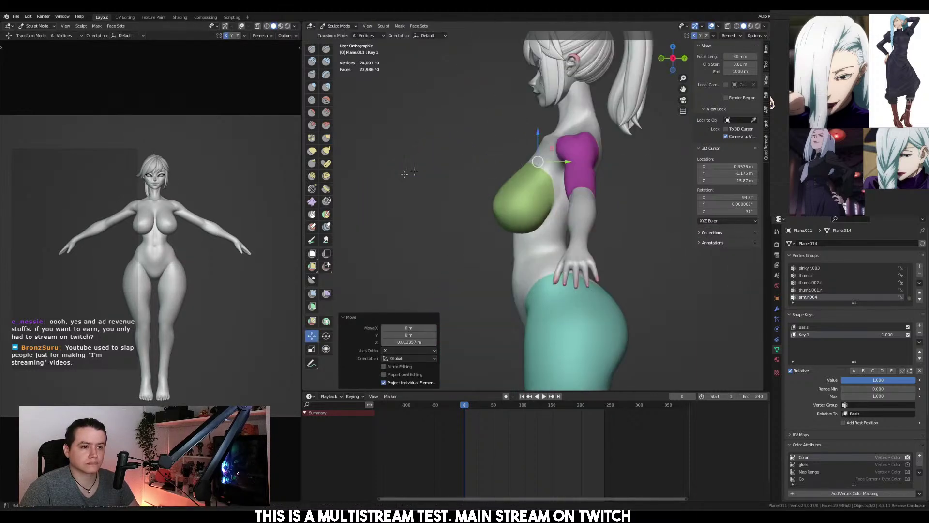
key("KP_3")
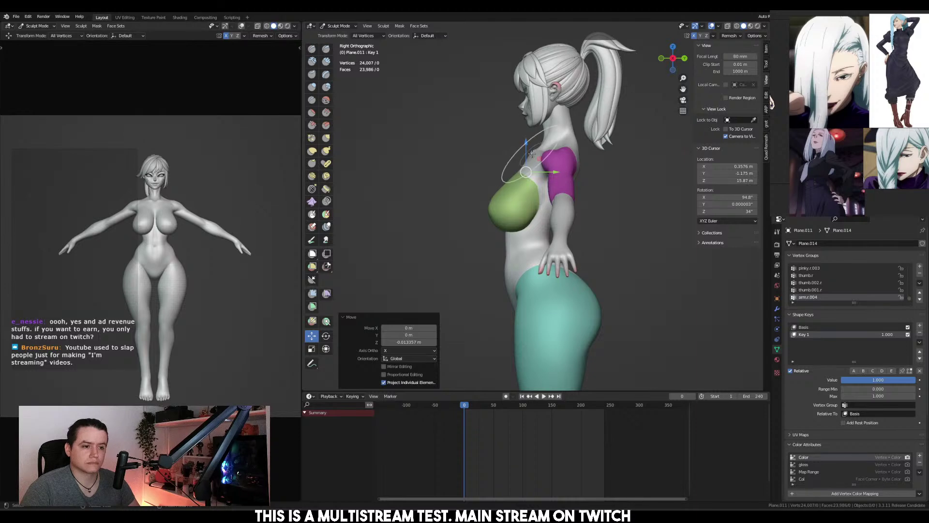
mouse_move(532, 153)
left_mouse_down("ctrl+shift")
mouse_move(649, 174)
mouse_move(394, 73)
left_mouse_up("ctrl+shift")
key("a")
key("ctrl+i")
key("ctrl+i")
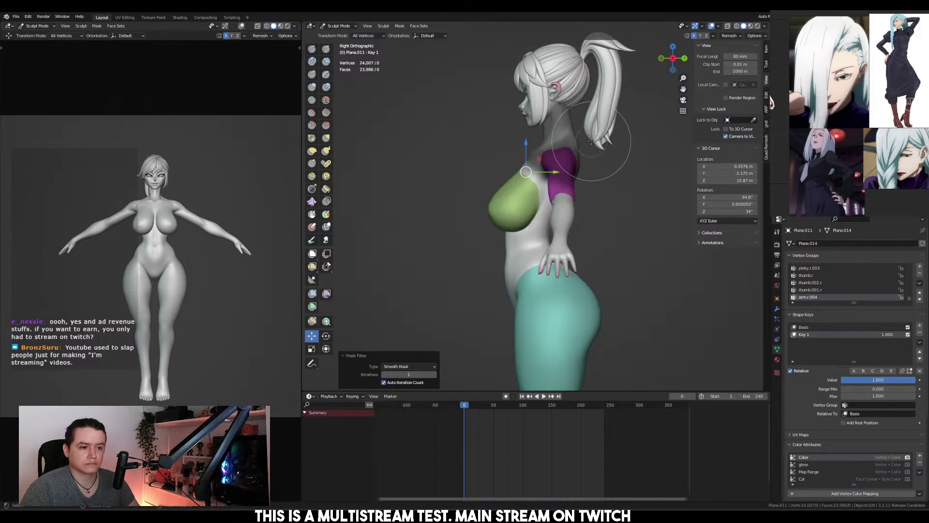
Try to move the unmasked torso from the front view, and undo the move
key("KP_1")
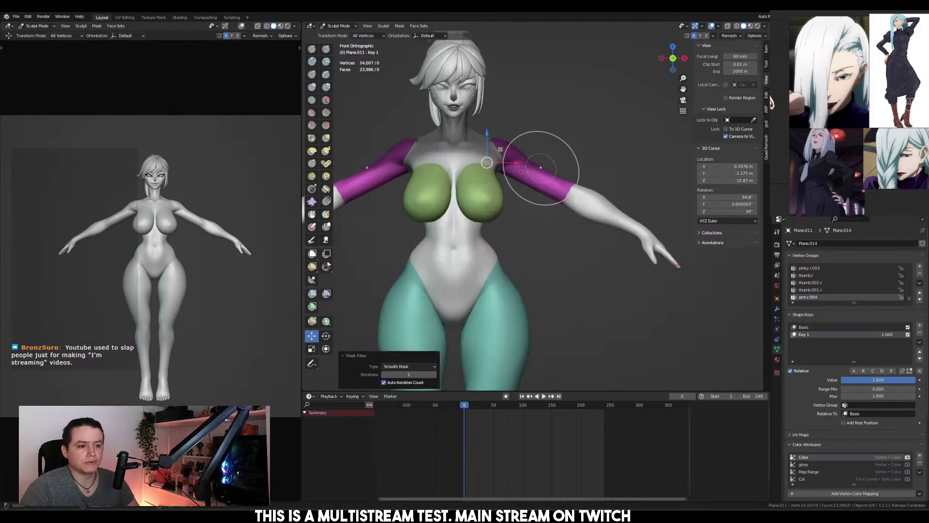
left_click_drag(502, 153, 637, 243)
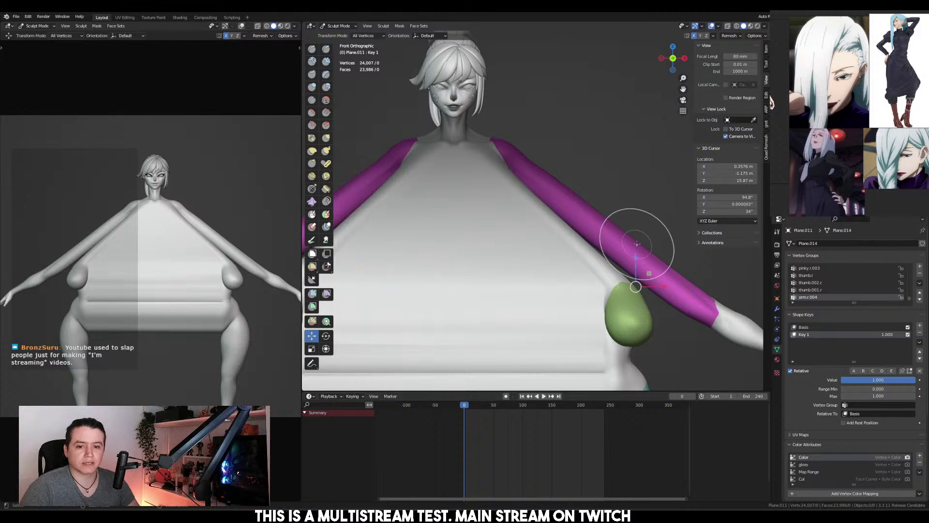
key("ctrl+z")
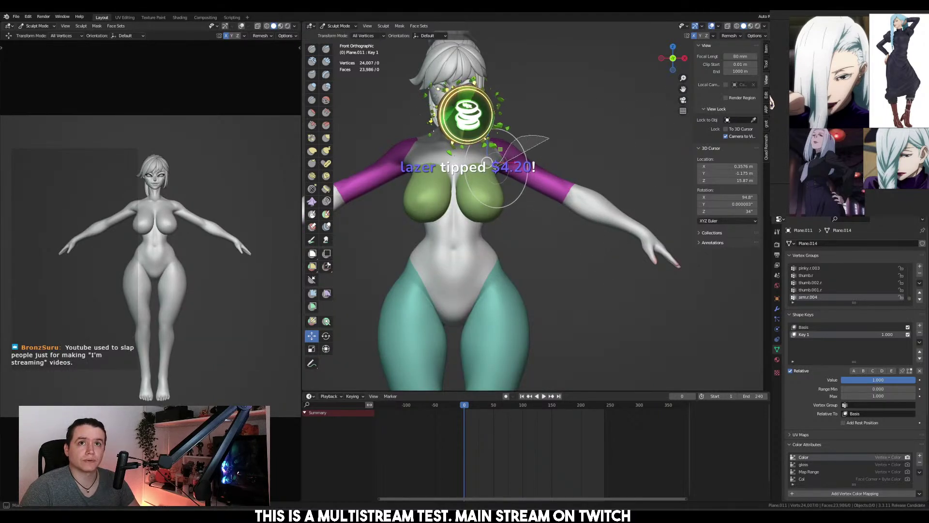
Extend the mask over the forearms and hands, invert it and repeatedly smooth its edge
mouse_move(599, 265)
left_mouse_down("ctrl+shift")
mouse_move(700, 255)
mouse_move(575, 141)
left_mouse_up("ctrl+shift")
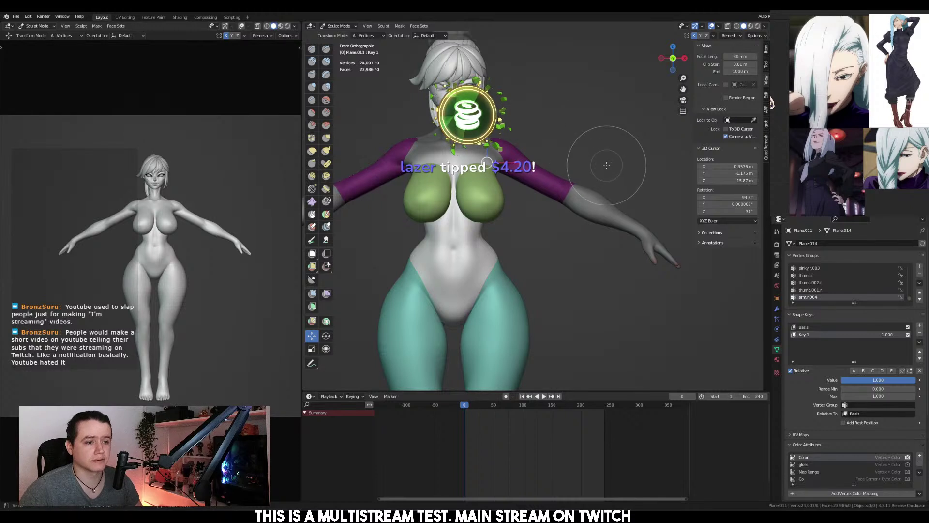
key("ctrl+i")
key("a")
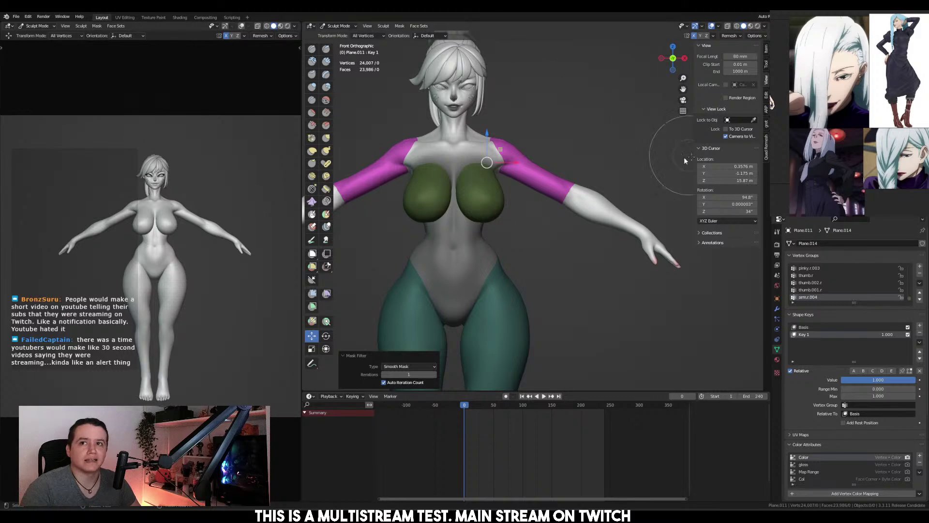
key("ctrl+i")
key("ctrl+i")
key("ctrl+i")
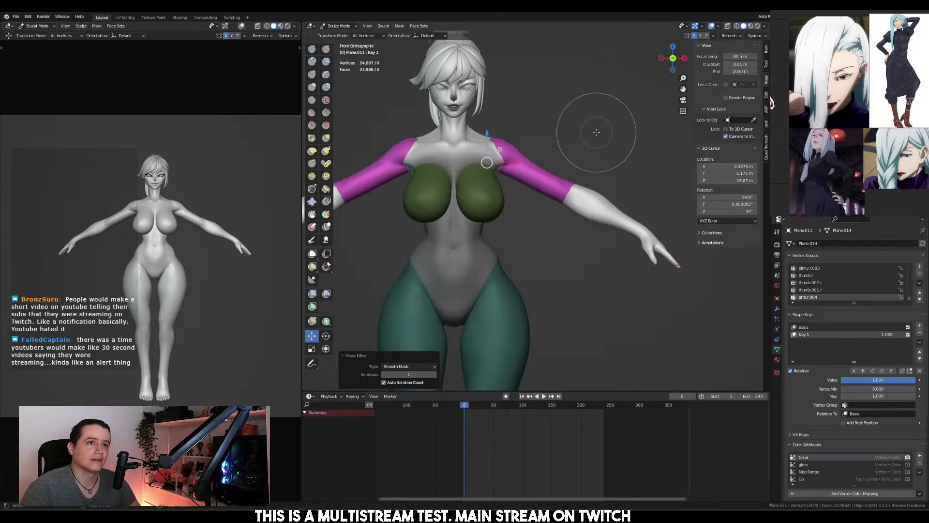
key("ctrl+i")
key("ctrl+i")
key("ctrl+i")
key("ctrl+i")
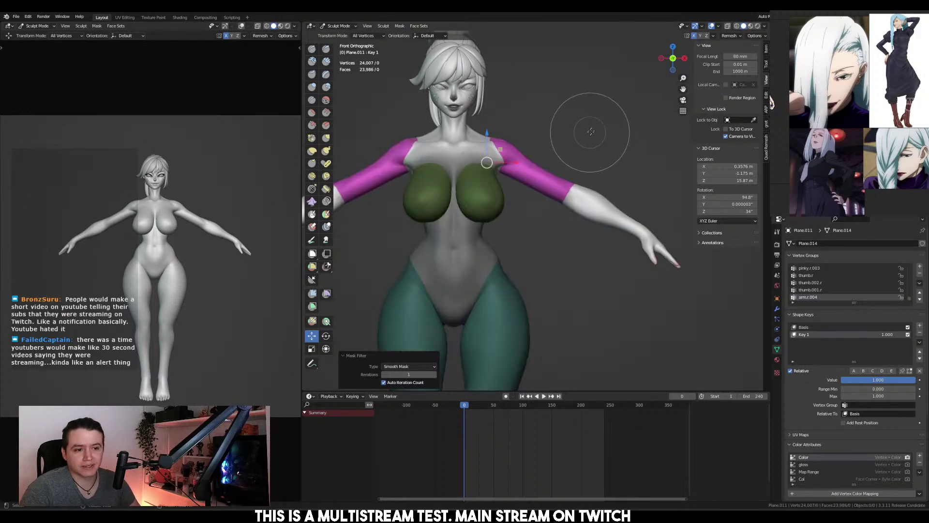
Move the unmasked torso, breasts and lower body about 0.048 m along Y and 0.072 m along Z
key("KP_3")
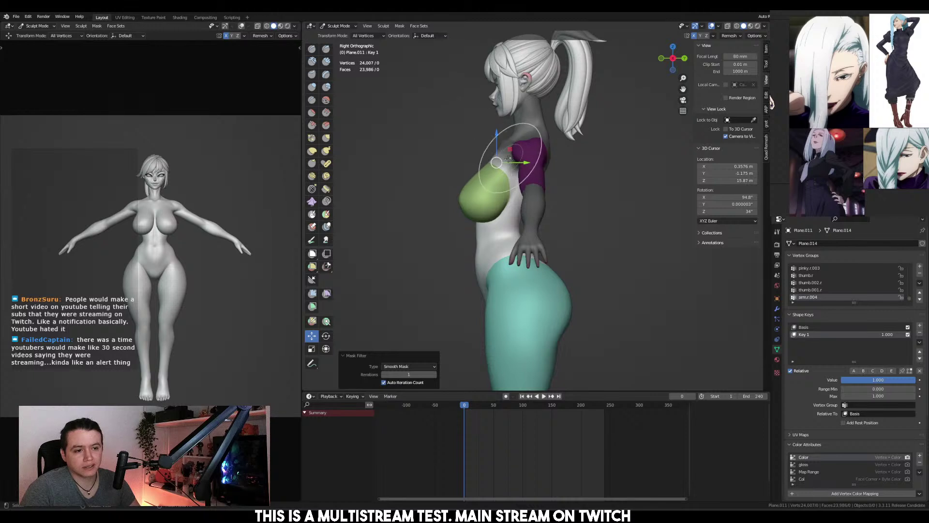
left_click_drag(503, 158, 505, 154)
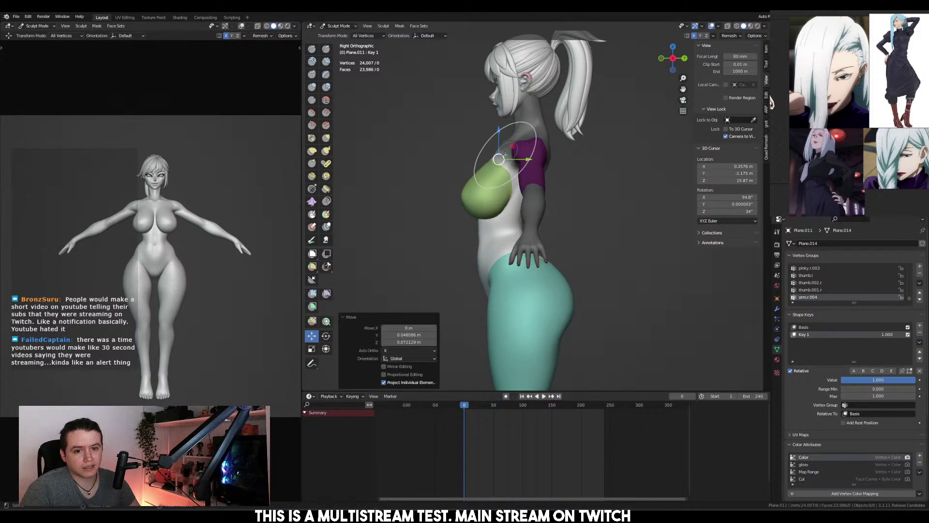
key("KP_1")
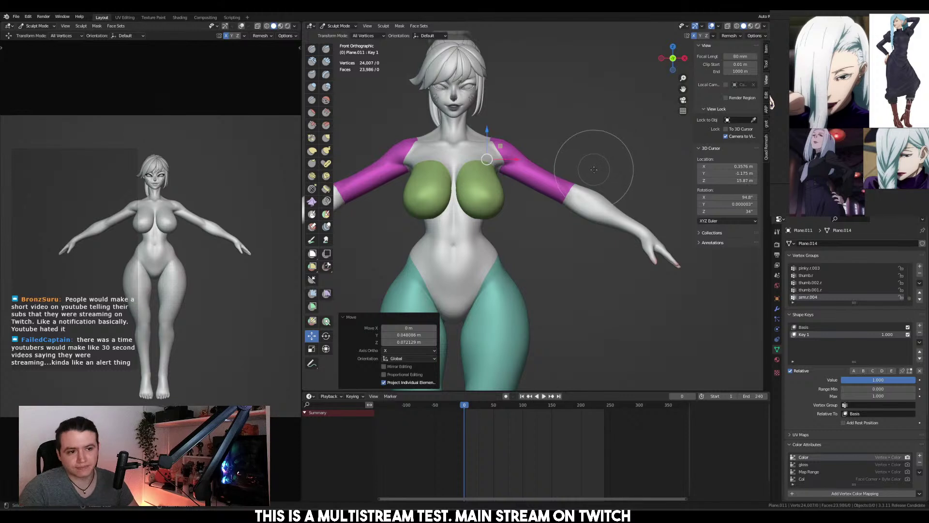
Mask the torso, head and legs so only the arms and shoulders stay editable, and smooth the mask's edge
scroll(607, 203, "up", 3)
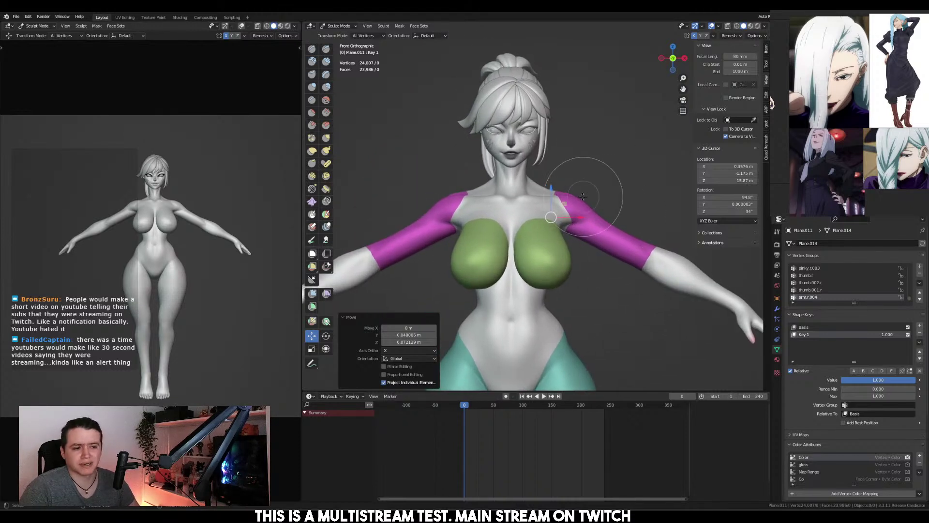
key("q")
left_click(597, 208)
mouse_move(581, 191)
middle_mouse_down()
mouse_move(550, 199)
mouse_move(558, 196)
middle_mouse_up()
mouse_move(551, 258)
left_mouse_down("ctrl+shift")
mouse_move(564, 157)
mouse_move(853, 433)
mouse_move(784, 426)
left_mouse_up("ctrl+shift")
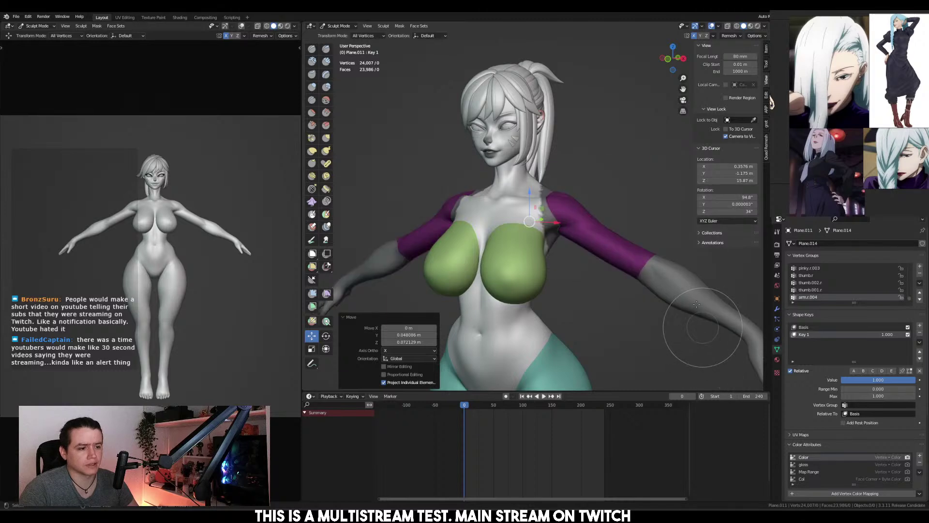
middle_click_drag(575, 247, 452, 254, "alt")
key("ctrl+i")
key("a")
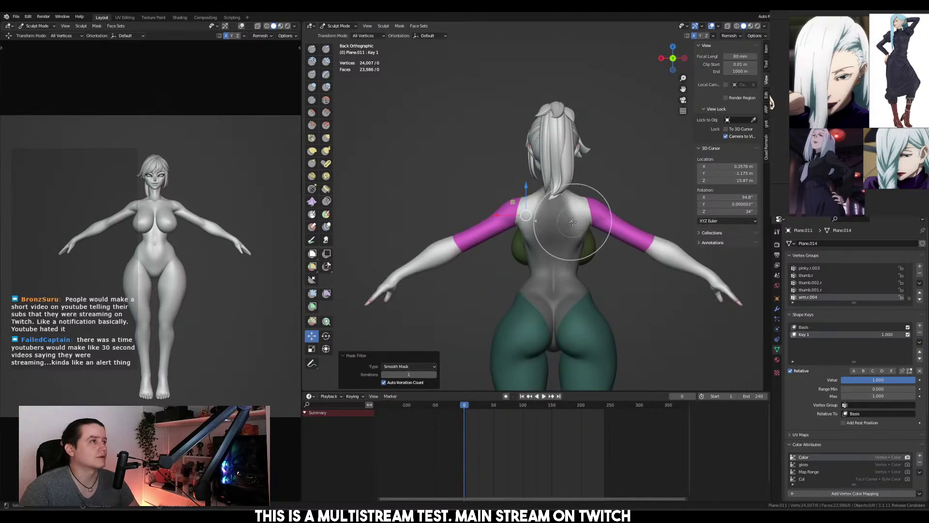
Smooth the mask's edge repeatedly and move the unmasked arms and shoulders inward about 0.033 m along X
key("ctrl+i")
key("ctrl+i")
key("ctrl+i")
key("ctrl+i")
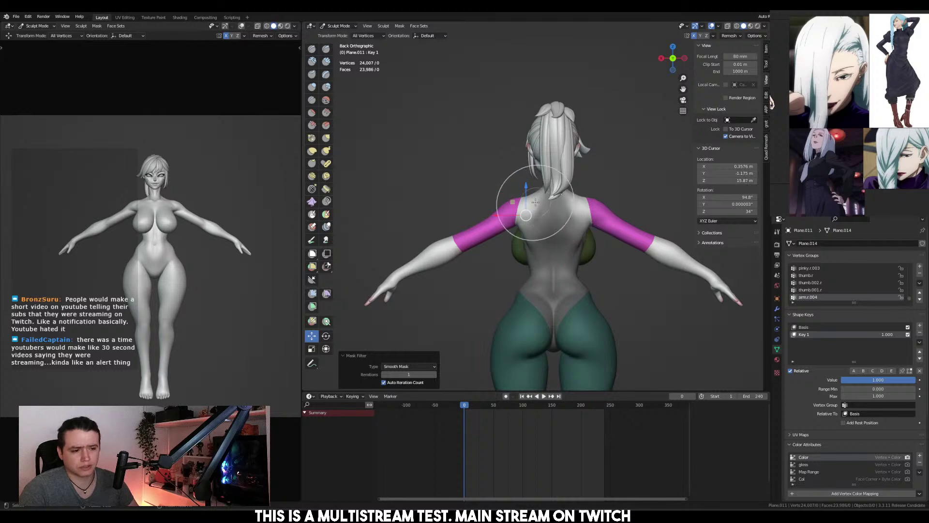
key("ctrl+i")
key("ctrl+i")
key("ctrl+i")
key("ctrl+i")
scroll(495, 218, "up", 2)
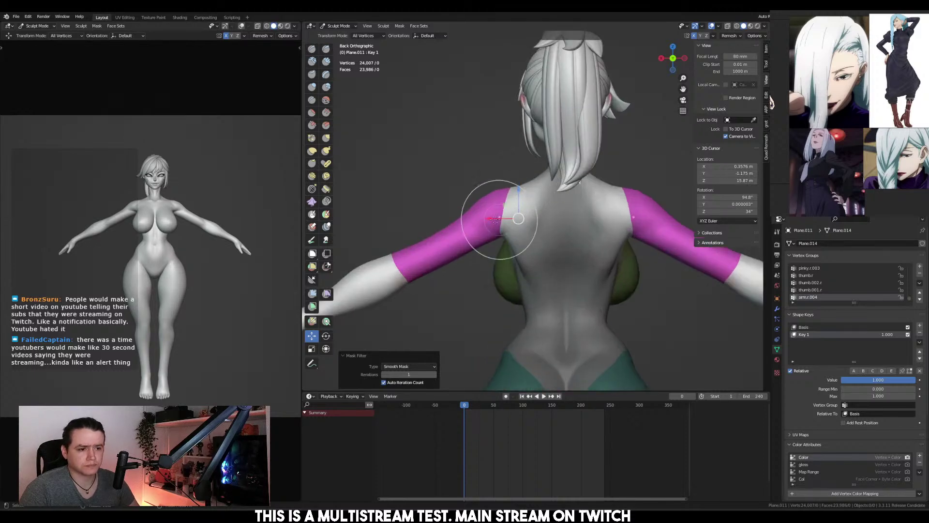
left_click_drag(495, 218, 536, 205)
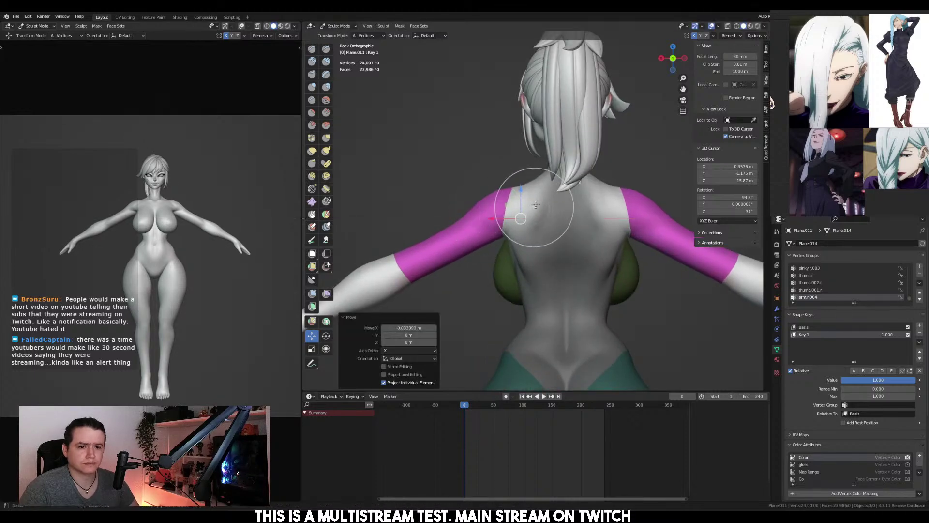
Clear the mask, mask the breasts from the side view, smooth the mask's edge and invert it so the breasts are editable
key("alt+m")
key("KP_3")
middle_click_drag(465, 250, 482, 232, "shift")
key("h")
key("ctrl+i")
key("h")
key("a")
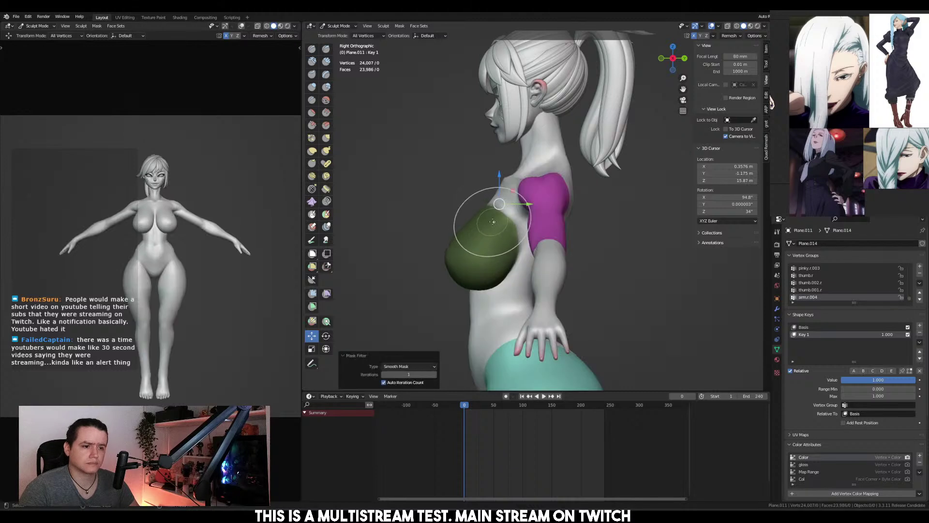
key("ctrl+i")
key("ctrl+i")
key("ctrl+i")
key("ctrl+i")
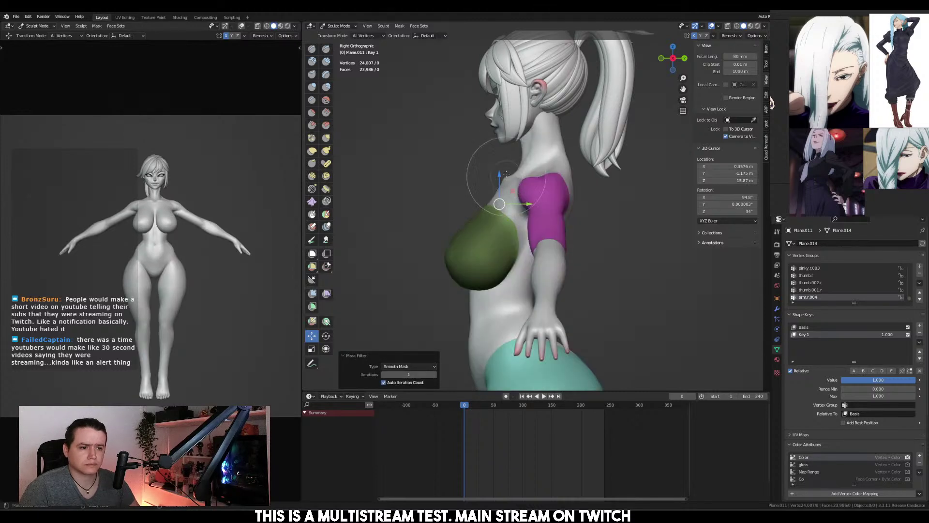
key("ctrl+i")
Move the breasts down about 0.028 m along Z and clear the mask
left_click(501, 175)
left_click_drag(499, 174, 499, 177)
key("alt+m")
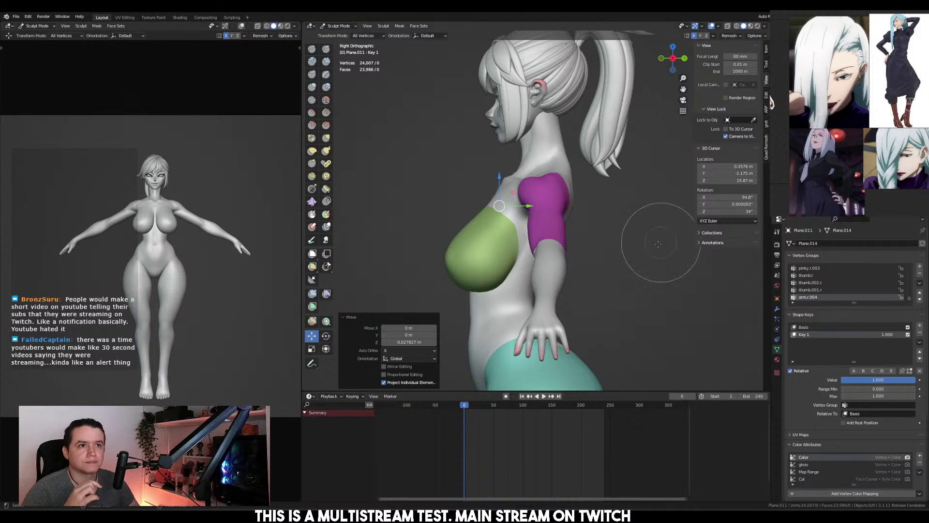
Reshape the shoulder line from behind using the Grab brush with its radius reduced to 72 px
mouse_move(568, 220)
middle_mouse_down()
mouse_move(629, 232)
mouse_move(591, 207)
mouse_move(520, 203)
mouse_move(449, 178)
middle_mouse_up()
key("g")
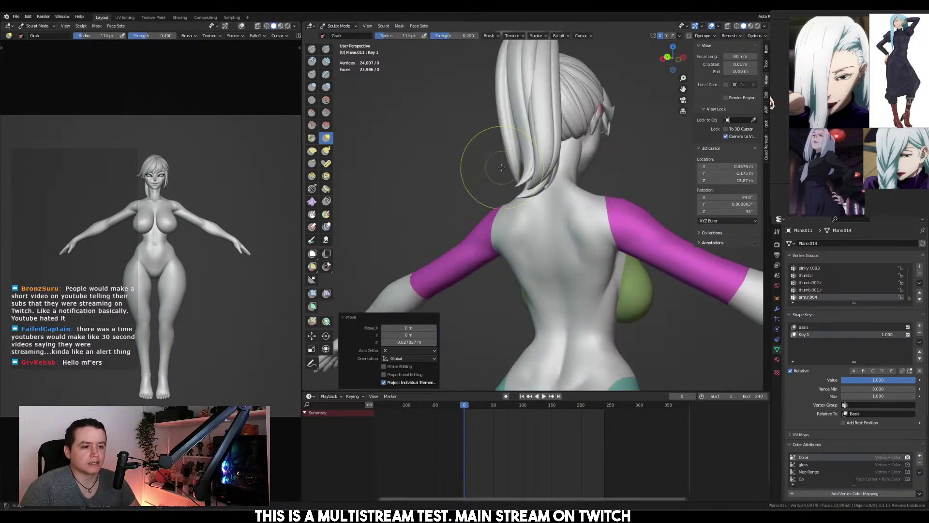
key("bracketleft")
key("bracketleft")
key("bracketleft")
key("bracketleft")
middle_click_drag(499, 206, 524, 213)
left_click_drag(504, 206, 489, 208)
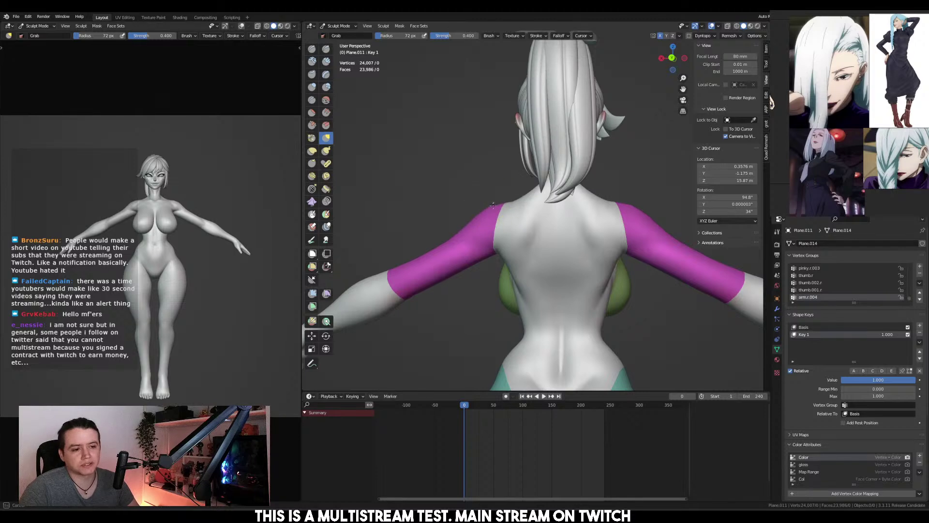
middle_click_drag(498, 207, 571, 209)
Adjust the slope between neck and shoulder from the front using the Grab brush at a 77 px radius
key("f")
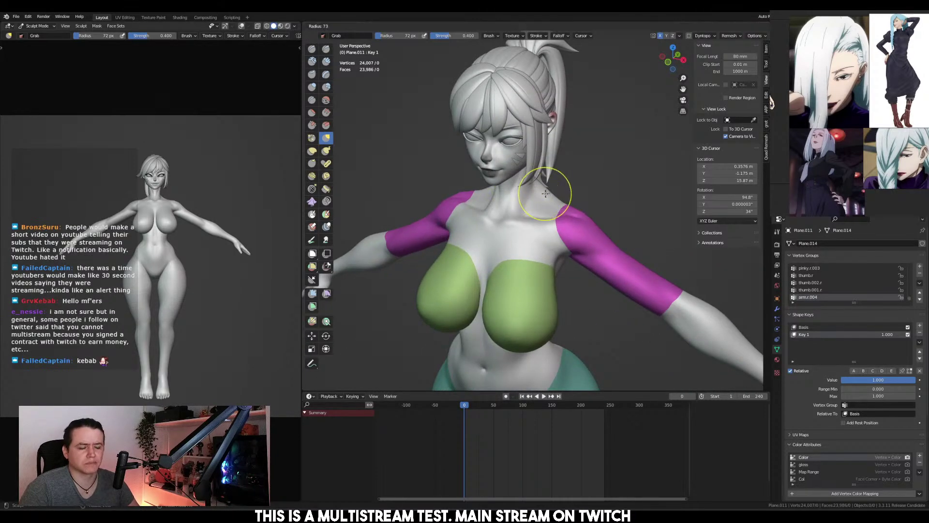
left_click(575, 193)
left_click_drag(547, 193, 557, 198)
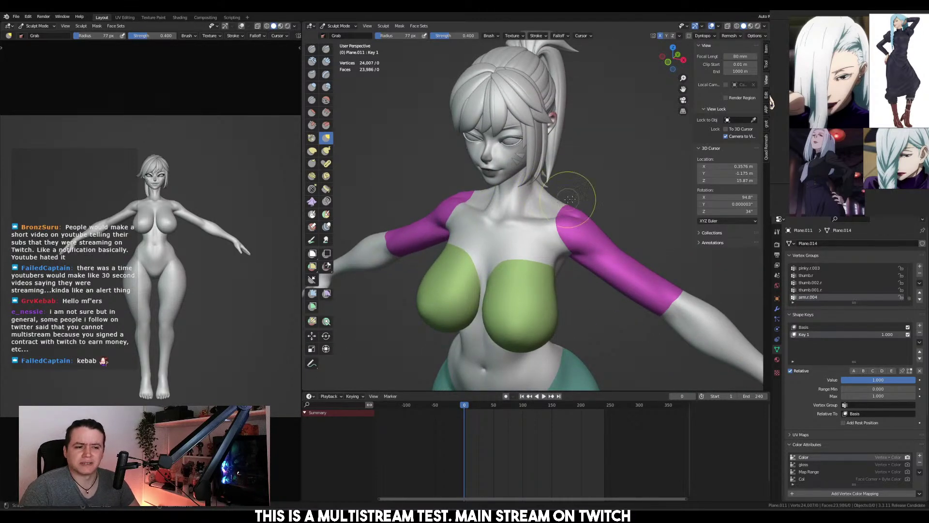
middle_click_drag(557, 198, 655, 219)
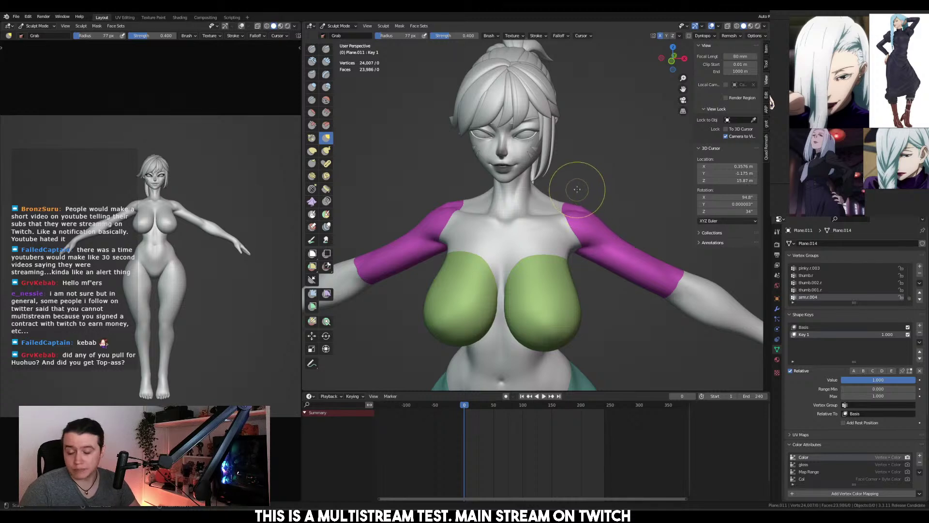
Flatten the shoulder cap and upper arm using the Scrape/Peaks brush at a 61 px radius
mouse_move(586, 193)
middle_mouse_down()
mouse_move(547, 194)
mouse_move(600, 199)
mouse_move(489, 211)
middle_mouse_up()
key("f")
left_click(607, 208)
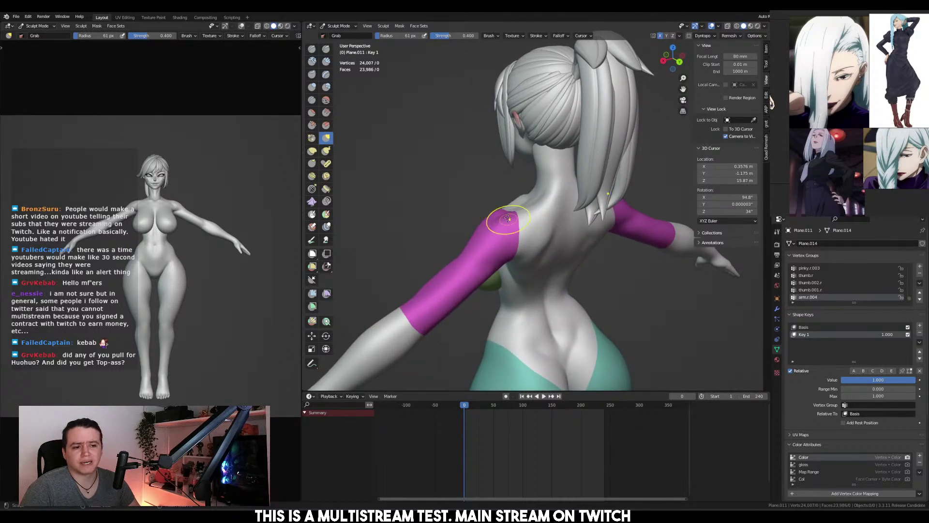
left_click(312, 125)
middle_click_drag(484, 227, 506, 246)
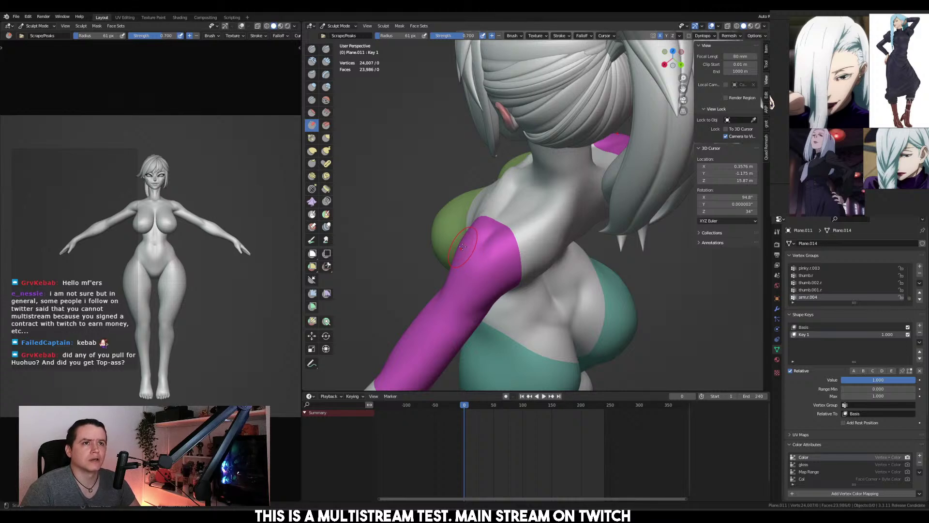
mouse_move(453, 233)
middle_mouse_down()
mouse_move(549, 225)
mouse_move(576, 209)
mouse_move(622, 219)
mouse_move(532, 212)
middle_mouse_up()
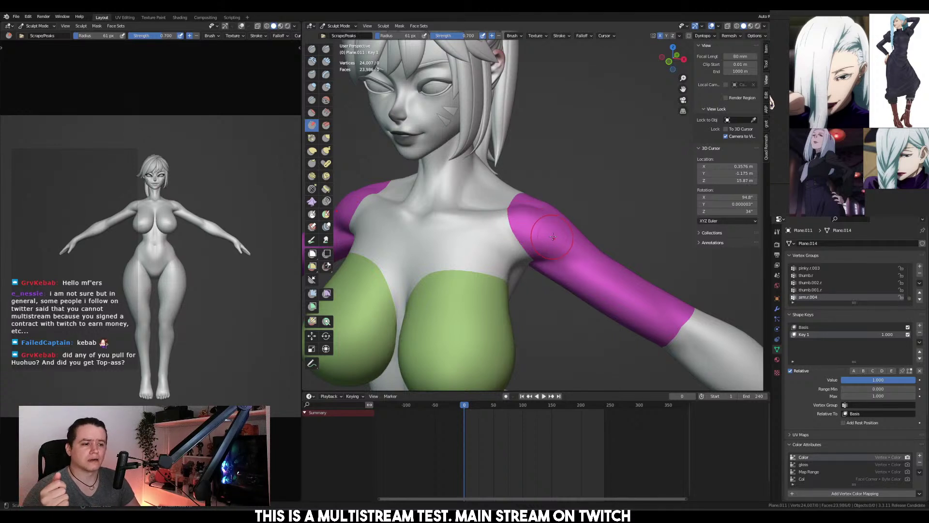
middle_click_drag(589, 265, 588, 254)
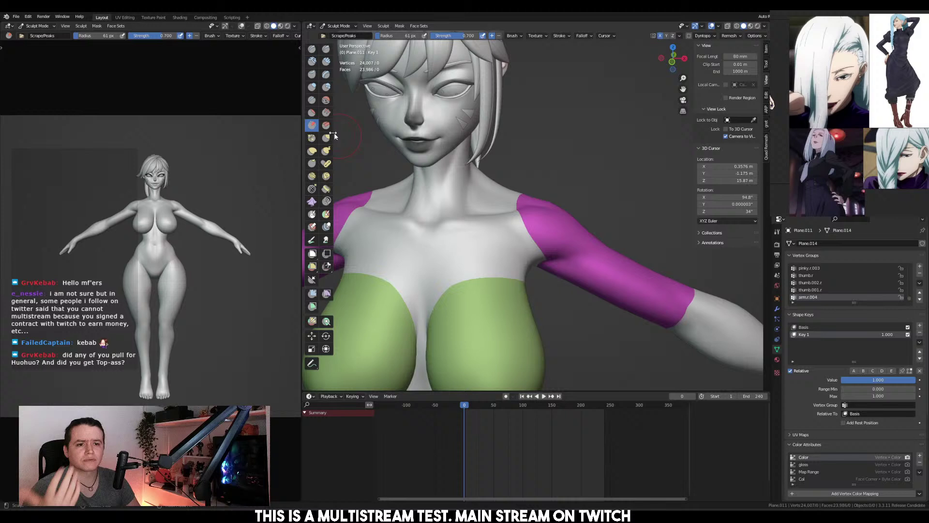
Carve muscle definition along the upper arm toward the elbow using the Crease brush at a 55 px radius
left_click(312, 101)
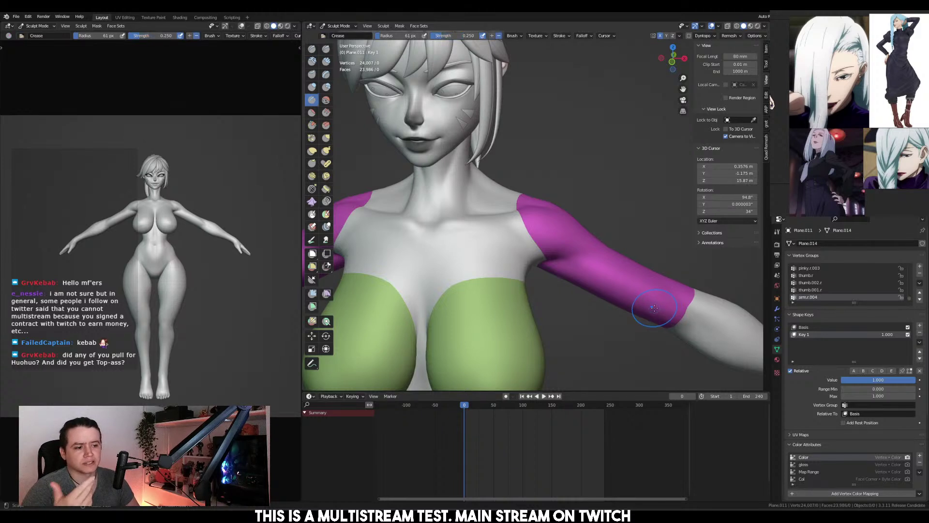
mouse_move(659, 319)
middle_mouse_down()
mouse_move(663, 305)
mouse_move(613, 273)
middle_mouse_up()
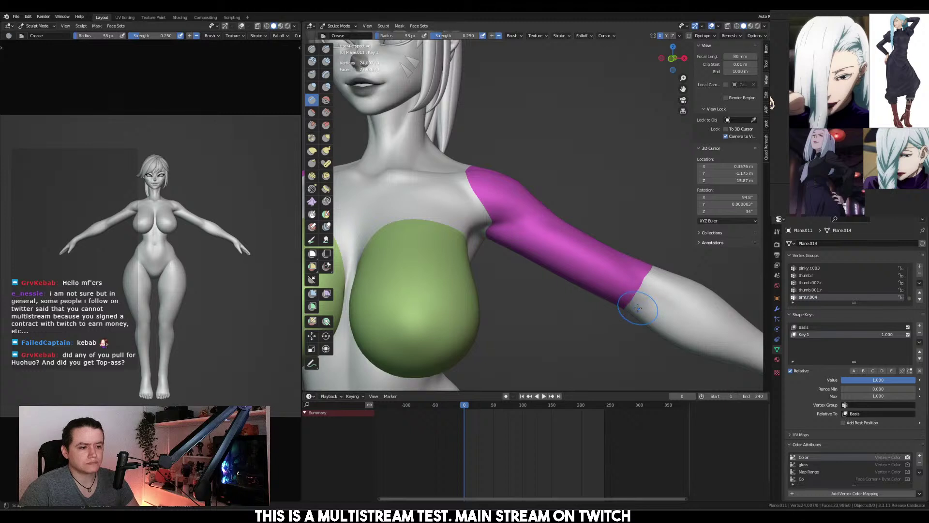
key("f")
left_click(695, 305)
middle_click_drag(668, 286, 625, 310)
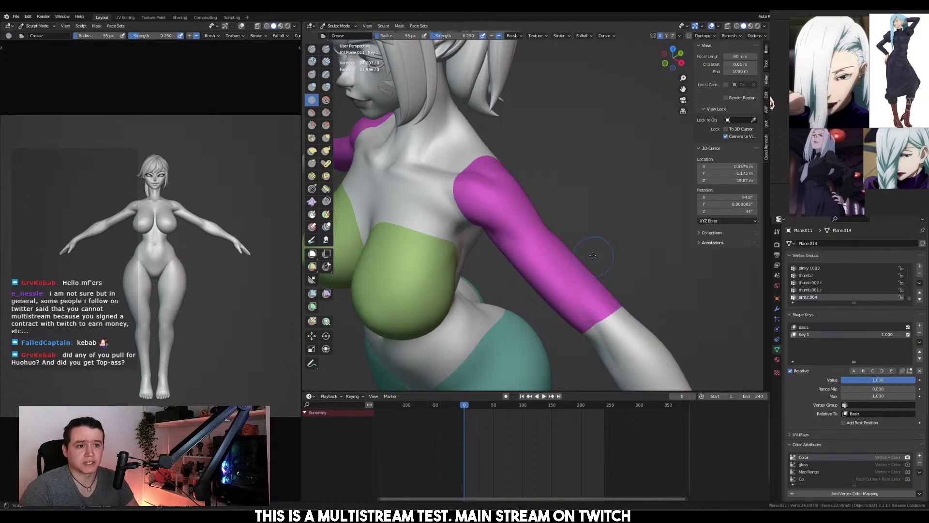
mouse_move(600, 304)
middle_mouse_down()
mouse_move(533, 213)
mouse_move(541, 218)
mouse_move(544, 201)
middle_mouse_up()
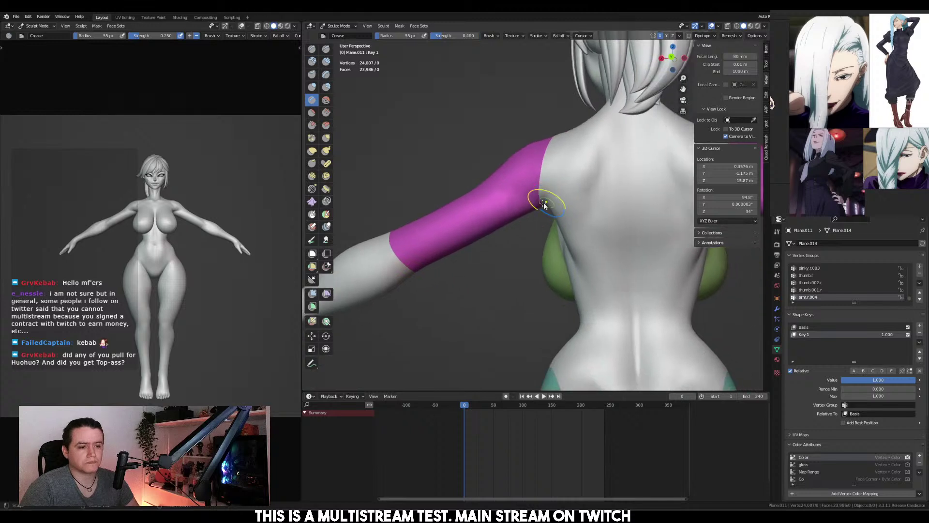
Reshape the side of the back below the armpit using the Grab brush, reducing its radius to 71 px
key("g")
left_click_drag(571, 224, 556, 219)
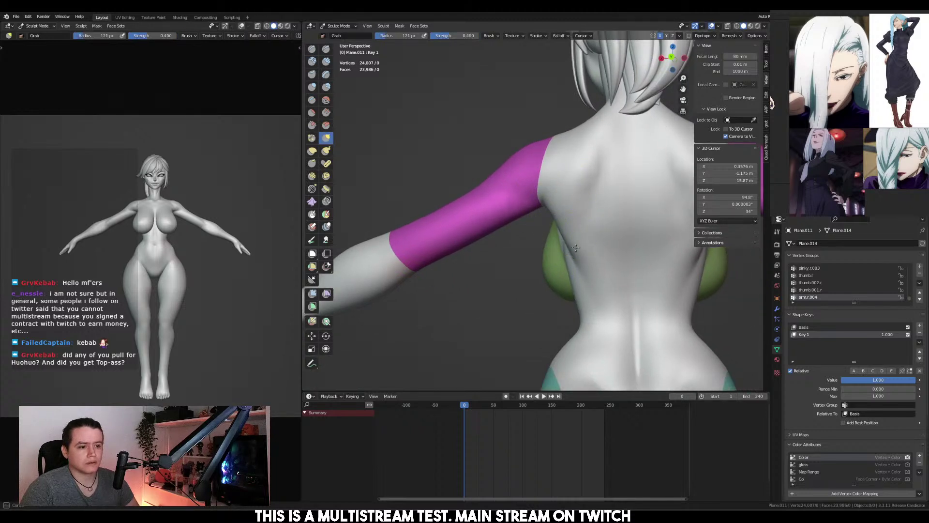
key("f")
left_click(583, 264)
middle_click_drag(511, 260, 543, 279)
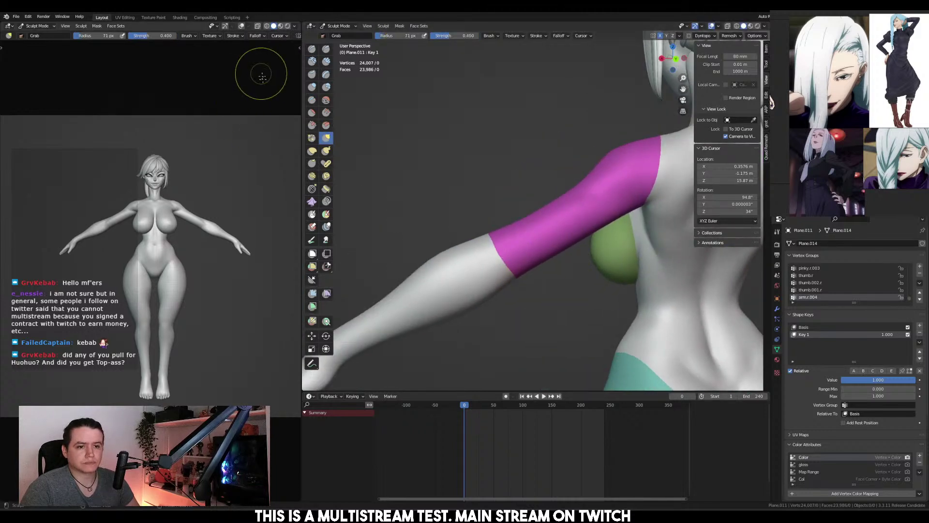
Refine the muscle creases on the front and back of the upper arm using the Crease brush, with radii of 45 and 85 px
left_click(312, 101)
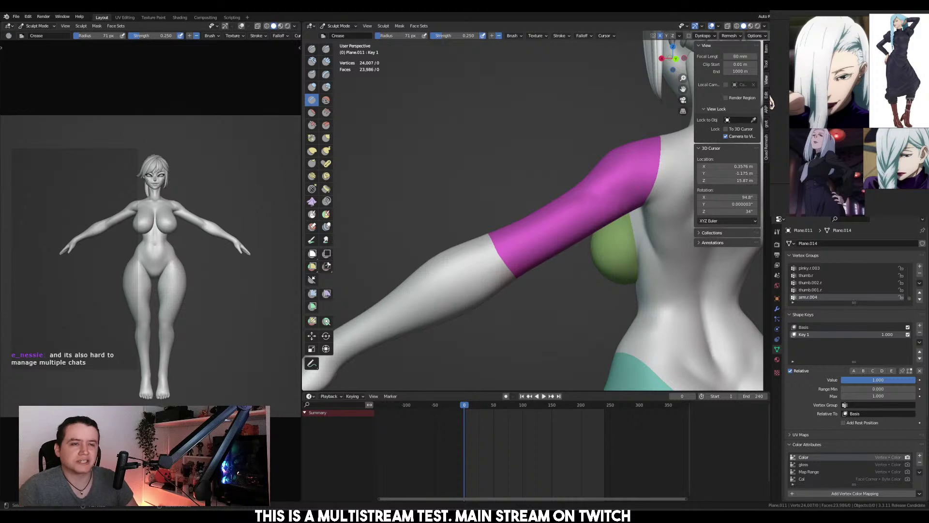
mouse_move(519, 205)
middle_mouse_down()
mouse_move(489, 220)
mouse_move(596, 215)
mouse_move(598, 227)
middle_mouse_up()
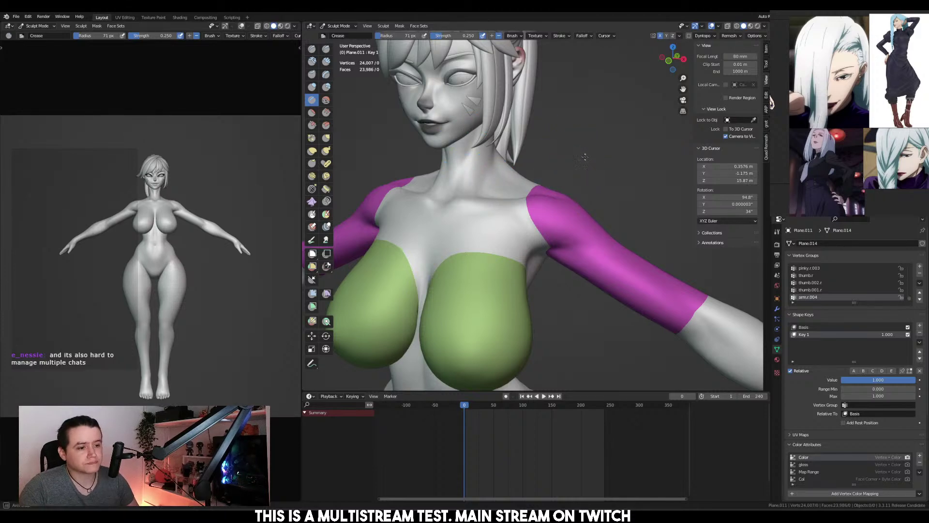
mouse_move(585, 156)
middle_mouse_down()
mouse_move(622, 273)
mouse_move(527, 173)
middle_mouse_up()
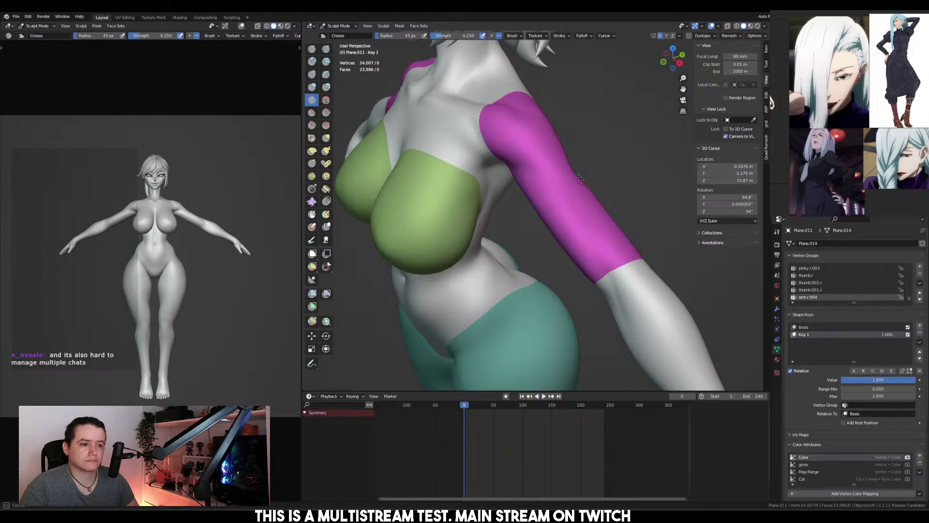
middle_click_drag(600, 185, 484, 176)
key("f")
left_click(532, 187)
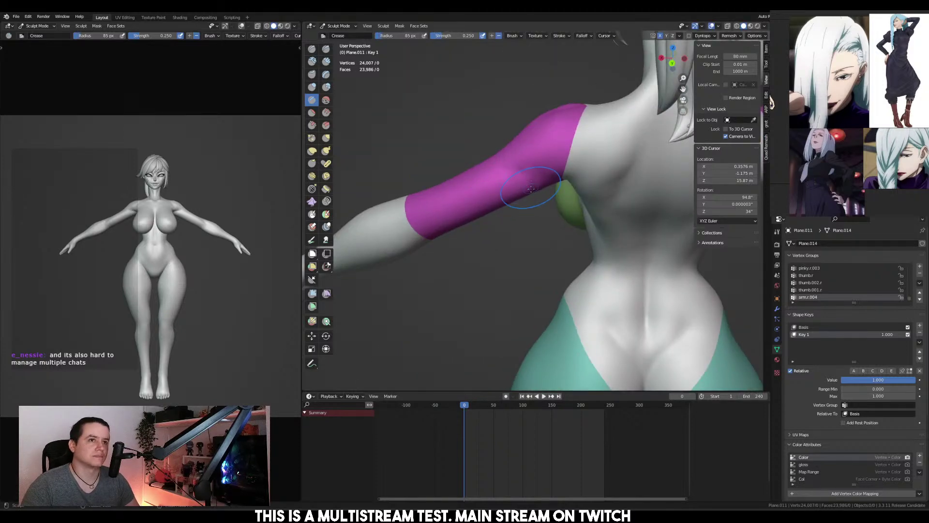
left_click_drag(526, 186, 504, 183)
middle_click_drag(479, 190, 562, 205)
Adjust the upper chest's profile from the side view using the Grab brush at a 129 px radius
key("g")
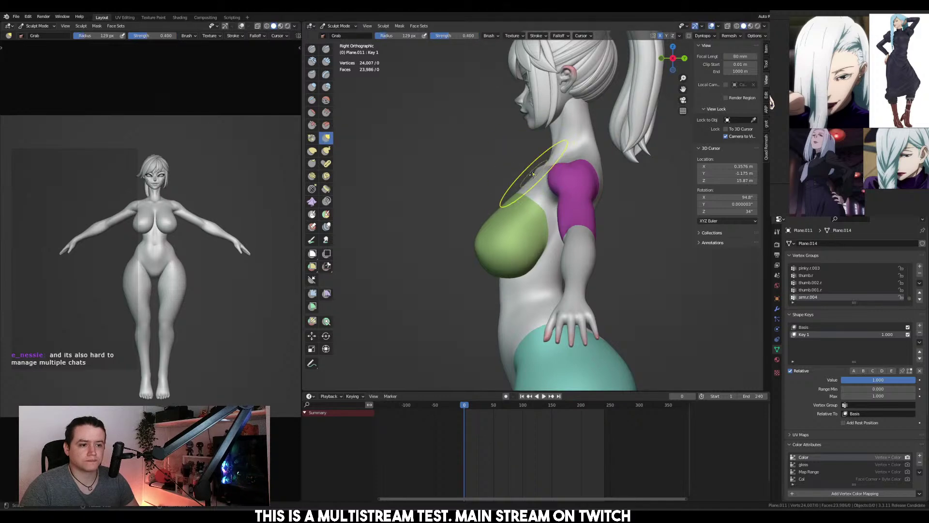
middle_click_drag(532, 175, 639, 158)
scroll(619, 200, "down", 3)
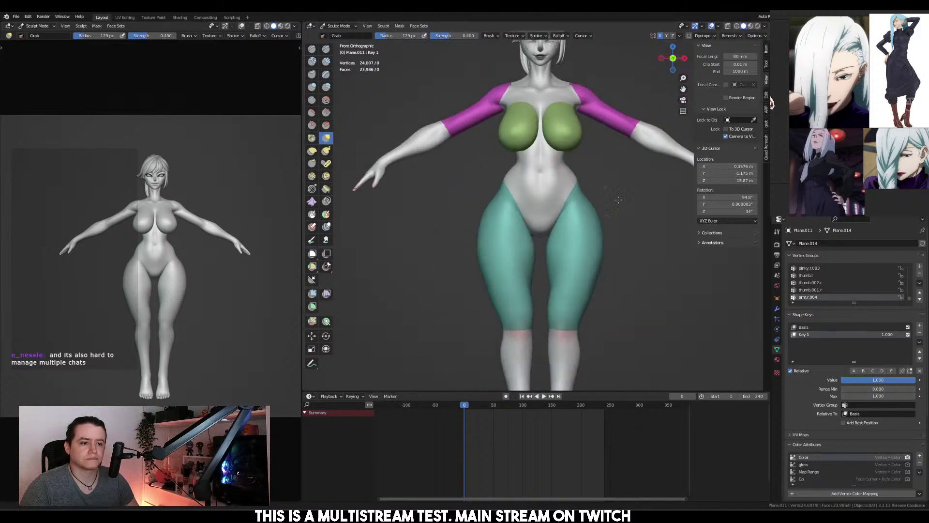
scroll(570, 199, "up", 3)
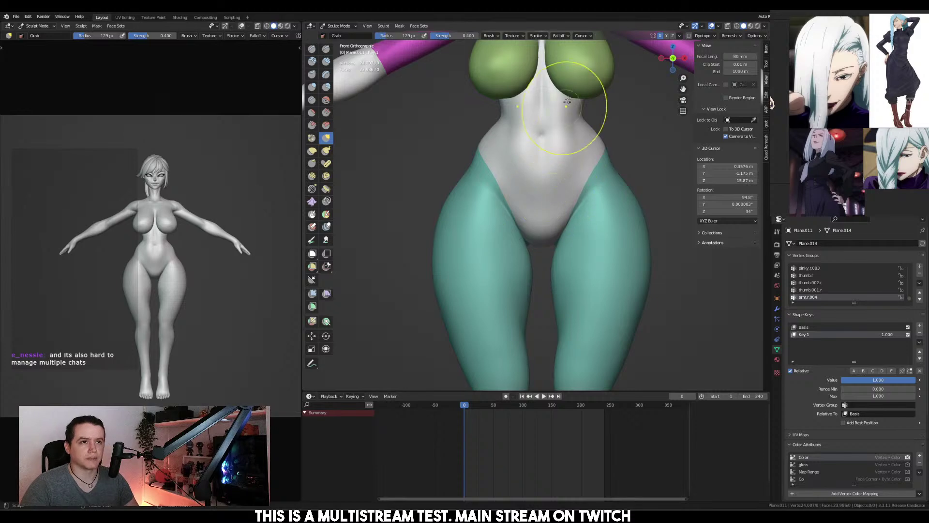
Reshape the waist, hips and legs from the front view using the Grab brush, resizing it to a 118 px radius
mouse_move(588, 104)
middle_mouse_down("shift")
mouse_move(591, 167)
mouse_move(436, 175)
mouse_move(625, 186)
mouse_move(577, 177)
mouse_move(594, 160)
middle_mouse_up("shift")
key("f")
left_click(481, 172)
scroll(488, 175, "down", 2)
key("f")
left_click(583, 177)
scroll(595, 189, "down", 3)
middle_click_drag(567, 259, 509, 298, "alt")
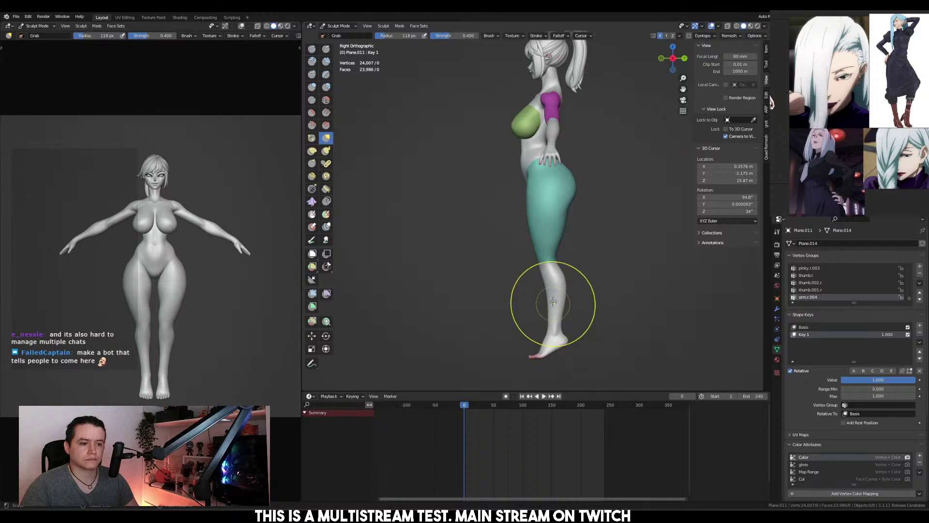
Reshape the buttocks and back of the thigh from the side view using the Grab brush at 154 and 139 px radii
scroll(552, 235, "up", 2)
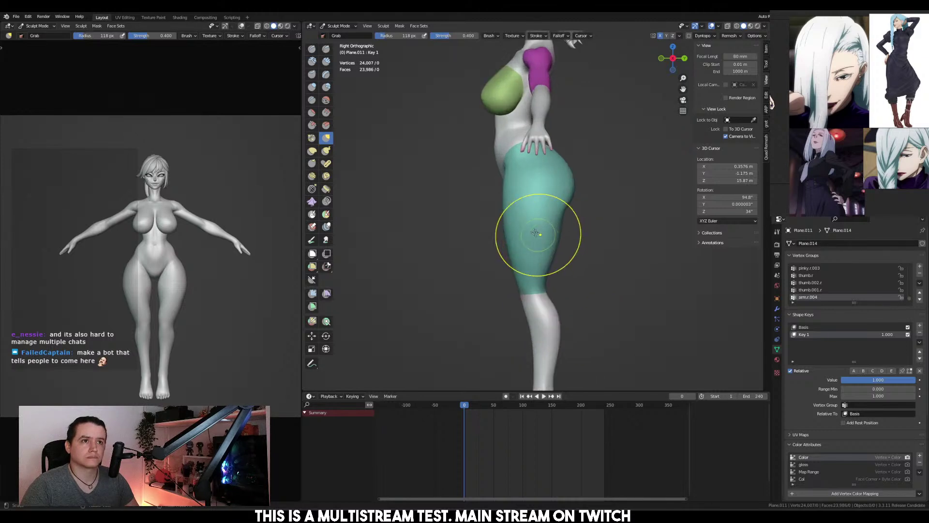
key("f")
left_click(556, 199)
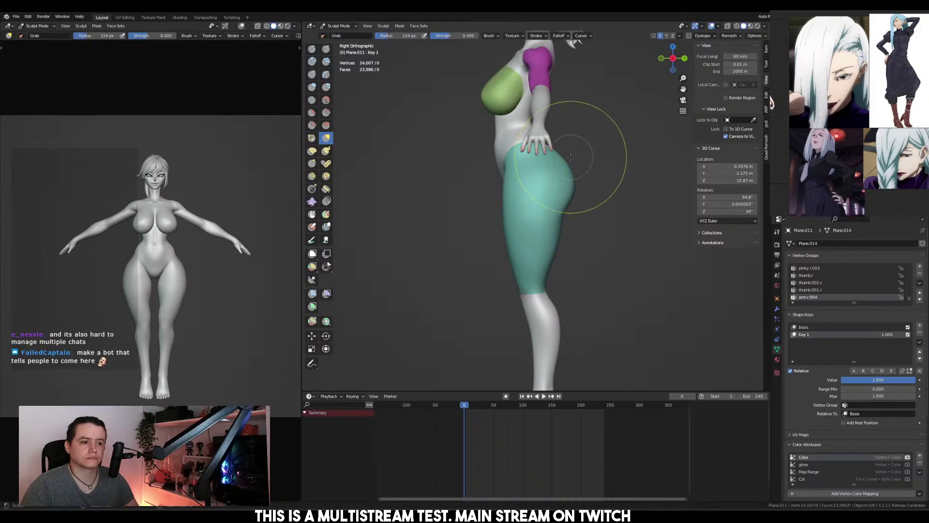
key("f")
left_click(553, 200)
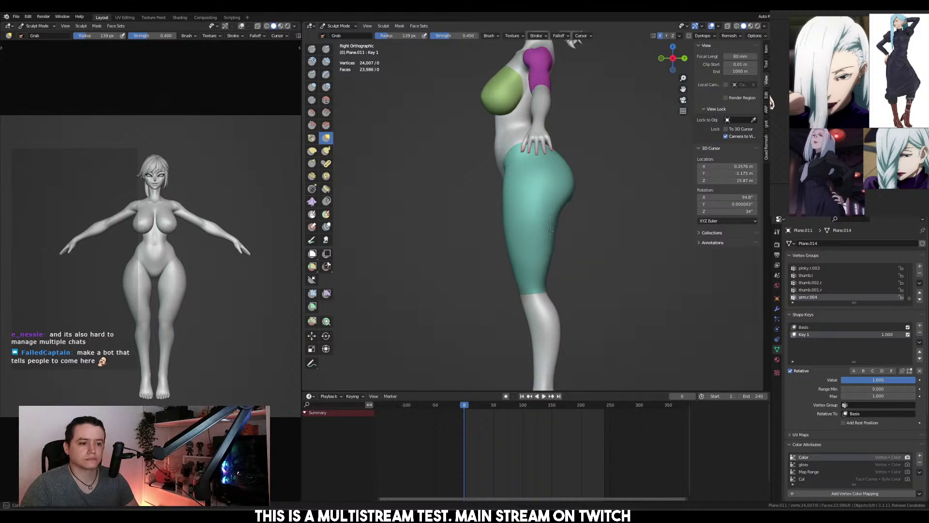
middle_click_drag(550, 231, 490, 222)
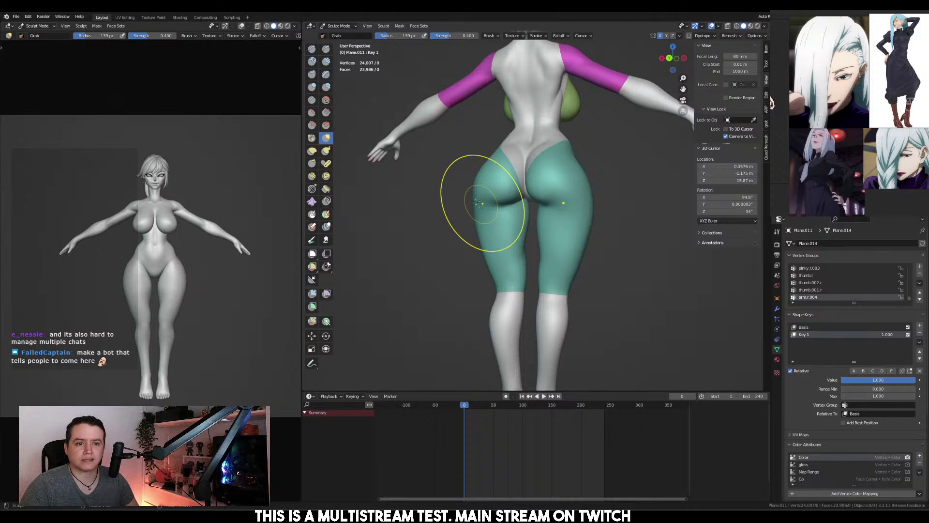
Build up volume on the buttocks and upper thighs using the Inflate brush, reducing its radius to 44 px
left_click(311, 88)
mouse_move(501, 187)
middle_mouse_down()
mouse_move(534, 186)
mouse_move(525, 207)
mouse_move(489, 198)
middle_mouse_up()
key("f")
left_click(515, 187)
middle_click_drag(488, 197, 489, 155, "ctrl")
mouse_move(488, 155)
middle_mouse_down("shift")
mouse_move(493, 203)
mouse_move(479, 234)
middle_mouse_up("shift")
key("f")
left_click(460, 235)
Smooth the transition from the buttocks to the outer thighs using the Scrape/Peaks brush, enlarging its radius to 69 px
left_click(312, 125)
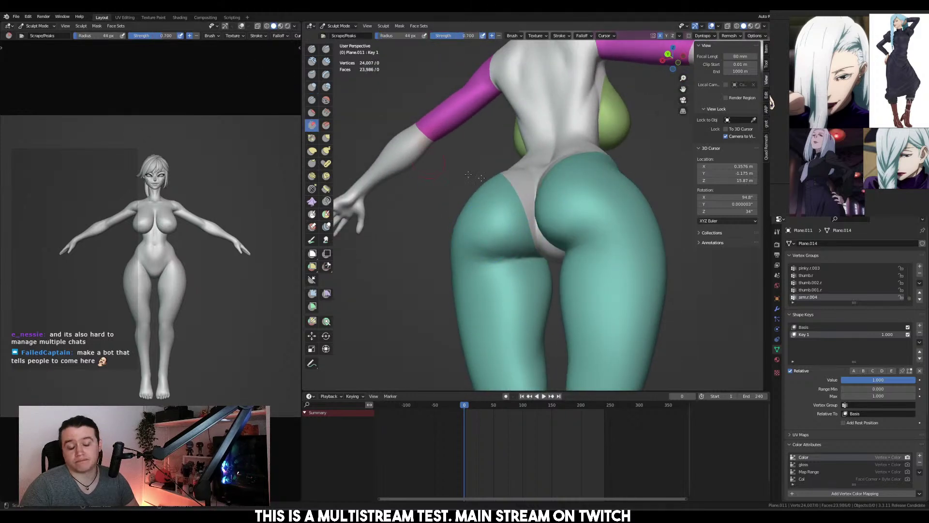
mouse_move(493, 203)
middle_mouse_down()
mouse_move(523, 191)
mouse_move(517, 179)
middle_mouse_up()
key("f")
left_click(504, 227)
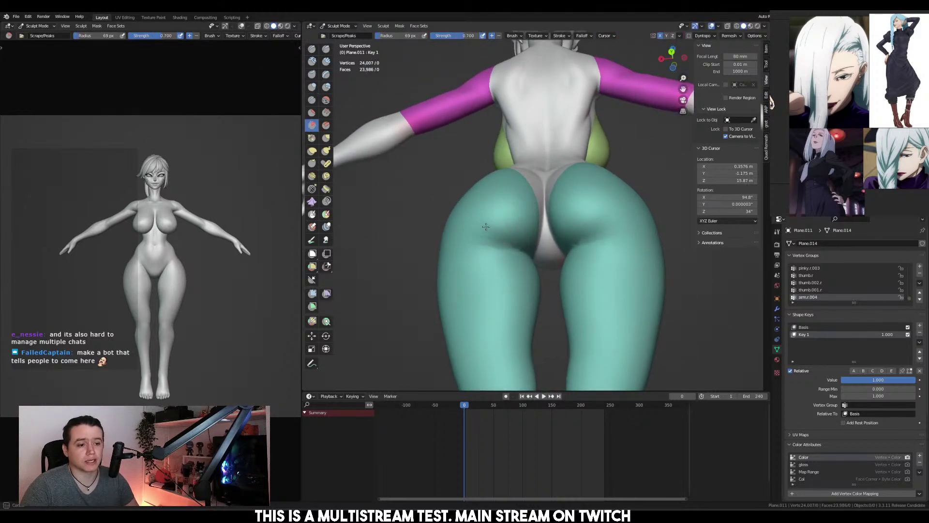
mouse_move(491, 221)
middle_mouse_down()
mouse_move(537, 235)
mouse_move(544, 270)
mouse_move(515, 239)
mouse_move(500, 263)
middle_mouse_up()
key("f")
left_click(527, 243)
Reshape the outer hips and buttocks from behind using the Grab brush at a 227 px radius
key("g")
key("f")
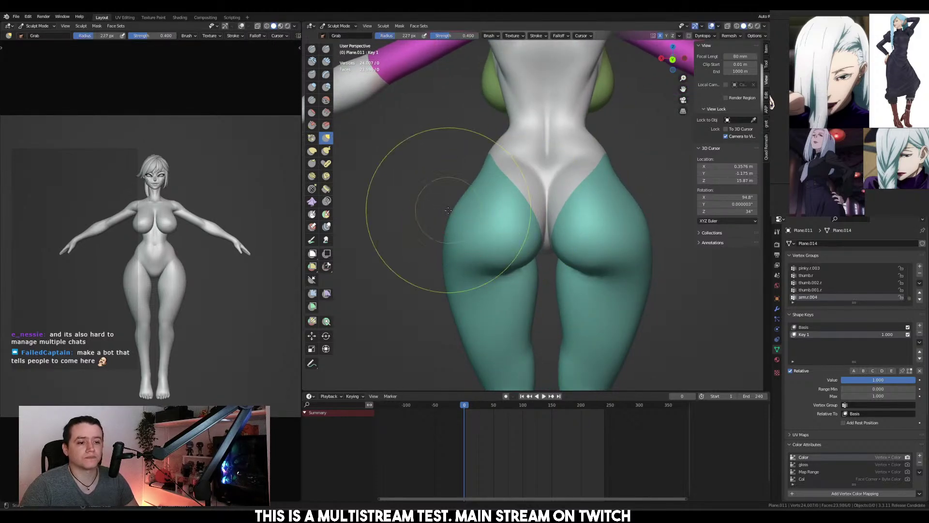
left_click(453, 213)
mouse_move(453, 214)
middle_mouse_down()
mouse_move(603, 218)
mouse_move(597, 228)
middle_mouse_up()
key("f")
left_click(583, 226)
Define the crease between the abdomen and the hip using the Crease brush, enlarging its radius from 20 to 73 px
left_click(312, 99)
middle_click_drag(638, 187, 600, 189)
key("f")
left_click(532, 197)
key("f")
left_click(541, 196)
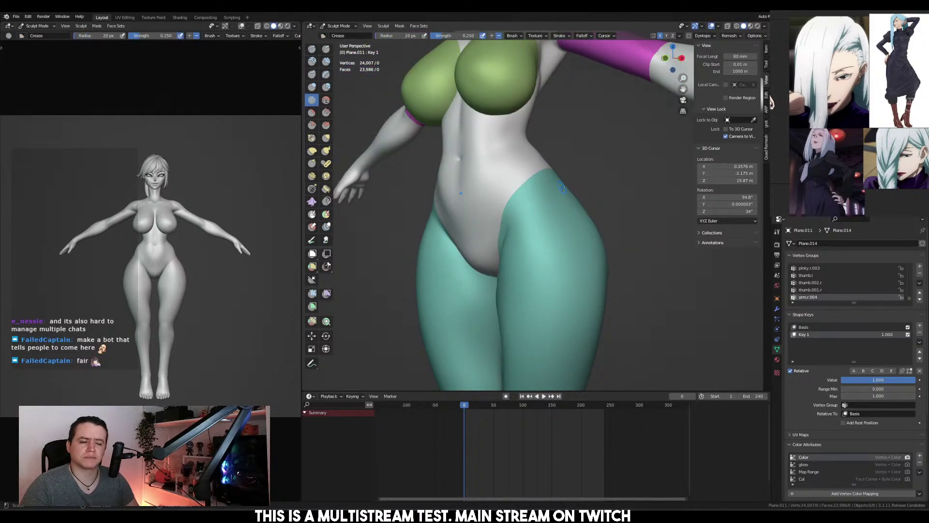
key("f")
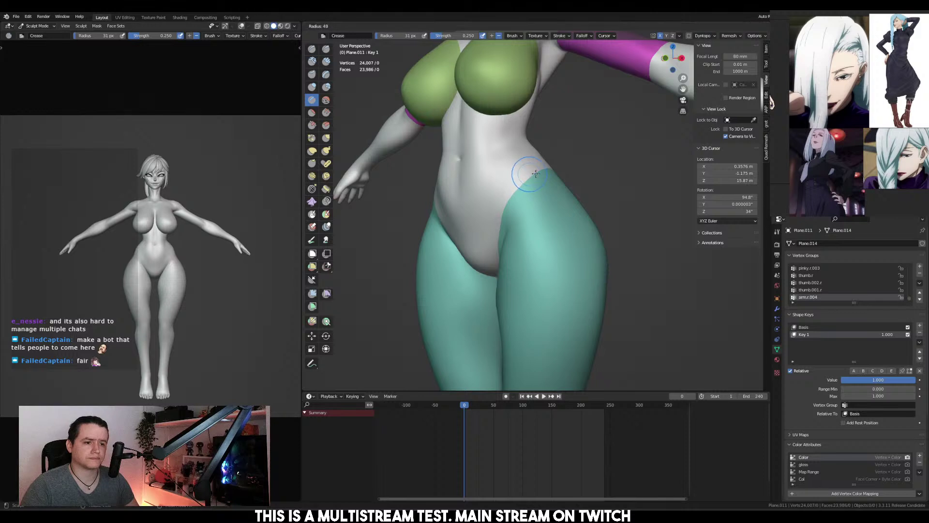
left_click(539, 174)
key("f")
left_click(574, 138)
middle_click_drag(574, 145, 516, 172)
left_click_drag(500, 180, 526, 172)
left_click_drag(497, 180, 532, 172)
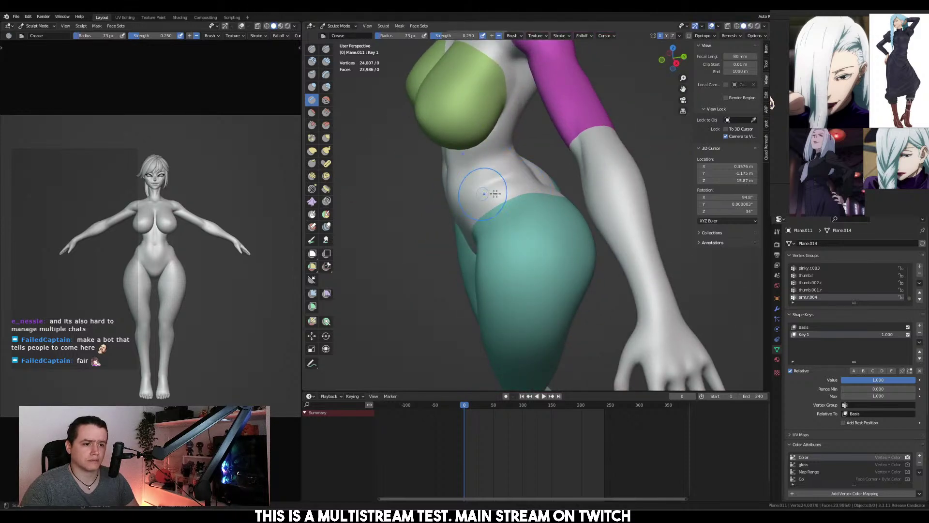
middle_click_drag(477, 183, 538, 190)
Refine the waist and upper hip contours using the Crease brush at 55 and 81 px radii
key("f")
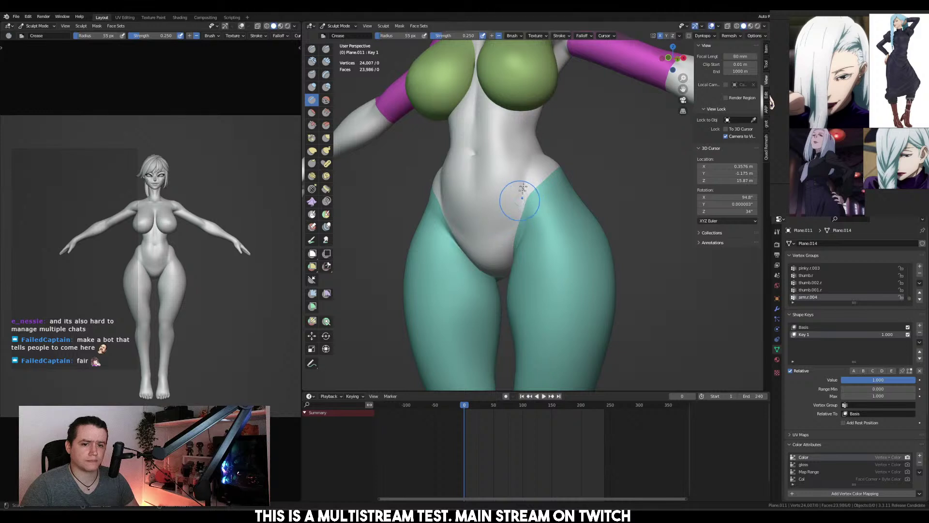
left_click(539, 199)
middle_click_drag(573, 151, 501, 164)
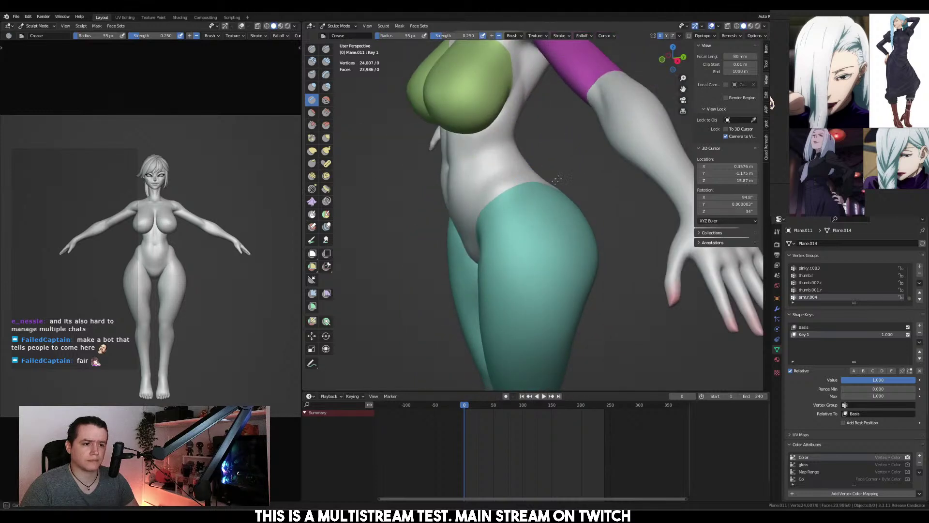
middle_click_drag(531, 203, 591, 202)
key("f")
left_click(593, 202)
left_click_drag(591, 203, 576, 207)
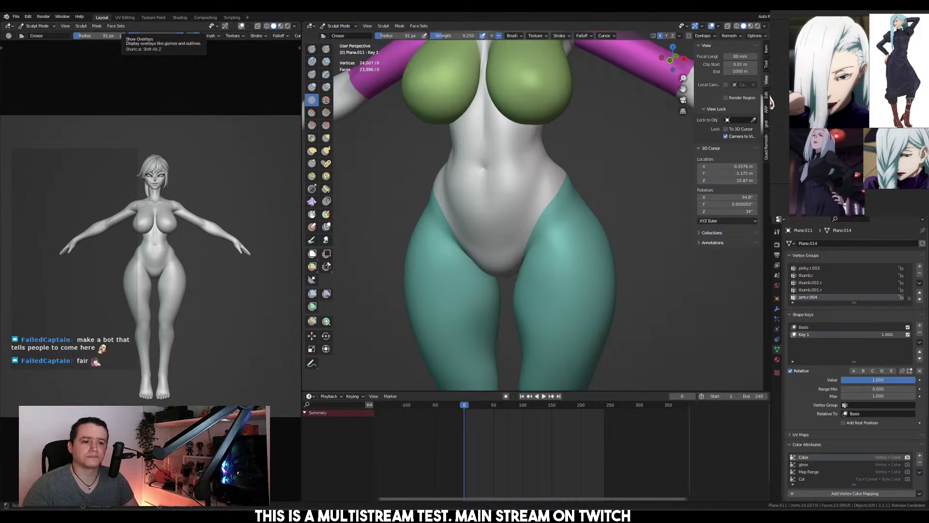
Touch up the front of the hip and reduce the Crease brush radius to 53 px
mouse_move(574, 199)
middle_mouse_down()
mouse_move(594, 203)
mouse_move(564, 214)
middle_mouse_up()
key("f")
left_click(582, 203)
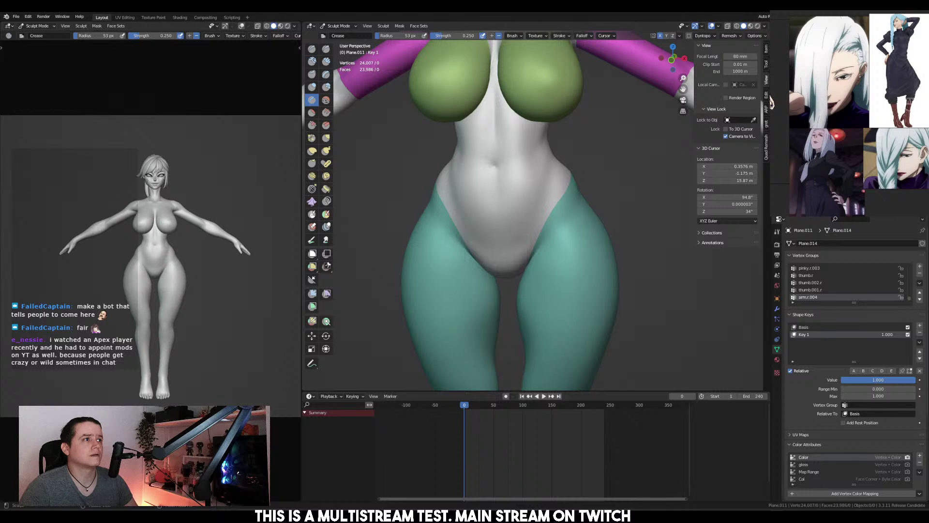
Switch to the Restream chat window, send the test message "a", and minimize the window
left_click_drag(575, 214, 562, 104)
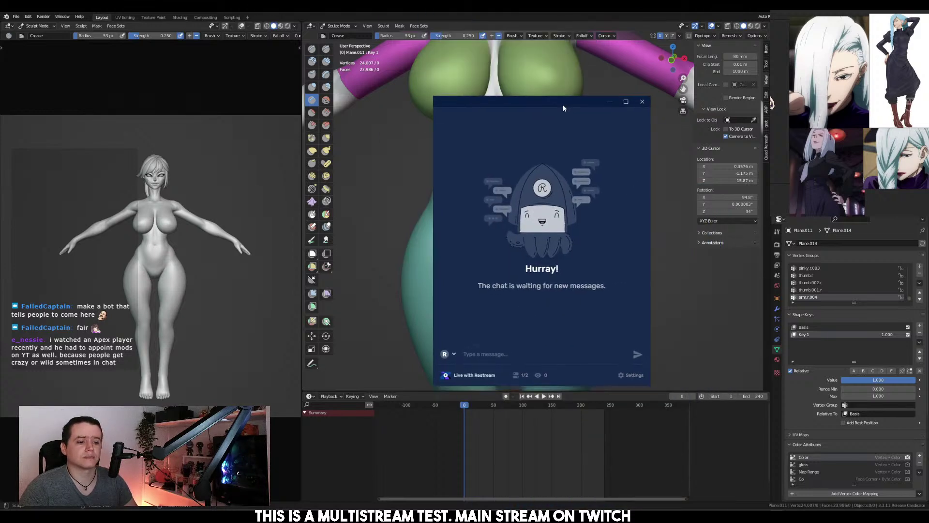
type("a")
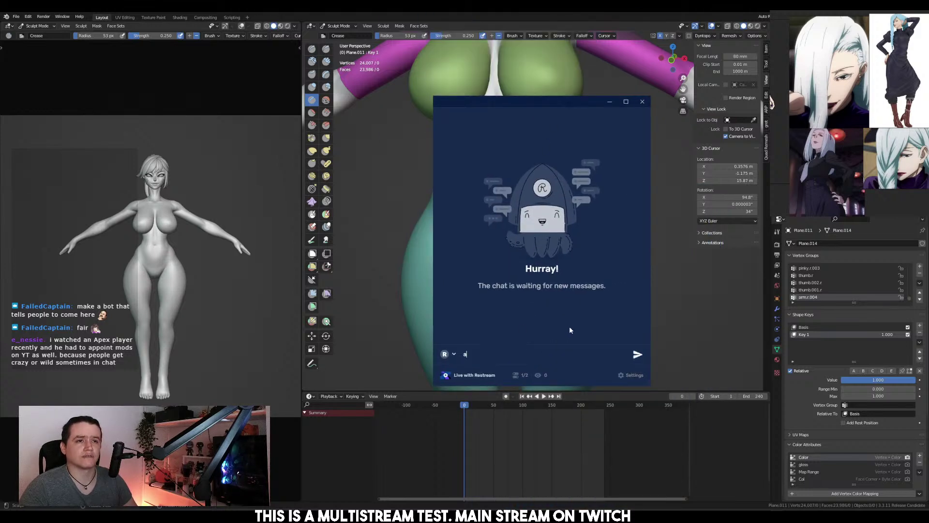
key("Return")
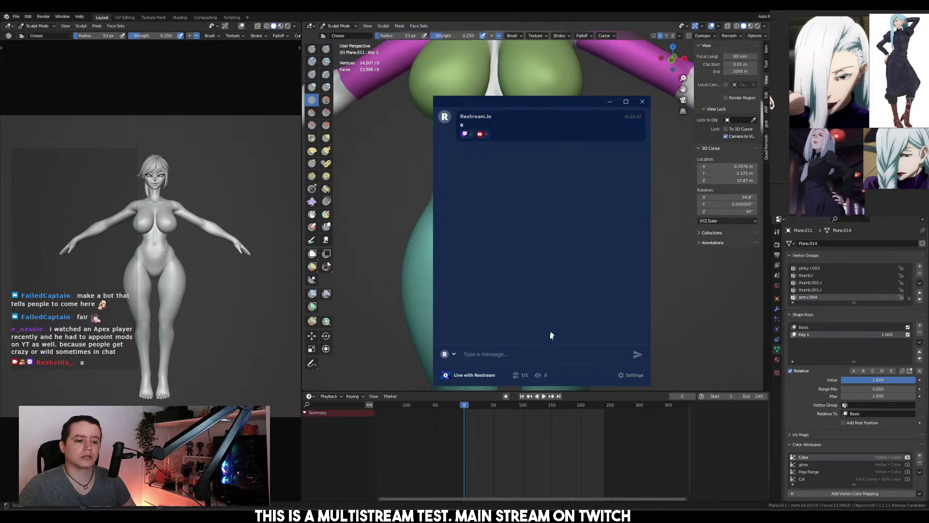
left_click(610, 101)
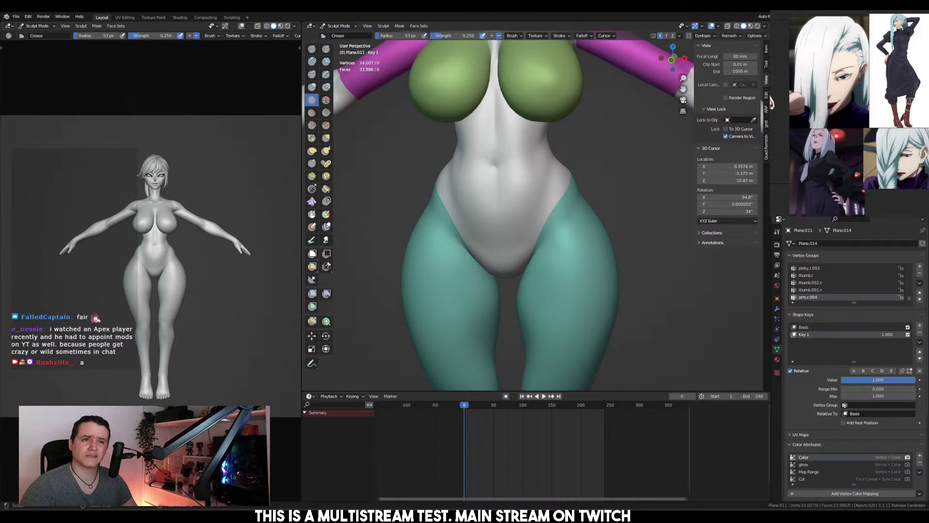
Define the groin line between the lower abdomen and thigh using the Crease brush, reducing its radius to 46 px
mouse_move(510, 212)
middle_mouse_down()
mouse_move(525, 200)
mouse_move(555, 269)
middle_mouse_up()
key("bracketleft")
key("bracketleft")
left_click_drag(553, 218, 554, 264)
mouse_move(554, 257)
left_mouse_down()
mouse_move(553, 236)
mouse_move(554, 249)
left_mouse_up()
scroll(555, 251, "down", 5)
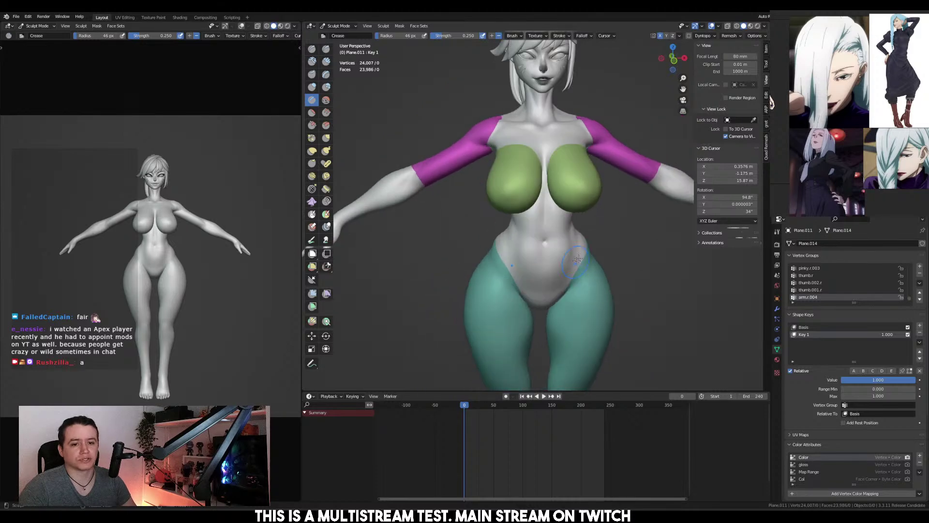
middle_click_drag(557, 253, 590, 220)
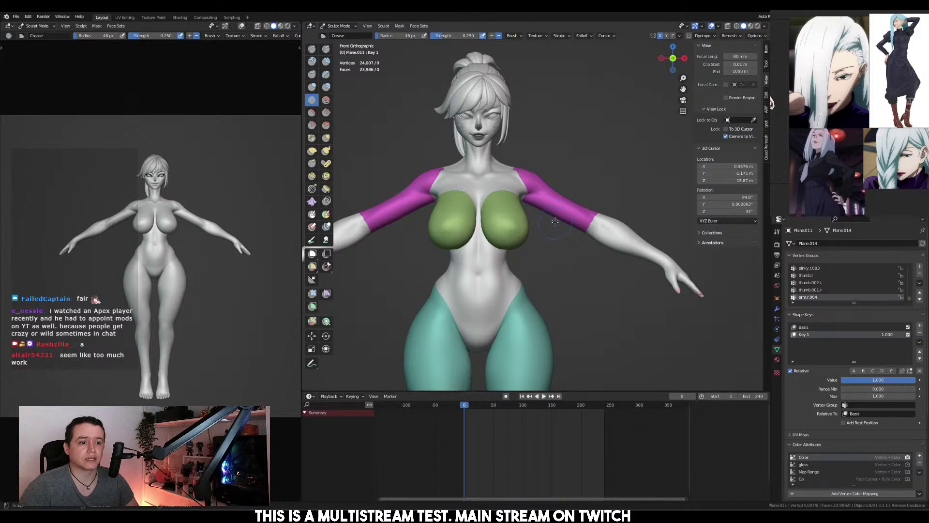
Reshape the upper arm near the armpit using the Grab brush at a 92 px radius, and return to the Crease brush
scroll(543, 175, "up", 3)
mouse_move(544, 175)
middle_mouse_down()
mouse_move(528, 198)
mouse_move(541, 216)
middle_mouse_up()
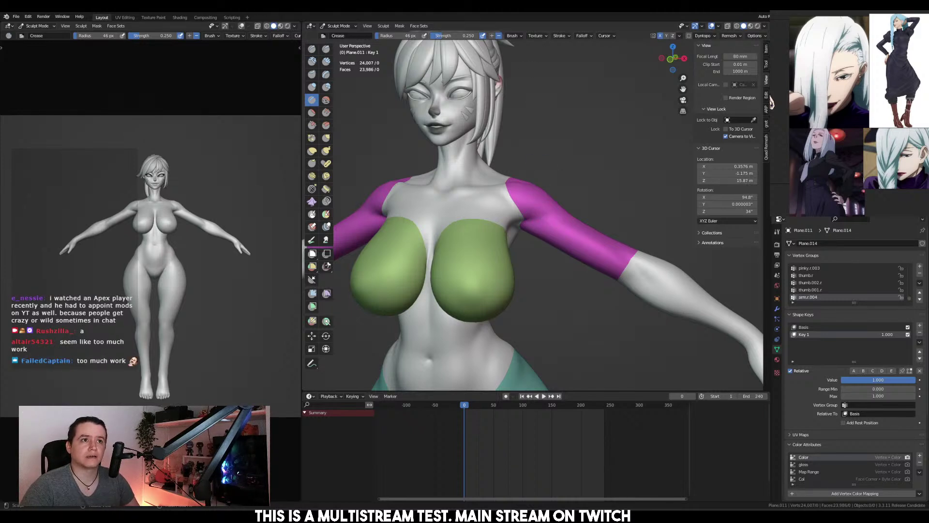
middle_click_drag(636, 227, 642, 230)
mouse_move(528, 226)
left_mouse_down()
mouse_move(556, 234)
mouse_move(532, 227)
left_mouse_up()
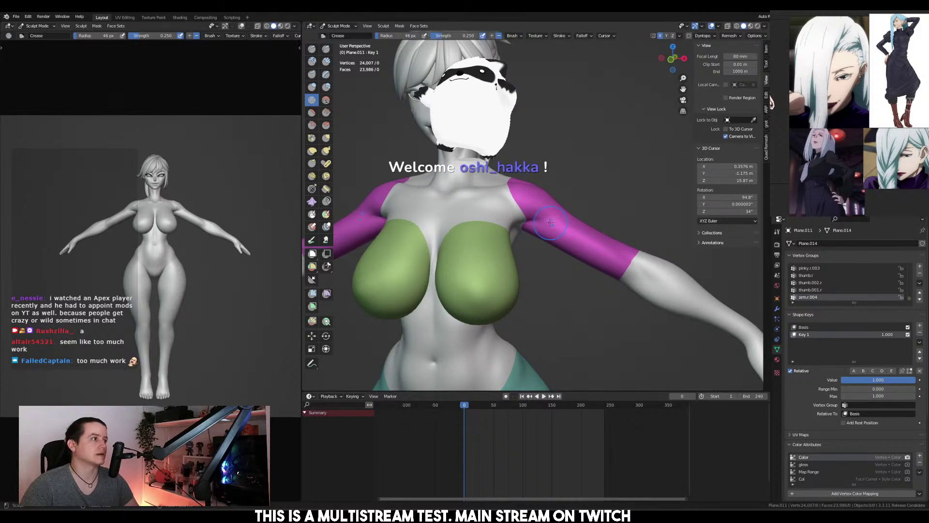
mouse_move(518, 214)
middle_mouse_down()
mouse_move(483, 247)
mouse_move(459, 227)
mouse_move(535, 263)
middle_mouse_up()
key("g")
key("f")
left_click(504, 247)
key("f")
left_click(494, 259)
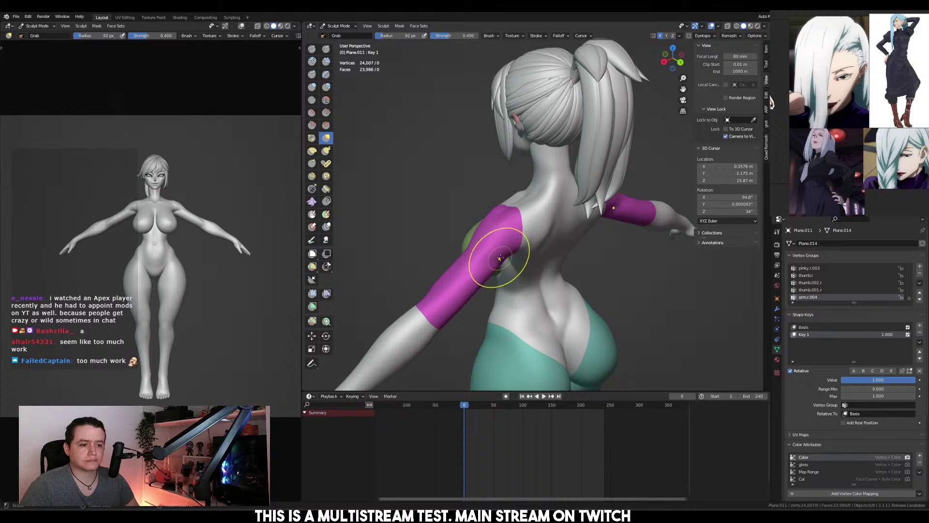
middle_click_drag(473, 291, 339, 136)
left_click(312, 100)
mouse_move(581, 291)
middle_mouse_down("ctrl")
mouse_move(592, 266)
mouse_move(626, 241)
mouse_move(605, 246)
middle_mouse_up("ctrl")
Compare the body with and without the Key 1 shape key in Object Mode, leaving the key enabled
key("ctrl+Tab")
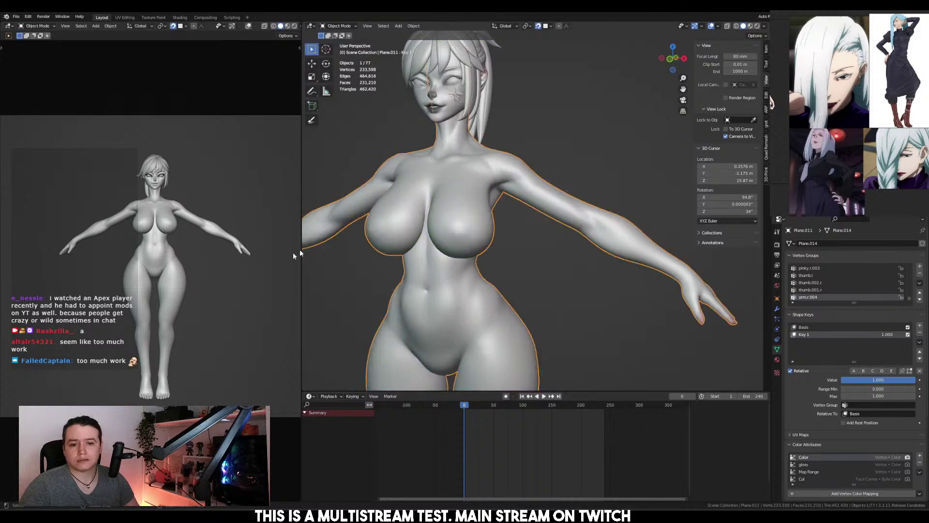
mouse_move(208, 255)
middle_mouse_down()
mouse_move(132, 254)
mouse_move(225, 256)
mouse_move(62, 258)
mouse_move(248, 257)
mouse_move(146, 264)
mouse_move(189, 208)
mouse_move(203, 209)
middle_mouse_up()
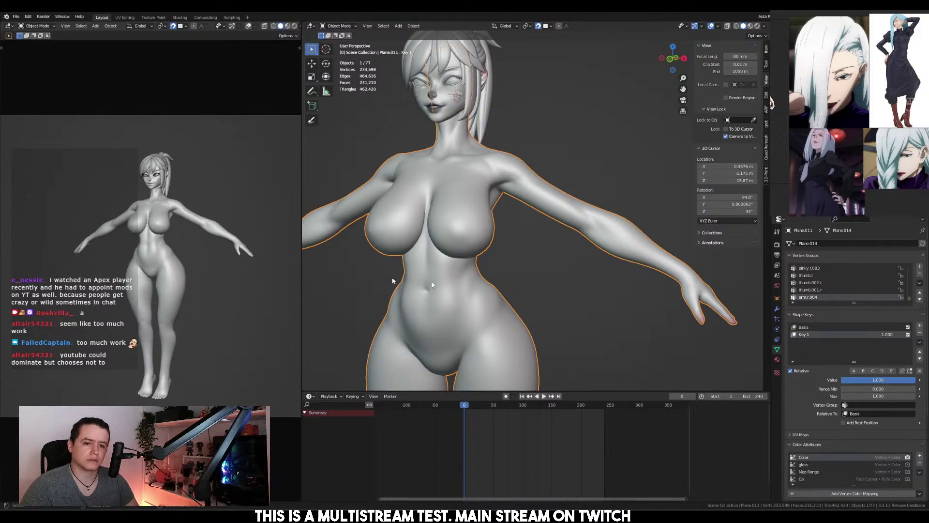
left_click(908, 335)
left_click(908, 334)
left_click(908, 335)
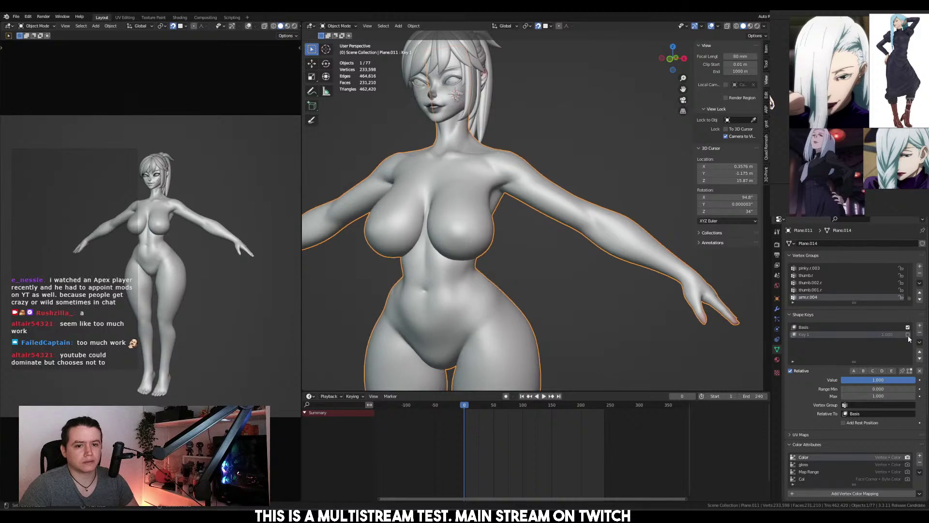
left_click(908, 334)
left_click(908, 334)
left_click(908, 335)
left_click(908, 334)
left_click(908, 334)
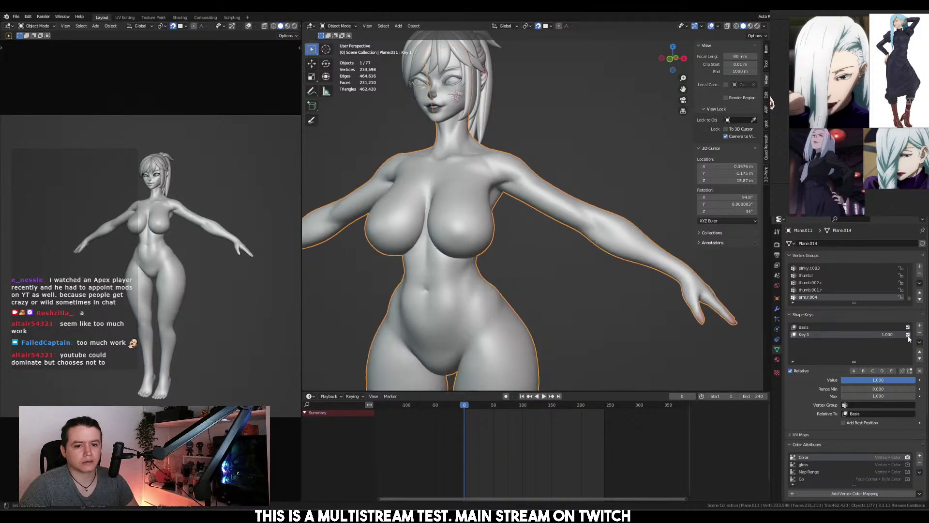
Return the body to Sculpt Mode and adjust the hip and thigh using the Grab brush at a 104 px radius
mouse_move(482, 247)
middle_mouse_down("alt")
mouse_move(556, 219)
mouse_move(531, 214)
mouse_move(559, 213)
mouse_move(577, 233)
mouse_move(539, 242)
mouse_move(537, 220)
mouse_move(519, 228)
mouse_move(542, 206)
mouse_move(534, 233)
middle_mouse_up("alt")
scroll(578, 231, "up", 2)
key("ctrl+Tab")
key("f")
left_click(621, 225)
key("f")
left_click(479, 248)
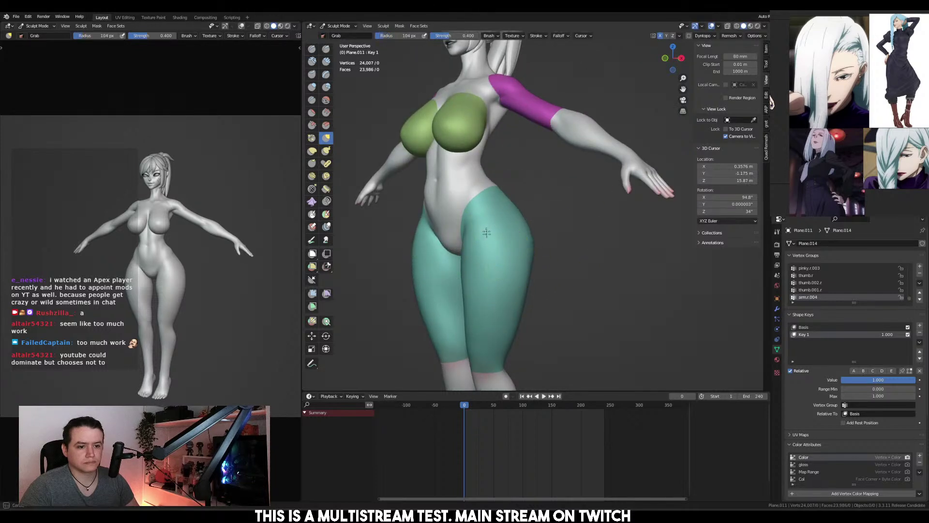
mouse_move(478, 304)
middle_mouse_down()
mouse_move(526, 315)
mouse_move(550, 270)
mouse_move(542, 255)
middle_mouse_up()
Reshape the upper inner thighs near the crotch using the Grab brush at a 77 px radius
key("f")
left_click(529, 269)
scroll(542, 255, "up", 1)
left_click_drag(509, 251, 495, 229)
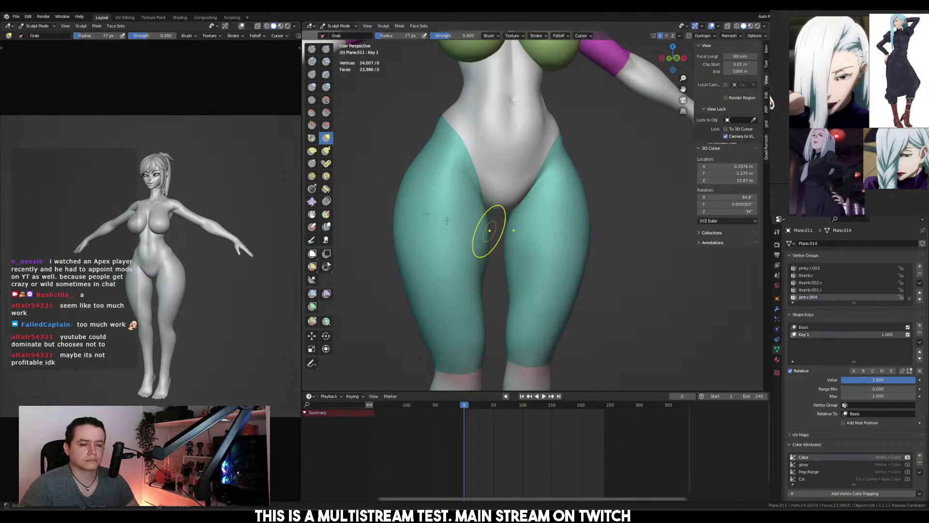
Refine the waist-to-hip transition using the Crease brush at a 77 px radius, checking the figure from the side and front
left_click(313, 100)
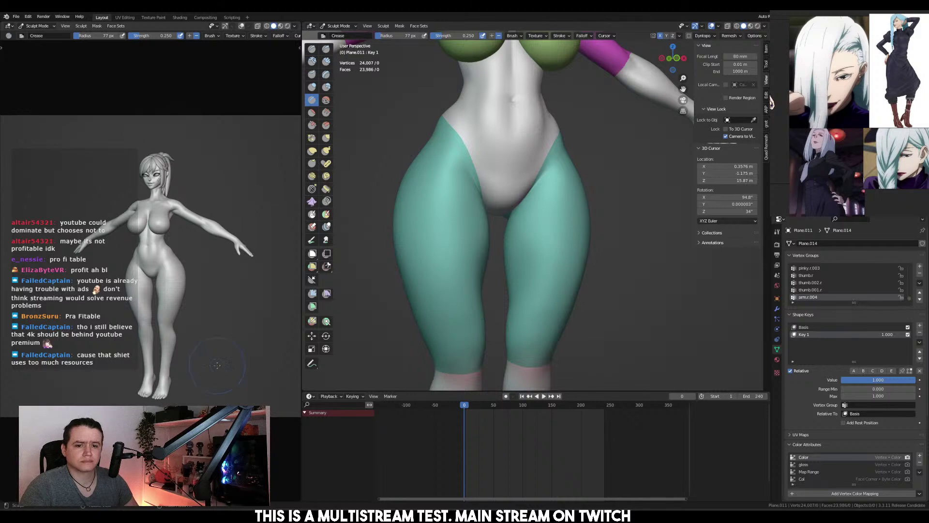
middle_click_drag(217, 365, 180, 363)
middle_click_drag(595, 102, 459, 107)
mouse_move(543, 108)
middle_mouse_down()
mouse_move(465, 121)
mouse_move(501, 127)
middle_mouse_up()
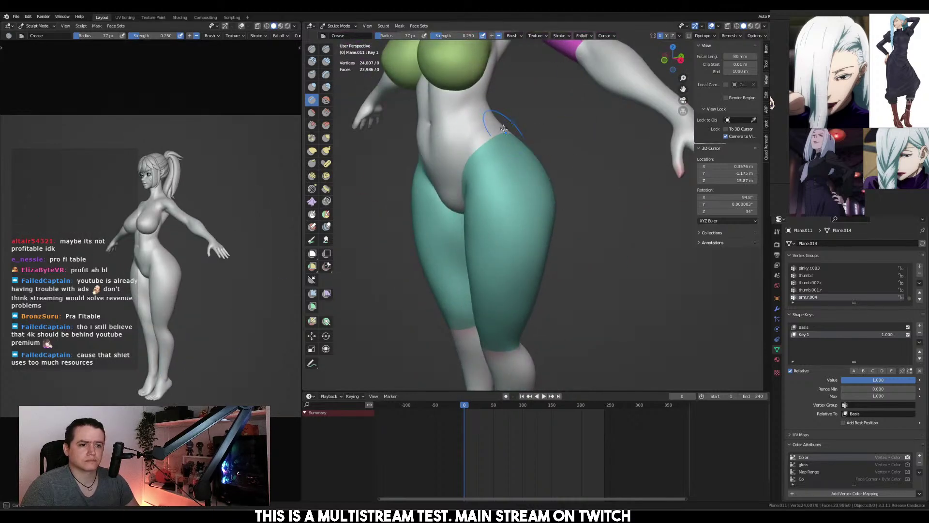
left_click_drag(504, 129, 493, 185)
middle_click_drag(494, 184, 544, 186)
middle_click_drag(176, 256, 242, 251)
middle_click_drag(623, 190, 591, 233, "alt")
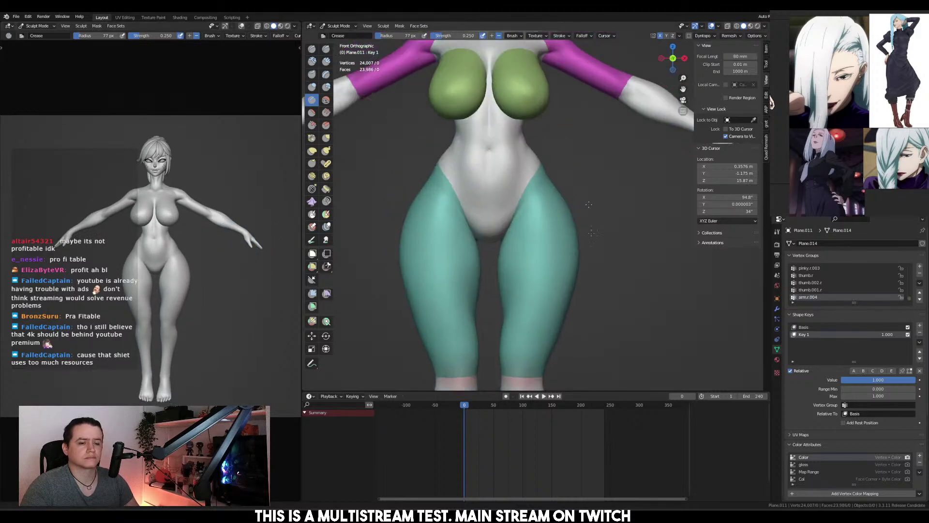
Switch to Object Mode and delete the triangular markings object on the cheeks
key("ctrl+Tab")
mouse_move(581, 46)
middle_mouse_down("shift")
mouse_move(576, 110)
mouse_move(546, 221)
middle_mouse_up("shift")
scroll(545, 221, "up", 5)
left_click(501, 152)
left_click(503, 152)
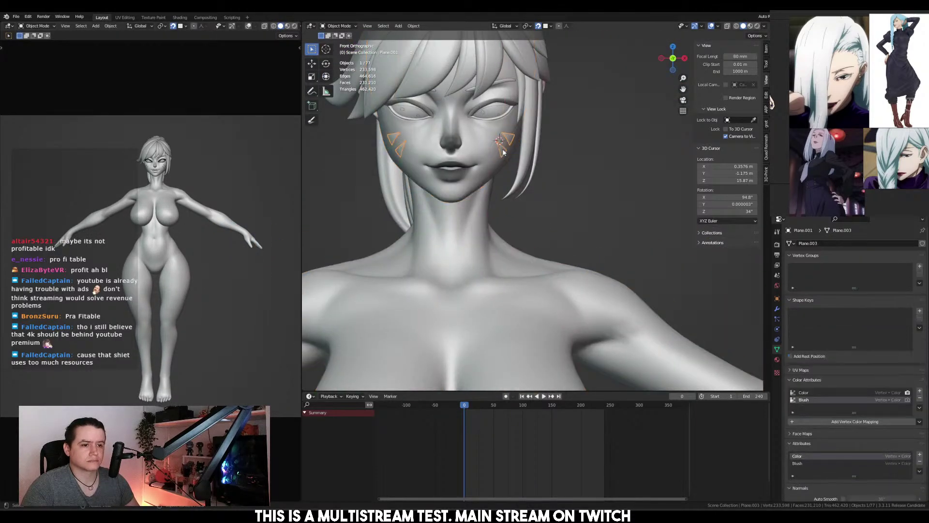
key("Delete")
middle_click_drag(503, 152, 553, 244, "shift")
Select the retopoface head mesh, inspect the face up close, and enter Sculpt Mode on it
left_click(553, 248)
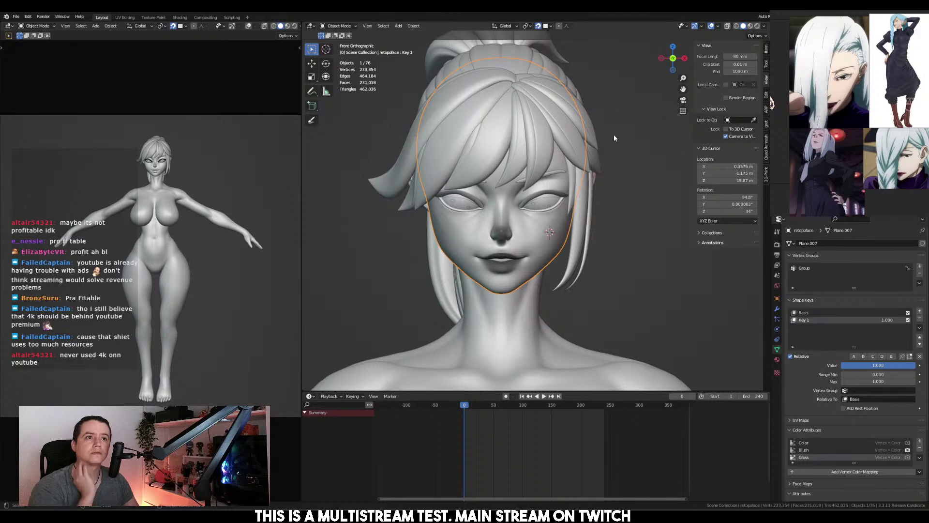
scroll(540, 228, "up", 4)
middle_click_drag(540, 229, 595, 205)
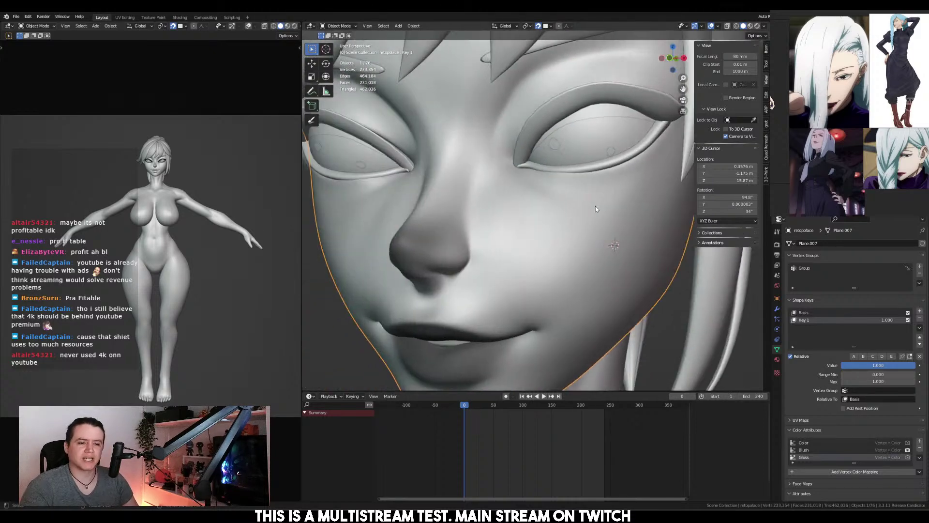
scroll(582, 187, "down", 5)
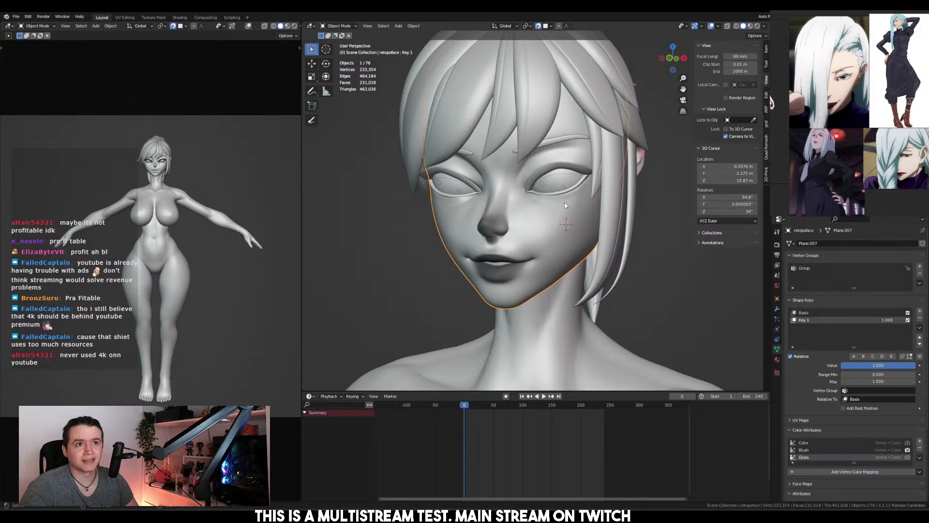
mouse_move(556, 201)
middle_mouse_down()
mouse_move(550, 193)
mouse_move(567, 195)
middle_mouse_up()
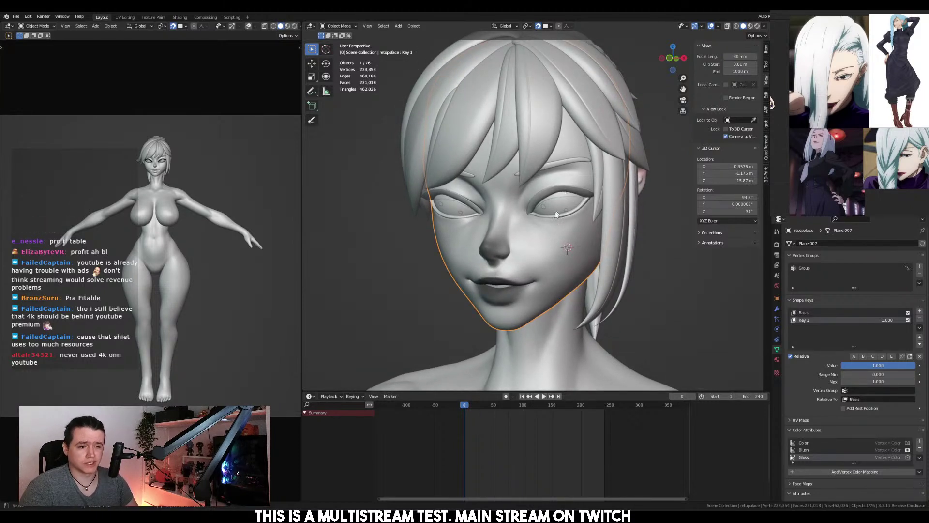
middle_click_drag(549, 242, 551, 230, "shift")
middle_click_drag(551, 230, 556, 208, "ctrl")
key("ctrl+Tab")
left_click(556, 229)
Mask the areas around both eyes of the face mesh from the front
left_click_drag(565, 234, 537, 227)
key("KP_1")
scroll(603, 221, "up", 4)
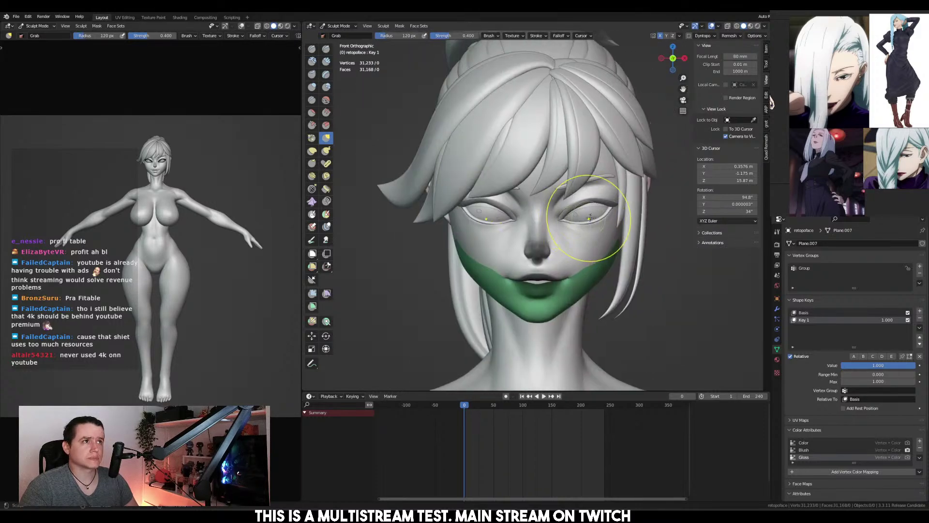
middle_click_drag(605, 204, 587, 210, "shift")
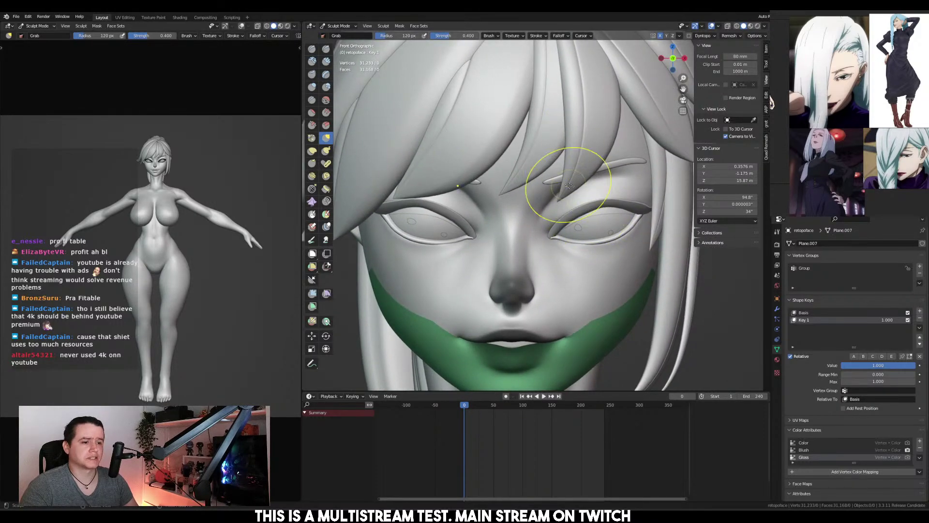
mouse_move(545, 241)
left_mouse_down("ctrl+shift")
mouse_move(632, 189)
mouse_move(635, 251)
mouse_move(565, 244)
left_mouse_up("ctrl+shift")
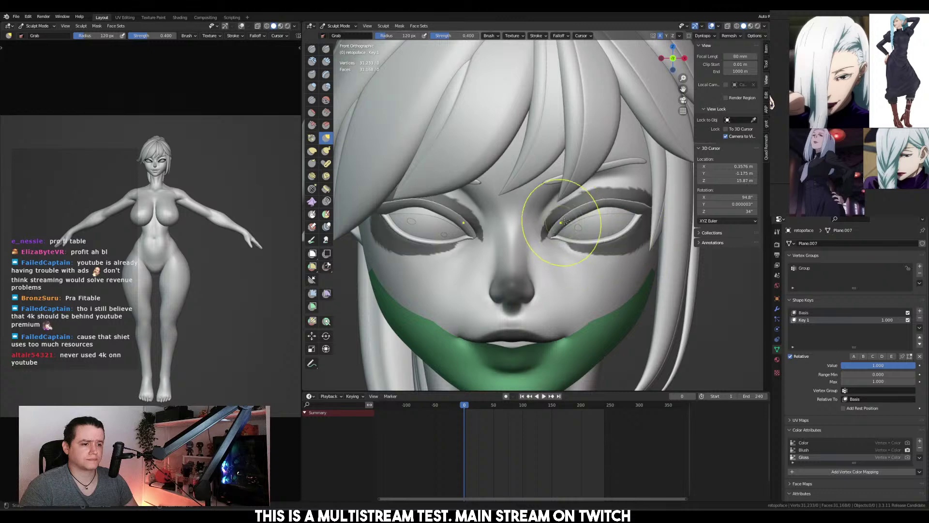
Isolate the head mesh, and invert and smooth the eye mask
scroll(548, 237, "down", 4)
key("KP_3")
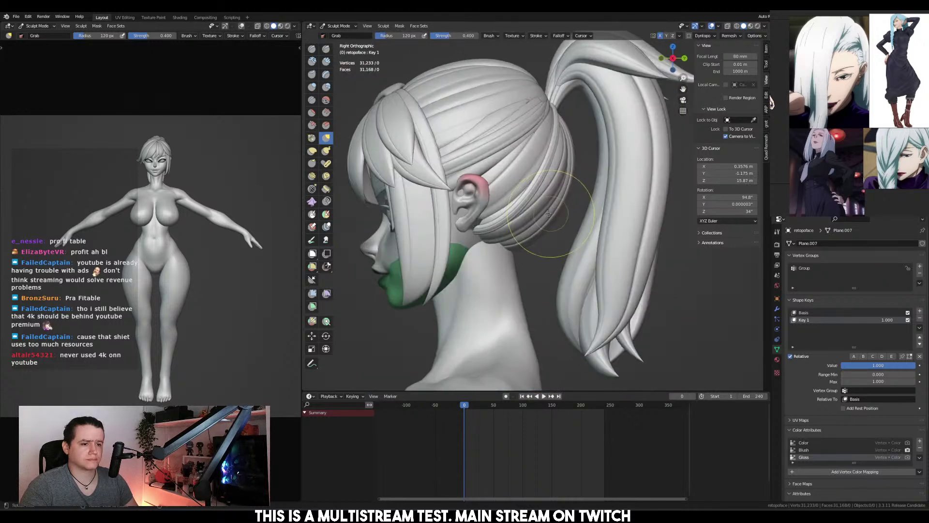
key("KP_Divide")
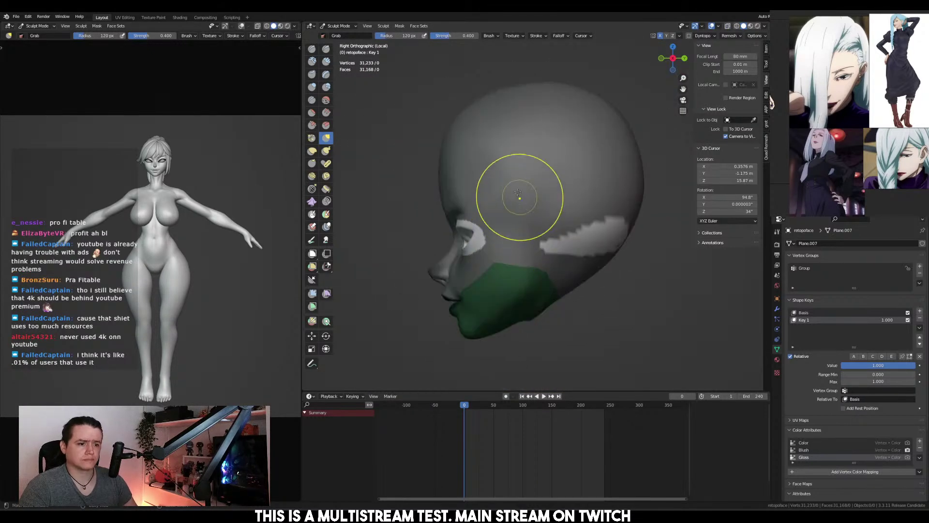
key("KP_1")
key("ctrl+i")
key("a")
key("ctrl+i")
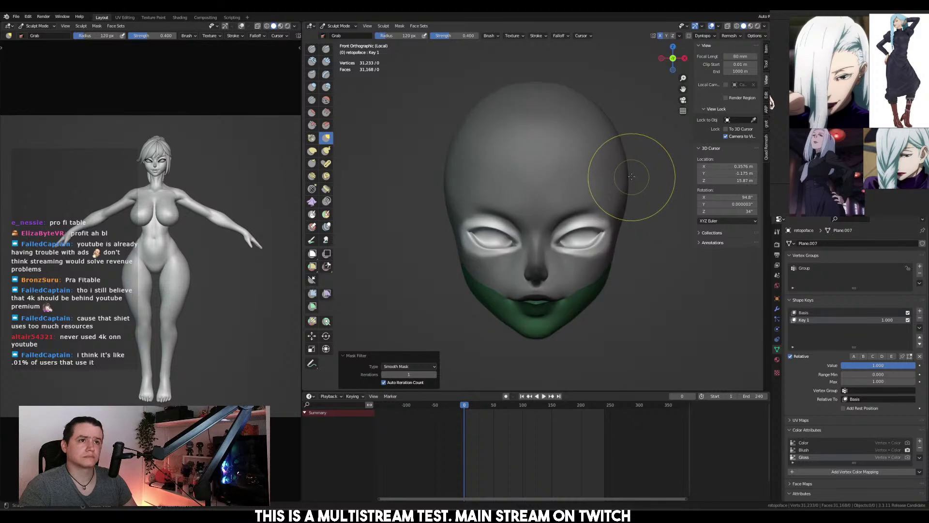
Finish inverting the mask so only the eye areas stay editable, and leave local view facing the front
key("ctrl+i")
key("ctrl+i")
key("ctrl+i")
key("ctrl+i")
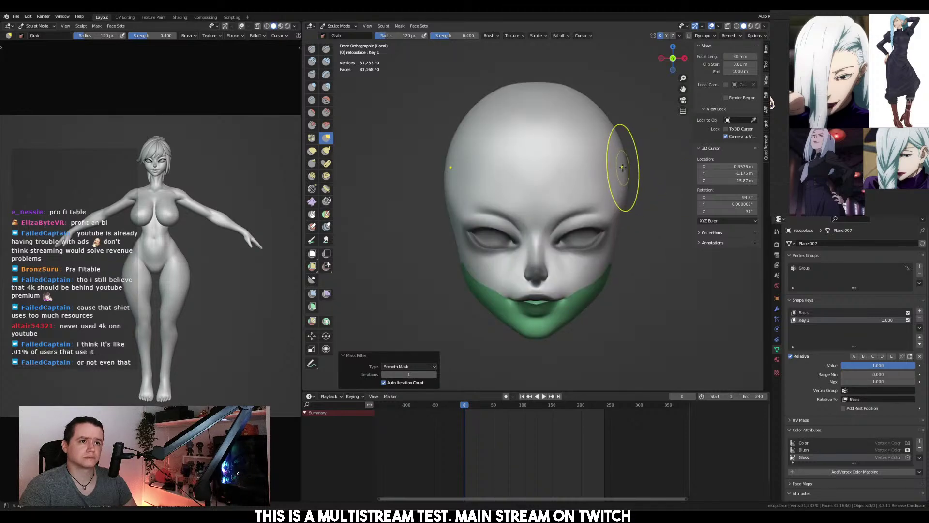
key("KP_Divide")
key("KP_1")
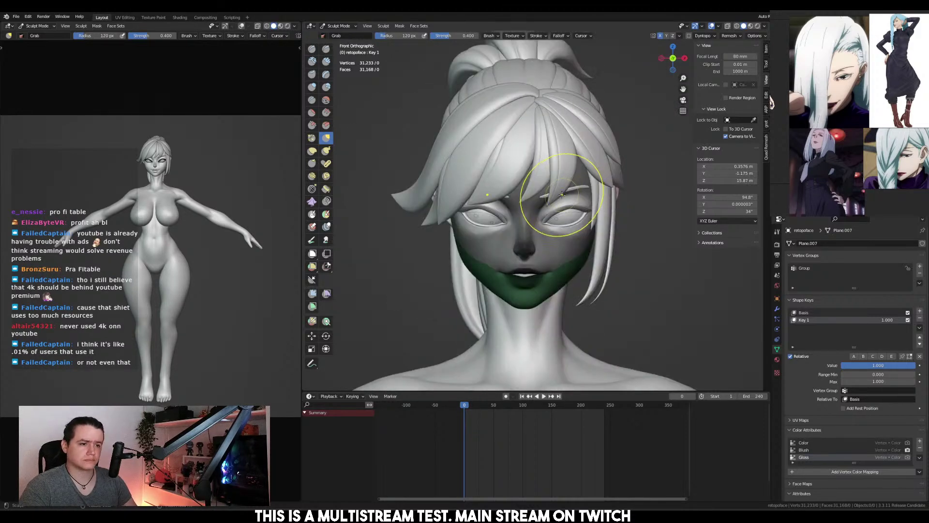
Narrow the unmasked eye areas by scaling them to about 0.871 along the X axis, with the pivot set on the eye
scroll(575, 198, "up", 3)
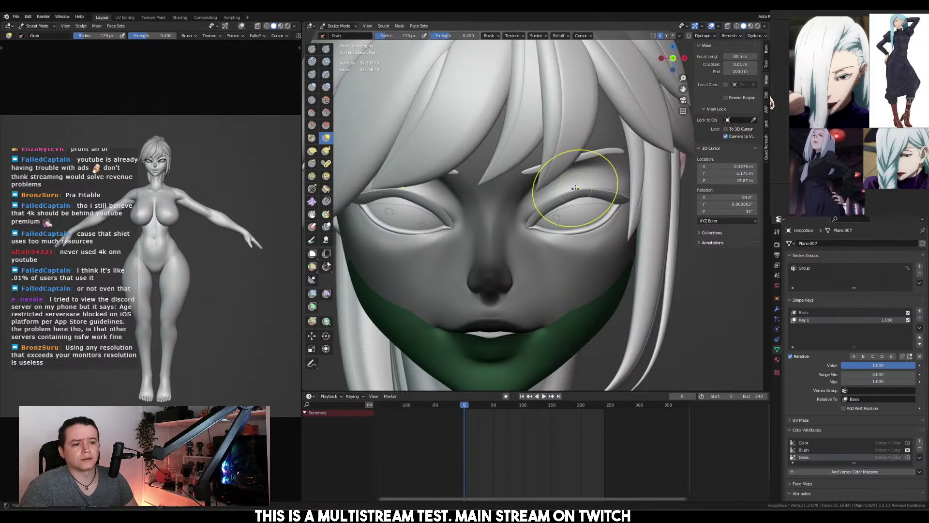
right_click(575, 190, "shift")
key("s")
key("x")
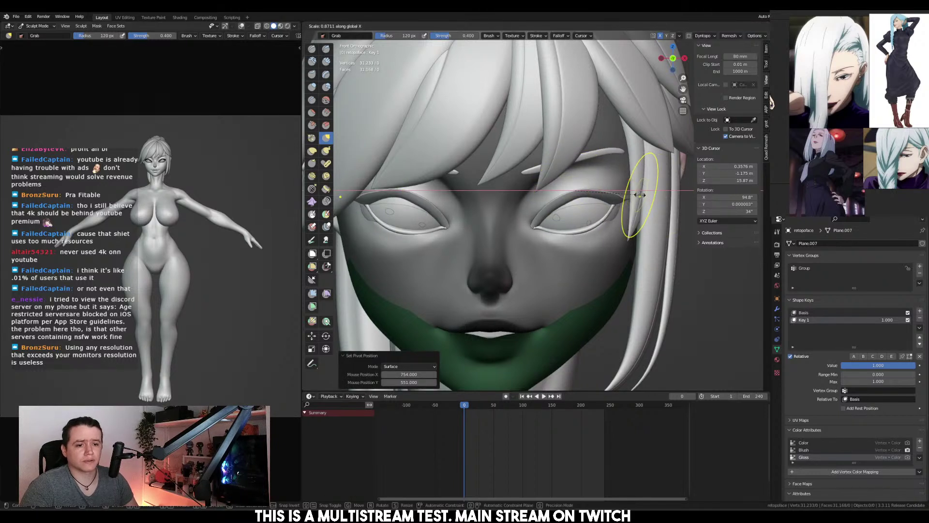
left_click(639, 195)
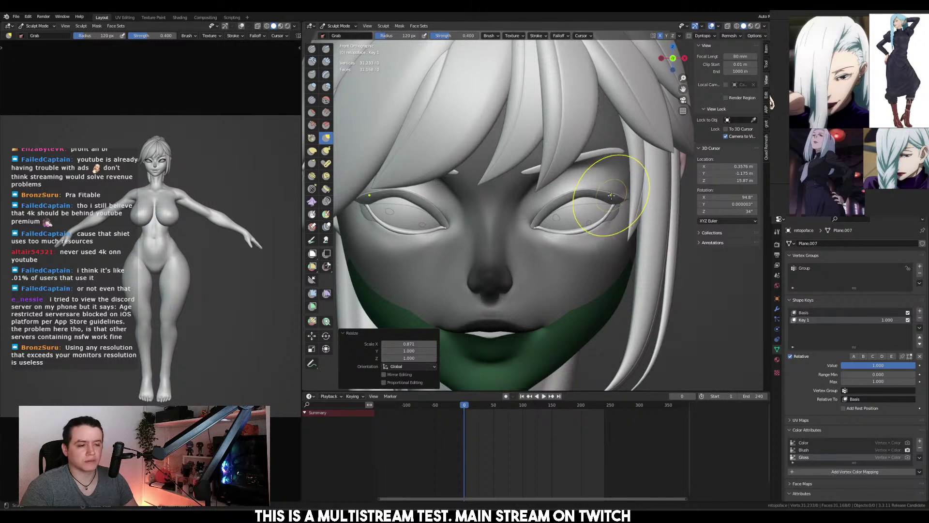
Examine the narrowed eyes from the side, the front and in perspective, briefly in Object Mode
key("KP_3")
middle_click_drag(420, 211, 564, 216, "shift")
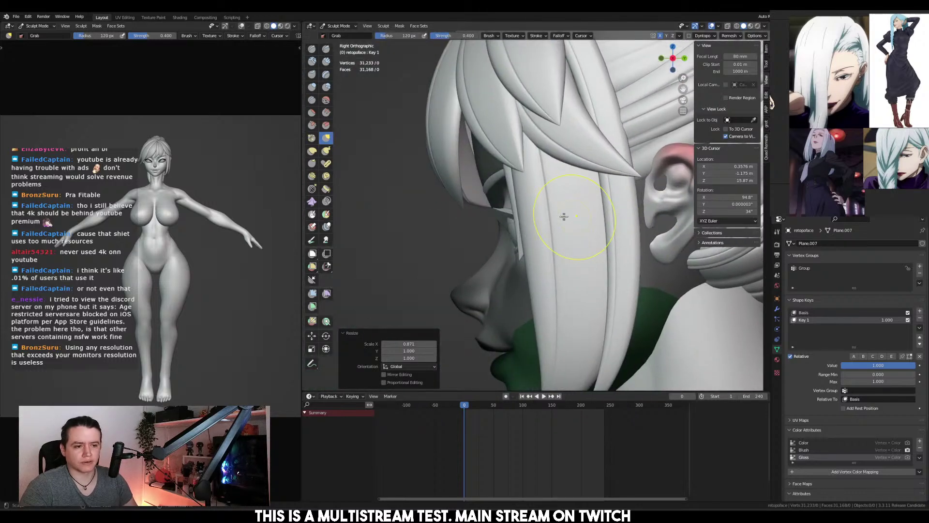
right_click(504, 214, "shift")
key("KP_1")
key("ctrl+Tab")
left_click(583, 218)
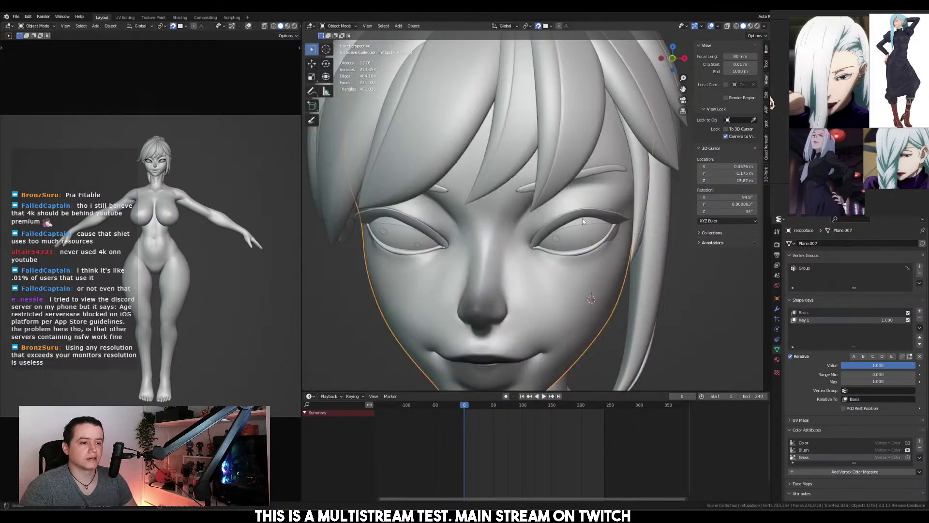
middle_click_drag(599, 218, 605, 215)
key("ctrl+Tab")
left_click(606, 257)
key("KP_3")
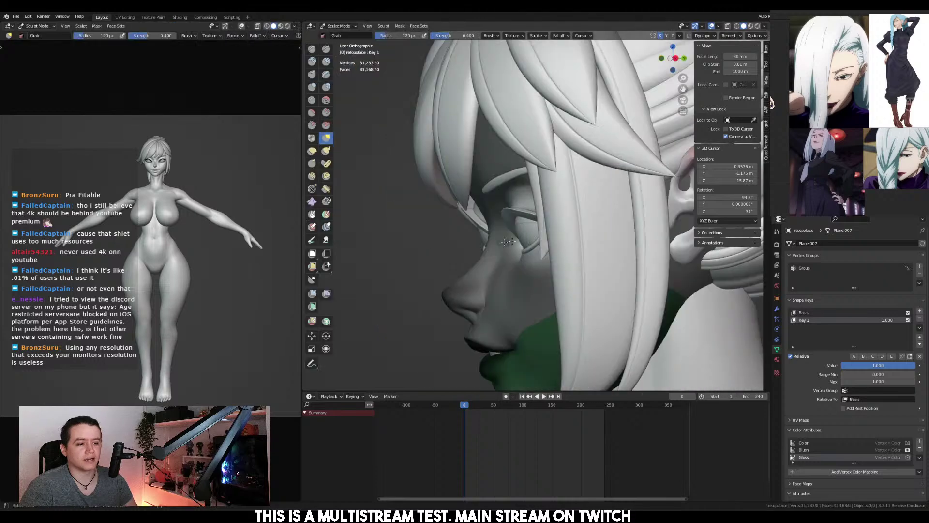
Move the unmasked eye areas about 0.004 m along the X axis
key("KP_1")
right_click(575, 209, "shift")
key("g")
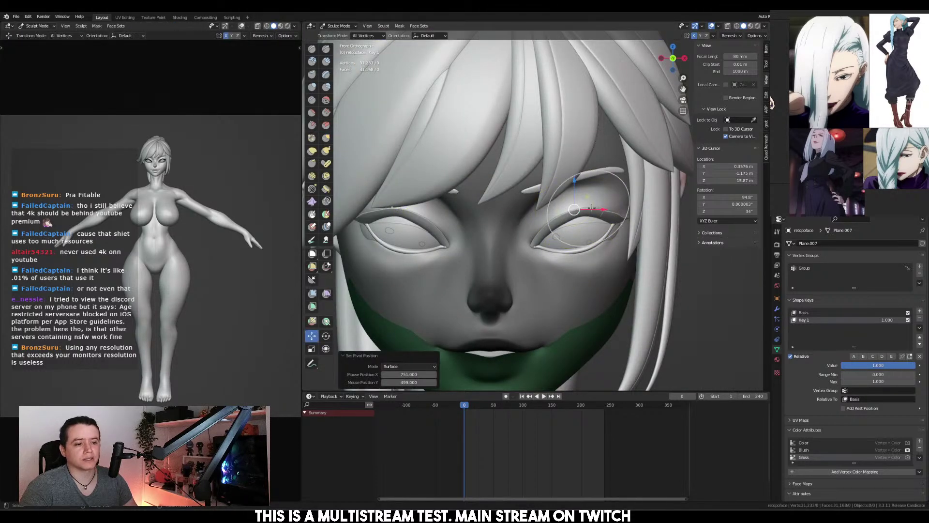
key("x")
left_click(596, 209)
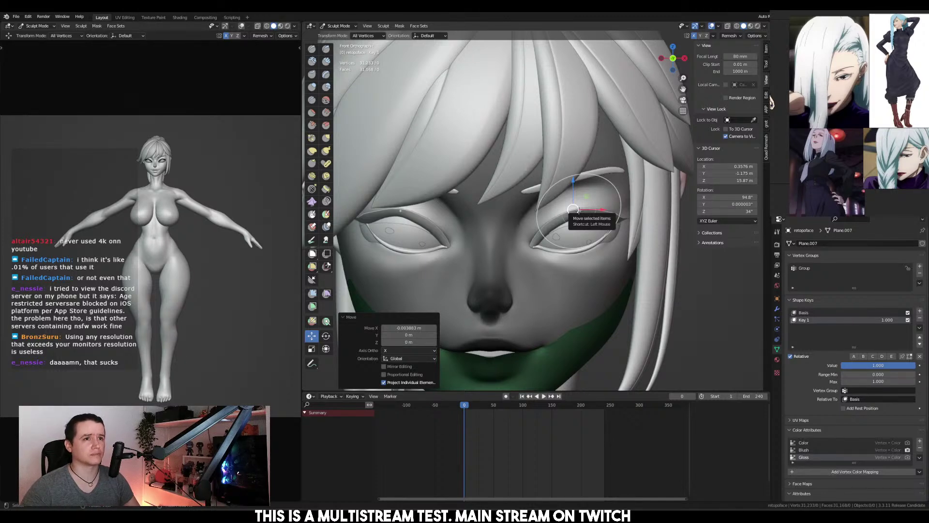
middle_click_drag(575, 181, 557, 188)
Switch to Object Mode and reveal the hidden objects in the scene
key("ctrl+Tab")
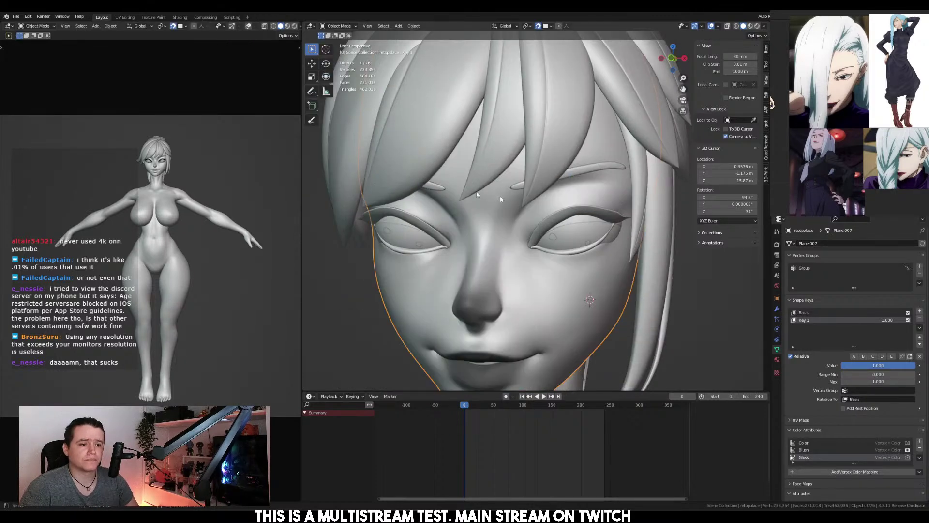
key("ctrl+h")
left_click(583, 241)
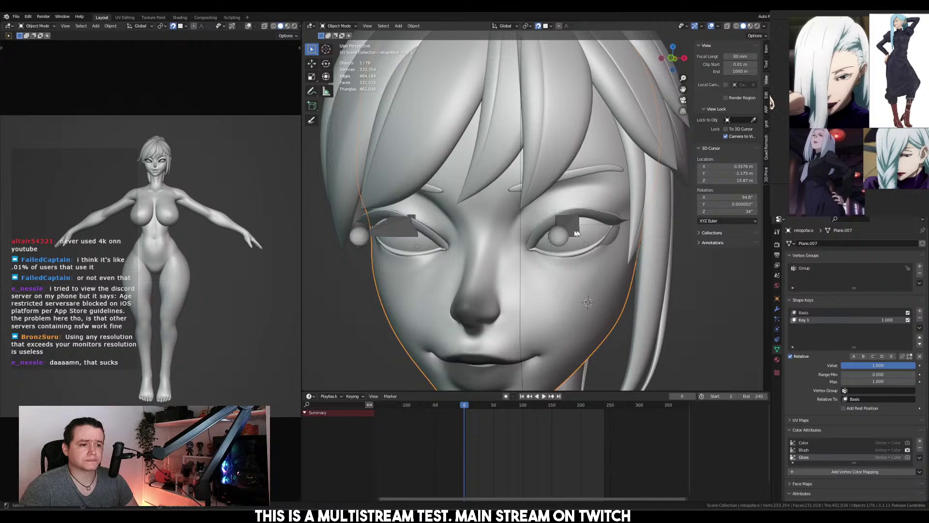
left_click(575, 231)
scroll(604, 235, "down", 3)
scroll(603, 235, "down", 9)
Select the armature, enter Pose Mode on it and select all of its bones
left_click(557, 250)
left_click(557, 253)
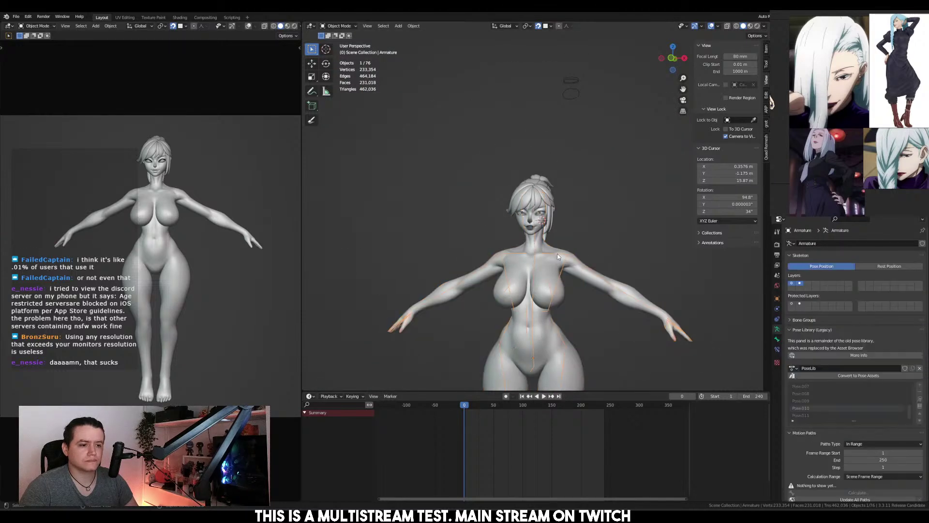
key("Delete")
scroll(542, 194, "up", 4)
scroll(519, 233, "up", 2)
scroll(551, 229, "down", 4)
left_click(556, 230)
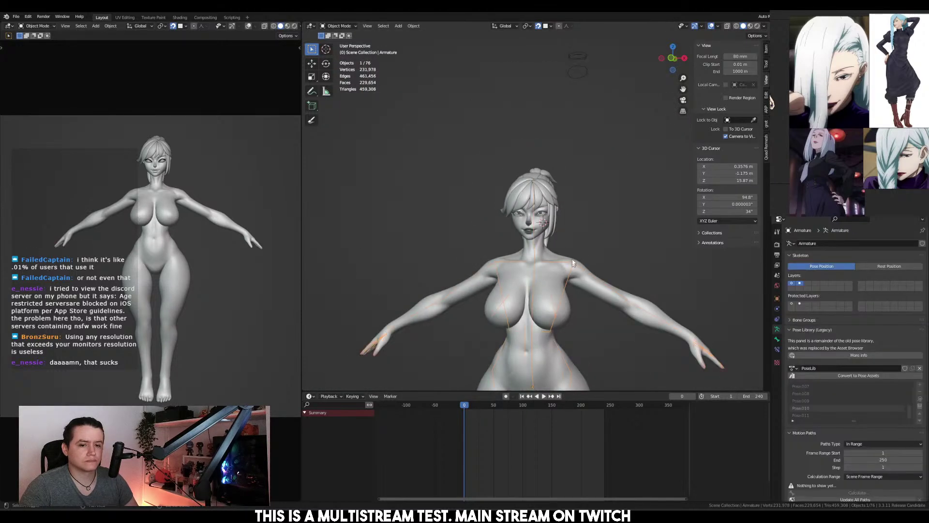
middle_click_drag(573, 261, 571, 191, "shift")
scroll(542, 232, "up", 1)
key("ctrl+Tab")
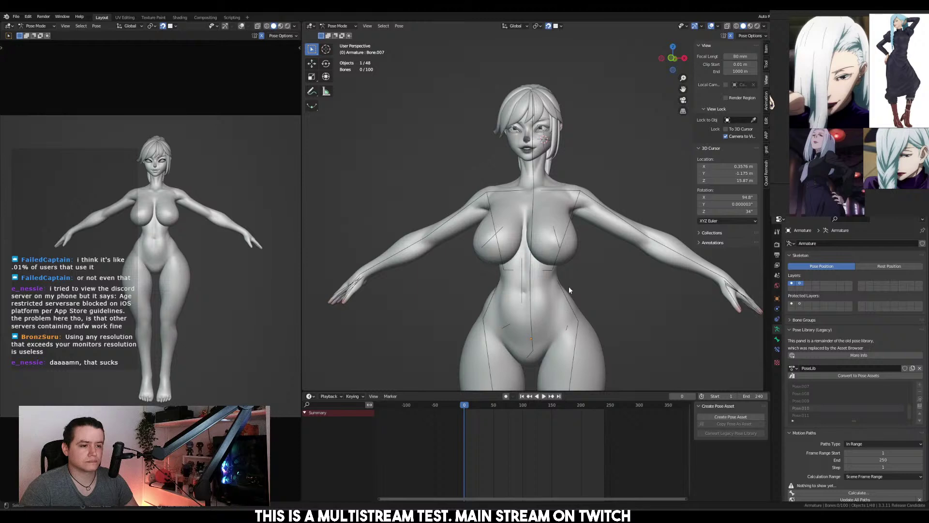
key("a")
key("ctrl+Tab")
key("a")
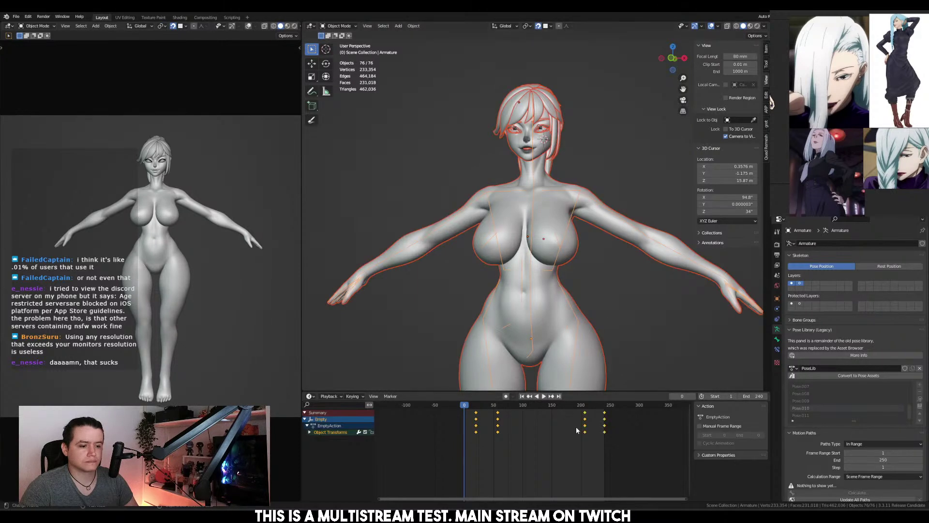
key("ctrl+Tab")
left_click(531, 295)
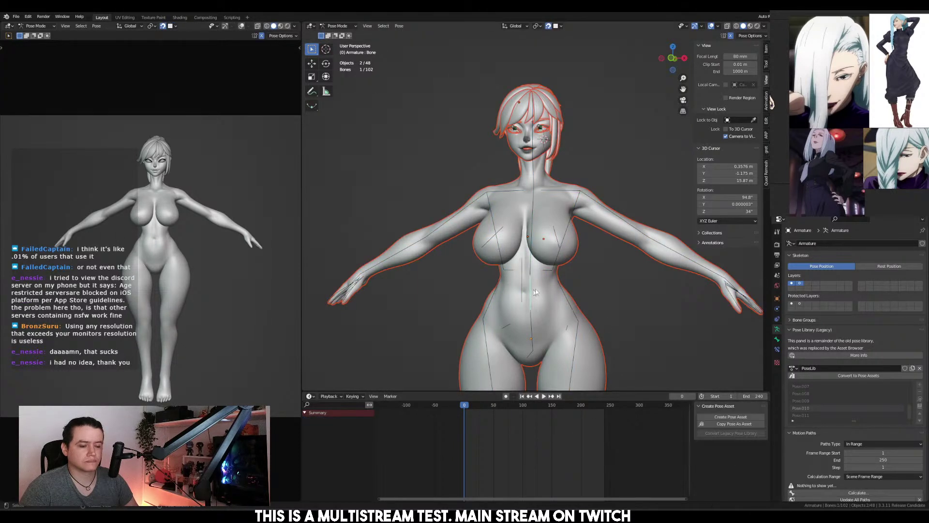
key("ctrl+z")
key("ctrl+z")
key("ctrl+z")
key("ctrl+z")
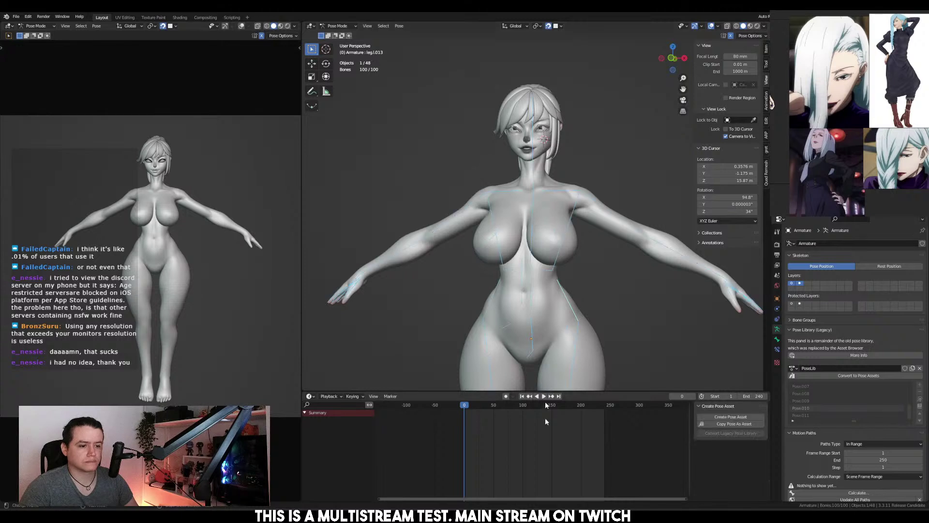
key("ctrl+z")
key("ctrl+z")
key("ctrl+z")
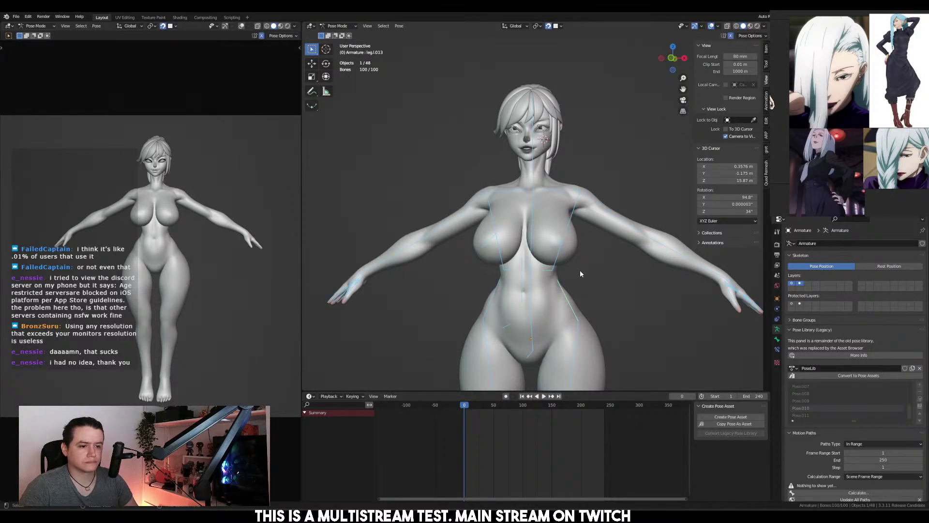
Select the body mesh and try to apply its rig armature modifier
left_click(560, 289)
left_click(777, 308)
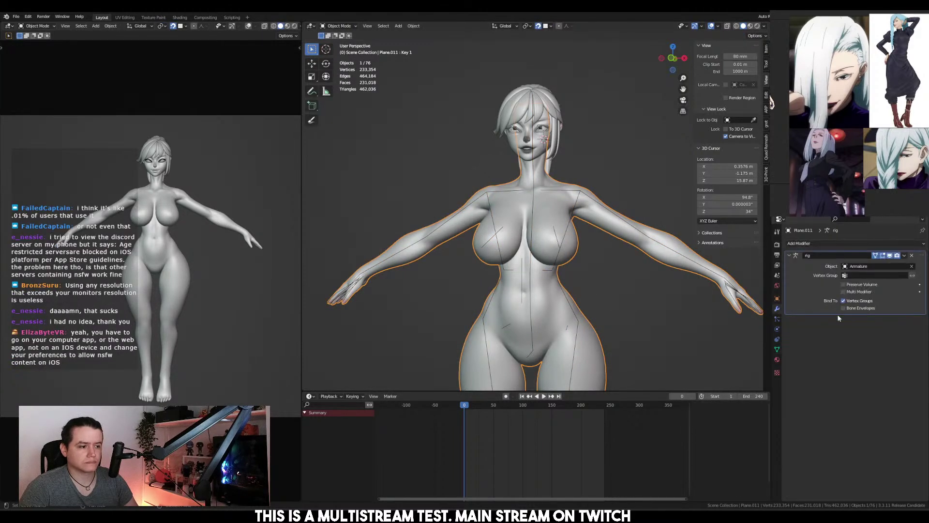
key("ctrl+a")
Compare the body with Key 1 off and on, and delete its Basis and Key 1 shape keys, Basis first
left_click(776, 349)
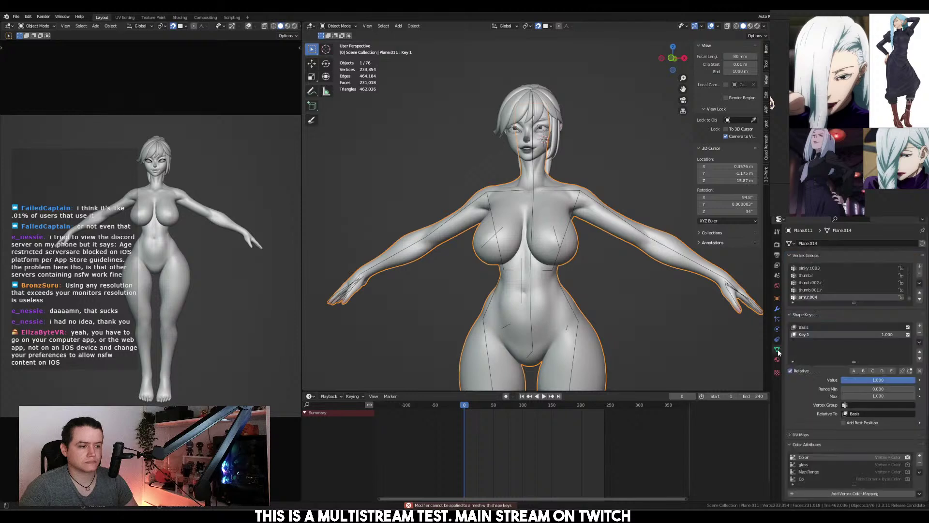
left_click(908, 335)
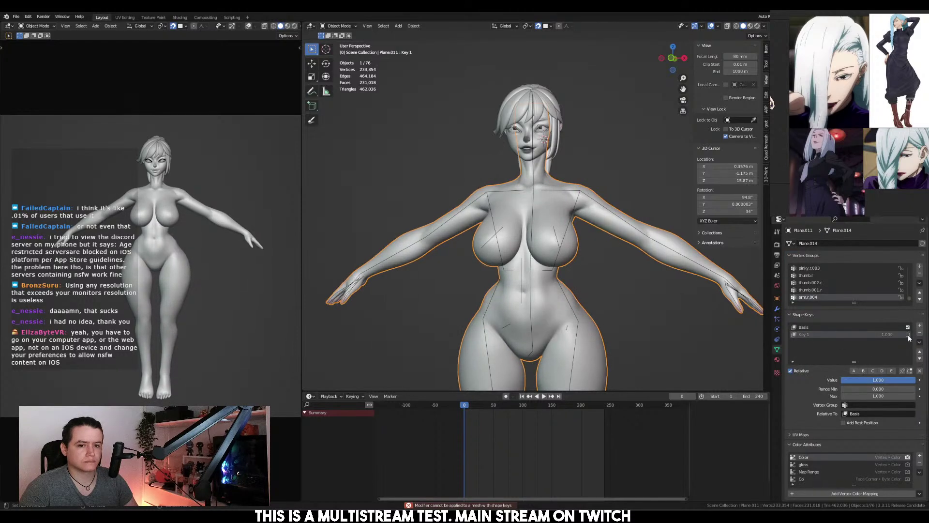
left_click(908, 335)
left_click(908, 334)
left_click(908, 335)
left_click(908, 335)
left_click(908, 335)
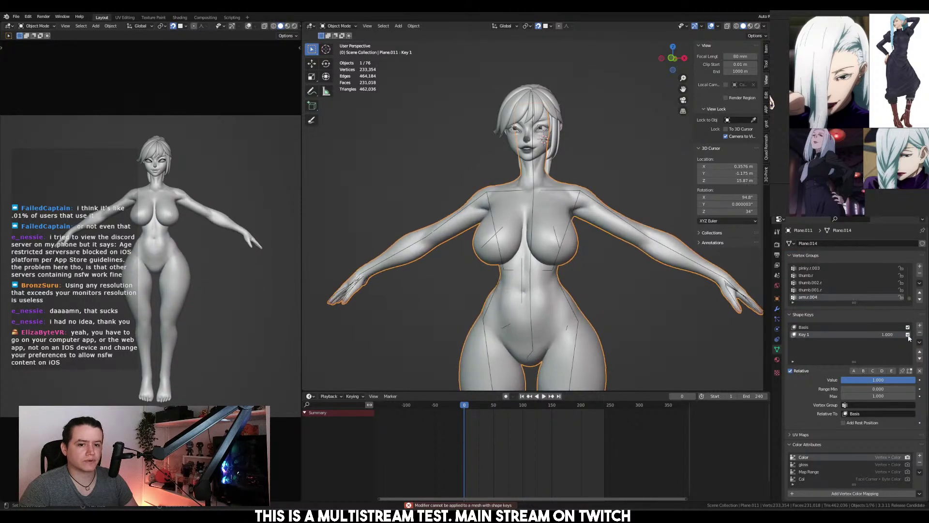
left_click(885, 328)
left_click(919, 332)
left_click(919, 332)
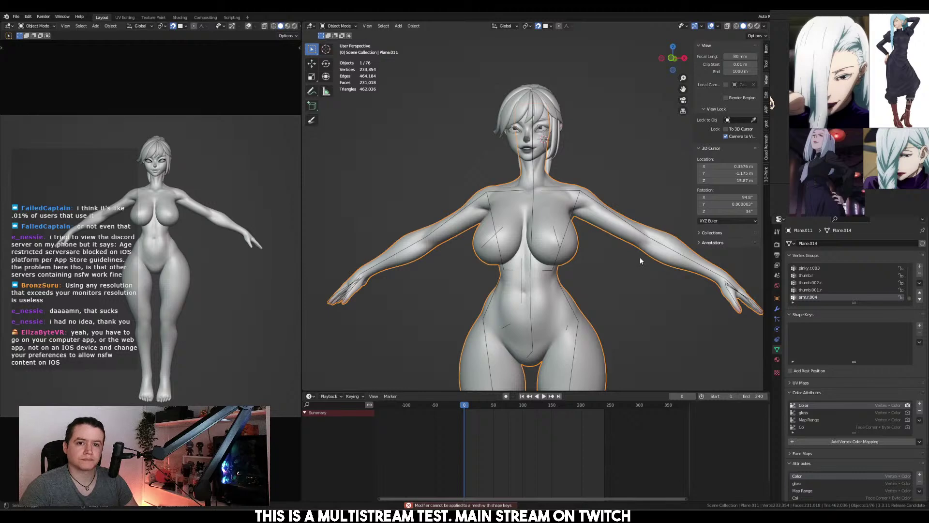
Save the scene as a separate blend file
key("ctrl+shift+s")
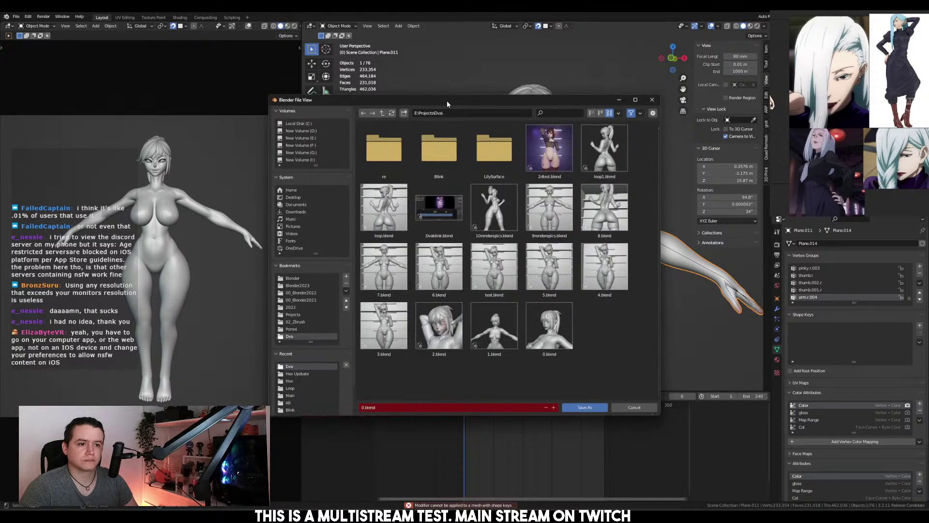
left_click_drag(447, 102, 398, 1)
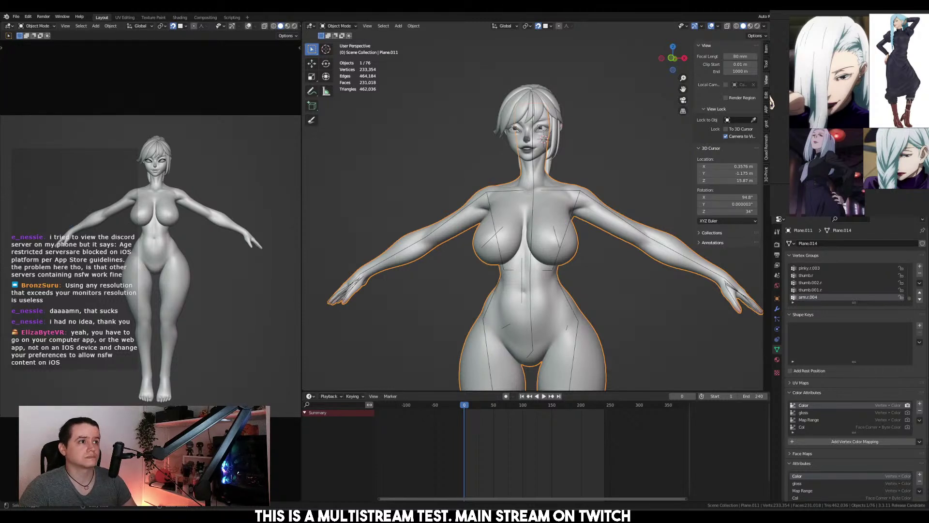
key("ctrl+s")
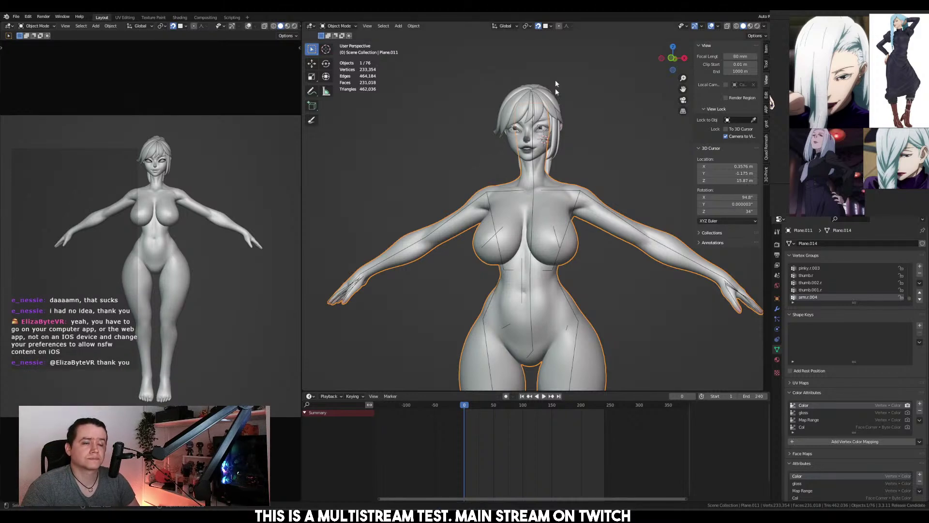
Bring the armature back into the scene and select it
key("ctrl+z")
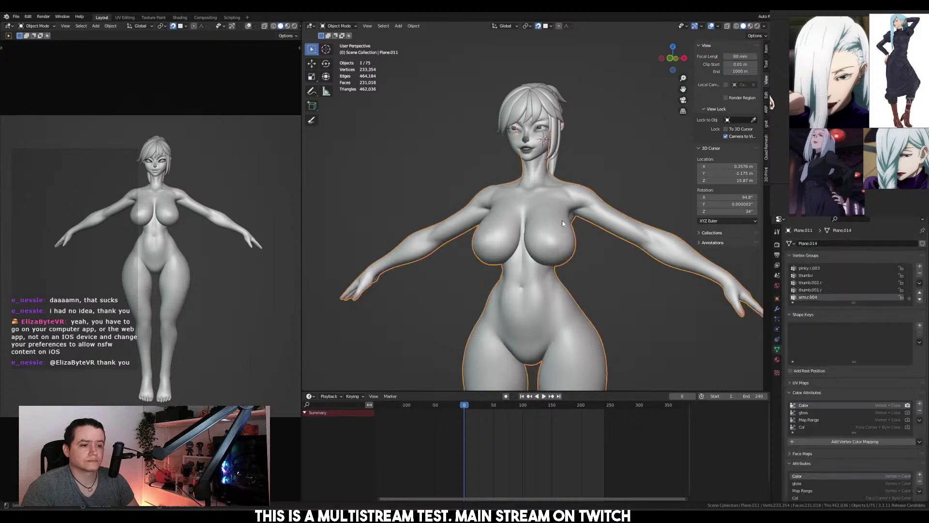
key("ctrl+shift+z")
left_click(560, 291)
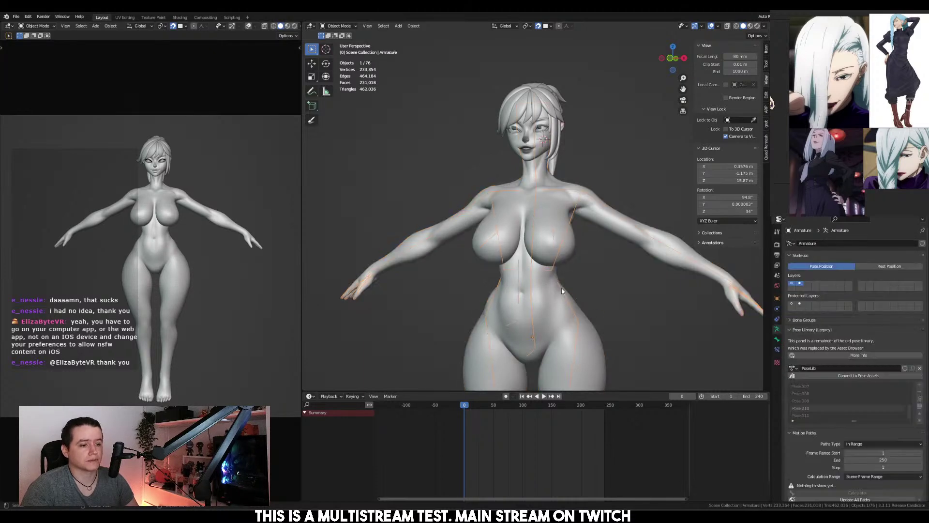
Apply the rig armature modifier on the body mesh and delete the armature
key("ctrl+Tab")
key("ctrl+Tab")
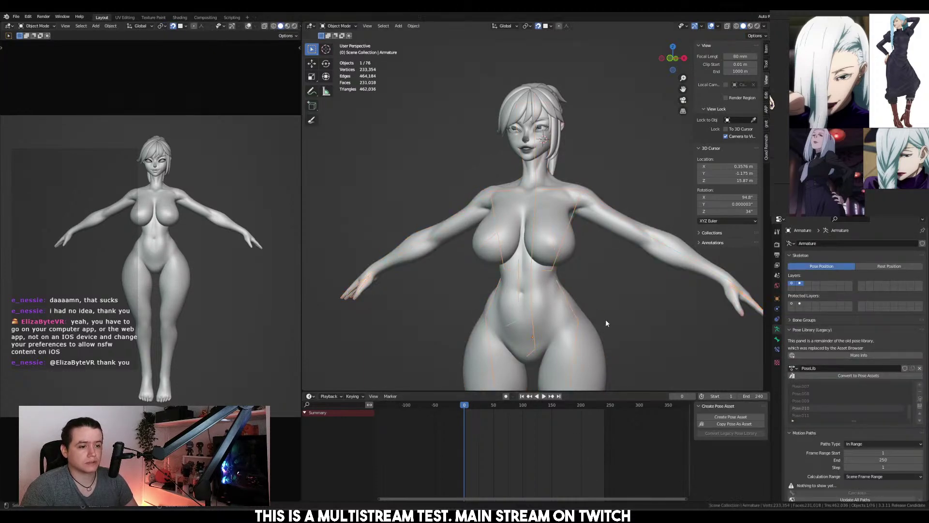
left_click(556, 303)
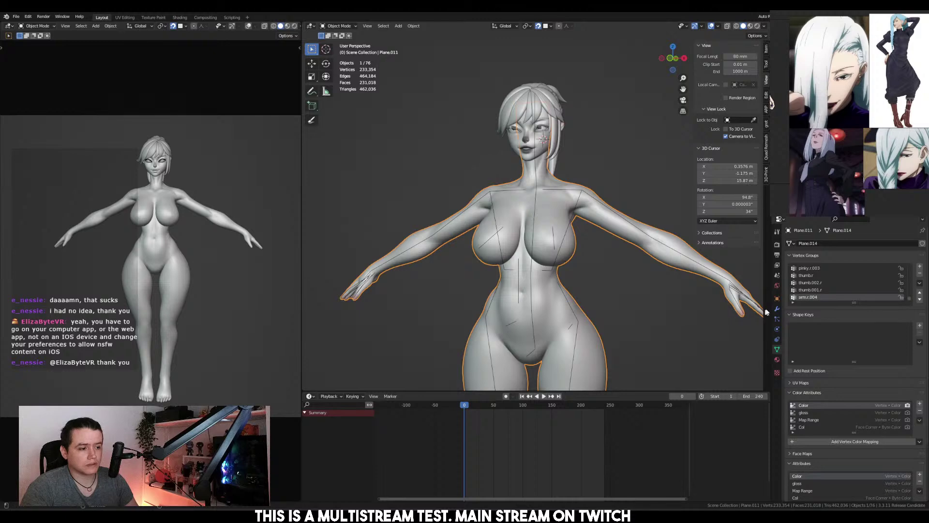
left_click(777, 309)
key("ctrl+a")
left_click(559, 286)
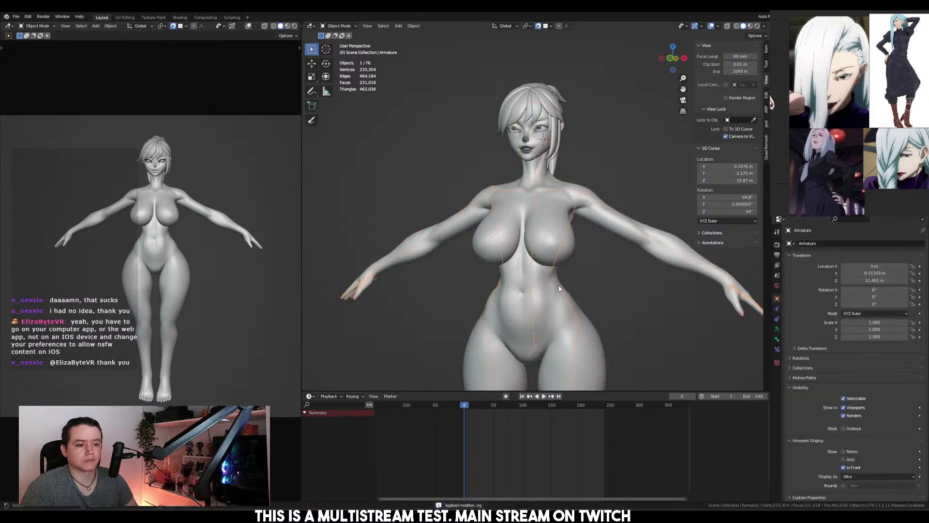
key("Delete")
key("KP_5")
Raise the body mesh about 0.06 m along Z toward the head and apply its location
left_click(559, 286)
middle_click_drag(588, 254, 535, 250)
scroll(547, 230, "up", 3)
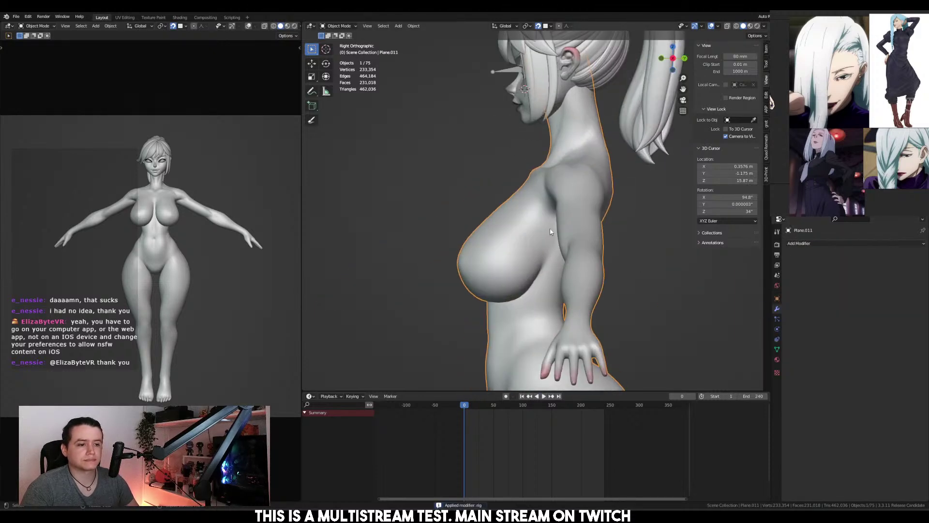
middle_click_drag(551, 200, 537, 234, "shift")
middle_click_drag(496, 177, 567, 233, "shift")
key("KP_3")
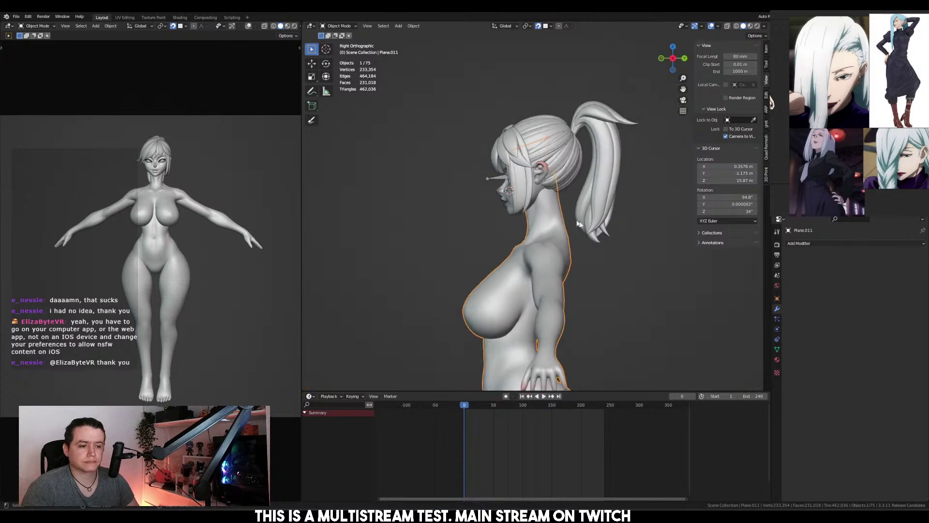
key("g")
key("z")
left_click(628, 219)
key("KP_1")
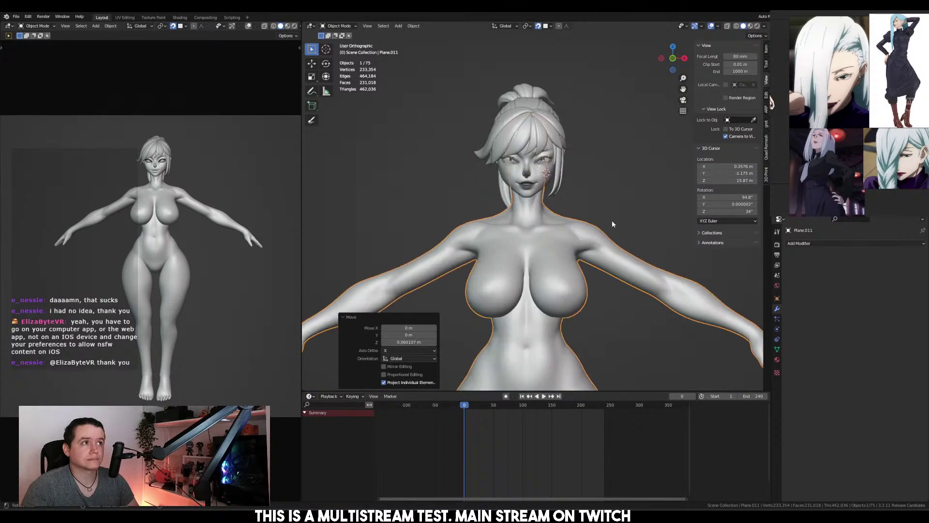
key("KP_3")
key("ctrl+a")
left_click(620, 215)
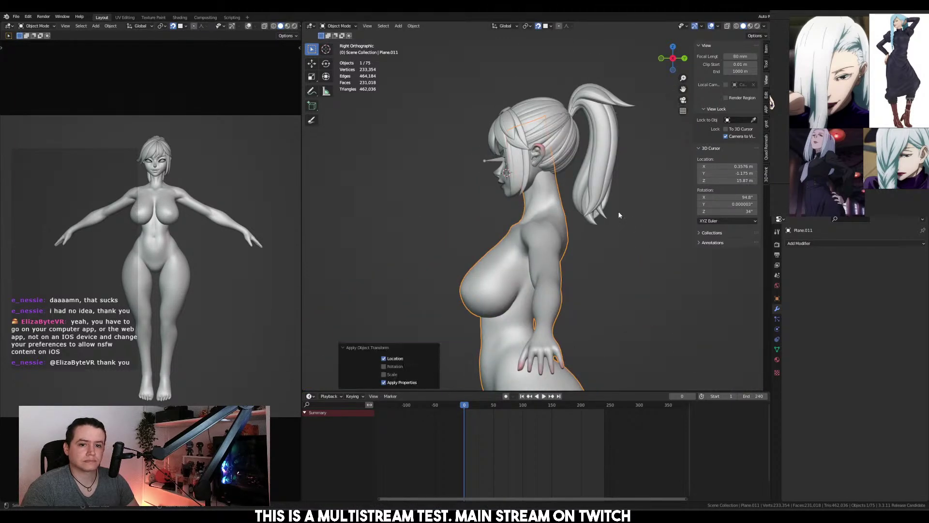
Examine the head from the front, checking the face mesh and the fringe hair strands
middle_click_drag(608, 211, 585, 211, "alt")
scroll(562, 160, "up", 6)
left_click(586, 132, "shift")
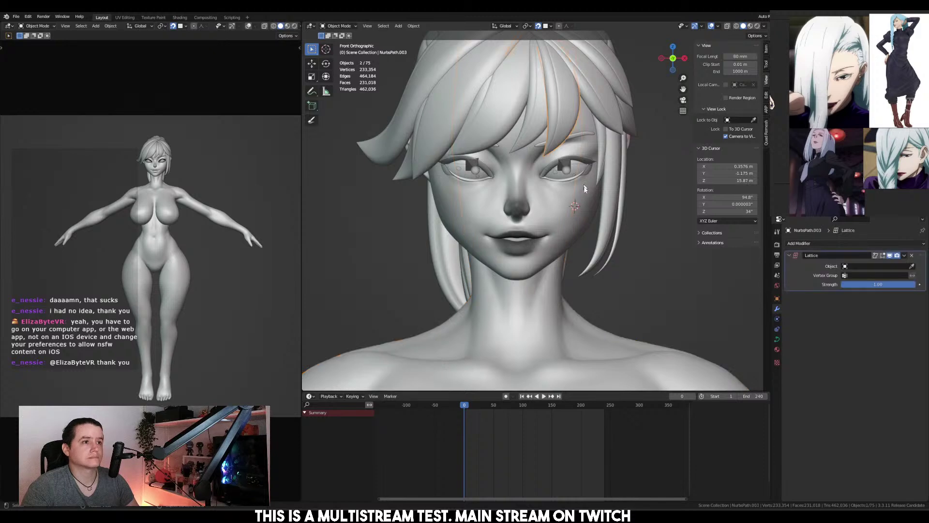
scroll(585, 189, "up", 5)
scroll(584, 215, "down", 3)
left_click(571, 214)
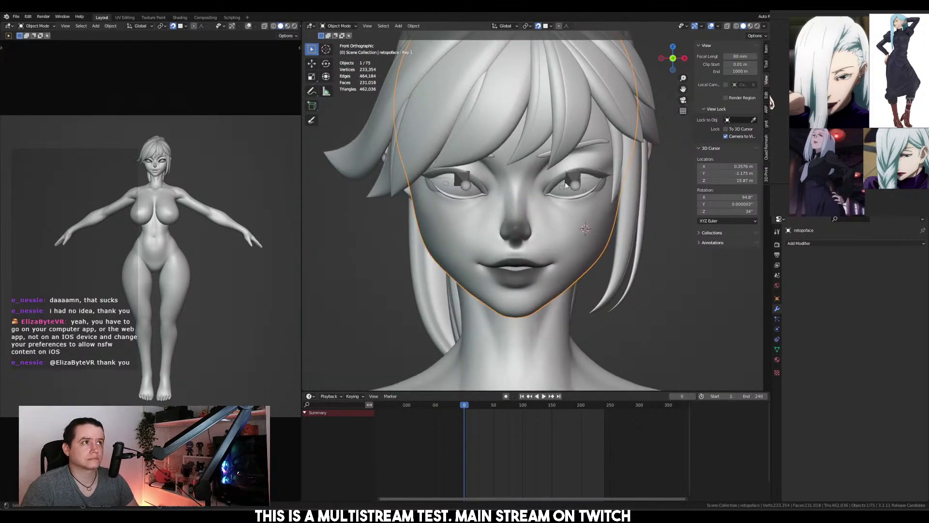
left_click(555, 160, "shift")
scroll(566, 139, "down", 3)
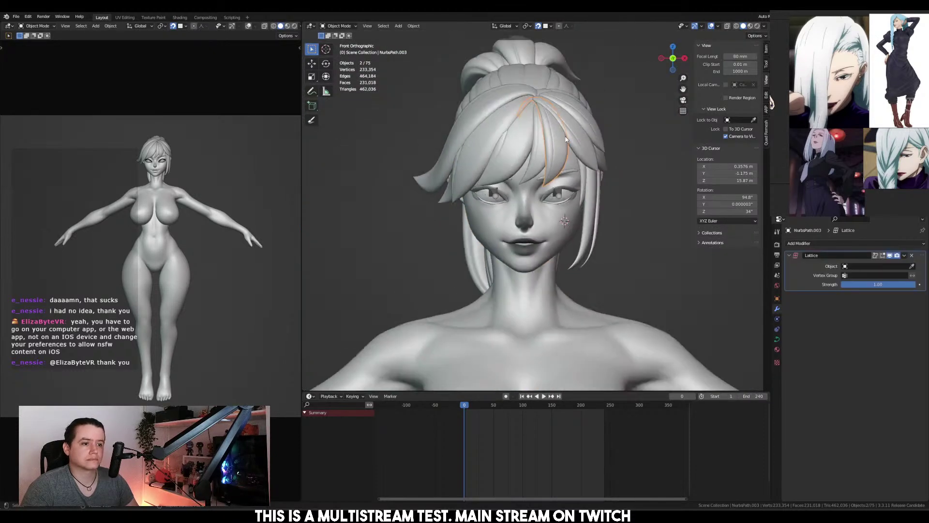
left_click(541, 162, "shift")
left_click(466, 161, "shift")
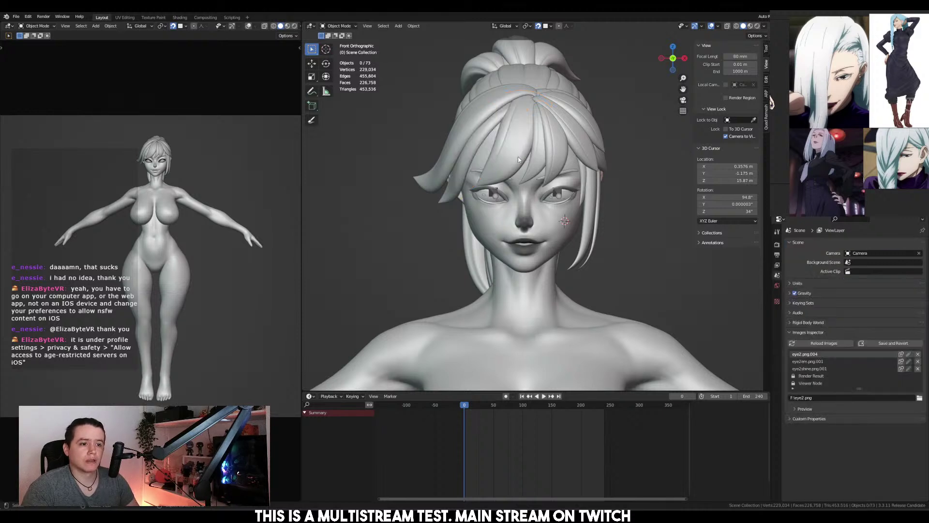
Put the face mesh in Sculpt Mode and protect everything above the jaw face set with a smoothed mask
scroll(572, 213, "up", 3)
left_click(572, 213)
middle_click_drag(572, 213, 382, 189)
key("ctrl+Tab")
left_click(571, 213)
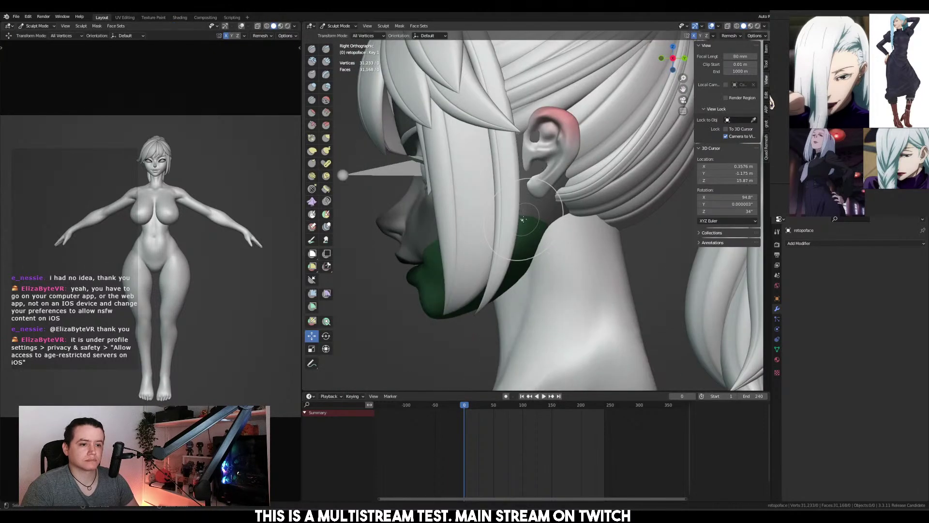
key("alt+m")
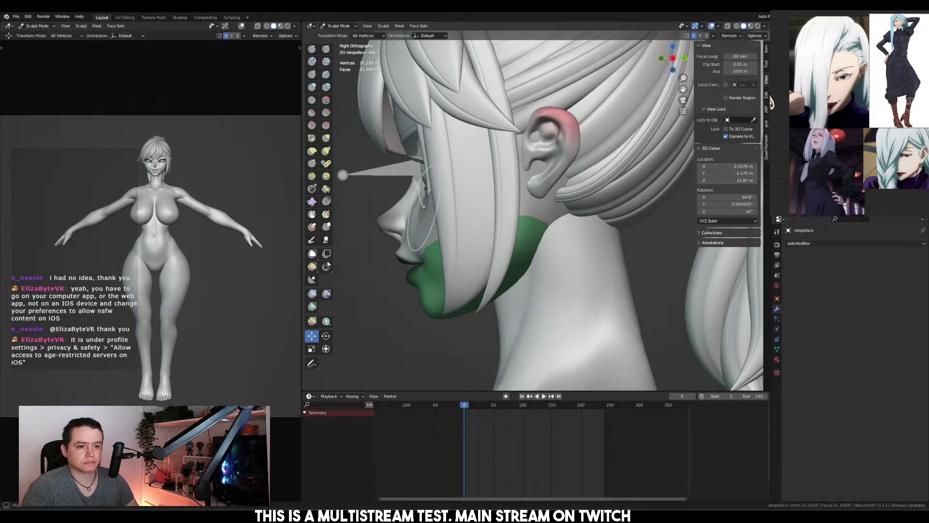
key("ctrl+shift+z")
key("ctrl+z")
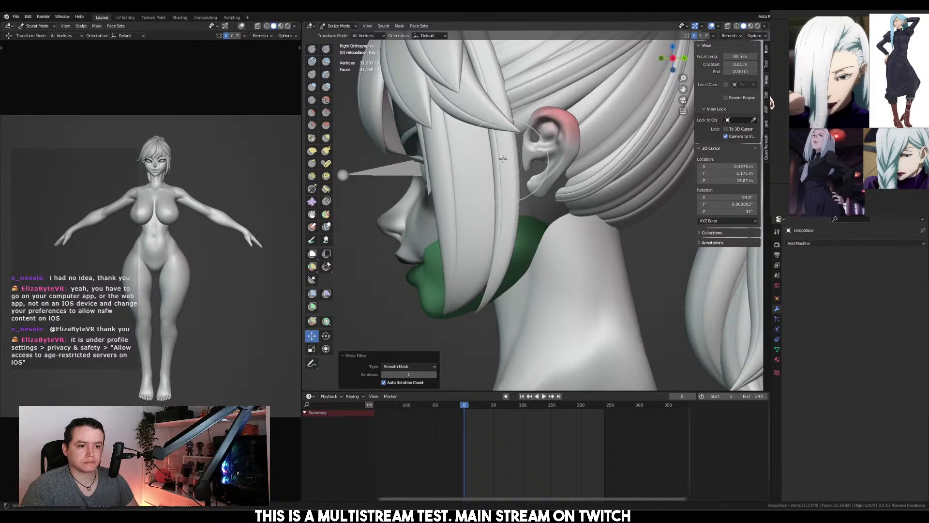
key("ctrl+shift+z")
key("ctrl+z")
Set the pivot near the eye and scale the unmasked jaw along Z to about 1.048
right_click(415, 182, "shift")
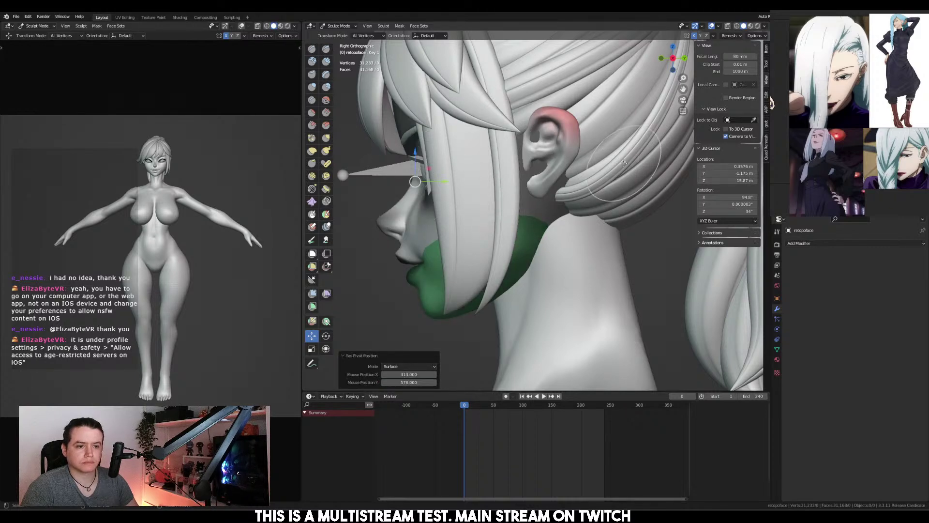
key("s")
key("z")
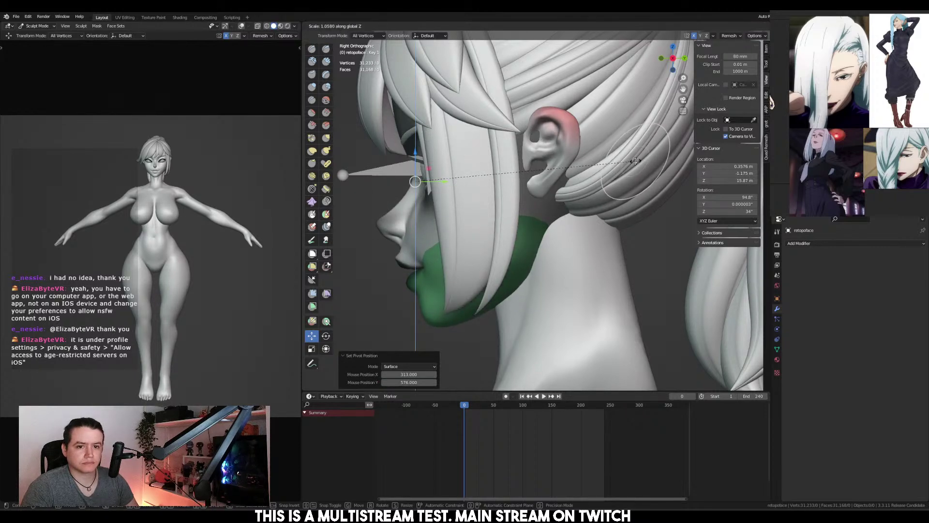
left_click(635, 163)
Adjust the mouth corners and lips from the front with a resized Grab brush
key("KP_1")
key("g")
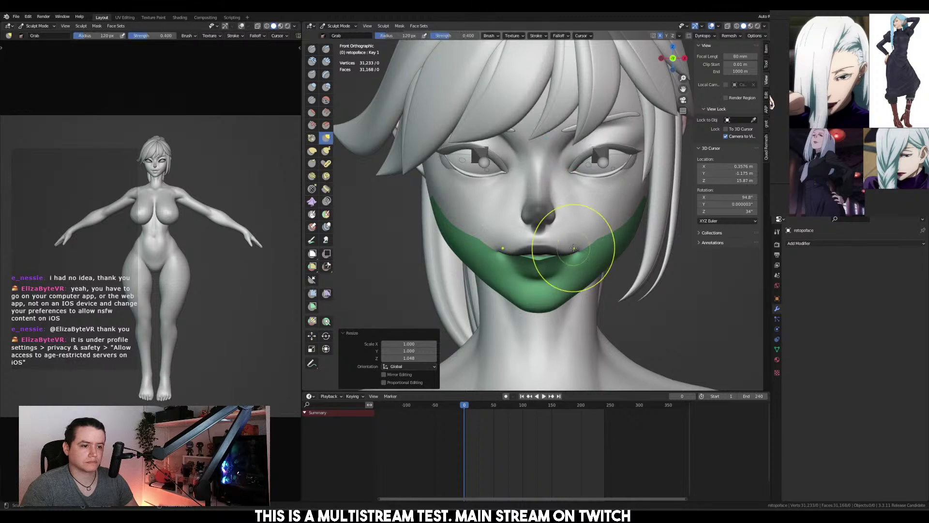
left_click_drag(574, 250, 577, 250)
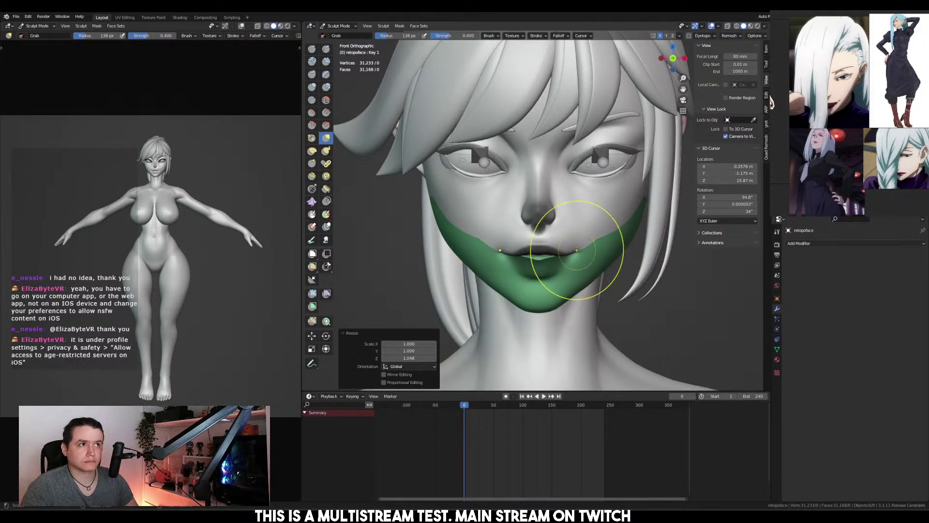
key("f")
left_click(571, 257)
middle_click_drag(553, 261, 543, 223, "shift")
scroll(543, 224, "up", 2)
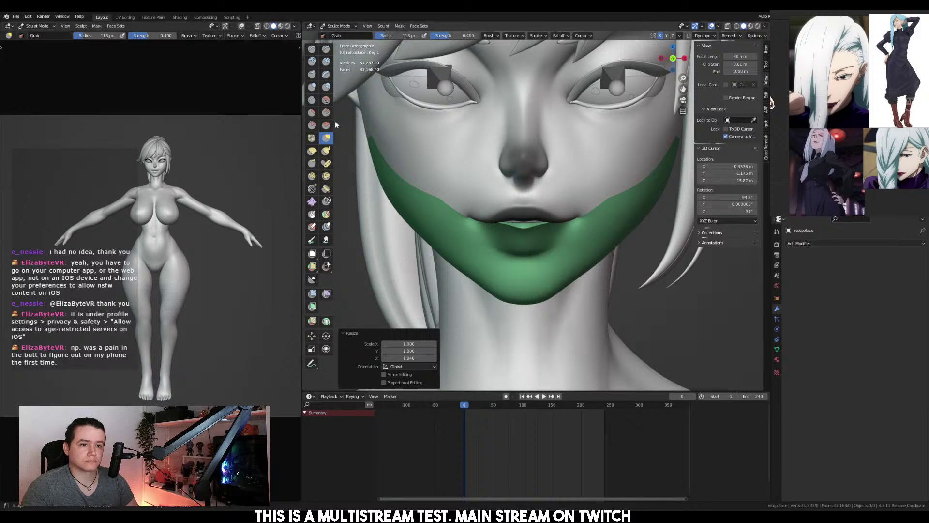
Refine the lower lip and mouth profile with the Inflate/Deflate and Grab brushes, resizing each brush to fit
left_click(313, 88)
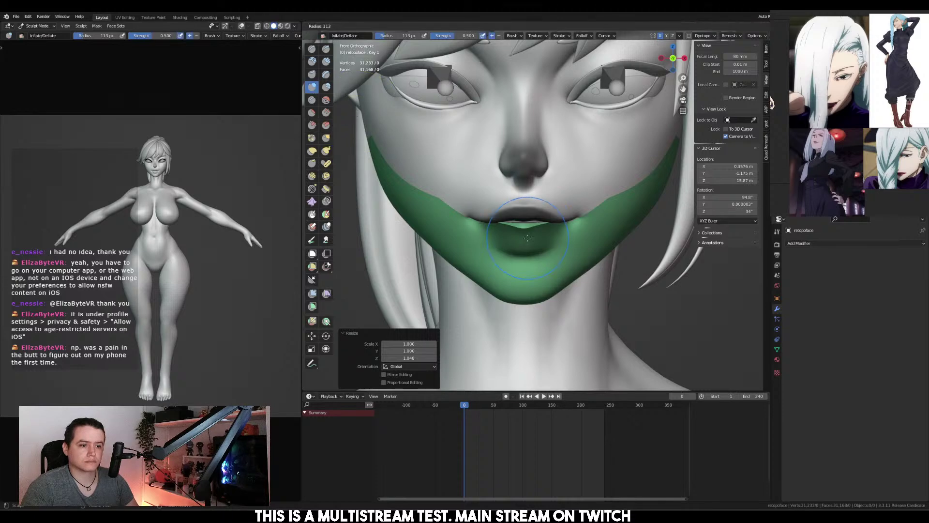
left_click(551, 248)
key("KP_3")
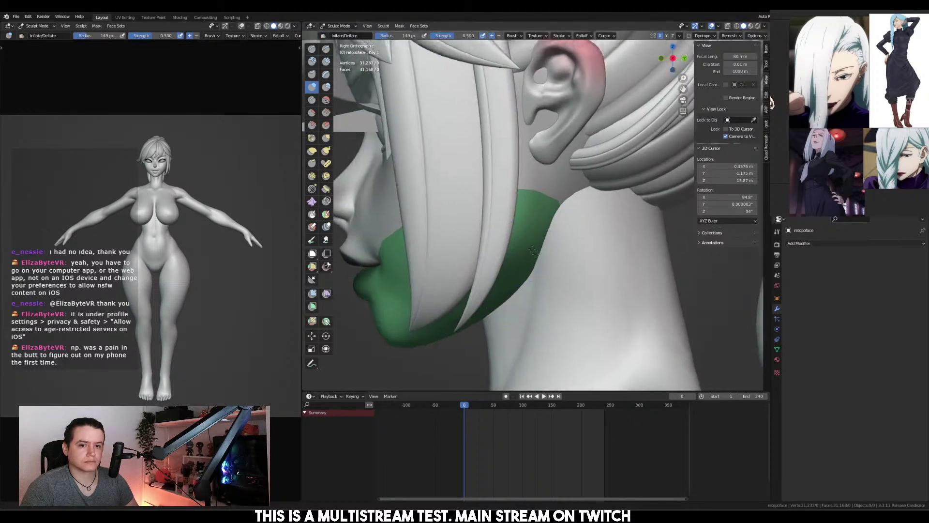
middle_click_drag(435, 245, 586, 245, "shift")
key("g")
key("f")
left_click(593, 235)
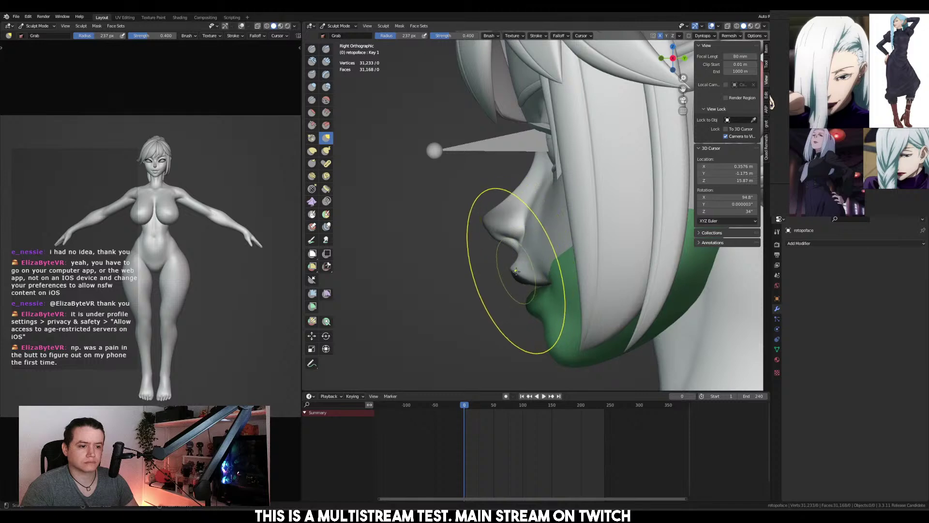
middle_click_drag(553, 301, 594, 296)
key("f")
left_click(555, 297)
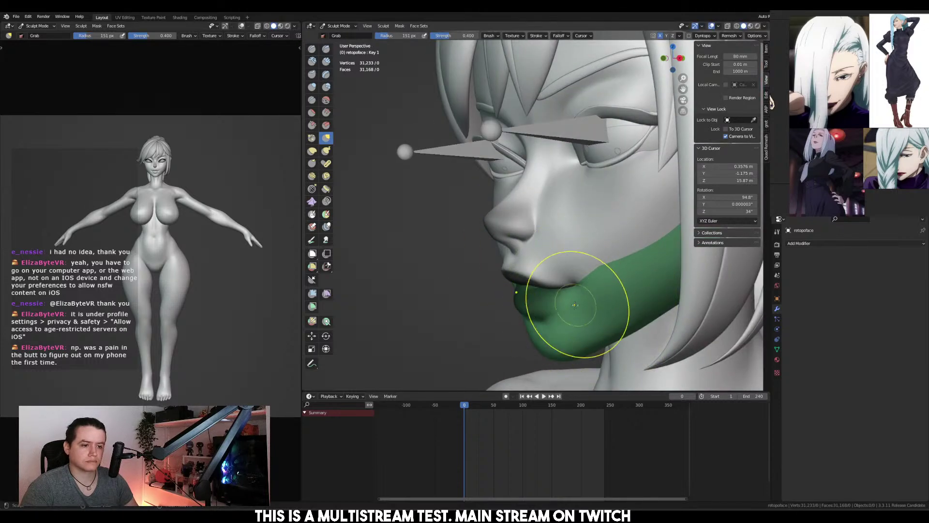
Isolate the upper and lower lips in turn with an inverted, smoothed mask, and reshape their side profile with the Grab brush
key("h")
key("h")
key("a")
key("ctrl+i")
middle_click_drag(547, 263, 516, 258)
key("ctrl+i")
key("f")
left_click(523, 260)
left_click_drag(522, 272, 507, 272)
key("ctrl+i")
left_click_drag(541, 303, 536, 302)
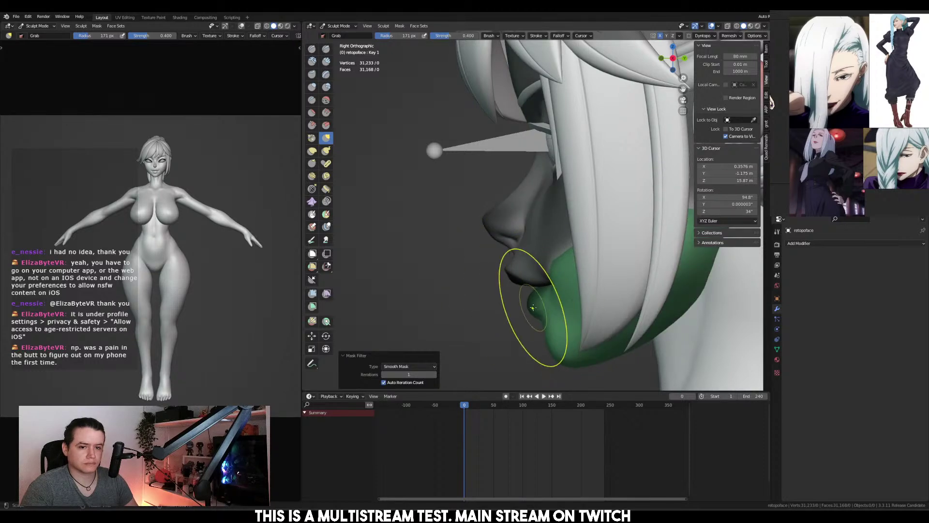
mouse_move(513, 342)
middle_mouse_down()
mouse_move(587, 290)
mouse_move(489, 281)
middle_mouse_up()
Select the inner mouth mesh and check its fit behind the lips with X-ray from the side and front
scroll(587, 290, "up", 2)
key("ctrl+Tab")
left_click(504, 253)
left_click(537, 287)
key("Tab")
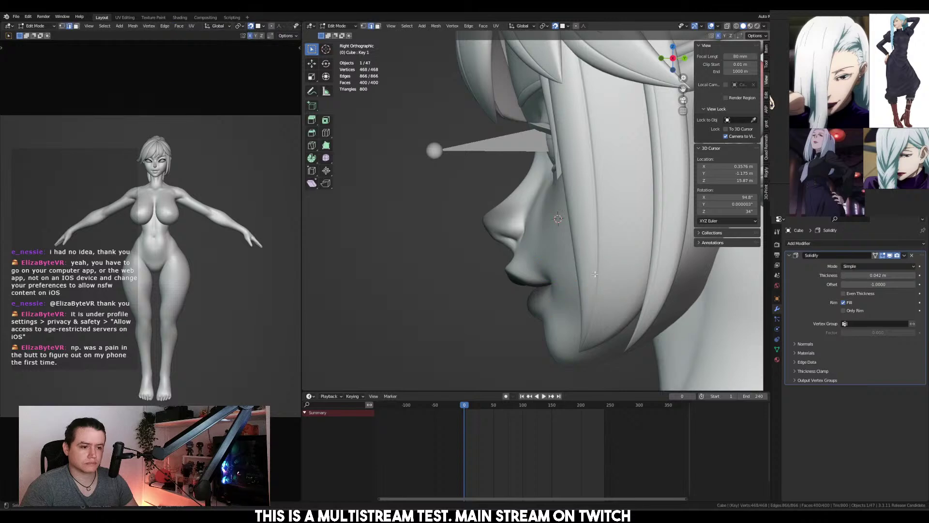
key("alt+z")
key("Tab")
middle_click_drag(592, 278, 631, 266)
key("alt+z")
key("KP_1")
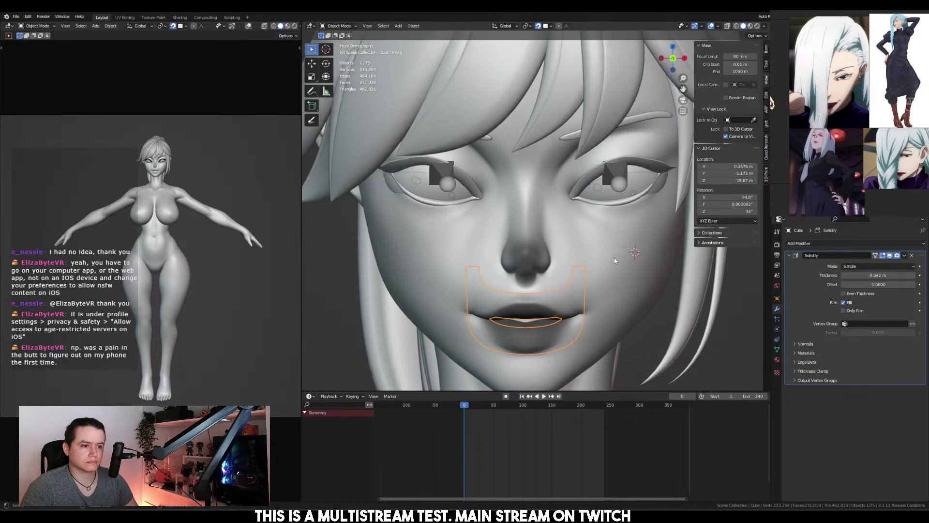
Select the eye camera armature in front of the eyes and delete it
left_click(615, 256)
left_click(643, 193)
left_click(627, 181)
middle_click_drag(627, 183, 607, 196, "shift")
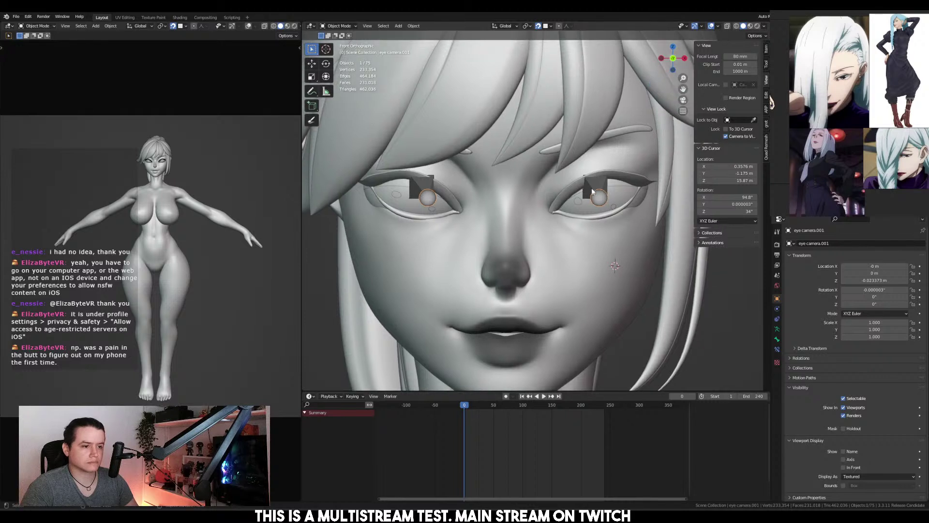
key("ctrl+Tab")
left_click(607, 187)
key("ctrl+Tab")
key("Delete")
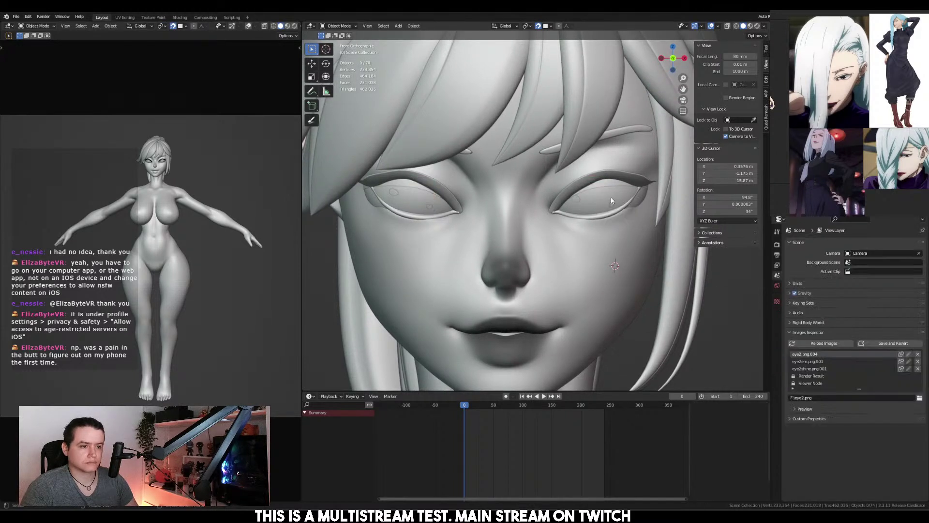
Select the eyeballs with their inner eye meshes, and apply their location and all transforms
left_click(584, 202)
left_click(596, 187, "shift")
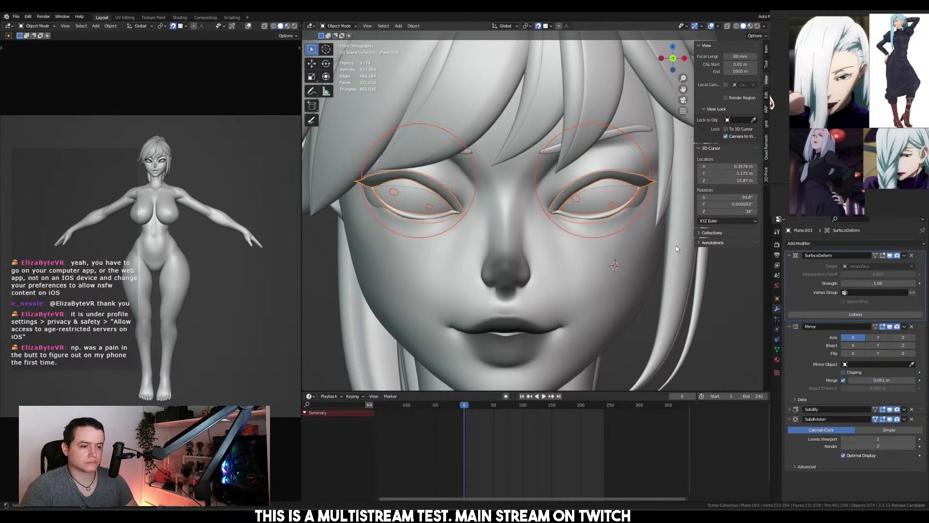
left_click(614, 198)
left_click(584, 199)
left_click(605, 206, "shift")
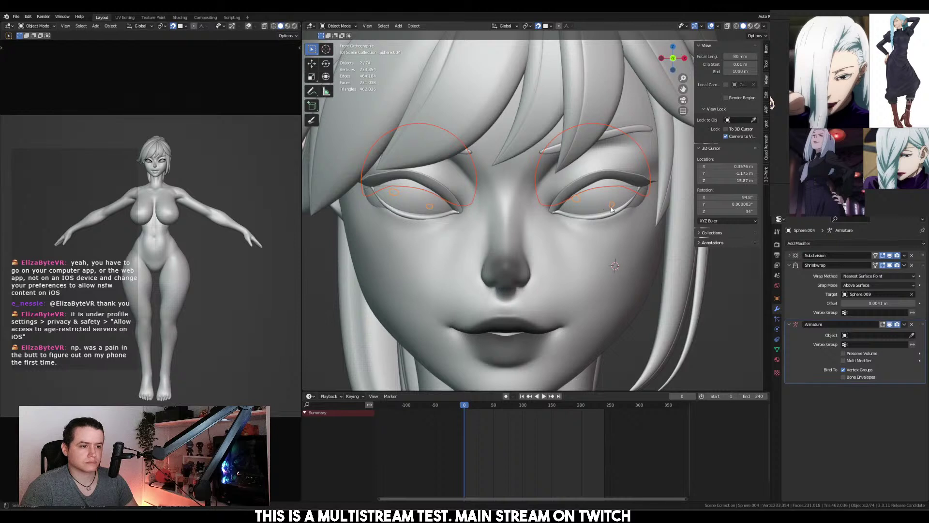
left_click(611, 209, "shift")
key("ctrl+a")
left_click(669, 254)
key("ctrl+a")
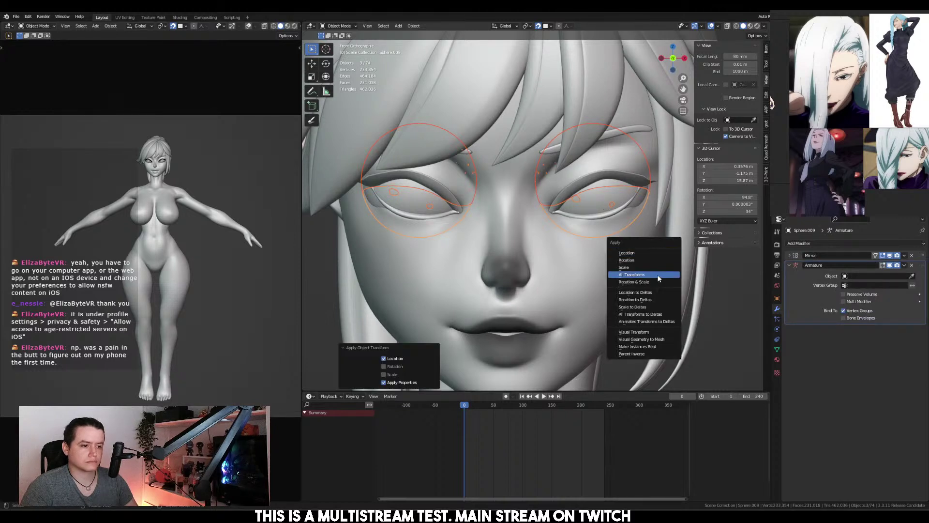
left_click(657, 277)
Scale the geometry of the selected eye meshes to about 0.931 in Edit Mode
key("ctrl+alt+x")
key("Tab")
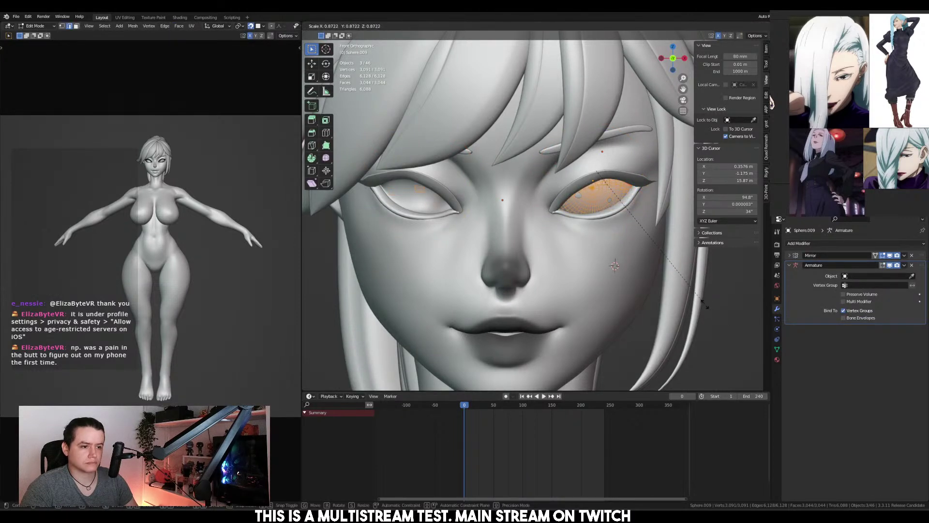
key("s")
left_click(708, 282)
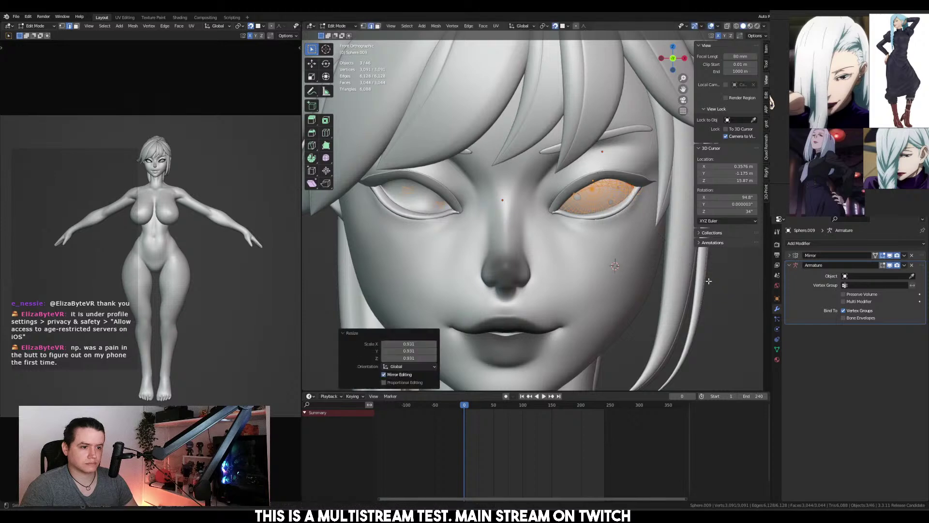
key("g")
key("y")
right_click(706, 280)
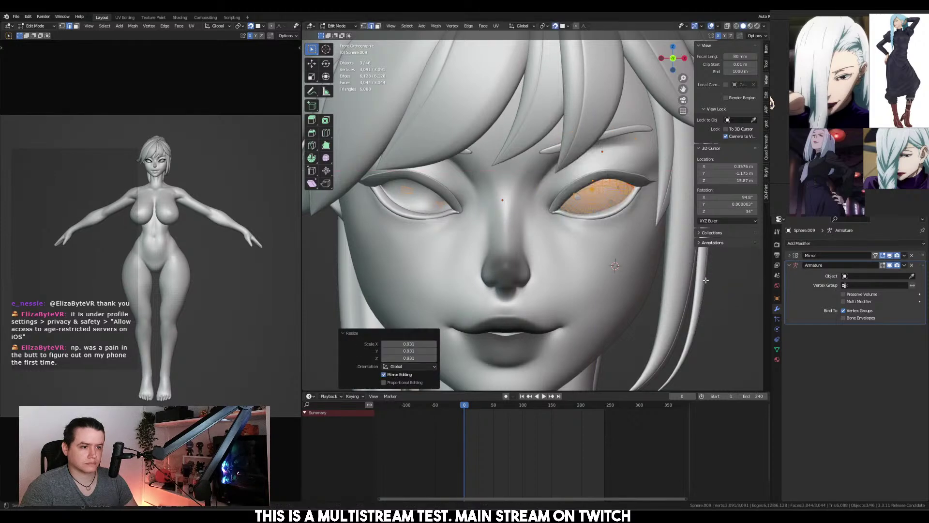
key("g")
key("x")
left_click(646, 179)
key("ctrl+z")
Move the eye geometry about -0.006 m along X, toward the nose
key("g")
key("x")
left_click(583, 174)
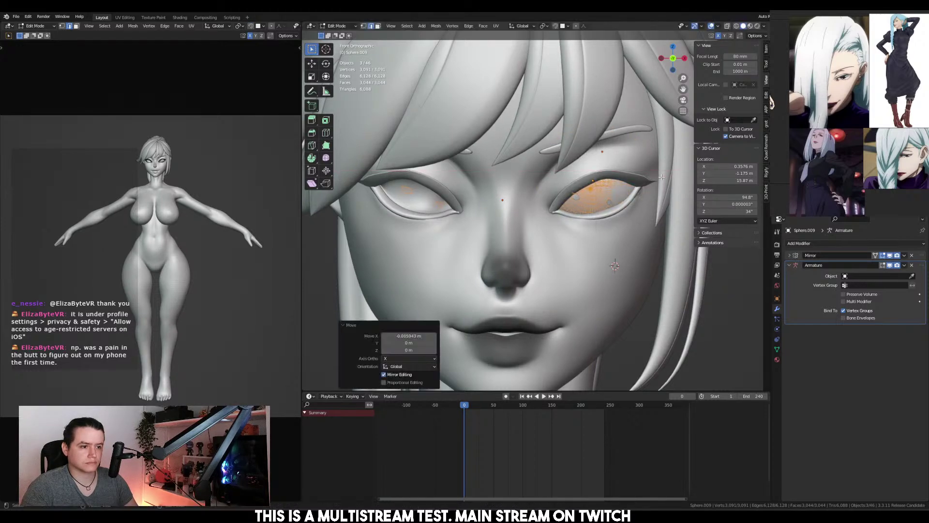
Move the eye geometry about -0.014 m along Z, and apply all transforms to the eye objects in Object Mode
key("KP_3")
key("g")
key("z")
left_click(573, 178)
key("KP_1")
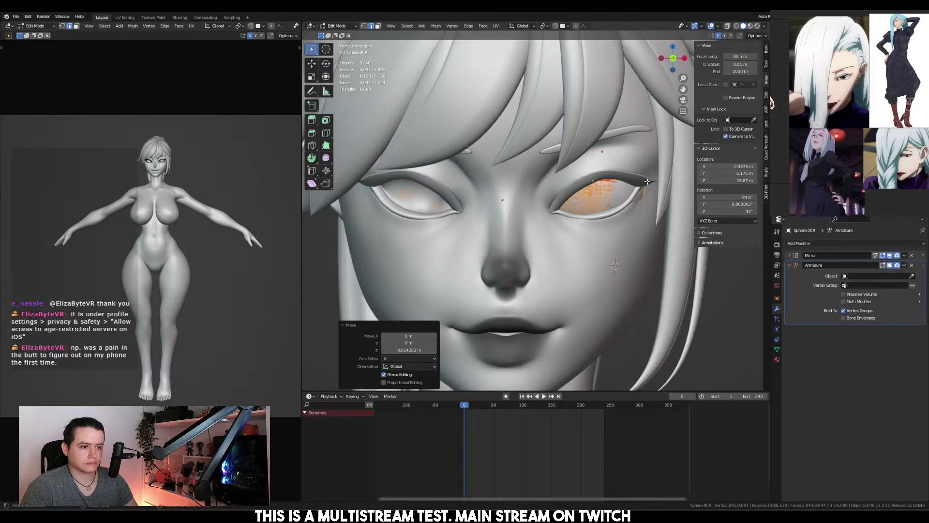
key("Tab")
key("ctrl+a")
left_click(639, 227)
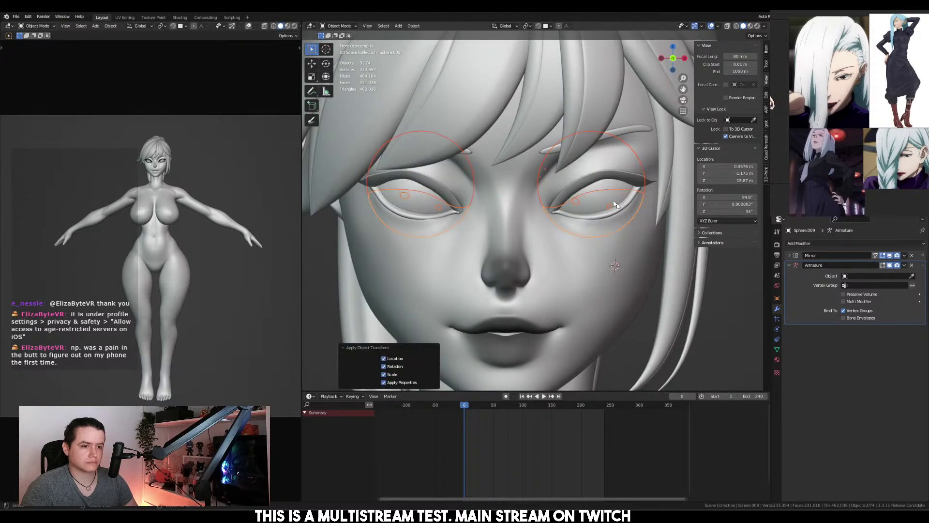
Select the eyeballs and frame the head and shoulders in the second viewport to compare the eyes with the whole face
left_click(603, 199)
scroll(190, 262, "up", 8)
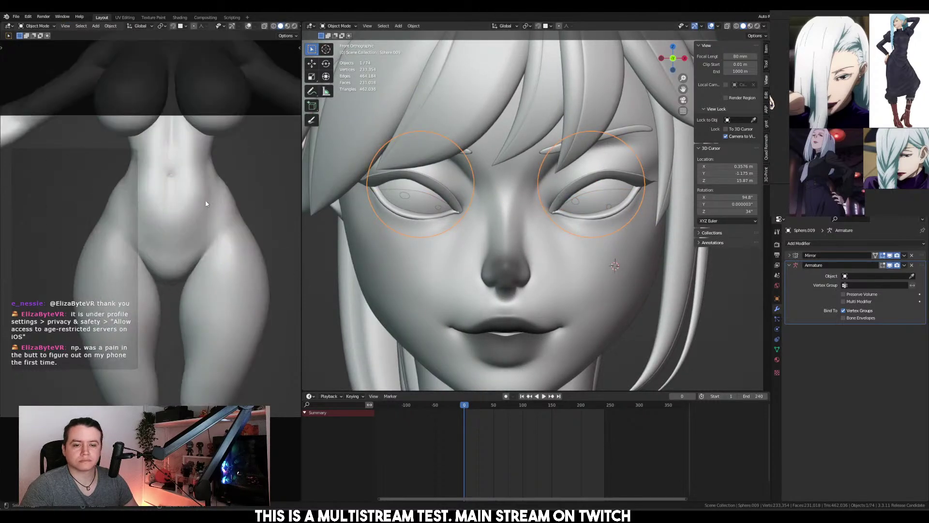
middle_click_drag(205, 199, 198, 309, "shift")
scroll(214, 314, "up", 6)
scroll(197, 306, "down", 8)
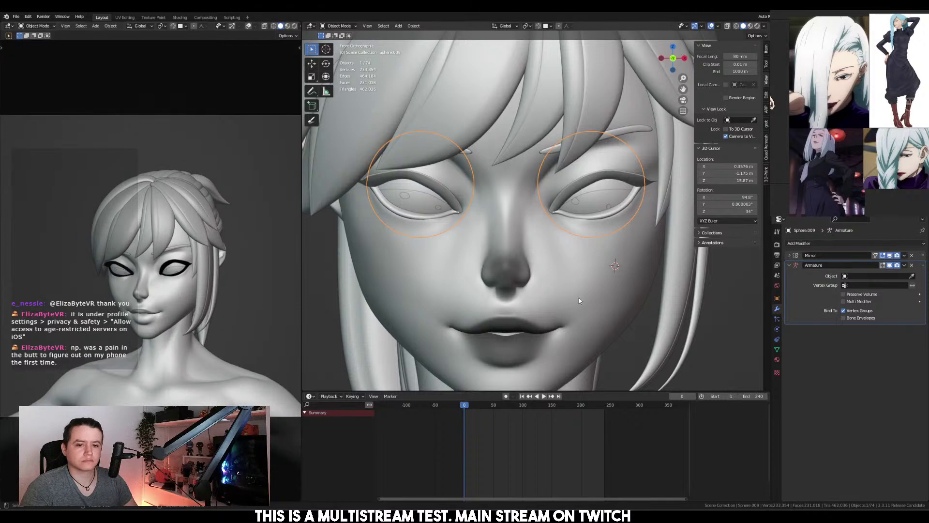
middle_click_drag(591, 293, 591, 253, "shift")
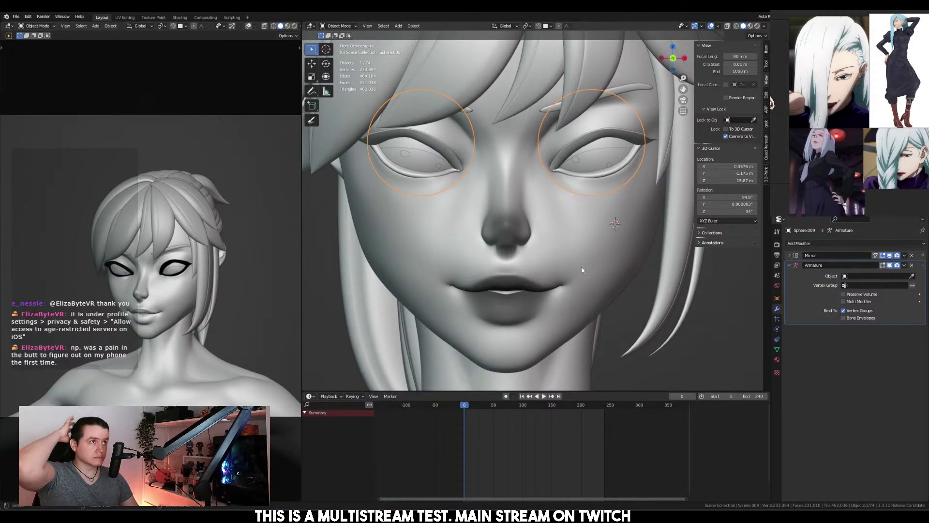
Put the face mesh in Sculpt Mode and adjust the outer cheek above the jaw with a Grab brush of 222 px radius
left_click(575, 237)
scroll(620, 225, "down", 5)
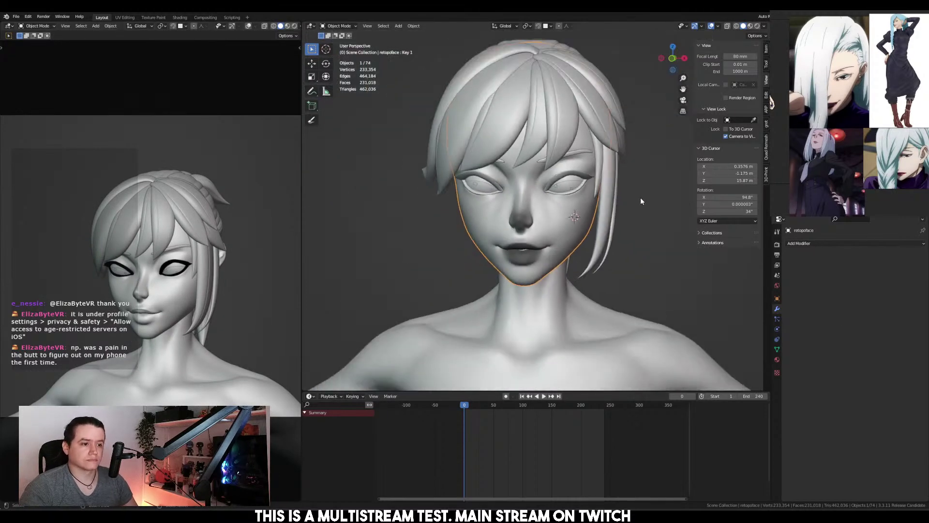
key("ctrl+Tab")
mouse_move(640, 199)
middle_mouse_down()
mouse_move(603, 211)
mouse_move(637, 210)
mouse_move(622, 216)
middle_mouse_up()
scroll(637, 210, "up", 2)
key("f")
left_click(624, 213)
left_click_drag(621, 217, 624, 223)
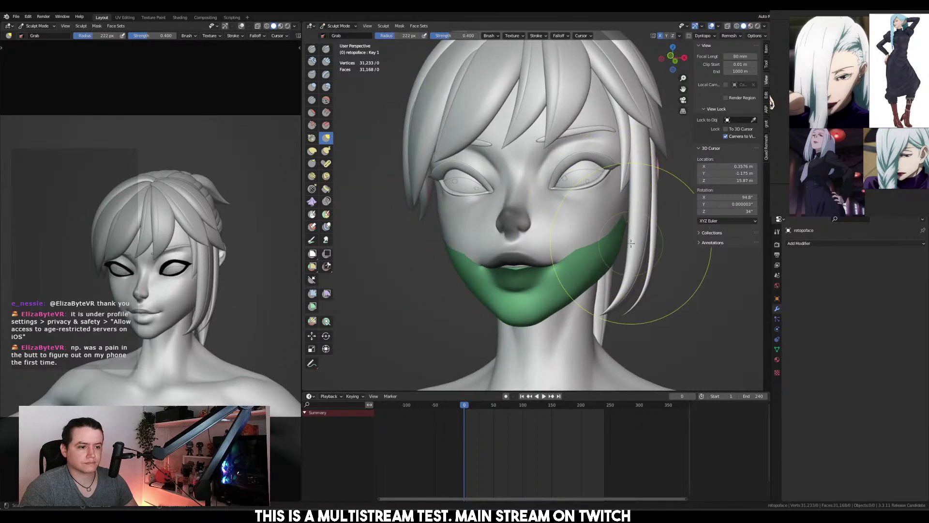
Define the side of the cheek above the jaw with the Crease brush at a radius of about 65 px
left_click(312, 100)
mouse_move(576, 201)
middle_mouse_down()
mouse_move(594, 194)
mouse_move(600, 224)
middle_mouse_up()
key("f")
left_click(632, 231)
mouse_move(588, 220)
left_mouse_down()
mouse_move(525, 265)
mouse_move(594, 213)
left_mouse_up()
key("f")
left_click(593, 220)
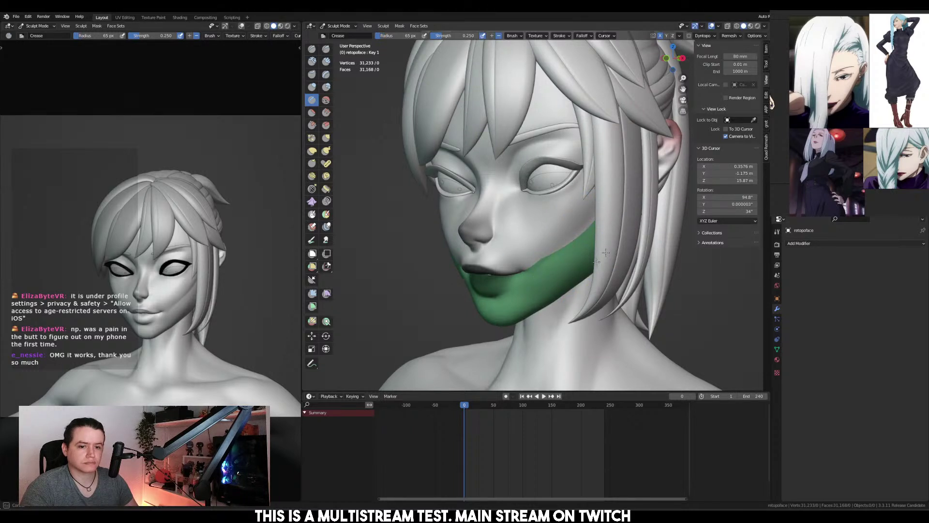
middle_click_drag(597, 261, 568, 249)
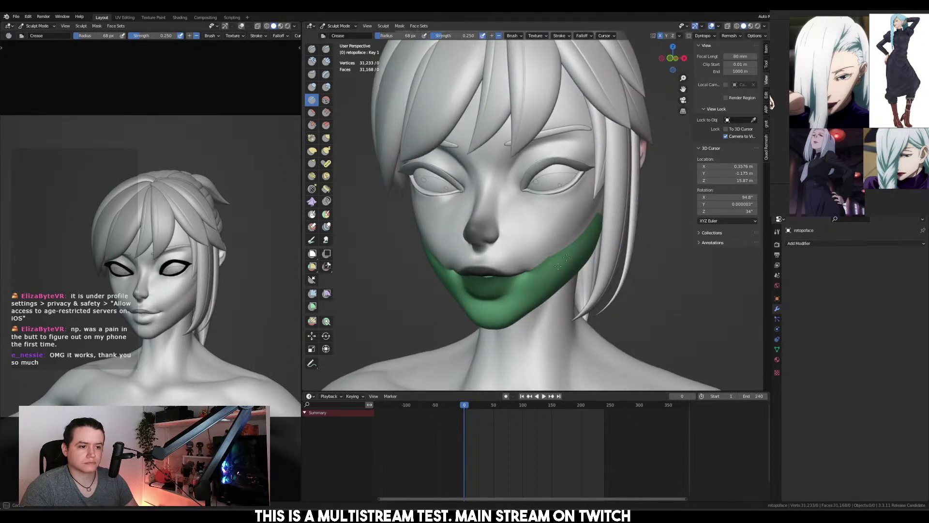
Crease the outer cheek and the rear jaw area beside the hair, enlarging the brush radius to 82 and 95 px
left_click_drag(593, 199, 587, 209)
middle_click_drag(604, 211, 591, 208)
key("f")
left_click(598, 209)
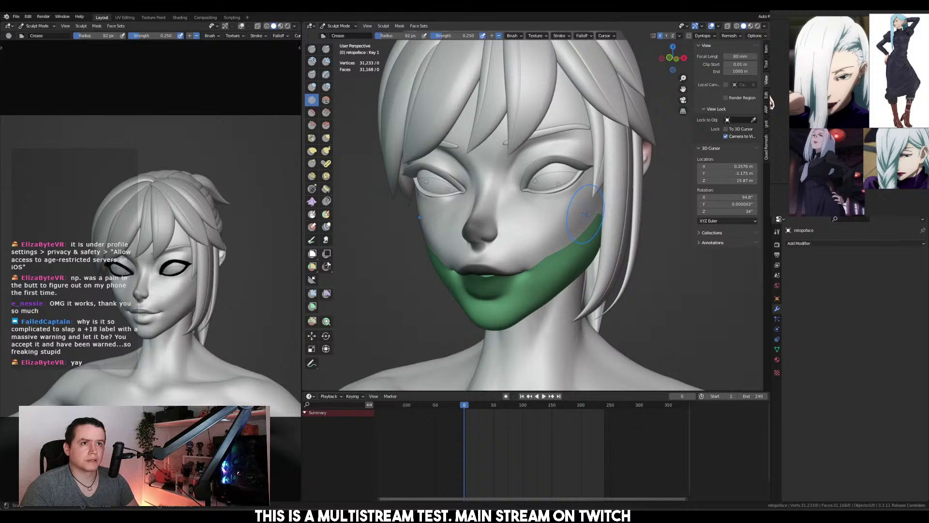
mouse_move(575, 217)
middle_mouse_down()
mouse_move(587, 227)
mouse_move(580, 270)
middle_mouse_up()
key("f")
left_click(592, 234)
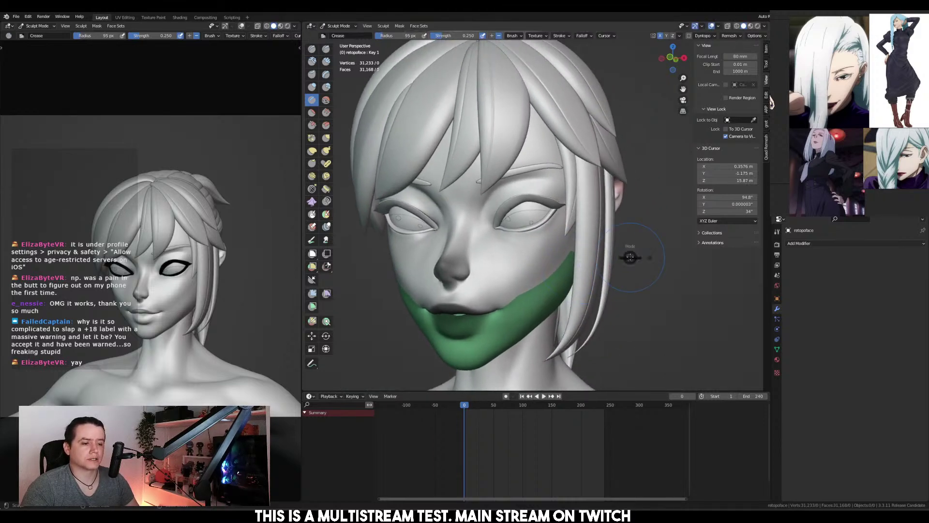
Hide the long hair locks covering the side of the face in Object Mode, and return the face to Sculpt Mode
key("ctrl+Tab")
left_click(604, 269)
key("h")
left_click(607, 267)
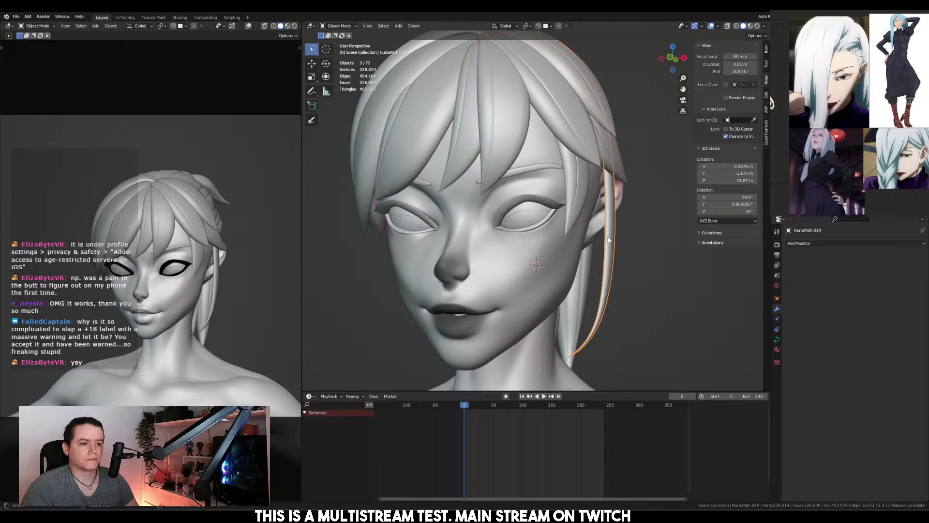
left_click(607, 242)
middle_click_drag(608, 242, 599, 208)
key("ctrl+Tab")
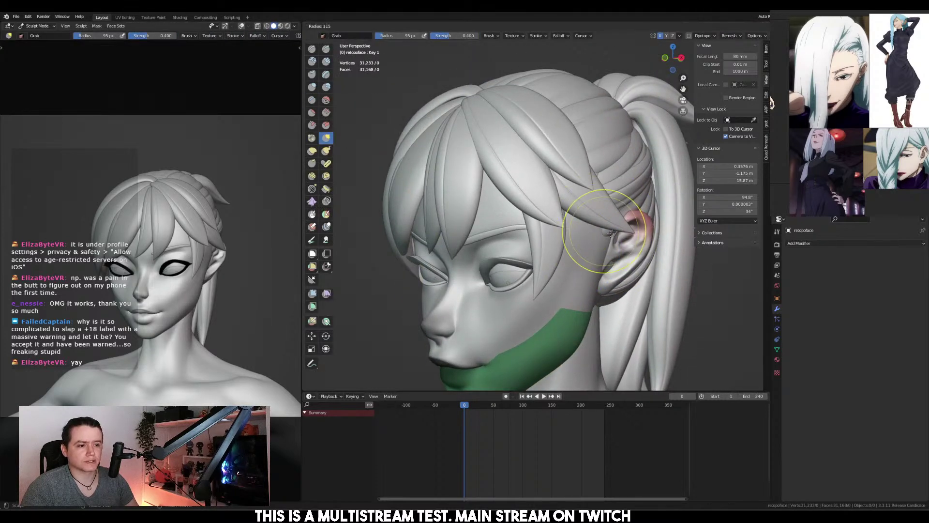
Reshape the temple and the jaw corner below the ear with the Grab brush at a radius of about 250 px
middle_click_drag(581, 233, 598, 216)
key("f")
left_click(600, 217)
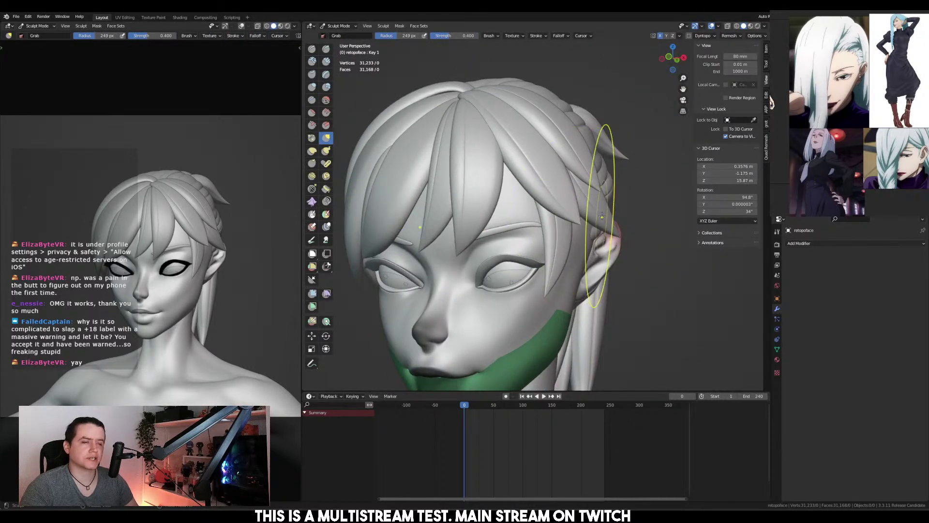
middle_click_drag(606, 221, 599, 215)
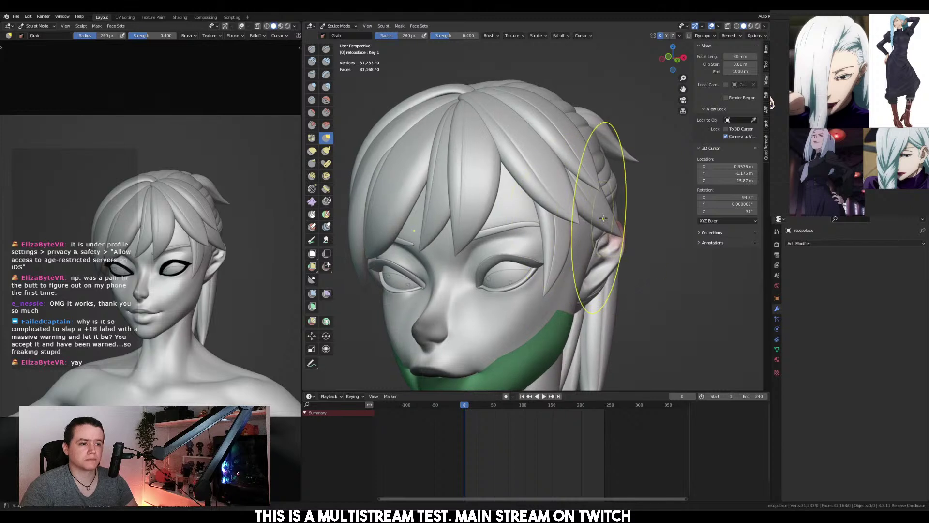
mouse_move(598, 210)
left_mouse_down()
mouse_move(605, 222)
mouse_move(596, 229)
left_mouse_up()
left_click_drag(572, 339, 575, 319)
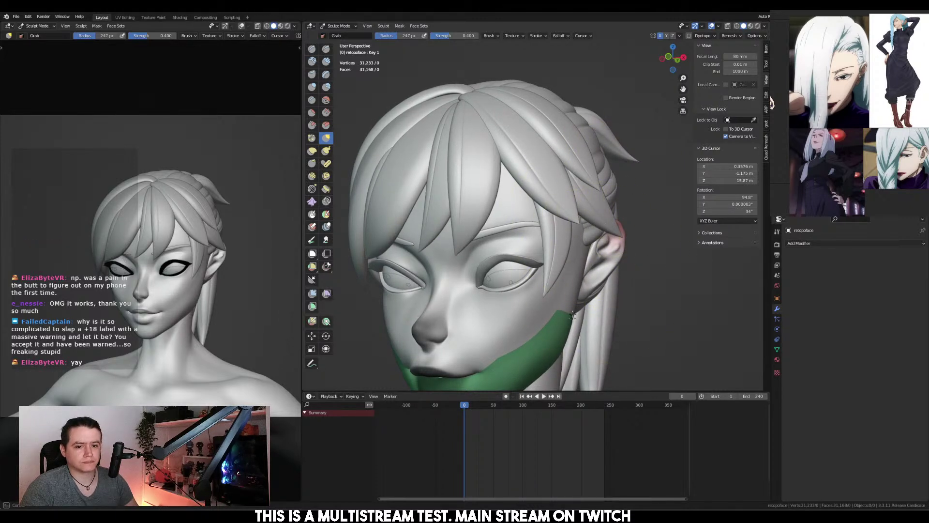
middle_click_drag(573, 325, 528, 262)
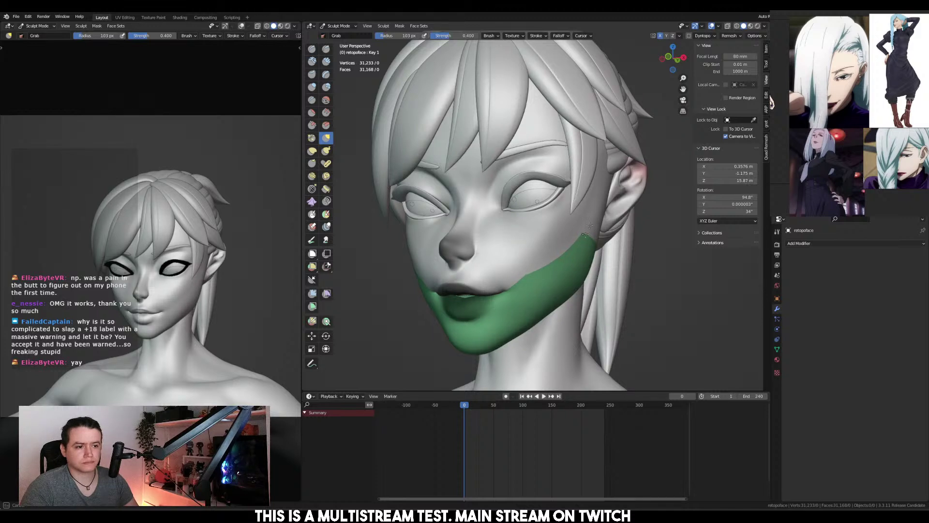
Refine the rear jaw and cheek with smaller Grab brushes of about 164 to 121 px, and choose the Inflate/Deflate brush
key("f")
left_click(661, 211)
middle_click_drag(608, 215, 605, 216)
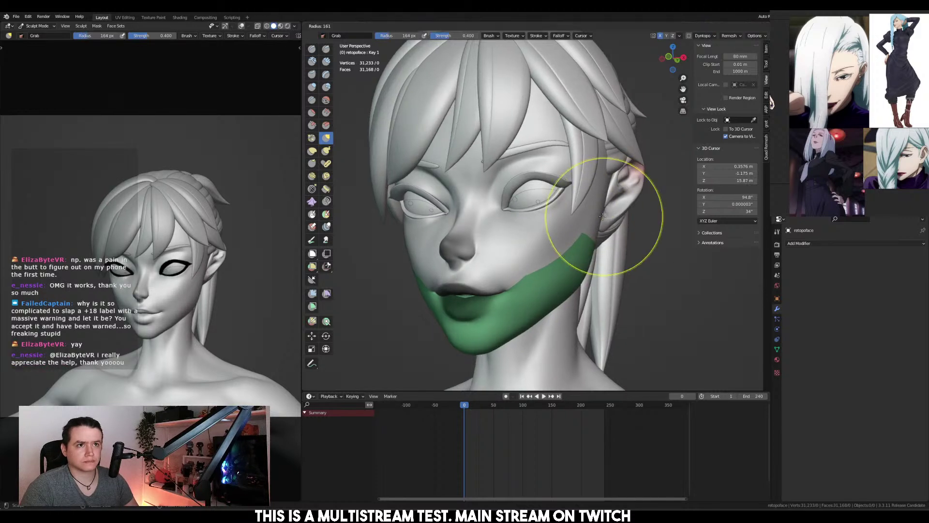
key("f")
left_click(600, 218)
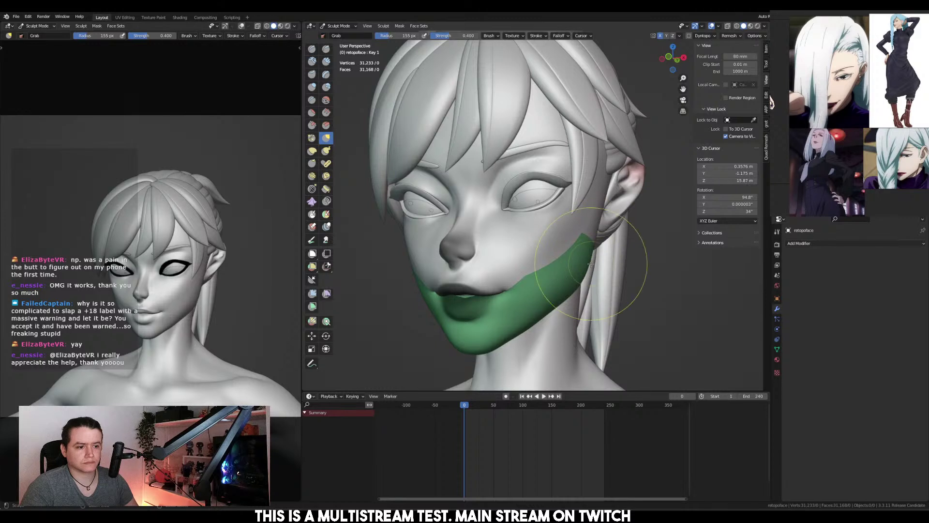
key("f")
left_click(569, 254)
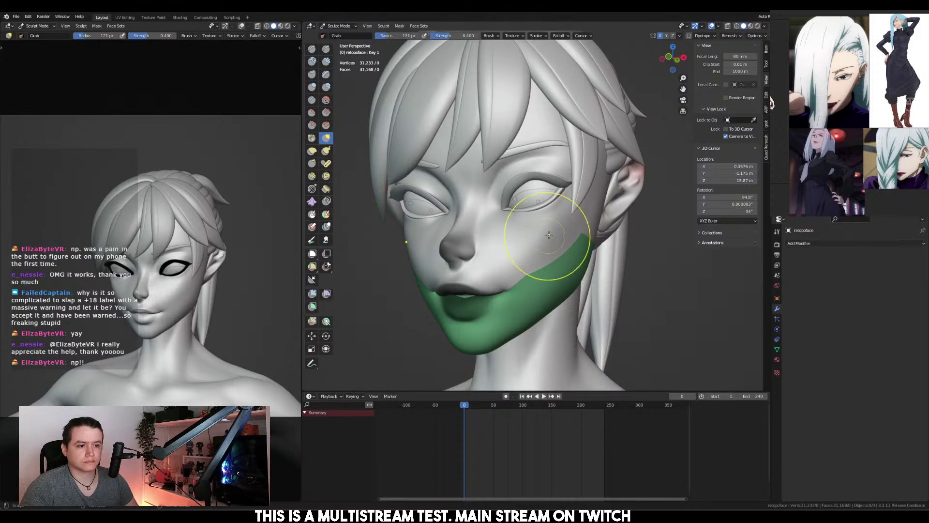
left_click(311, 87)
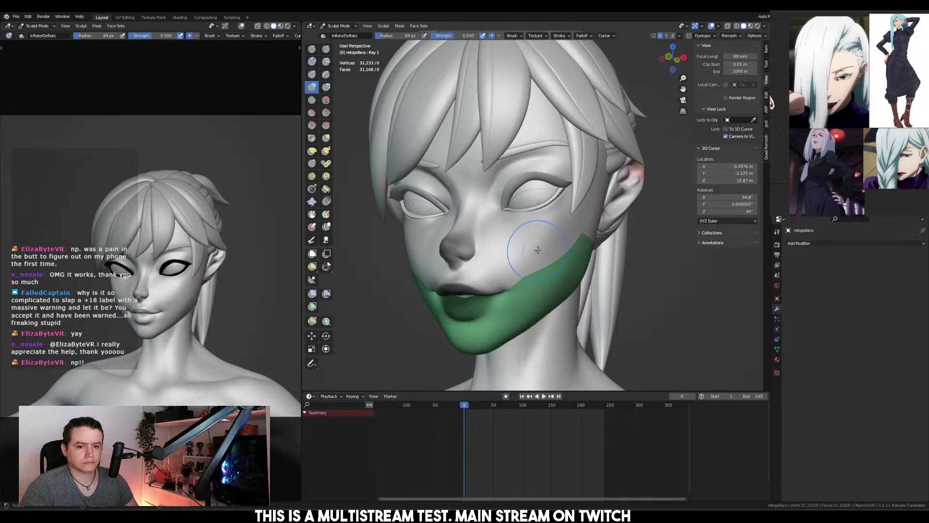
Return to Object Mode, unhide the long side hair locks and select the front one beside the cheek
key("ctrl+Tab")
left_click(368, 269)
middle_click_drag(568, 275, 612, 277)
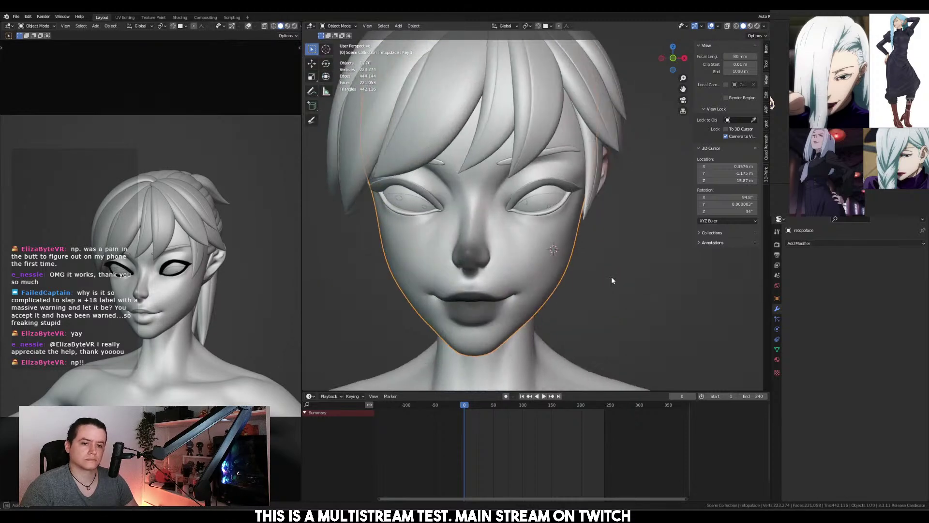
scroll(544, 264, "down", 2)
left_click(603, 238)
key("ctrl+v")
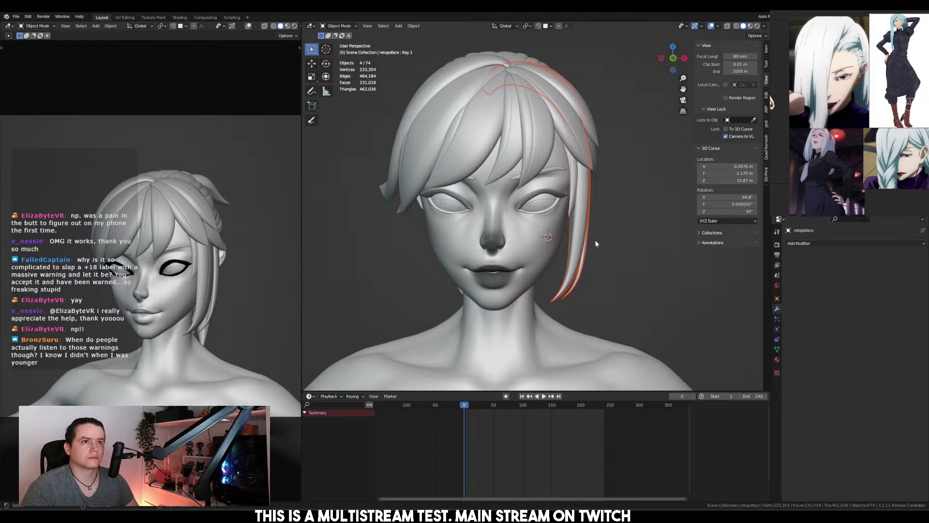
left_click(586, 225)
middle_click_drag(585, 225, 559, 209)
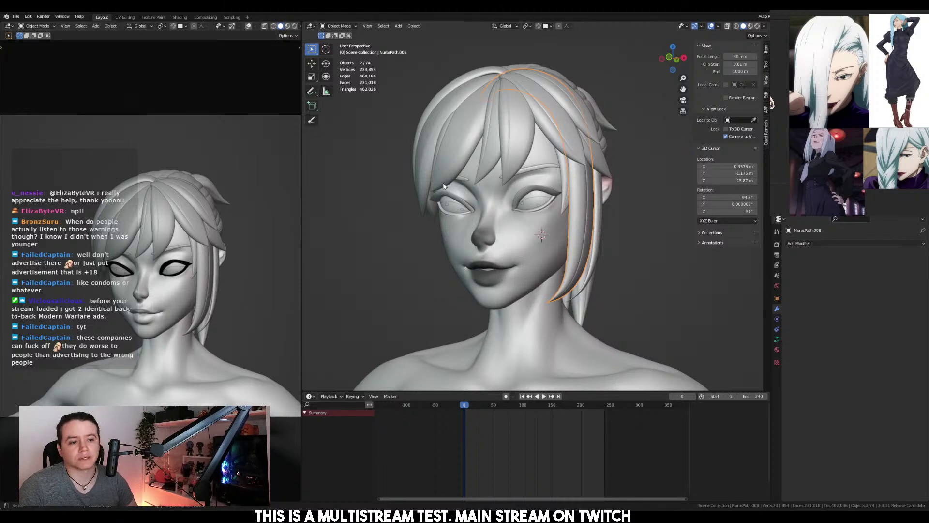
middle_click_drag(629, 222, 604, 239)
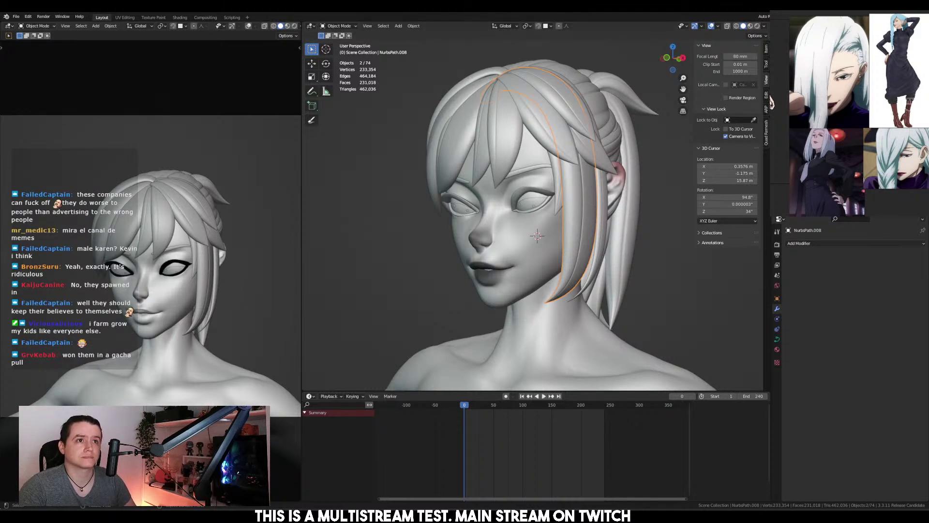
Move the lower control points of the short hair lock beside the eye along X
middle_click_drag(640, 157, 585, 205)
scroll(585, 205, "up", 2)
key("KP_3")
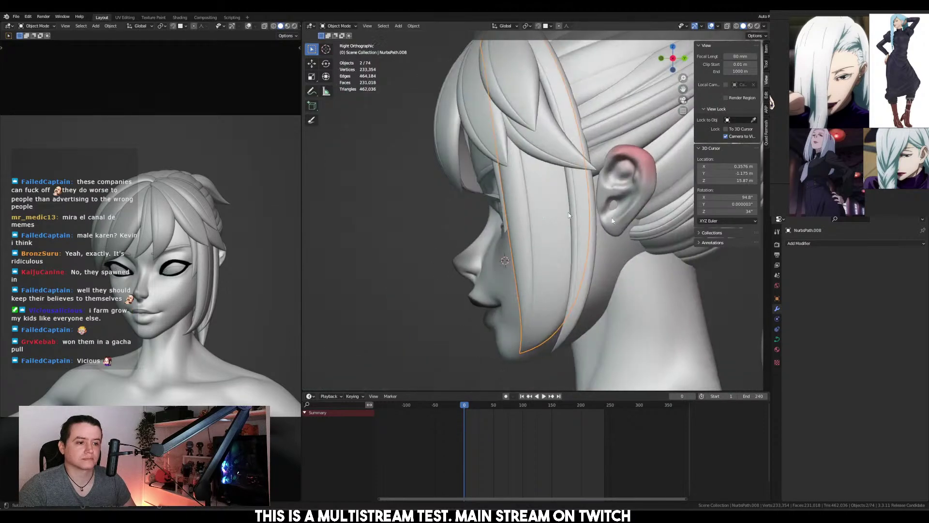
key("KP_1")
left_click(571, 211)
key("Tab")
left_click_drag(637, 124, 524, 261)
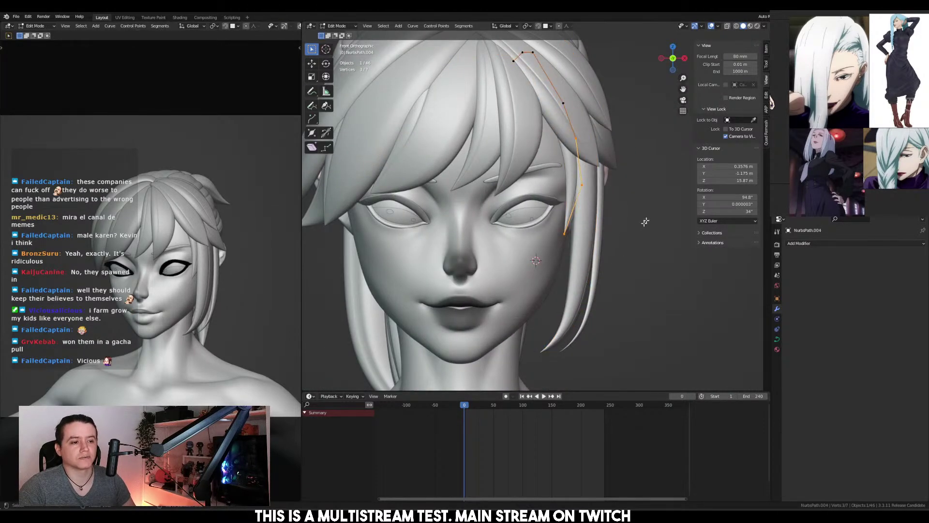
key("g")
key("x")
left_click(642, 219)
key("Tab")
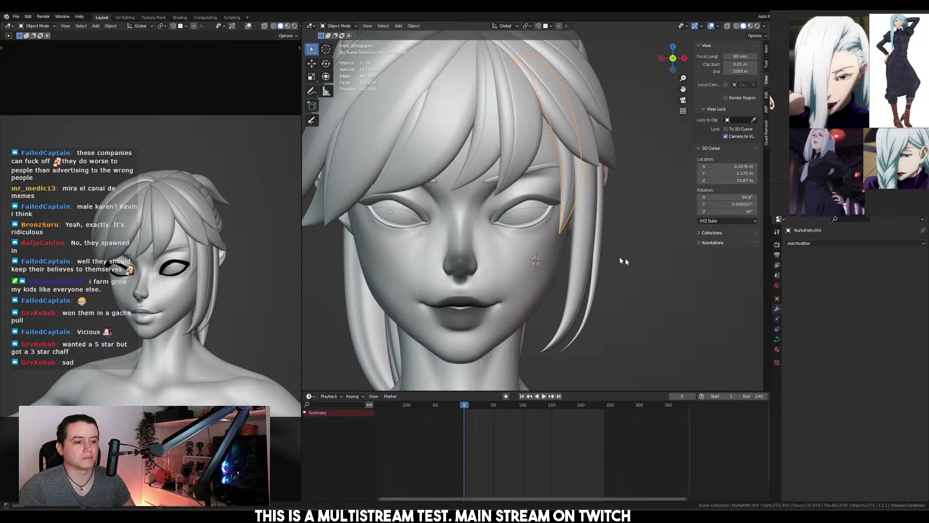
Move the lower control points of the long side hair lock about -0.048 m along X, toward the face
left_click(577, 267)
key("Tab")
middle_click_drag(576, 267, 611, 236, "shift")
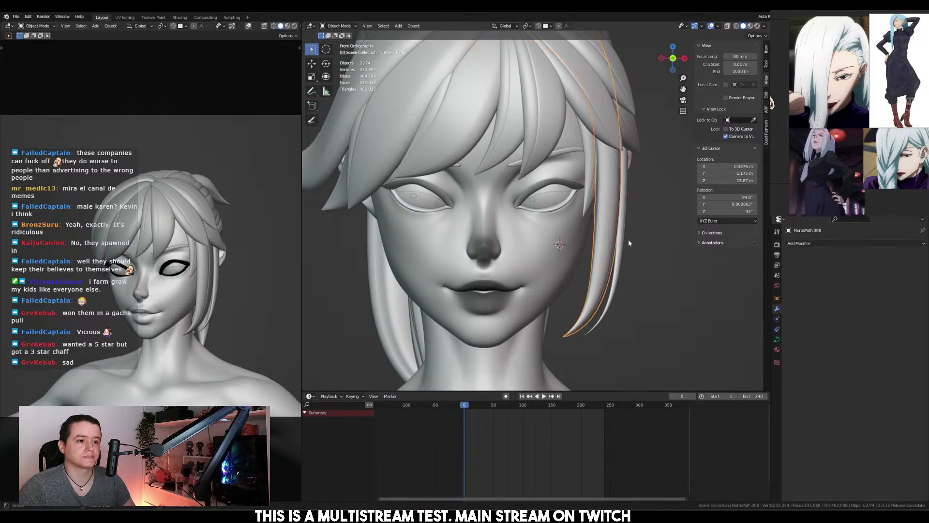
left_click_drag(530, 148, 668, 345)
key("g")
key("x")
left_click(658, 345)
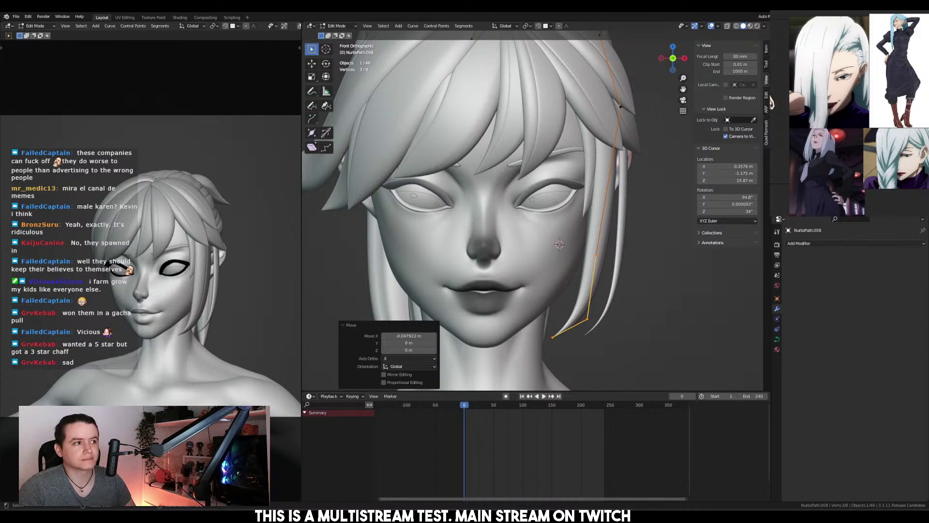
Examine the white-haired reference images, comparing the face and hair strands up close
middle_click_drag(916, 150, 890, 159)
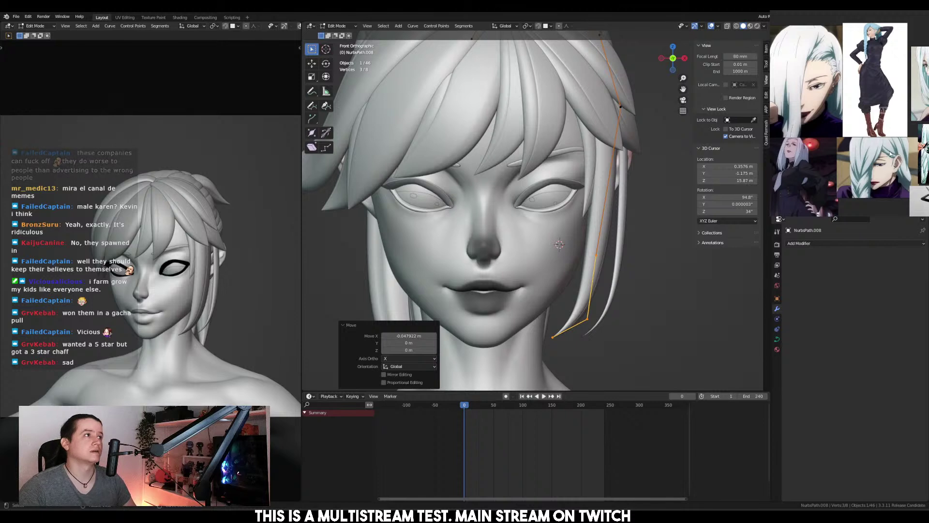
scroll(892, 156, "up", 2)
scroll(914, 139, "down", 1)
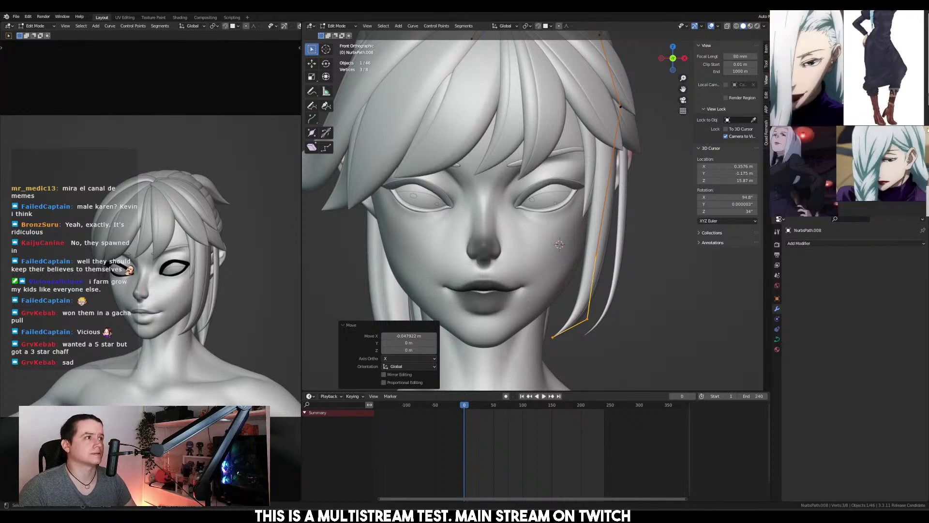
middle_click_drag(918, 137, 901, 147)
scroll(901, 150, "up", 2)
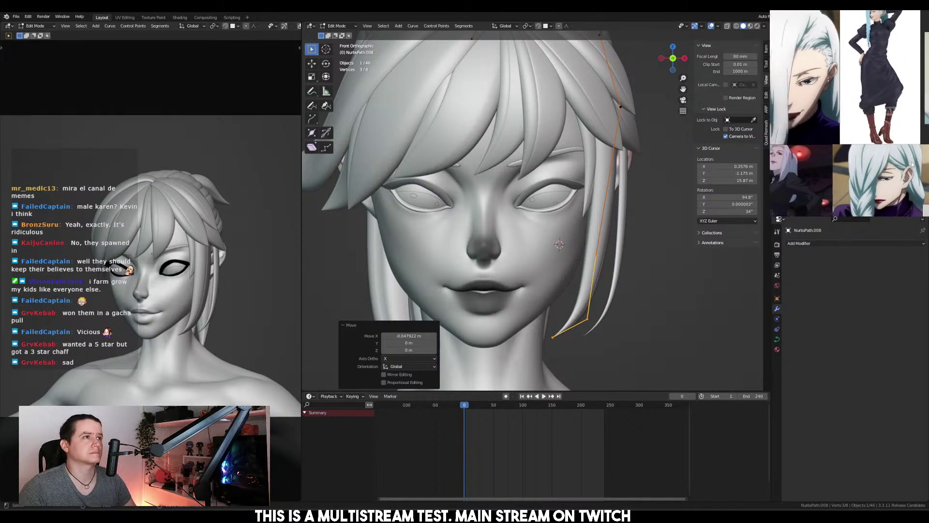
scroll(911, 164, "up", 1)
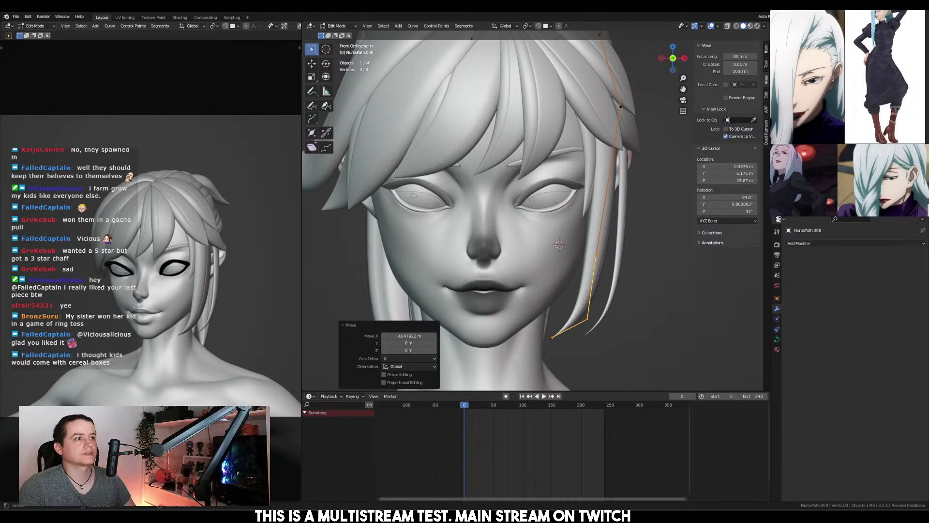
Bring the browser window with the Midna figure post onto this screen and maximize it
left_click_drag(928, 123, 587, 123)
double_click(586, 118)
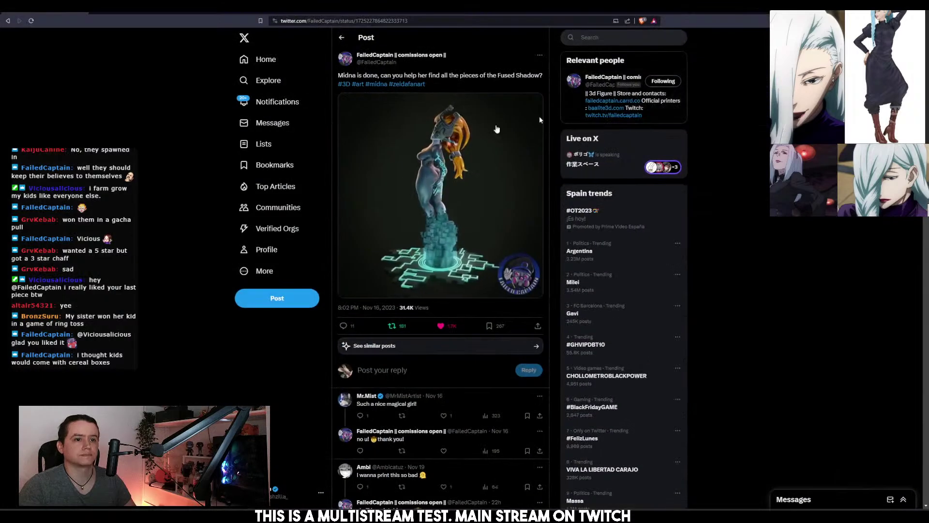
View the finished Midna figure picture from the post at full size, then return to Blender
left_click(535, 290)
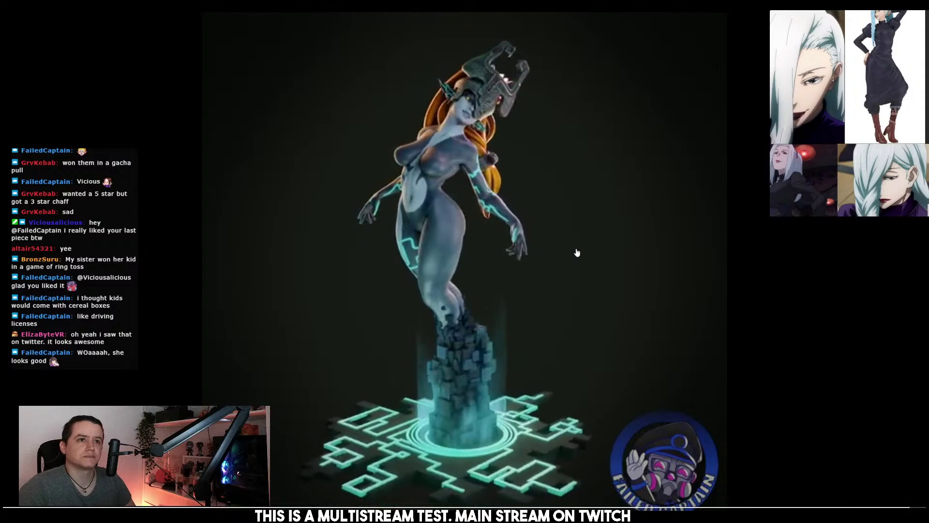
key("Escape")
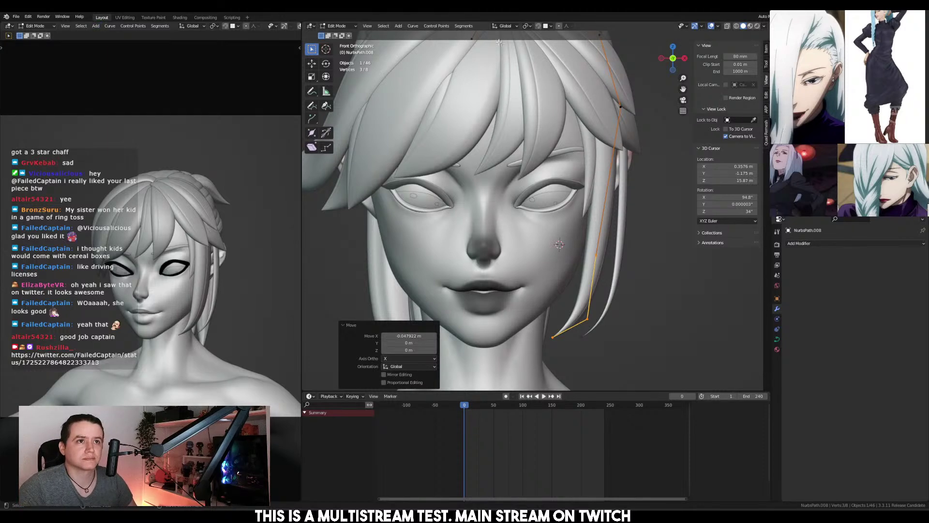
Finish editing the long side hair lock and delete the side locks hanging in front of the visible ear
middle_click_drag(536, 249, 588, 210)
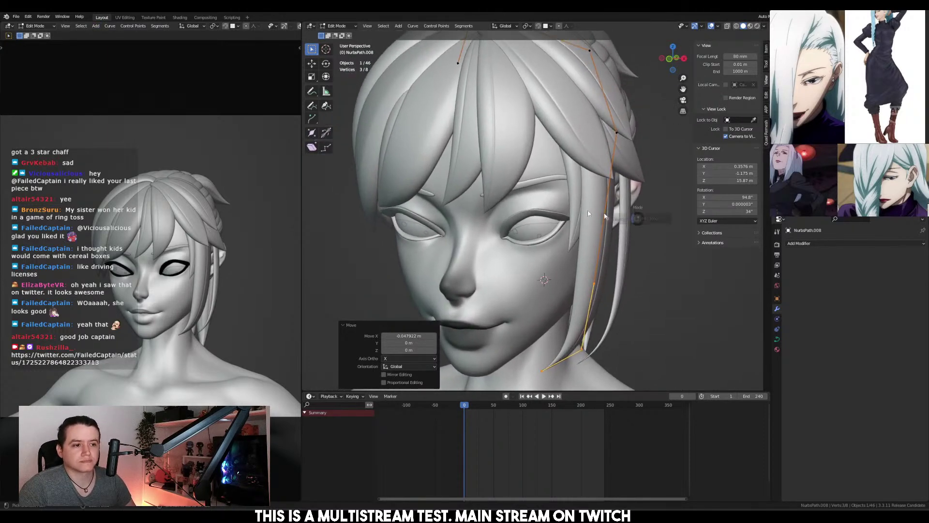
key("Tab")
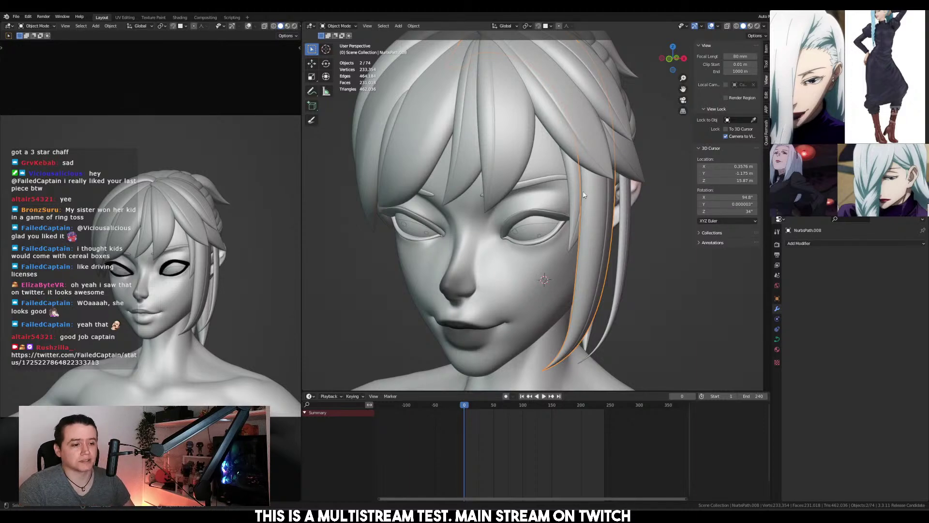
mouse_move(583, 192)
middle_mouse_down()
mouse_move(618, 197)
mouse_move(602, 207)
mouse_move(573, 201)
mouse_move(600, 196)
middle_mouse_up()
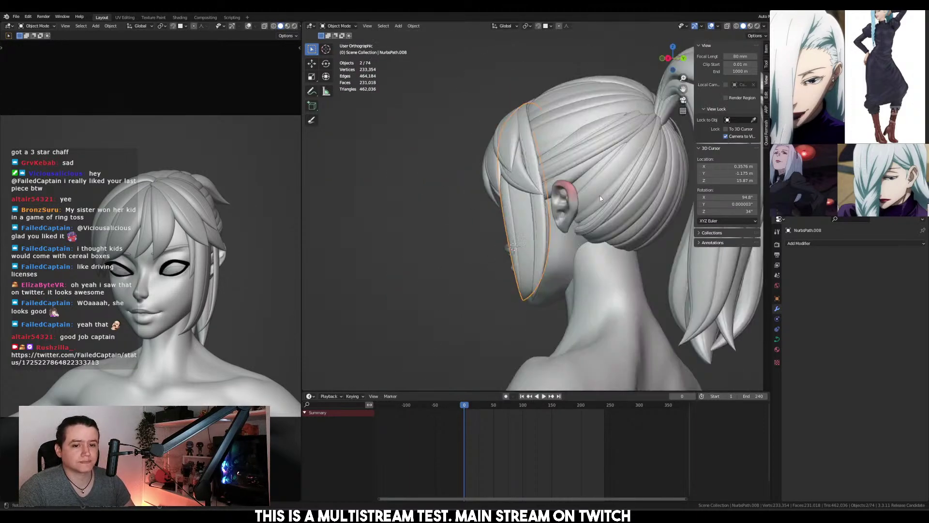
middle_click_drag(521, 208, 618, 208, "alt")
key("x")
left_click(618, 209)
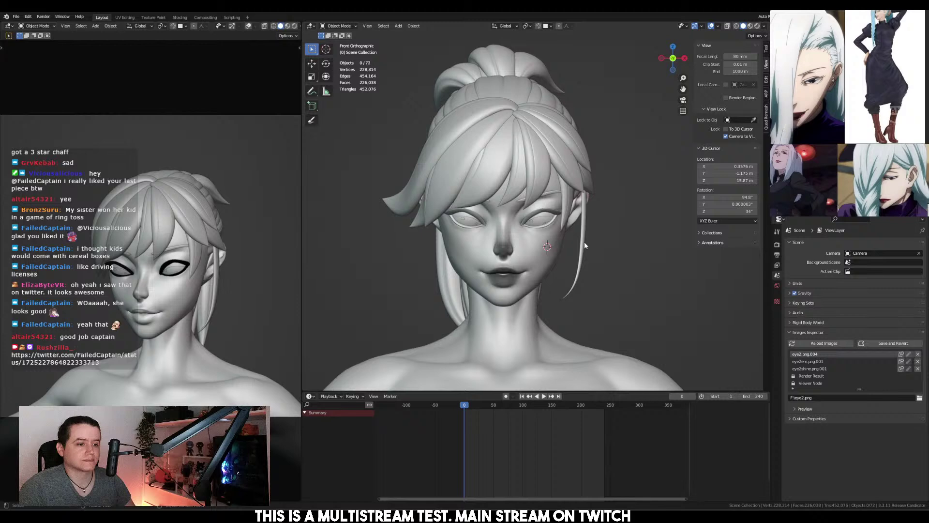
Delete the remaining short side strands between the fringe and the ear, one after another
left_click(563, 200)
key("x")
left_click(564, 201)
left_click(579, 168)
key("x")
left_click(579, 168)
left_click(579, 148)
key("x")
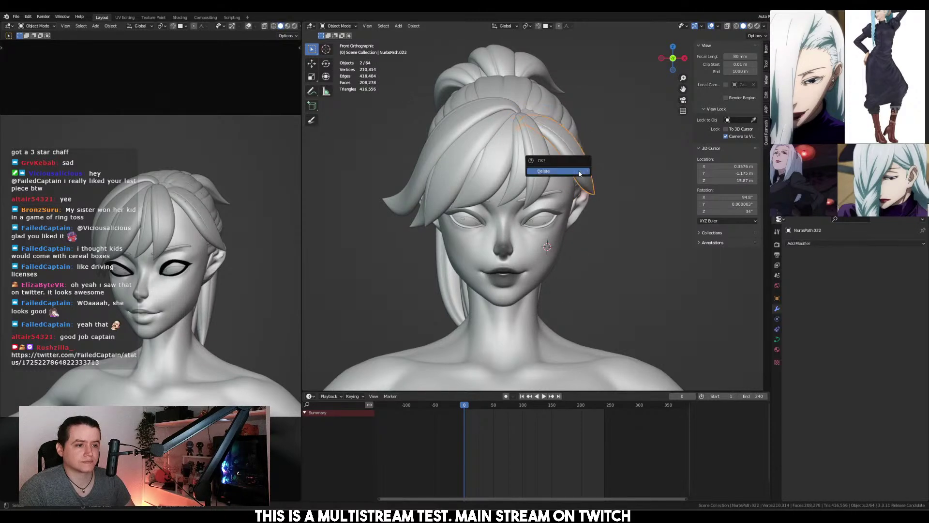
left_click(579, 172)
Delete the flared strands at the opposite outer edge of the fringe, keeping the broad fringe lock
left_click(457, 194)
left_click(446, 172, "shift")
middle_click_drag(436, 169, 474, 201)
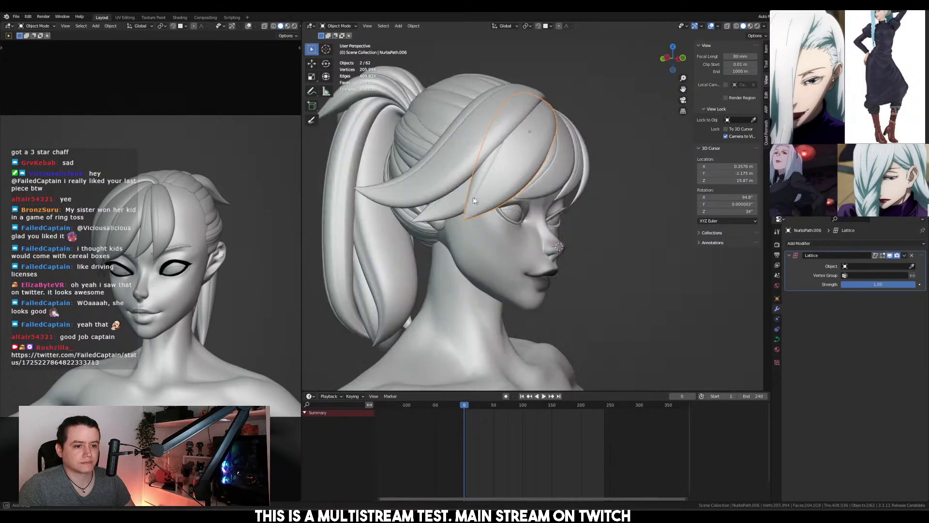
key("x")
left_click(479, 167)
middle_click_drag(479, 167, 488, 175)
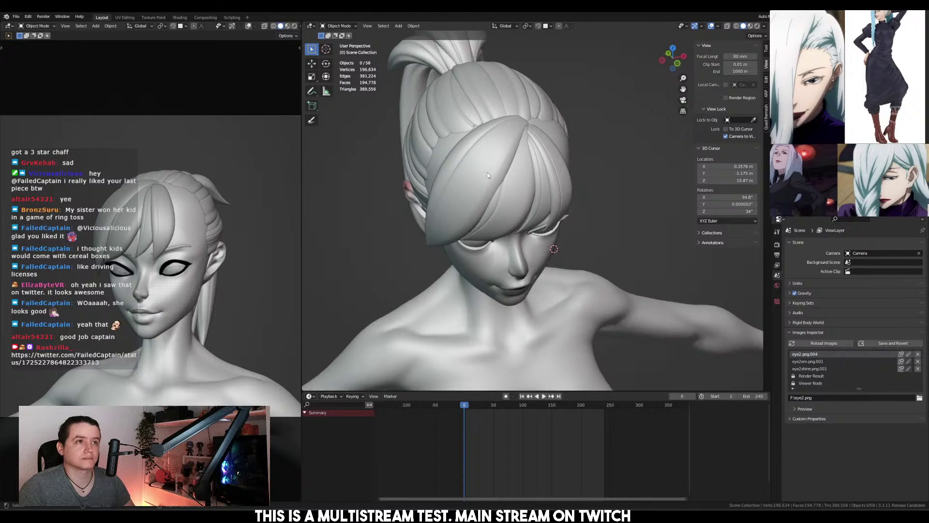
Move the four root control points of the broad fringe lock back onto the crown and tilt them
left_click(485, 163)
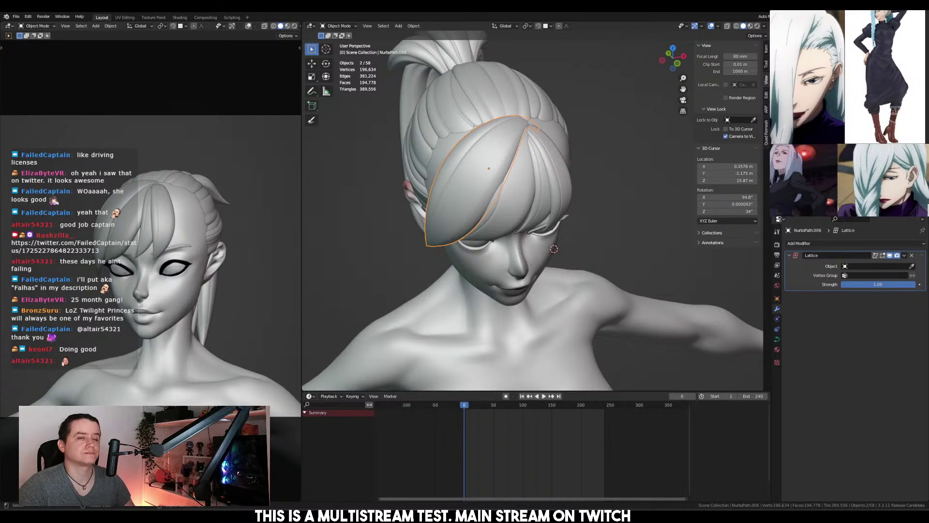
middle_click_drag(587, 187, 583, 230)
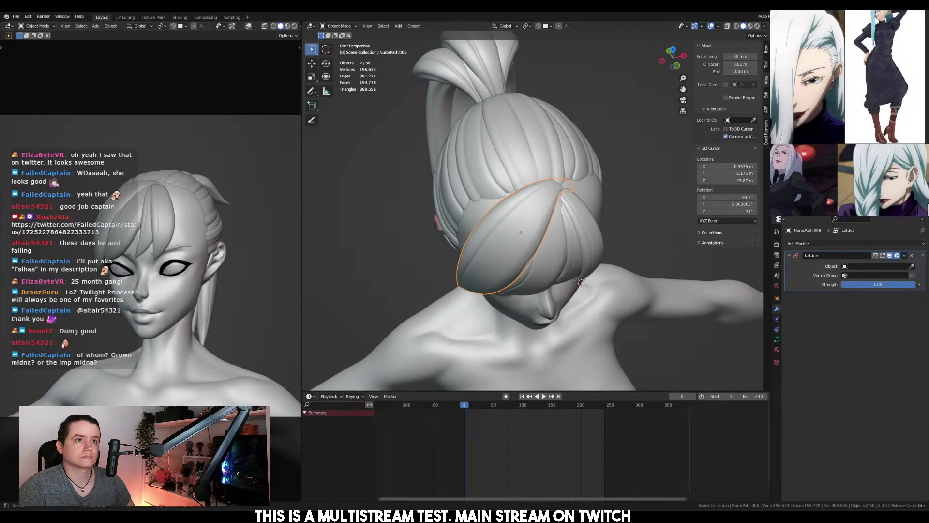
middle_click_drag(523, 213, 477, 249)
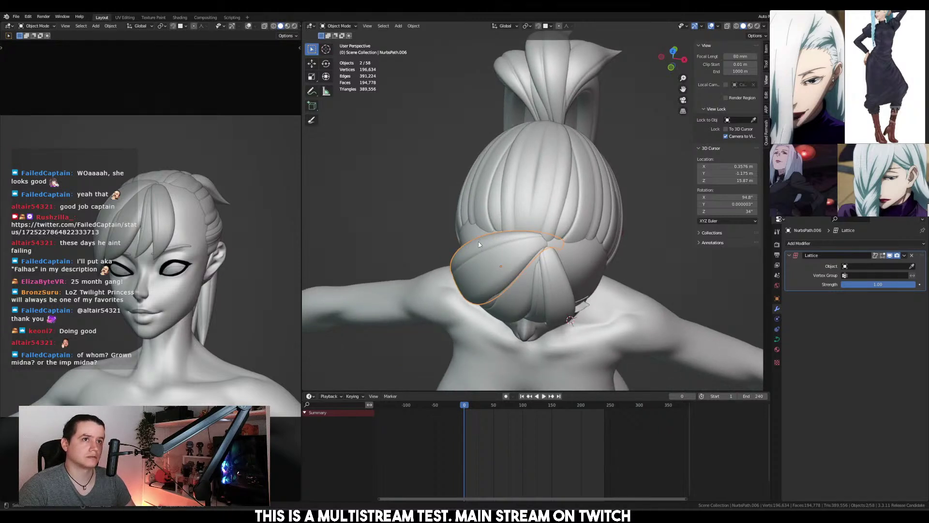
middle_click_drag(480, 244, 457, 294)
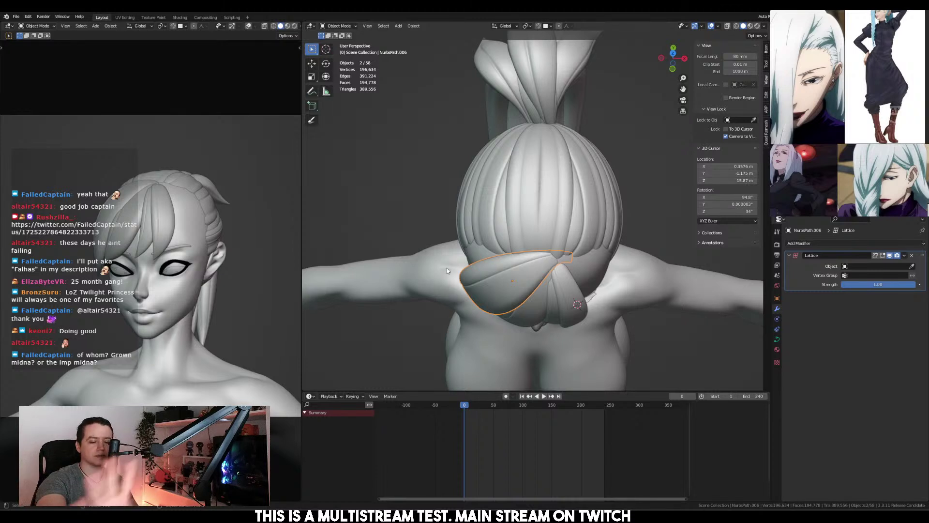
middle_click_drag(568, 232, 576, 236)
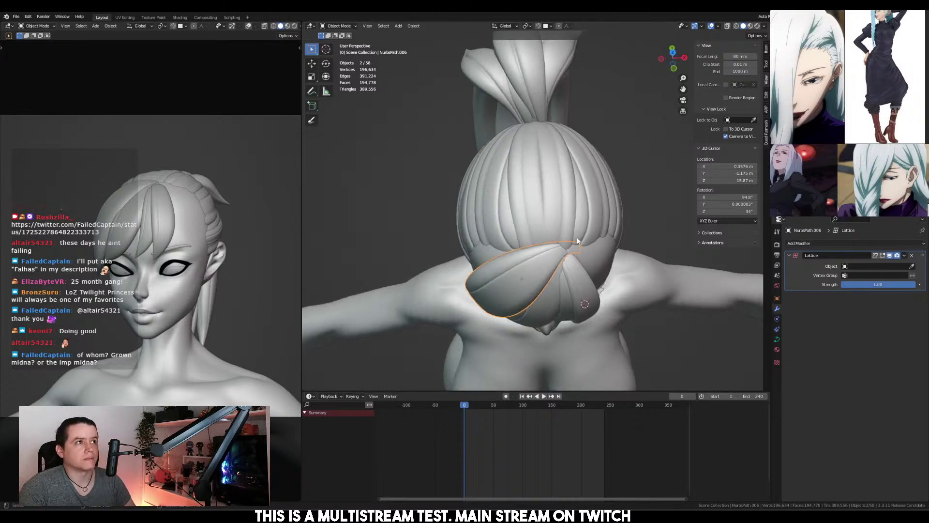
key("Tab")
left_click_drag(493, 206, 629, 286)
key("g")
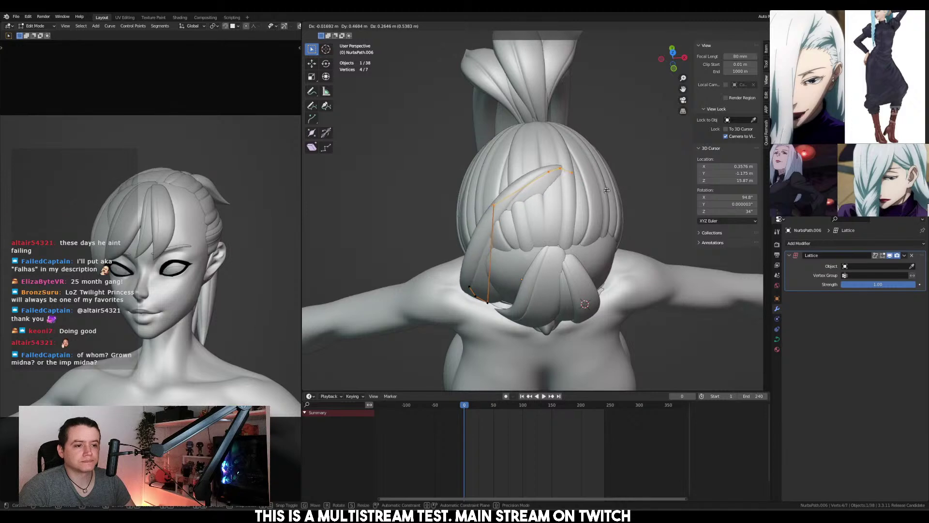
left_click(593, 207)
key("ctrl+t")
left_click(614, 222)
Reposition single control points of the broad fringe lock so it arcs from the crown over the forehead
middle_click_drag(614, 223, 546, 186)
key("g")
left_click(545, 185)
left_click_drag(409, 175, 437, 214)
key("g")
left_click(402, 185)
left_click_drag(478, 64, 517, 124)
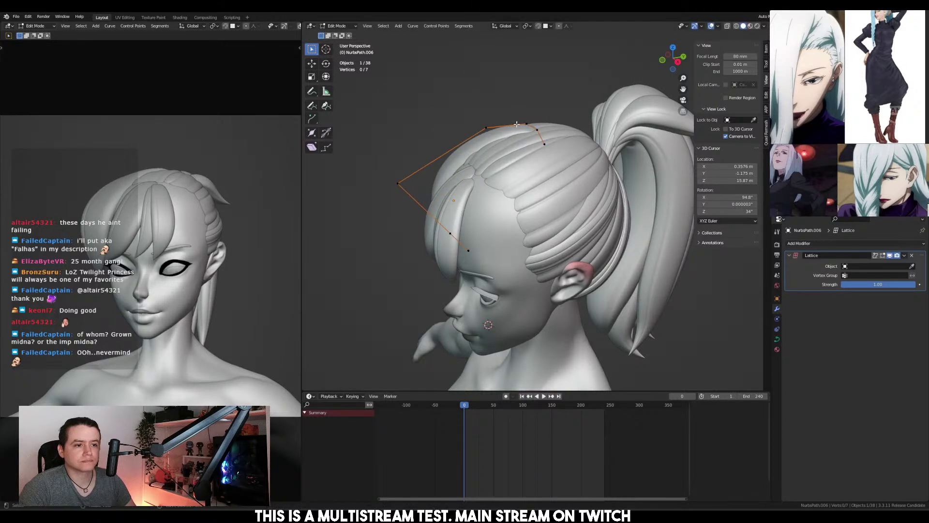
key("g")
left_click(494, 136)
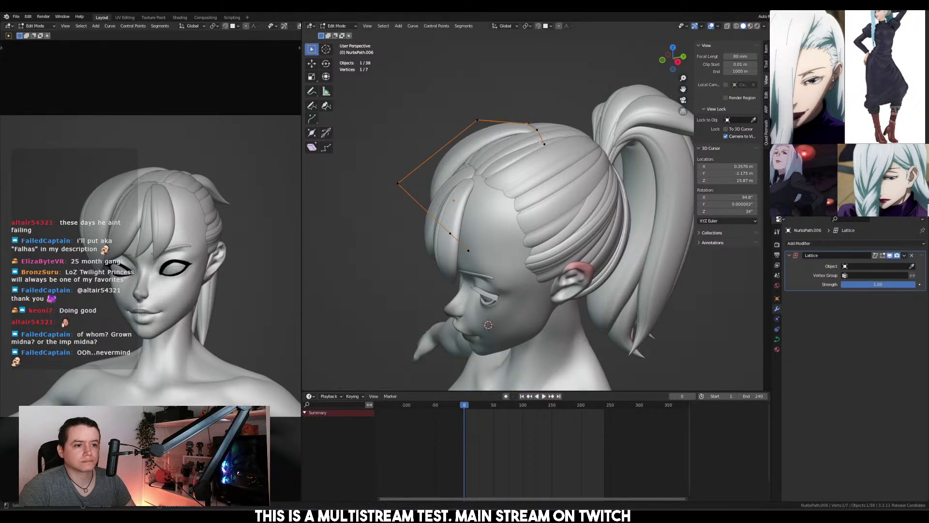
Adjust the radius of the whole broad fringe lock and tilt all its control points
key("a")
middle_click_drag(568, 163, 543, 239)
key("alt+s")
left_click(629, 178)
key("ctrl+t")
left_click(658, 217)
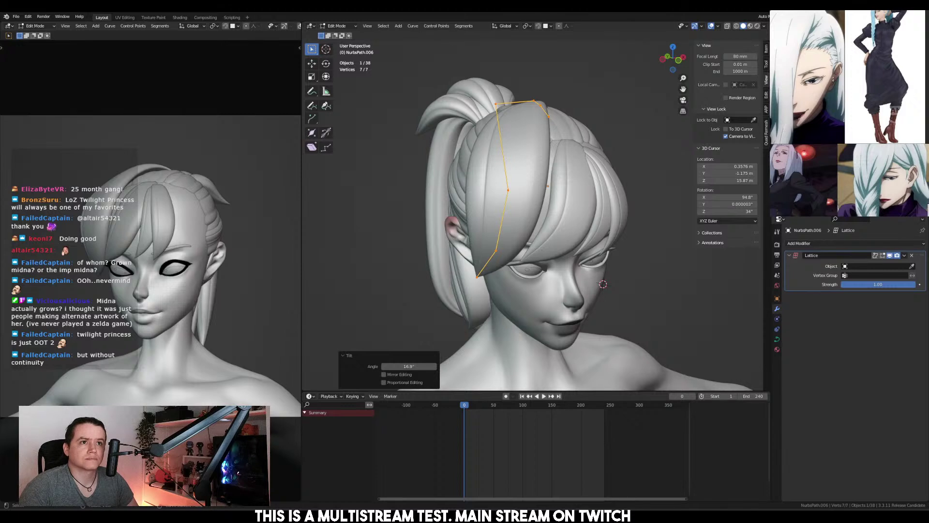
Tilt the lower three control points of the broad fringe lock about 23° and pull its two tip points down toward the jaw
middle_click_drag(525, 135, 555, 164)
left_click_drag(555, 164, 476, 292)
key("ctrl+t")
left_click(615, 279)
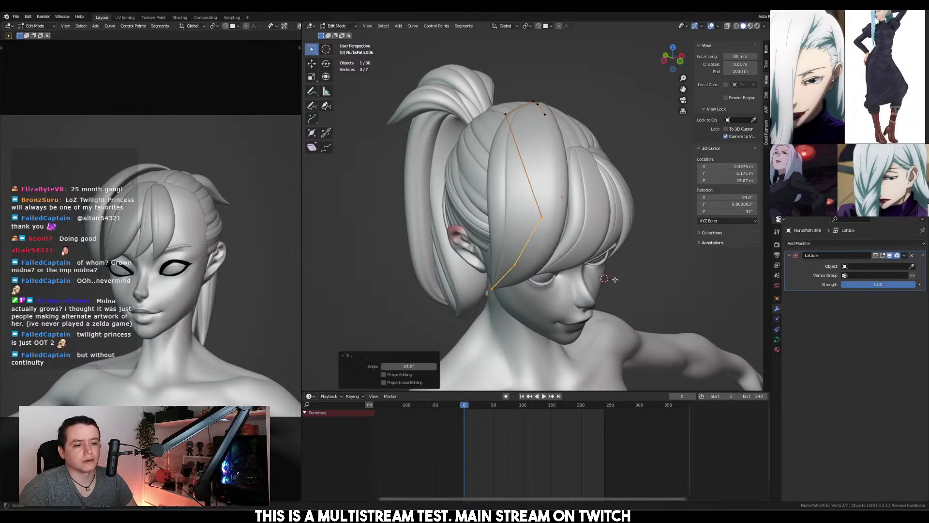
left_click_drag(470, 240, 554, 304)
key("g")
left_click(587, 360)
Move the middle and upper control points of the broad fringe lock toward the face and tilt the lock's upper part
left_click_drag(516, 194, 609, 261)
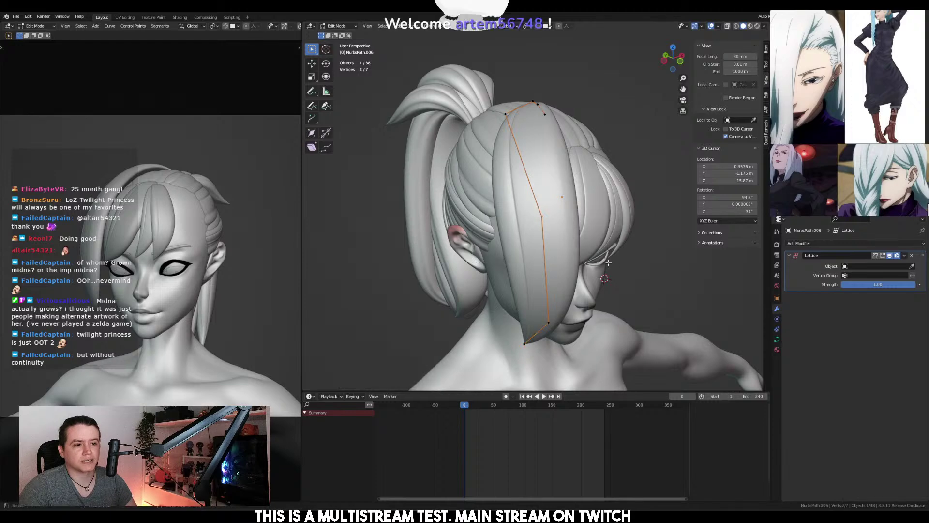
key("g")
left_click(635, 279)
left_click(507, 117)
key("g")
left_click(544, 148)
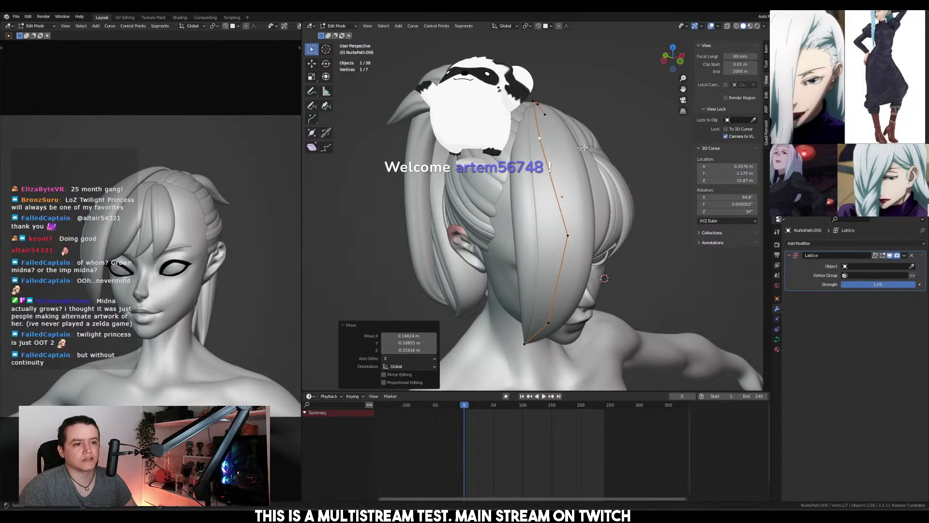
middle_click_drag(544, 147, 501, 158)
key("ctrl+t")
left_click(624, 121)
Reposition the two tip control points of the broad fringe lock so it hangs over the covered eye
middle_click_drag(625, 121, 557, 153)
left_click_drag(390, 254, 507, 352)
middle_click_drag(507, 339, 611, 305)
key("g")
left_click(531, 298)
key("g")
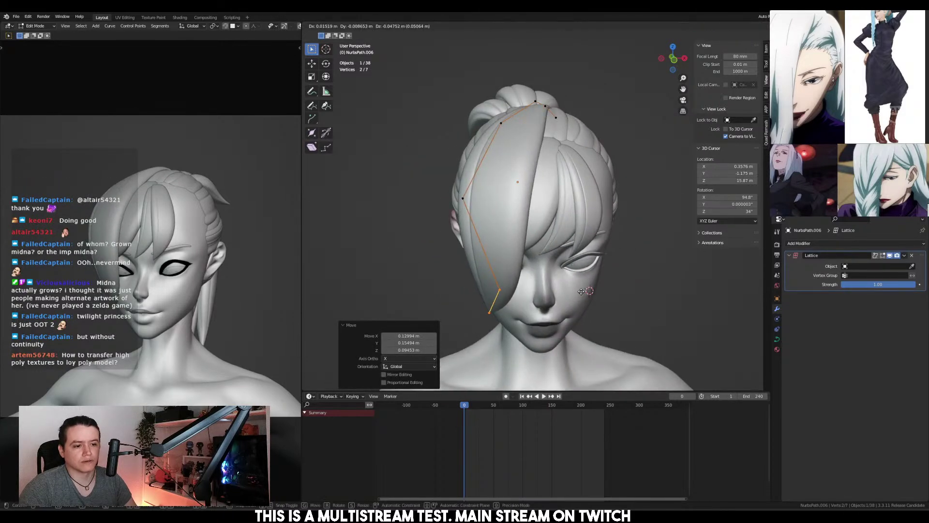
left_click(512, 233)
Fine-tune the middle and upper control points of the broad fringe lock to smooth its curve, then finish editing it
middle_click_drag(512, 233, 503, 236)
left_click(540, 221)
left_click_drag(534, 238, 536, 239)
key("g")
left_click(547, 238)
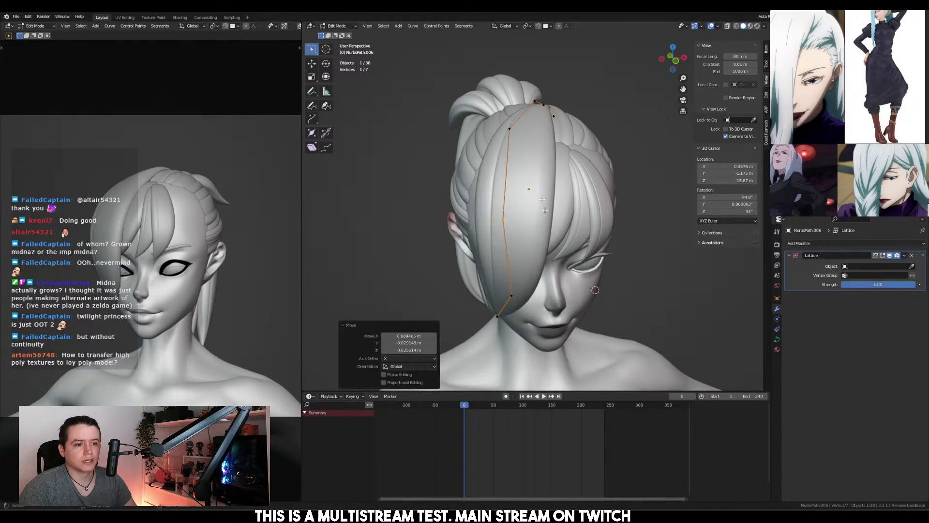
left_click(510, 128)
key("g")
left_click(543, 142)
middle_click_drag(548, 146, 541, 142)
key("Tab")
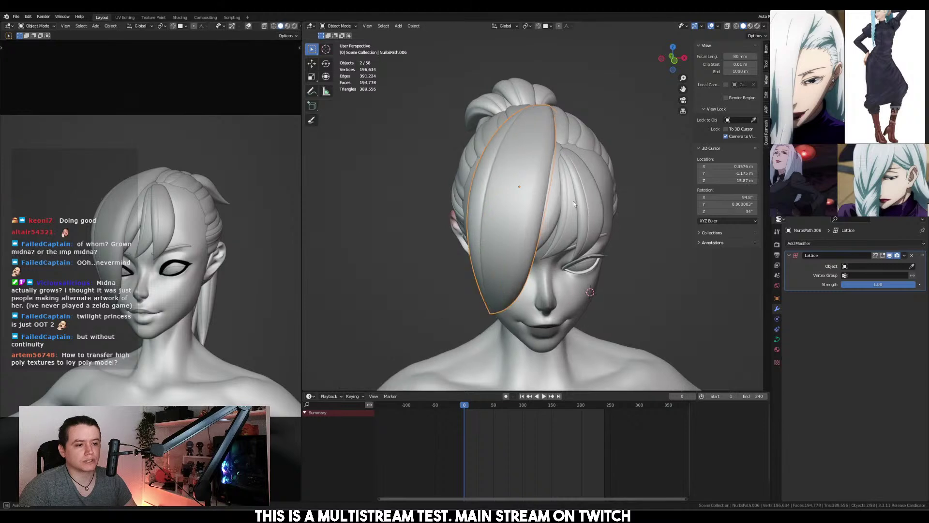
Delete the thin fringe strand beside the broad lock
middle_click_drag(563, 203, 545, 206)
left_click(544, 205)
key("x")
left_click(545, 208)
left_click(557, 220)
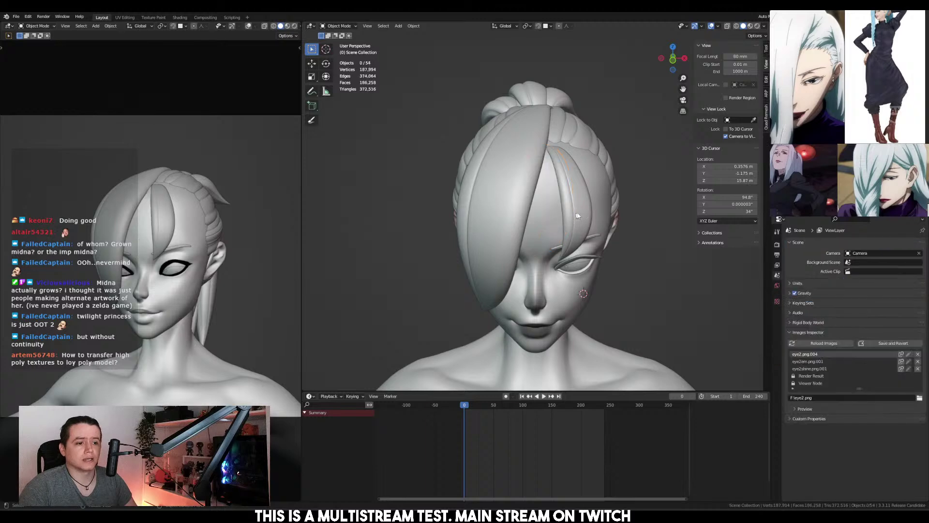
left_click(576, 215)
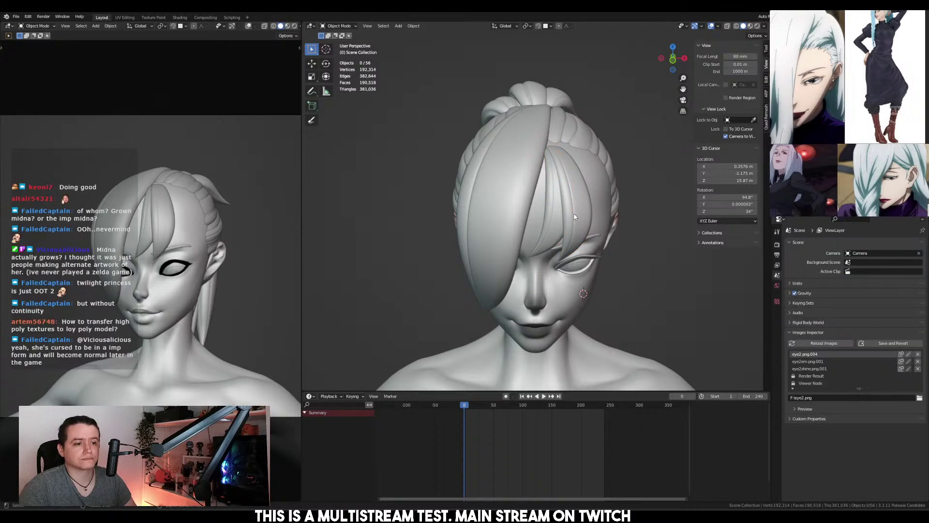
Open the remaining outer fringe strand for editing and move its four root control points up to the hair parting
left_click(574, 216)
middle_click_drag(574, 211, 533, 225)
left_click_drag(453, 116, 507, 214)
key("Tab")
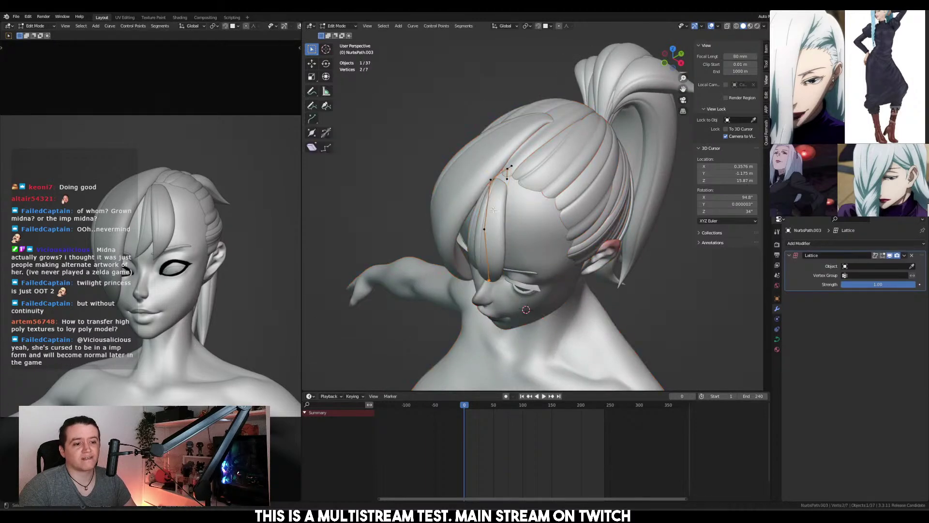
middle_click_drag(508, 218, 522, 164)
left_click_drag(415, 121, 516, 193)
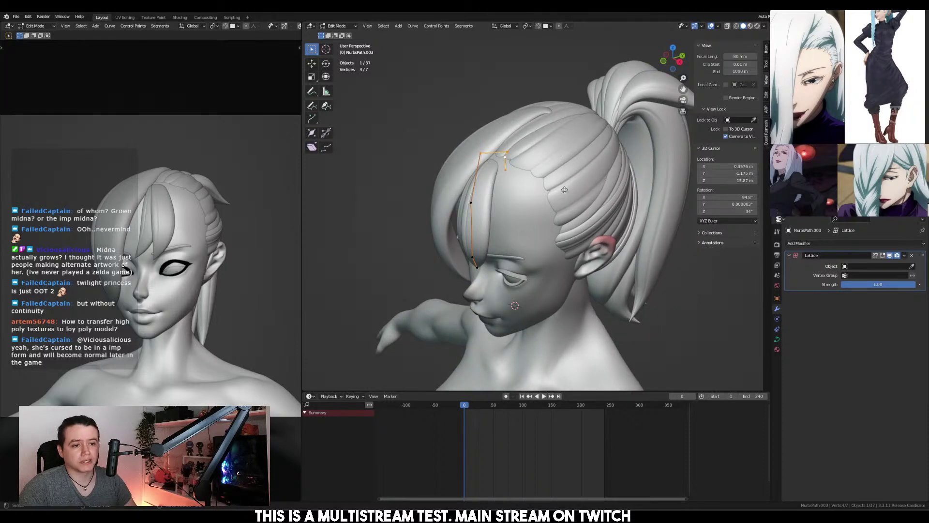
key("g")
left_click(571, 154)
Raise the outer fringe strand's middle control point off the forehead and shift it sideways over the visible eye
middle_click_drag(584, 156, 526, 135)
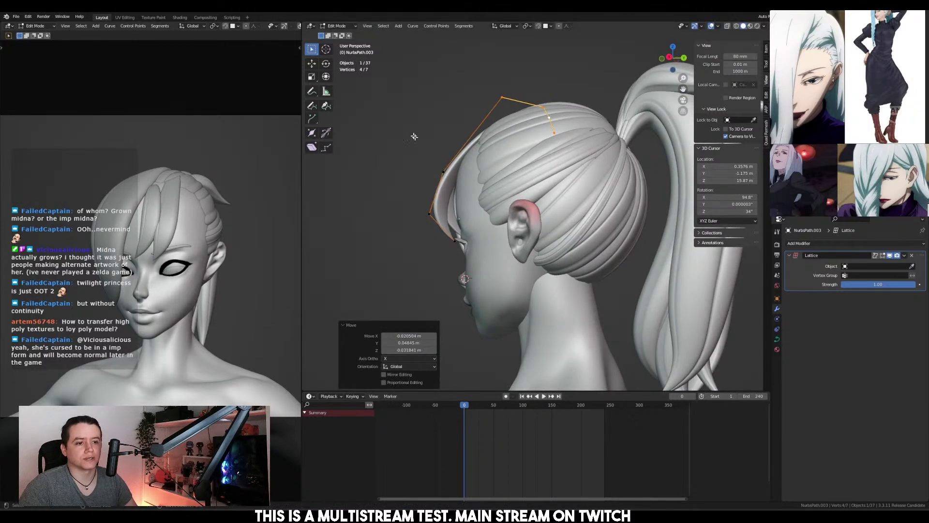
left_click_drag(415, 137, 477, 186)
key("g")
left_click(507, 164)
middle_click_drag(507, 164, 622, 218)
key("g")
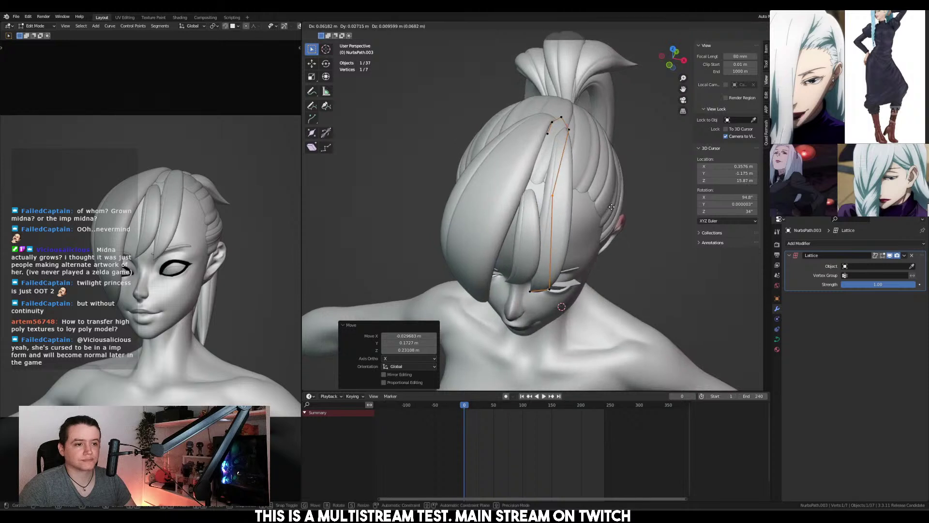
left_click(643, 250)
Tilt all control points of the outer fringe strand and enlarge their radius by a factor of about 2.37
key("a")
key("ctrl+t")
left_click(661, 192)
key("alt+s")
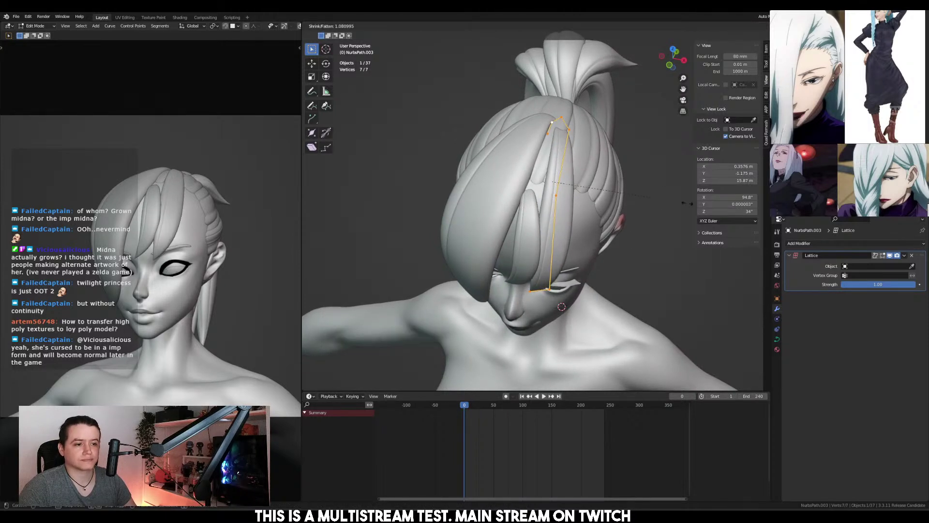
left_click(448, 236)
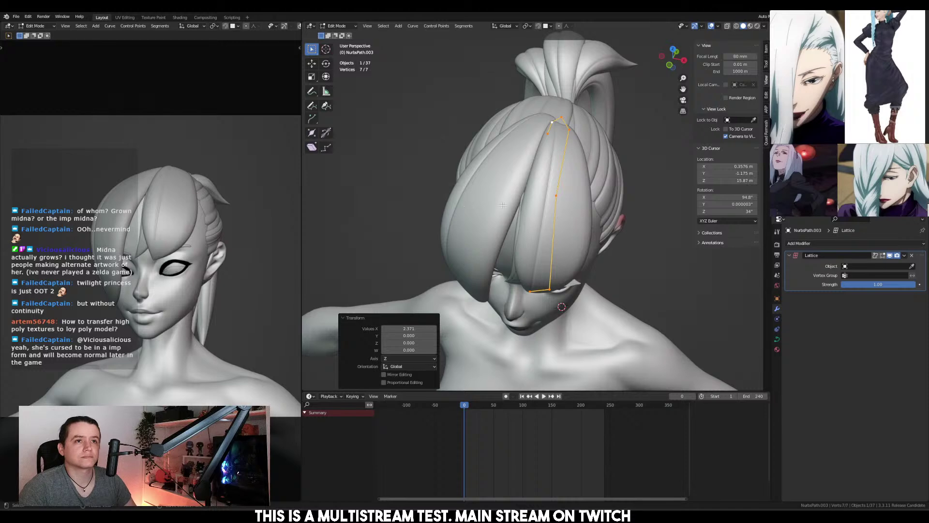
Open the broad fringe lock for editing, move its tip control point down toward the jaw, and shift it forward about 0.26 m along Y
middle_click_drag(502, 205, 610, 159)
key("KP_1")
middle_click_drag(537, 236, 536, 195, "shift")
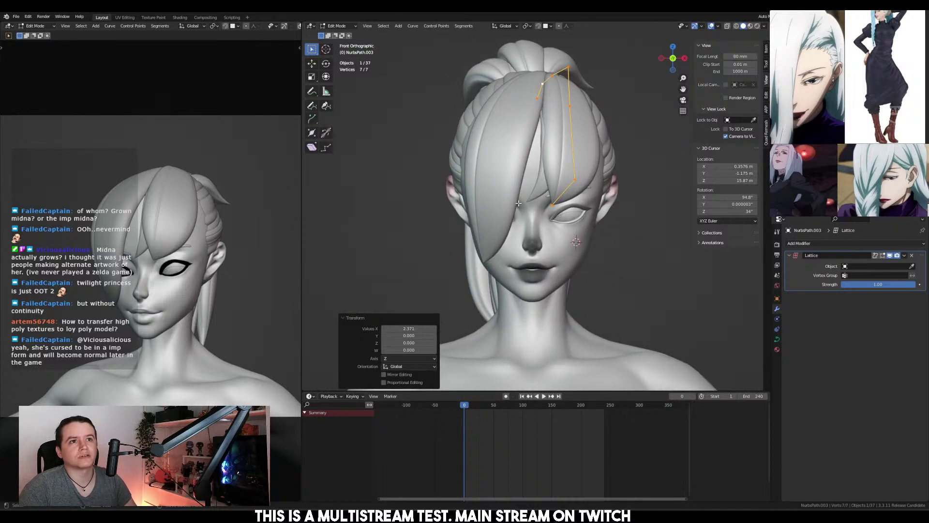
middle_click_drag(500, 214, 501, 185, "shift")
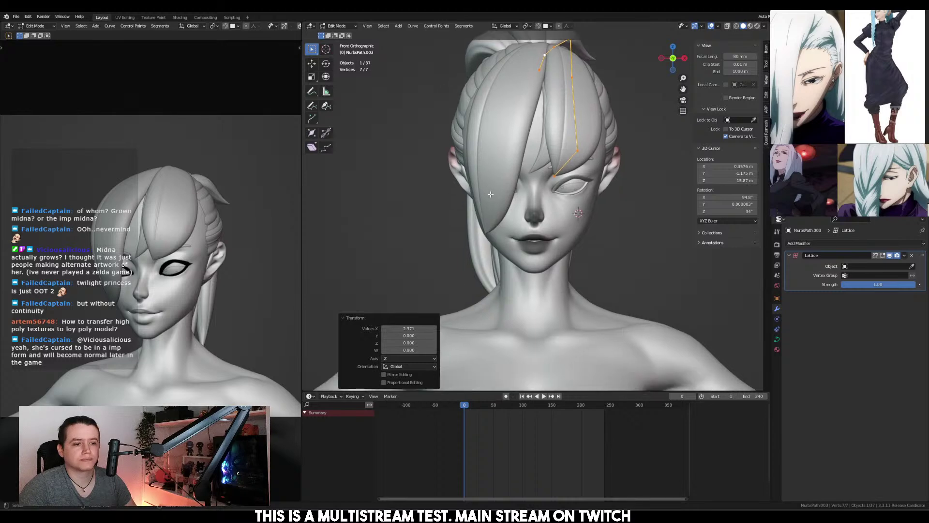
key("Tab")
left_click(491, 196)
key("Tab")
left_click_drag(443, 194, 475, 224)
key("g")
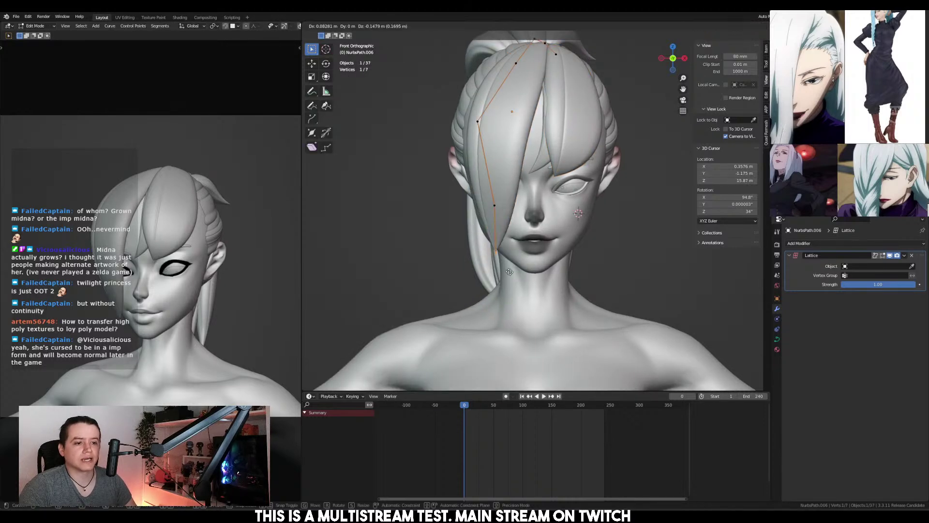
left_click(500, 243)
key("KP_3")
key("g")
key("y")
left_click(493, 237)
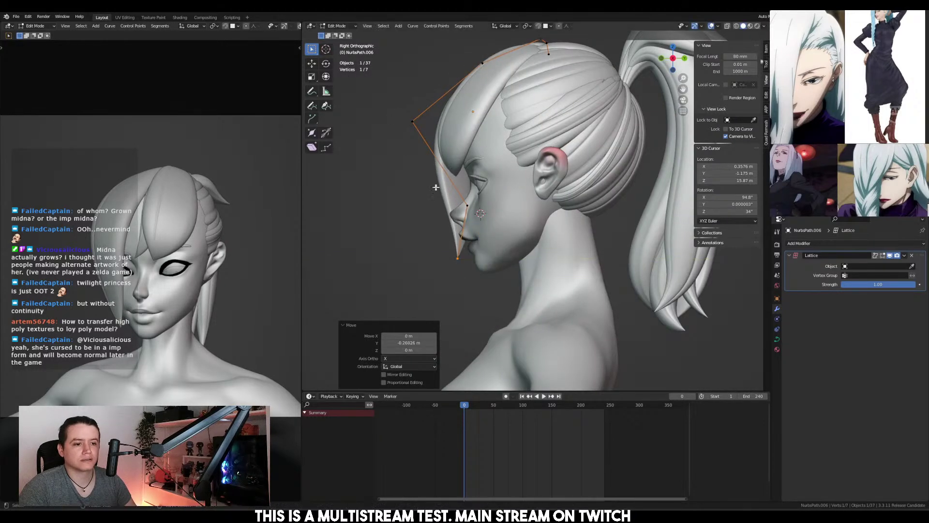
Pull the broad lock's second-to-last control point forward off the face and move its middle control point back toward the forehead
left_click_drag(436, 187, 489, 220)
key("g")
key("y")
left_click(459, 213)
left_click_drag(401, 155, 429, 109)
key("g")
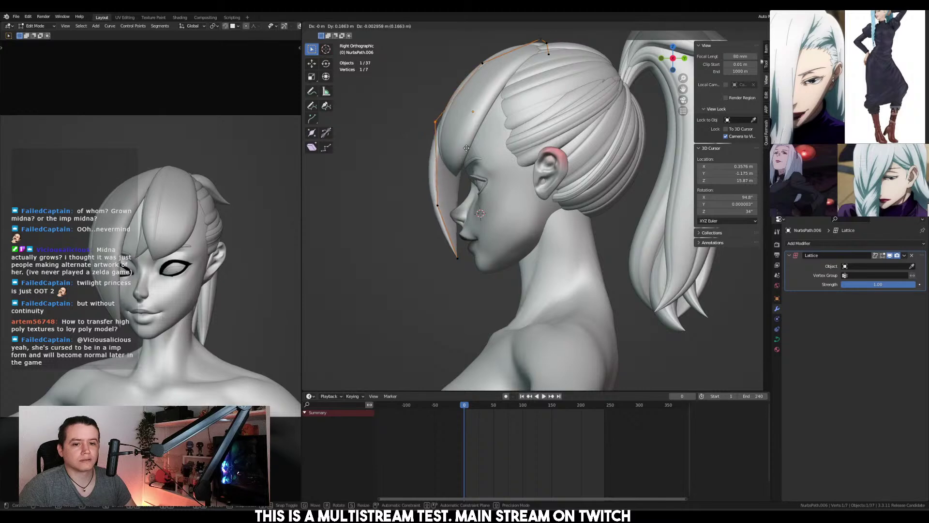
left_click(442, 153)
Lower the broad lock's second-to-last control point slightly outward, and reposition its tip beside the mouth in front and side views
key("KP_1")
key("g")
left_click(495, 238)
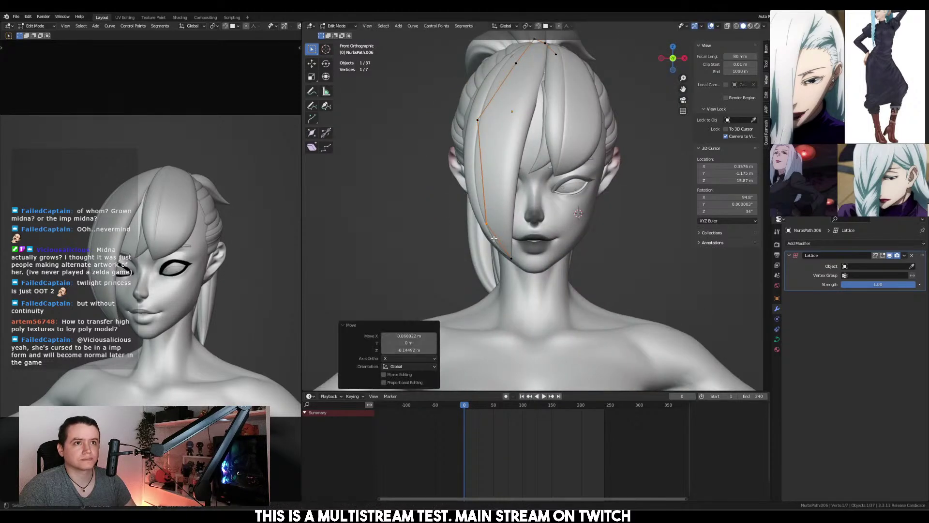
key("g")
left_click(537, 269)
key("KP_3")
key("g")
key("y")
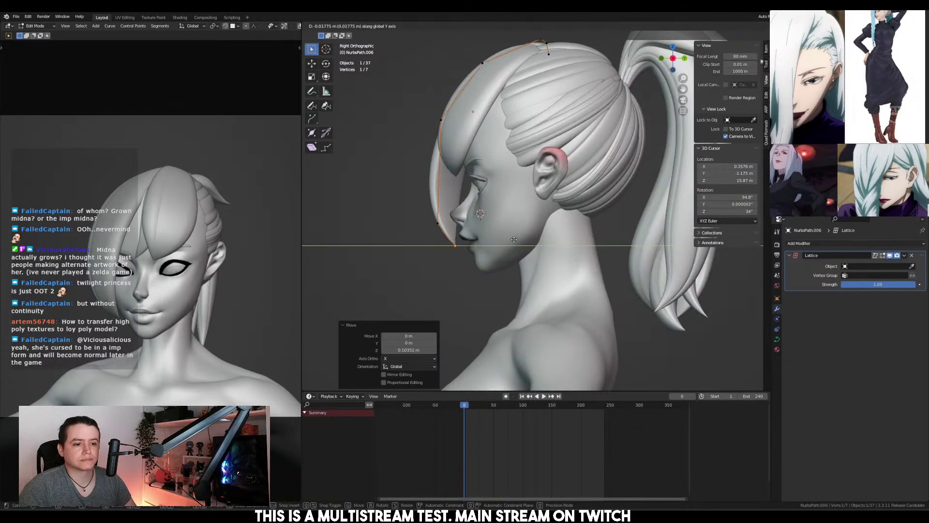
left_click(531, 271)
Move the broad lock's two lowest control points slightly back along Y and scale them along Y by about 0.42
key("ctrl+KP_Add")
key("g")
key("y")
left_click(531, 272)
key("s")
key("y")
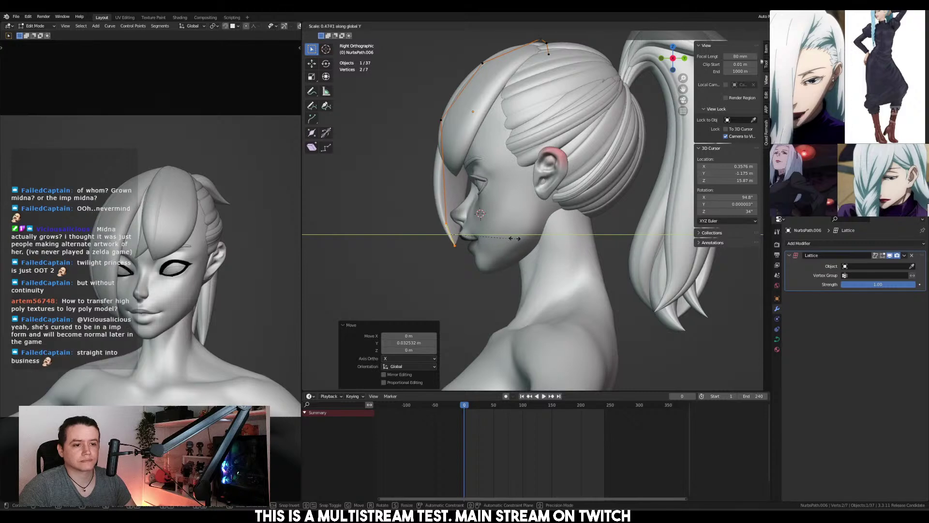
left_click(503, 237)
Nudge the broad lock's upper control point about 0.02 m forward and 0.02 m up from the head
key("KP_1")
scroll(494, 223, "up", 4, "shift")
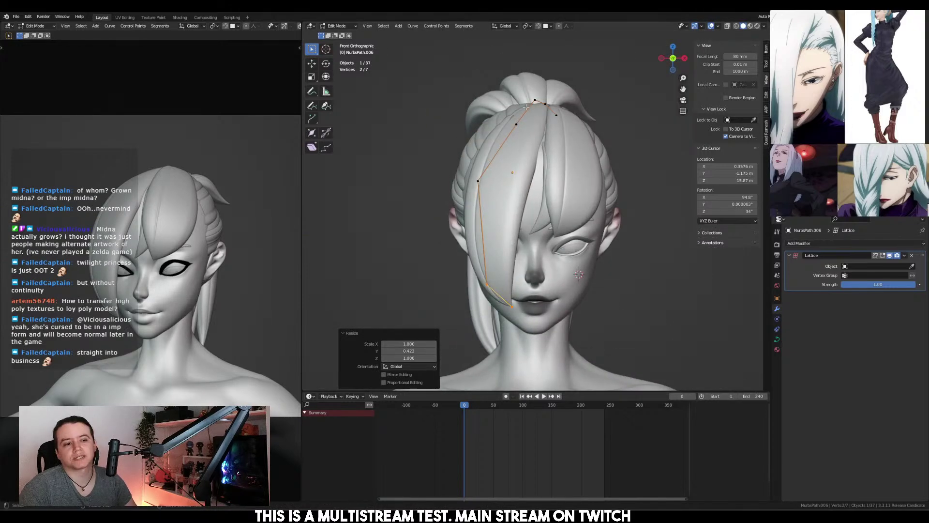
left_click(517, 124)
key("KP_3")
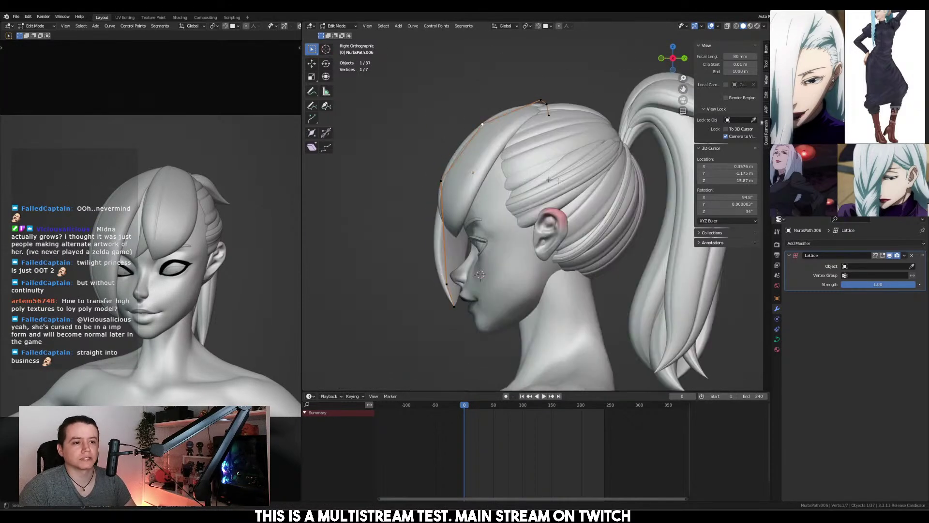
key("g")
left_click(567, 183)
middle_click_drag(568, 183, 564, 195)
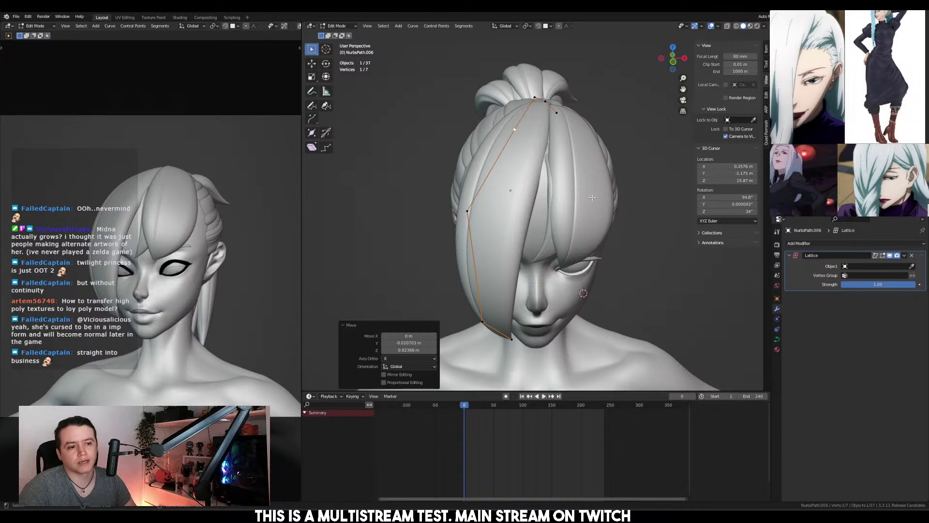
Open the narrow middle fringe strand for editing and move its five root-side control points back and up to the hair parting
key("Tab")
left_click(538, 257)
key("Tab")
key("KP_3")
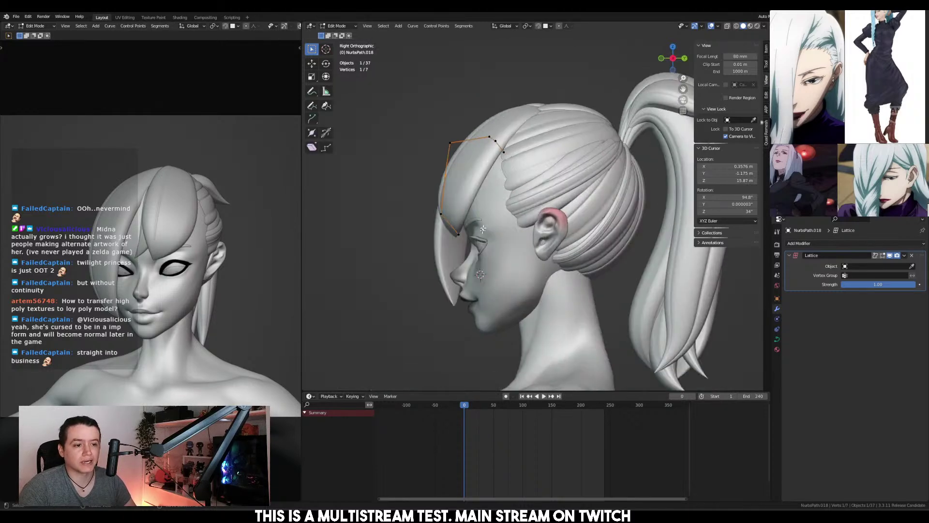
scroll(557, 228, "up", 2)
key("g")
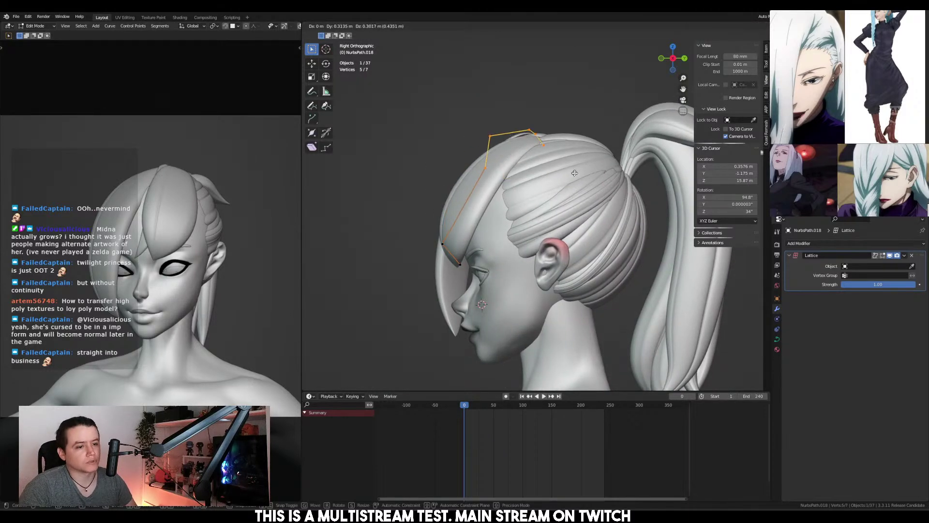
left_click(580, 167)
middle_click_drag(498, 226, 524, 199, "shift")
Lower the middle strand's two tip control points about 0.59 m to mouth level and pull its upper control point forward over the forehead
left_click_drag(419, 207, 549, 268)
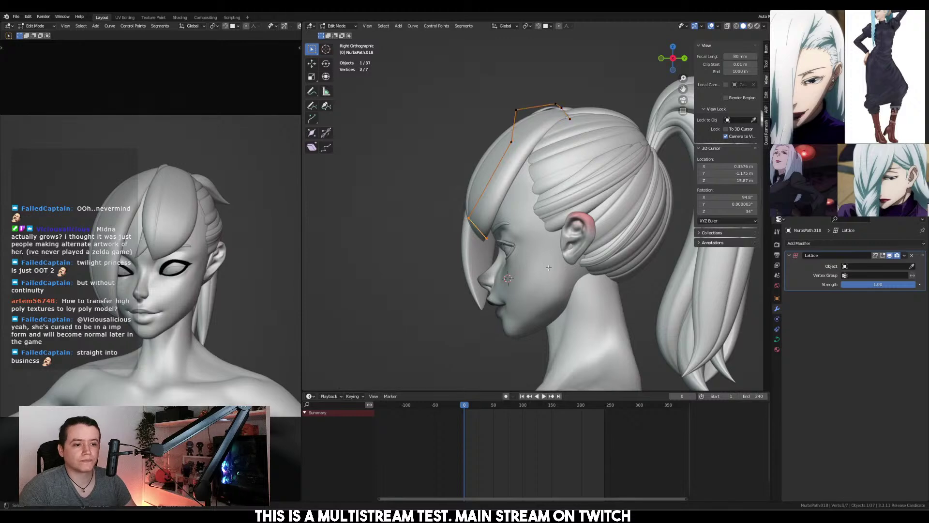
key("g")
left_click(549, 340)
key("KP_1")
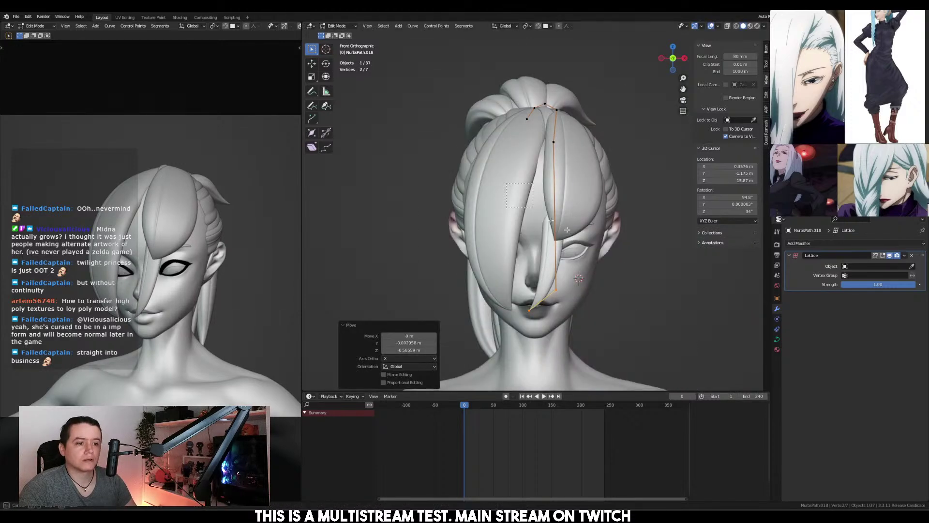
left_click_drag(567, 230, 608, 261)
key("KP_3")
key("g")
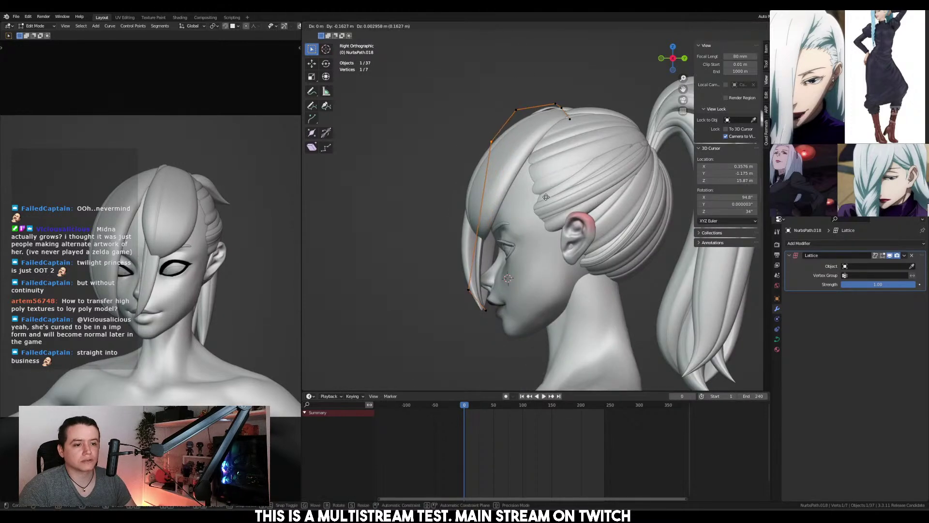
left_click(484, 262)
Subdivide the middle strand's lower span with one cut and enlarge the radius of all its control points by about 1.755
key("KP_1")
left_click_drag(530, 249, 618, 293, "shift")
right_click(619, 291)
left_click(619, 292)
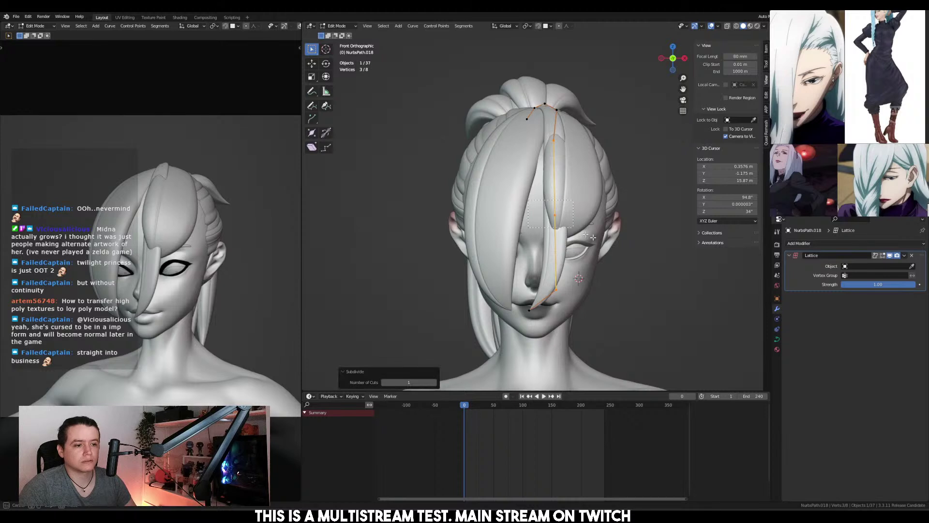
left_click(629, 253)
key("a")
key("alt+s")
left_click(726, 259)
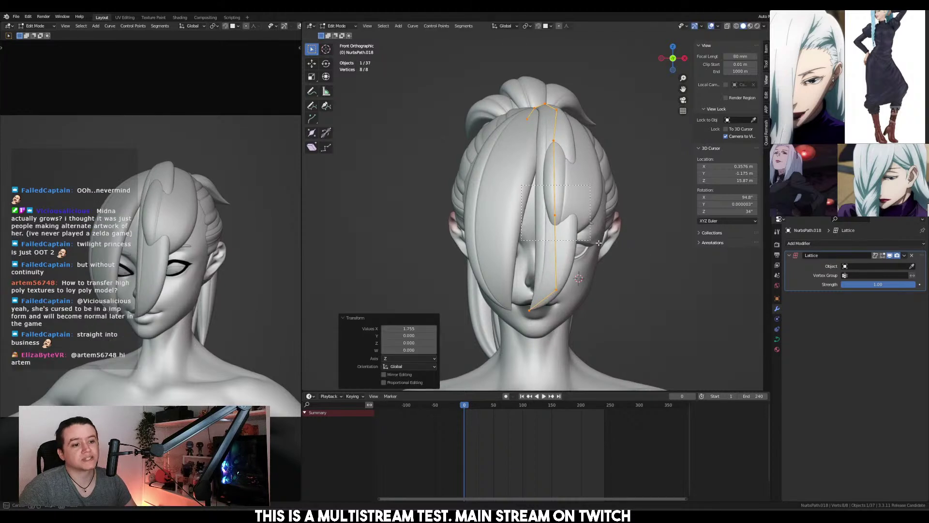
Shift the middle strand's three lower control points along X toward the broad lock and finish editing the strand
left_click(555, 215)
key("g")
key("x")
left_click(576, 254)
left_click(588, 297)
key("g")
key("x")
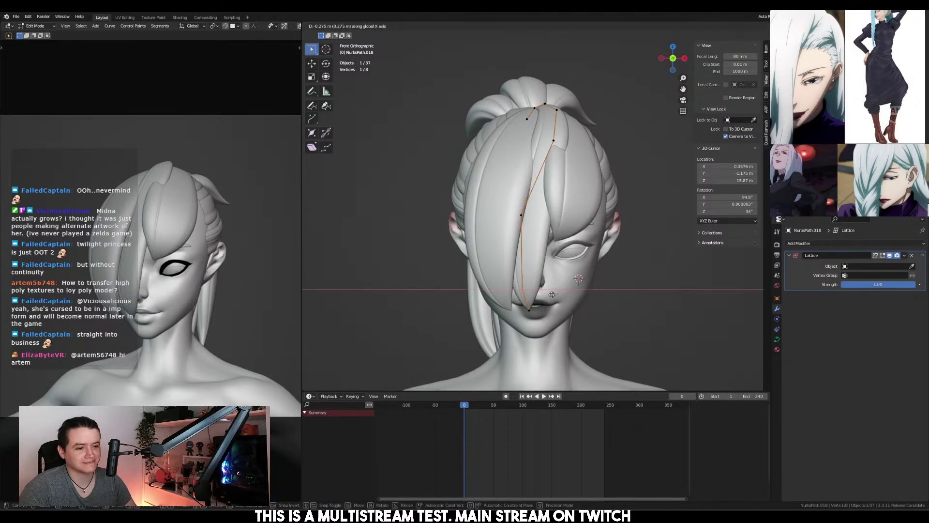
left_click(548, 301)
left_click(571, 329)
key("g")
key("x")
left_click(550, 330)
key("KP_3")
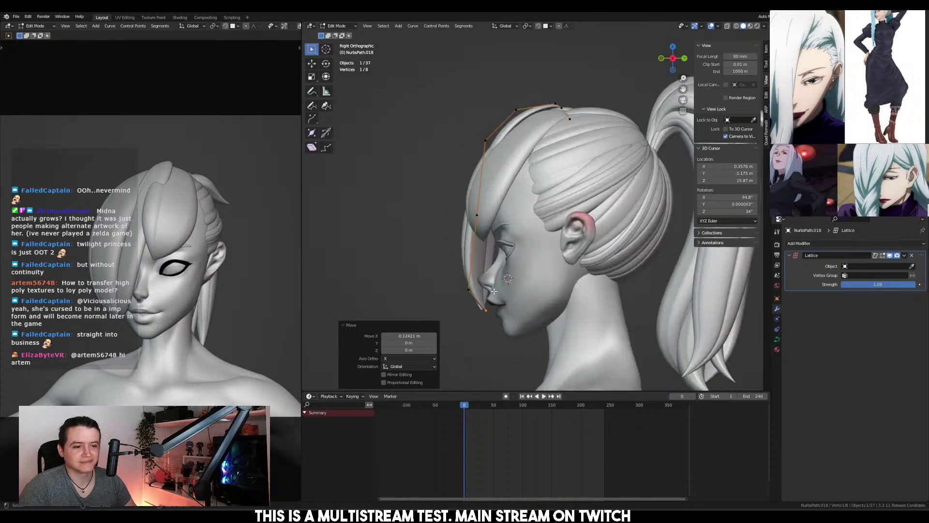
left_click_drag(487, 310, 535, 339)
key("Tab")
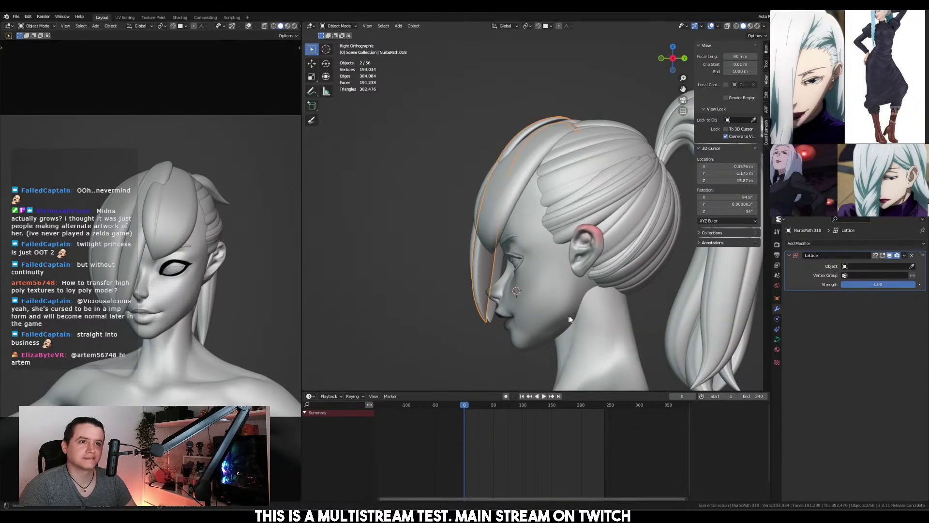
Open the outer fringe strand for editing and lower its two tip control points about 0.52 m toward the mouth
key("KP_1")
left_click(567, 220)
key("Tab")
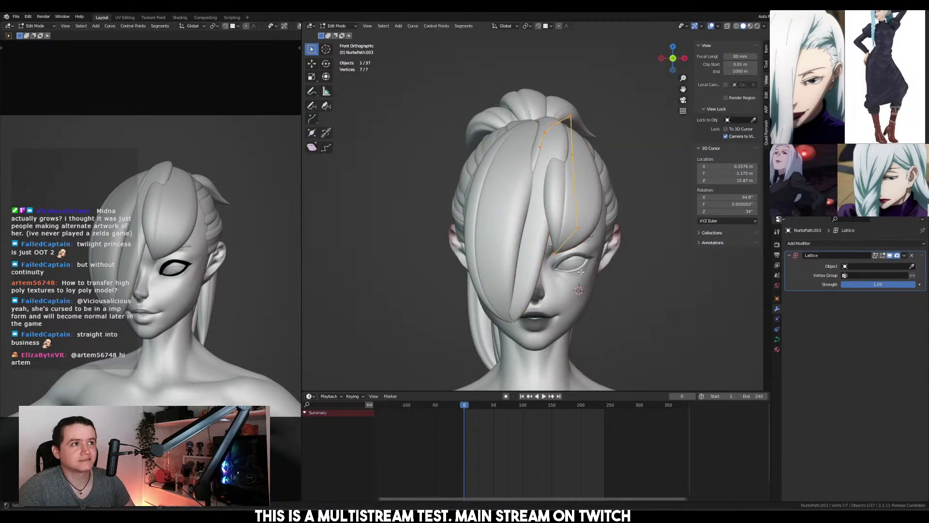
key("g")
left_click(559, 331)
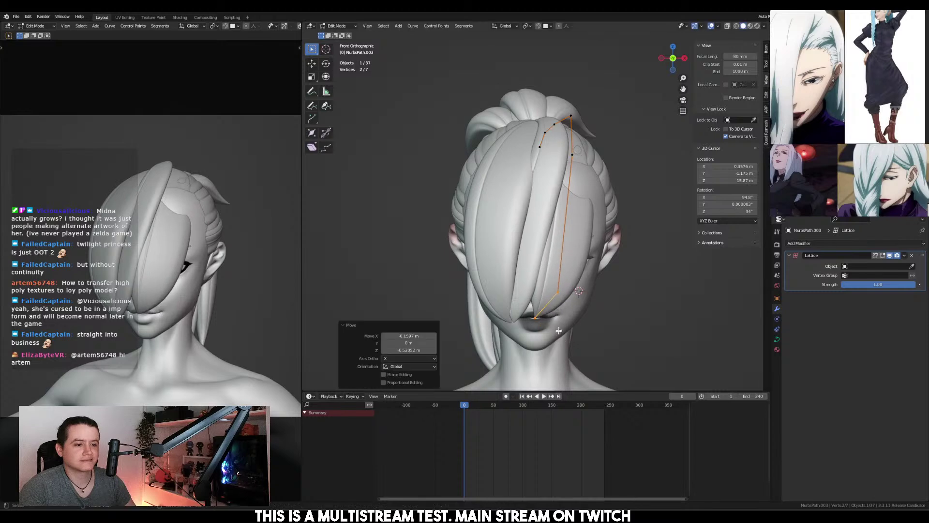
Pull the outer strand's middle control point forward and up off the forehead, and tilt it to follow the head
key("KP_3")
middle_click_drag(454, 148, 456, 177, "shift")
left_click_drag(456, 176, 521, 207)
key("g")
left_click(470, 160)
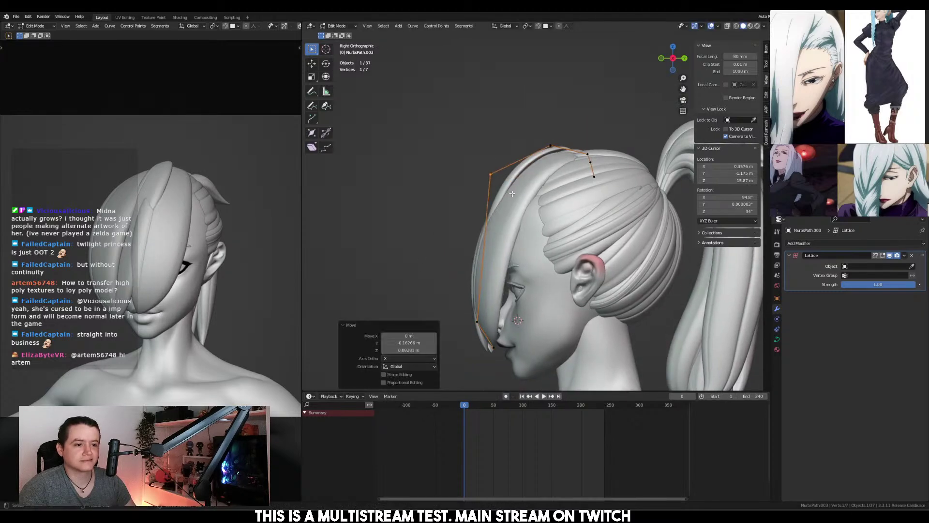
key("ctrl+t")
left_click(464, 151)
Raise the outer strand's middle control point along Z and nudge the neighbouring point above the forehead slightly upward
key("g")
key("z")
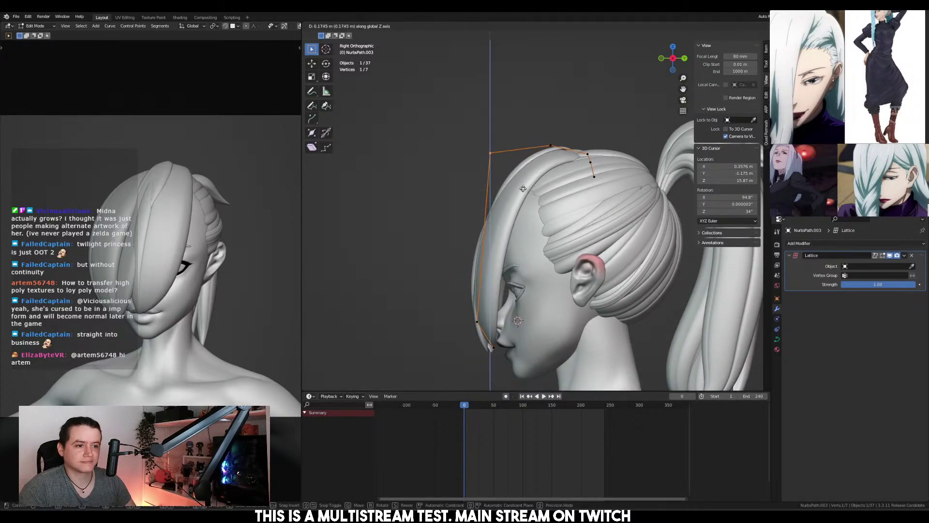
left_click(481, 127)
left_click_drag(528, 117, 576, 165)
key("g")
left_click(578, 166)
key("a")
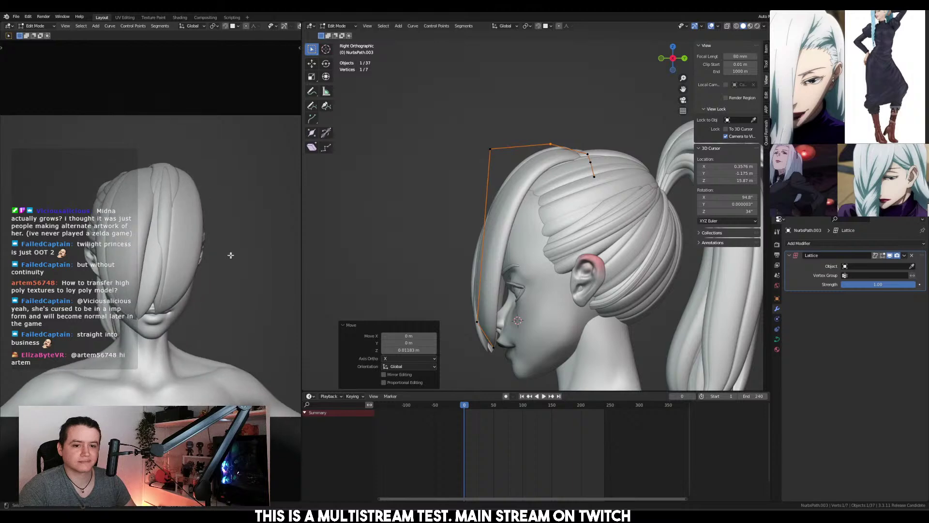
key("KP_1")
middle_click_drag(600, 264, 573, 209)
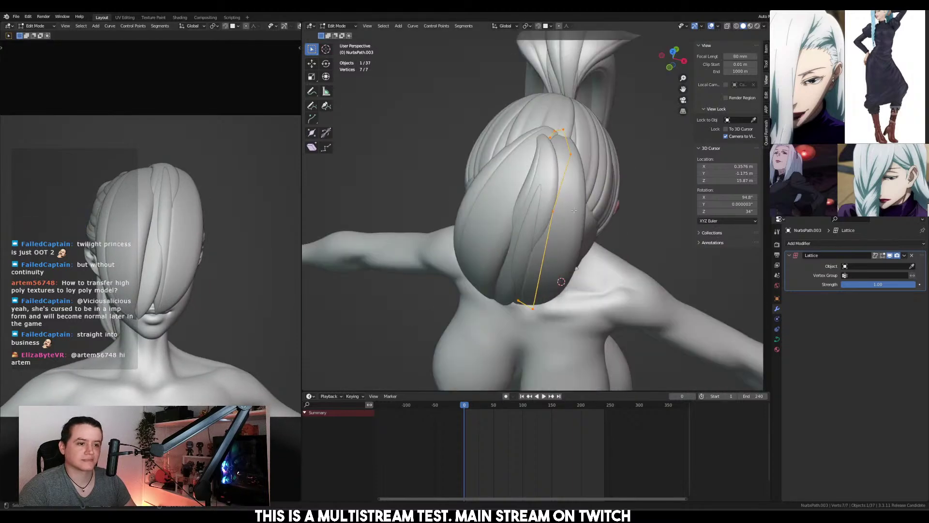
key("g")
key("x")
right_click(642, 216)
Shift the outer strand's four root control points about 0.1 m along X toward the parting and tilt them by about 20°
left_click_drag(479, 98, 615, 177)
key("g")
key("x")
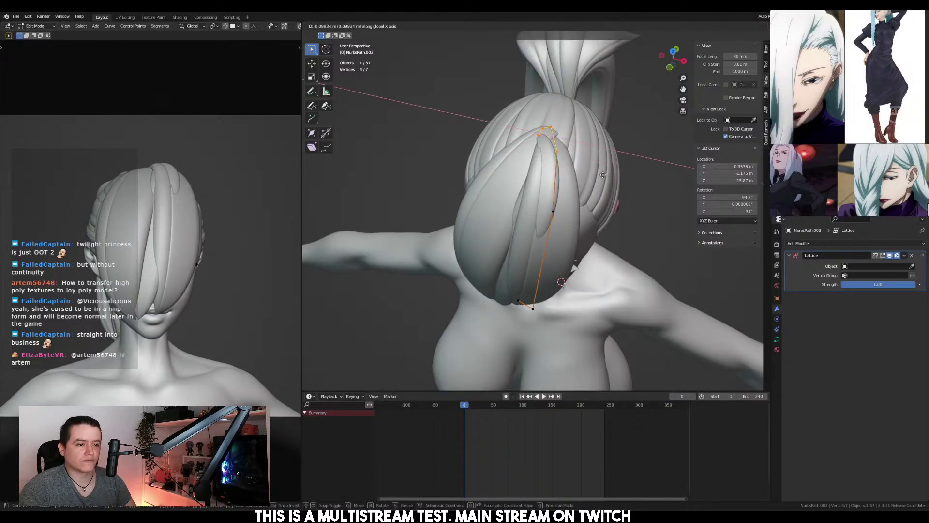
left_click(602, 175)
key("KP_3")
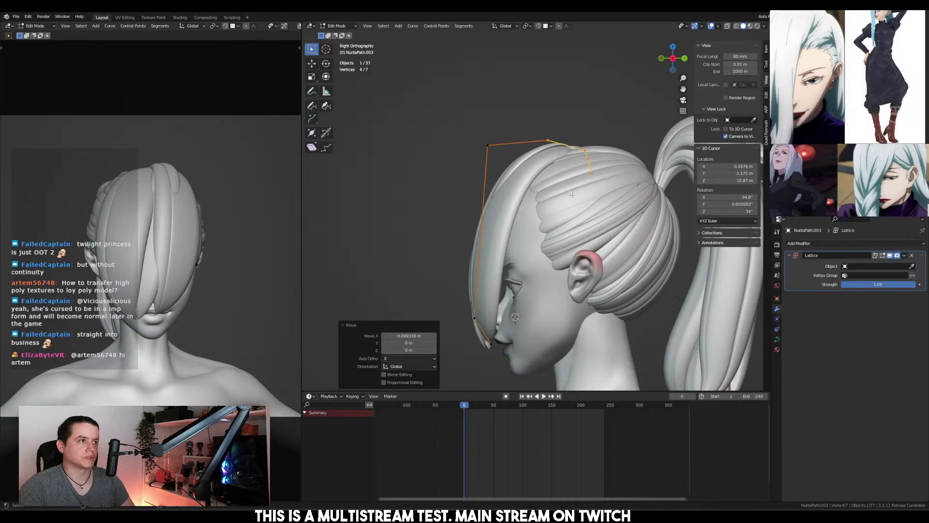
middle_click_drag(572, 188, 697, 213, "shift")
key("ctrl+t")
left_click(625, 164)
key("KP_1")
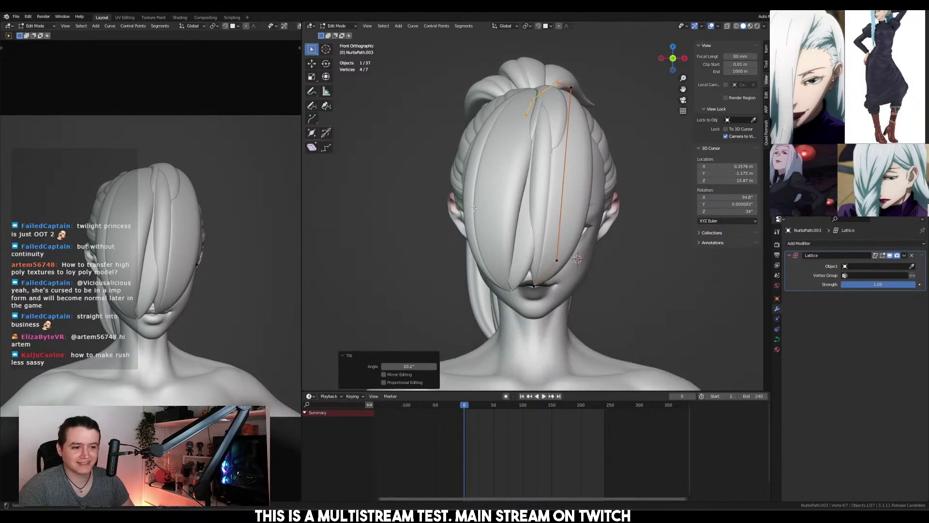
Shift the outer strand's two tip control points about 0.03 m along X toward the nose and shrink the whole strand's radius
left_click_drag(435, 200, 644, 315)
key("g")
key("x")
left_click(573, 119)
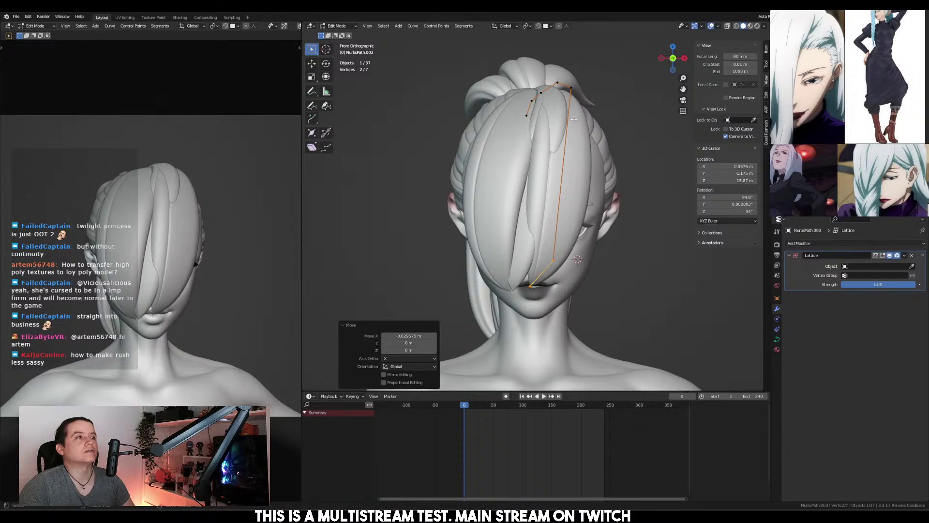
key("a")
key("alt+s")
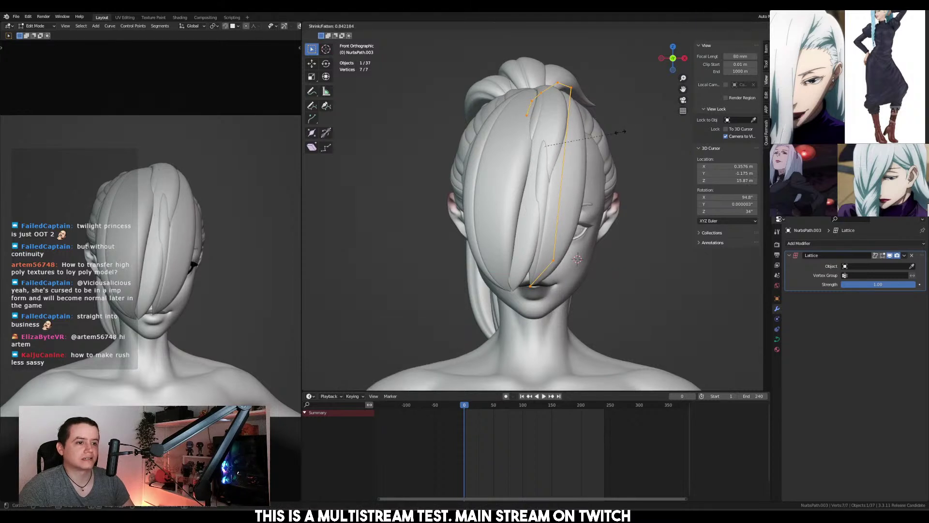
left_click(605, 136)
Leave curve editing and delete the outer fringe strand
key("Tab")
key("x")
left_click(529, 175)
Open the middle fringe strand for editing and tilt its three lower control points
left_click(528, 178)
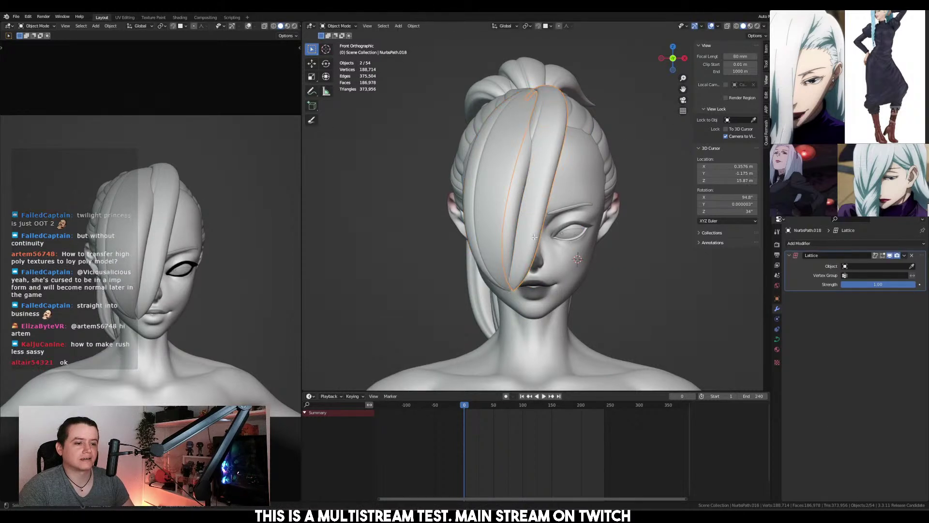
key("Tab")
left_click_drag(481, 156, 595, 303)
key("ctrl+t")
left_click(638, 221)
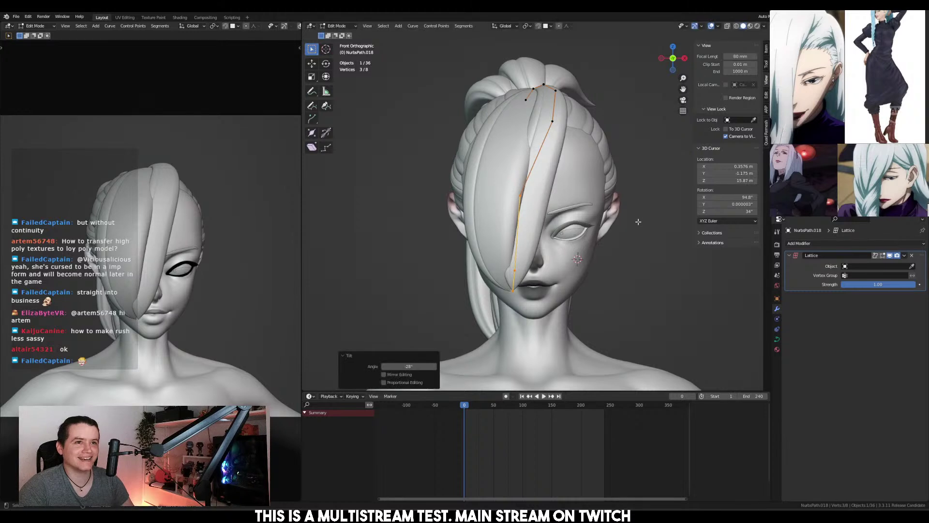
Shift the middle strand's lower control points along X away from the broad lock toward the visible eye
key("g")
key("x")
left_click(530, 189)
left_click_drag(504, 171, 626, 275)
key("g")
key("x")
left_click(644, 275)
left_click_drag(532, 104, 606, 157)
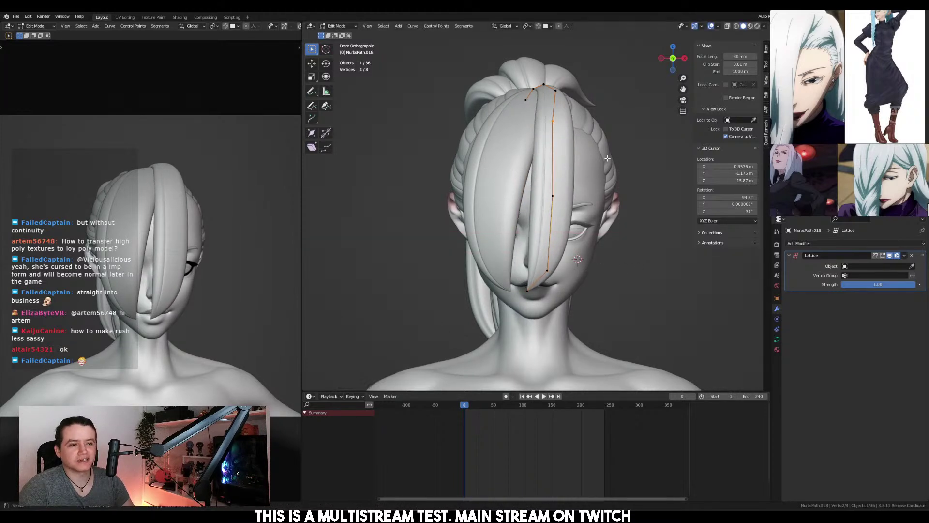
Shift the middle strand's upper control point along X toward the visible eye and the point below about 0.018 m the opposite way
key("g")
middle_click(610, 159)
left_click(610, 158)
left_click_drag(440, 156, 627, 256)
key("g")
key("x")
left_click(623, 255)
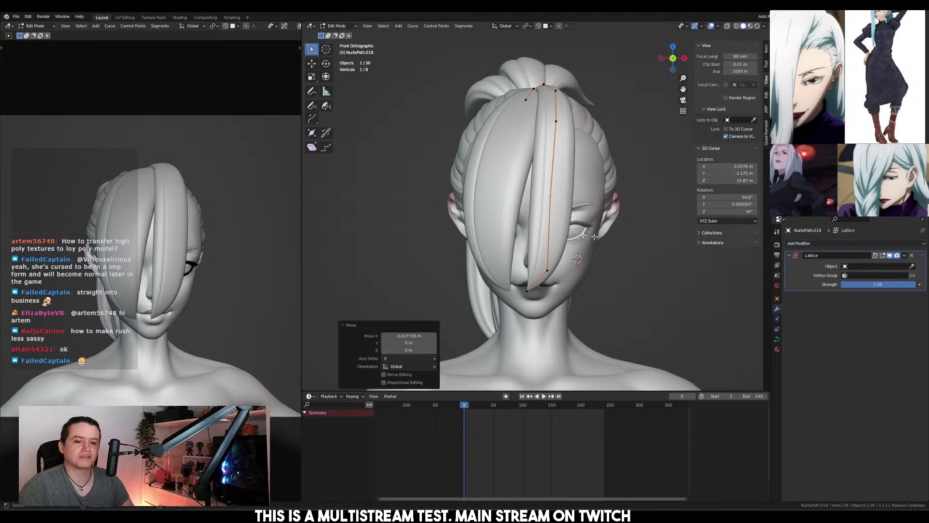
Move the middle strand's five upper control points back and down onto the scalp in side view
middle_click_drag(197, 290, 190, 289)
middle_click_drag(649, 152, 496, 130, "shift")
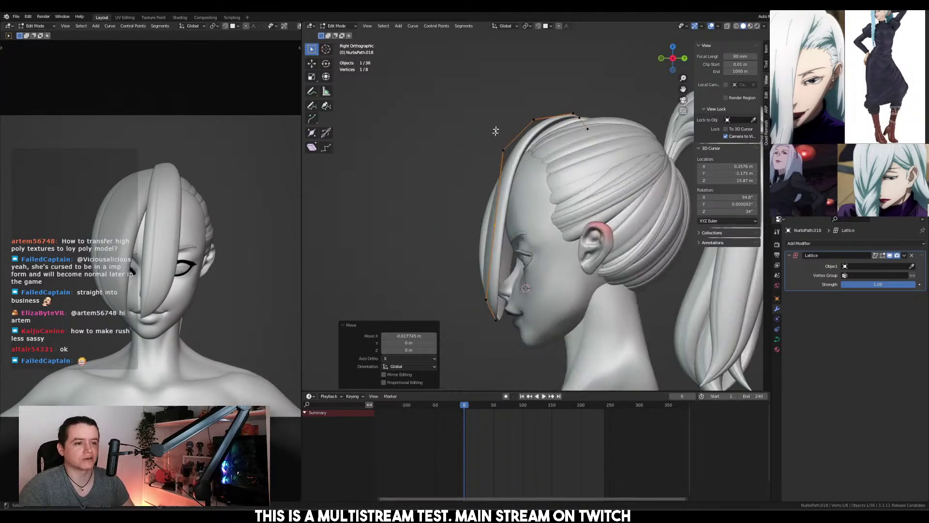
left_click_drag(430, 82, 674, 179)
key("g")
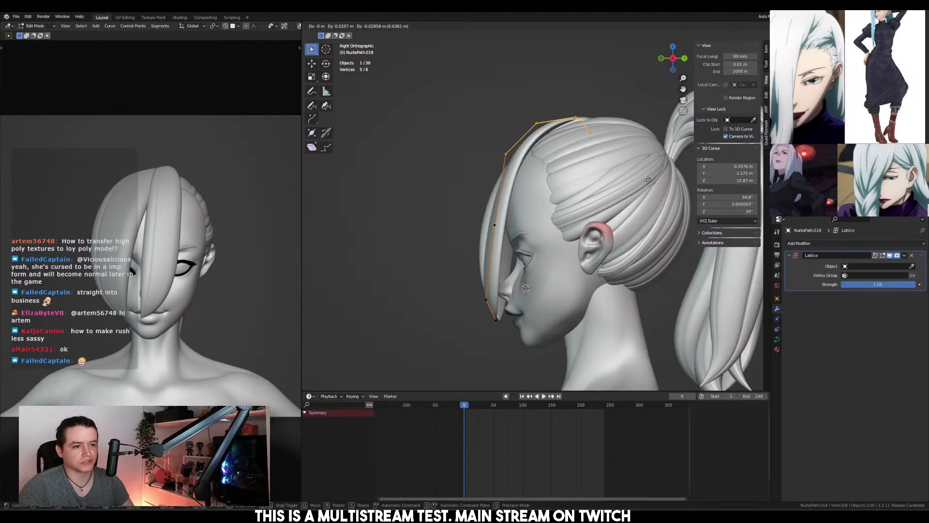
left_click(654, 182)
Adjust the middle strand's central control point in profile and move its two tip points about 0.035 m along Y and 0.018 m along Z
left_click_drag(439, 187, 577, 262)
key("g")
left_click(570, 260)
left_click_drag(433, 283, 514, 341)
key("g")
left_click(518, 339)
middle_click_drag(556, 323, 560, 317, "shift")
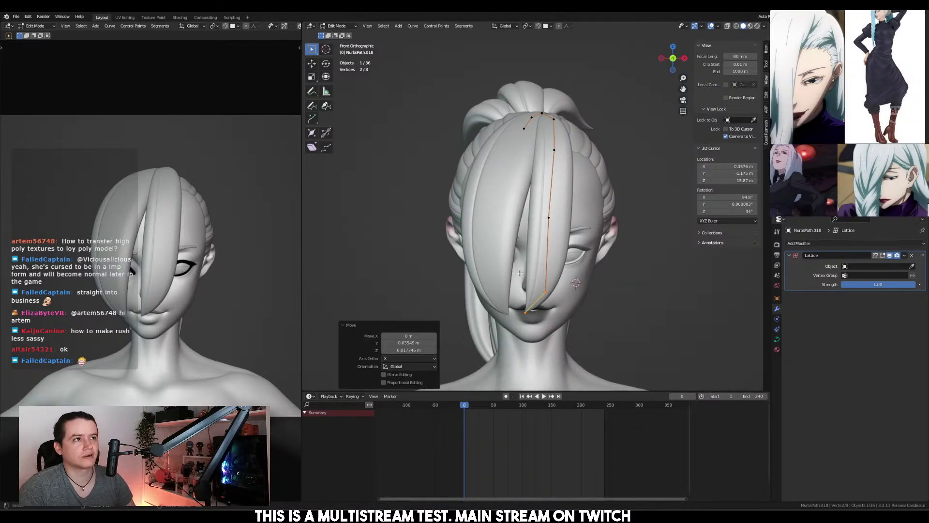
Open the broad lock over the covered eye for editing and shift its two tip control points along X toward the middle strand
key("Tab")
left_click(494, 276)
key("Tab")
left_click_drag(466, 268, 560, 333)
key("g")
key("x")
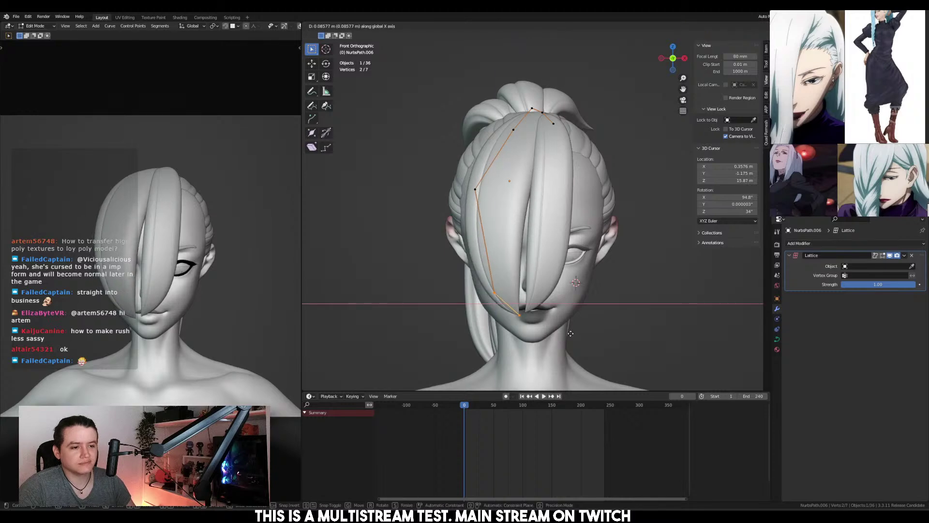
left_click(571, 334)
Reposition the broad lock's two upper control points at forehead height to reshape its outer curve in front view
left_click_drag(435, 148, 508, 204)
key("g")
left_click(517, 201)
middle_click_drag(509, 147, 514, 204)
left_click(513, 157)
key("g")
left_click(500, 160)
Enlarge the radius of the broad lock's three root control points at the crown
key("KP_3")
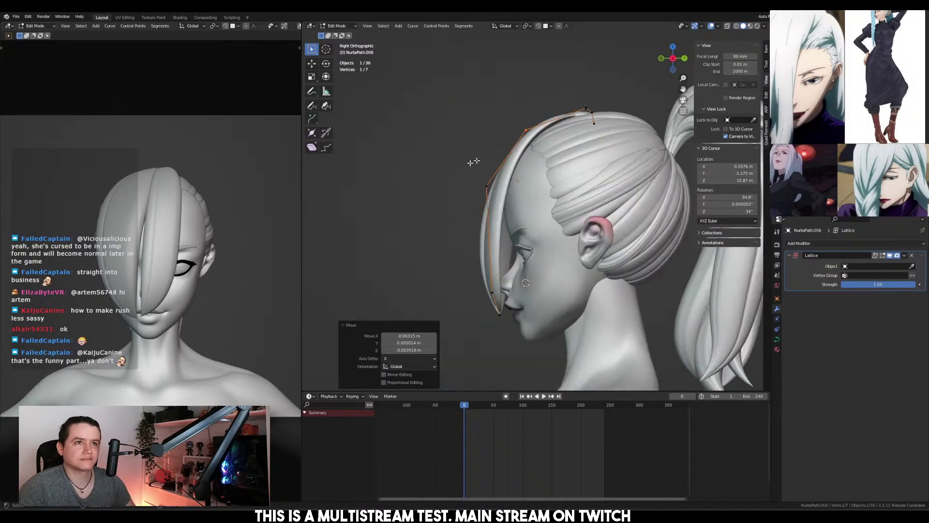
mouse_move(472, 162)
middle_mouse_down()
mouse_move(523, 172)
mouse_move(476, 168)
middle_mouse_up()
middle_click_drag(477, 169, 524, 192, "shift")
left_click_drag(454, 138, 509, 186, "shift")
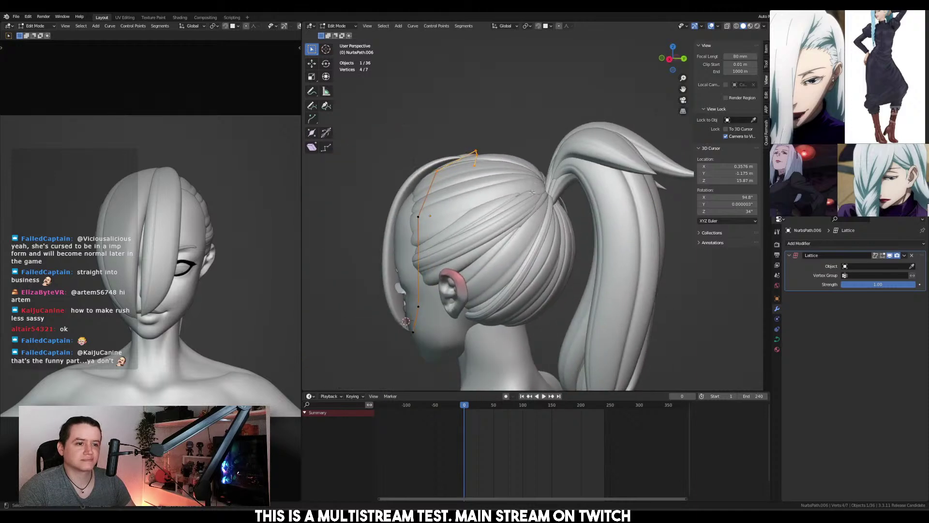
mouse_move(520, 190)
middle_mouse_down()
mouse_move(572, 192)
mouse_move(525, 188)
middle_mouse_up()
left_click_drag(437, 117, 547, 221)
key("alt+s")
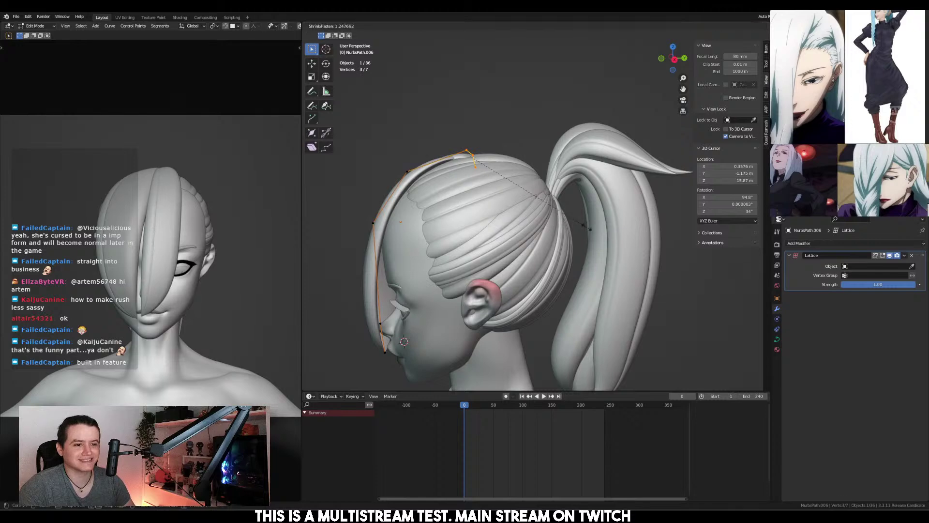
left_click(625, 228)
Reposition the broad lock's root control points and tilt the whole lock slightly
middle_click_drag(530, 228, 649, 208)
key("g")
left_click(566, 240)
key("a")
key("alt+s")
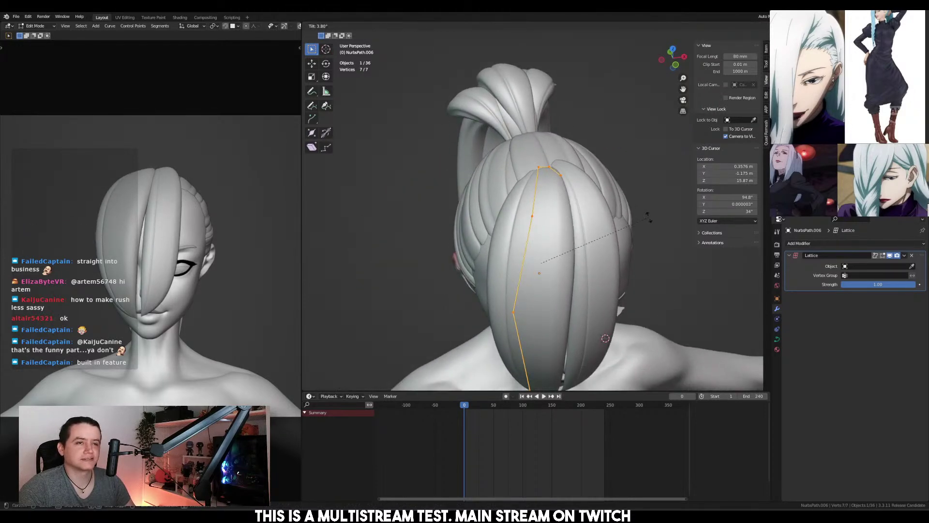
left_click(647, 213)
Open the middle strand for editing and enlarge the radius of all its control points by a factor of about 1.28
key("Tab")
left_click(607, 245)
middle_click_drag(607, 245, 533, 227)
key("Tab")
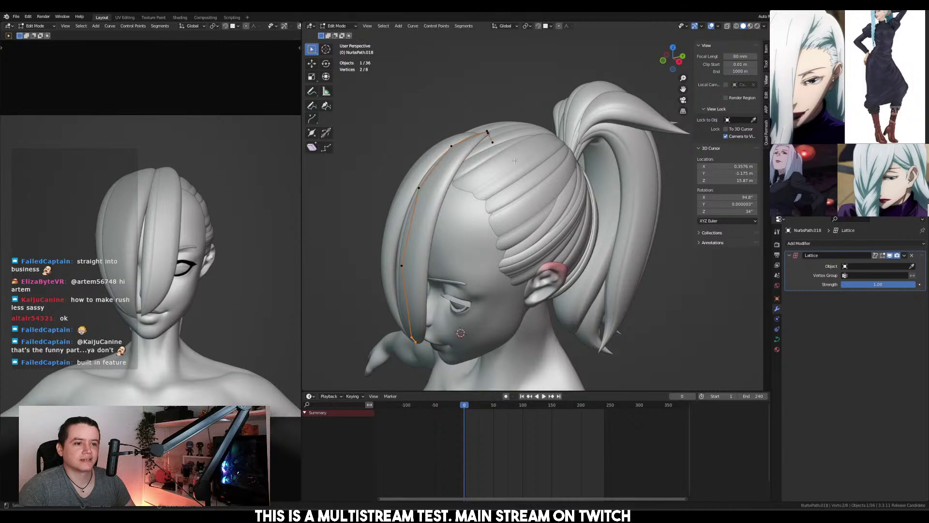
key("a")
key("alt+s")
left_click(563, 164)
middle_click_drag(563, 164, 625, 172)
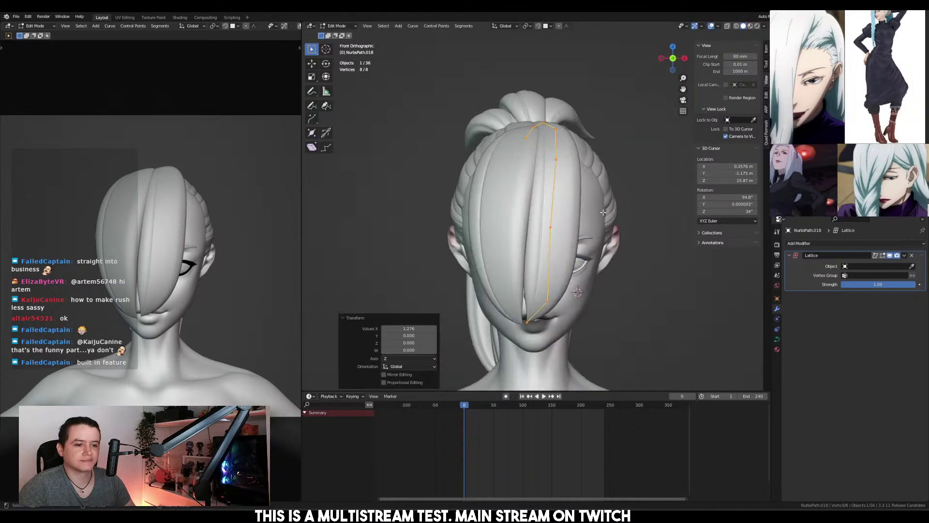
key("KP_1")
left_click(544, 212)
key("g")
key("x")
right_click(482, 133)
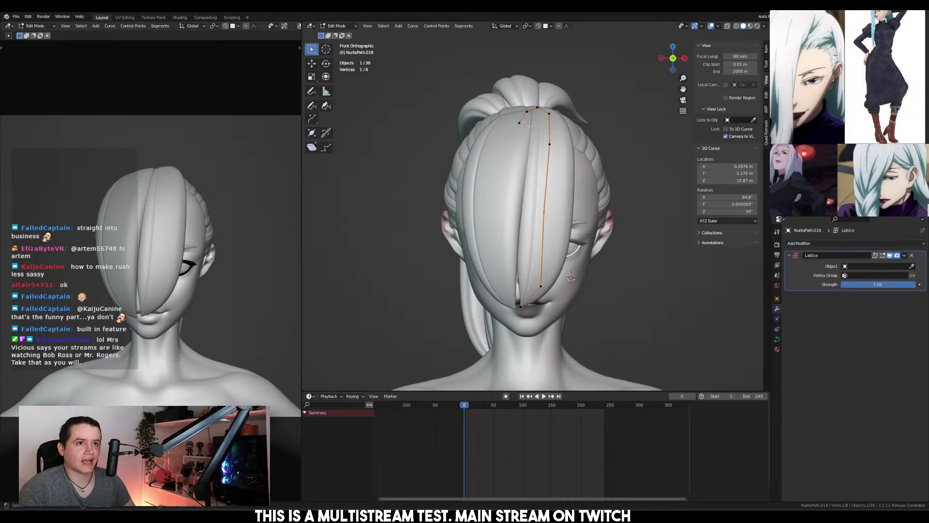
Shift the middle strand's five upper control points along X toward the broad lock and scale them along X to about 0.435
left_click_drag(479, 88, 644, 176)
key("g")
key("x")
left_click(637, 174)
key("s")
key("x")
left_click(579, 145)
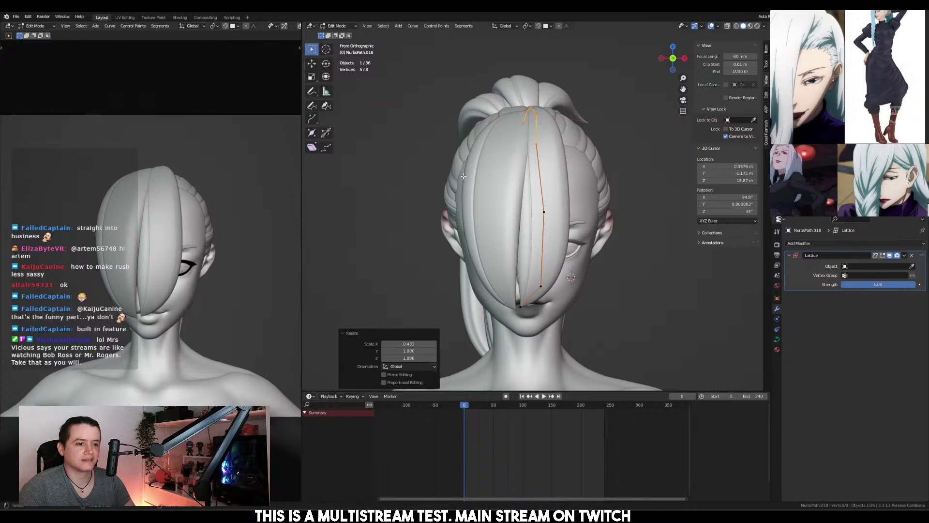
Shift the middle strand's central point and its two tip control points along X toward the broad lock, the tip by about 0.035 m
left_click_drag(464, 176, 644, 262)
key("g")
key("x")
left_click(641, 261)
left_click_drag(498, 272, 613, 322)
key("g")
key("x")
left_click(607, 316)
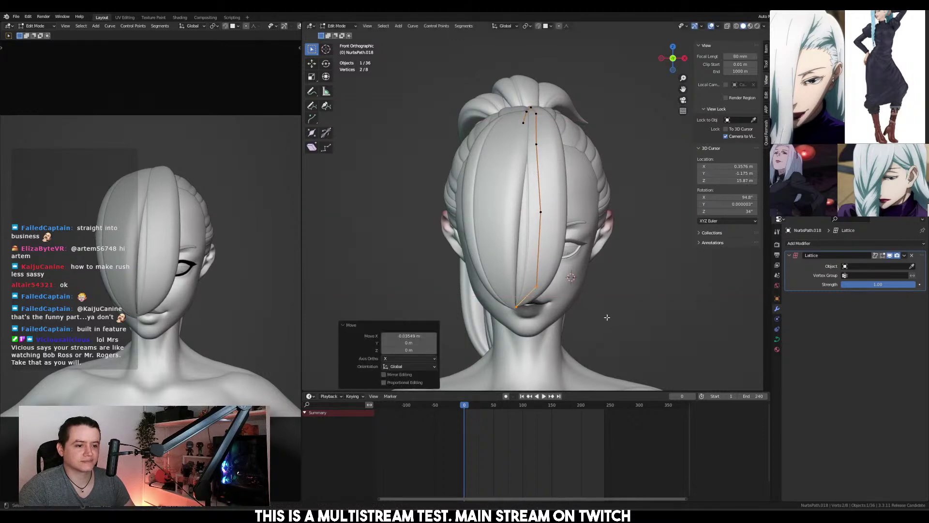
middle_click_drag(584, 286, 592, 296, "shift")
Leave the middle strand, duplicate the broad lock in place and open the copy for editing
key("Tab")
left_click(509, 218, "shift")
key("Tab")
middle_click_drag(508, 218, 576, 187)
key("Tab")
key("shift+d")
right_click(622, 251)
key("Tab")
Rotate and move the duplicated lock toward the side of the head by the covered eye and tilt its control points
key("r")
left_click(629, 302)
key("g")
left_click(616, 289)
key("ctrl+t")
left_click(629, 286)
key("ctrl+t")
left_click(635, 200)
Move the duplicated lock's two tip control points inward over the cheek and adjust its lower control point
left_click_drag(530, 259, 617, 334)
middle_click_drag(638, 337, 610, 329)
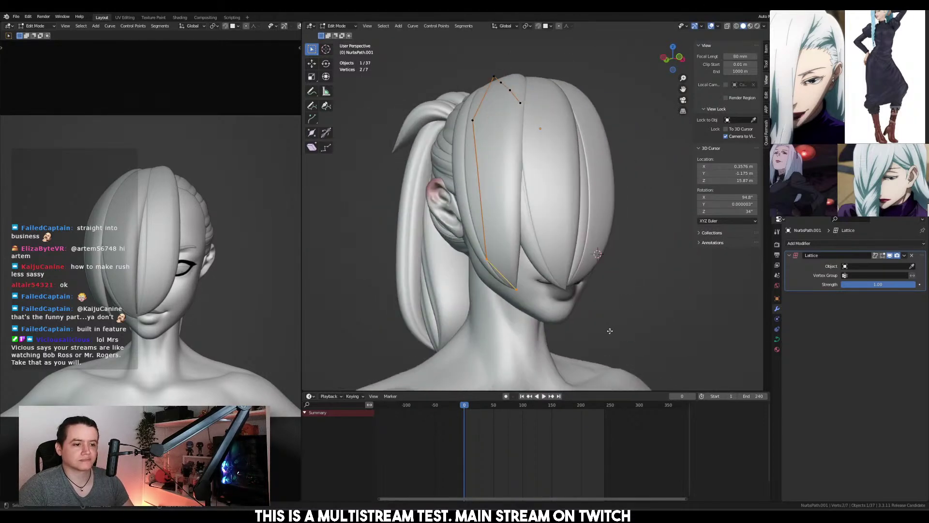
key("g")
left_click(643, 327)
middle_click_drag(588, 290, 574, 298)
left_click(499, 282)
key("g")
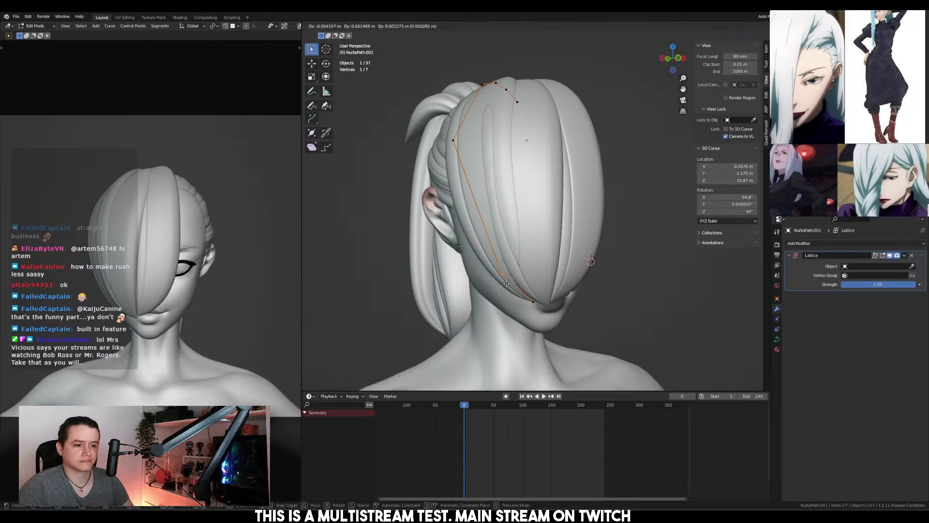
left_click(505, 299)
Bring the outer lock's tip control point in to meet the other fringe tips near the mouth
left_click_drag(524, 282, 575, 311)
middle_click_drag(575, 311, 560, 298)
key("g")
left_click(655, 312)
key("g")
left_click(556, 293)
Reposition the outer lock's lower control point, raising it higher along the side of the face in front view
left_click_drag(336, 255, 431, 298)
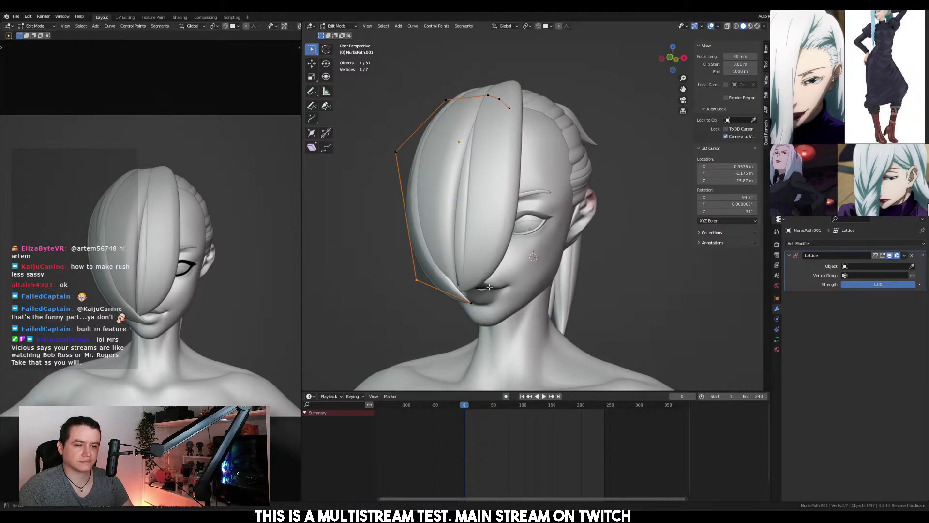
middle_click_drag(488, 286, 474, 280, "alt")
key("g")
left_click(397, 265)
key("KP_1")
key("g")
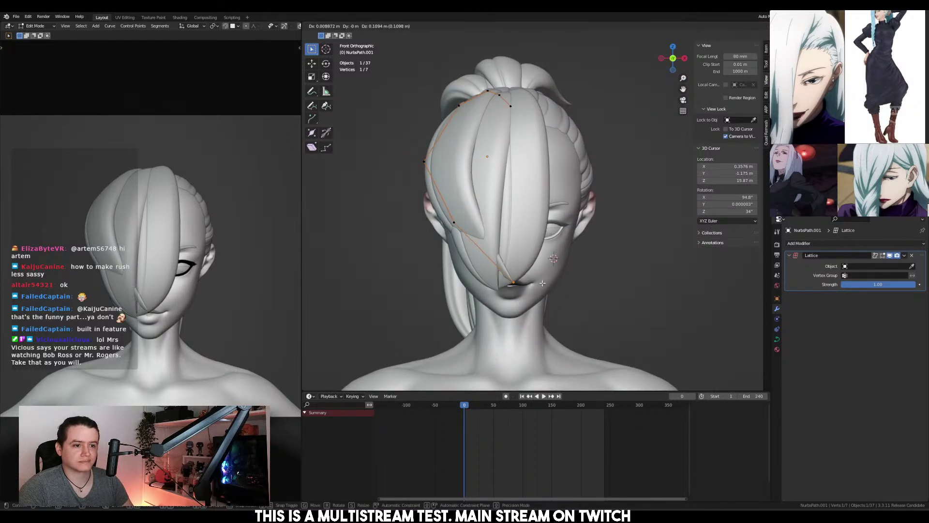
left_click(552, 293)
Subdivide the outer lock's last segment and lower the added control point toward the jaw
left_click_drag(448, 207, 595, 335)
right_click(595, 334)
left_click(595, 335)
left_click_drag(468, 243, 509, 273)
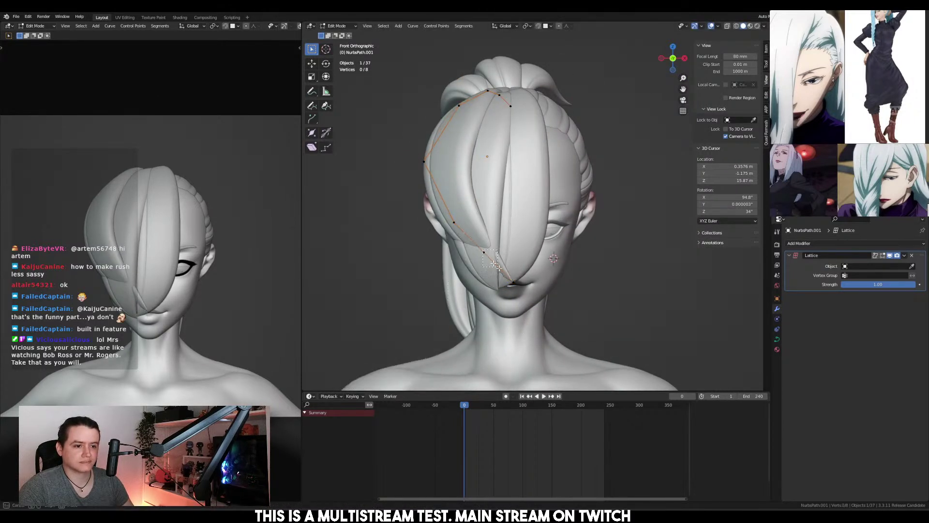
key("g")
left_click(492, 298)
key("alt+a")
Move the outer lock's control point beside the forehead inward, and in side view about 0.047 m along Y and 0.009 m along Z
middle_click_drag(521, 268, 561, 286)
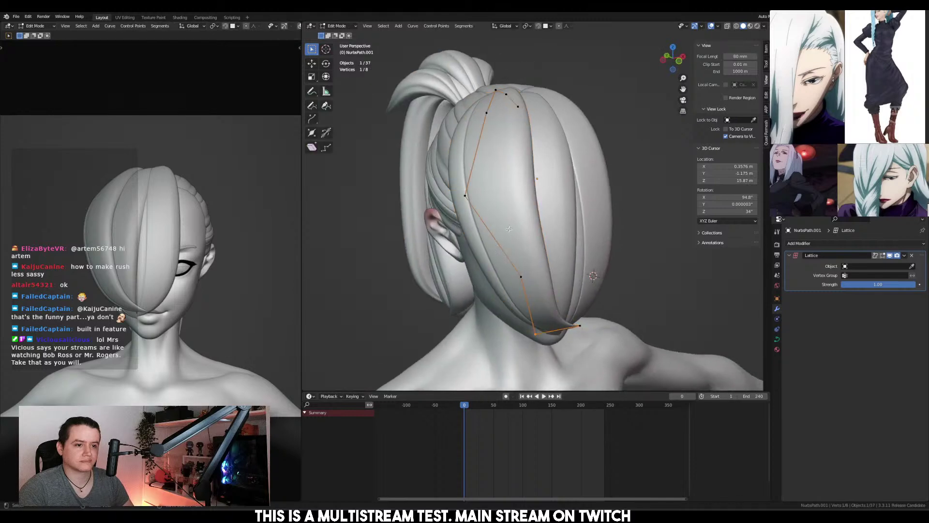
left_click_drag(456, 176, 530, 221)
key("g")
left_click(537, 216)
middle_click_drag(538, 216, 622, 211, "alt")
key("g")
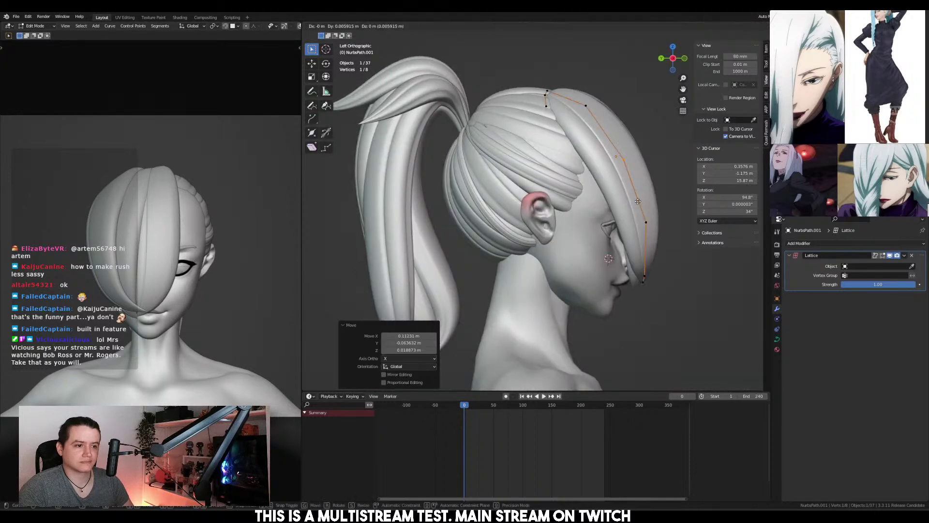
left_click(634, 201)
Move the outer lock's upper control point near the crown so the lock follows the head's curve
middle_click_drag(588, 239, 626, 236)
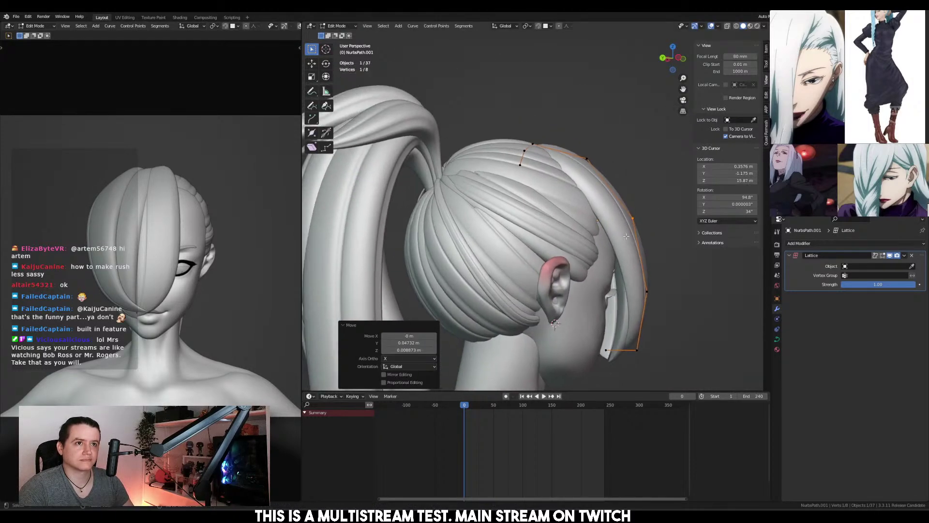
left_click_drag(469, 100, 546, 167)
middle_click_drag(546, 167, 430, 232)
key("g")
left_click(562, 228)
Tilt all control points of the outer lock by about -4.42°
key("a")
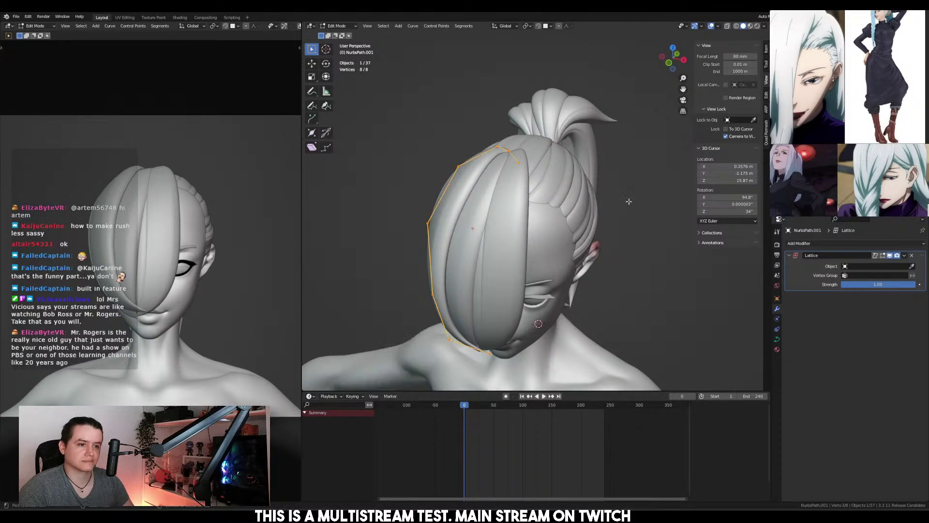
key("ctrl+t")
left_click(638, 190)
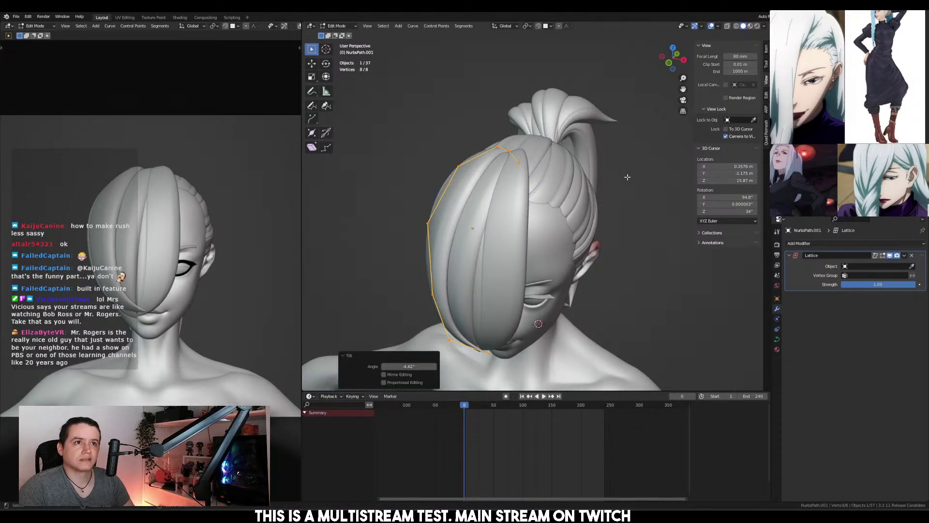
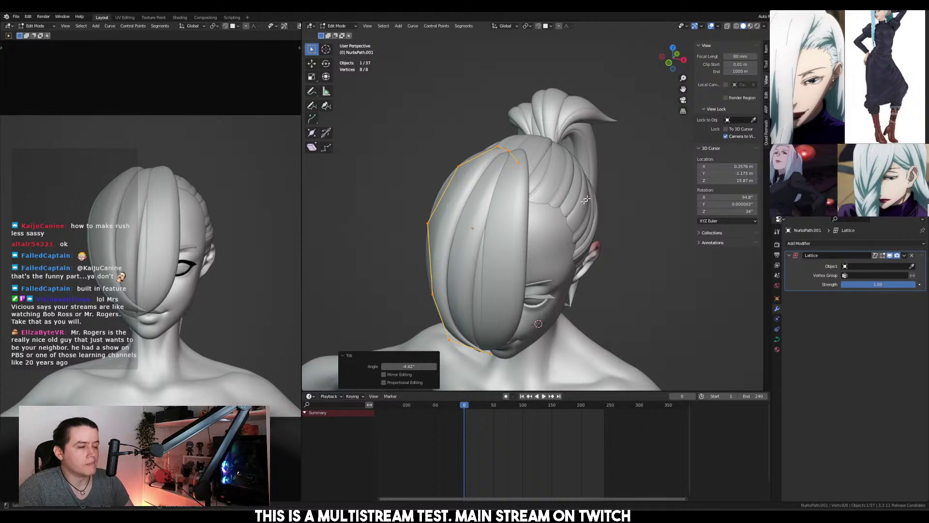
Tilt the four upper control points of the outer lock so it sits flatter against the head
left_click_drag(449, 131, 547, 186)
middle_click_drag(576, 203, 632, 213)
key("ctrl+t")
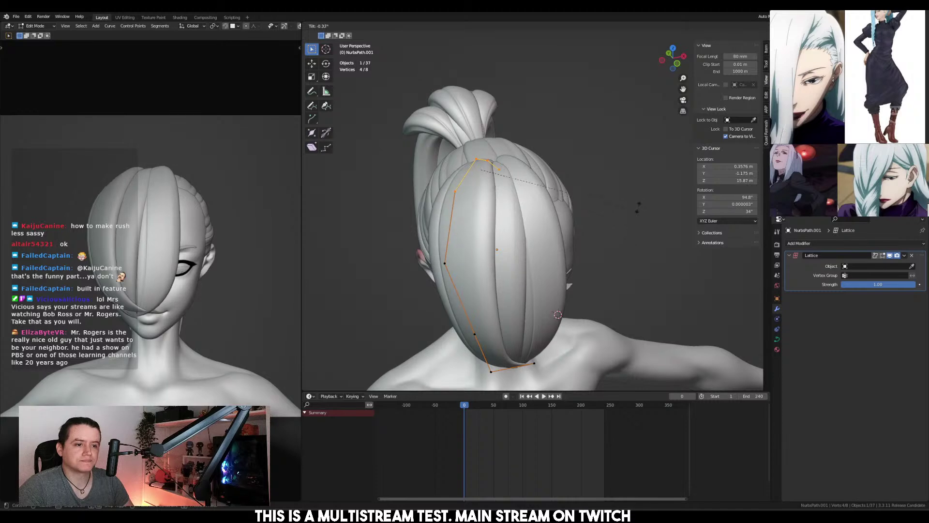
left_click(634, 212)
Move the outer lock's control point beside the forehead about 0.042 m along Y, and reposition the control point beneath it at cheek level
middle_click_drag(472, 227, 521, 239)
left_click(496, 233)
key("g")
key("y")
left_click(547, 247)
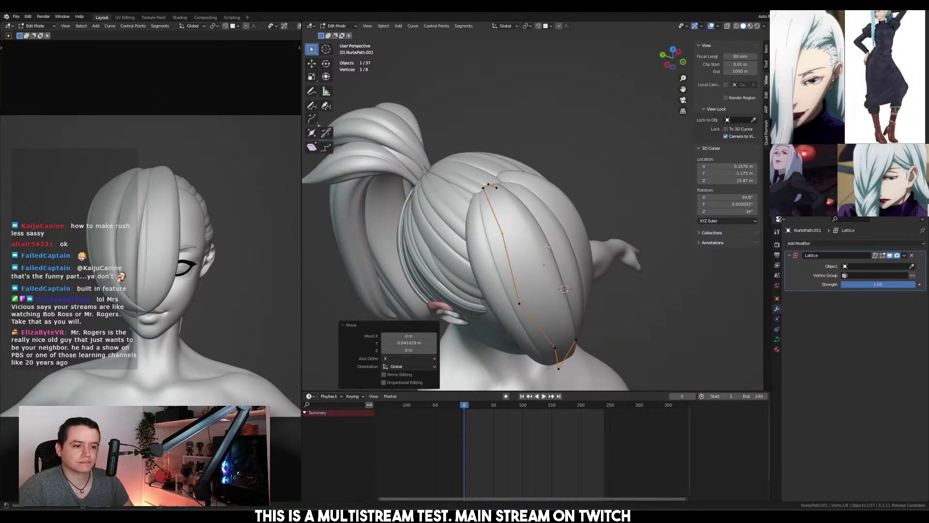
left_click(519, 303)
key("g")
middle_click_drag(519, 303, 523, 256)
left_click(517, 290)
In front view, reposition the two lowest control points of the innermost fringe lock near the mouth
key("Tab")
key("KP_1")
left_click(520, 276)
key("Tab")
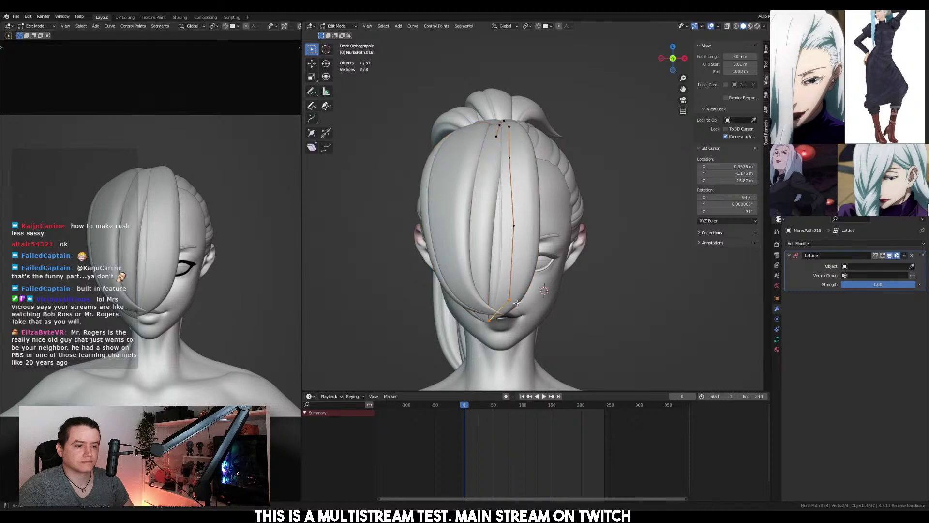
key("g")
left_click(523, 323)
key("Tab")
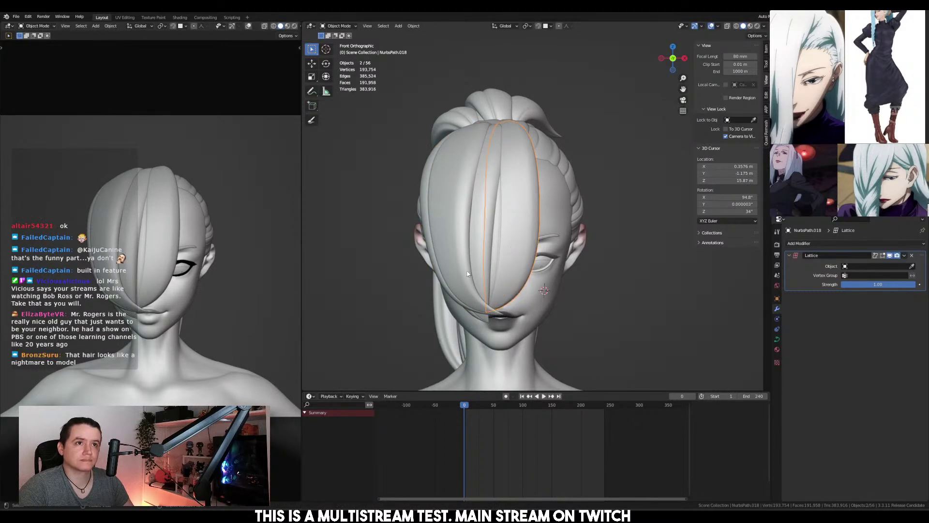
Raise the middle fringe lock's two lowest control points about 0.074 m in side view, and shift them along Y
middle_click_drag(493, 268, 526, 237, "shift")
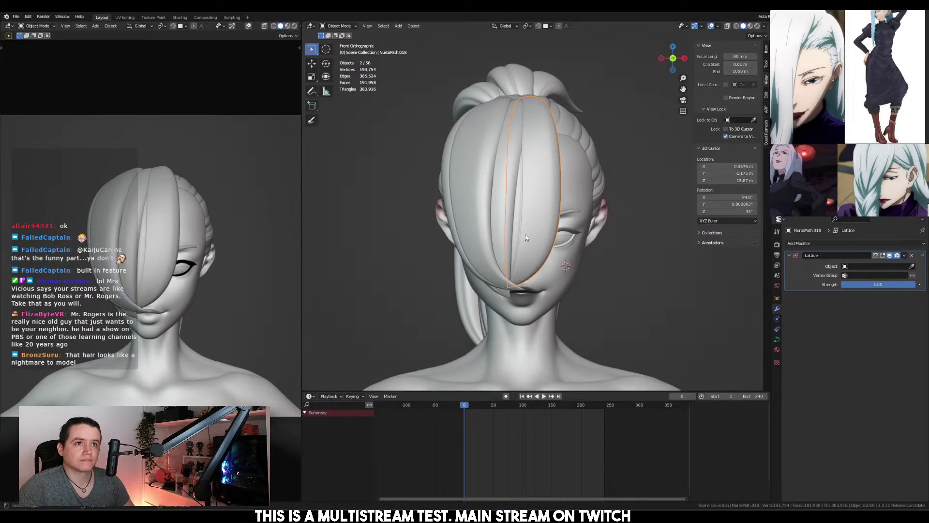
left_click(505, 222)
key("Tab")
key("KP_3")
left_click_drag(430, 245, 514, 315)
key("g")
key("z")
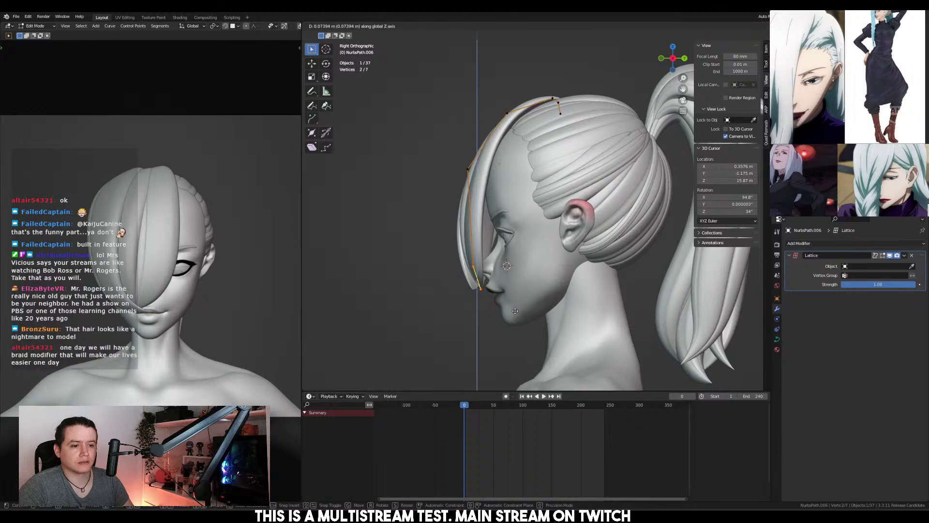
left_click(515, 308)
key("g")
key("y")
left_click(580, 299)
key("Tab")
Paste the copied braid objects into the character scene
key("KP_1")
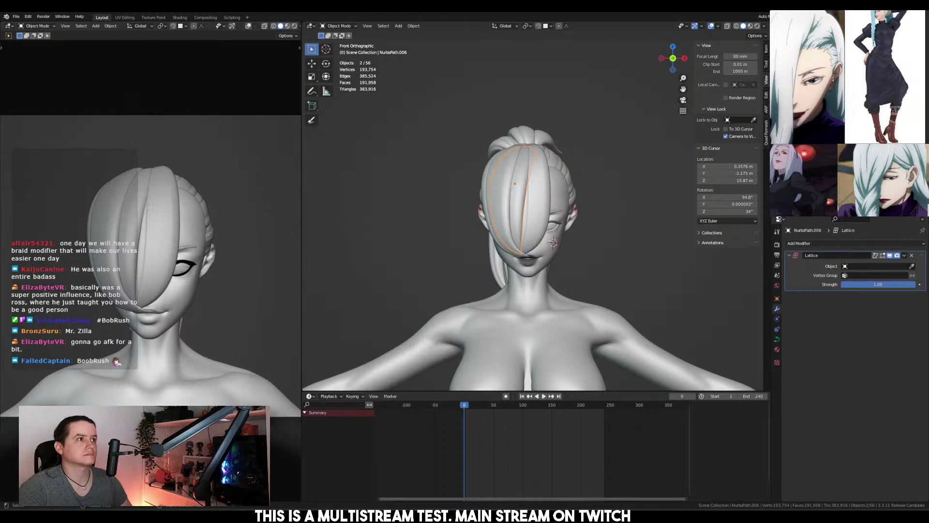
scroll(605, 140, "down", 4)
key("ctrl+v")
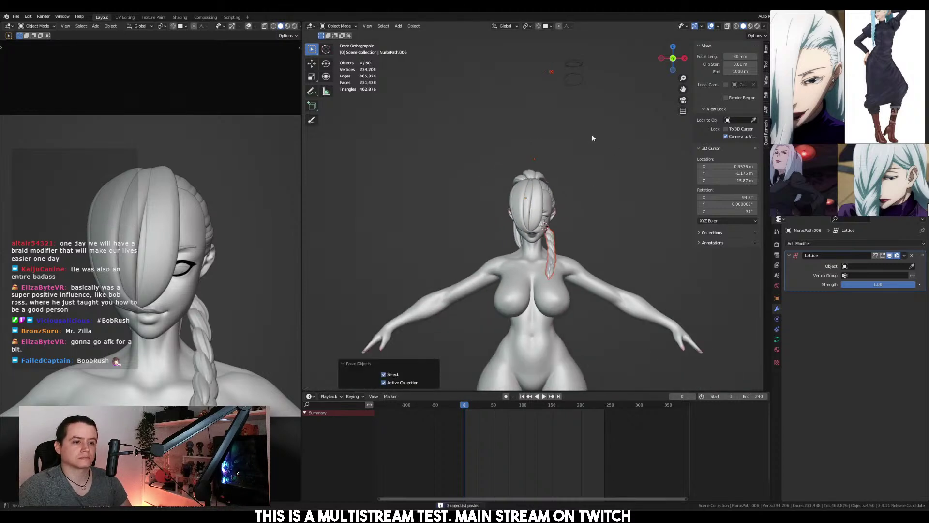
Move all control points of the braid's guide curve about -1.704 m along Y, in front of the face
key("KP_3")
scroll(579, 172, "up", 3)
key("Tab")
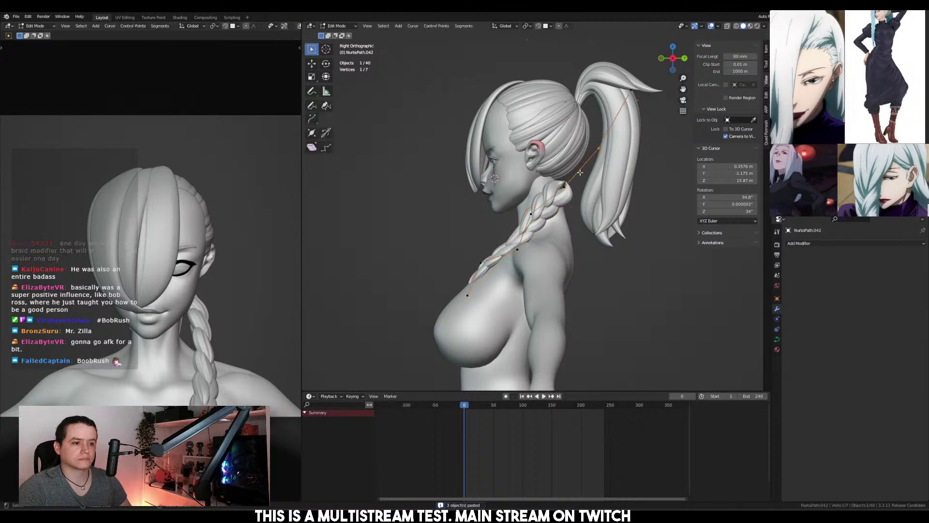
key("g")
key("y")
left_click(448, 175)
Rotate the braid's guide curve about -38.7° in side view so it hangs vertically
key("KP_1")
key("KP_3")
key("r")
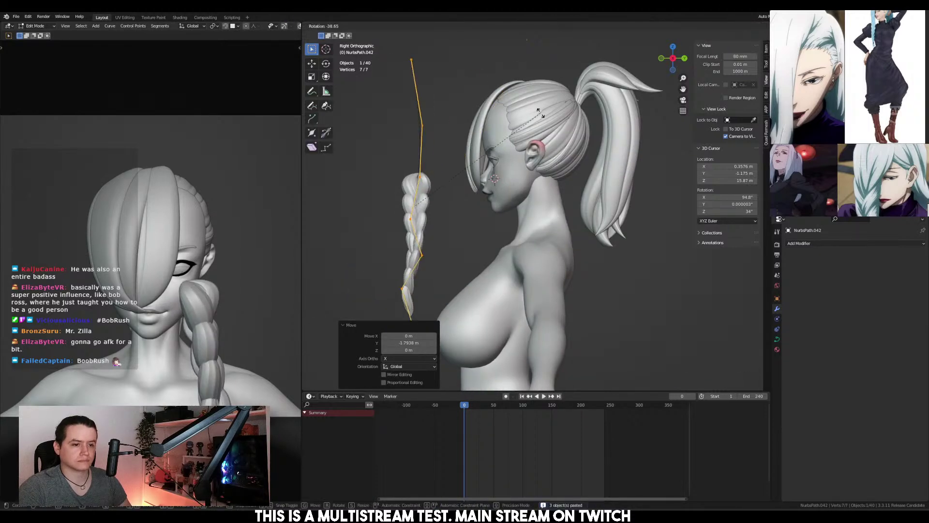
left_click(538, 111)
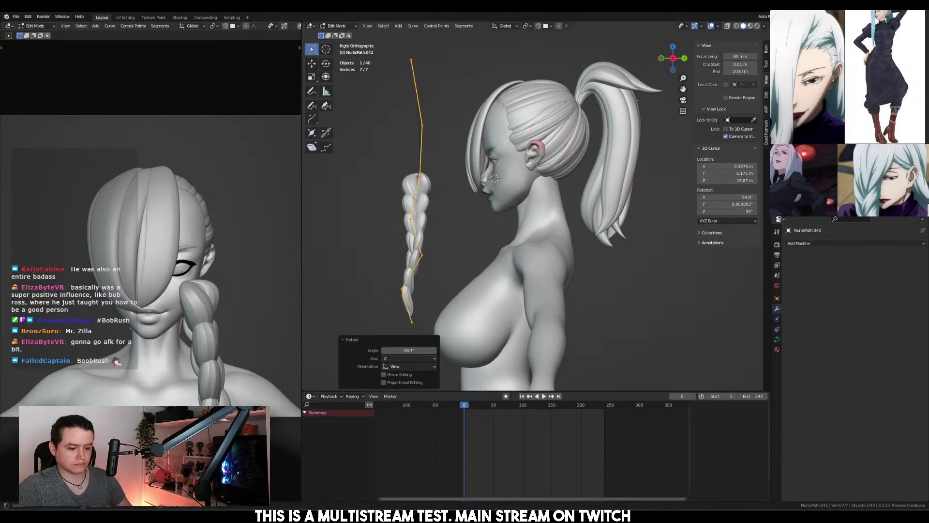
Straighten the braid's guide curve by scaling its control points to 0 along Y and along X
key("s")
key("y")
key("0")
key("Return")
key("s")
key("x")
key("0")
key("Return")
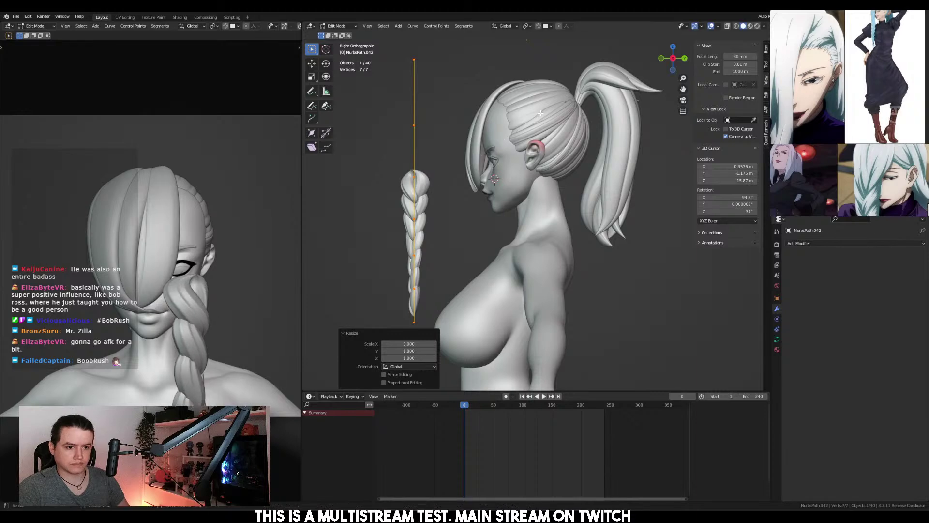
In front view, move the whole guide curve about -0.54 m along X, beneath the fringe tip
key("KP_1")
middle_click_drag(582, 201, 569, 201, "shift")
key("g")
key("x")
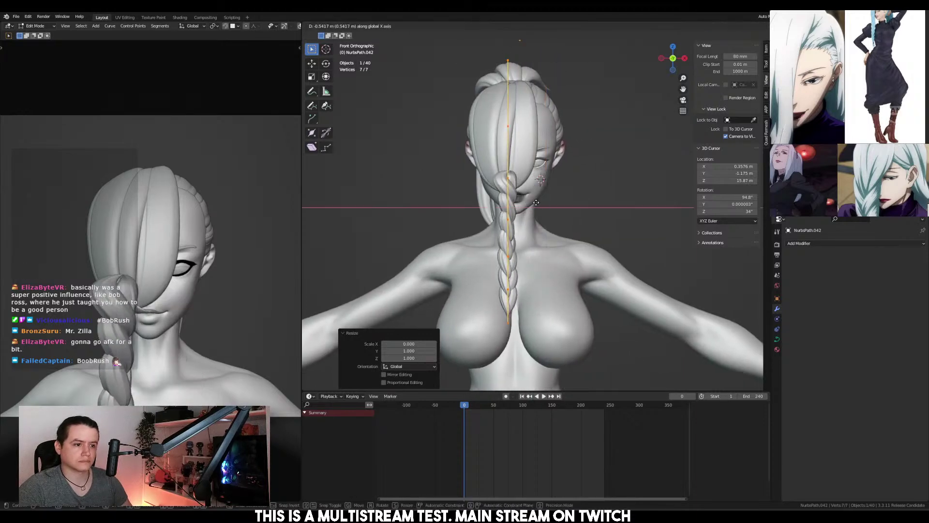
left_click(509, 193)
Tilt all control points of the braid's guide curve by 180°
right_click(506, 191)
left_click(499, 237)
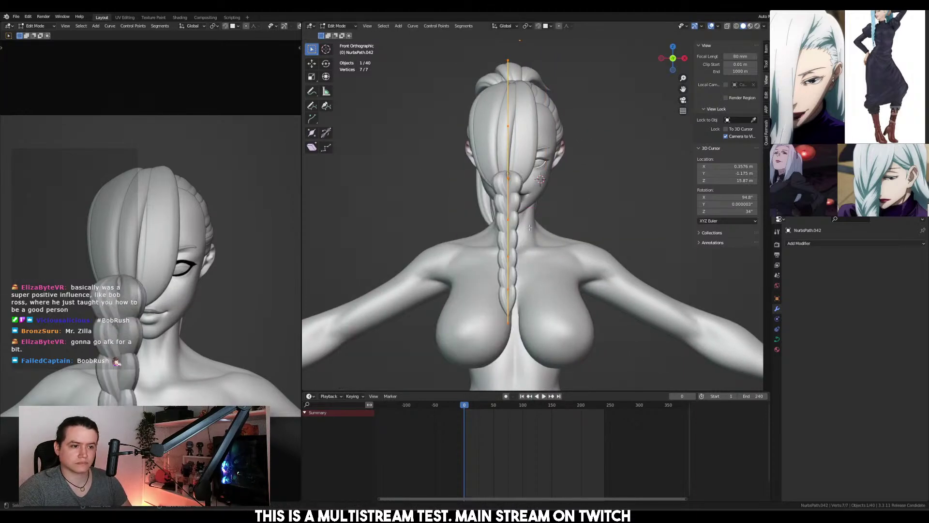
key("ctrl+t")
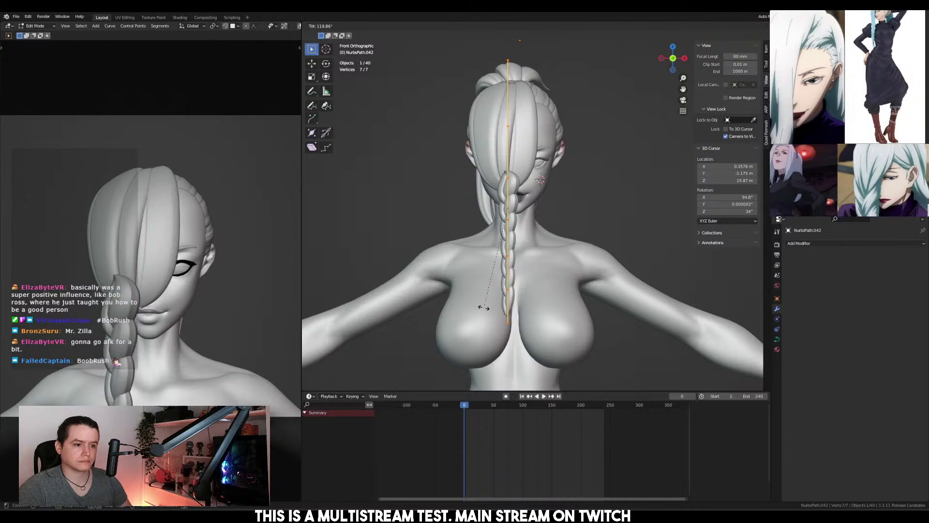
type("180")
key("Return")
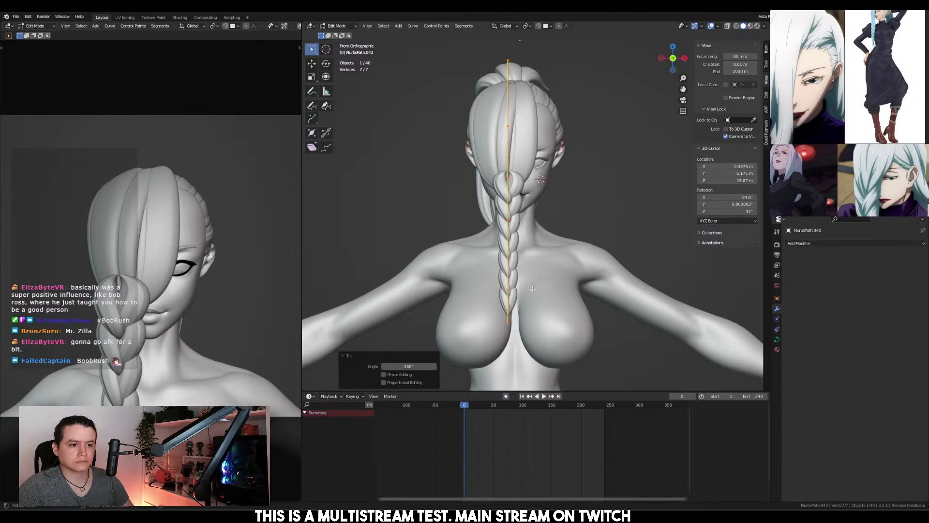
Move the guide curve about 0.853 m along Y to the fringe tip, and bring another close-up of the character into view on the reference board
key("KP_3")
key("g")
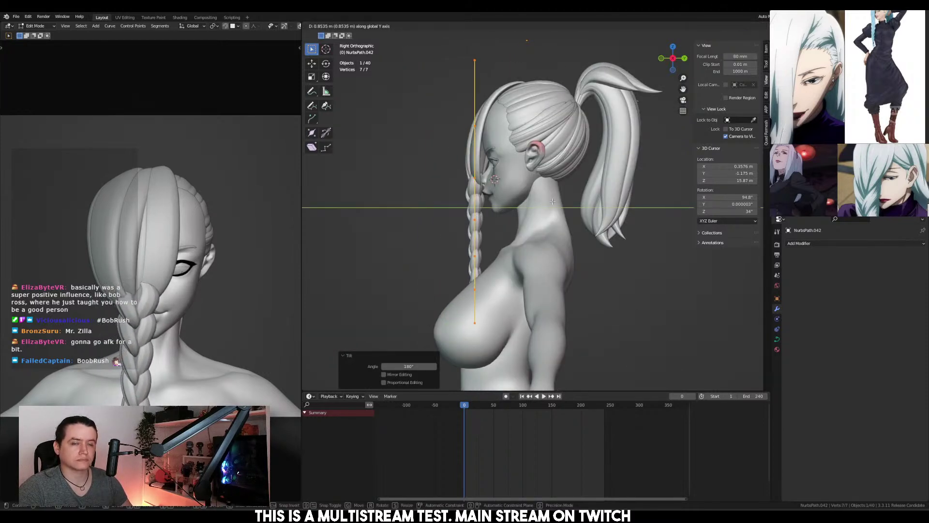
key("Return")
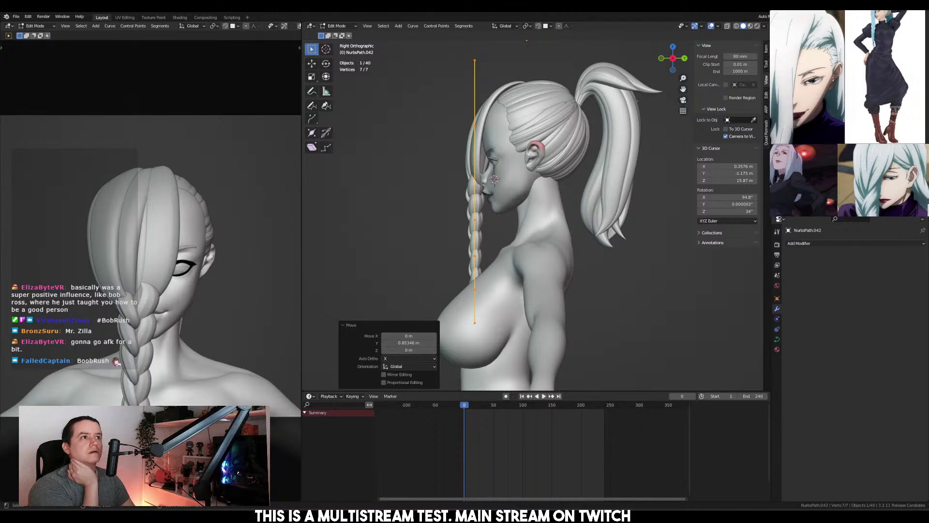
middle_click_drag(799, 116, 869, 121)
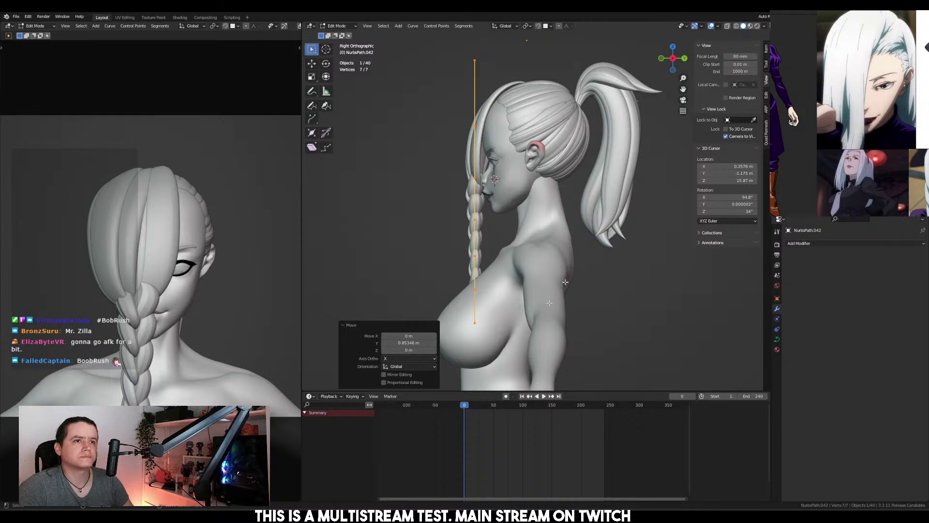
Scale all control points of the arrayed braid strand by 1.621 and fatten them by about 1.75
scroll(531, 191, "down", 5)
middle_click_drag(533, 201, 521, 218)
scroll(521, 219, "up", 5)
middle_click_drag(520, 218, 558, 243, "shift")
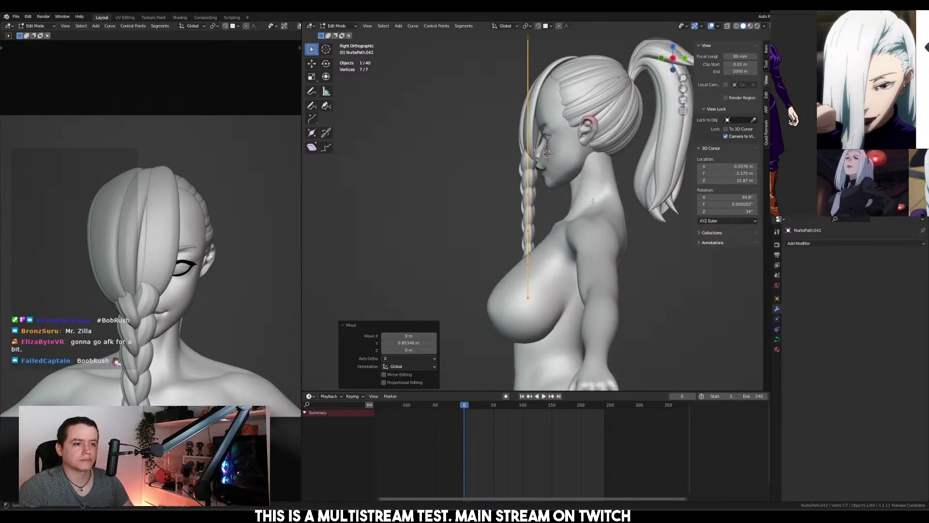
key("KP_1")
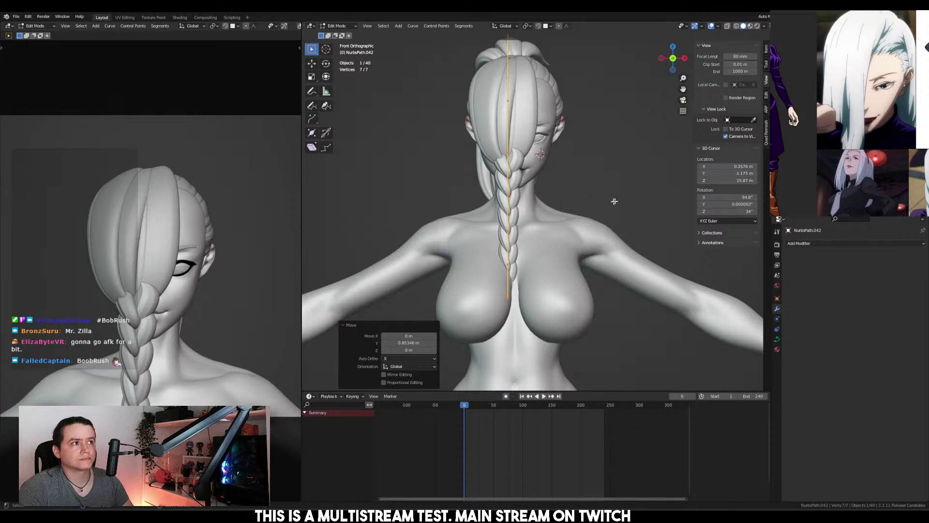
key("Tab")
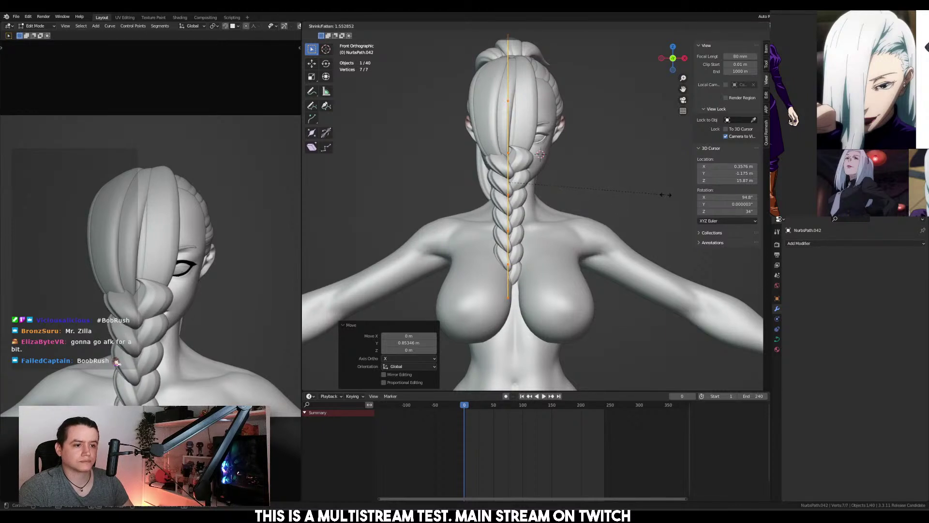
left_click(517, 197)
key("Tab")
key("s")
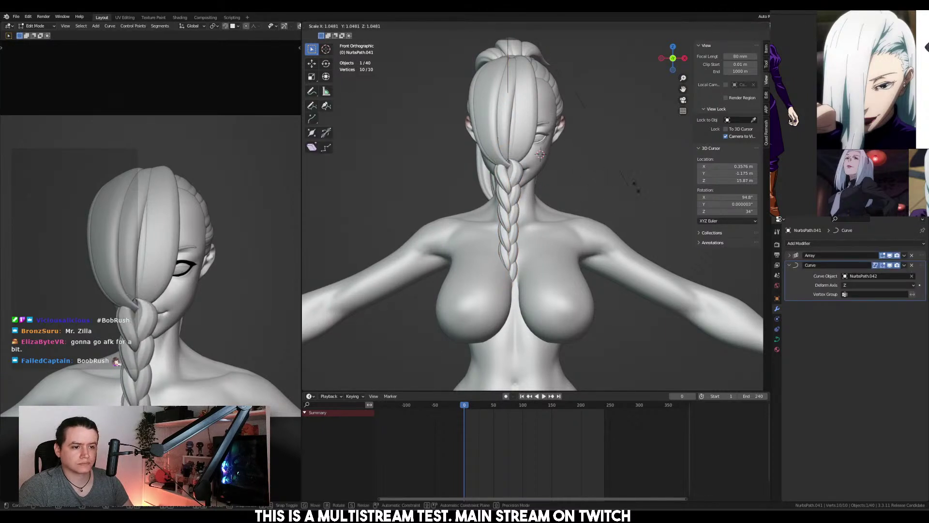
left_click(323, 207)
key("alt+s")
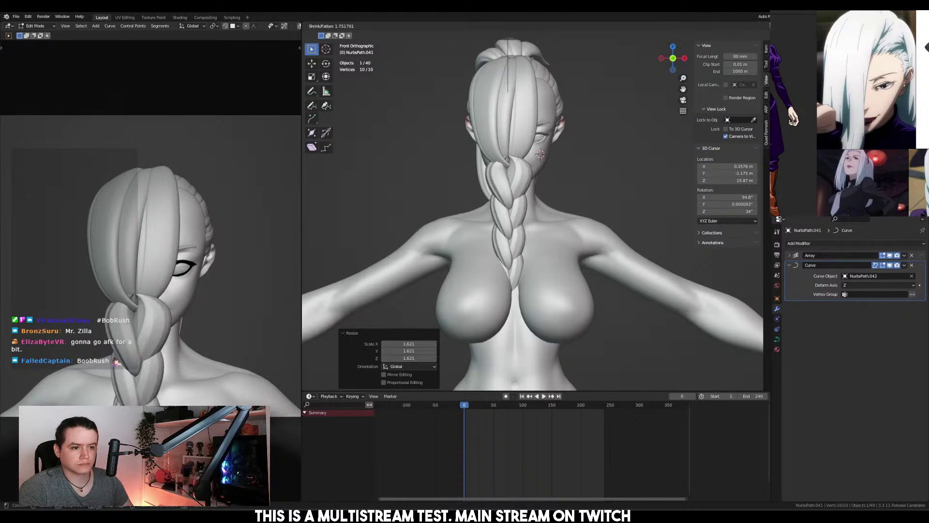
left_click(459, 327)
key("Tab")
In side view, shift the guide curve's two top control points slightly forward and about 0.087 m up
middle_click_drag(568, 243, 504, 210, "alt")
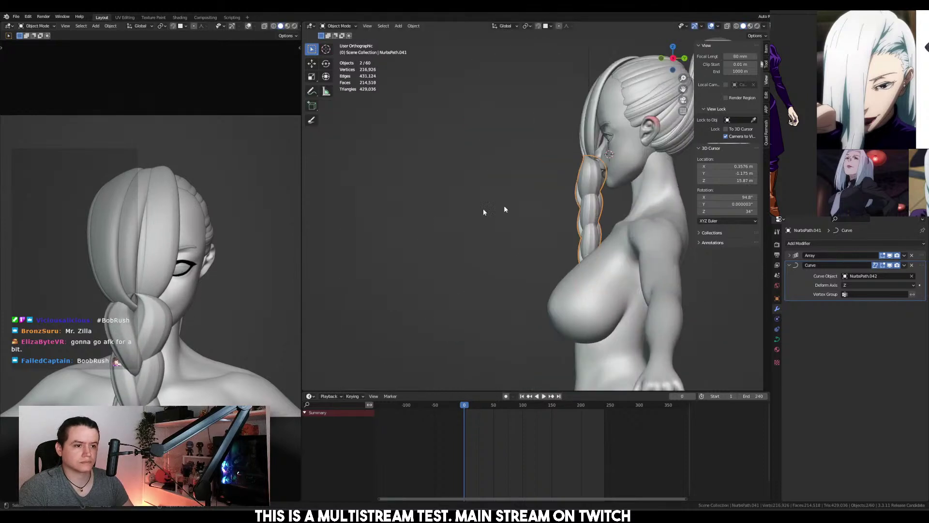
middle_click_drag(591, 156, 551, 207, "shift")
left_click(546, 111)
key("Tab")
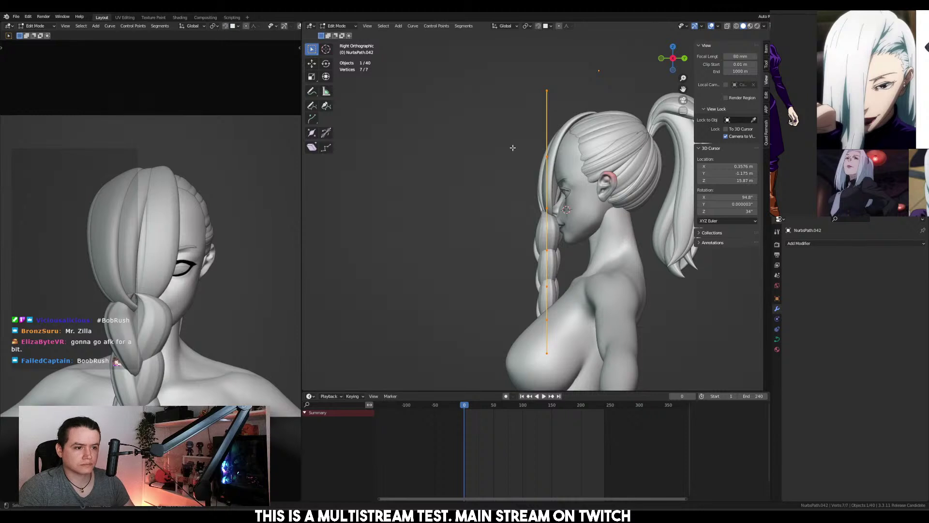
left_click_drag(617, 235, 618, 235)
left_click_drag(508, 129, 562, 196)
left_click_drag(515, 78, 609, 180)
key("g")
key("y")
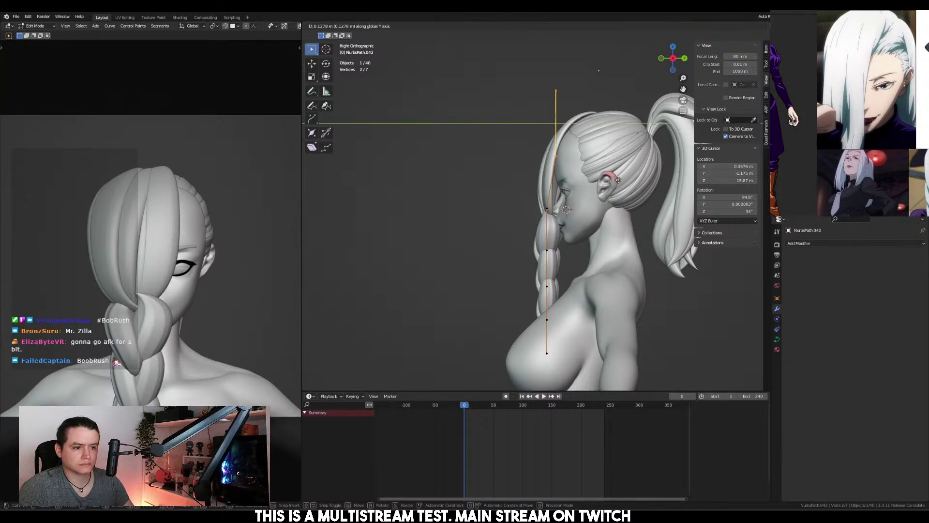
left_click(616, 172)
key("g")
left_click(604, 166)
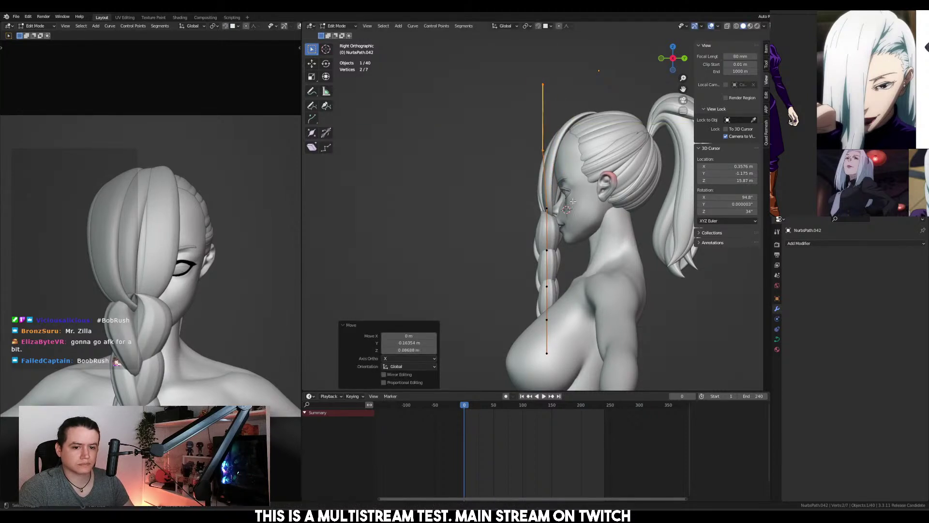
middle_click_drag(549, 340, 549, 289, "shift")
left_click(548, 300)
key("g")
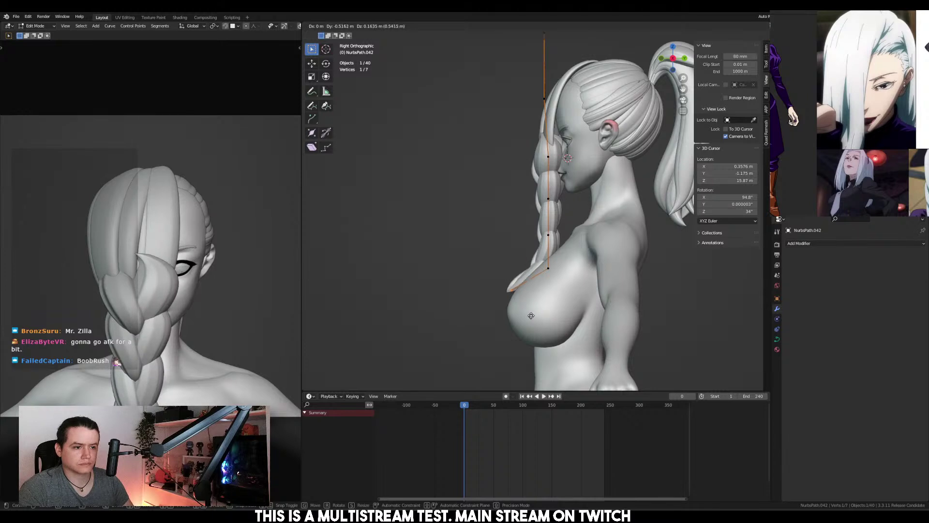
key("Escape")
middle_click_drag(538, 107, 530, 228, "shift")
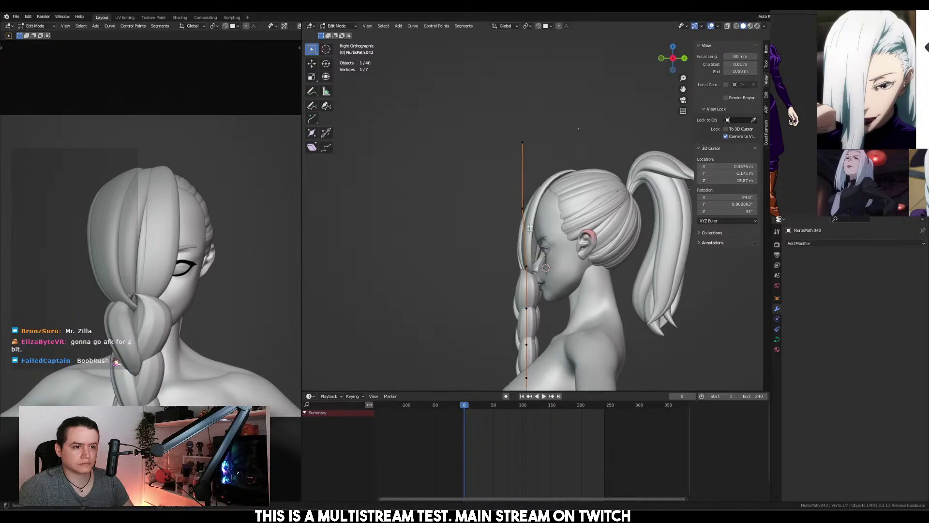
key("g")
key("z")
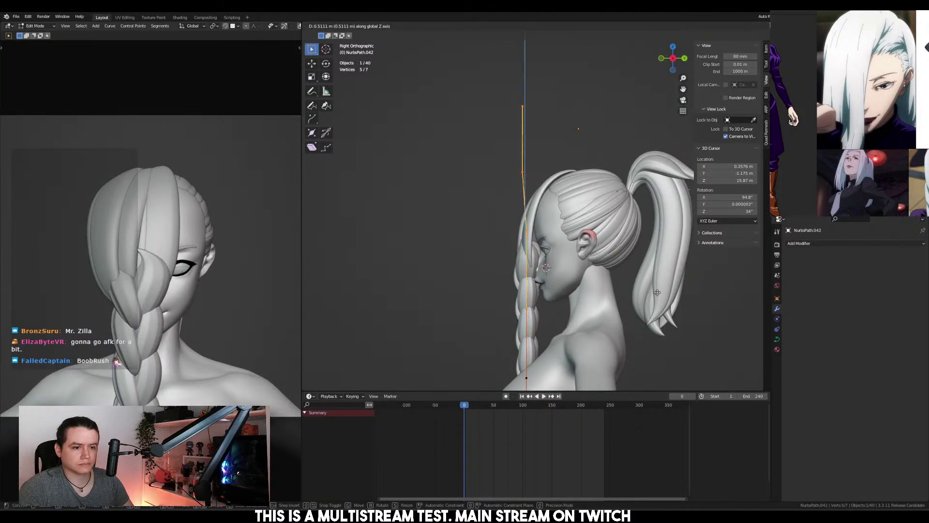
key("Escape")
Raise the guide curve's two top control points about 0.3 m, rotate them backward and shift them about 0.358 m along Y
left_click_drag(437, 99, 576, 228)
key("g")
key("z")
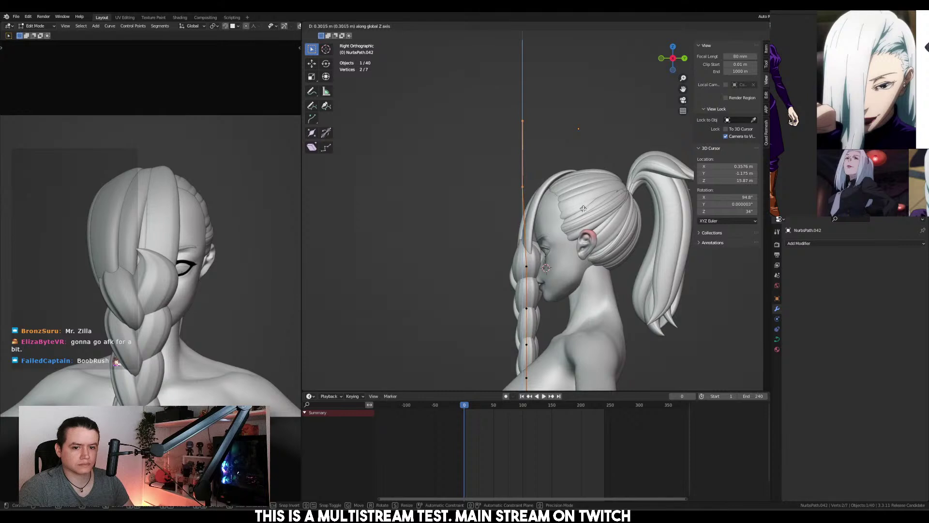
left_click(583, 209)
key("r")
left_click(638, 232)
key("g")
key("y")
left_click(666, 240)
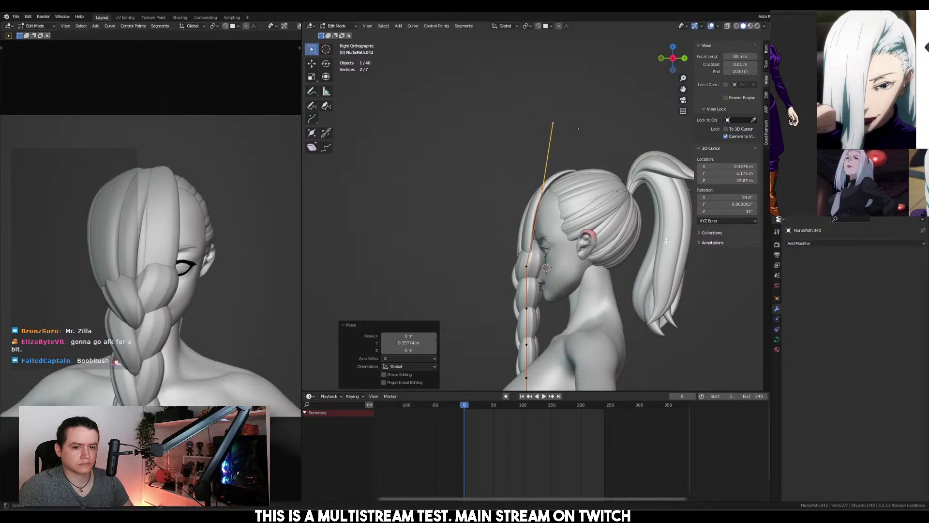
Lower all control points of the braid's guide curve by about 0.169 m along Z
middle_click_drag(666, 241, 653, 199, "shift")
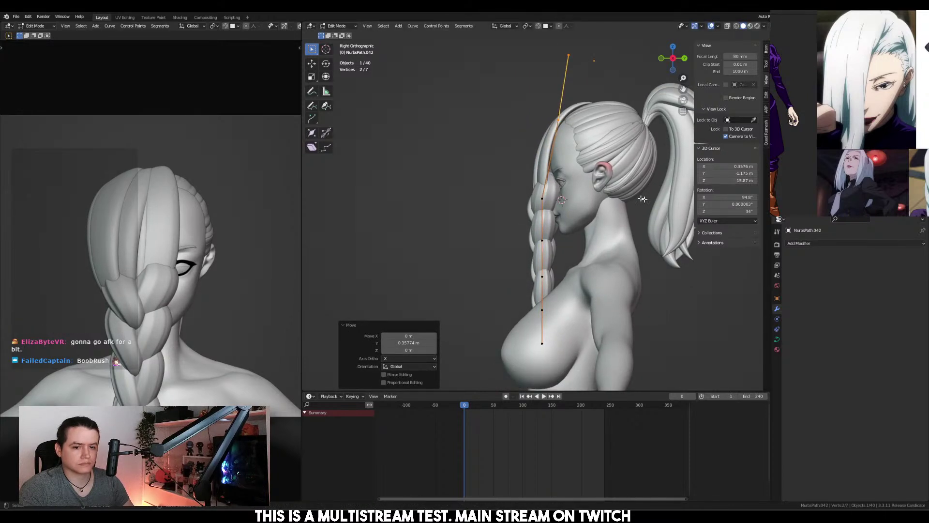
key("a")
key("g")
key("z")
left_click(632, 219)
middle_click_drag(632, 219, 650, 182, "shift")
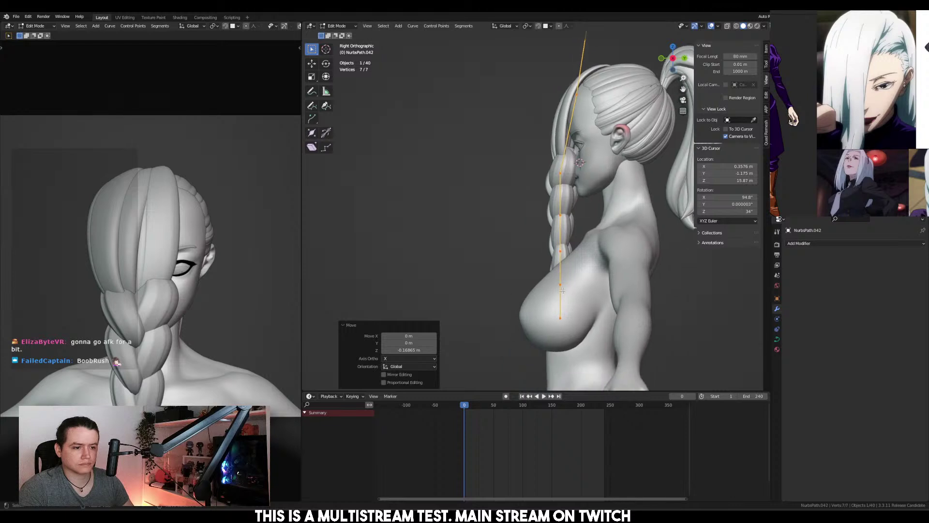
Reposition the braid guide curve's two lowest control points forward and up so the braid's end bends over the chest
left_click_drag(510, 294, 648, 357)
key("g")
left_click(609, 322)
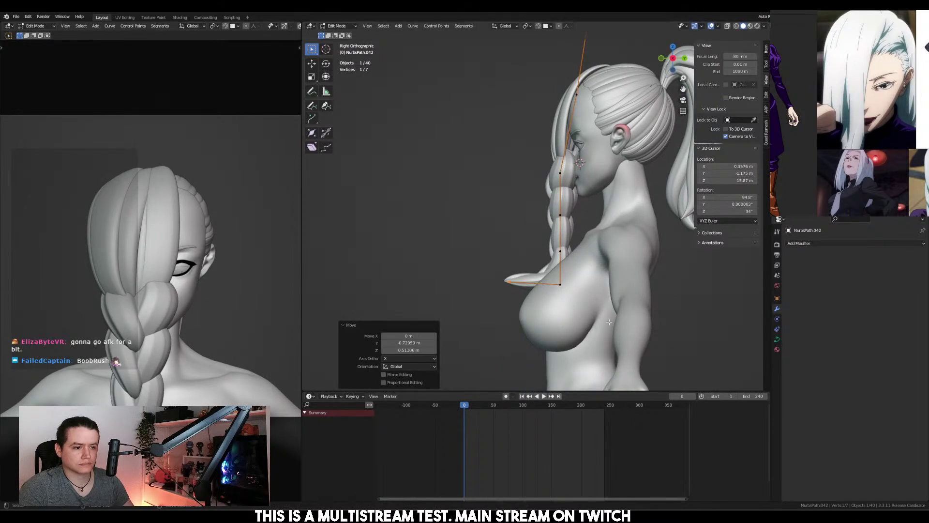
left_click_drag(538, 269, 598, 300)
key("g")
left_click(594, 281)
left_click_drag(465, 266, 534, 310)
key("g")
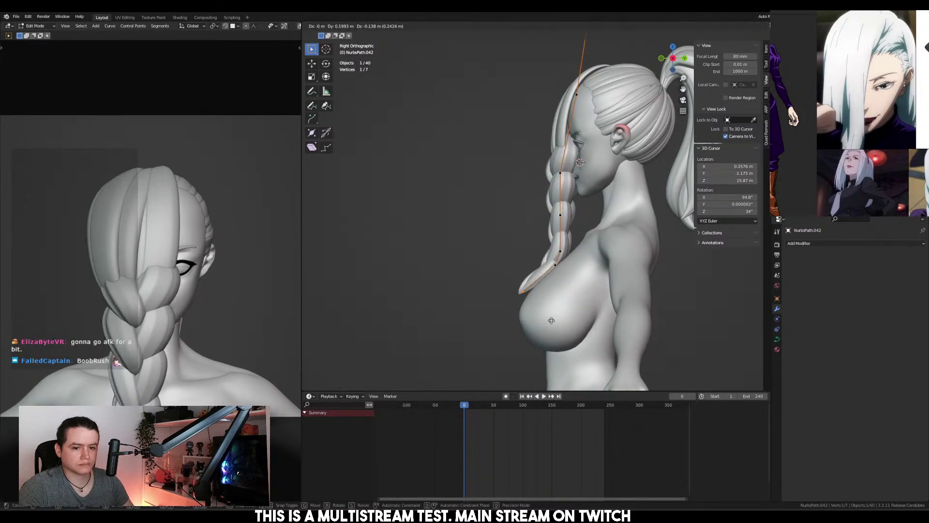
left_click(551, 321)
key("KP_1")
key("KP_3")
Shift the guide curve's second control point from its upper end about 0.1 m forward and slightly up in side view
middle_click_drag(571, 228, 560, 267, "shift")
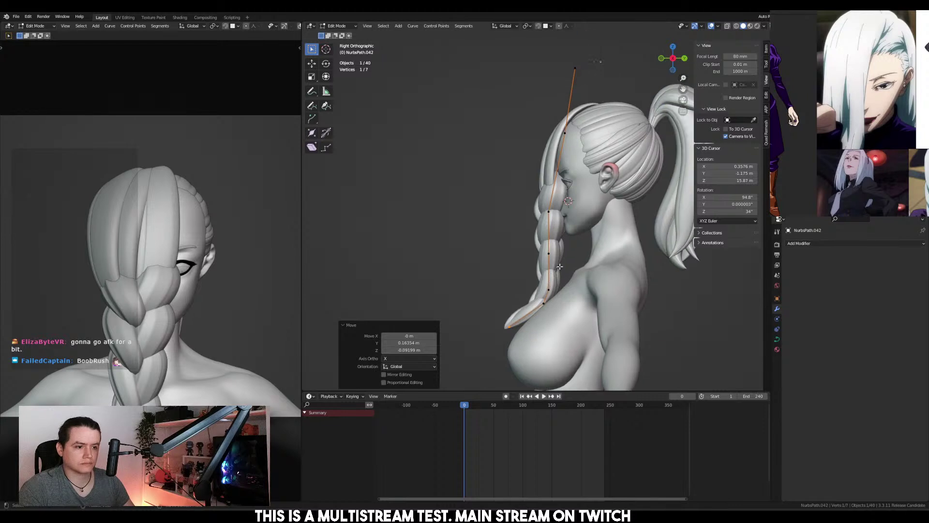
left_click_drag(586, 258, 588, 259)
key("g")
left_click(586, 252)
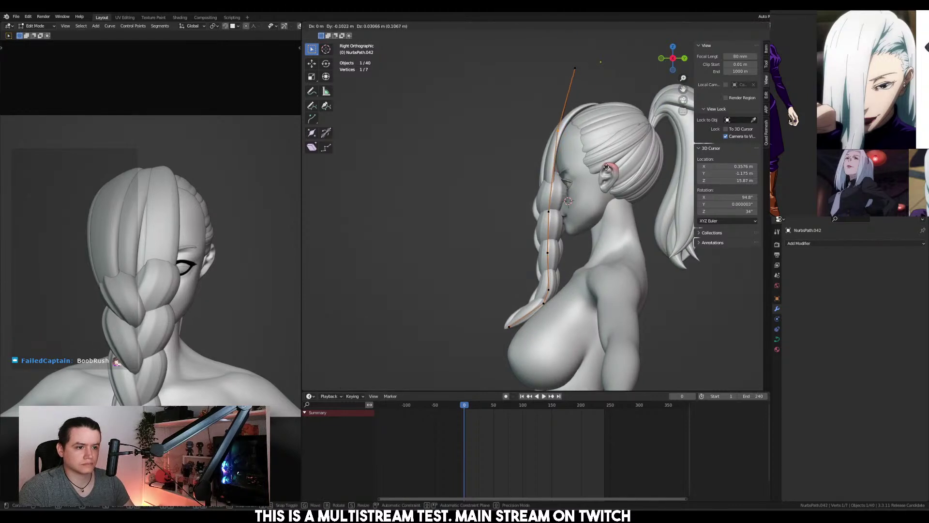
key("Tab")
Try deleting the separate profile circles above the head, restoring them after checking their effect on the hair
scroll(584, 190, "down", 5)
key("KP_1")
middle_click_drag(584, 190, 631, 268, "shift")
scroll(573, 180, "up", 3)
left_click(587, 170)
key("x")
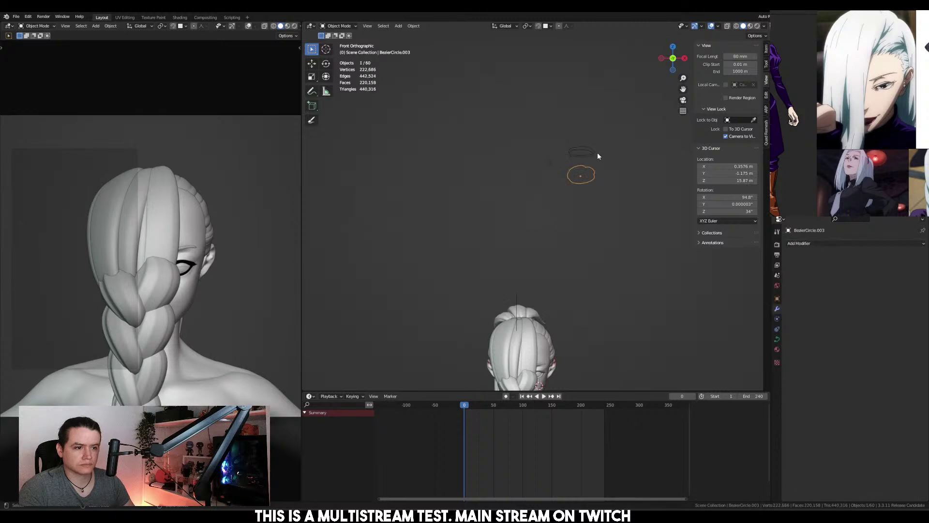
left_click(593, 152)
left_click(583, 152)
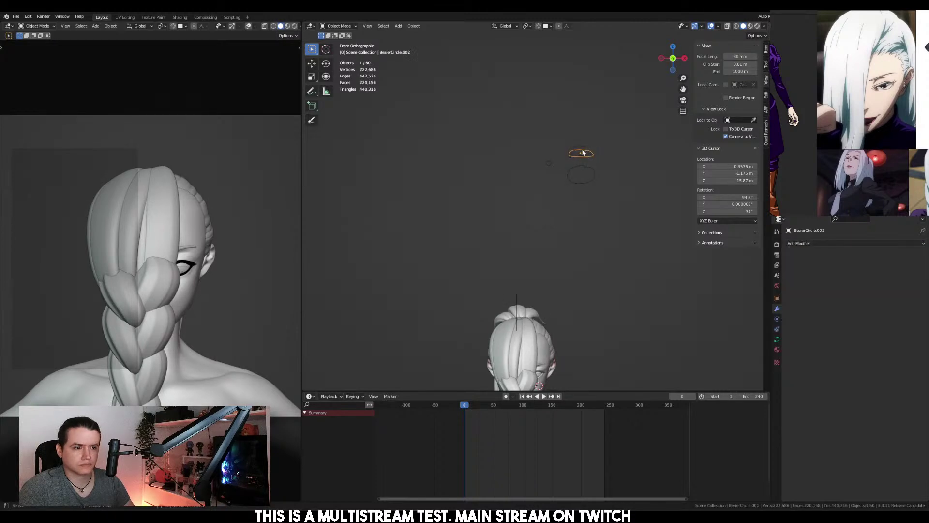
key("x")
left_click(583, 152)
key("ctrl+z")
left_click(546, 164)
key("q")
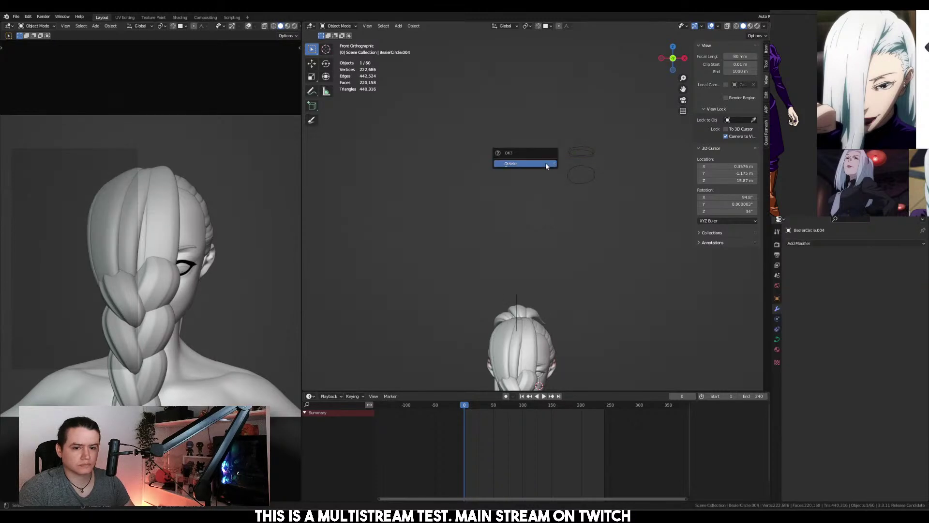
left_click(546, 163)
Resize the small profile circle's points along X, scale them by 0.697 along Z, and set its origin to its geometry
key("Tab")
key("s")
key("x")
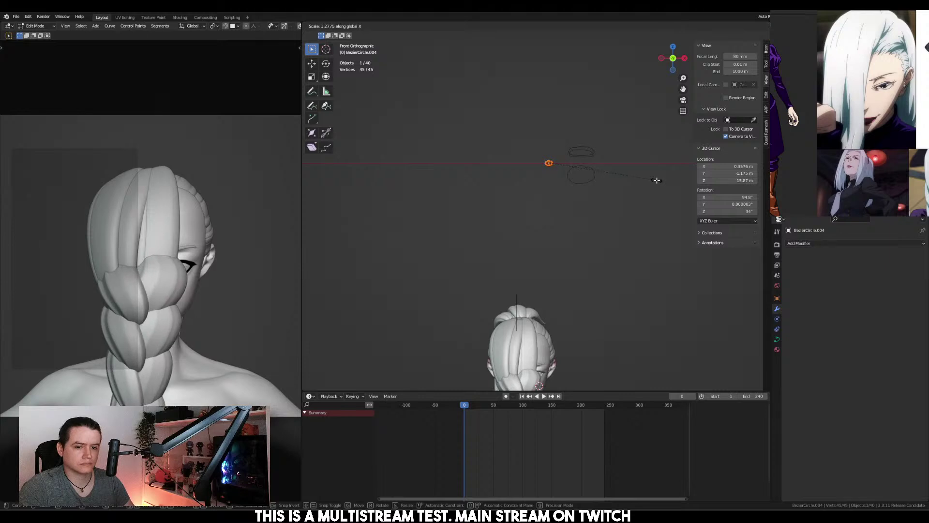
left_click(655, 180)
key("s")
key("z")
left_click(625, 173)
key("s")
key("x")
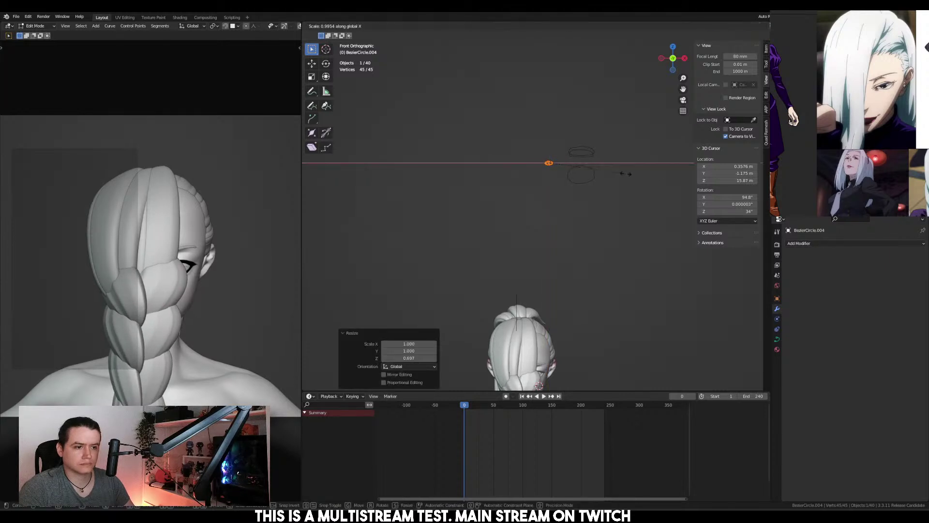
left_click(611, 169)
key("Tab")
key("q")
left_click(584, 174)
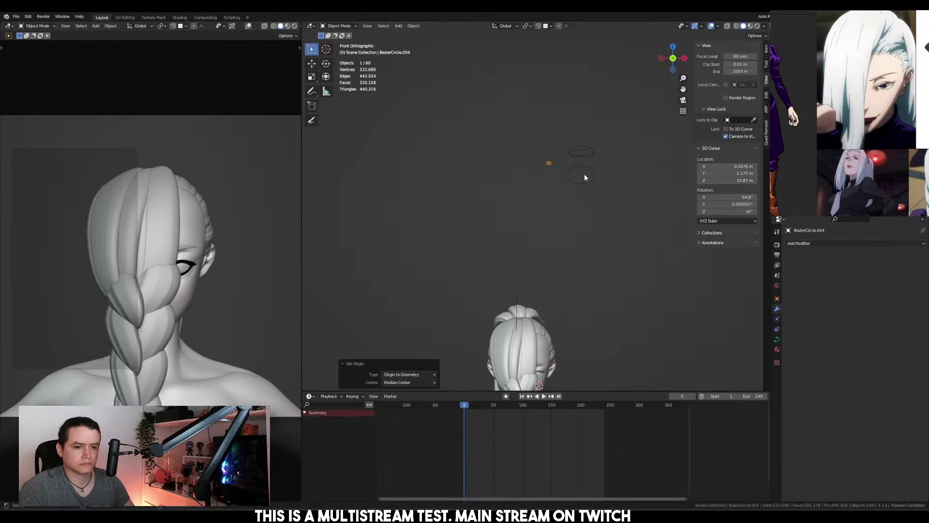
Move the flattened profile circle above the head about 1.543 m down along Z, apart from the other profiles
middle_click_drag(579, 366, 570, 180, "shift")
scroll(571, 187, "up", 3)
key("KP_3")
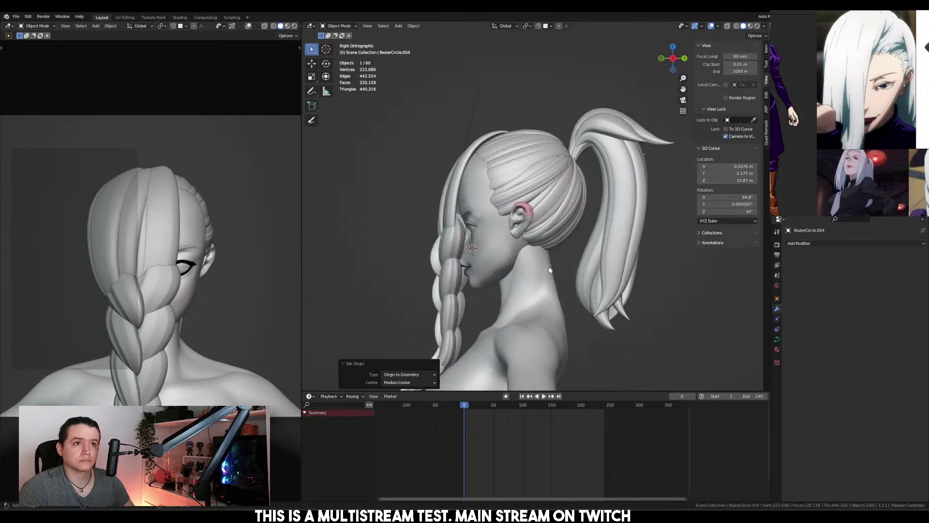
scroll(499, 232, "down", 3)
middle_click_drag(497, 232, 538, 291, "shift")
key("KP_1")
middle_click_drag(629, 217, 625, 299, "shift")
scroll(563, 170, "up", 2)
left_click(579, 115)
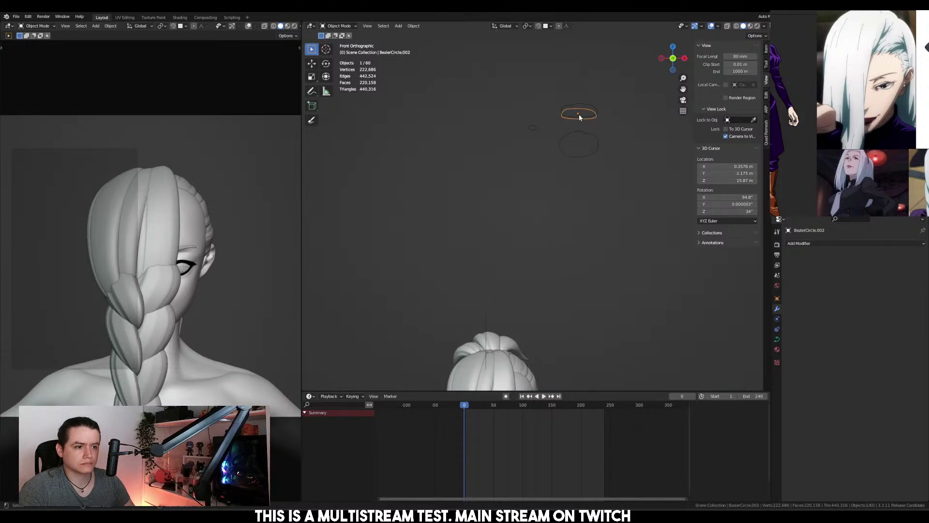
key("Delete")
left_click(583, 121)
key("shift+d")
left_click(585, 238)
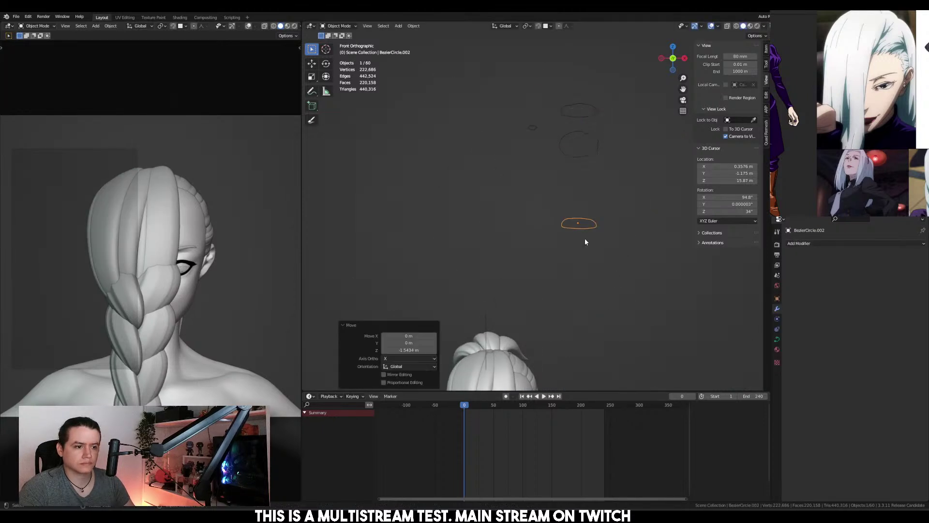
Scale the separated profile circle's points by 1.644 along Z and lower them about 0.036 m
key("Tab")
key("s")
key("z")
left_click(652, 225)
key("g")
key("z")
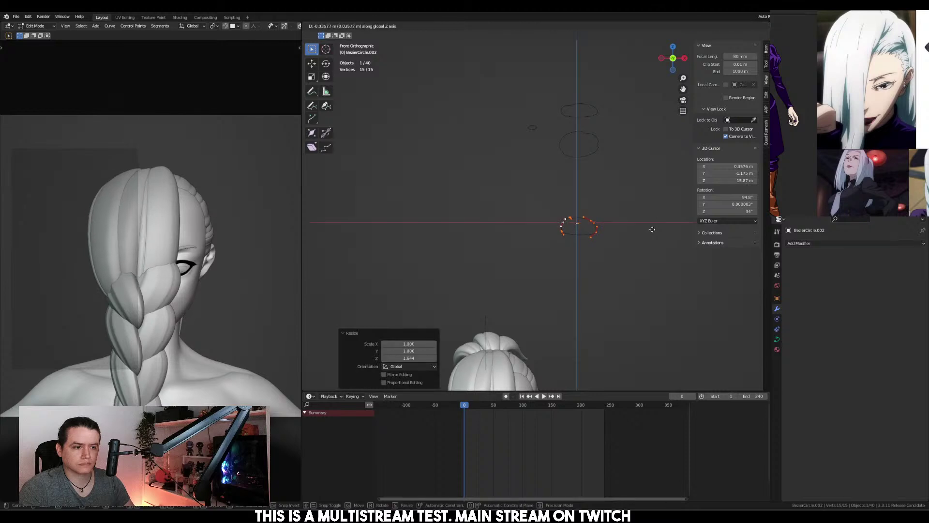
left_click(653, 230)
middle_click_drag(594, 264, 616, 164, "shift")
key("Tab")
Reposition the tip control point of the fringe strand beside the exposed eye toward the start of the braid
middle_click_drag(556, 329, 556, 237, "shift")
scroll(520, 271, "up", 3)
left_click(550, 284)
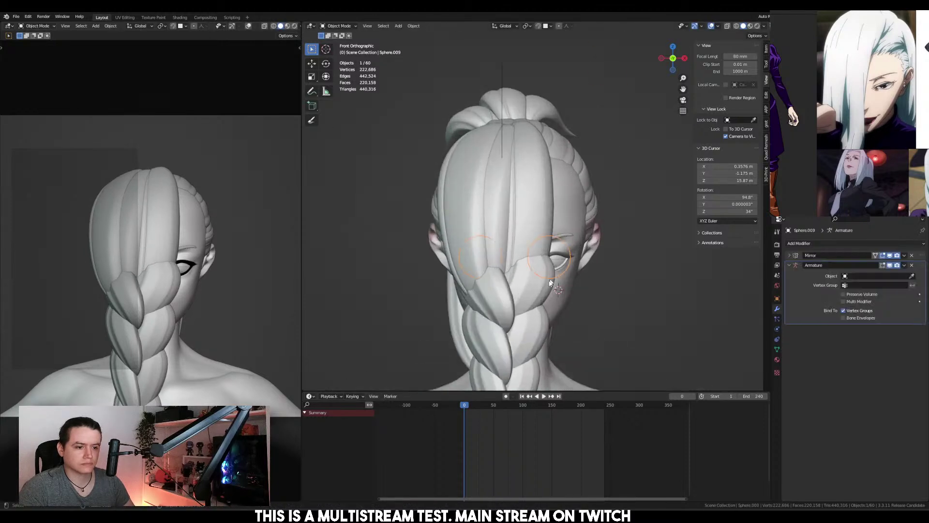
left_click(527, 285)
middle_click_drag(528, 285, 530, 223)
left_click(527, 196)
scroll(507, 281, "up", 6)
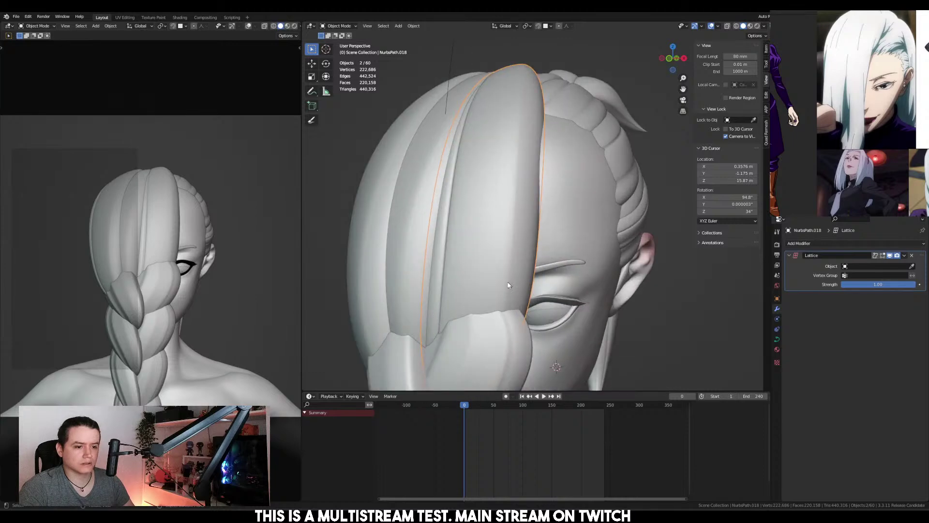
key("Tab")
scroll(503, 286, "down", 4)
middle_click_drag(497, 295, 425, 291)
middle_click_drag(426, 290, 431, 233, "shift")
left_click_drag(455, 205, 536, 266)
key("g")
mouse_move(537, 266)
middle_mouse_down()
mouse_move(514, 265)
mouse_move(581, 265)
middle_mouse_up()
left_click(489, 264)
Adjust the strand's lower control point and move its middle point outward about 0.18 m along X over the eye
left_click_drag(552, 229, 574, 254)
middle_click_drag(583, 245, 564, 241)
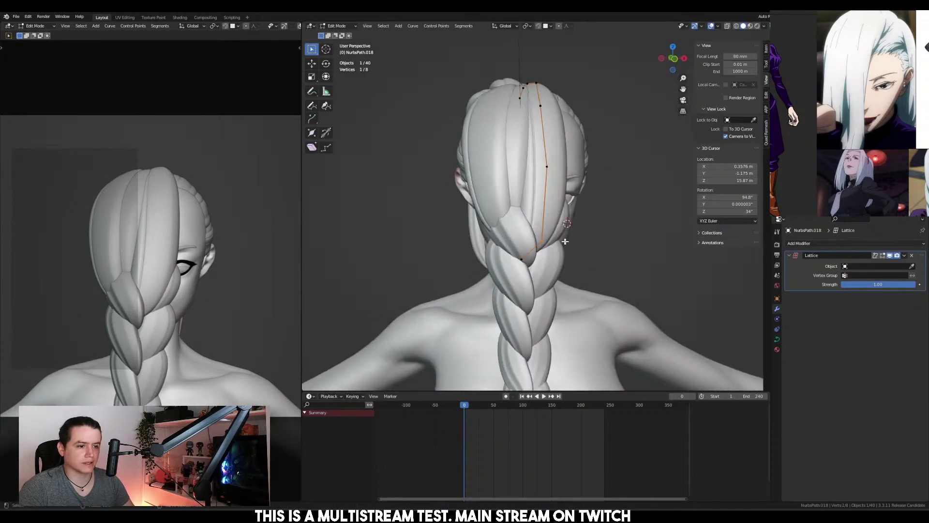
key("g")
left_click(573, 229)
left_click_drag(530, 150, 595, 193)
key("g")
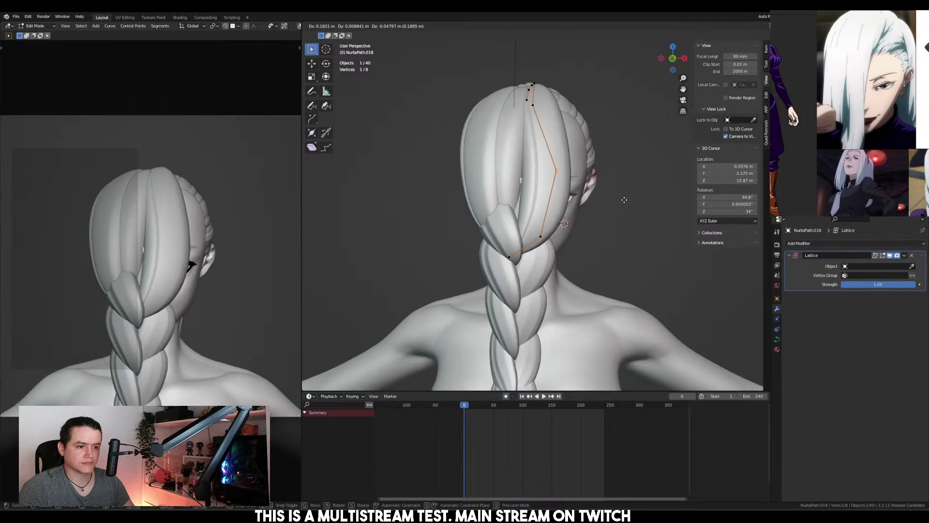
left_click(637, 215)
Move the strand's lower control point back toward the face and sideways, and scale its radius by 1.234
middle_click_drag(637, 216, 504, 215)
left_click_drag(465, 221, 485, 244)
key("g")
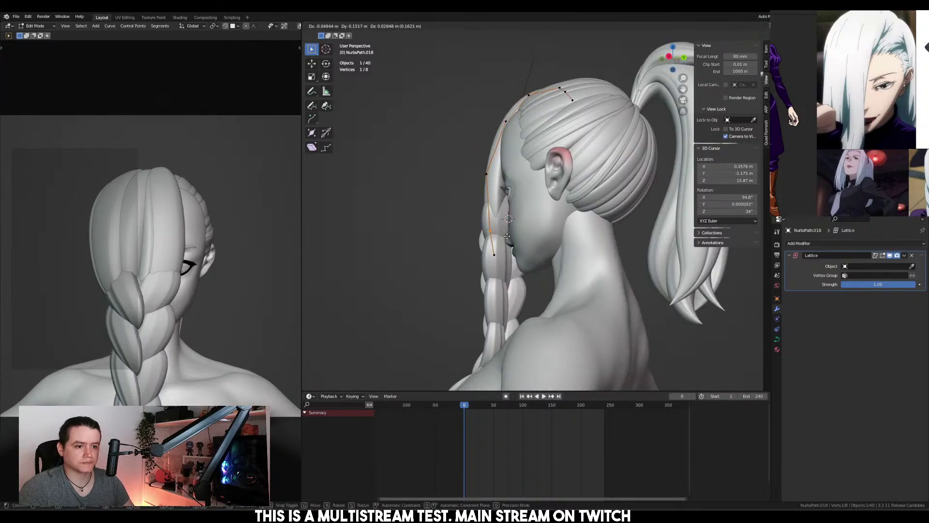
left_click(502, 245)
middle_click_drag(503, 244, 614, 251)
key("g")
left_click(637, 251)
key("alt+s")
left_click(616, 249)
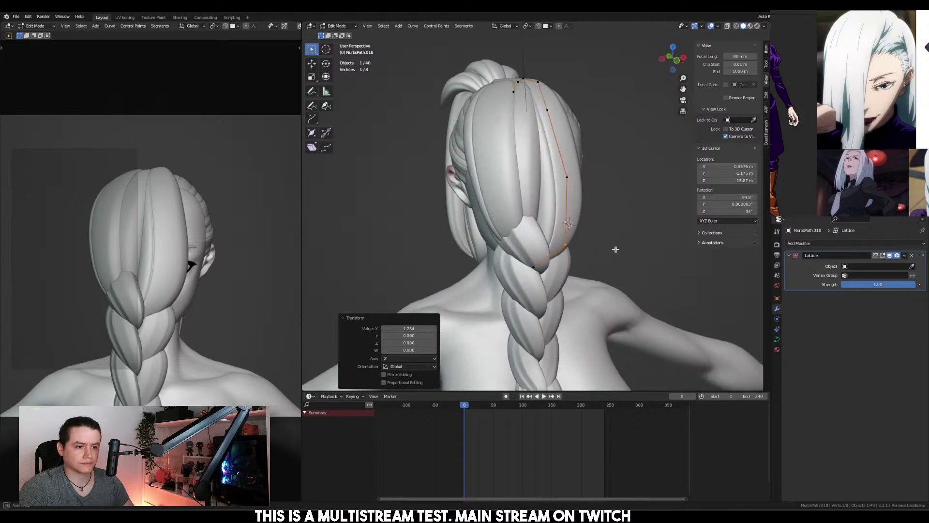
Switch to editing fringe strand NurbsPath.001 and reposition its lower end at the top of the braid
key("Tab")
key("Tab")
middle_click_drag(500, 215, 556, 262)
left_click(530, 255)
key("g")
left_click(472, 275)
Add a control point just before the tip of NurbsPath.001, pull it forward of the braid, and nudge it into place
left_click_drag(496, 220, 540, 251)
middle_click_drag(540, 251, 595, 250)
key("e")
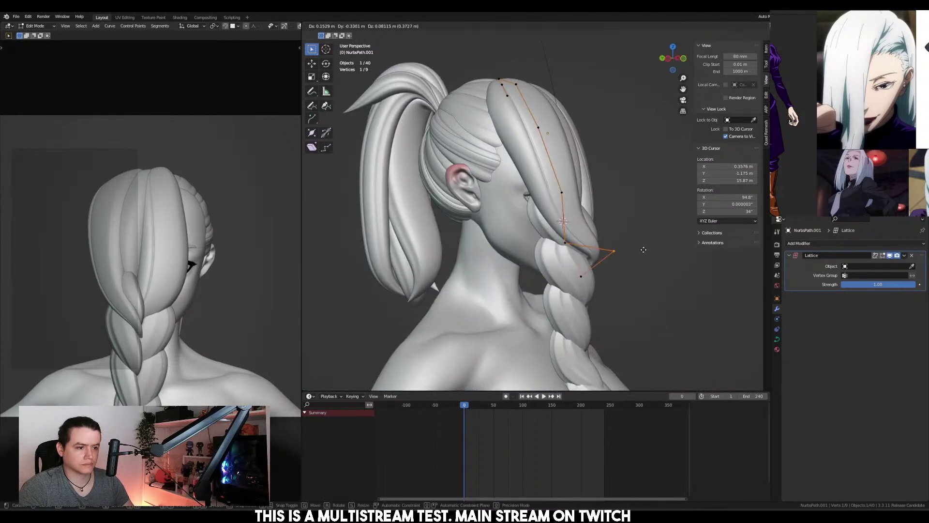
left_click(634, 249)
left_click(572, 247)
key("g")
left_click(572, 245)
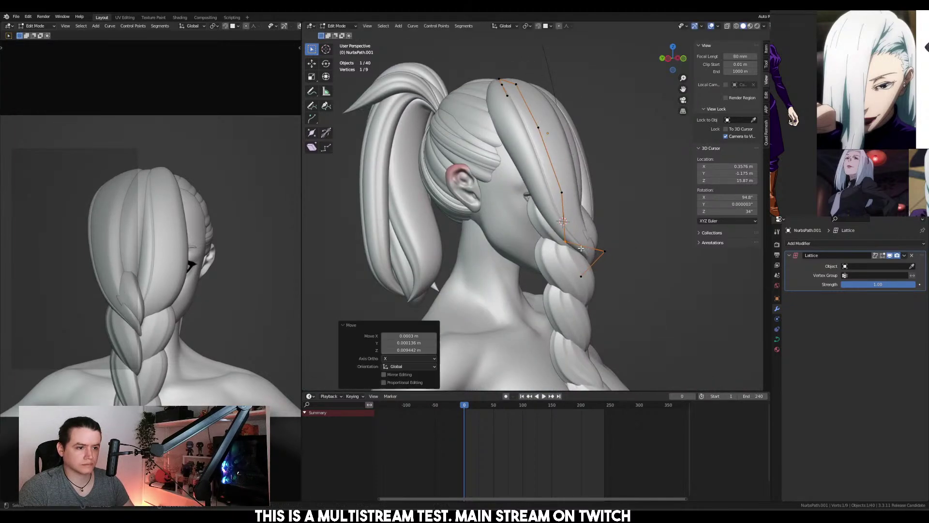
Reposition the middle control point of NurbsPath.001, change its radius, and adjust the strand's placement over the face
left_click_drag(531, 185, 602, 217)
key("g")
mouse_move(603, 217)
middle_mouse_down()
mouse_move(628, 213)
mouse_move(553, 235)
mouse_move(589, 225)
middle_mouse_up()
left_click(629, 211)
key("alt+s")
left_click(666, 211)
key("g")
key("y")
right_click(550, 234)
key("g")
left_click(583, 229)
Adjust the last three control points of NurbsPath.001, pulling the second-to-last about 0.076 m along Y toward the braid
left_click_drag(491, 239, 507, 250)
middle_click_drag(506, 250, 612, 240)
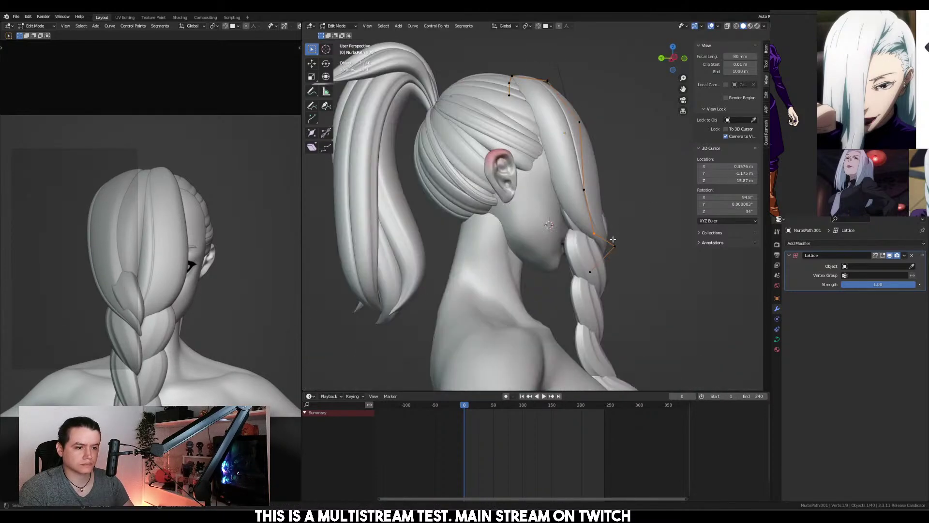
key("g")
left_click(609, 241)
left_click_drag(597, 235, 635, 263)
key("g")
left_click(631, 269)
left_click_drag(556, 258, 598, 283)
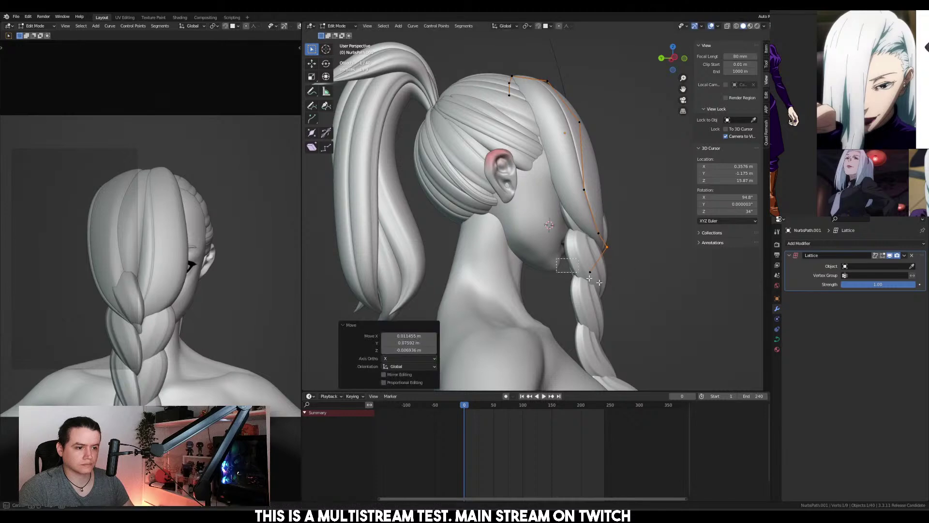
key("g")
left_click(614, 290)
key("Tab")
Move the two lowest control points of fringe strand NurbsPath.006 about 0.17 m down and 0.11 m forward
middle_click_drag(634, 271, 528, 261)
left_click(520, 230)
left_click(521, 229)
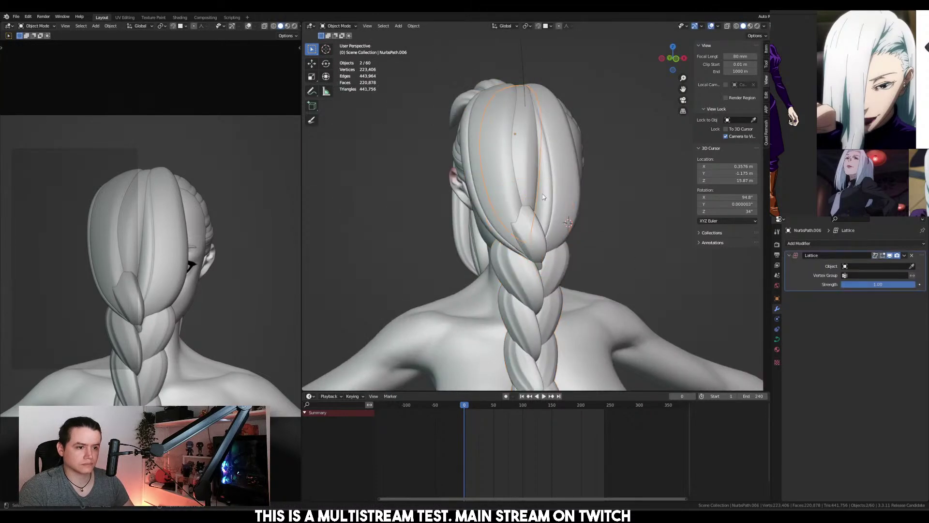
key("Tab")
middle_click_drag(547, 213, 435, 197)
key("g")
left_click(525, 271)
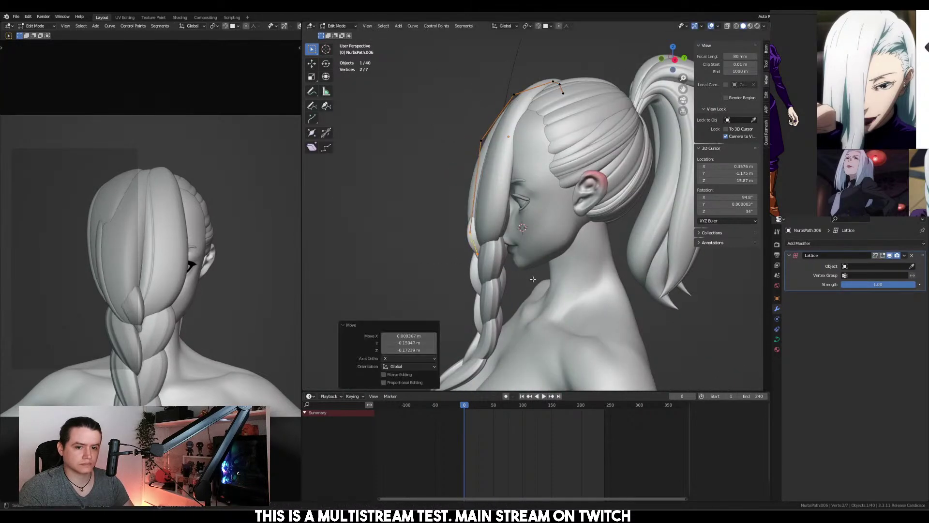
Subdivide the lower end of NurbsPath.006, shift its tip about 0.1 m along X, and move its three lowest points 0.124 m along X
middle_click_drag(530, 274, 641, 257)
key("ctrl+r")
key("alt+a")
key("g")
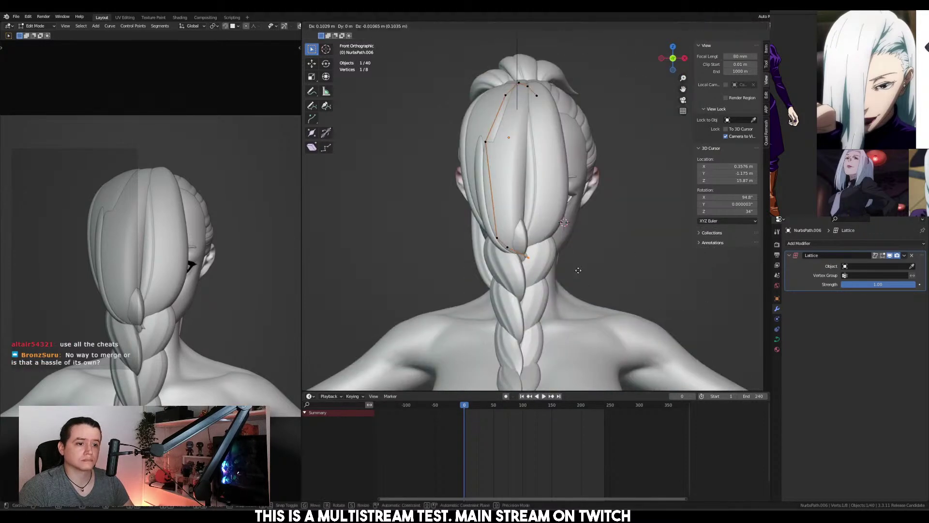
left_click(567, 270)
left_click_drag(483, 216, 549, 269)
key("g")
key("x")
left_click(567, 274)
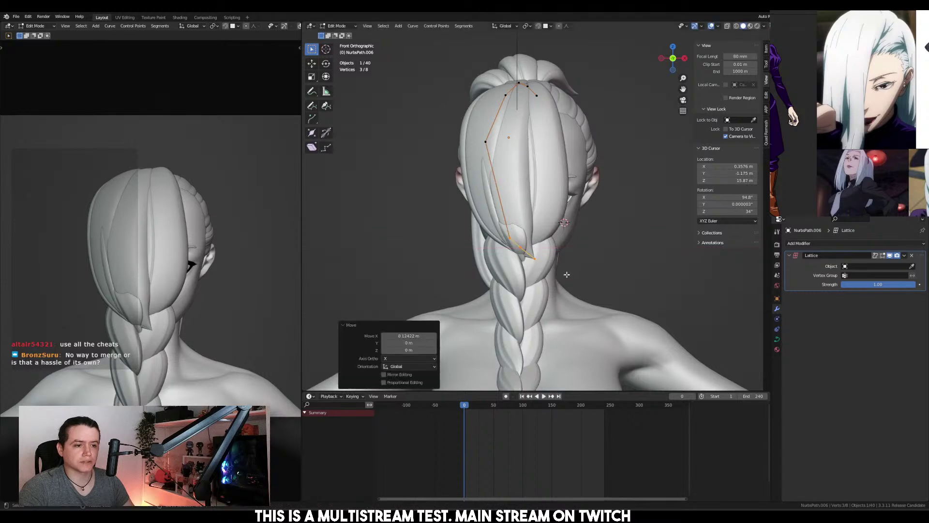
Trackball-rotate the three lowest points of NurbsPath.006 by about -5.16° and 69.3°, and lower them about 0.066 m
key("r")
key("r")
left_click(620, 264)
middle_click_drag(620, 263, 543, 268)
key("g")
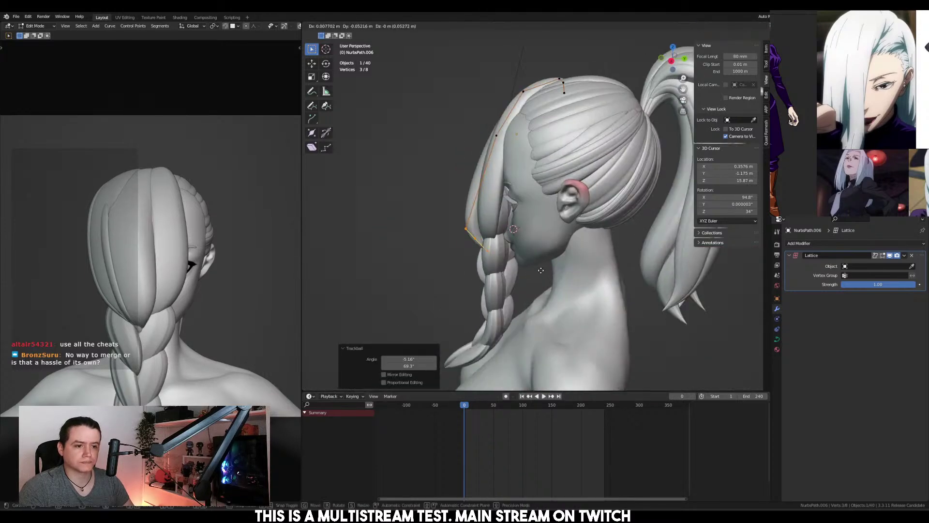
left_click(549, 277)
key("KP_1")
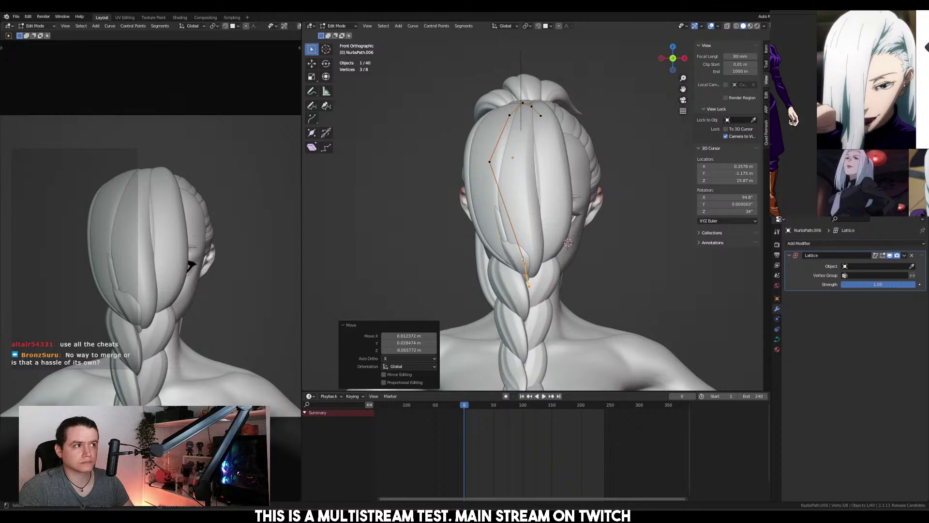
Nudge the two lowest control points of fringe strand NurbsPath.006 closer to the top of the braid
middle_click_drag(529, 260, 607, 257)
left_click_drag(576, 241, 620, 286)
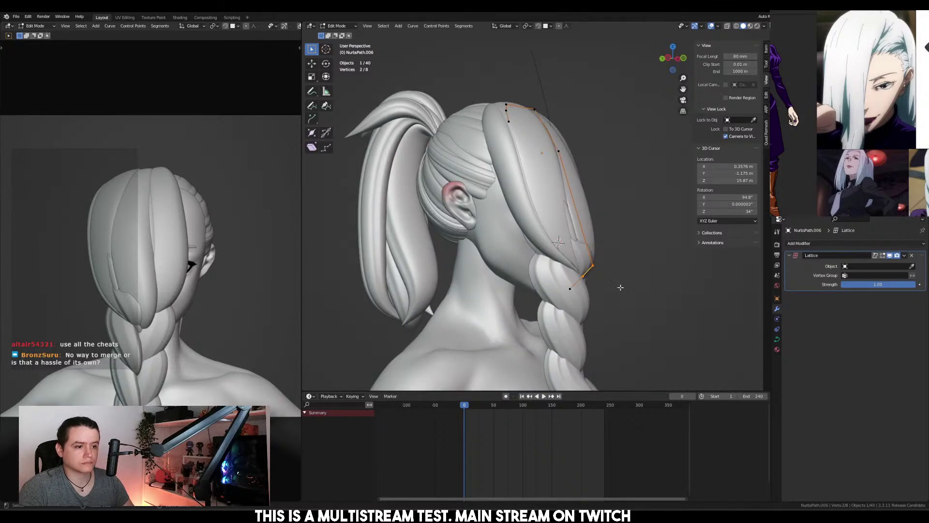
key("g")
left_click(616, 278)
key("ctrl+Tab")
Select the braid object NurbsPath.041 and open its control points for editing in the right side view
left_click(535, 269)
middle_click_drag(535, 269, 459, 278)
left_click(535, 305)
middle_click_drag(537, 307, 592, 255)
scroll(592, 255, "up", 2)
middle_click_drag(559, 177, 535, 228, "shift")
scroll(566, 178, "down", 5)
key("Tab")
scroll(534, 226, "up", 4)
middle_click_drag(579, 178, 581, 249, "shift")
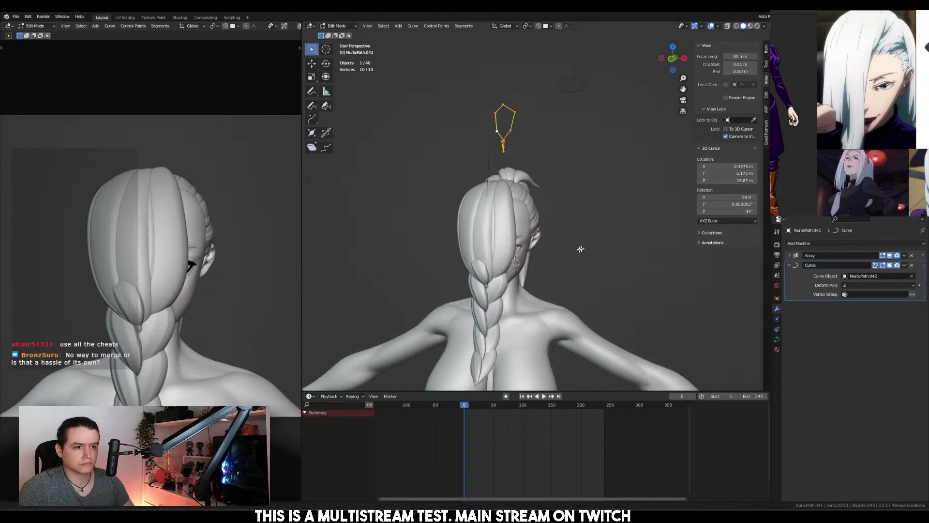
key("KP_3")
middle_click_drag(601, 146, 592, 180, "shift")
scroll(591, 180, "up", 1)
scroll(562, 140, "up", 3)
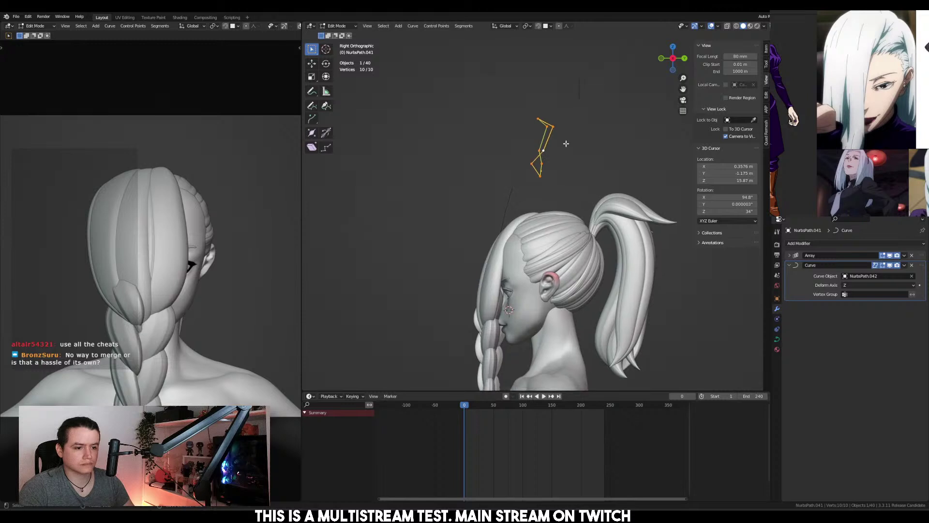
left_click(554, 67)
key("g")
key("y")
right_click(562, 65)
scroll(576, 116, "down", 3)
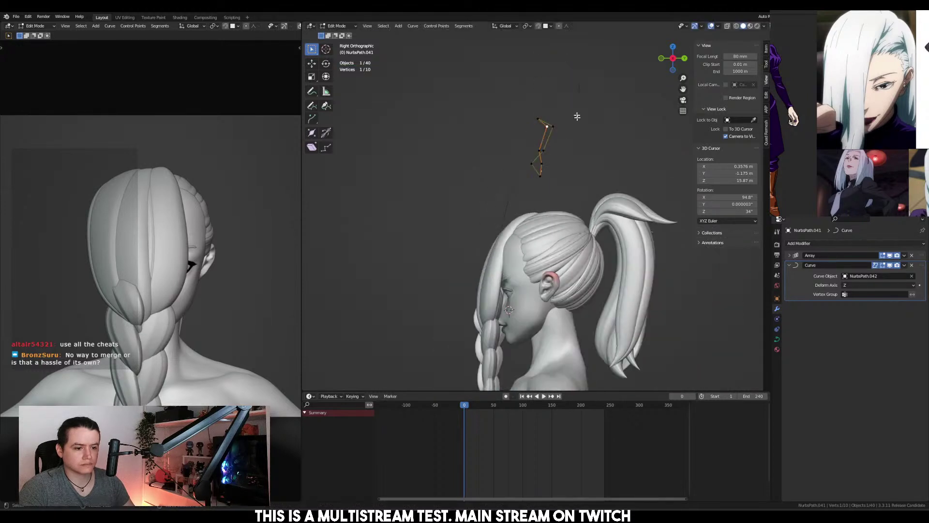
middle_click_drag(577, 120, 588, 93, "shift")
key("g")
key("y")
right_click(587, 93)
left_click(569, 100)
key("g")
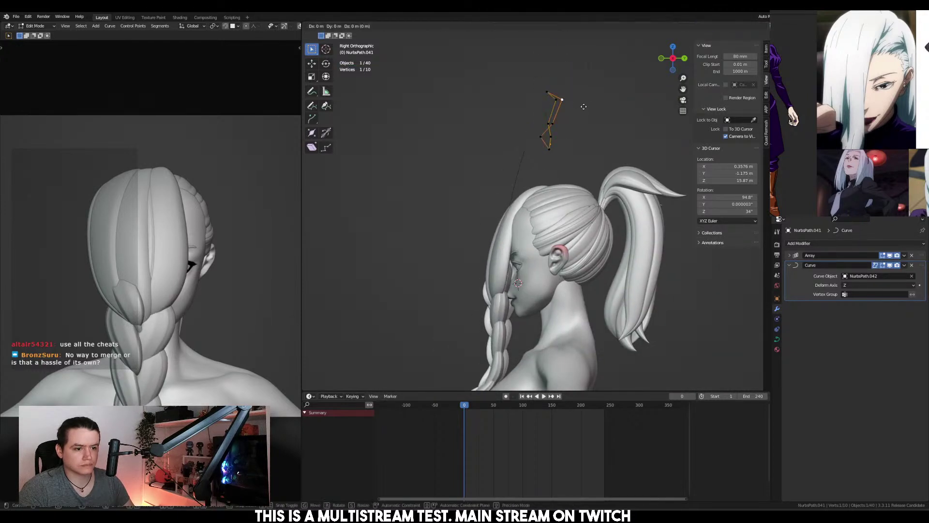
key("y")
left_click(587, 109)
middle_click_drag(593, 109, 652, 114, "alt")
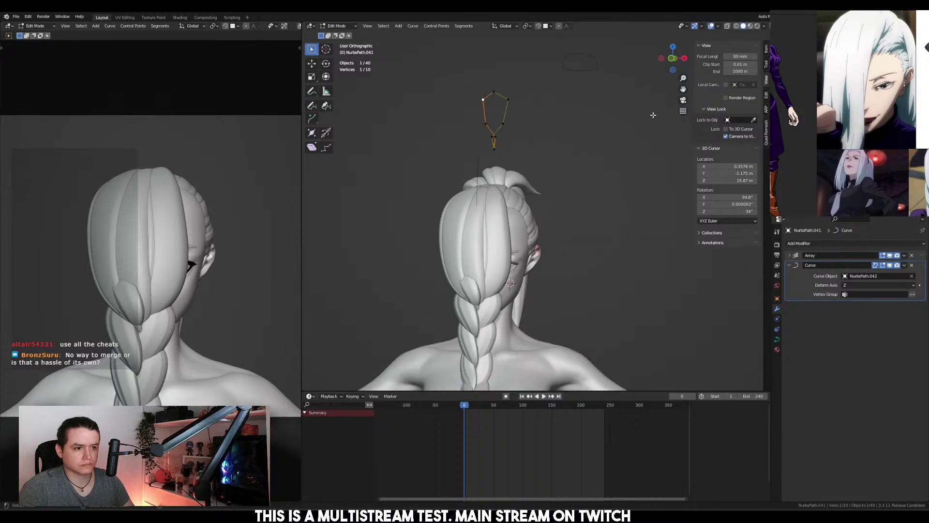
key("g")
key("Escape")
key("KP_3")
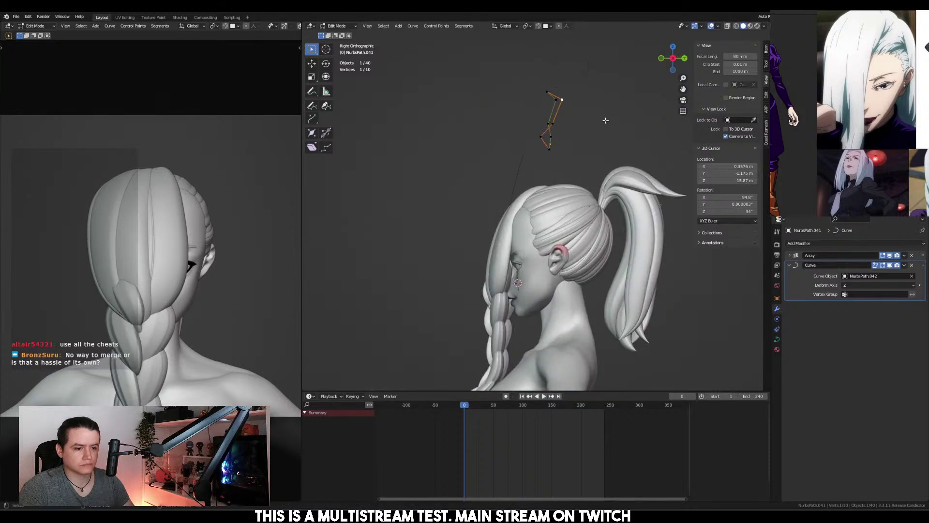
key("g")
key("y")
key("Escape")
key("g")
key("y")
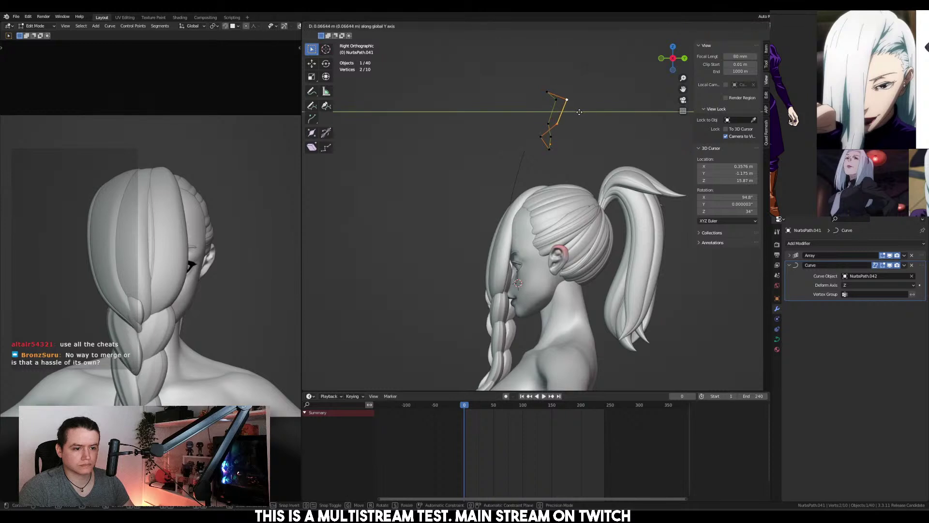
key("Escape")
Tilt the five linked control points of one strand in braid curve NurbsPath.041 by about 11.6°
key("ctrl+t")
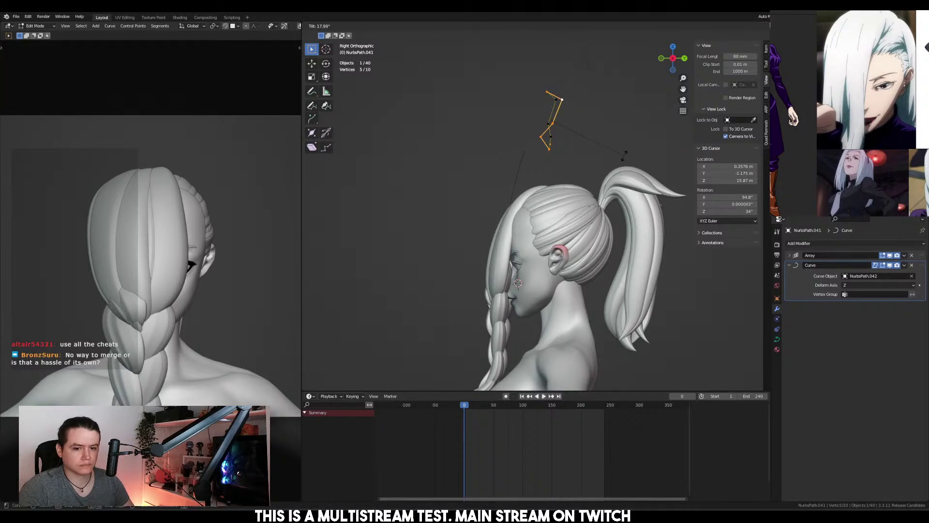
left_click(621, 146)
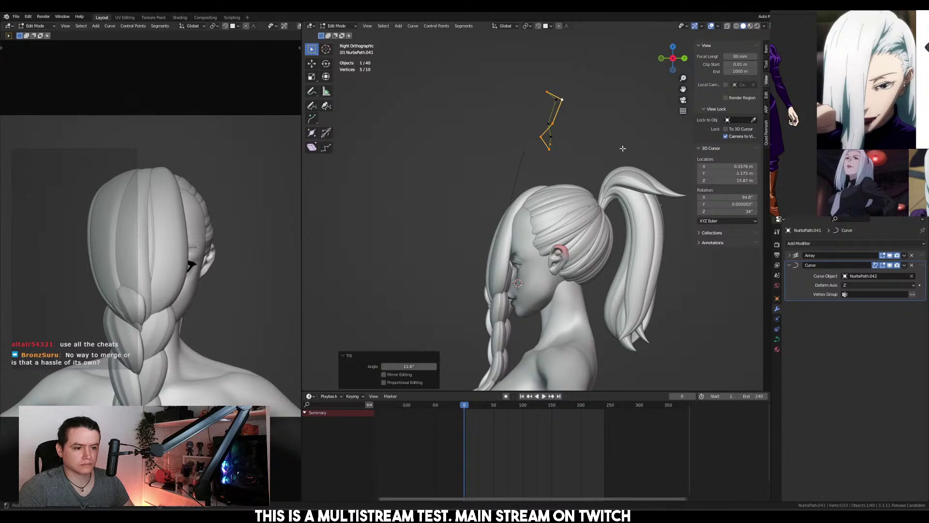
key("Tab")
Examine the braid and its junction with the fringe tips from the front, side and back of the head
middle_click_drag(623, 148, 556, 198)
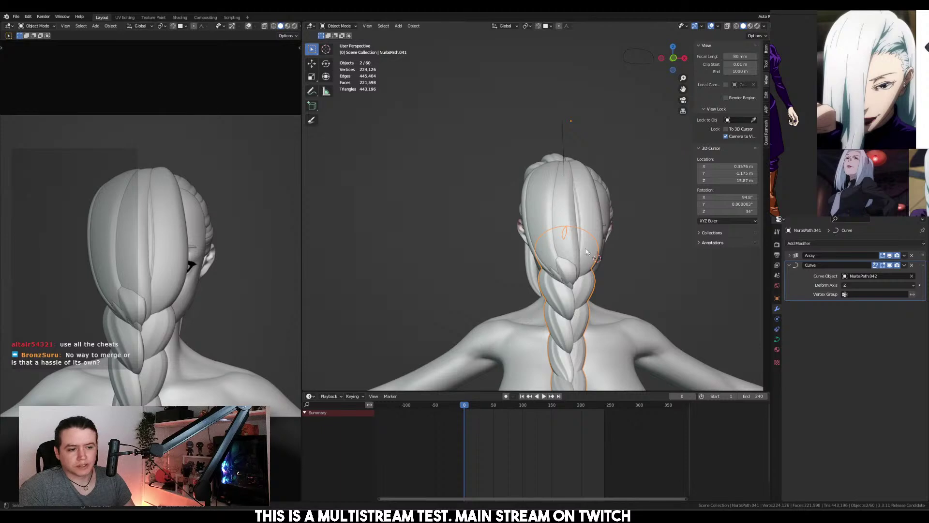
mouse_move(587, 252)
middle_mouse_down()
mouse_move(577, 210)
mouse_move(627, 233)
mouse_move(579, 237)
mouse_move(563, 211)
mouse_move(572, 254)
middle_mouse_up()
scroll(579, 234, "up", 4)
scroll(568, 231, "down", 5)
middle_click_drag(587, 186, 596, 259)
key("Tab")
key("KP_Decimal")
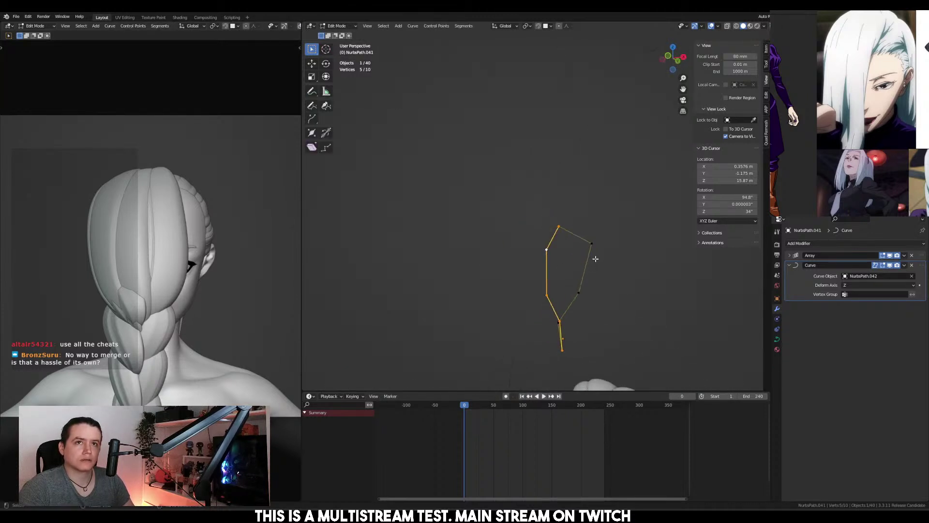
scroll(596, 259, "down", 5)
key("Tab")
middle_click_drag(554, 347, 534, 305)
scroll(422, 252, "up", 6)
scroll(596, 300, "down", 10)
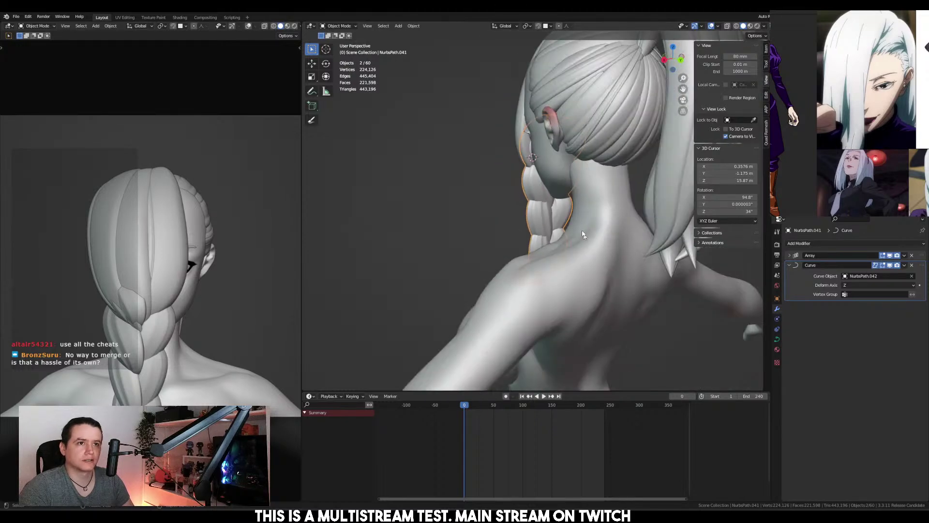
middle_click_drag(596, 300, 585, 165)
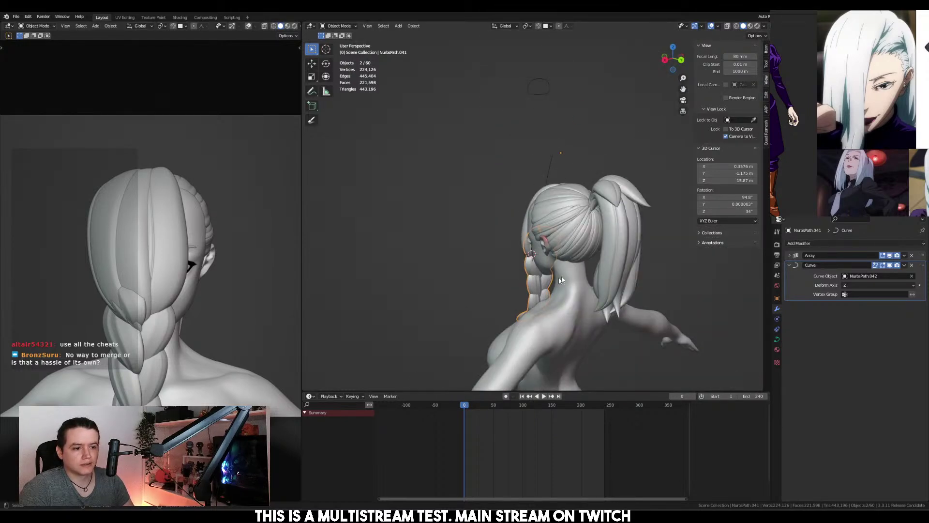
Isolate the braid NurbsPath.041 in local view and open its control points for editing in the back view
key("Tab")
key("KP_3")
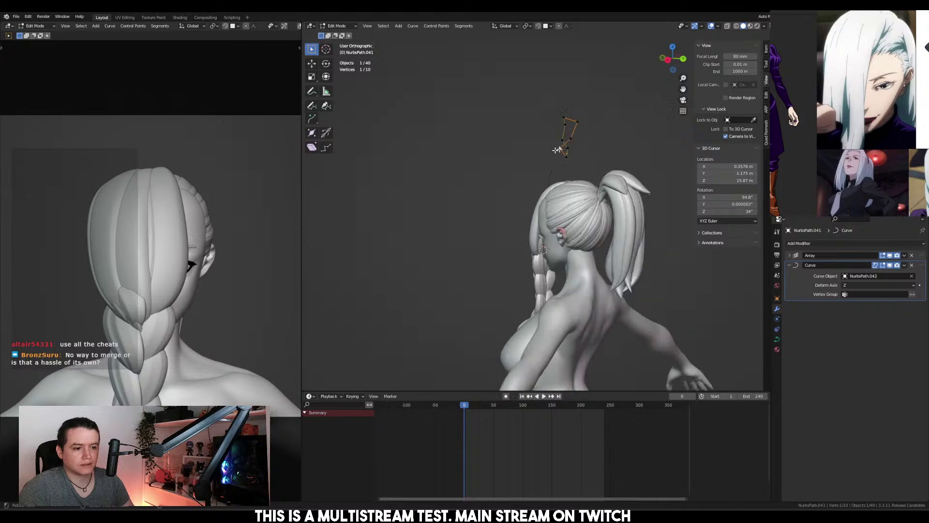
key("Tab")
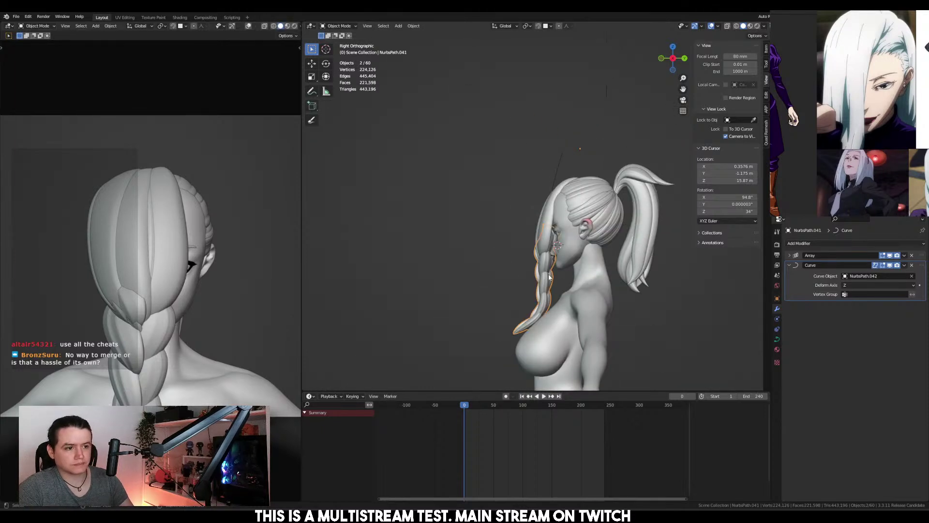
key("slash")
key("Tab")
middle_click_drag(587, 257, 583, 256)
scroll(587, 204, "down", 4)
middle_click_drag(588, 171, 562, 226, "shift")
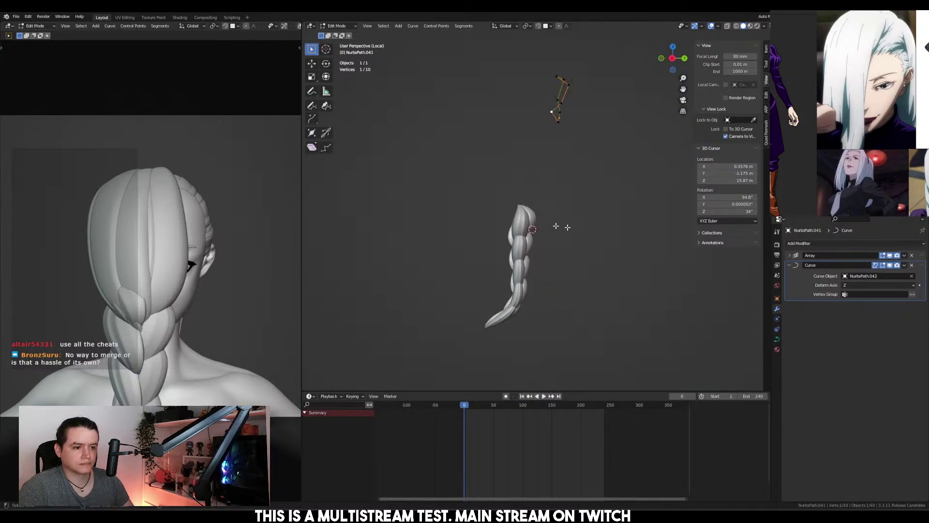
key("ctrl+KP_1")
scroll(571, 162, "up", 5)
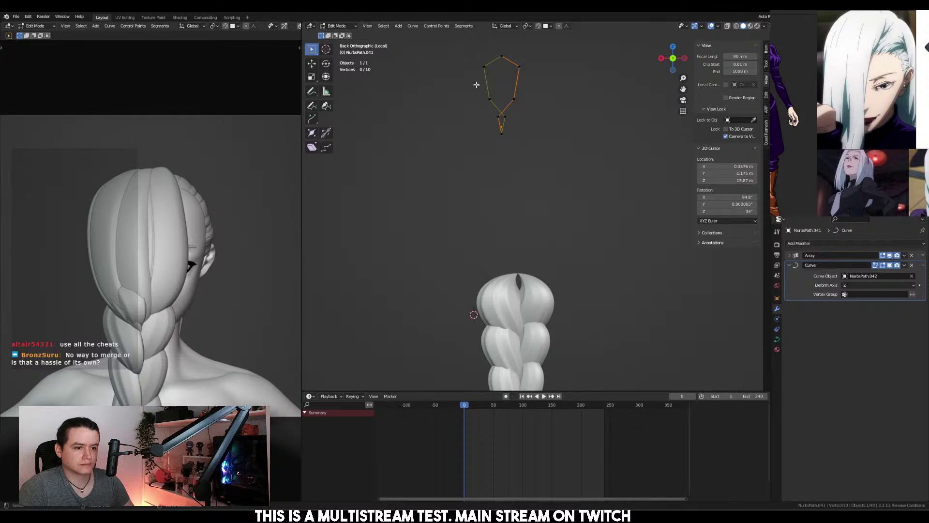
left_click(484, 68)
key("g")
key("x")
scroll(556, 92, "down", 2)
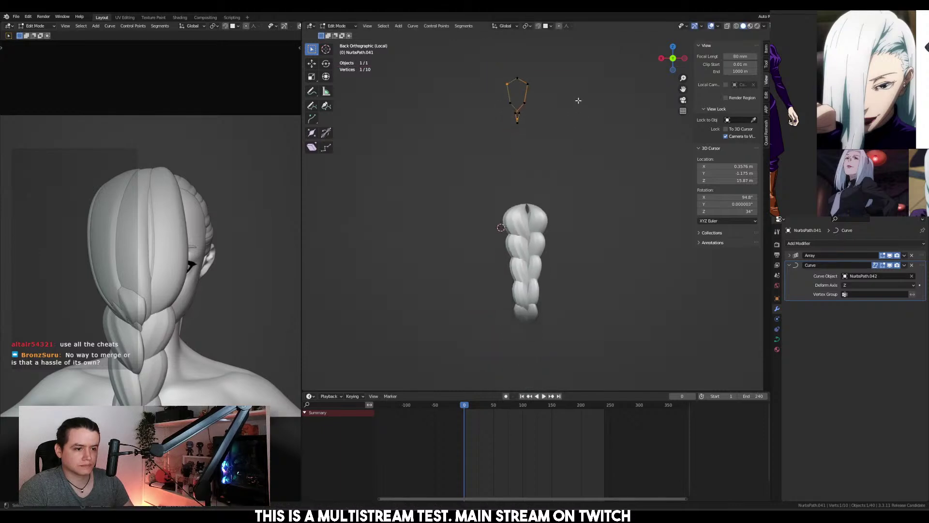
left_click(582, 103)
left_click_drag(495, 96, 560, 151)
key("ctrl+t")
right_click(570, 116)
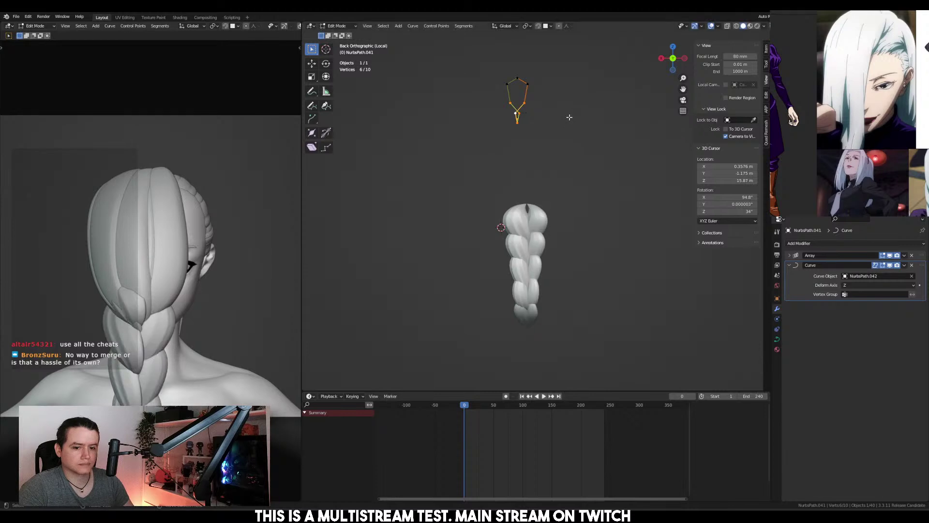
Isolate the braid in the second viewport too, and turn that view to its strands from behind
middle_click_drag(479, 153, 641, 146, "alt")
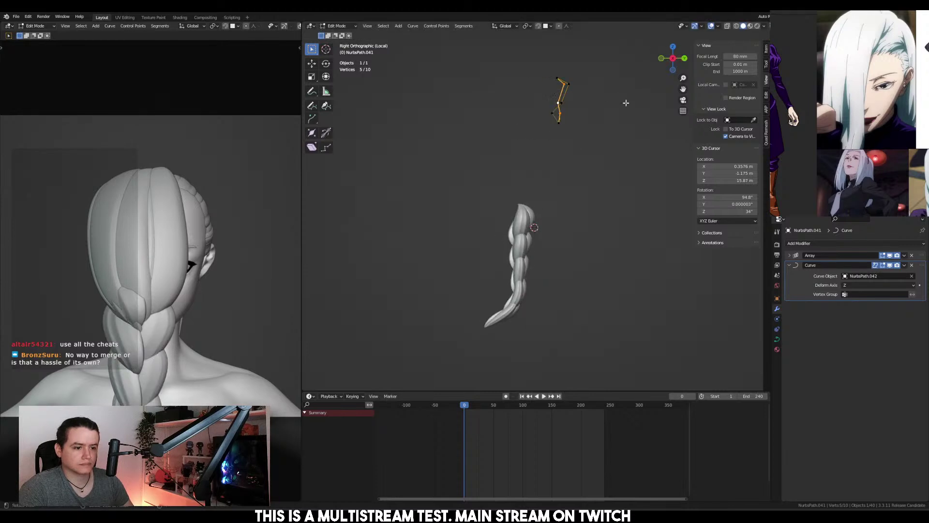
key("ctrl+t")
left_click(626, 122)
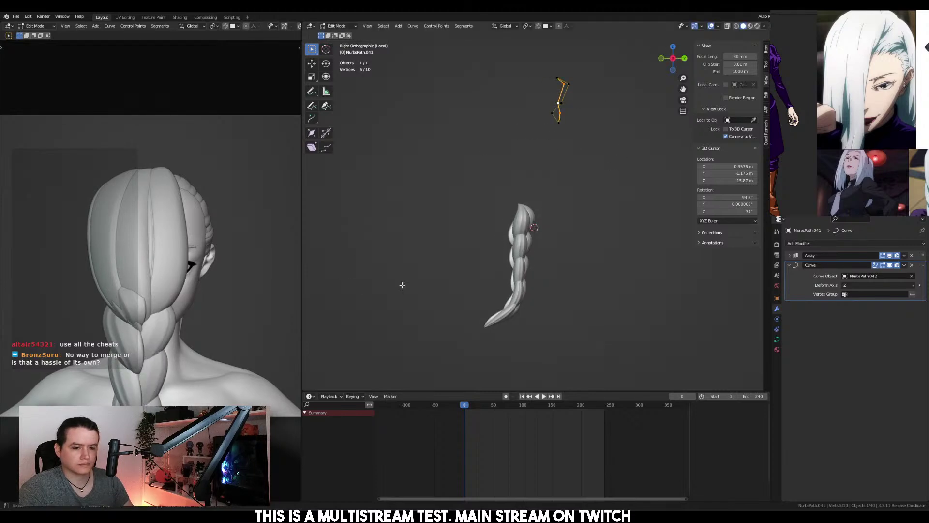
middle_click_drag(88, 255, 2, 234)
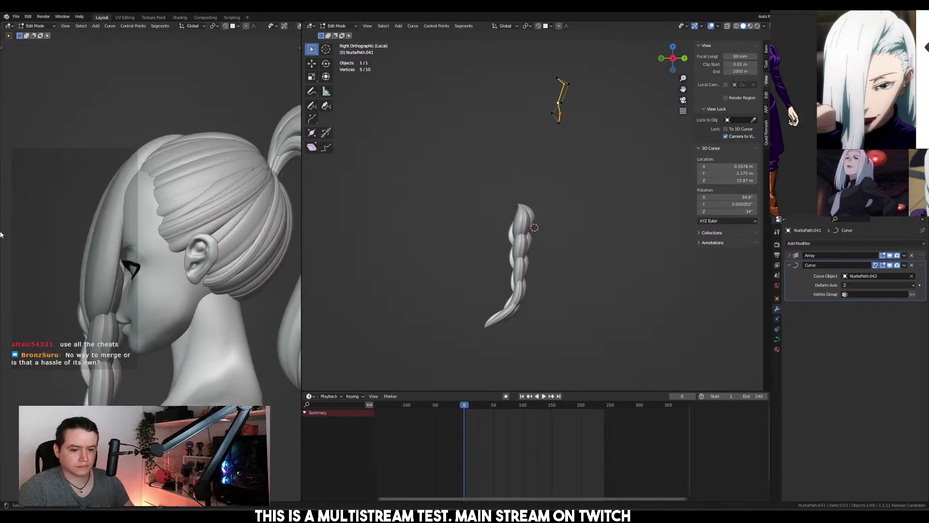
key("KP_Divide")
middle_click_drag(63, 275, 120, 266)
Slightly tilt the five linked control points of one strand in the braid curve
key("ctrl+t")
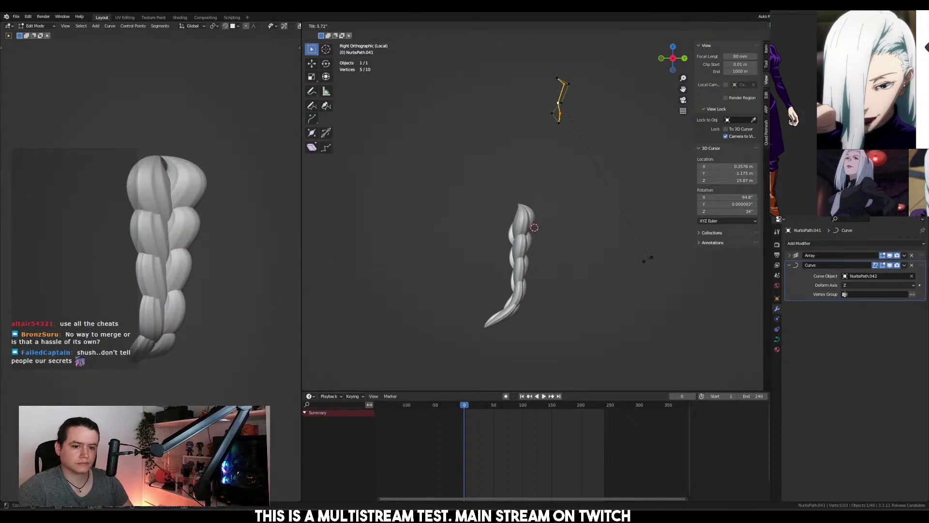
left_click(649, 260)
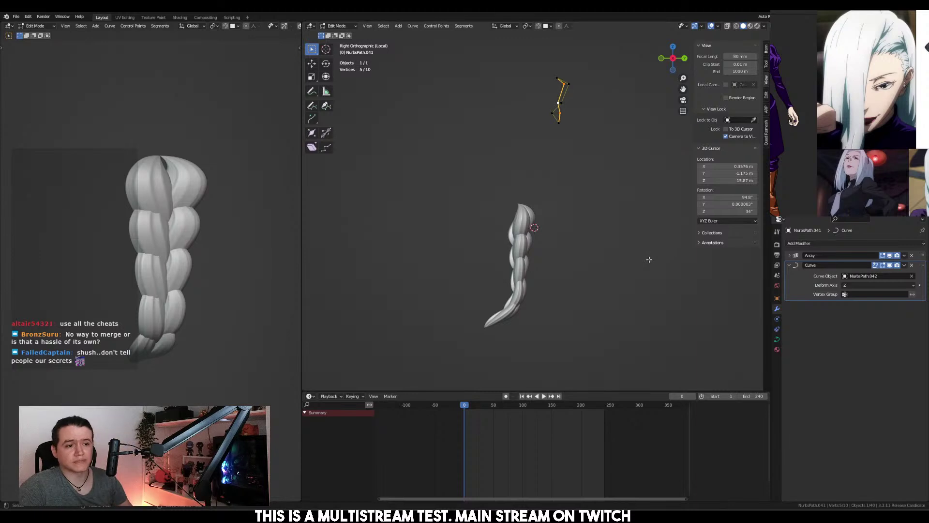
key("ctrl+KP_1")
key("ctrl+t")
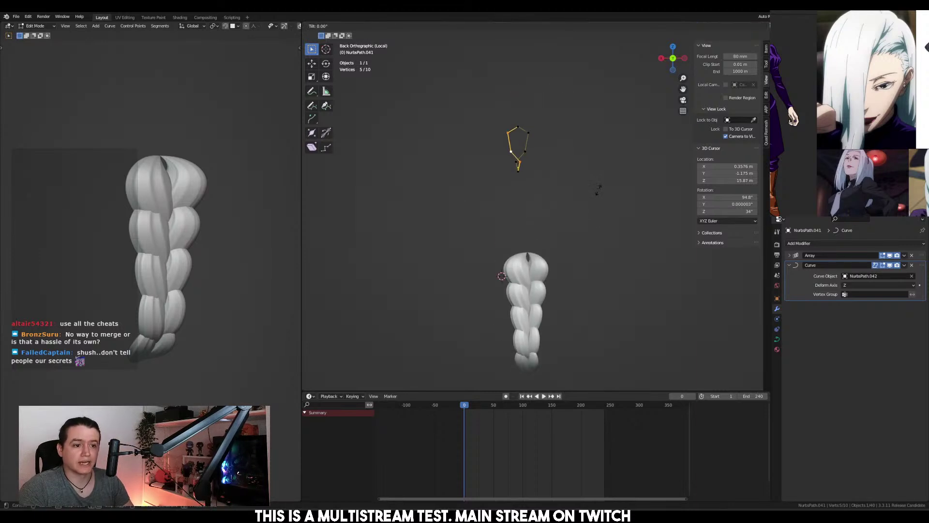
left_click(600, 197)
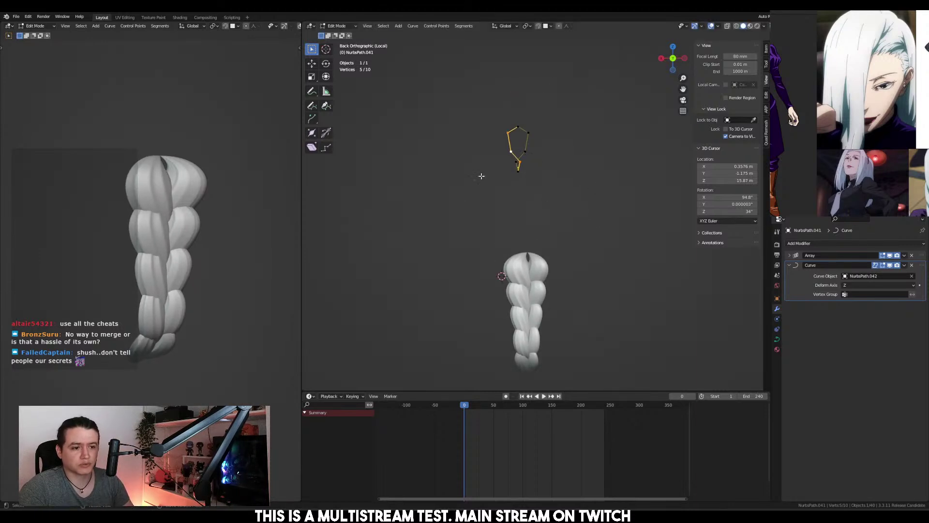
key("g")
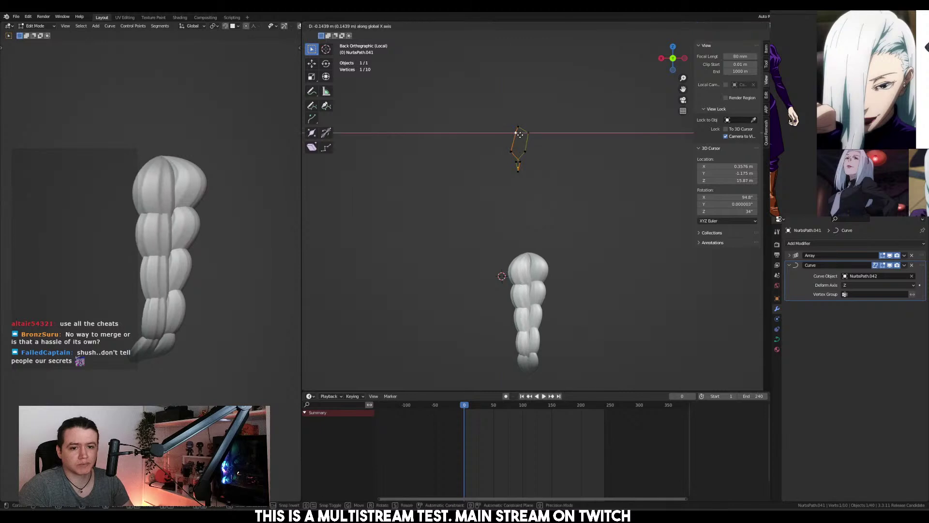
key("z")
right_click(517, 140)
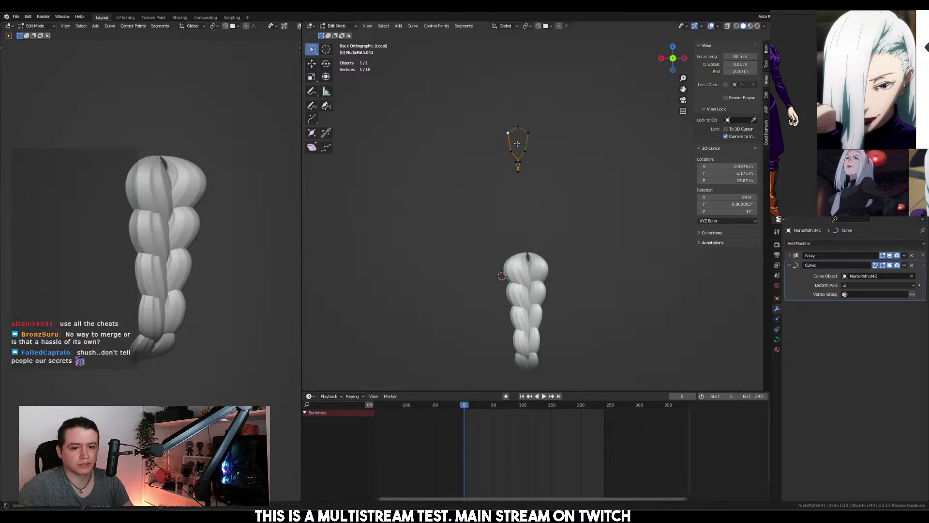
key("g")
key("x")
right_click(515, 143)
key("g")
key("x")
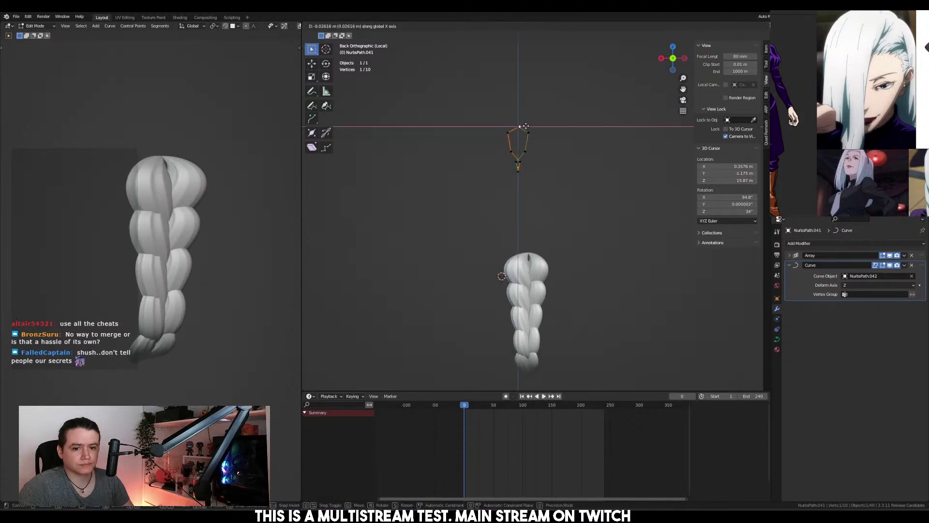
left_click(534, 128)
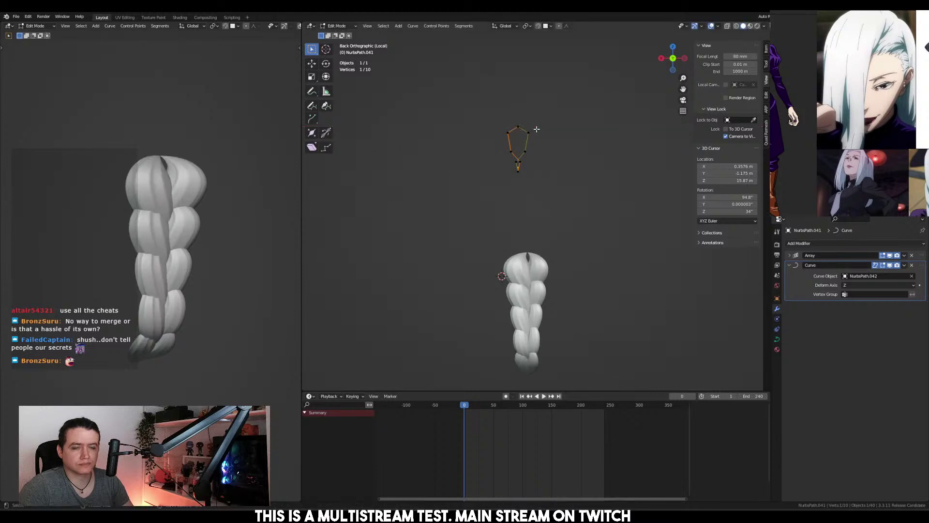
middle_click_drag(433, 212, 557, 222)
middle_click_drag(103, 265, 235, 265)
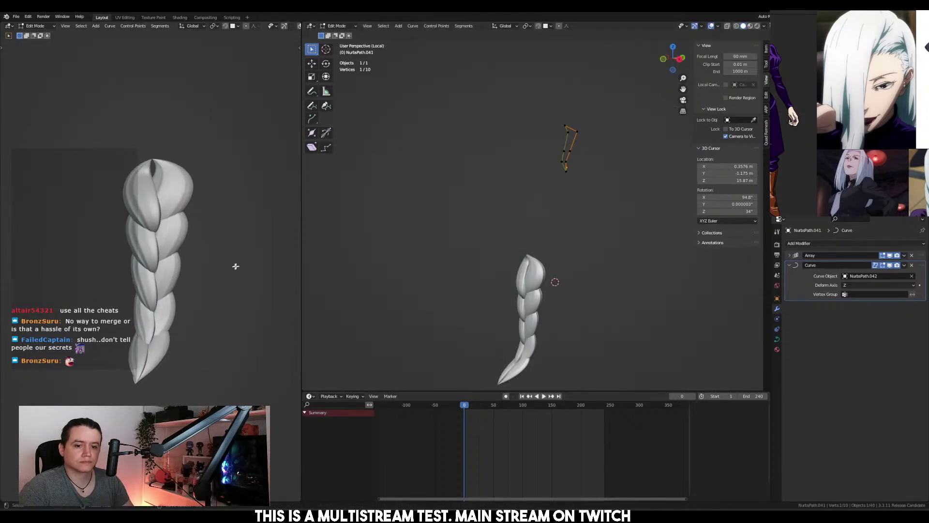
middle_click_drag(477, 232, 559, 226)
key("ctrl+t")
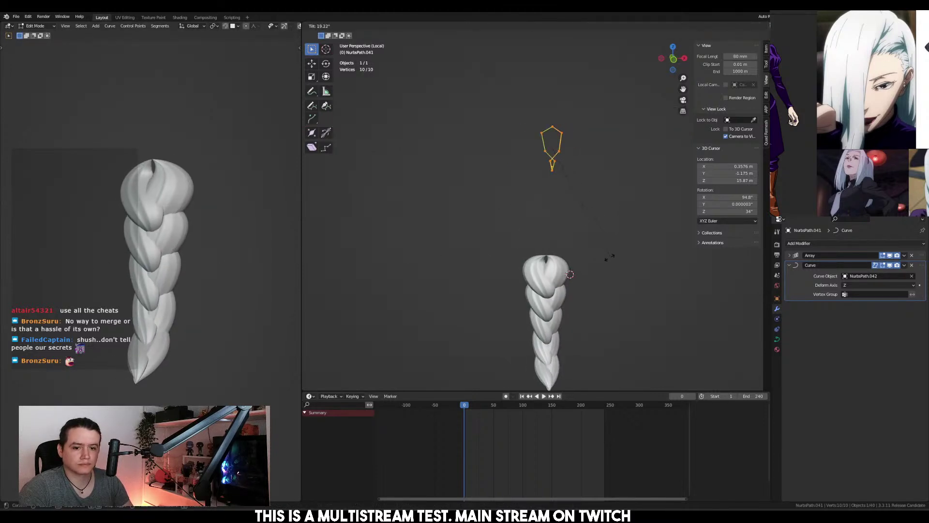
right_click(603, 214)
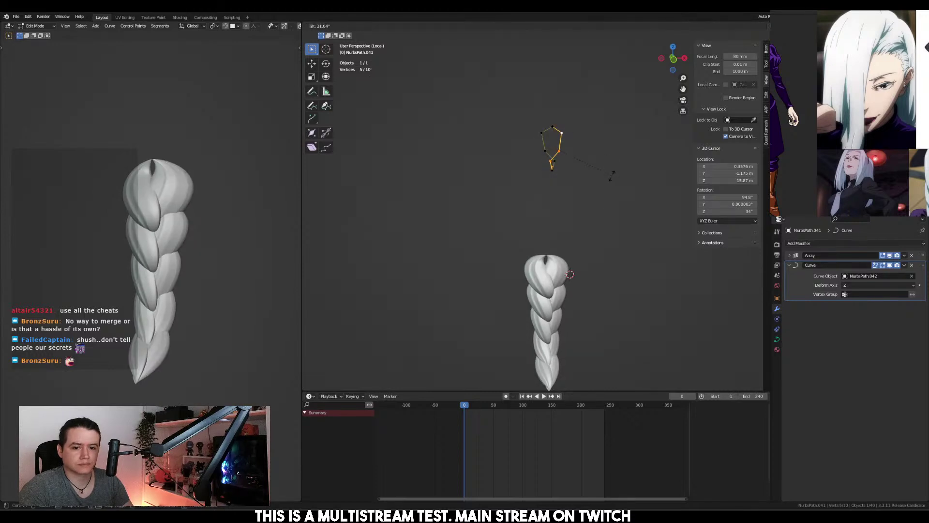
Tilt the linked control points of the opposite strand in the braid curve and bring the whole character back into view
key("ctrl+l")
key("ctrl+t")
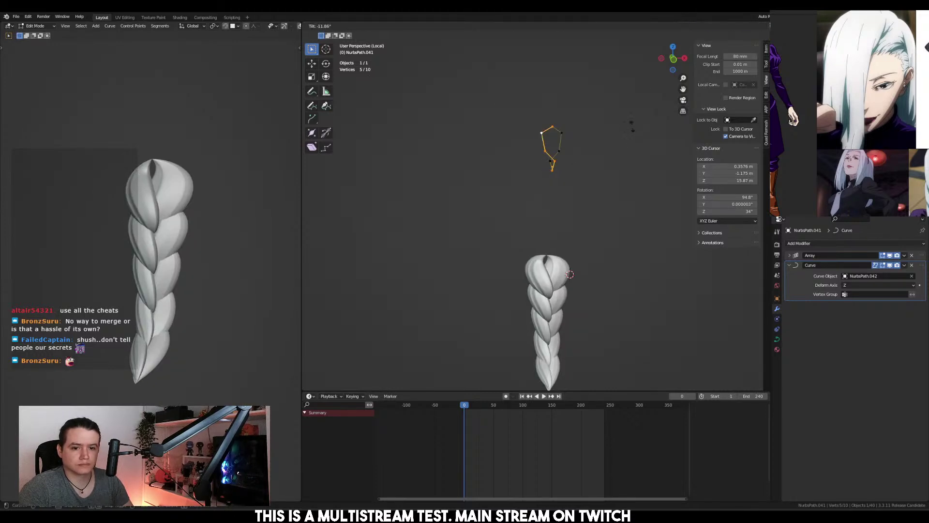
left_click(597, 166)
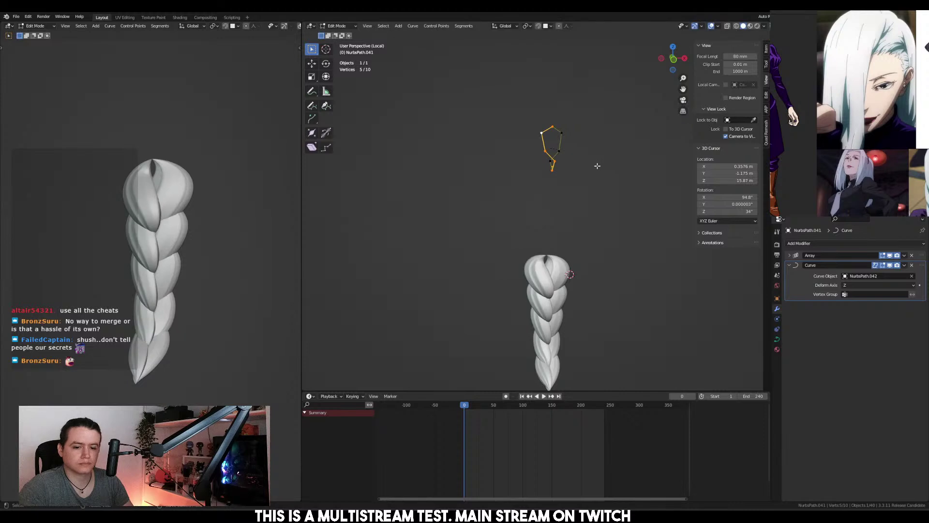
key("Tab")
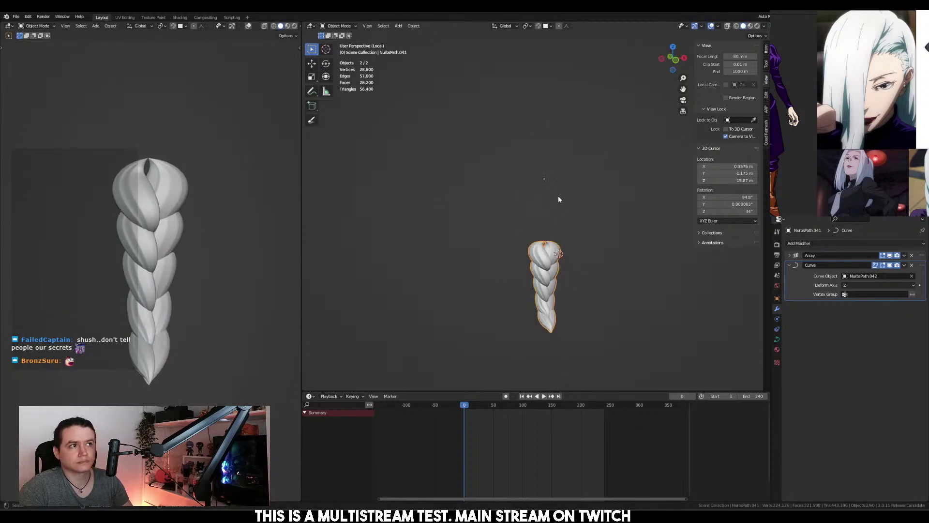
key("KP_Divide")
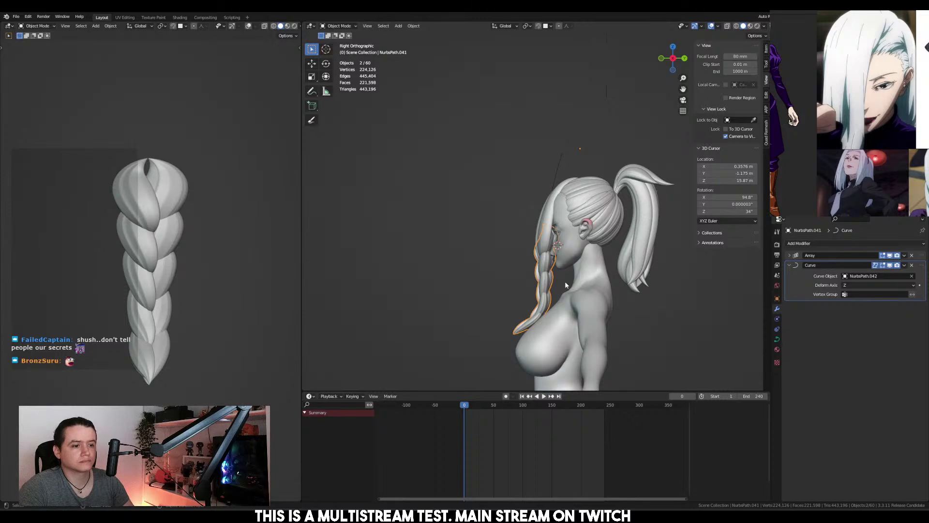
Stretch the braid's bevel profile BezierCircle.004 along Z by a factor of 1.408
middle_click_drag(565, 285, 601, 184)
left_click(581, 113)
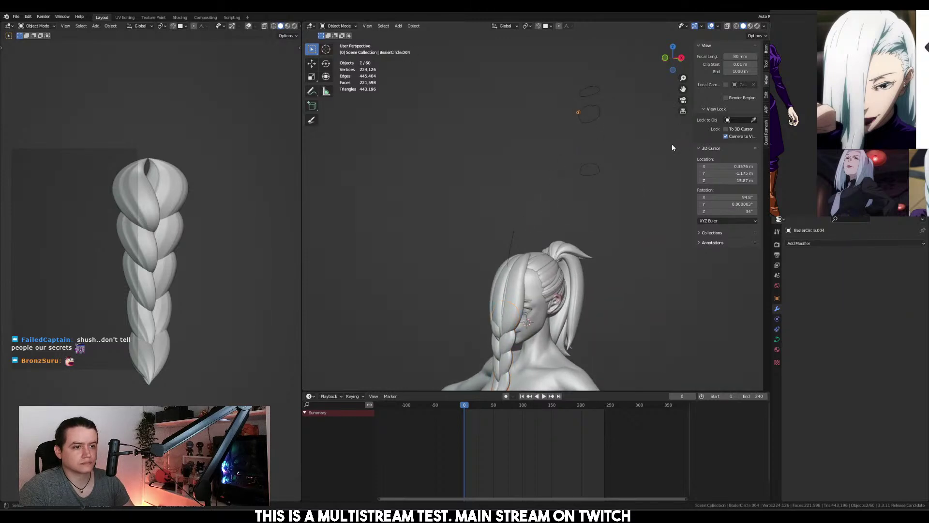
key("Tab")
key("s")
key("x")
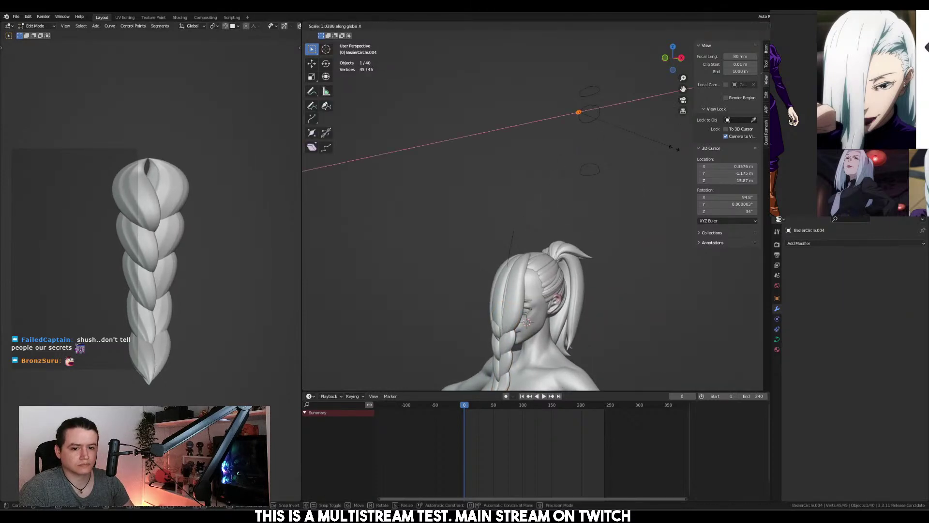
key("z")
left_click(707, 158)
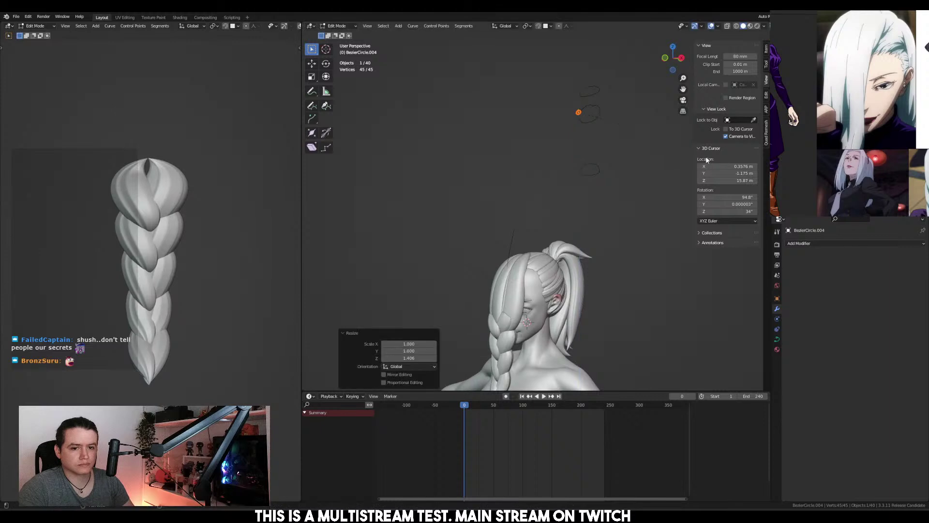
key("ctrl+z")
middle_click_drag(694, 158, 513, 234)
key("Tab")
Try to apply the Array modifier on the braid NurbsPath.041
scroll(556, 228, "up", 3)
middle_click_drag(593, 218, 516, 258, "shift")
scroll(553, 270, "down", 4)
left_click(516, 257, "shift")
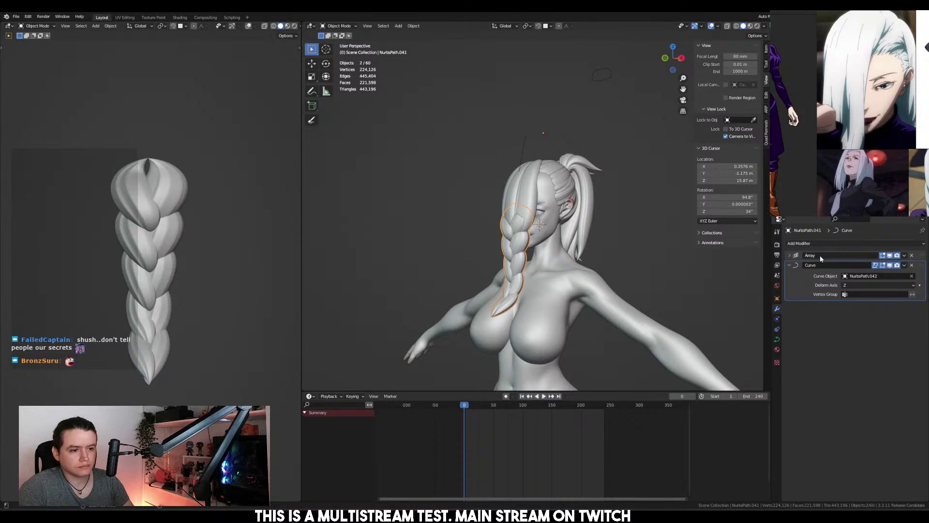
key("ctrl+a")
scroll(516, 276, "up", 1)
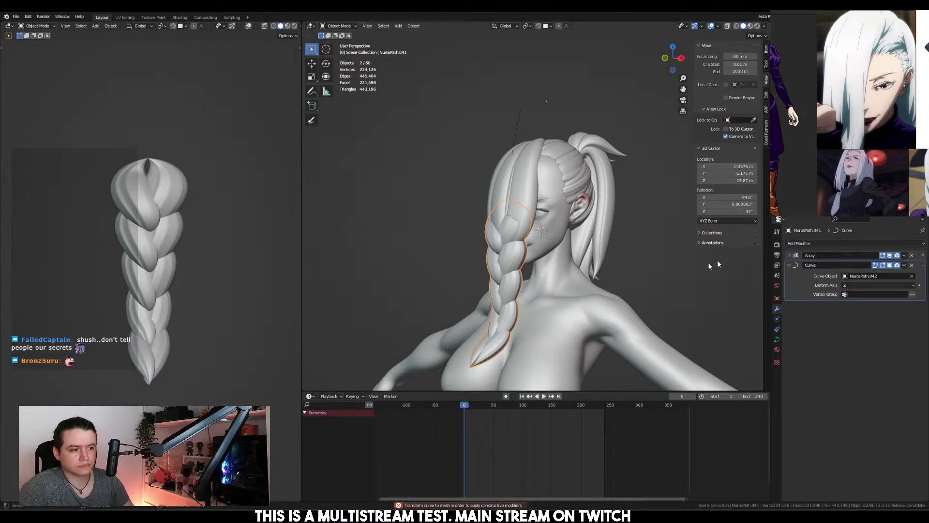
Duplicate the braid and its guide curve in place into a new collection named "braid backup" and remove the copies from view
middle_click_drag(673, 255, 591, 256)
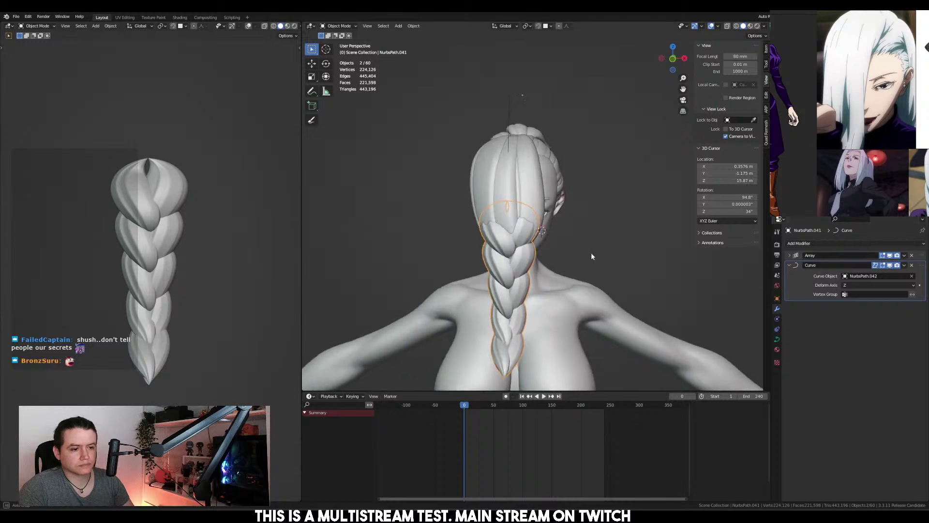
left_click(506, 109, "shift")
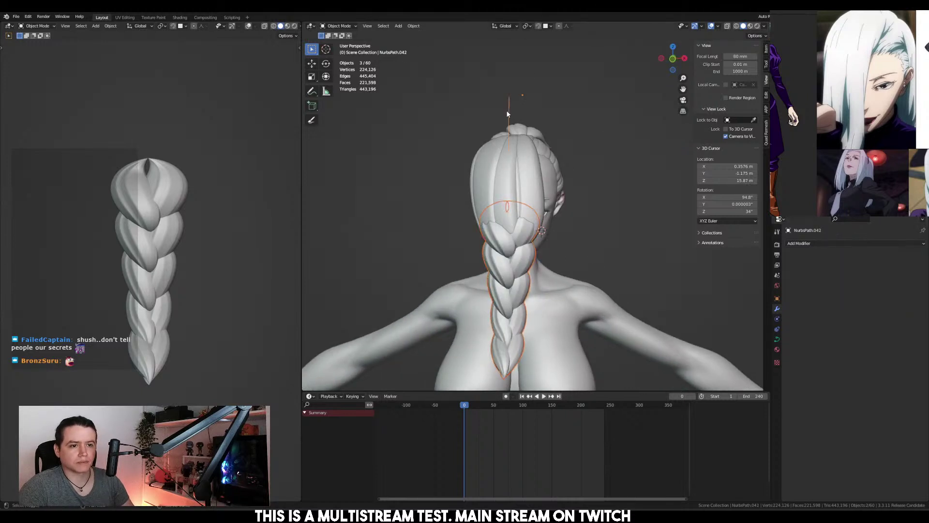
key("shift+d")
key("Escape")
key("m")
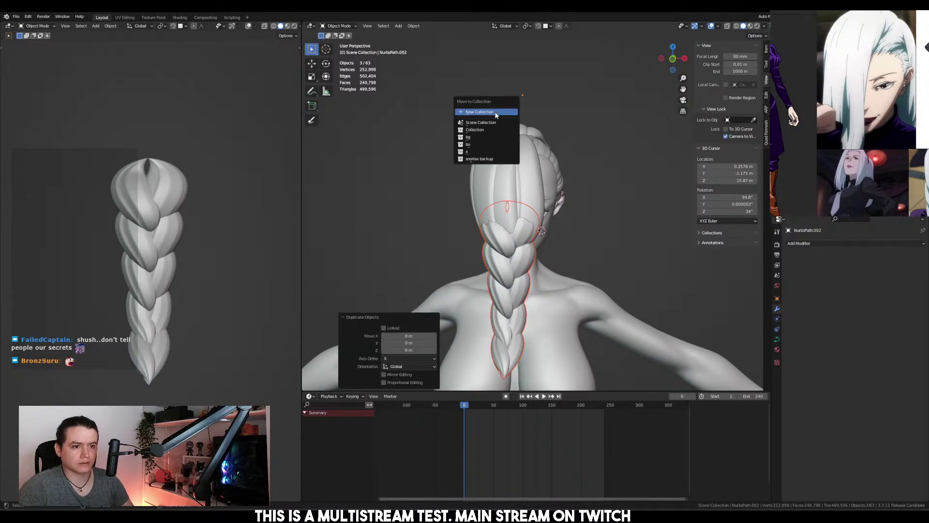
left_click(496, 112)
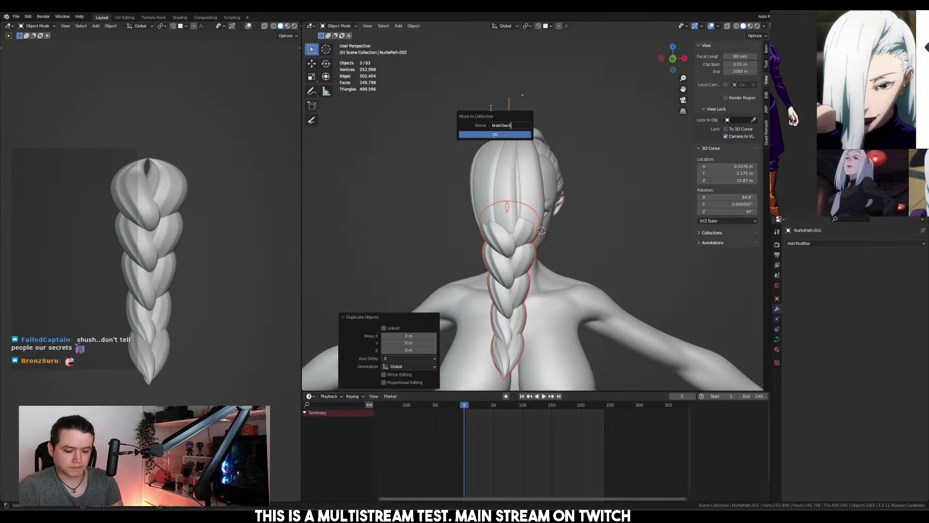
key("Return")
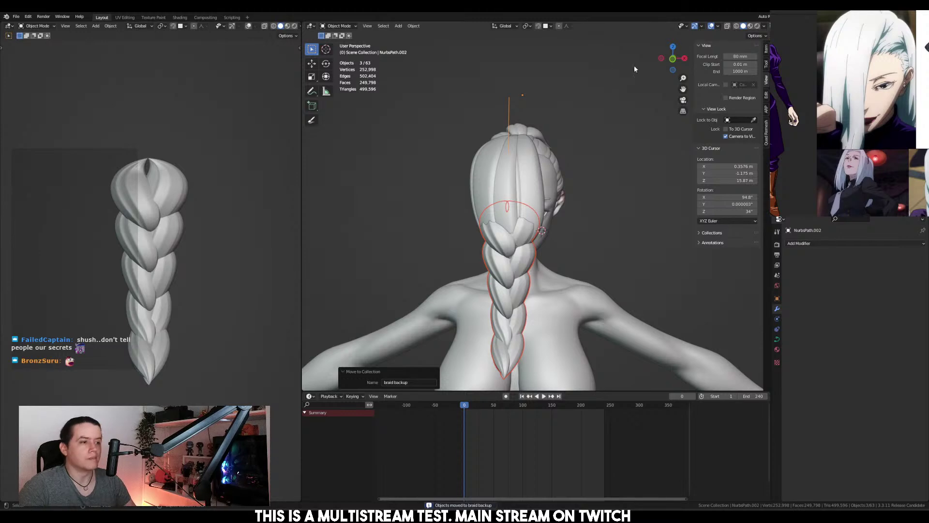
key("Delete")
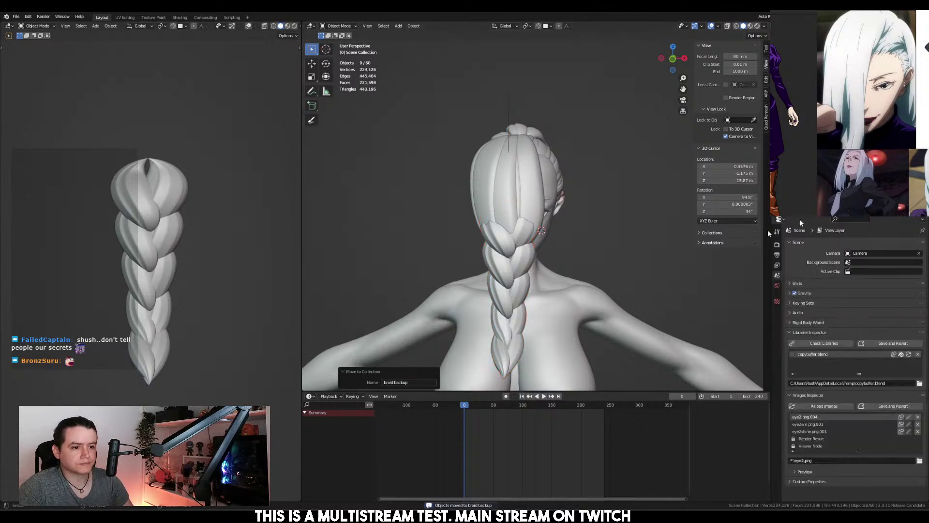
Compress the strands of the braid NurbsPath.041 by scaling all its control points along Z to 0.756
left_click(508, 274)
middle_click_drag(561, 263, 557, 182, "shift")
key("Tab")
key("s")
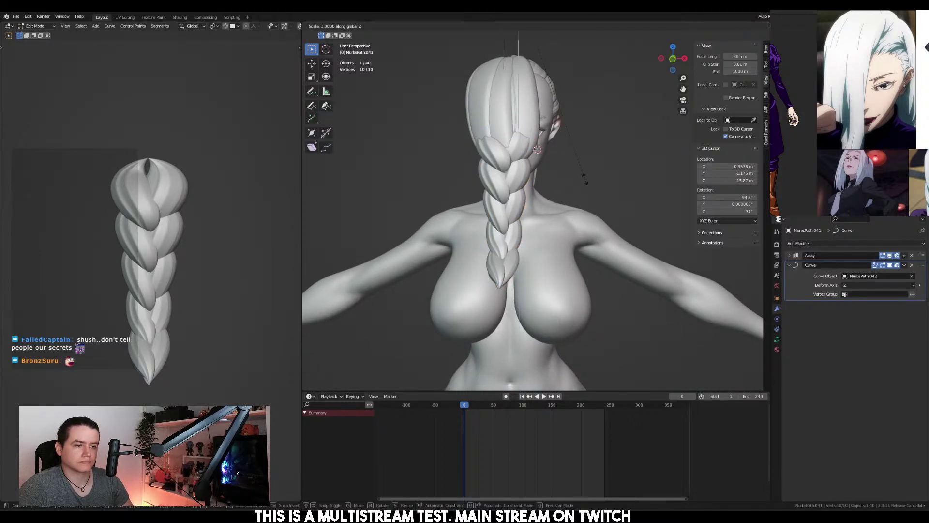
key("z")
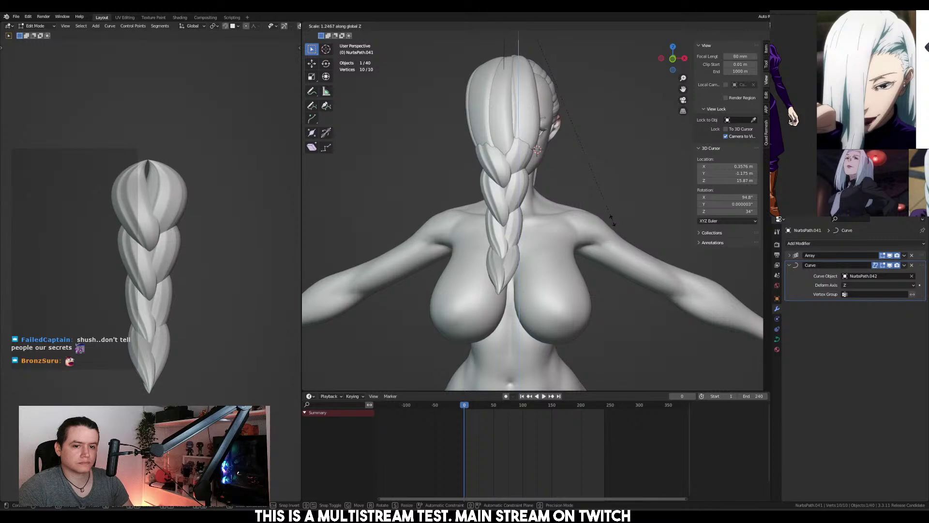
left_click(553, 135)
Lengthen the braid's strands again by scaling all control points up along Z
scroll(553, 135, "down", 2)
middle_click_drag(557, 193, 578, 230)
key("s")
key("z")
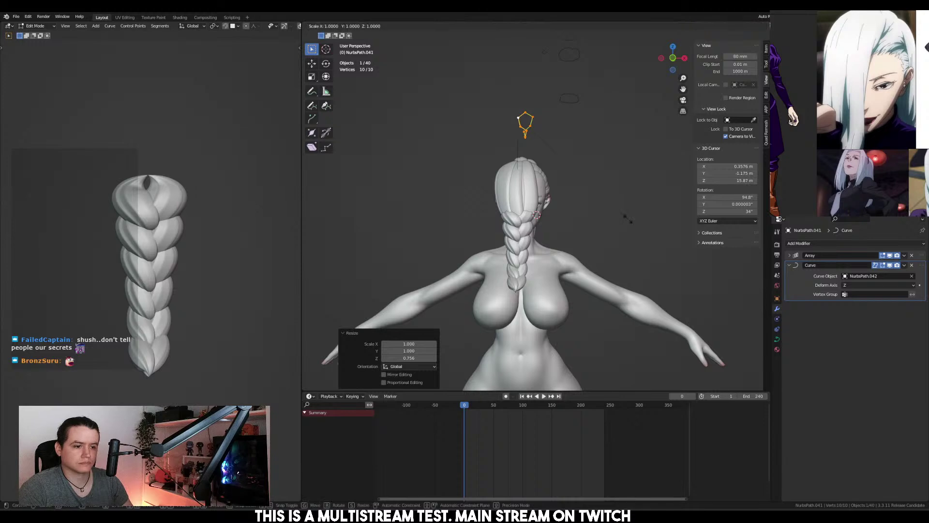
left_click(610, 282)
middle_click_drag(556, 264, 549, 207, "shift")
scroll(547, 203, "up", 3)
key("ctrl+Tab")
Taper the braid's tip by shrinking the radius of the last control point of guide curve NurbsPath.042 with proportional editing
left_click(495, 183)
left_click(499, 43)
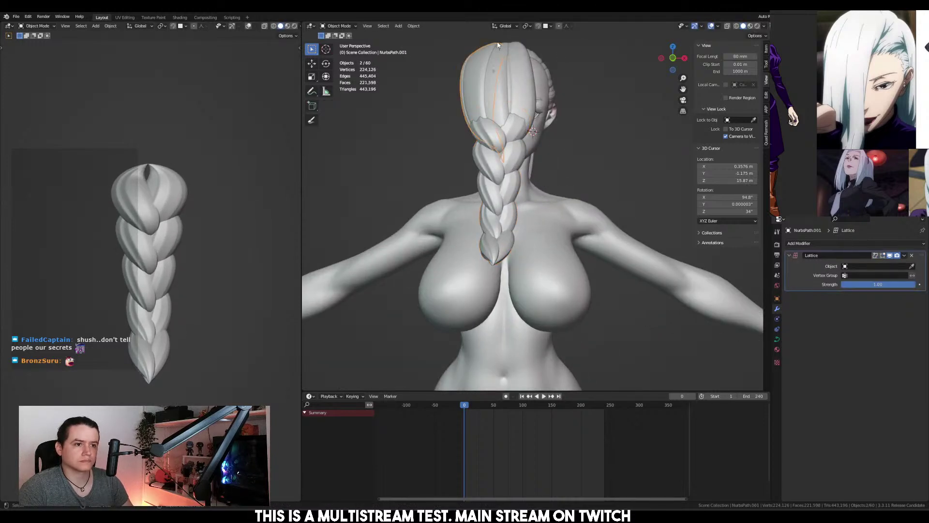
left_click(500, 45)
key("Tab")
middle_click_drag(498, 140, 496, 115, "shift")
left_click_drag(462, 216, 479, 235)
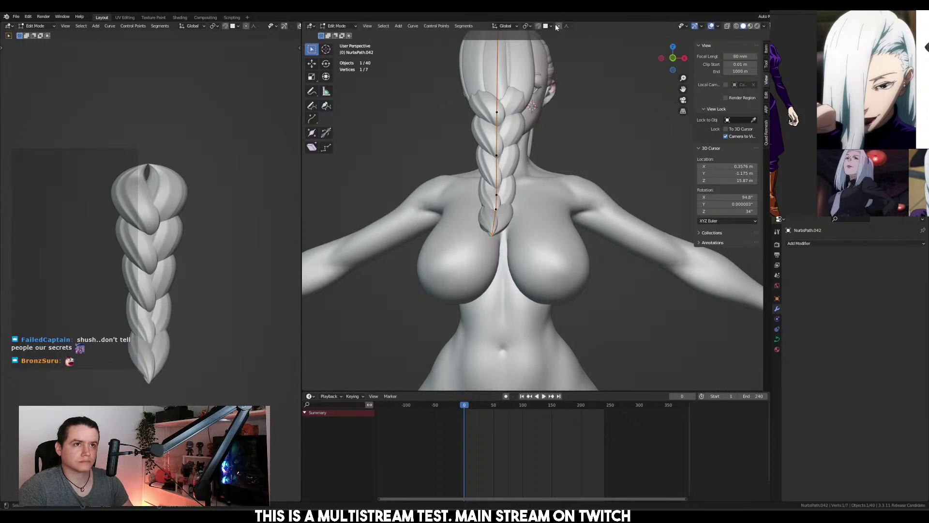
left_click(559, 27)
key("alt+s")
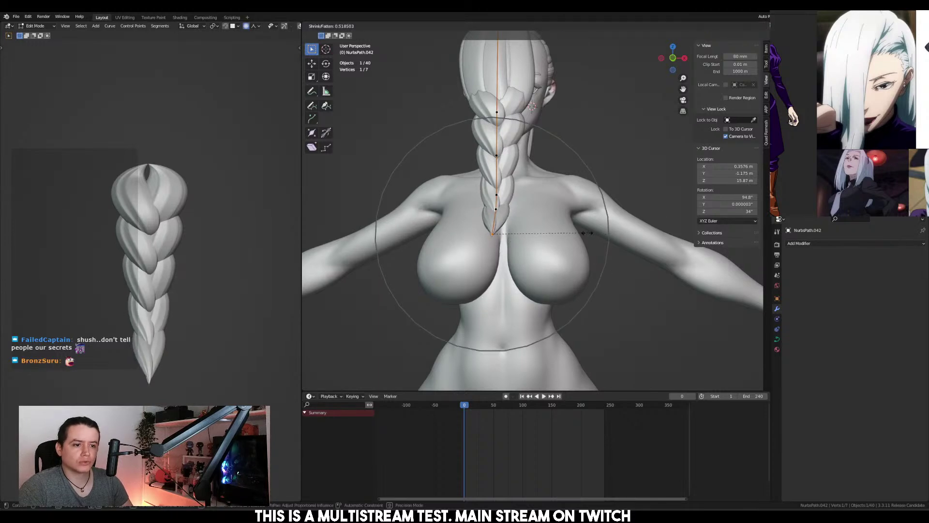
left_click(573, 211)
key("Tab")
scroll(545, 160, "down", 3)
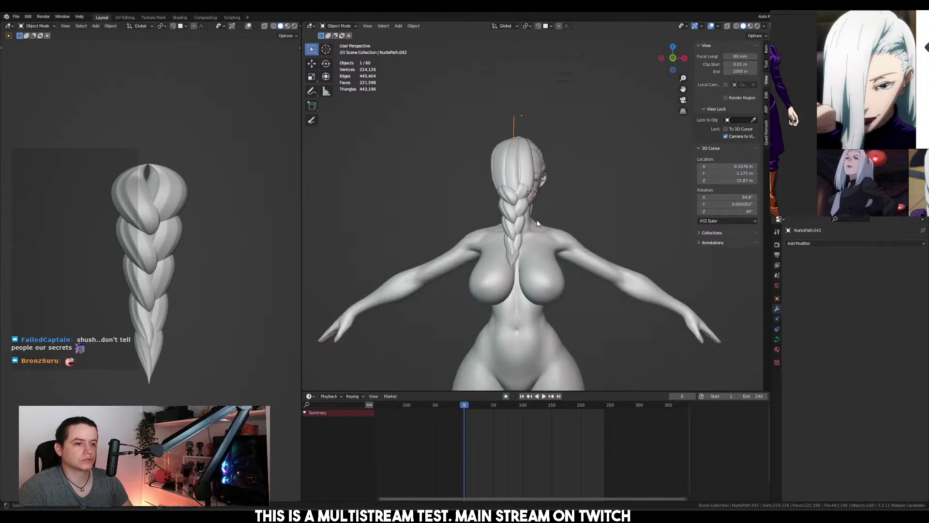
Try the bevel profile BezierCircle.002 as the bevel object of the braid NurbsPath.041
middle_click_drag(545, 161, 545, 221)
left_click(497, 223, "shift")
scroll(498, 224, "up", 3)
middle_click_drag(542, 260, 559, 272, "shift")
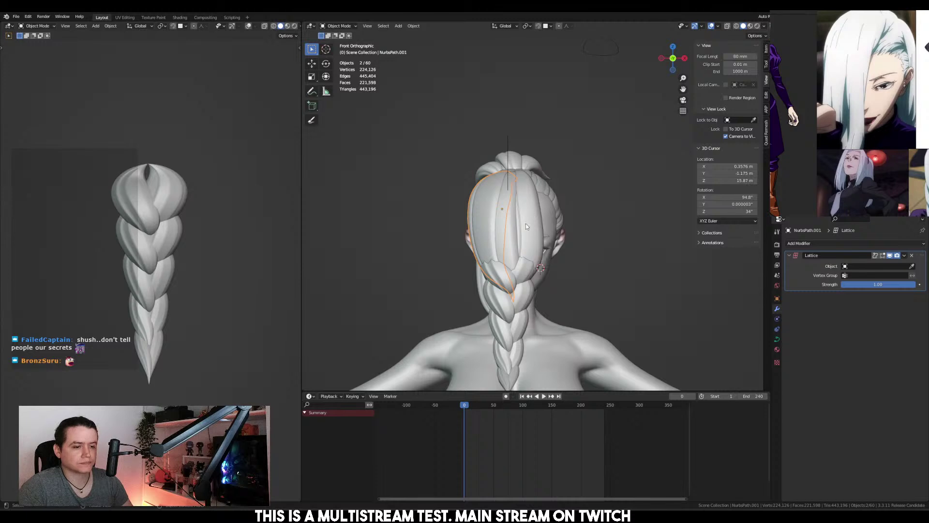
scroll(527, 226, "up", 4, "shift")
left_click(589, 168)
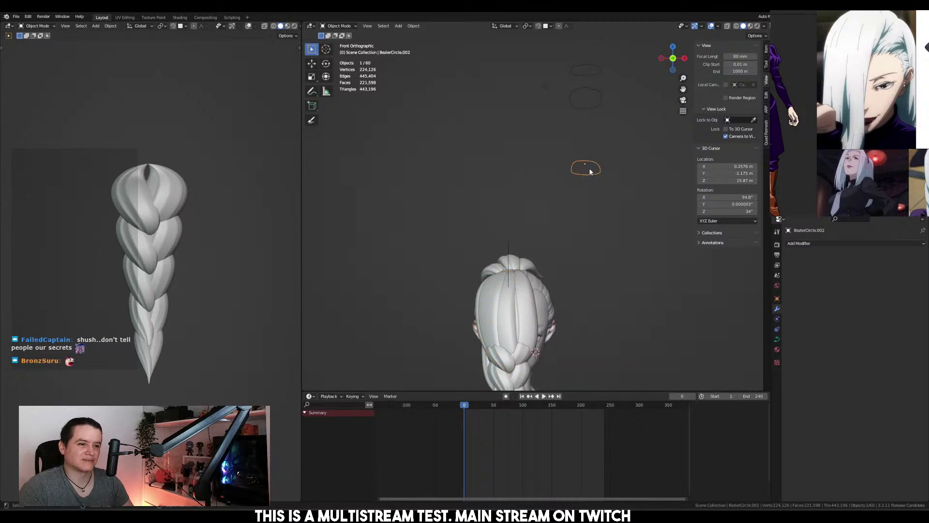
scroll(527, 263, "down", 6, "shift")
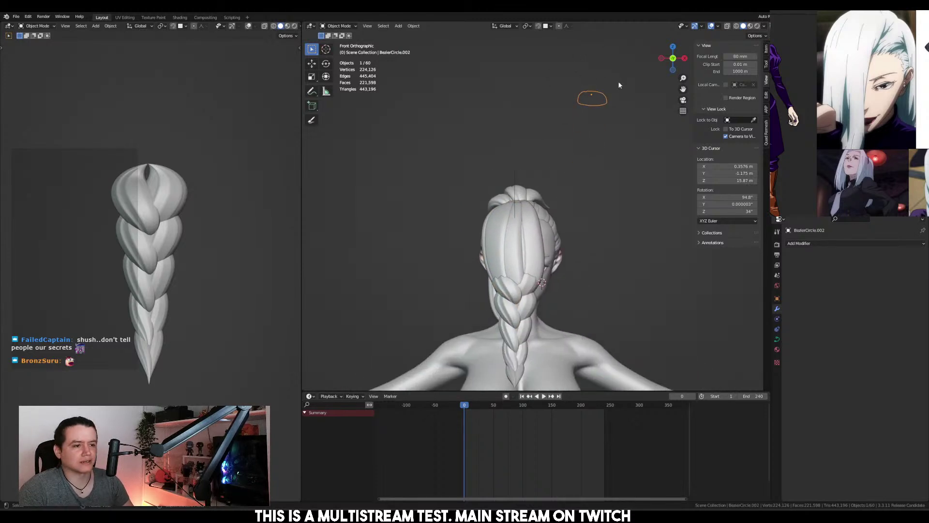
middle_click_drag(619, 88, 619, 114)
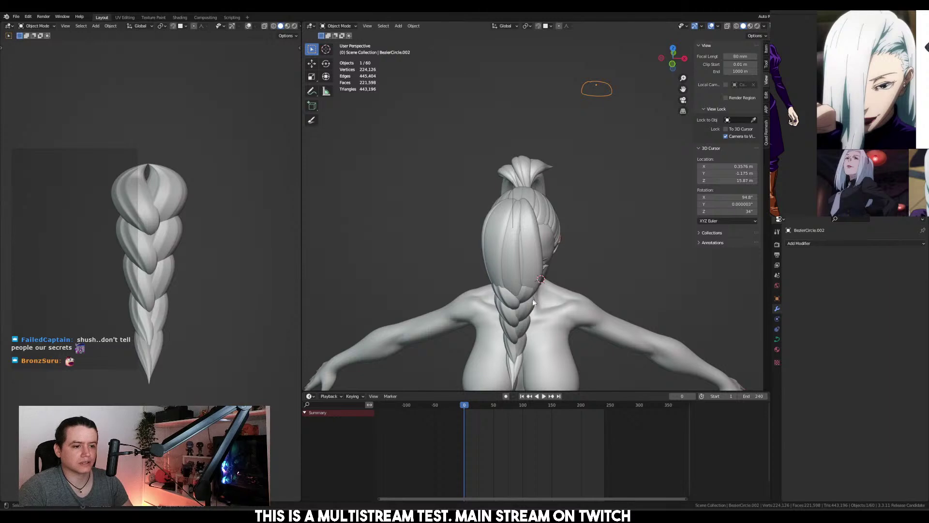
key("F2")
key("ctrl+c")
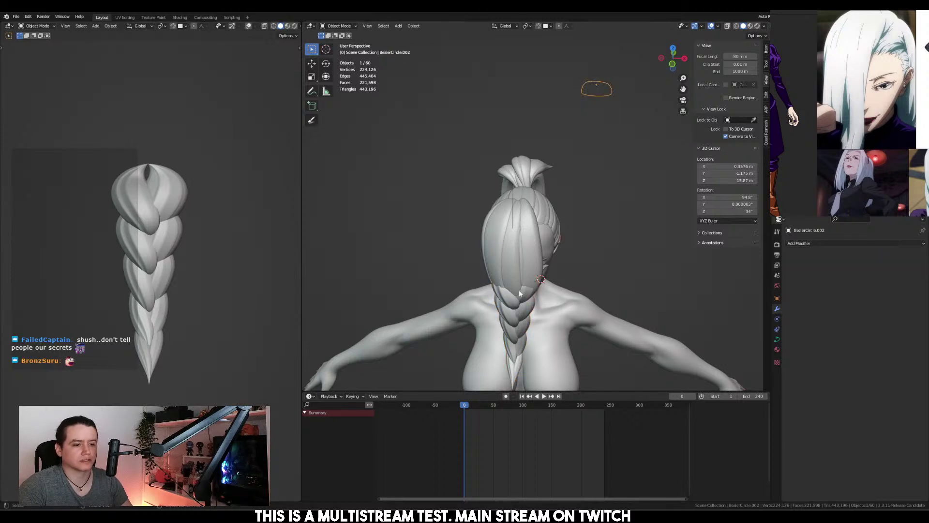
left_click(519, 318, "shift")
left_click(777, 339)
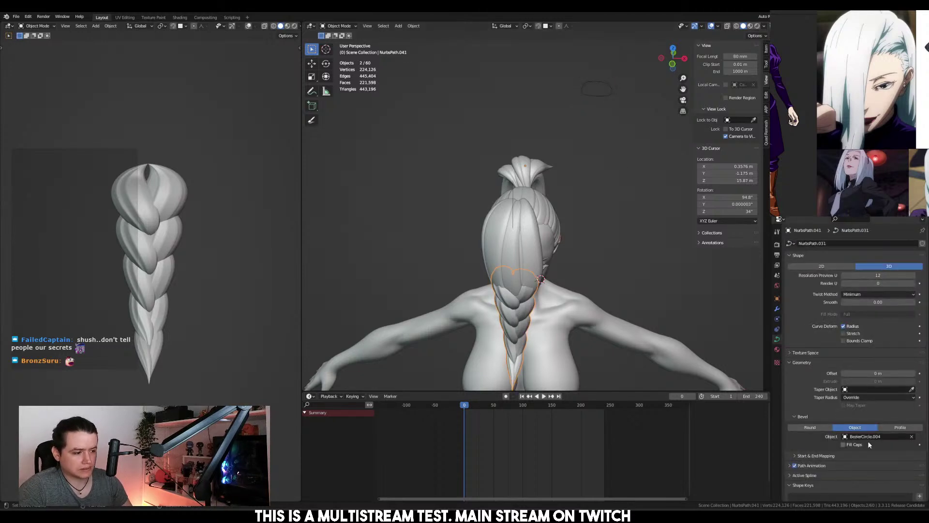
key("ctrl+v")
middle_click_drag(631, 306, 623, 282)
scroll(623, 281, "down", 4)
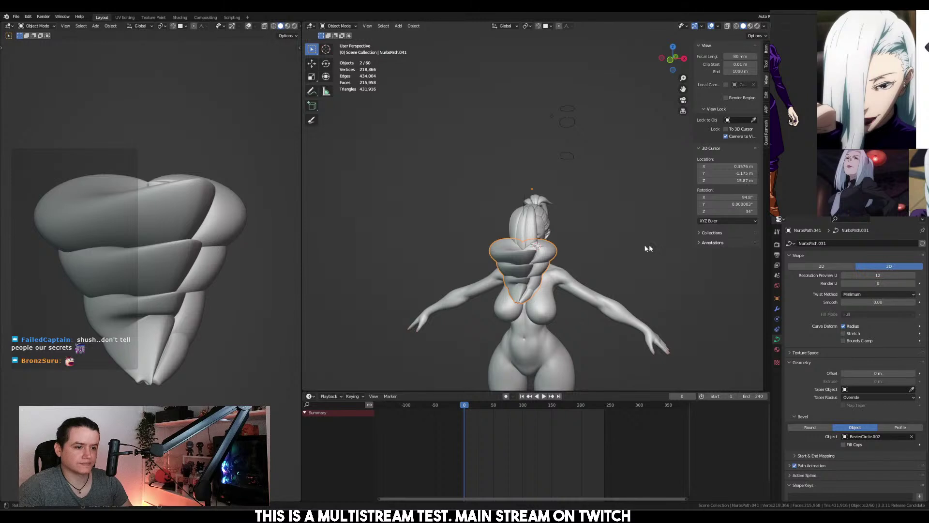
Shrink the radius of all control points of guide curve NurbsPath.042 by a factor of 0.278
key("KP_1")
left_click(523, 190)
key("Tab")
key("alt+s")
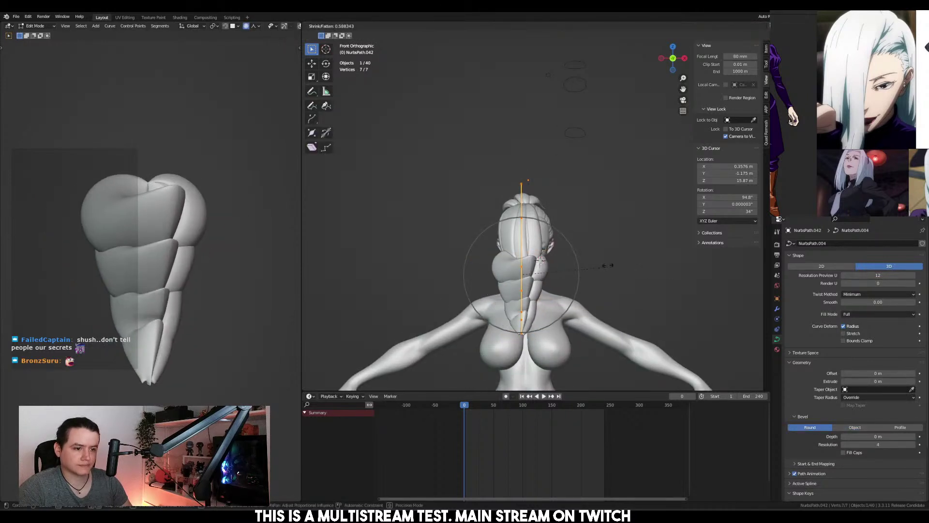
left_click(560, 257)
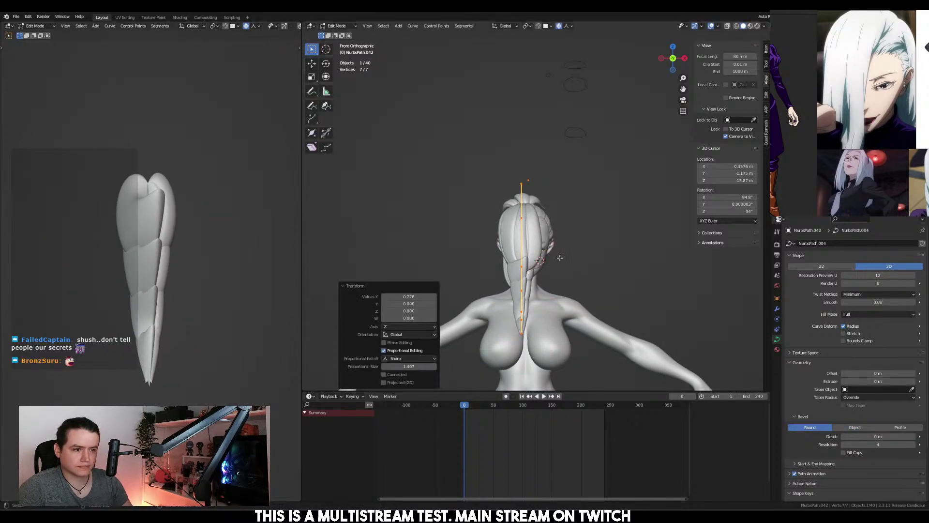
Tilt all control points of the braid's guide curve by 180° and try a further freehand tilt
key("ctrl+t")
type("180")
key("Return")
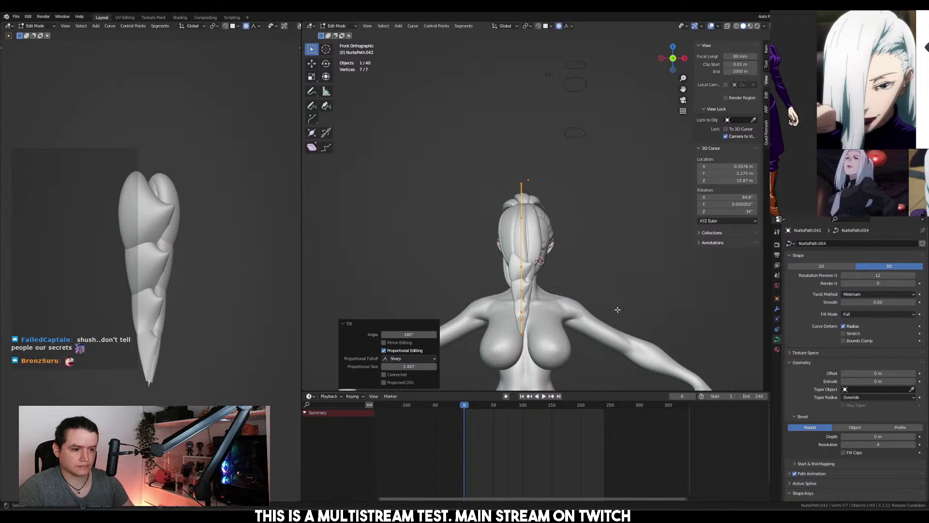
key("ctrl+t")
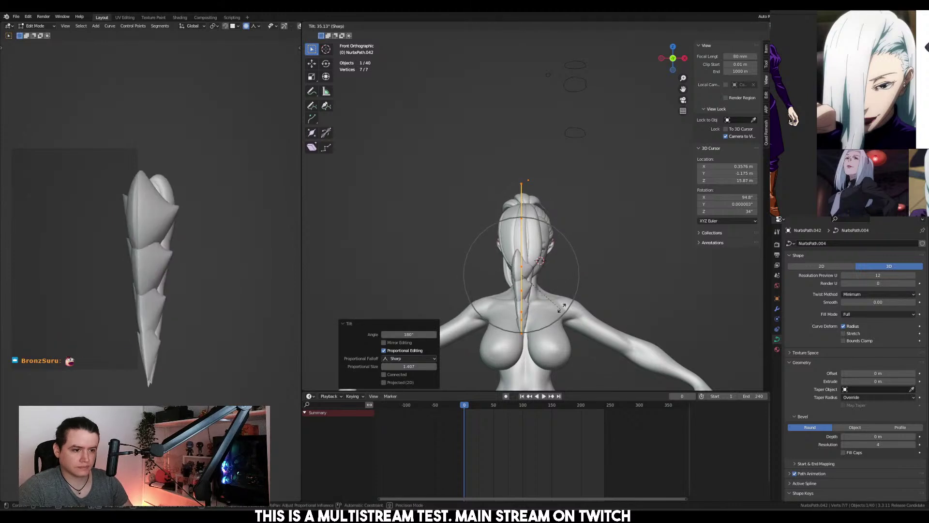
right_click(533, 282)
Undo the guide curve's tilt and radius change and the braid's switch to bevel object BezierCircle.002
key("ctrl+z")
key("ctrl+z")
key("ctrl+z")
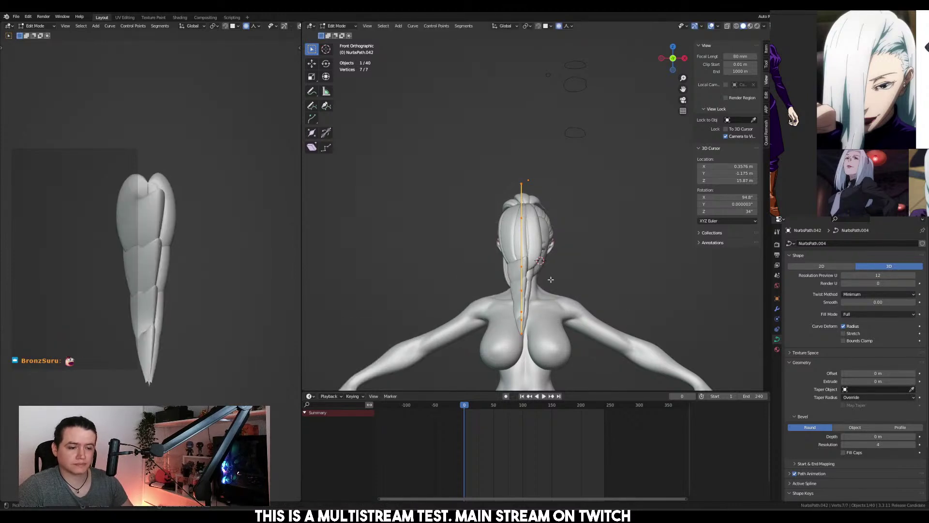
key("ctrl+z")
key("ctrl+z")
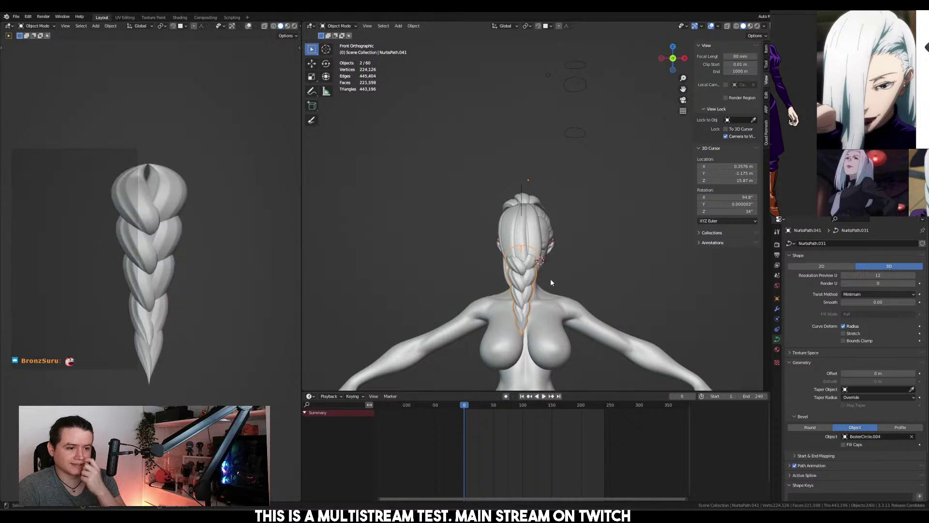
Set BezierCircle.004 as the bevel object of the three fringe strands NurbsPath.001, NurbsPath.006 and NurbsPath.018
scroll(550, 278, "up", 3)
scroll(579, 255, "down", 4)
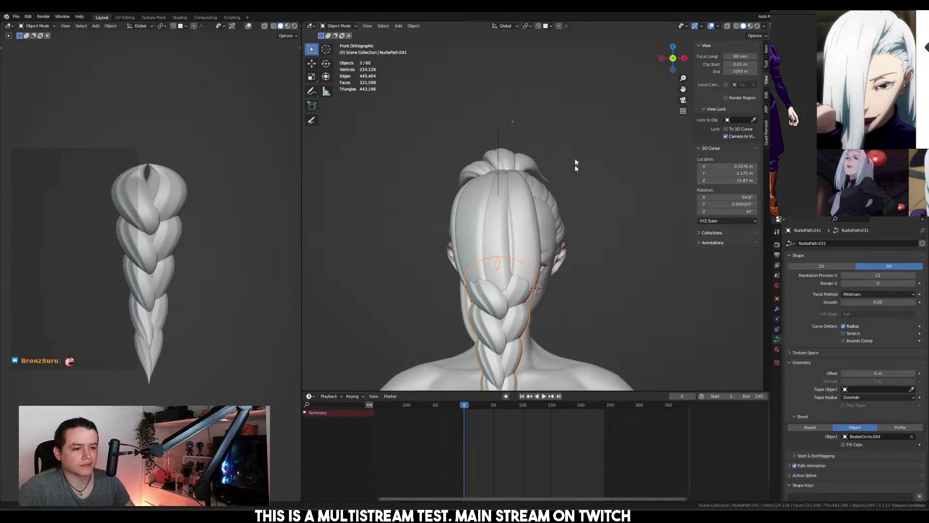
left_click(538, 97)
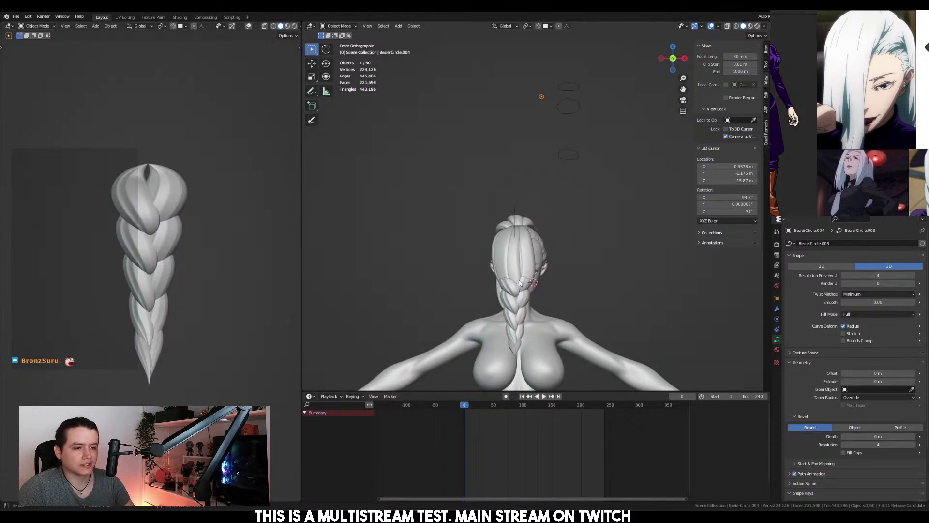
left_click(532, 257, "shift")
left_click(542, 99)
key("F2")
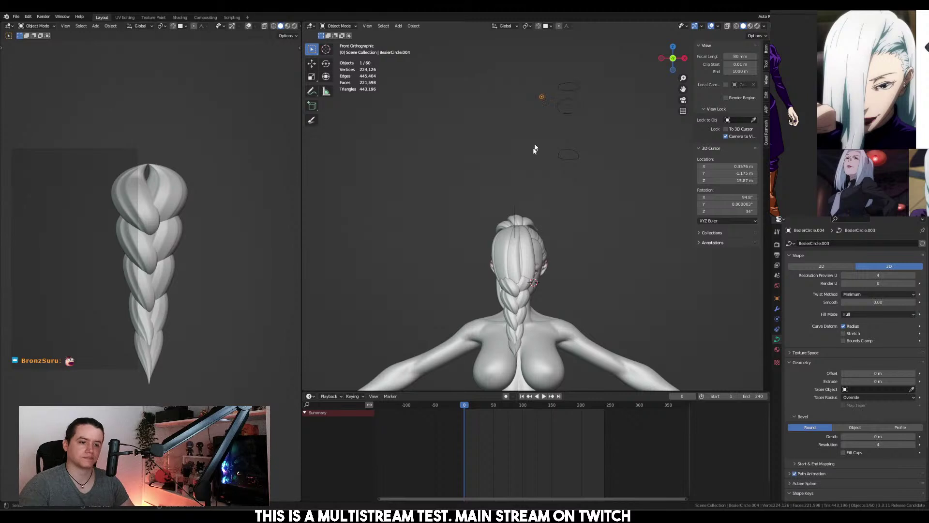
left_click(505, 237, "shift")
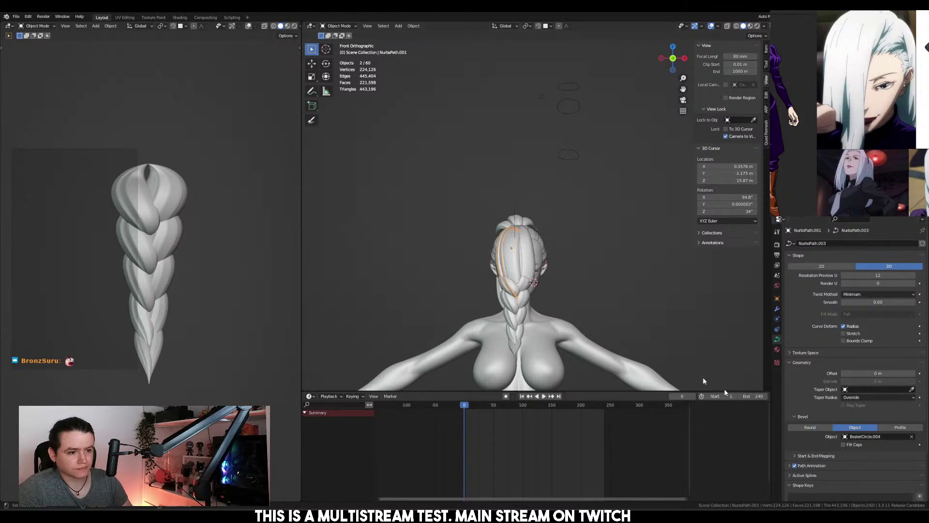
type("BezierCircle.004")
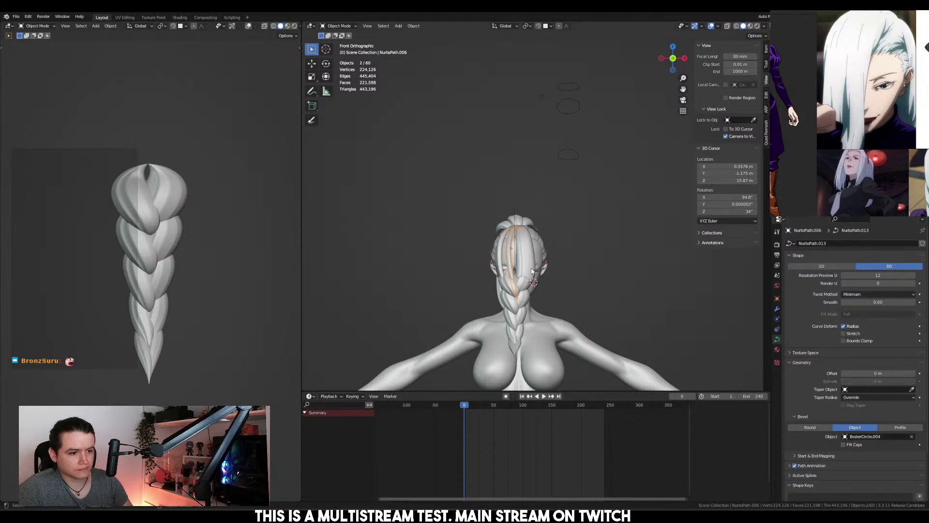
key("KP_Decimal")
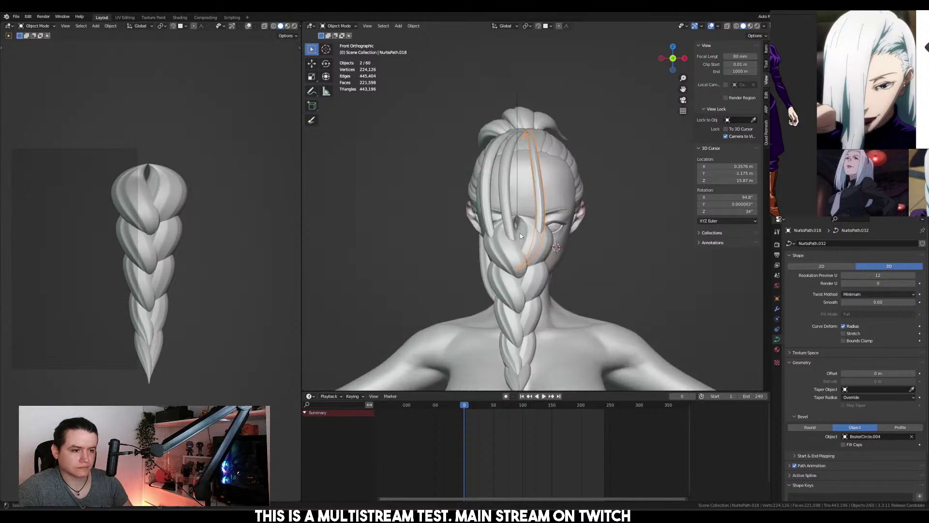
Enlarge the radius of all control points on the three fringe strands until they close the gaps over the face
key("Tab")
key("alt+s")
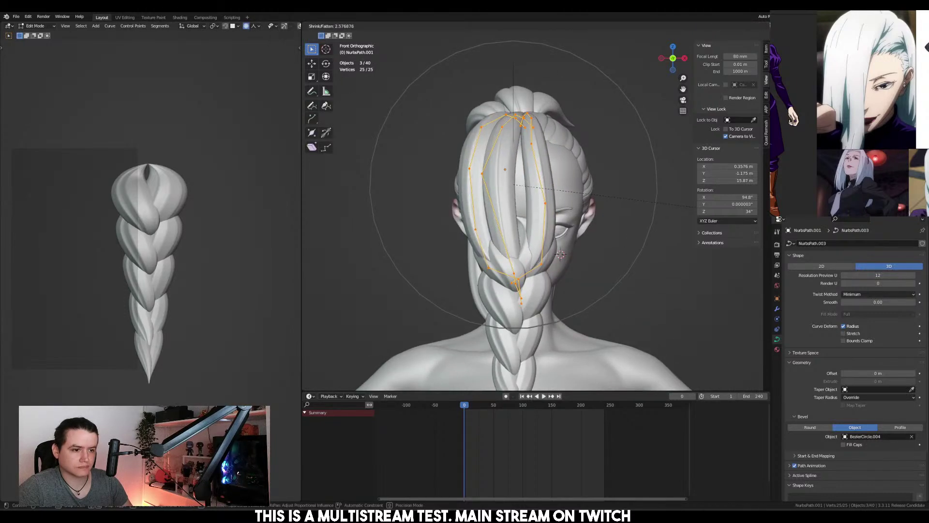
left_click(345, 213)
middle_click_drag(449, 237, 547, 221)
key("alt+s")
left_click(627, 218)
middle_click_drag(627, 219, 545, 224)
key("ctrl+z")
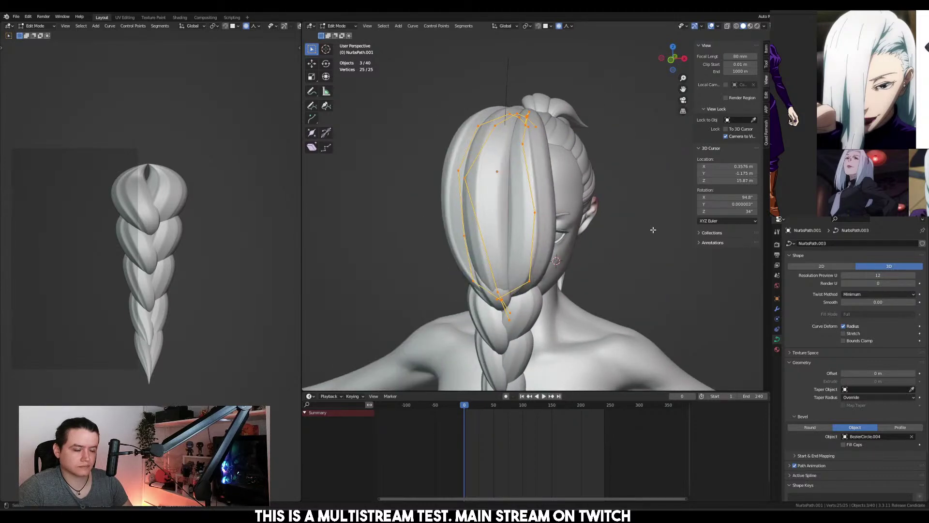
Tilt all control points of the three fringe strands slightly and scale the radius of their lower points by 1.259
middle_click_drag(627, 232, 663, 229)
key("ctrl+t")
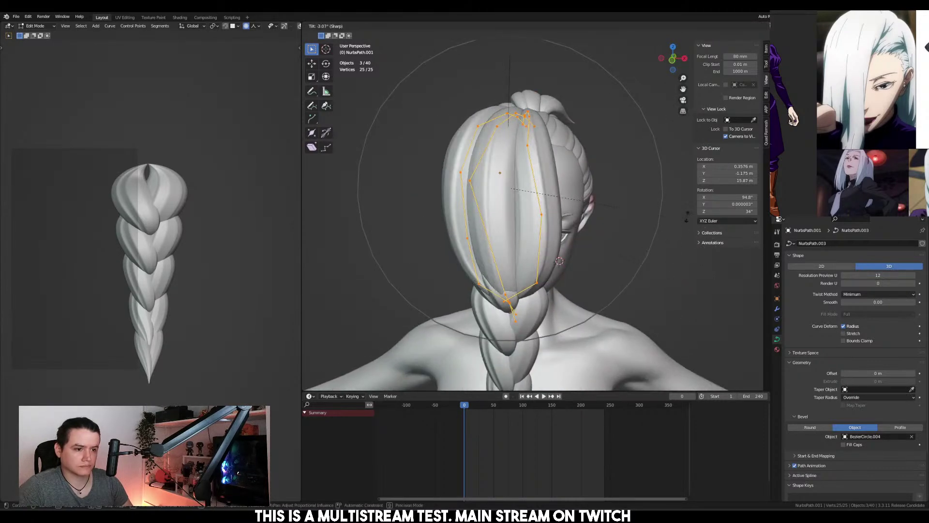
left_click(586, 268)
left_click_drag(409, 215, 629, 364)
key("alt+s")
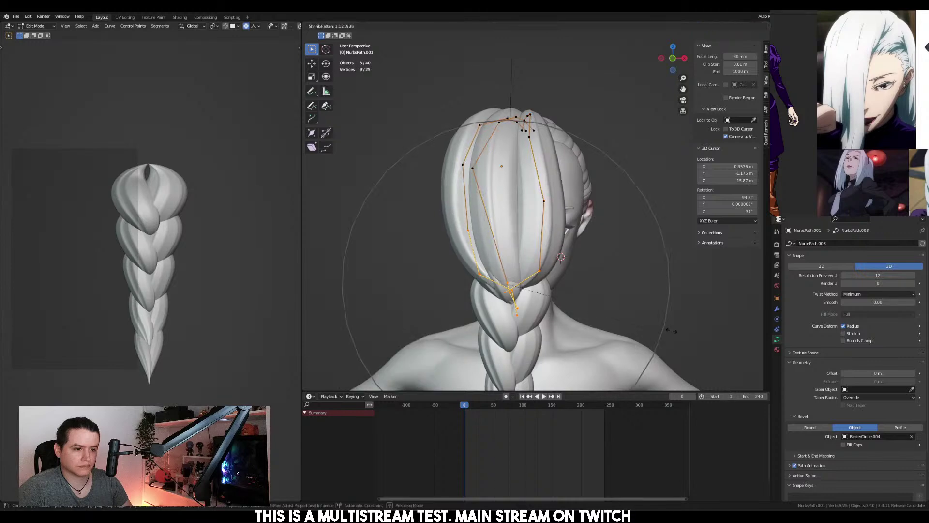
left_click(693, 327)
scroll(678, 310, "down", 2)
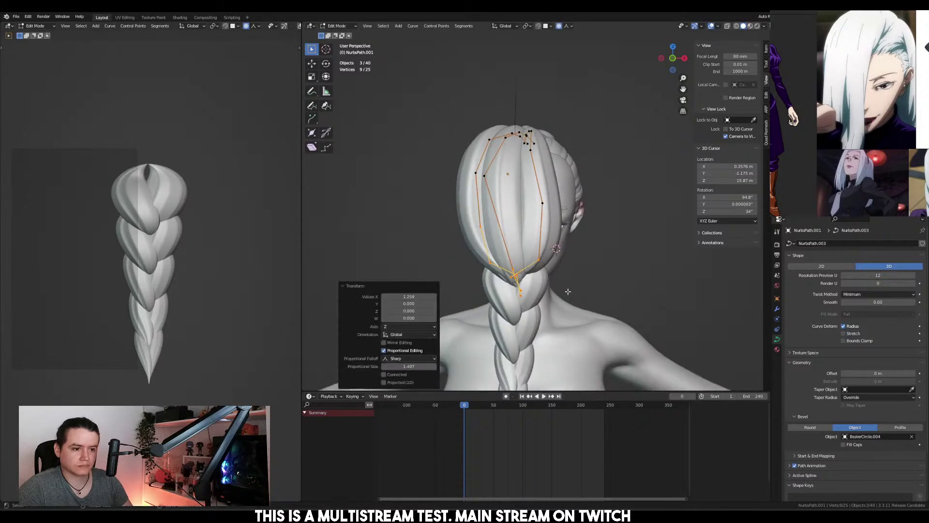
Reposition the upper control points of the outer fringe strands to refine their curve from crown to cheek
middle_click_drag(605, 218, 566, 233)
left_click(488, 143)
key("g")
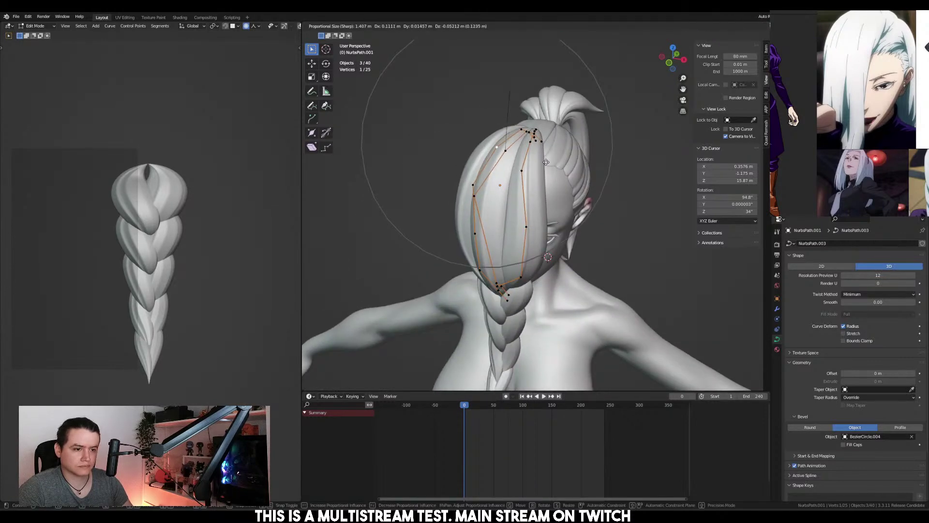
left_click(541, 158)
middle_click_drag(542, 159, 486, 141)
key("g")
left_click(470, 186)
key("g")
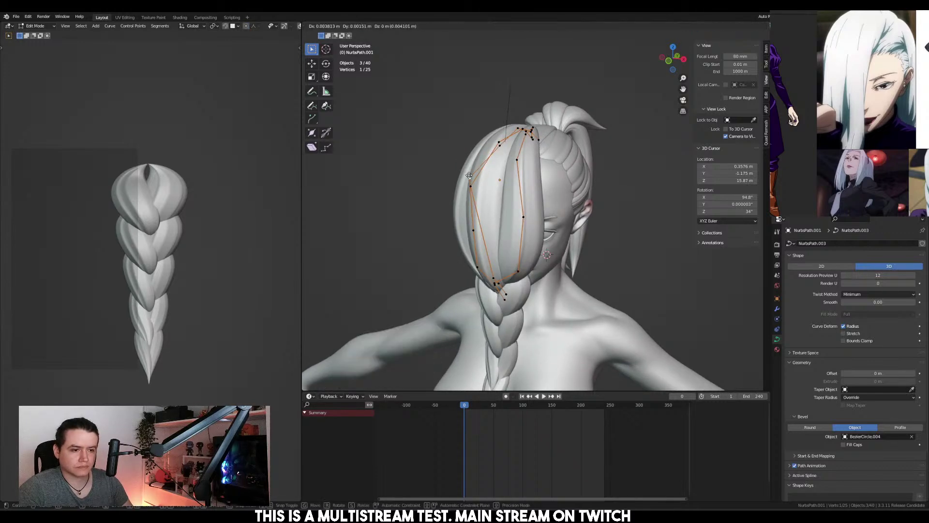
left_click(465, 180)
Adjust the depth of the fringe strands' middle and lower control points in the side profile, pulling one lower point back toward the face
middle_click_drag(466, 189, 562, 186)
key("g")
left_click(617, 175)
key("g")
left_click(617, 185)
left_click(585, 237)
key("g")
left_click(568, 237)
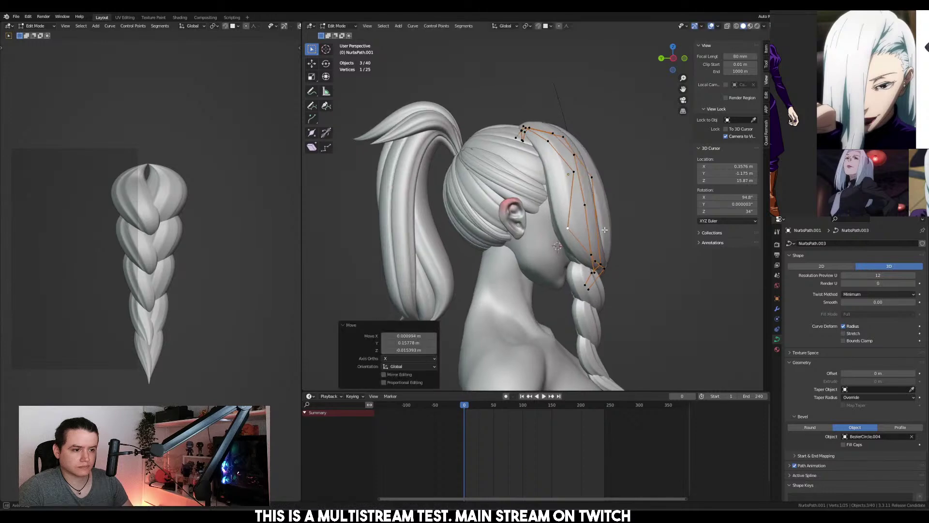
Leave local view in the left viewport to show the whole character, and frame the fringe and braid from the side
middle_click_drag(568, 237, 455, 255)
middle_click_drag(190, 260, 245, 232)
key("KP_Divide")
key("KP_3")
scroll(450, 286, "up", 3)
middle_click_drag(454, 312, 433, 293, "shift")
Duplicate the braid with its helper curves in place and move the copies to the braid backup collection
key("Tab")
left_click(452, 296)
right_click(428, 294)
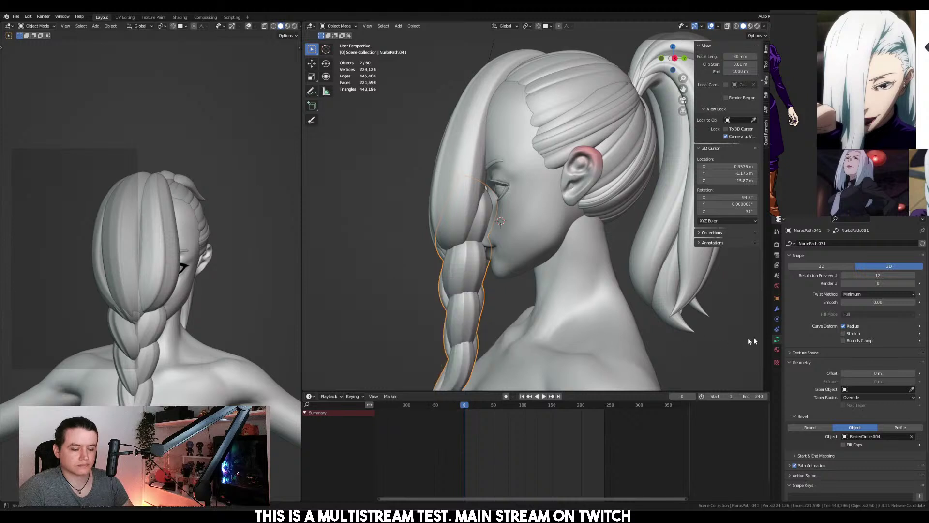
scroll(488, 293, "down", 5)
scroll(514, 141, "up", 3)
key("shift+d")
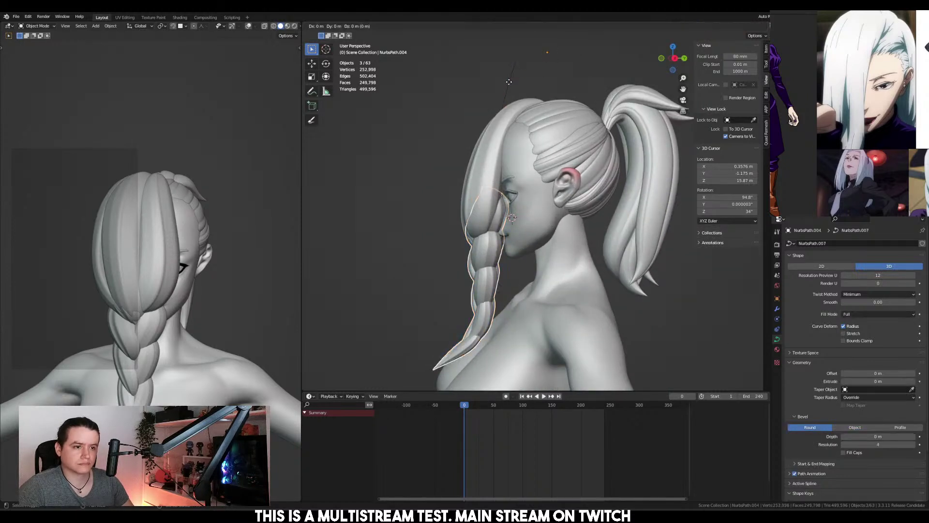
key("Escape")
key("m")
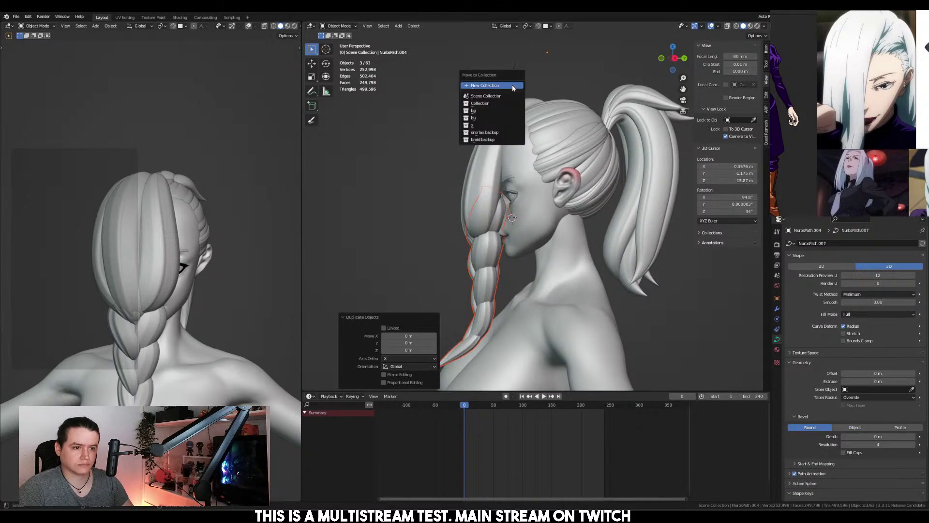
left_click(504, 140)
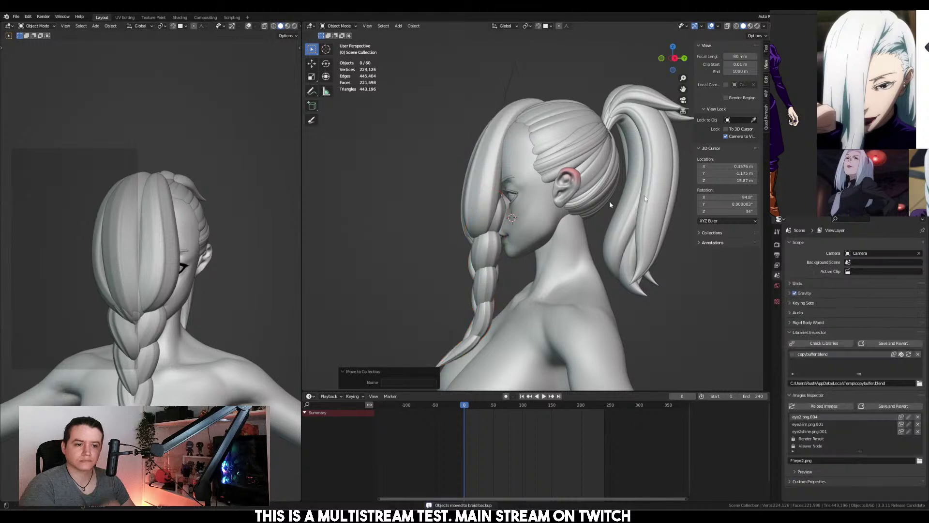
Convert the braid NurbsPath.041 from a curve to a mesh
left_click(473, 286)
right_click(473, 286)
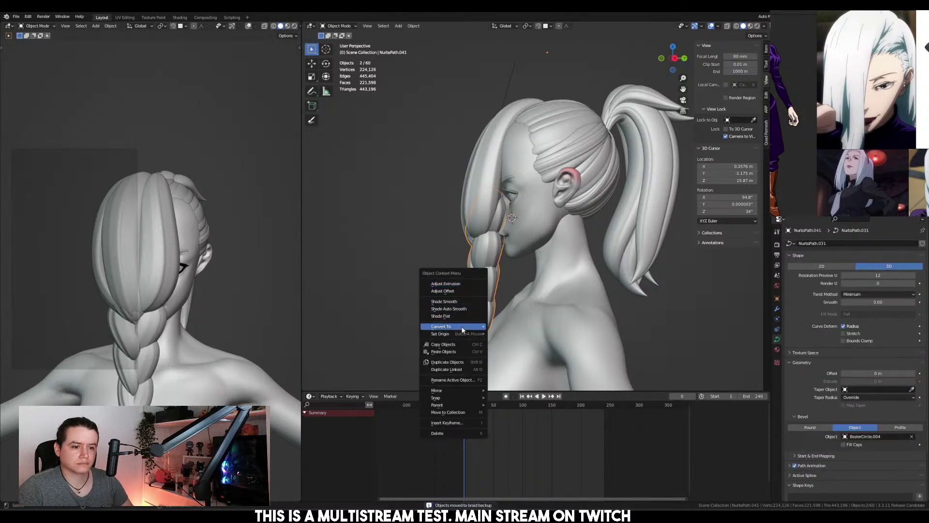
mouse_move(479, 327)
left_click(506, 338)
Delete the linked geometry of the topmost braid segments behind the fringe from the braid mesh
key("Tab")
key("alt+z")
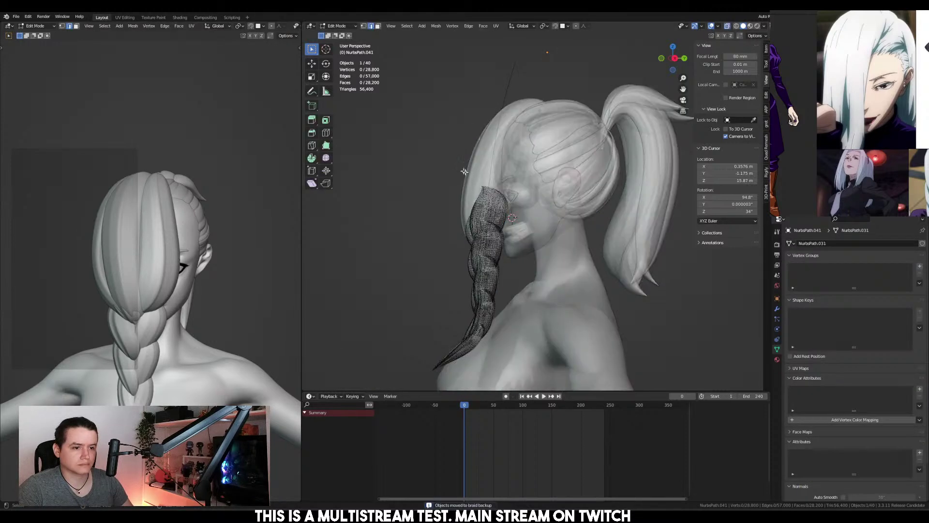
left_click_drag(459, 168, 515, 205)
left_click_drag(458, 208, 475, 220, "shift")
key("ctrl+l")
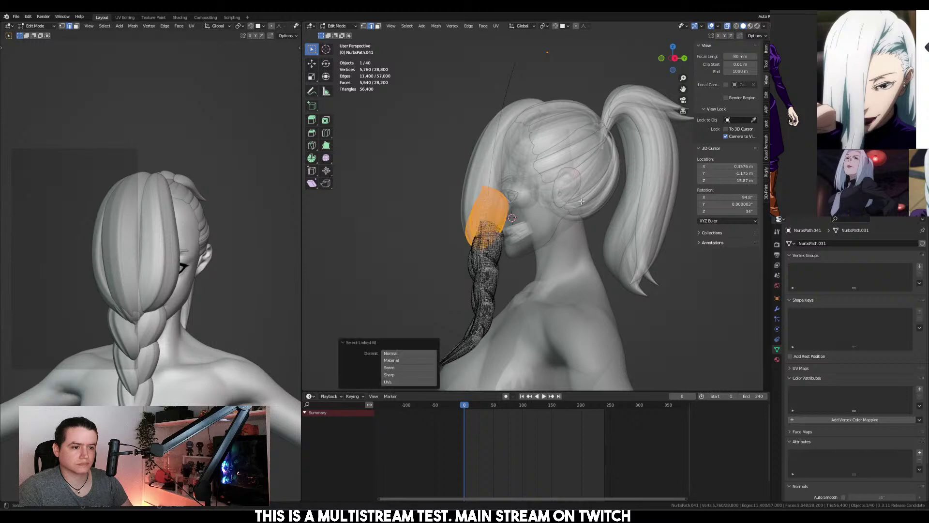
key("x")
left_click(549, 202)
key("alt+z")
key("Tab")
Move the lower control points of fringe strand NurbsPath.018 toward the start of the braid and tilt its selected lower point by 16°
left_click(527, 208)
left_click(486, 216)
key("KP_1")
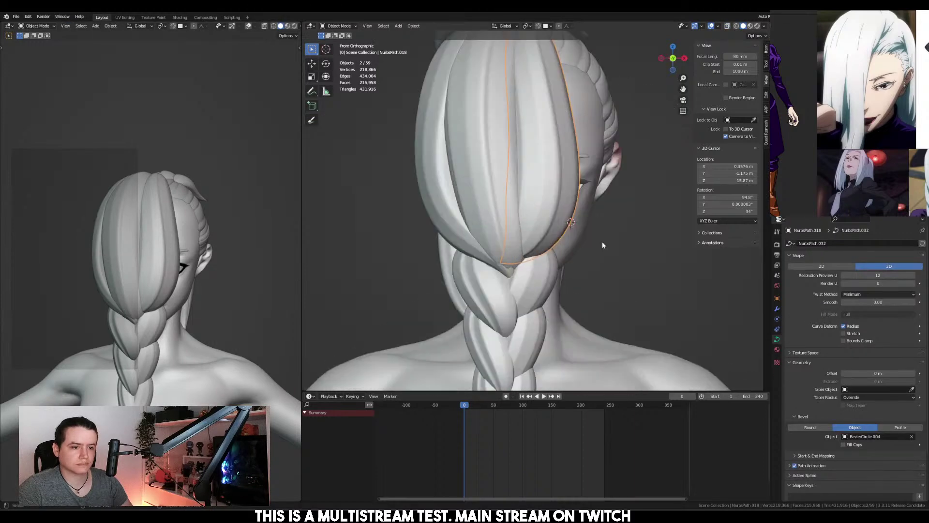
key("Tab")
key("g")
left_click(496, 276)
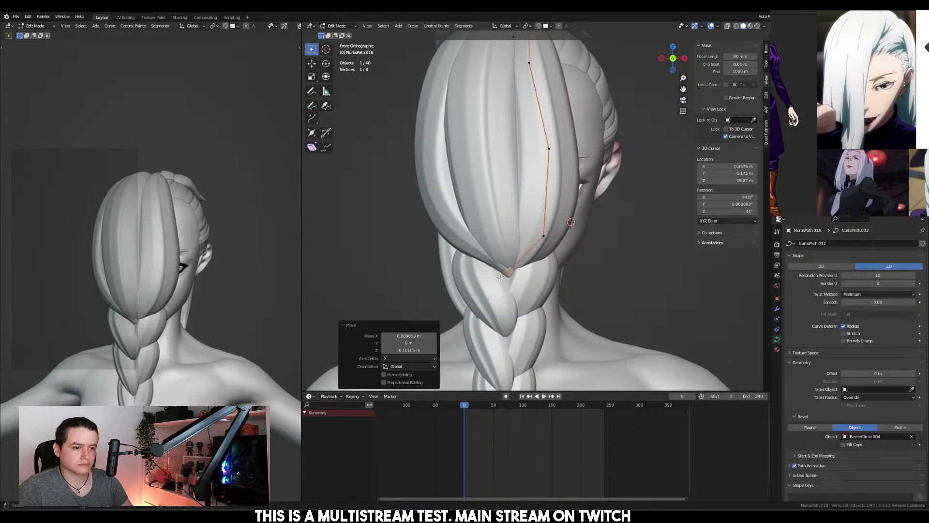
left_click(573, 259)
key("g")
left_click(604, 252)
key("KP_3")
key("ctrl+t")
left_click(520, 262)
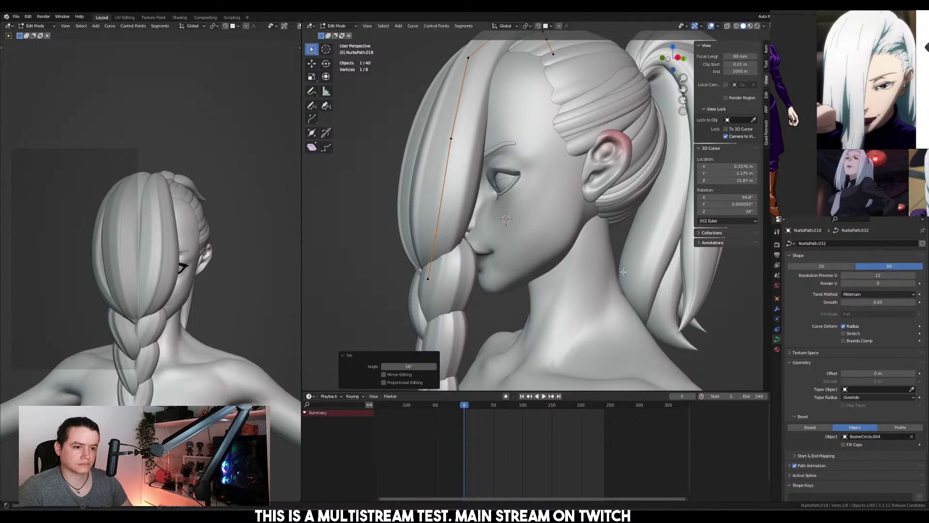
middle_click_drag(520, 261, 562, 266)
Reposition the two lower control points of fringe strand NurbsPath.006 near the braid's start
key("Tab")
left_click(479, 257, "shift")
key("Tab")
middle_click_drag(479, 257, 542, 280)
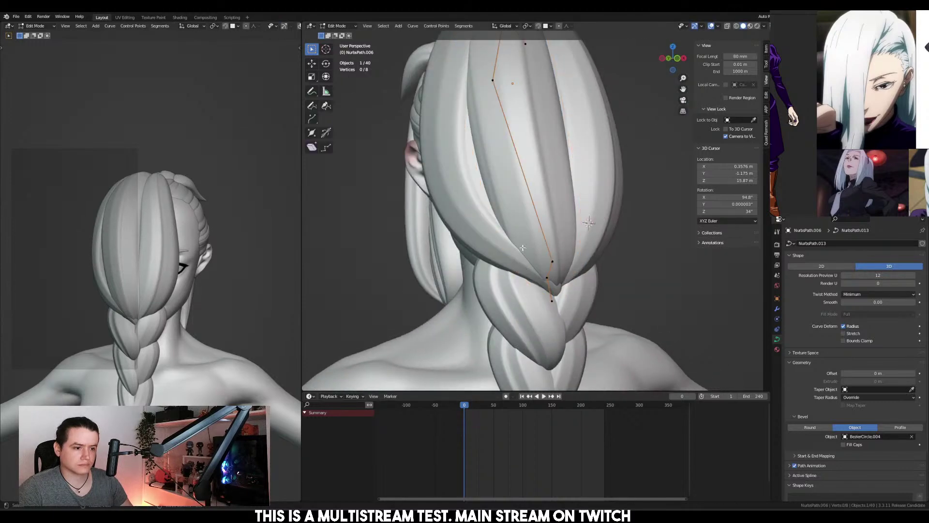
left_click_drag(523, 248, 570, 283)
middle_click_drag(570, 283, 464, 255)
key("g")
left_click(644, 275)
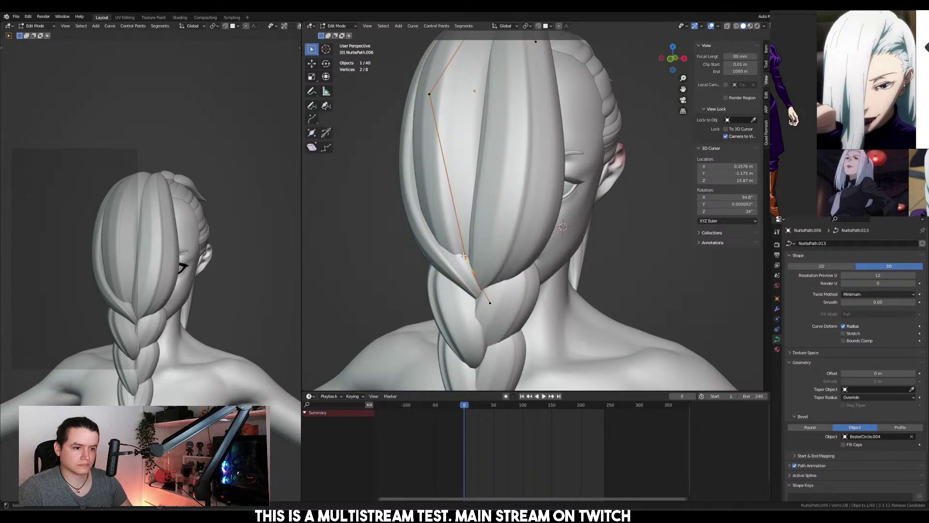
Tilt the lower end of NurbsPath.006, scale its radius by 0.781 and nudge it into the top of the braid
key("ctrl+t")
left_click(546, 346)
key("alt+s")
left_click(591, 315)
key("g")
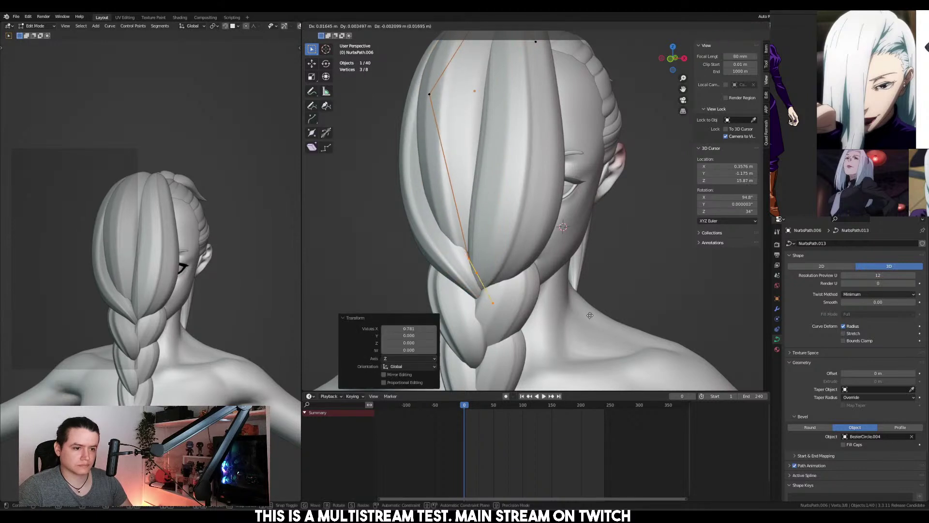
left_click(589, 315)
Enlarge the radius near the lower end of outer fringe strand NurbsPath.001 and move its tip to tuck into the braid
key("Tab")
left_click(436, 261)
key("Tab")
key("alt+s")
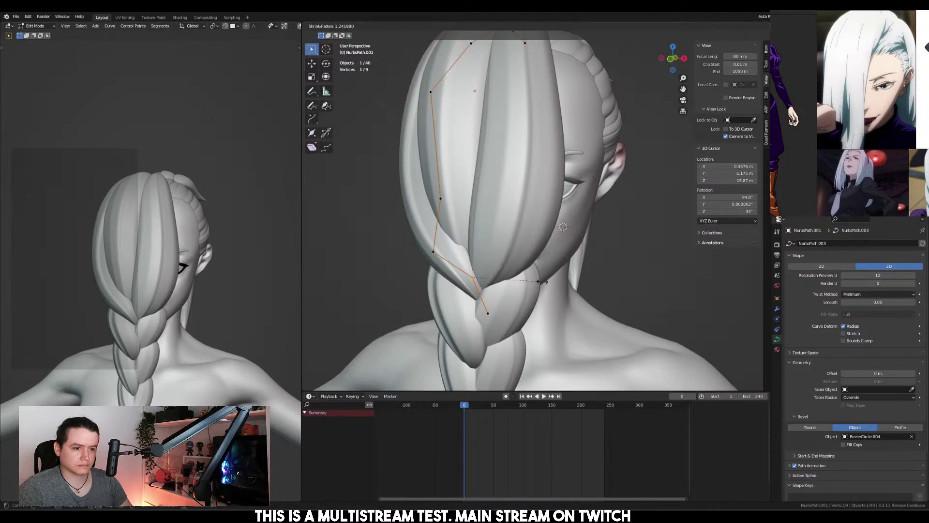
left_click(589, 274)
left_click(507, 330)
key("g")
left_click(501, 334)
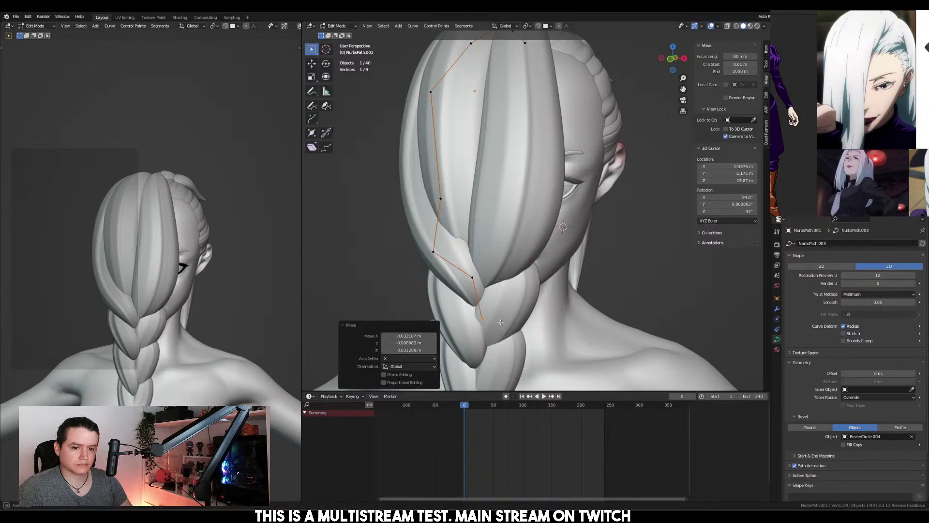
middle_click_drag(438, 271, 435, 283)
left_click_drag(375, 249, 448, 287)
key("Tab")
Duplicate a front fringe strand and scale the radius of all control points on the copy
middle_click_drag(160, 321, 192, 284)
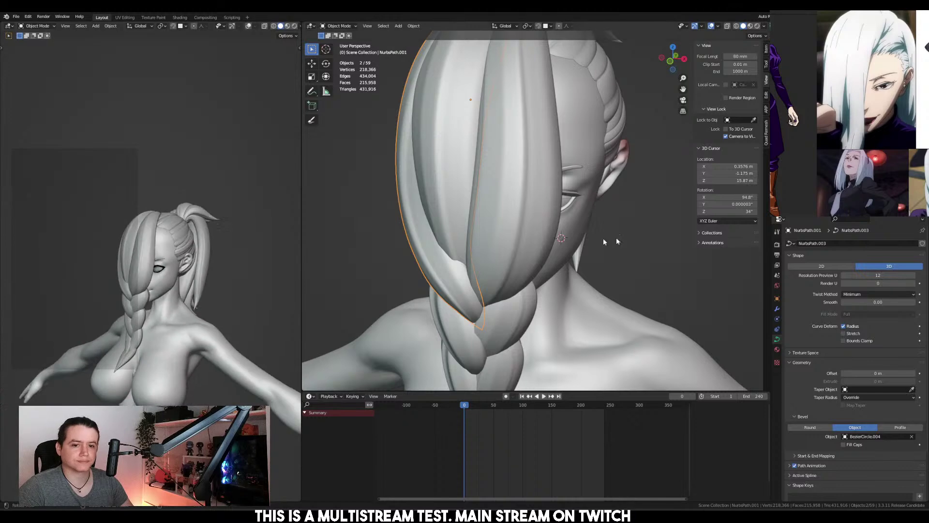
middle_click_drag(615, 238, 557, 251, "alt")
left_click(514, 267)
key("ctrl+z")
key("Tab")
key("a")
key("alt+s")
left_click(612, 283)
Move the new strand's middle and lower control points so it runs along the fringe's face-side edge to the braid
left_click(520, 215)
key("g")
left_click(591, 251)
left_click(524, 269)
middle_click_drag(564, 300, 556, 291)
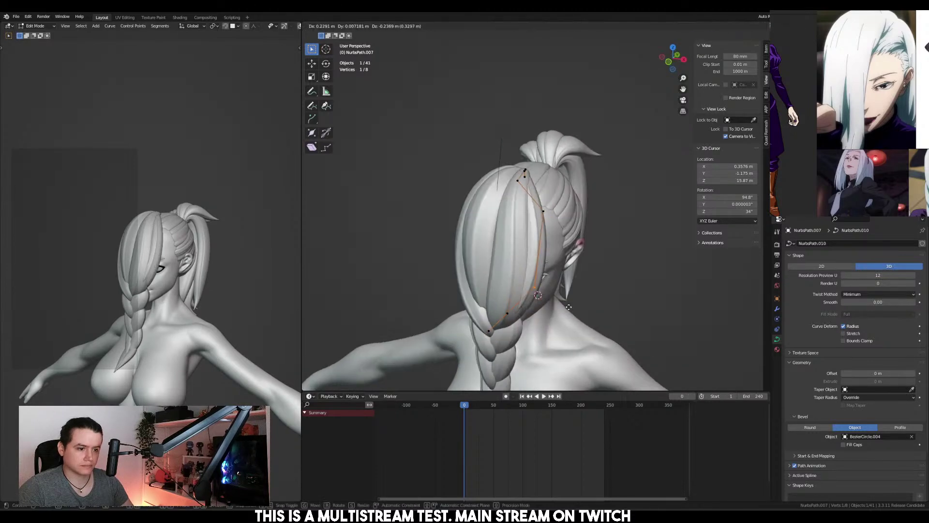
key("g")
left_click(568, 307)
left_click_drag(516, 320, 517, 320)
key("g")
left_click(523, 314)
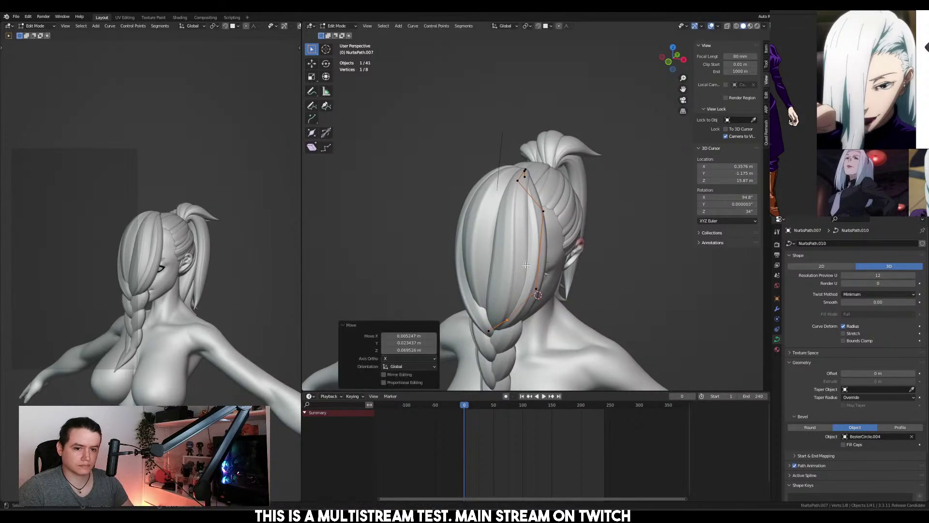
Refine the new strand's cheek-level control point and reposition its upper point near the hair parting
left_click(537, 289)
key("g")
left_click(584, 310)
middle_click_drag(593, 300, 600, 281)
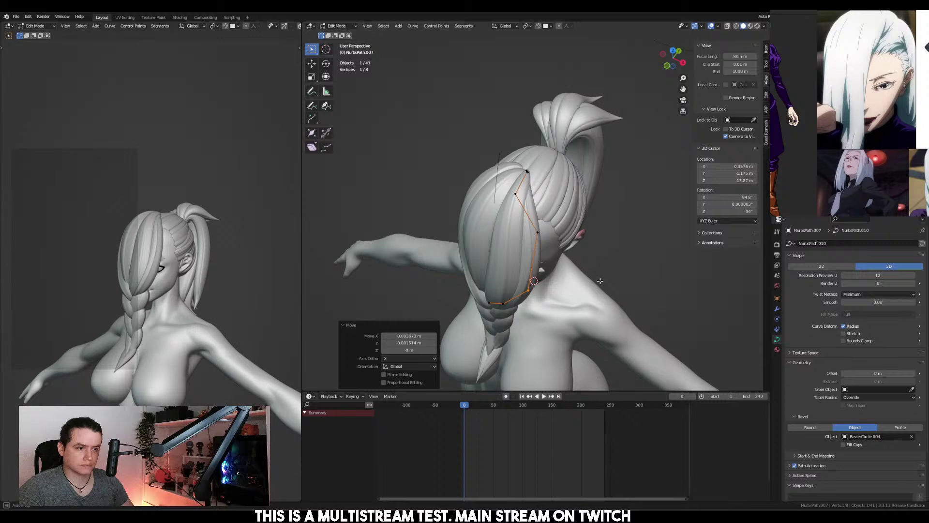
key("g")
left_click(498, 180)
mouse_move(498, 180)
middle_mouse_down()
mouse_move(470, 180)
mouse_move(466, 193)
mouse_move(508, 187)
middle_mouse_up()
scroll(472, 168, "up", 3)
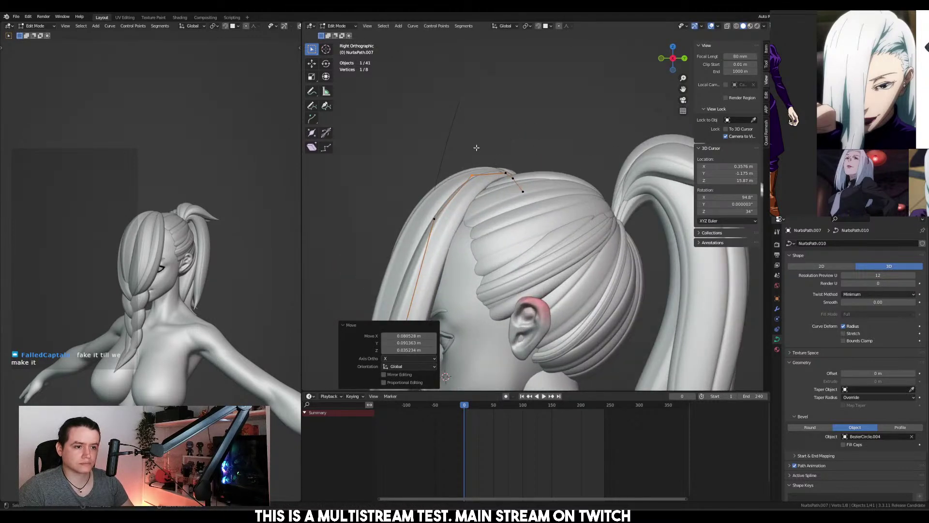
Move the new strand's three top control points along the Y axis to seat its root in the hair
left_click_drag(477, 147, 558, 197)
key("g")
key("y")
left_click(558, 198)
middle_click_drag(557, 256, 590, 210, "shift")
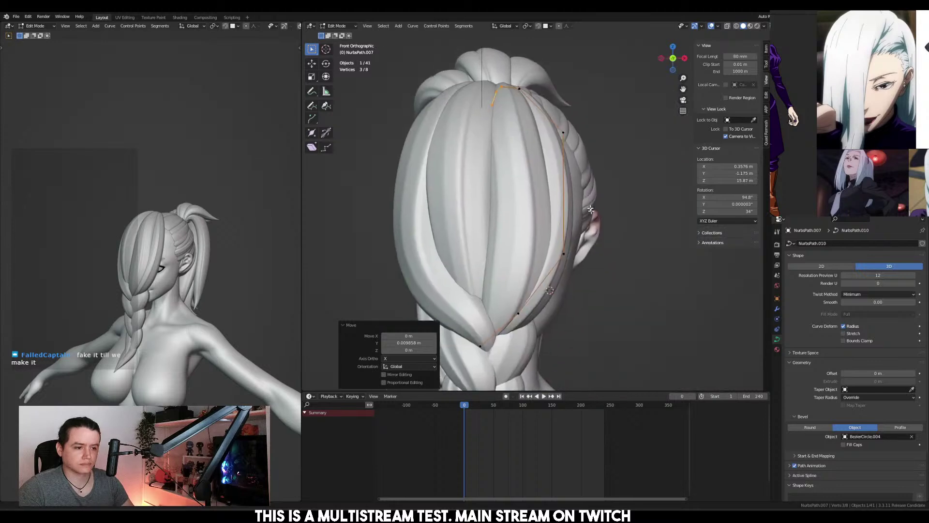
Open the front fringe strands together for control-point editing and try shifting their lower points along the X axis
key("Tab")
scroll(519, 224, "down", 4)
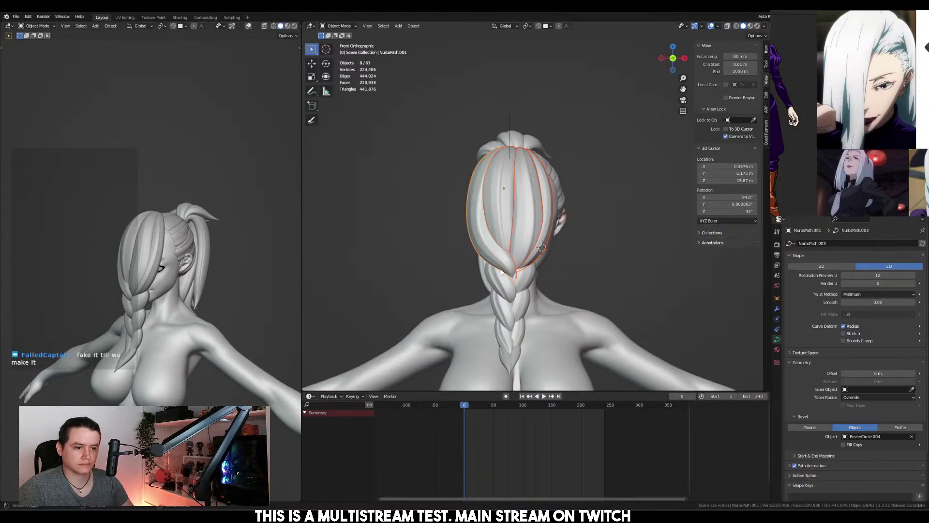
key("Tab")
key("g")
key("x")
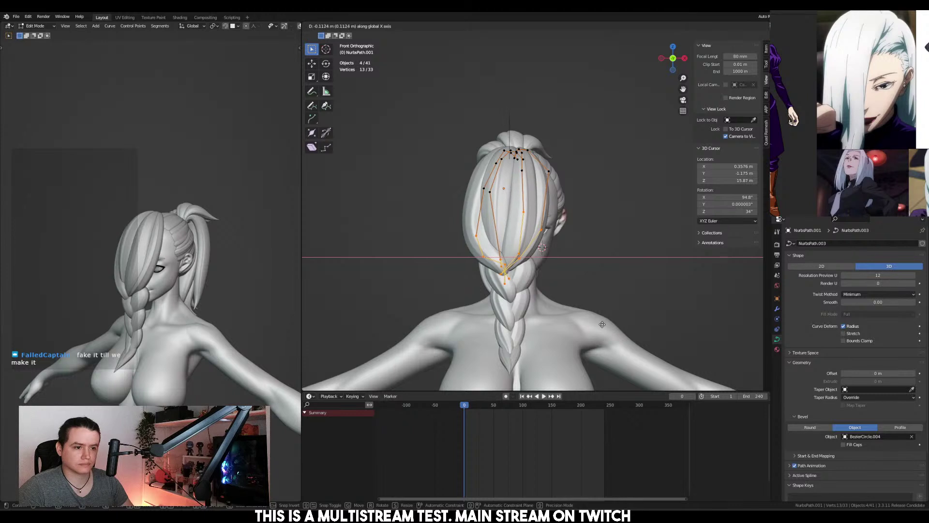
key("Escape")
Move the face-side strand's cheek-level control point about -0.16 m along X and reposition its upper control point
left_click(551, 229)
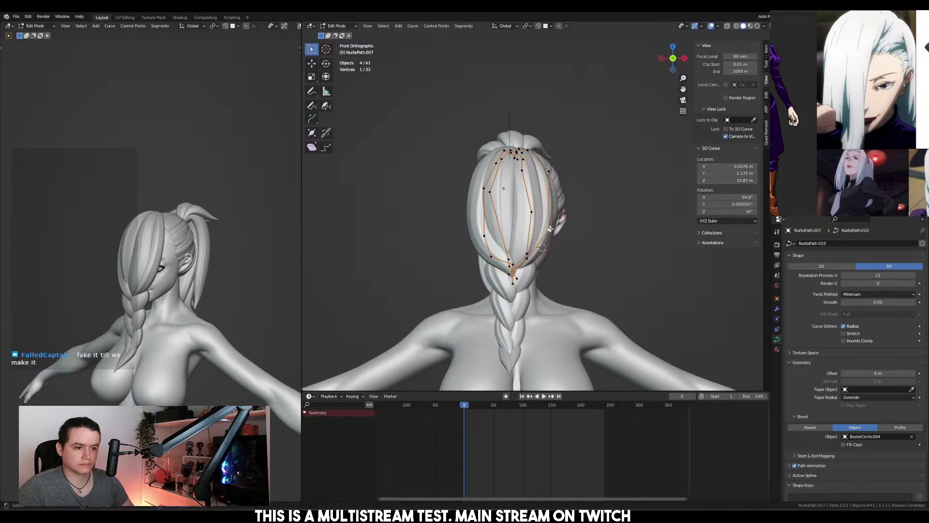
key("g")
key("x")
left_click(547, 224)
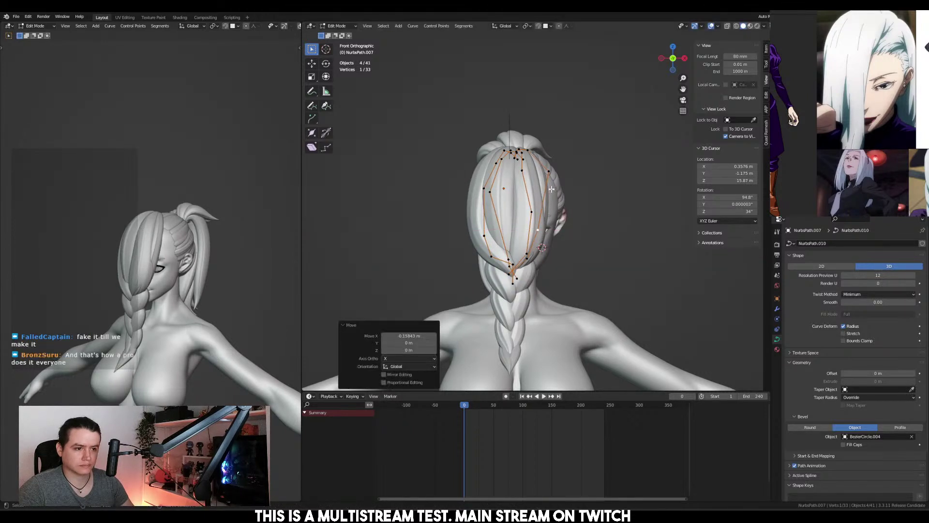
left_click(547, 175)
key("g")
left_click(549, 198)
key("Tab")
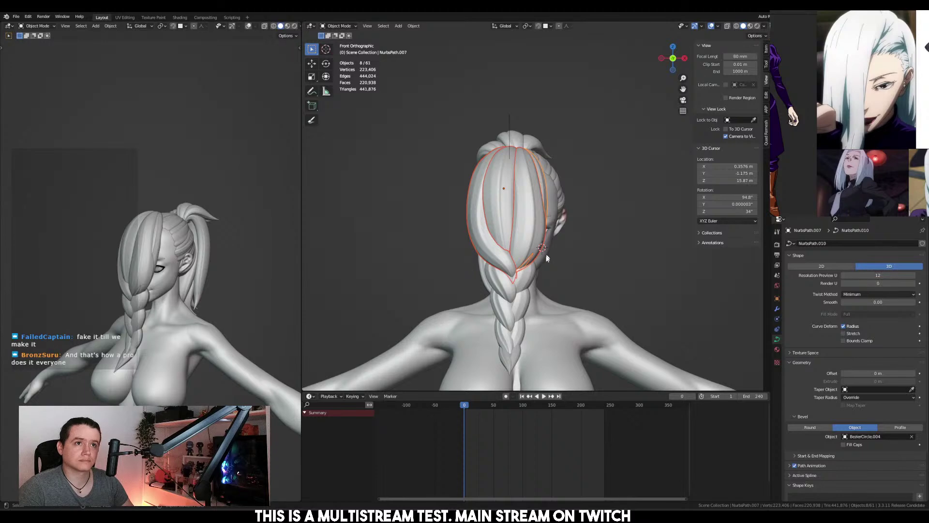
Scale the radius of the inner fringe strand's two middle control points and shift them about 0.11 m along X
left_click(533, 248)
key("Tab")
left_click_drag(452, 196, 590, 258)
key("alt+s")
left_click(579, 256)
key("g")
key("x")
left_click(564, 259)
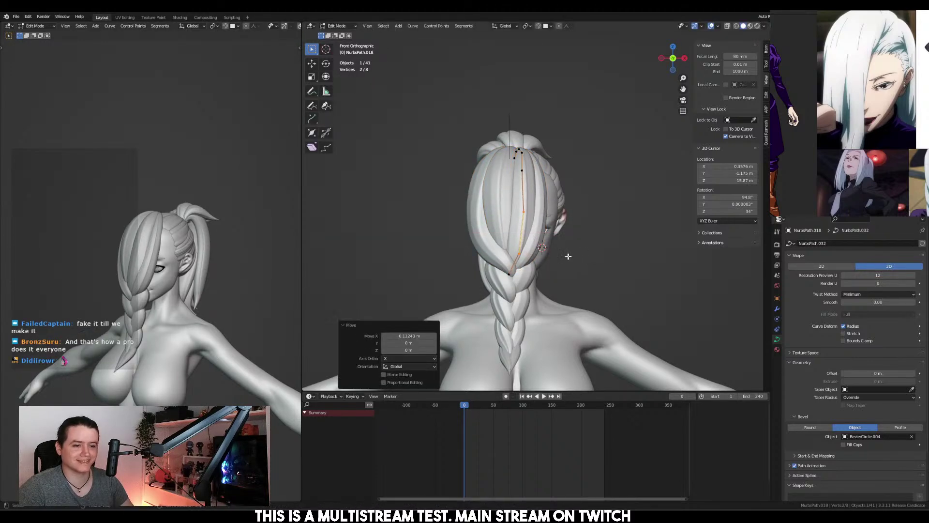
key("Tab")
Select the braid mesh and switch it to Sculpt Mode with the Grab brush
mouse_move(551, 260)
middle_mouse_down()
mouse_move(494, 265)
mouse_move(461, 250)
mouse_move(481, 289)
mouse_move(467, 281)
mouse_move(535, 257)
middle_mouse_up()
scroll(481, 289, "up", 2)
left_click(464, 299)
scroll(551, 237, "up", 3)
key("ctrl+Tab")
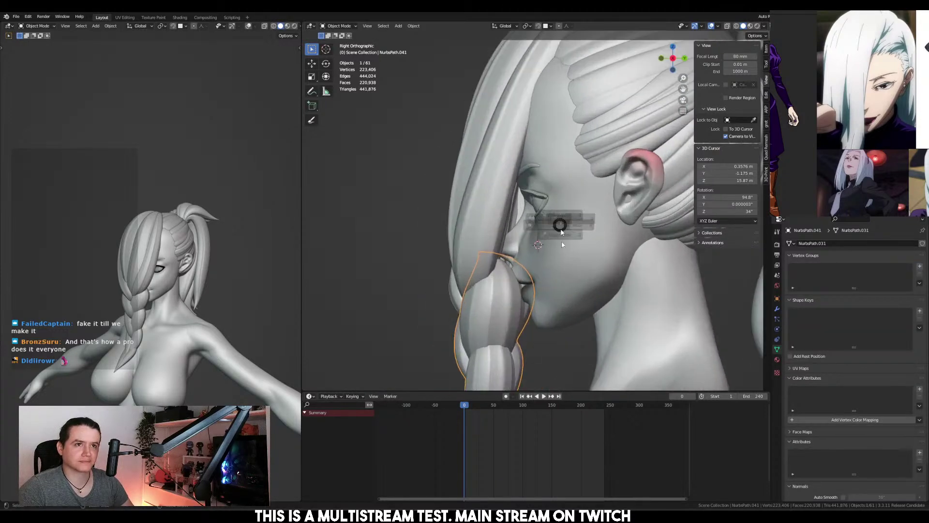
left_click(561, 247)
key("g")
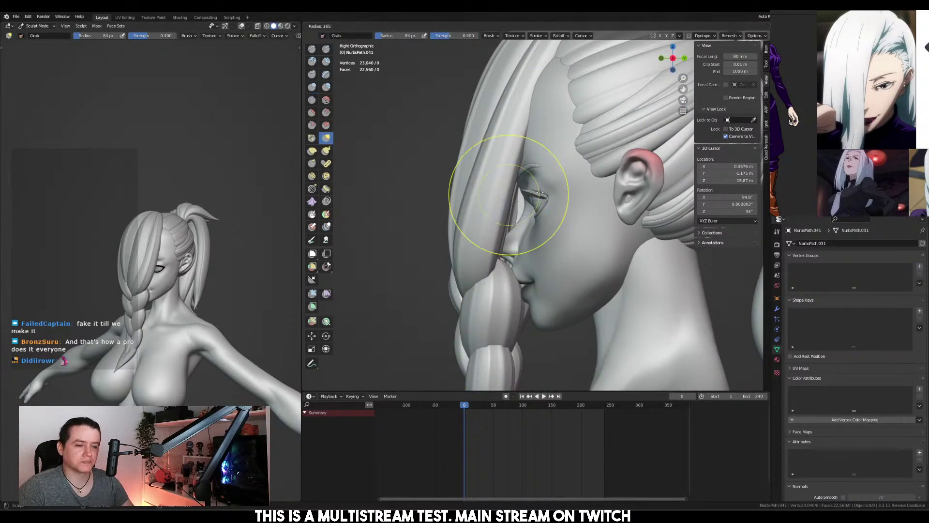
Enlarge the Grab brush to 253 px and pull the braid's upper segment toward the fringe in Sculpt Mode
key("bracketright")
key("bracketright")
key("bracketright")
middle_click_drag(528, 243, 527, 230, "shift")
key("f")
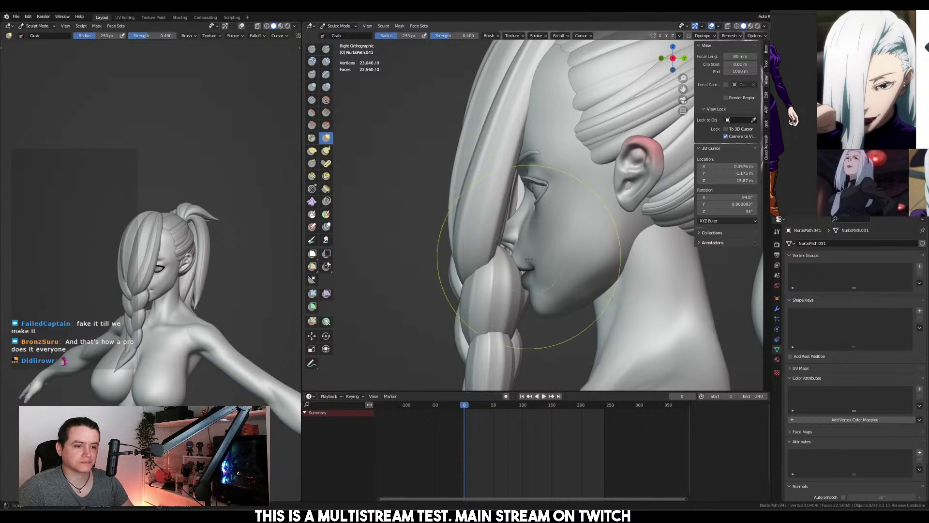
left_click(521, 260)
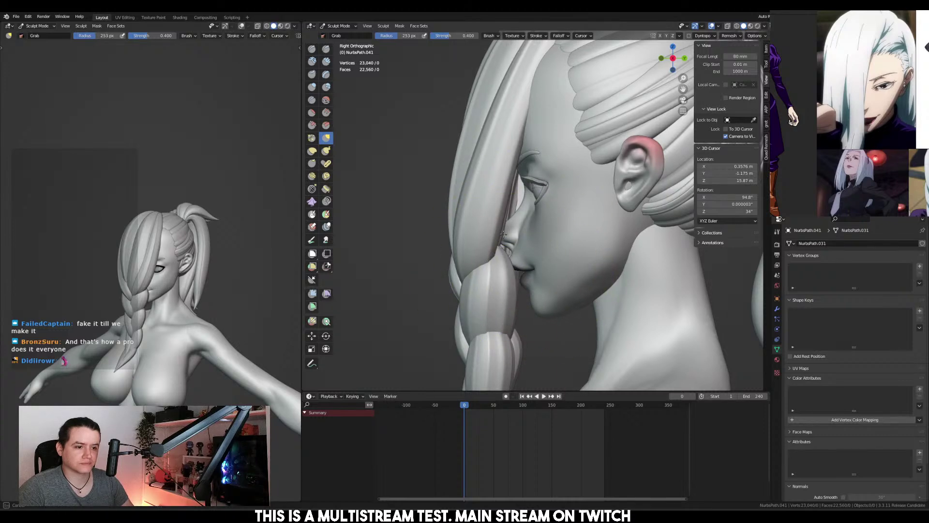
middle_click_drag(489, 232, 610, 247)
mouse_move(609, 275)
left_mouse_down()
mouse_move(603, 268)
mouse_move(618, 283)
left_mouse_up()
scroll(596, 268, "down", 3)
mouse_move(592, 266)
middle_mouse_down()
mouse_move(614, 265)
mouse_move(611, 296)
middle_mouse_up()
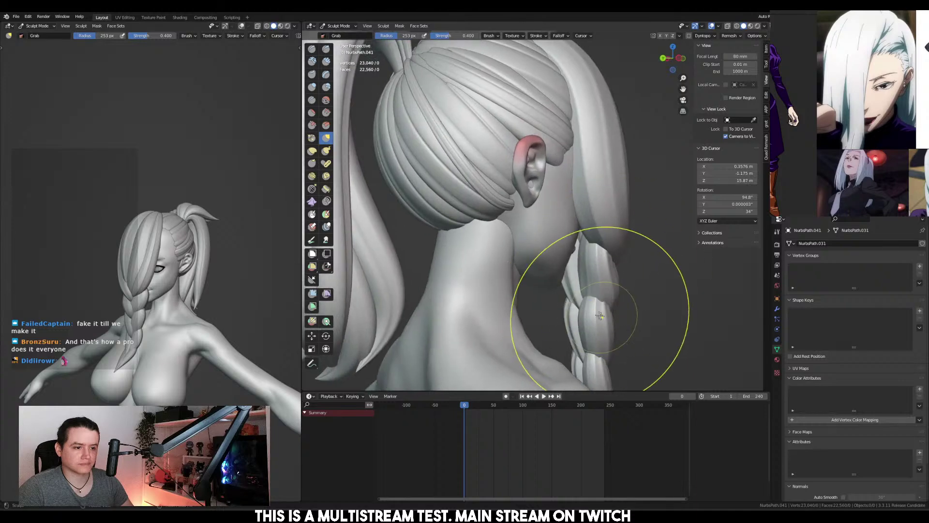
left_click_drag(612, 295, 601, 299)
middle_click_drag(602, 299, 628, 266)
key("ctrl+Tab")
Examine the fringe and braid from several sides and compare them with the character reference images
scroll(575, 234, "down", 4)
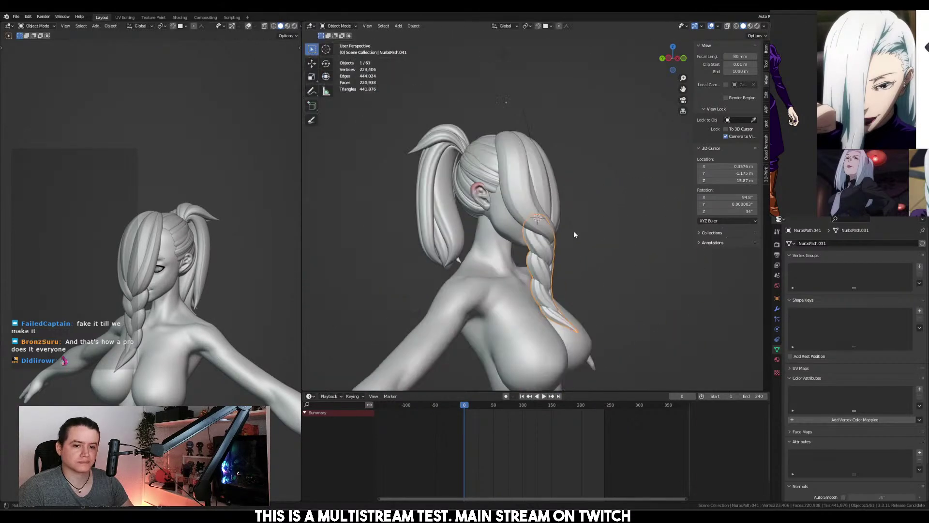
middle_click_drag(575, 234, 447, 213)
scroll(543, 189, "up", 2)
mouse_move(610, 194)
middle_mouse_down()
mouse_move(544, 189)
mouse_move(578, 198)
middle_mouse_up()
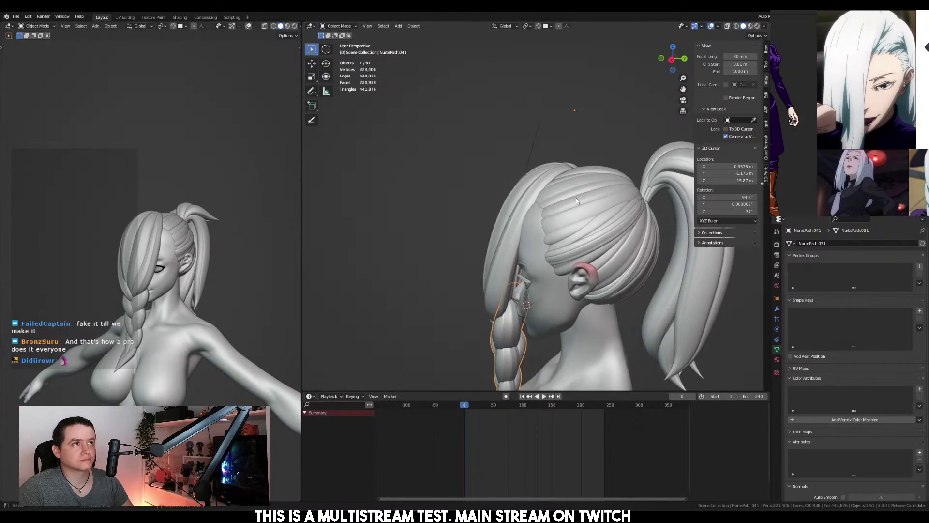
left_click(549, 207, "shift")
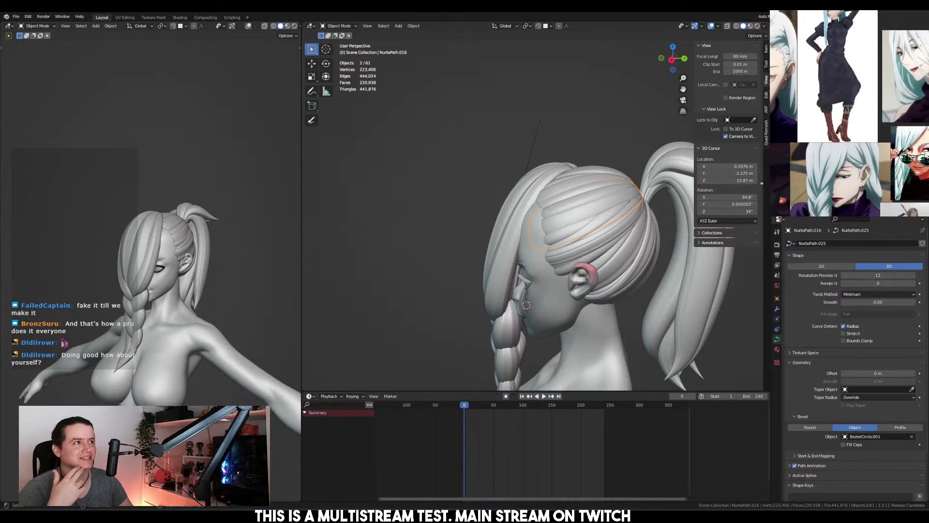
middle_click_drag(922, 194, 862, 180)
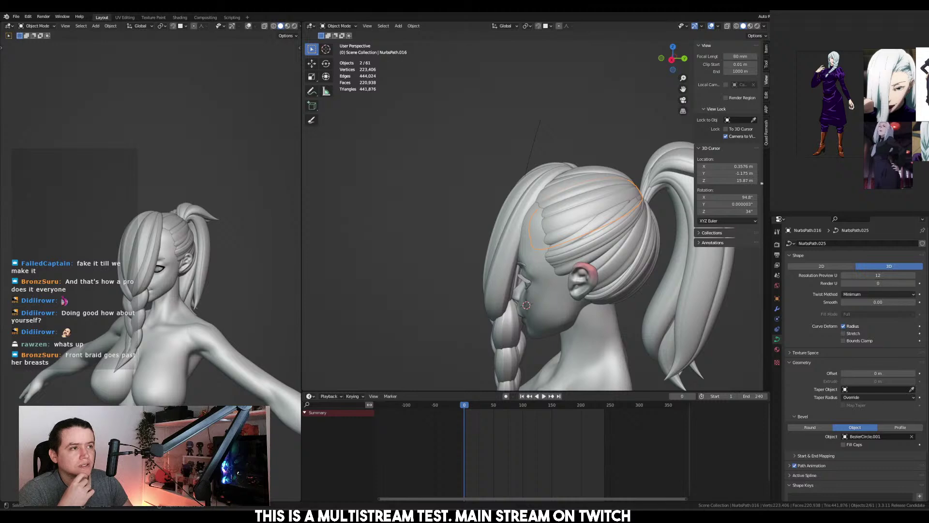
middle_click_drag(655, 190, 497, 304)
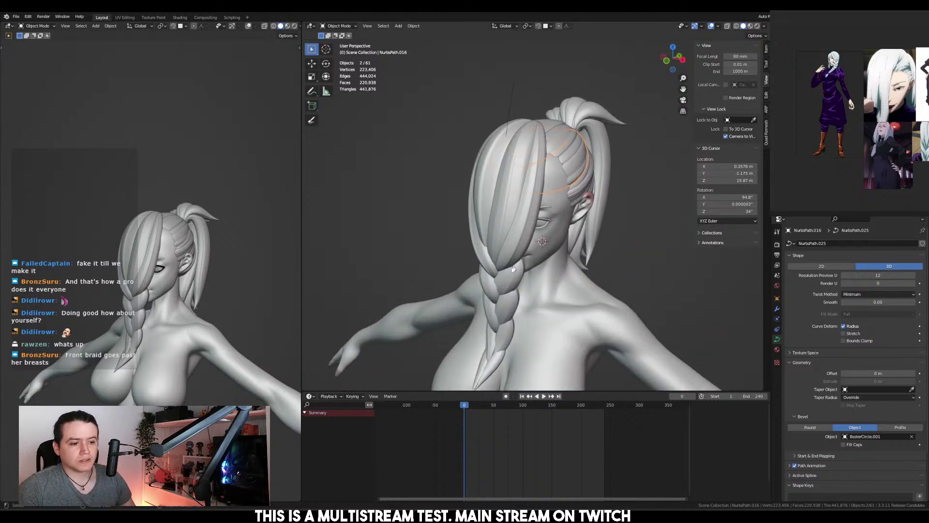
Delete the sculpted braid mesh and its guide curve, and paste the copied curve-based braid in their place
left_click(497, 304)
key("Delete")
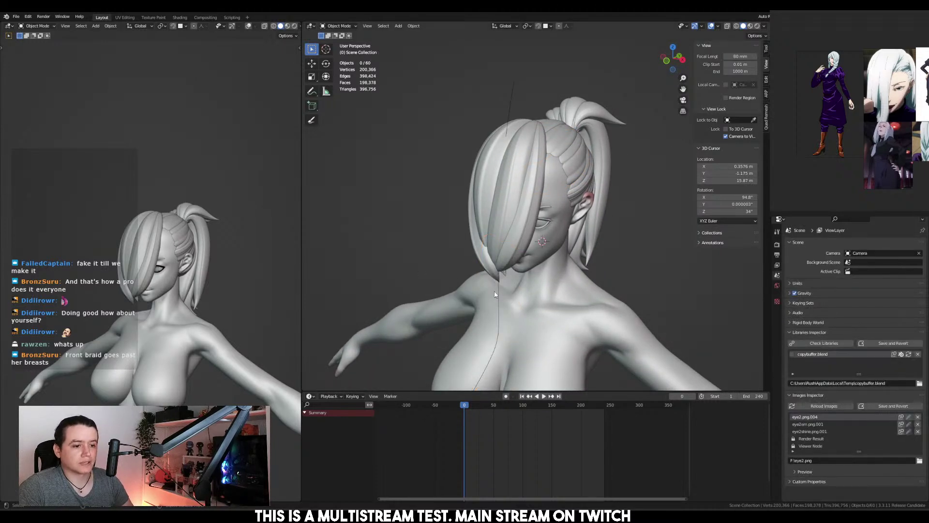
left_click(498, 294)
key("Delete")
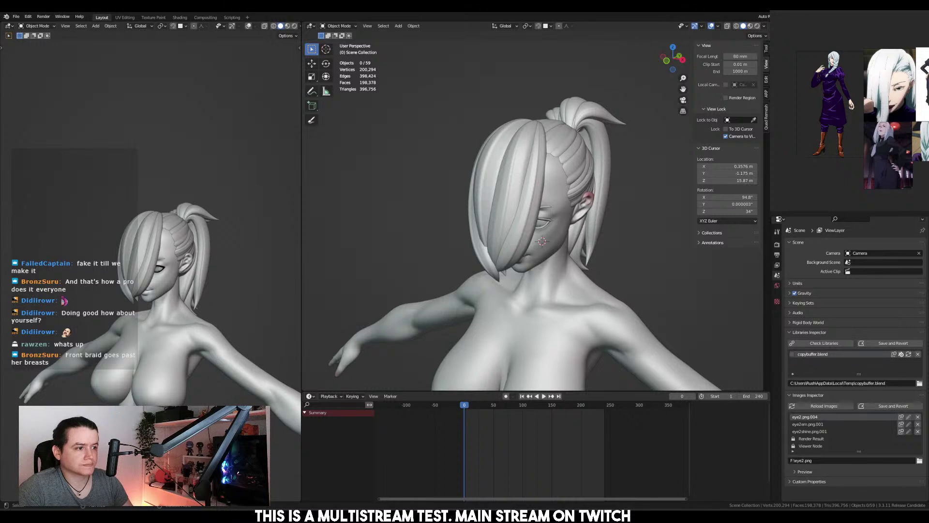
key("ctrl+v")
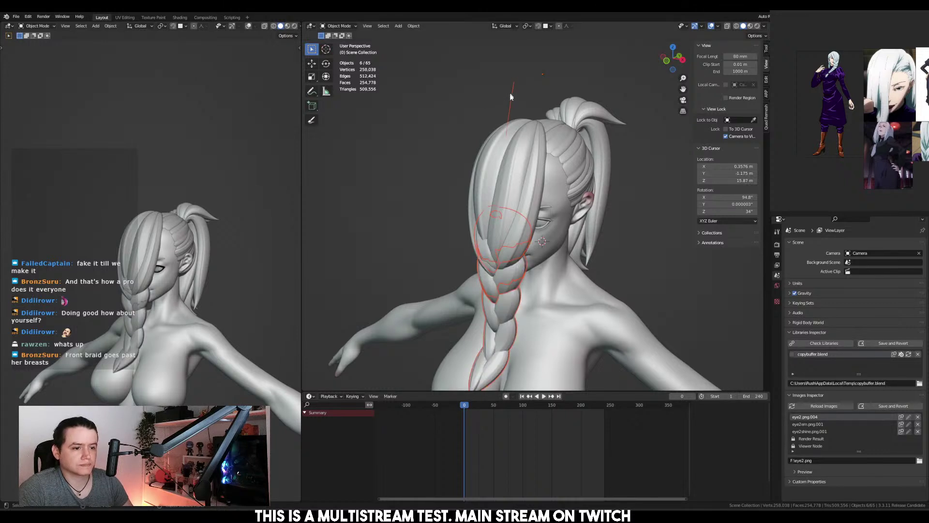
Isolate one of the overlapping pasted braid copies, test moving it aside, and delete the duplicate set
left_click(514, 317)
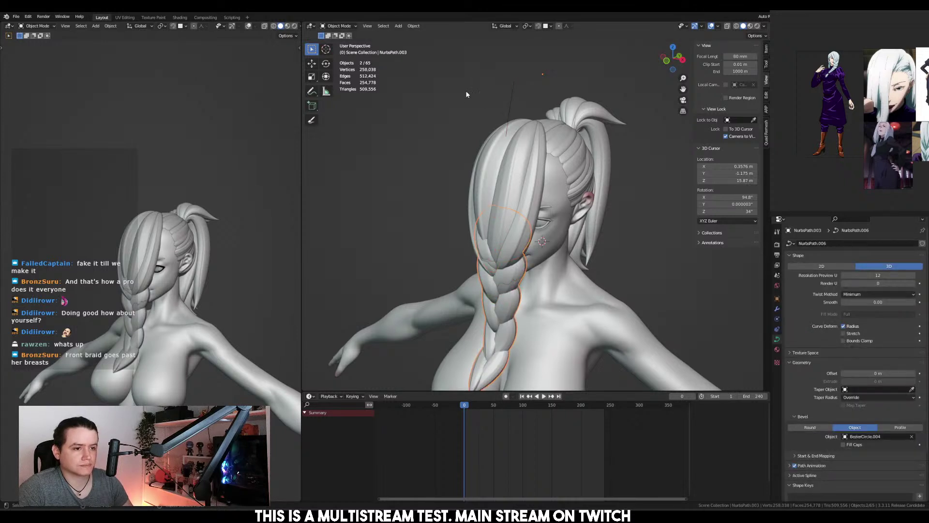
left_click(507, 99)
left_click(504, 94)
middle_click_drag(528, 180, 622, 206)
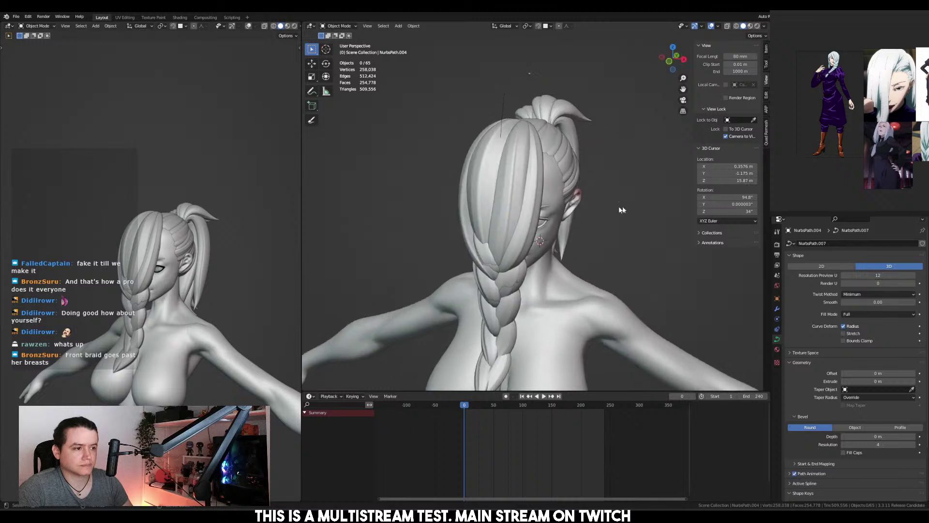
left_click_drag(494, 301, 512, 325)
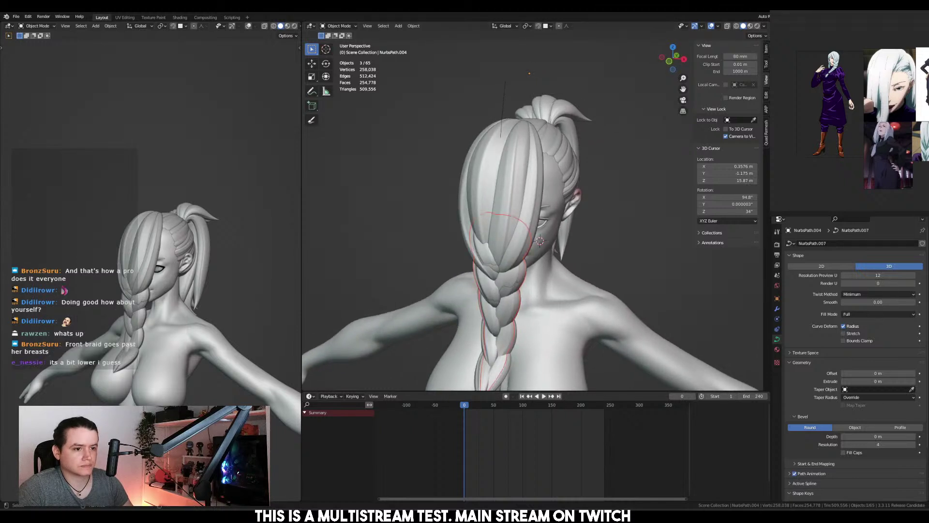
key("h")
key("ctrl+z")
key("g")
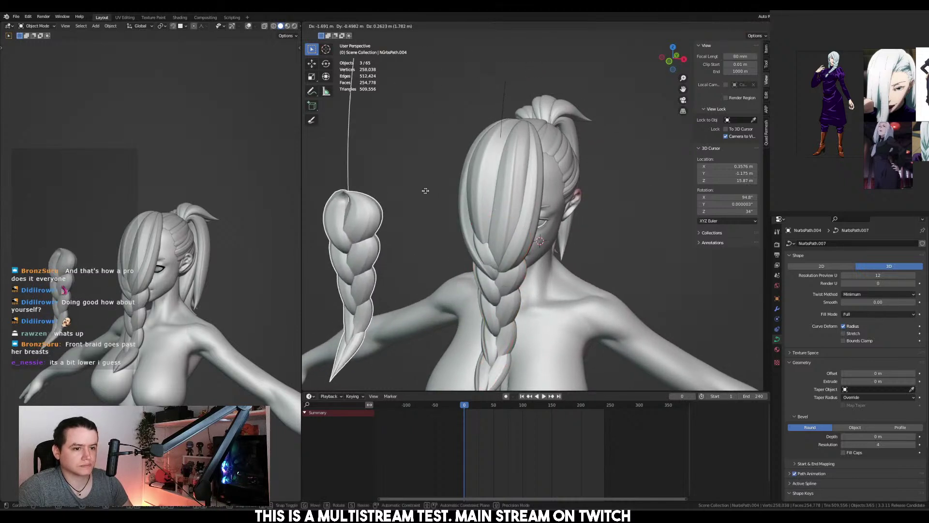
right_click(451, 193)
key("Delete")
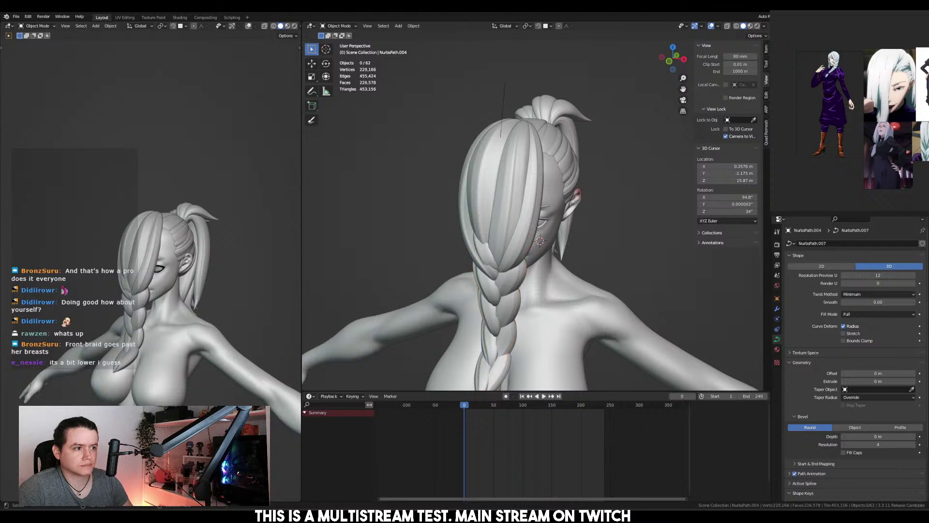
key("ctrl+z")
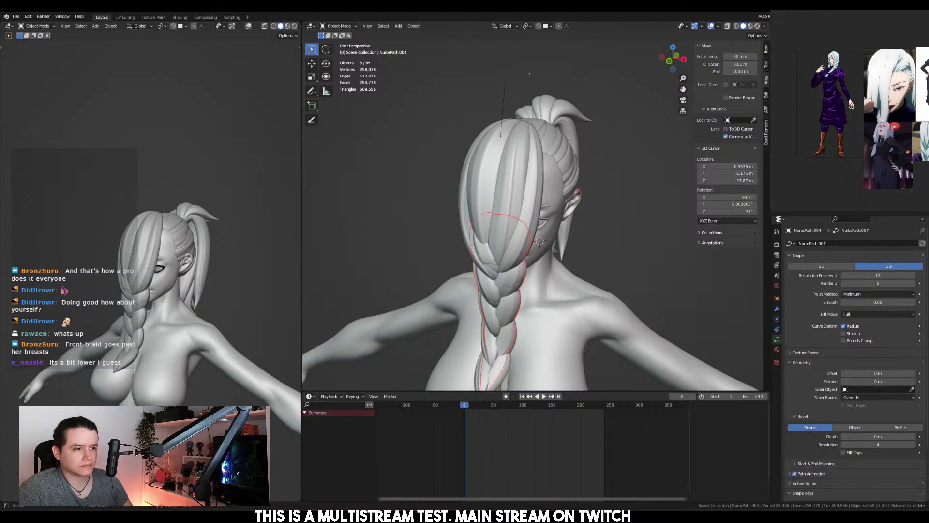
key("ctrl+z")
key("ctrl+z")
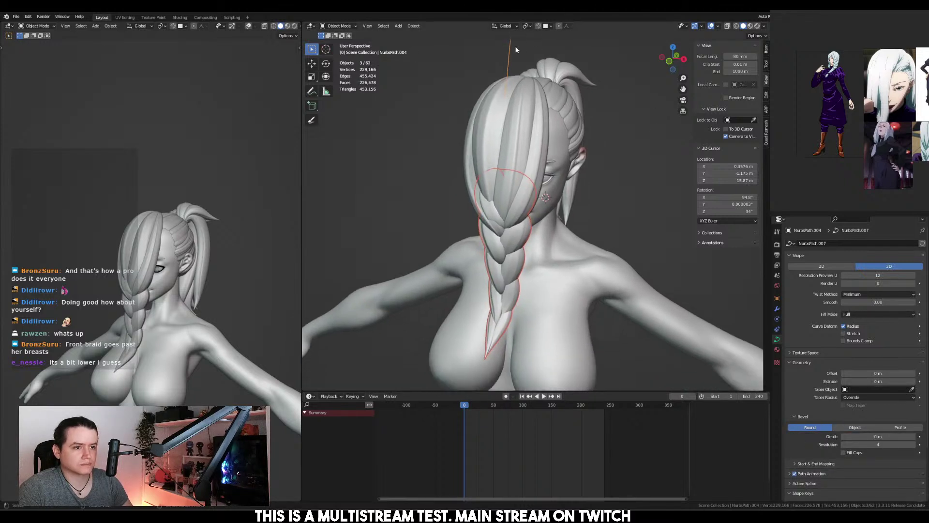
Edit the braid's guide curve and extend its tip about 0.68 m downward and 0.23 m forward past the chest
key("Tab")
key("g")
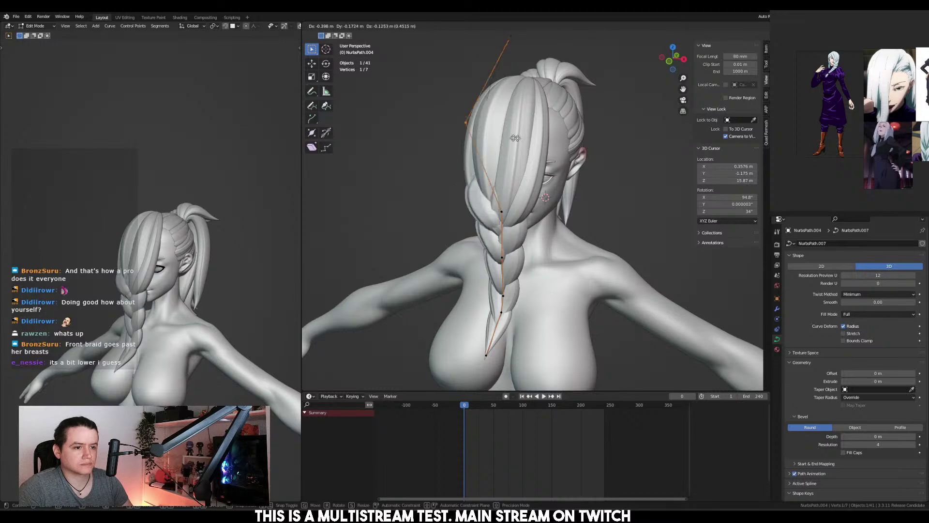
left_click(515, 137)
middle_click_drag(575, 132, 605, 158)
middle_click_drag(481, 161, 538, 220, "alt")
middle_click_drag(538, 220, 469, 184, "shift")
left_click(494, 258)
key("g")
left_click(497, 337)
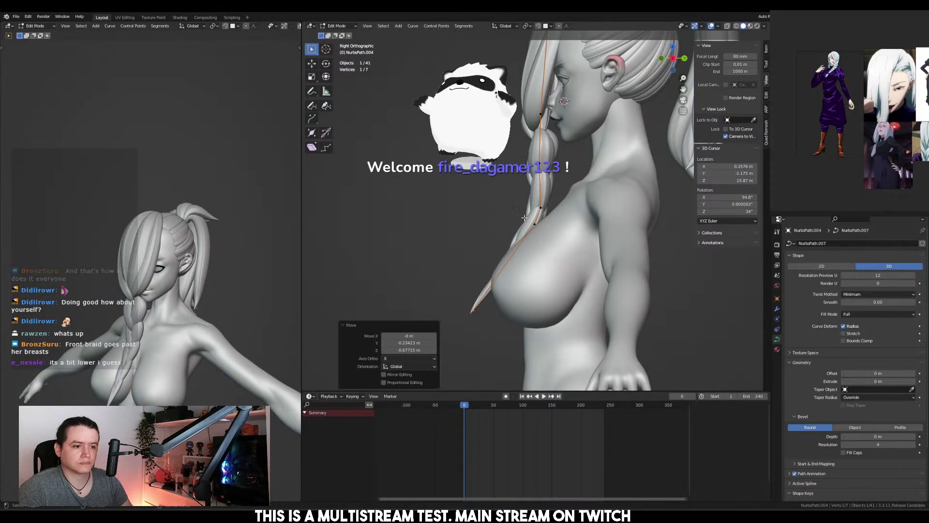
Subdivide the last segment of the guide curve and move the added control point onto the front of the chest
left_click(534, 224, "shift")
right_click(476, 277)
left_click(475, 278)
left_click(506, 268)
key("g")
left_click(502, 280)
Tuck the guide curve's tip back beneath the breast and lower the added control point about 0.18 m
left_click_drag(451, 289, 491, 327)
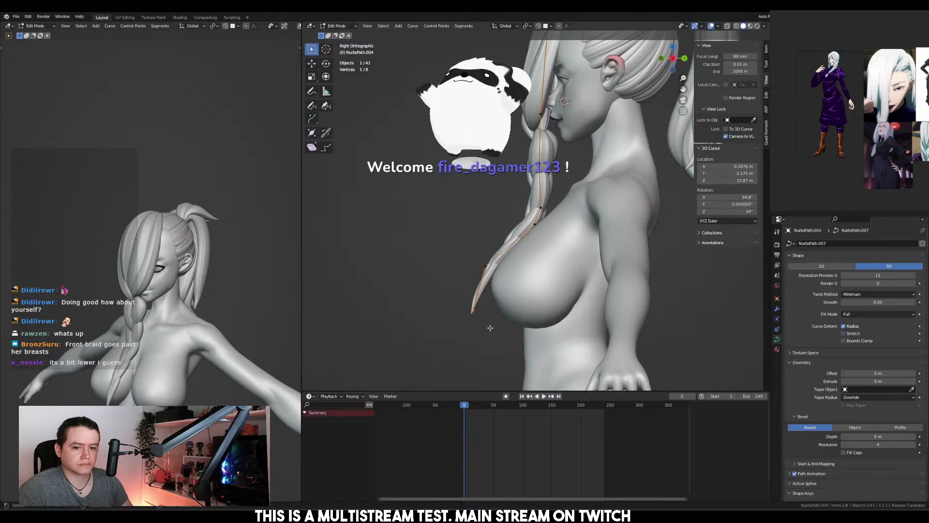
key("g")
left_click(523, 329)
left_click_drag(451, 239, 507, 277)
key("g")
left_click(504, 293)
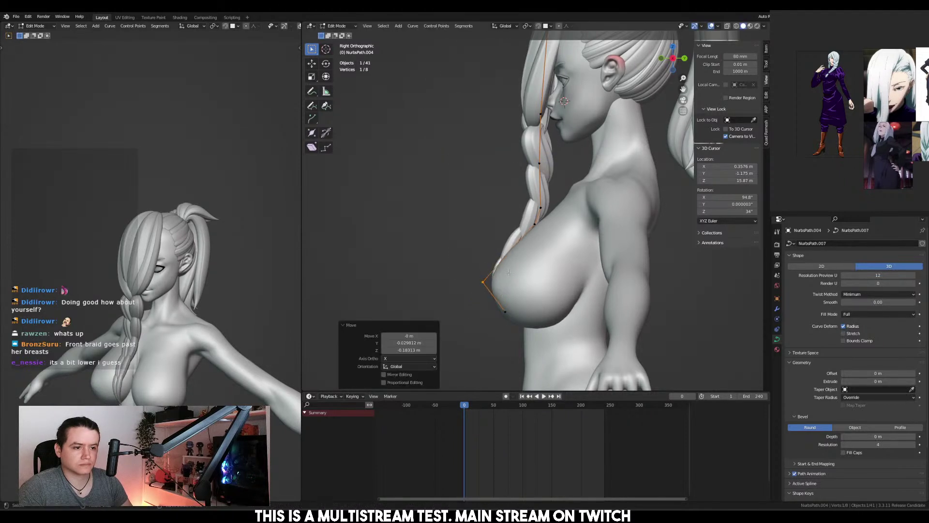
Move the guide curve's two control points above the breast downward so the braid follows the chest's upper slope
left_click_drag(512, 214, 548, 241)
key("g")
left_click(523, 274)
left_click_drag(513, 188, 577, 225)
key("g")
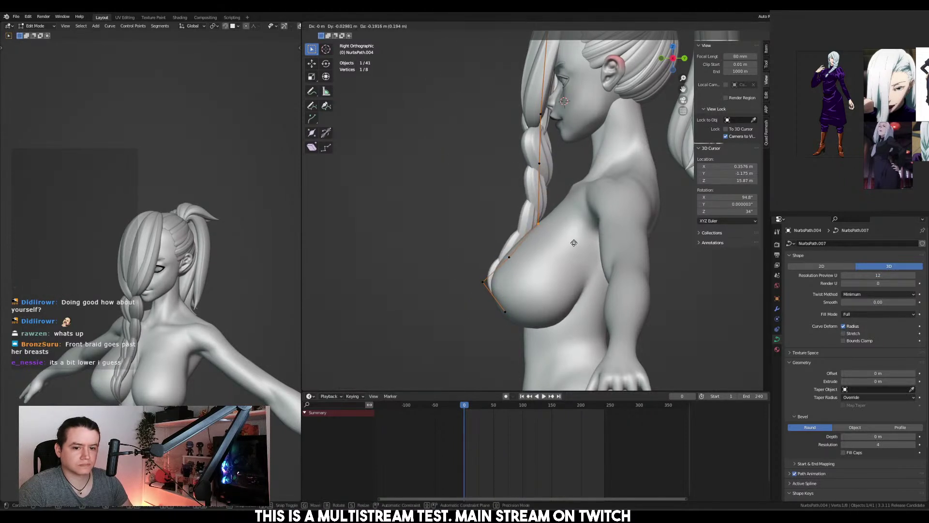
left_click(574, 245)
Raise the guide curve's face-level control point and lift its two topmost points about 0.37 m
key("KP_1")
middle_click_drag(542, 119, 524, 169, "shift")
left_click_drag(531, 188, 536, 190)
key("KP_3")
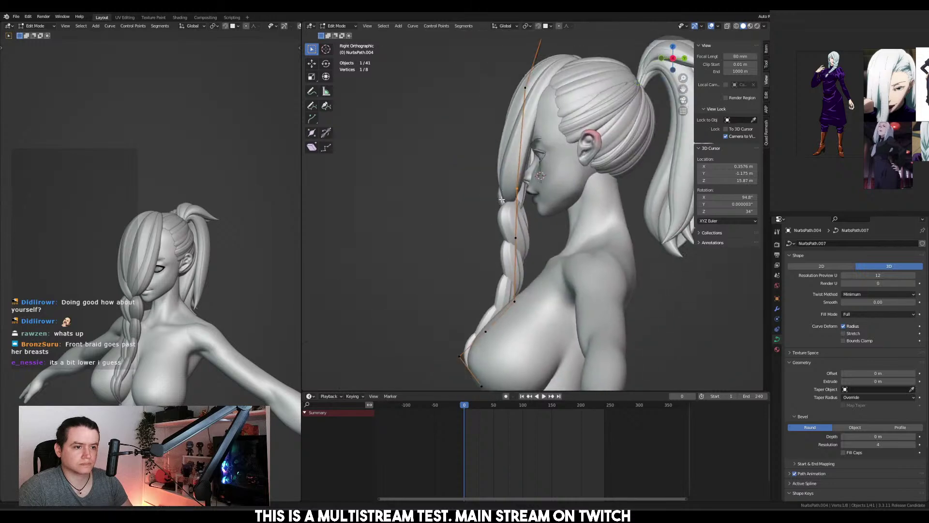
key("g")
left_click(532, 153)
middle_click_drag(521, 140, 485, 277, "shift")
left_click_drag(441, 78, 581, 236)
key("g")
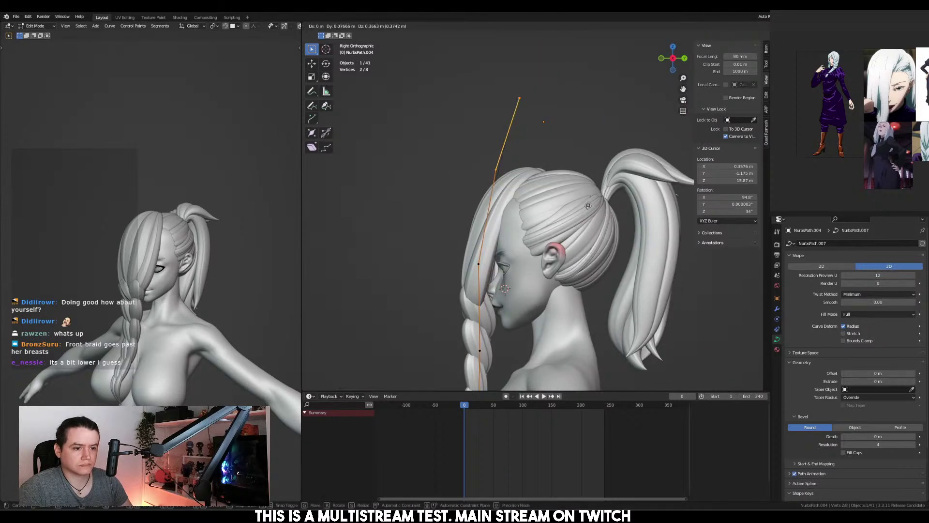
left_click(587, 205)
Move the guide curve's neck-level control point about 0.16 m forward and 0.05 m down
middle_click_drag(588, 204, 585, 134, "shift")
left_click_drag(464, 222, 559, 294)
key("g")
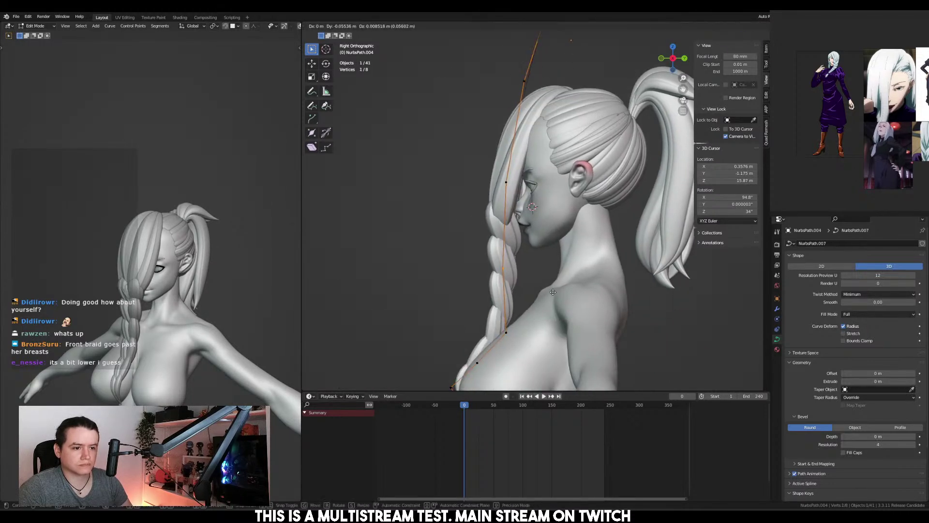
left_click(542, 300)
middle_click_drag(520, 242, 521, 202, "shift")
middle_click_drag(521, 202, 579, 176)
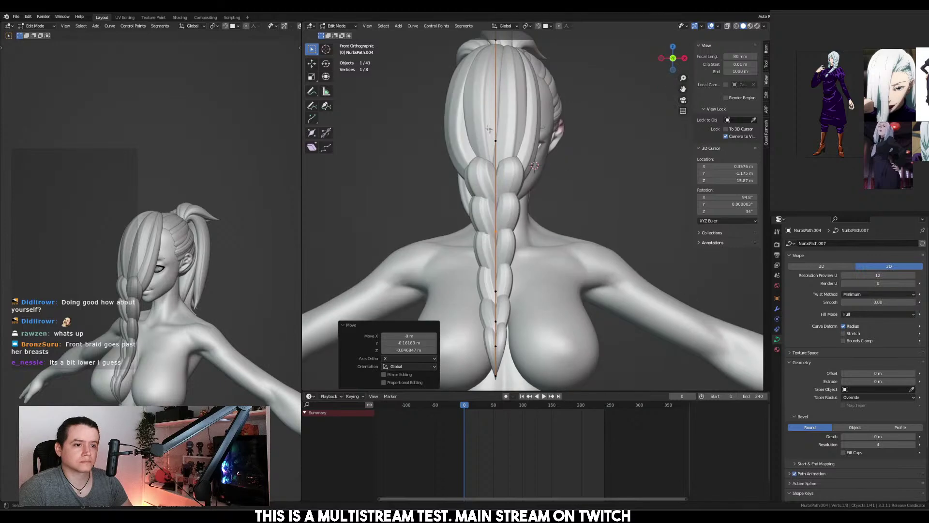
Enlarge the braid's radius at the guide curve's face-level control point by a factor of about 1.44
left_click(494, 142)
middle_click_drag(532, 157, 489, 160, "alt")
key("alt+s")
left_click(652, 170)
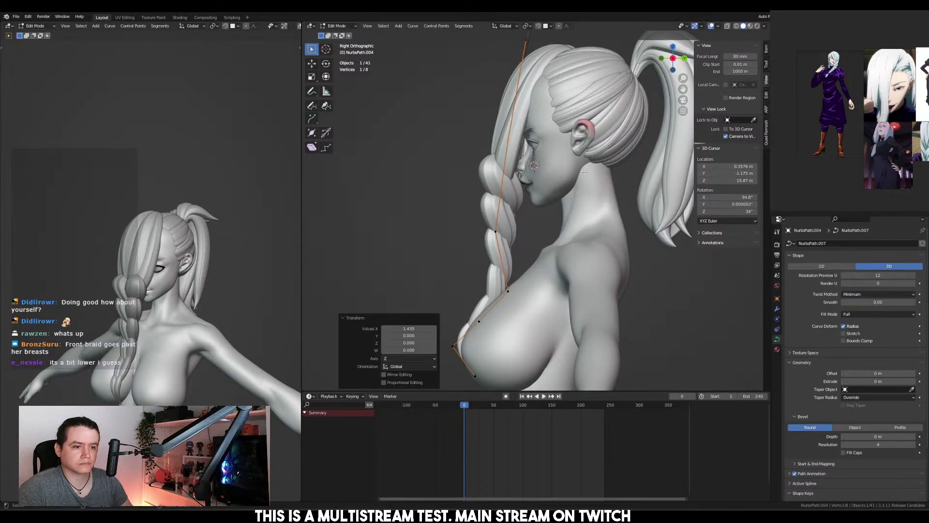
Try to move the guide curve's face-level control point along the Y axis
key("g")
key("y")
left_click(598, 173)
key("ctrl+z")
middle_click_drag(555, 185, 587, 192, "alt")
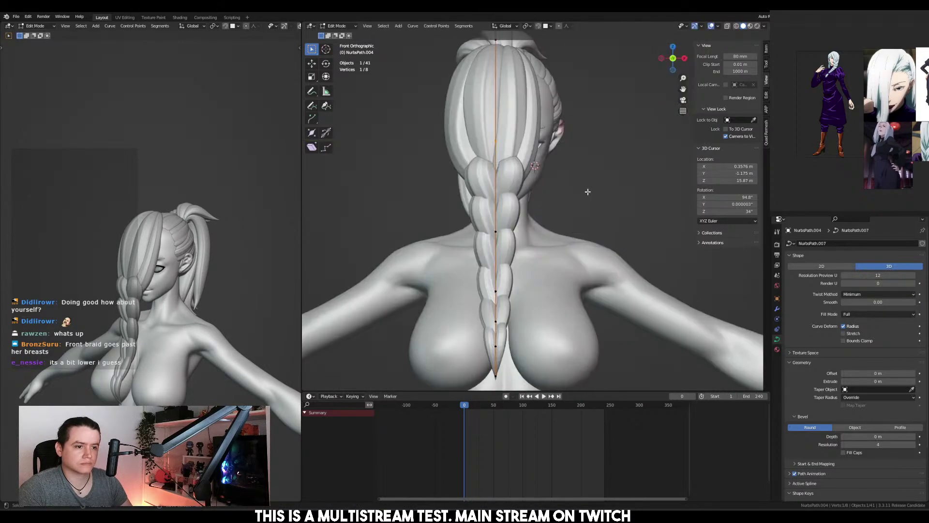
middle_click_drag(646, 190, 626, 189, "alt")
key("alt+s")
right_click(666, 190)
middle_click_drag(523, 254, 599, 226, "shift")
scroll(555, 182, "down", 1)
key("a")
key("alt+s")
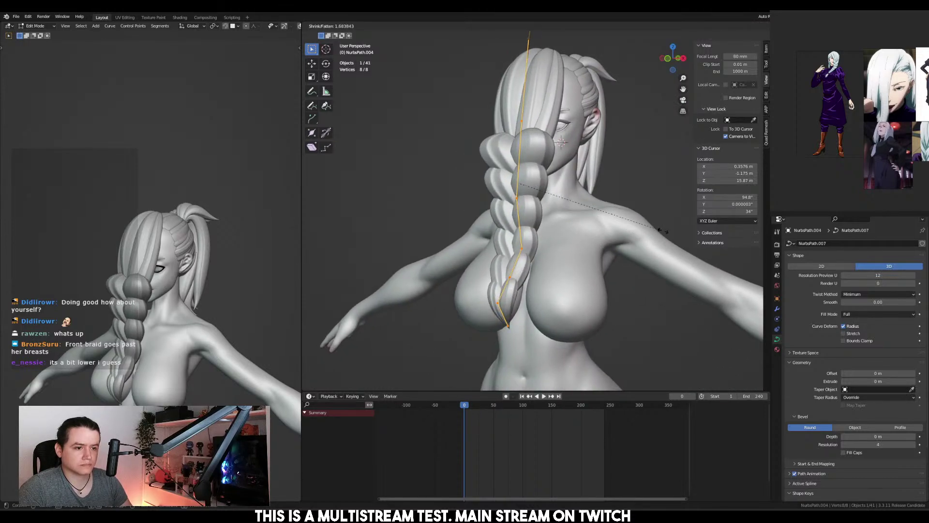
right_click(647, 234)
Enlarge the braid's radius at the guide curve's three chest-level control points above the tip by about 1.26 times
left_click_drag(419, 231, 532, 312)
key("alt+s")
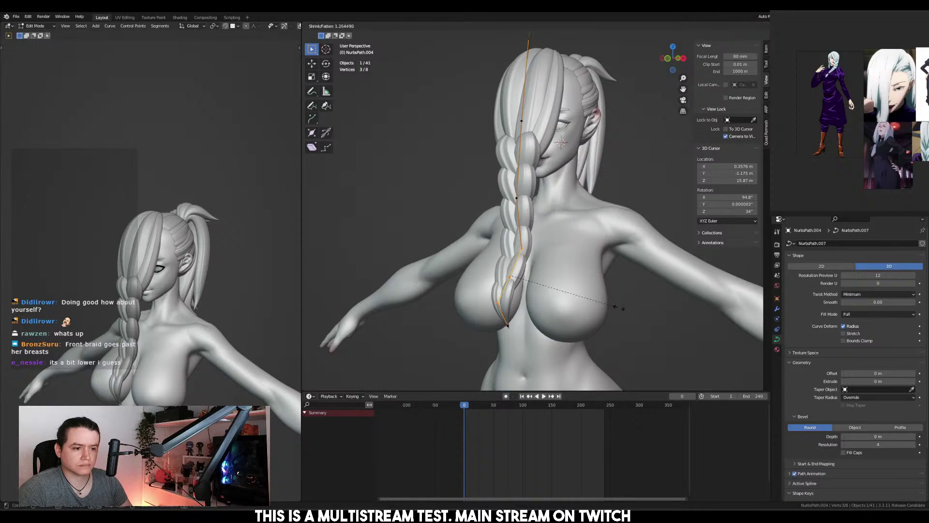
left_click(620, 307)
middle_click_drag(622, 307, 633, 301)
Finish editing the guide curve and open the braid's source strand curve for control-point editing, framed from the side
key("Tab")
scroll(583, 218, "down", 2)
left_click(578, 196)
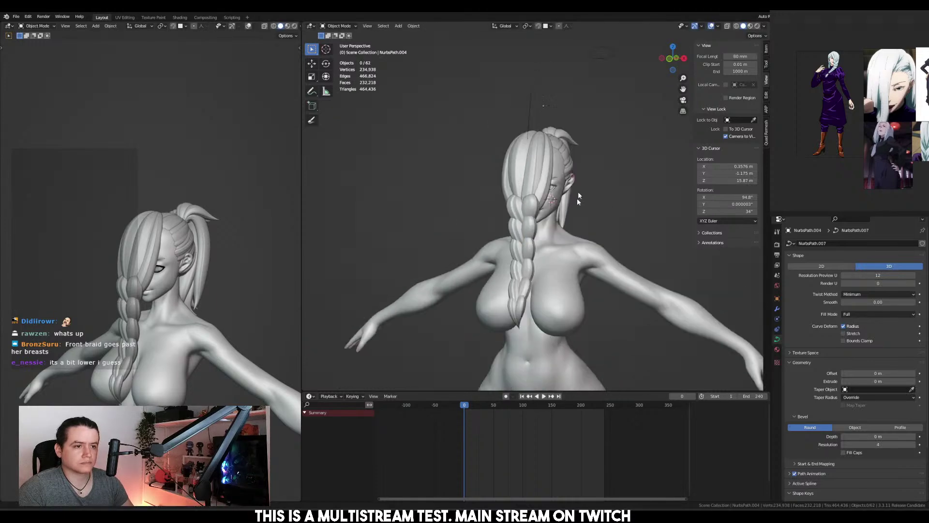
middle_click_drag(560, 116, 541, 215, "shift")
middle_click_drag(533, 329, 536, 219, "shift")
left_click(521, 242)
key("Tab")
scroll(522, 233, "up", 2)
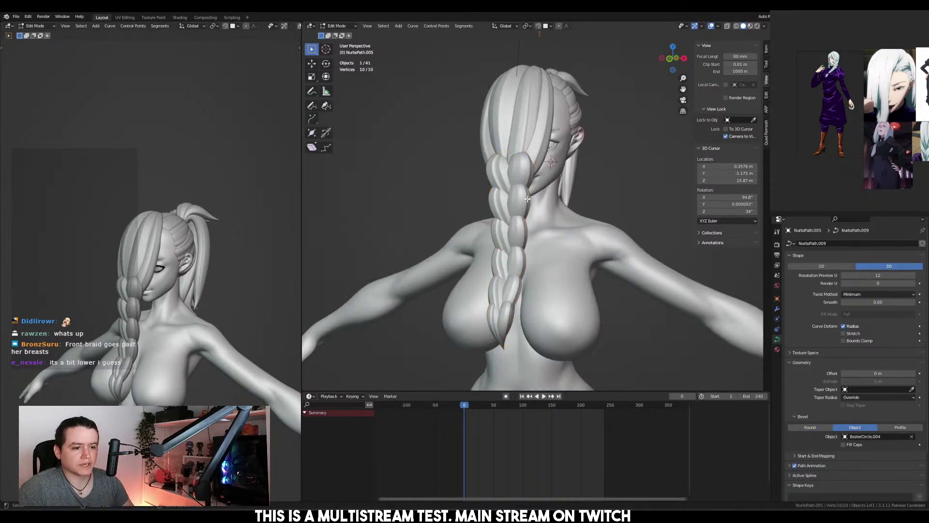
middle_click_drag(530, 168, 513, 169, "alt")
key("alt+z")
key("KP_Decimal")
scroll(571, 150, "down", 3)
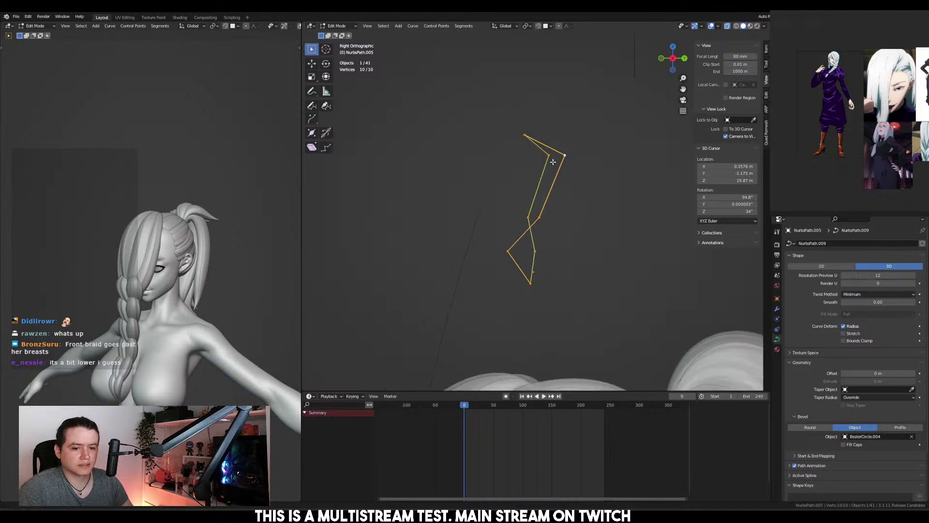
scroll(553, 158, "up", 3)
middle_click_drag(536, 118, 535, 102, "shift")
left_click_drag(564, 78, 631, 141)
key("g")
key("y")
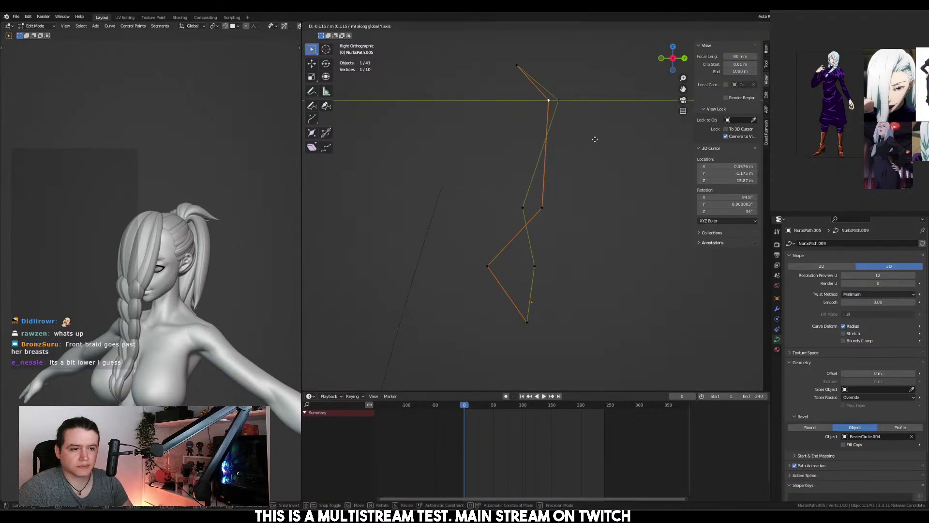
right_click(588, 138)
left_click(517, 65, "shift")
key("g")
key("y")
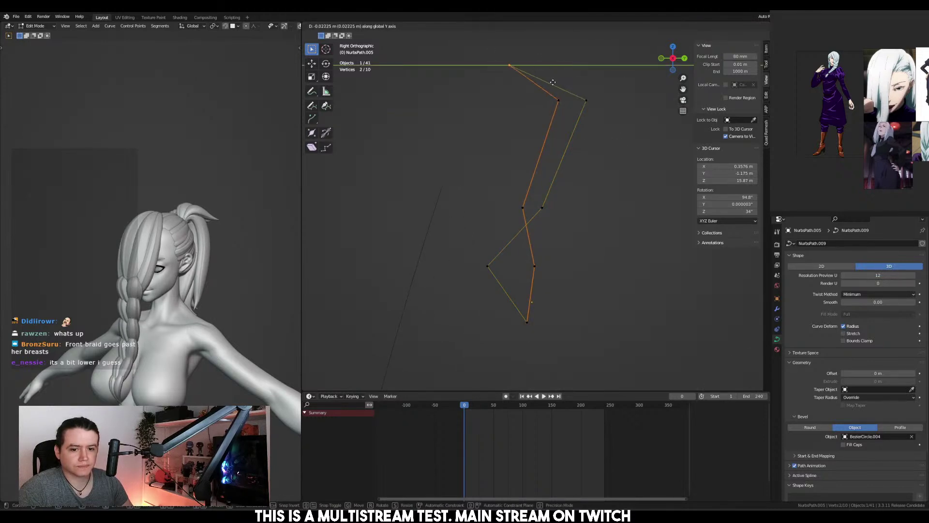
right_click(508, 93)
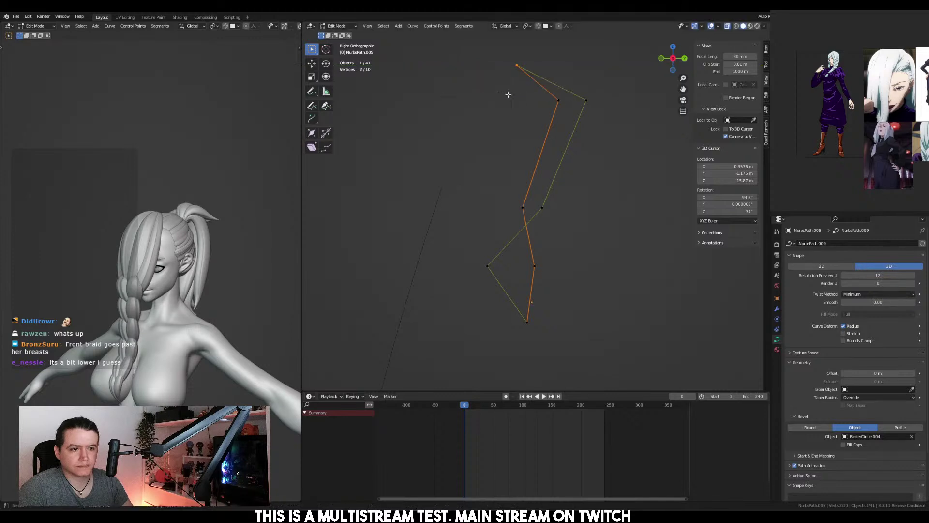
middle_click_drag(562, 74, 556, 117, "shift")
key("g")
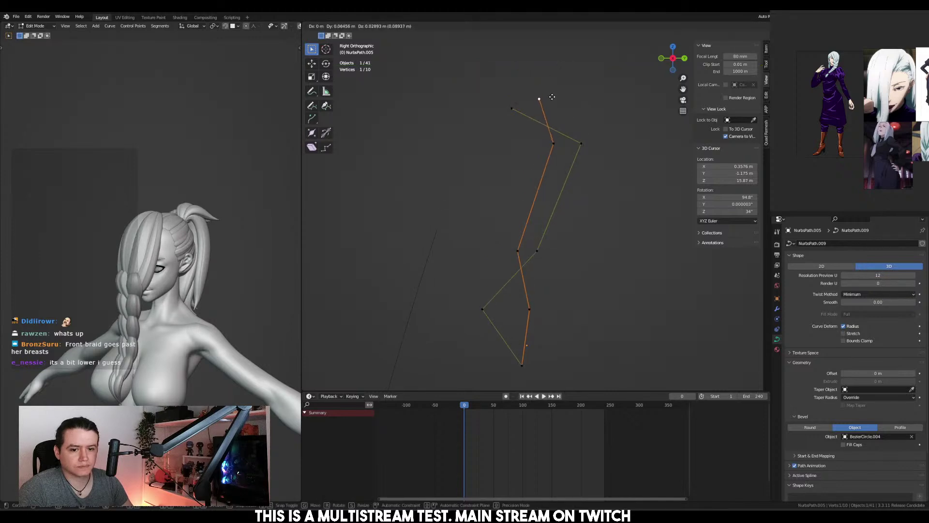
right_click(543, 102)
middle_click_drag(252, 286, 201, 297)
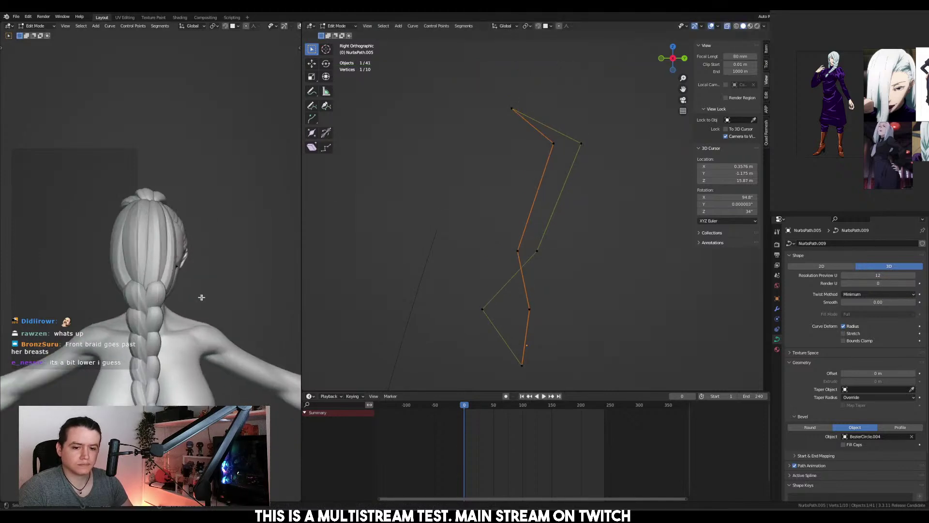
middle_click_drag(478, 166, 546, 161, "alt")
middle_click_drag(585, 230, 565, 296, "shift")
middle_click_drag(518, 387, 502, 262, "shift")
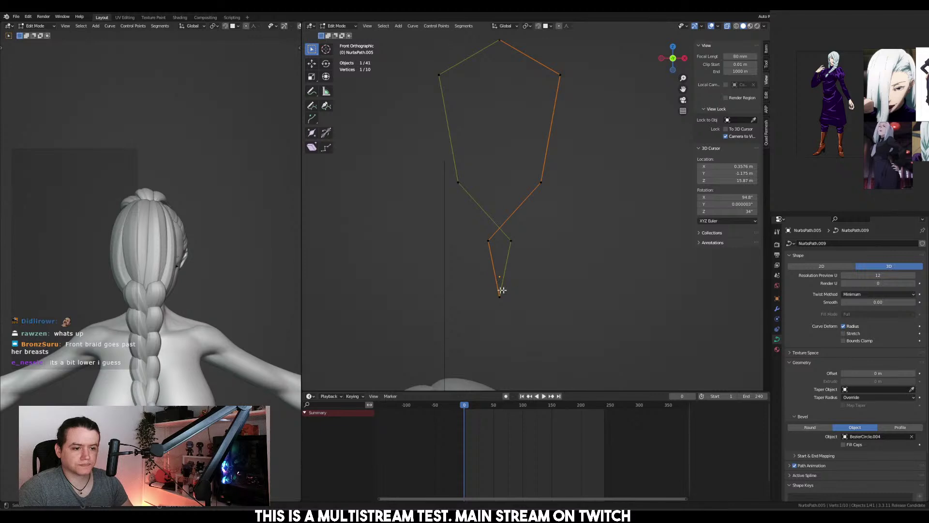
key("KP_3")
key("g")
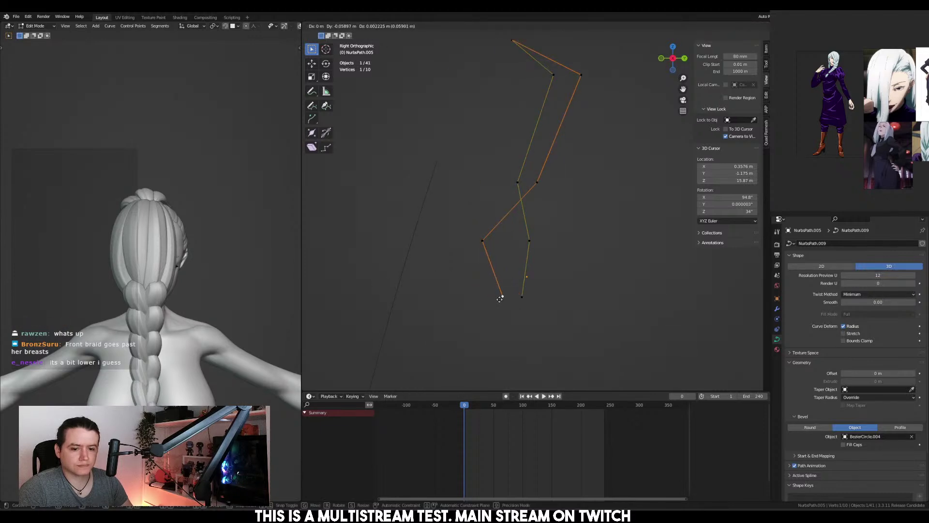
right_click(581, 294)
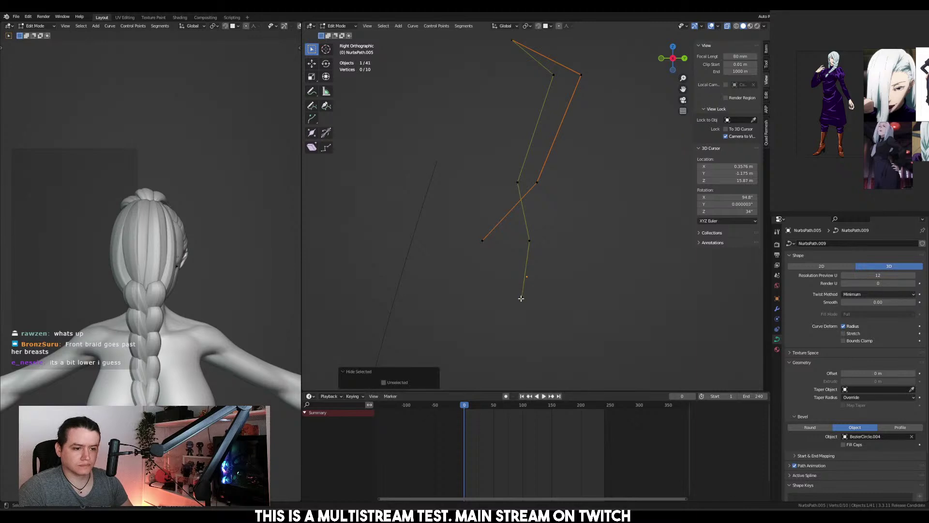
Move one strand's bottom end point slightly forward, and the point above it about 0.21 m back and 0.02 m down
key("g")
left_click(513, 297)
left_click(536, 228)
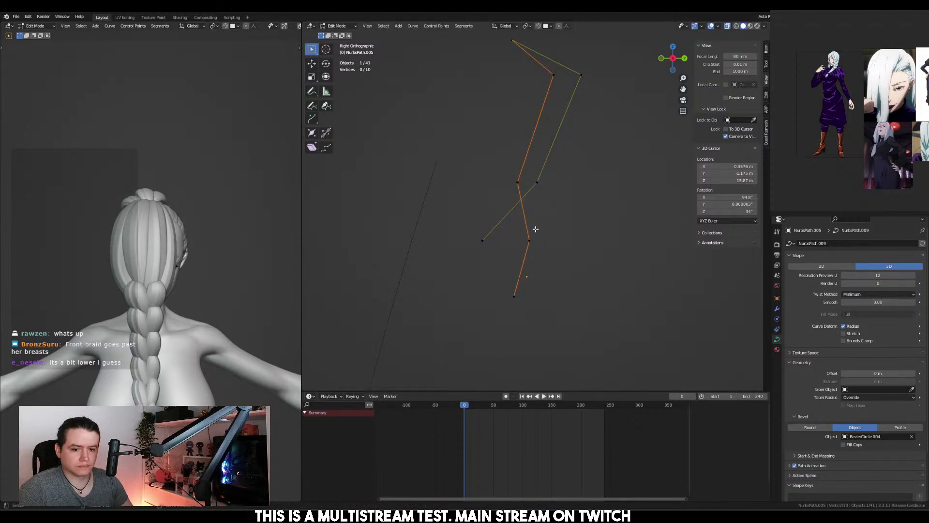
key("g")
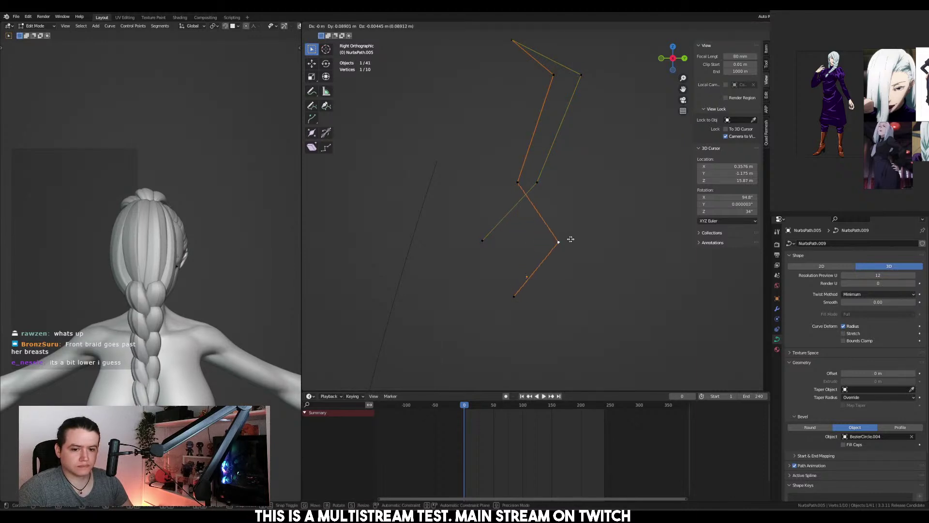
left_click(605, 244)
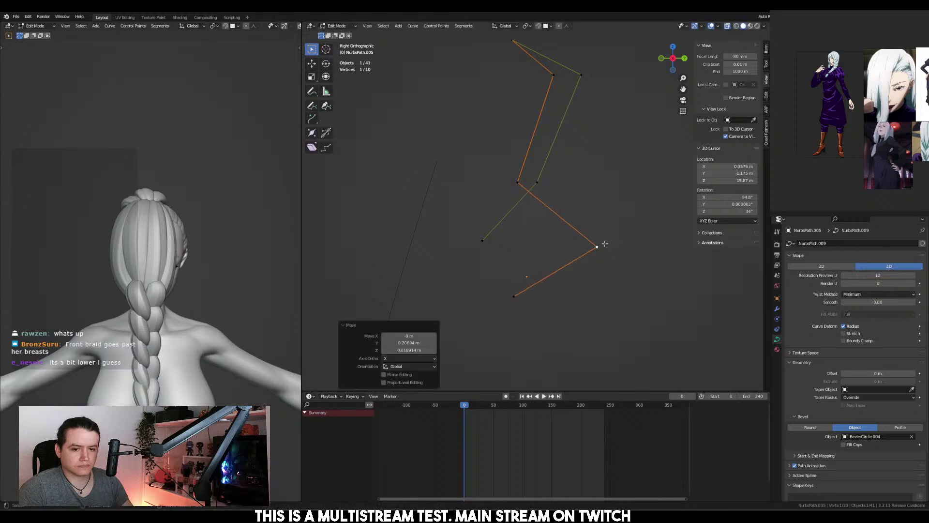
left_click(522, 295)
key("g")
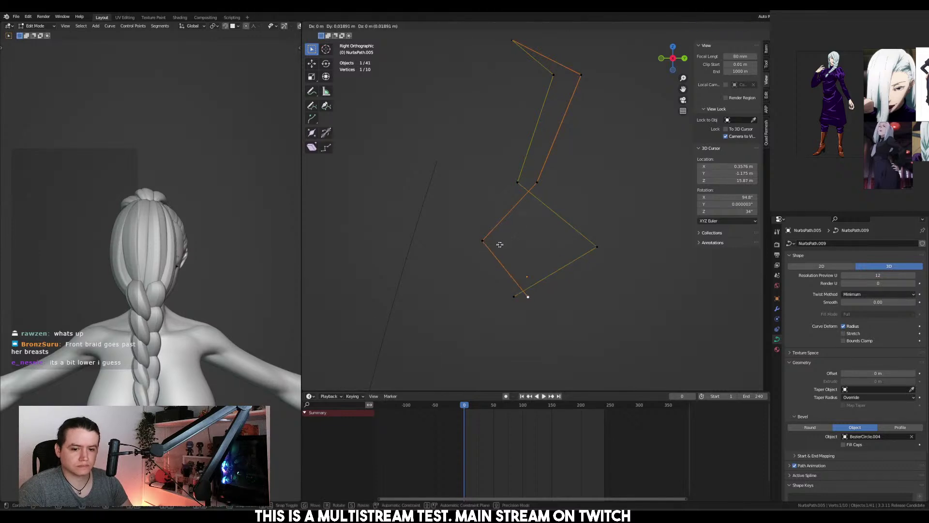
key("Escape")
Lower the whole other strand about 0.05 m, and lower the first strand's bottom end point by a similar amount
key("ctrl+l")
key("g")
key("z")
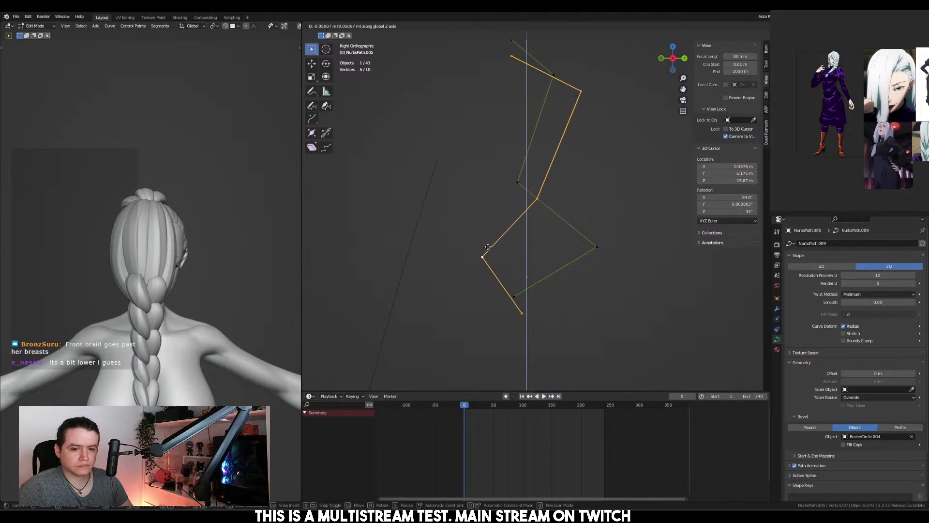
left_click(488, 246)
left_click(515, 297)
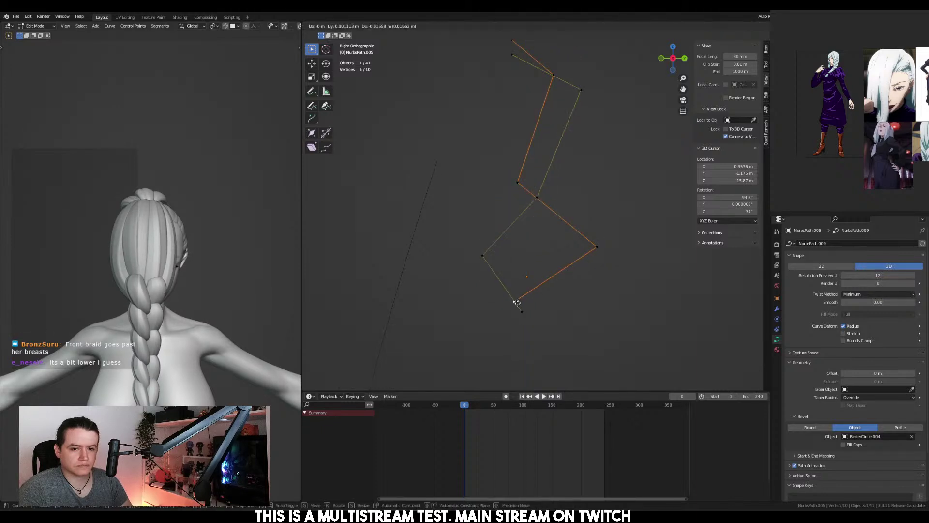
key("g")
key("z")
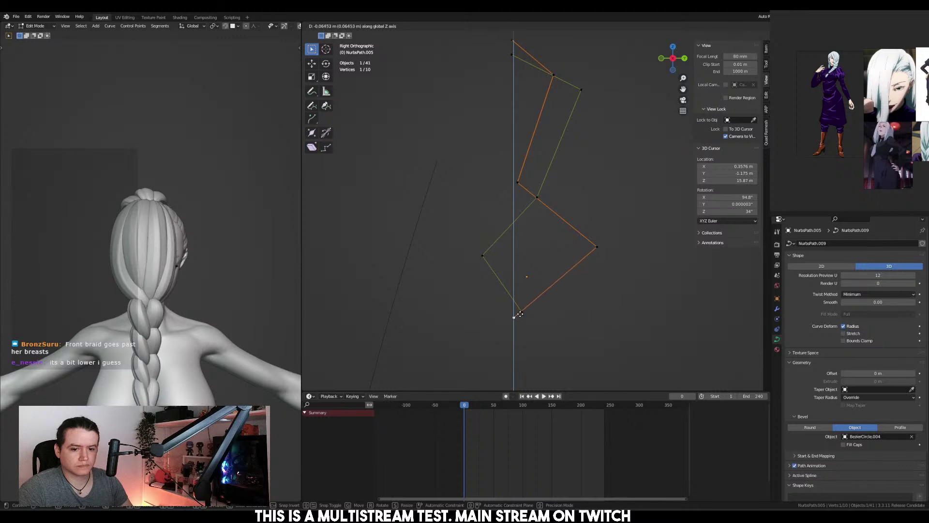
left_click(520, 311)
Move the first strand's lower rear point about 0.06 m forward and 0.1 m down
left_click(614, 245)
key("g")
key("y")
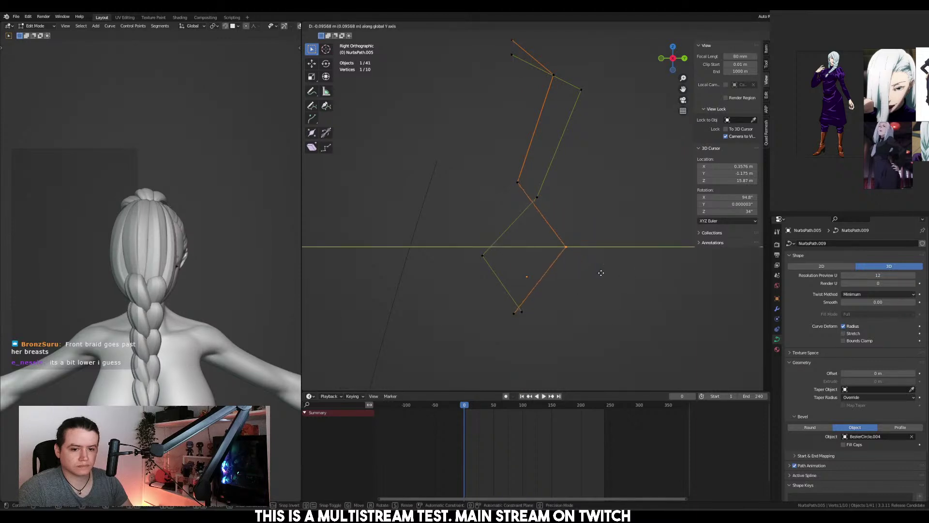
left_click(632, 275)
key("g")
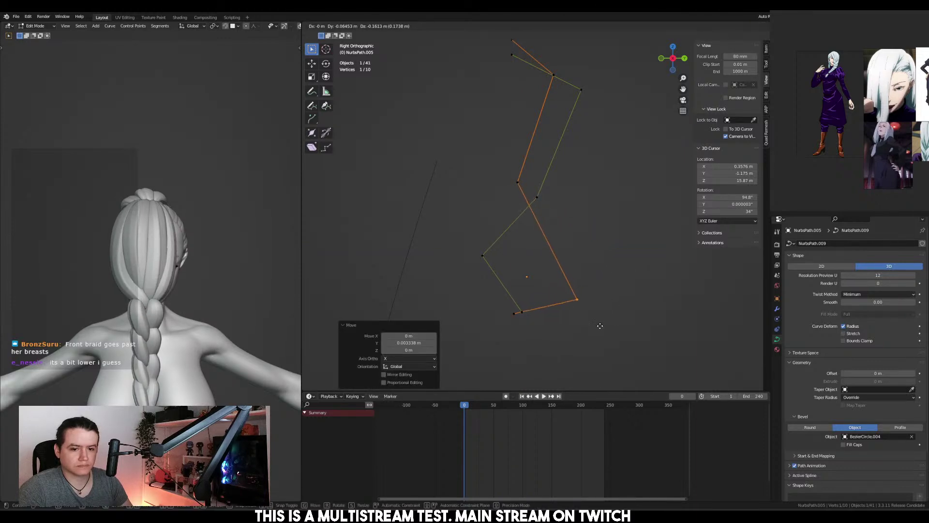
left_click(599, 304)
left_click(580, 90)
key("g")
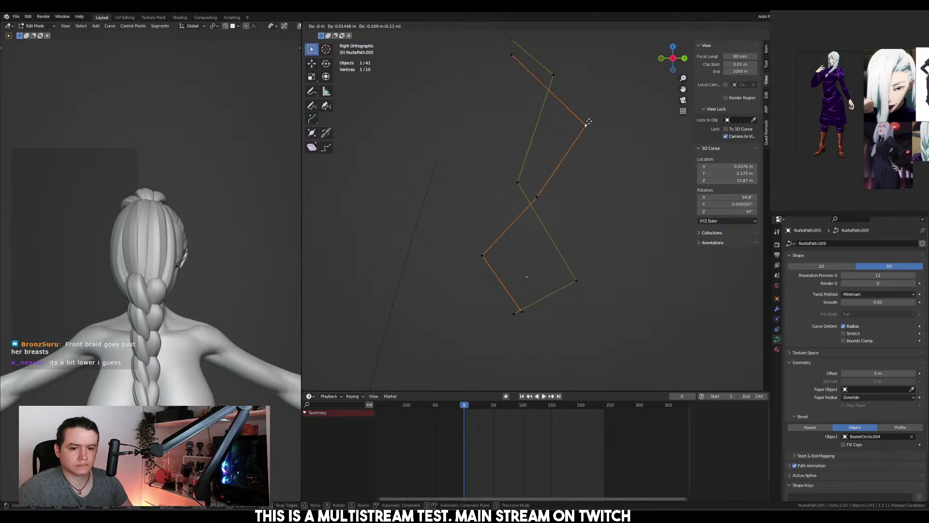
right_click(585, 89)
Move the lowered strand's second point from the top about 0.145 m back, and the first strand's lower rear point about 0.017 m forward
mouse_move(584, 114)
middle_mouse_down("shift")
mouse_move(577, 187)
mouse_move(599, 189)
mouse_move(590, 122)
middle_mouse_up("shift")
key("KP_3")
key("g")
key("y")
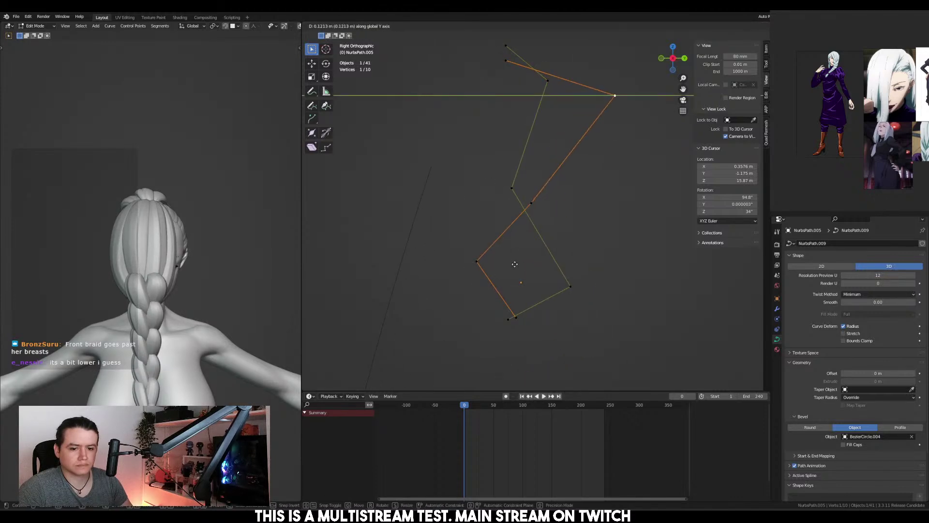
left_click(524, 265)
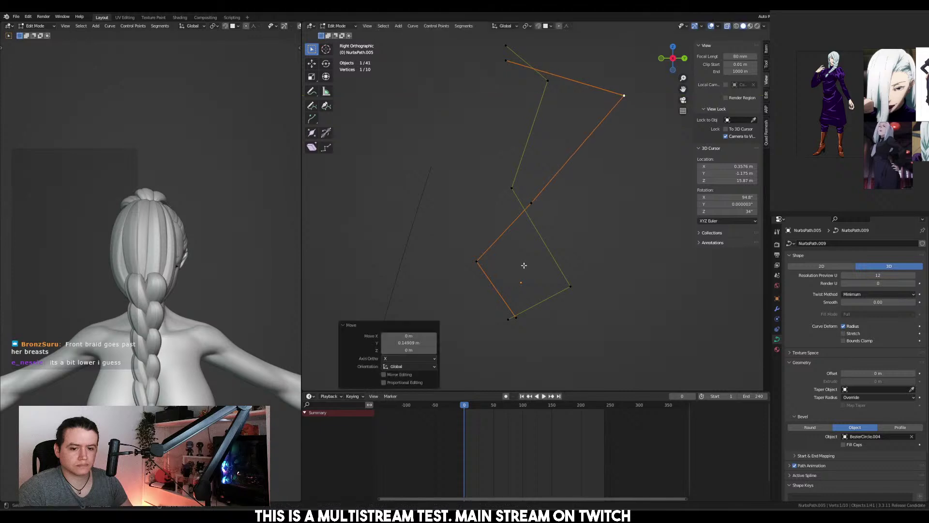
left_click(574, 284)
key("g")
key("y")
left_click(561, 279)
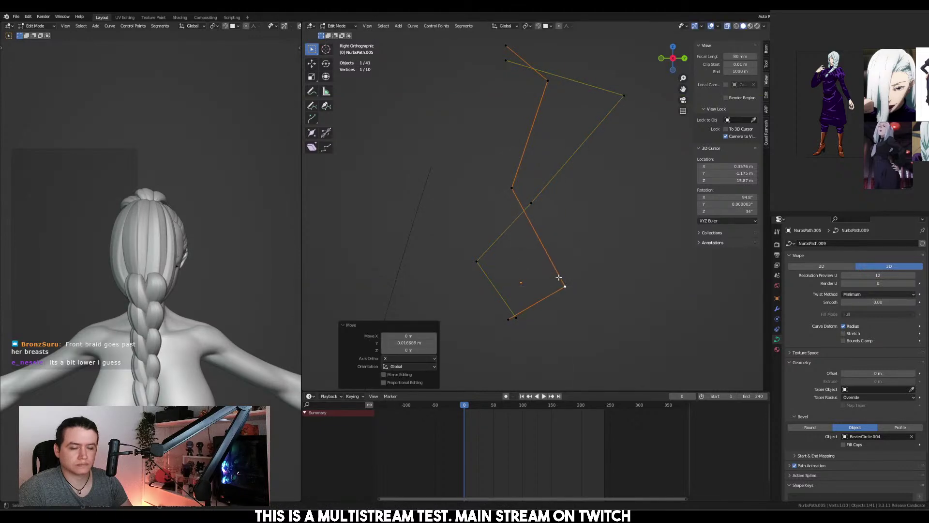
Move the first strand's middle point about 0.055 m outward along the X axis in the front view
key("KP_1")
key("g")
key("x")
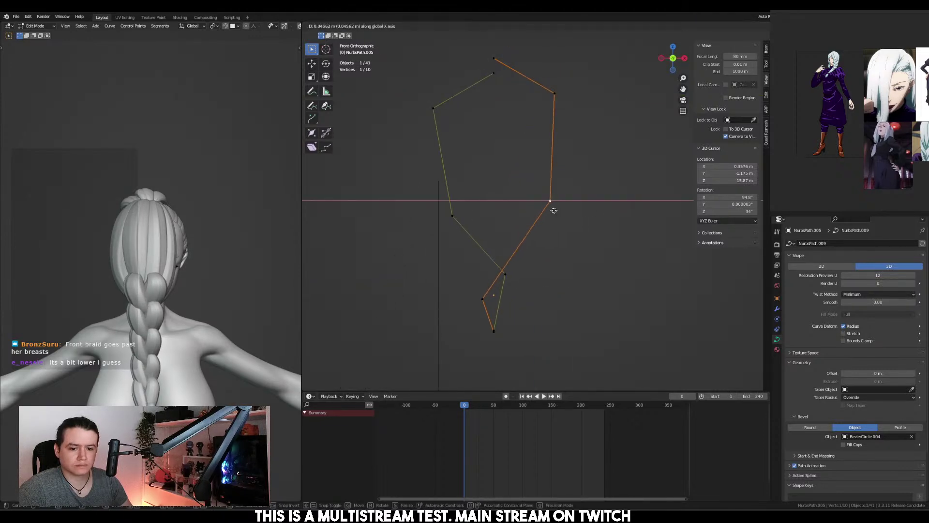
left_click(564, 195)
Try to move the first strand's second point from the top about 0.083 m inward along the X axis
left_click(555, 93)
key("g")
key("x")
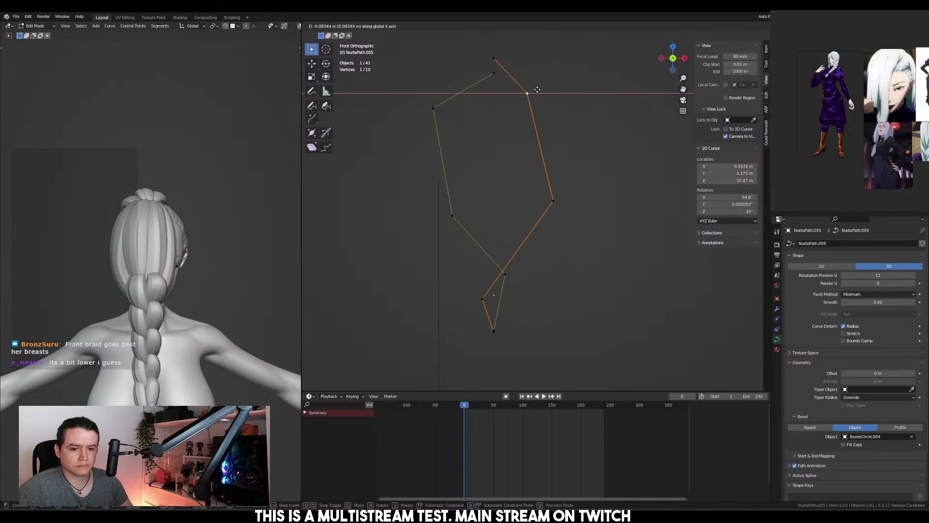
left_click(537, 89)
key("ctrl+z")
Move the first strand's top end point about 0.174 m across to the opposite side along the X axis
middle_click_drag(546, 106, 551, 149, "shift")
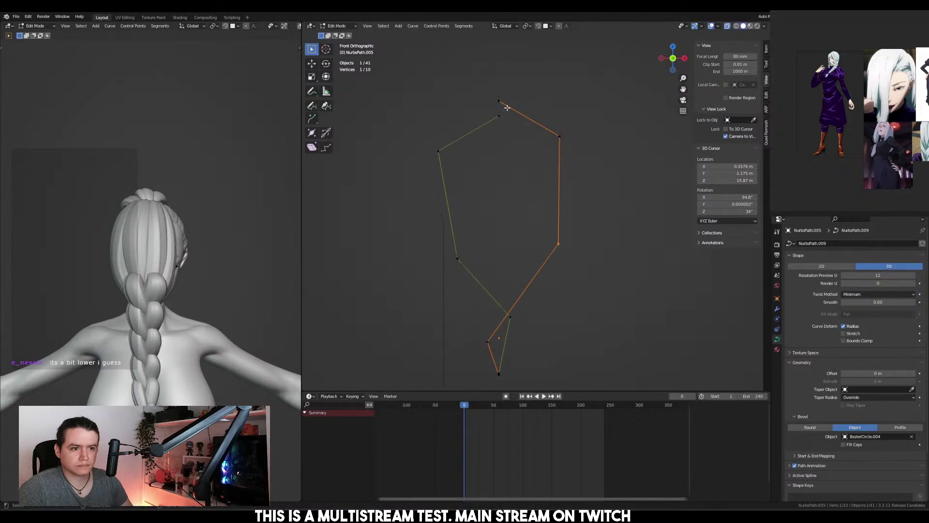
left_click(502, 104)
key("g")
key("x")
left_click(442, 101)
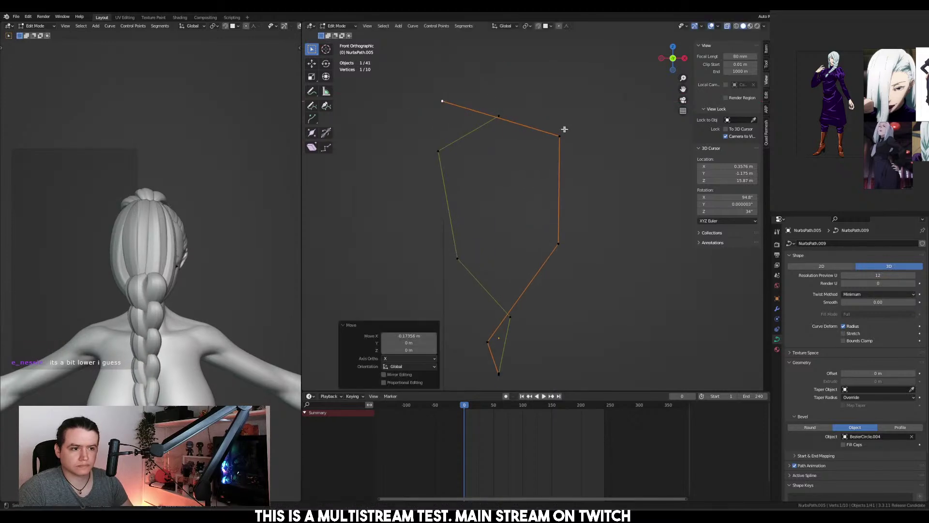
left_click(560, 136)
left_click(444, 101)
key("g")
key("z")
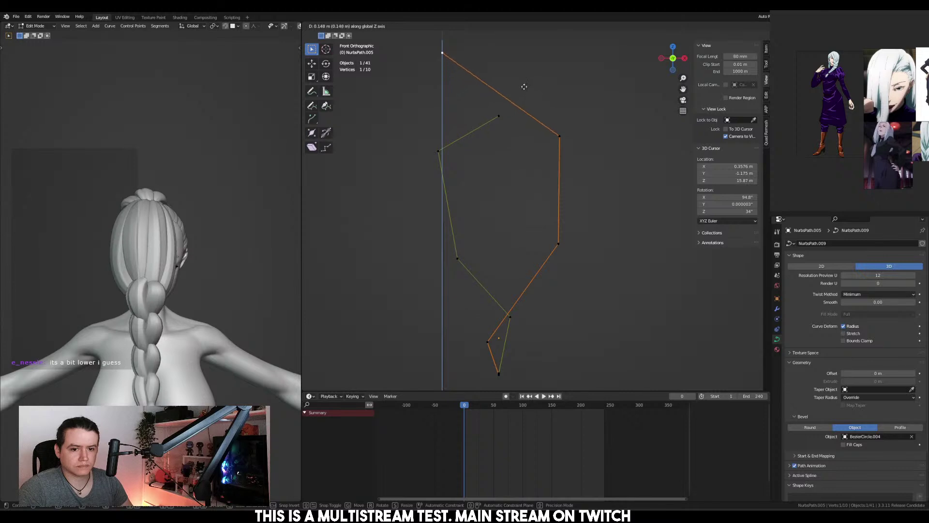
key("Escape")
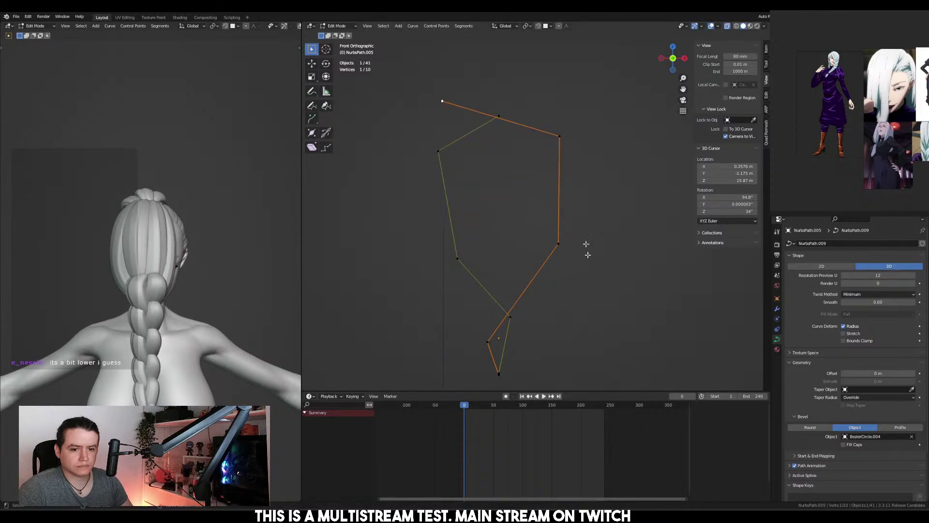
left_click(560, 134)
key("g")
key("z")
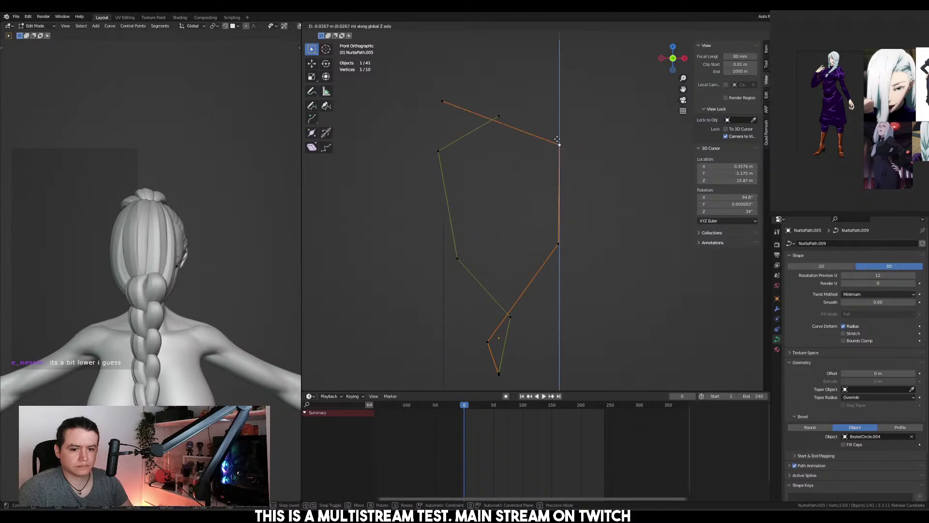
key("Escape")
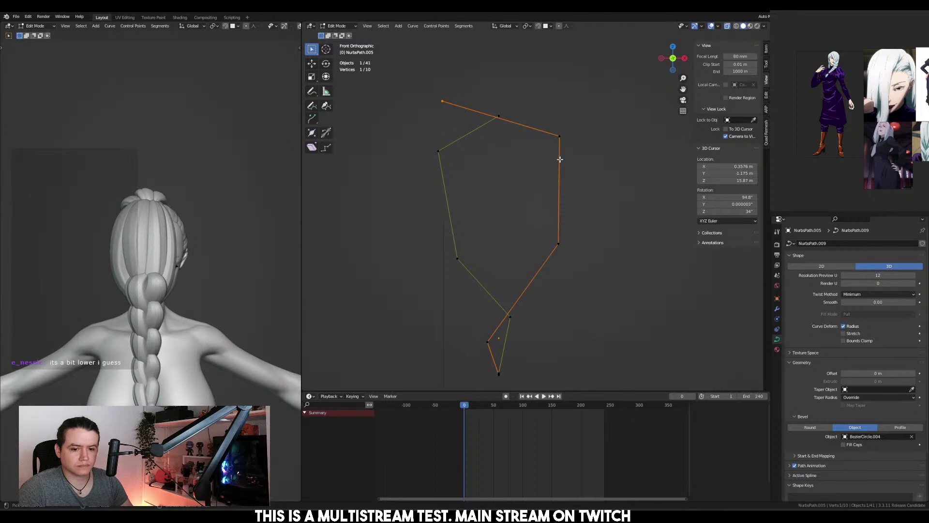
Undo the last moves of the first strand's top end point and middle point along the X axis
middle_click_drag(533, 246, 541, 186, "shift")
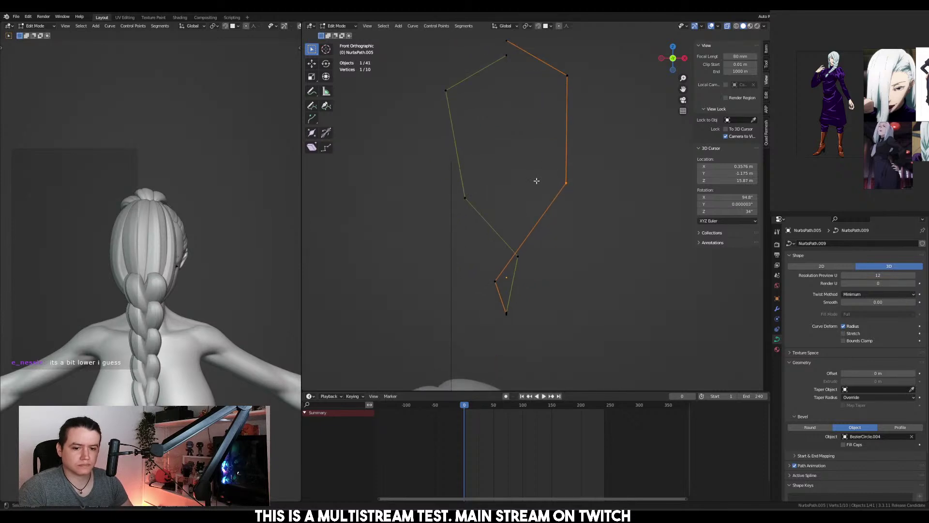
key("ctrl+z")
key("ctrl+z")
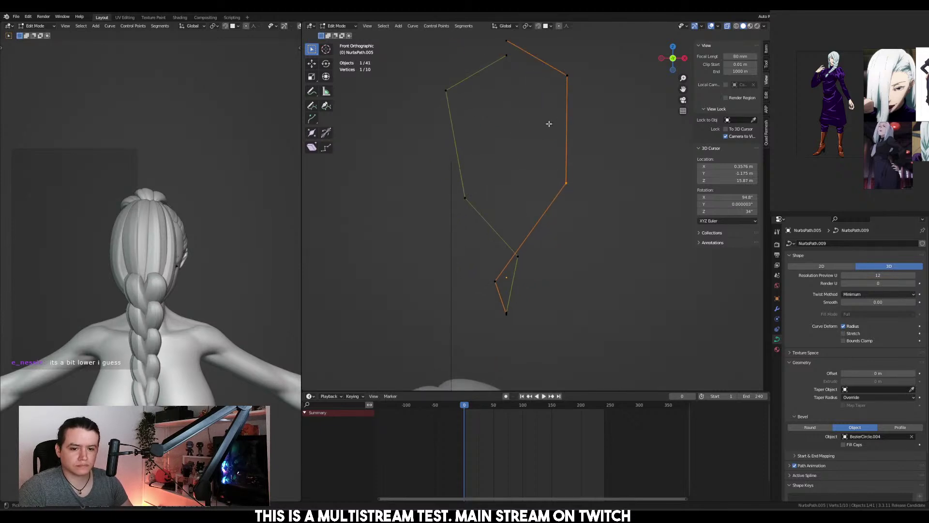
key("ctrl+z")
Adjust the tilt of all control points on both braid strand curves together
key("a")
key("ctrl+t")
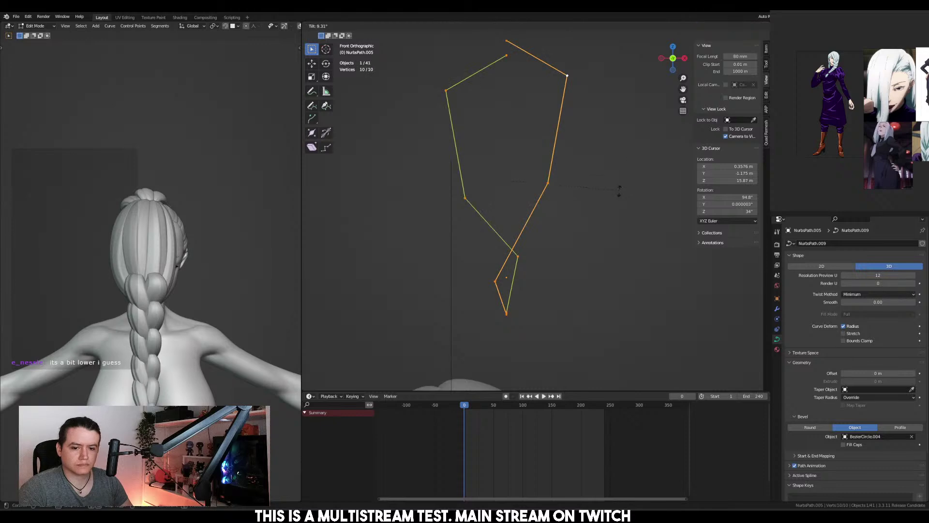
left_click(609, 88)
Select all linked control points of the first strand only and adjust that strand's tilt
left_click(576, 81)
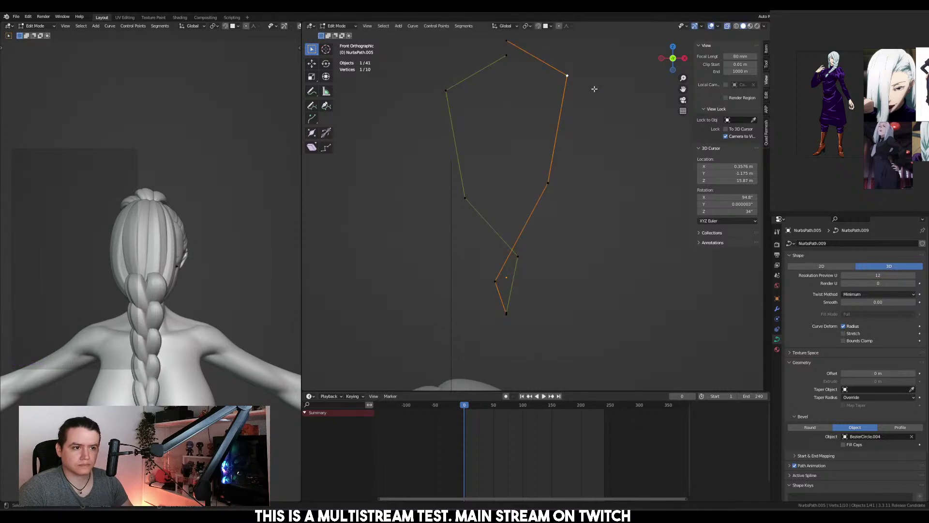
key("ctrl+l")
key("ctrl+t")
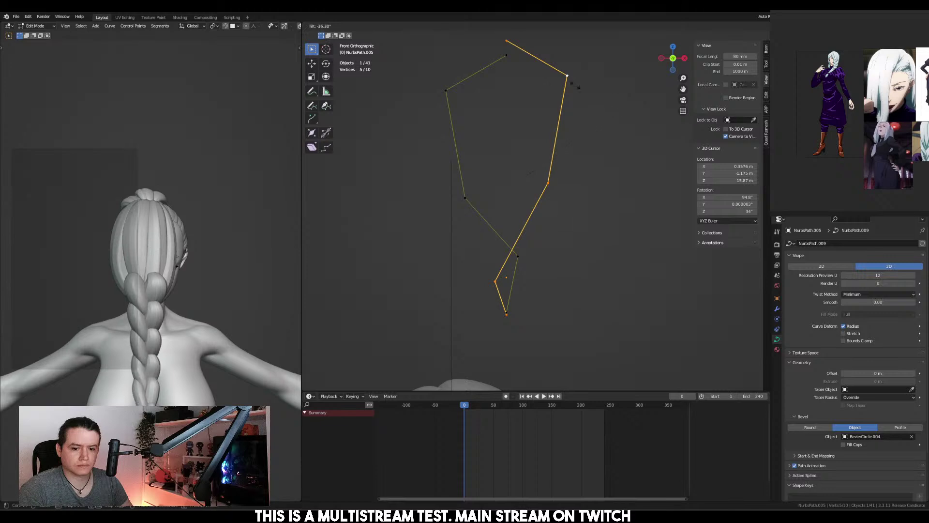
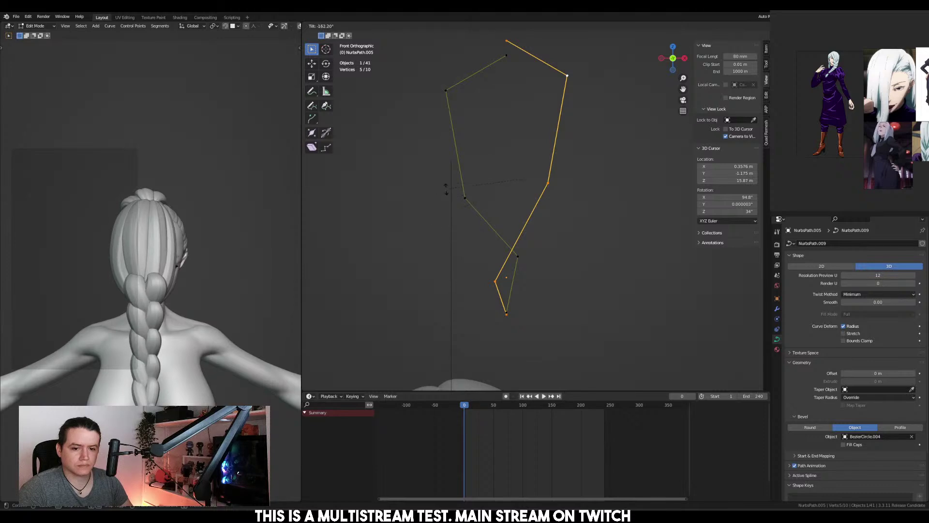
Tilt the currently selected braid strand by 180°, and give the other strand curve a slight tilt of about 3°
left_click(440, 221)
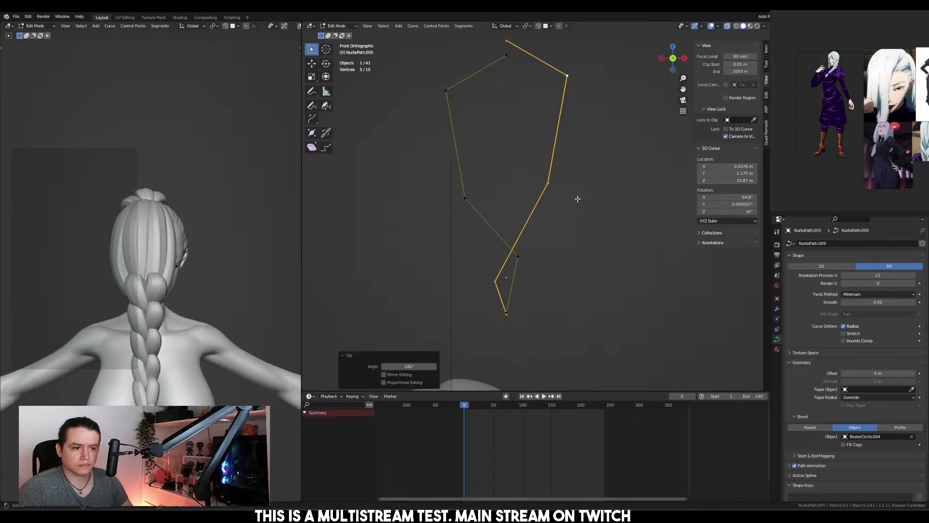
left_click(452, 209)
key("ctrl+t")
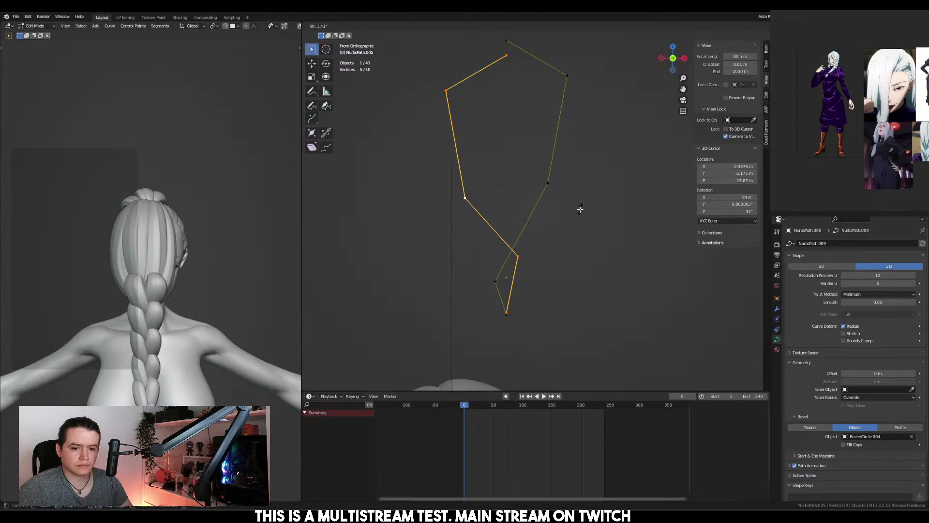
left_click(581, 208)
In the side view, move the second strand's top end point slightly in the negative direction along the Y axis
middle_click_drag(218, 227, 135, 234)
middle_click_drag(565, 141, 461, 239, "alt")
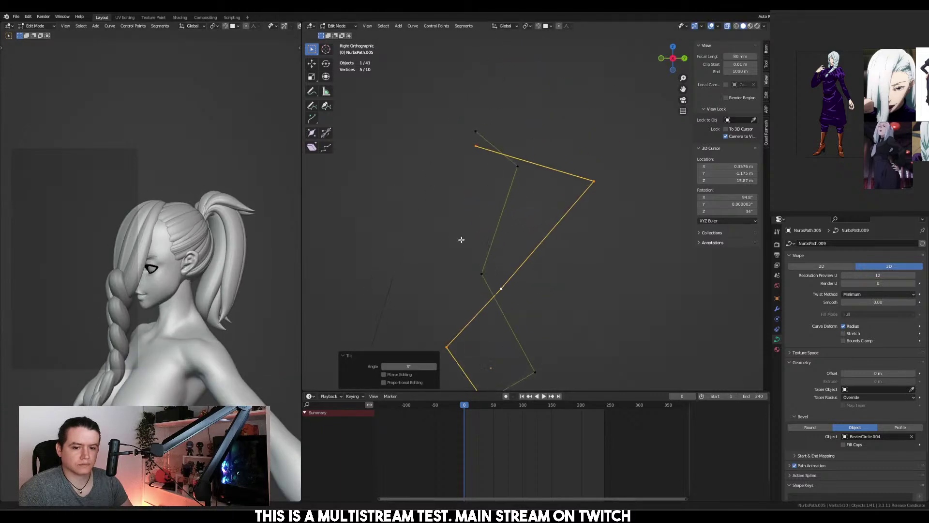
left_click(475, 151)
key("g")
key("y")
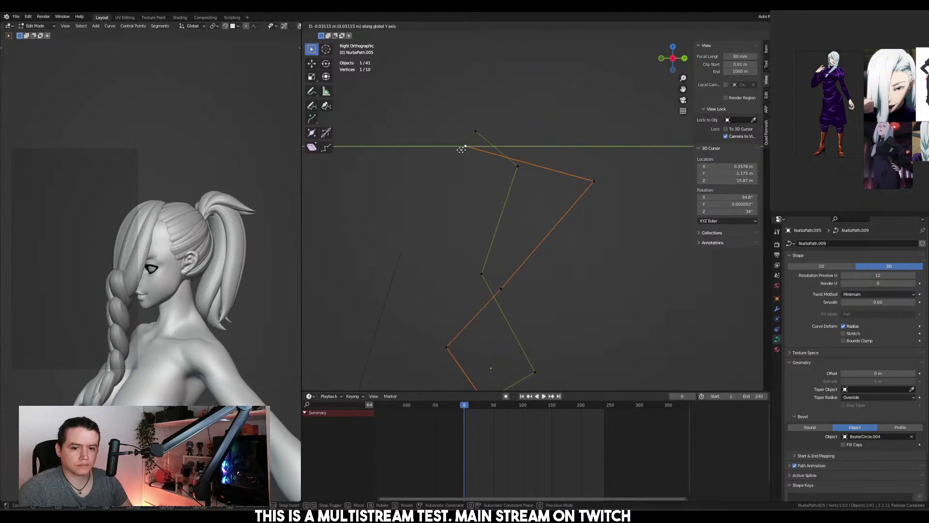
left_click(461, 144)
Move the control point next to the second strand's top end about 0.063 m in the negative Y direction
key("alt+a")
middle_click_drag(608, 181, 587, 183)
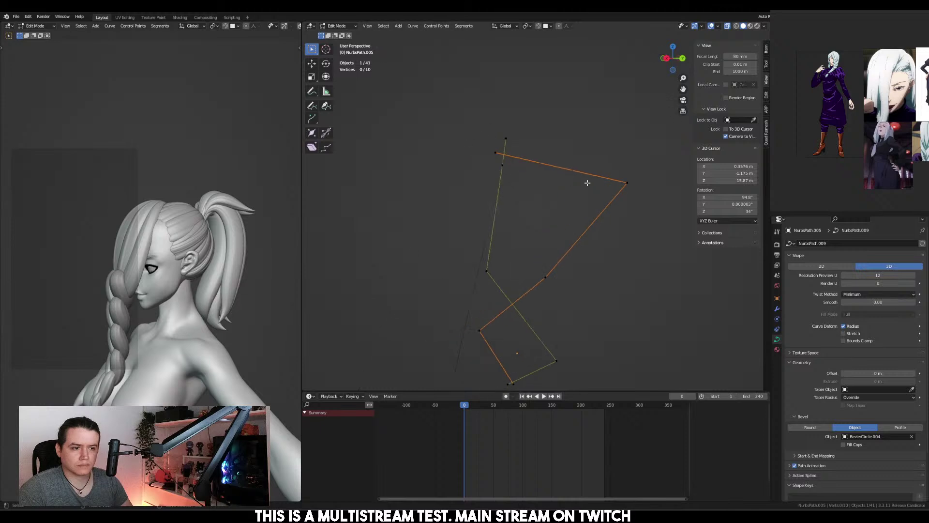
key("KP_3")
key("g")
key("y")
left_click(597, 189)
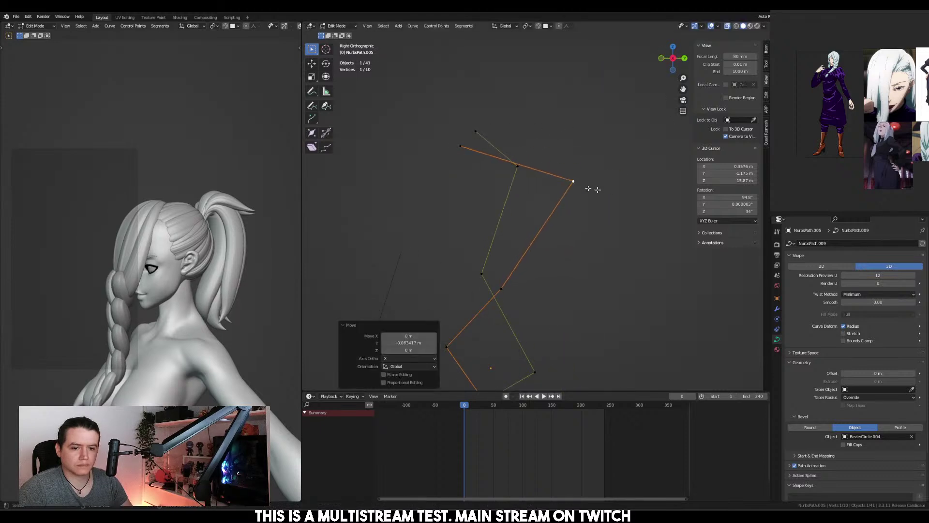
left_click(473, 149)
key("g")
key("z")
right_click(473, 149)
key("g")
key("z")
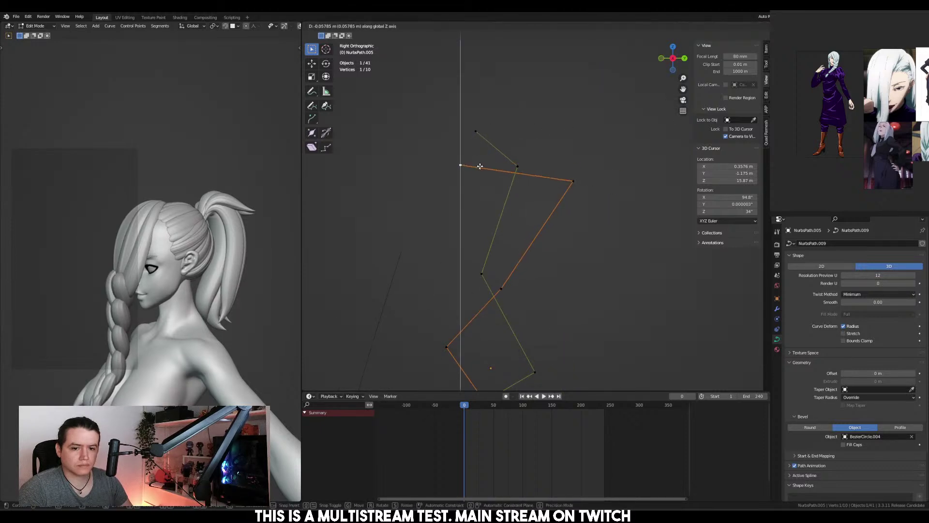
right_click(480, 166)
Select all linked points of the second strand and lower the whole strand about 0.14 m along the Z axis
key("ctrl+l")
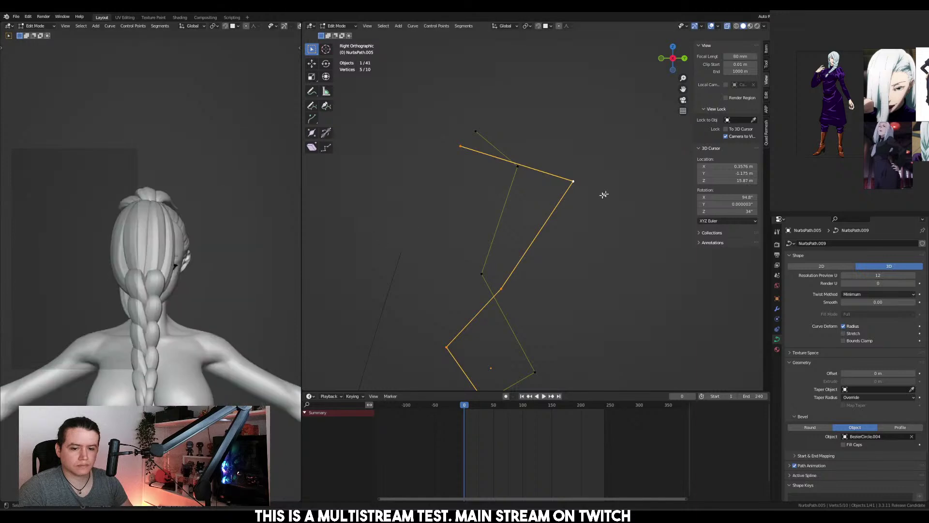
key("g")
key("z")
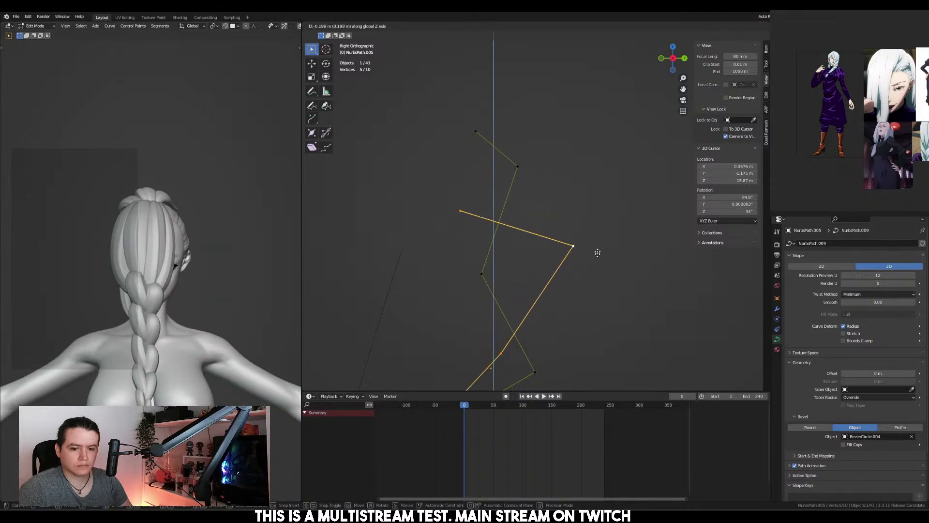
left_click(598, 239)
Scale all control points of both strand curves along the Z axis to about 0.6 and finish editing
key("KP_1")
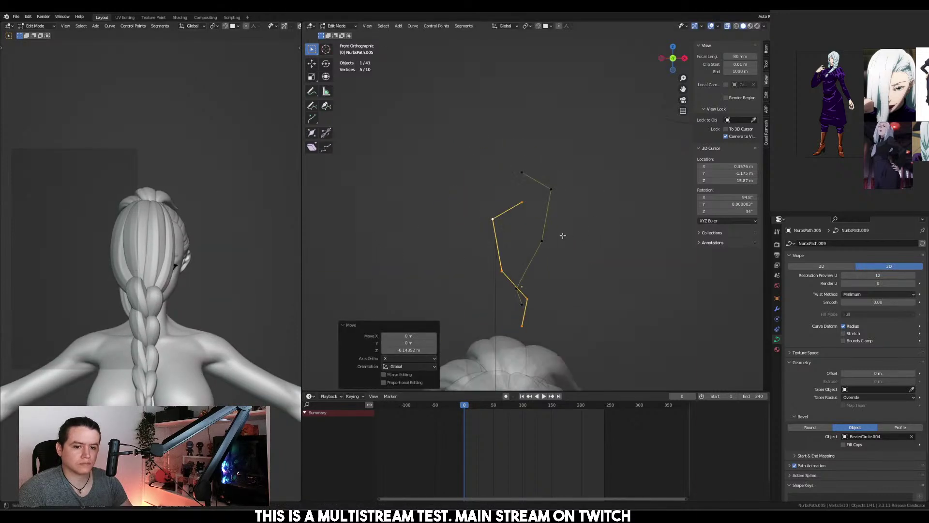
key("a")
key("s")
key("z")
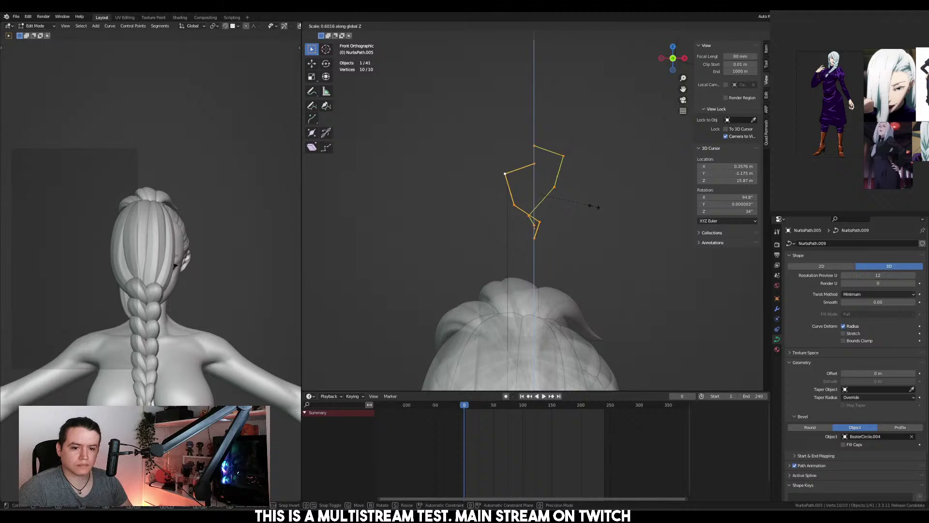
left_click(598, 209)
key("Tab")
Select the long straight guide curve that the braid follows and open it for editing
scroll(479, 232, "down", 5)
middle_click_drag(522, 232, 518, 120, "shift")
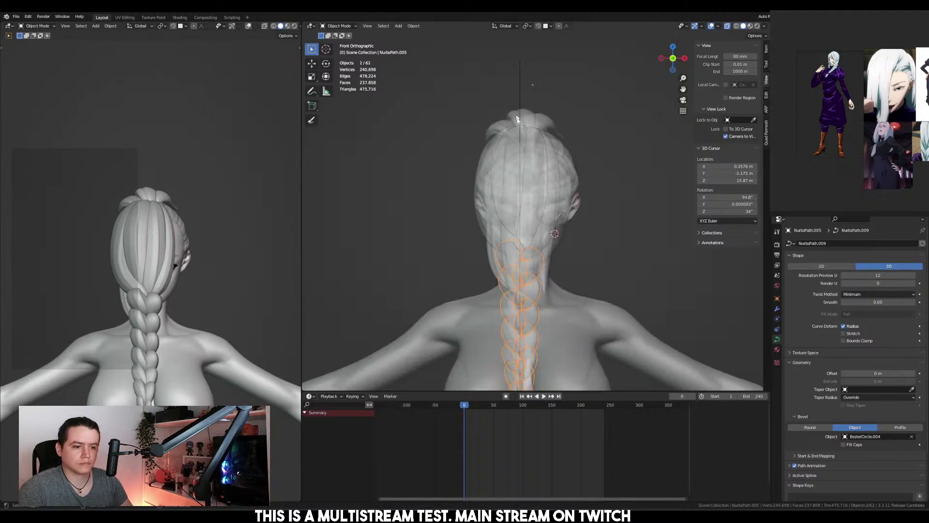
scroll(528, 203, "up", 2)
key("alt+z")
middle_click_drag(539, 286, 530, 190, "shift")
key("alt+z")
left_click(523, 147)
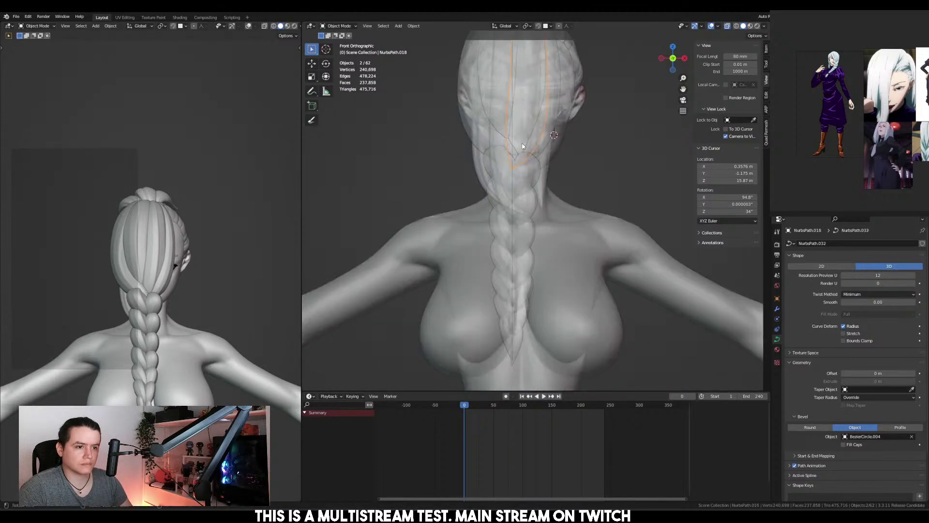
left_click(513, 135)
left_click(514, 134)
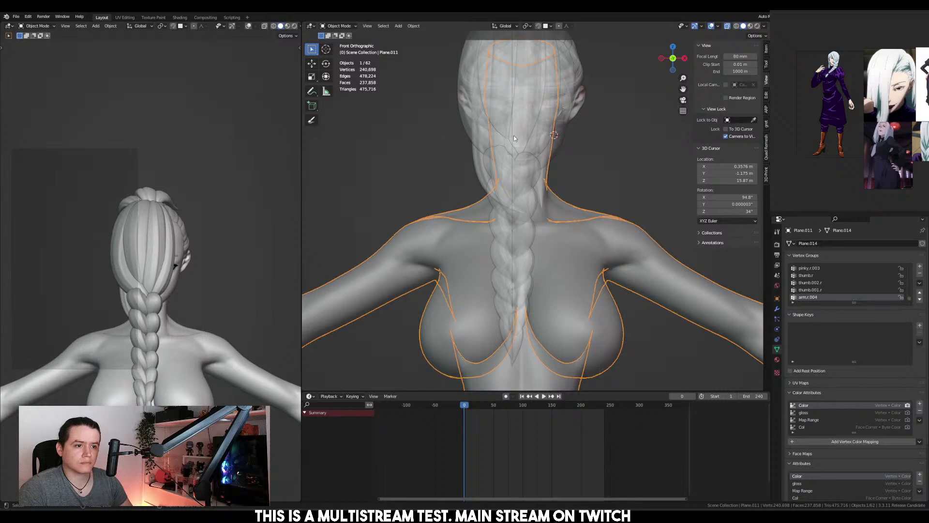
left_click(512, 136)
left_click(512, 139)
left_click(511, 144)
left_click(511, 144)
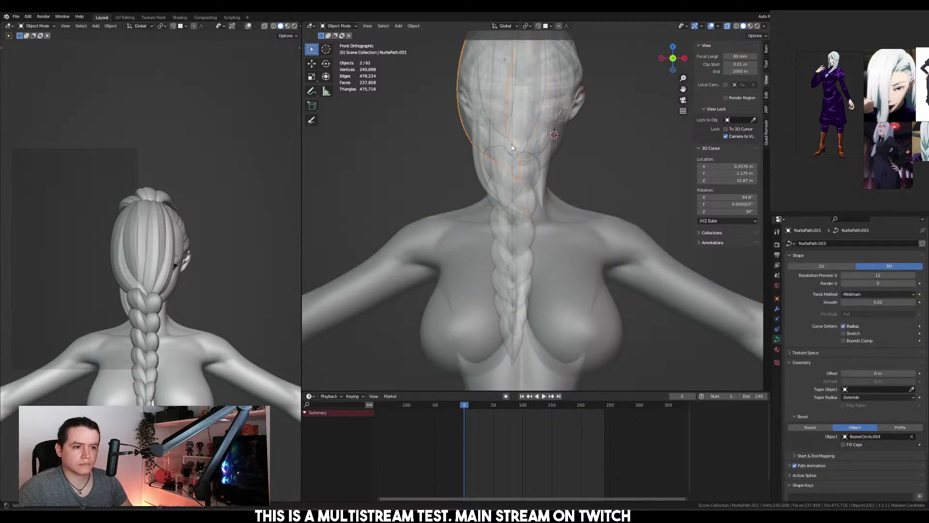
left_click(513, 148)
left_click(514, 150)
middle_click_drag(513, 297, 500, 186, "shift")
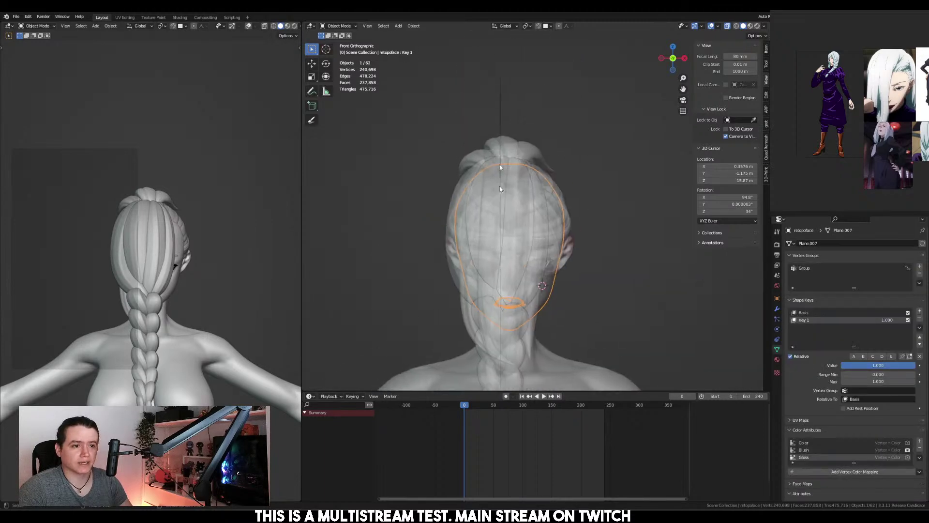
left_click(503, 108)
key("alt+z")
middle_click_drag(503, 108, 496, 337, "shift")
key("Tab")
key("alt+s")
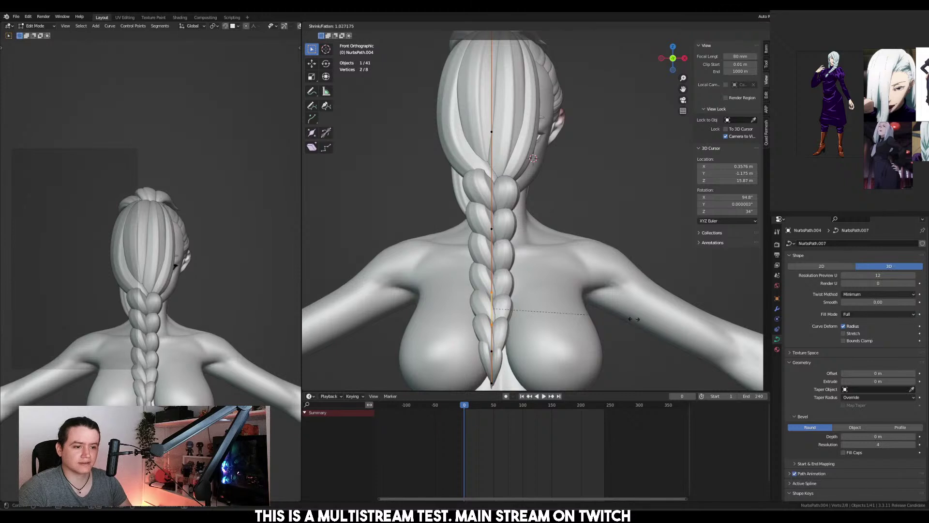
right_click(617, 315)
key("ctrl+z")
middle_click_drag(519, 180, 519, 179, "shift")
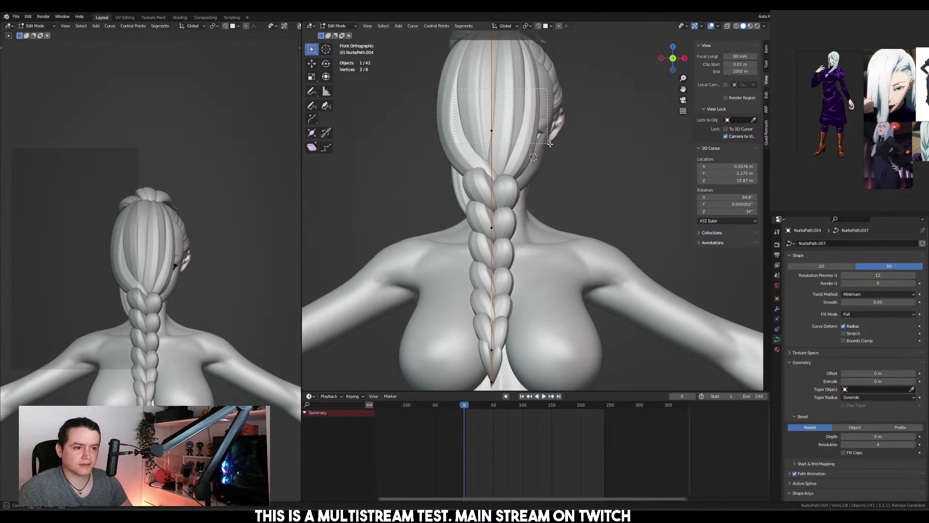
left_click_drag(550, 144, 551, 143)
key("alt+s")
right_click(604, 184)
key("s")
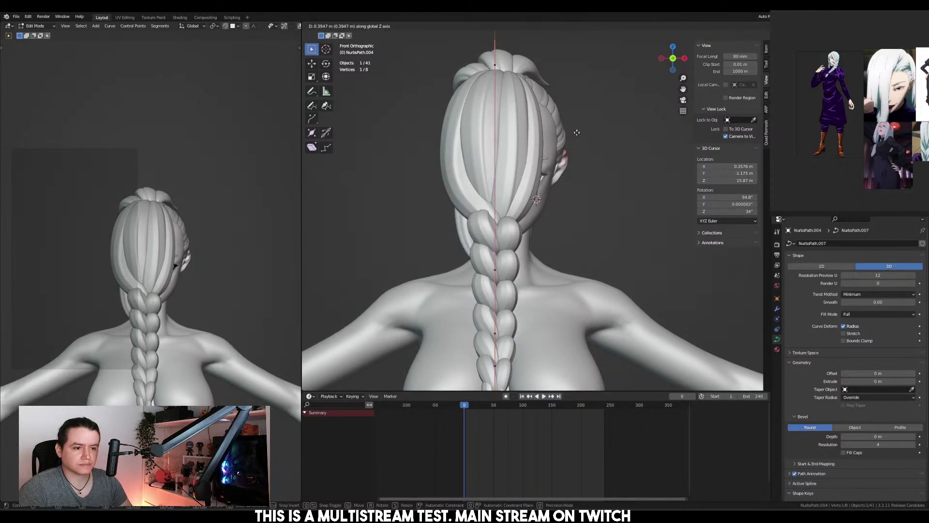
right_click(577, 123)
Scale the radius of the guide curve's two middle control points by 1.07 and move them up along the Z axis
middle_click_drag(590, 160, 570, 232, "shift")
key("s")
left_click(594, 204)
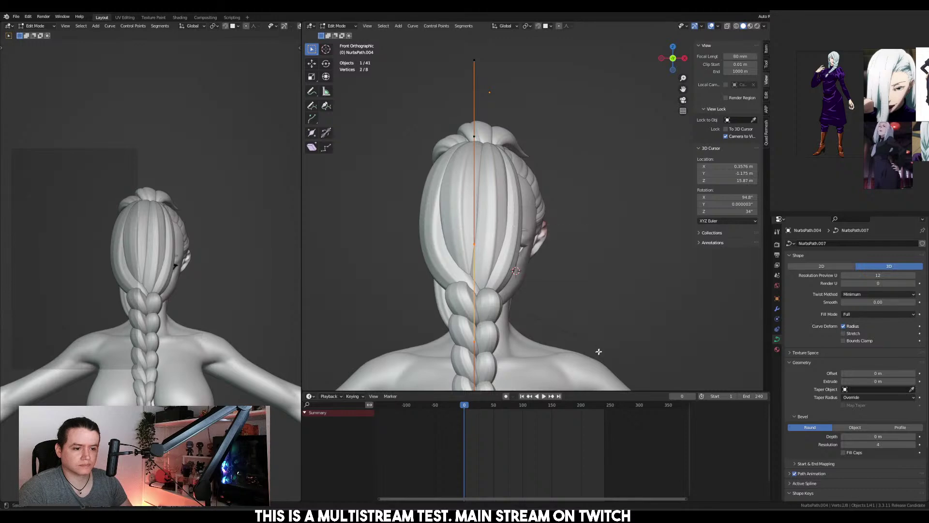
key("g")
key("z")
left_click(640, 334)
key("alt+s")
left_click(608, 310)
key("g")
key("z")
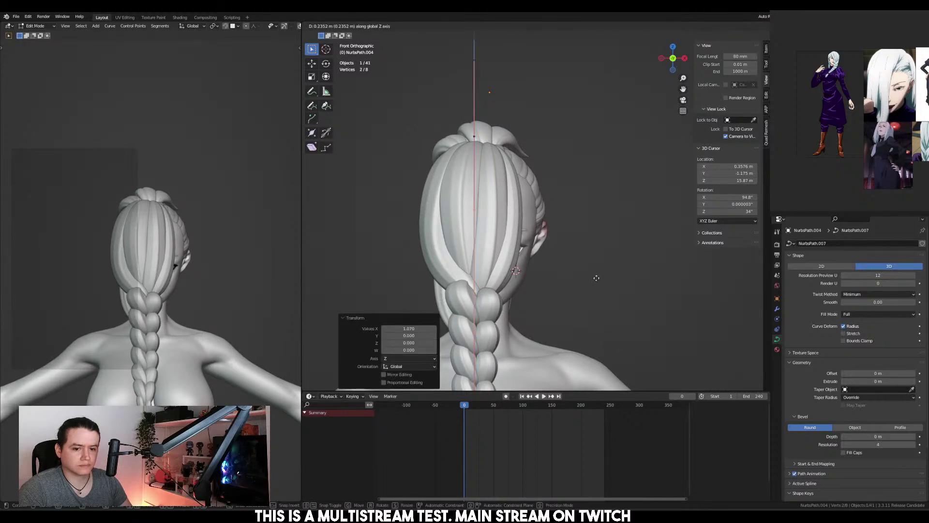
left_click(603, 222)
middle_click_drag(604, 224, 475, 222)
key("Tab")
Open the braid's strand curves for editing and tilt all their control points by 180°
scroll(670, 204, "down", 3)
scroll(474, 223, "up", 3)
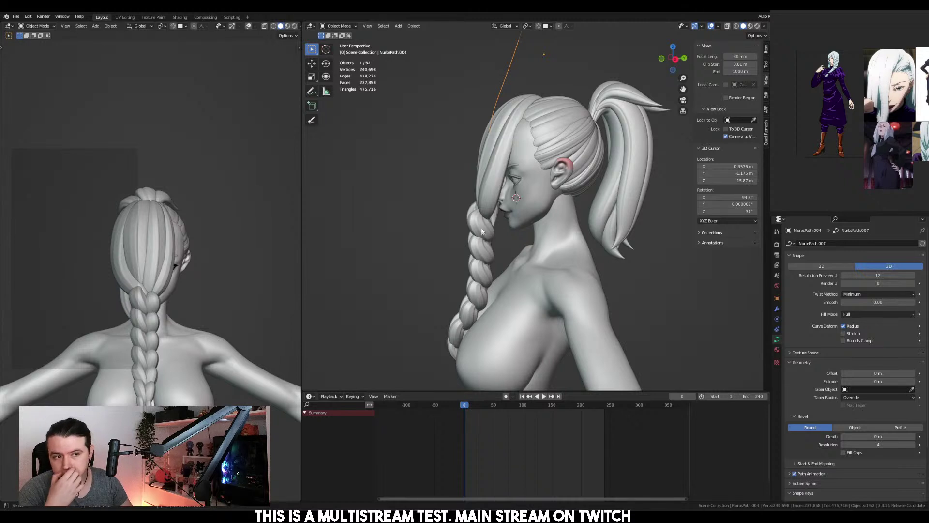
scroll(482, 232, "down", 4)
left_click(514, 218)
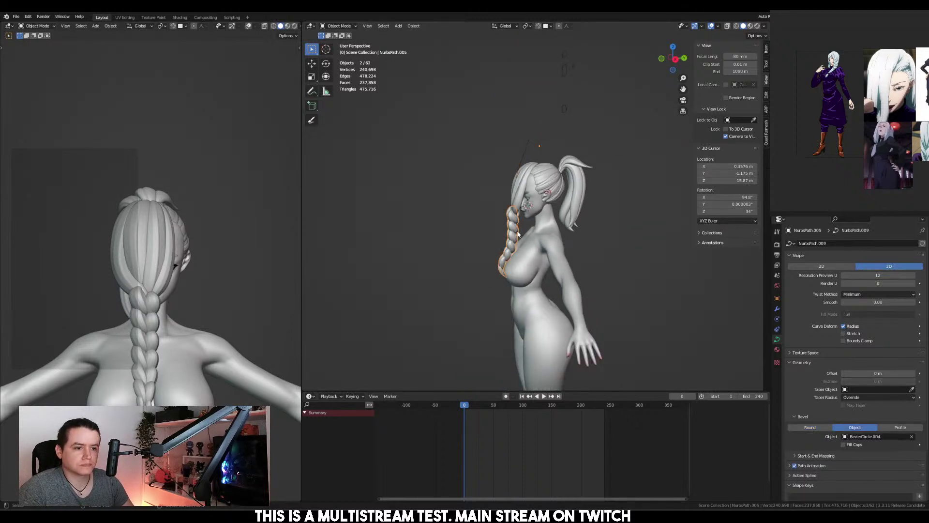
key("Tab")
key("ctrl+KP_1")
key("KP_3")
key("ctrl+t")
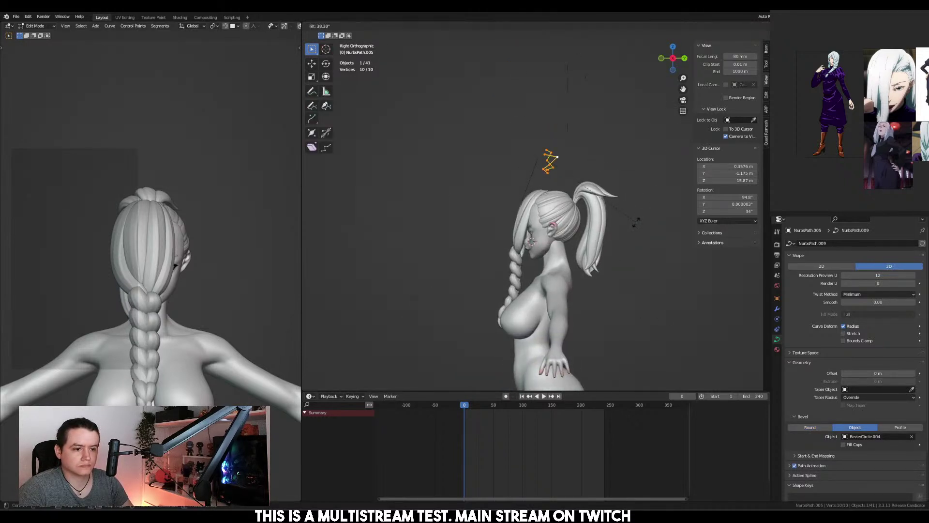
type("180")
key("Return")
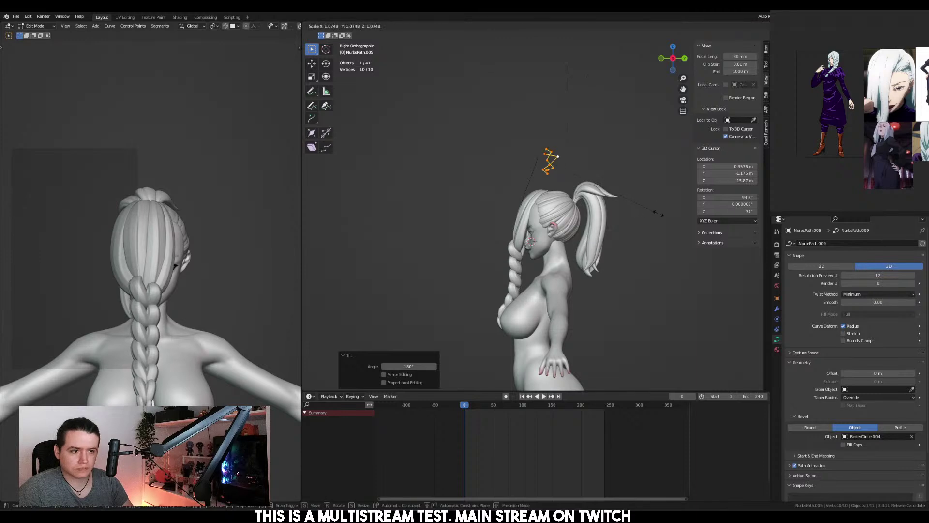
Scale all strand control points to 0.29 along the Y axis and to 1.408 along the Z axis
key("s")
key("y")
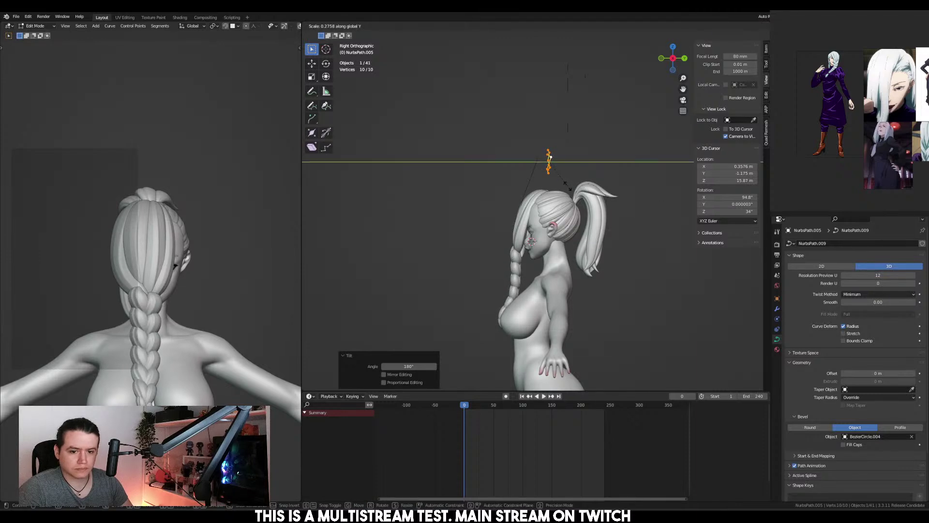
left_click(550, 157)
key("s")
key("z")
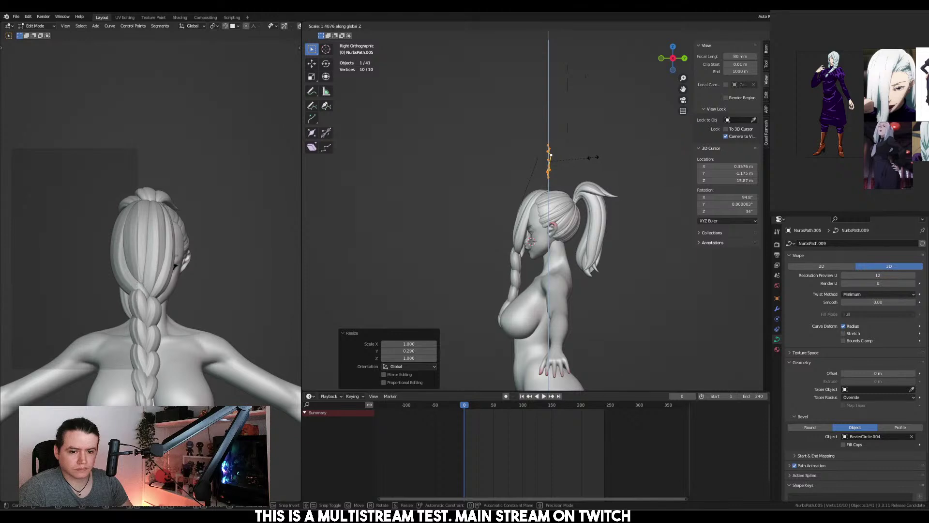
left_click(514, 187)
Edit the braid's guide curve and scale the radius of its control point near the start of the braid by 1.34
middle_click_drag(531, 188, 514, 218, "alt")
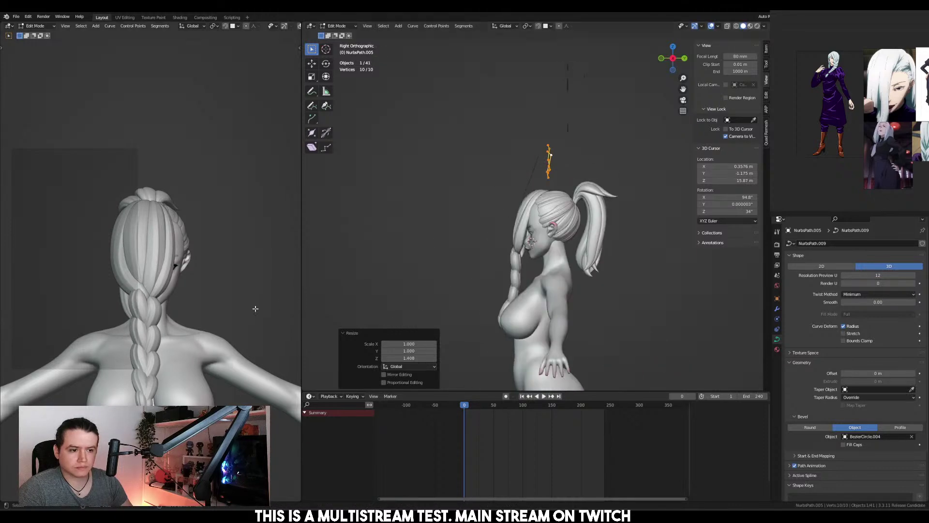
mouse_move(605, 299)
middle_mouse_down()
mouse_move(563, 301)
mouse_move(573, 308)
mouse_move(549, 317)
mouse_move(596, 311)
mouse_move(614, 294)
middle_mouse_up()
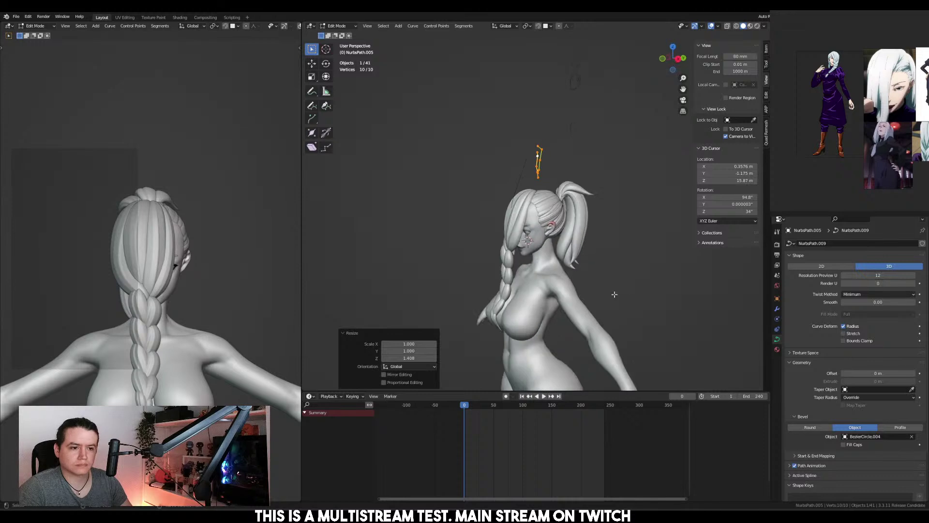
scroll(586, 252, "up", 3)
middle_click_drag(585, 252, 556, 245, "alt")
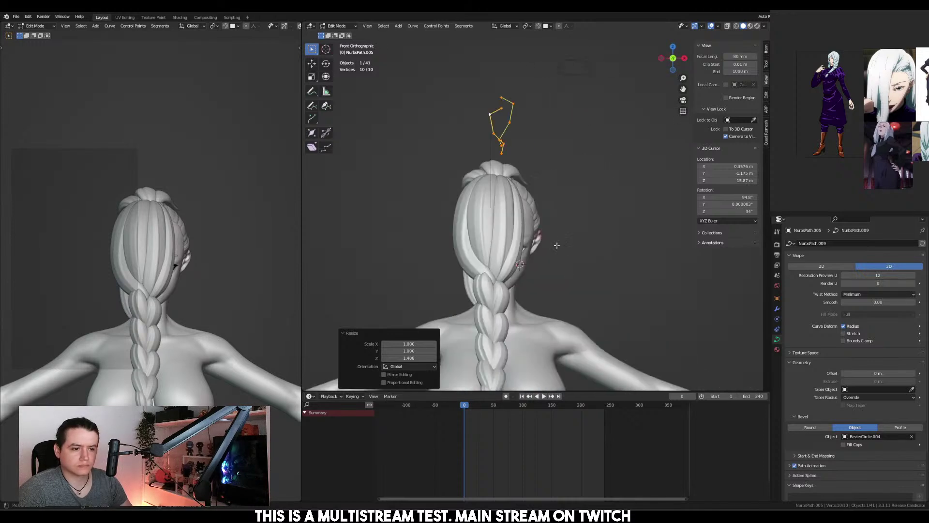
key("Tab")
left_click(492, 162)
left_click(491, 152)
key("Tab")
left_click_drag(457, 255, 589, 295)
key("alt+s")
left_click(600, 284)
Scale the radius of the guide curve's four lowest points by 0.742 and move them down about 0.276 m along Z
middle_click_drag(594, 274, 605, 237, "shift")
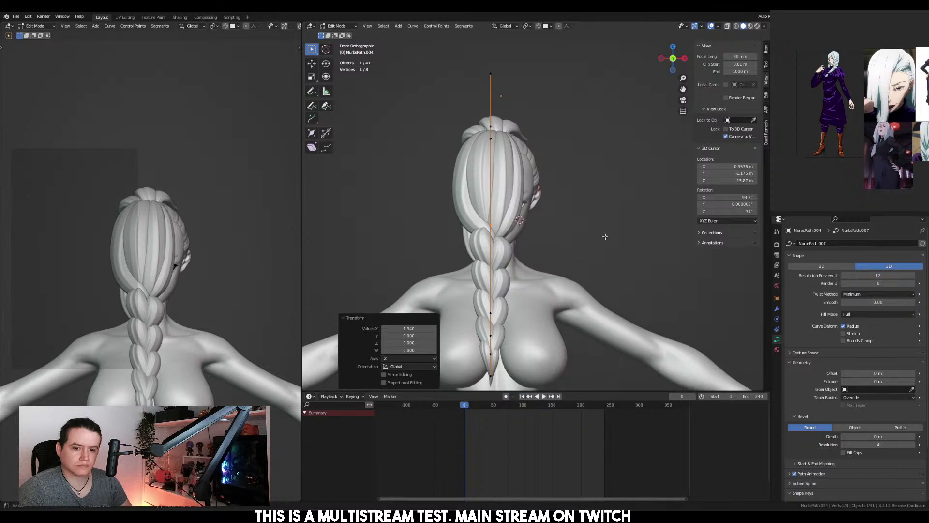
middle_click_drag(582, 287, 592, 195, "shift")
left_click_drag(467, 203, 592, 308)
key("alt+s")
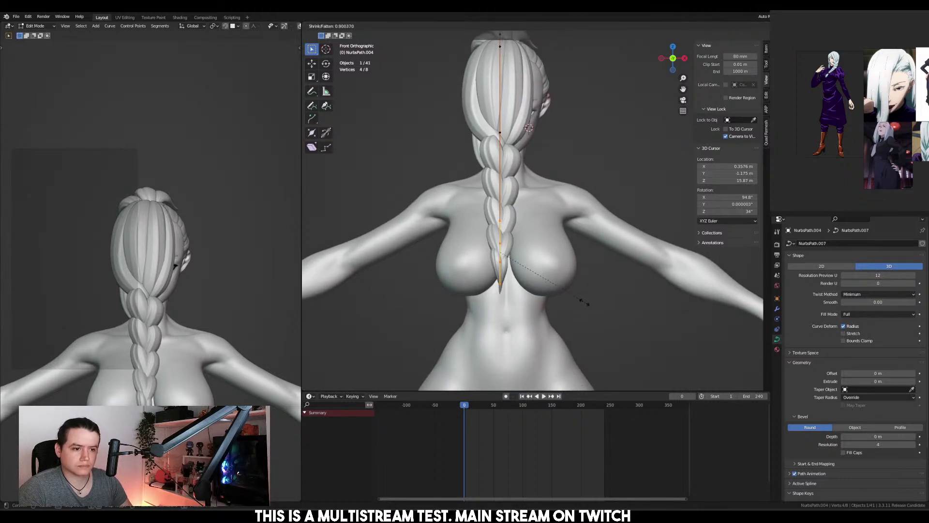
left_click(571, 296)
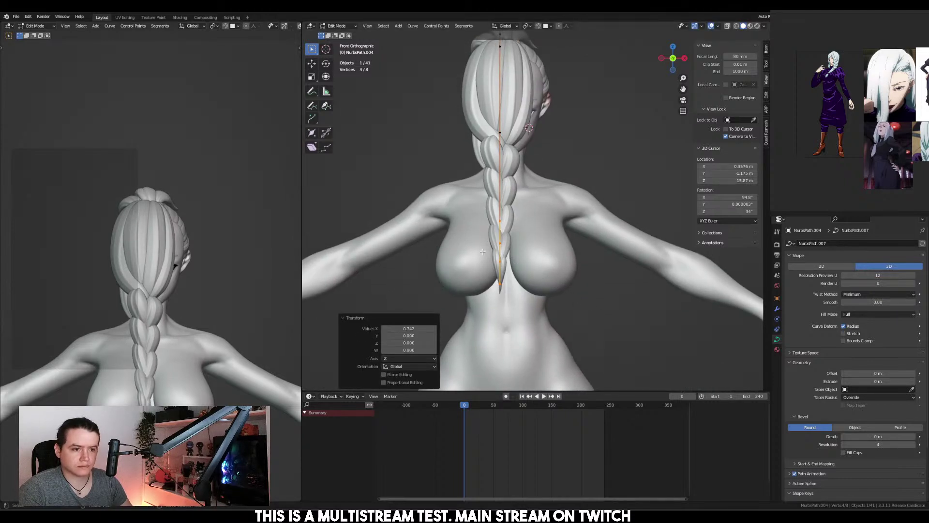
left_click(504, 243, "shift")
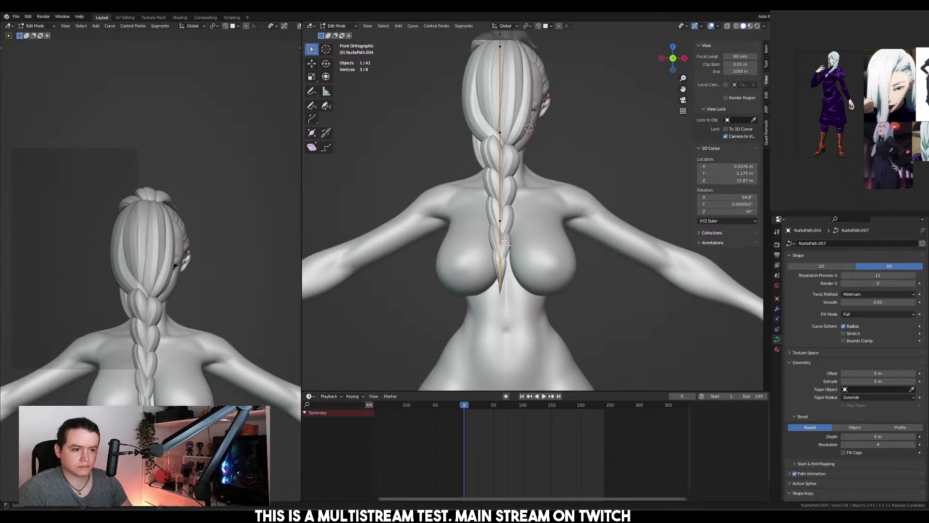
left_click(547, 327)
Try to bend the braid's guide curve sideways at one of its middle control points
left_click(536, 258)
key("g")
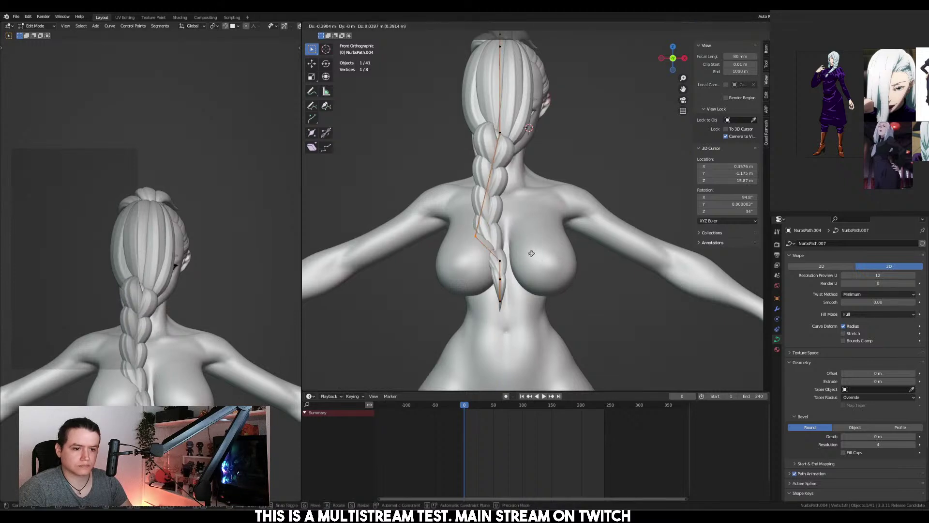
right_click(553, 243)
middle_click_drag(573, 186, 574, 222, "shift")
key("Tab")
middle_click_drag(529, 174, 529, 232, "shift")
scroll(530, 232, "up", 1)
left_click(487, 237)
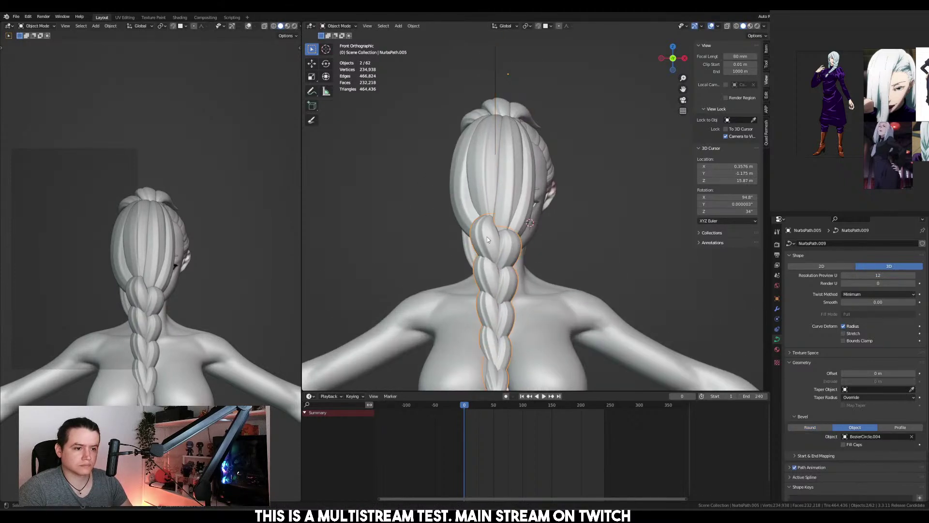
key("Tab")
key("Tab")
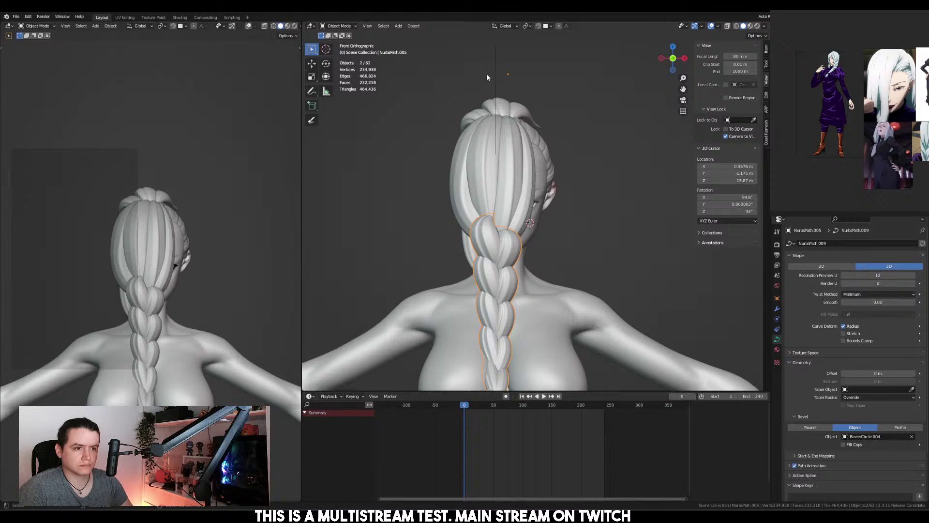
left_click(494, 75)
key("Tab")
left_click_drag(448, 226, 588, 250)
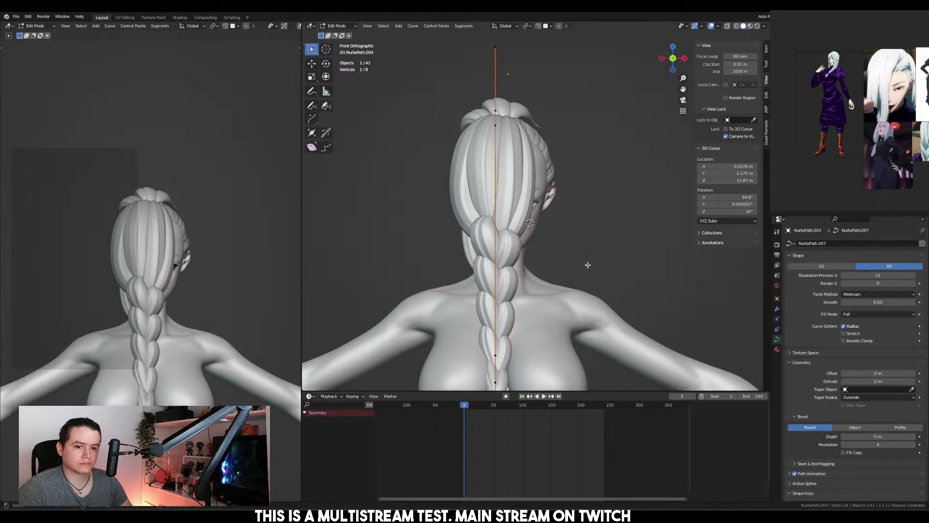
middle_click_drag(588, 265, 585, 221, "shift")
key("Tab")
Duplicate the braid strands and guide curve in place, move the copies into a new collection "NEW BRAID BACKUP" and hide them
left_click(500, 250)
left_click(492, 49, "shift")
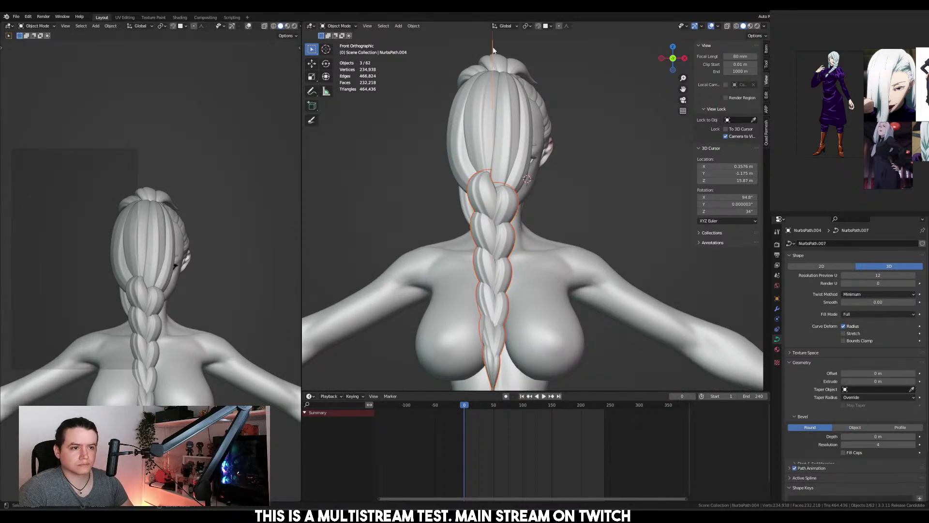
key("shift+d")
key("Escape")
key("m")
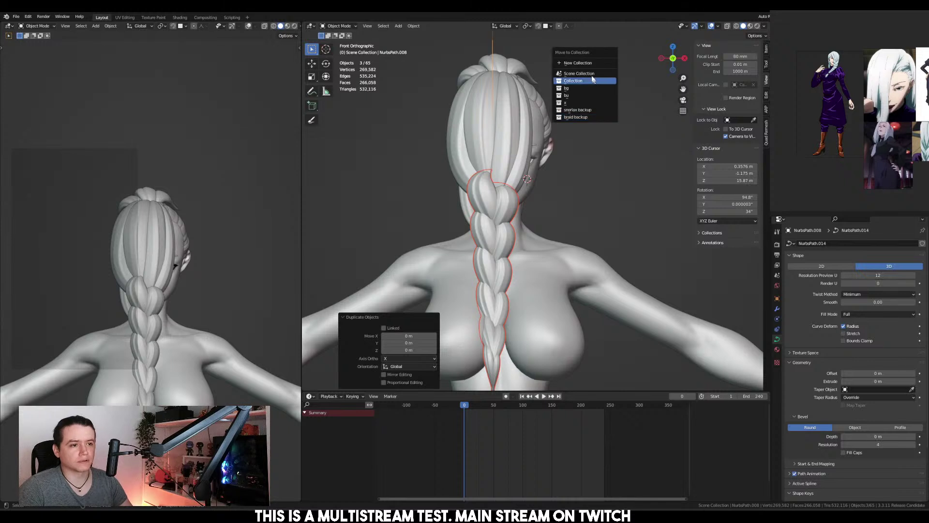
left_click(589, 62)
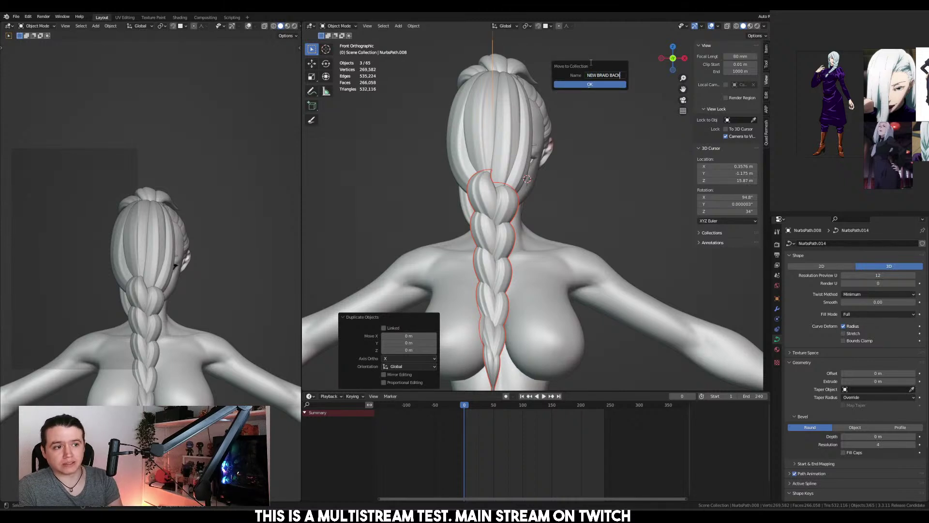
type("NEW BRAID BACKUP")
key("Return")
key("Return")
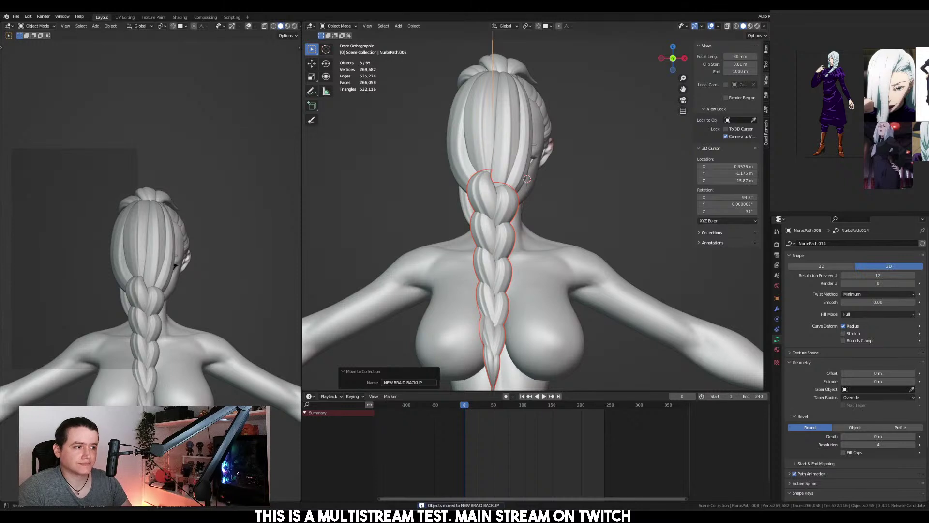
key("h")
Convert both braid strand curves to mesh and join them into one object
left_click(493, 204)
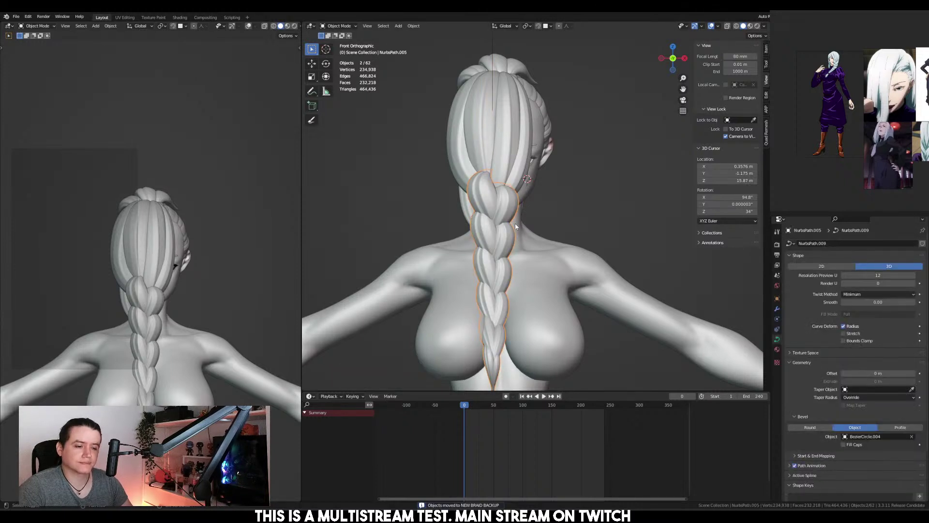
scroll(515, 223, "down", 2, "shift")
right_click(536, 144)
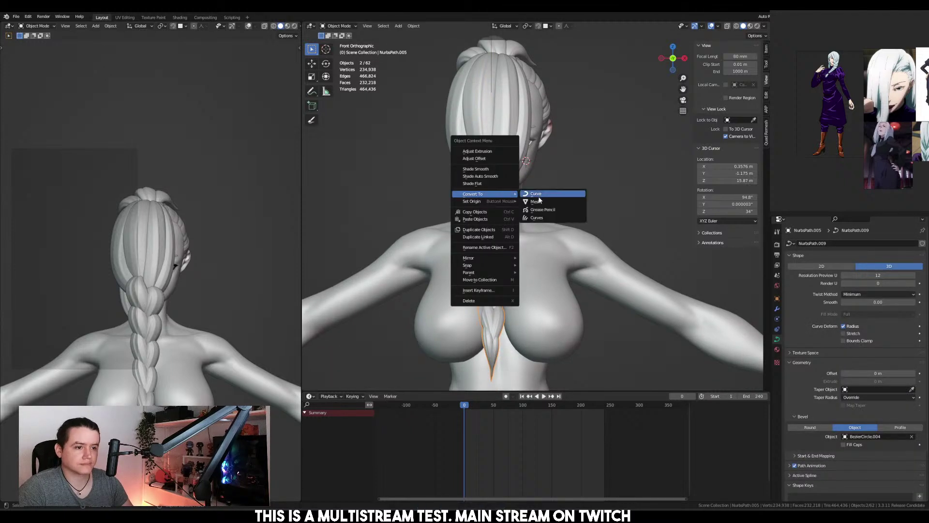
left_click(534, 194)
Try deleting the braid's guide curve
scroll(498, 75, "up", 2)
key("Delete")
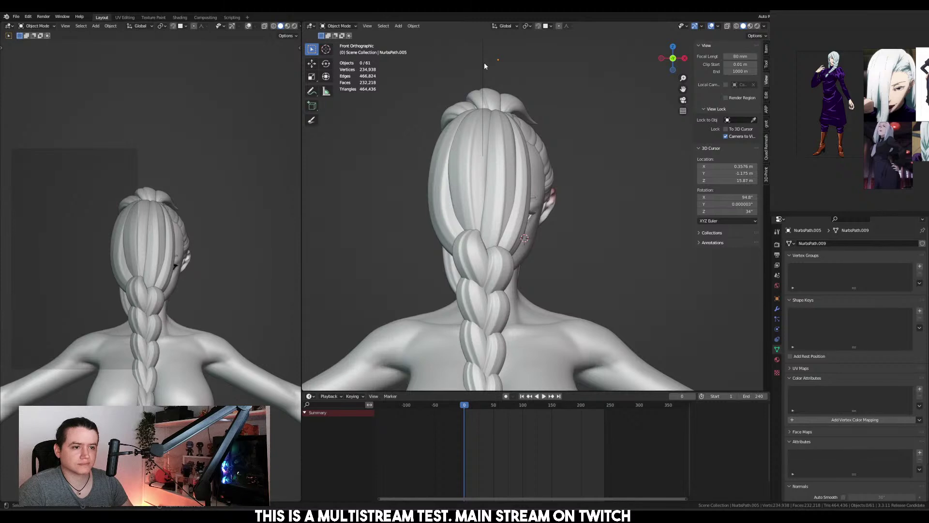
left_click(469, 298)
key("ctrl+z")
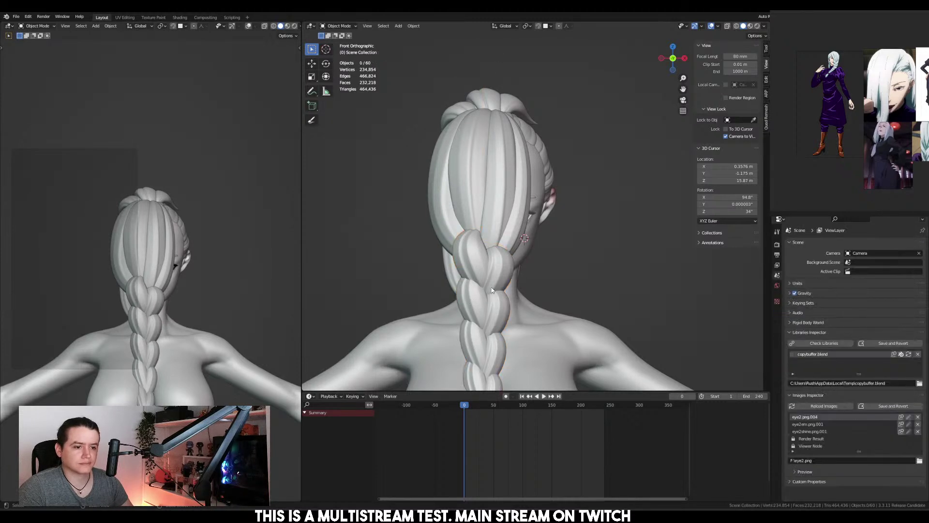
key("ctrl+z")
Select all vertices at the top of the braid mesh and scale them about 1.3 along X with sharp proportional editing
middle_click_drag(493, 263, 503, 222, "shift")
left_click(491, 241)
key("Tab")
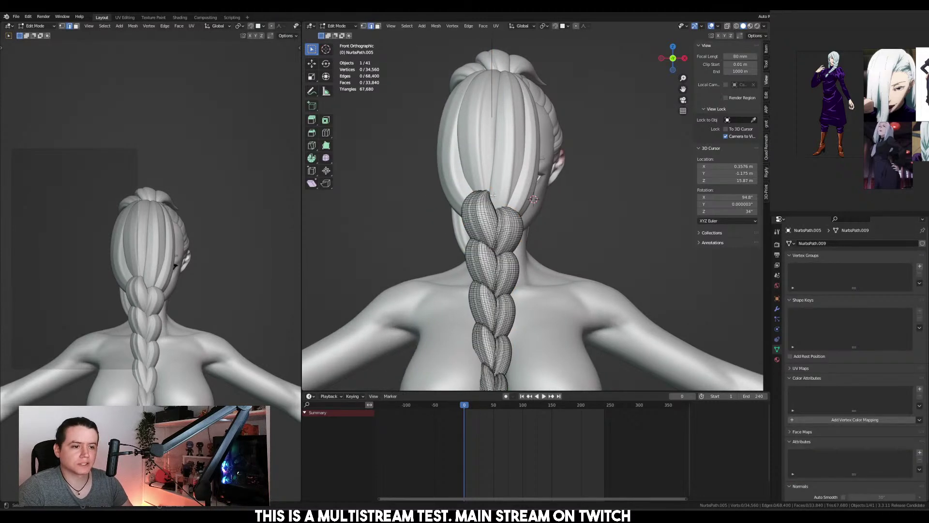
key("alt+z")
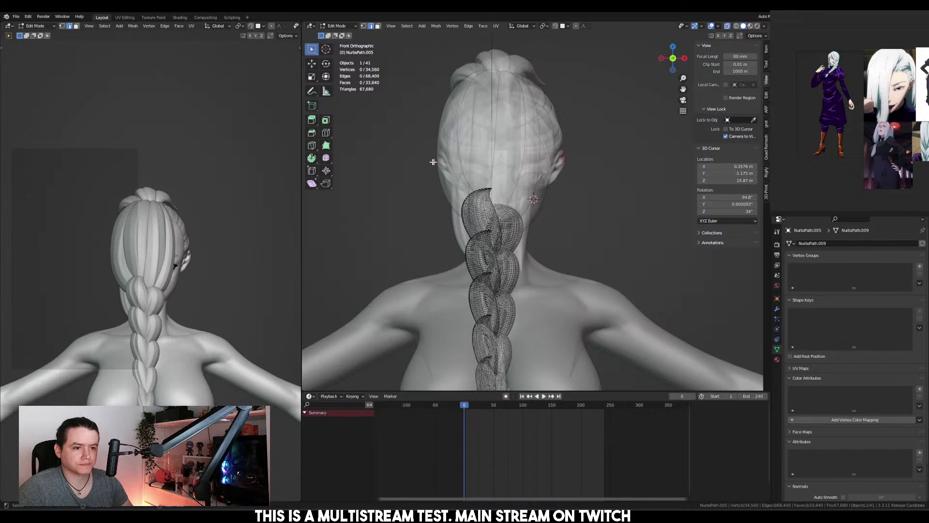
left_click_drag(430, 160, 564, 220)
key("alt+z")
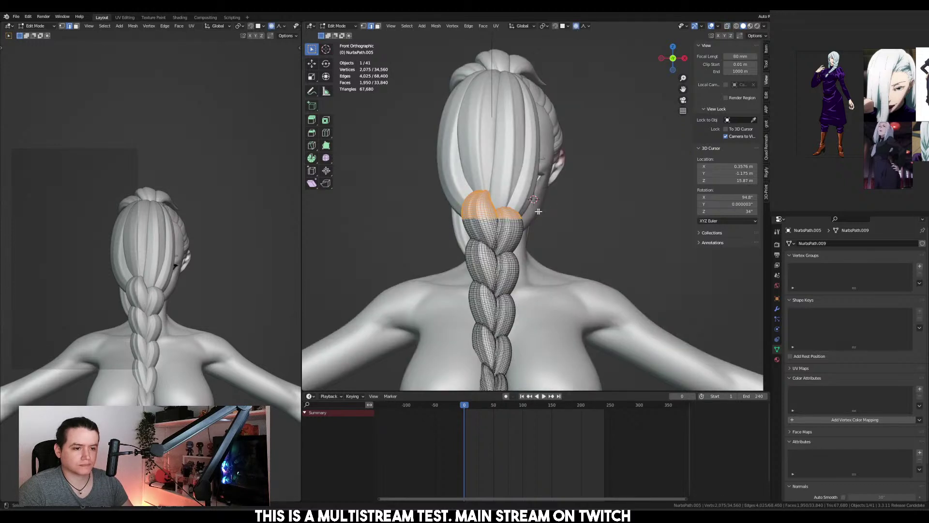
key("s")
key("x")
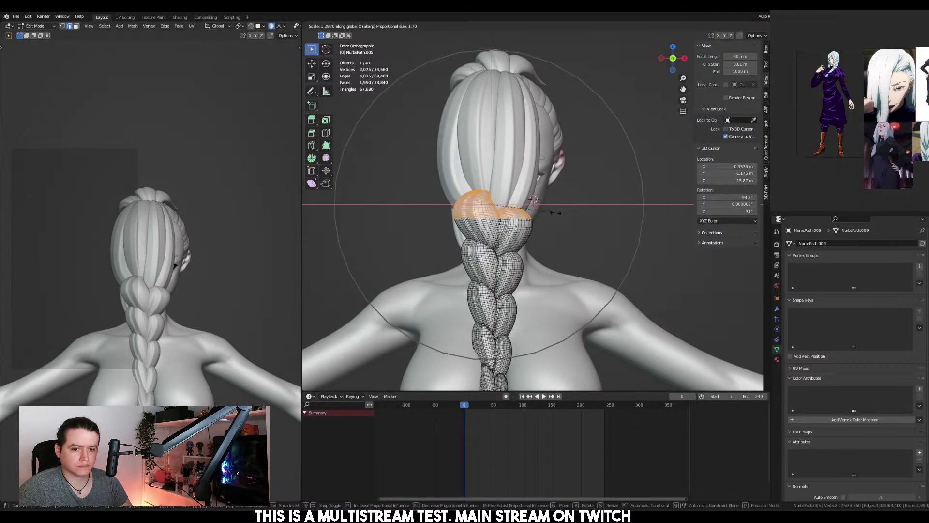
left_click(536, 212)
Raise the braid's top section along Z with proportional editing by about 0.195 m and another 0.116 m
middle_click_drag(535, 212, 603, 215)
key("g")
key("z")
scroll(607, 202, "up", 4)
left_click(603, 199)
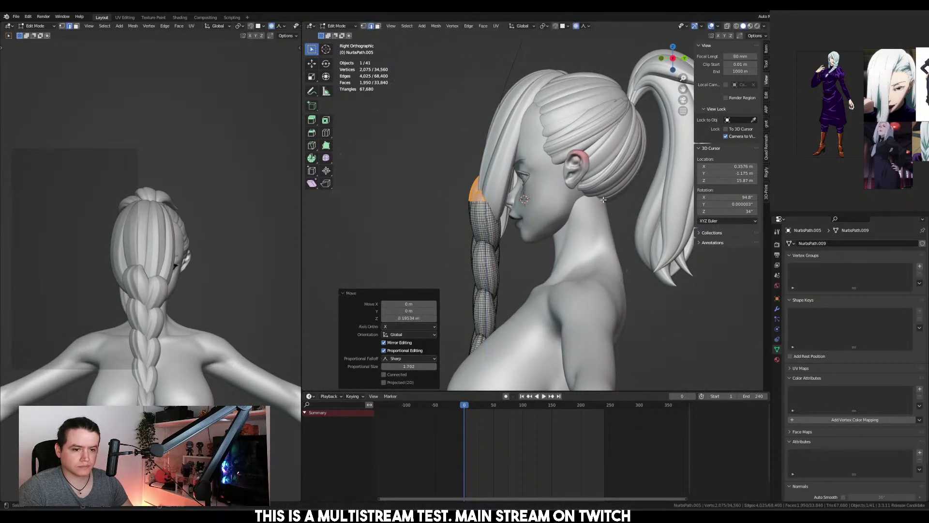
key("g")
key("z")
left_click(610, 190)
Shift the braid's top section about 0.052 m along Y toward the face with proportional editing
key("g")
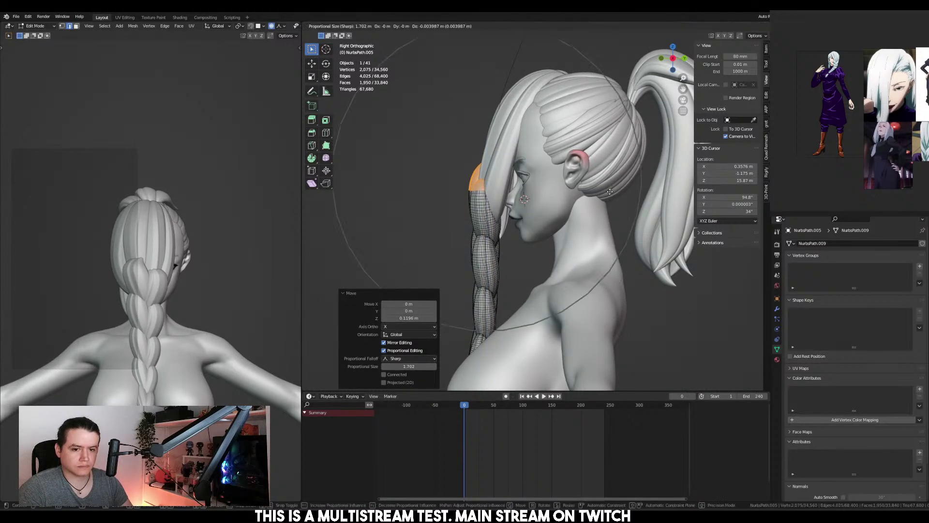
left_click(610, 192)
key("g")
key("y")
left_click(613, 197)
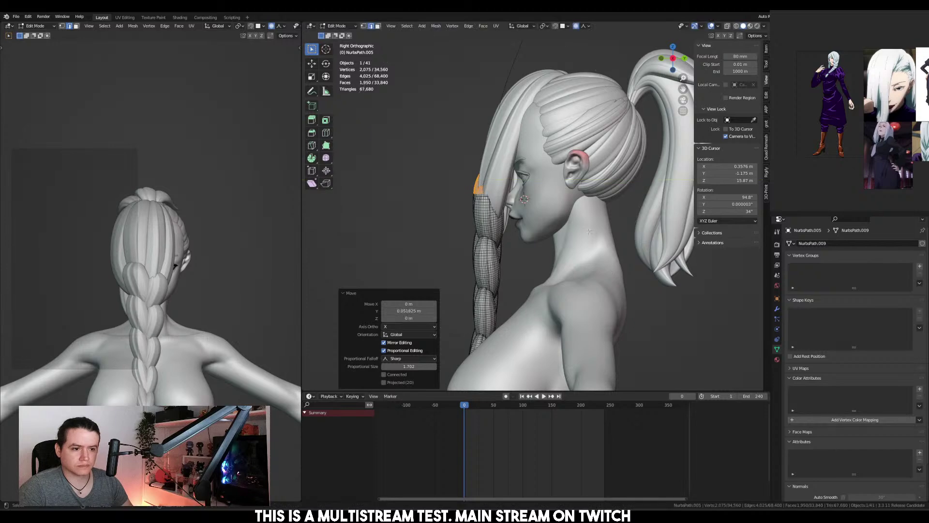
Switch the braid to Sculpt Mode and nudge its middle toward the body using the Grab brush with a radius of about 350 px
middle_click_drag(614, 197, 618, 172, "shift")
key("ctrl+Tab")
left_click(598, 195)
key("ctrl+Tab")
left_click(501, 259)
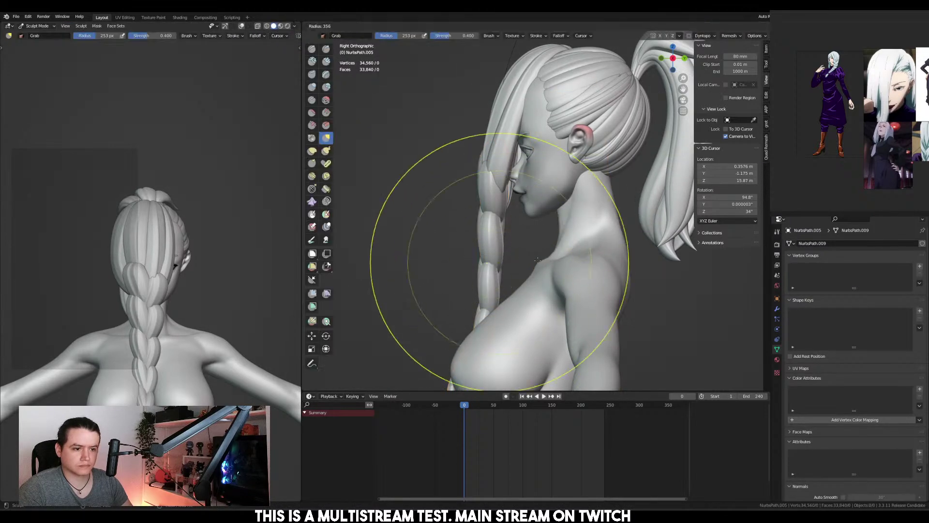
left_click_drag(492, 265, 506, 267)
mouse_move(506, 267)
middle_mouse_down()
mouse_move(591, 265)
mouse_move(625, 239)
middle_mouse_up()
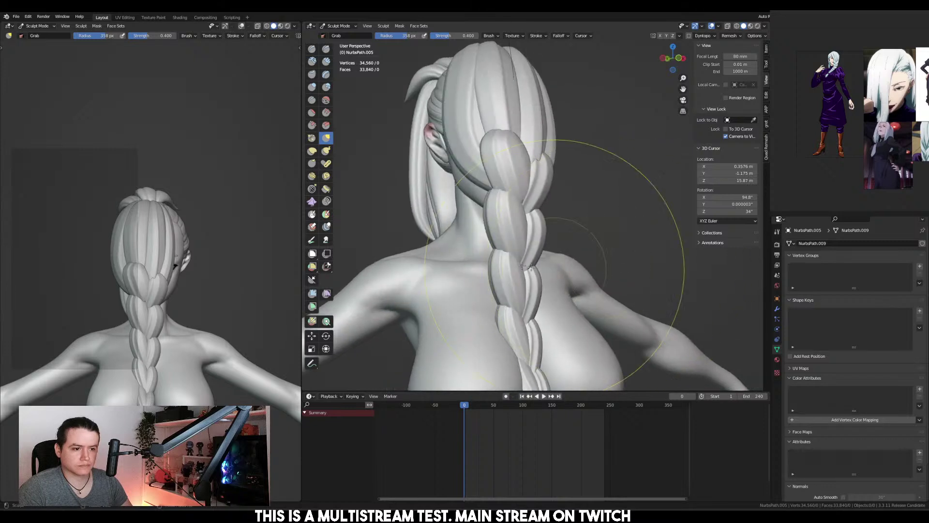
Enable Topology auto-masking for the Grab brush, set its radius to 294 px and reshape one of the upper braid lobes
left_click(537, 35)
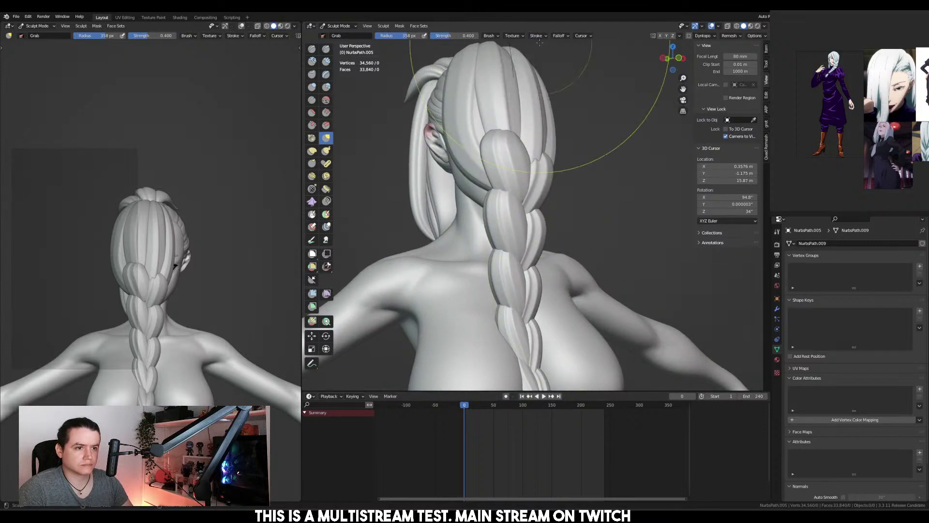
left_click(490, 36)
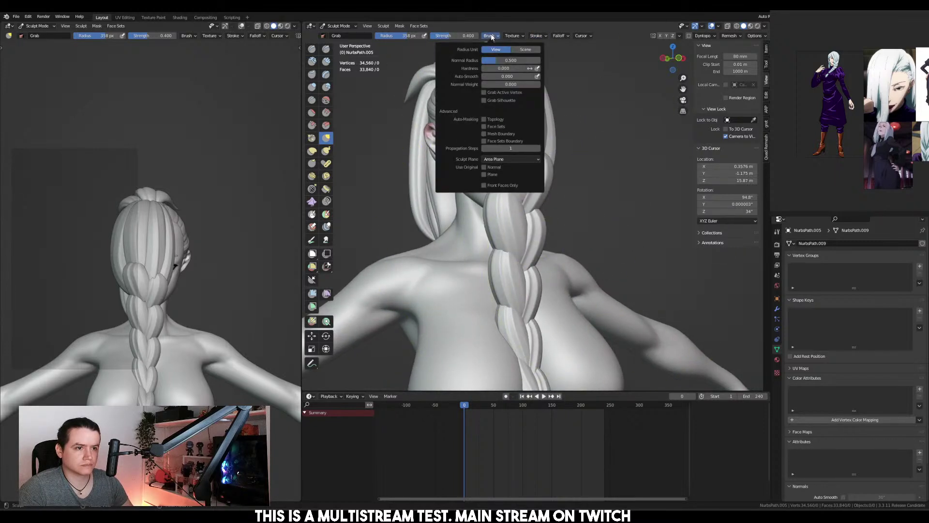
left_click(485, 119)
middle_click_drag(536, 284, 536, 253)
key("f")
left_click(514, 253)
left_click_drag(526, 252, 531, 263)
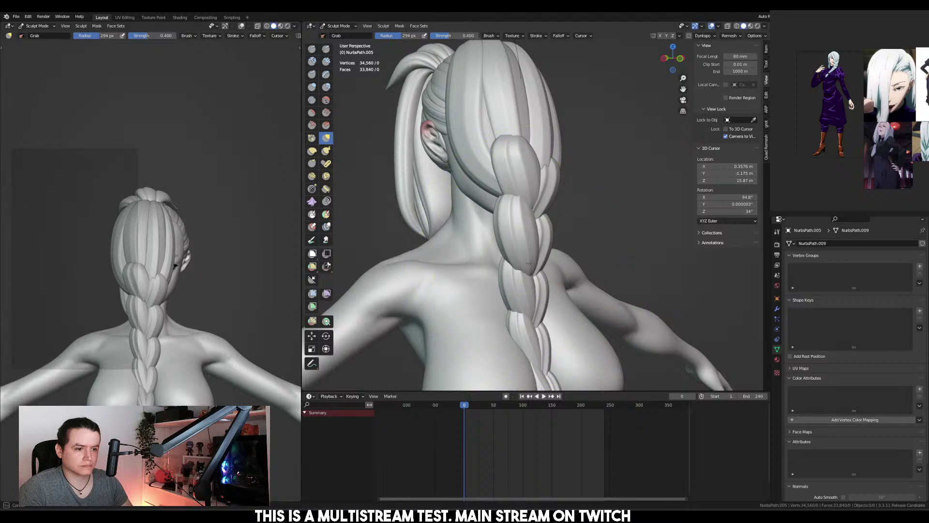
Set the Grab radius to 191 px and pull the upper braid lobes down so they overlap the ones below
middle_click_drag(531, 262, 497, 266)
key("f")
left_click(496, 266)
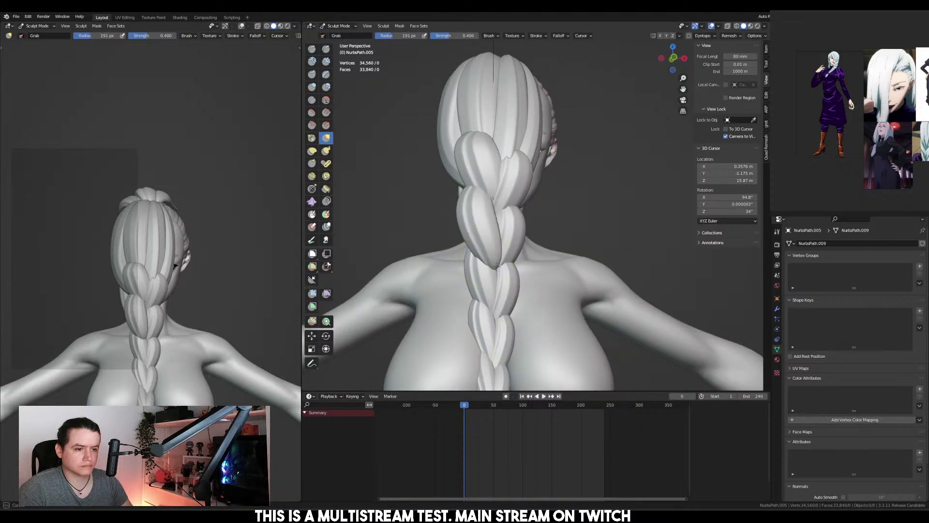
middle_click_drag(438, 166, 514, 187)
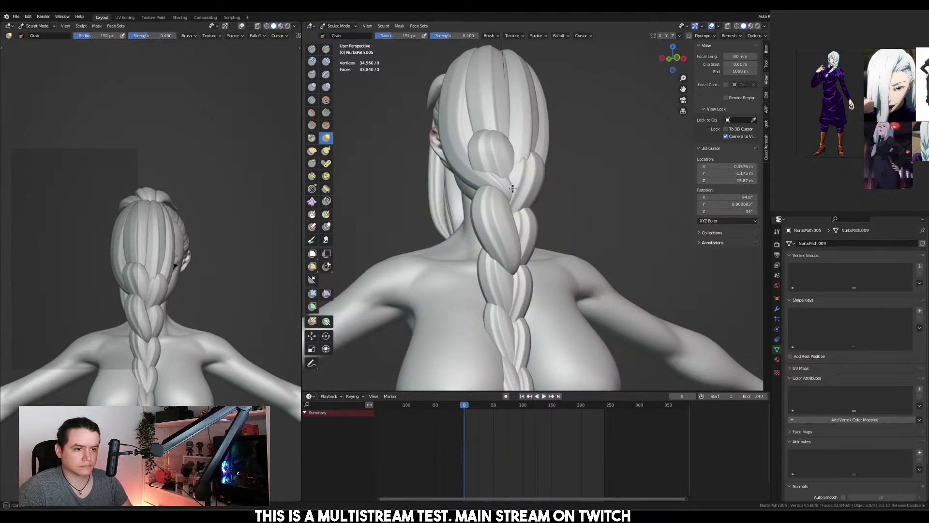
left_click_drag(503, 153, 504, 185)
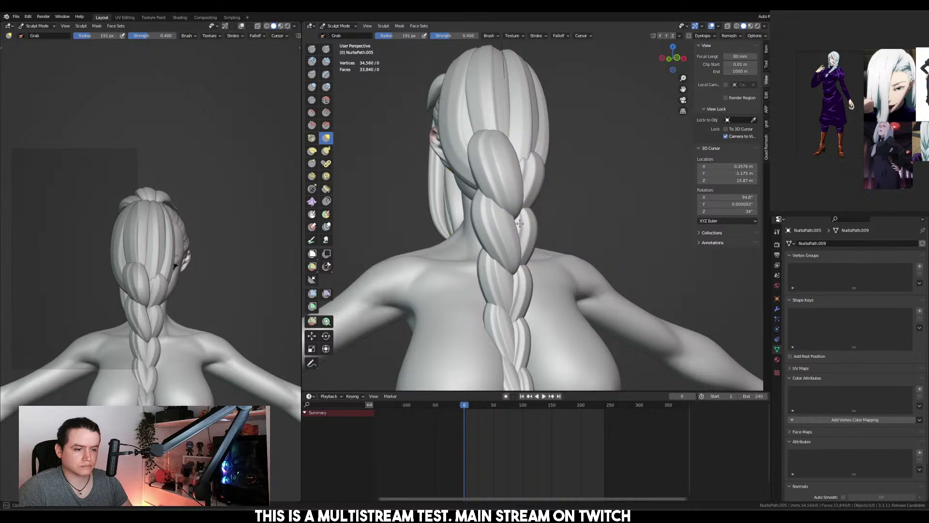
middle_click_drag(536, 260, 511, 194)
left_click_drag(506, 245, 511, 252)
Reduce the Grab radius to 127 px and pull the mid-braid lobes into longer overlapping shapes
key("bracketleft")
key("bracketleft")
mouse_move(539, 254)
middle_mouse_down()
mouse_move(479, 242)
mouse_move(489, 228)
mouse_move(506, 275)
middle_mouse_up()
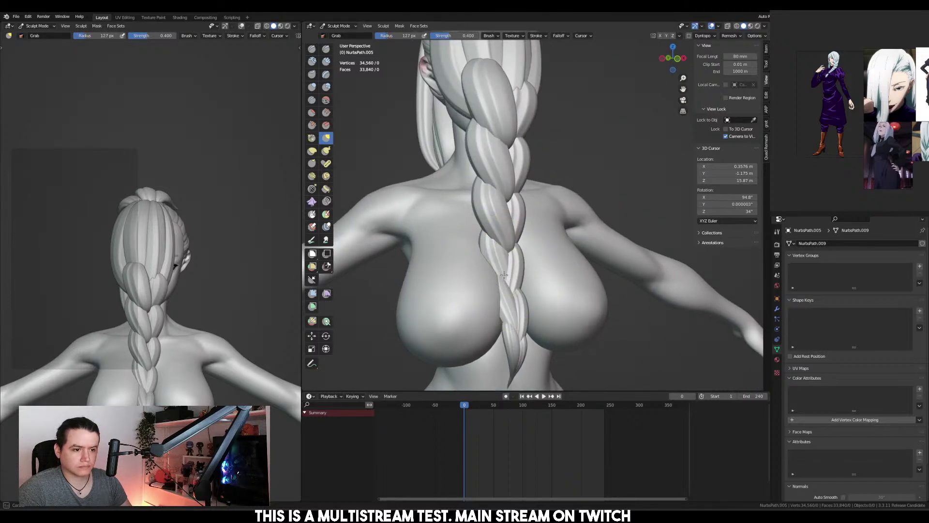
middle_click_drag(522, 330, 522, 292, "shift")
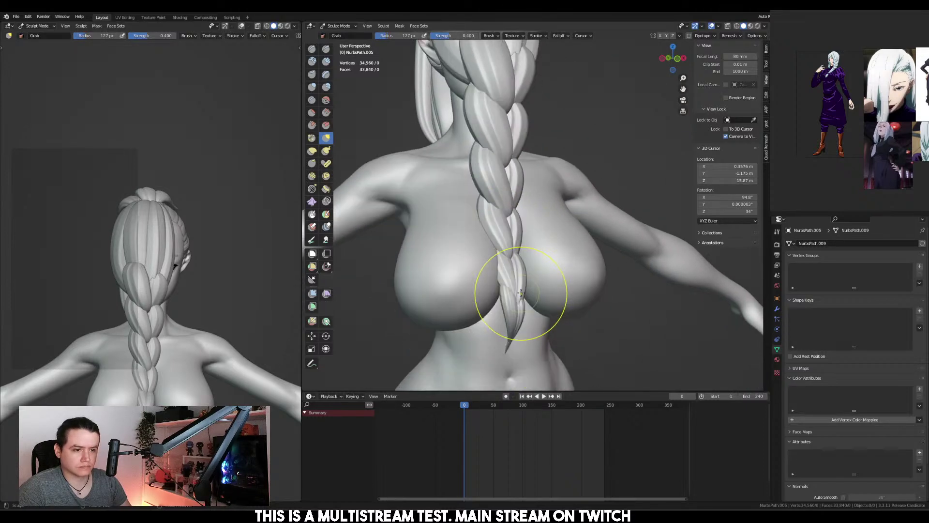
Set the Grab radius to 86 px and refine the smaller lobes near the lower end of the braid
scroll(519, 302, "up", 1)
key("f")
left_click(503, 301)
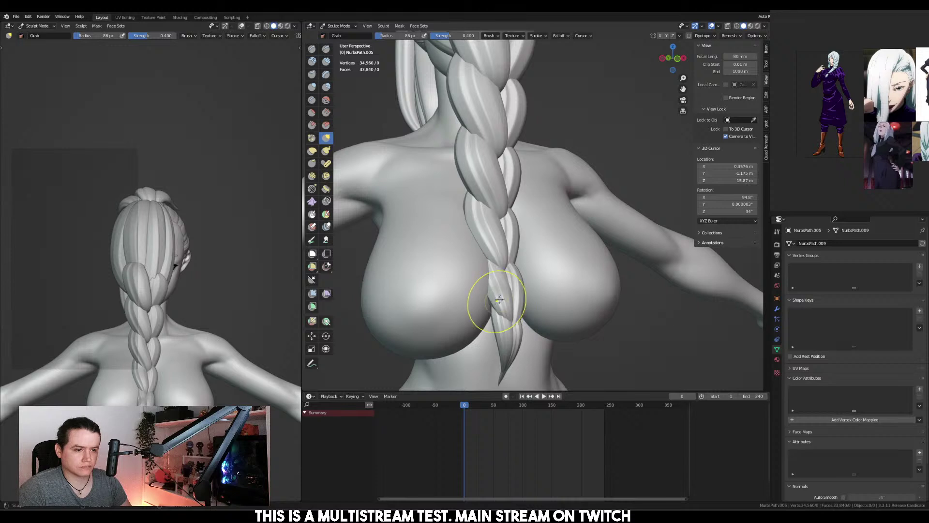
mouse_move(491, 274)
middle_mouse_down()
mouse_move(443, 288)
mouse_move(474, 294)
mouse_move(447, 316)
middle_mouse_up()
left_click_drag(498, 275, 502, 275)
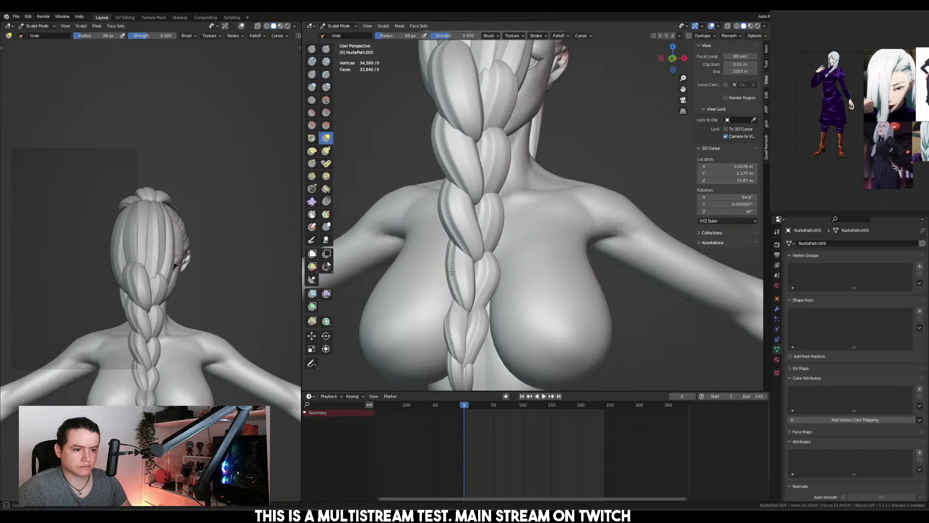
mouse_move(502, 167)
middle_mouse_down()
mouse_move(418, 237)
mouse_move(503, 242)
mouse_move(466, 285)
mouse_move(532, 245)
mouse_move(568, 246)
mouse_move(523, 252)
mouse_move(523, 263)
mouse_move(509, 236)
mouse_move(472, 234)
middle_mouse_up()
Set the Grab radius to 185 px, adjust the upper braid's profile beside the face and undo the last stroke
key("f")
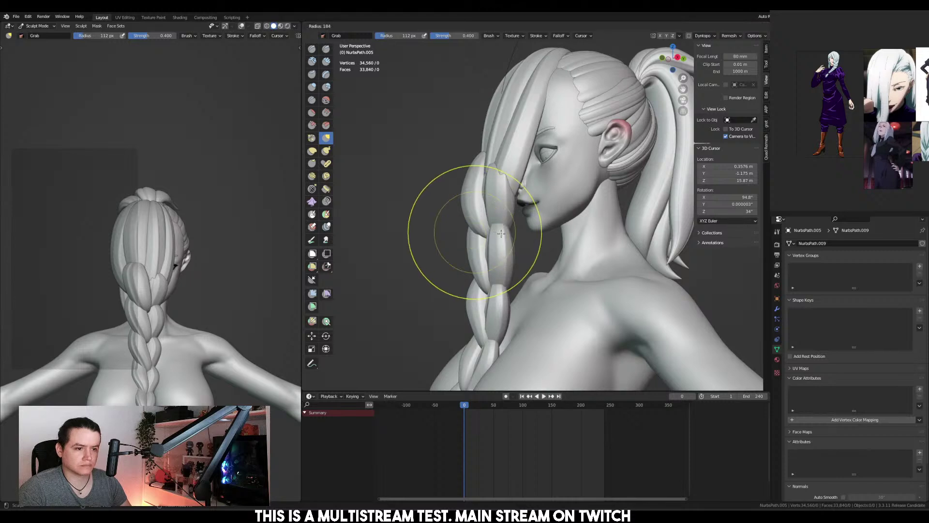
left_click(500, 234)
left_click_drag(474, 224, 479, 224)
mouse_move(484, 225)
middle_mouse_down()
mouse_move(553, 226)
mouse_move(461, 229)
middle_mouse_up()
key("ctrl+z")
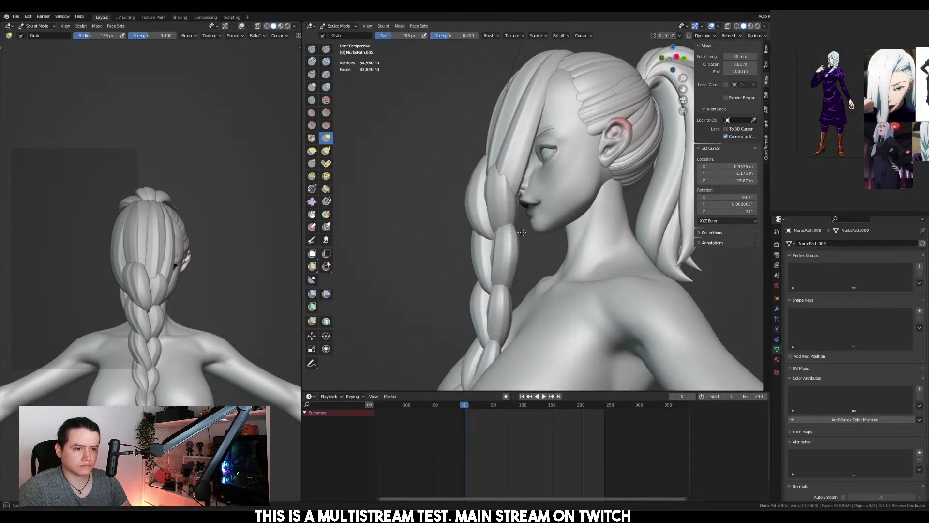
Adjust the braid's profile beside the face with Grab and set the brush radius to 82 px
mouse_move(532, 231)
middle_mouse_down()
mouse_move(482, 241)
mouse_move(494, 248)
mouse_move(480, 260)
mouse_move(506, 302)
mouse_move(509, 289)
mouse_move(468, 279)
mouse_move(505, 284)
middle_mouse_up()
key("f")
left_click(495, 291)
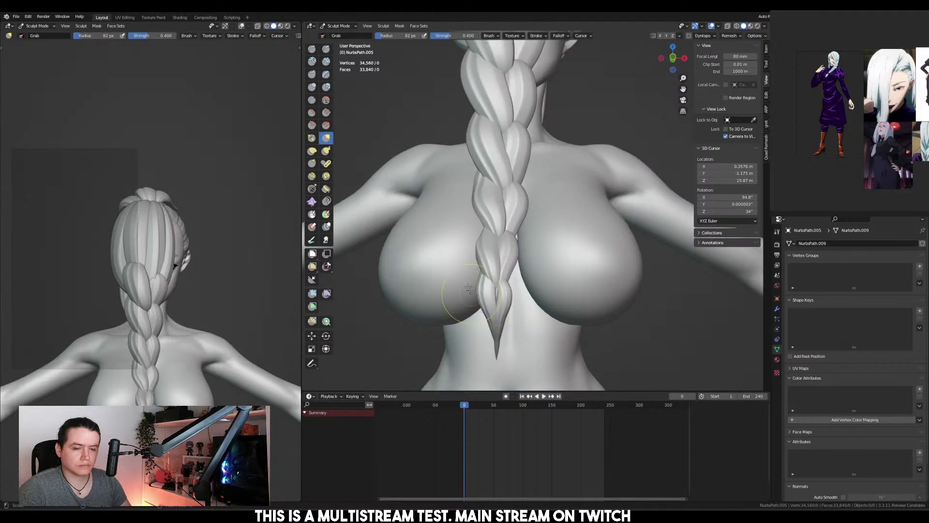
Inflate the braid lobes with the Inflate/Deflate brush at a 138 px radius and 0.500 strength
left_click(313, 88)
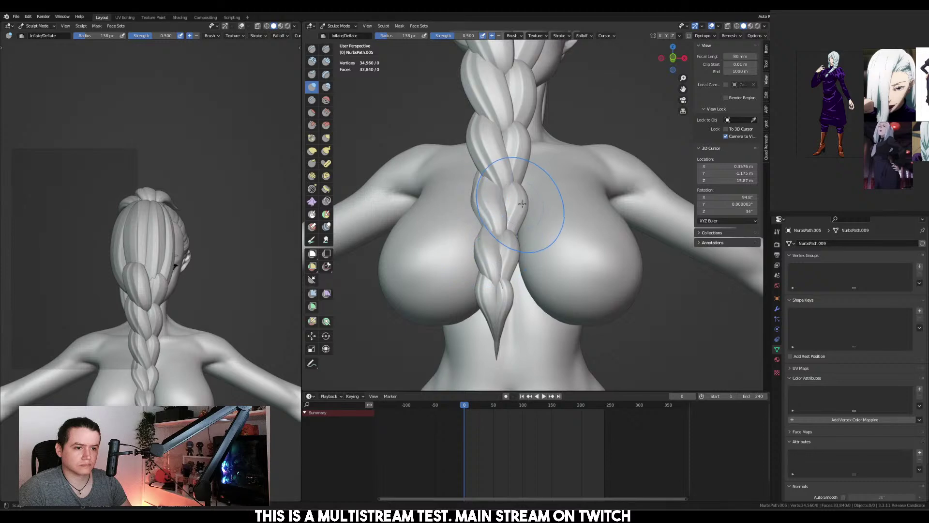
middle_click_drag(523, 157, 455, 242)
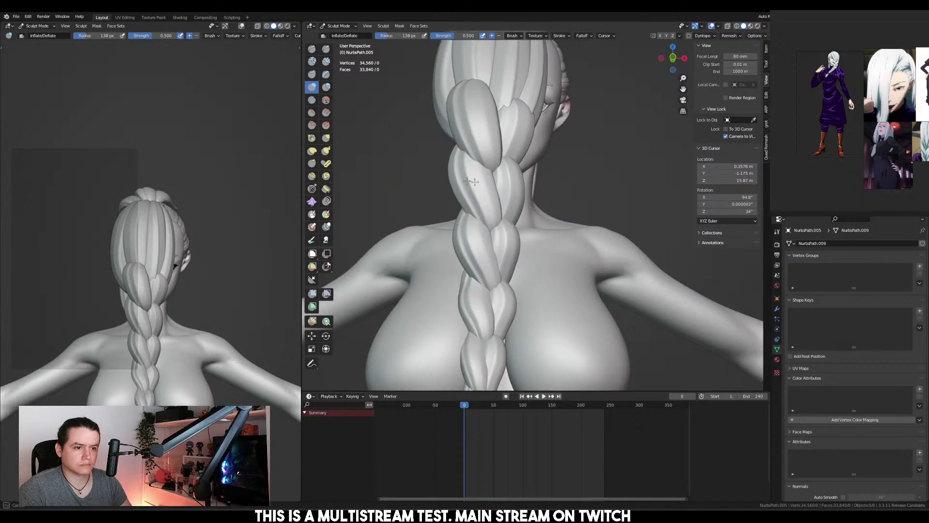
middle_click_drag(505, 183, 513, 263, "shift")
Return to the Grab brush in side view with a 294 px radius and turn off its topology auto-masking
key("ctrl+Tab")
mouse_move(494, 197)
middle_mouse_down("alt")
mouse_move(436, 203)
mouse_move(510, 220)
middle_mouse_up("alt")
key("Tab")
key("ctrl+Tab")
key("f")
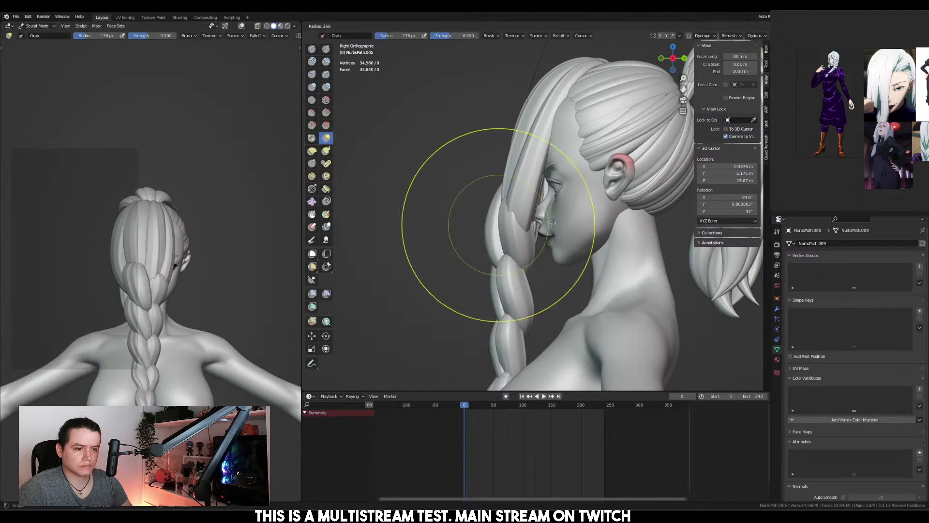
left_click(557, 223)
left_click(490, 36)
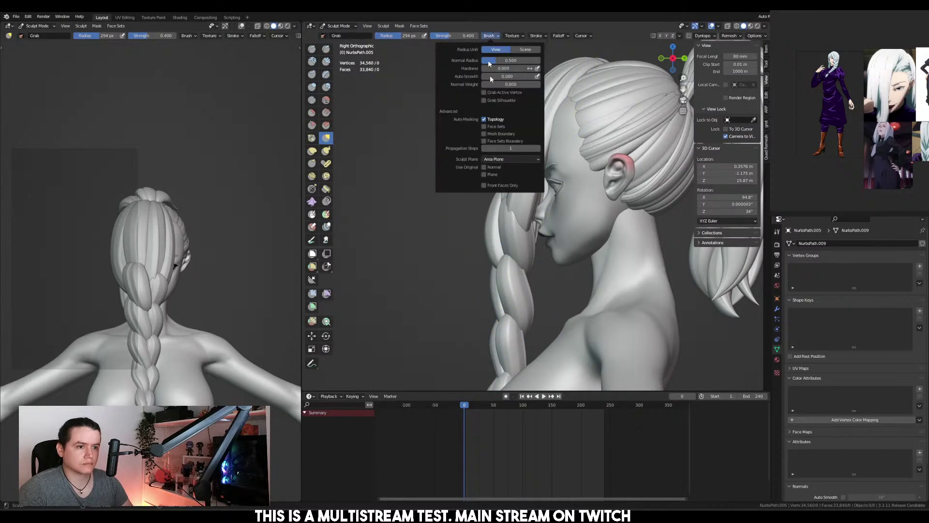
left_click(485, 121)
Pull the upper braid lobes back toward the face, using a Grab radius of 302 px for the lower stroke
left_click_drag(494, 225, 513, 226)
key("f")
left_click(511, 290)
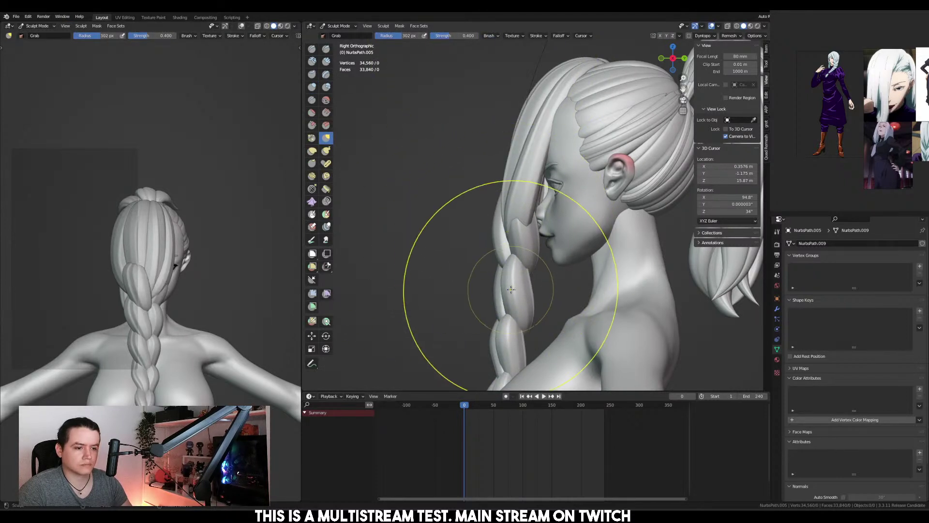
left_click_drag(511, 289, 520, 286)
Select the central fringe strand and move its lower control points forward over the braid in side view with proportional editing
key("ctrl+Tab")
key("KP_1")
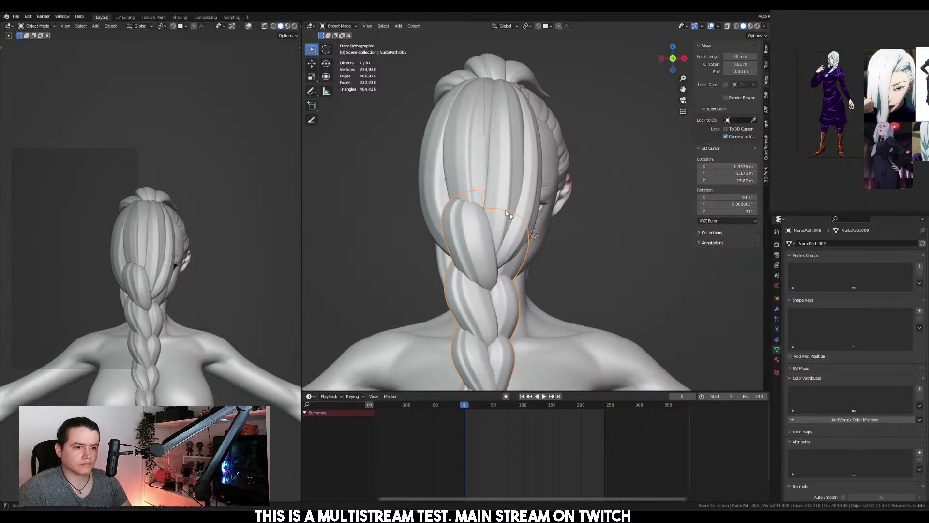
left_click(453, 175)
key("ctrl+KP_3")
key("Tab")
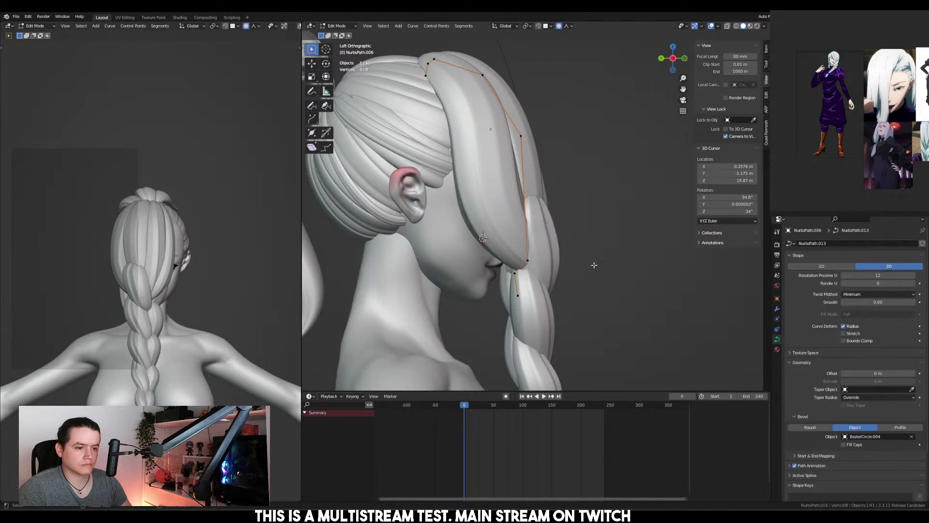
key("ctrl+Tab")
key("Tab")
left_click_drag(462, 245, 554, 316)
key("g")
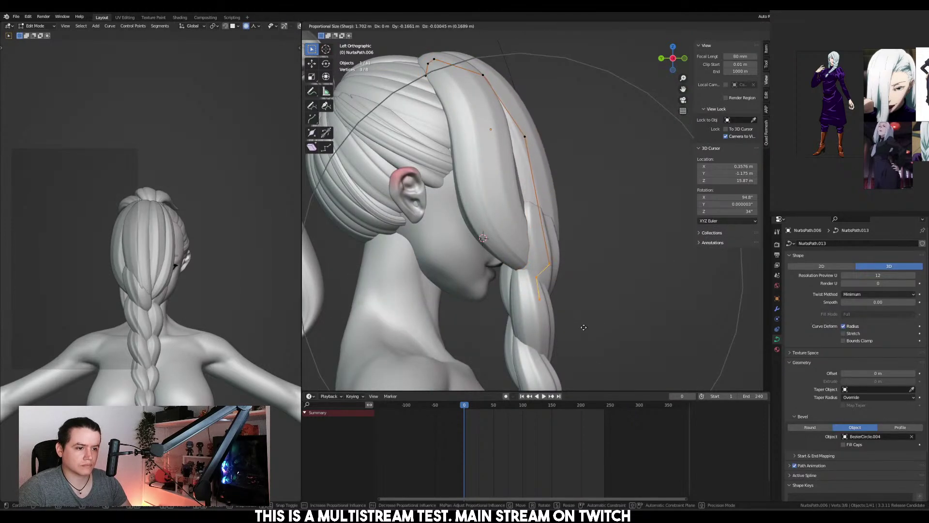
left_click(583, 327)
key("Tab")
Delete the large uppermost lobe at the front of the braid mesh
middle_click_drag(620, 302, 510, 290)
left_click(473, 273)
key("Tab")
key("l")
key("x")
left_click(476, 275)
key("Tab")
Move the lower control points of the central fringe strand so its end meets the top of the braid
left_click(468, 229, "shift")
left_click(480, 254)
key("Tab")
left_click_drag(426, 257, 551, 330)
middle_click_drag(552, 319, 549, 265)
key("g")
left_click(526, 314)
key("g")
left_click(542, 258)
left_click(519, 245)
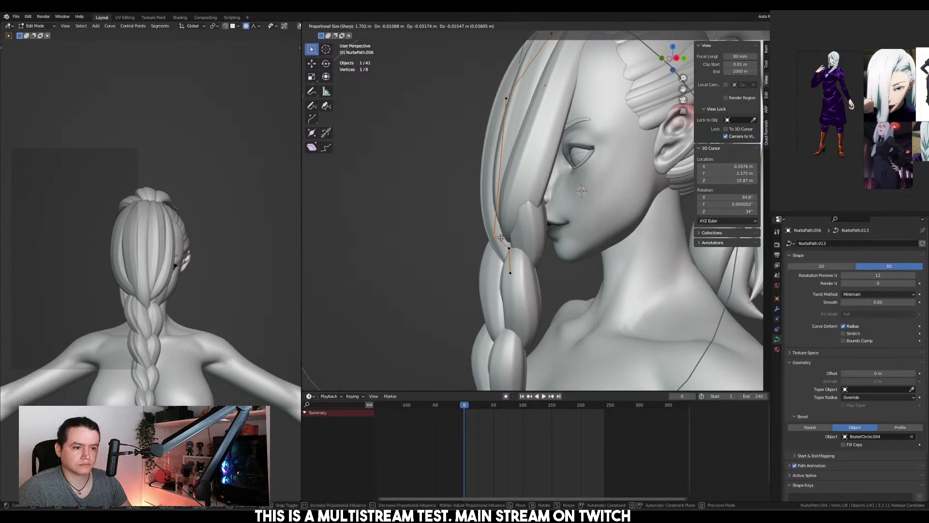
Fine-tune the individual tip control points of the central fringe strand so the end tucks into the braid
key("g")
left_click(527, 248)
left_click(532, 257)
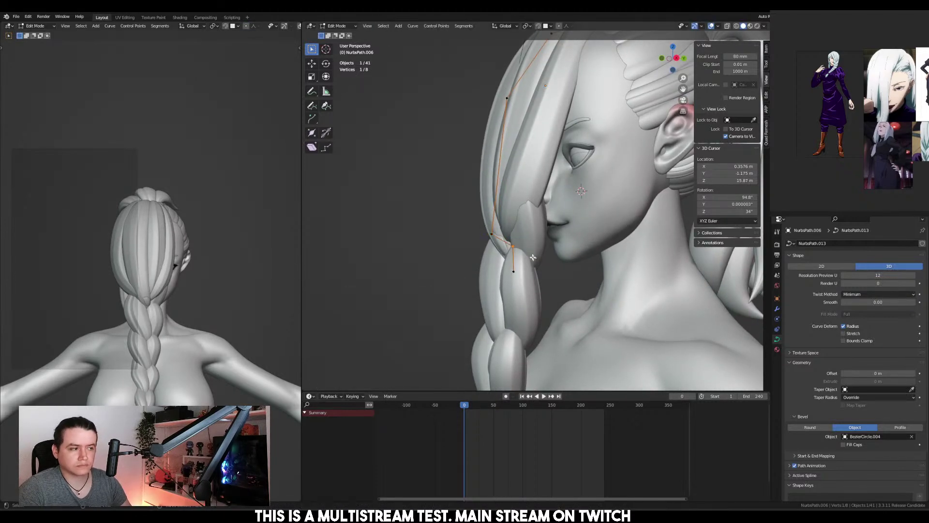
key("g")
left_click(526, 259)
middle_click_drag(526, 260, 575, 264)
key("g")
left_click(571, 259)
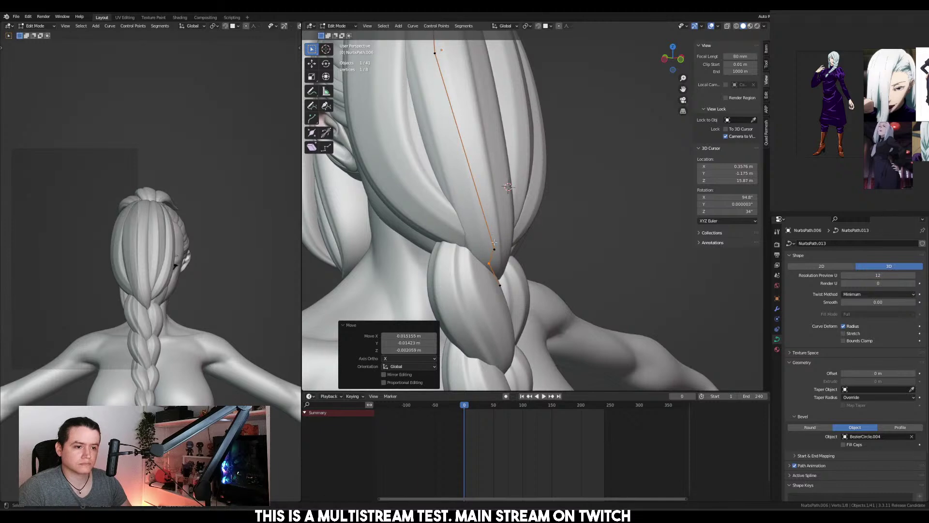
Tilt the end of the central fringe strand to align it with the top of the braid
left_click_drag(556, 208, 474, 293)
key("ctrl+t")
left_click(580, 227)
key("Tab")
Select the outer fringe strand on the covered-eye side and move its end control points to the braid's top
middle_click_drag(463, 206, 518, 222)
left_click(518, 222)
key("Tab")
left_click_drag(473, 200, 566, 265)
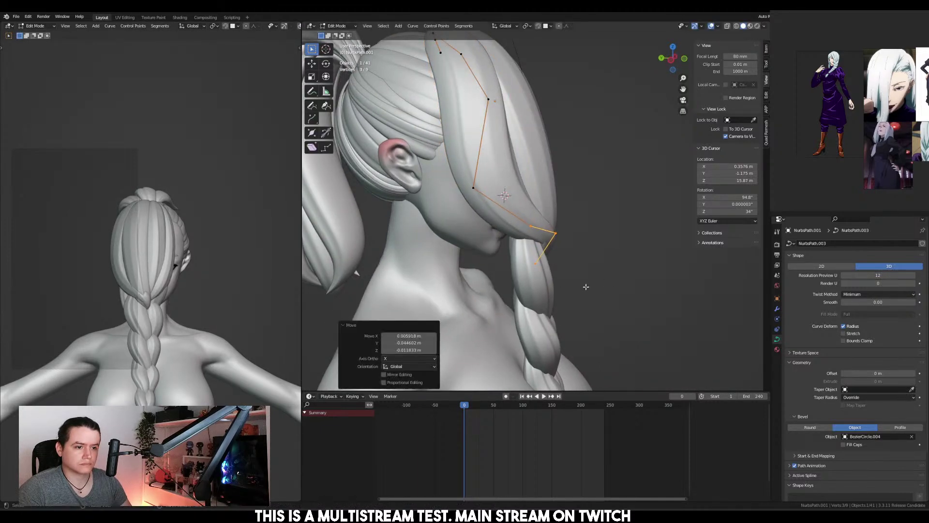
middle_click_drag(566, 265, 510, 192)
key("Tab")
Tilt the control points of the outer fringe strand so its end wraps around the braid's top
left_click_drag(476, 230, 480, 229)
middle_click_drag(479, 228, 455, 238)
left_click(498, 239)
key("Tab")
key("ctrl+t")
left_click(516, 252)
key("Tab")
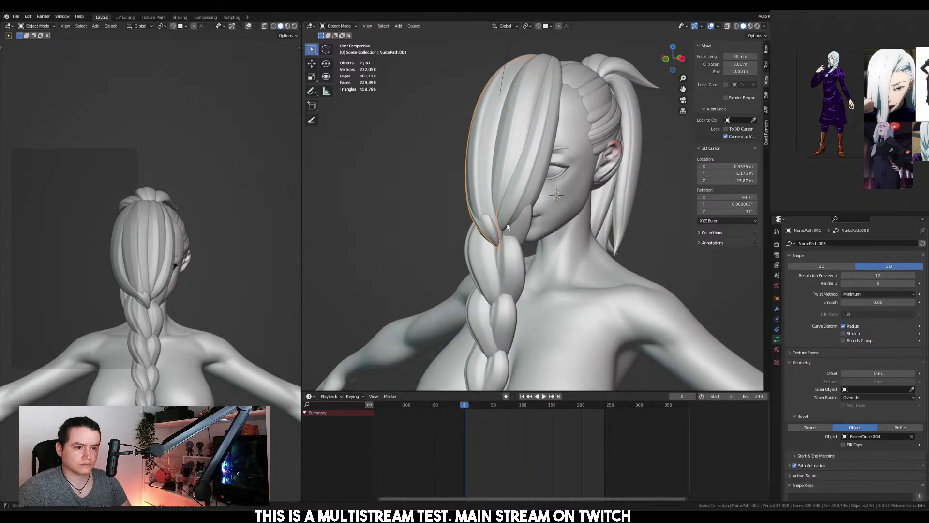
Move the tip of the fringe strand nearest the visible eye over to the top of the braid
left_click(507, 225)
key("Tab")
left_click(483, 209)
middle_click_drag(507, 225, 507, 203)
key("g")
left_click(504, 222)
key("Tab")
Try deleting the uppermost braid lobe beside the face from the braid mesh
left_click(530, 225)
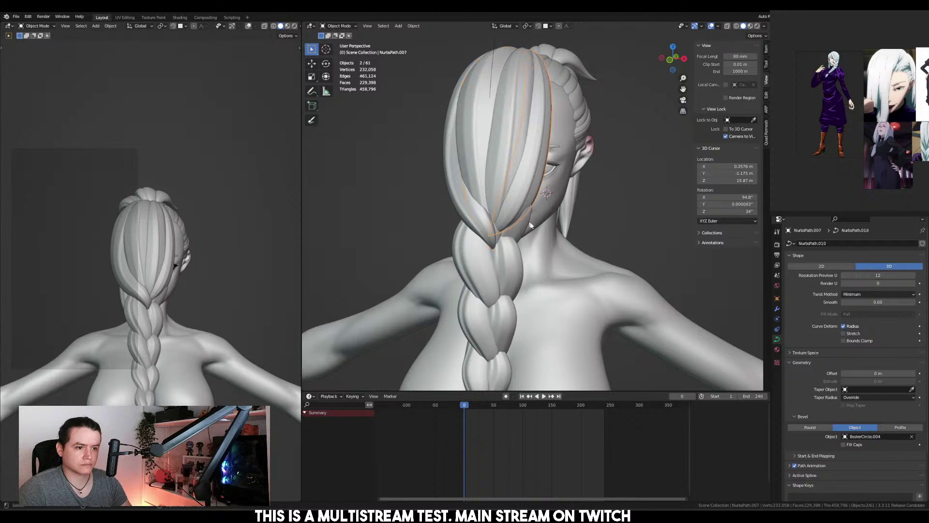
left_click(516, 247)
middle_click_drag(516, 248, 457, 238)
key("Tab")
key("l")
key("x")
left_click(535, 218)
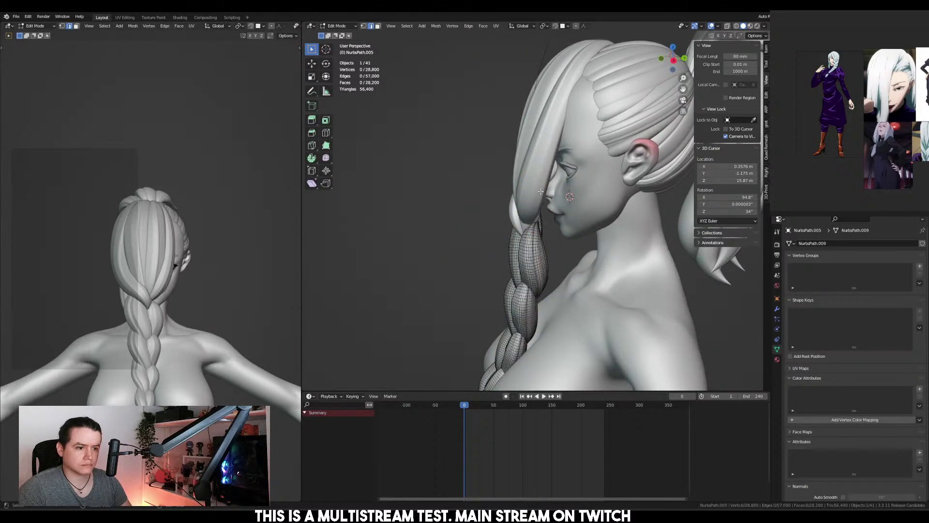
key("Tab")
left_click(542, 201)
key("ctrl+z")
key("ctrl+z")
key("ctrl+z")
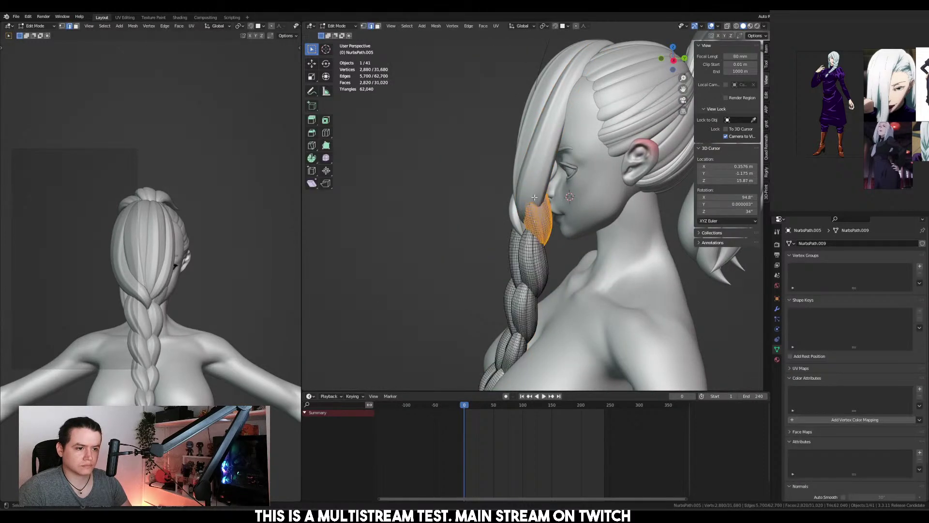
Reposition the end control points of the strand nearest the visible eye so its curve flows into the braid
key("Tab")
left_click(526, 198)
key("Tab")
middle_click_drag(525, 196, 574, 208)
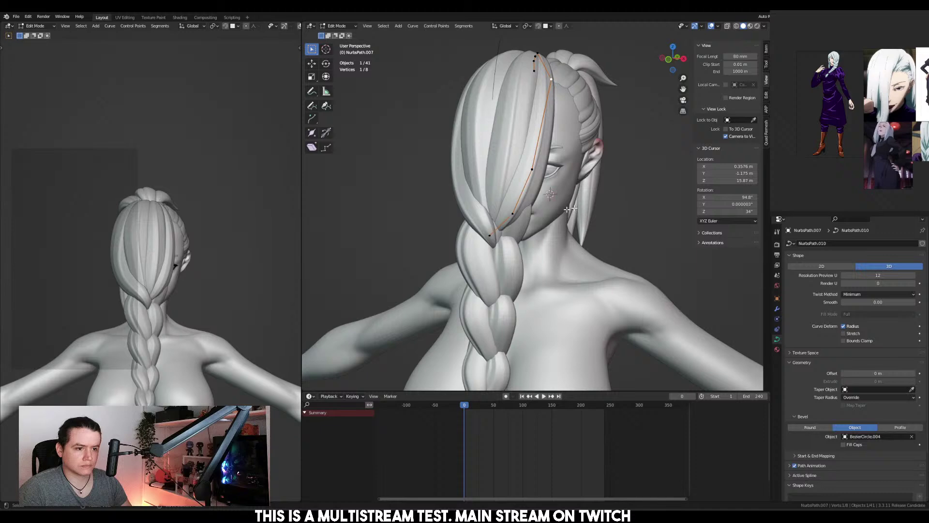
key("g")
left_click(523, 247)
key("g")
left_click(521, 244)
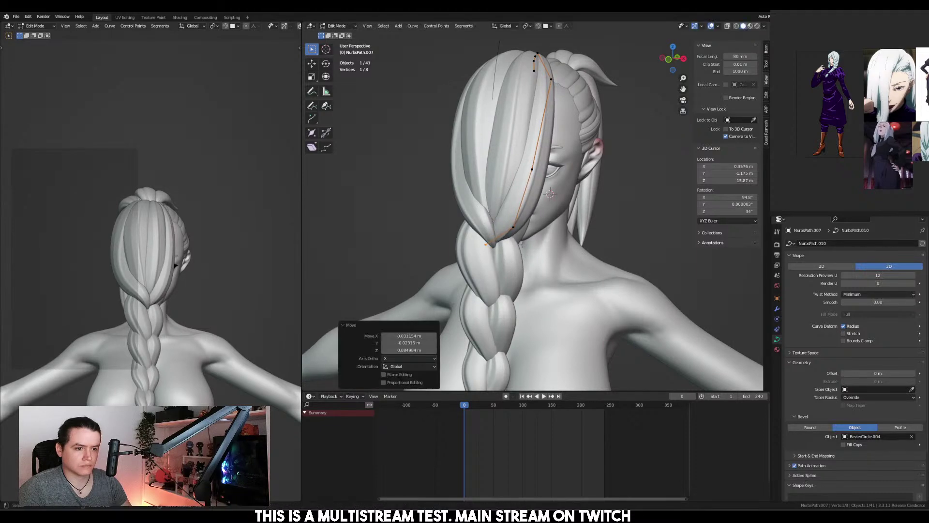
key("Tab")
Pull the end of the inner fringe strand down toward the braid and extrude an extra control point from it
middle_click_drag(522, 245, 494, 222)
key("Tab")
middle_click_drag(605, 245, 483, 258)
key("g")
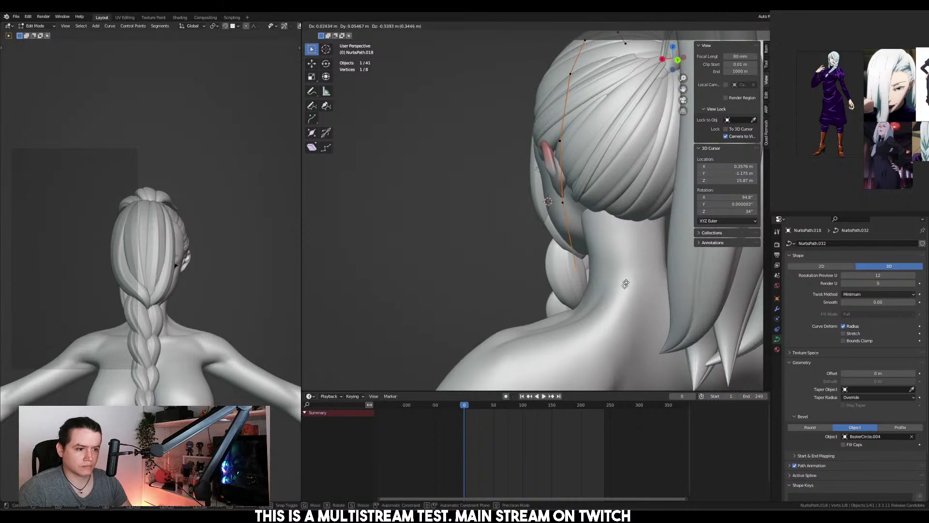
left_click(641, 279)
middle_click_drag(641, 280, 567, 248)
key("e")
left_click(572, 255)
Reposition the lower control points of the inner fringe strand behind the braid's top and widen its end
key("g")
left_click(596, 261)
key("g")
left_click(544, 210)
key("g")
left_click(557, 223)
key("Tab")
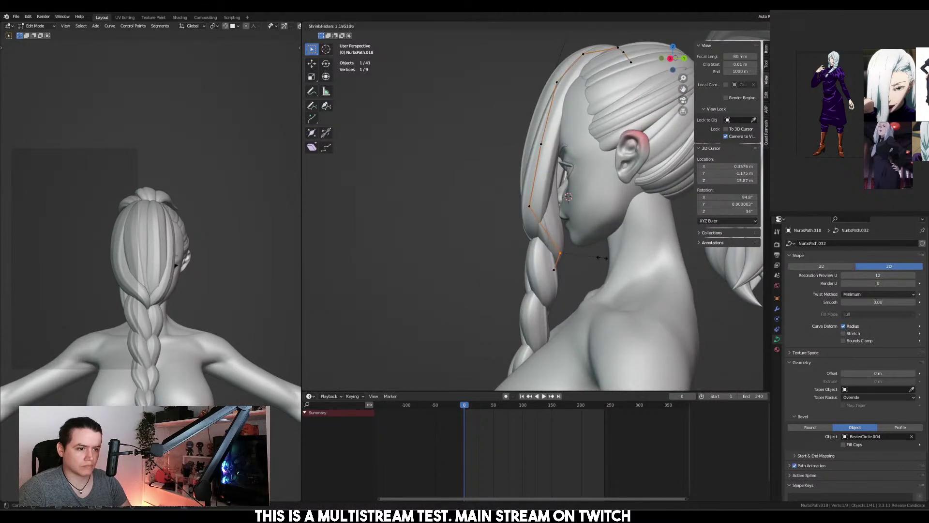
Select the linked geometry of the uppermost braid lobe beside the face and delete it
left_click(545, 237)
key("Tab")
left_click(544, 234)
key("ctrl+l")
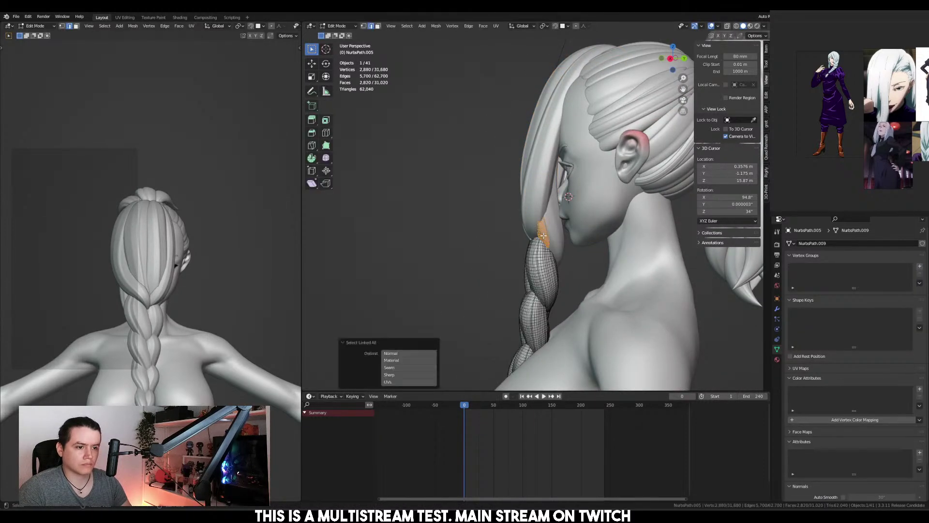
key("x")
left_click(542, 236)
key("Tab")
Adjust the thickness of the outer fringe strand's lower end and move its control point at the braid's top
left_click(546, 234)
middle_click_drag(546, 234, 616, 262)
left_click(449, 191)
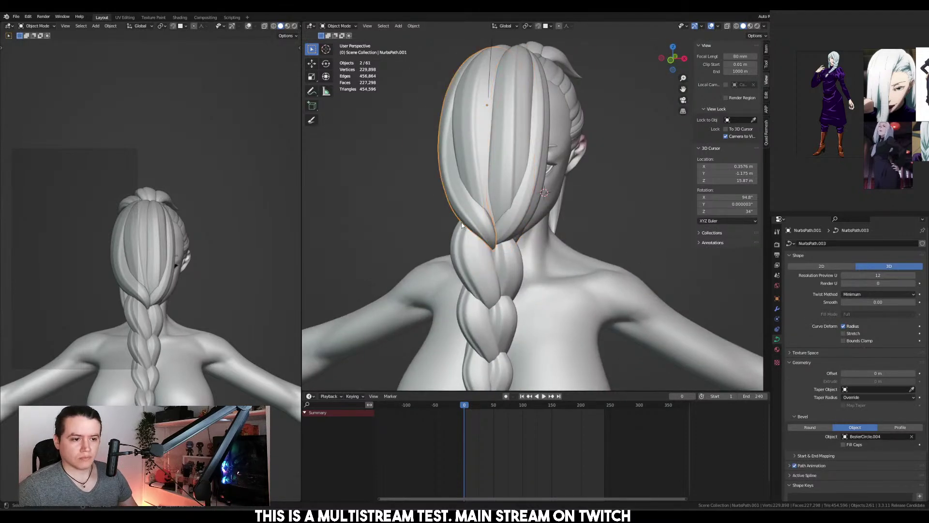
key("Tab")
left_click(452, 205)
key("alt+s")
left_click(507, 227)
key("g")
left_click(510, 233)
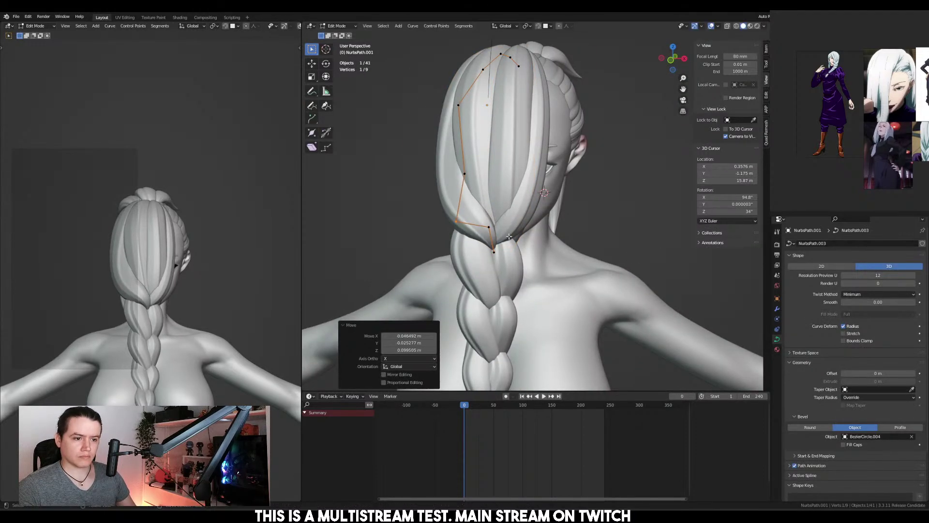
Adjust the radius of the outer fringe strand's selected control point from the side
middle_click_drag(511, 232, 579, 216)
key("alt+s")
left_click(582, 218)
key("Tab")
Select the swept-back strand at the temple and move its front control points forward along the hairline
middle_click_drag(201, 294, 157, 297)
scroll(535, 223, "down", 2)
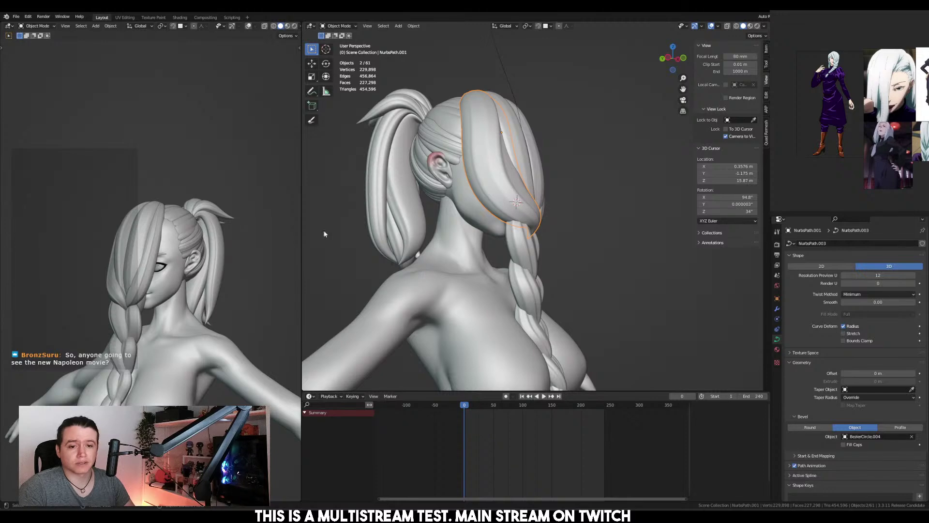
middle_click_drag(626, 172, 525, 150)
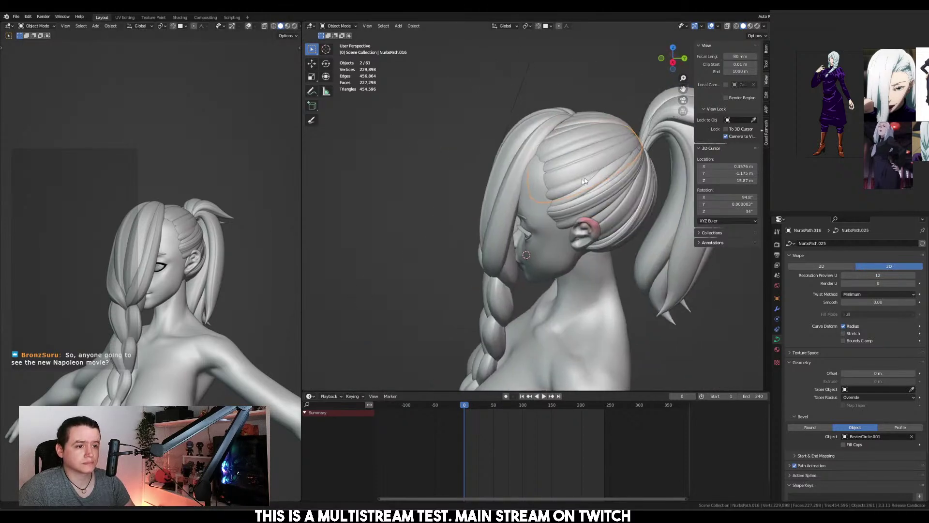
scroll(538, 213, "up", 2)
key("Tab")
middle_click_drag(537, 213, 547, 193)
key("g")
left_click(532, 202)
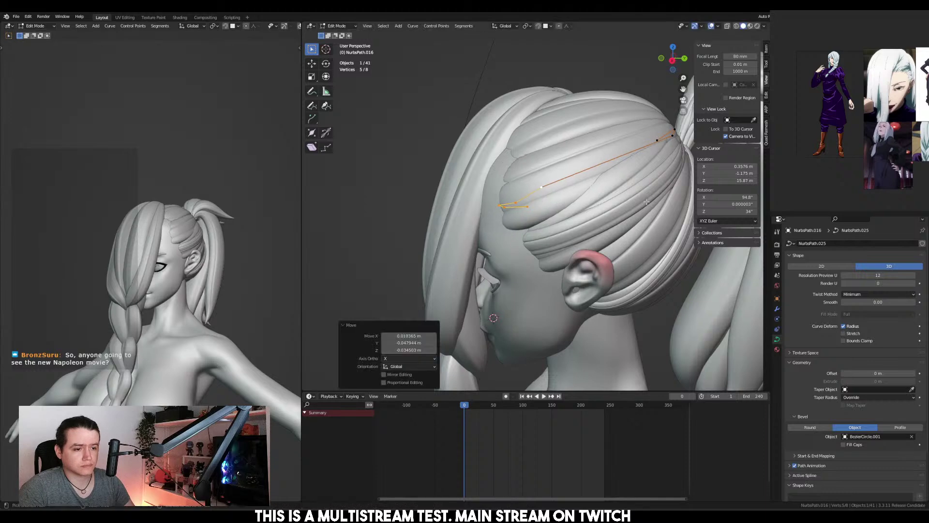
Tilt the front control points of the temple strand so it follows the side of the head
key("ctrl+t")
left_click(640, 226)
middle_click_drag(639, 226, 643, 221)
key("Tab")
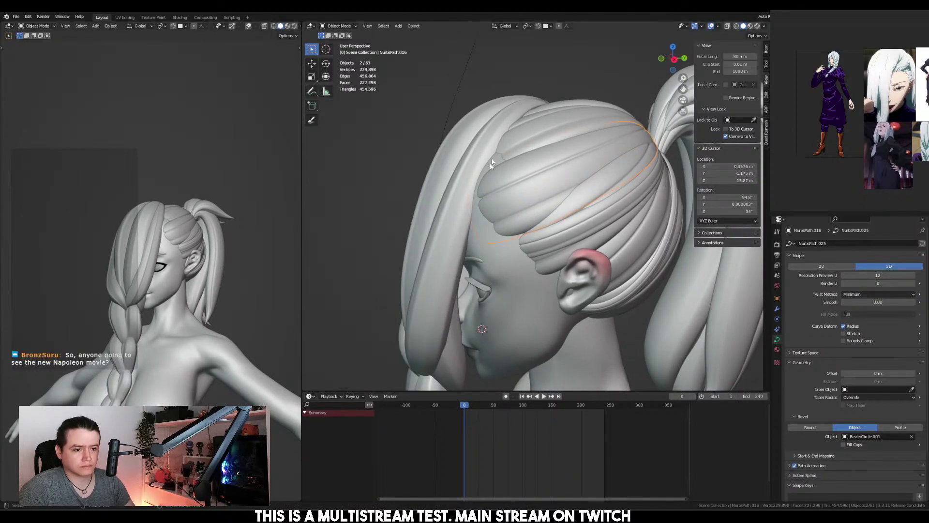
Move the upper control point of the fringe strand nearest the visible eye to reshape it over the forehead
left_click(457, 198)
key("Tab")
left_click_drag(438, 146, 484, 176)
middle_click_drag(484, 176, 492, 181)
key("g")
left_click(479, 174)
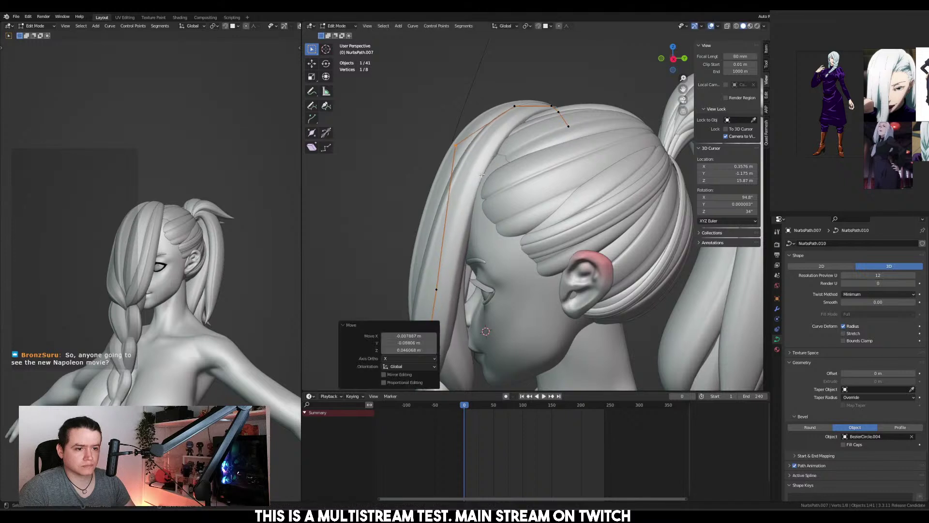
Refine the middle and upper control points of the same fringe strand to smooth its curve beside the face
left_click_drag(417, 201, 500, 307)
key("g")
left_click(496, 305)
left_click_drag(391, 93, 477, 171)
key("g")
left_click(473, 170)
key("Tab")
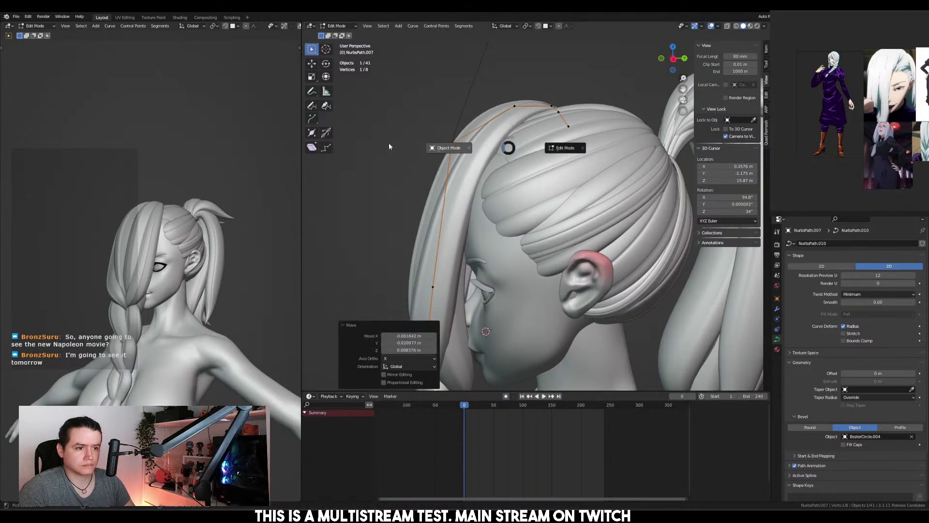
Select the swept-back strand at the temple and move its front control points beneath the fringe
left_click(534, 147)
key("Tab")
left_click_drag(462, 128, 610, 222)
middle_click_drag(623, 213, 515, 234)
key("g")
left_click(622, 243)
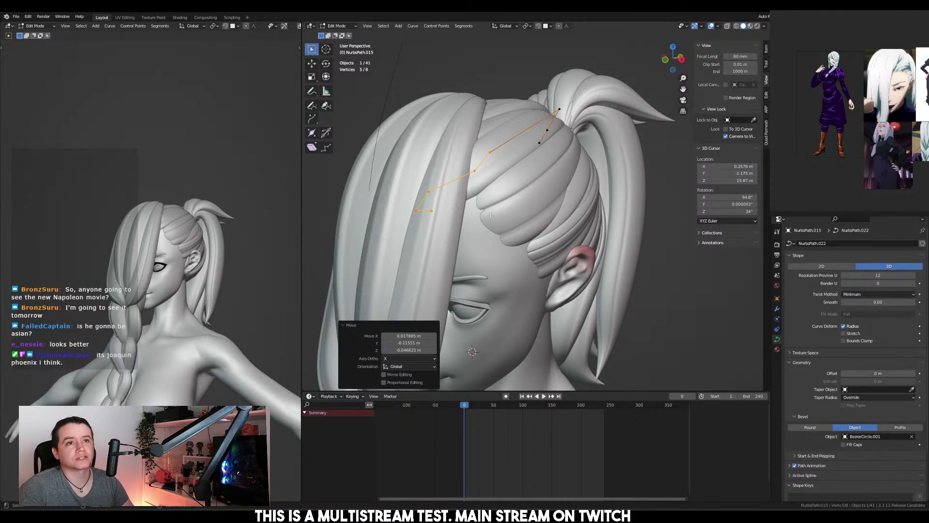
Nudge the temple strand's front control points along the hairline and tilt the selected points to follow the head
middle_click_drag(435, 181, 420, 188)
key("g")
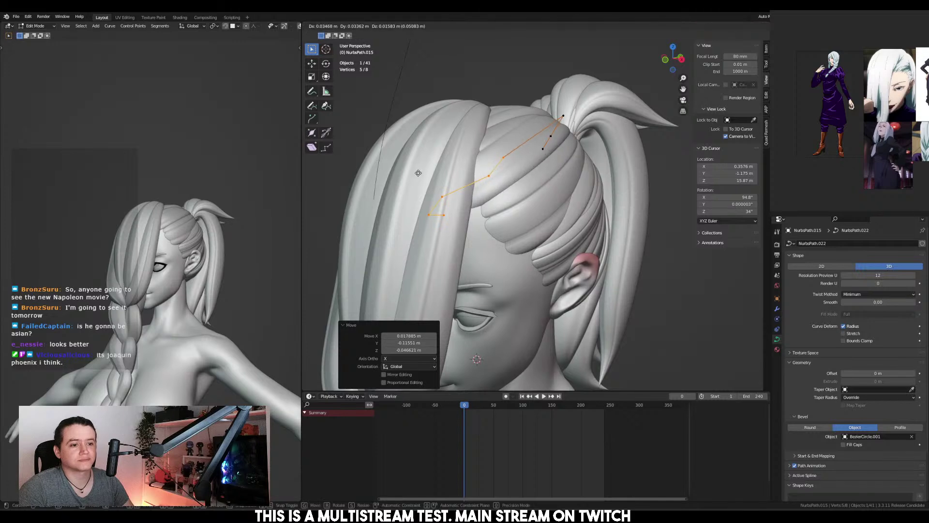
left_click(424, 175)
middle_click_drag(531, 203, 603, 242)
key("ctrl+t")
left_click(589, 195)
Select the neighbouring swept-back strand near the crown and move its control points to close up against the temple strand
key("Tab")
left_click(588, 164)
key("Tab")
key("g")
left_click(567, 232)
key("Tab")
scroll(521, 177, "down", 2)
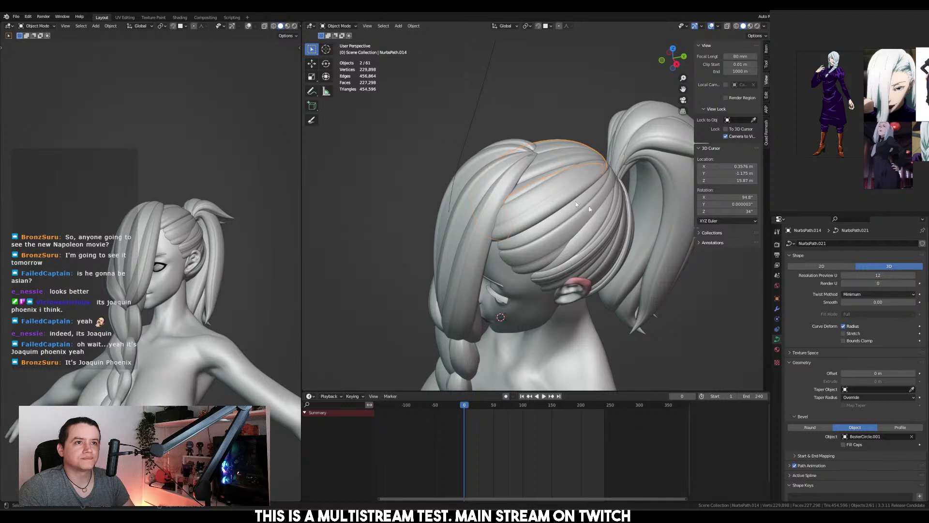
Duplicate the wide fringe strand on the covered-eye side in place and adjust the radius of all its control points
middle_click_drag(537, 292, 573, 241)
left_click(510, 257)
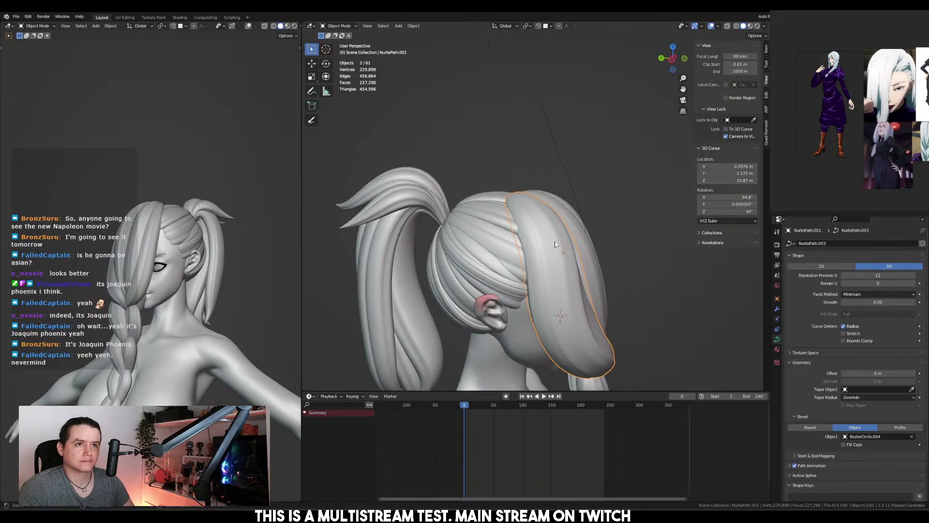
key("shift+d")
right_click(574, 241)
key("a")
key("ctrl+z")
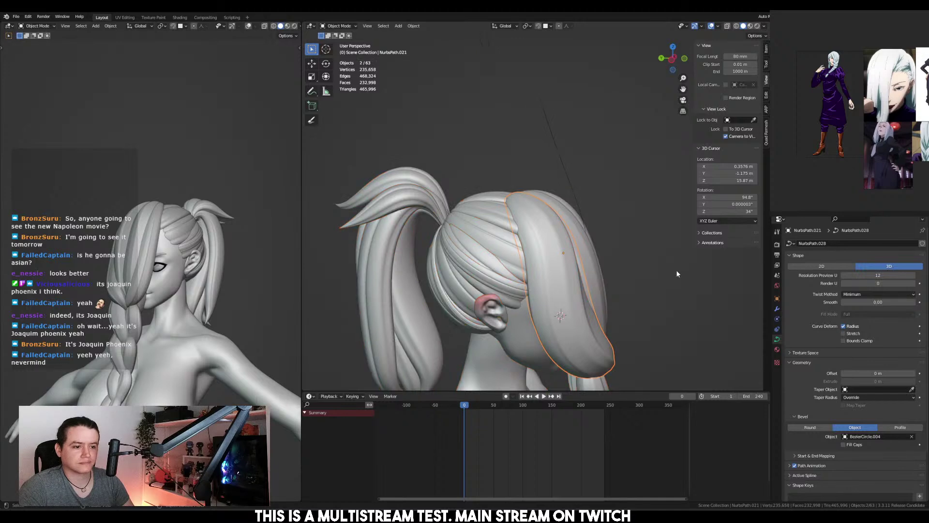
key("Tab")
key("a")
key("alt+s")
left_click(646, 263)
Move the upper control points of the duplicated fringe strand back toward the crown and in against the head
left_click_drag(447, 162, 586, 292)
key("g")
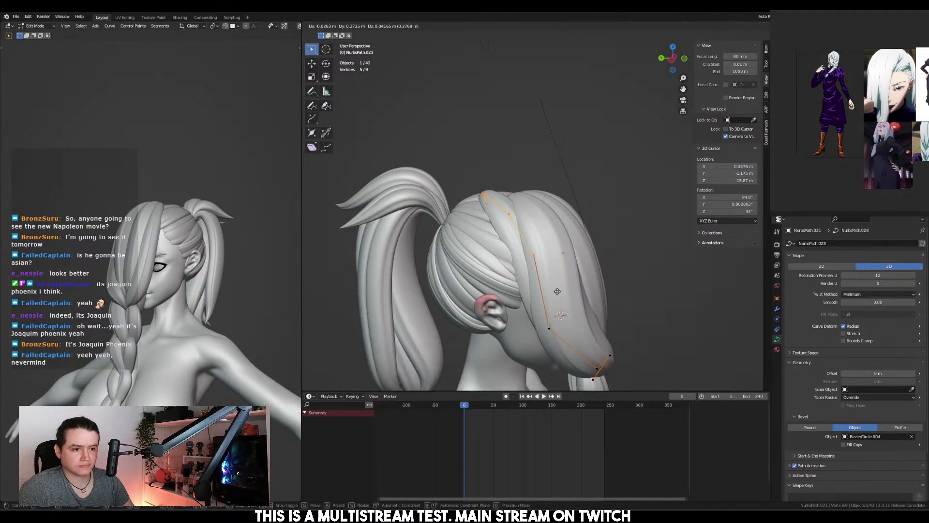
left_click(561, 290)
middle_click_drag(562, 290, 532, 364)
key("g")
left_click(476, 286)
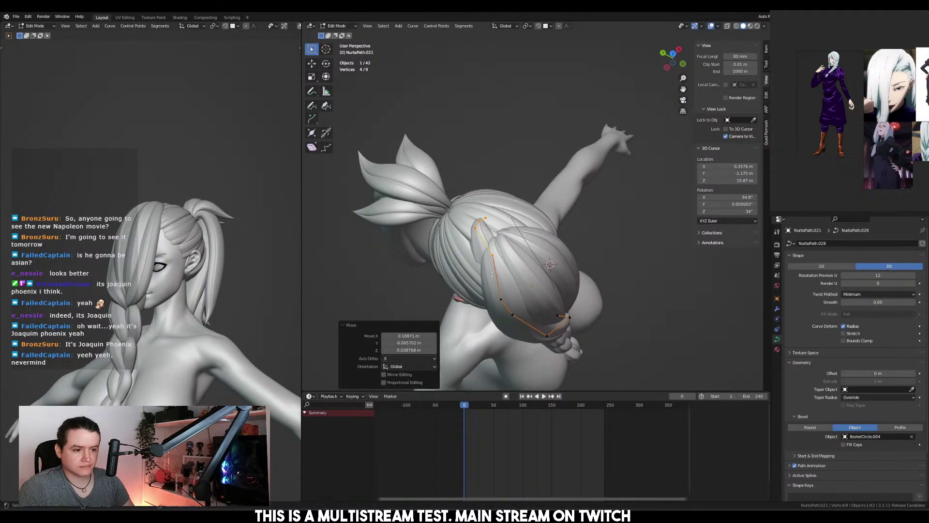
Reposition individual control points of the duplicated fringe strand so it wraps the side of the head
left_click_drag(481, 290, 530, 318)
key("g")
left_click(512, 332)
middle_click_drag(512, 331, 614, 219)
left_click_drag(615, 220, 641, 250)
key("g")
left_click(647, 232)
Refine the upper control points of the duplicated fringe strand where it meets the crown and finish editing it
middle_click_drag(647, 232, 645, 254)
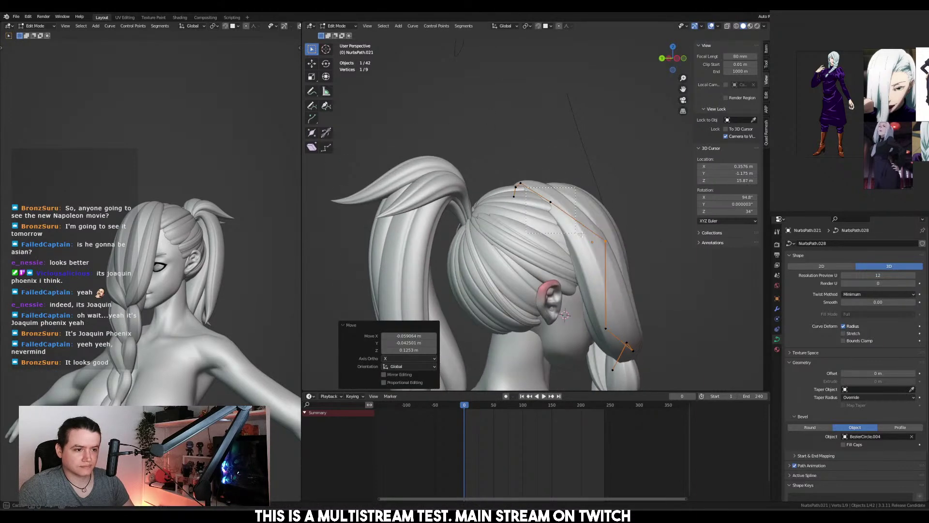
left_click_drag(581, 234, 582, 235)
key("g")
left_click(593, 225)
middle_click_drag(622, 220, 572, 239)
key("Tab")
middle_click_drag(371, 246, 442, 249)
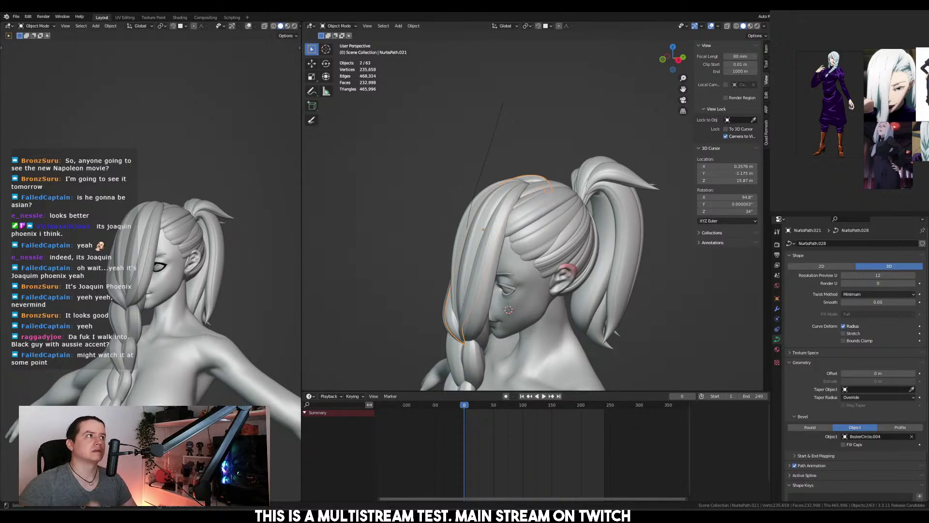
Duplicate the swept-back temple strand in place and rotate all control points of the copy across the side of the head
middle_click_drag(619, 270, 609, 269)
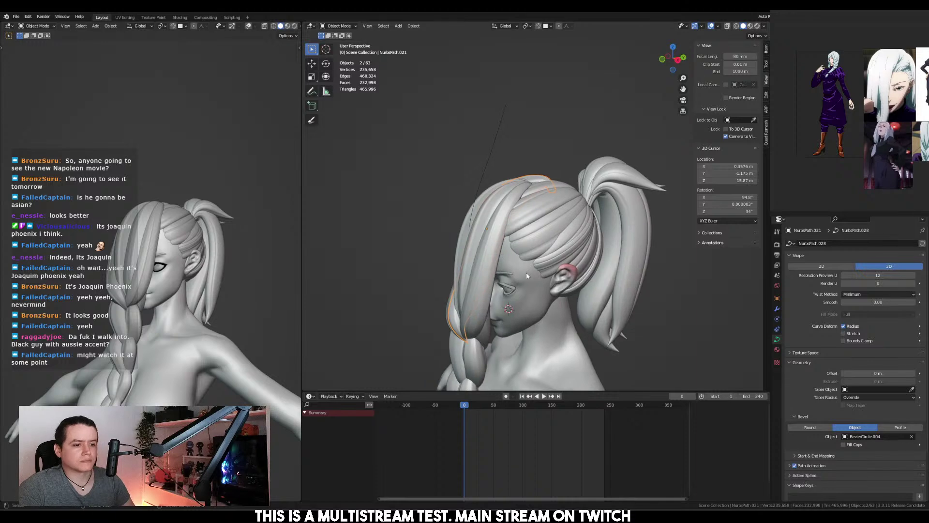
left_click(490, 279)
left_click(527, 227, "shift")
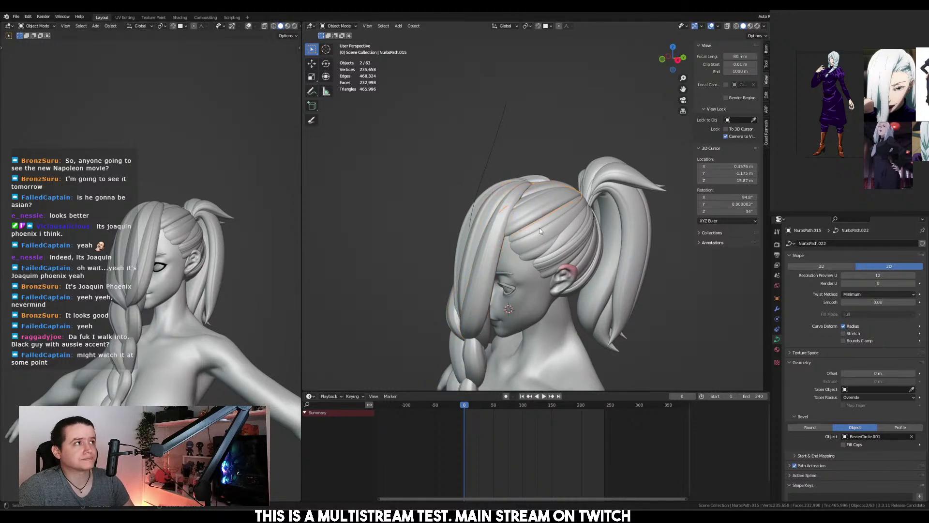
middle_click_drag(541, 231, 565, 238)
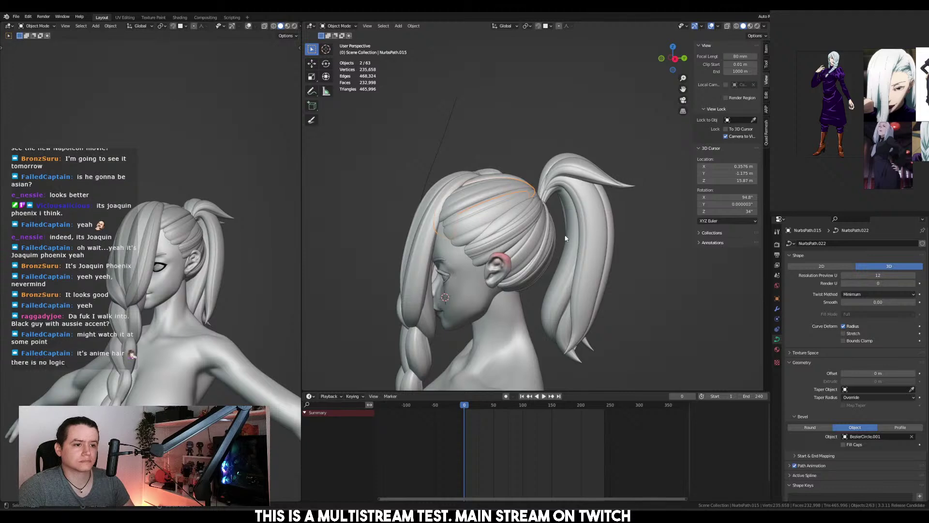
key("shift+d")
right_click(543, 225)
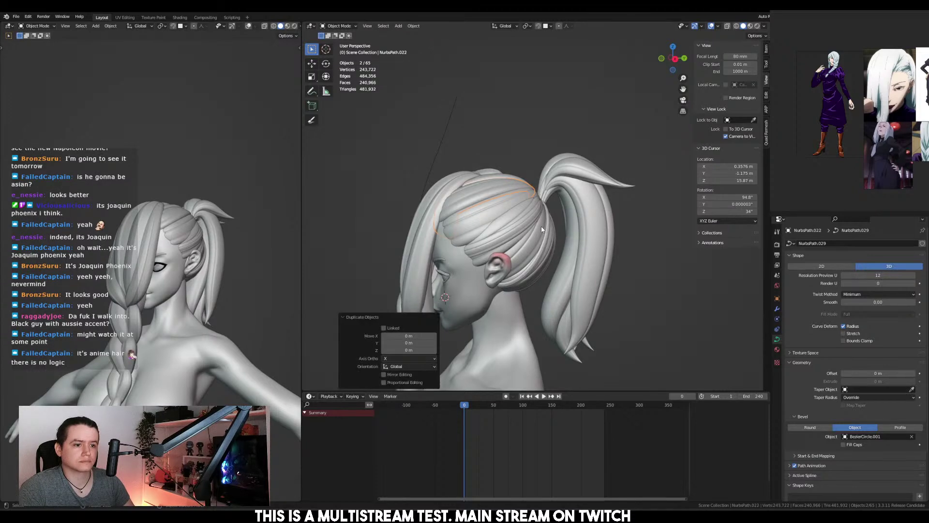
key("Tab")
middle_click_drag(548, 225, 588, 243, "shift")
key("a")
key("r")
left_click(575, 232)
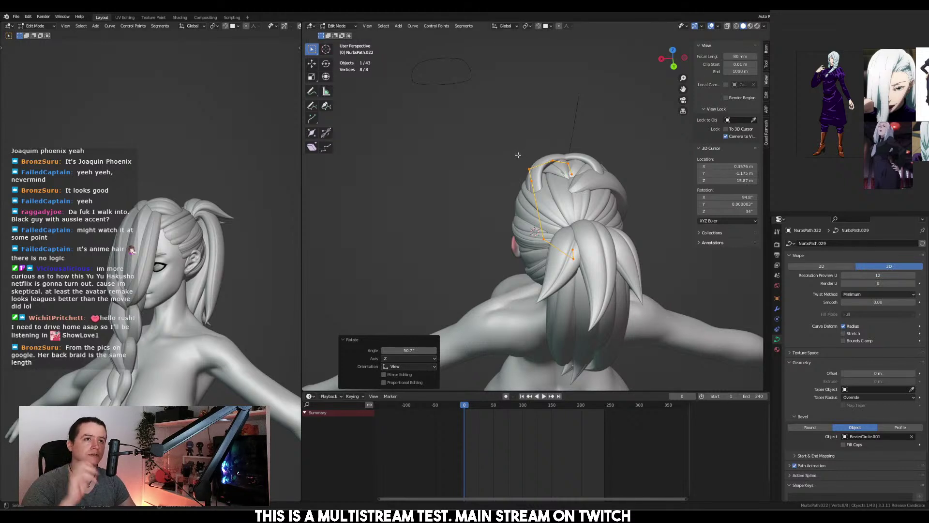
Rotate the copied strand again from behind and move it into place over the back of the head
middle_click_drag(532, 166, 625, 211)
key("r")
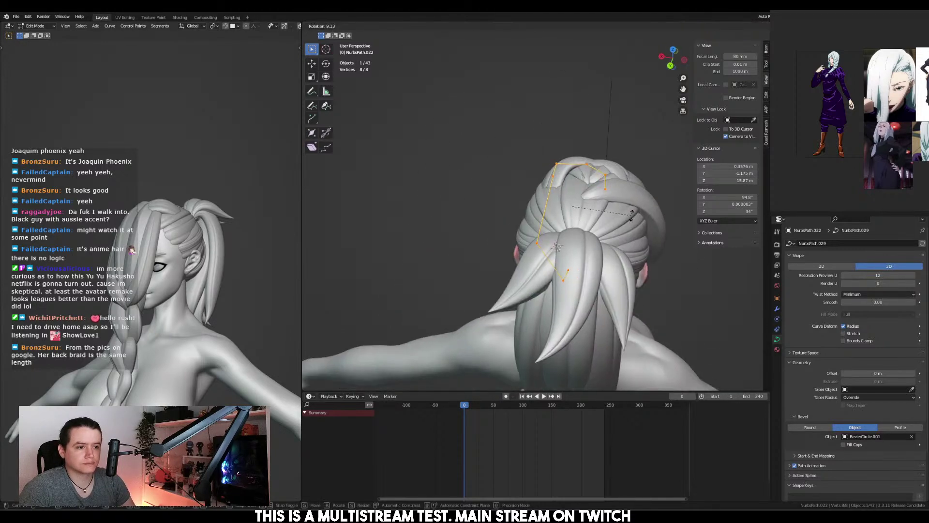
left_click(632, 215)
key("g")
left_click(638, 232)
Select the lower control points of the copied strand, tilt them and move them against the back of the head
middle_click_drag(505, 217, 587, 222)
left_click_drag(489, 218, 612, 308)
middle_click_drag(612, 305, 559, 241)
key("ctrl+t")
left_click(593, 295)
key("g")
left_click(539, 299)
Lower the copied strand's end points toward the nape and reposition its middle control point behind the ear
key("Tab")
key("Tab")
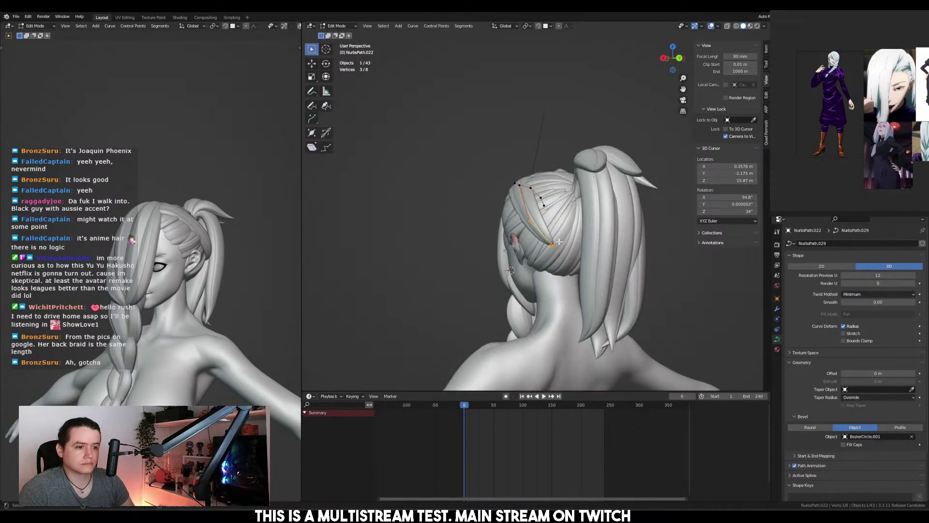
left_click_drag(543, 235, 583, 282)
key("g")
left_click(585, 303)
left_click(554, 243)
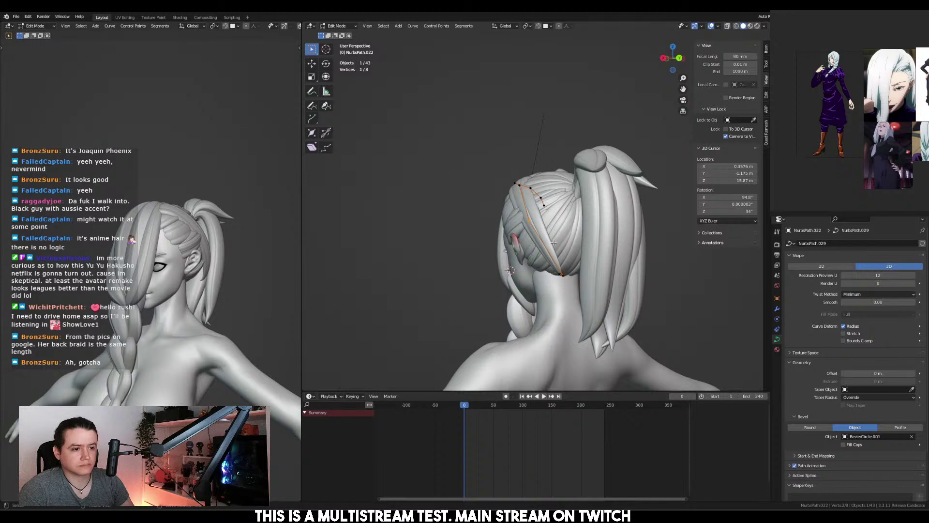
key("g")
left_click(552, 242)
middle_click_drag(552, 242, 588, 237)
key("Tab")
left_click(484, 225, "shift")
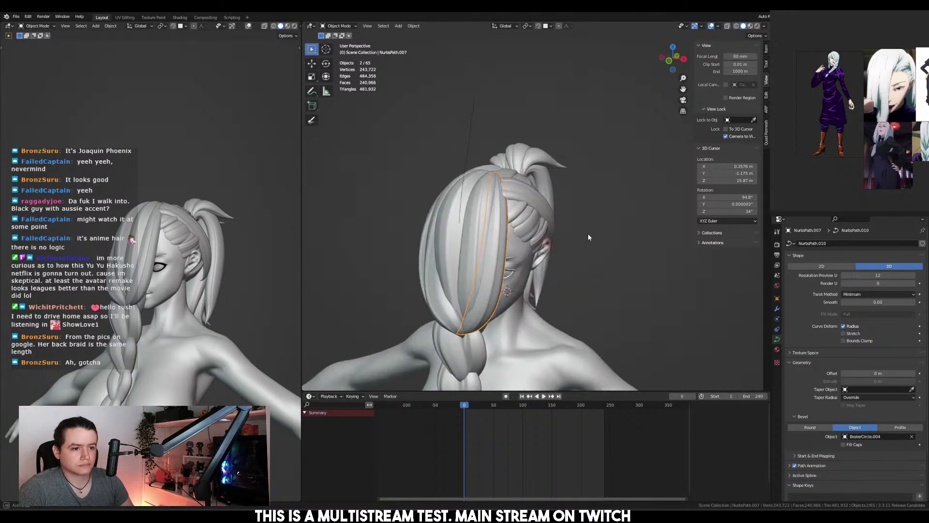
scroll(542, 132, "down", 5)
left_click(542, 99)
key("x")
left_click(542, 99)
key("ctrl+z")
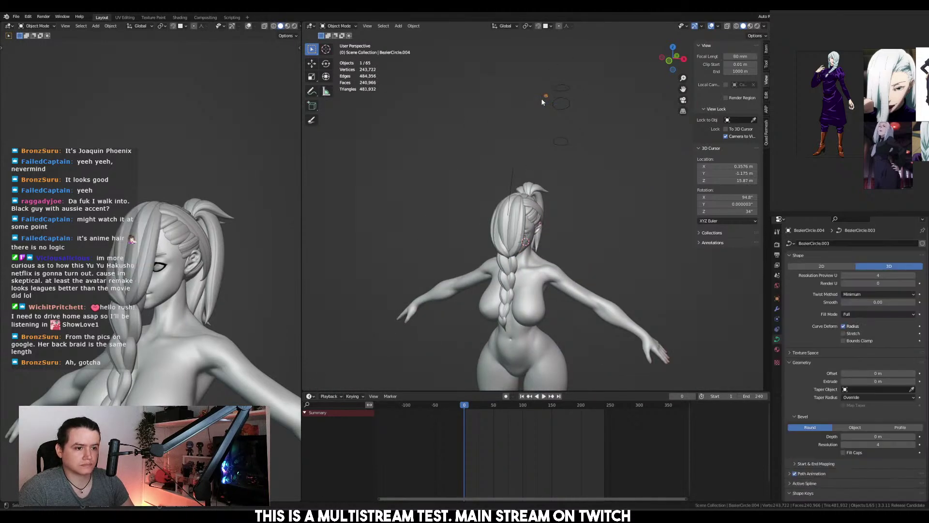
key("F2")
key("Escape")
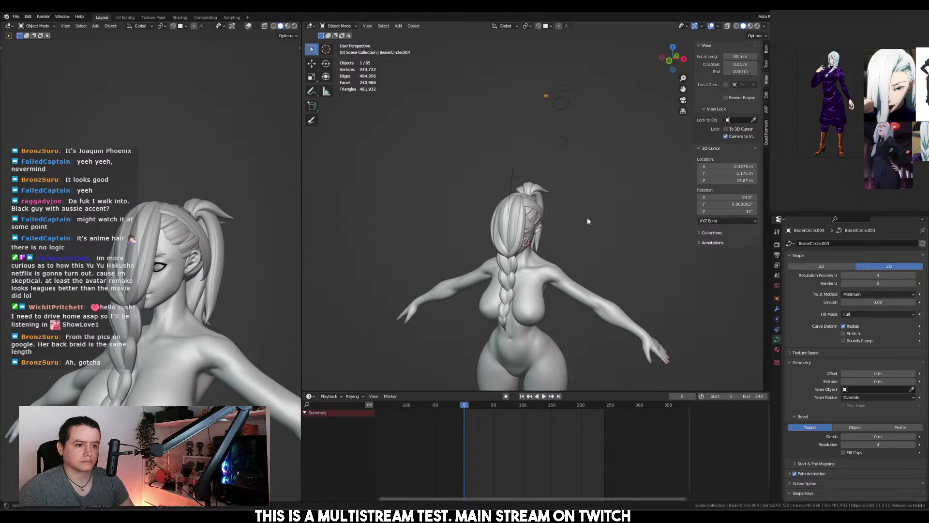
Select the copied strand crossing the side of the head and adjust its radius
scroll(588, 217, "up", 3)
middle_click_drag(588, 216, 515, 214)
scroll(518, 213, "up", 1)
left_click(532, 207, "shift")
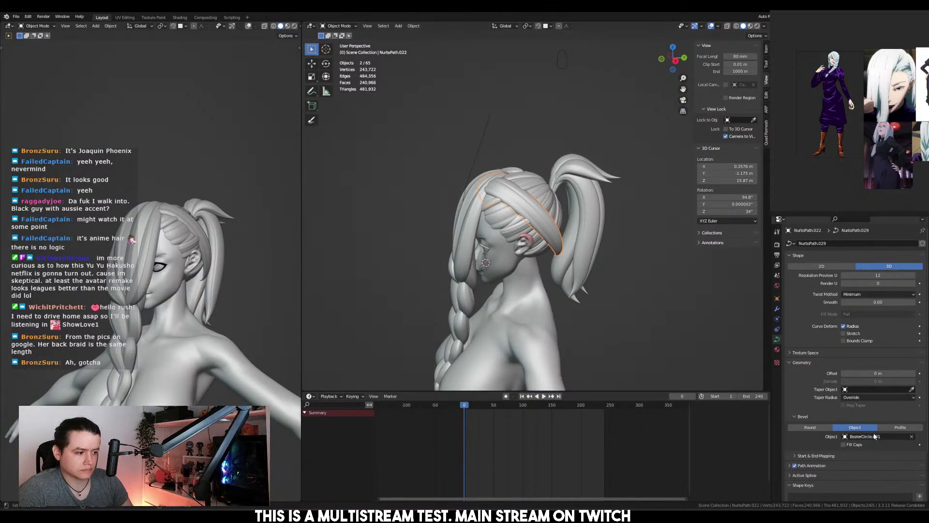
middle_click_drag(669, 290, 596, 204)
key("Tab")
key("alt+s")
left_click(686, 218)
Move a control point of the crossing strand lower on the side of the head and finish editing
left_click(541, 231)
key("g")
left_click(540, 255)
key("a")
key("Tab")
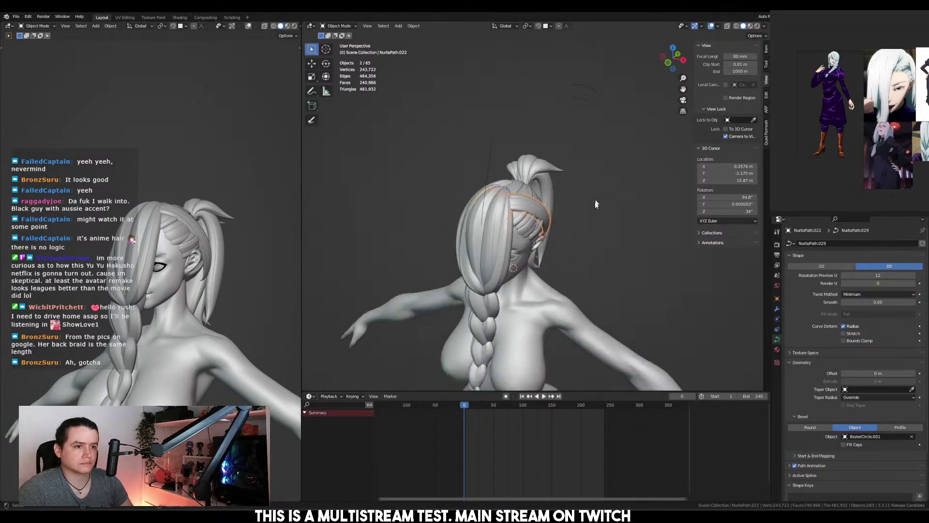
Duplicate the small bevel profile curve above the head in front view and move the copy down along Z
scroll(596, 203, "down", 2)
middle_click_drag(616, 167, 460, 220, "alt")
middle_click_drag(461, 220, 452, 286, "shift")
middle_click_drag(457, 179, 500, 173, "alt")
middle_click_drag(509, 128, 524, 192, "shift")
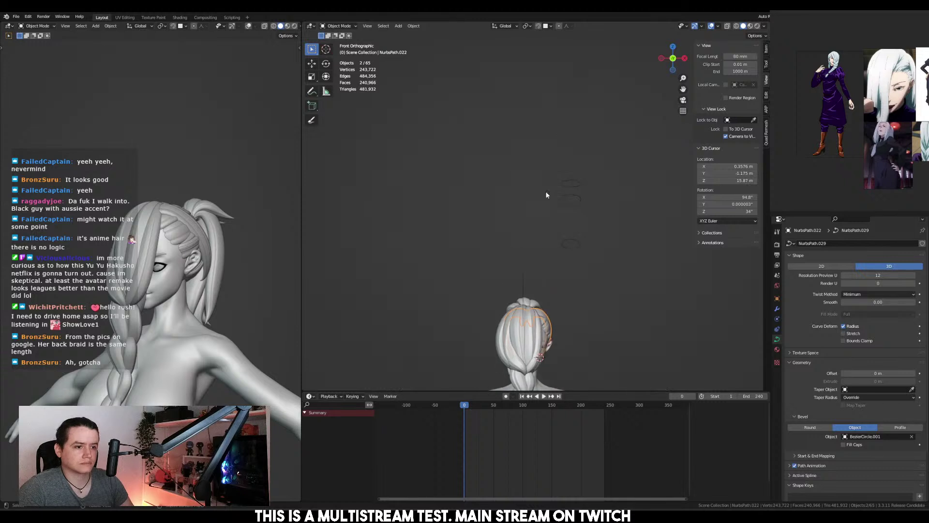
left_click(547, 192)
key("shift+d")
right_click(549, 192)
key("g")
key("z")
left_click(555, 224)
Widen the duplicated profile curve by scaling all its points along X, finishing with a factor of 1.174
key("Tab")
key("s")
key("x")
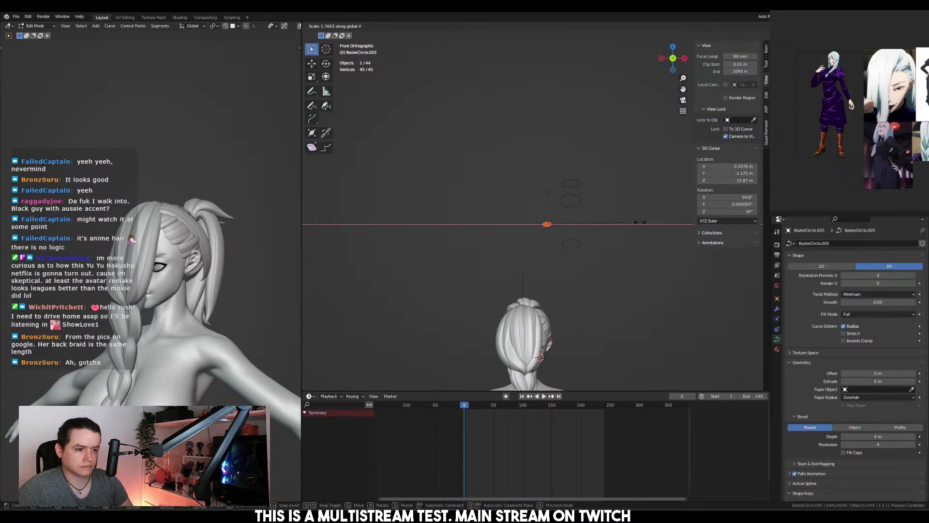
left_click(640, 222)
key("s")
key("x")
left_click(677, 227)
scroll(707, 235, "down", 1, "ctrl")
middle_click_drag(583, 221, 522, 219)
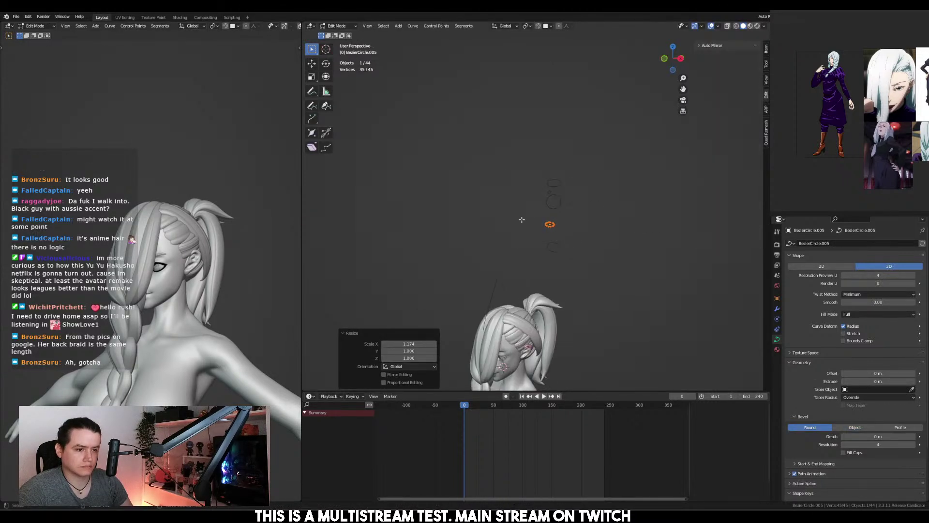
Assign the widened profile BezierCircle.005 as the bevel object of the strand crossing the side of the head
key("Tab")
key("F2")
key("Return")
left_click(522, 328)
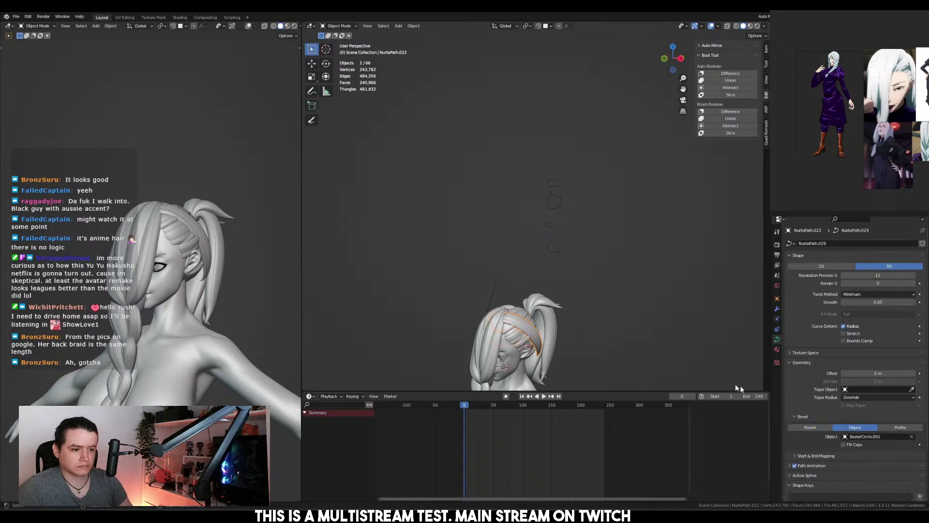
key("KP_Decimal")
Adjust the crossing strand's point radius and move its upper control point to reshape it near the crown
key("Tab")
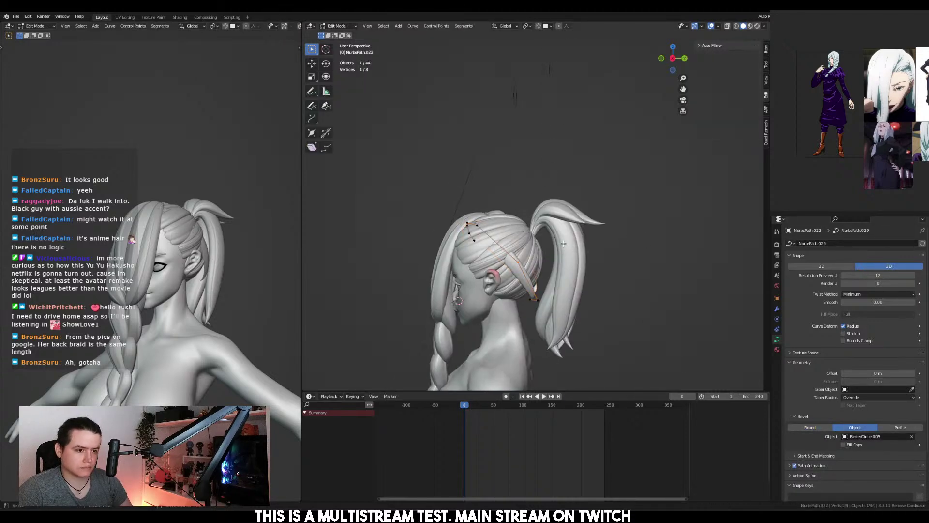
key("alt+s")
left_click(624, 241)
left_click(478, 226)
middle_click_drag(480, 226, 522, 209, "alt")
key("g")
left_click(538, 231)
middle_click_drag(522, 209, 591, 215)
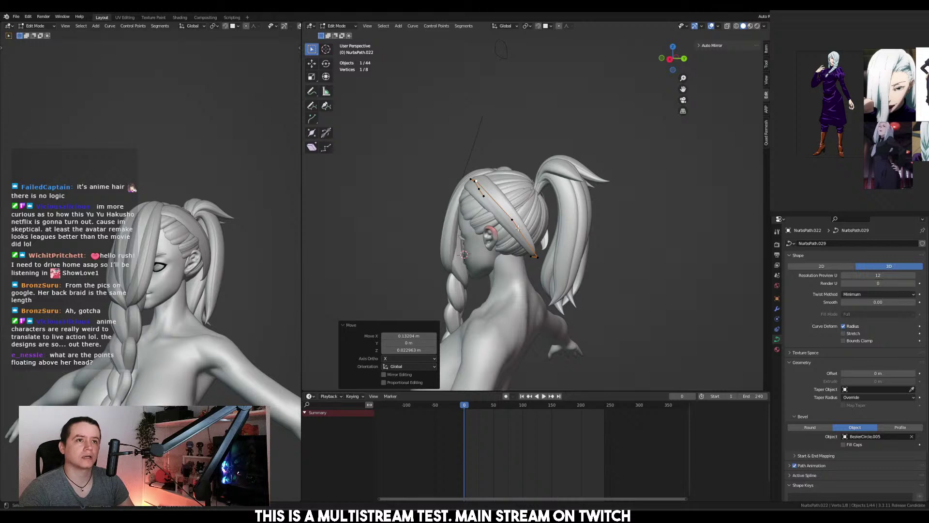
Tilt all control points of the crossing strand so the band lies flatter on the head
key("g")
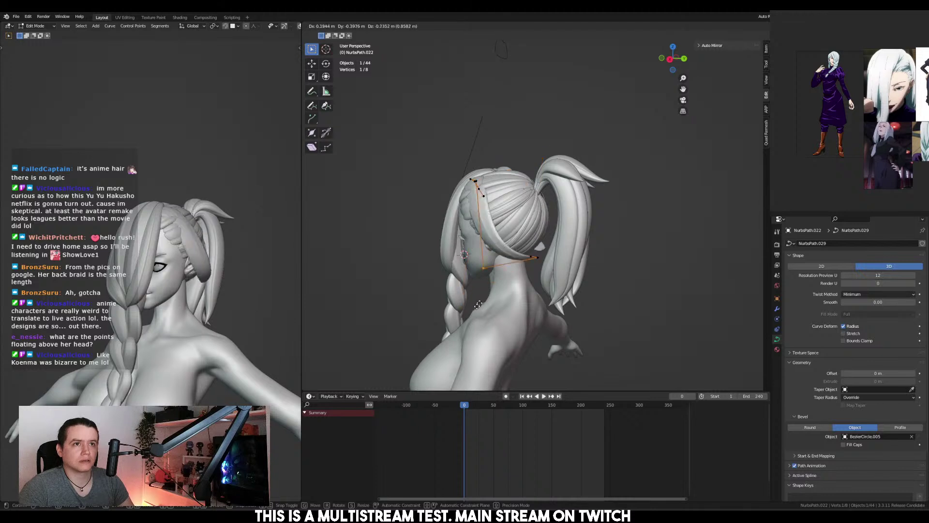
right_click(501, 245)
scroll(504, 244, "up", 2)
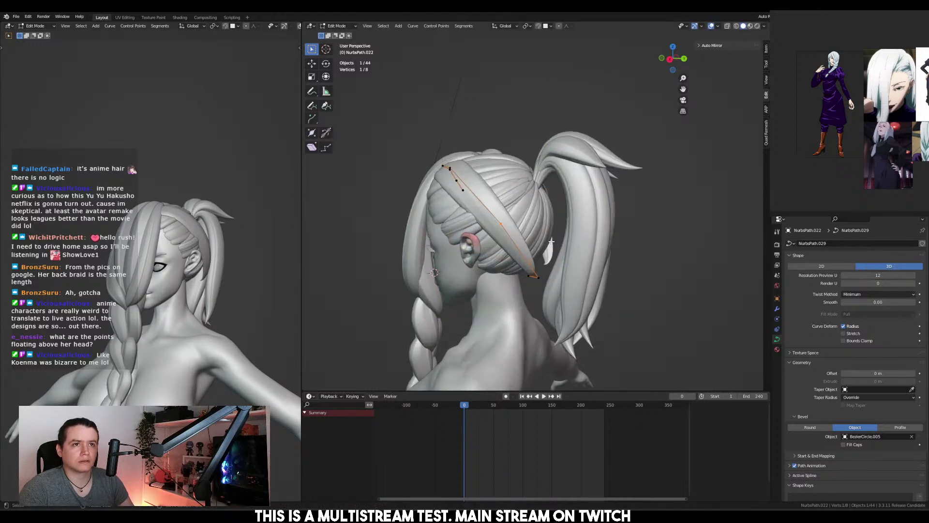
key("a")
key("ctrl+t")
left_click(599, 232)
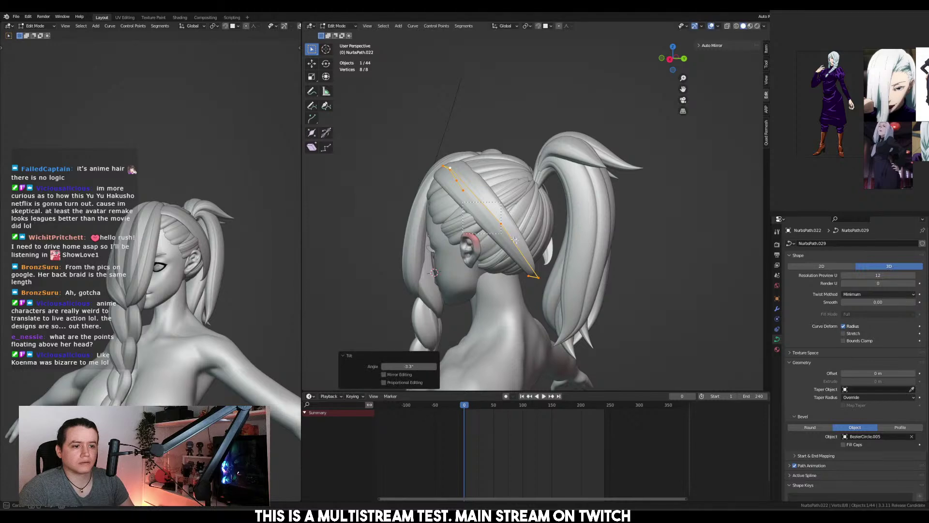
Move the crossing strand's middle control point down toward the ear and tilt its end points at the nape
left_click(516, 240)
key("g")
left_click(485, 266)
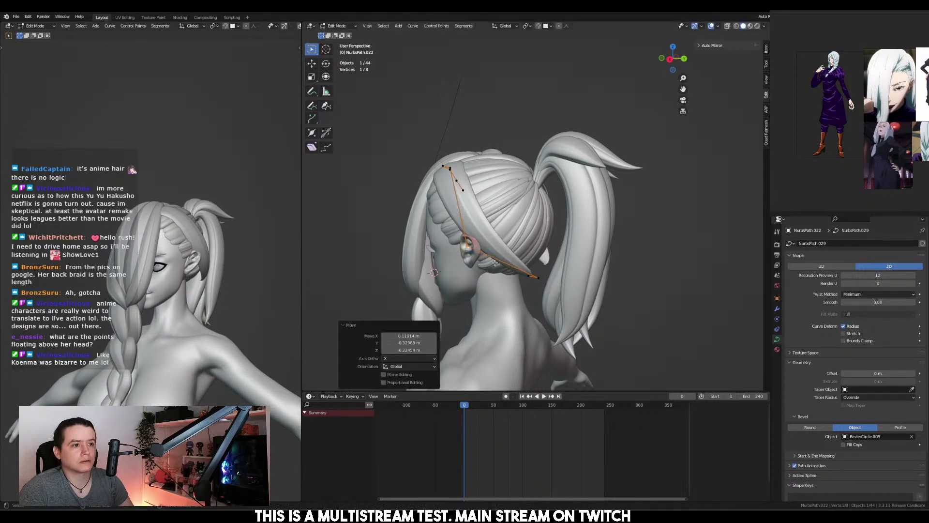
middle_click_drag(485, 265, 499, 244)
left_click_drag(523, 263, 547, 290)
mouse_move(547, 291)
middle_mouse_down()
mouse_move(573, 286)
mouse_move(537, 277)
middle_mouse_up()
key("ctrl+t")
left_click(556, 279)
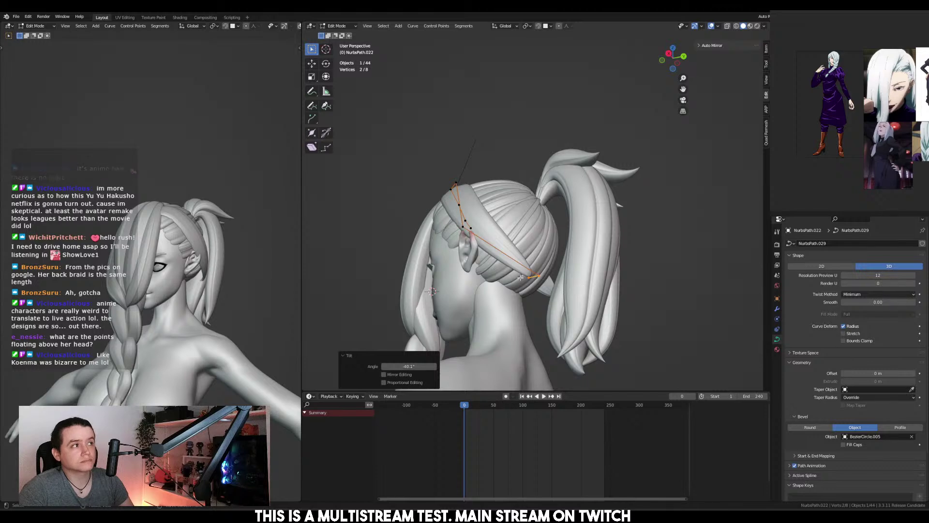
Lower the crossing strand's end control point below the nape toward the ponytail
left_click(537, 277)
key("g")
left_click(542, 330)
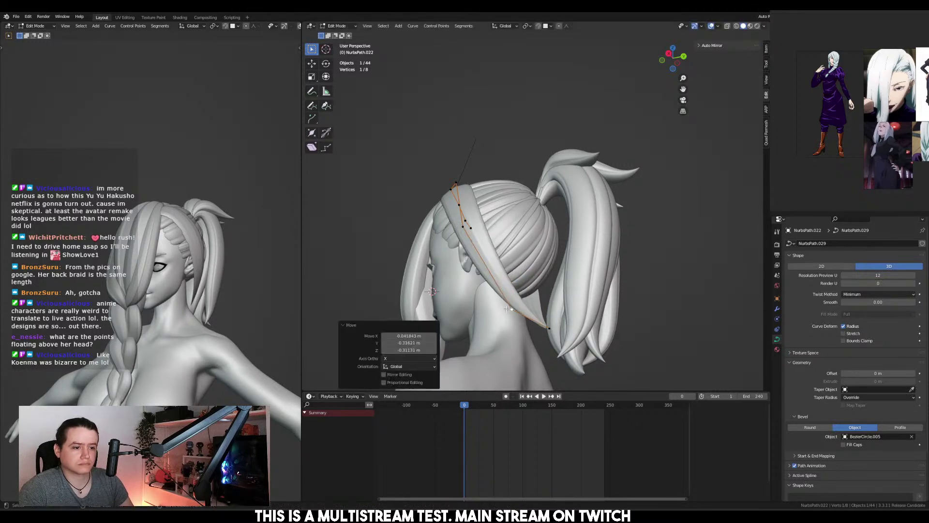
Move the crossing strand's two lowest control points around the nape so its tip curves under the ponytail
middle_click_drag(542, 330, 570, 327)
key("g")
left_click(566, 329)
left_click(534, 307)
key("g")
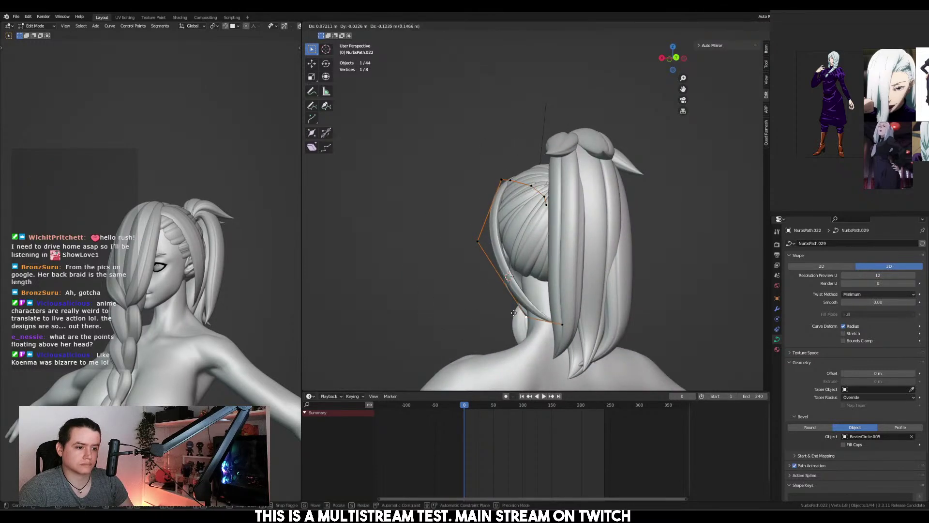
left_click(526, 319)
Adjust the radius of the crossing strand's lower control point at the nape and leave curve editing
key("alt+s")
left_click(562, 276)
middle_click_drag(551, 275, 511, 259)
key("ctrl+Tab")
left_click(497, 237)
scroll(493, 228, "down", 3)
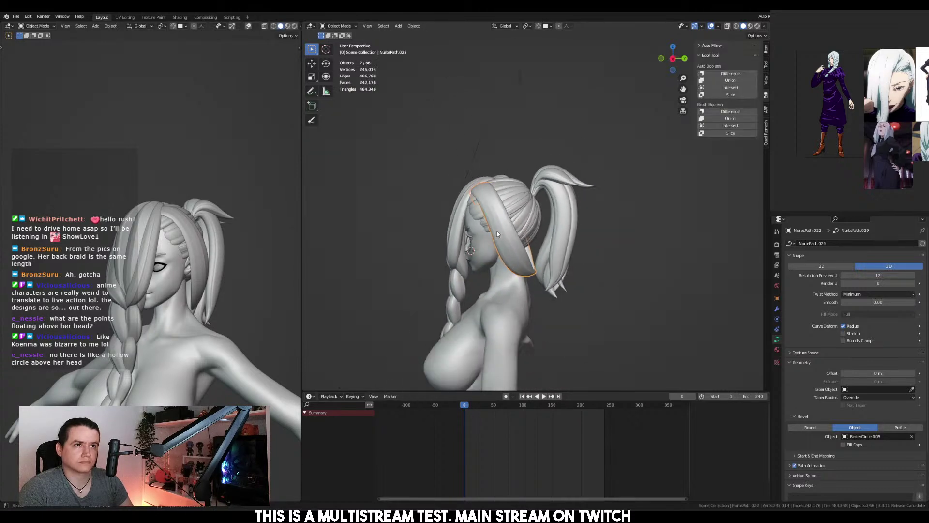
Inspect a bevel profile circle floating above the head and the curve behind the front fringe
scroll(493, 230, "up", 2)
scroll(493, 233, "down", 4)
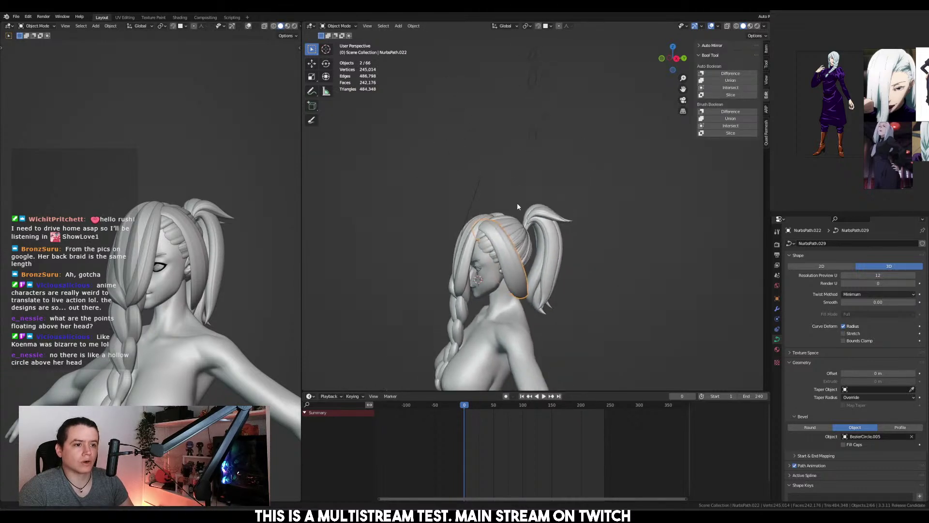
left_click(528, 168)
key("g")
right_click(515, 181)
middle_click_drag(510, 192, 551, 235)
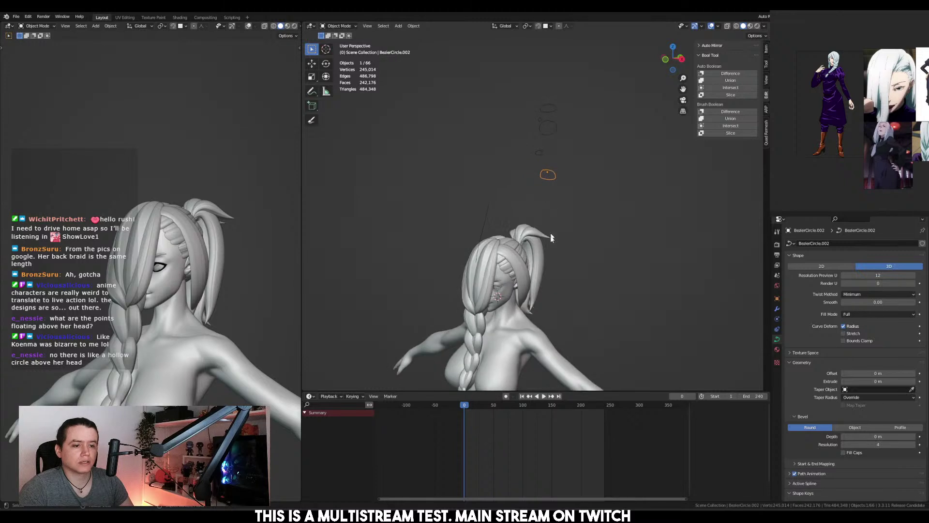
scroll(493, 264, "up", 3)
left_click(464, 277)
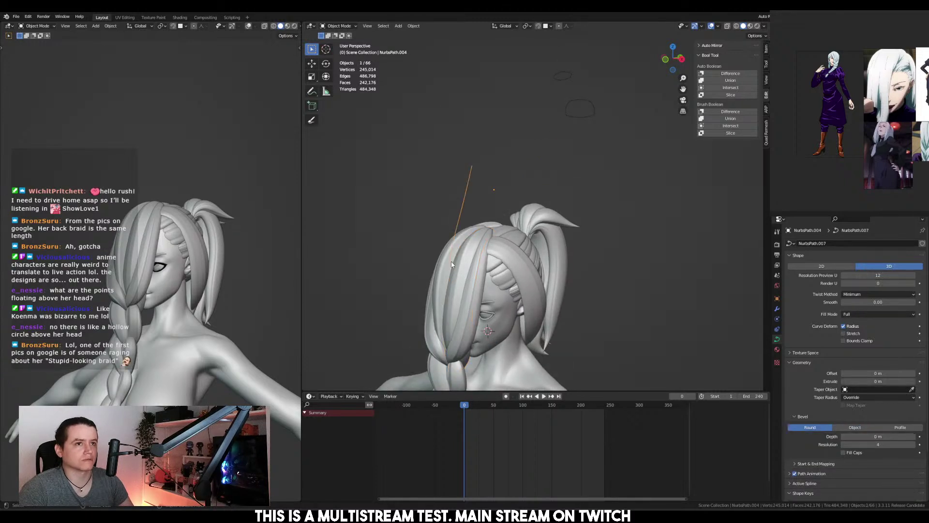
key("Tab")
key("Tab")
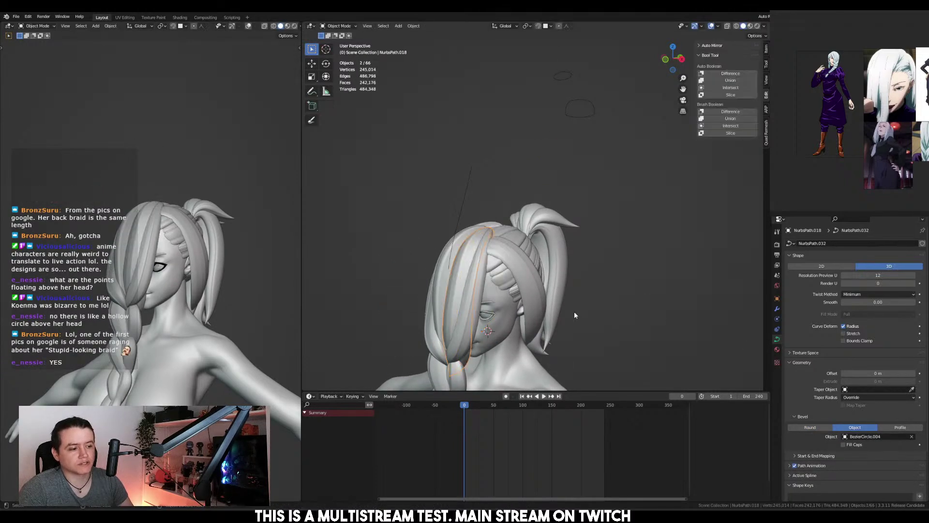
Try clearing the bevel object of a fringe strand to expose its bare curve, and undo the change
left_click(912, 437)
key("Tab")
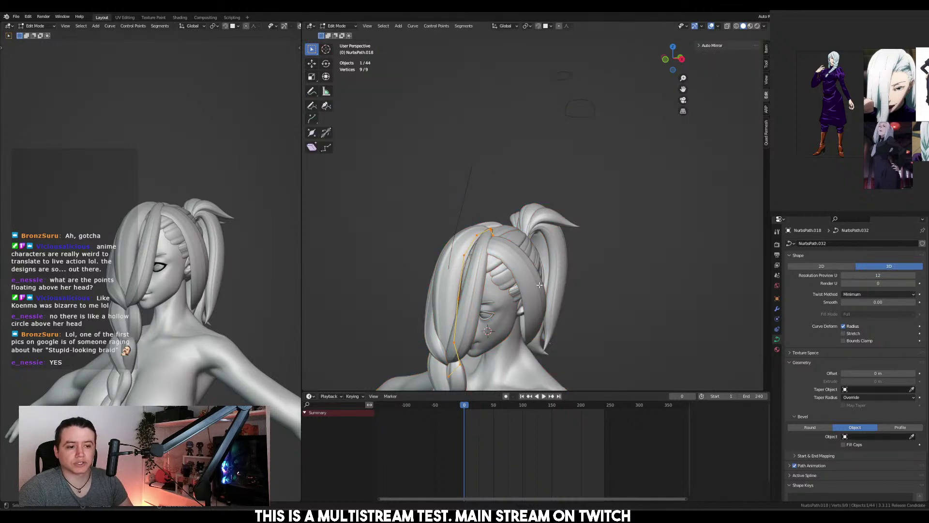
key("g")
right_click(511, 201)
key("Tab")
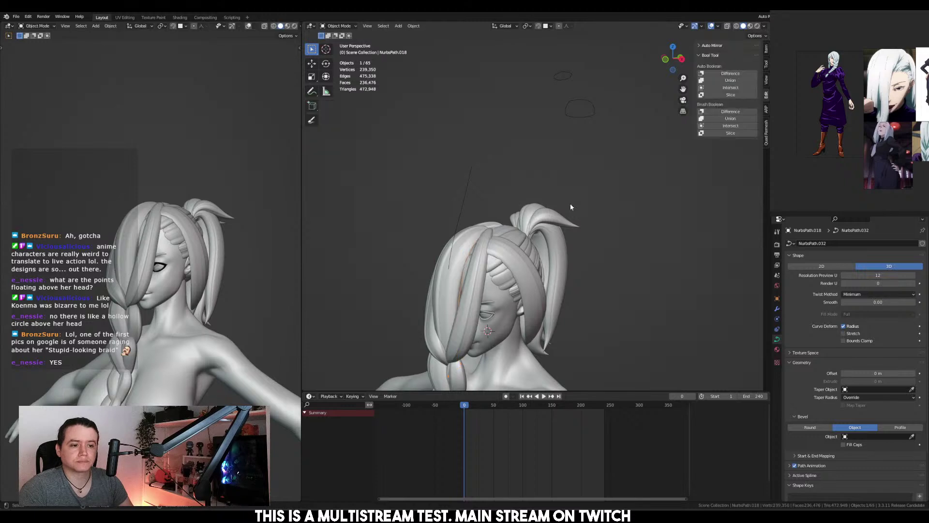
key("ctrl+z")
middle_click_drag(572, 206, 587, 205)
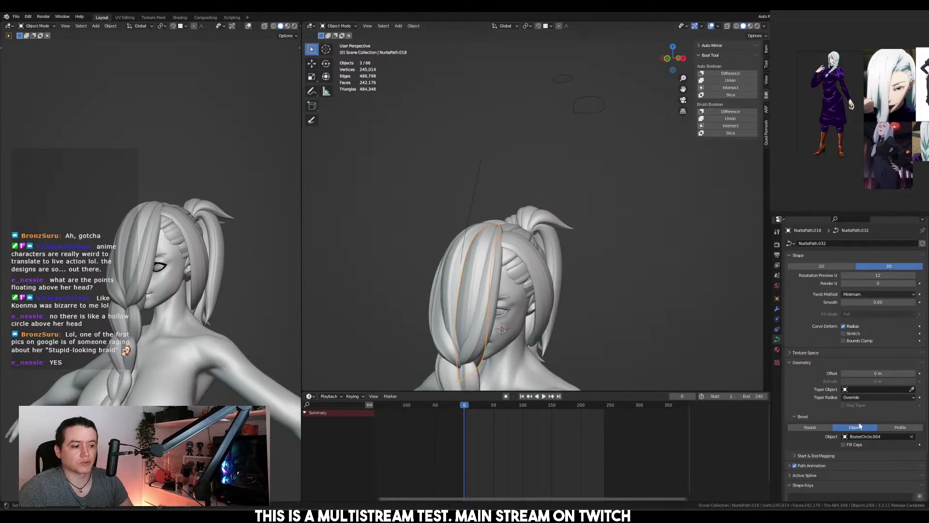
Try deleting and rescaling the fringe's small bevel profile circle above the head, reverting each change
scroll(547, 72, "down", 3)
left_click(546, 105)
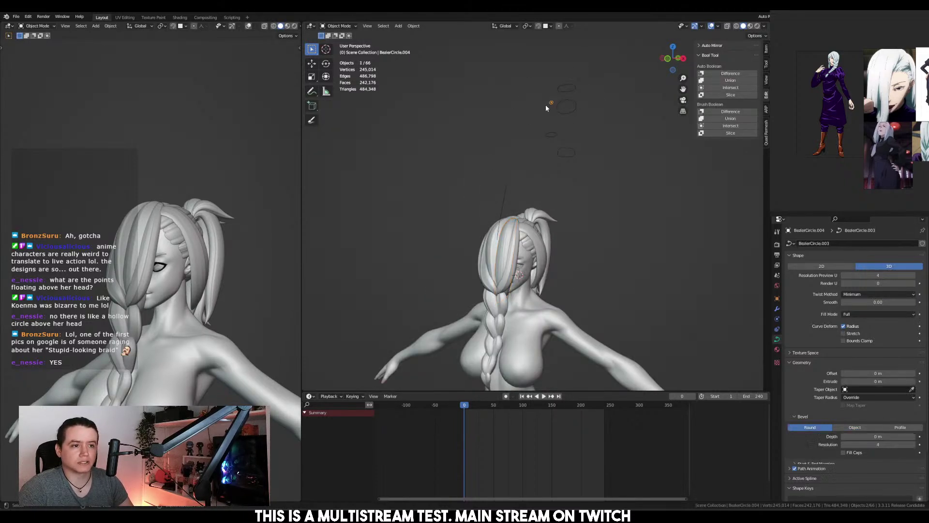
key("Delete")
key("ctrl+z")
key("Tab")
key("s")
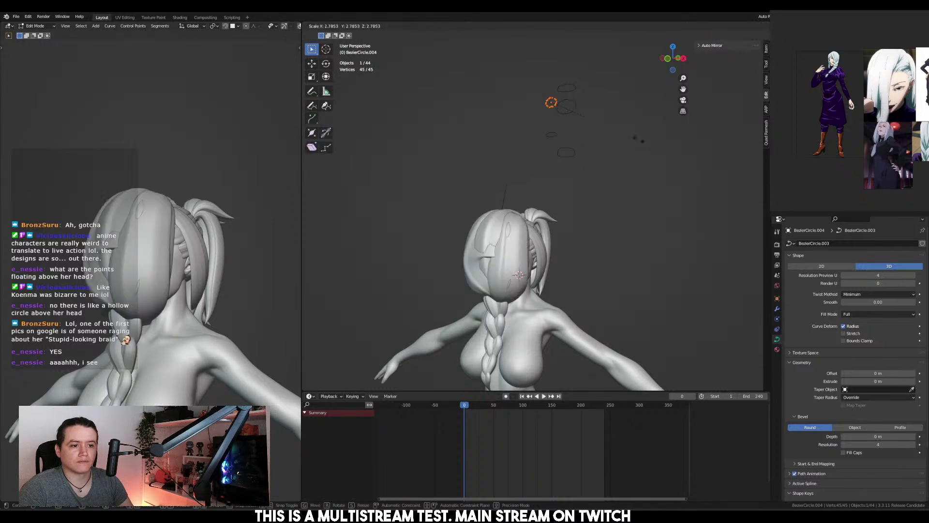
key("Escape")
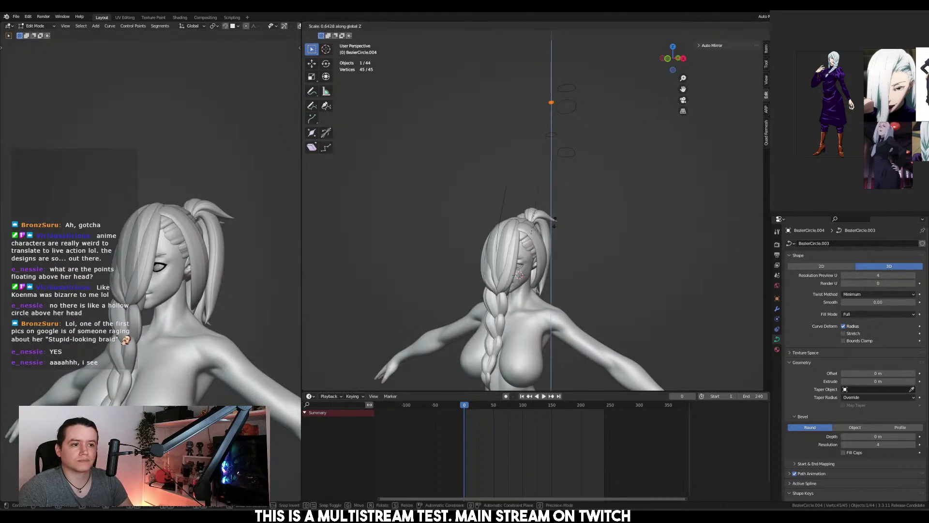
key("Tab")
Edit the crossing strand again and move its middle control point inward behind the ear
scroll(562, 222, "up", 4)
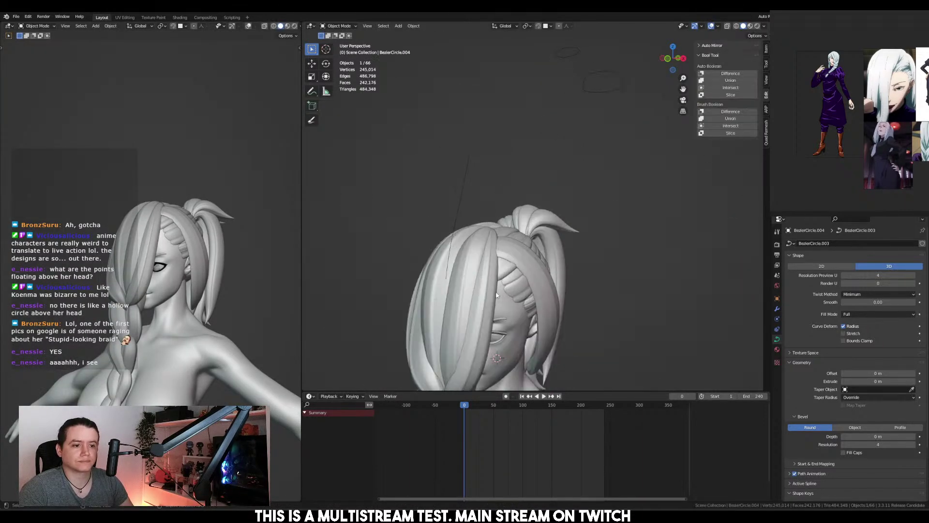
middle_click_drag(559, 293, 540, 277)
left_click(523, 297, "shift")
left_click(519, 291)
key("Tab")
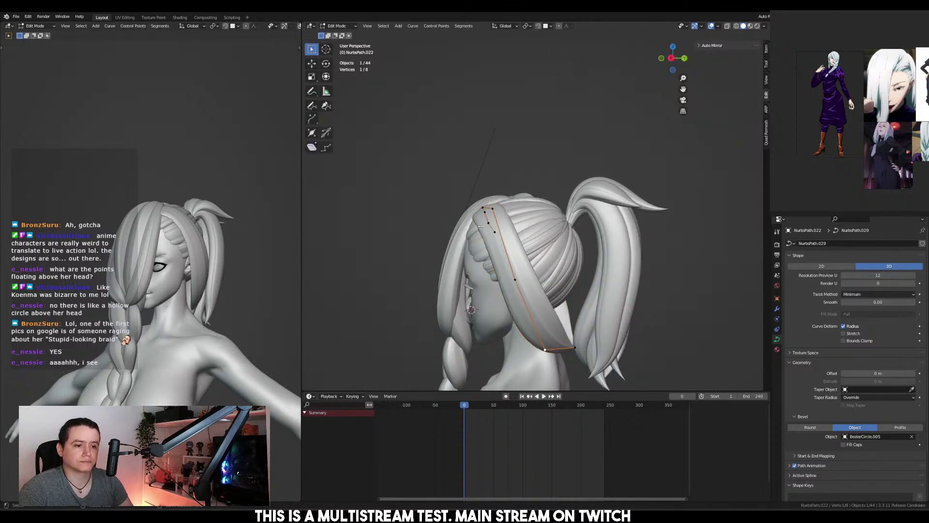
left_click_drag(544, 297, 545, 297)
middle_click_drag(545, 297, 448, 290)
key("g")
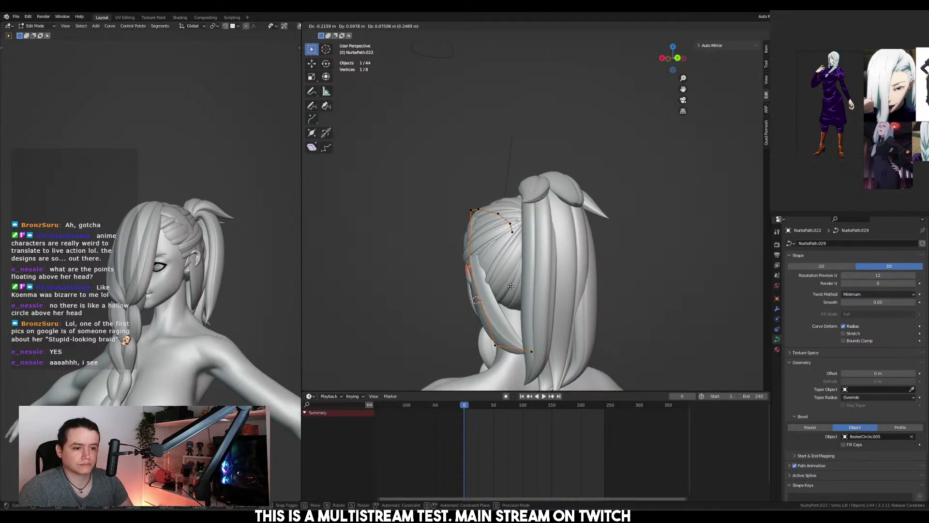
left_click(463, 286)
Move the crossing strand's lower control point at the nape closer to the neck
left_click_drag(447, 306, 507, 357)
key("g")
left_click(516, 350)
middle_click_drag(516, 344, 523, 291)
left_click(566, 300)
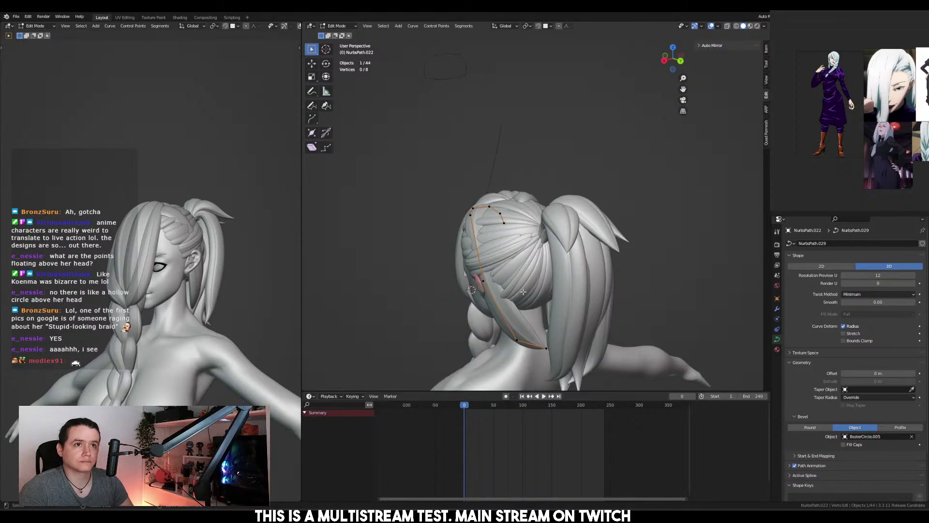
Move the crossing strand's upper control point down along the side of the head and tilt it by -23.7°
left_click_drag(467, 217, 474, 220)
key("g")
left_click(480, 257)
middle_click_drag(480, 256, 588, 215)
key("ctrl+t")
left_click(644, 227)
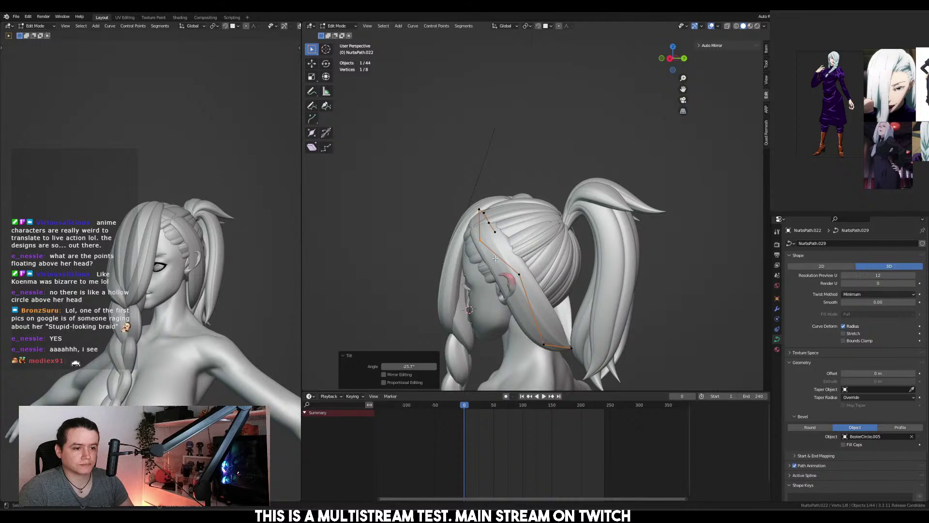
Subdivide the crossing strand's segment above the ear to add one control point
left_click(480, 242)
right_click(539, 289)
left_click(540, 290)
left_click(520, 275)
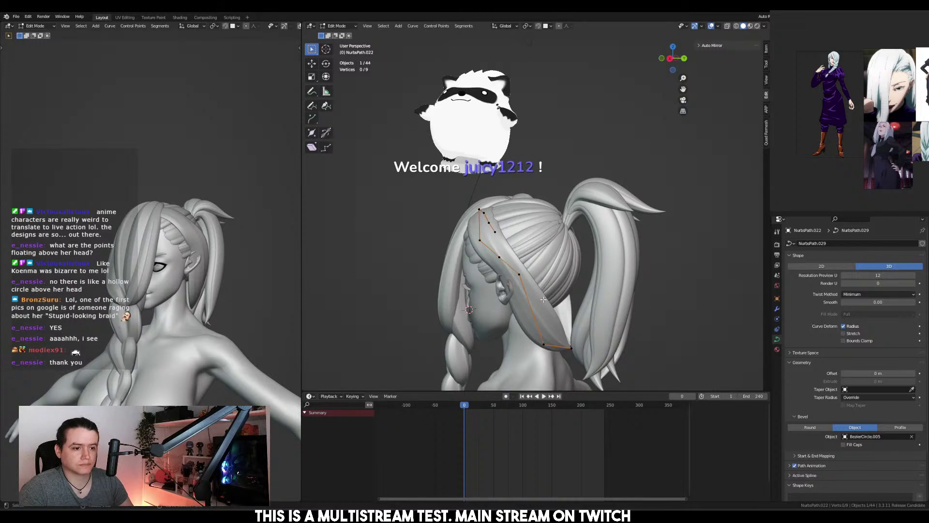
Scale the radius of the crossing strand's lower control point at the nape by 0.532 to narrow the end
left_click(544, 344)
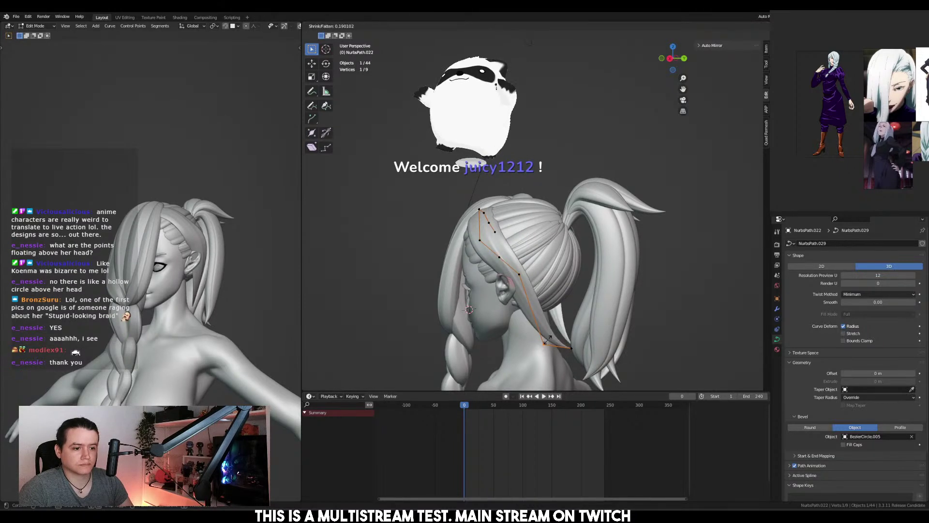
key("alt+s")
left_click(593, 317)
middle_click_drag(598, 317, 528, 317)
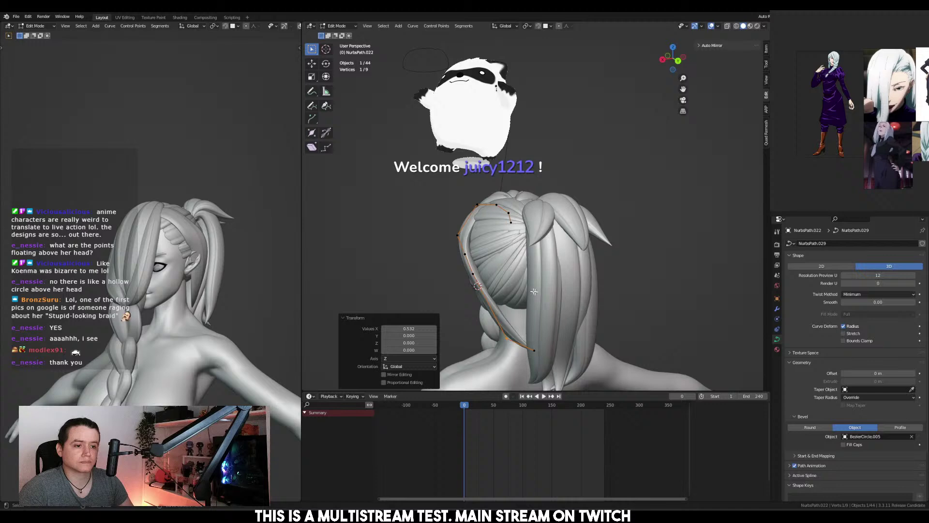
left_click(527, 317)
Tilt the crossing strand's control point above the ear and shift it horizontally to fit the side of the head
scroll(525, 271, "up", 1)
middle_click_drag(506, 282, 614, 254)
left_click(467, 281)
key("ctrl+t")
left_click(579, 261)
key("g")
key("shift+z")
left_click(572, 261)
key("g")
key("shift+z")
left_click(564, 259)
Reposition another control point of the crossing strand beside the ear and leave curve editing
middle_click_drag(556, 243, 527, 304)
key("g")
left_click(632, 257)
key("Tab")
Move the control points of the neighbouring hair strand at the temple
left_click(461, 323)
key("Tab")
key("g")
left_click(640, 344)
key("Tab")
Hide the swept-back and braided strands covering the scalp behind the crossing strand, group by group
left_click(558, 222, "shift")
left_click(530, 207, "shift")
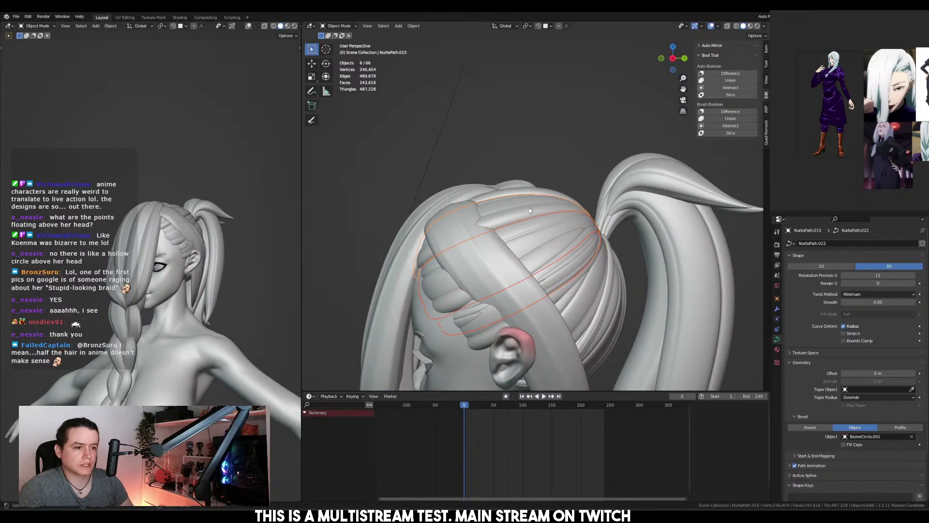
left_click(557, 248, "shift")
key("h")
left_click(588, 294)
key("h")
left_click(605, 309)
key("h")
left_click(620, 322)
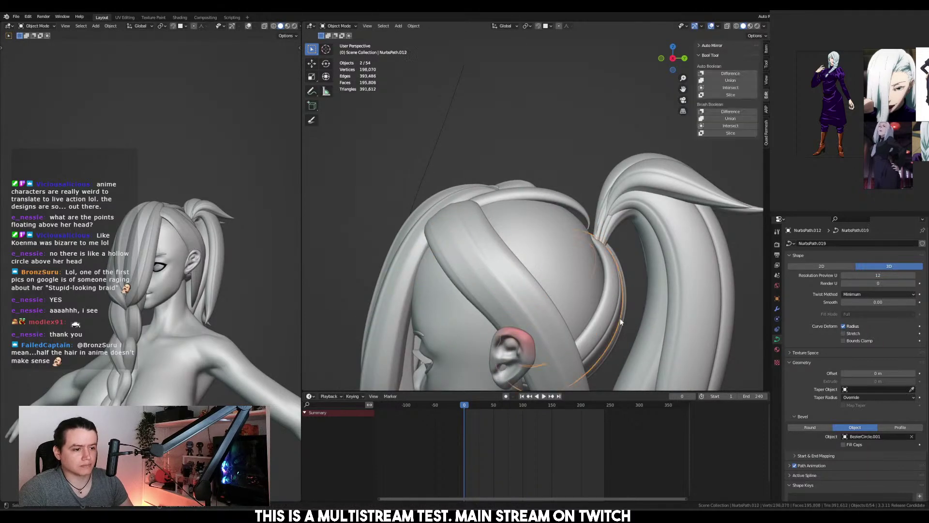
key("h")
left_click(621, 291)
key("h")
Reveal the hidden swept-back strands, move them to a new collection named hairbackbackup, and hide them
middle_click_drag(636, 321, 546, 353)
middle_click_drag(543, 230, 528, 252)
key("alt+h")
left_click_drag(460, 286, 524, 370, "ctrl")
key("m")
left_click(541, 315)
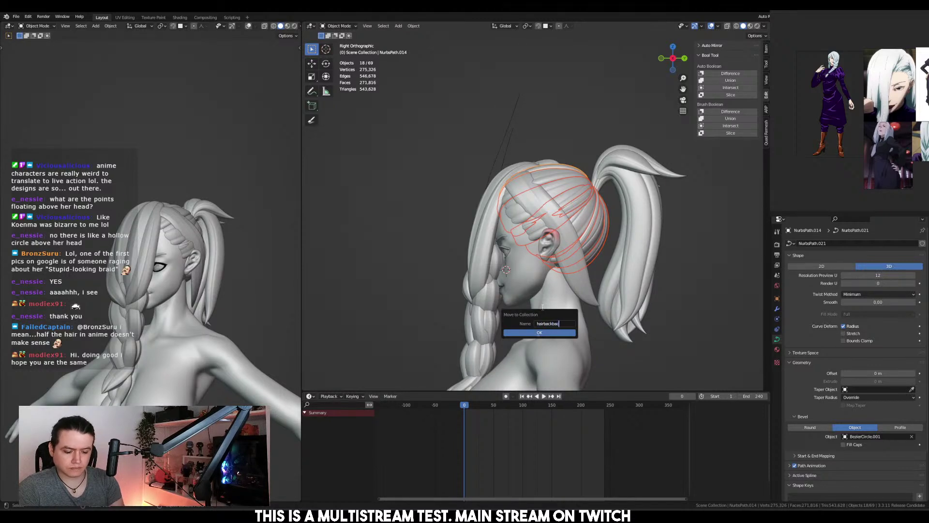
type("hairbackbackup")
key("Return")
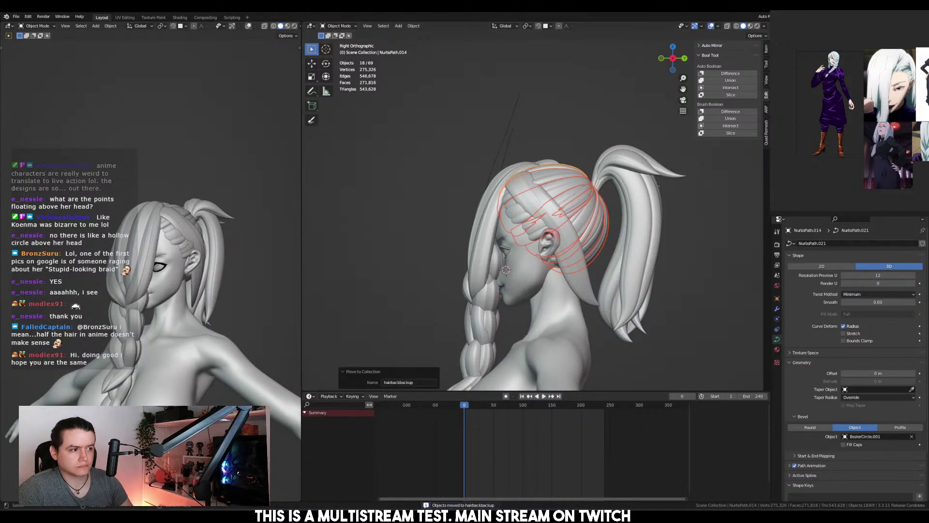
key("h")
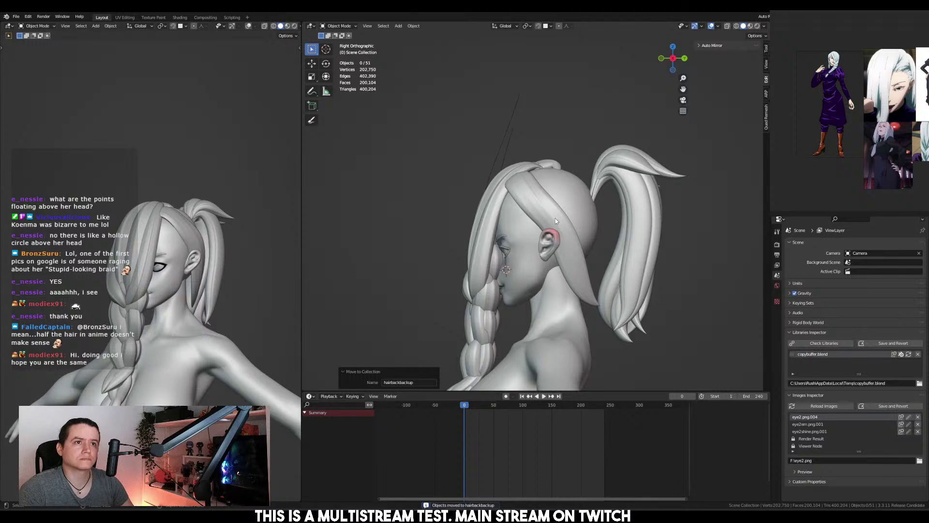
Move the crossing strand's upper control points near the hairline and adjust their radius
left_click(544, 209)
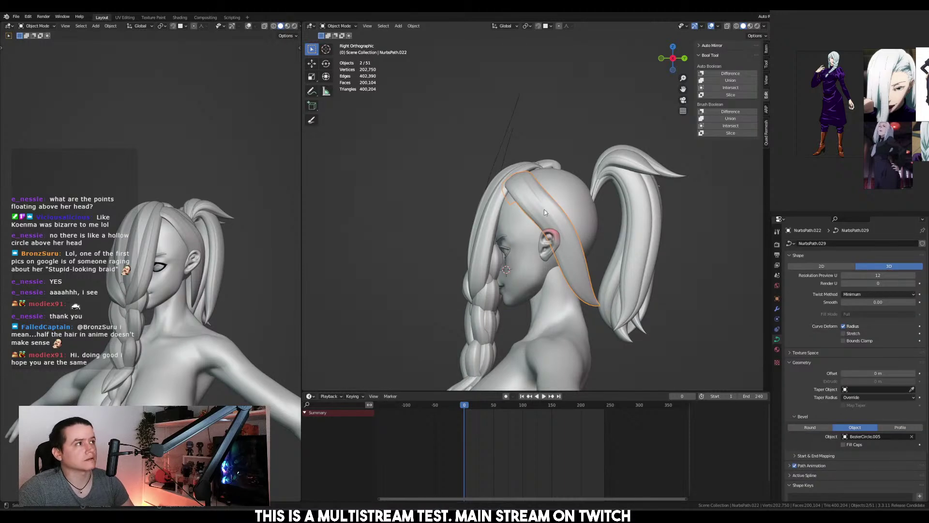
key("Tab")
mouse_move(544, 209)
middle_mouse_down()
mouse_move(584, 225)
mouse_move(542, 209)
middle_mouse_up()
left_click_drag(472, 152, 562, 225)
middle_click_drag(563, 225, 582, 178)
key("g")
left_click(608, 227)
key("alt+s")
left_click(636, 214)
Scale the radius of the crossing strand's control point just behind the ear by 0.741
left_click(561, 236)
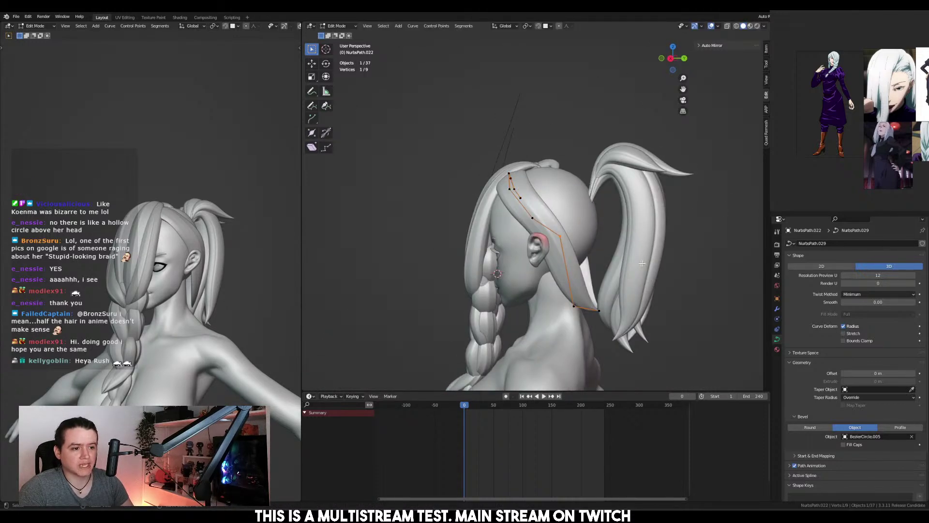
key("alt+s")
left_click(621, 252)
middle_click_drag(621, 252, 645, 247)
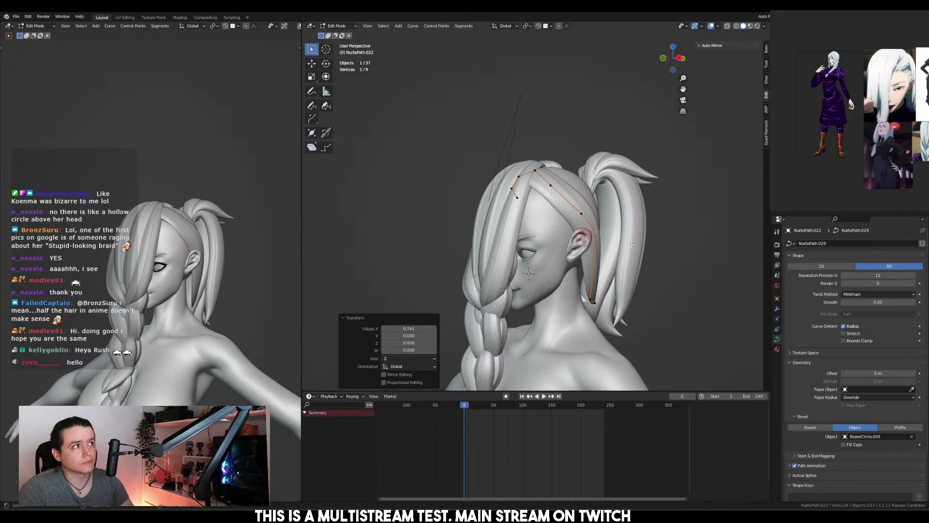
scroll(615, 243, "up", 2)
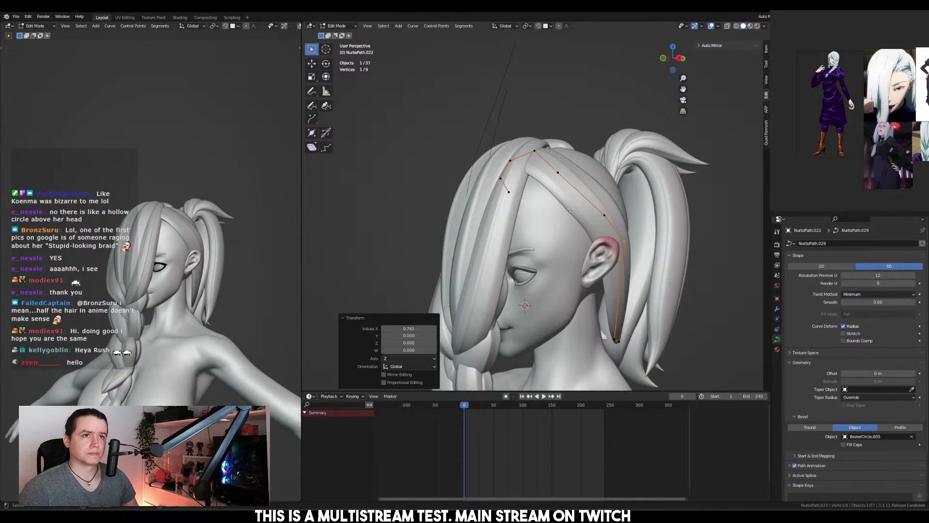
Move the crossing strand's five upper control points slightly downward, by about -0.044 m in Z
left_click_drag(480, 136, 582, 198)
middle_click_drag(582, 198, 556, 205)
key("g")
left_click(551, 185)
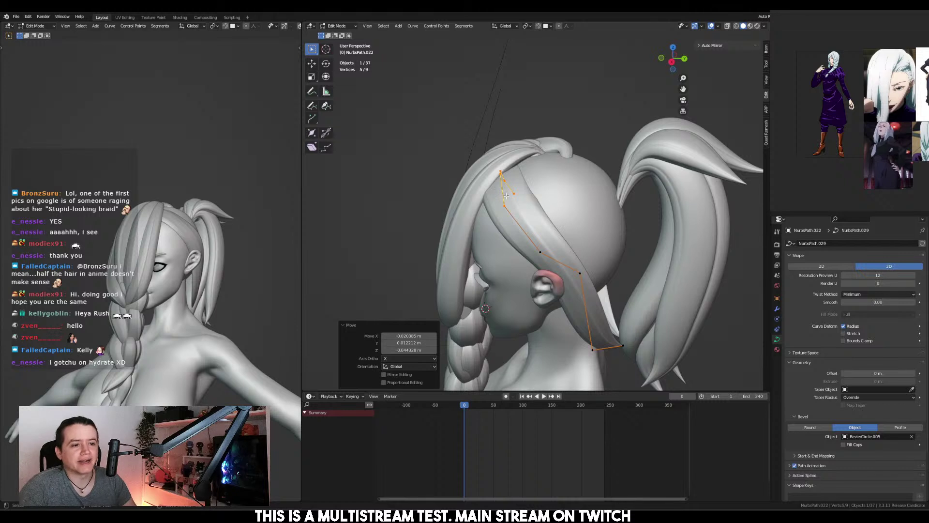
left_click_drag(529, 229, 529, 229)
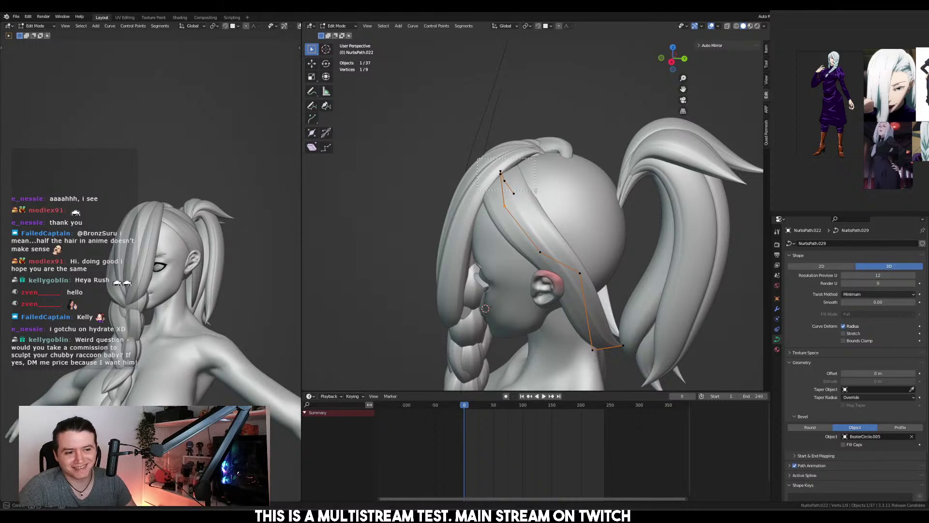
Adjust the radius at the crossing strand's upper end and tilt its hairline control point by 29.1°
left_click_drag(535, 190, 536, 198)
key("alt+s")
left_click(509, 198)
middle_click_drag(501, 195, 446, 199)
left_click_drag(445, 182, 495, 209)
key("ctrl+t")
left_click(516, 196)
middle_click_drag(516, 196, 494, 209)
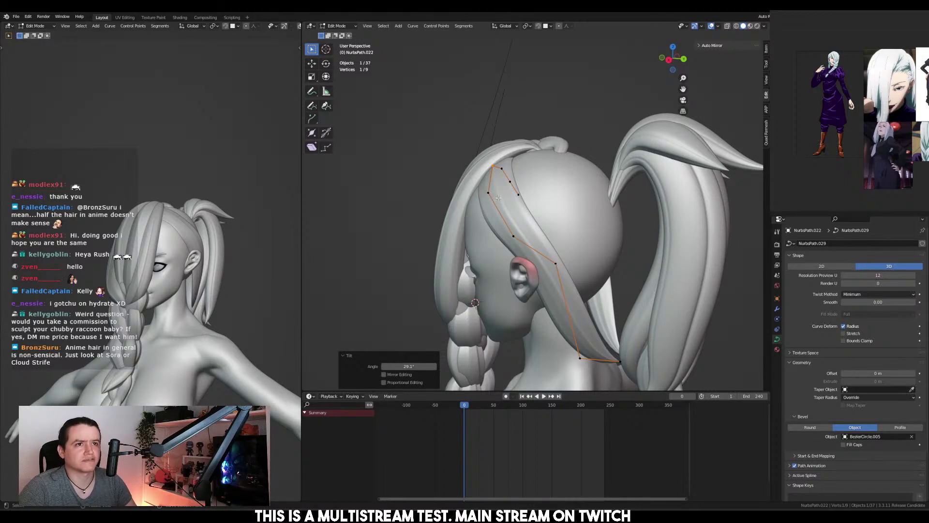
Tilt the crossing strand's top control point and shift it horizontally about 0.018 m in X and -0.028 m in Y
mouse_move(498, 197)
middle_mouse_down()
mouse_move(485, 197)
mouse_move(516, 185)
mouse_move(504, 184)
middle_mouse_up()
key("ctrl+t")
left_click(587, 194)
key("g")
key("shift+z")
left_click(486, 172)
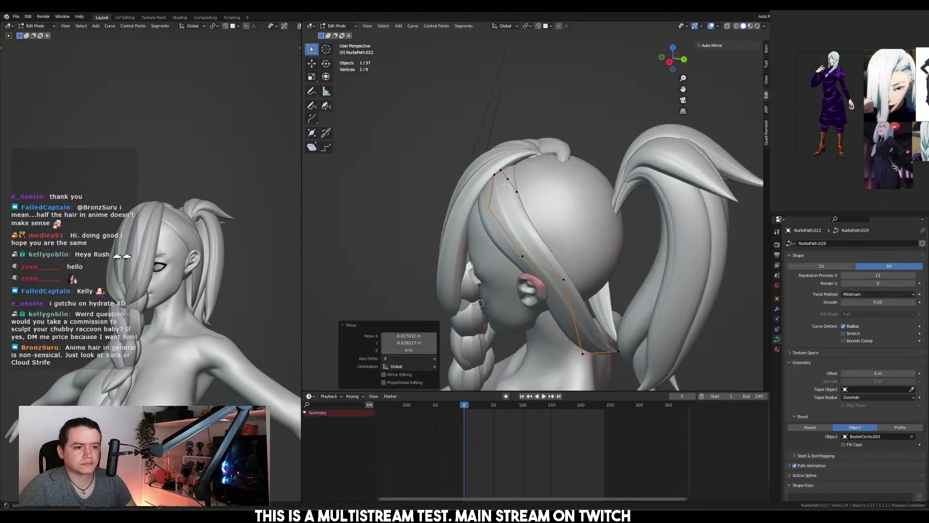
Move the crossing strand's top control point forward and down toward the fringe and tilt it by -8.65°
key("g")
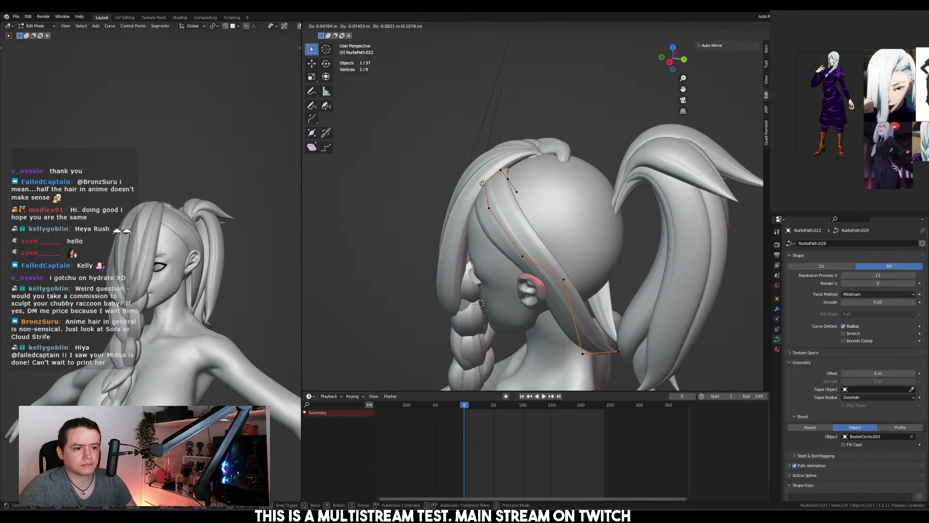
left_click(483, 184)
key("ctrl+t")
left_click(604, 209)
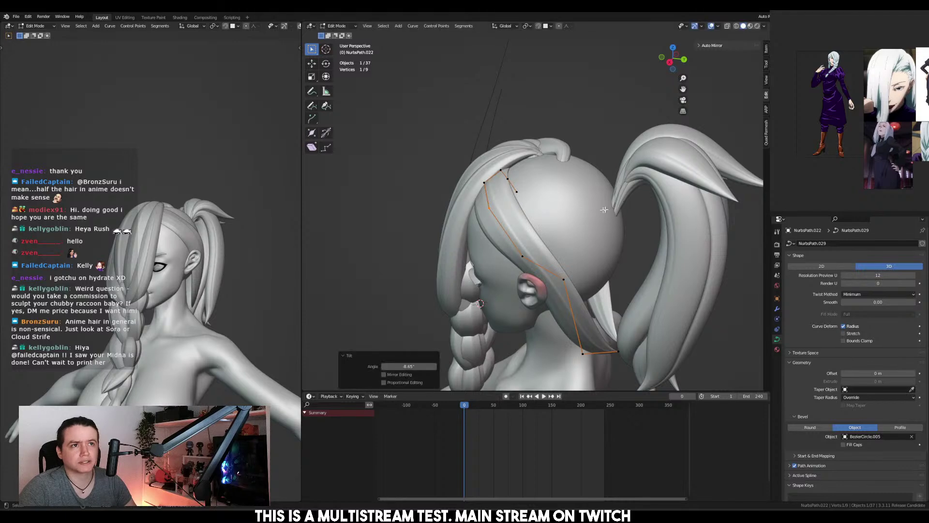
Tilt and reposition the two control points at the crossing strand's lower end
middle_click_drag(604, 209, 646, 189)
left_click_drag(653, 266, 665, 269)
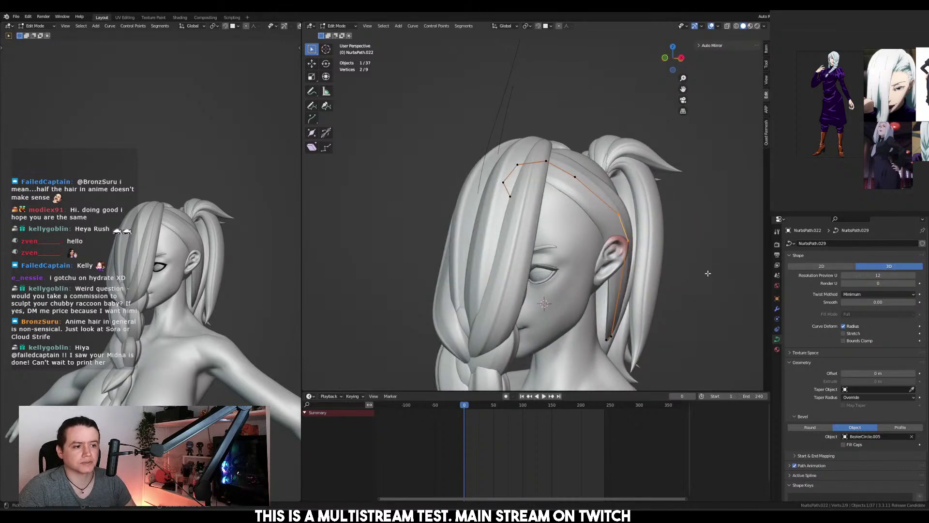
key("ctrl+t")
left_click(707, 245)
middle_click_drag(707, 245, 587, 267)
key("g")
left_click(679, 262)
Move the crossing strand's hairline control point by about 0.008 m in X, -0.018 m in Y and 0.003 m in Z
left_click(479, 191)
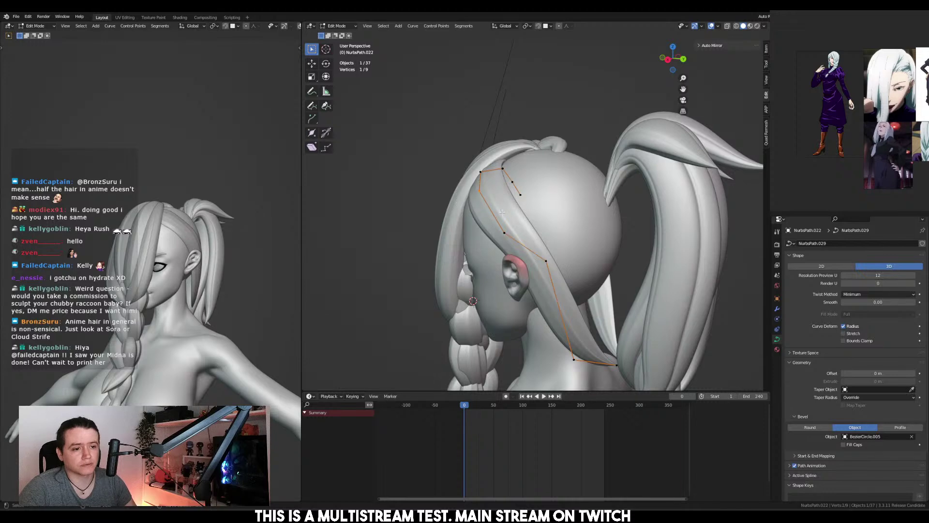
key("g")
left_click(473, 187)
middle_click_drag(472, 187, 512, 221)
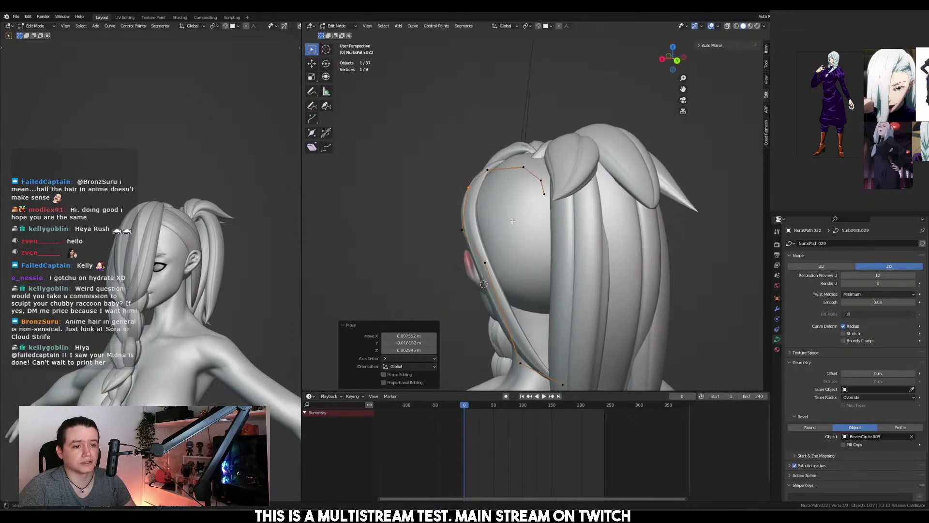
Nudge the crossing strand's control points above the ear and at the upper side of the head to follow the skull
left_click_drag(424, 200, 485, 236)
key("g")
left_click(490, 236)
left_click_drag(442, 174, 495, 208)
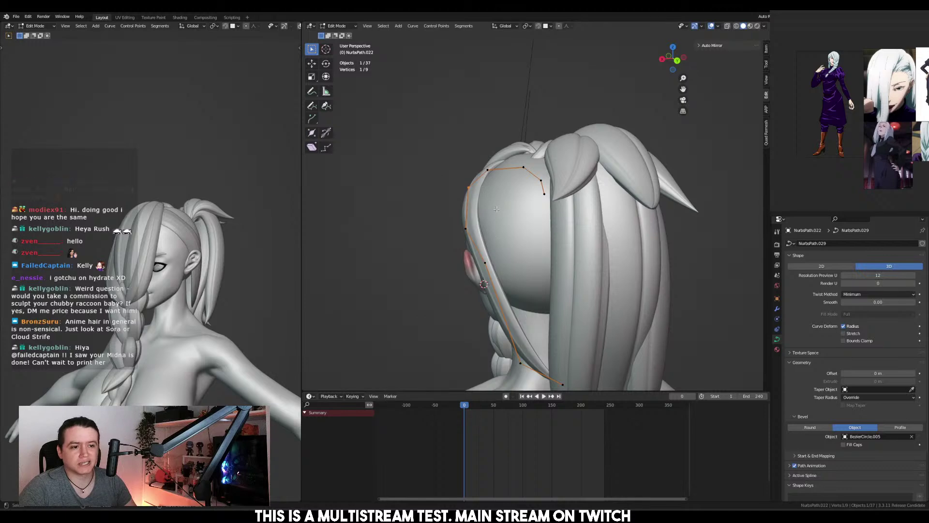
key("g")
left_click(495, 203)
Tilt the crossing strand's five upper control points together
left_click_drag(448, 147, 558, 210)
key("ctrl+t")
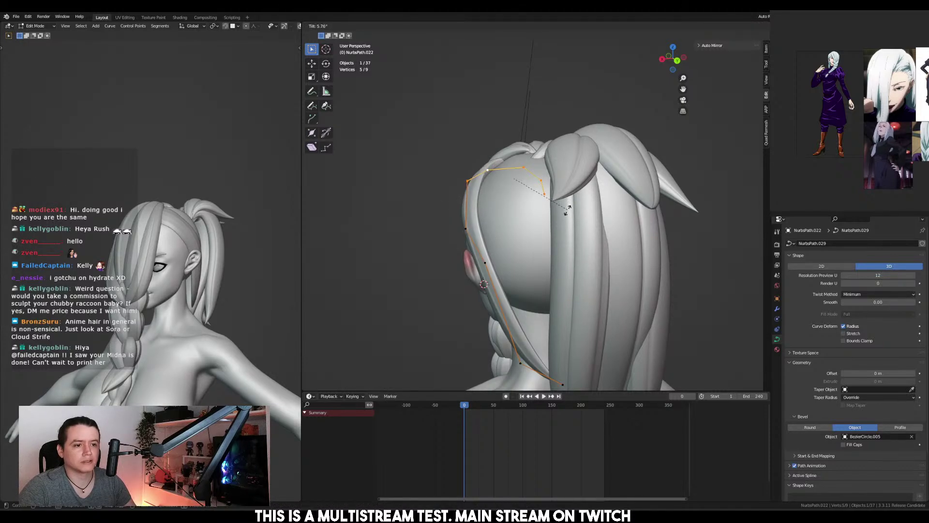
left_click(567, 210)
Reposition the crossing strand's upper side curve, and tilt its control point just above the ear
middle_click_drag(568, 210, 457, 154)
left_click(482, 176)
left_click_drag(456, 154, 517, 241)
key("g")
left_click(500, 197)
key("ctrl+t")
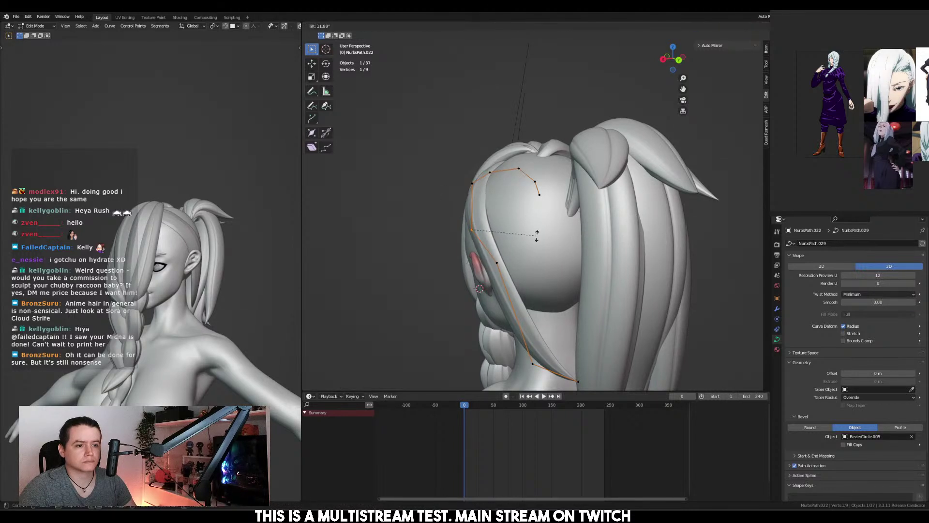
left_click(532, 235)
Tilt the crossing strand's upper side control point by 29.1°
left_click_drag(427, 171, 485, 198)
key("ctrl+t")
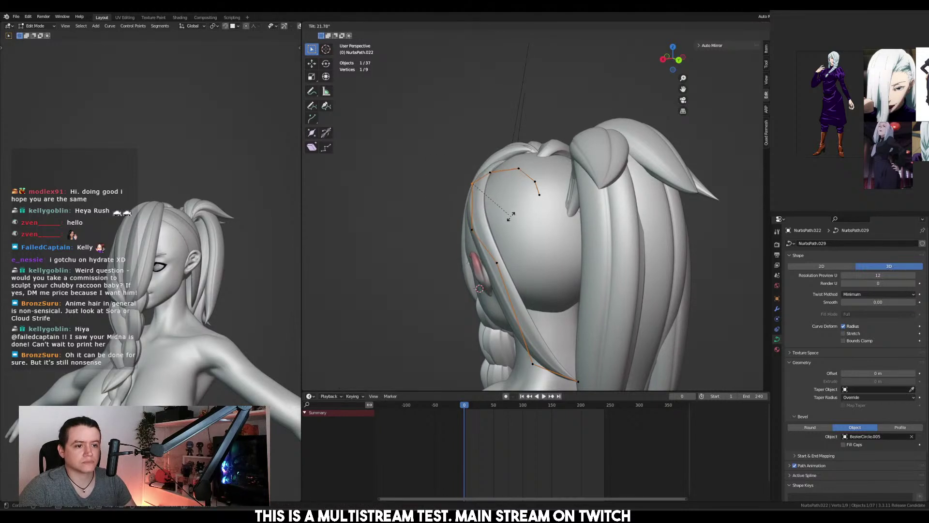
left_click(508, 212)
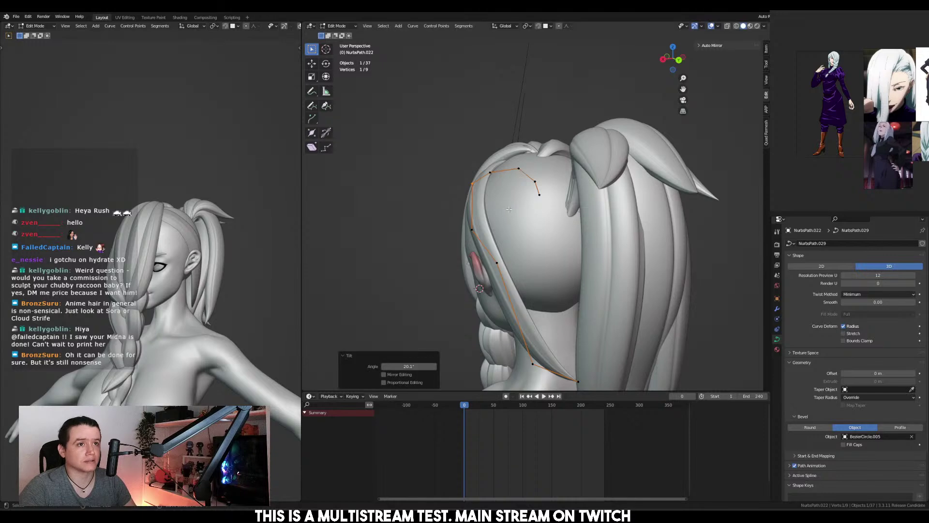
Tilt a control point near the crossing strand's hairline end and one above the ear
middle_click_drag(506, 204, 583, 192)
left_click(520, 172, "shift")
key("ctrl+t")
left_click(600, 182)
left_click_drag(584, 244, 586, 245)
mouse_move(586, 245)
middle_mouse_down()
mouse_move(602, 232)
mouse_move(596, 255)
middle_mouse_up()
key("ctrl+t")
left_click(603, 226)
Move the crossing strand's upper side control point, tilt the one above the ear, and leave curve editing
left_click_drag(434, 174, 630, 263)
key("g")
left_click(559, 232)
left_click_drag(566, 231, 581, 249)
key("ctrl+t")
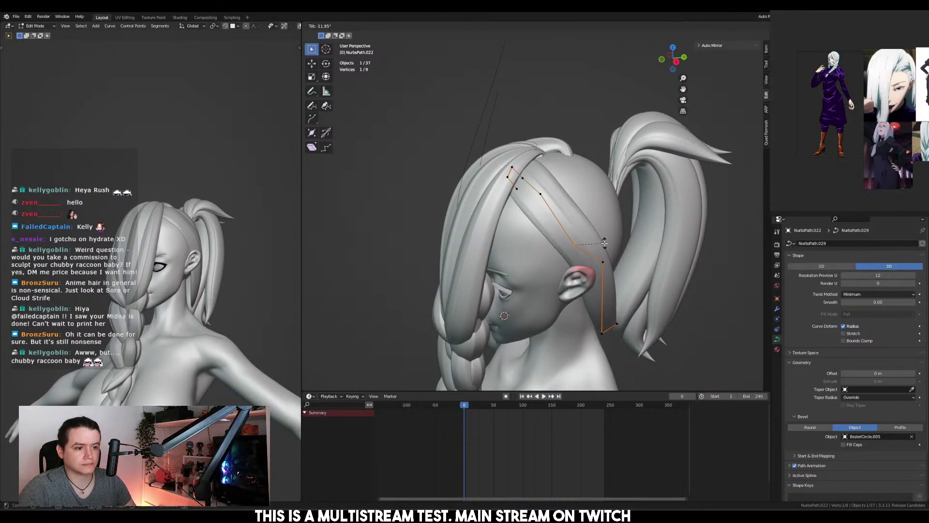
left_click(606, 227)
key("Tab")
Adjust the side and back of the head mesh around the strands using the Grab sculpt brush at about 200 px radius
left_click(610, 196)
middle_click_drag(611, 196, 629, 178)
key("ctrl+Tab")
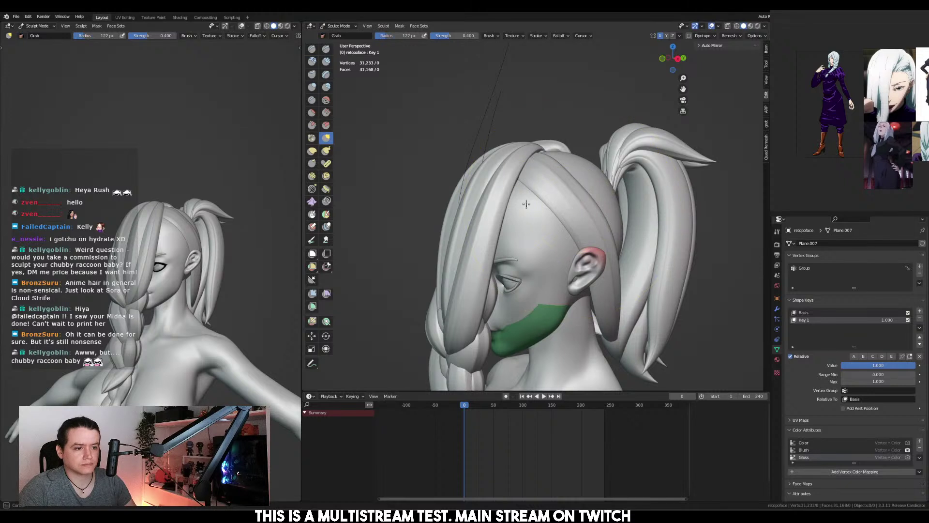
key("f")
left_click(529, 256)
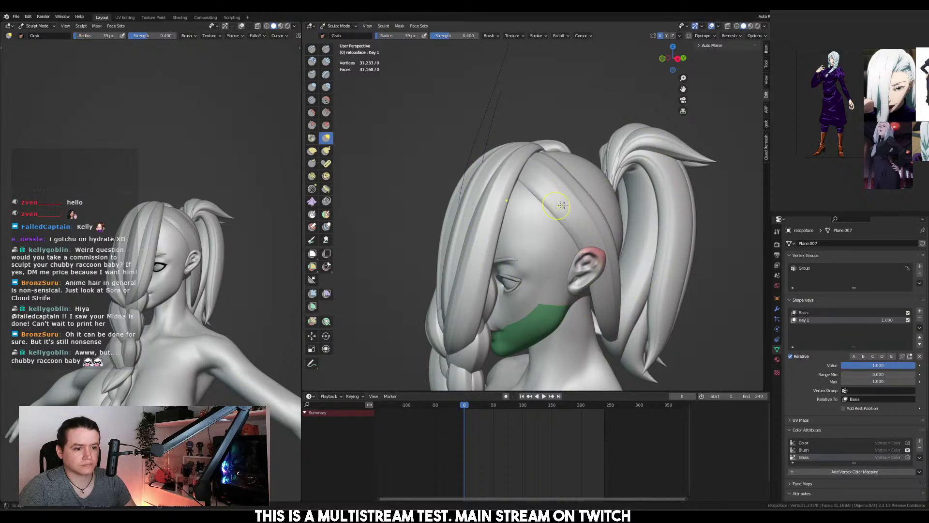
key("f")
left_click(649, 206)
left_click_drag(575, 164, 574, 167)
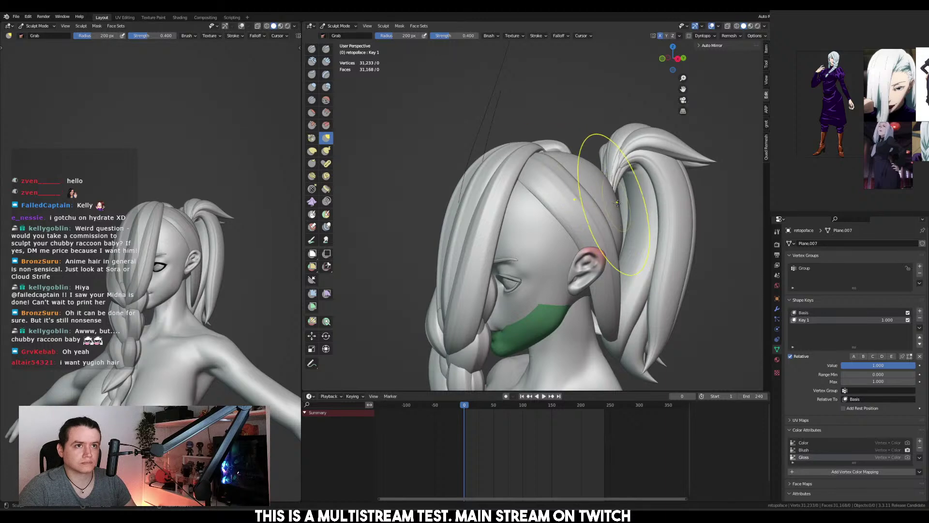
mouse_move(605, 201)
middle_mouse_down()
mouse_move(620, 210)
mouse_move(611, 238)
middle_mouse_up()
left_click_drag(603, 230, 600, 224)
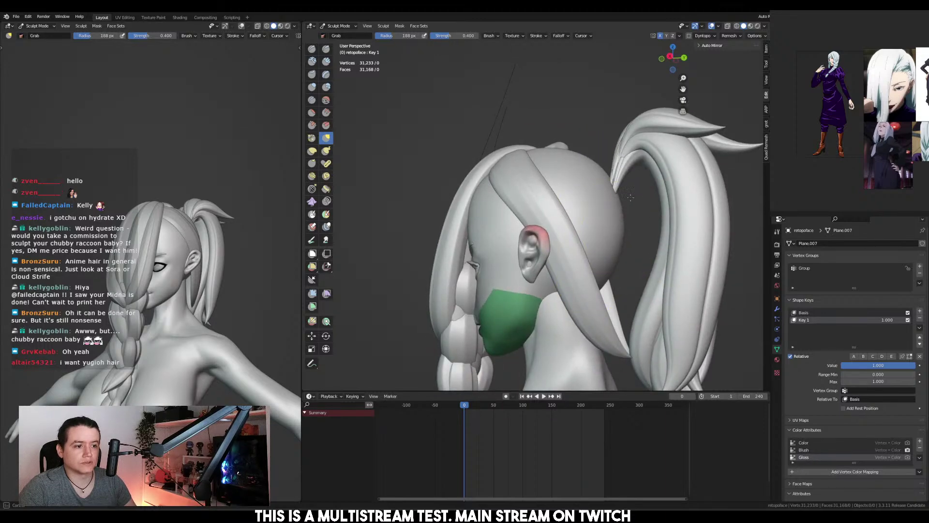
middle_click_drag(601, 224, 622, 227)
key("ctrl+Tab")
Reopen the crossing strand for editing and tilt its control point above the ear by -4.79°
left_click(542, 212)
middle_click_drag(541, 213, 569, 224)
left_click(544, 202)
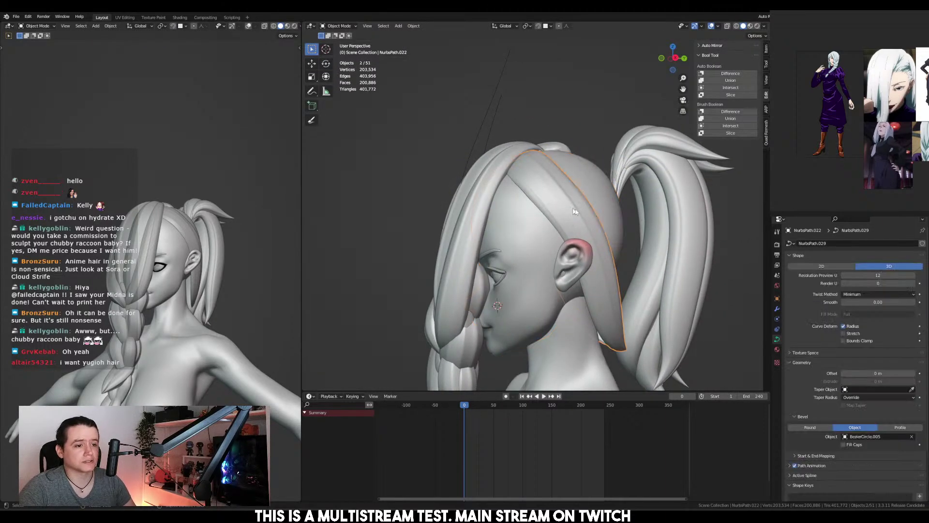
key("Tab")
key("ctrl+t")
left_click(611, 242)
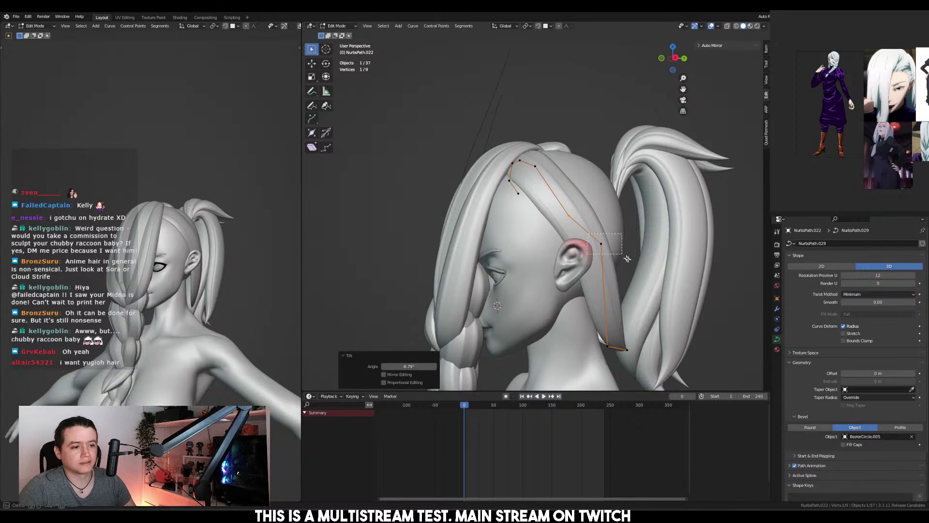
Tilt the crossing strand's control point behind the ear and move it down about 0.035 m in Z
left_click(626, 257)
key("ctrl+t")
left_click(633, 255)
middle_click_drag(632, 255, 550, 265)
key("g")
left_click(527, 262)
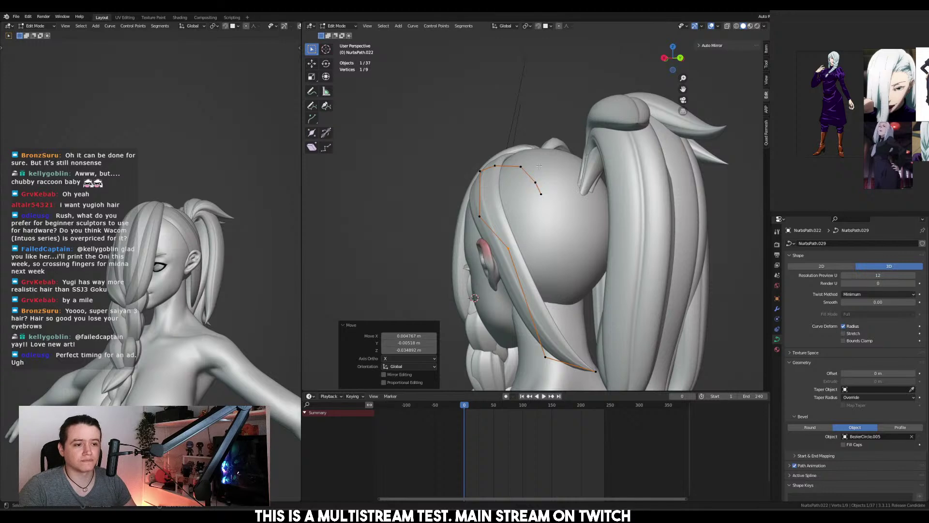
Tilt the crossing strand's control point above the ear by -2°
middle_click_drag(539, 166, 539, 192)
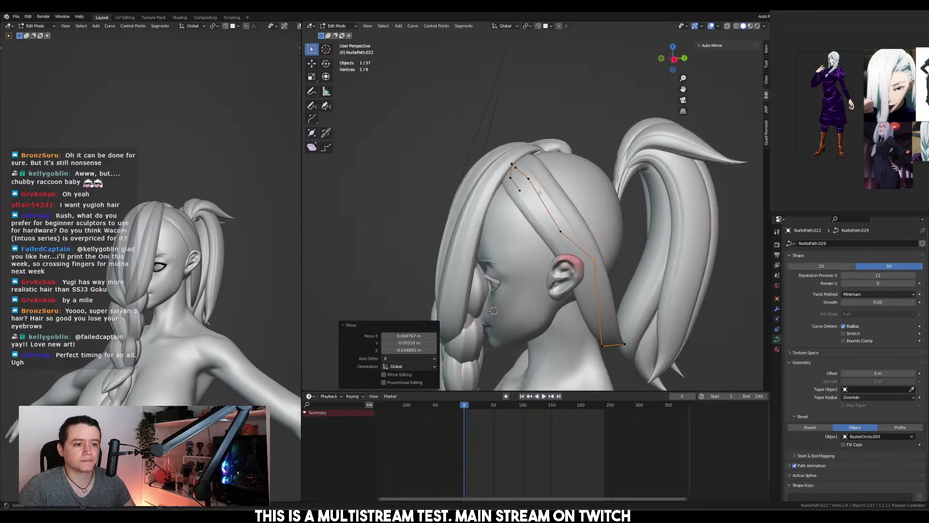
left_click(561, 232)
middle_click_drag(614, 237, 617, 239)
key("ctrl+t")
left_click(636, 230)
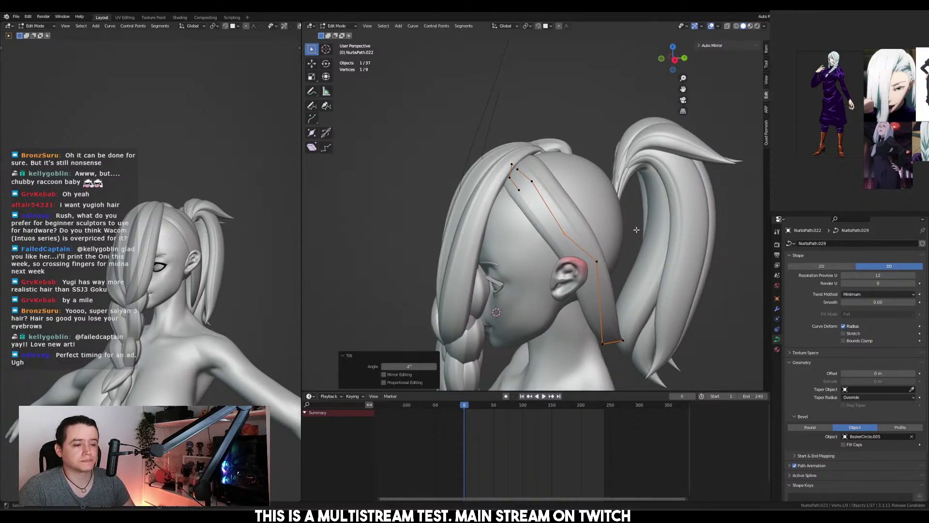
Tilt the two control points at the crossing strand's lower end by -28.7°
middle_click_drag(666, 266, 591, 216)
left_click_drag(536, 281, 593, 314)
key("ctrl+t")
left_click(637, 271)
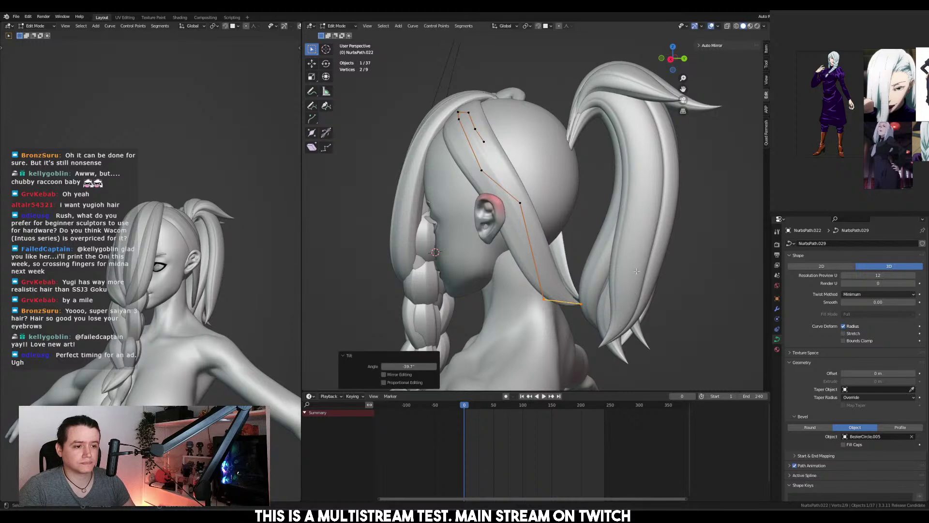
Tilt the crossing strand's control point just behind the ear
left_click(522, 203)
key("ctrl+t")
left_click(520, 182)
middle_click_drag(520, 182, 559, 184)
Duplicate the crossing strand and shift all control points of the copy forward toward the face
key("Tab")
key("shift+d")
left_click(547, 203)
key("Tab")
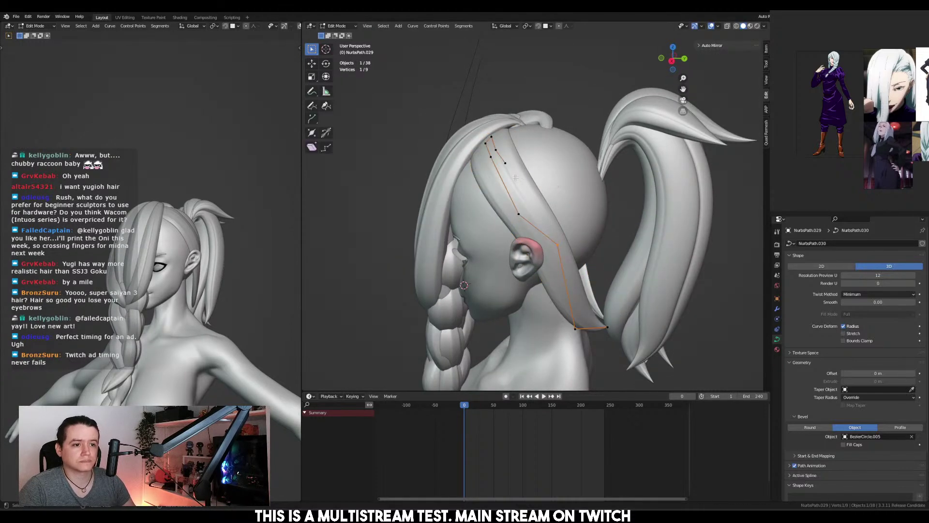
key("a")
key("g")
left_click(488, 201)
Raise the copied strand's two lower end points toward the back of the head and rotate them
left_click_drag(509, 313, 676, 400)
key("g")
left_click(665, 263)
middle_click_drag(665, 262, 640, 282)
key("r")
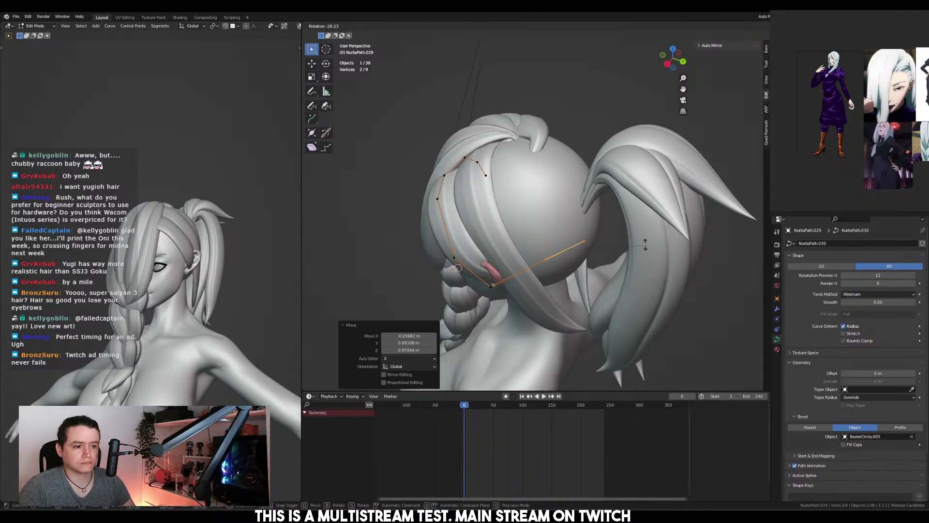
left_click(634, 218)
Move the copied strand's lower end across the back of the head, and shift its two points near the ear outward
middle_click_drag(629, 220, 567, 227)
key("g")
left_click(542, 228)
left_click_drag(429, 196, 481, 264)
key("g")
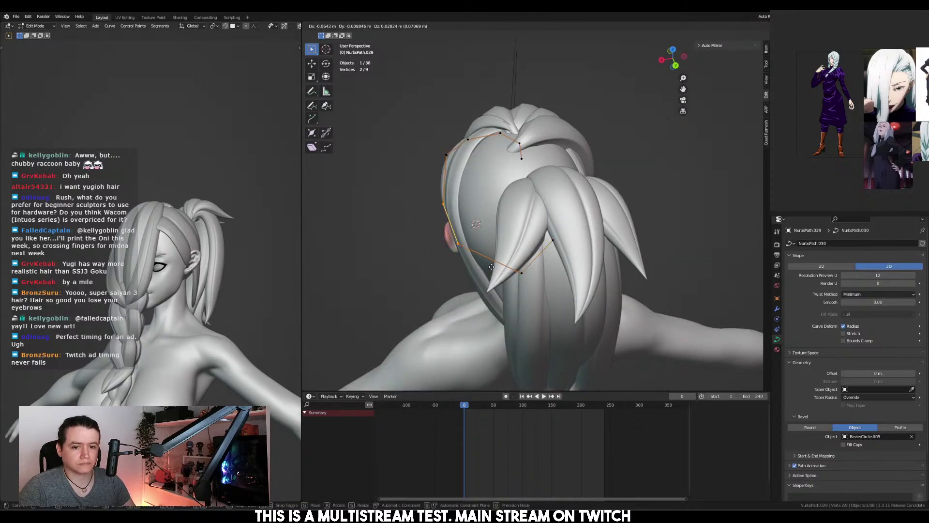
key("Return")
Tilt the copied strand near the ear and adjust the strand's radius there
middle_click_drag(491, 266, 531, 280)
key("ctrl+t")
left_click(609, 247)
left_click(591, 248)
left_click(546, 245)
key("alt+s")
left_click(596, 253)
Reposition the copied strand's control points around the ear so that it tucks in behind it
key("g")
left_click(641, 259)
key("g")
left_click(518, 291)
Tilt the copied strand's five upper control points and reposition its upper section at the temple
middle_click_drag(472, 237, 523, 222)
left_click_drag(430, 171, 531, 226)
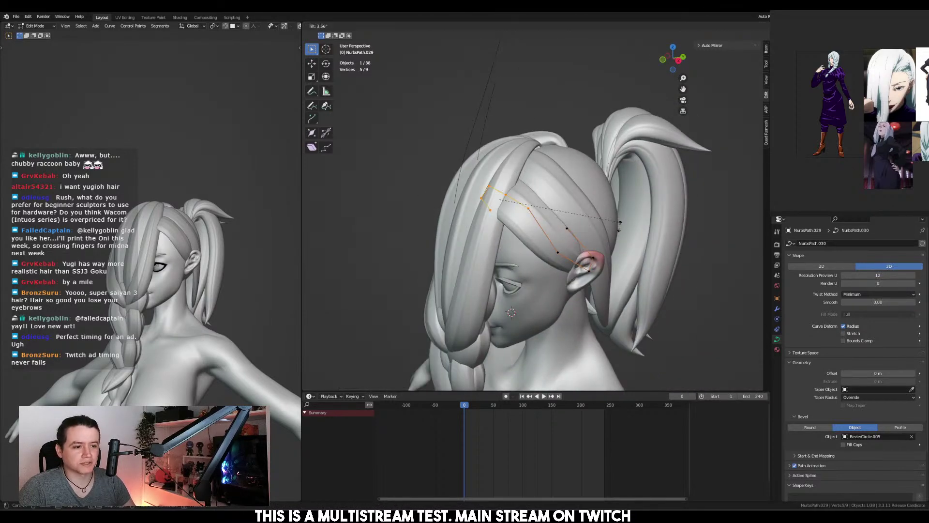
key("ctrl+t")
left_click(615, 246)
middle_click_drag(625, 237, 663, 220)
key("g")
left_click(567, 216)
Move the copied strand's three hairline end points under the fringe by about 0.114 m in X and 0.029 m in Z
left_click_drag(466, 161, 548, 224)
middle_click_drag(548, 224, 535, 171)
left_click_drag(544, 200, 544, 199)
key("g")
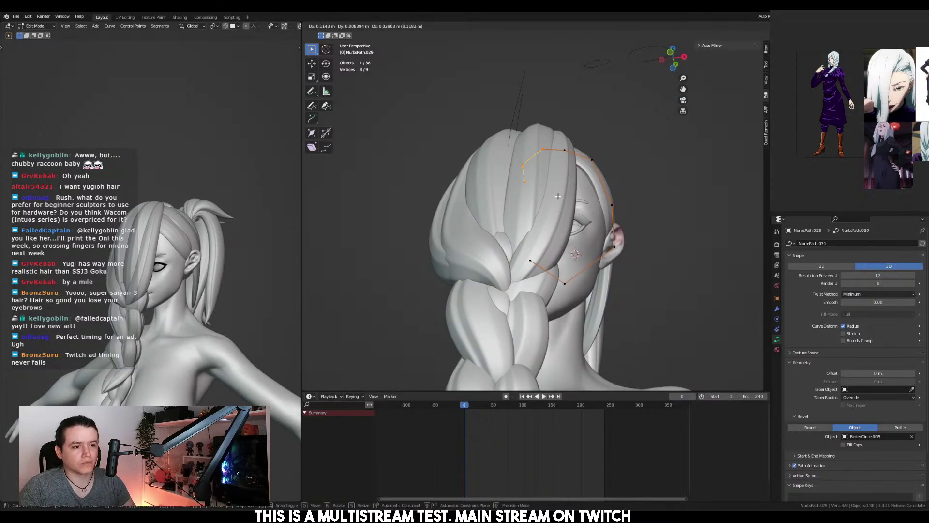
left_click(554, 198)
Tilt the copied strand's control point at the temple by 7.04°
middle_click_drag(554, 199, 531, 216)
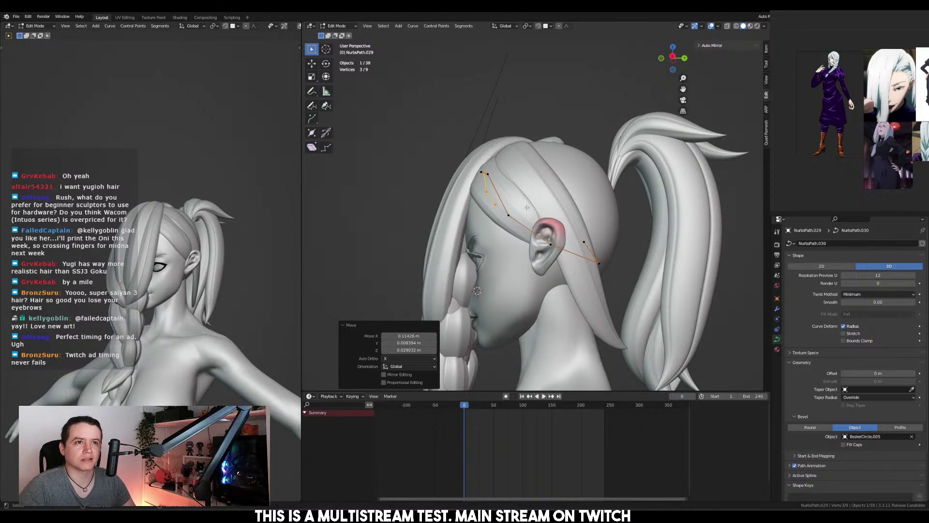
middle_click_drag(509, 193, 519, 195)
left_click(523, 196)
key("ctrl+t")
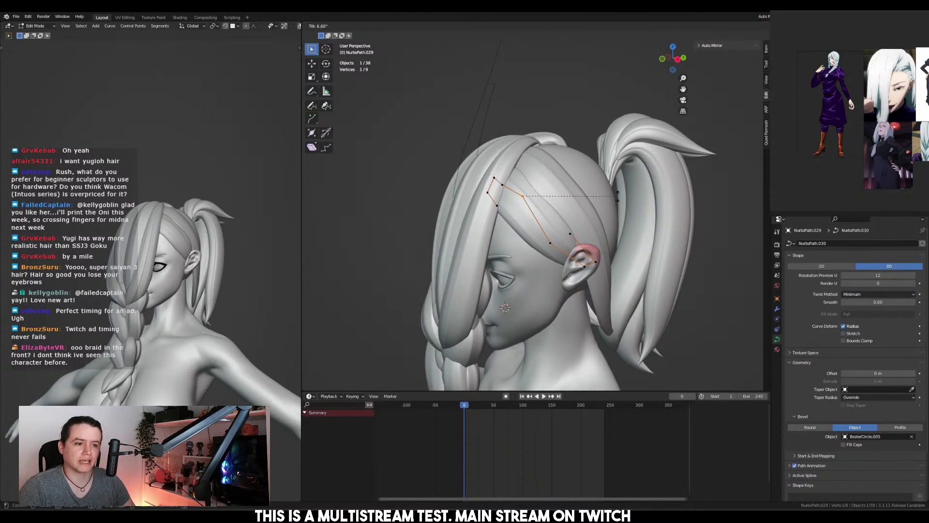
left_click(610, 197)
Adjust the radius of the copied strand's control point at the ear and reposition it
middle_click_drag(611, 197, 591, 208)
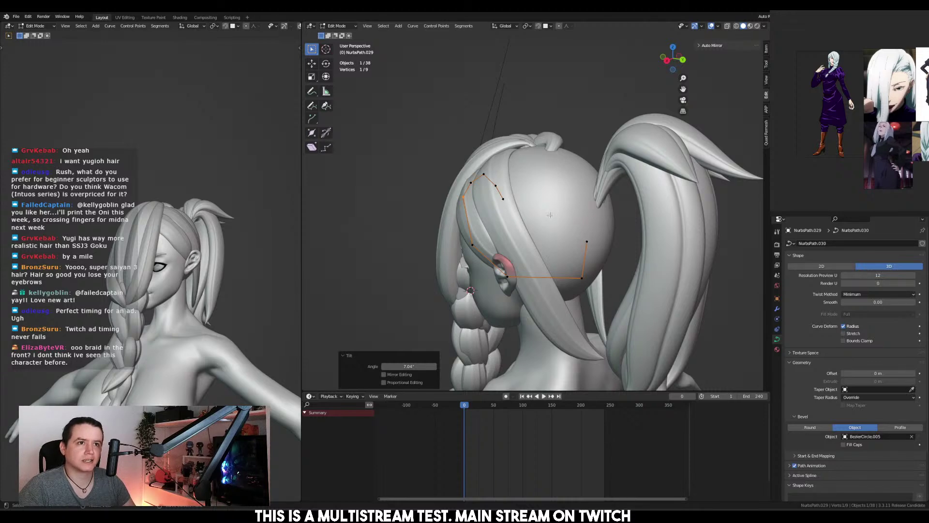
middle_click_drag(550, 219, 562, 214)
left_click(522, 254)
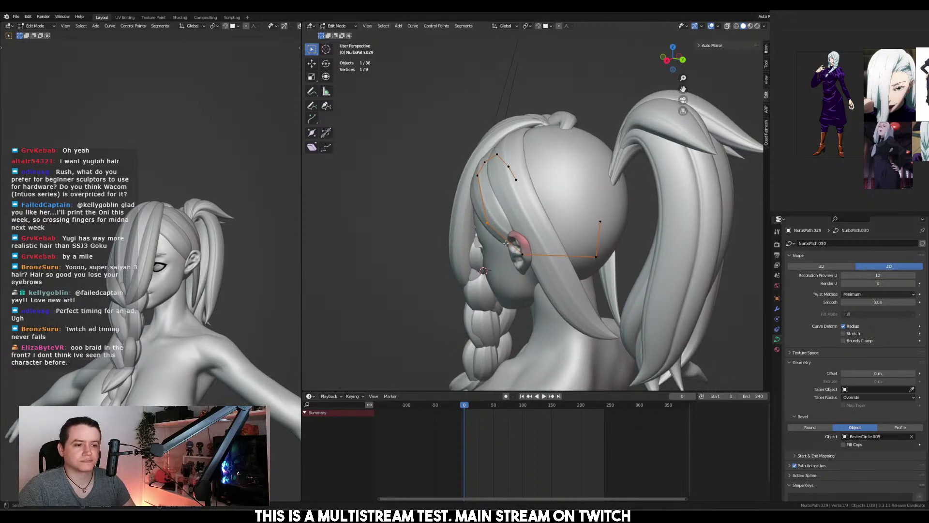
middle_click_drag(547, 261, 520, 218)
key("alt+s")
left_click(611, 242)
key("g")
left_click(624, 242)
Move the copied strand's two rear end points downward behind the ear
left_click_drag(547, 213, 610, 286)
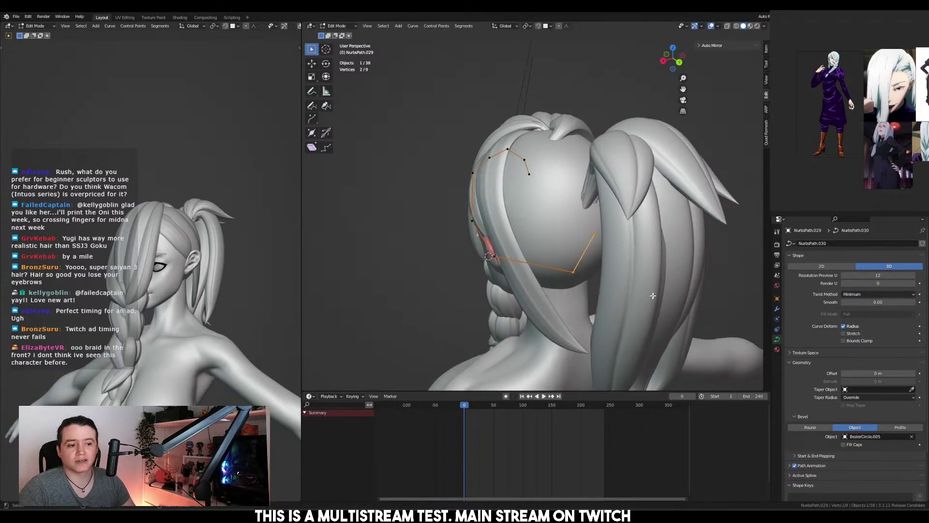
middle_click_drag(663, 286, 591, 243)
key("g")
left_click(591, 290)
Scale the radius of the copied strand's two hairline end points by 0.514 and shift them slightly back and up
key("Tab")
key("Tab")
middle_click_drag(507, 166, 545, 230)
key("alt+s")
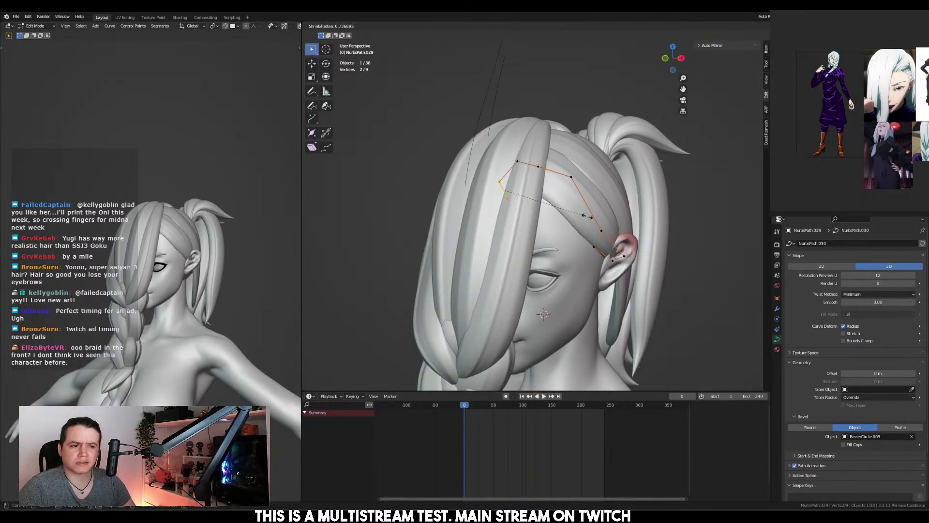
left_click(558, 207)
middle_click_drag(605, 209, 657, 207)
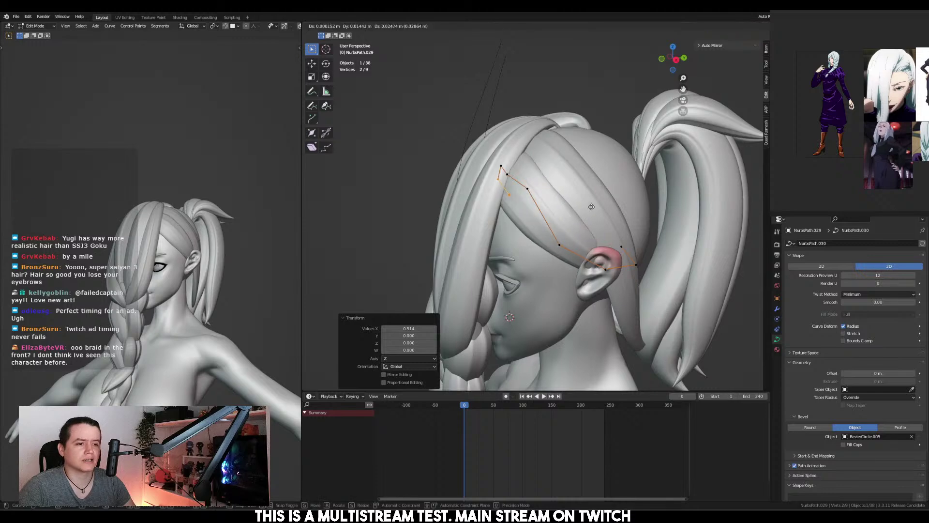
Tilt all of the copied strand's control points by 2.14° and leave curve editing
key("a")
key("ctrl+t")
left_click(656, 210)
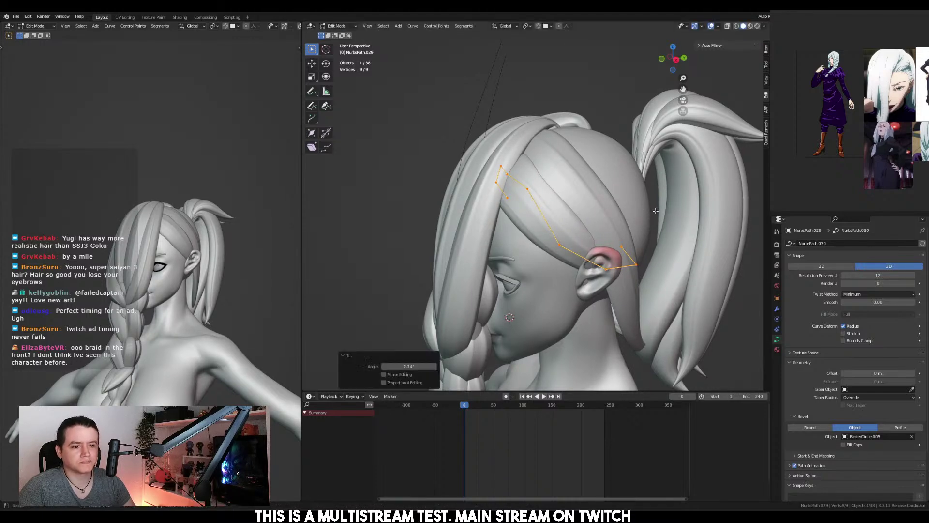
key("Tab")
left_click(596, 207)
middle_click_drag(586, 217, 543, 239)
Adjust the radius of the side strand's four hairline control points and shift them slightly back and up
key("Tab")
left_click_drag(531, 151, 480, 205)
key("alt+s")
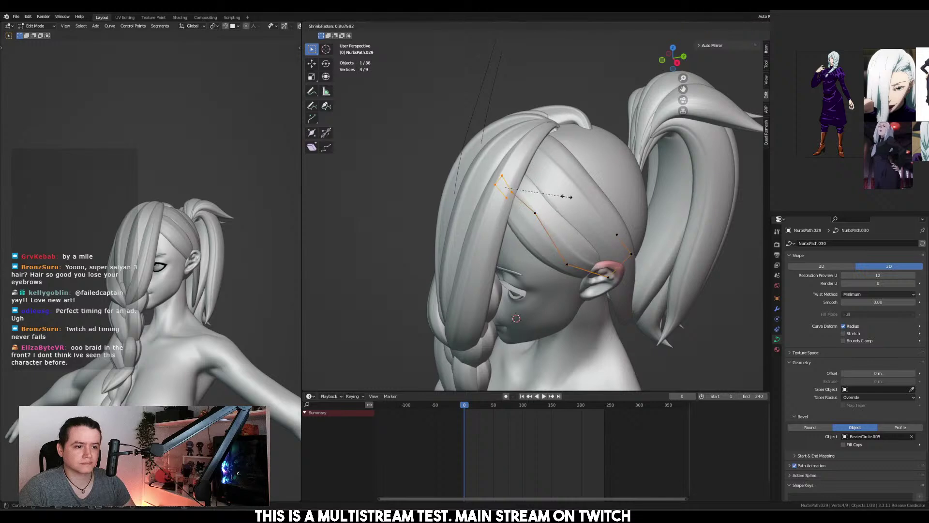
left_click(566, 197)
key("g")
left_click(571, 185)
Tilt the side strand's four hairline control points and leave curve editing
middle_click_drag(697, 228, 667, 209)
key("ctrl+t")
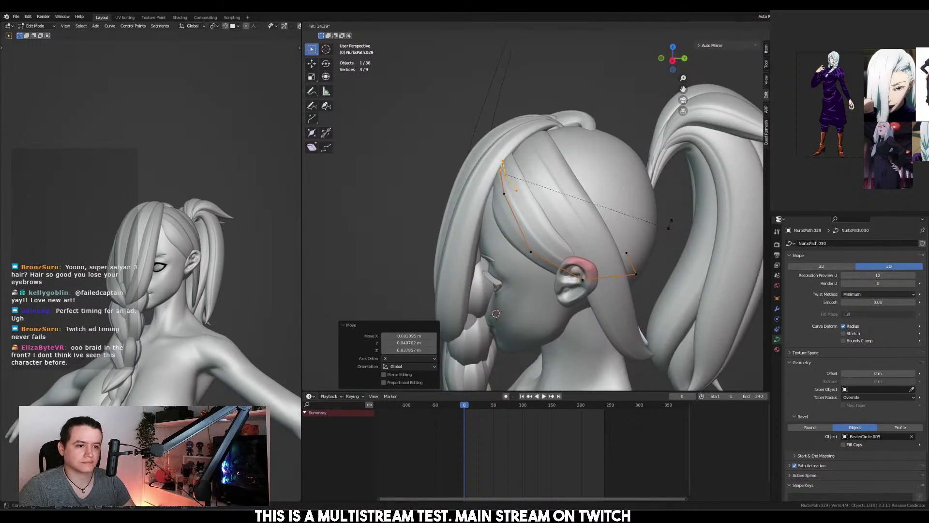
left_click(557, 170)
key("Tab")
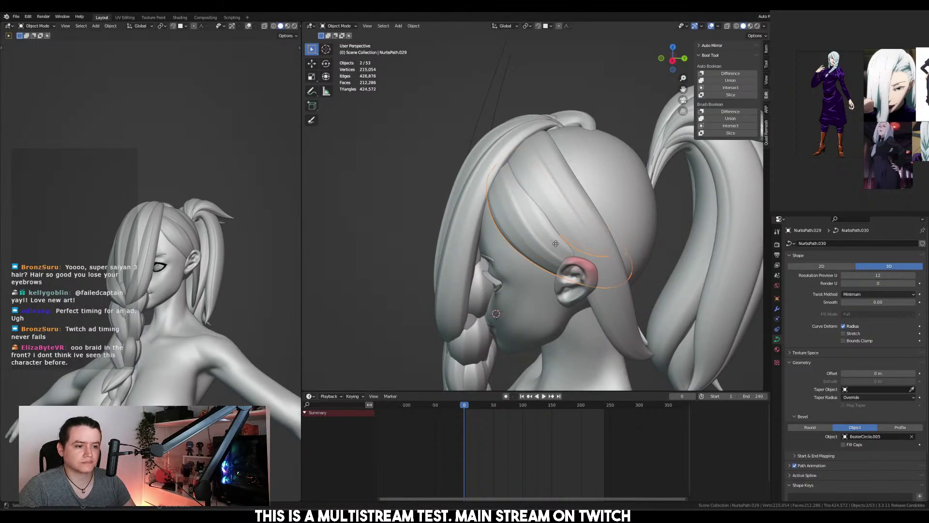
Duplicate the side strand in place and move the copy's control point in front of the ear down and forward over the cheek
left_click(555, 244)
key("Tab")
key("ctrl+KP_1")
key("KP_3")
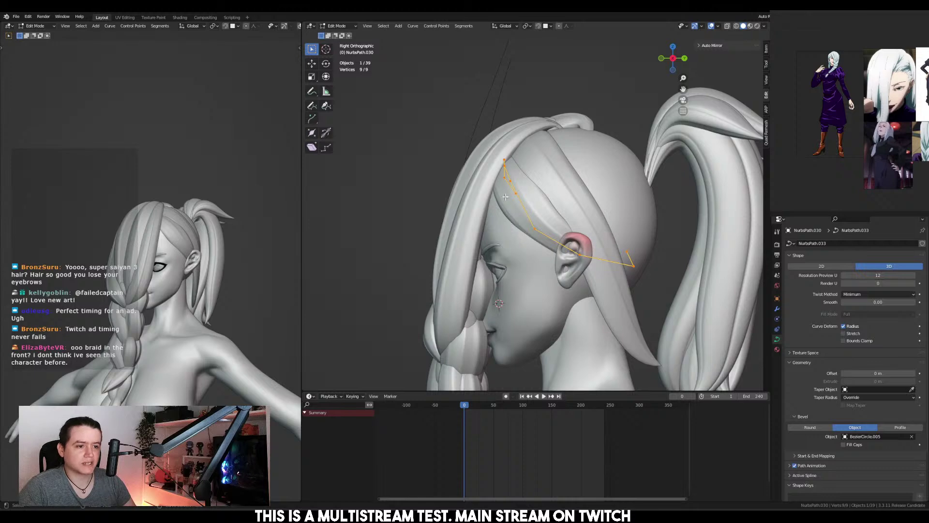
left_click(535, 228)
key("g")
key("z")
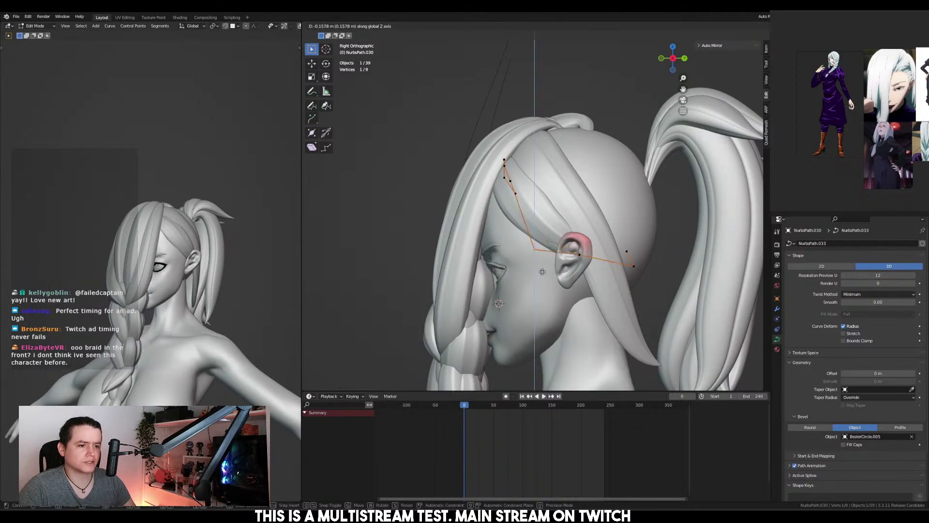
left_click(538, 284)
key("g")
left_click(516, 290)
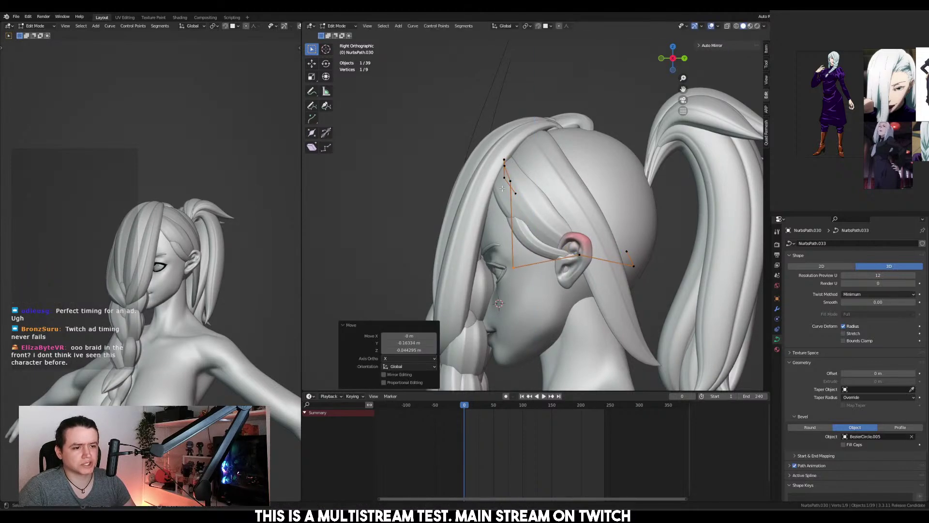
Move the new strand's control point beside the fringe forward and down in the side view
middle_click_drag(503, 188, 533, 184)
left_click(533, 180)
key("ctrl+KP_1")
key("KP_3")
key("g")
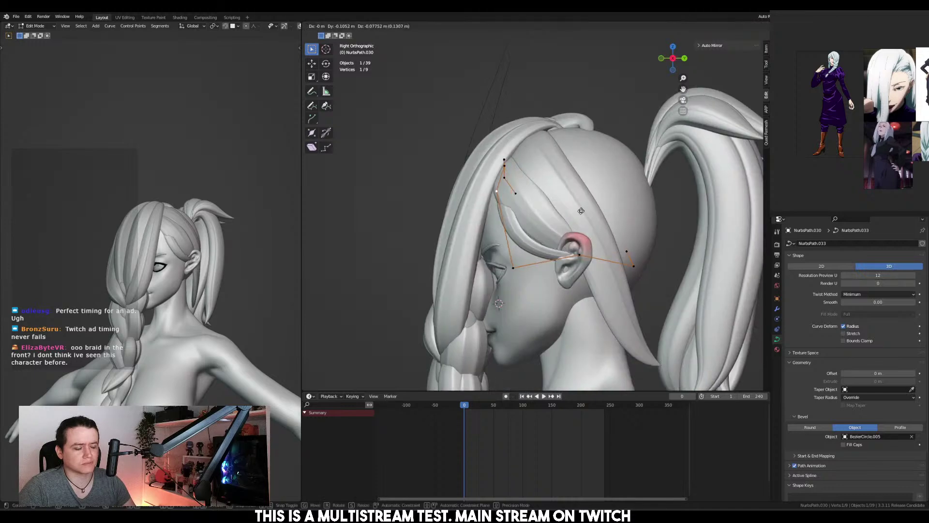
left_click(565, 217)
Tilt the new strand's four control points running from the fringe to the ear
left_click_drag(464, 186, 605, 295)
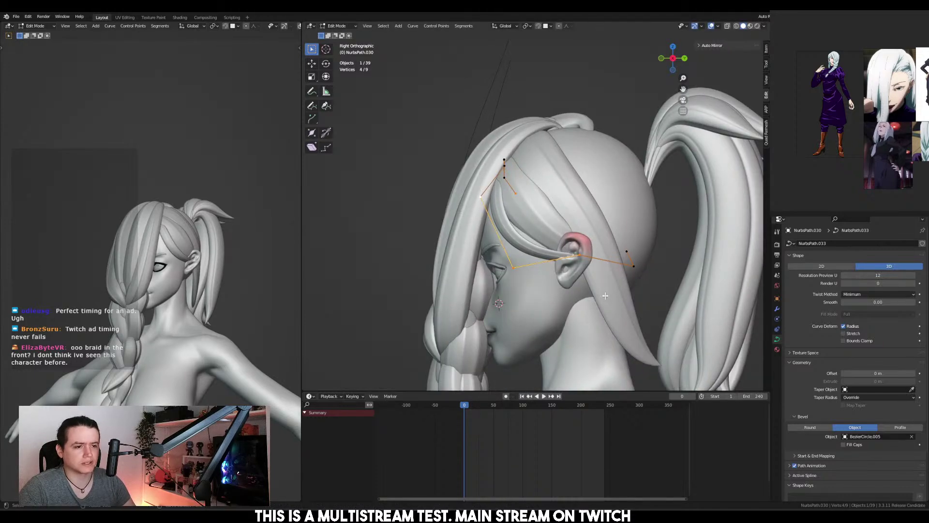
key("ctrl+t")
left_click(632, 237)
middle_click_drag(629, 236, 592, 248)
Move the new strand's two front control points along the X axis
left_click_drag(418, 192, 505, 329)
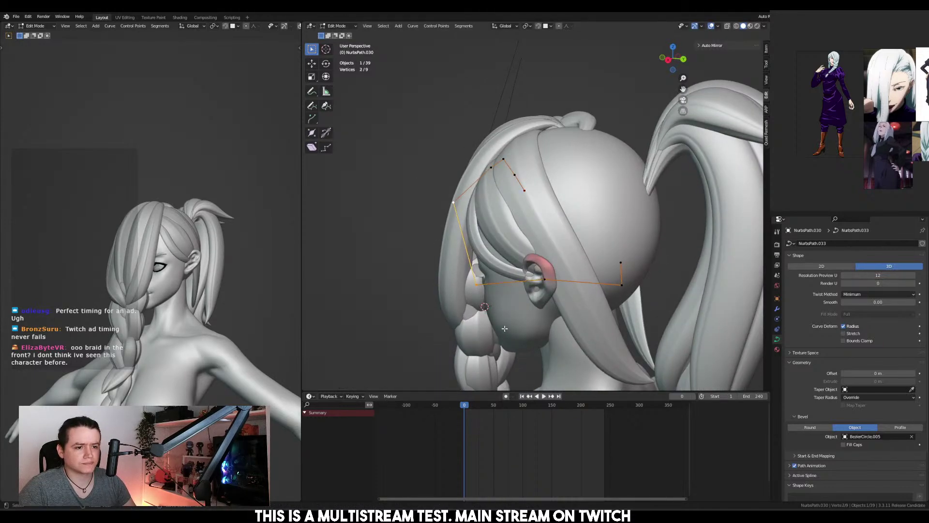
middle_click_drag(505, 329, 487, 329)
key("g")
key("x")
left_click(527, 317)
Raise the new strand's cheek and ear control points in the side view and nudge its fringe point slightly forward
left_click_drag(441, 269, 557, 313)
key("KP_3")
key("g")
left_click(527, 265)
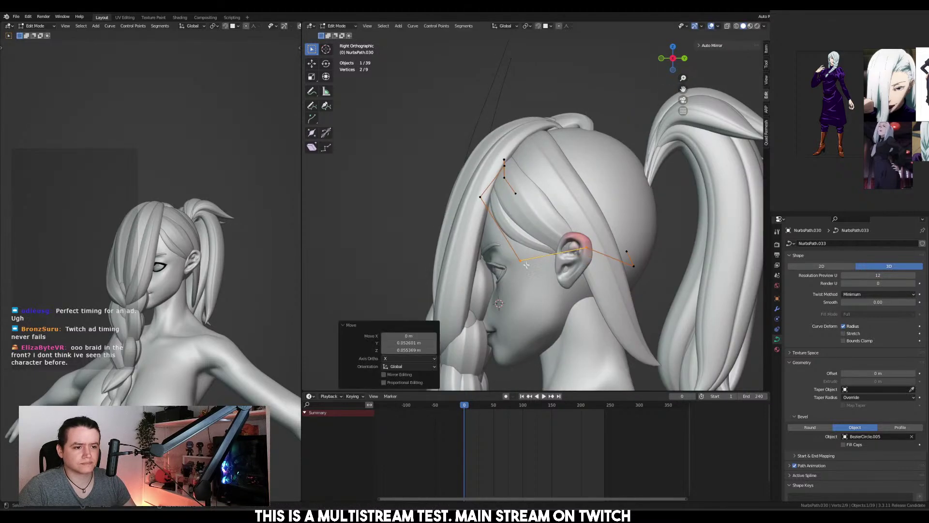
left_click(480, 197)
key("g")
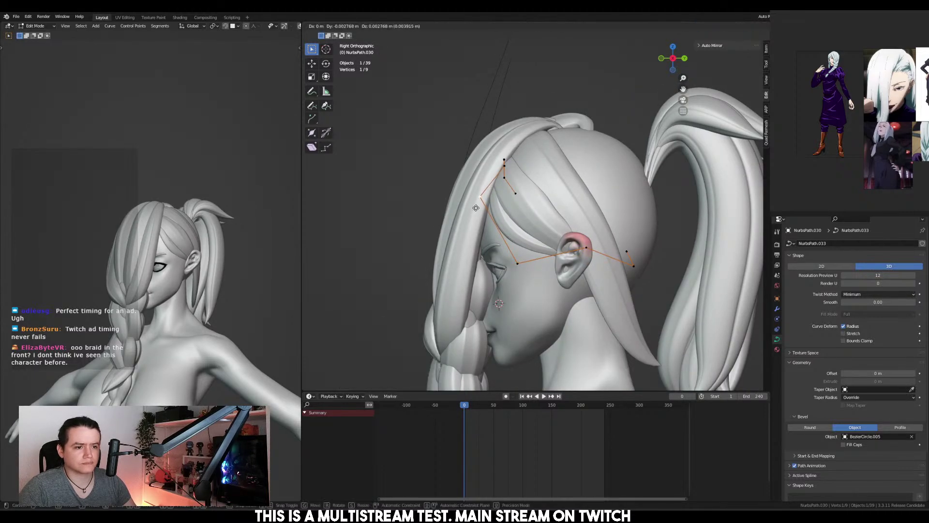
left_click(472, 207)
Examine how the new strand sits along the temple and around the ear from the rear and front sides
left_click_drag(489, 153, 530, 203)
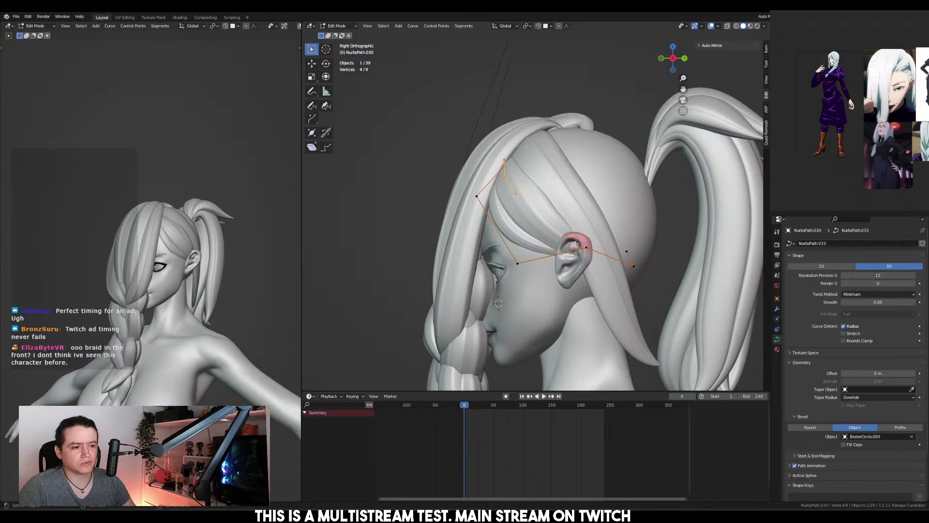
middle_click_drag(561, 238, 548, 276)
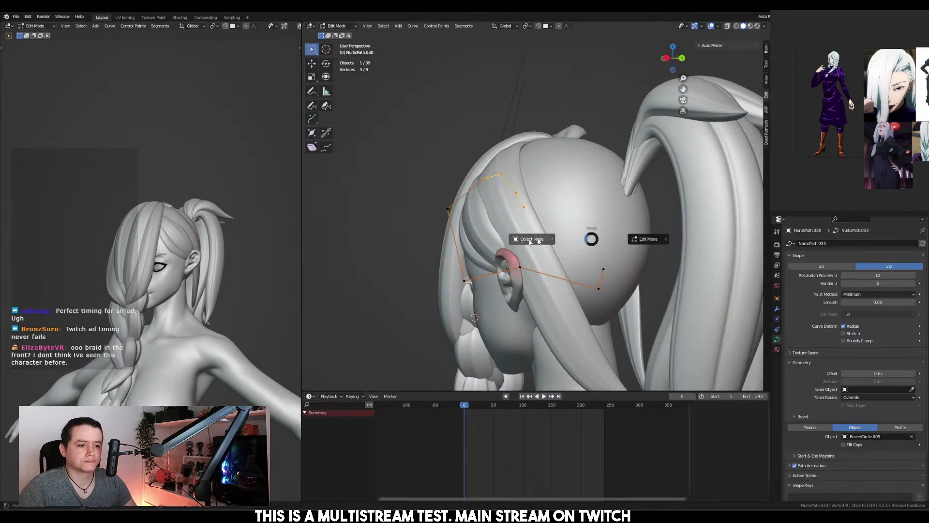
key("Tab")
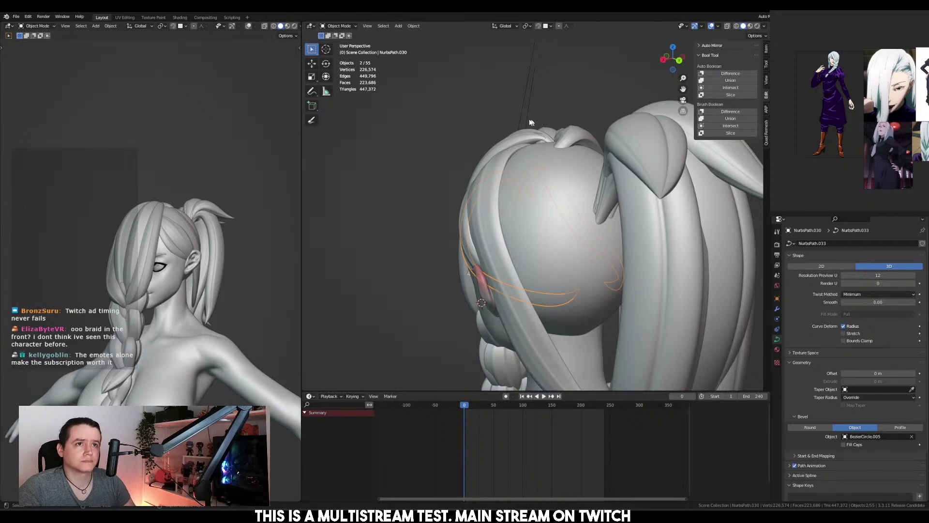
middle_click_drag(564, 178, 551, 264)
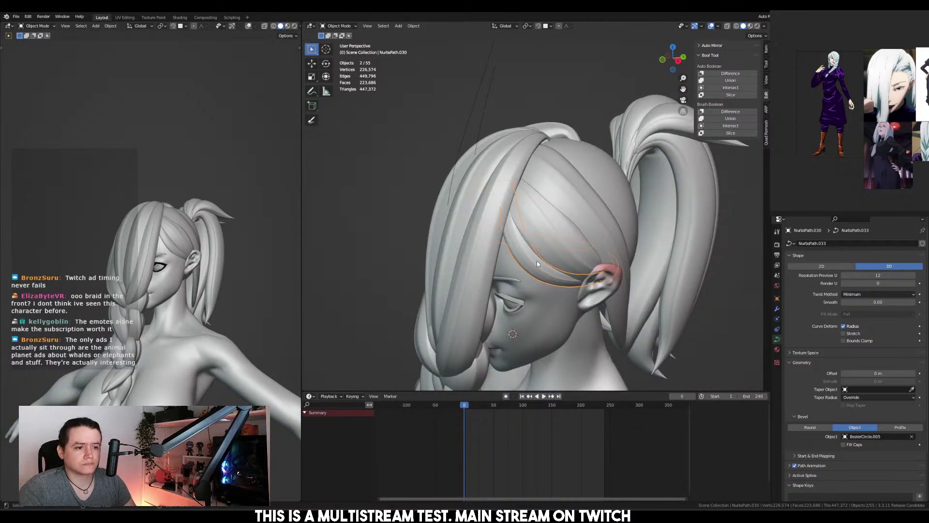
key("Tab")
left_click_drag(457, 171, 578, 251)
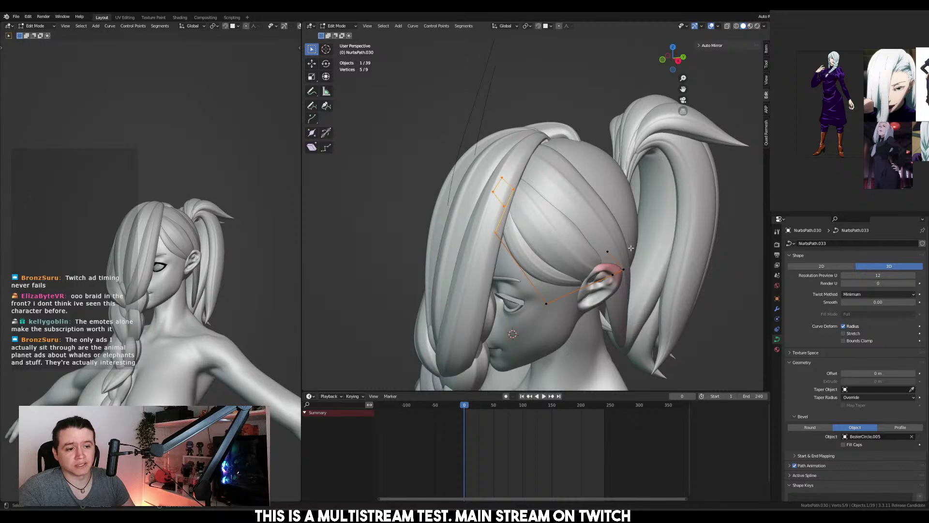
middle_click_drag(600, 246, 558, 240)
key("Tab")
Open the wide strand that falls behind the ear for editing and move its six upper control points back and slightly up
left_click(541, 232)
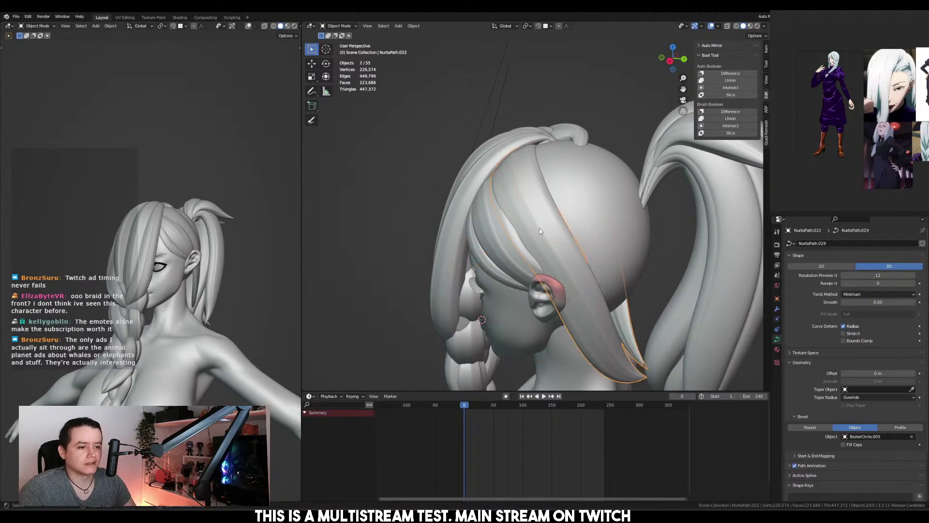
key("KP_3")
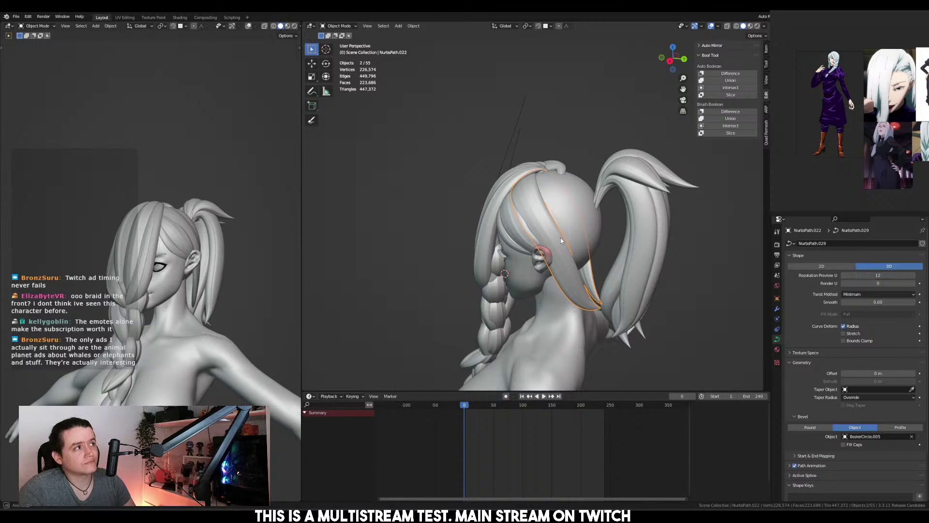
key("Tab")
left_click_drag(548, 203, 548, 202)
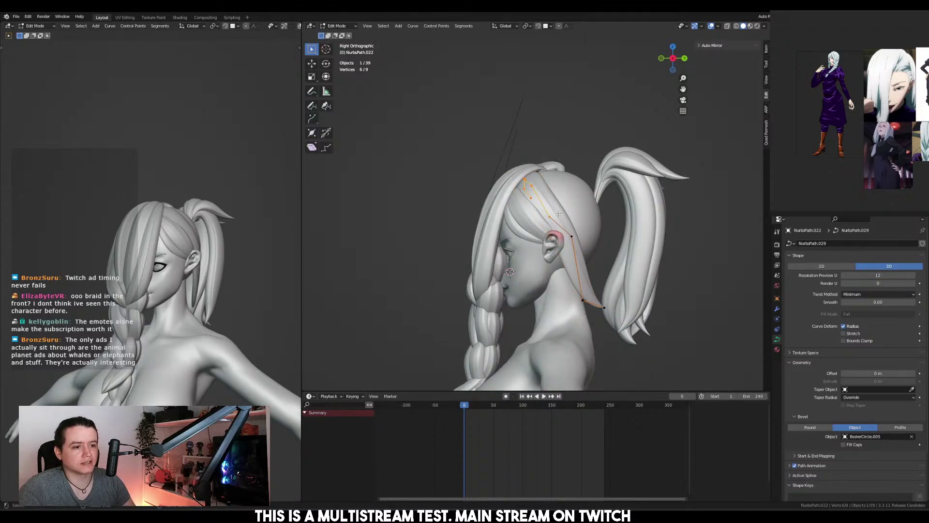
scroll(548, 203, "up", 3)
key("g")
left_click(591, 225)
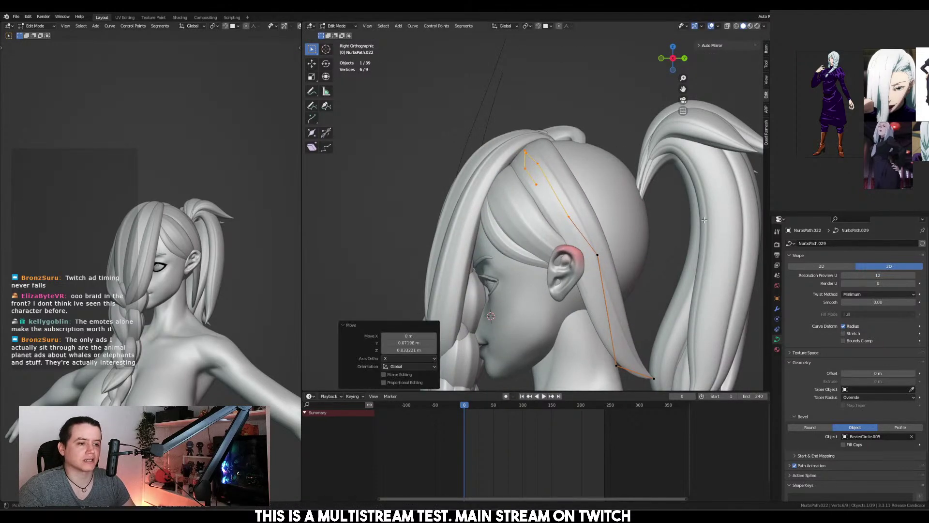
Tilt the wide strand's six upper control points and scale their radius by about 1.1
key("ctrl+t")
left_click(656, 177)
key("alt+s")
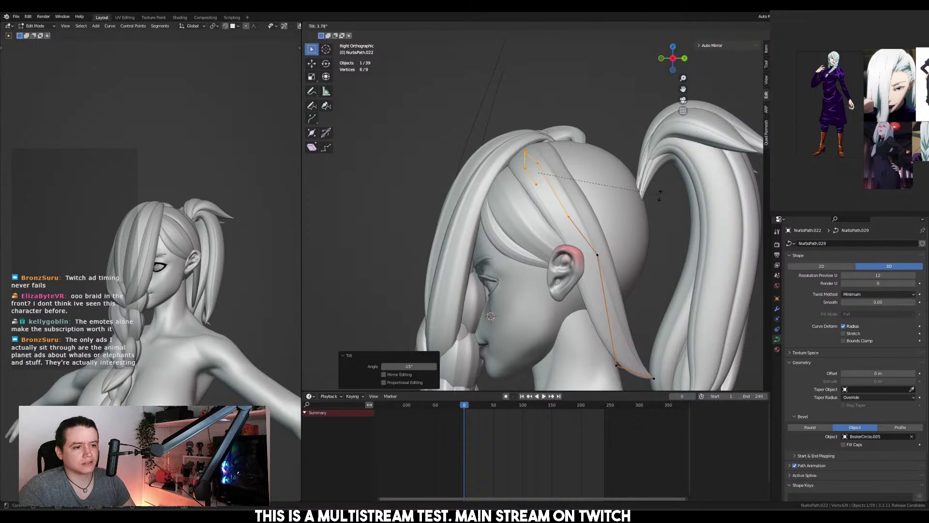
left_click(664, 167)
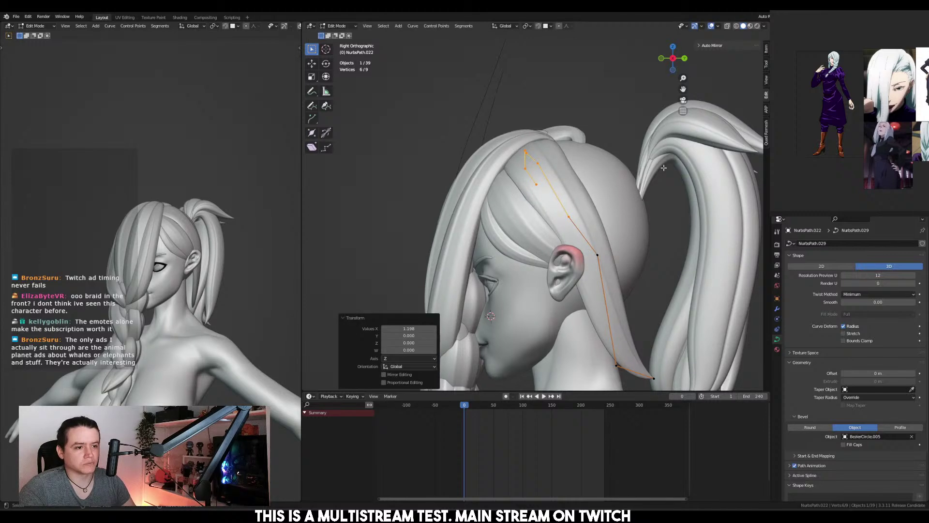
key("ctrl+t")
left_click(639, 160)
Move the wide strand's six upper control points back about 0.044 m along Y and rotate them 7.19°
key("g")
key("y")
left_click(647, 160)
key("r")
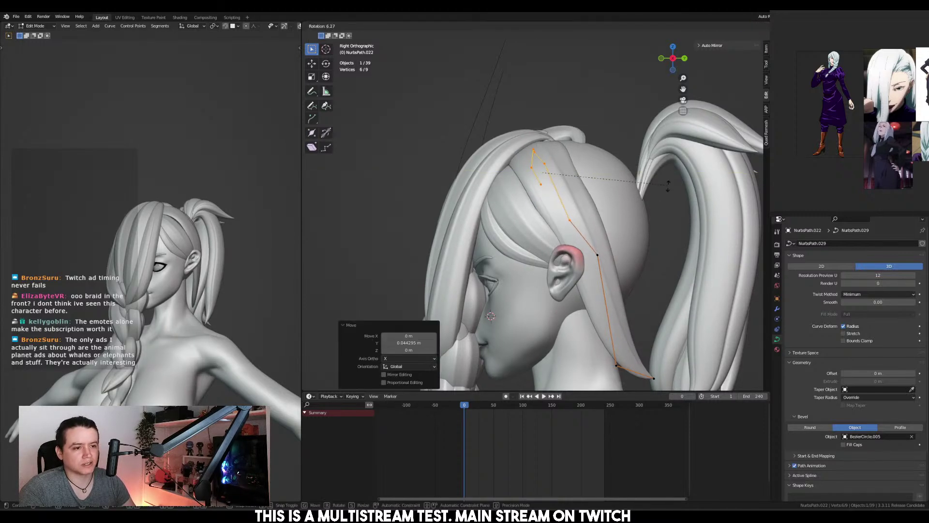
left_click(666, 187)
Tilt the wide strand's single control point at the upper side of the head by 24.7°
middle_click_drag(666, 187, 604, 210)
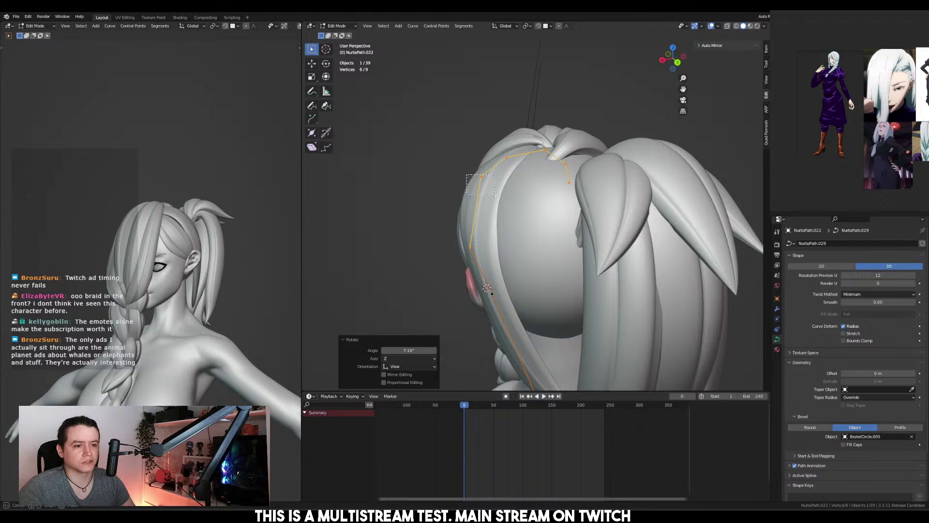
left_click(480, 177)
key("ctrl+t")
left_click(604, 248)
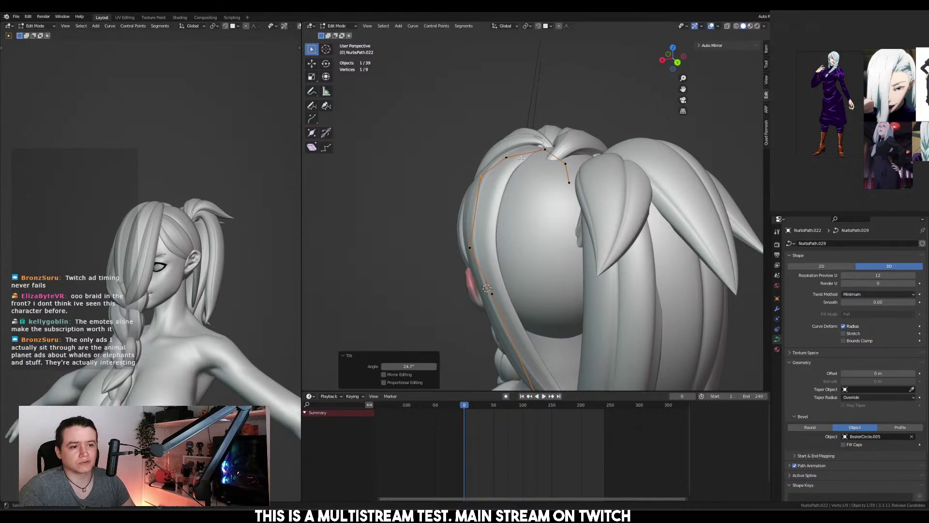
Reposition the wide strand's control point near the crown and the neighbouring point on the upper side of the head
left_click(505, 154)
middle_click_drag(632, 189, 584, 193)
key("g")
left_click(567, 187)
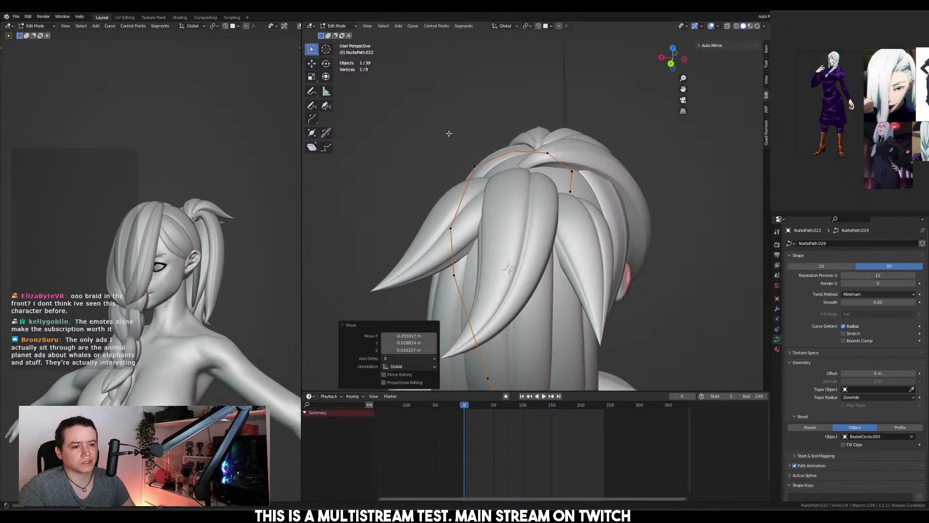
left_click_drag(448, 133, 501, 193)
key("g")
left_click(497, 200)
Tilt the wide strand's four crown control points and raise its five upper points by about 0.019 m
left_click_drag(490, 122, 586, 173)
middle_click_drag(585, 173, 611, 206)
key("ctrl+t")
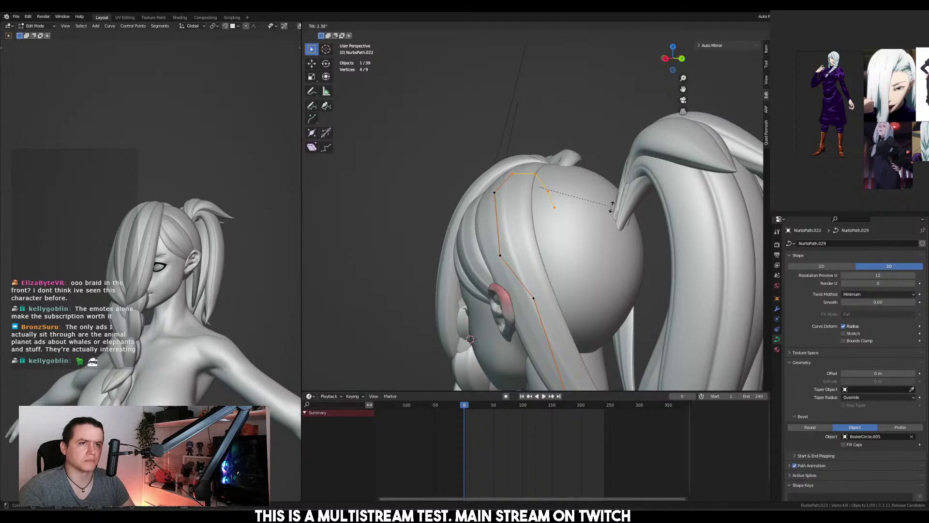
left_click(637, 209)
middle_click_drag(637, 209, 599, 209)
left_click_drag(411, 150, 597, 232)
key("g")
left_click(598, 227)
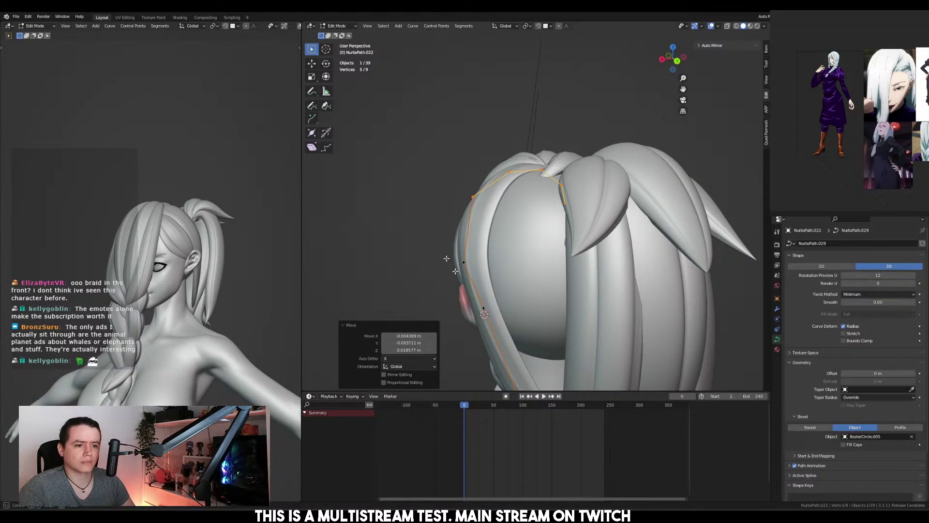
Tilt the wide strand's two middle control points above and behind the ear, and leave curve editing
left_click_drag(446, 257, 519, 316)
middle_click_drag(523, 310, 580, 250)
key("ctrl+t")
left_click(595, 274)
middle_click_drag(616, 305, 557, 308)
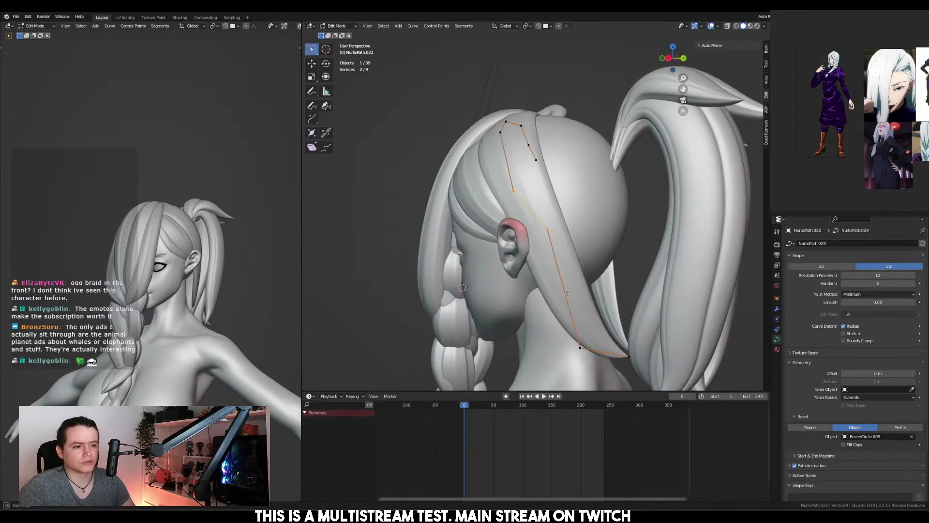
left_click_drag(567, 317, 639, 363)
middle_click_drag(649, 363, 662, 367)
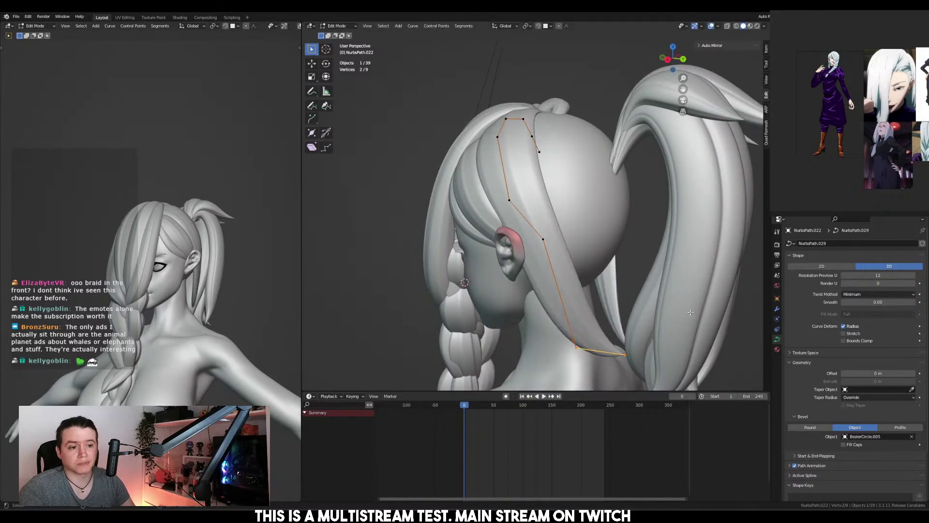
middle_click_drag(537, 250, 583, 246)
key("Tab")
Adjust the radius of the middle side strand's control points at the ear and shift them along the X axis
left_click(538, 213)
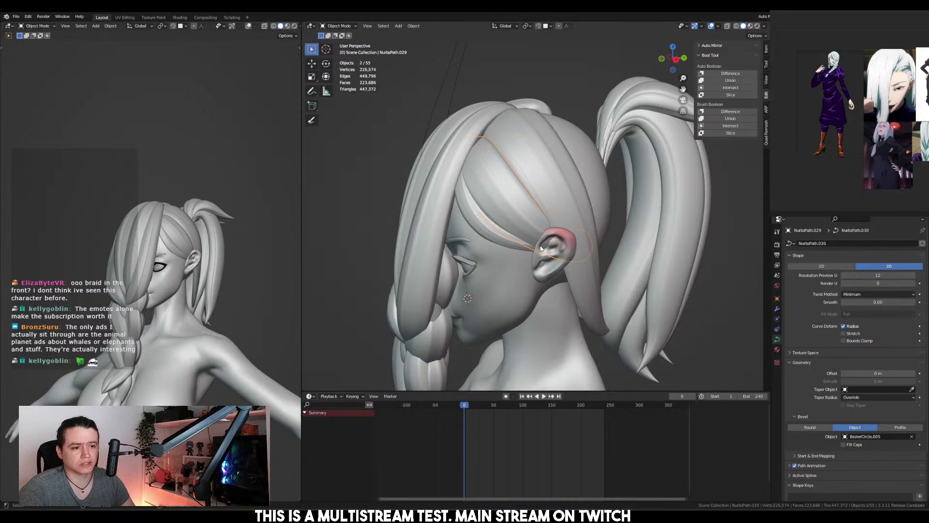
middle_click_drag(537, 213, 556, 227)
key("Tab")
left_click_drag(572, 228, 601, 259)
key("alt+s")
left_click(635, 267)
middle_click_drag(635, 267, 554, 237)
key("g")
key("x")
left_click(657, 274)
key("Tab")
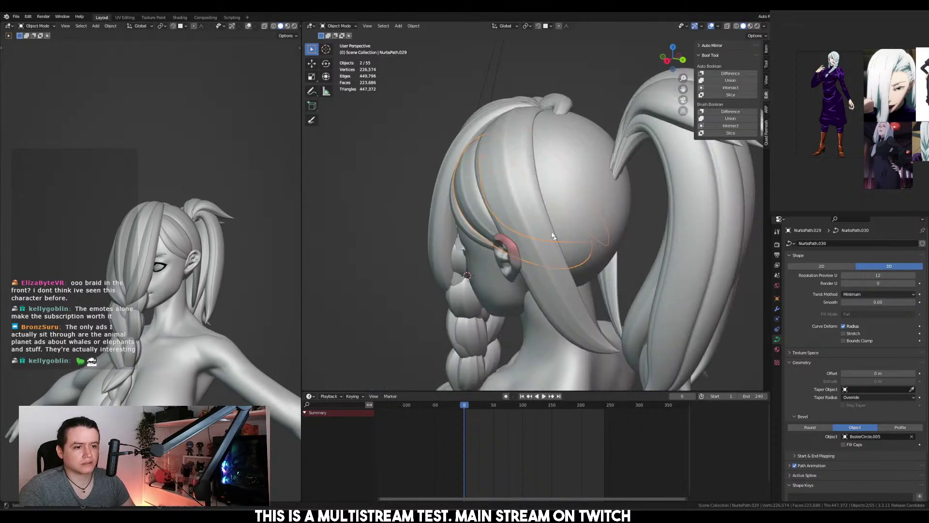
Open the fringe's outer side strand for editing and move its end control points at the crown
left_click(515, 195)
middle_click_drag(594, 190, 475, 210)
left_click(583, 181)
middle_click_drag(583, 182, 542, 197)
key("Tab")
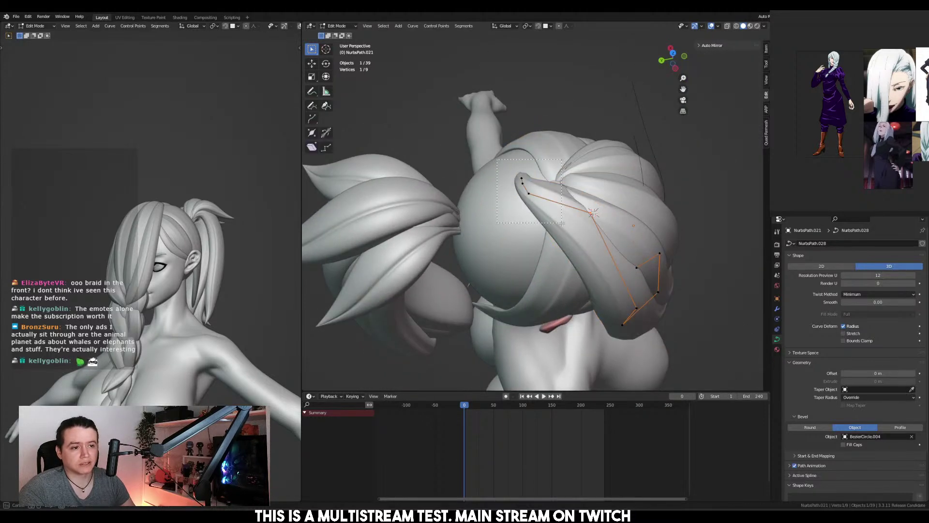
left_click_drag(562, 223, 563, 223)
key("g")
middle_click_drag(562, 223, 579, 259)
Reposition the fringe side strand's upper control point between the crown and the face, refining it from several angles
left_click(593, 213)
key("g")
left_click(532, 194)
left_click_drag(605, 202, 635, 265)
key("g")
left_click(642, 264)
key("g")
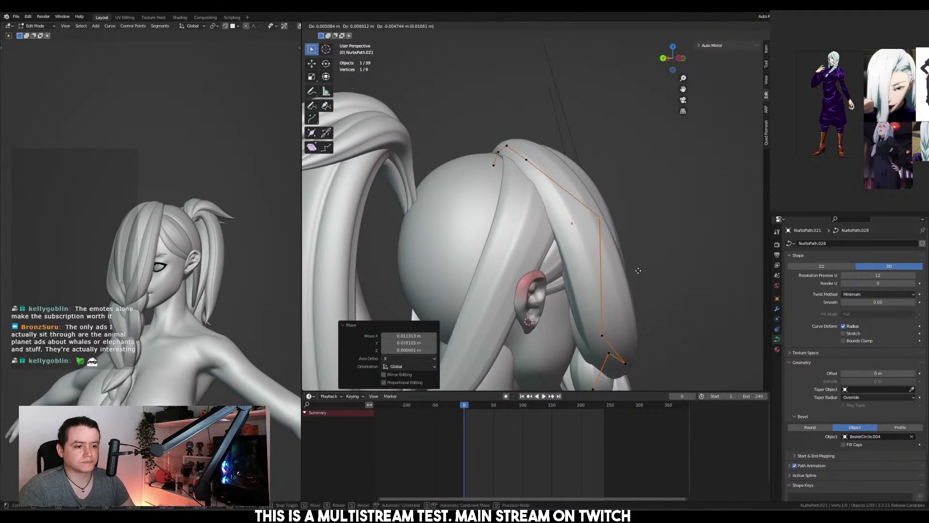
left_click(641, 276)
Move the fringe side strand's lower control point beside the jaw back about 0.048 m and slightly down
middle_click_drag(654, 283, 627, 286)
middle_click_drag(627, 286, 595, 224, "shift")
left_click(566, 277)
key("g")
left_click(562, 283)
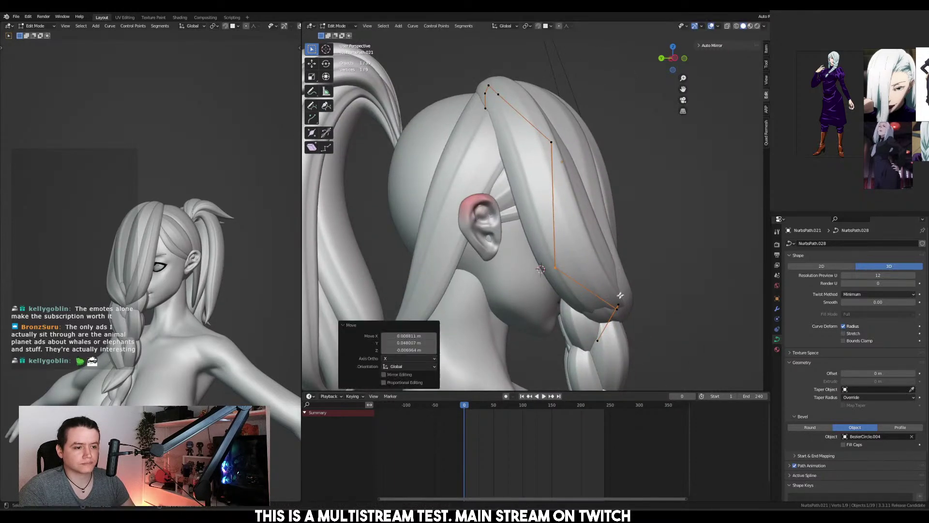
Reposition the fringe side strand's lower control points beside the jaw and chin, refining them from several angles, and finish editing it
middle_click_drag(621, 295, 581, 319)
key("g")
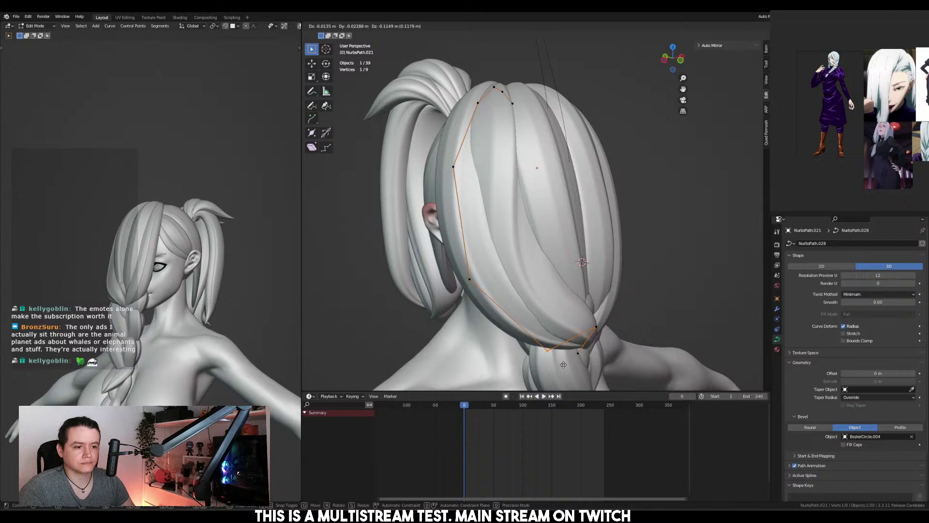
left_click(563, 364)
left_click_drag(428, 164, 477, 287)
key("g")
left_click(489, 286)
middle_click_drag(489, 286, 608, 277)
key("g")
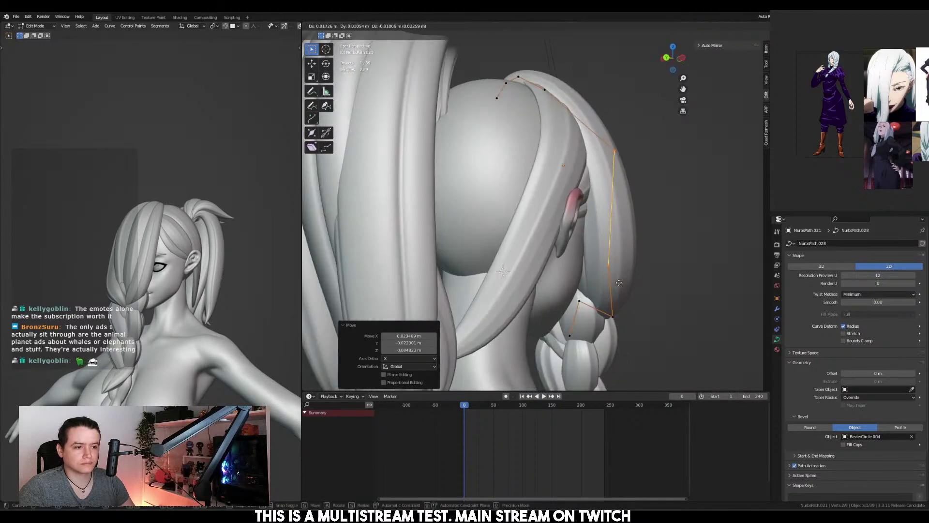
left_click(619, 282)
key("Tab")
Examine the front fringe strands one by one, including the control points of the strand covering the face
middle_click_drag(570, 222, 474, 218)
left_click(519, 212)
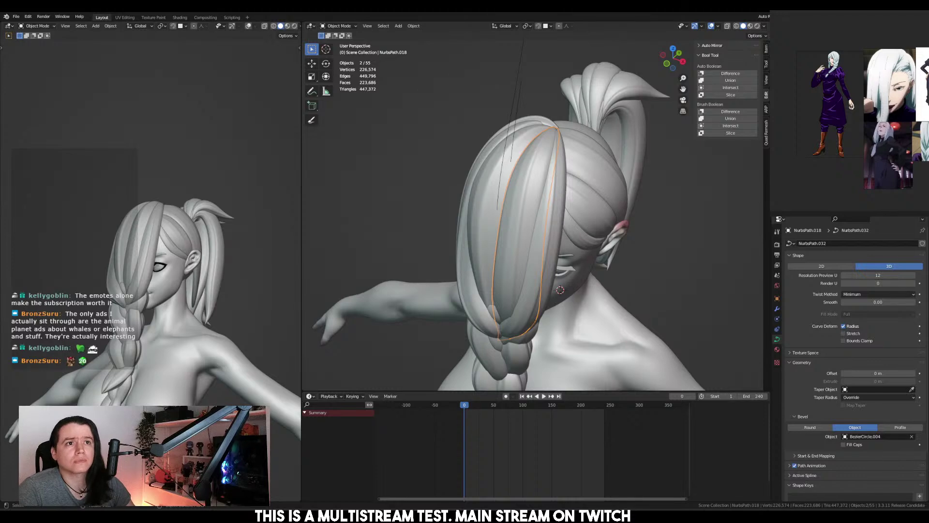
middle_click_drag(546, 161, 488, 176)
left_click(547, 190)
left_click(509, 245)
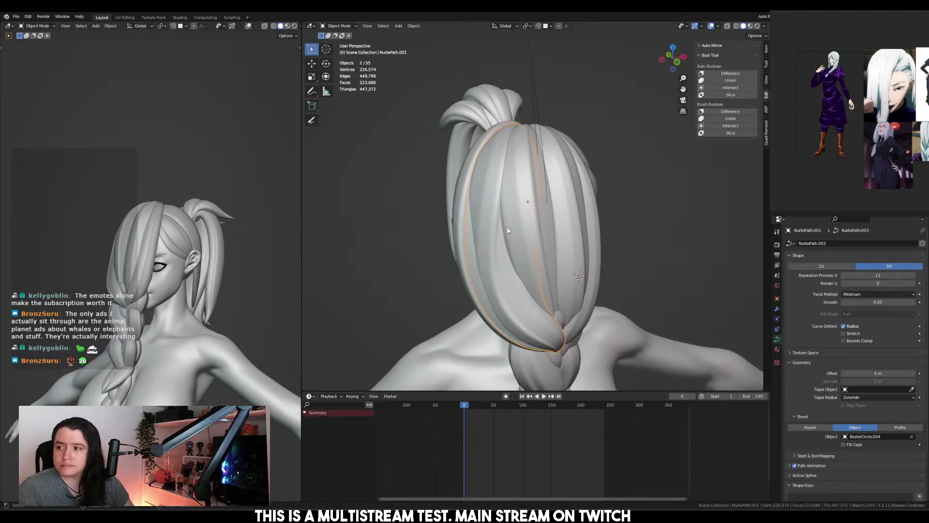
key("Tab")
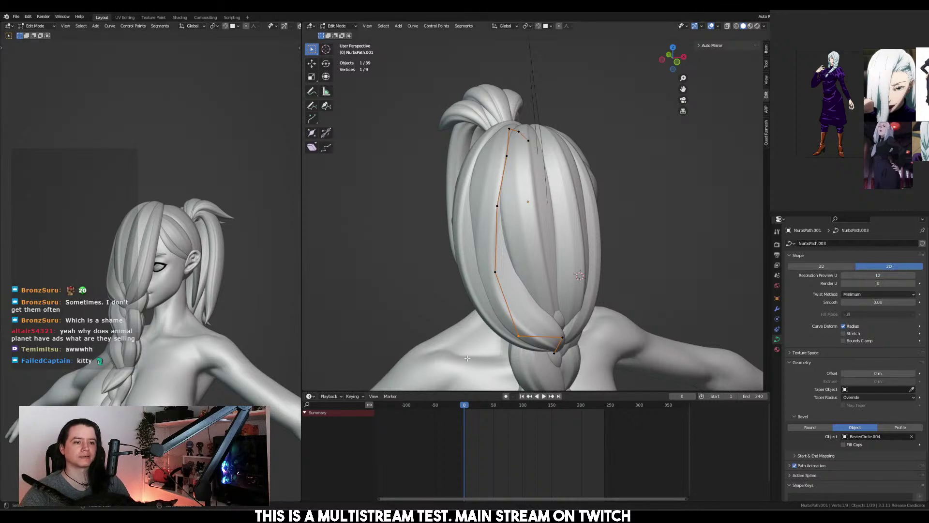
middle_click_drag(467, 358, 491, 143)
key("Tab")
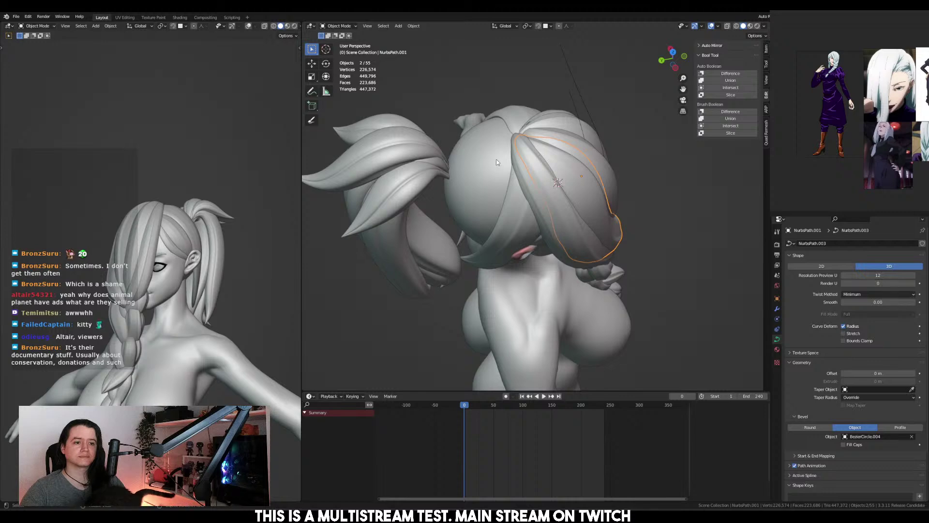
Open the fringe's outer side strand for editing and adjust the tilt at its lower control point
middle_click_drag(575, 161, 595, 178)
left_click(568, 209)
key("Tab")
middle_click_drag(569, 209, 567, 190)
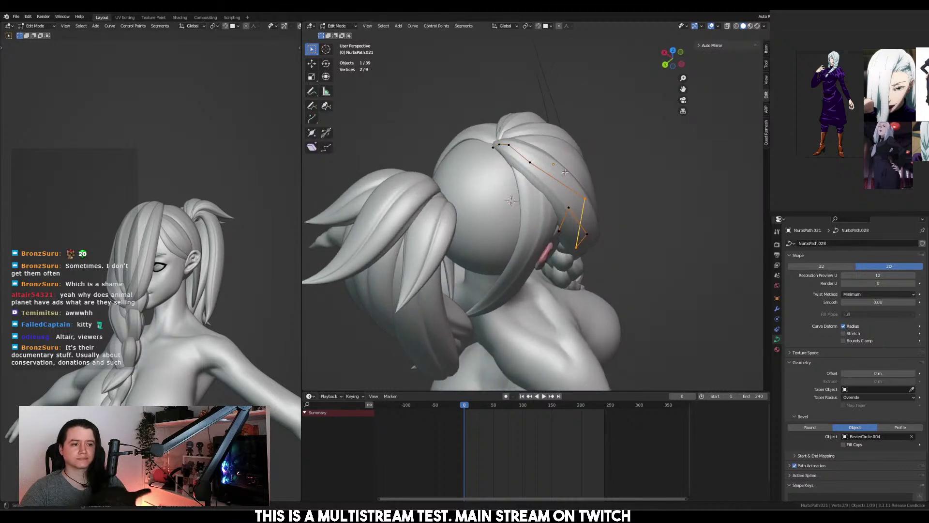
left_click(584, 199)
key("ctrl+t")
left_click(647, 183)
key("ctrl+Tab")
Delete the ponytail strands at the back of the head
left_click(495, 177)
middle_click_drag(495, 177, 512, 134)
key("Delete")
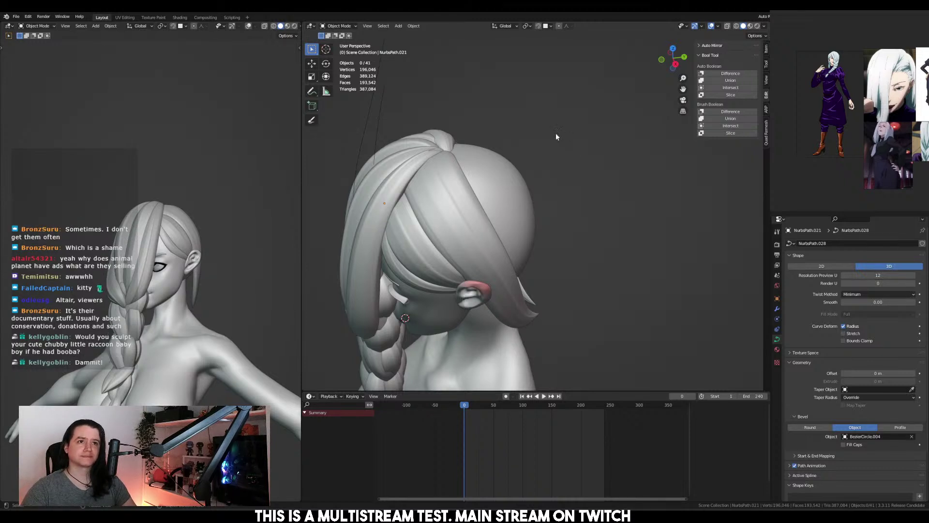
Inspect the fringe and swept-back side strands from the side and front of the head
middle_click_drag(441, 203, 431, 200)
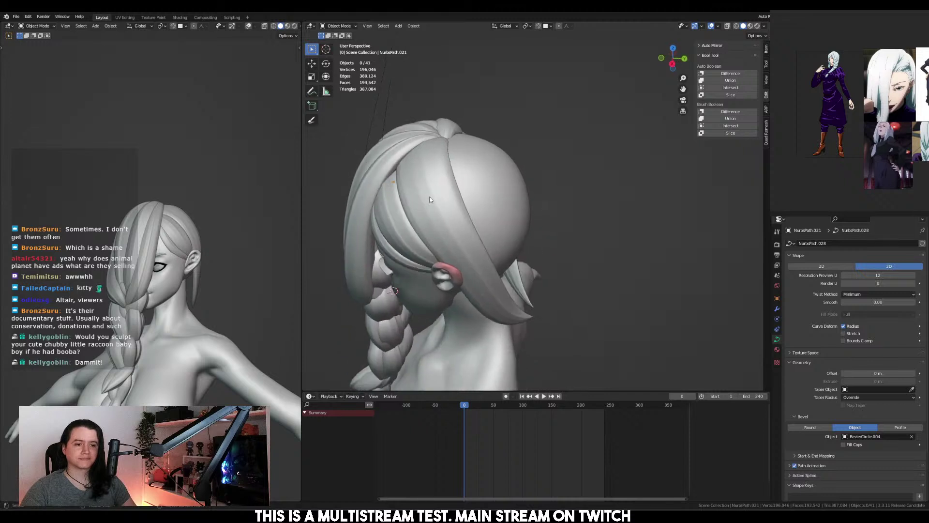
middle_click_drag(501, 173, 576, 221, "shift")
left_click(485, 214)
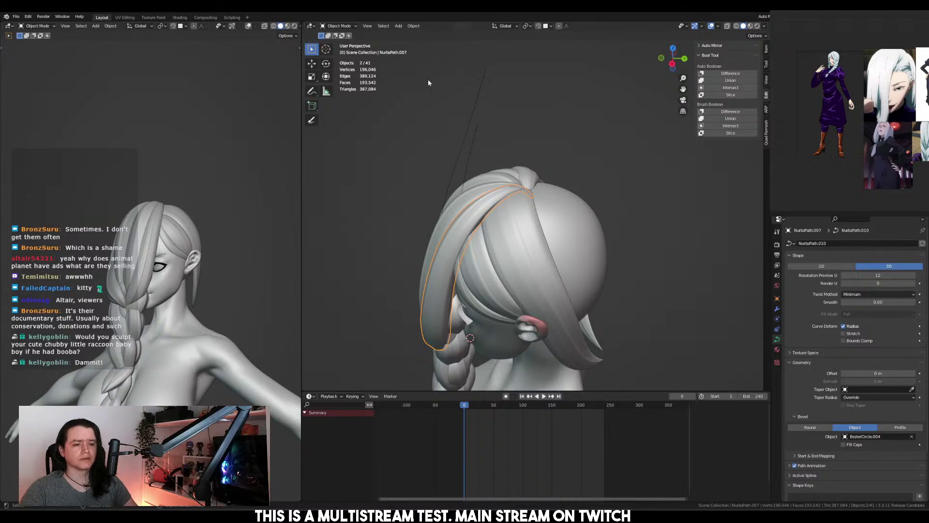
middle_click_drag(488, 228, 477, 158)
middle_click_drag(547, 213, 638, 227)
left_click(645, 213)
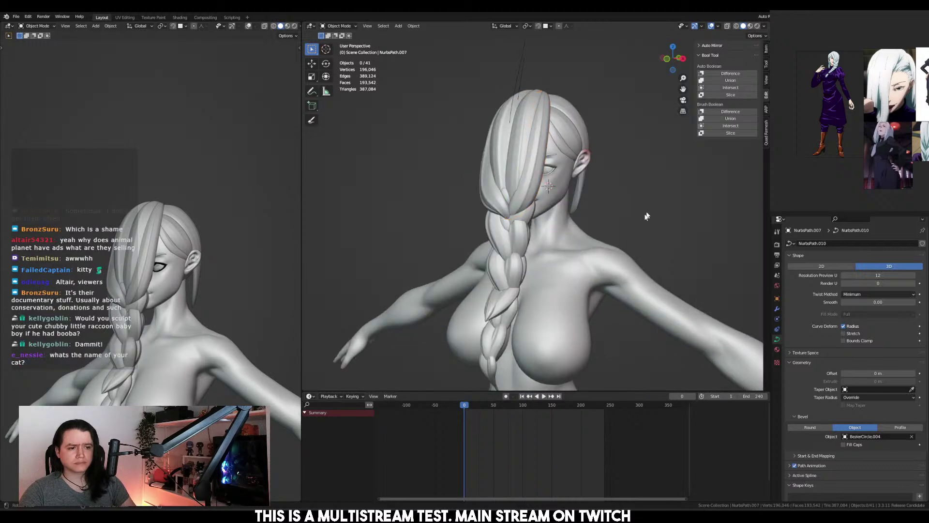
left_click(494, 308)
key("x")
left_click(494, 305)
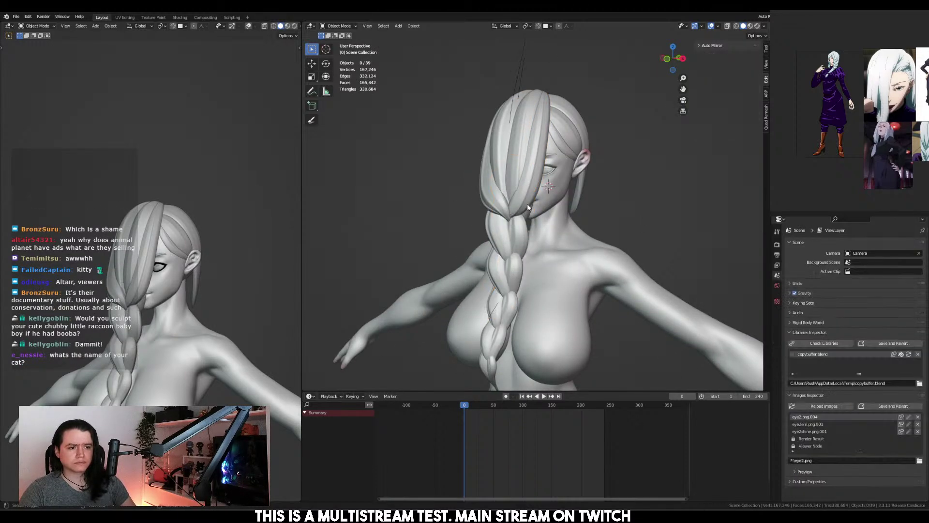
middle_click_drag(529, 210, 514, 262, "shift")
left_click(509, 110)
key("Delete")
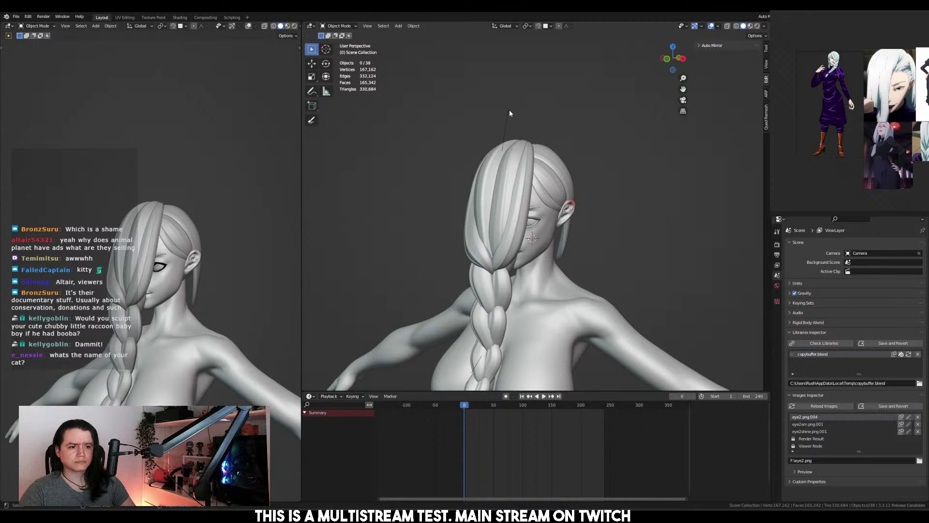
key("ctrl+z")
key("g")
right_click(516, 116)
key("Delete")
key("ctrl+z")
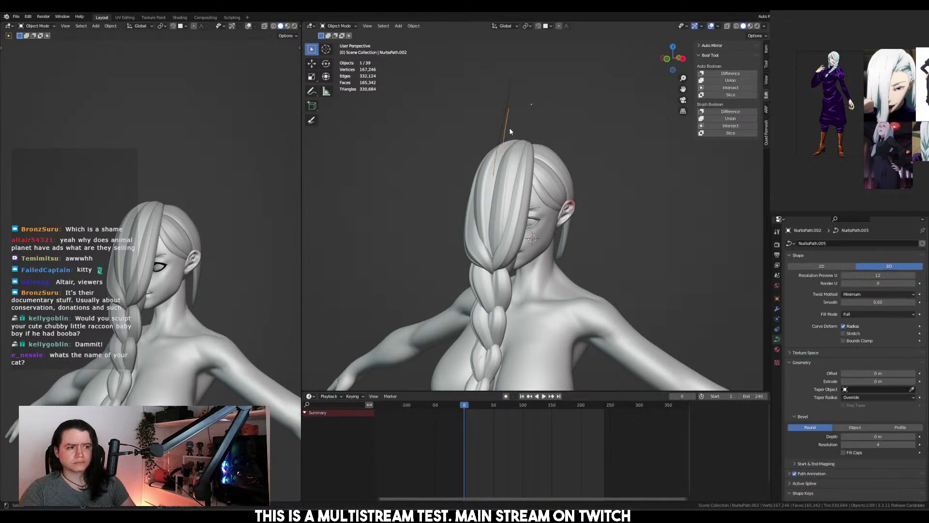
key("ctrl+z")
key("ctrl+z")
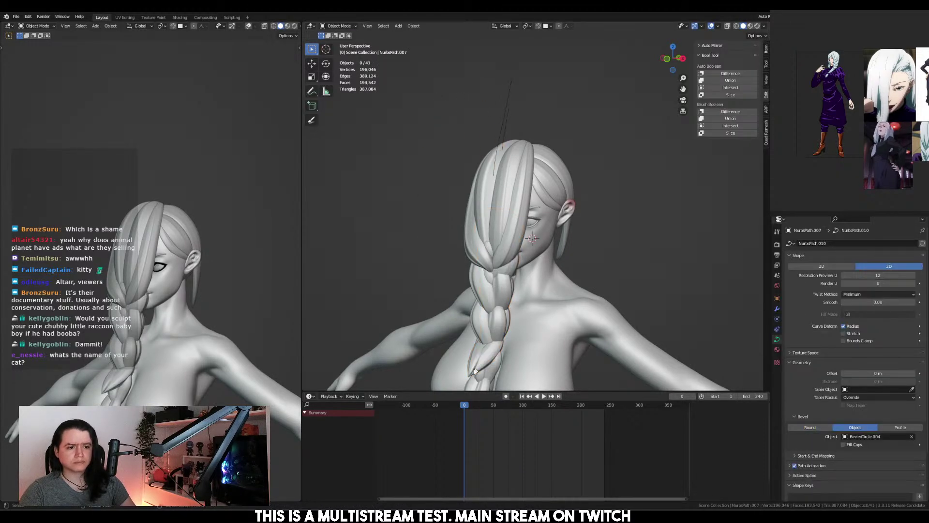
Hide the loose extra strands on the braid and one of the stray curves above the head
key("h")
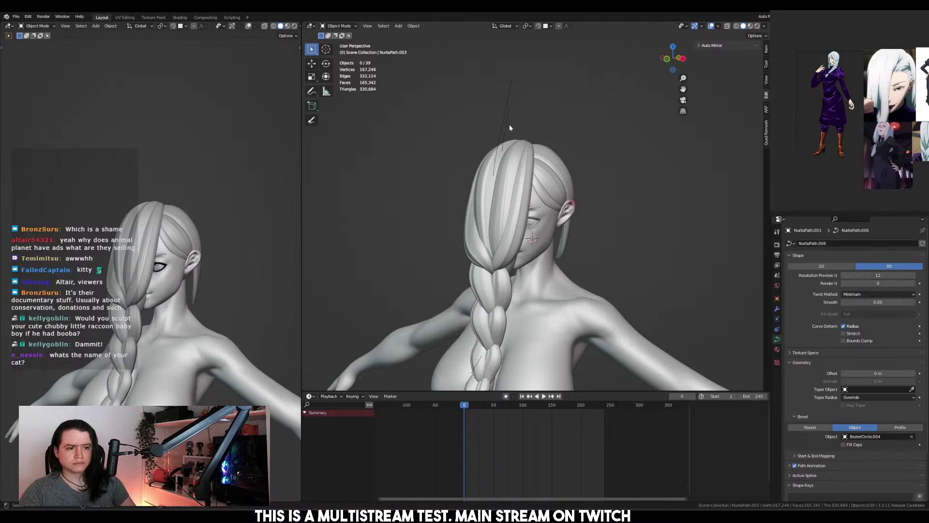
left_click(507, 124)
key("h")
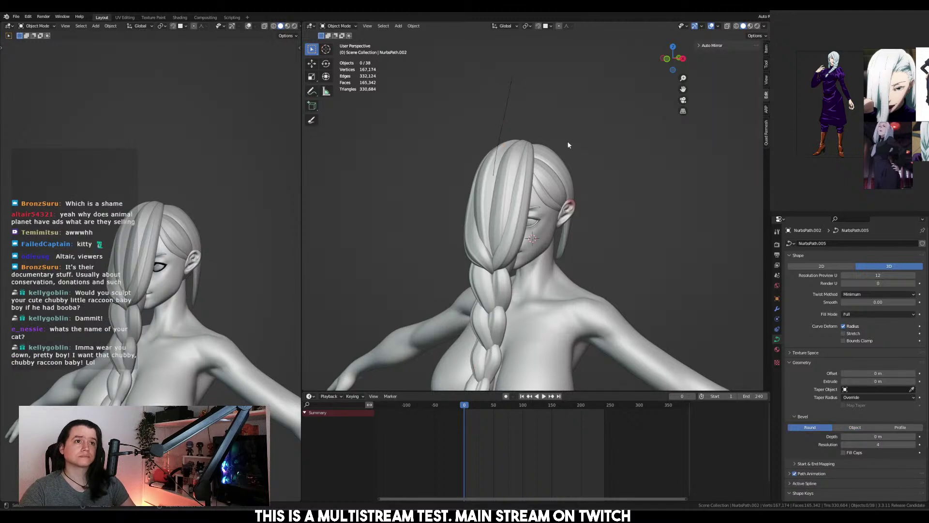
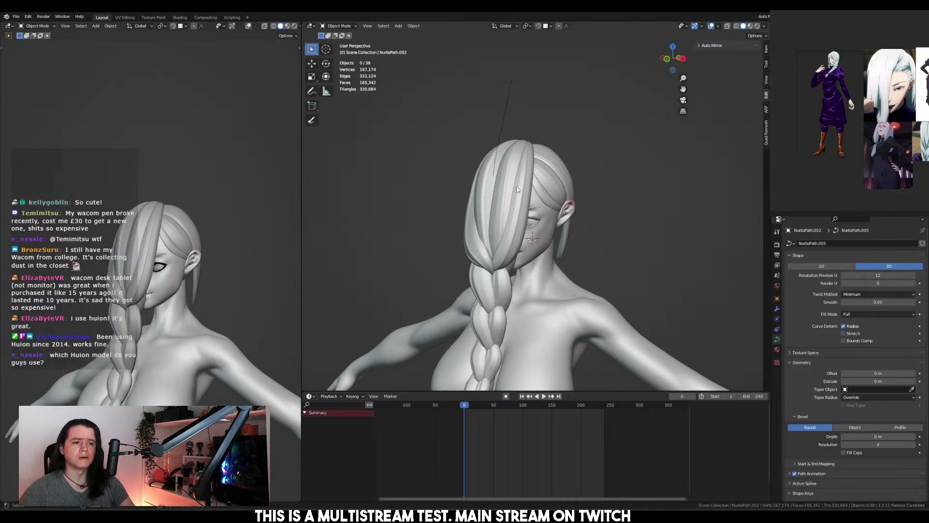
middle_click_drag(510, 207, 594, 196)
left_click(544, 229, "shift")
key("ctrl+z")
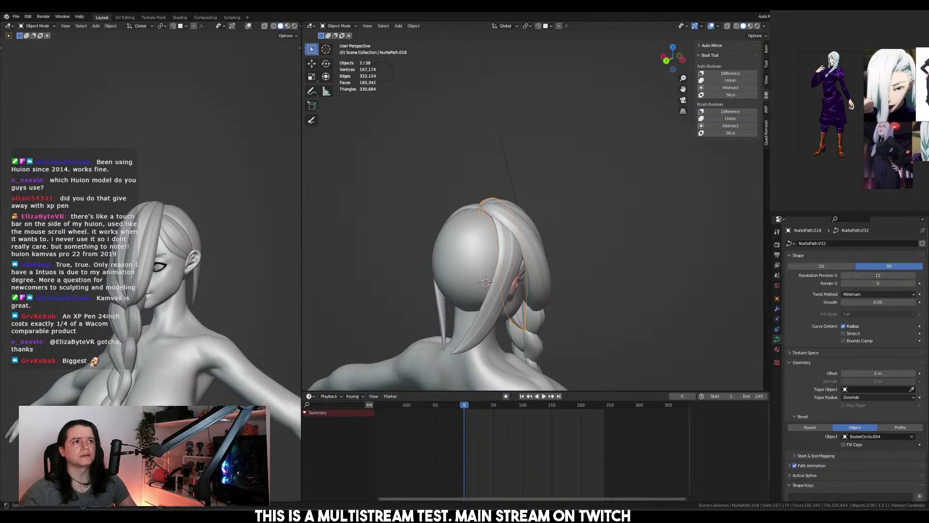
left_click_drag(639, 13, 666, 12)
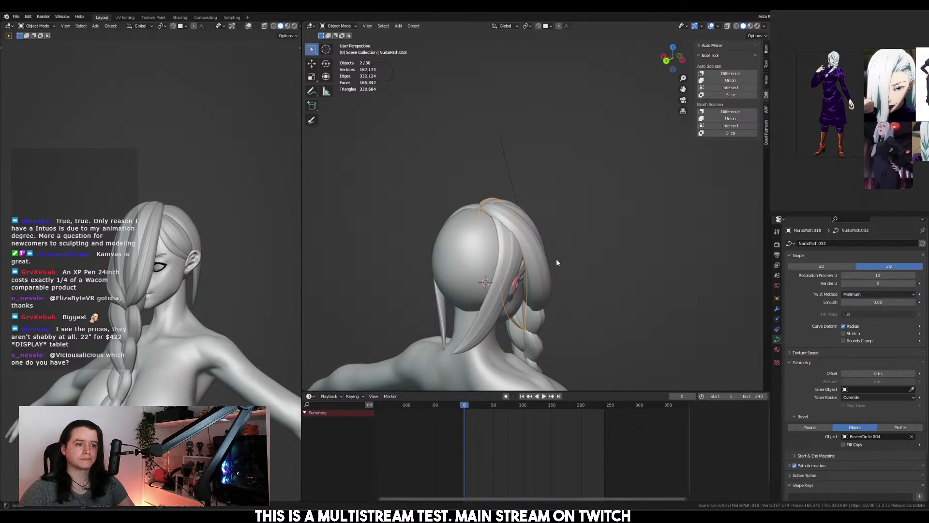
Duplicate a front hair strand and move the copy's control points about 1.18 m along Y to the back of the head
middle_click_drag(556, 258, 450, 269)
middle_click_drag(657, 231, 491, 183, "shift")
left_click(588, 265)
middle_click_drag(606, 264, 529, 224)
left_click(533, 227)
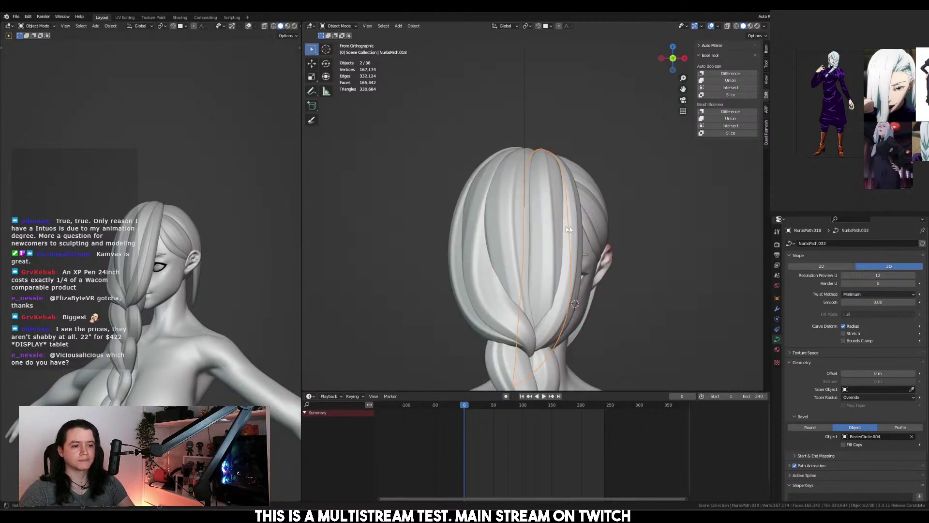
key("KP_3")
left_click(515, 202)
key("Tab")
key("g")
key("y")
key("Return")
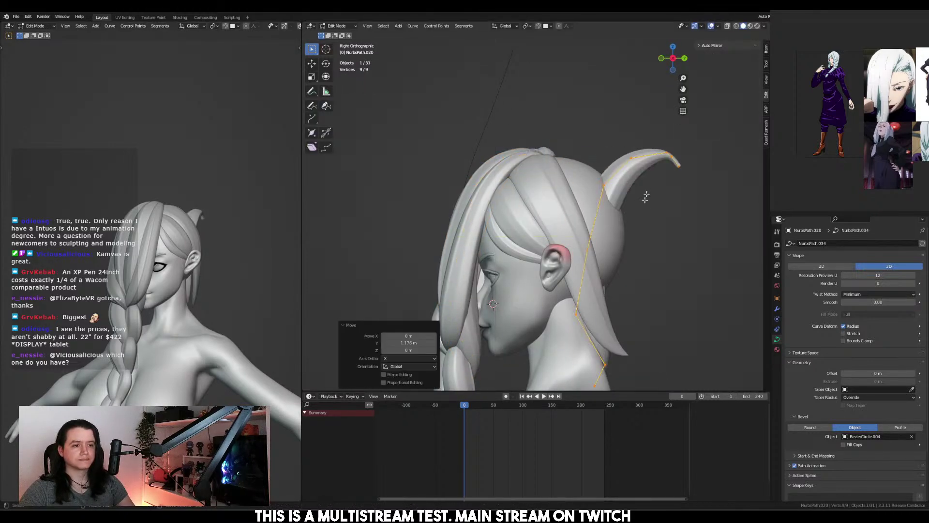
Rotate the copied strand about 180° from the top view so it hangs down the back of the head
key("KP_7")
key("r")
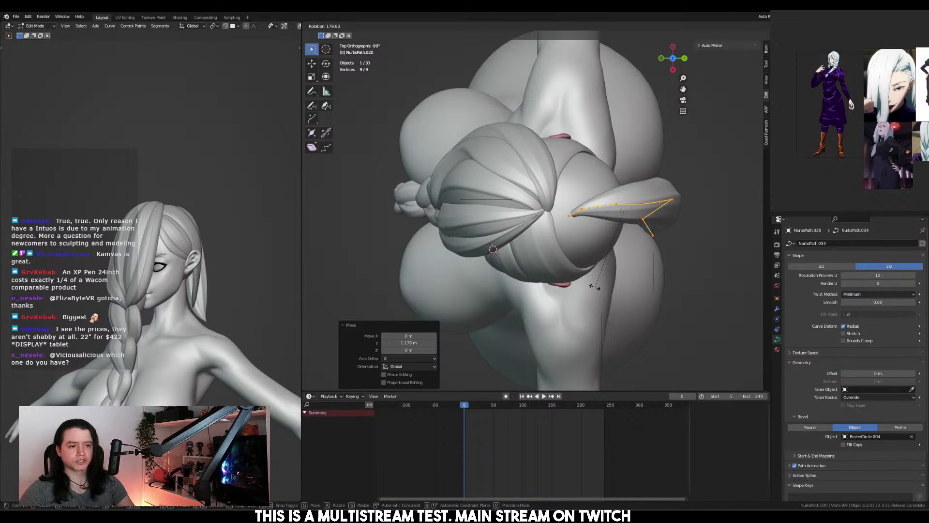
left_click(594, 286)
Flatten the rear strand's control points onto one vertical line by scaling them to 0 along X
key("ctrl+KP_1")
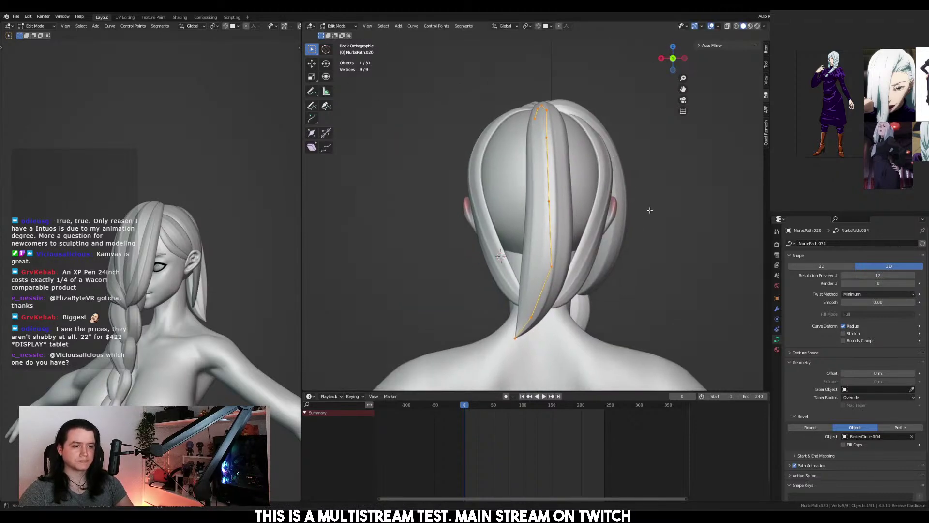
key("s")
key("x")
key("0")
key("Return")
Clear the tilt on all of the rear strand's control points and return to Object Mode
right_click(556, 204)
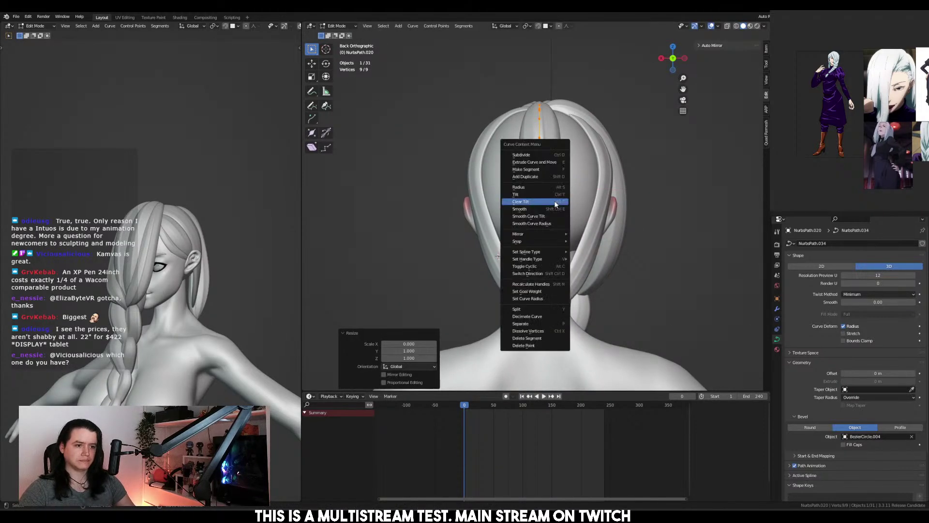
left_click(556, 202)
right_click(547, 202)
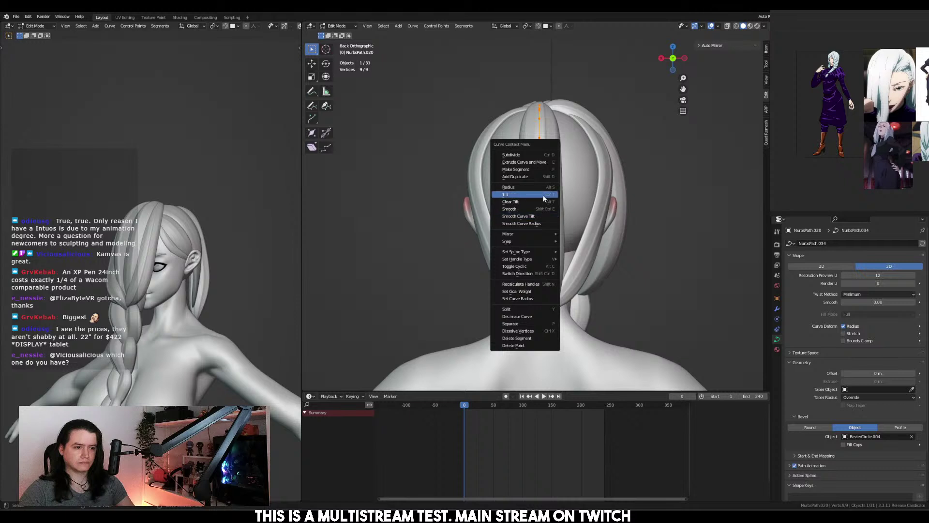
left_click(544, 194)
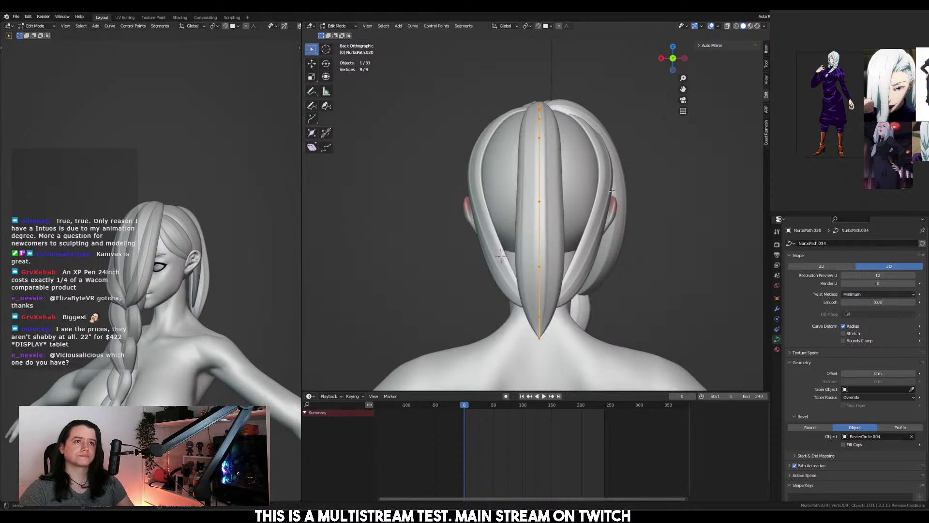
key("Tab")
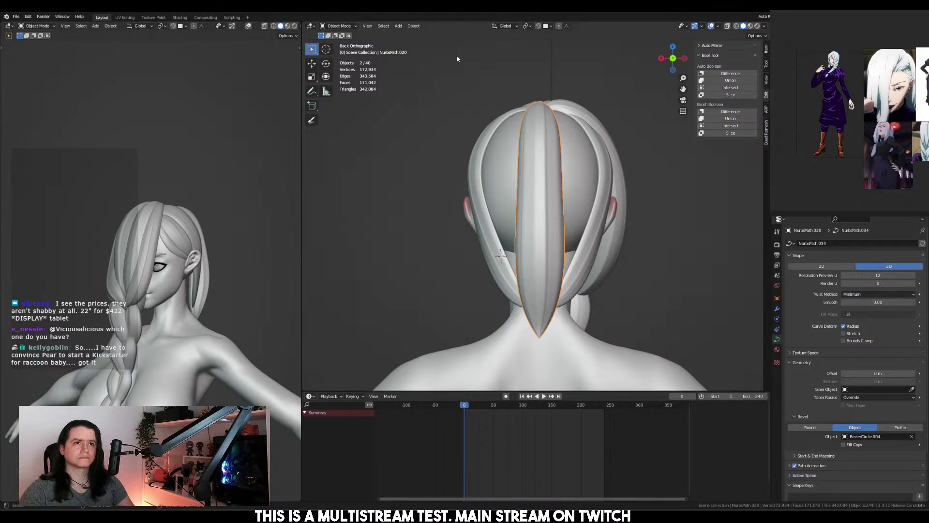
Move the rear strand's two middle control points sideways along X, away from the centre line
middle_click_drag(561, 226, 570, 205)
key("Tab")
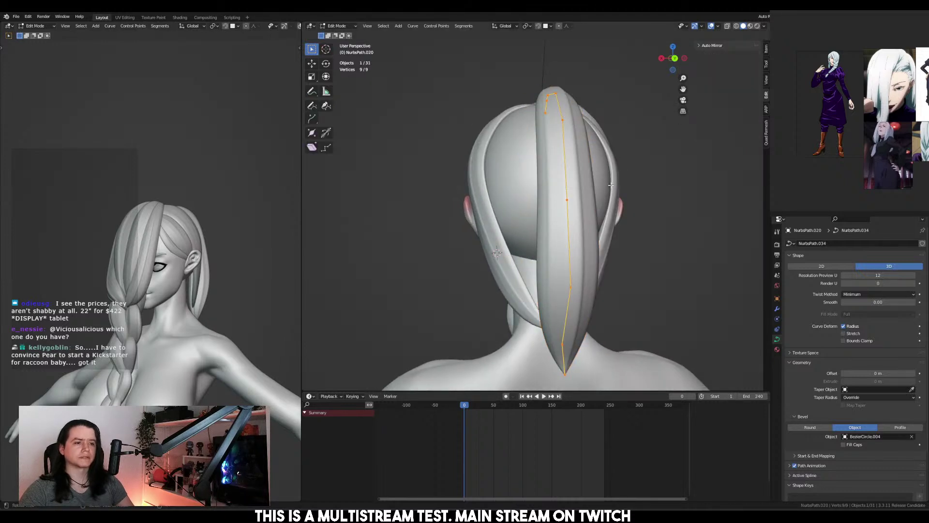
left_click_drag(512, 178, 705, 332)
key("ctrl+KP_1")
key("g")
key("x")
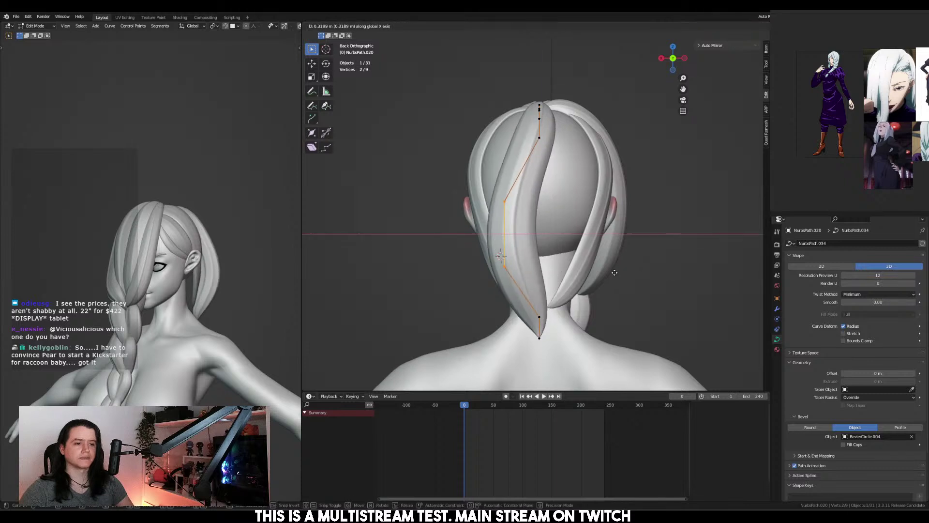
left_click(614, 272)
Move the whole rear strand forward along Y so its root meets the crown
key("a")
key("KP_3")
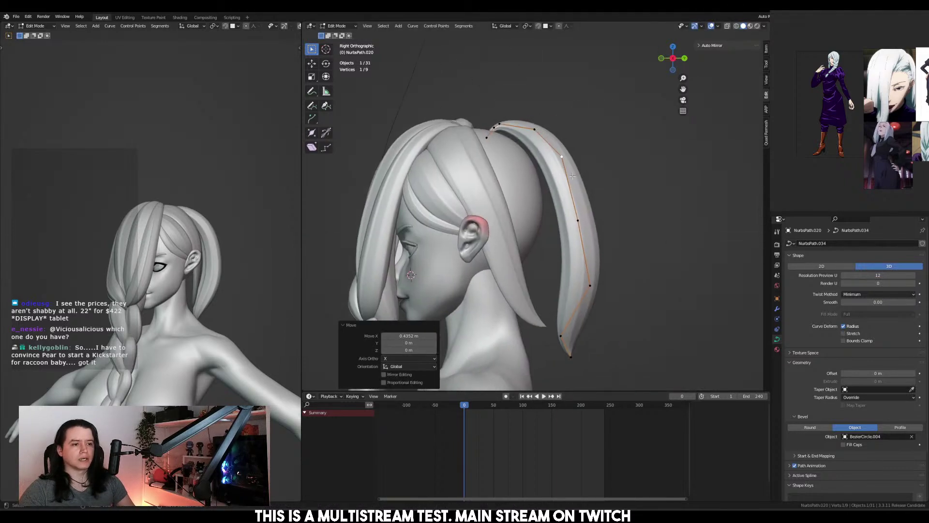
key("g")
key("y")
left_click(631, 196)
Move the rear strand's upper control points outward along X and adjust their depth along Y
left_click_drag(507, 106, 584, 202)
left_click_drag(484, 116, 572, 189)
key("ctrl+KP_1")
key("g")
key("x")
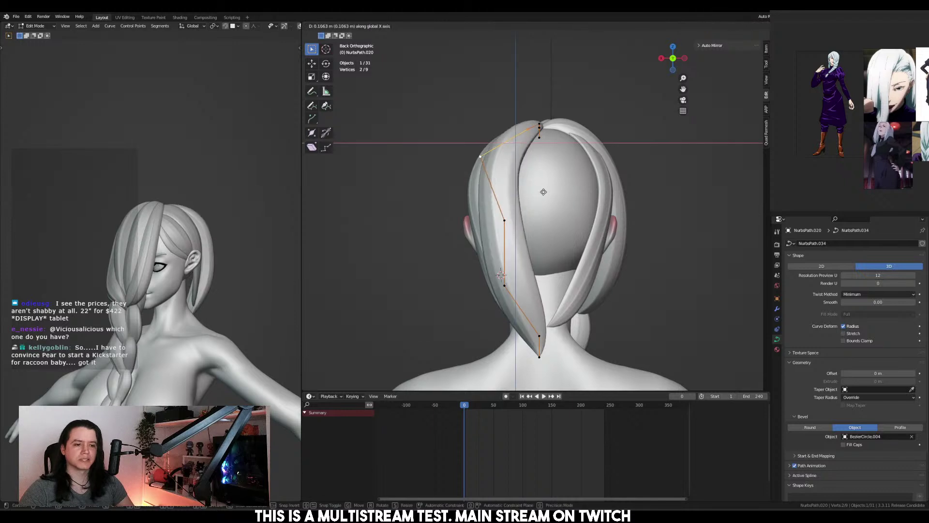
left_click(514, 206)
middle_click_drag(514, 206, 604, 202)
key("g")
key("y")
left_click(573, 203)
Pull the rear strand's middle control points toward the head along Y, reposition the lower one, and leave Edit Mode
left_click_drag(525, 194, 601, 253)
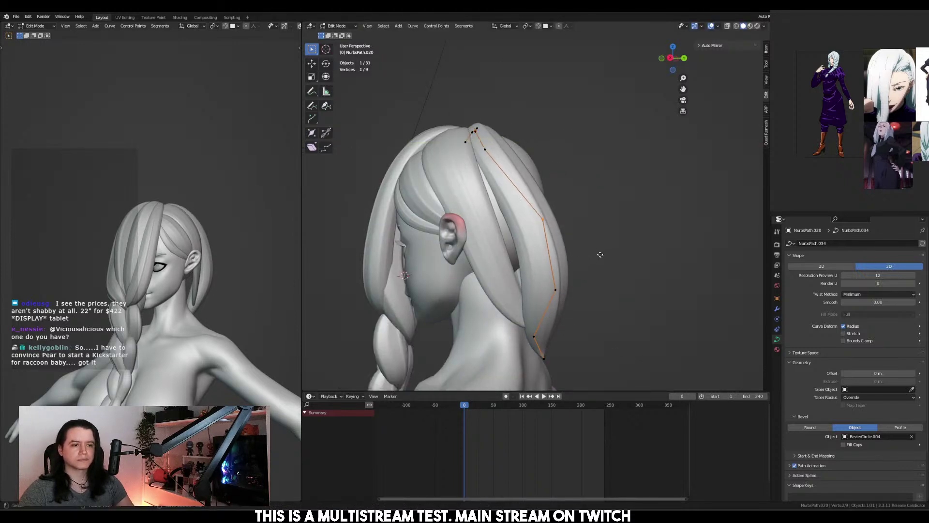
key("g")
key("y")
left_click(564, 258)
left_click_drag(531, 266, 630, 330)
key("g")
left_click(589, 317)
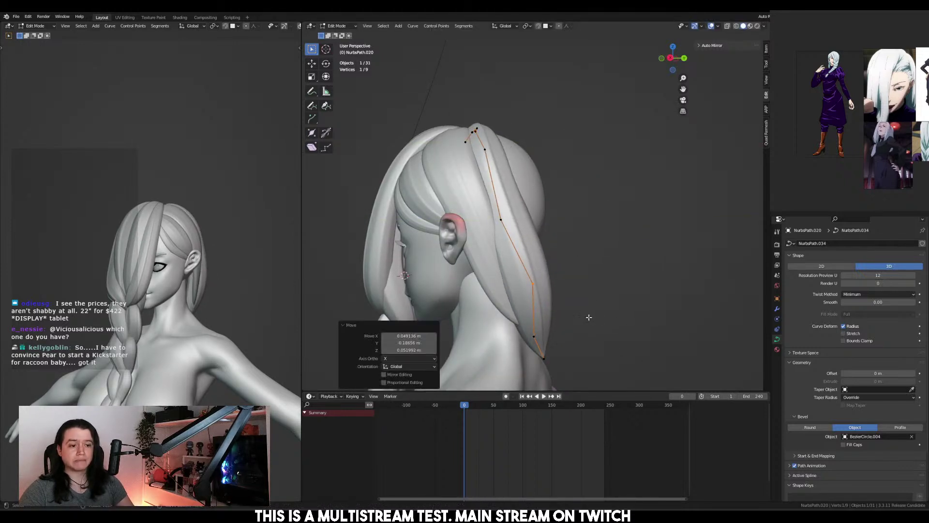
middle_click_drag(588, 317, 458, 309, "alt")
key("Tab")
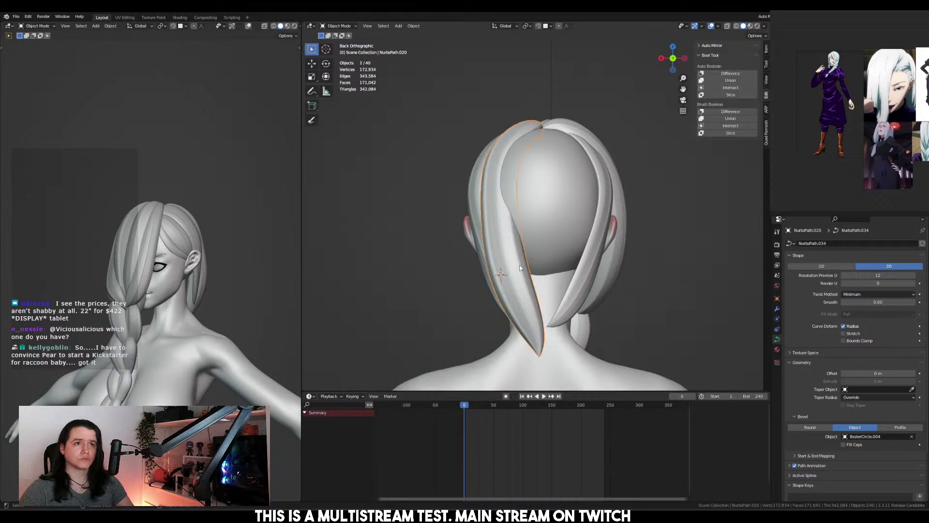
Mirror the rear strand across X and reposition its middle control point along the side of the head
left_click(520, 268)
key("Tab")
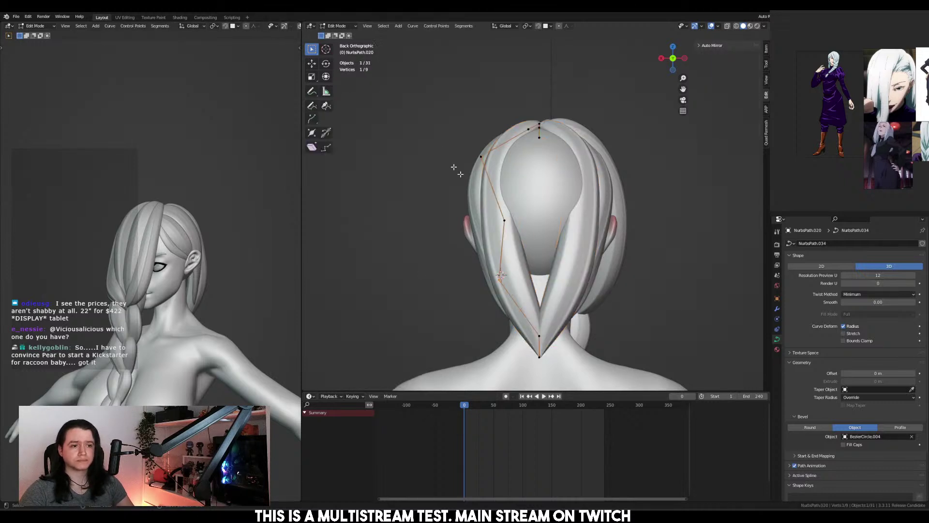
middle_click_drag(556, 245, 512, 245)
key("g")
left_click(499, 237)
left_click_drag(474, 175, 517, 229)
key("g")
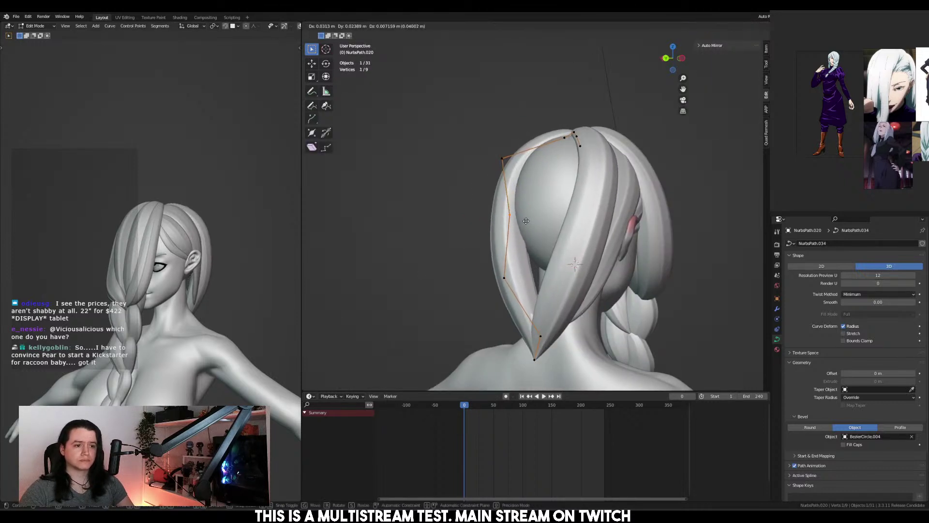
left_click(504, 220)
Nudge the mirrored strand's upper control point to follow the head and return to Object Mode
left_click_drag(457, 127, 513, 169)
key("g")
left_click(525, 179)
middle_click_drag(525, 203, 610, 237)
key("Tab")
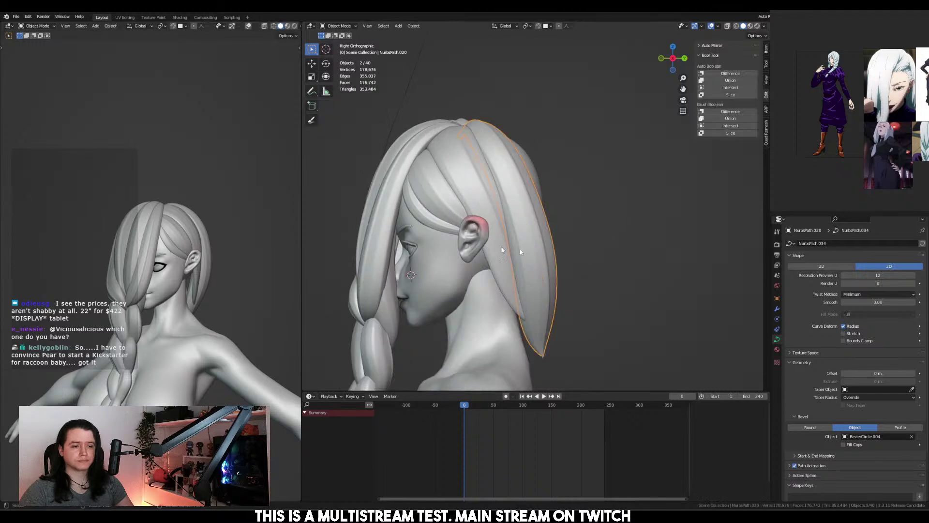
Turn off Merge in the rear strand's Mirror modifier
left_click(778, 309)
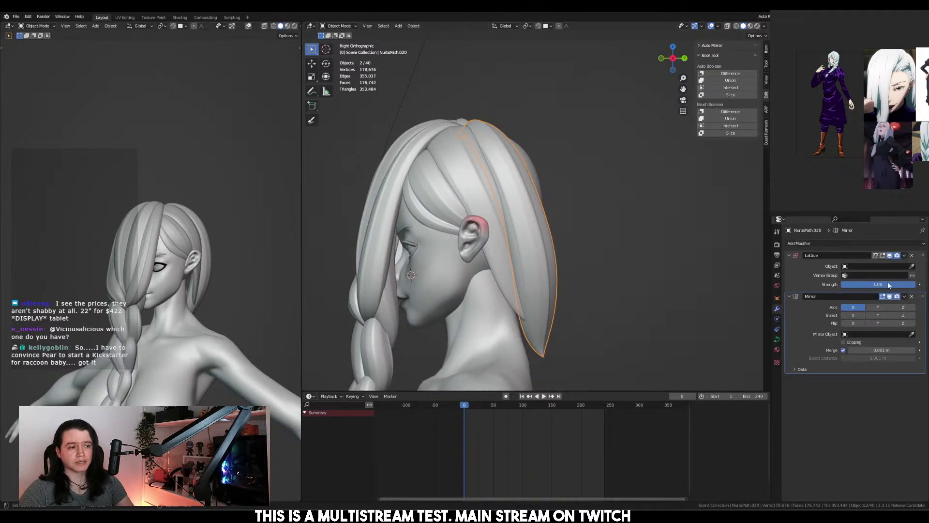
left_click(844, 350)
middle_click_drag(585, 310, 518, 294)
Tilt the rear strand's three lowest control points by -45° and move them forward along Y toward the neck
key("KP_3")
key("Tab")
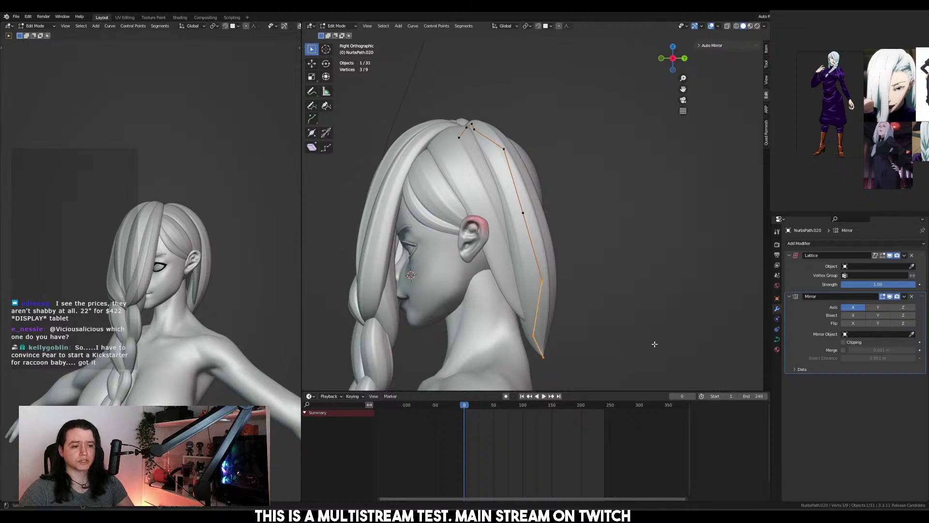
key("ctrl+t")
left_click(658, 232)
key("g")
key("y")
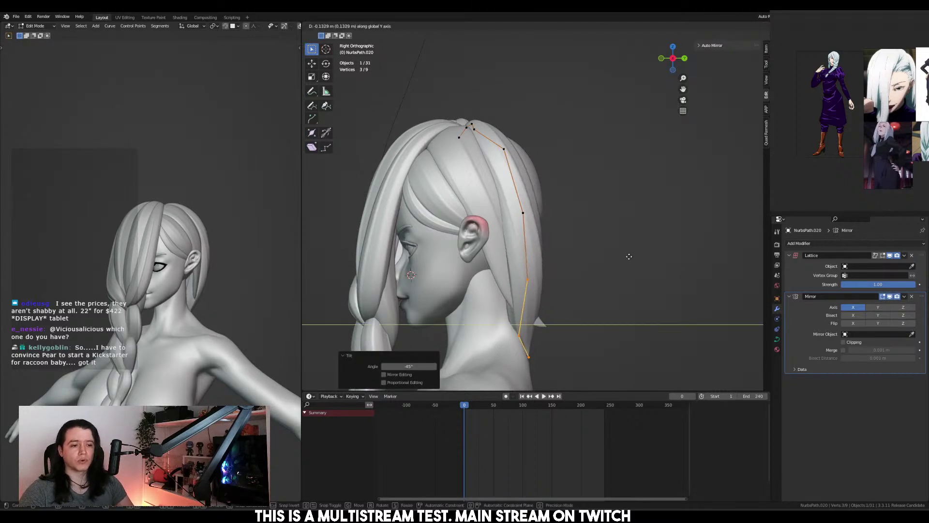
left_click(637, 256)
Move the control point just above the strand's tip backward along Y
left_click_drag(522, 321, 546, 347)
key("g")
key("y")
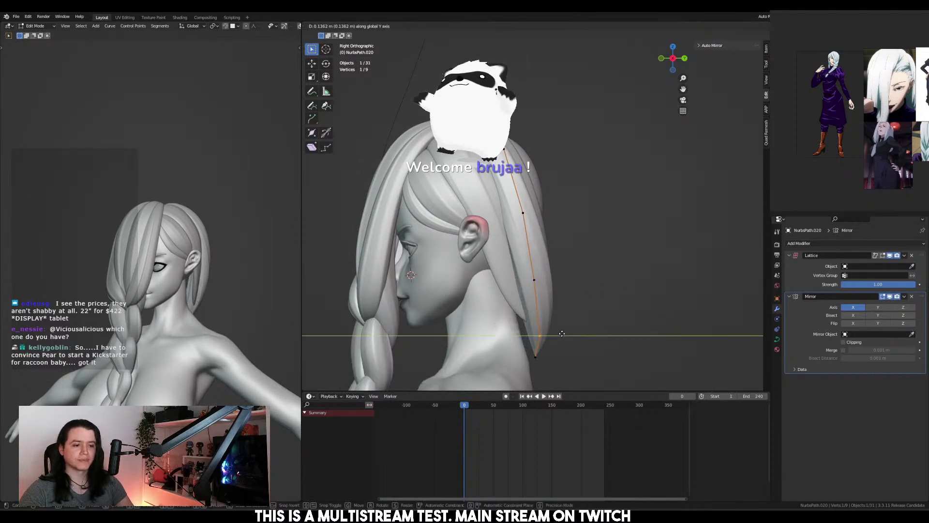
left_click(556, 334)
Move the control point just above the strand's tip outward about 0.34 m in X in the back view
key("ctrl+KP_1")
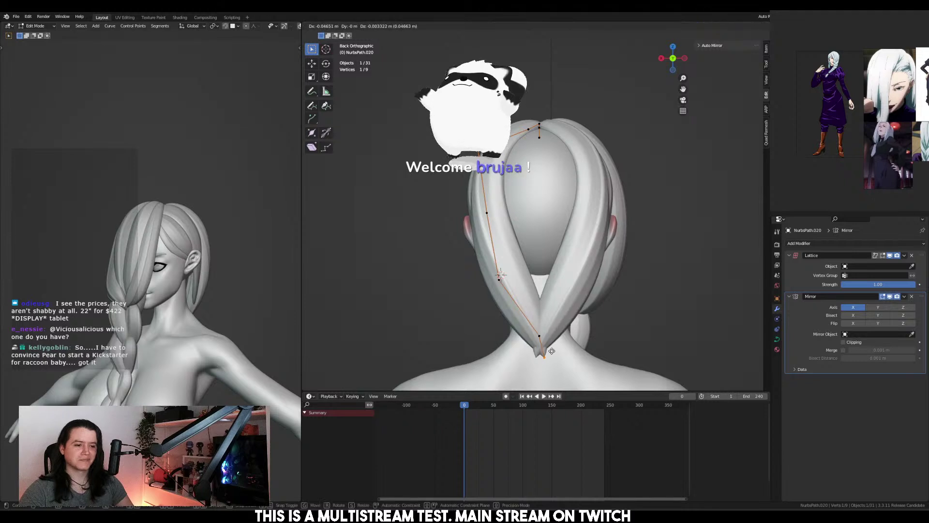
left_click(533, 331)
key("g")
left_click(502, 337)
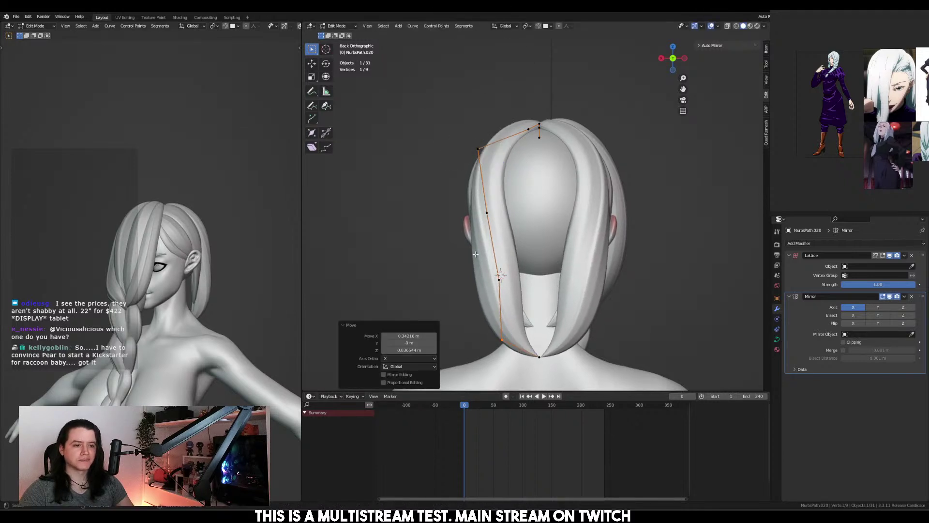
left_click(514, 283)
key("g")
left_click(518, 285)
Move the strand's upper side control point inward along X in the back view
key("KP_3")
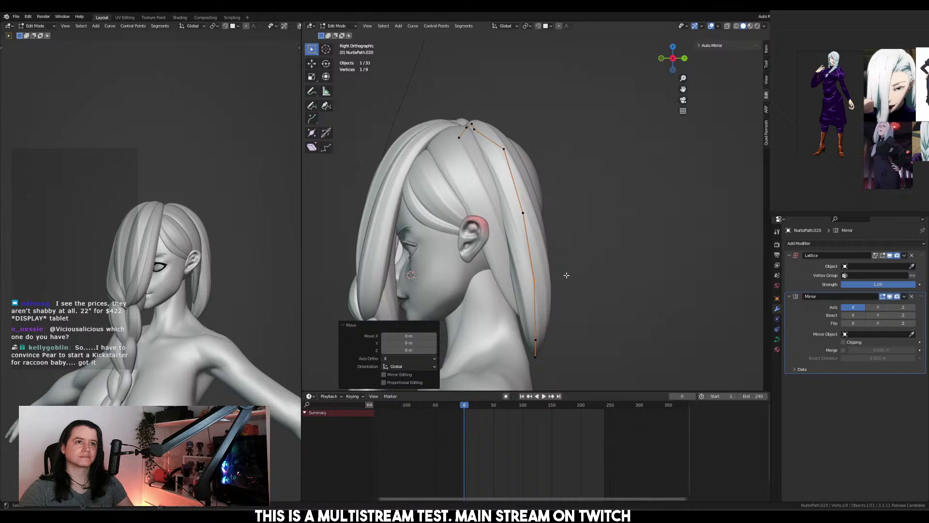
key("ctrl+KP_1")
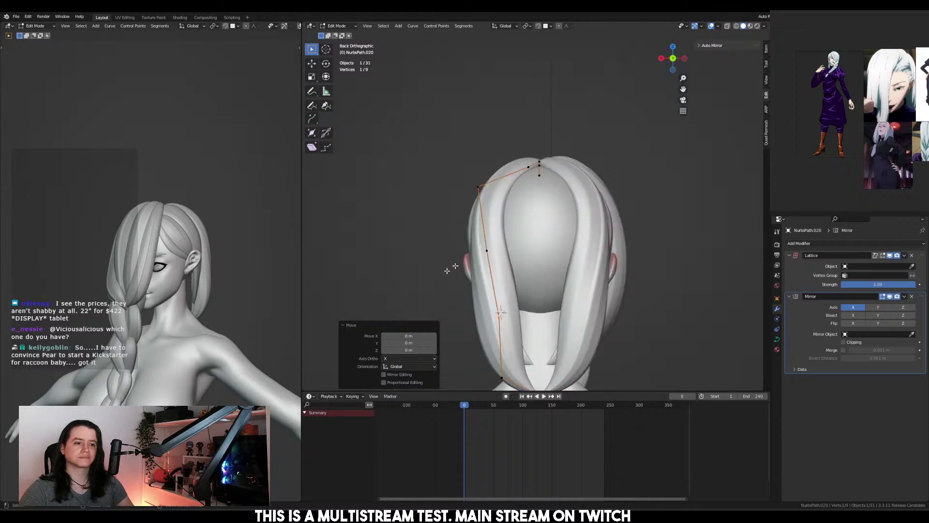
key("g")
key("x")
left_click(502, 209)
Move the strand's middle control point slightly along X and shift the one below it outward about 0.15 m
left_click_drag(456, 228, 531, 286)
key("g")
middle_click(528, 286)
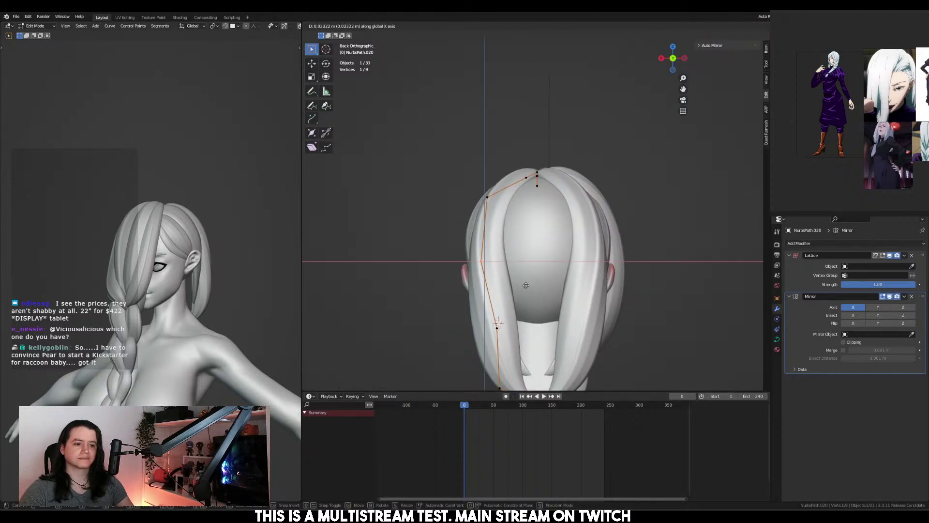
left_click(526, 287)
left_click_drag(465, 300, 572, 346)
key("g")
middle_click(570, 346)
left_click(555, 345)
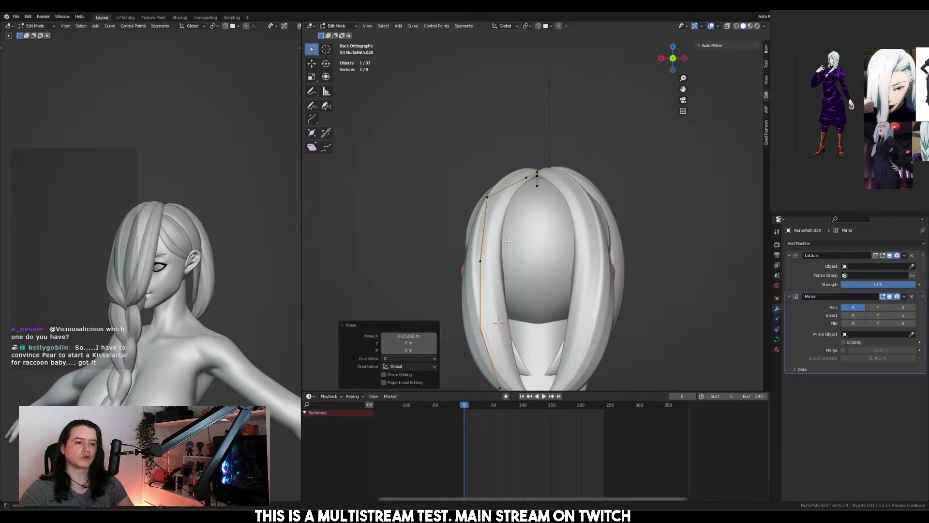
Raise the strand's middle and upper side control points along Z
left_click_drag(455, 233, 531, 292)
key("g")
key("z")
left_click(531, 280)
left_click_drag(450, 187, 495, 229)
key("g")
middle_click(493, 224)
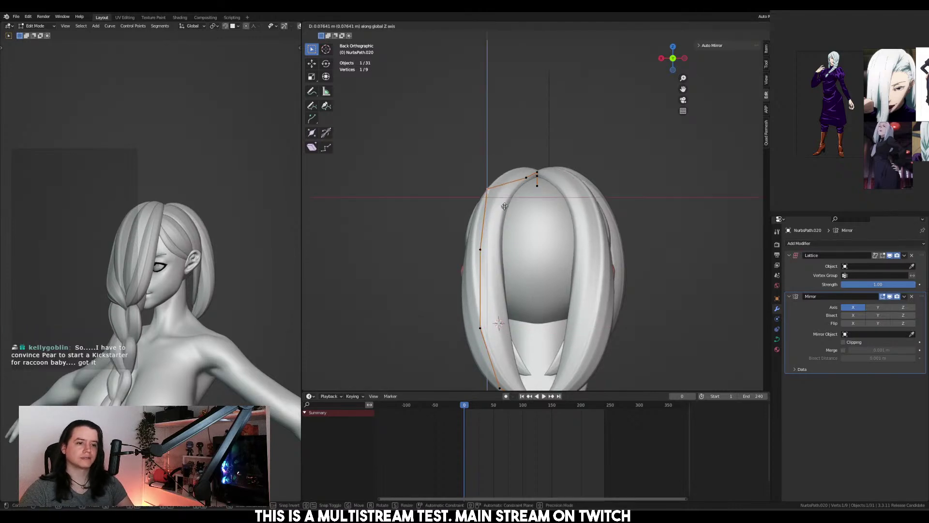
left_click(493, 218)
Reposition the strand's control point near the crown by about 0.13 m in X and -0.15 m in Y
middle_click_drag(535, 205, 559, 241)
key("g")
left_click(570, 239)
key("g")
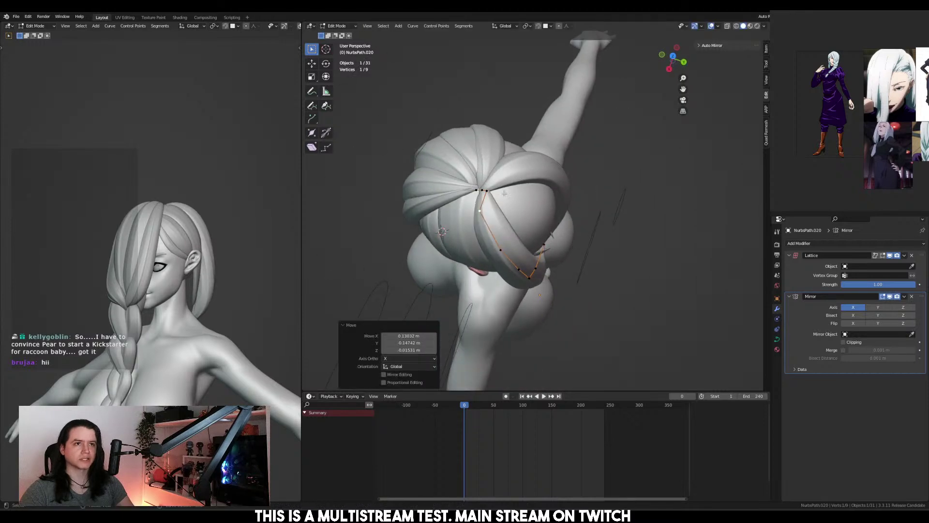
Move the strand's root control points at the crown to tuck its start into the hair parting
middle_click_drag(512, 159, 484, 217)
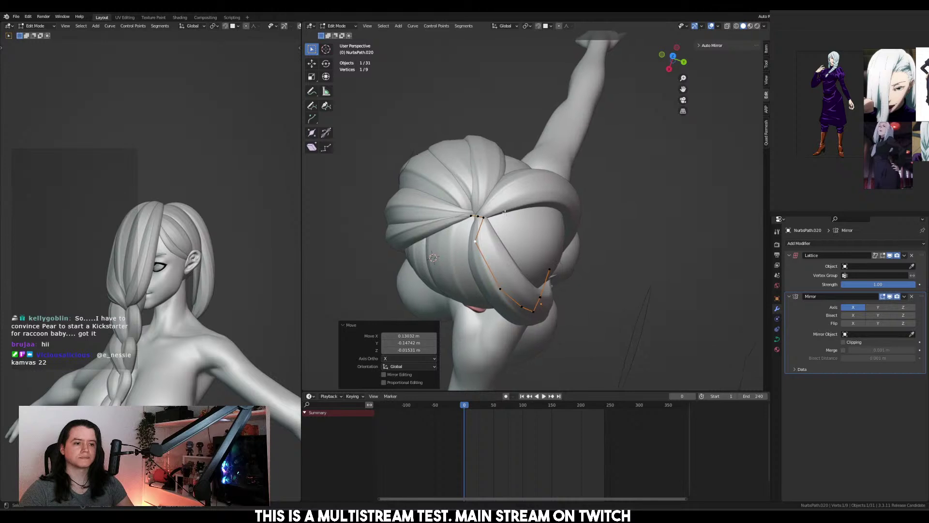
left_click(477, 216)
key("g")
left_click(478, 221)
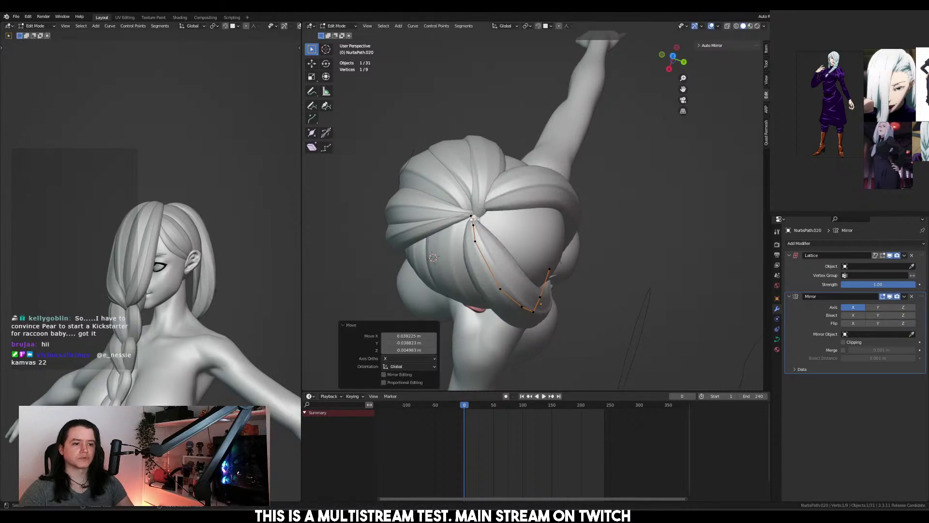
left_click(472, 216)
middle_click_drag(611, 238, 519, 167)
key("g")
left_click(541, 179)
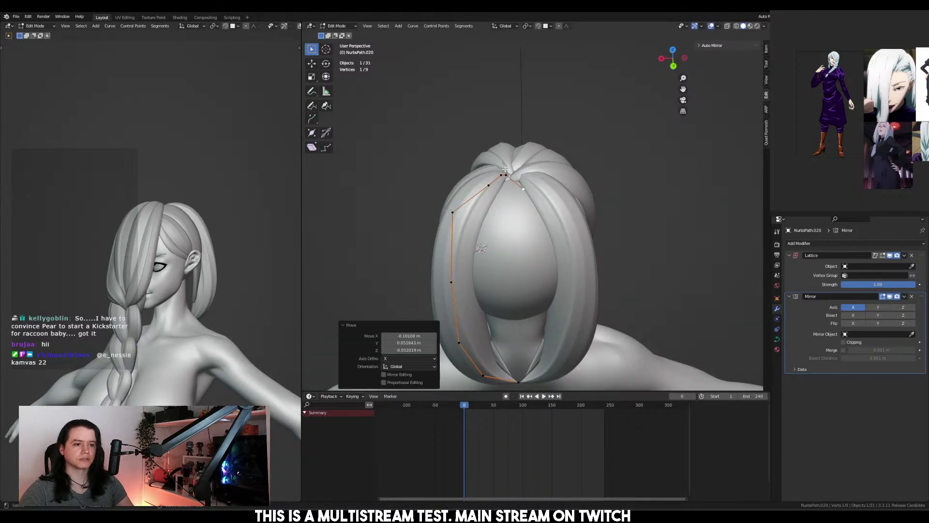
Shift the strand's two root control points sideways at the crown so they sit at the centre of the parting
left_click(506, 174)
key("g")
left_click(519, 176)
left_click(503, 171)
key("g")
left_click(509, 172)
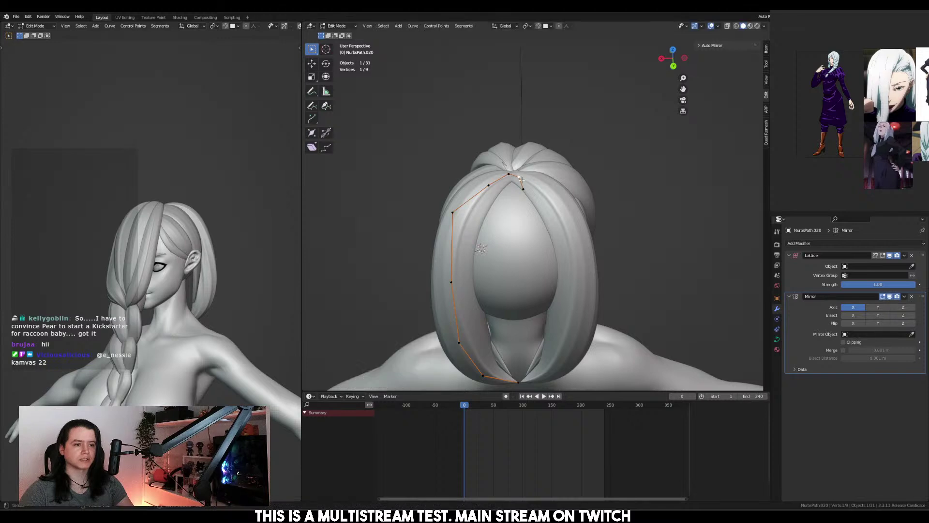
left_click_drag(544, 219, 544, 219)
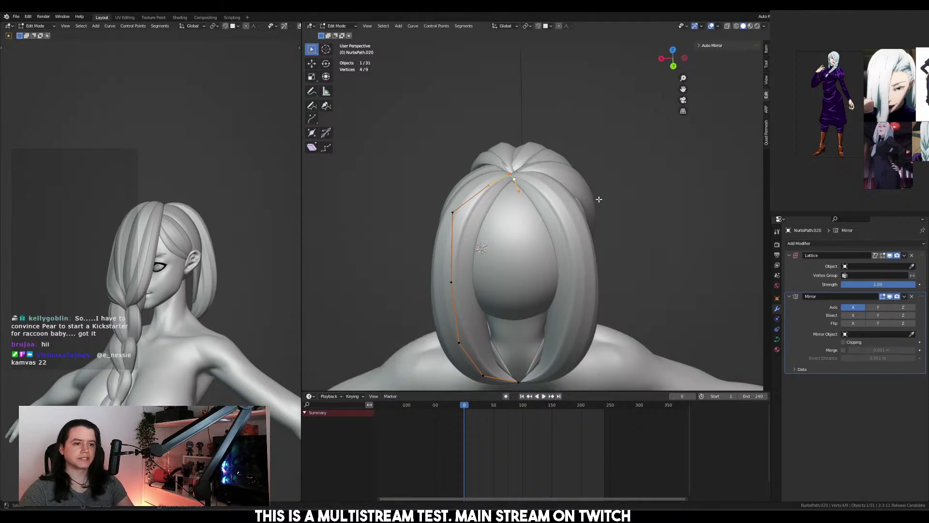
Tilt all control points of the strand together by about 35.7°
key("a")
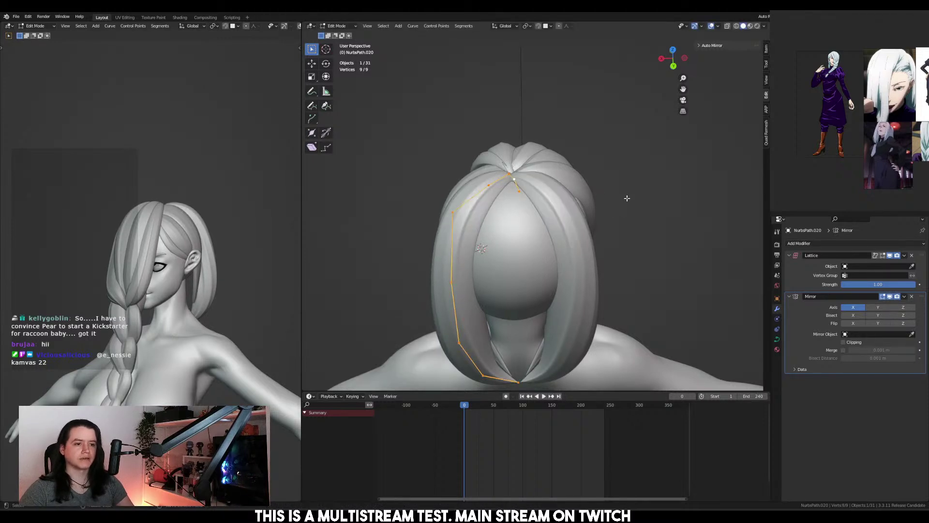
key("ctrl+t")
left_click(600, 244)
middle_click_drag(600, 244, 552, 218)
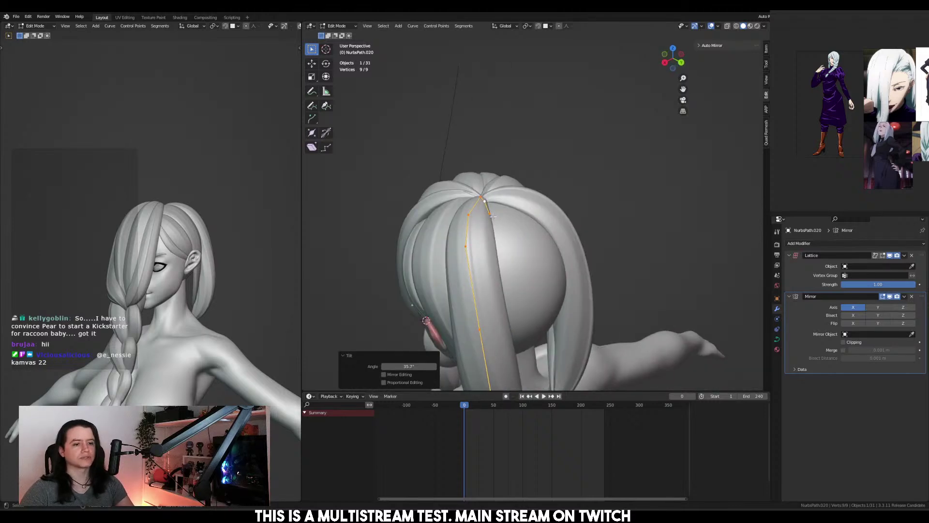
Move the strand's upper and middle side control points to follow the curvature of the head
middle_click_drag(493, 216, 557, 159)
left_click_drag(509, 133, 555, 180)
key("g")
left_click(549, 202)
left_click_drag(522, 212, 611, 305)
key("g")
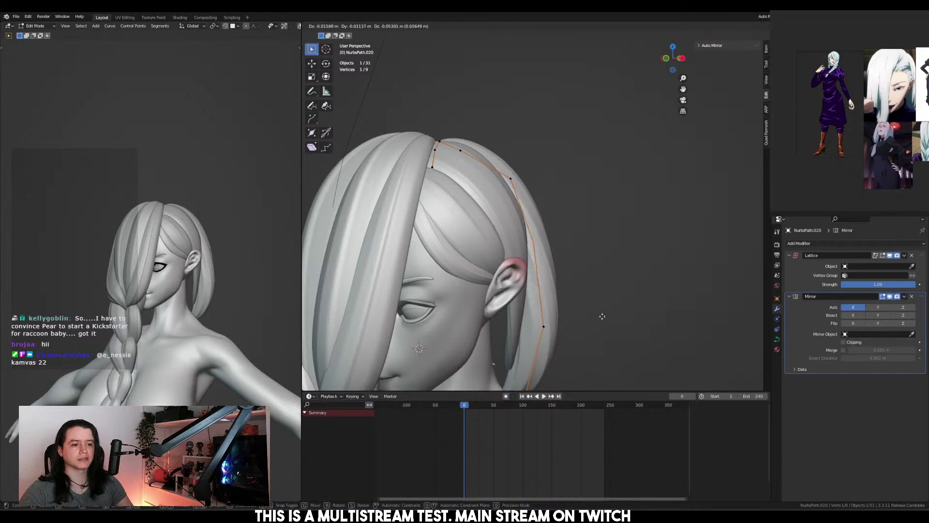
left_click(603, 316)
Reposition the strand's lower side control point by about 0.08 m in Y and 0.05 m in Z
middle_click_drag(595, 270, 557, 242)
left_click_drag(524, 186, 601, 283)
key("g")
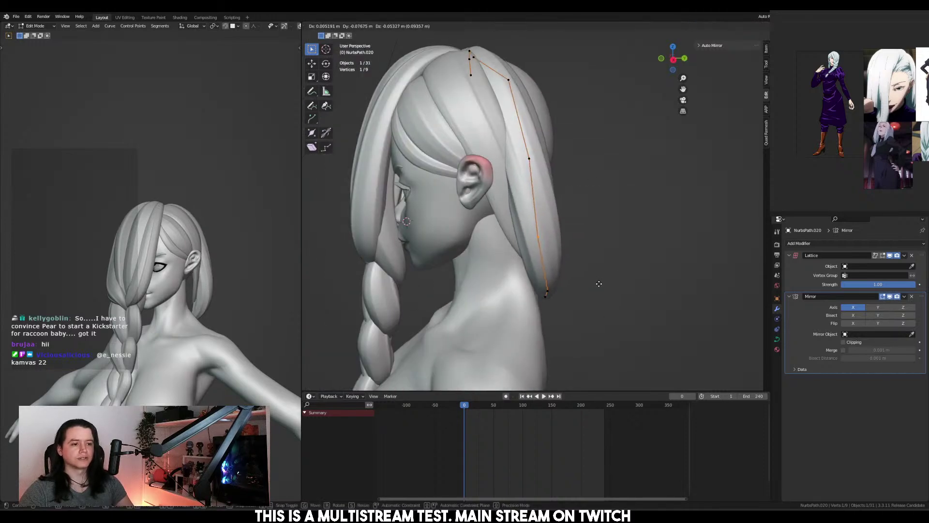
left_click(599, 283)
In back view, move the strand's lower side control point inward about 0.12 m along X
key("ctrl+KP_1")
left_click_drag(430, 183, 524, 311)
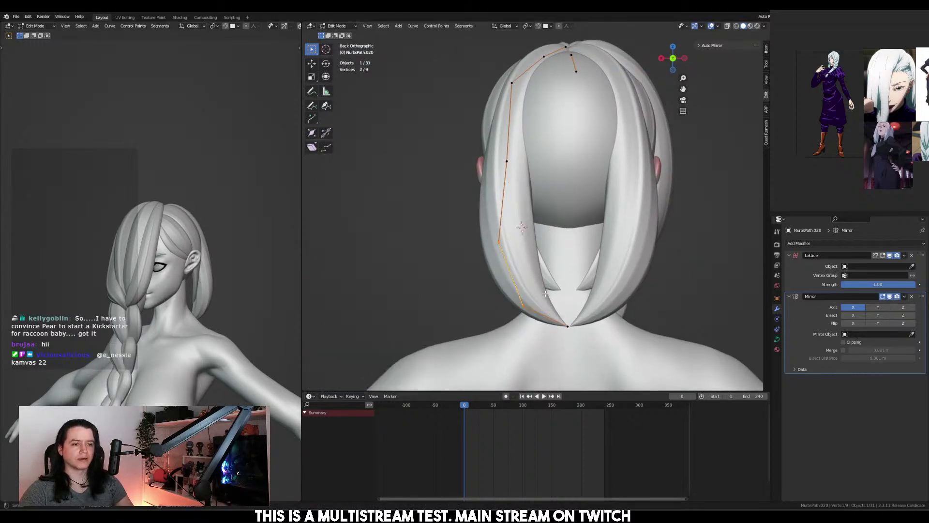
left_click_drag(460, 205, 515, 261)
key("g")
key("x")
left_click(542, 256)
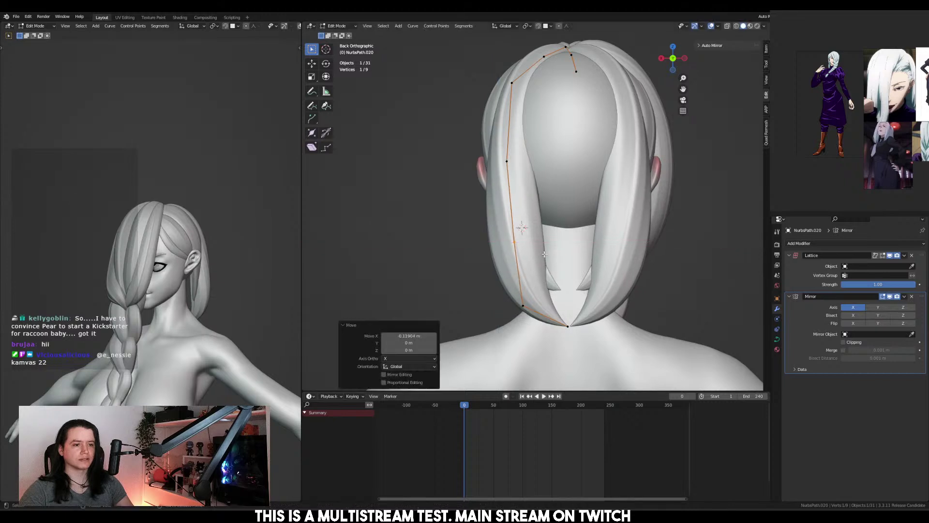
In right view, move the strand's middle control point slightly backward along Y
key("KP_3")
left_click_drag(501, 136, 583, 199)
key("g")
key("y")
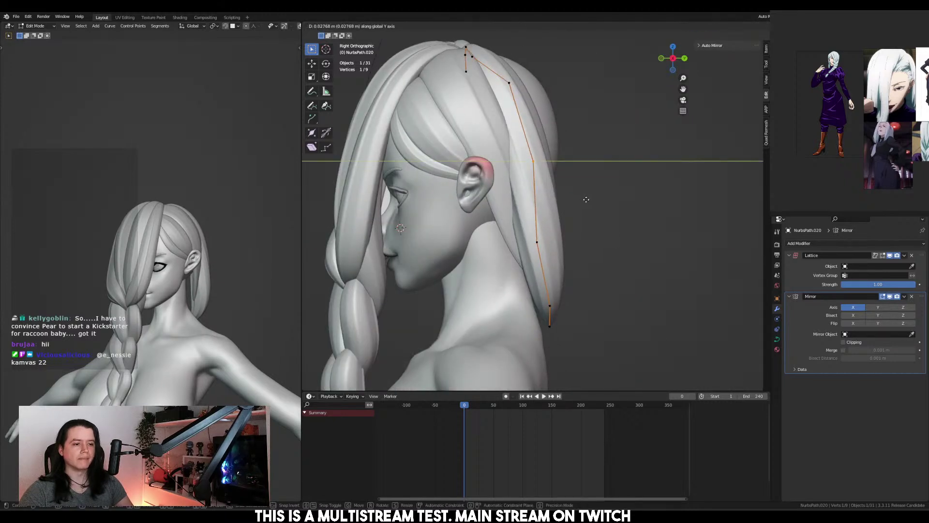
left_click(584, 200)
left_click_drag(499, 232, 595, 328)
key("g")
key("z")
right_click(595, 316)
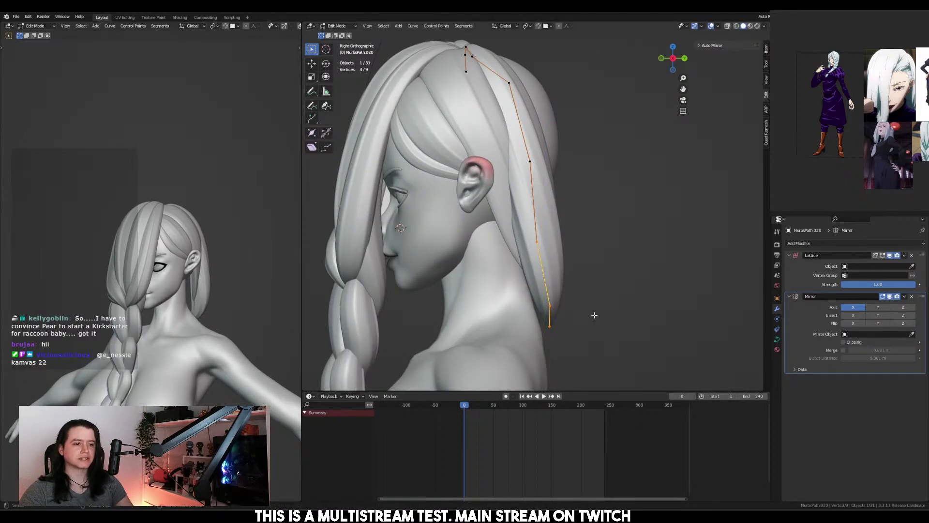
left_click_drag(536, 271, 603, 314)
key("g")
key("y")
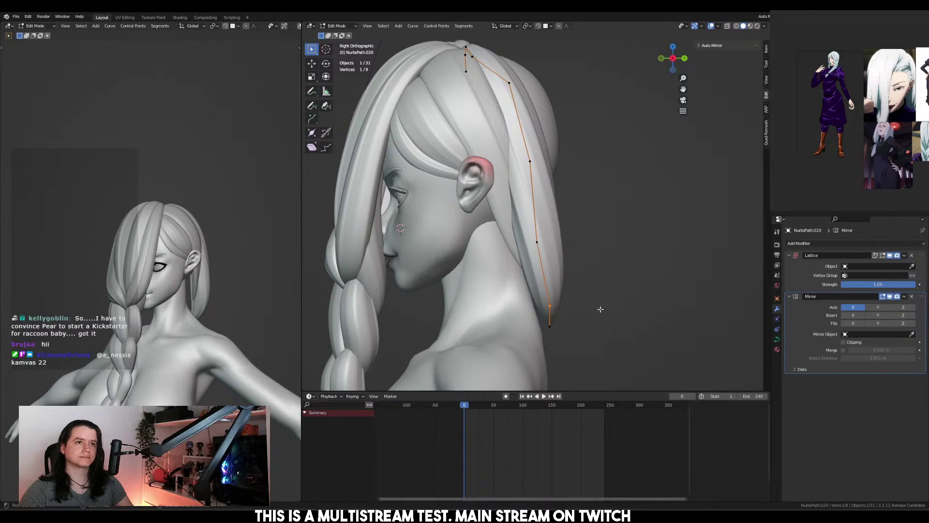
right_click(610, 301)
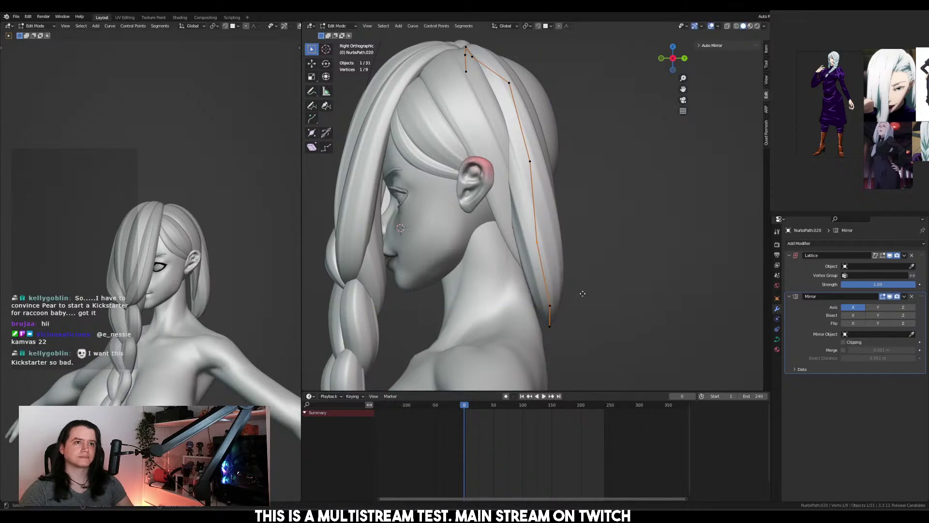
key("g")
key("y")
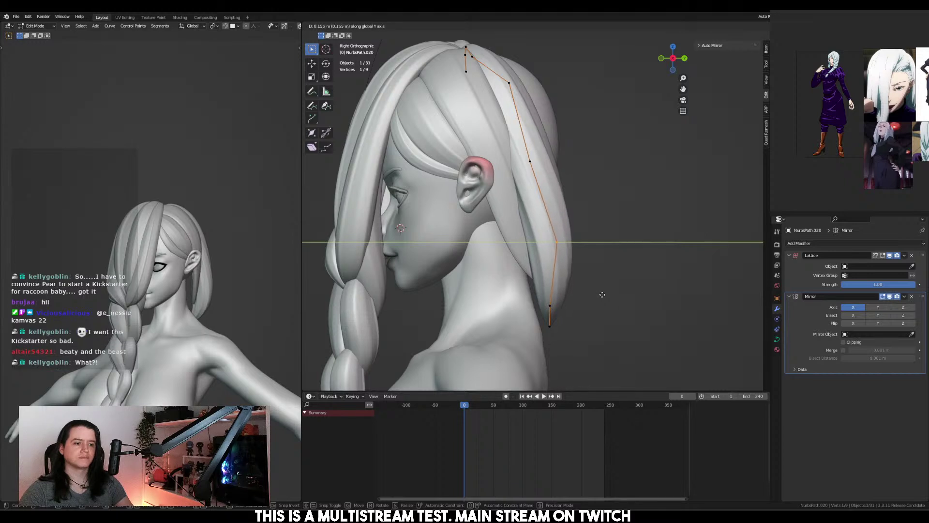
right_click(602, 295)
Move the two control points above the strand's tip backward about 0.089 m along Y
left_click(550, 306, "shift")
key("g")
key("y")
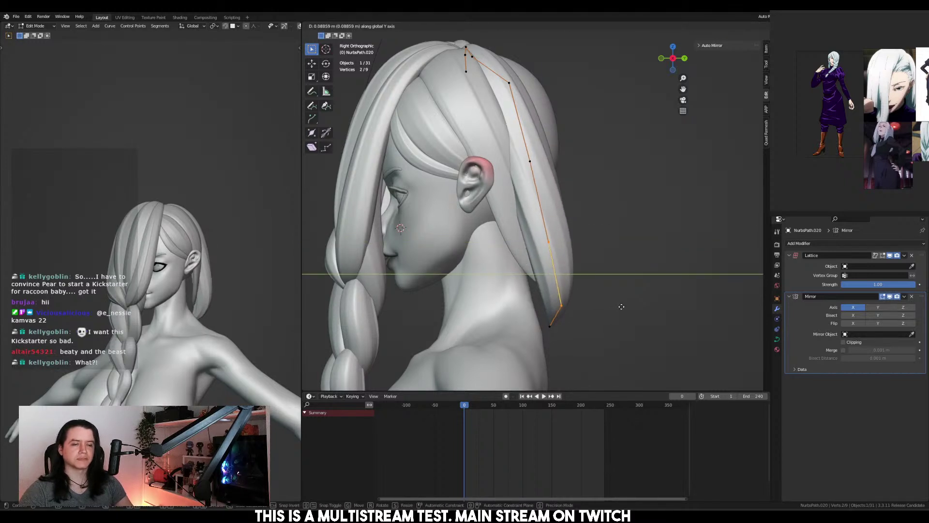
left_click(622, 307)
scroll(584, 294, "up", 2, "shift")
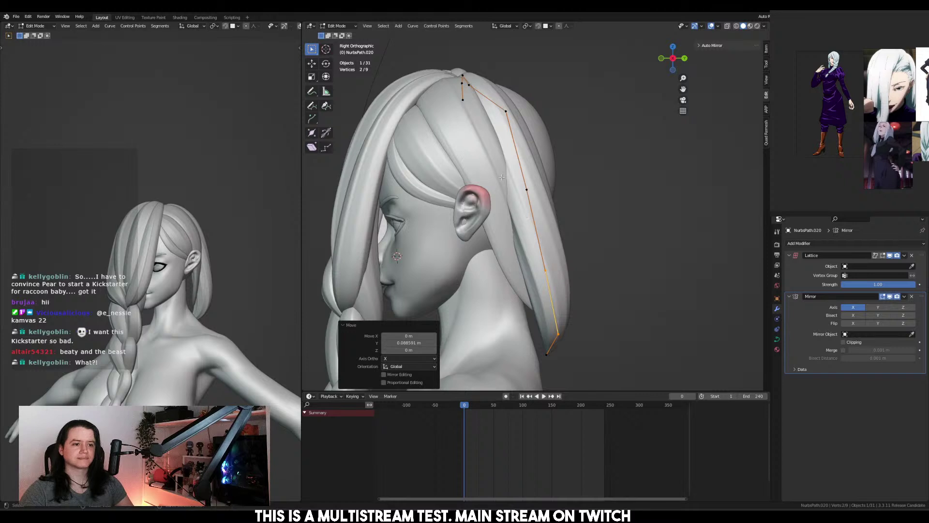
Tilt the strand's upper and middle side control points to turn its surface against the head
left_click(526, 190)
middle_click_drag(572, 234, 563, 284, "shift")
middle_click_drag(556, 280, 496, 247, "alt")
middle_click_drag(491, 140, 461, 191)
left_click_drag(491, 140, 548, 239)
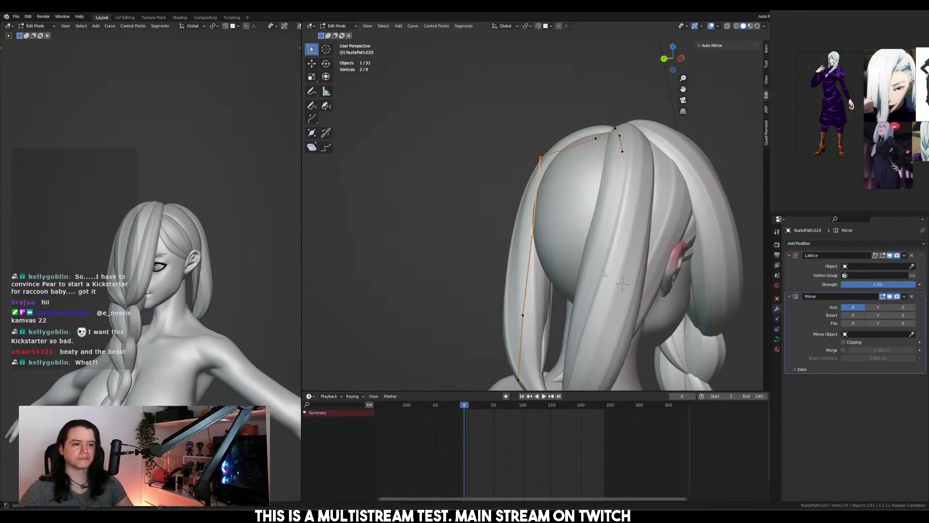
key("ctrl+t")
left_click(588, 290)
Tilt the strand's lower side control point by about 41.7°
middle_click_drag(503, 286, 545, 300)
left_click_drag(545, 298, 466, 328)
key("ctrl+t")
left_click(533, 338)
middle_click_drag(532, 338, 516, 253, "shift")
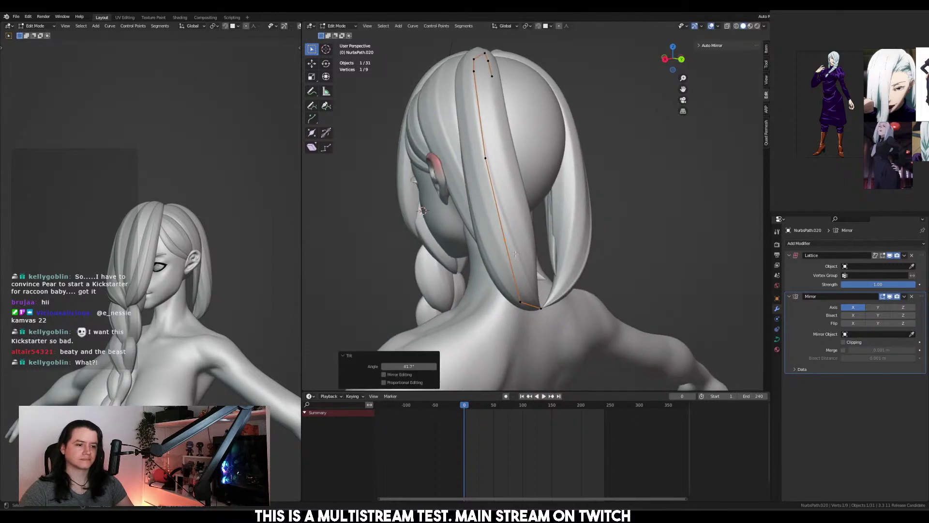
Tilt the control point just above the strand's tip by about 1.75° and check the twist of the two middle points
left_click_drag(477, 274, 562, 313)
key("ctrl+t")
left_click(525, 307)
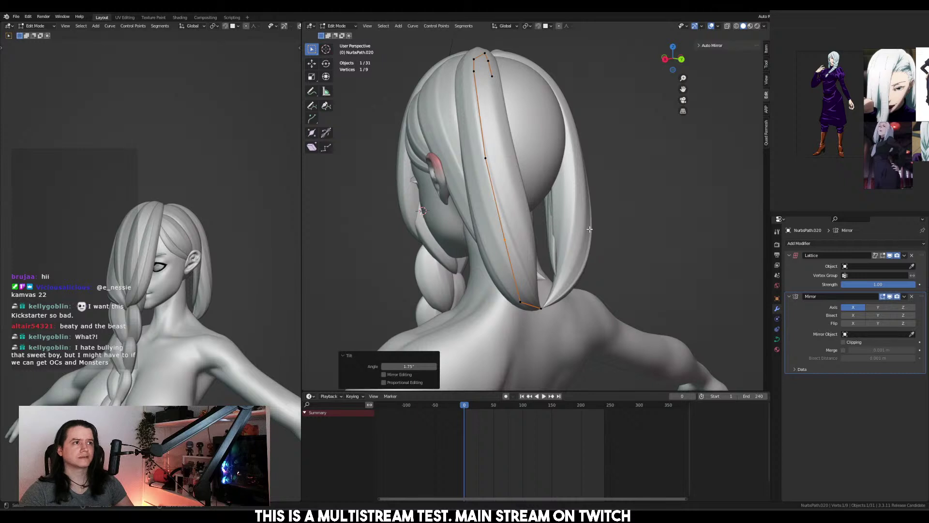
middle_click_drag(588, 228, 545, 231)
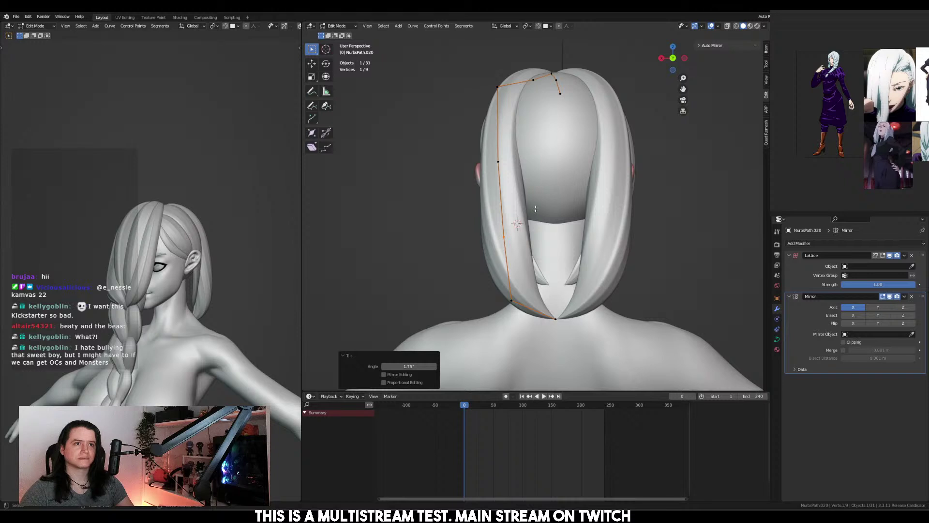
left_click_drag(571, 272, 570, 272)
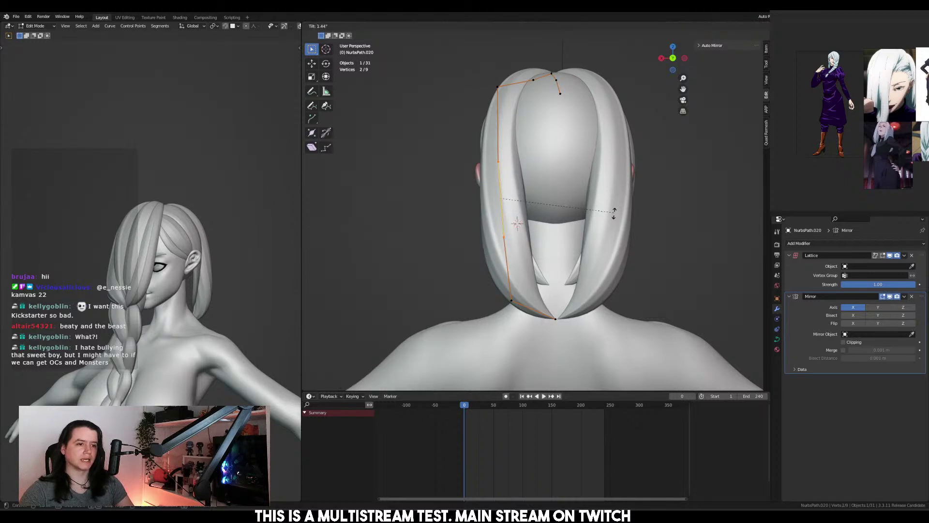
Raise the strand's upper side control point about 0.046 m in Z
middle_click_drag(571, 271, 509, 146)
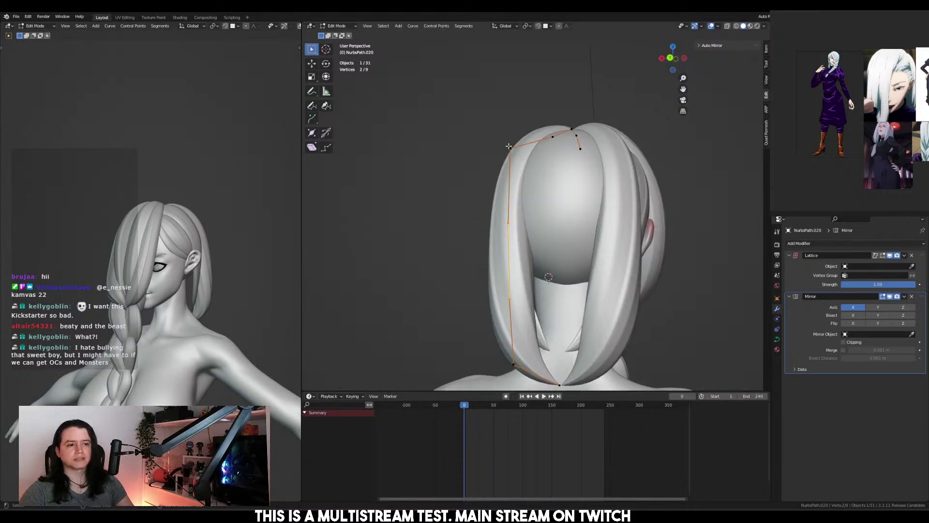
left_click(529, 163)
left_click_drag(567, 154, 567, 154)
key("g")
left_click(566, 147)
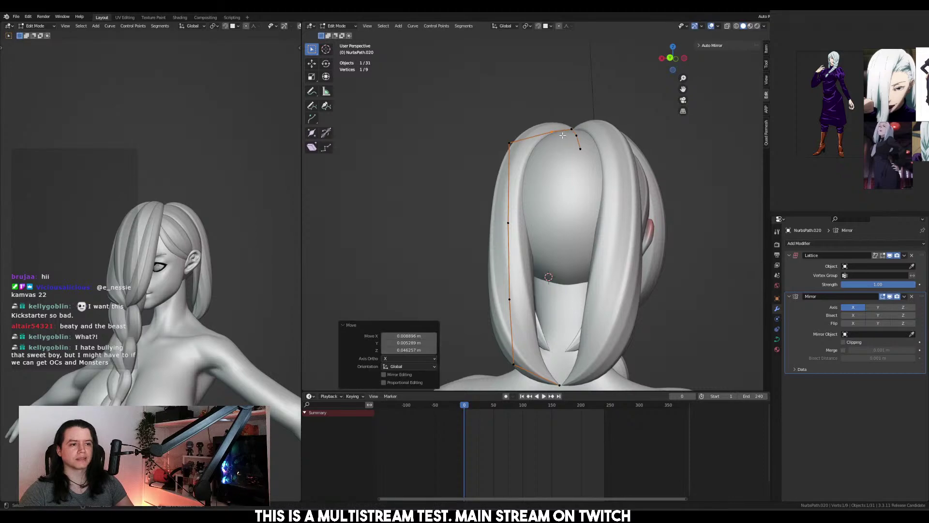
Lower the strand's upper side control point about 0.03 m in Z, seen from the front side
middle_click_drag(567, 147, 646, 165)
middle_click_drag(519, 177, 565, 163)
left_click_drag(507, 107, 558, 155)
middle_click_drag(558, 156, 589, 158)
key("g")
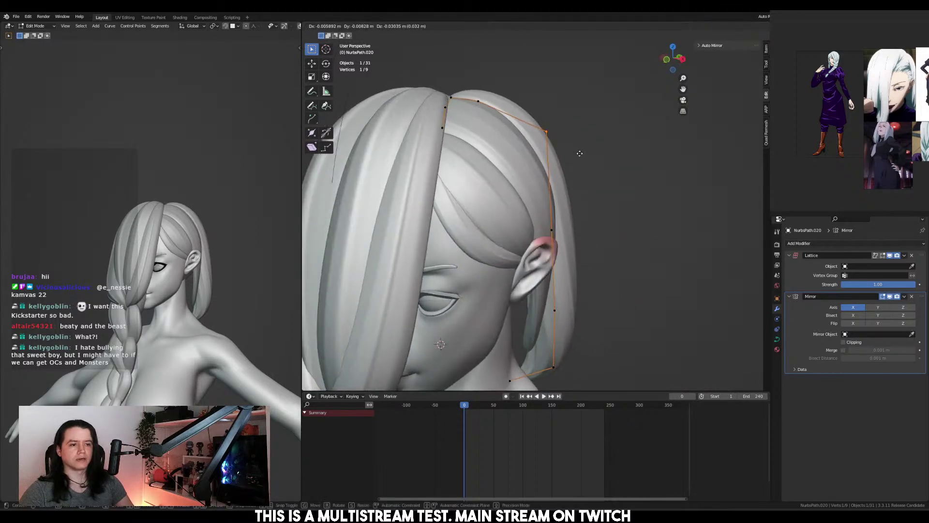
left_click(580, 153)
Nudge the control point beside the crown and refine the upper side point to smooth the strand's bend
left_click_drag(475, 87, 576, 156)
key("g")
left_click(524, 128)
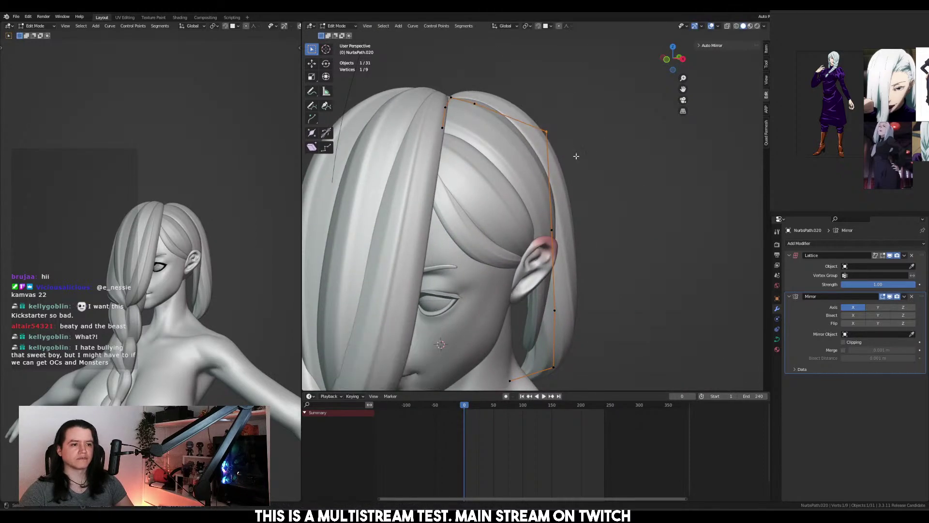
key("g")
left_click(566, 158)
Adjust the strand's thickness at its upper control points, scaling the last point's radius by about 1.19
middle_click_drag(567, 160, 456, 249)
key("alt+s")
left_click(637, 265)
middle_click_drag(638, 265, 470, 173)
left_click_drag(470, 174, 518, 204)
key("alt+s")
left_click(545, 217)
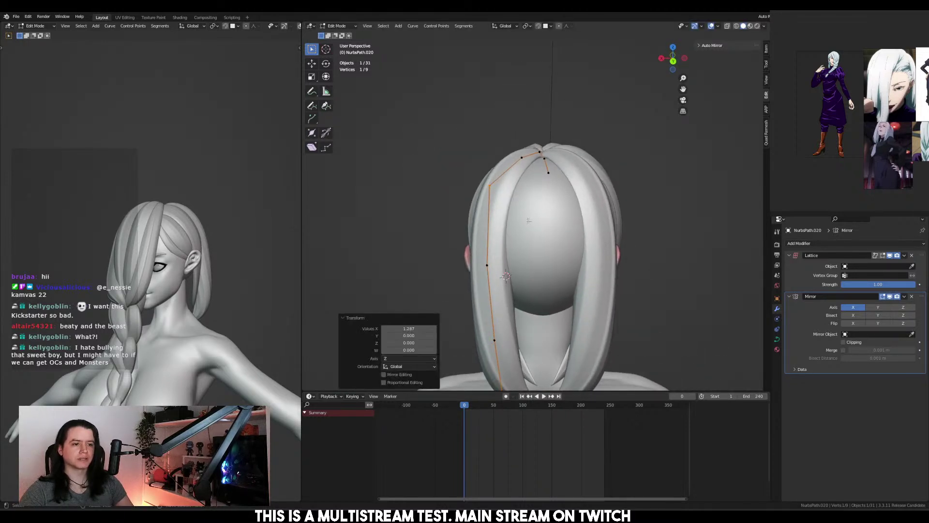
Adjust the tilt at the strand's upper side control point and return to Object Mode
middle_click_drag(545, 216, 619, 217)
middle_click_drag(578, 249, 554, 227)
key("ctrl+t")
left_click(560, 205)
key("Tab")
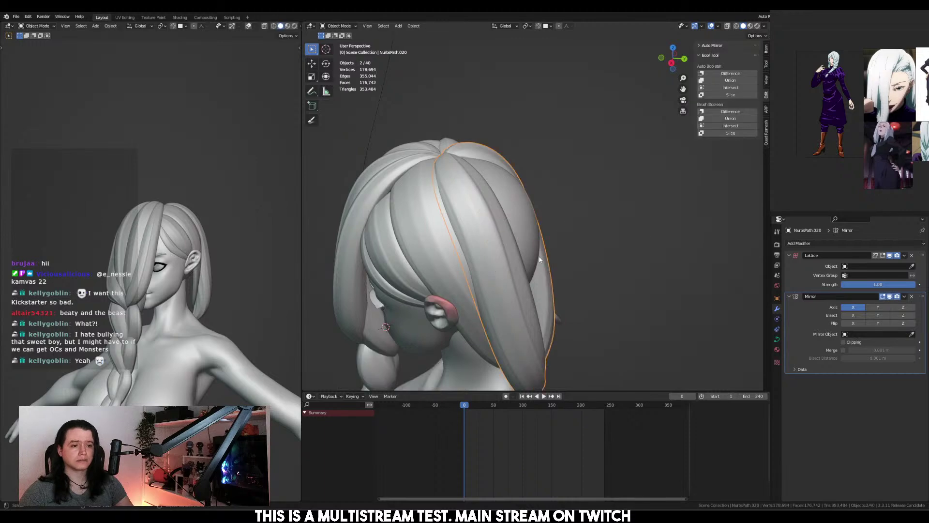
Duplicate the back strand in place and open the copy for control point editing in back view
left_click(528, 295)
key("ctrl+KP_1")
key("Tab")
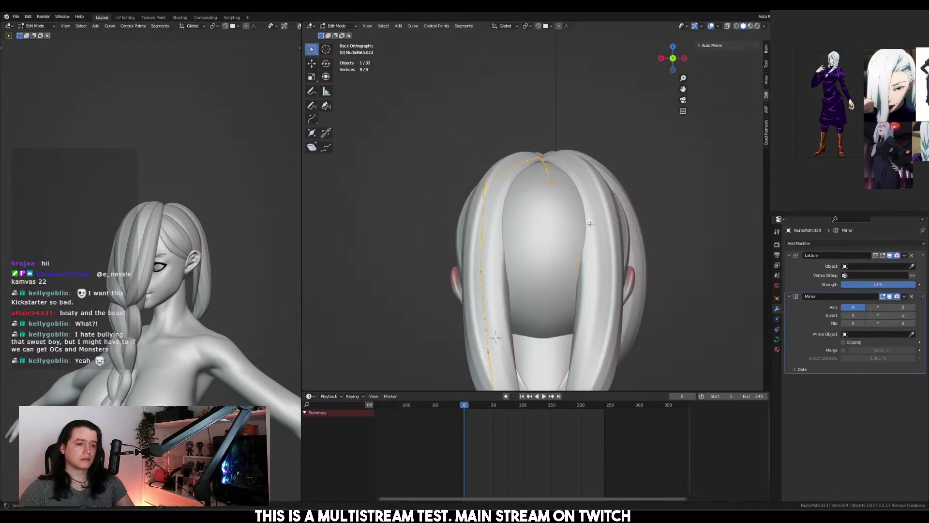
From the top view, rotate the copied strand toward the centre back and move it about 0.11 m along Y
middle_click_drag(590, 222, 620, 265, "alt")
key("r")
left_click(645, 200)
key("g")
left_click(647, 219)
key("s")
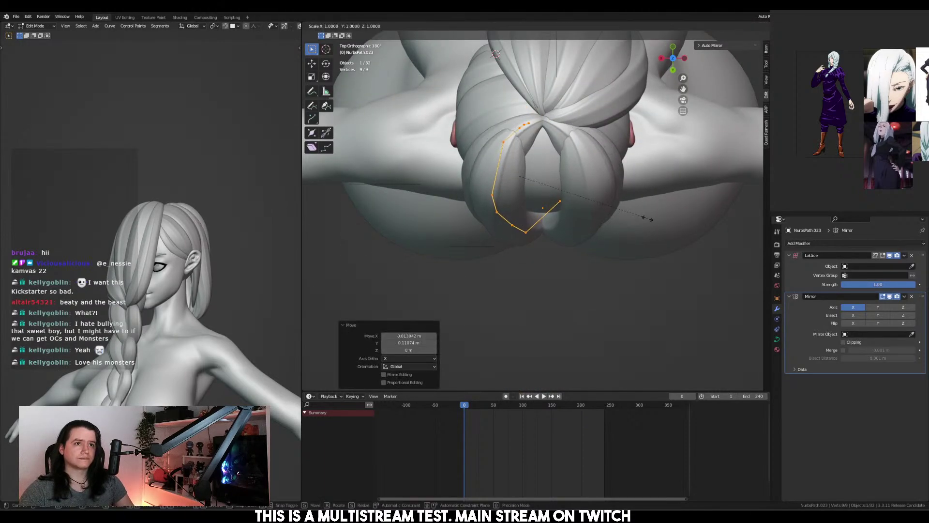
left_click(644, 218)
In back view, rotate the copied strand about 7° and move it along X toward the head's centre line
key("ctrl+KP_1")
key("r")
left_click(639, 215)
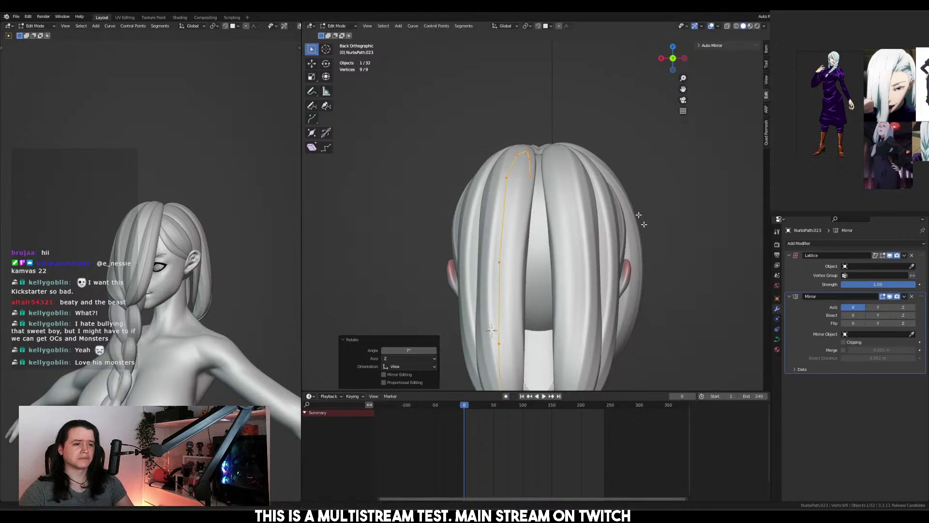
key("g")
key("x")
middle_click_drag(644, 224, 636, 144, "shift")
left_click(636, 196)
Move the lower control points of the copied strand along Y
left_click_drag(424, 236, 563, 355)
middle_click_drag(564, 354, 660, 349, "alt")
key("g")
key("y")
left_click(649, 350)
Thicken the copied strand at its lower and middle control points, scaling the middle point's radius by about 1.46
left_click_drag(519, 301, 619, 356)
middle_click_drag(642, 339, 614, 326, "alt")
key("alt+s")
left_click(652, 319)
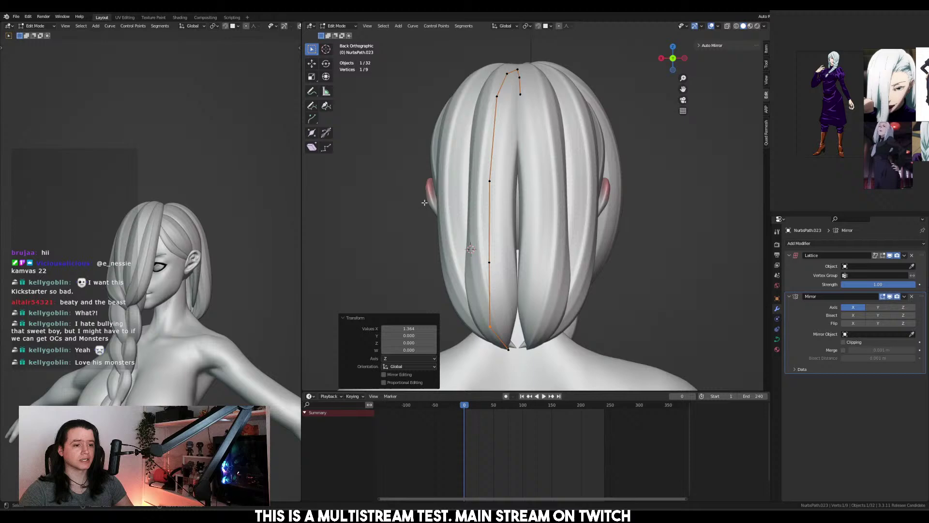
key("alt+s")
left_click(643, 284)
left_click(489, 181)
key("alt+s")
left_click(599, 215)
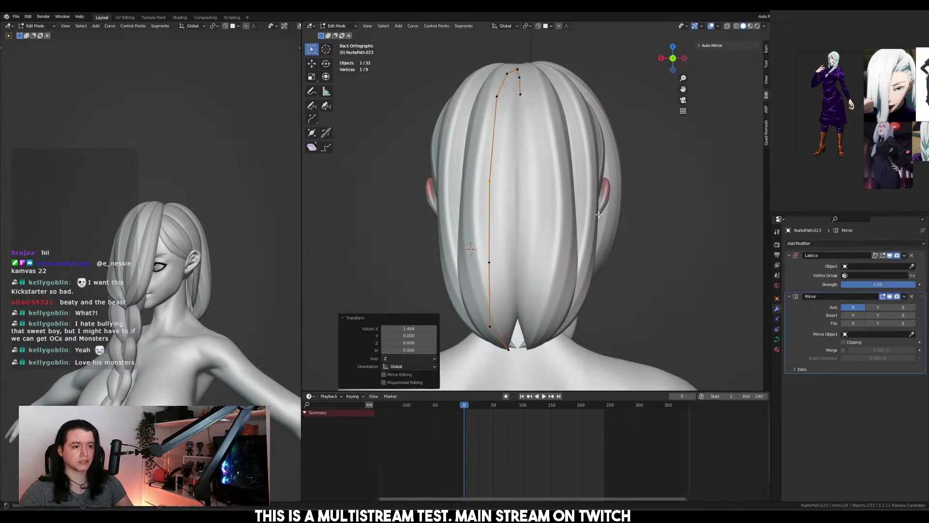
Move the copied strand's tip and the control point above it along X toward the centre line
key("KP_3")
left_click_drag(483, 294, 538, 356)
key("ctrl+KP_1")
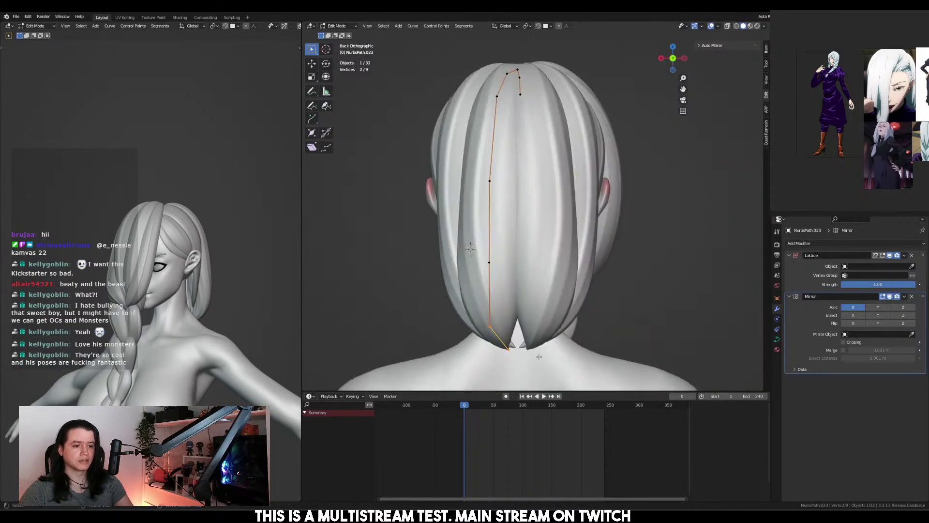
key("g")
key("x")
left_click(563, 366)
left_click_drag(472, 308, 533, 353)
key("g")
key("x")
left_click(576, 343)
Reposition the copied strand's tip about 0.06 m in Y, and about 0.07 m in X to meet its mirrored half
key("KP_3")
key("g")
left_click(548, 356)
key("ctrl+KP_1")
key("g")
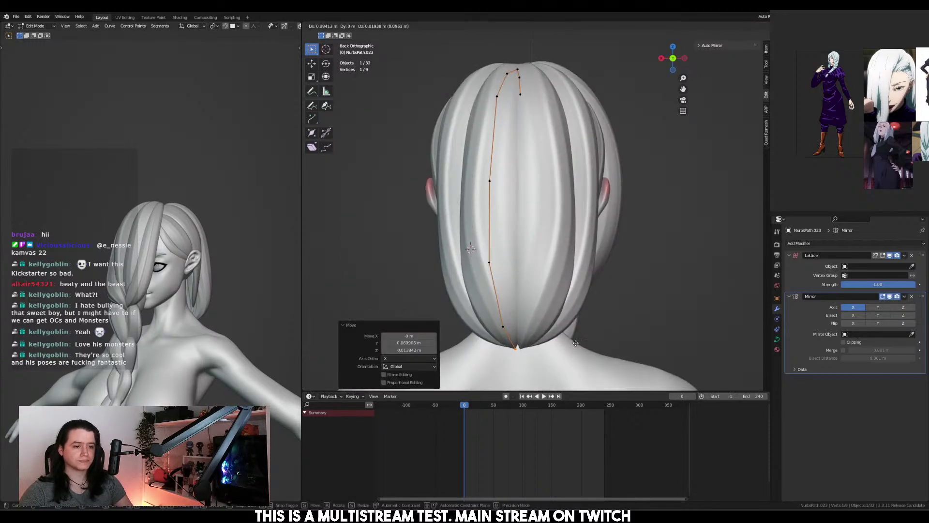
left_click(576, 342)
Return to Object Mode and show the hair in the right orthographic view
middle_click_drag(504, 164, 678, 233, "shift")
key("ctrl+Tab")
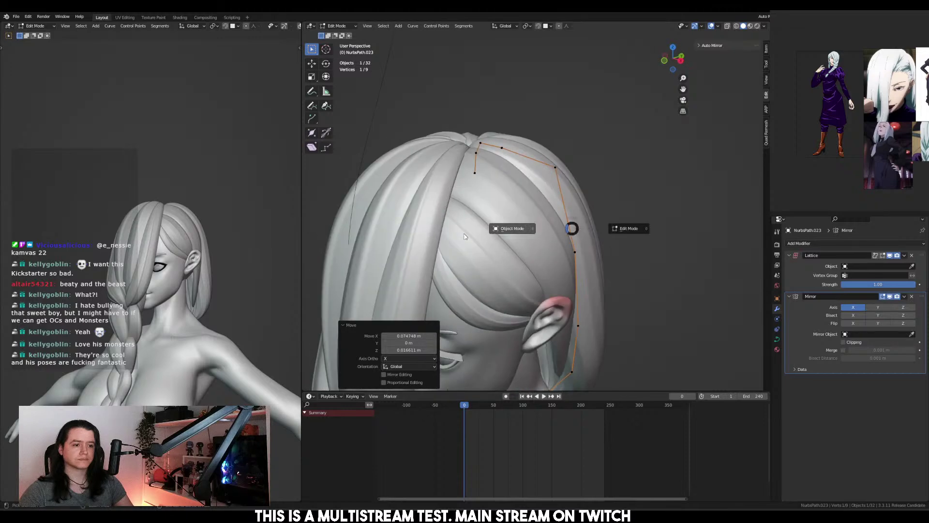
left_click(465, 236)
key("KP_3")
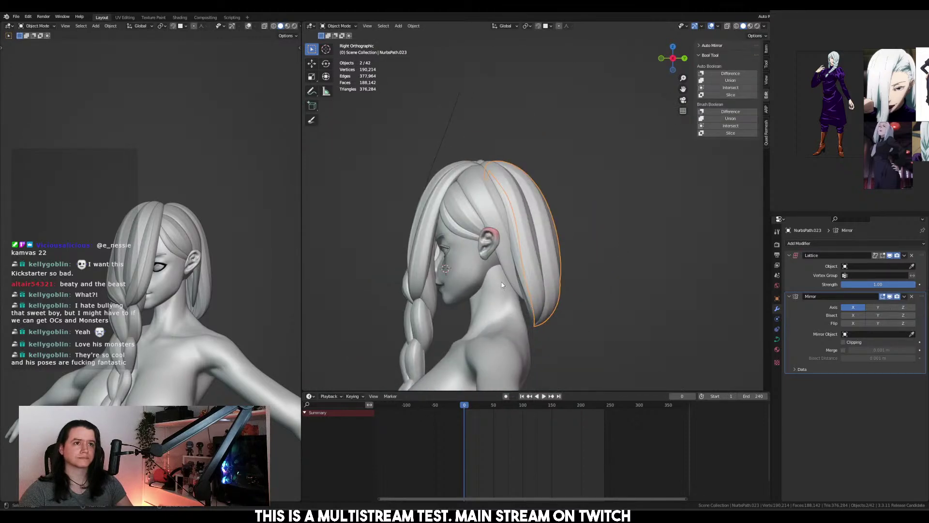
Thicken the front strand nearest the face at its lower control point, scaling the radius by about 1.59
middle_click_drag(502, 285, 512, 279, "shift")
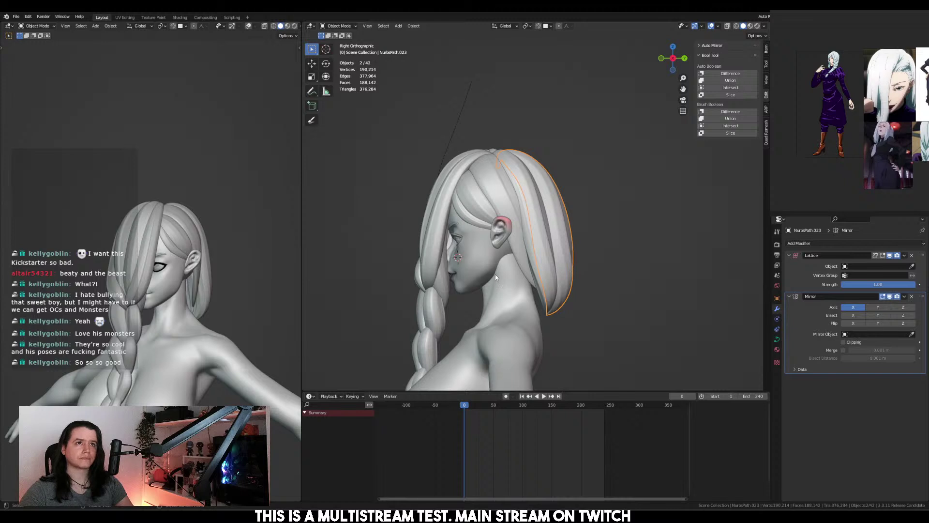
middle_click_drag(424, 258, 471, 274)
scroll(598, 289, "down", 2)
left_click(472, 177)
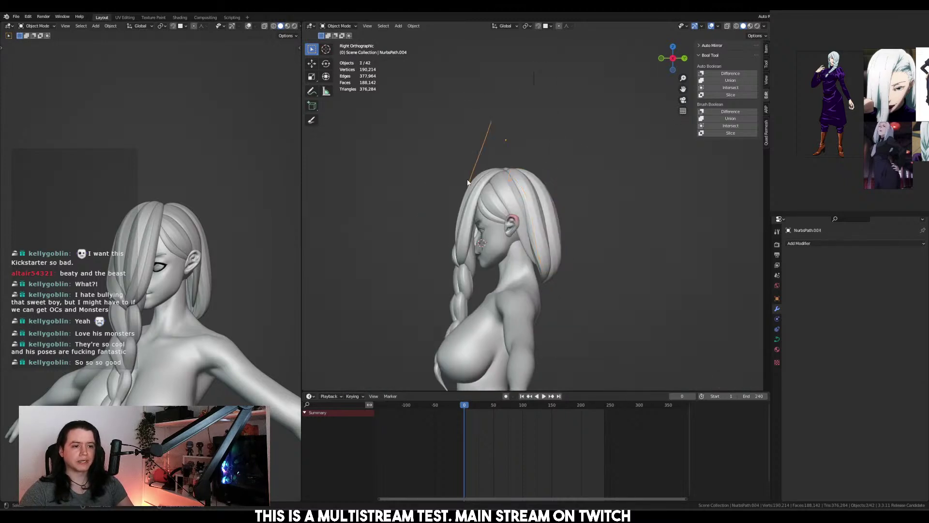
middle_click_drag(472, 184, 499, 154, "shift")
scroll(499, 153, "up", 2)
left_click(481, 213)
middle_click_drag(480, 216, 493, 229, "shift")
key("Tab")
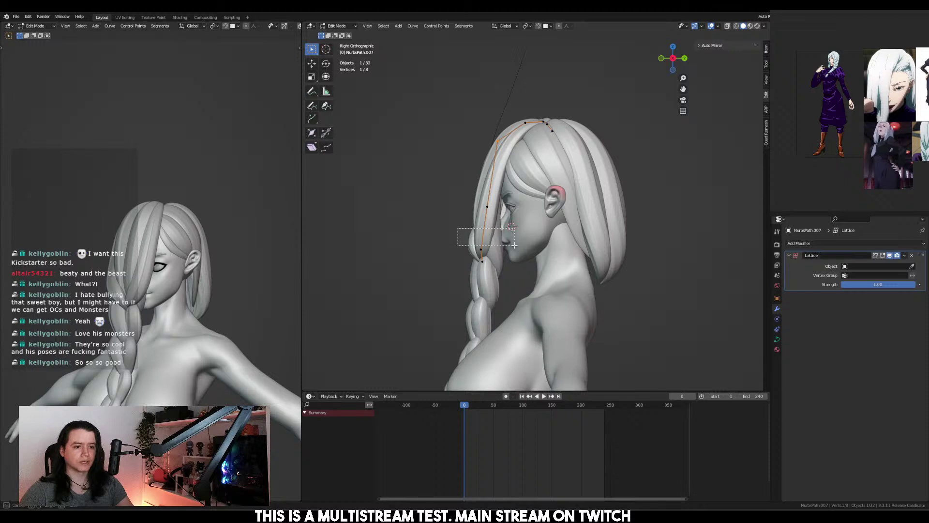
left_click_drag(514, 246, 515, 246)
key("alt+s")
left_click(547, 251)
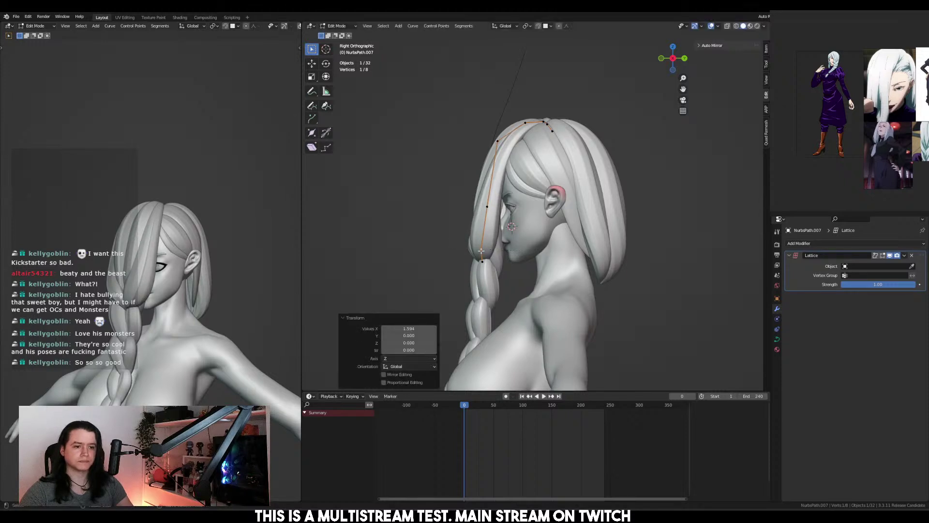
key("Tab")
Thicken the neighbouring front strand at its lower control point, just above where the braid starts
middle_click_drag(547, 251, 524, 229)
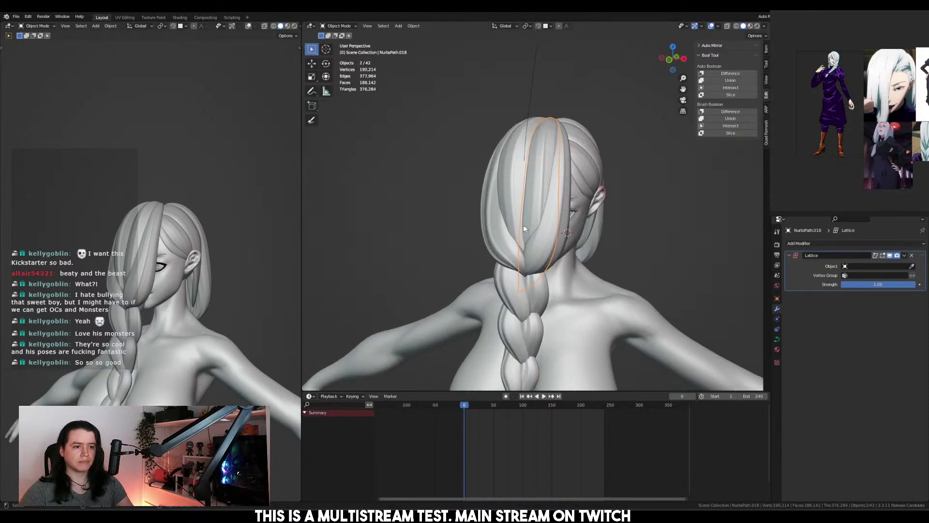
left_click(527, 230)
key("Tab")
left_click_drag(575, 261, 577, 263)
key("alt+s")
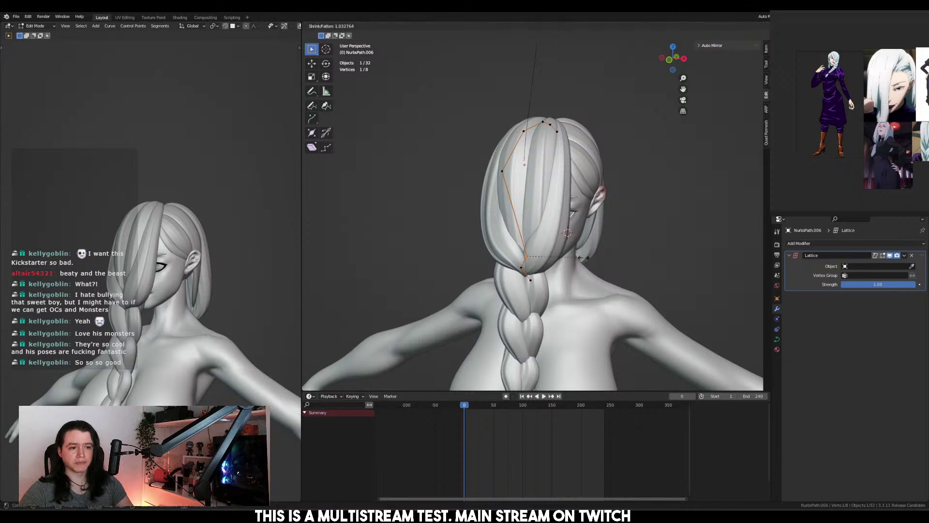
left_click(608, 257)
middle_click_drag(608, 257, 590, 241)
key("Tab")
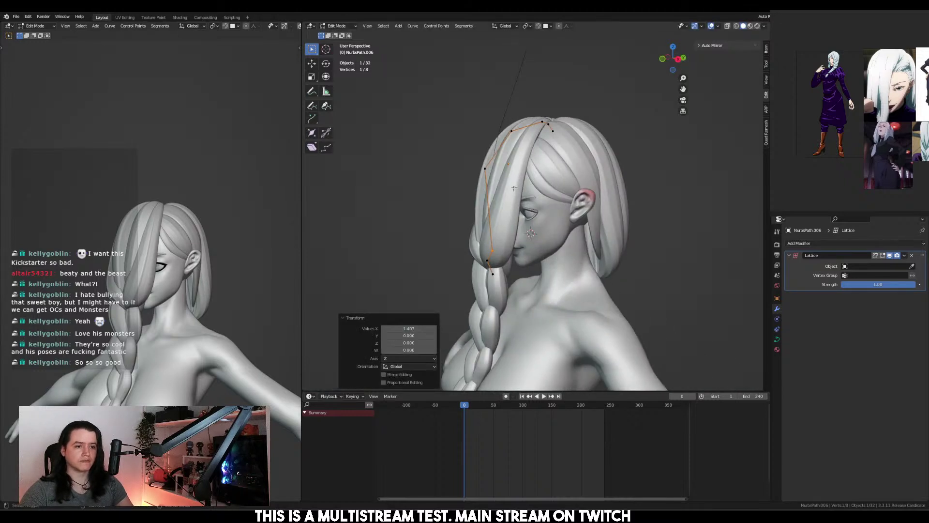
middle_click_drag(515, 217, 525, 221)
key("ctrl+KP_1")
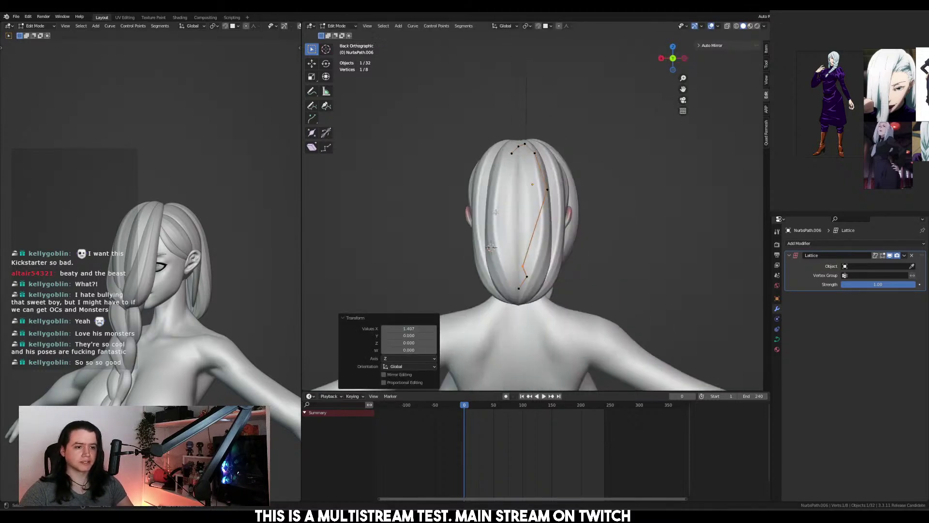
key("KP_3")
key("Tab")
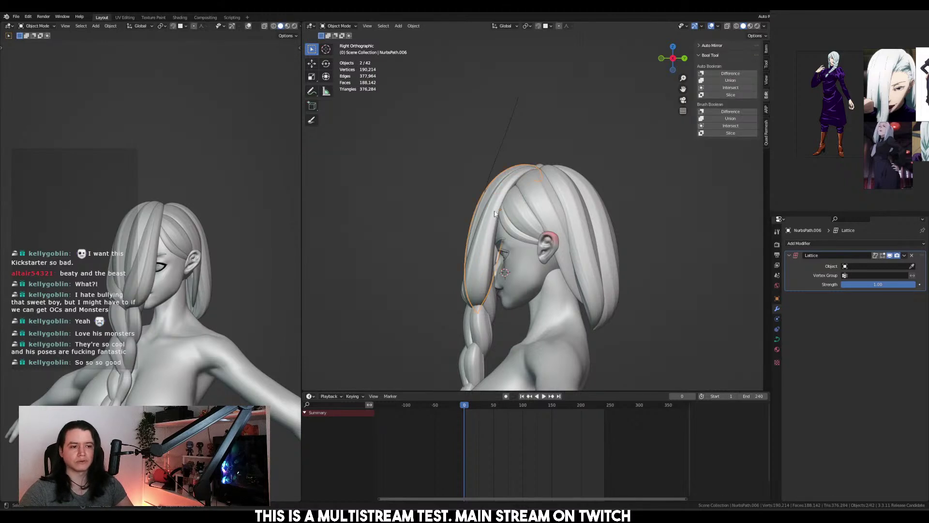
Thicken the front strand nearest the face at its upper front control point, scaling the radius by about 1.52
left_click(495, 210)
middle_click_drag(495, 210, 488, 225, "shift")
key("Tab")
left_click_drag(463, 178, 495, 226)
key("alt+s")
left_click(583, 267)
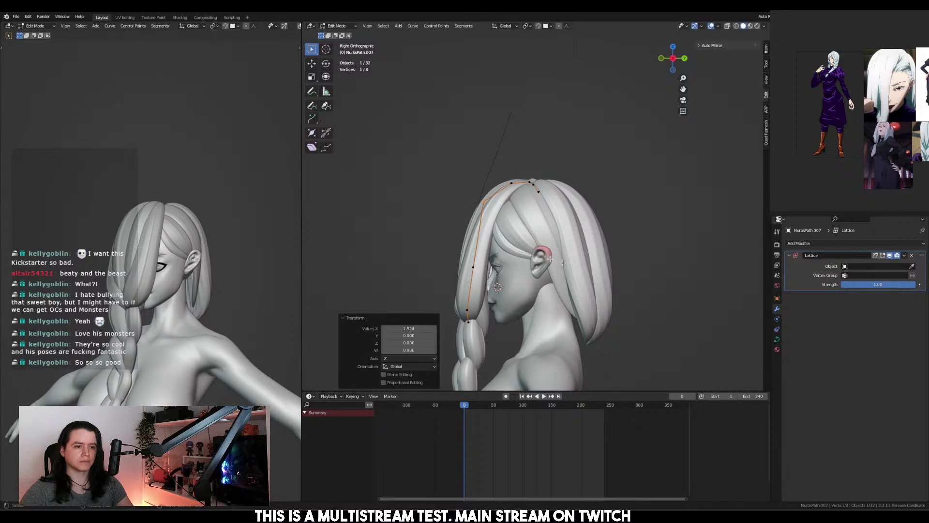
key("Tab")
Thicken the outer strand on the braid side at its upper control point, then return to Object Mode
middle_click_drag(583, 268, 586, 235)
left_click(481, 236)
key("Tab")
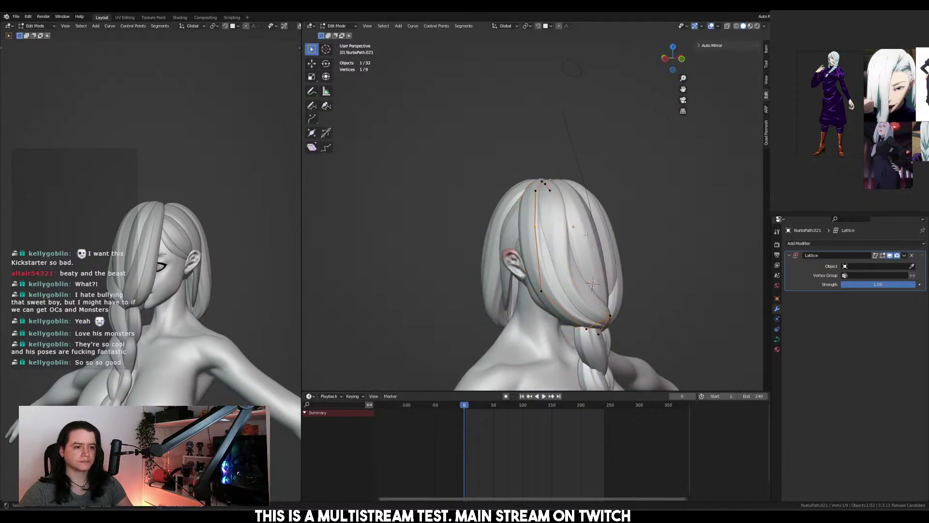
left_click_drag(552, 241, 553, 241)
key("alt+s")
left_click(654, 228)
key("Tab")
middle_click_drag(606, 238, 558, 245)
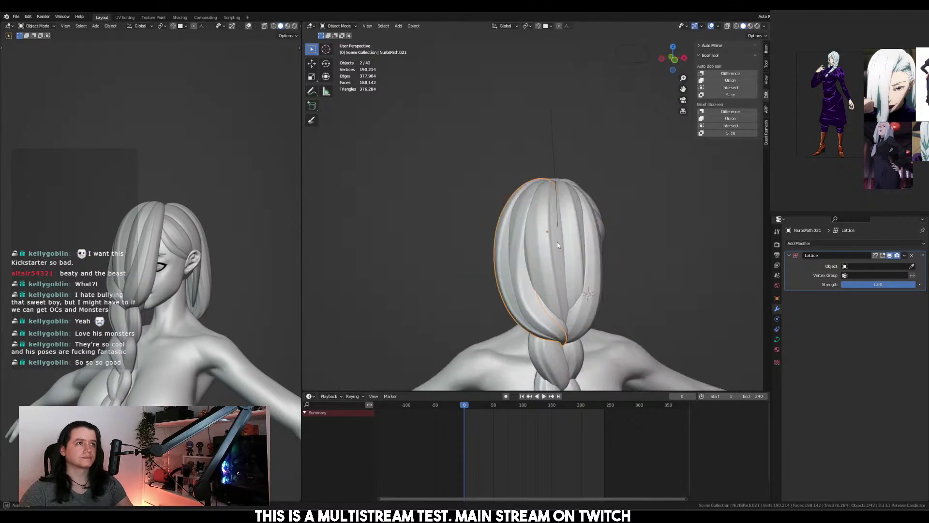
Examine the hair's silhouette from the right, back and front views, comparing the front volume with the back strands
key("KP_3")
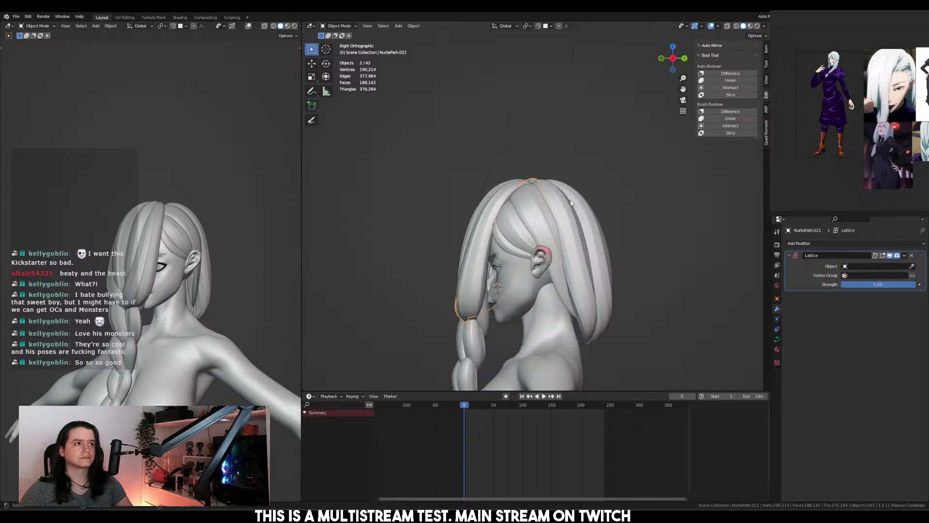
middle_click_drag(589, 223, 585, 203, "shift")
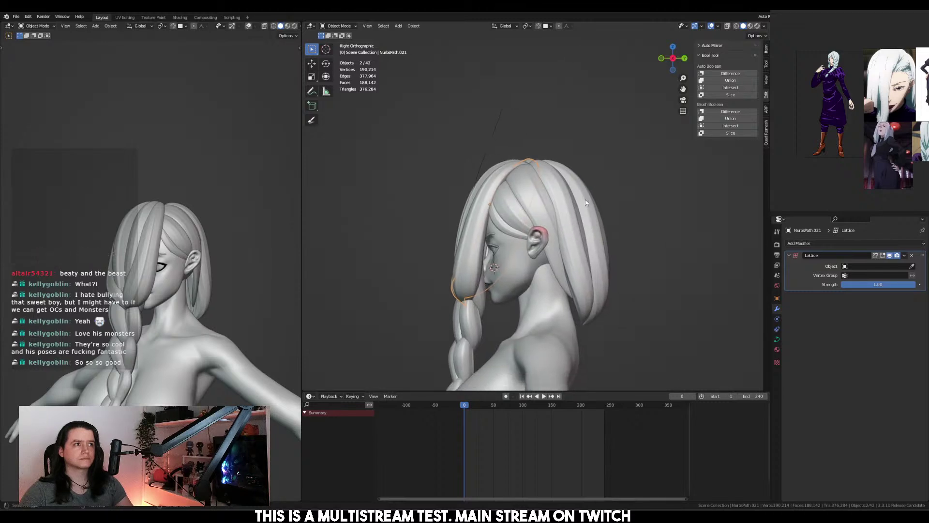
scroll(585, 200, "up", 4)
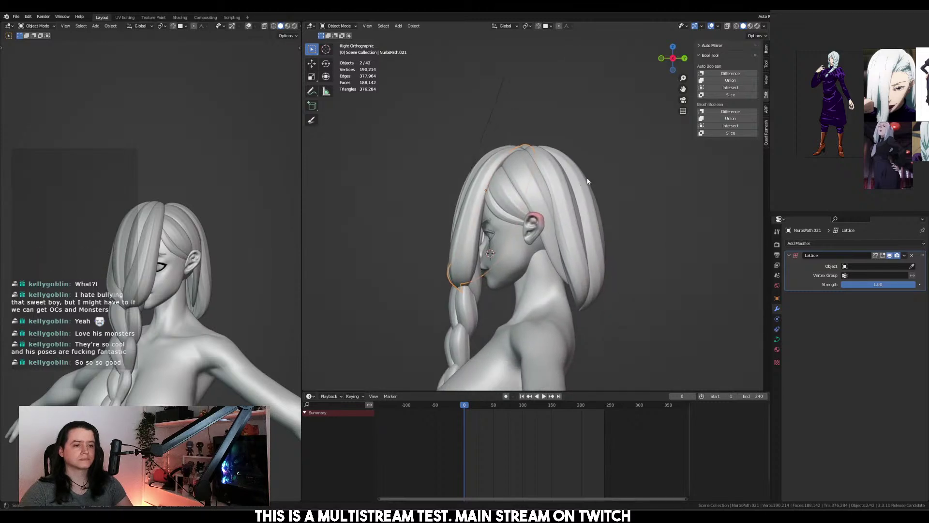
left_click(597, 236)
key("ctrl+KP_1")
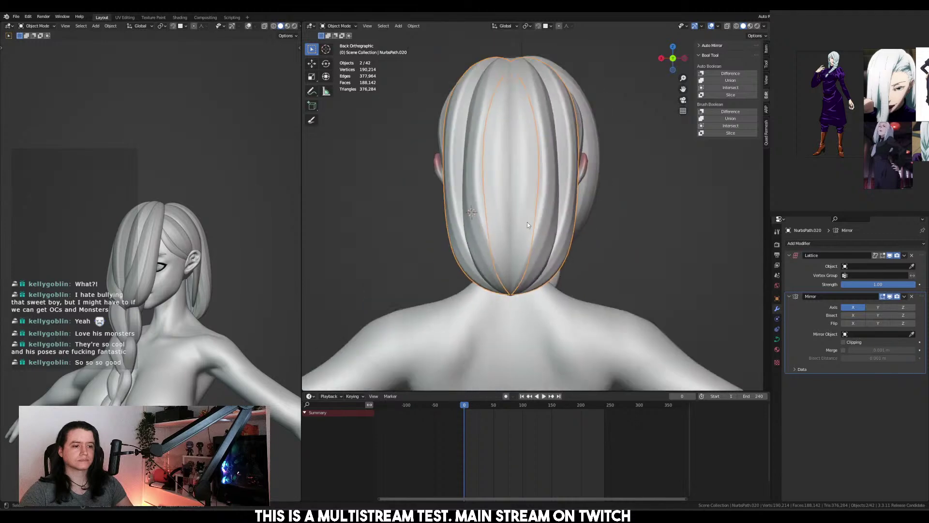
scroll(527, 221, "down", 3)
key("KP_3")
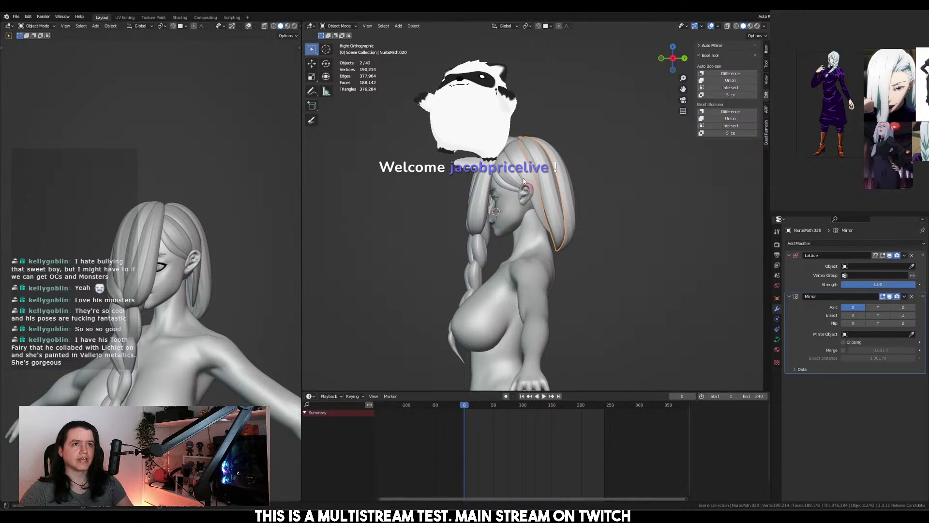
key("KP_1")
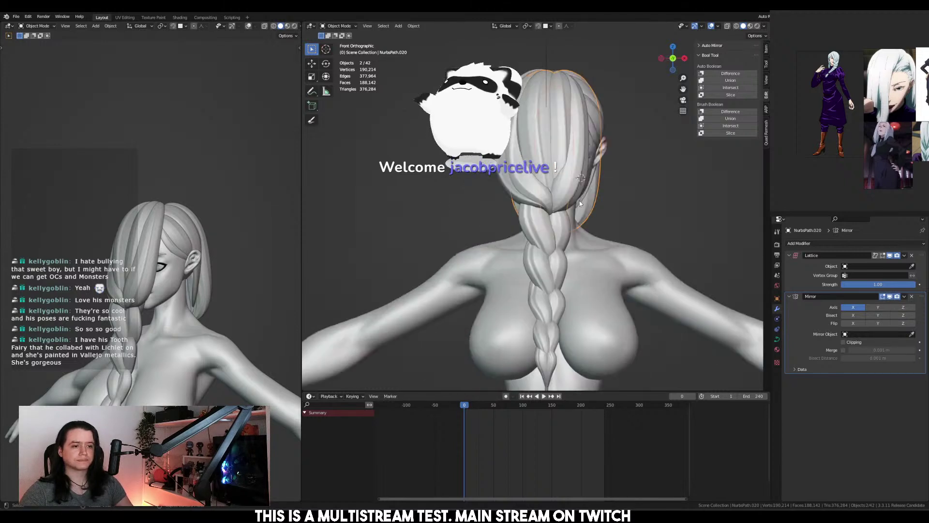
Move the outer strand's tip at the braid about 0.02 m in X and Y and -0.02 m in Z
middle_click_drag(557, 201, 542, 238)
left_click(525, 215)
key("Tab")
left_click(546, 243)
left_click(537, 272)
key("g")
left_click(558, 255)
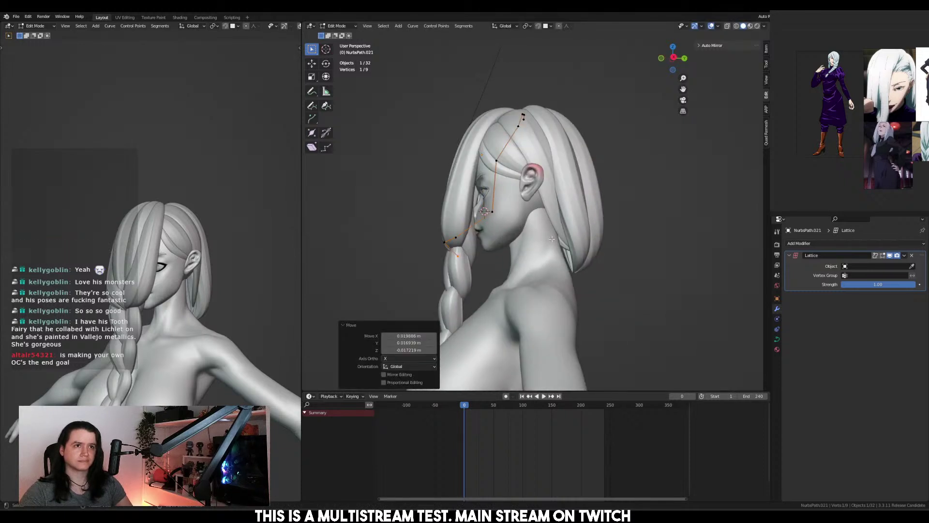
middle_click_drag(551, 240, 486, 203)
key("Tab")
Move the middle control point of the front strand nearest the face about -0.046 m along Y
left_click(557, 237)
key("Tab")
left_click_drag(481, 188, 508, 212)
middle_click_drag(581, 220, 538, 216)
key("g")
key("y")
left_click(516, 214)
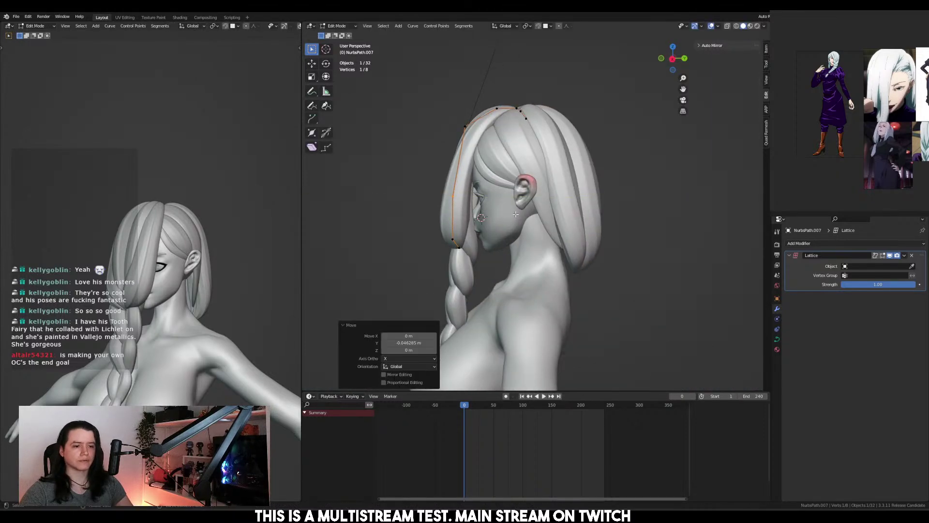
Reposition the front strand's lower control point, first along X and then freely, and return to Object Mode
middle_click_drag(457, 246, 489, 242)
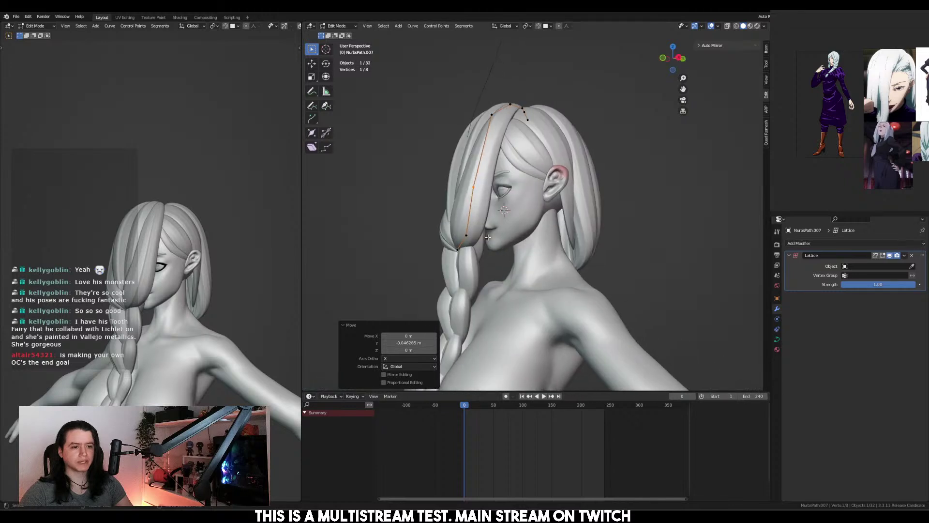
left_click_drag(408, 224, 517, 254)
left_click_drag(446, 222, 521, 239)
key("g")
key("x")
left_click(522, 239)
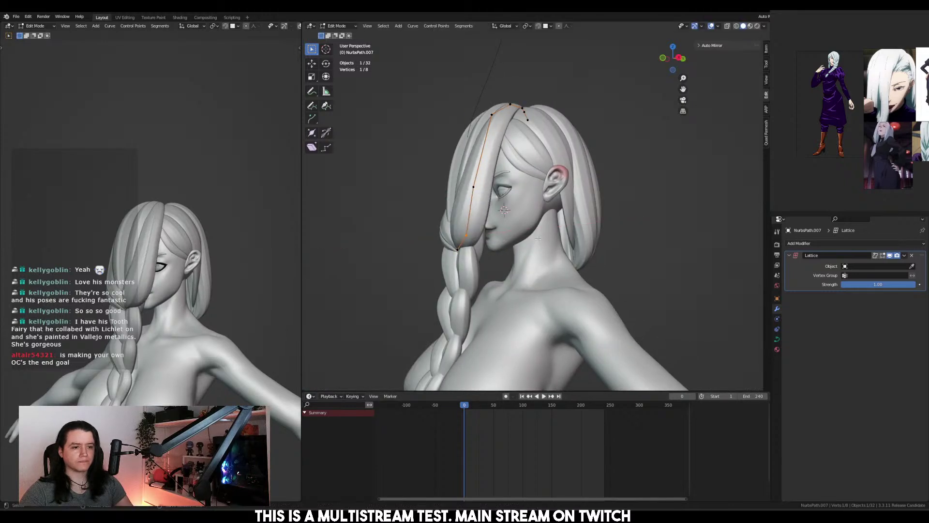
middle_click_drag(557, 241, 518, 242)
key("g")
left_click(542, 243)
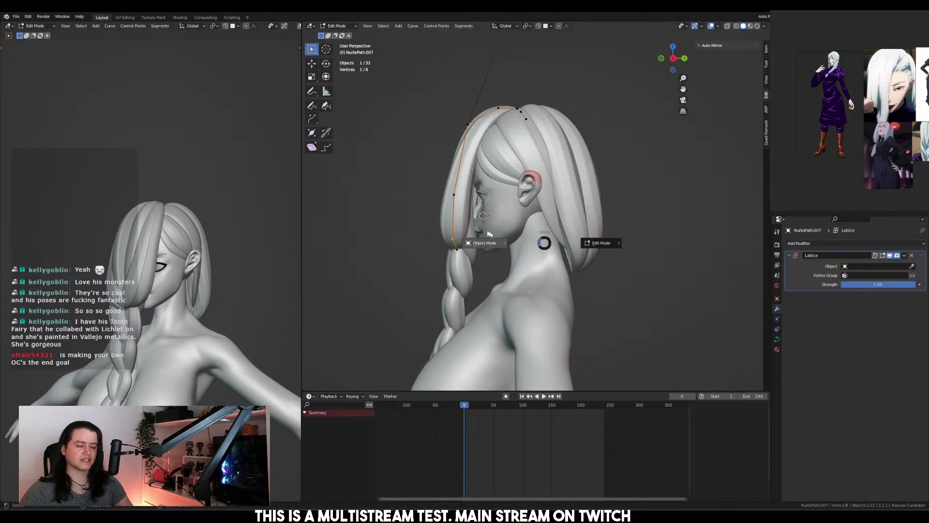
key("Tab")
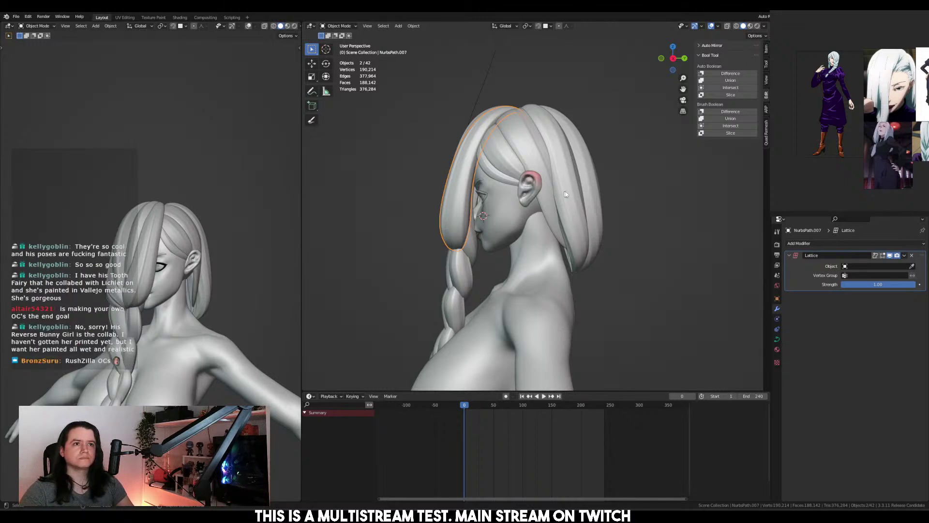
Thicken the front strand nearest the face at its middle control point
mouse_move(545, 170)
middle_mouse_down()
mouse_move(579, 159)
mouse_move(534, 169)
middle_mouse_up()
key("Tab")
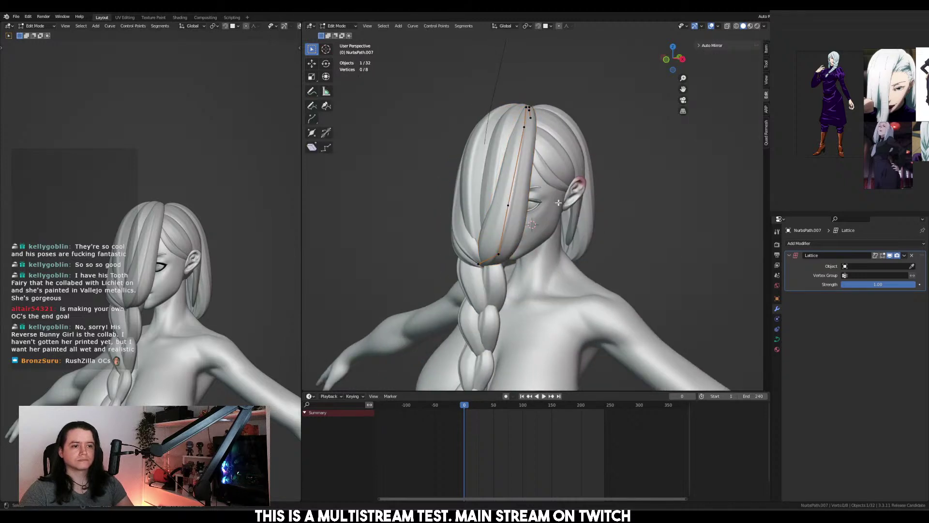
key("alt+s")
left_click(616, 224)
middle_click_drag(631, 220, 555, 207)
key("Tab")
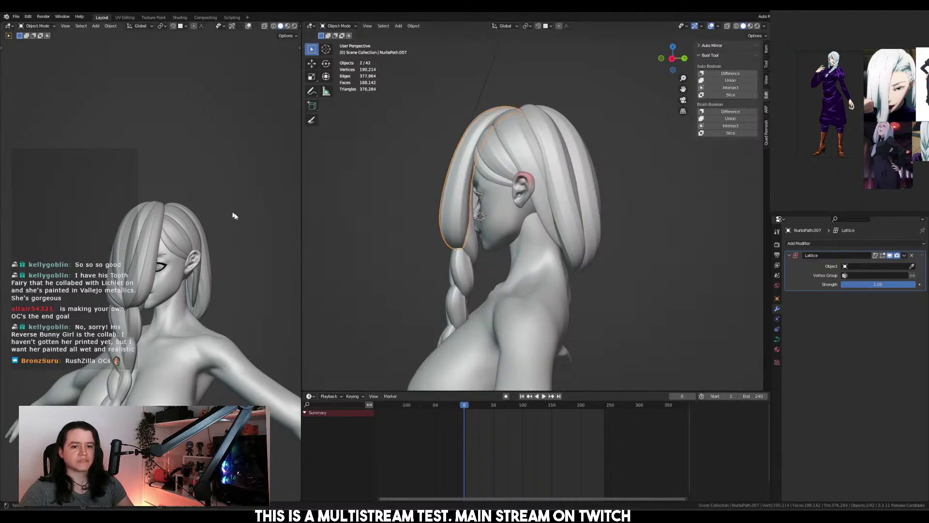
Check the hair from behind, then move the front strand's middle and lower control points about 0.21 m along Y
middle_click_drag(234, 215, 179, 211)
key("ctrl+KP_1")
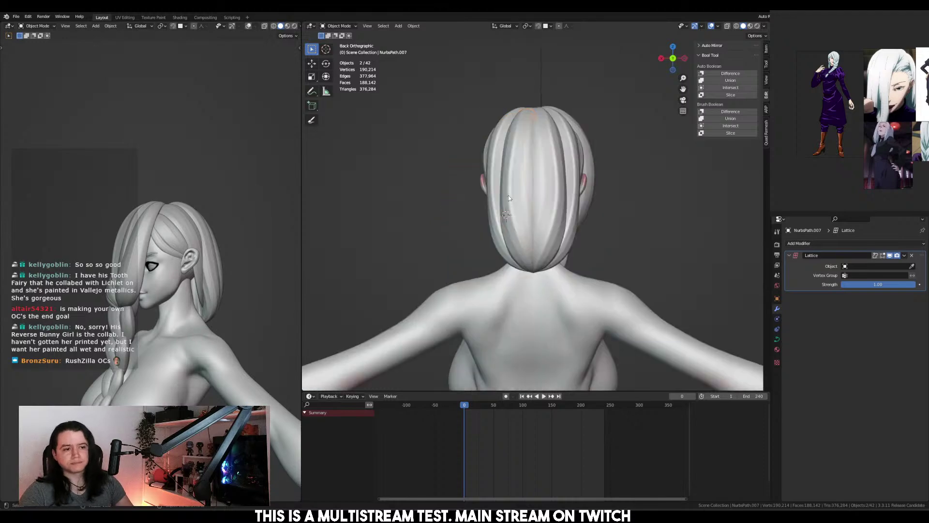
middle_click_drag(509, 196, 506, 172, "shift")
middle_click_drag(612, 140, 592, 178, "shift")
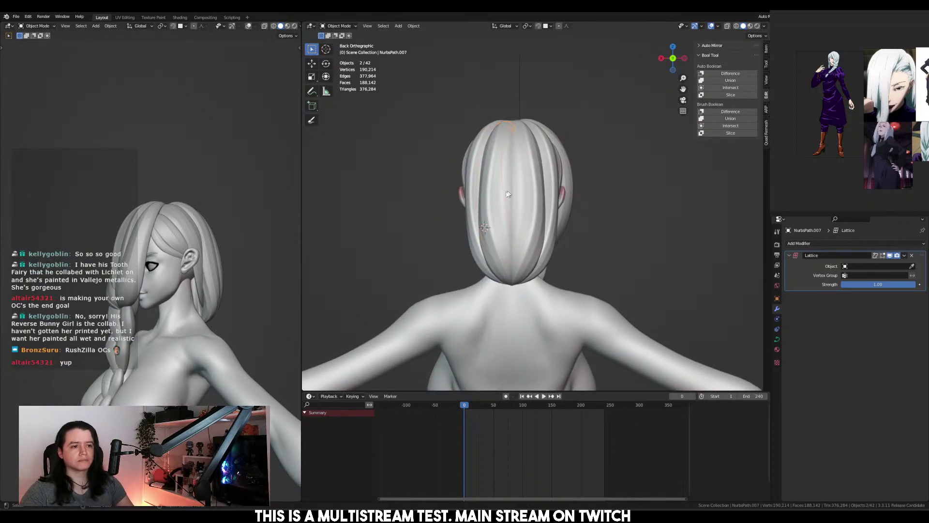
middle_click_drag(509, 202, 613, 200)
key("Tab")
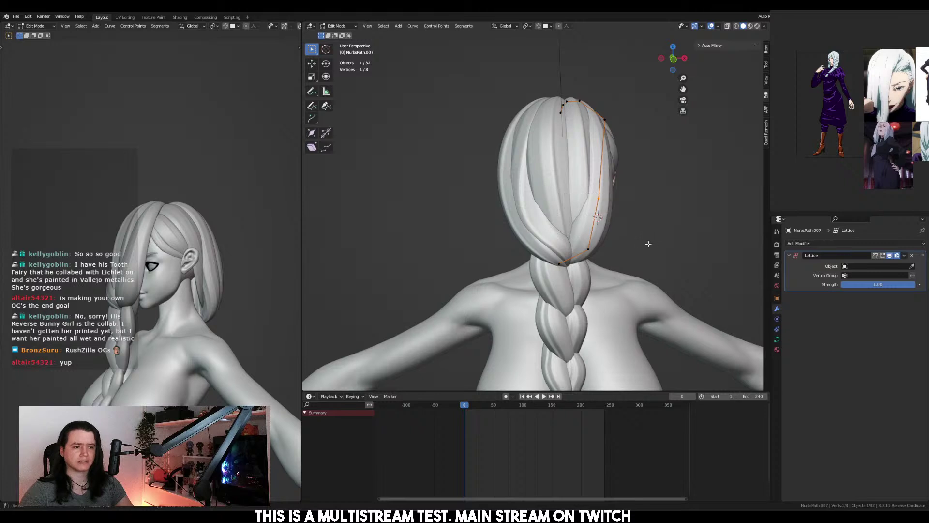
left_click_drag(600, 163, 655, 254)
key("g")
key("x")
key("y")
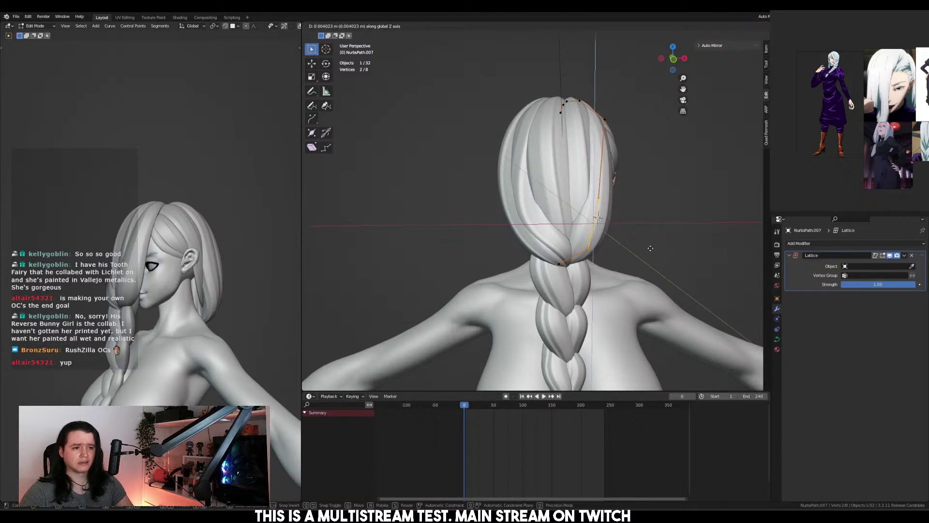
left_click(647, 245)
Shift the front strand's upper control point along X and move its middle control point about 0.05 m to smooth the curve
middle_click_drag(647, 244, 616, 228)
middle_click_drag(582, 174, 579, 186)
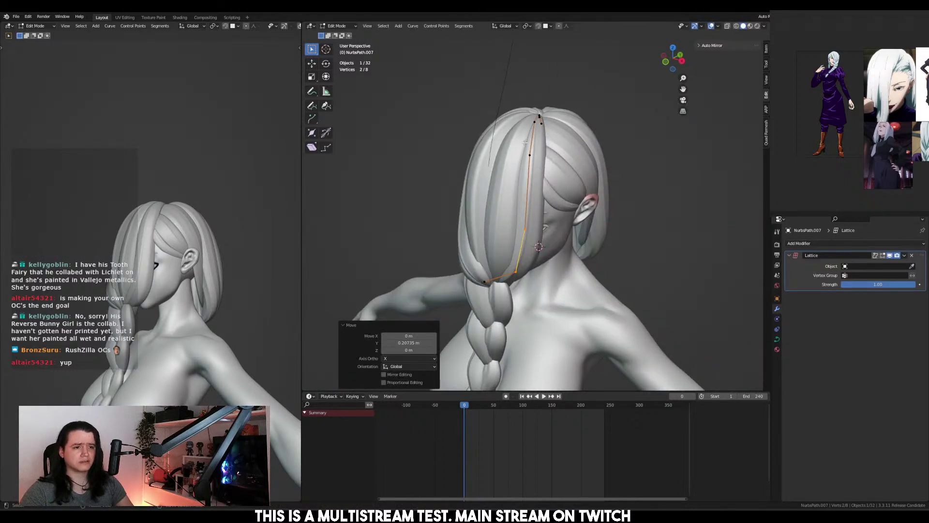
left_click(527, 153)
key("g")
key("x")
left_click(538, 210)
key("g")
left_click(534, 220)
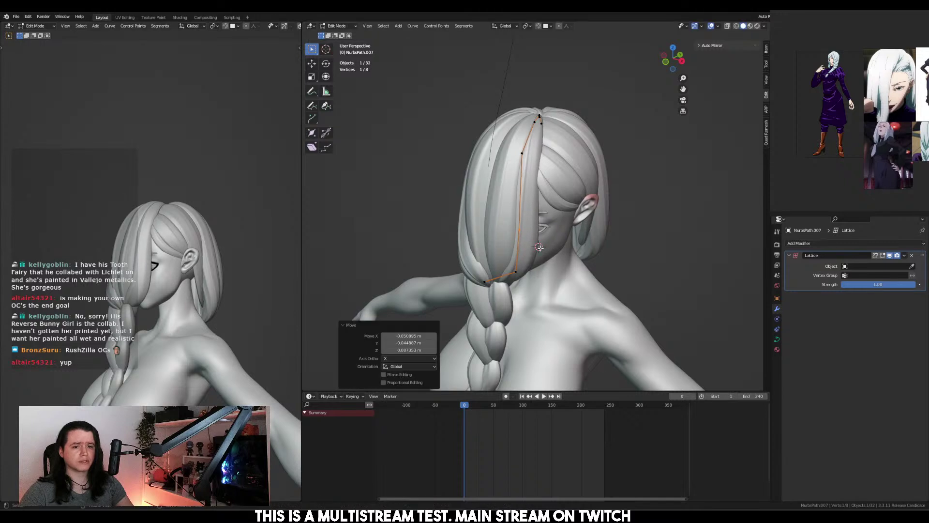
middle_click_drag(535, 220, 530, 225)
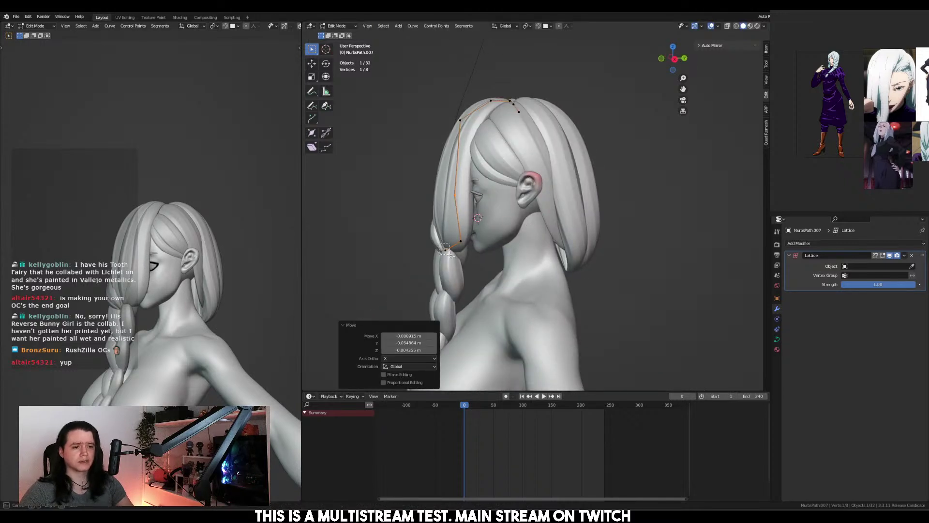
Reposition the control points at the front strand's lower end so it meets the top of the braid
left_click_drag(450, 255, 452, 256)
middle_click_drag(479, 248, 560, 250)
key("g")
left_click(469, 259)
key("g")
left_click(461, 246)
Subdivide the front strand's lowest segment and move its tip about -0.09 m in X and 0.07 m in Y
left_click(560, 251)
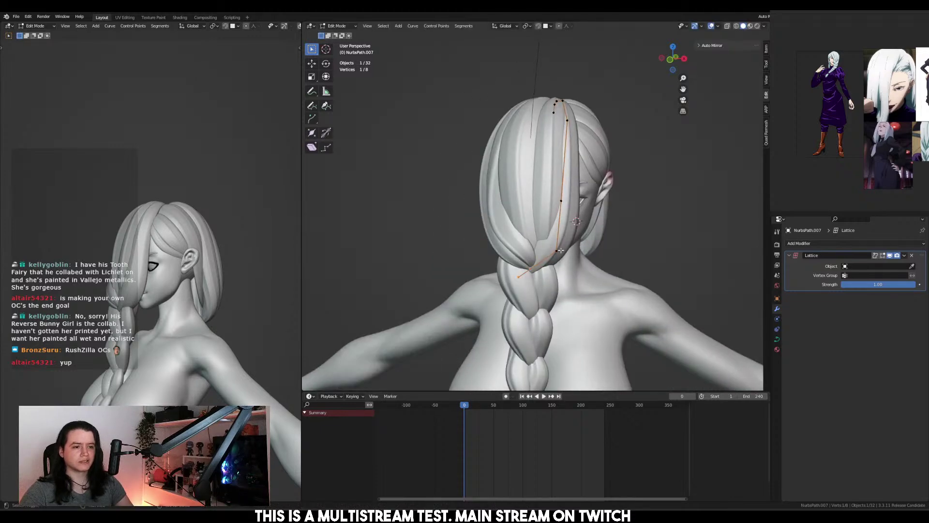
right_click(553, 272)
left_click(553, 272)
left_click(520, 277)
middle_click_drag(525, 276, 477, 203)
key("g")
left_click(608, 260)
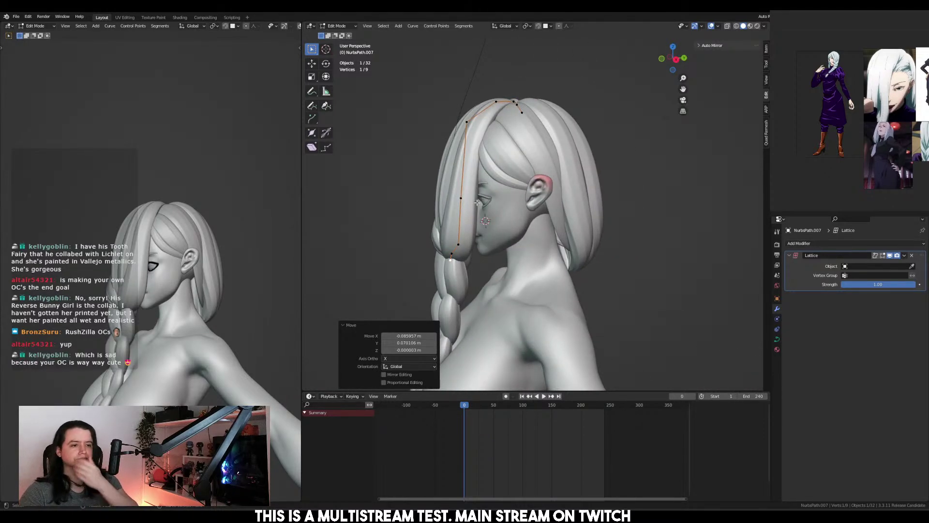
Finish editing the front strand, unhide the hidden hair objects and select the guide curve of the revealed braid
mouse_move(597, 130)
middle_mouse_down()
mouse_move(489, 138)
mouse_move(620, 135)
mouse_move(608, 133)
middle_mouse_up()
key("Tab")
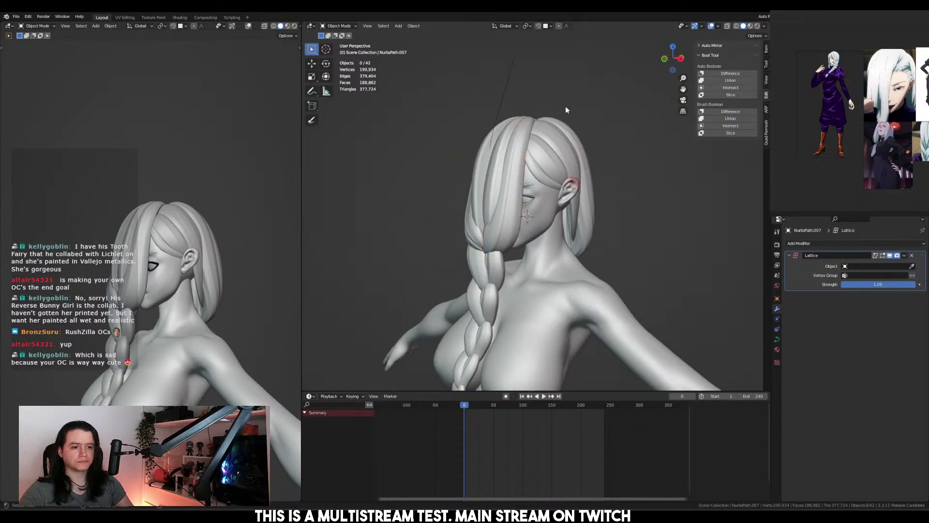
key("alt+h")
left_click(511, 96)
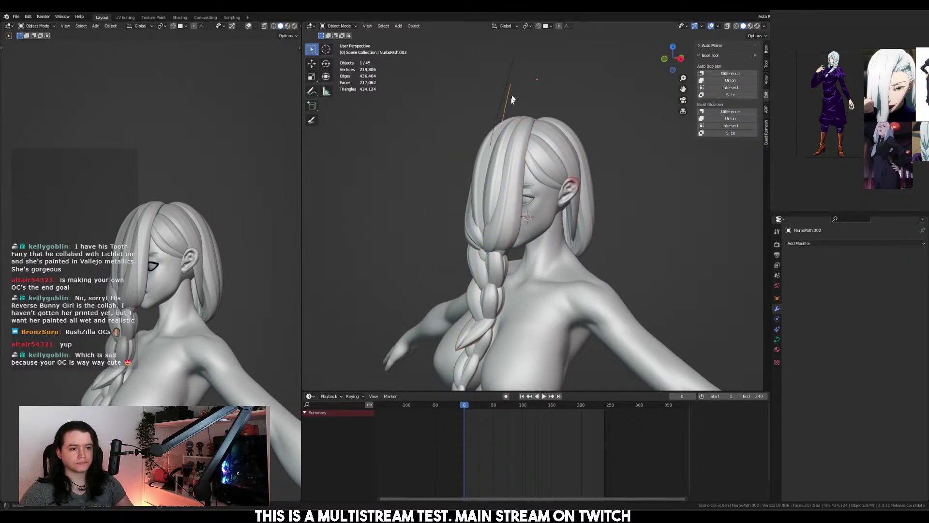
left_click(486, 307, "shift")
Move all control points of the revealed braid's guide curve behind the character's back in the side view
key("KP_3")
left_click(489, 109)
key("Tab")
key("a")
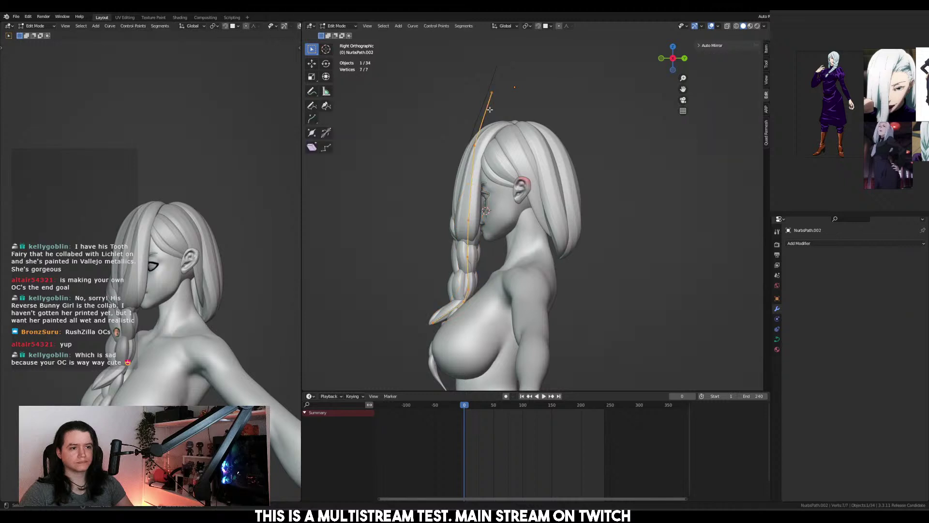
key("g")
left_click(693, 124)
Move the guide curve's top two control points down and rotate them toward the back of the head
middle_click_drag(676, 151, 599, 107, "shift")
left_click_drag(557, 56, 632, 135)
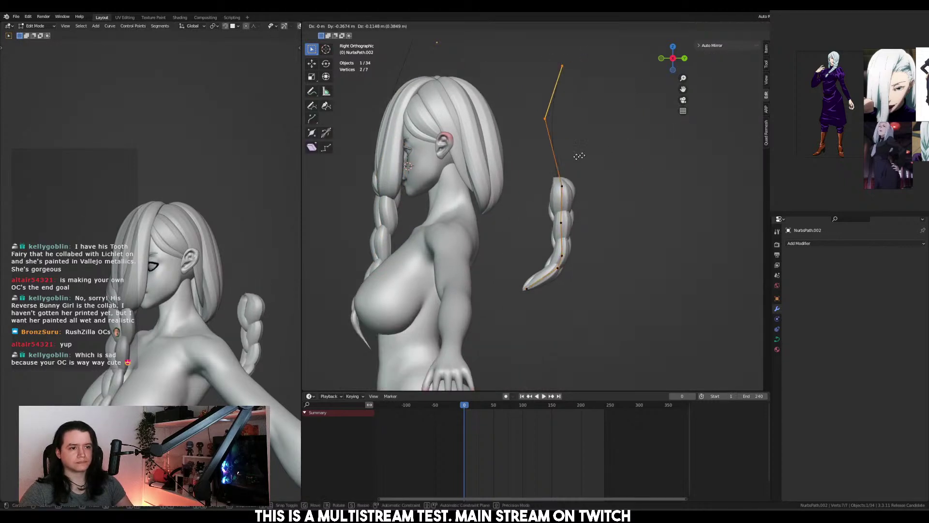
key("g")
left_click(547, 222)
key("r")
left_click(541, 166)
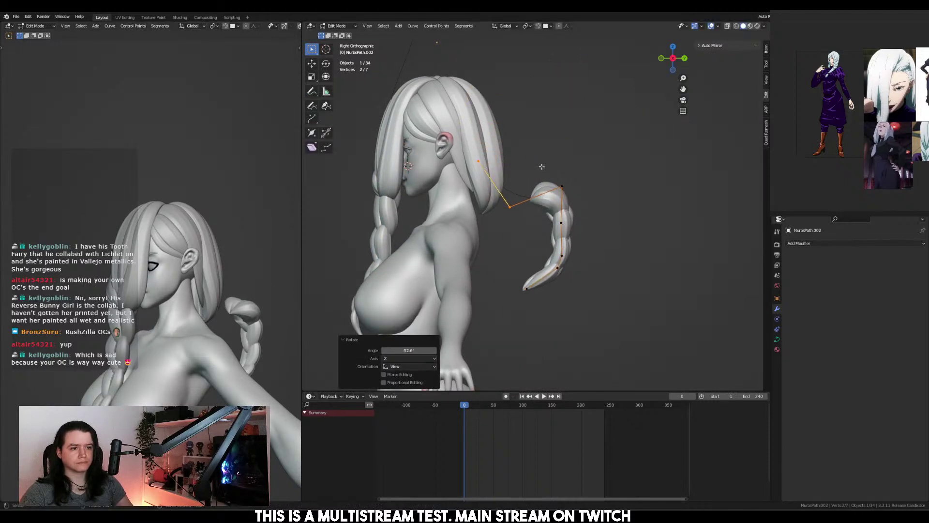
Bring the five lower control points closer to the back and move the tip about 0.67 m in Y and -0.98 m in Z
left_click_drag(540, 164, 589, 347)
key("g")
left_click(597, 245)
left_click(527, 288)
key("g")
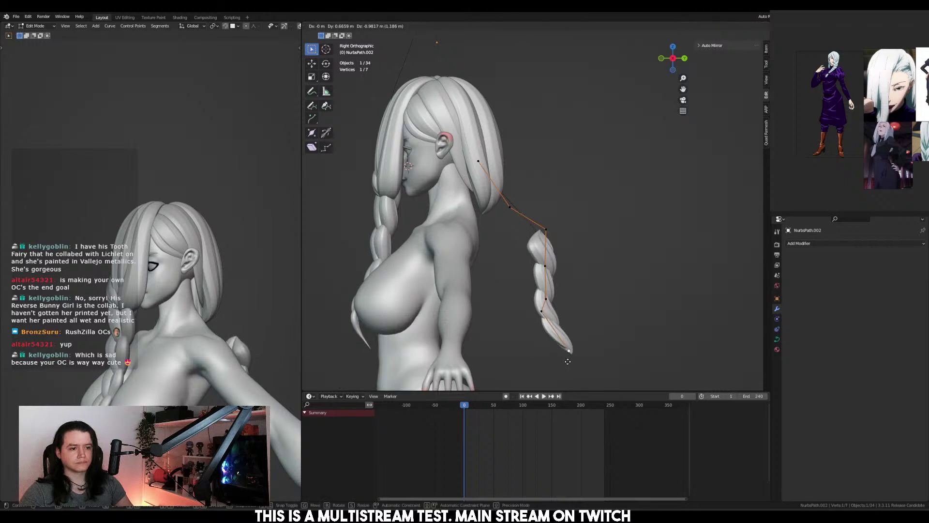
left_click(569, 350)
Move the guide curve's five lower control points about -0.64 m along Y, then lower them about 0.44 m along Z
left_click_drag(513, 200, 596, 379)
key("g")
left_click(555, 385)
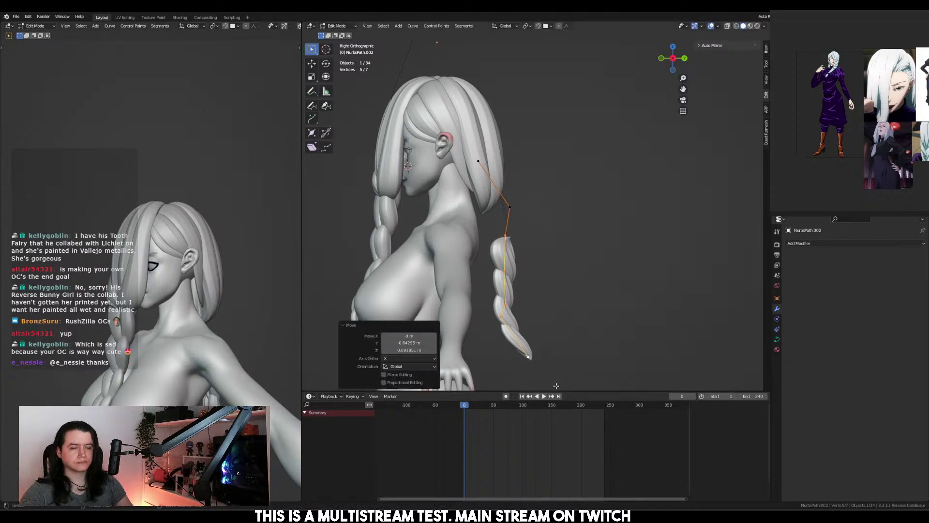
middle_click_drag(581, 302, 580, 274, "shift")
middle_click_drag(613, 241, 506, 237, "alt")
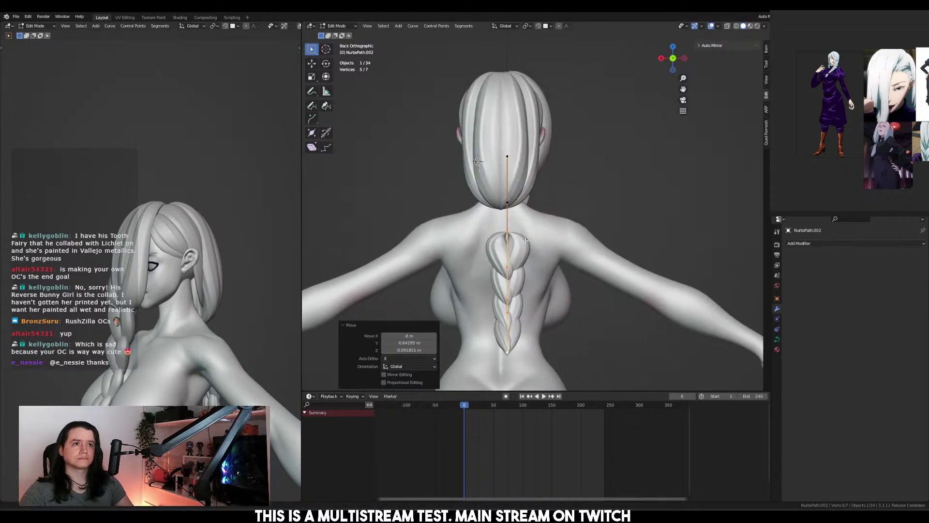
middle_click_drag(561, 218, 601, 222)
key("g")
key("z")
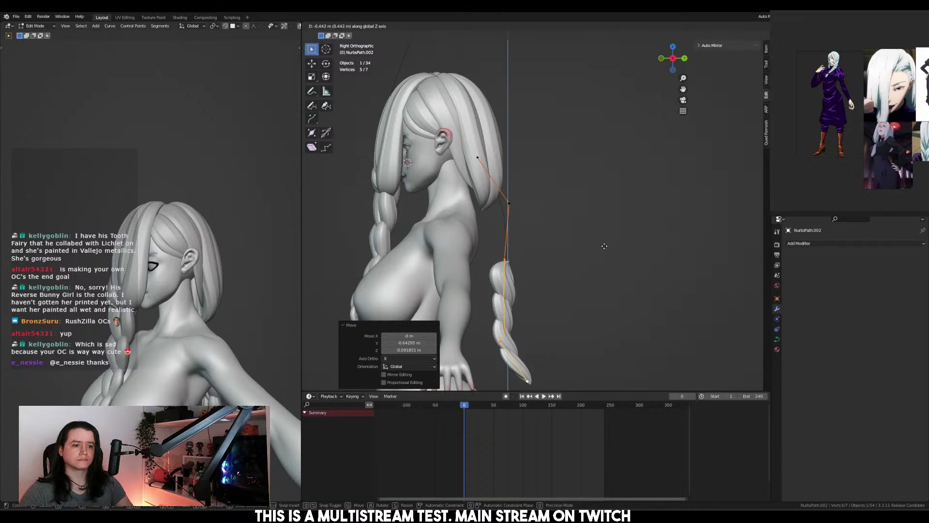
left_click(603, 247)
Tuck the second control point under the back hair, then raise the top two points above the head and rotate them about 25°
left_click_drag(489, 183, 545, 223)
key("g")
left_click(533, 182)
left_click_drag(463, 140, 564, 198)
key("g")
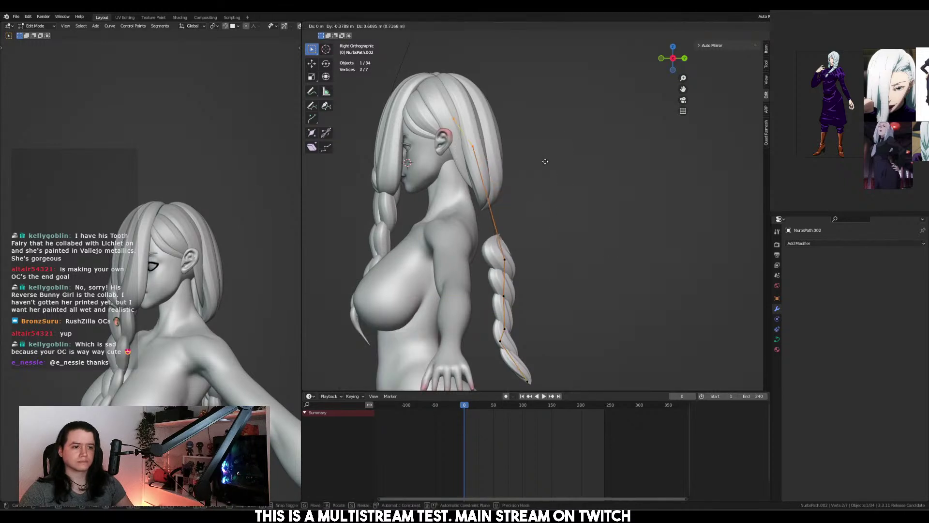
left_click(535, 61)
key("r")
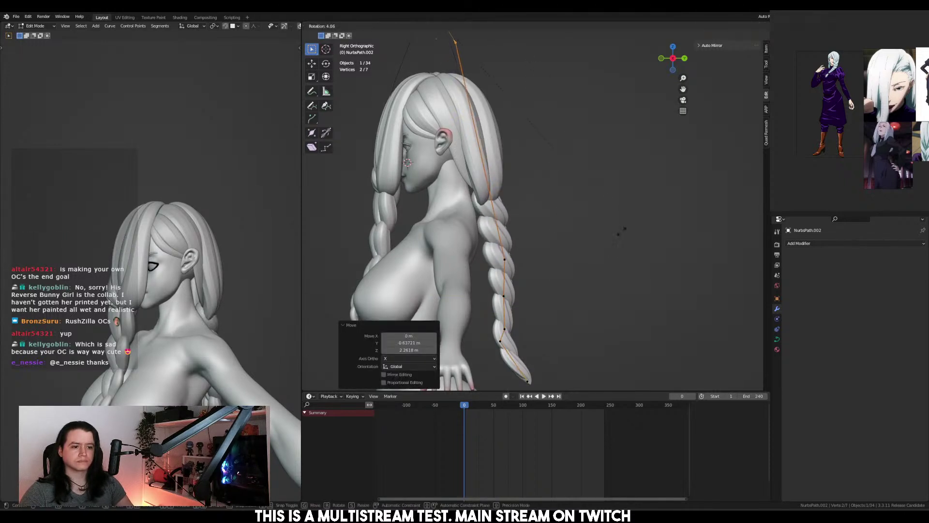
left_click(544, 278)
Move the guide curve's upper control point above the head about 0.14 m in Y and 0.11 m in Z
middle_click_drag(571, 262, 607, 225, "shift")
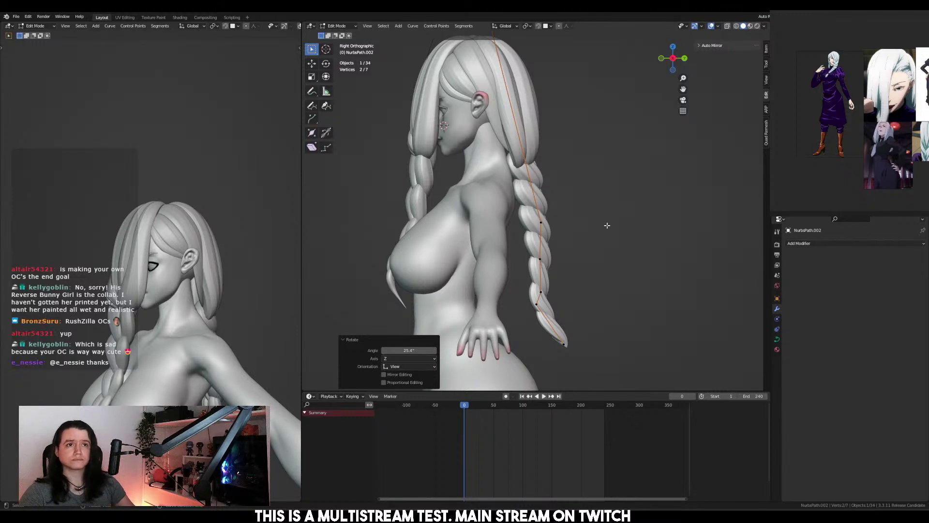
middle_click_drag(564, 137, 565, 188, "shift")
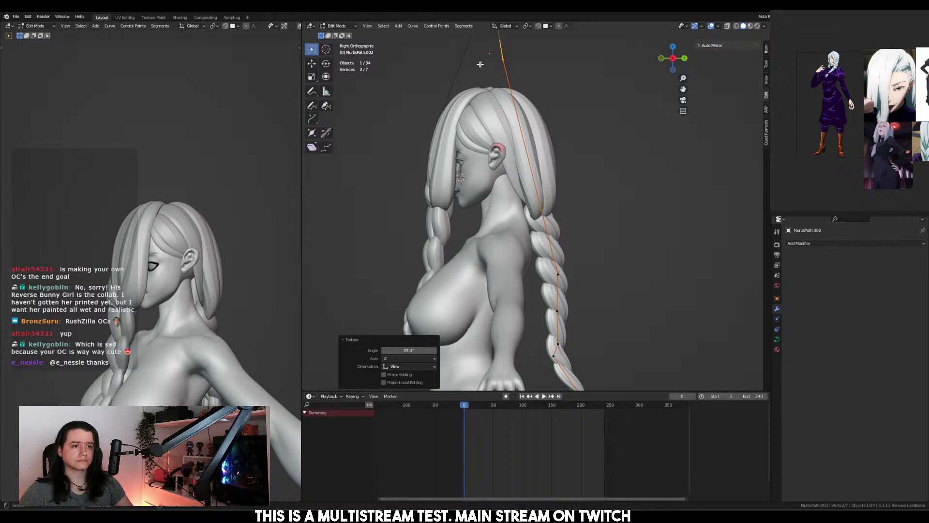
left_click_drag(480, 47, 526, 99)
key("g")
left_click(535, 89)
middle_click_drag(572, 208, 570, 165, "shift")
middle_click_drag(581, 166, 656, 170, "alt")
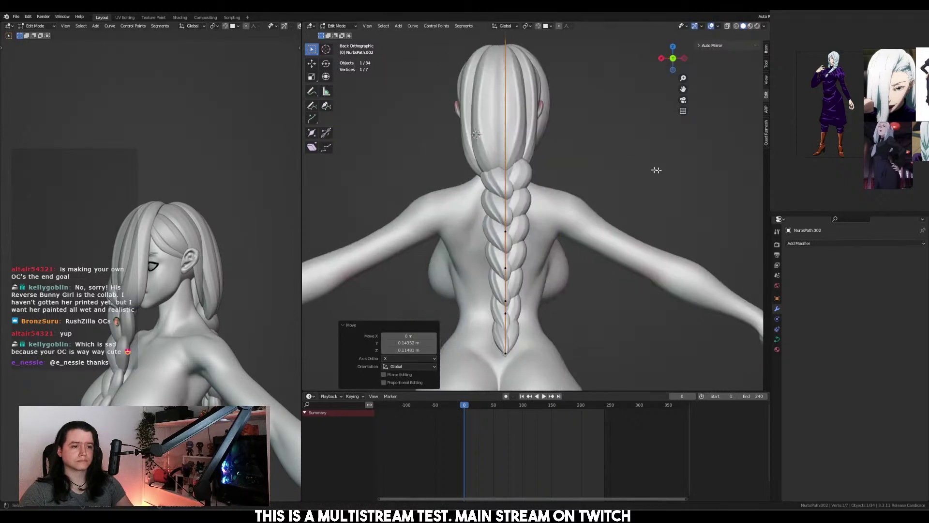
key("s")
key("z")
right_click(538, 160)
Scale the back braid's source segment to about 1.2 along Z to lengthen its repeating loops
key("Tab")
scroll(504, 152, "down", 5)
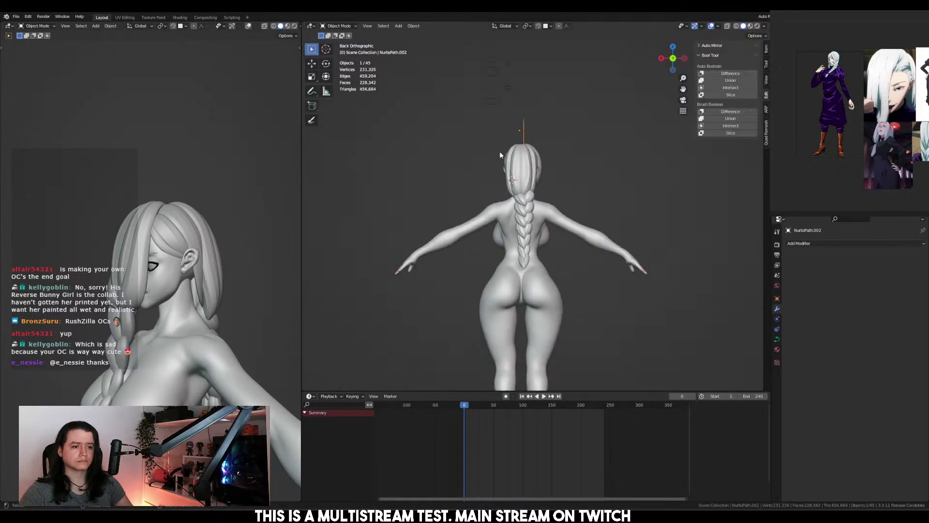
middle_click_drag(499, 151, 535, 189)
scroll(535, 189, "up", 3)
left_click(535, 201)
key("Tab")
key("s")
key("z")
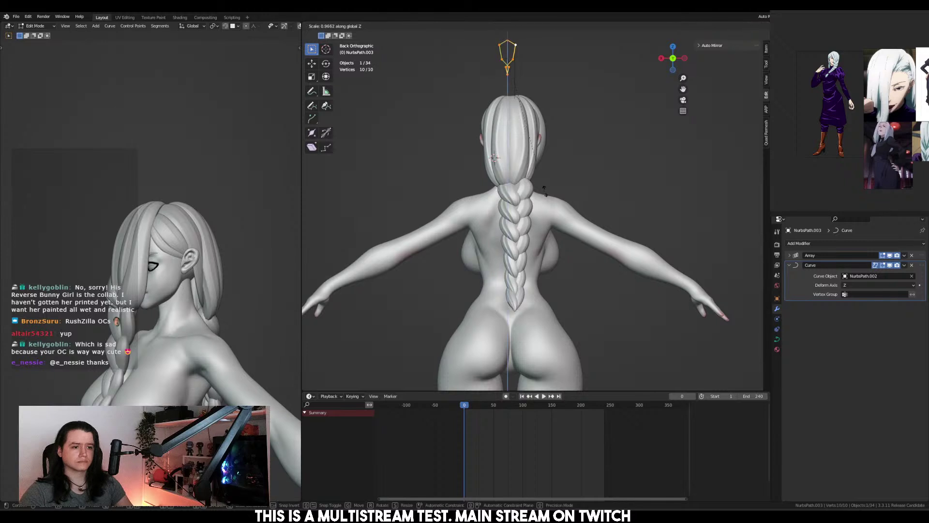
left_click(525, 213)
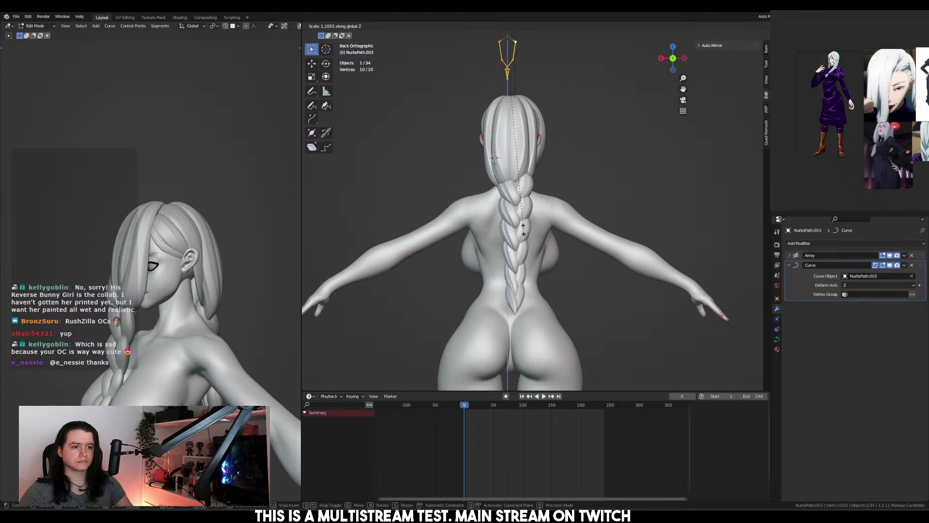
Select the back braid's guide curve and move it about 0.025 m along X to centre the braid
key("Tab")
key("KP_3")
key("ctrl+KP_1")
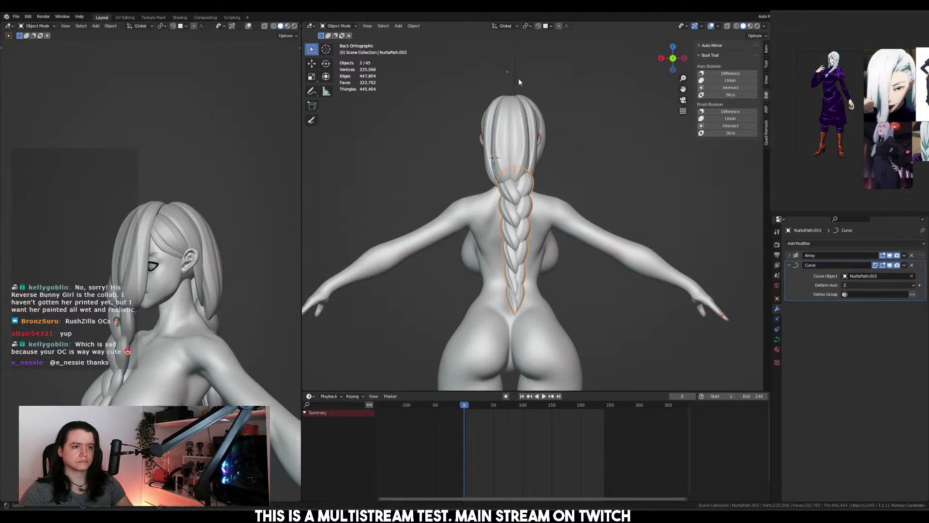
left_click(518, 77)
key("g")
key("x")
left_click(541, 91)
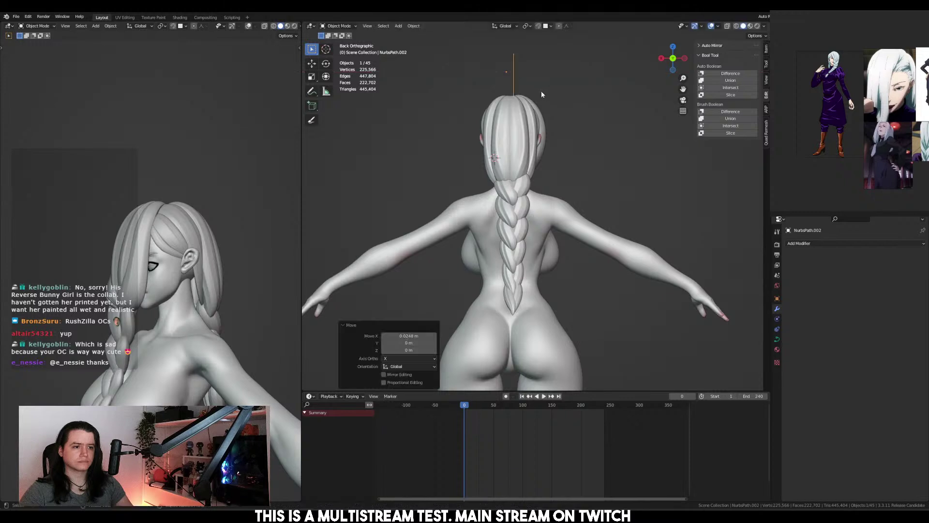
Pull the control point at the back braid's tip inward toward the hips in the side view
key("KP_3")
key("Tab")
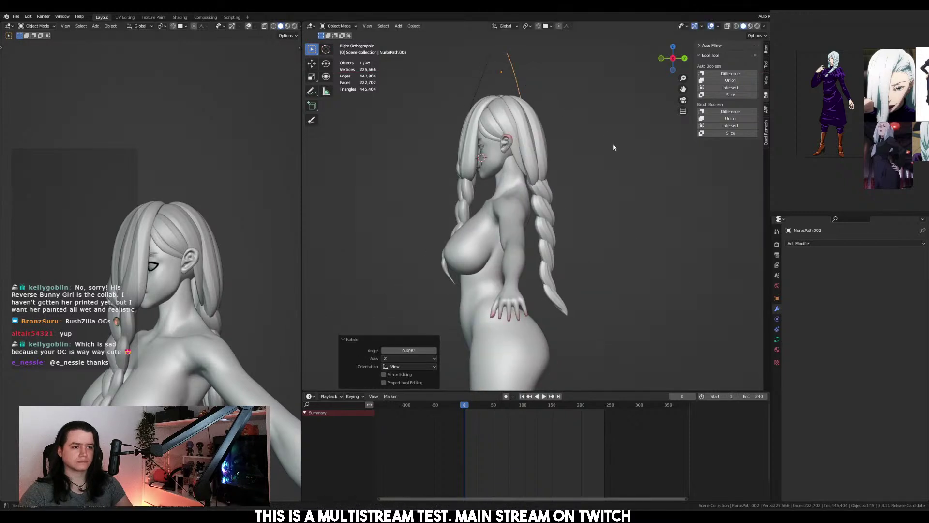
scroll(565, 107, "up", 3)
key("g")
left_click(568, 364)
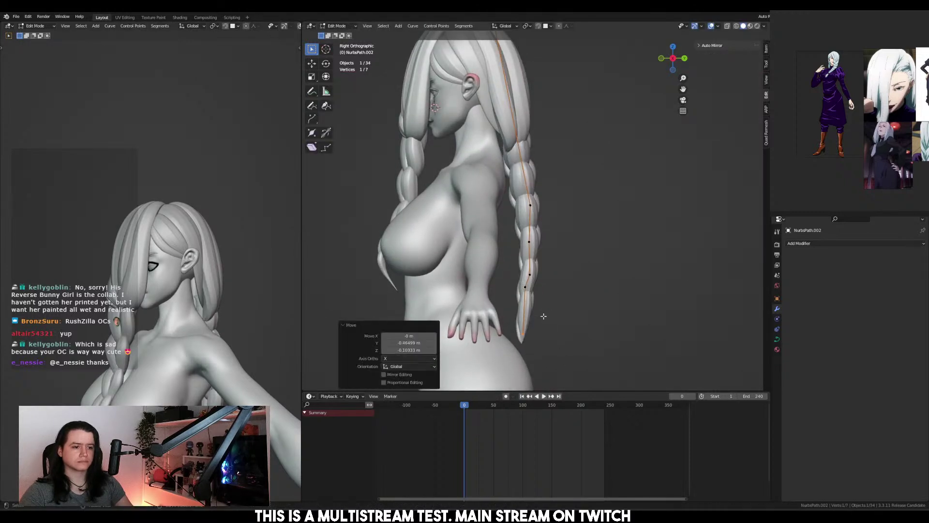
left_click(526, 285)
key("g")
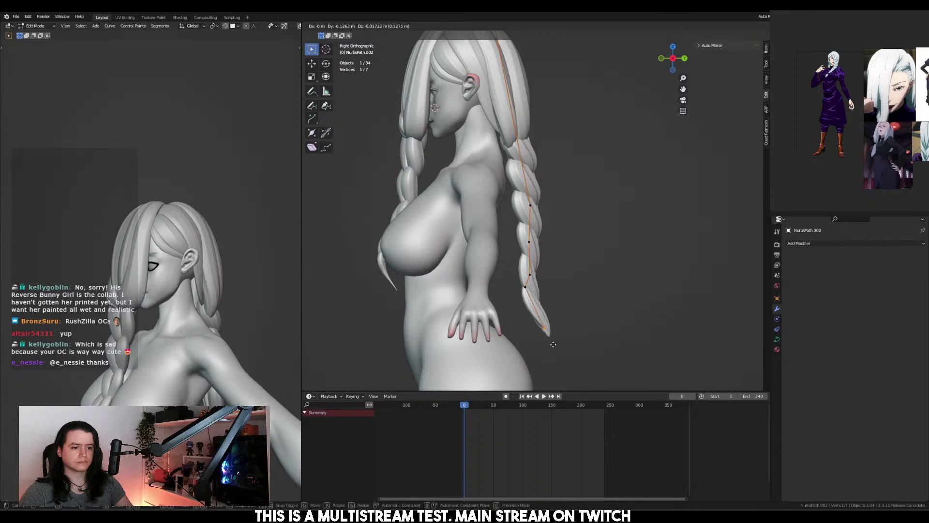
left_click(527, 283)
Reposition the two control points above the braid's tip, moving the upper one about 0.05 m in Y and -0.02 m in Z
left_click_drag(527, 283, 513, 276)
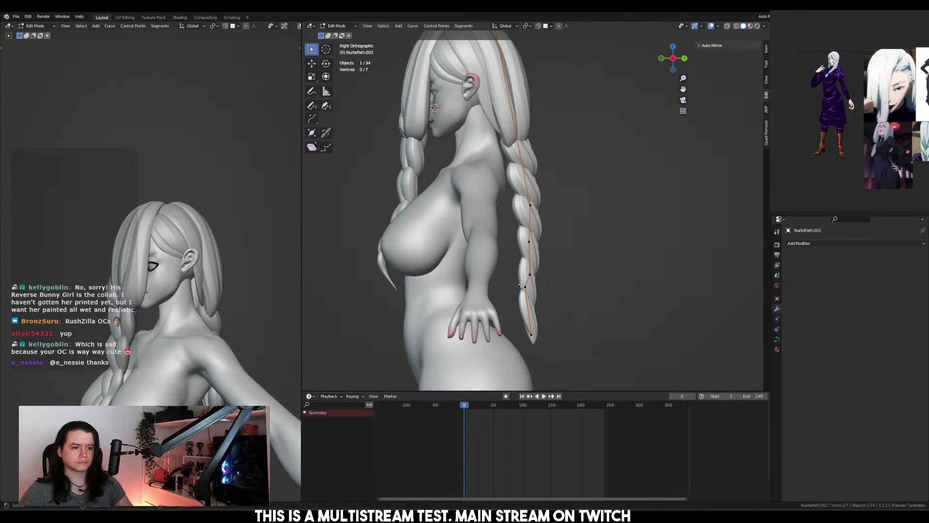
left_click(523, 285)
key("g")
left_click(531, 305)
left_click(530, 274)
key("g")
left_click(535, 276)
Tilt all control points of the back braid's guide curve by 180°
middle_click_drag(535, 276, 460, 253, "alt")
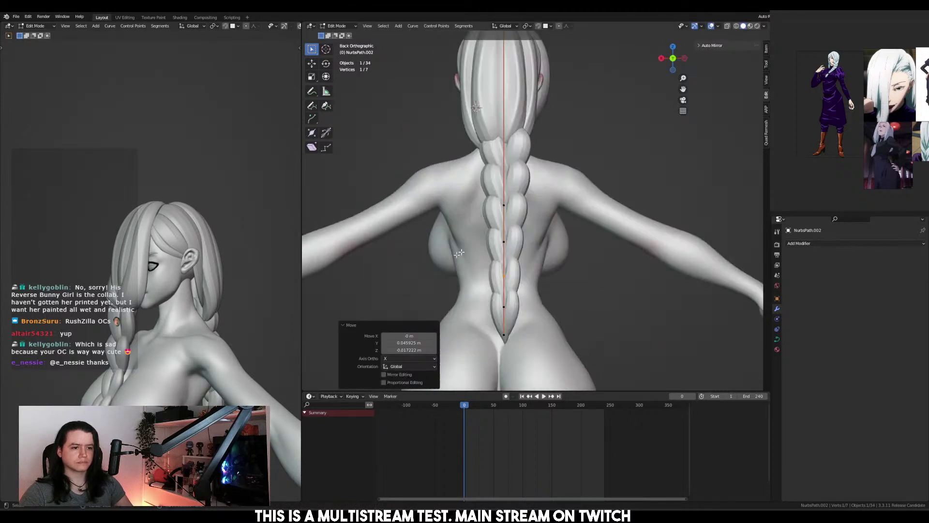
key("a")
key("ctrl+t")
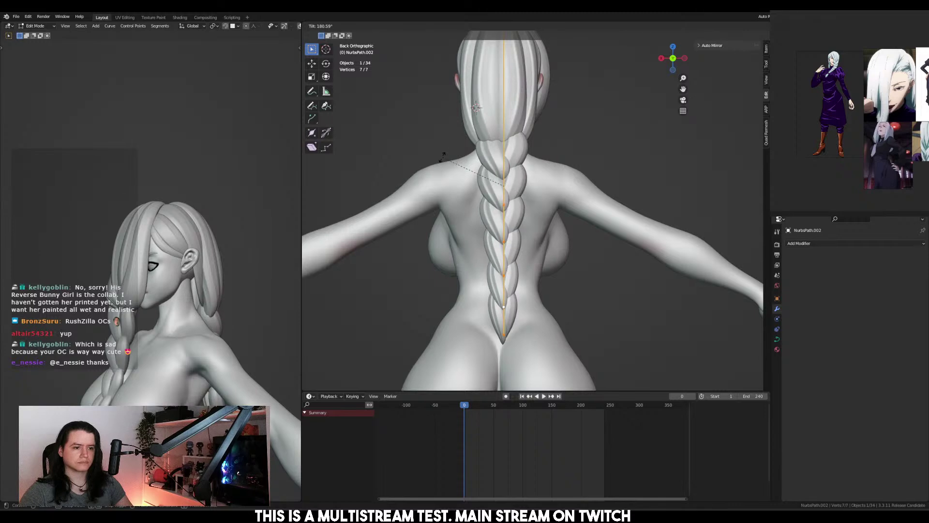
type("180")
key("Return")
middle_click_drag(444, 152, 485, 178)
Move the whole guide curve along X to centre the braid on the back of the head
key("KP_3")
key("a")
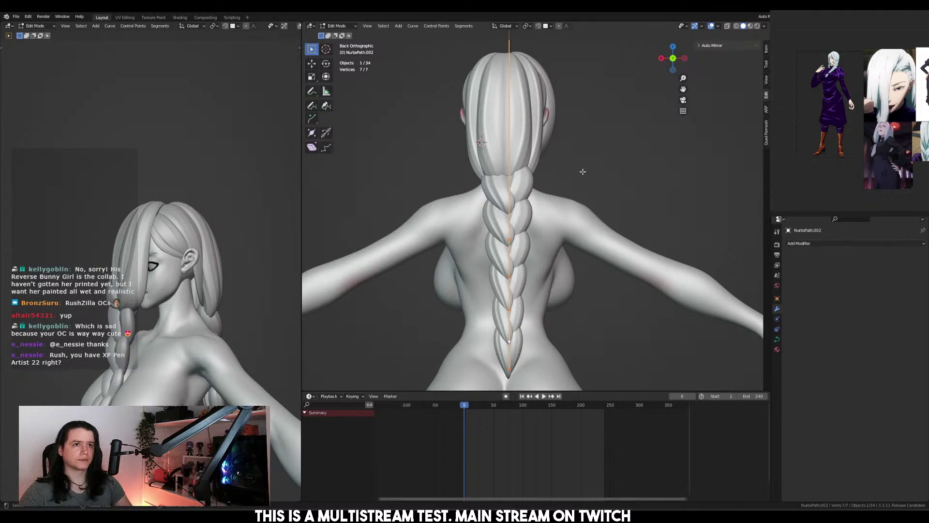
key("g")
key("x")
left_click(579, 170)
Move a lower control point of the back braid's guide curve about -0.07 m in Y and -0.06 m in Z
key("KP_3")
middle_click_drag(566, 164, 535, 204, "shift")
left_click_drag(542, 194, 592, 332)
key("g")
left_click(578, 324)
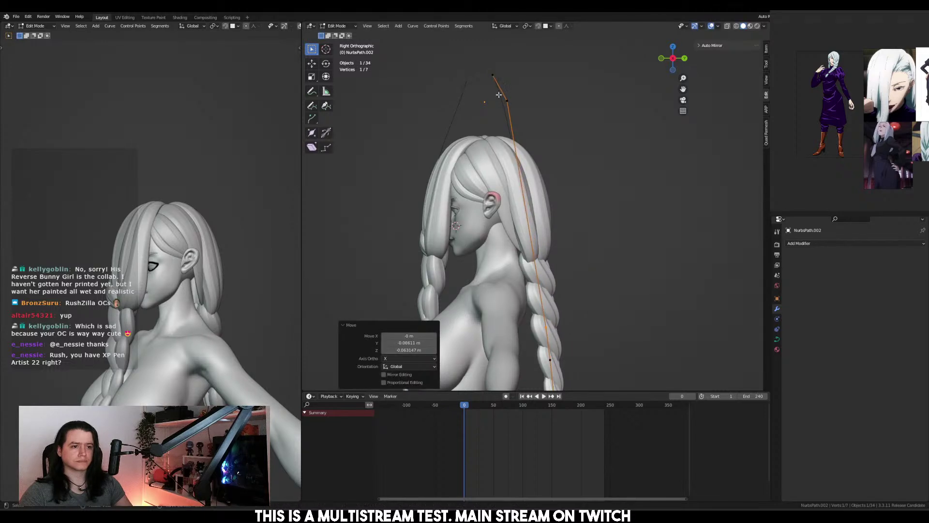
Move the guide curve's second control point outward and subdivide the segment around the head with one cut
left_click_drag(496, 88, 519, 115)
key("g")
left_click(539, 150)
left_click_drag(525, 238, 595, 328, "shift")
right_click(596, 328)
left_click(595, 327)
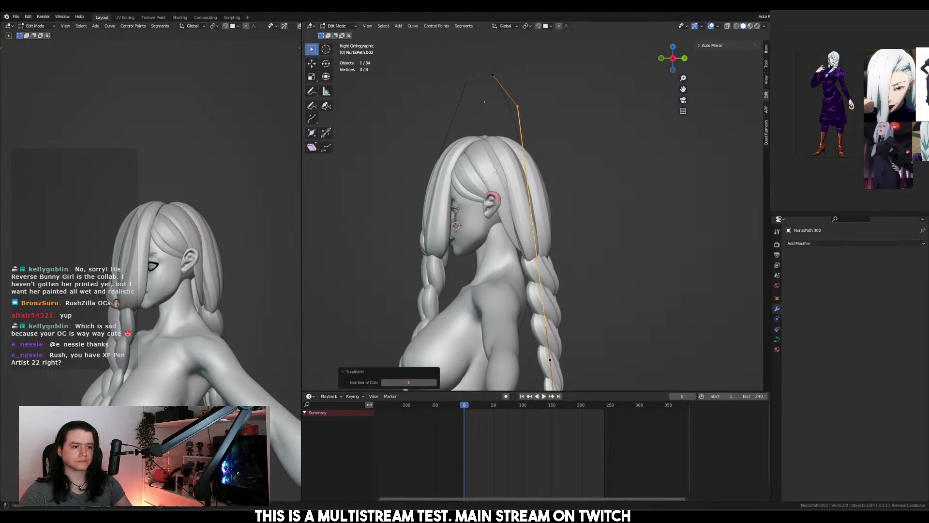
Adjust the curve radius at the added control point and at the point where the back braid starts
left_click_drag(495, 172, 560, 230)
key("alt+s")
middle_click_drag(589, 228, 590, 123, "alt")
left_click(591, 208)
left_click_drag(467, 195, 598, 299)
key("alt+s")
left_click(602, 296)
Examine the front braid and the back braid from the front and from behind, comparing their thickness and shape
middle_click_drag(576, 272, 512, 227)
key("Tab")
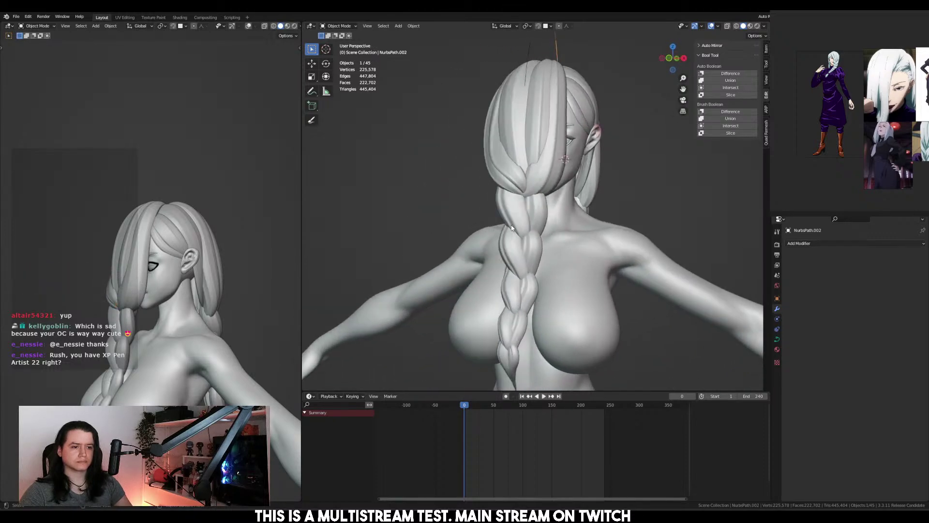
left_click(512, 228)
scroll(533, 223, "down", 3)
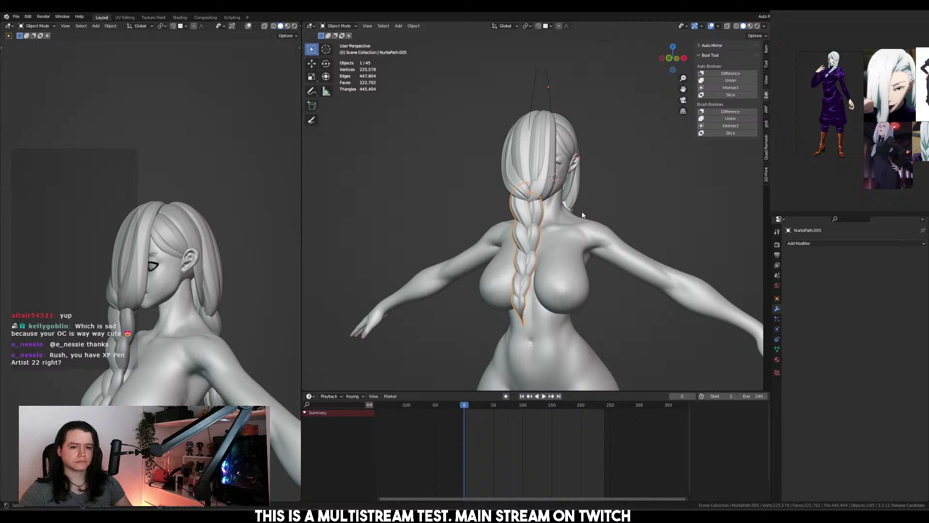
middle_click_drag(572, 208, 425, 207)
scroll(504, 242, "up", 2)
left_click(510, 245, "shift")
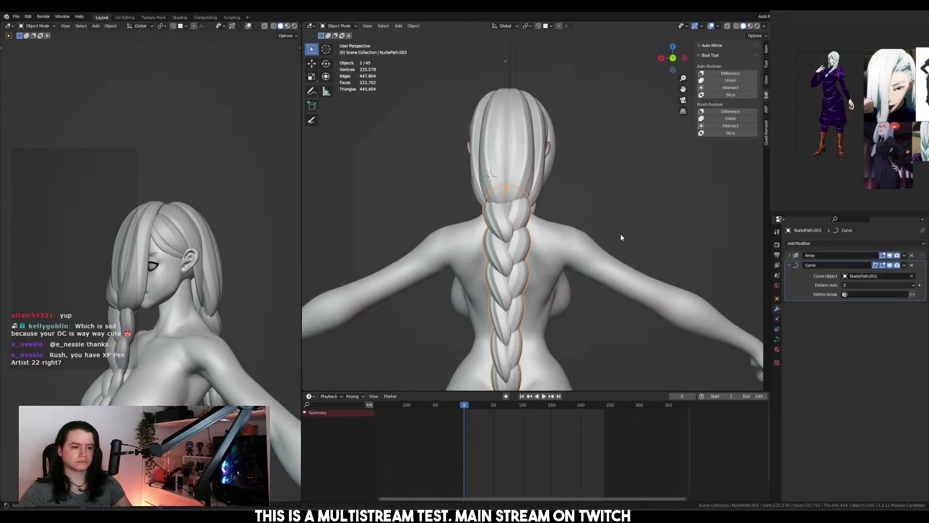
middle_click_drag(621, 237, 519, 219)
Move all control points of the back braid's guide curve about -0.06 m in Y and 0.21 m in Z
left_click(516, 107)
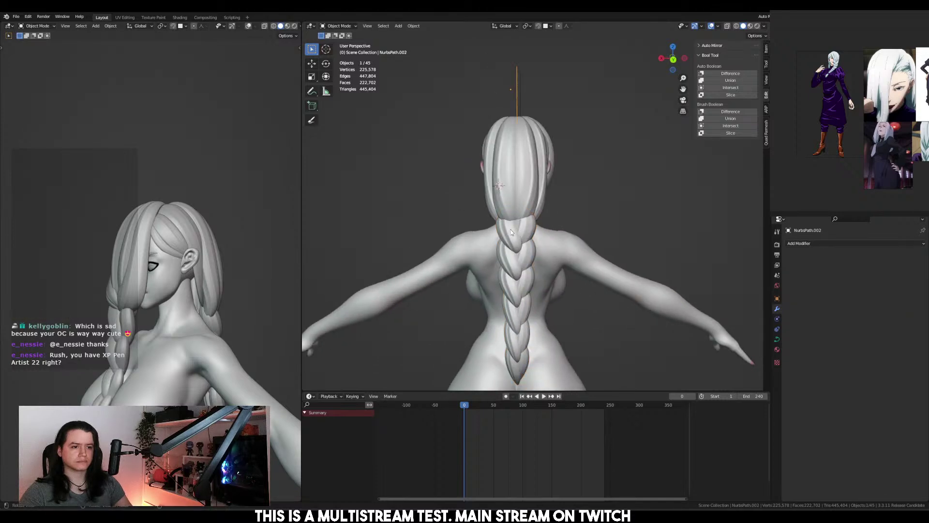
key("KP_3")
key("Tab")
key("a")
key("g")
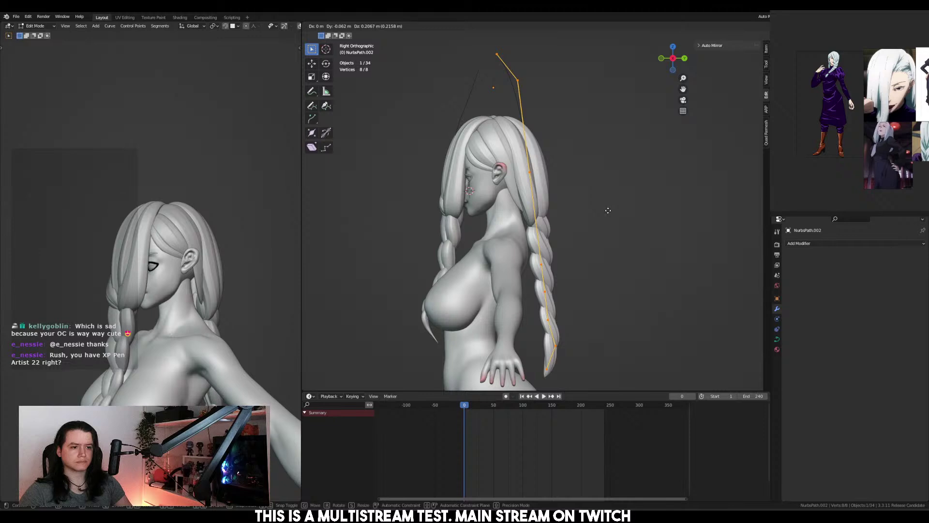
left_click(608, 210)
key("Tab")
Duplicate the back braid with its guide curve in place and move the copy to the NEW BRAID BACKUP collection
middle_click_drag(608, 210, 544, 269)
left_click(525, 255)
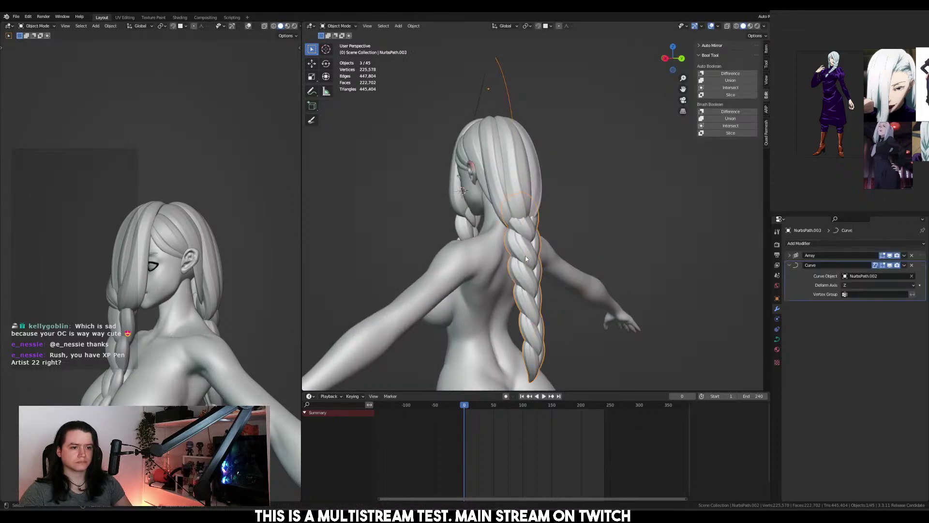
key("shift+d")
right_click(525, 256)
key("m")
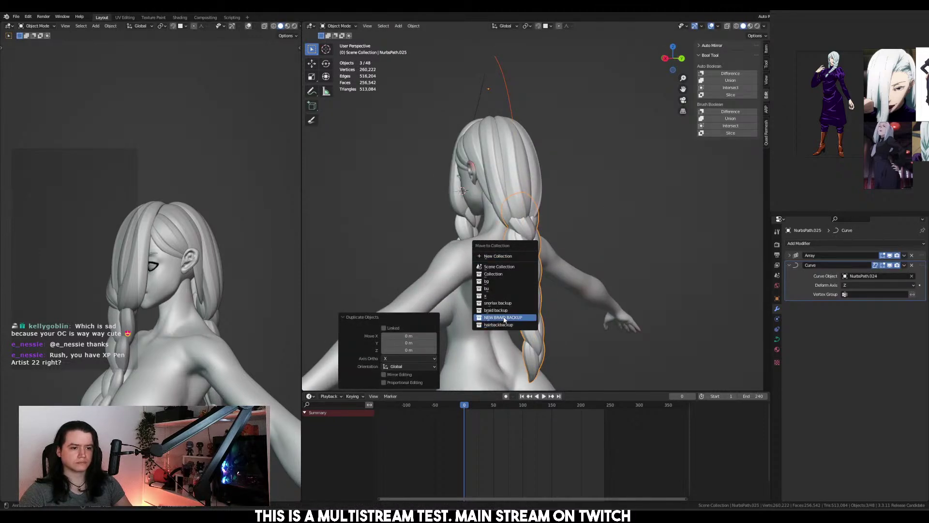
left_click(503, 318)
Convert the original back braid to a mesh
left_click(526, 265)
right_click(526, 266)
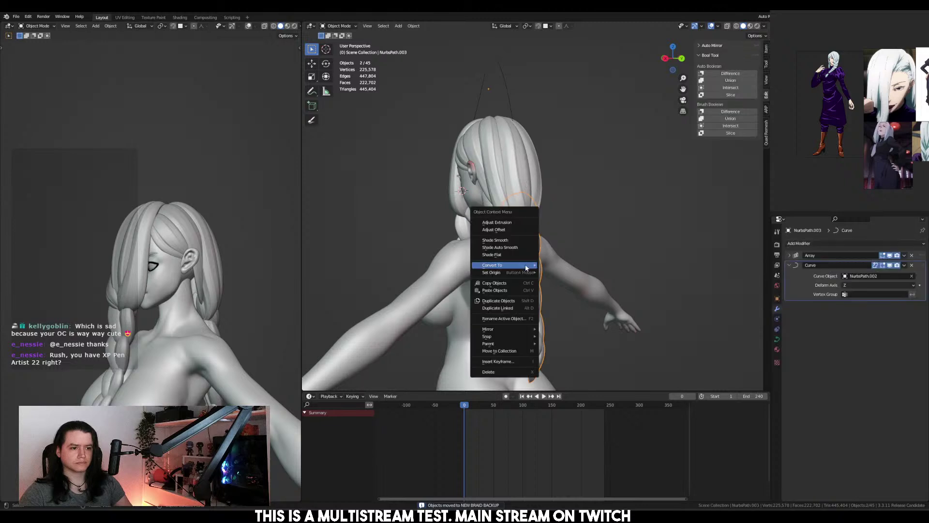
left_click(543, 272)
left_click(529, 254)
middle_click_drag(529, 255, 519, 251)
Delete the linked geometry at the very top of the braid mesh, where it meets the back hair
key("Tab")
scroll(519, 251, "up", 1)
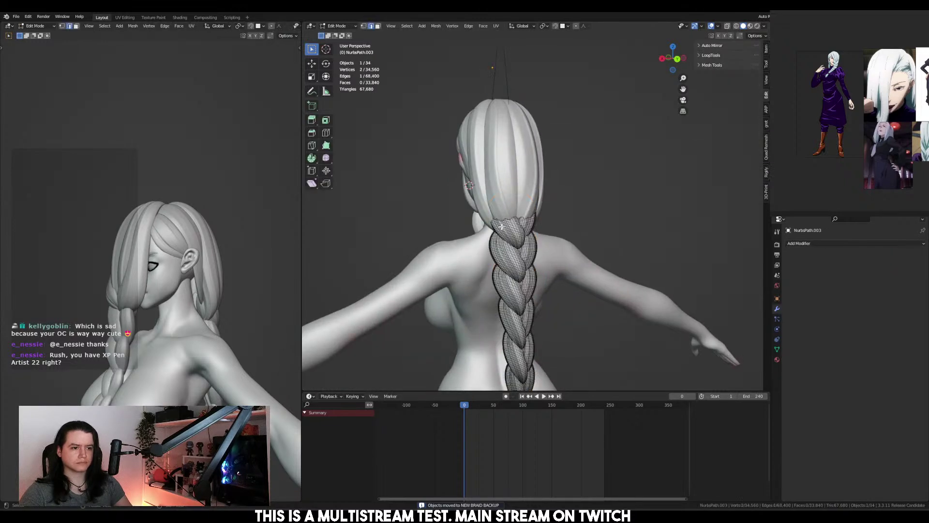
key("l")
key("x")
left_click(525, 222)
key("Tab")
Move the lower control points of the mirrored back hair strand nearest the centre toward the start of the braid
left_click(514, 214)
middle_click_drag(514, 213, 493, 216)
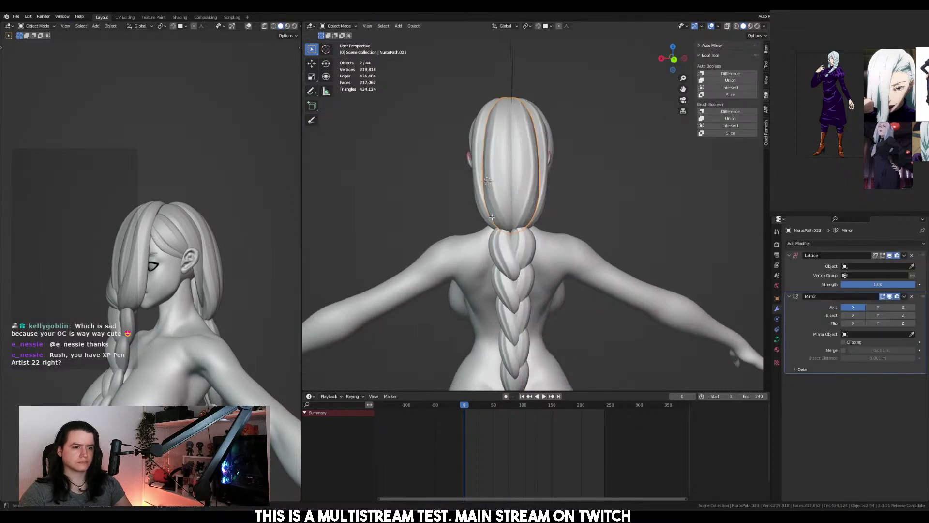
key("Tab")
left_click_drag(491, 216, 518, 246)
middle_click_drag(518, 246, 497, 218)
key("g")
left_click(538, 261)
key("Tab")
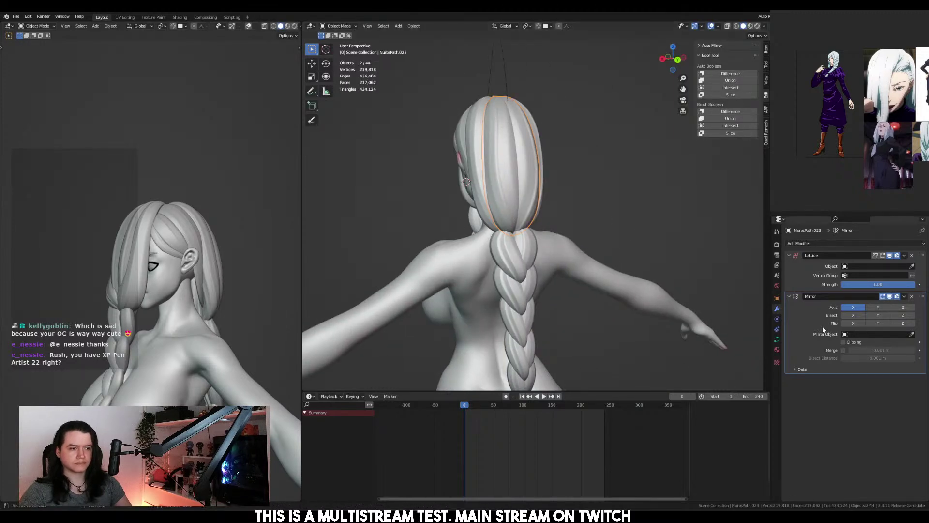
Remove the Mirror modifier from the central back strand and from the strand beside it
key("x")
middle_click_drag(568, 226, 548, 223)
left_click(530, 203)
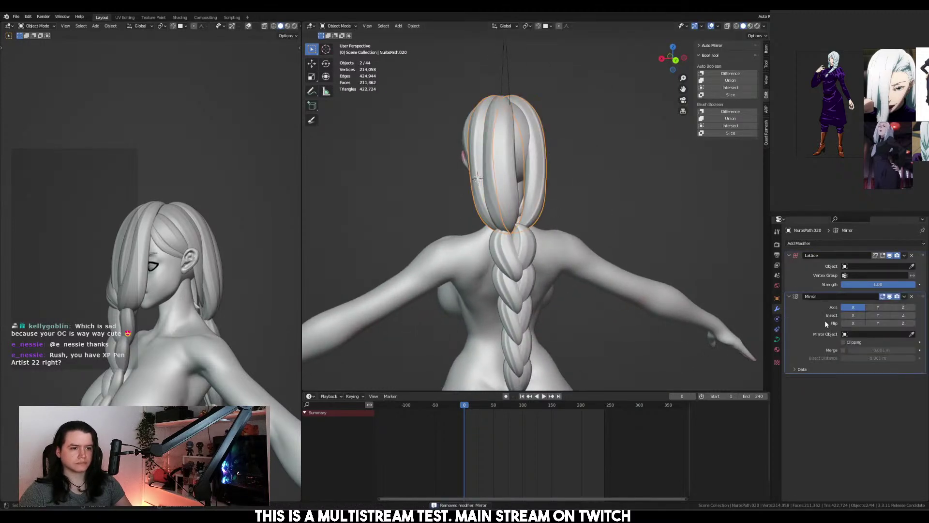
key("x")
Duplicate both back strands in place, mirror the copies across the X axis, and apply all transforms
key("shift+d")
key("Escape")
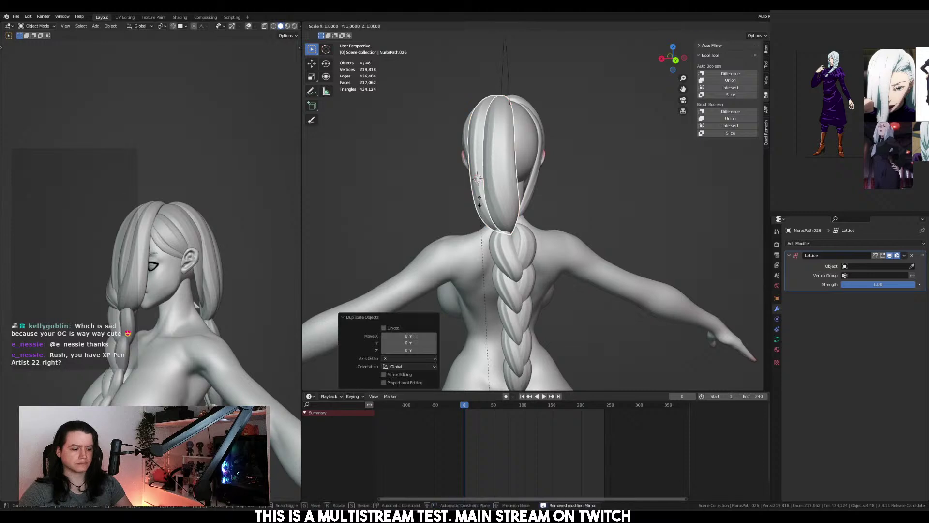
key("s")
key("x")
left_click(513, 182)
key("ctrl+a")
left_click(513, 181)
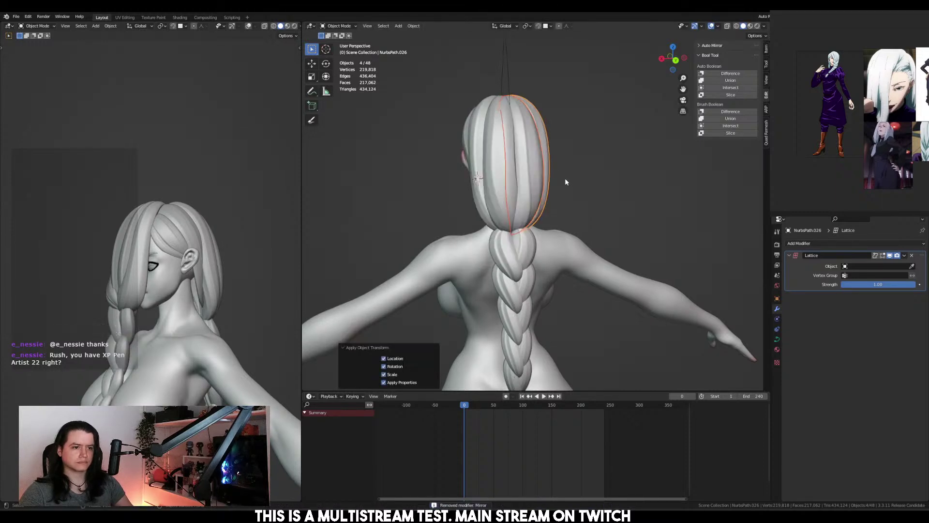
Move the end control points of the mirrored back strands about 0.11 m in X, 0.17 m in Y and -0.41 m in Z onto the braid
middle_click_drag(565, 178, 545, 183)
key("Tab")
middle_click_drag(516, 217, 538, 248)
left_click(517, 235, "shift")
key("g")
left_click(484, 254)
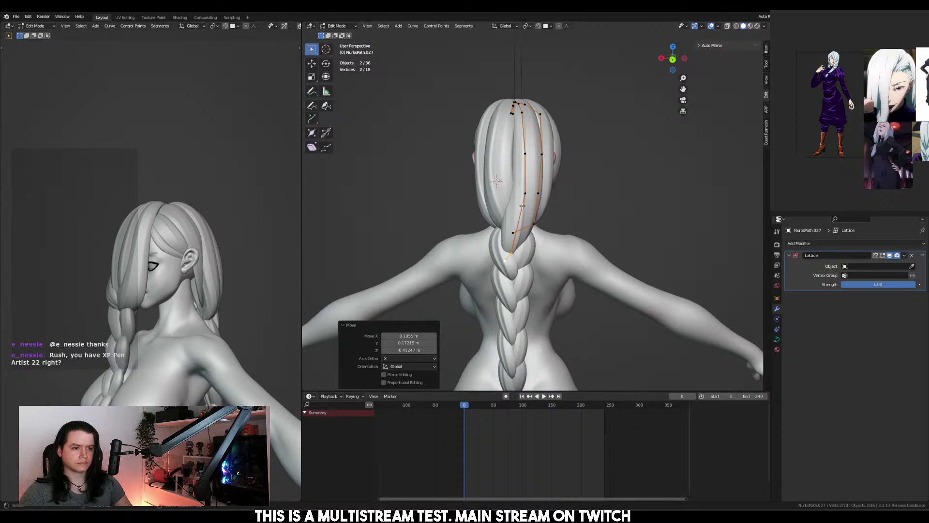
Shift the control point above the mirrored central strand's end about -0.10 m in X and -0.08 m in Z
left_click(525, 203)
key("g")
left_click(519, 206)
key("g")
left_click(524, 209)
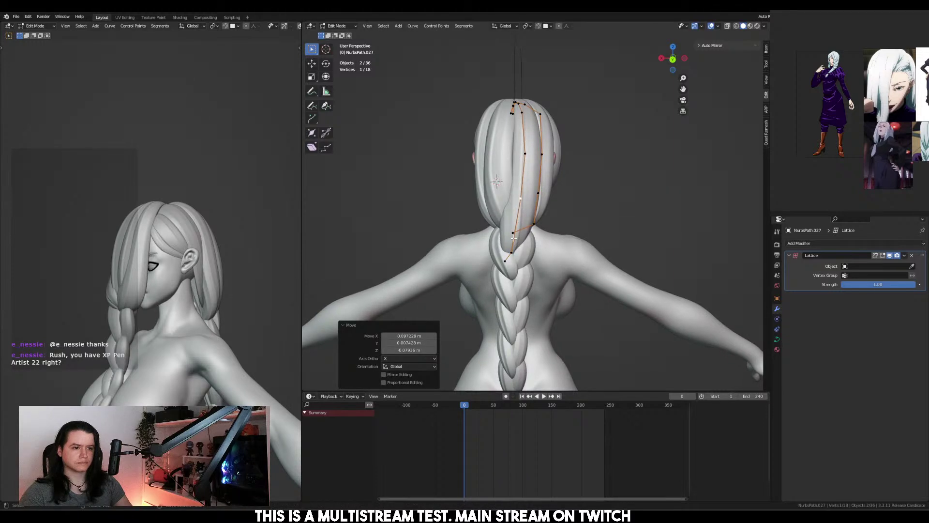
Adjust the curve radius at the two end points of the mirrored central strand and nudge them over the braid
left_click(506, 260)
left_click(512, 252, "shift")
key("alt+s")
left_click(543, 266)
key("g")
left_click(547, 267)
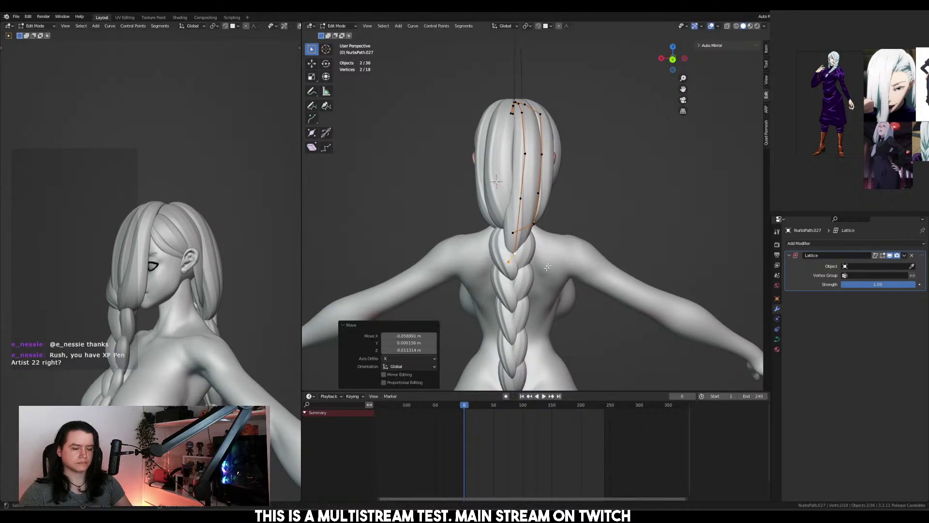
Move the two end control points of the outer mirrored back strand toward the start of the braid
middle_click_drag(548, 267, 484, 255)
key("Tab")
left_click(538, 223)
key("Tab")
key("g")
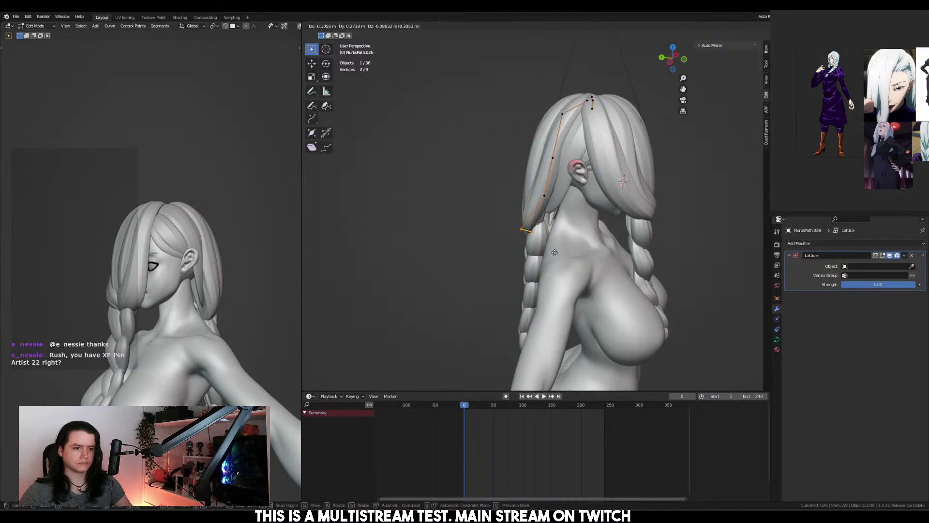
left_click(603, 248)
middle_click_drag(603, 248, 584, 233)
Move the last control point of the original central back strand about 0.34 m in Y and -0.31 m in Z over the braid
key("Tab")
left_click(543, 234)
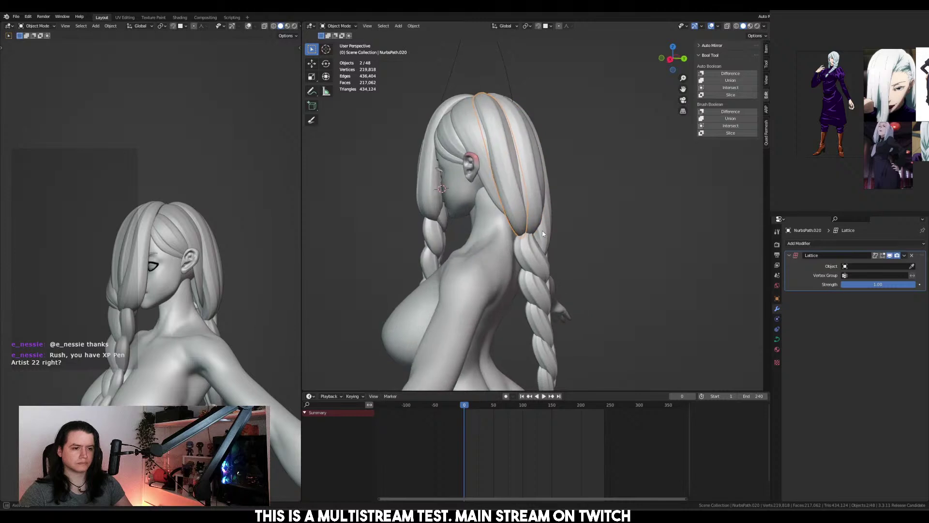
left_click(532, 223)
key("Tab")
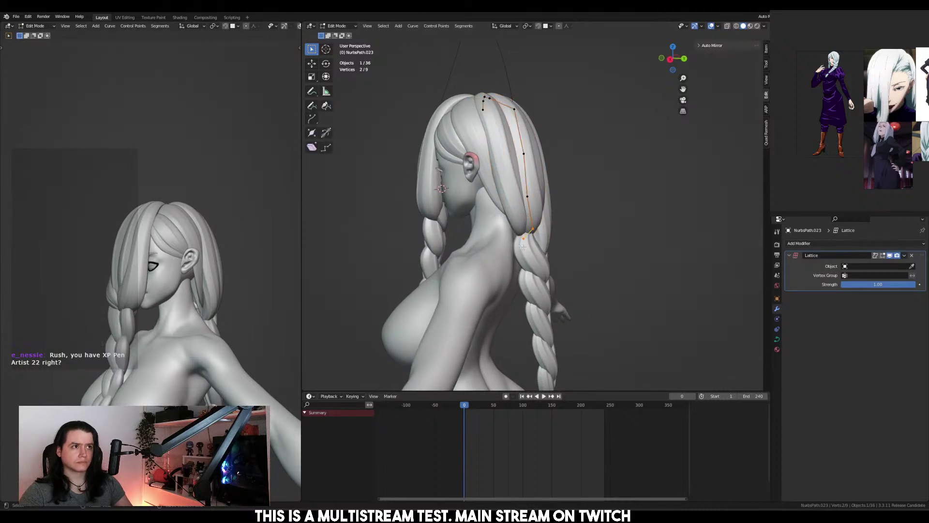
key("g")
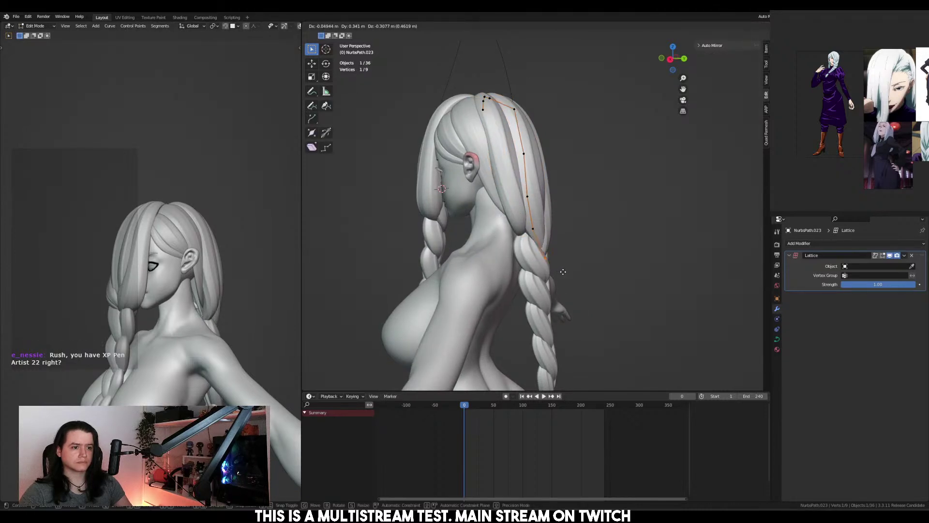
left_click(564, 272)
middle_click_drag(564, 271, 460, 248)
Move the end control point of the original outer back strand about 0.11 m in X and -0.05 m in Y toward the braid
middle_click_drag(473, 248, 499, 264)
key("Tab")
left_click(506, 238)
key("Tab")
key("g")
left_click(529, 258)
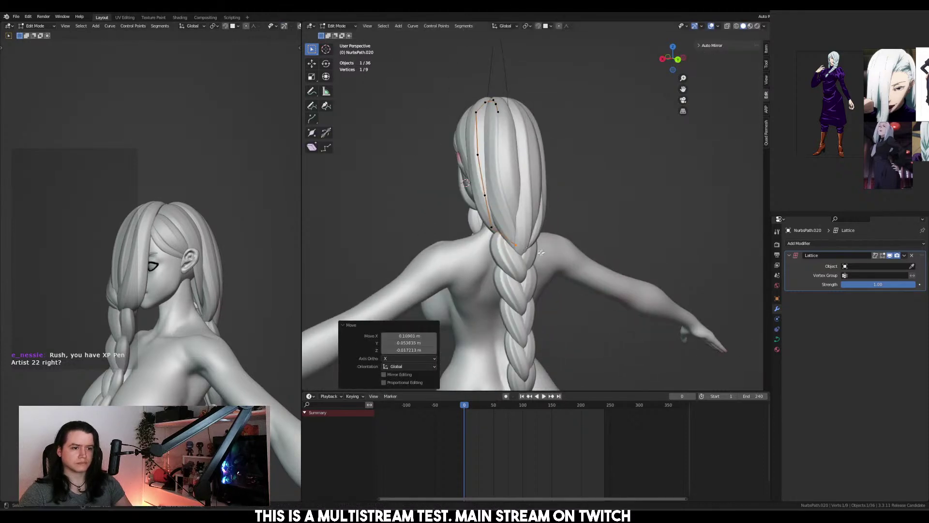
key("Tab")
Switch the back braid mesh to Sculpt Mode and pull its top segment under the back hair with the Grab brush
left_click(504, 262)
scroll(494, 218, "up", 2)
key("ctrl+Tab")
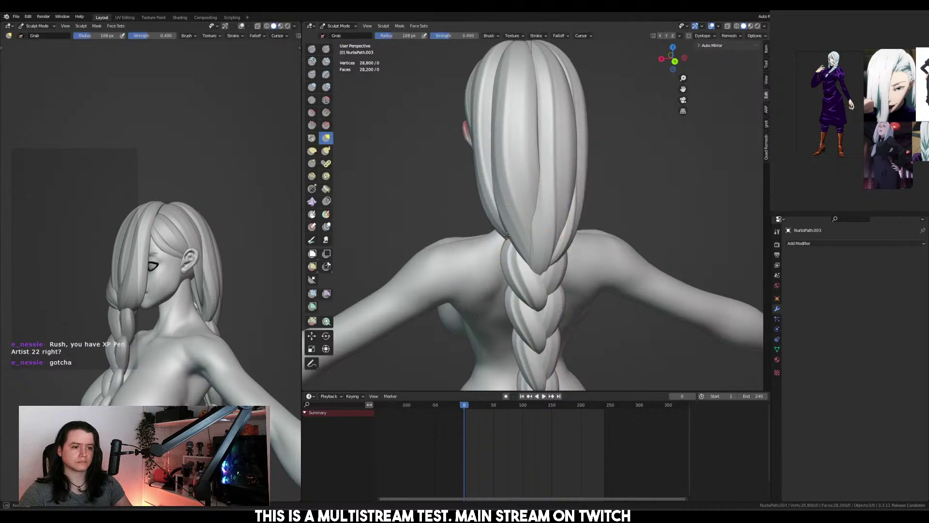
middle_click_drag(497, 238, 507, 238)
left_click_drag(509, 217, 505, 218)
middle_click_drag(513, 223, 591, 240)
Set the Grab brush radius to 172 px and reshape the top of the back braid from the side and from behind
key("f")
left_click(564, 236)
key("f")
left_click(596, 241)
left_click_drag(536, 243, 532, 245)
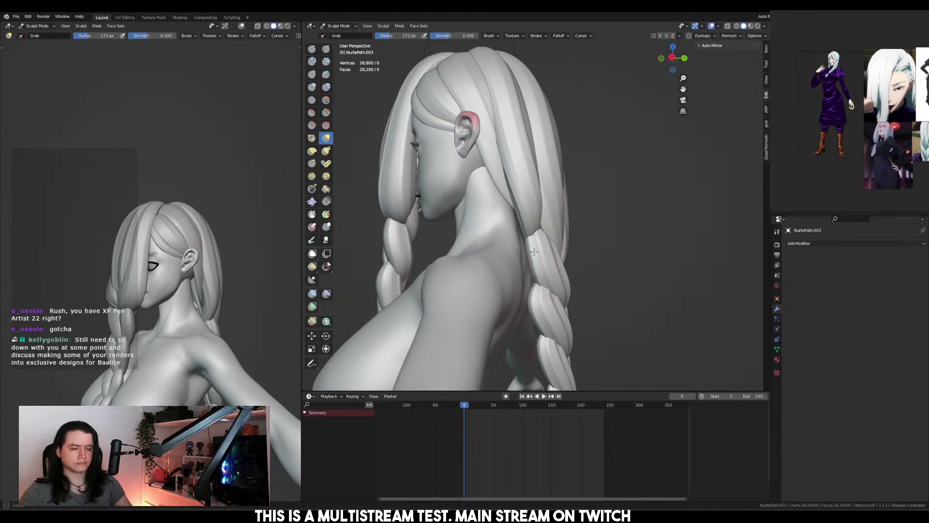
middle_click_drag(535, 251, 531, 232)
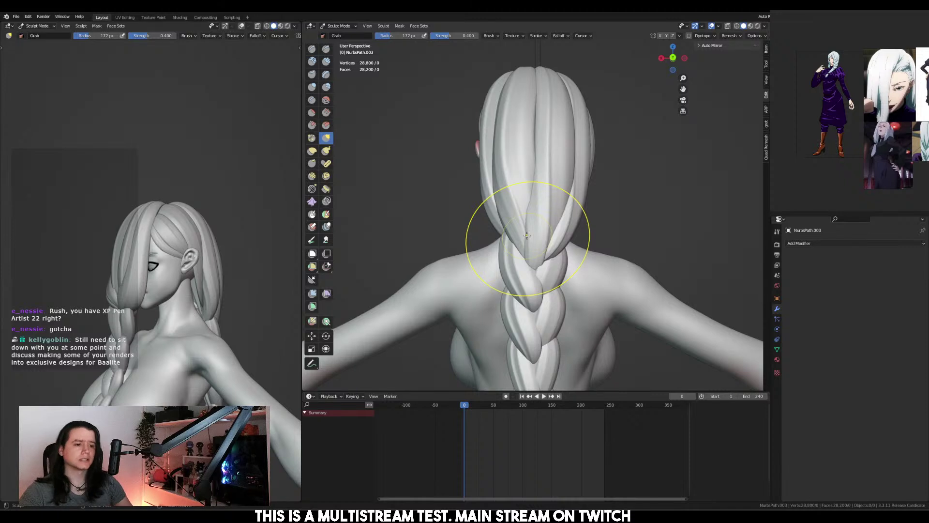
Set the Grab brush radius to 181 px and shape the braid's upper segments just below the back hair
key("f")
mouse_move(501, 233)
middle_mouse_down()
mouse_move(581, 264)
mouse_move(544, 245)
middle_mouse_up()
left_click(493, 251)
key("f")
left_click(587, 265)
left_click(590, 273)
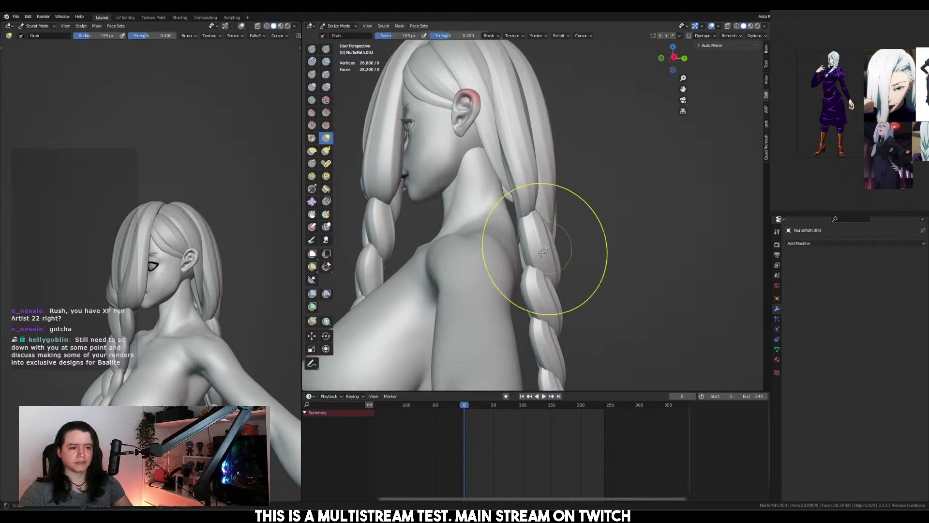
left_click_drag(533, 281, 528, 285)
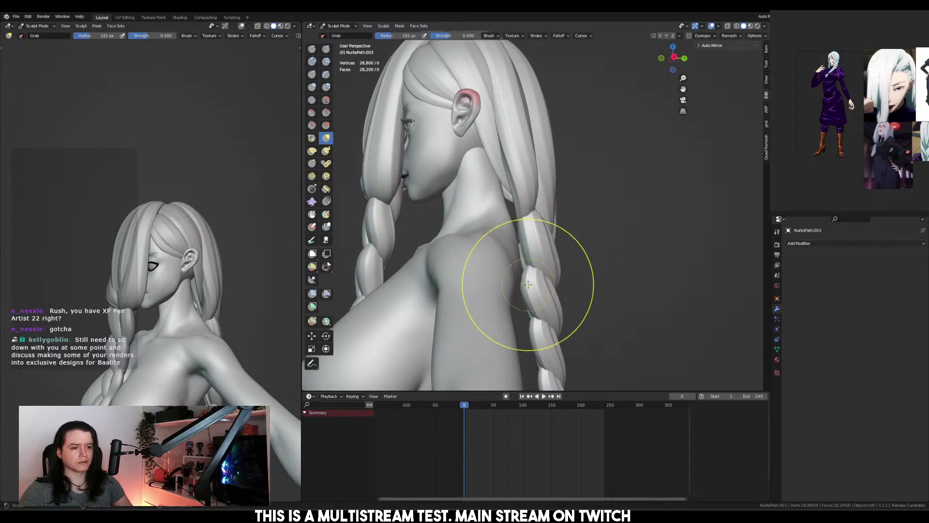
Check the Grab brush's texture mapping and its auto-masking options
left_click(512, 36)
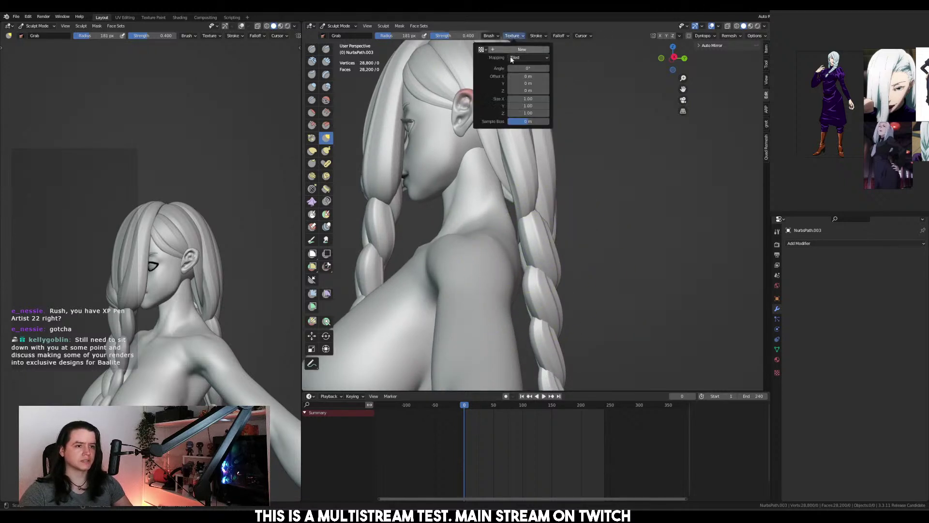
left_click(489, 36)
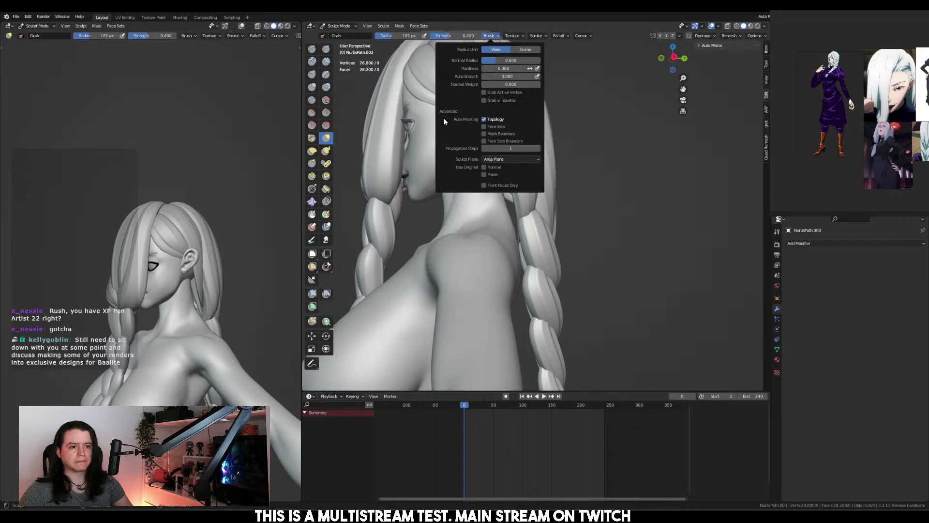
mouse_move(610, 223)
middle_mouse_down()
mouse_move(483, 220)
mouse_move(516, 224)
middle_mouse_up()
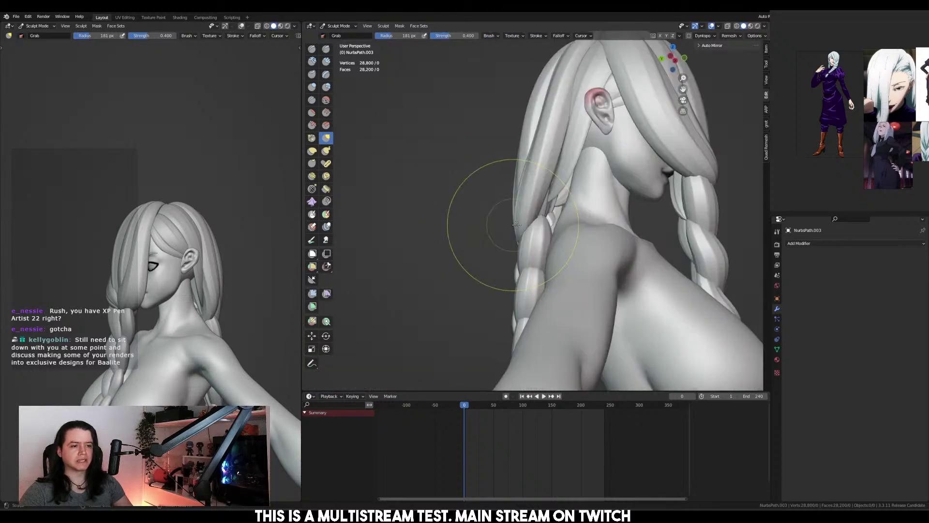
Grab the braid's first segments into place beneath the mirrored strands and on the opposite side
left_click(543, 212)
middle_click_drag(546, 189, 602, 187)
mouse_move(509, 230)
middle_mouse_down()
mouse_move(492, 219)
mouse_move(535, 246)
mouse_move(486, 275)
mouse_move(444, 282)
mouse_move(484, 313)
mouse_move(555, 314)
middle_mouse_up()
Refine the braid's upper and middle segments from several angles with the Grab brush at radii of 154 and 183 px
key("f")
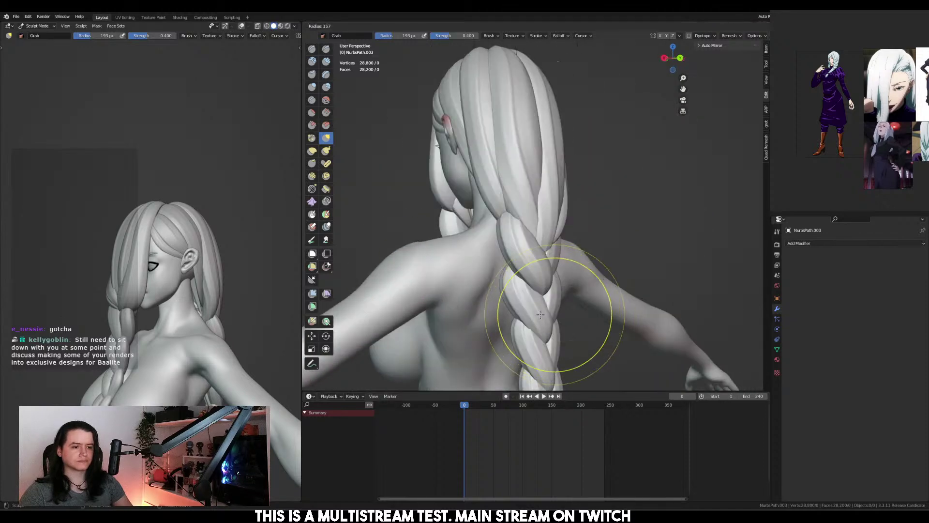
left_click(532, 318)
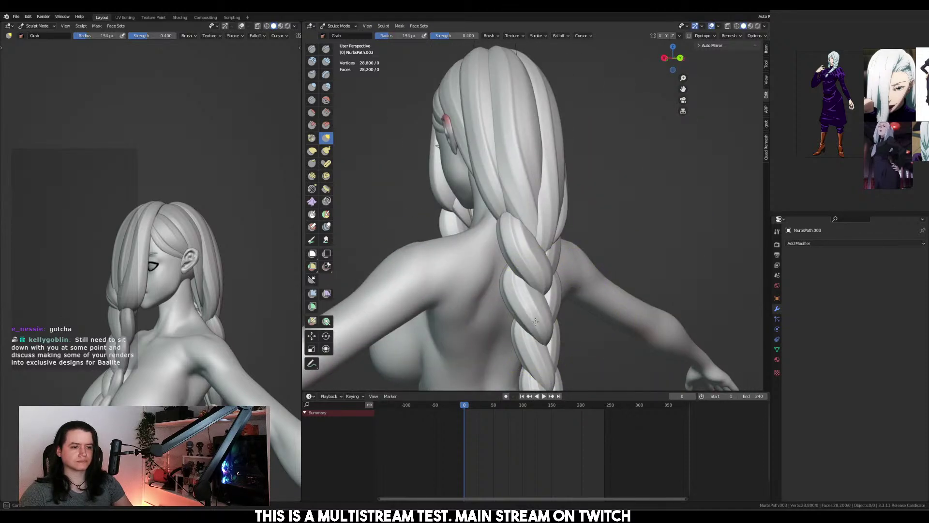
mouse_move(557, 308)
middle_mouse_down()
mouse_move(527, 286)
mouse_move(486, 287)
mouse_move(514, 275)
middle_mouse_up()
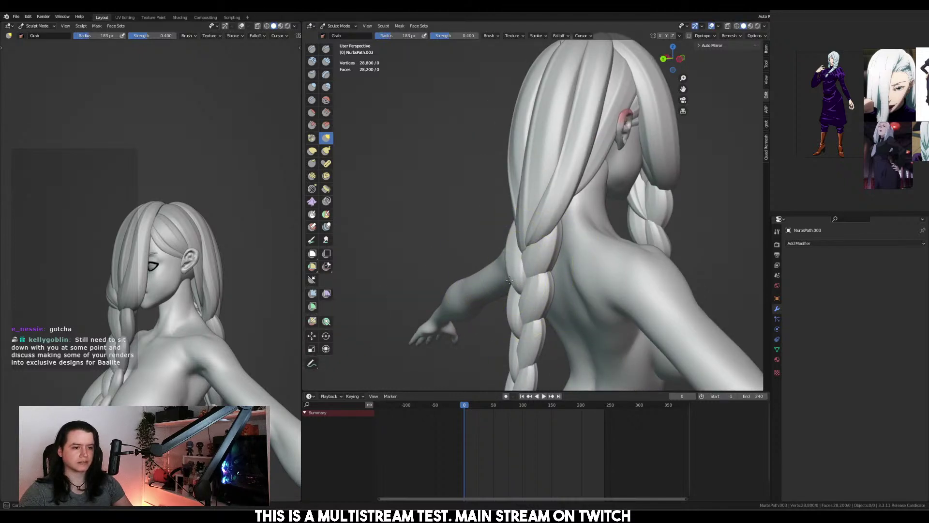
mouse_move(550, 270)
middle_mouse_down()
mouse_move(519, 263)
mouse_move(541, 250)
mouse_move(531, 234)
middle_mouse_up()
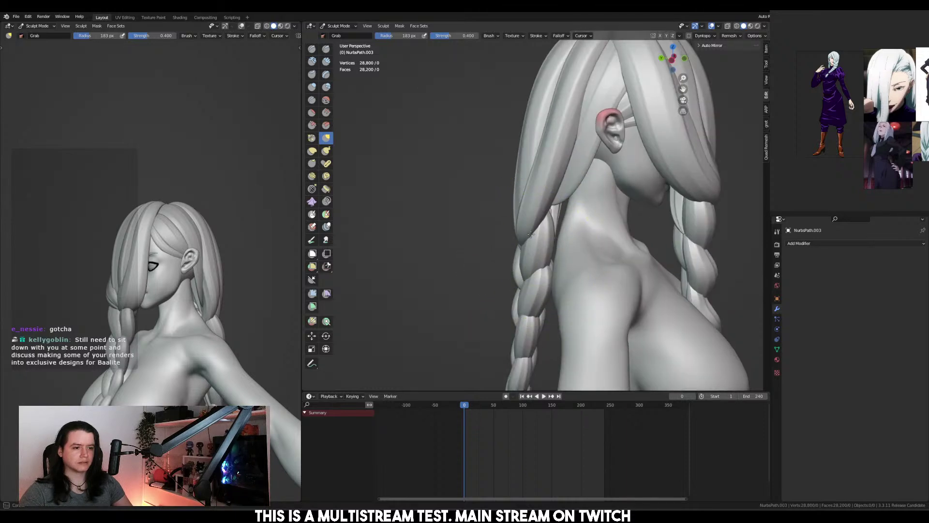
mouse_move(542, 302)
middle_mouse_down("shift")
mouse_move(538, 263)
mouse_move(571, 257)
mouse_move(538, 253)
middle_mouse_up("shift")
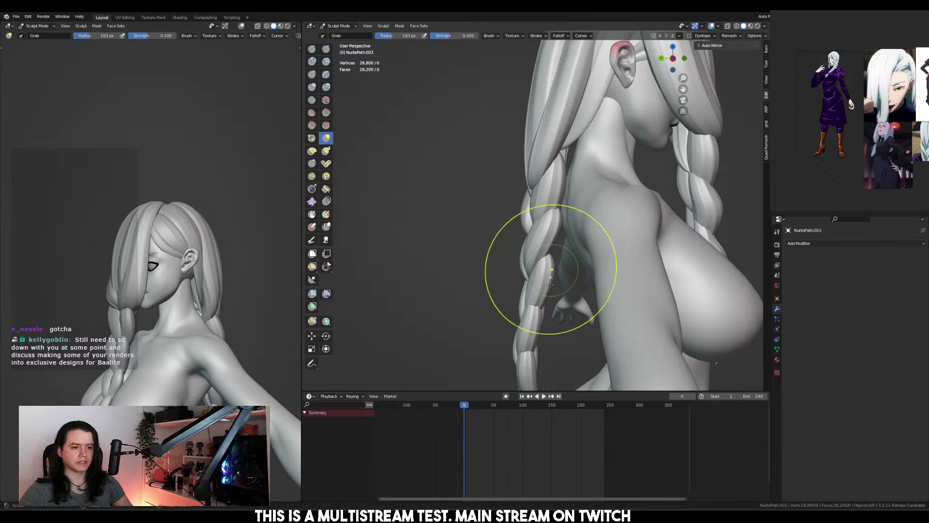
mouse_move(535, 305)
middle_mouse_down()
mouse_move(540, 286)
mouse_move(550, 309)
mouse_move(531, 314)
mouse_move(550, 315)
mouse_move(530, 310)
mouse_move(467, 363)
mouse_move(530, 254)
mouse_move(545, 275)
mouse_move(493, 267)
mouse_move(556, 266)
mouse_move(501, 291)
mouse_move(516, 276)
middle_mouse_up()
Set the Grab brush radius to 229 px and adjust the braid's top segment where the back strands end
key("f")
left_click(536, 272)
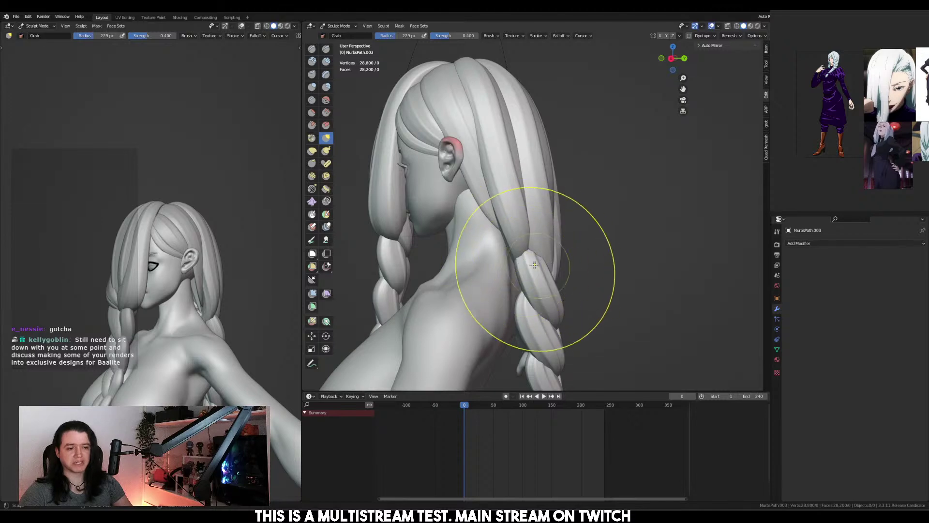
left_click_drag(535, 272, 521, 271)
mouse_move(521, 271)
middle_mouse_down()
mouse_move(538, 269)
mouse_move(497, 269)
middle_mouse_up()
left_click_drag(497, 269, 503, 268)
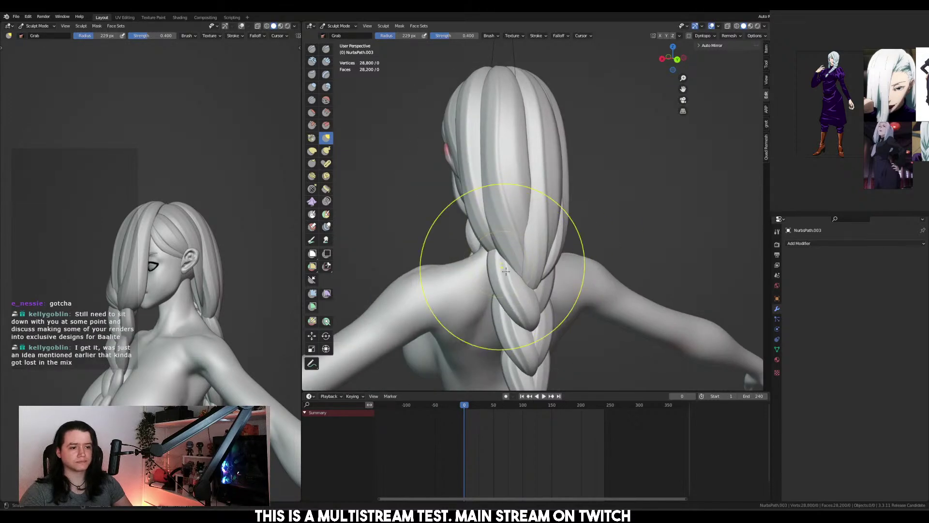
middle_click_drag(503, 268, 550, 274)
Resize the Grab brush, pull the upper braid segments once more, and return to Object Mode
key("f")
left_click(619, 279)
left_click_drag(533, 293, 530, 299)
key("ctrl+Tab")
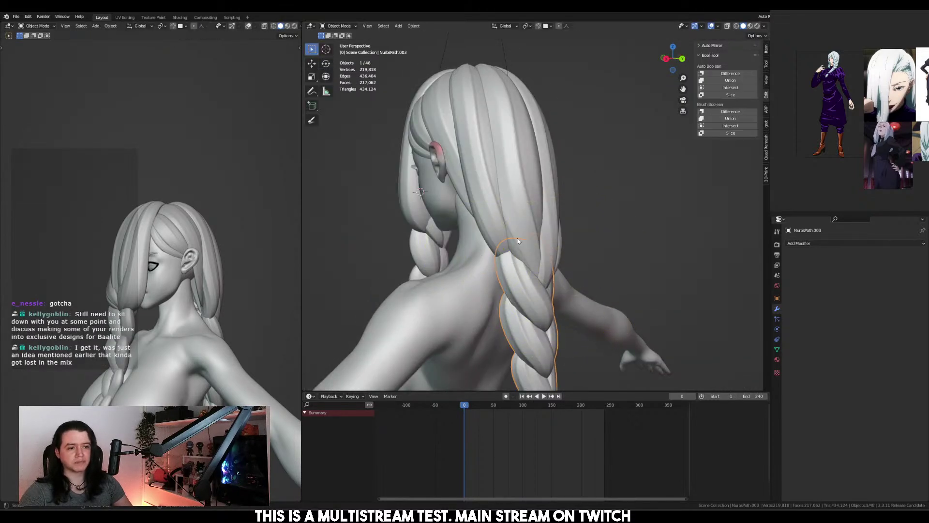
Move the lower control points of the original outer back strand down over the top of the braid
left_click(499, 241)
middle_click_drag(499, 240, 519, 247)
key("Tab")
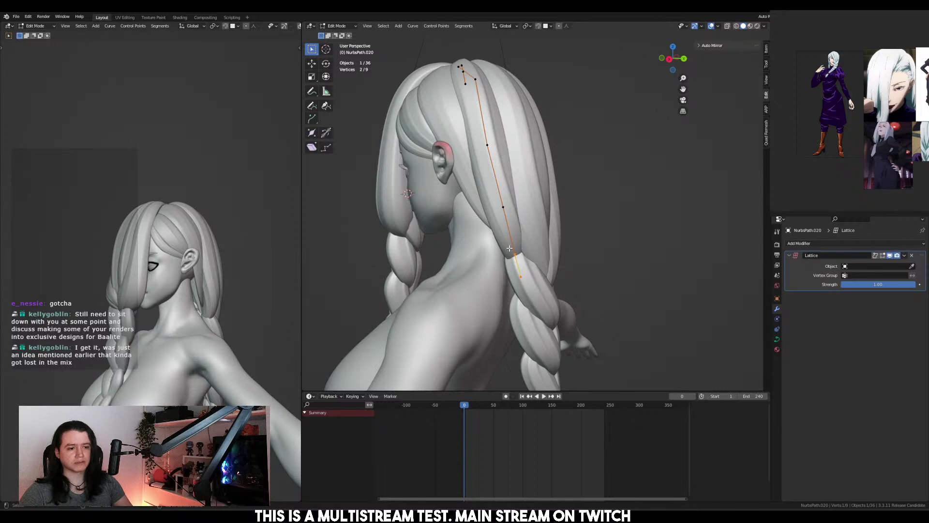
key("g")
left_click(506, 305)
middle_click_drag(505, 305, 556, 305)
Move the outer back strand's lower control points over the braid's top segment and tilt the strand's end by -45.2°
left_click(504, 310)
key("g")
left_click(492, 315)
key("g")
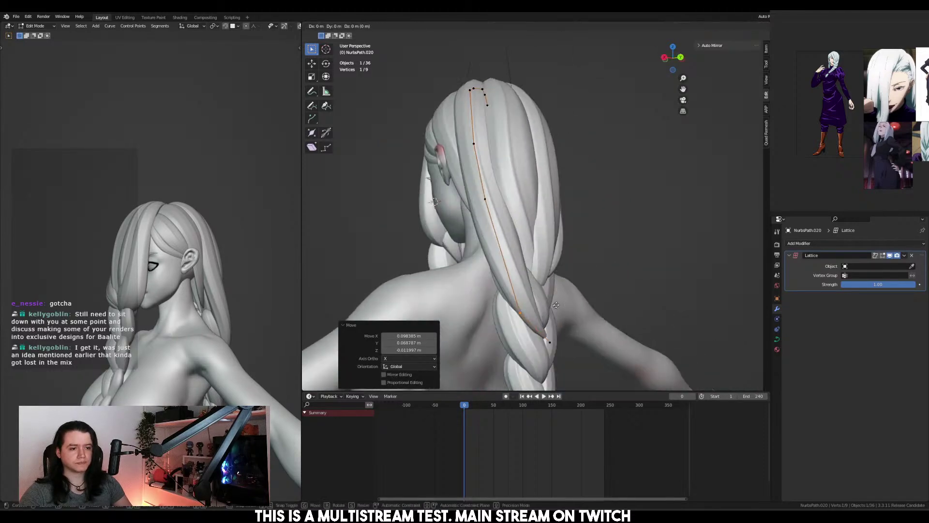
left_click(562, 303)
key("ctrl+t")
left_click(556, 232)
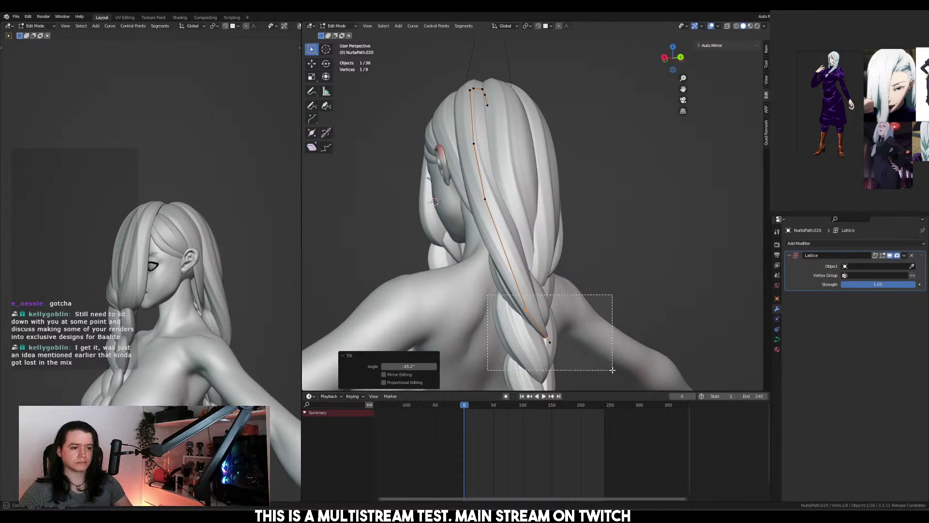
Adjust the tilt of the strand's two lowest control points and scale their radius by 1.791
left_click_drag(613, 369, 614, 370)
key("ctrl+t")
left_click(622, 314)
left_click_drag(584, 339, 593, 350)
key("alt+s")
left_click(633, 321)
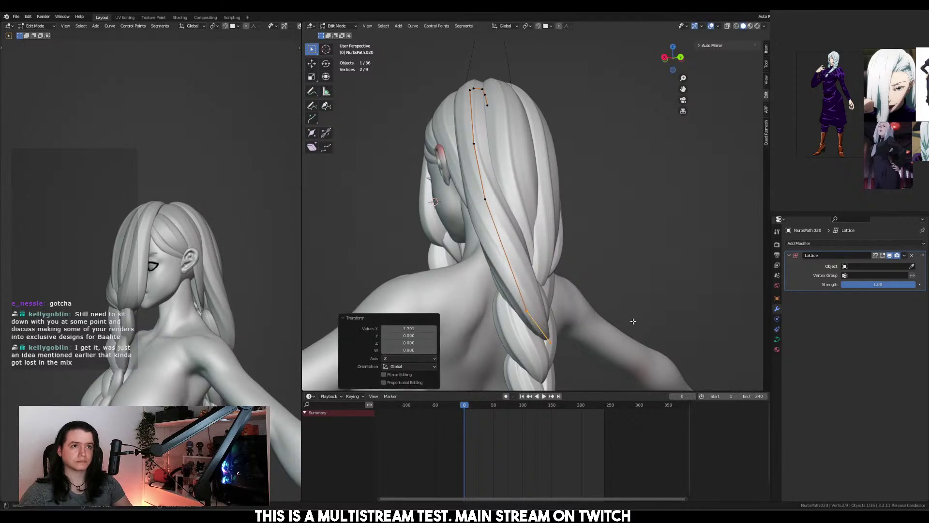
middle_click_drag(551, 327, 558, 328)
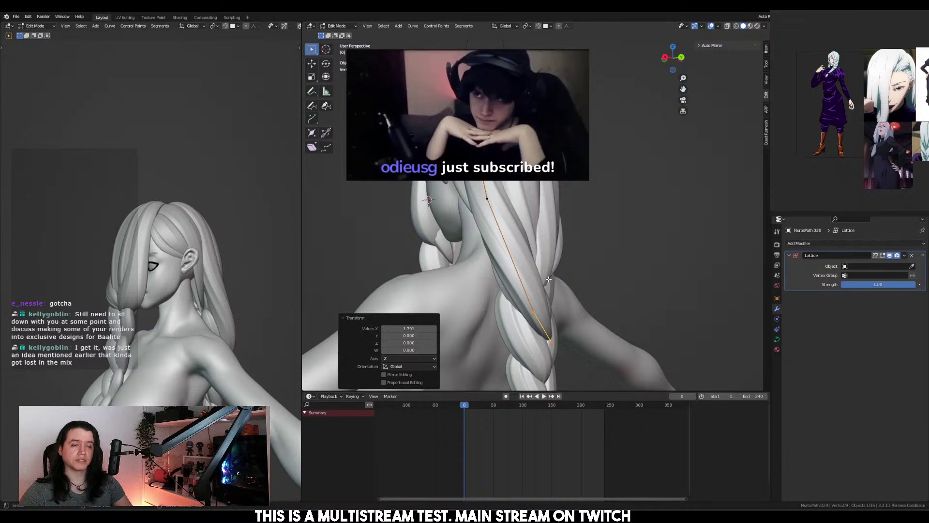
Pull the strand's lower control point in against the braid from the side and back, tilting it by 35.3°
middle_click_drag(550, 298, 584, 301)
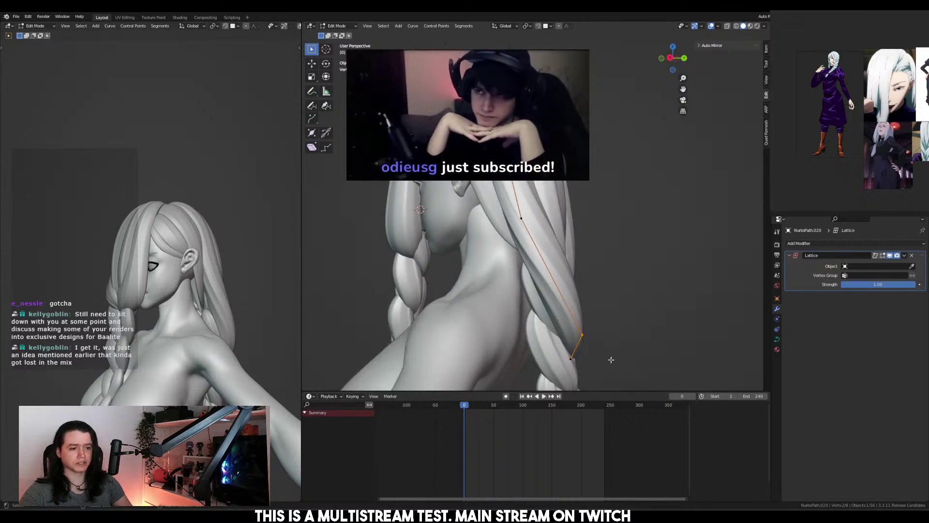
key("g")
left_click(557, 306)
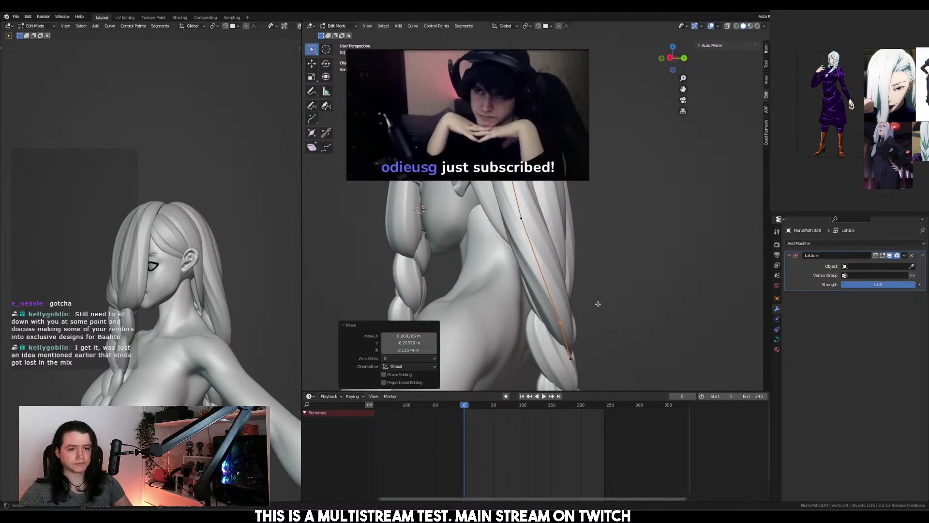
middle_click_drag(597, 303, 484, 329)
key("ctrl+t")
left_click(551, 342)
middle_click_drag(551, 342, 605, 339)
key("g")
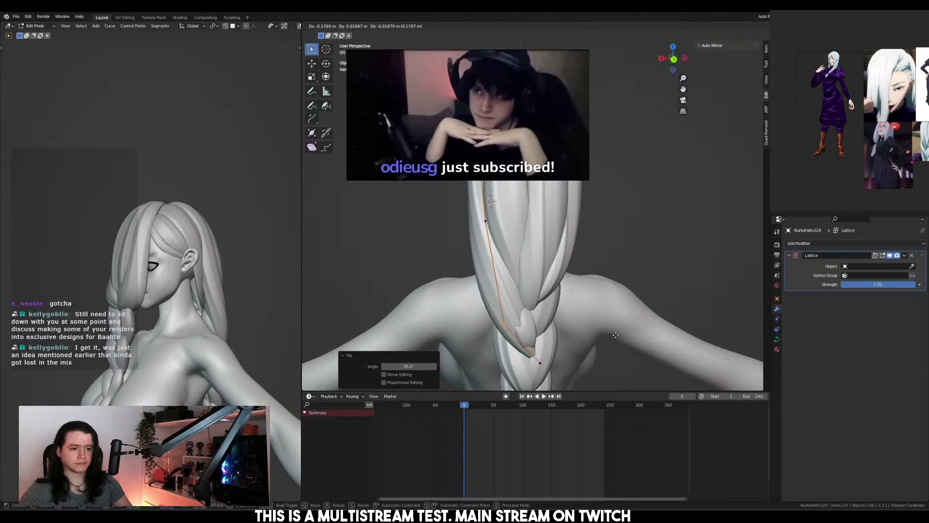
left_click(570, 334)
Subdivide the strand's lower end with one cut and move the new control point over the braid
middle_click_drag(508, 365, 516, 349)
left_click_drag(492, 316, 628, 413)
right_click(581, 368)
left_click(580, 367)
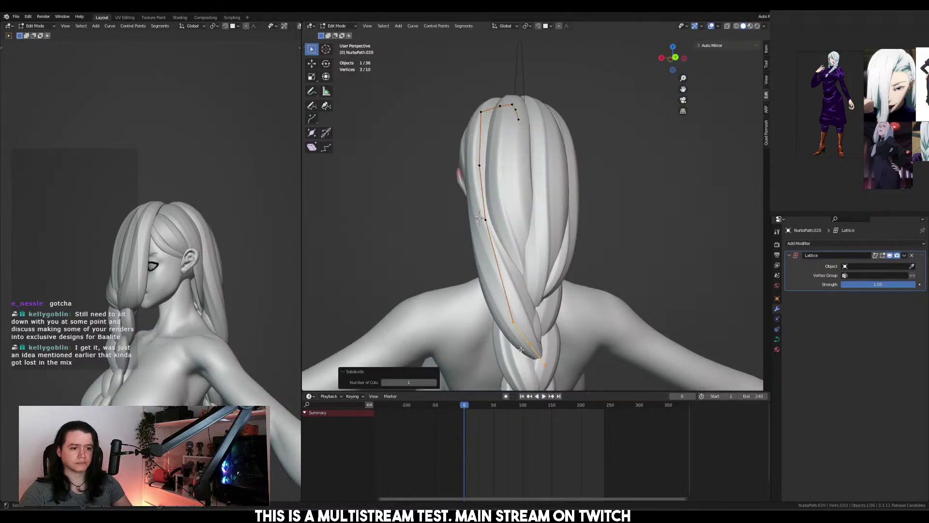
left_click(533, 345)
middle_click_drag(533, 346, 625, 357)
key("g")
left_click(590, 345)
key("g")
left_click(582, 370)
Undo the last control point change and reposition the point above the strand's tip against the braid
left_click(543, 322, "shift")
key("ctrl+z")
key("g")
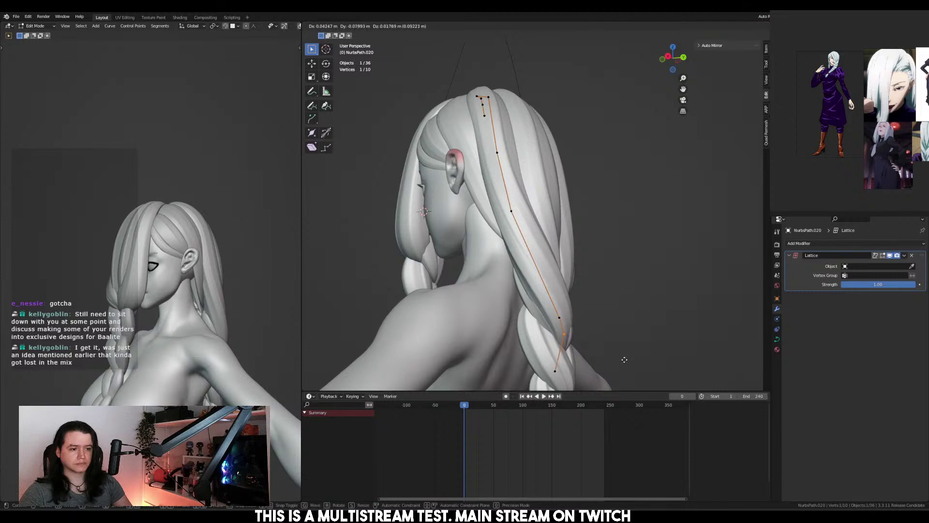
left_click(624, 358)
Scale the radius of the control point above the braid by 1.294 and shift it slightly inward
left_click(565, 319)
key("alt+s")
left_click(622, 313)
middle_click_drag(603, 325, 626, 322)
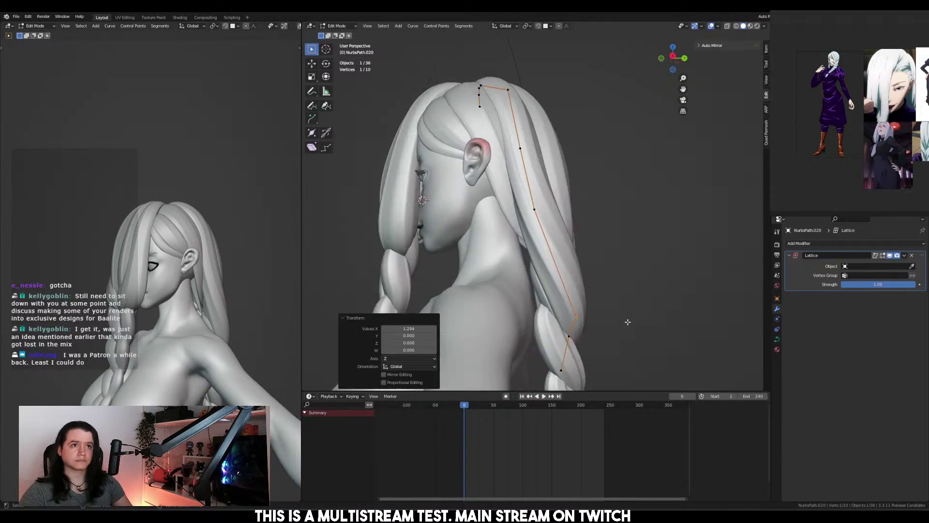
key("g")
left_click(621, 321)
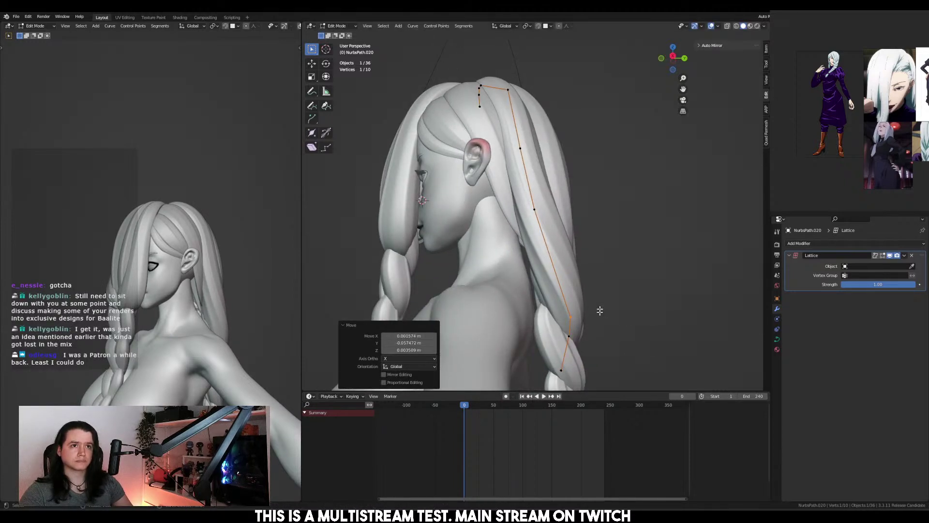
Scale the radius of the strand's control point behind the neck by 1.264 and move it closer to the head
middle_click_drag(592, 291, 614, 239)
left_click(513, 251)
key("alt+s")
left_click(538, 253)
key("g")
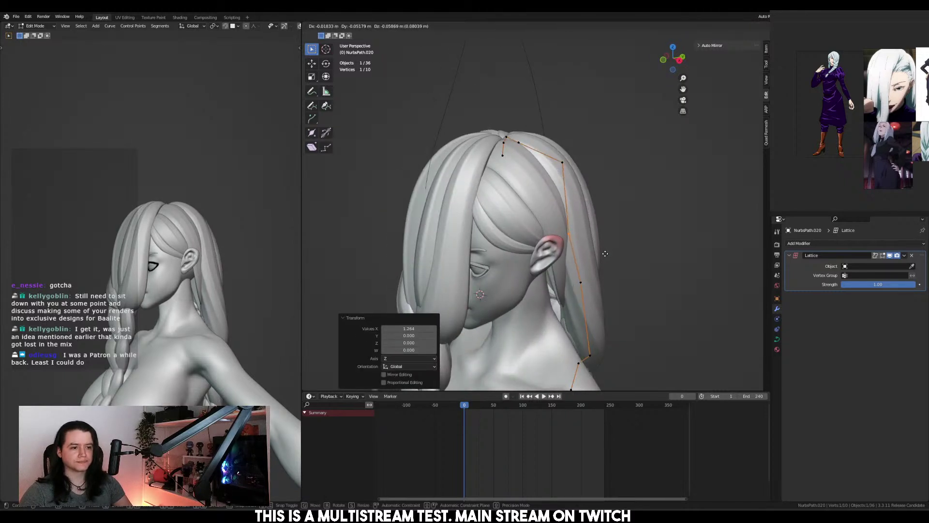
left_click(600, 254)
Nudge the control point behind the neck and the one below it to smooth the strand's side outline
left_click_drag(556, 272, 594, 294)
key("g")
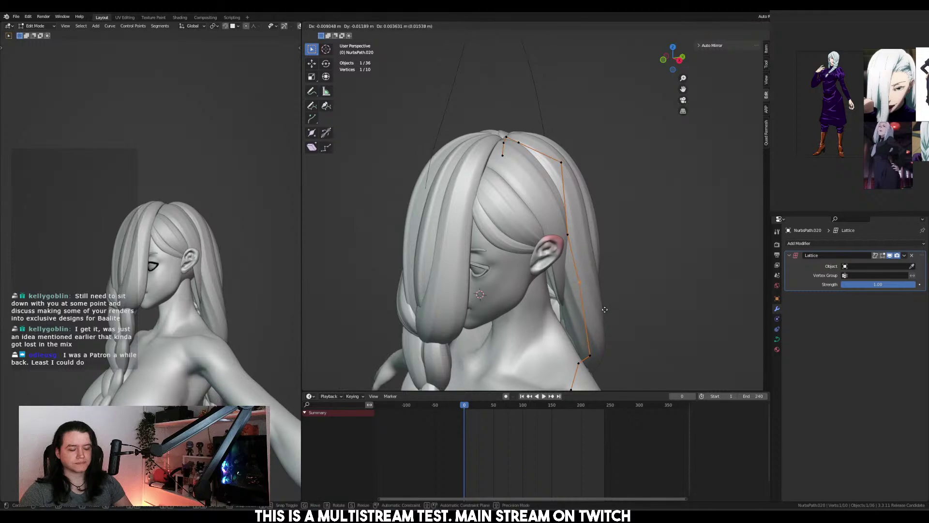
left_click(592, 293)
left_click(609, 357)
key("g")
left_click(607, 357)
middle_click_drag(607, 358, 486, 299)
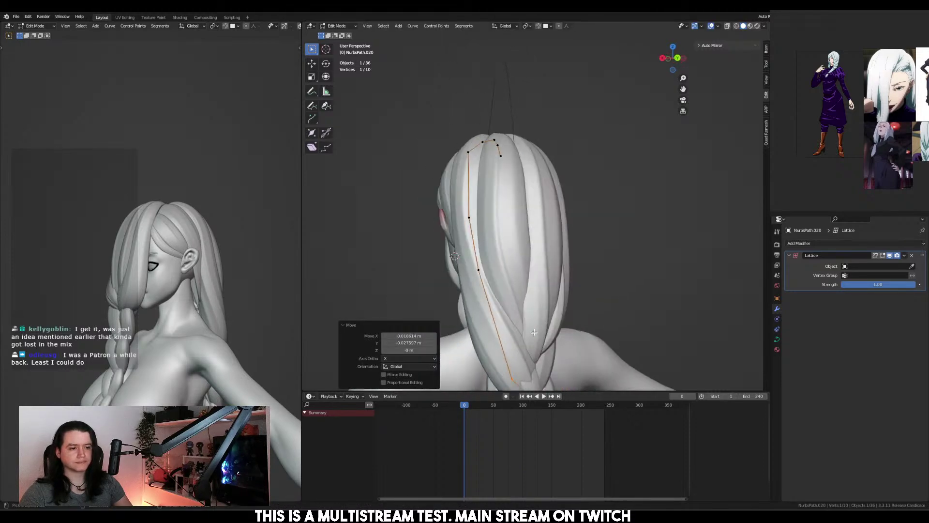
Check the strand in Object Mode, then reposition its control point near the tip over the braid
key("Tab")
middle_click_drag(559, 305, 562, 284, "shift")
key("Tab")
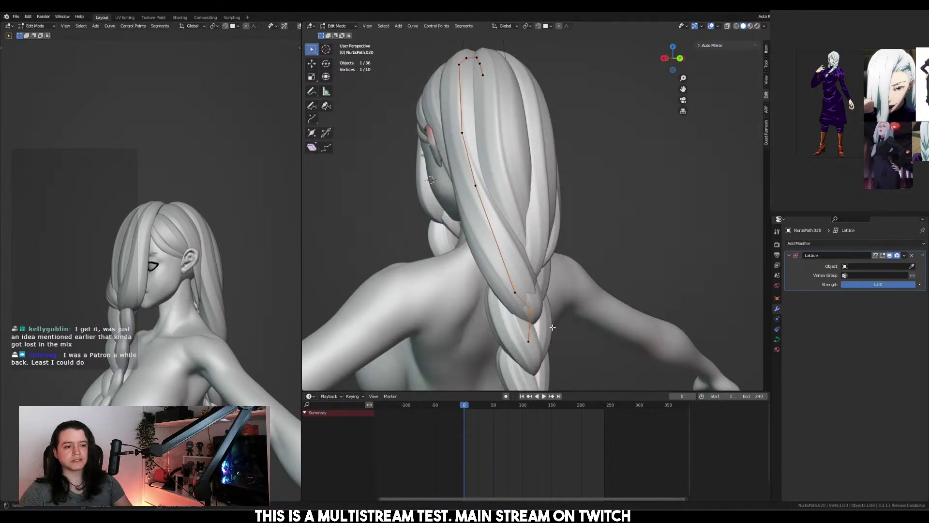
key("g")
middle_click_drag(552, 327, 605, 241)
left_click(593, 324)
Duplicate the outer back strand in place as a separate object
key("Tab")
key("Tab")
key("shift+d")
right_click(612, 247)
key("Tab")
key("shift+d")
right_click(636, 247)
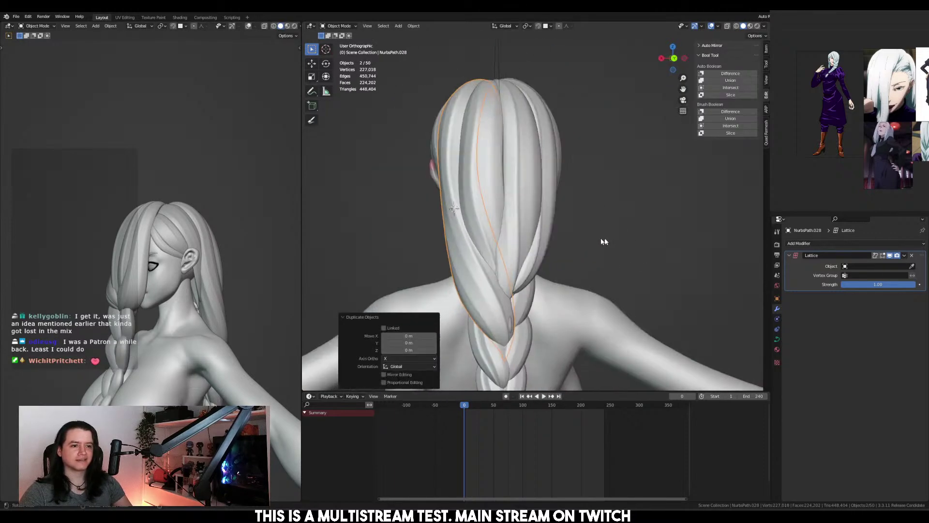
Move the duplicate strand's middle control points forward behind the ear and neck, then shift them in the horizontal plane only
key("KP_3")
key("Tab")
left_click_drag(492, 176, 557, 232)
middle_click_drag(556, 232, 603, 230)
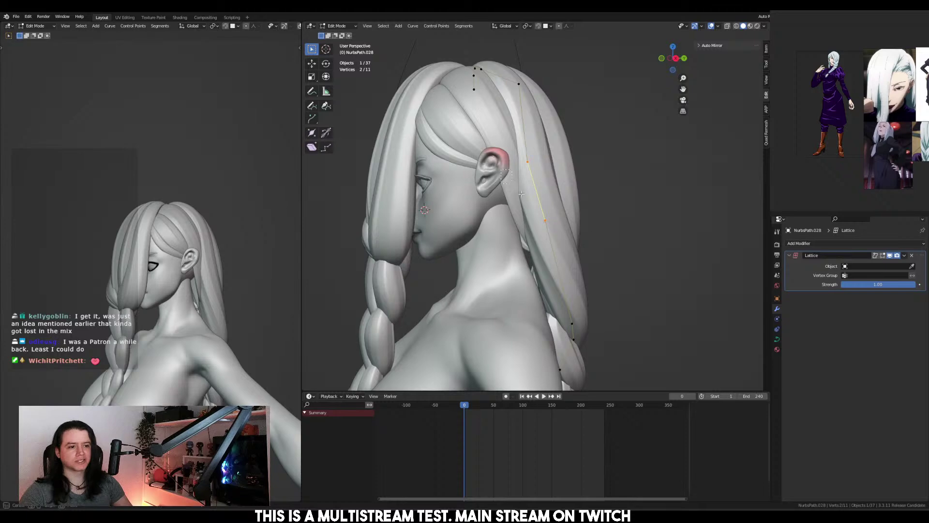
left_click_drag(521, 193, 557, 234)
key("g")
left_click(571, 268)
middle_click_drag(677, 242, 643, 237)
key("g")
key("shift+z")
left_click(565, 252)
Reduce the radius of the duplicate strand's six upper control points
middle_click_drag(475, 112, 500, 170, "shift")
left_click_drag(427, 103, 581, 252)
key("alt+s")
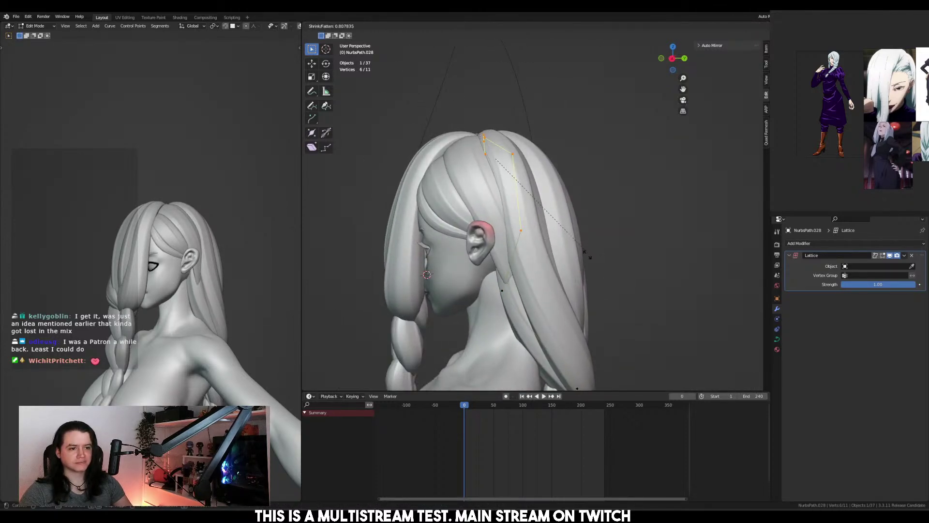
left_click(521, 238)
middle_click_drag(522, 238, 583, 237)
Move the duplicate strand's control point beside the ear upward and forward
left_click(567, 228)
key("g")
left_click(487, 246)
key("g")
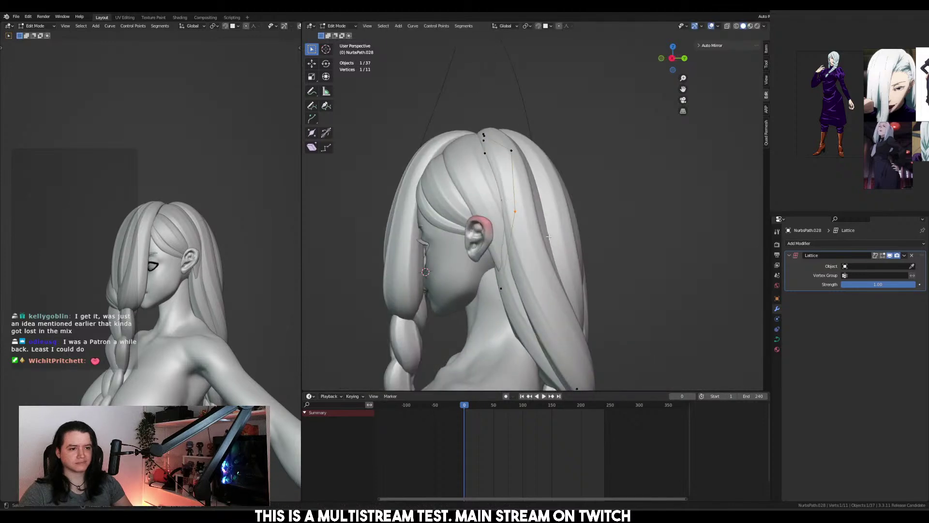
left_click(509, 228)
Move the duplicate strand's control point beside the neck inward beneath the back hair
middle_click_drag(509, 230, 465, 237)
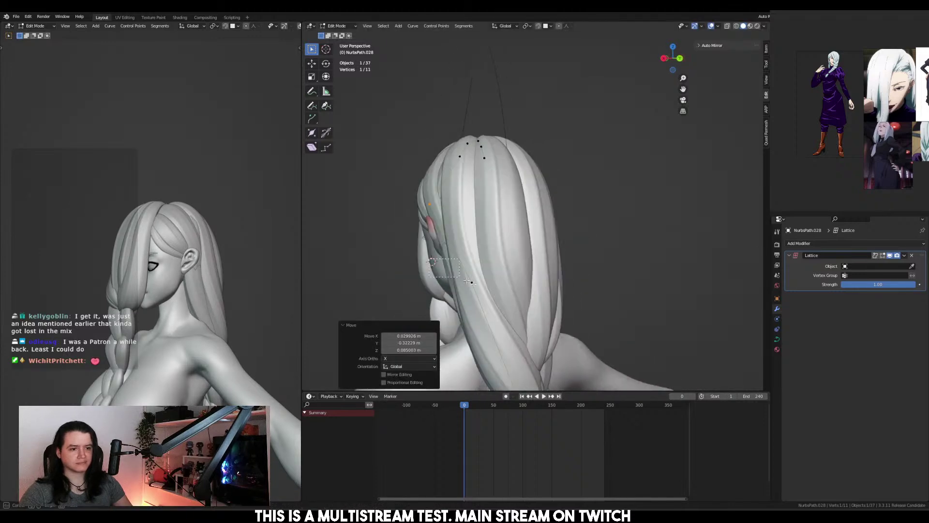
left_click(483, 290)
key("g")
left_click(500, 292)
middle_click_drag(500, 293, 585, 279)
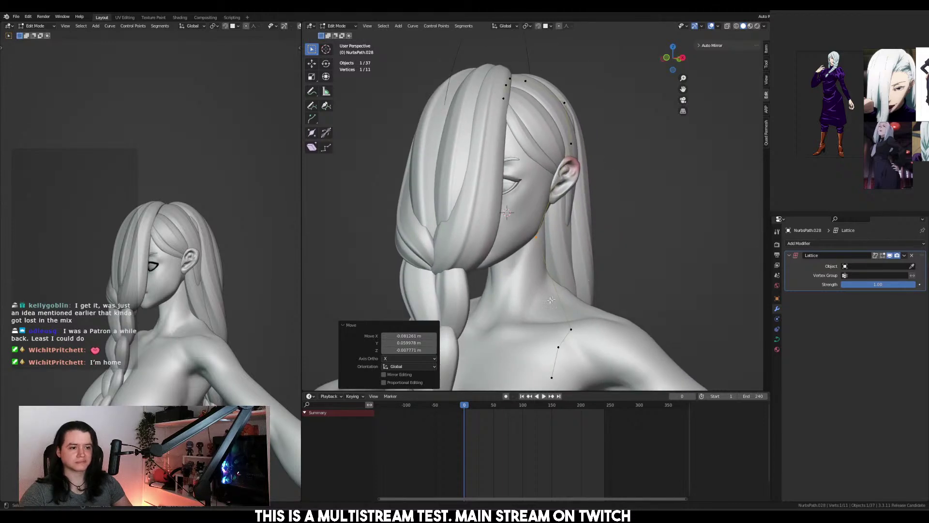
Move and scale the duplicate strand's four lower control points in the right side view so they follow the braid
key("KP_3")
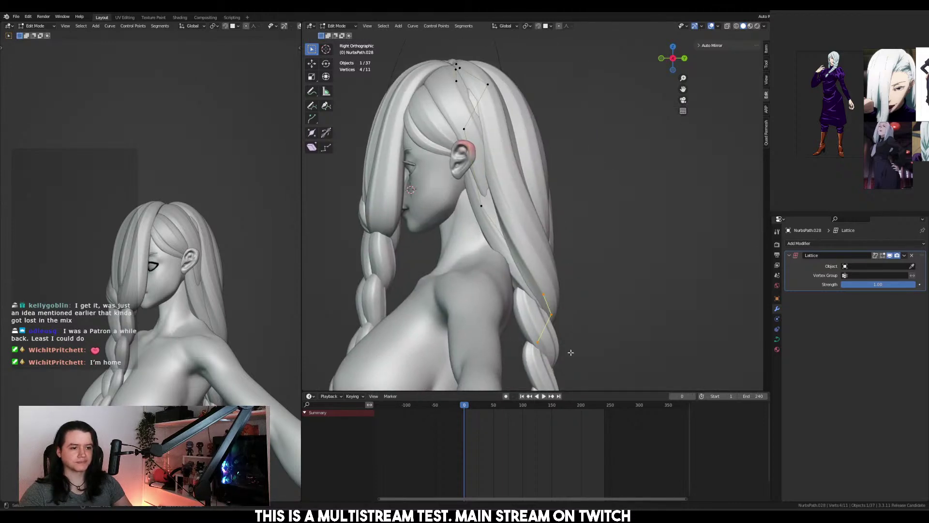
key("g")
left_click(614, 342)
key("s")
left_click(614, 328)
key("g")
left_click(611, 321)
middle_click_drag(611, 321, 502, 324)
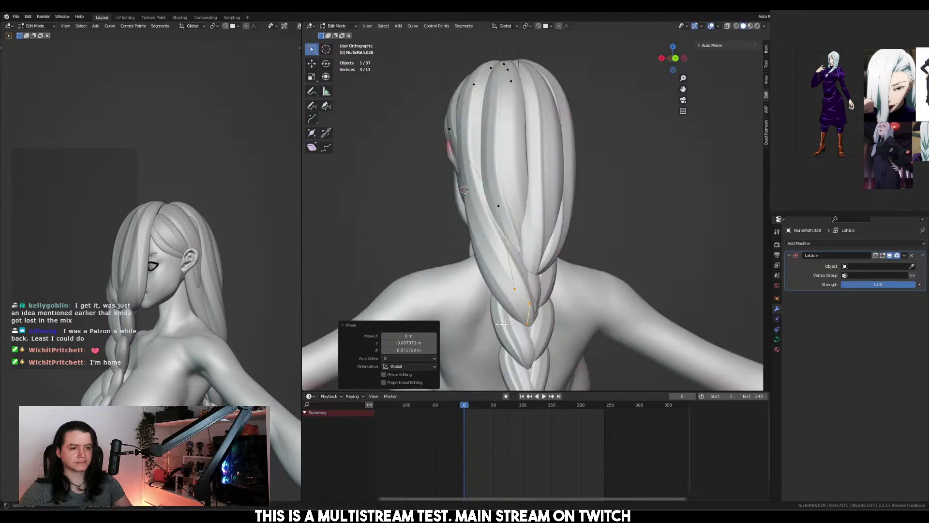
Duplicate the new under-strand, mirror the copy across X to the head's other side, and remove its Mirror modifier
key("Tab")
middle_click_drag(460, 290, 674, 297)
key("alt+m")
key("ctrl+x")
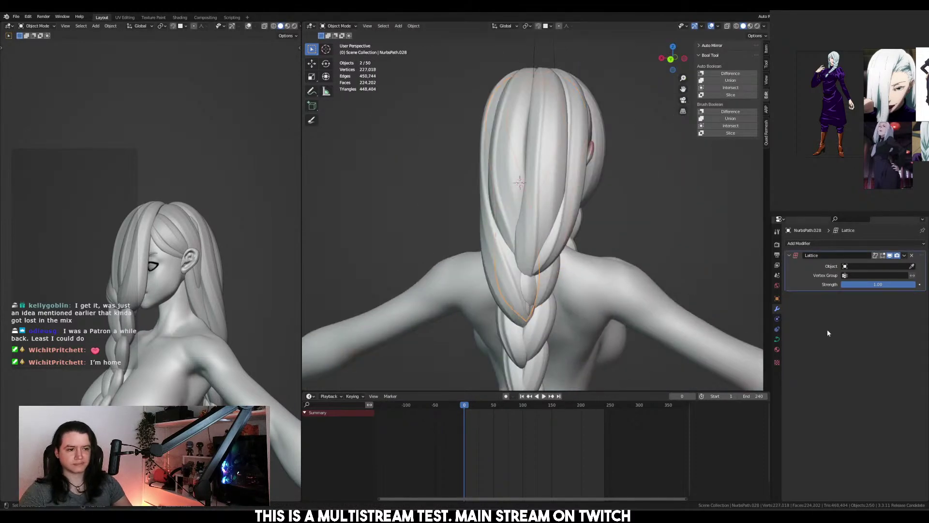
key("shift+d")
right_click(585, 300)
key("ctrl+m")
key("x")
left_click(584, 300)
Scale the radius of the mirrored strand's four lower control points by 0.711 and move them toward the braid
key("Tab")
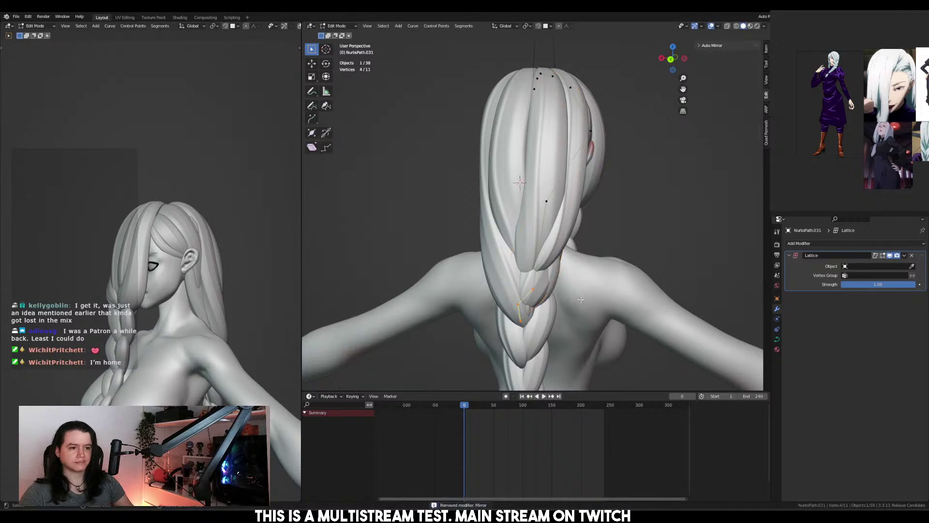
middle_click_drag(581, 299, 457, 272)
middle_click_drag(651, 296, 601, 305)
key("alt+s")
left_click(593, 303)
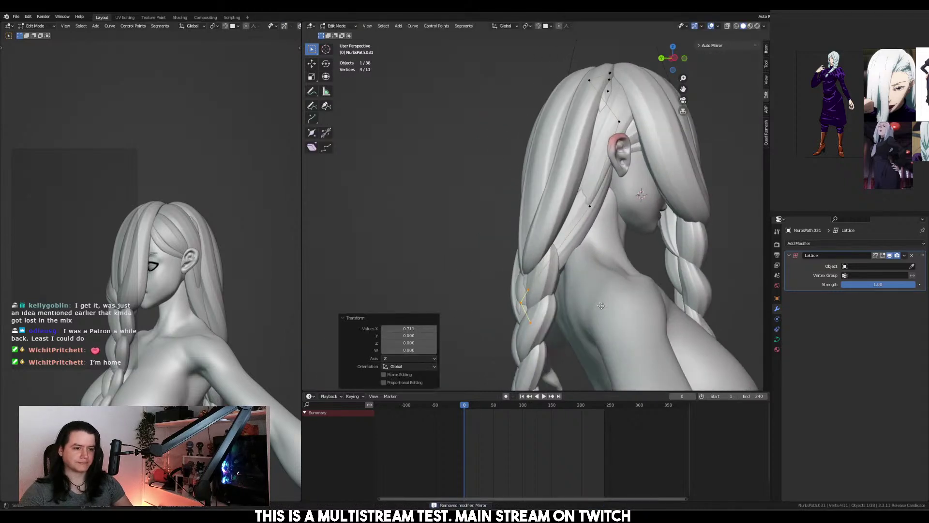
key("g")
left_click(617, 306)
Subdivide the mirrored strand's segment below the neck and move the new control point back toward the braid
left_click(590, 206, "shift")
middle_click_drag(615, 274, 585, 264)
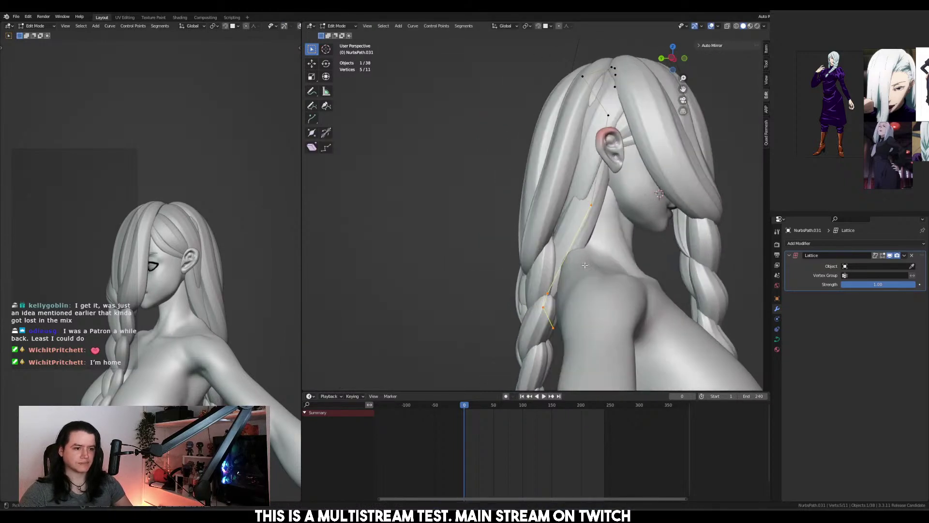
key("ctrl+shift+z")
key("ctrl+z")
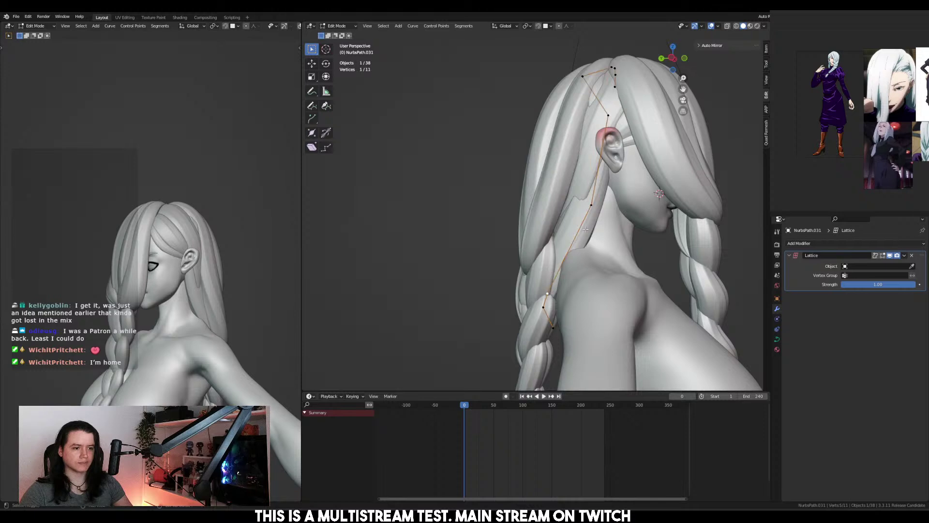
key("shift+r")
left_click(570, 250)
key("g")
left_click(558, 239)
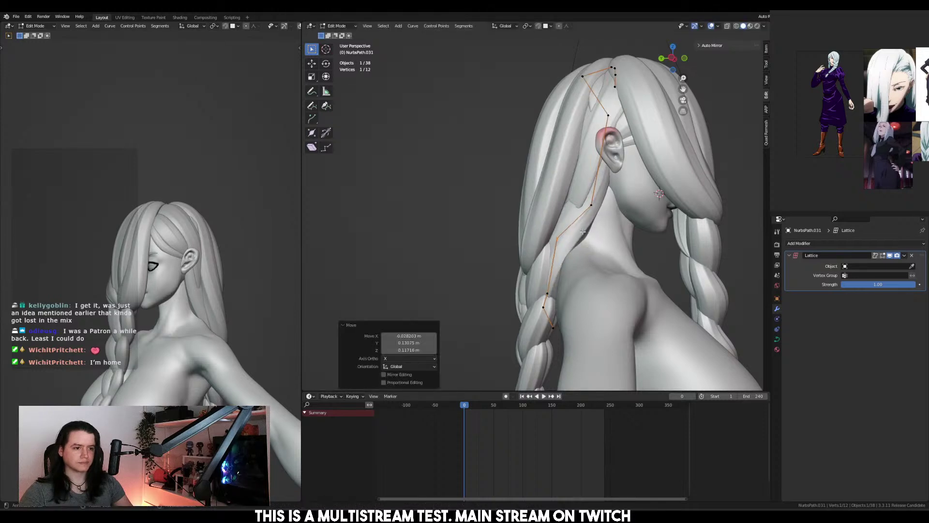
Reposition the mirrored strand's control points behind the ear and neck so it hugs the head
left_click(591, 205)
middle_click_drag(643, 239, 588, 308)
key("g")
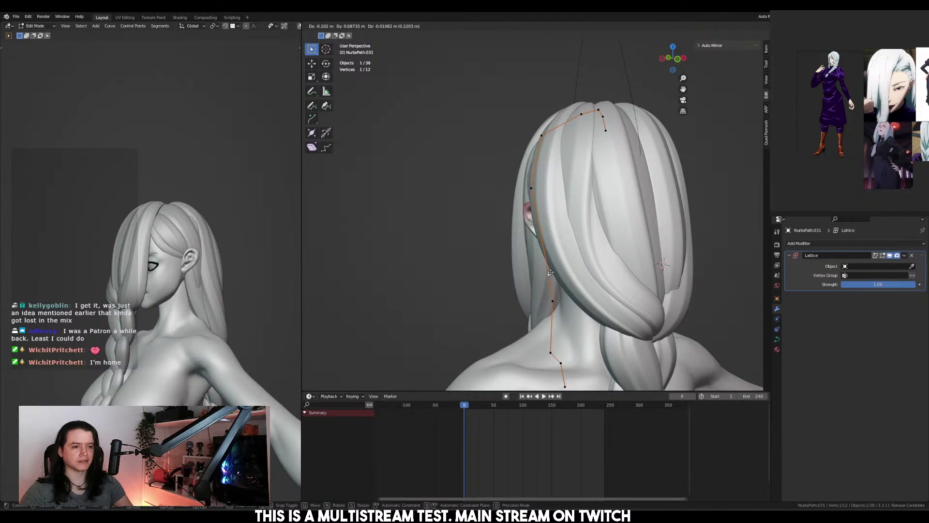
left_click(575, 273)
middle_click_drag(576, 274, 600, 237)
key("g")
left_click(615, 235)
key("g")
left_click(652, 214)
middle_click_drag(600, 238, 578, 177, "shift")
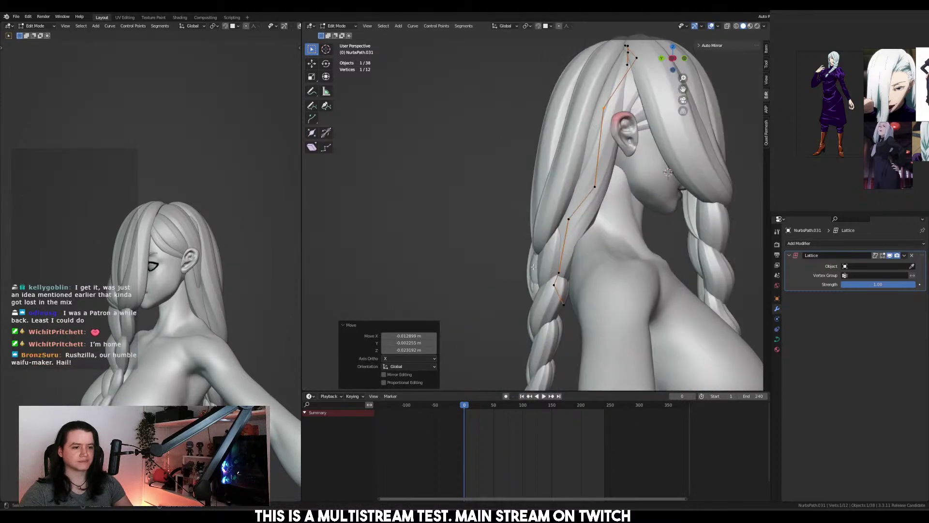
Adjust the radius of the mirrored strand's lower control points and move one of them at the braid's top
left_click_drag(530, 259, 658, 341)
key("alt+s")
left_click(614, 321)
middle_click_drag(614, 321, 607, 250)
left_click(548, 275)
key("g")
left_click(559, 279)
Move the mirrored strand's control points between the neck and the braid to smooth its curve
left_click_drag(557, 219, 567, 229)
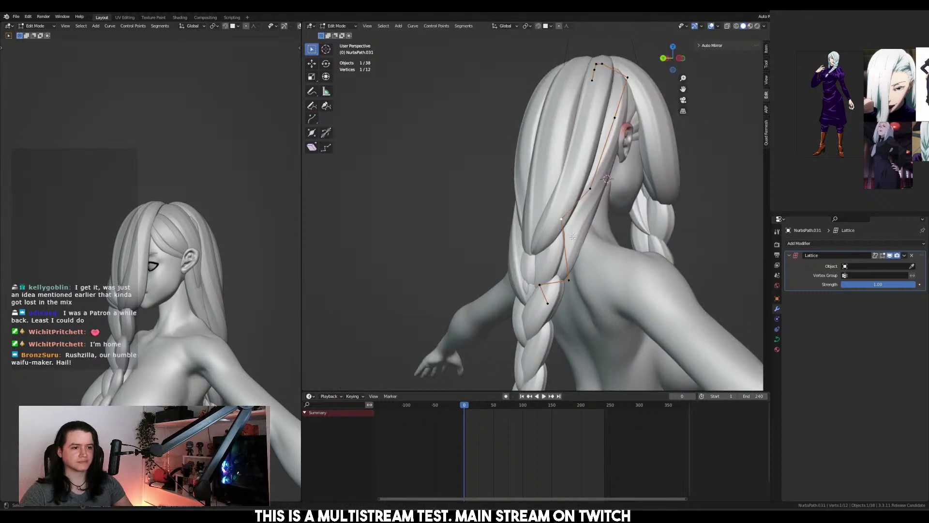
key("g")
middle_click_drag(568, 228, 593, 275)
left_click(617, 252)
key("g")
left_click(562, 275)
Adjust the radius of the lower control points of the back strand that ends at the braid's top
key("Tab")
middle_click_drag(502, 276, 518, 266)
left_click(525, 275)
key("Tab")
key("alt+s")
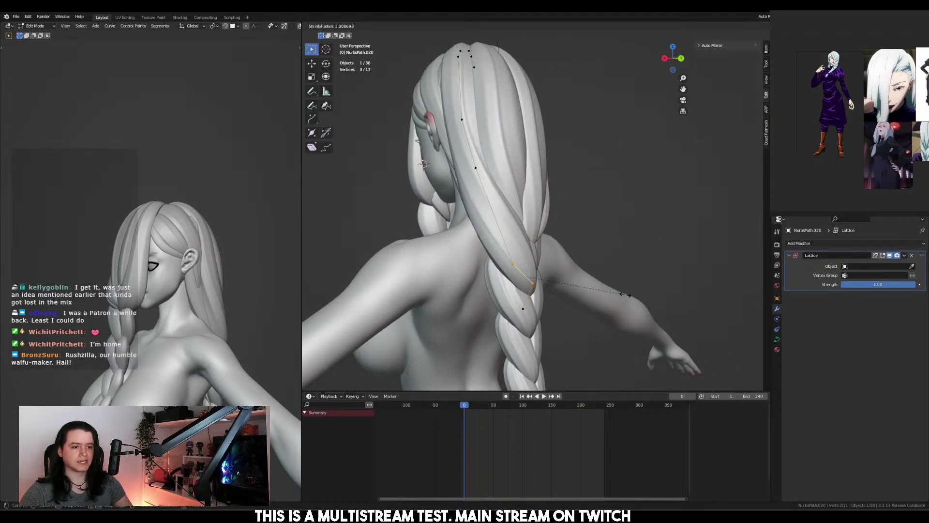
left_click(610, 292)
middle_click_drag(560, 300, 483, 305)
key("Tab")
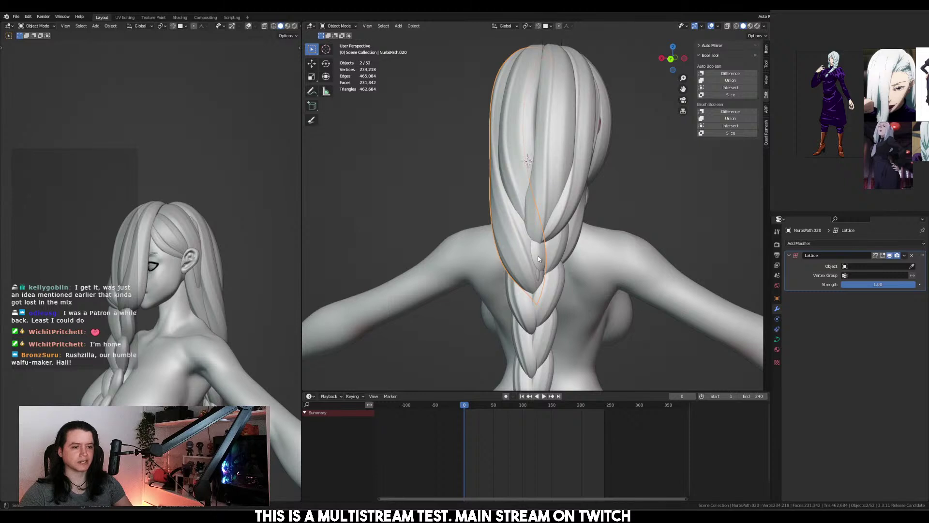
Shrink the radius of the lower control points on the overlapping back strand at the braid's top
key("Tab")
key("alt+s")
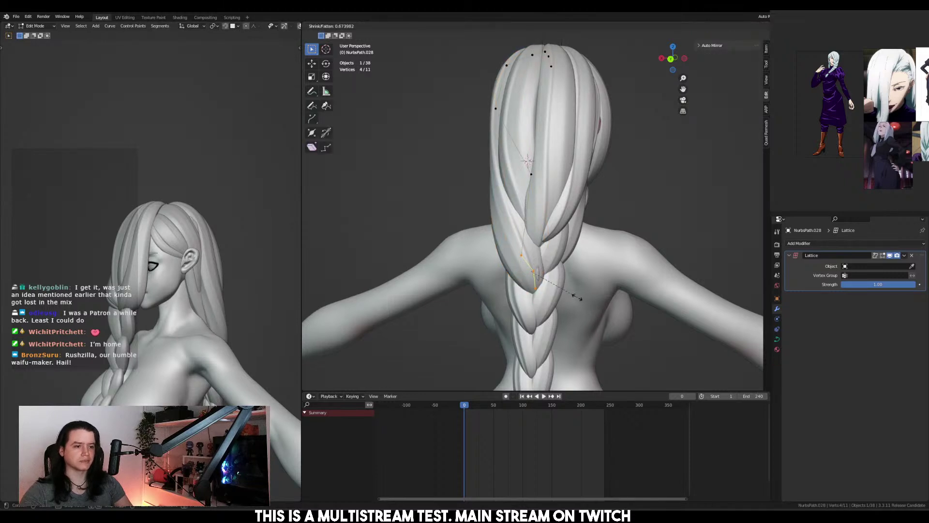
left_click(549, 282)
key("Tab")
left_click(538, 280, "shift")
key("Tab")
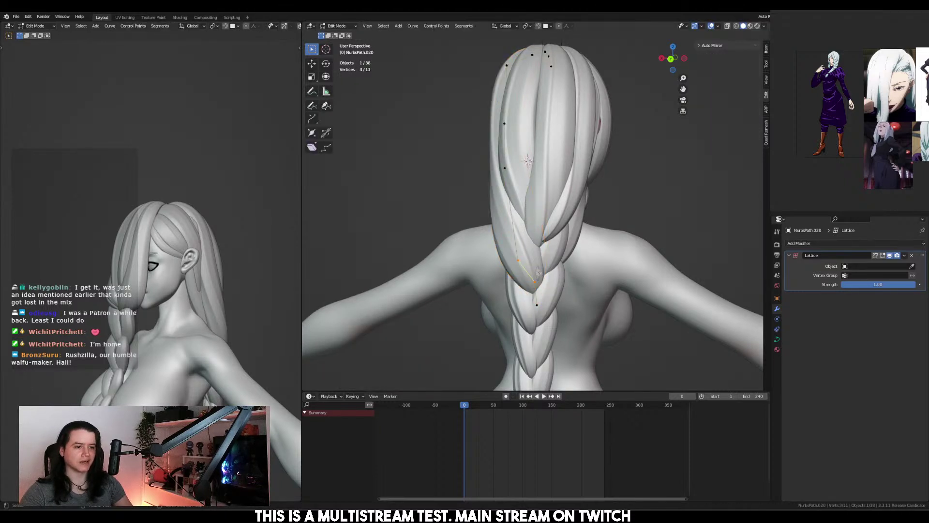
key("alt+s")
right_click(539, 281)
key("Tab")
Pick the overlapping back strand through the stacked hair and readjust the radius of its lower control points
left_click(541, 281)
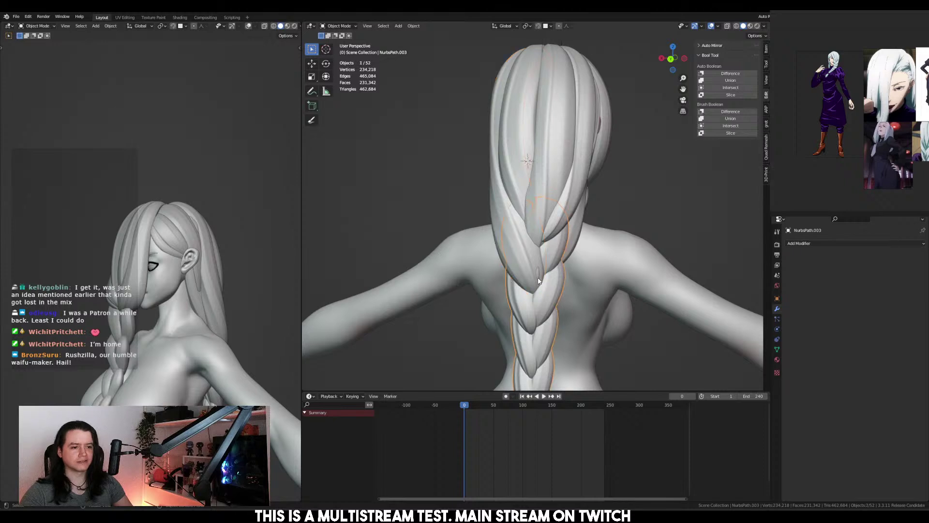
left_click(540, 281)
left_click(540, 281)
left_click(538, 280)
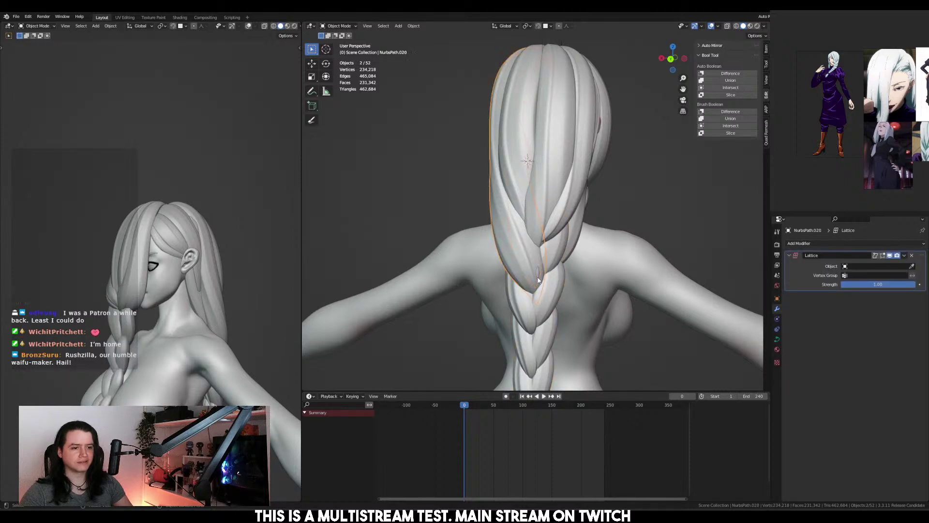
key("Tab")
key("alt+s")
left_click(580, 274)
key("Tab")
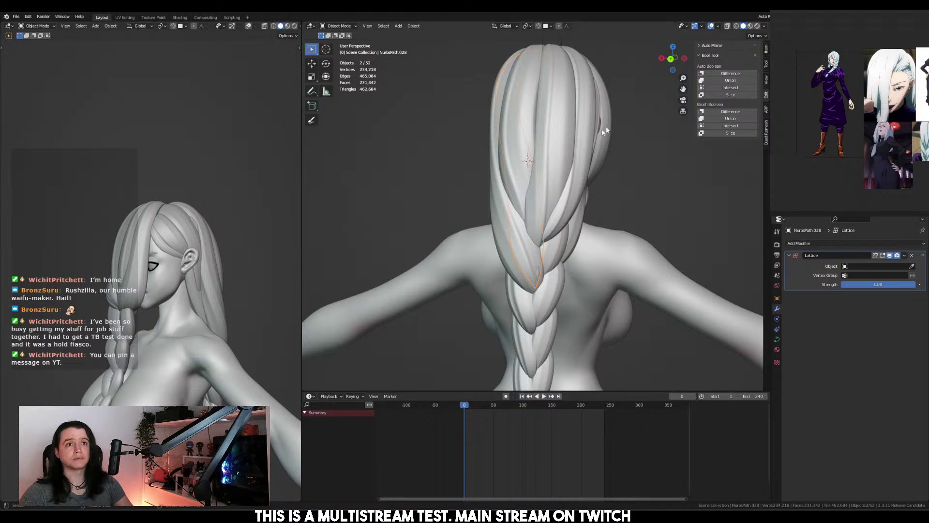
Move the two control points near the end of the side-back strand so its tip tucks into the back braid
middle_click_drag(621, 191, 645, 208)
middle_click_drag(645, 207, 625, 186, "shift")
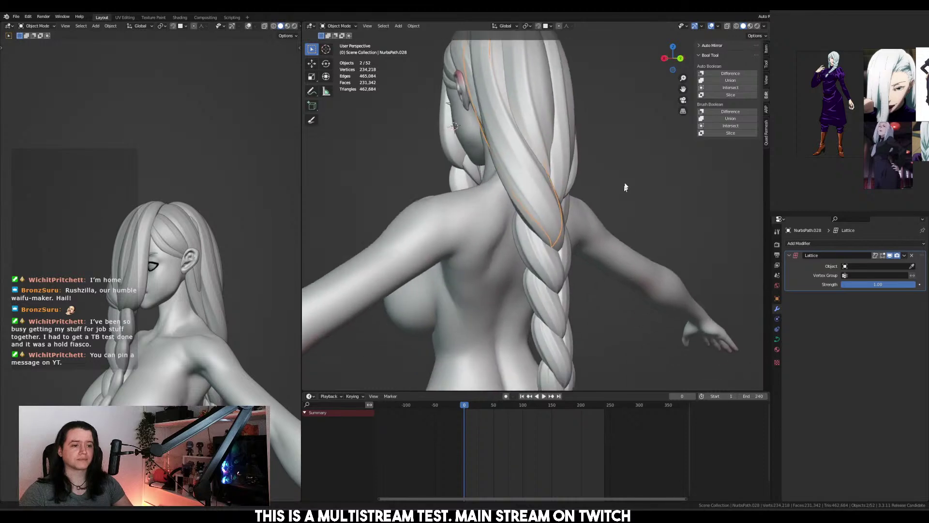
scroll(624, 187, "up", 1)
left_click(561, 210)
key("Tab")
left_click_drag(546, 215, 573, 240)
key("g")
left_click(589, 228)
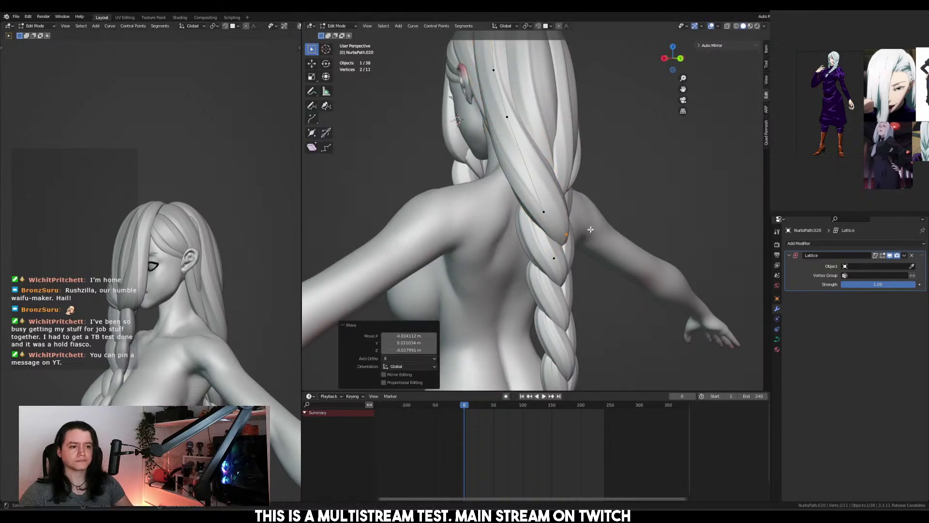
middle_click_drag(589, 228, 508, 225)
key("Tab")
Reshape the upper segments of the front braid from the side in Sculpt Mode with the Grab brush
left_click(622, 174)
scroll(612, 235, "down", 6)
scroll(595, 220, "up", 2)
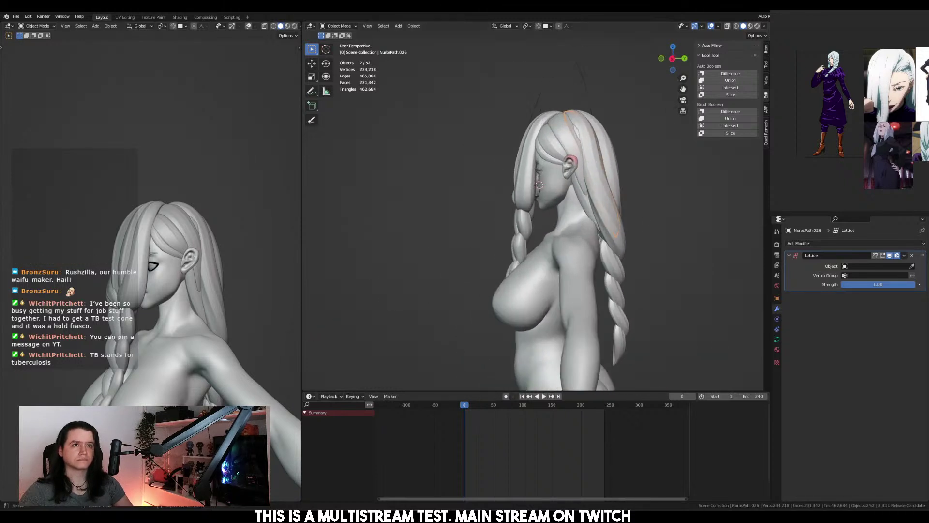
middle_click_drag(572, 236, 564, 248)
scroll(524, 250, "up", 4)
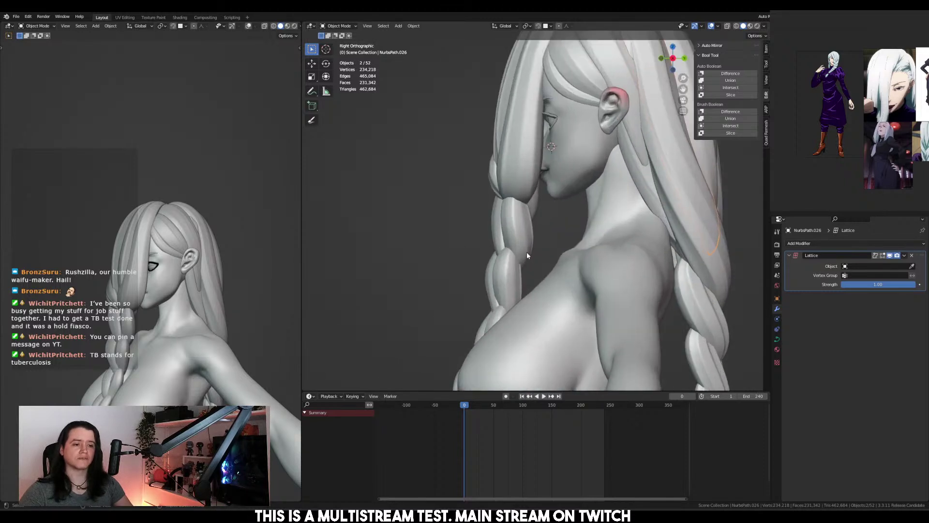
left_click(526, 252)
key("ctrl+Tab")
key("f")
left_click(502, 283)
left_click_drag(503, 282, 522, 272)
left_click_drag(519, 256, 522, 242)
left_click_drag(522, 230, 526, 222)
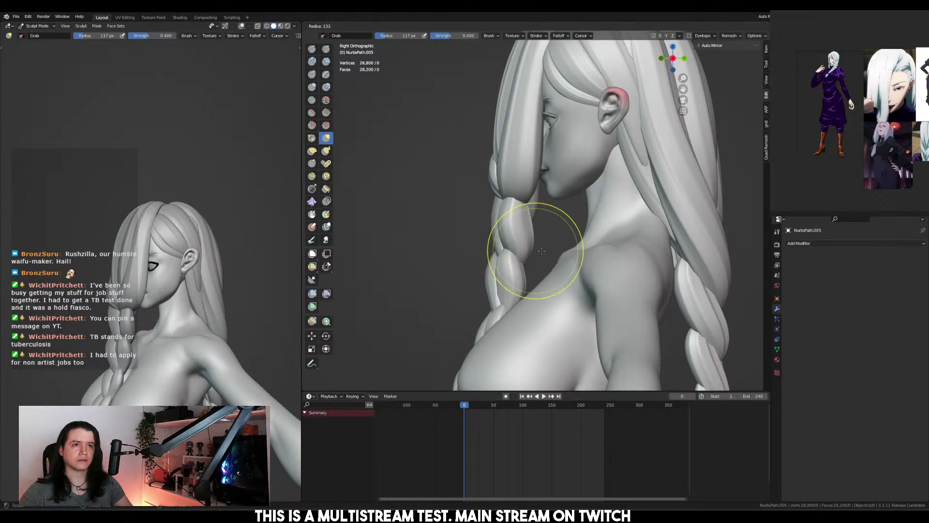
middle_click_drag(547, 213, 621, 246)
key("ctrl+Tab")
left_click(571, 245)
scroll(508, 236, "down", 2)
middle_click_drag(504, 234, 512, 235)
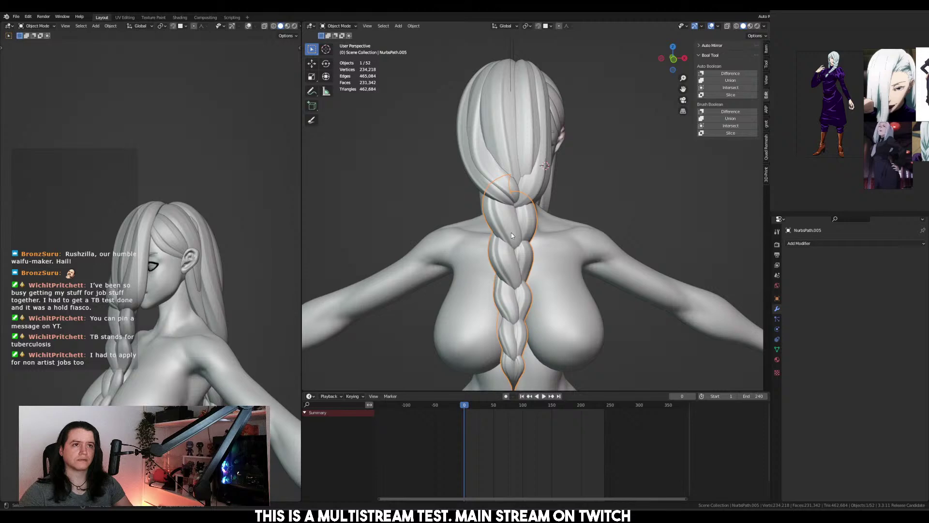
middle_click_drag(509, 233, 584, 223)
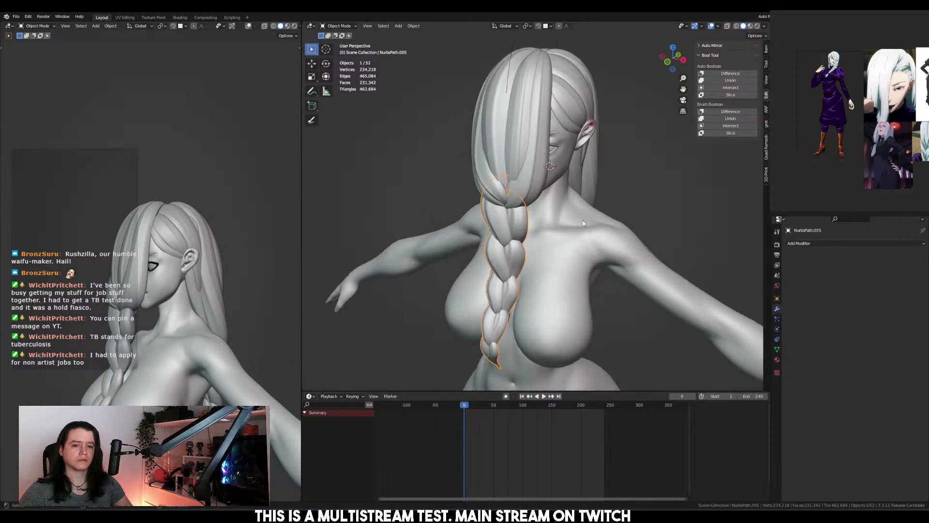
middle_click_drag(149, 260, 227, 272)
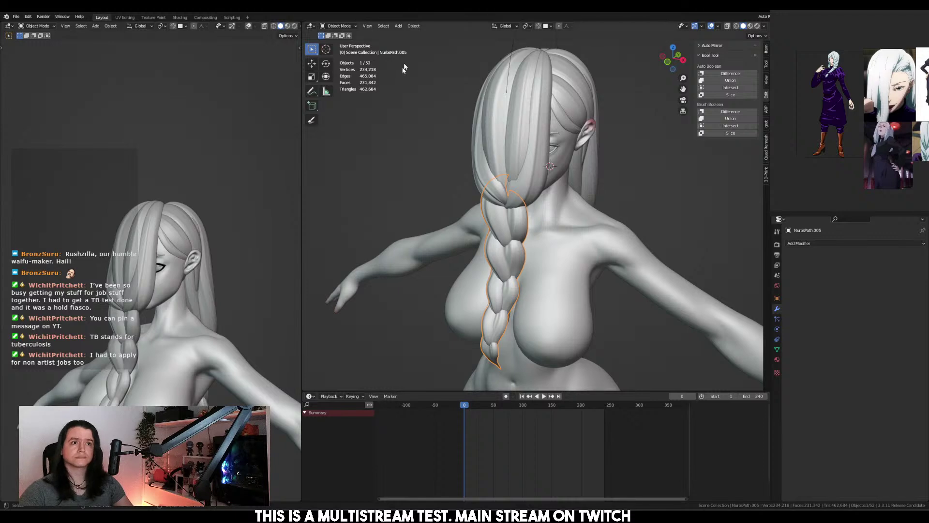
middle_click_drag(499, 230, 521, 227)
left_click(533, 189)
middle_click_drag(532, 189, 520, 186)
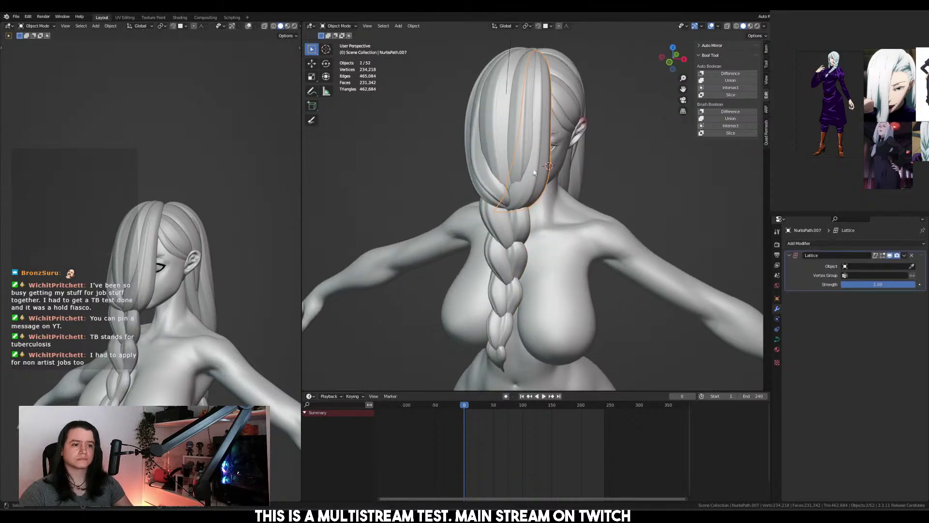
key("Tab")
middle_click_drag(515, 135, 500, 159, "shift")
left_click_drag(500, 160, 548, 238)
key("g")
key("x")
right_click(506, 226)
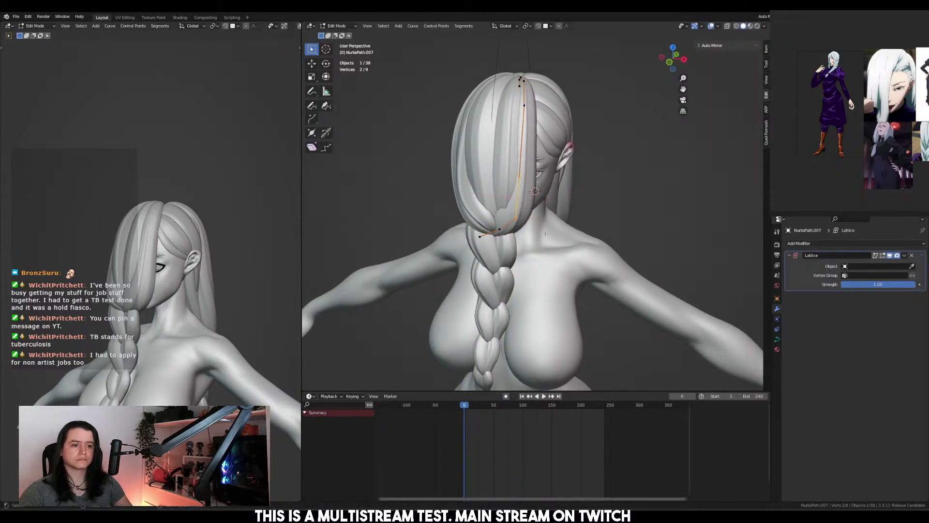
Move the front braid with its curve guide about -0.115 m along the X axis and save the file
middle_click_drag(506, 226, 605, 218)
key("KP_1")
key("ctrl+Tab")
left_click(519, 240)
left_click(514, 248)
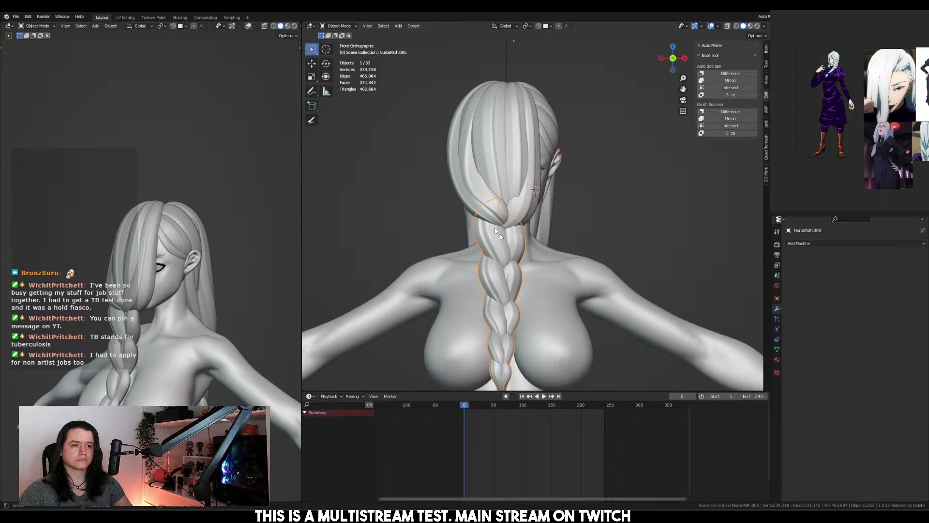
left_click(501, 64, "shift")
key("g")
key("x")
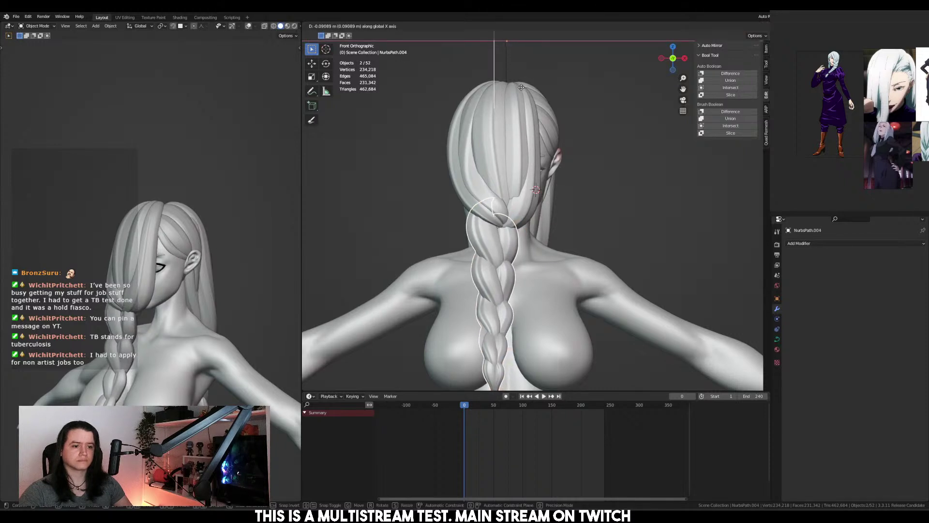
left_click(519, 87)
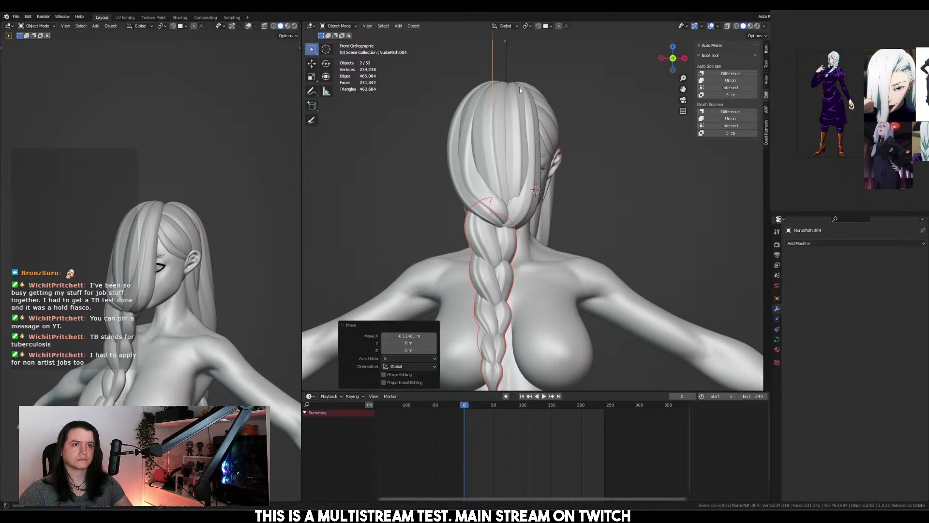
left_click(529, 218, "shift")
scroll(529, 218, "up", 2)
left_click(528, 204)
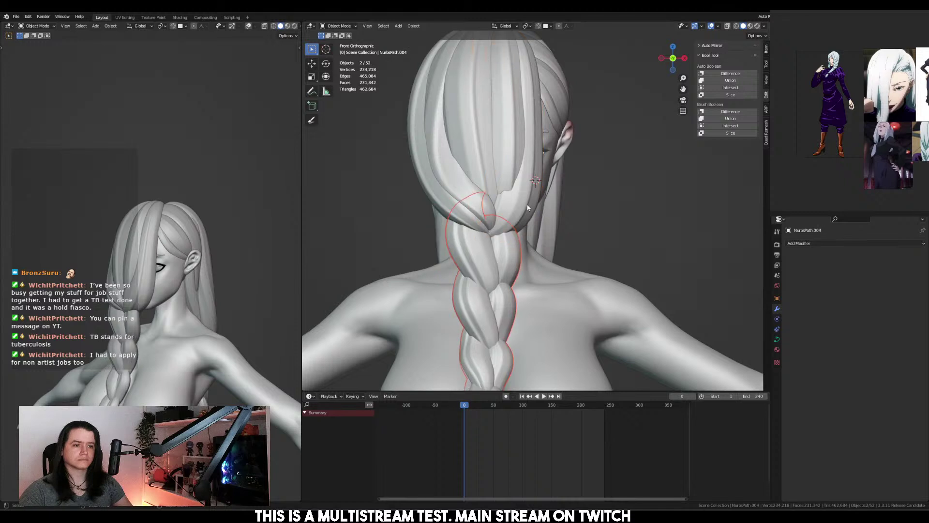
key("ctrl+s")
Edit the five front strands together and move their lower control points along X toward the shifted front braid
left_click(525, 208)
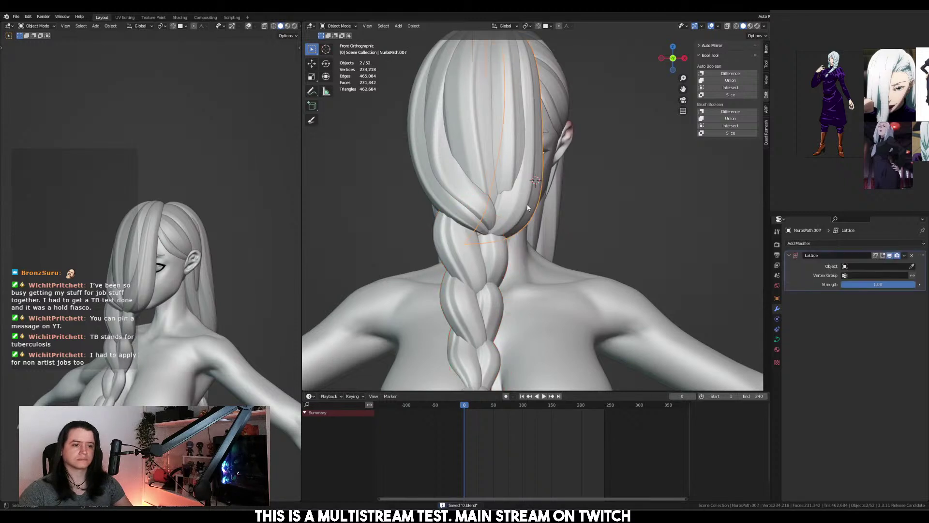
key("Tab")
middle_click_drag(521, 199, 527, 224, "shift")
key("Tab")
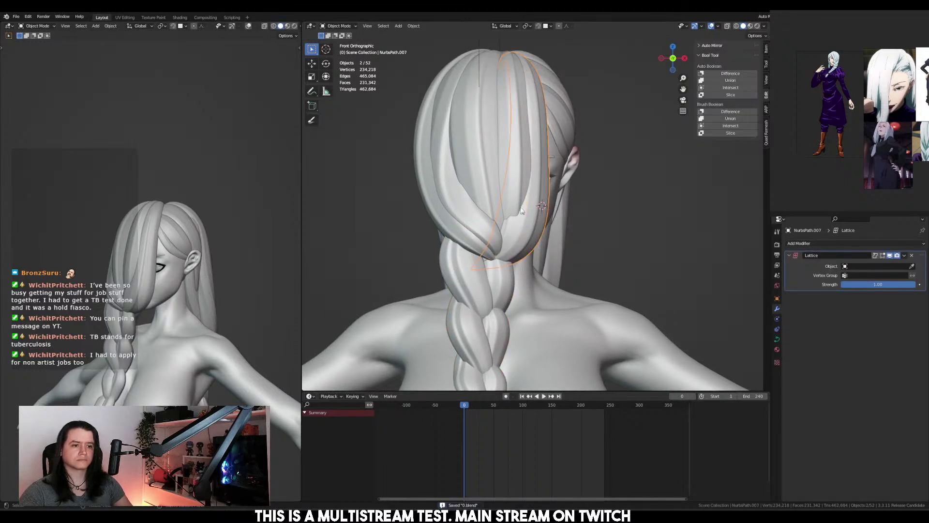
left_click(508, 201, "shift")
left_click(478, 232, "shift")
mouse_move(450, 230)
middle_mouse_down()
mouse_move(476, 203)
mouse_move(449, 217)
middle_mouse_up()
left_click(454, 192, "shift")
key("Tab")
left_click_drag(420, 208, 493, 289)
key("g")
key("x")
left_click(517, 290)
Move the front strands' lower control points along Y and scale them together to about 0.82
middle_click_drag(494, 289, 479, 285, "alt")
key("g")
key("y")
left_click(479, 275)
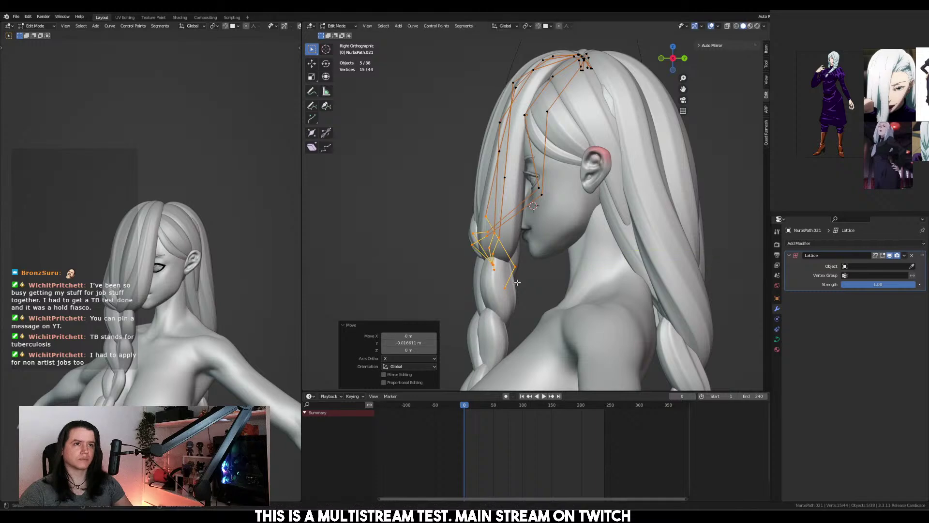
key("KP_1")
key("s")
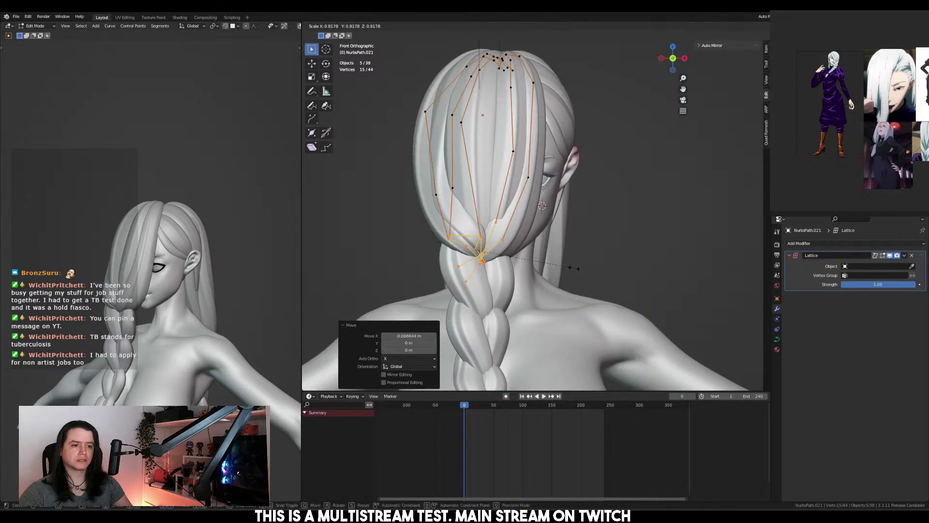
left_click(574, 268)
Move the lower control point of the face-side front strand forward in the side view
key("KP_3")
middle_click_drag(500, 207, 511, 234)
left_click(510, 235)
left_click(490, 240)
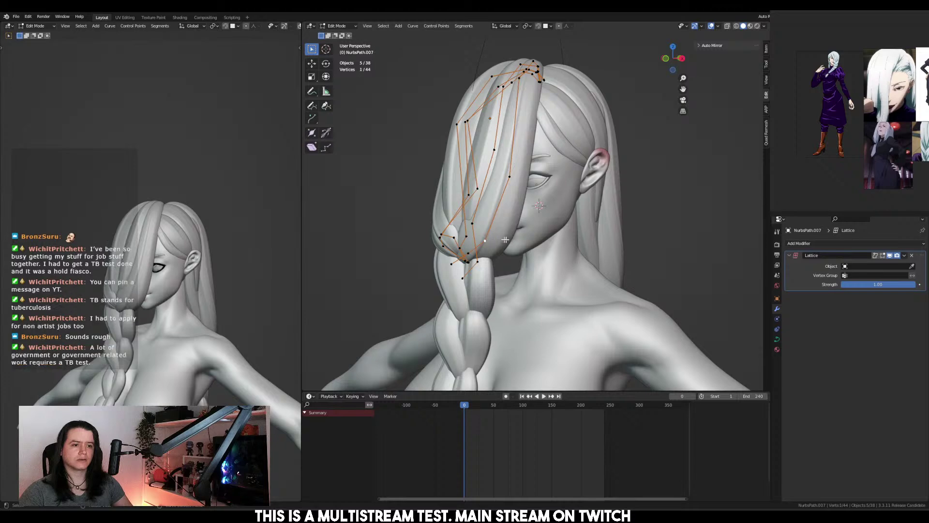
key("KP_1")
key("KP_3")
middle_click_drag(531, 233, 529, 241, "shift")
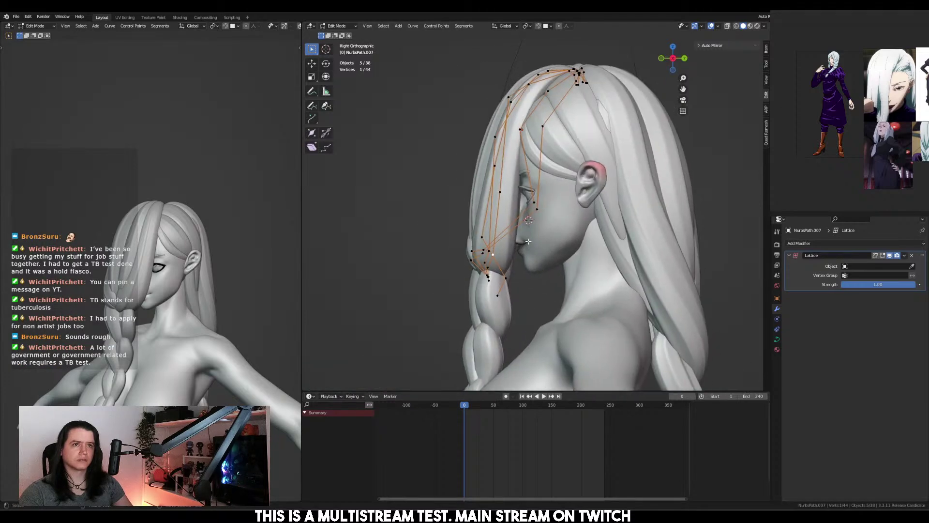
key("g")
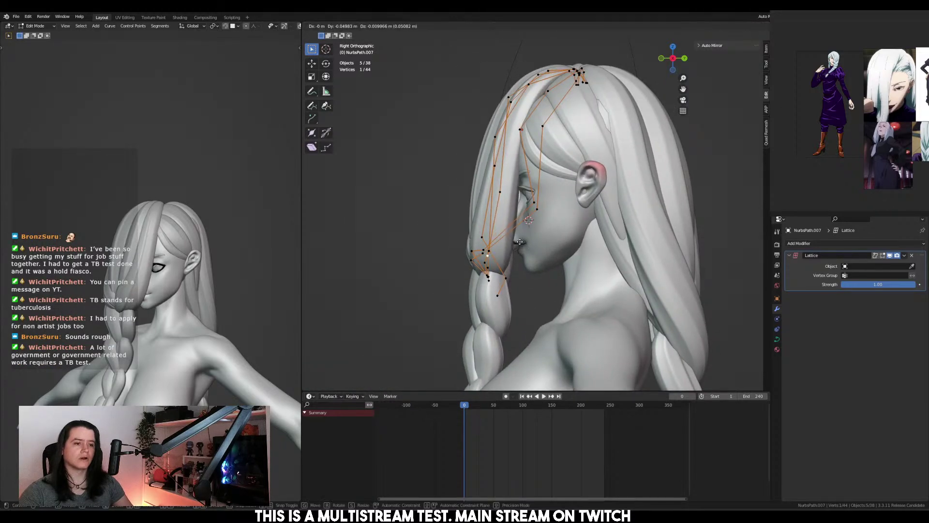
left_click(526, 242)
middle_click_drag(525, 242, 528, 222)
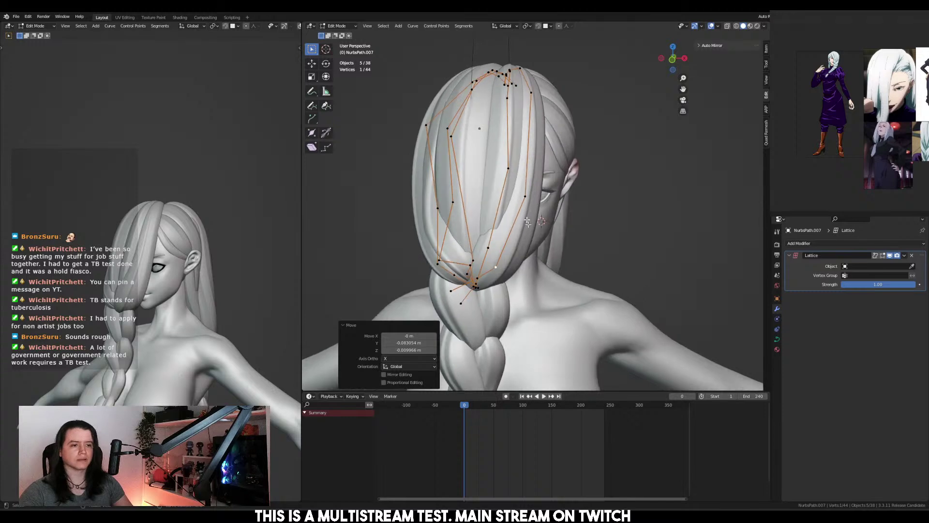
Scale the radius of that lower control point by 0.556 and nudge the point to refine the strand's edge
key("alt+s")
left_click(524, 252)
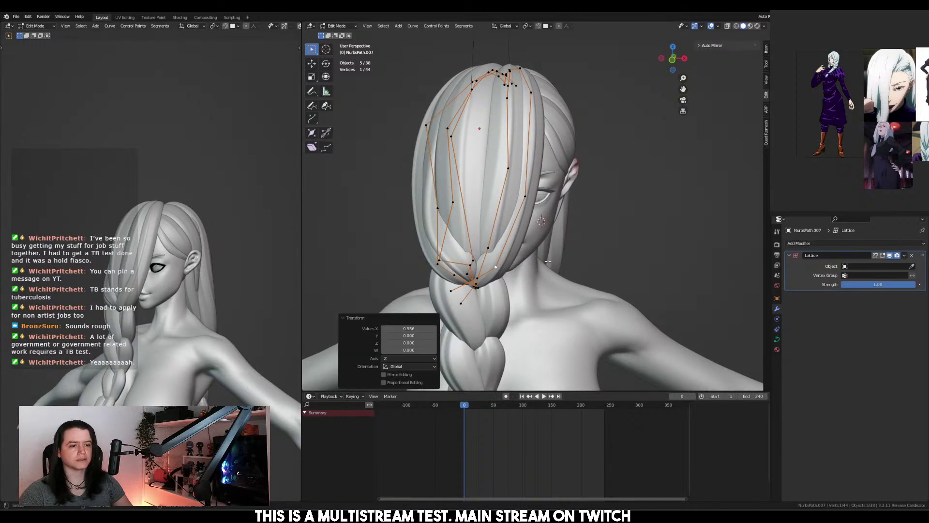
middle_click_drag(550, 260, 528, 254)
key("g")
left_click(530, 247)
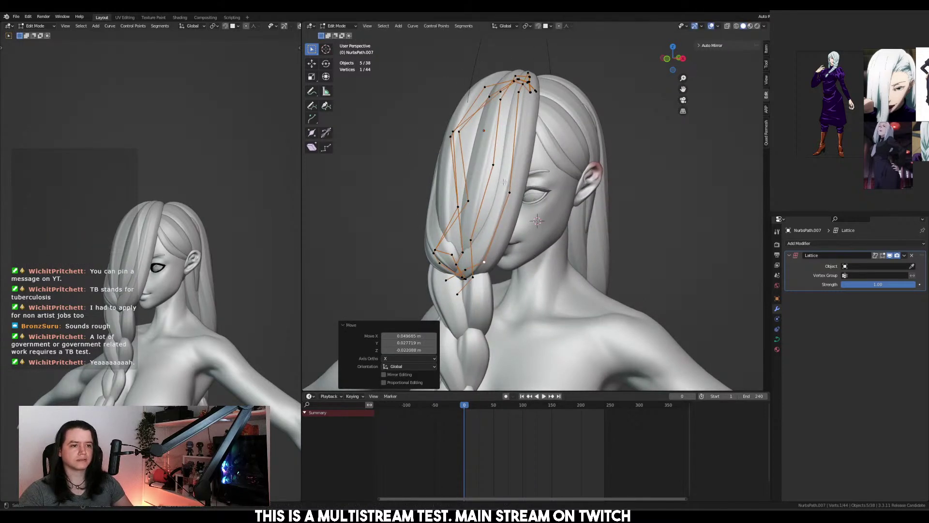
Try to move the middle control point of the face-side front strand forward in the side view
left_click(505, 182)
middle_click_drag(582, 183, 502, 213, "alt")
key("g")
left_click(523, 194)
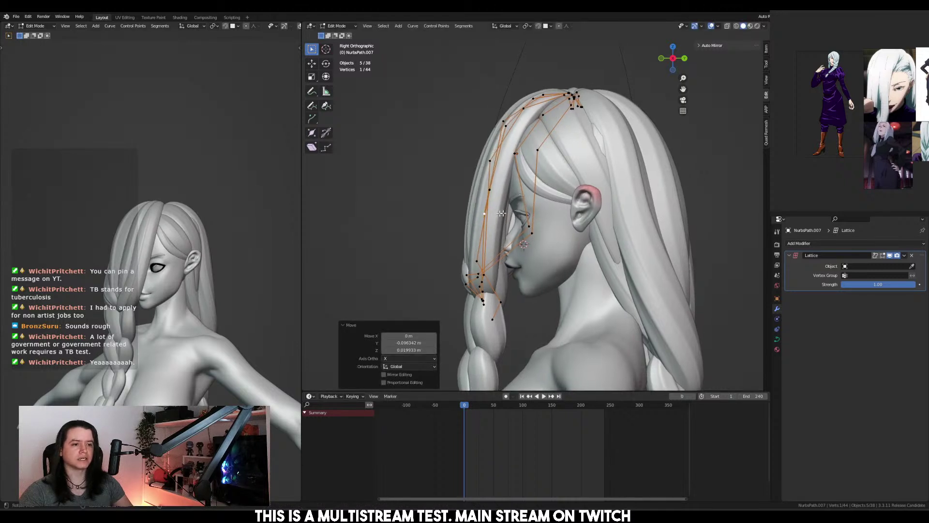
key("KP_1")
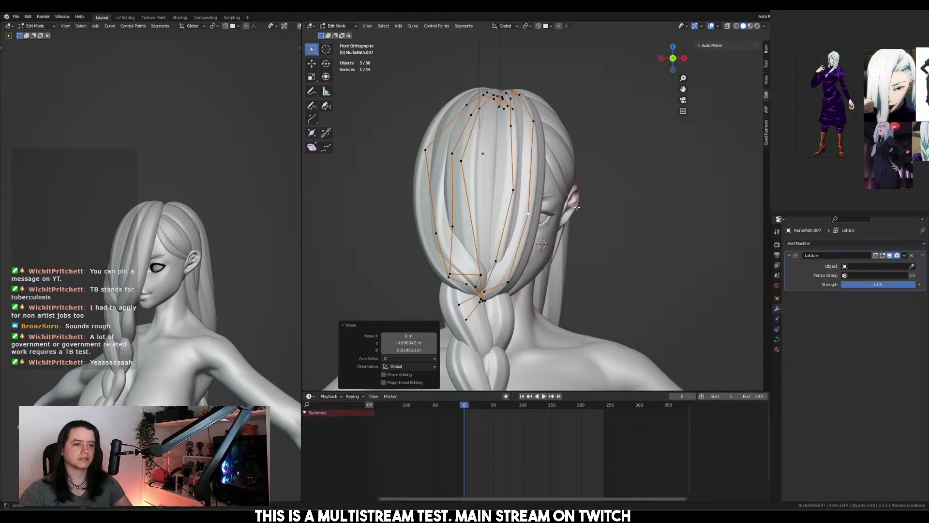
key("ctrl+z")
Move the upper and middle control points of the face-side front strand inward along the X axis
left_click(538, 121)
middle_click_drag(540, 121, 541, 149)
key("g")
key("x")
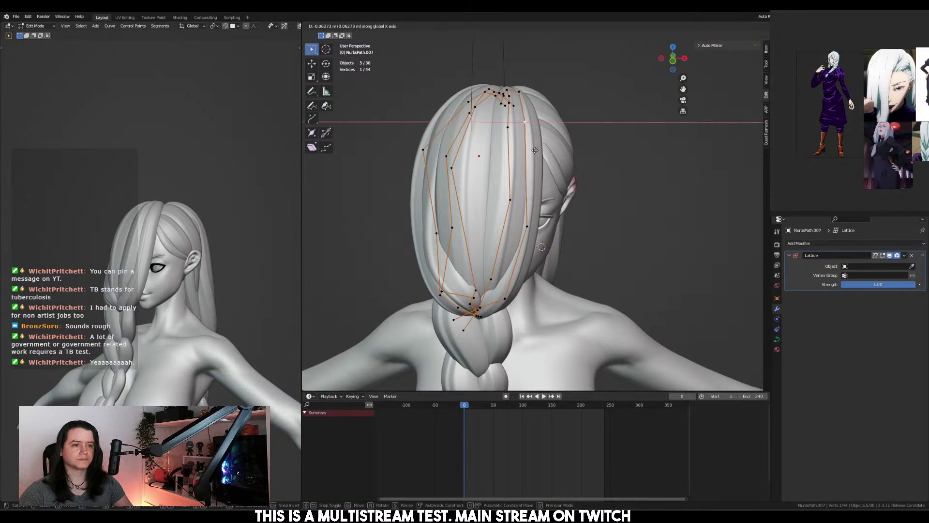
left_click(532, 150)
left_click(530, 225)
key("g")
key("x")
left_click(525, 224)
key("Tab")
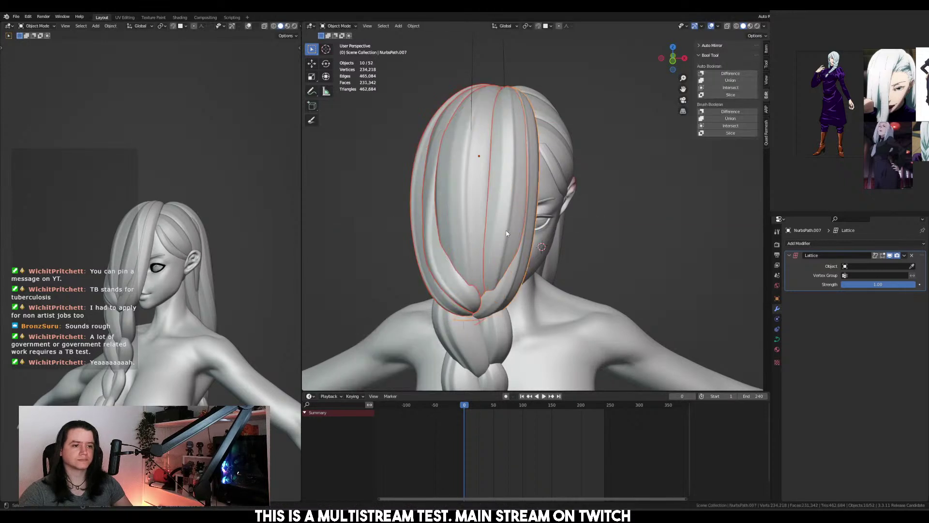
Move the middle and lower control points of the neighbouring front strand along negative X, the lower one by about 0.066 m
left_click(507, 233)
key("Tab")
middle_click_drag(510, 199, 503, 199)
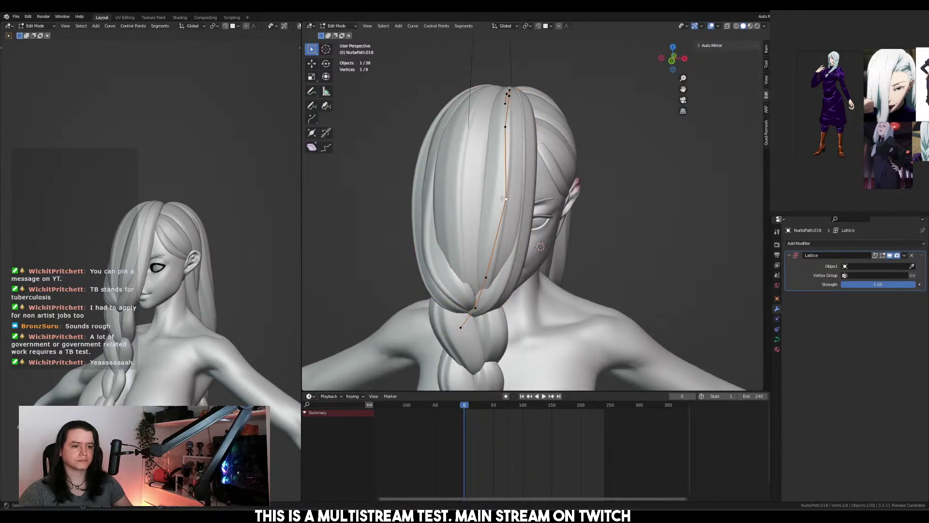
key("g")
key("x")
left_click(494, 199)
left_click(486, 277)
key("g")
key("x")
left_click(474, 275)
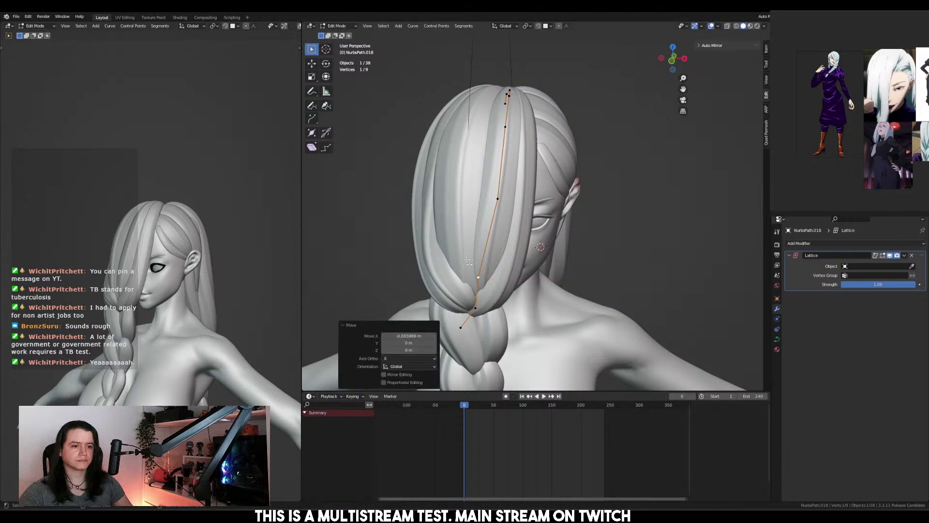
key("Tab")
Shrink the radius of the central front strand's three lower control points to about 0.83
left_click(457, 247)
key("Tab")
left_click_drag(419, 268, 529, 330)
key("alt+s")
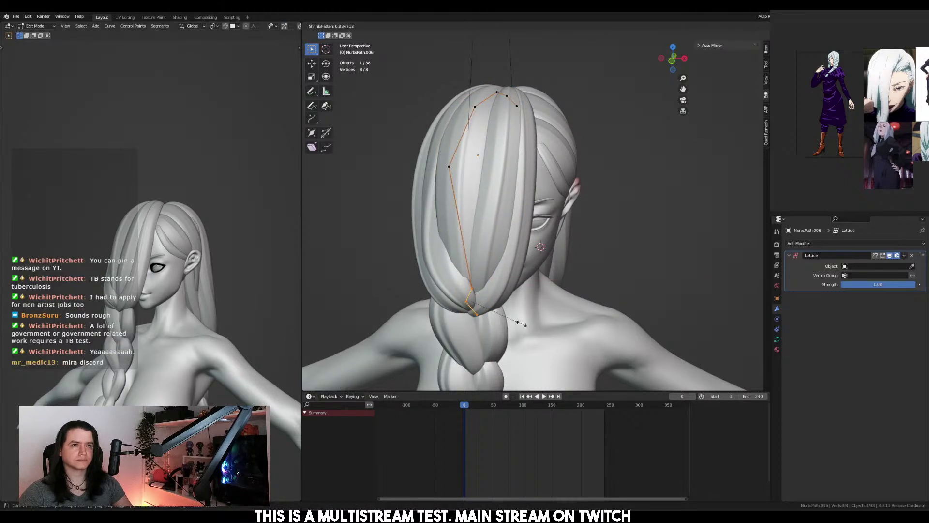
left_click(522, 324)
key("Tab")
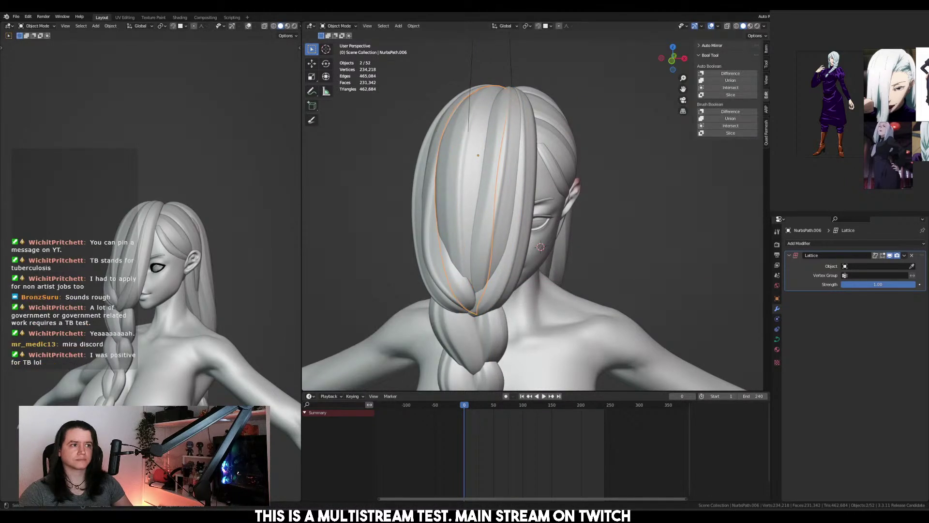
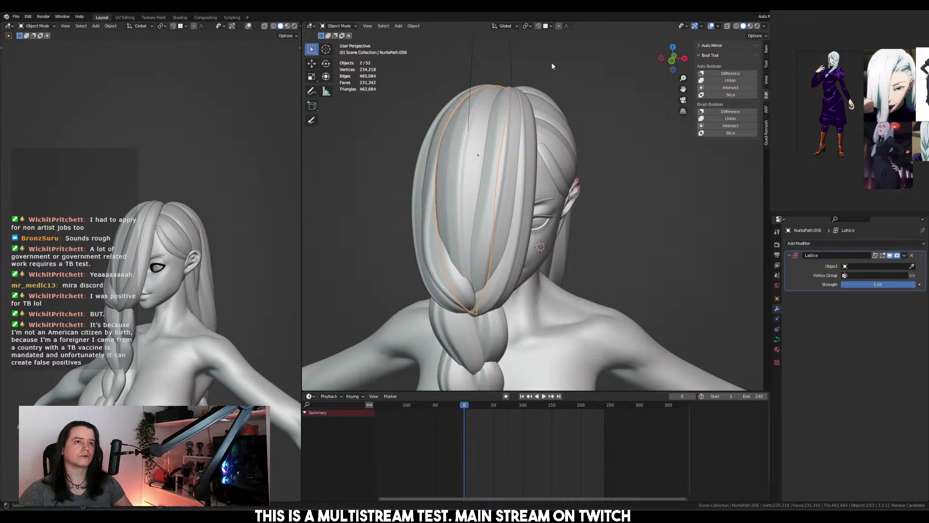
Move a lower control point of the outer front strand inward in front view, about 0.05 m along X
left_click(524, 205)
mouse_move(521, 197)
middle_mouse_down()
mouse_move(455, 185)
mouse_move(512, 213)
middle_mouse_up()
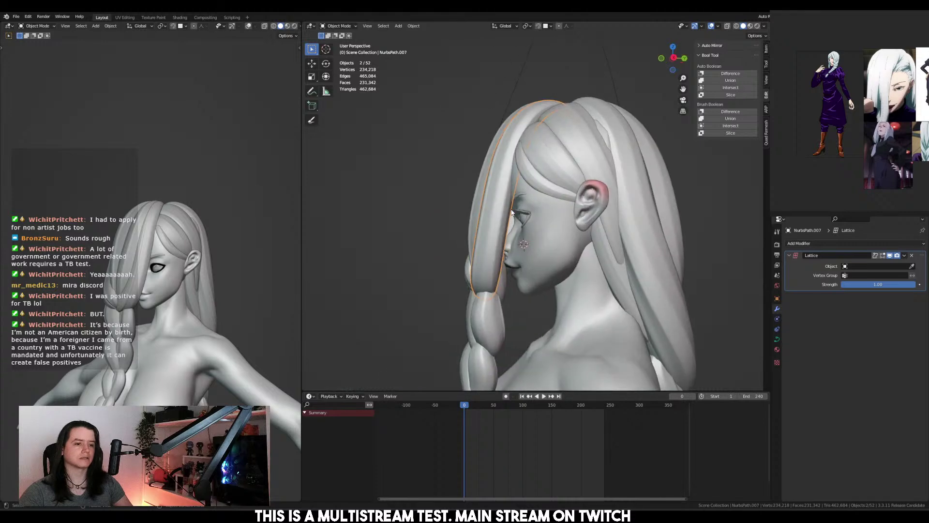
key("KP_1")
middle_click_drag(593, 176, 583, 201, "shift")
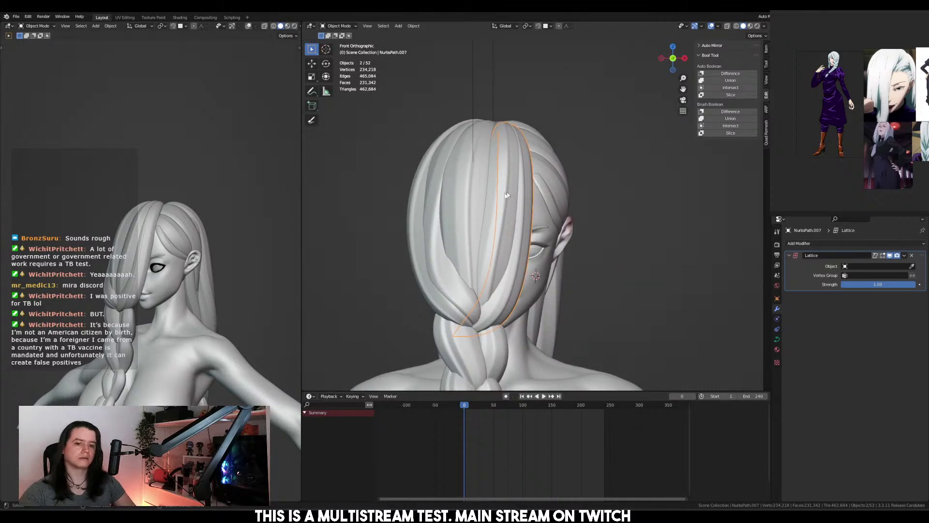
left_click(451, 290)
key("Tab")
left_click_drag(392, 275, 456, 314)
key("g")
left_click(471, 314)
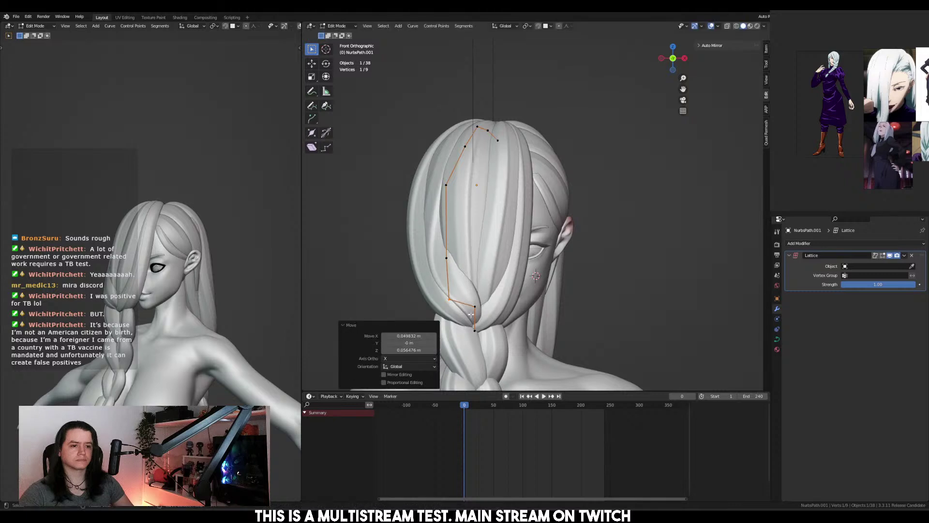
key("Tab")
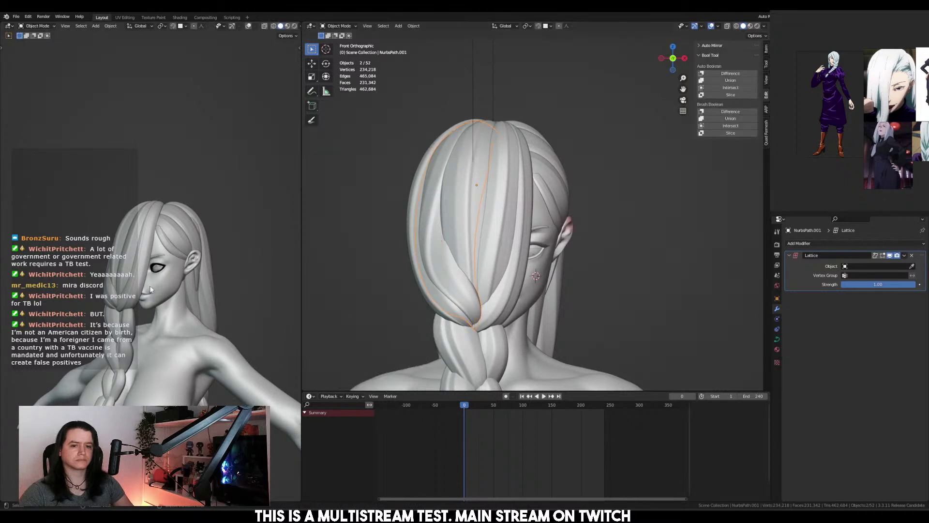
Save the file and preview the character in rendered shading in the secondary viewport
mouse_move(150, 287)
middle_mouse_down()
mouse_move(161, 277)
mouse_move(163, 286)
middle_mouse_up()
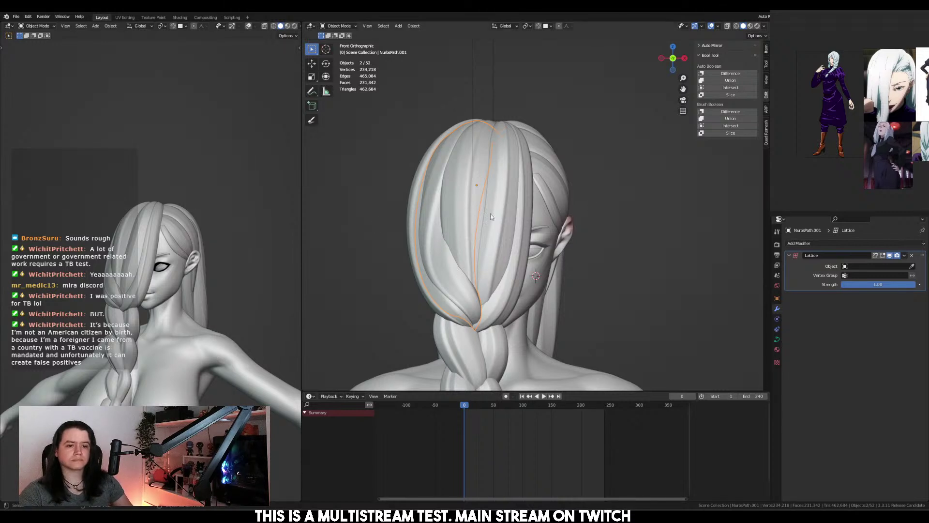
middle_click_drag(218, 302, 220, 254, "shift")
key("ctrl+s")
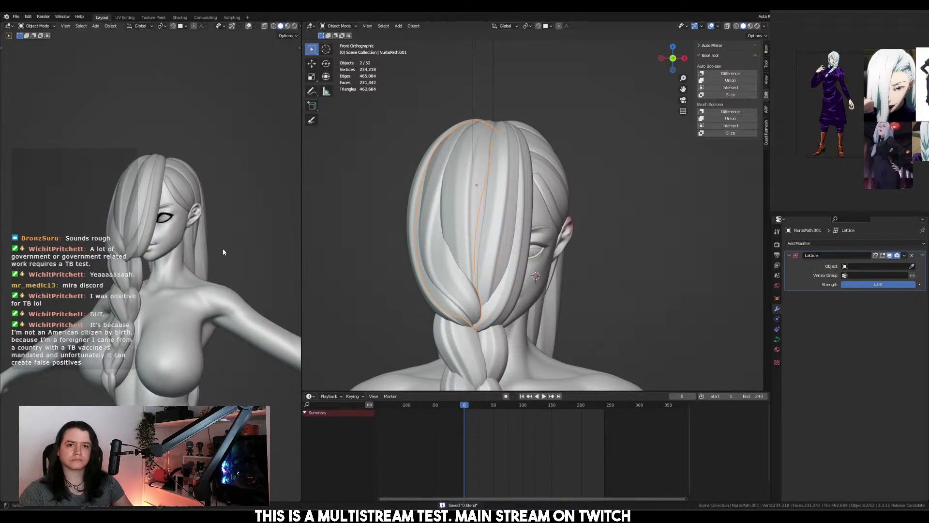
key("z")
left_click(264, 164)
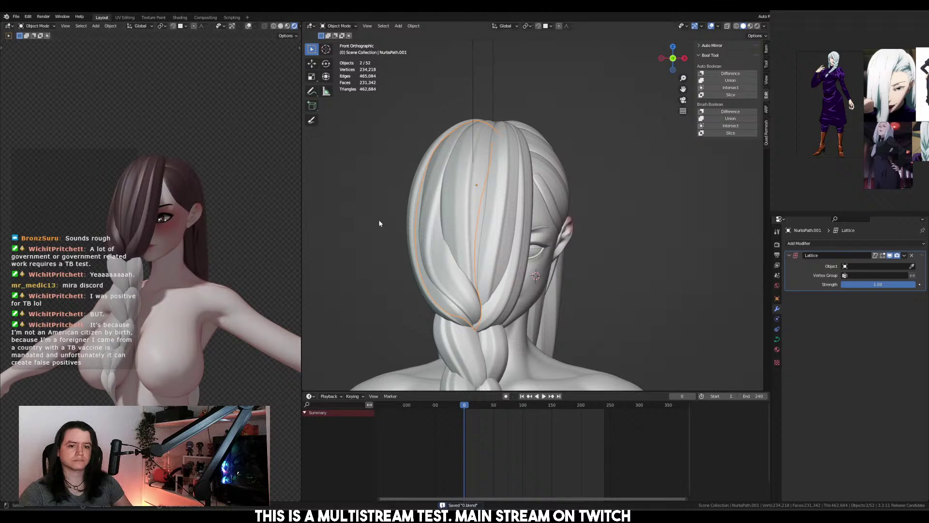
Link the back hair strand's material to the front and back braids
middle_click_drag(380, 223, 455, 237)
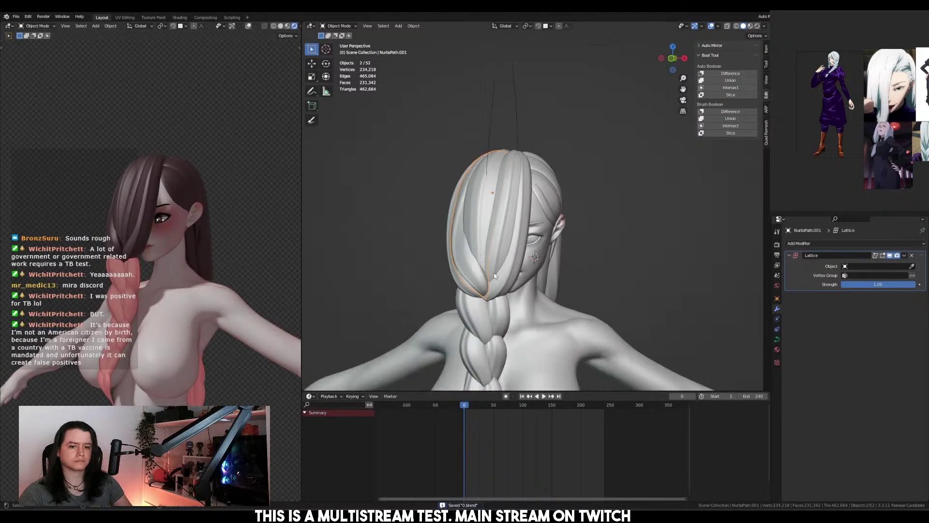
scroll(495, 276, "up", 2)
left_click(445, 291)
scroll(536, 240, "down", 3)
middle_click_drag(536, 241, 659, 261)
left_click(612, 280, "shift")
left_click(613, 268, "shift")
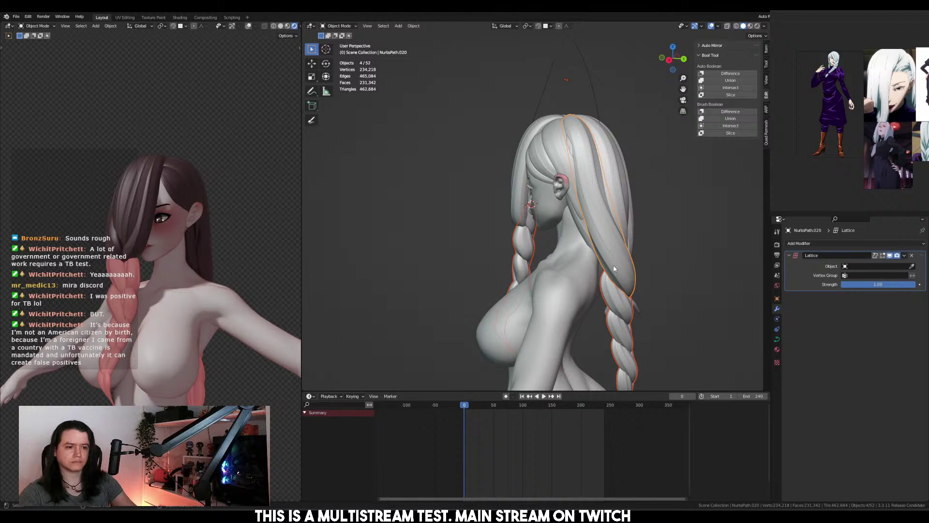
key("ctrl+l")
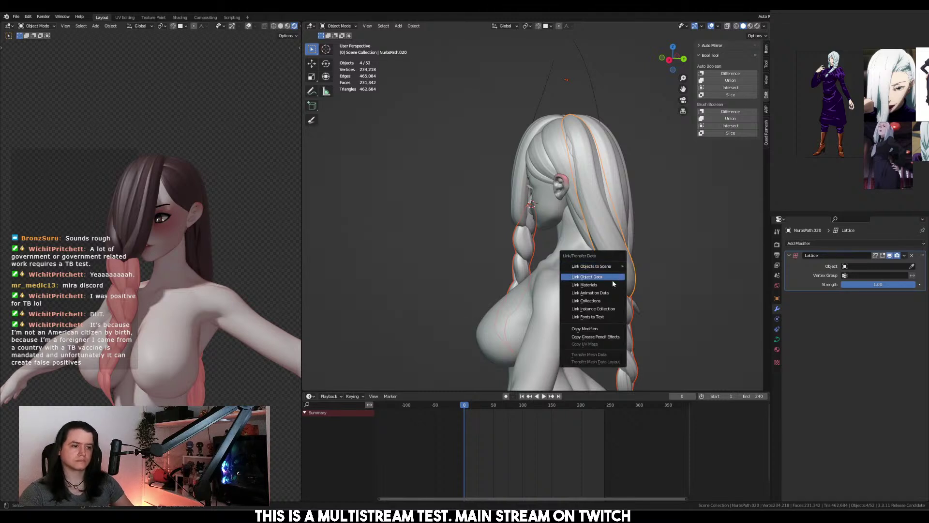
left_click(586, 284)
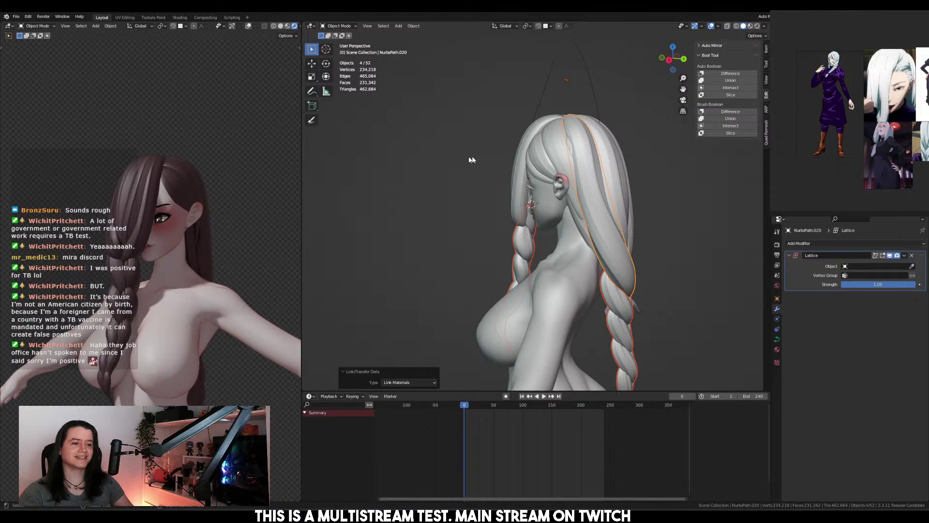
middle_click_drag(472, 160, 618, 161)
left_click(573, 233)
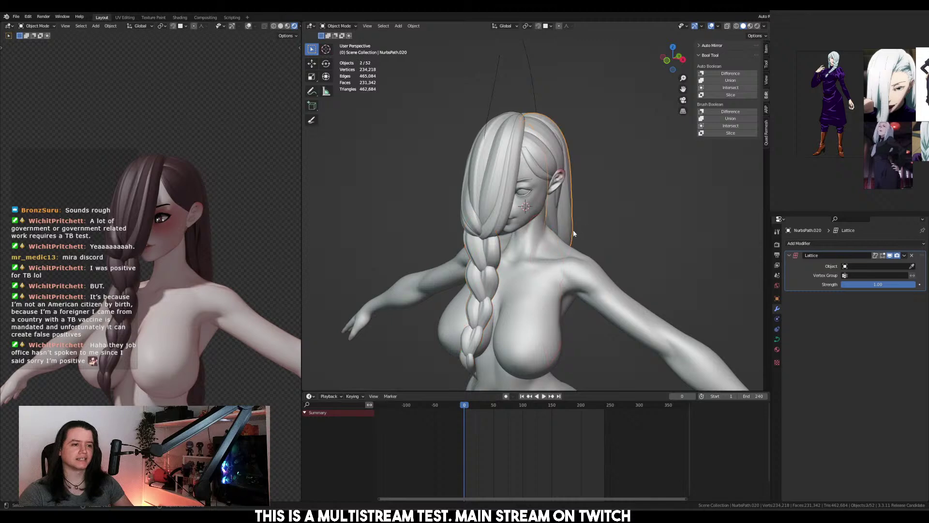
key("KP_3")
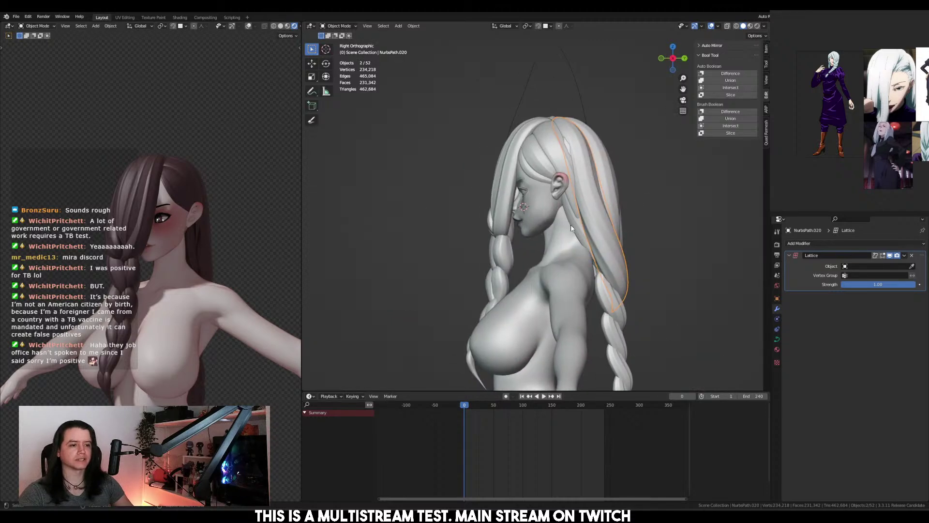
left_click(571, 229)
key("Tab")
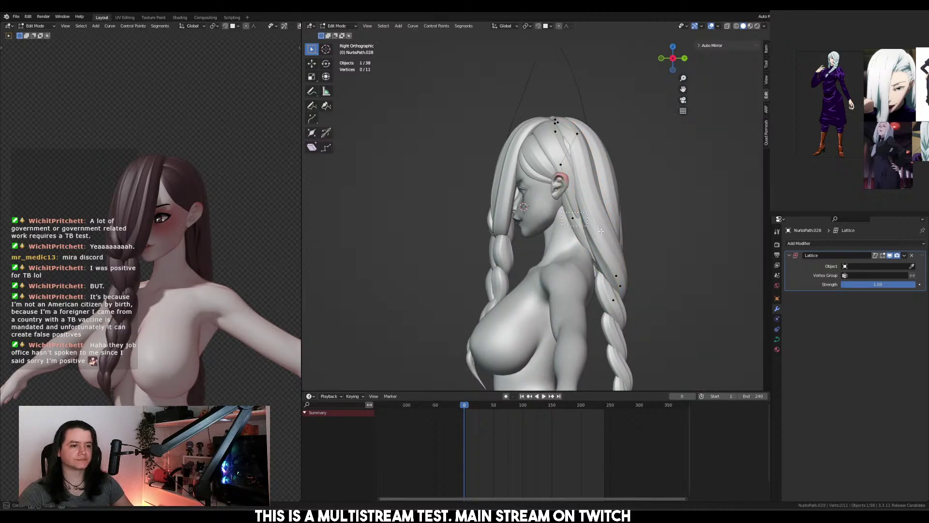
key("Tab")
Open the Shading workspace with a rendered preview and set the first Color2 of the Hair material's node group to white
left_click(180, 17)
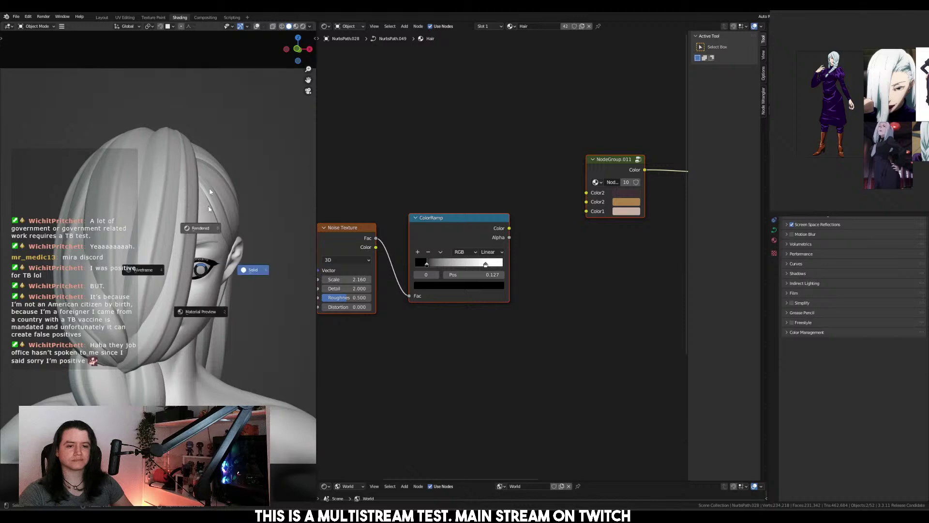
scroll(236, 227, "up", 3)
scroll(155, 240, "down", 5)
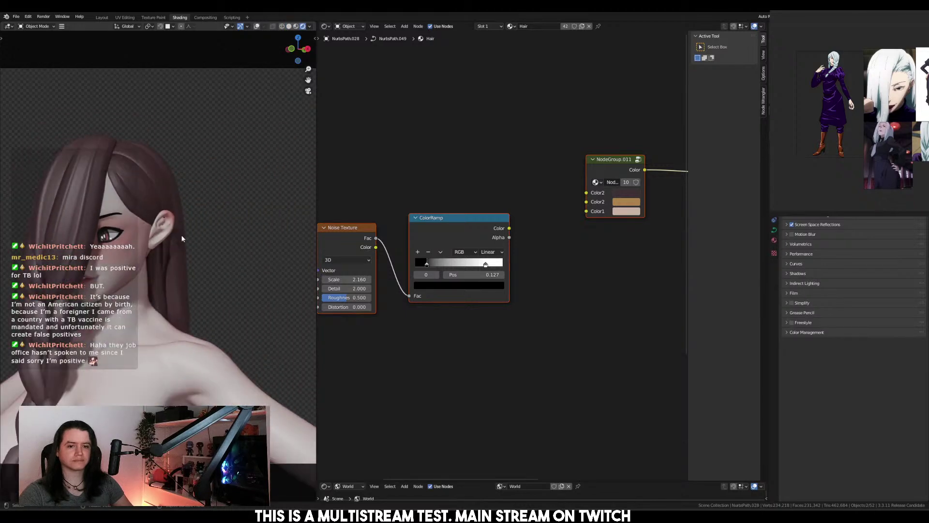
middle_click_drag(445, 251, 490, 268)
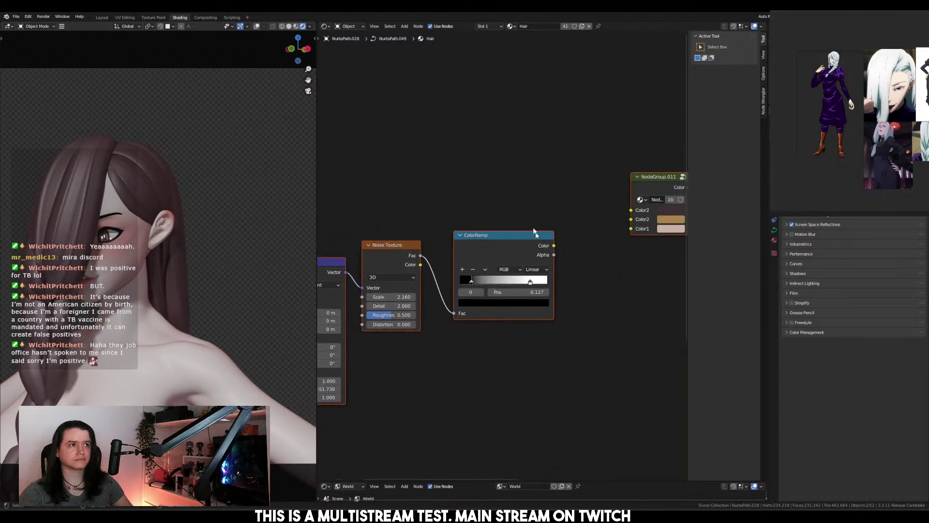
middle_click_drag(569, 254, 536, 235)
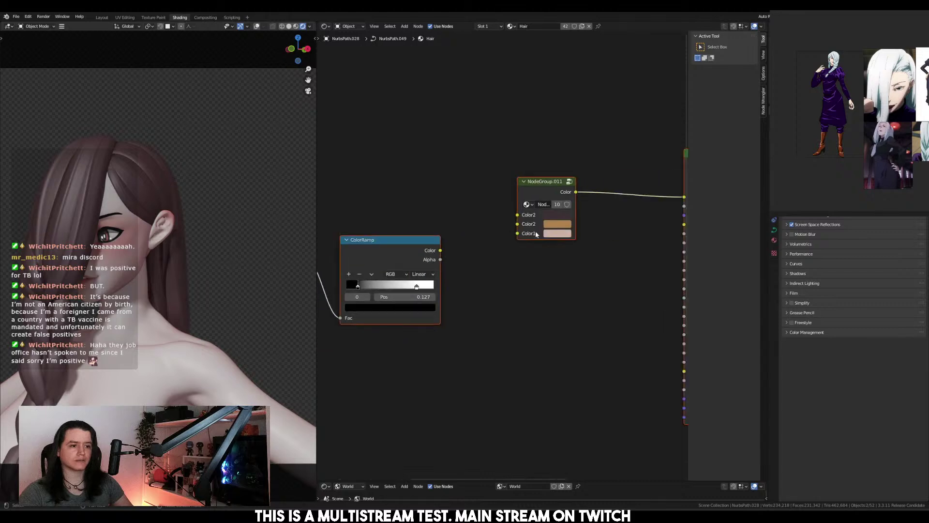
left_click(562, 215)
left_click_drag(583, 187, 605, 194)
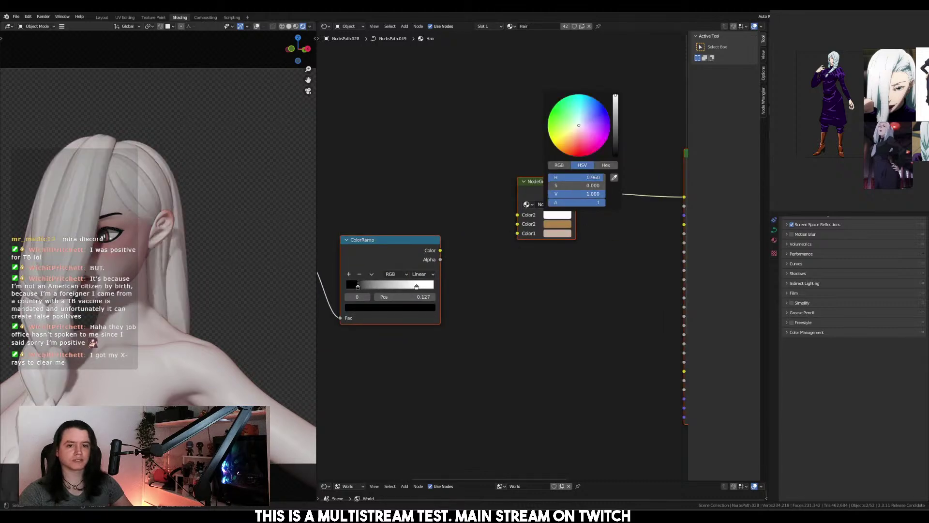
Select the face and examine the reference images for the character's eye and hair colours
left_click(135, 347)
left_click(148, 252)
middle_click_drag(146, 251, 113, 247)
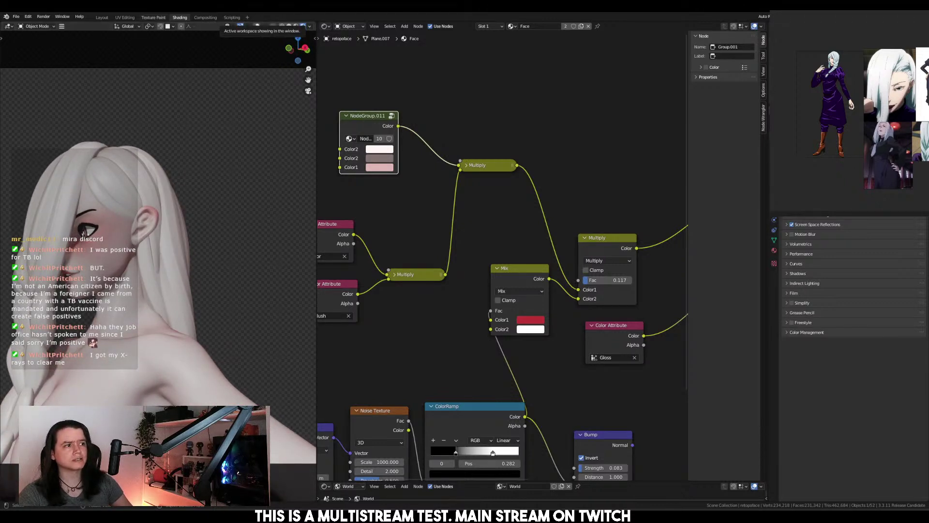
scroll(869, 151, "up", 5)
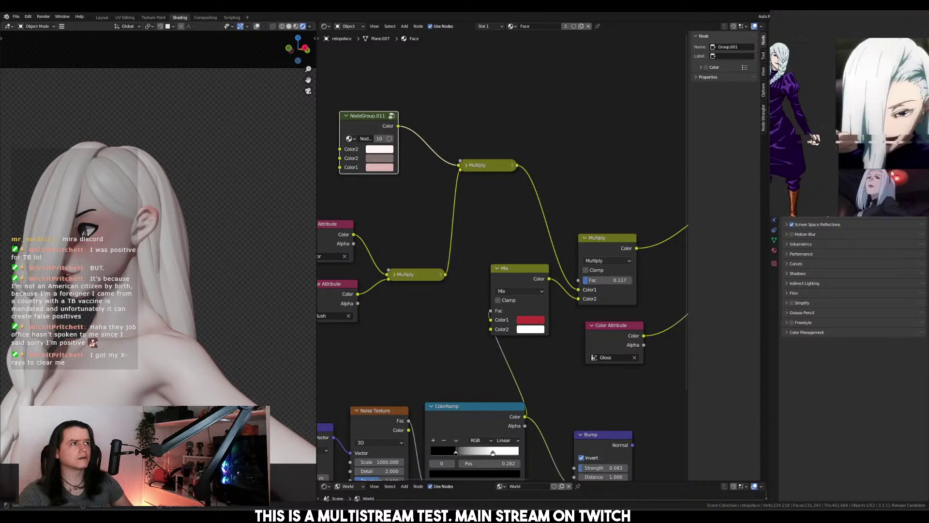
middle_click_drag(879, 214, 847, 93)
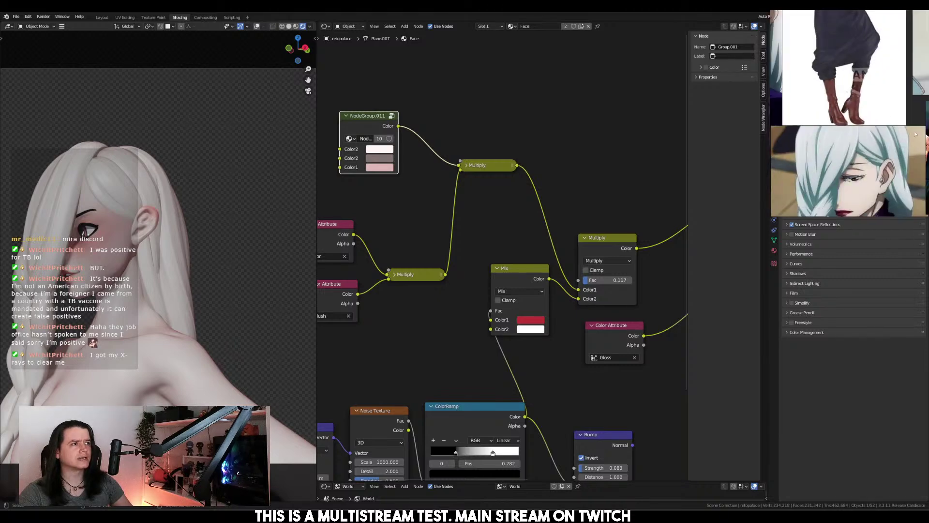
mouse_move(915, 134)
middle_mouse_down()
mouse_move(779, 216)
mouse_move(863, 124)
middle_mouse_up()
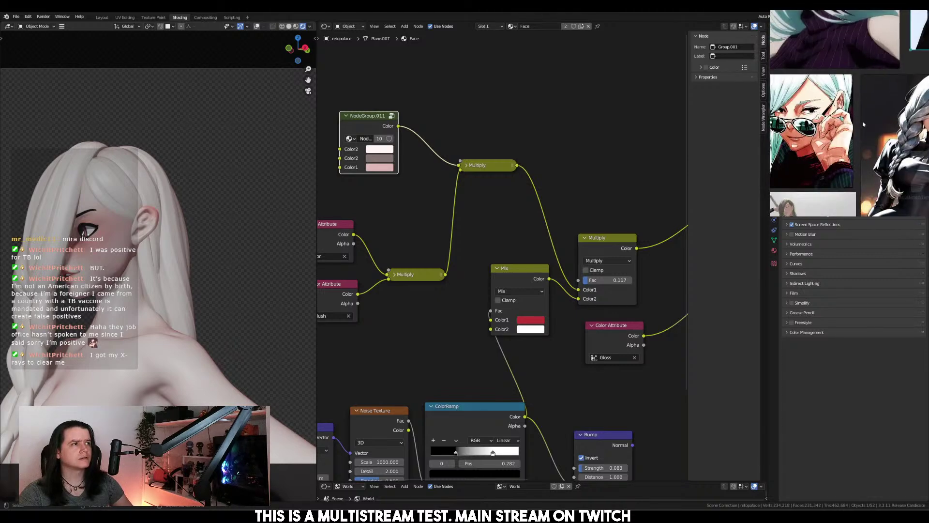
scroll(863, 121, "down", 3)
scroll(838, 121, "up", 5)
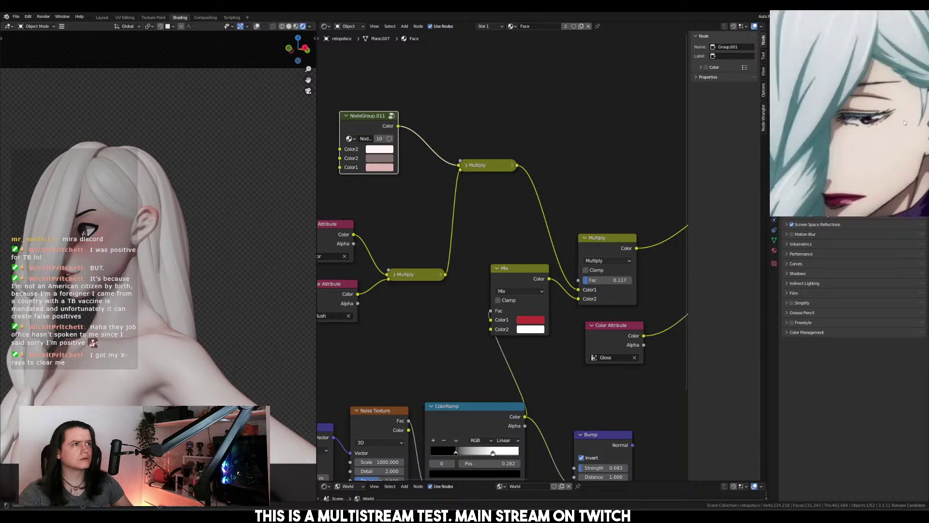
scroll(876, 115, "down", 3)
middle_click_drag(876, 114, 923, 198)
scroll(923, 197, "down", 3)
scroll(857, 73, "up", 6)
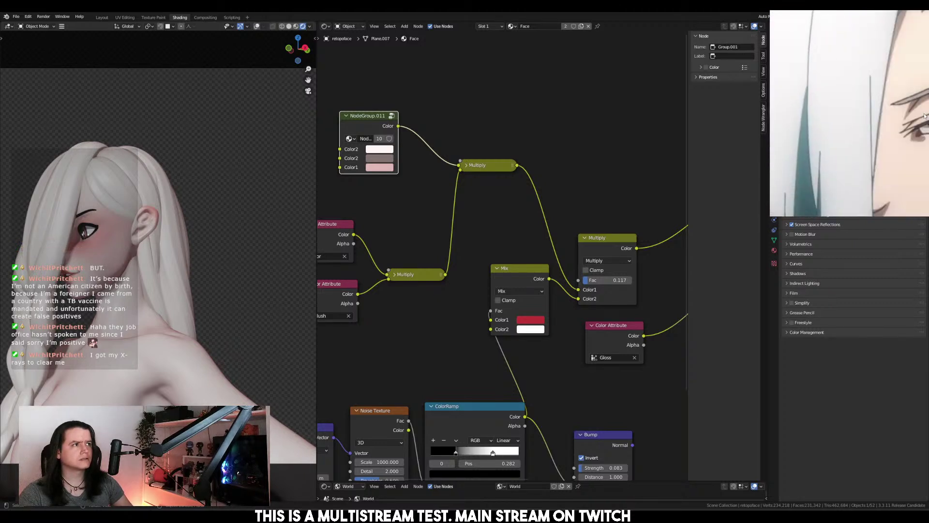
scroll(875, 87, "down", 4)
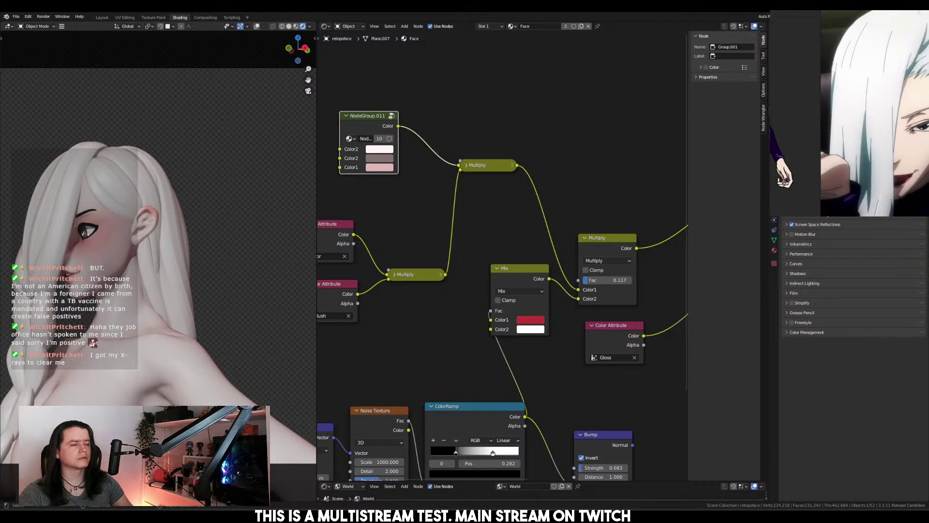
middle_click_drag(887, 95, 883, 96)
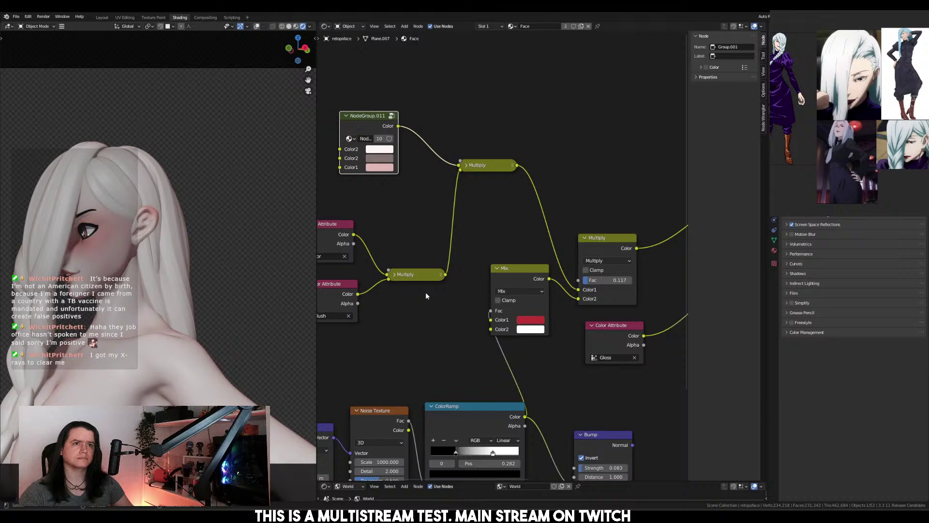
middle_click_drag(466, 310, 437, 292)
scroll(437, 291, "down", 1)
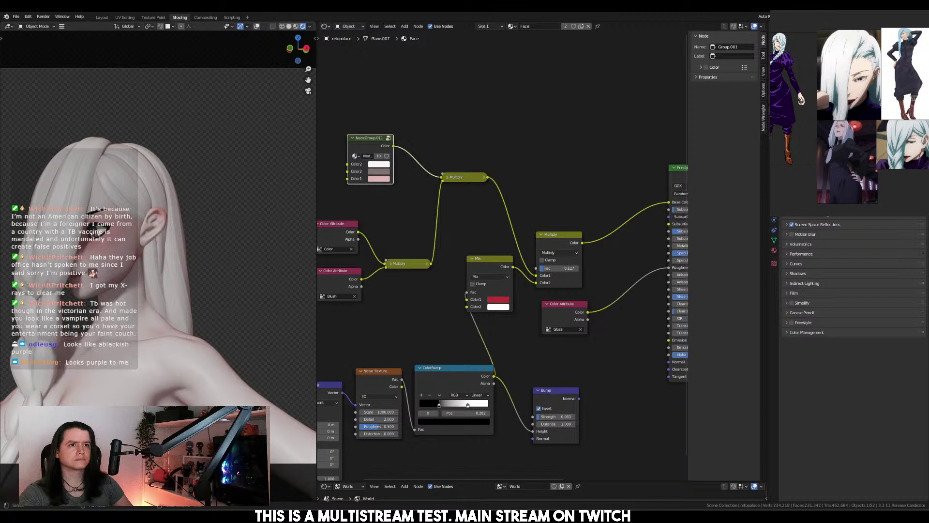
middle_click_drag(503, 180, 532, 180)
scroll(520, 154, "up", 3)
left_click(93, 237)
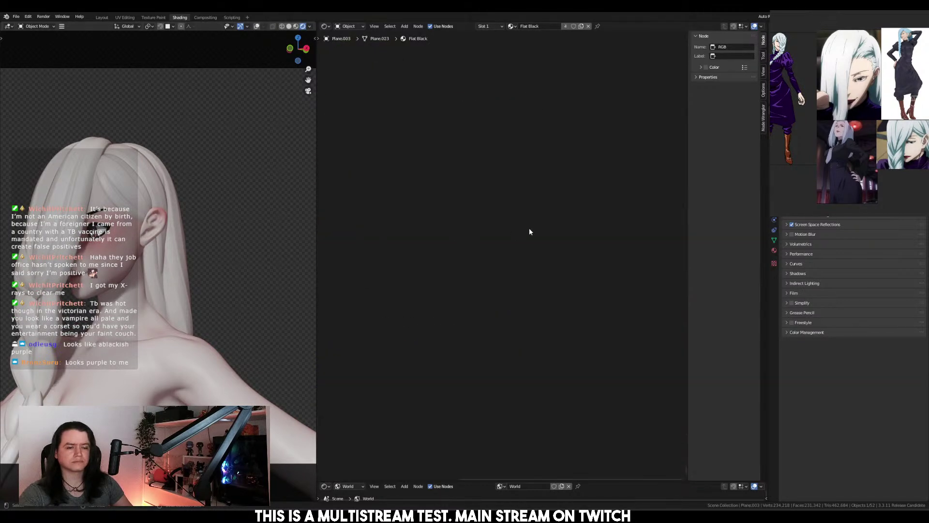
key("Home")
middle_click_drag(508, 253, 537, 257)
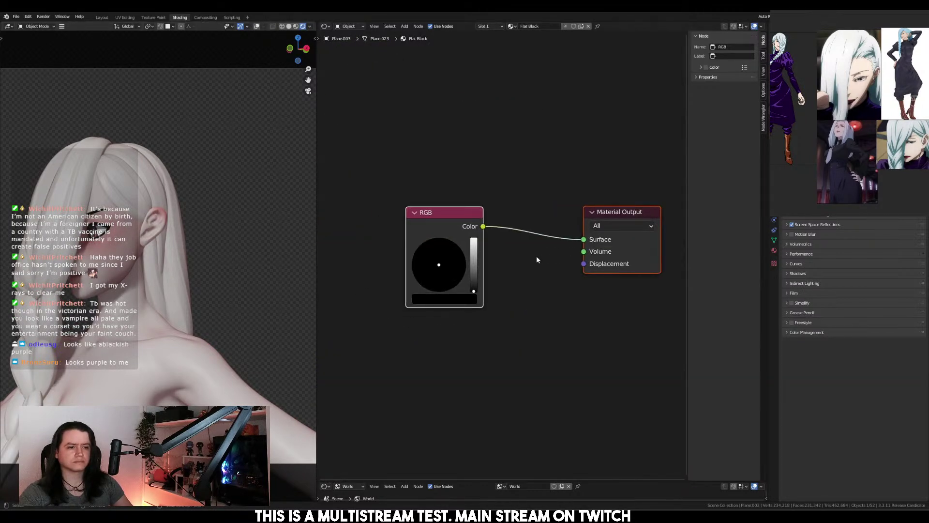
Select the eyeball and shift the iris colour of its Eyeball.004 material to purple
left_click(774, 250)
left_click(94, 233)
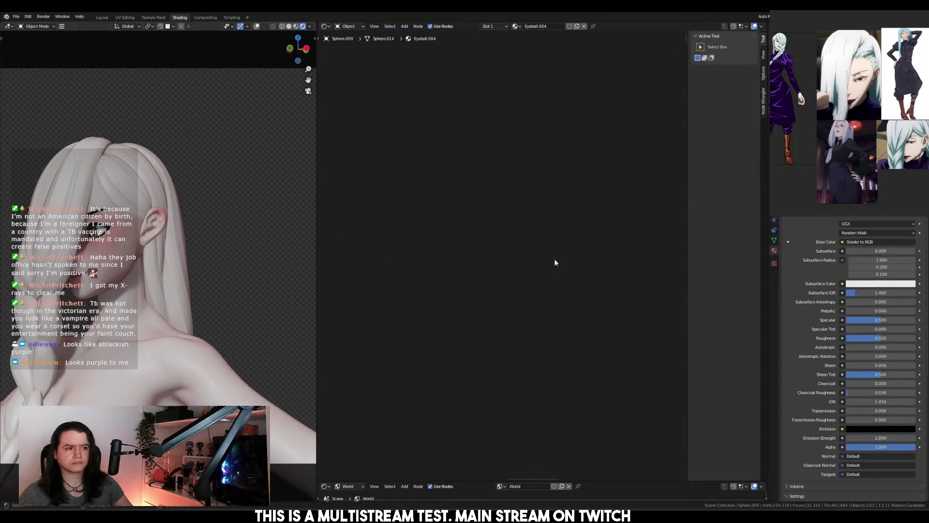
key("Home")
scroll(523, 263, "up", 5)
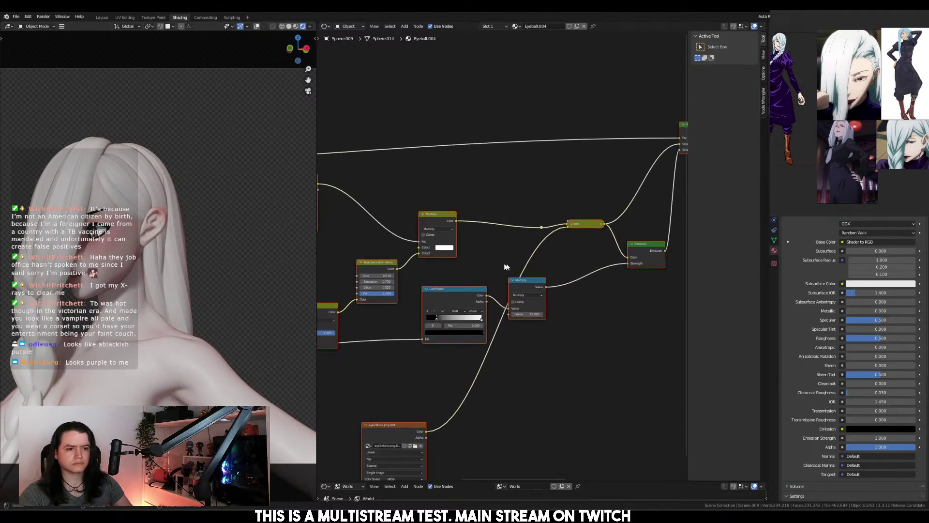
middle_click_drag(420, 275, 562, 293)
scroll(562, 292, "up", 7)
mouse_move(531, 338)
left_mouse_down()
mouse_move(545, 339)
mouse_move(529, 339)
mouse_move(526, 319)
mouse_move(549, 329)
mouse_move(527, 338)
left_mouse_up()
Select a hair strand and set the second Color2 of the Hair material's node group to teal and its Color1 to blue
left_click(58, 207)
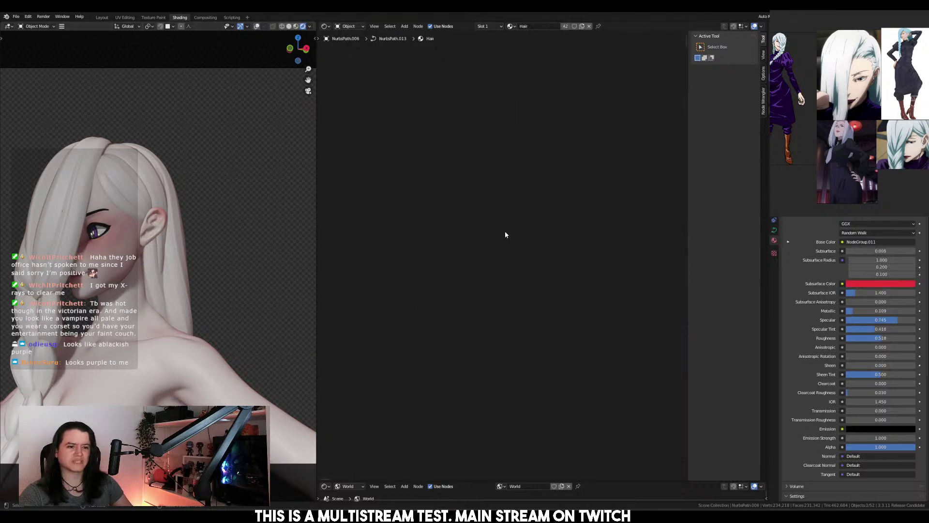
key("Home")
scroll(532, 194, "up", 5)
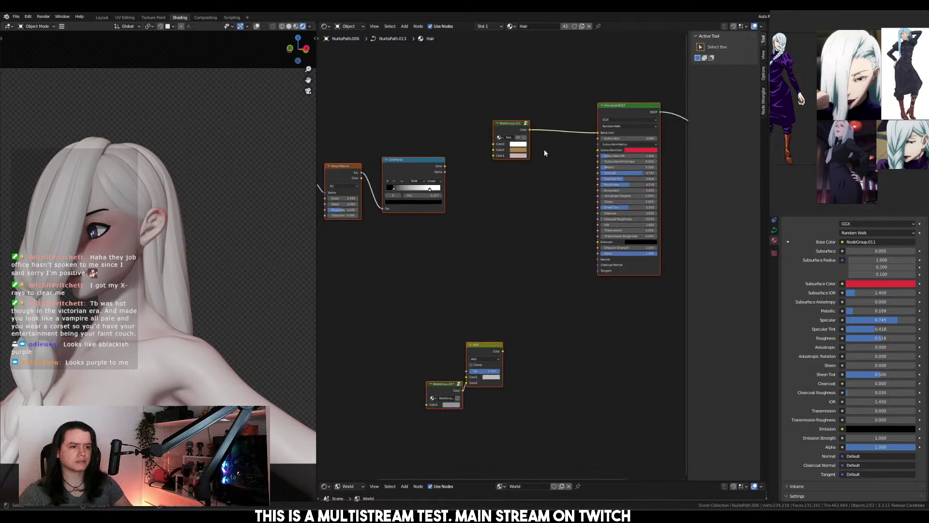
left_click(504, 282)
left_click_drag(514, 231, 516, 189)
left_click(504, 289)
key("ctrl+v")
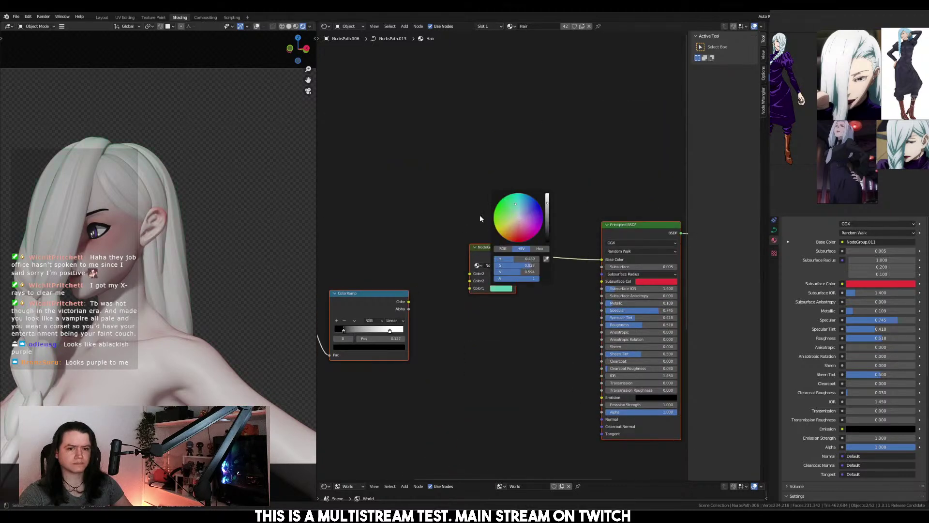
left_click(501, 288)
key("ctrl+v")
Set the first Color2 of the Hair material's node group to a very light blue and check the result on the character
left_click(504, 275)
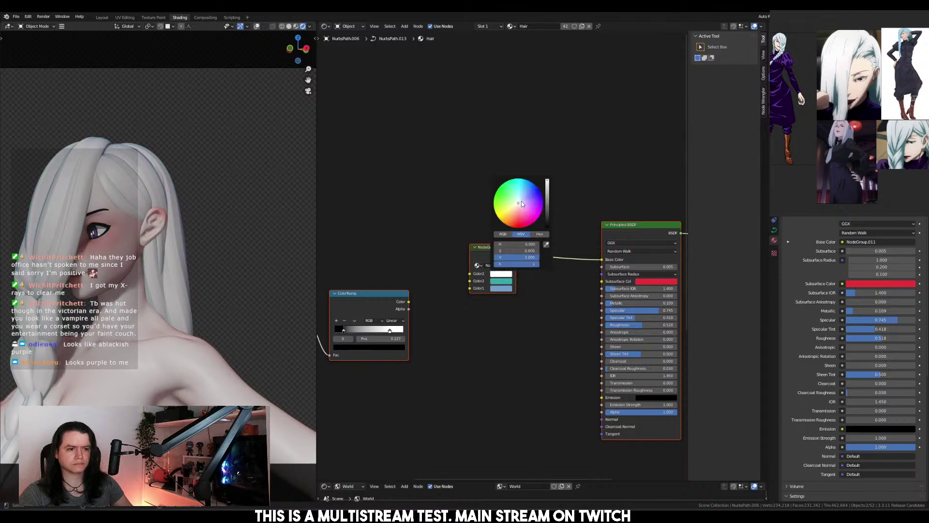
key("ctrl+v")
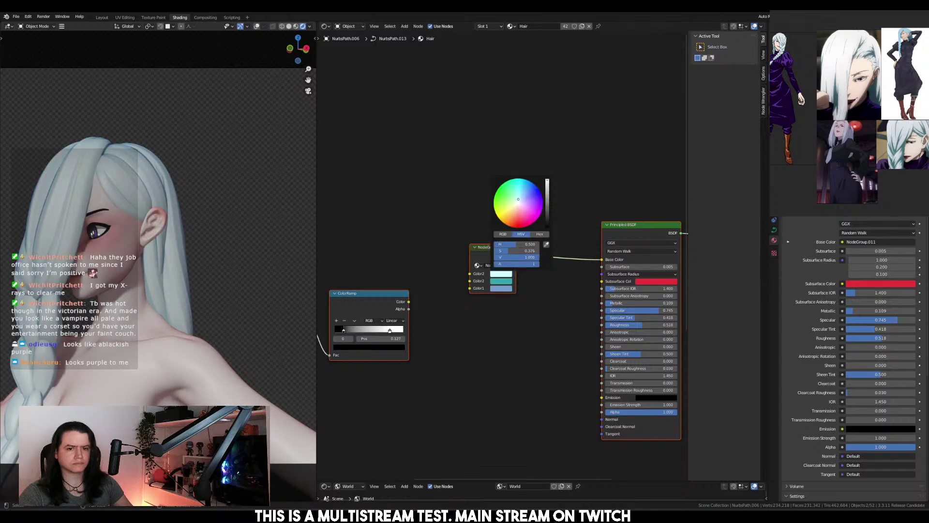
left_click(162, 226)
middle_click_drag(170, 226, 230, 232)
scroll(235, 234, "down", 2)
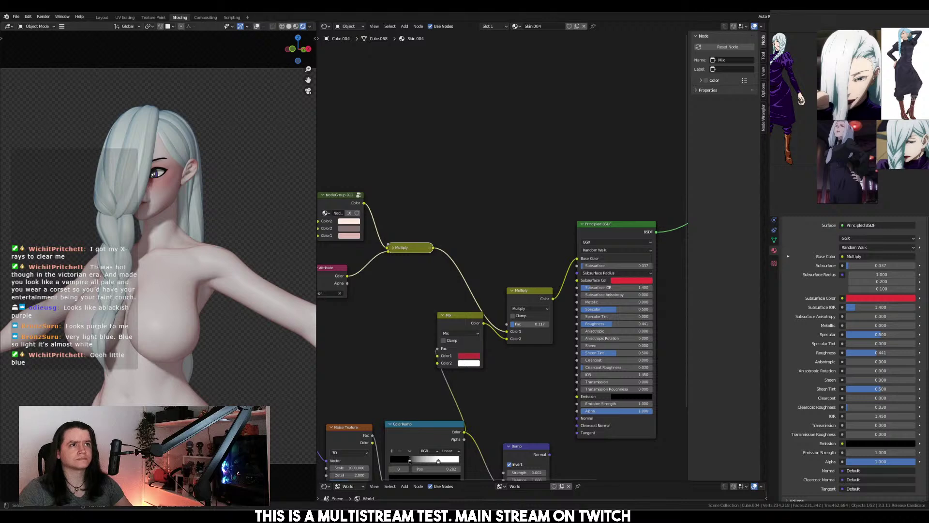
Return to the Layout workspace, paste the copied material cube objects, and move them beside the character's head in front view
left_click(102, 17)
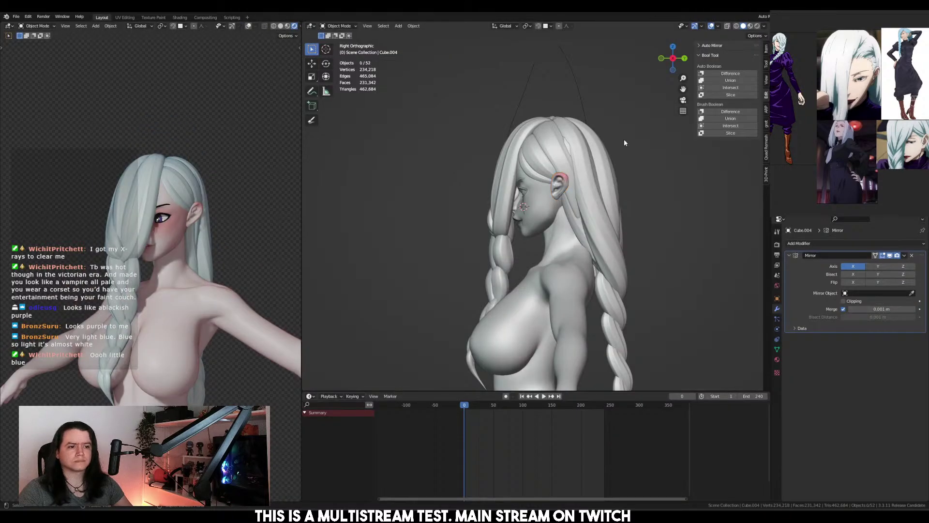
scroll(624, 139, "down", 4)
key("ctrl+v")
key("KP_1")
key("g")
left_click(524, 175)
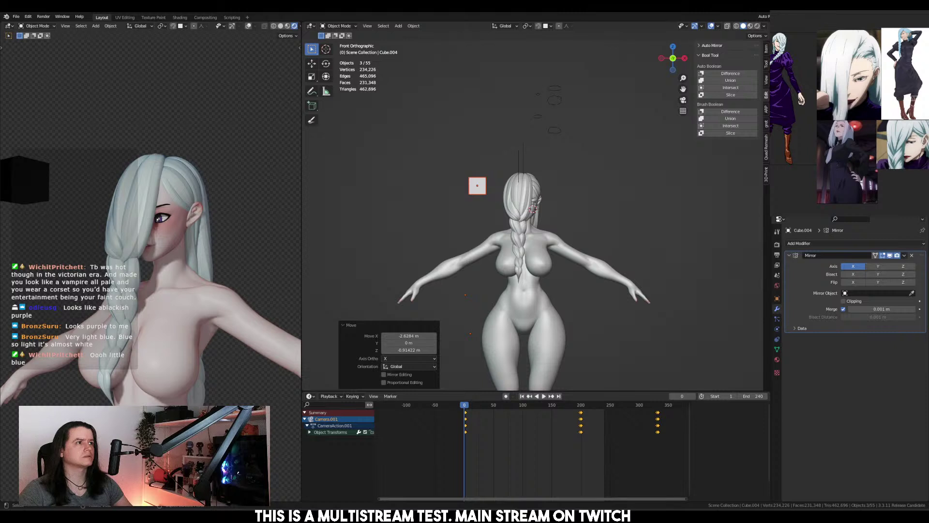
Paste two more copied objects and move them to the opposite side of the character's head
left_click(632, 210)
key("ctrl+v")
key("g")
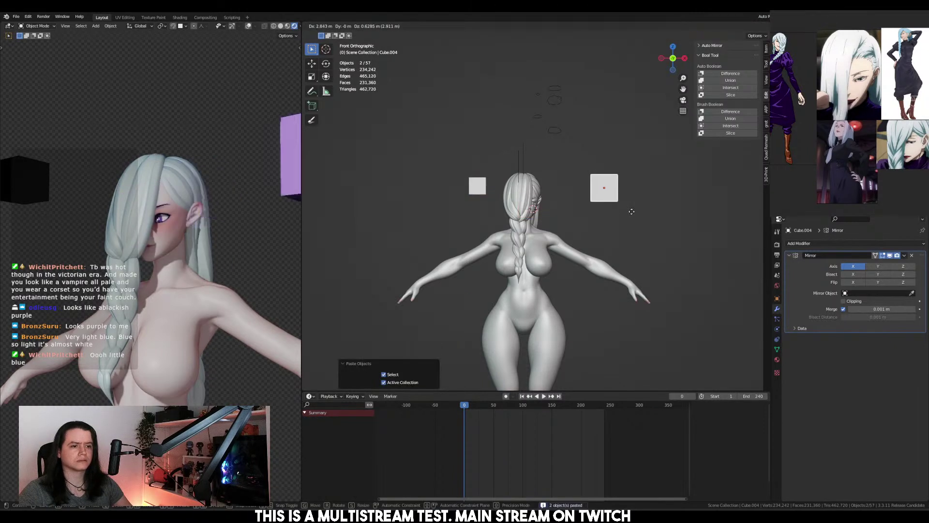
left_click(643, 206)
Move the far-away pasted cube about 77.5 m along X so it sits above the other large cube near the head
scroll(646, 206, "down", 5)
key("KP_Decimal")
scroll(641, 209, "up", 2)
middle_click_drag(641, 208, 661, 219)
key("KP_1")
left_click(371, 208)
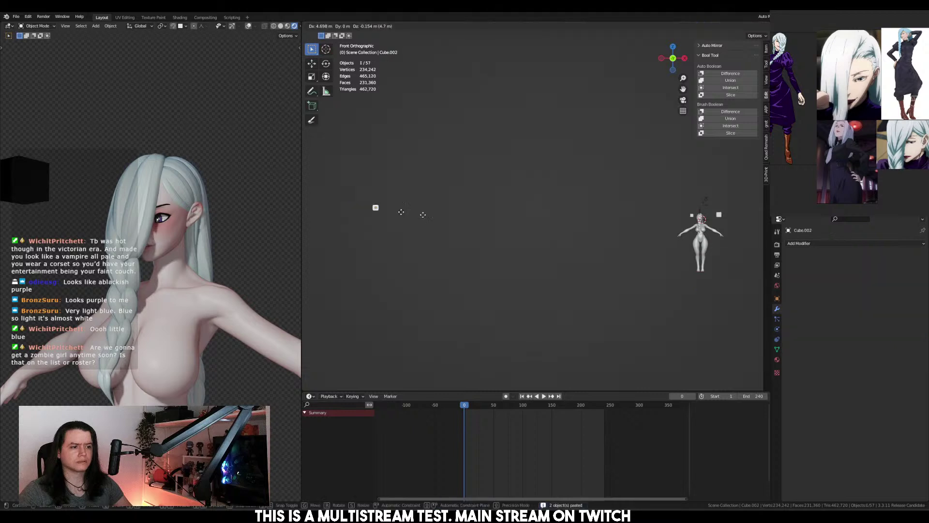
key("g")
key("x")
left_click(721, 217)
left_click(720, 214)
key("KP_Decimal")
scroll(681, 232, "down", 6)
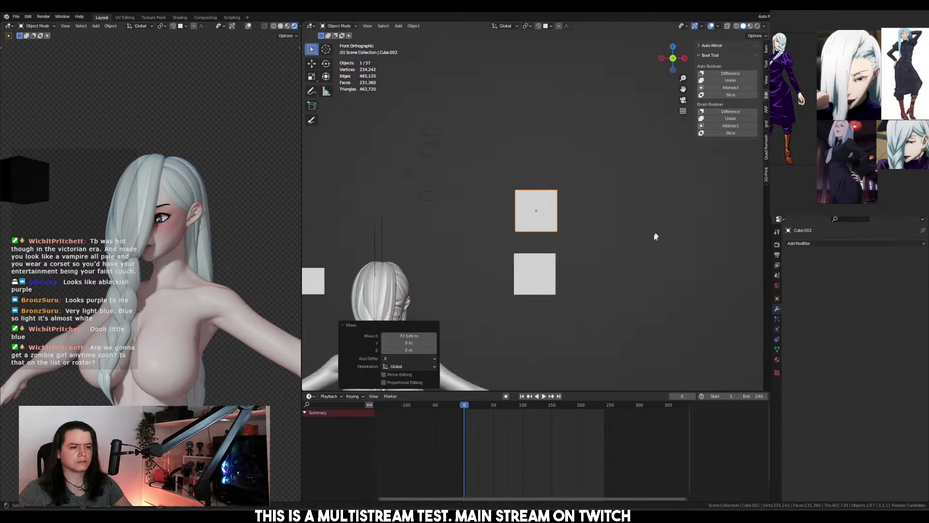
middle_click_drag(640, 220, 573, 230)
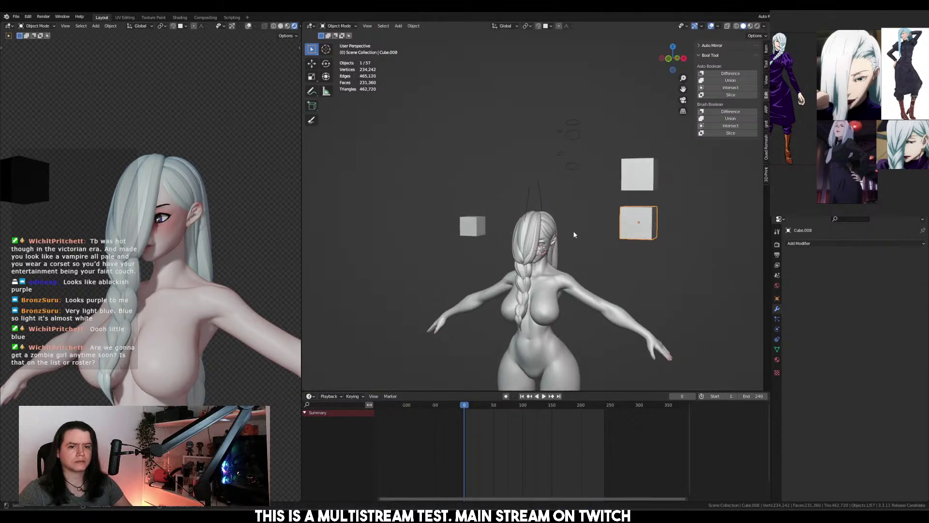
In the small cube's Skin.001 material, dissolve the Multiply node and delete the Color Attribute node beside the skin NodeGroup
left_click(461, 233)
left_click(179, 18)
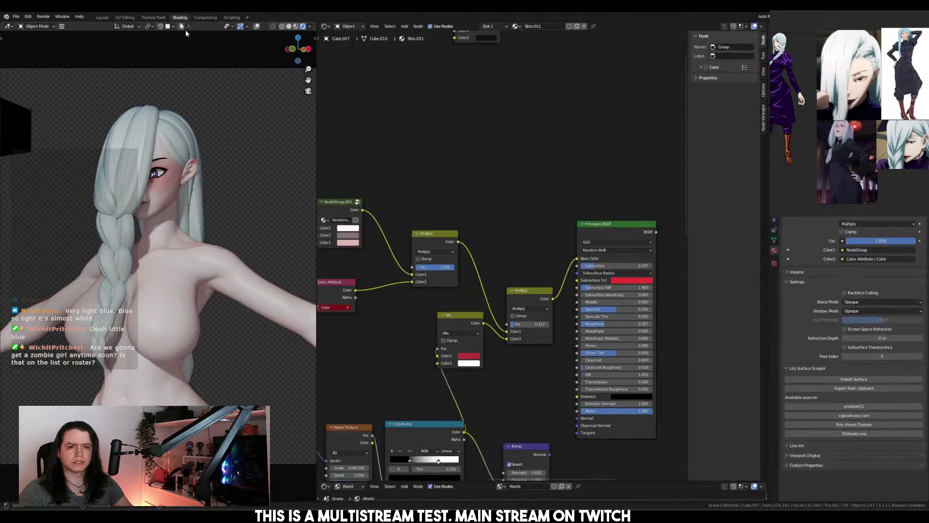
scroll(503, 229, "down", 2)
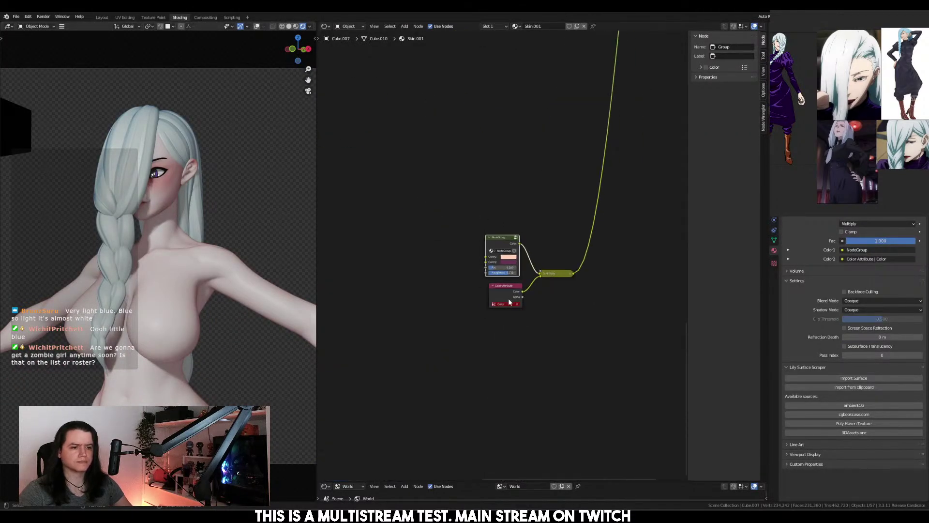
key("ctrl+x")
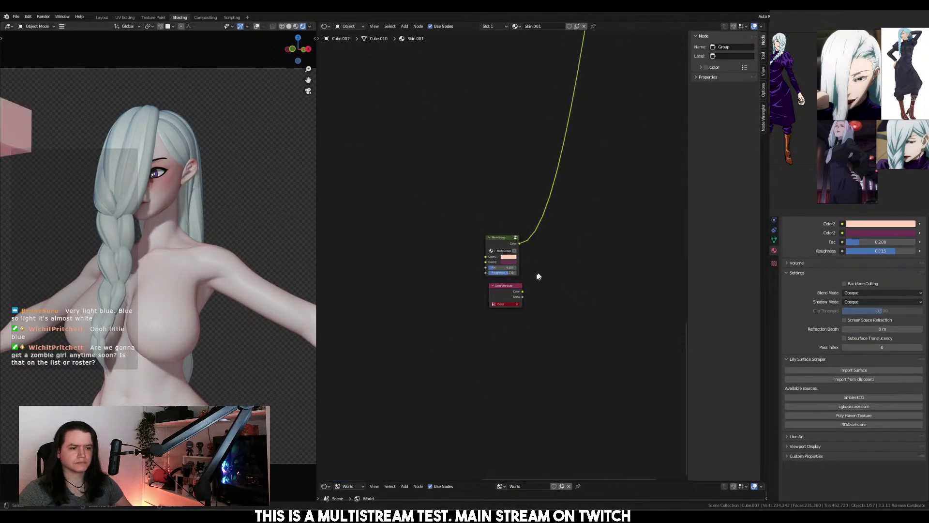
left_click(510, 290)
key("x")
Copy the skin NodeGroup from Skin.001 into the body's Skin material and preview it on the body
middle_click_drag(502, 238, 521, 294)
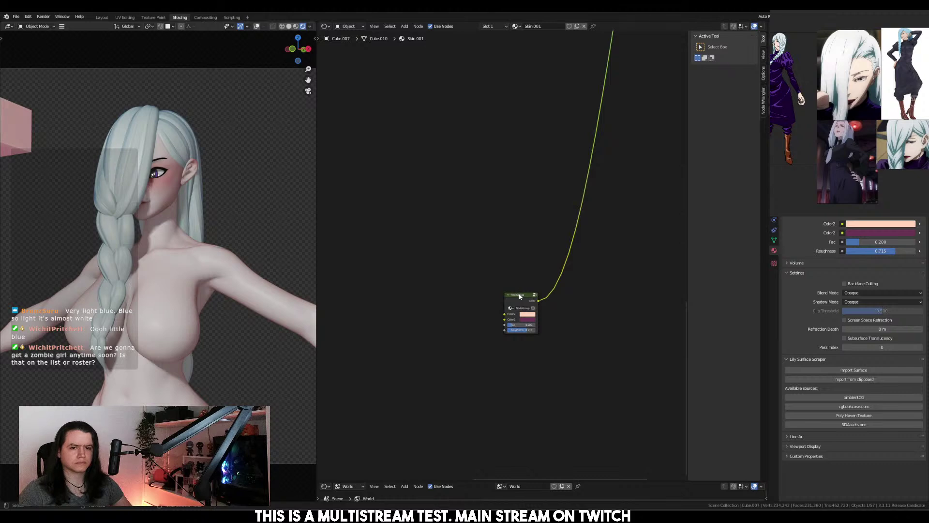
left_click(519, 296)
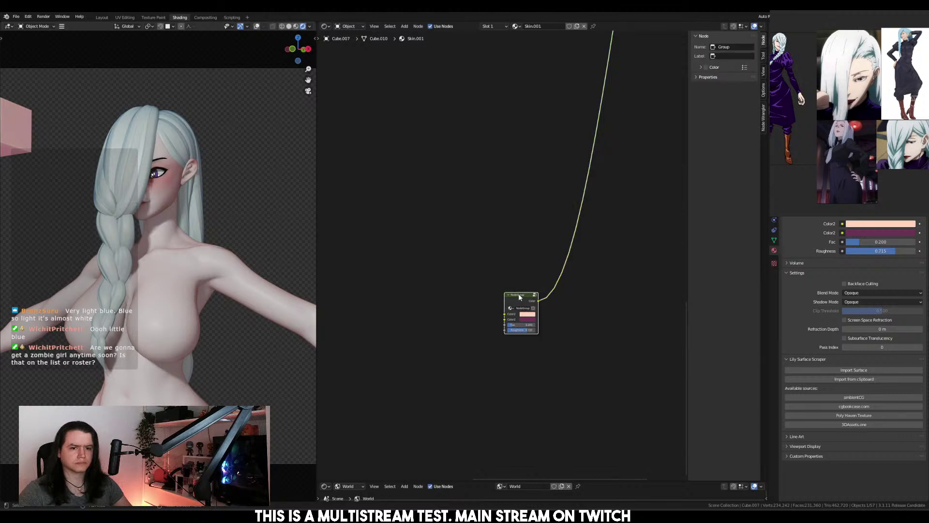
scroll(521, 296, "down", 7)
middle_click_drag(511, 284, 500, 320)
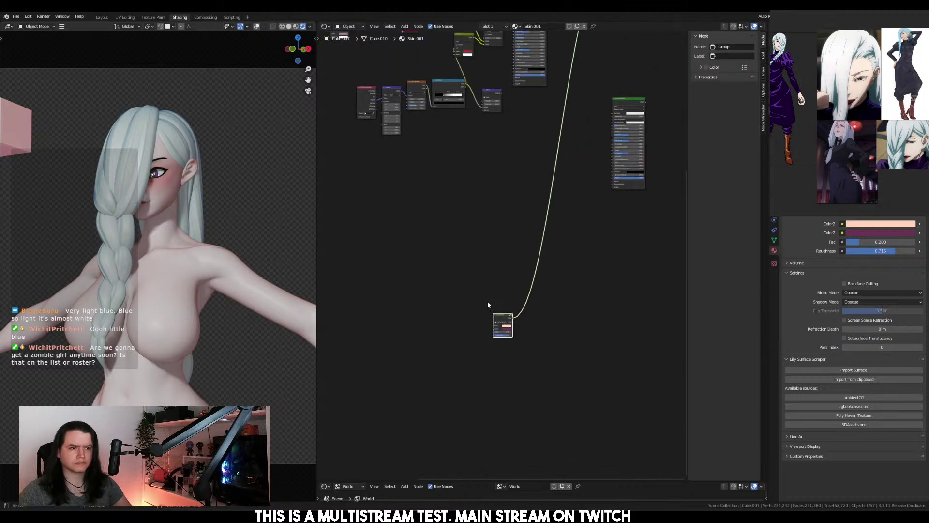
left_click_drag(470, 282, 533, 347)
middle_click_drag(535, 262, 528, 322)
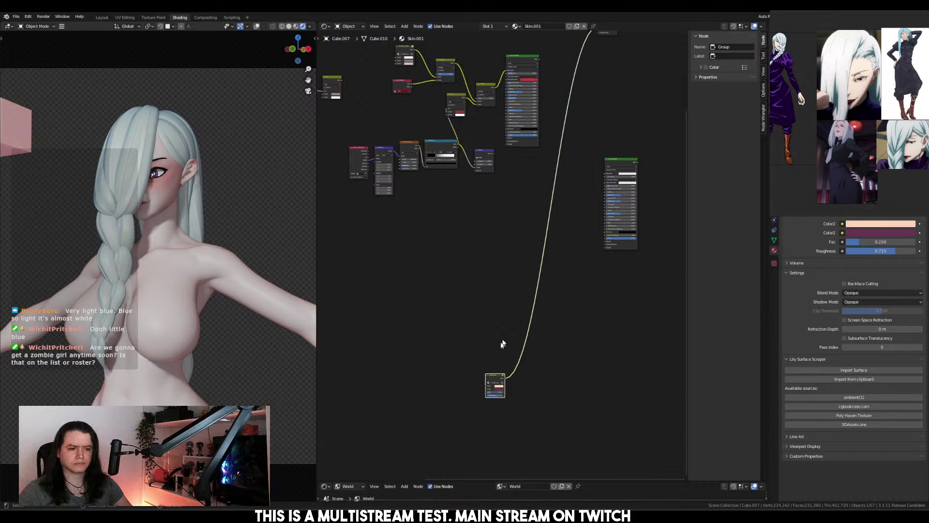
left_click(172, 270)
middle_click_drag(488, 376, 486, 328)
left_click_drag(484, 264, 603, 342)
key("x")
key("ctrl+z")
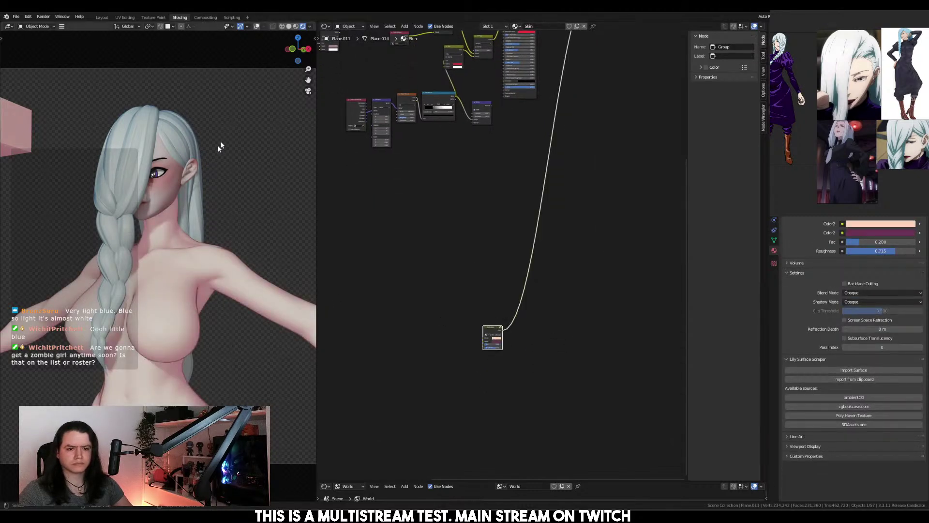
Select the upper large cube and expand the Multiply node in its Material.001, setting the node's Fac to 0
left_click(102, 17)
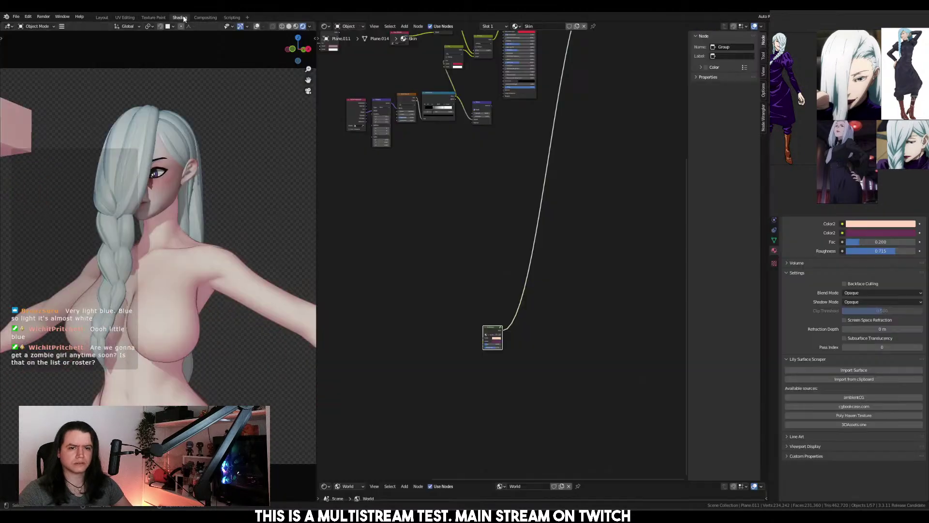
left_click(180, 18)
left_click(273, 165)
left_click(282, 113)
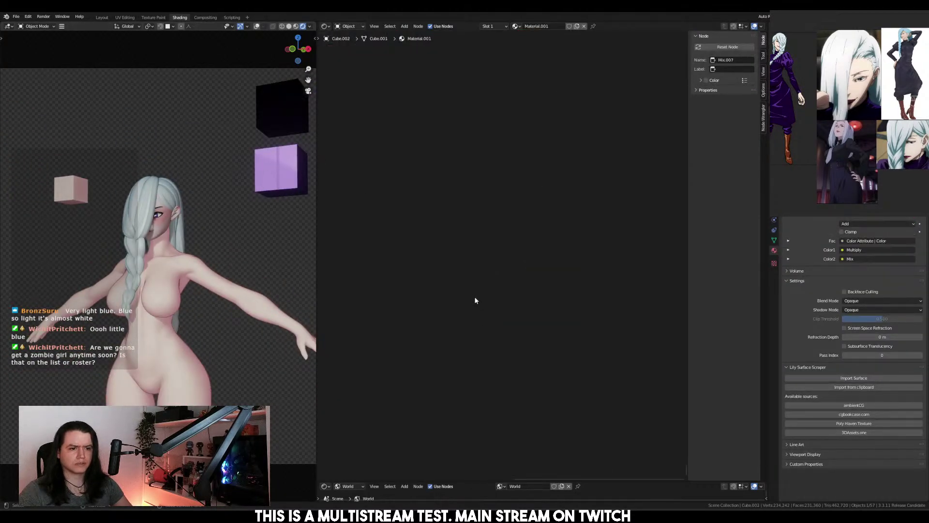
key("Home")
scroll(504, 292, "up", 4)
middle_click_drag(552, 306, 529, 207)
scroll(516, 262, "up", 8)
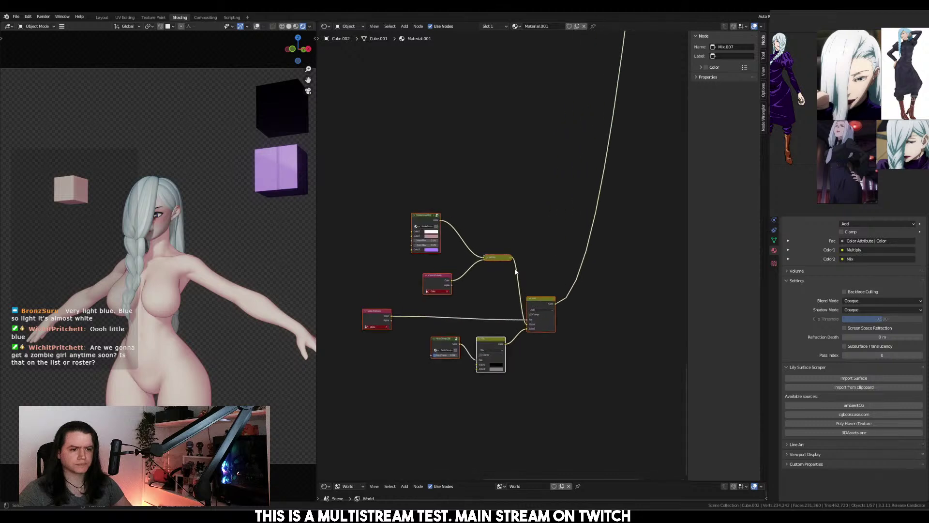
left_click(487, 261)
left_click_drag(504, 284, 477, 284)
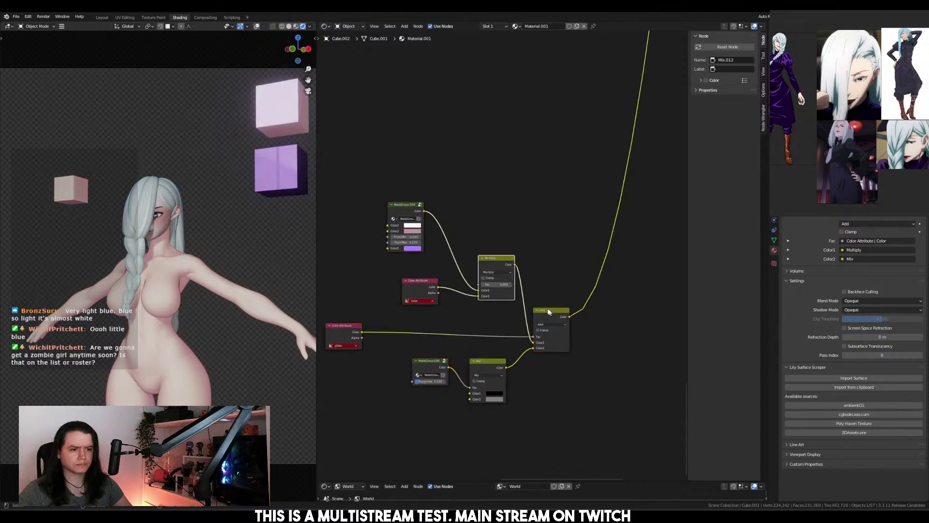
Disconnect the lower Color Attribute node from the Fac input of Material.001's Add node
middle_click_drag(547, 311, 593, 297)
left_click(494, 312)
right_click_drag(530, 310, 522, 331, "ctrl")
scroll(471, 291, "down", 1)
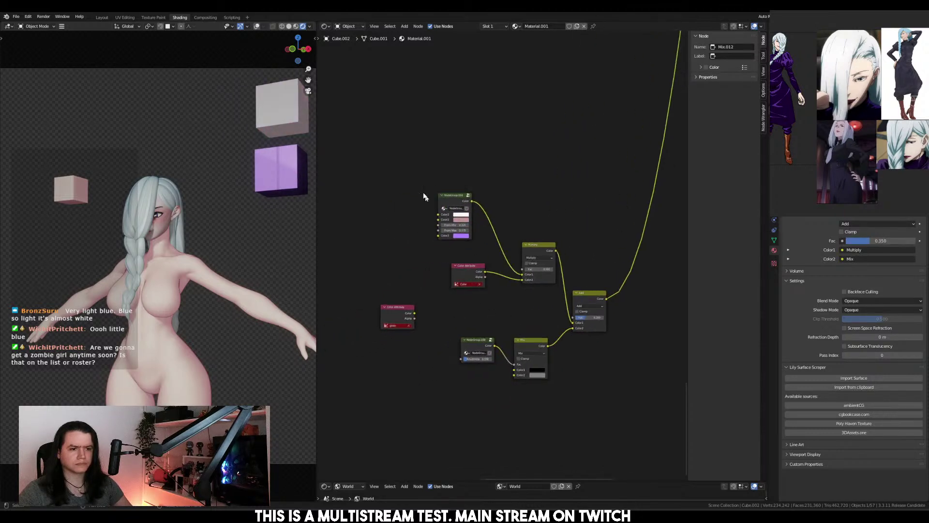
Copy the colour node cluster from Material.001 into the body's Skin material and preview its Add node
left_click_drag(387, 171, 630, 377)
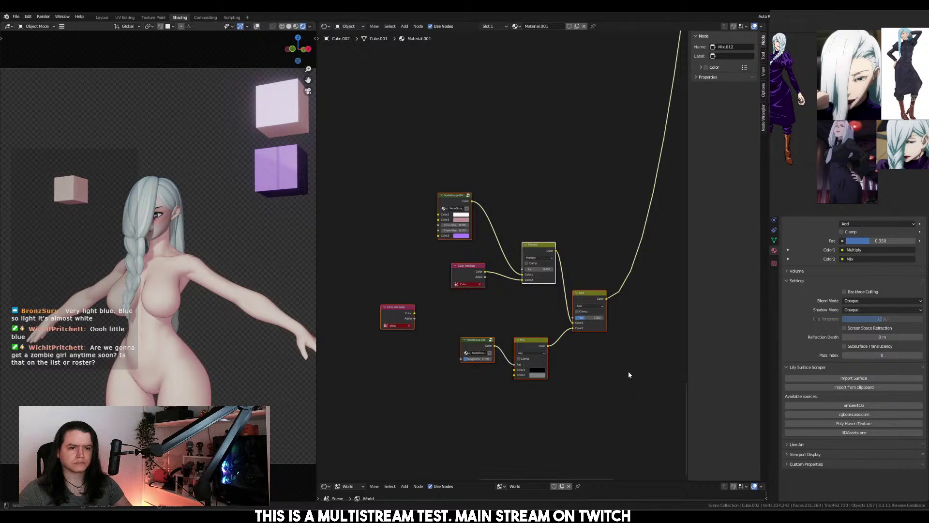
left_click(159, 309)
key("ctrl+v")
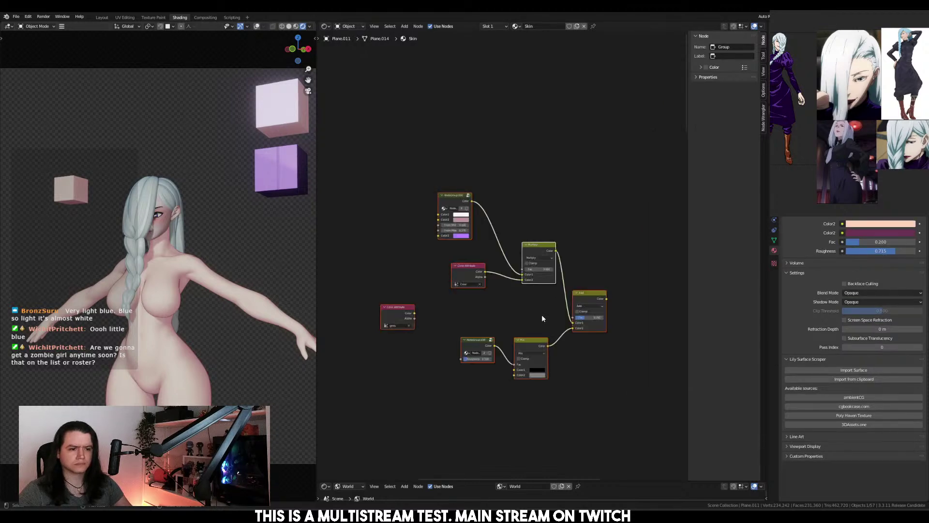
scroll(542, 314, "up", 1)
left_click(615, 305, "ctrl+shift")
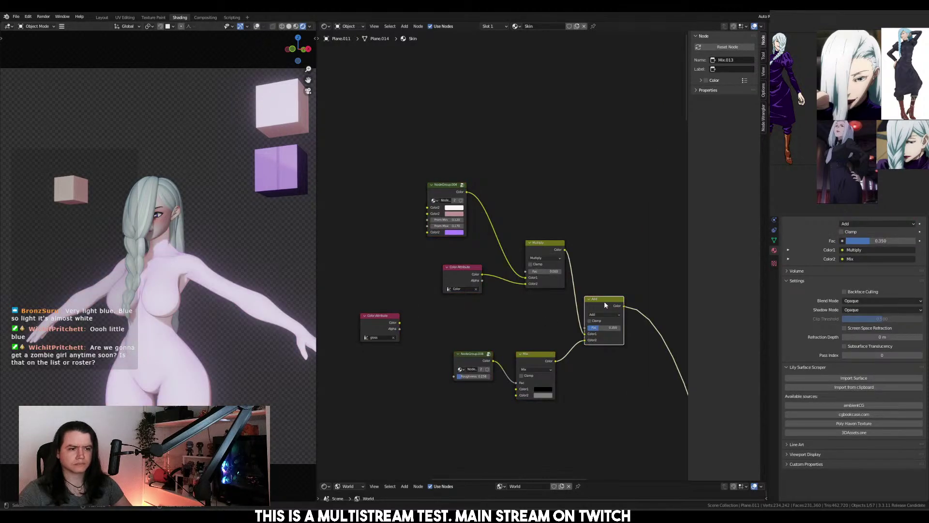
Set the Fac of the pasted Add node in the Skin material to 0
scroll(604, 301, "up", 4)
scroll(542, 312, "down", 2)
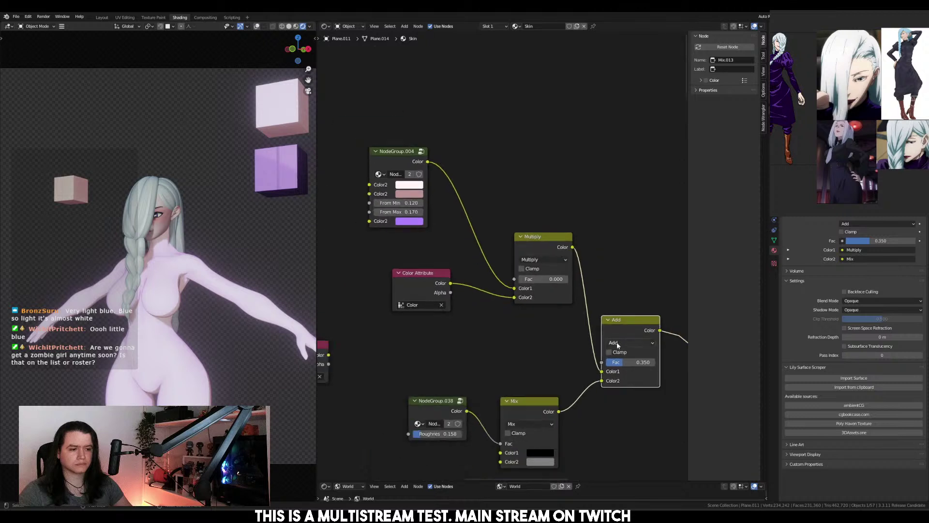
left_click_drag(631, 365, 592, 356)
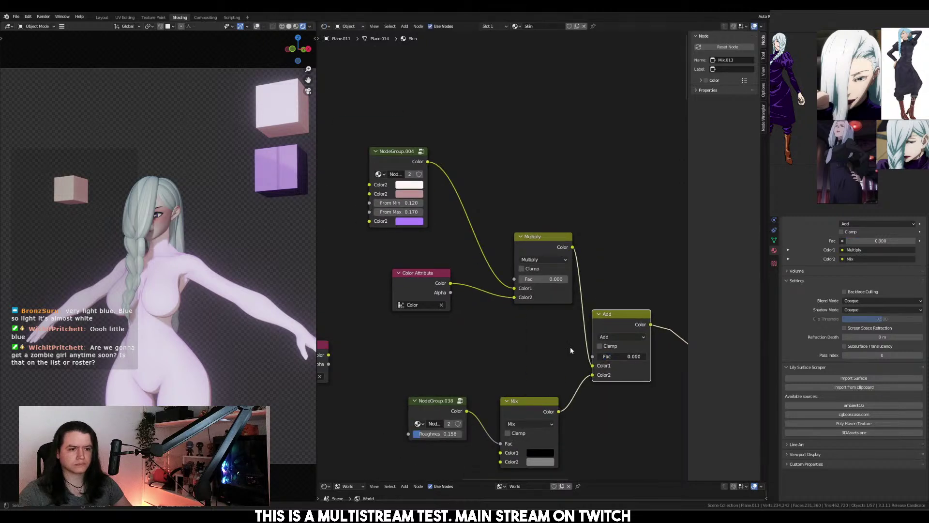
Set the last Color2 of the Skin material's NodeGroup.004 to black and inspect the body
middle_click_drag(408, 221, 465, 291)
scroll(466, 292, "up", 3)
left_click(464, 291)
left_click_drag(540, 202, 540, 217)
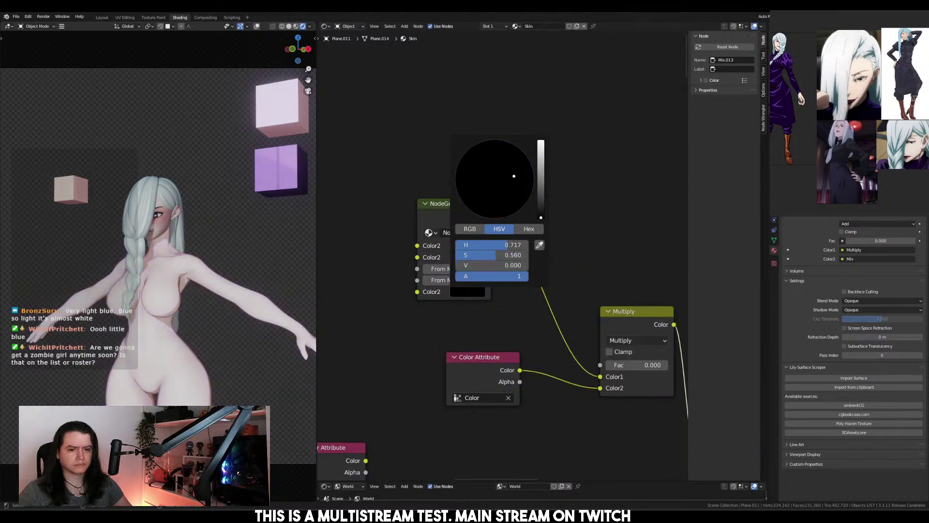
scroll(202, 302, "up", 4)
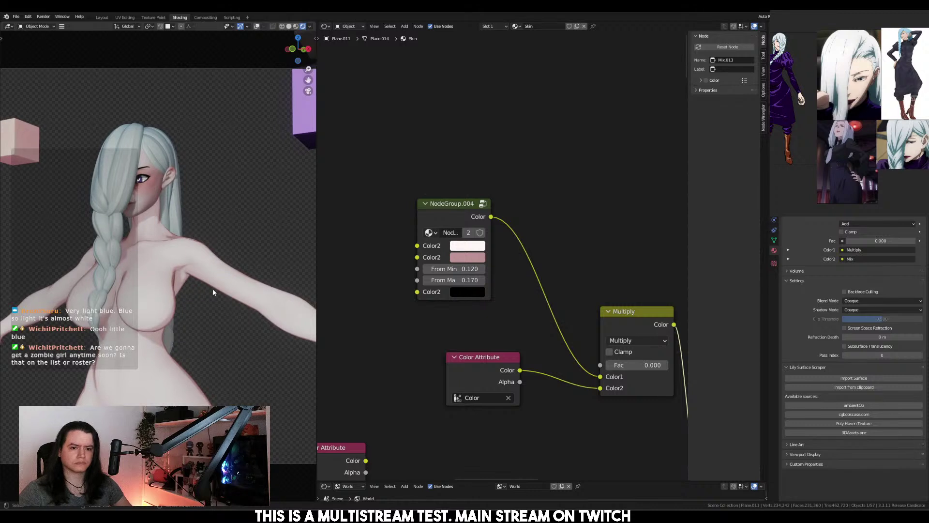
Move the pasted colour node cluster below the main skin shader nodes
scroll(527, 264, "down", 8)
scroll(519, 256, "up", 1)
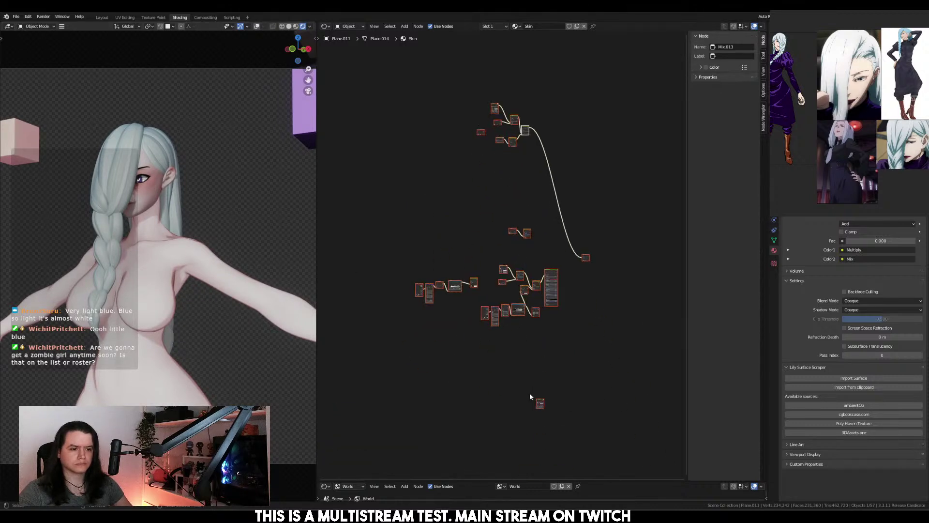
left_click_drag(454, 87, 531, 150)
key("g")
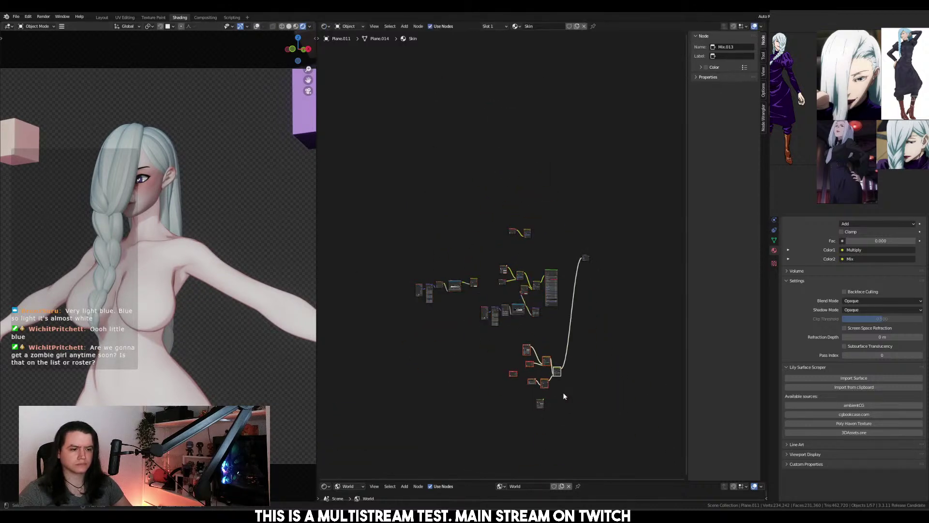
Preview the standalone NodeGroup and the Add node of the Skin material in turn to compare the body's shading
left_click(562, 390)
middle_click_drag(562, 391, 549, 297)
scroll(518, 293, "up", 5)
left_click(560, 364)
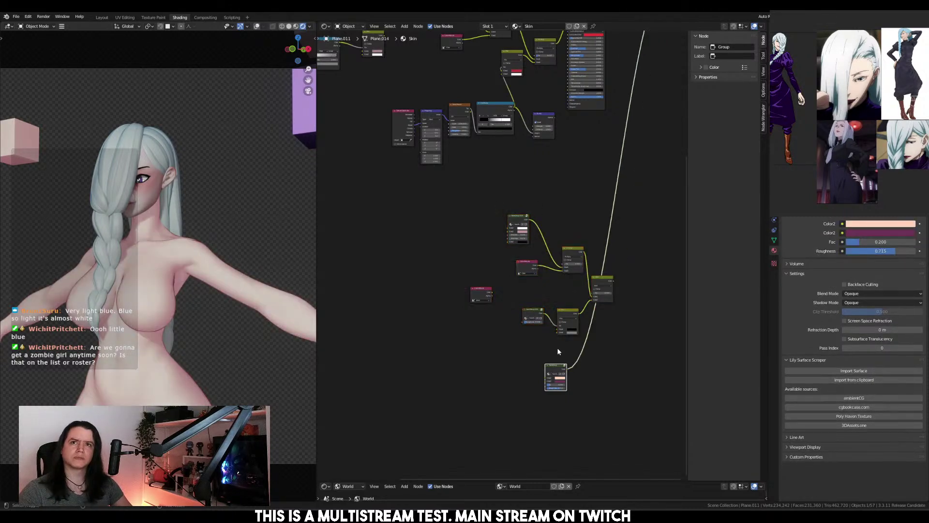
middle_click_drag(62, 231, 160, 198)
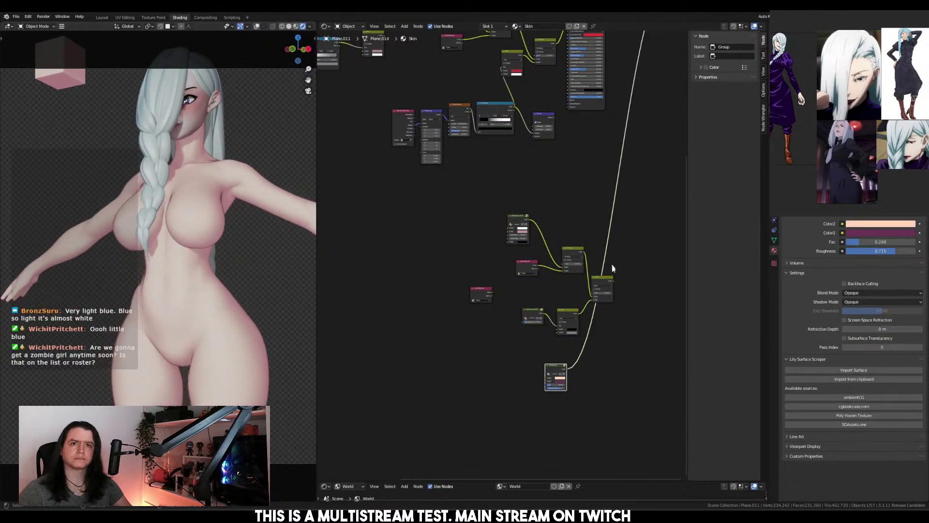
left_click(603, 282, "ctrl+shift")
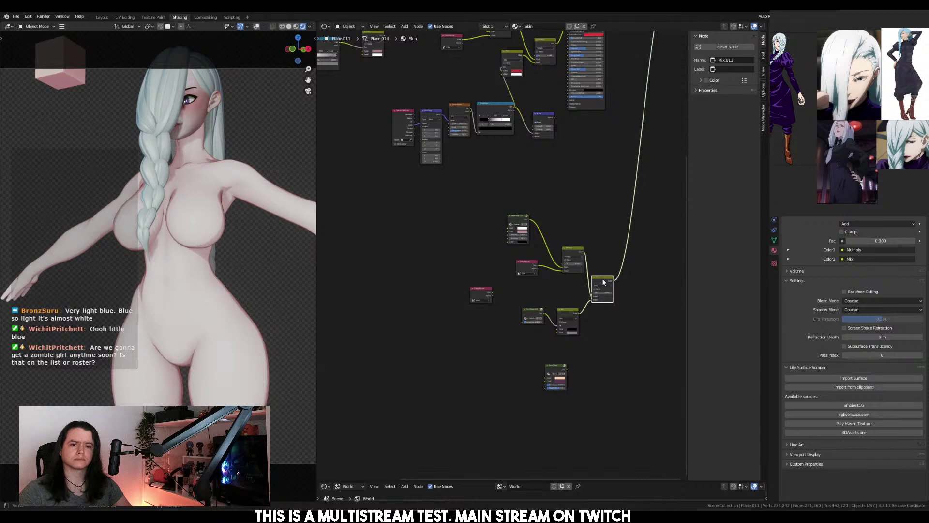
left_click(555, 376, "ctrl+shift")
Lower the saturation of both Color2 inputs of the standalone NodeGroup, giving a paler peach and a muted purple
scroll(594, 377, "up", 4)
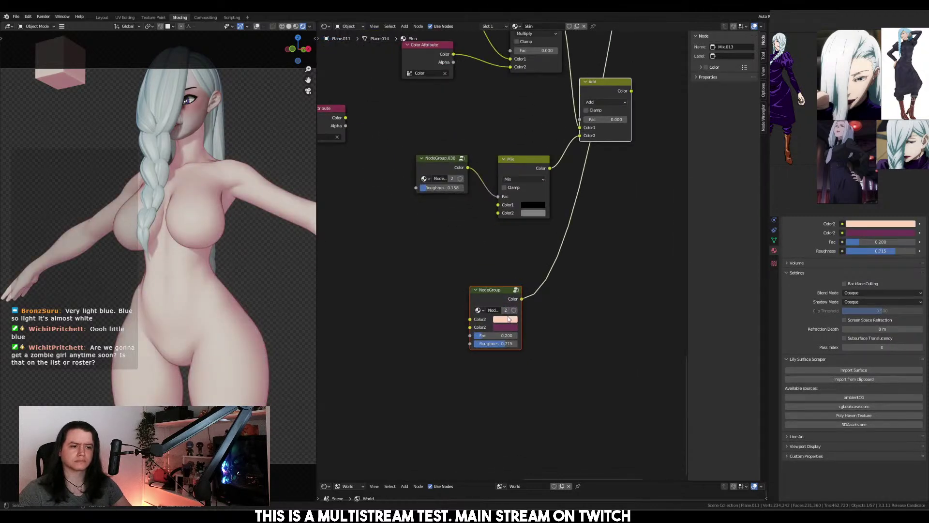
left_click(505, 319)
left_click_drag(526, 293, 511, 294)
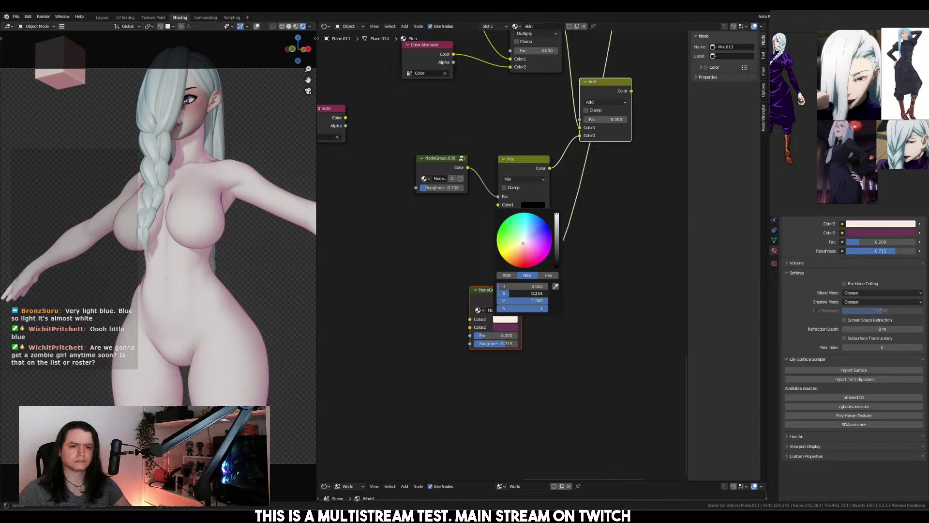
middle_click_drag(488, 253, 491, 304)
scroll(503, 324, "up", 2)
left_click(499, 386)
left_click_drag(510, 359, 493, 359)
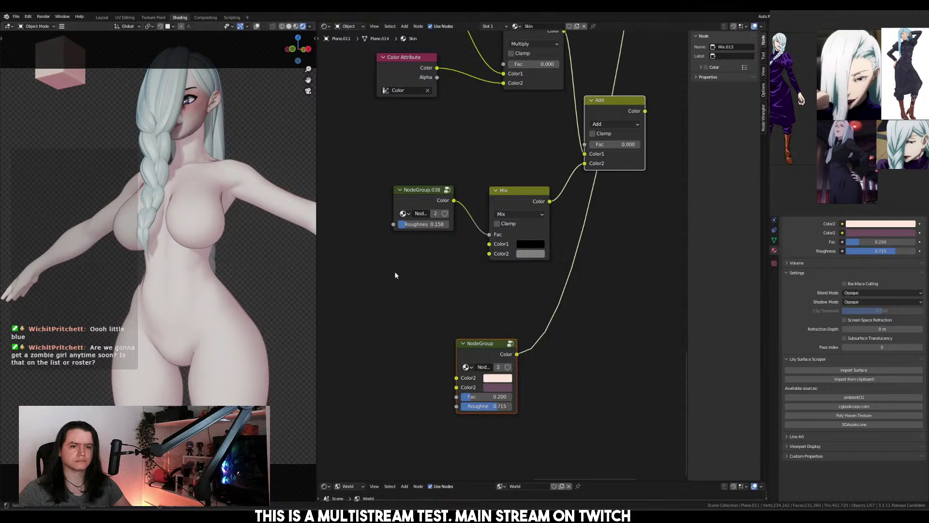
Switch the Skin output repeatedly between the Add node and the desaturated NodeGroup to compare their effect on the body
middle_click_drag(554, 227, 494, 334)
left_click(564, 214, "ctrl+shift")
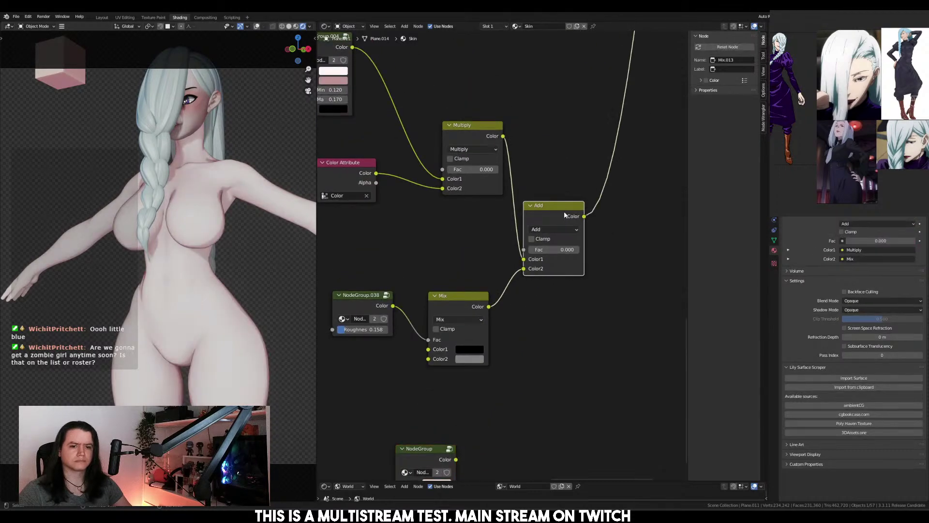
key("ctrl+z")
key("ctrl+shift+z")
key("ctrl+z")
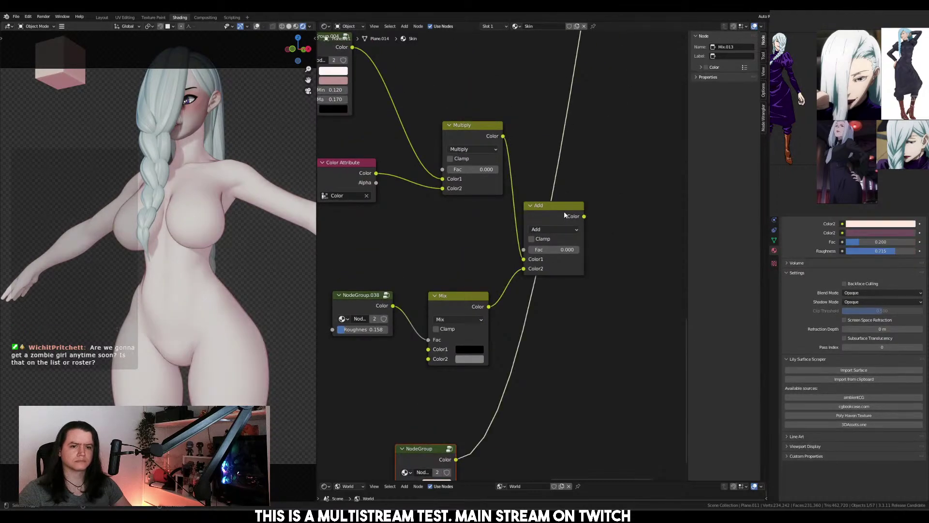
key("ctrl+shift+z")
key("ctrl+z")
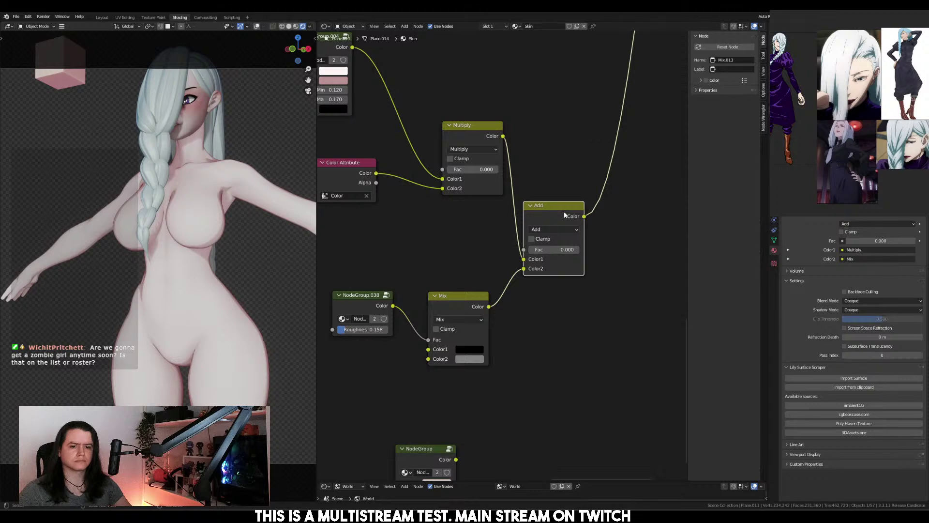
left_click(564, 211, "ctrl+shift")
key("ctrl+z")
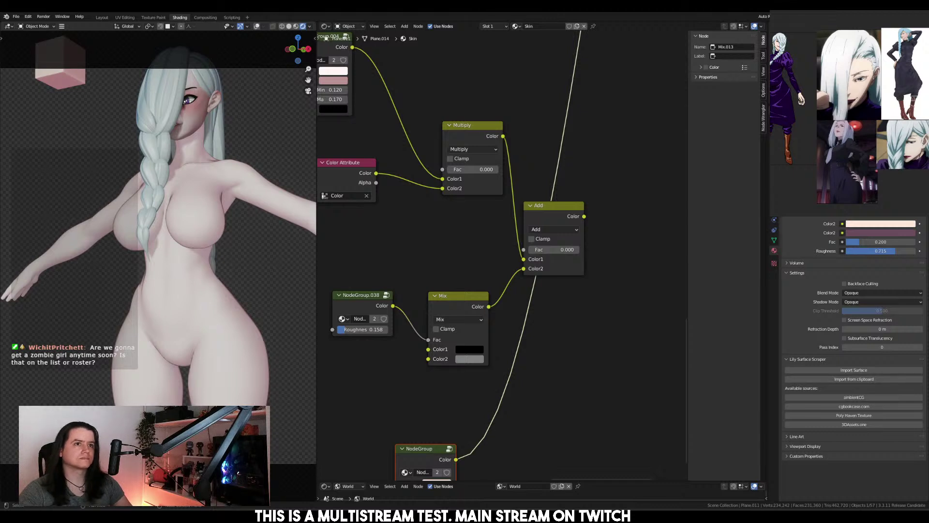
middle_click_drag(544, 226, 529, 193)
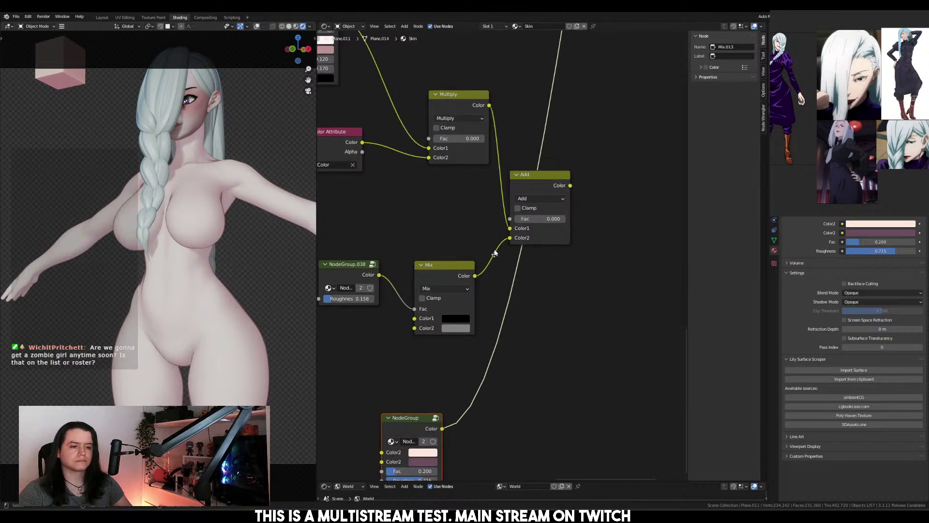
left_click(531, 183, "ctrl+shift")
key("ctrl+z")
key("ctrl+shift+z")
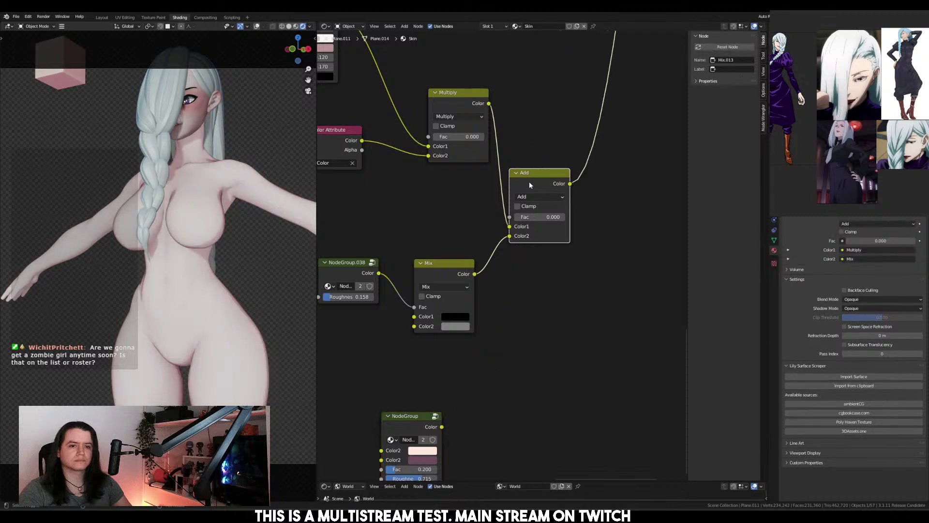
key("ctrl+z")
left_click(529, 184, "ctrl+shift")
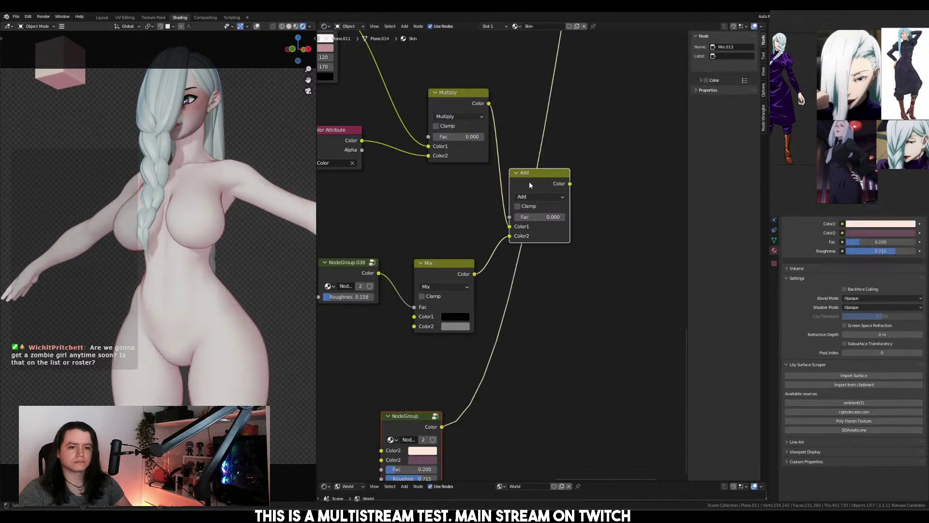
key("ctrl+z")
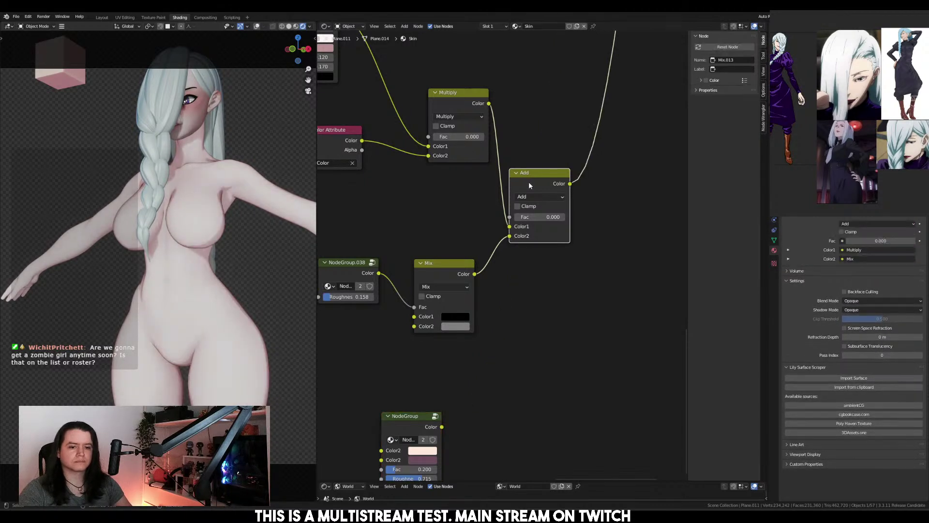
In the Layout workspace's right side view, select the spot light in front of the character and set its power to 8446.4 W
left_click(102, 17)
scroll(591, 239, "down", 5)
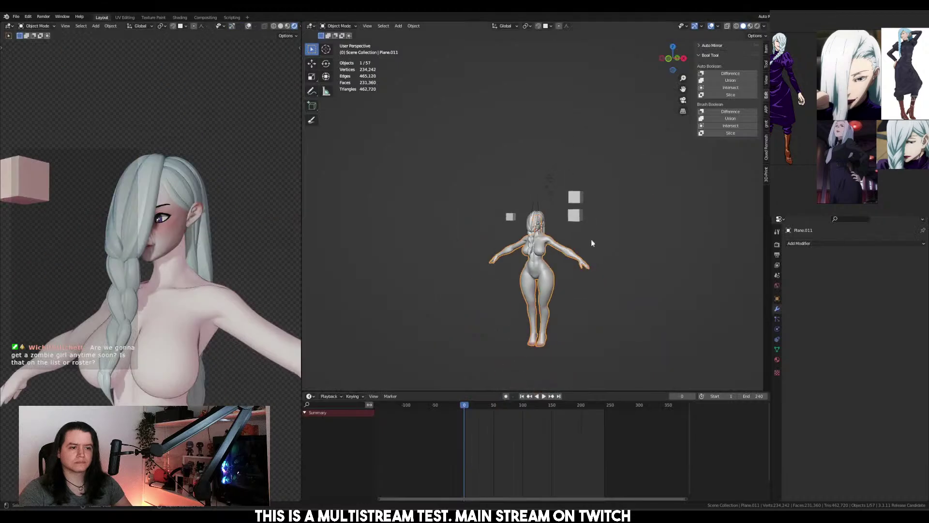
scroll(512, 241, "up", 3)
middle_click_drag(591, 239, 413, 246)
key("q")
left_click(419, 247)
scroll(463, 228, "down", 4)
key("KP_3")
left_click(365, 190)
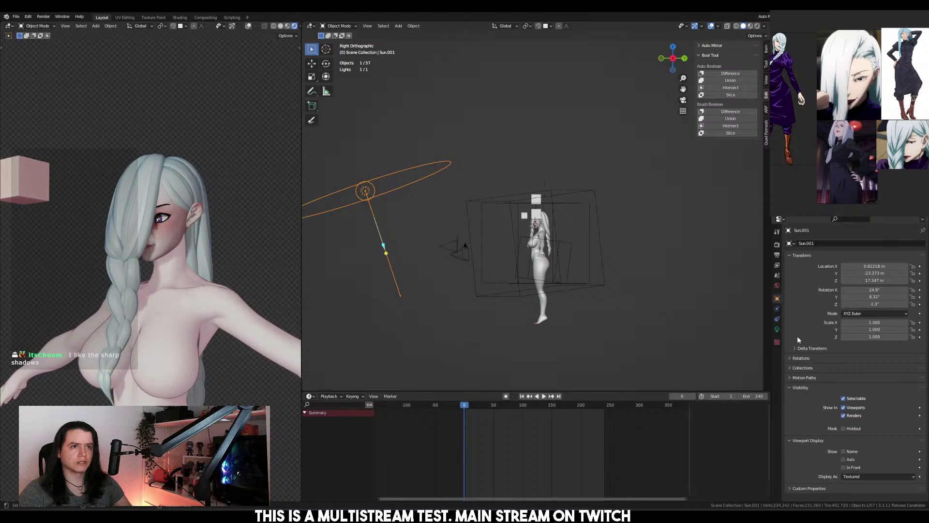
left_click(776, 329)
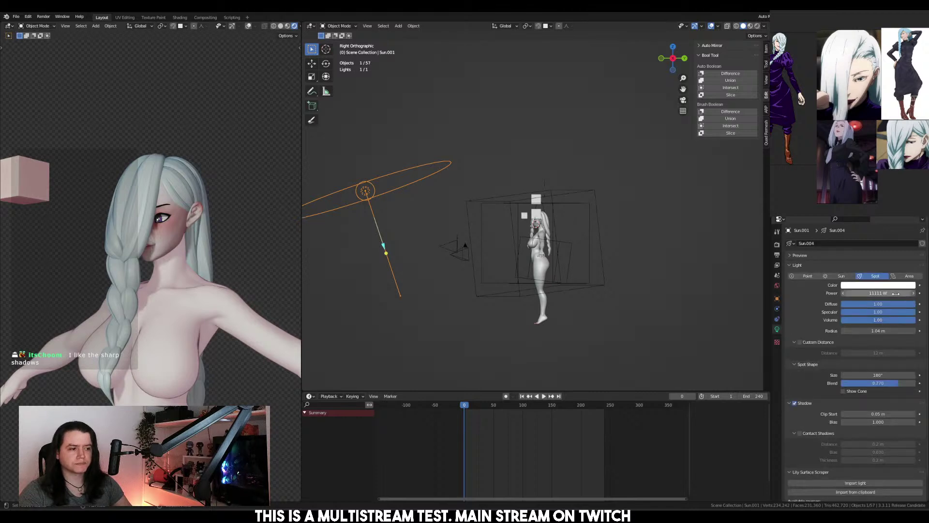
left_click_drag(878, 293, 857, 294)
Rotate the spot light and move it about 1.56 m along Y and 1.36 m along Z
key("g")
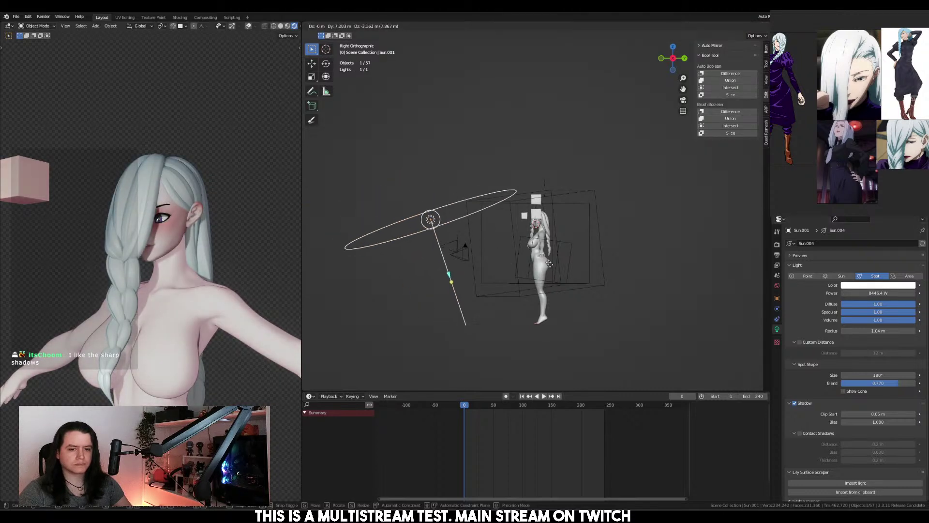
right_click(628, 229)
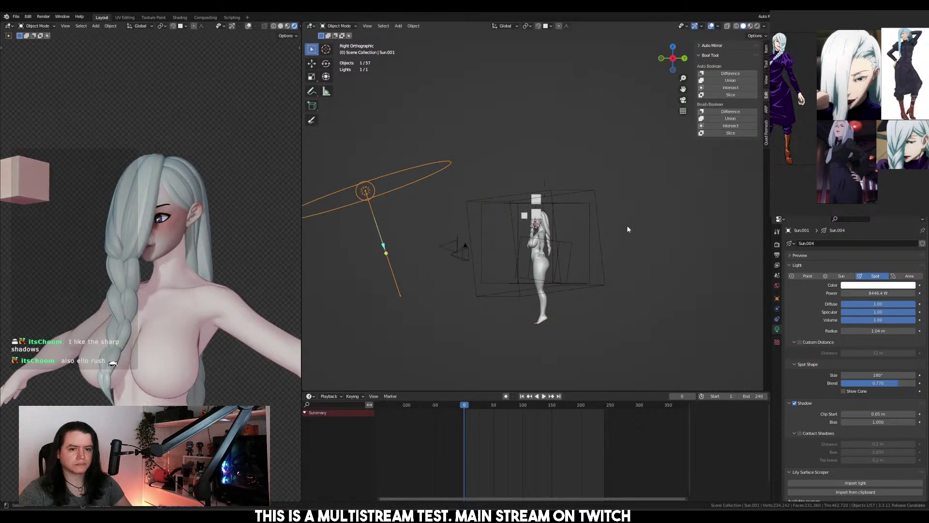
key("r")
left_click(622, 193)
key("g")
left_click(626, 189)
scroll(587, 223, "up", 8)
middle_click_drag(585, 237, 558, 244)
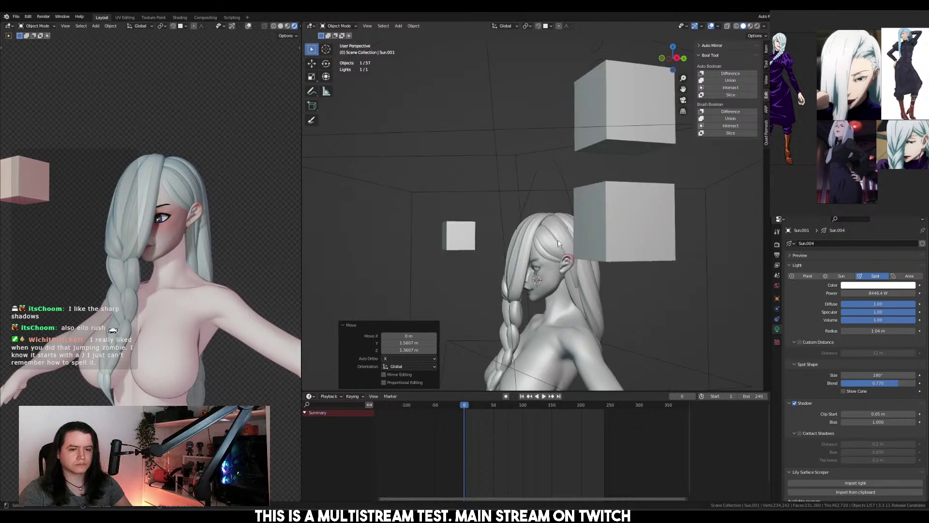
Copy the colour node cluster from the lower cube's Hair.001 material into the character's Hair material and preview its final Add node
scroll(224, 225, "down", 4)
left_click(635, 226)
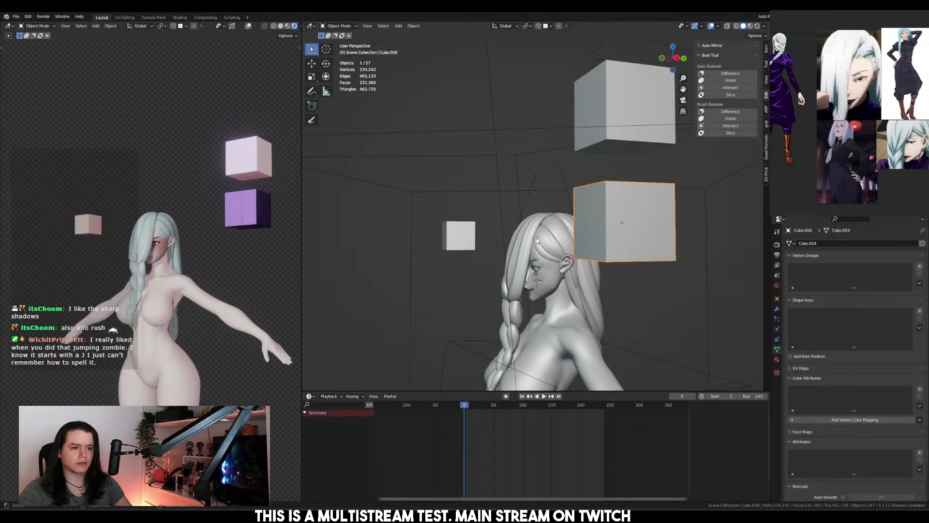
left_click(527, 247, "shift")
left_click(608, 229)
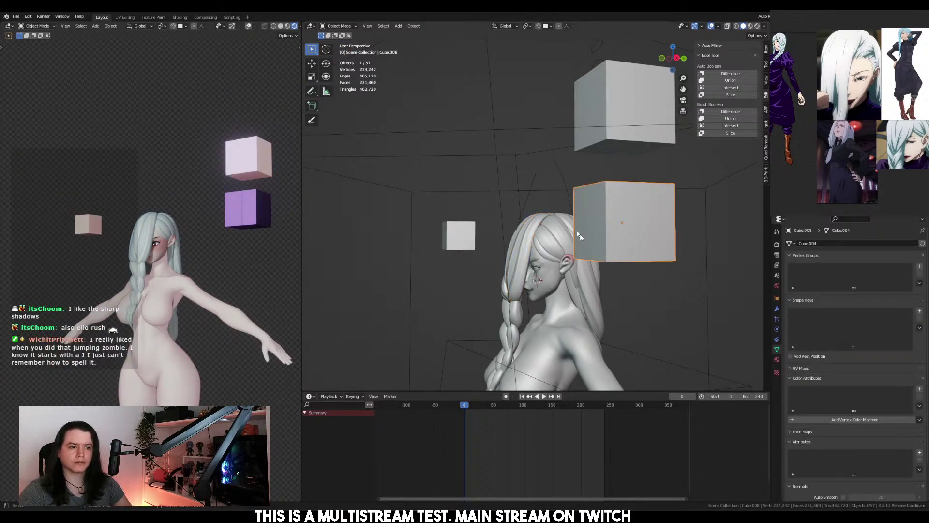
left_click(179, 17)
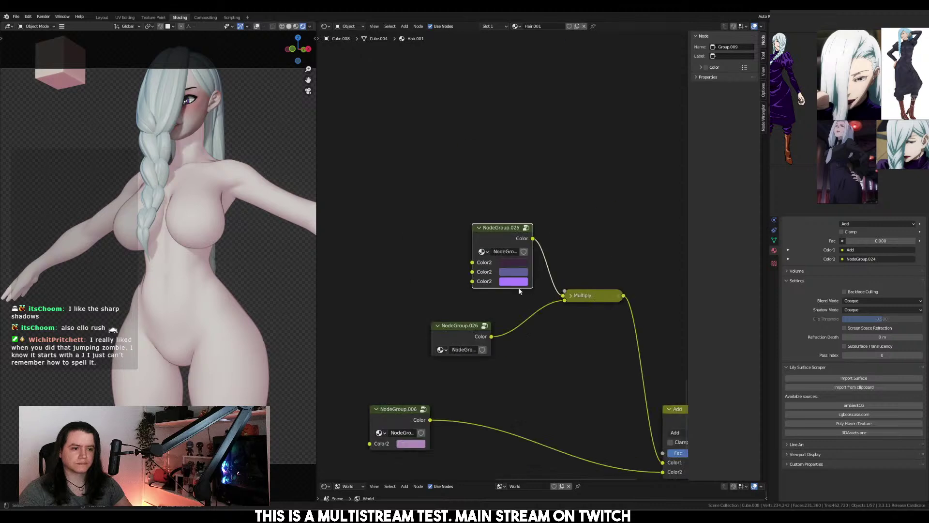
scroll(521, 295, "down", 3)
left_click_drag(451, 214, 678, 438)
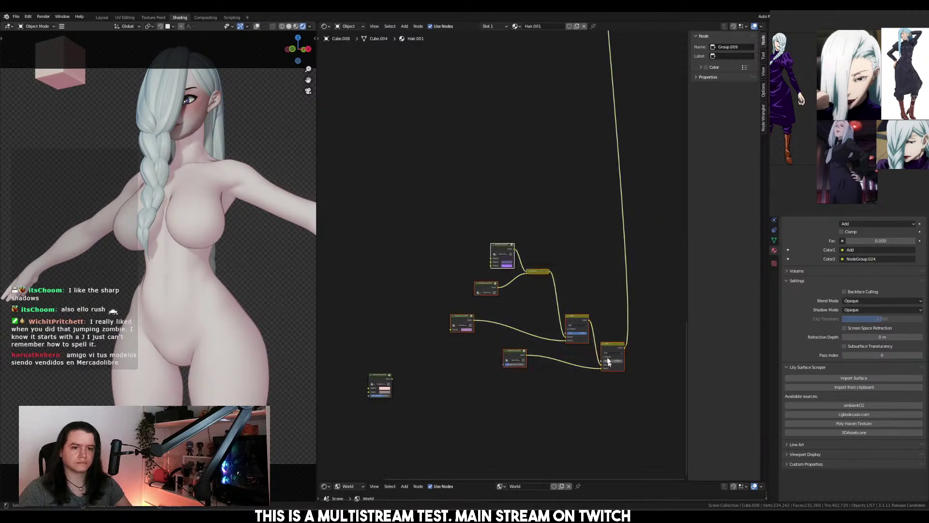
key("ctrl+c")
left_click(169, 112, "shift")
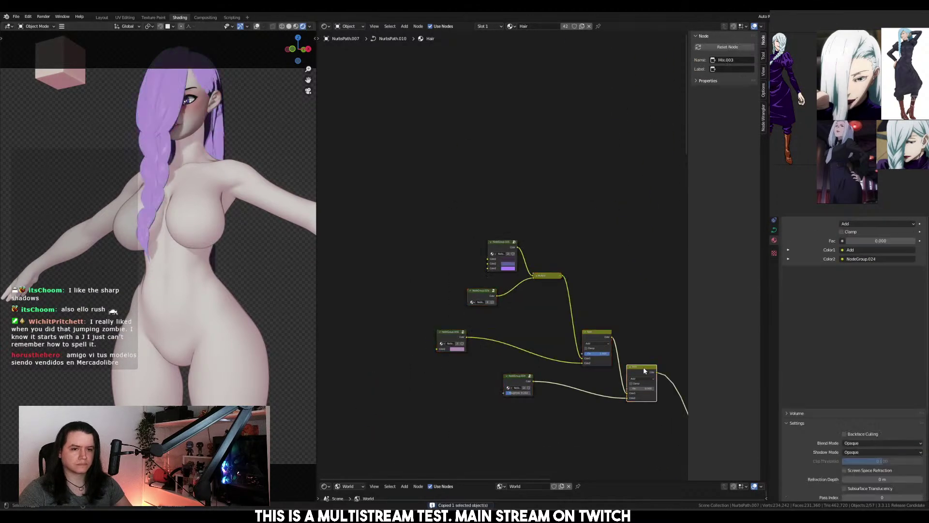
Set the last Color2 of the Hair material's NodeGroup.025 to black
scroll(554, 332, "up", 3)
scroll(492, 318, "up", 3)
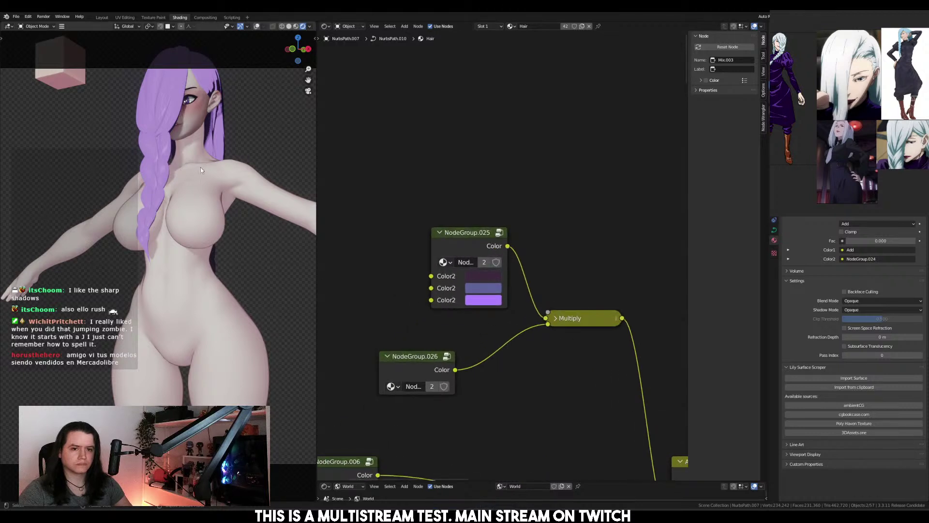
left_click(493, 301)
left_click_drag(559, 144, 559, 222)
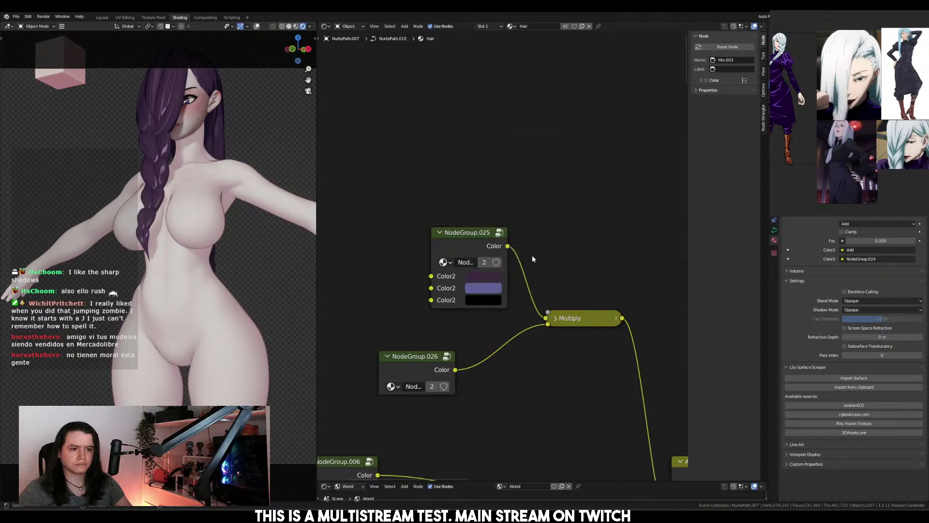
Set the first Color2 of the Hair material's NodeGroup.025 to a bright, pale bluish lavender and inspect the hair
left_click(488, 277)
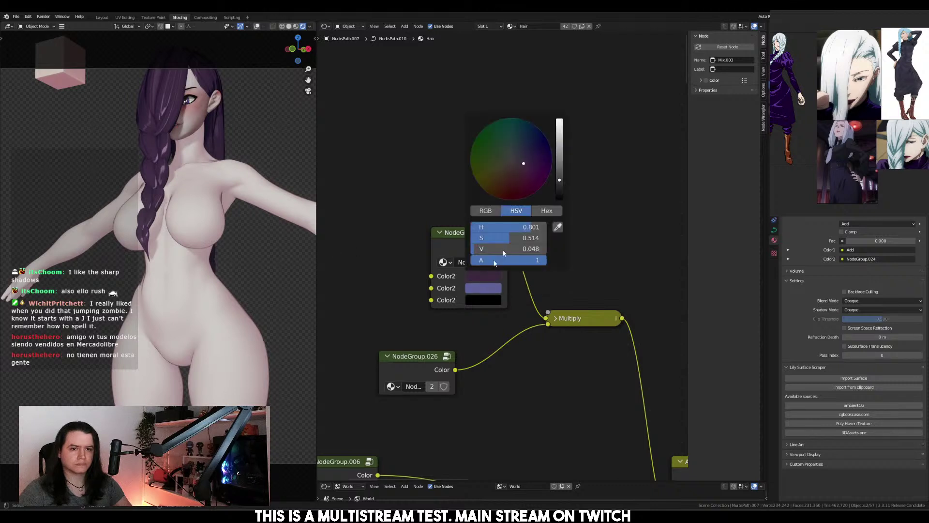
left_click(560, 126)
left_click_drag(530, 238, 505, 238)
left_click(522, 153)
left_click_drag(521, 152, 518, 153)
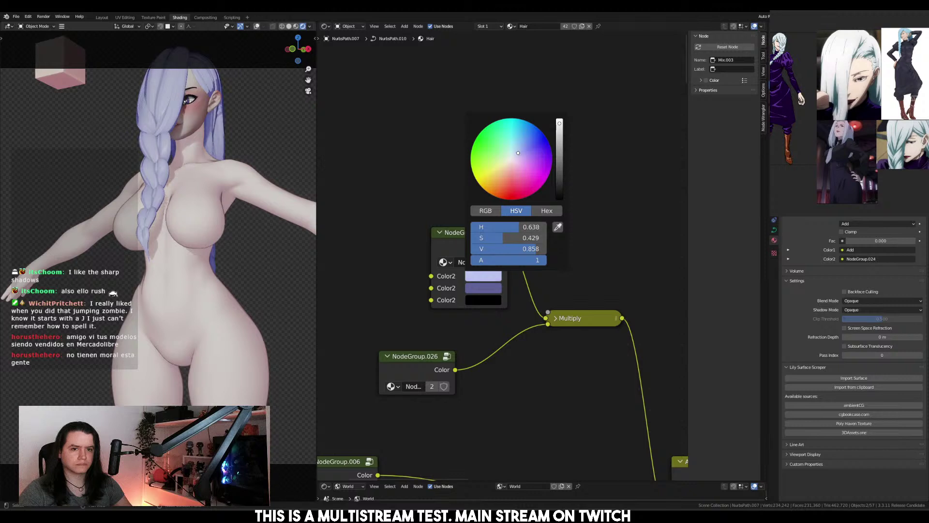
left_click_drag(502, 238, 490, 238)
middle_click_drag(203, 257, 211, 275)
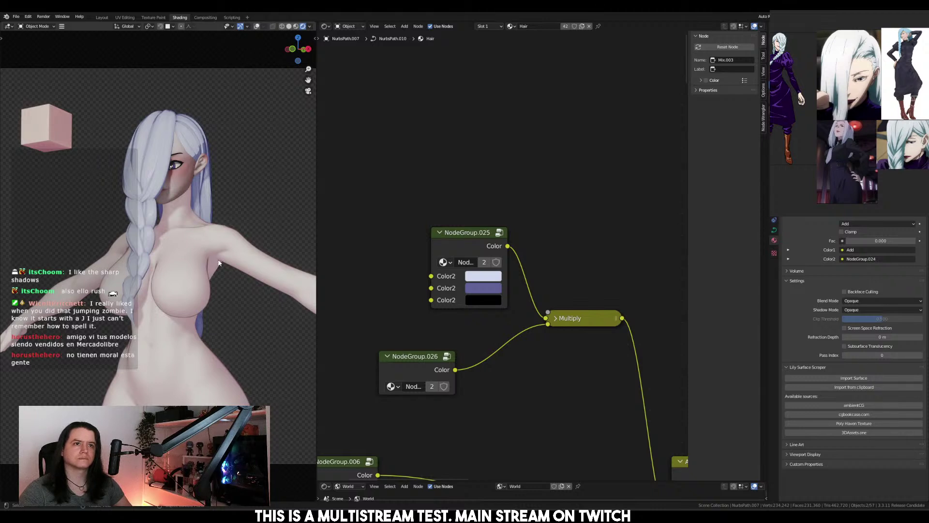
Preview the Add node of the body's Skin material and copy the colour node cluster feeding it
left_click(232, 257)
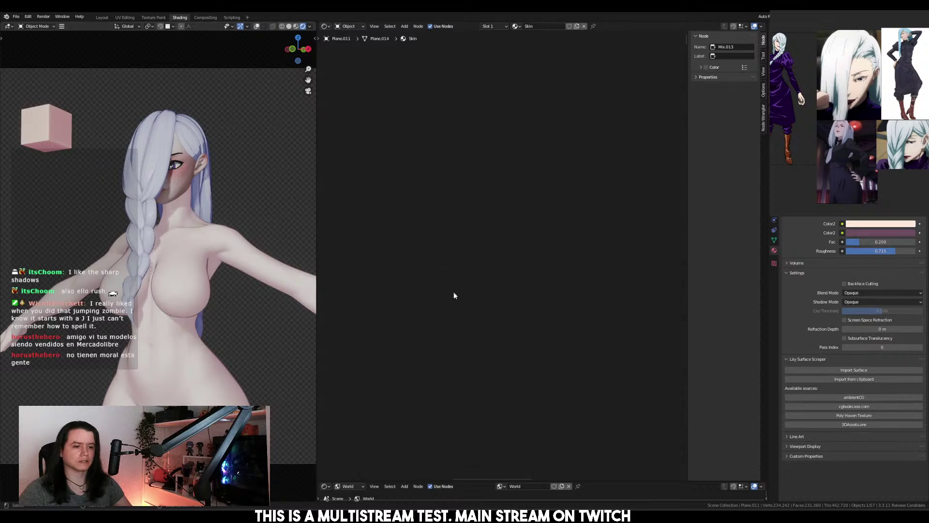
key("Home")
scroll(503, 281, "up", 5)
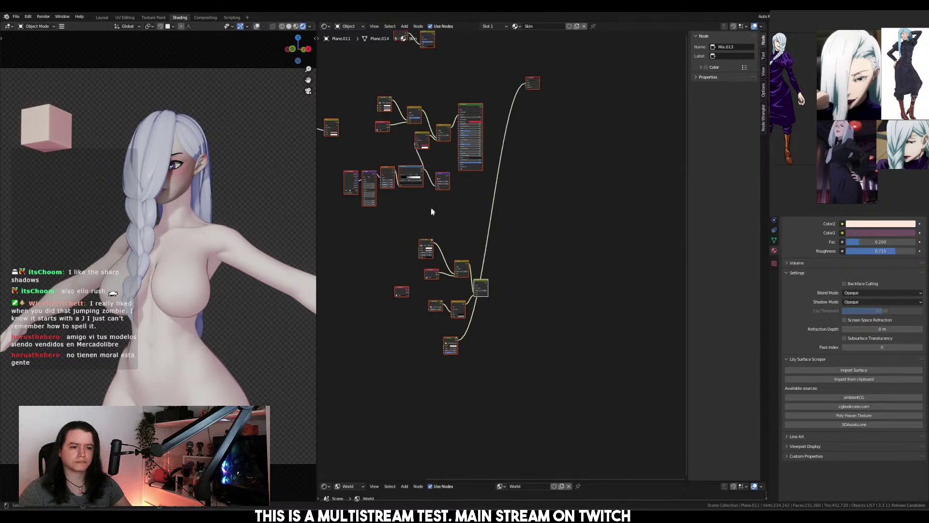
left_click(483, 303)
left_click(466, 305)
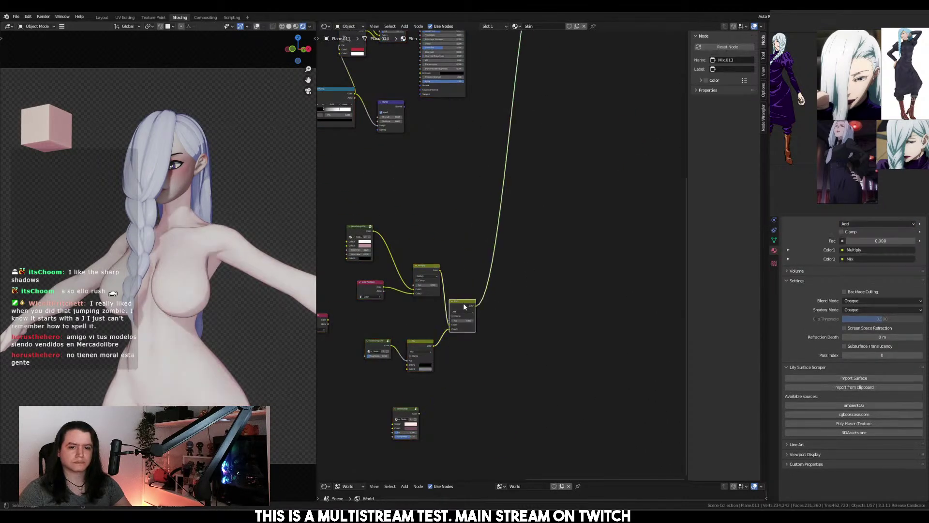
middle_click_drag(363, 209, 429, 205)
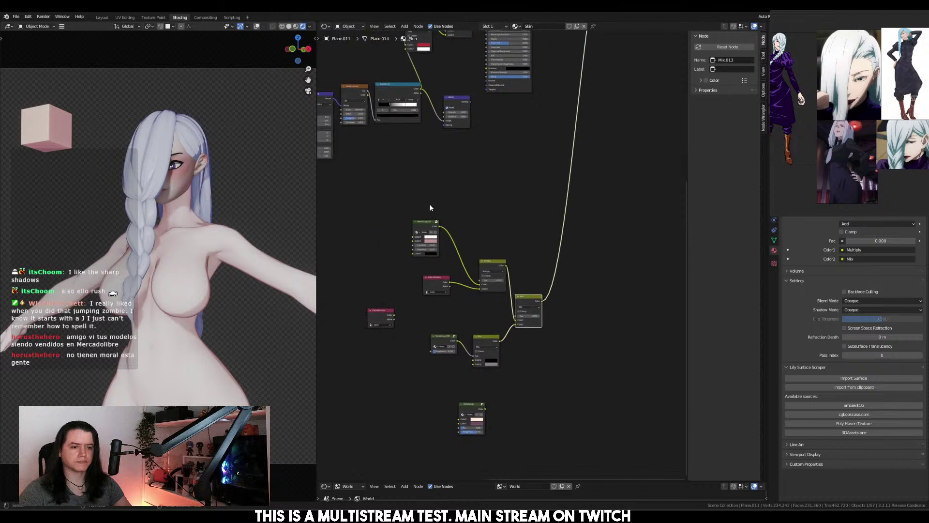
left_click_drag(412, 198, 583, 373)
key("ctrl+c")
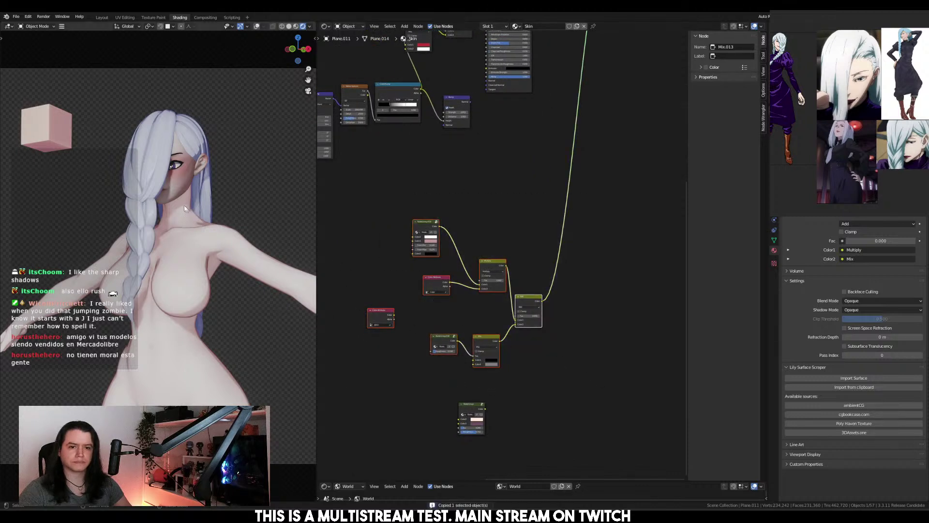
Paste the copied cluster into the head's Face material, preview its Add node and raise the Multiply node's factor to about 1
left_click(183, 205)
key("ctrl+v")
scroll(500, 295, "up", 3)
left_click(551, 309, "ctrl+shift")
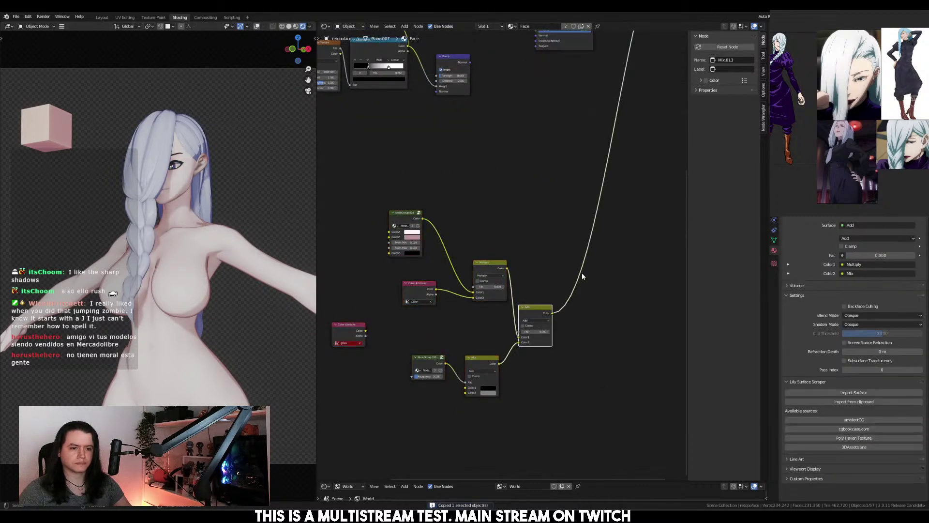
left_click_drag(488, 287, 506, 287)
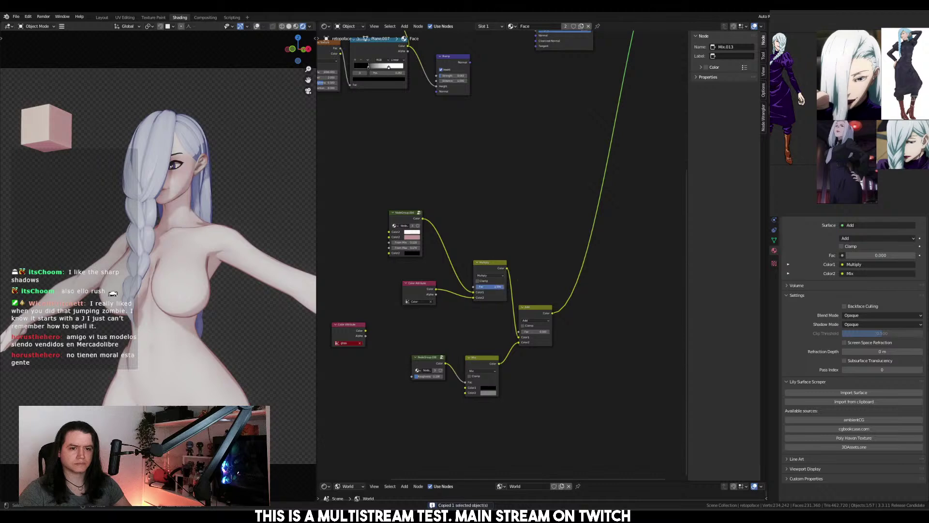
mouse_move(202, 213)
middle_mouse_down()
mouse_move(158, 216)
mouse_move(191, 218)
middle_mouse_up()
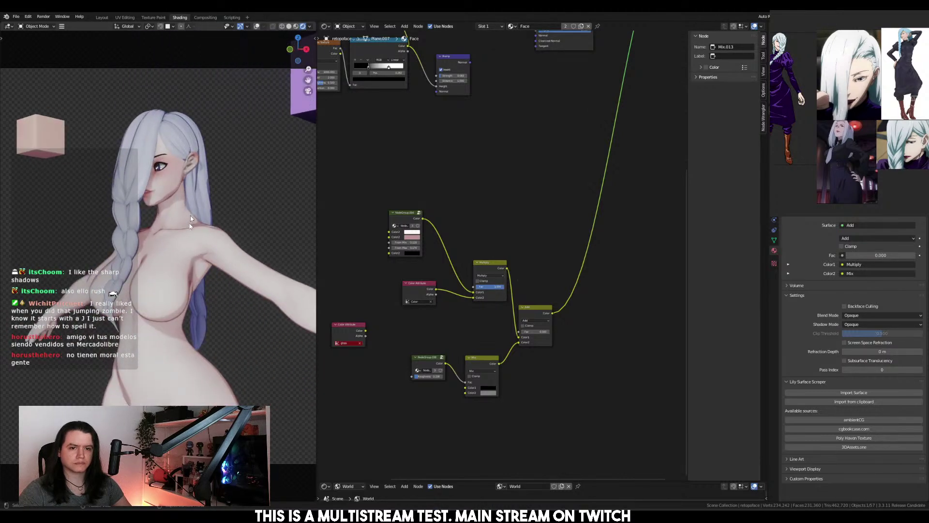
Delete the three material test cubes around the character's head in the Layout workspace
left_click(102, 17)
left_click(565, 215, "shift")
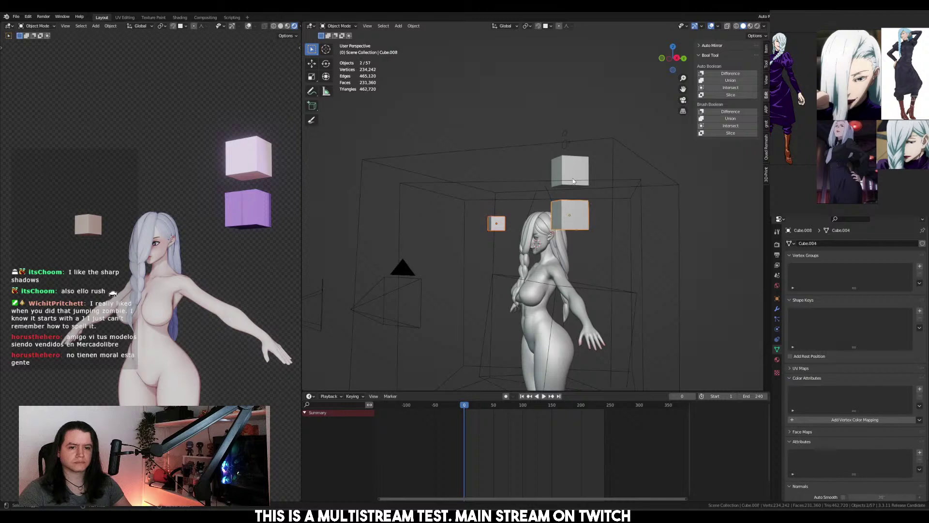
left_click(571, 171, "shift")
key("x")
left_click(572, 171)
Convert the large spot light in front of the character to a Sun light with a strength of 1
middle_click_drag(232, 285, 281, 285)
scroll(554, 260, "down", 4)
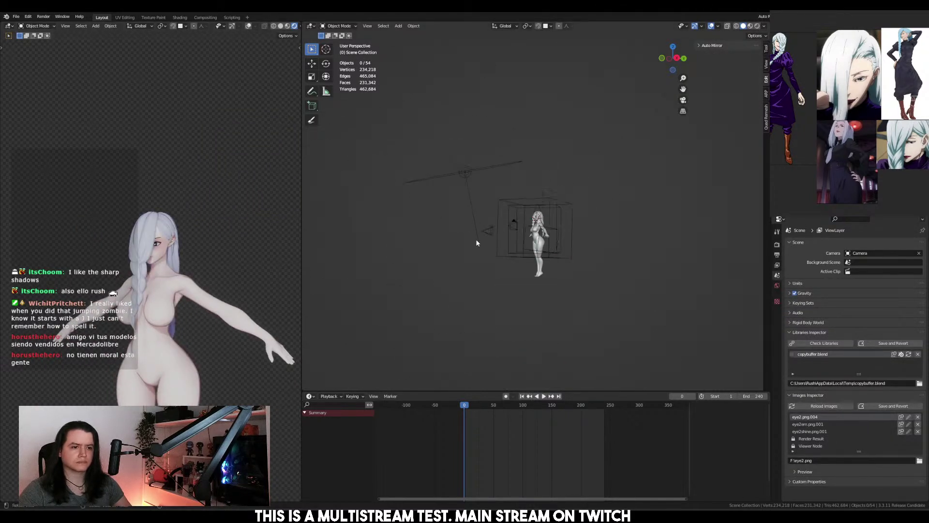
key("KP_3")
left_click(470, 188)
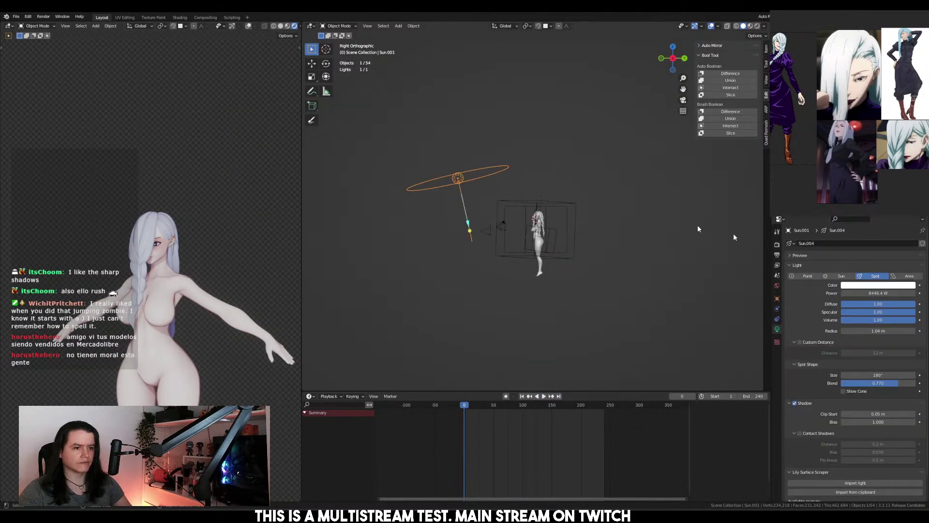
left_click(842, 276)
left_click(873, 293)
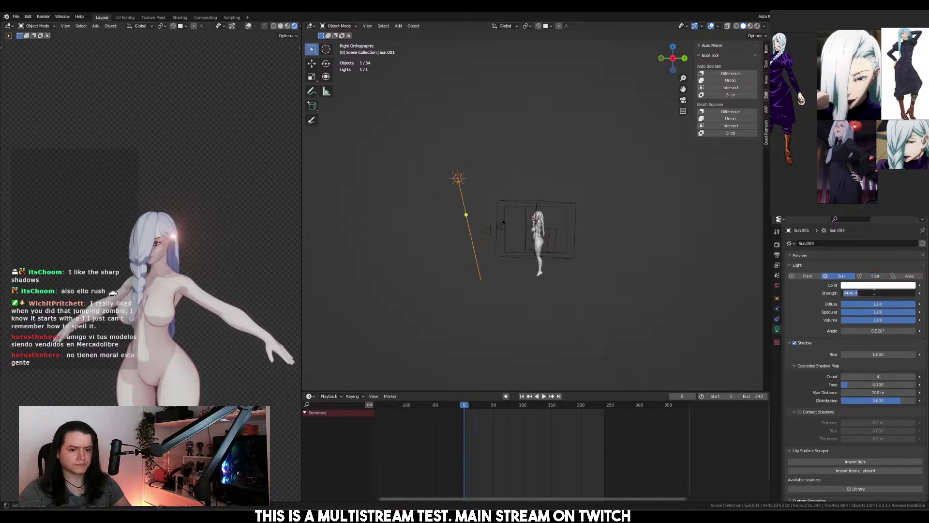
type("1")
key("Return")
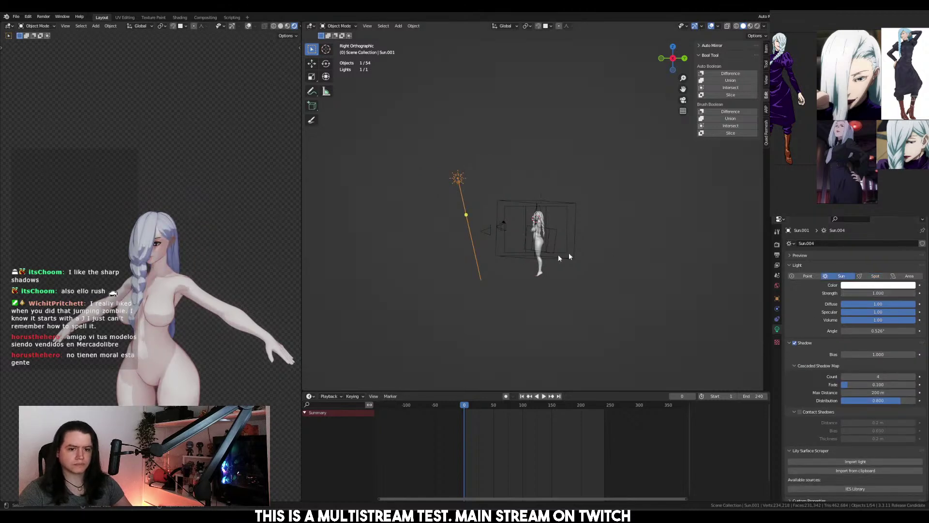
Rotate the sun light by about -24.7° in the right orthographic view
key("r")
left_click(592, 246)
key("KP_7")
key("r")
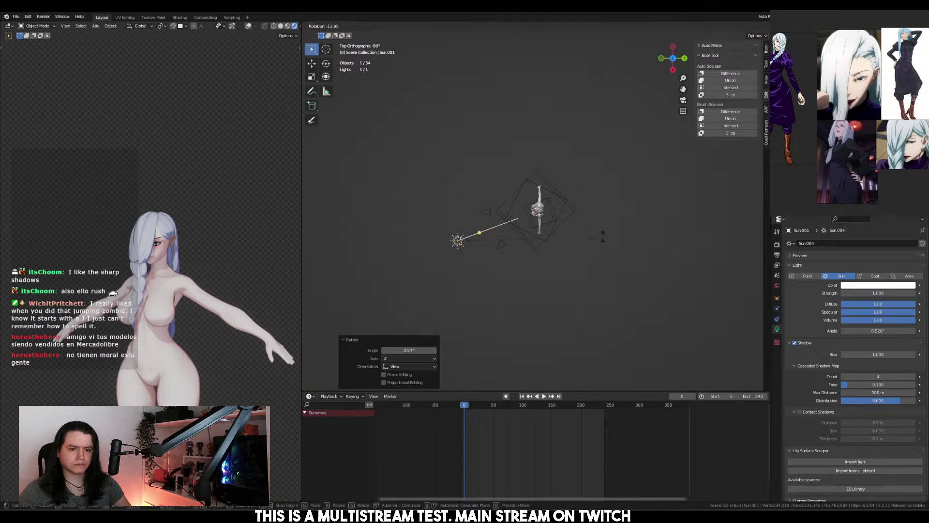
right_click(603, 242)
scroll(206, 304, "up", 3)
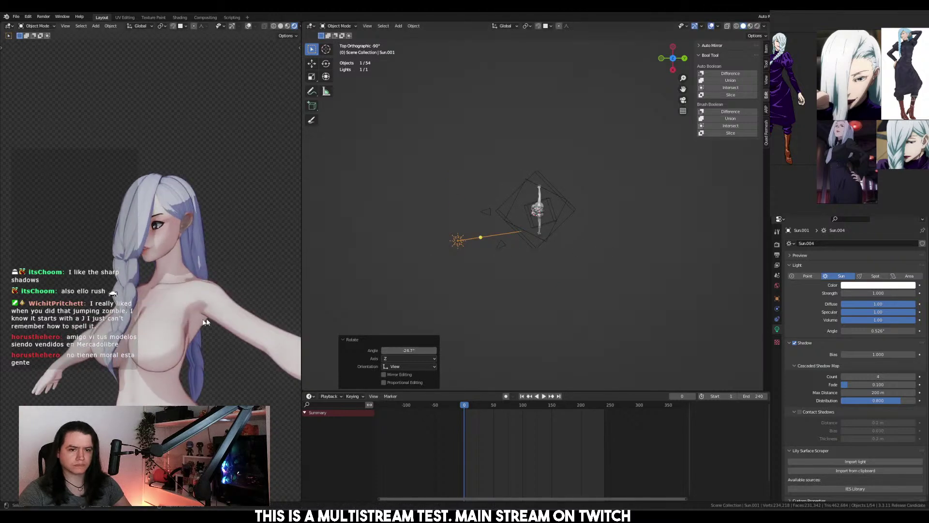
Open the ear mesh in Edit Mode and move it about 0.056 m along Z
middle_click_drag(588, 247, 546, 243, "alt")
scroll(557, 222, "up", 8)
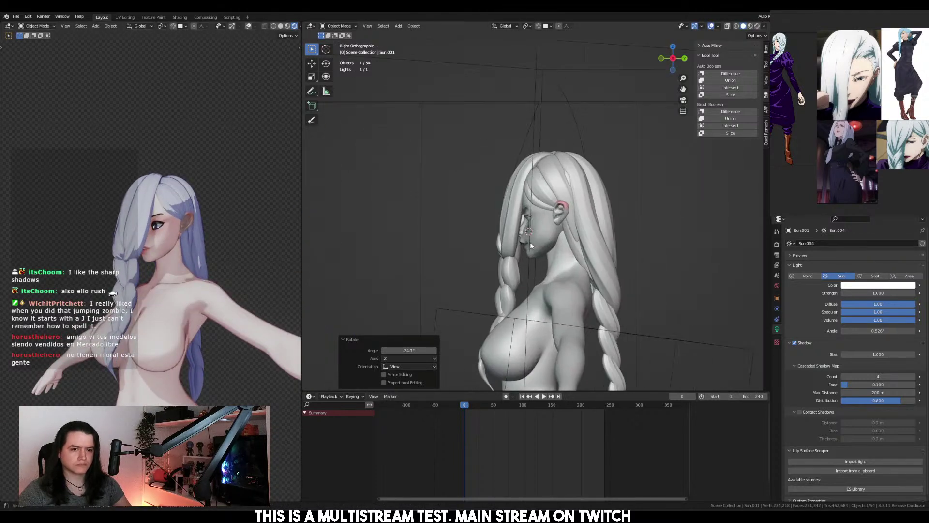
left_click(563, 212)
key("Tab")
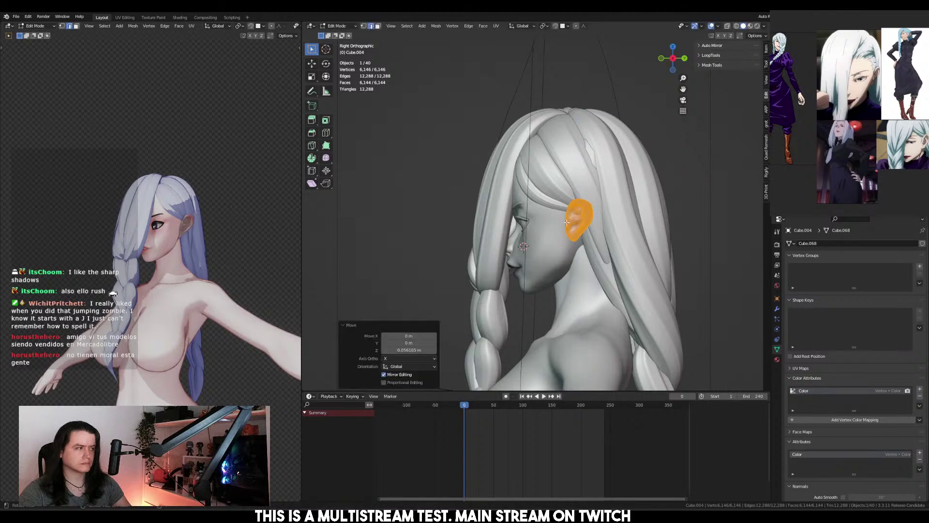
key("KP_1")
key("g")
key("z")
left_click(611, 249)
Fine-tune the ear's position against the side of the head and return to Object Mode
key("g")
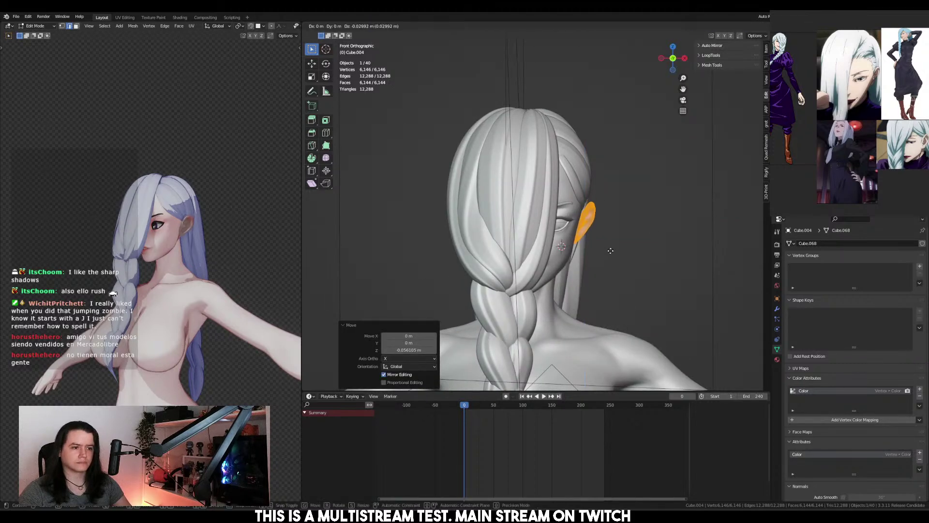
right_click(610, 251)
middle_click_drag(610, 251, 580, 235, "alt")
key("g")
left_click(633, 245)
key("g")
left_click(596, 264)
key("Tab")
Link the body's material to the ear with Link Materials
left_click(574, 275, "shift")
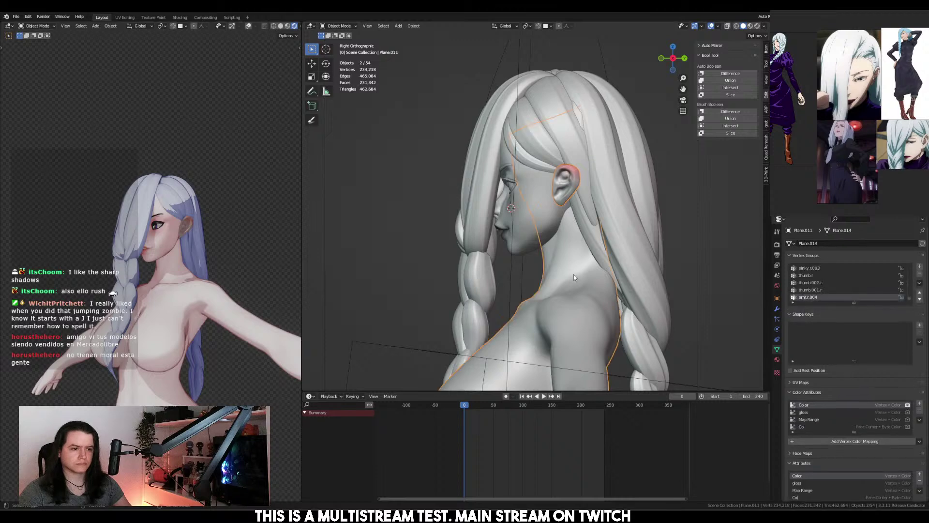
key("ctrl+l")
left_click(575, 275)
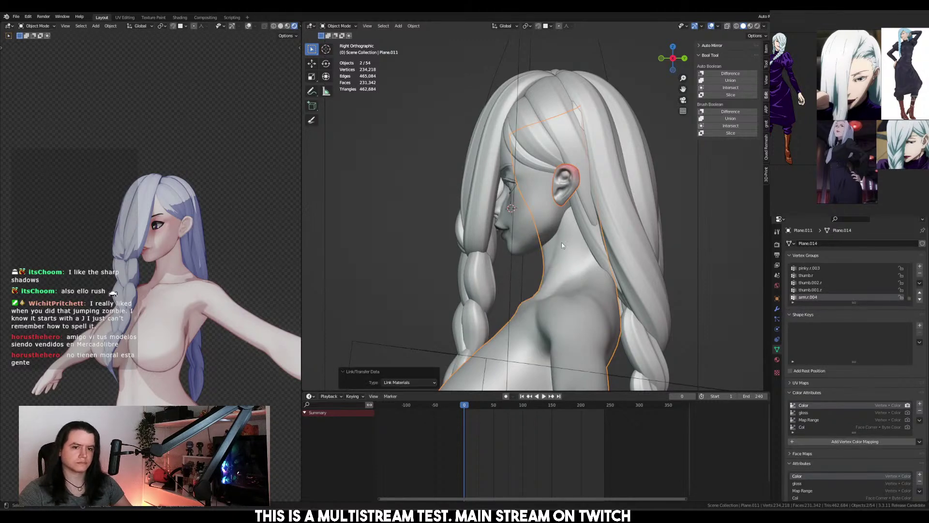
Scale the radius of the side hair strand's control point near the ear by about 1.5
middle_click_drag(562, 242, 603, 246)
left_click(575, 204)
middle_click_drag(573, 204, 547, 209)
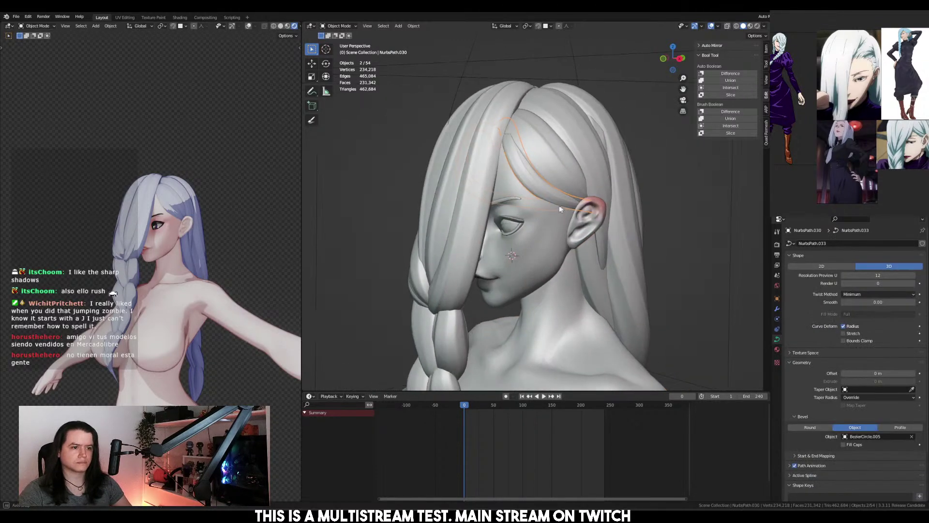
key("Tab")
left_click(547, 225)
key("alt+s")
left_click(605, 234)
left_click_drag(604, 233, 587, 254, "alt")
Lower the strand's control point behind the ear, readjust its radius and position, and return to Object Mode
key("KP_3")
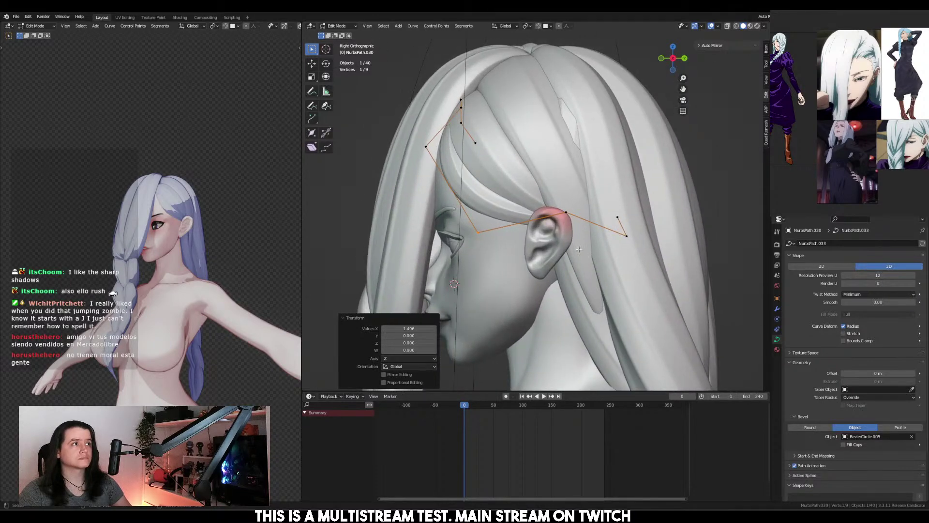
key("g")
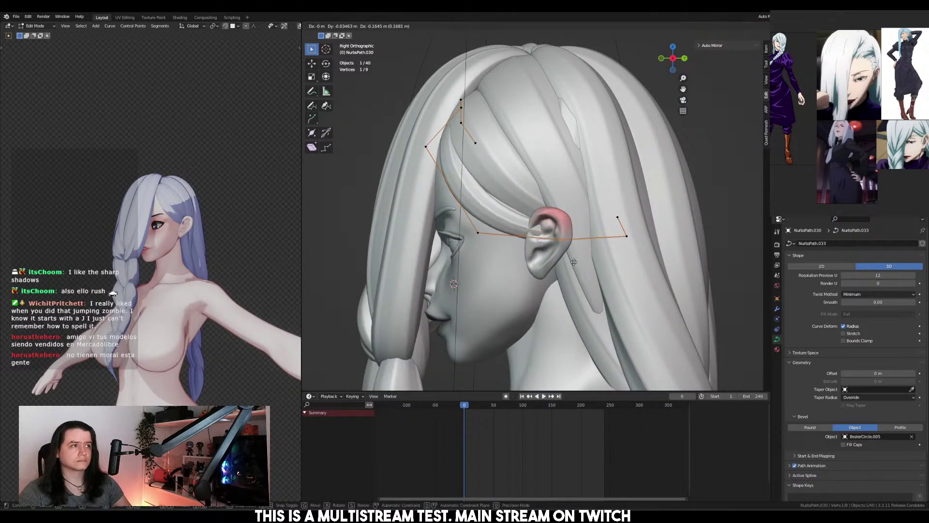
left_click(560, 255)
key("alt+s")
left_click(636, 253)
mouse_move(636, 253)
middle_mouse_down()
mouse_move(658, 248)
mouse_move(636, 256)
middle_mouse_up()
key("g")
left_click(660, 247)
key("Tab")
Nudge the ear mesh slightly along X, rotate it about Z and inspect its fit on the head
left_click(546, 259)
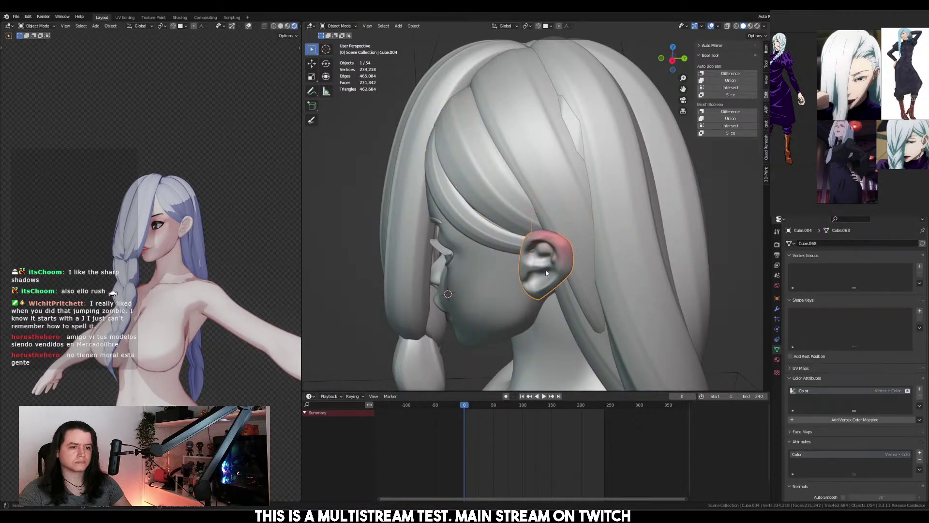
scroll(547, 258, "down", 2)
middle_click_drag(547, 258, 624, 253)
key("Tab")
key("g")
key("x")
left_click(624, 252)
key("r")
key("z")
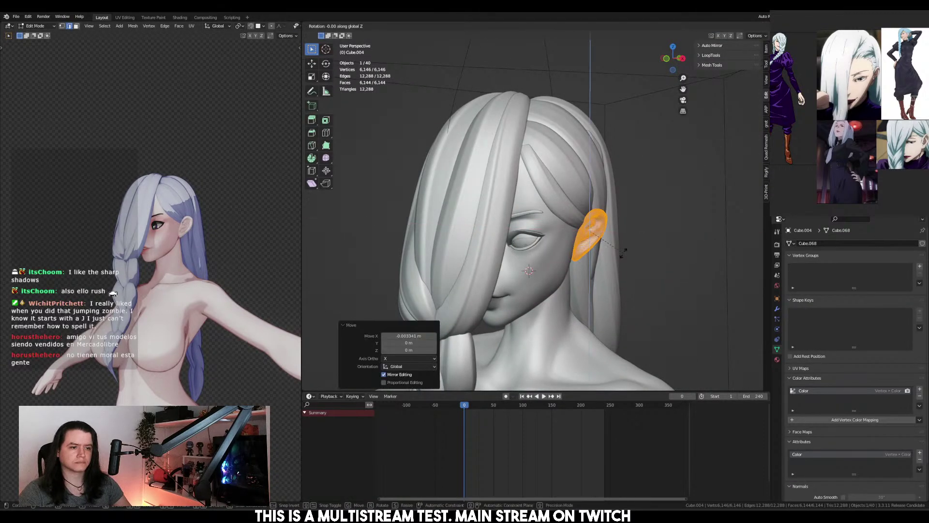
left_click(623, 256)
key("Tab")
scroll(620, 256, "down", 1)
middle_click_drag(182, 256, 218, 258)
middle_click_drag(629, 266, 532, 261, "alt")
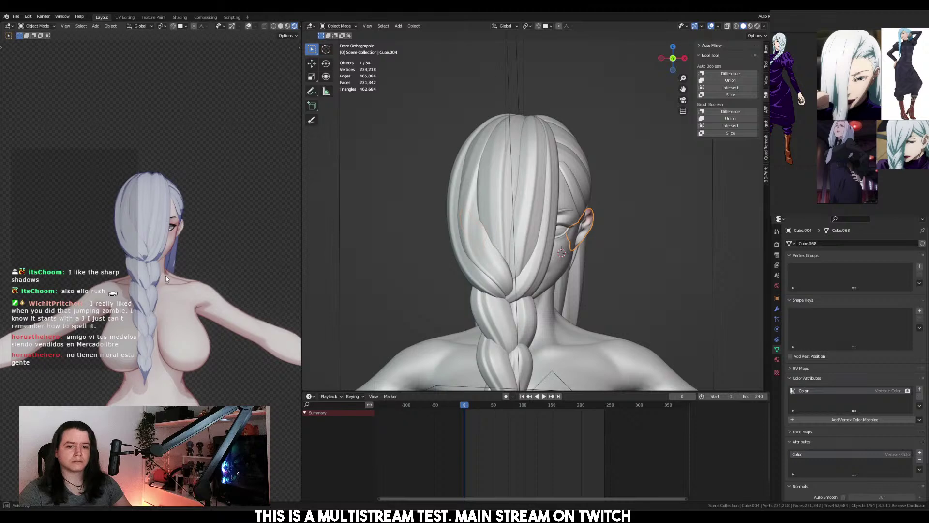
middle_click_drag(166, 278, 220, 280)
scroll(553, 284, "down", 1)
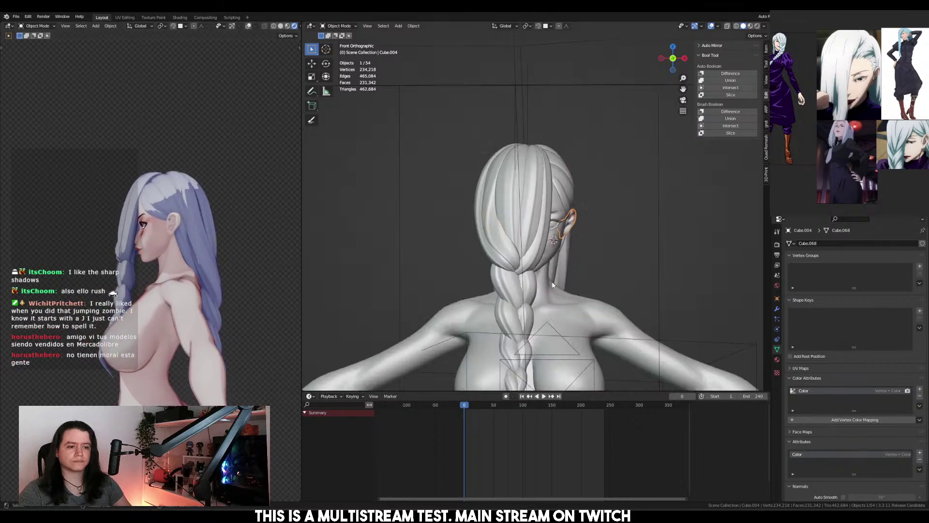
Enter Sculpt Mode on the front braid and pull its lower end with a 240 px Grab brush
middle_click_drag(552, 285, 504, 282, "alt")
scroll(504, 282, "up", 4)
middle_click_drag(481, 324, 537, 272, "shift")
scroll(537, 272, "up", 2)
left_click(524, 271)
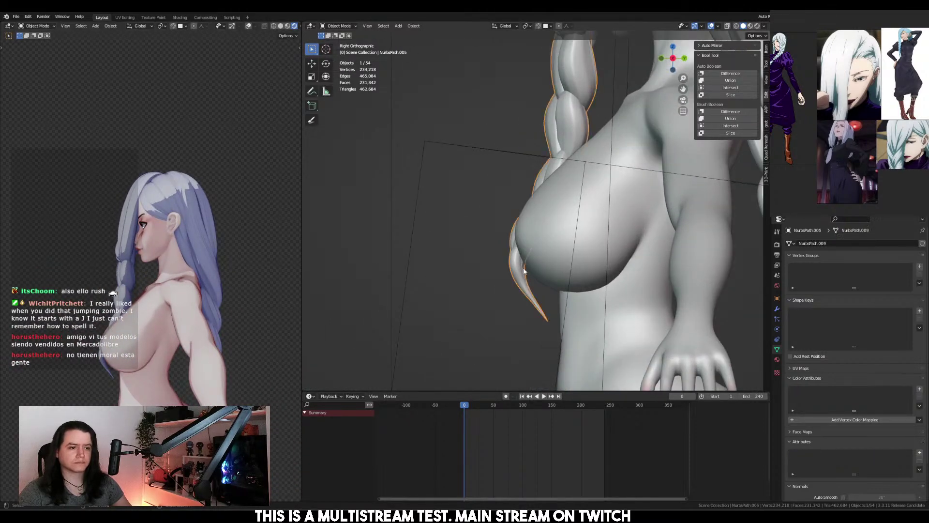
key("ctrl+Tab")
key("f")
left_click(556, 259)
left_click_drag(536, 259, 529, 251)
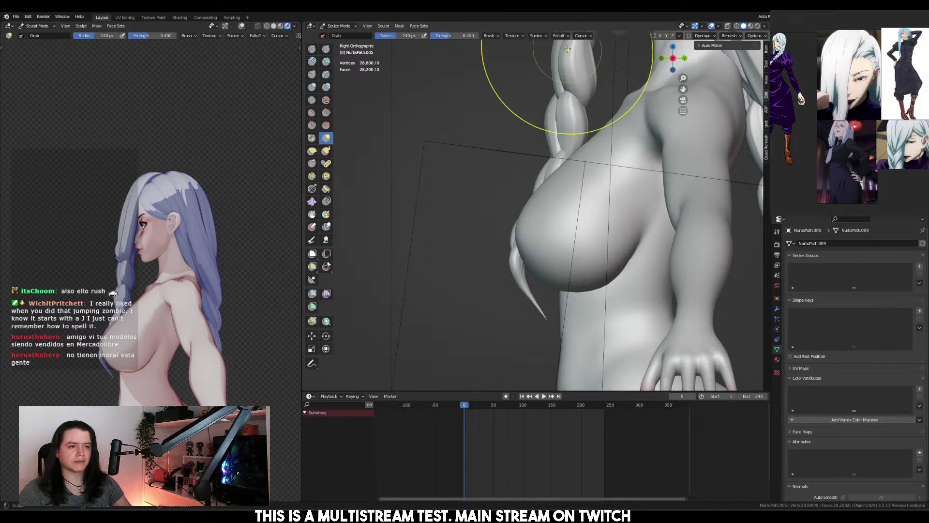
Reduce the Grab brush to about 162 px and pull the braid's lower end under the chest in side view
left_click(491, 35)
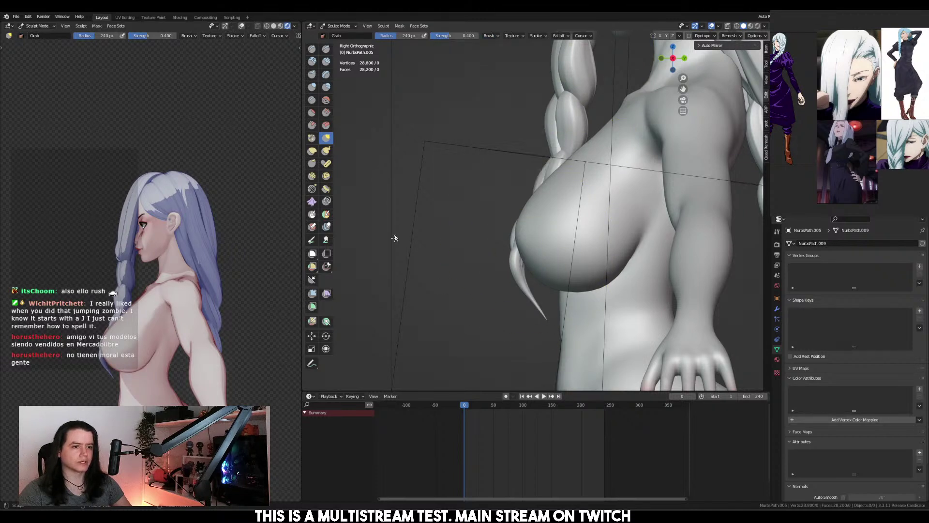
key("f")
left_click(628, 246)
mouse_move(515, 248)
left_mouse_down()
mouse_move(535, 251)
mouse_move(539, 266)
left_mouse_up()
key("f")
left_click(513, 317)
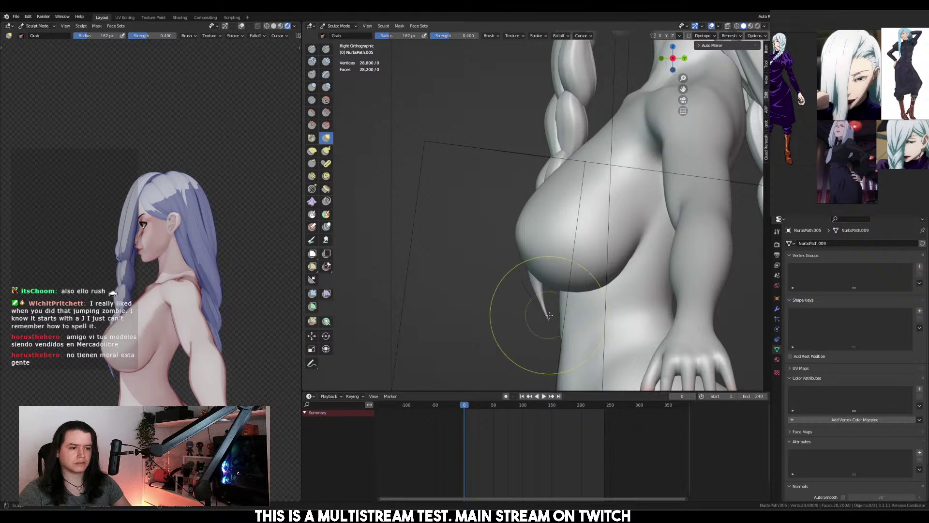
left_click_drag(531, 318, 528, 315)
Reshape the braid's end from the front with the Grab brush so it lines up and tapers, and return to Object Mode
middle_click_drag(512, 299, 584, 286)
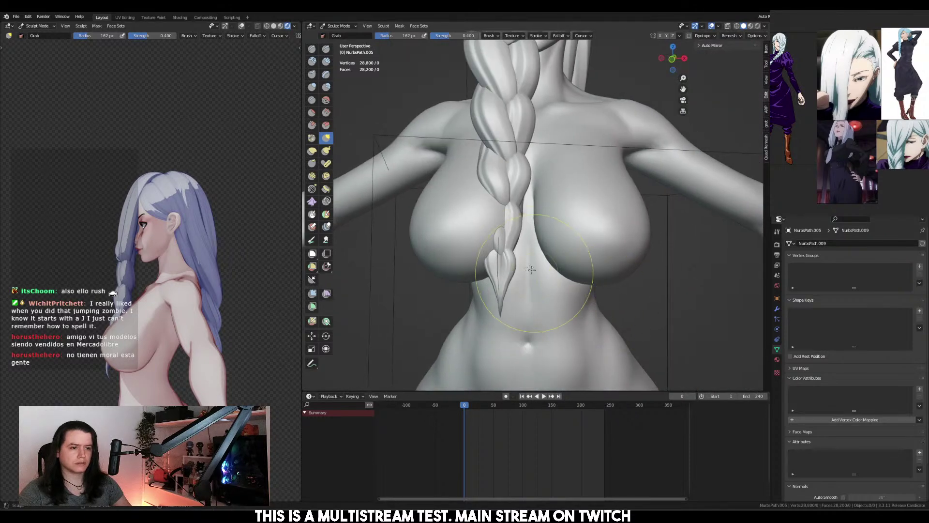
key("f")
left_click(533, 271)
middle_click_drag(499, 266, 555, 252)
key("f")
left_click(585, 251)
middle_click_drag(509, 230, 531, 233)
left_click_drag(528, 233, 543, 233)
key("ctrl+Tab")
middle_click_drag(624, 230, 536, 221)
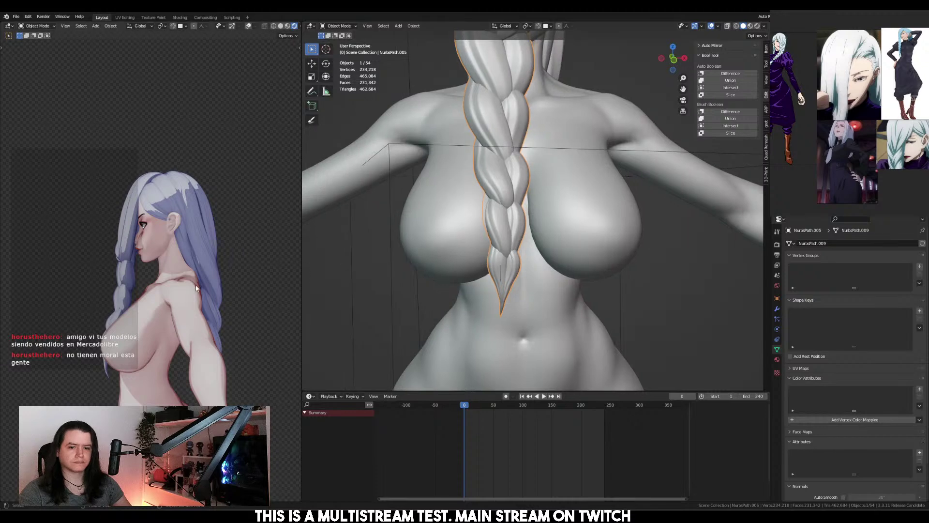
Select the character's visible eyeball and open its Eyeball.004 material in the Shading workspace
mouse_move(197, 288)
middle_mouse_down()
mouse_move(288, 284)
mouse_move(228, 289)
mouse_move(280, 263)
middle_mouse_up()
middle_click_drag(581, 266, 576, 291)
scroll(577, 286, "up", 2)
middle_click_drag(581, 146, 477, 273, "shift")
scroll(484, 274, "up", 2)
scroll(510, 271, "up", 3)
left_click(498, 200)
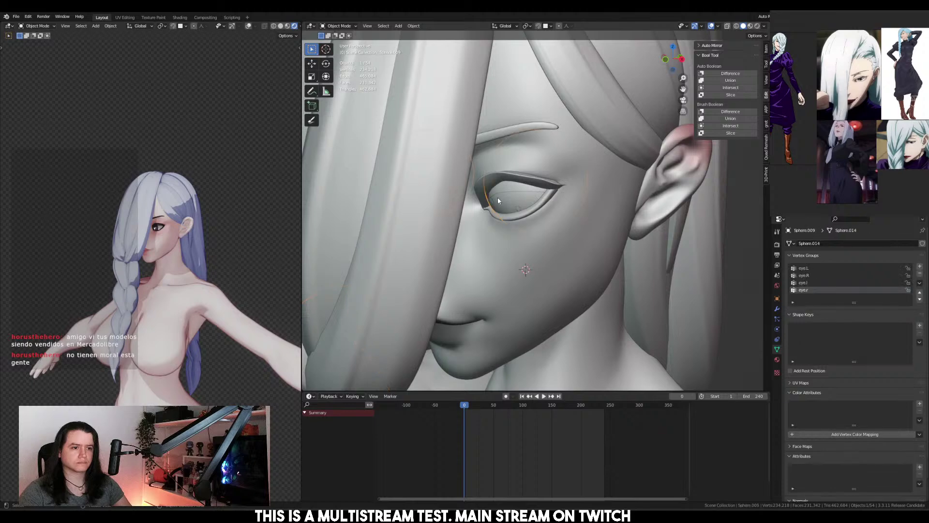
left_click(187, 18)
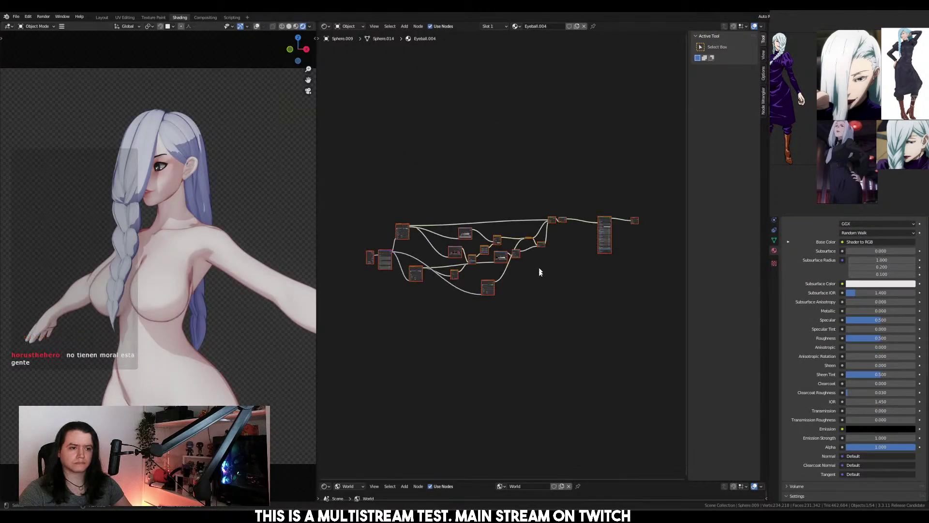
Connect the eyeball material's Shader to RGB node directly to the Material Output, bypassing the Principled BSDF, and check the eye
scroll(538, 302, "up", 2)
scroll(539, 302, "down", 9)
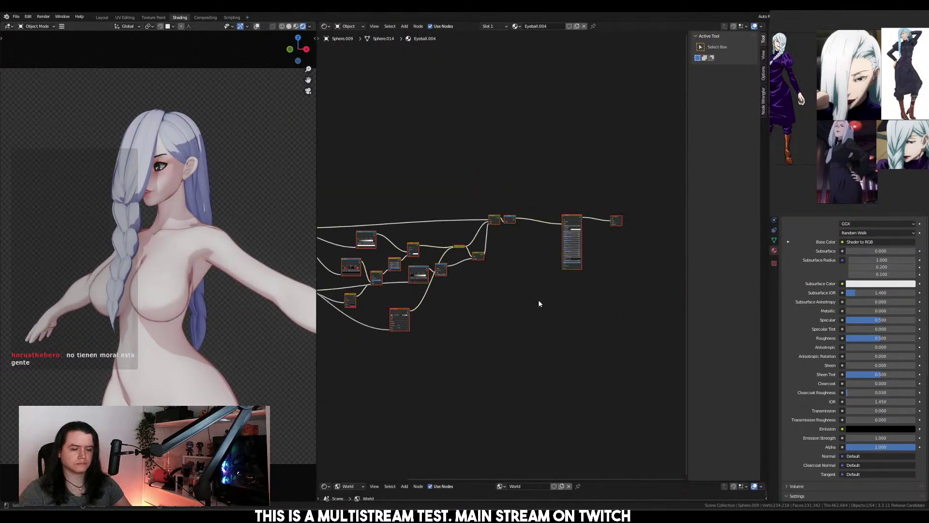
scroll(536, 302, "up", 7)
scroll(536, 305, "up", 4)
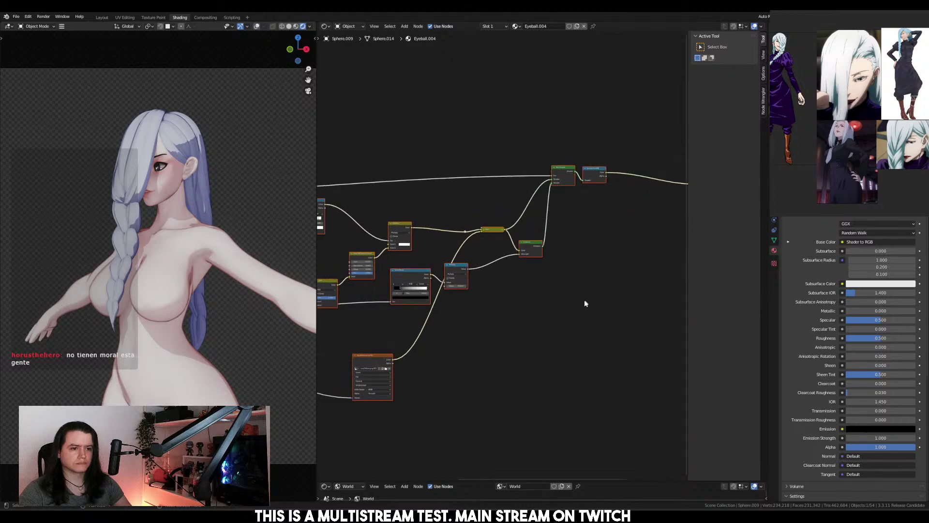
key("KP_Decimal")
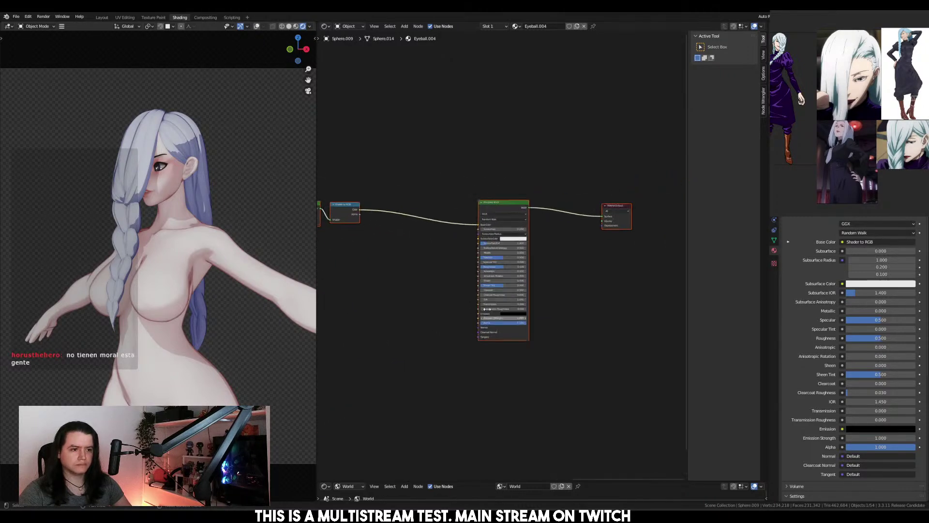
left_click(356, 206)
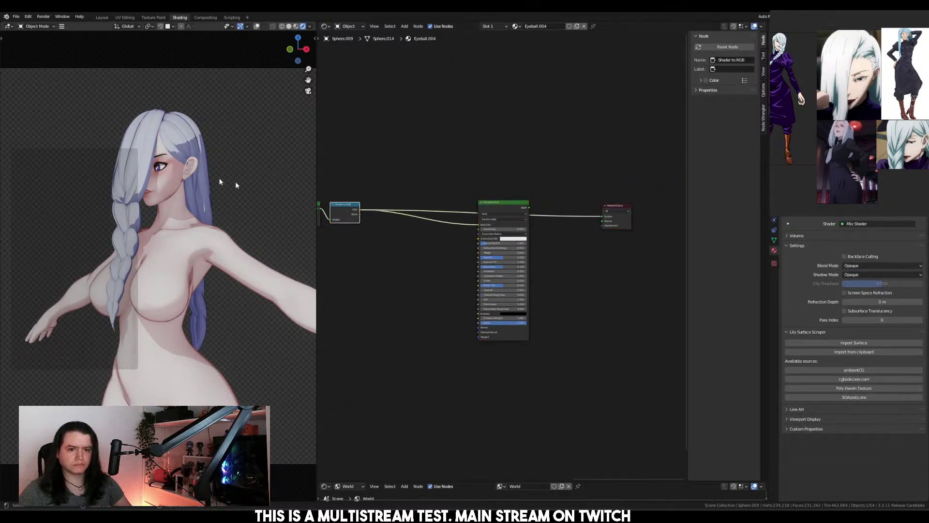
middle_click_drag(182, 165, 209, 171)
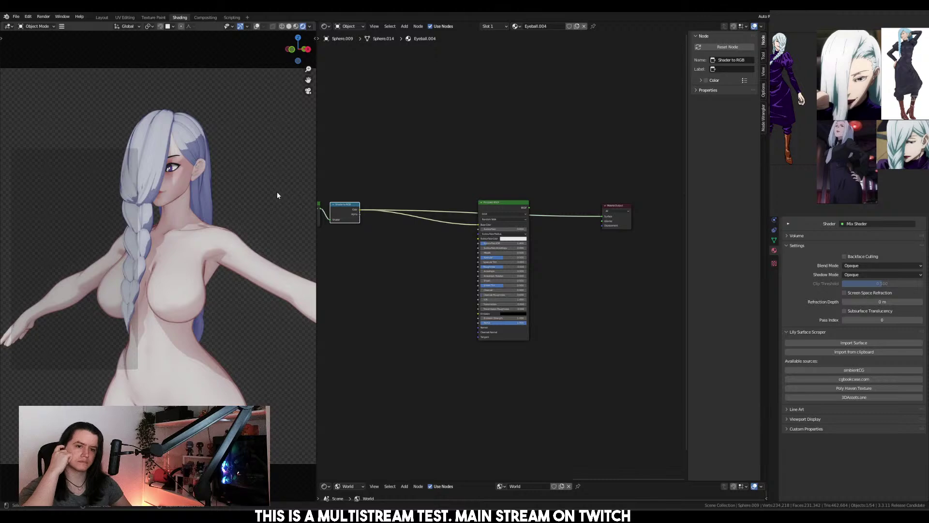
Select the sun light in the Layout workspace and try its contact shadows on and off
left_click(101, 18)
scroll(469, 210, "down", 8)
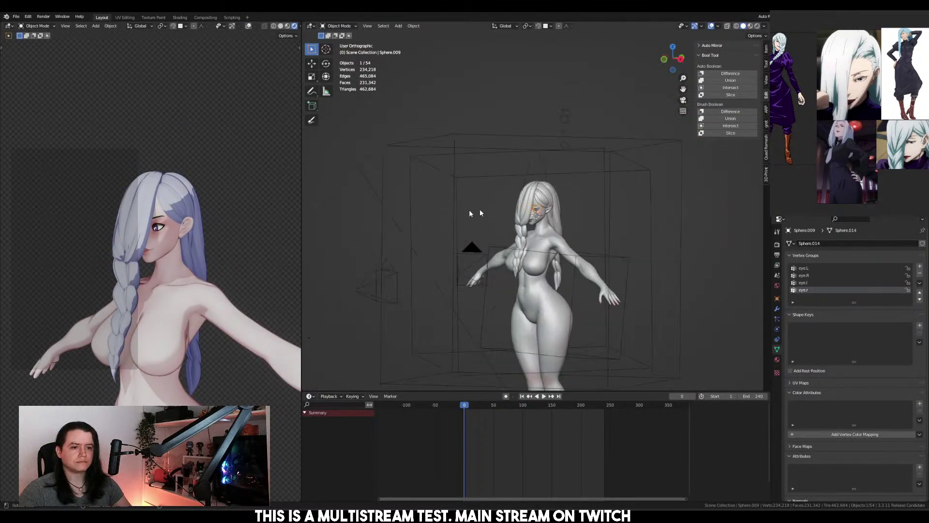
left_click(413, 217)
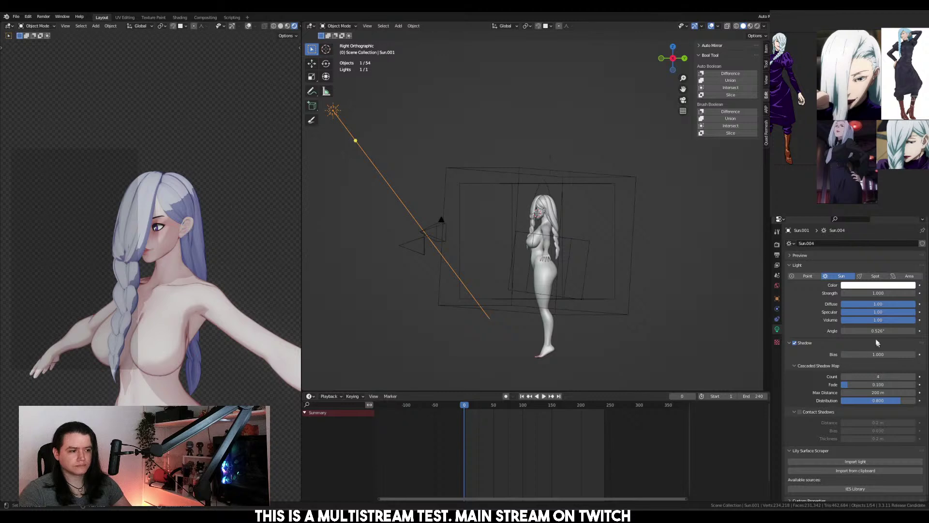
left_click(800, 412)
left_click(799, 412)
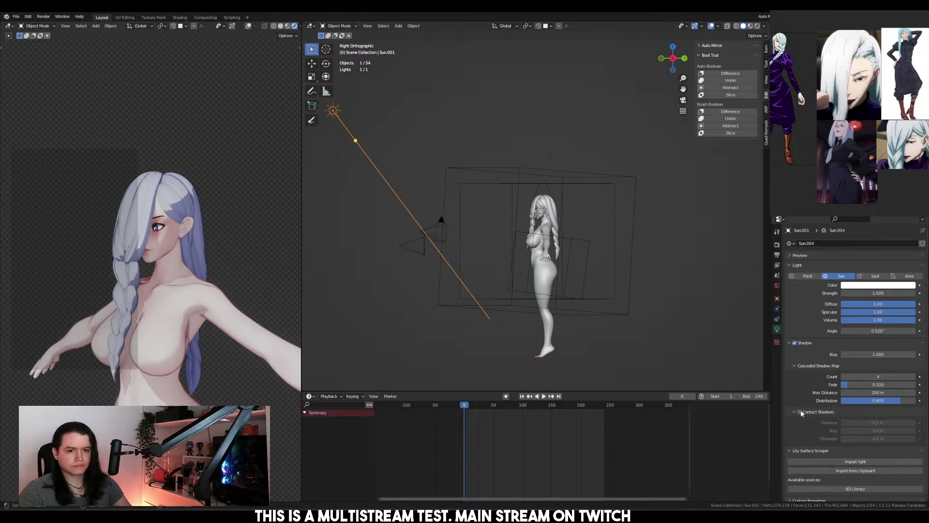
left_click(800, 412)
left_click(800, 412)
left_click(799, 412)
left_click(799, 412)
Try rotating the sun light in the side and top views
key("r")
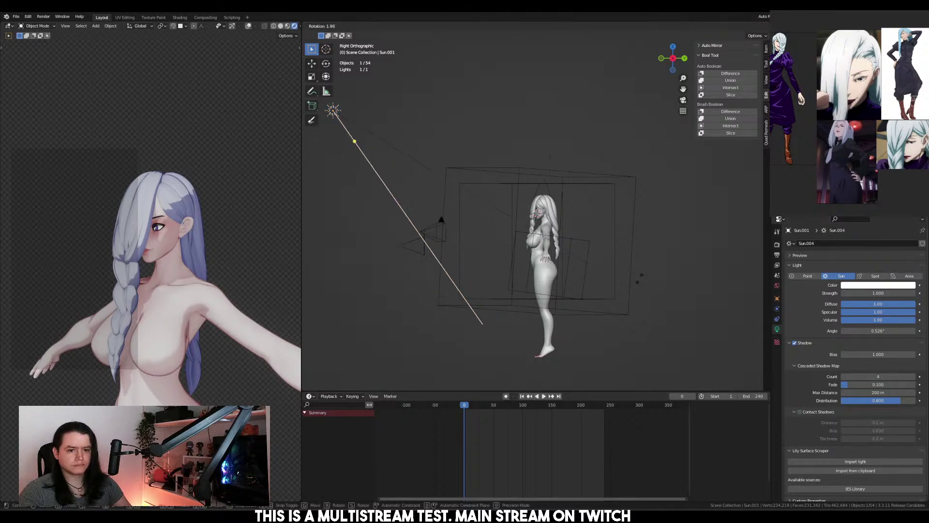
right_click(620, 246)
middle_click_drag(622, 242, 624, 263, "alt")
key("r")
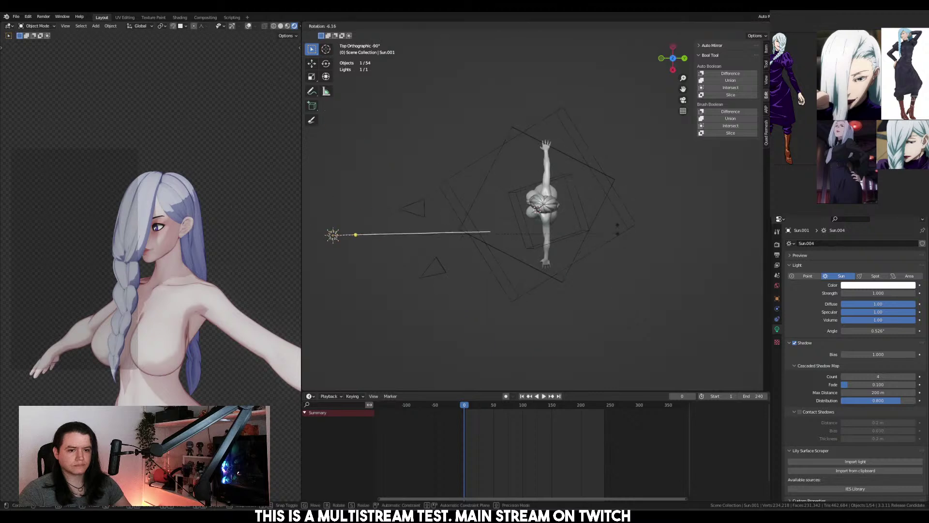
left_click(474, 139)
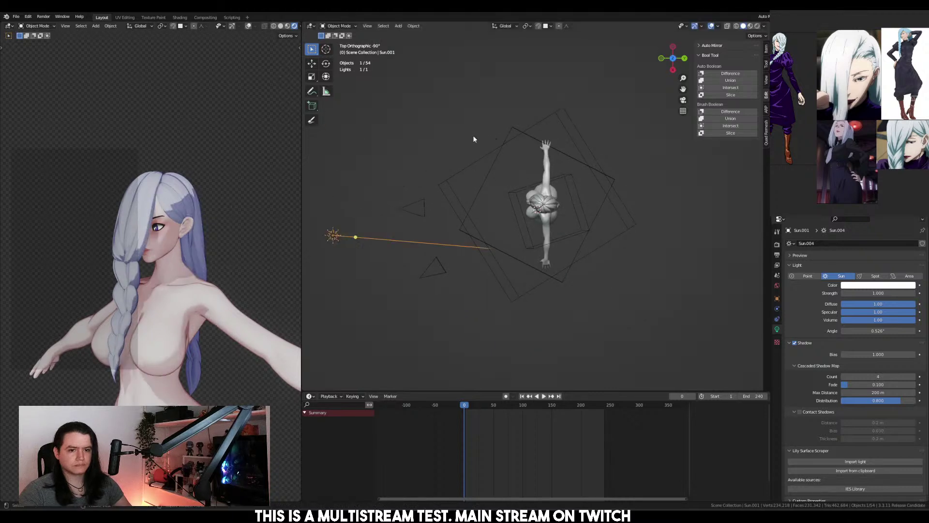
Lower the sun light's strength to 0.320, try its specular at 0.00, and examine the character's shading from several angles
left_click_drag(890, 293, 871, 293)
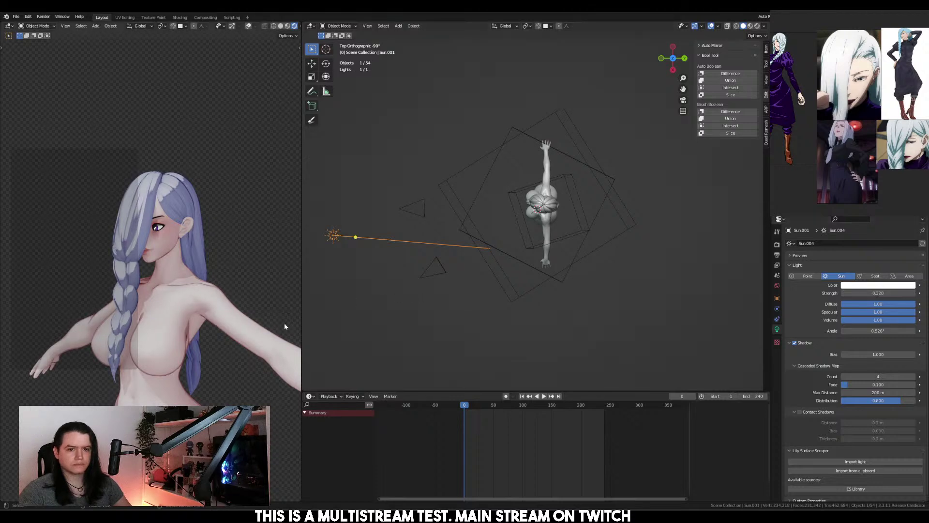
scroll(176, 286, "up", 5)
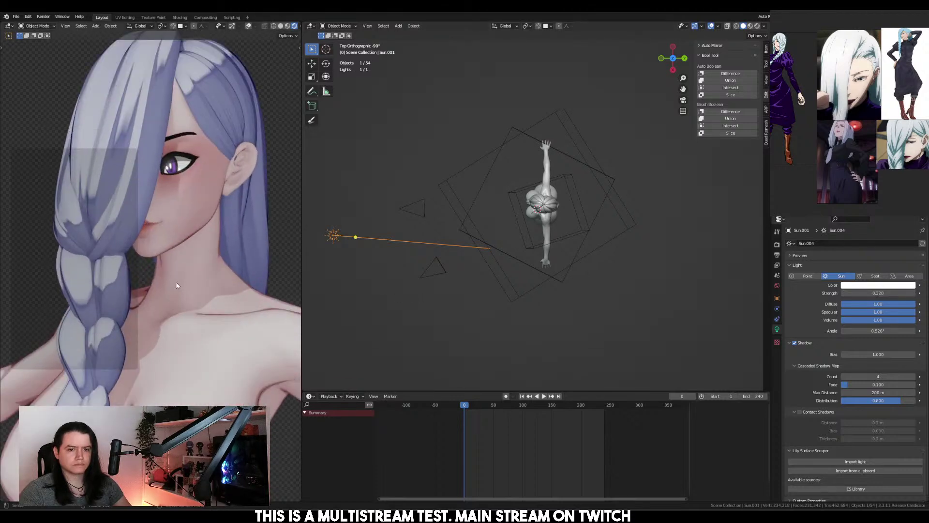
scroll(176, 285, "down", 5)
mouse_move(180, 348)
middle_mouse_down()
mouse_move(128, 343)
mouse_move(165, 338)
middle_mouse_up()
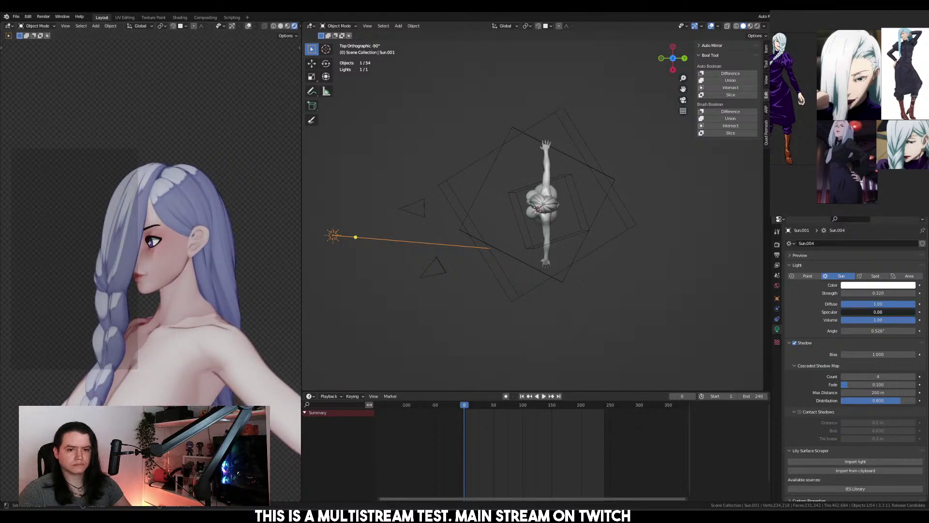
middle_click_drag(232, 307, 249, 194)
scroll(242, 302, "down", 4)
middle_click_drag(179, 252, 220, 273)
Duplicate the sun light, turn the copy around in top view and place it behind the character
middle_click_drag(517, 206, 521, 222, "alt")
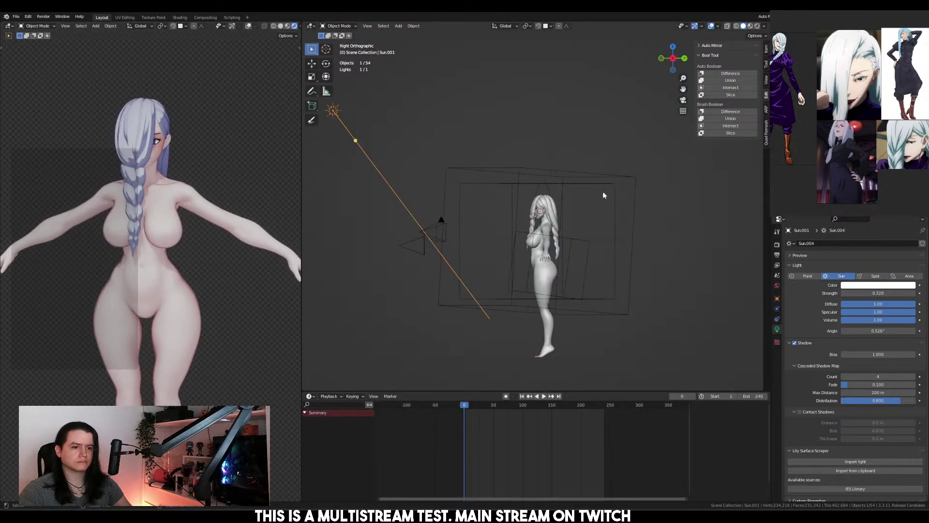
key("shift+d")
right_click(579, 207)
middle_click_drag(579, 207, 583, 194, "alt")
key("r")
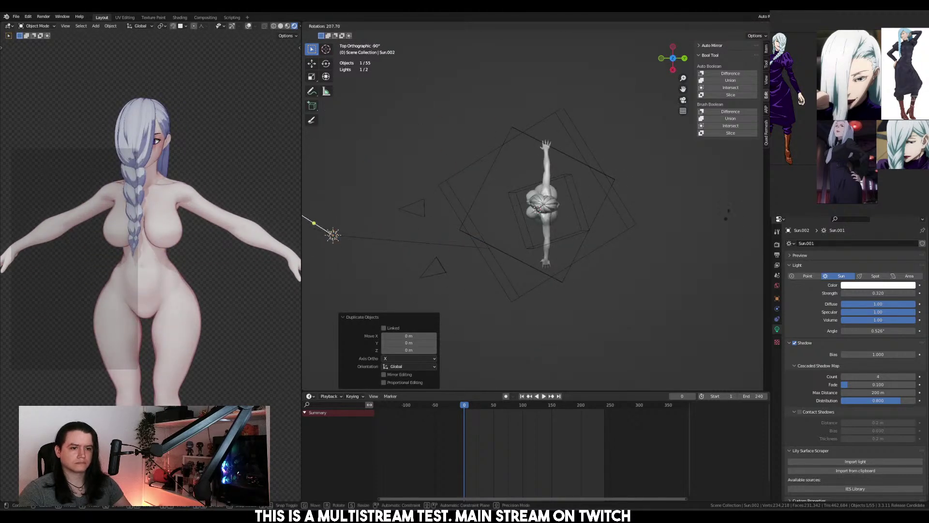
left_click(727, 216)
key("g")
left_click(313, 225)
middle_click_drag(296, 252, 77, 252)
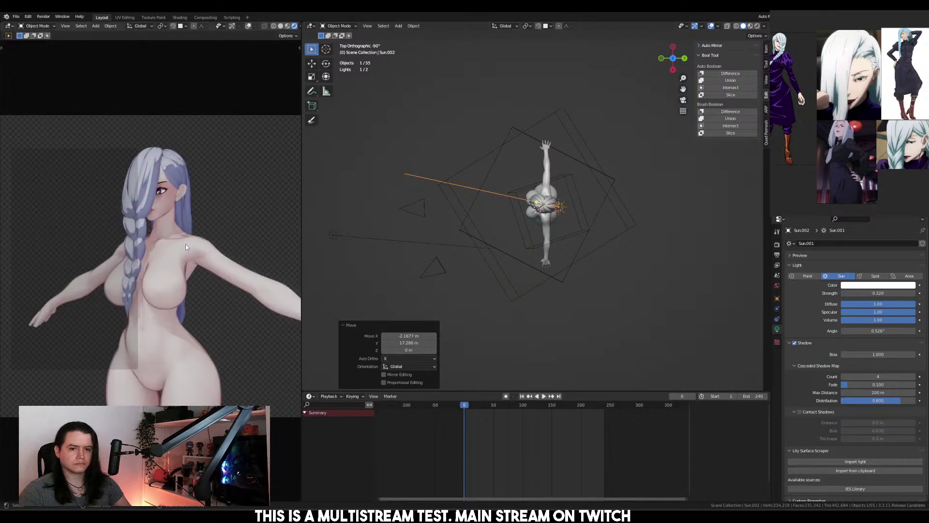
middle_click_drag(186, 244, 238, 252)
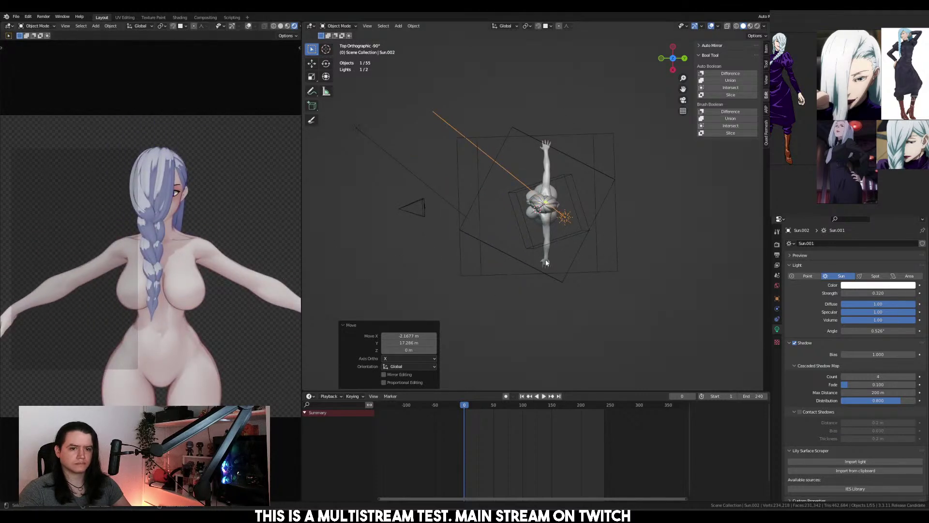
Undo the duplicate's move and rotation and delete the duplicated sun light
key("ctrl+z")
key("ctrl+z")
key("ctrl+z")
key("x")
left_click(568, 238)
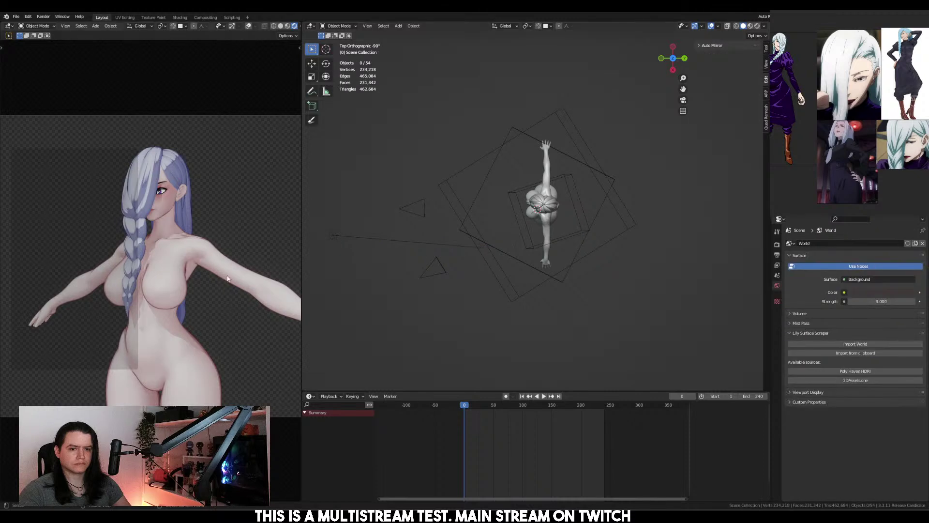
With the character viewed from the front, rotate the sun light in top view and move it 5.2525 m along X in line with her
middle_click_drag(228, 279, 245, 266)
key("KP_3")
left_click(396, 208)
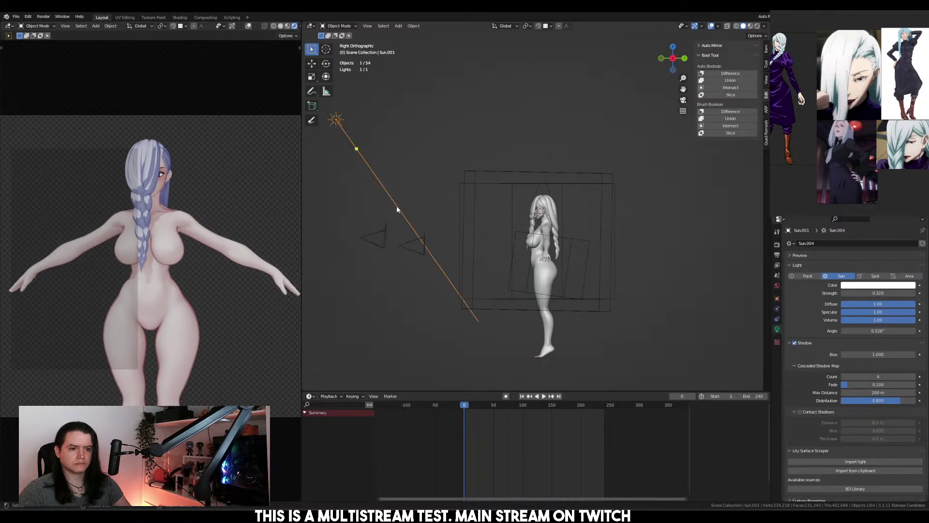
key("KP_7")
key("r")
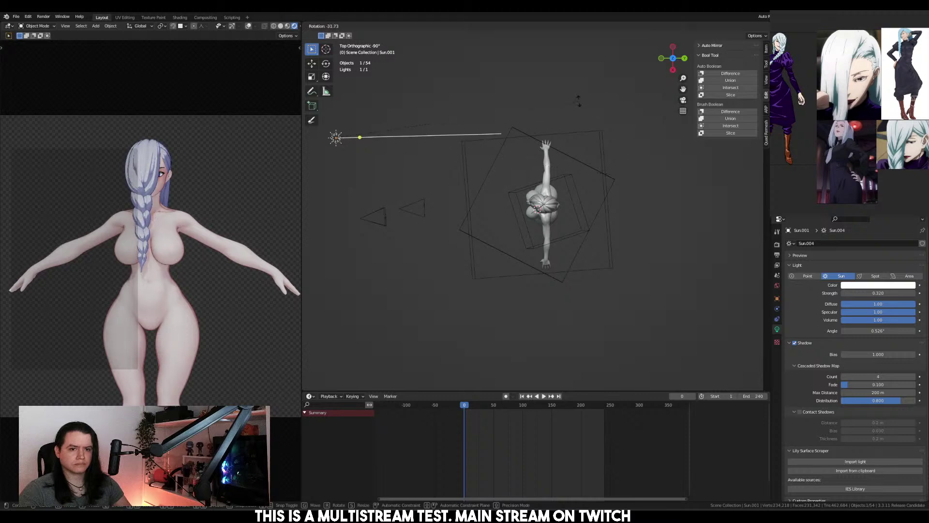
left_click(576, 101)
key("g")
key("x")
left_click(563, 186)
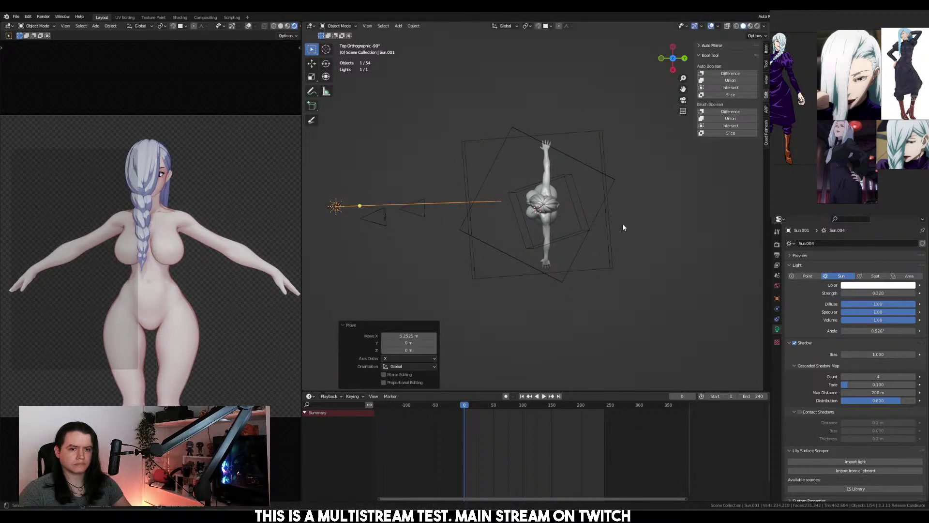
Fine-tune the sun light's tilt in side view and its heading in top view
key("KP_3")
key("r")
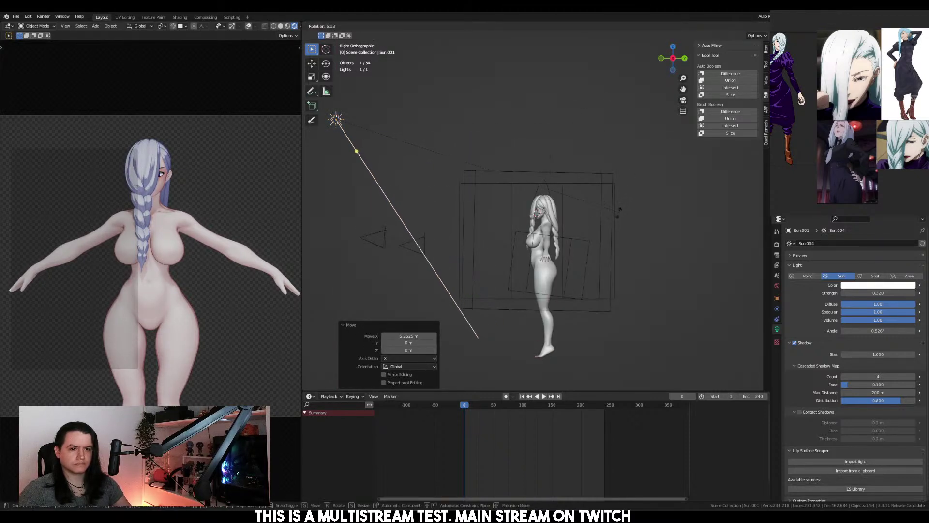
left_click(636, 182)
middle_click_drag(637, 183, 637, 228, "alt")
key("r")
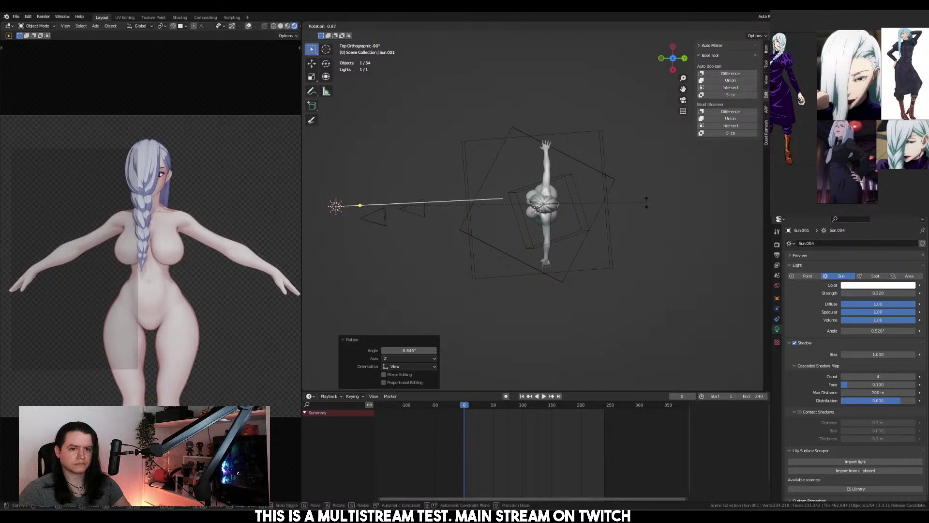
right_click(647, 208)
Duplicate the sun light, move the copy 19.704 m along Y behind the character, and rotate it 173° in top view
key("shift+d")
right_click(448, 216)
key("g")
key("y")
left_click(705, 206)
key("r")
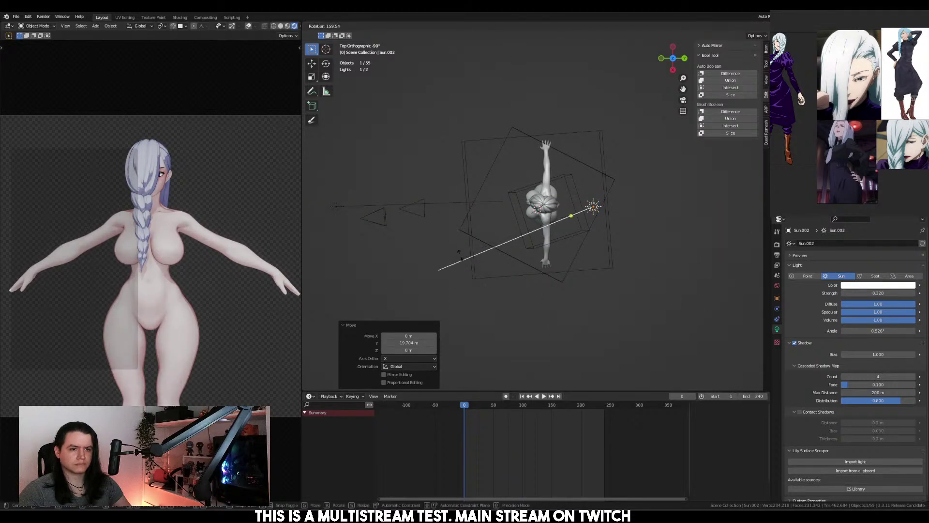
left_click(455, 247)
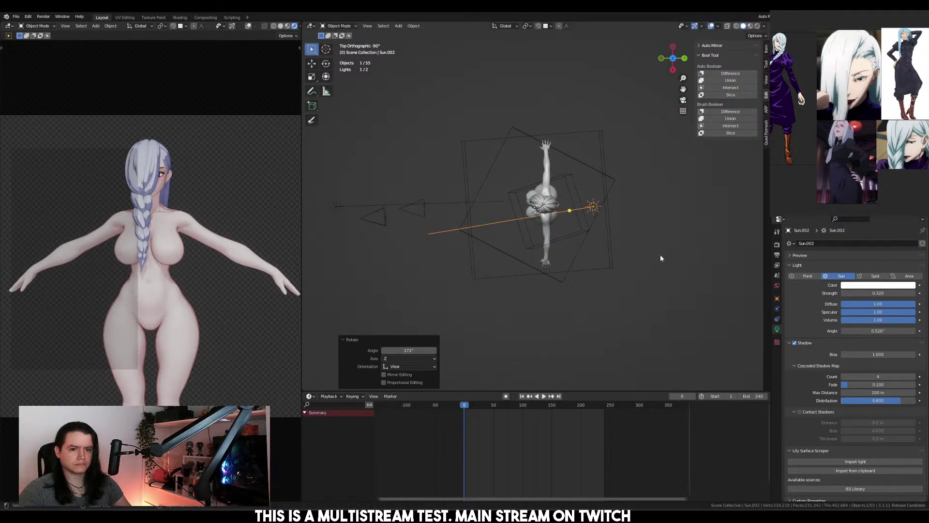
Adjust the second sun light's heading in top view and rotate it 7.22° in side view
key("r")
left_click(672, 243)
middle_click_drag(672, 242, 671, 220, "alt")
key("r")
left_click(713, 225)
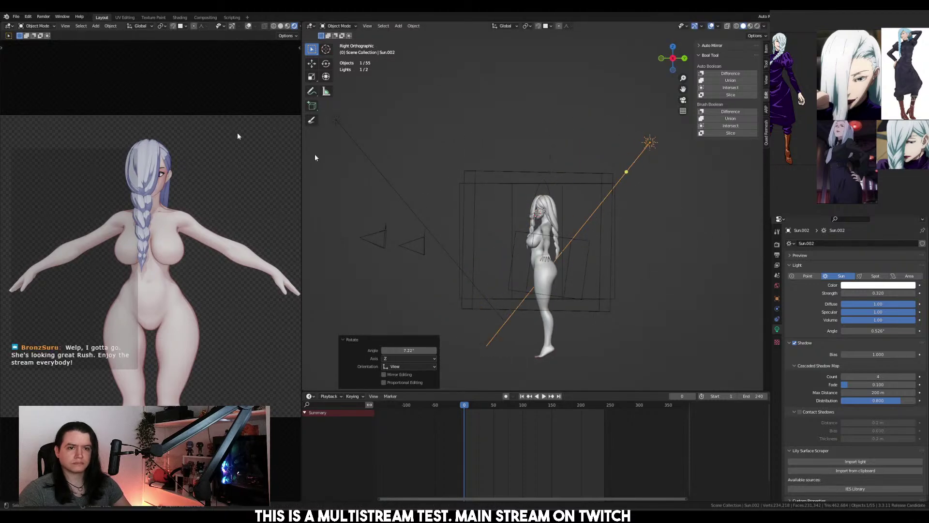
Select the body and set the third Color2 input of the Skin material's NodeGroup.004 to white in the Shading workspace
left_click(554, 286)
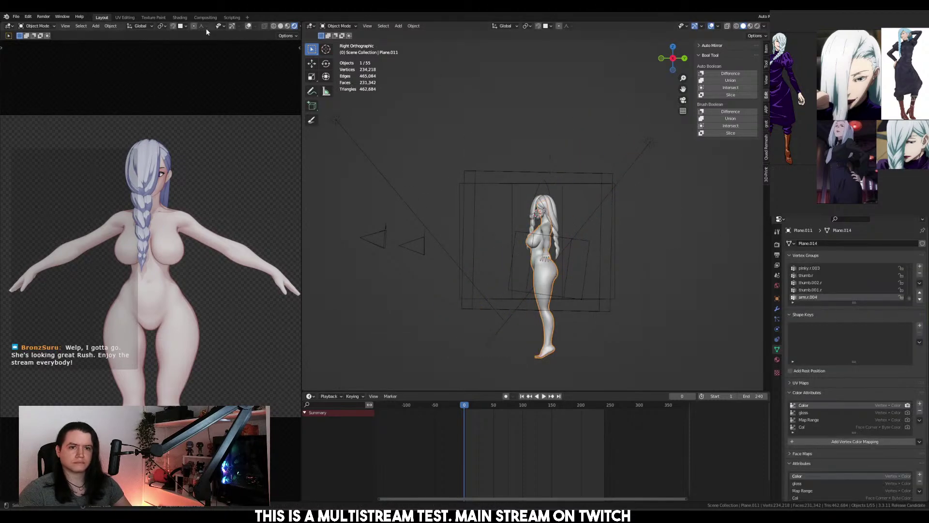
left_click(179, 17)
scroll(477, 277, "up", 4)
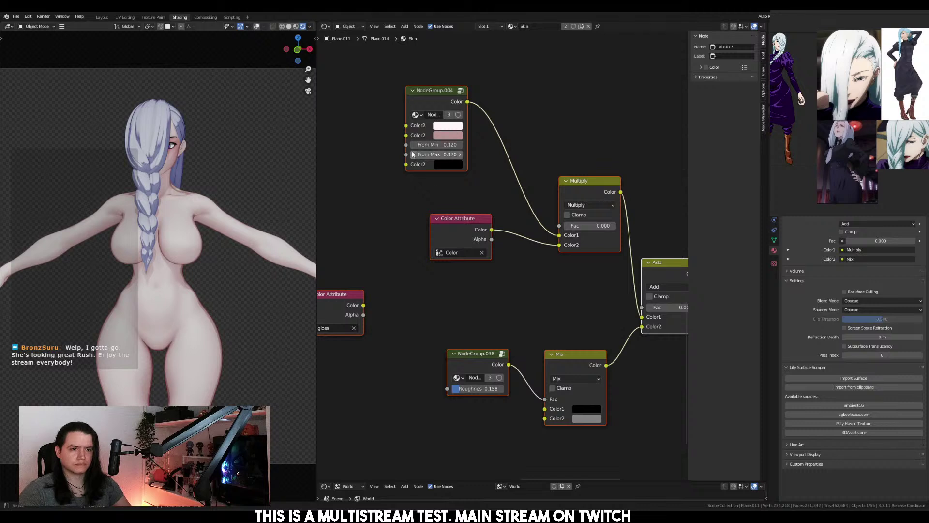
left_click(444, 165)
left_click_drag(510, 96, 509, 39)
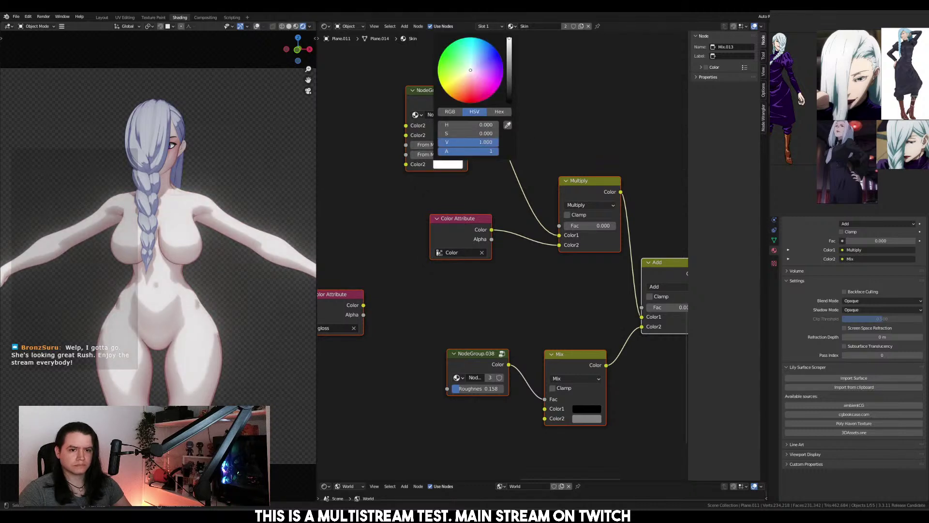
middle_click_drag(490, 201, 491, 291)
scroll(490, 290, "up", 1)
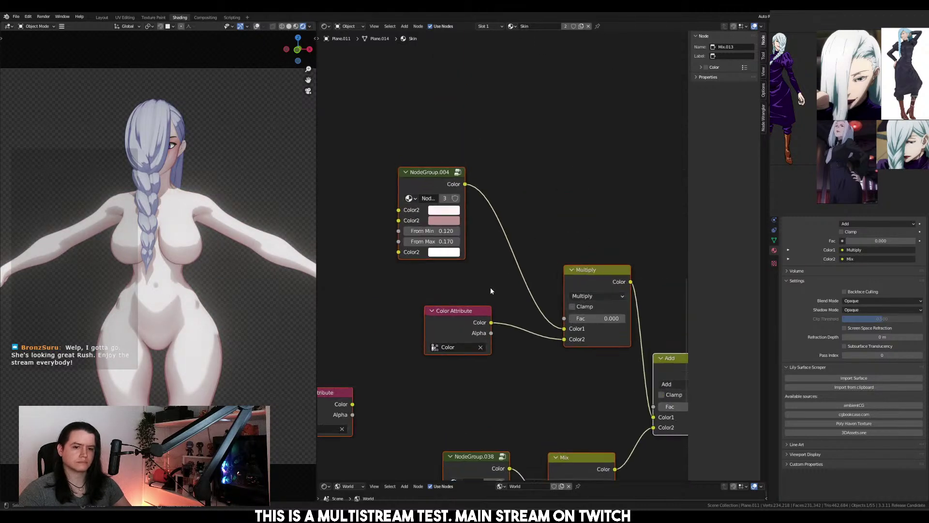
Select the hair and reset the third Color2 input of the Hair material's NodeGroup.025 to its default
left_click(142, 171, "shift")
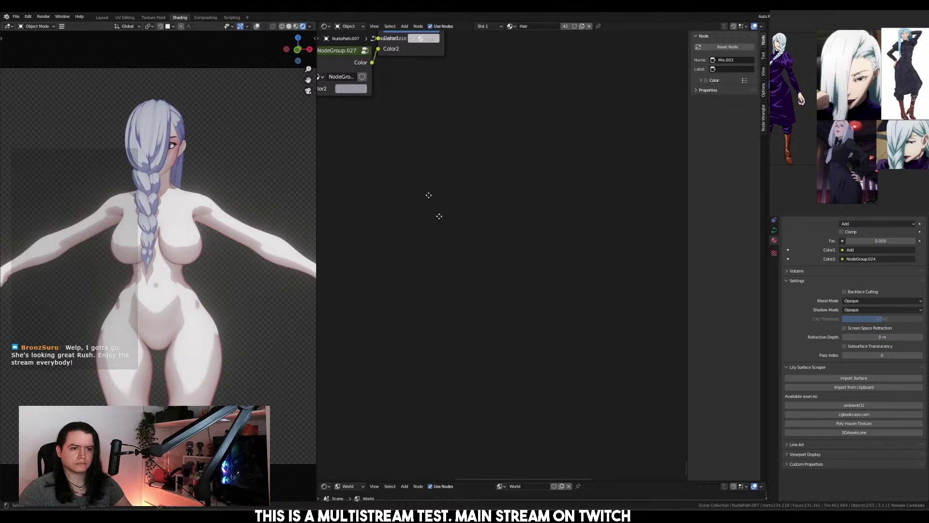
middle_click_drag(439, 216, 513, 350)
middle_click_drag(474, 204, 491, 260)
key("KP_Decimal")
scroll(539, 306, "down", 7)
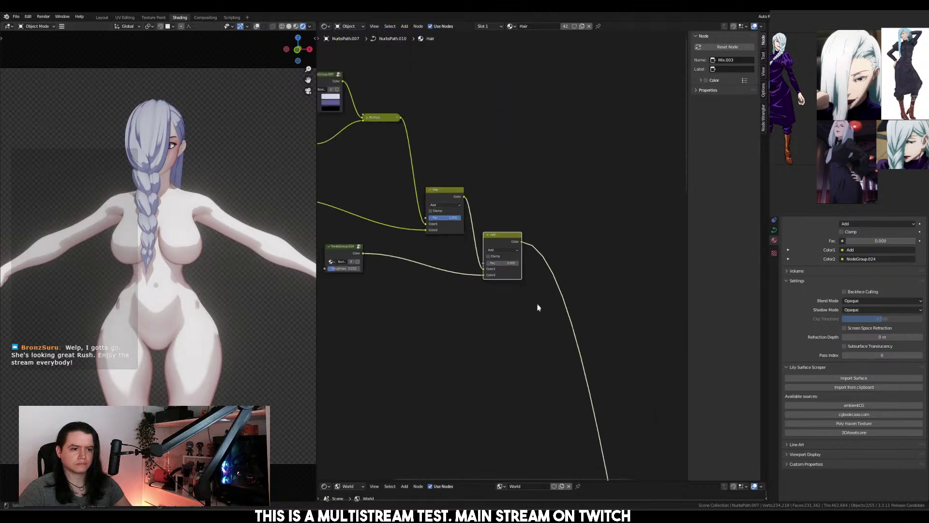
scroll(537, 308, "down", 9)
middle_click_drag(476, 339, 584, 407)
scroll(557, 290, "up", 15)
middle_click_drag(572, 257, 502, 293)
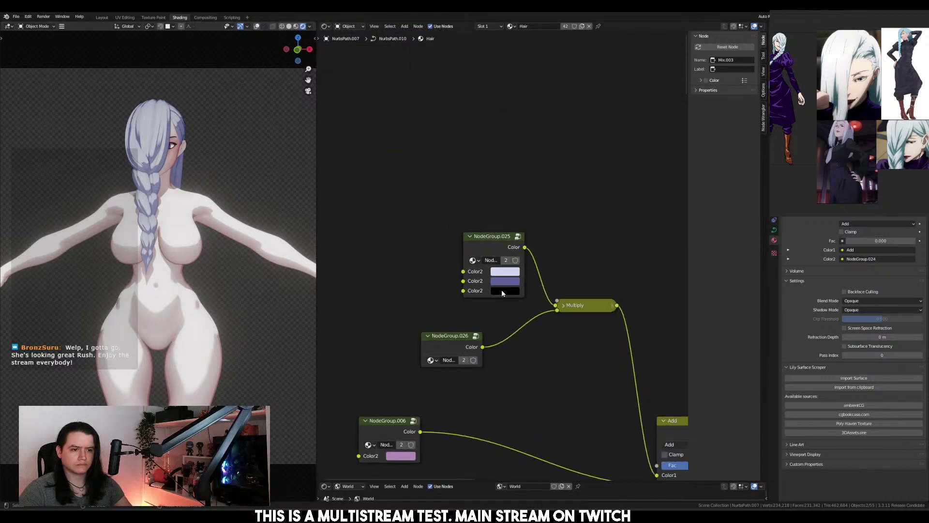
key("BackSpace")
Select the face mesh and examine its Face material node setup
left_click(170, 168)
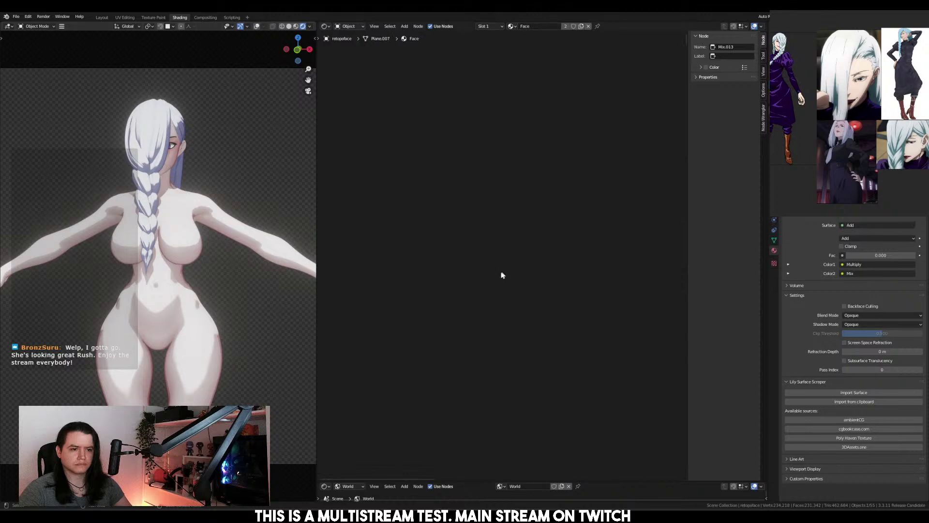
key("Home")
middle_click_drag(516, 283, 518, 230)
scroll(488, 239, "up", 14)
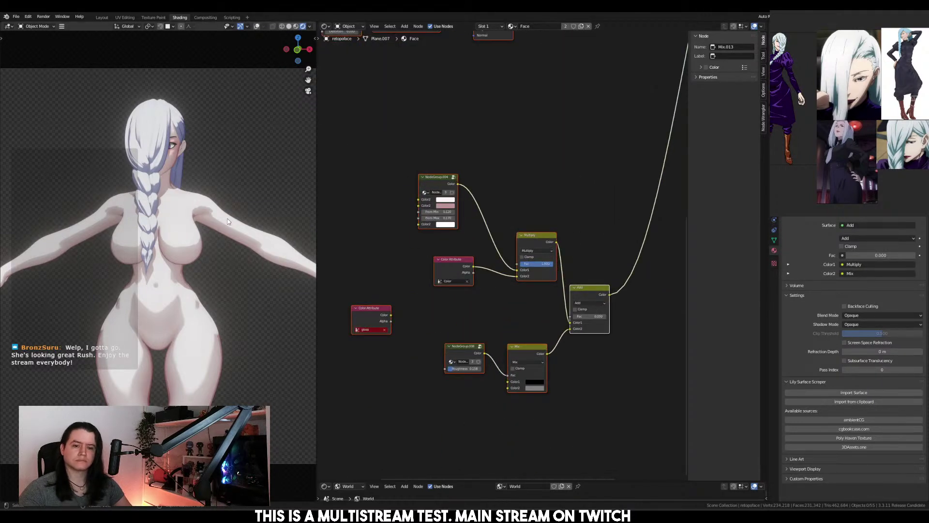
Select the second sun light in the Layout workspace, try adjusting its diffuse factor, and check the body in the Shading workspace
left_click(102, 18)
scroll(581, 309, "up", 4)
scroll(581, 309, "down", 3)
left_click(388, 216)
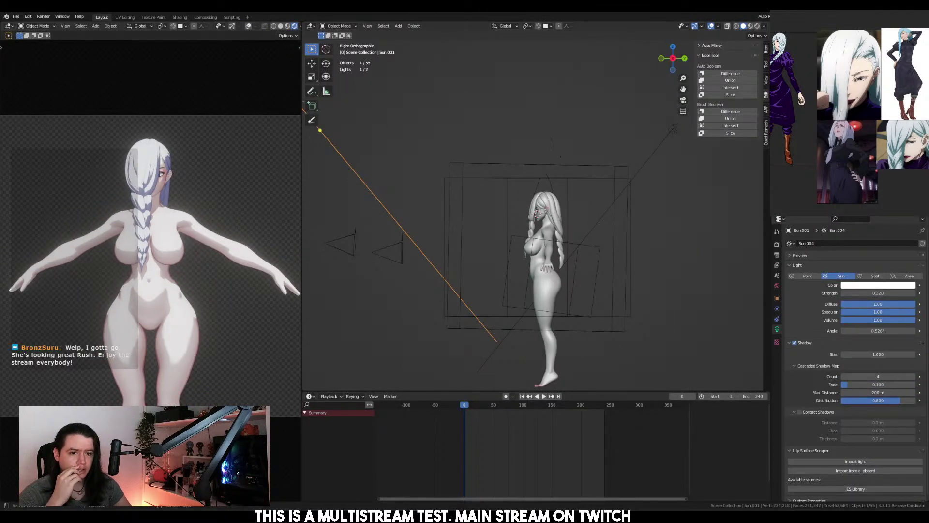
mouse_move(906, 305)
left_mouse_down()
mouse_move(842, 305)
mouse_move(916, 306)
left_mouse_up()
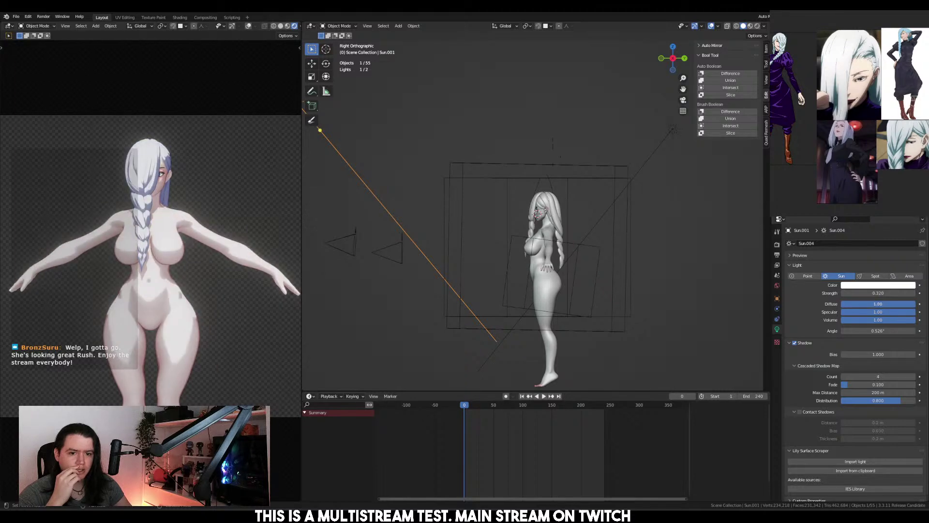
left_click(179, 18)
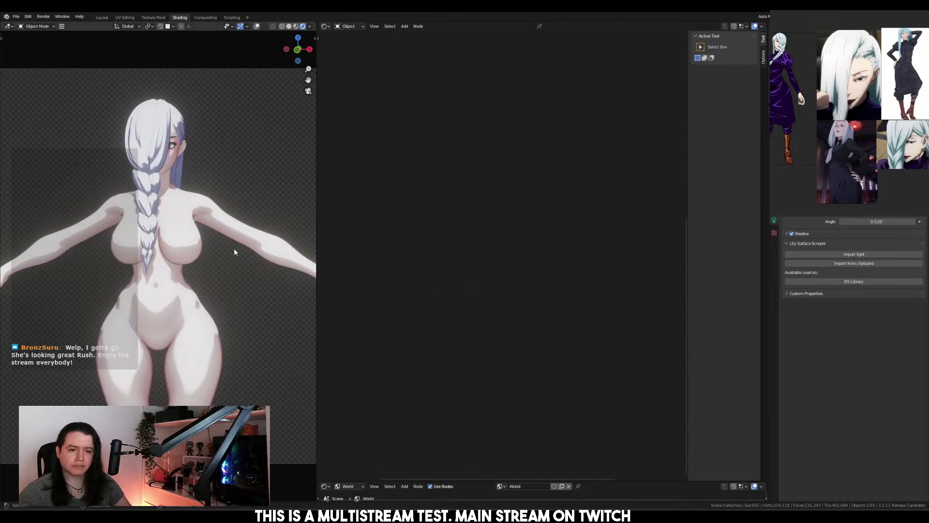
left_click(291, 248)
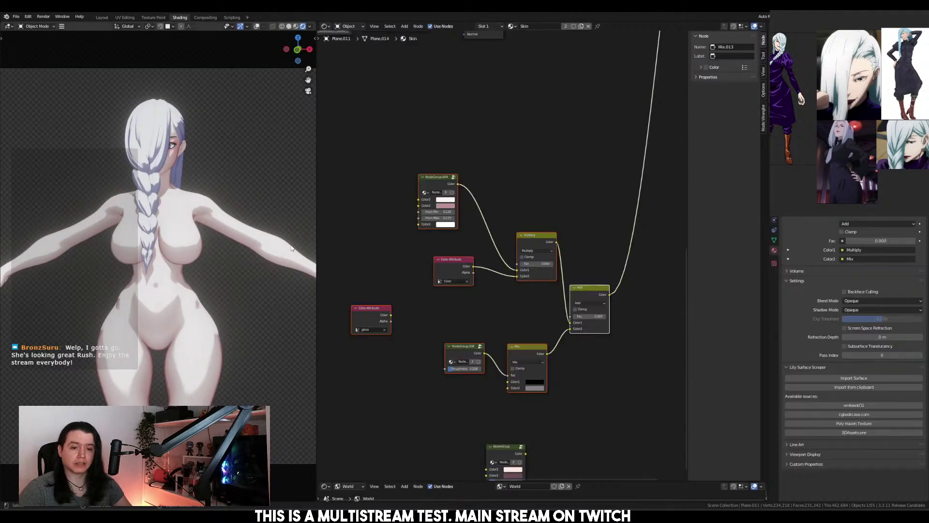
Try a different strength for the second sun light in the Layout workspace and undo the change
left_click(109, 17)
left_click(389, 225)
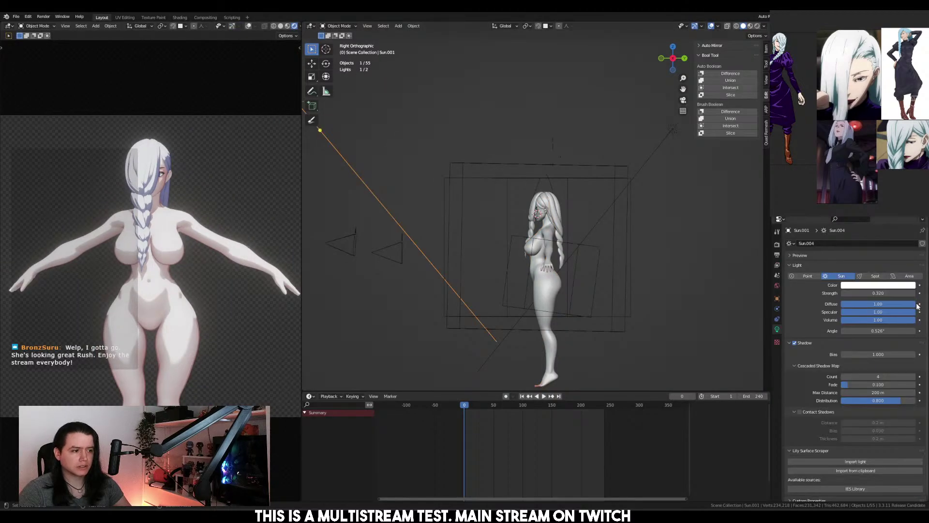
mouse_move(888, 293)
left_mouse_down()
mouse_move(873, 293)
mouse_move(892, 293)
left_mouse_up()
key("ctrl+z")
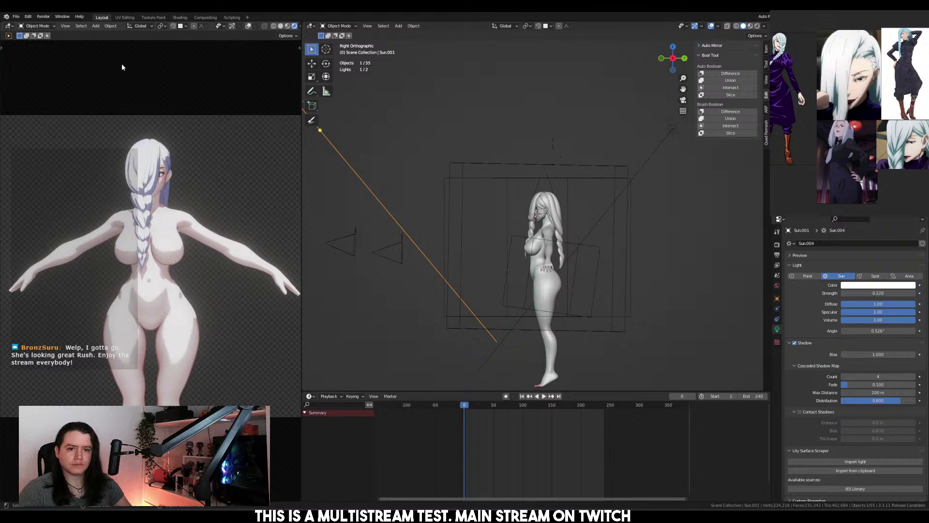
Select the body in the Shading workspace and darken the third Color2 input of the Skin material's NodeGroup.004 to grey with value 0.144
left_click(175, 18)
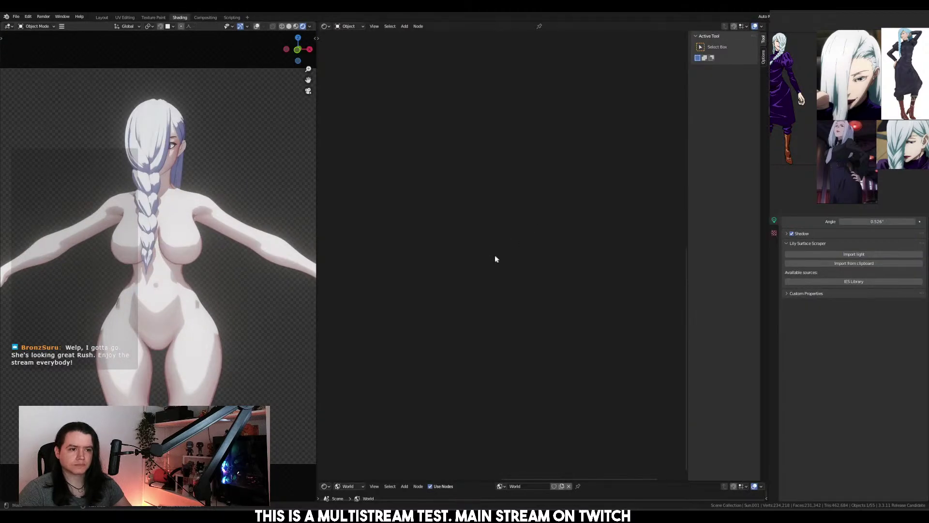
left_click(200, 225)
scroll(497, 252, "up", 5)
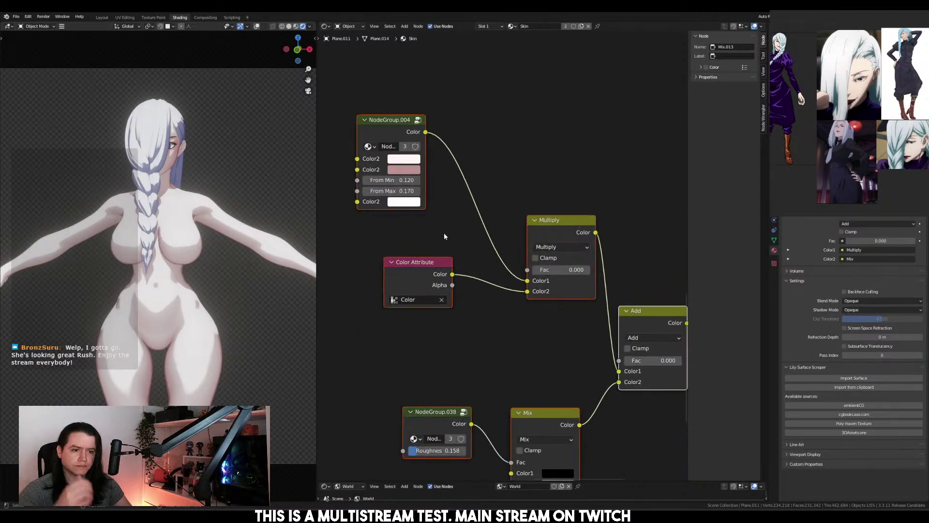
middle_click_drag(409, 207, 492, 274)
left_click(489, 268)
left_click_drag(552, 177, 555, 144)
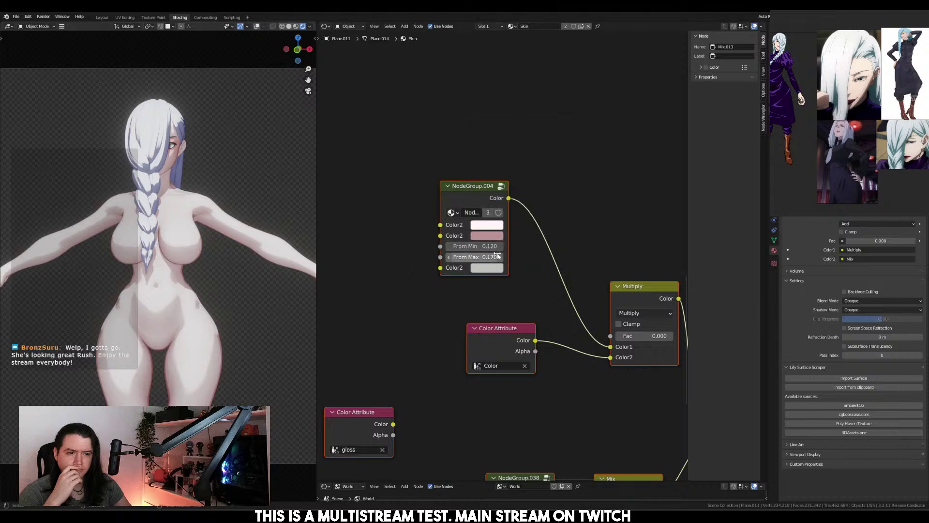
left_click(488, 268)
left_click_drag(522, 243, 494, 243)
Select the front hair and darken the third Color2 input of the Hair material's NodeGroup.025 to grey
left_click(145, 144, "shift")
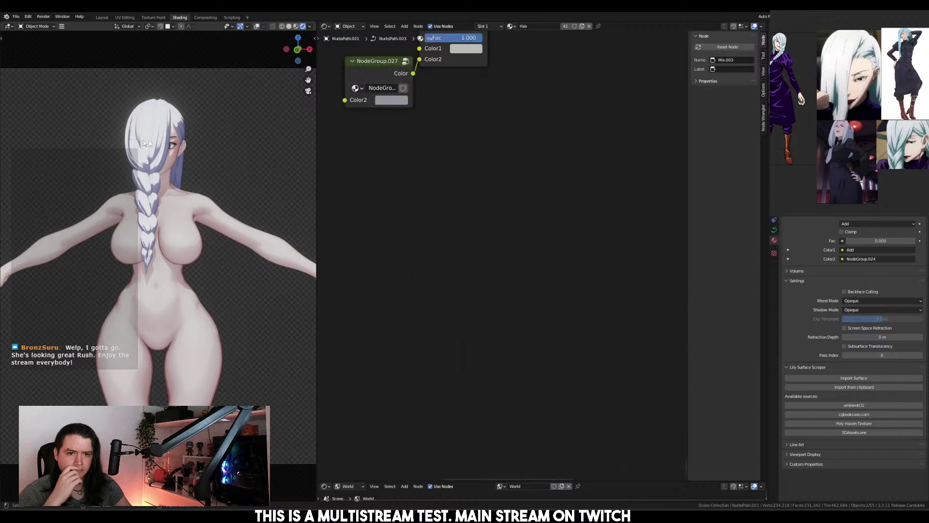
middle_click_drag(493, 45, 513, 289)
scroll(512, 285, "up", 2)
scroll(502, 239, "down", 3)
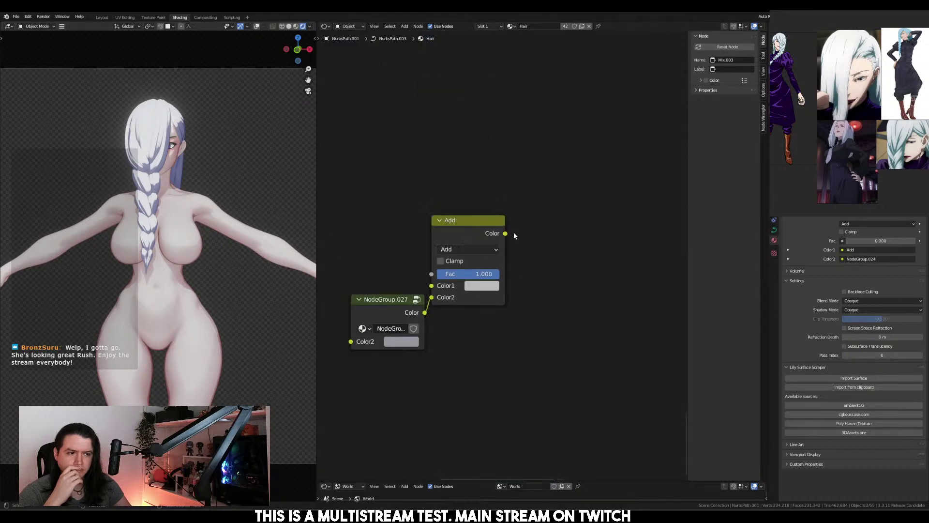
middle_click_drag(514, 53, 522, 236)
key("KP_Decimal")
scroll(500, 265, "up", 6)
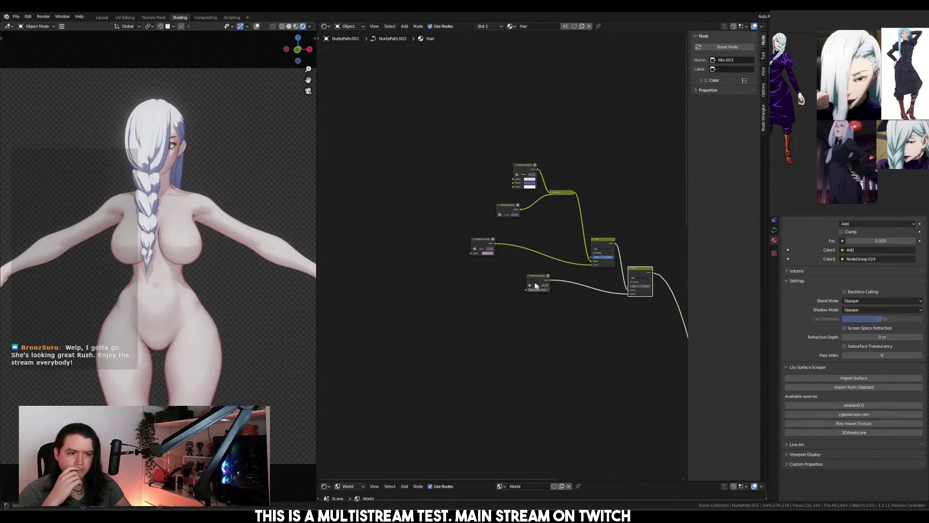
scroll(454, 304, "up", 1)
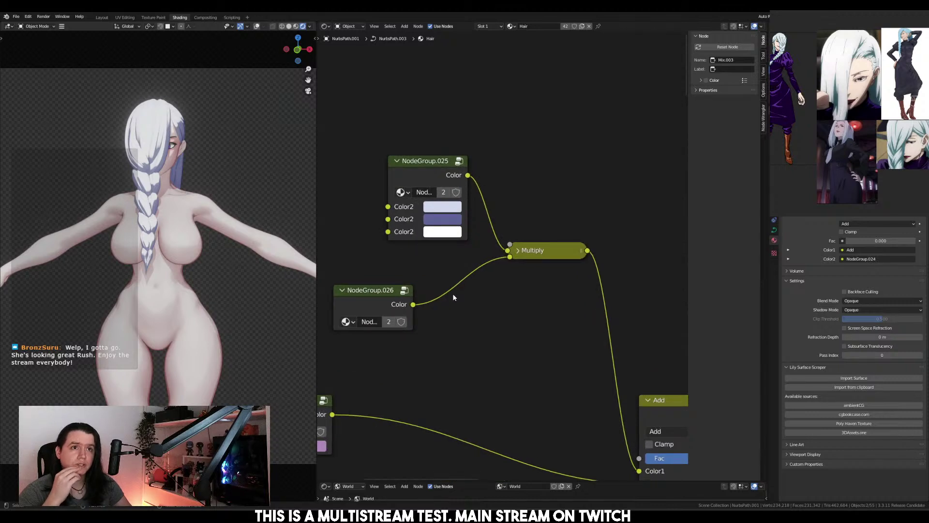
left_click(439, 232)
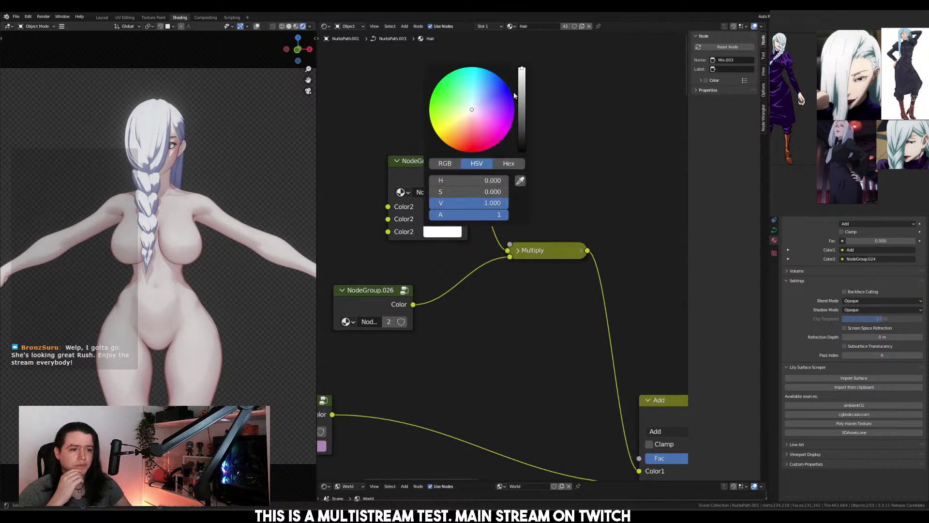
left_click_drag(524, 95, 522, 117)
mouse_move(213, 188)
middle_mouse_down()
mouse_move(91, 191)
mouse_move(213, 184)
middle_mouse_up()
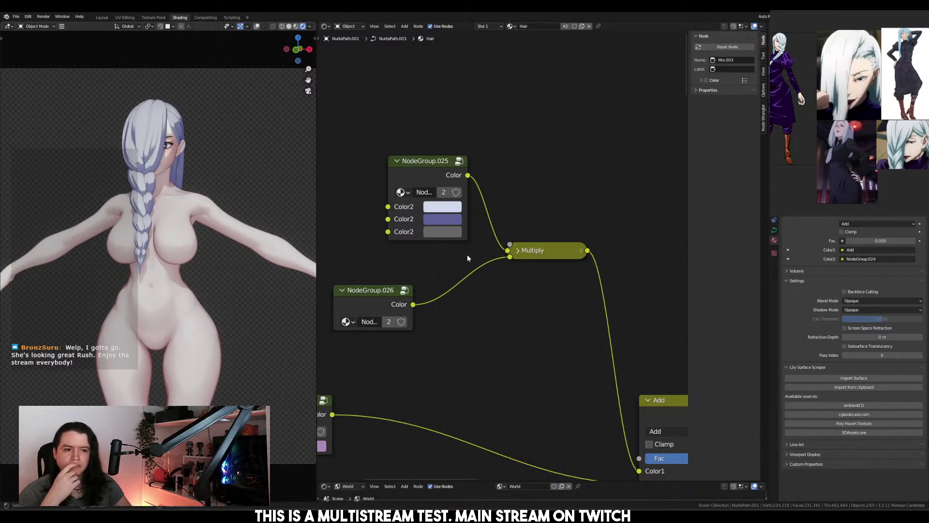
Expand the Hair material's Multiply node and set the third Color2 input of NodeGroup.025 to white
left_click(519, 252)
left_click(428, 170, "ctrl+shift")
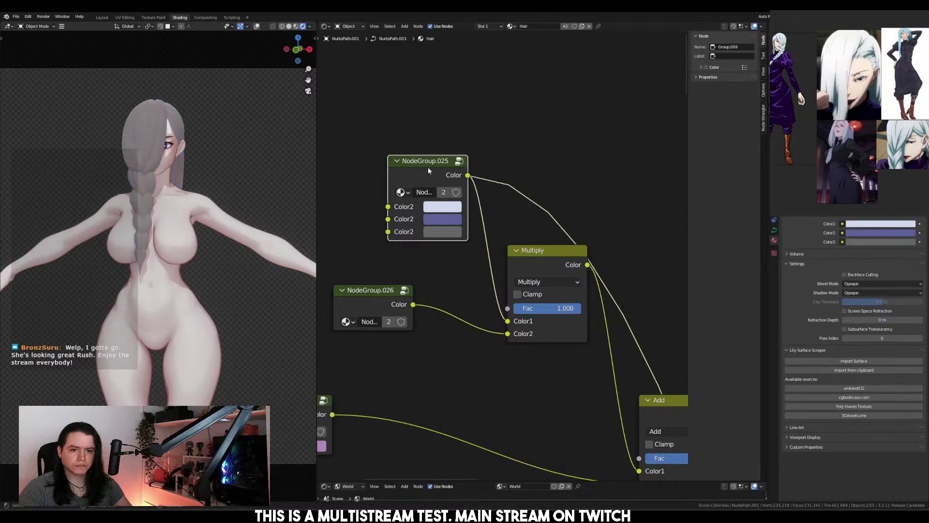
left_click(455, 232)
left_click_drag(521, 134, 522, 69)
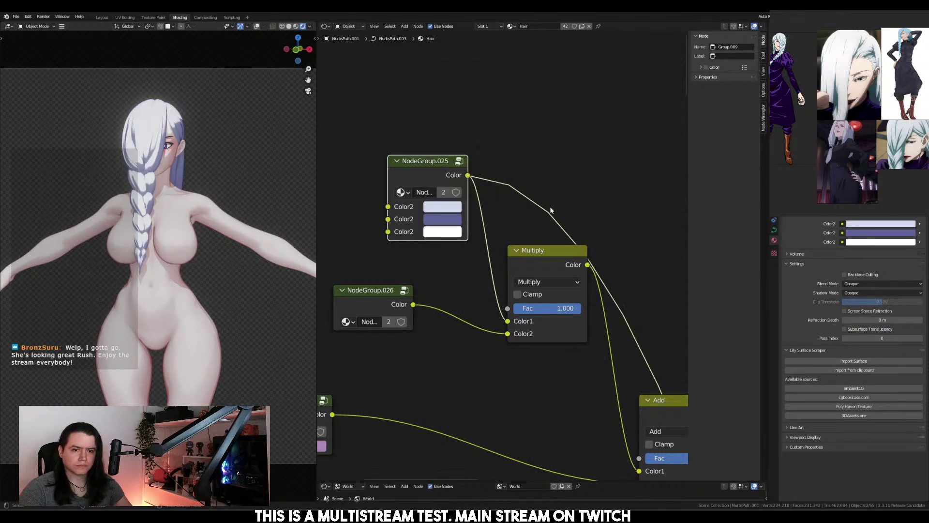
Undo the Hair material node edits and the hair selection to return to the body's Skin material
key("ctrl+z")
key("ctrl+z")
key("ctrl+z")
key("ctrl+z")
key("ctrl+z")
key("ctrl+z")
key("ctrl+z")
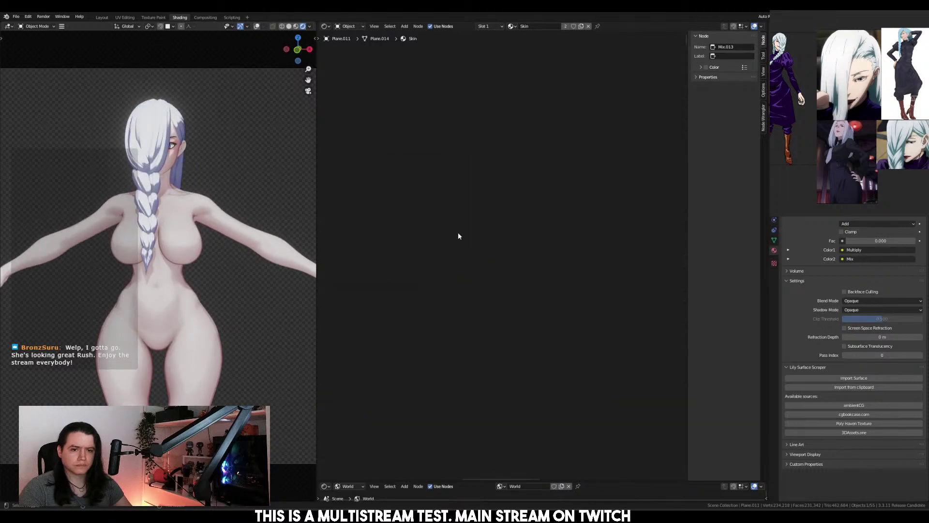
key("ctrl+shift+z")
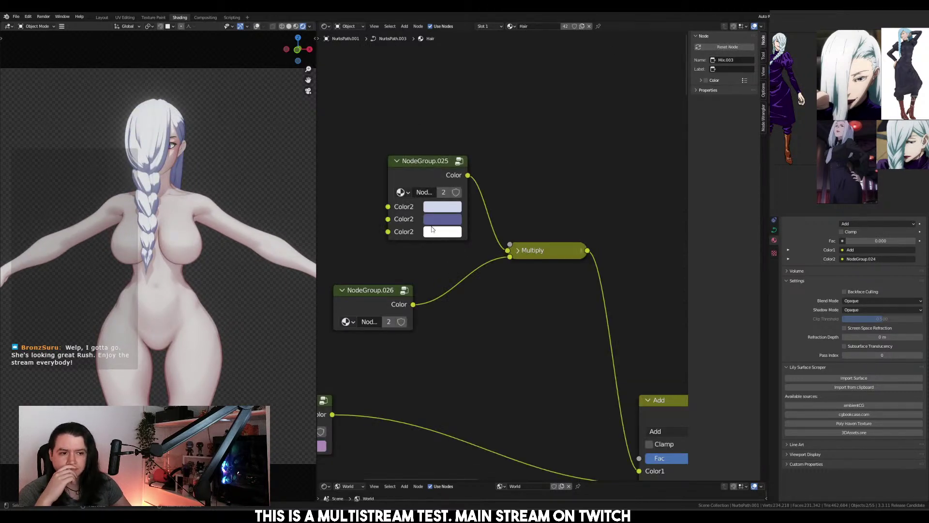
left_click(434, 230)
key("ctrl+z")
Set the third Color2 input of the Skin material's NodeGroup.004 to white
scroll(486, 229, "down", 5)
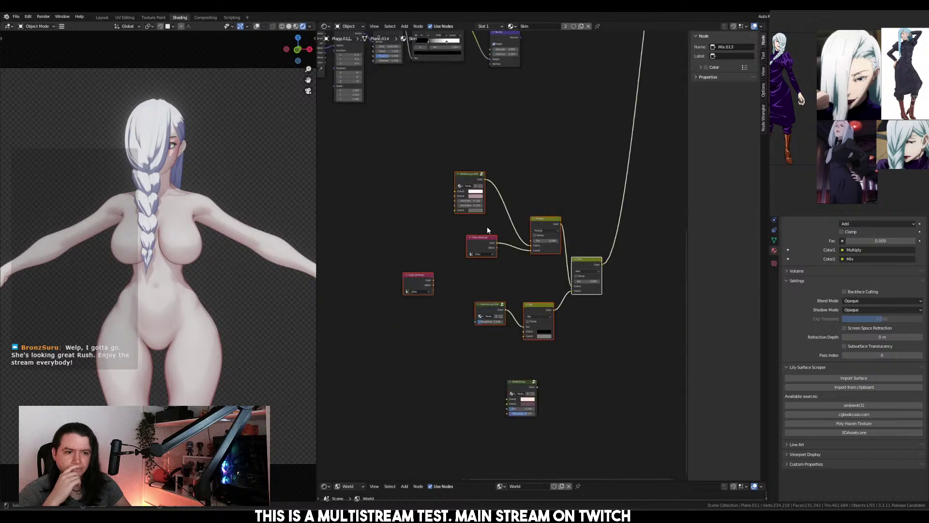
scroll(486, 231, "up", 5)
left_click(441, 231)
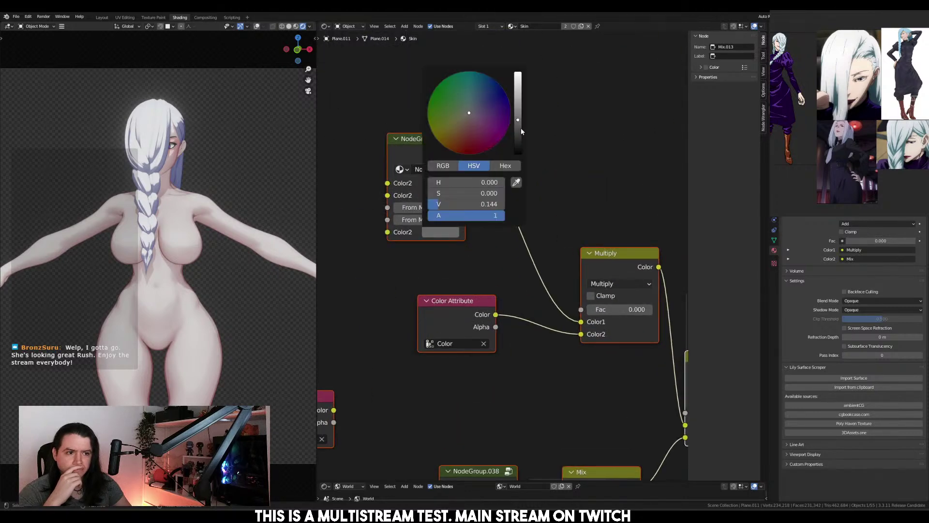
left_click(445, 232)
left_click_drag(519, 83, 516, 72)
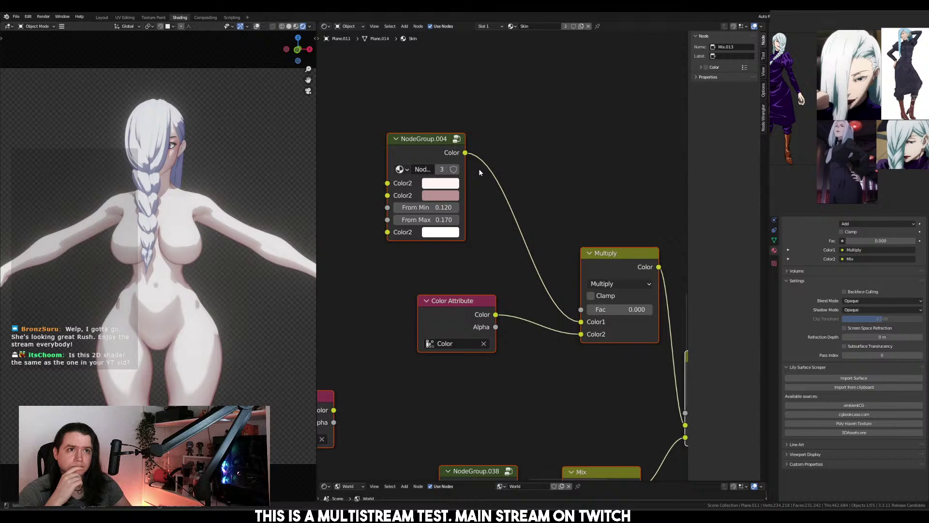
Open NodeGroup.004 for editing and lower the Fac of its final Add node to 0.317
left_click(428, 155)
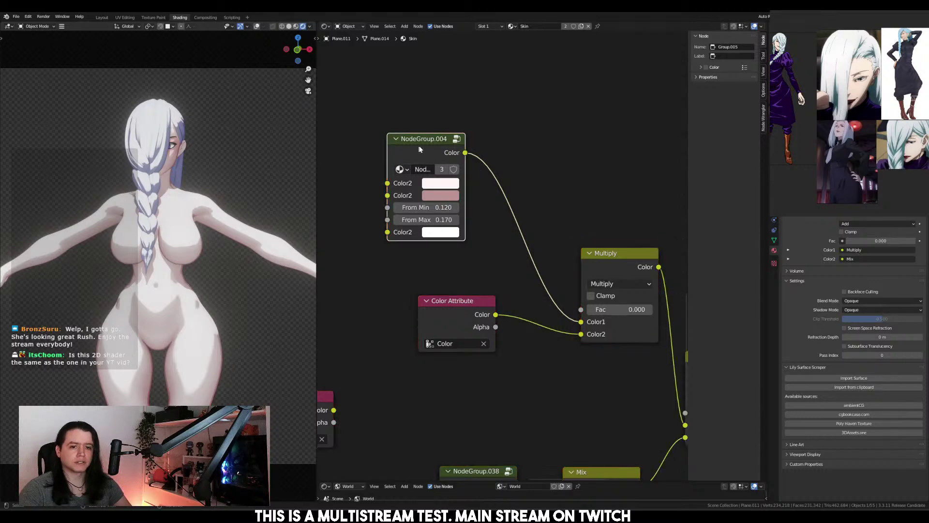
key("Tab")
scroll(497, 231, "down", 6)
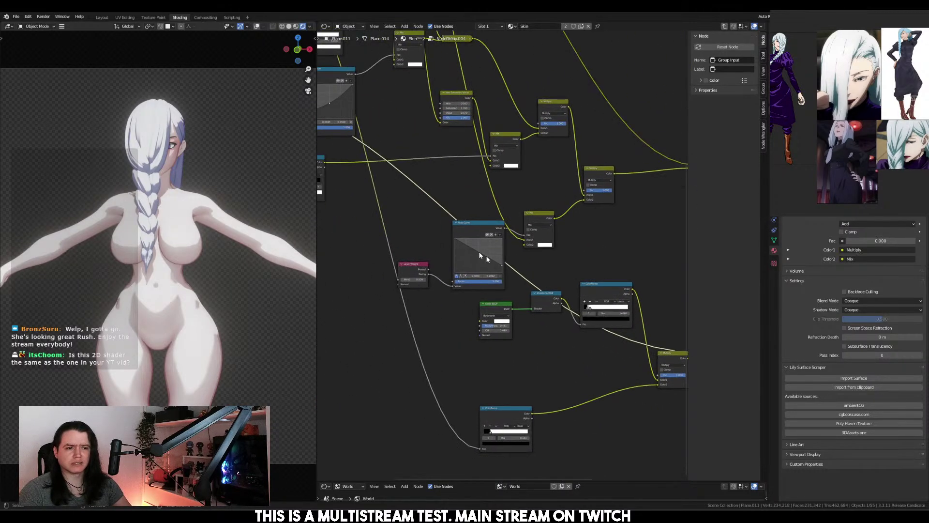
scroll(471, 249, "down", 3)
middle_click_drag(470, 202, 555, 308)
middle_click_drag(490, 269, 479, 235)
scroll(514, 322, "up", 3)
scroll(495, 272, "up", 1)
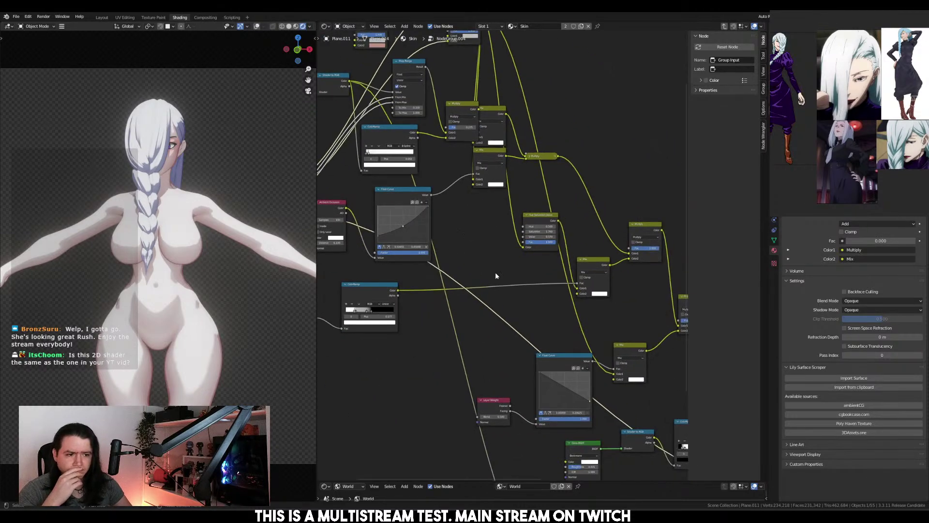
middle_click_drag(605, 363, 429, 222)
middle_click_drag(593, 304, 499, 290)
scroll(536, 306, "up", 4)
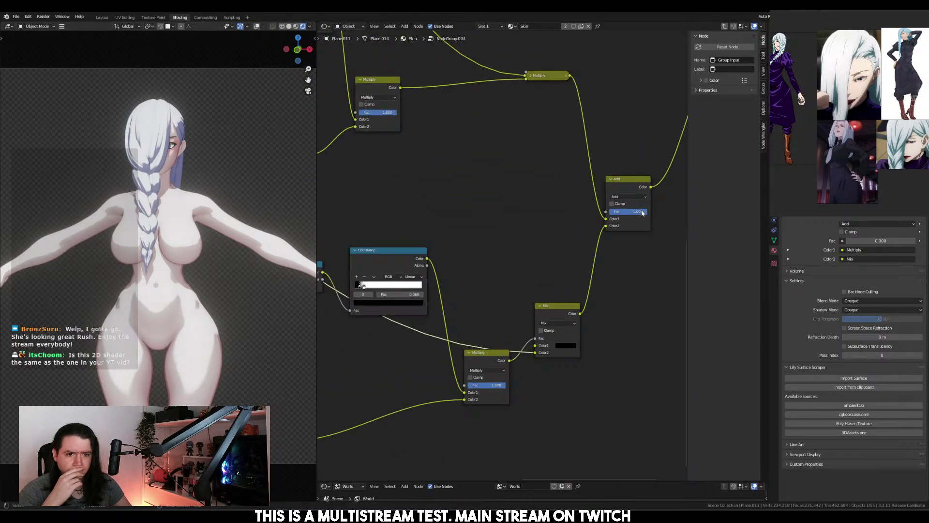
left_click_drag(643, 213, 617, 213)
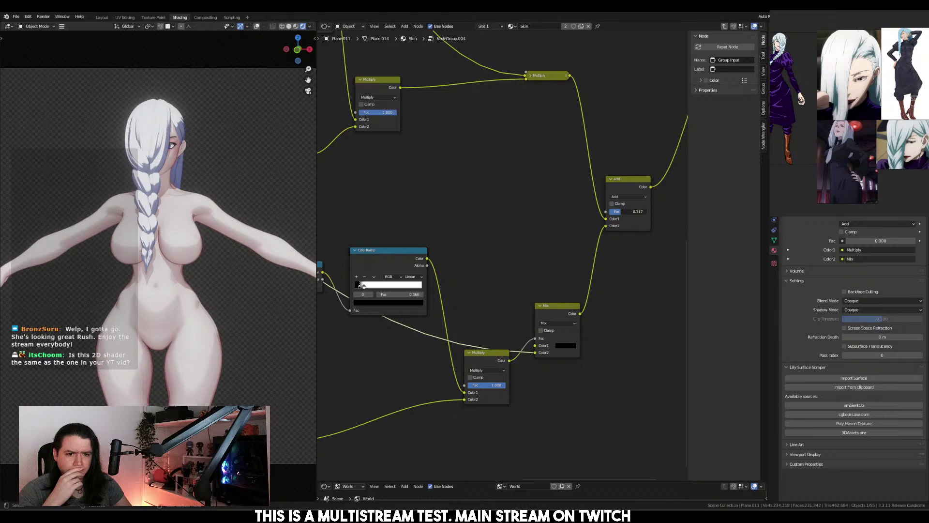
Try shifting the white stop of the ColorRamp fed by the Shader to RGB node, and undo it
middle_click_drag(448, 300, 542, 252)
scroll(469, 270, "up", 3)
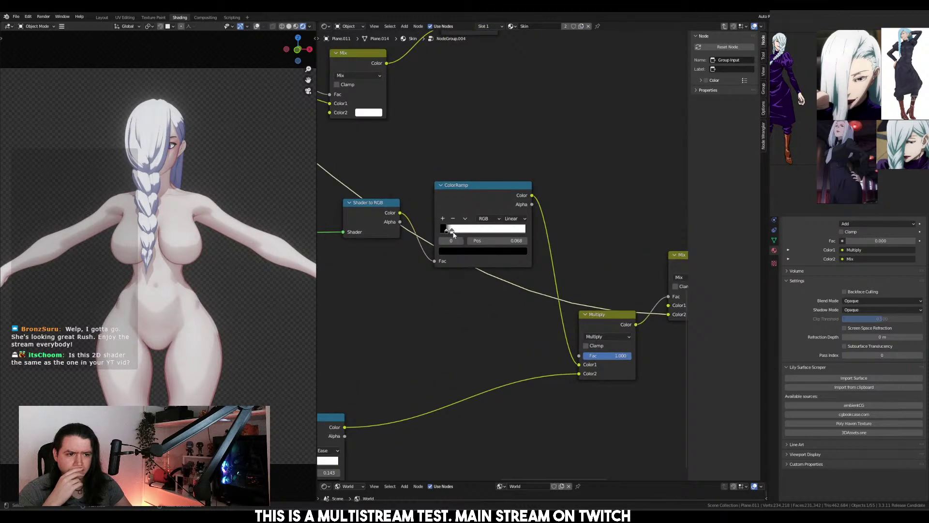
mouse_move(453, 232)
left_mouse_down()
mouse_move(499, 230)
mouse_move(455, 227)
left_mouse_up()
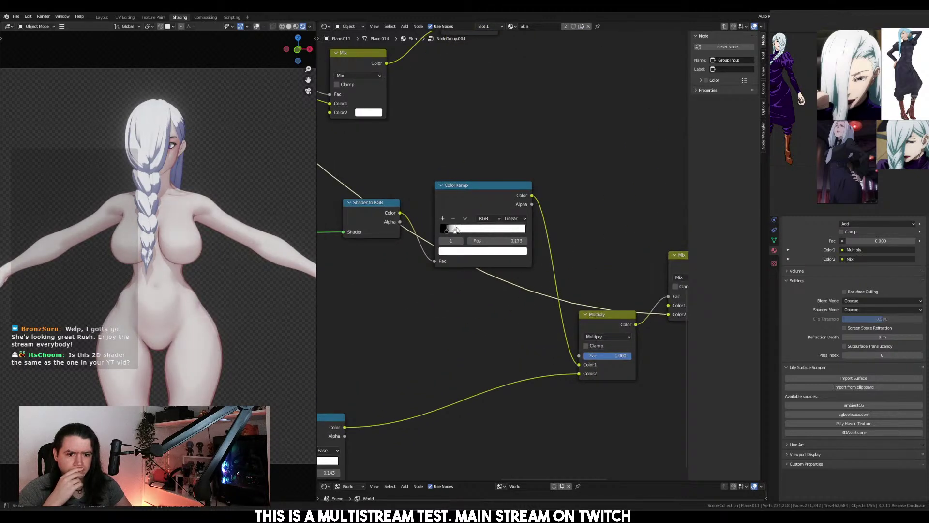
key("ctrl+z")
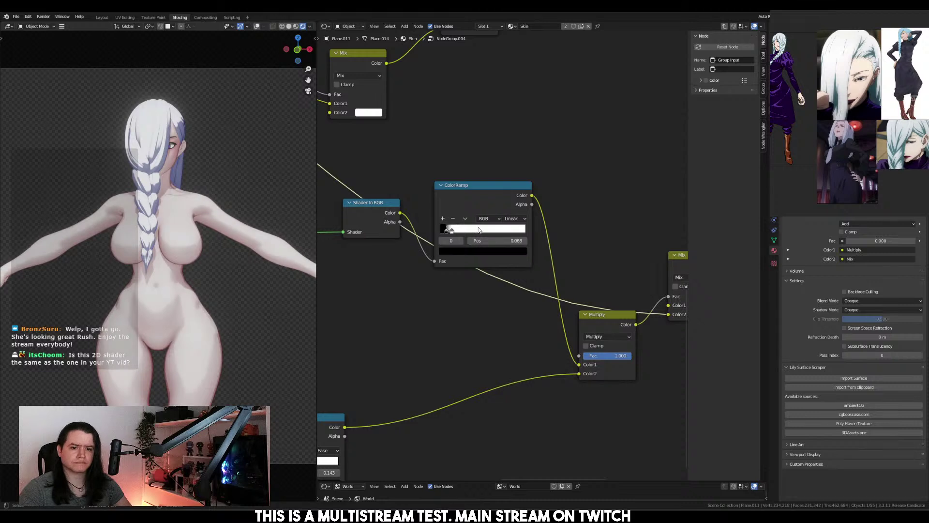
Exit NodeGroup.004 and examine the skin and hair shading from the character's side
key("Tab")
middle_click_drag(228, 265, 161, 275)
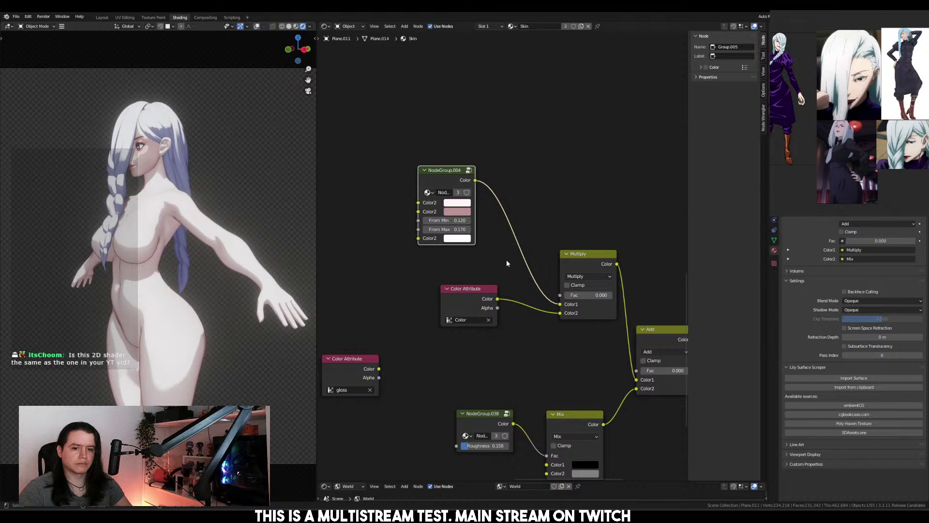
scroll(504, 262, "down", 3)
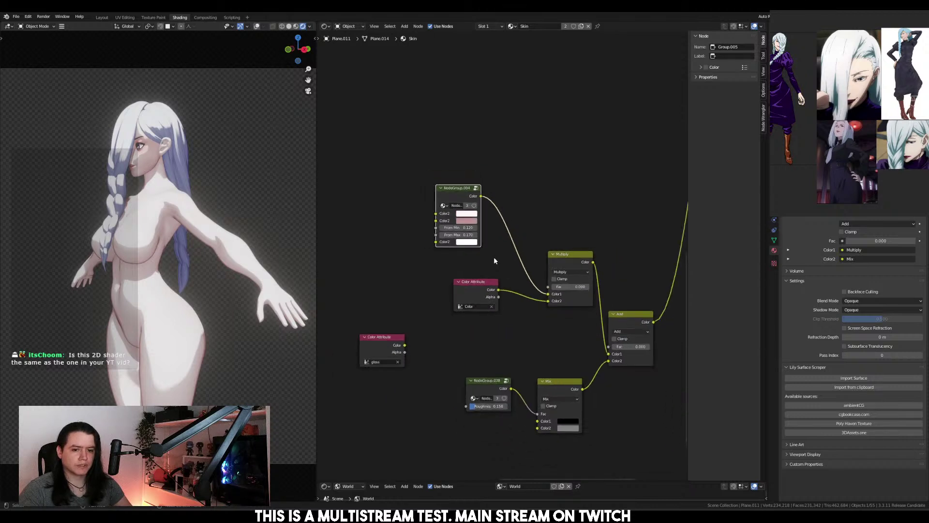
scroll(494, 260, "up", 3)
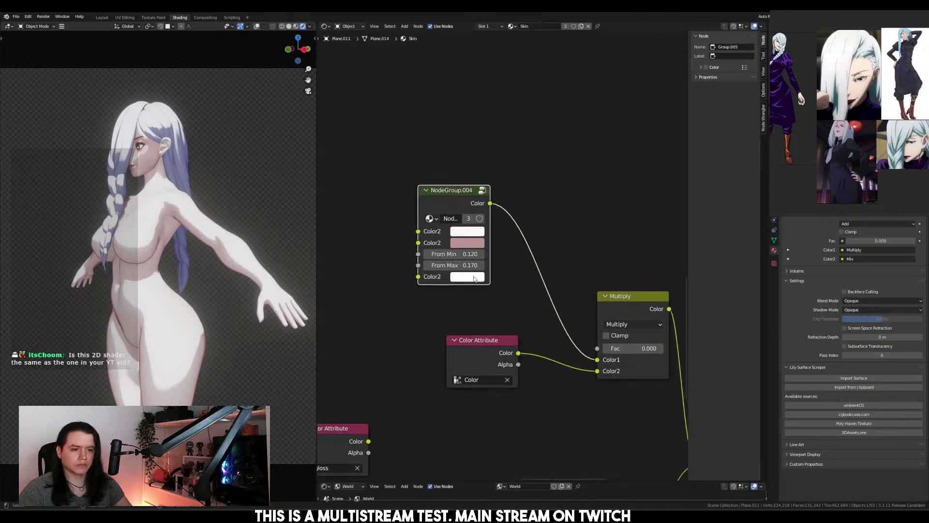
Try darkening the third Color2 input of NodeGroup.004 and adjusting the second one, and undo it
left_click(474, 279)
left_click_drag(537, 146, 539, 188)
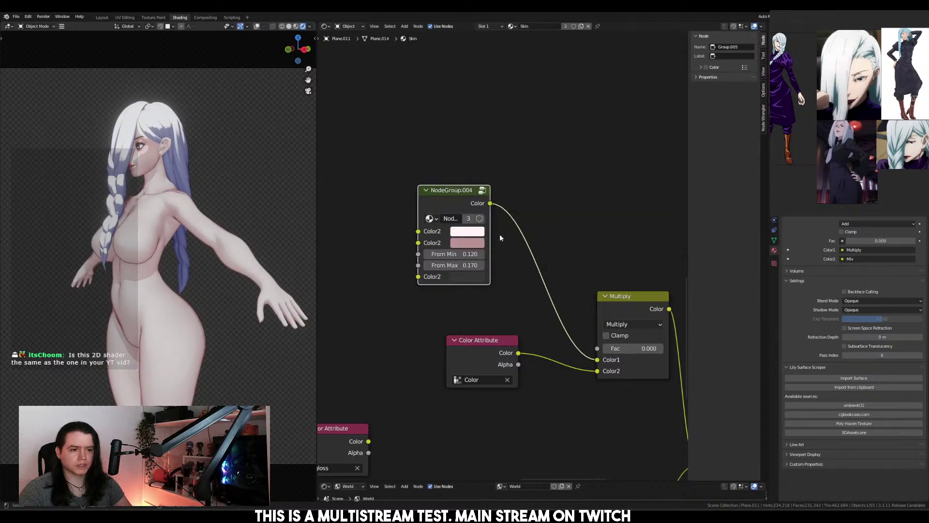
left_click(469, 242)
mouse_move(539, 97)
left_mouse_down()
mouse_move(539, 157)
mouse_move(539, 99)
left_mouse_up()
key("ctrl+z")
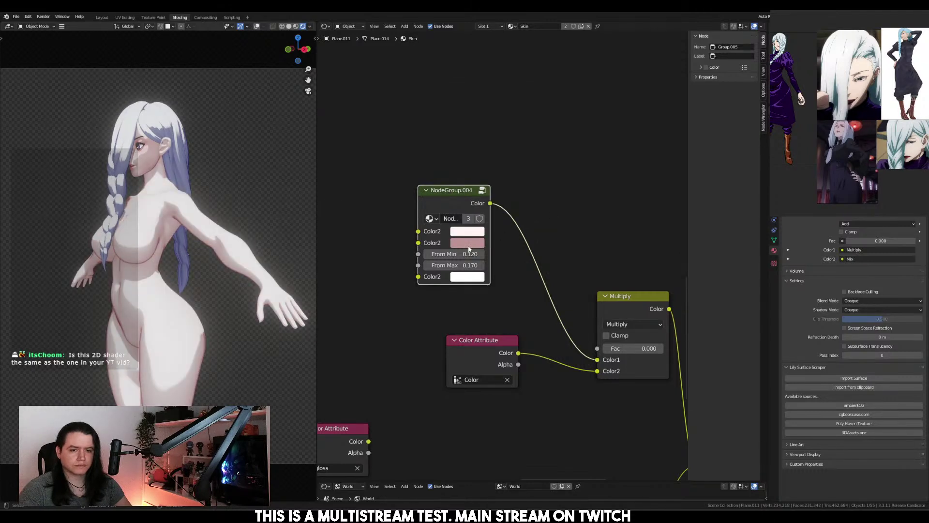
Set the third Color2 input of NodeGroup.004 to a muted blue with hue 0.651, saturation 0.595 and value 0.300
left_click(455, 276)
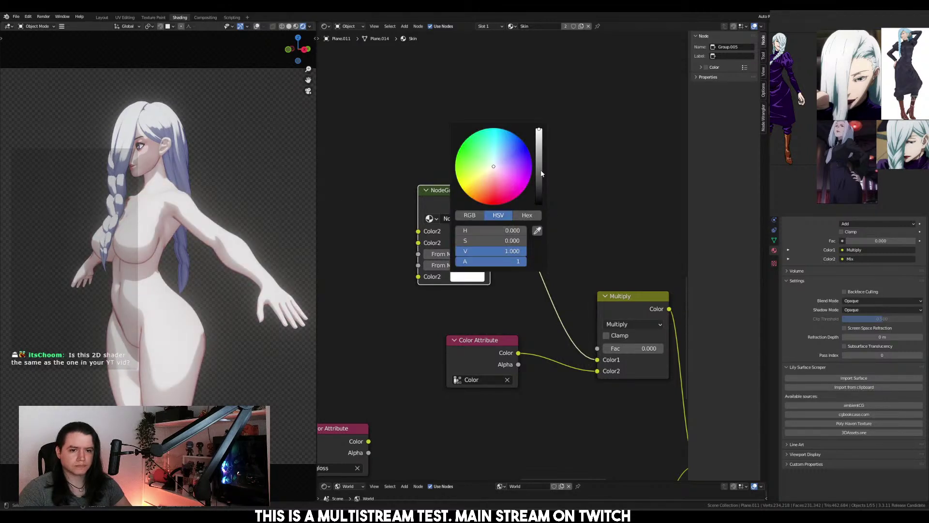
mouse_move(501, 167)
left_mouse_down()
mouse_move(515, 161)
mouse_move(504, 158)
left_mouse_up()
mouse_move(539, 157)
left_mouse_down()
mouse_move(539, 169)
mouse_move(539, 160)
left_mouse_up()
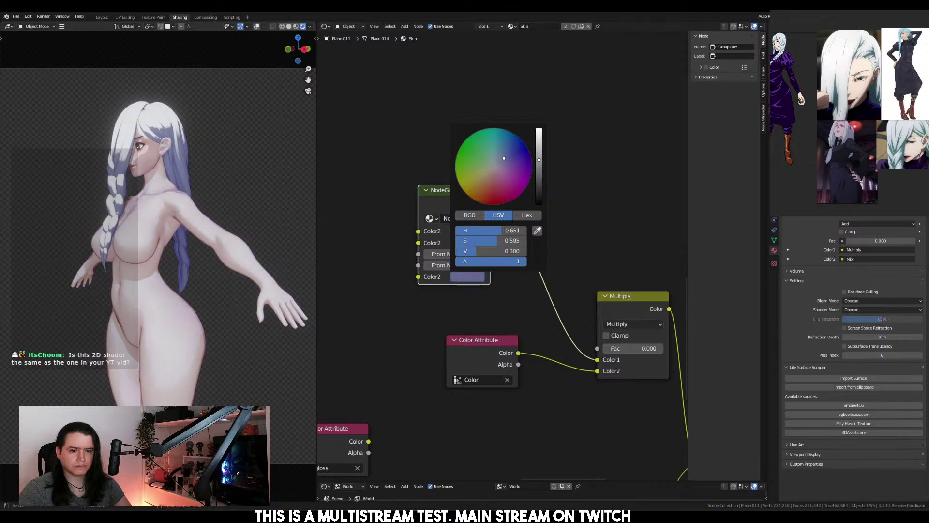
middle_click_drag(208, 271, 305, 272)
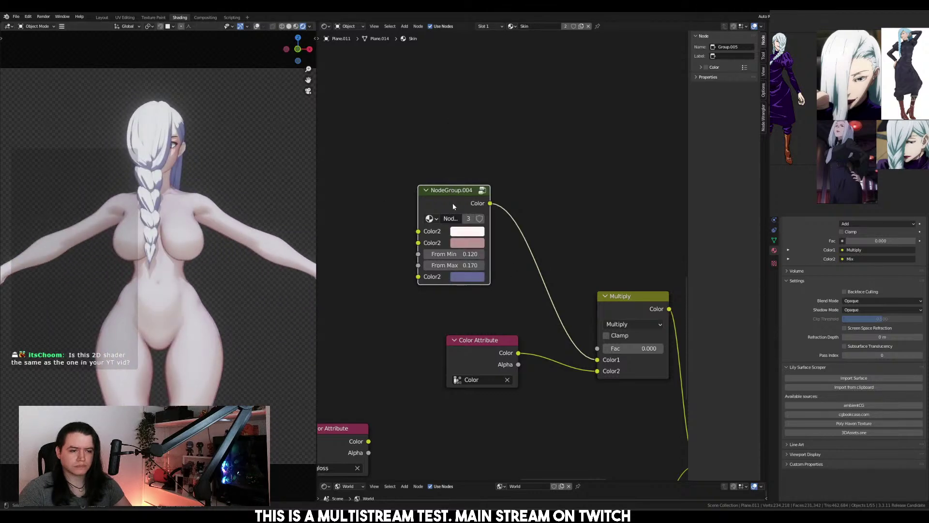
Open NodeGroup.004 for editing and move the white stop of its lower ColorRamp to position 0.147
key("Tab")
scroll(587, 307, "down", 9)
middle_click_drag(511, 347, 639, 283)
scroll(498, 320, "up", 9)
middle_click_drag(397, 365, 473, 355)
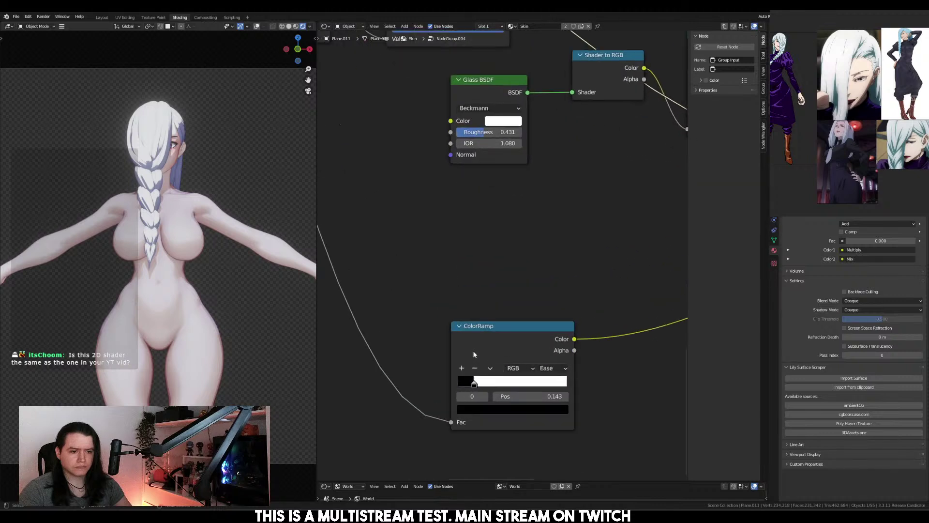
scroll(474, 354, "up", 1)
mouse_move(464, 372)
left_mouse_down()
mouse_move(479, 373)
mouse_move(464, 373)
left_mouse_up()
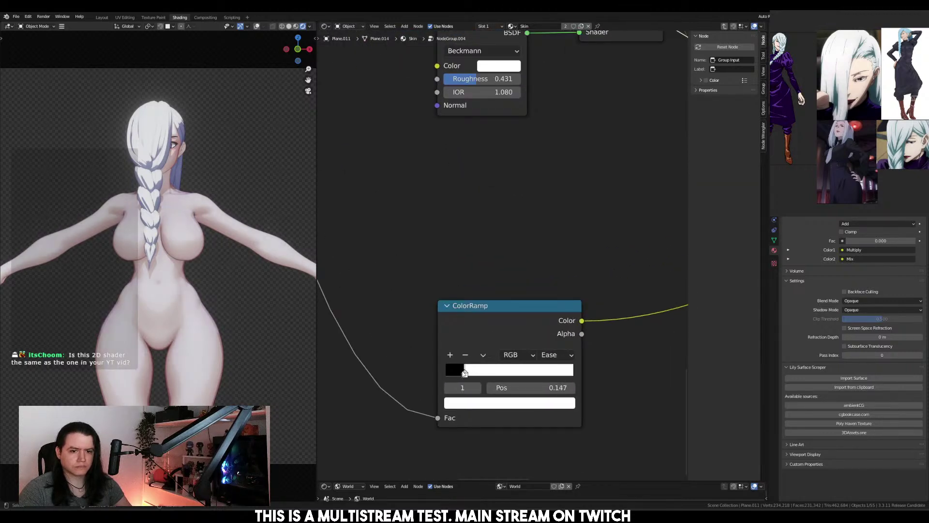
left_click(102, 17)
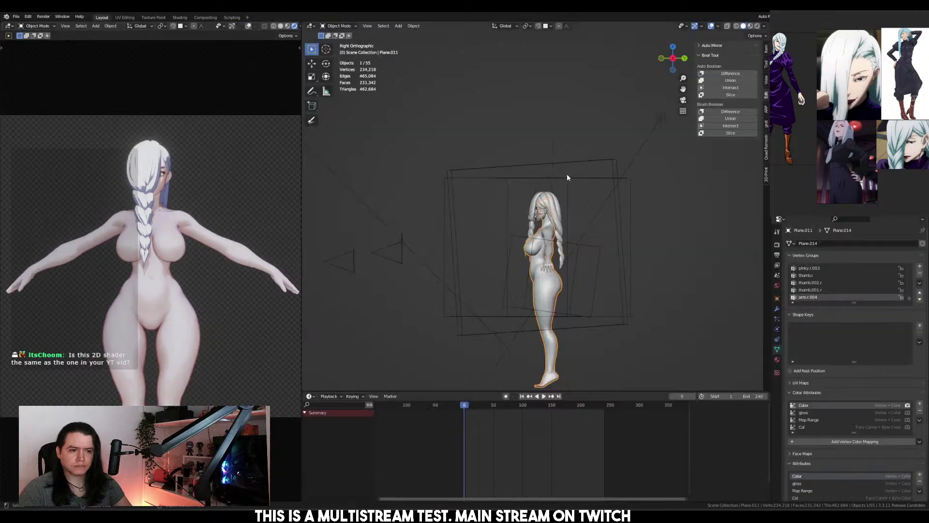
left_click(173, 17)
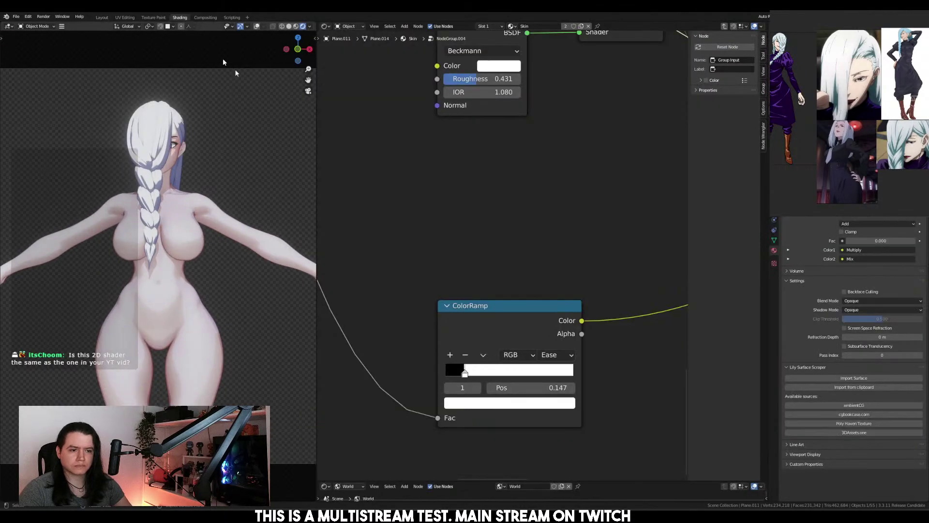
Exit NodeGroup.004 and set its third Color2 input to white after trying a light blue
key("Tab")
scroll(524, 280, "up", 3)
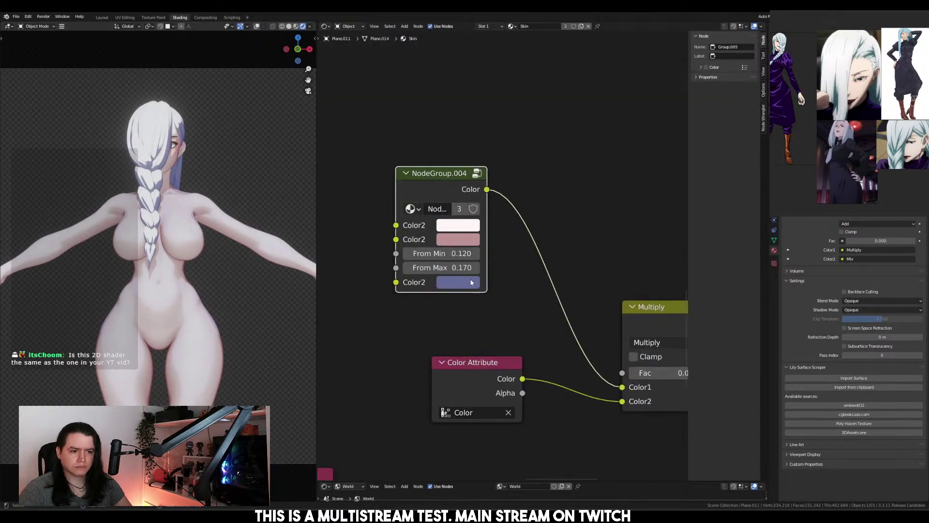
left_click(471, 282)
left_click_drag(548, 134, 546, 96)
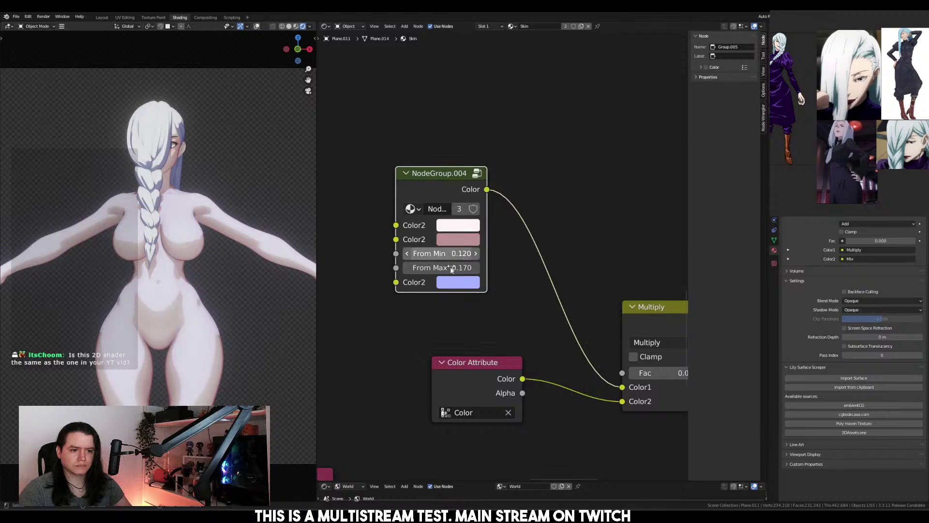
left_click(457, 280)
left_click(458, 283)
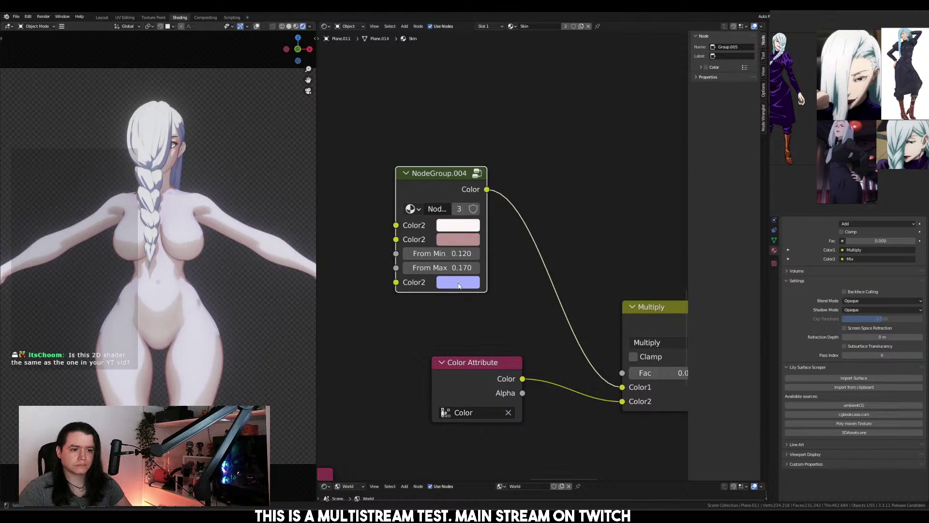
left_click(458, 284)
left_click_drag(501, 235, 438, 235)
scroll(190, 254, "down", 3)
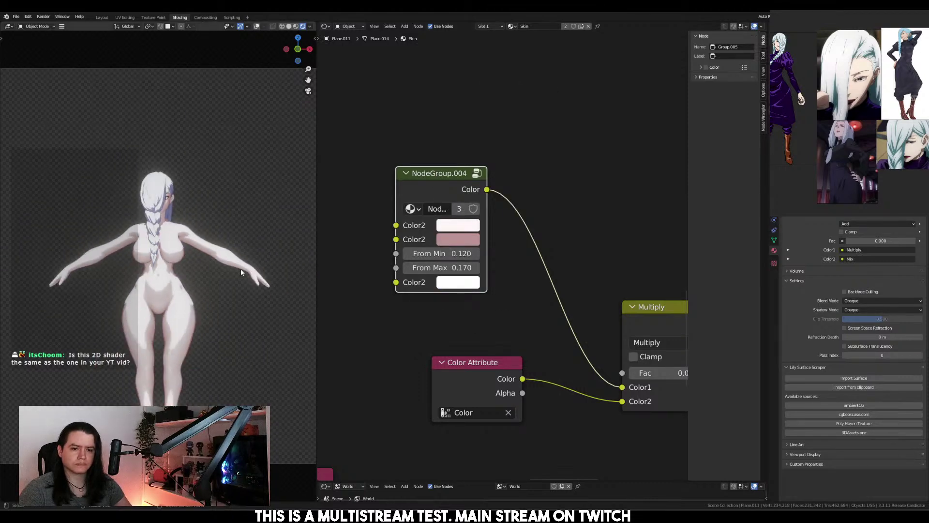
Switch to the Layout workspace and convert the sun light in front of the character to a Spot light
left_click(102, 18)
scroll(526, 249, "down", 2)
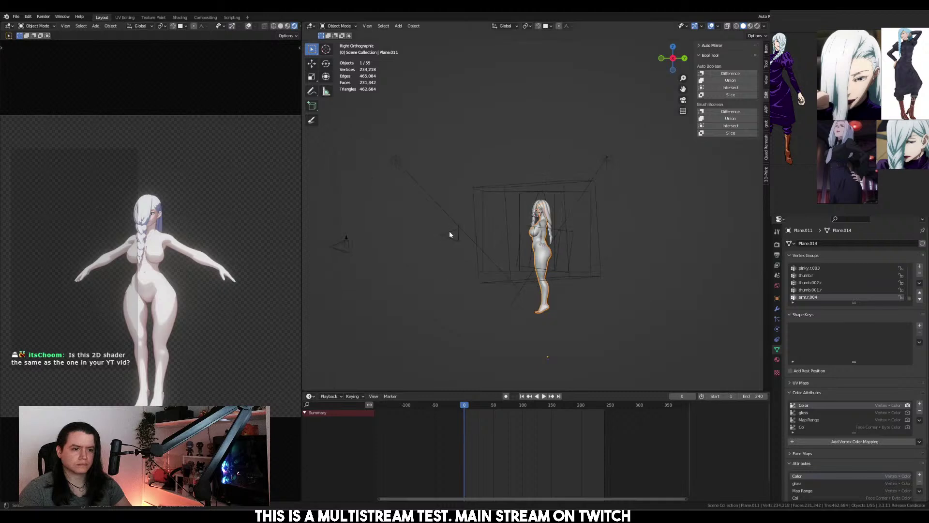
left_click(447, 215)
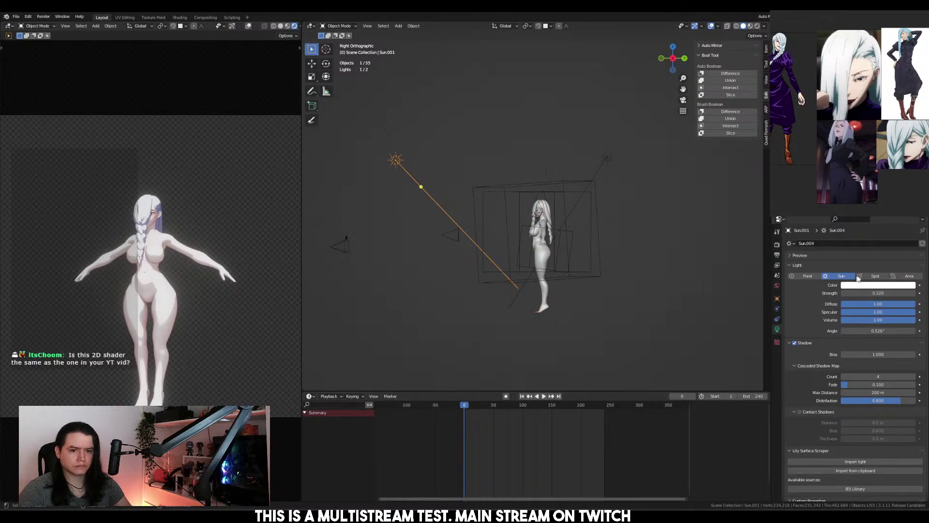
left_click(875, 276)
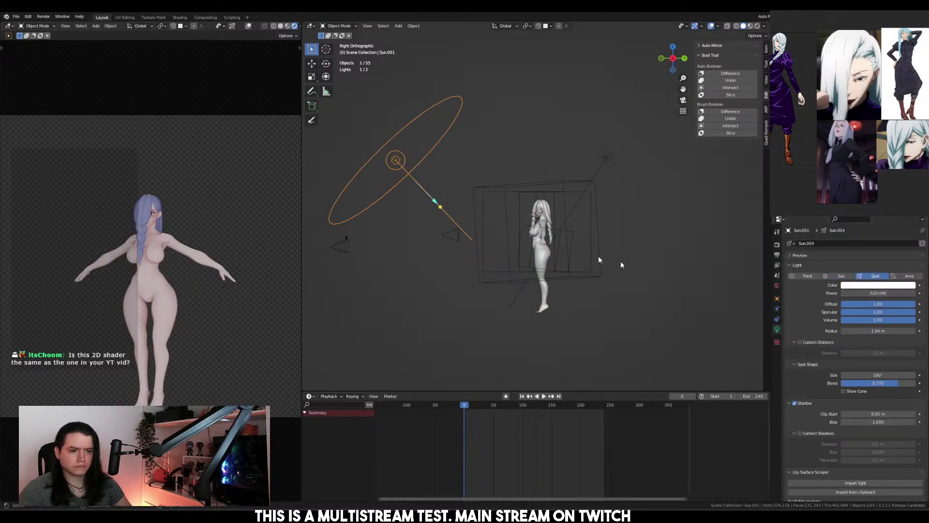
middle_click_drag(501, 205, 497, 211)
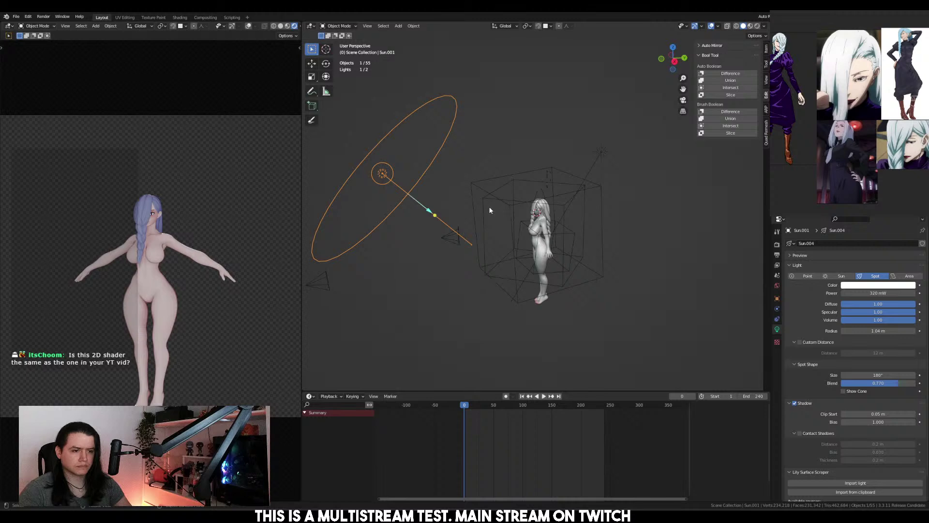
key("space")
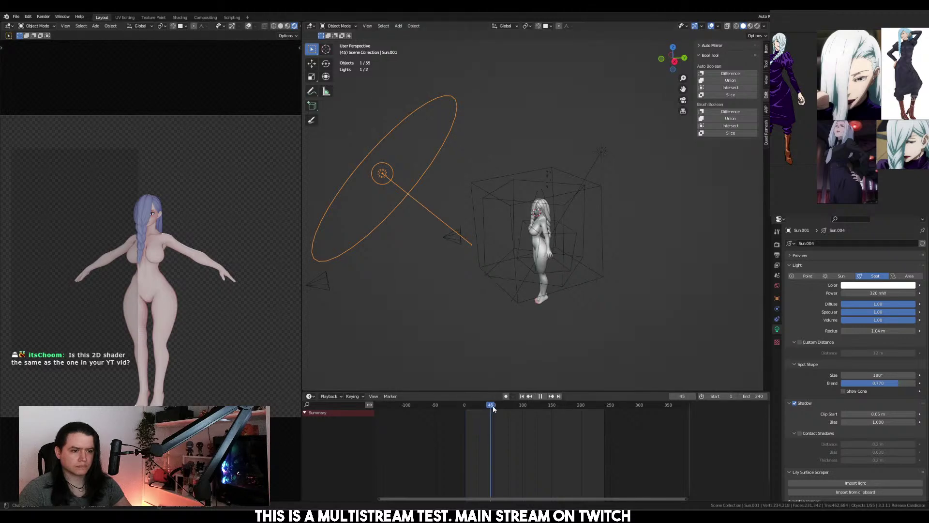
Try to make the front spot light track the cube empty around the character, and undo it
left_click(484, 218)
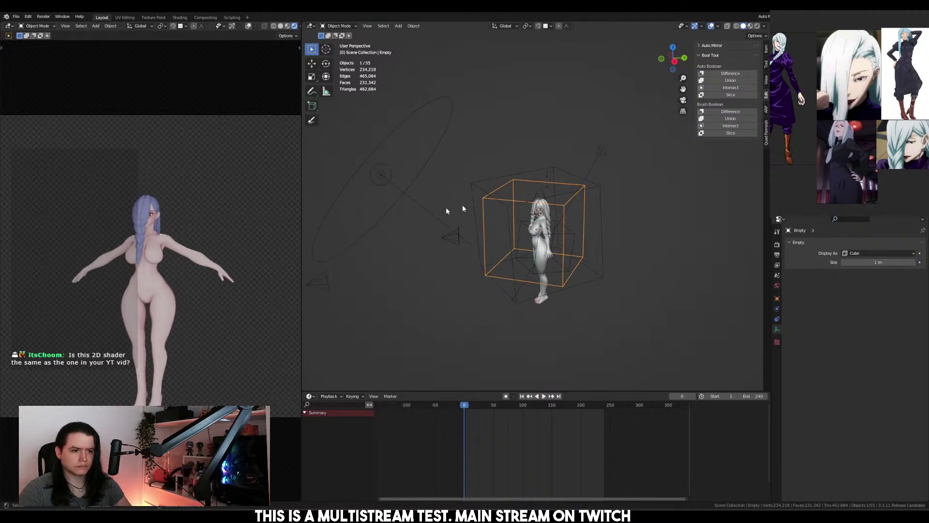
key("ctrl+p")
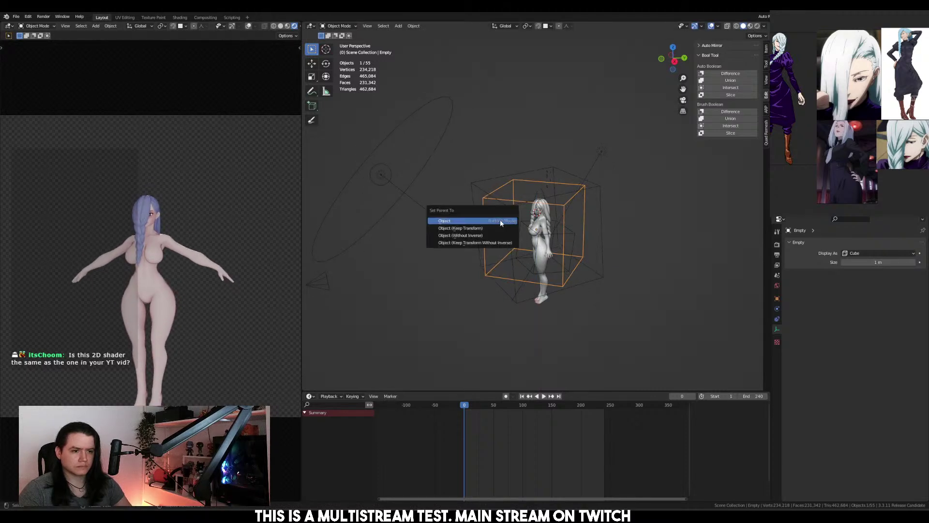
key("q")
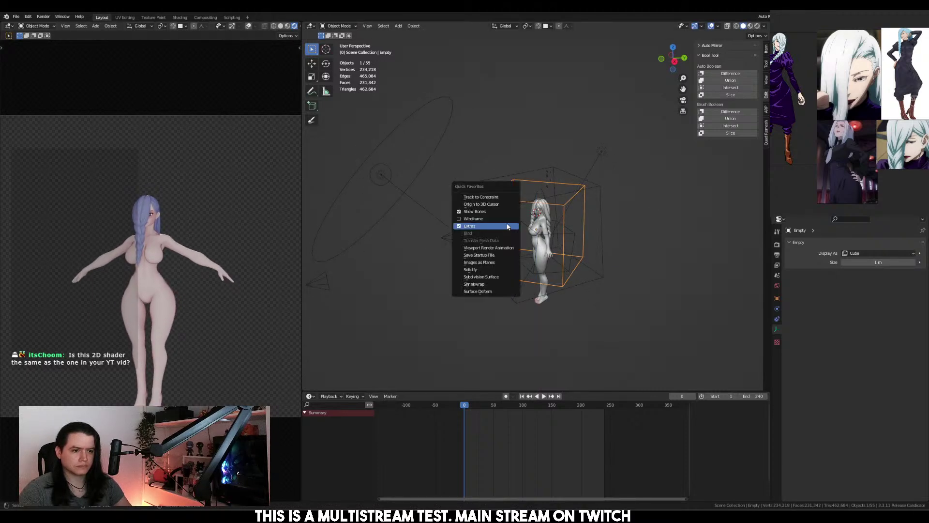
left_click(498, 197)
left_click(387, 176)
key("g")
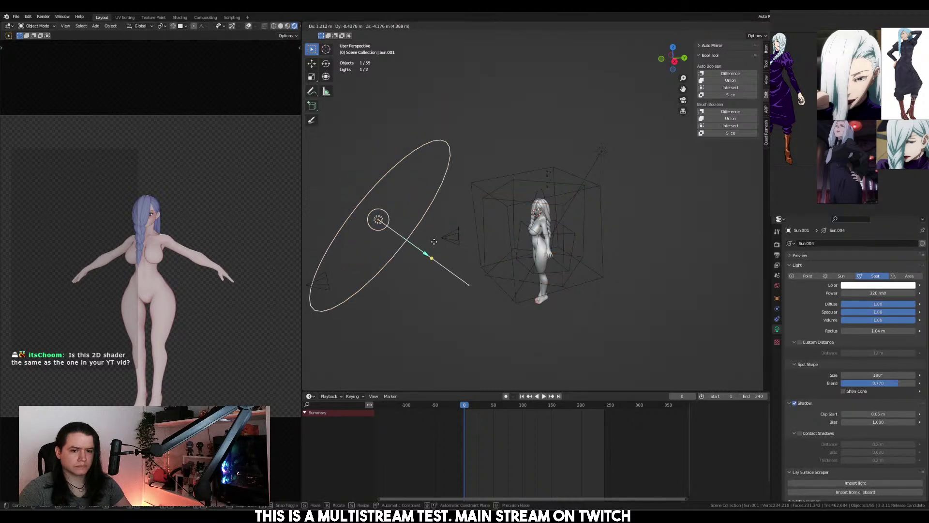
right_click(511, 214)
key("ctrl+z")
key("ctrl+z")
key("ctrl+z")
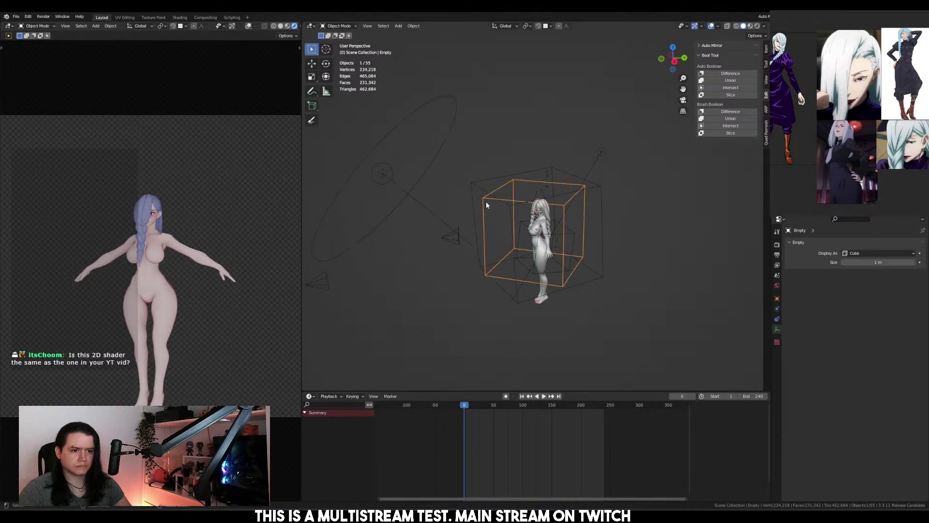
Aim the front spot light at the cube empty with a Track To constraint and move it closer and about 2.4 m lower
left_click(485, 205, "shift")
key("q")
left_click(485, 204)
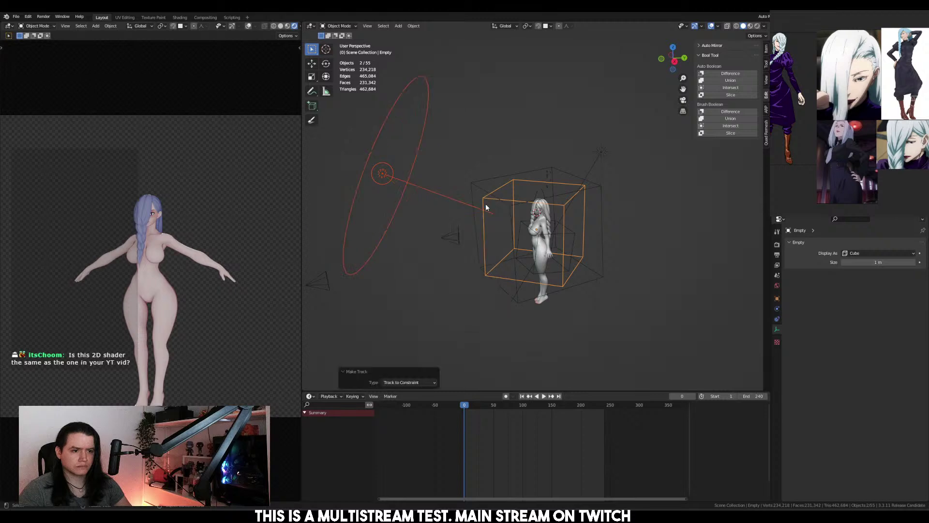
left_click(384, 181)
key("g")
left_click(428, 206)
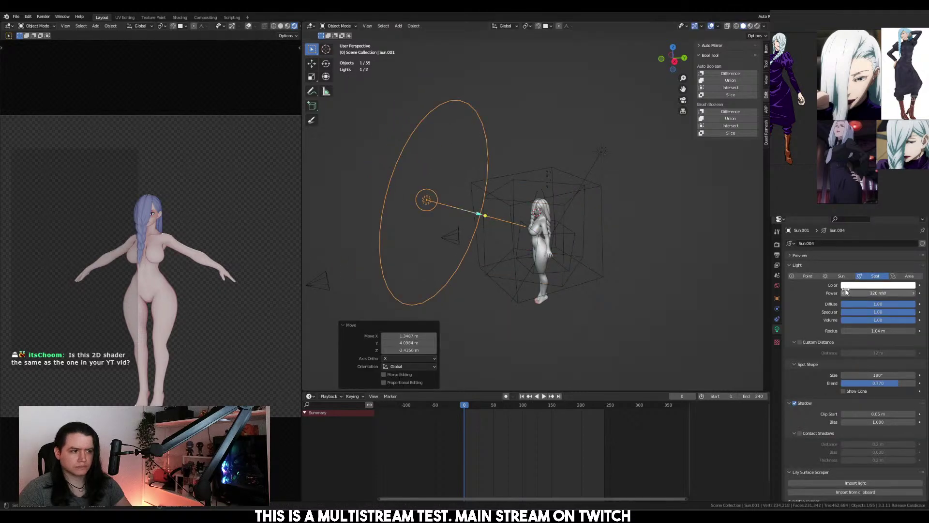
Try a power of 1111 W on the front spot light and settle on 555 W
left_click(879, 293)
type("1111")
key("Return")
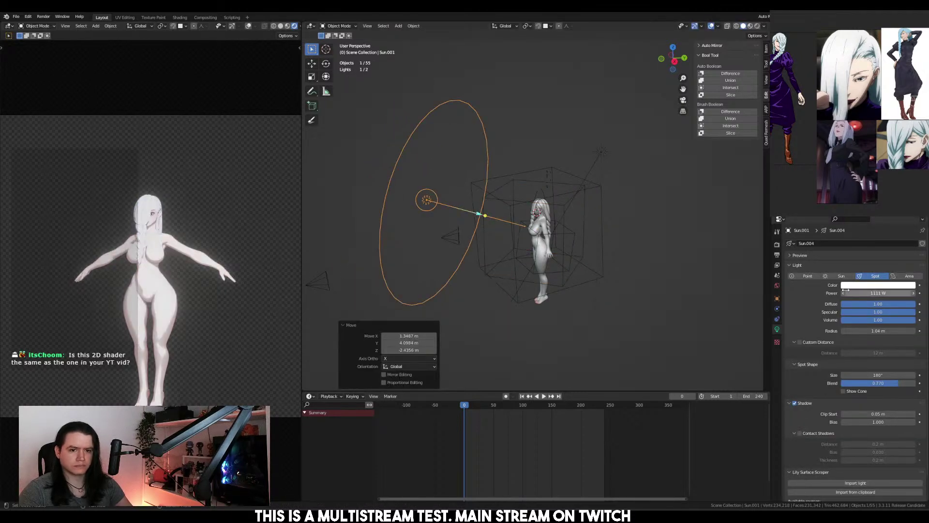
left_click(859, 292)
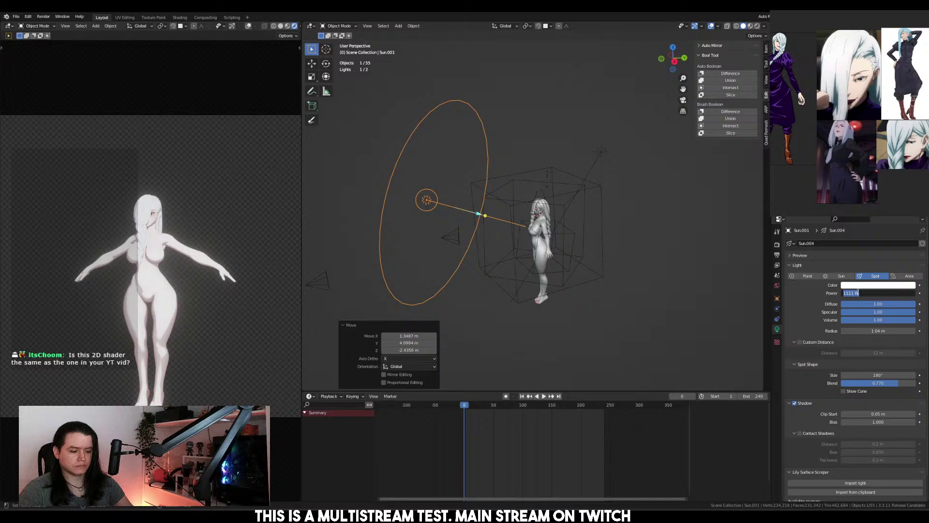
type("555")
key("Return")
left_click(858, 293)
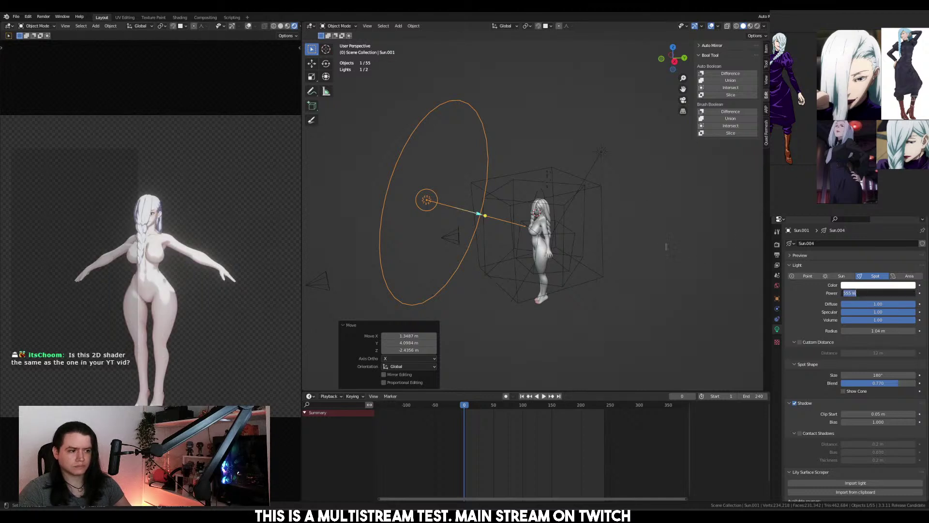
left_click(589, 224)
In the right side view, move the front spot light about 4.6 m closer to the character and 0.5 m lower
key("KP_3")
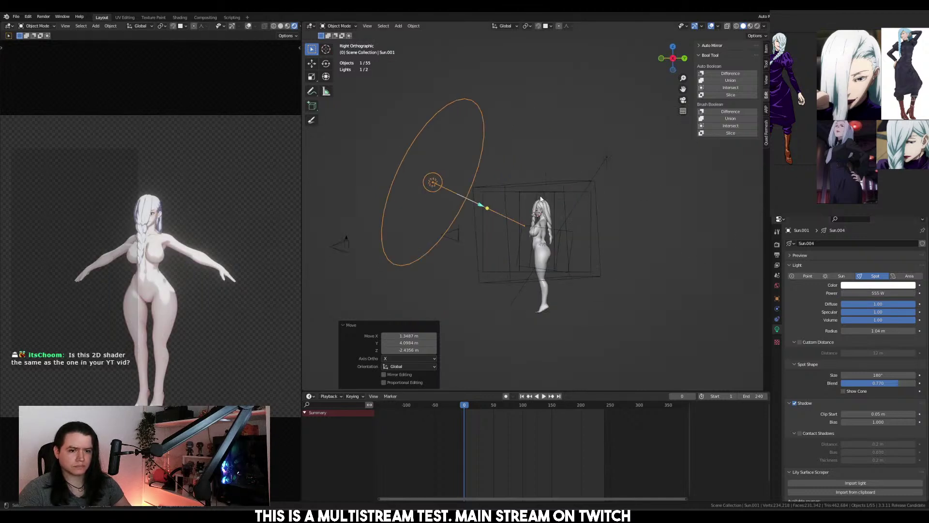
key("g")
left_click(580, 201)
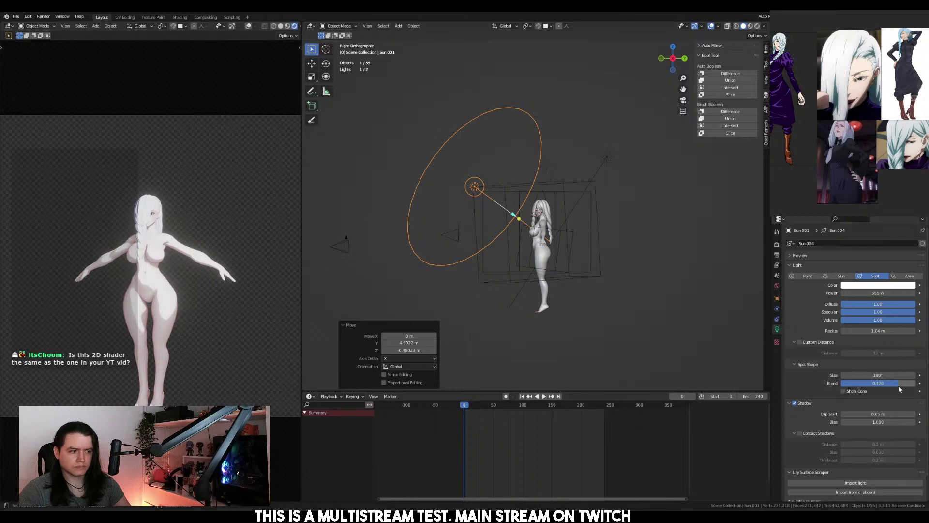
Set the spot light's size to 172°, blend to 1.000 and radius to 7.13 m, leaving Custom Distance off
left_click_drag(878, 375, 862, 375)
right_click(838, 303)
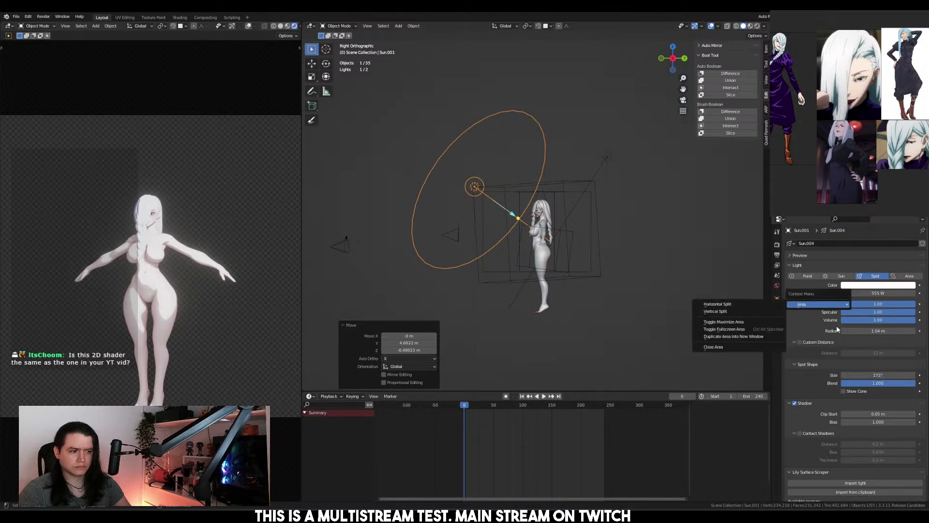
left_click(800, 342)
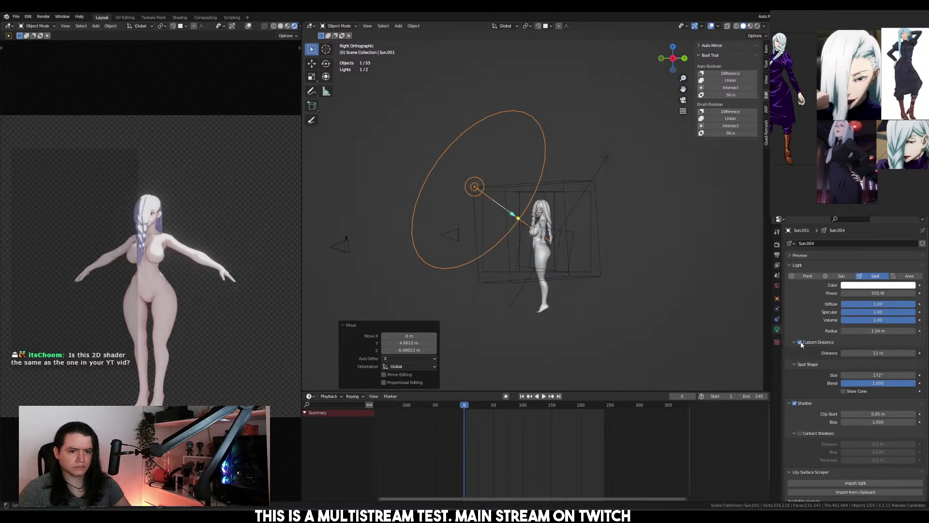
left_click(800, 342)
mouse_move(889, 331)
left_mouse_down()
mouse_move(905, 331)
mouse_move(881, 330)
left_mouse_up()
Move the front spot light back away from the character and about 2.9 m higher
key("g")
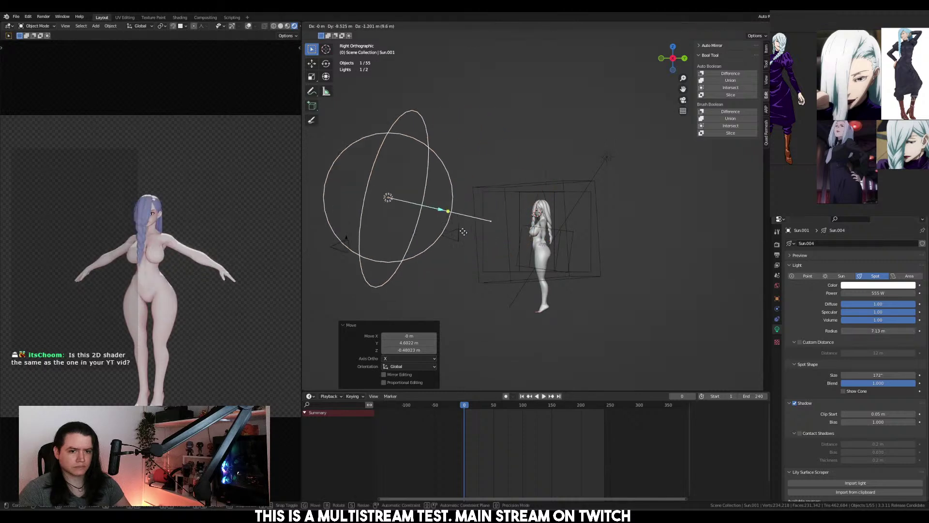
left_click(503, 197)
key("g")
right_click(503, 198)
middle_click_drag(534, 218, 561, 247)
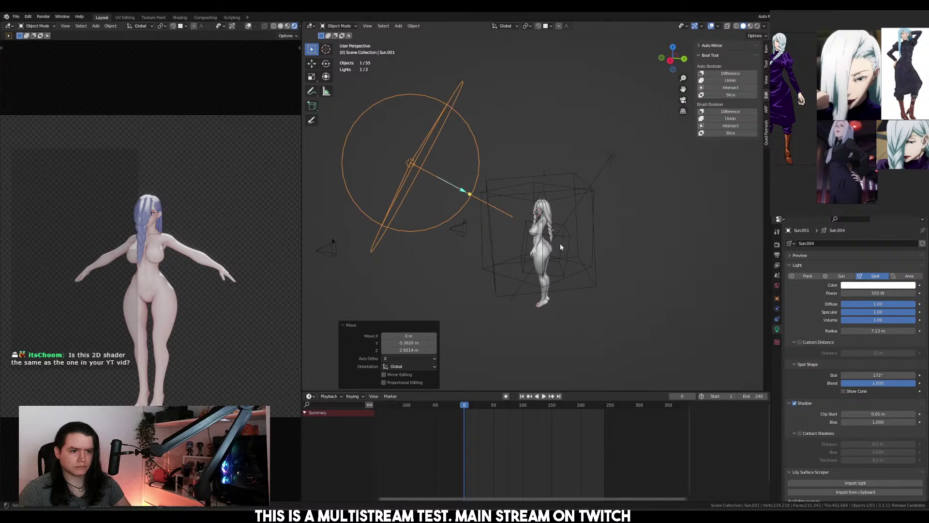
key("KP_1")
key("KP_3")
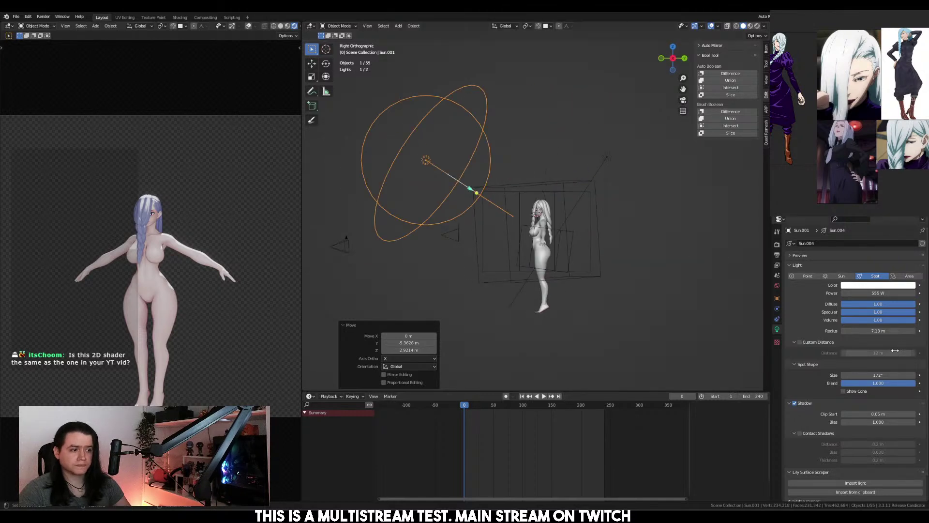
Set the front spot light's radius to 5.88 m and move the light about 4.1 m lower in the side view
left_click_drag(886, 331, 886, 331)
key("g")
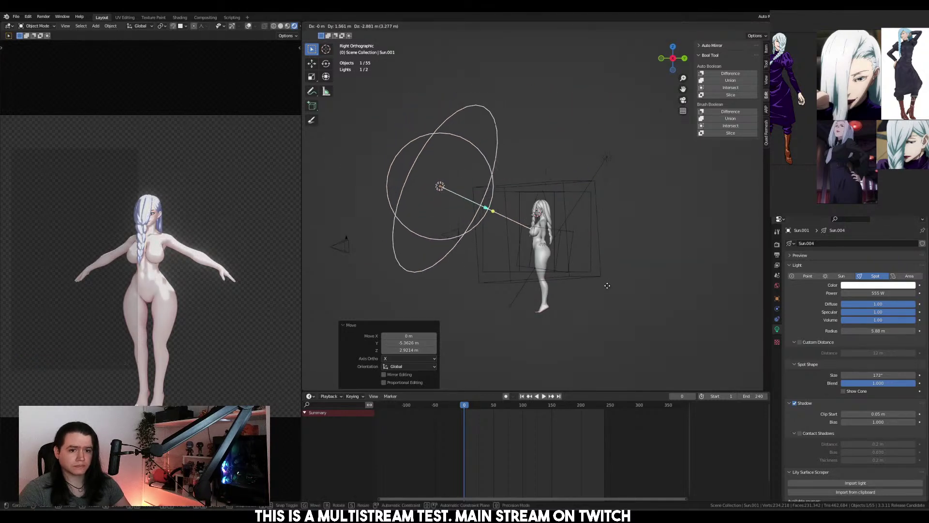
left_click(592, 299)
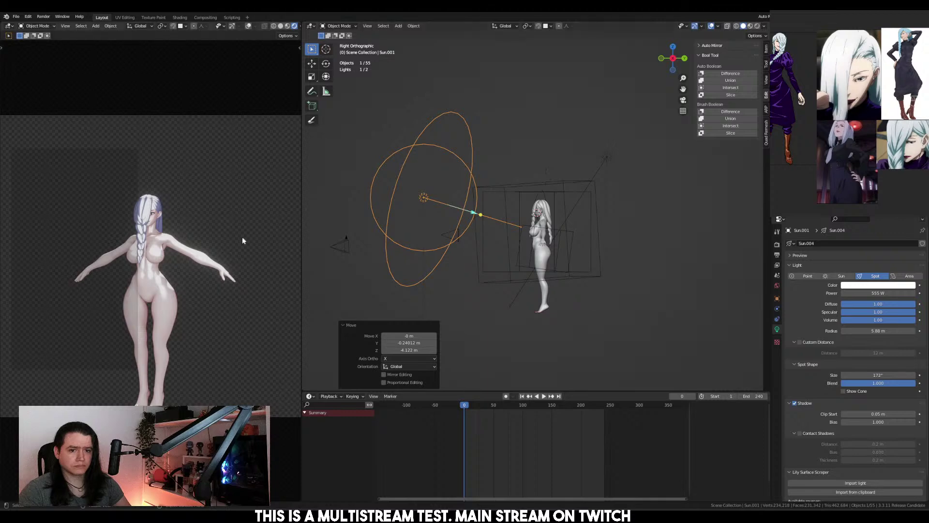
In the right side view, move the front spot light about 3.9 m farther in front of the character and lower it toward chest height
scroll(243, 251, "up", 5)
middle_click_drag(243, 242, 184, 242)
scroll(203, 232, "up", 2)
middle_click_drag(232, 218, 160, 335, "shift")
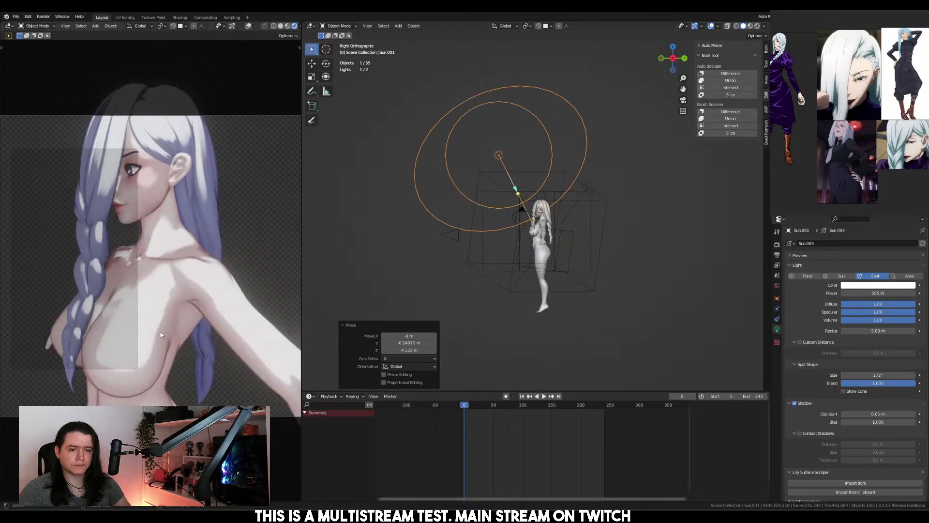
key("g")
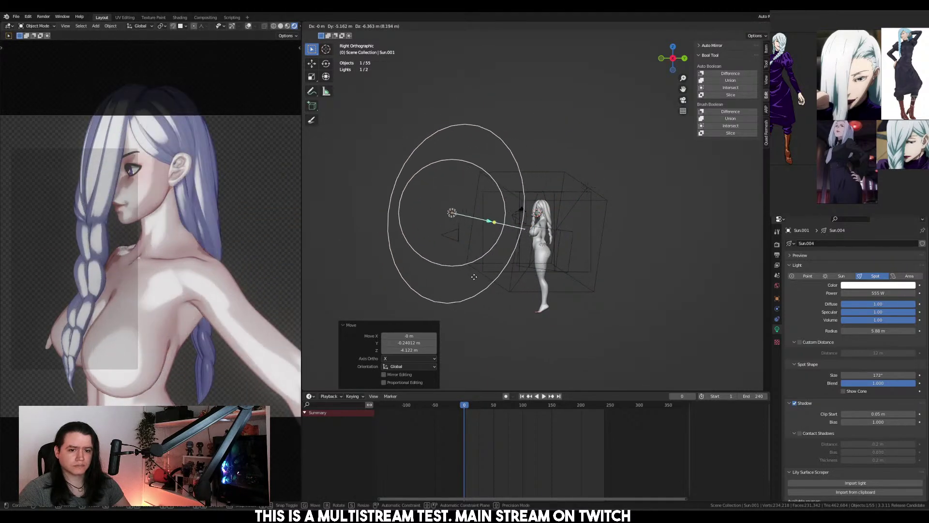
left_click(489, 267)
In the front view, move the spot light about 5.9 m sideways toward the character's centre
key("KP_1")
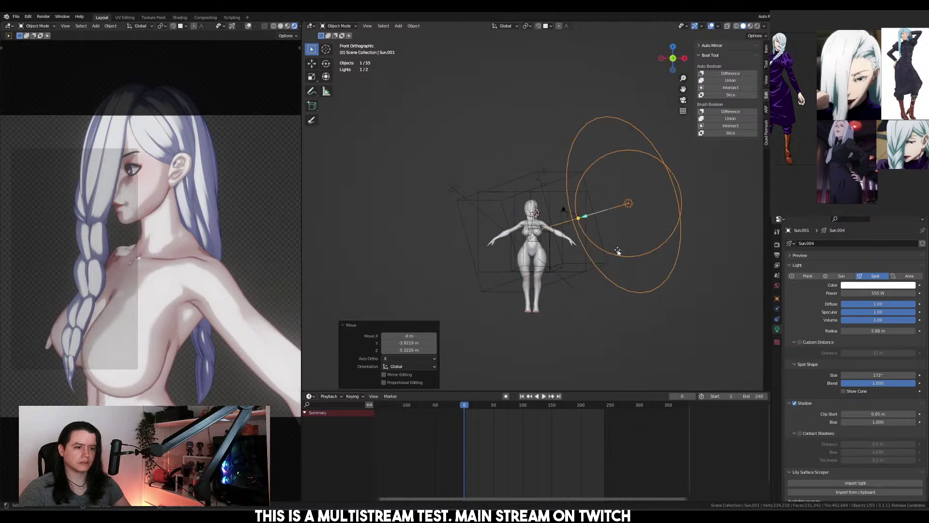
key("g")
left_click(604, 246)
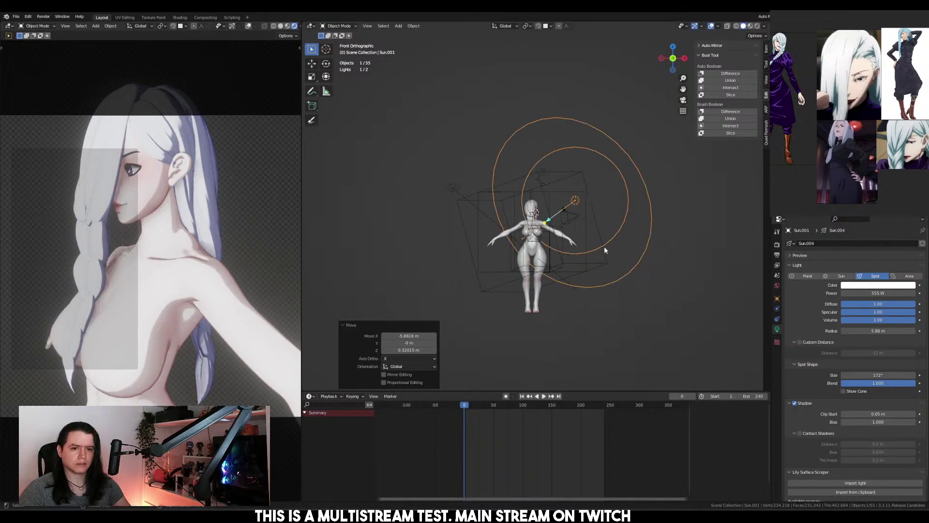
Try powers of 224.2 W and 356.9 W on the front spot light
key("KP_3")
left_click_drag(896, 294, 849, 293)
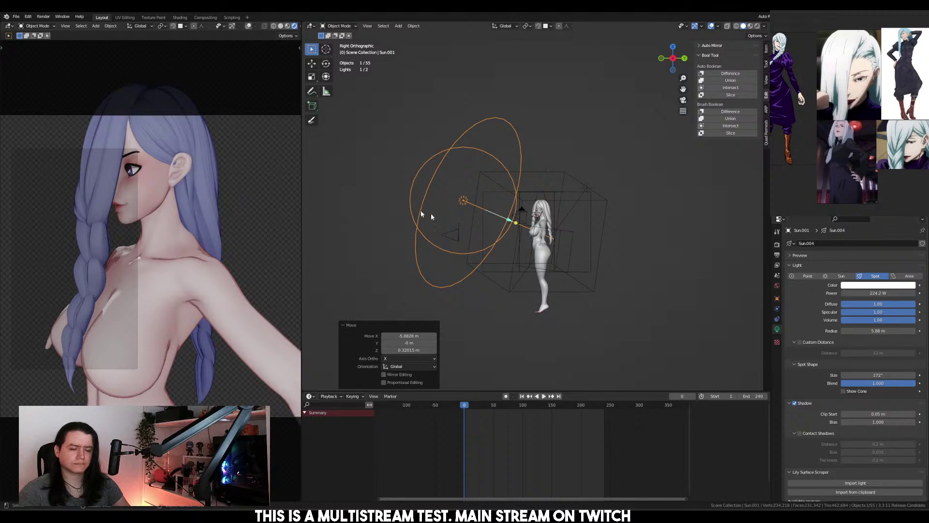
scroll(163, 248, "down", 2)
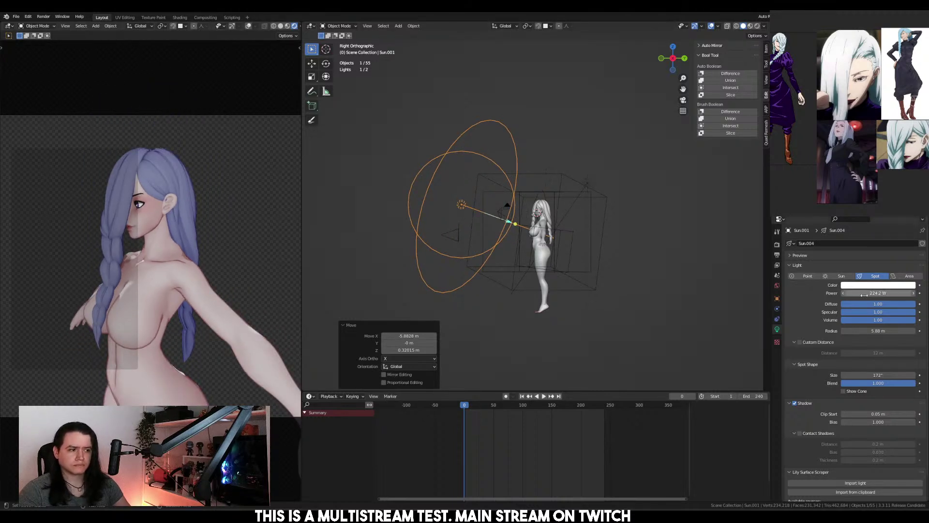
left_click_drag(892, 293, 904, 294)
Convert the front spot light to a Sun light and set its strength to 0.230
left_click(841, 276)
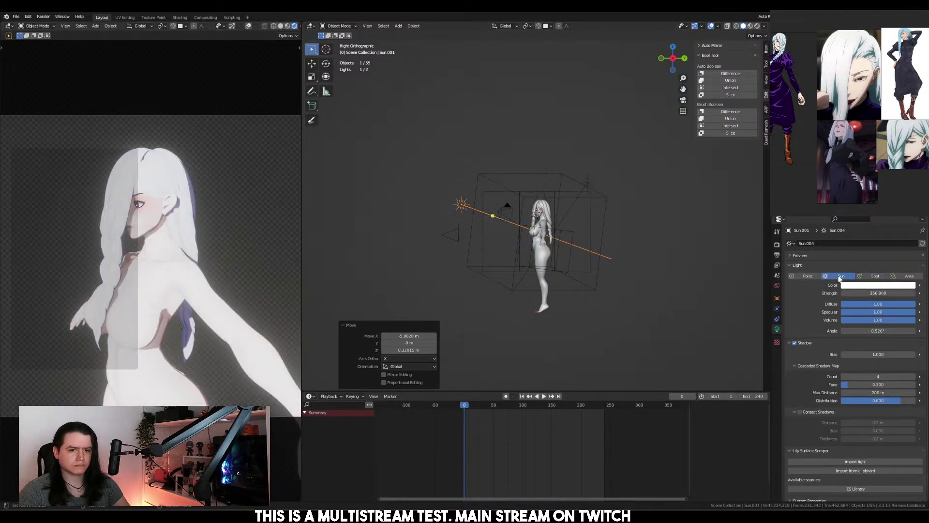
left_click(860, 292)
type("1")
key("Return")
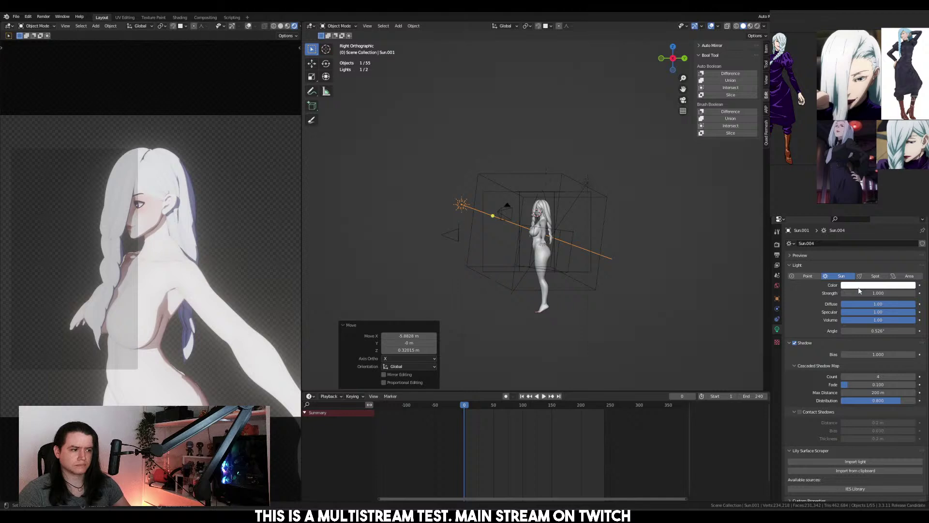
mouse_move(860, 293)
left_mouse_down()
mouse_move(815, 293)
mouse_move(868, 293)
left_mouse_up()
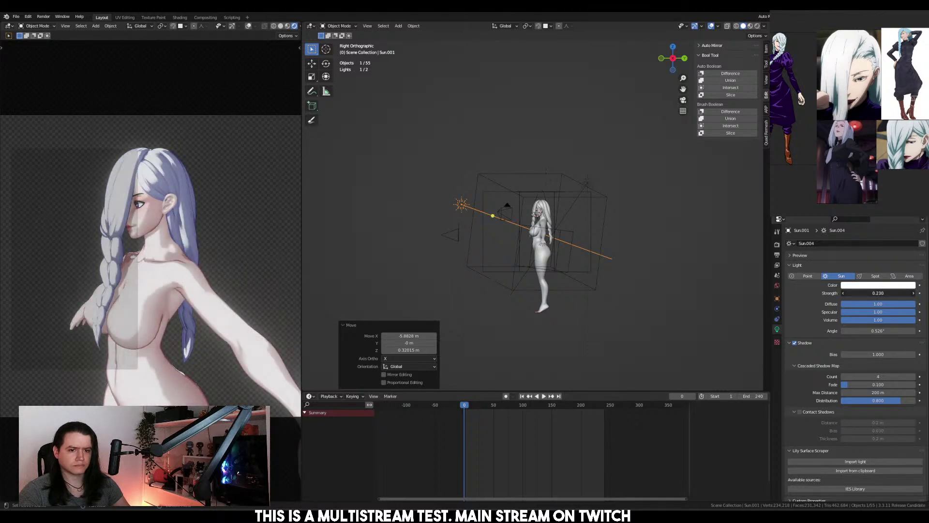
scroll(261, 238, "down", 2)
middle_click_drag(260, 238, 259, 213)
scroll(452, 252, "up", 3)
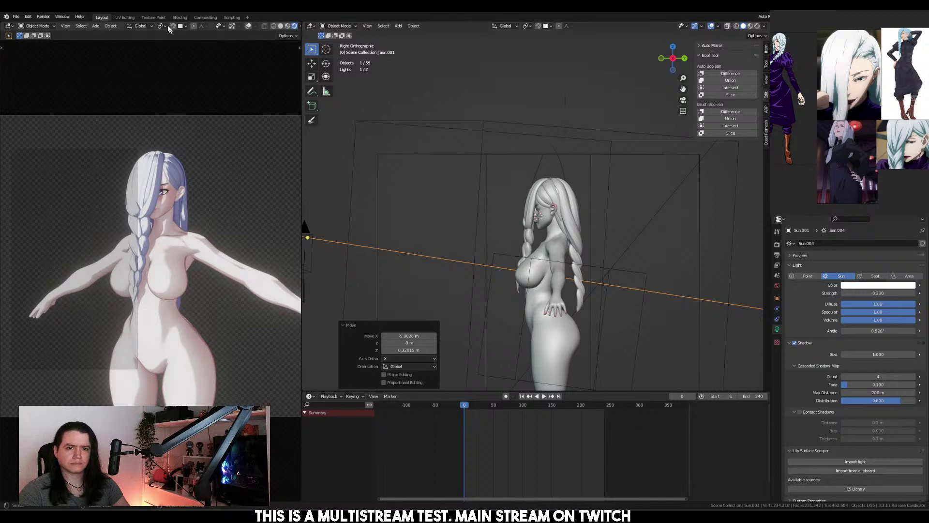
In the skin material's shading node group, move the white stop of the lower Ease-interpolated ColorRamp to position 0.215
left_click(180, 18)
left_click(178, 268)
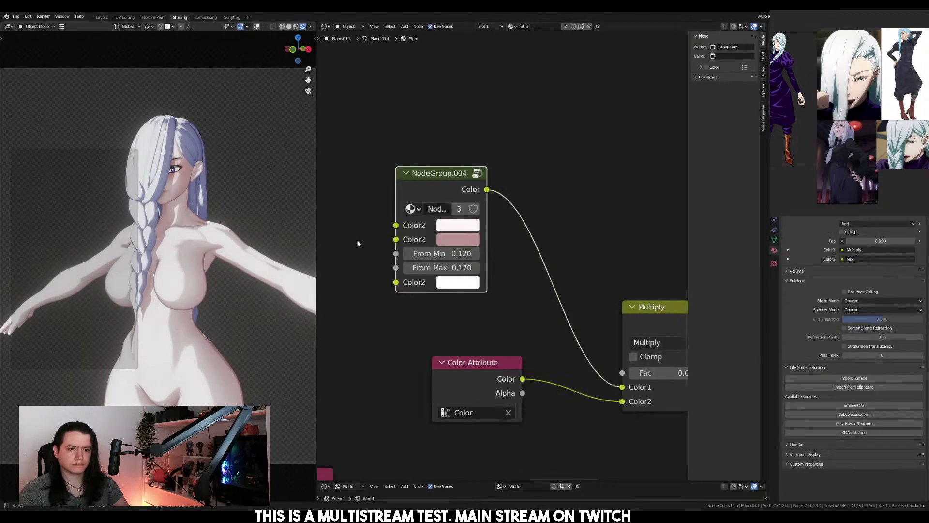
key("KP_Decimal")
middle_click_drag(506, 232, 450, 218)
key("Tab")
scroll(502, 271, "down", 8)
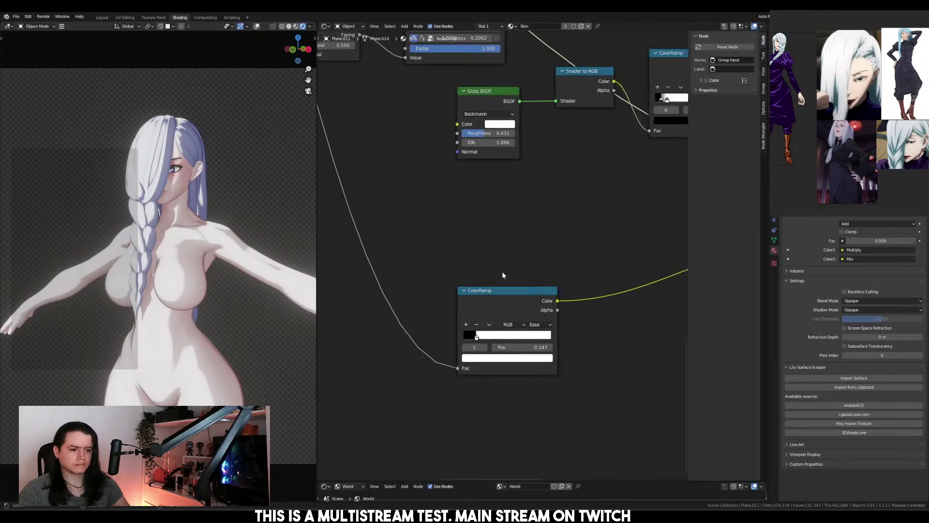
middle_click_drag(513, 200, 503, 328)
middle_click_drag(341, 75, 498, 255)
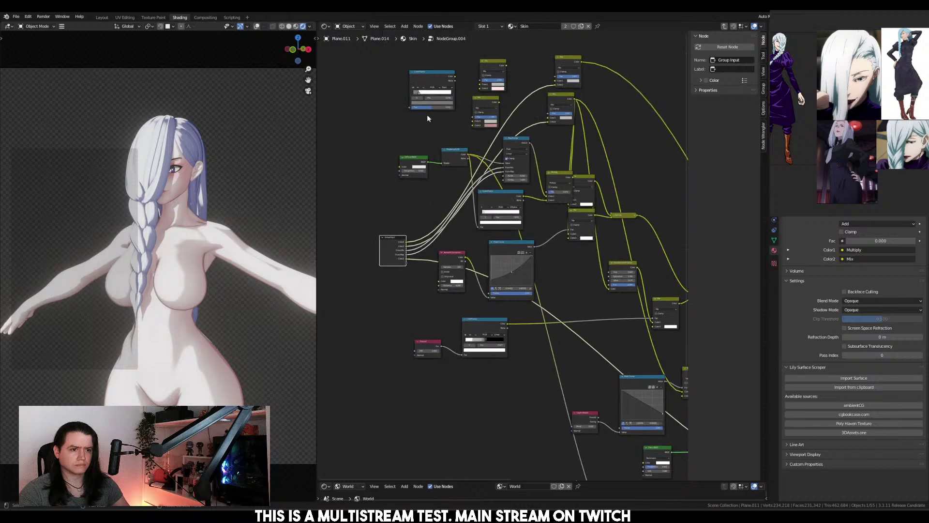
left_click_drag(417, 154, 330, 157)
scroll(447, 93, "down", 3)
scroll(446, 93, "up", 8)
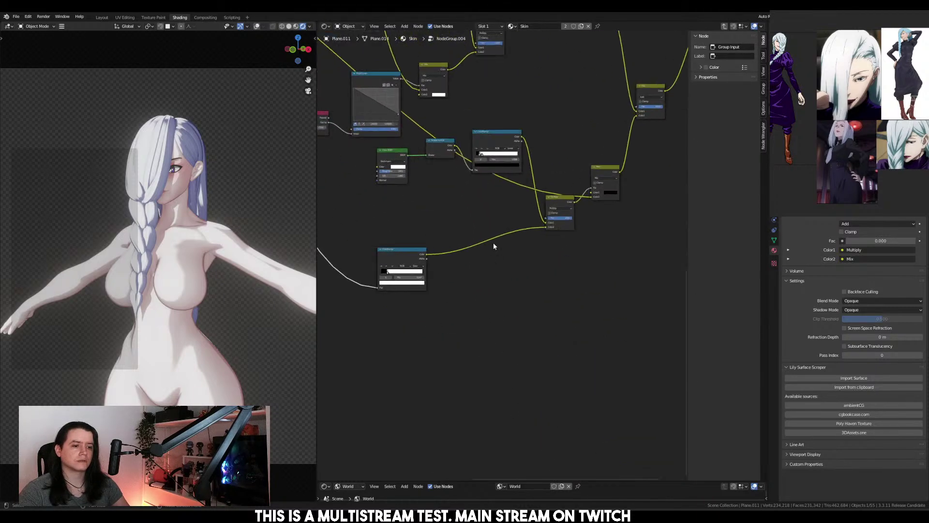
left_click_drag(449, 262, 455, 260)
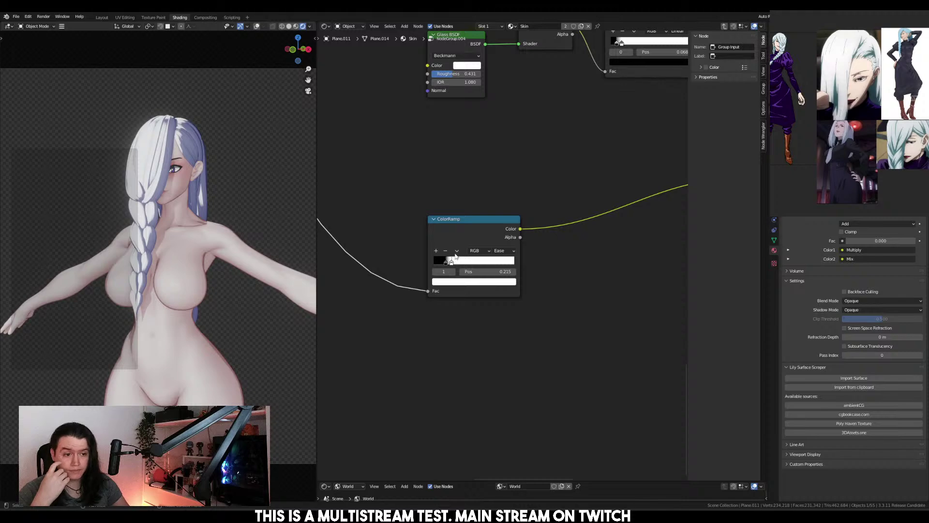
In the hair material's shading node group, move the white stop of the Ease-interpolated ColorRamp to position 0.183
left_click(161, 172, "shift")
key("KP_Decimal")
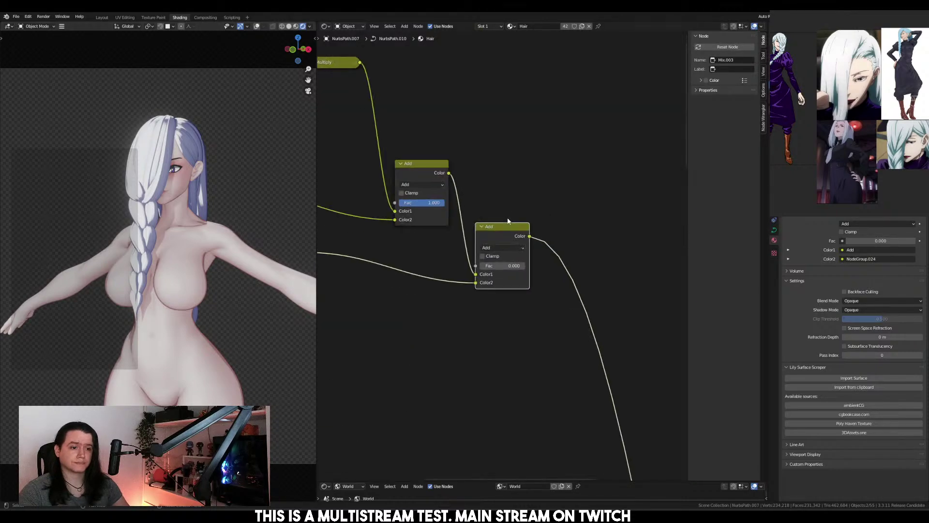
middle_click_drag(456, 207, 512, 230, "ctrl")
middle_click_drag(512, 230, 530, 225, "ctrl")
left_click(508, 158)
key("Tab")
middle_click_drag(431, 70, 570, 212)
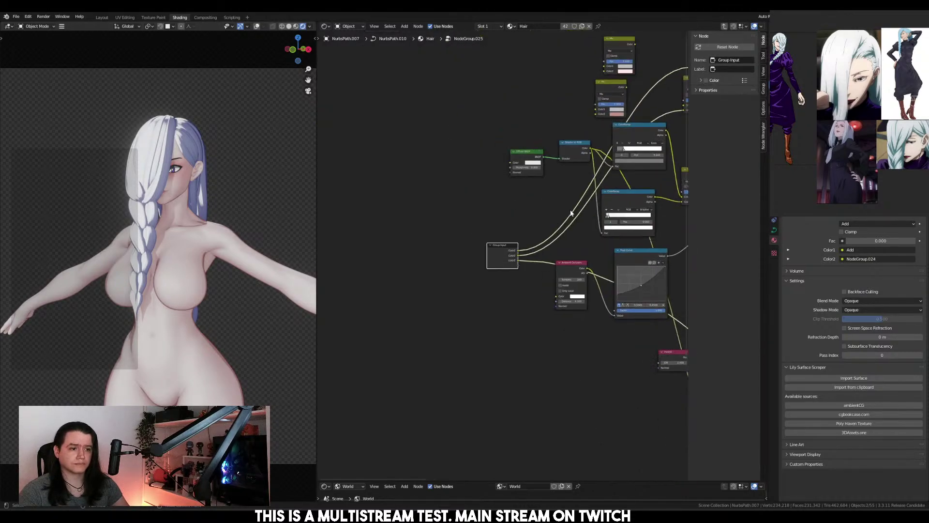
middle_click_drag(678, 353, 501, 165)
middle_click_drag(501, 165, 476, 255, "ctrl")
scroll(476, 256, "up", 1)
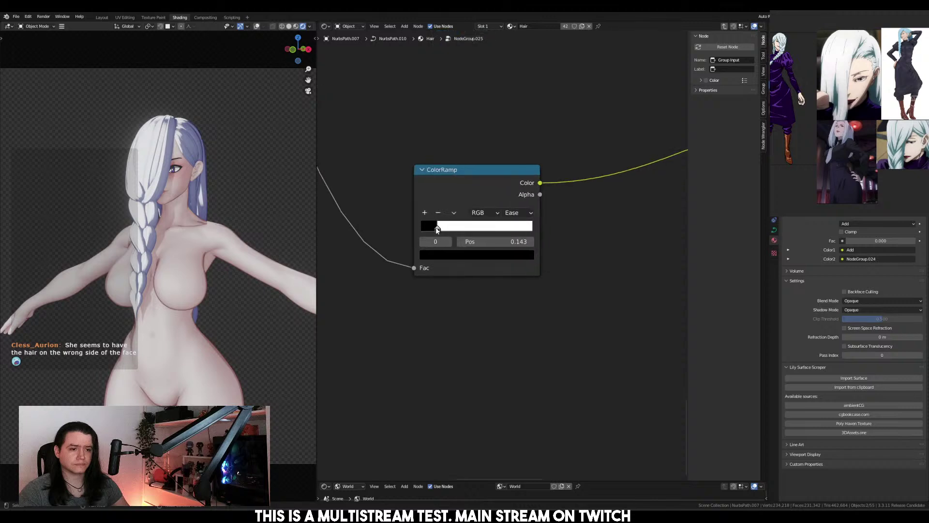
left_click_drag(437, 229, 446, 231)
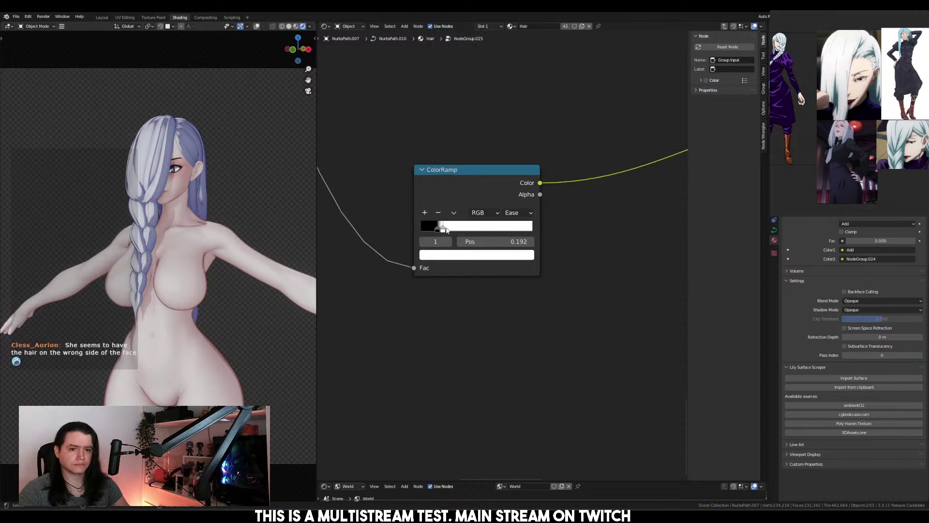
In the Layout workspace, shift two lower control points of the front hair strand curve slightly forward along Y
left_click(102, 17)
mouse_move(219, 242)
middle_mouse_down()
mouse_move(166, 248)
mouse_move(201, 237)
middle_mouse_up()
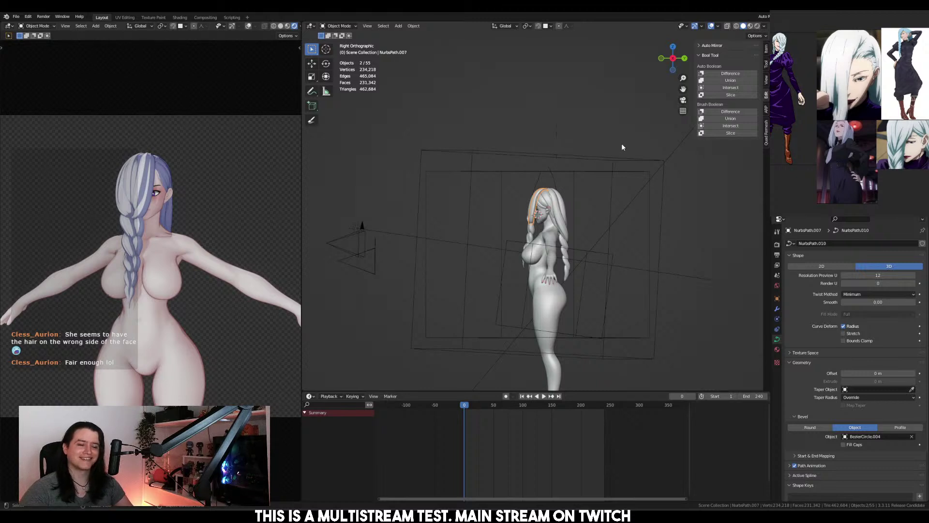
scroll(555, 225, "up", 3)
middle_click_drag(529, 183, 493, 231)
scroll(525, 227, "up", 1)
scroll(494, 231, "up", 5)
key("Tab")
middle_click_drag(600, 238, 577, 242, "alt")
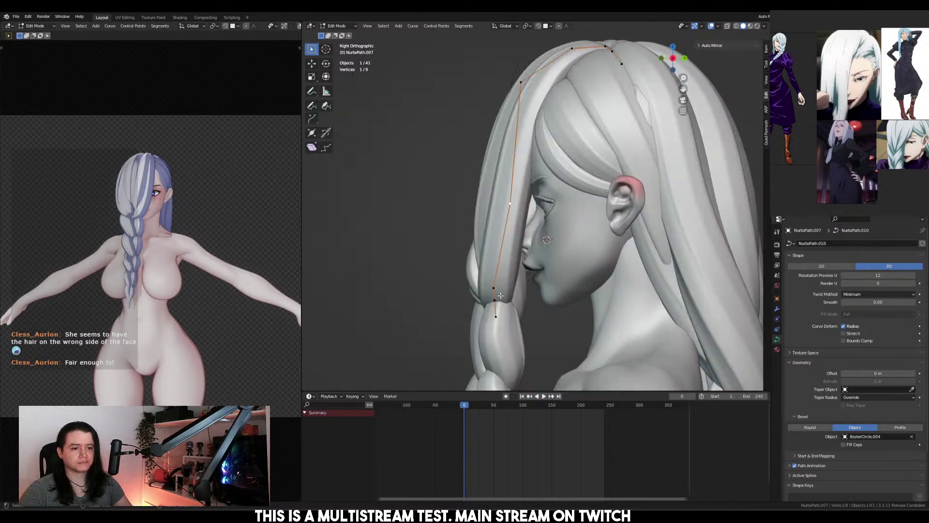
left_click_drag(482, 284, 509, 302)
key("g")
key("y")
left_click(505, 299)
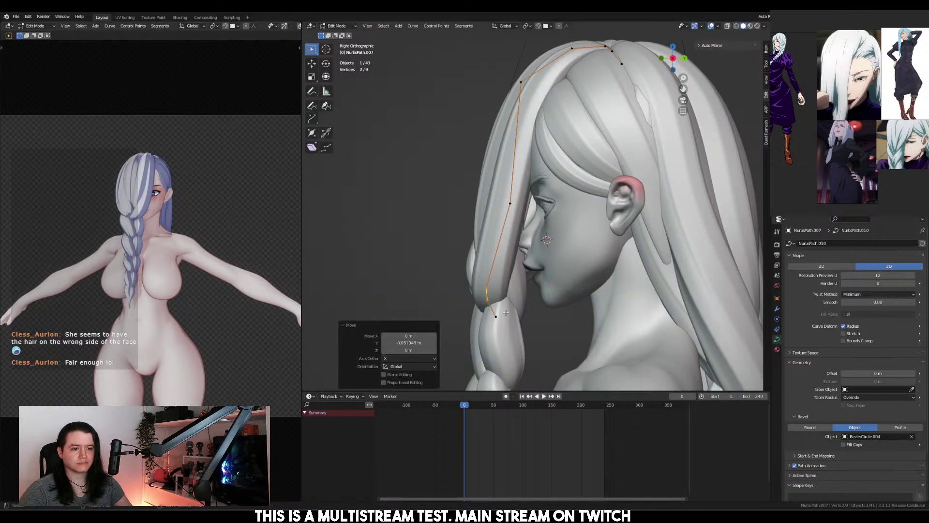
Move the front hair strand's end point about 0.065 m back along Y and finish editing the curve
left_click(496, 316)
key("g")
key("y")
left_click(536, 323)
middle_click_drag(536, 323, 611, 292)
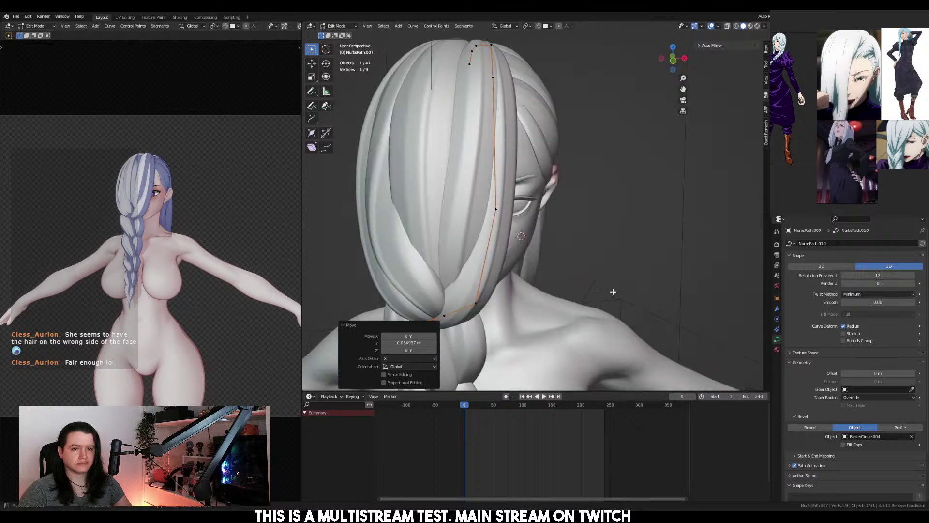
key("Tab")
scroll(611, 293, "down", 6)
middle_click_drag(494, 225, 461, 213, "alt")
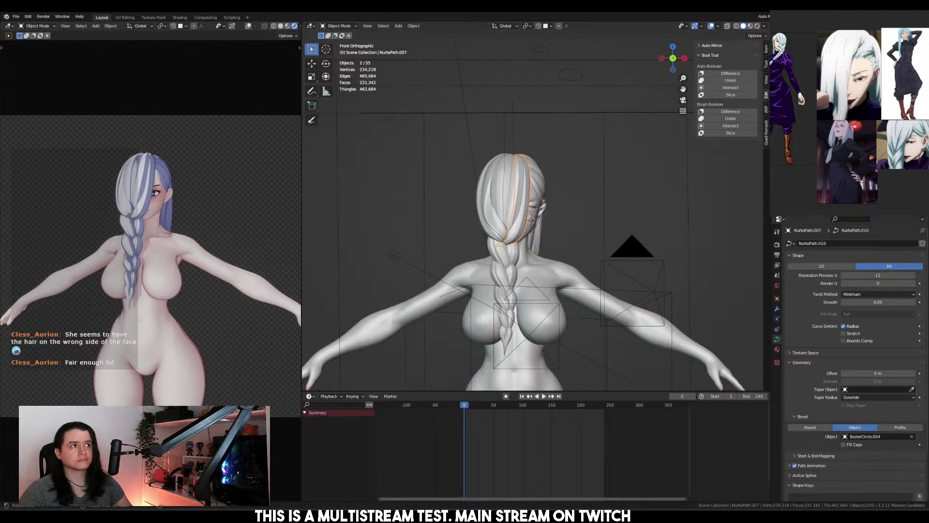
Examine the hair parting, fringe and braid shapes across the reference images
right_click_drag(525, 14, 430, 188)
scroll(428, 198, "up", 5)
middle_click_drag(527, 249, 385, 126)
middle_click_drag(521, 189, 400, 181)
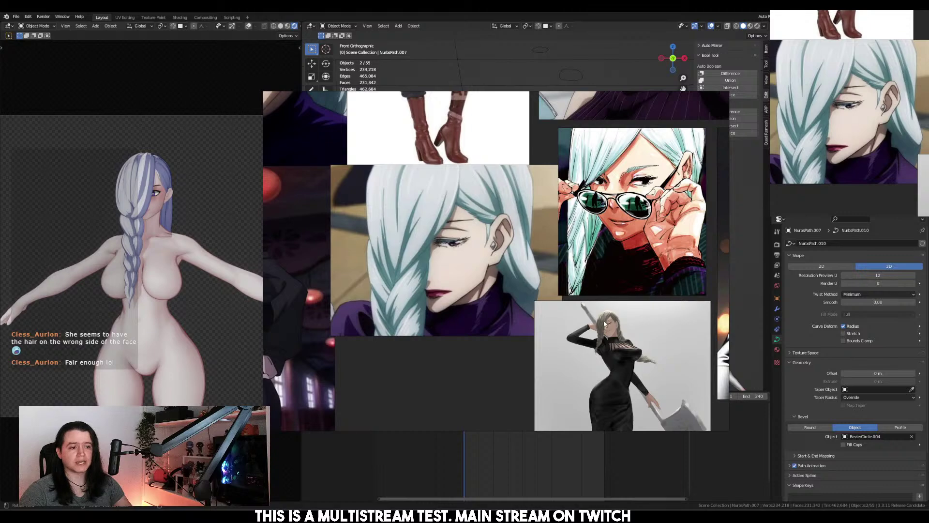
middle_click_drag(604, 324, 408, 234)
scroll(408, 235, "up", 4)
middle_click_drag(492, 169, 358, 327)
middle_click_drag(558, 229, 535, 247)
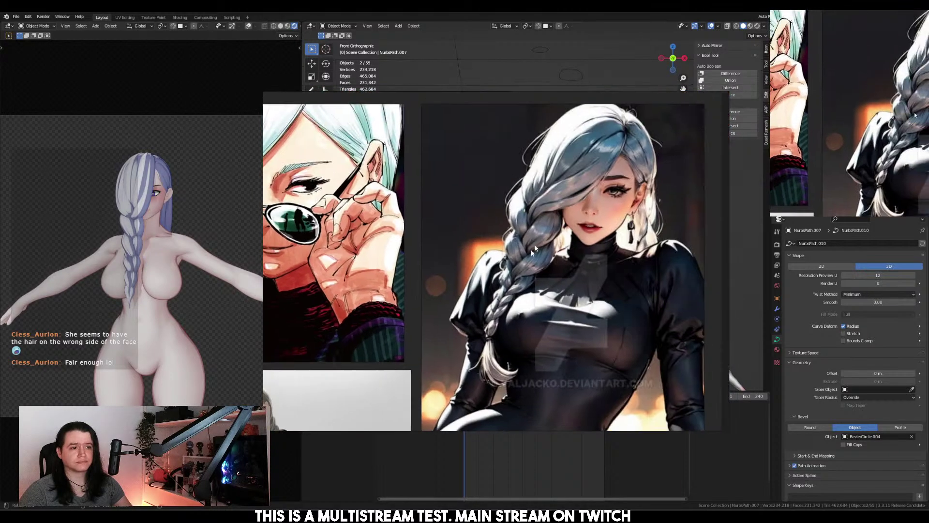
scroll(534, 244, "down", 5)
scroll(501, 274, "up", 1)
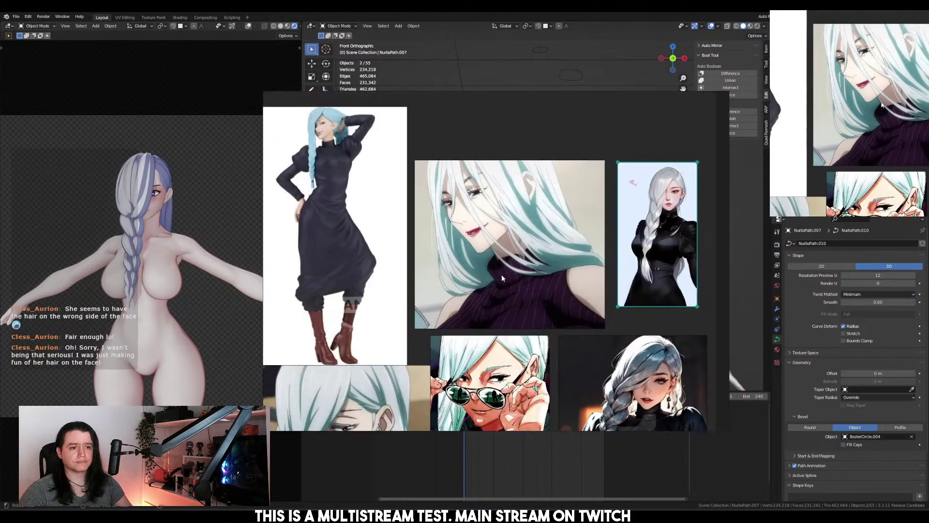
middle_click_drag(502, 275, 521, 337)
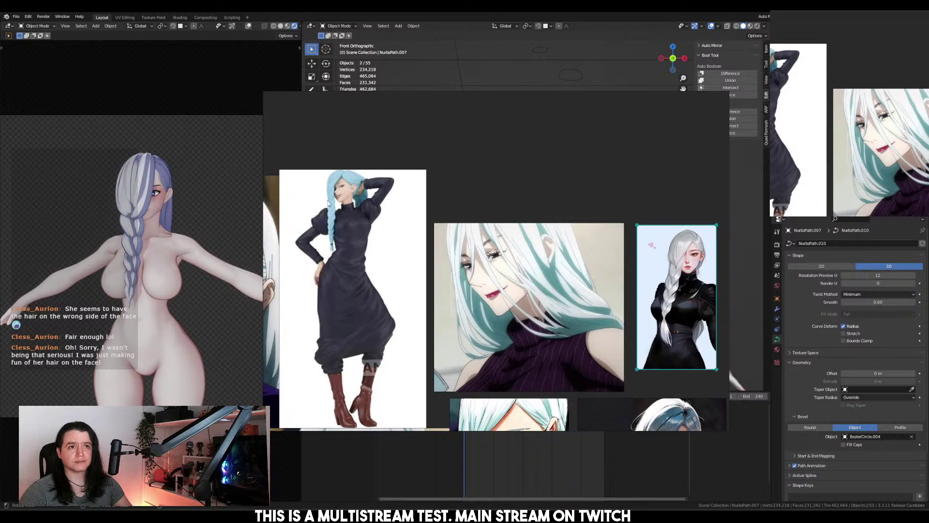
middle_click_drag(420, 246, 343, 245)
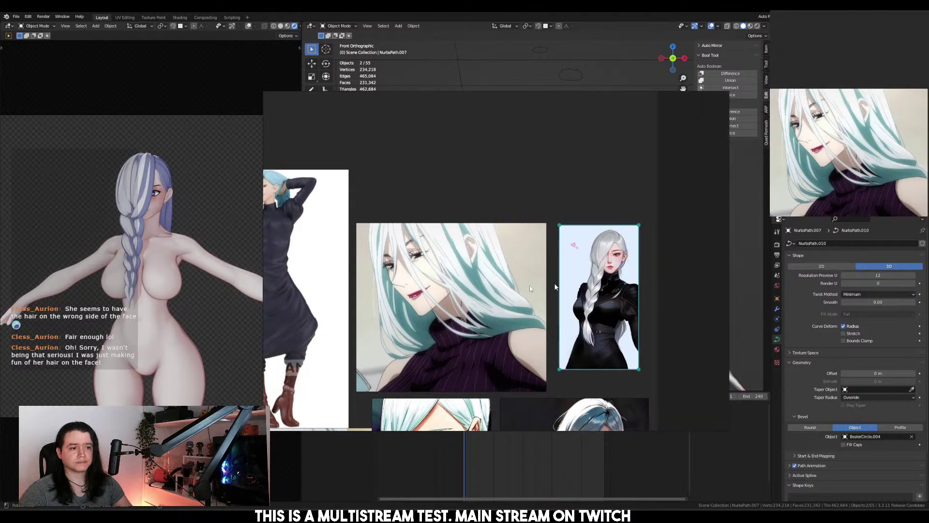
middle_click_drag(374, 275, 542, 277)
right_click_drag(542, 278, 547, 1)
scroll(882, 121, "down", 5)
mouse_move(880, 122)
middle_mouse_down()
mouse_move(874, 97)
mouse_move(878, 116)
middle_mouse_up()
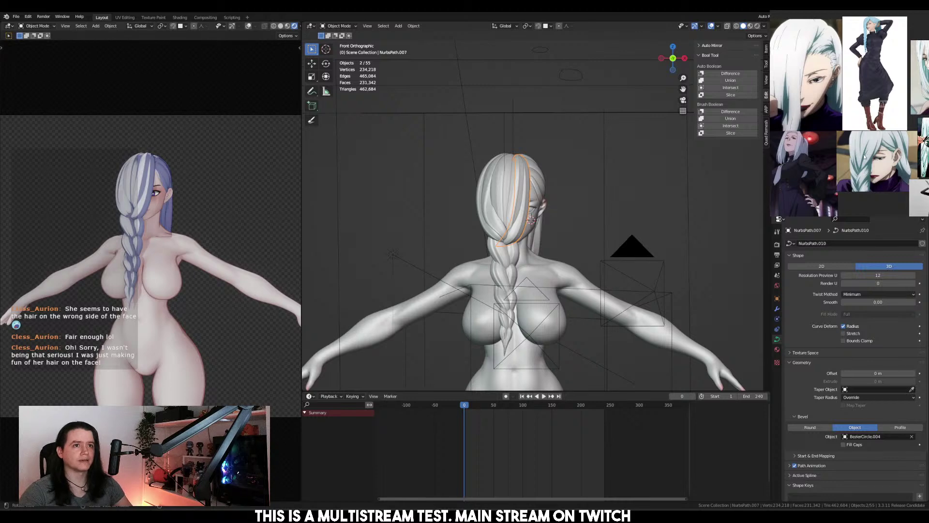
middle_click_drag(857, 171, 856, 169)
scroll(855, 168, "up", 2)
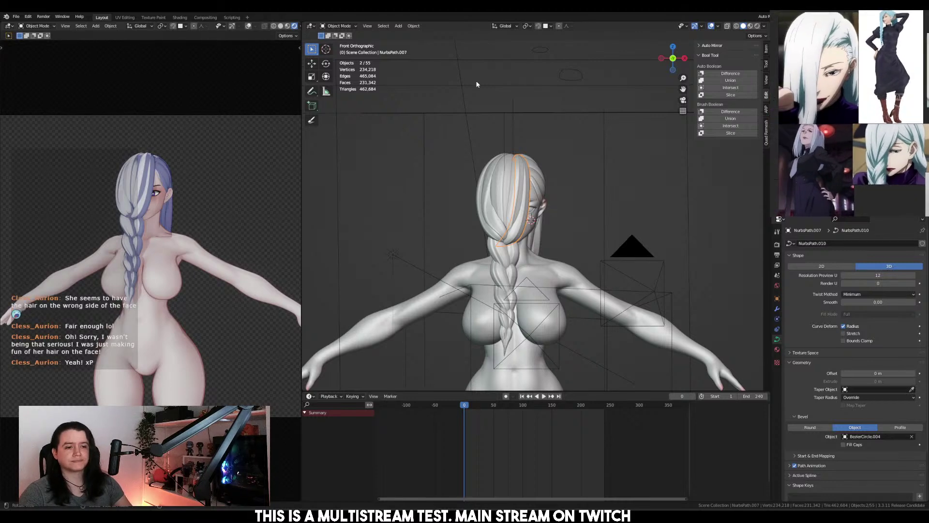
Select the character's body mesh and switch it to Sculpt Mode
middle_click_drag(438, 236, 441, 229)
middle_click_drag(251, 252, 193, 270)
left_click(193, 270)
key("KP_Decimal")
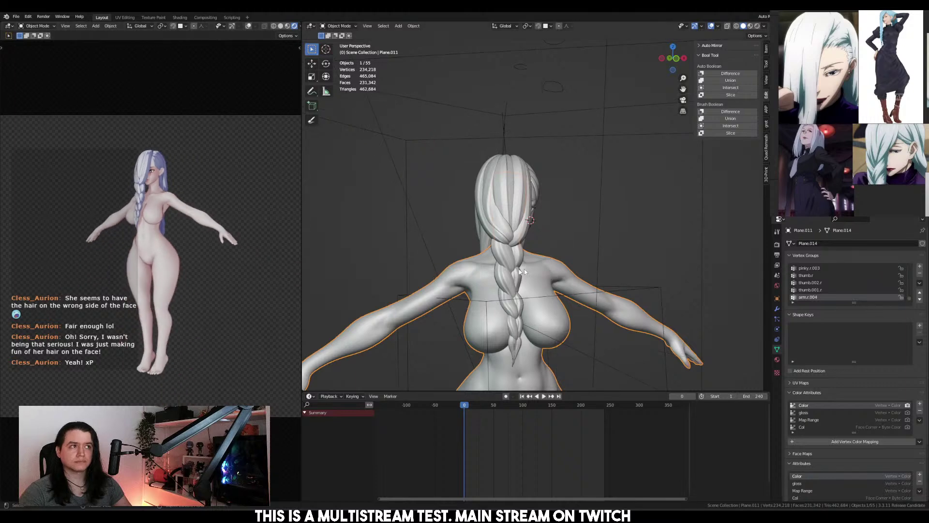
middle_click_drag(547, 276, 531, 251, "shift")
key("KP_3")
middle_click_drag(523, 282, 492, 262, "shift")
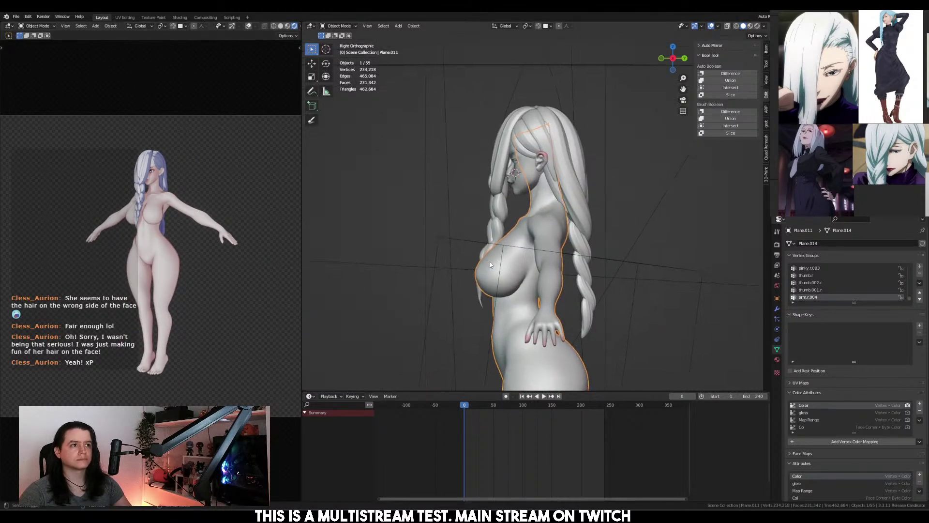
scroll(491, 275, "up", 1)
mouse_move(491, 310)
middle_mouse_down()
mouse_move(545, 295)
mouse_move(535, 296)
middle_mouse_up()
key("ctrl+Tab")
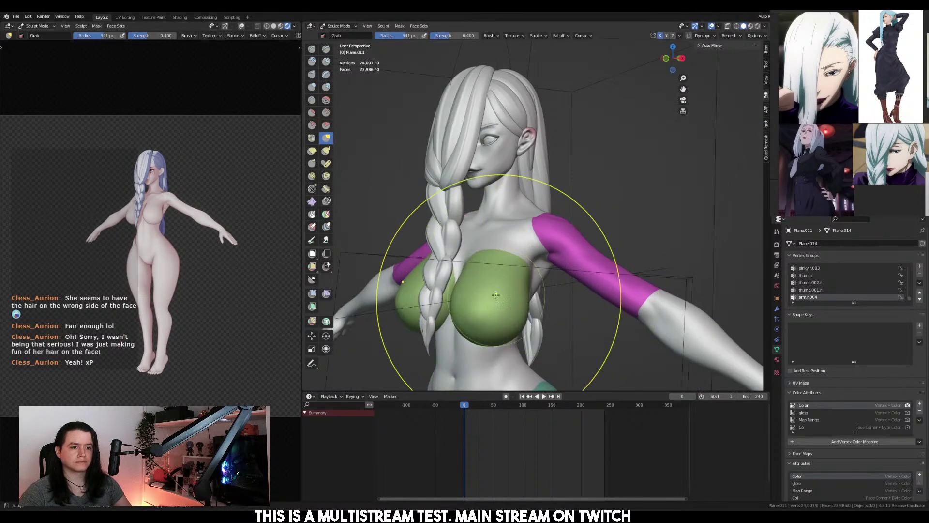
Mask the whole body except the green chest face set and soften the mask's border with Smooth Mask
key("h")
key("ctrl+i")
key("h")
key("a")
key("ctrl+i")
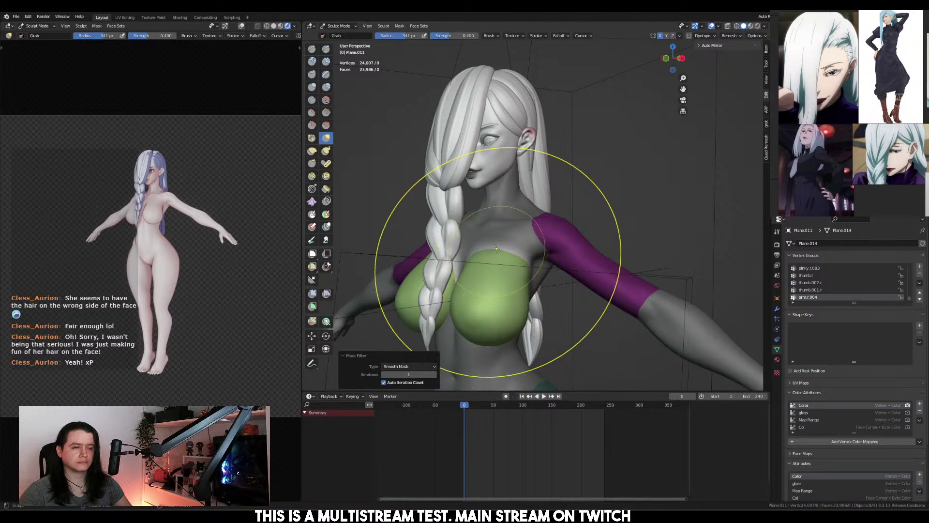
key("ctrl+i")
key("ctrl+i")
Set the sculpt pivot on the upper chest surface and scale the unmasked chest area by about 1.02
middle_click_drag(488, 260, 413, 264)
middle_click_drag(609, 269, 495, 197)
key("KP_1")
scroll(495, 198, "up", 2)
right_click(516, 176, "shift")
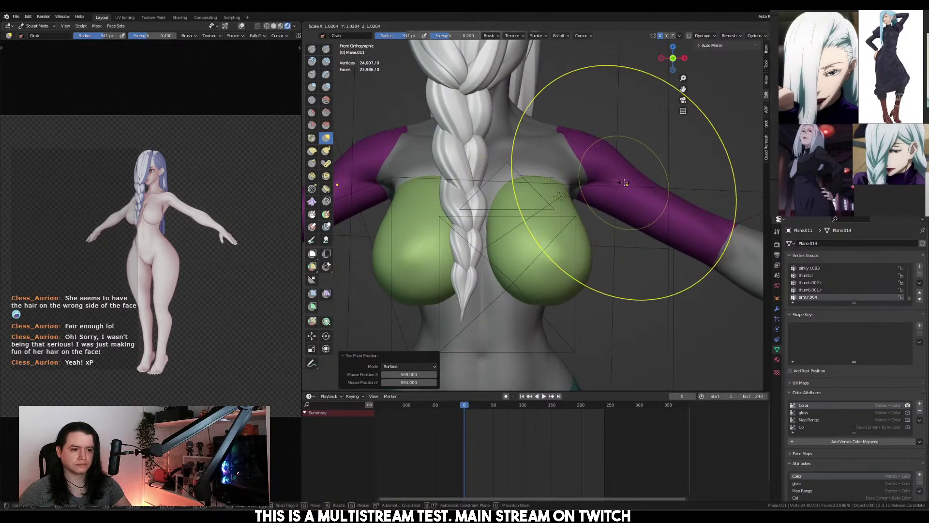
key("s")
left_click(624, 182)
Clear the sculpt mask and return the body to Object Mode
middle_click_drag(623, 181, 538, 196)
key("alt+m")
middle_click_drag(180, 250, 208, 258)
key("ctrl+Tab")
Check the body's proportions from the front and select the front braid hanging over the chest
left_click(582, 266)
scroll(583, 266, "down", 5)
middle_click_drag(584, 265, 646, 268, "alt")
mouse_move(208, 266)
middle_mouse_down()
mouse_move(165, 268)
mouse_move(207, 315)
mouse_move(220, 307)
mouse_move(198, 334)
mouse_move(89, 337)
mouse_move(209, 329)
middle_mouse_up()
scroll(165, 265, "up", 4)
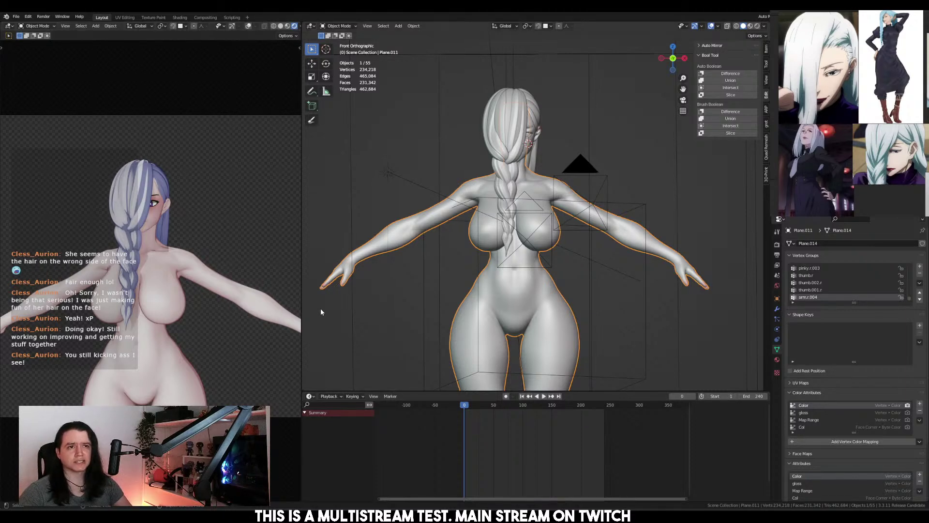
scroll(509, 302, "up", 7)
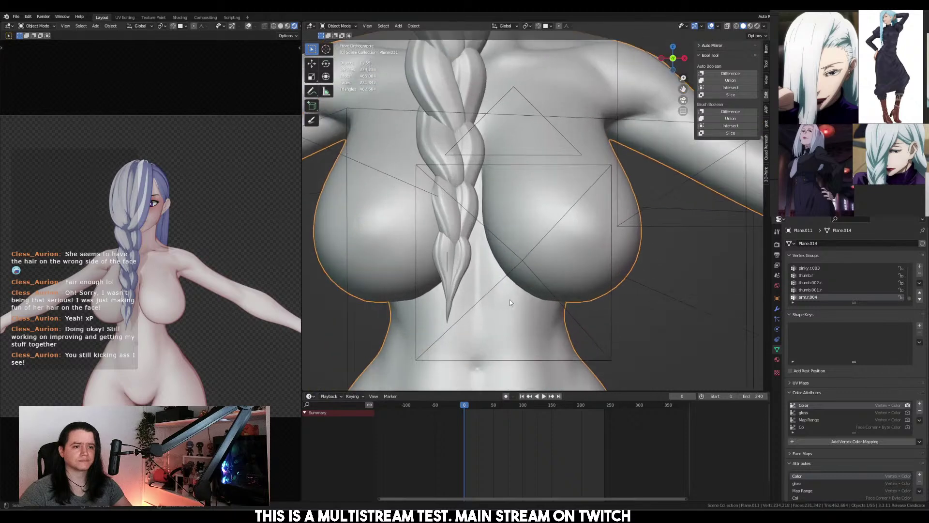
left_click(452, 277)
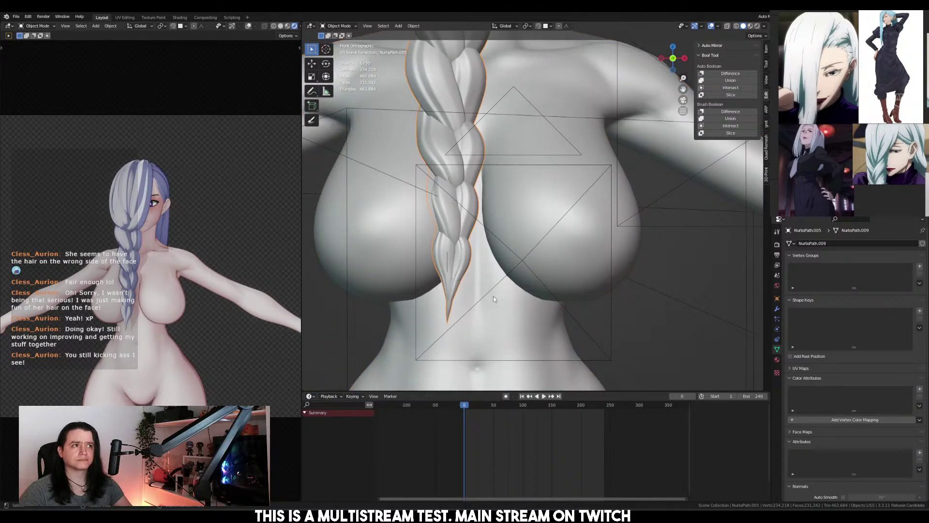
scroll(475, 258, "down", 3)
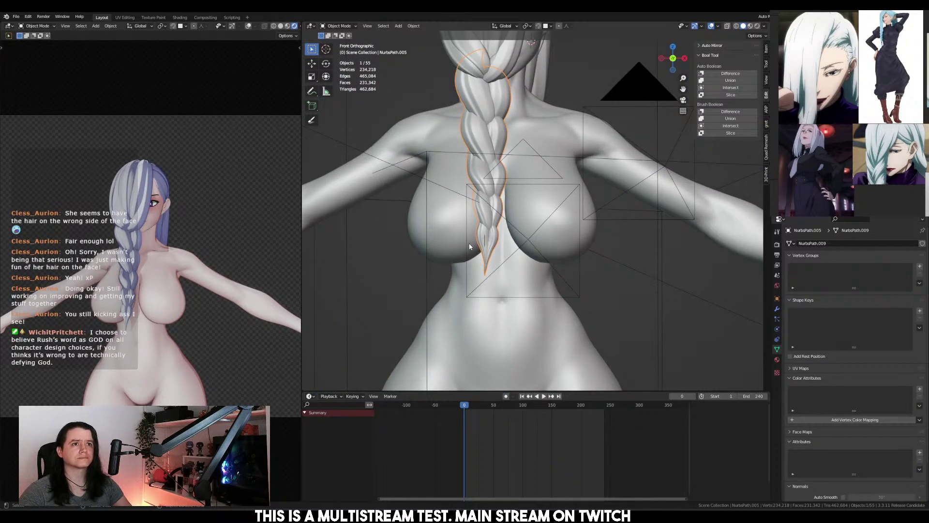
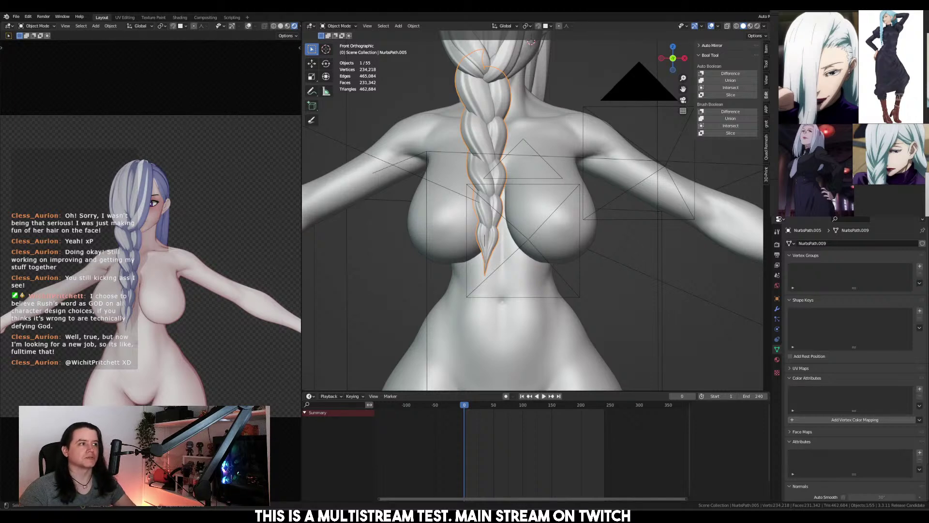
Open the node group inside the body's Skin material and move the Ease ColorRamp's white stop to position 0.161
middle_click_drag(509, 241, 503, 223)
mouse_move(206, 247)
middle_mouse_down()
mouse_move(179, 253)
mouse_move(339, 250)
mouse_move(218, 252)
middle_mouse_up()
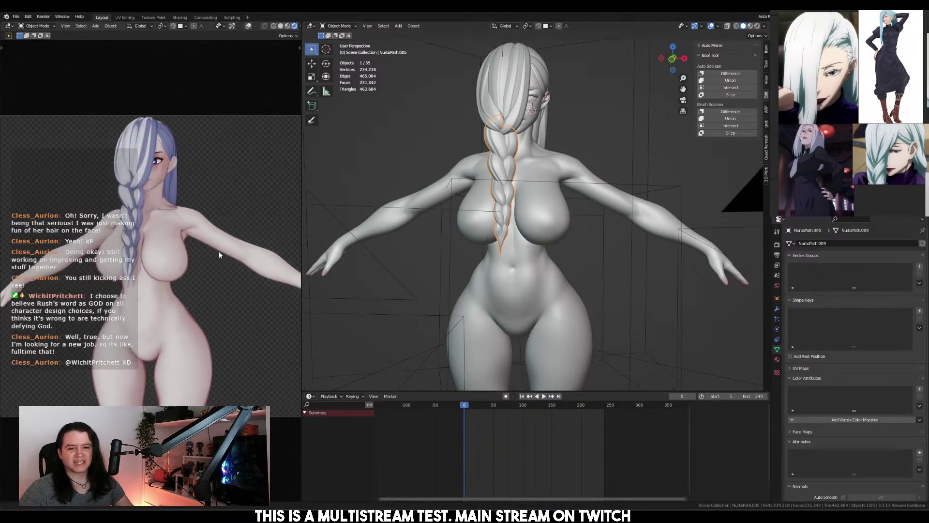
left_click(532, 280)
left_click(180, 17)
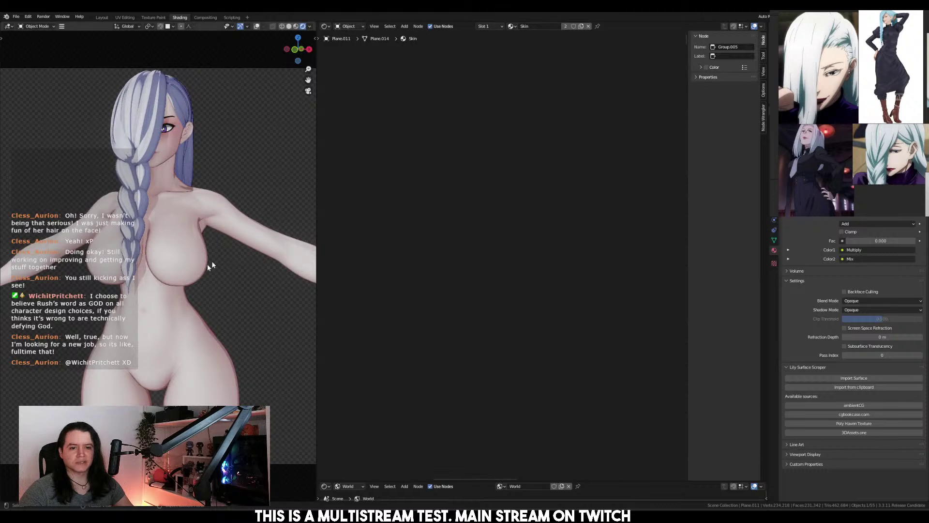
key("KP_Decimal")
middle_click_drag(516, 296, 508, 257)
scroll(508, 257, "up", 1)
key("Tab")
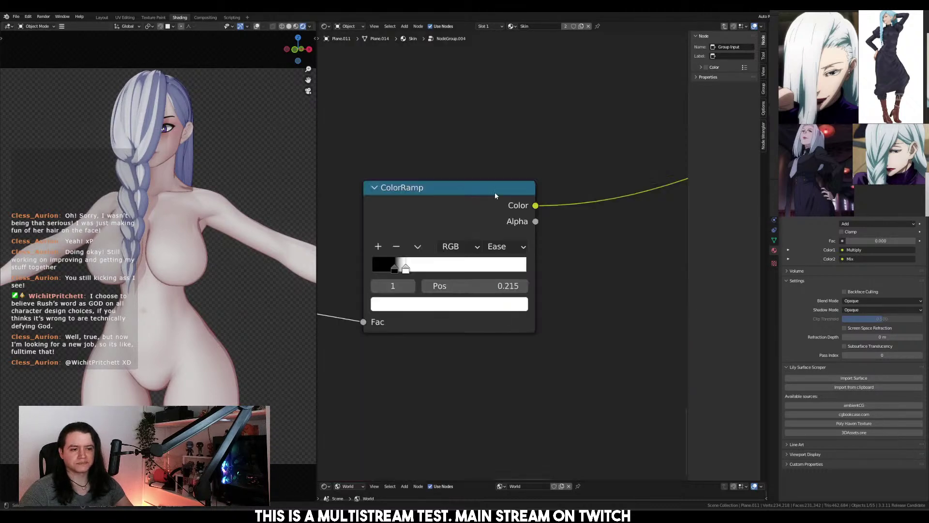
middle_click_drag(470, 359, 520, 386)
scroll(503, 323, "up", 1)
left_click_drag(438, 294, 432, 292)
left_click(427, 292)
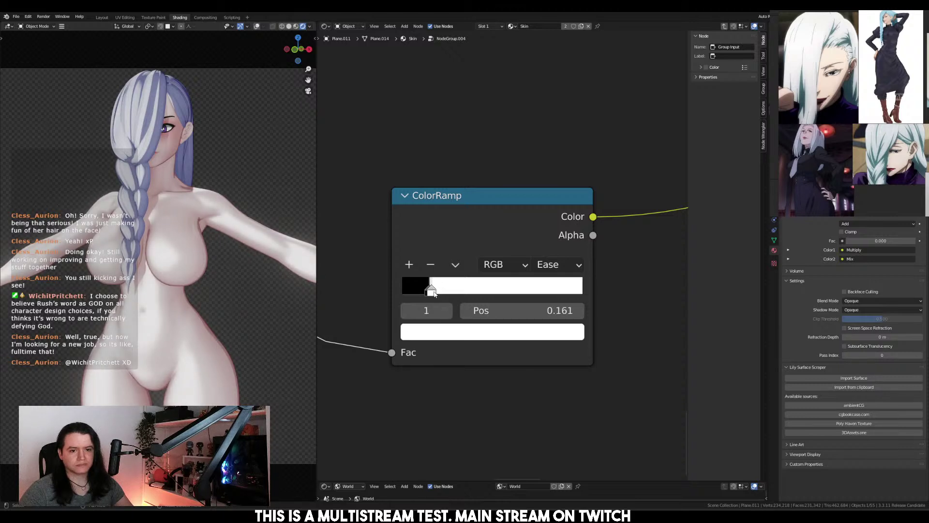
Try clamping the Multiply node that feeds the Mix node's factor in the skin group
scroll(485, 293, "down", 5)
middle_click_drag(611, 262, 437, 307)
scroll(585, 253, "down", 8)
scroll(600, 240, "up", 4)
middle_click_drag(638, 213, 491, 253)
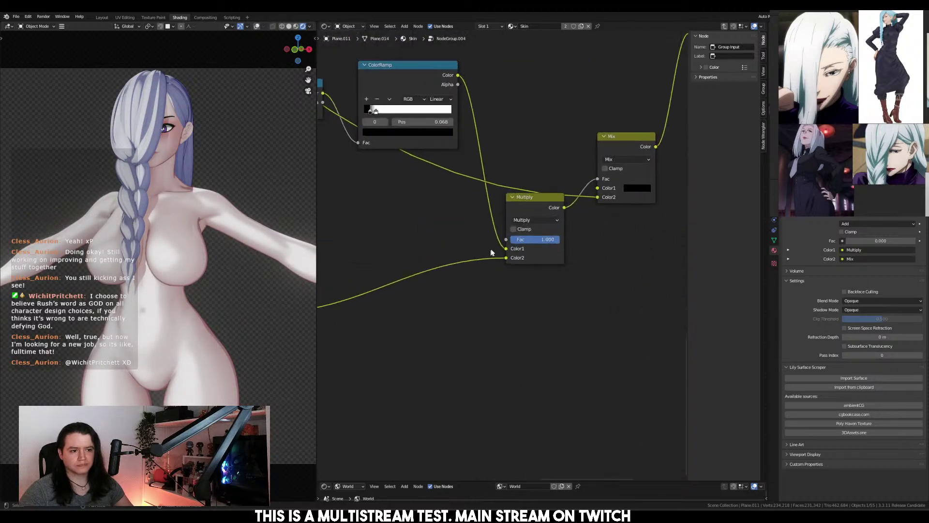
scroll(491, 252, "up", 1)
left_click(517, 229)
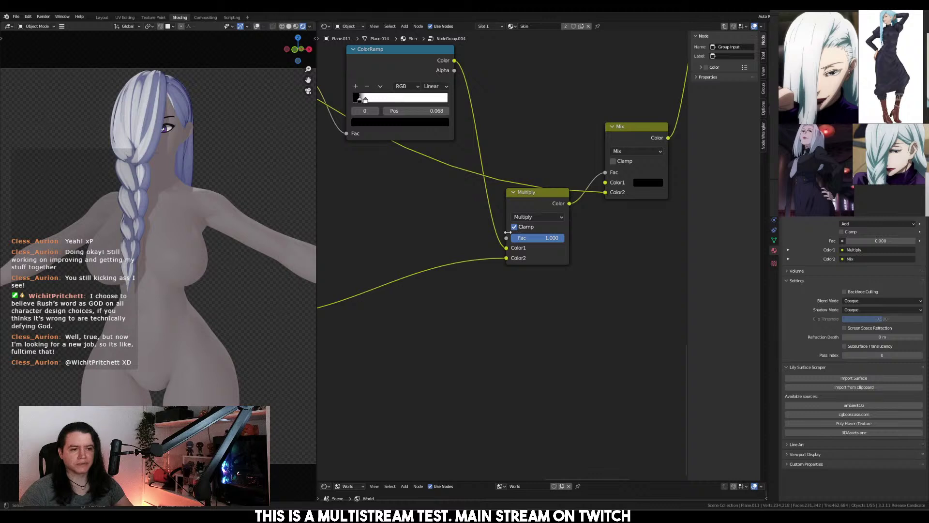
left_click(514, 226)
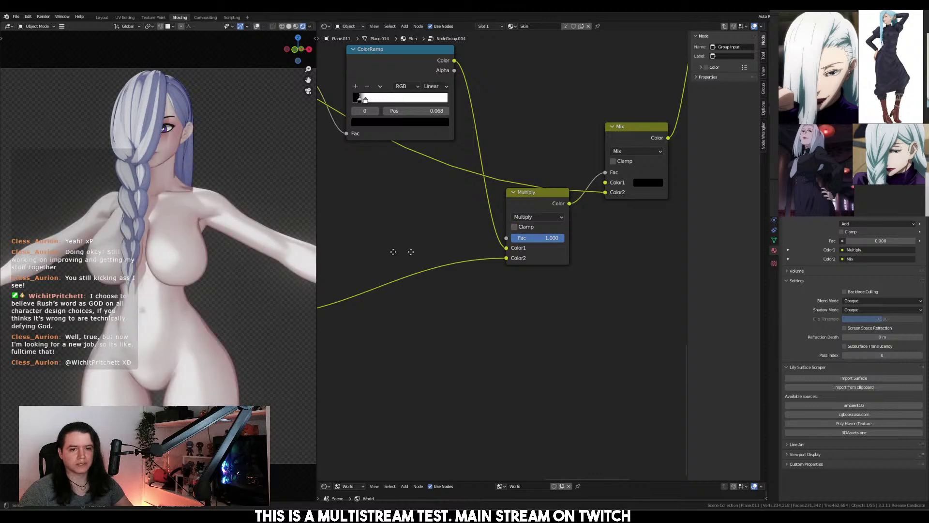
Darken the Ease ColorRamp's white stop to a grey with value 0.502 and return to the Layout workspace
middle_click_drag(410, 252, 736, 241)
scroll(544, 278, "up", 1)
left_click(520, 386)
mouse_move(555, 237)
left_mouse_down()
mouse_move(554, 275)
mouse_move(554, 253)
left_mouse_up()
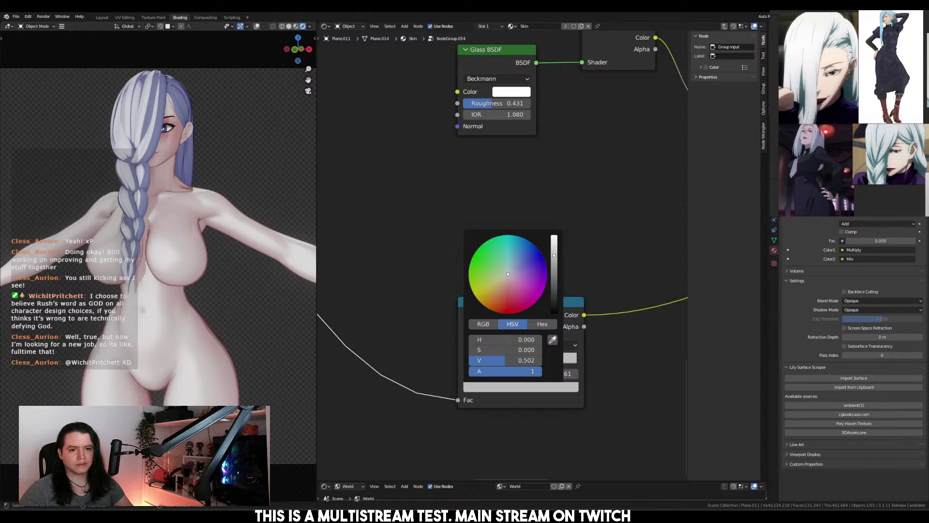
left_click(102, 18)
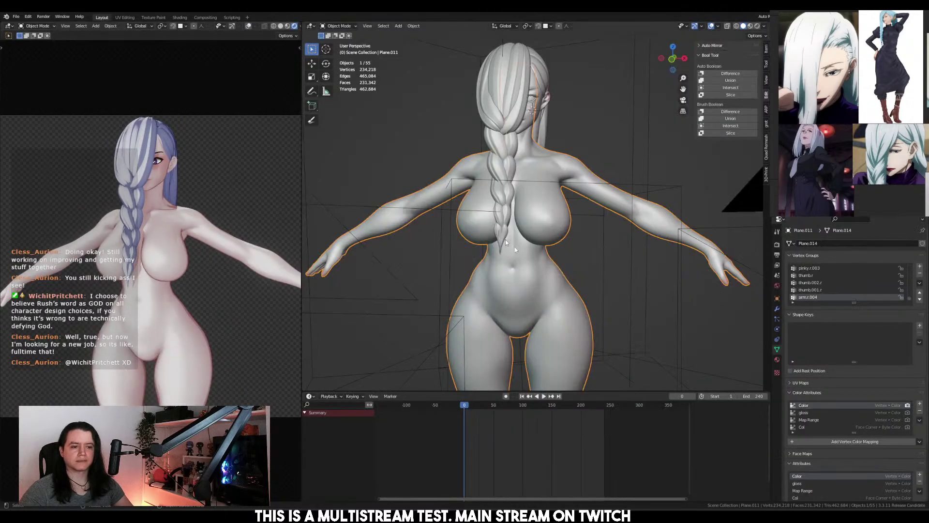
Examine the character's skin shading and proportions from several angles in both solid and rendered views
middle_click_drag(208, 288, 179, 289)
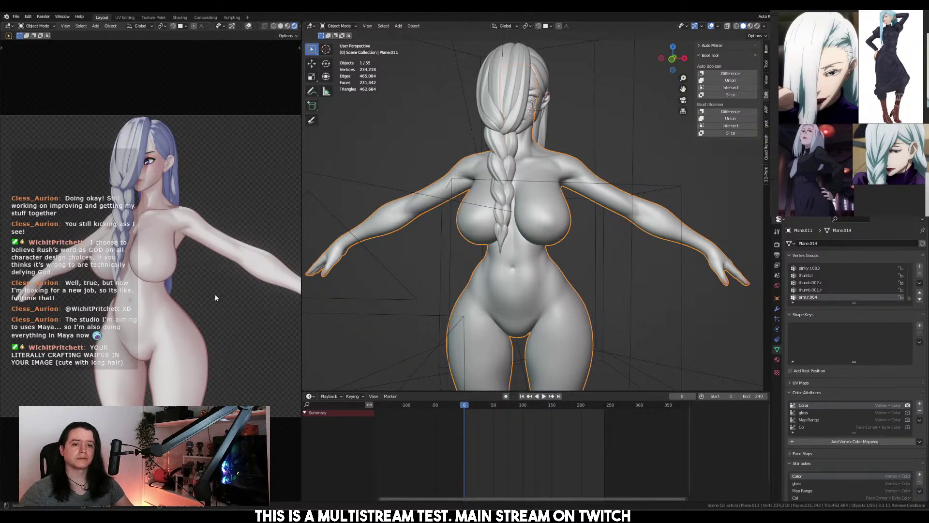
middle_click_drag(181, 272, 223, 292)
mouse_move(17, 292)
middle_mouse_down()
mouse_move(281, 286)
mouse_move(100, 344)
mouse_move(278, 262)
mouse_move(297, 169)
mouse_move(176, 214)
mouse_move(256, 307)
mouse_move(217, 298)
middle_mouse_up()
key("z")
middle_click_drag(212, 253, 216, 262, "shift")
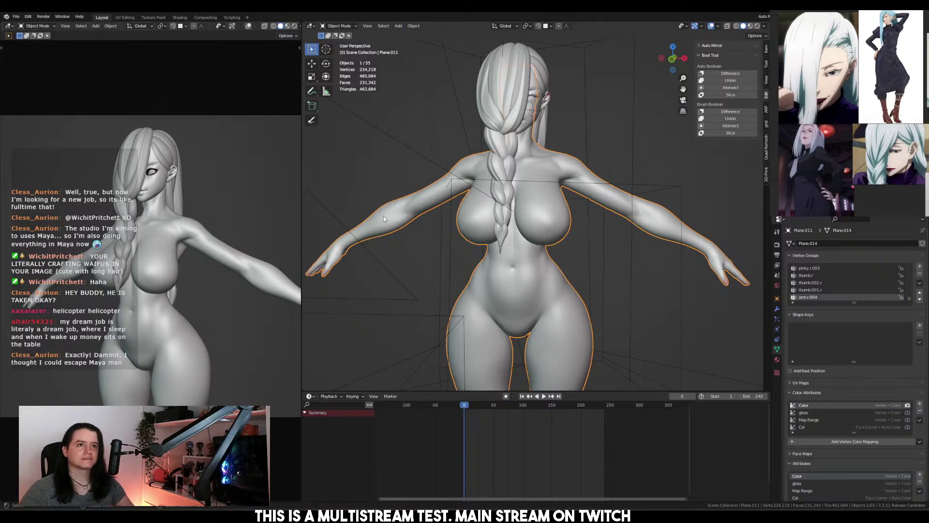
mouse_move(462, 231)
middle_mouse_down()
mouse_move(470, 229)
mouse_move(451, 228)
middle_mouse_up()
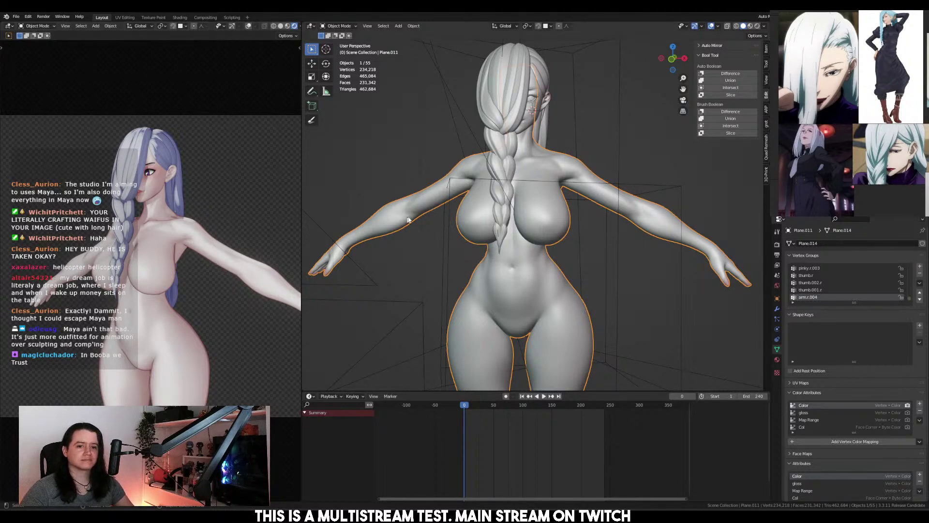
middle_click_drag(247, 228, 229, 262)
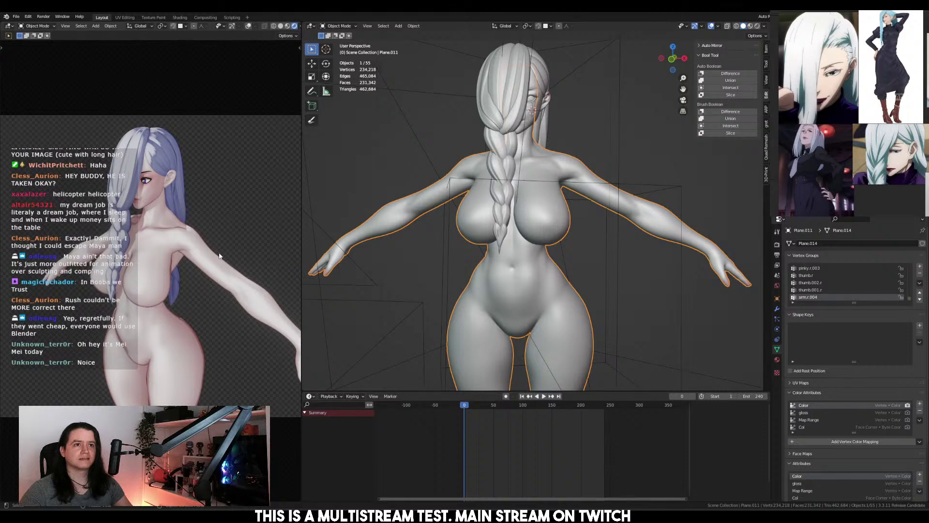
middle_click_drag(220, 255, 163, 244)
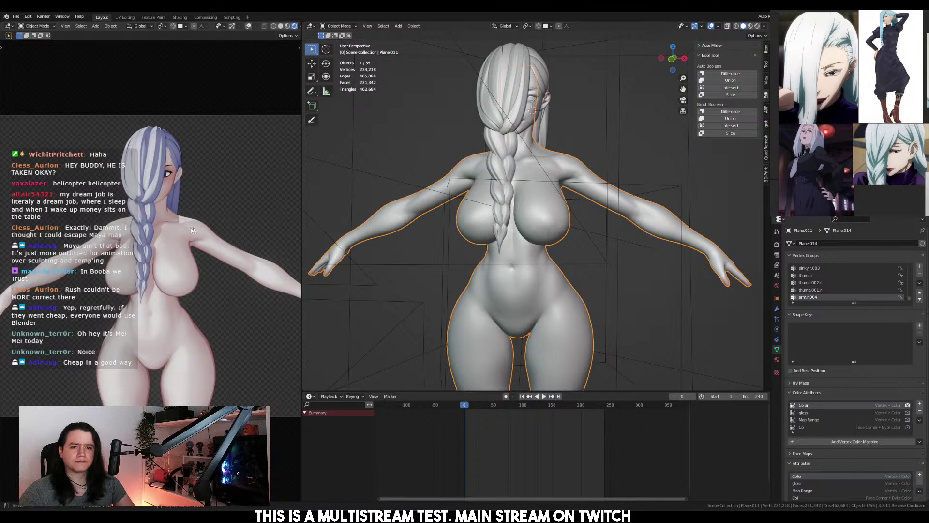
middle_click_drag(192, 227, 172, 225)
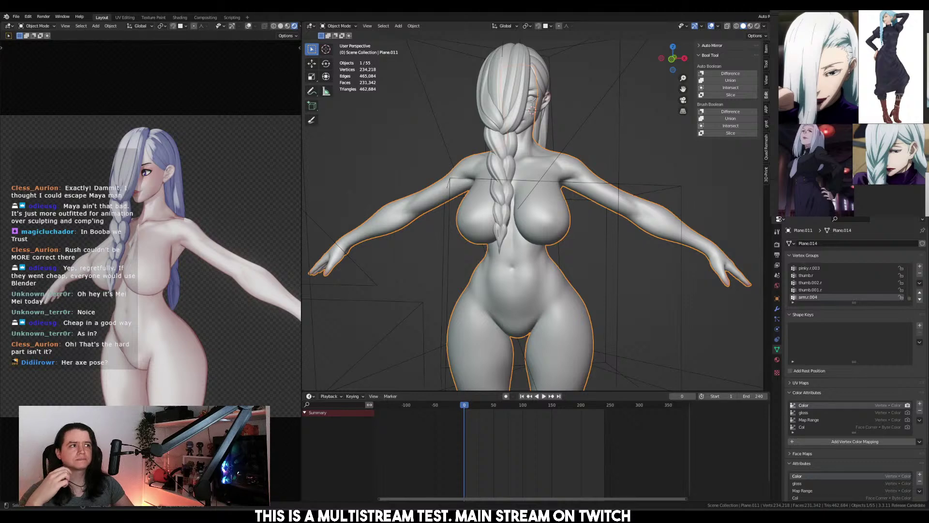
Switch to the reference image board and study the black-dress axe pose and the other full-body and face references
right_click_drag(523, 15, 549, 333)
scroll(571, 319, "up", 8)
middle_click_drag(588, 189, 551, 151)
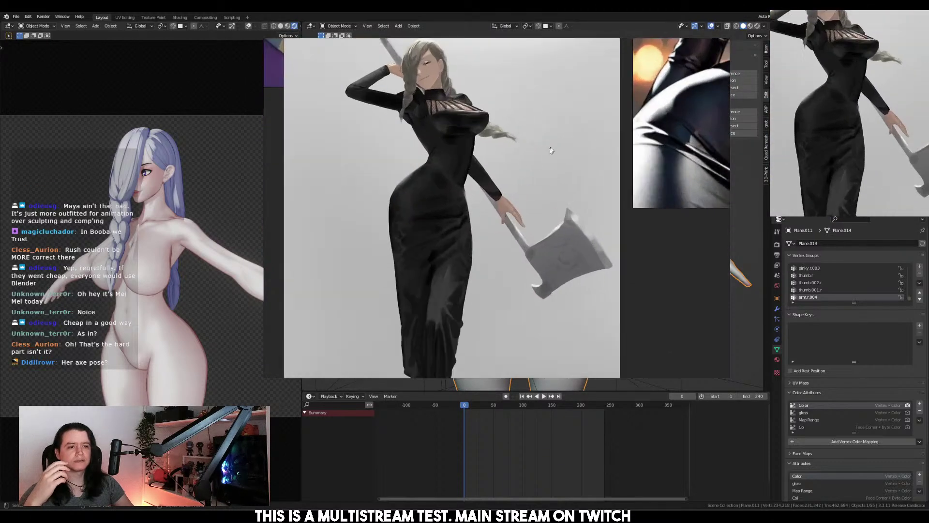
scroll(517, 166, "down", 6)
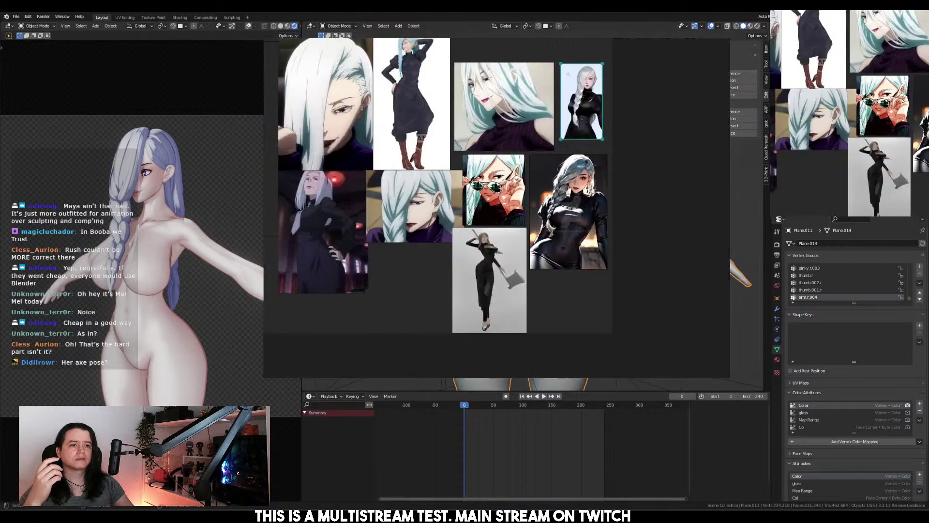
middle_click_drag(515, 180, 614, 333)
scroll(614, 333, "down", 2)
scroll(615, 333, "up", 2)
scroll(477, 194, "up", 5)
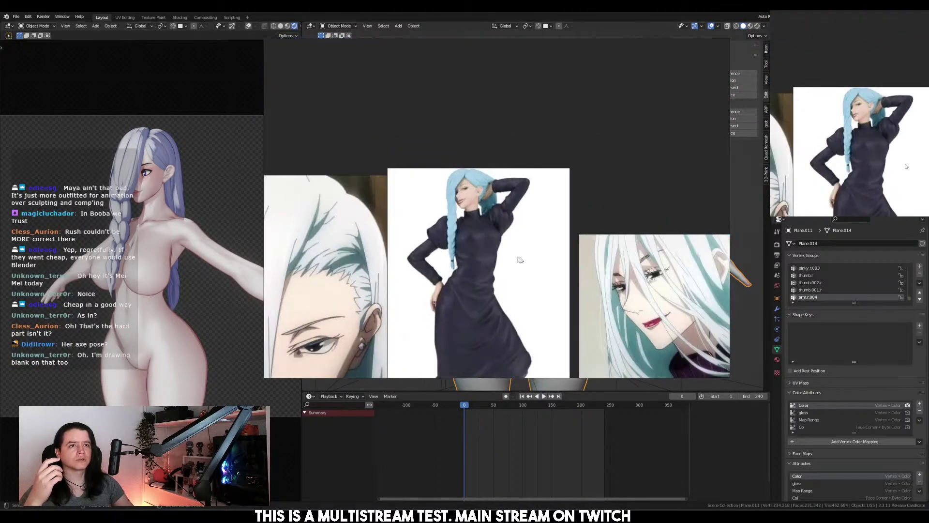
scroll(517, 245, "down", 5)
middle_click_drag(589, 304, 549, 150)
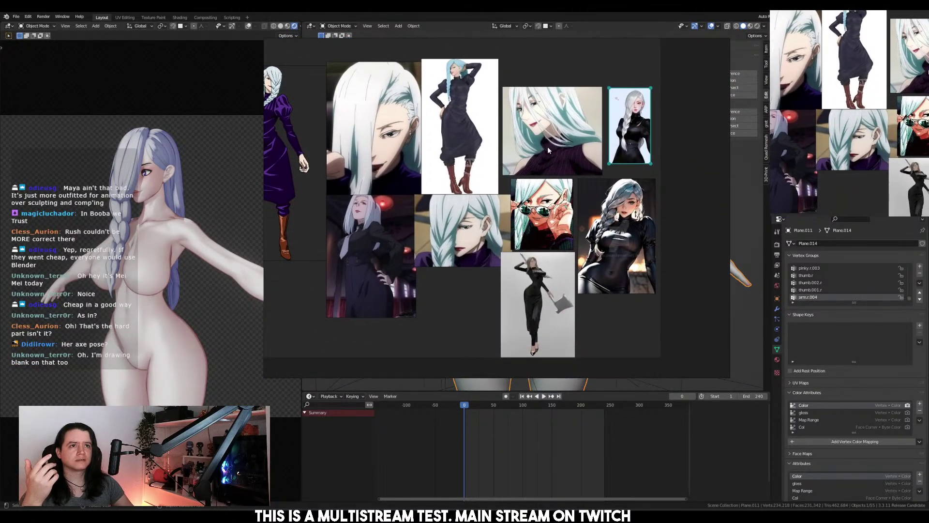
middle_click_drag(557, 189, 600, 199)
key("alt+Tab")
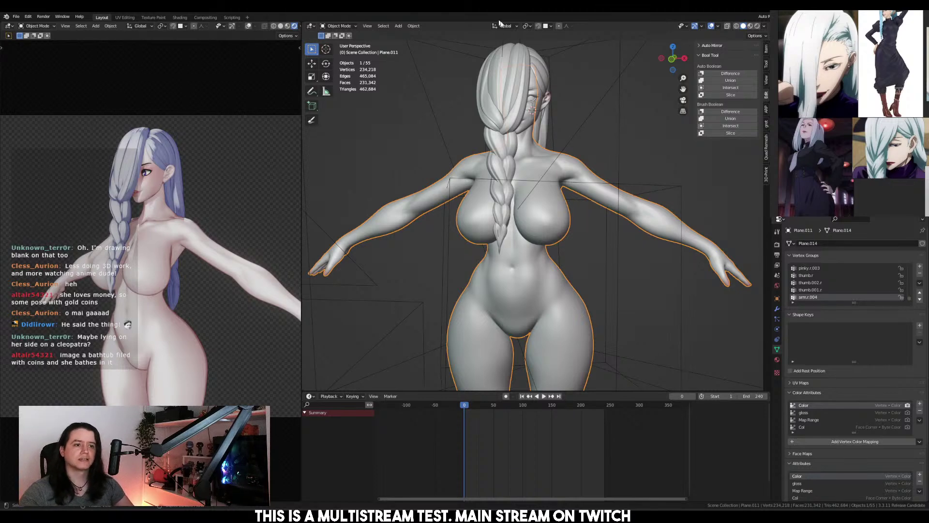
Compare the model from a three-quarter angle with the references and bring the full-body purple-dress image into view
mouse_move(501, 219)
middle_mouse_down()
mouse_move(563, 212)
mouse_move(438, 211)
mouse_move(532, 214)
mouse_move(503, 232)
middle_mouse_up()
scroll(544, 249, "up", 4)
scroll(544, 250, "down", 5)
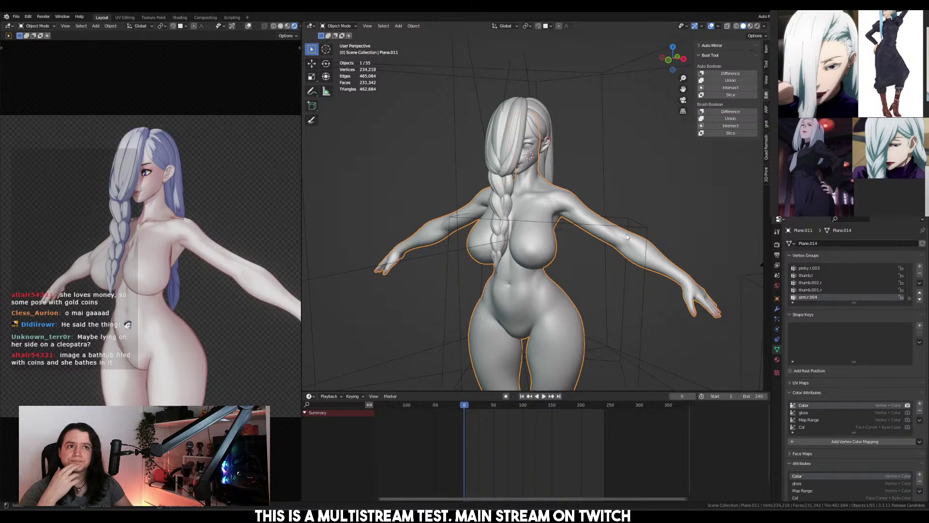
middle_click_drag(823, 81, 852, 113)
scroll(852, 113, "up", 2)
scroll(834, 113, "down", 3)
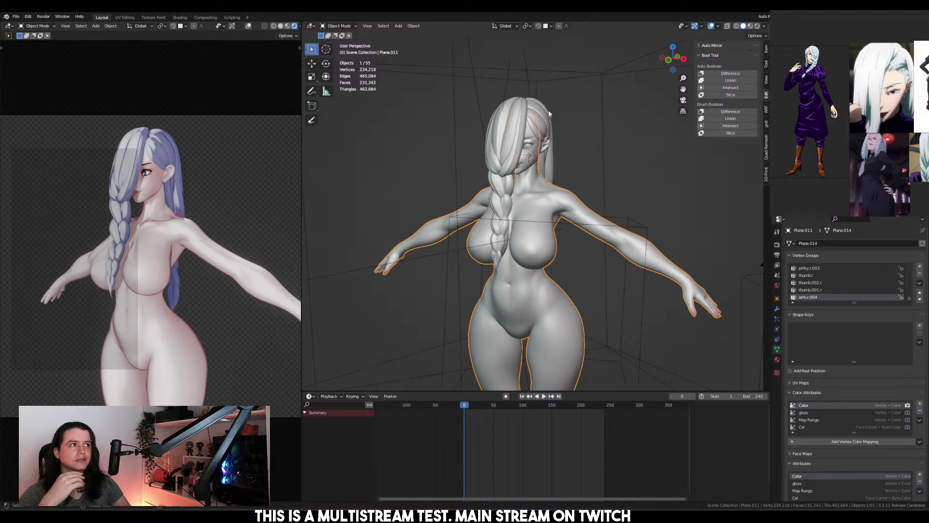
Inspect the body mesh from the front and side and check its modifier stack
middle_click_drag(530, 289, 581, 306)
scroll(626, 269, "down", 4)
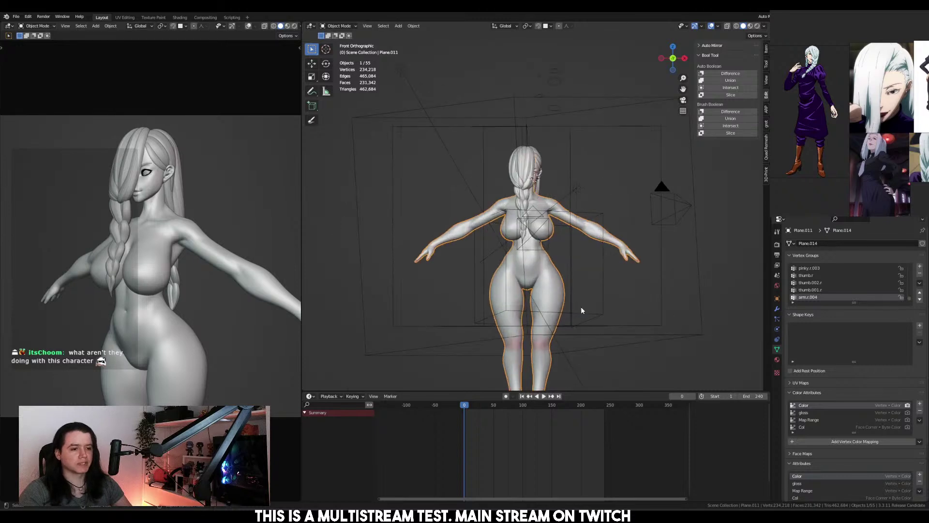
key("Tab")
key("Tab")
scroll(583, 302, "up", 3)
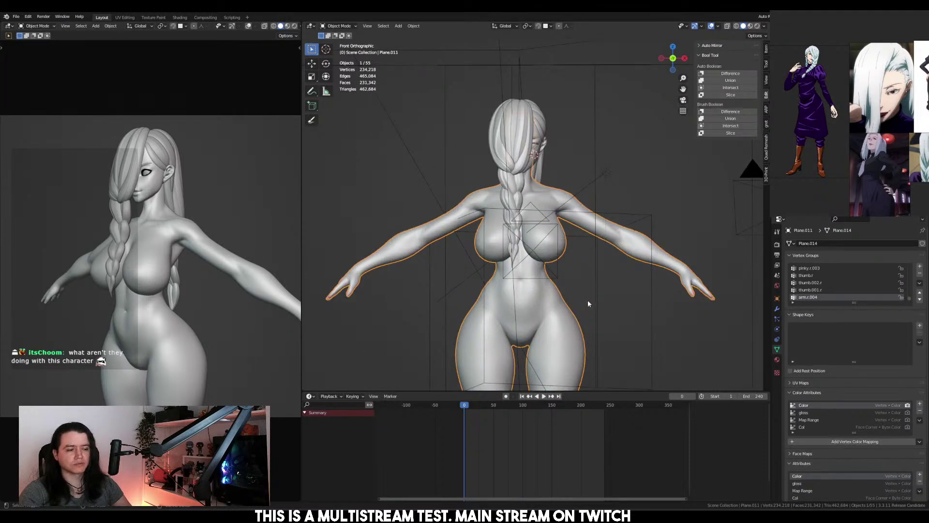
left_click(777, 309)
middle_click_drag(629, 285, 551, 250)
key("q")
left_click(609, 304)
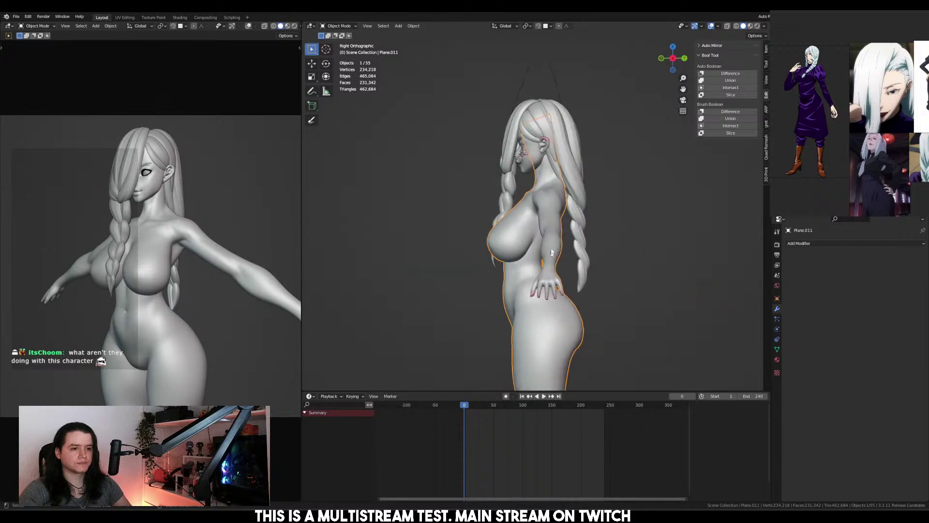
Add the face mesh to the body selection and apply all transforms to both objects
left_click(533, 169, "shift")
key("ctrl+a")
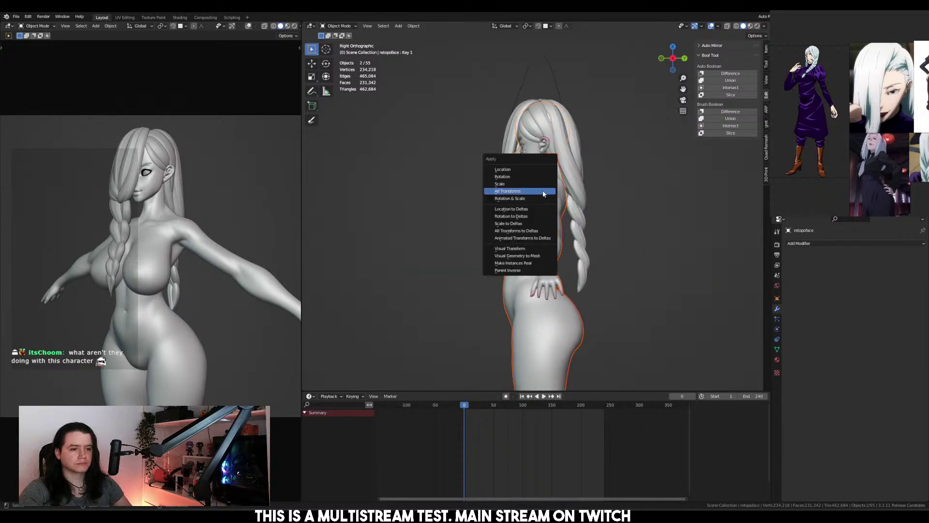
left_click(516, 205)
middle_click_drag(516, 205, 568, 185, "alt")
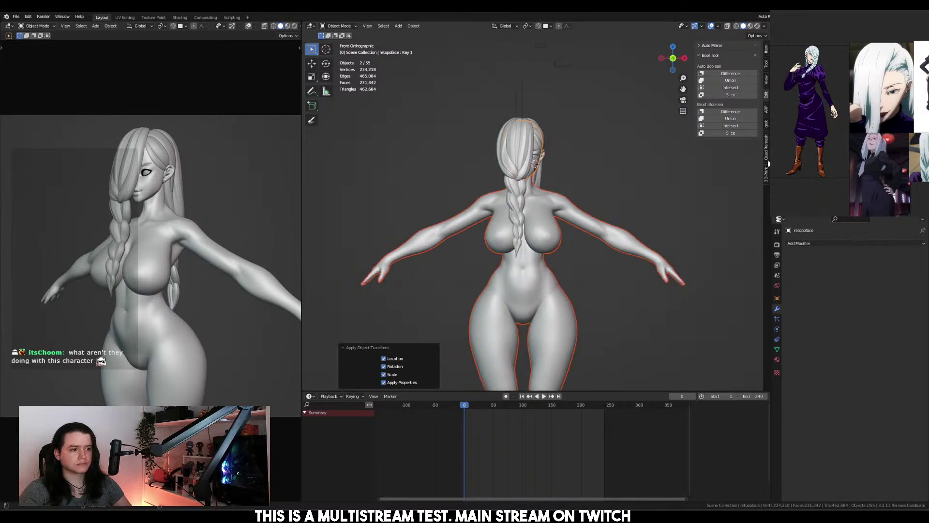
Start Auto-Rig Pro's Smart setup with the selected body and face meshes
left_click(555, 209)
left_click(535, 160, "shift")
left_click(767, 143)
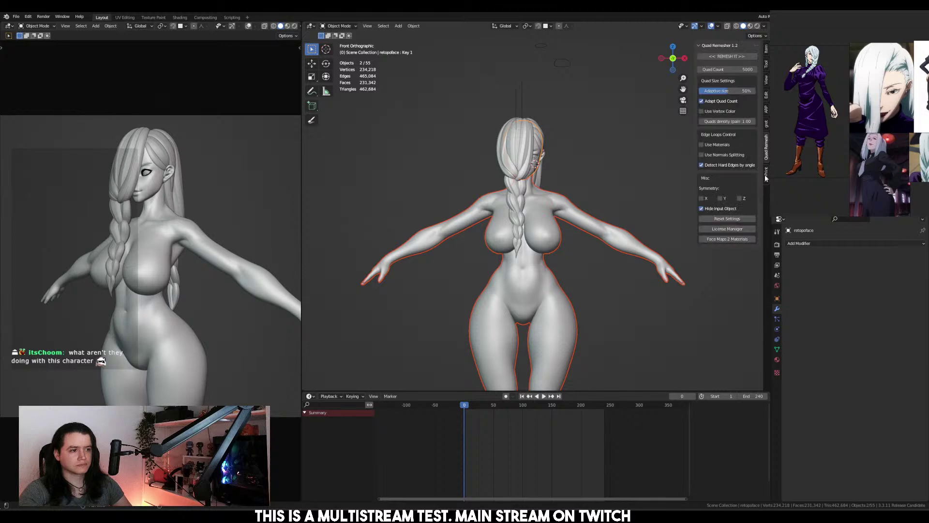
left_click(766, 175)
left_click(767, 109)
left_click(707, 57)
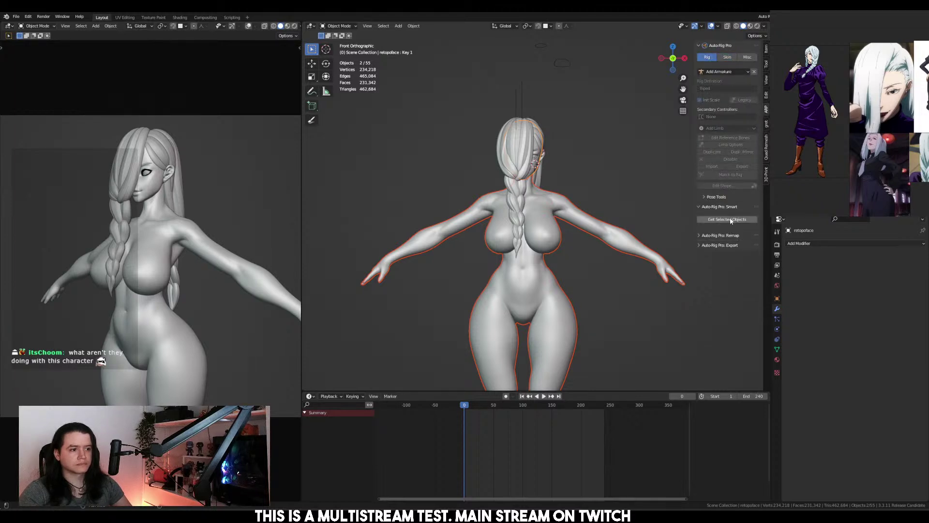
left_click(726, 208)
left_click(735, 241)
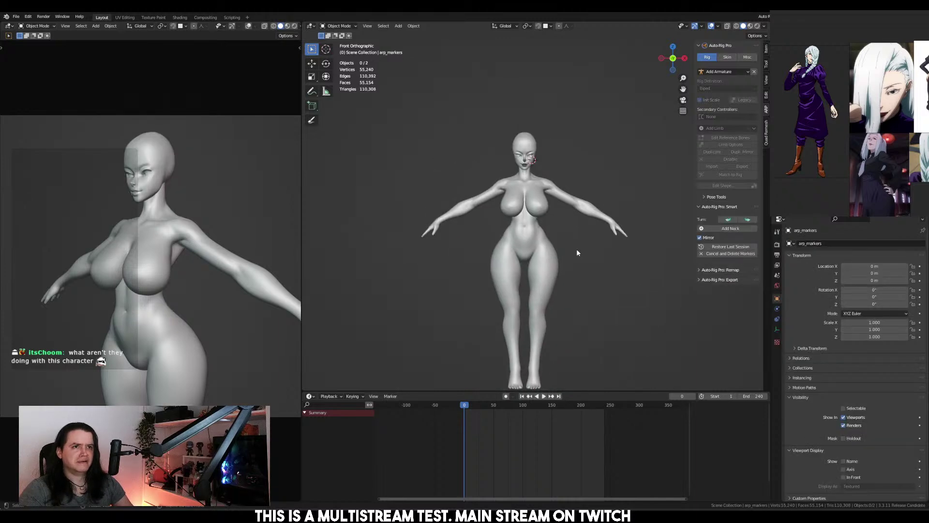
Add the Smart neck marker and move it up about 2.65 m along Z to the base of the neck
middle_click_drag(563, 258, 584, 228, "shift")
scroll(554, 237, "up", 2)
middle_click_drag(513, 225, 494, 226, "alt")
middle_click_drag(572, 214, 573, 258, "shift")
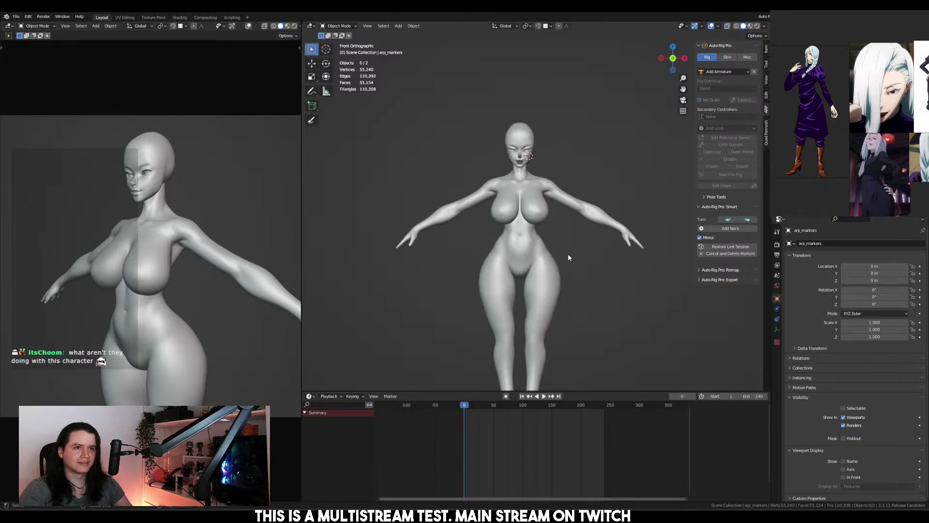
left_click(568, 253)
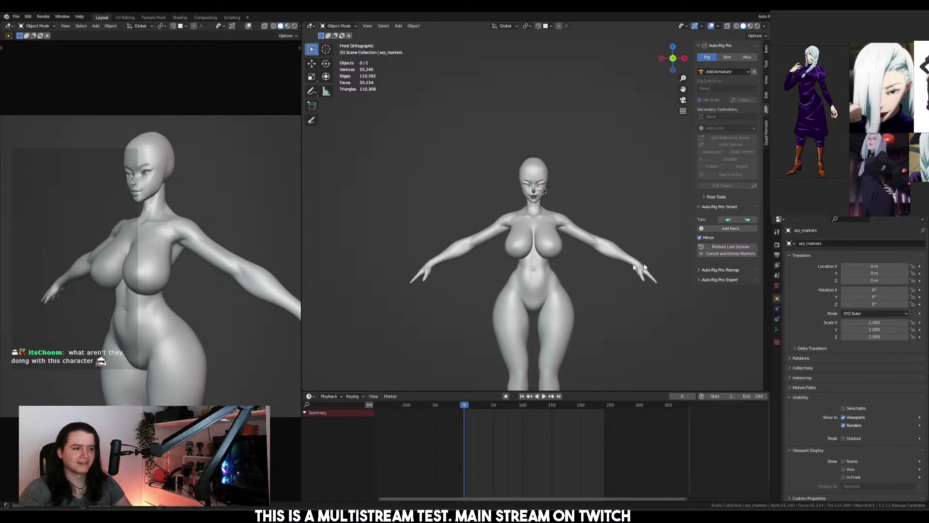
key("g")
key("z")
left_click(606, 192)
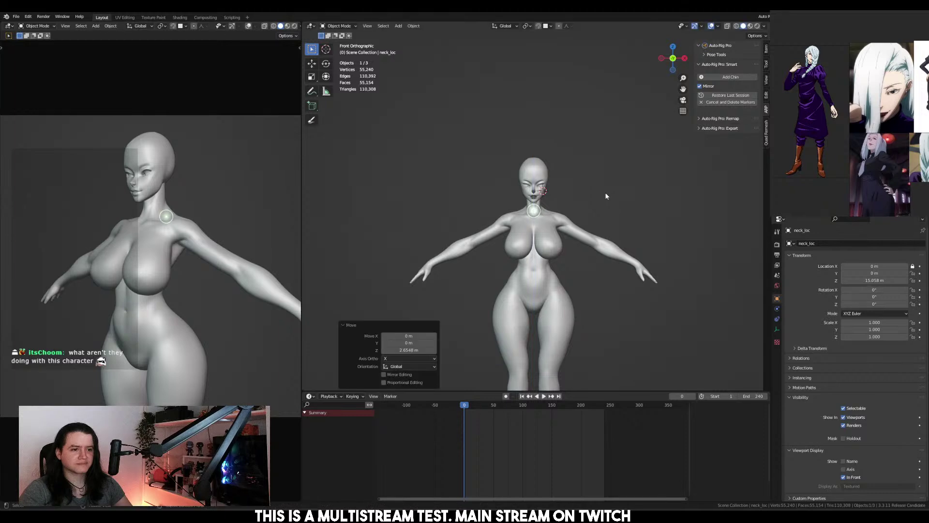
Add the Smart chin marker and move it up about 3.12 m along Z to the chin
left_click(731, 76)
key("g")
key("z")
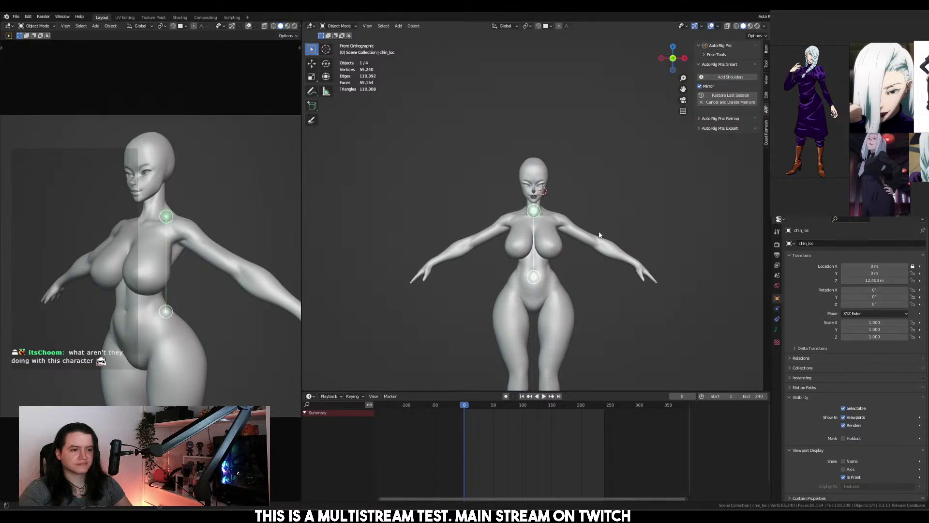
left_click(611, 203)
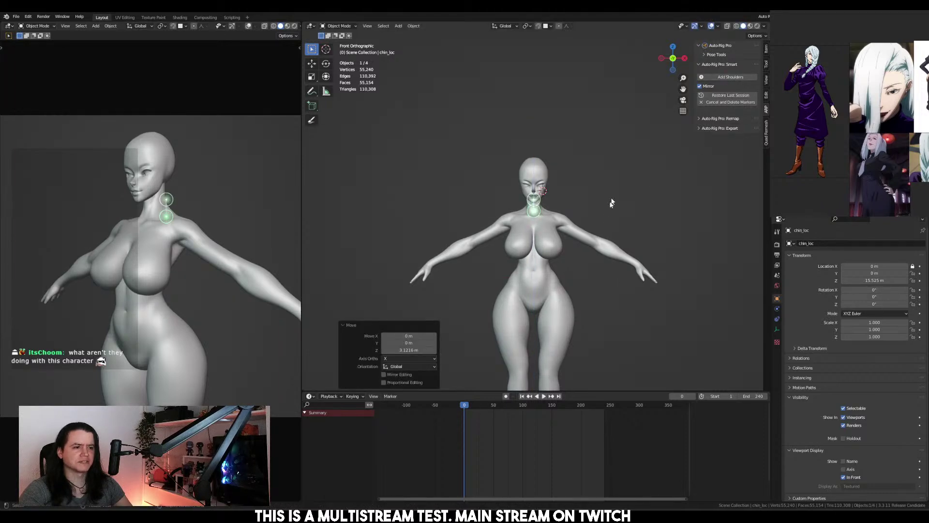
Add the mirrored Smart shoulder markers and move them up about 2.38 m to the shoulder joints
left_click(730, 77)
key("g")
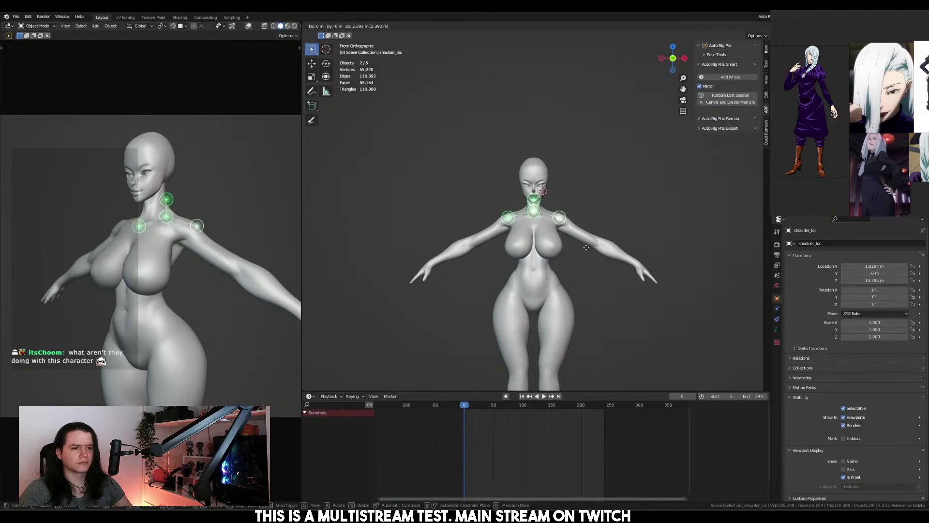
left_click(619, 175)
Add the mirrored Smart wrist markers and move them inward and up about 0.55 m onto the wrists
left_click(714, 78)
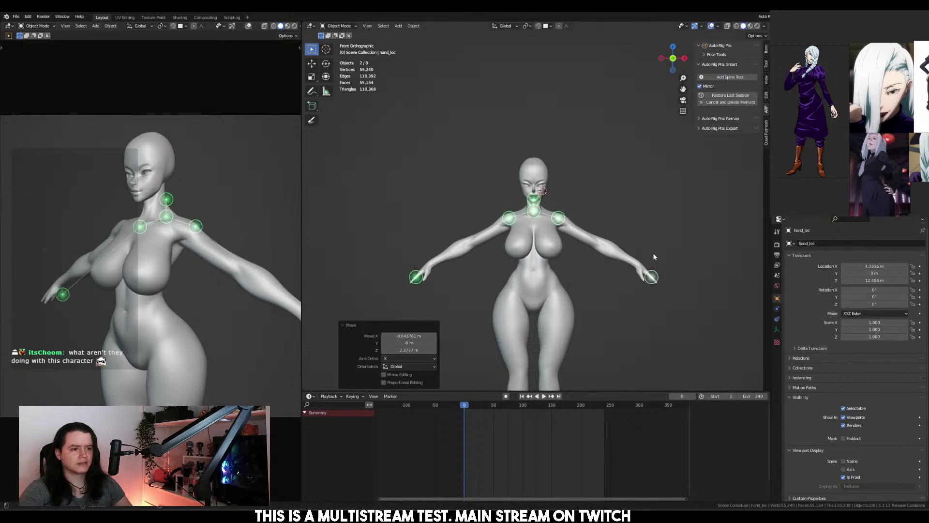
key("g")
key("z")
left_click(639, 262)
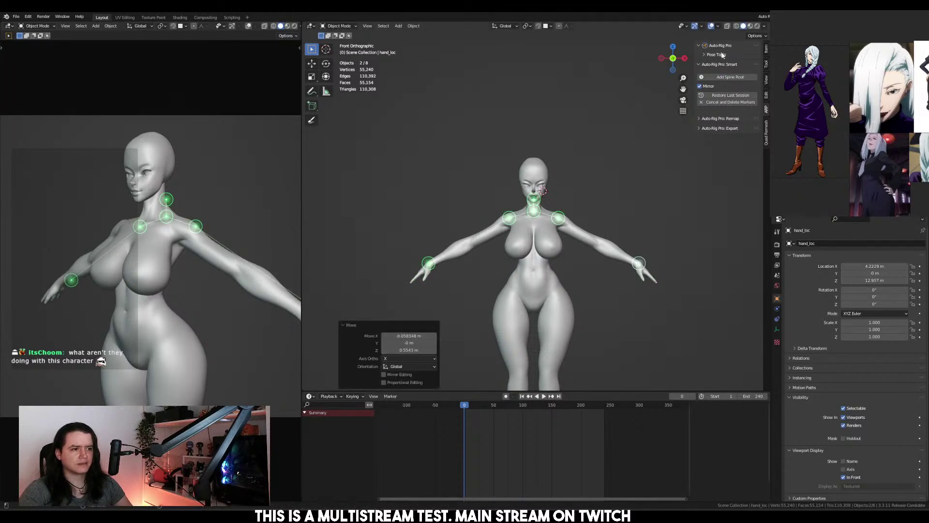
Add the Smart spine root marker and lower it along Z to the base of the pelvis
left_click(731, 77)
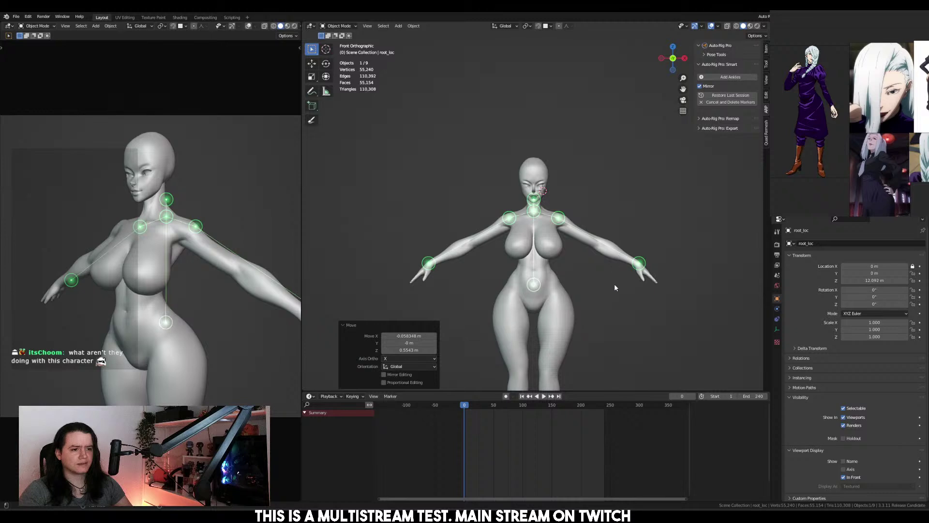
key("g")
key("z")
left_click(618, 294)
Add the Smart ankle markers at the ankles and run the automatic detection with fingers enabled and a spine count of 4
middle_click_drag(622, 294, 628, 208, "shift")
left_click(726, 79)
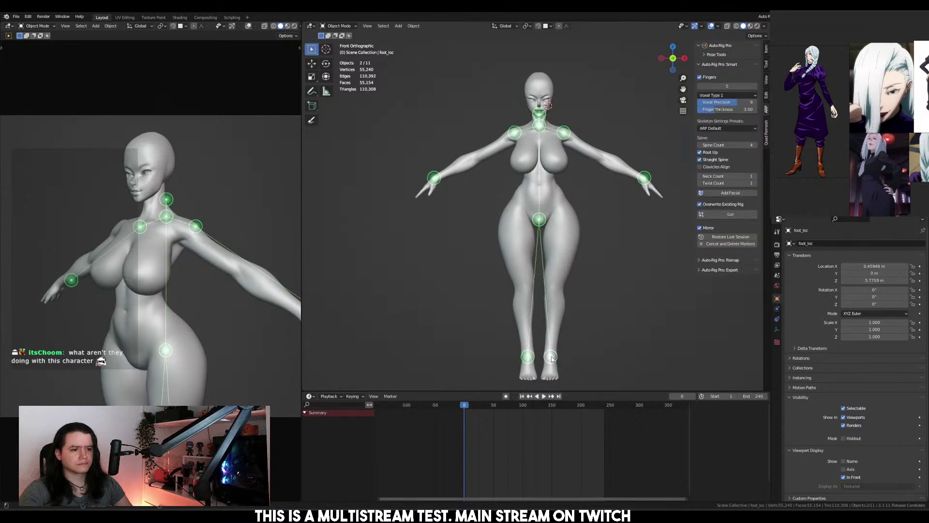
left_click(735, 215)
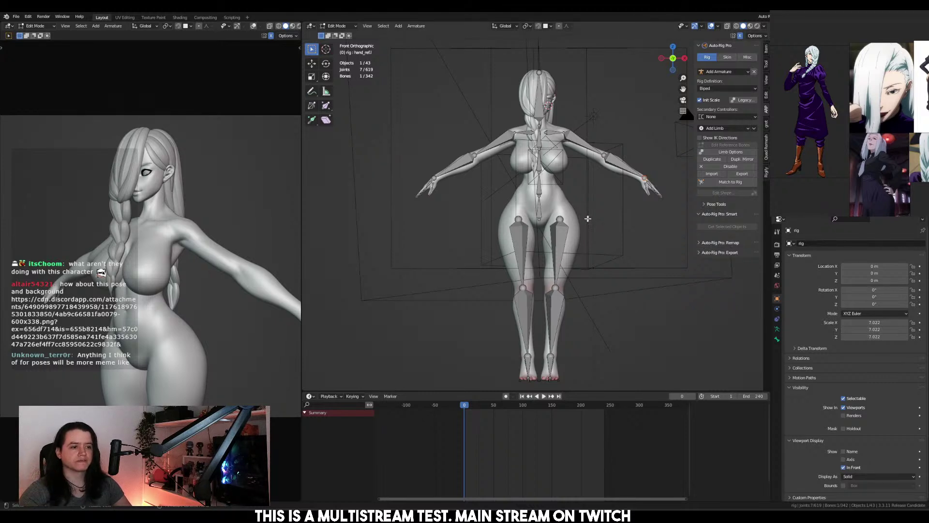
Raise the left thigh reference joint about 0.39 m along Z in front view
left_click(560, 219)
scroll(561, 220, "up", 4)
key("g")
key("z")
left_click(563, 237)
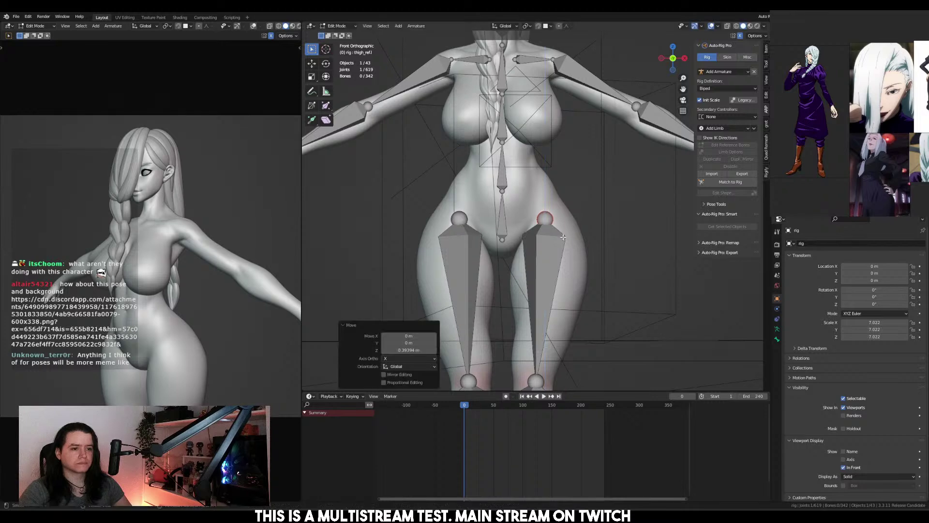
Move the pelvis joint at the spine's base forward about 0.37 m in side view
left_click(549, 220, "shift")
key("KP_3")
middle_click_drag(573, 192, 550, 221, "shift")
key("g")
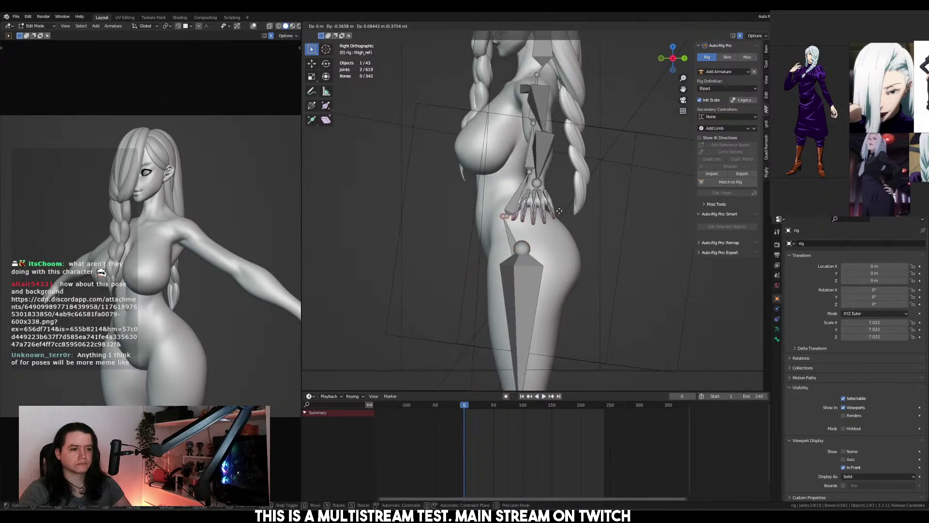
left_click(560, 211)
Move the lumbar spine joint forward about 0.43 m to follow the curve of the waist
left_click(531, 172)
key("g")
left_click(508, 174)
middle_click_drag(507, 173, 501, 222, "shift")
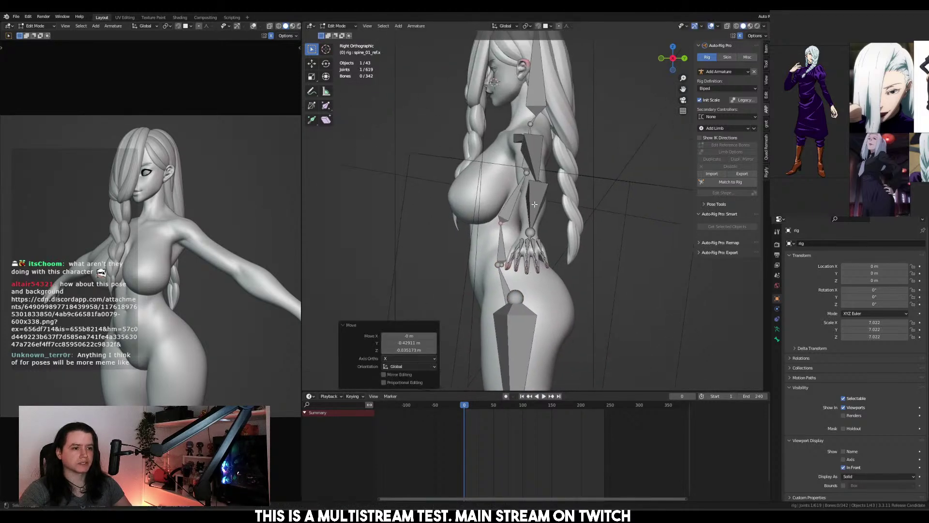
Move the chest spine joint forward inside the torso, and pull it back about 0.08 m along Y
left_click(529, 172)
key("g")
left_click(514, 169)
middle_click_drag(514, 169, 525, 221, "shift")
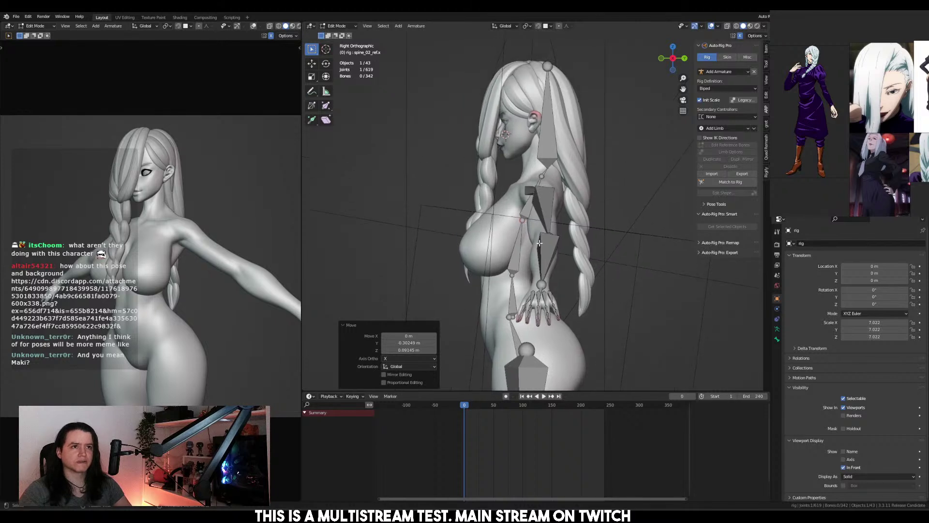
key("g")
key("y")
left_click(545, 238)
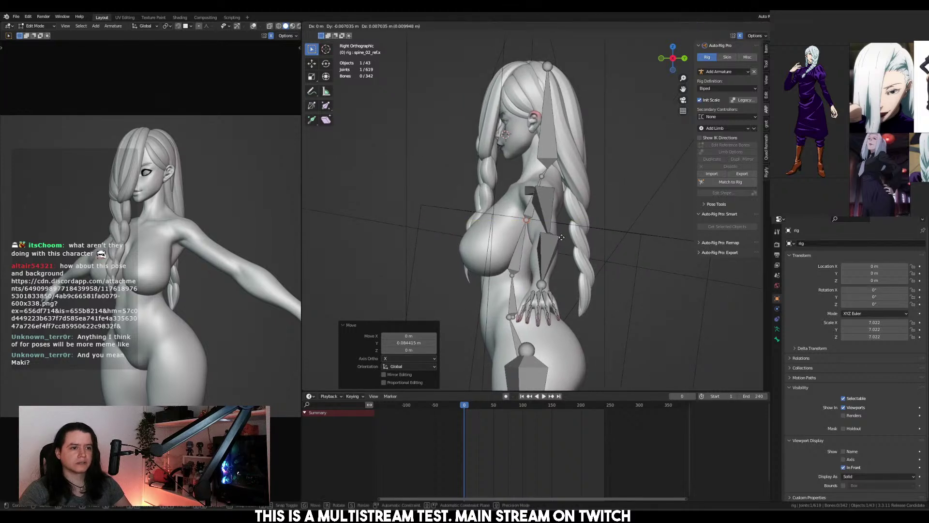
Nudge the neck base joint slightly forward to centre it in the neck
left_click(541, 183)
key("g")
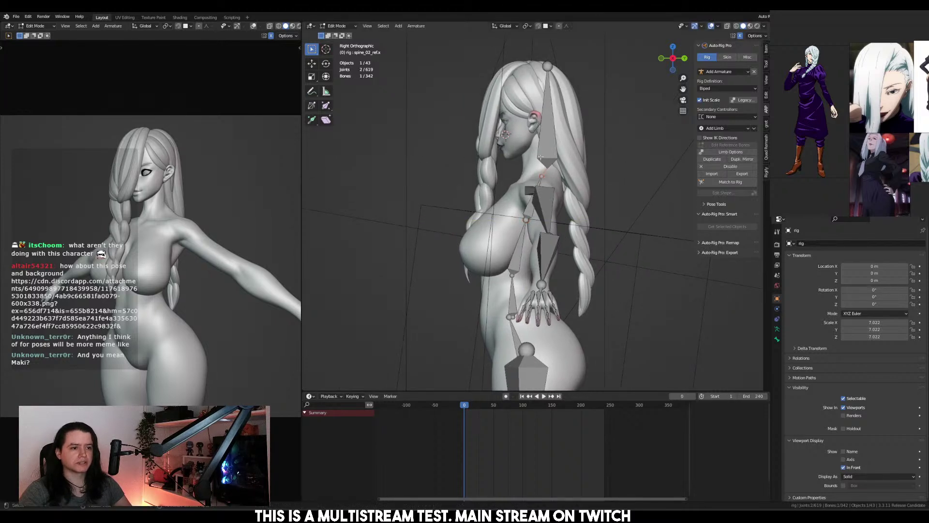
left_click(549, 174)
left_click_drag(548, 174, 552, 177)
key("g")
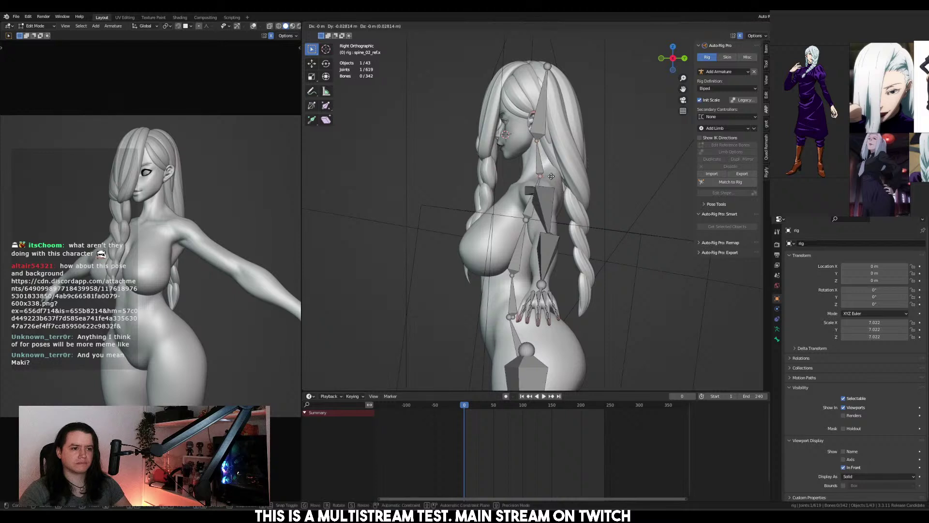
left_click(548, 176)
Move the joint at the top of the head forward so the head bone stands nearly upright
left_click_drag(535, 60, 603, 76)
key("g")
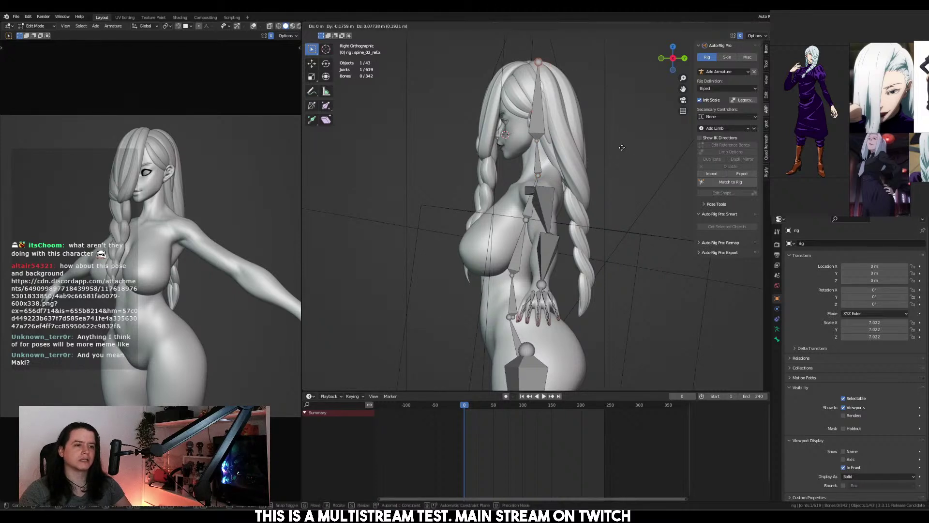
left_click(610, 148)
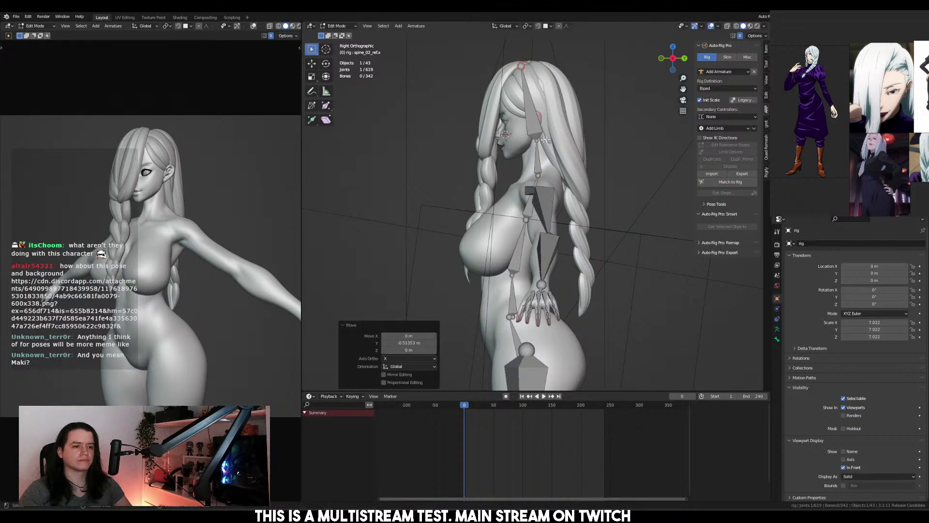
key("ctrl+z")
key("g")
left_click(586, 138)
Shift the head base joint and the neck base joint slightly forward along Y
left_click_drag(474, 136, 580, 148)
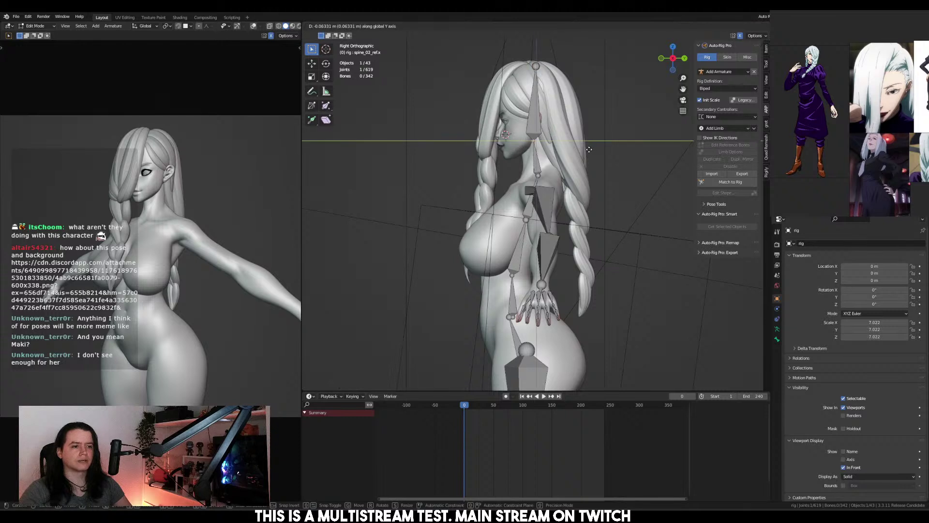
key("g")
left_click(591, 150)
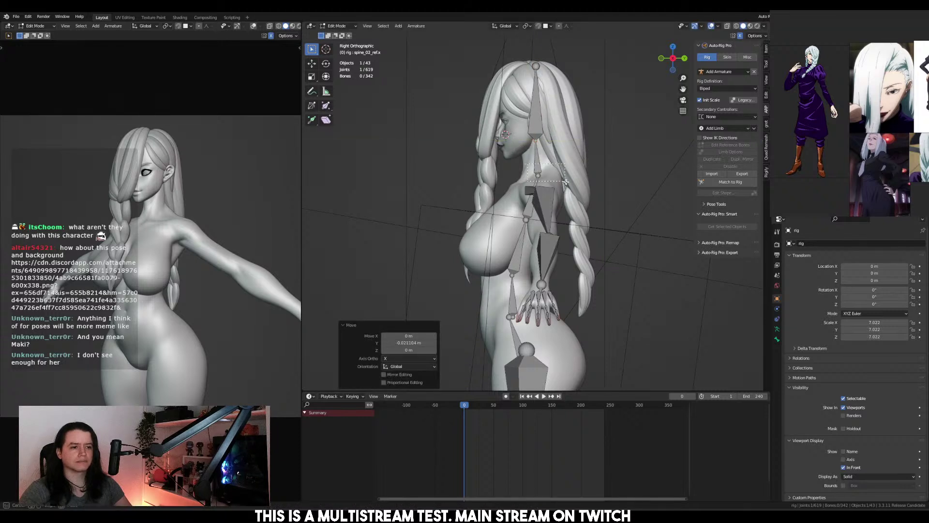
key("g")
key("y")
left_click(580, 177)
Shift the top head joint forward about 0.05 m along Y, and nudge the head base joint forward too
left_click_drag(503, 45, 558, 81)
key("g")
key("y")
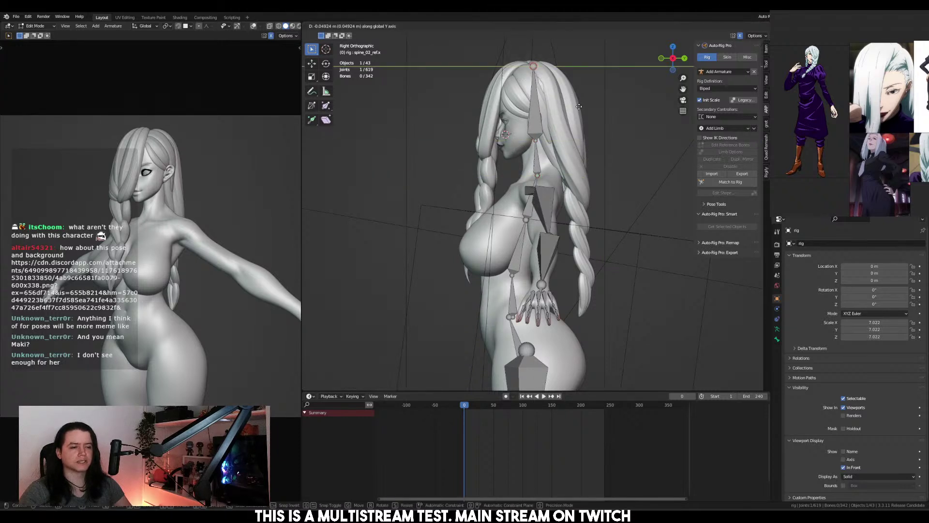
left_click(579, 106)
left_click_drag(491, 118, 593, 162)
key("g")
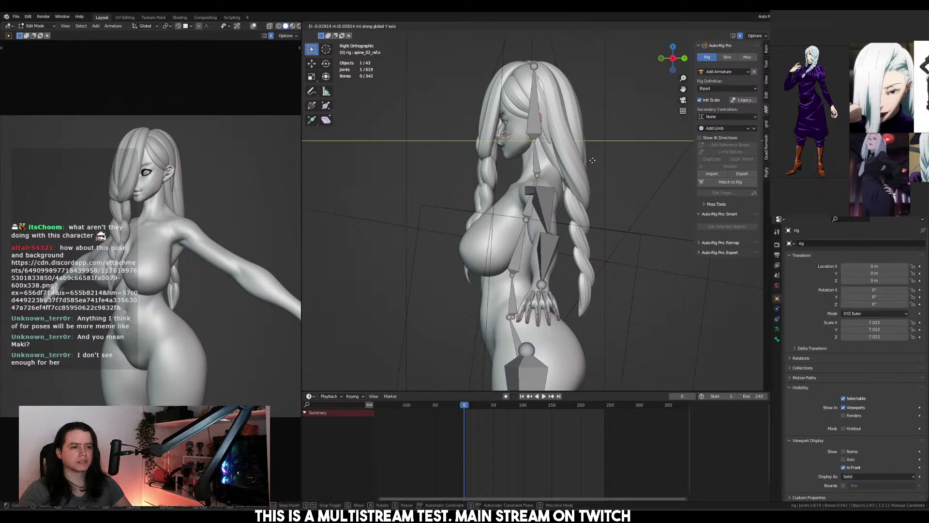
left_click(577, 167)
Lower the left elbow joint about 0.13 m in front view to centre it in the arm
scroll(576, 167, "down", 2)
middle_click_drag(576, 168, 603, 178, "alt")
scroll(602, 184, "up", 1)
left_click_drag(538, 170, 581, 213)
scroll(581, 213, "up", 3)
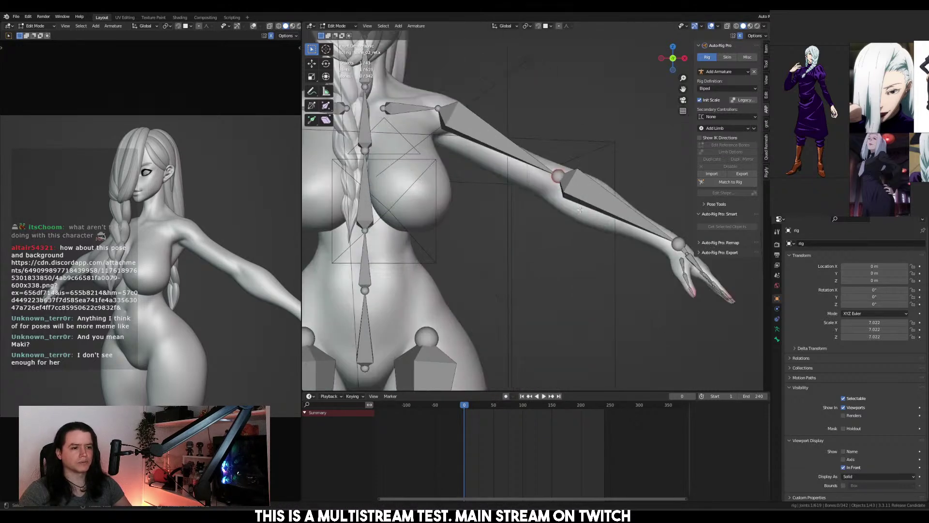
middle_click_drag(627, 215, 609, 250, "shift")
key("g")
left_click(609, 260)
Lower the left wrist joint about 0.04 m to centre it in the wrist
middle_click_drag(683, 267, 608, 228, "shift")
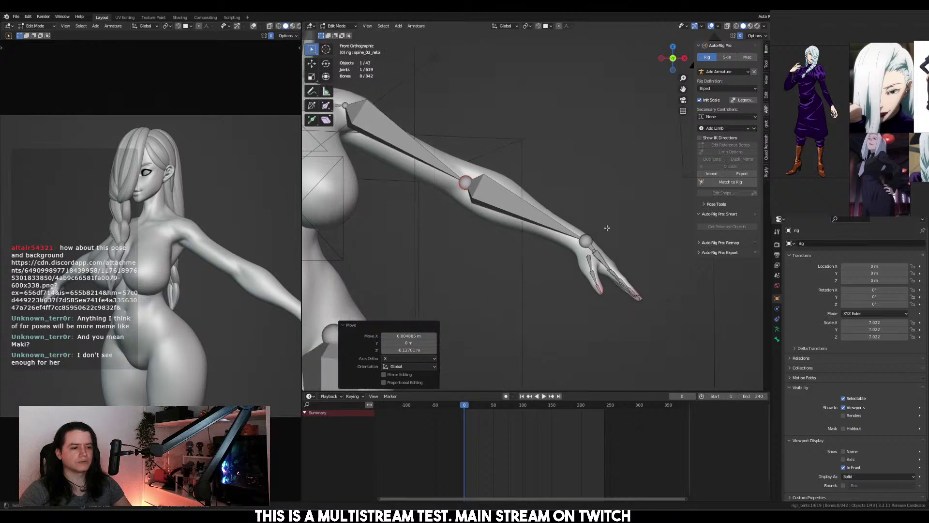
left_click(586, 239)
key("g")
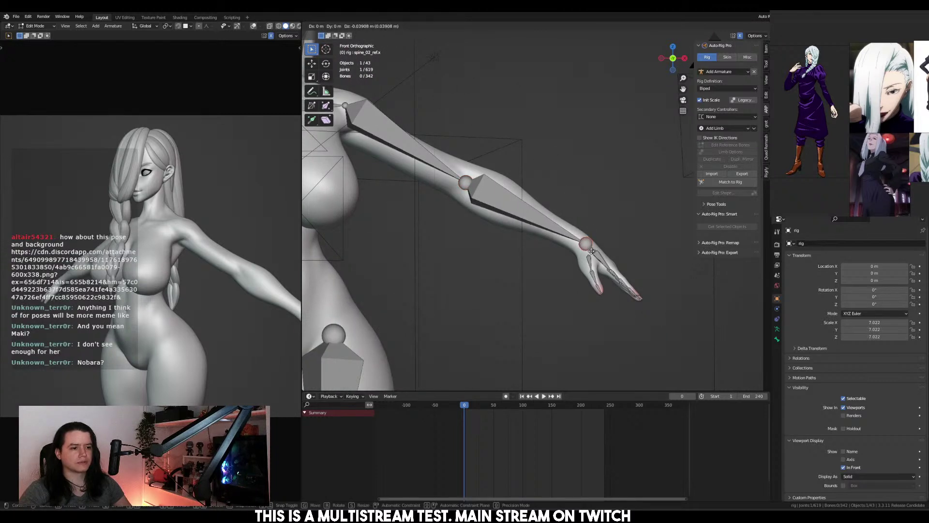
left_click(590, 249)
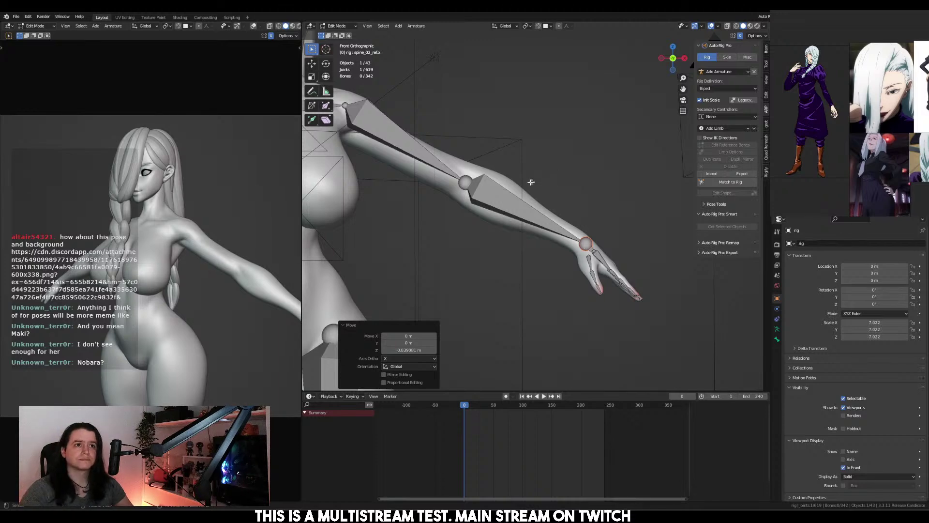
Move the left knee joint inward about 0.09 m along X in front view
middle_click_drag(455, 215, 556, 201, "shift")
scroll(556, 200, "down", 6)
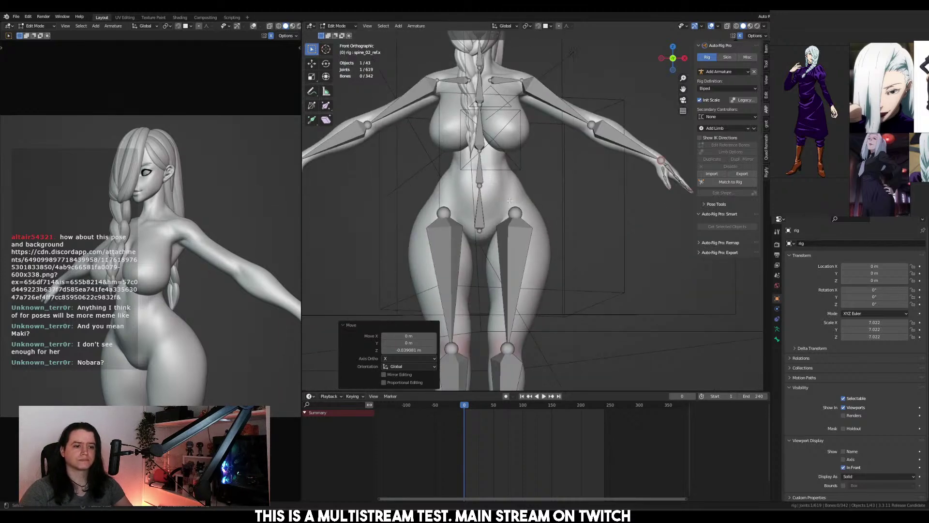
scroll(508, 177, "up", 6)
left_click(514, 160)
key("KP_3")
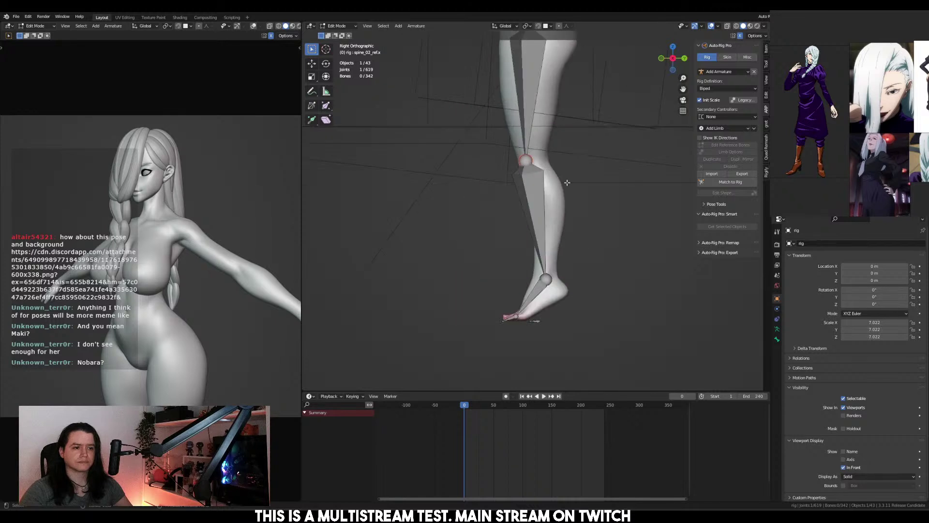
key("KP_1")
key("g")
key("x")
left_click(590, 192)
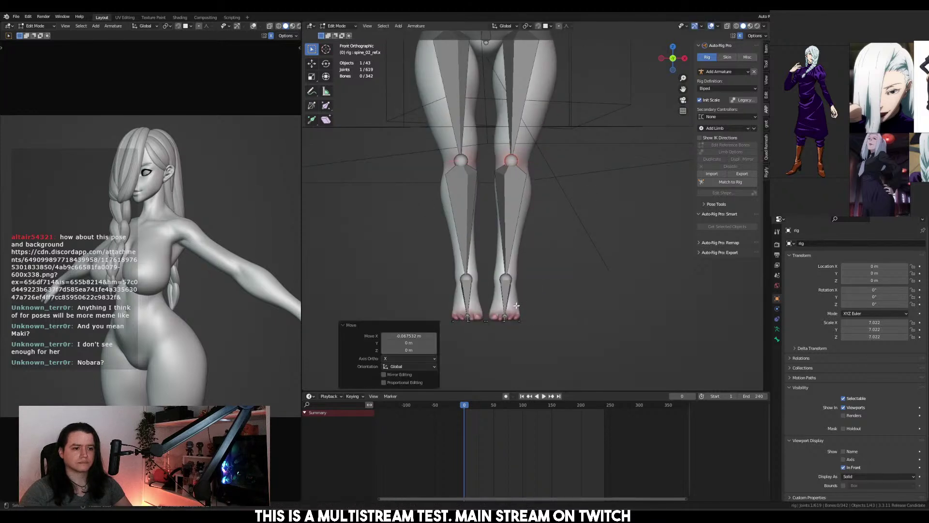
Raise the left toe tip joint slightly along Z in side view
left_click(505, 319)
key("KP_3")
key("g")
key("z")
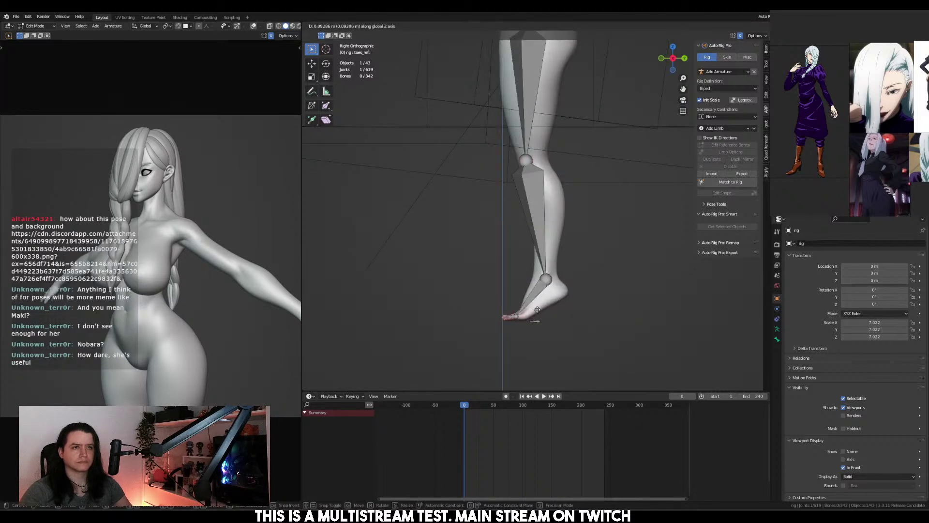
left_click(526, 298)
Shift the left ball-of-foot joint back along Y, and adjust the toe joint forward about 0.08 m along Y
left_click_drag(489, 296, 527, 333)
key("g")
key("y")
left_click(523, 319)
left_click(509, 323)
key("g")
key("y")
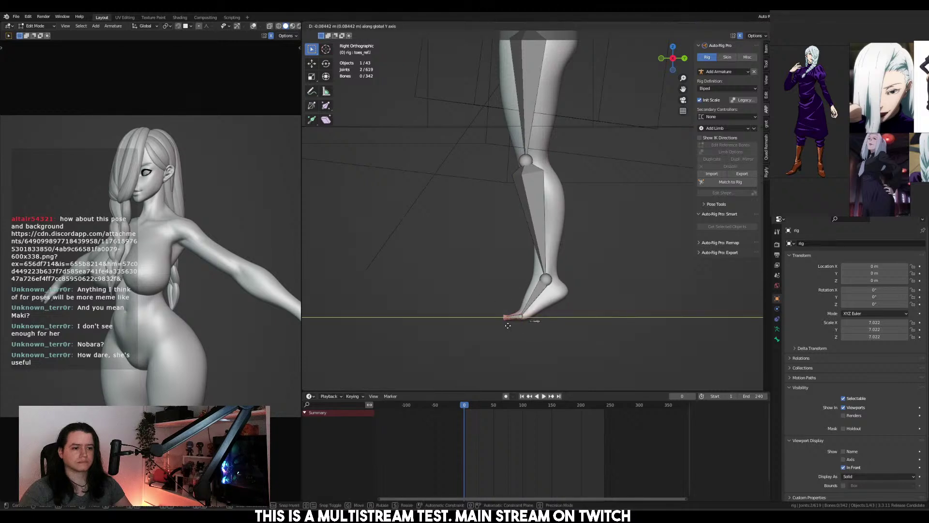
left_click(507, 324)
Adjust the left ankle joint along X in front view to align it with the foot
left_click_drag(488, 299, 528, 326)
key("KP_1")
middle_click_drag(521, 290, 529, 309, "shift")
left_click_drag(502, 286, 542, 312)
key("g")
key("x")
left_click(540, 309)
Nudge the left thigh joint forward about 0.02 m along Y in side view
scroll(532, 251, "up", 3, "shift")
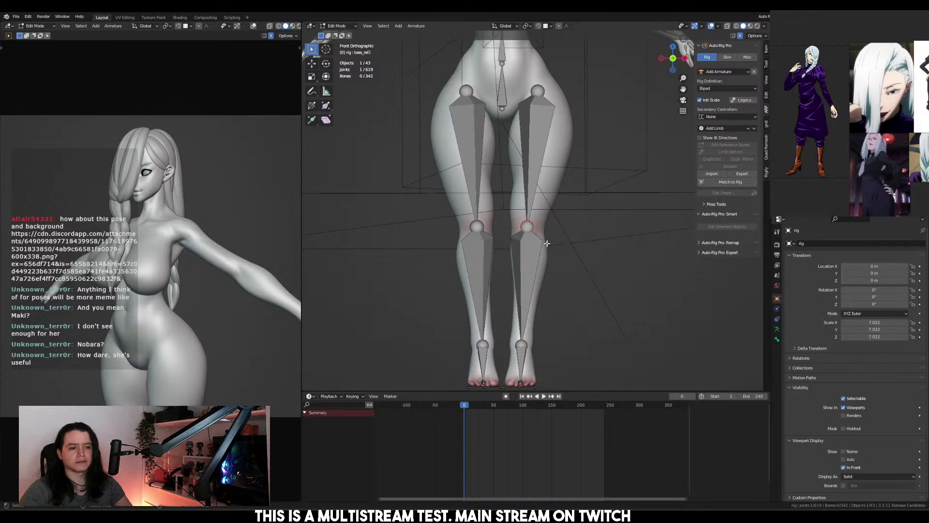
scroll(544, 271, "up", 5, "shift")
left_click(540, 169)
middle_click_drag(540, 169, 547, 293, "shift")
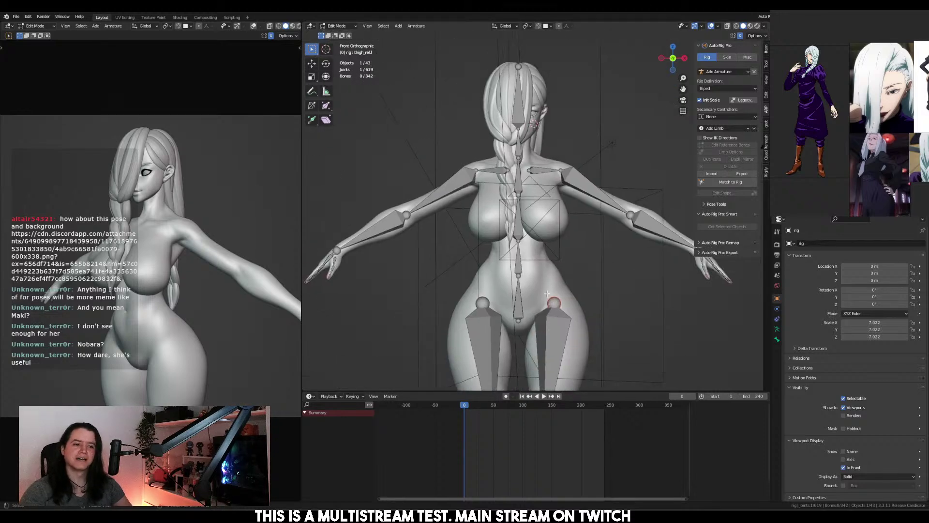
key("KP_3")
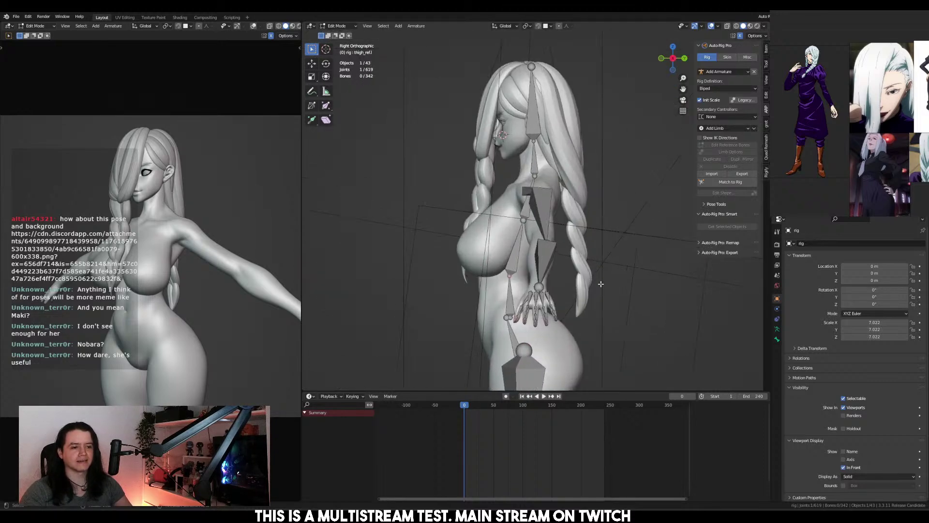
key("g")
key("y")
left_click(600, 283)
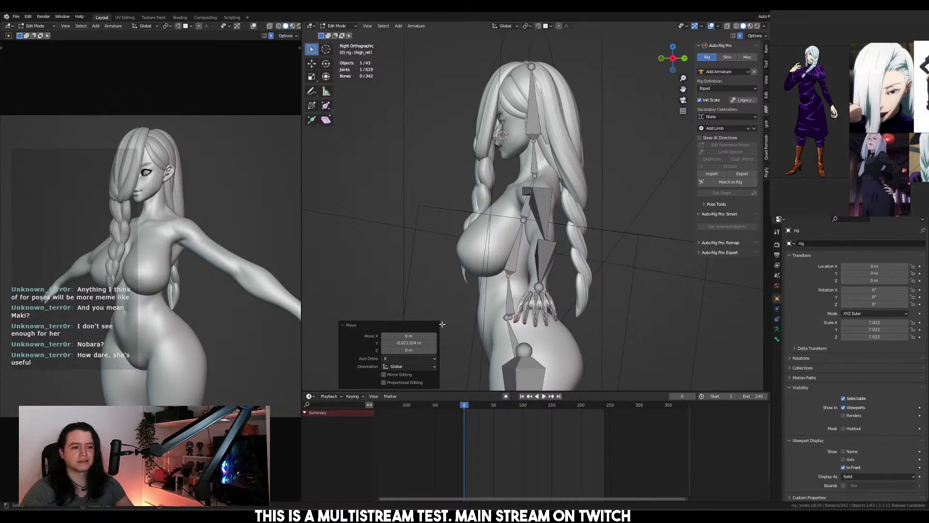
Select the lumbar spine joint and fine-tune its position along Y
key("b")
left_click_drag(511, 274, 514, 278)
key("g")
key("y")
left_click(515, 278)
Raise the pelvis joint at the spine's base about 0.08 m
left_click_drag(499, 311, 513, 325)
key("g")
middle_click_drag(513, 325, 513, 321)
left_click(513, 321)
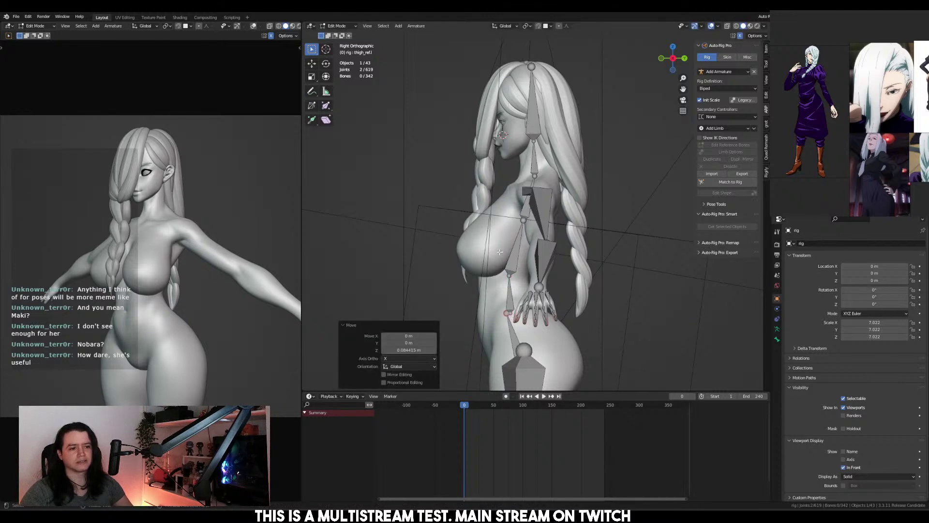
Raise the lumbar spine joint about 0.03 m
key("b")
left_click_drag(503, 266, 517, 280)
key("g")
middle_click_drag(518, 279, 516, 278)
left_click(517, 277)
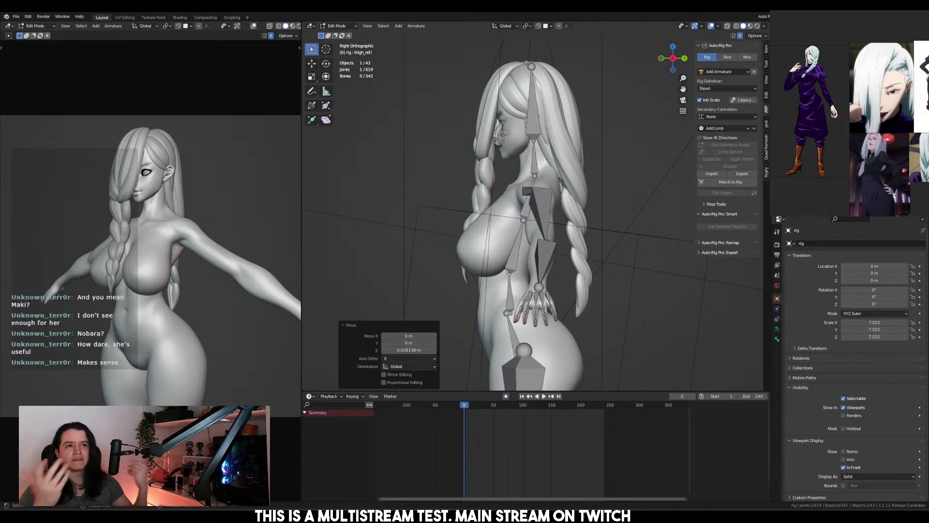
Shift the chest spine joint slightly forward and down in side view, and fine-tune the neck-base joint along Y
left_click(524, 222)
key("g")
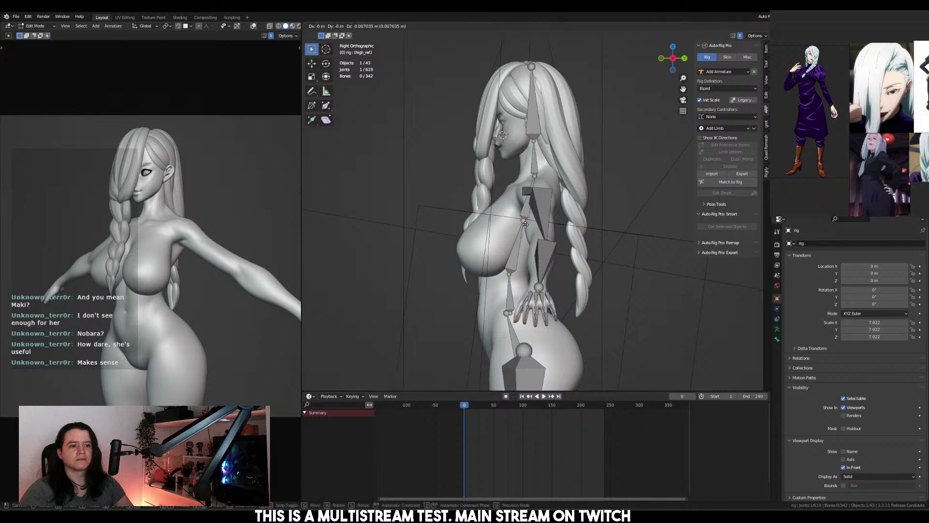
left_click(519, 227)
middle_click_drag(523, 207, 523, 245, "shift")
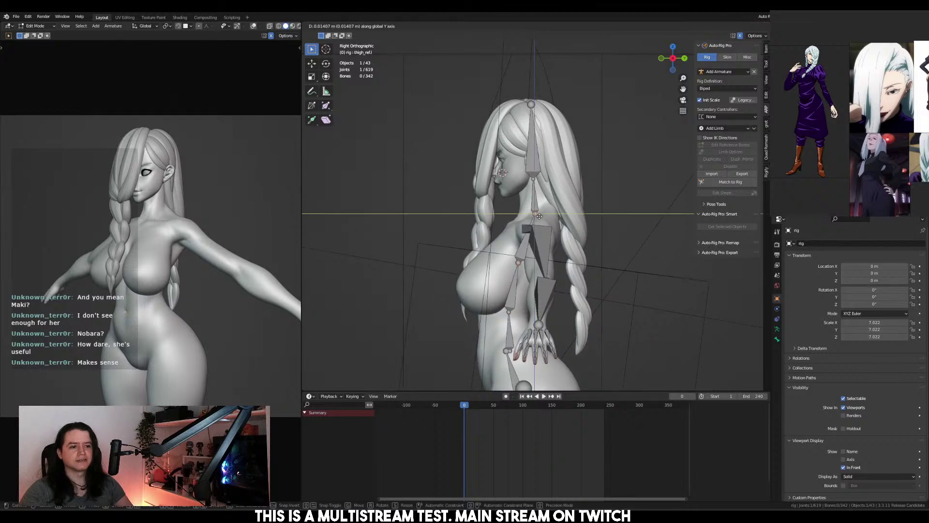
key("g")
middle_click(551, 184)
left_click(551, 185)
Lower the joint at the top of the head about 0.007 m along Z
left_click_drag(556, 85, 506, 109)
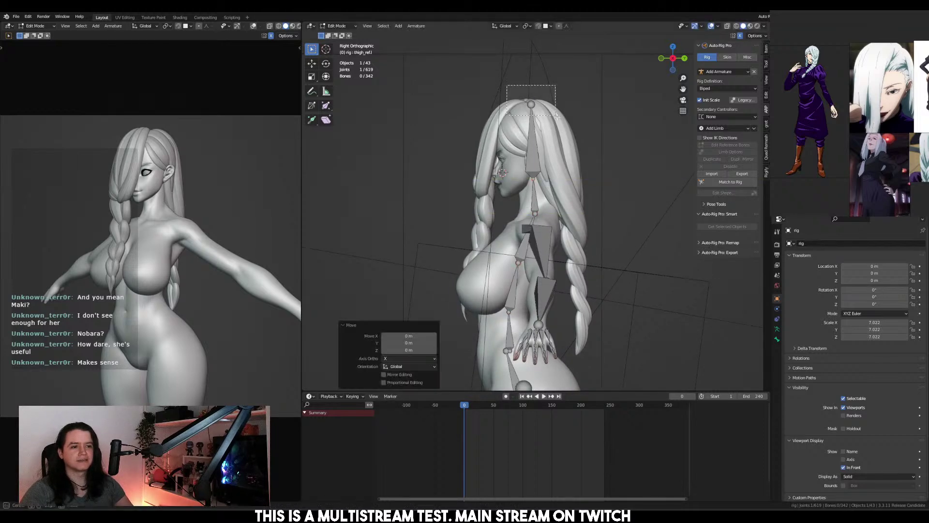
key("g")
middle_click(506, 116)
left_click(506, 121)
Examine the left arm's bone alignment in front view, with the elbow joint selected
scroll(507, 189, "down", 1)
key("KP_1")
scroll(541, 223, "up", 3)
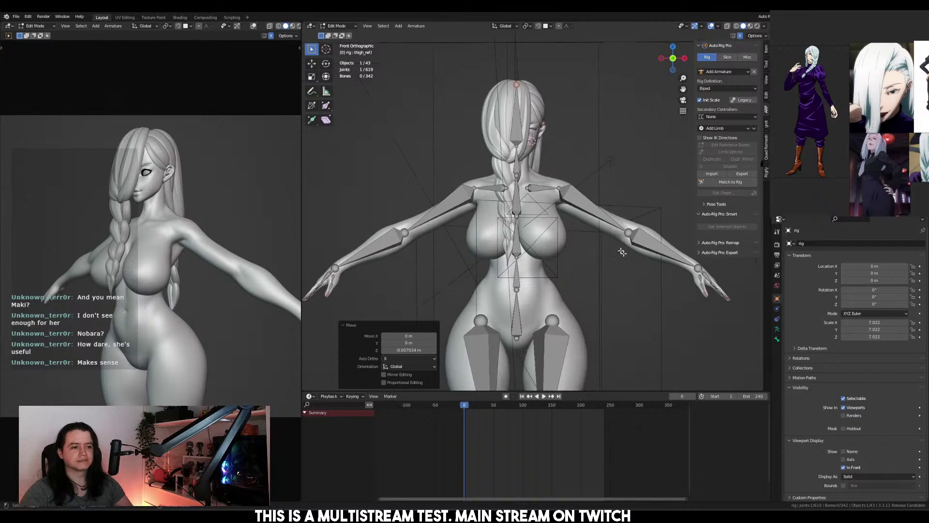
left_click_drag(541, 225, 550, 242)
middle_click_drag(596, 257, 578, 228, "shift")
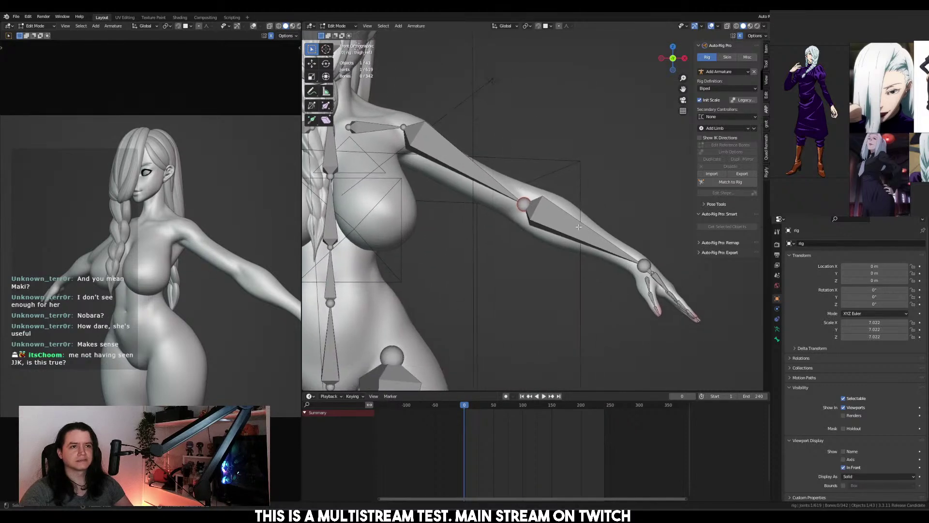
middle_click_drag(516, 256, 601, 248, "shift")
scroll(601, 248, "down", 2)
middle_click_drag(573, 289, 563, 243, "shift")
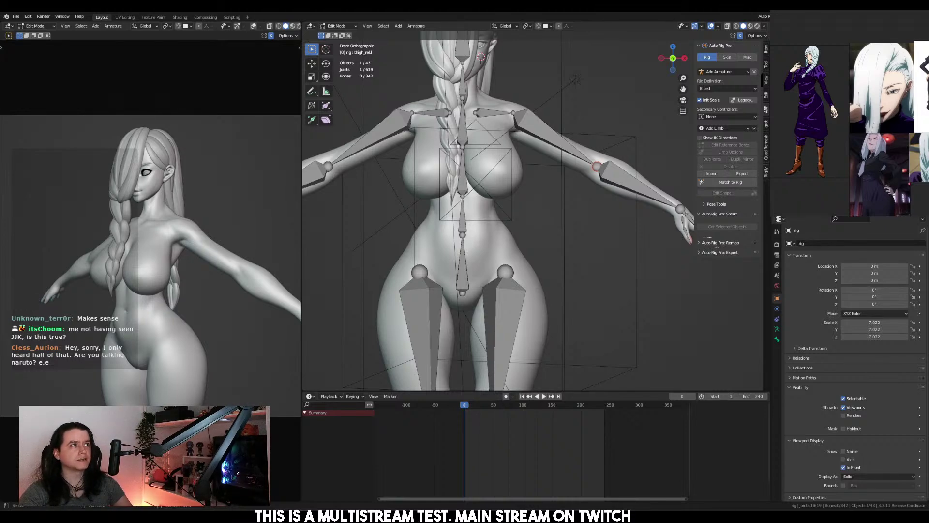
Switch to the web browser, search for "jjk nobara", and open a character image
left_click_drag(550, 13, 549, 101)
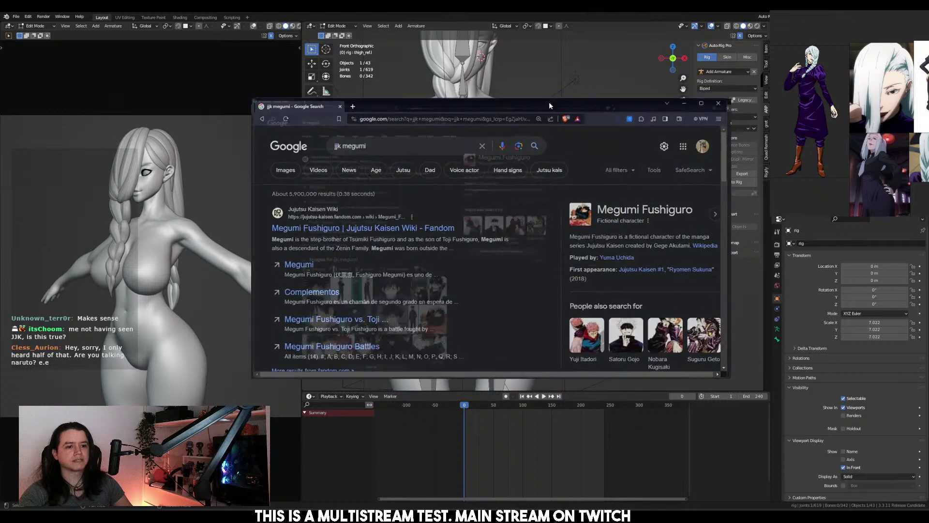
double_click(549, 102)
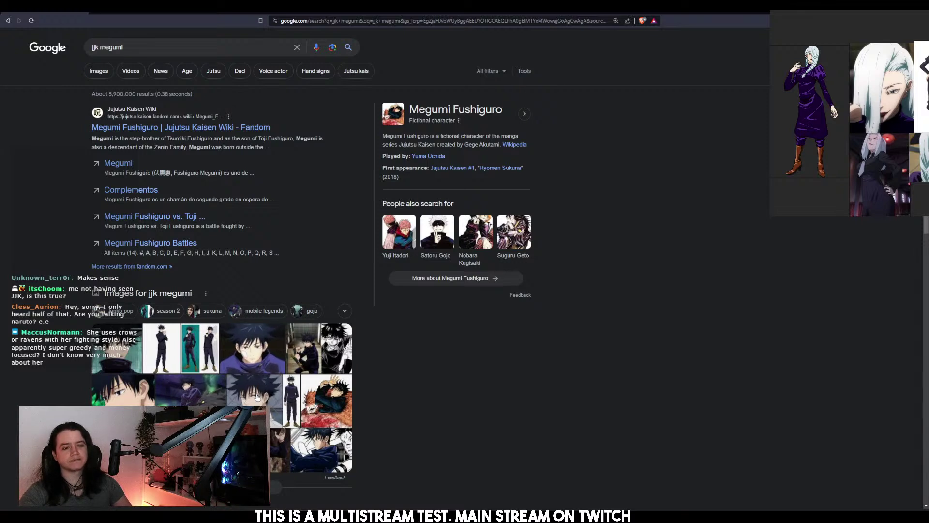
double_click(115, 47)
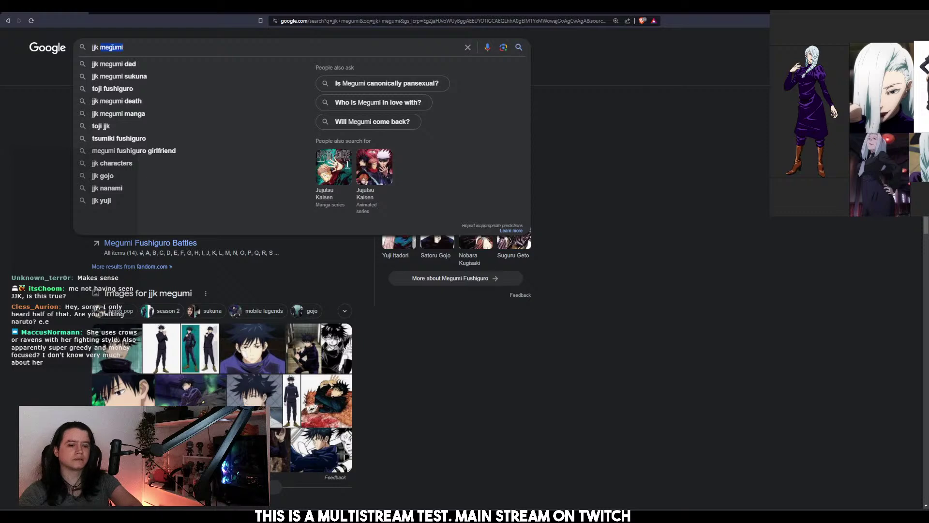
type("nobara")
key("Return")
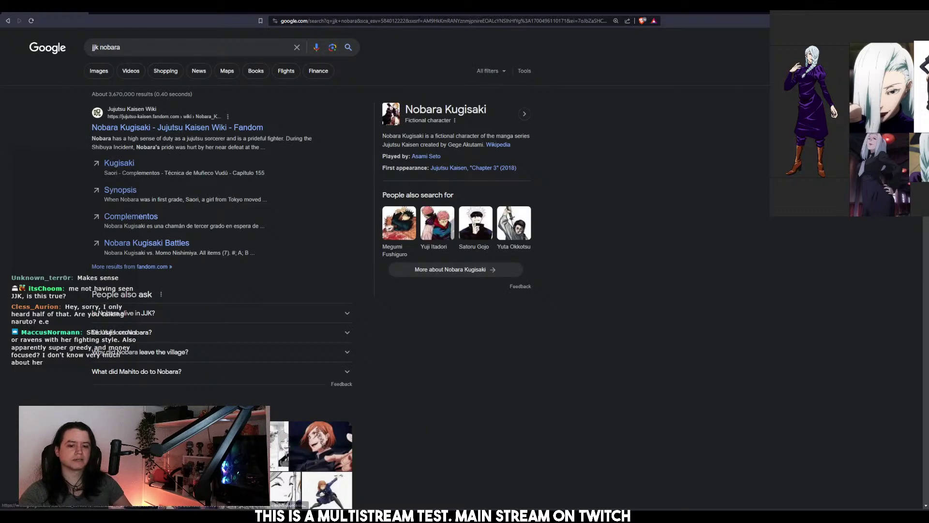
left_click(127, 445)
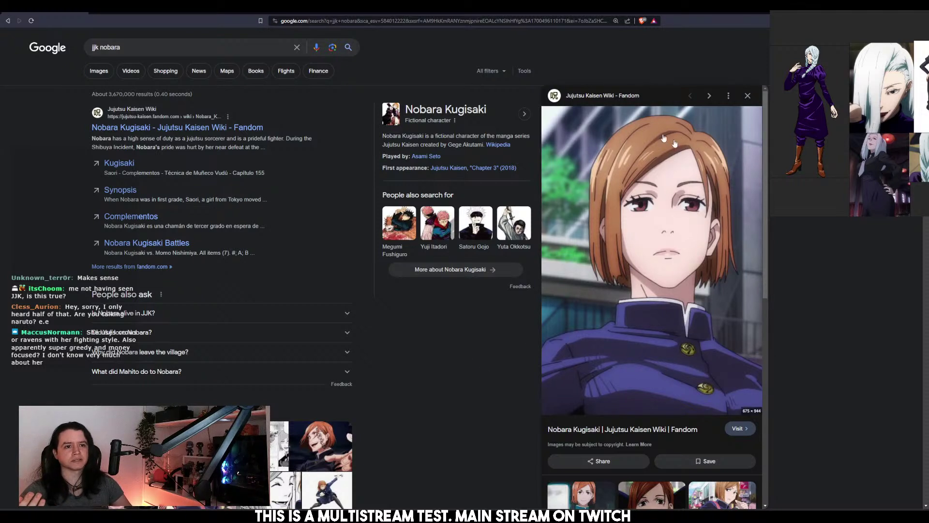
Search the web for "jjk gojo", view a full-body character image, and return to Blender
triple_click(127, 52)
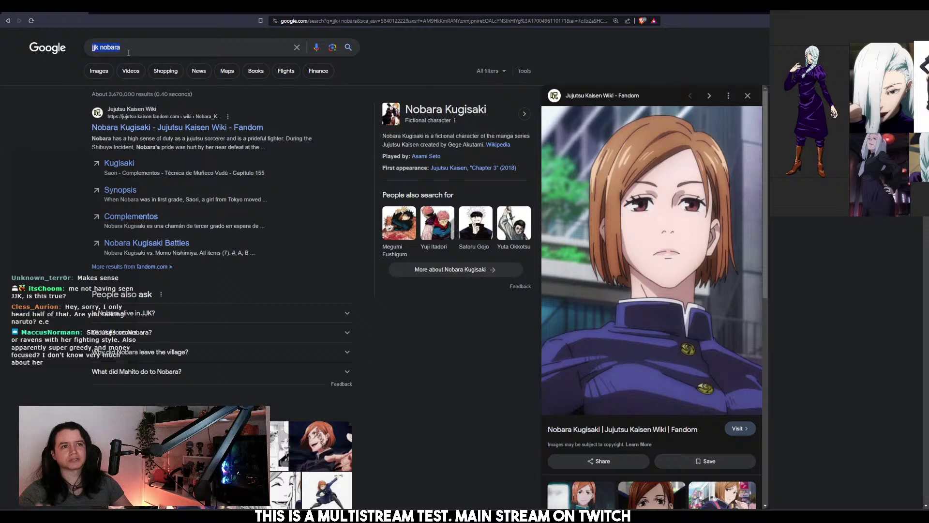
type("jjk gojo")
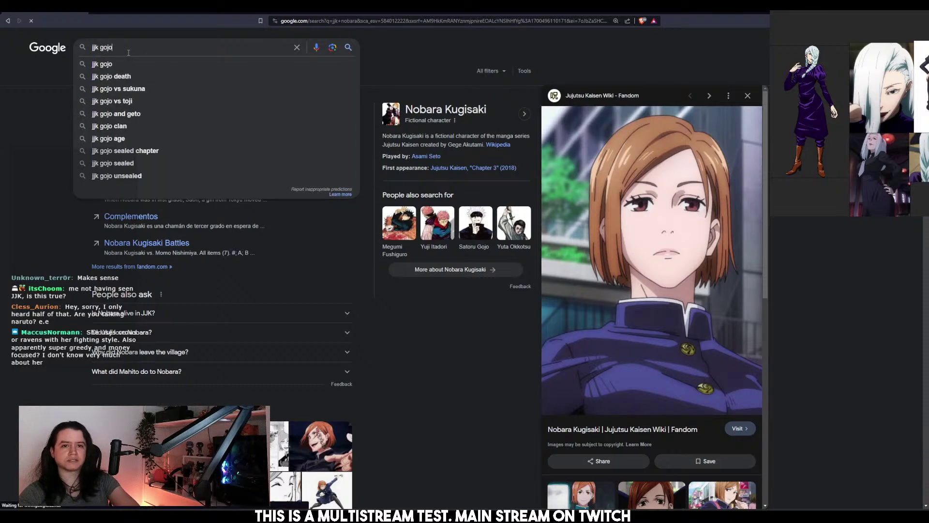
key("Return")
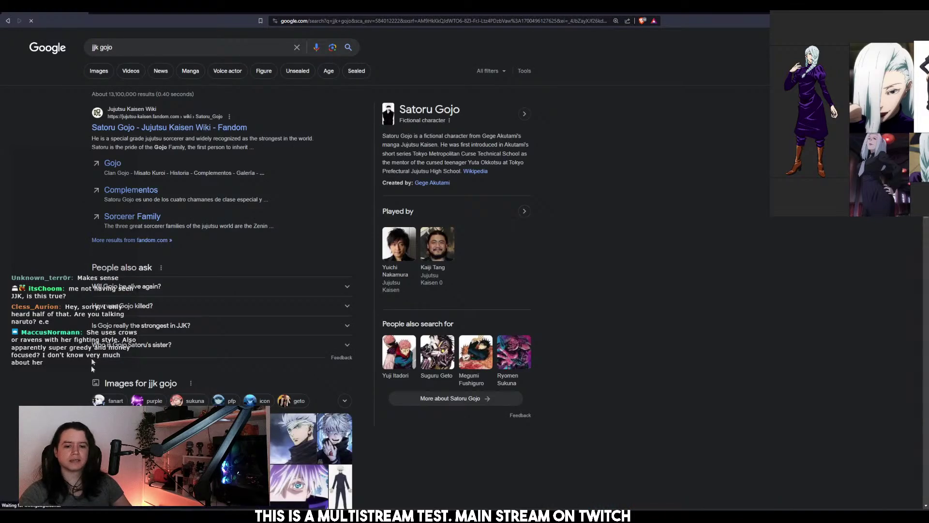
left_click(120, 436)
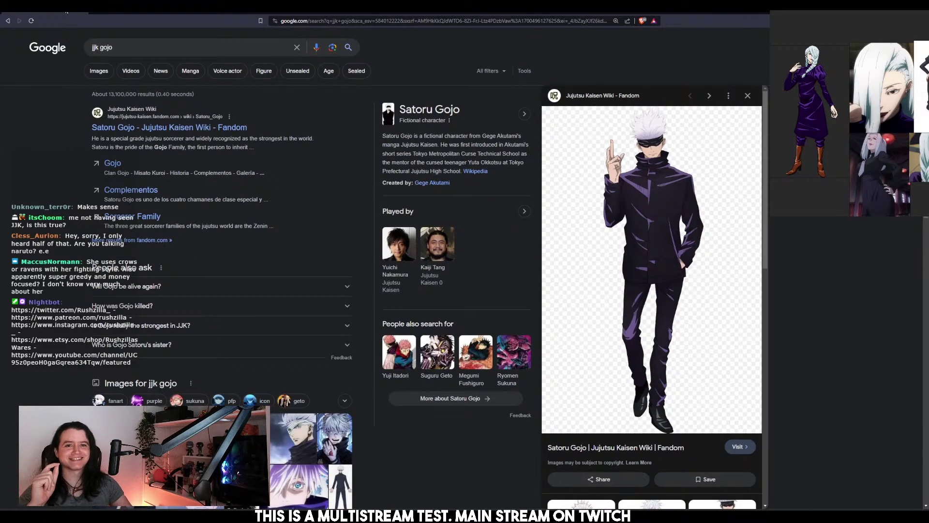
key("alt+Tab")
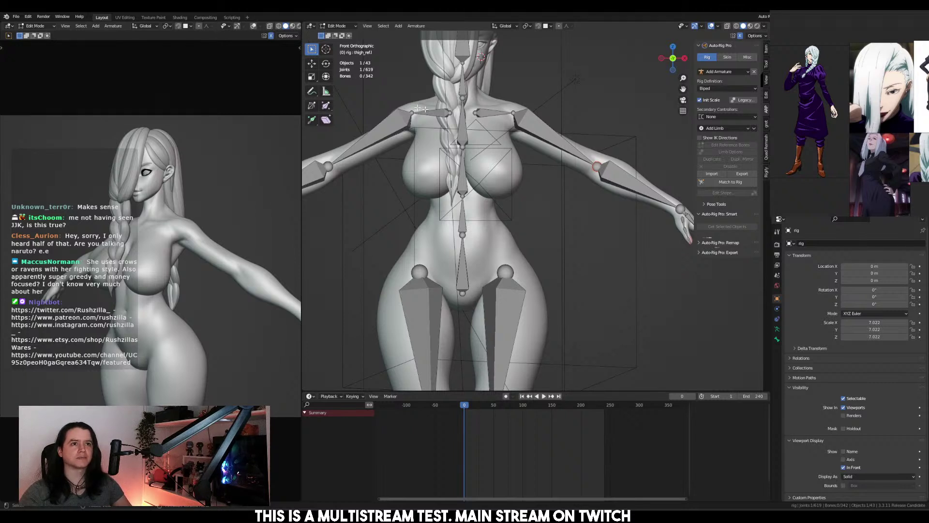
Select the joints at the waist in front view and scale them by about 0.762
middle_click_drag(538, 144, 497, 229)
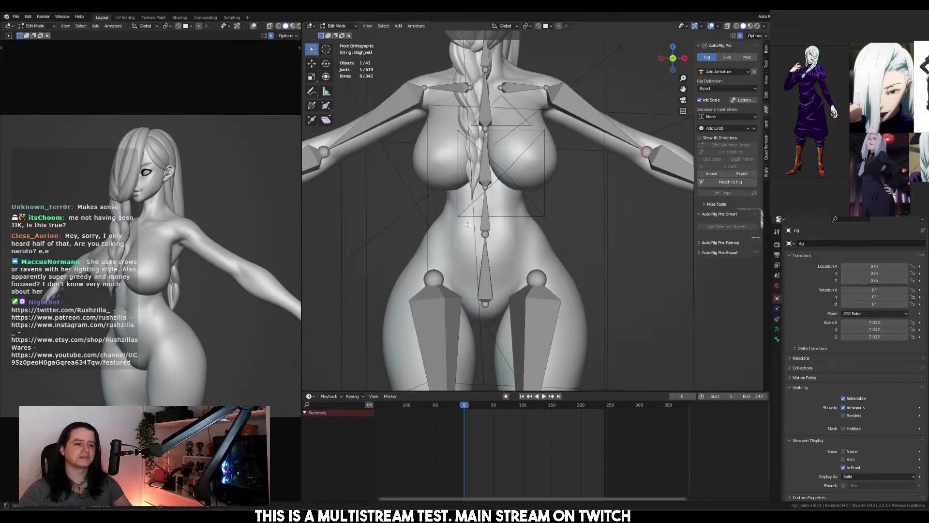
left_click_drag(469, 224, 499, 242)
middle_click_drag(549, 241, 629, 234, "alt")
key("s")
left_click(613, 232)
Move the mid-spine joint about 0.07 m forward in side view and nudge the chest joint slightly
middle_click_drag(509, 181, 504, 220, "shift")
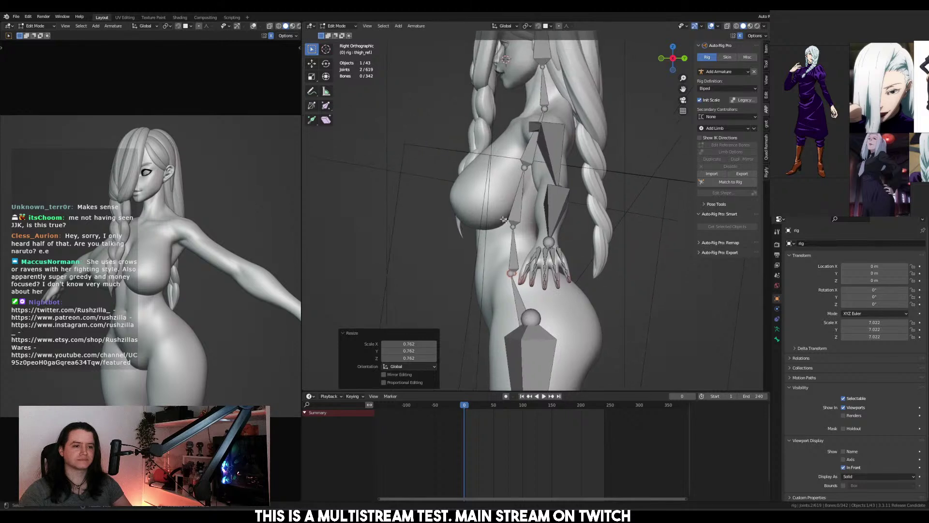
left_click_drag(493, 215, 515, 230)
key("g")
left_click(517, 231)
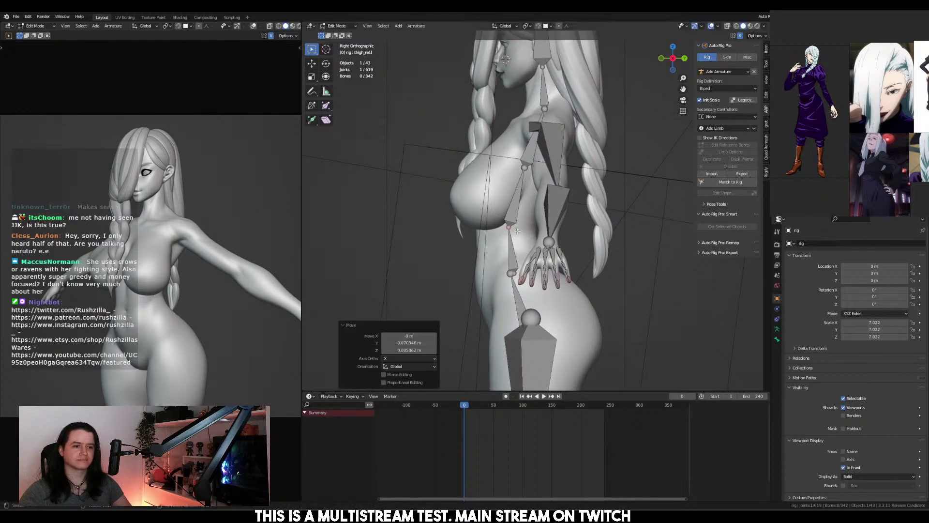
left_click_drag(520, 160, 536, 176)
key("g")
left_click(534, 173)
Readjust the mid-spine joint and lower the waist joint about 0.047 m, ending with the chest joint selected in front view
left_click_drag(493, 220, 517, 234)
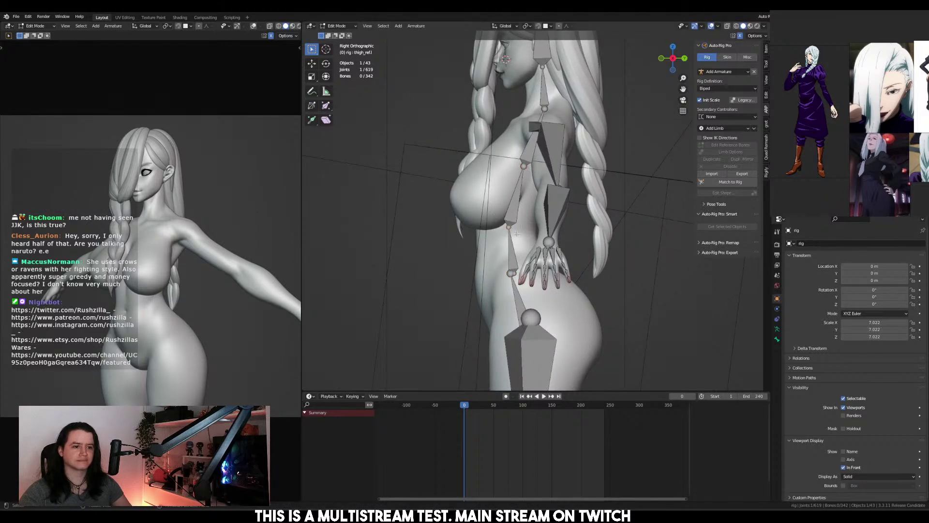
key("g")
left_click(519, 234)
left_click_drag(487, 268, 517, 278)
key("g")
left_click(517, 279)
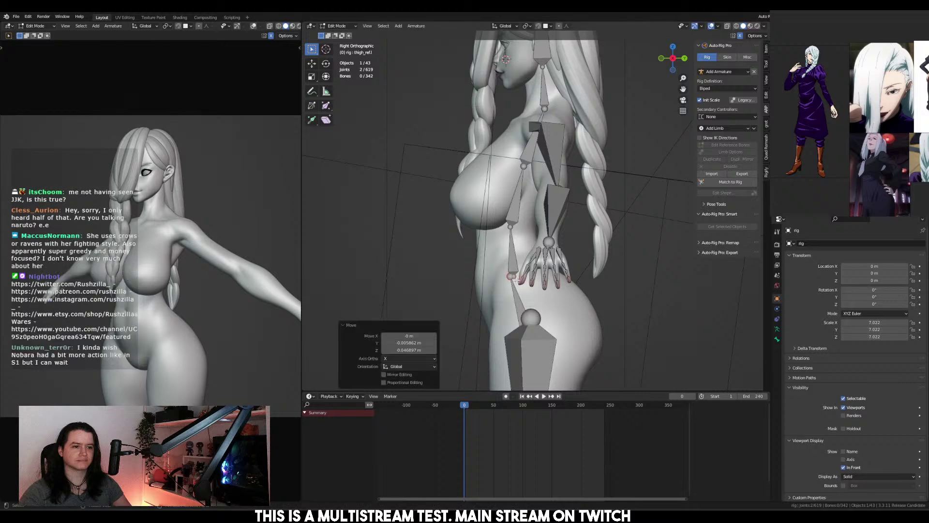
left_click(524, 166)
key("KP_1")
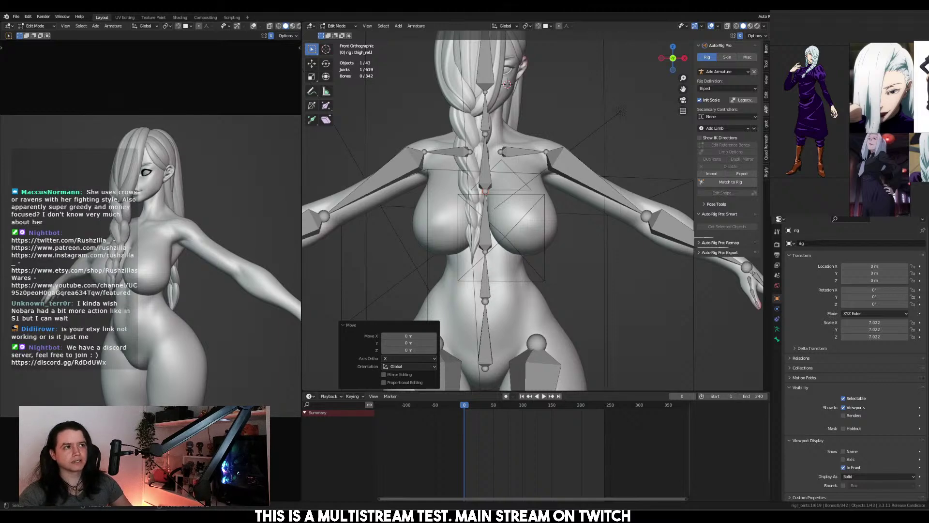
key("alt+Tab")
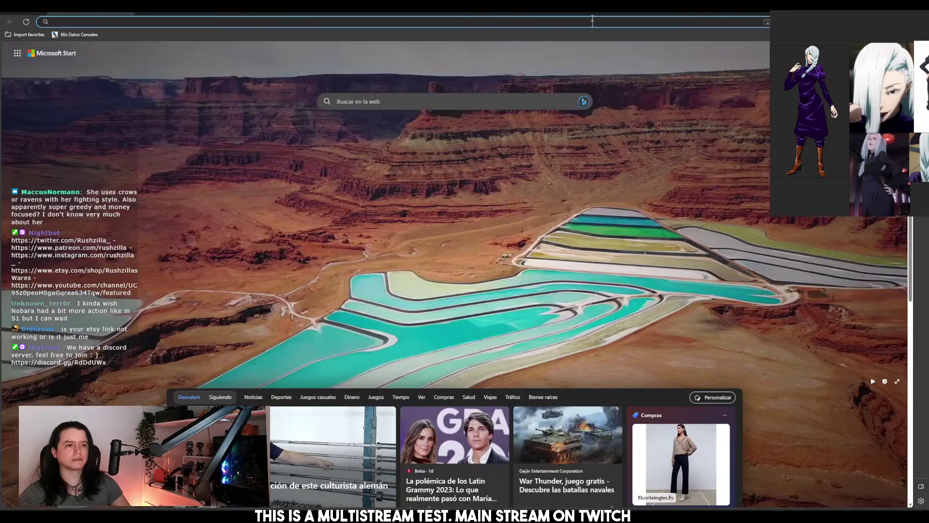
left_click_drag(593, 14, 928, 1)
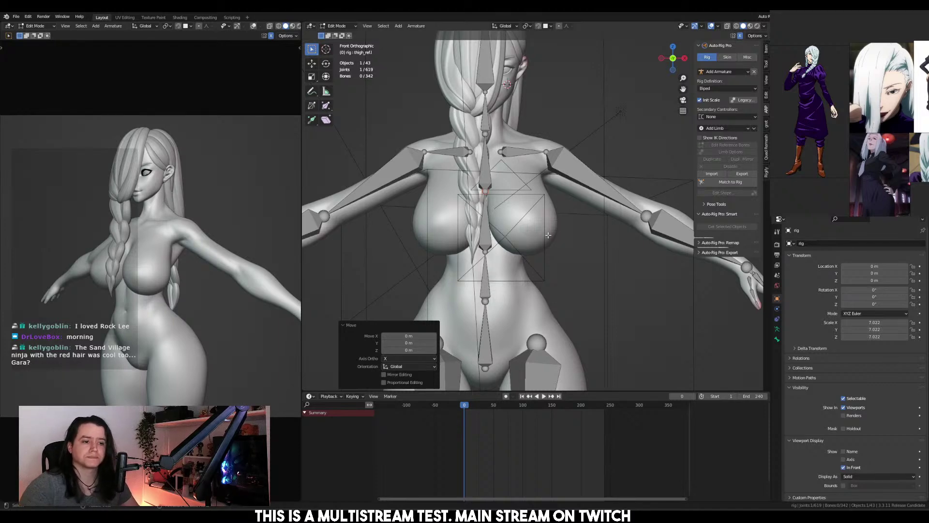
Nudge the chest joint in side view and move the mid-spine joint about 0.012 m forward and 0.006 m vertically
middle_click_drag(551, 231, 491, 201, "alt")
middle_click_drag(492, 200, 499, 193, "shift")
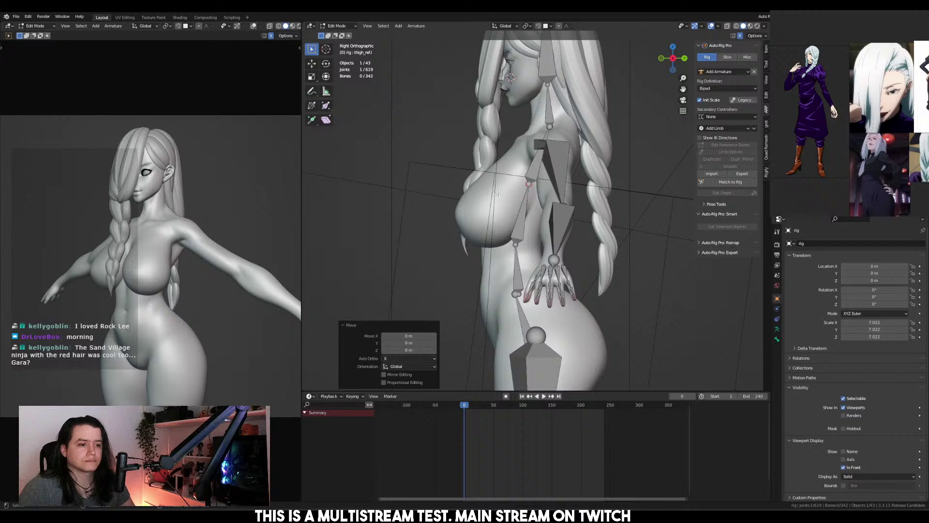
left_click_drag(533, 190, 534, 192)
key("g")
left_click(533, 196)
left_click_drag(501, 229, 524, 255)
key("g")
left_click(523, 255)
Move the mid-spine joint about 0.035 m backward along Y and 0.006 m along Z
middle_click_drag(530, 271, 537, 238, "shift")
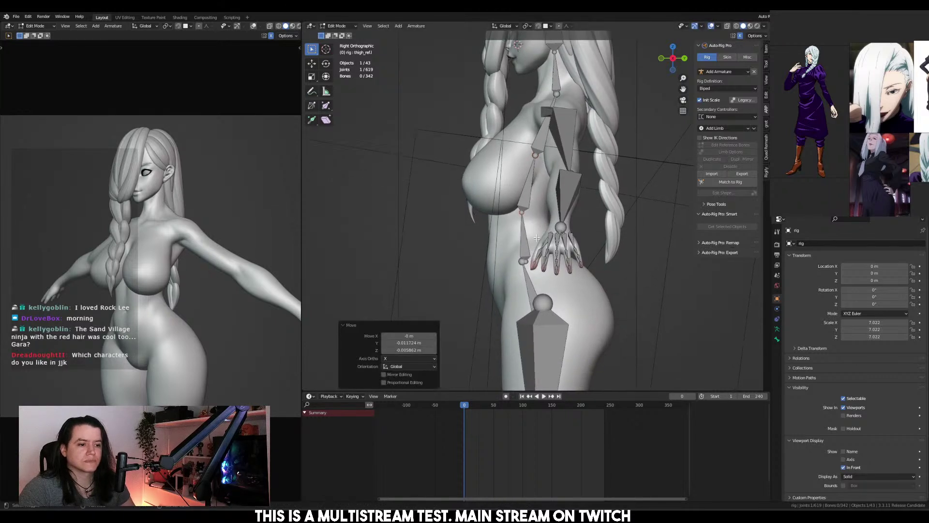
left_click_drag(519, 260, 528, 264)
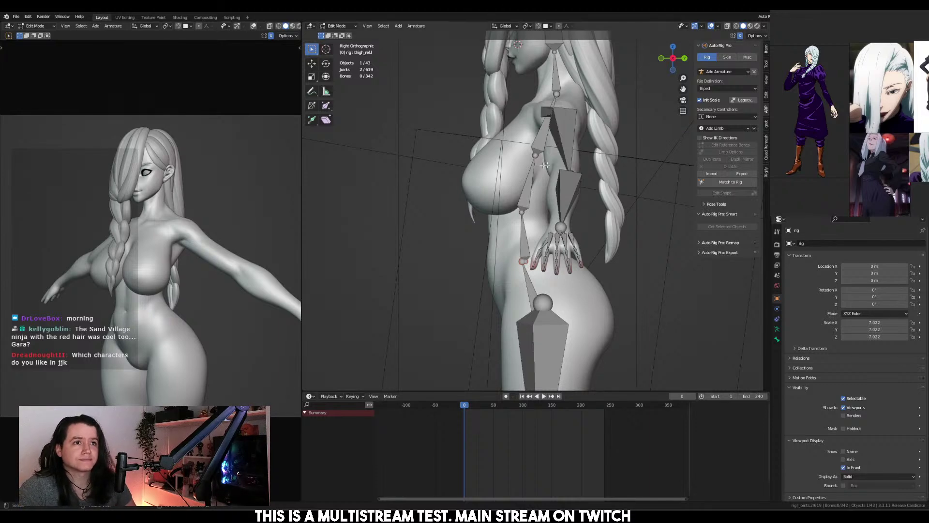
middle_click_drag(568, 204, 592, 246)
left_click(493, 209)
key("g")
left_click(583, 209)
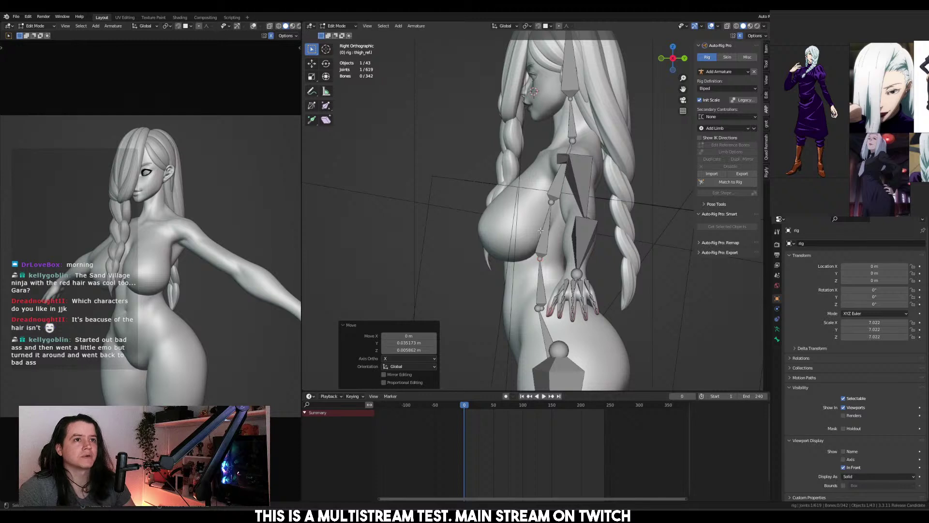
Fine-tune the mid-spine joint along the Y axis against the waist joint's position
key("g")
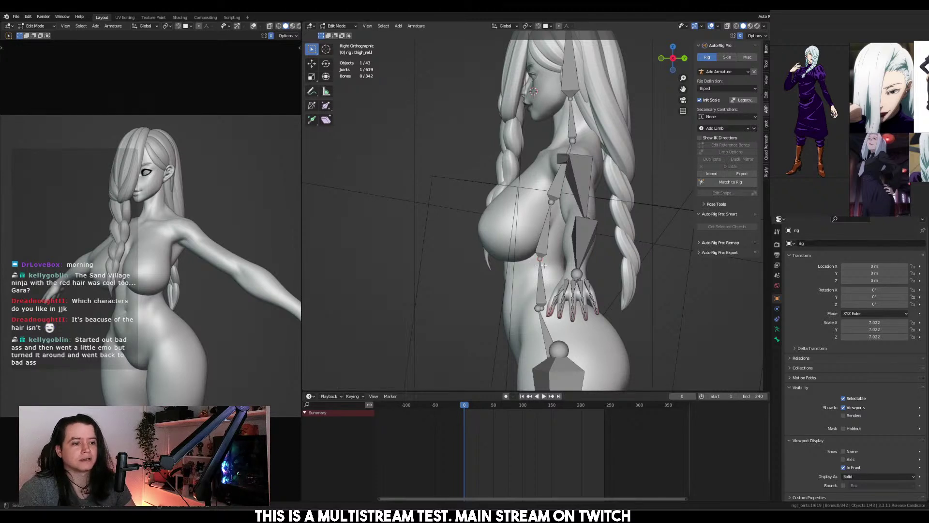
key("y")
left_click(541, 265)
middle_click_drag(539, 307, 547, 258, "shift")
left_click(549, 260, "shift")
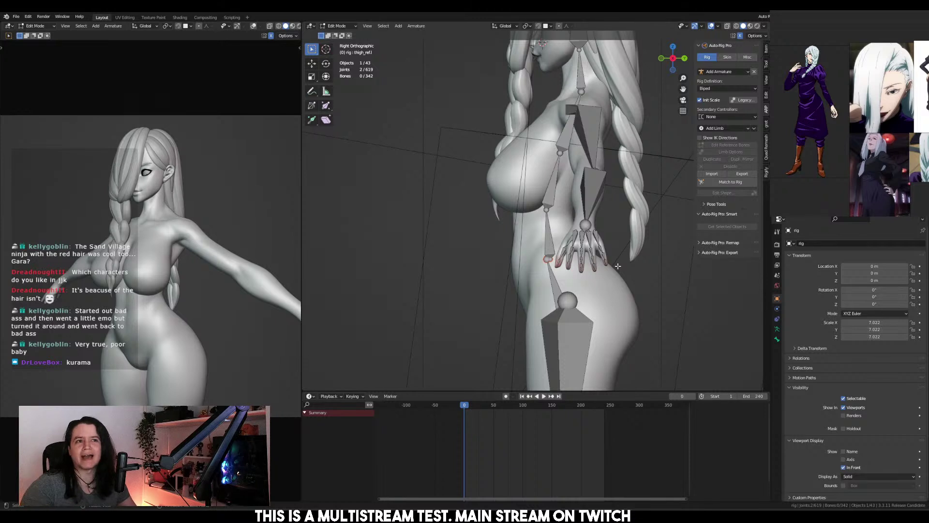
left_click(547, 210)
key("g")
key("y")
left_click(558, 211)
Raise the chest joint about 0.11 m and 0.035 m forward, and nudge the neck-base joint about 0.012 m forward along Y
key("g")
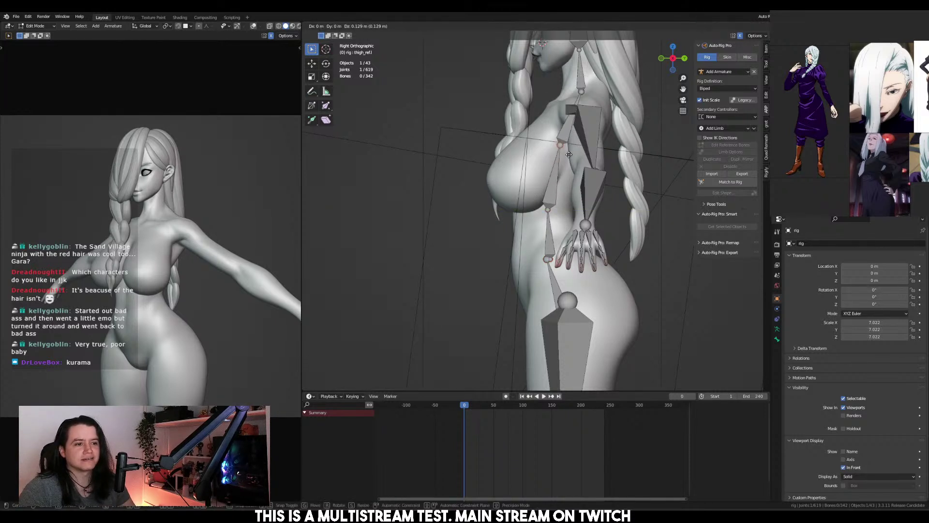
left_click(568, 154)
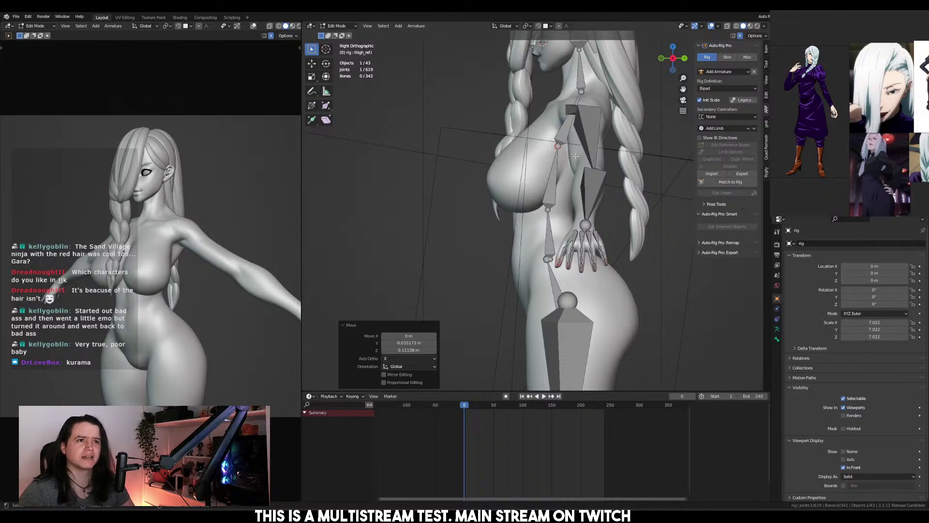
middle_click_drag(581, 72, 579, 131, "shift")
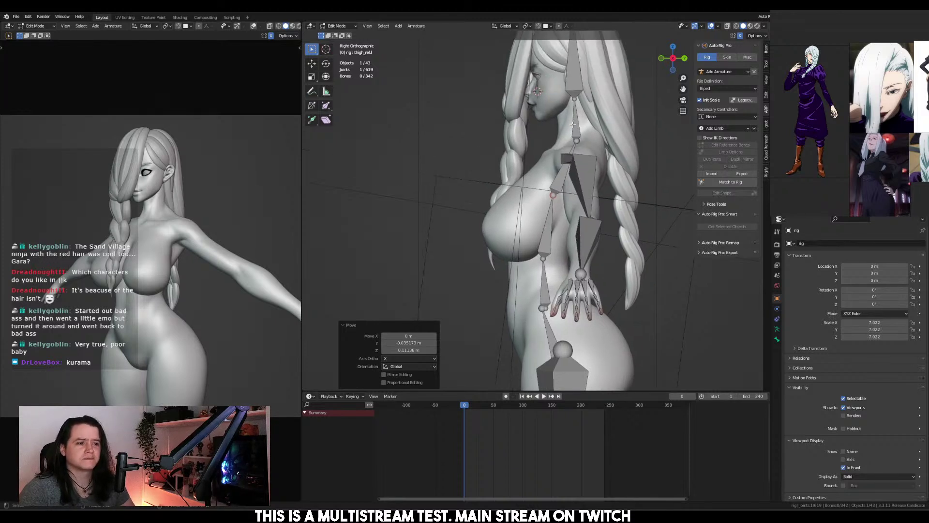
left_click(579, 139)
key("g")
key("y")
left_click(589, 142)
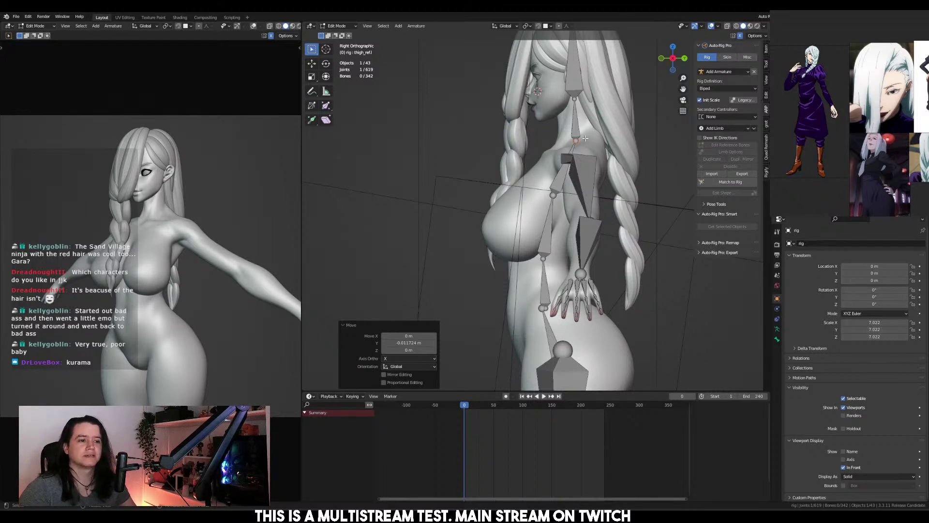
Move the head bone about 0.041 m along Z and adjust it along Y to fit the head in side view
middle_click_drag(597, 119, 582, 186, "shift")
left_click(557, 105)
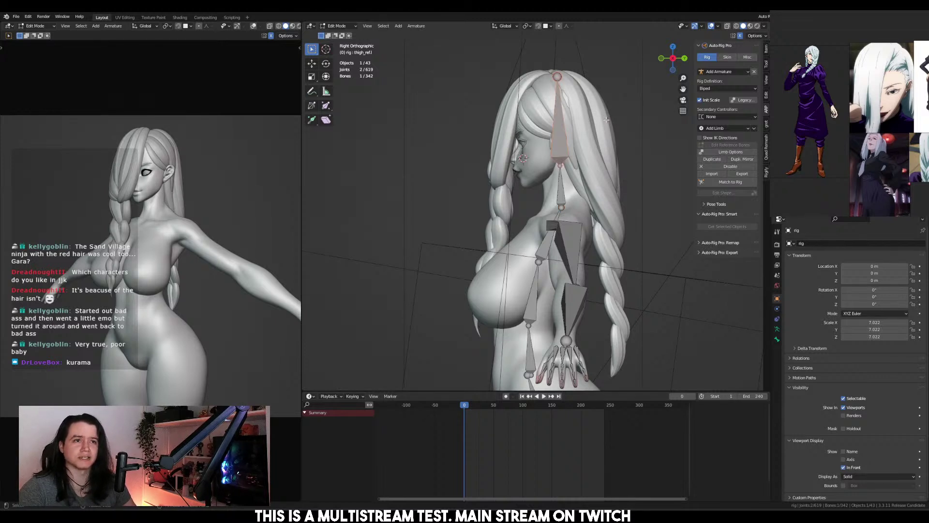
key("g")
key("z")
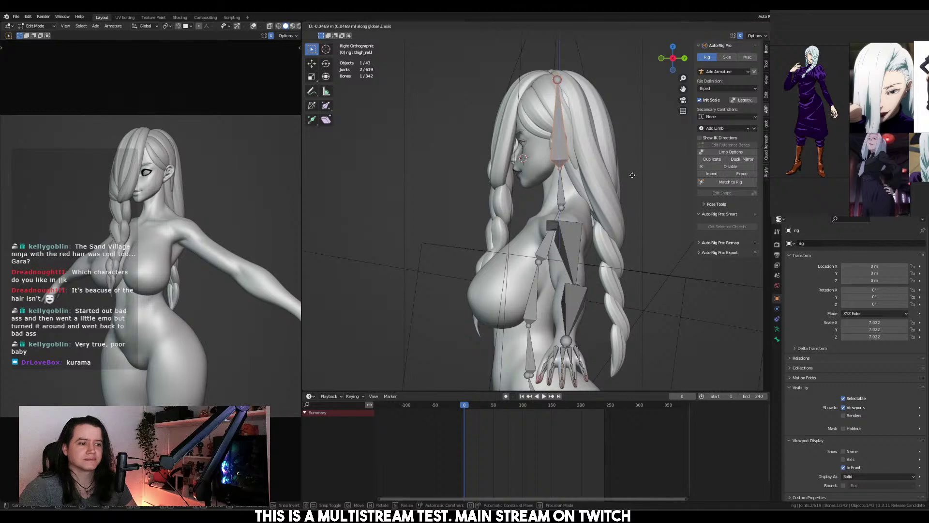
left_click(632, 170)
mouse_move(615, 175)
middle_mouse_down("shift")
mouse_move(605, 123)
mouse_move(603, 169)
middle_mouse_up("shift")
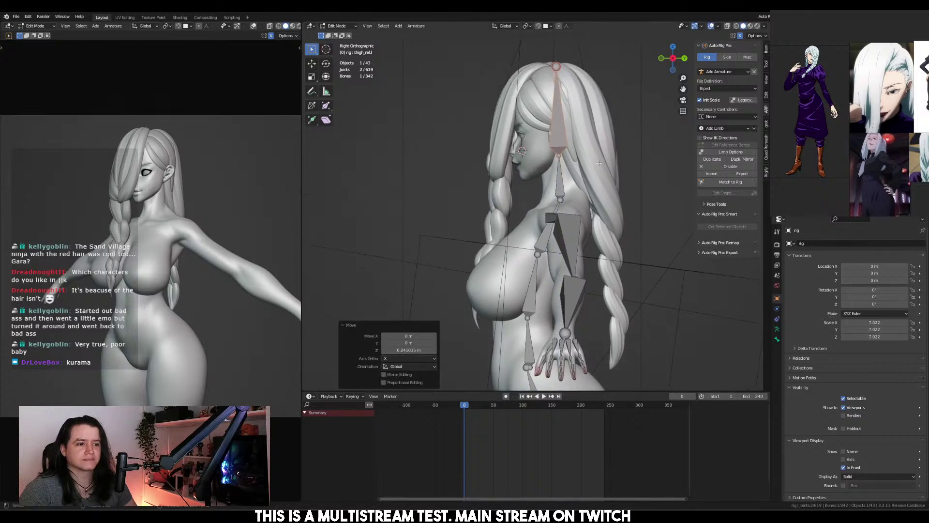
key("g")
key("y")
left_click(597, 162)
Reposition the outer thumb joint, and move the thumb knuckle about -0.048 m in X, 0.062 m in Y and 0.095 m in Z
middle_click_drag(598, 266, 603, 103, "shift")
middle_click_drag(576, 241, 676, 239)
left_click(543, 238)
mouse_move(544, 237)
middle_mouse_down()
mouse_move(618, 217)
mouse_move(542, 236)
middle_mouse_up()
scroll(542, 237, "up", 5)
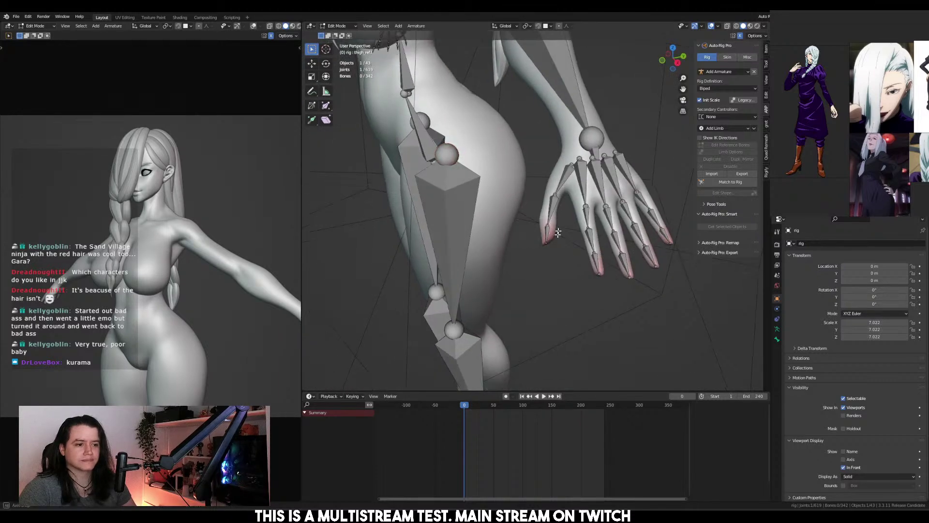
scroll(545, 274, "up", 2)
key("g")
left_click(545, 259)
left_click_drag(544, 221, 566, 232)
key("g")
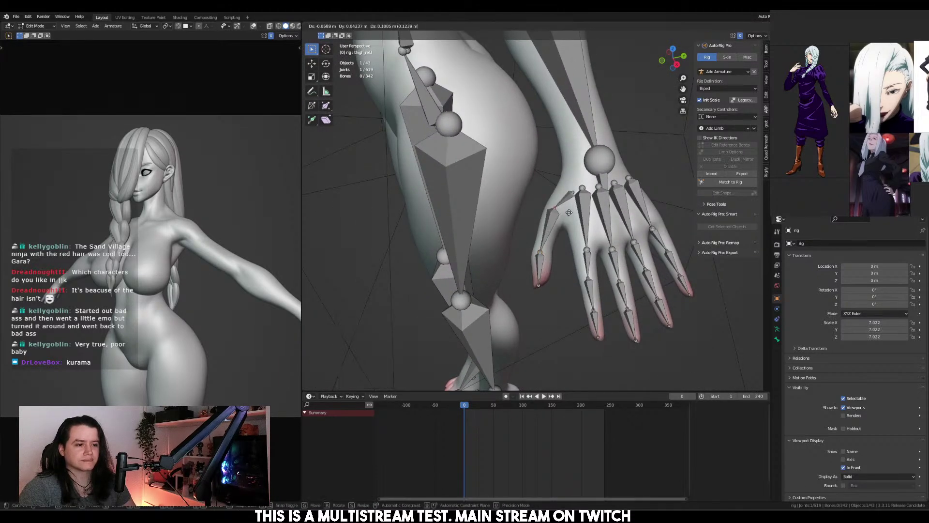
left_click(574, 213)
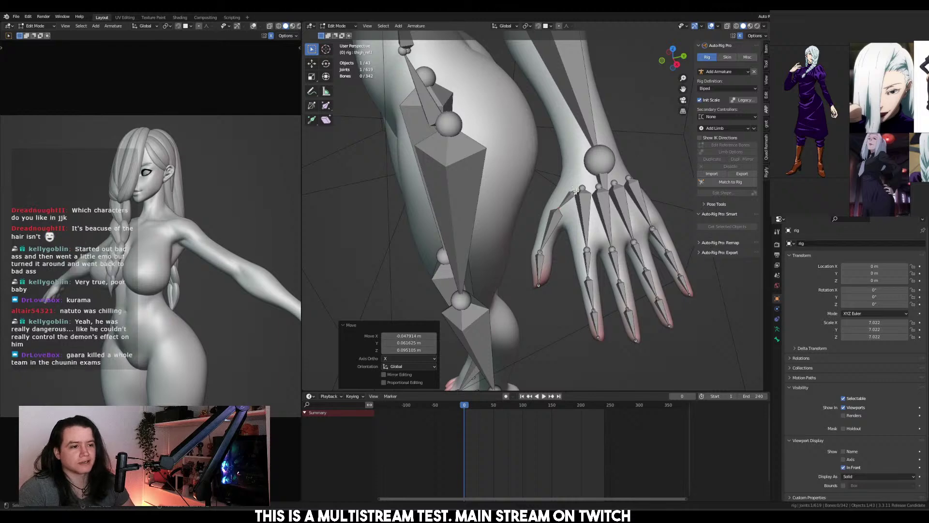
Move the thumb's base joint closer to the wrist inside the hand mesh
left_click(576, 191)
middle_click_drag(576, 191, 593, 176)
key("g")
left_click(587, 174)
key("g")
left_click(604, 177)
Refine the thumb knuckle's position and move the outer thumb joint about 0.014 m in X and -0.007 m in Z
left_click(554, 193)
key("g")
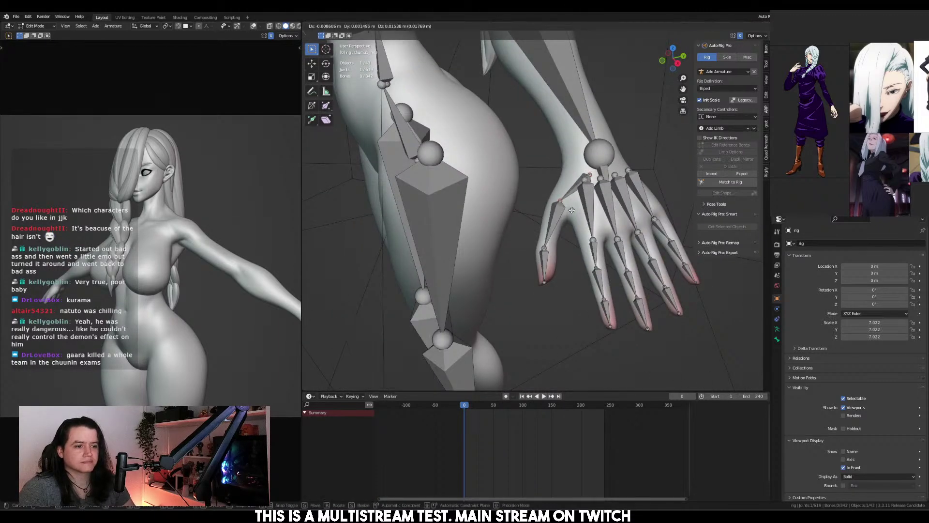
left_click(571, 210)
left_click(537, 244)
key("g")
left_click(543, 242)
middle_click_drag(543, 242, 602, 240)
key("g")
left_click(647, 233)
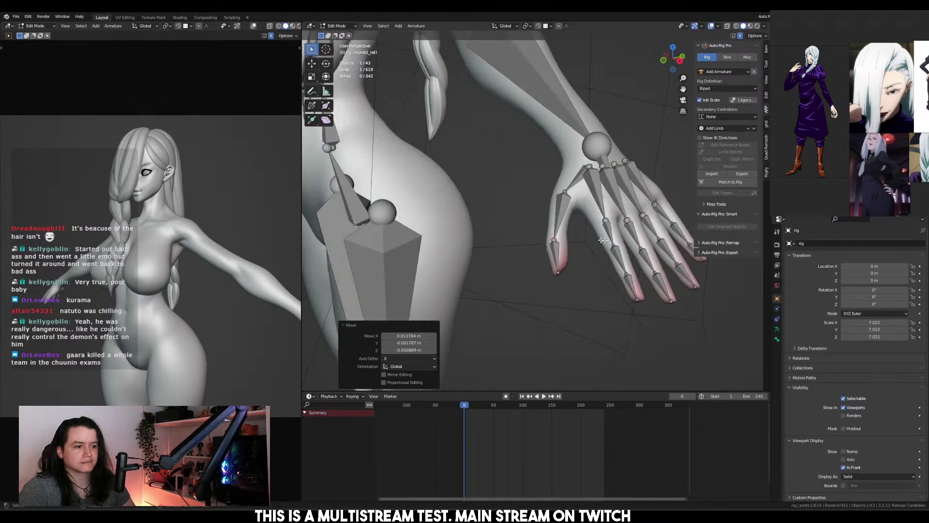
Select the middle bones of all four fingers and move them about 0.009 m in X and 0.021 m in Z in back view
left_click(620, 258)
left_click(650, 259, "shift")
left_click(667, 251, "shift")
left_click(680, 234, "shift")
middle_click_drag(678, 234, 481, 230, "alt")
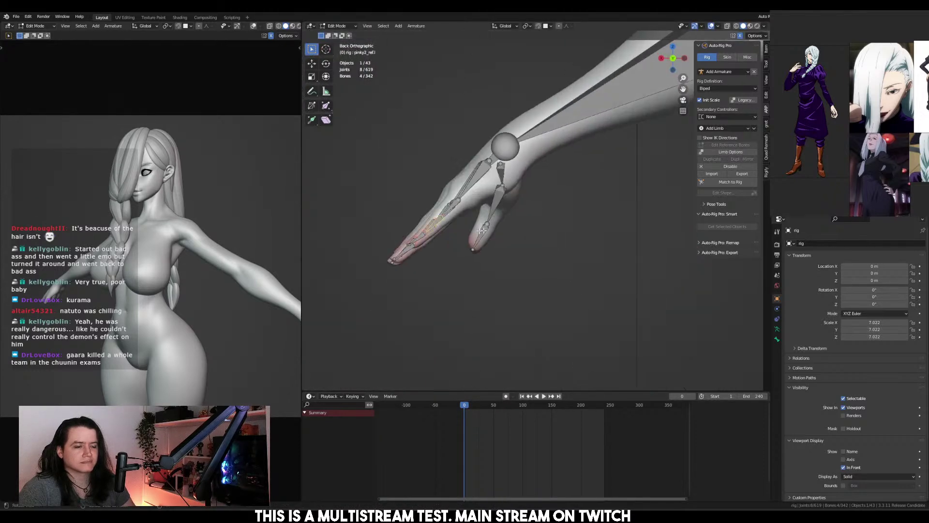
key("g")
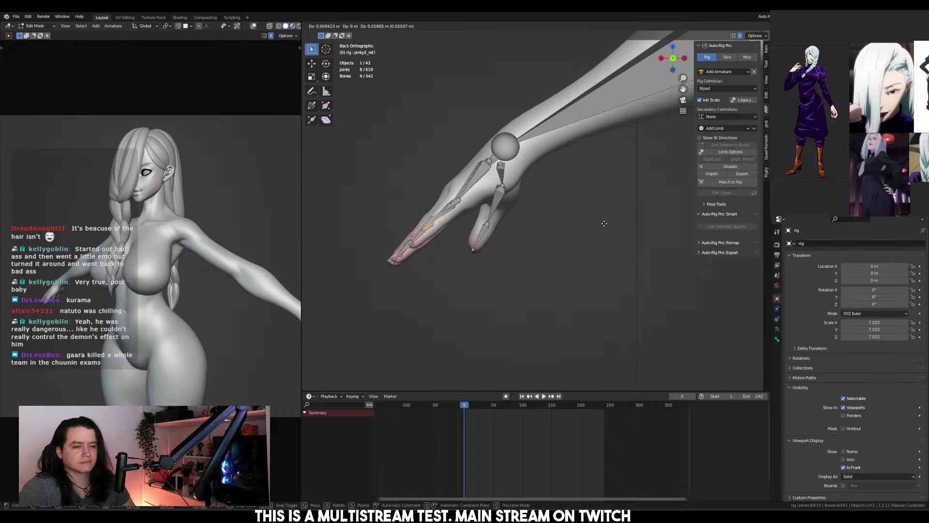
left_click(604, 224)
middle_click_drag(605, 223, 625, 238)
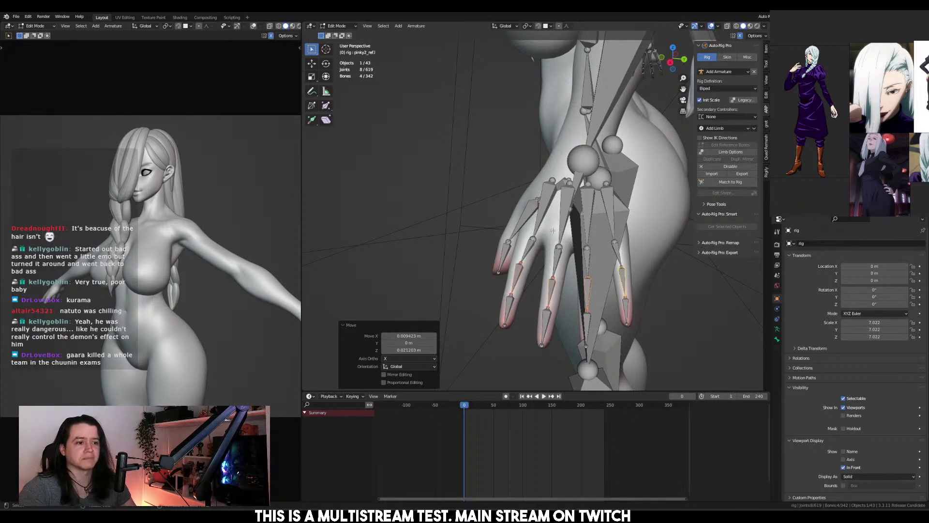
Readjust the outer thumb joint and knuckle, and move the thumb's base joint about -0.008 m in X, -0.03 m in Y and -0.007 m in Z
middle_click_drag(510, 220, 535, 247)
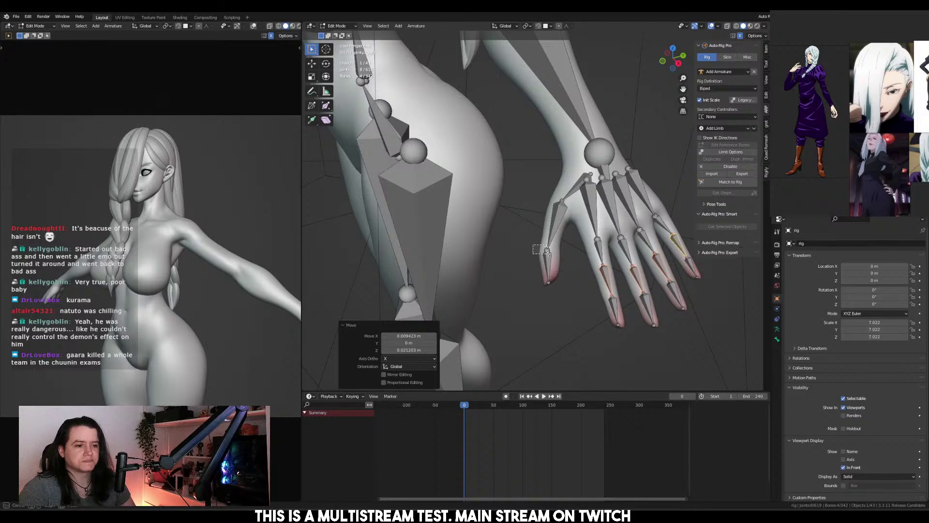
left_click(547, 254)
key("g")
left_click(549, 259)
left_click(555, 203)
key("g")
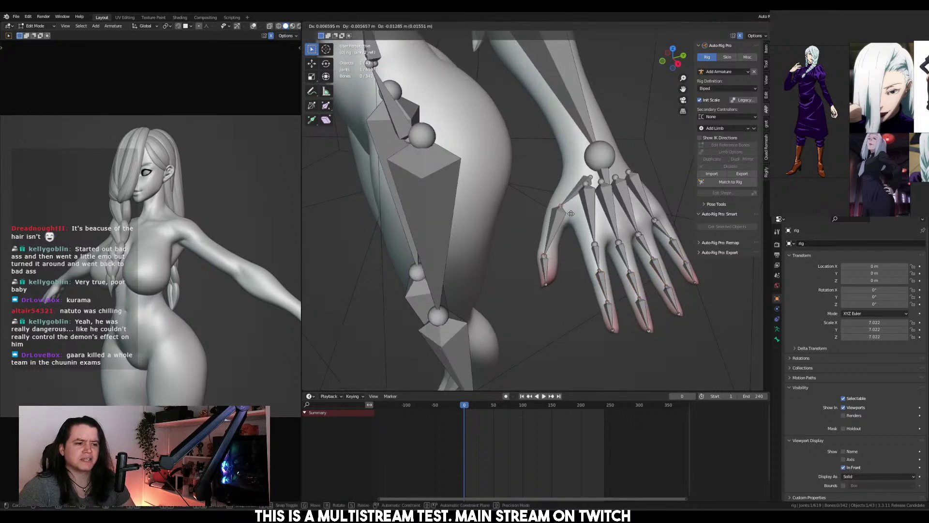
left_click(554, 206)
left_click(590, 179)
key("g")
left_click(576, 186)
scroll(594, 201, "down", 1)
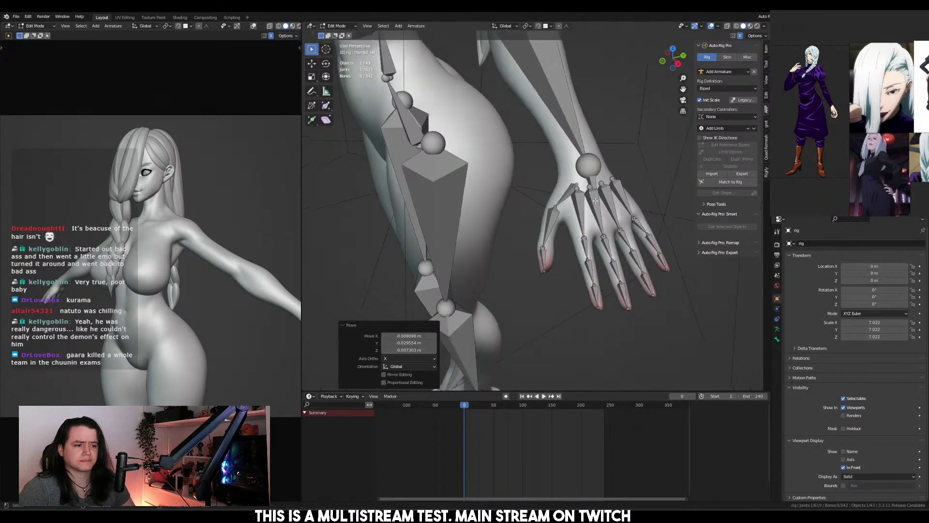
Scale the base joints of the four fingers together and move them about -0.079 m in X and 0.006 m in Z
middle_click_drag(595, 201, 527, 215)
left_click(613, 198)
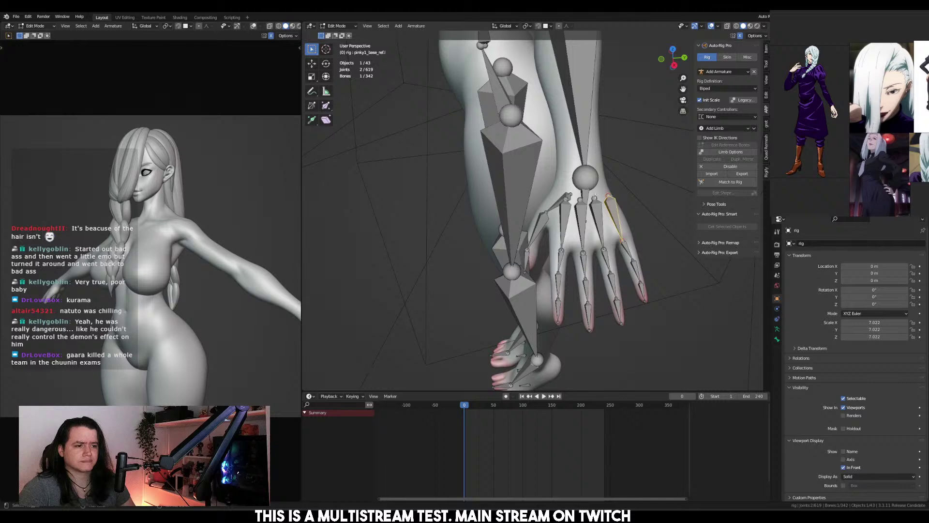
left_click(610, 193, "shift")
left_click(580, 198)
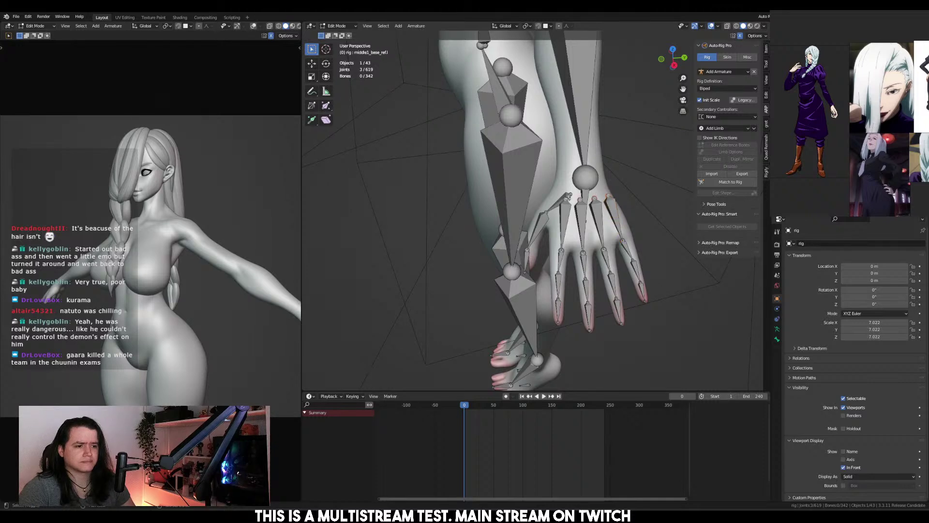
middle_click_drag(580, 198, 650, 202)
left_click(578, 197, "shift")
key("s")
left_click(586, 197)
key("g")
left_click(598, 198)
Adjust the thigh's hip joint along Z and move it about 0.054 m outward along X in front view
scroll(650, 203, "down", 2)
key("KP_1")
middle_click_drag(508, 233, 612, 204, "shift")
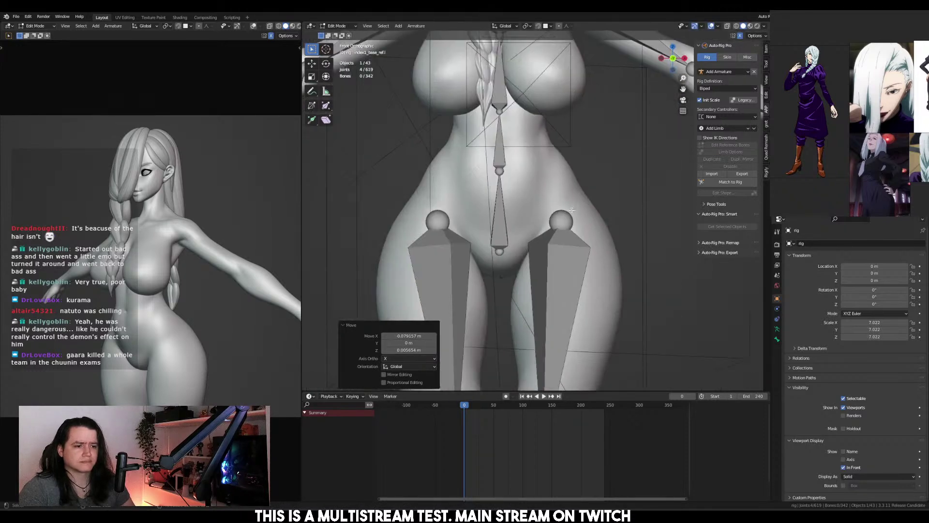
left_click(572, 210)
key("g")
key("z")
left_click(571, 207)
key("g")
key("x")
left_click(577, 207)
scroll(579, 209, "down", 2)
middle_click_drag(562, 165, 572, 208, "shift")
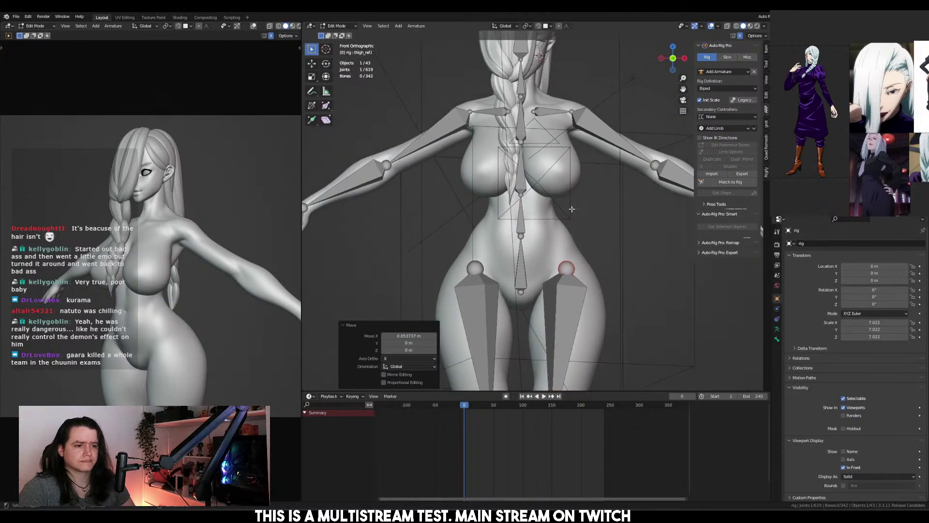
middle_click_drag(503, 179, 508, 228, "shift")
left_click_drag(508, 229, 583, 265)
key("KP_3")
key("g")
key("y")
left_click(566, 243)
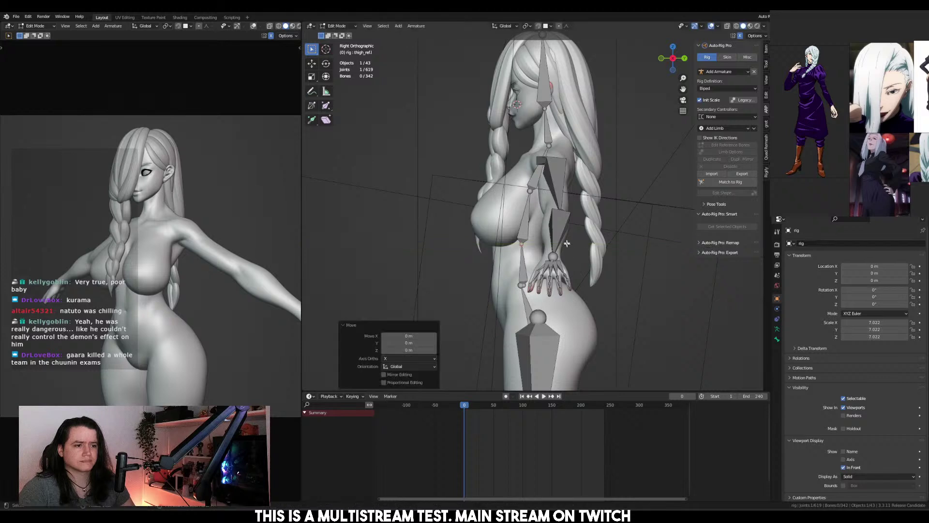
Set the rig's secondary controllers to Twist (Exportable, best)
scroll(563, 244, "down", 2)
key("KP_1")
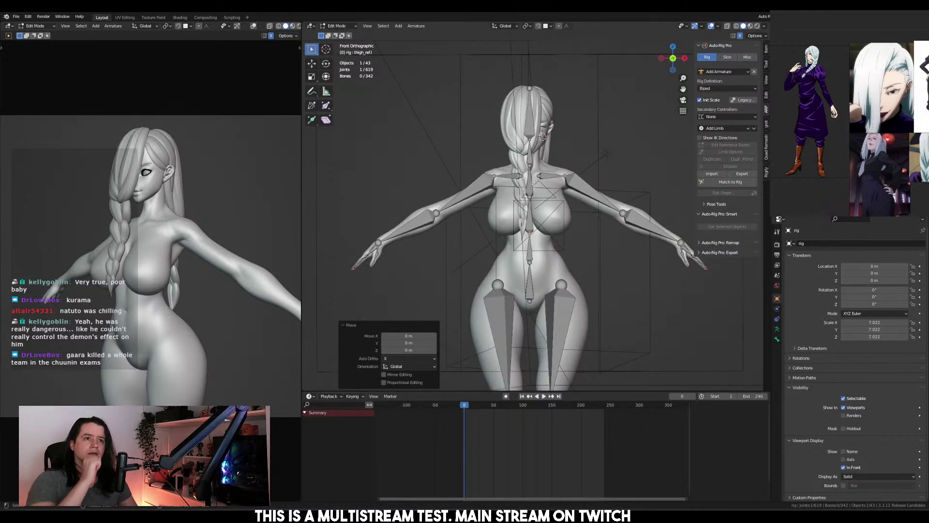
left_click(531, 289)
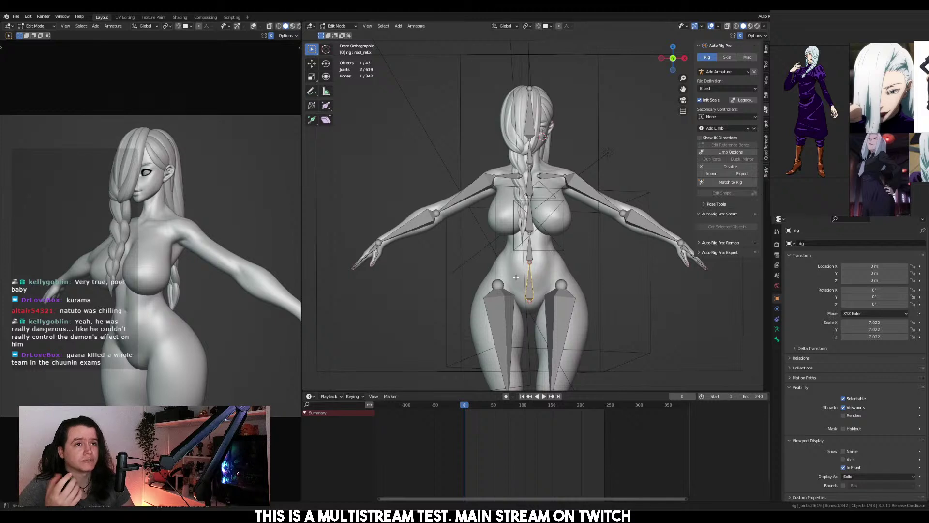
left_click(740, 117)
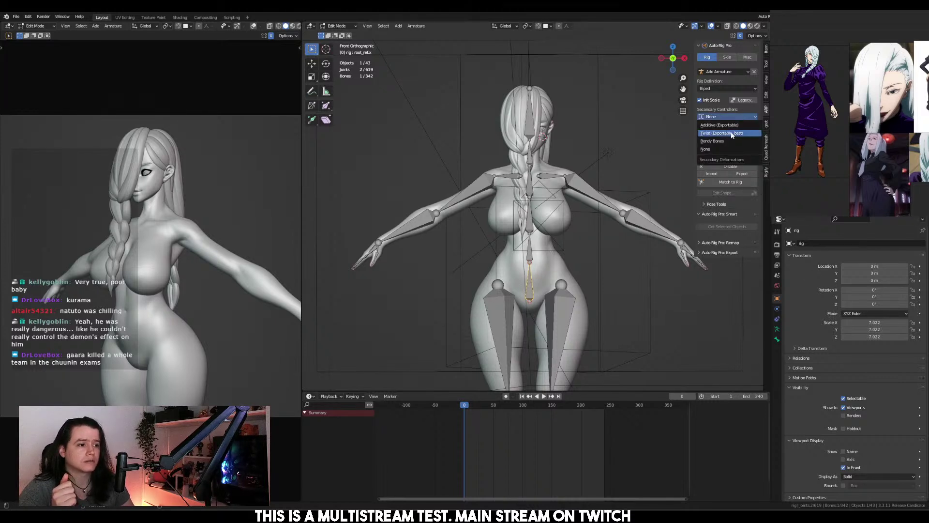
left_click(731, 135)
left_click(727, 129)
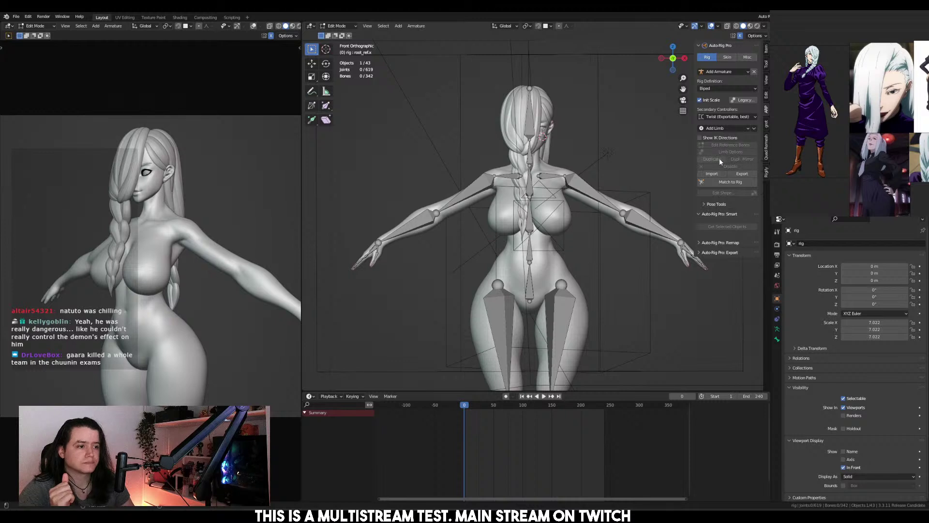
left_click(724, 130)
left_click(723, 130)
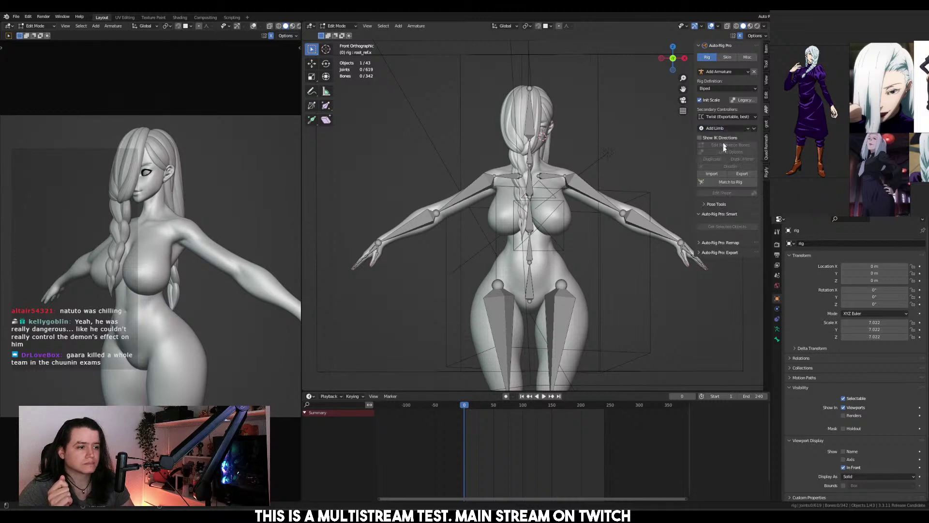
Enable Bottom in the limb options of the spine's root bone
left_click(529, 282)
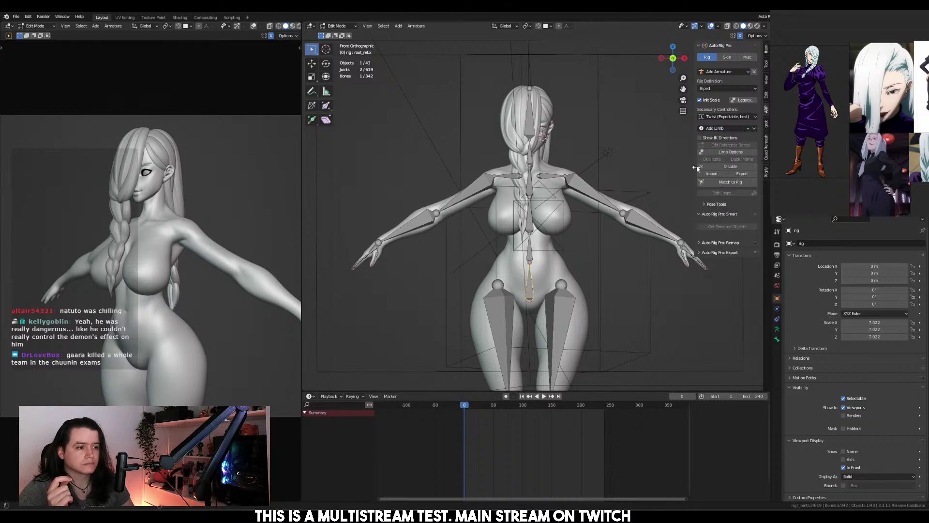
left_click(703, 153)
left_click(652, 215)
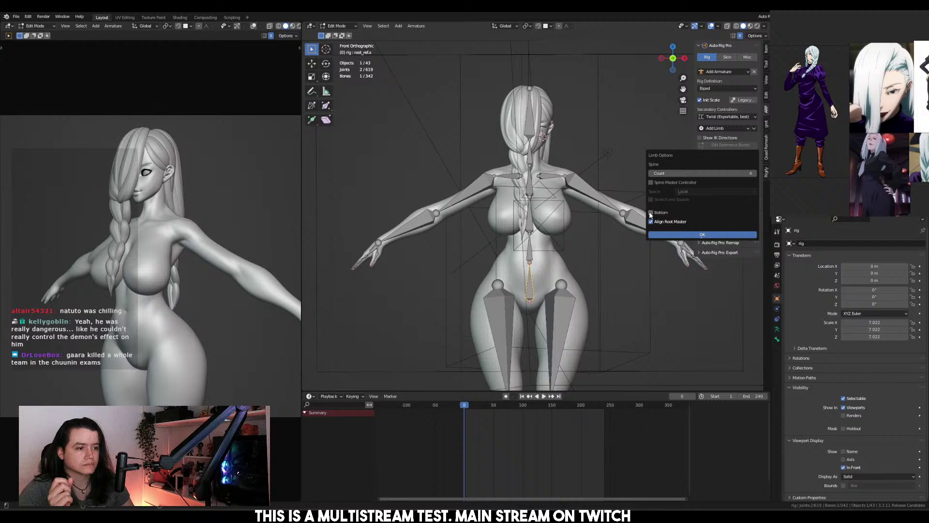
left_click(673, 234)
Select the complete bottom bones in side view, move them into the buttocks and rotate them about 13°
key("KP_3")
scroll(606, 272, "up", 2)
middle_click_drag(605, 290, 593, 253, "shift")
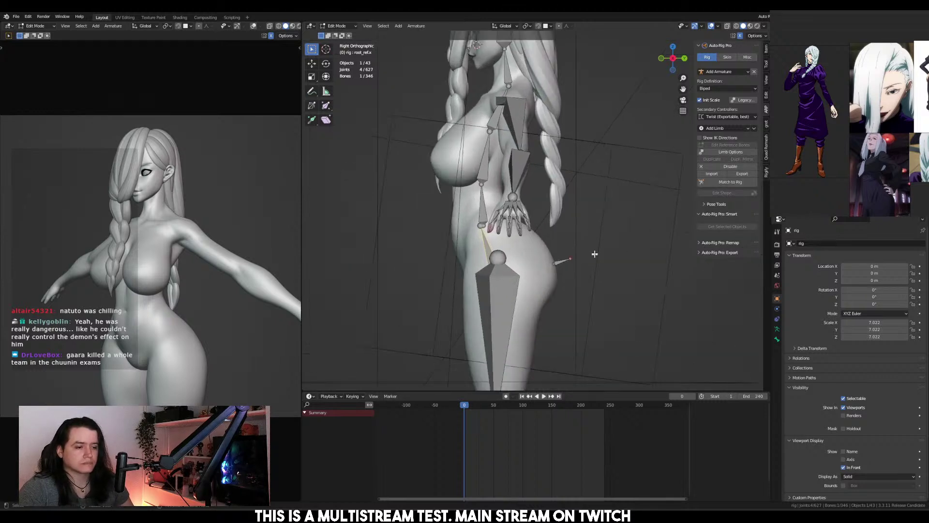
left_click_drag(560, 245, 601, 270)
key("ctrl+l")
key("g")
left_click(595, 272)
key("r")
left_click(603, 285)
Resize and level the bottom bones in side view, and move them about 0.11 m along Y
key("s")
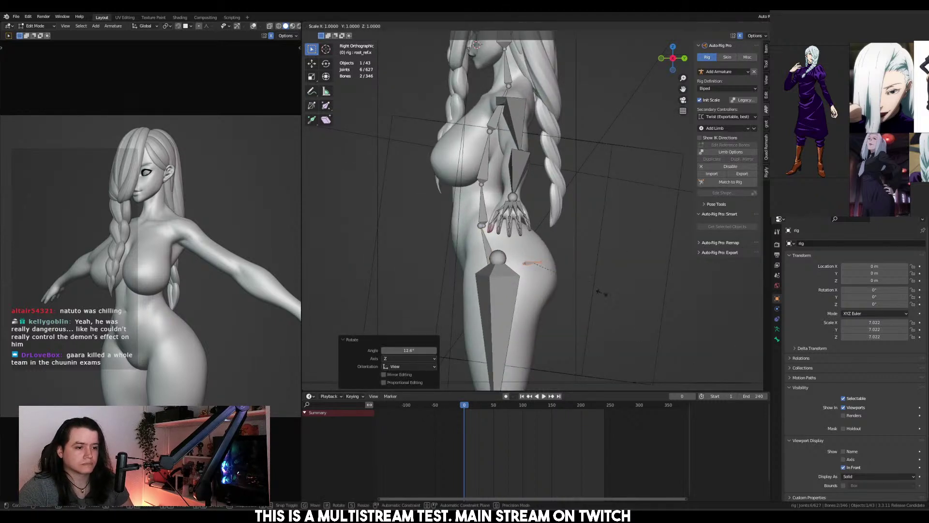
left_click(635, 293)
key("r")
left_click(629, 299)
key("g")
key("y")
left_click(635, 299)
Reposition the bottom bones in back view and scale them by about 1.146 in side view
key("ctrl+KP_1")
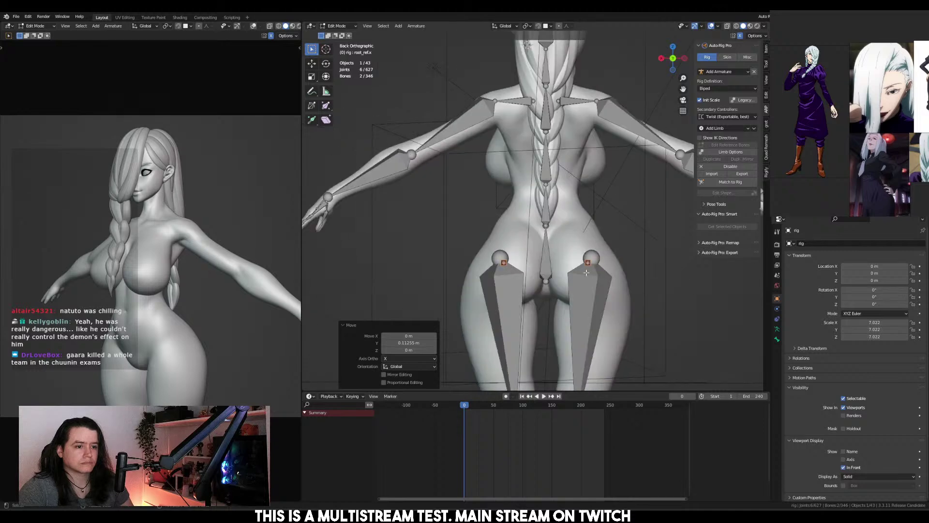
key("g")
left_click(593, 279)
key("KP_3")
key("s")
left_click(625, 270)
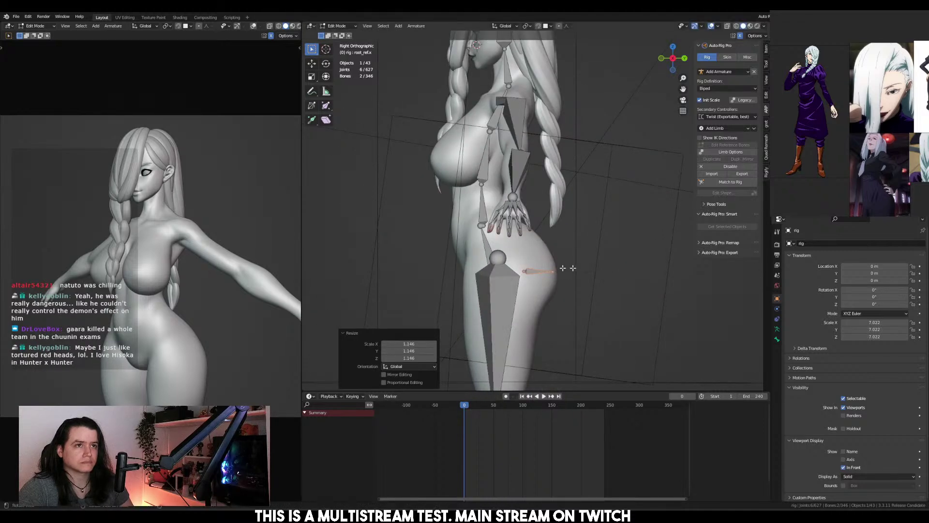
Scale both bottom bones by about 1.184 in back view and refine their size once more
key("ctrl+KP_1")
key("KP_3")
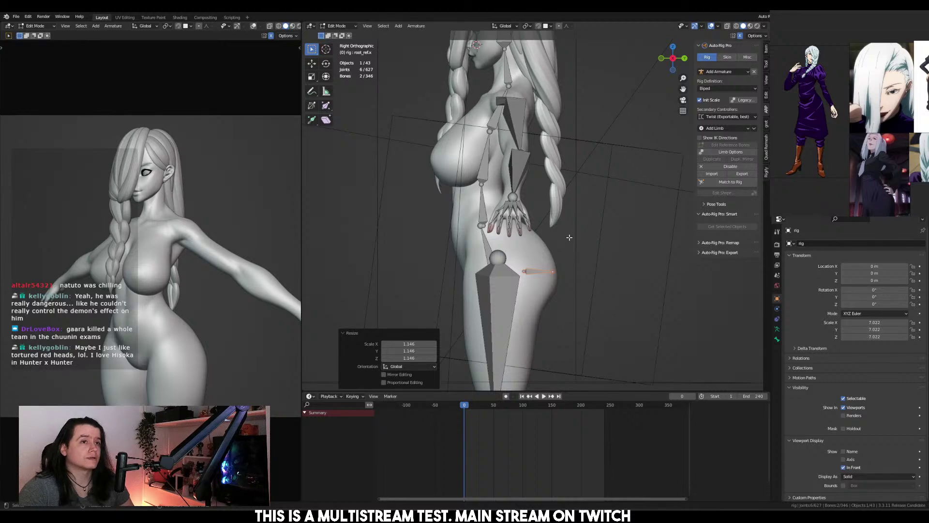
middle_click_drag(542, 233, 430, 228, "alt")
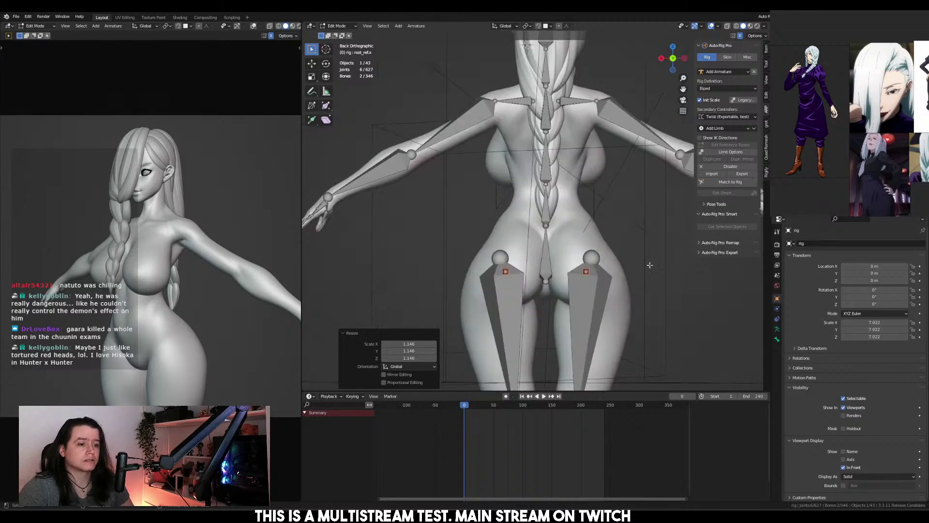
key("s")
left_click(665, 278)
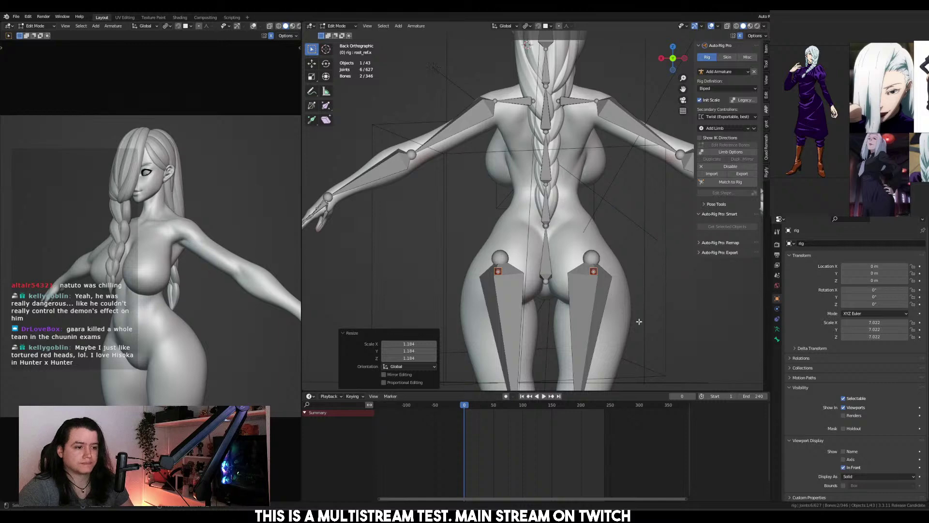
key("s")
left_click(659, 301)
Move the bottom bones about -0.22 m along X in back view and raise them slightly in side view
key("g")
left_click(653, 297)
key("KP_3")
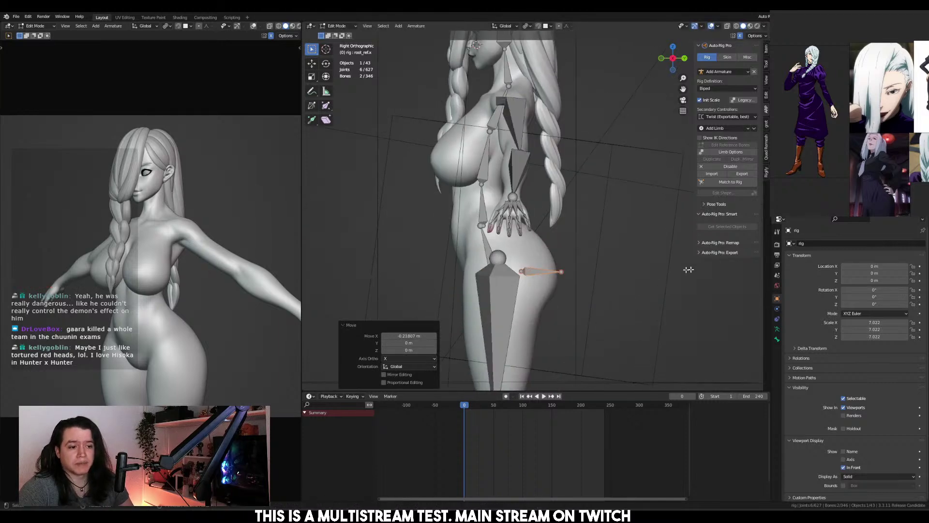
key("g")
left_click(622, 267)
left_click(622, 271)
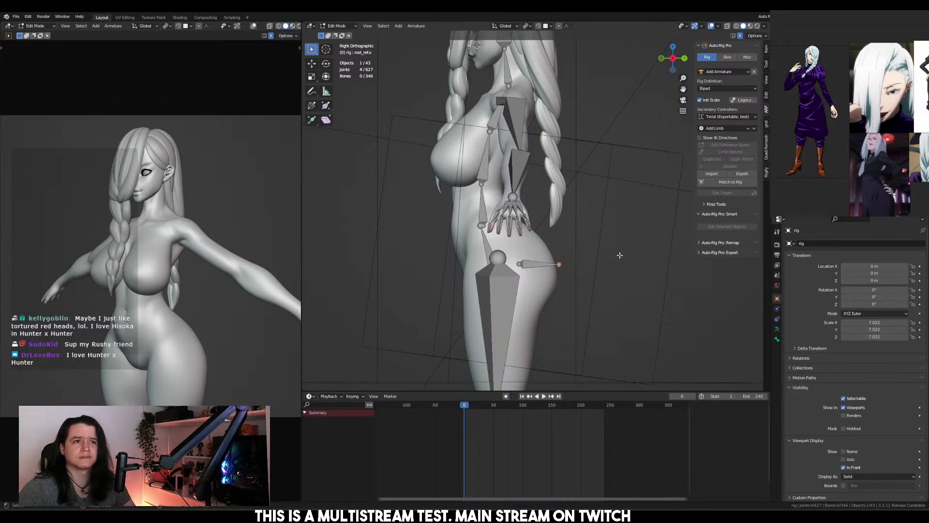
Collapse the overlapping joints at the top of the root bone with a scale of 0 and lower them about 0.056 m
left_click(483, 225)
type("s")
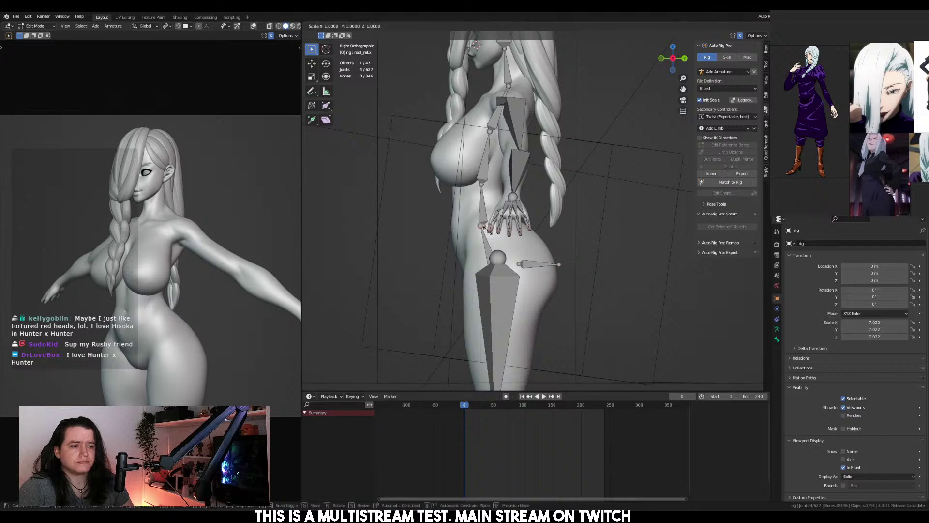
type("0")
key("Return")
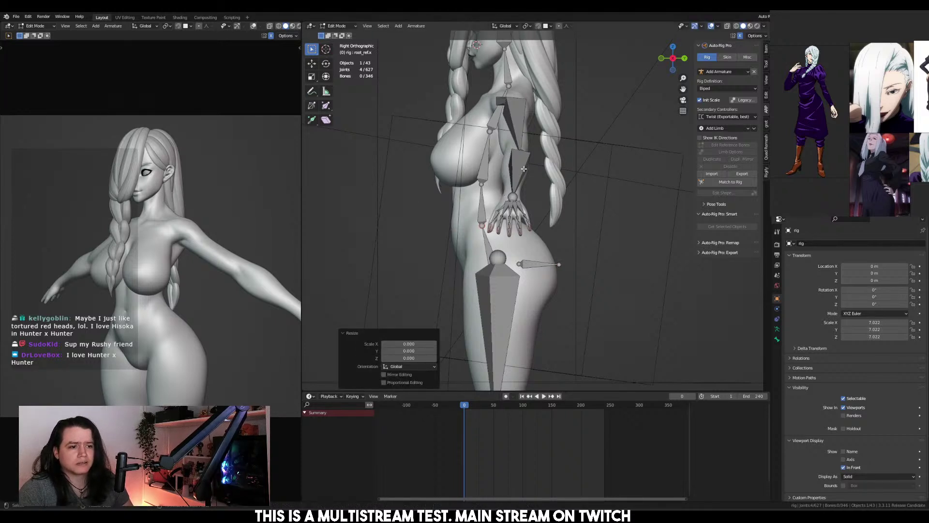
key("g")
left_click(486, 233)
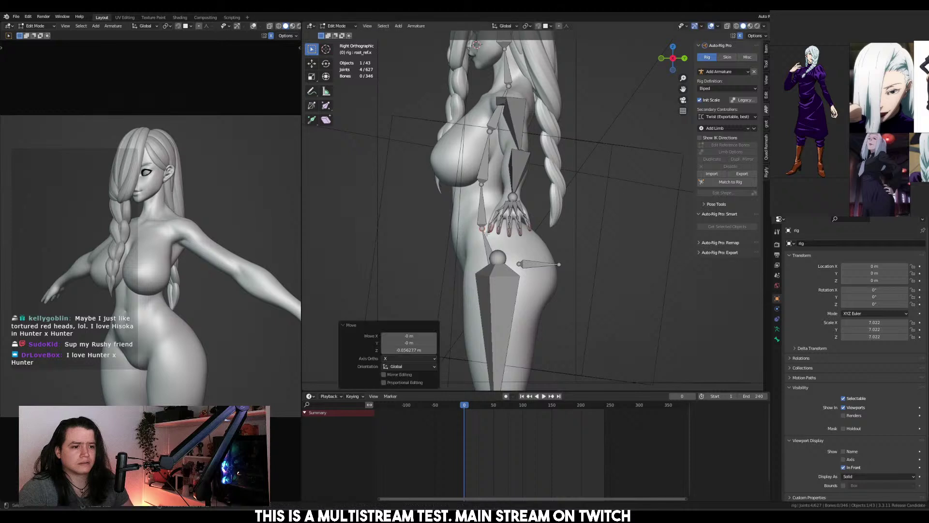
Move the waist spine joint about -0.035 m in Y and -0.07 m in Z, and the chest joint above about 0.035 m and -0.169 m
left_click(490, 183)
key("g")
left_click(488, 186)
middle_click_drag(488, 185, 494, 234, "shift")
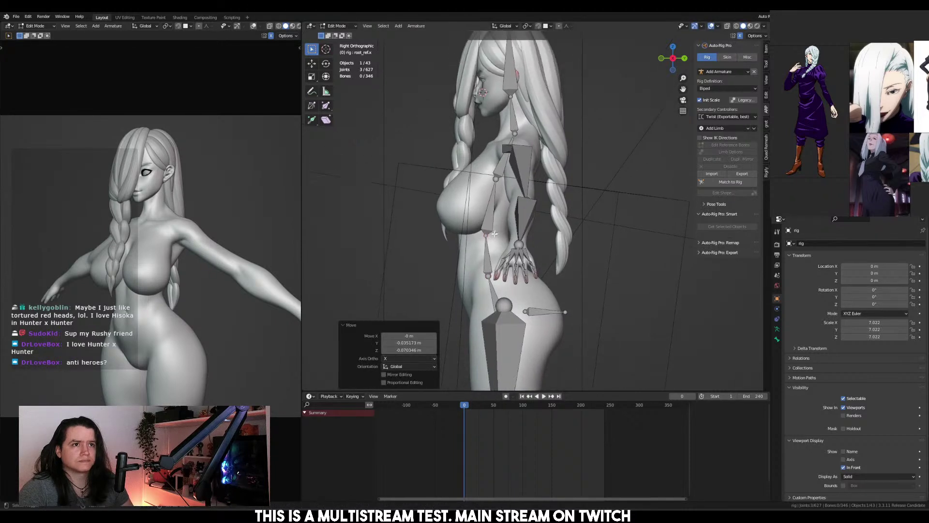
left_click(503, 185)
key("g")
left_click(504, 194)
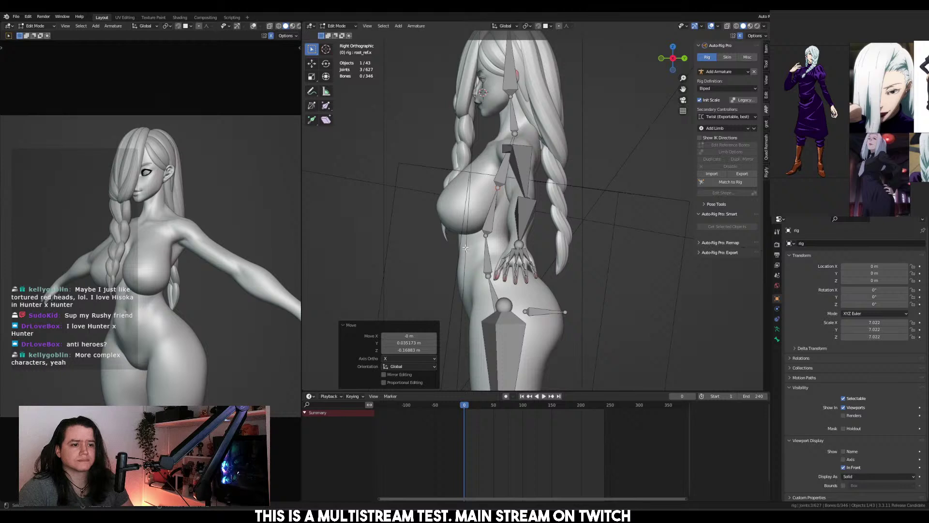
Nudge the waist spine joint backward in side view and move the joint at the top of the root bone about 0.07 m along Y
left_click(489, 239)
key("g")
left_click(492, 239)
left_click(490, 281)
key("g")
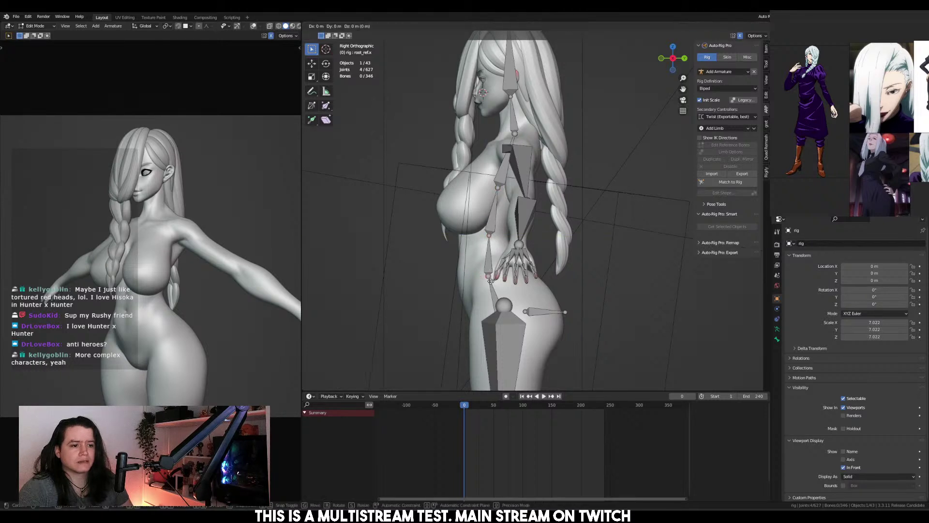
key("y")
left_click(493, 280)
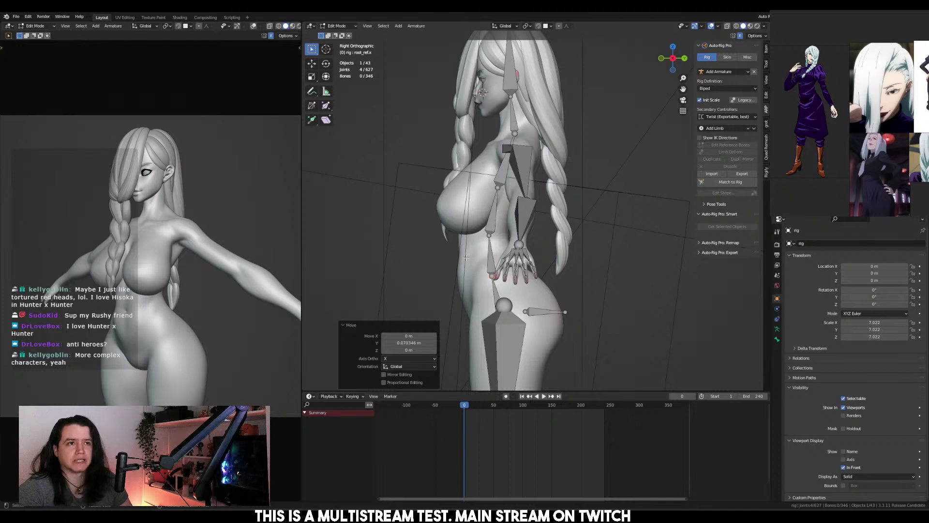
key("KP_1")
middle_click_drag(458, 294, 455, 257, "shift")
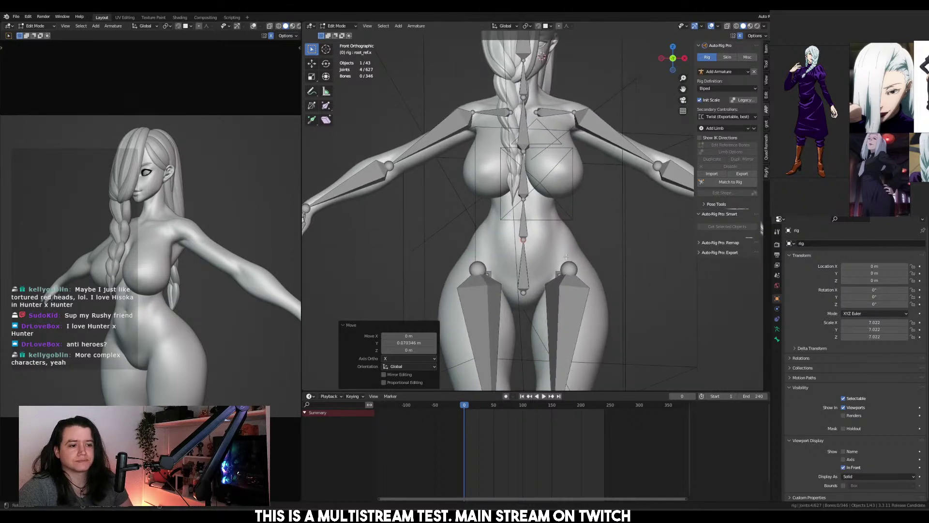
Select both whole bottom bones in side view and scale them by about 0.891
key("KP_3")
left_click_drag(557, 267, 576, 284)
key("ctrl+l")
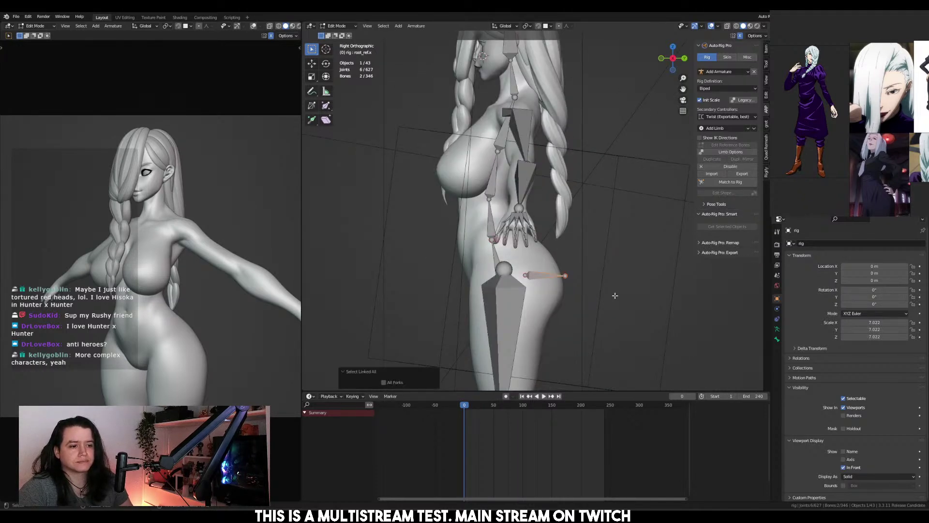
key("s")
left_click(608, 292)
Examine the fit of the bottom, spine and leg reference bones from the back, side and perspective views
middle_click_drag(572, 286, 596, 284, "alt")
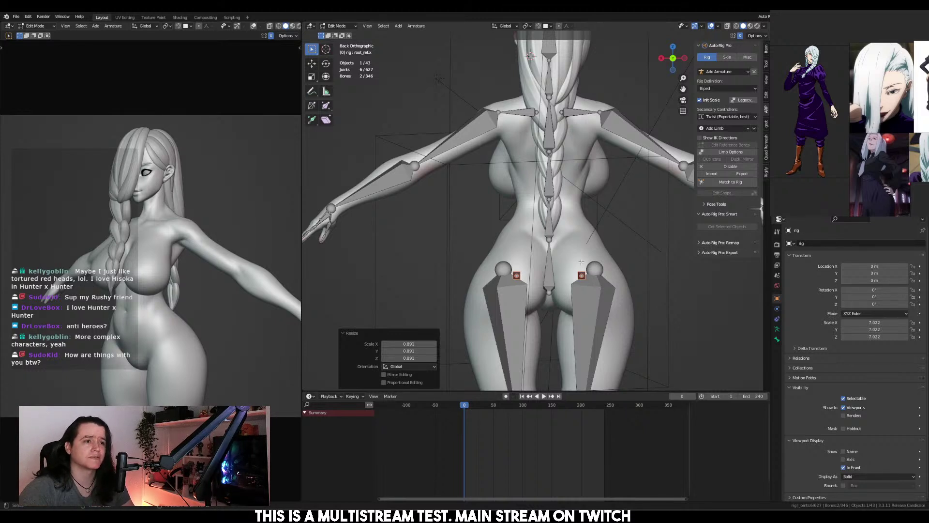
left_click(611, 283)
key("ctrl+l")
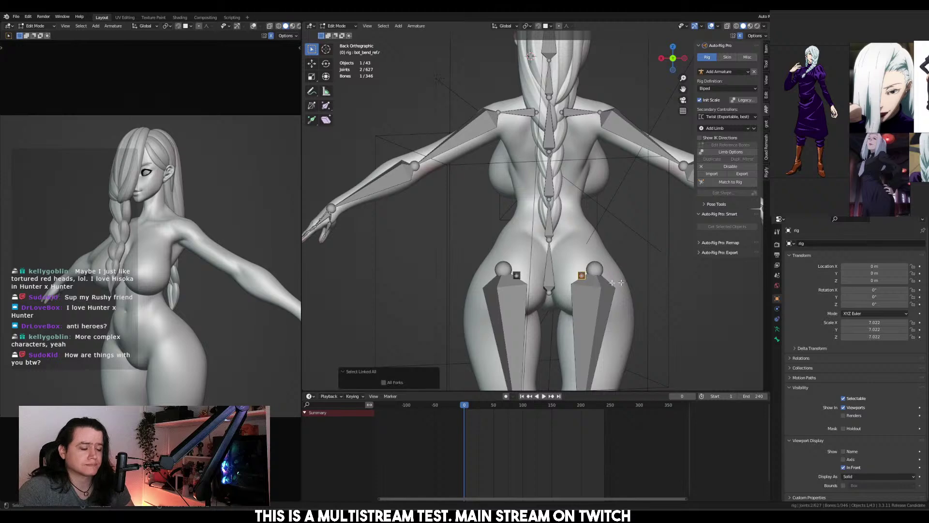
key("KP_3")
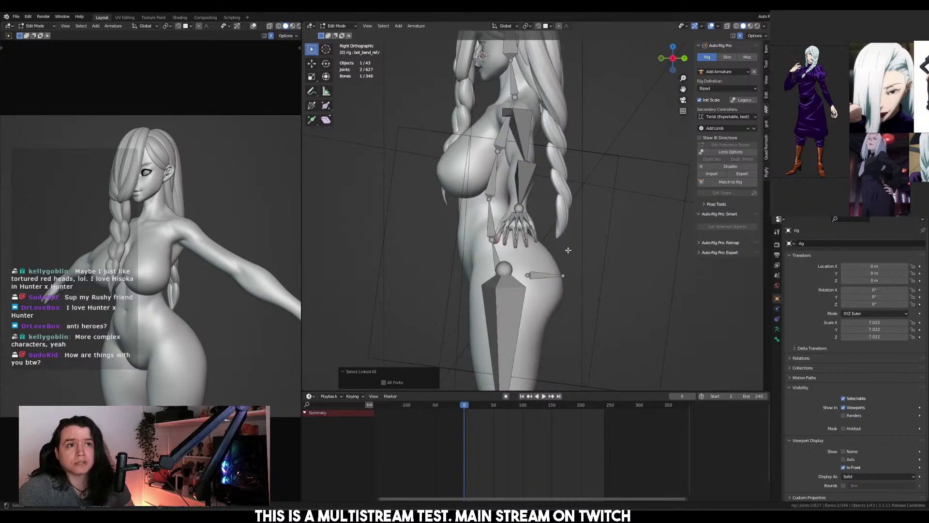
middle_click_drag(574, 245, 691, 233, "alt")
scroll(641, 293, "up", 1)
middle_click_drag(619, 249, 557, 250, "shift")
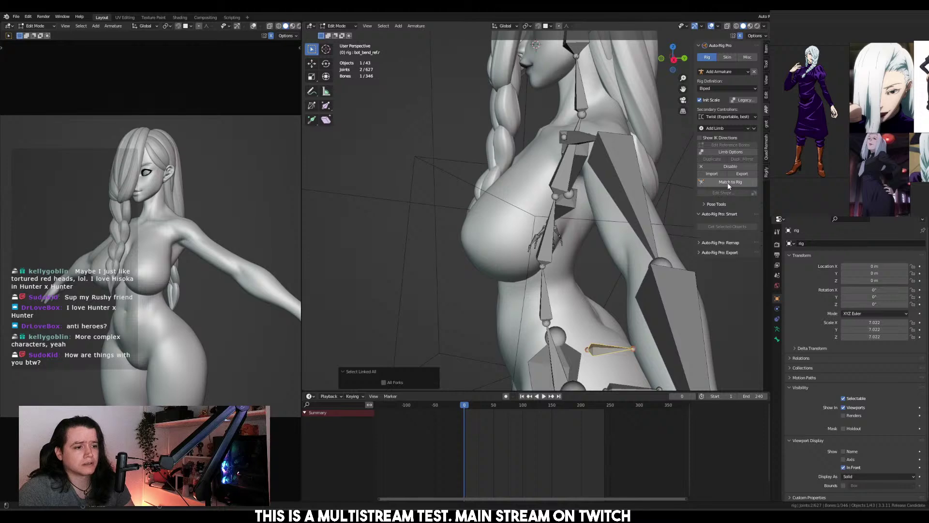
scroll(581, 233, "down", 4)
key("KP_1")
middle_click_drag(561, 387, 509, 276, "shift")
middle_click_drag(542, 286, 534, 242, "shift")
scroll(542, 251, "up", 1)
middle_click_drag(518, 106, 488, 249, "shift")
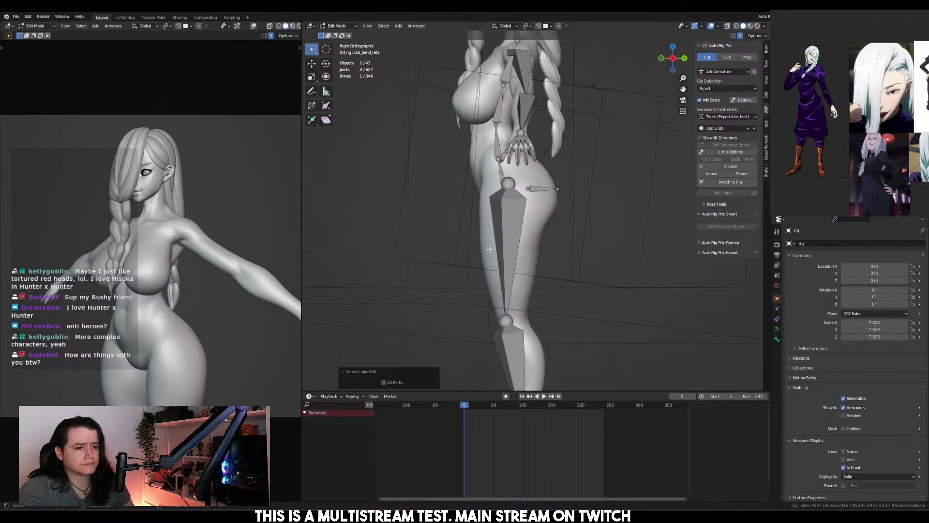
Generate the control rig from the reference bones with Match to Rig, and test-move the left foot IK control
key("KP_1")
left_click(737, 181)
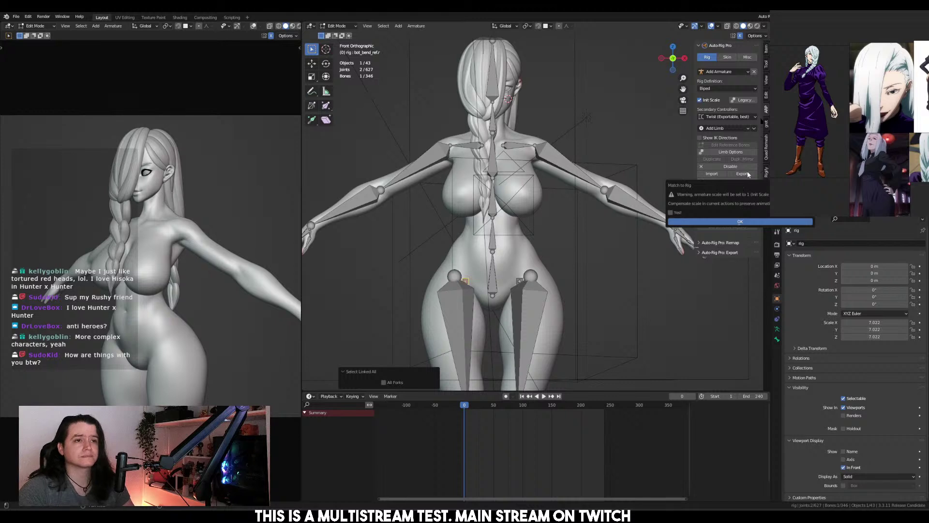
left_click(705, 223)
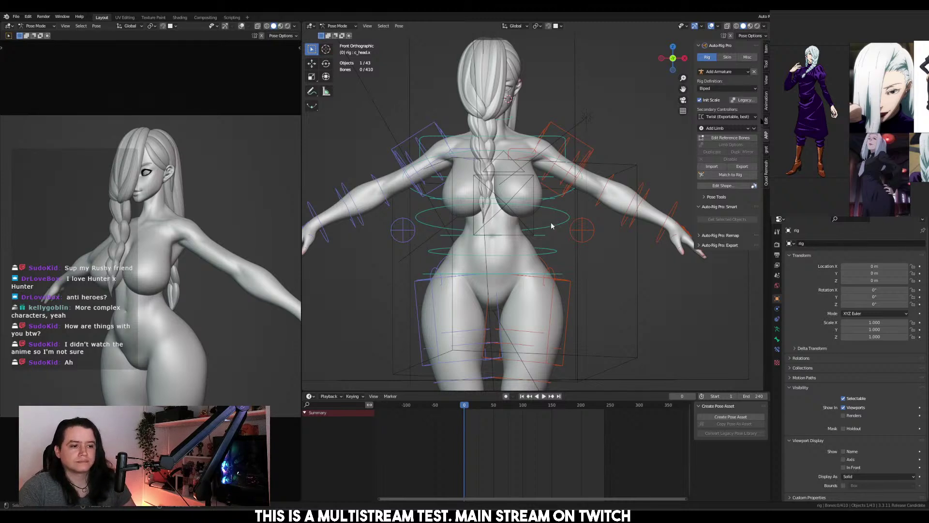
scroll(564, 267, "down", 4)
middle_click_drag(557, 257, 507, 267, "shift")
left_click(516, 315)
key("g")
right_click(551, 315)
Return to Object Mode and bind the body mesh to the rig with Auto-Rig Pro's Bind
key("ctrl+Tab")
scroll(508, 267, "up", 3)
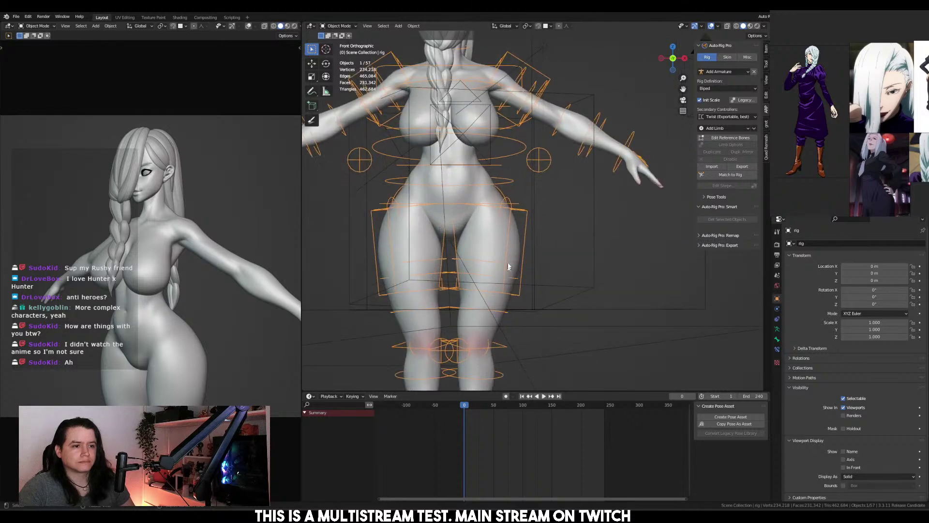
left_click(495, 227)
left_click(518, 210, "shift")
key("ctrl+p")
left_click(519, 210)
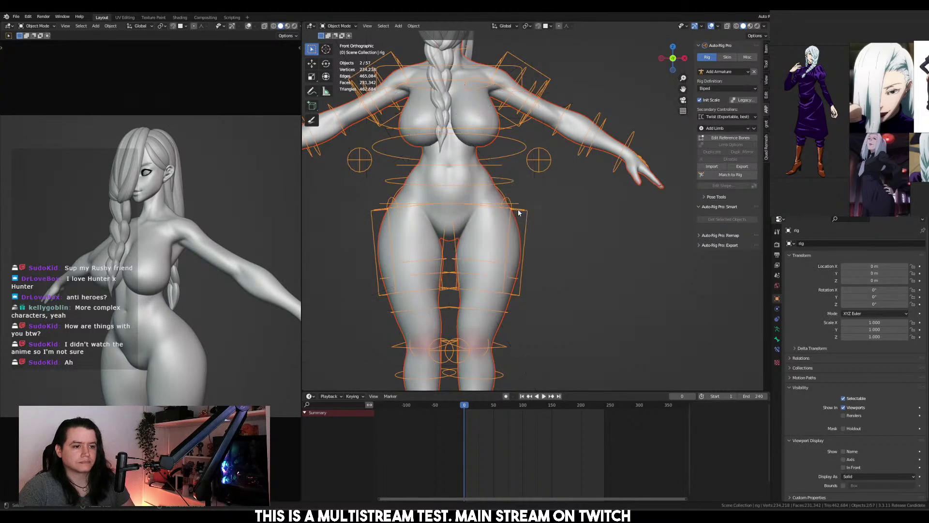
key("q")
left_click(513, 218)
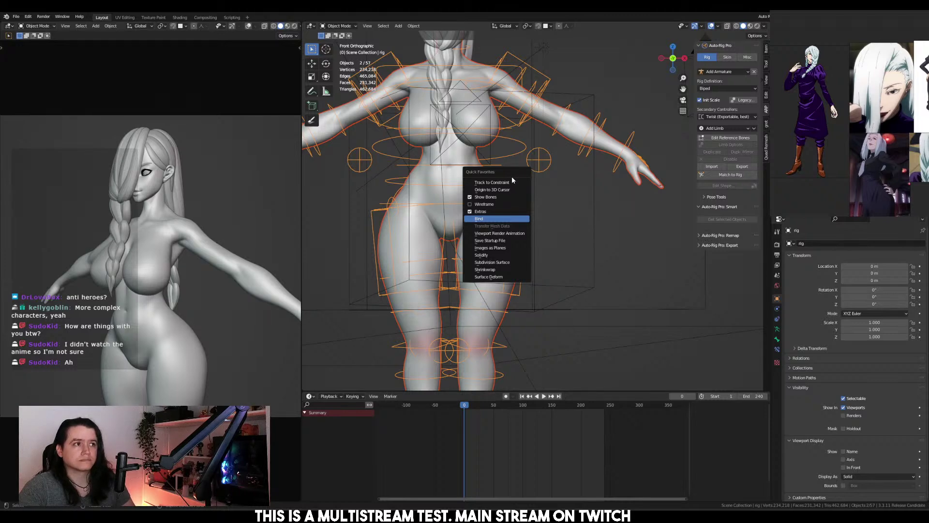
Switch to side view and hide the viewport extras so the reference image empties no longer obstruct selection
key("KP_3")
left_click(555, 189)
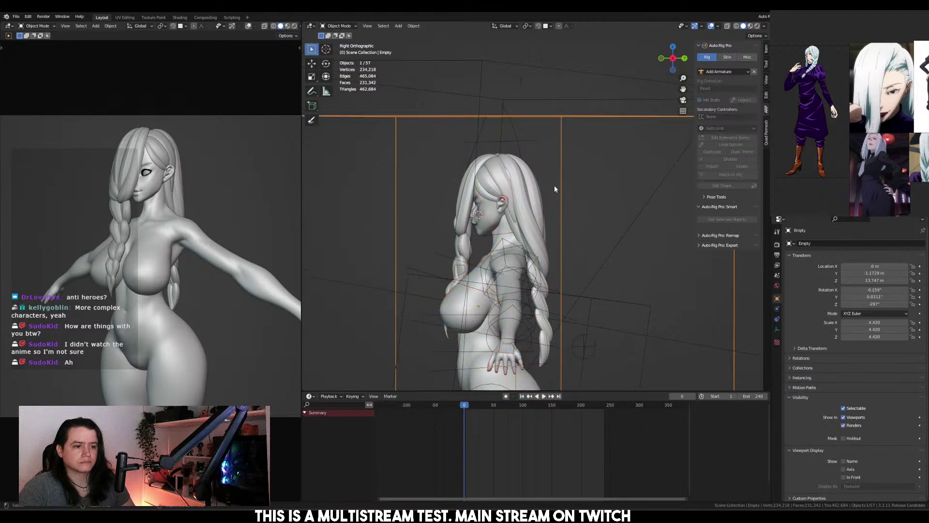
left_click(577, 155)
key("q")
left_click(575, 149)
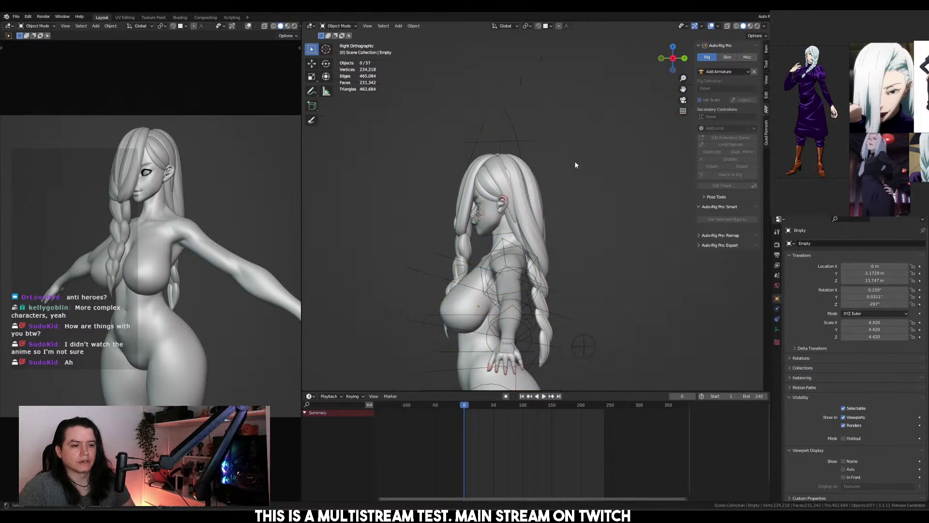
key("q")
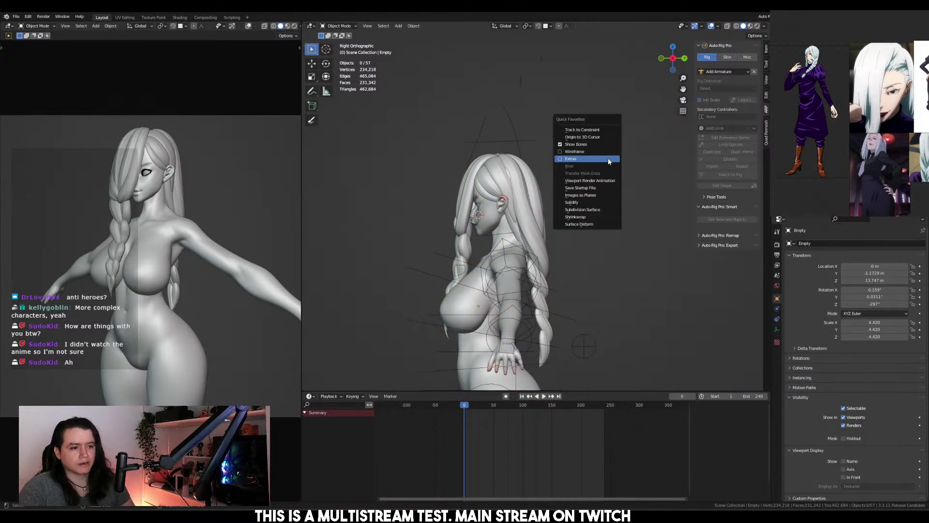
Parent the head and hair objects to the head control bone with the Bone option, and test-rotate the head
left_click_drag(450, 111, 562, 231)
middle_click_drag(554, 269, 556, 157, "shift")
left_click_drag(455, 300, 552, 355)
middle_click_drag(581, 169, 578, 318, "shift")
left_click(527, 177, "shift")
key("ctrl+Tab")
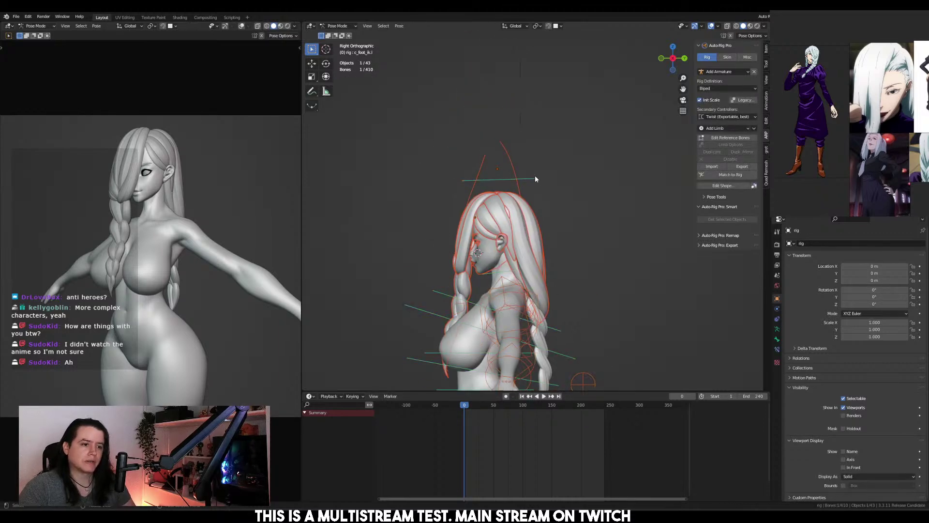
left_click(534, 179)
key("ctrl+p")
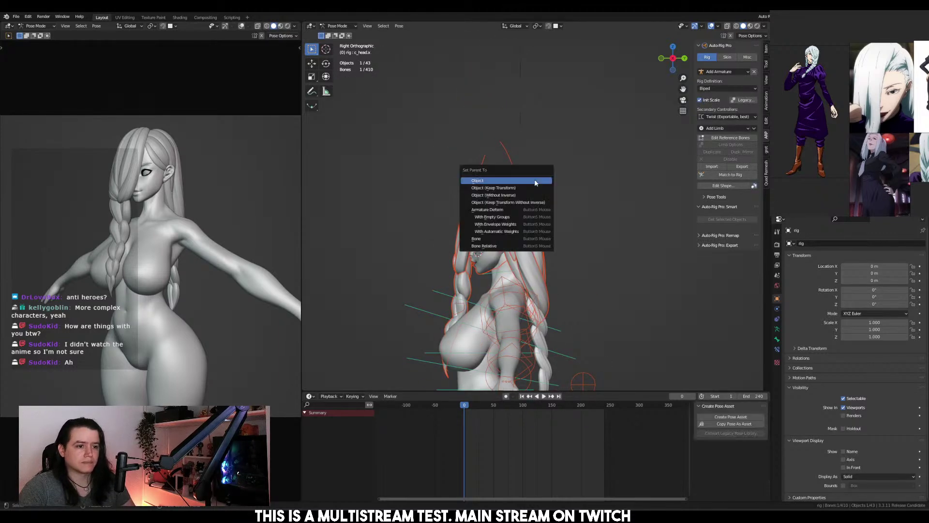
left_click(526, 239)
key("r")
right_click(545, 206)
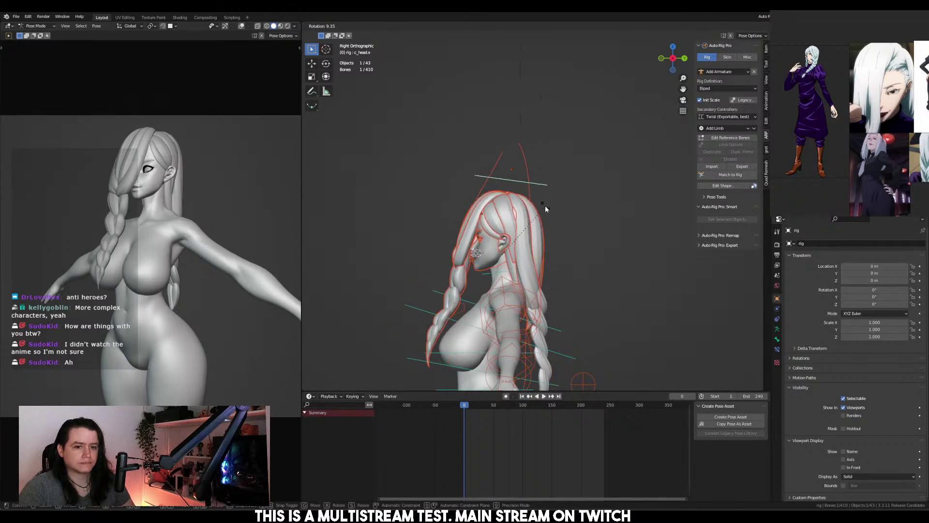
Parent the remaining back braid to the head control bone with the Bone option, and test-rotate the head again
middle_click_drag(574, 262, 553, 183, "shift")
key("ctrl+Tab")
left_click(530, 271)
left_click(524, 264)
middle_click_drag(537, 222, 544, 285, "shift")
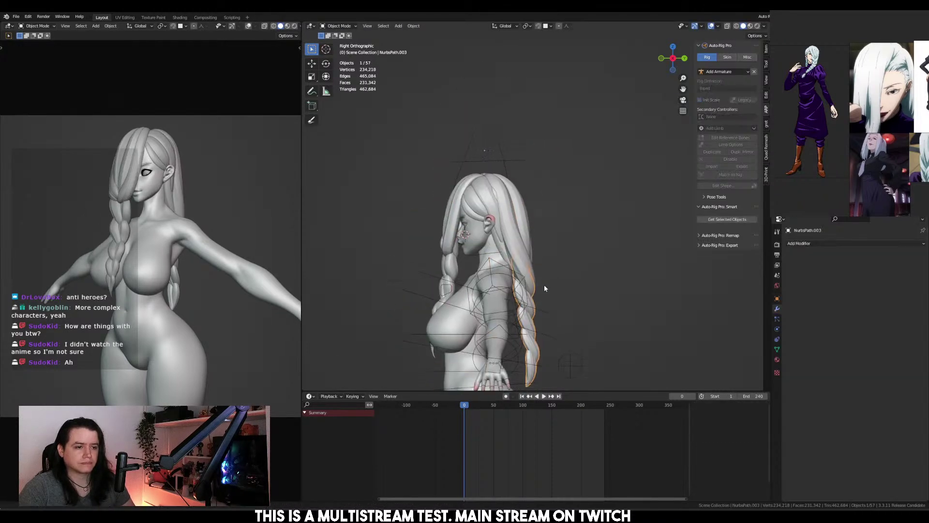
left_click(495, 160, "shift")
key("ctrl+Tab")
key("ctrl+p")
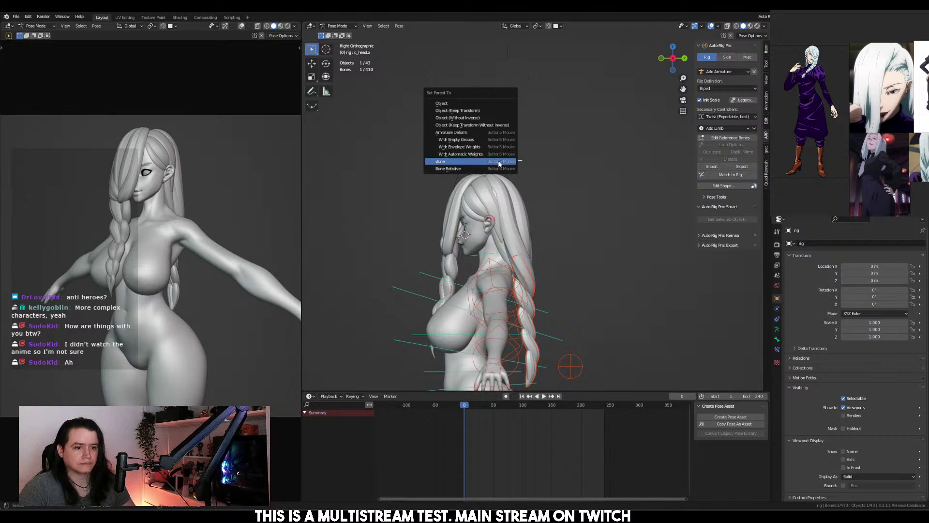
left_click(498, 164)
key("r")
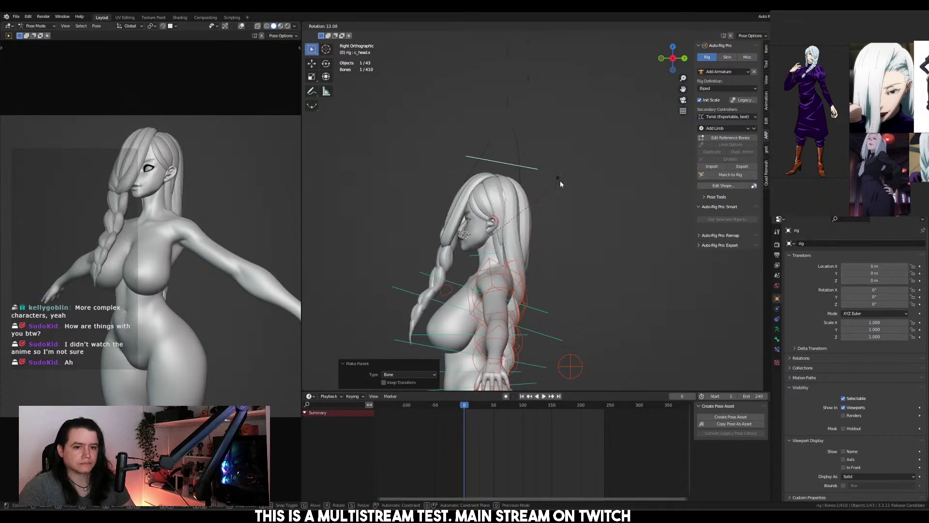
right_click(560, 184)
Return to Object Mode and examine the whole rigged character from the front and in perspective
key("ctrl+Tab")
key("KP_1")
scroll(539, 245, "down", 2)
middle_click_drag(539, 252, 535, 164, "shift")
middle_click_drag(551, 228, 544, 180, "shift")
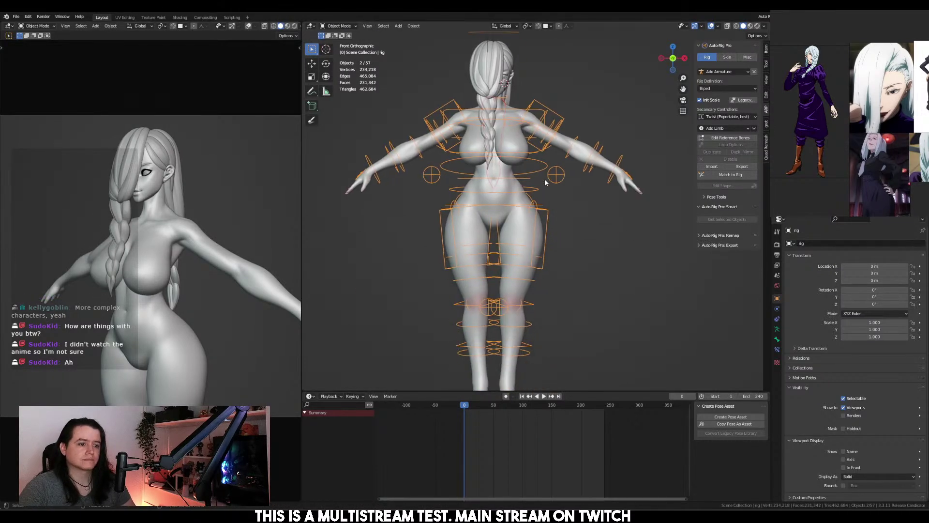
left_click(581, 231)
middle_click_drag(580, 230, 570, 234)
middle_click_drag(176, 249, 184, 246)
middle_click_drag(543, 112, 538, 210, "shift")
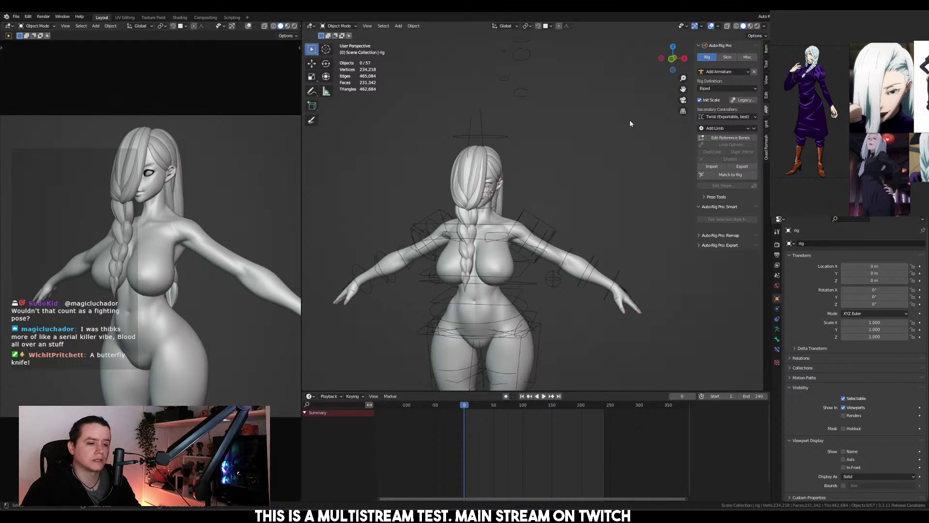
Try moving the left foot IK control far up and outward to test the leg deformation, and undo the move
left_click(555, 215)
middle_click_drag(555, 215, 578, 104, "shift")
key("ctrl+Tab")
middle_click_drag(550, 331, 554, 204, "shift")
left_click(516, 285)
key("KP_1")
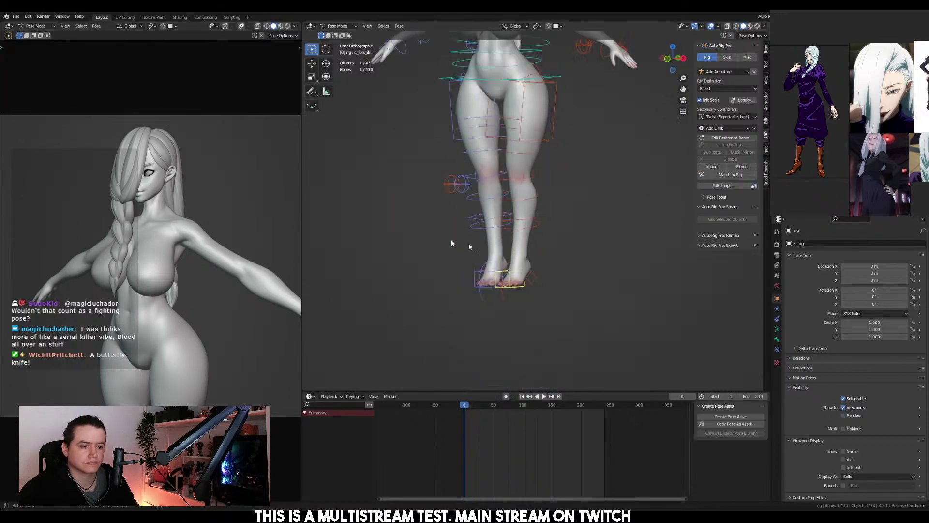
key("g")
right_click(571, 238)
key("q")
left_click(568, 239)
key("g")
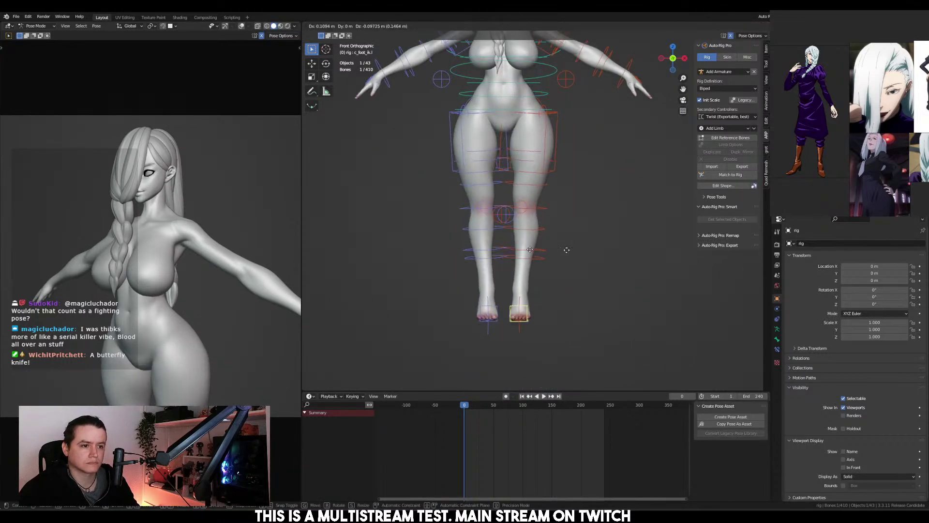
left_click(697, 89)
middle_click_drag(687, 93, 568, 178, "shift")
key("ctrl+z")
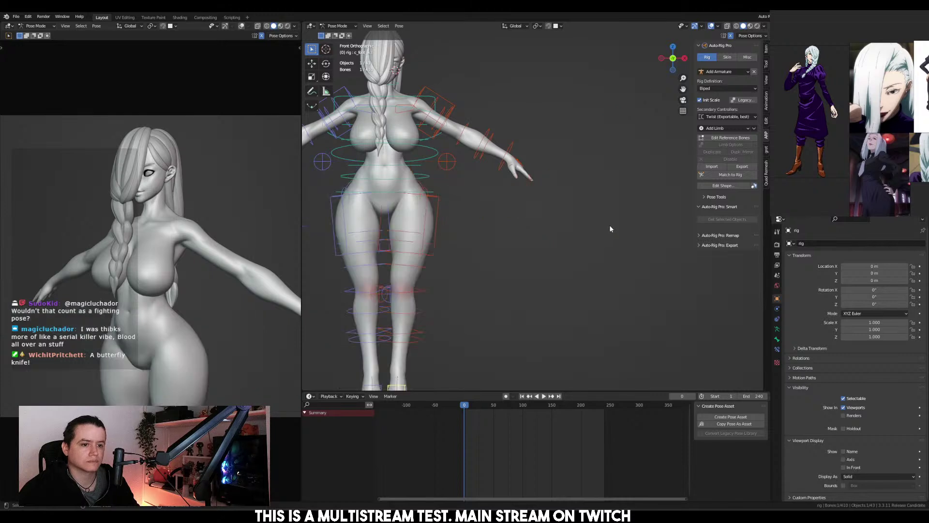
Turn off Preserve Volume in the body mesh's armature modifier and open Auto-Rig Pro's skin binding settings
key("ctrl+Tab")
left_click(406, 214)
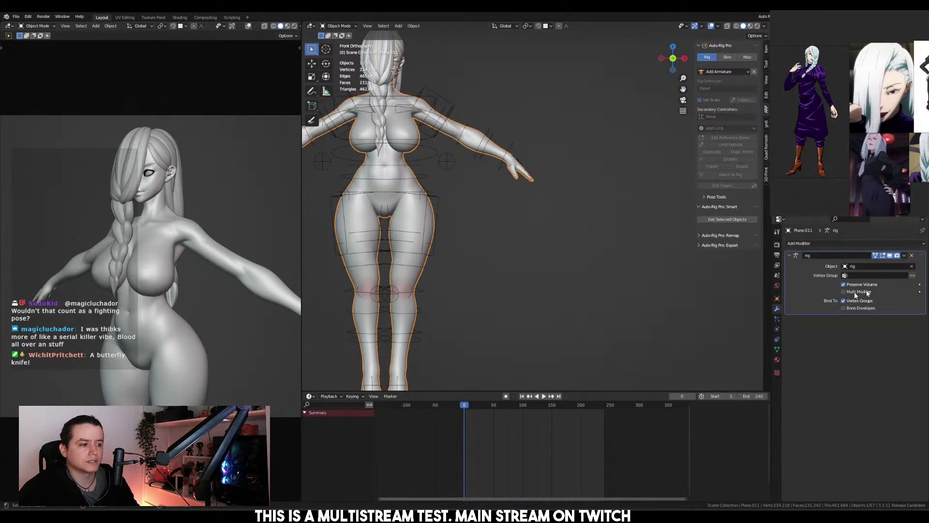
left_click(843, 284)
left_click(727, 58)
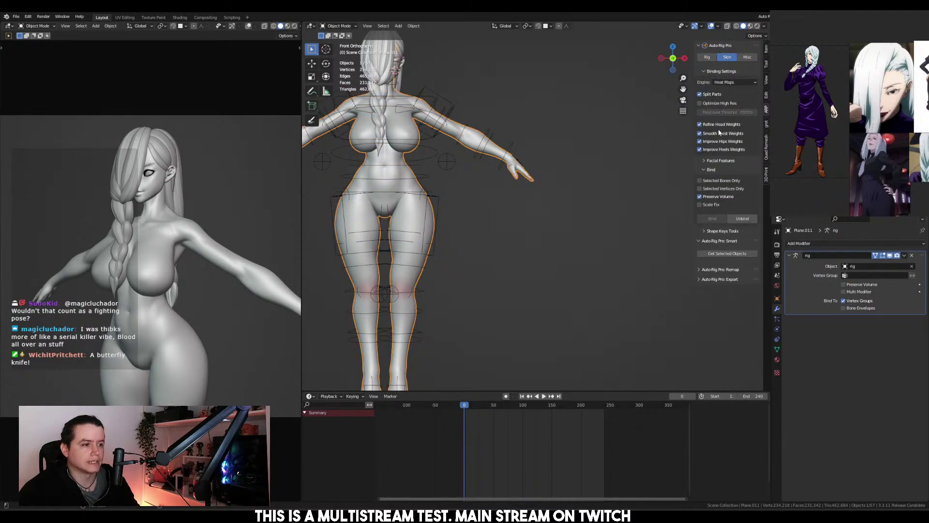
Move the rig's left foot IK control up and outward to stretch the mirrored legs into a full side split, and rotate the foot
middle_click_drag(430, 176, 539, 158, "shift")
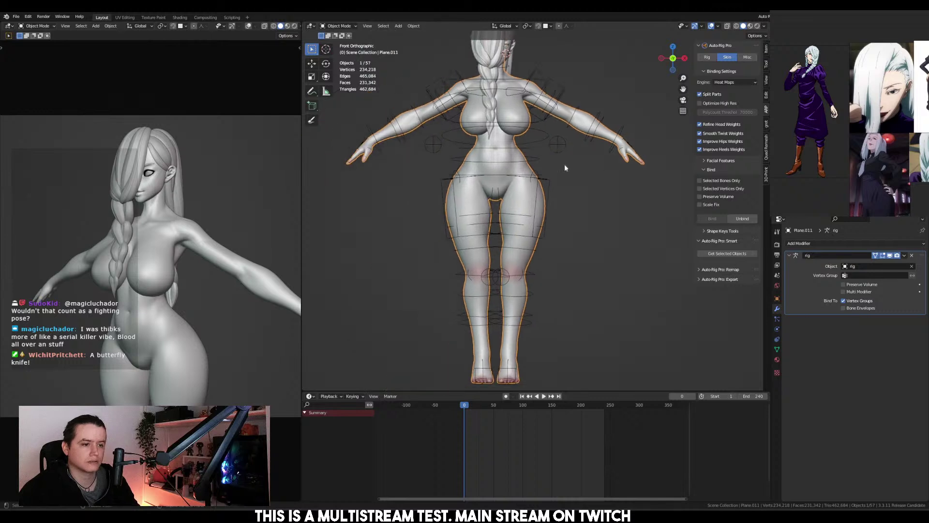
left_click(547, 180)
scroll(545, 204, "down", 2)
key("ctrl+Tab")
left_click(519, 321)
key("g")
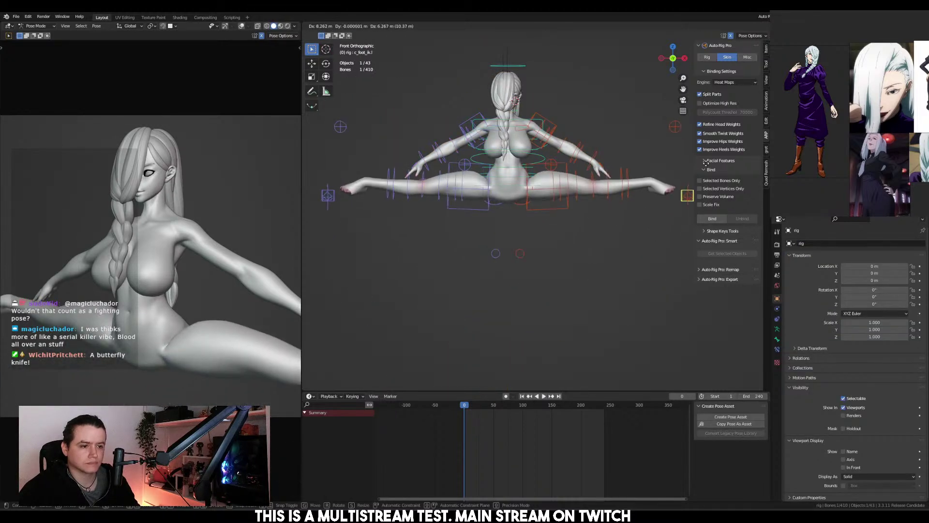
left_click(684, 191)
key("r")
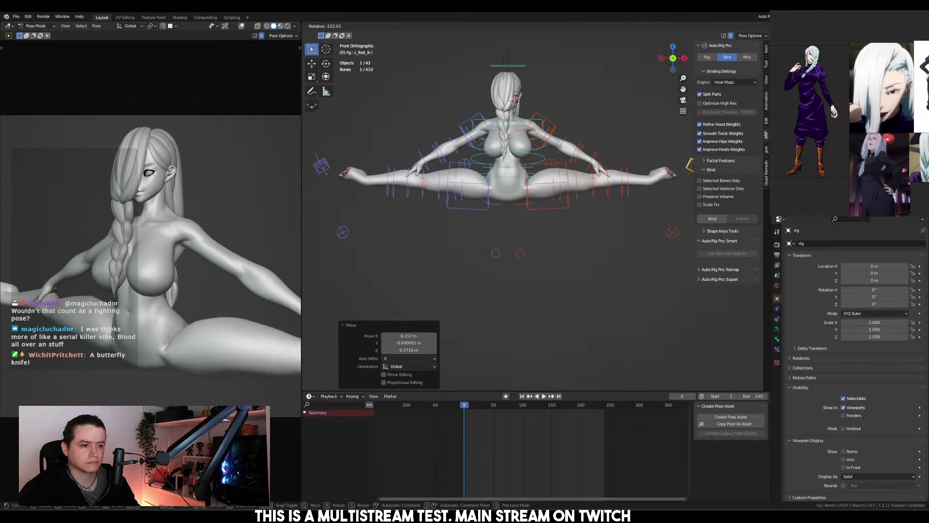
left_click(658, 211)
scroll(658, 211, "up", 2)
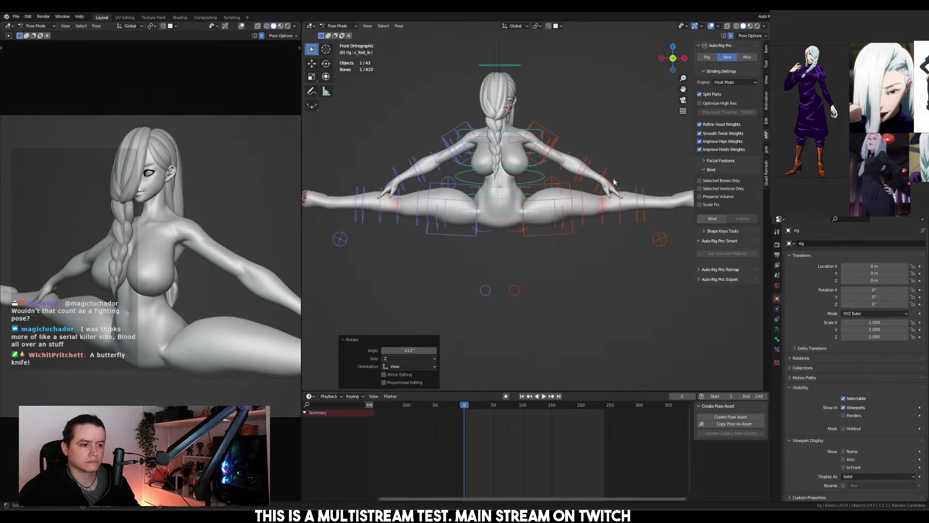
Move the left hand IK control forward in the side view and inward toward the waist in the front view
left_click(613, 182)
middle_click_drag(626, 189, 627, 208, "shift")
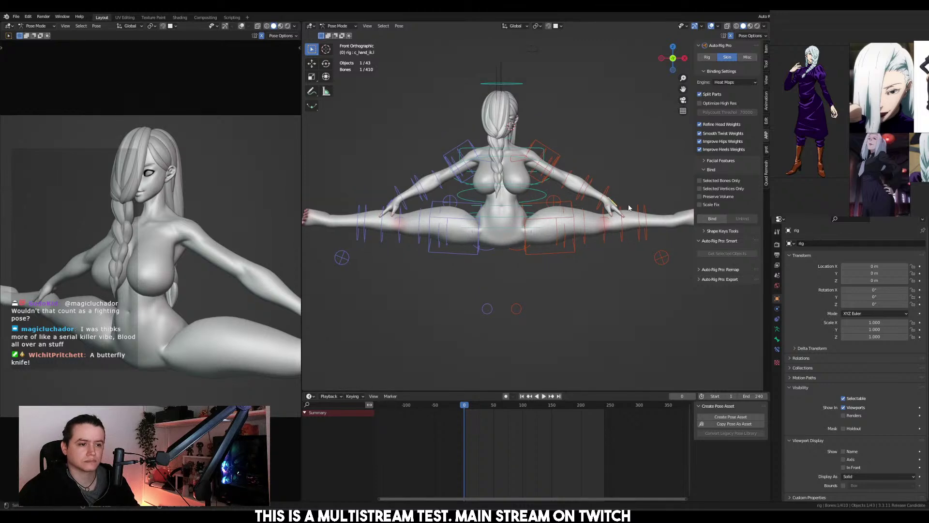
key("KP_3")
key("g")
left_click(555, 241)
key("KP_1")
key("g")
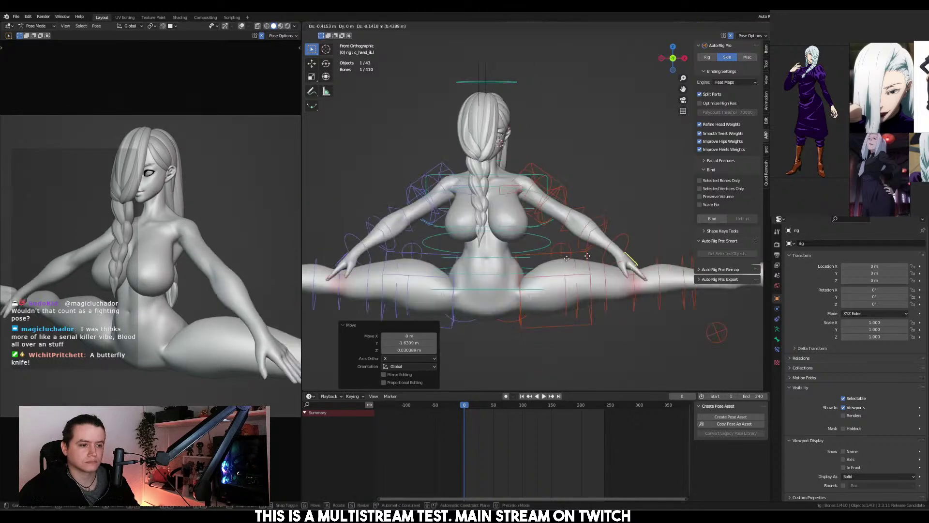
left_click(571, 296)
Trackball-rotate the left hand control to turn the palms inward, and bring the mirrored hands together in front of the belly
key("r")
key("r")
left_click(563, 264)
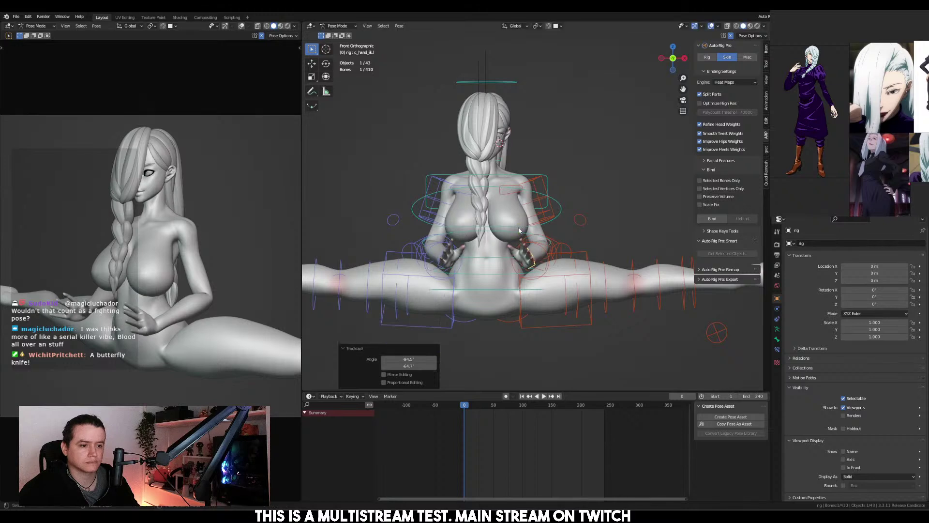
key("r")
key("r")
left_click(531, 267)
key("g")
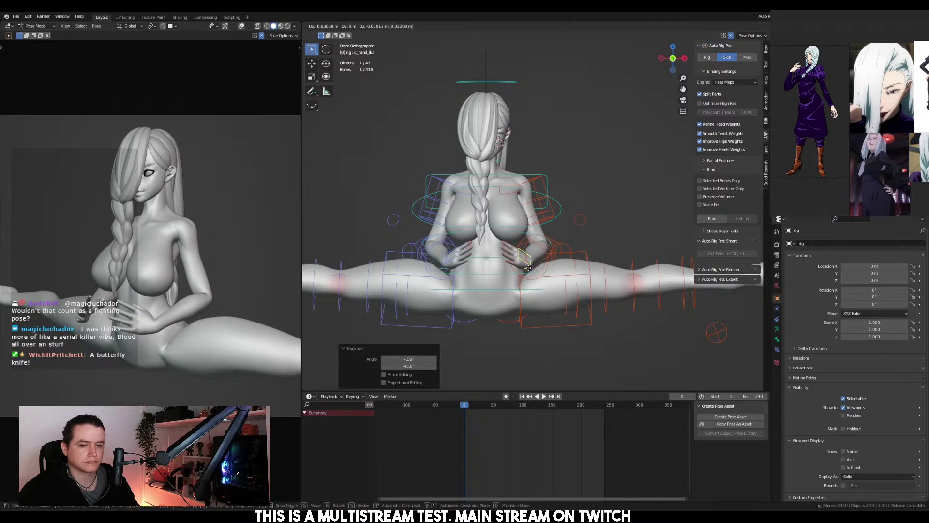
left_click(509, 267)
Move the left arm pole control forward and up in the side view to swing the mirrored elbows outward
key("KP_3")
left_click(642, 251)
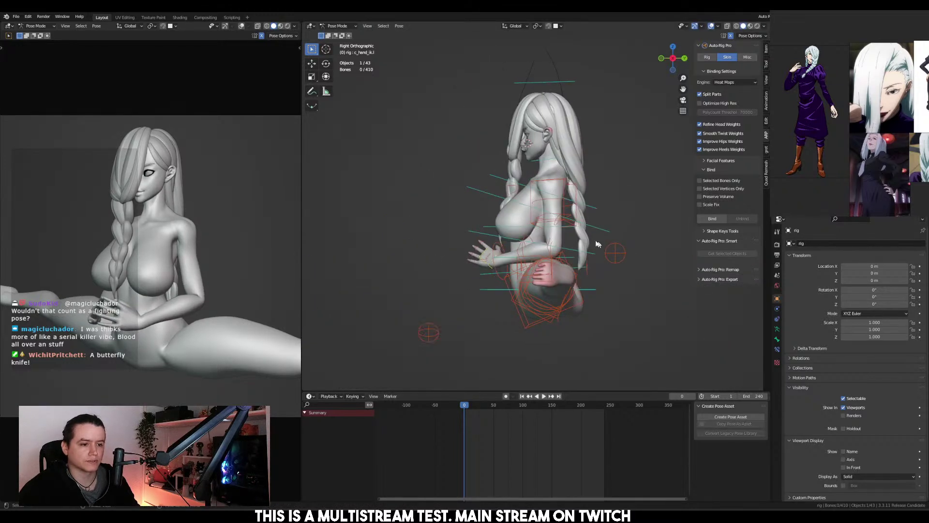
left_click(615, 252)
key("g")
left_click(494, 232)
key("KP_1")
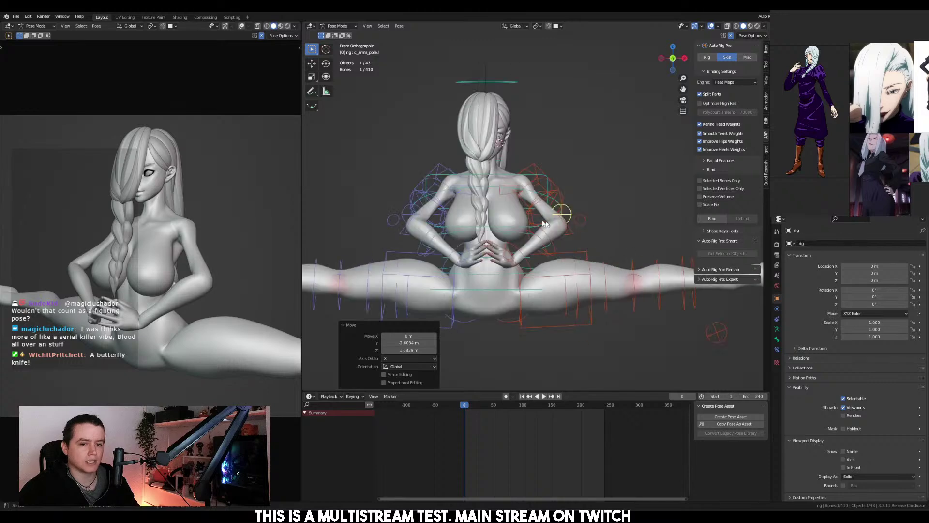
Rotate the left shoulder control about 16° in the top view and slightly in the front view to adjust the mirrored shoulders
scroll(498, 172, "up", 2)
left_click(547, 189)
key("KP_7")
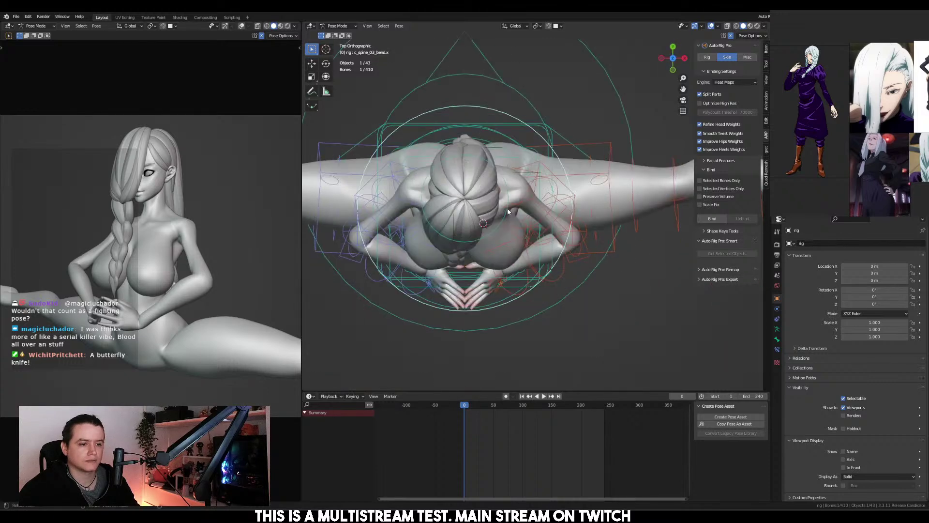
key("KP_1")
left_click(493, 173)
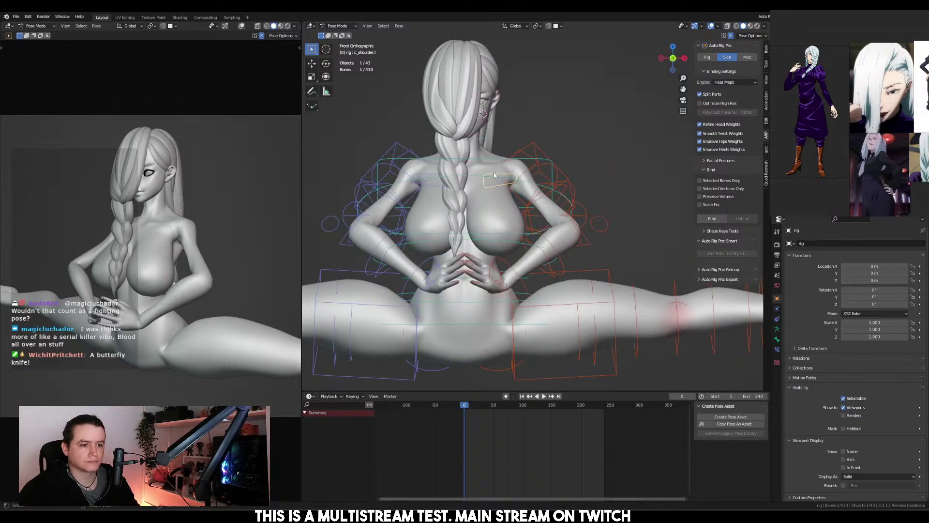
key("KP_7")
key("r")
left_click(610, 217)
key("KP_1")
key("r")
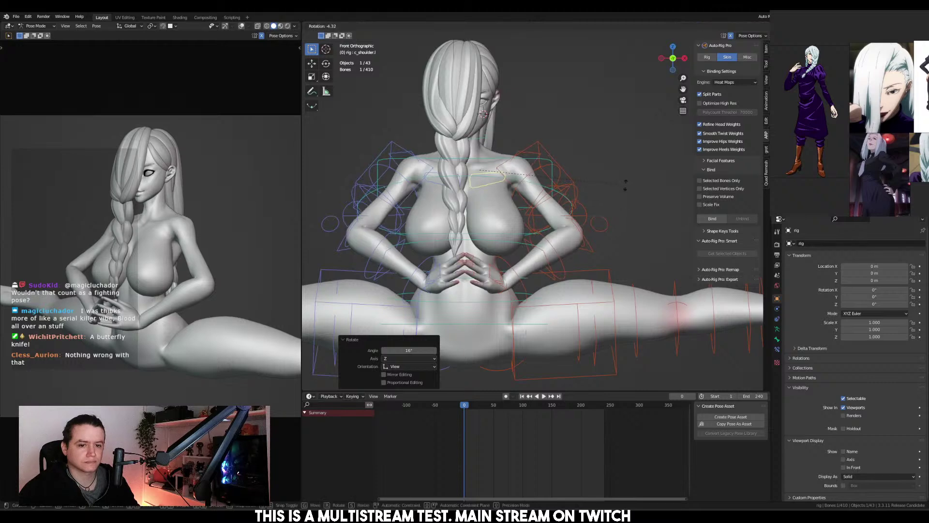
left_click(628, 202)
Return to Object Mode and turn on Preserve Volume in the body mesh's armature modifier
key("ctrl+Tab")
left_click(470, 287)
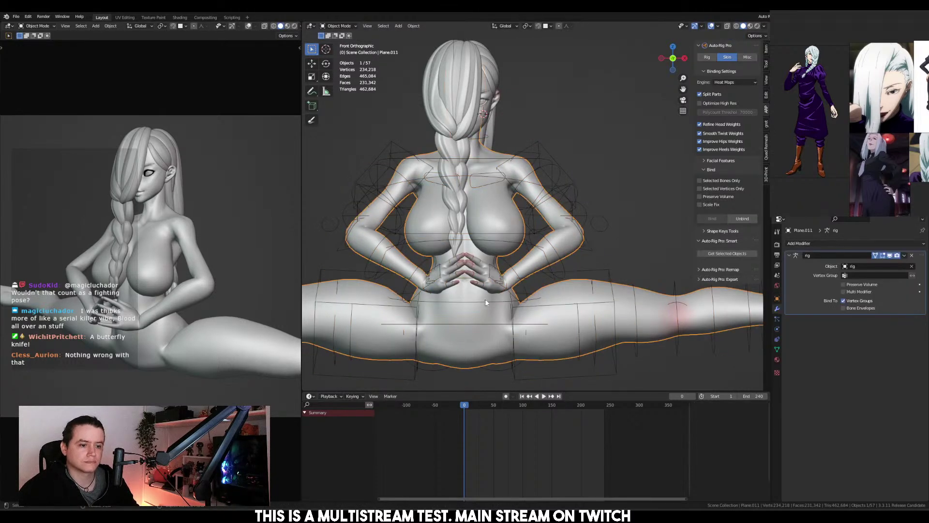
left_click(843, 284)
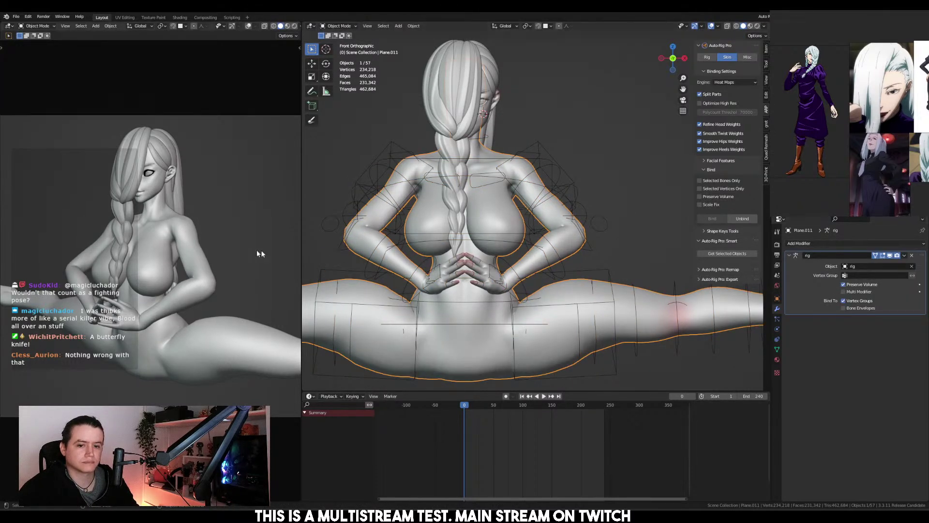
Preview the posed character with rendered shading in the camera view, and return that view to solid shading
key("z")
left_click(255, 135)
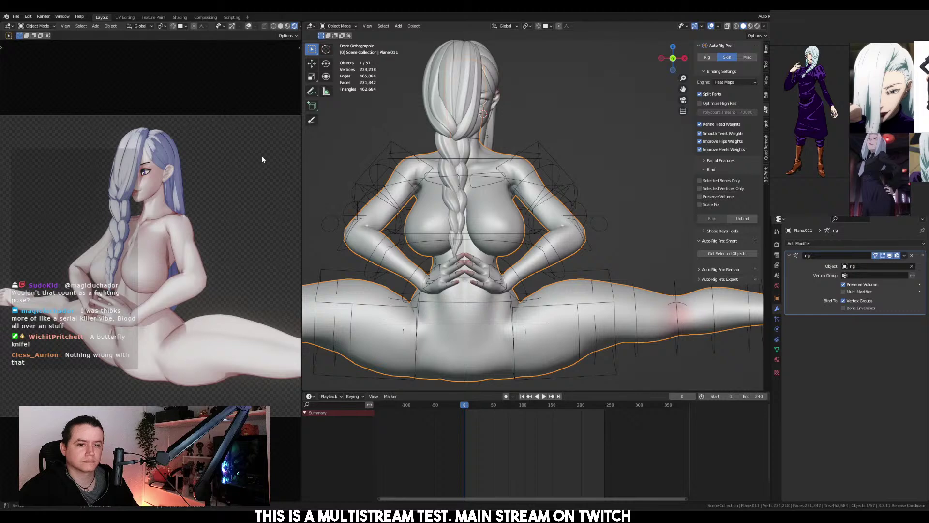
key("z")
left_click(289, 171)
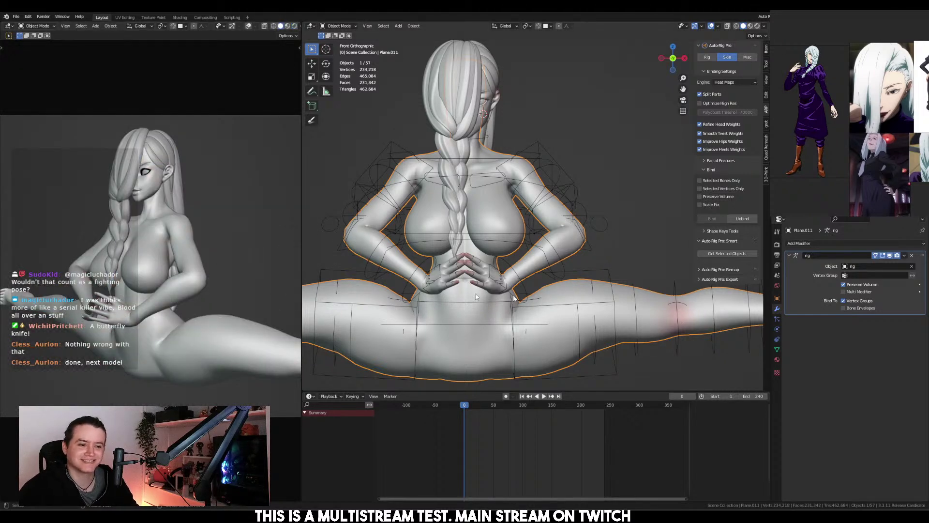
Reset the test pose of the whole rig to its rest position and go back to Object Mode
left_click(580, 302)
key("ctrl+Tab")
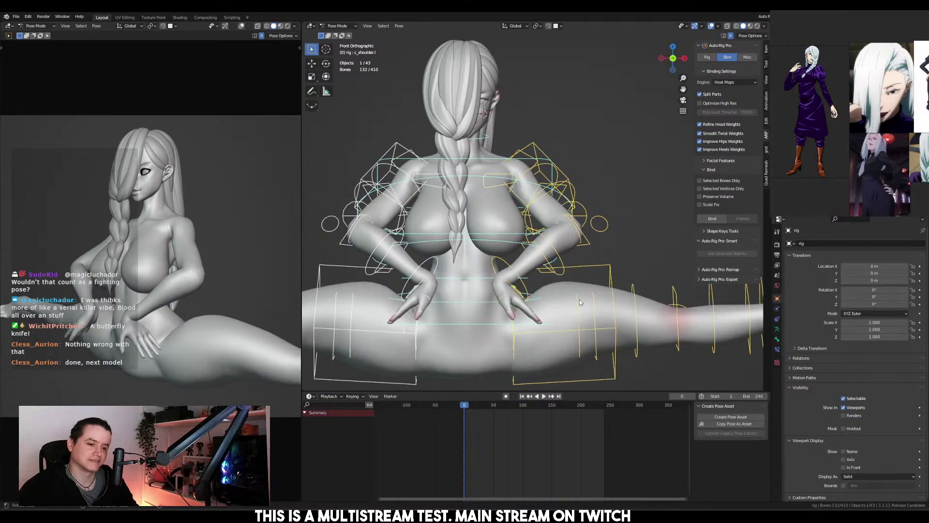
key("ctrl+z")
key("ctrl+z")
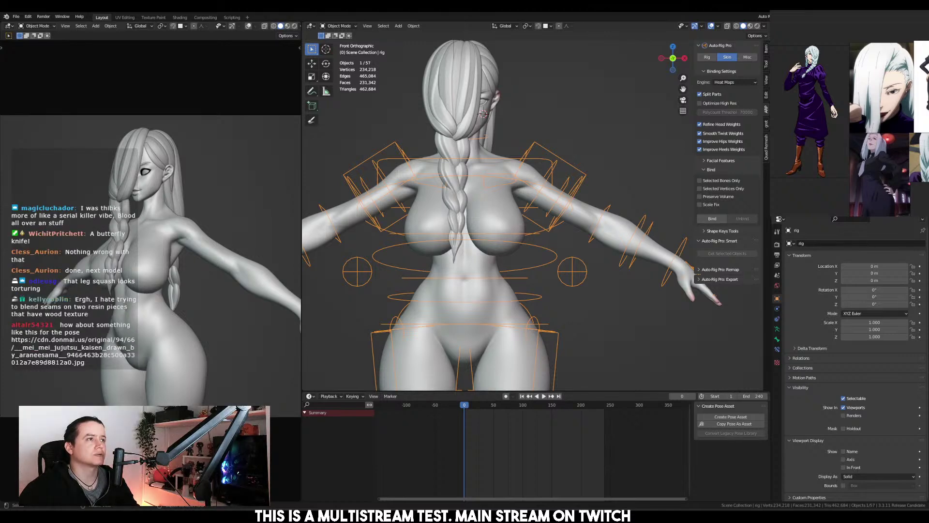
Bring the browser window over the viewport to examine the yoga leg-raise pose reference, and close its tab
left_click_drag(644, 13, 604, 112)
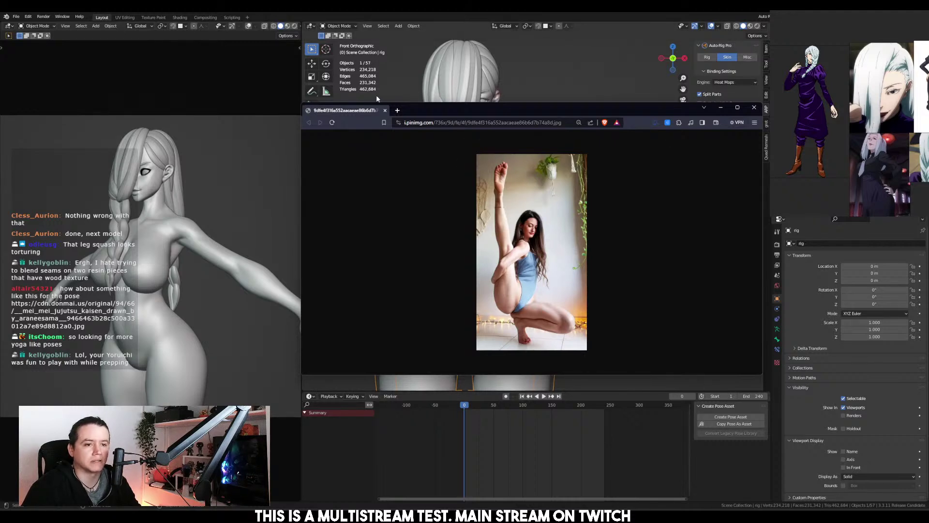
left_click(385, 110)
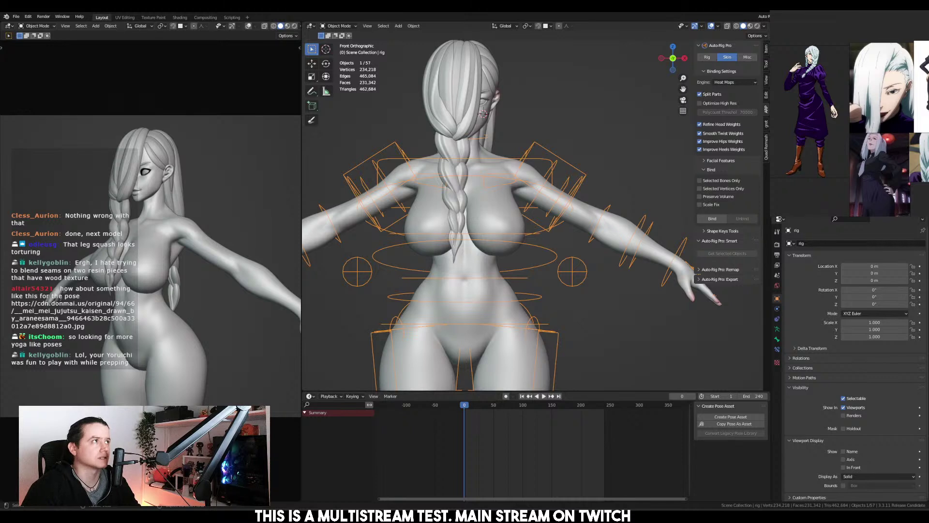
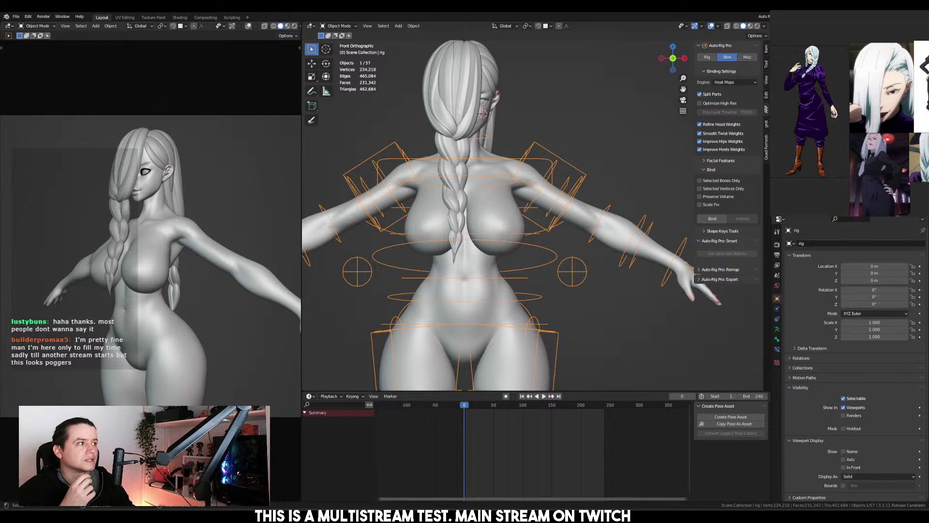
Copy the standing leg-raise yoga photo from the browser, close its tab and paste it onto the reference board
left_click_drag(574, 72, 548, 159)
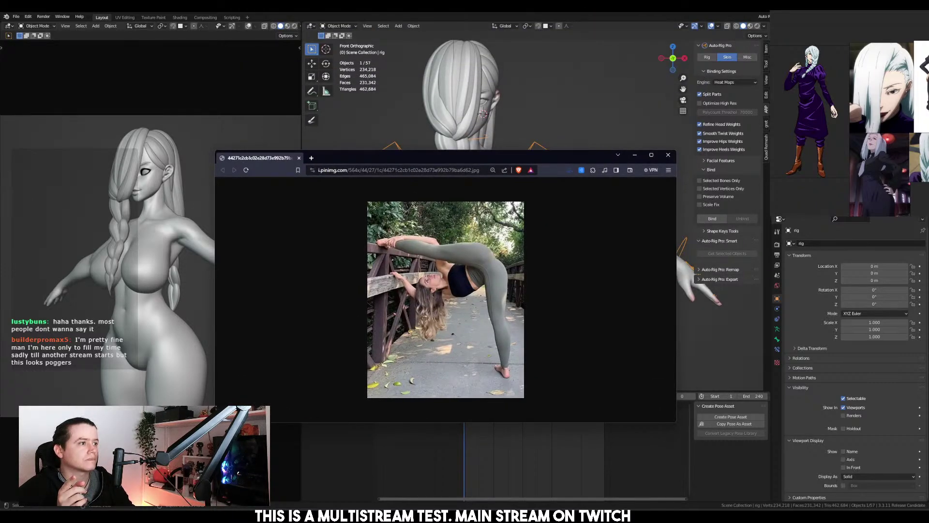
middle_click_drag(823, 96, 906, 141)
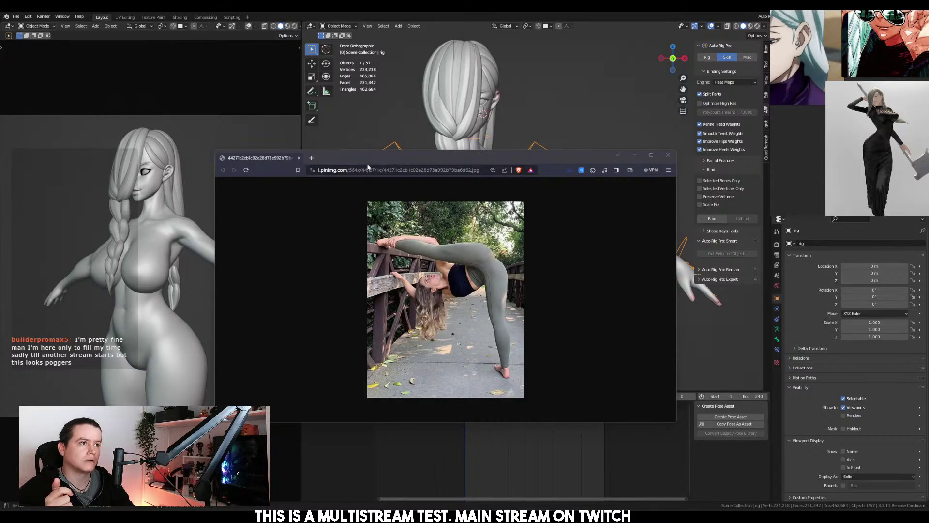
right_click(415, 245)
left_click(467, 269)
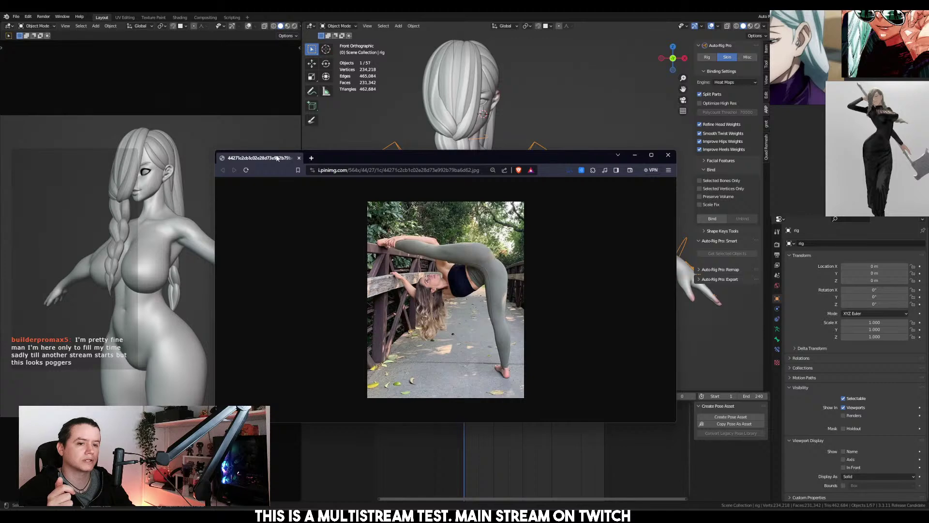
left_click(299, 158)
key("ctrl+v")
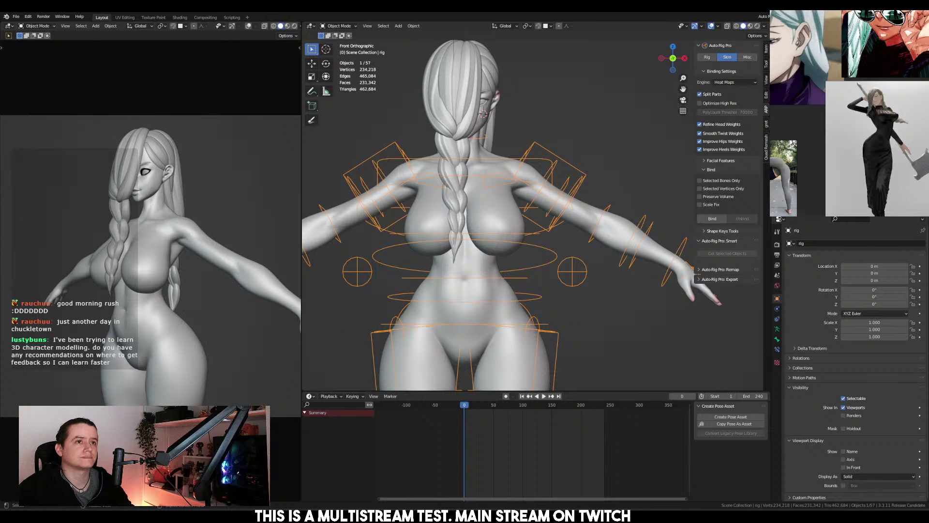
Paste the chair backbend pose photo onto the reference board and position it below the leg-raise photo
middle_click_drag(798, 160, 877, 134)
key("ctrl+v")
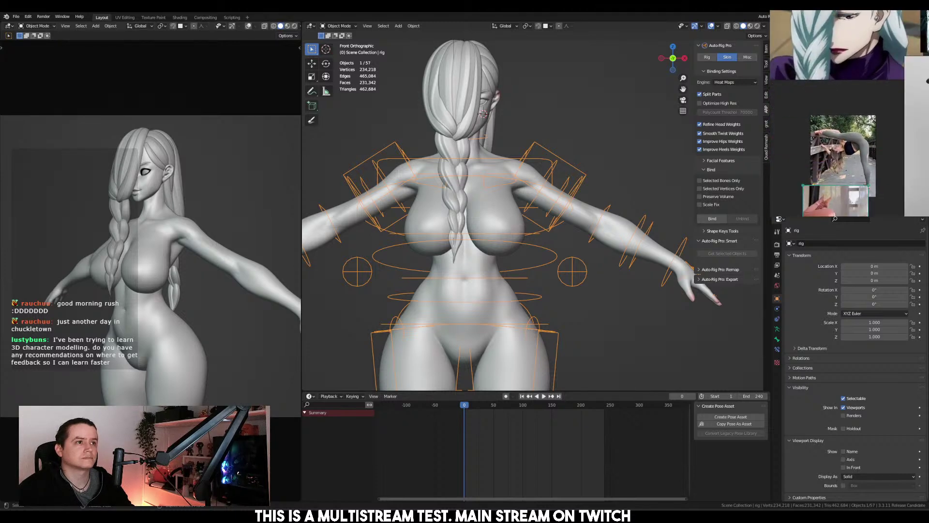
left_click_drag(836, 201, 852, 206)
Enlarge the reference board over the viewport to compare the chair backbend and leg-raise pose photos, and return to the rig
right_click_drag(928, 250, 408, 309)
scroll(409, 305, "up", 6)
middle_click_drag(408, 309, 473, 140)
middle_click_drag(450, 235, 438, 176)
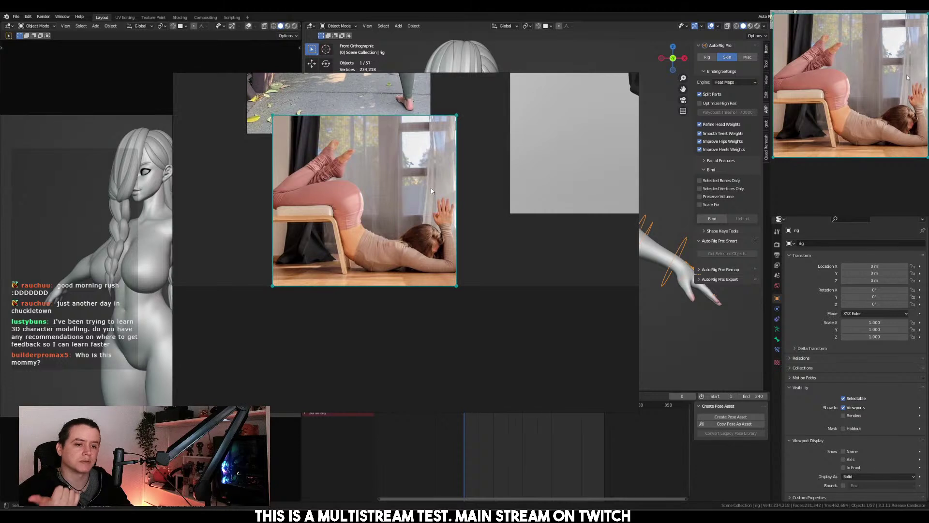
scroll(432, 191, "down", 5)
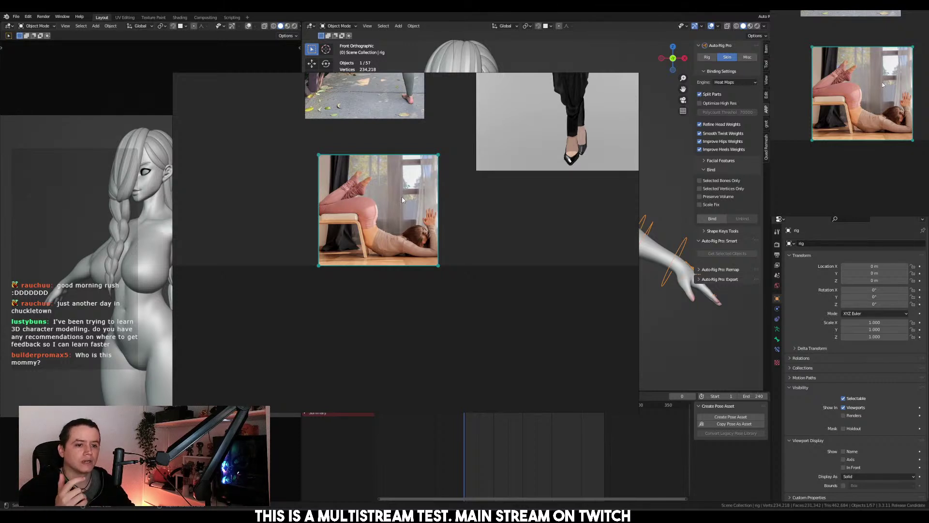
middle_click_drag(401, 197, 400, 235)
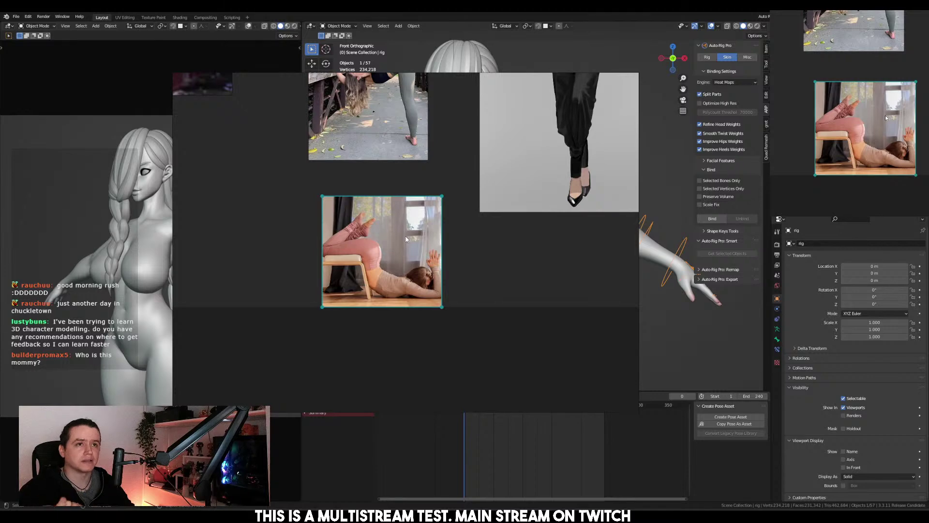
scroll(406, 238, "up", 4)
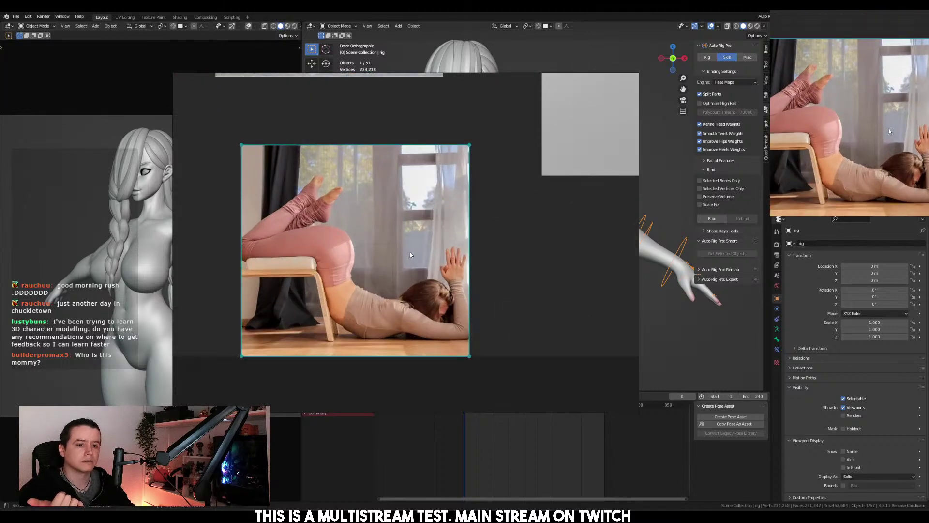
scroll(409, 253, "down", 2)
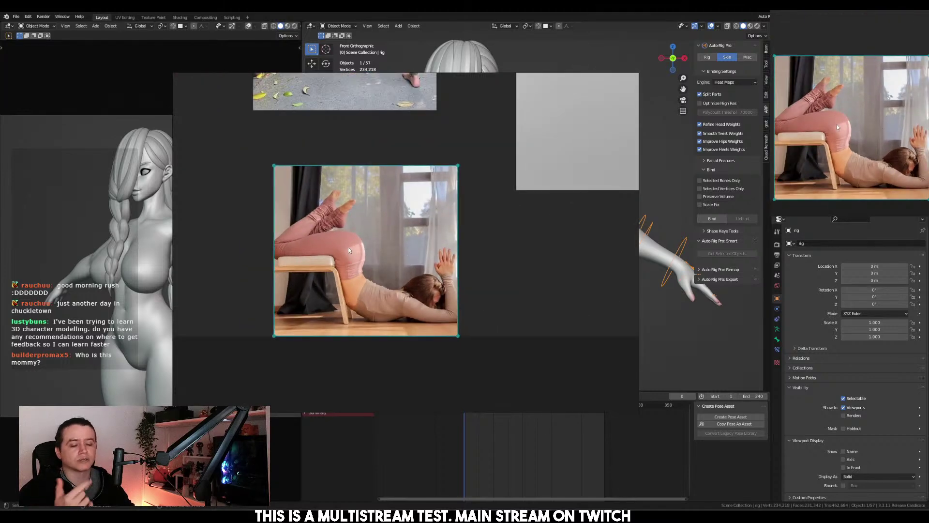
middle_click_drag(380, 191, 413, 395)
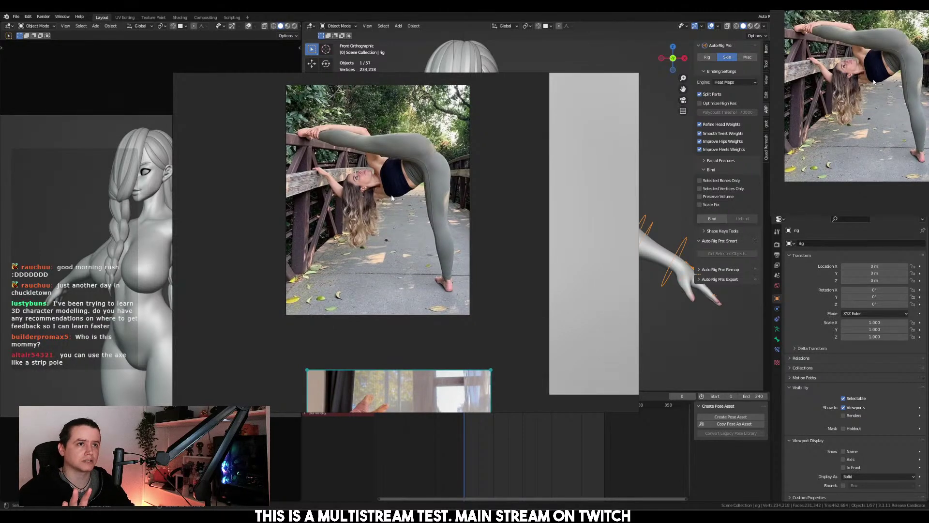
middle_click_drag(404, 225, 398, 71)
middle_click_drag(418, 260, 407, 198)
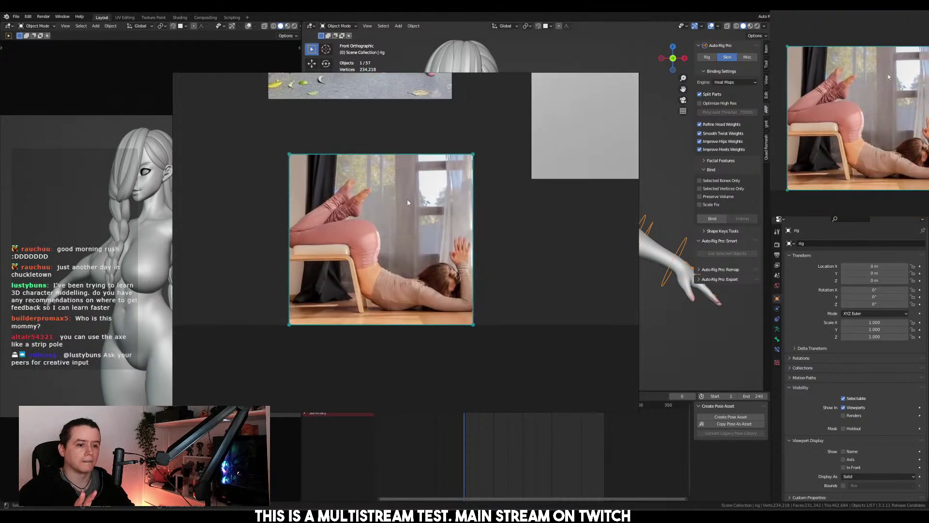
left_click_drag(404, 234, 391, 253)
scroll(373, 256, "up", 1)
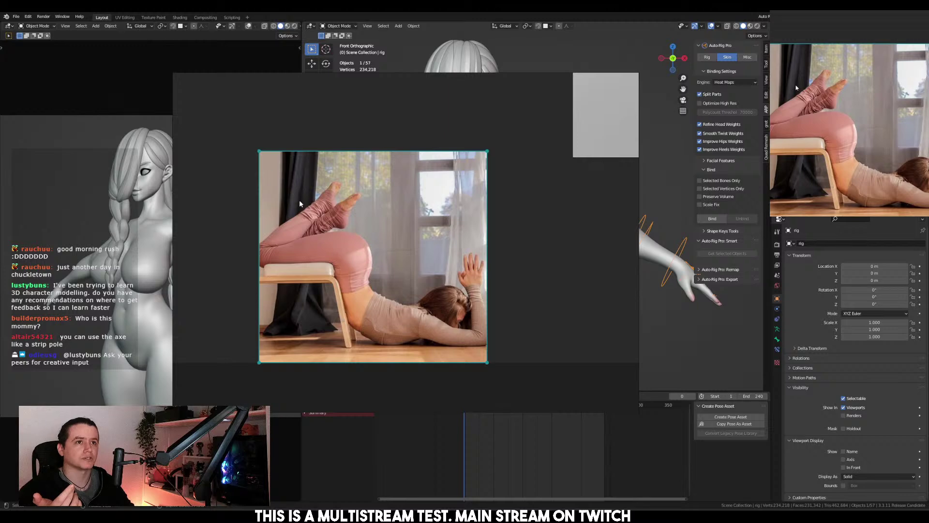
key("alt+Tab")
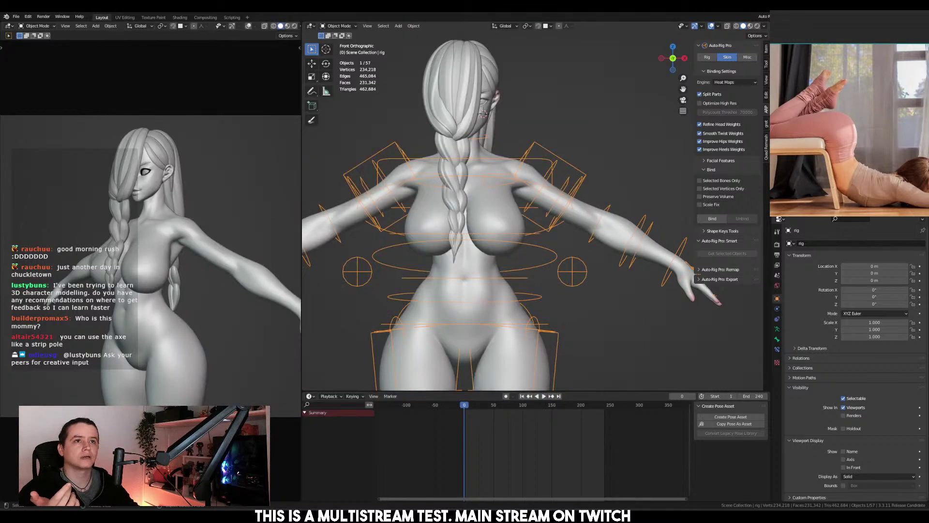
Group the leg-raise and chair backbend photos closely together in the visible part of the reference board
scroll(849, 129, "down", 4)
middle_click_drag(928, 97, 928, 135)
left_click_drag(830, 141, 856, 112)
left_click_drag(836, 213, 860, 149)
left_click_drag(861, 95, 855, 91)
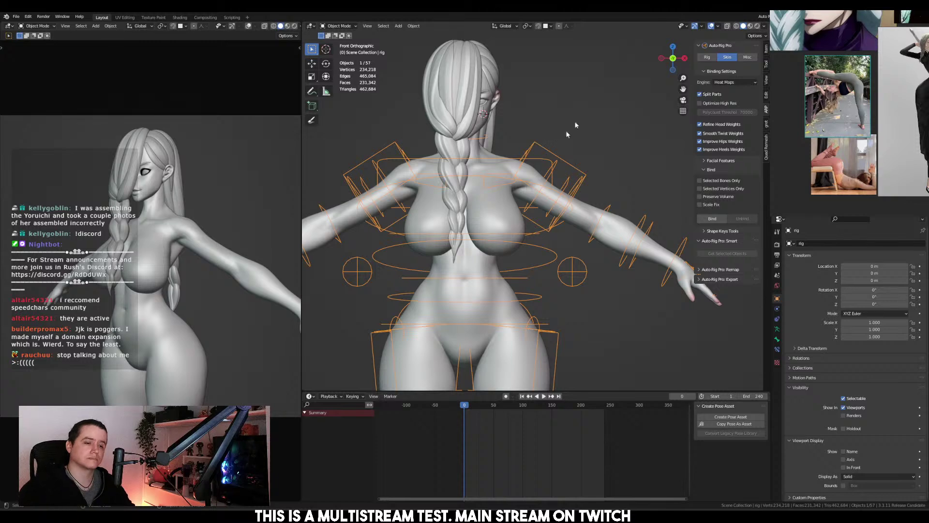
Put the rig in Pose Mode and rotate the root master control about 89° in the front view, bending the torso sideways
middle_click_drag(536, 174, 621, 186)
scroll(533, 167, "down", 4)
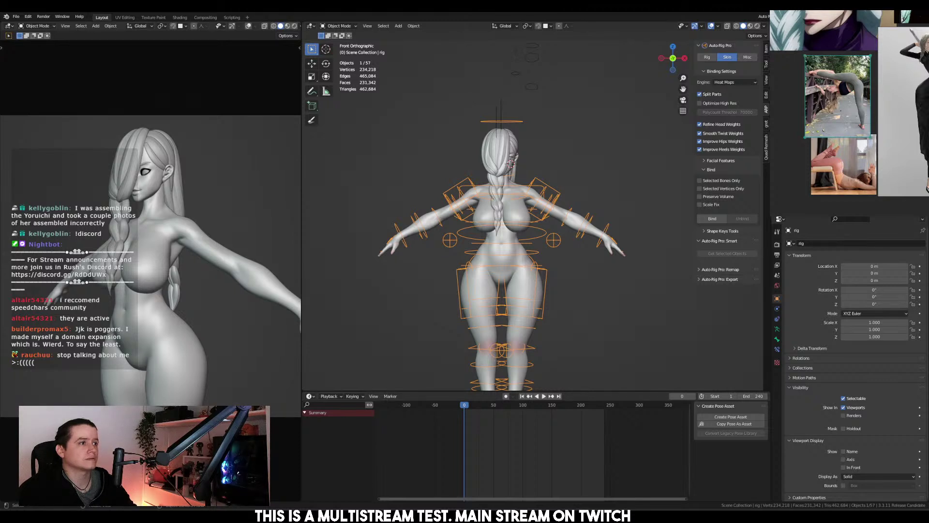
middle_click_drag(535, 270, 506, 237)
key("KP_1")
key("ctrl+Tab")
left_click(558, 225)
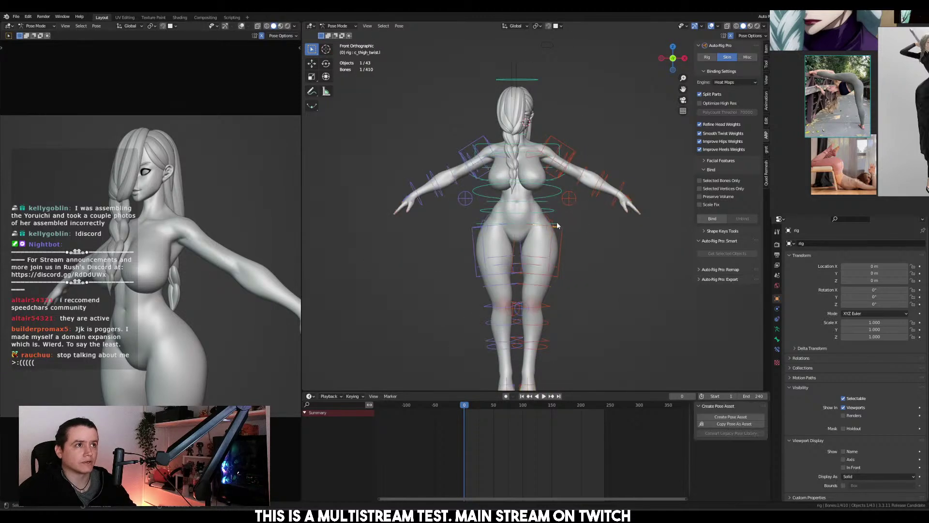
middle_click_drag(557, 222, 564, 240)
left_click(559, 225)
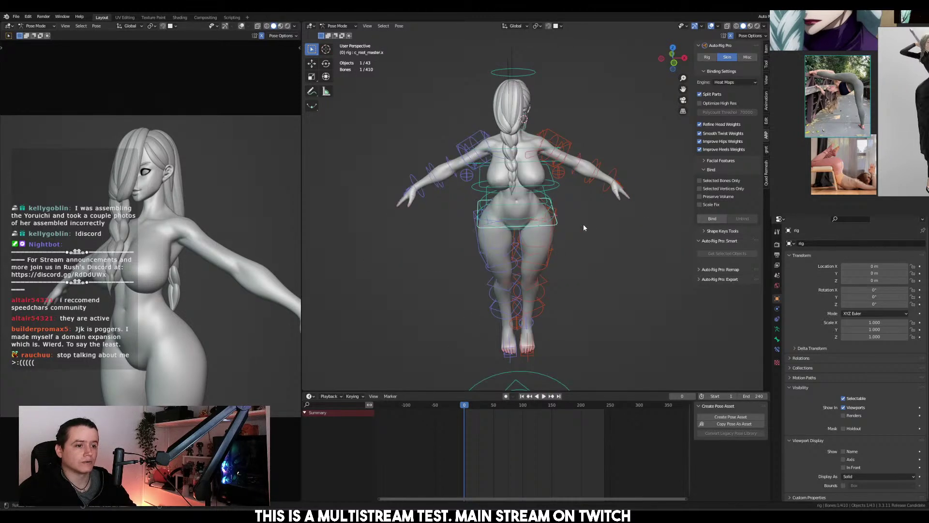
key("KP_1")
key("r")
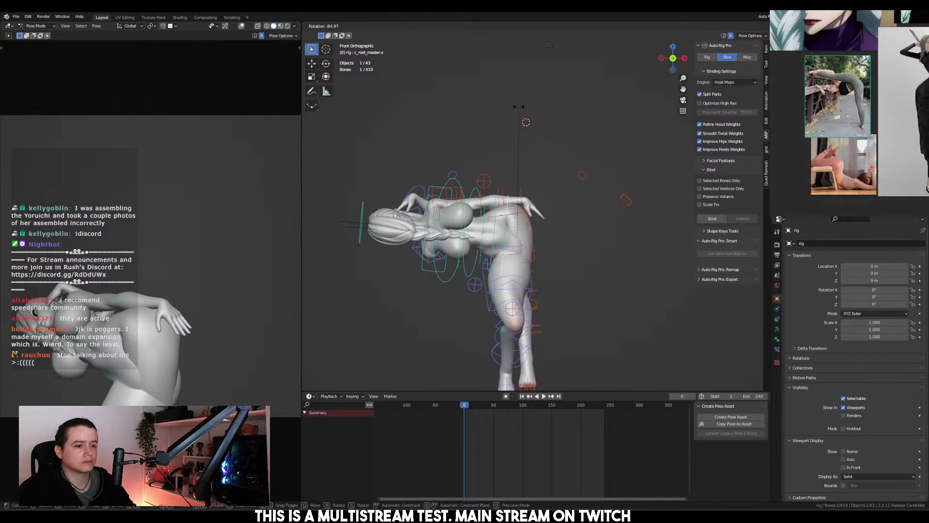
left_click(559, 195)
Raise the root master control about 1.79 m along the global Z axis
key("g")
key("z")
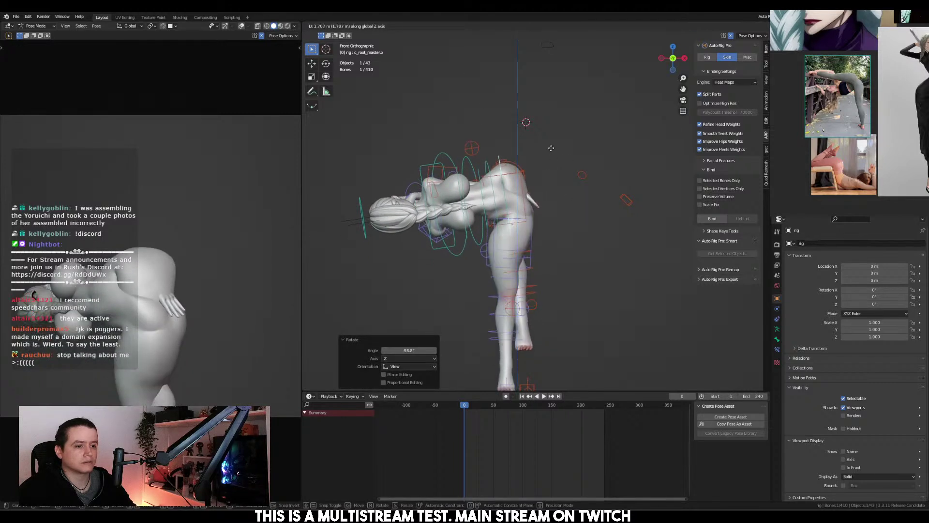
left_click(551, 147)
middle_click_drag(586, 278, 593, 245, "shift")
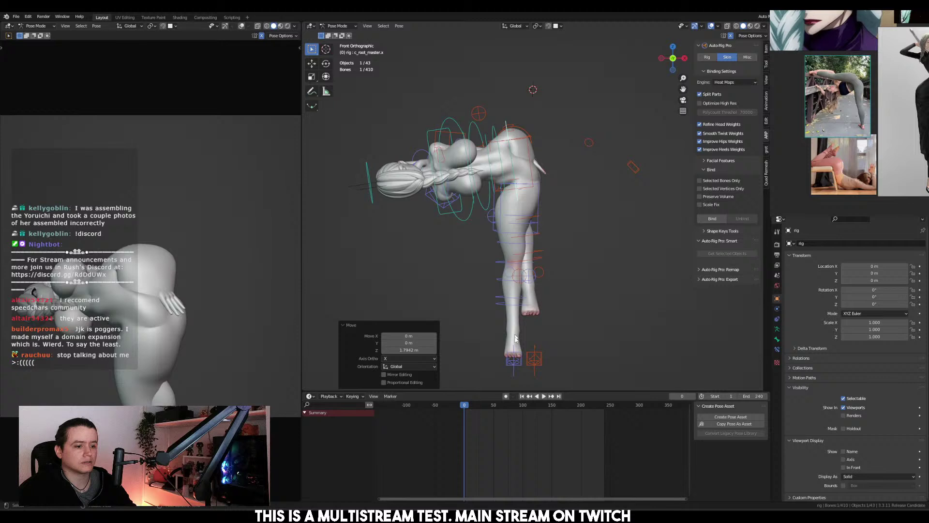
Move the right foot IK control about 2.7 m along X to set the supporting leg outward
left_click(521, 367)
key("g")
key("x")
left_click(596, 363)
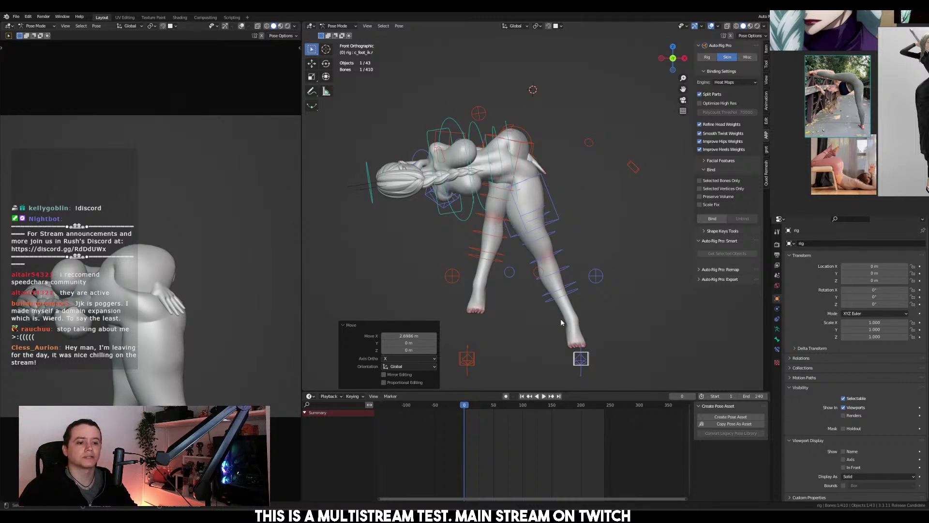
Lift the left foot IK control high above the head and rotate it about 77° to point the raised foot
left_click(469, 357)
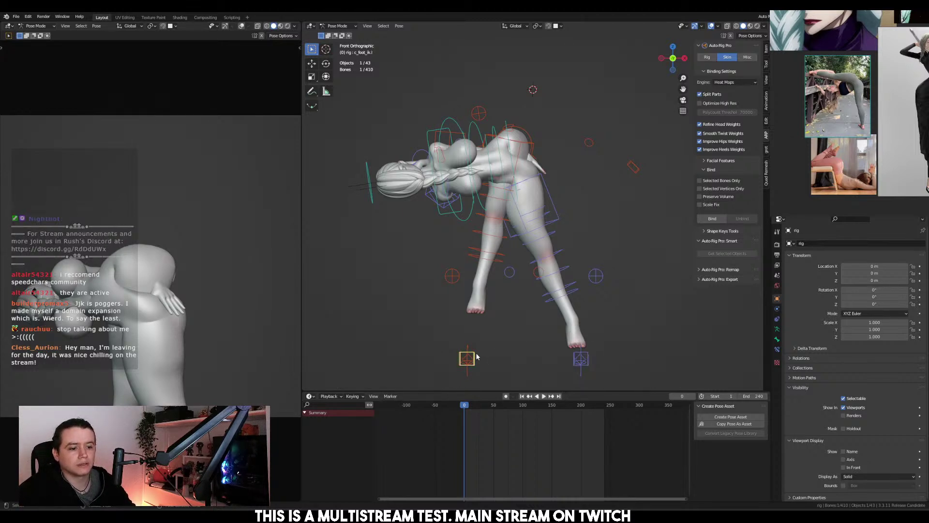
key("g")
left_click(386, 40)
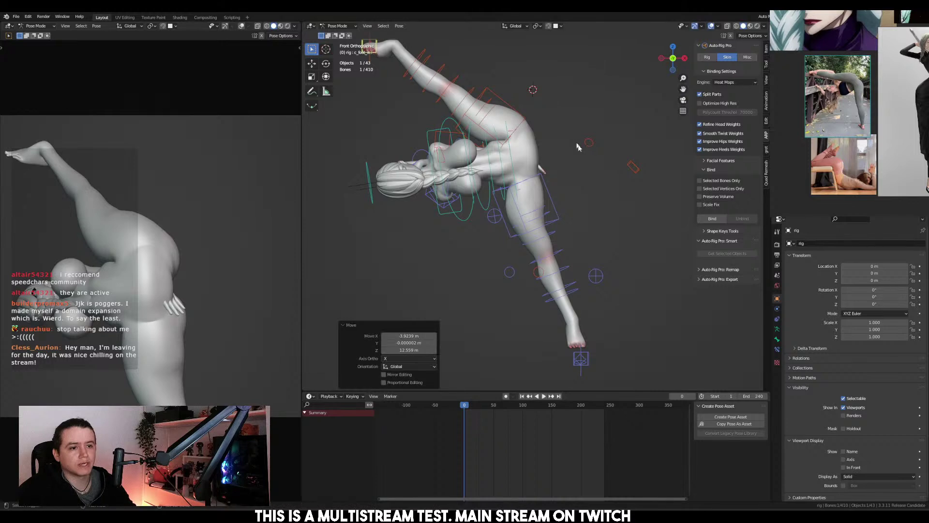
middle_click_drag(578, 147, 610, 211, "shift")
key("r")
left_click(386, 153)
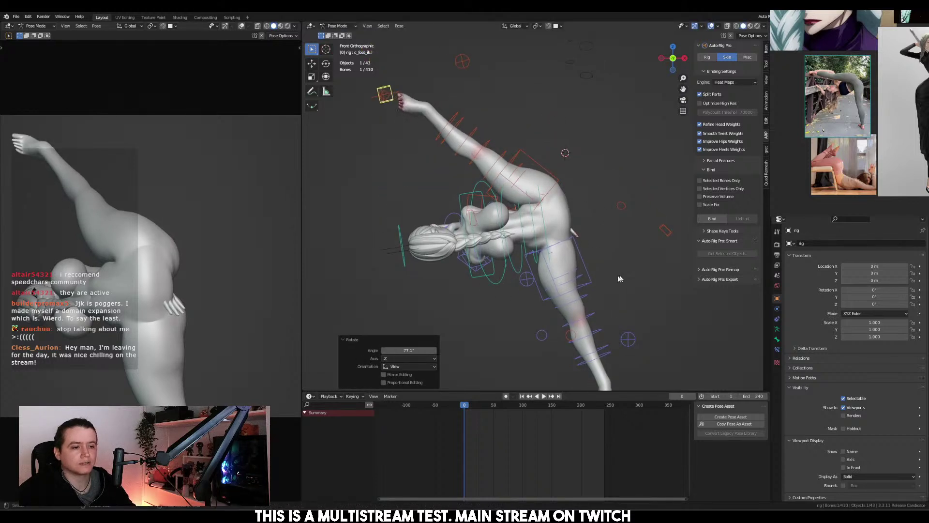
Inspect the root bone from the side in the armature's Edit Mode and return to Pose Mode
left_click(555, 261)
left_click(550, 261)
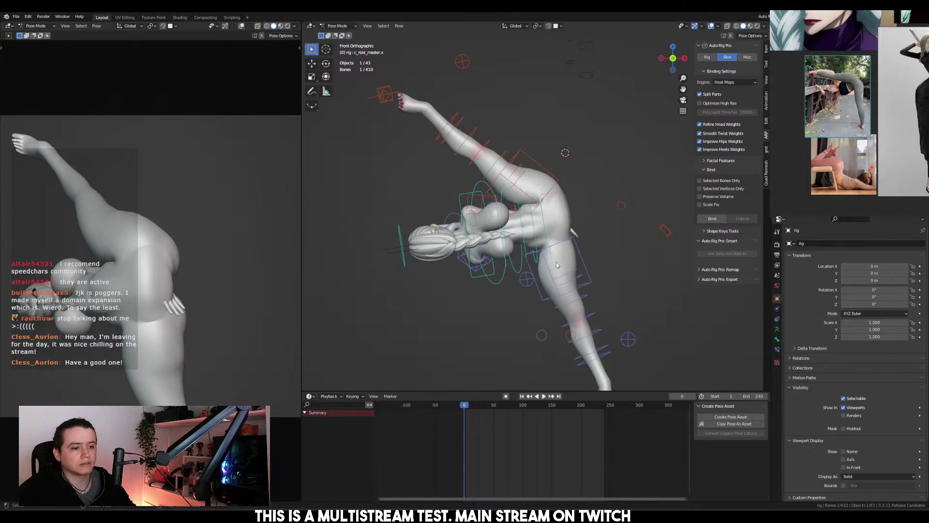
middle_click_drag(501, 255, 544, 254)
key("Tab")
key("KP_3")
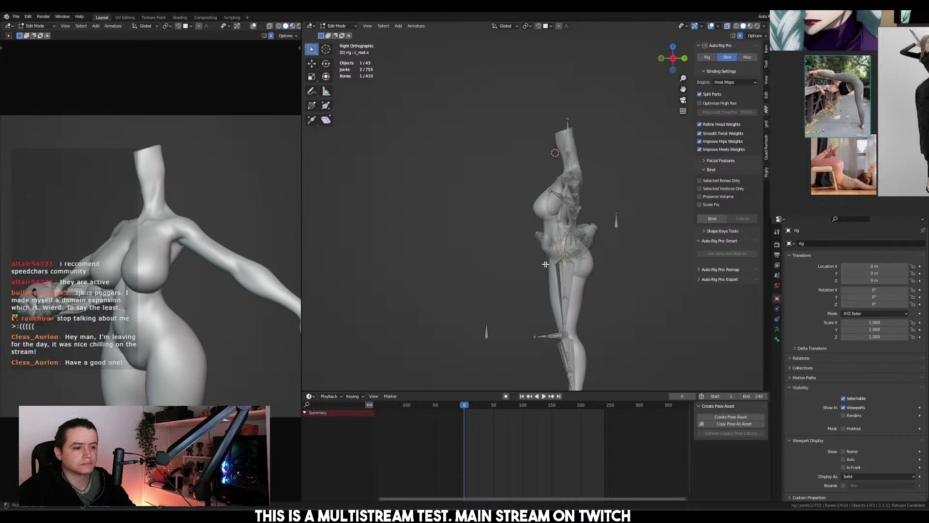
key("g")
left_click(600, 273)
key("Tab")
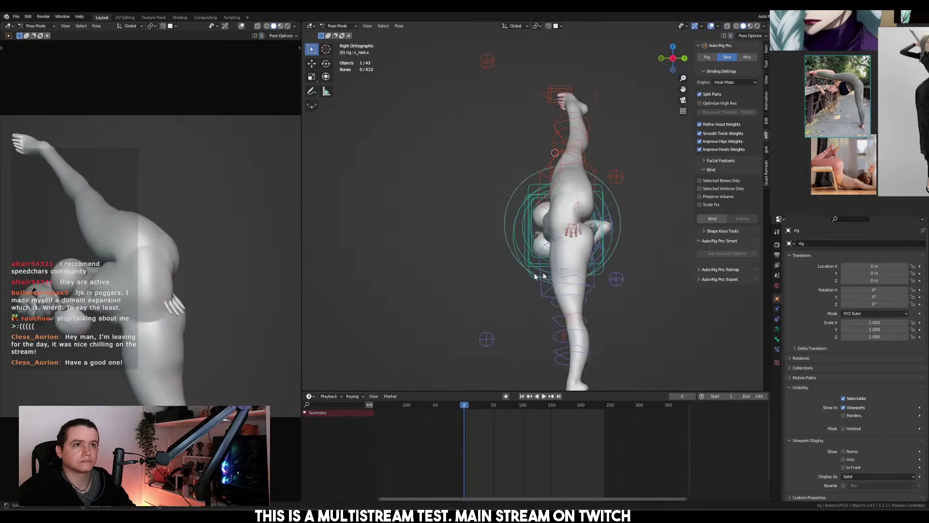
key("KP_1")
left_click(544, 235)
key("r")
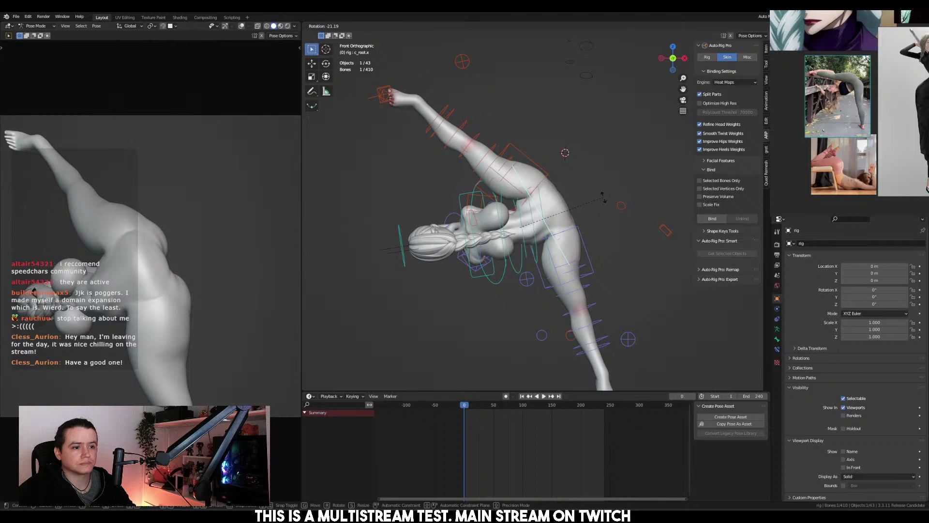
right_click(598, 199)
Rotate the root master control about 14.6° further in the front view so the torso leans downward
middle_click_drag(558, 236, 590, 235)
left_click(550, 258)
key("KP_1")
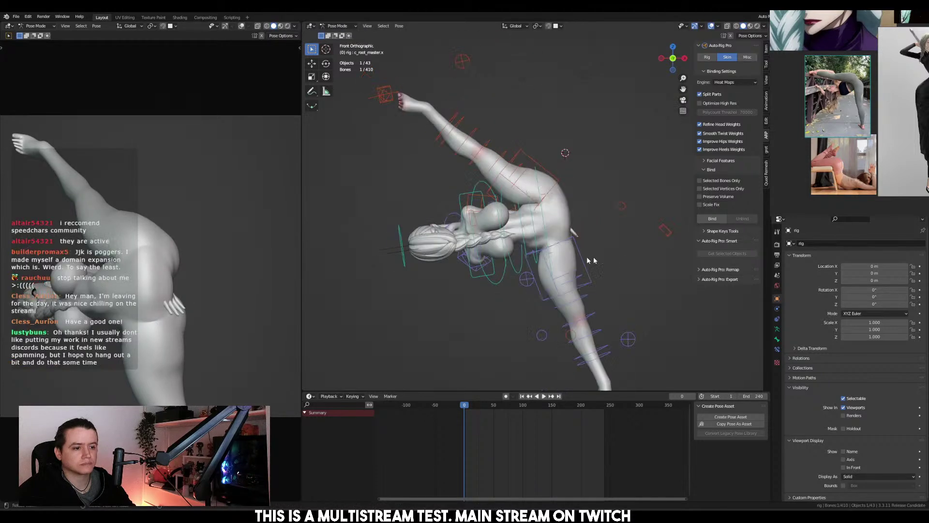
key("r")
left_click(551, 185)
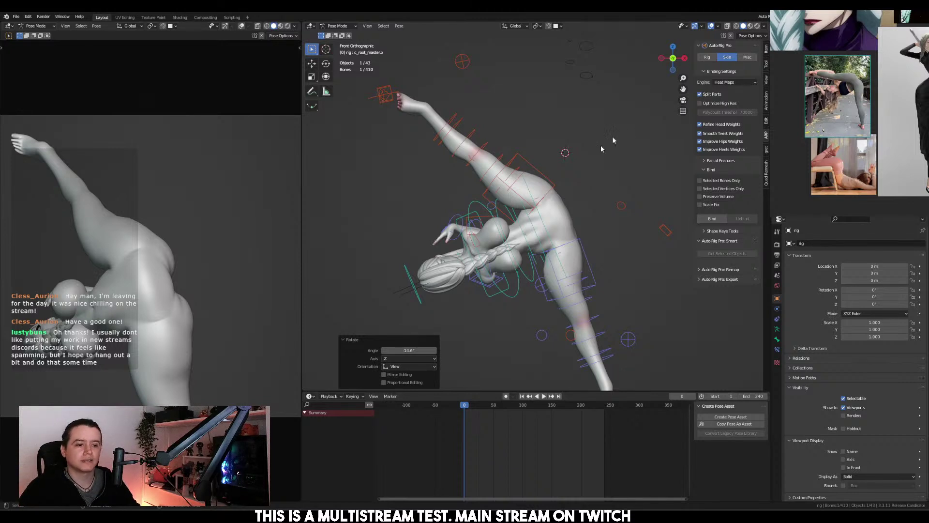
Move the right hand IK control down toward the floor below the chest and rotate the hand slightly
middle_click_drag(535, 313, 547, 257)
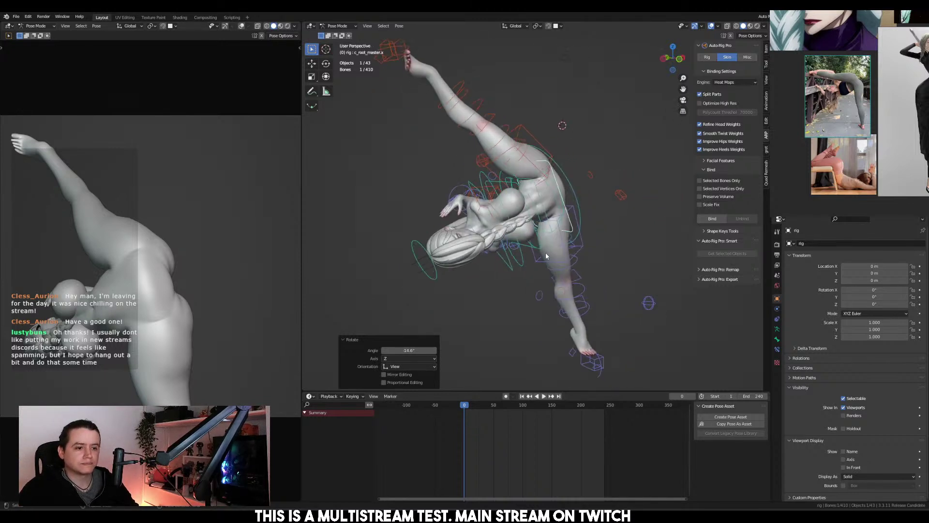
left_click(456, 202)
key("KP_1")
key("g")
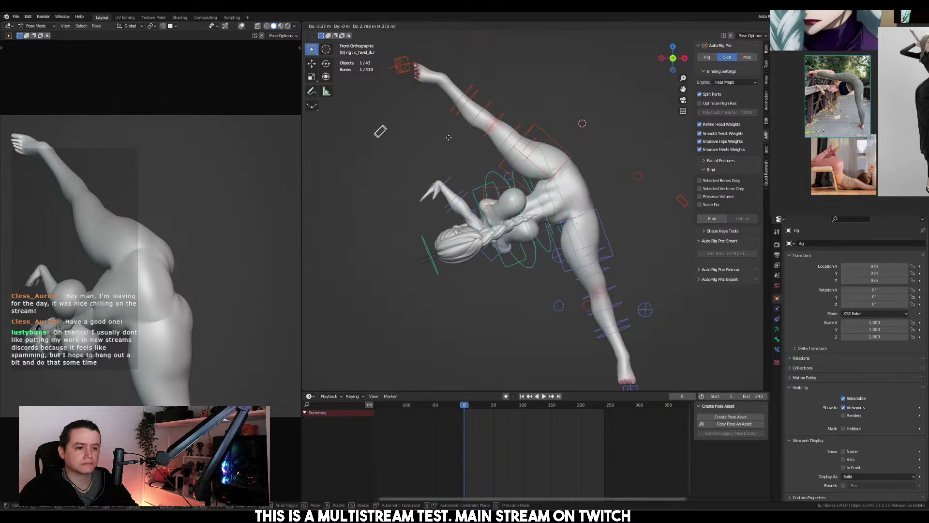
left_click(556, 355)
key("r")
left_click(552, 345)
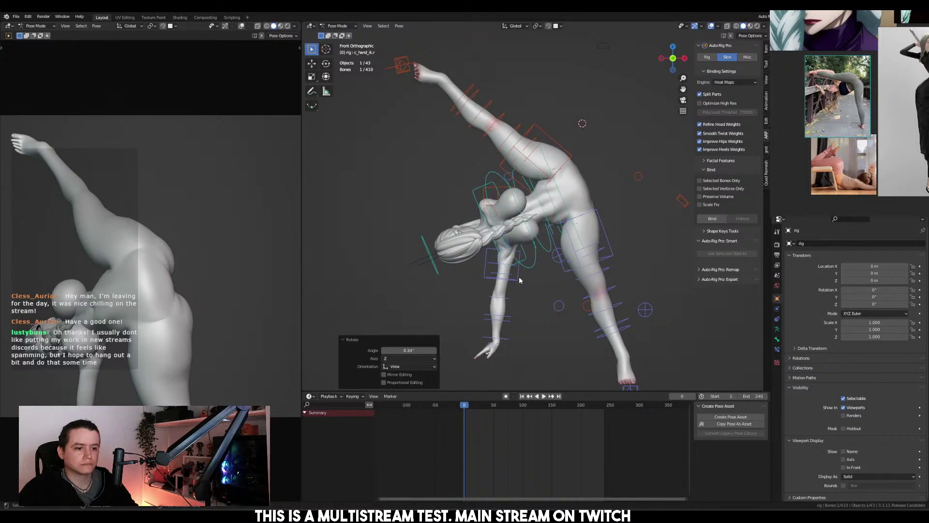
Rotate the right shoulder control about 28.5° in the front view
scroll(526, 254, "up", 4)
left_click(484, 242)
key("alt+z")
key("r")
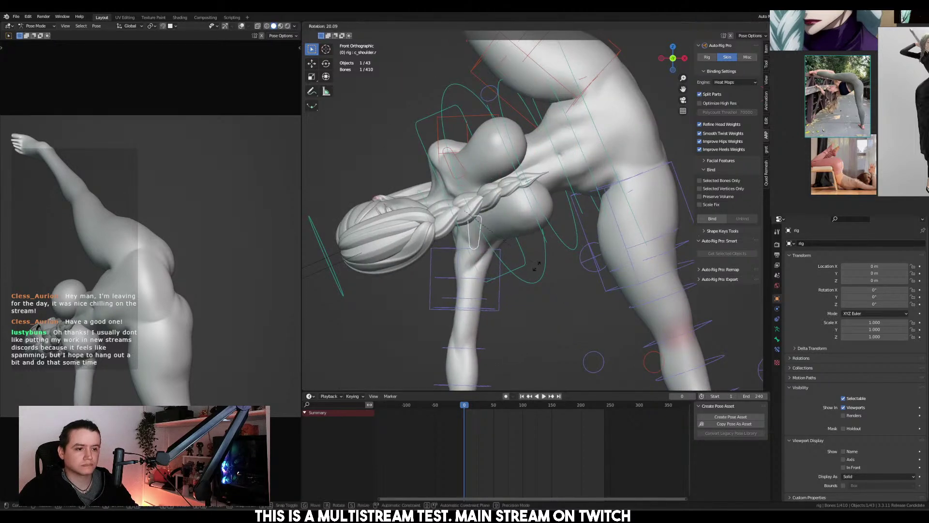
left_click(524, 271)
scroll(525, 270, "down", 4)
middle_click_drag(526, 269, 555, 224, "shift")
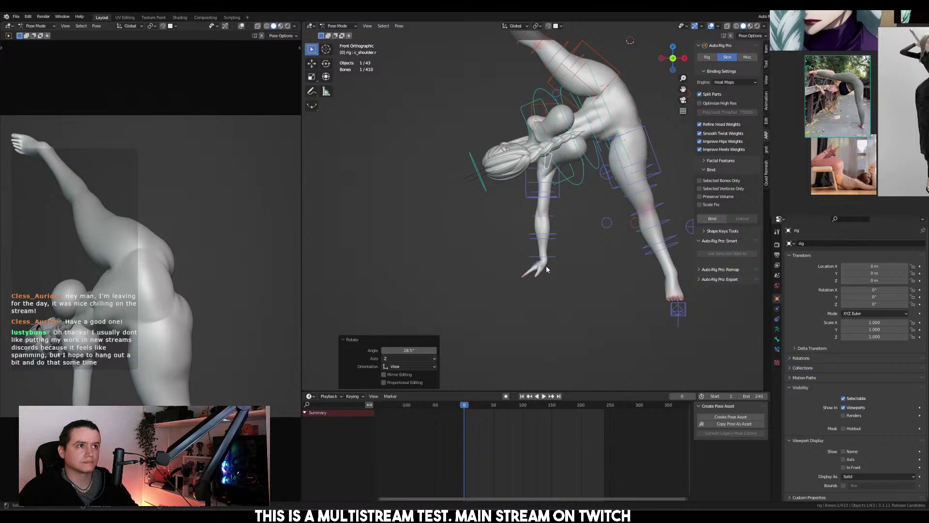
Move the right hand IK control about -2.4 m in X and 0.96 m in Z, and rotate the hand about 14.8°
scroll(546, 269, "up", 3)
left_click(545, 297)
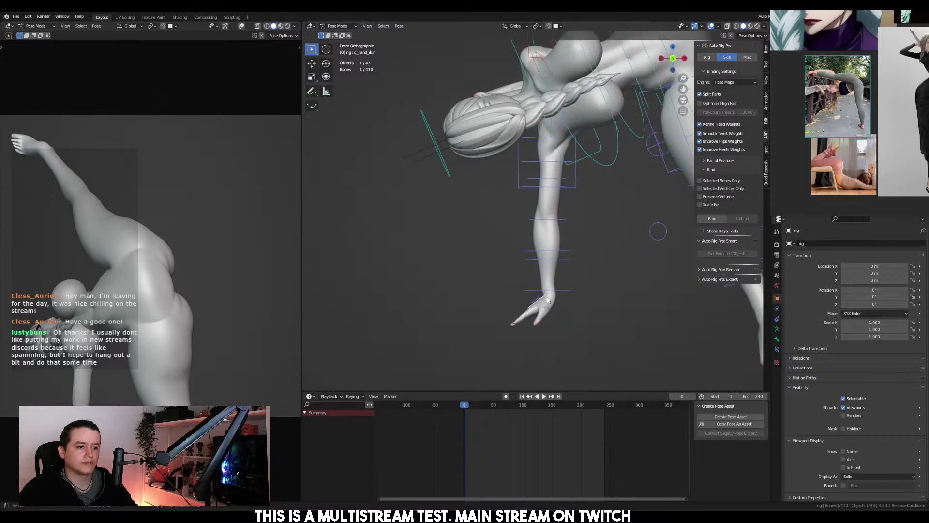
key("r")
key("r")
left_click(512, 271)
key("g")
left_click(464, 246)
key("r")
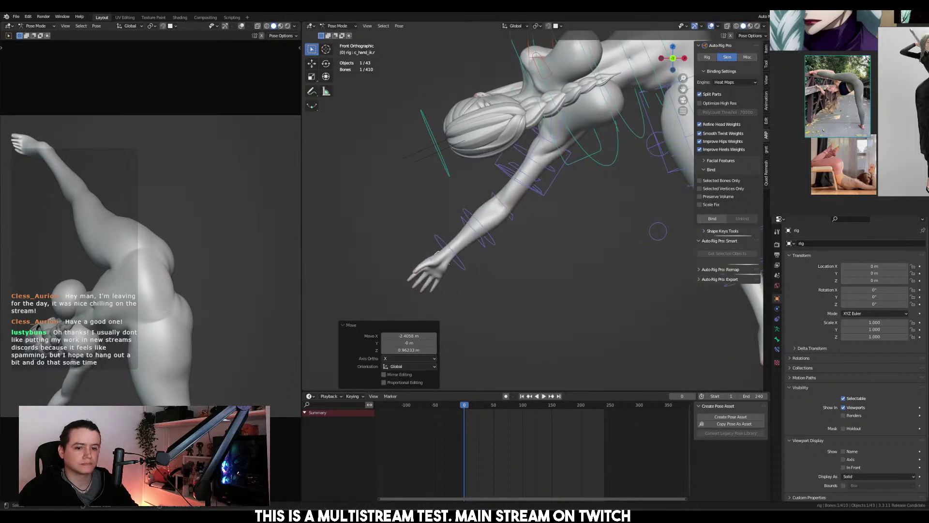
left_click(460, 238)
Lower the raised left foot's IK control about 4.3 m along the global Z axis
middle_click_drag(257, 263, 210, 259)
scroll(211, 262, "down", 3)
mouse_move(258, 237)
middle_mouse_down()
mouse_move(246, 235)
mouse_move(246, 244)
middle_mouse_up()
middle_click_drag(538, 215, 539, 255, "shift")
scroll(540, 247, "up", 10, "shift")
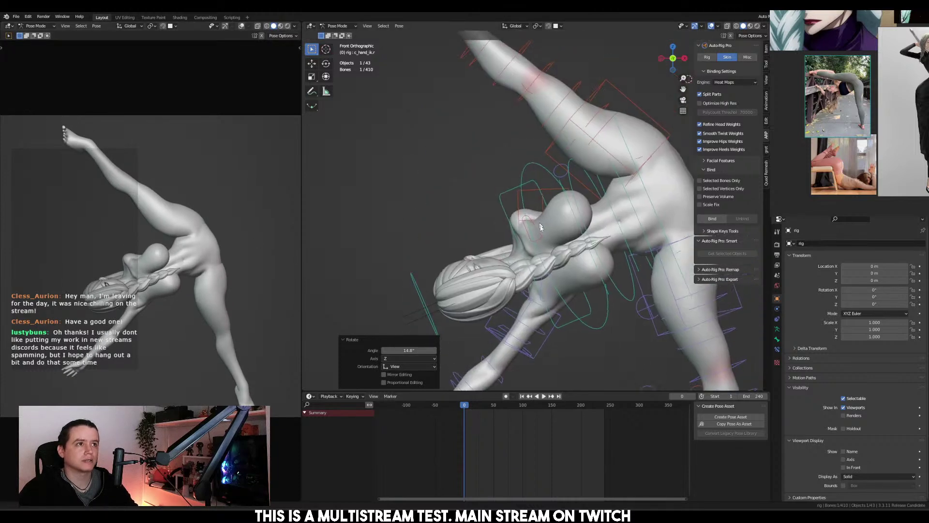
scroll(535, 149, "down", 5)
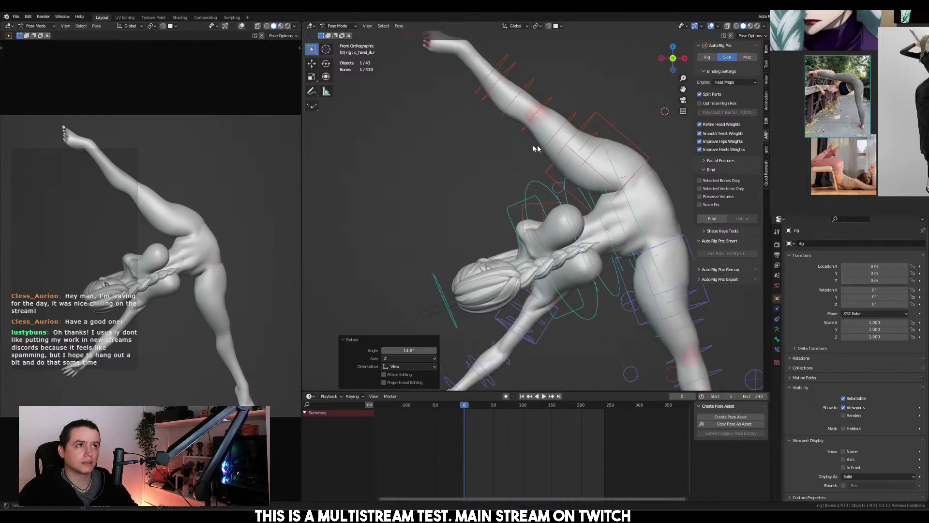
left_click(468, 104)
key("g")
key("z")
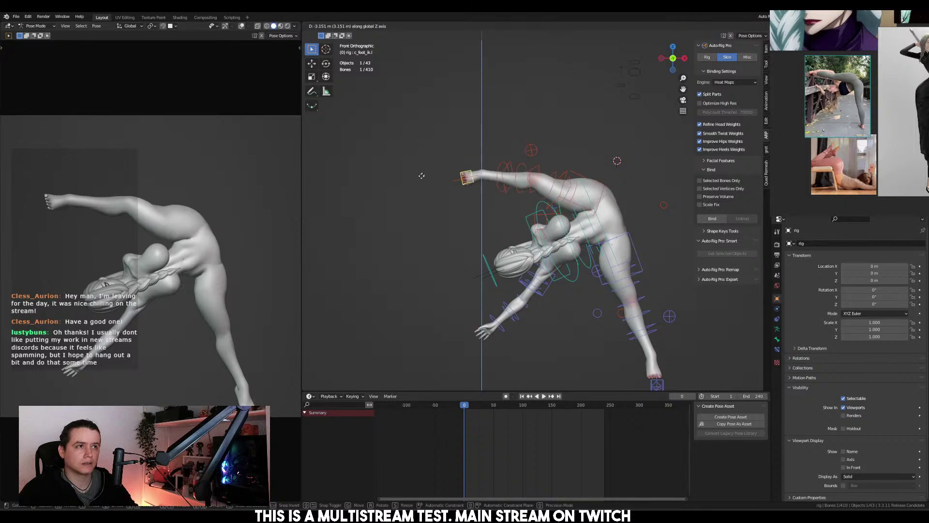
left_click(435, 61)
Zoom the reference board in on the photo of the woman bending back with one foot on the bridge railing
middle_click_drag(832, 108, 859, 148)
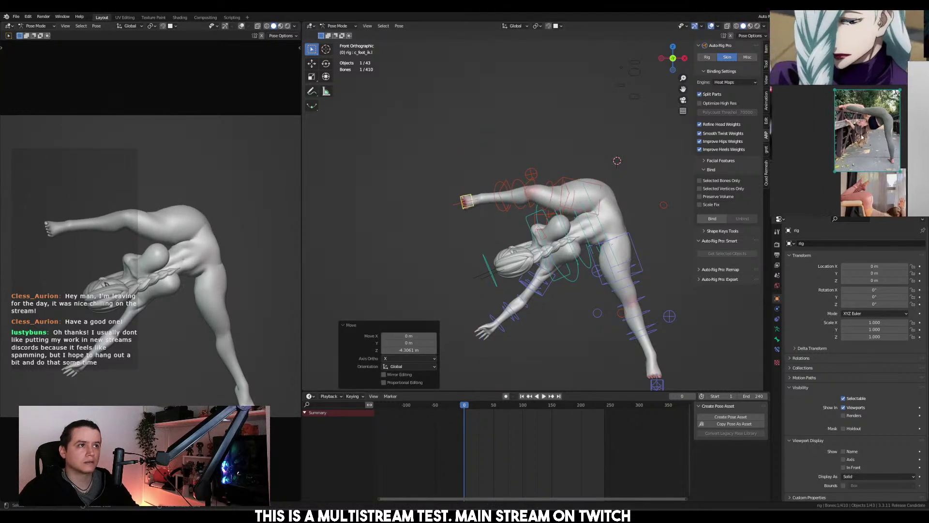
scroll(858, 148, "up", 5)
scroll(859, 149, "up", 1)
scroll(858, 149, "down", 1)
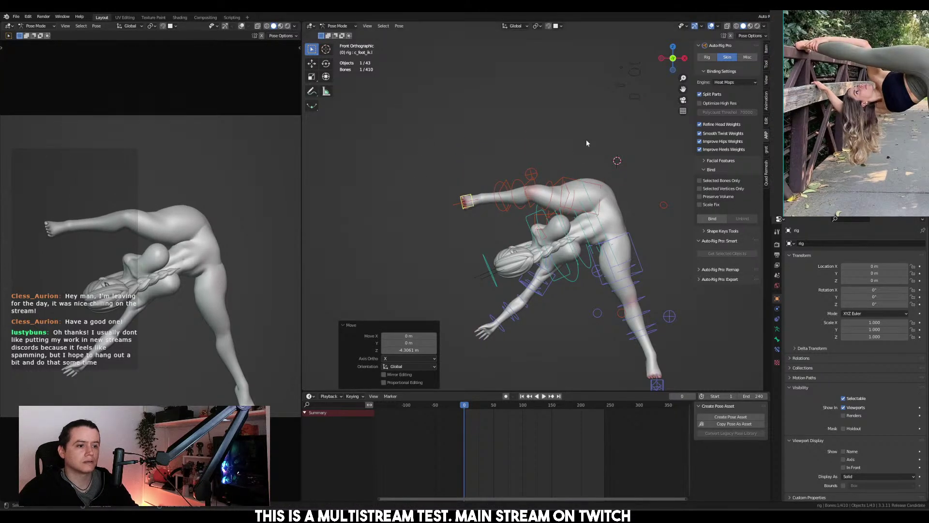
Flip the left foot with a trackball rotation of about 194° and raise its IK control slightly
middle_click_drag(535, 166, 525, 211)
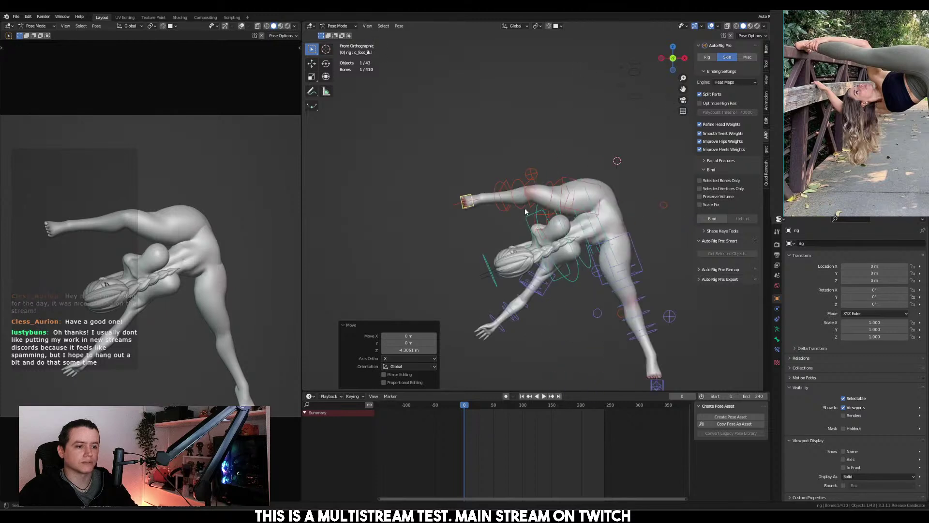
key("r")
key("r")
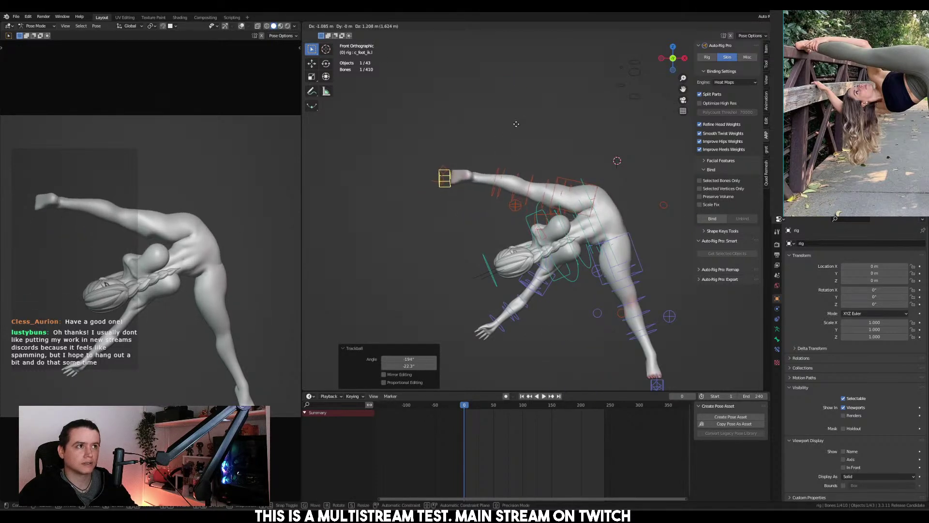
left_click(515, 125)
Rotate the c_root.x control about -18.4° in the front view
left_click(613, 246)
key("r")
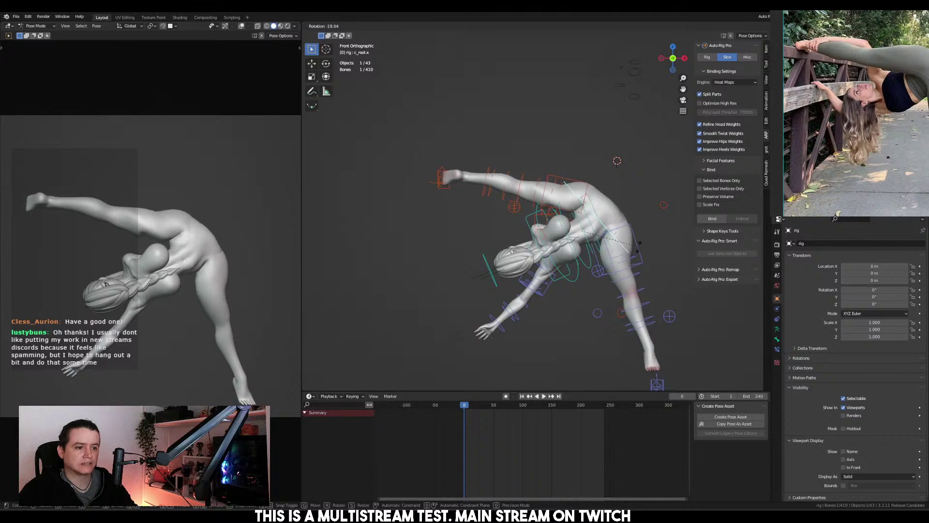
left_click(630, 261)
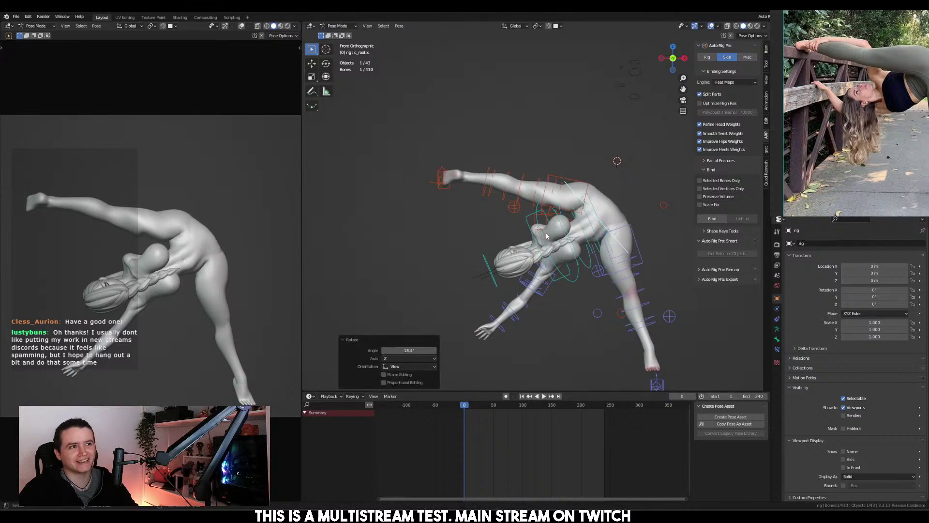
Rotate the lower spine control c_spine_01.x about -8.5° and the upper spine control c_spine_02.x about 22.3°
scroll(643, 261, "up", 3)
left_click(590, 283)
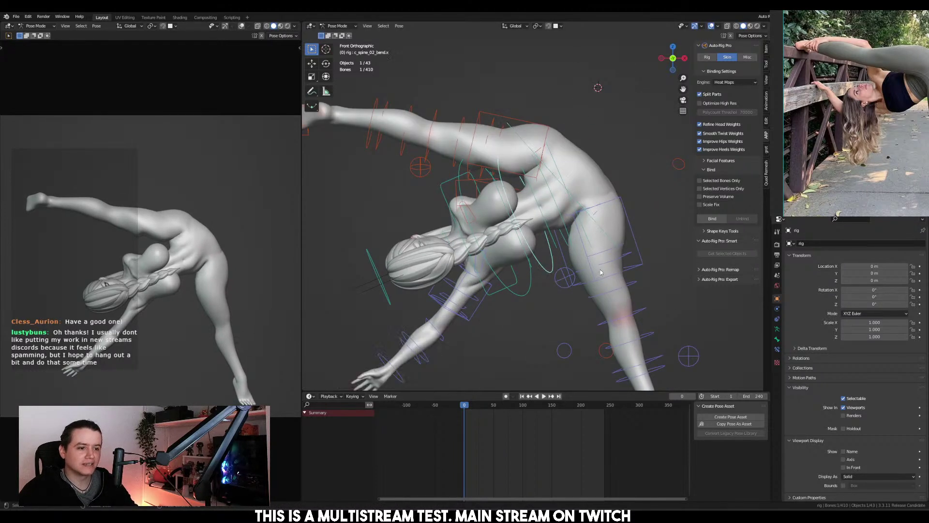
left_click(551, 240)
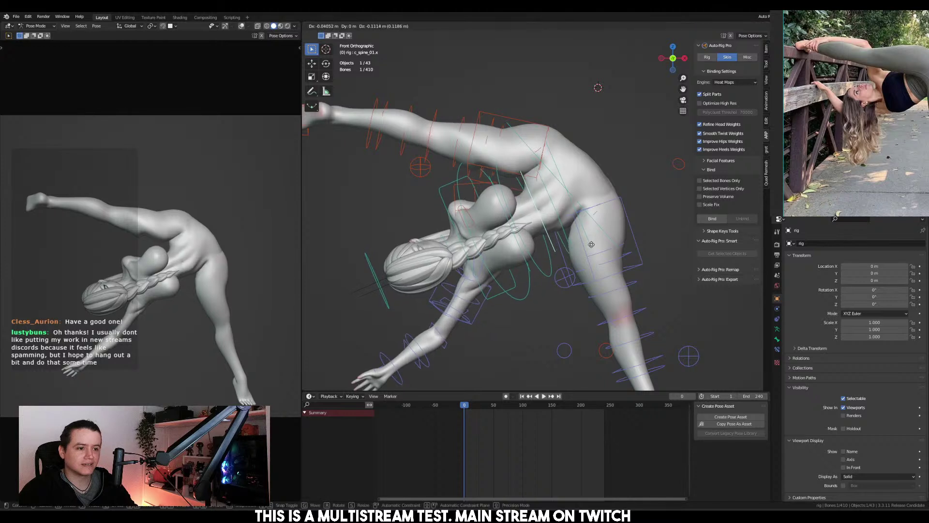
key("r")
left_click(626, 231)
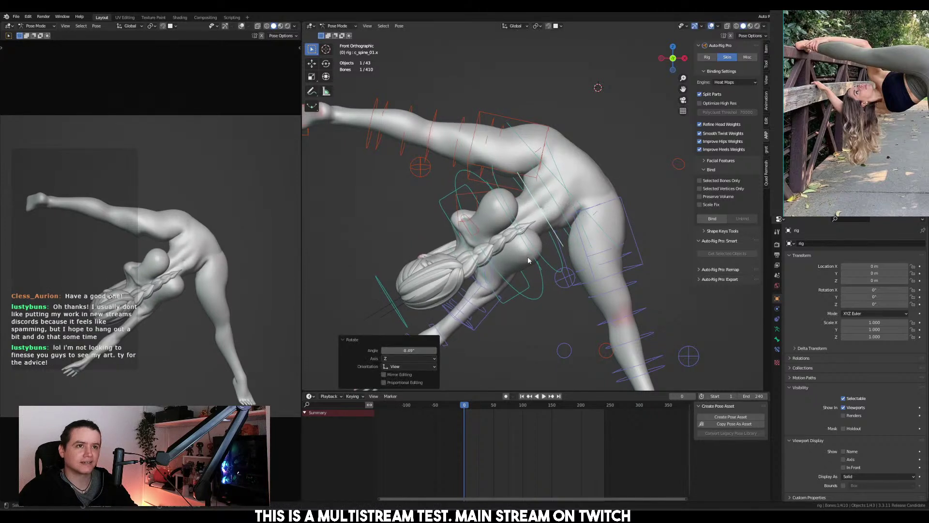
left_click(530, 259)
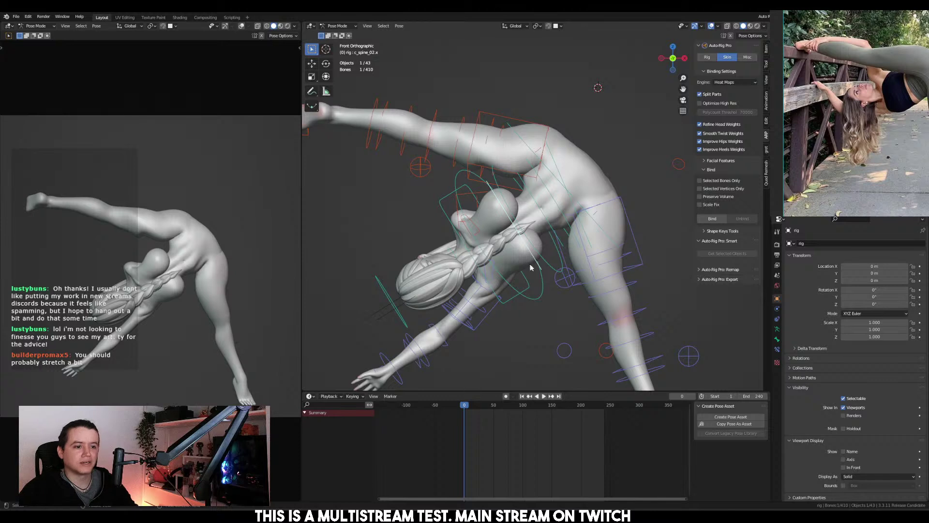
key("r")
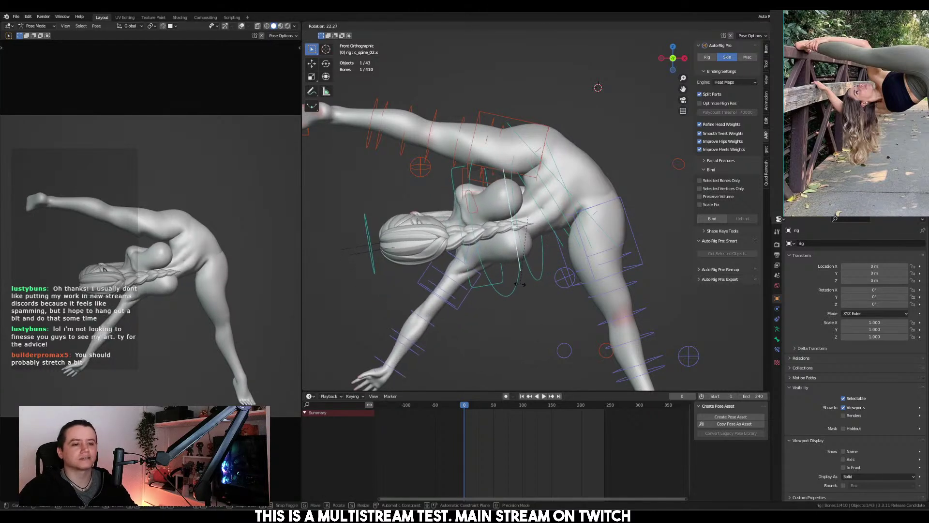
left_click(541, 242)
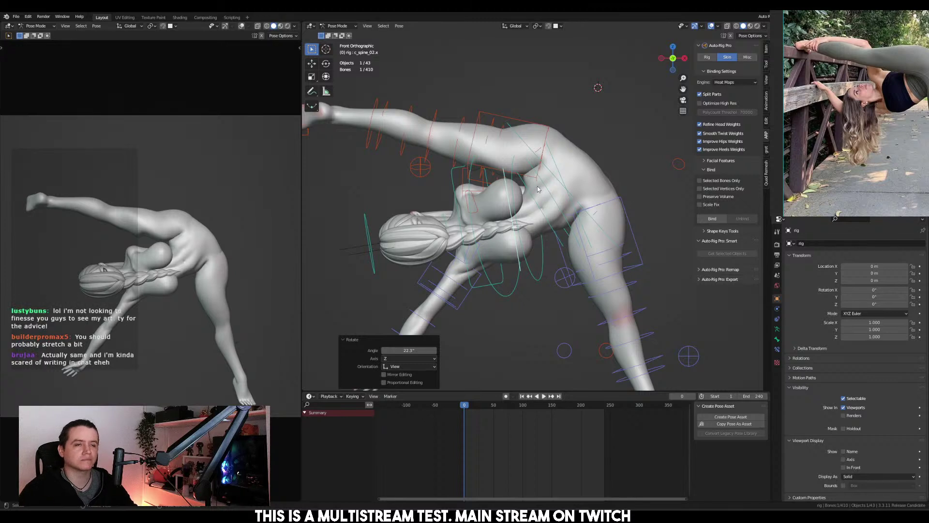
middle_click_drag(538, 190, 544, 214, "shift")
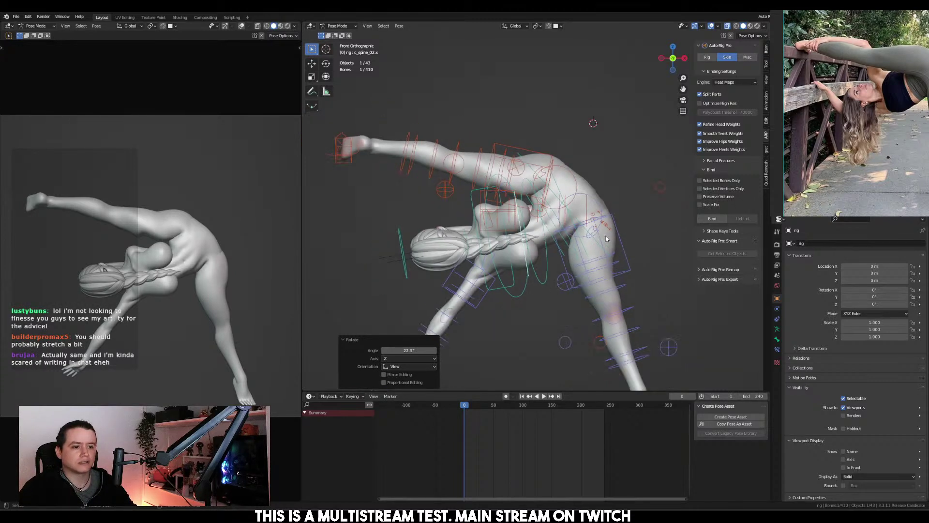
middle_click_drag(611, 225, 508, 215)
key("KP_1")
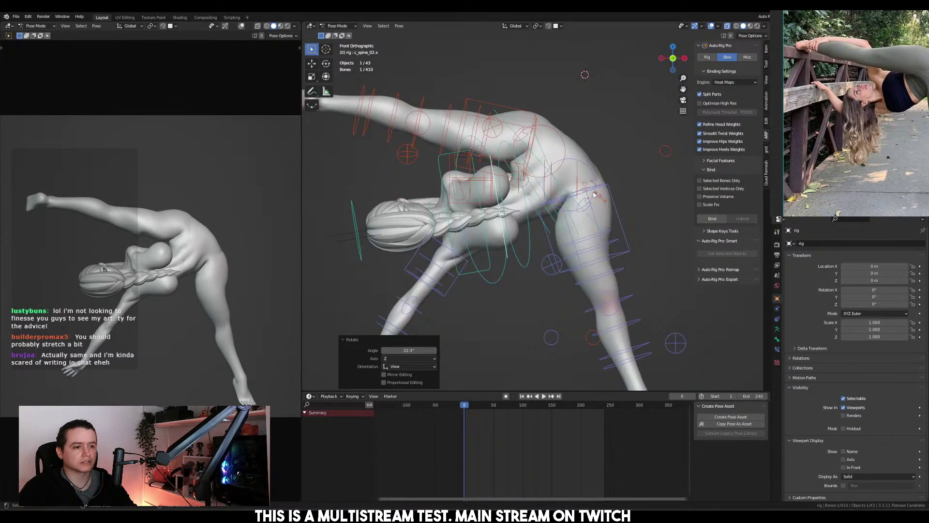
left_click(561, 187)
middle_click_drag(561, 186, 513, 218)
key("g")
right_click(414, 273)
Move the left hand IK control past the raised left foot in the front view and rotate it about -211°
scroll(533, 231, "down", 3)
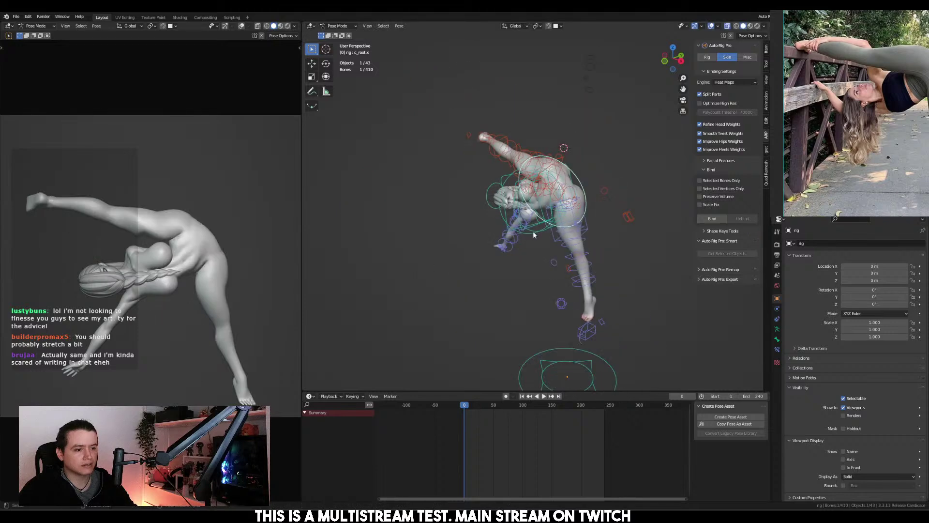
left_click(626, 221)
key("KP_1")
key("g")
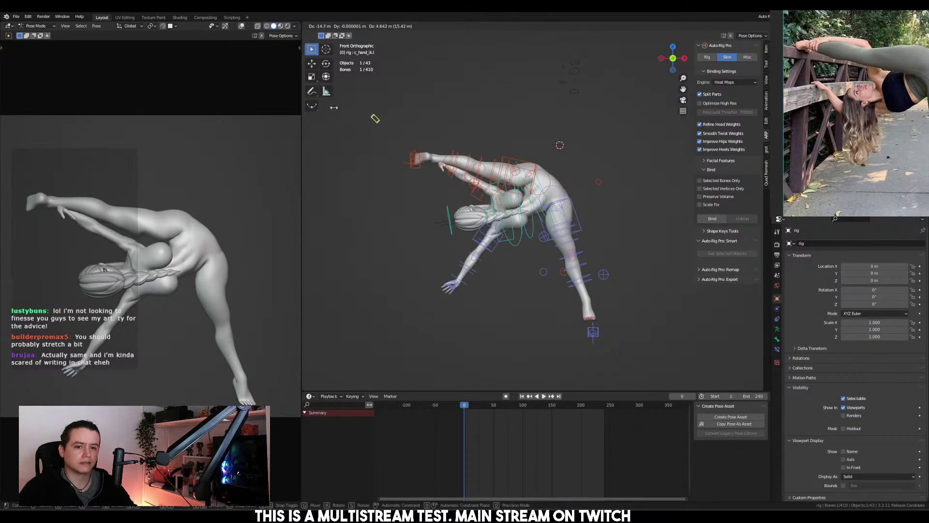
left_click(373, 113)
key("r")
left_click(743, 80)
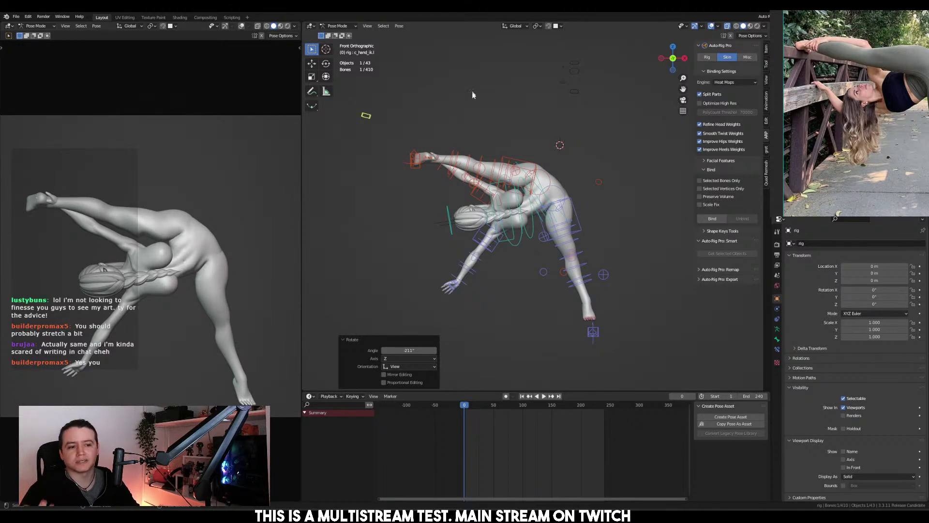
Rotate the left shoulder control about -27.5° so the shoulder follows the reaching arm
scroll(473, 197, "up", 3)
left_click(474, 197)
key("r")
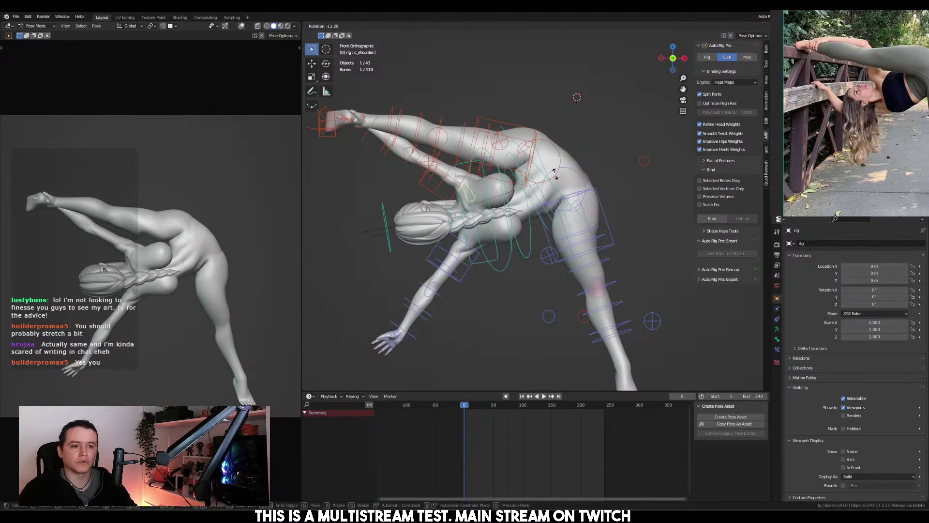
left_click(462, 148)
Bring the left hand IK control back below the raised ankle, about 4.6 m in X and -3.5 m in Z
middle_click_drag(462, 147, 541, 189, "shift")
scroll(447, 168, "up", 2)
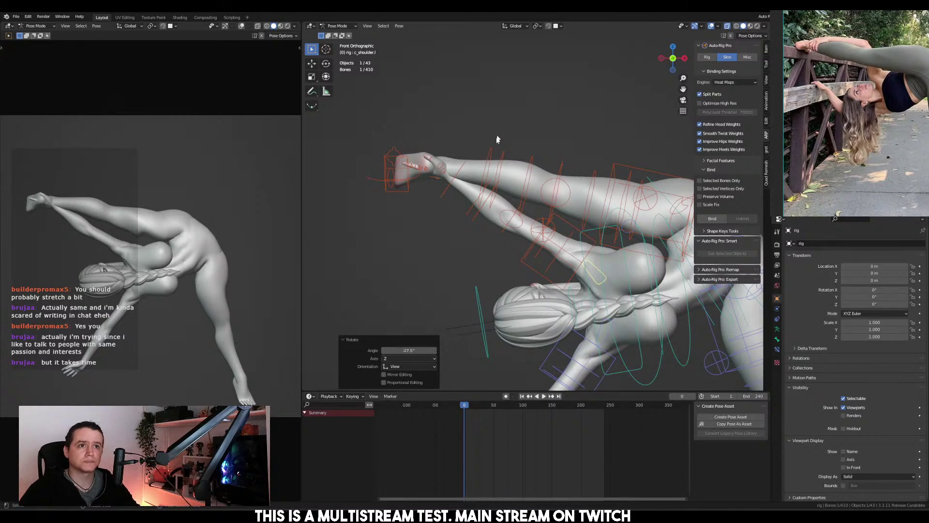
middle_click_drag(439, 185, 500, 169, "shift")
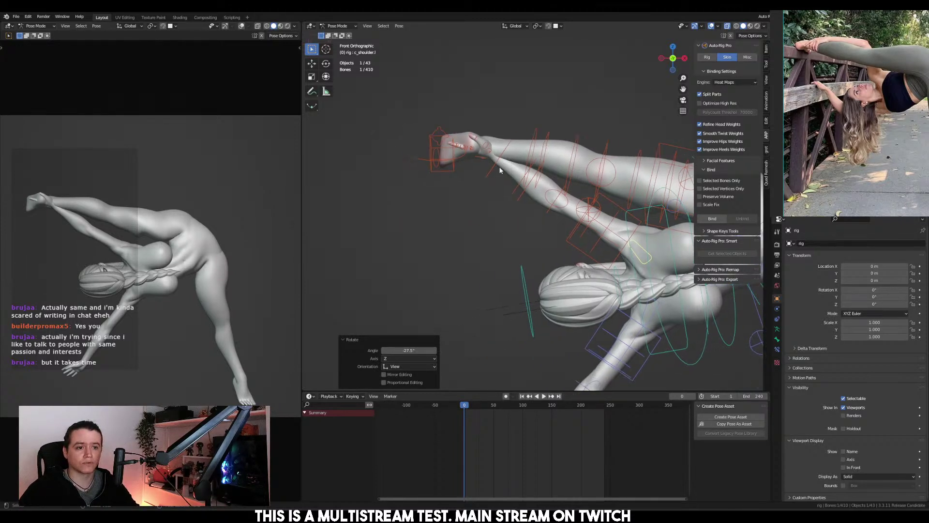
scroll(500, 170, "down", 3)
left_click(410, 108)
key("g")
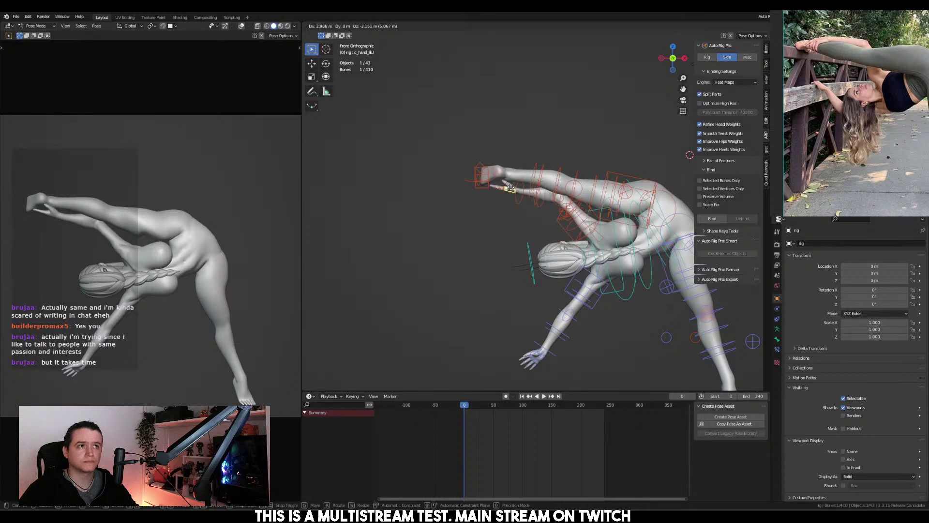
left_click(527, 198)
Lower the left foot IK control about 0.9 m along the global Z axis toward the left hand
middle_click_drag(543, 180, 537, 200, "shift")
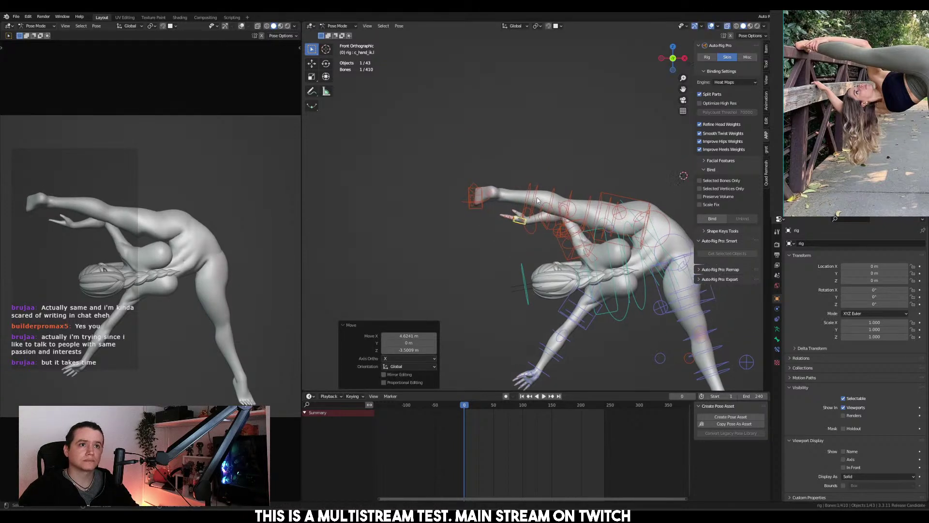
scroll(537, 200, "up", 2)
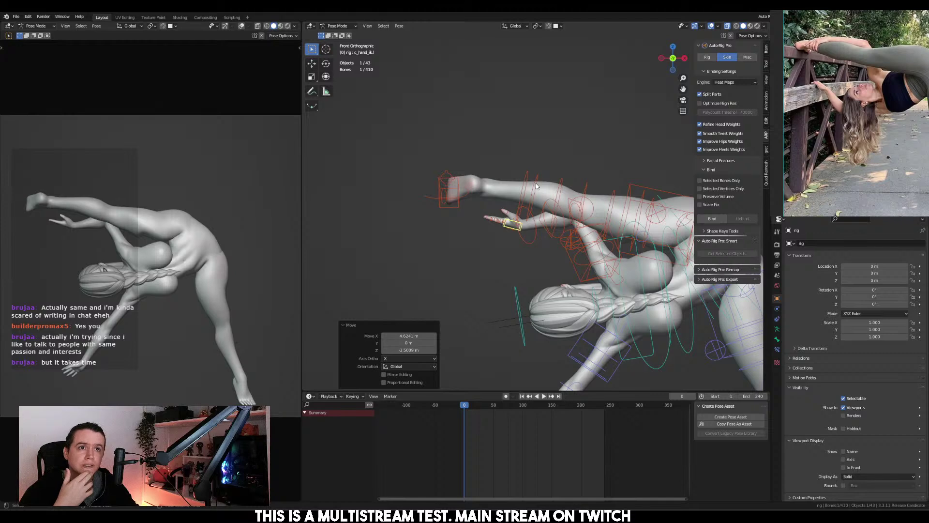
scroll(541, 185, "down", 3)
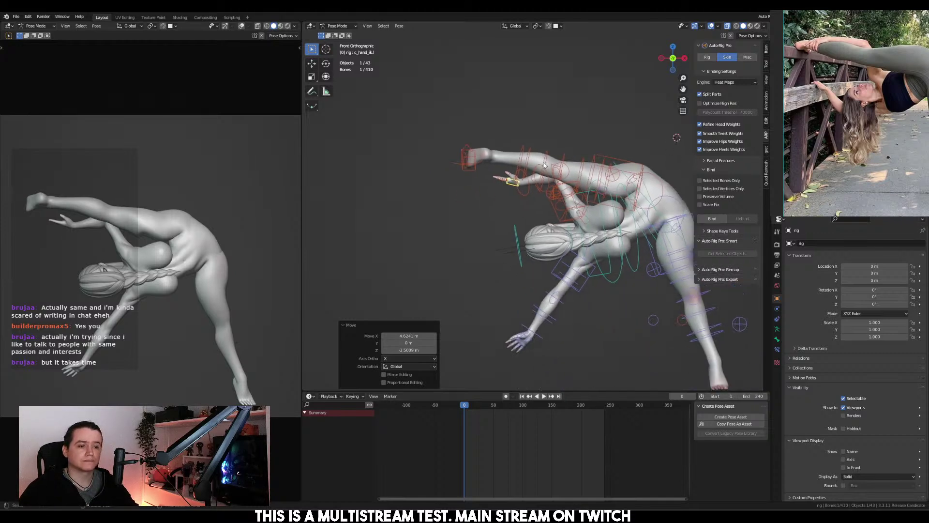
left_click(464, 172)
key("g")
key("z")
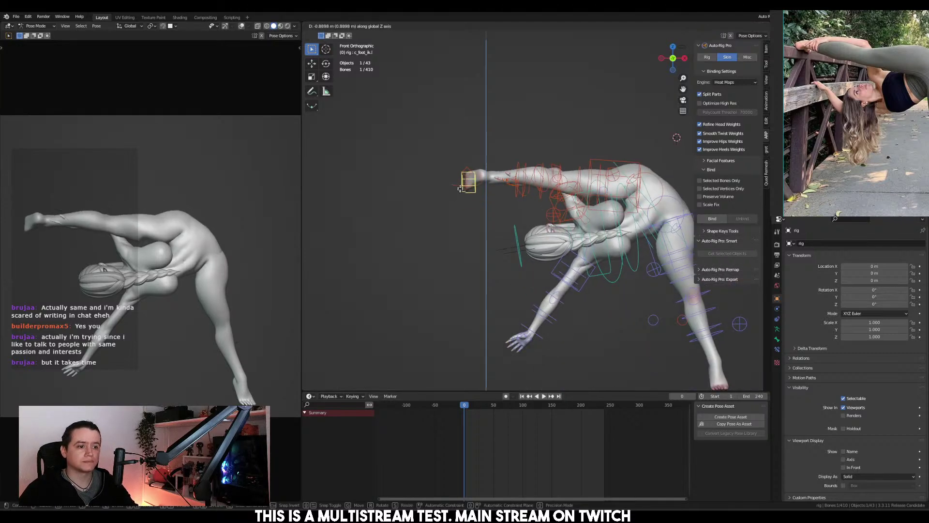
left_click(461, 186)
Raise the left leg pole control about 3 m in the left side view to turn the knee upward
scroll(463, 186, "up", 3)
middle_click_drag(467, 188, 567, 207)
scroll(557, 207, "down", 4)
left_click(437, 215)
key("g")
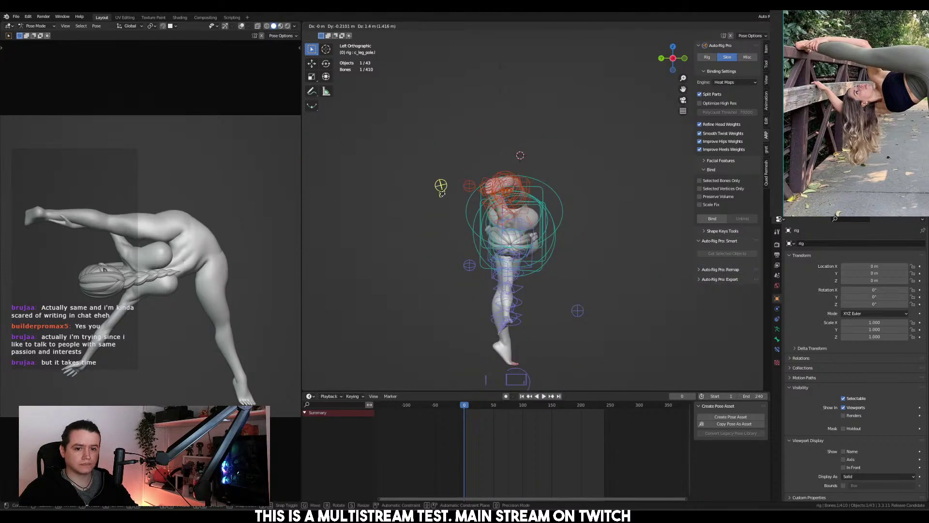
left_click(445, 152)
Rotate the left foot IK control in the left side view to angle the raised foot
scroll(486, 188, "up", 3)
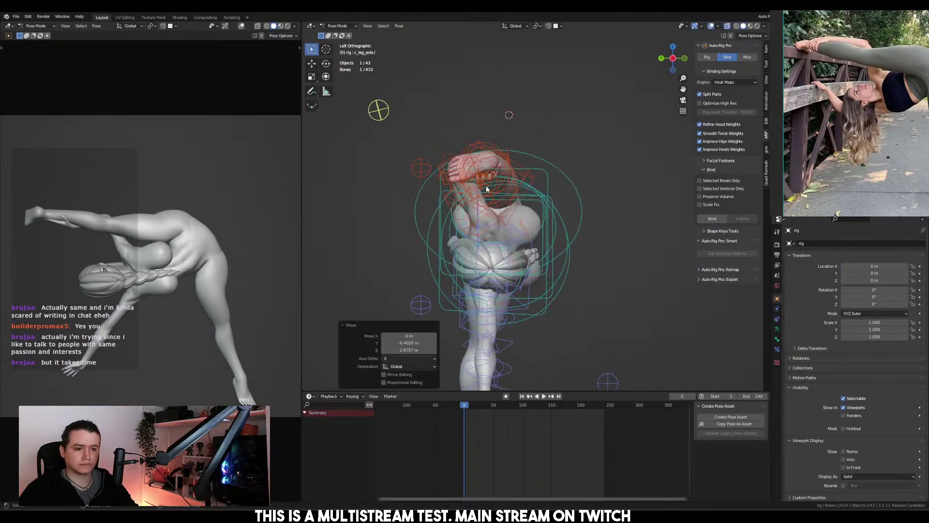
left_click(474, 163)
key("r")
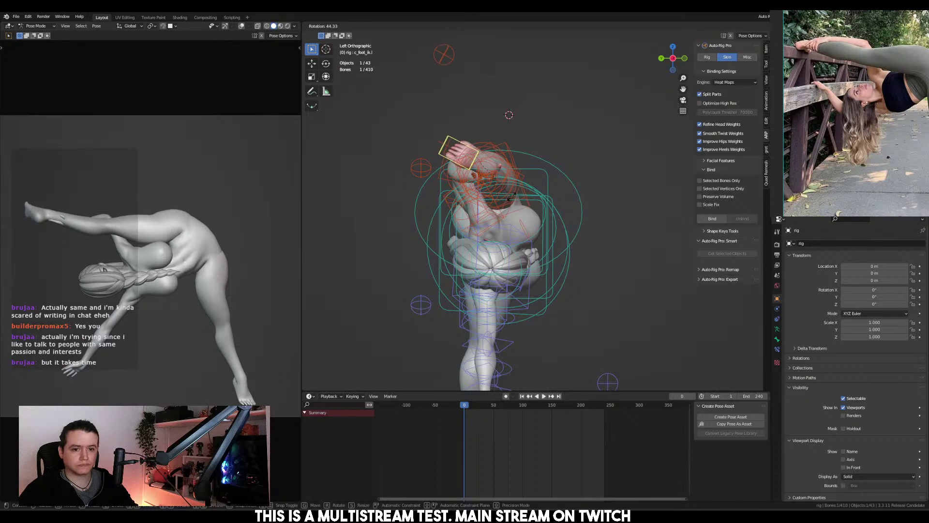
left_click(514, 180)
middle_click_drag(514, 180, 629, 156)
Adjust the left buttock control c_bot_bend.l, raising it about 0.14 m in Z after trying local X rotations
left_click(540, 154)
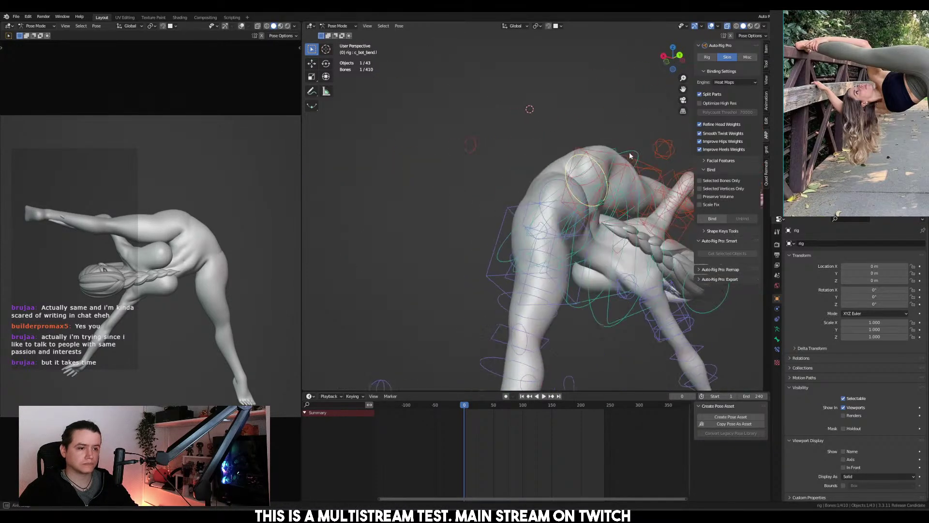
key("r")
key("x")
key("r")
right_click(612, 124)
key("r")
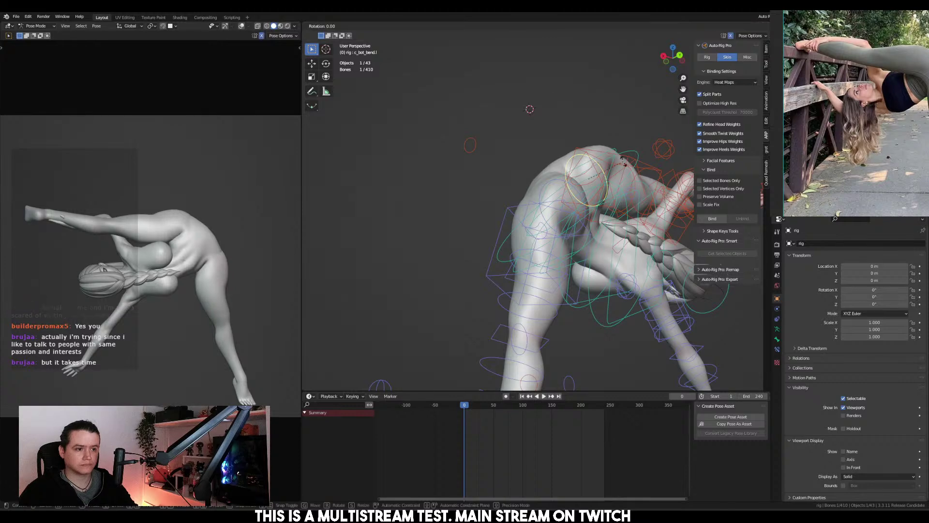
key("x")
key("x")
left_click(619, 146)
key("g")
left_click(620, 137)
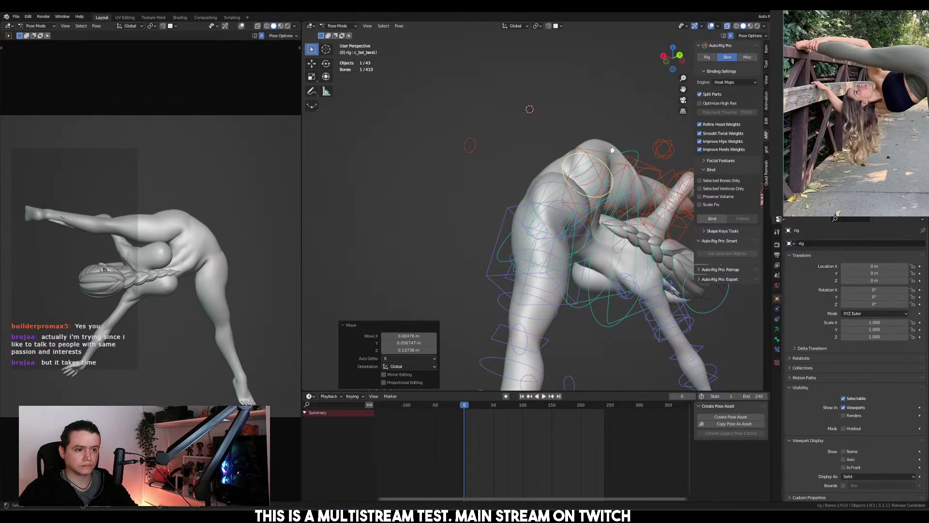
Rotate the hips control c_root.x about -13° around its local X axis
middle_click_drag(620, 137, 655, 213)
left_click(655, 213)
key("r")
key("x")
key("x")
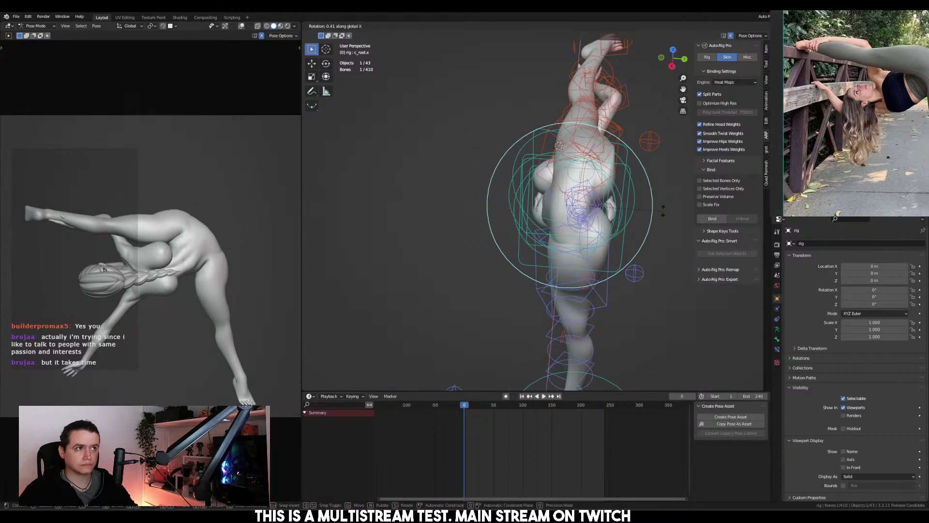
left_click(670, 156)
middle_click_drag(670, 156, 652, 173)
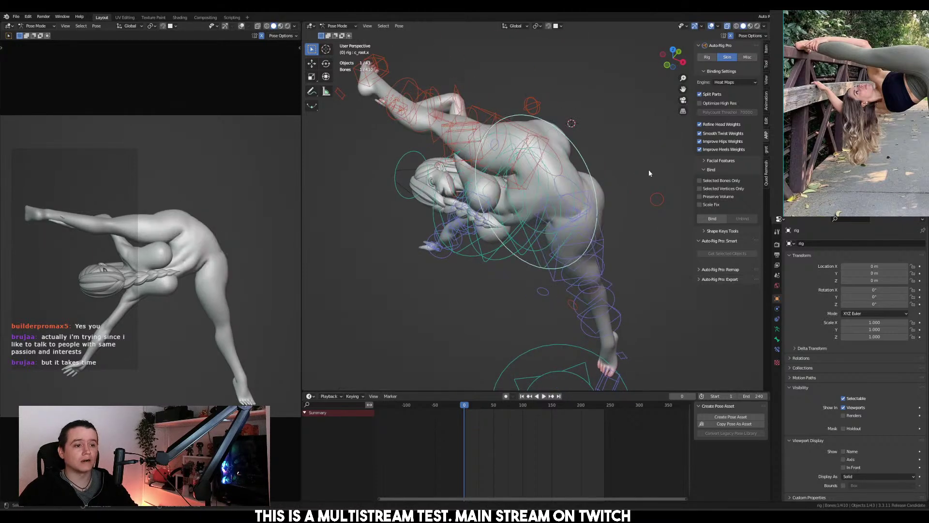
key("r")
key("x")
key("x")
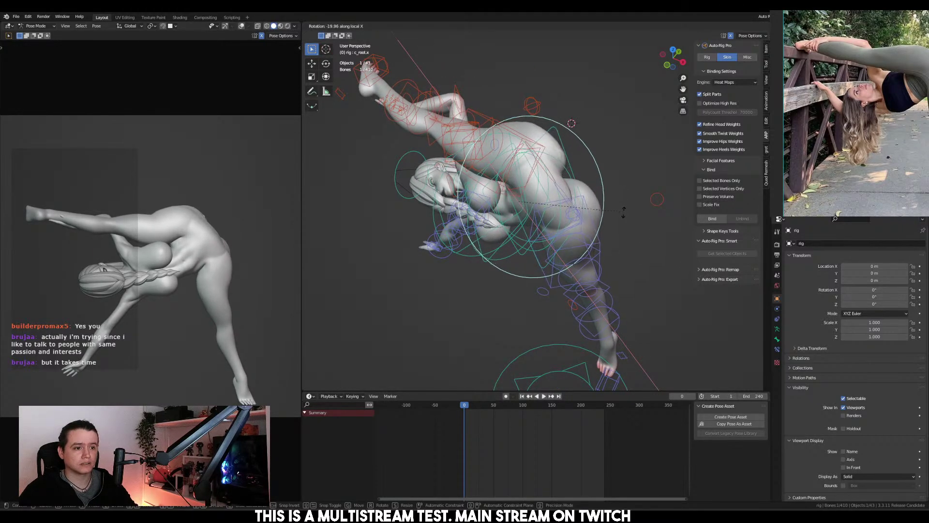
left_click(628, 198)
middle_click_drag(629, 198, 649, 164)
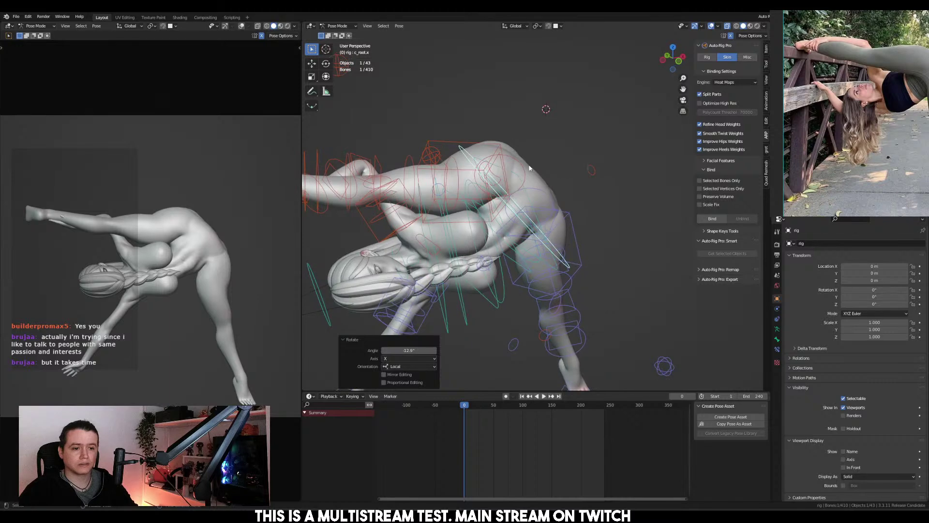
Toggle Preserve Volume off and back on in the body mesh's rig modifier to compare the deformation
scroll(565, 184, "down", 2)
key("ctrl+Tab")
left_click(542, 179)
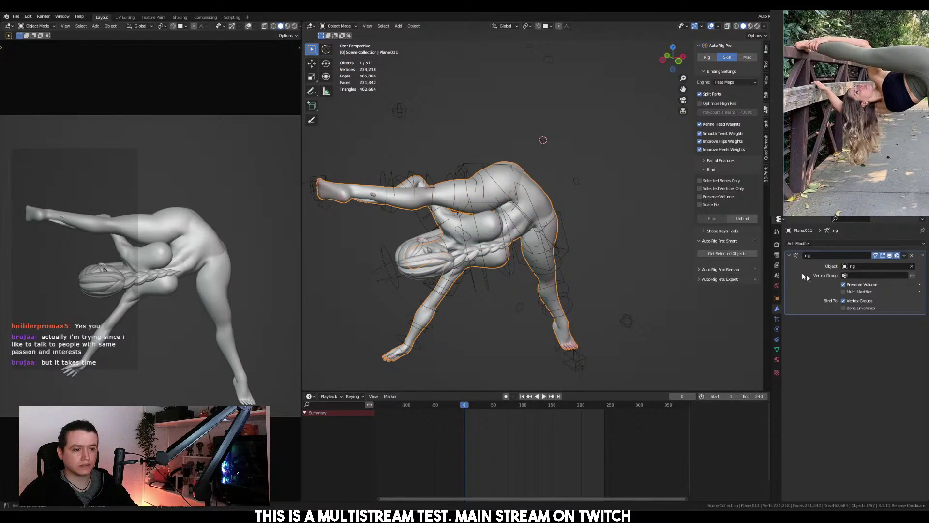
left_click(843, 284)
middle_click_drag(387, 177, 321, 160, "alt")
key("KP_1")
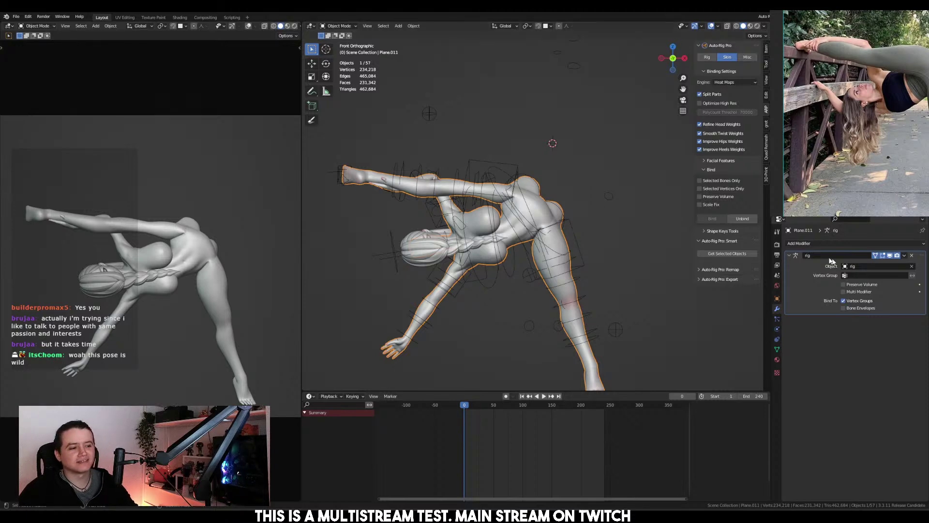
left_click(845, 285)
Select the rig and return it to Pose Mode
scroll(493, 201, "up", 5)
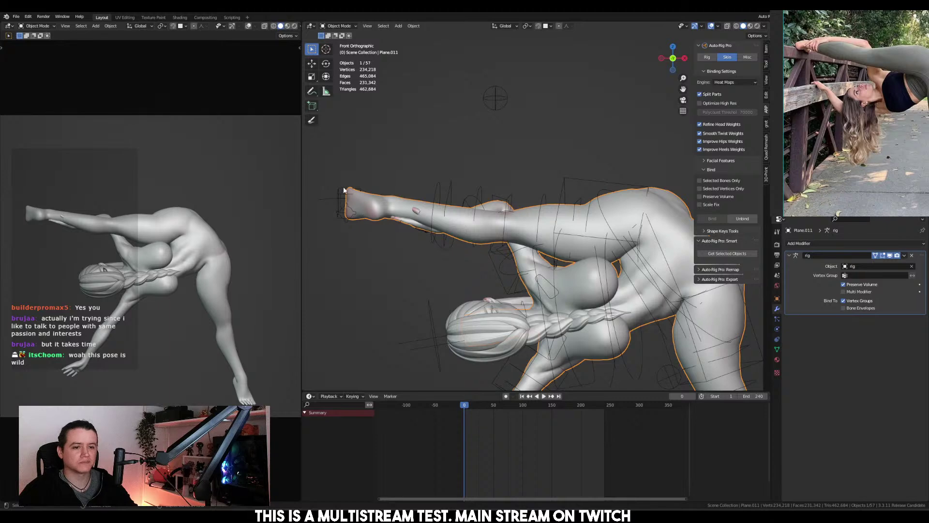
left_click(346, 189)
key("ctrl+Tab")
Try to shift the left foot IK control along the global Z axis in the front view
key("g")
key("z")
right_click(436, 193)
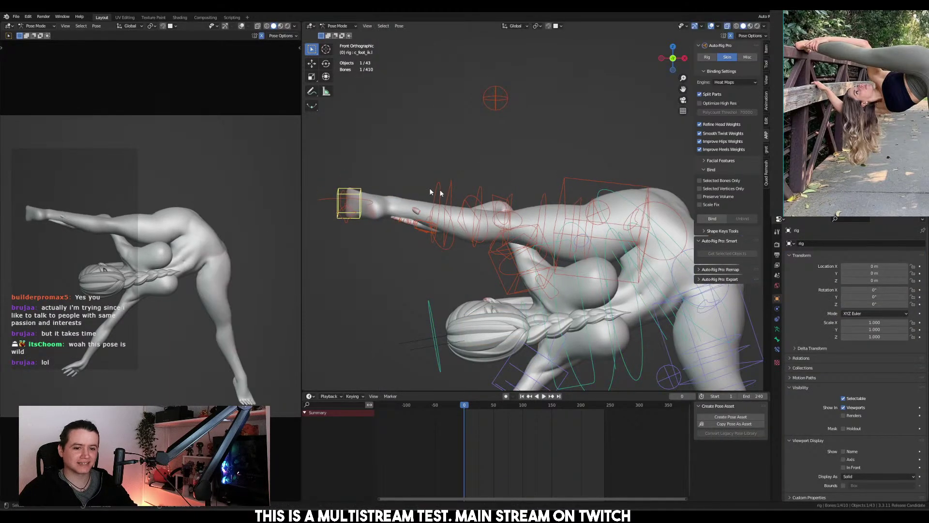
scroll(438, 192, "down", 1)
key("q")
left_click(446, 193)
key("g")
key("z")
left_click(450, 189)
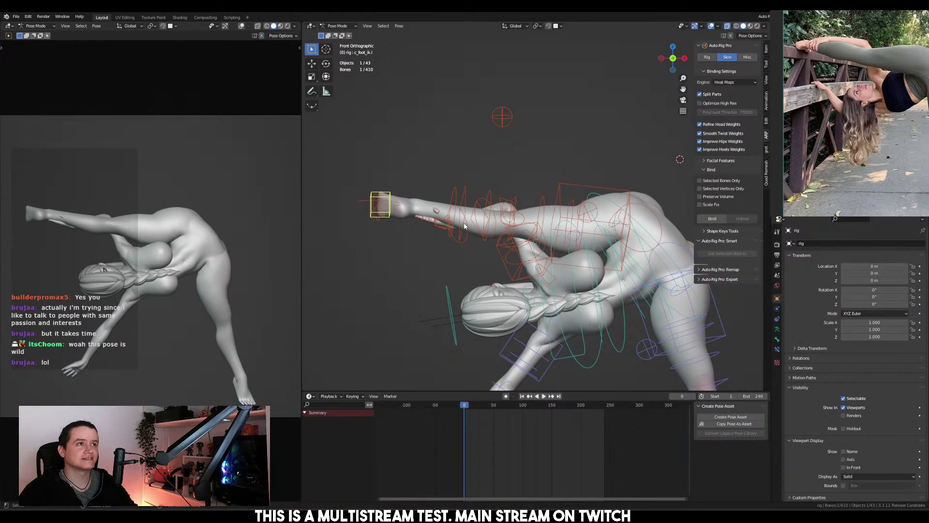
Trackball-rotate the left hand IK control twice, first by about 160° and -59.6°, to turn the hand over
left_click(440, 231)
key("r")
key("r")
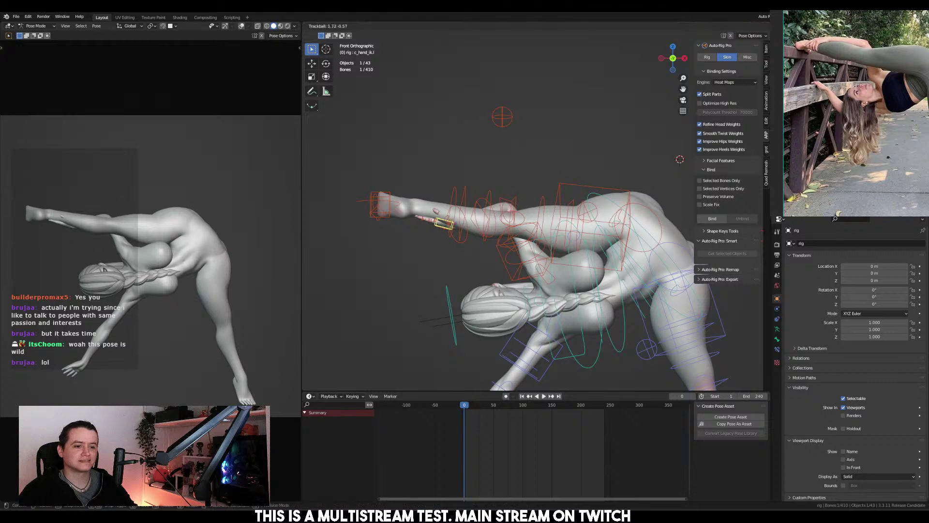
left_click(416, 321)
key("r")
key("r")
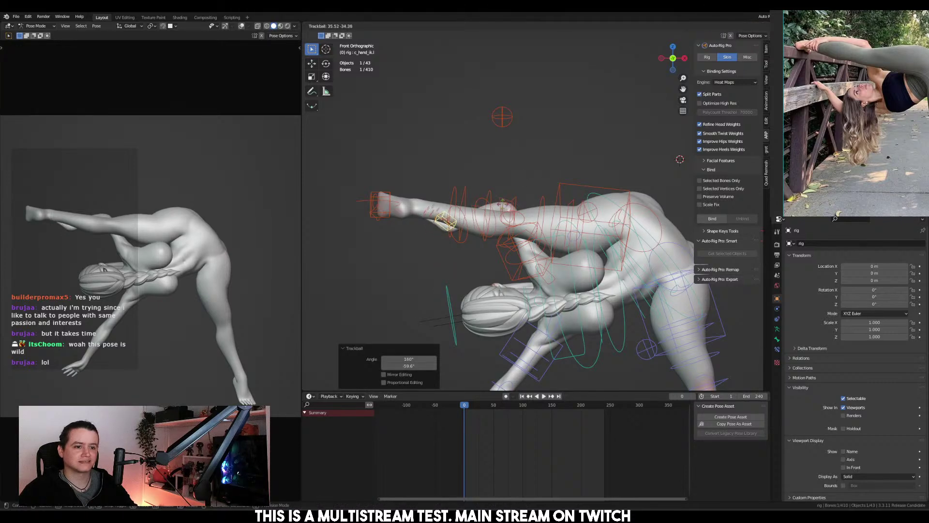
left_click(448, 223)
Move the left hand IK control above the raised shin and rotate it about -72.3° in the front view
key("g")
left_click(443, 183)
key("r")
left_click(544, 121)
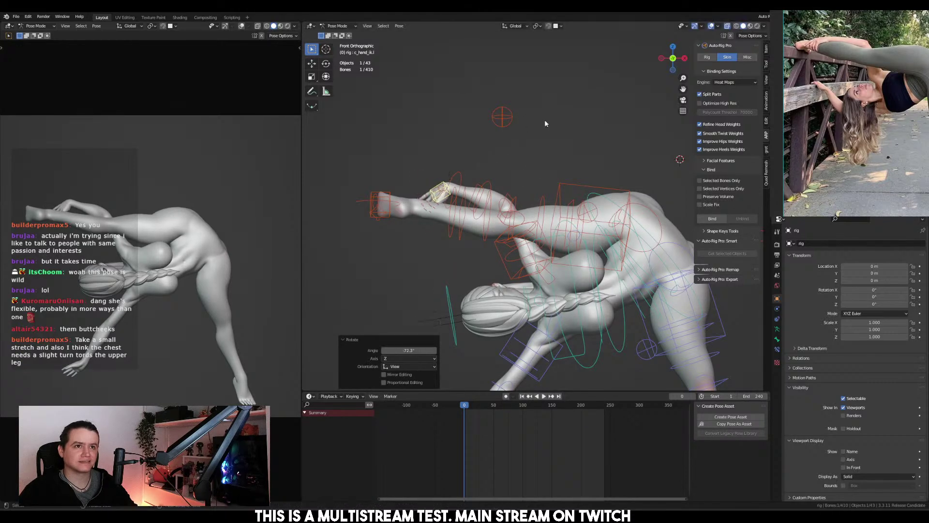
Shift the left hand IK control against the raised ankle and rotate it so the fingers lie along the leg
middle_click_drag(545, 120, 519, 152)
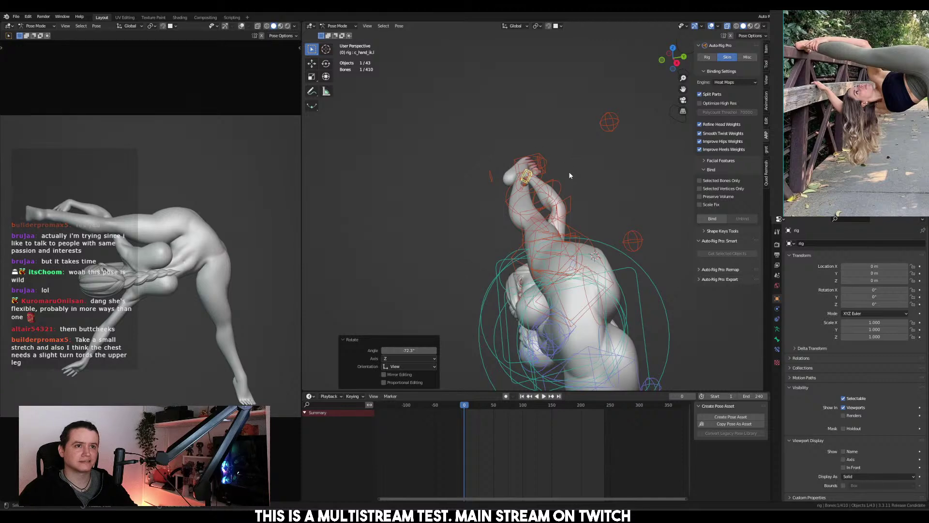
middle_click_drag(567, 176, 570, 190)
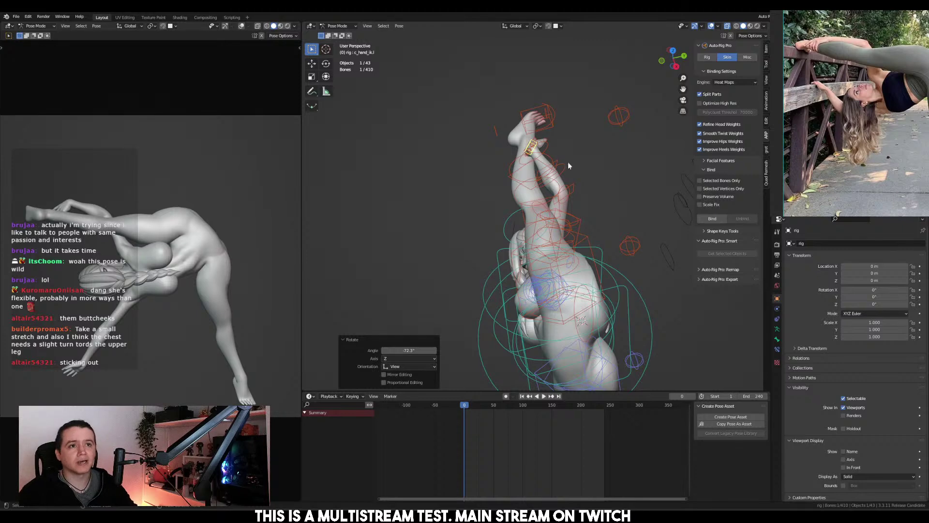
scroll(569, 175, "up", 3)
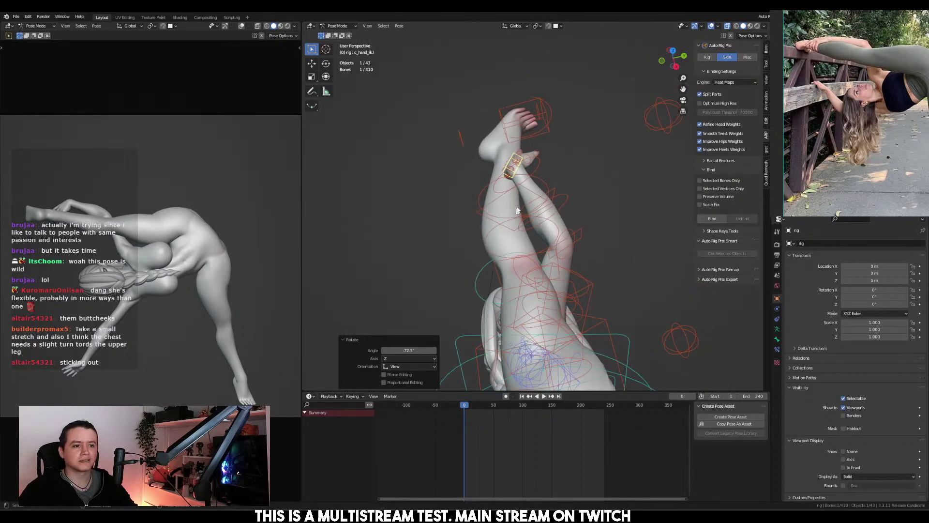
key("g")
left_click(497, 210)
middle_click_drag(498, 210, 472, 242)
key("g")
left_click(581, 213)
key("r")
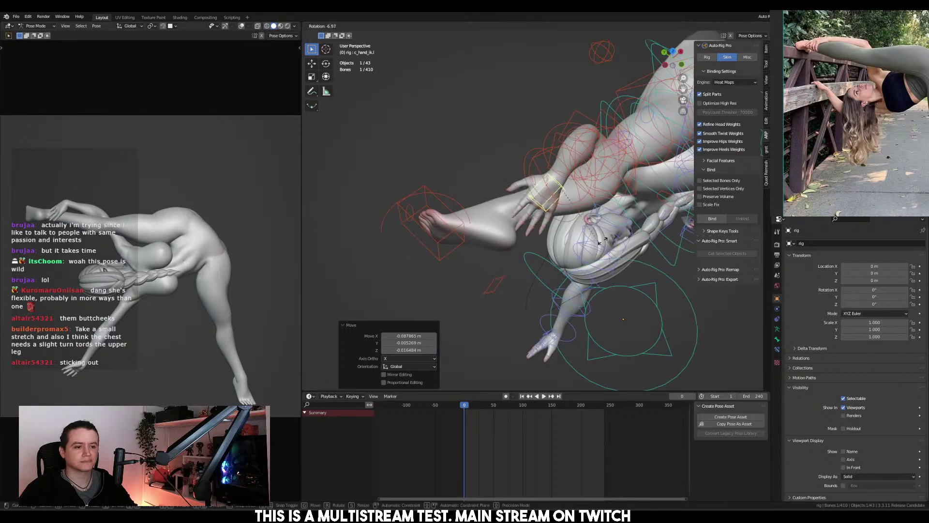
left_click(612, 228)
Refine the left hand's grip by nudging its IK control and rotating it about -13° in view space
middle_click_drag(612, 228, 713, 231)
key("g")
left_click(580, 221)
key("r")
left_click(592, 222)
Move the right foot IK control about -1.05 m along the global Y axis
middle_click_drag(576, 230, 564, 207, "alt")
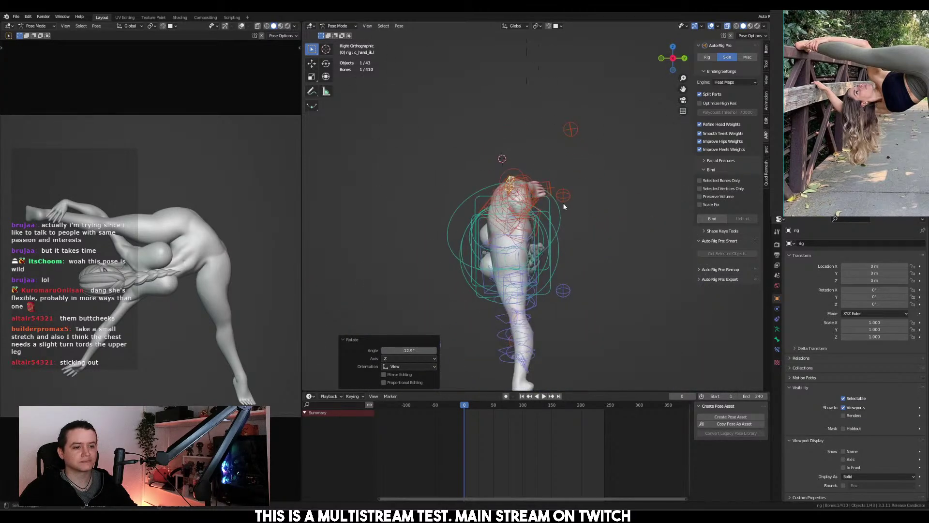
left_click(542, 296)
middle_click_drag(570, 299, 589, 202, "shift")
left_click(535, 329)
key("g")
key("y")
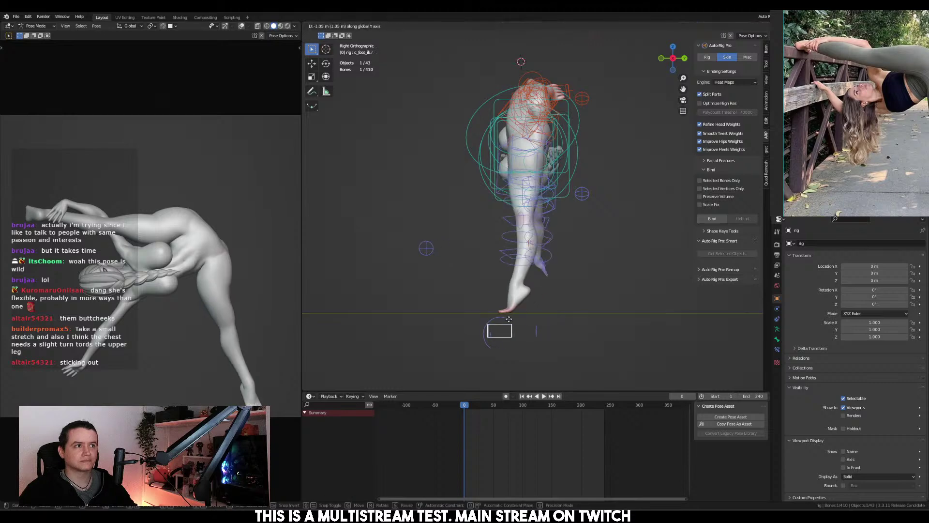
left_click(508, 328)
Rotate the right foot IK control about 173° in the top view to turn the standing foot
middle_click_drag(552, 285, 612, 271, "alt")
middle_click_drag(623, 237, 631, 266, "alt")
middle_click_drag(687, 218, 513, 188, "shift")
key("r")
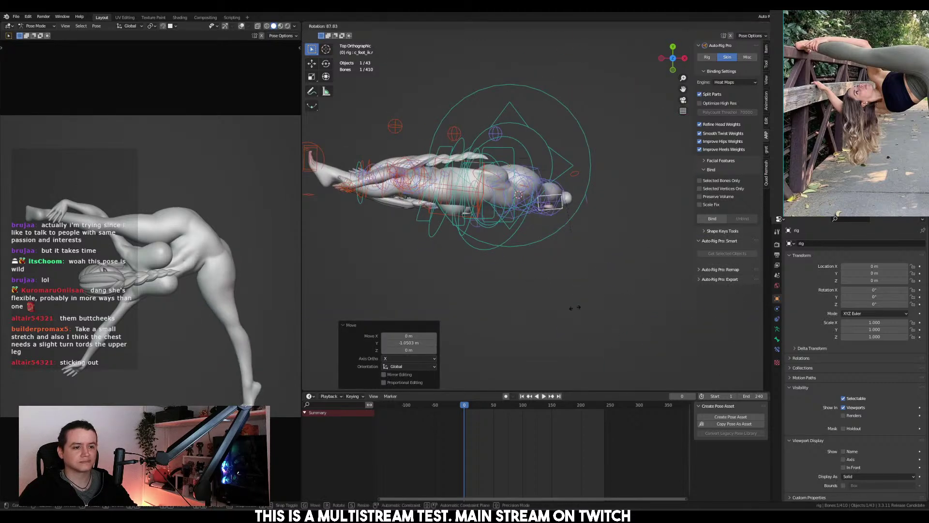
left_click(405, 241)
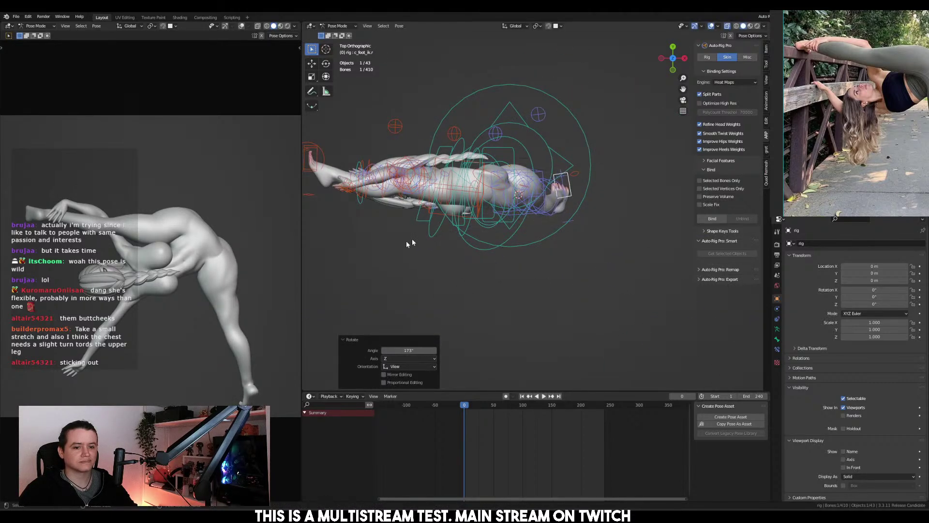
middle_click_drag(412, 235, 484, 208, "alt")
Rotate the root master control about -4.5° in the front view to tilt the torso
scroll(528, 217, "up", 3)
middle_click_drag(559, 197, 485, 200, "shift")
left_click(507, 210)
scroll(498, 191, "down", 3)
left_click(509, 202)
left_click(510, 206)
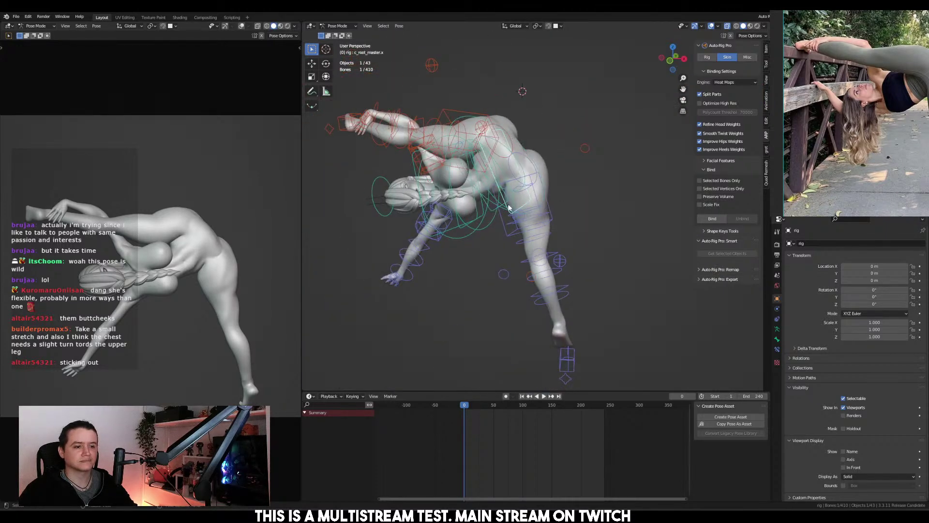
middle_click_drag(542, 198, 510, 193, "alt")
middle_click(634, 205, "alt")
key("KP_1")
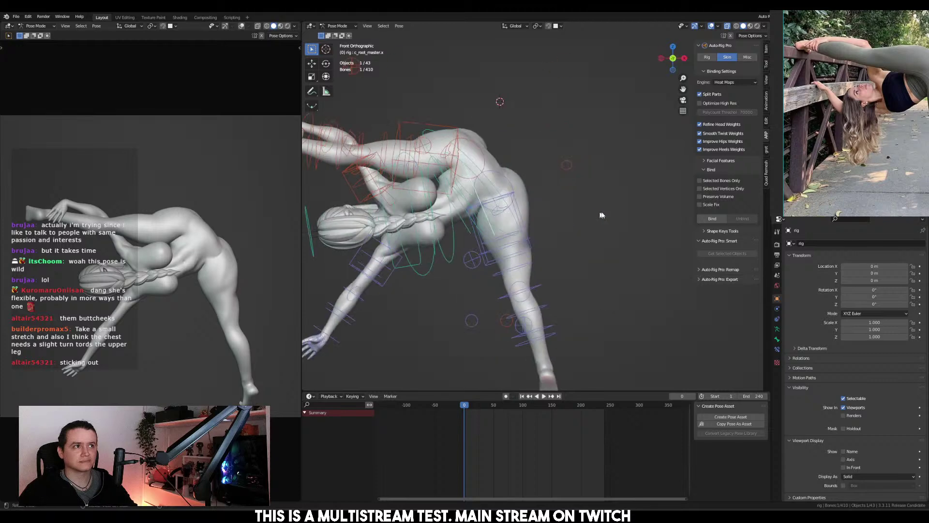
key("r")
left_click(569, 185)
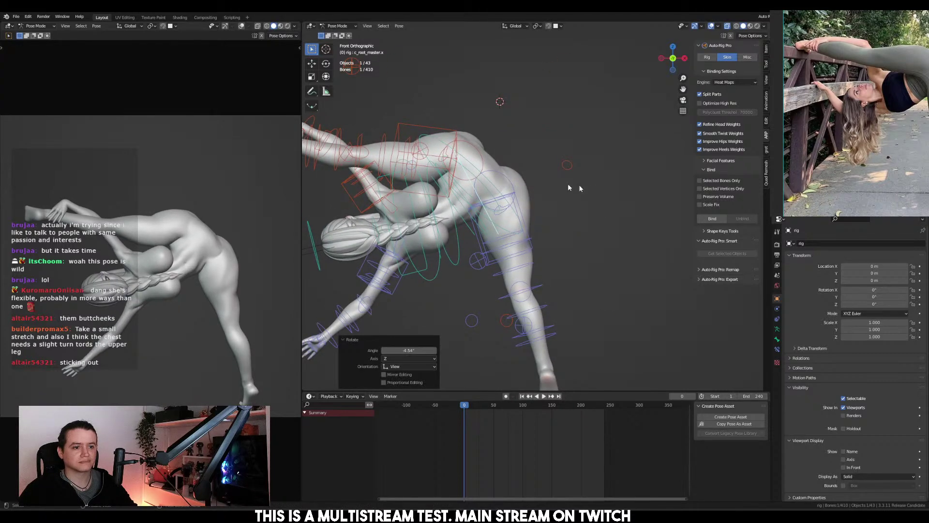
Rotate the hips control c_root.x about -27° around its local X axis, checking from the top view
left_click(504, 224)
key("KP_7")
key("r")
key("x")
key("x")
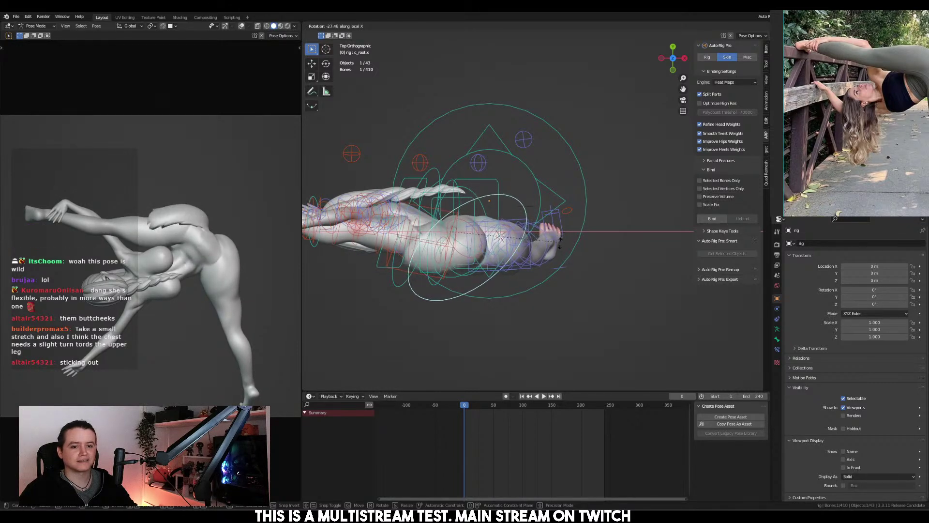
left_click(557, 246)
middle_click_drag(557, 245, 536, 205)
Rotate the root master control c_root_master.x about -20.7° around its local X axis to turn the torso
left_click(564, 192)
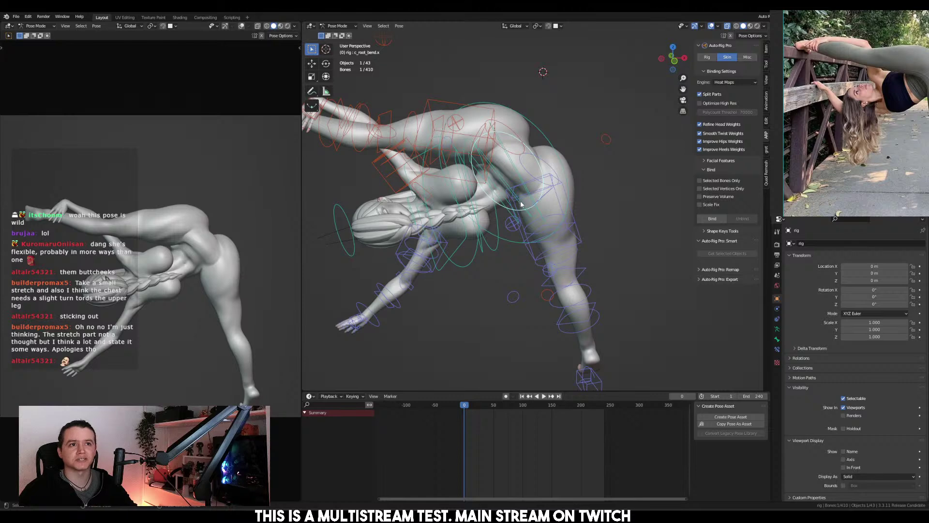
middle_click_drag(551, 202, 529, 200)
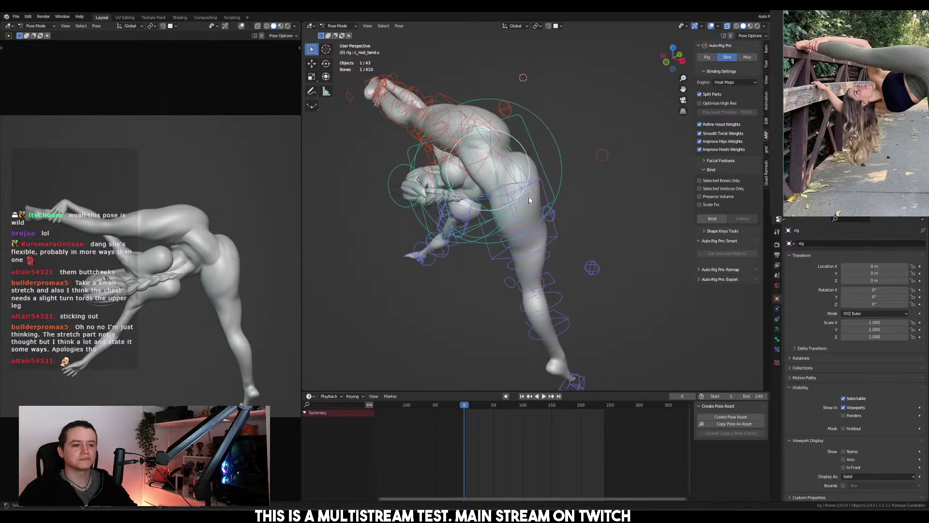
left_click(544, 184)
key("r")
key("x")
key("x")
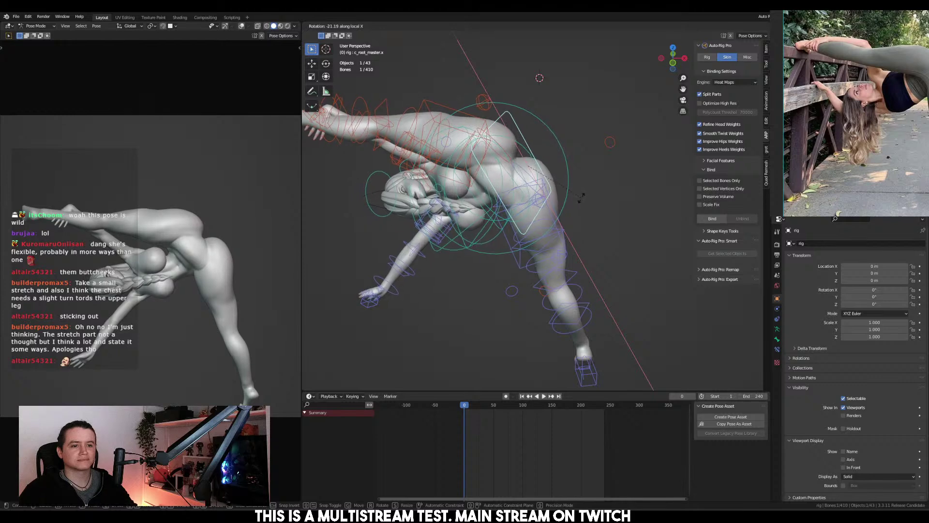
left_click(580, 196)
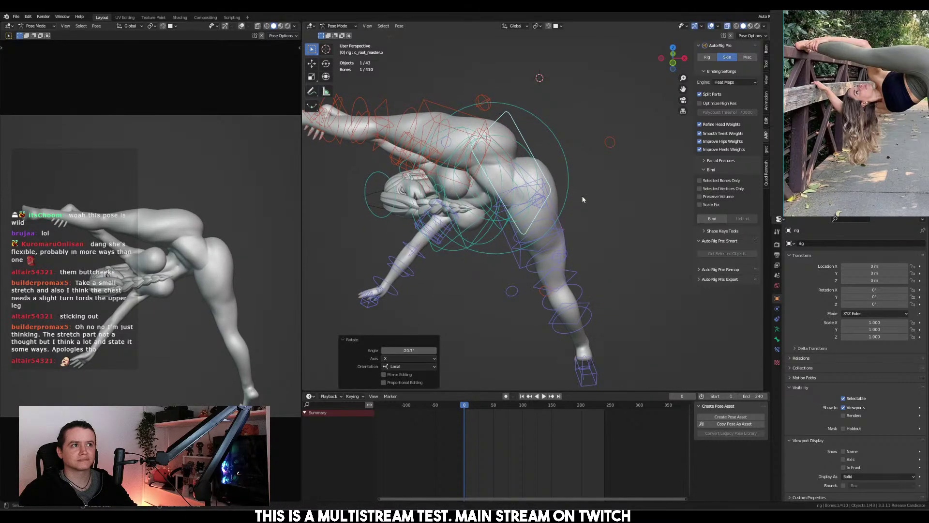
middle_click_drag(580, 198, 701, 207)
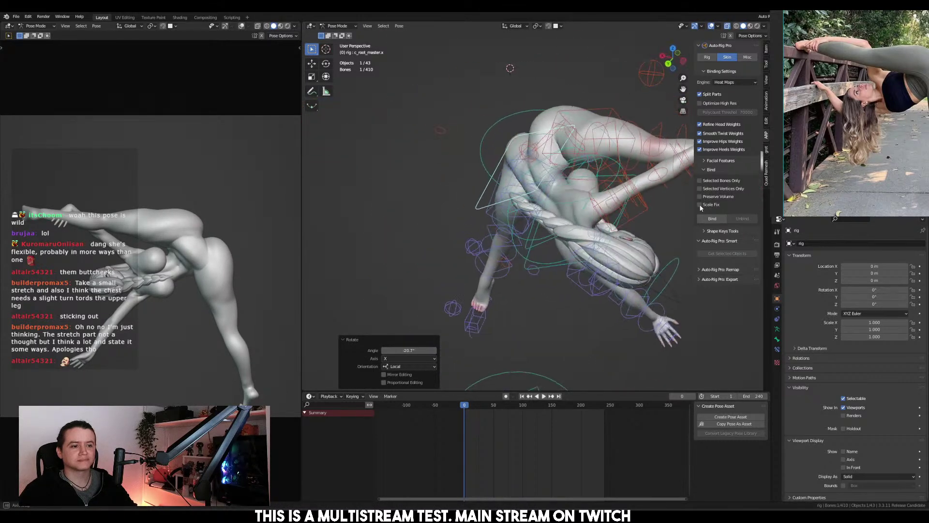
middle_click_drag(595, 167, 584, 208)
key("r")
key("x")
key("x")
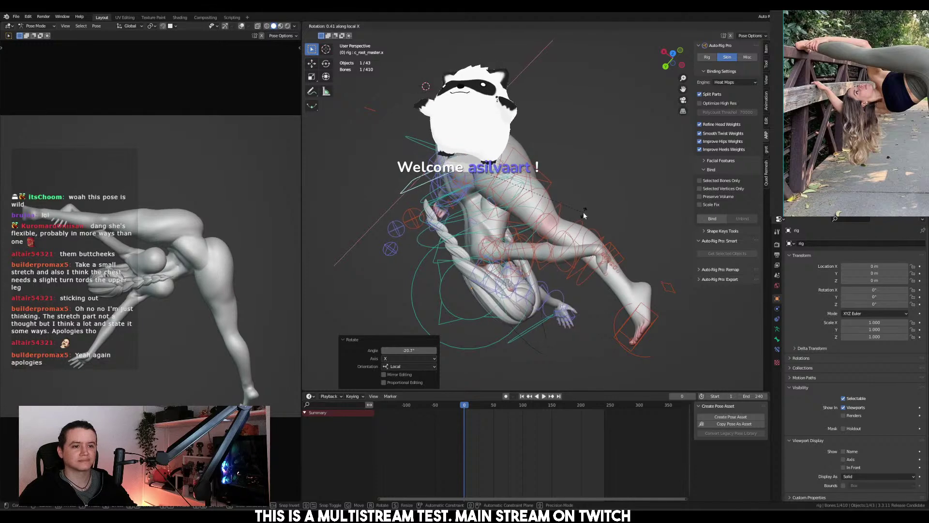
right_click(582, 212)
Rotate the lower spine control c_spine_01.x about -23.1° around its local X axis to bend the waist
middle_click_drag(514, 238, 578, 171)
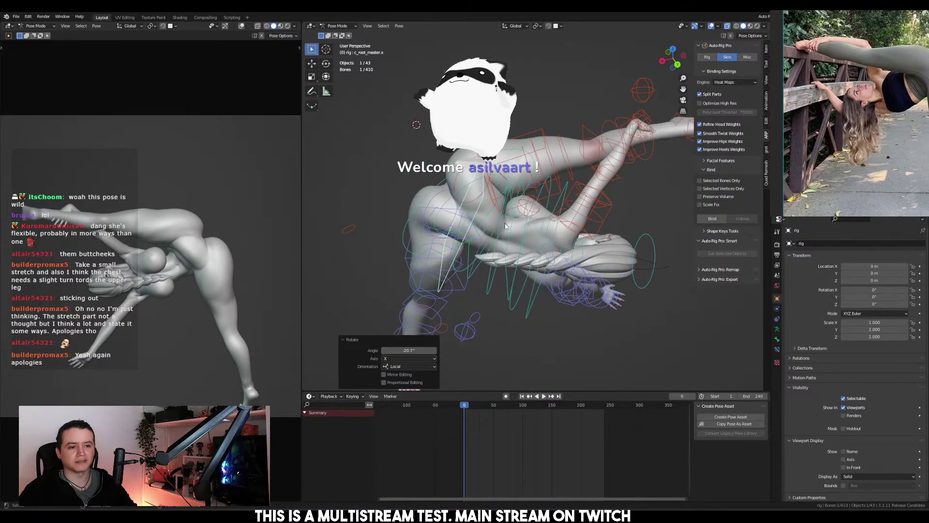
left_click(472, 249)
left_click(472, 250)
middle_click_drag(472, 250, 556, 232)
key("r")
key("x")
key("x")
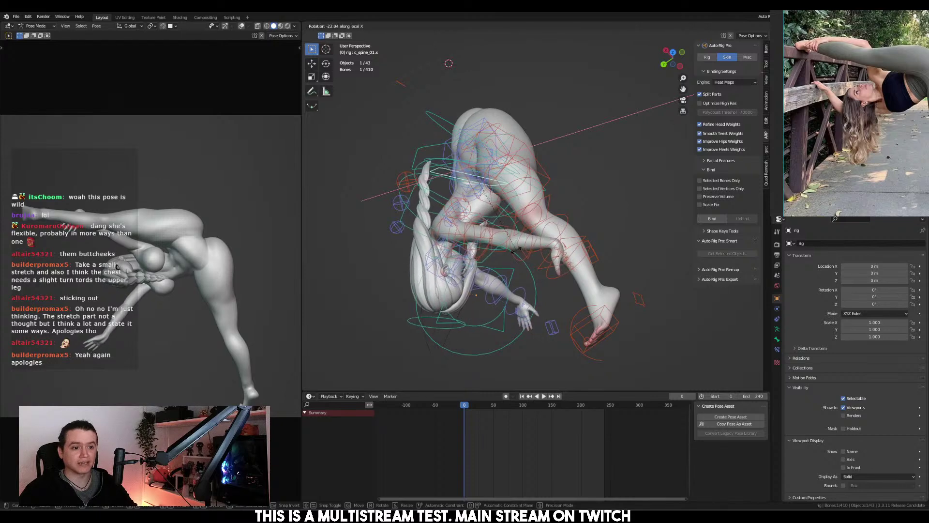
left_click(522, 239)
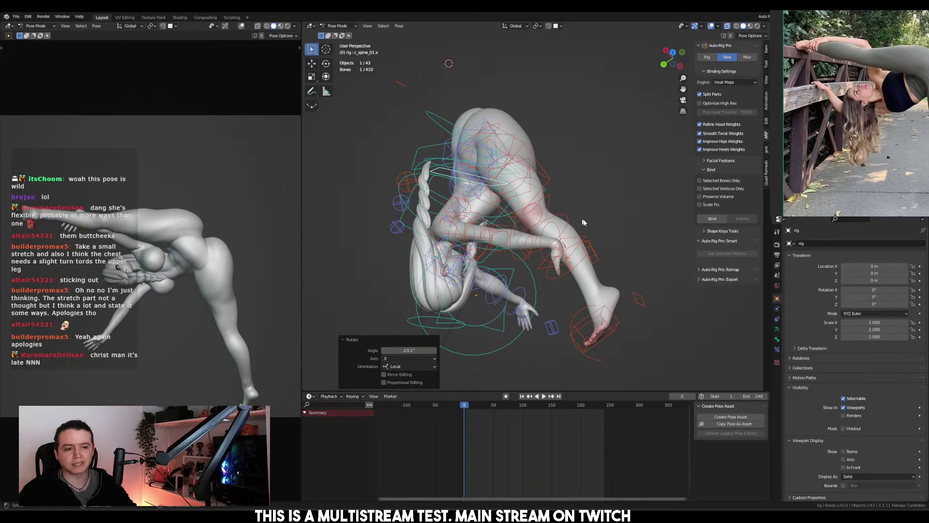
Try moving the lower spine control c_spine_01.x freely and undo the move
key("g")
left_click(596, 231)
key("r")
right_click(618, 207)
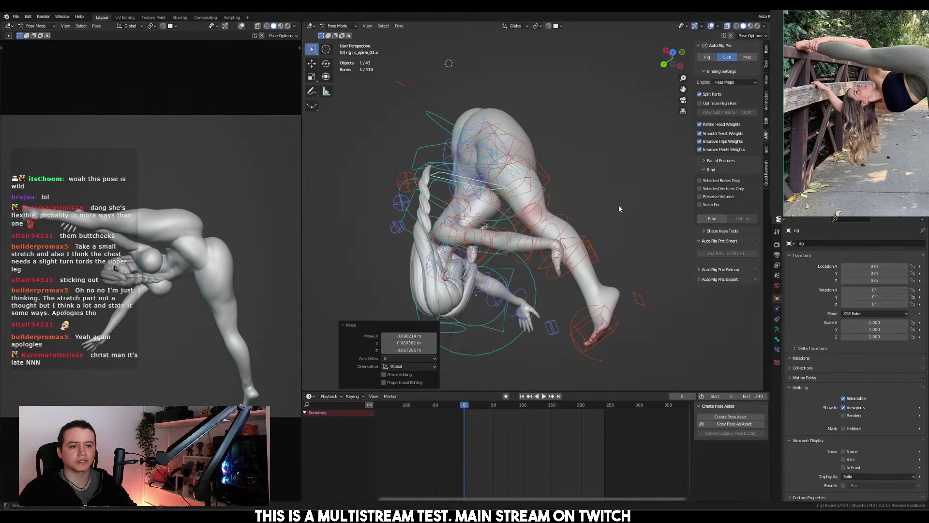
key("ctrl+z")
Adjust the lower spine control c_spine_01.x with free and local Y rotations, and move it slightly to refine the waist
key("r")
left_click(630, 183)
middle_click_drag(629, 181, 579, 175)
key("r")
key("y")
key("y")
left_click(609, 192)
key("r")
left_click(628, 214)
key("g")
left_click(642, 203)
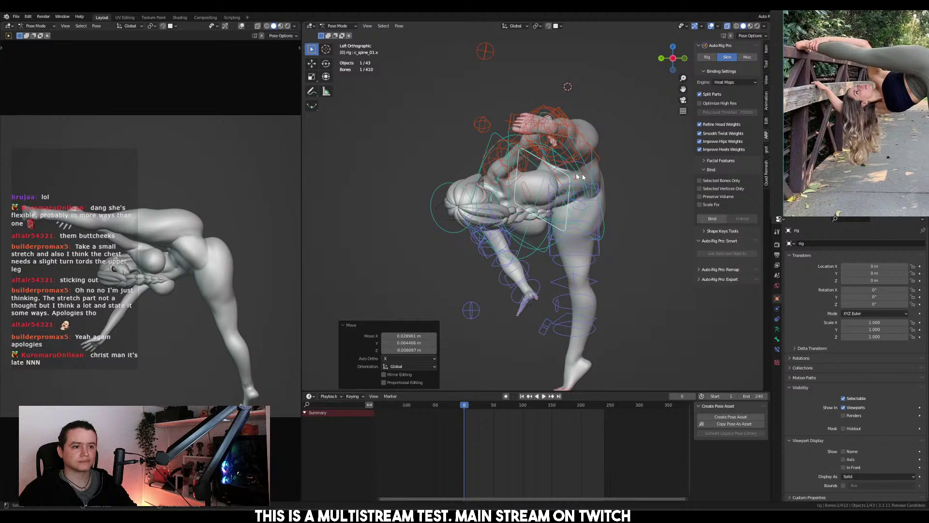
Move the raised foot's IK control about 1.13 m along the global Y axis in the left view
left_click(547, 138)
key("g")
key("y")
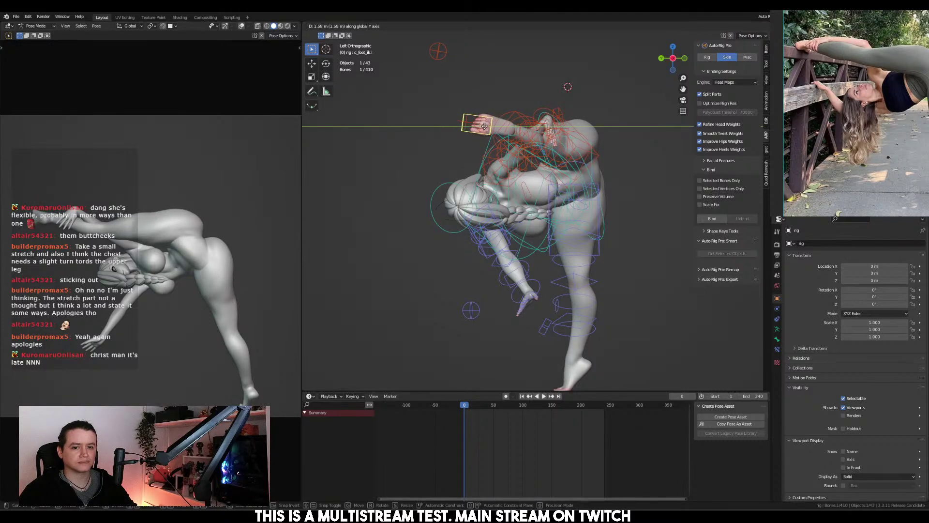
left_click(532, 171)
Rotate the head control c_head.x about 41° in the left view to reorient the head
scroll(533, 171, "up", 4)
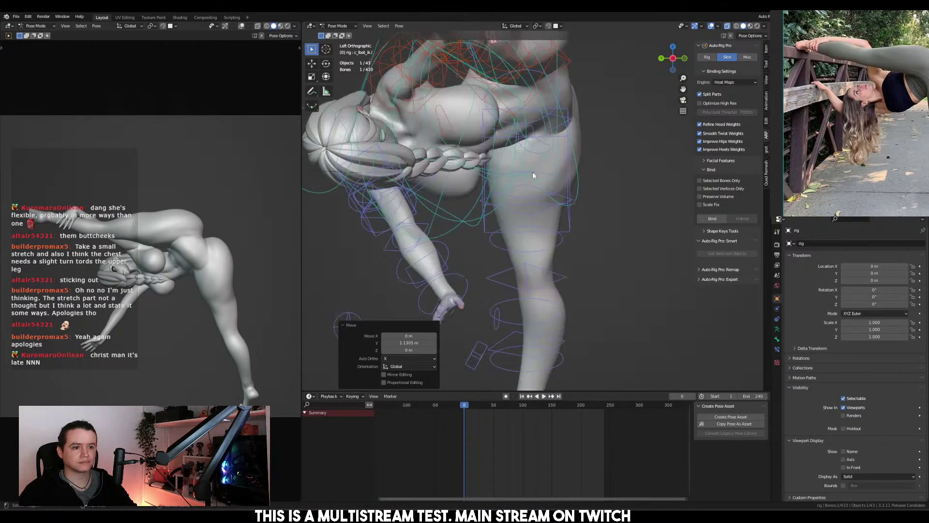
scroll(533, 175, "down", 4)
left_click(397, 224)
key("r")
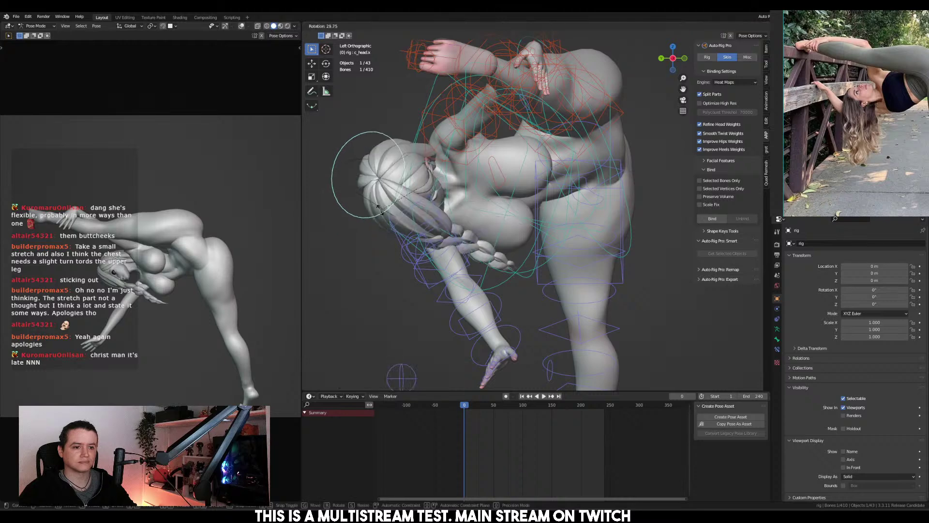
left_click(463, 214)
key("r")
key("r")
right_click(463, 164)
mouse_move(463, 164)
middle_mouse_down()
mouse_move(547, 167)
mouse_move(469, 150)
middle_mouse_up()
middle_click_drag(411, 158, 546, 209)
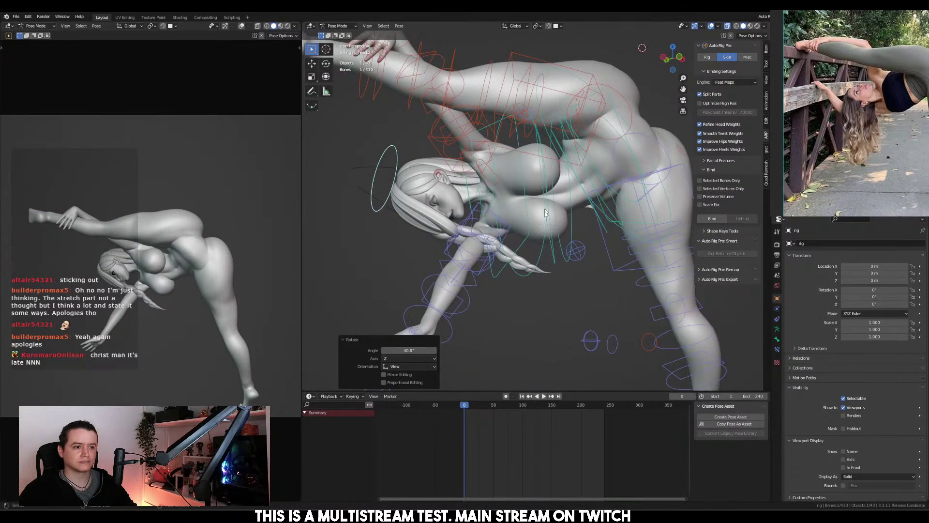
Rotate the middle spine control c_spine_02.x about 2° in the current view
left_click(557, 216)
key("g")
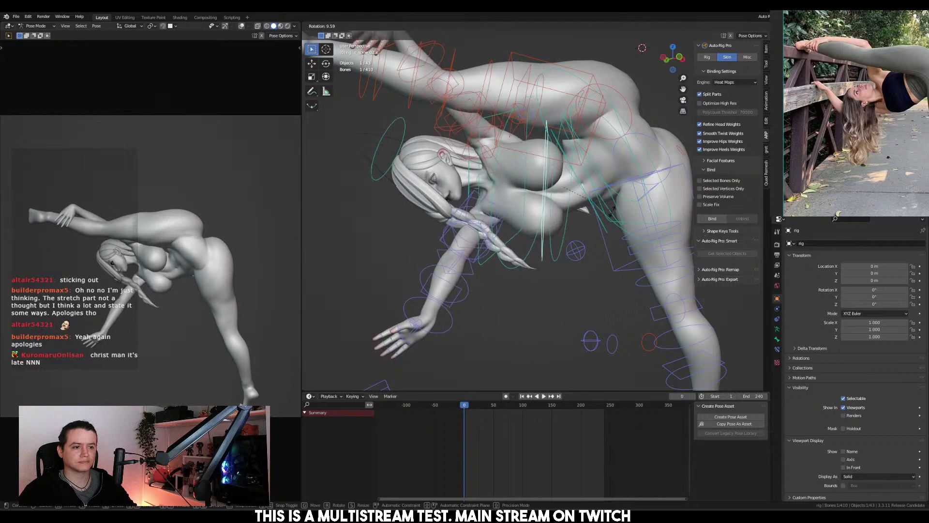
left_click(615, 215)
key("r")
left_click(623, 197)
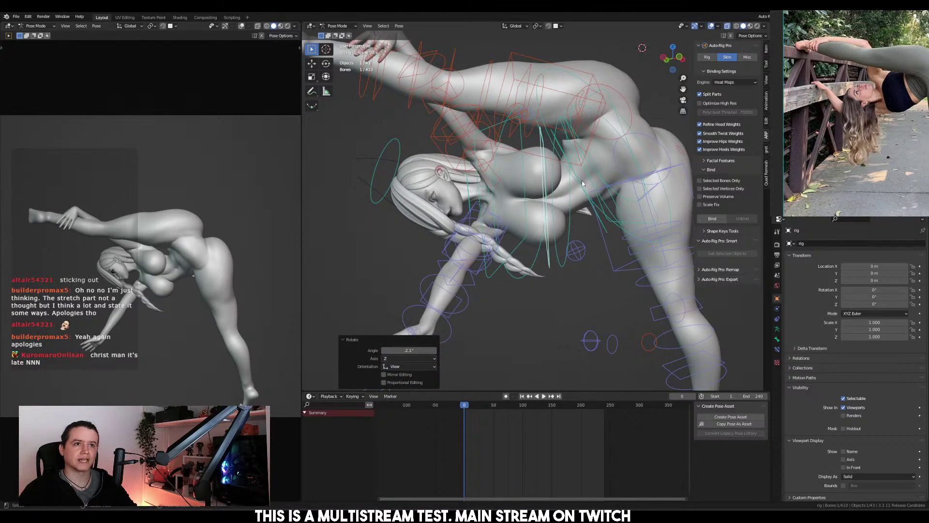
middle_click_drag(579, 177, 585, 192)
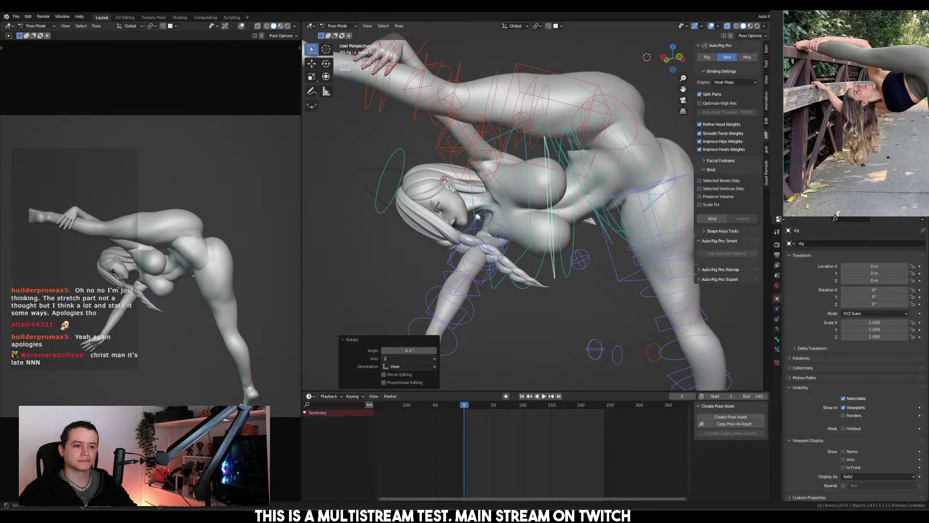
Rotate the chest control above the middle spine about 8° around its local Z axis
left_click(531, 220)
key("r")
key("z")
right_click(640, 188)
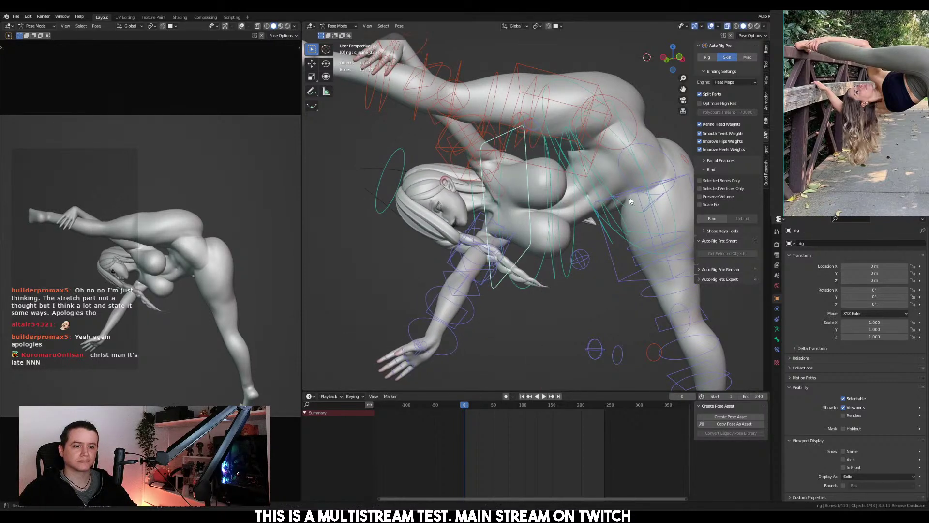
key("r")
key("z")
key("z")
left_click(641, 205)
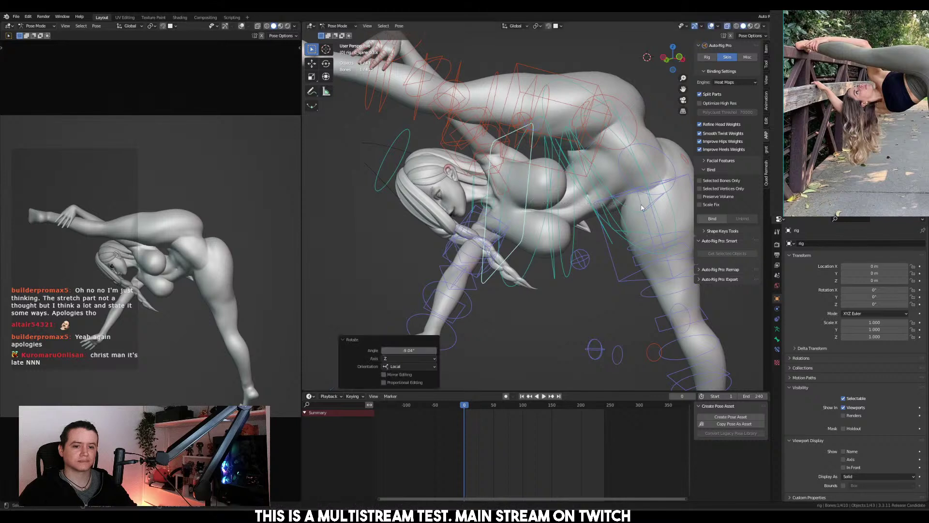
Tilt the chest control further with two small free trackball rotations
key("r")
key("r")
left_click(549, 192)
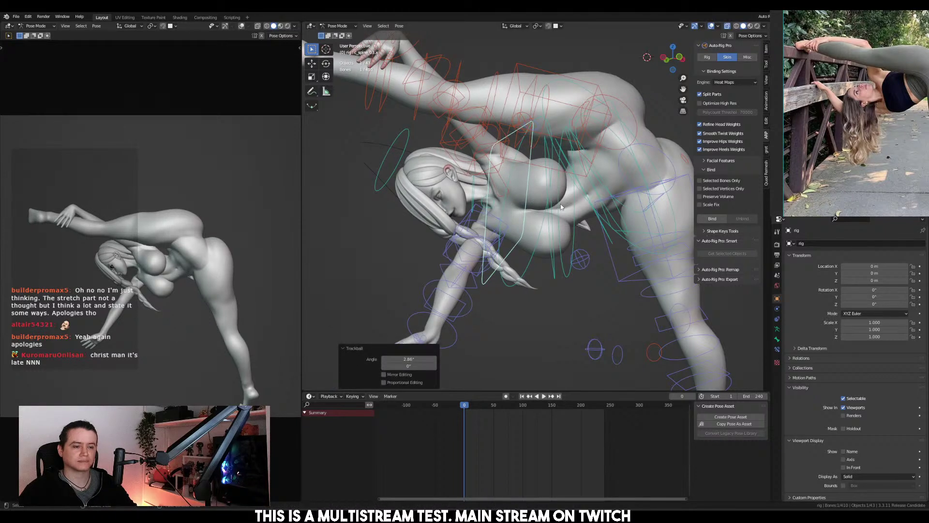
Rotate the chest control about 3.4° around its local Y axis
key("r")
key("r")
left_click(558, 210)
Try a second rotation of the chest control around its local Y axis and undo it
key("r")
key("y")
key("y")
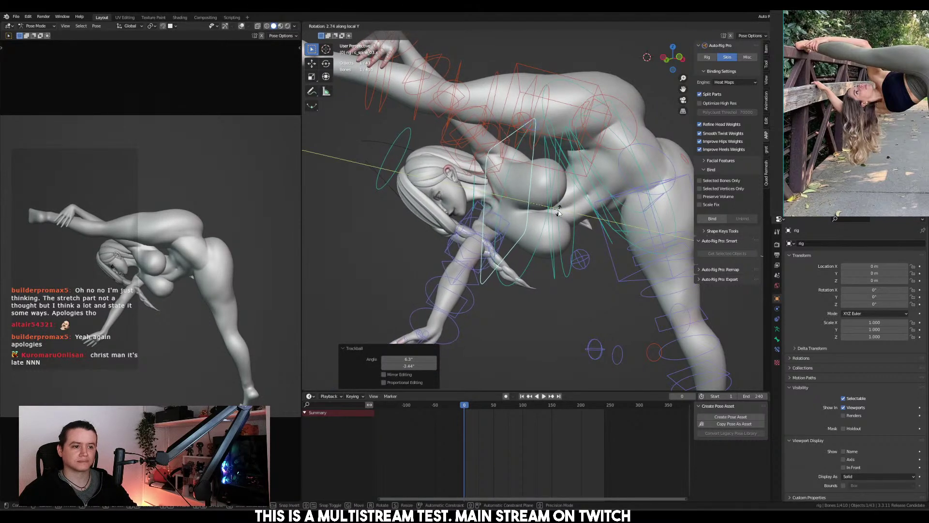
left_click(561, 209)
Rotate the middle spine control c_spine_02.x about -11.7° around its local Y axis to twist the torso
key("r")
key("y")
key("y")
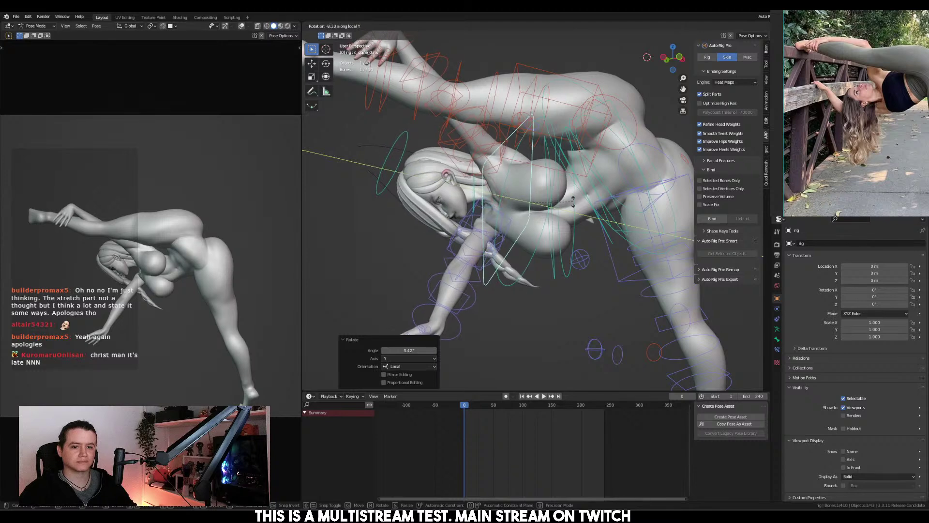
left_click(573, 201)
middle_click_drag(573, 201, 547, 218)
key("ctrl+z")
left_click(550, 250)
key("r")
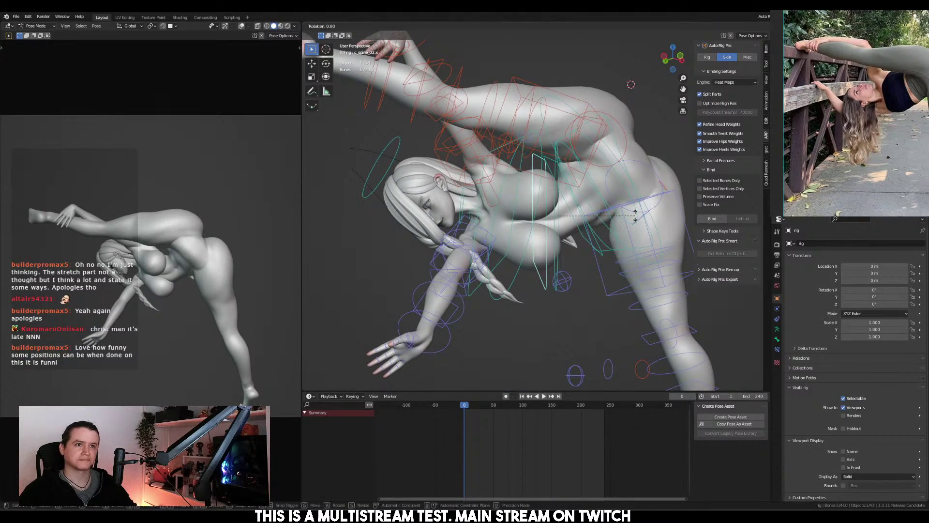
key("y")
key("y")
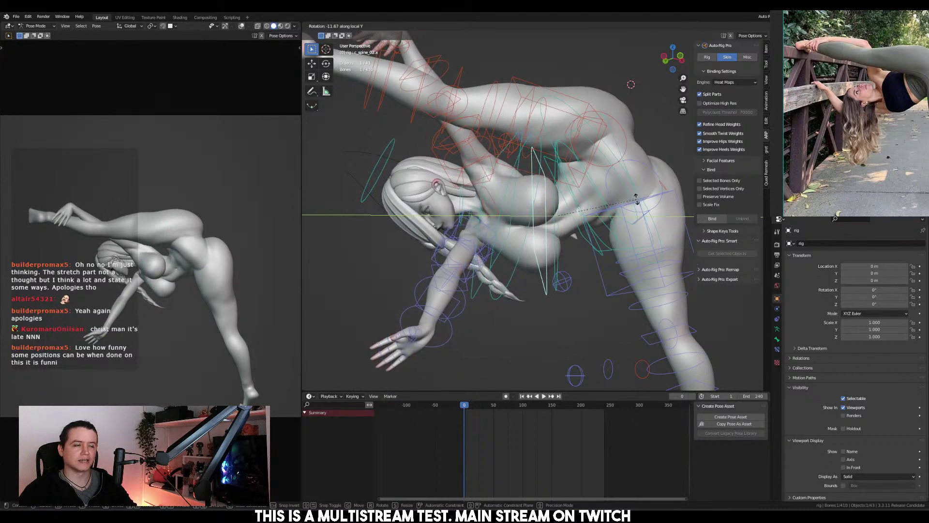
left_click(636, 200)
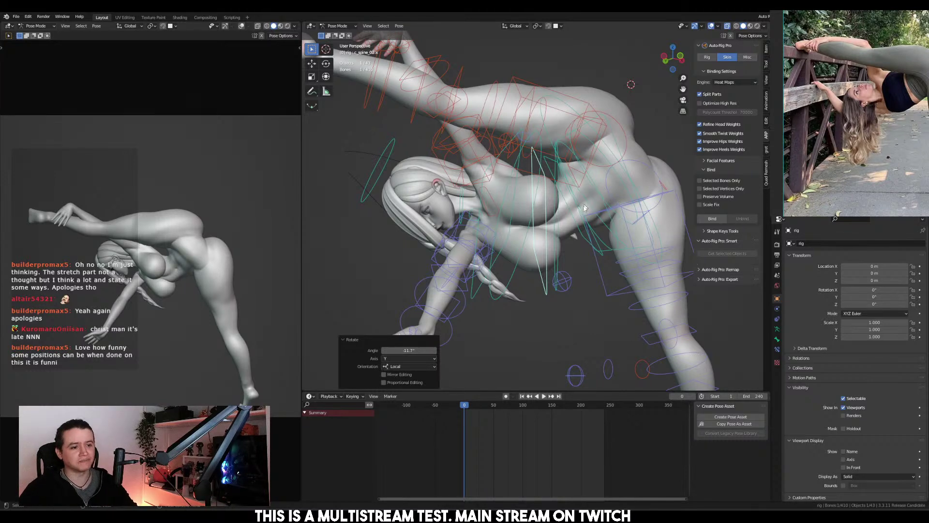
Copy the pose of all rig controls and create a new legacy pose library in the armature data to store it
middle_click_drag(536, 222, 566, 220)
scroll(556, 217, "up", 2)
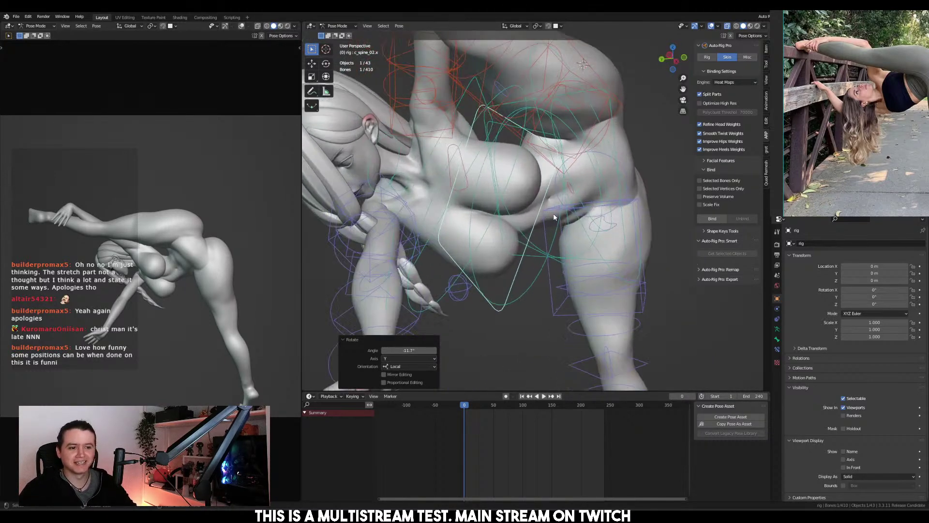
middle_click_drag(519, 203, 477, 212)
middle_click_drag(593, 198, 542, 210, "alt")
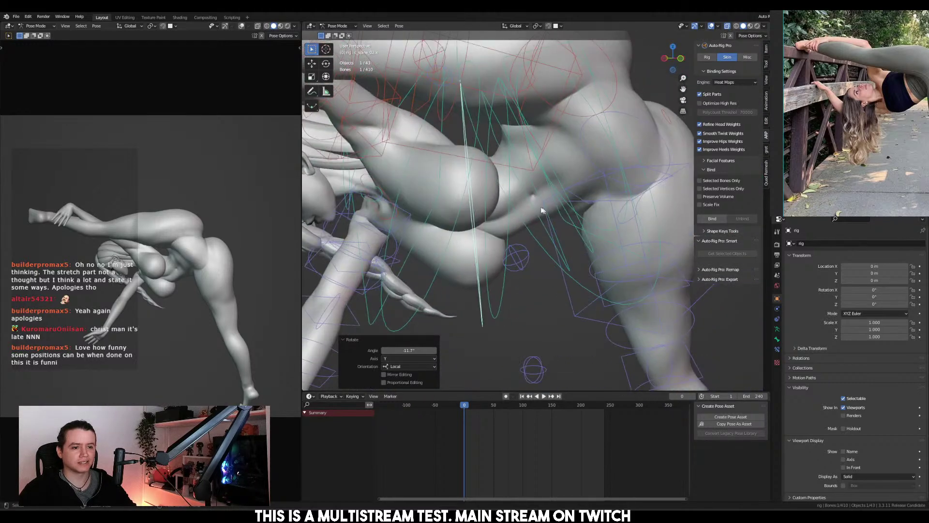
middle_click_drag(479, 204, 522, 210)
key("a")
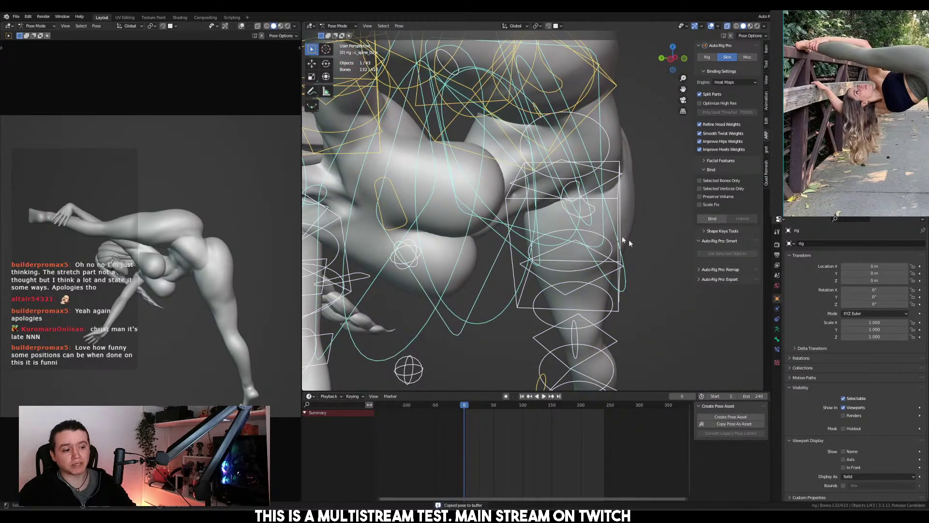
left_click(777, 329)
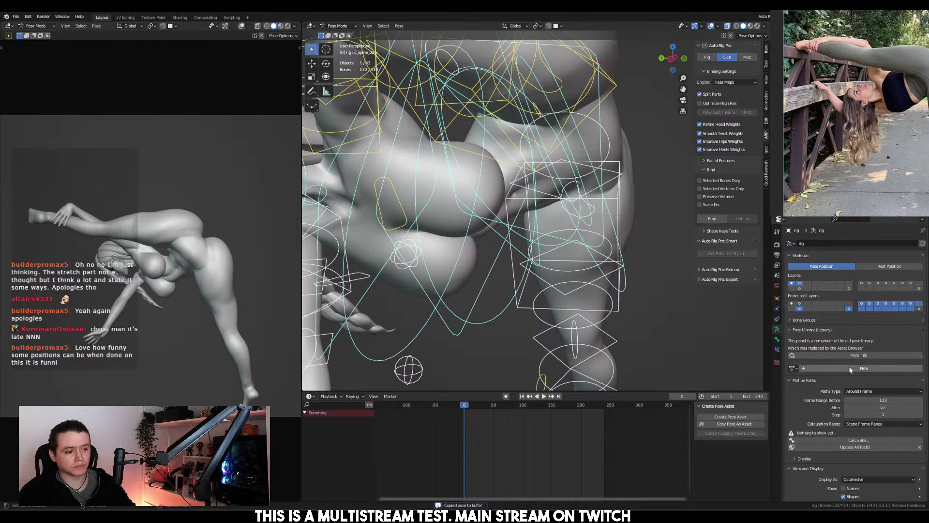
left_click(854, 368)
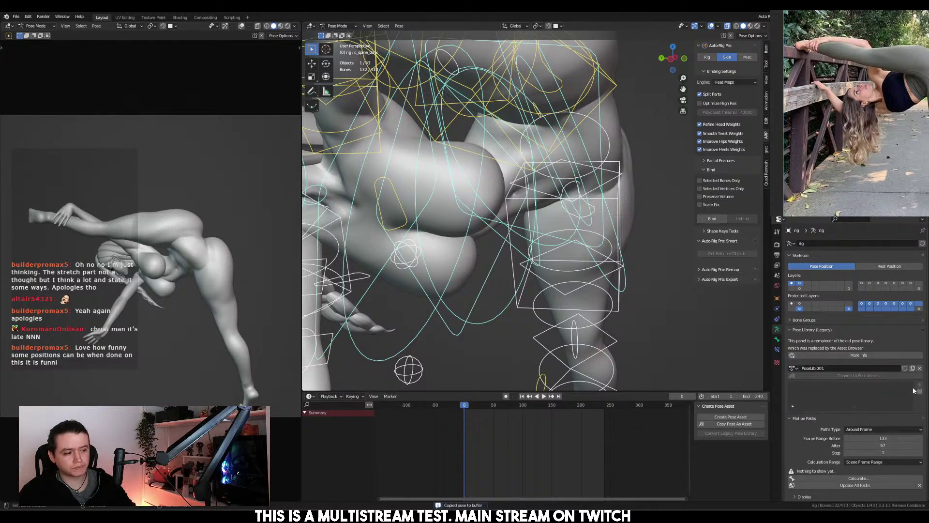
Clear the rotation and location of all rig controls to return the character to its rest pose
key("alt+r")
key("alt+g")
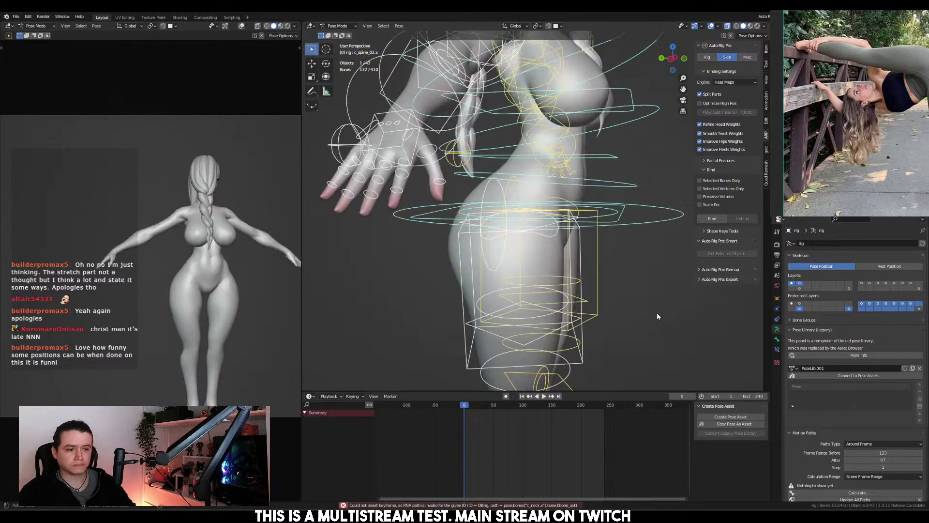
key("ctrl+z")
key("ctrl+shift+z")
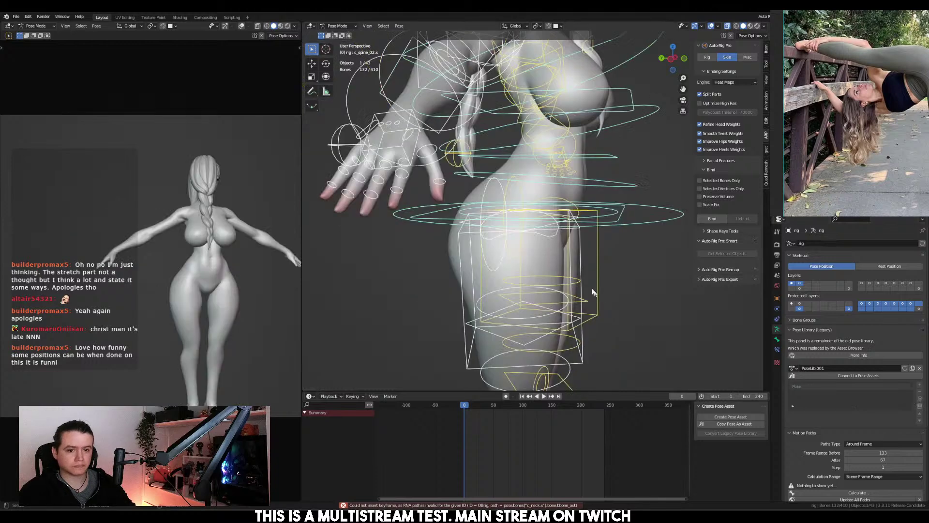
Examine the hips and thighs in the rest pose from the side, back and front
middle_click_drag(572, 239, 493, 216, "alt")
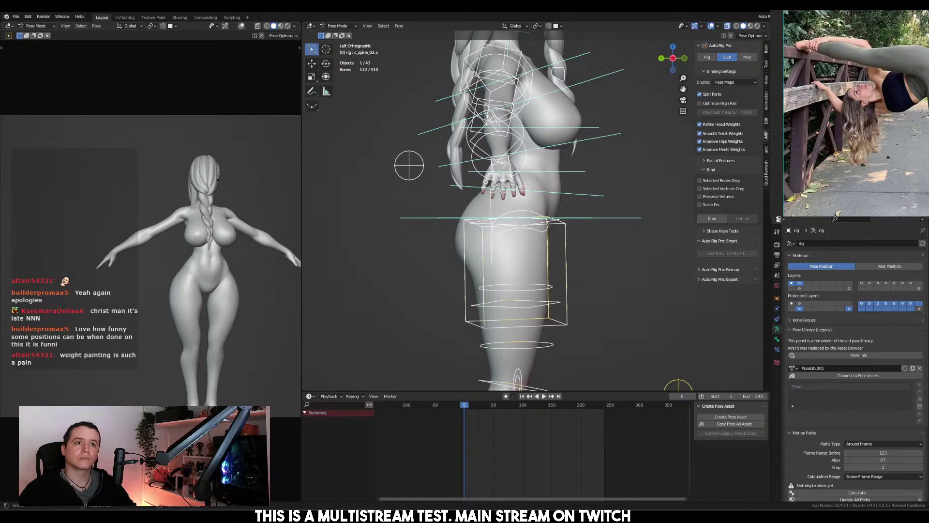
middle_click_drag(474, 255, 625, 250)
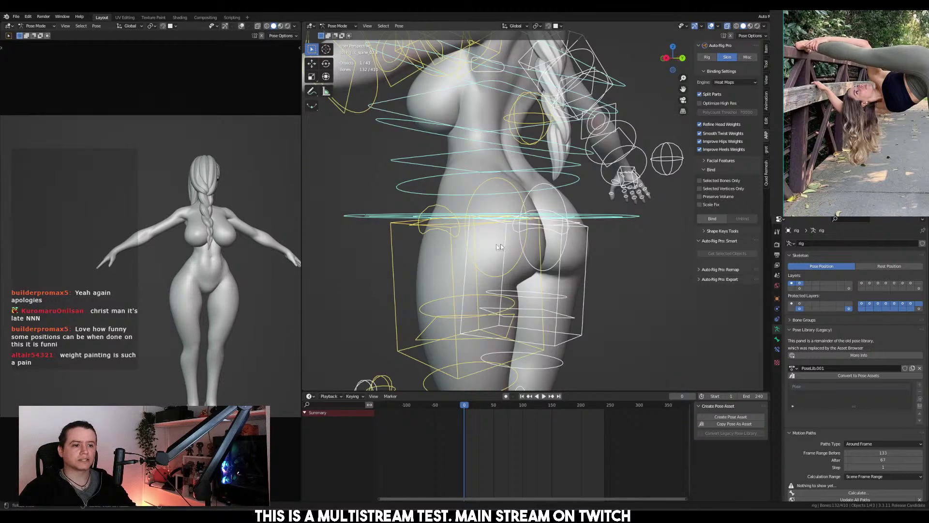
key("KP_1")
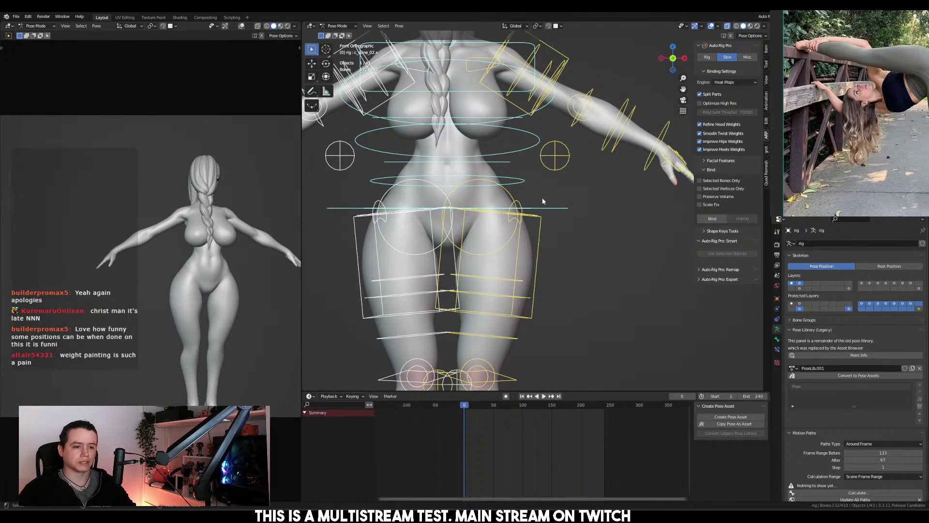
middle_click_drag(544, 199, 601, 227)
key("alt+a")
key("KP_1")
key("a")
Switch to Object Mode, select the body mesh Plane.011, and return to the rig in Pose Mode
key("ctrl+Tab")
scroll(601, 227, "up", 2)
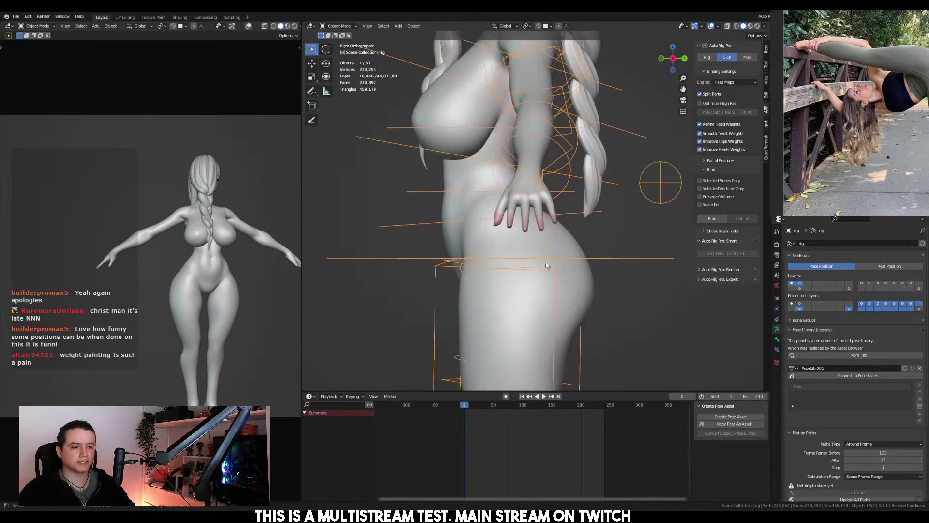
left_click(539, 249)
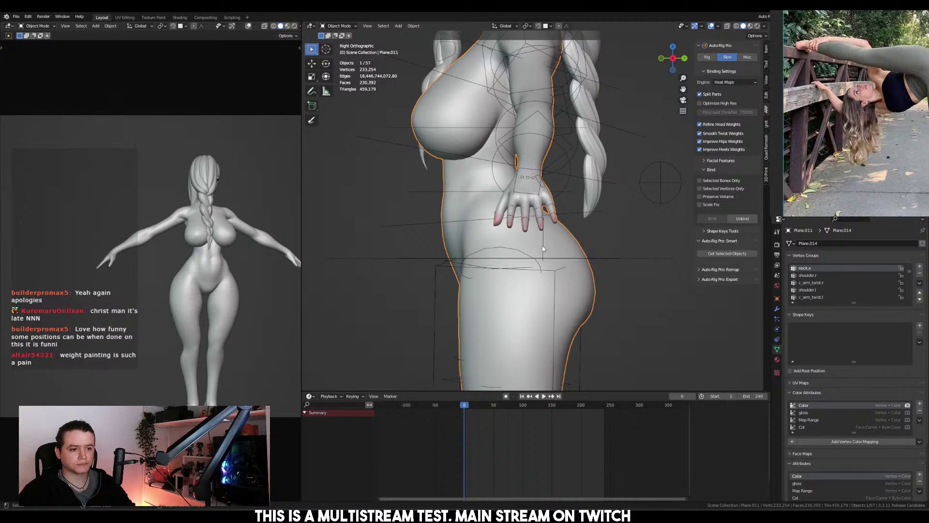
left_click(544, 244)
key("ctrl+Tab")
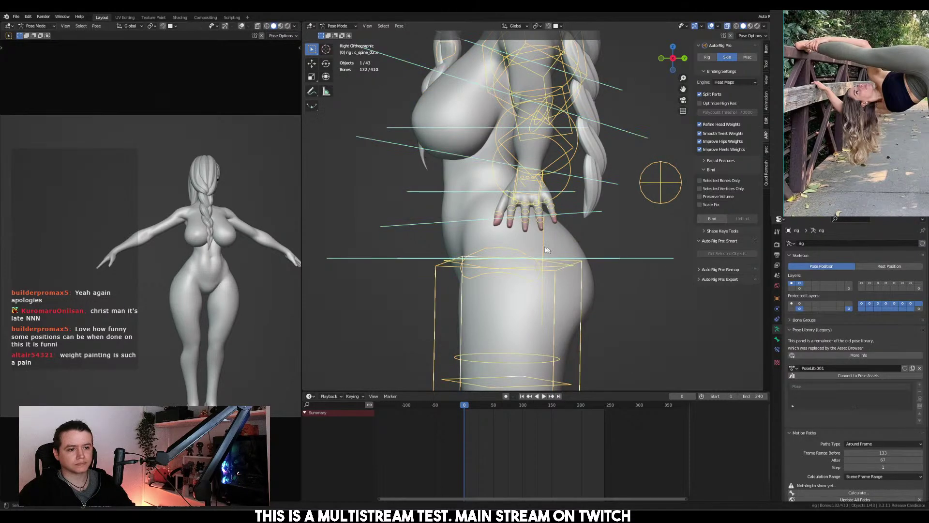
Duplicate both buttock bones (c_bot_bend) in armature Edit Mode and place the copies at the breasts in the side view
middle_click_drag(569, 245, 569, 251)
key("KP_3")
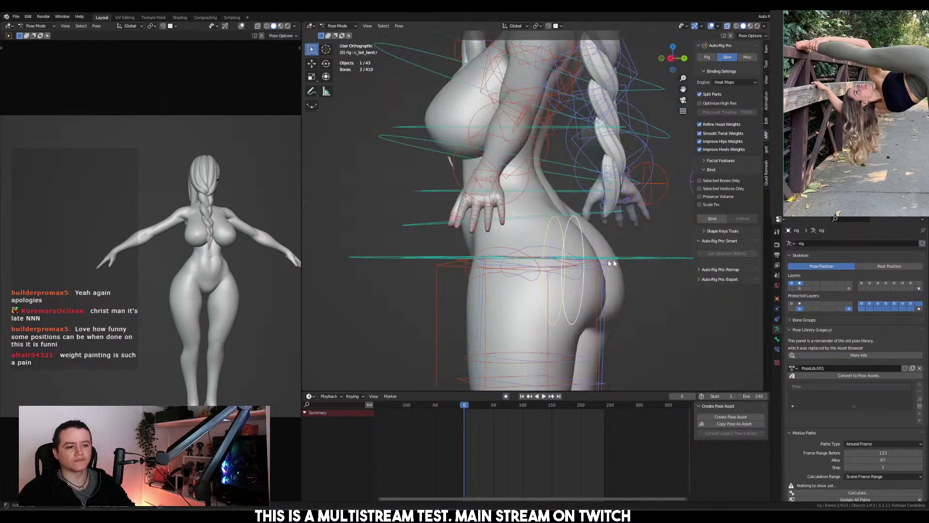
key("Tab")
middle_click_drag(598, 250, 605, 258, "shift")
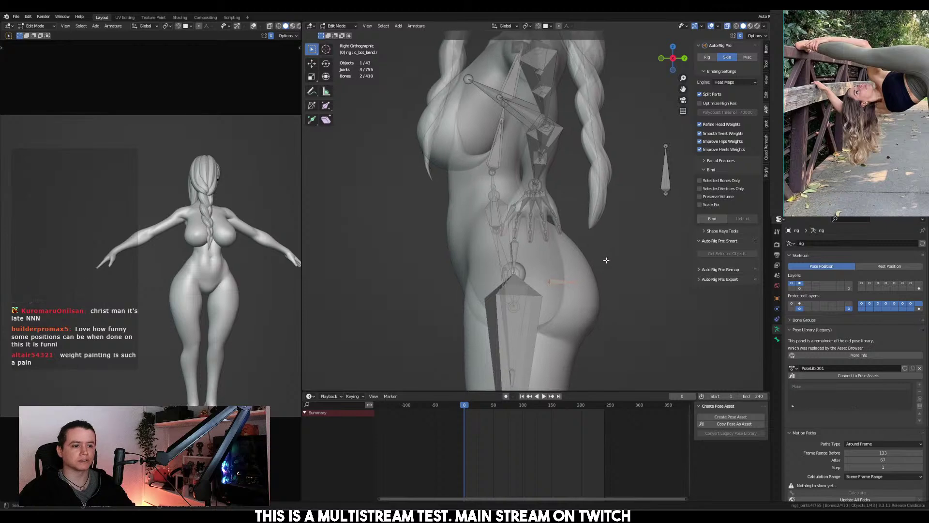
key("shift+d")
left_click(480, 82)
middle_click_drag(506, 113, 543, 180, "shift")
key("ctrl+z")
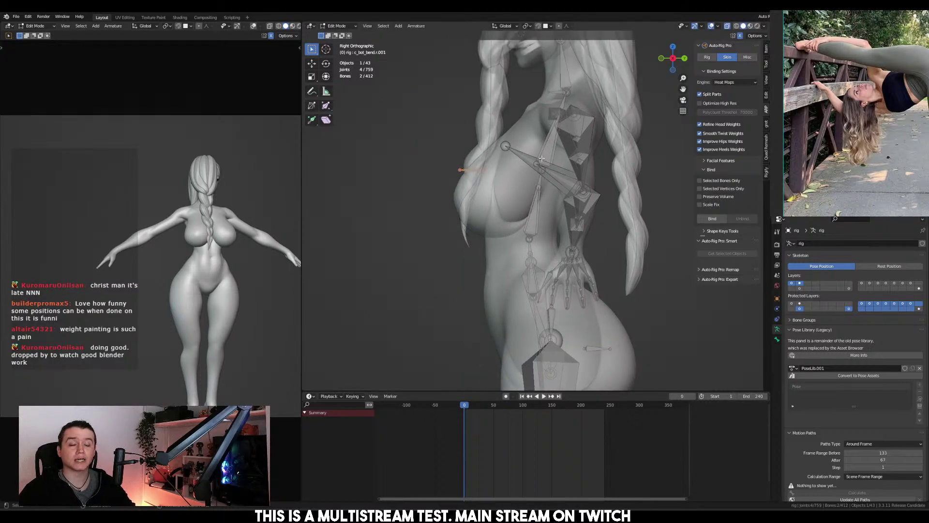
In the top view, angle the duplicated bones outward by about 11° and shift them into the centre of the breasts
key("KP_7")
key("r")
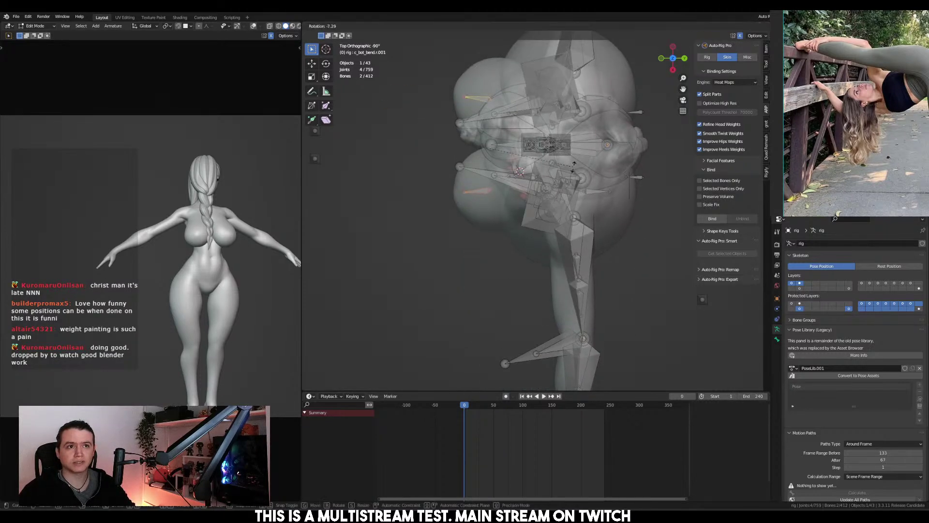
left_click(572, 160)
key("g")
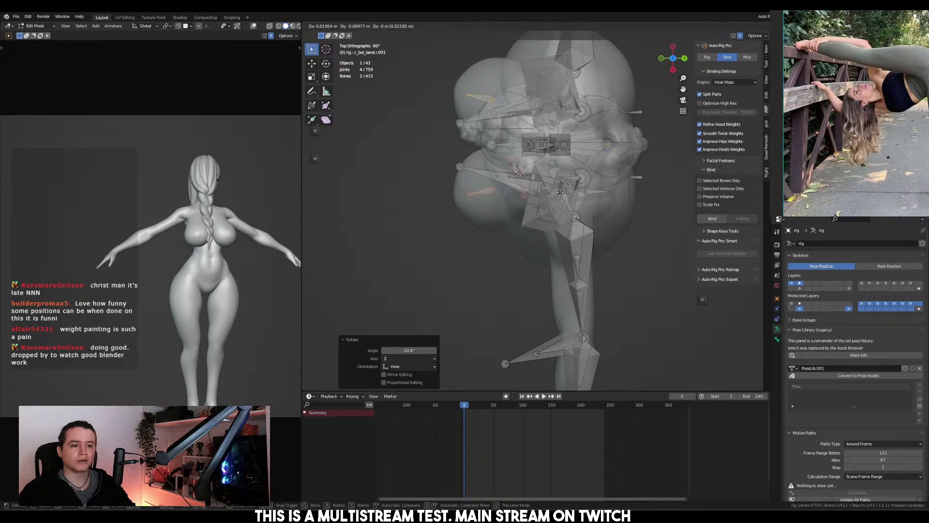
left_click(593, 189)
key("g")
left_click(595, 191)
Fine-tune the height and depth of the breast bones in the side view, then return to Pose Mode
middle_click_drag(594, 191, 571, 173, "alt")
key("g")
left_click(571, 196)
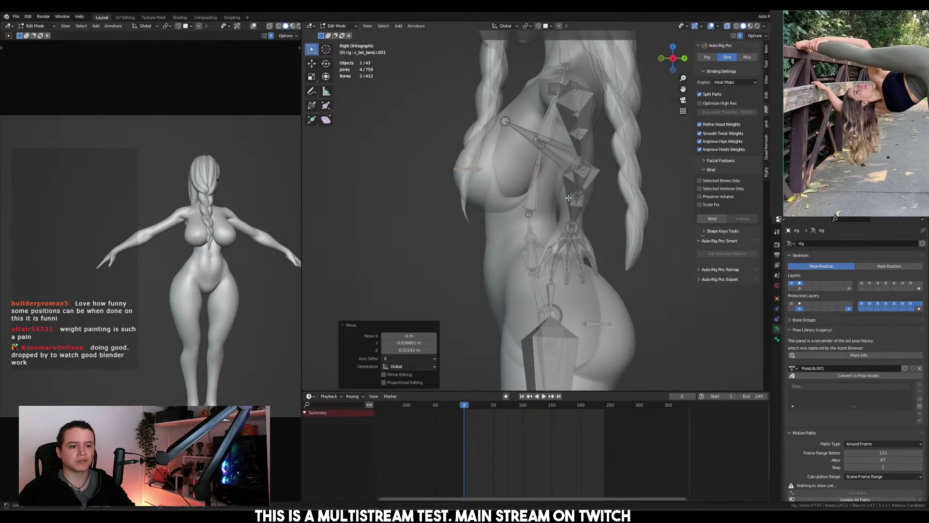
key("KP_1")
key("KP_7")
key("KP_3")
key("g")
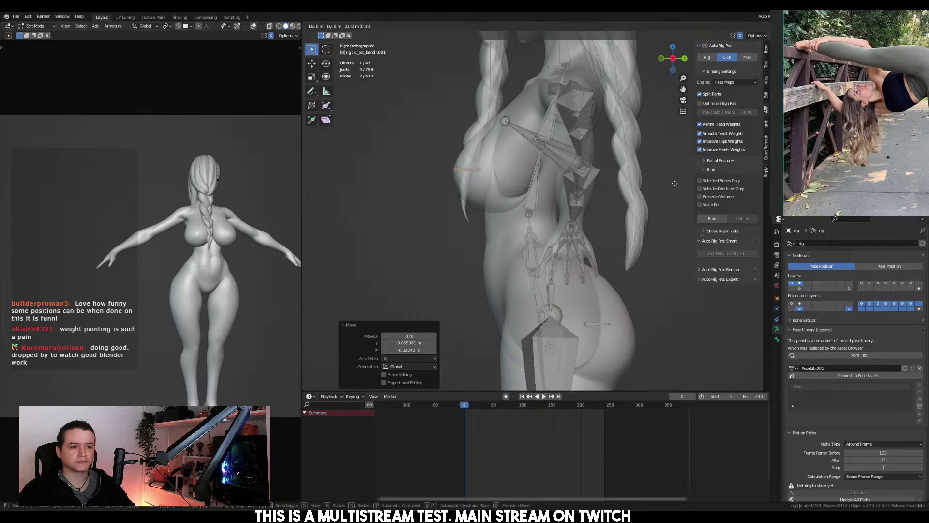
left_click(674, 182)
middle_click_drag(674, 181, 584, 201)
key("Tab")
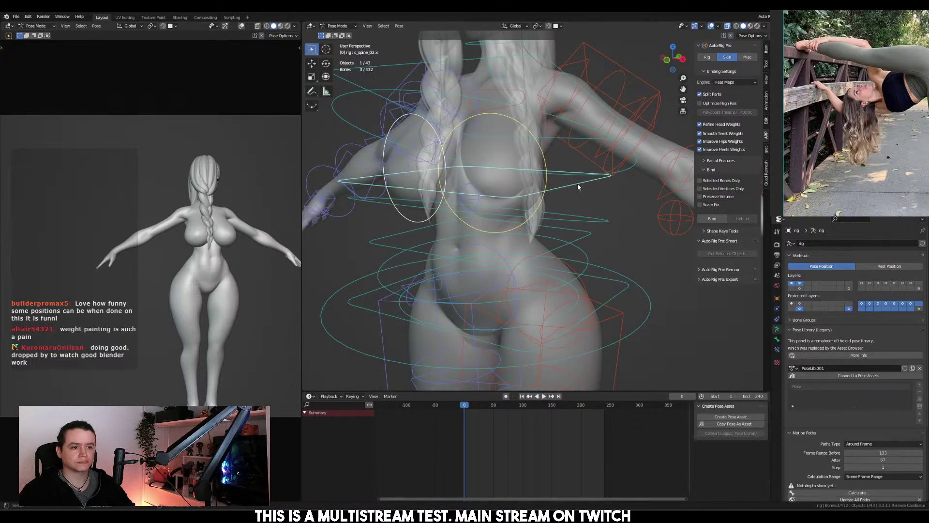
Select all rig controls in Pose Mode, leaving the character in its rest pose
left_click(577, 183, "shift")
left_click(574, 183)
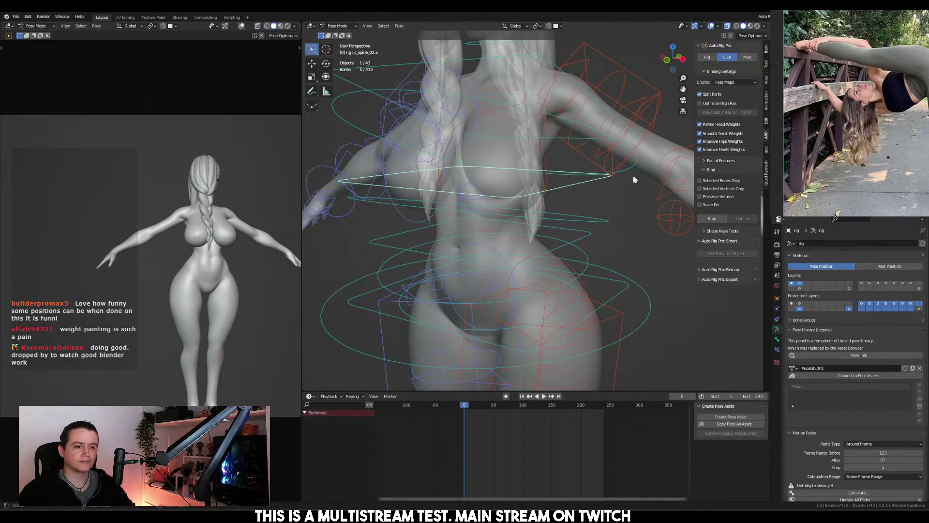
key("a")
key("r")
right_click(662, 246)
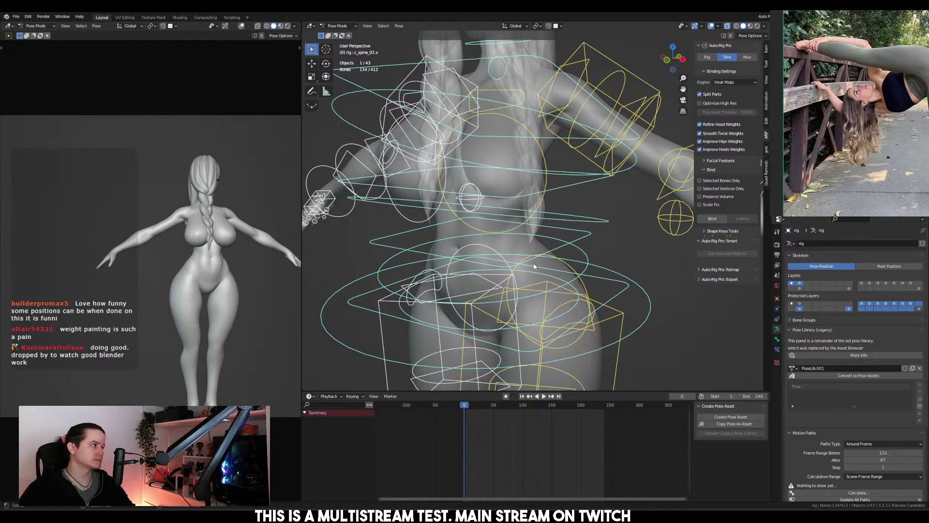
middle_click_drag(583, 356, 610, 339)
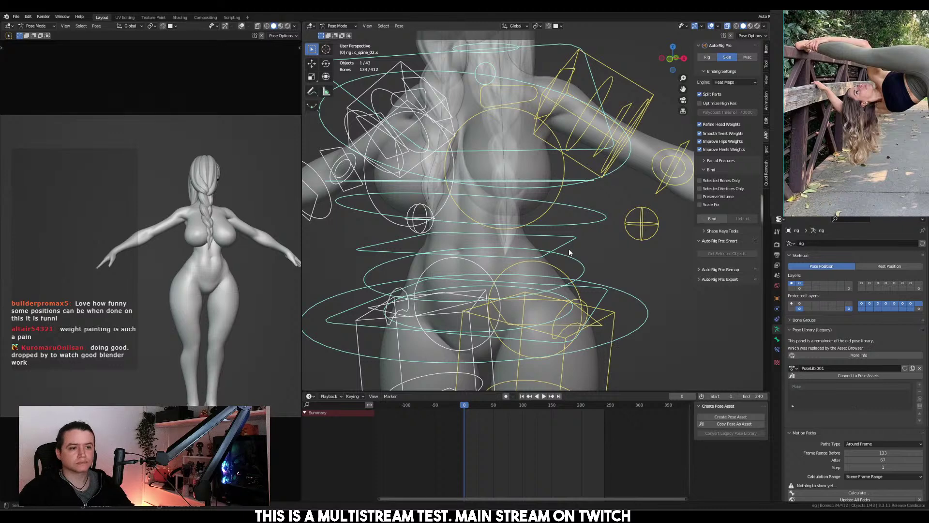
Select the body mesh and the rig in Object Mode with X-ray off, and bind them again with Auto-Rig Pro
key("ctrl+Tab")
key("alt+z")
left_click(534, 266)
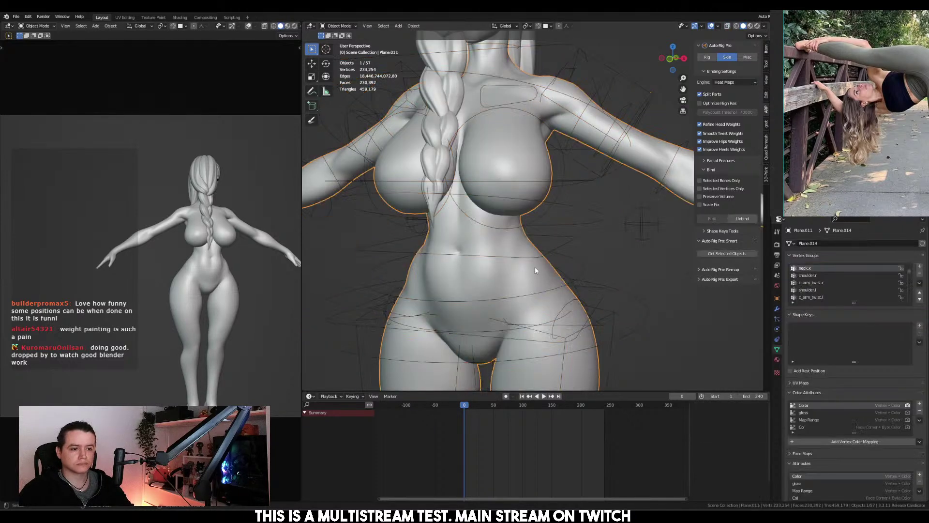
left_click(556, 248, "shift")
key("q")
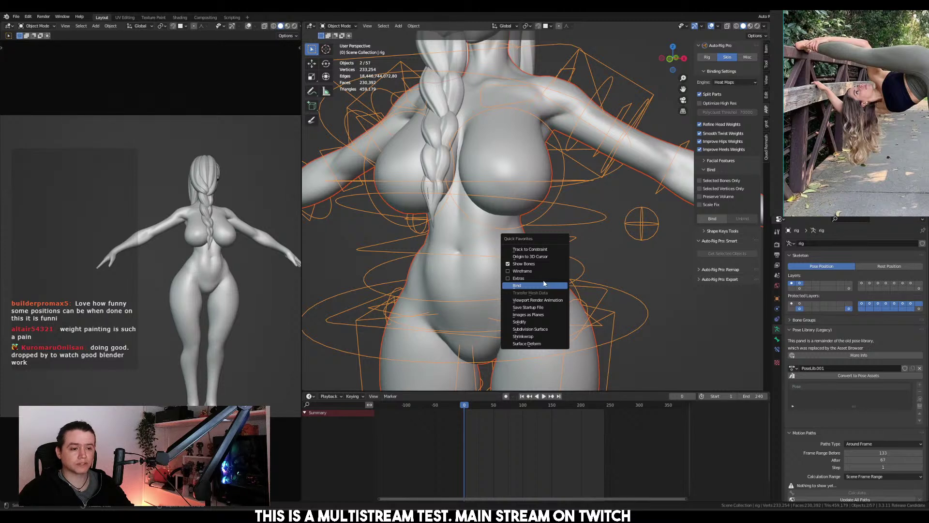
left_click(544, 285)
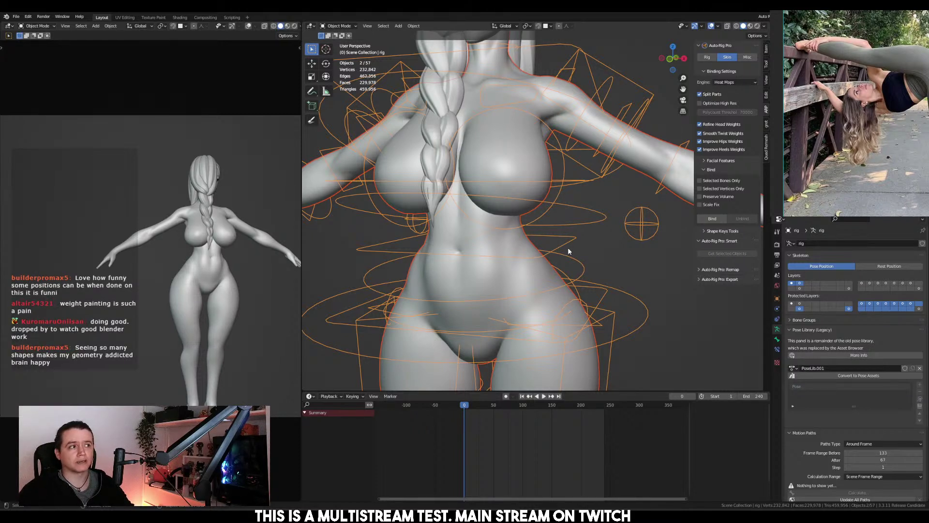
Select only the rig, enter Pose Mode and reapply the saved backbend pose to all controls
left_click(576, 243)
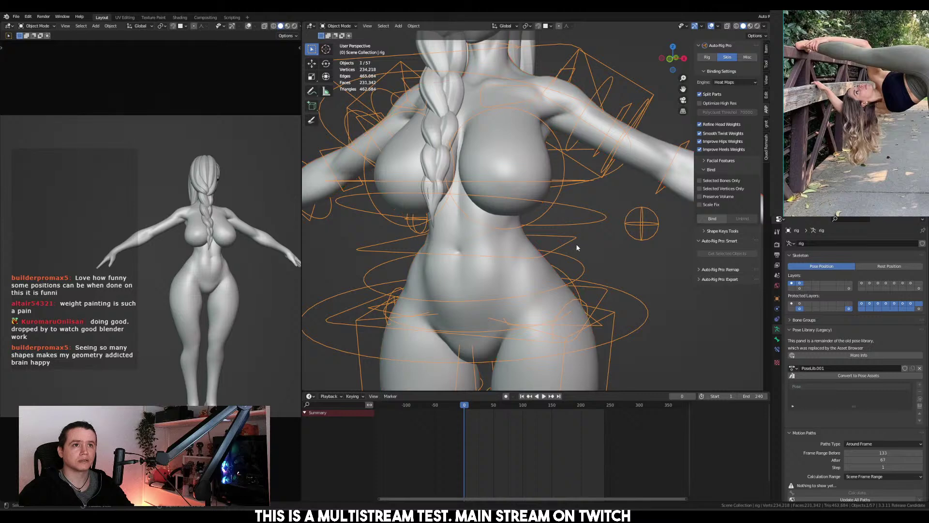
scroll(576, 243, "down", 3)
mouse_move(576, 243)
middle_mouse_down()
mouse_move(635, 246)
mouse_move(561, 245)
middle_mouse_up()
scroll(561, 245, "up", 2)
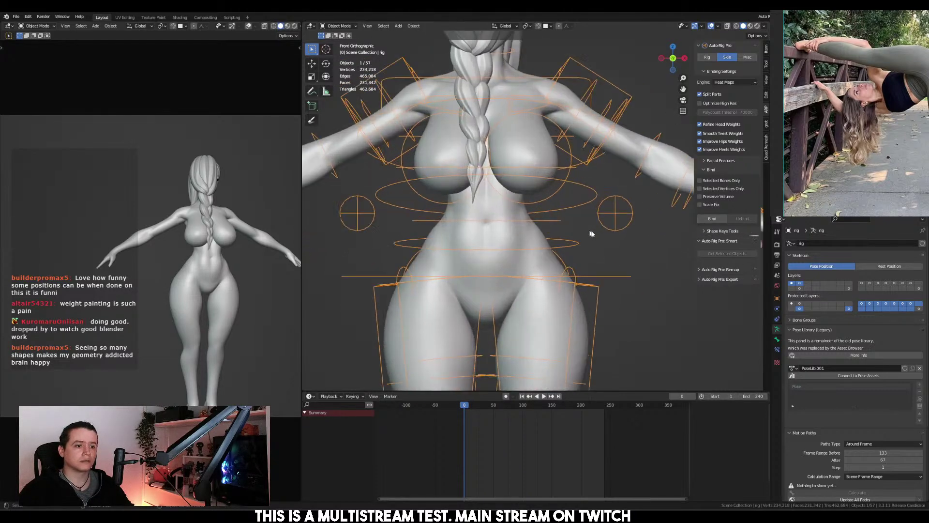
key("ctrl+Tab")
left_click(920, 399)
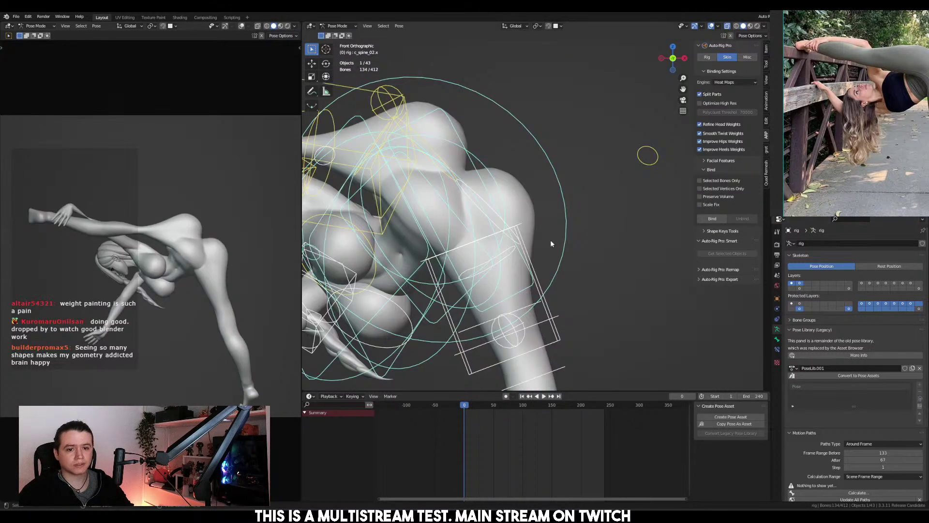
scroll(551, 246, "down", 3)
Select the body mesh Plane.011 in Object Mode and enable Preserve Volume on its armature modifier
key("ctrl+Tab")
left_click(566, 200)
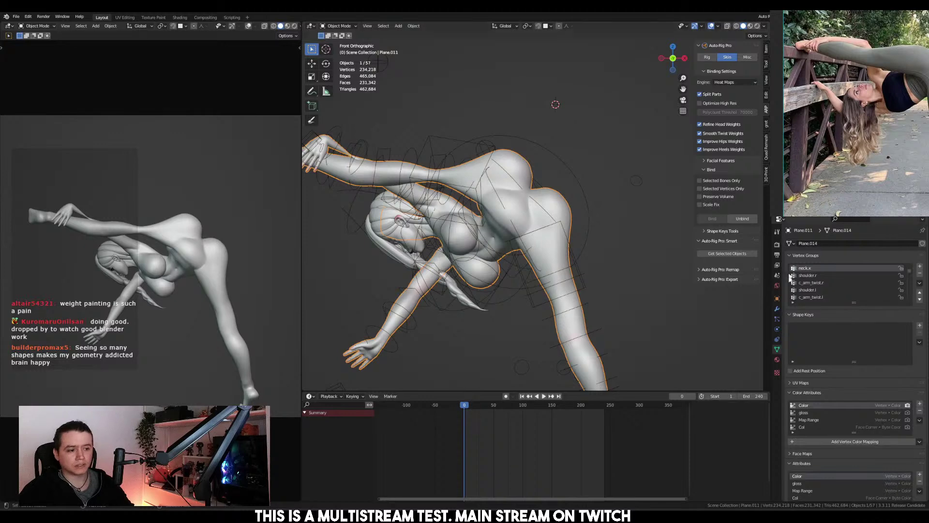
left_click(777, 308)
left_click(845, 285)
key("ctrl+KP_3")
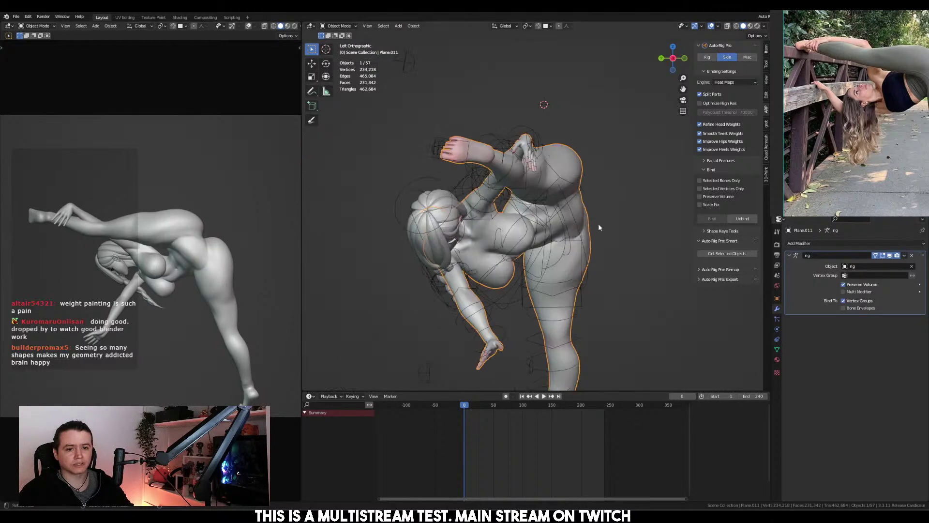
middle_click_drag(594, 228, 525, 262)
Return to the rig in Pose Mode and move the left breast control downward, adjusting its position freely
left_click(518, 249)
key("ctrl+Tab")
left_click(521, 249)
left_click(585, 236)
left_click(509, 238)
key("g")
key("z")
left_click(567, 234)
key("g")
left_click(486, 269)
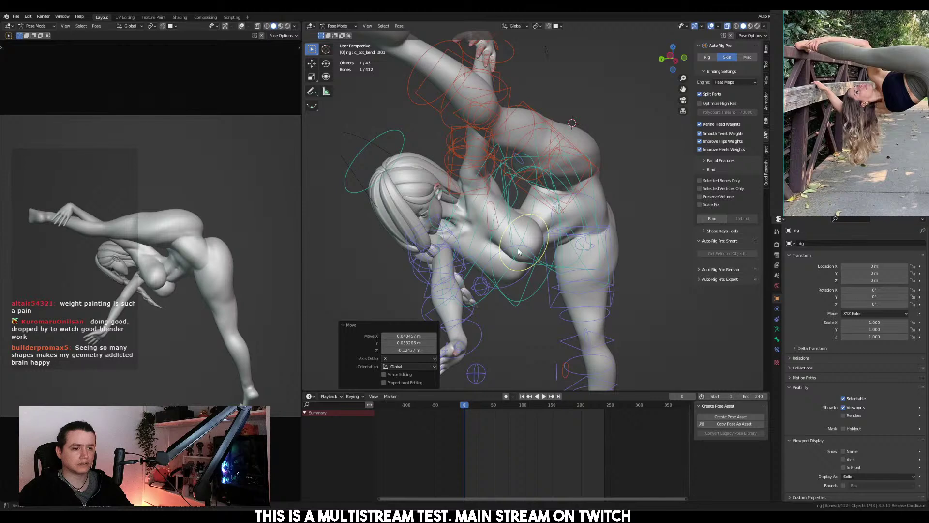
Lower the right breast control by about 0.35 m along Z and nudge it slightly into place
left_click(518, 251)
key("g")
key("z")
left_click(519, 263)
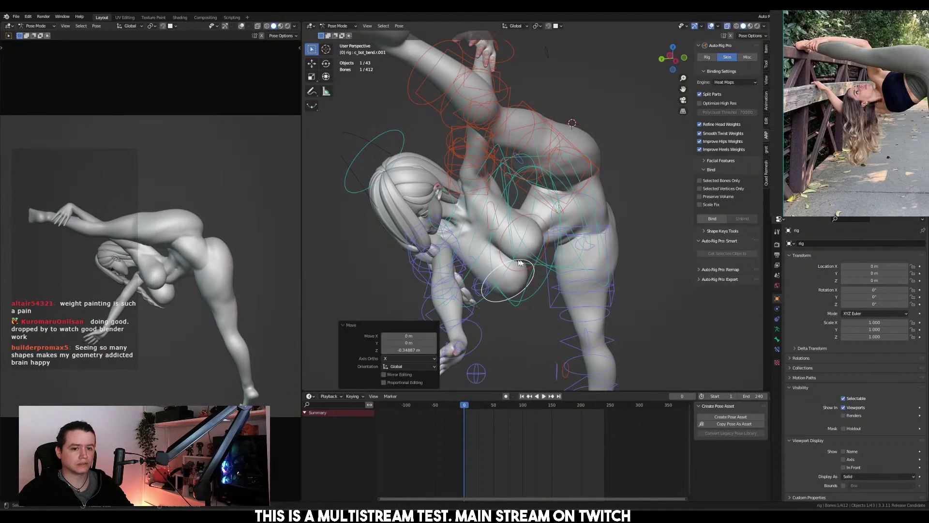
key("g")
left_click(547, 262)
Try to rotate the lower spine control c_spine_01.x in the left side view
key("ctrl+KP_1")
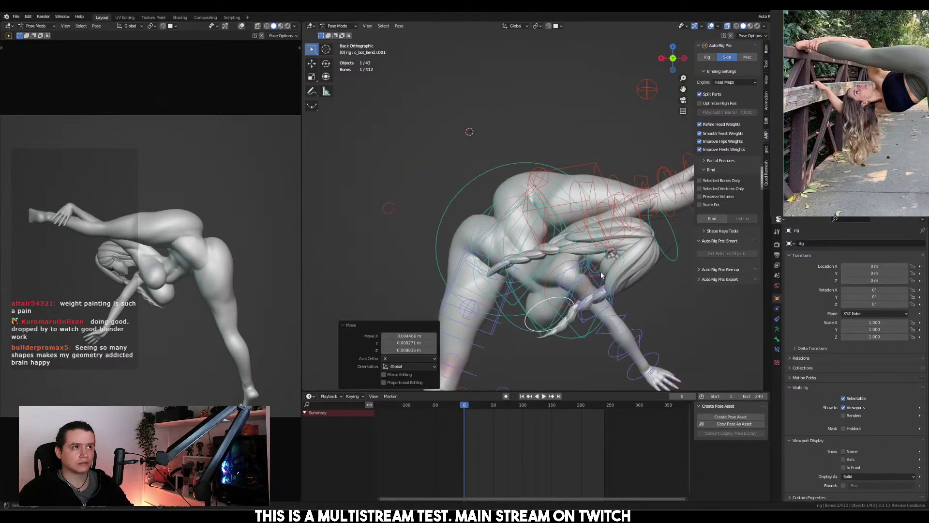
key("ctrl+KP_3")
middle_click_drag(539, 287, 581, 288)
left_click(585, 300)
key("ctrl+KP_3")
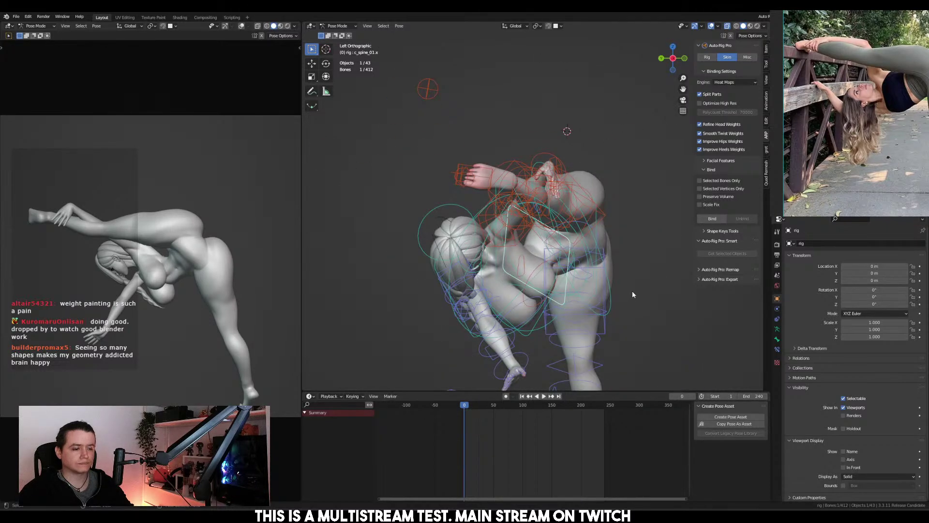
key("r")
left_click(634, 274)
middle_click_drag(634, 274, 634, 310)
key("ctrl+z")
Try to twist the spine control c_spine_02.x around its Y axis
left_click(560, 302)
left_click(558, 298)
key("r")
key("y")
key("y")
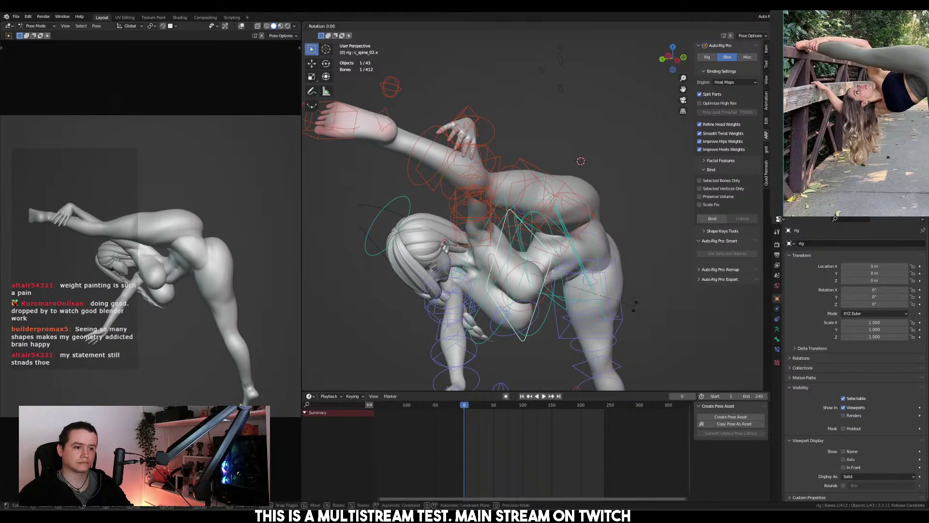
left_click(603, 255)
key("ctrl+z")
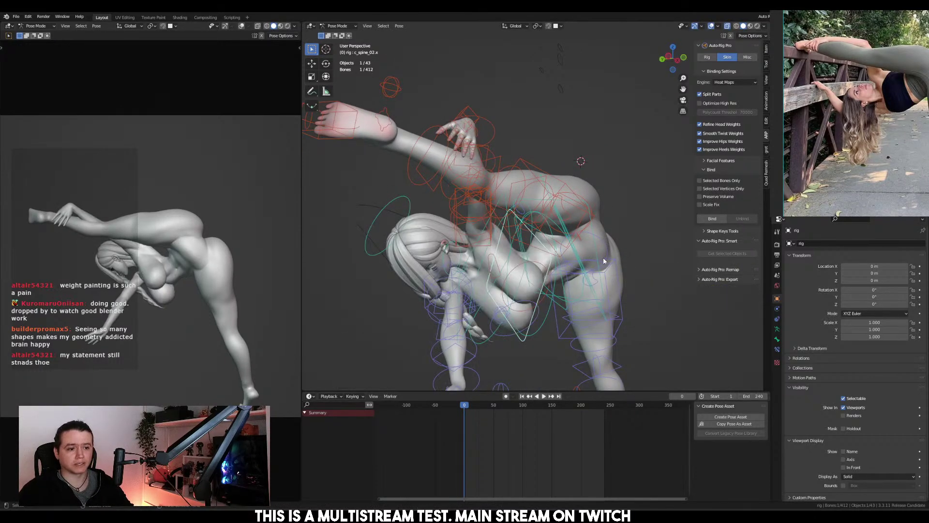
Rotate the spine control c_spine_02.x by about 17° around its local Y axis
key("r")
key("y")
key("y")
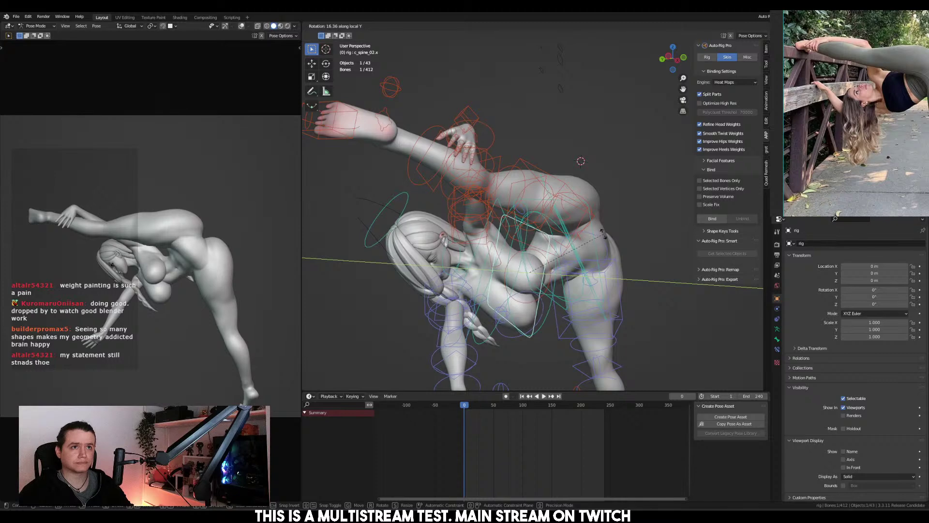
left_click(604, 237)
middle_click_drag(603, 233, 588, 251)
Move the right foot IK control along X, then by about -0.23 m in Y and -0.18 m in Z
scroll(590, 280, "down", 3)
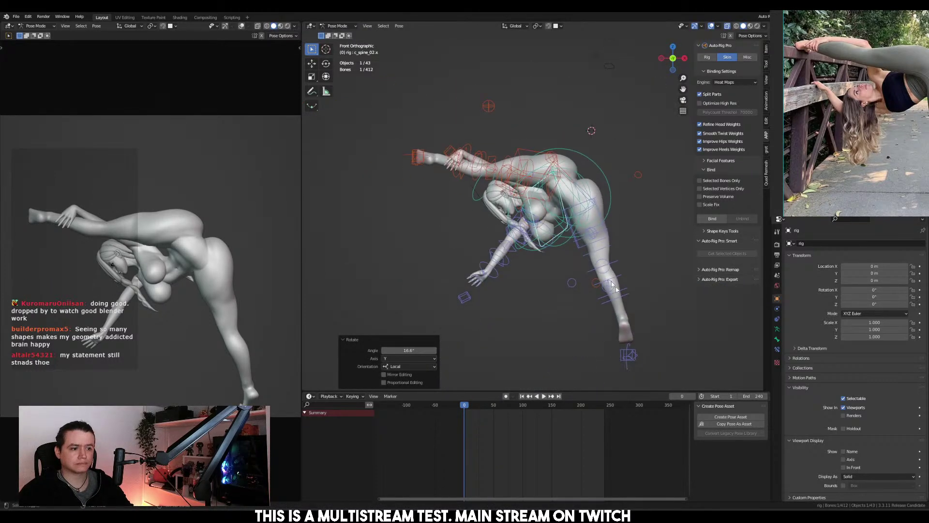
left_click(631, 356)
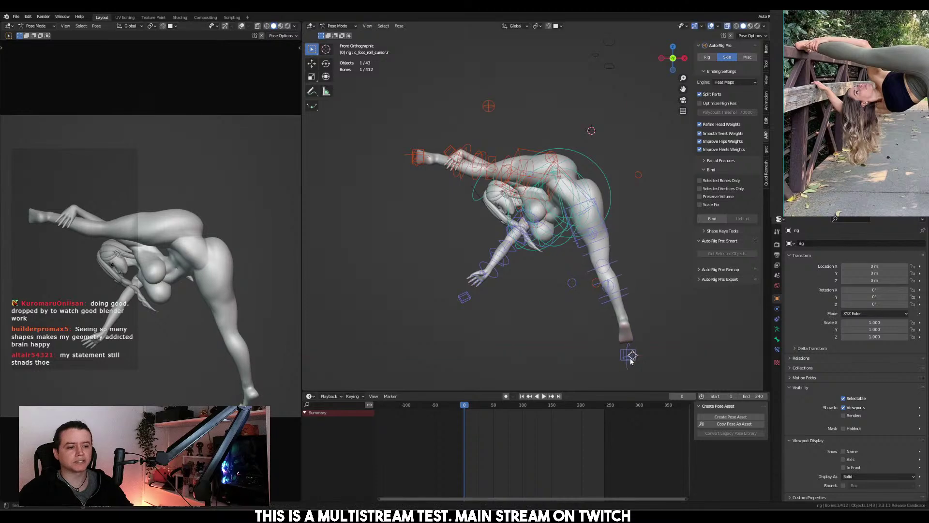
left_click(635, 368)
left_click(635, 353)
key("g")
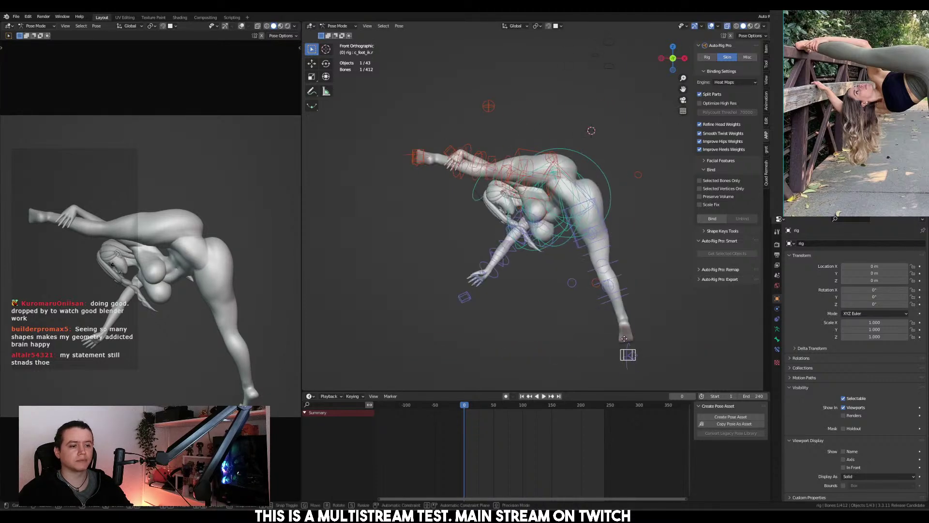
key("x")
left_click(622, 335)
key("KP_3")
key("g")
left_click(536, 260)
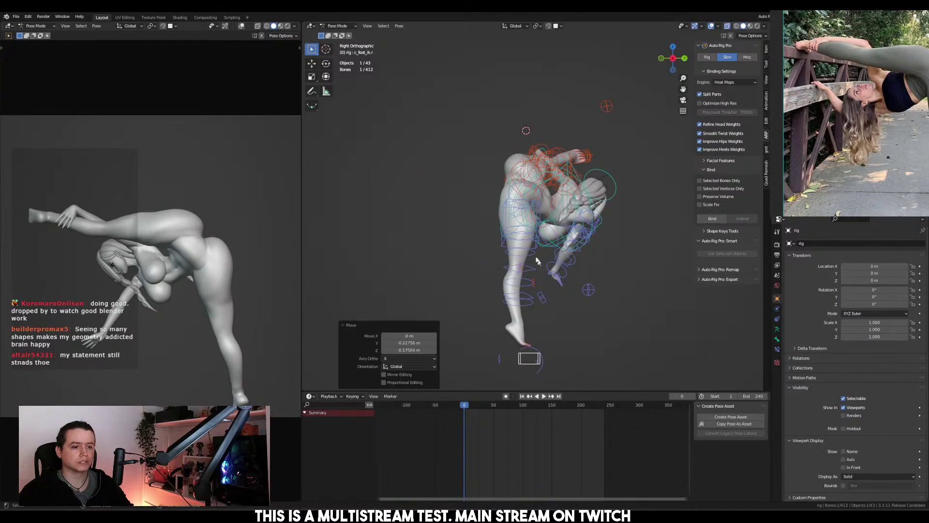
Shift the right knee stretch control slightly along Y in the side view
left_click(523, 270)
key("g")
key("y")
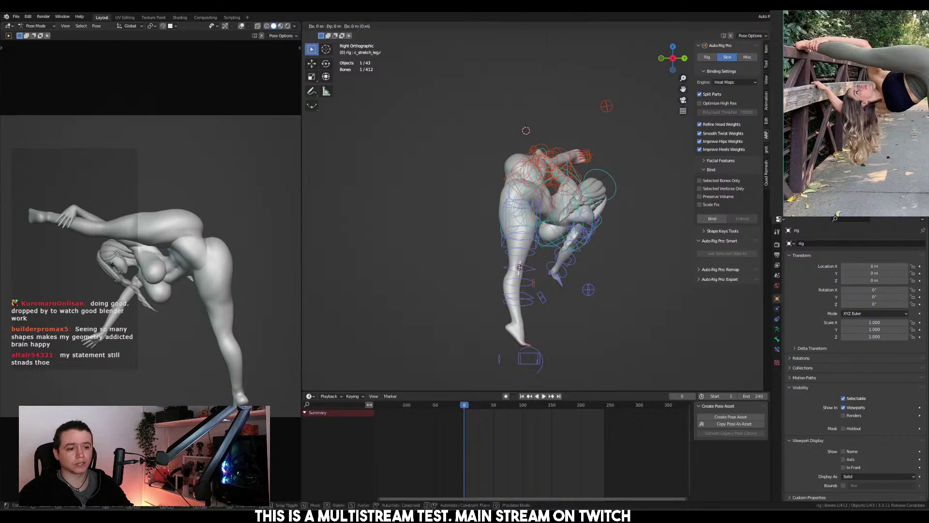
left_click(516, 267)
middle_click_drag(516, 267, 407, 255)
Rotate the raised left foot's IK control by about 49° in the top view
left_click(403, 269)
key("KP_1")
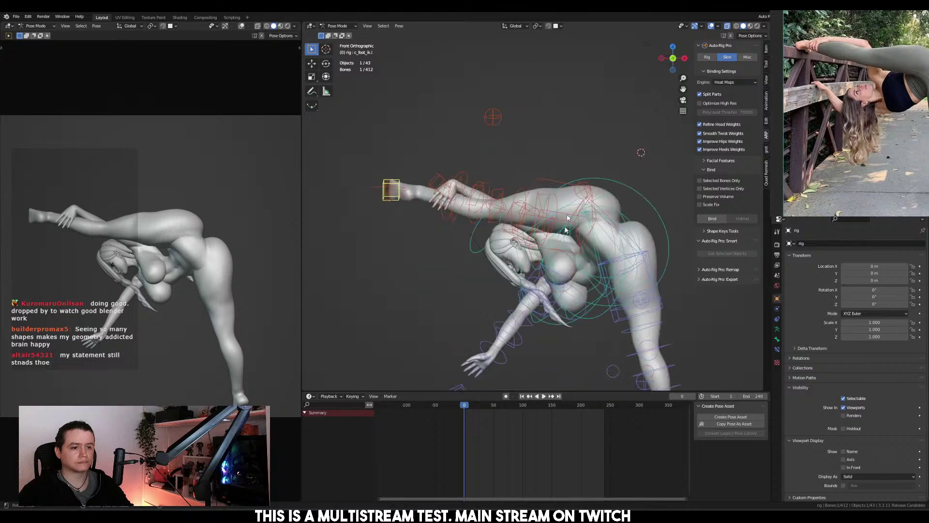
key("KP_7")
key("r")
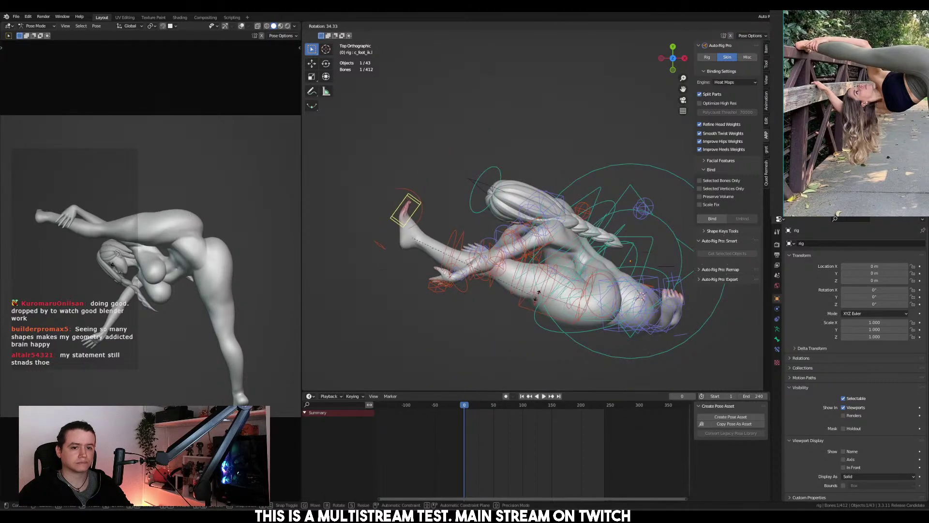
left_click(525, 324)
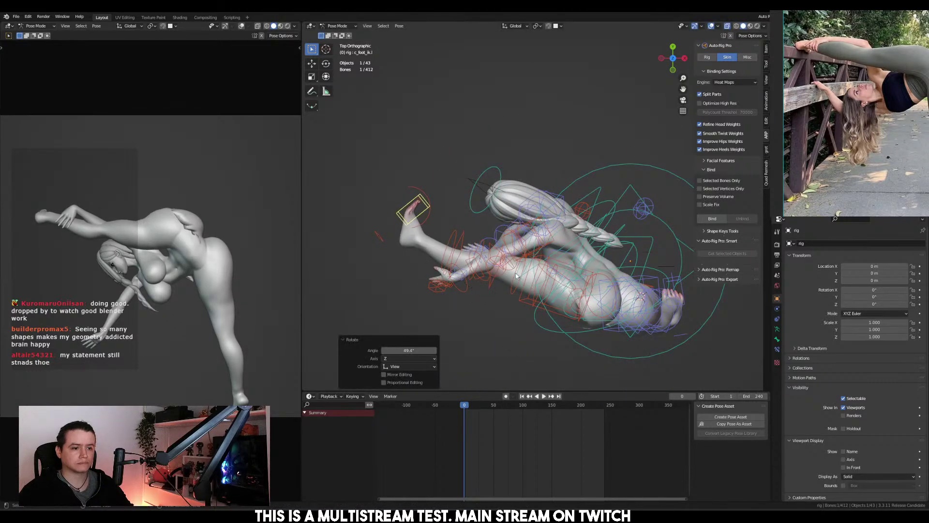
Move the left leg pole control about 3.2 m along Y in the top view to redirect the raised knee
left_click(512, 272)
key("g")
left_click(507, 172)
key("ctrl+KP_3")
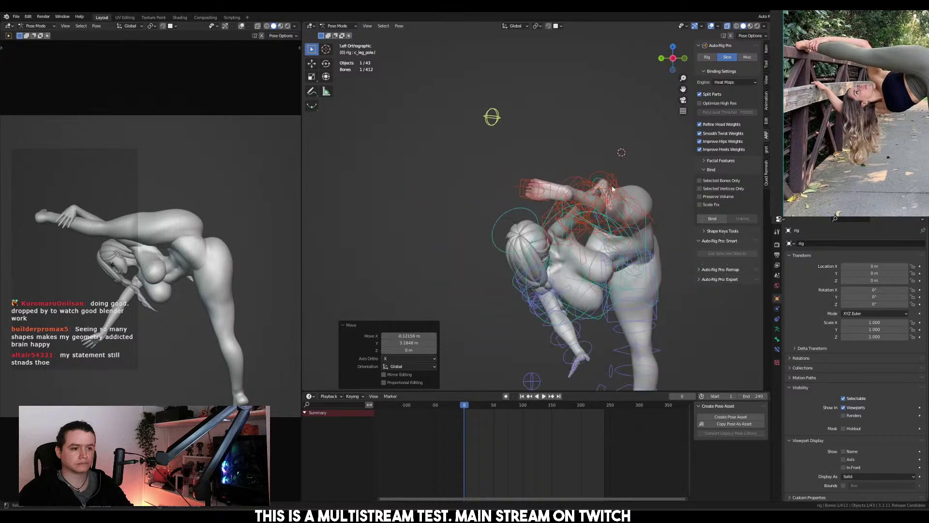
Nudge the selected leg pole control by about 0.07 m in X and 0.035 m in Z in the back view
key("g")
left_click(621, 281)
middle_click_drag(620, 281, 577, 318)
left_click(599, 308)
key("ctrl+KP_1")
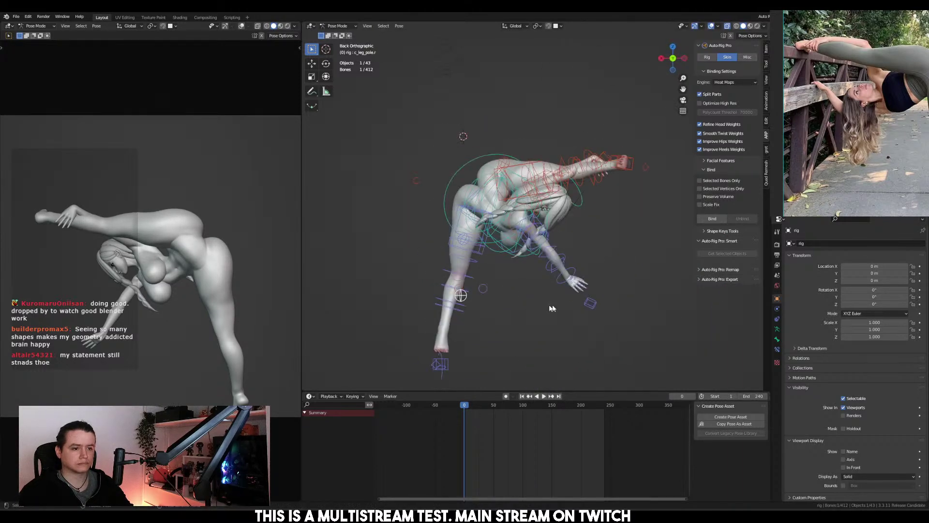
Leave Pose Mode for Object Mode and deselect the rig
key("ctrl+Tab")
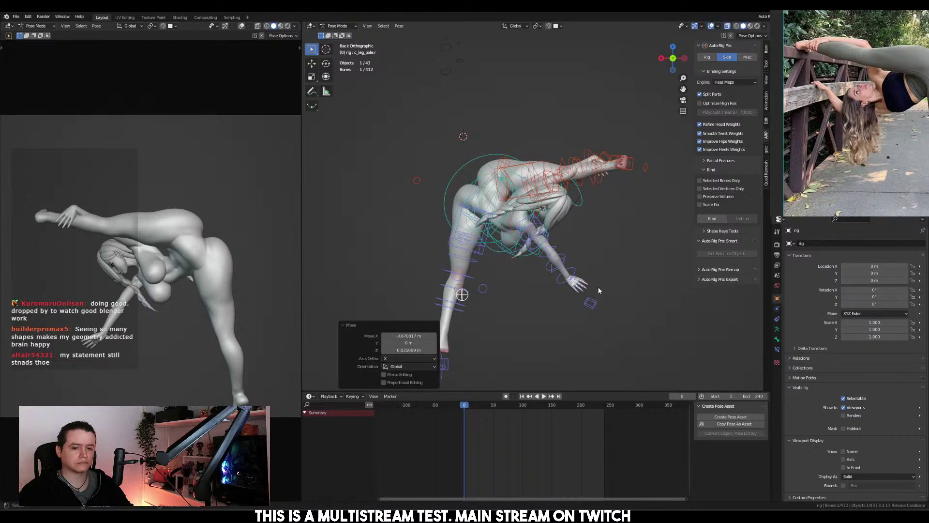
key("ctrl+KP_3")
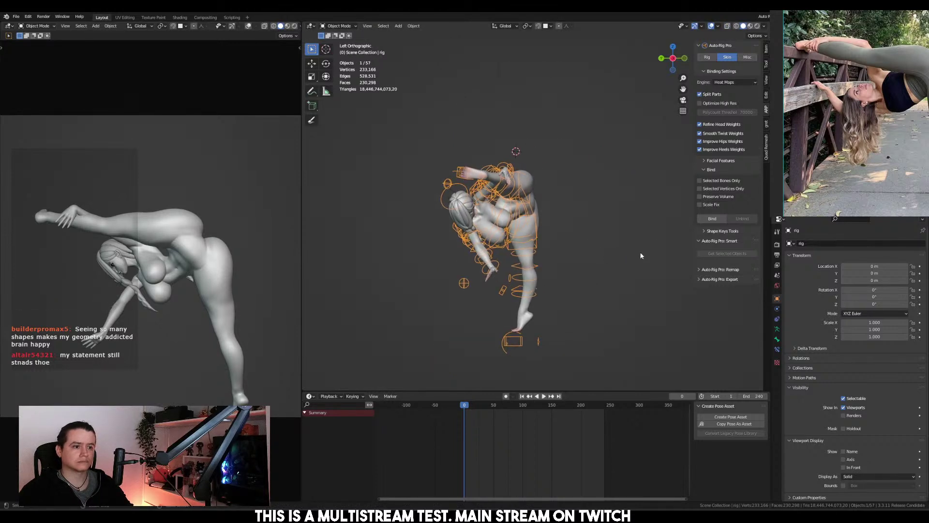
left_click(604, 253)
middle_click_drag(548, 247, 515, 241)
key("ctrl+KP_3")
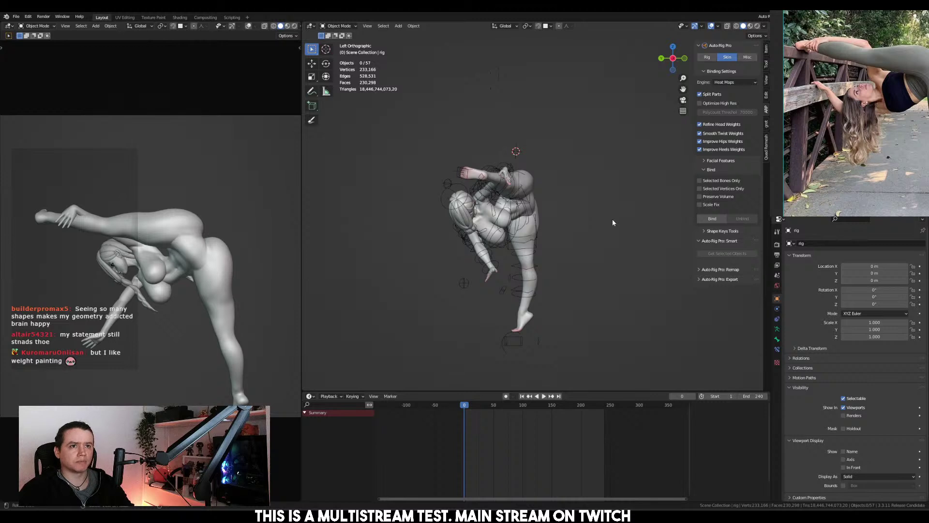
Add a cylinder mesh to the scene and snap it to the 3D cursor
key("KP_1")
key("shift+a")
mouse_move(633, 204)
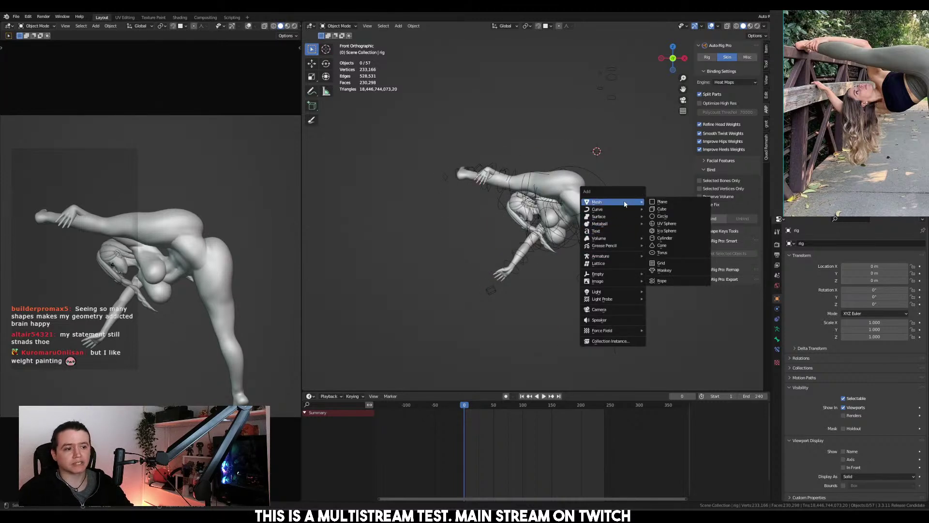
left_click(665, 238)
scroll(622, 227, "down", 6)
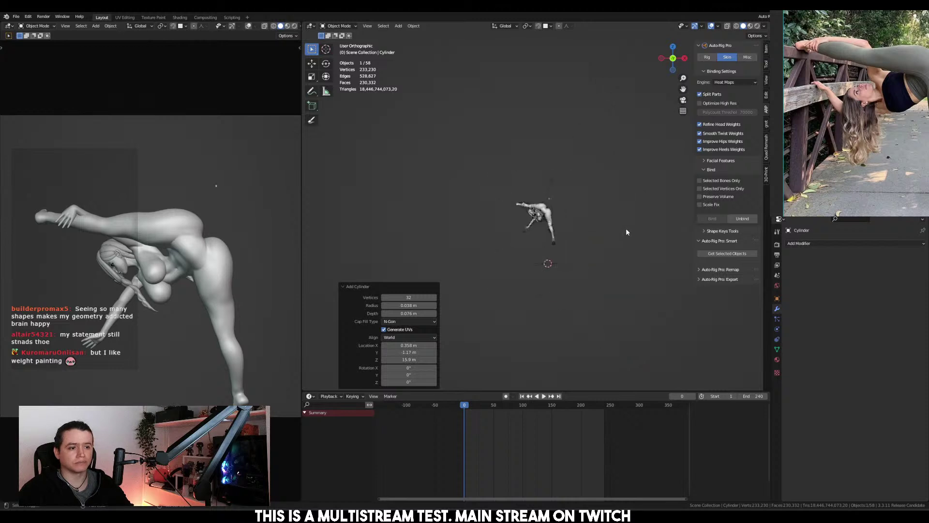
key("shift+s")
left_click(631, 155)
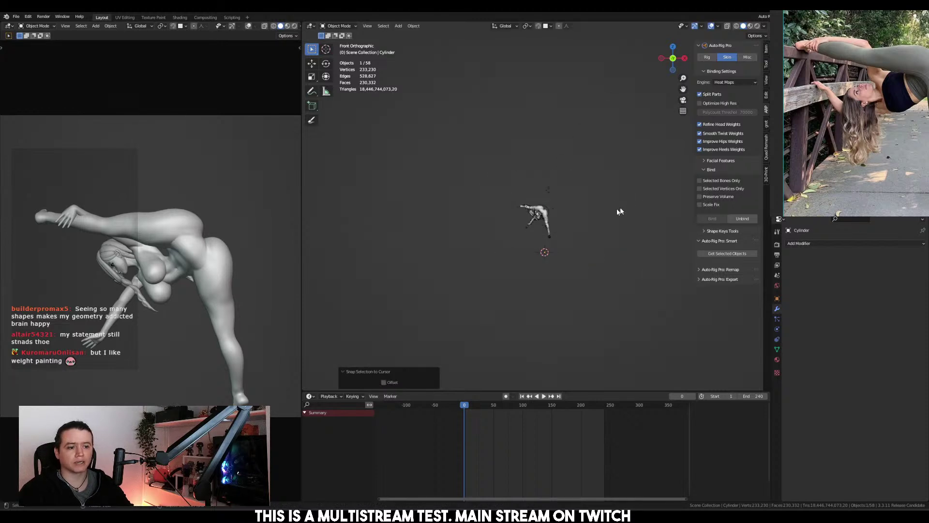
Scale the cylinder into a tall pole, by about 18 along Z, about 3.5 uniformly, and again along Z
key("s")
key("z")
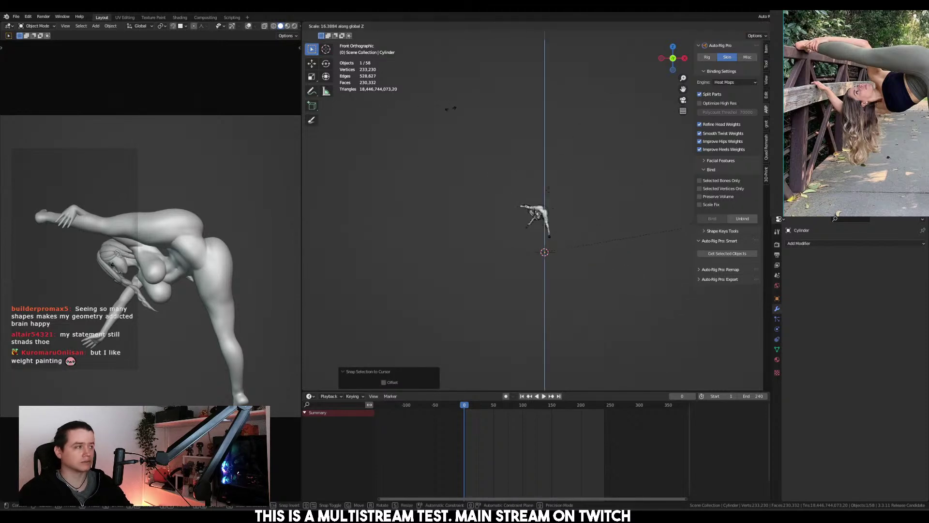
left_click(534, 107)
key("s")
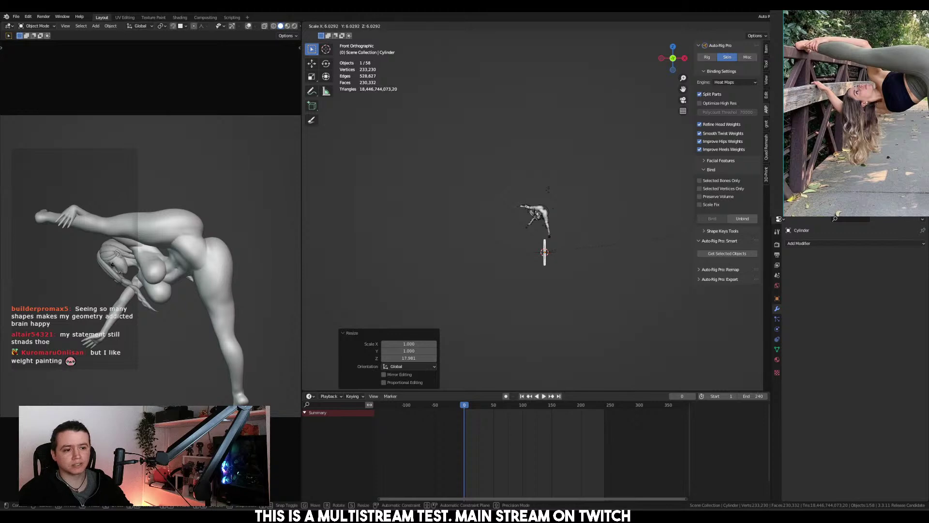
left_click(660, 234)
key("s")
key("z")
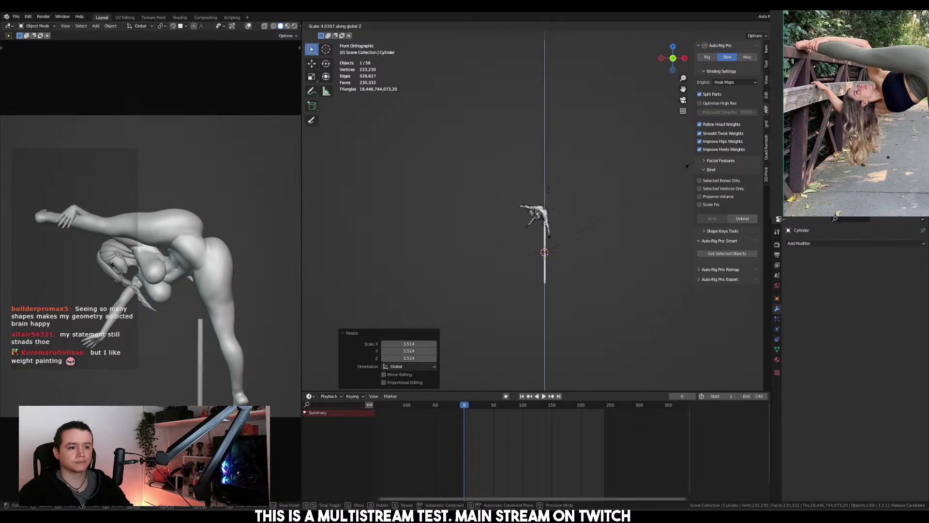
left_click(647, 231)
Move the pole about -8.02 m in X and 9.62 m in Z beside the raised foot, and tilt it about 14.2°
key("g")
left_click(625, 202)
scroll(624, 203, "up", 10)
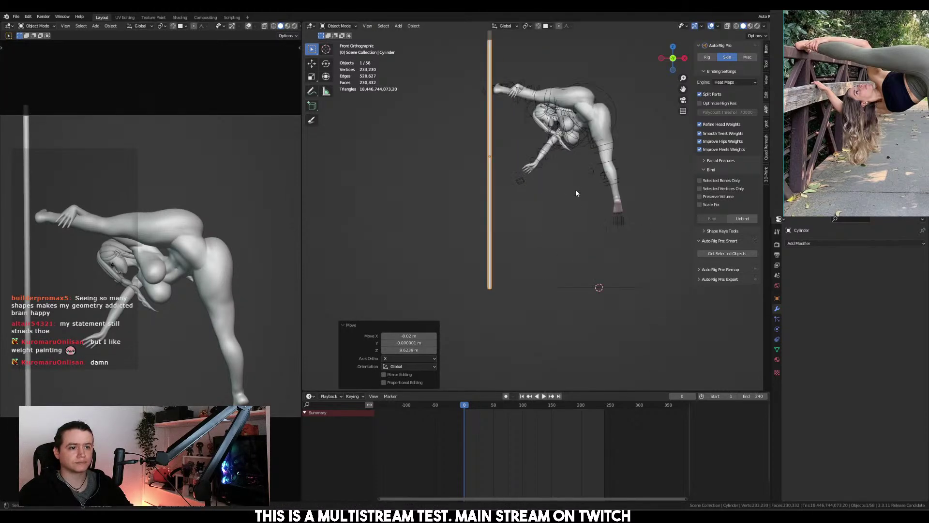
scroll(560, 240, "up", 1)
key("r")
left_click(611, 193)
Resize and reposition the tilted pole so it passes the raised foot, ending with a uniform scale of about 1.15
key("s")
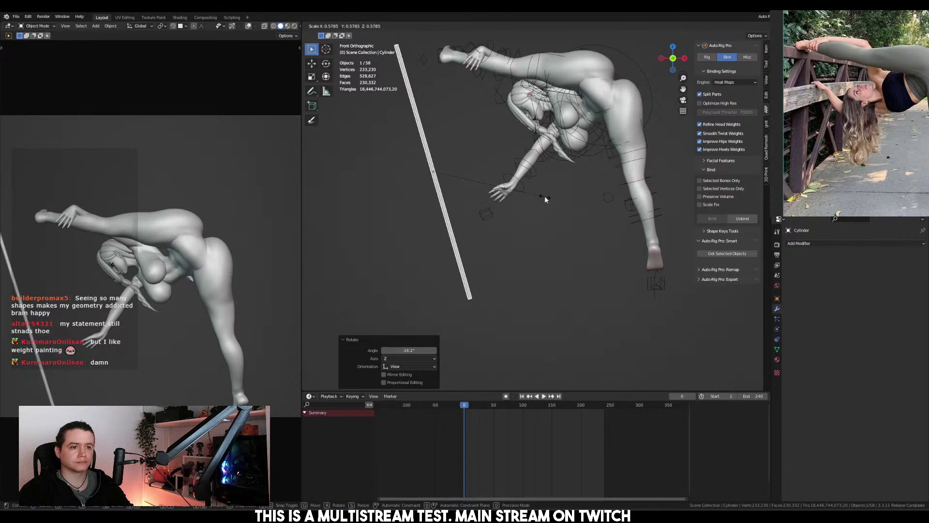
left_click(546, 197)
key("g")
left_click(606, 195)
key("r")
left_click(605, 201)
key("s")
left_click(638, 195)
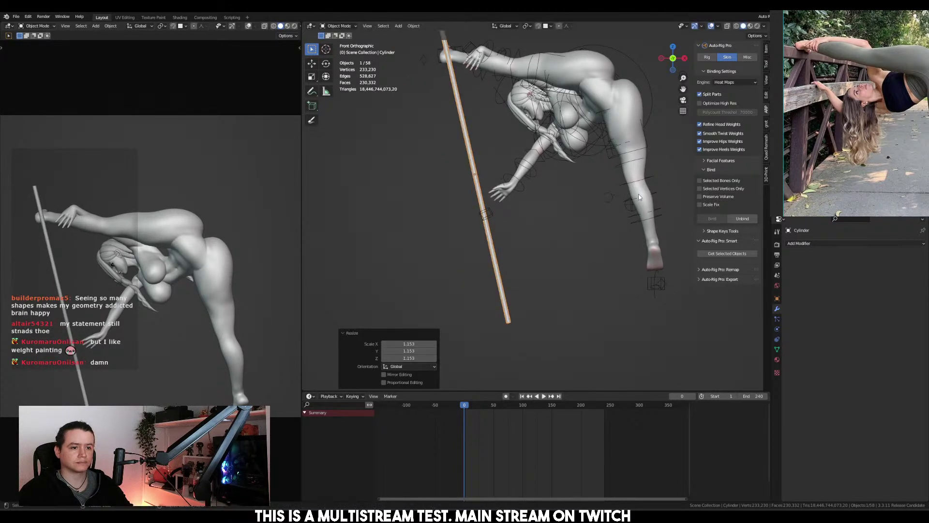
Align the pole with the raised foot and lower hand in the front view, ending with a move of about 0.63 m in X and -0.83 m in Z
key("g")
key("z")
left_click(639, 186)
middle_click_drag(590, 165, 566, 198, "shift")
key("r")
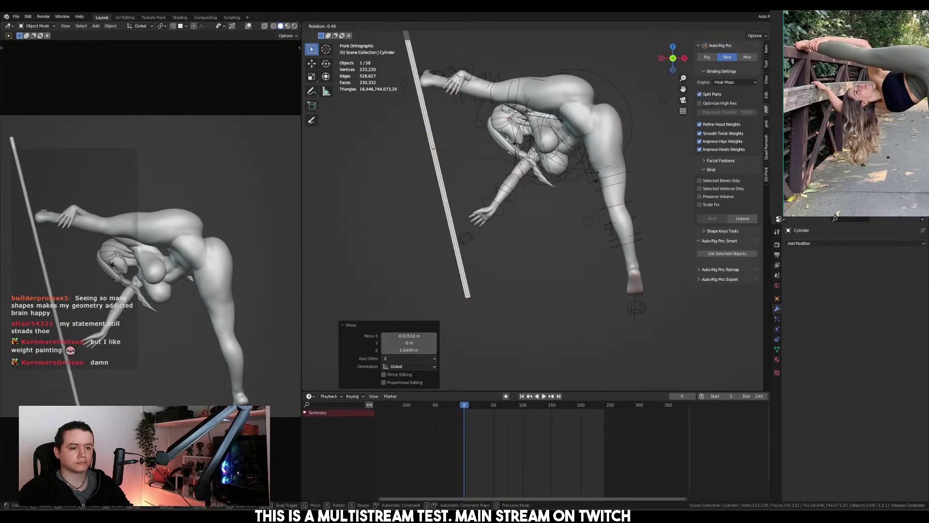
left_click(598, 166)
key("g")
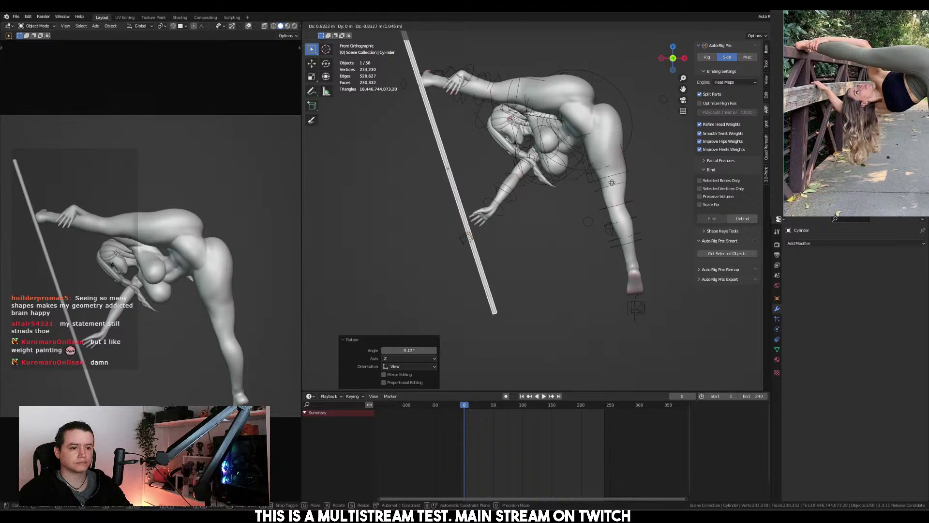
left_click(538, 165)
Move the pole about 1.05 m along Y in the side view to line it up with the raised foot
key("ctrl+KP_3")
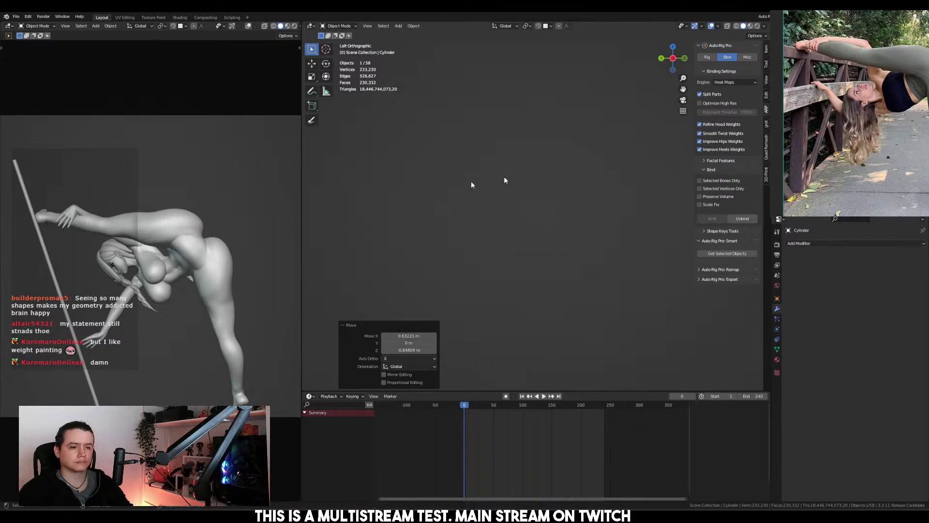
key("KP_Decimal")
scroll(575, 180, "down", 3)
scroll(574, 181, "up", 2)
key("g")
key("y")
left_click(559, 181)
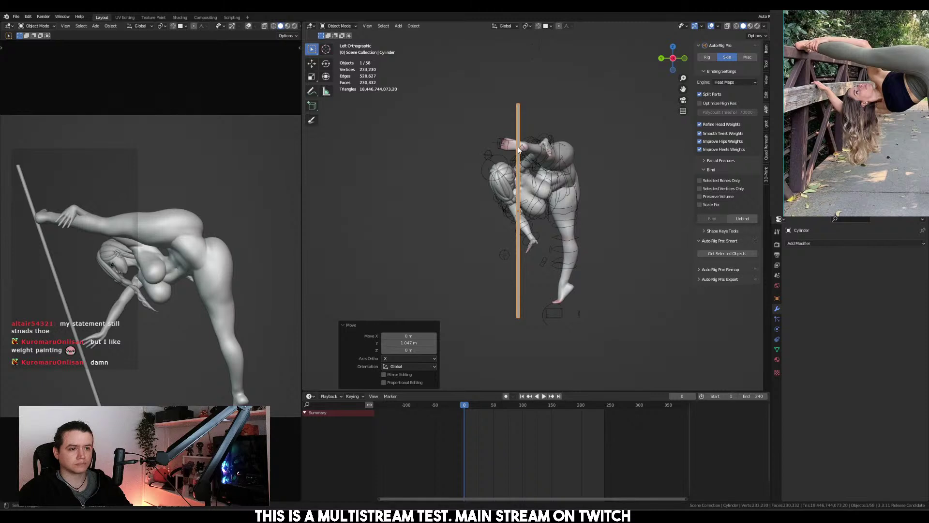
Tilt the pole about 8.7° in the side view and about 1.3° in the front view towards the lower hand
key("r")
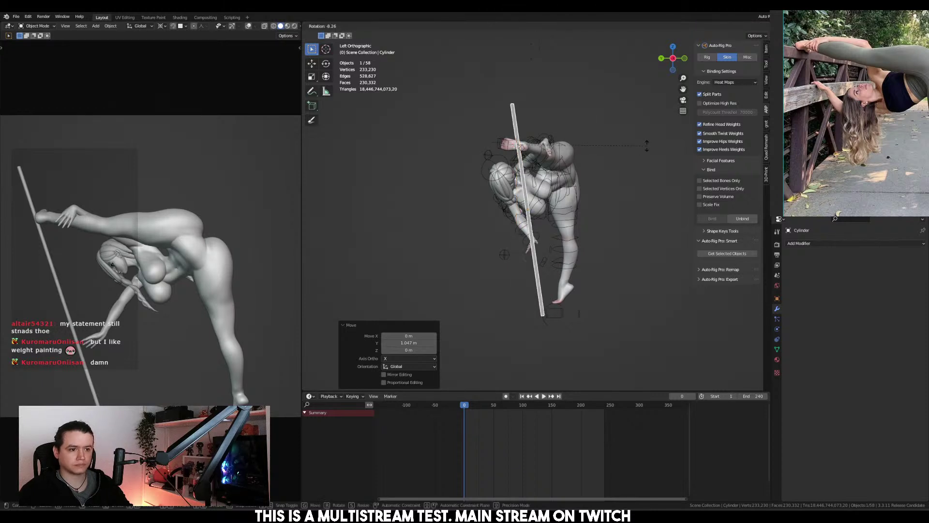
left_click(546, 151)
key("KP_1")
key("r")
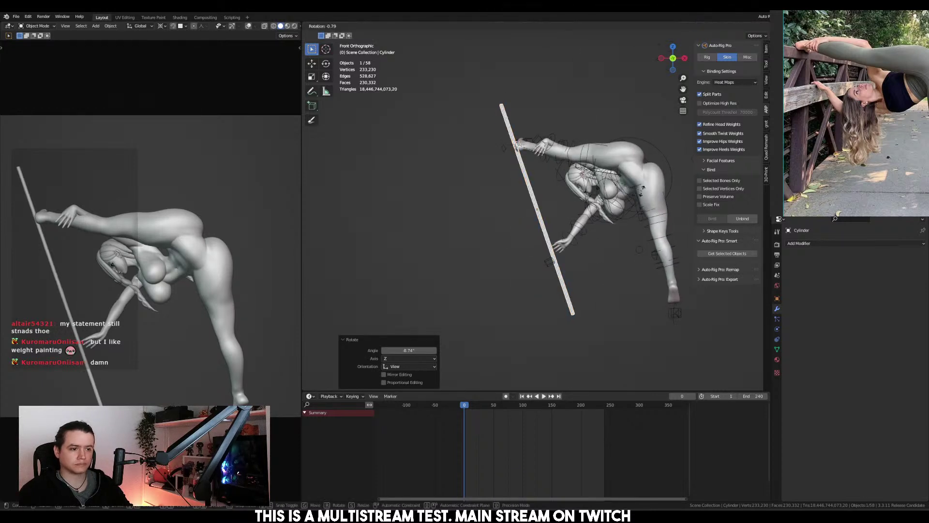
left_click(631, 206)
middle_click_drag(631, 206, 607, 217, "shift")
scroll(536, 249, "up", 3)
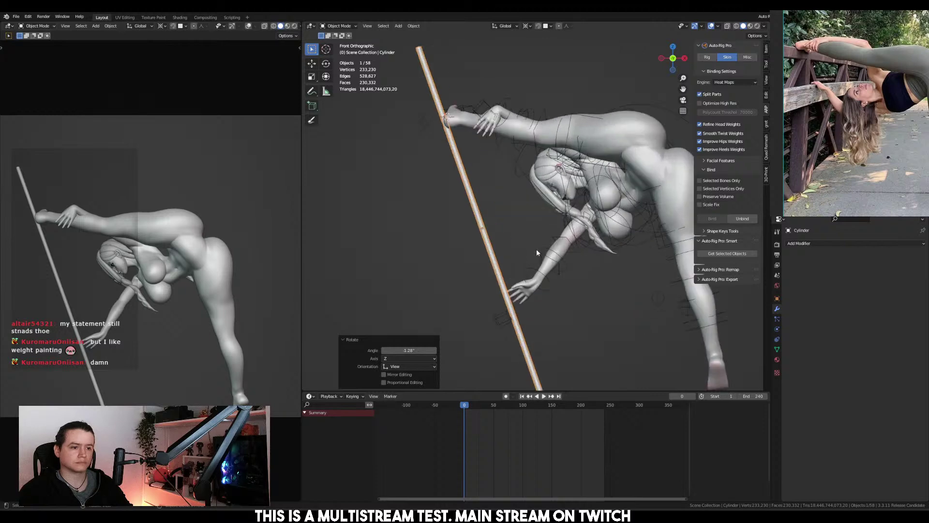
Return the rig to Pose Mode and clear the rotation of the c_spine_01.x control
left_click(564, 267)
middle_click_drag(499, 237, 629, 220)
key("ctrl+Tab")
left_click(568, 214)
left_click(564, 211)
key("alt+r")
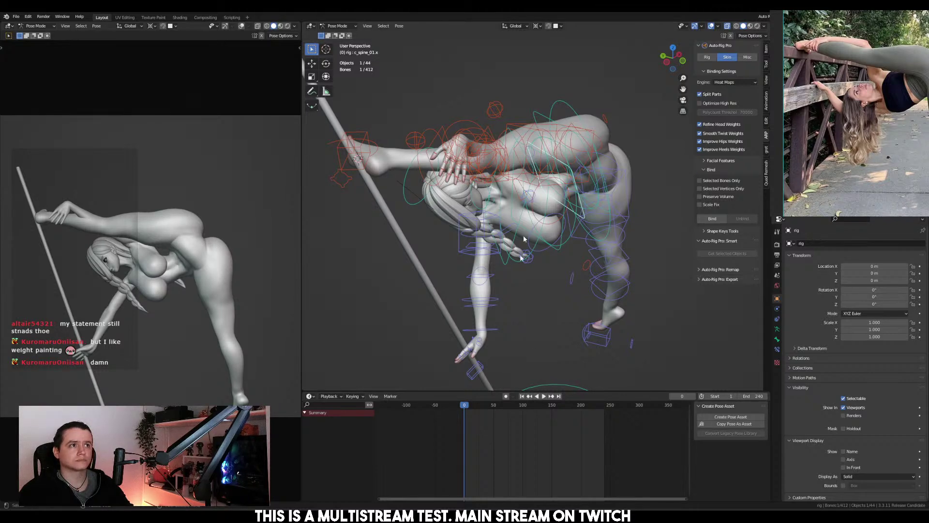
Move c_spine_01.x in the top view by about -0.15 m in X and Y, then about 0.08 m in X and 0.17 m in Y
middle_click_drag(588, 180, 559, 163)
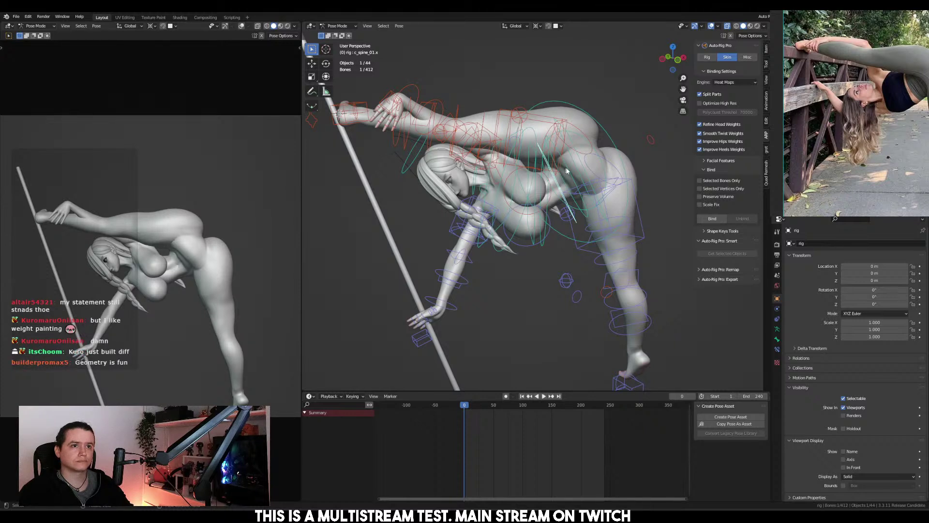
scroll(567, 167, "up", 5)
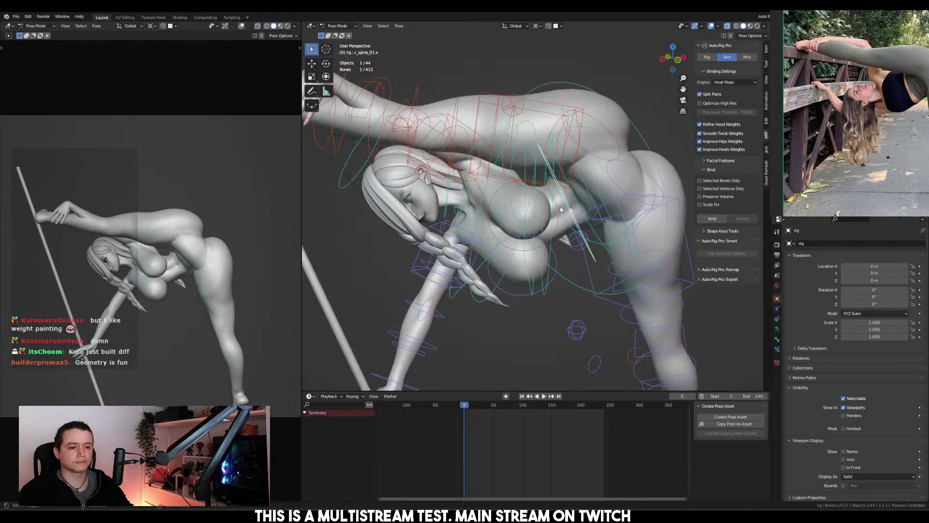
mouse_move(577, 207)
middle_mouse_down()
mouse_move(550, 164)
mouse_move(589, 199)
middle_mouse_up()
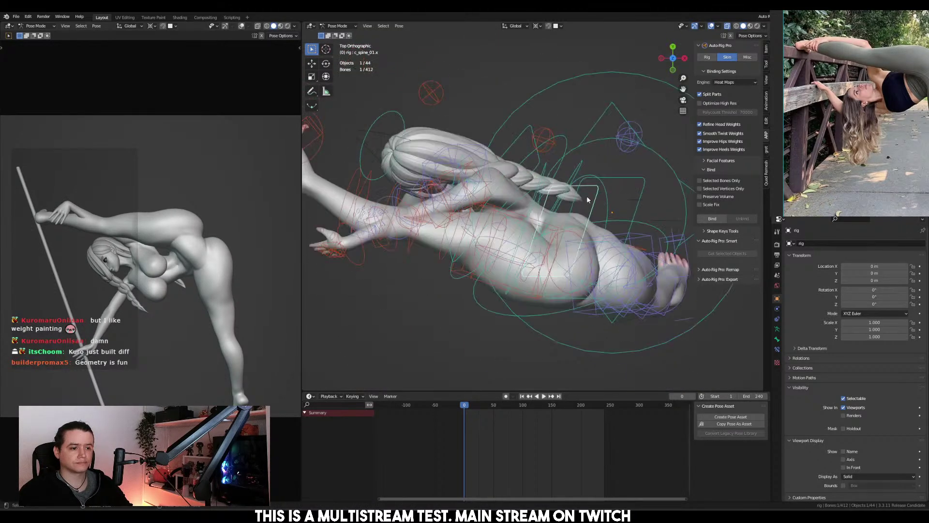
key("g")
left_click(580, 202)
key("r")
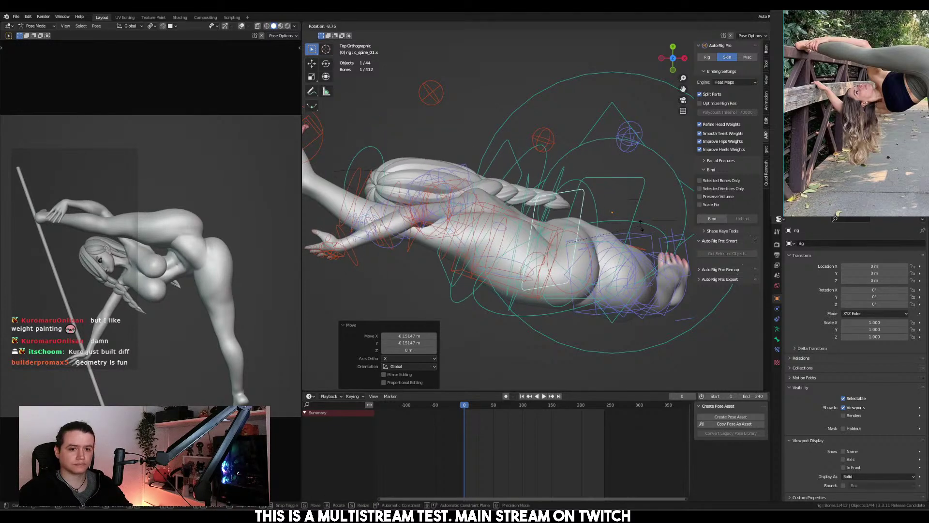
key("Escape")
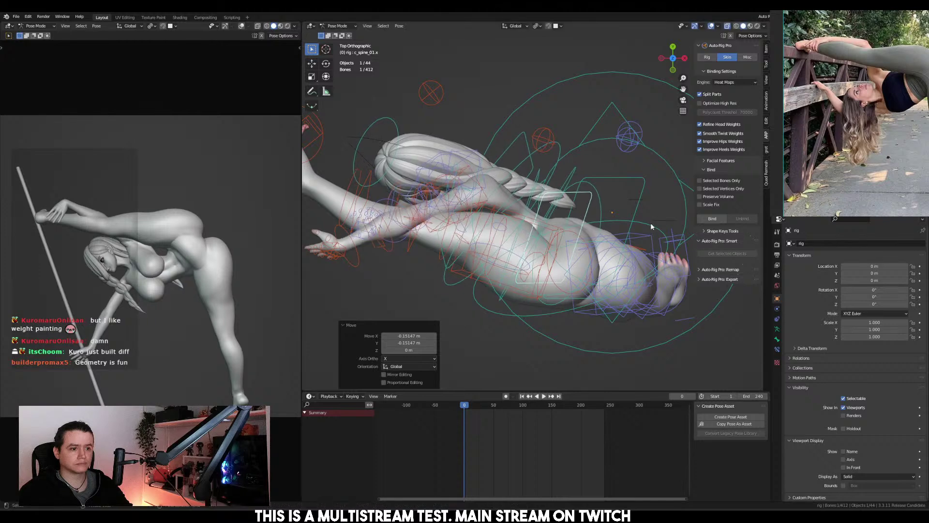
key("g")
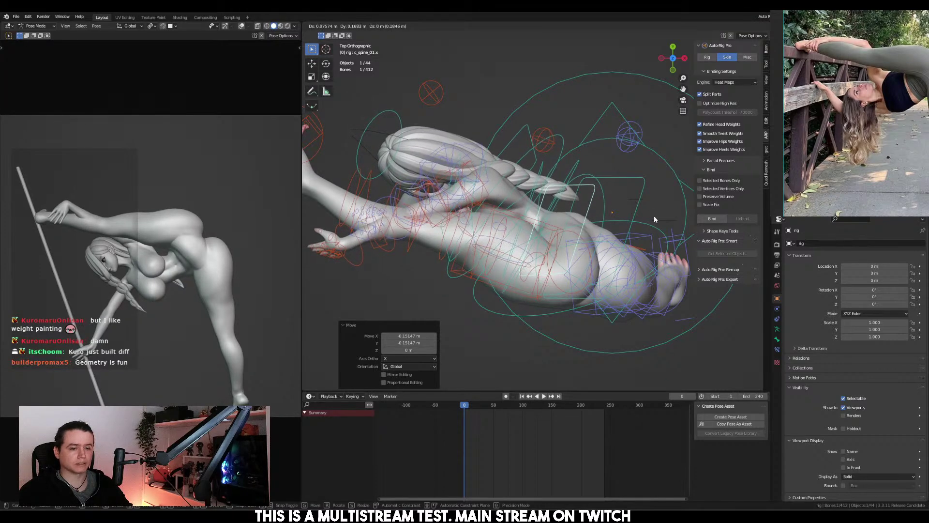
left_click(654, 215)
Rotate c_spine_01.x by about -3.9° and c_spine_02.x by about 7.4° in the top view
middle_click_drag(555, 213, 604, 227, "shift")
key("r")
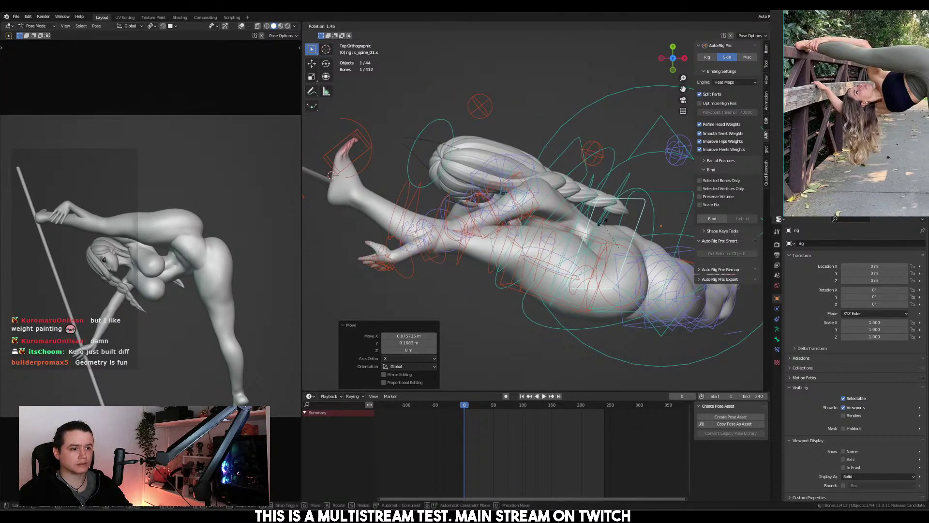
left_click(634, 209)
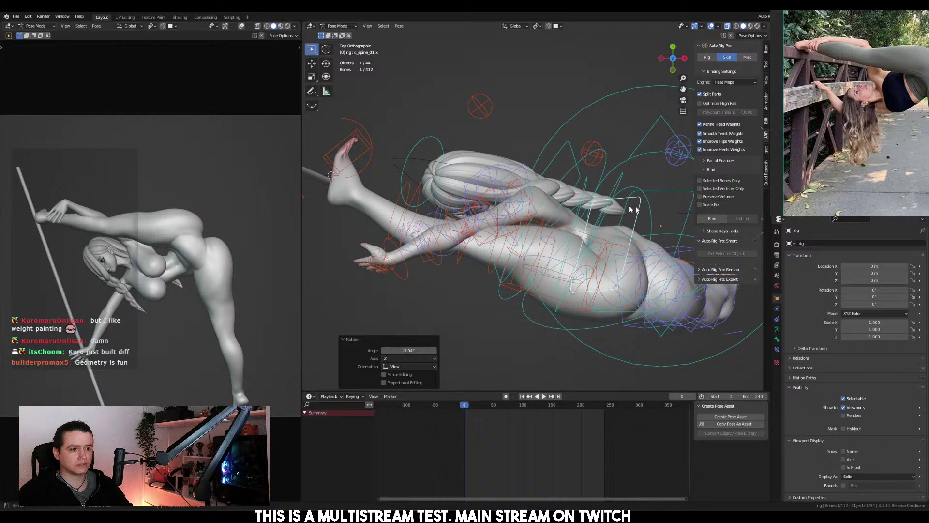
left_click(584, 207)
key("r")
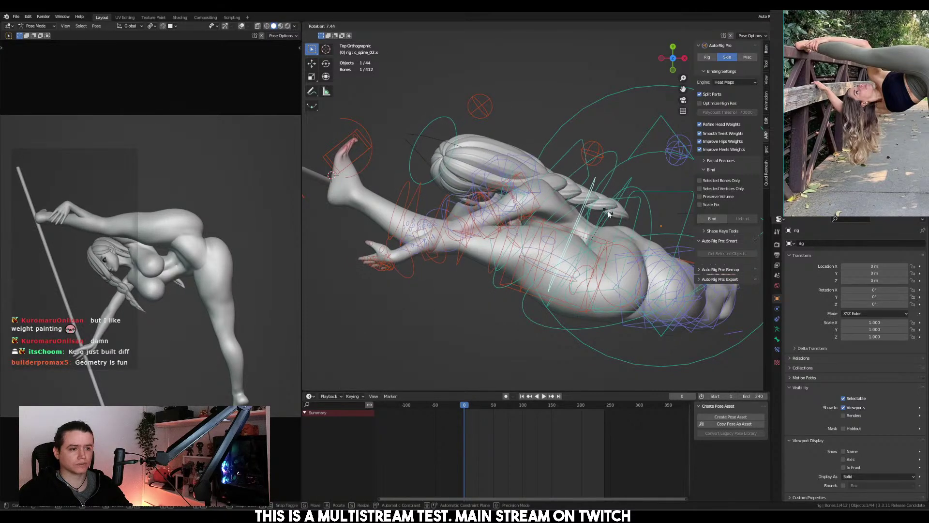
left_click(609, 213)
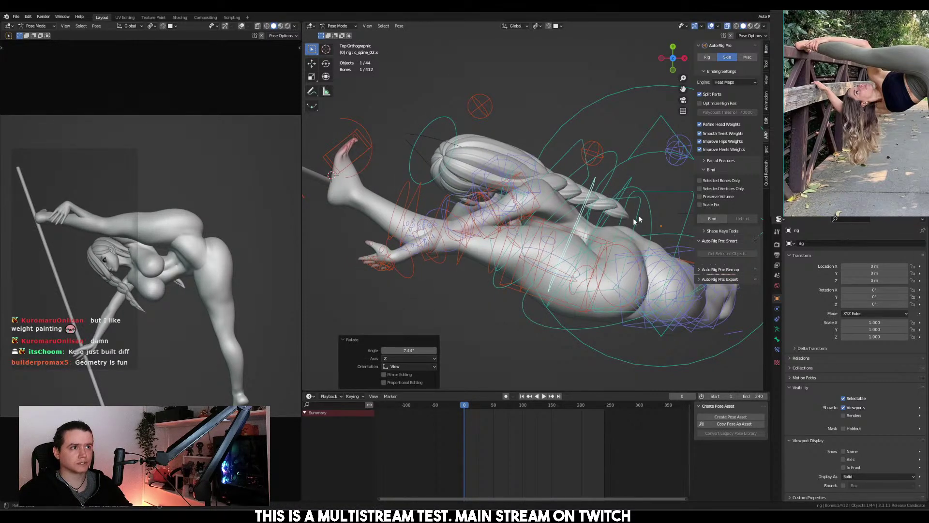
Twist c_spine_02.x around its local Y axis and rotate it about 3.7° in the front view
key("KP_1")
key("r")
key("y")
key("y")
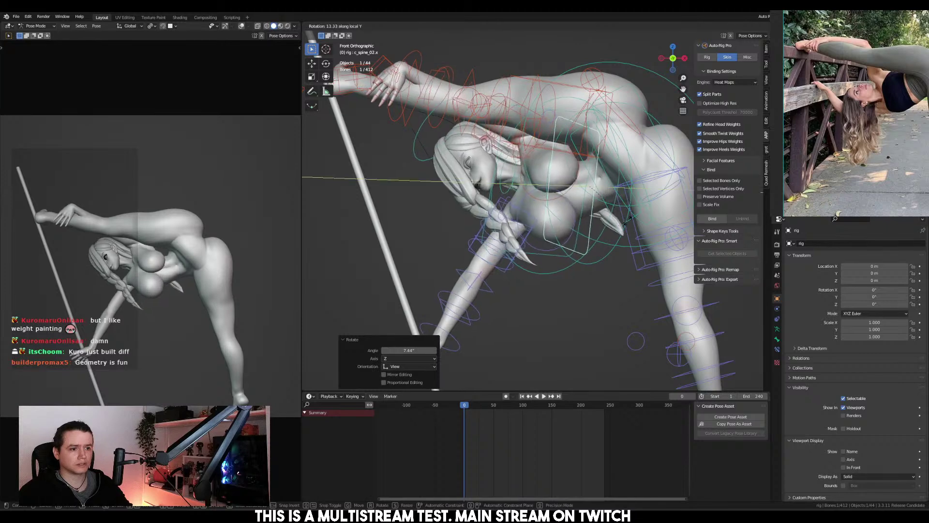
left_click(629, 209)
key("r")
left_click(585, 203)
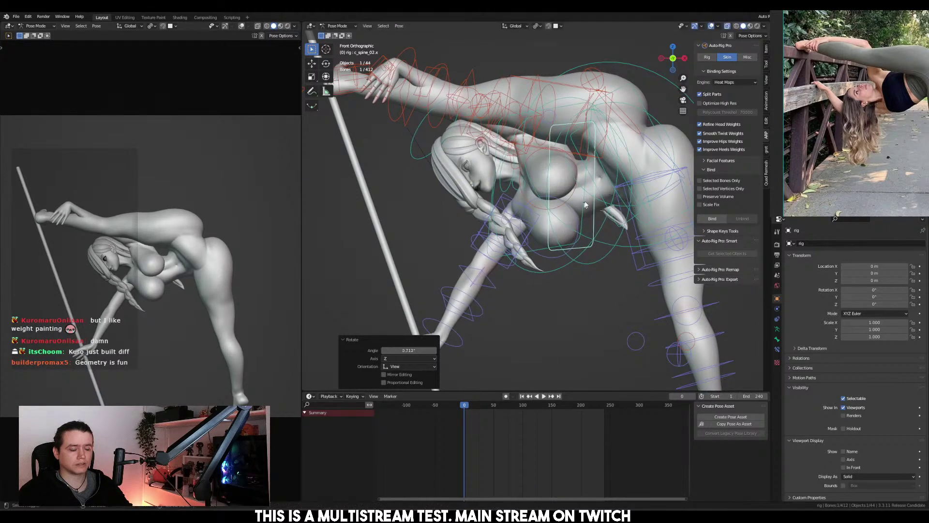
Select the upper spine control c_spine_03.x and clear its rotation
middle_click_drag(585, 203, 689, 197)
left_click(564, 207)
left_click(576, 207)
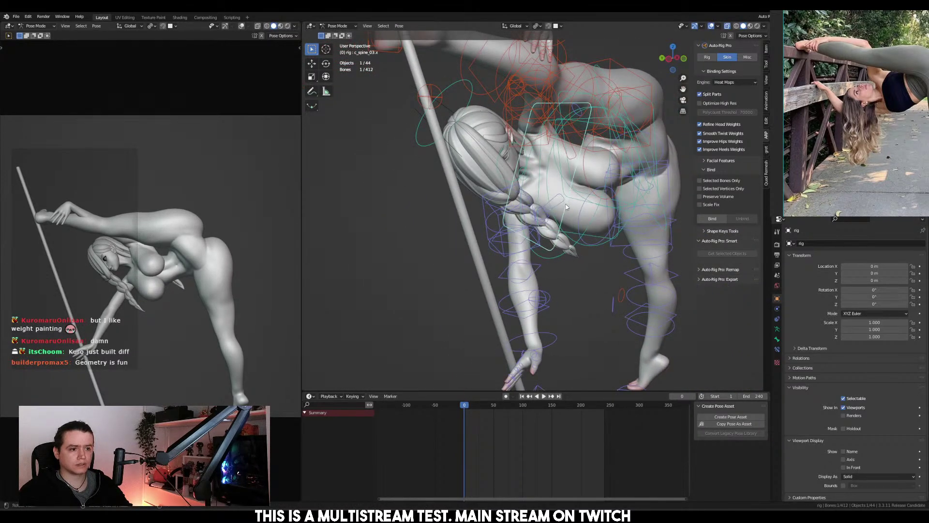
key("alt+r")
middle_click_drag(632, 205, 543, 182)
key("KP_1")
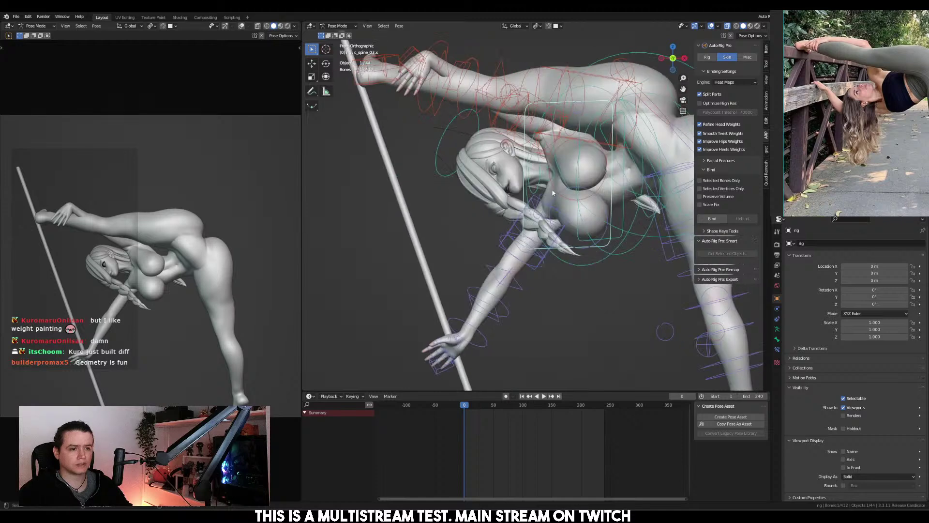
Select the neck control c_neck.x and rotate it slightly in the front view
left_click(541, 180)
left_click(539, 179)
key("r")
left_click(539, 175)
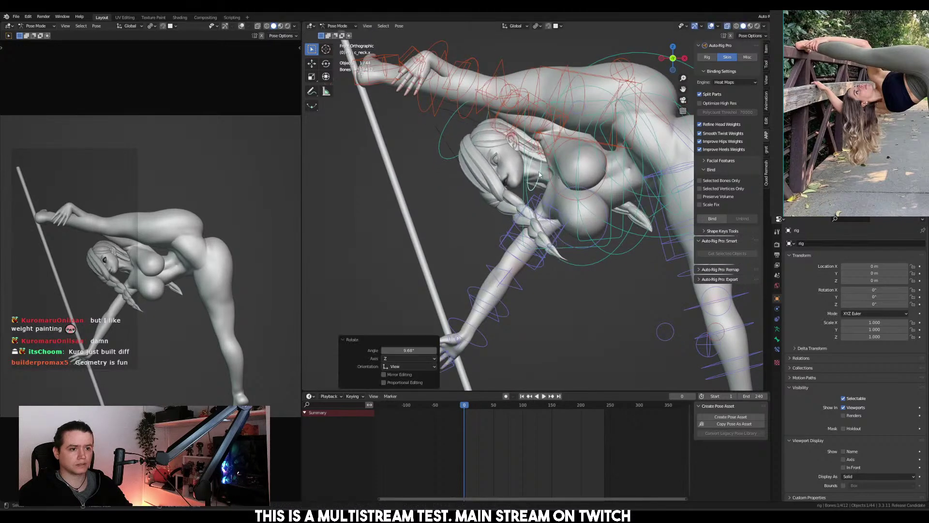
Trackball-rotate c_head.x by about -15.5° and 32.7°, plus about -8° in the front view
left_click(438, 116)
left_click(447, 123)
key("r")
key("r")
left_click(557, 181)
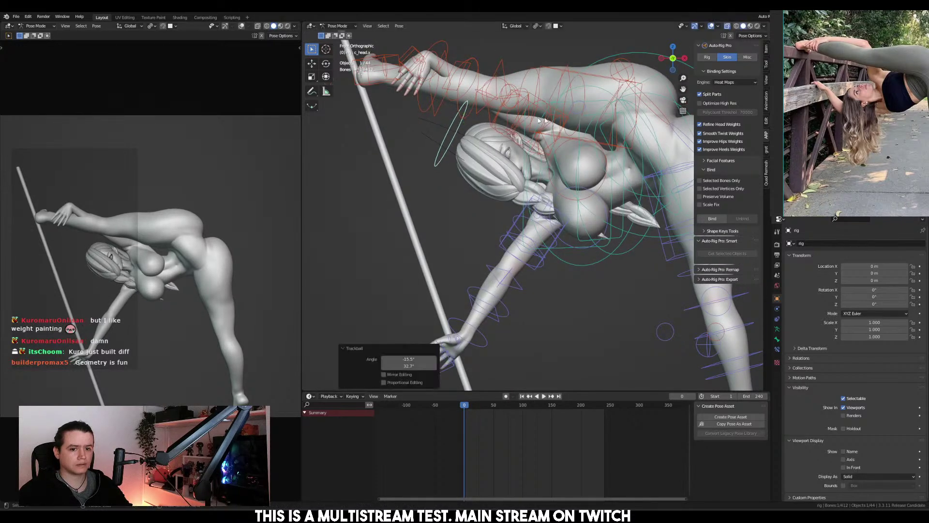
key("r")
left_click(581, 143)
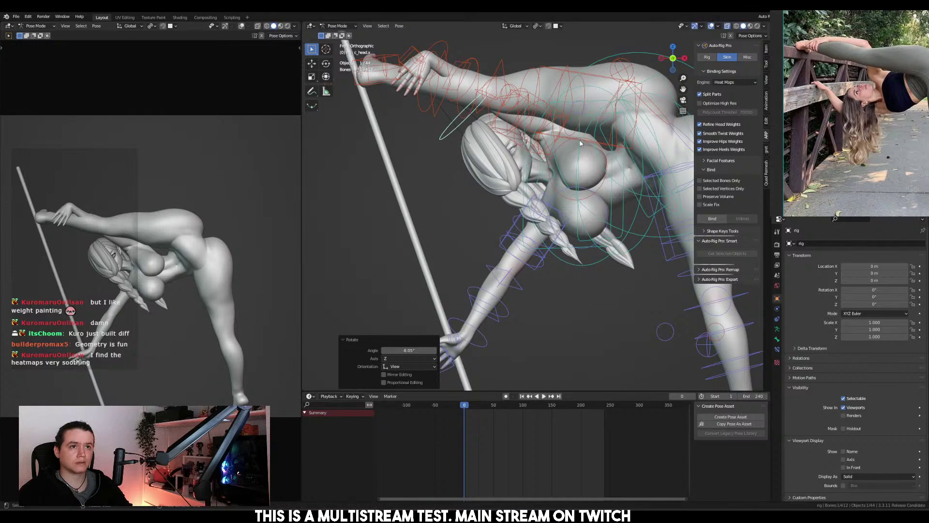
scroll(581, 142, "down", 3)
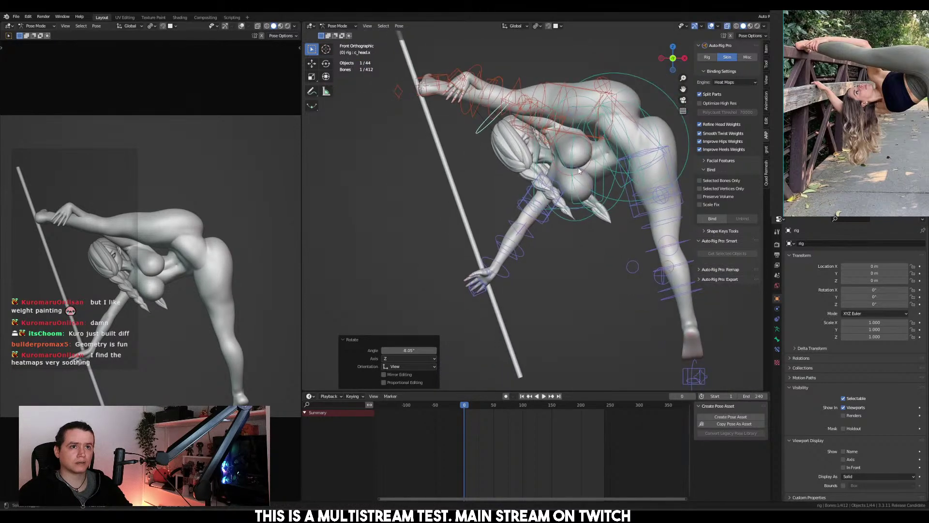
scroll(570, 194, "up", 2)
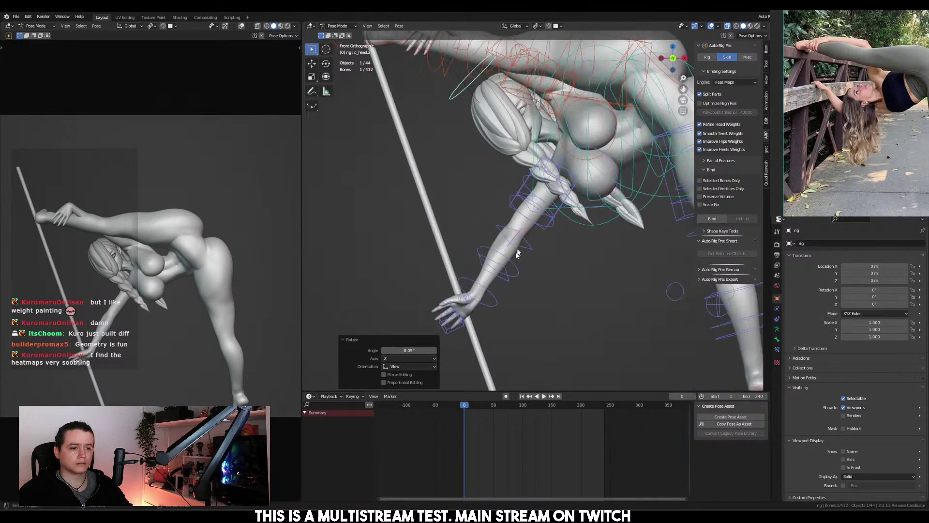
Move c_hand_ik.r along Y toward the pole and rotate it by about 58° in the side view
middle_click_drag(516, 253, 529, 223, "shift")
left_click(478, 291)
middle_click_drag(479, 291, 605, 291, "alt")
key("r")
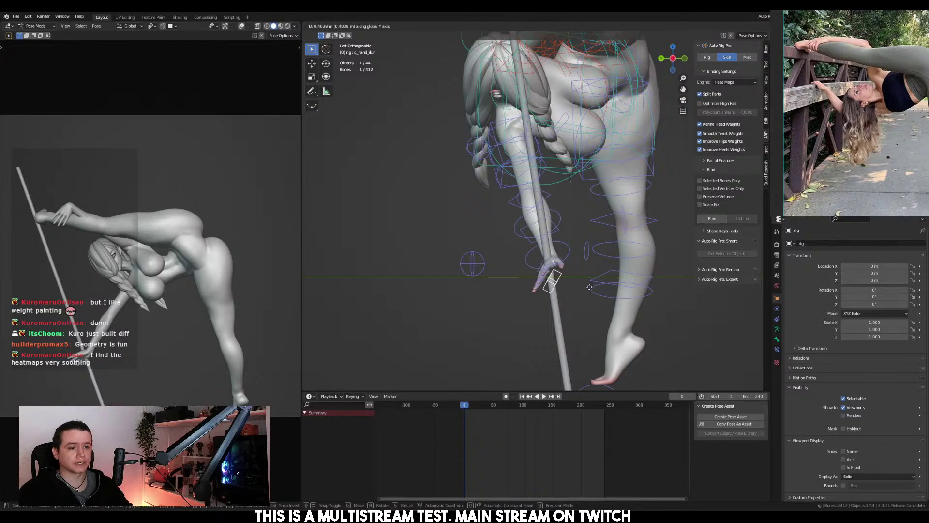
left_click(566, 219)
key("KP_1")
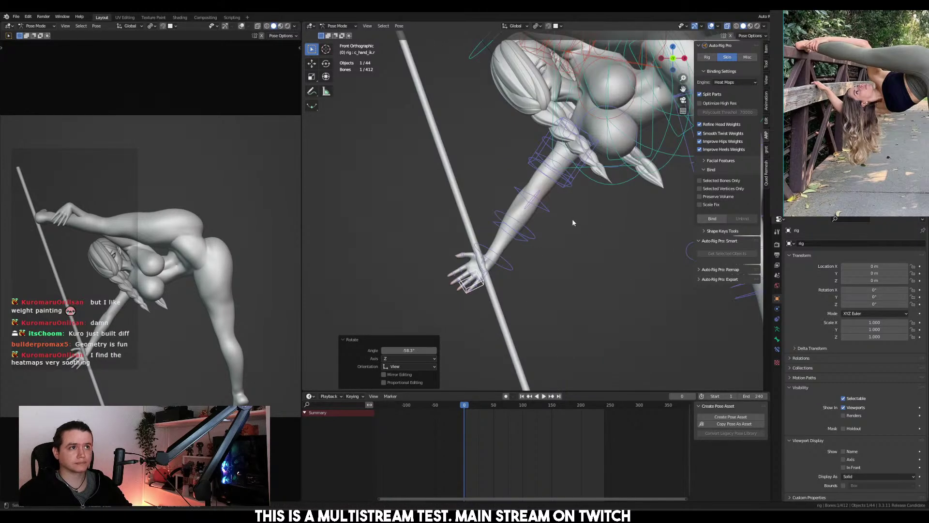
Raise c_hand_ik.r in the front view, then move it about -0.07 m in Y and 0.05 m in Z from the side
key("g")
left_click(537, 239)
key("ctrl+KP_3")
key("g")
key("y")
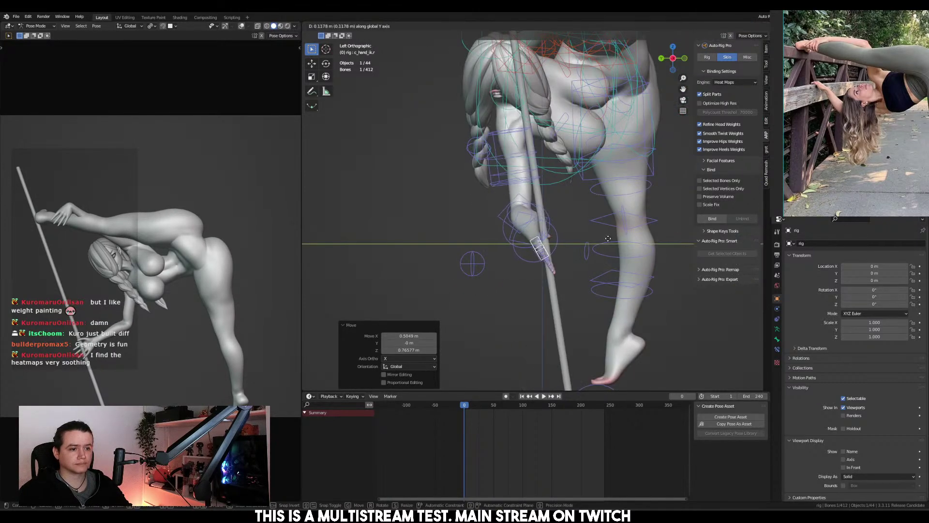
left_click(613, 267)
scroll(613, 270, "up", 1)
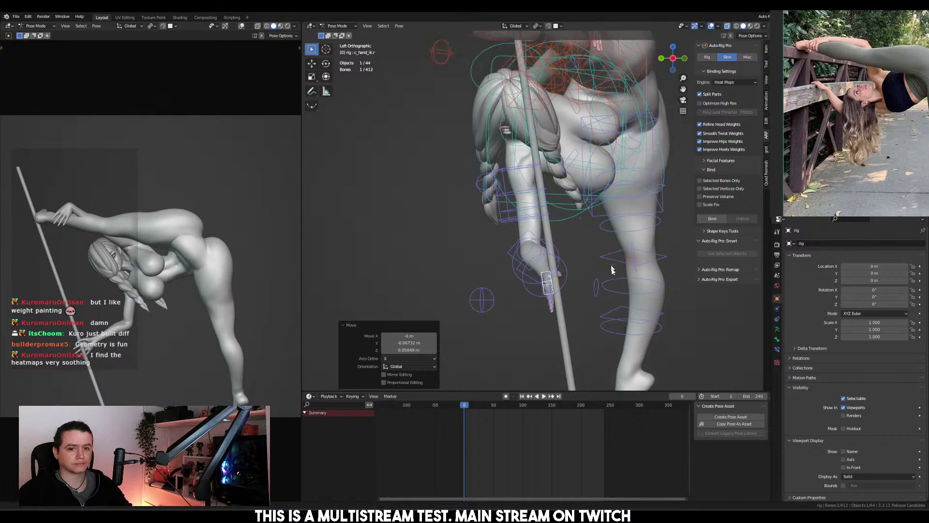
scroll(615, 251, "down", 3)
scroll(629, 220, "up", 1)
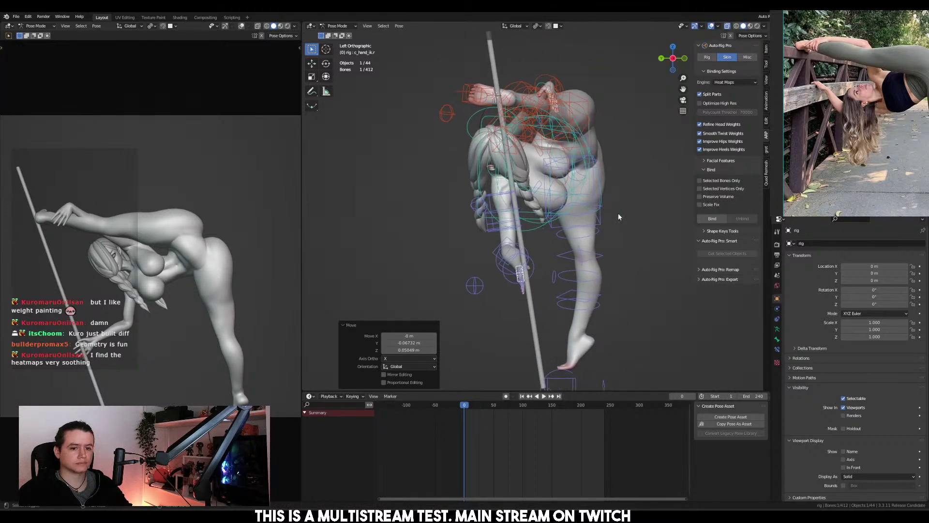
Select the left hand control c_hand_ik.l and reposition it on the raised lower leg from the front and an angled view
key("KP_1")
scroll(472, 194, "up", 3)
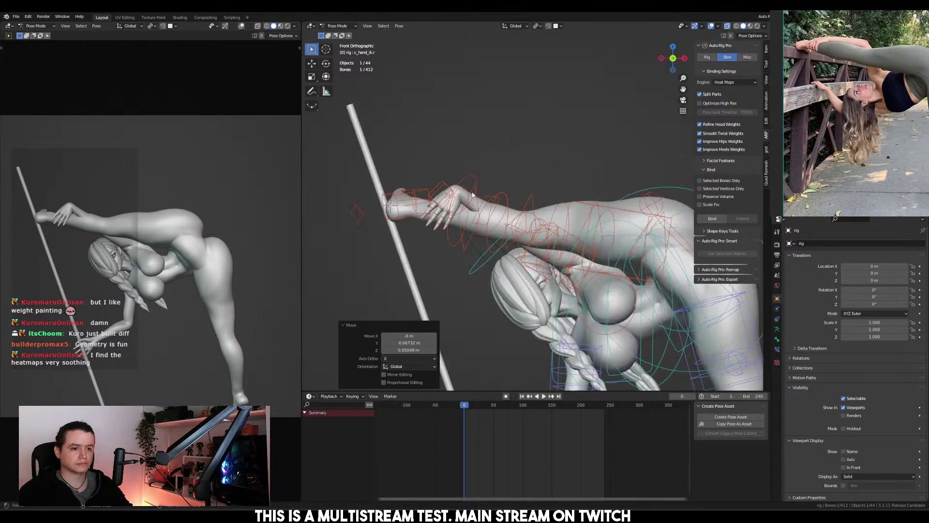
left_click(449, 196)
key("g")
left_click(462, 187)
middle_click_drag(462, 187, 542, 256)
key("g")
left_click(558, 256)
key("g")
left_click(443, 220)
Move the elbow pole c_arms_pole.l mainly along Y to redirect the left arm's bend
left_click(474, 109)
key("g")
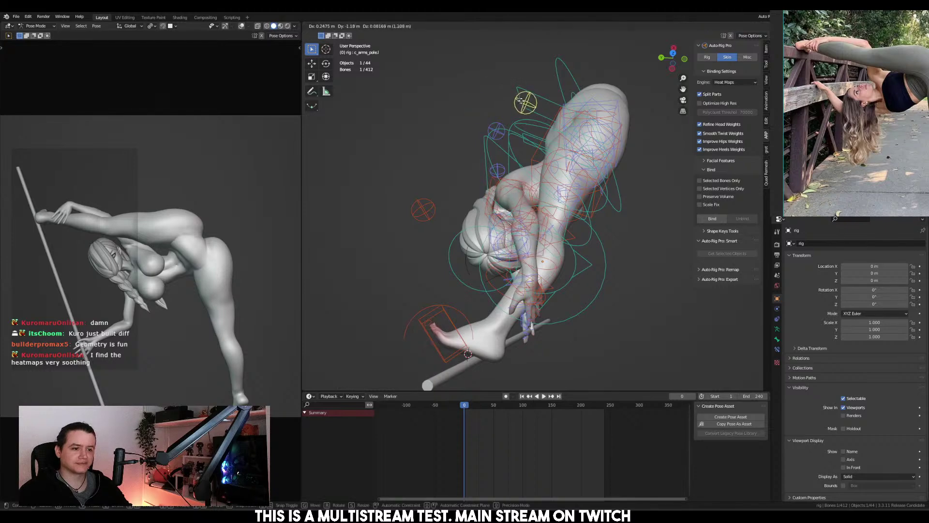
left_click(521, 100)
Twist c_hand_ik.l around its local Y axis and move it about -0.06 m in X, 0.06 m in Y and -0.03 m in Z
middle_click_drag(521, 100, 457, 183)
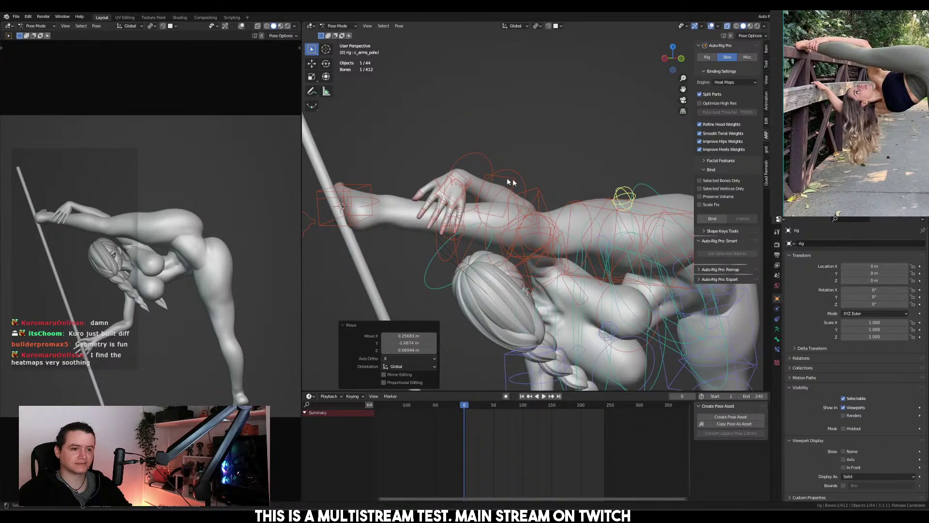
left_click(452, 189)
key("r")
key("y")
key("y")
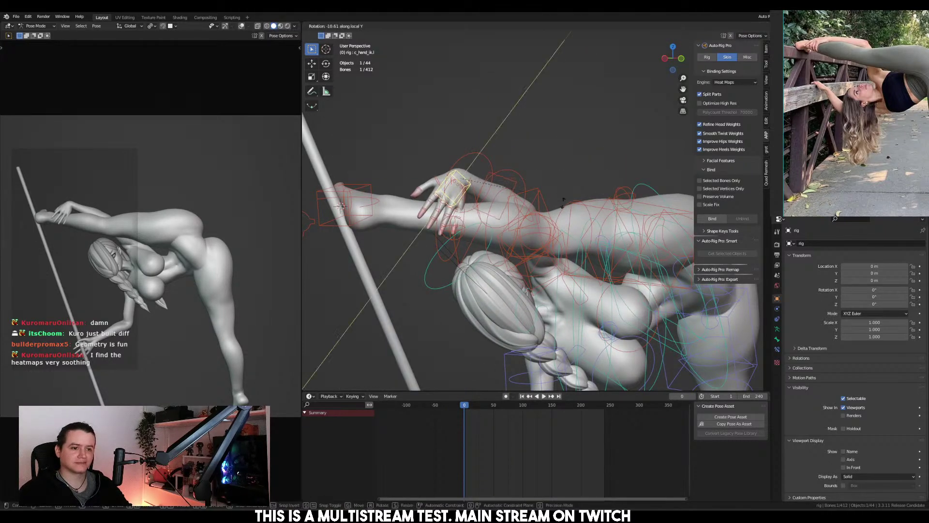
left_click(563, 202)
key("g")
left_click(572, 205)
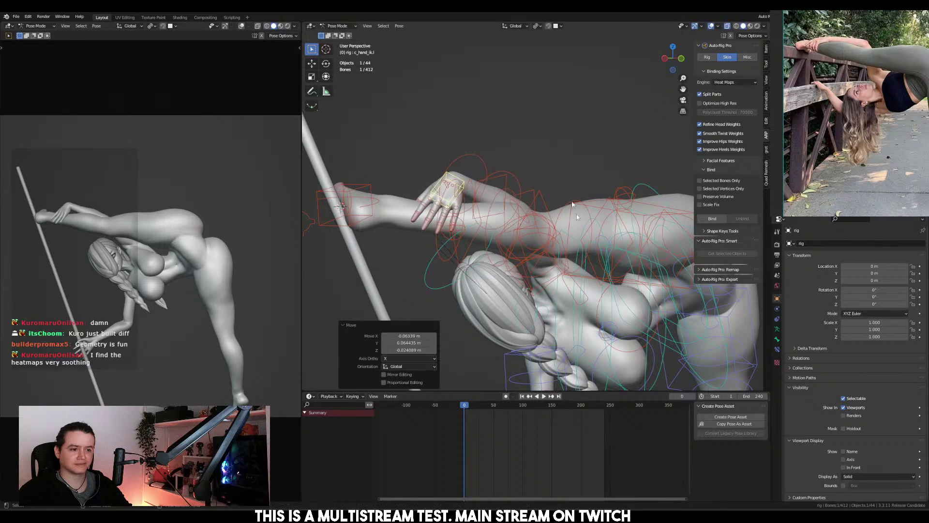
Adjust the right upper arm and rotate the shoulder control c_shoulder.r by about 3.4° plus a small correction
middle_click_drag(576, 214, 609, 236)
left_click(564, 302)
key("r")
left_click(586, 296)
left_click(565, 250)
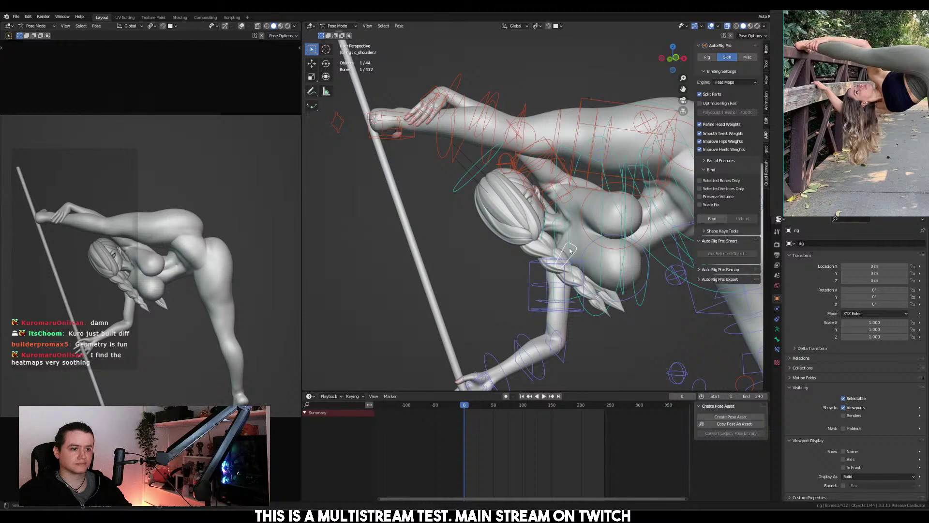
key("r")
left_click(603, 247)
key("r")
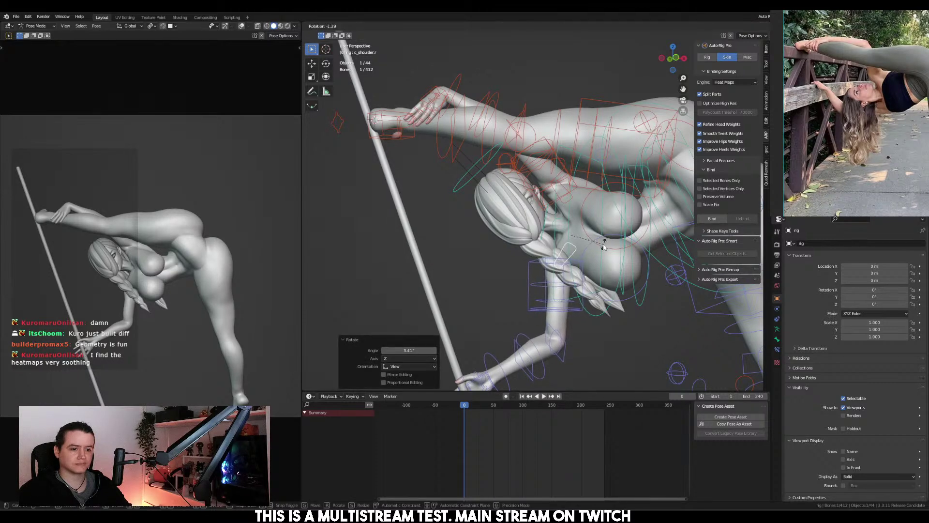
left_click(604, 247)
Move c_hand_ik.r up about 0.14 m in Z and rotate it by about 37° against the pole
middle_click_drag(603, 247, 507, 305)
left_click(502, 314)
key("g")
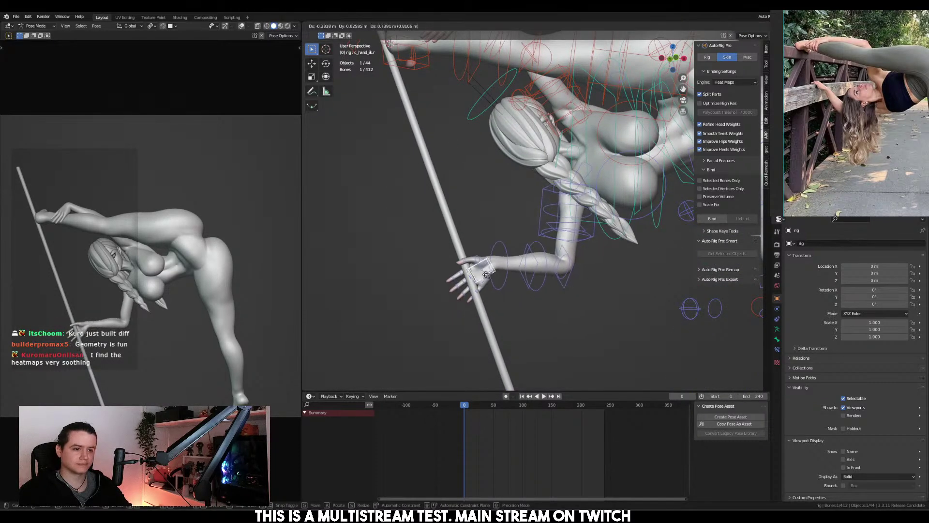
left_click(516, 257)
key("r")
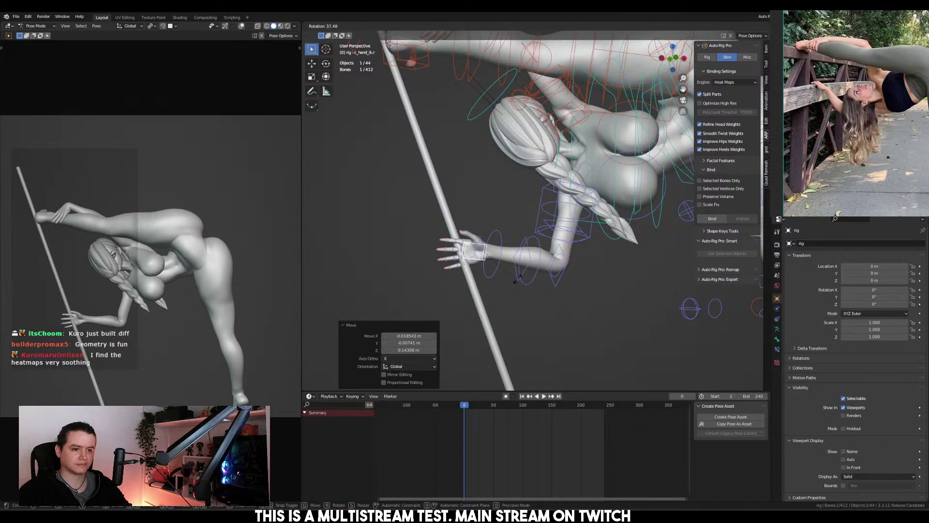
left_click(513, 267)
Move c_hand_ik.r about 0.09 m along Y and rotate it by about -13.7° in the side view
key("ctrl+KP_3")
key("g")
key("y")
left_click(642, 269)
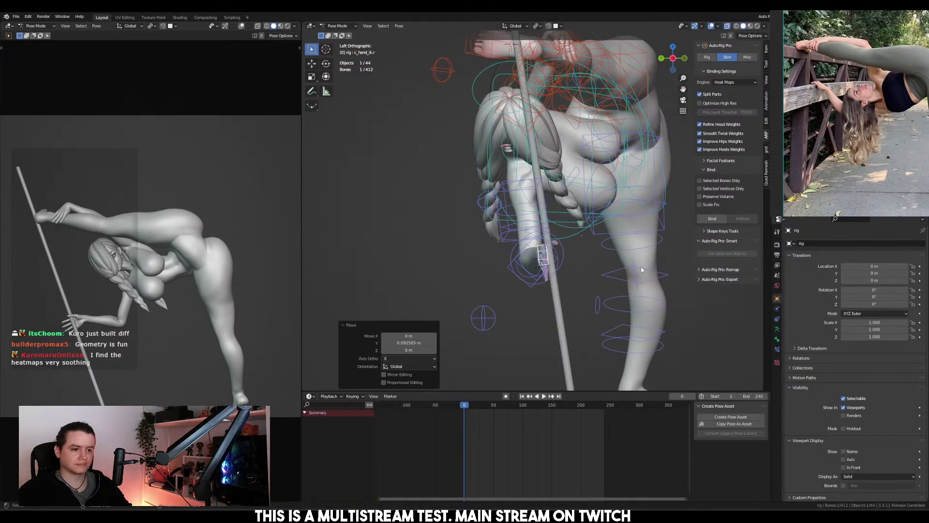
key("r")
left_click(635, 253)
scroll(631, 261, "down", 2)
scroll(626, 248, "down", 2)
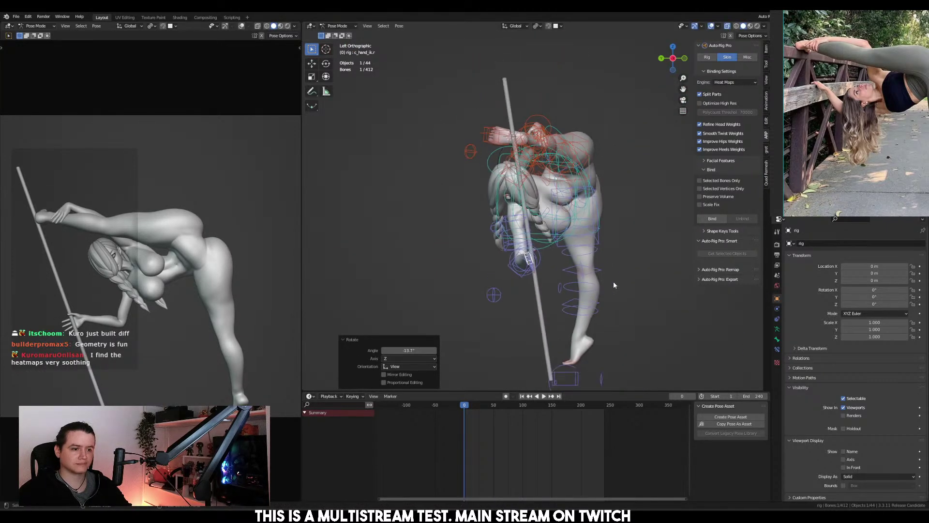
Move the standing foot control c_foot_ik.r by about 0.1 m along Y
left_click(569, 331)
key("g")
key("y")
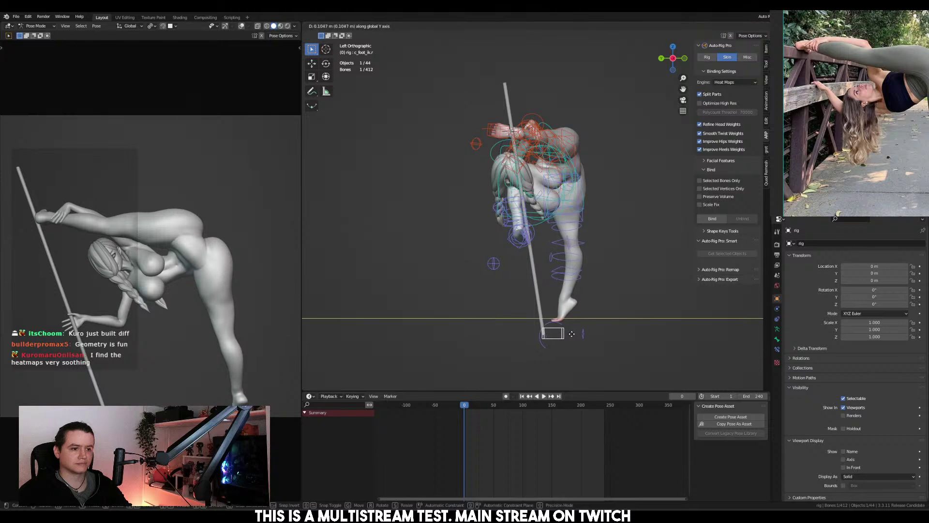
left_click(574, 333)
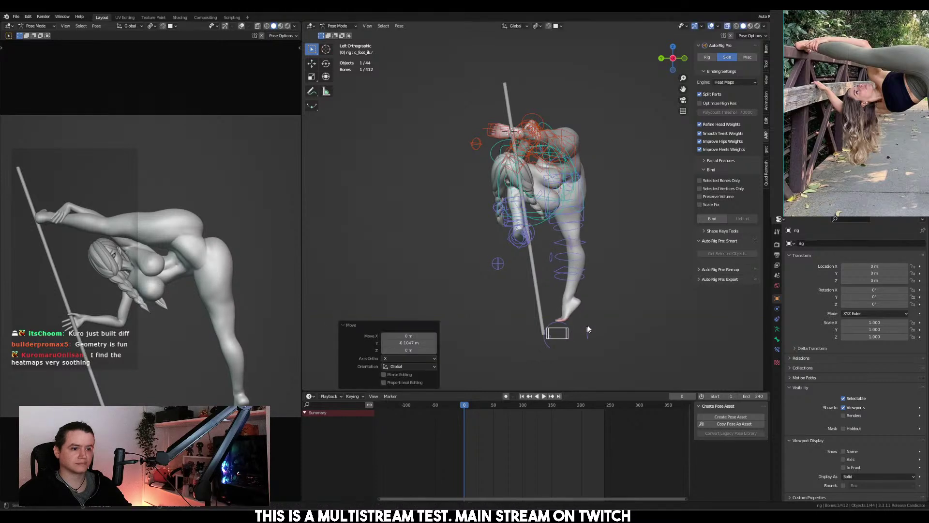
Edit the pole cylinder's mesh with X-ray on, shifting its lower end along Y and raising it in Z to the standing foot's level
key("ctrl+Tab")
left_click(544, 321)
key("Tab")
key("alt+z")
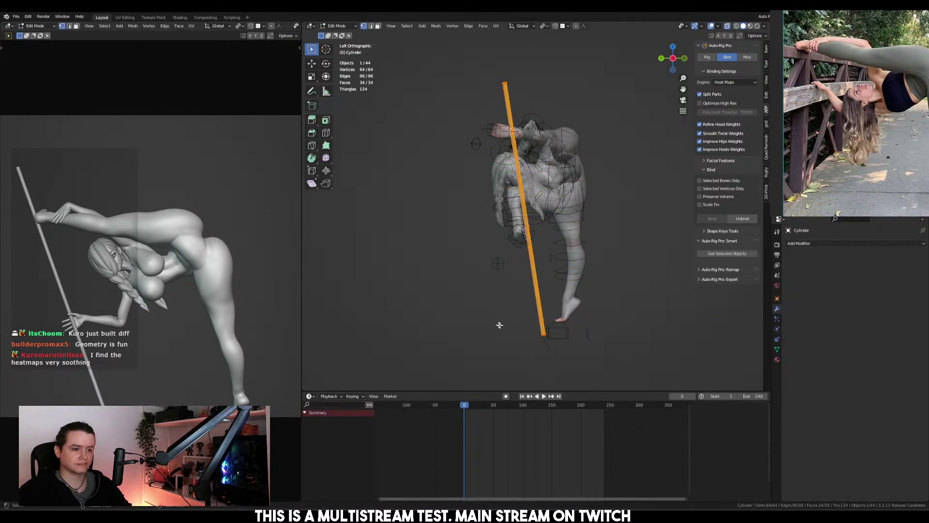
left_click_drag(505, 325, 604, 353)
key("g")
key("y")
left_click(621, 351)
key("g")
key("z")
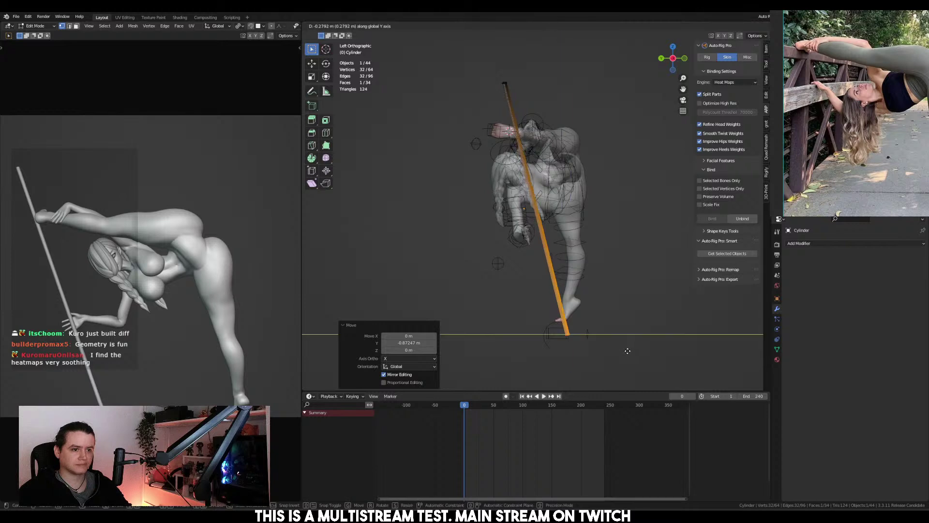
key("y")
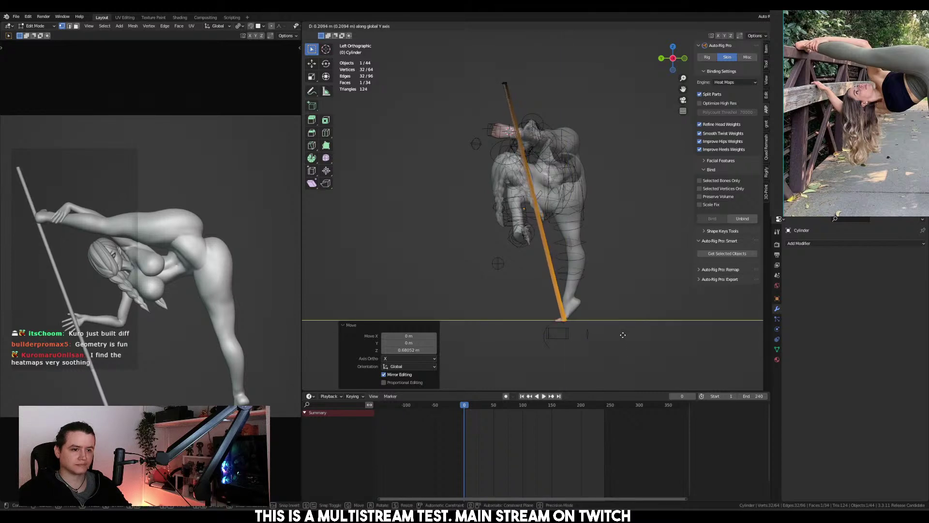
left_click(587, 287)
Move the pole's upper end by about 0.23 m along Y and leave Edit Mode
left_click_drag(484, 76, 558, 101)
key("g")
key("y")
left_click(553, 102)
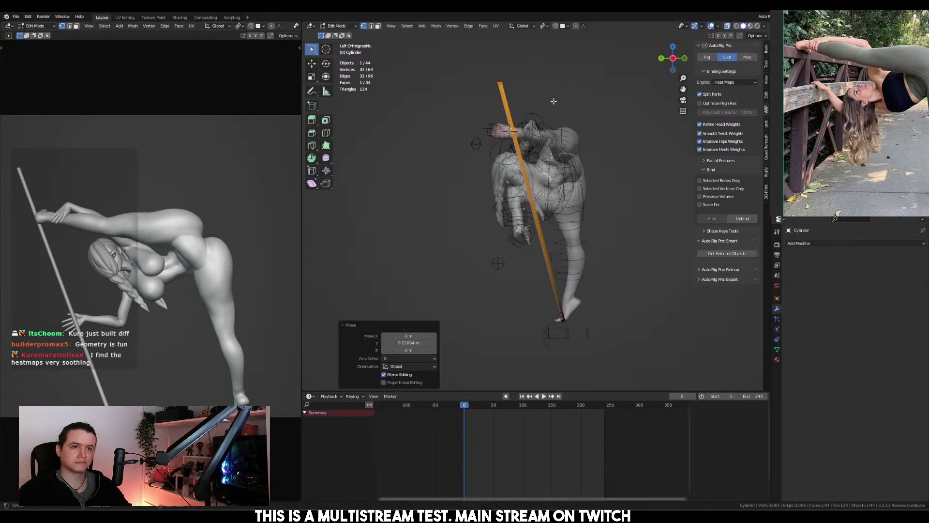
key("Tab")
scroll(542, 164, "up", 3)
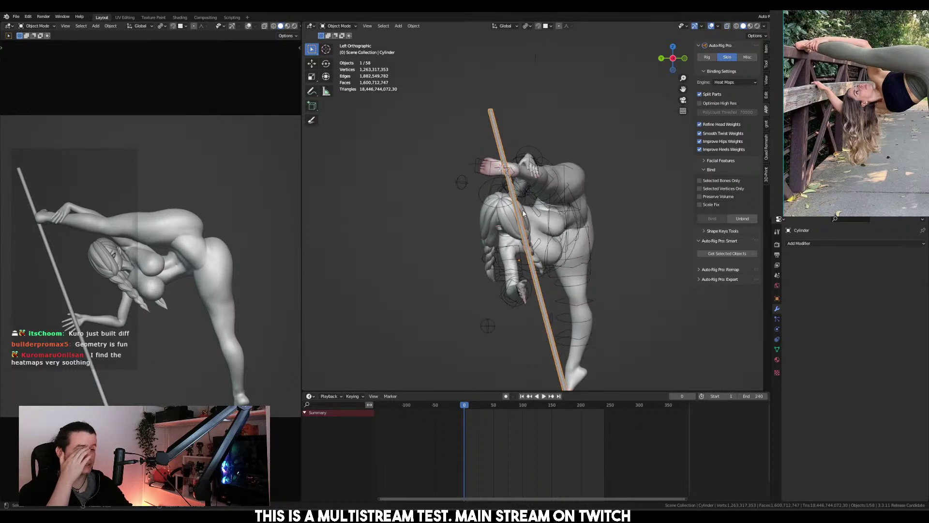
scroll(523, 214, "up", 3)
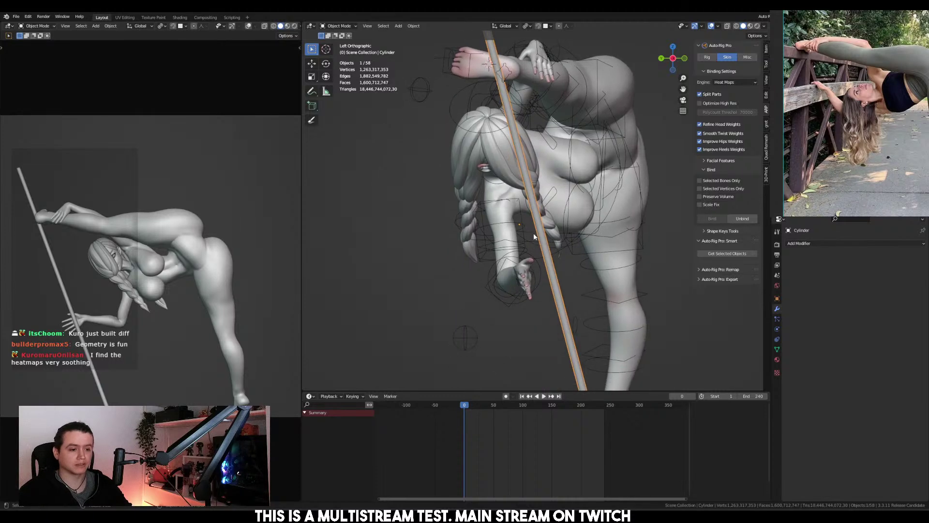
Return the rig to Pose Mode, move c_hand_ik.r along Y back to the pole and rotate it by about -19.7°
left_click(522, 303)
key("ctrl+Tab")
left_click(520, 287)
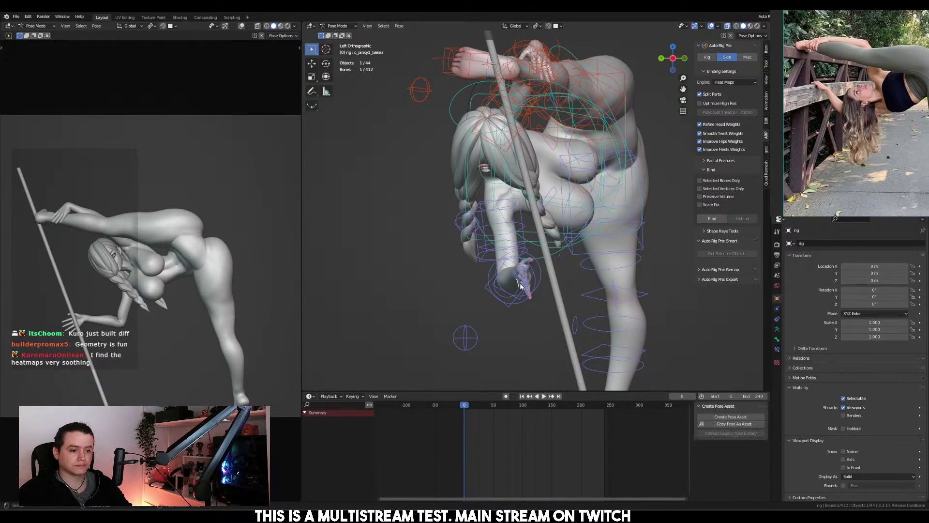
key("g")
key("y")
left_click(546, 281)
key("r")
left_click(645, 253)
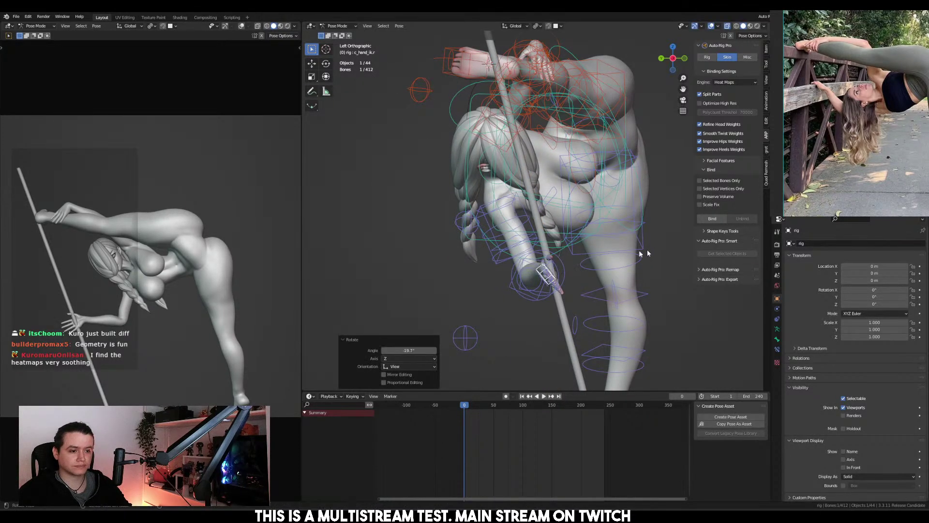
Reposition c_hand_ik.r around the pole from an angled view and rotate it by about 24.2°
middle_click_drag(645, 253, 632, 275, "alt")
key("g")
left_click(624, 257)
key("r")
left_click(640, 270)
key("g")
left_click(622, 274)
Fine-tune c_hand_ik.r in the side view with a small move in Y and Z and a slight rotation
key("ctrl+KP_3")
key("g")
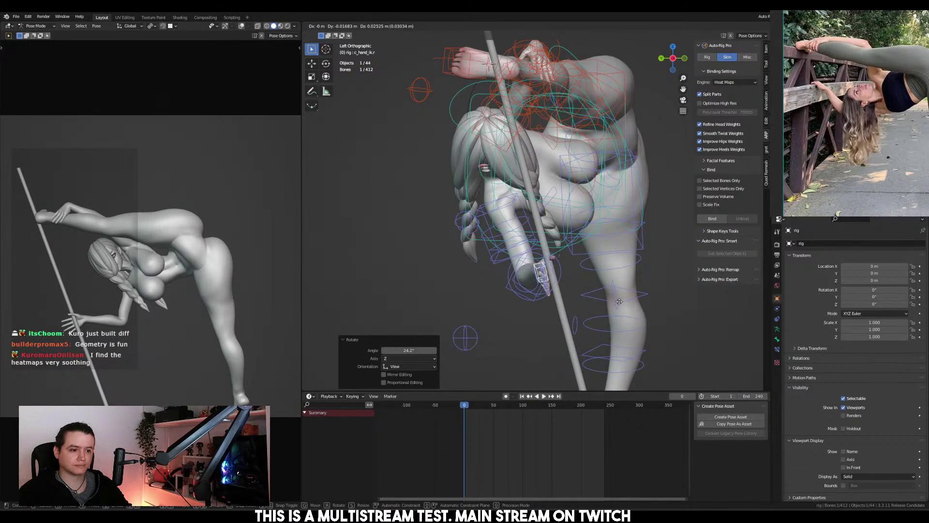
left_click(622, 303)
key("r")
left_click(623, 283)
middle_click_drag(623, 284, 553, 283)
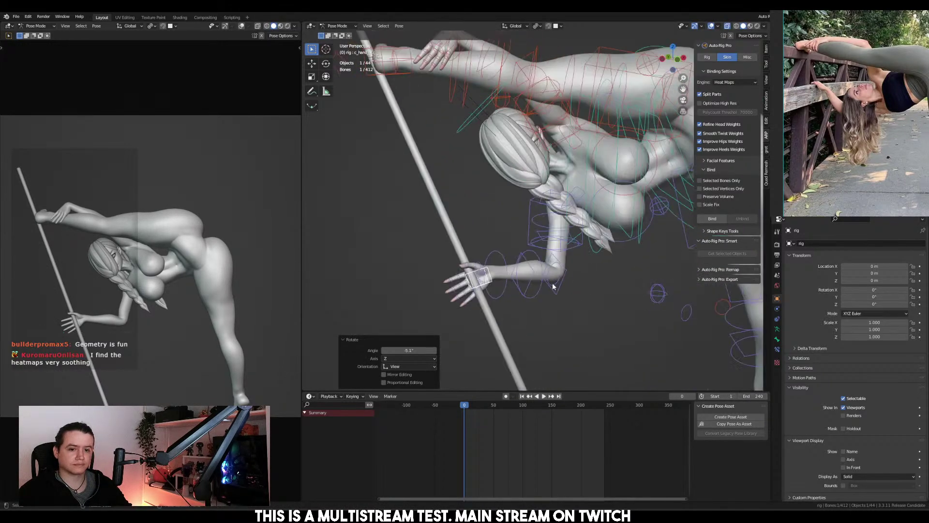
Switch the rig to Object Mode and review the whole pose with the pole in the preview viewport
scroll(556, 270, "down", 2)
middle_click_drag(558, 246, 537, 270, "shift")
key("ctrl+Tab")
scroll(458, 246, "down", 1)
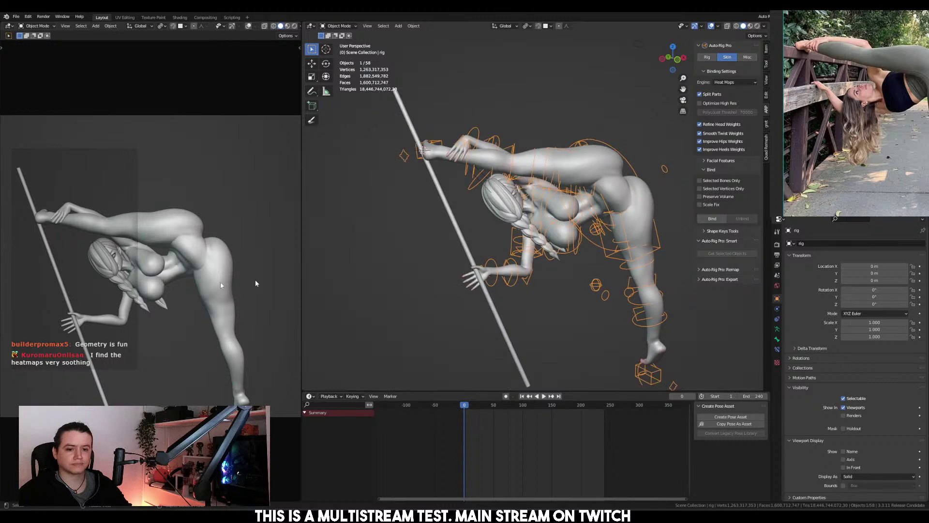
middle_click_drag(255, 283, 35, 290)
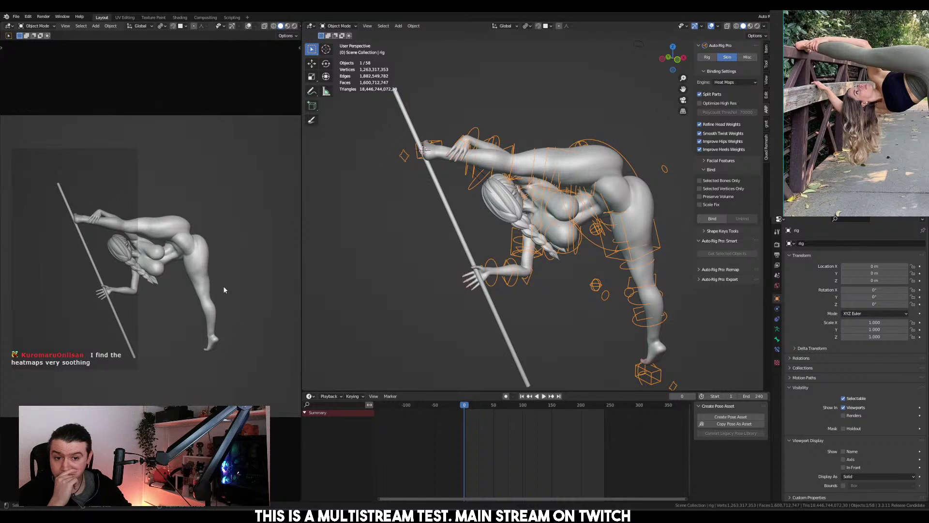
Inspect the backbend pose from several angles in the preview viewport and bring the black-dress figure into view on the reference board
mouse_move(223, 289)
middle_mouse_down()
mouse_move(48, 288)
mouse_move(291, 286)
mouse_move(184, 288)
mouse_move(238, 283)
mouse_move(227, 286)
middle_mouse_up()
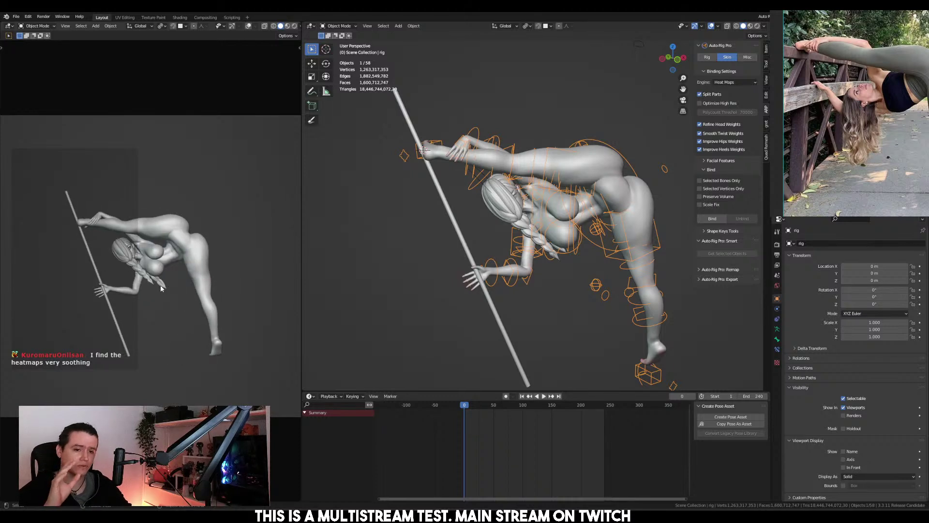
middle_click_drag(161, 285, 183, 268)
scroll(864, 145, "down", 5)
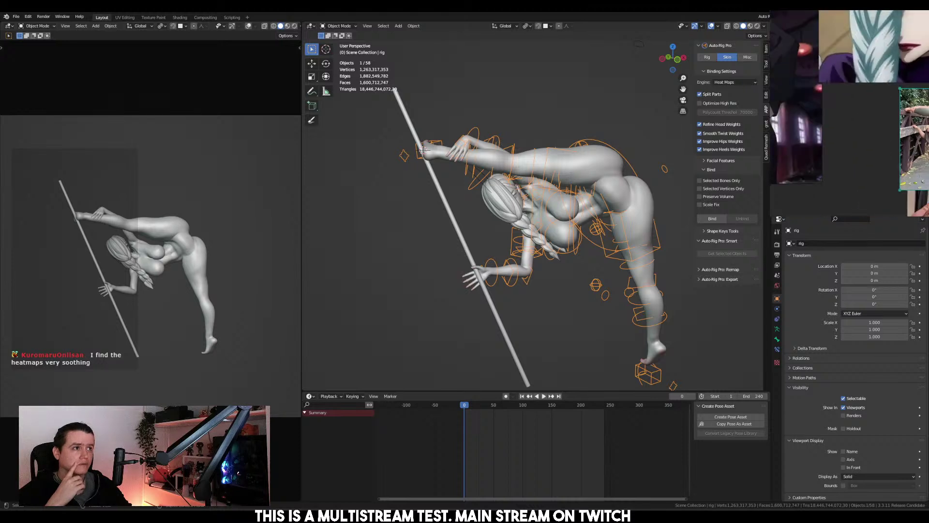
middle_click_drag(920, 153, 864, 170)
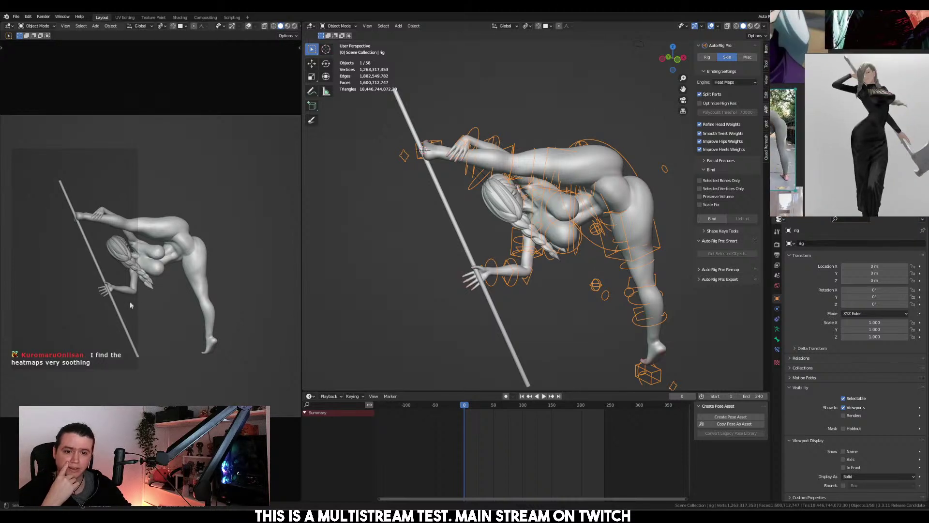
middle_click_drag(193, 268, 171, 283)
scroll(170, 283, "up", 1)
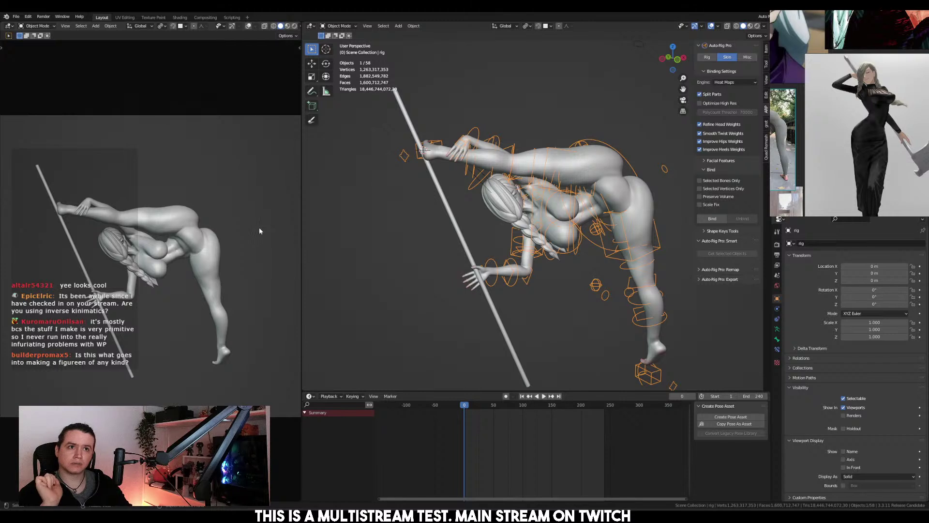
mouse_move(255, 203)
middle_mouse_down()
mouse_move(233, 203)
mouse_move(266, 205)
mouse_move(249, 203)
mouse_move(257, 202)
middle_mouse_up()
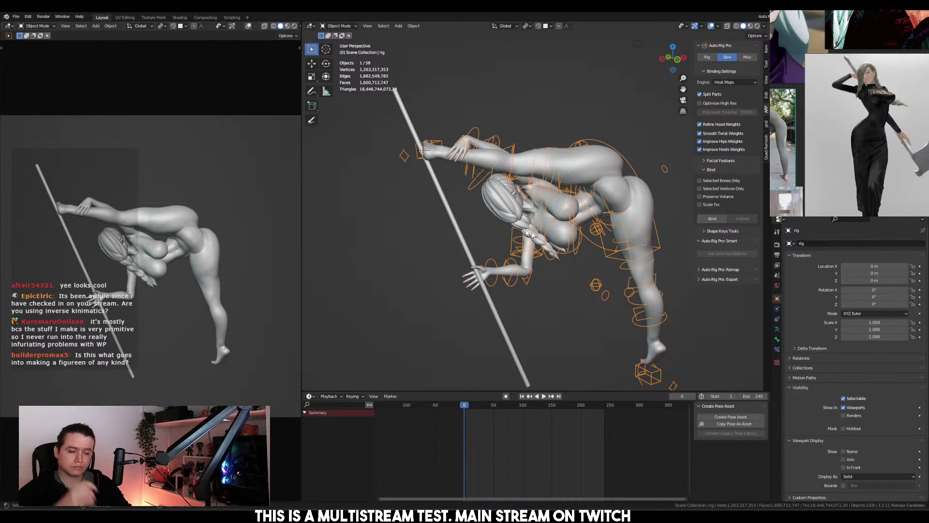
Return the rig to Pose Mode and, in front view, move c_foot_ik.r about -1.43 m along X and 0.6 m up along Z
middle_click_drag(606, 277, 614, 307, "alt")
key("ctrl+Tab")
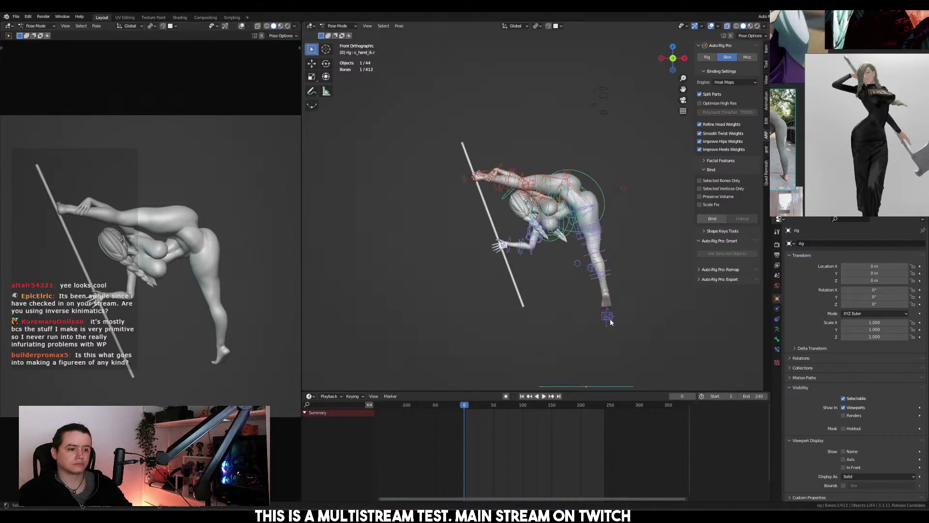
left_click(608, 316)
key("g")
key("x")
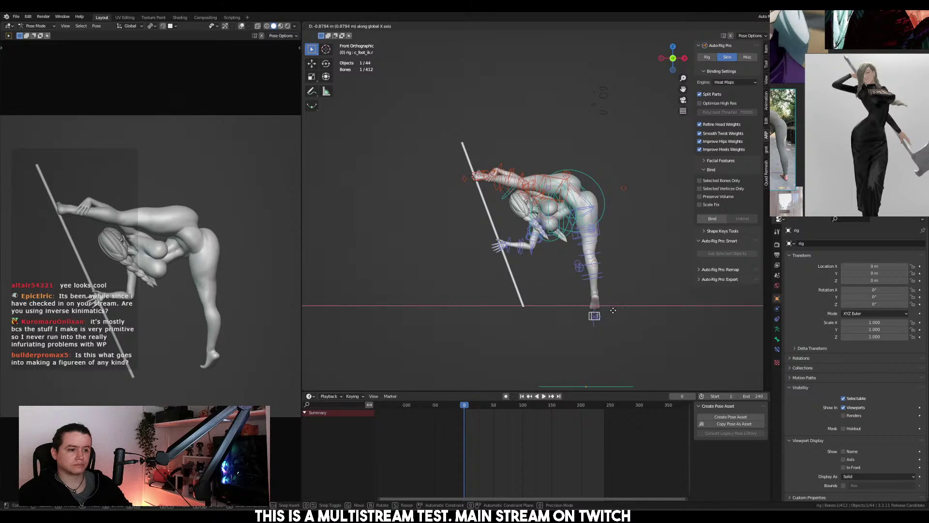
left_click(607, 313)
key("g")
key("z")
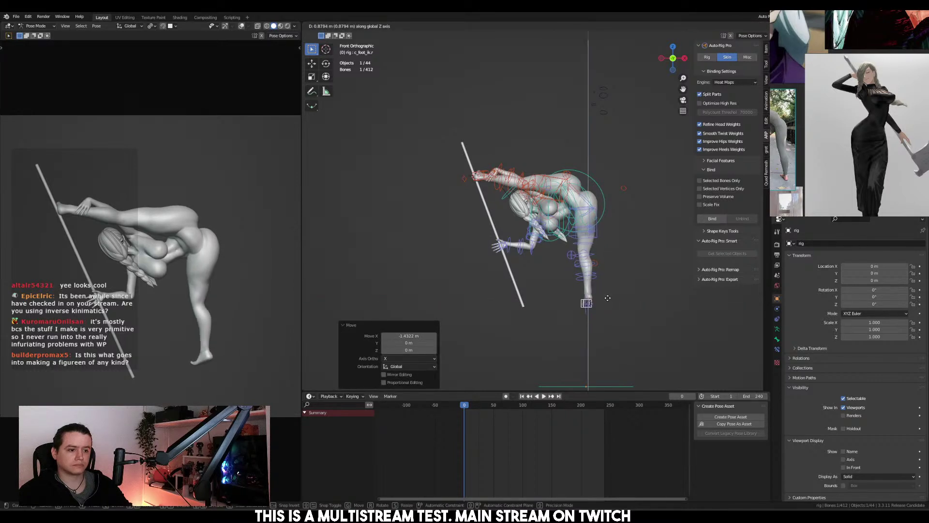
left_click(600, 302)
In the right side view, move c_stretch_leg.r slightly in the negative Y direction to straighten the standing leg's knee
key("KP_3")
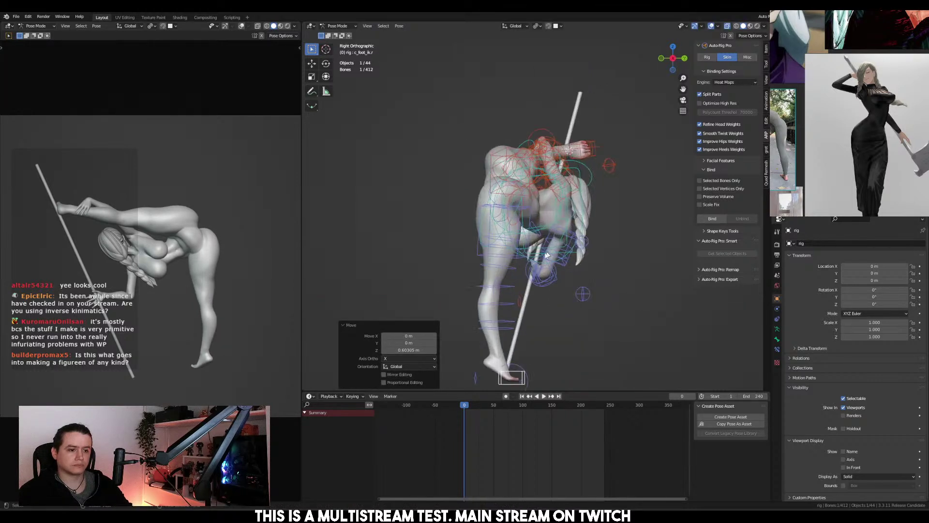
left_click(506, 272)
key("g")
key("y")
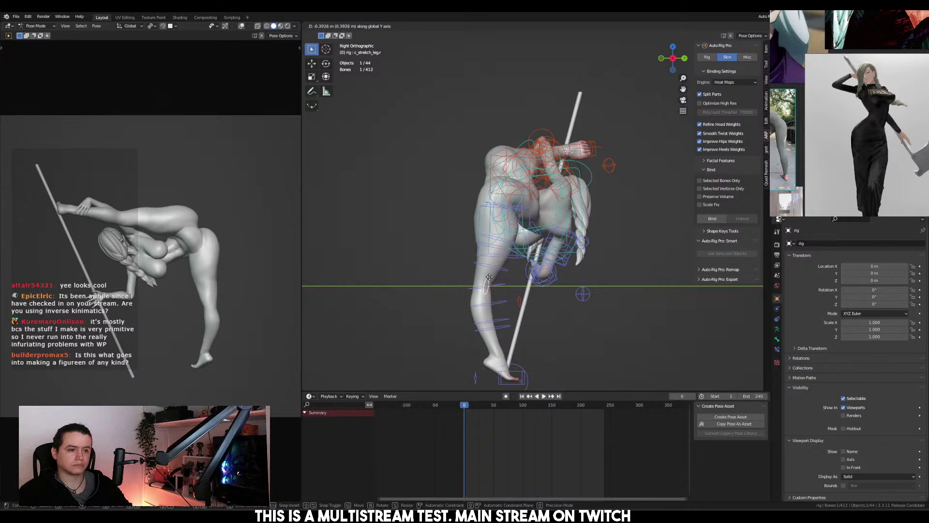
left_click(499, 279)
Nudge c_stretch_leg.l freely from an overhead angle to adjust the raised leg's knee
middle_click_drag(499, 278, 525, 192)
left_click(523, 191)
key("g")
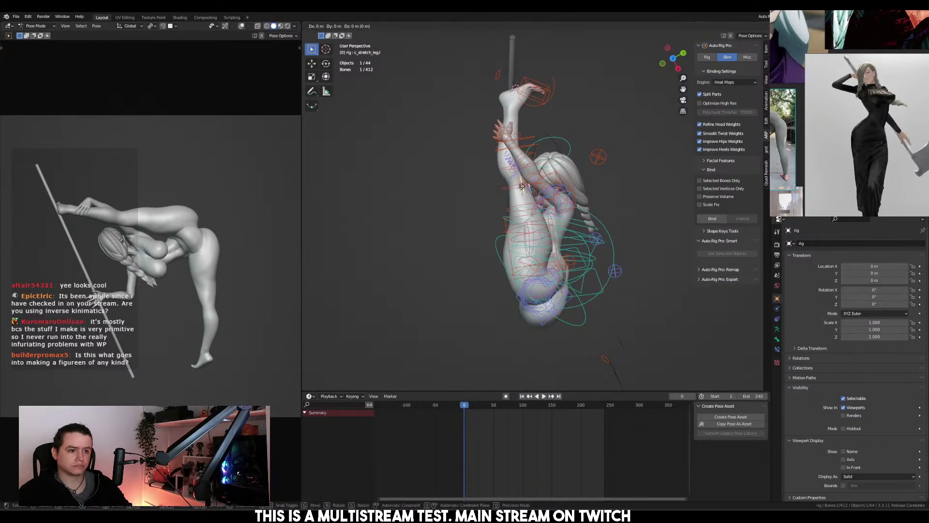
left_click(534, 193)
Enable X-axis mirroring for the pose and scale c_bot_bend.l uniformly by 1.117 to enlarge the buttocks
mouse_move(535, 194)
middle_mouse_down()
mouse_move(540, 182)
mouse_move(485, 210)
mouse_move(527, 208)
middle_mouse_up()
left_click(446, 178)
key("s")
right_click(596, 184)
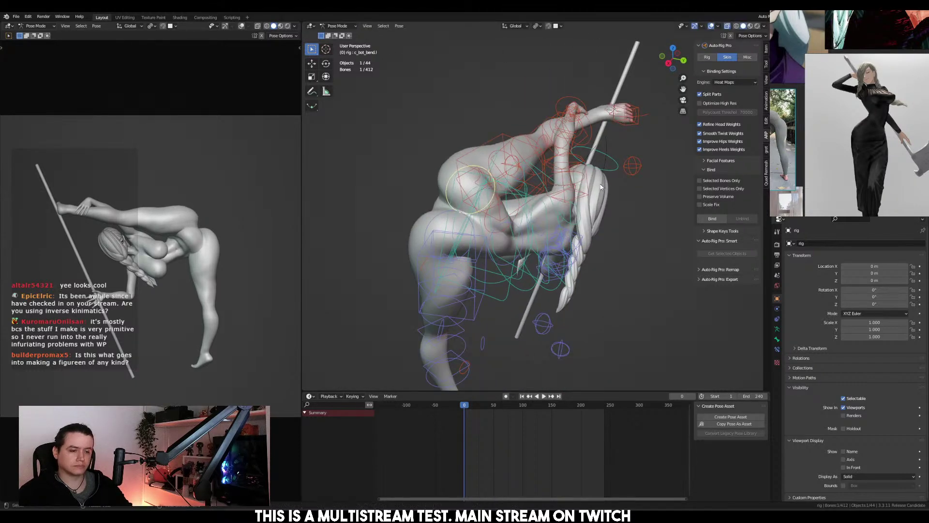
key("q")
left_click(599, 186)
key("s")
left_click(615, 182)
Scale c_bot_bend.l by about 1.15 along its local X and fine-tune its overall size, ending with a uniform scale of 0.982
key("s")
key("x")
key("x")
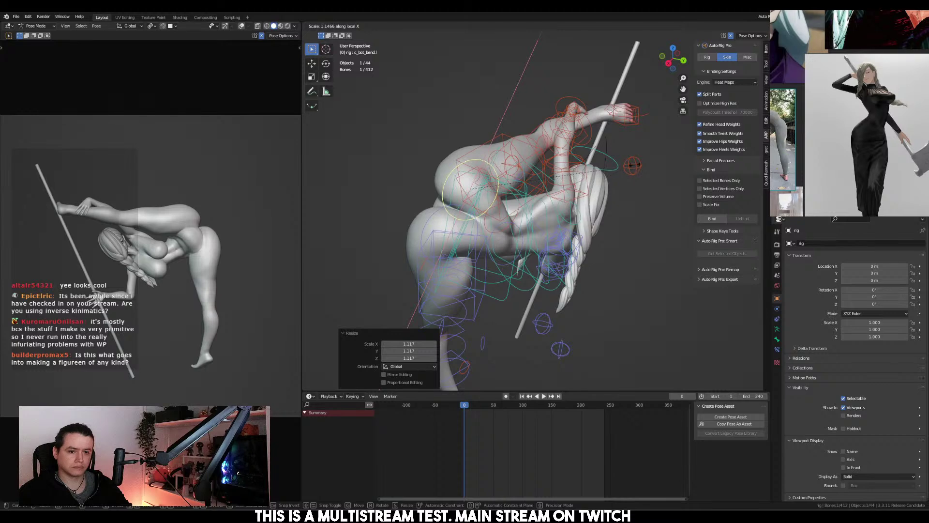
left_click(637, 163)
middle_click_drag(637, 163, 632, 192)
key("s")
left_click(648, 179)
key("s")
left_click(632, 192)
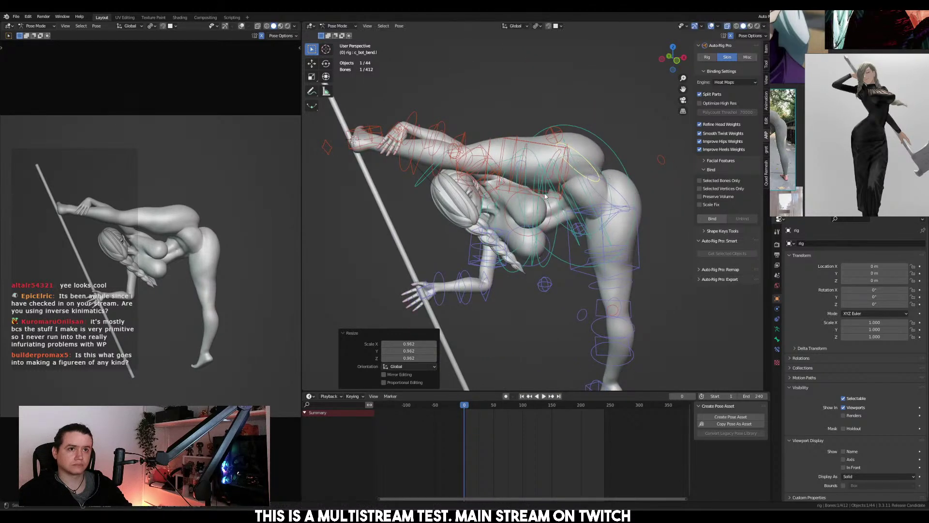
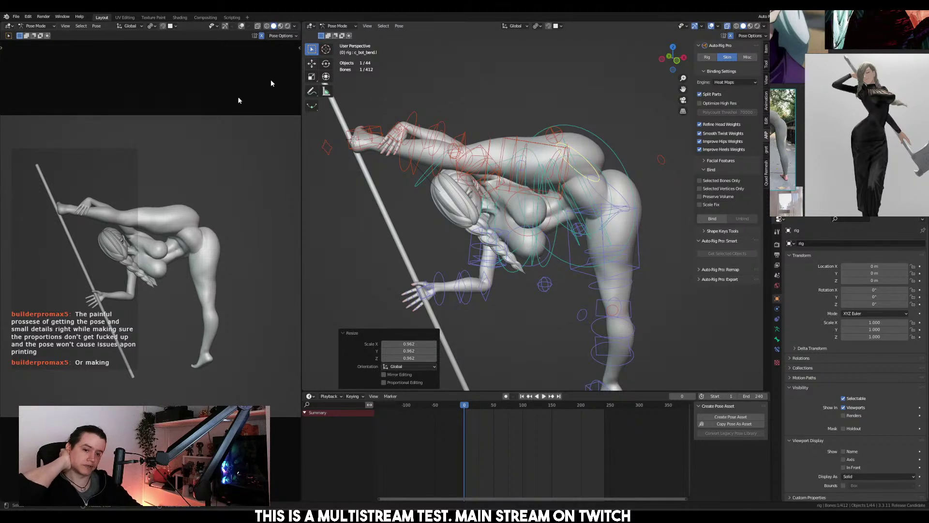
middle_click_drag(523, 257, 685, 259)
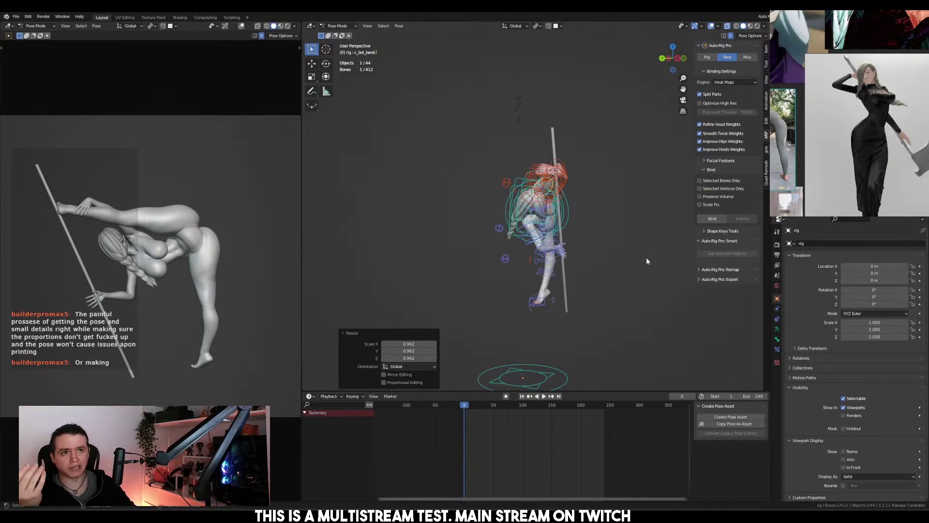
middle_click_drag(647, 261, 564, 256)
scroll(561, 256, "up", 4)
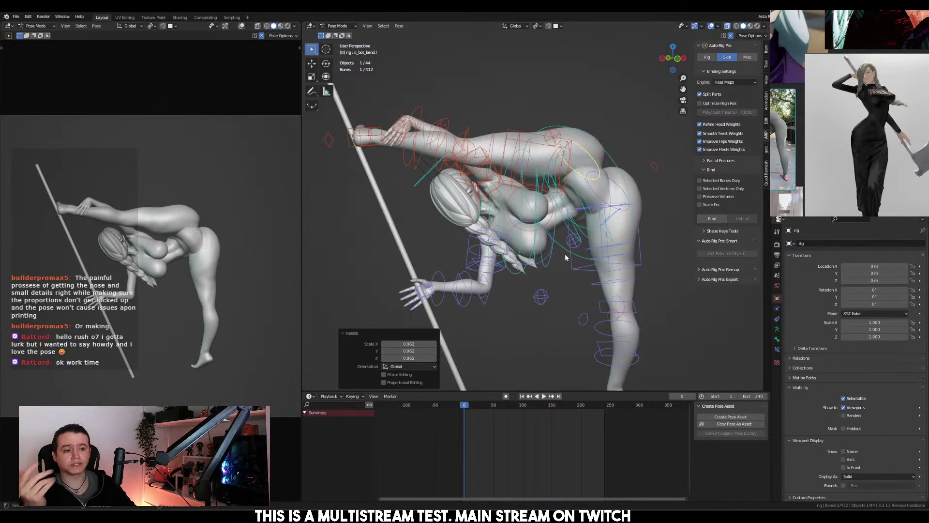
middle_click_drag(558, 248, 483, 226)
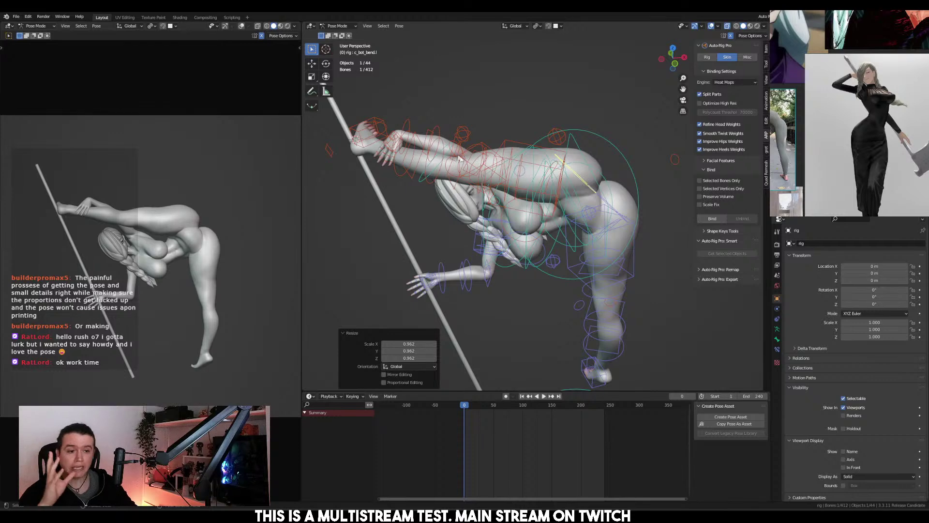
middle_click_drag(511, 167, 505, 150)
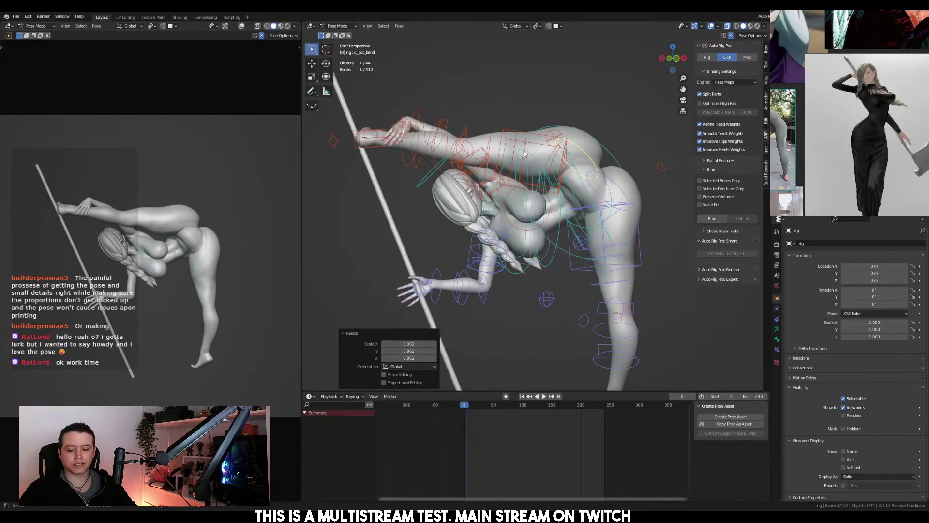
Switch the rig to Object Mode and draw a vertical annotation stroke through the raised thigh
key("ctrl+Tab")
left_click_drag(522, 99, 518, 199)
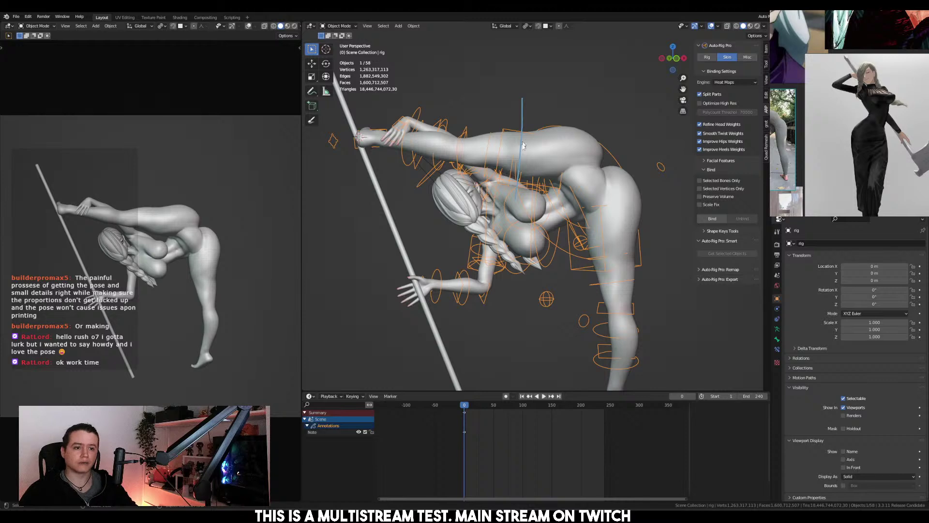
middle_click_drag(445, 155, 417, 121)
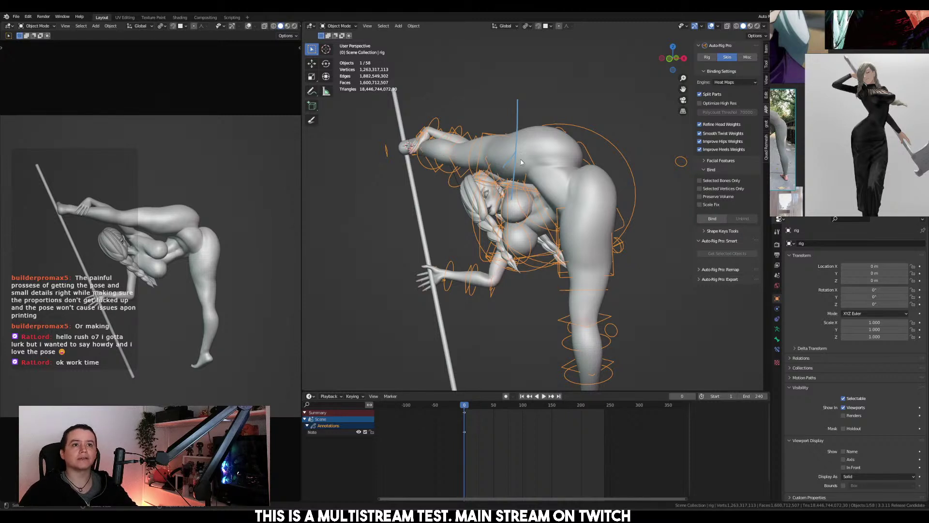
middle_click_drag(534, 124, 527, 114)
mouse_move(527, 110)
right_mouse_down()
mouse_move(527, 98)
mouse_move(516, 121)
mouse_move(419, 123)
mouse_move(429, 167)
right_mouse_up()
middle_click_drag(436, 167, 568, 154)
Return to Pose Mode and move the raised thigh's bend control about -0.121 m along Z
key("ctrl+Tab")
left_click(555, 153)
left_click(555, 153)
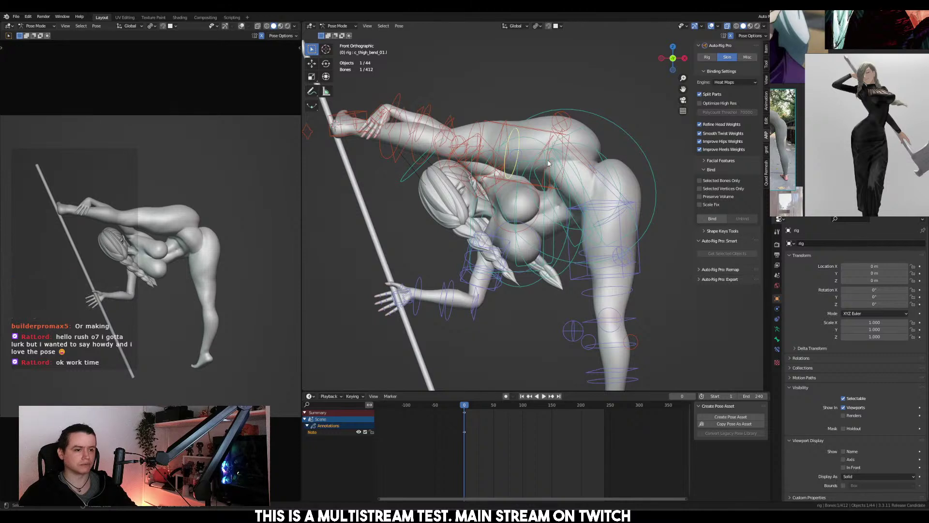
key("g")
key("z")
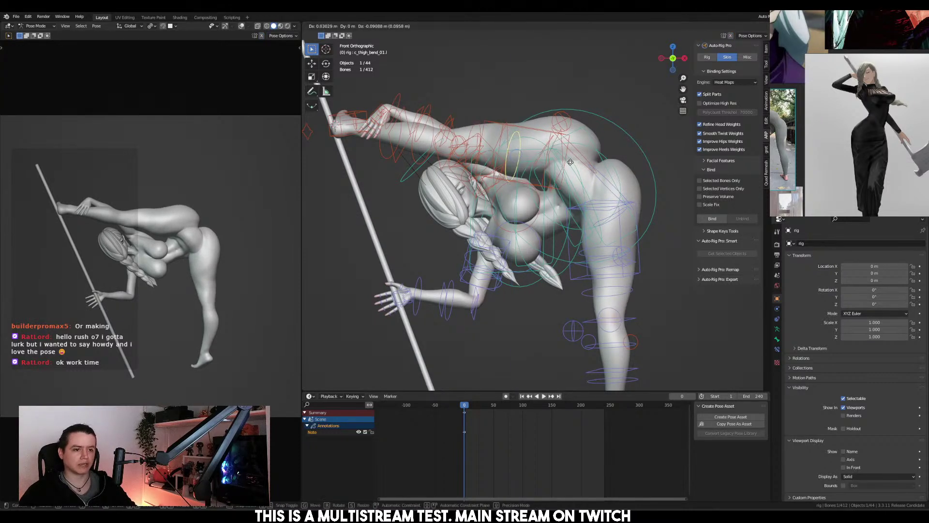
left_click(575, 163)
key("g")
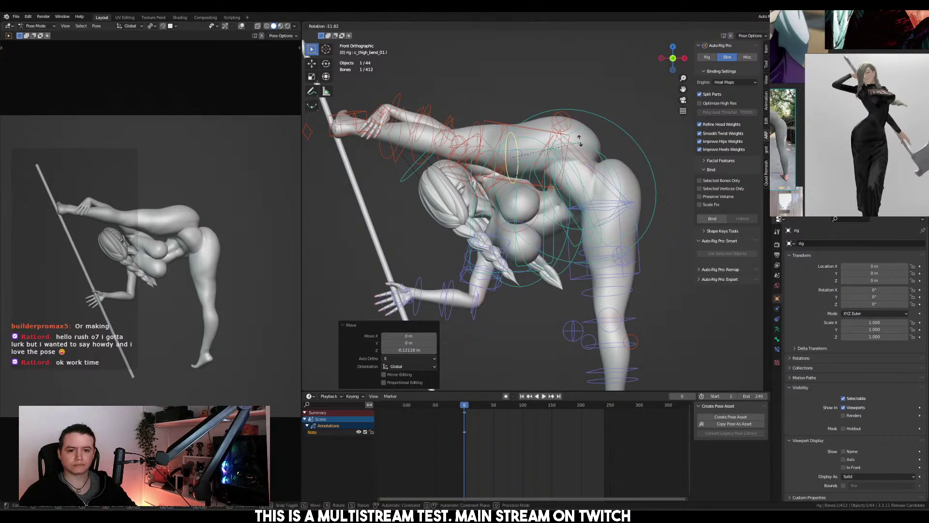
key("Escape")
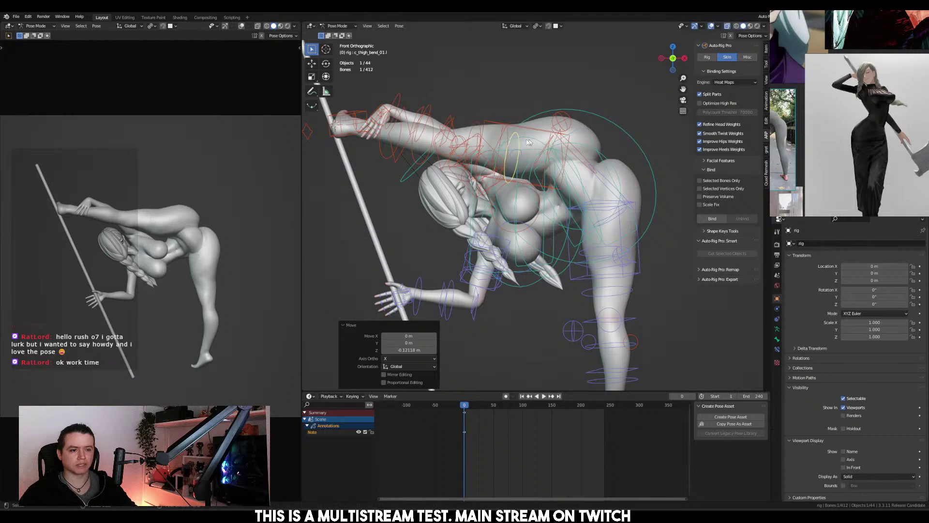
Select the raised leg's stretch control and examine the pose's balance from above, the left side and the front
left_click(477, 136)
middle_click_drag(490, 135, 442, 179)
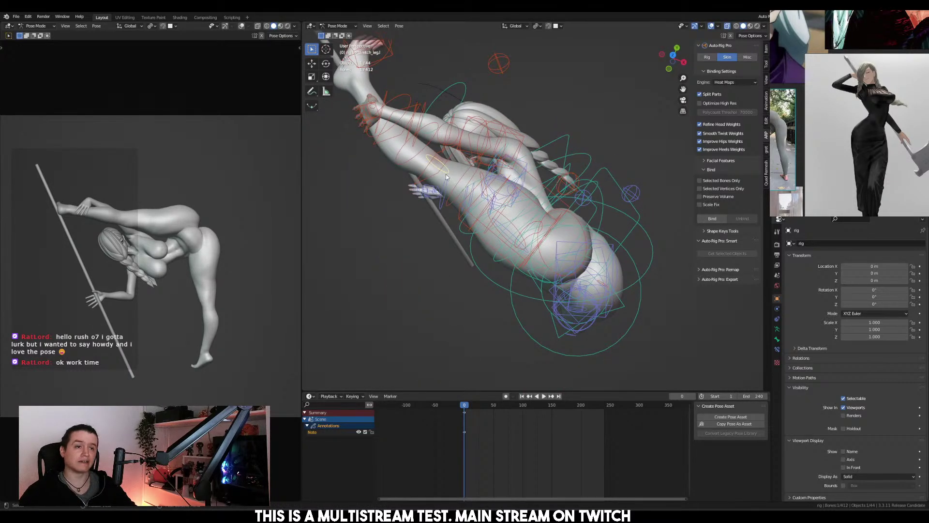
scroll(466, 204, "down", 3)
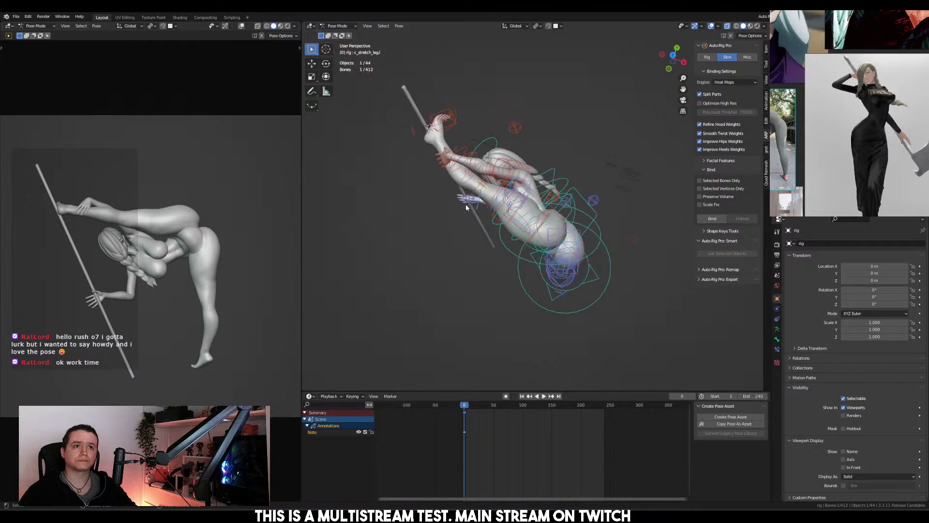
middle_click_drag(465, 204, 359, 205, "alt")
middle_click_drag(460, 228, 584, 173, "shift")
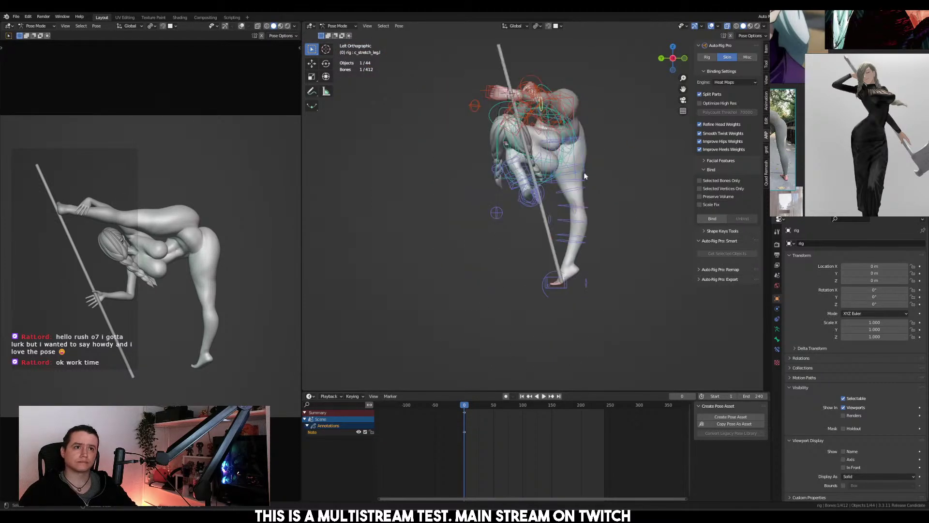
middle_click_drag(559, 201, 546, 164, "shift")
scroll(551, 207, "up", 3)
middle_click_drag(565, 221, 564, 277, "shift")
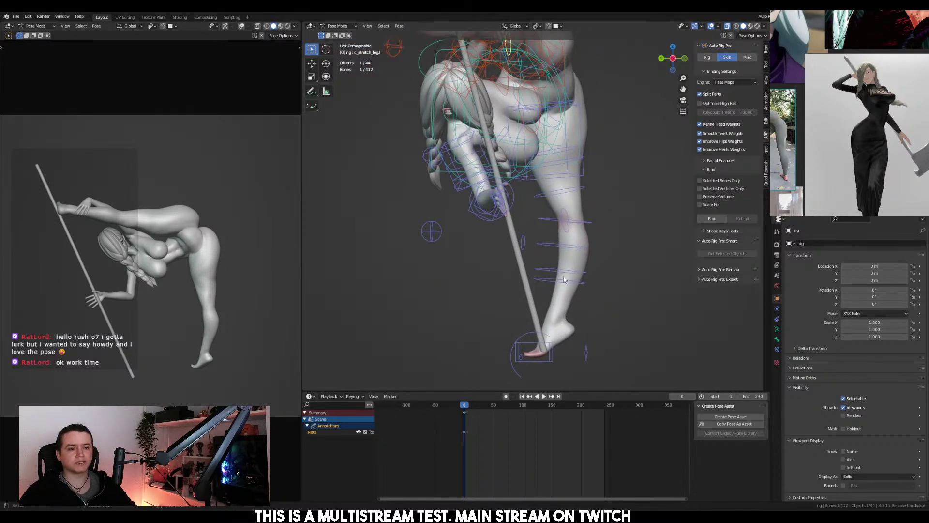
scroll(563, 271, "down", 3)
middle_click_drag(557, 223, 558, 246, "shift")
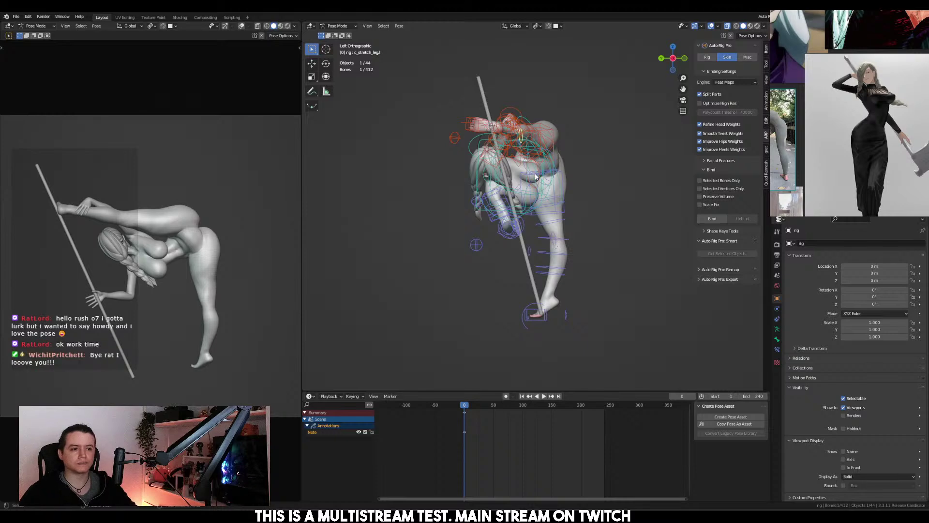
middle_click_drag(533, 181, 581, 205)
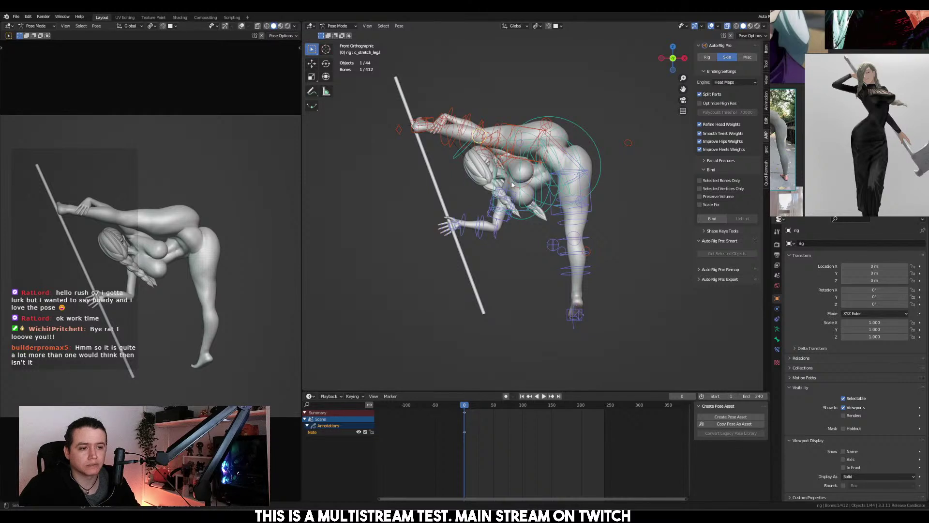
middle_click_drag(539, 209, 605, 233)
Try a horizontal annotation stroke across the standing thigh in Object Mode, and undo it
key("ctrl+Tab")
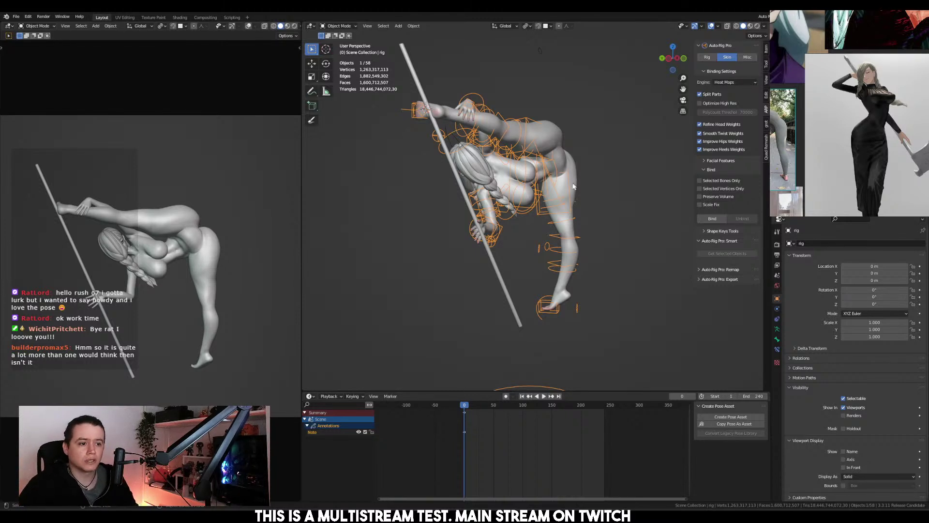
middle_click_drag(577, 184, 545, 181)
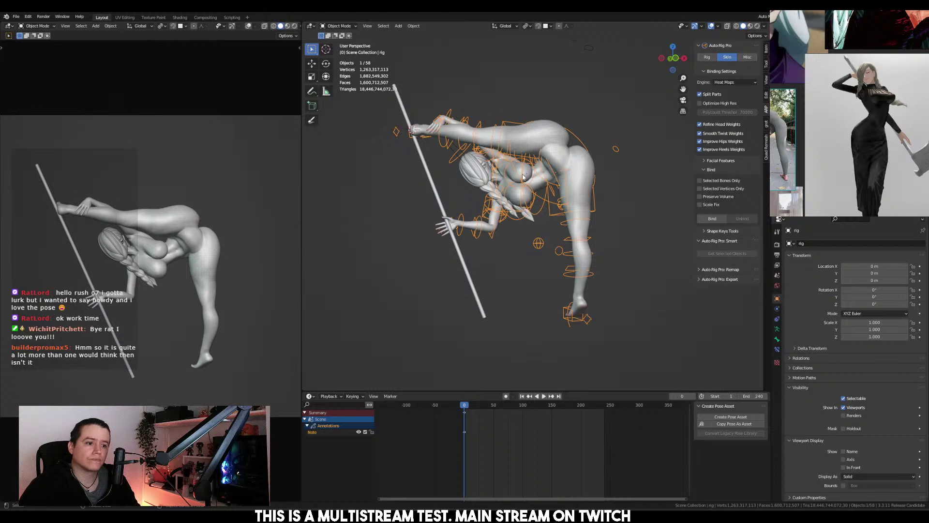
mouse_move(585, 185)
middle_mouse_down()
mouse_move(543, 209)
mouse_move(567, 199)
middle_mouse_up()
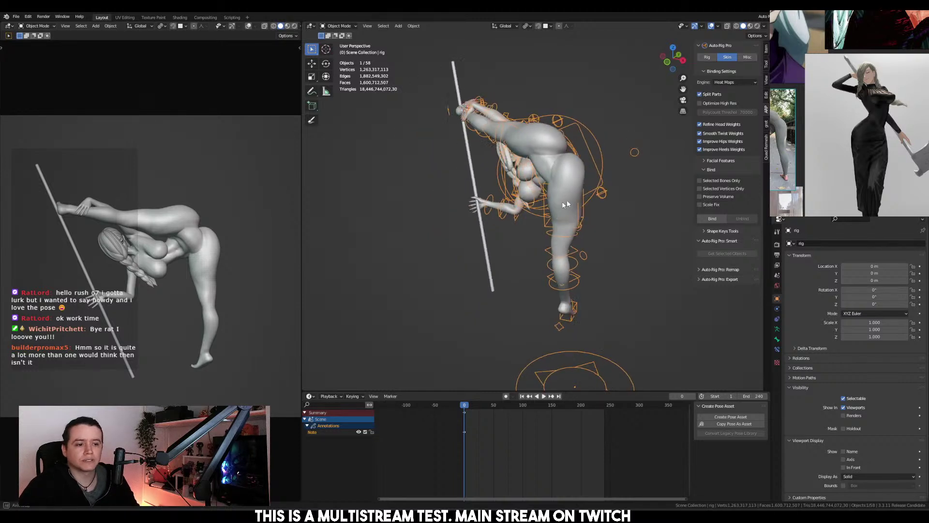
scroll(568, 199, "up", 3)
left_click_drag(527, 207, 687, 208)
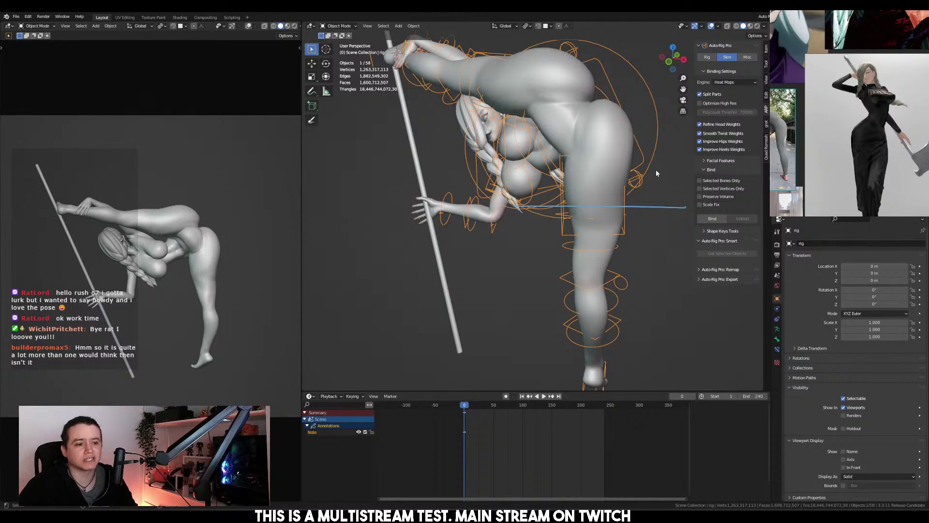
key("ctrl+z")
Return the rig to Pose Mode and rotate the right hand's pinky base control -20.2° in the view plane
middle_click_drag(574, 175, 631, 184)
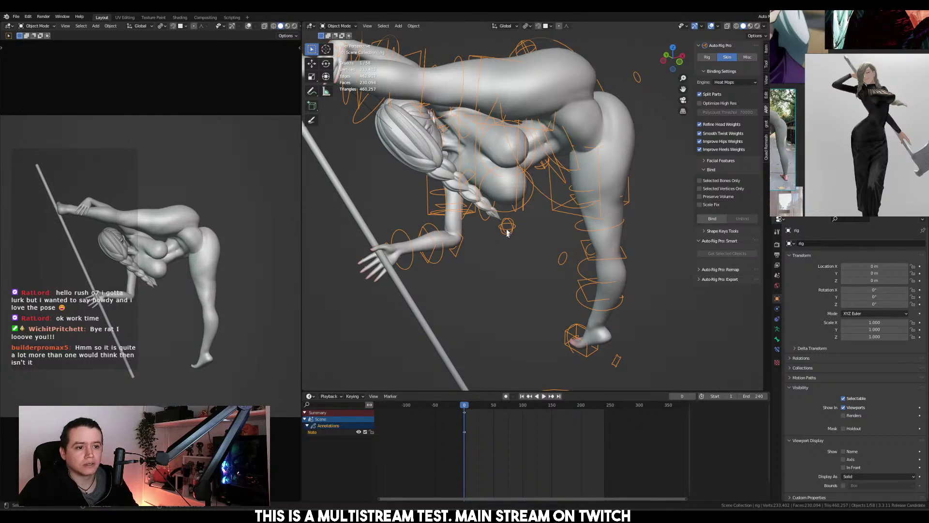
middle_click_drag(507, 234, 508, 214)
scroll(484, 227, "up", 2)
middle_click_drag(368, 237, 586, 236, "shift")
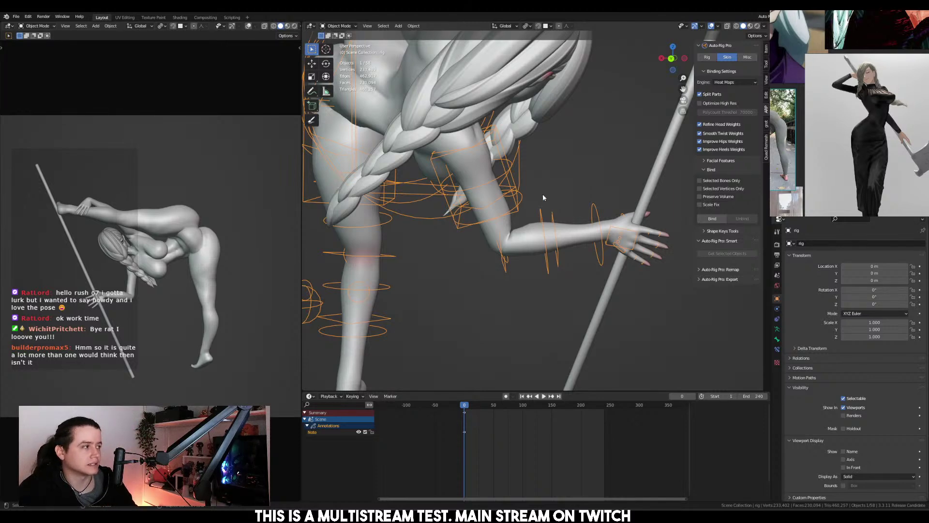
middle_click_drag(657, 237, 552, 204)
scroll(552, 208, "up", 4)
key("ctrl+Tab")
left_click(502, 242)
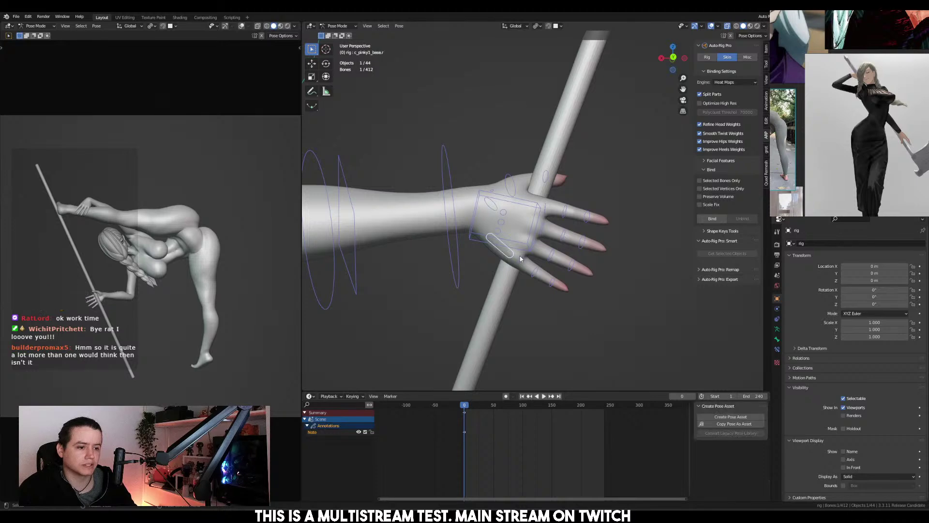
key("r")
left_click(602, 237)
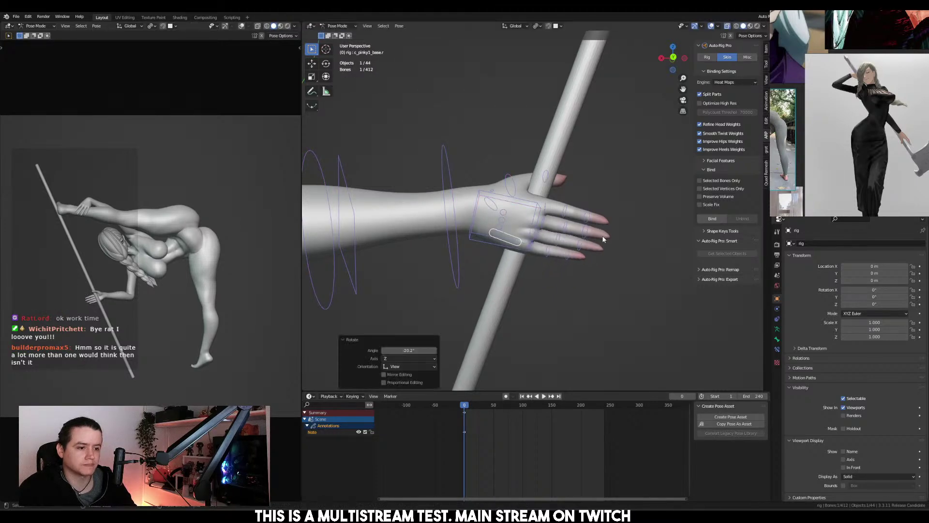
Rotate the right hand's IK control -15.4° around its local X axis to fit the hand against the pole
middle_click_drag(601, 238, 388, 227)
key("KP_Decimal")
scroll(555, 209, "down", 3)
scroll(555, 209, "down", 5)
middle_click_drag(555, 209, 595, 237)
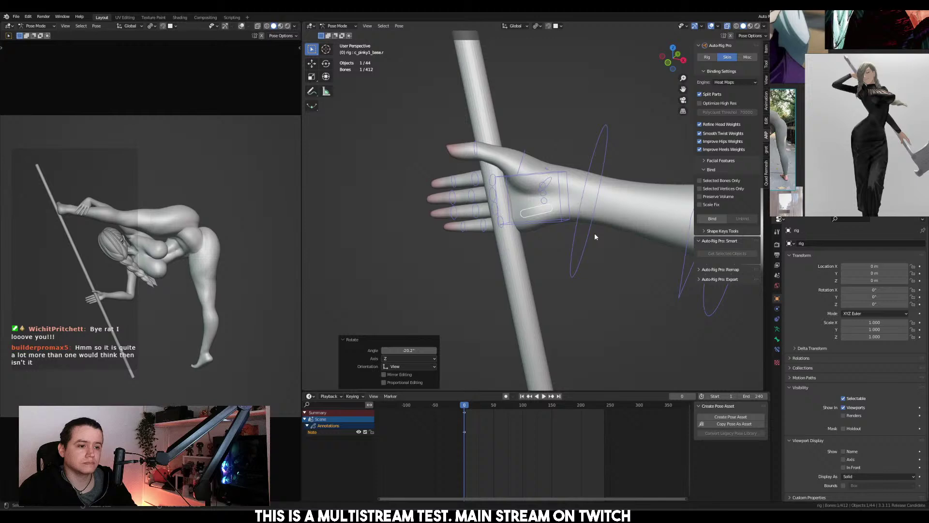
left_click(561, 189)
key("r")
key("x")
middle_click_drag(564, 183, 556, 232)
key("x")
left_click(572, 217)
left_click(559, 224)
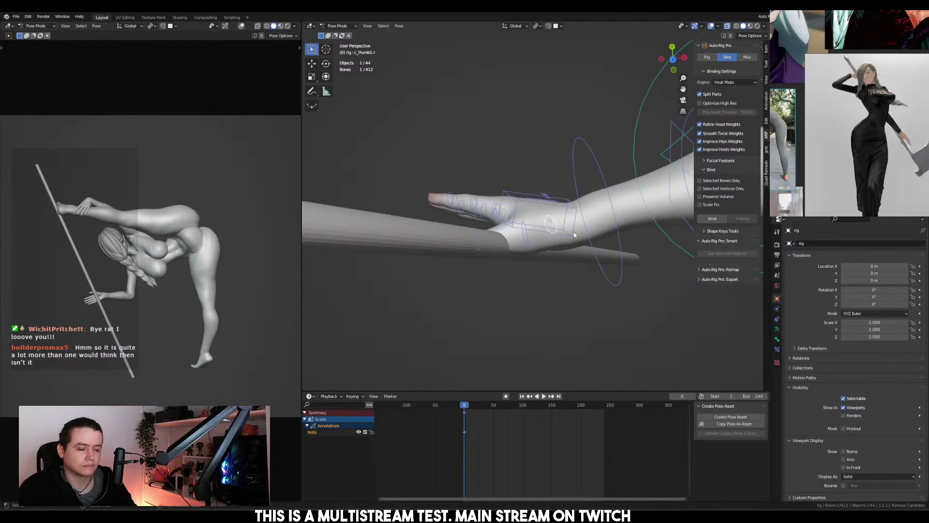
left_click(573, 233)
key("r")
key("x")
key("x")
left_click(563, 230)
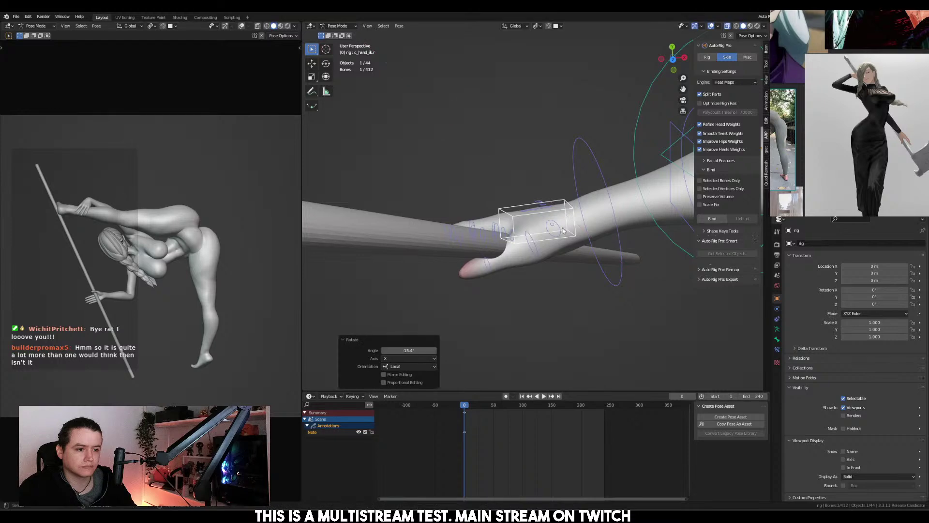
Rotate the right thumb's first control -16.8° in the view plane, away from the other fingers
left_click(562, 229)
key("r")
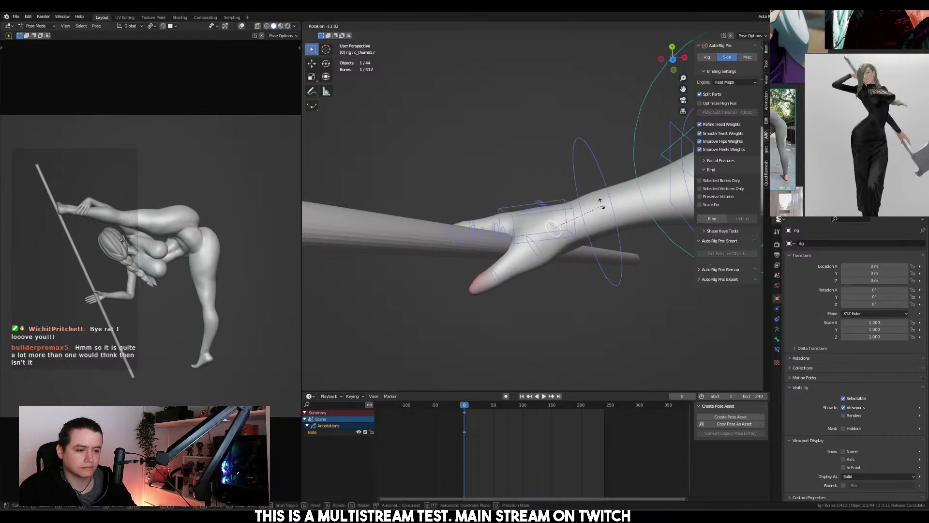
left_click(597, 203)
Select the first controls of the right hand's pinky, ring, middle and index fingers together
middle_click_drag(598, 204, 595, 231)
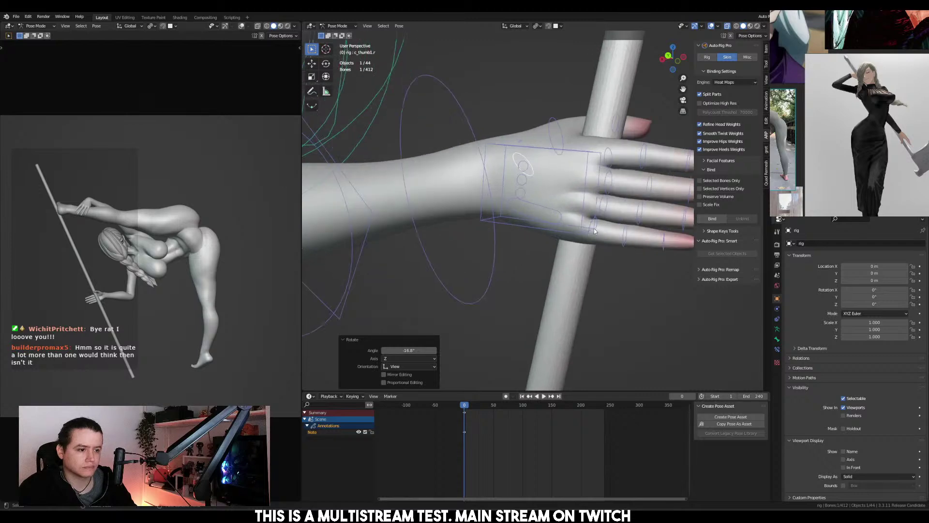
left_click(594, 228)
left_click(603, 207, "shift")
left_click(608, 184, "shift")
left_click(609, 160, "shift")
Try curling the four selected fingers by scaling and rotating the pinky around its local X axis, and undo these changes
middle_click_drag(634, 185, 535, 208)
key("s")
left_click(596, 228)
left_click(531, 206)
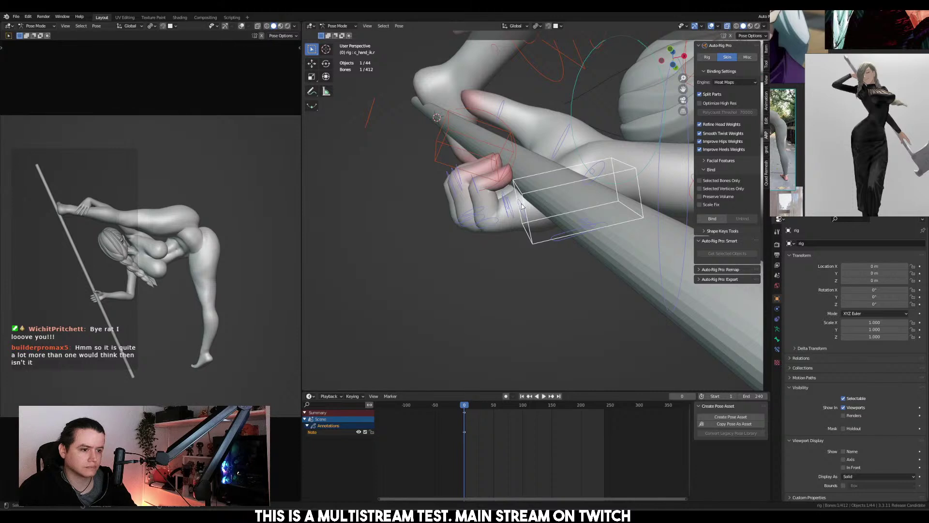
left_click(522, 205)
key("r")
key("x")
key("x")
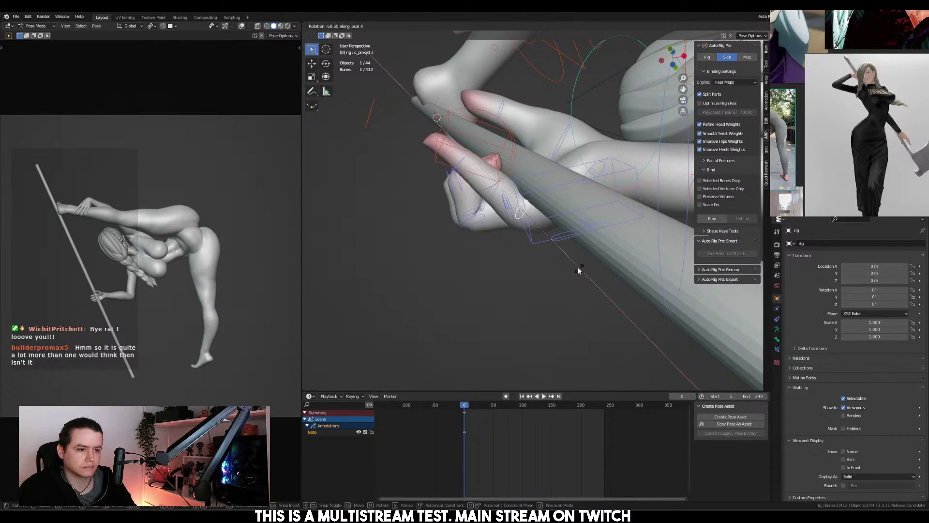
right_click(579, 269)
key("ctrl+z")
key("ctrl+z")
key("ctrl+z")
key("r")
key("x")
key("x")
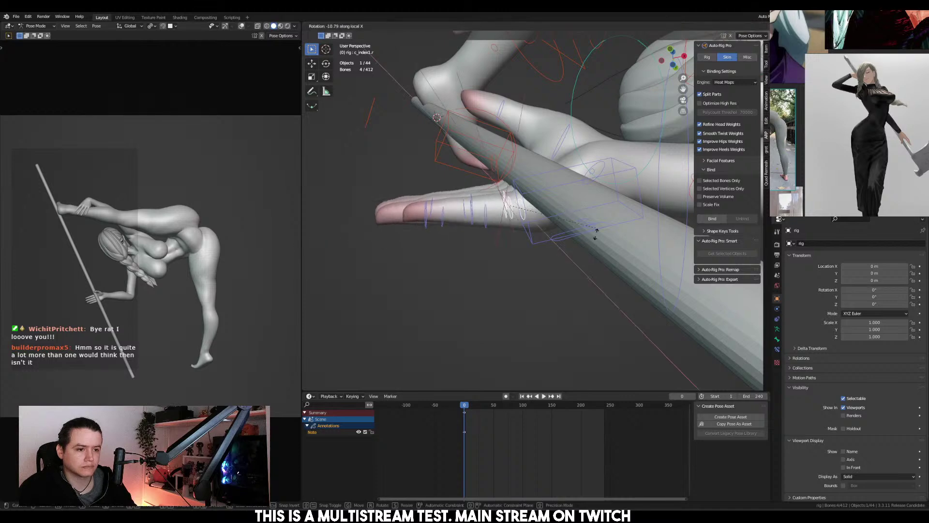
right_click(600, 224)
Rotate the four selected finger controls together around their local X axes to bend the fingers at the knuckles
key("r")
key("x")
key("x")
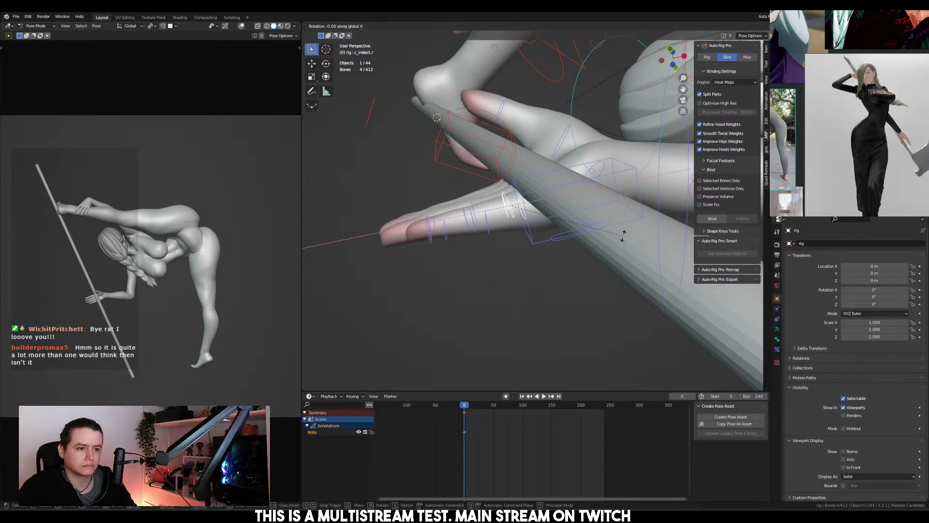
left_click(510, 346)
Rotate individual finger controls in the middle of the right hand around their local X axes to vary the finger bends
middle_click_drag(510, 346, 566, 179)
left_click(563, 204)
key("r")
key("x")
key("x")
left_click(613, 232)
left_click(553, 193)
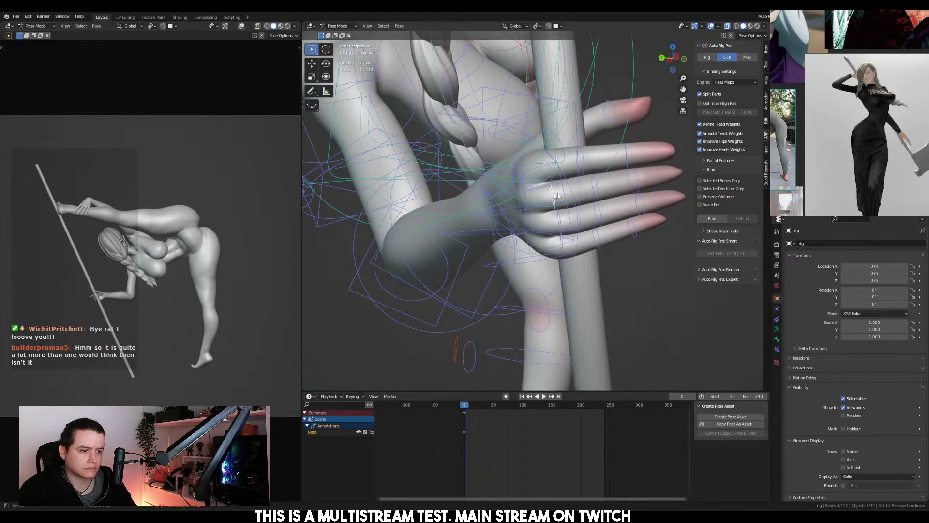
key("r")
key("x")
key("x")
left_click(640, 200)
Rotate the base control of the right hand's pinky around its local X axis to bend the finger toward the pole
middle_click_drag(640, 200, 581, 230)
left_click(581, 230)
key("r")
key("x")
key("x")
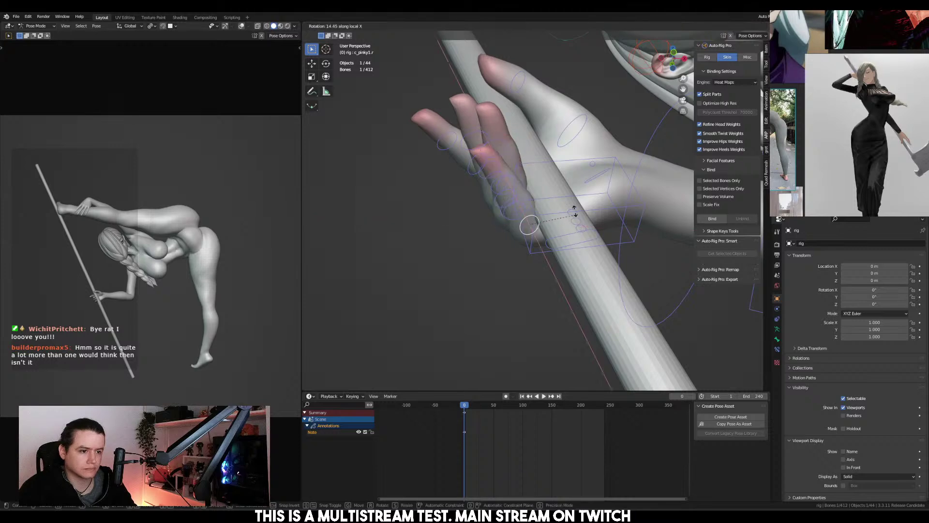
left_click(529, 191)
middle_click_drag(529, 192, 581, 184)
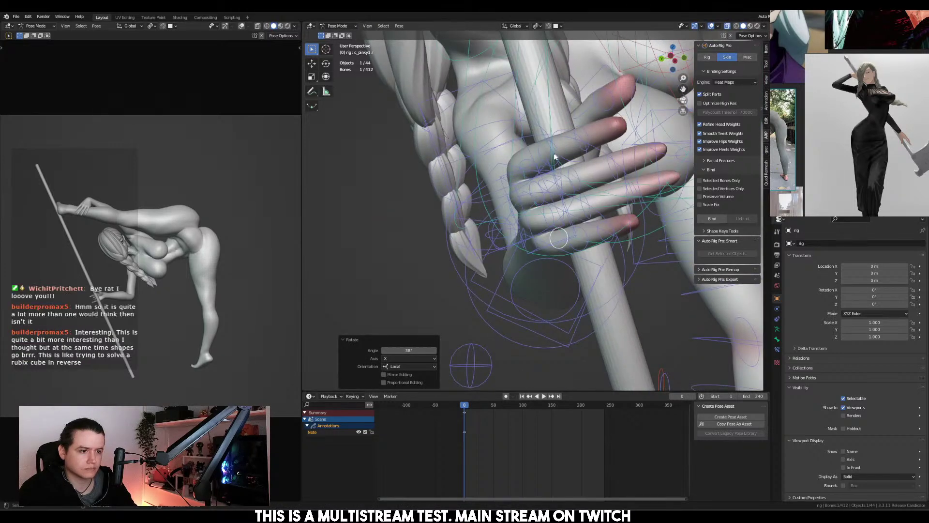
Select the second controls of the right index, middle and ring fingers and rotate them around their local X axes to curl around the pole
left_click(541, 147)
left_click(581, 178, "shift")
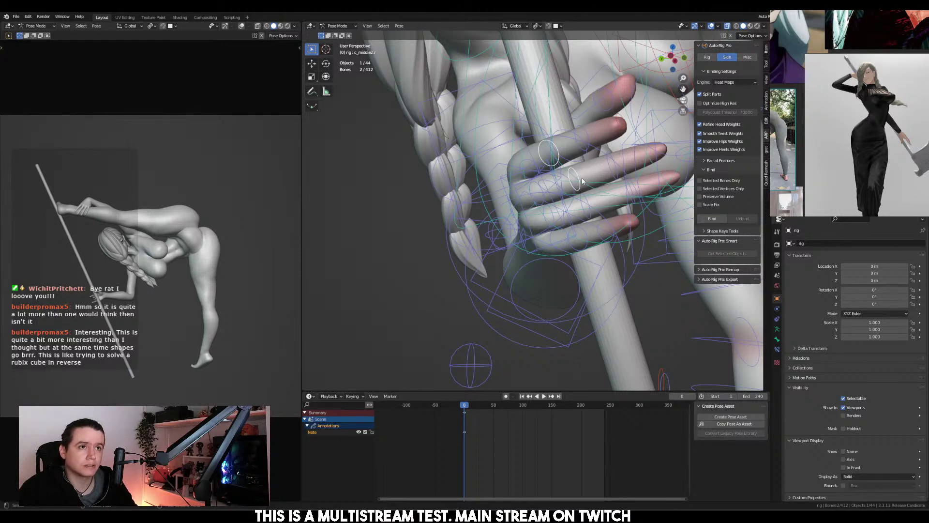
left_click(593, 203, "shift")
middle_click_drag(594, 203, 552, 242)
key("r")
key("x")
key("x")
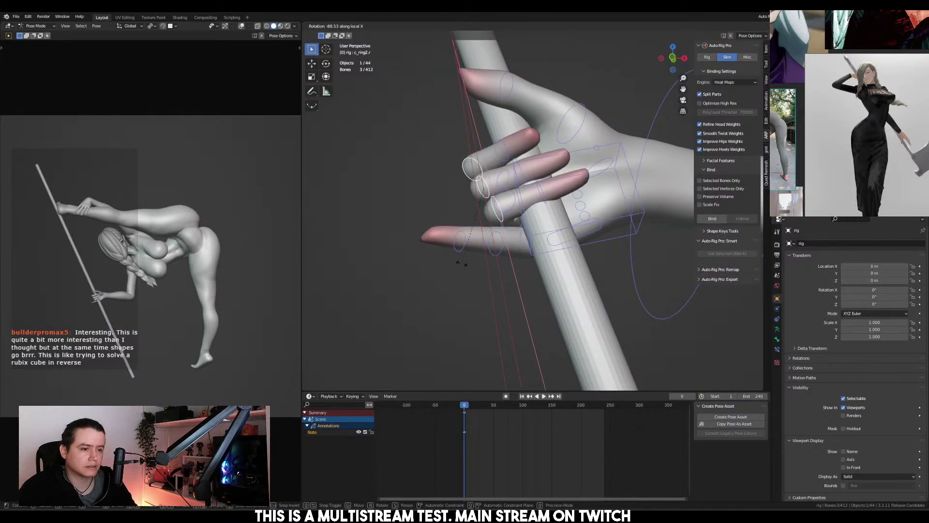
left_click(481, 237)
Rotate the tip control of the right index finger around its local X axis to adjust its curl
middle_click_drag(508, 198, 681, 221)
left_click(594, 181)
key("r")
key("x")
key("x")
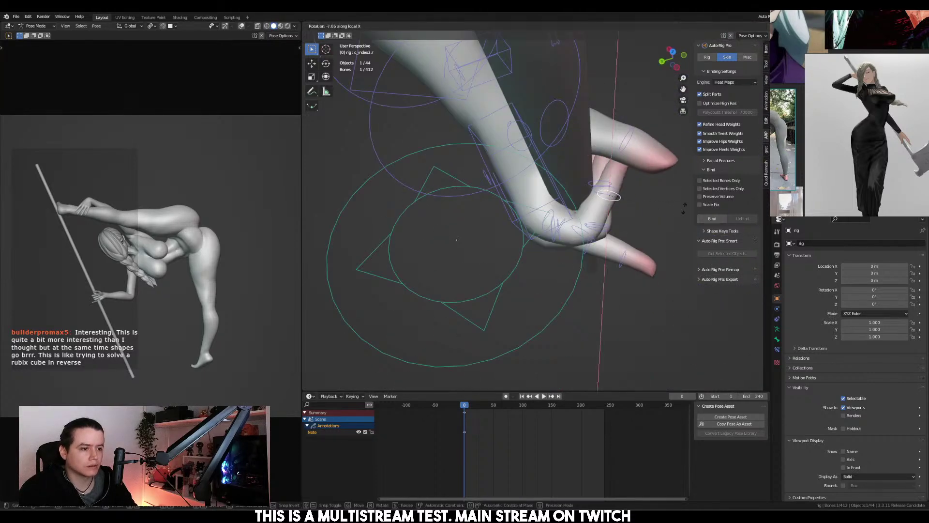
left_click(679, 172)
Rotate the tip controls of the right middle and ring fingers together around their local X axes to curl both fingertips
middle_click_drag(679, 172, 557, 212)
left_click(504, 195)
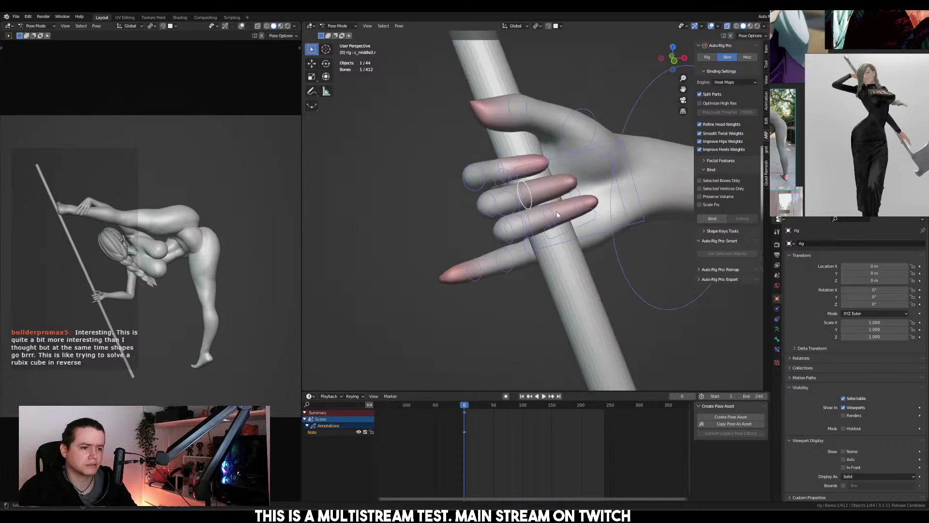
left_click(558, 215, "shift")
key("r")
key("x")
key("x")
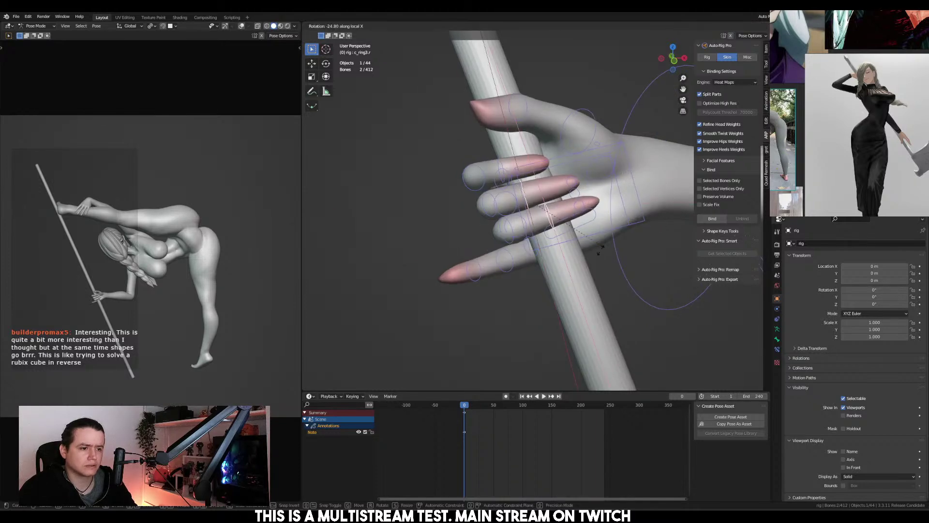
left_click(560, 277)
Rotate the base control of the right ring finger around its local Y axis to adjust its spacing from the neighbouring fingers
middle_click_drag(560, 277, 508, 221)
left_click(559, 226)
key("r")
key("y")
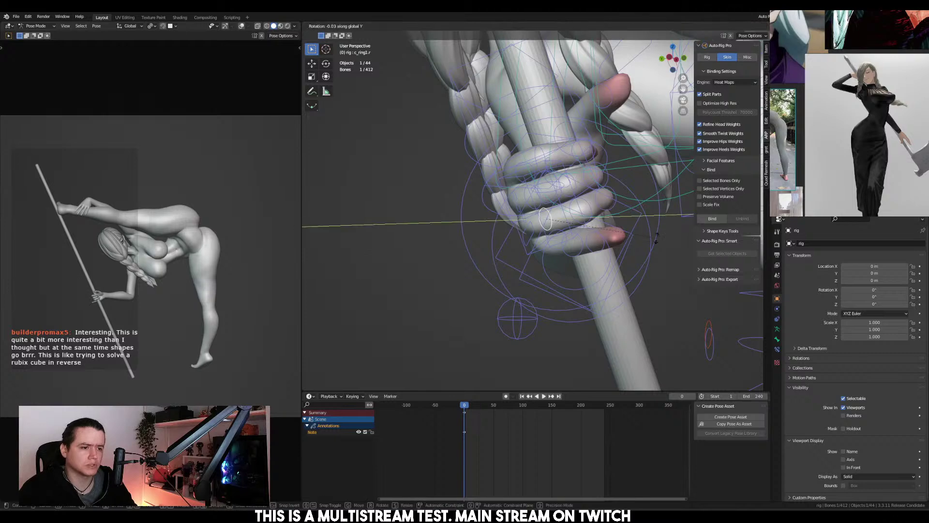
key("y")
left_click(610, 203)
Rotate the second control of the right pinky around its local X axis to curl the finger around the pole
middle_click_drag(611, 203, 500, 223)
left_click(500, 224)
key("r")
key("x")
key("x")
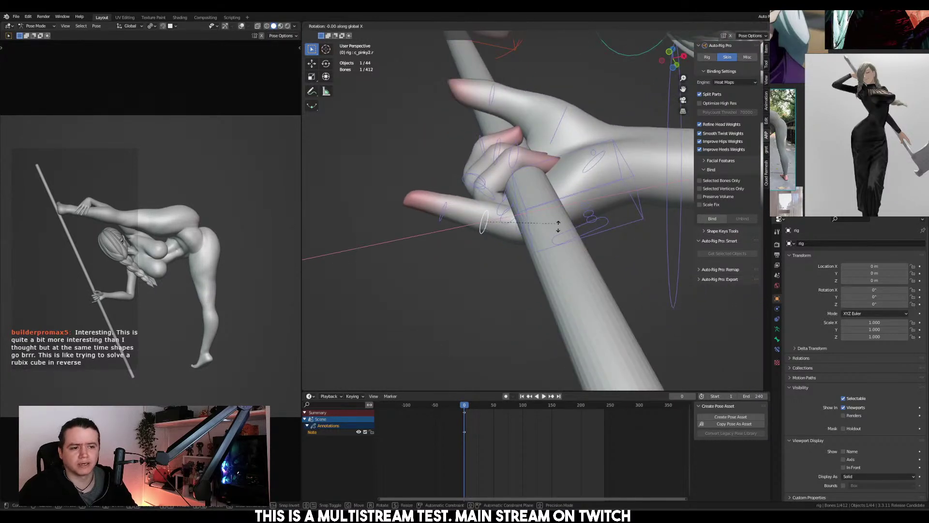
left_click(476, 323)
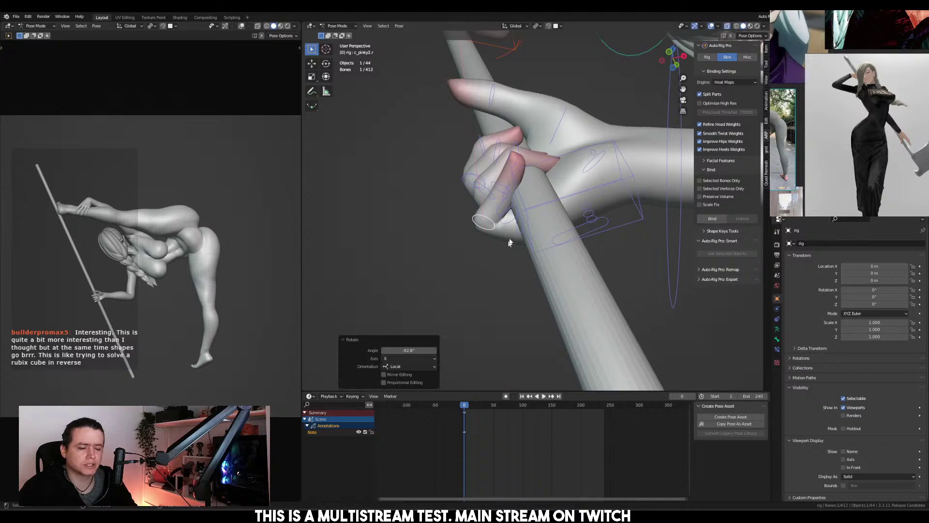
middle_click_drag(477, 323, 489, 247)
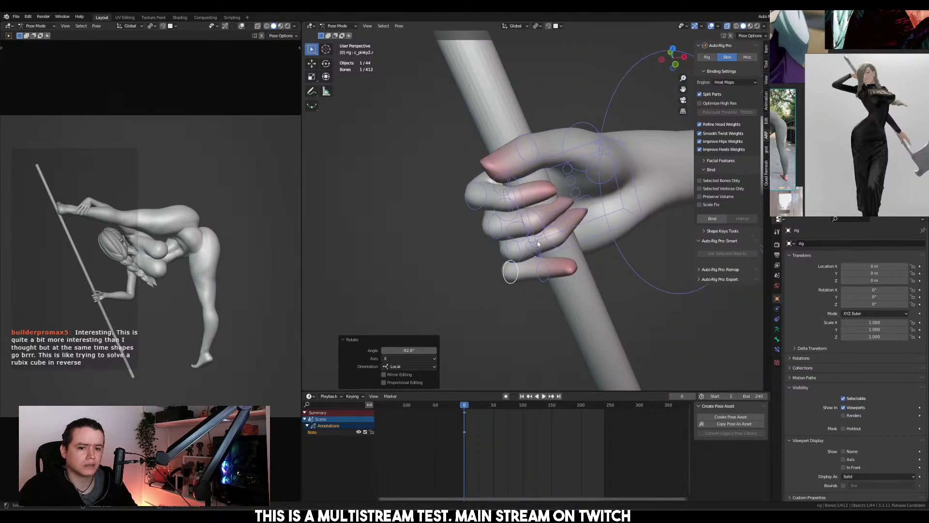
Rotate the base control of the right pinky 12.2° around its local Y axis to bring it closer to the ring finger
mouse_move(560, 237)
middle_mouse_down()
mouse_move(542, 224)
mouse_move(578, 253)
mouse_move(547, 242)
middle_mouse_up()
left_click(585, 248)
key("r")
key("y")
key("y")
left_click(631, 227)
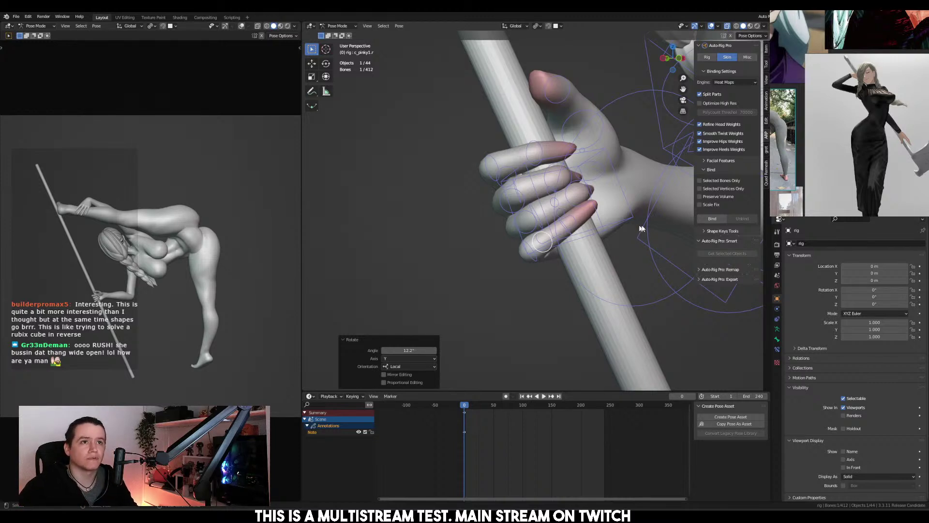
Rotate the second control of the right thumb in the view plane until the thumb reaches down over the curled index finger
scroll(549, 183, "down", 5)
mouse_move(551, 186)
middle_mouse_down()
mouse_move(530, 183)
mouse_move(536, 197)
mouse_move(535, 169)
mouse_move(560, 227)
mouse_move(556, 196)
middle_mouse_up()
scroll(538, 168, "up", 2)
left_click(563, 211)
scroll(556, 196, "up", 1)
key("r")
left_click(580, 198)
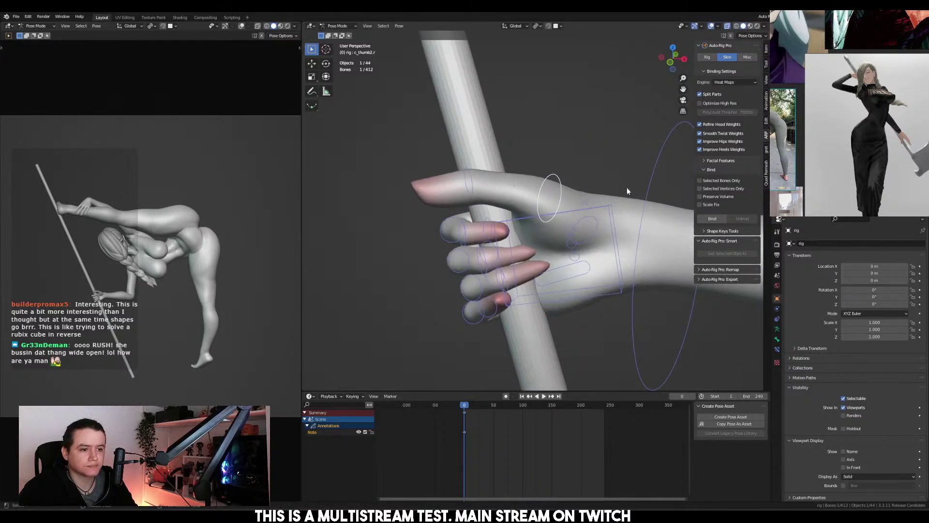
key("r")
left_click(606, 188)
key("r")
left_click(623, 185)
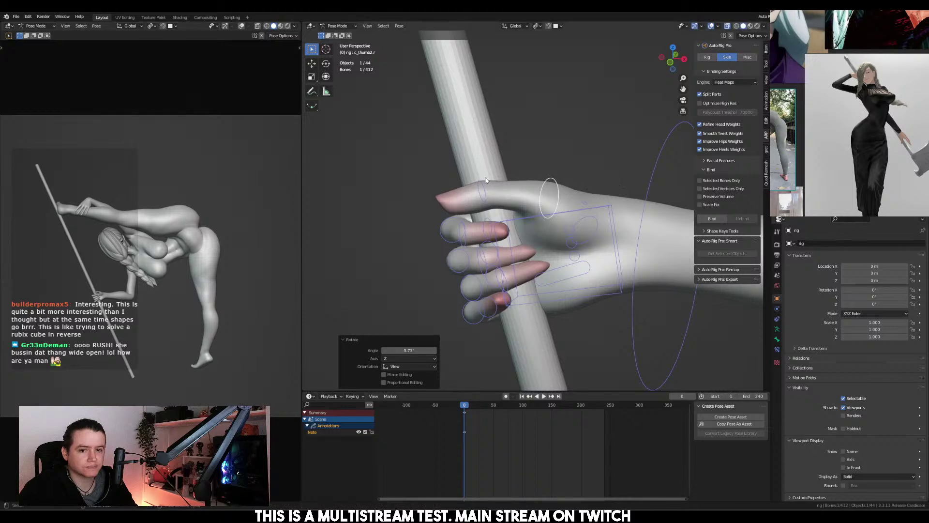
key("r")
left_click(580, 190)
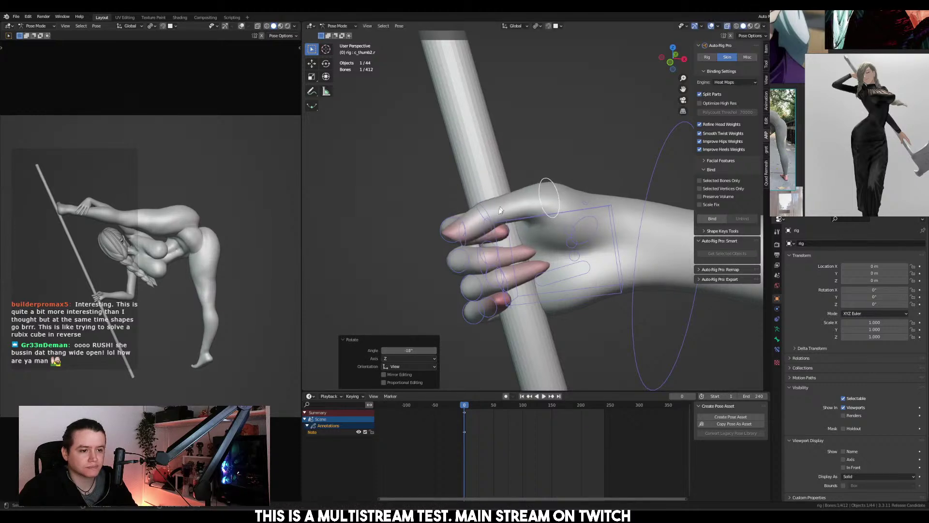
Bend the right thumb's tip control around its local X axis so the tip folds over the fingers
left_click(488, 211)
key("r")
key("x")
key("x")
left_click(562, 188)
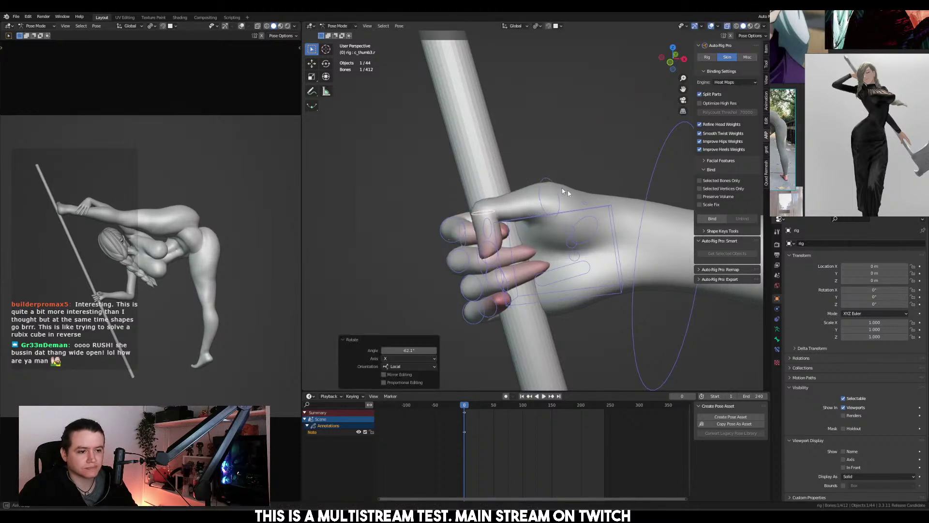
Rotate the base control of the right thumb 9.2° in the view plane to refine the grip
middle_click_drag(562, 188, 577, 162)
left_click(574, 191)
key("r")
left_click(602, 199)
scroll(576, 162, "down", 6)
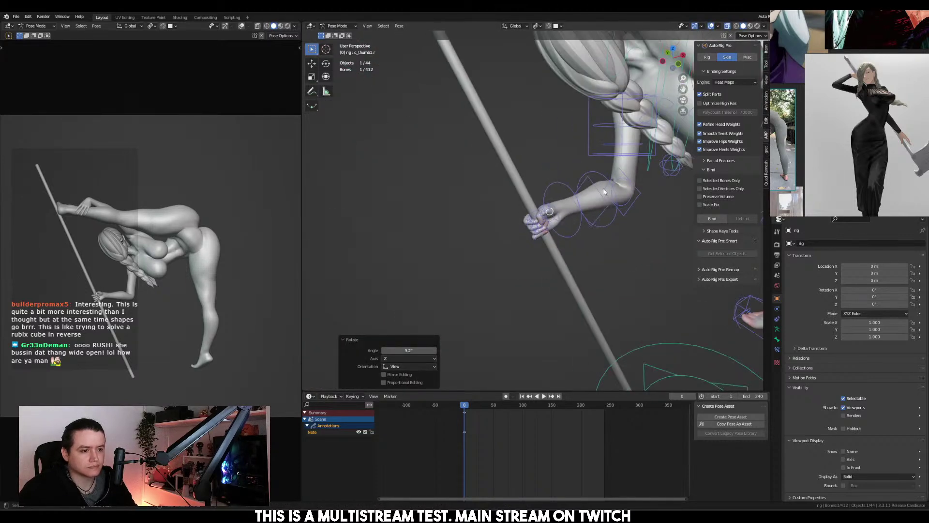
Sketch temporary annotation strokes over the right wrist and undo them
middle_click_drag(604, 192, 510, 233)
key("d")
right_click(478, 187)
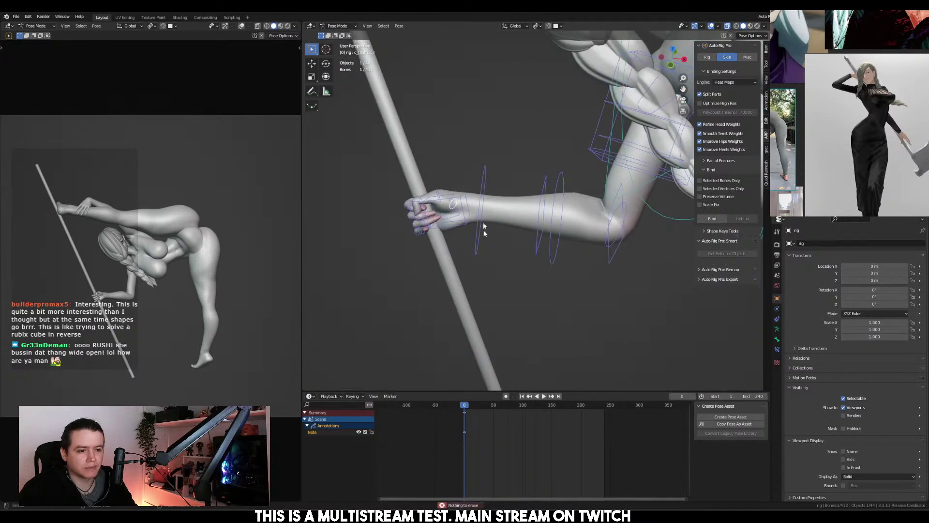
left_click_drag(472, 171, 494, 253)
key("ctrl+z")
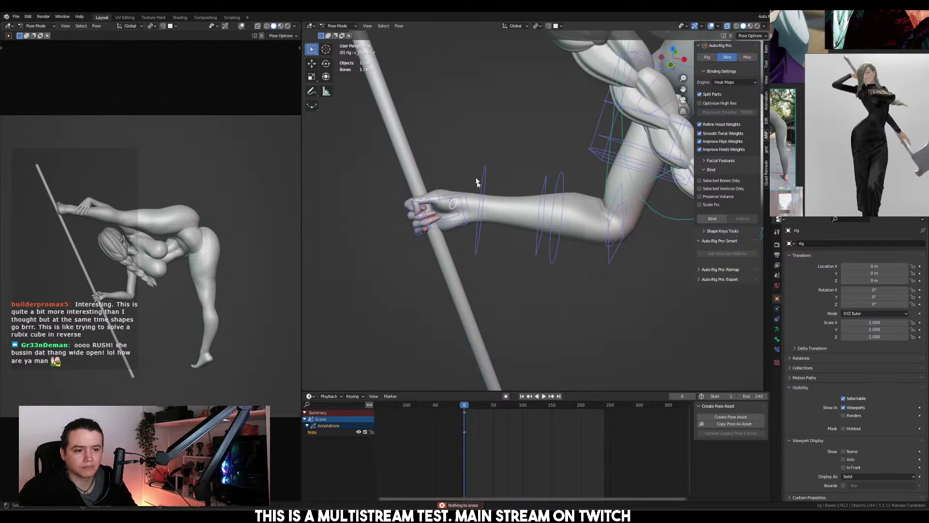
left_click(486, 226)
scroll(505, 212, "down", 4)
middle_click_drag(506, 212, 509, 241, "shift")
scroll(529, 310, "down", 4)
scroll(509, 241, "up", 4)
left_click(478, 218)
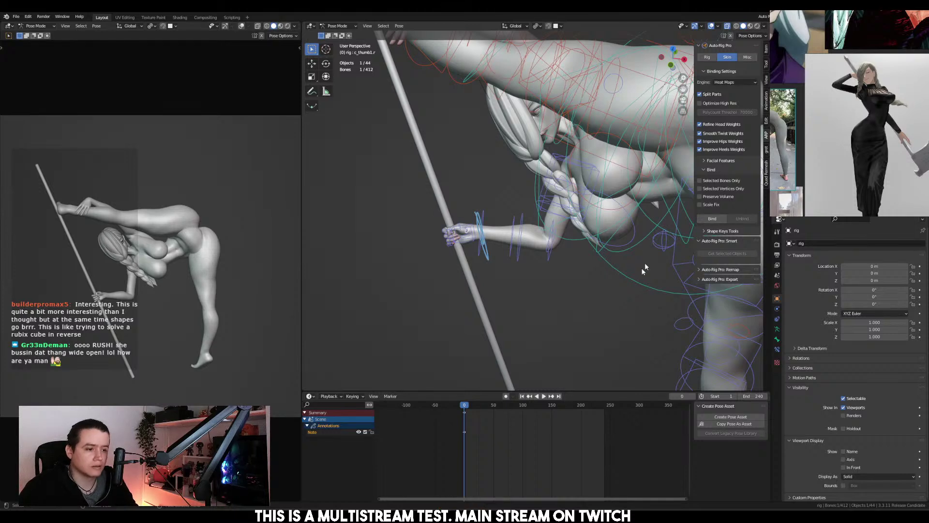
scroll(596, 282, "down", 4)
middle_click_drag(597, 282, 618, 252, "shift")
key("ctrl+z")
scroll(496, 309, "up", 3)
scroll(611, 253, "down", 3)
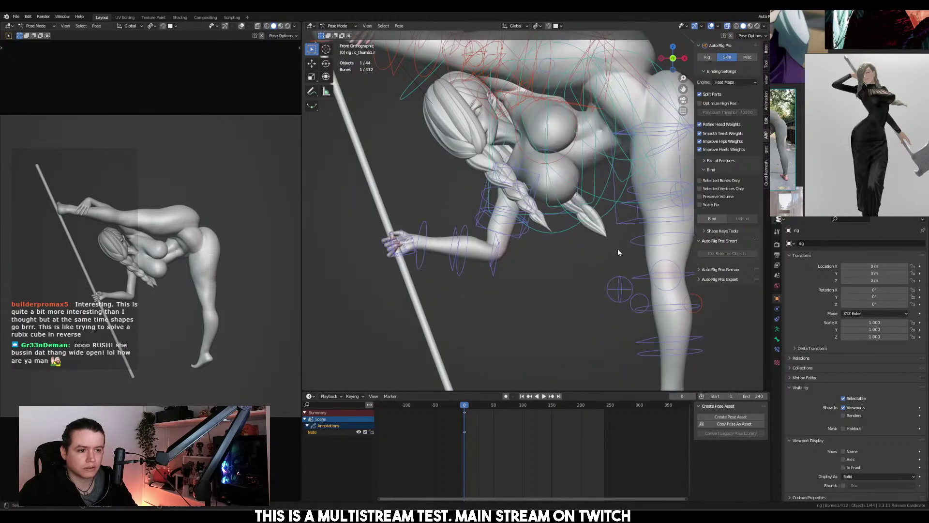
Select all of the rig's controls and store the current pose in the PoseLib.001 pose library
scroll(620, 252, "down", 3)
left_click(619, 243)
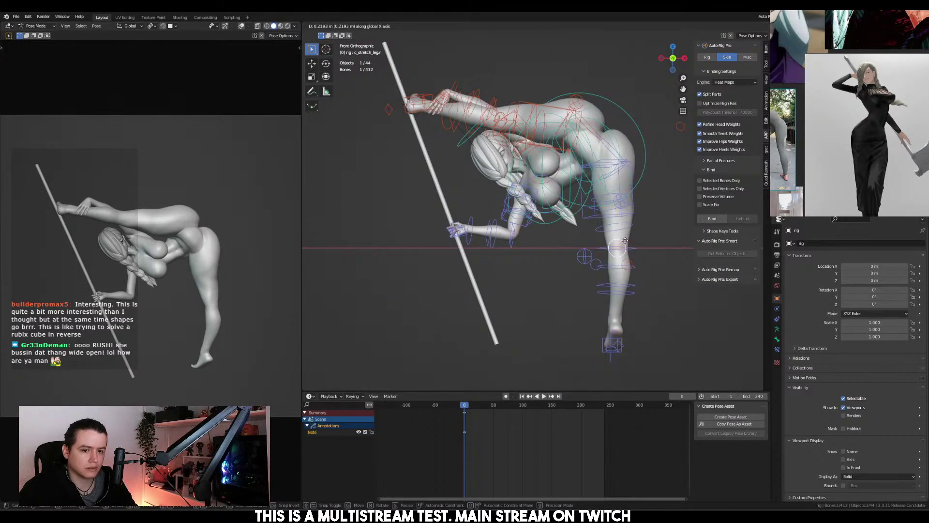
key("a")
left_click(777, 329)
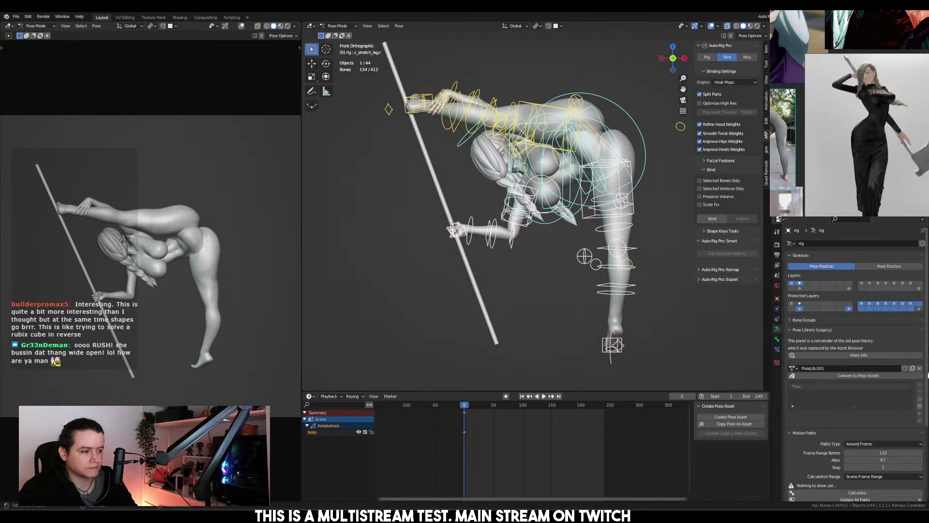
Try moving the left hand's IK control away from the raised leg toward the upper end of the pole
middle_click_drag(673, 244, 664, 289, "shift")
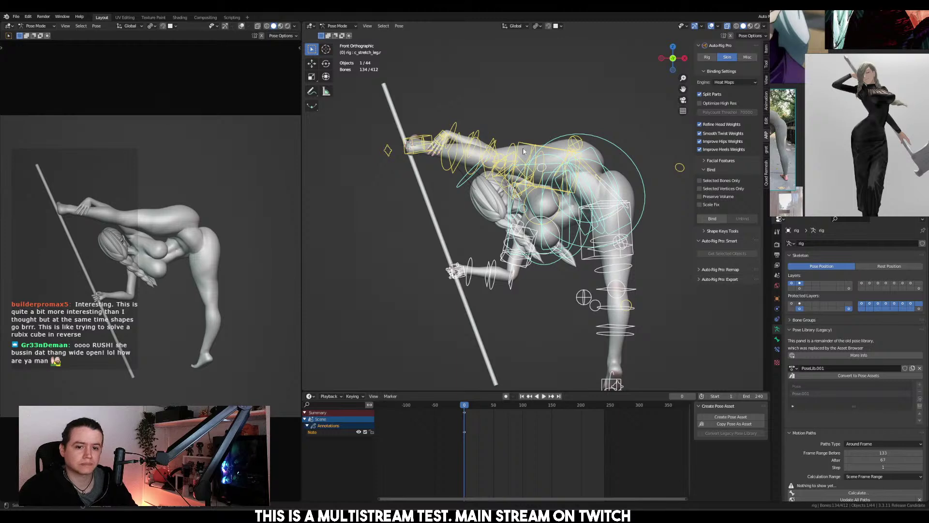
left_click(445, 141)
scroll(445, 142, "up", 3)
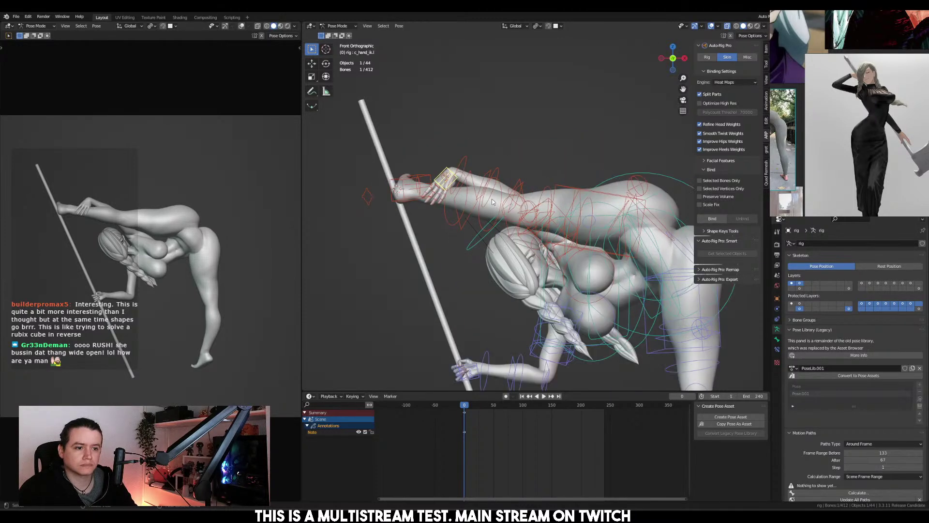
key("g")
key("x")
right_click(486, 192)
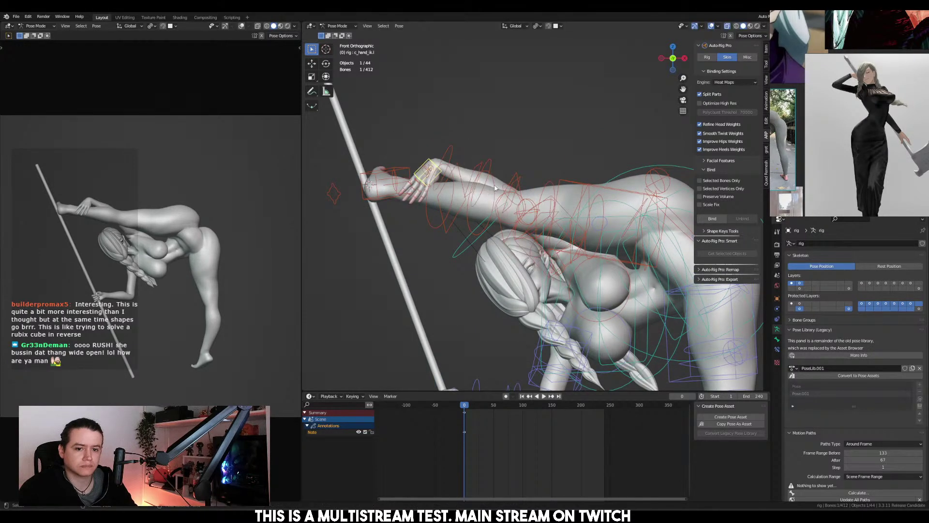
key("g")
left_click(420, 152)
Try rotating the left hand upward and moving it back along the leg, and restore the previous pose
key("r")
key("r")
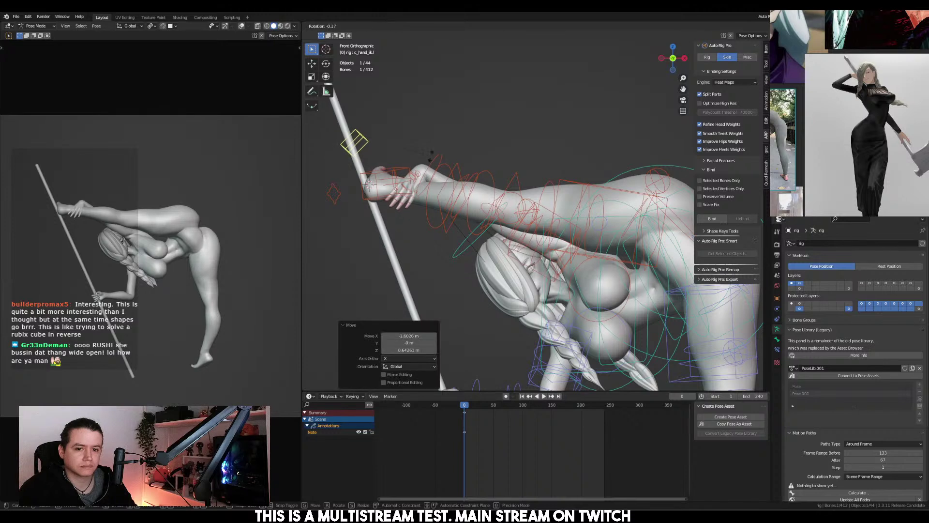
left_click(380, 91)
left_click(457, 172)
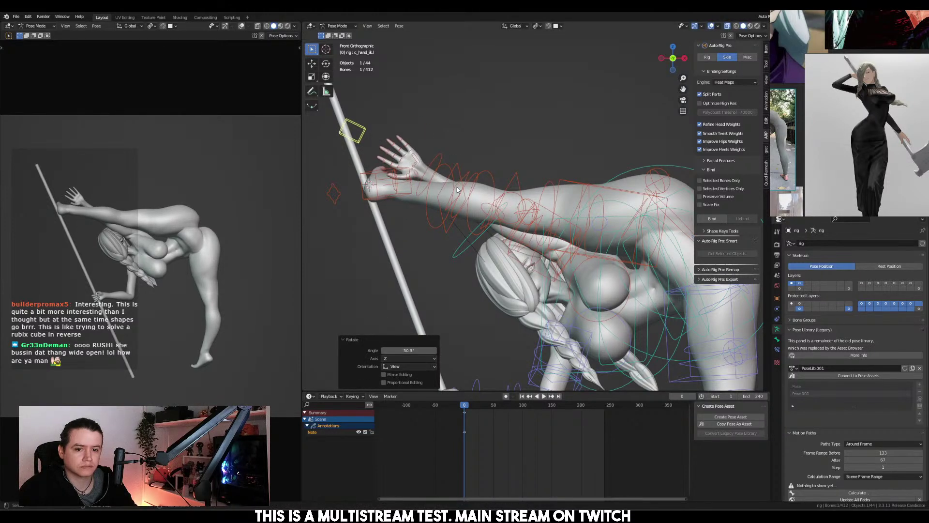
key("g")
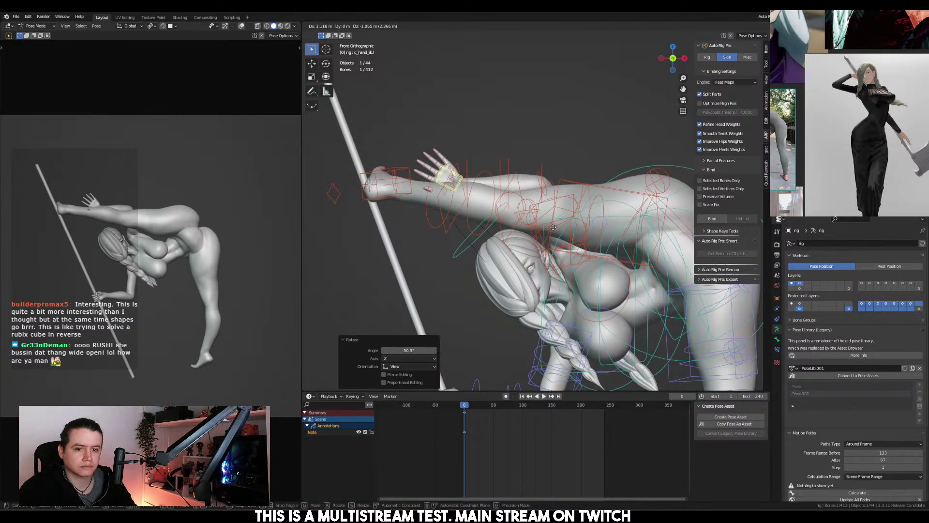
left_click(552, 221)
left_click(552, 220)
key("a")
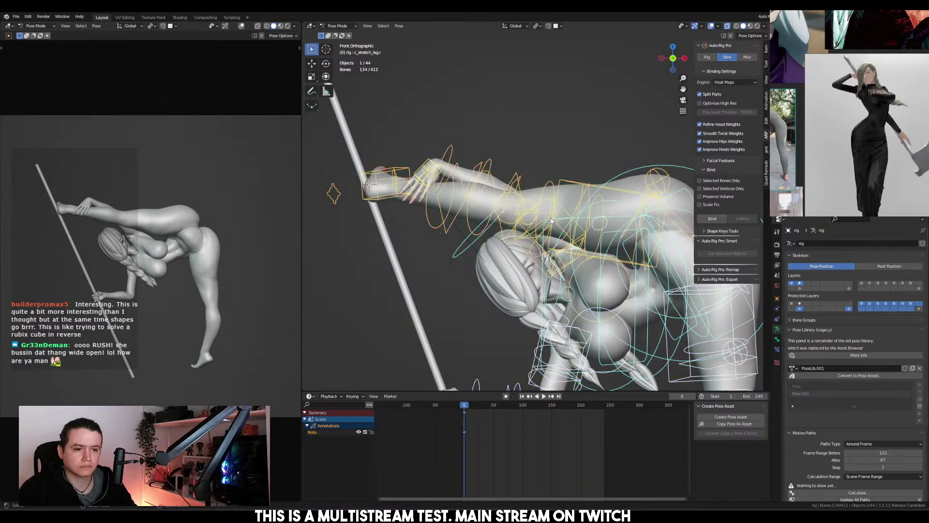
Rotate the left hand's IK control around its local X axis to flatten the hand along the raised lower leg
middle_click_drag(445, 174, 517, 228, "shift")
scroll(516, 228, "up", 1)
left_click(512, 223)
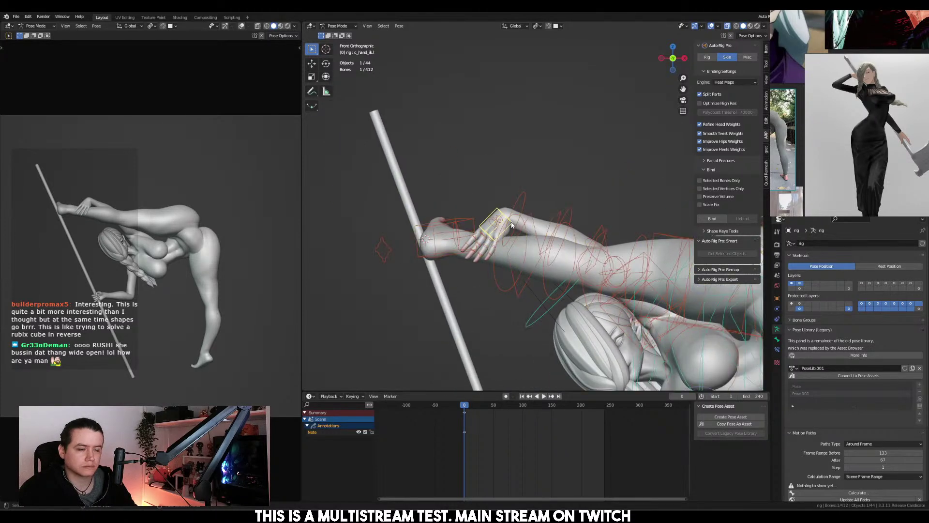
key("ctrl+Tab")
middle_click_drag(575, 220, 546, 218)
key("ctrl+Tab")
key("r")
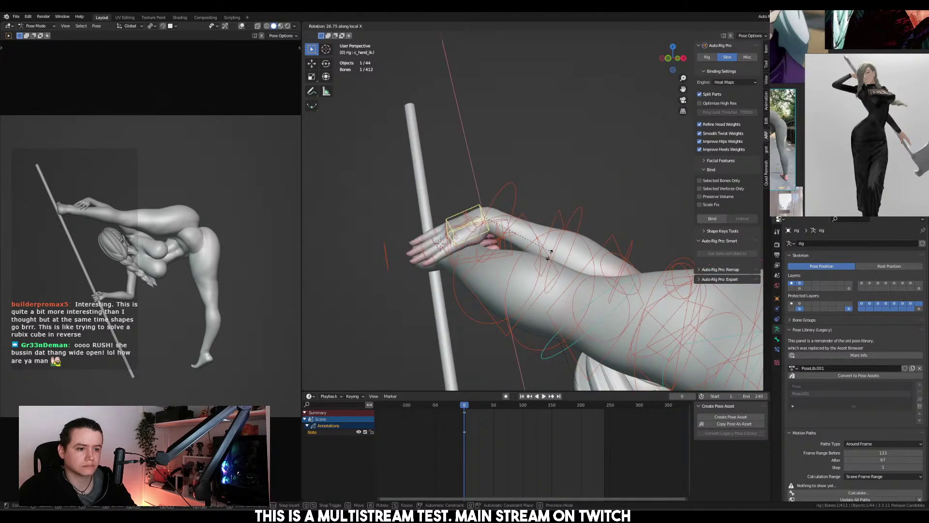
left_click(545, 281)
Move the left hand's IK control closer to the raised leg and rotate the hand in the view plane
key("g")
left_click(561, 295)
middle_click_drag(557, 280, 593, 291)
key("r")
left_click(571, 319)
Rotate the left hand's IK control 4.3° around its local Y axis and 5.42° in the view plane
key("r")
key("y")
key("y")
left_click(563, 314)
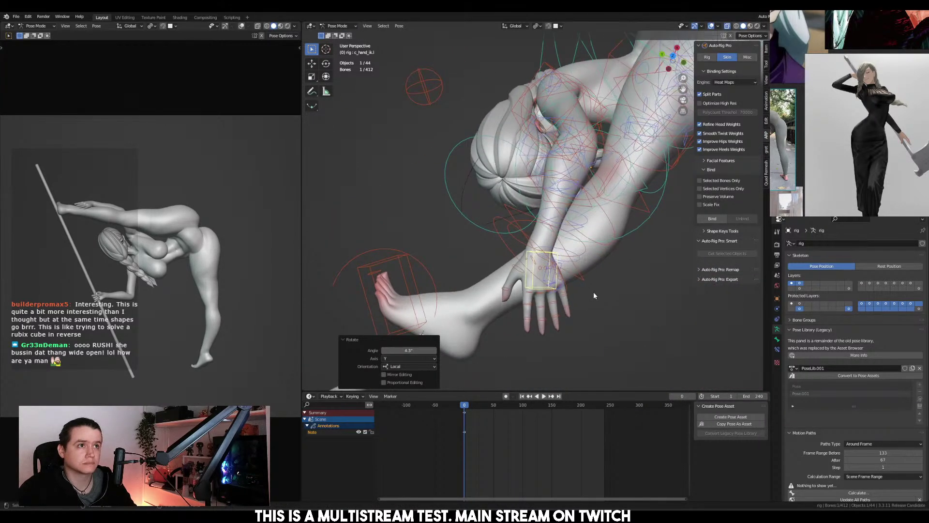
key("r")
left_click(583, 284)
Examine close up how the hand rests on the raised ankle in the reference photo of the outdoor leg stretch
middle_click_drag(786, 138, 871, 126)
scroll(832, 131, "up", 6)
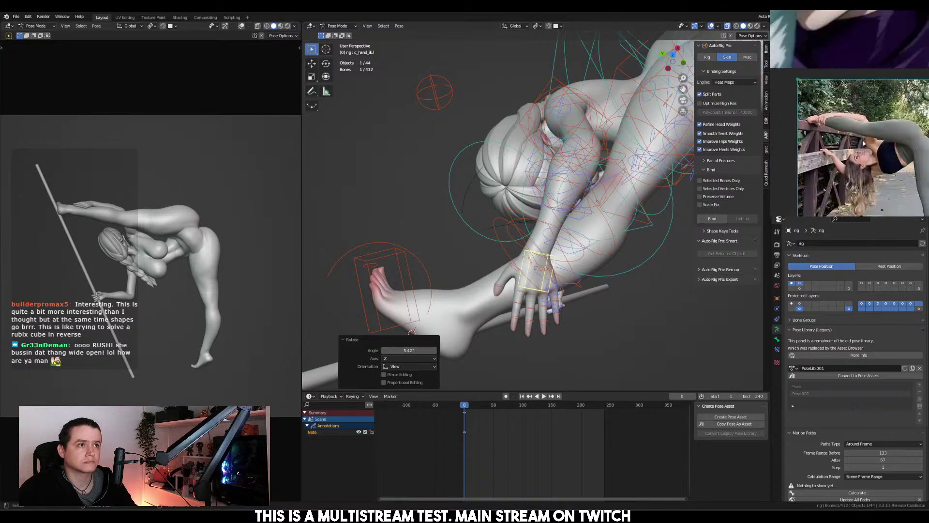
scroll(827, 158, "up", 2)
middle_click_drag(813, 112, 814, 158)
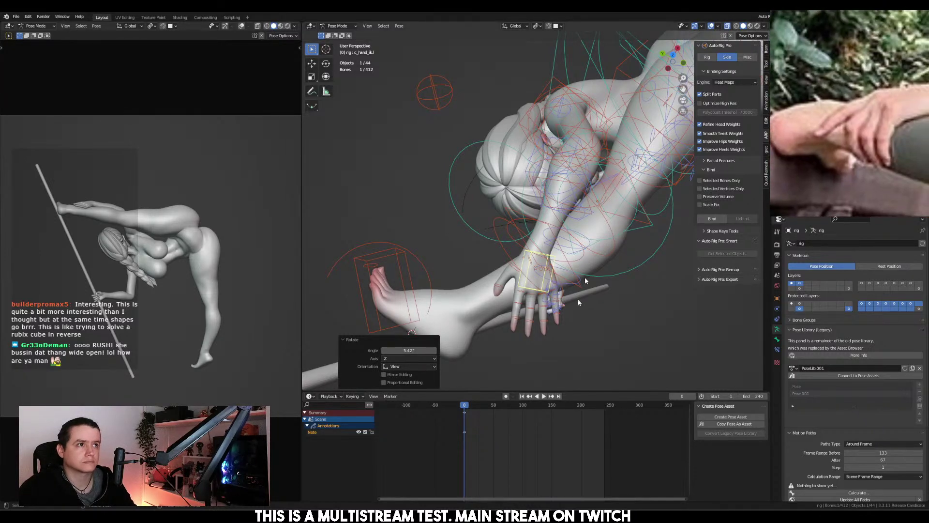
Scale the left index finger's base control and rotate it around its local X axis to bend the finger towards the raised leg
middle_click_drag(622, 255, 558, 239)
scroll(488, 256, "up", 3)
left_click(448, 262)
key("s")
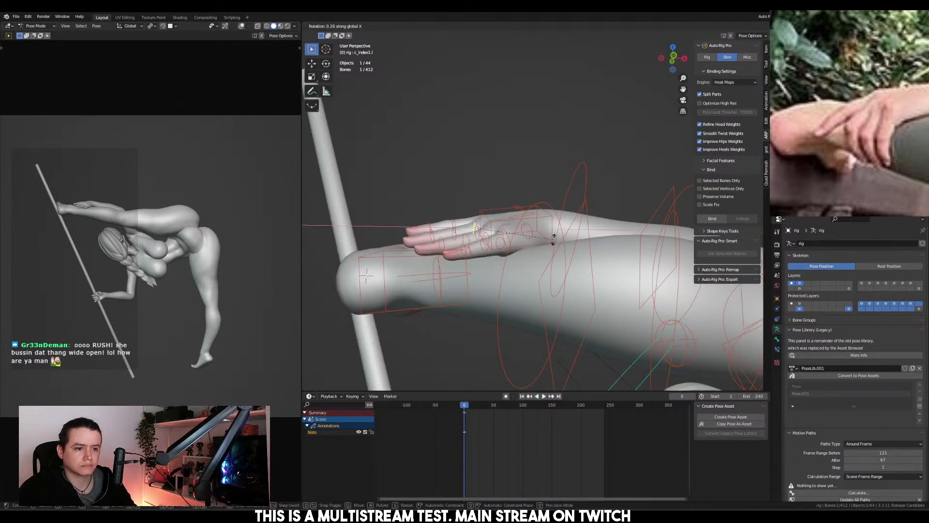
left_click(552, 237)
key("r")
key("x")
key("x")
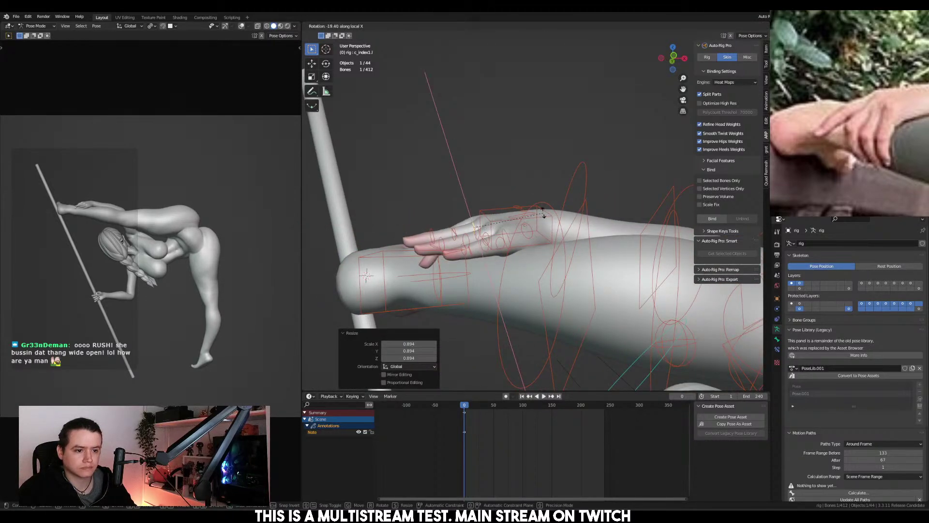
left_click(543, 215)
Rotate the left middle finger's base control -54.8° around its local X axis
middle_click_drag(454, 225, 503, 254)
left_click(492, 243)
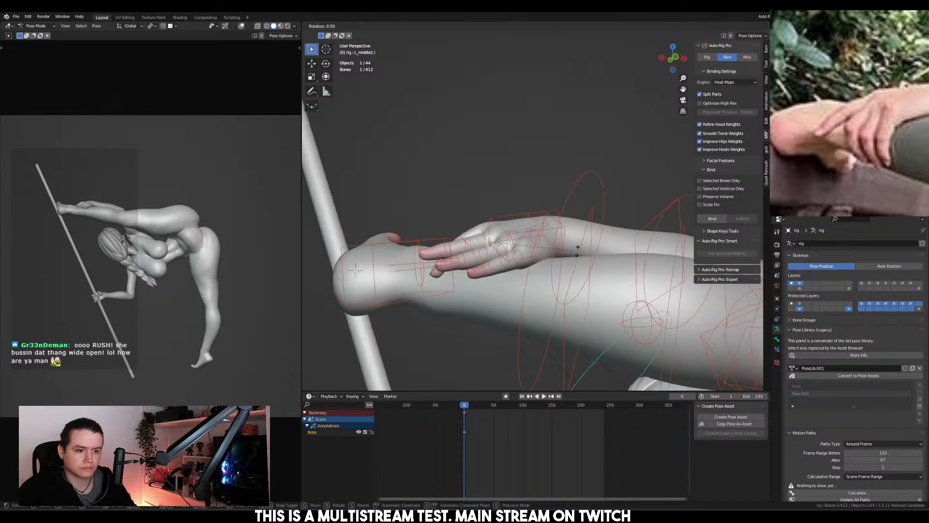
key("r")
key("x")
key("x")
left_click(524, 234)
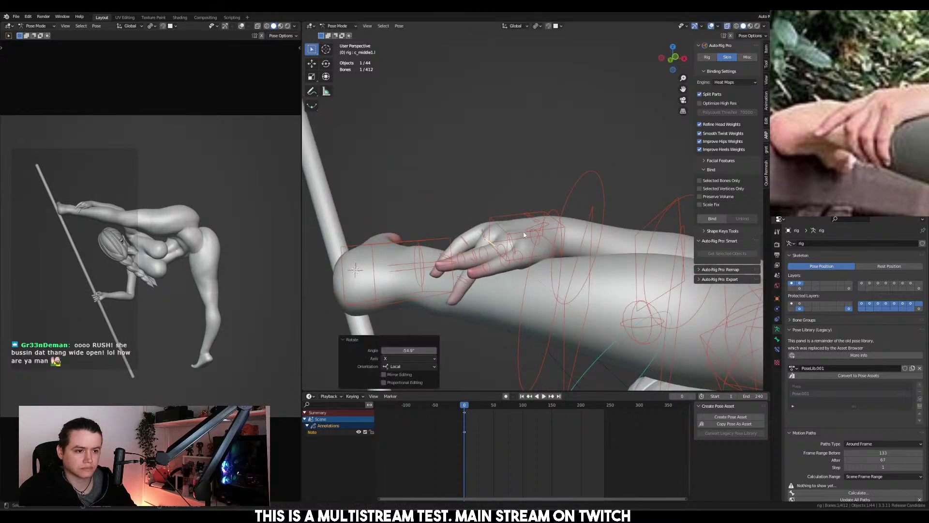
Rotate the left ring finger's base control around its local X axis to bend it alongside the middle finger
left_click(500, 248)
key("r")
key("x")
key("x")
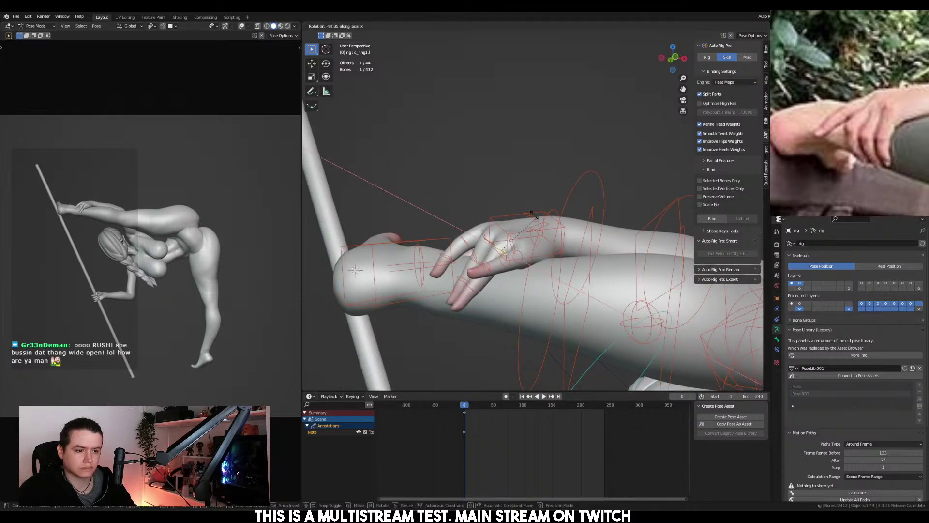
left_click(526, 212)
Rotate the left pinky's base control around its local X axis until the finger bends down over the raised leg
left_click(522, 255)
key("r")
key("x")
key("x")
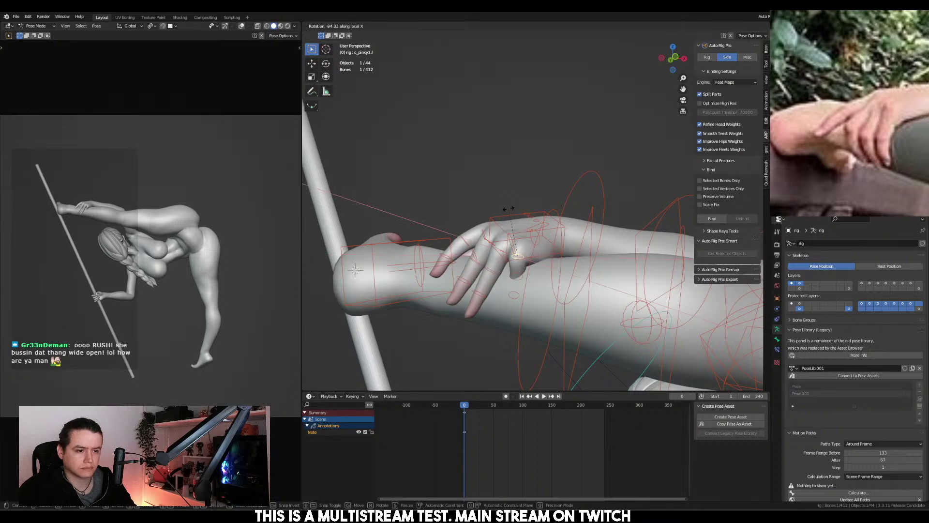
left_click(526, 230)
middle_click_drag(572, 257, 521, 232)
key("r")
key("x")
key("x")
left_click(513, 273)
Refine the bend of the left ring and middle fingers' base controls around their local X axes
mouse_move(514, 273)
middle_mouse_down()
mouse_move(545, 278)
mouse_move(507, 266)
middle_mouse_up()
left_click(473, 255)
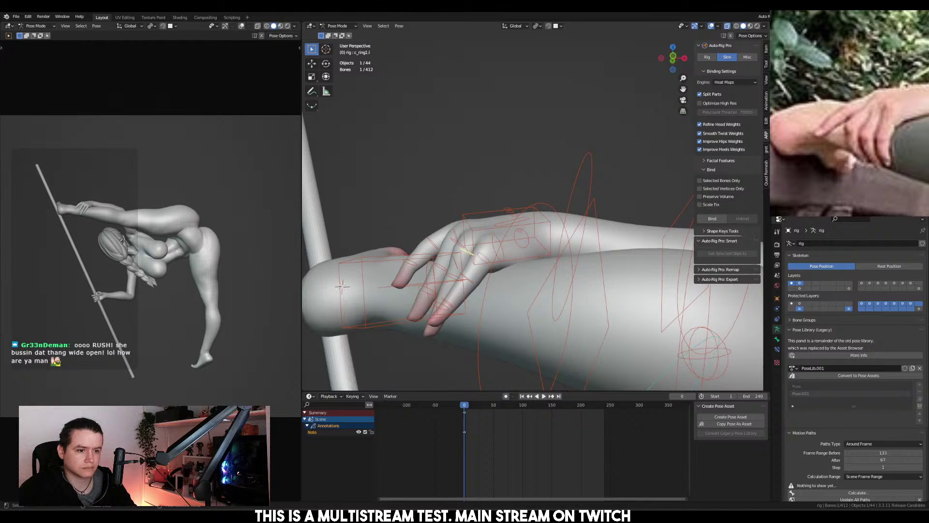
key("r")
key("x")
key("x")
left_click(507, 266)
left_click(457, 240)
key("r")
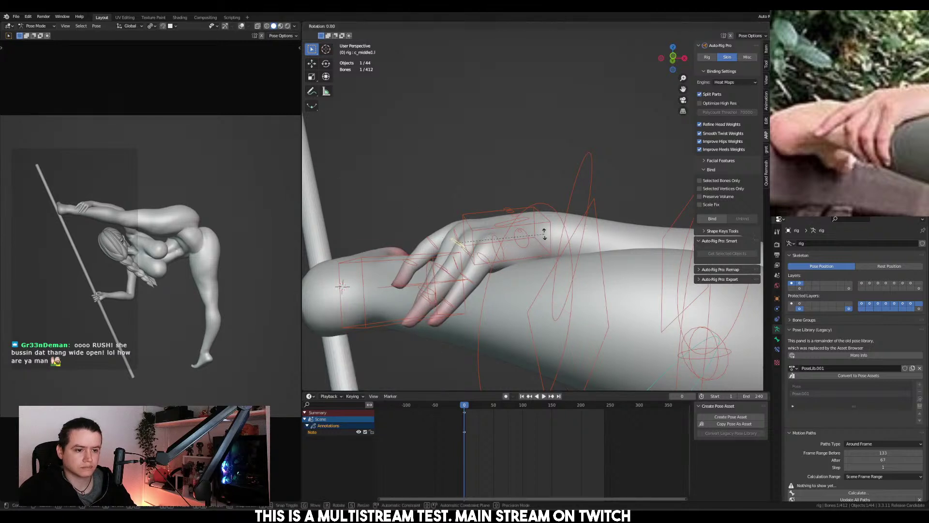
key("x")
key("x")
left_click(550, 258)
Rotate the left middle finger's second joint control around its local X axis to curl the finger onto the leg
left_click(438, 265)
key("r")
key("x")
key("x")
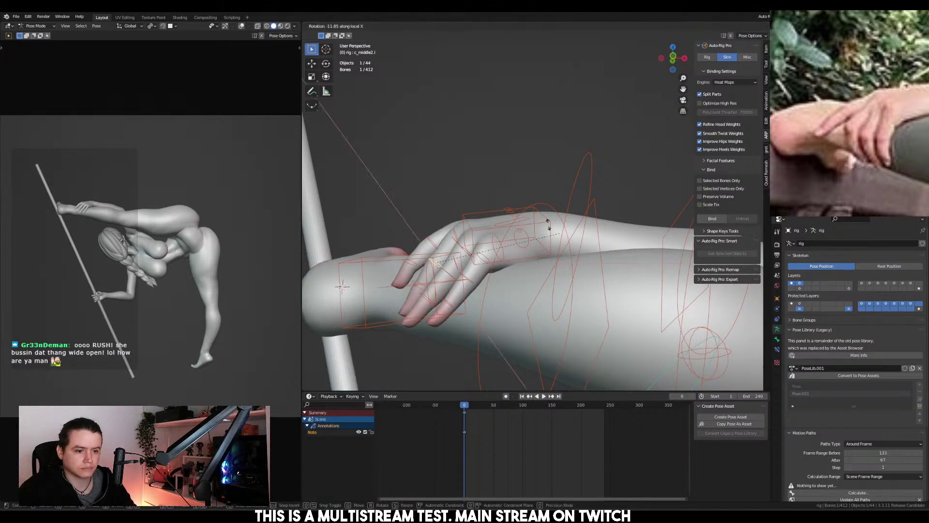
left_click(468, 241)
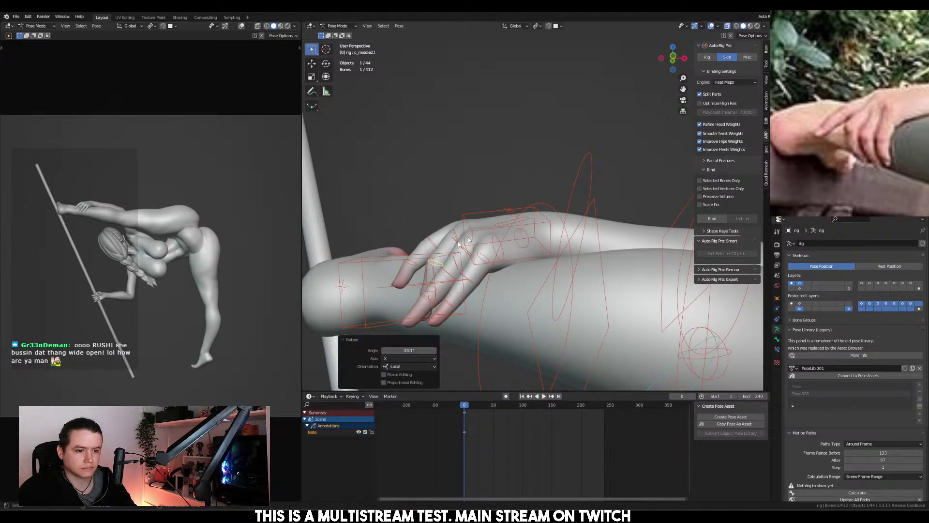
Rotate the left ring finger's second joint control -41.2° around its local X axis
left_click(448, 273)
key("r")
key("x")
key("x")
left_click(503, 236)
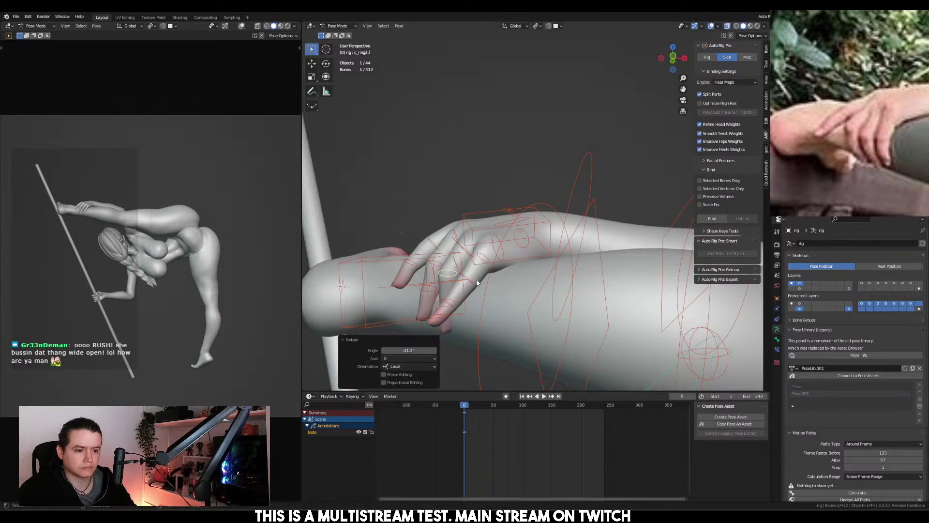
Rotate the left pinky's second joint control -41.5° around its local X axis
left_click(476, 281)
key("r")
key("x")
key("x")
left_click(494, 249)
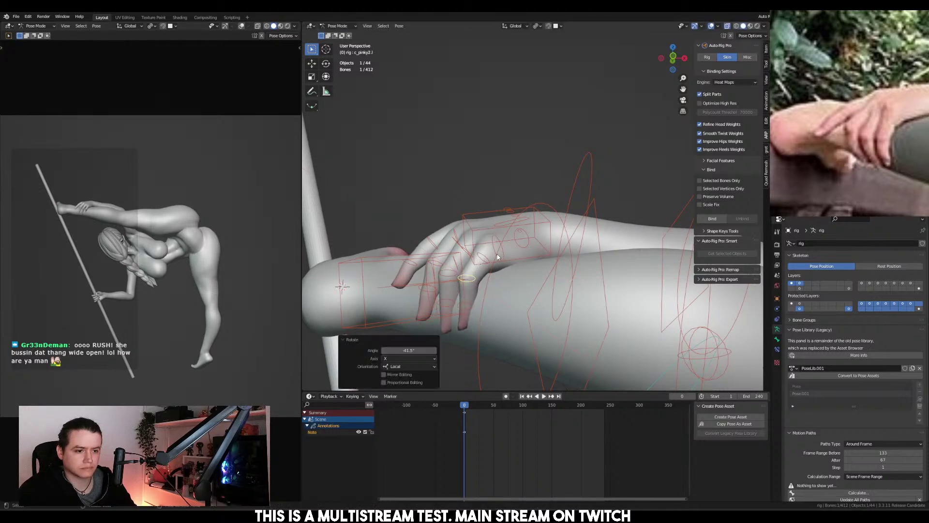
Rotate the left pinky's palm control (c_pinky1_base) -17.5° around its local Z axis to bring the pinky closer to the ring finger
middle_click_drag(500, 258, 558, 273)
left_click(600, 246)
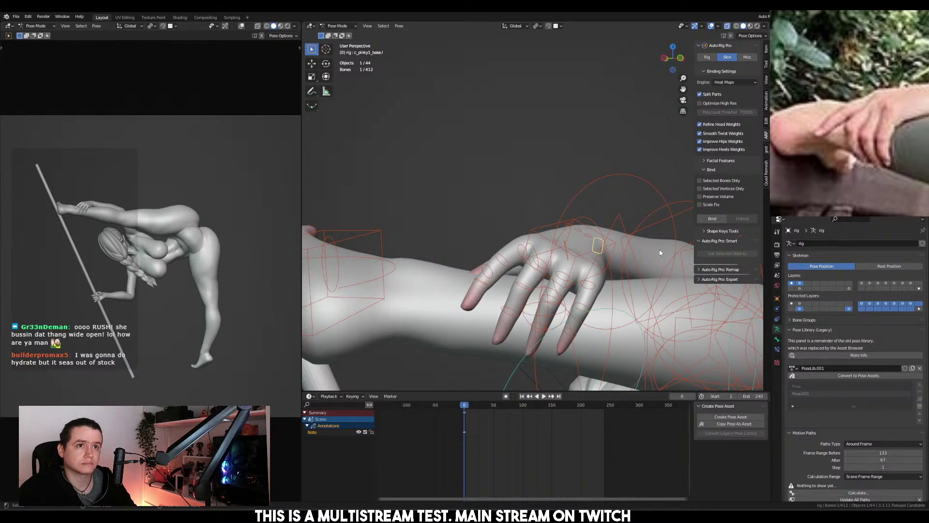
key("r")
key("z")
key("z")
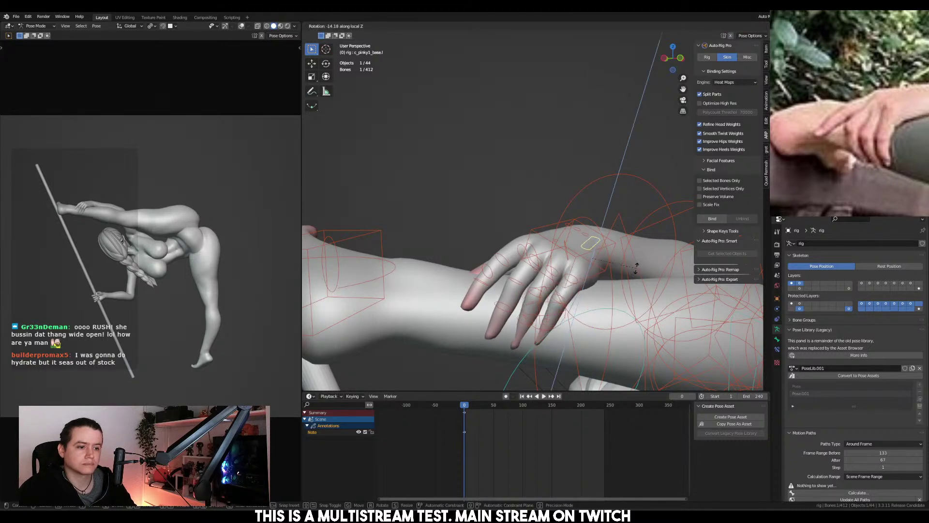
type("17.5")
key("Return")
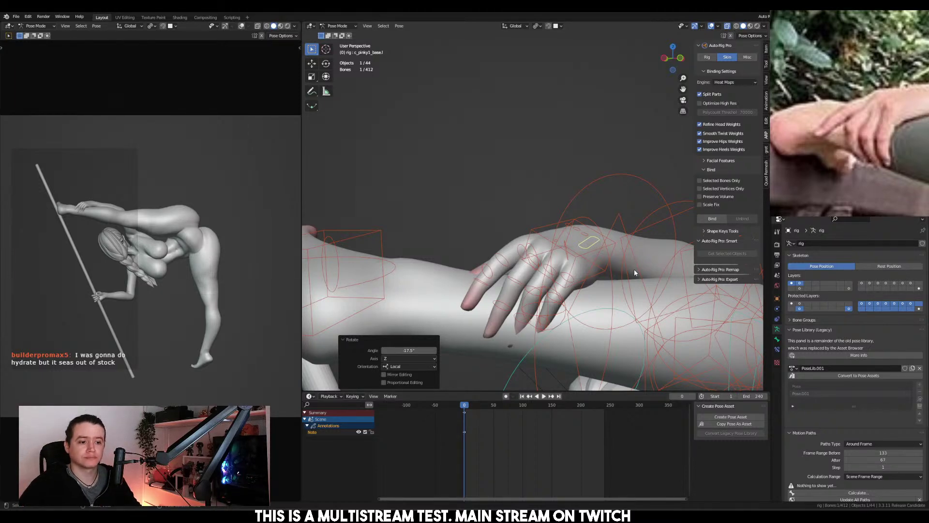
Readjust the bend of the left pinky's first joint around its local X axis
left_click(569, 277)
middle_click_drag(639, 277, 580, 271)
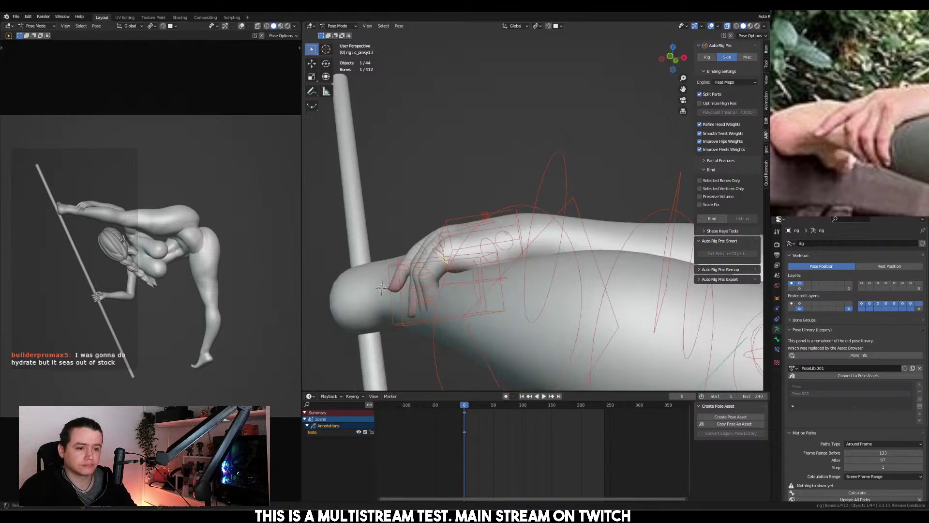
key("r")
key("x")
key("x")
left_click(591, 291)
Rotate the left pinky's palm control -4.03° in the view plane
left_click(488, 235)
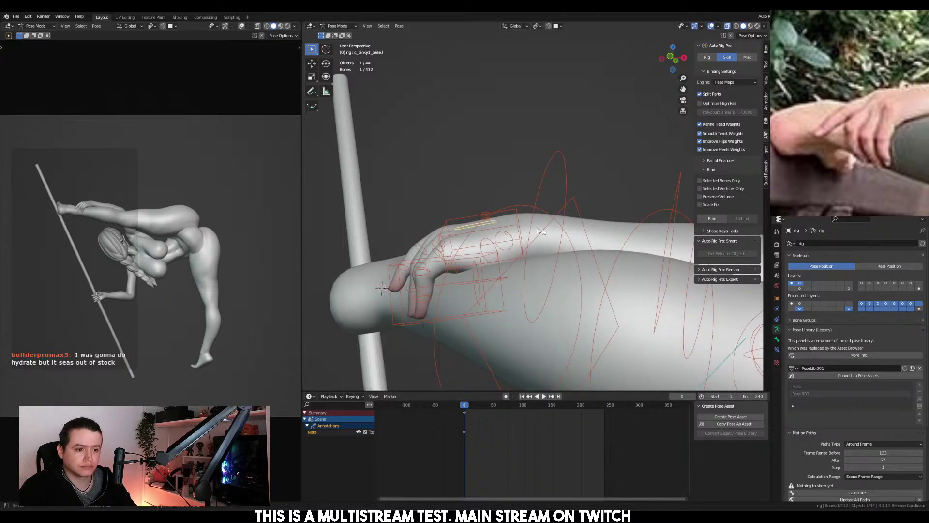
key("r")
left_click(565, 224)
Fine-tune the left pinky's first joint by rotating it 1.44° around its local X axis
middle_click_drag(455, 244, 498, 262)
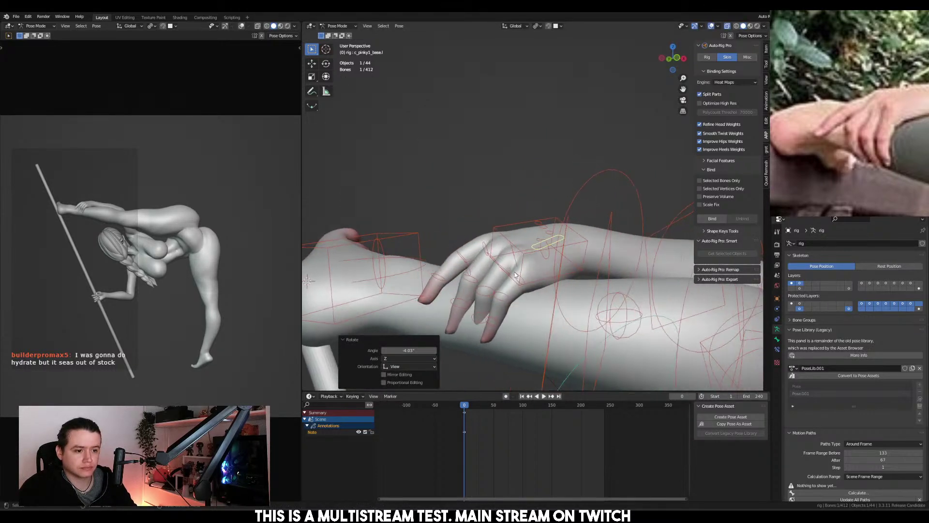
left_click(516, 273)
middle_click_drag(588, 272, 576, 263)
key("r")
key("x")
key("x")
left_click(484, 256)
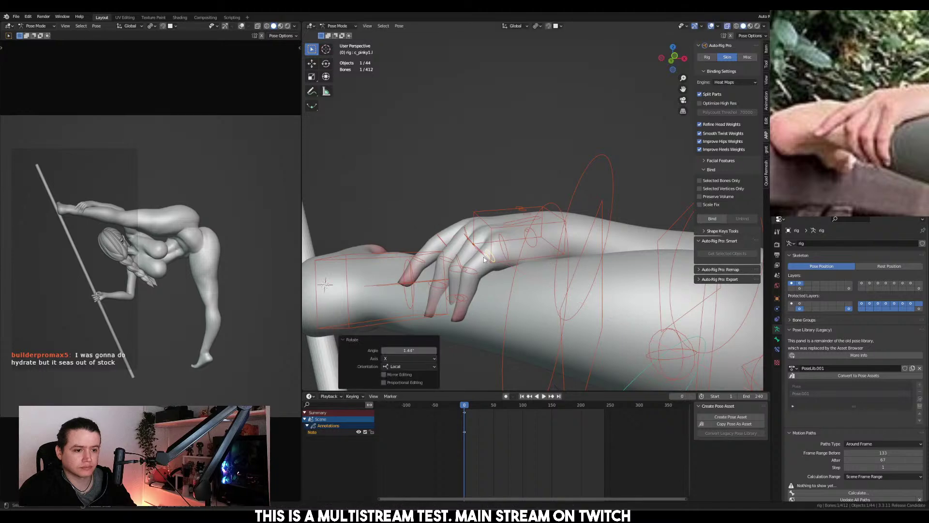
Rotate the left ring finger's first joint slightly around its local X axis to match the neighbouring fingers
left_click(479, 250)
key("r")
key("x")
key("x")
left_click(561, 263)
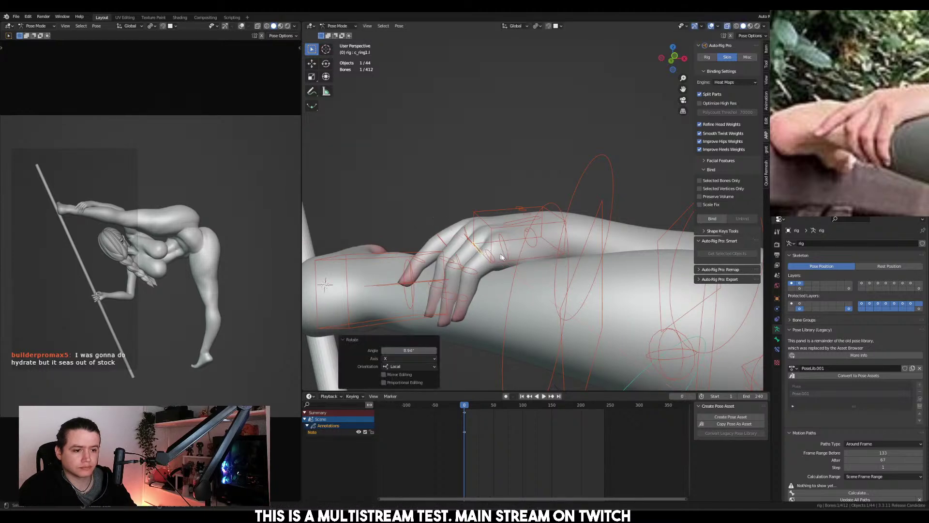
Twist the left ring finger's first joint around its local Y axis
mouse_move(504, 255)
middle_mouse_down()
mouse_move(620, 263)
mouse_move(513, 249)
middle_mouse_up()
key("r")
key("y")
key("y")
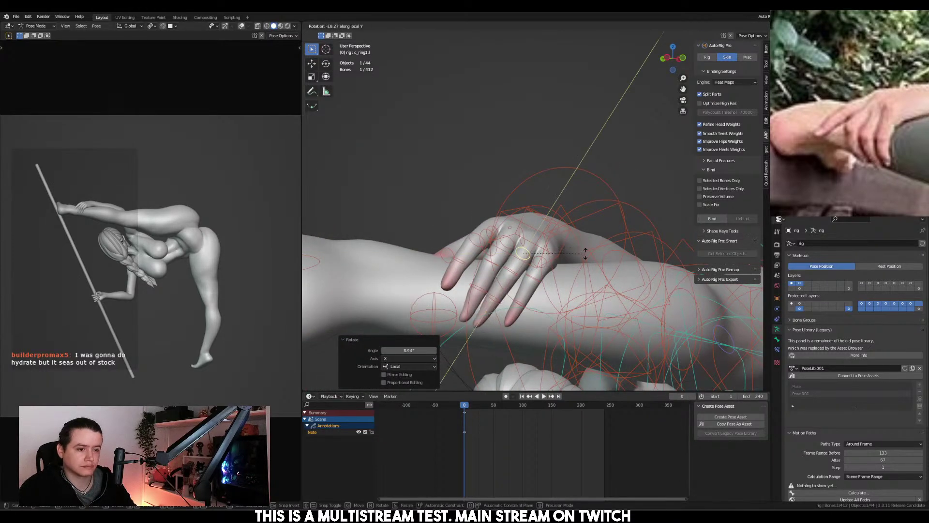
left_click(511, 249)
Twist the left middle finger's first joint around its local Y axis
left_click(509, 243)
key("r")
key("y")
key("y")
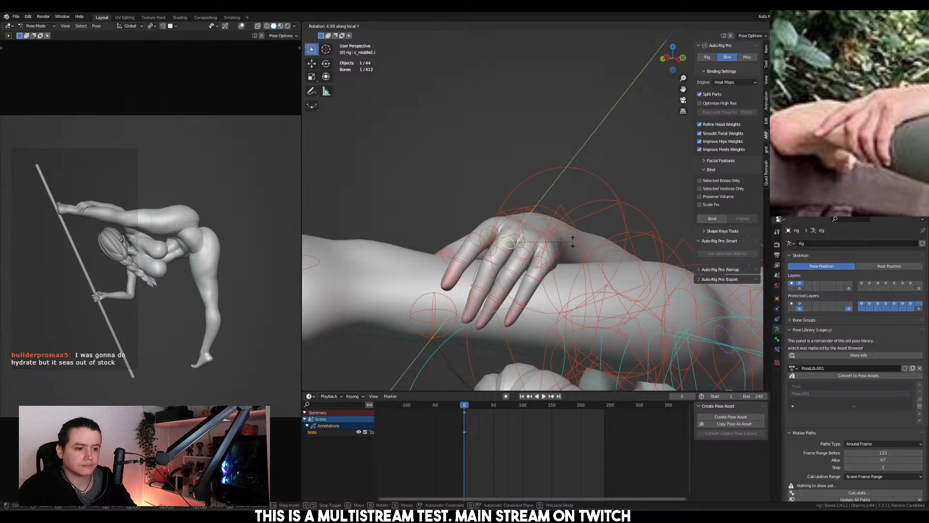
left_click(570, 238)
Rotate the left thumb's tip control in the view plane against the raised ankle
left_click(494, 227)
middle_click_drag(494, 227, 528, 321)
left_click(512, 328)
key("r")
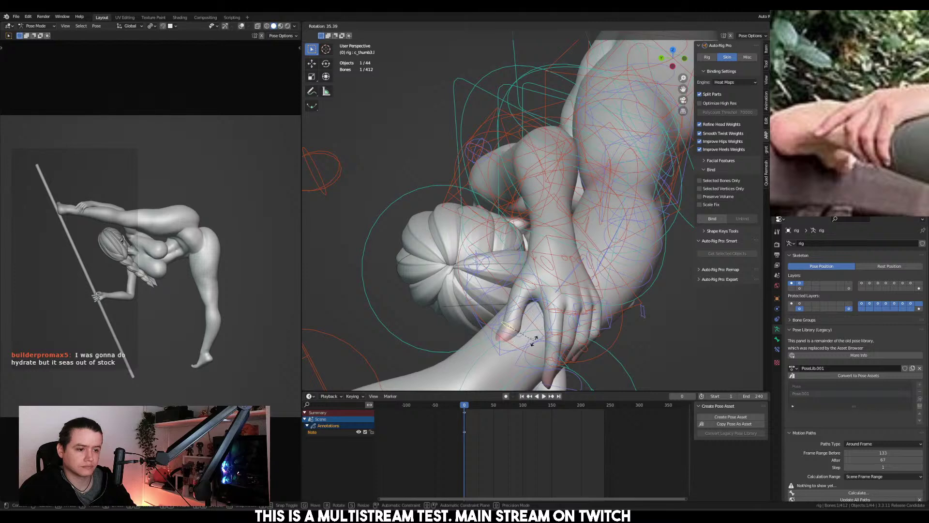
left_click(537, 334)
Scale down the left thumb's second joint control and rotate it towards the raised leg
left_click(531, 292)
key("s")
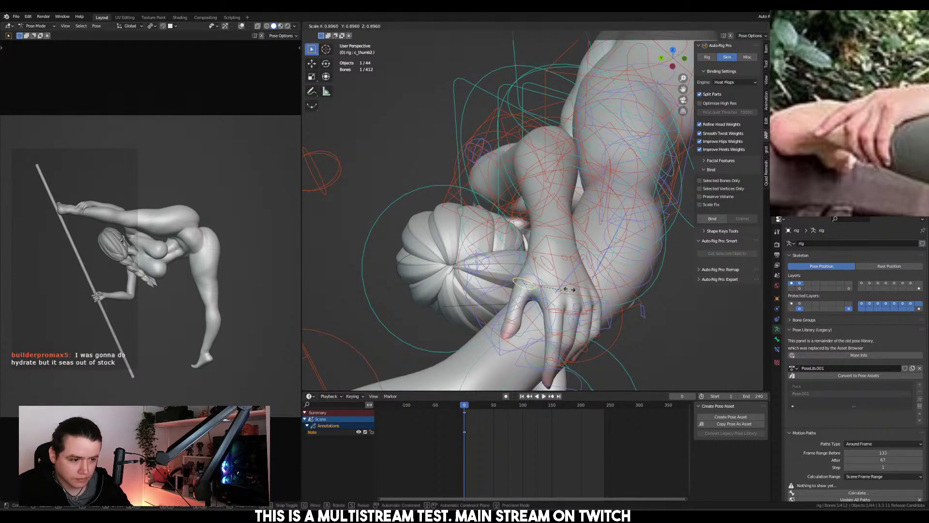
left_click(567, 281)
middle_click_drag(567, 281, 527, 290)
key("r")
left_click(656, 265)
key("r")
left_click(570, 318)
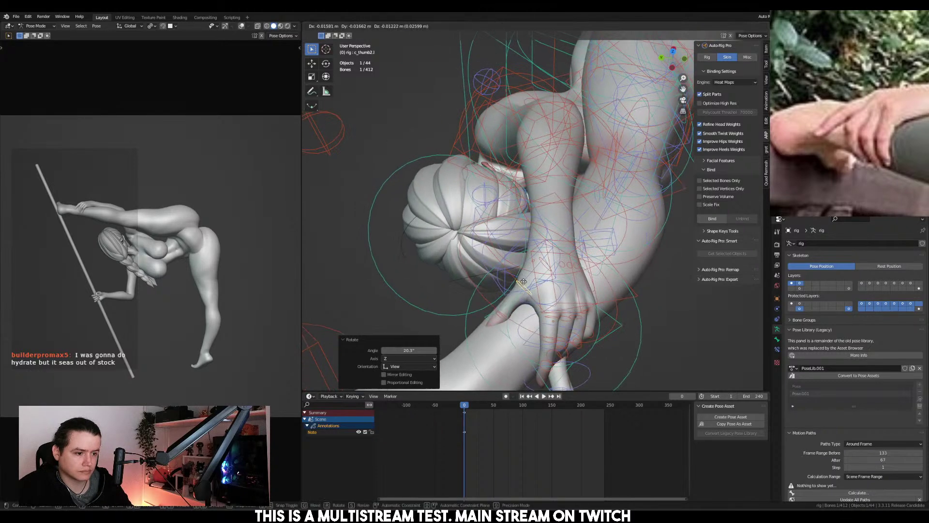
Move the left thumb's second joint outward over the raised leg and rotate the thumb in the view plane
key("g")
left_click(496, 314)
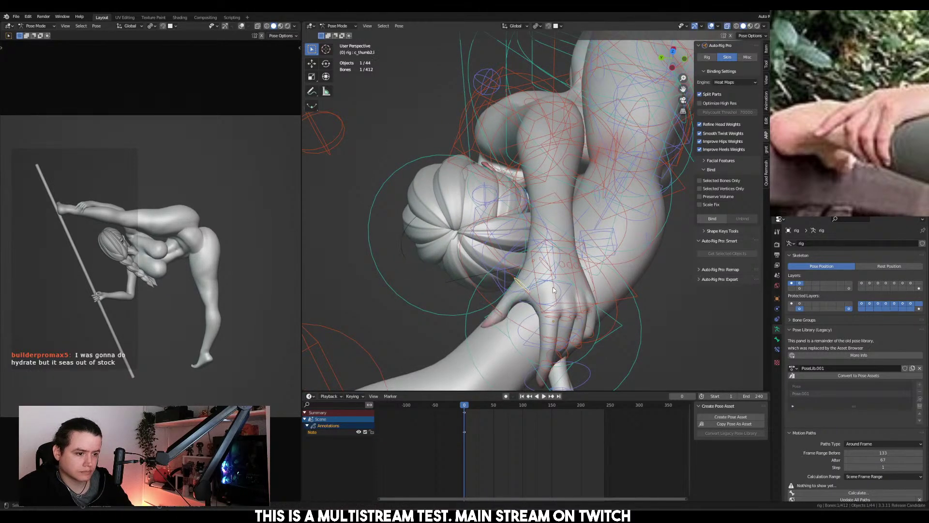
key("r")
left_click(546, 265)
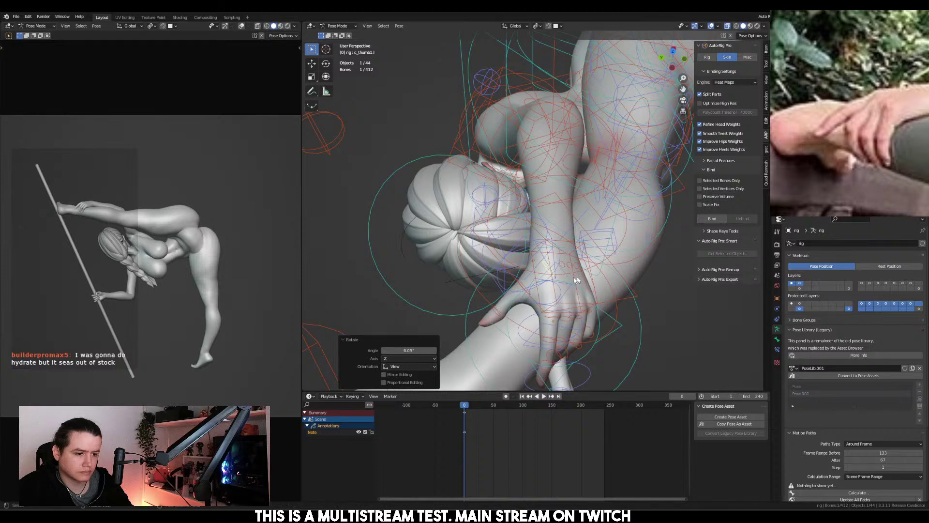
Rotate the left thumb's base control from a side view to rest the thumb against the leg
middle_click_drag(546, 265, 639, 259)
key("ctrl+z")
key("ctrl+shift+z")
key("r")
left_click(640, 263)
Rotate the left index finger's first joint around its local X axis to lower the finger towards the leg
left_click(635, 244)
key("r")
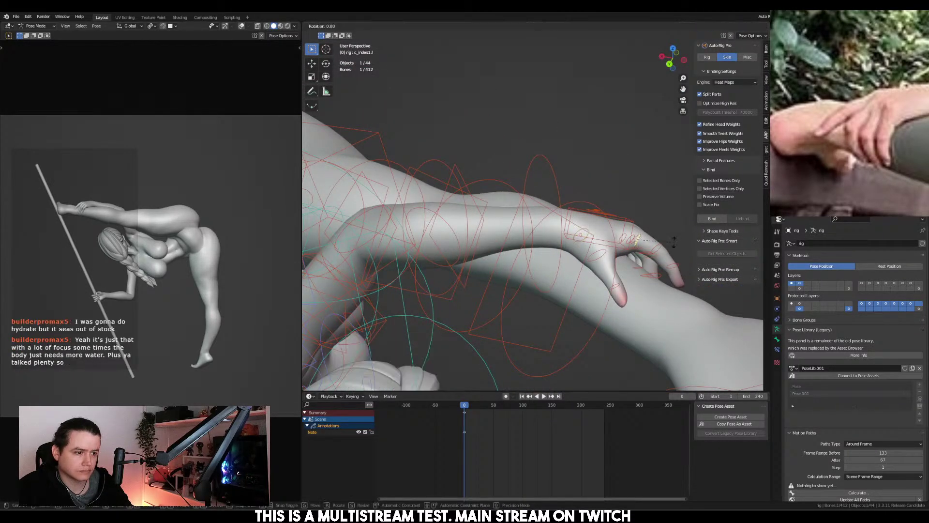
key("x")
key("x")
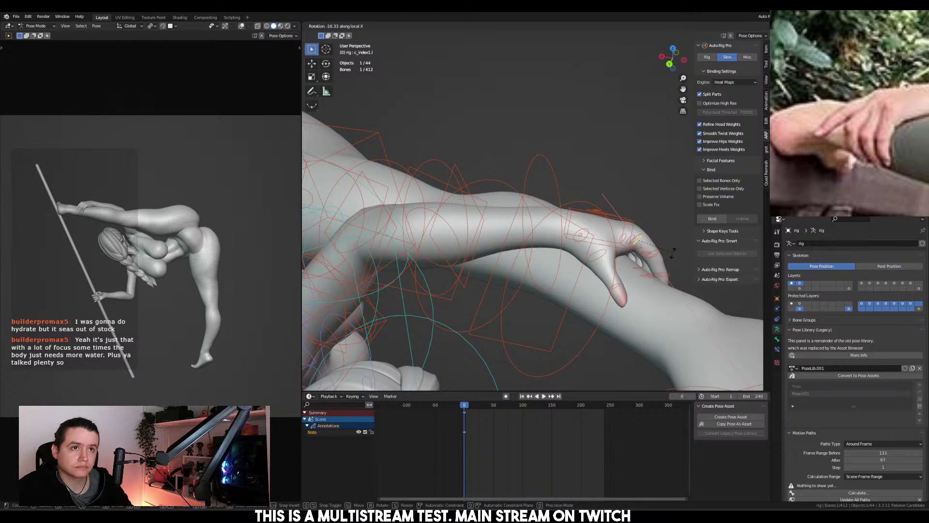
left_click(668, 256)
Bend the left index finger's second joint around its local X axis and fine-tune it by 1.78°
middle_click_drag(667, 256, 478, 251)
left_click(659, 264)
key("r")
key("x")
key("x")
left_click(666, 272)
middle_click_drag(565, 250, 602, 243)
key("r")
key("x")
key("x")
left_click(603, 245)
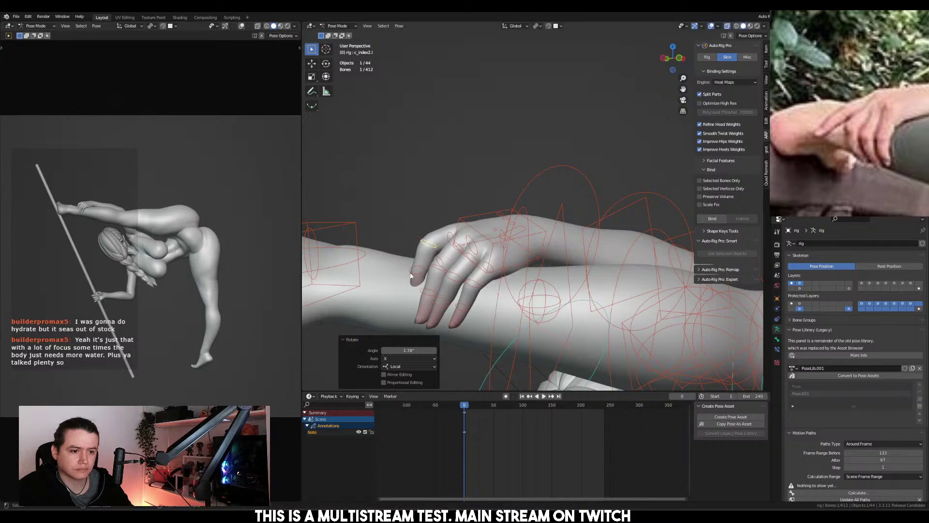
Readjust the left index finger's second joint around its local X axis to set its final curl
left_click(451, 236)
left_click(432, 242)
key("r")
key("x")
key("x")
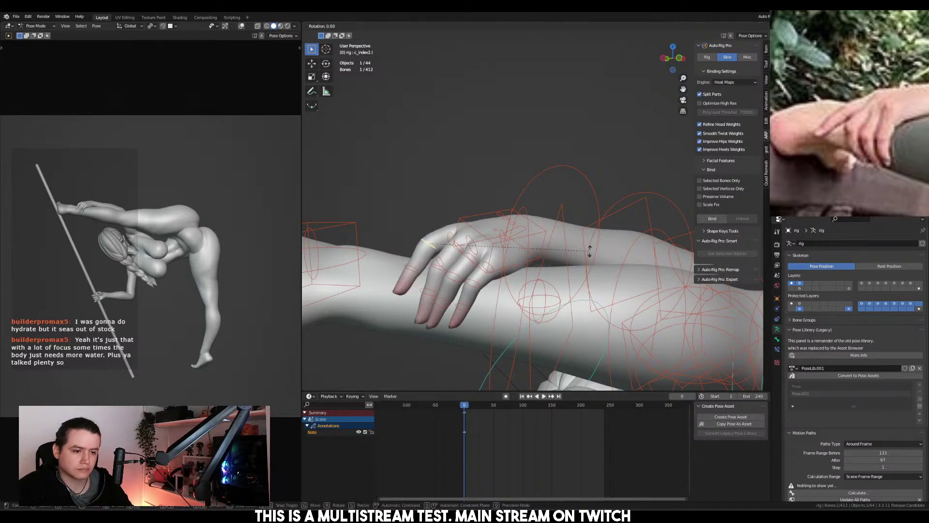
left_click(542, 237)
Rotate the left hand's IK control 15.5° around its local Y axis
middle_click_drag(542, 237, 674, 239)
left_click(580, 244)
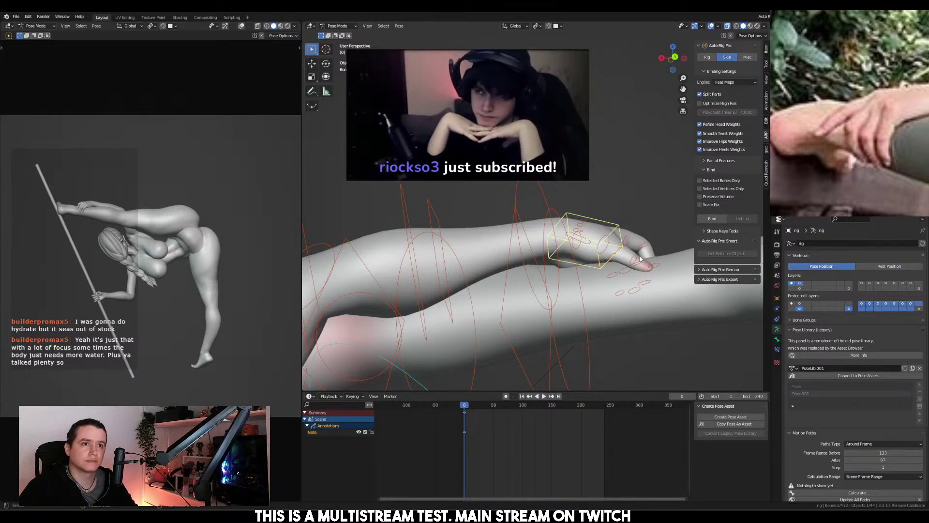
key("r")
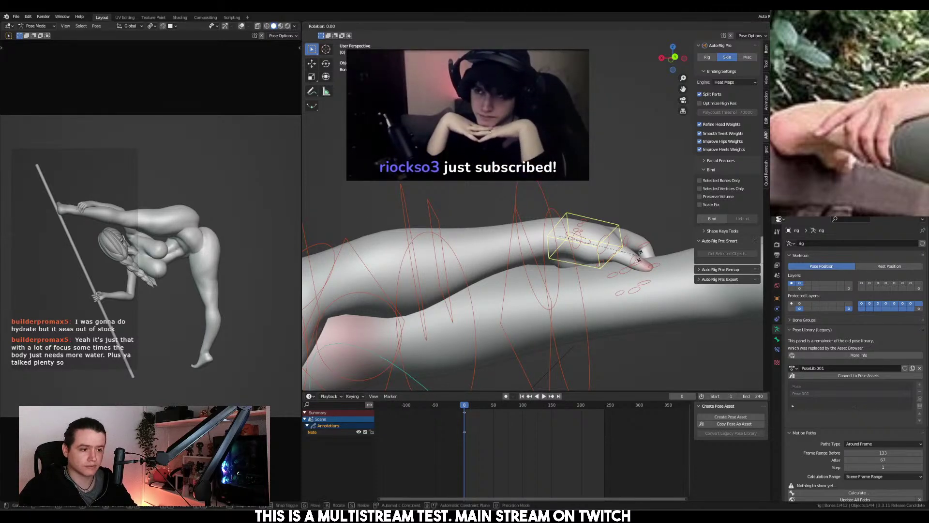
key("y")
key("y")
left_click(635, 274)
Reposition the left hand's IK control on the raised leg and rotate it 1.13° in the view plane
middle_click_drag(634, 274, 533, 251)
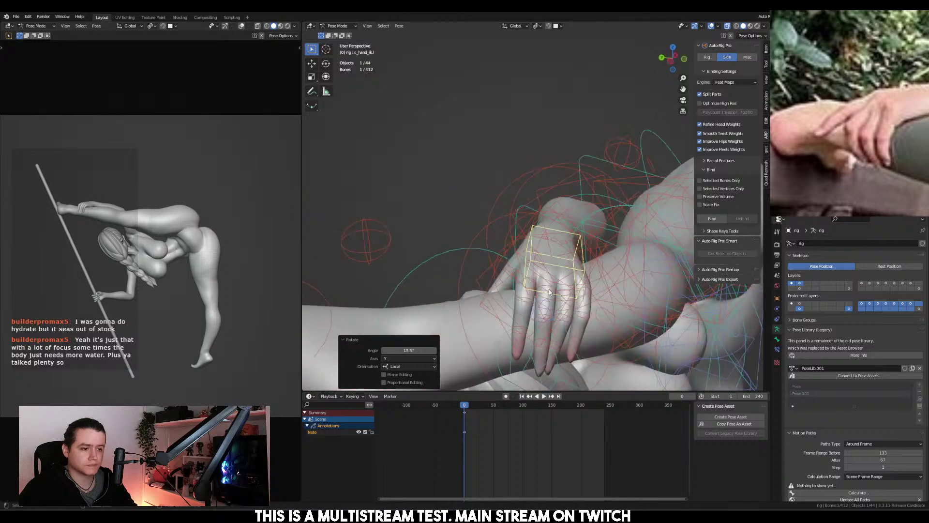
key("g")
left_click(637, 259)
key("r")
middle_click_drag(637, 256, 581, 276)
left_click(620, 274)
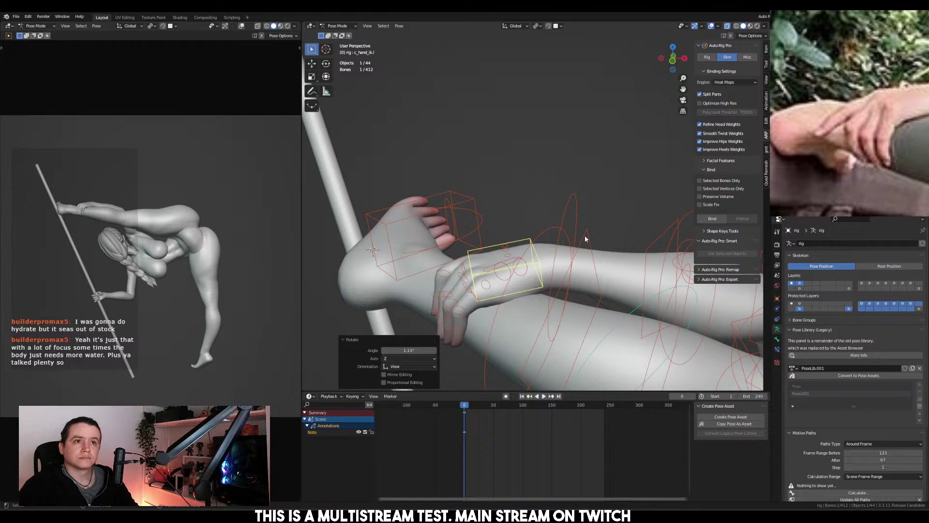
Rotate the left thumb's base bone 7.57° in the view plane
middle_click_drag(493, 194, 473, 216)
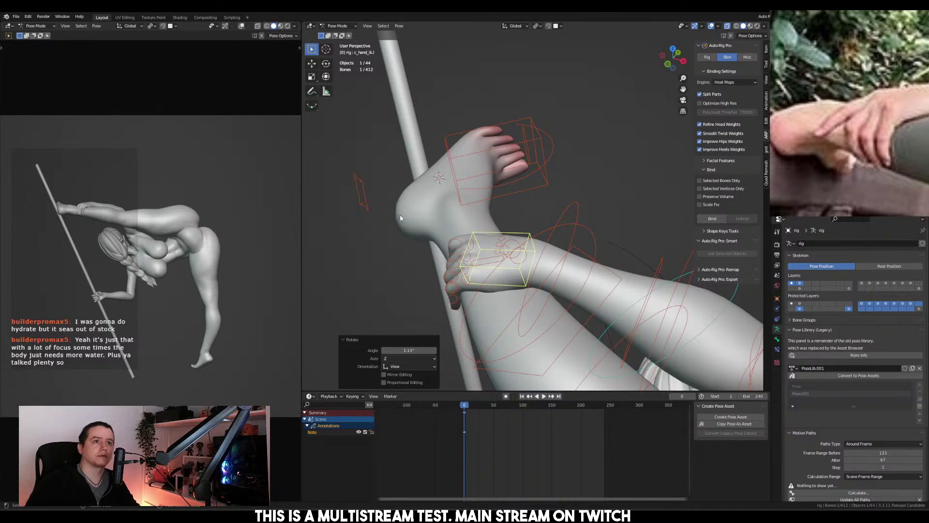
middle_click_drag(427, 233, 680, 227)
left_click(558, 245)
key("r")
right_click(597, 249)
key("r")
left_click(600, 258)
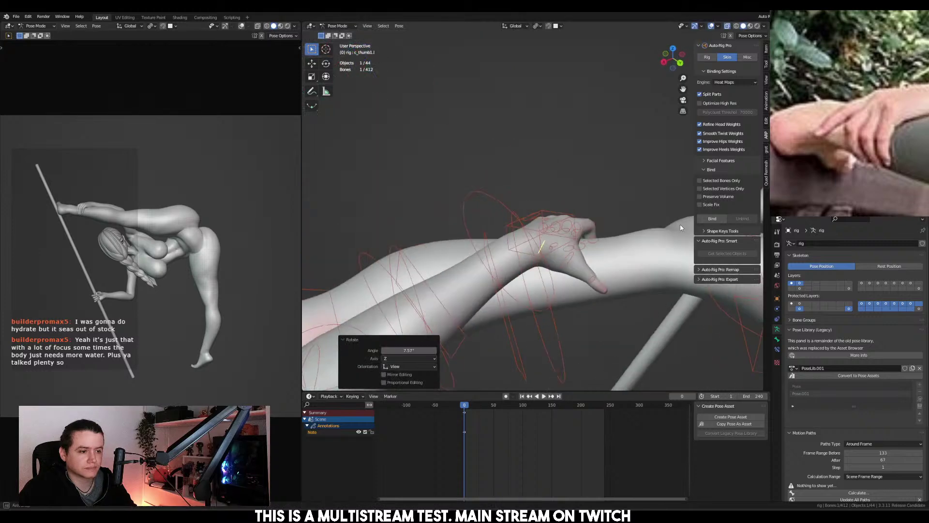
Rotate the left thumb further from two viewing angles so that it lies closer to the raised leg
key("r")
left_click(650, 165)
middle_click_drag(650, 164, 666, 235)
key("r")
left_click(616, 220)
left_click(612, 271)
middle_click_drag(612, 271, 643, 276)
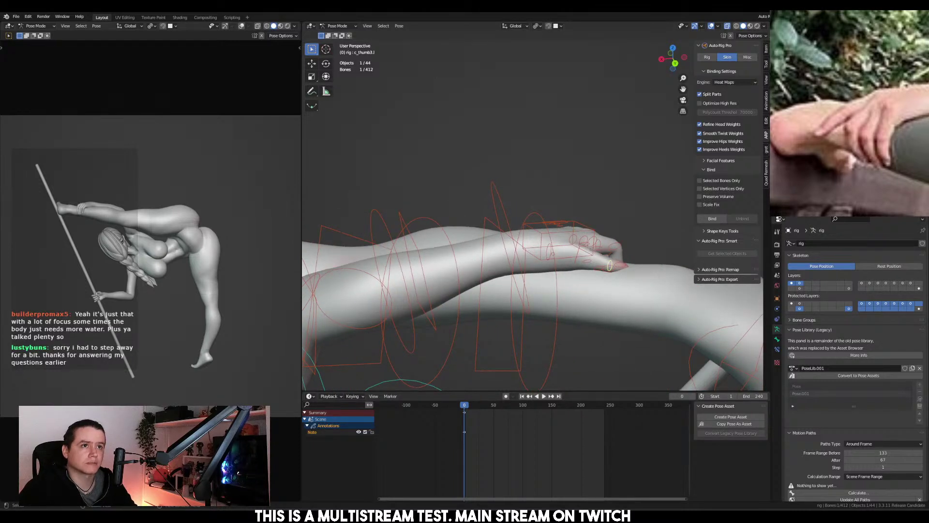
Lower the left thumb's base bone about 0.04 m, rotate it in the view plane and adjust its position beside the palm
middle_click_drag(580, 247, 563, 260)
left_click(550, 275)
key("g")
left_click(550, 280)
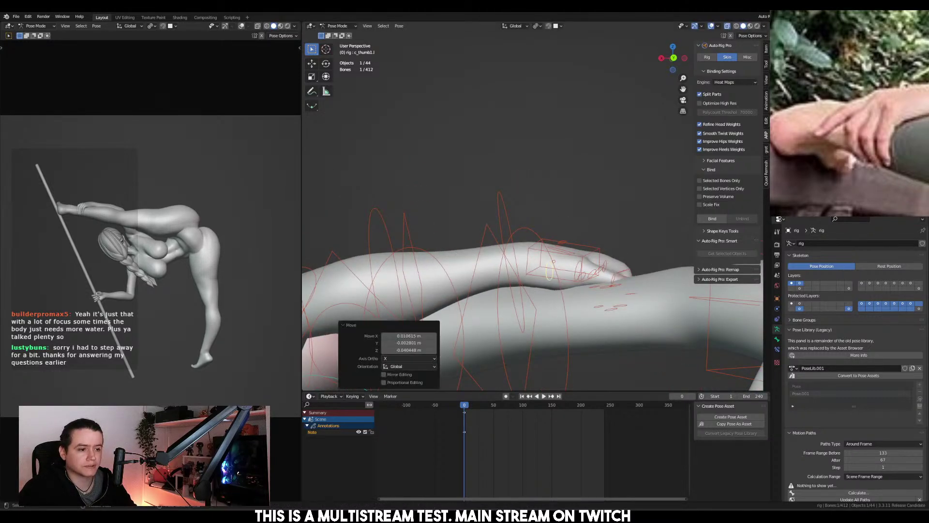
key("r")
left_click(644, 280)
middle_click_drag(653, 277, 600, 315)
key("g")
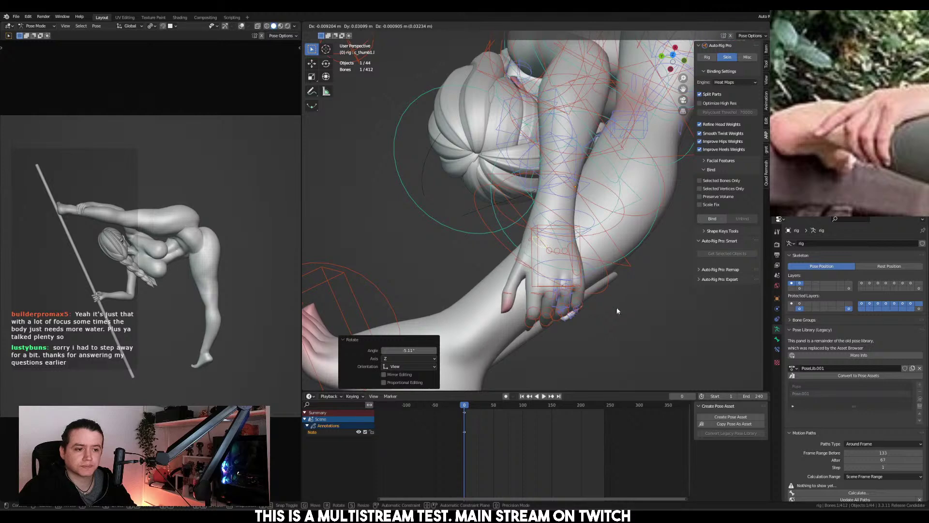
left_click(608, 292)
Switch the rig from Pose Mode to Object Mode and select the character's body mesh
scroll(621, 278, "down", 2)
middle_click_drag(622, 277, 547, 188)
scroll(557, 213, "down", 2)
middle_click_drag(630, 333, 418, 197, "shift")
key("ctrl+Tab")
scroll(513, 213, "down", 3)
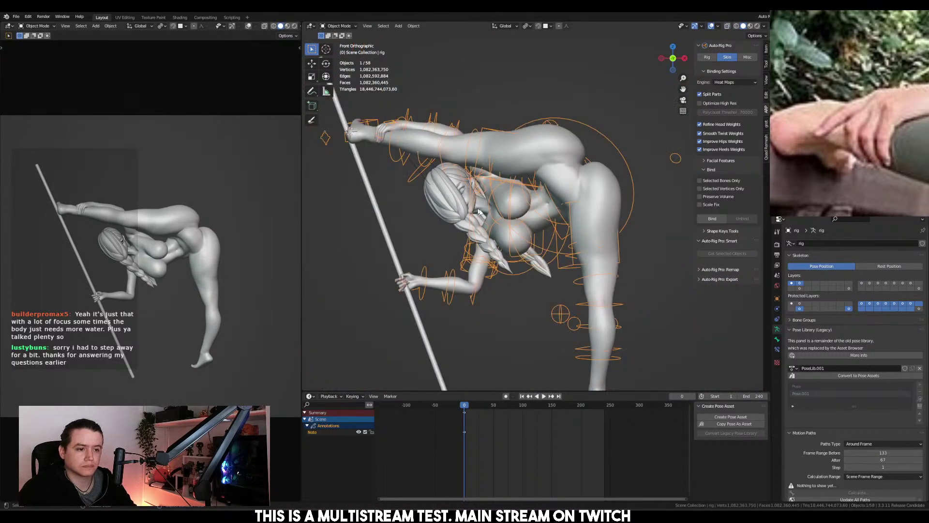
middle_click_drag(513, 213, 557, 218)
scroll(557, 218, "up", 3)
left_click(571, 218)
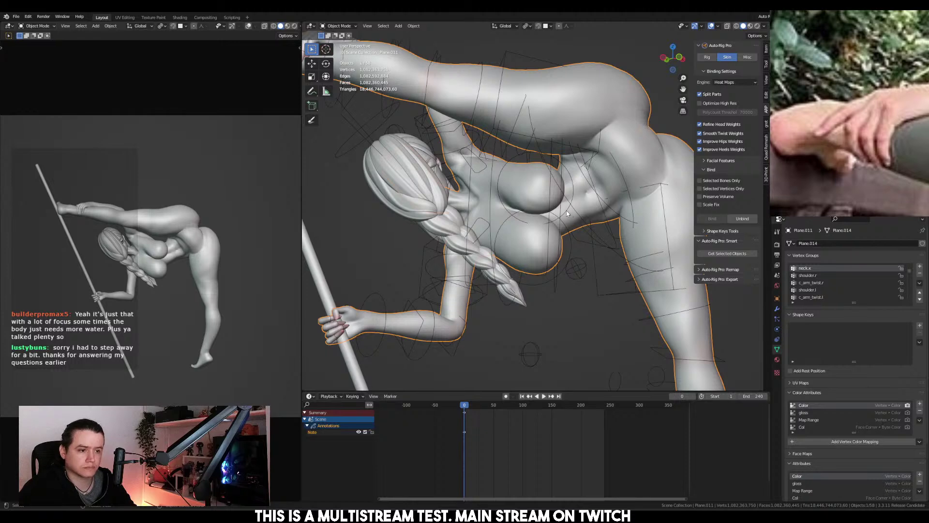
Return the rig to Pose Mode, scale up the left breast control and lower it 0.10533 m along global Z
left_click(567, 211)
key("ctrl+Tab")
left_click(574, 209)
key("g")
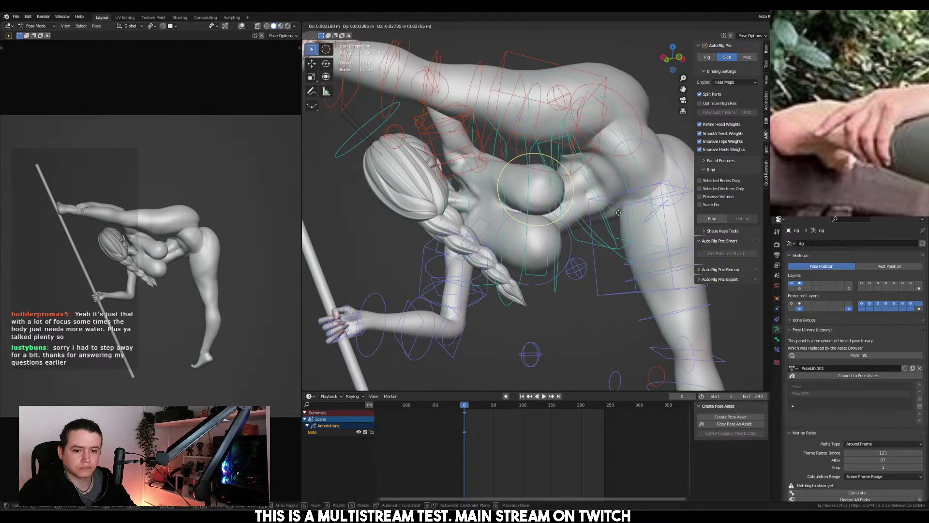
key("Escape")
key("s")
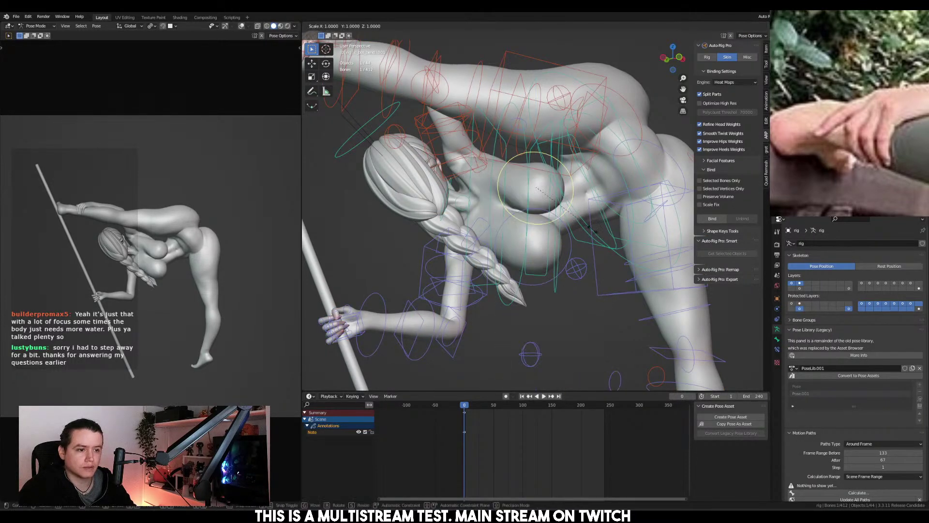
left_click(601, 234)
key("g")
key("z")
left_click(586, 249)
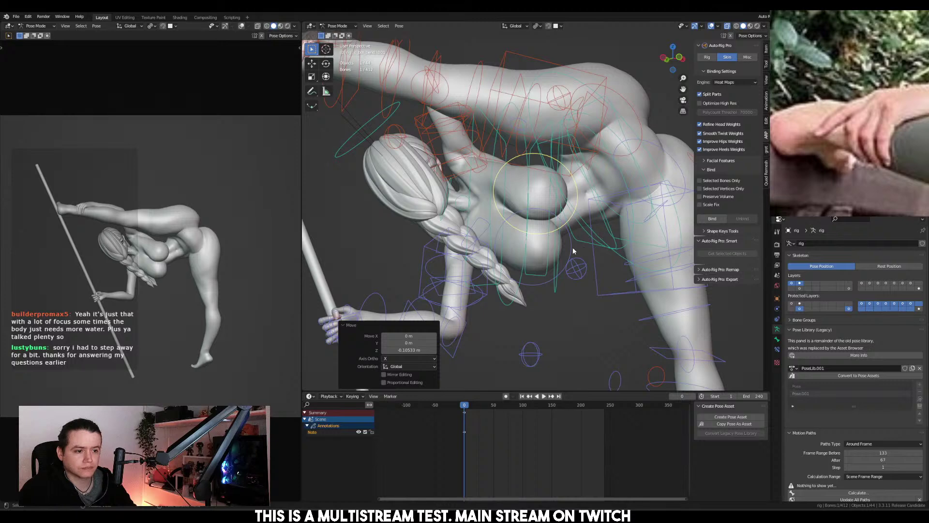
Lower the right breast control along global Z and scale it to fit the hanging shape
key("g")
key("z")
left_click(571, 257)
key("s")
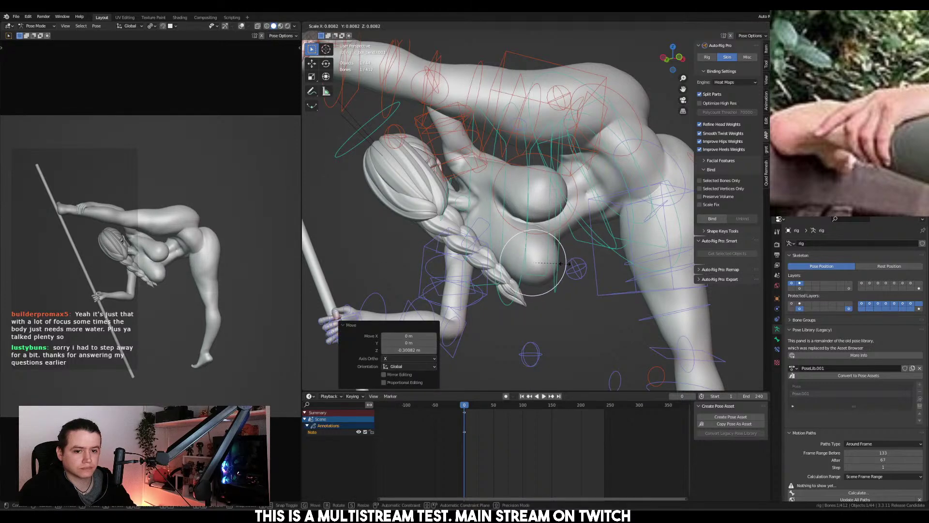
left_click(564, 263)
Shift the right breast control slightly within the horizontal XY plane
middle_click_drag(563, 263, 621, 263)
key("s")
key("g")
key("z")
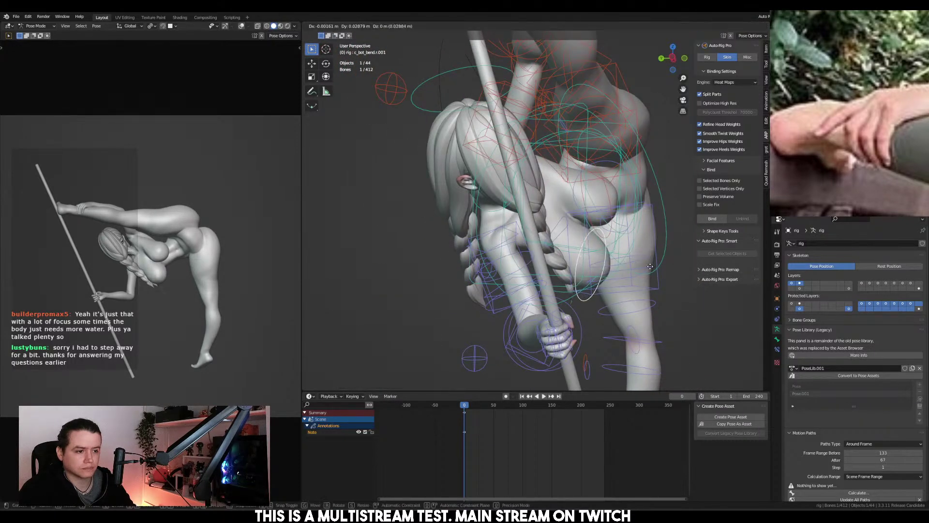
left_click(610, 242)
Rotate the left breast control 10.7° around its local Z axis
left_click(610, 227)
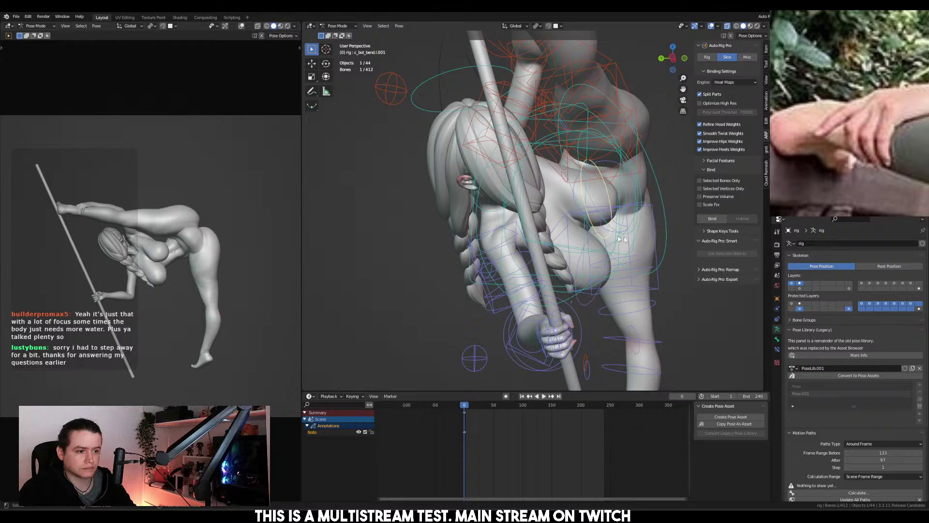
key("g")
key("y")
key("y")
right_click(644, 245)
key("r")
key("z")
key("z")
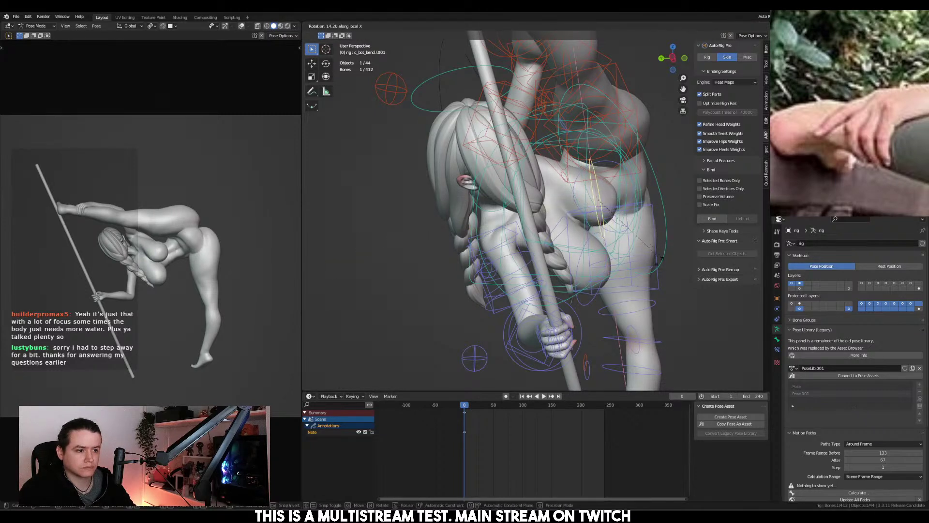
left_click(648, 284)
Reposition the left breast control about 0.21 m lower so that it hangs downward
key("g")
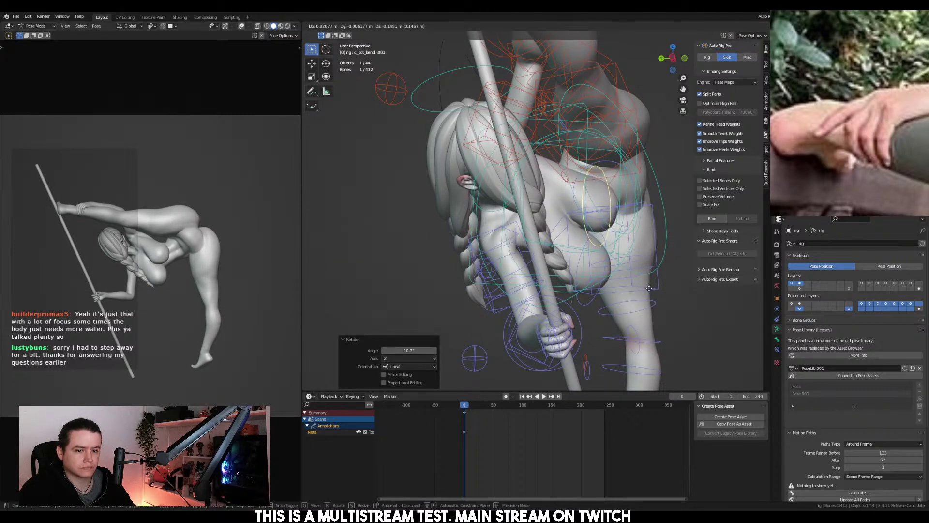
left_click(657, 264)
middle_click_drag(657, 264, 627, 263)
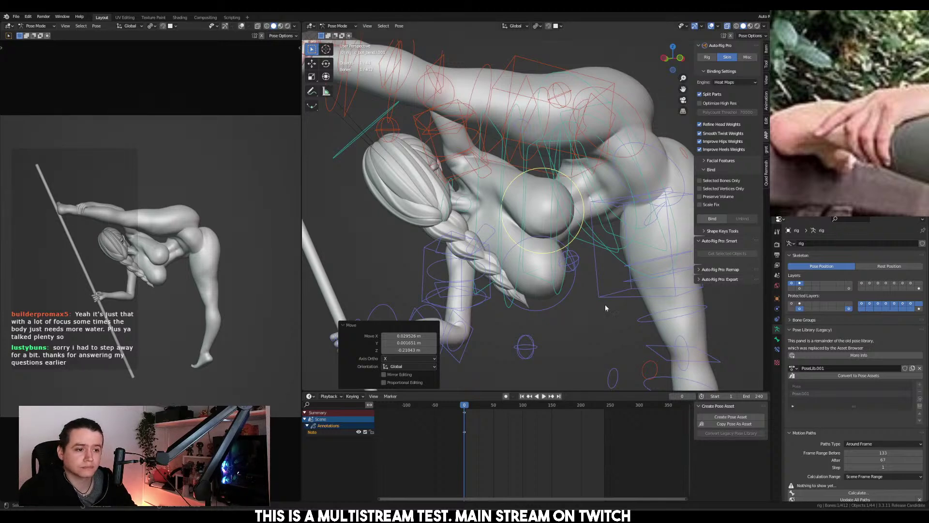
Preview the pose in the camera view with rendered shading and return that view to solid shading
mouse_move(501, 278)
middle_mouse_down()
mouse_move(567, 246)
mouse_move(541, 228)
mouse_move(656, 237)
mouse_move(542, 242)
middle_mouse_up()
key("z")
left_click(188, 233)
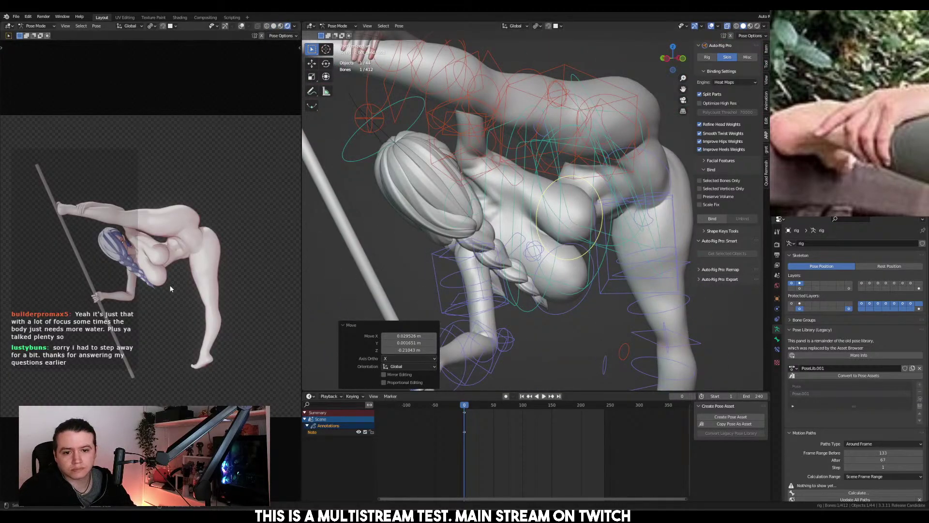
key("z")
left_click(217, 284)
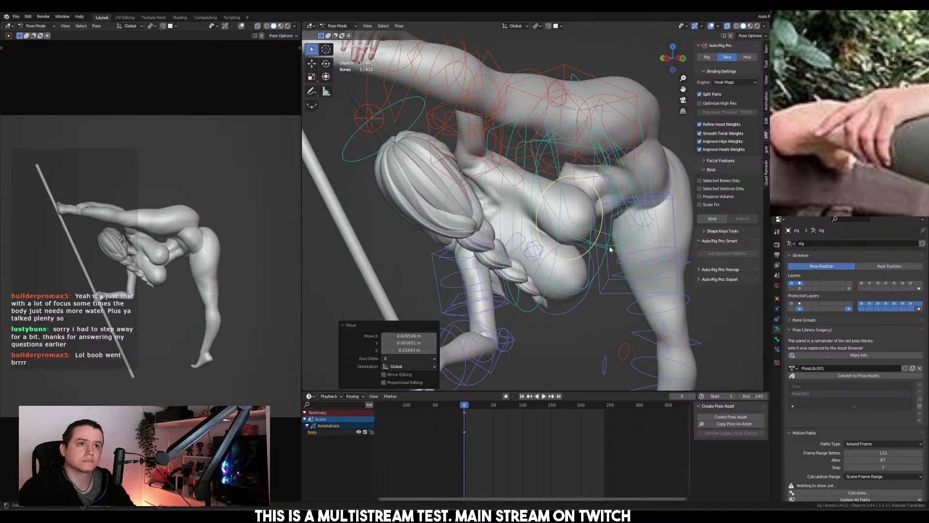
middle_click_drag(610, 249, 613, 237)
Reset the location, rotation and scale of all the rig's bones and switch to Object Mode in front view
key("a")
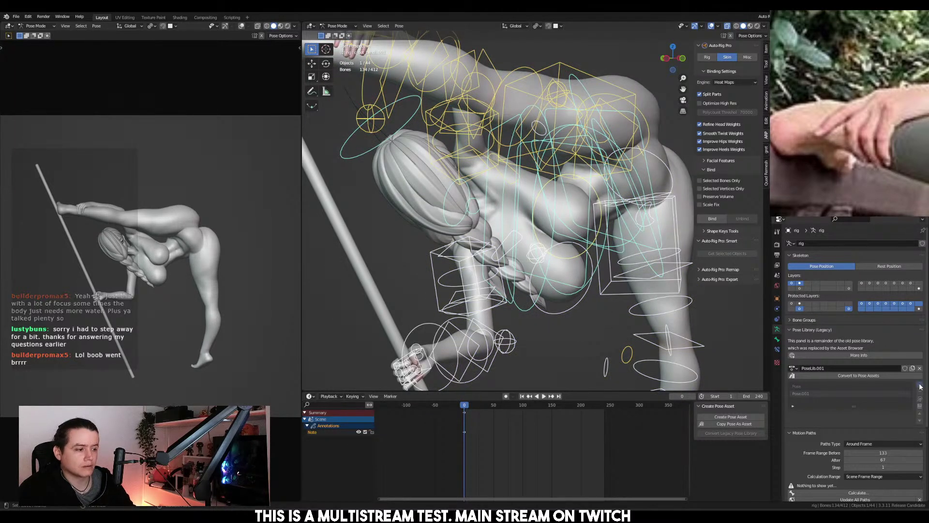
key("alt+g")
key("alt+r")
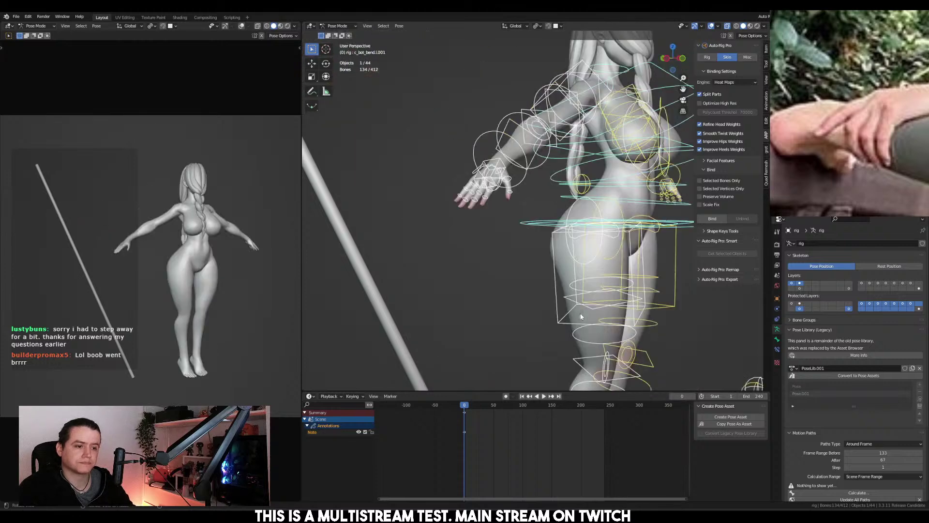
key("alt+s")
key("KP_1")
middle_click_drag(594, 239, 550, 213, "shift")
key("ctrl+Tab")
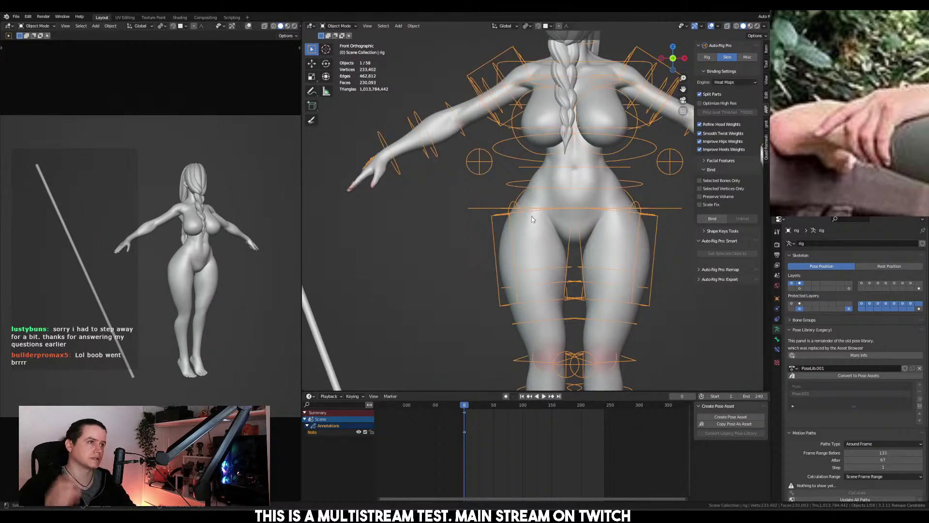
Bring the image of the character in the long black dress into view on the reference board
scroll(871, 121, "down", 8)
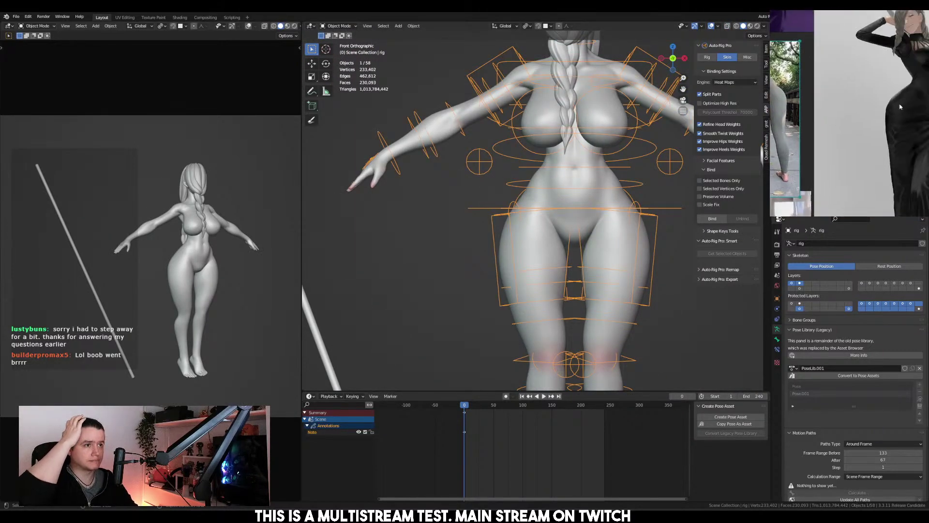
middle_click_drag(905, 152, 903, 115)
scroll(902, 115, "up", 8)
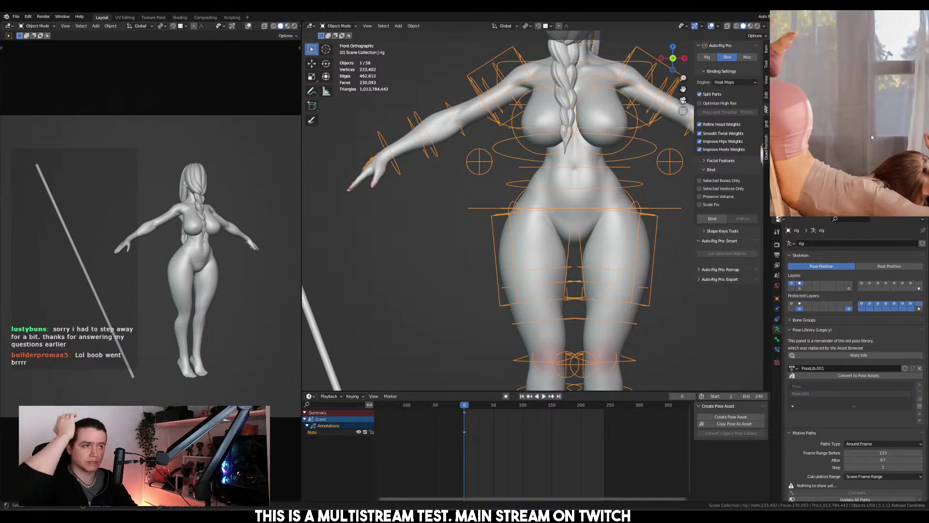
scroll(903, 115, "down", 6)
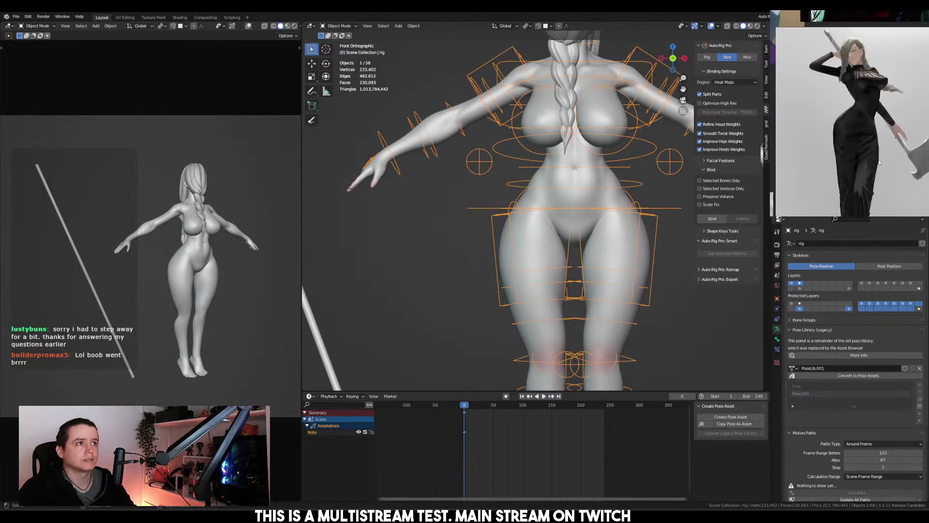
Put the rig armature in Edit Mode with the hips and legs framed from the front
middle_click_drag(616, 213, 584, 212, "shift")
scroll(571, 253, "down", 2)
scroll(576, 232, "up", 4)
key("Tab")
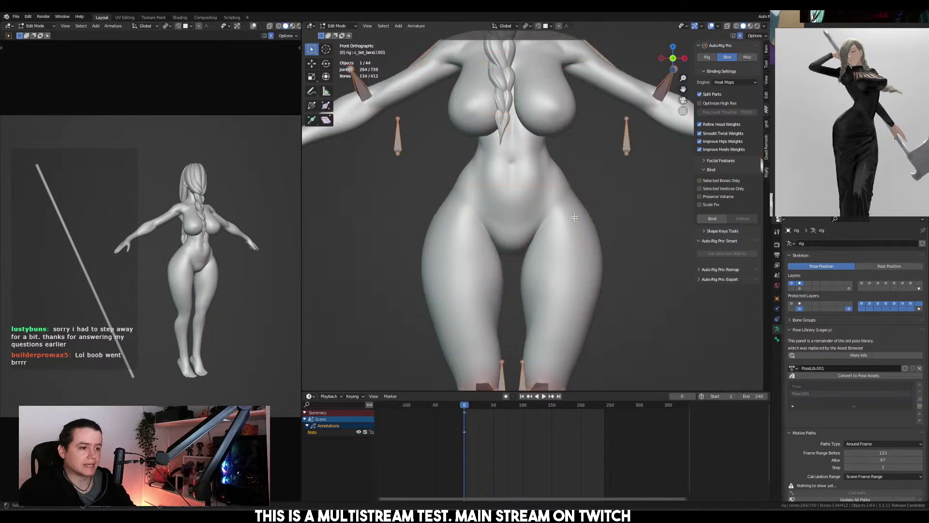
scroll(582, 171, "up", 3)
Save the current file and save an incremented version as 1.blend
key("ctrl+s")
key("ctrl+shift+s")
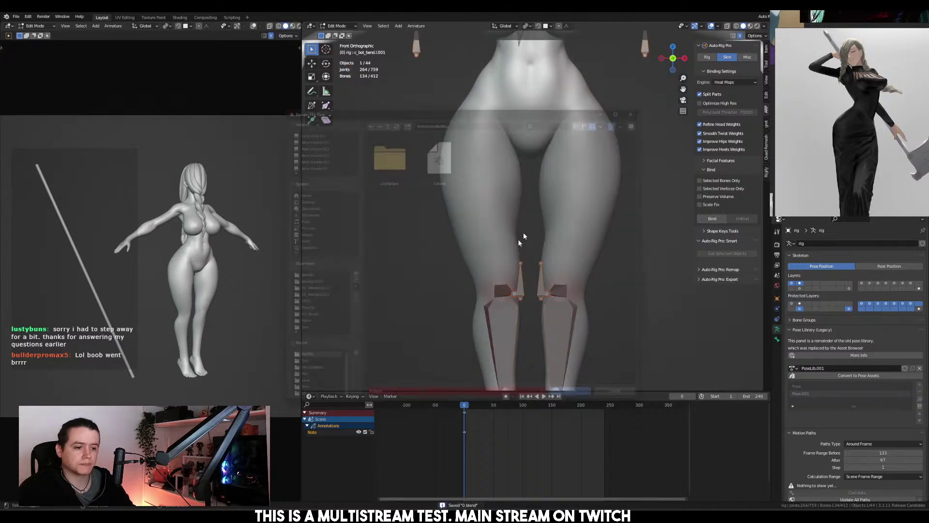
left_click(554, 407)
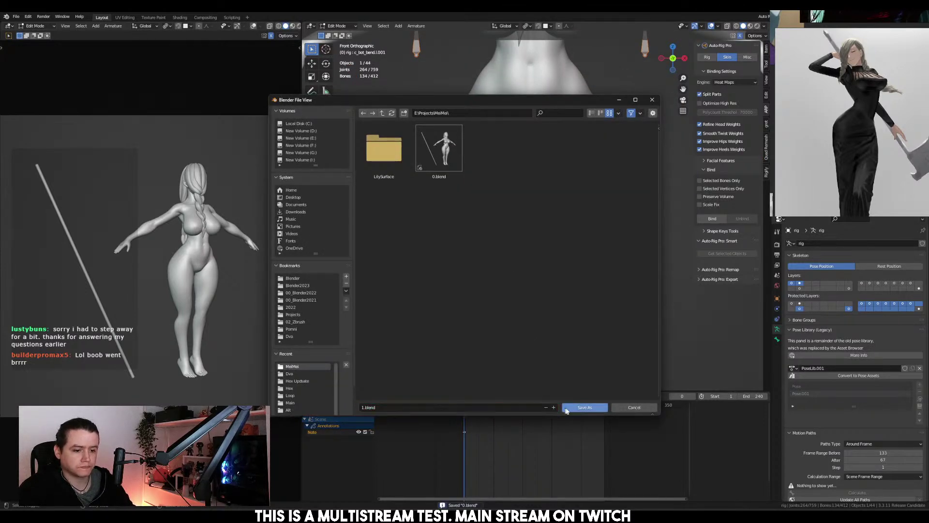
left_click(567, 408)
Reset the 3D cursor to the world origin, add a new bone there and raise it 12.622 m along Z
key("shift+c")
left_click(629, 284)
key("shift+a")
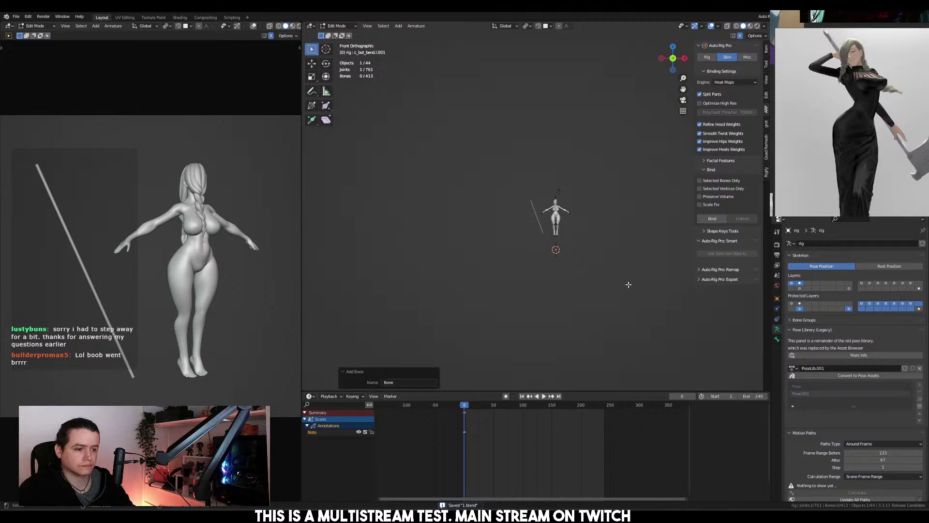
key("g")
key("z")
left_click(630, 249)
Move the new bone down about 1.46 m to the crotch in the right side view, with X-ray display enabled
key("KP_Decimal")
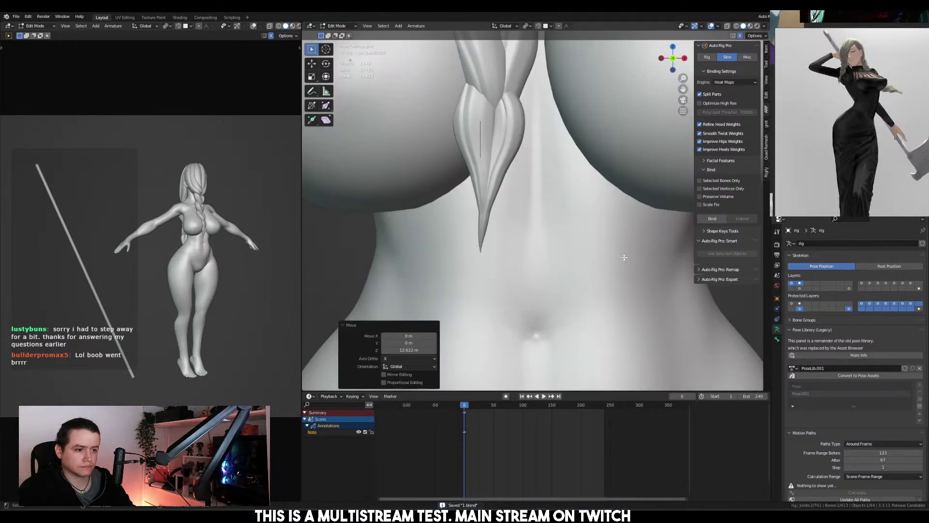
key("KP_3")
scroll(554, 265, "down", 7)
middle_click_drag(554, 264, 592, 209, "shift")
key("alt+z")
key("g")
left_click(560, 312)
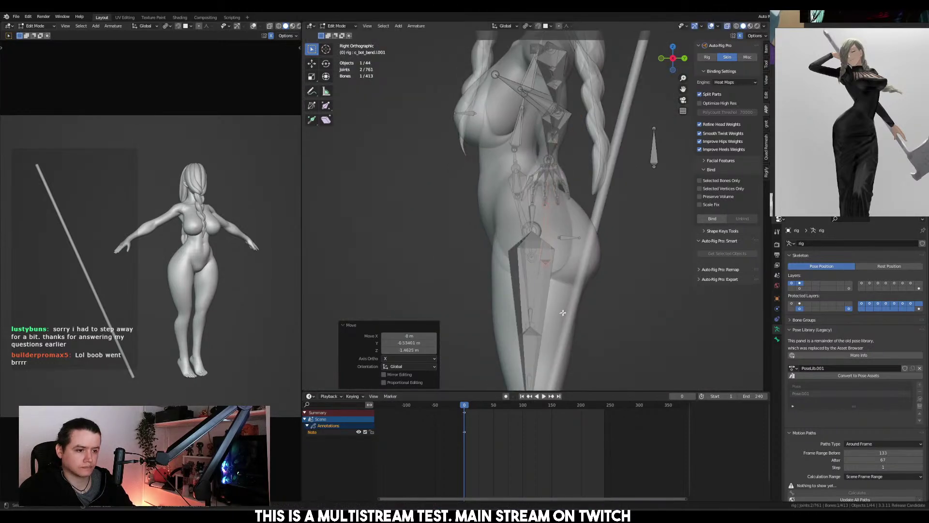
Rotate the new bone 90° to lie horizontally, scale it by 0.768 and fine-tune its position in the pelvis
key("r")
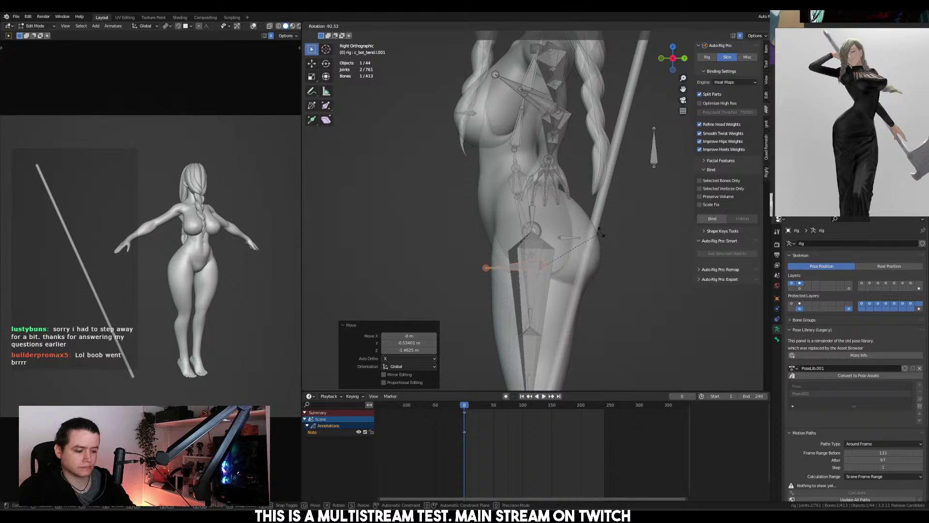
type("90")
key("Return")
key("s")
left_click(573, 236)
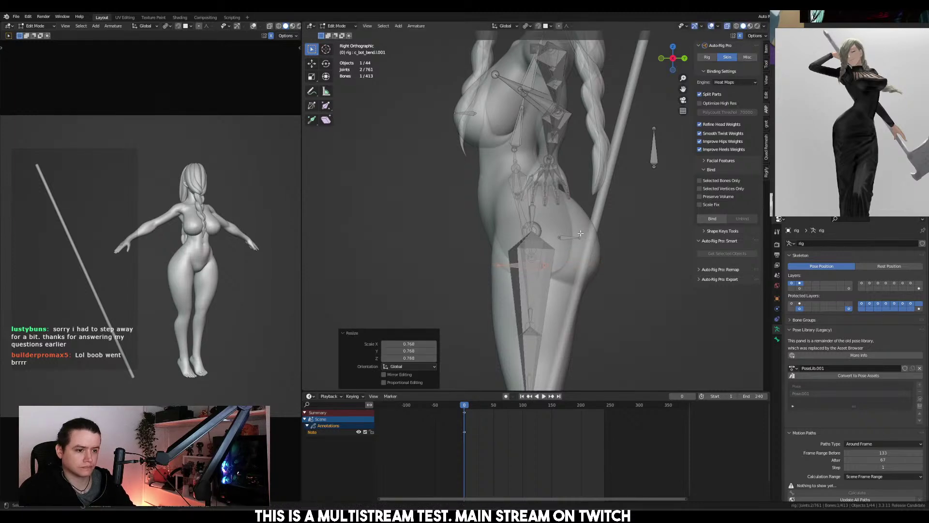
key("g")
left_click(576, 251)
Parent the new pelvis bone to the c_root_master.x control using the Bone option and leave Pose Mode
middle_click_drag(489, 249, 567, 252)
scroll(581, 242, "up", 2)
key("ctrl+Tab")
left_click(546, 260)
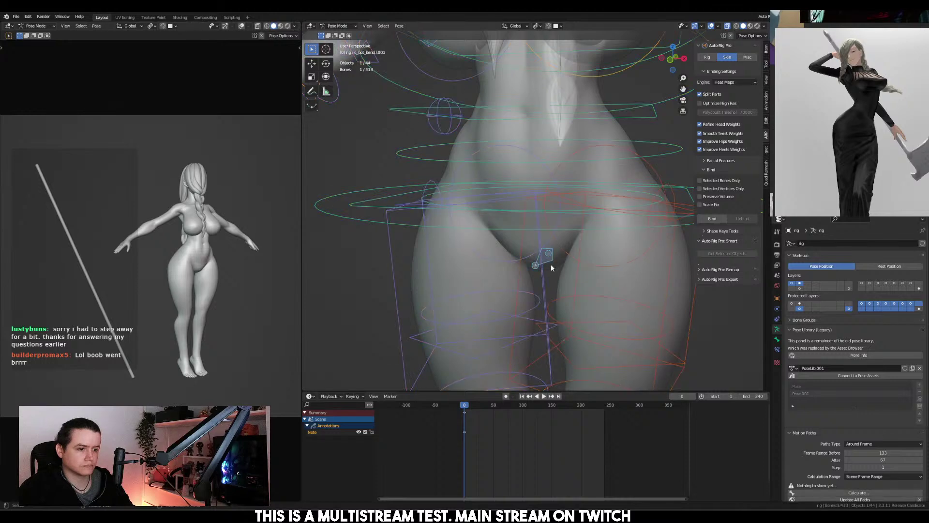
middle_click_drag(632, 252, 586, 243)
left_click(630, 248, "shift")
key("ctrl+p")
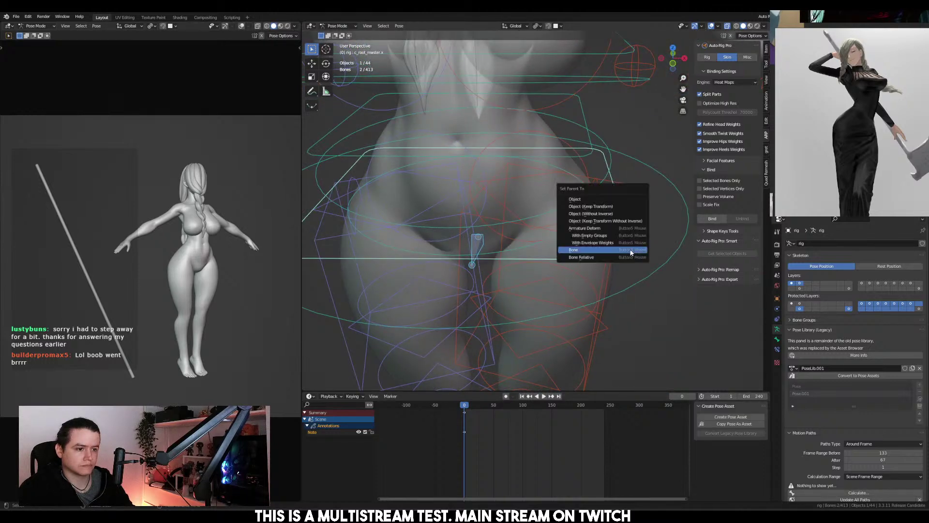
left_click(632, 251)
key("ctrl+Tab")
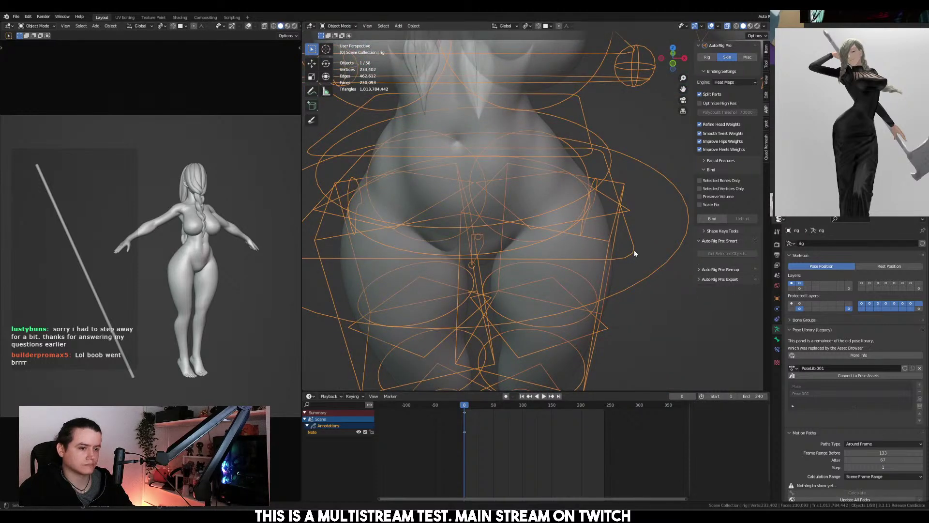
Parent the new pelvis bone to c_root_master.x in Edit Mode and try a rotation of that master control in Pose Mode
key("ctrl+Tab")
key("Tab")
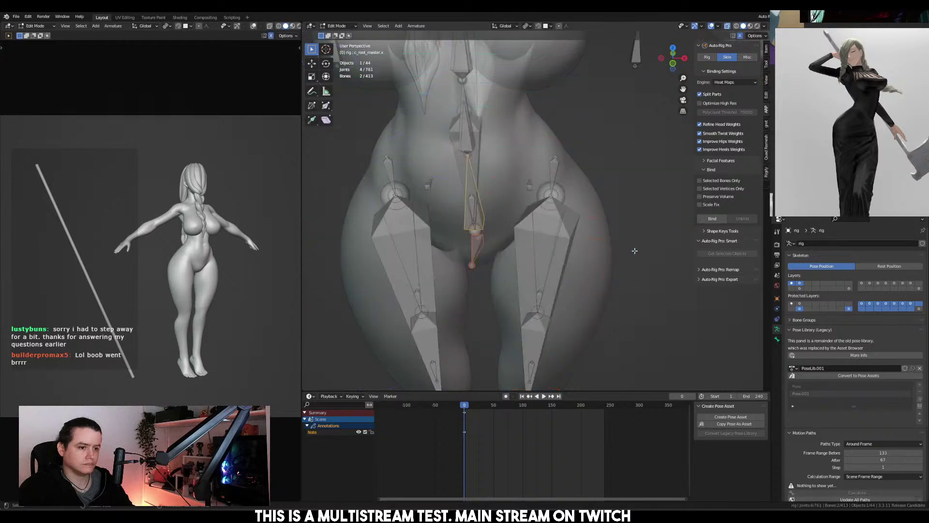
key("ctrl+p")
left_click(634, 249)
key("Tab")
left_click(634, 250)
key("r")
key("Escape")
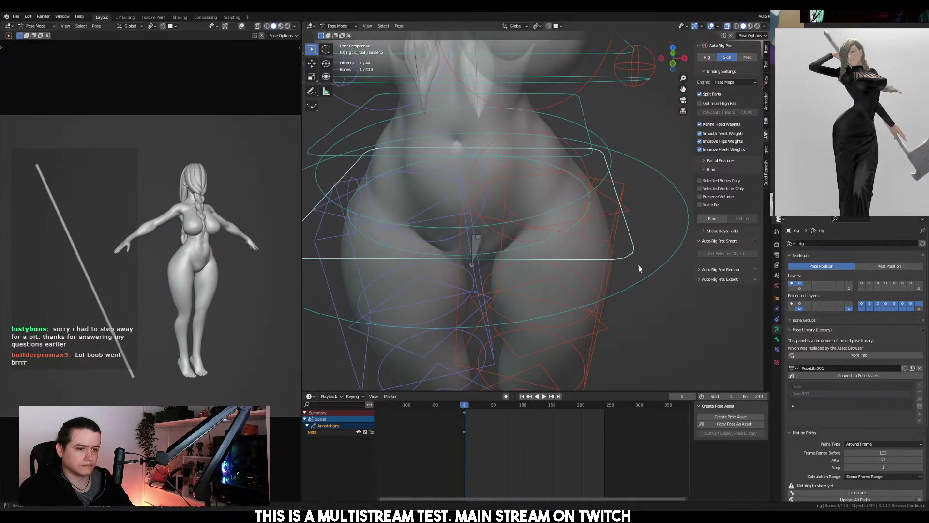
Parent the new pelvis bone to the c_root.x bone in Edit Mode instead, and return to Object Mode
left_click(486, 249)
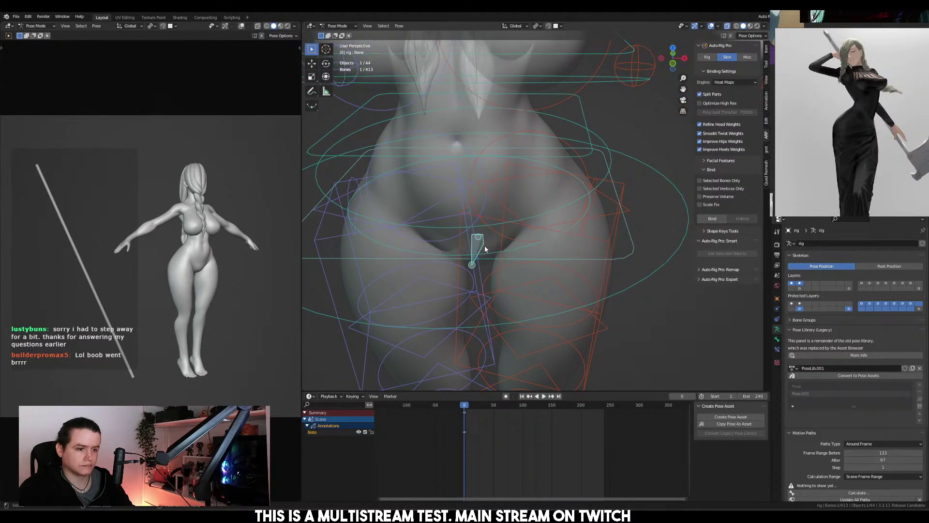
left_click(657, 273, "shift")
key("Tab")
key("ctrl+p")
left_click(657, 273)
key("Tab")
key("ctrl+Tab")
Test-rotate the c_root.x control in the front view to check the hip deformation, cancel the rotation and leave Pose Mode
key("KP_1")
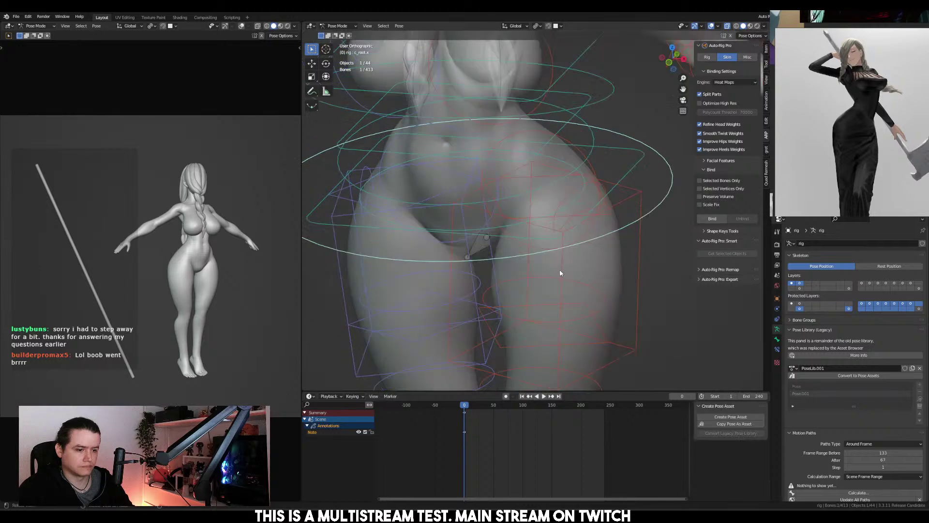
left_click(505, 254)
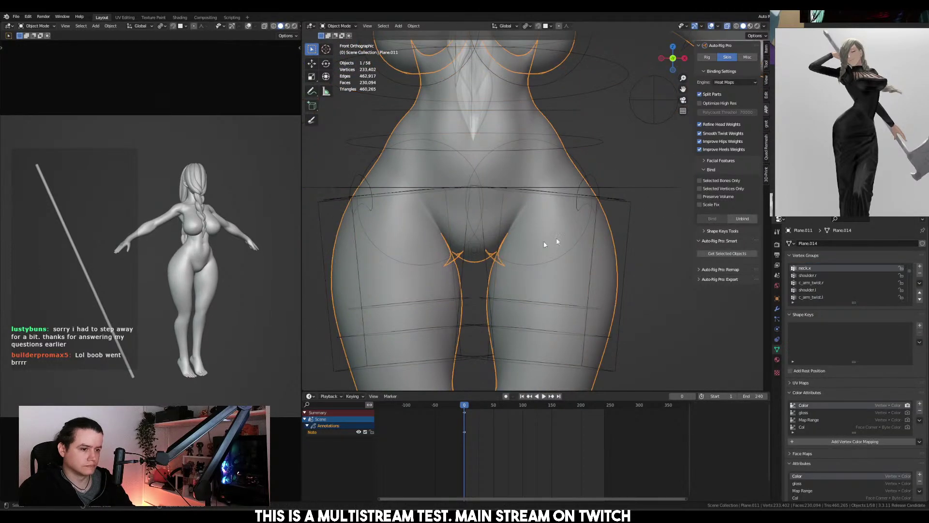
left_click(636, 188)
key("ctrl+Tab")
key("r")
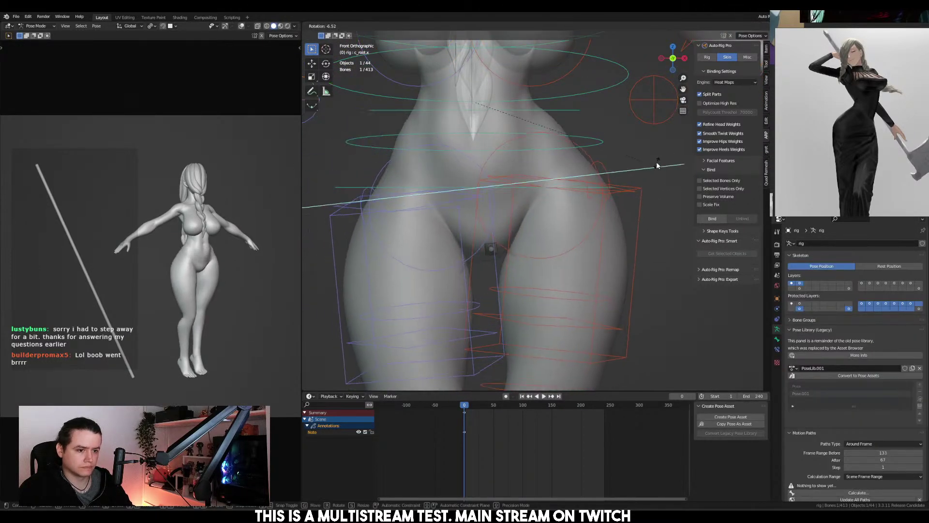
right_click(657, 166)
key("ctrl+Tab")
Select the body mesh together with the rig and bind them again using the Heat Maps engine
left_click(478, 246)
left_click(601, 233, "shift")
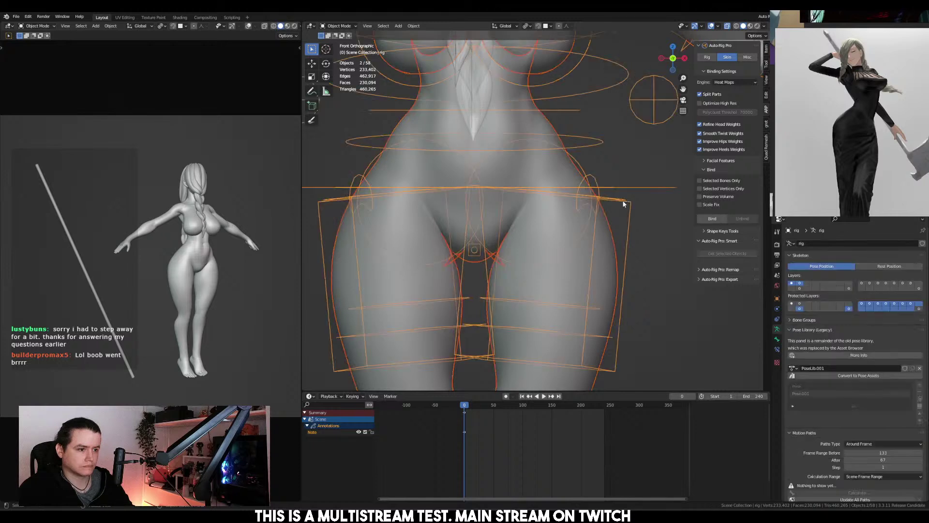
key("q")
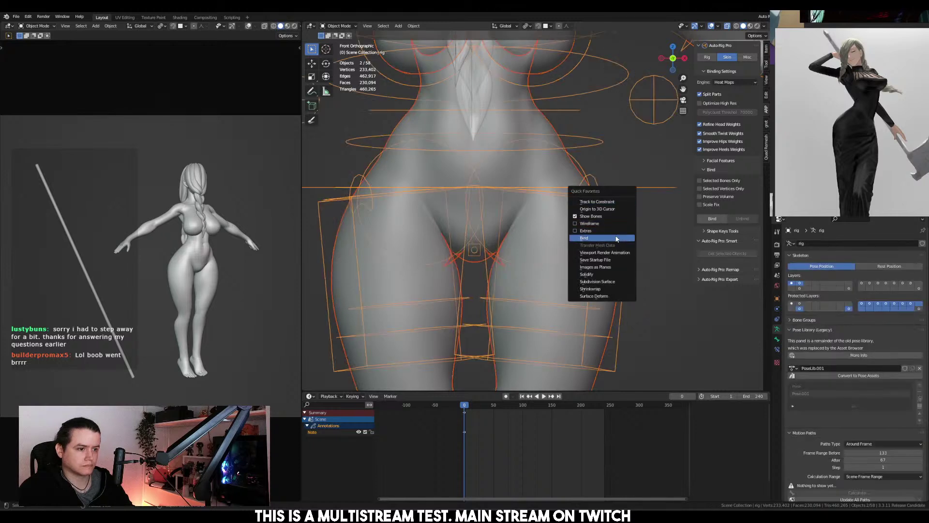
key("Return")
Apply the saved pole pose from PoseLib.001 to the rig and examine the raised leg and crotch up close
left_click(606, 209)
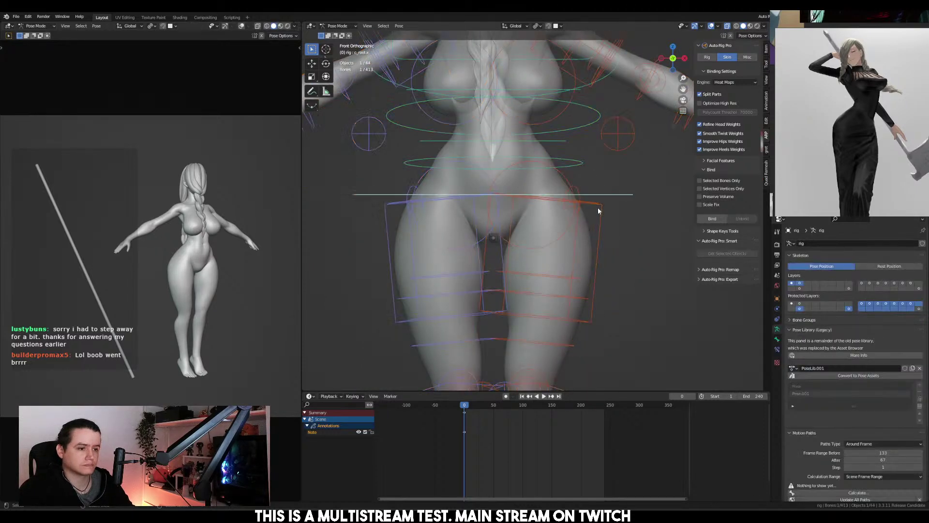
key("ctrl+Tab")
left_click(919, 400)
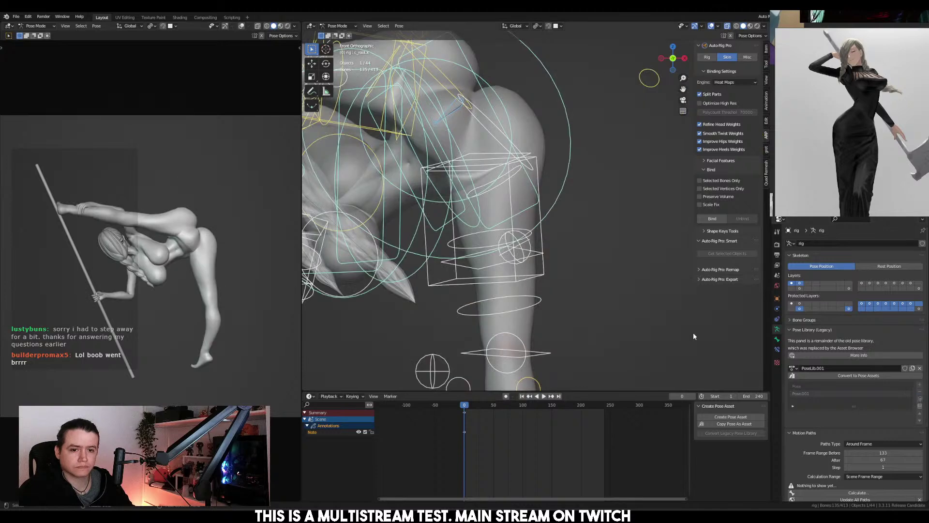
middle_click_drag(577, 228, 606, 276, "shift")
Turn off X-ray display and enable Preserve Volume on the body mesh's armature modifier
key("ctrl+Tab")
key("alt+z")
left_click(530, 211)
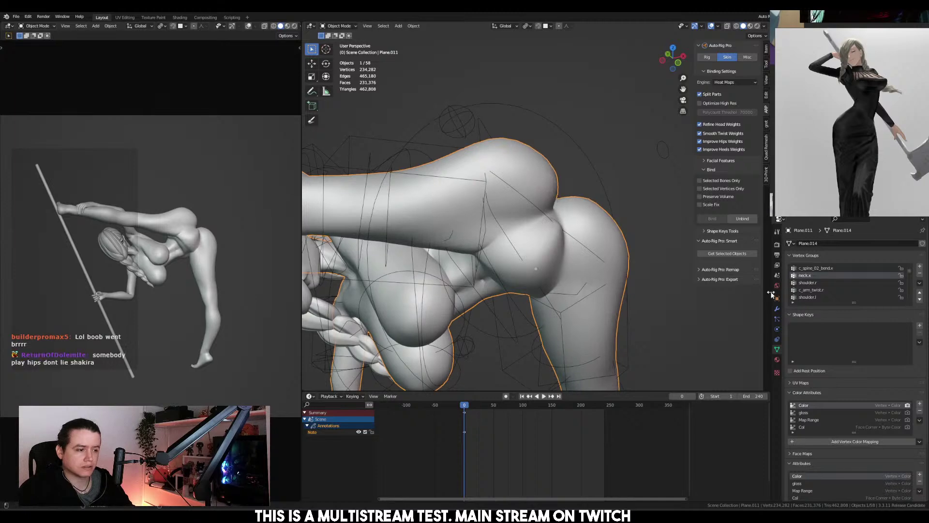
left_click(777, 308)
left_click(845, 284)
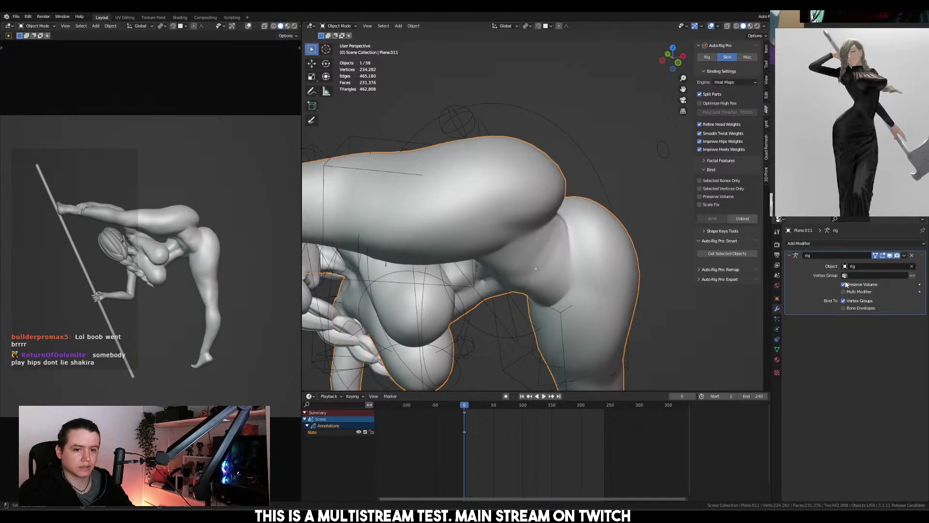
middle_click_drag(545, 270, 572, 248)
Try moving the pelvis bone slightly in Pose Mode and scaling it along its local X axis to test the crotch deformation
key("alt+z")
left_click(579, 240)
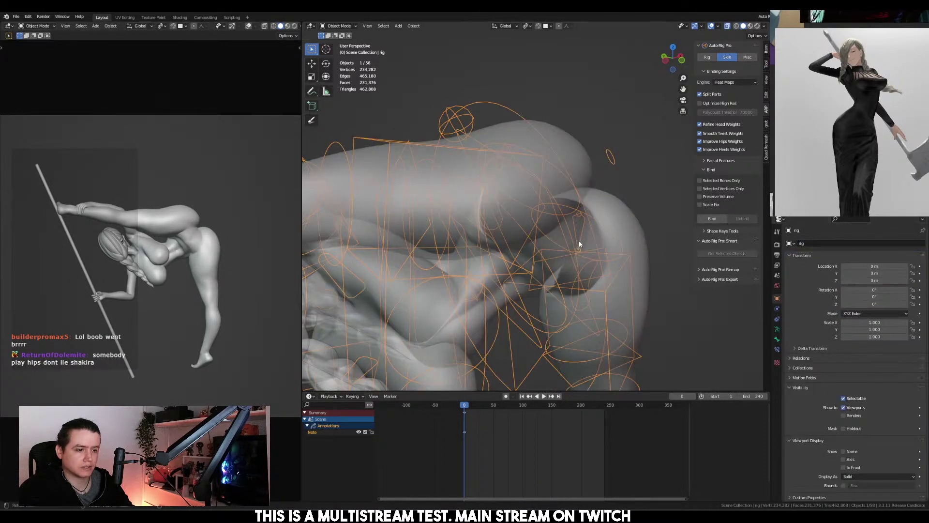
key("alt+z")
key("ctrl+Tab")
key("g")
left_click(641, 264)
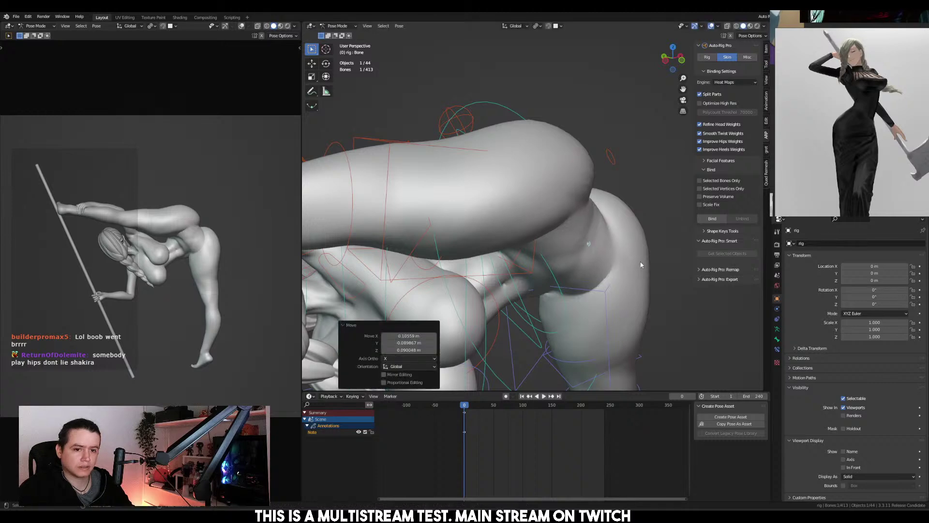
key("s")
key("x")
key("x")
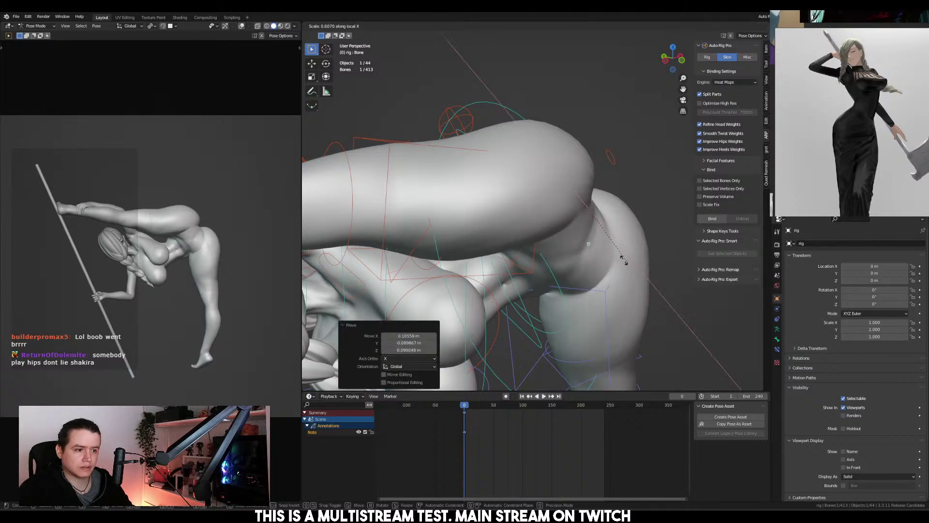
right_click(602, 239)
middle_click_drag(653, 266, 627, 265)
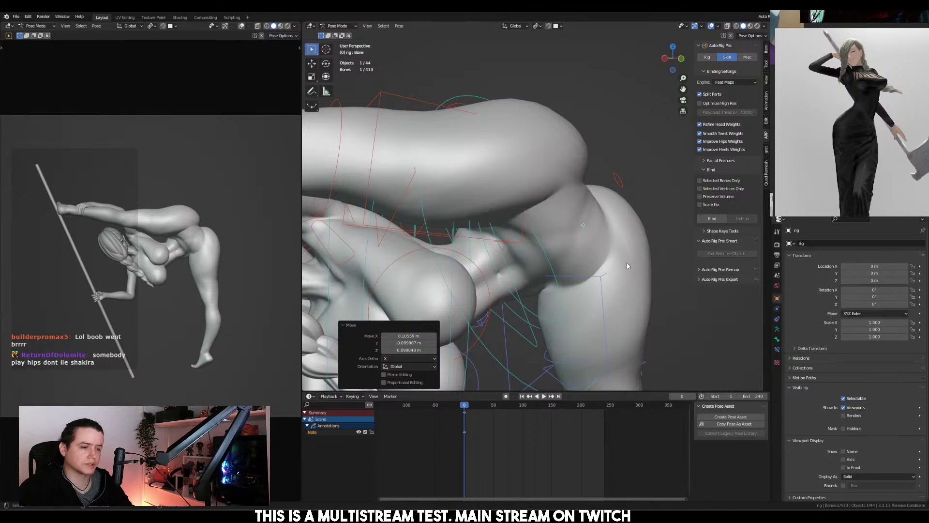
Clear the rotation and location of all the rig's bones, leave Pose Mode and return to the front view
key("ctrl+Tab")
left_click(627, 265)
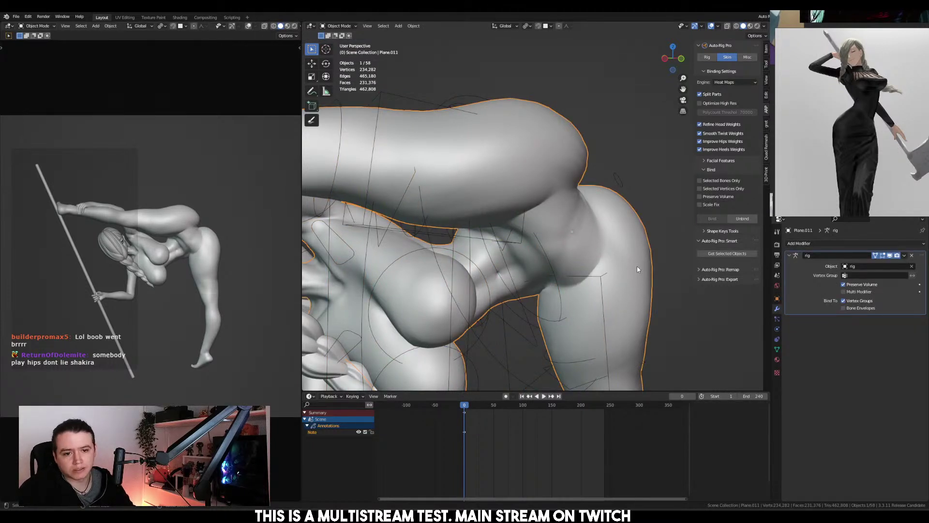
left_click(622, 182)
key("ctrl+Tab")
key("a")
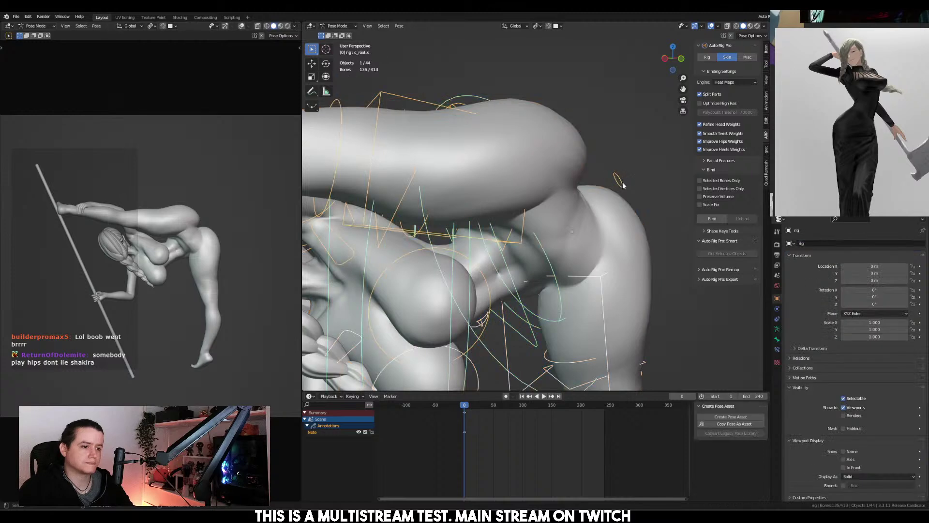
key("alt+r")
key("alt+g")
key("ctrl+Tab")
scroll(604, 230, "down", 2)
key("KP_1")
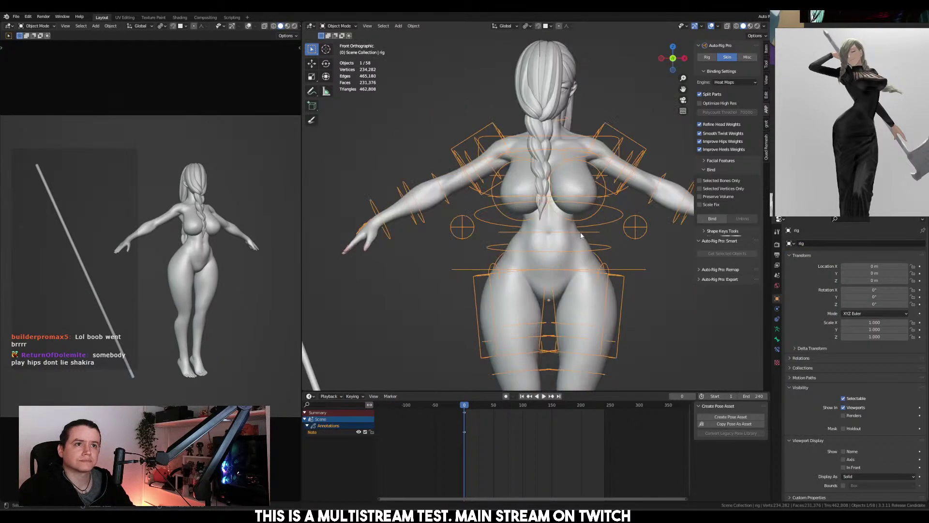
Test-rotate the lower spine and c_root.x controls together and c_root.x alone, cancelling each rotation
scroll(579, 186, "up", 2)
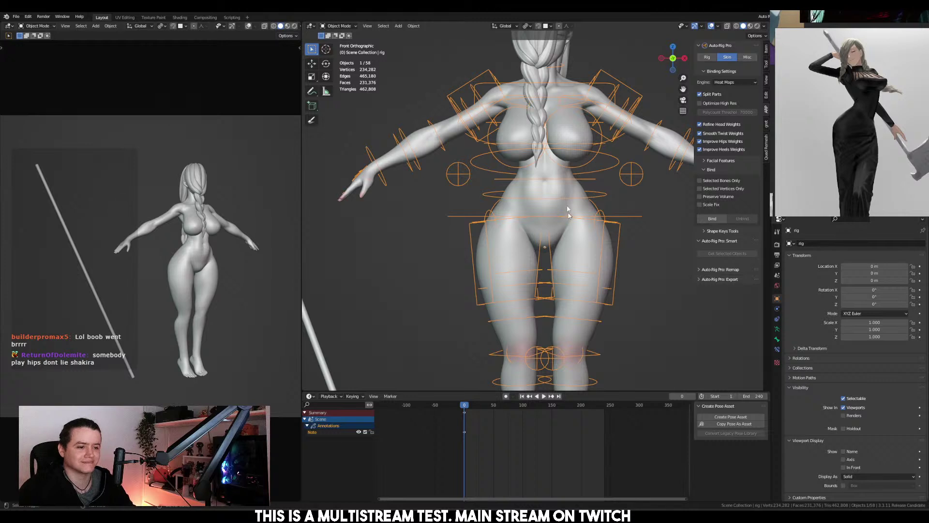
scroll(567, 189, "up", 2)
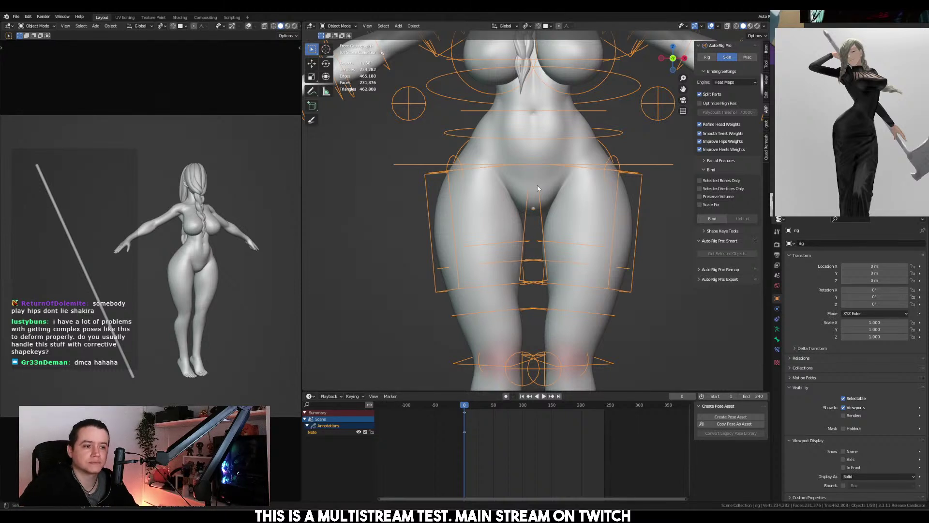
left_click(649, 164)
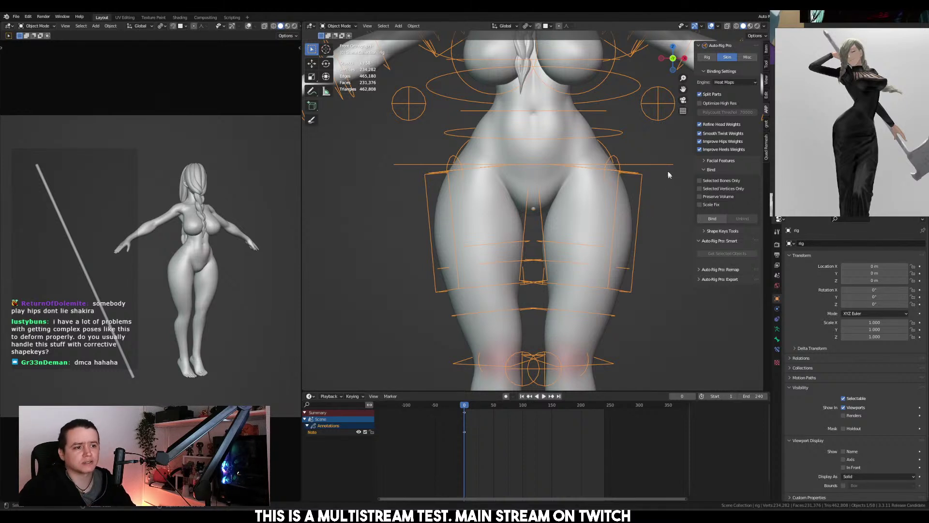
key("ctrl+Tab")
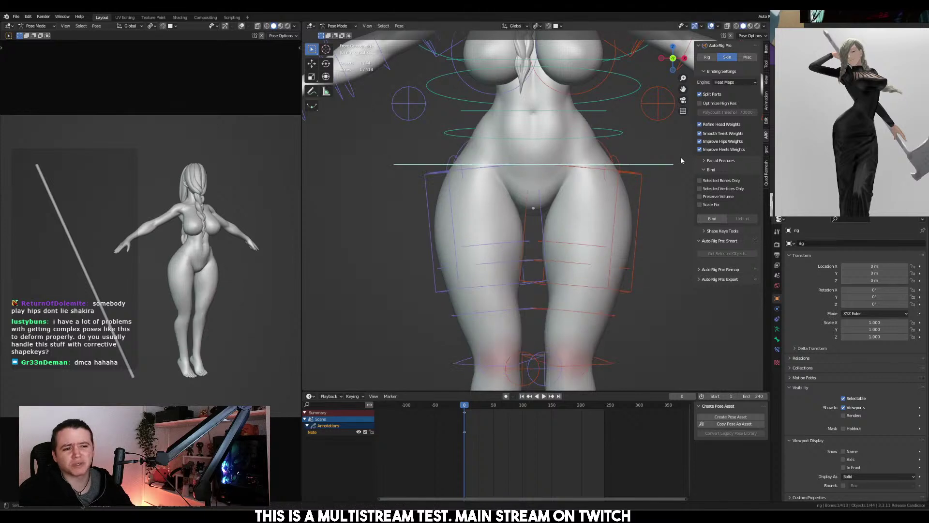
left_click(625, 132)
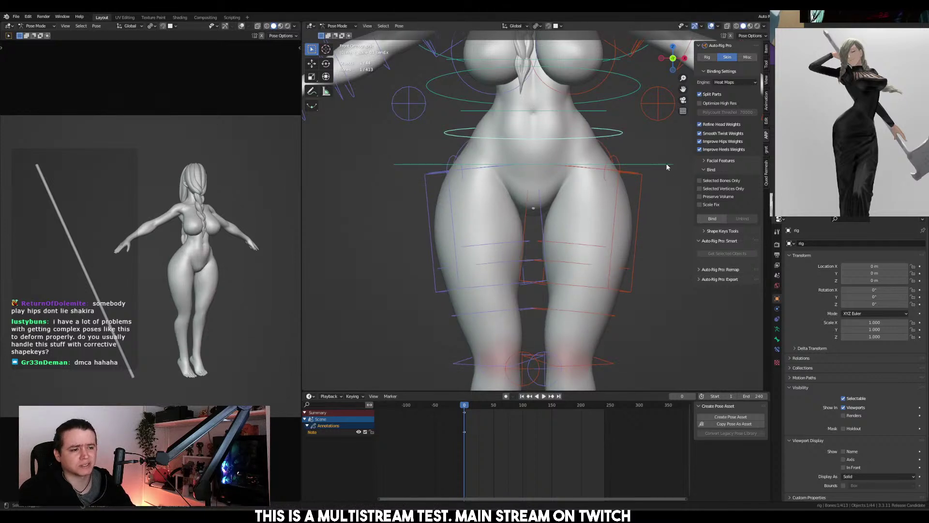
left_click(668, 166)
key("Tab")
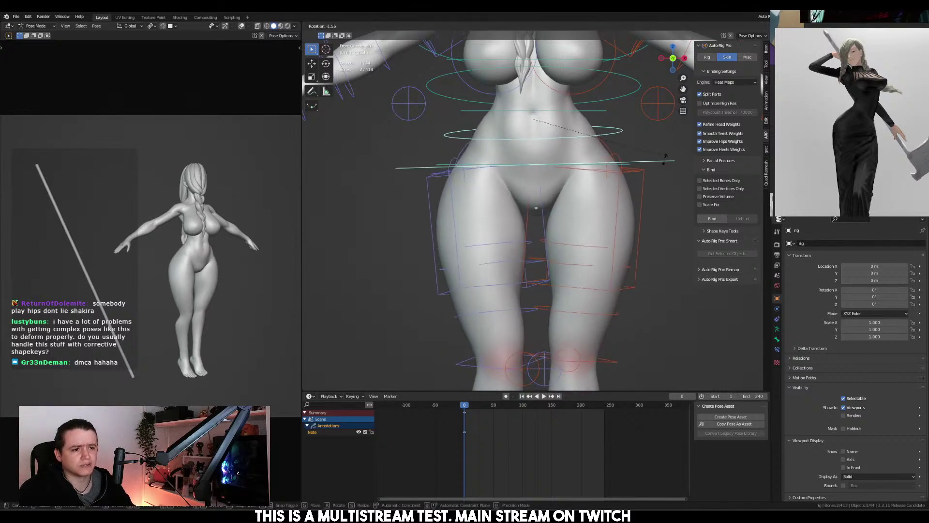
key("ctrl+p")
left_click(664, 164)
key("Tab")
key("r")
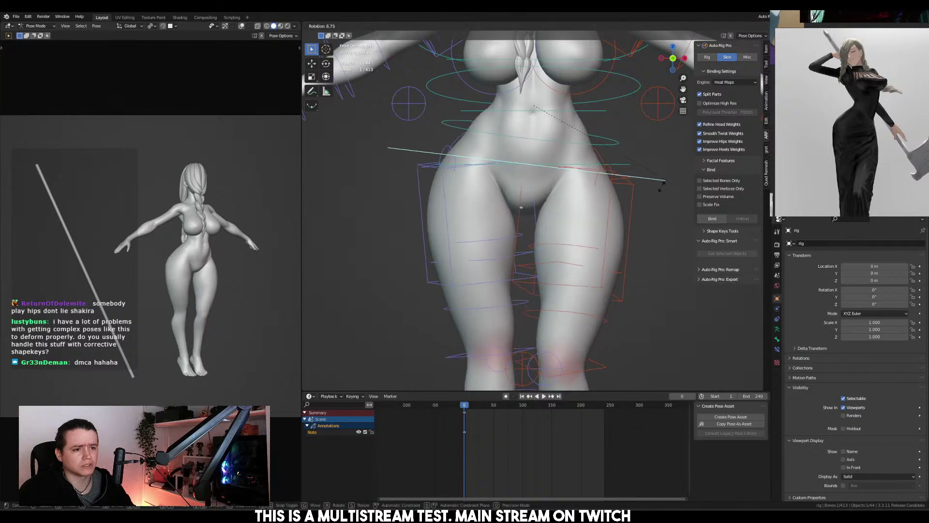
right_click(649, 172)
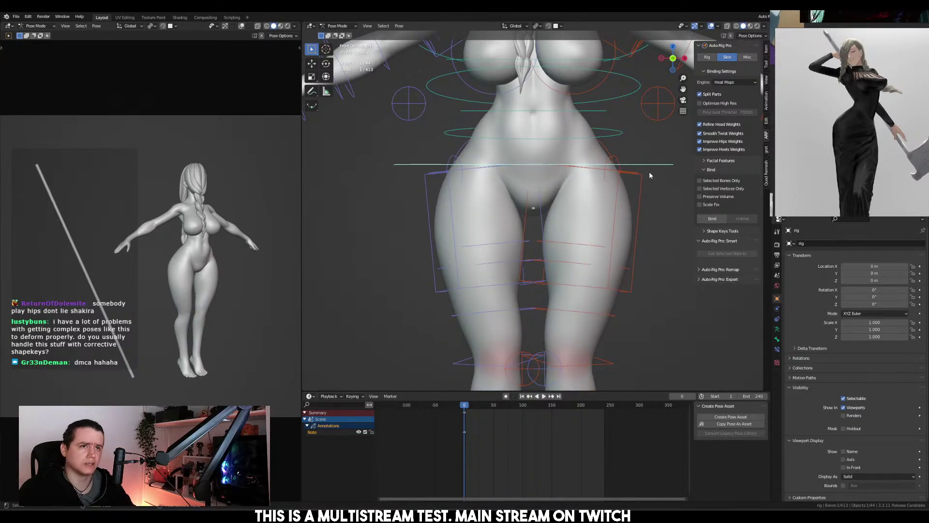
Enable X-Axis Mirror and move the left foot IK control about 5.1 m outward along X to spread both legs
scroll(649, 172, "down", 2)
scroll(585, 253, "down", 3)
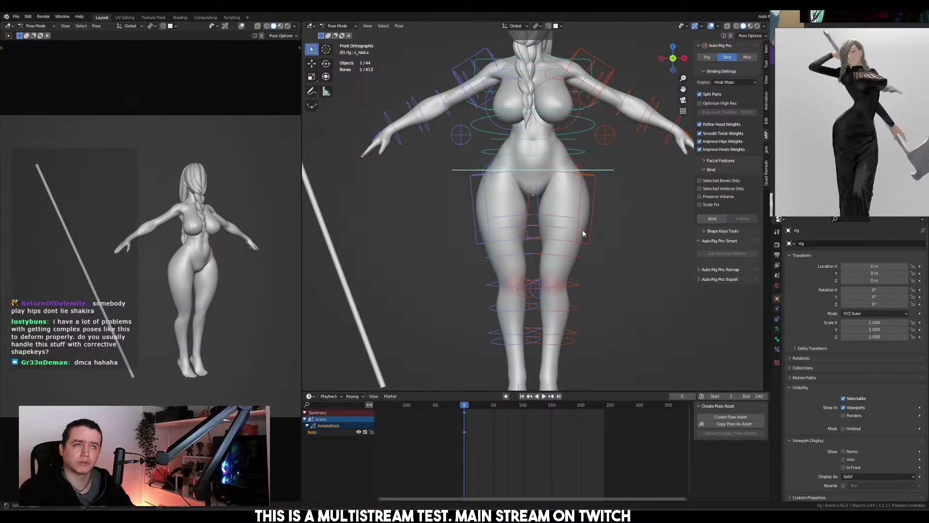
scroll(582, 229, "up", 2)
left_click(554, 367)
key("g")
key("x")
right_click(663, 332)
key("q")
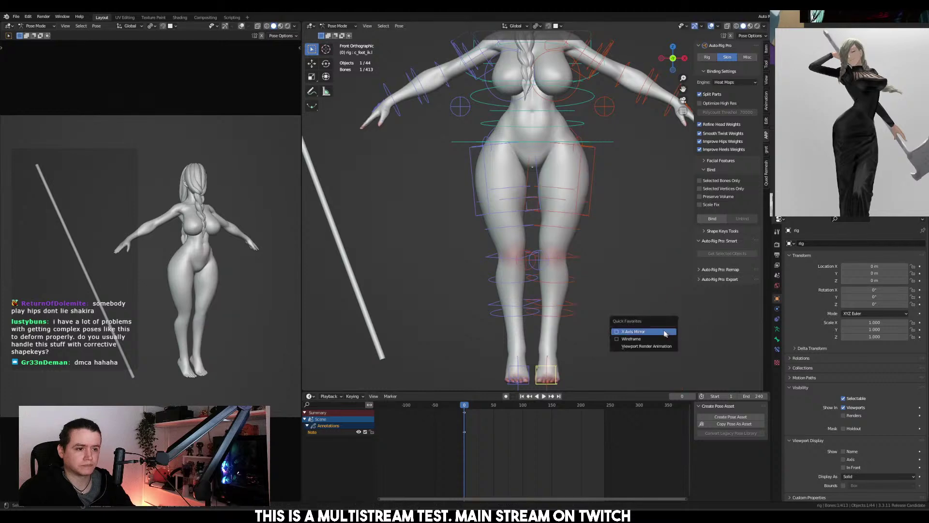
left_click(664, 332)
key("g")
key("x")
left_click(310, 231)
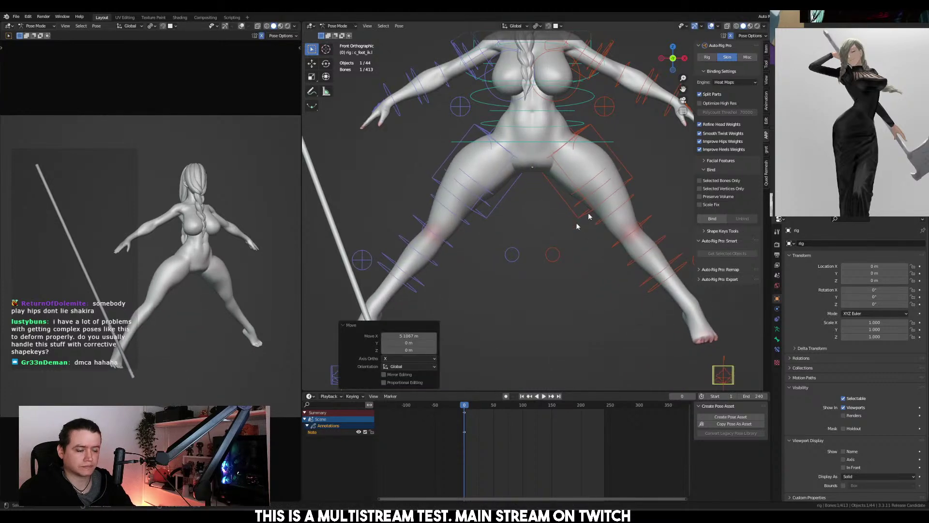
Put the body mesh in Weight Paint mode and display the weights of the left thigh twist bone
middle_click_drag(570, 222, 543, 277, "shift")
key("ctrl+Tab")
left_click(568, 220, "shift")
key("ctrl+Tab")
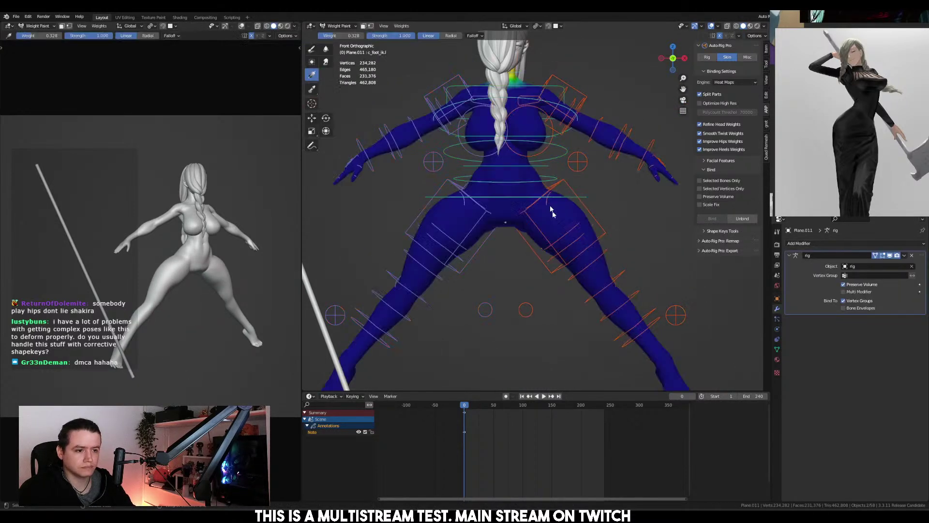
scroll(550, 222, "up", 3)
left_click(530, 216, "ctrl")
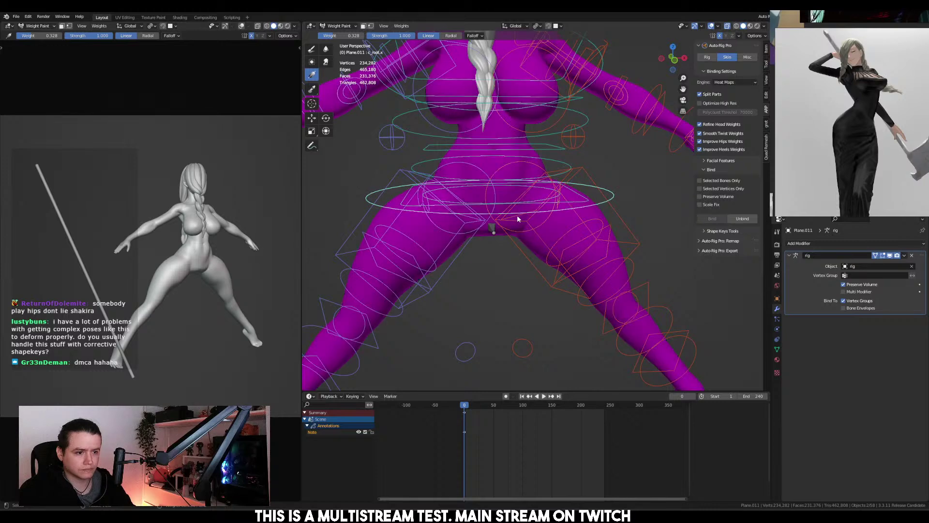
left_click(518, 218, "ctrl")
key("alt+z")
middle_click_drag(553, 218, 489, 196, "alt")
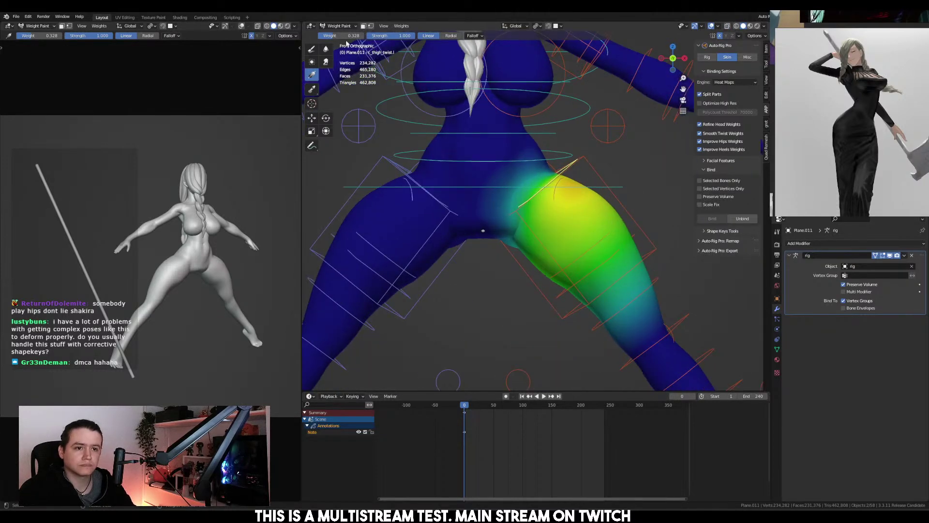
Set the paint weight to 0 and draw a linear gradient from the crotch toward the left inner thigh
key("BackSpace")
left_click_drag(491, 213, 534, 219)
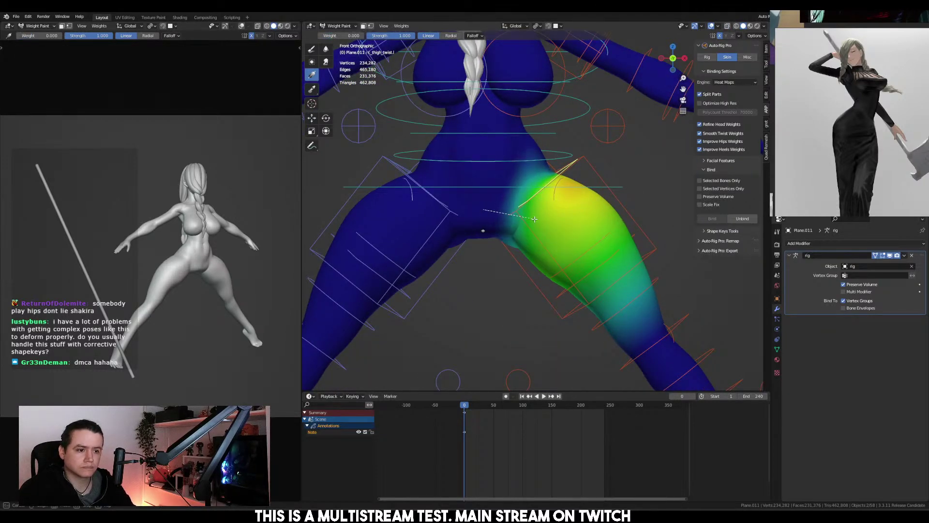
mouse_move(533, 220)
middle_mouse_down()
mouse_move(512, 219)
mouse_move(495, 234)
middle_mouse_up()
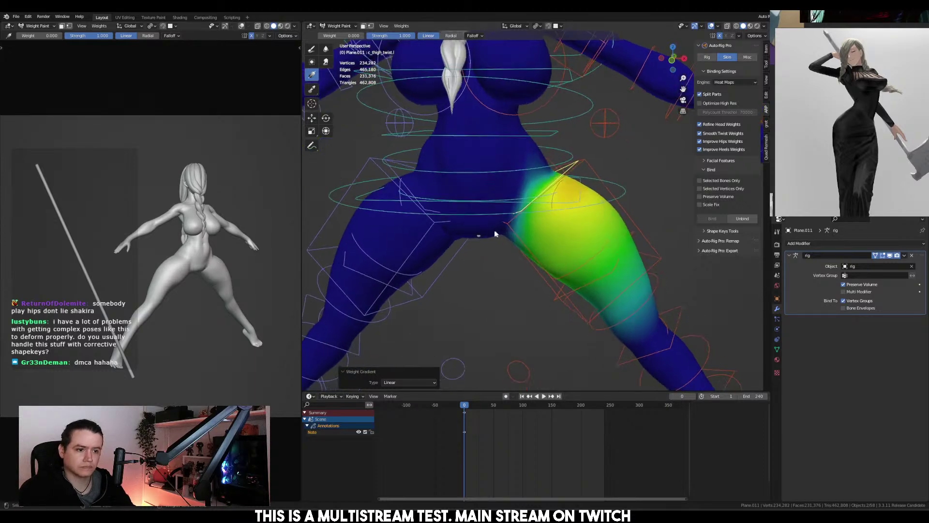
Redraw the zero-weight linear gradient at the left inner thigh, and draw a matching one for the right thigh twist bone
left_click_drag(484, 213, 532, 192)
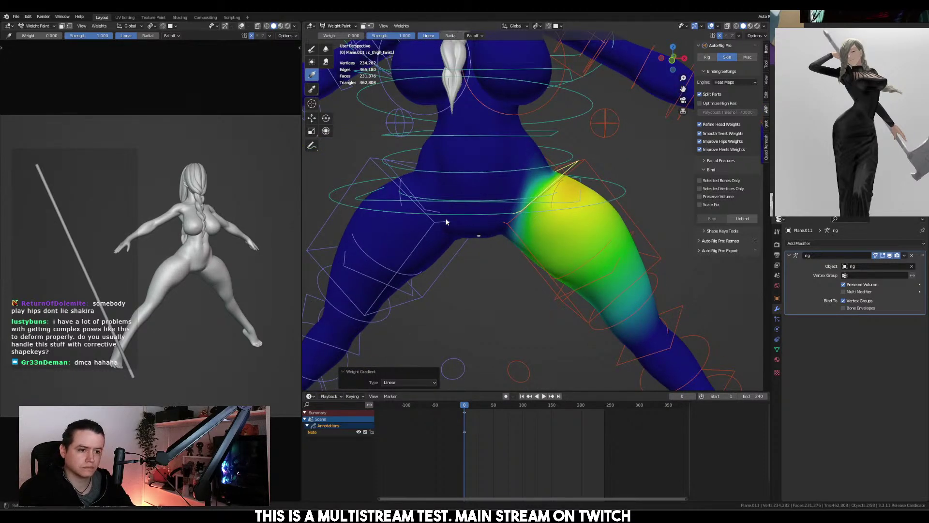
key("alt+z")
left_click(466, 218, "ctrl")
left_click(465, 218, "ctrl")
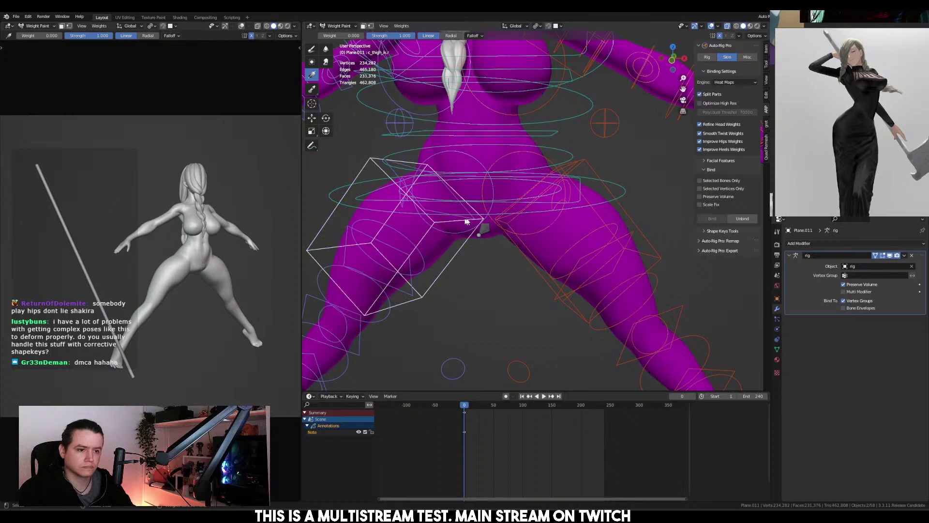
left_click(482, 219, "ctrl")
key("alt+z")
left_click_drag(457, 230, 432, 201, "alt")
key("ctrl+z")
left_click_drag(451, 205, 450, 205)
Leave Weight Paint, put the rig in Pose Mode and clear the location and rotation of all its bones
key("ctrl+Tab")
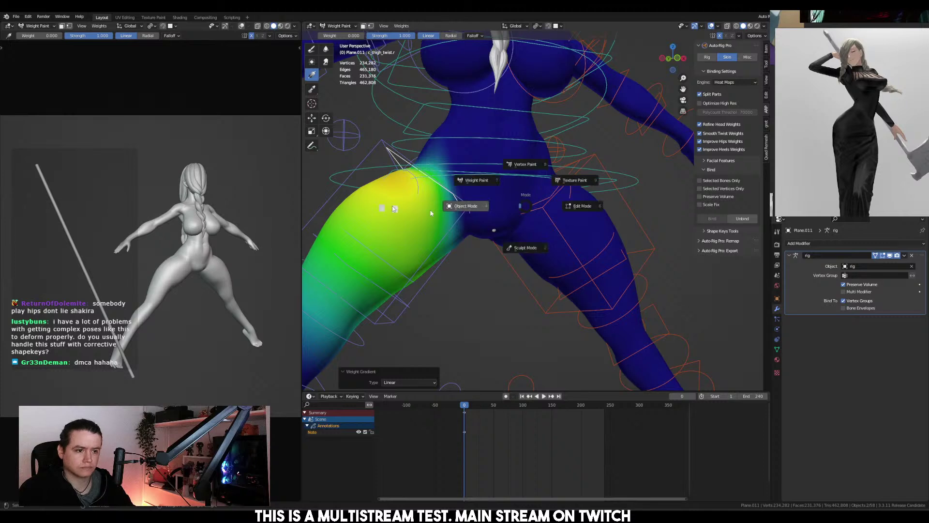
left_click(471, 206)
left_click(621, 195)
key("ctrl+Tab")
key("a")
key("alt+r")
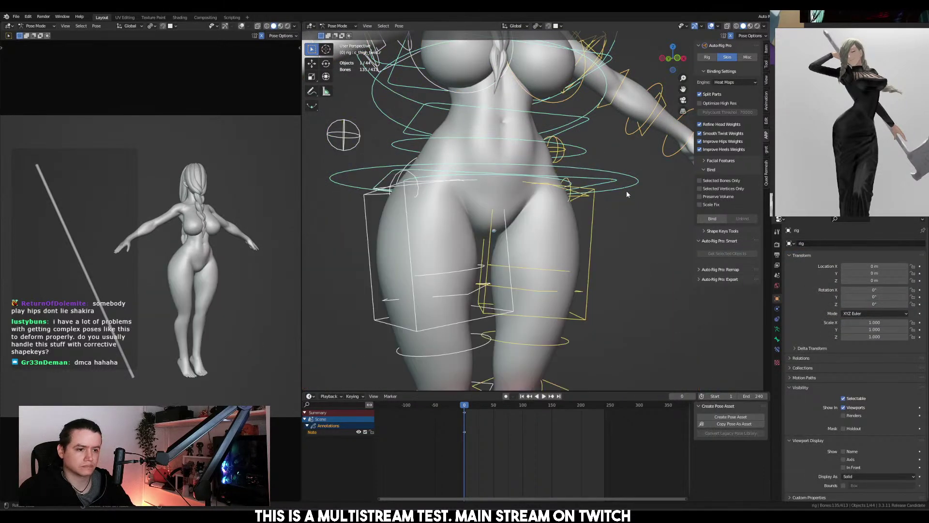
Select the body mesh in Object Mode and apply the extra modifier stacked with its rig modifier
key("ctrl+Tab")
left_click(569, 219)
left_click(789, 319)
key("ctrl+a")
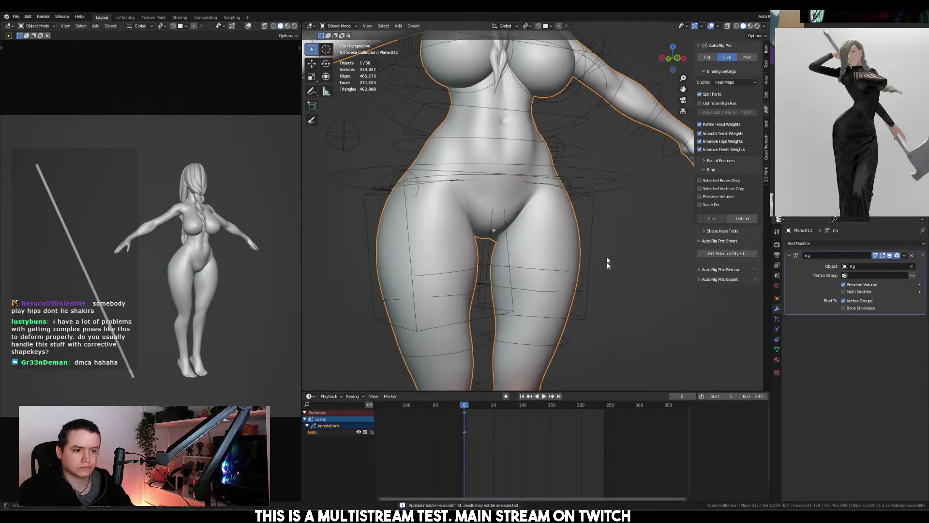
Put the rig in Pose Mode and apply the saved split pose from the PoseLib.001 pose library
left_click(608, 201)
left_click(604, 194)
key("ctrl+Tab")
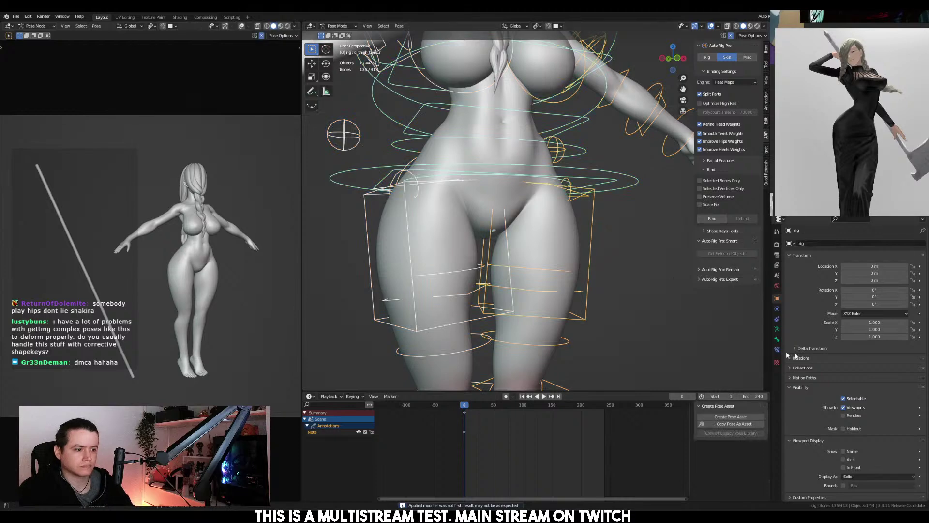
left_click(778, 330)
left_click(919, 399)
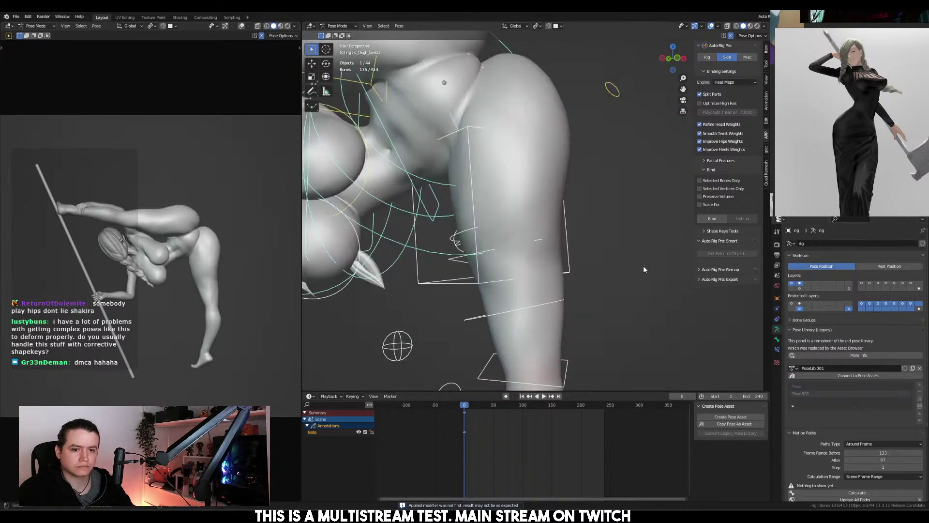
Try moving the c_spine_02.x control down along the global Z axis in front view
scroll(587, 216, "down", 2)
middle_click_drag(524, 200, 571, 263, "shift")
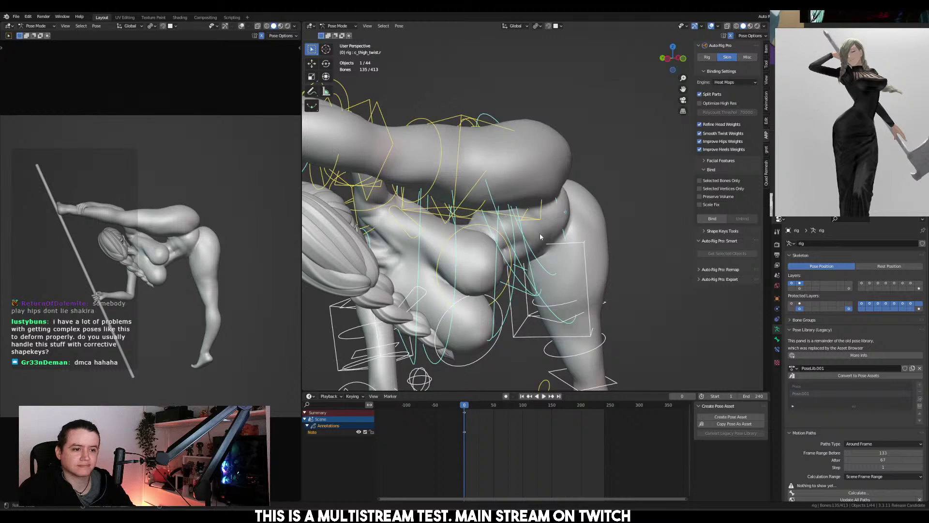
middle_click_drag(539, 233, 574, 181)
middle_click_drag(574, 181, 531, 193, "alt")
left_click(478, 224)
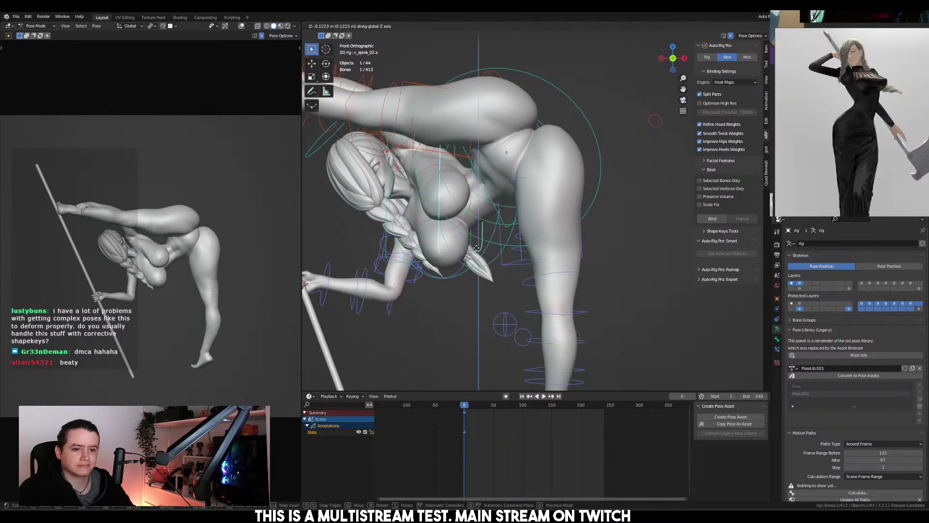
middle_click_drag(491, 239, 518, 224)
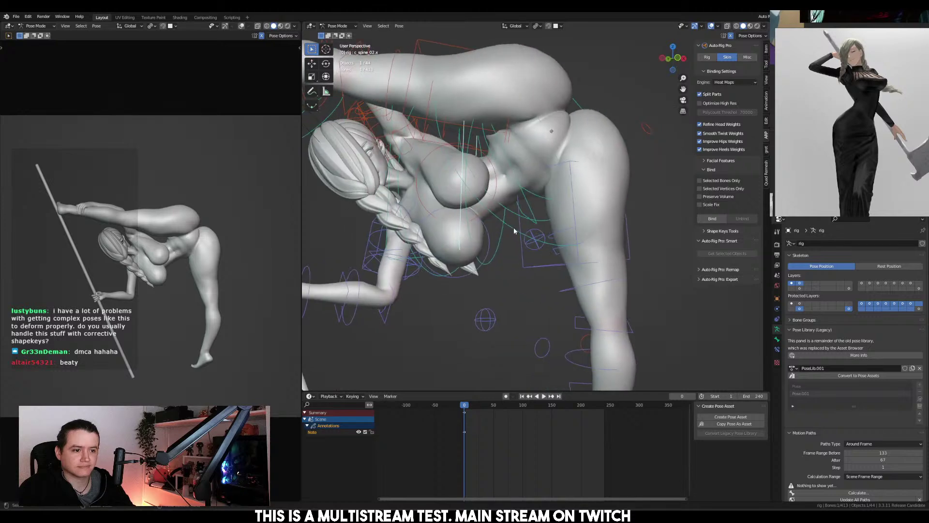
Test-move the c_spine_01_bend.x and c_spine_02_bend.x controls freely
left_click(518, 223)
key("g")
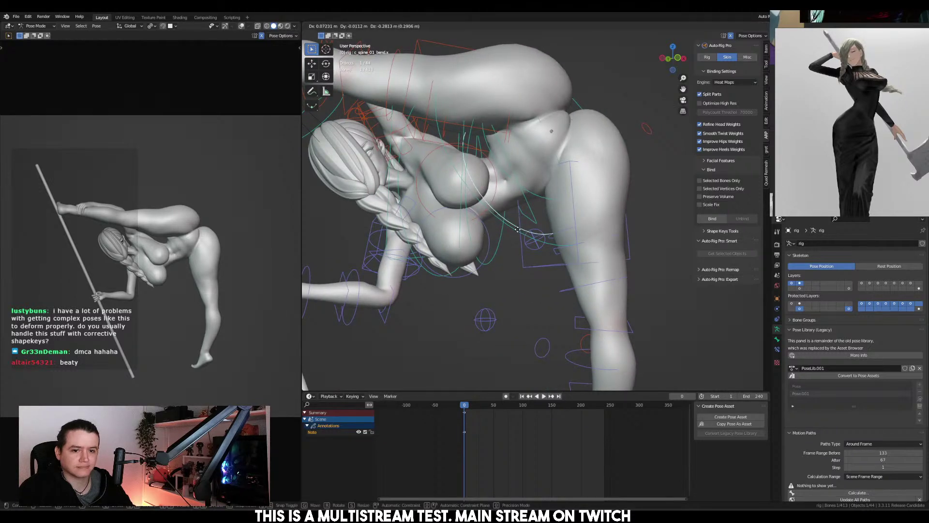
left_click(516, 231)
left_click(475, 260)
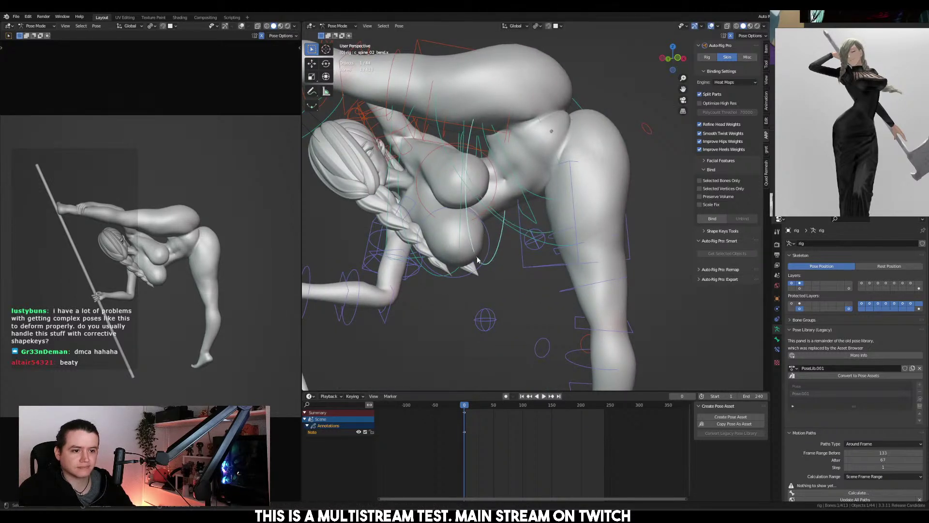
key("g")
left_click(455, 269)
Move the c_spine_02.x control about 0.23 m down along the global Z axis in front view
left_click(460, 255)
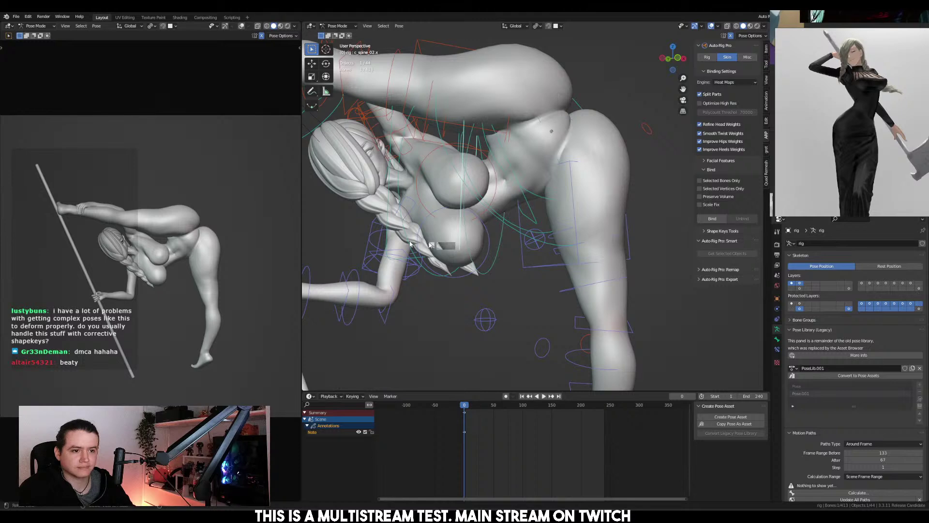
key("KP_1")
key("g")
key("z")
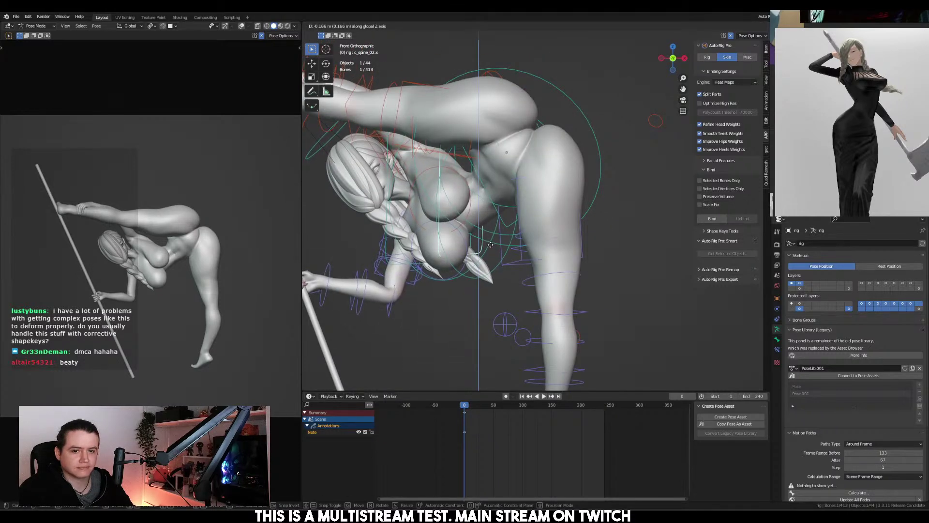
left_click(491, 242)
middle_click_drag(490, 241, 525, 237, "shift")
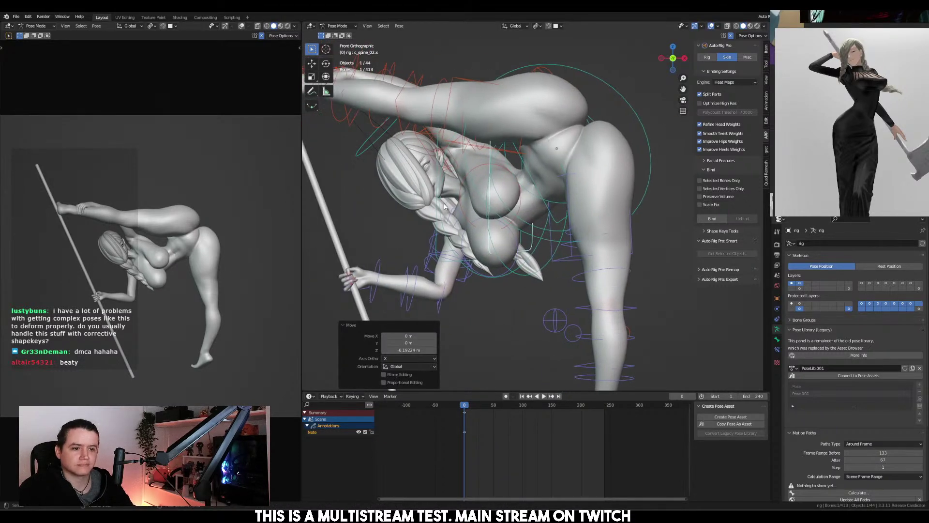
scroll(444, 206, "up", 1)
key("ctrl+Tab")
left_click(402, 197)
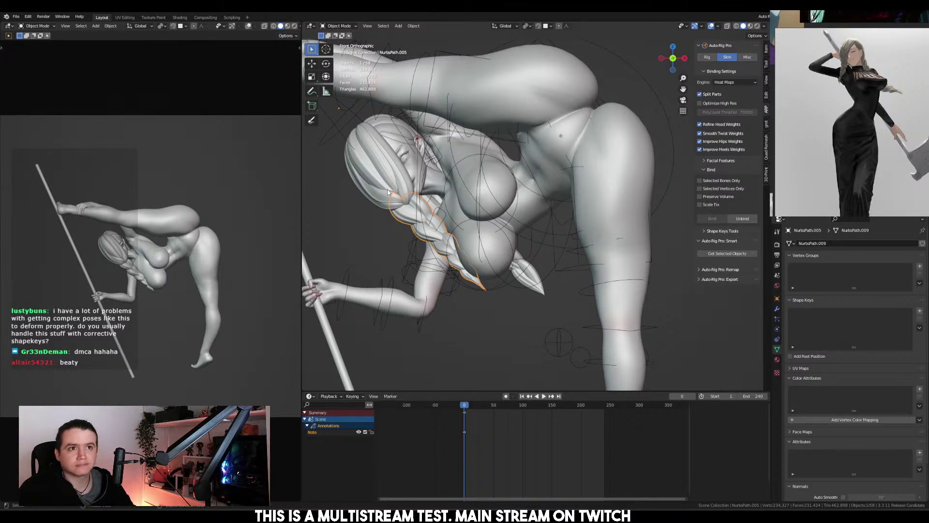
scroll(576, 248, "down", 3)
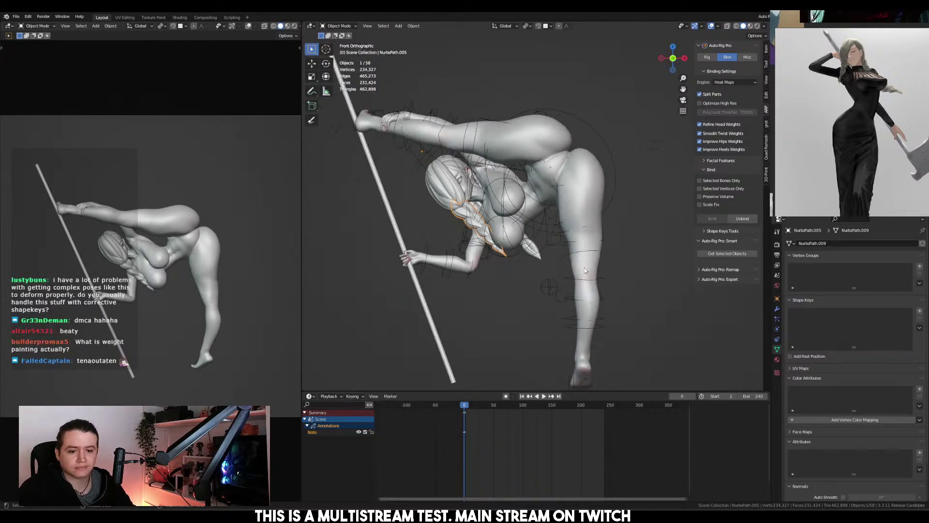
middle_click_drag(585, 203, 577, 225, "shift")
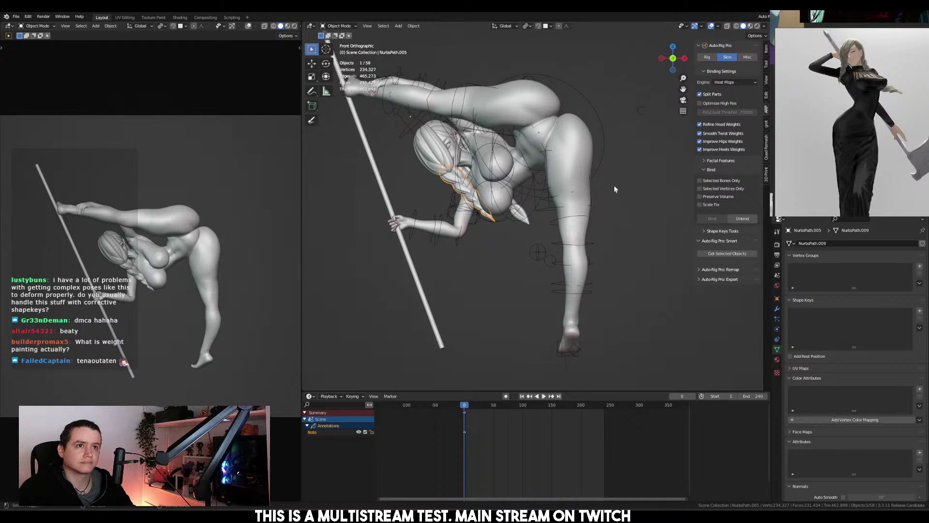
middle_click_drag(614, 188, 604, 268, "shift")
Return the rig to Pose Mode and rotate the c_root.x control about 8° around its local Y axis
left_click(579, 188)
key("ctrl+Tab")
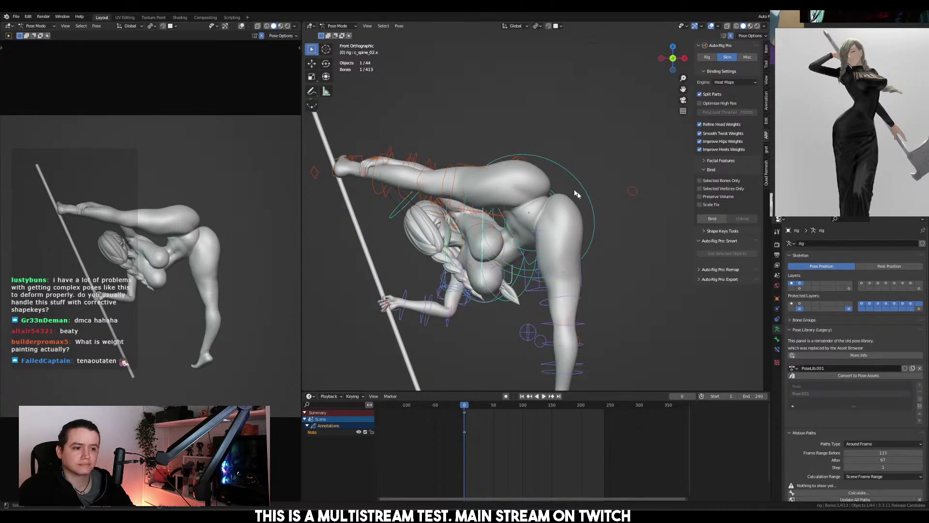
mouse_move(576, 195)
middle_mouse_down()
mouse_move(465, 206)
mouse_move(632, 223)
mouse_move(684, 191)
mouse_move(589, 188)
middle_mouse_up()
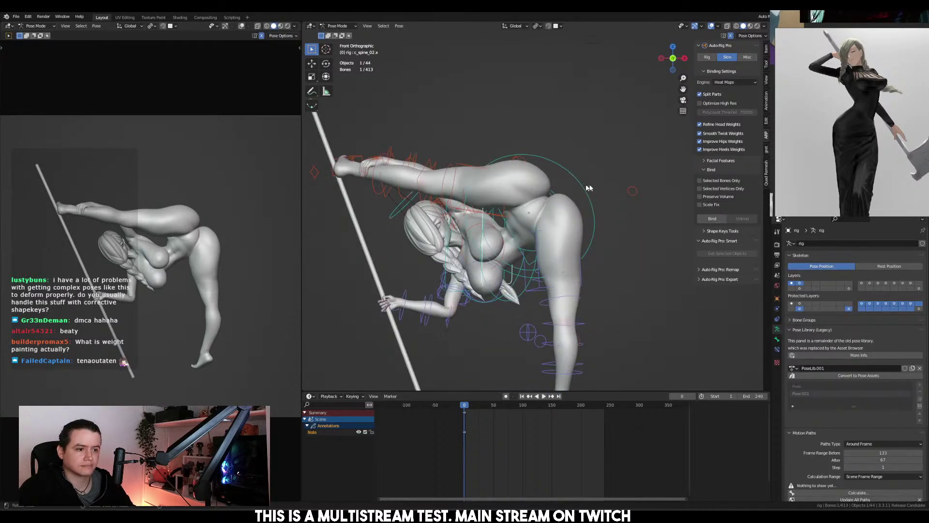
left_click(586, 190)
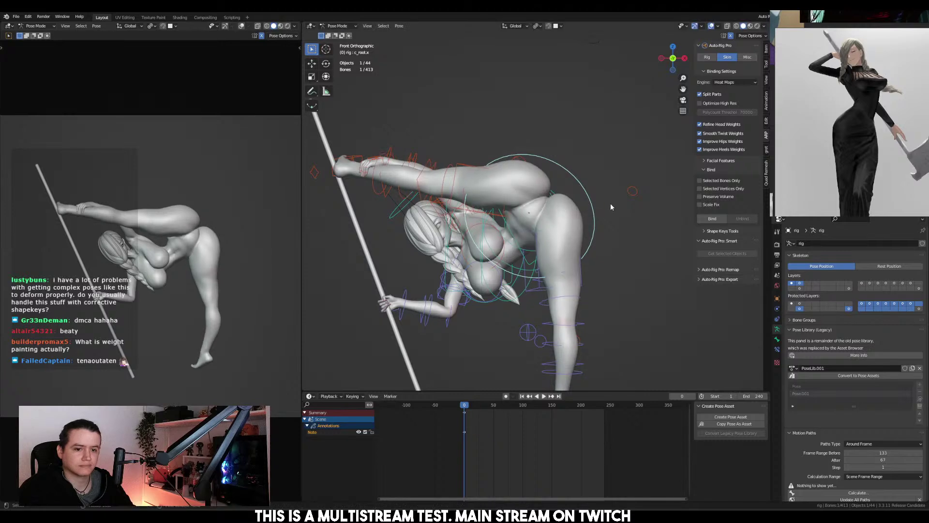
key("r")
key("y")
key("y")
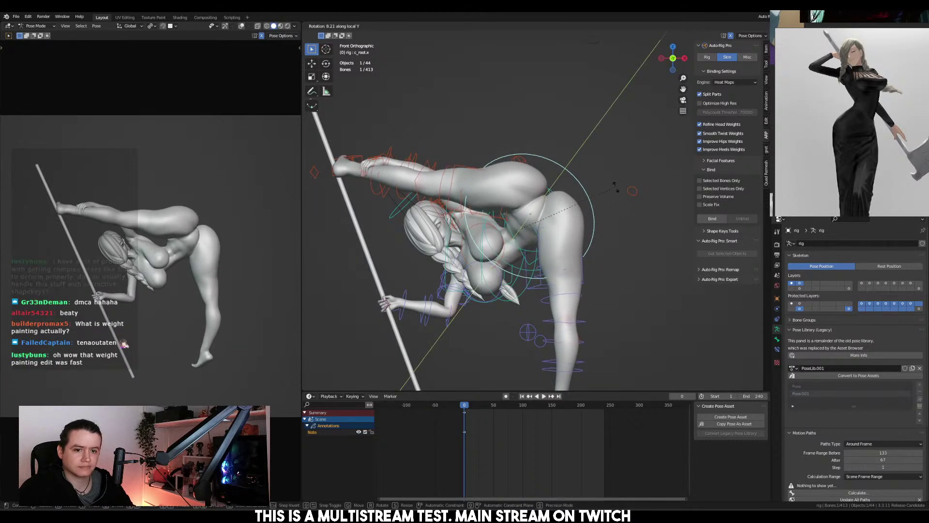
left_click(614, 190)
middle_click_drag(614, 190, 612, 211)
Select all bones and overwrite the existing split pose in the PoseLib.001 library with the current pose
key("a")
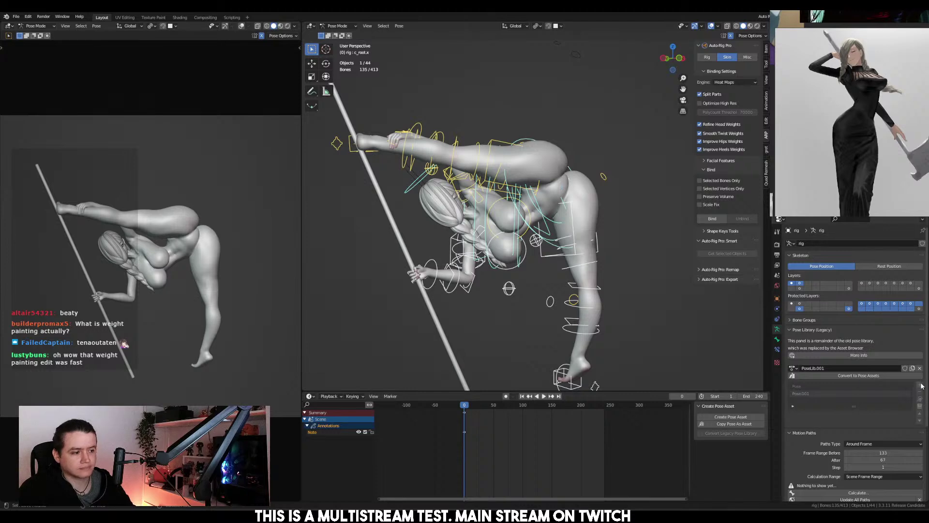
left_click(920, 385)
mouse_move(874, 383)
left_click(818, 390)
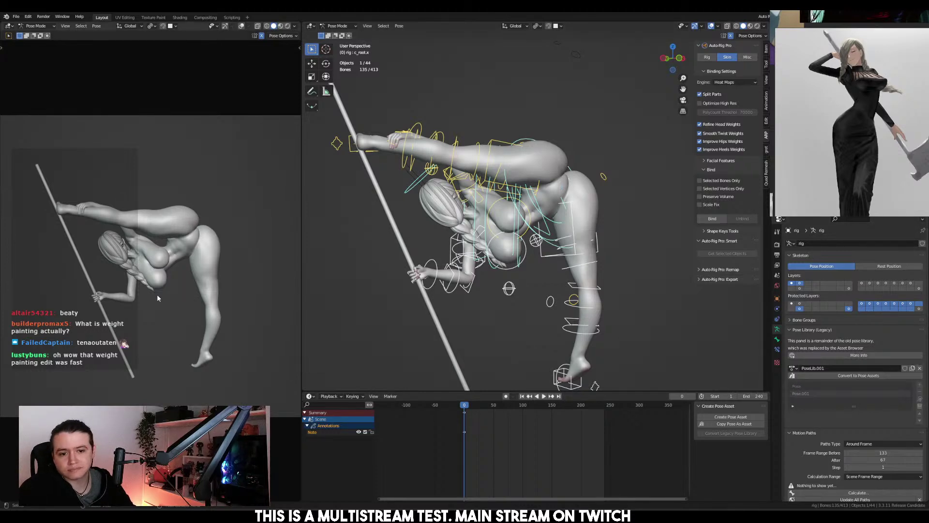
Switch the rig back to Object Mode and put the body mesh in Weight Paint mode
middle_click_drag(157, 295, 177, 283)
scroll(482, 281, "up", 4)
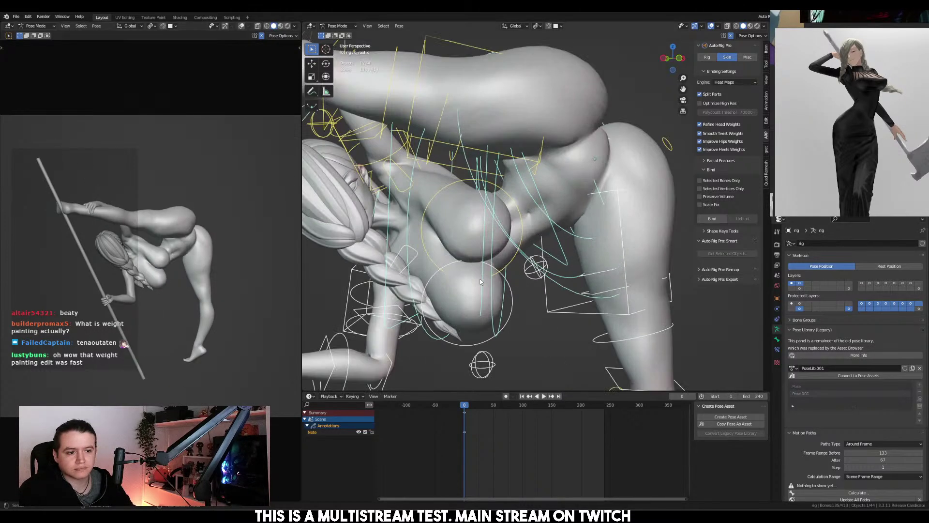
key("ctrl+Tab")
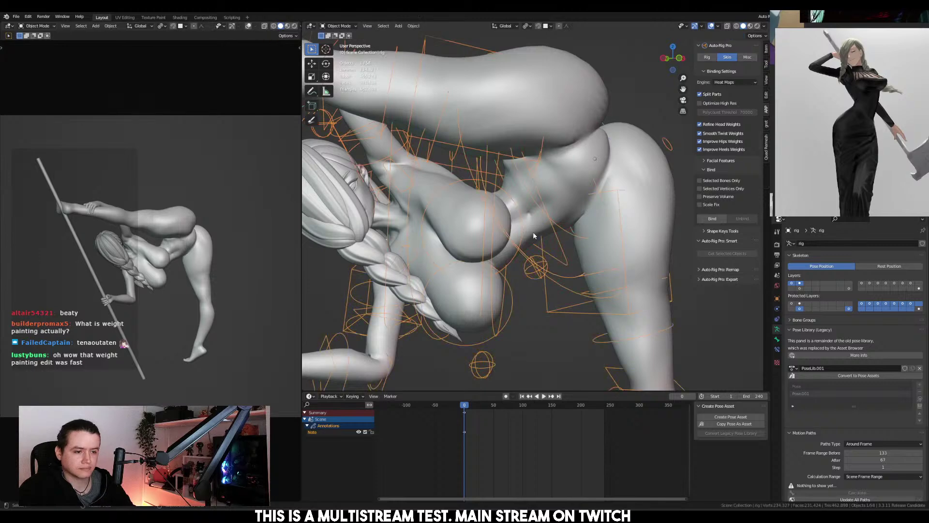
left_click(534, 233, "shift")
key("ctrl+Tab")
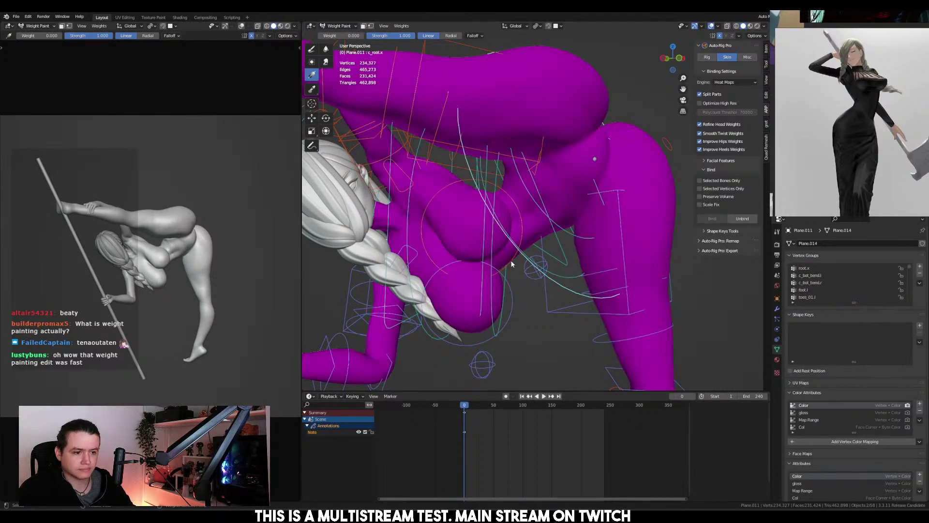
Display the weights of c_bot_bend.l.001 and smooth the vertex weights with Subset All Groups and 2 iterations
left_click(510, 260, "ctrl")
key("q")
left_click(512, 263)
left_click(413, 358)
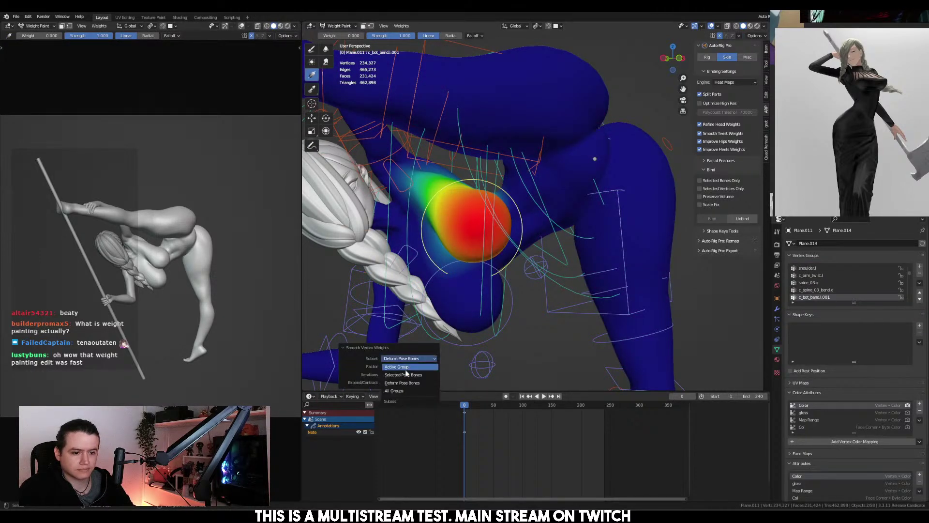
left_click(405, 393)
left_click(417, 374)
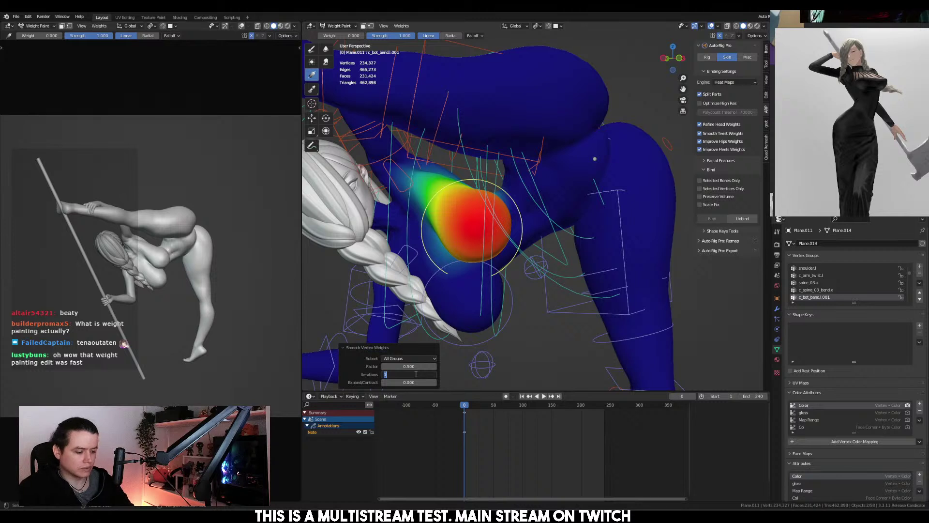
key("Return")
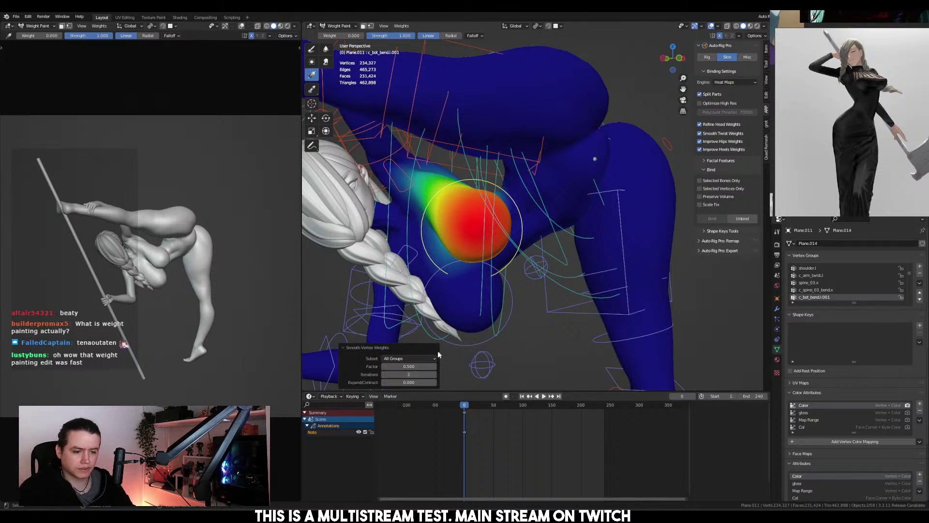
Try the weight smoothing with Subset Active Group, and undo it
left_click(409, 359)
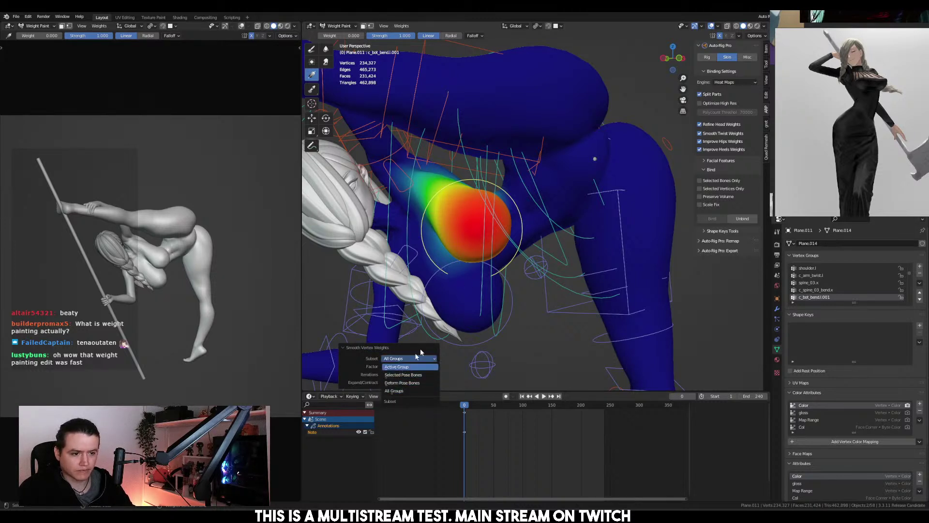
left_click(399, 366)
key("ctrl+z")
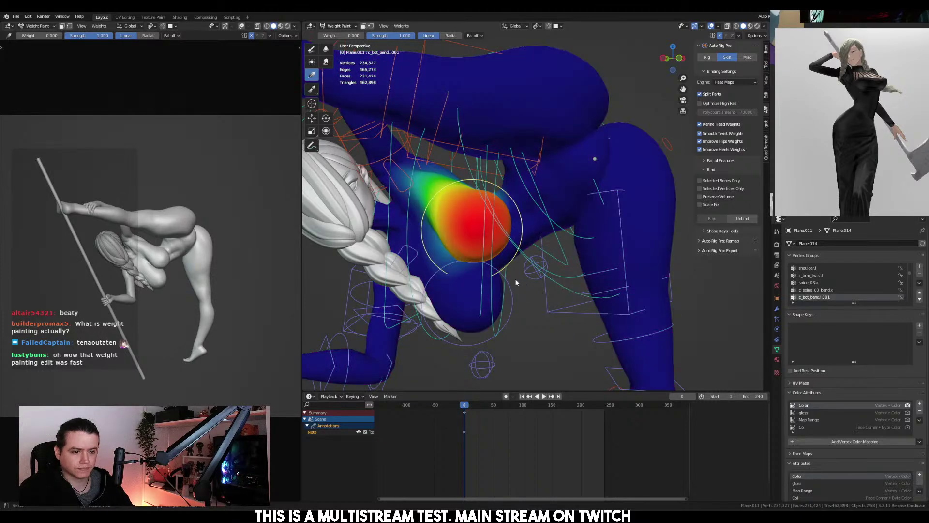
Smooth the body's vertex weights again with the Subset set to All Groups
key("q")
left_click(516, 280)
left_click(409, 358)
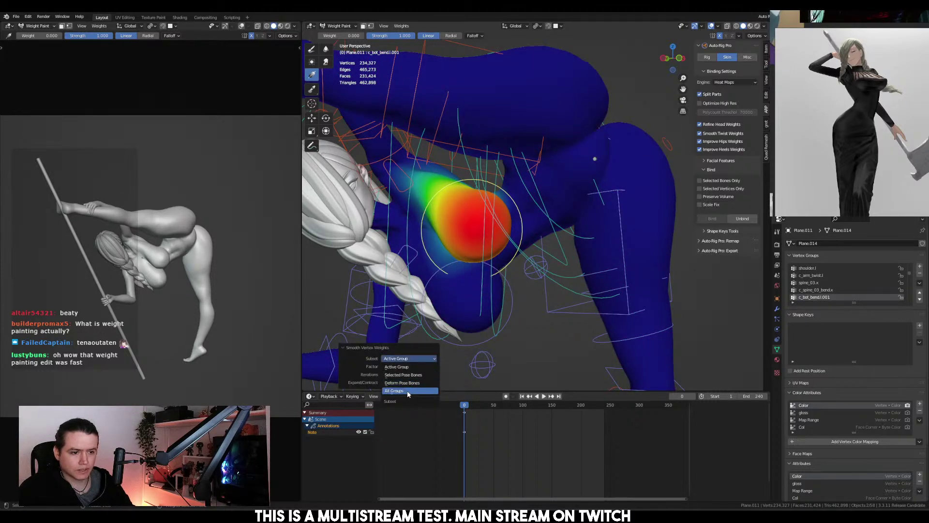
left_click(409, 394)
Reselect the c_bot_bend.l.001 bone and apply another All Groups weight smoothing with 2 iterations
left_click(474, 368, "ctrl")
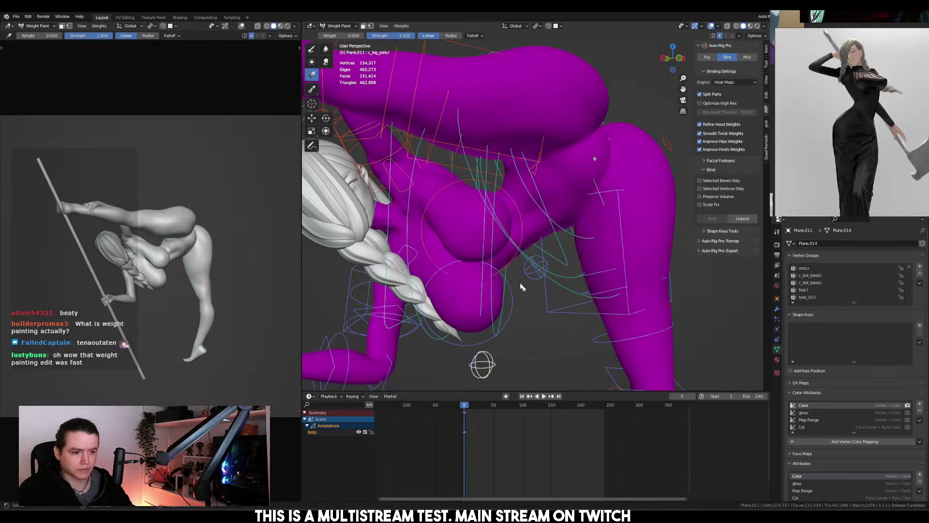
left_click(511, 263, "ctrl")
key("q")
left_click(511, 264)
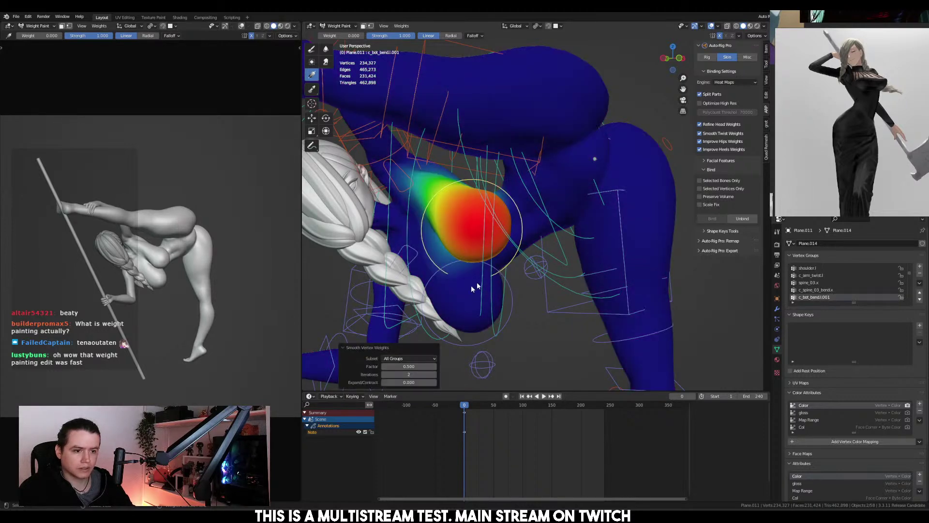
Set the weight smoothing of c_bot_bend.l.001 to the Active Group subset with 5 iterations
left_click(409, 358)
left_click(409, 366)
left_click(417, 375)
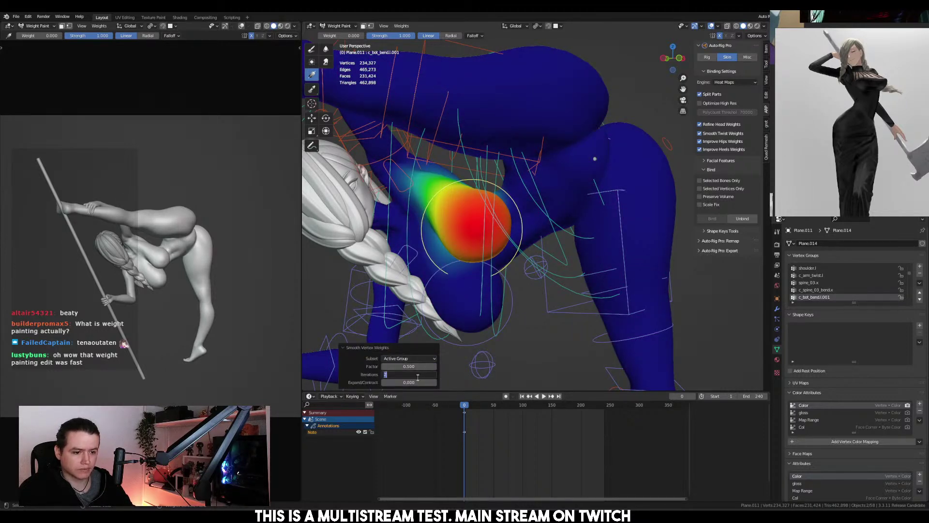
type("5")
key("Return")
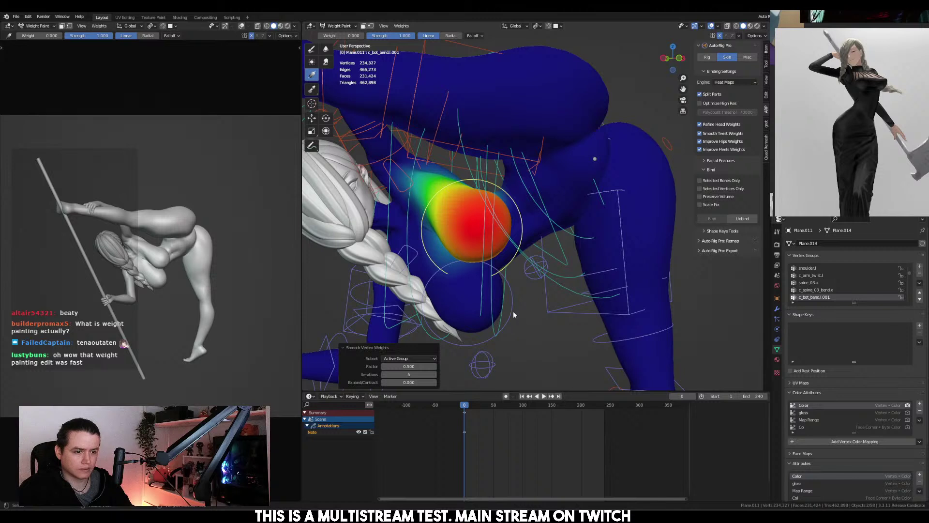
Alternately smooth the weights of c_bot_bend.r.001 and c_bot_bend.l.001 several times, using Active Group with 5 iterations
left_click(513, 314, "ctrl")
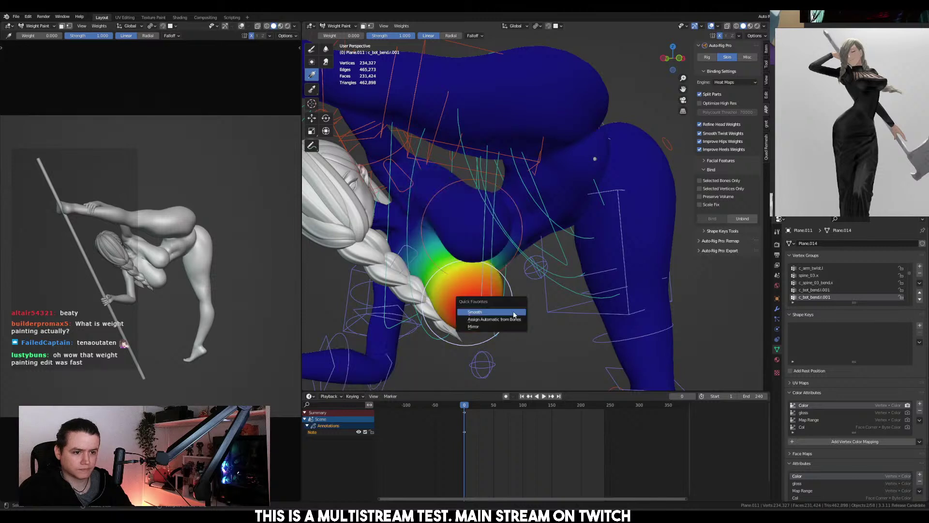
left_click(511, 267, "ctrl")
key("q")
left_click(510, 266)
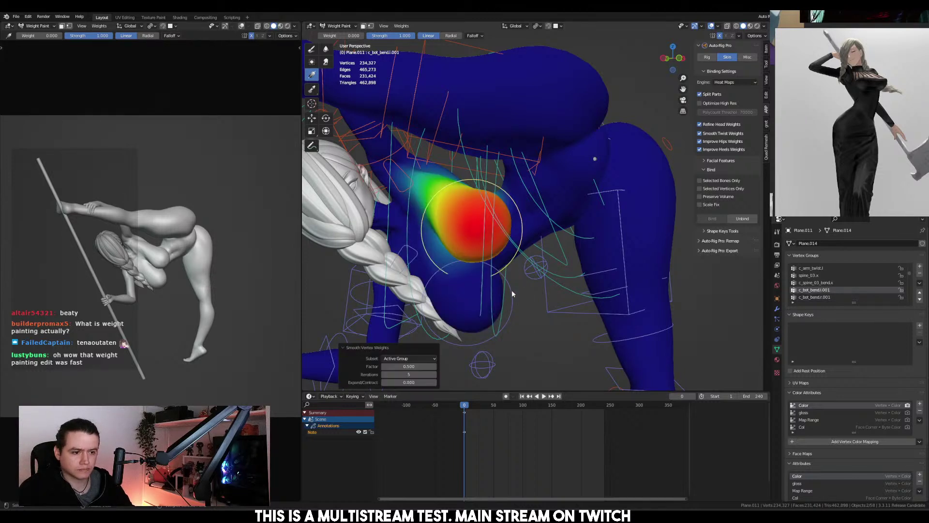
left_click(512, 290, "ctrl")
key("q")
left_click(512, 289)
left_click(510, 266, "ctrl")
key("q")
left_click(510, 268)
left_click(510, 287, "ctrl")
key("q")
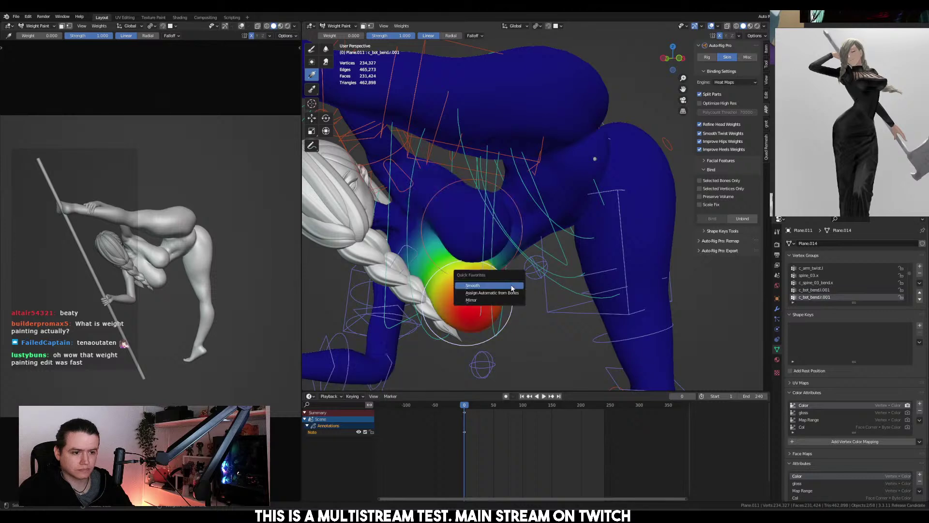
left_click(510, 286)
scroll(576, 228, "down", 1)
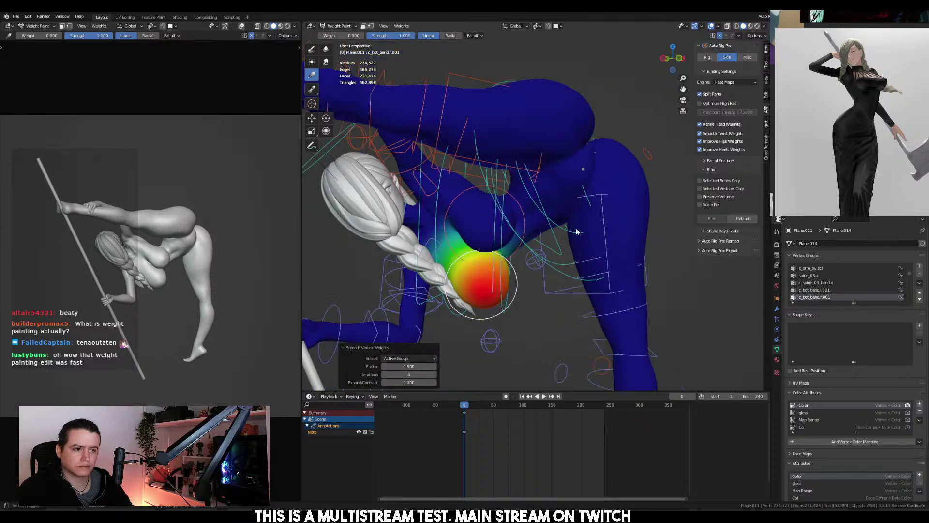
Try one more smoothing pass on the active group's weights and undo it
middle_click_drag(576, 228, 428, 161, "shift")
left_click(555, 210, "ctrl")
key("q")
left_click(555, 211)
left_click_drag(406, 162, 548, 151)
key("ctrl+z")
Leave weight painting, put the rig in Pose Mode and select the c_bot_bend.l.001 control
middle_click_drag(508, 167, 545, 218, "shift")
key("ctrl+Tab")
left_click(492, 205)
scroll(533, 204, "down", 2)
left_click(560, 190)
scroll(546, 215, "up", 6)
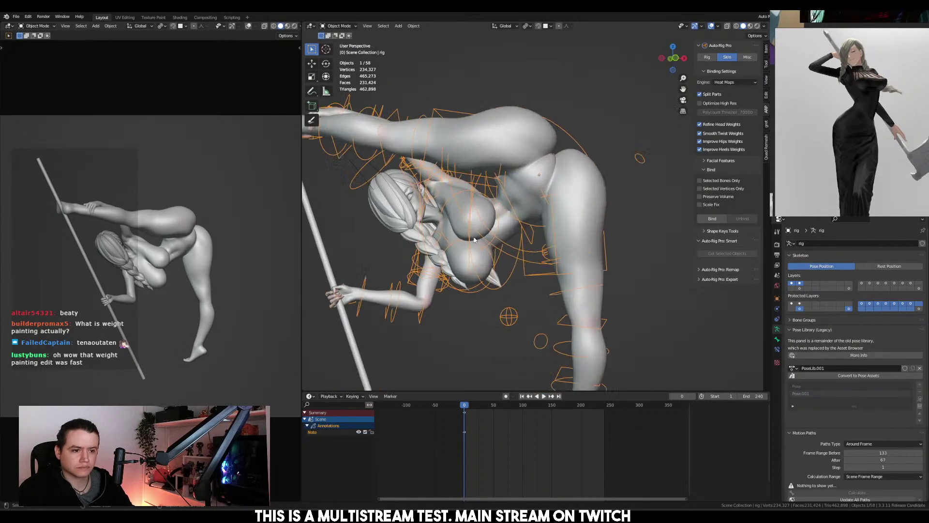
key("ctrl+Tab")
left_click(501, 249)
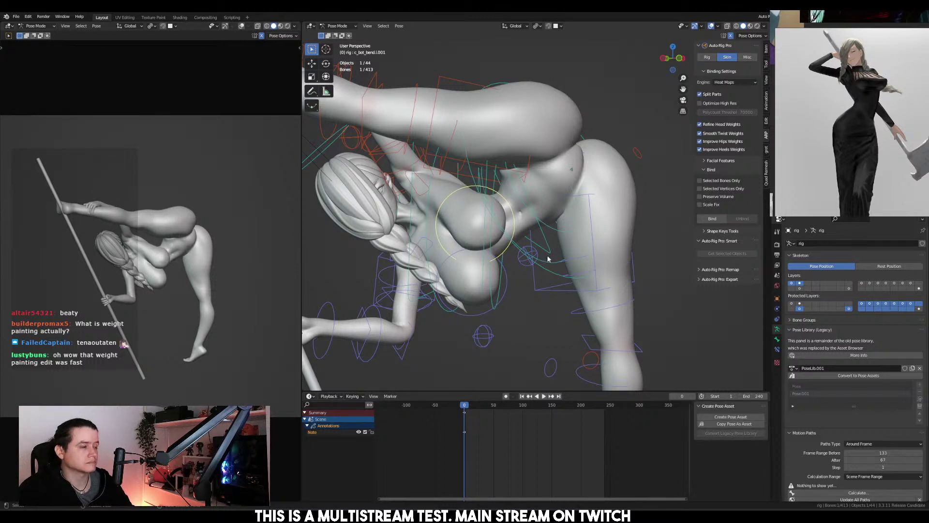
Scale the c_bot_bend.l.001 control uniformly to about 1.043
key("s")
right_click(552, 259)
key("q")
left_click(552, 258)
key("s")
left_click(556, 260)
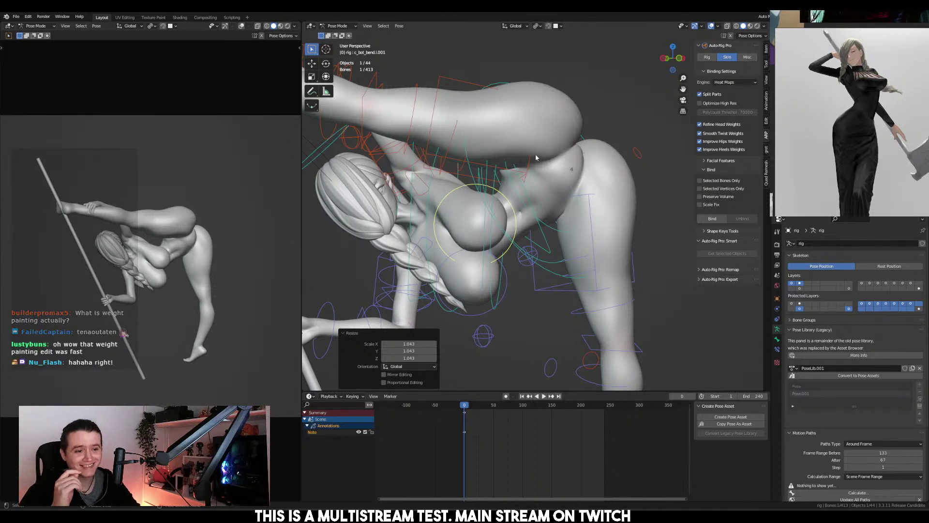
left_click(545, 242)
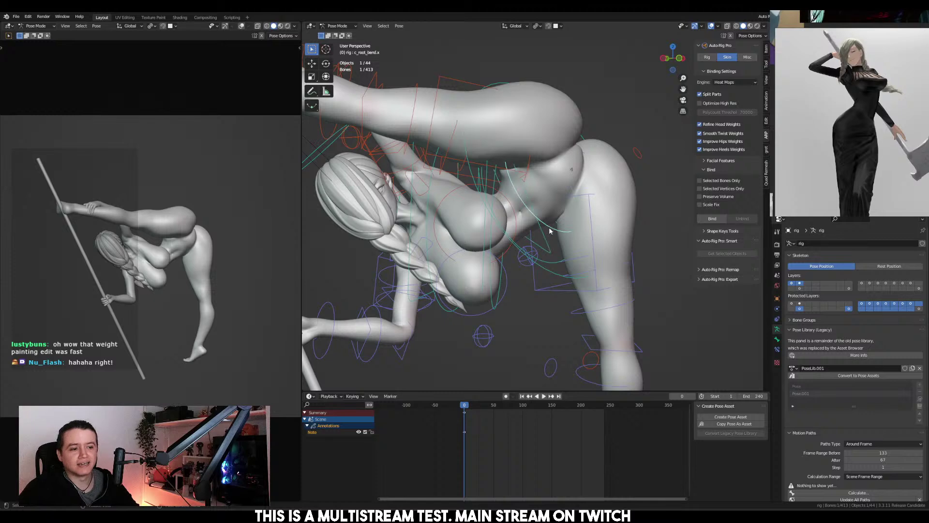
middle_click_drag(546, 239, 610, 230)
left_click(616, 213)
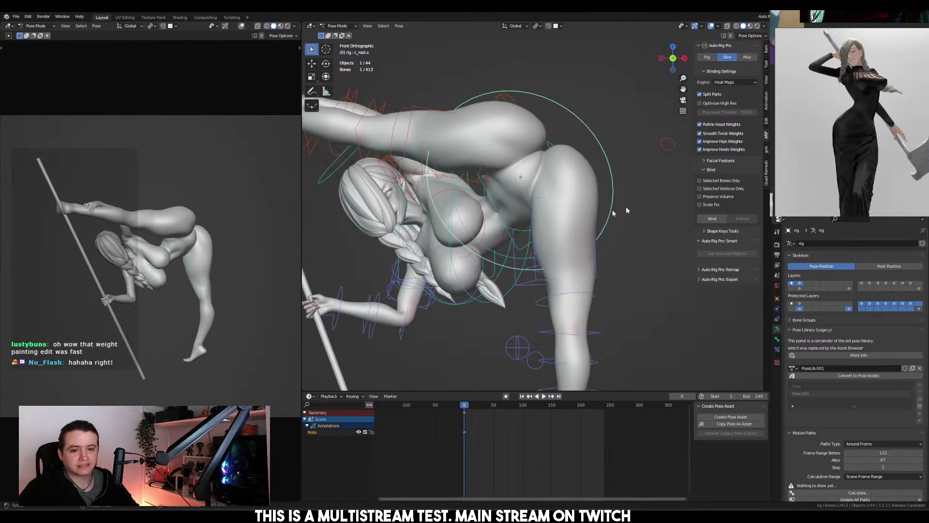
middle_click_drag(213, 221, 264, 224)
Rotate the c_head.x control around its local X axis, and turn it about 2.4 degrees in the view plane
middle_click_drag(455, 201, 557, 154, "alt")
left_click(487, 177)
left_click(488, 180)
key("r")
key("x")
key("x")
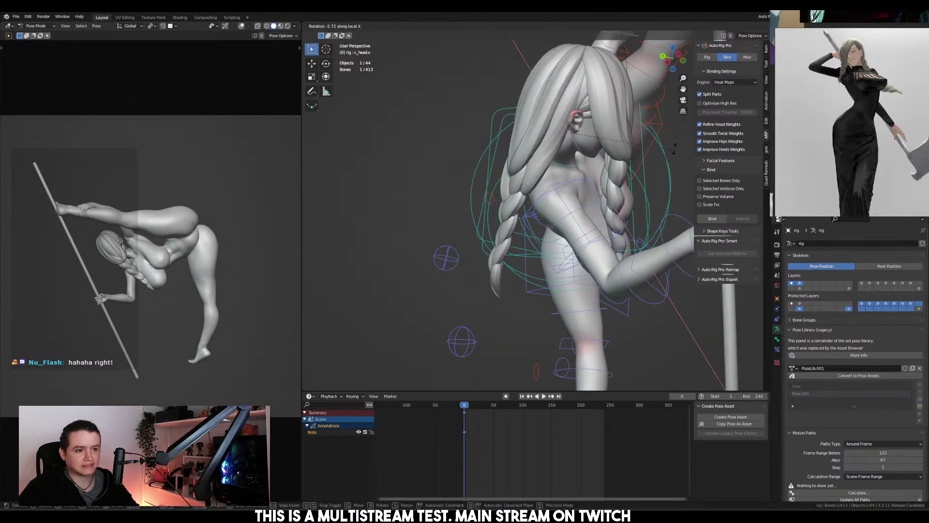
left_click(671, 160)
middle_click_drag(670, 159, 639, 161, "alt")
key("r")
left_click(653, 163)
scroll(513, 182, "down", 1)
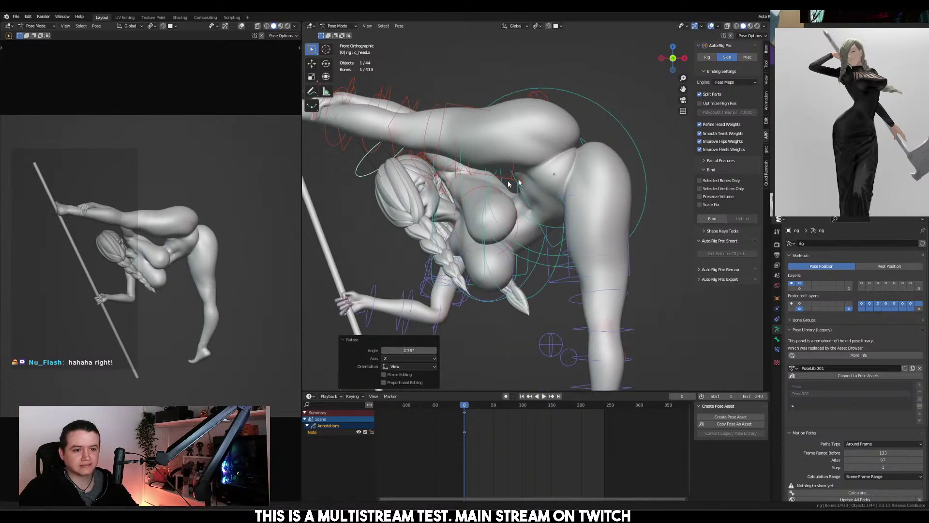
mouse_move(508, 184)
middle_mouse_down()
mouse_move(571, 179)
mouse_move(513, 187)
middle_mouse_up()
Rotate the c_neck.x control about 8.5 degrees in the front view with X-ray toggled for selection
middle_click_drag(460, 221, 524, 207, "shift")
scroll(524, 207, "up", 2)
key("alt+z")
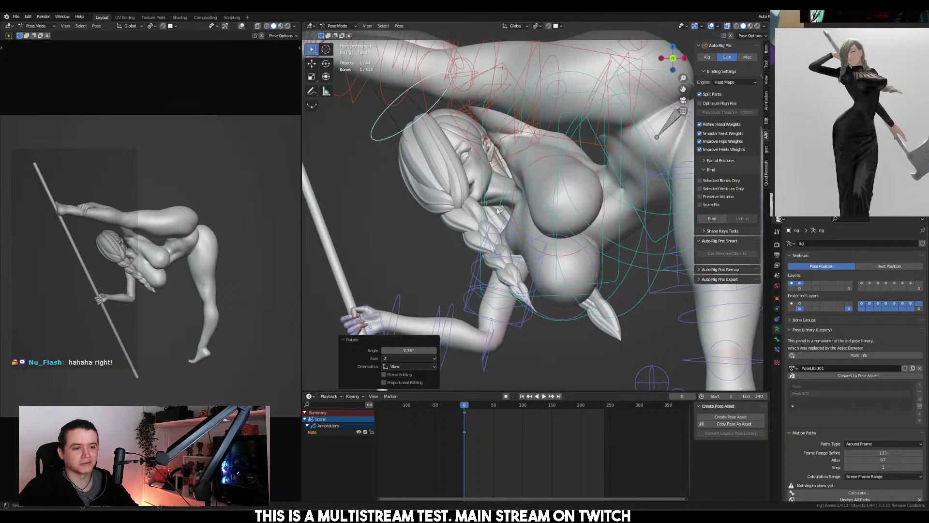
left_click(498, 210)
key("r")
left_click(629, 203)
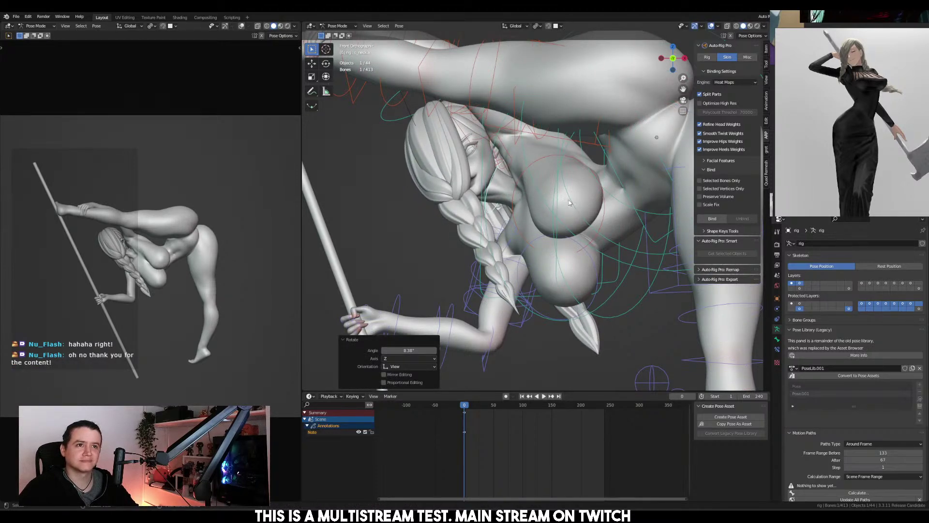
middle_click_drag(474, 126, 583, 126)
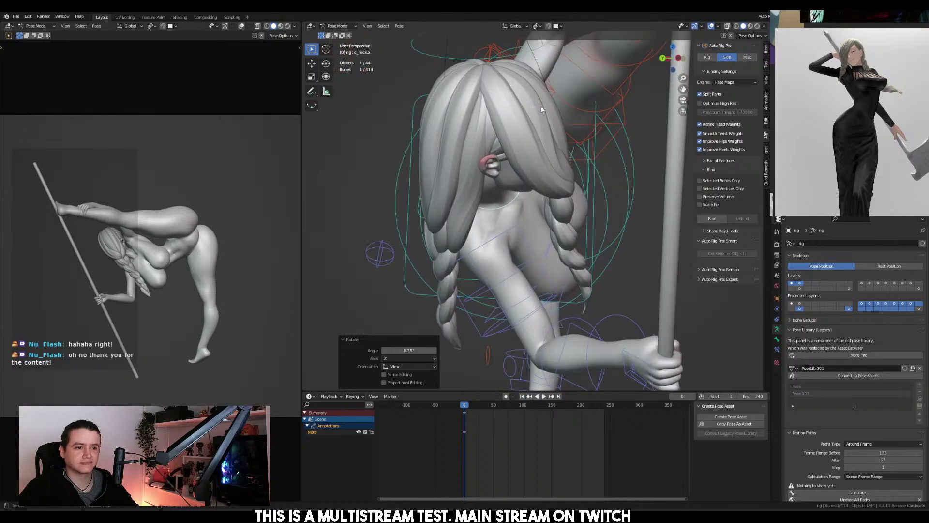
Rotate the c_head.x control about 8.3 degrees around its local X axis from the left side view
left_click(461, 59)
scroll(600, 123, "down", 3)
key("ctrl+KP_3")
key("r")
key("x")
key("x")
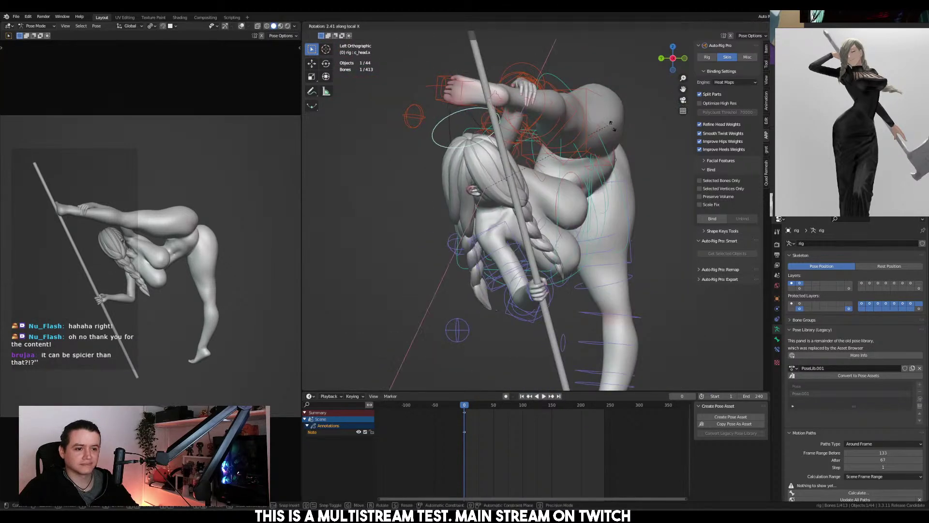
left_click(618, 135)
Fine-tune the head's tilt in the front view with a trackball rotation and a view-plane rotation of about 0.17 degrees
key("KP_1")
key("r")
key("r")
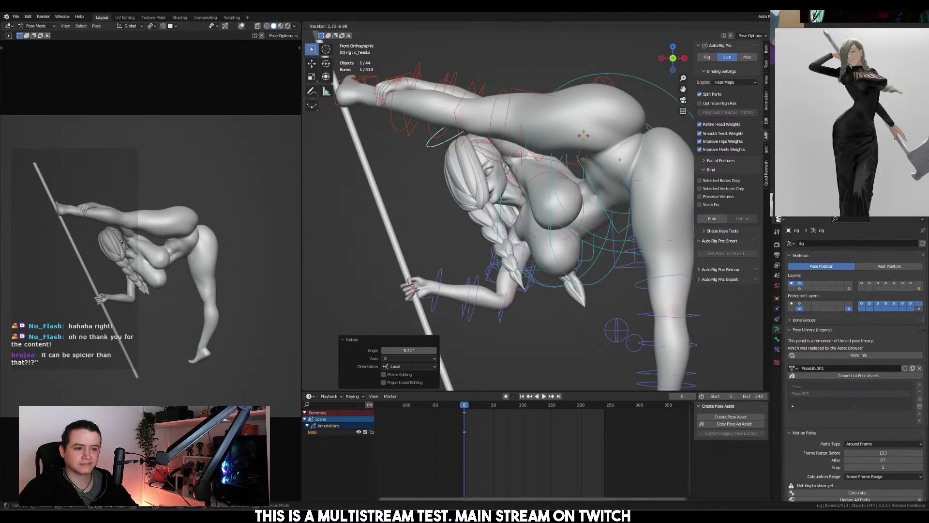
left_click(590, 145)
key("r")
left_click(603, 151)
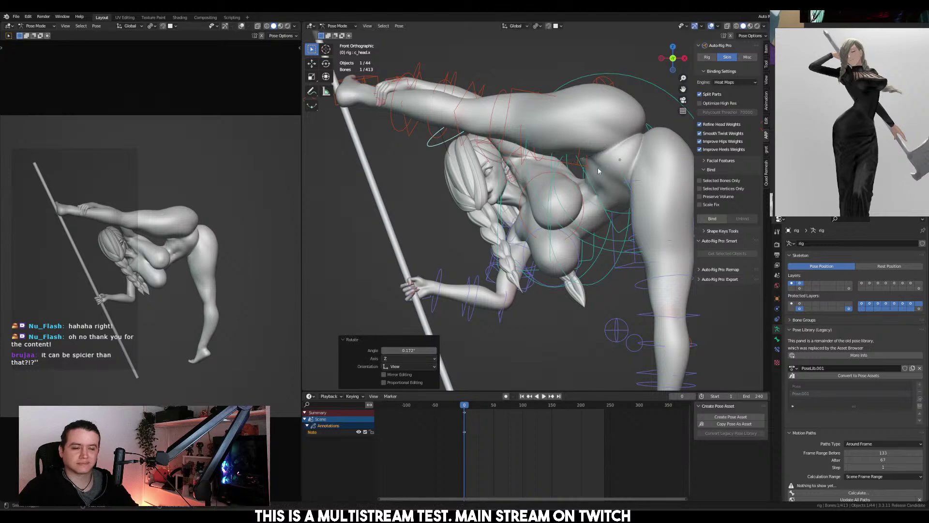
Select all the rig's bones in Pose Mode and replace the existing Pose.001 in the legacy pose library
middle_click_drag(598, 169, 587, 144, "shift")
scroll(557, 148, "up", 2)
key("ctrl+Tab")
scroll(545, 151, "down", 2)
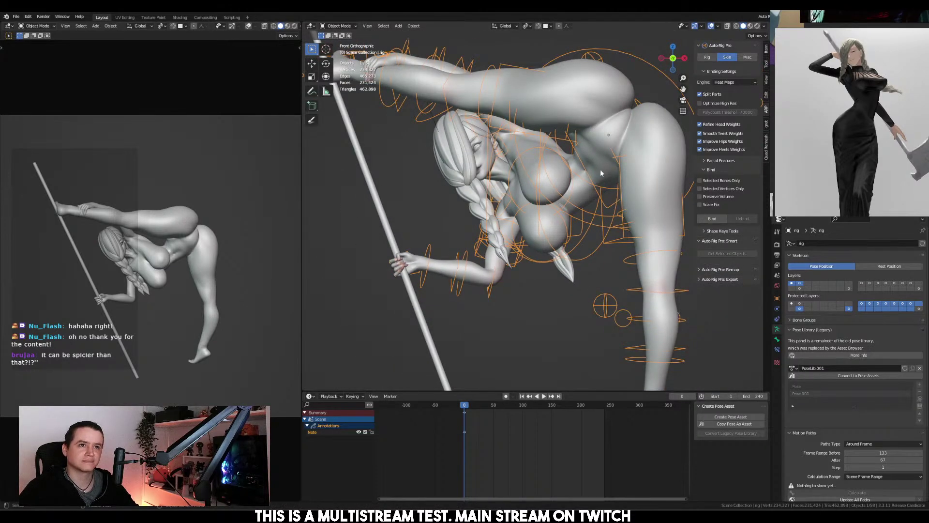
key("ctrl+Tab")
key("a")
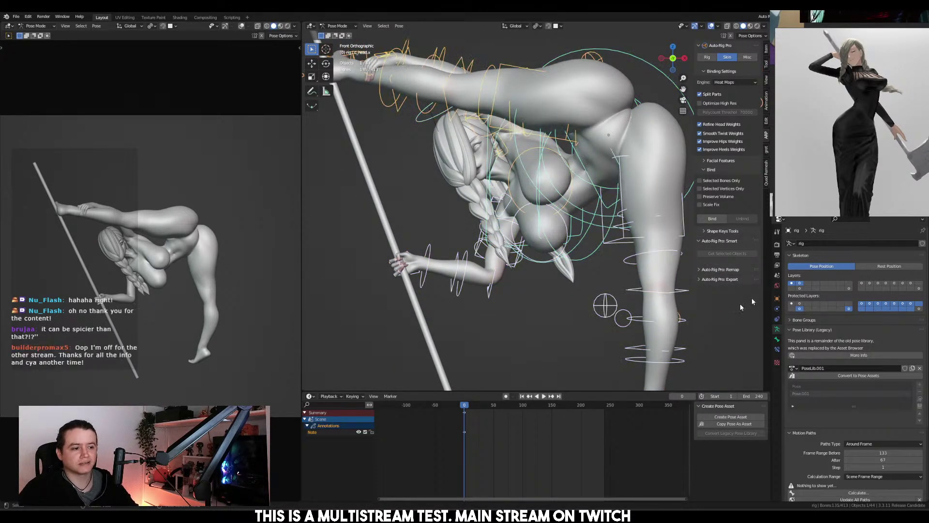
left_click(919, 385)
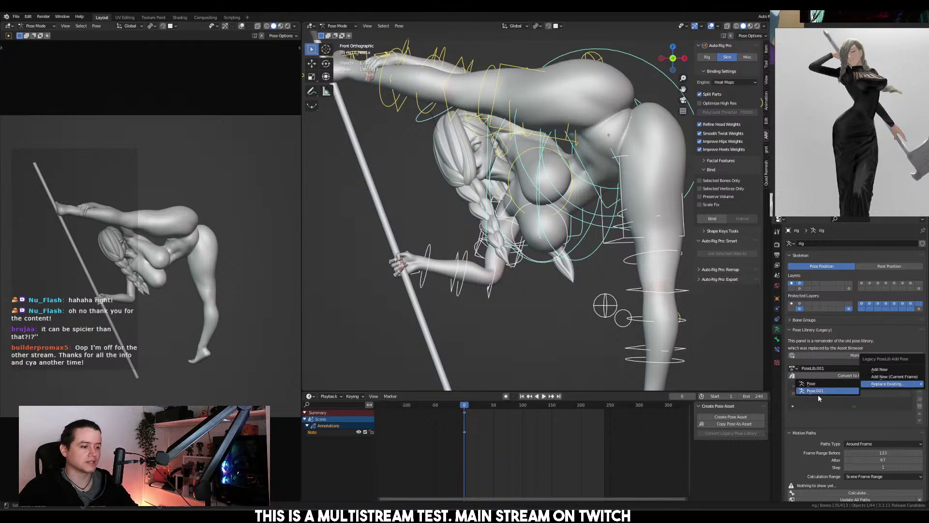
left_click(818, 394)
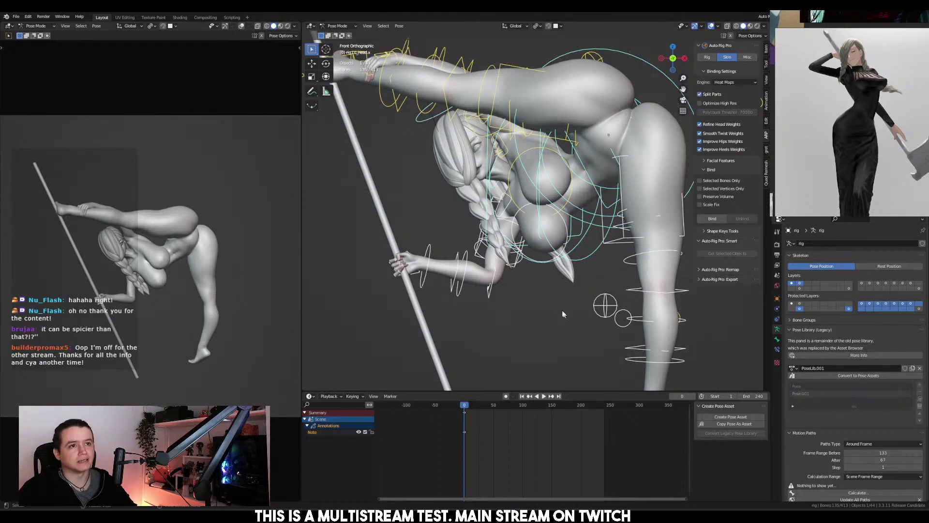
Examine the posed figure and its standing leg from perspective and right side views
key("ctrl+Tab")
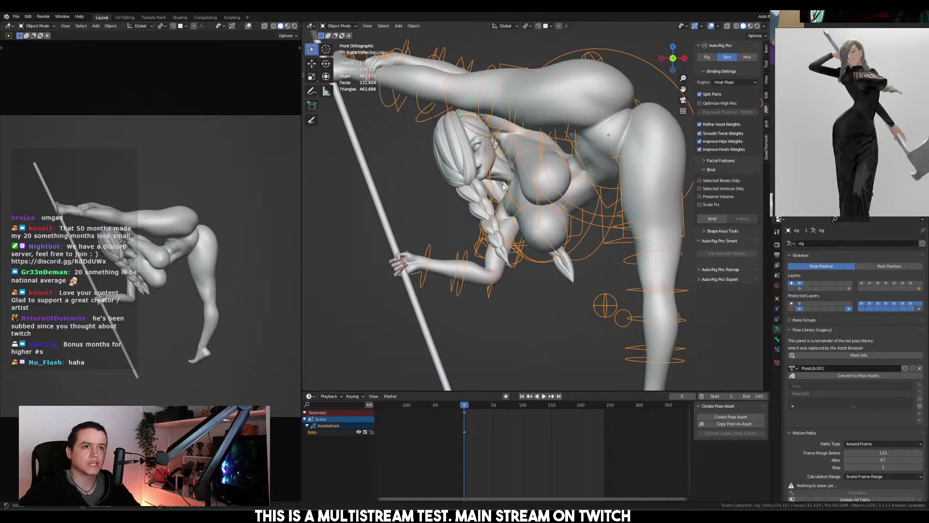
middle_click_drag(525, 189, 547, 194)
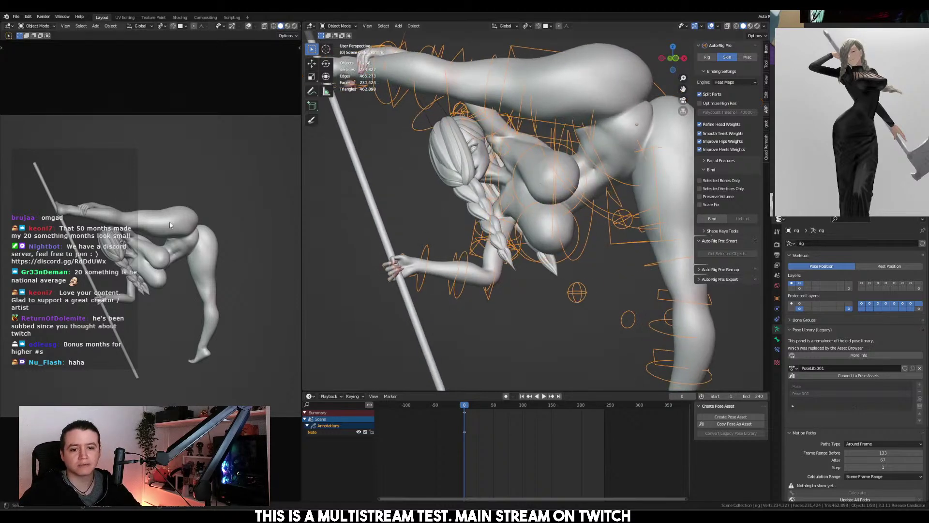
middle_click_drag(222, 229, 255, 245)
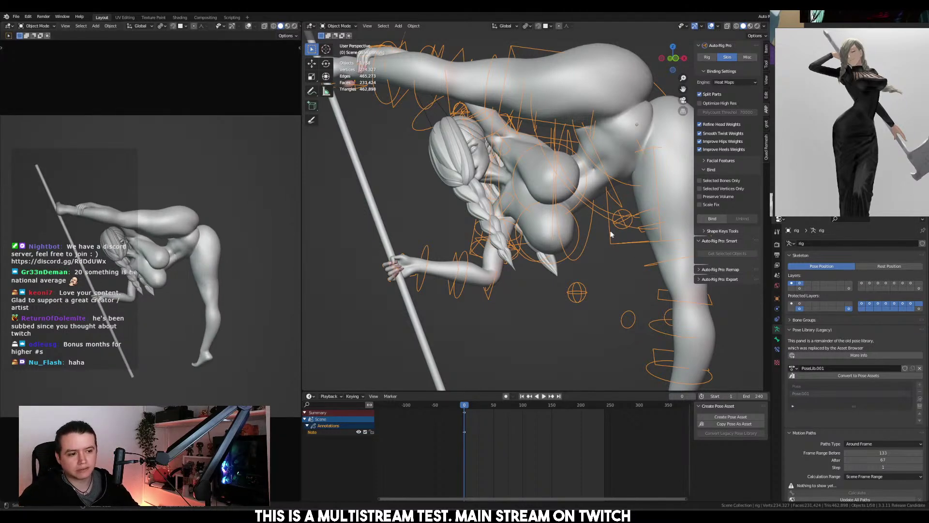
scroll(617, 259, "down", 5)
key("ctrl+Tab")
left_click(586, 312)
key("KP_3")
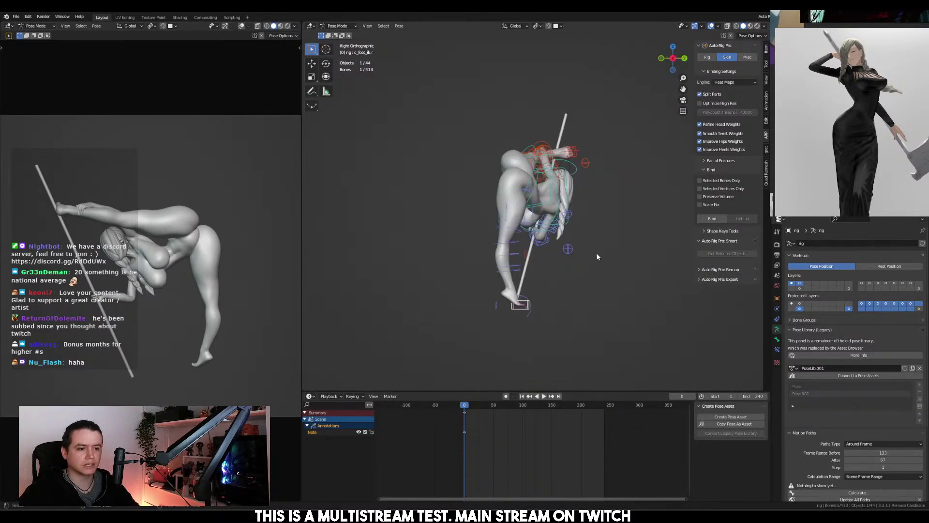
middle_click_drag(594, 256, 499, 247)
scroll(571, 240, "up", 3)
Move the standing leg's c_thigh_bend_01 control freely, offsetting it about 0.147 m in X
left_click(499, 247)
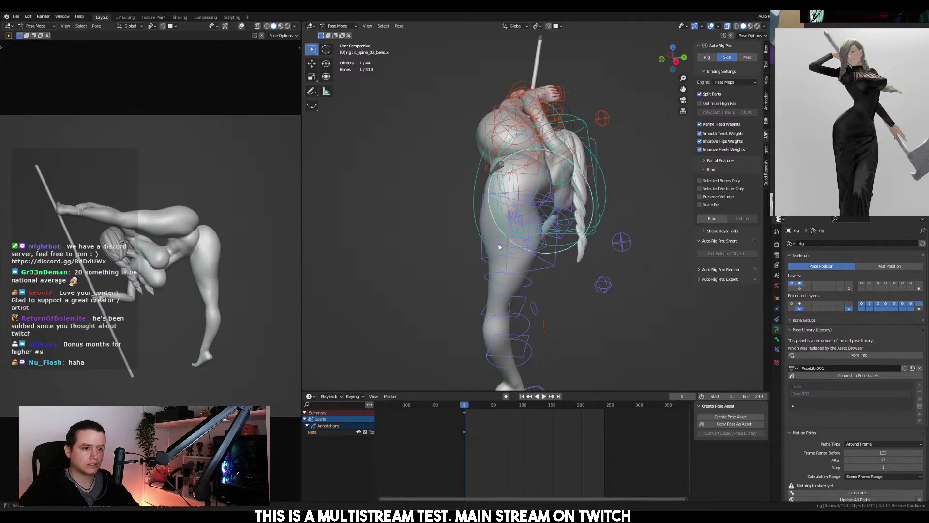
left_click(499, 246)
key("alt+z")
key("g")
middle_click_drag(568, 251, 484, 256)
left_click(587, 246)
key("g")
left_click(625, 205)
middle_click_drag(546, 207, 508, 209)
middle_click_drag(508, 210, 525, 241, "shift")
scroll(499, 240, "up", 3)
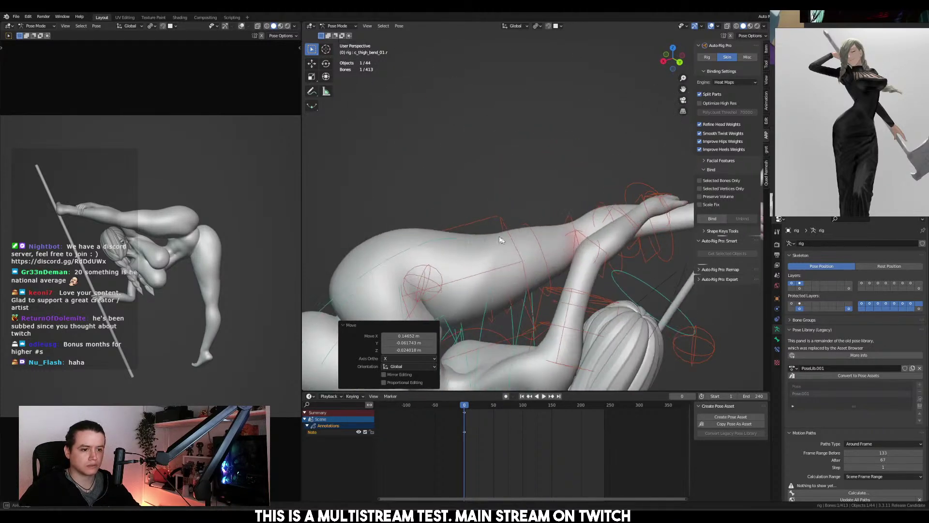
Move the raised leg's c_thigh_bend_01.l control about 0.107 m, mostly upward in Z
left_click(485, 275)
key("g")
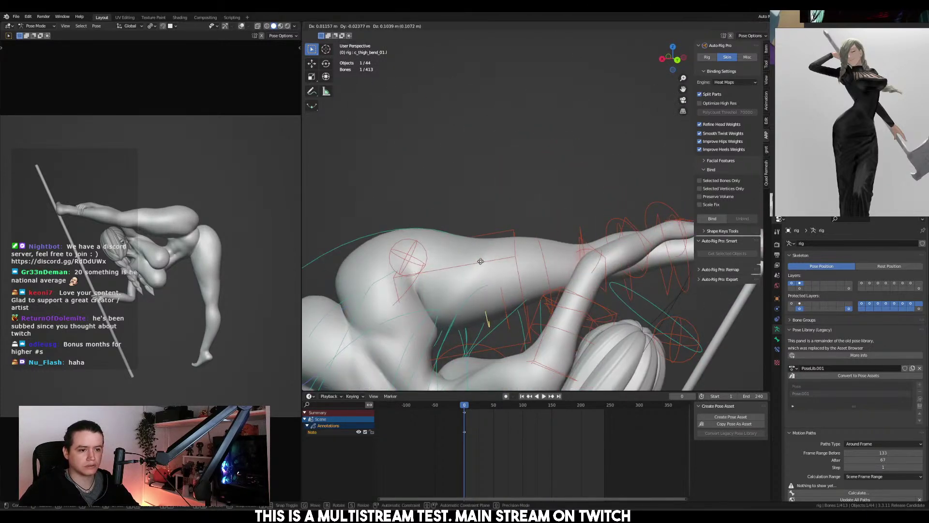
left_click(481, 261)
key("r")
right_click(560, 278)
Rotate the c_thigh_stretch.l control about 45 degrees around its local Y axis
left_click(504, 299)
key("r")
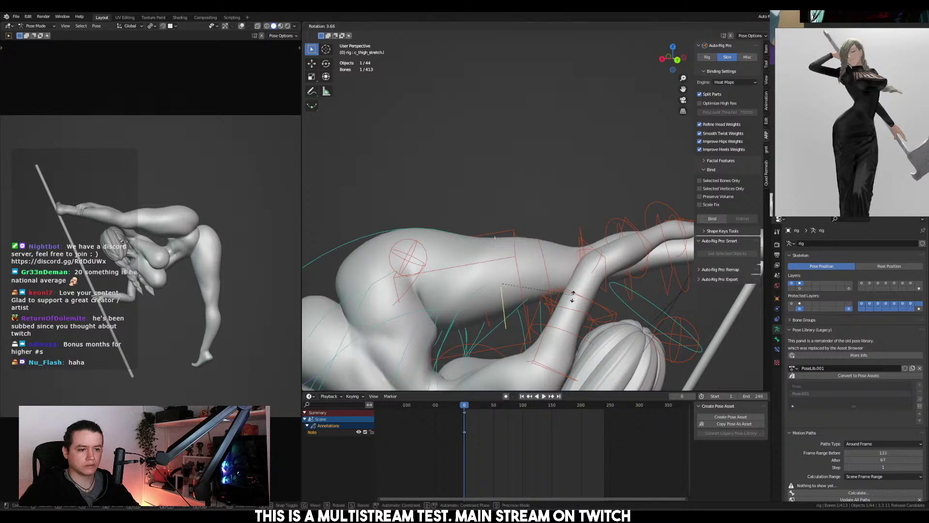
key("y")
key("y")
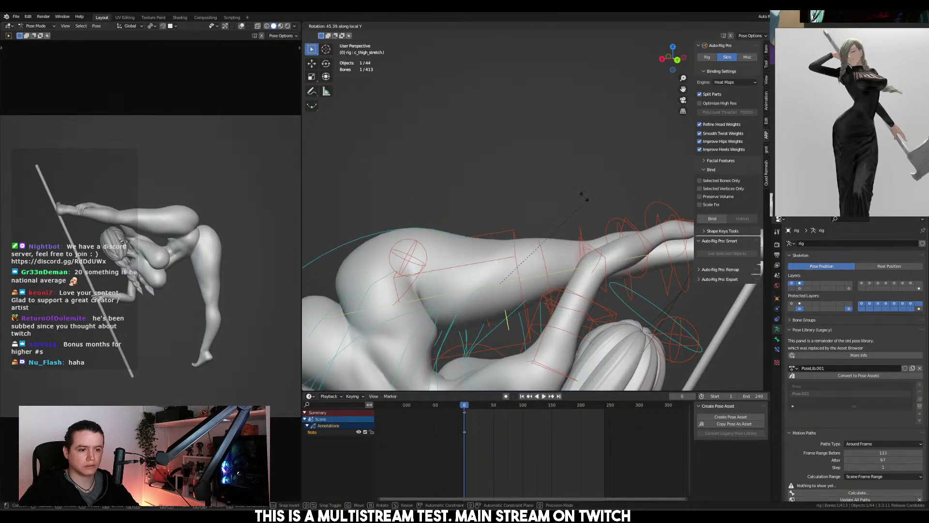
left_click(584, 196)
Return the rig to Object Mode and examine the raised thigh and the whole figure from the side
middle_click_drag(562, 201, 537, 198)
key("ctrl+Tab")
key("q")
left_click(619, 237)
scroll(617, 219, "up", 3)
key("q")
left_click(541, 198)
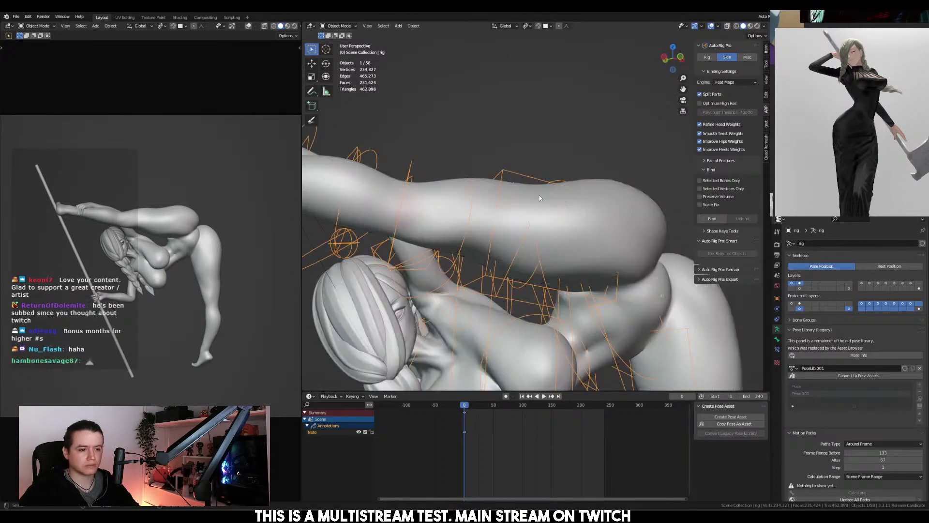
scroll(540, 198, "down", 4)
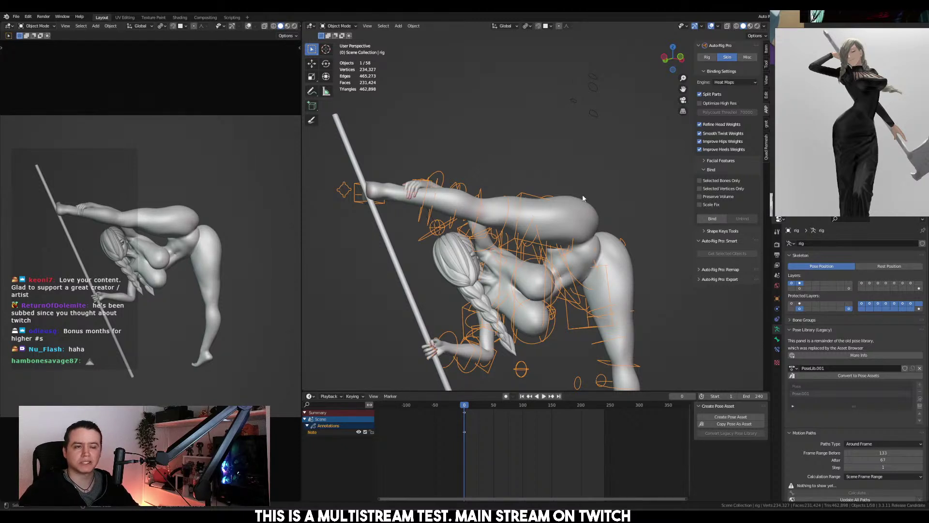
scroll(583, 198, "down", 3)
middle_click_drag(609, 254, 458, 190, "shift")
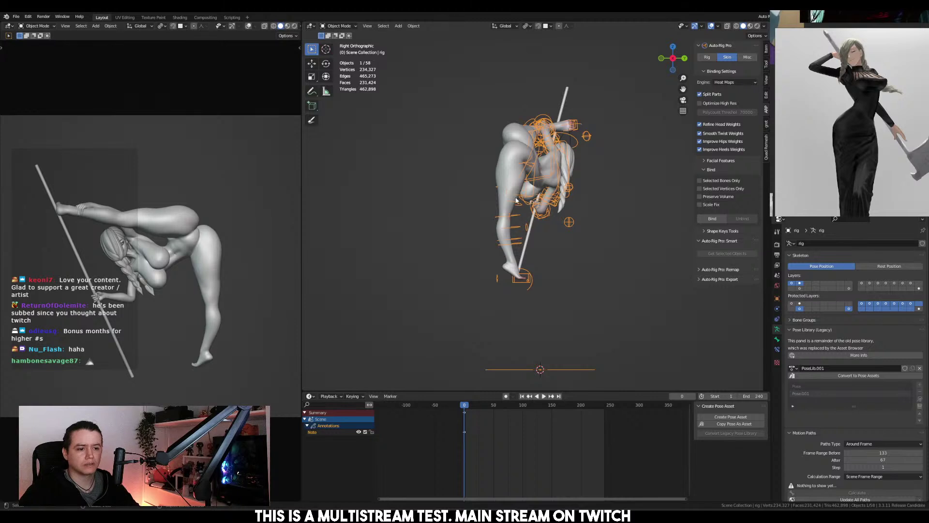
Rotate the standing foot's c_foot_ik.r control about 34 degrees in the side view and move it about 0.087 m along Z
left_click(526, 283)
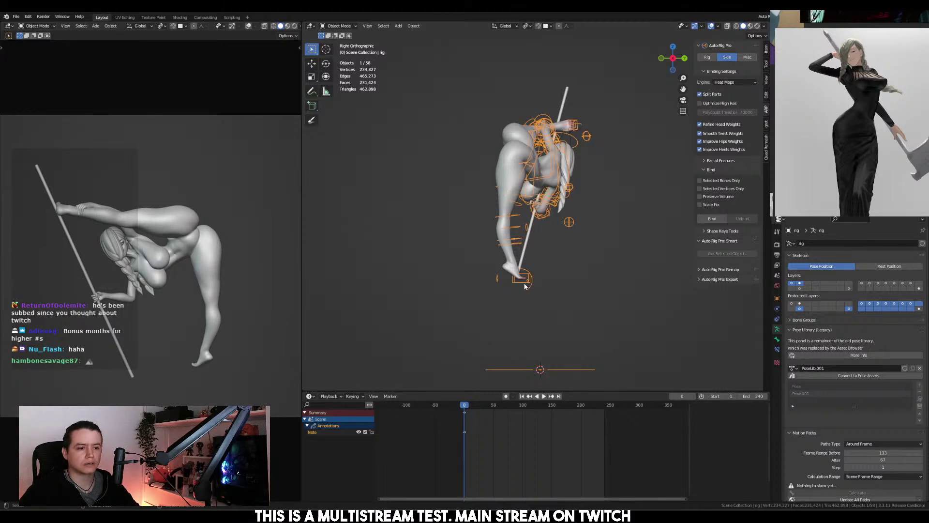
key("ctrl+Tab")
left_click(521, 280)
key("r")
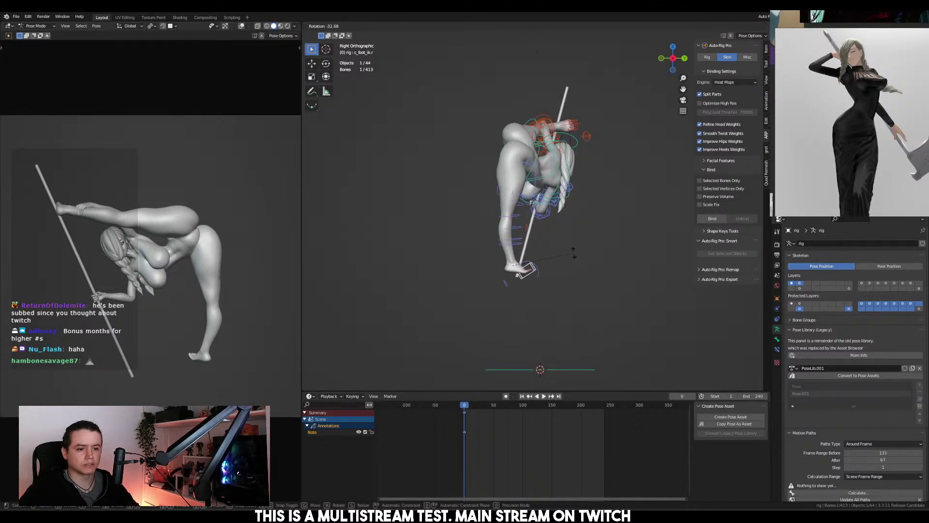
left_click(573, 252)
key("g")
key("z")
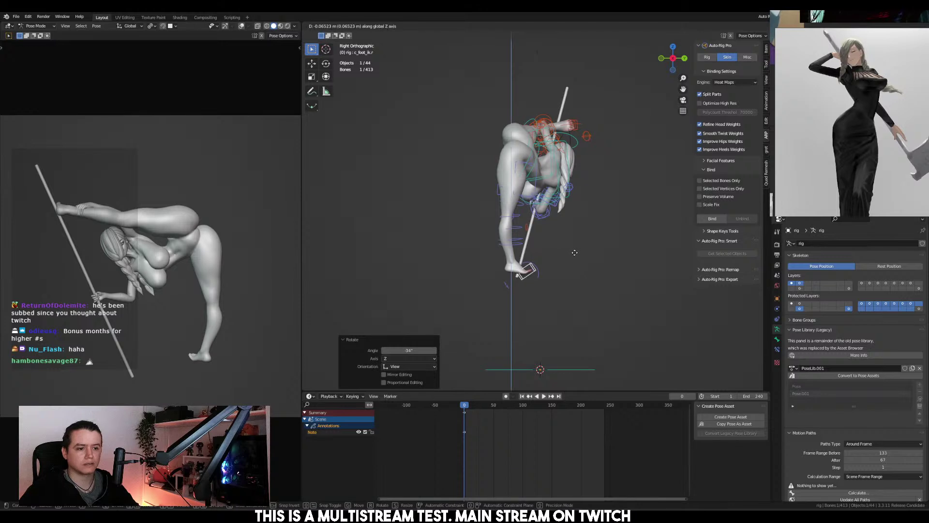
left_click(565, 257)
Move the standing foot's c_foot_ik.r control freely, about 0.073 m mostly along Y, and fine-tune its rotation in the side view
scroll(563, 257, "up", 4)
middle_click_drag(561, 259, 559, 192, "shift")
scroll(557, 192, "up", 2)
key("g")
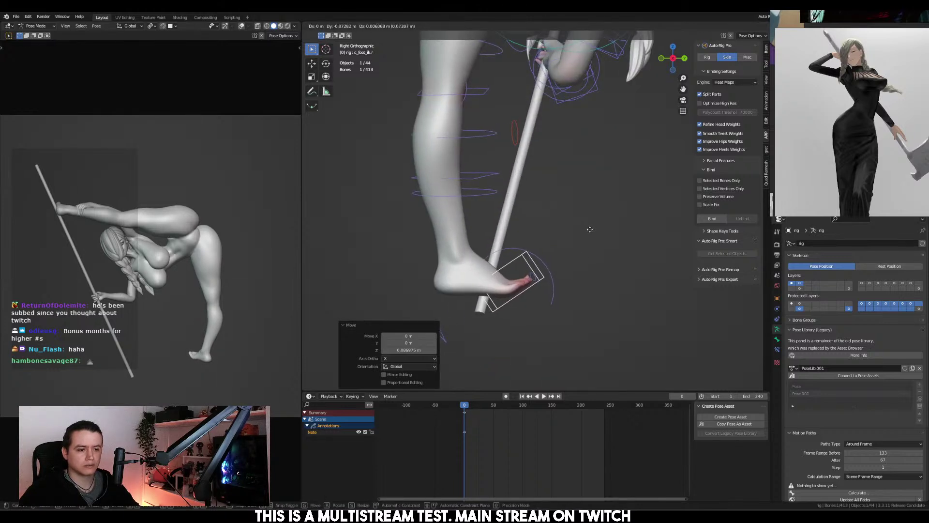
left_click(590, 228)
key("r")
left_click(590, 237)
Rotate the standing foot's c_toes_ik.r control downward so the toes lie flat with the sole
left_click(532, 285)
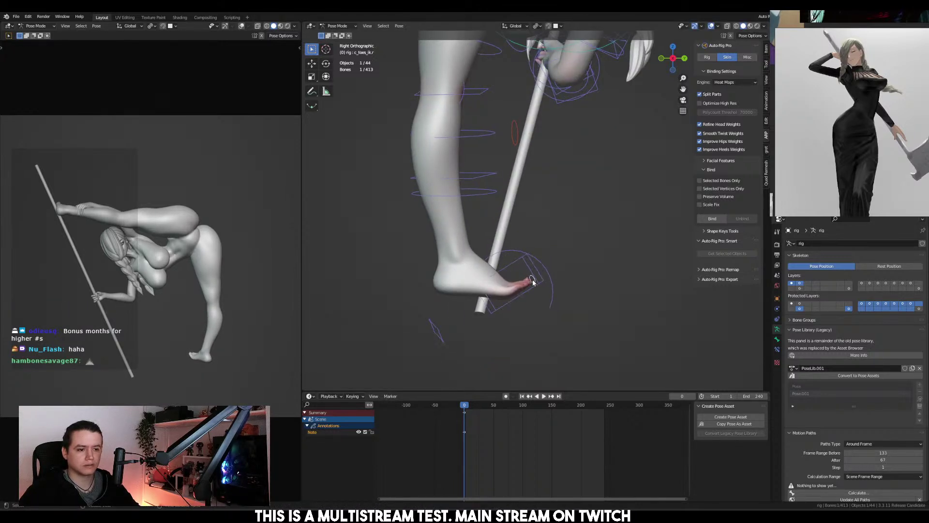
key("r")
left_click(581, 296)
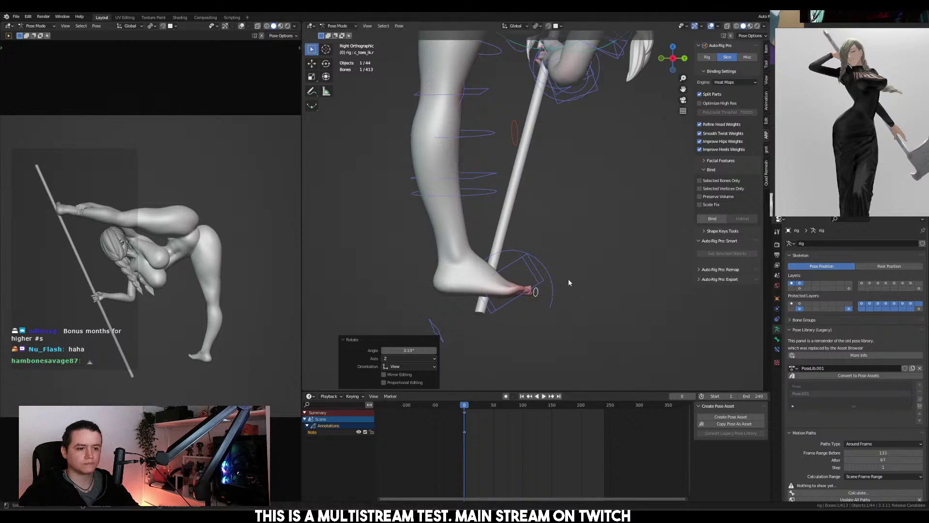
Adjust the rotation of the c_foot_ik.r control in the front view and return the rig to Object Mode
scroll(575, 249, "down", 2)
middle_click_drag(579, 250, 608, 258, "alt")
left_click(592, 261)
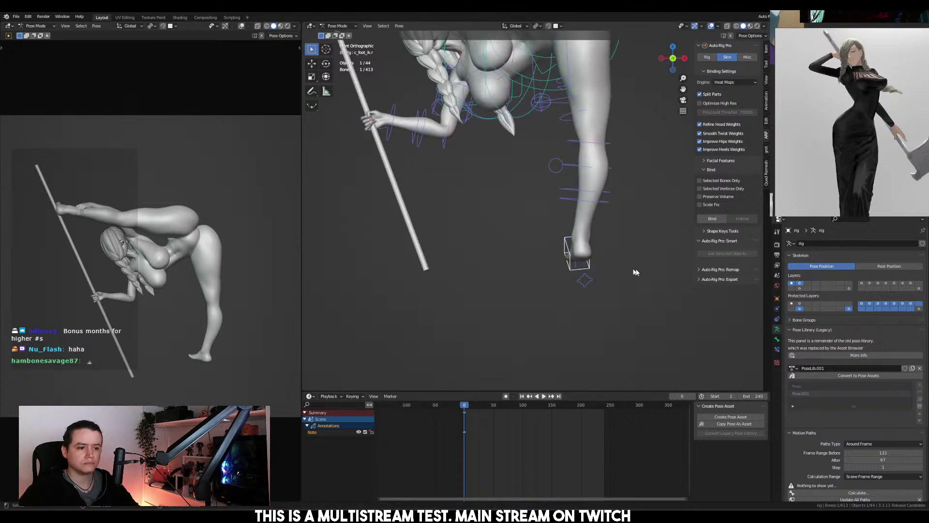
key("r")
left_click(638, 270)
scroll(618, 242, "down", 1)
key("ctrl+Tab")
scroll(512, 237, "up", 2, "shift")
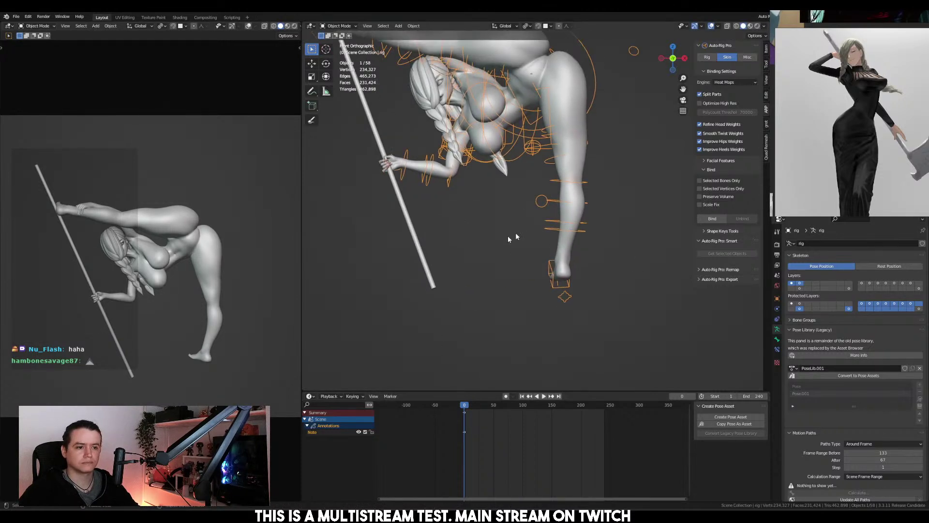
Shorten the pole by selecting all vertices of its lower end and moving them up about 0.126 m
left_click(444, 311)
key("Tab")
left_click_drag(382, 298, 551, 356)
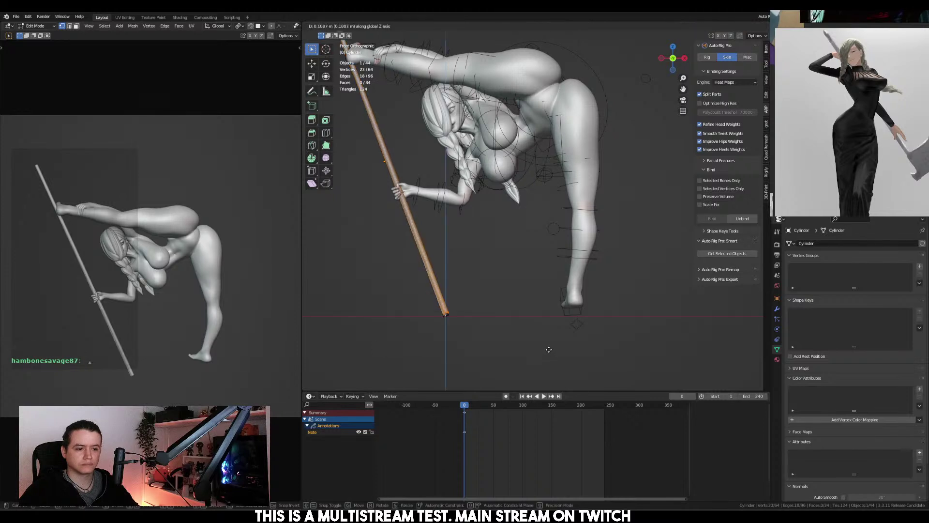
left_click_drag(421, 302, 571, 372)
key("g")
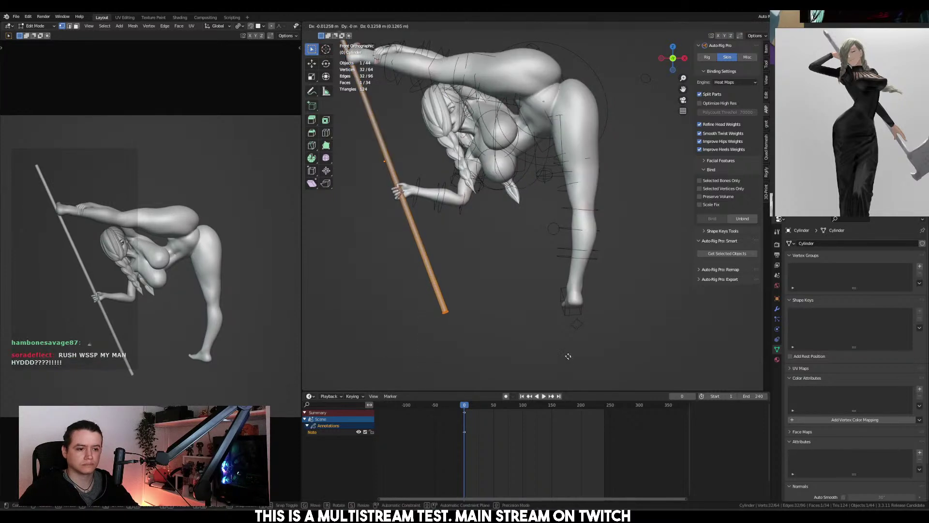
left_click(569, 354)
key("Tab")
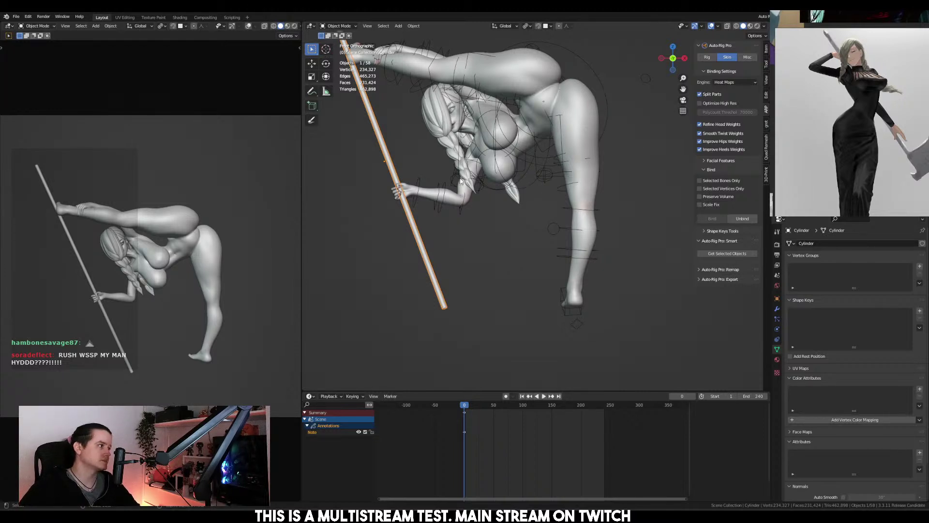
Move the raised foot's c_foot_ik.l and the c_hand_ik.l control together about -0.367 m along global Y
middle_click_drag(450, 159, 492, 261, "shift")
scroll(454, 176, "up", 3)
left_click(446, 212)
key("ctrl+Tab")
left_click(445, 215)
key("g")
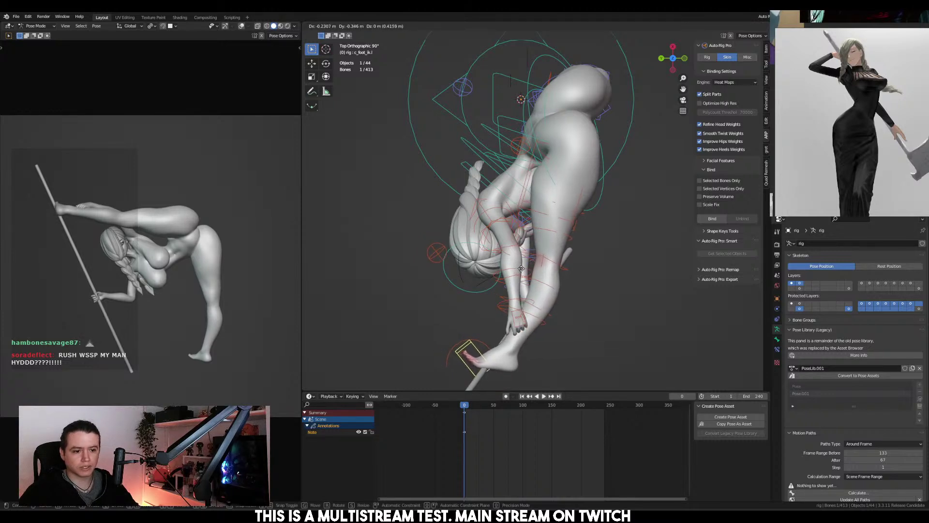
left_click(521, 268)
key("ctrl+z")
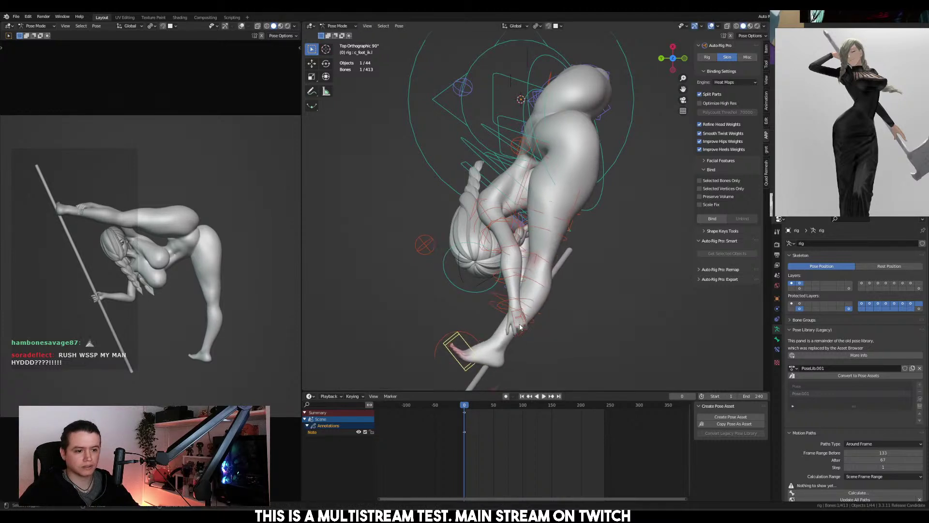
left_click(523, 325, "shift")
key("g")
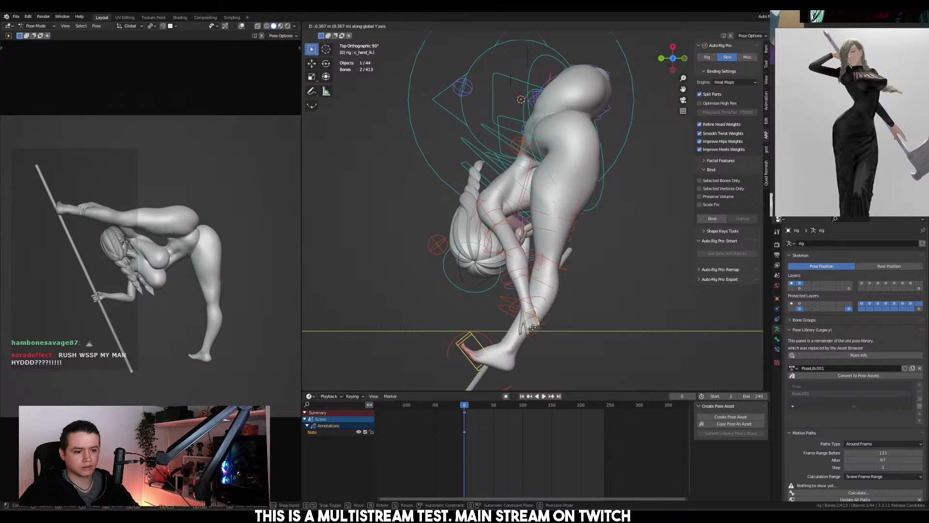
left_click(535, 330)
Rotate the raised foot's c_foot_ik.l control about -22.9 degrees around the view axis
middle_click_drag(534, 330, 414, 157)
left_click(403, 194)
key("r")
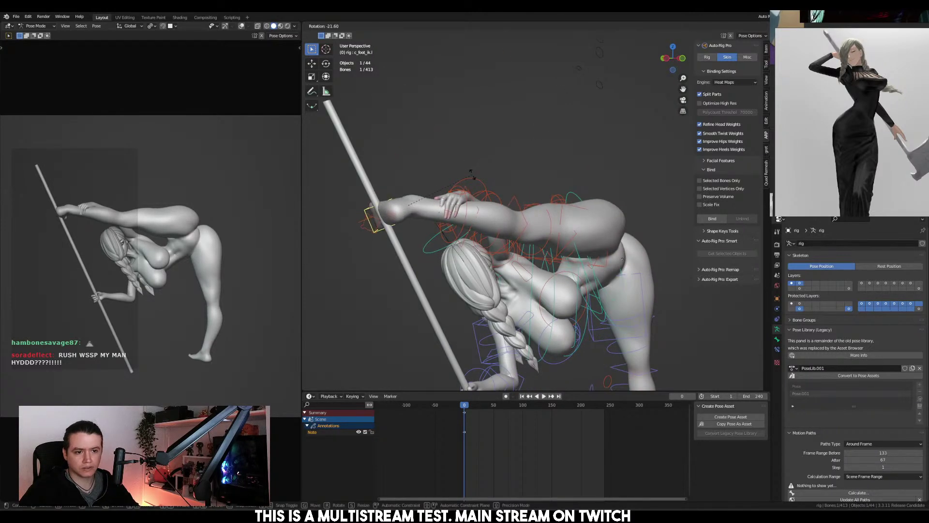
left_click(455, 189)
Move the c_foot_ik.l control about -0.03 m along global X against the pole and return the rig to Object Mode
middle_click_drag(455, 189, 547, 194)
key("g")
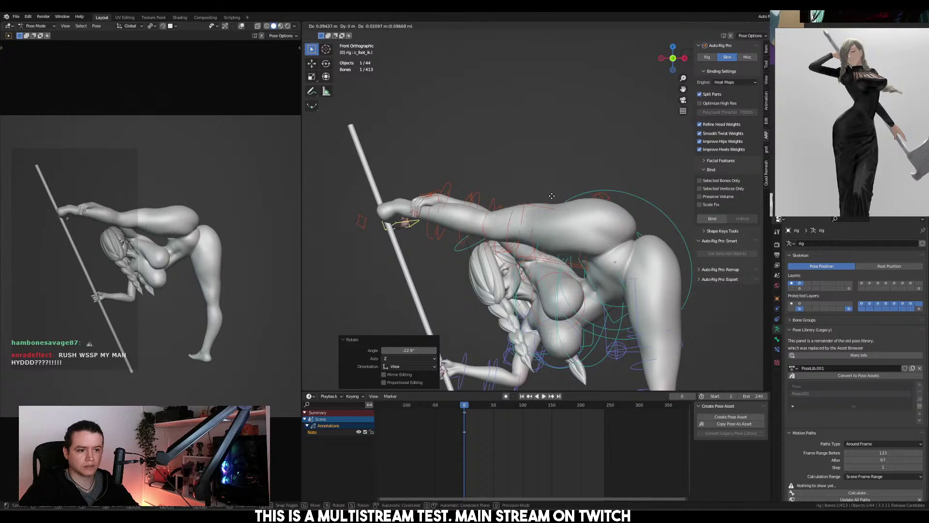
key("x")
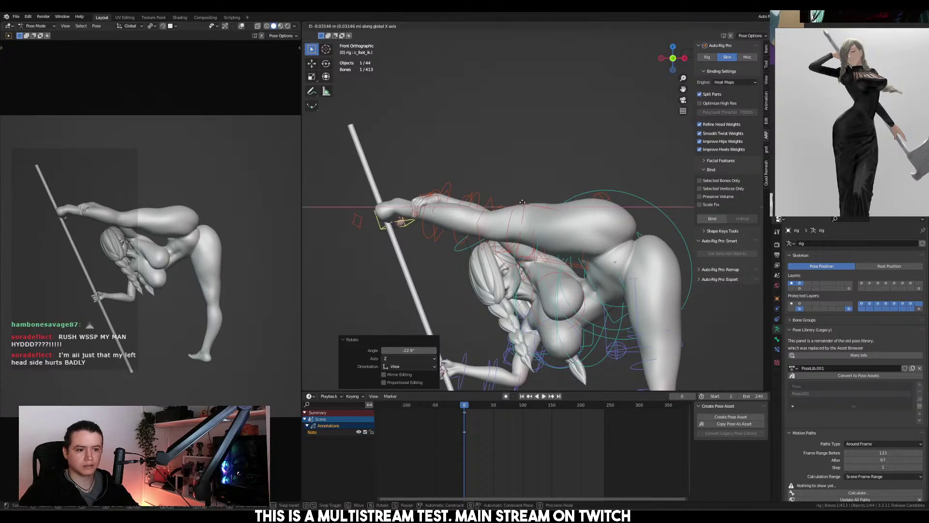
left_click(520, 201)
key("ctrl+Tab")
scroll(522, 202, "down", 3)
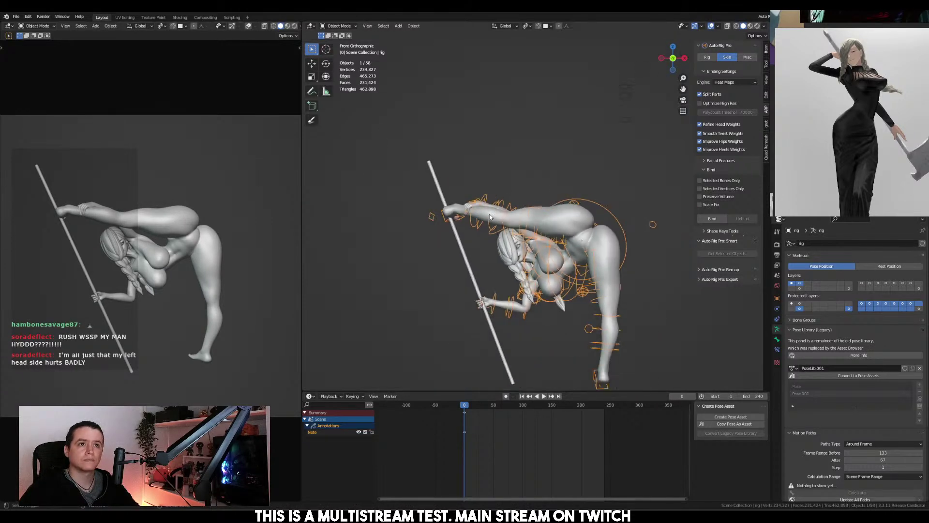
middle_click_drag(523, 202, 626, 203)
key("KP_1")
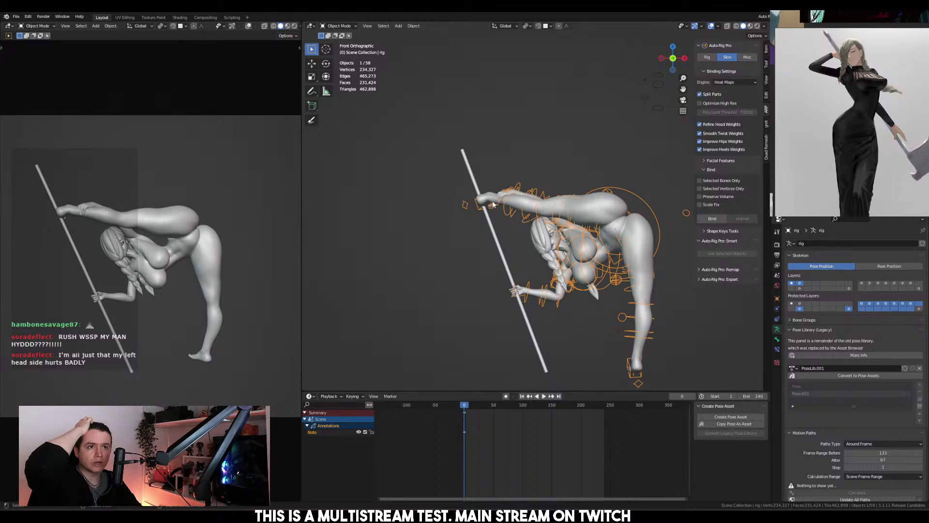
Move the vertices of the pole's upper end about -0.084 m along global X
left_click(466, 160)
key("Tab")
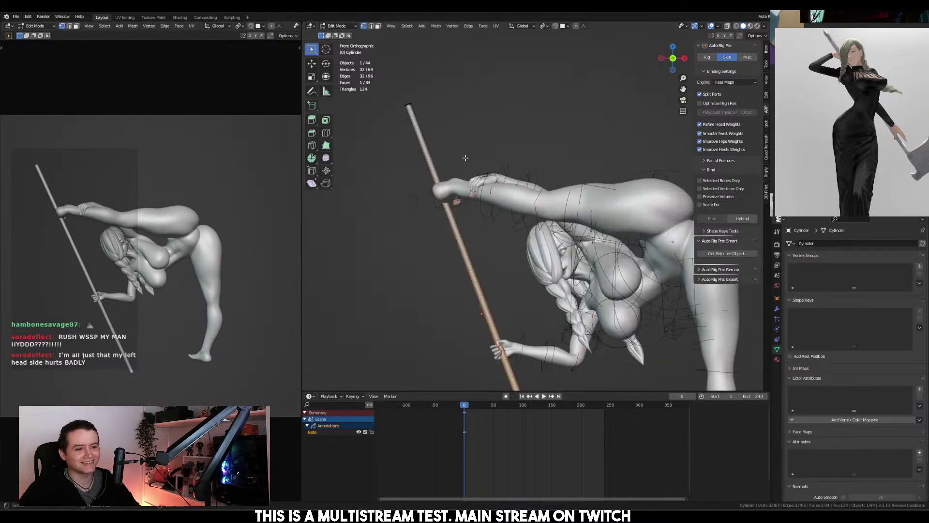
scroll(431, 146, "up", 4)
key("alt+z")
key("g")
key("x")
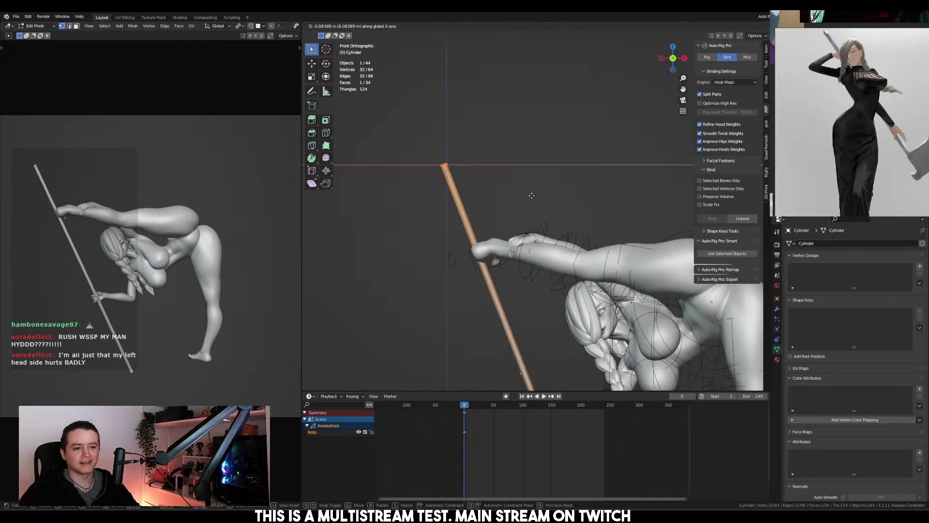
left_click(532, 195)
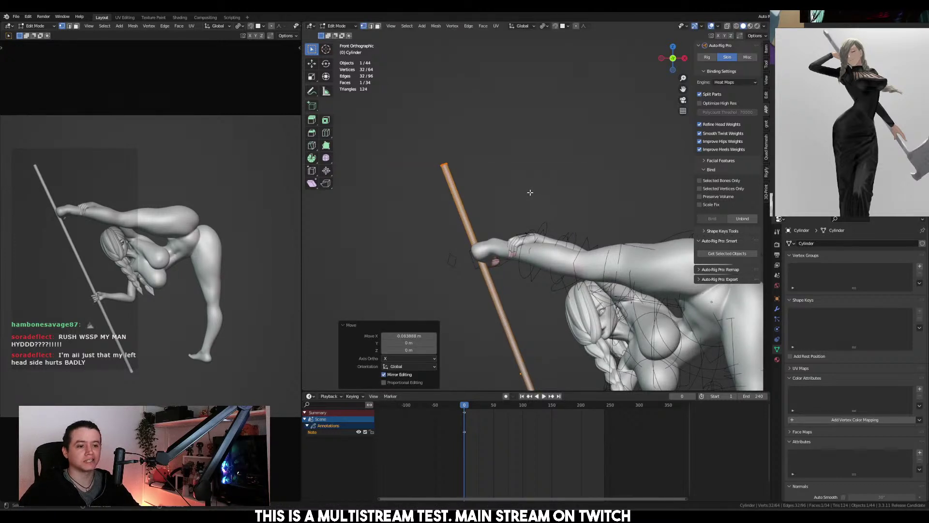
scroll(530, 193, "down", 4)
scroll(528, 190, "up", 3)
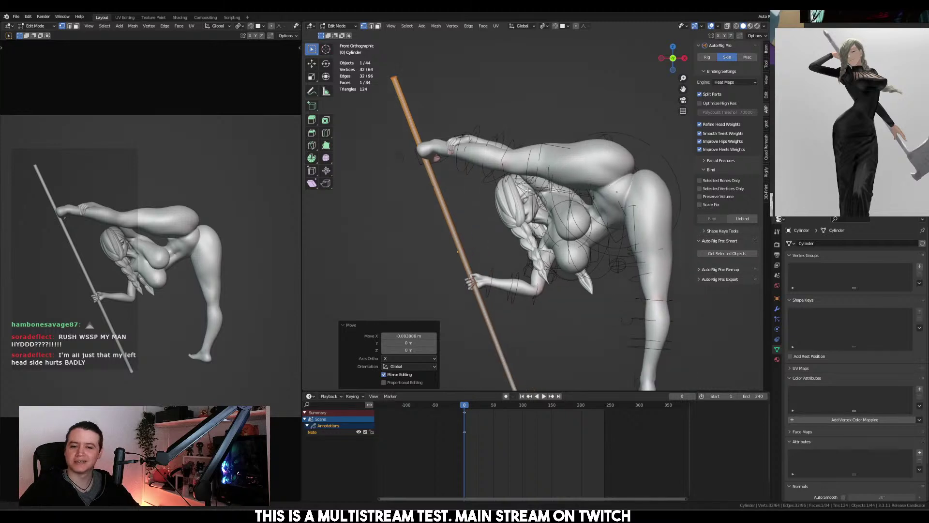
Move the c_spine_02_bend.x control about 0.37 m, mostly upward in Z, and adjust its rotation
middle_click_drag(526, 188, 585, 197)
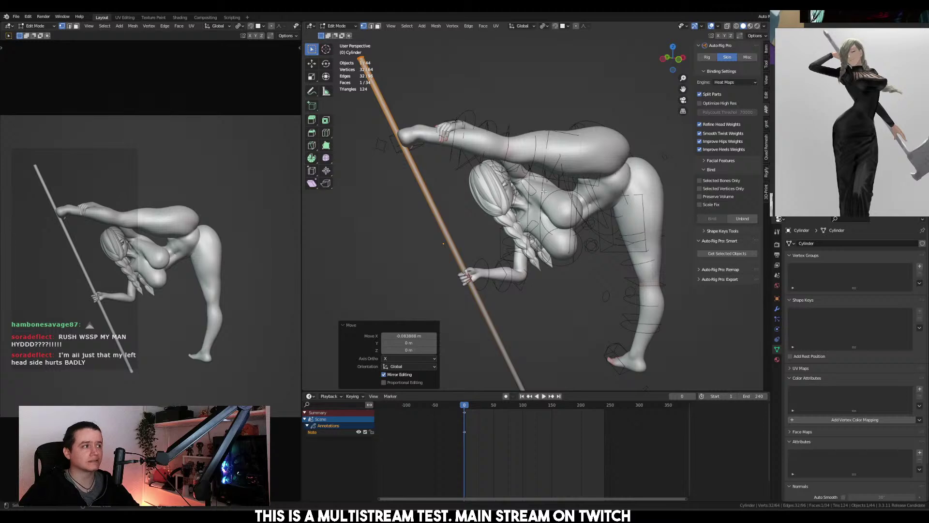
middle_click_drag(544, 191, 543, 223, "alt")
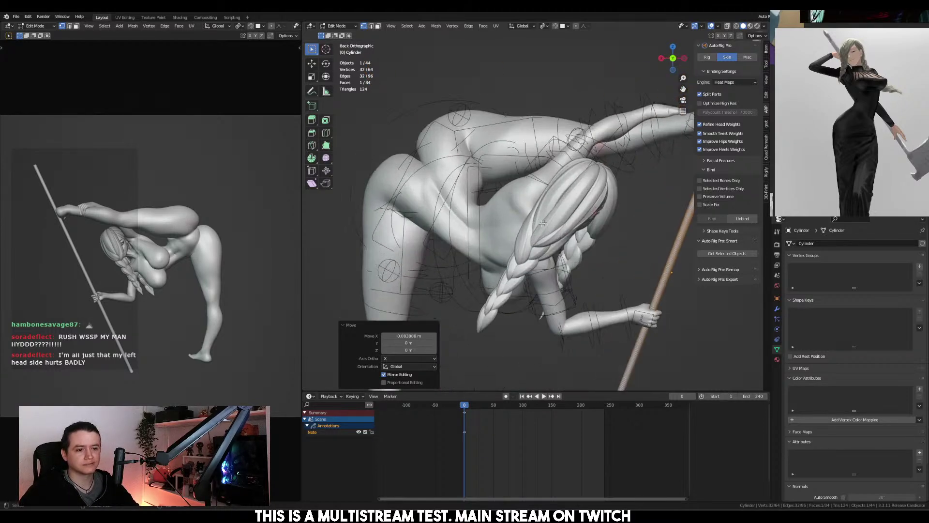
middle_click_drag(479, 224, 497, 231)
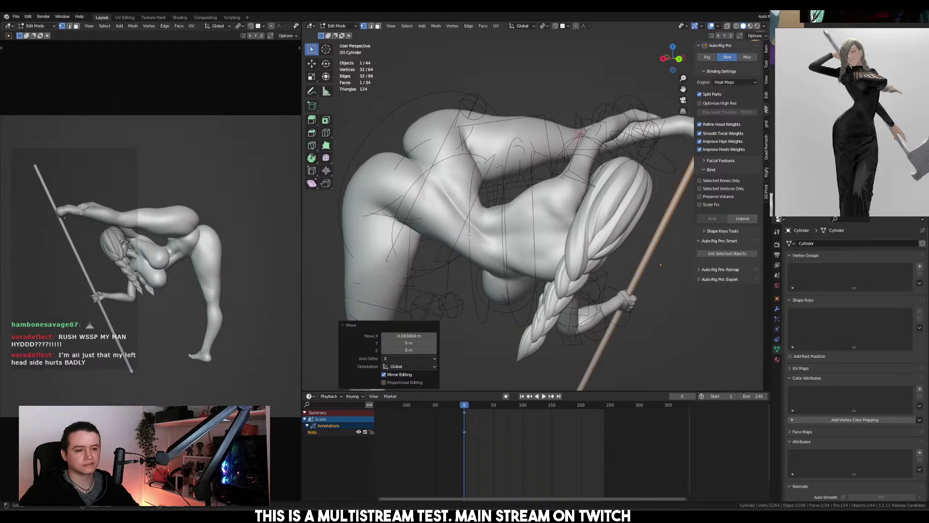
left_click(466, 235)
key("ctrl+Tab")
left_click(457, 229)
left_click(470, 242)
key("ctrl+Tab")
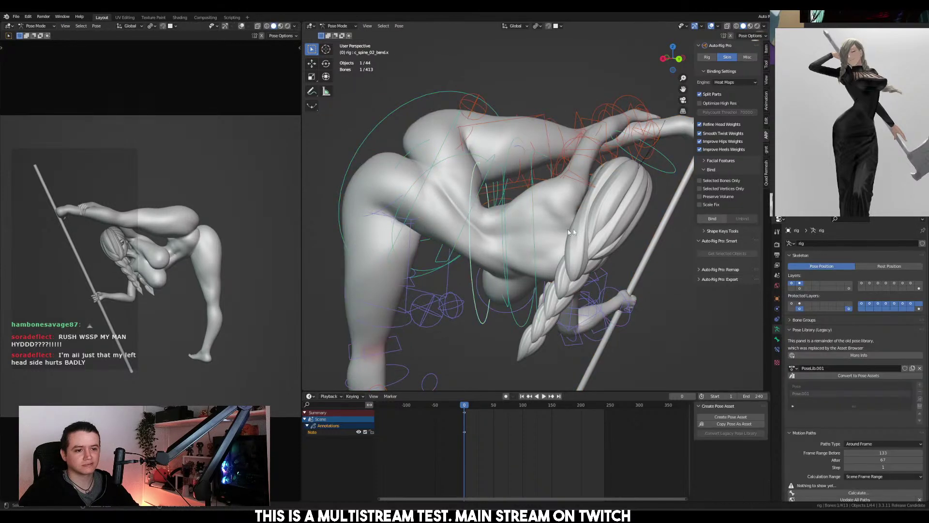
left_click(472, 242)
key("g")
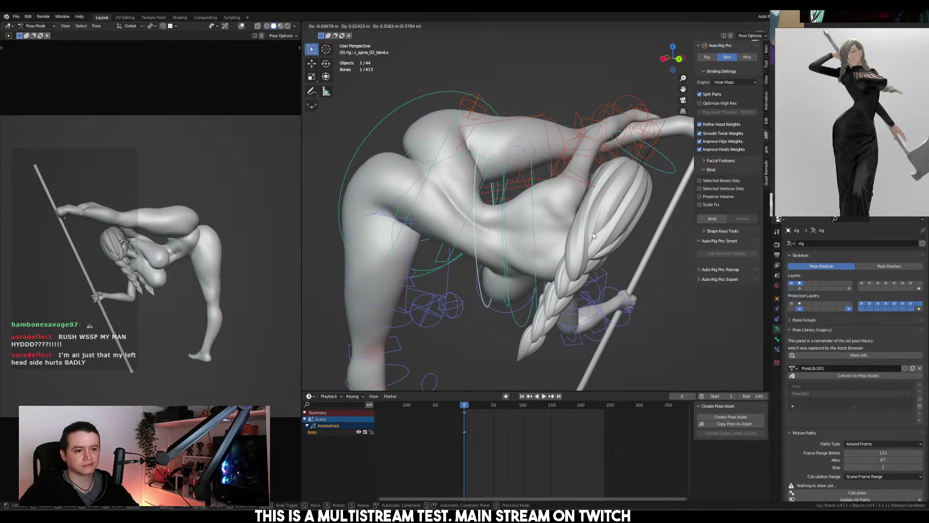
left_click(594, 234)
key("r")
left_click(593, 223)
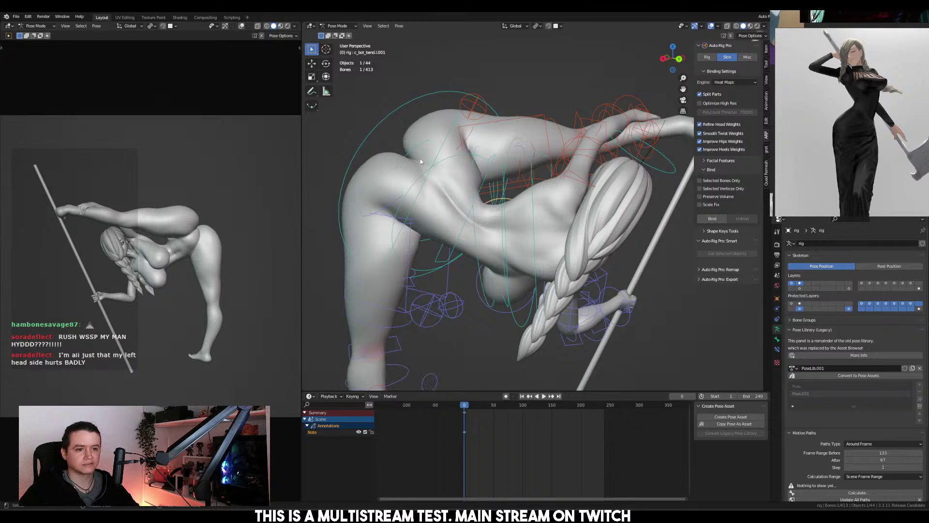
Rotate the c_spine_01_bend.x control about 12 degrees, shift it slightly and return the rig to Object Mode
left_click(449, 168)
key("r")
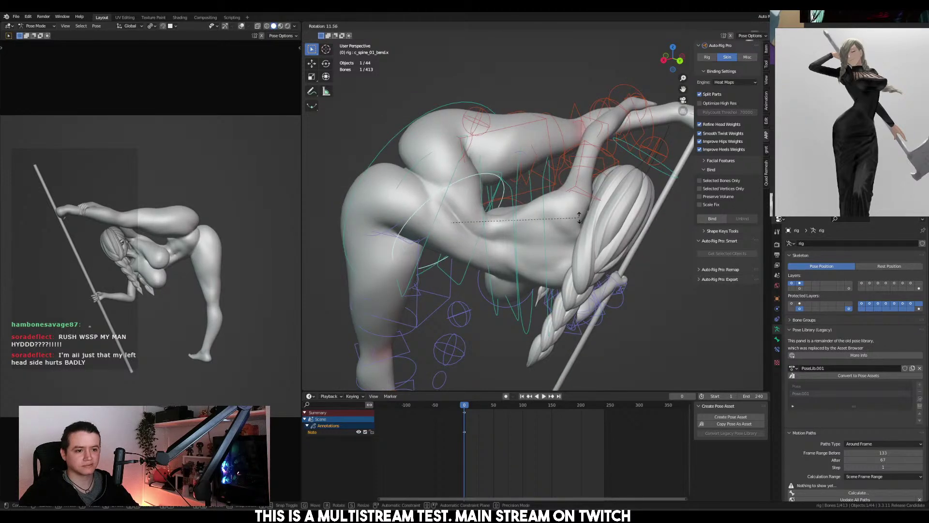
left_click(581, 215)
key("g")
left_click(583, 218)
middle_click_drag(584, 218, 528, 225)
key("ctrl+Tab")
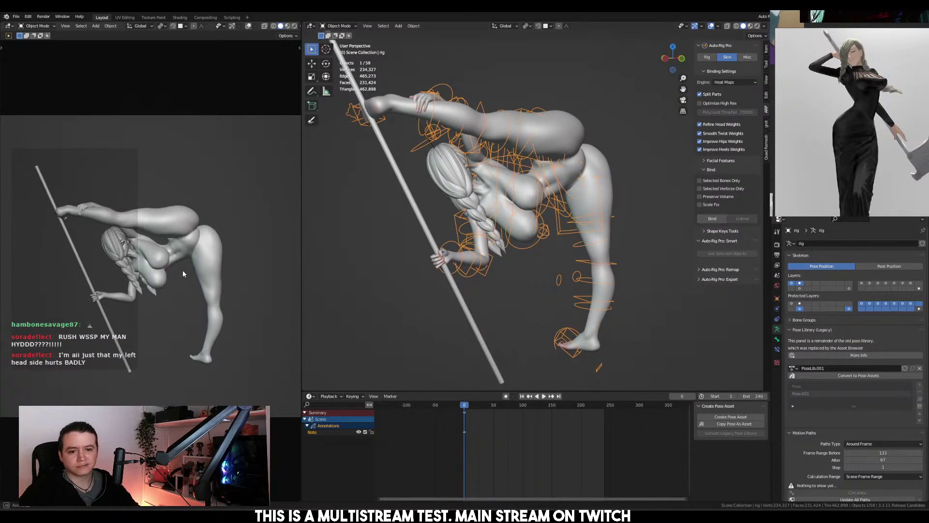
Check the pose in the secondary viewport by changing its shading and viewing the figure from a slightly different angle
key("z")
left_click(208, 234)
mouse_move(243, 255)
middle_mouse_down()
mouse_move(270, 251)
mouse_move(89, 254)
mouse_move(217, 257)
mouse_move(172, 254)
middle_mouse_up()
key("z")
left_click(167, 262)
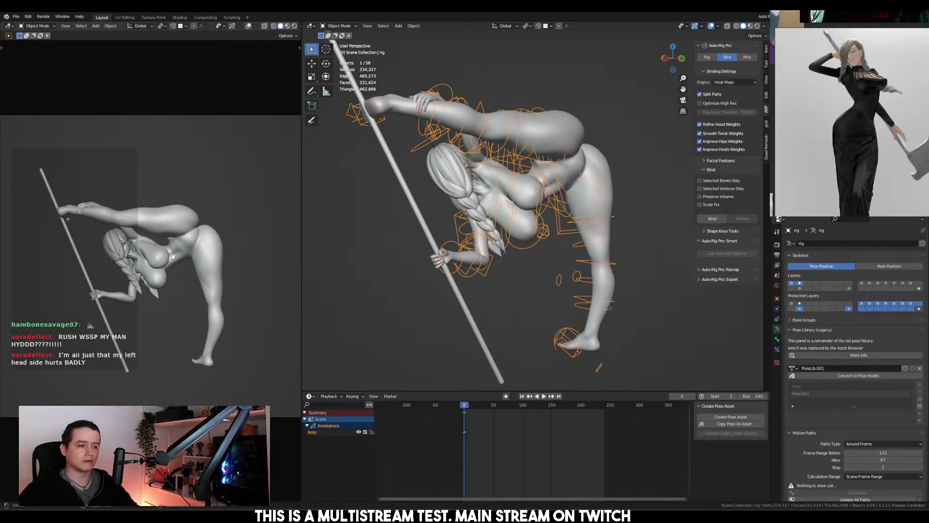